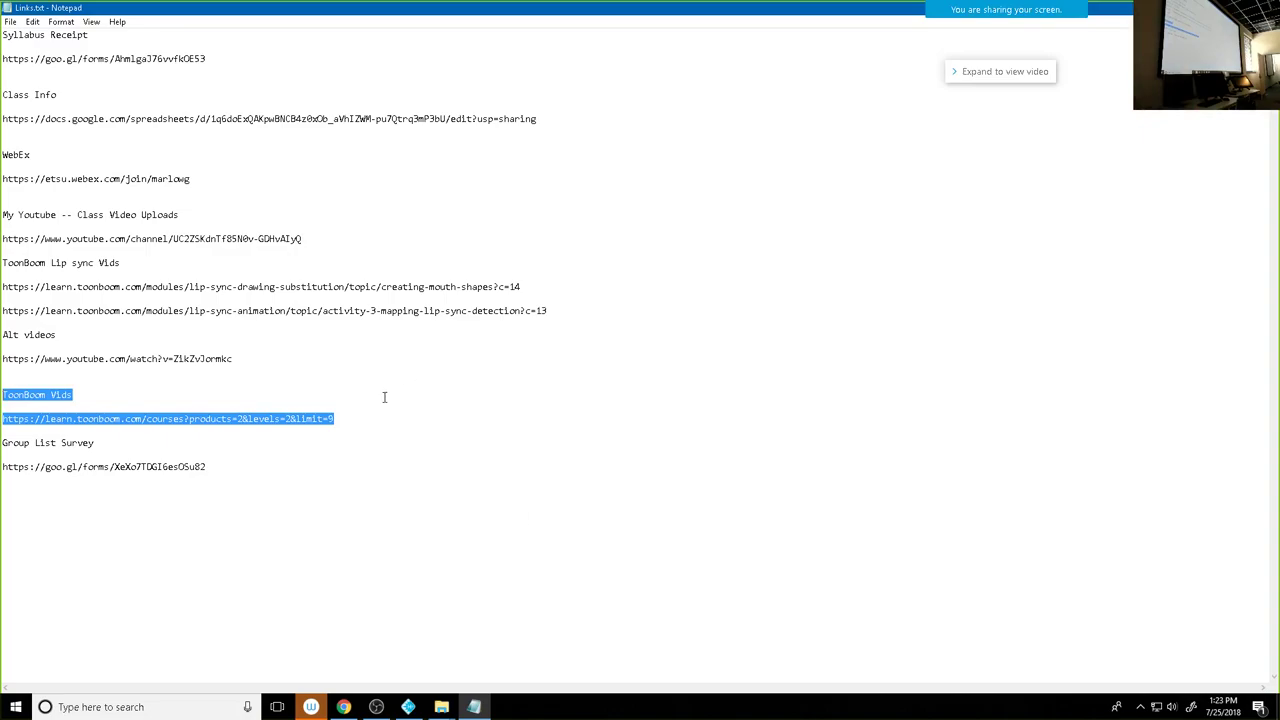
Step: Select the web address listed under Group List Survey in Links.txt
{"action": "left_click", "coordinate": [211, 472]}
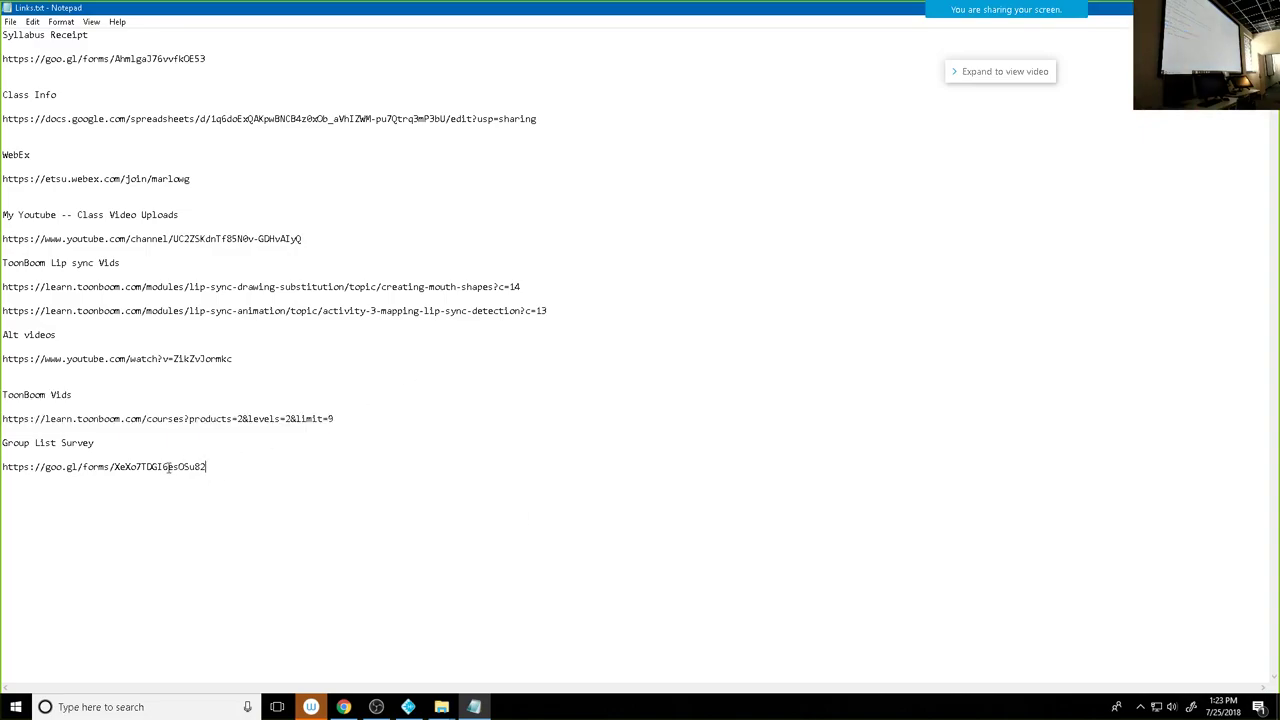
{"action": "left_click", "coordinate": [2, 442], "text": "shift"}
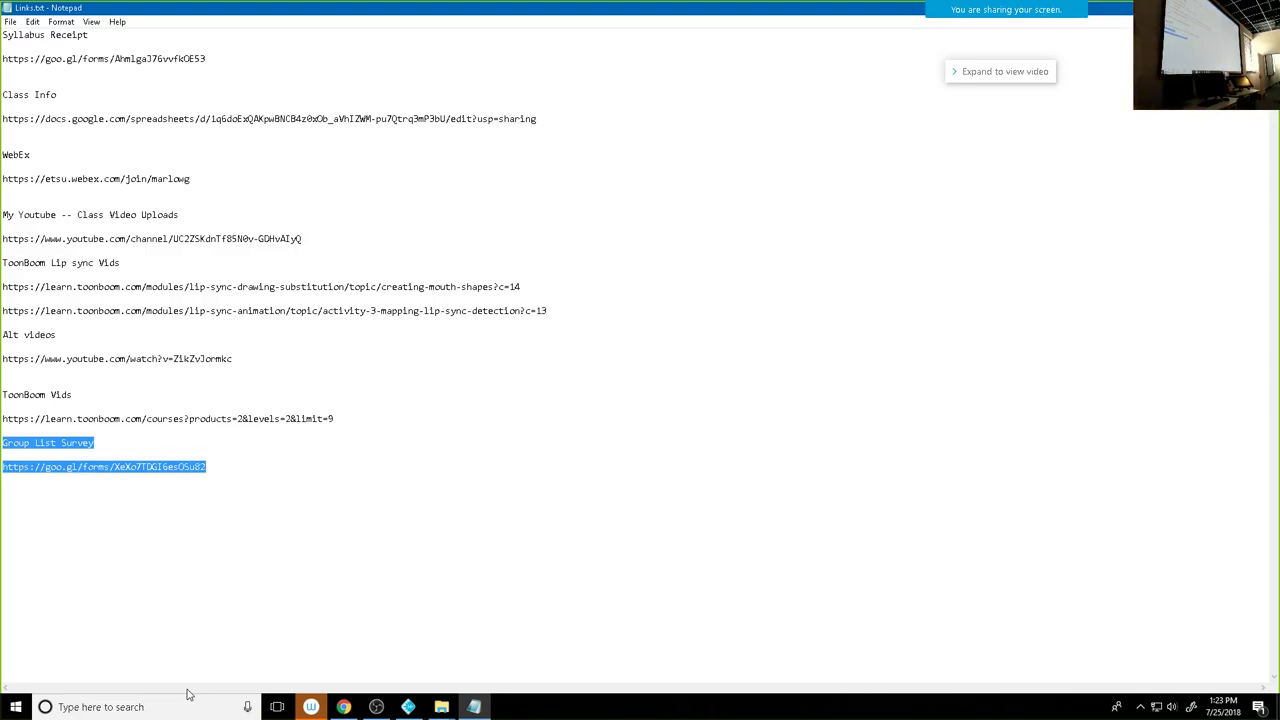
{"action": "left_click", "coordinate": [333, 527]}
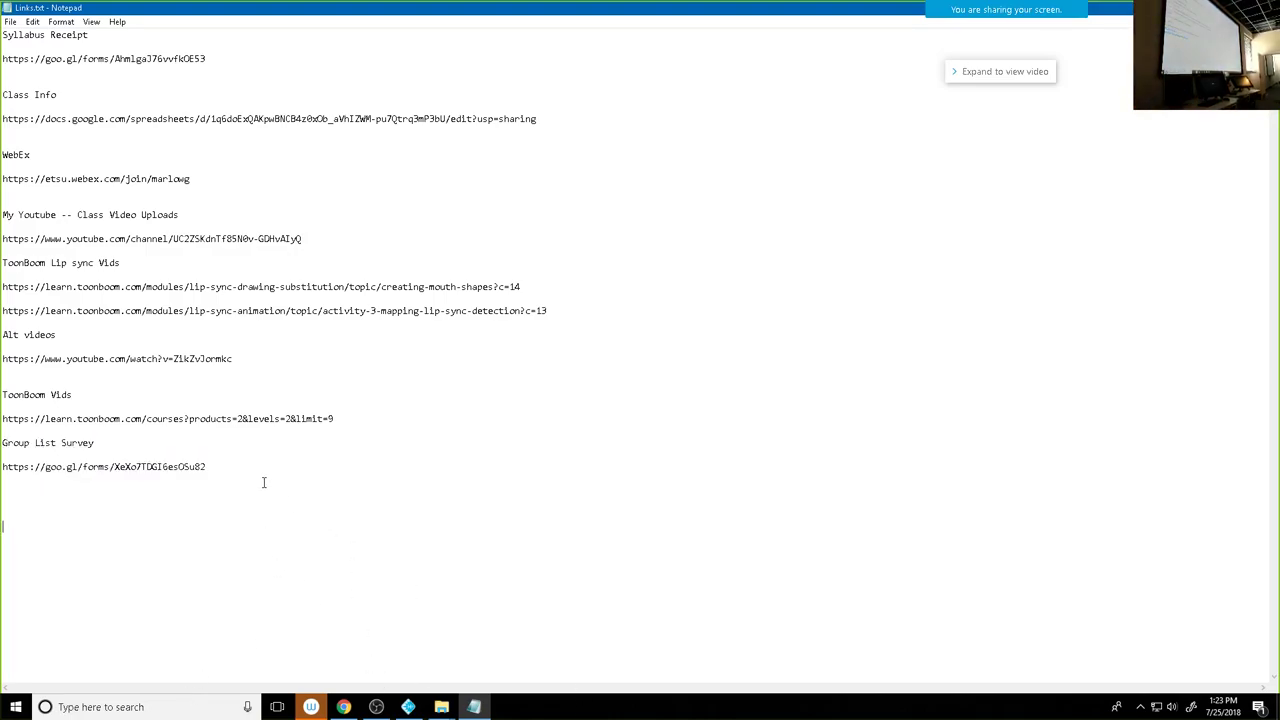
{"action": "left_click_drag", "start_coordinate": [5, 467], "coordinate": [262, 469]}
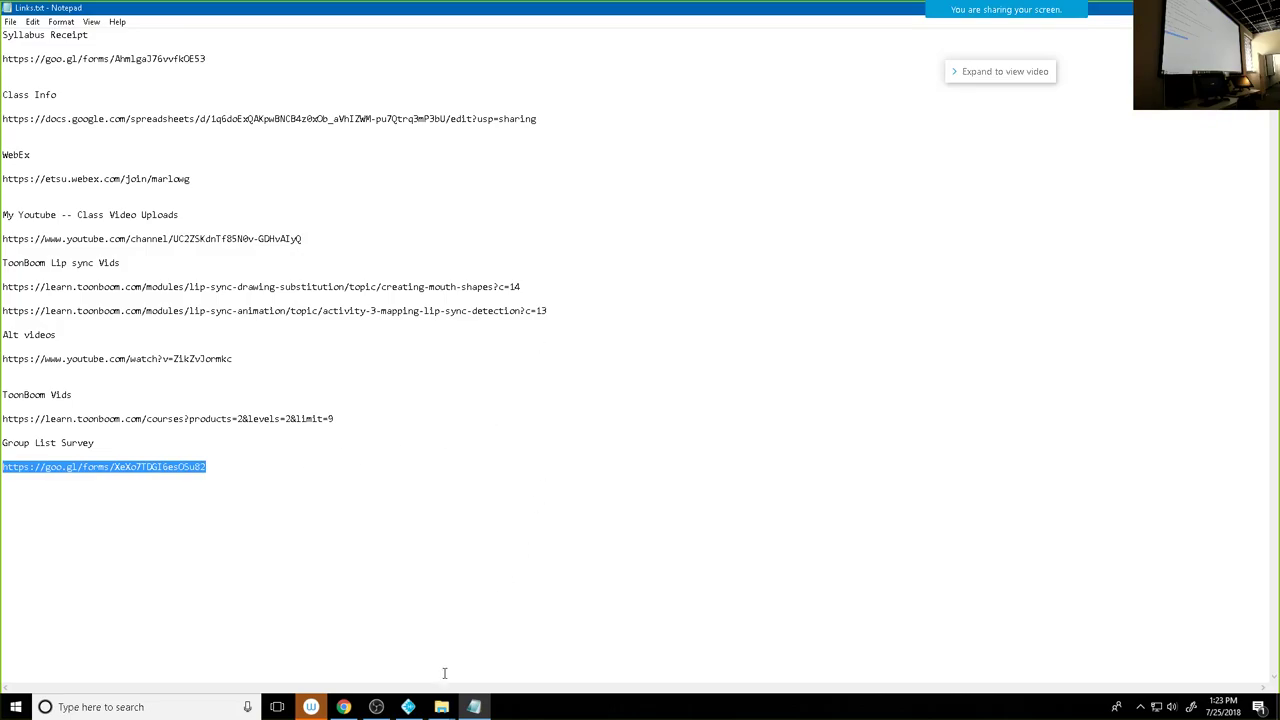
Step: Switch to Chrome and open the Group List Survey form's link in a new tab
{"action": "left_click", "coordinate": [343, 707]}
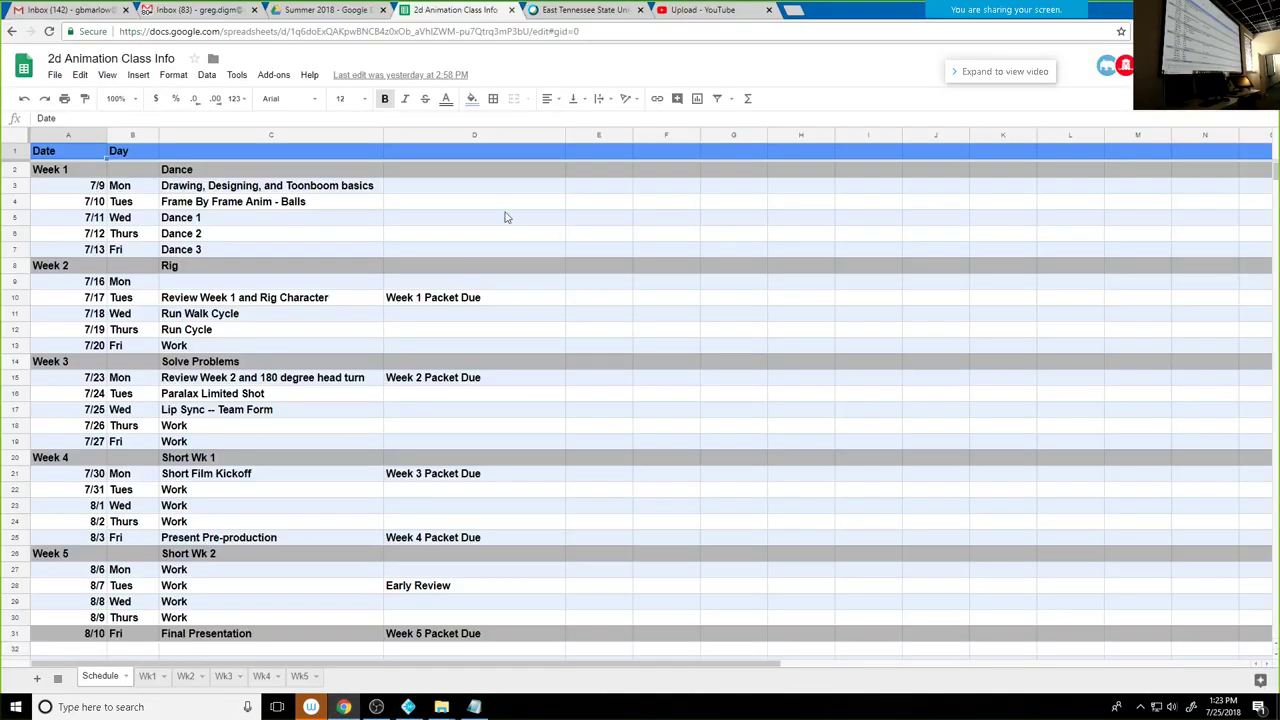
{"action": "left_click", "coordinate": [796, 13]}
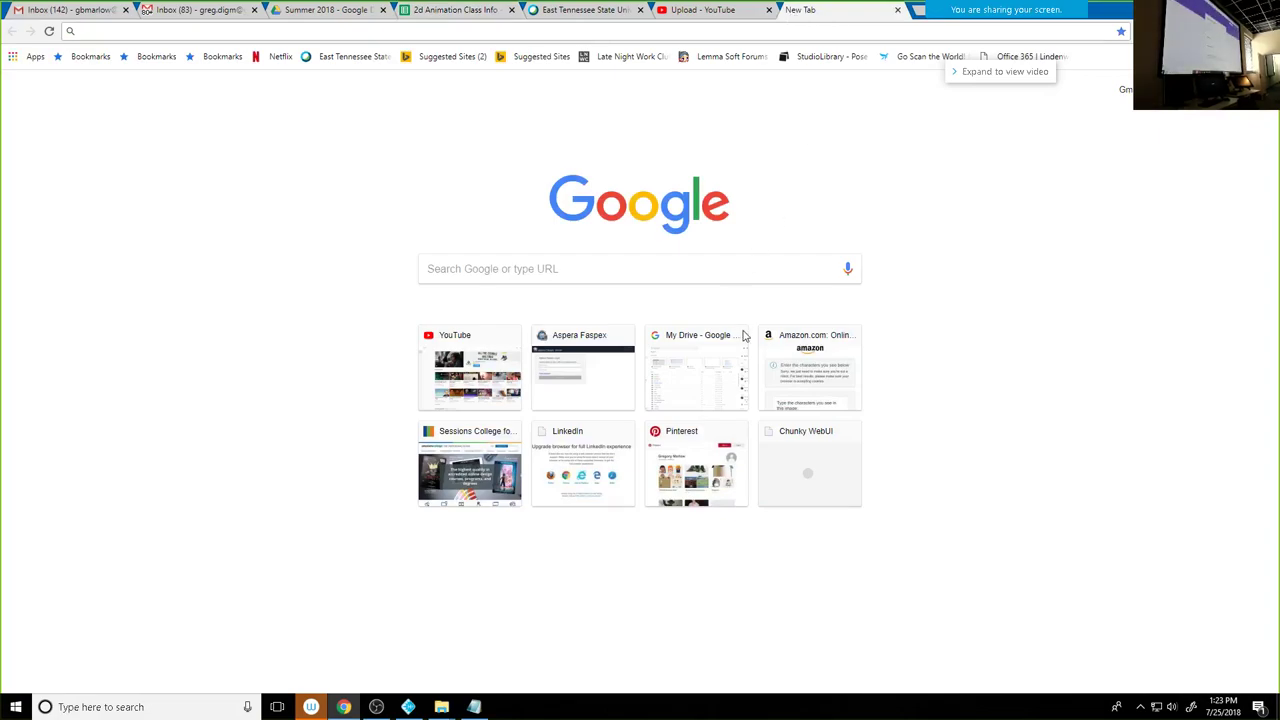
{"action": "type", "text": "https://docs.google.com/forms/d/e/1FAIpQLScHR4lbACPD28g9HRvyTN3jdhUY07c5nuChLRtja1lyPZ7GFA/viewform"}
{"action": "key", "text": "Return"}
Step: Review the 2D Anim Group form's questions on names, email, group preferences and being a helper, and close the form
{"action": "scroll", "coordinate": [714, 385], "scroll_direction": "down", "scroll_amount": 2}
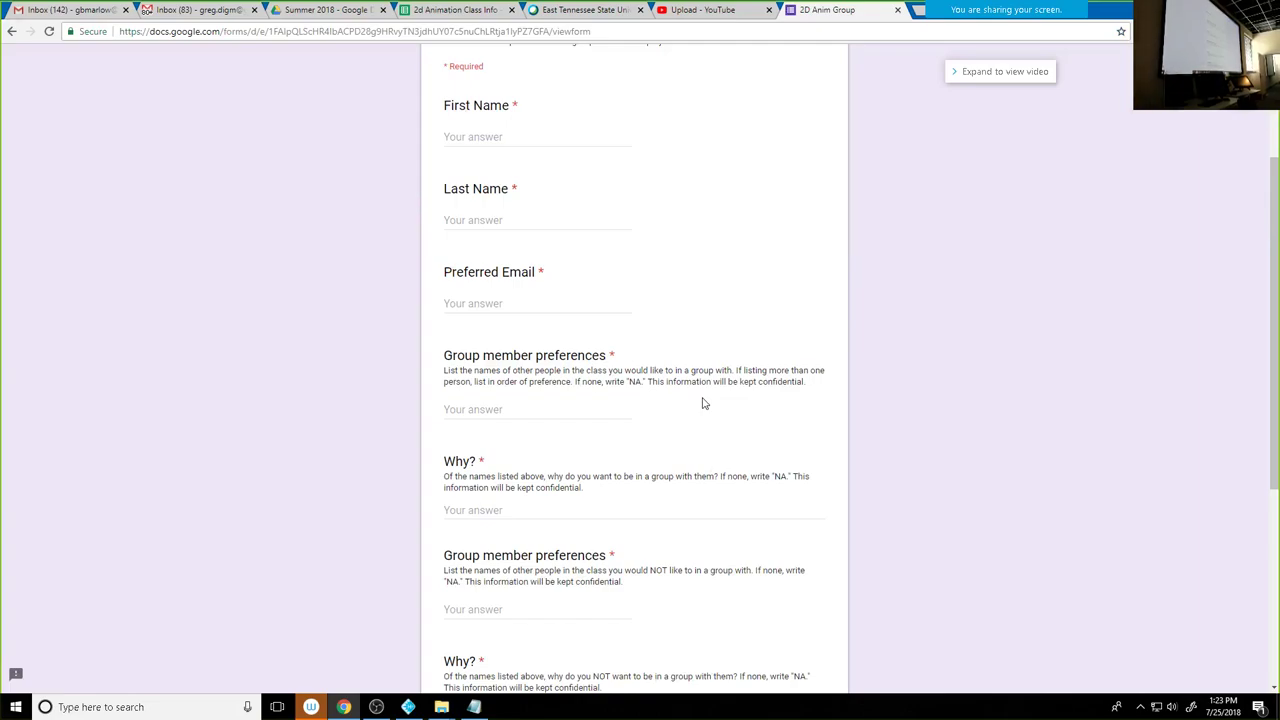
{"action": "scroll", "coordinate": [702, 403], "scroll_direction": "down", "scroll_amount": 4}
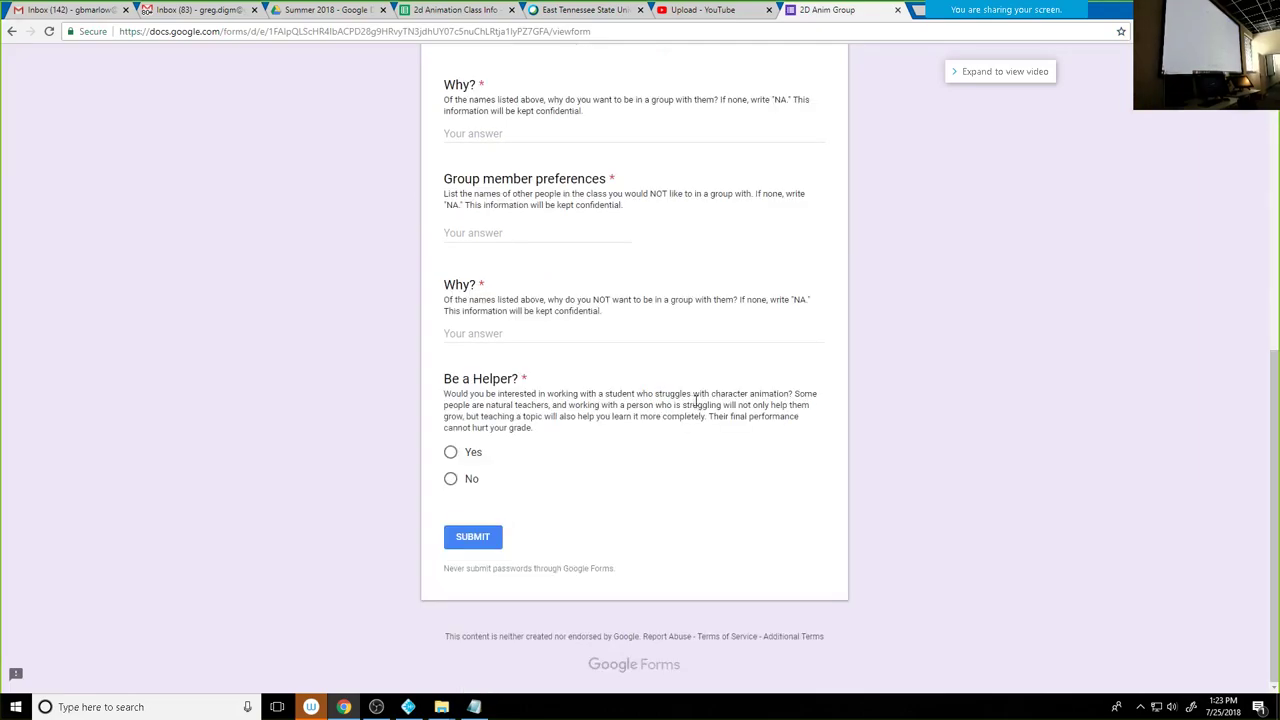
{"action": "scroll", "coordinate": [697, 403], "scroll_direction": "up", "scroll_amount": 5}
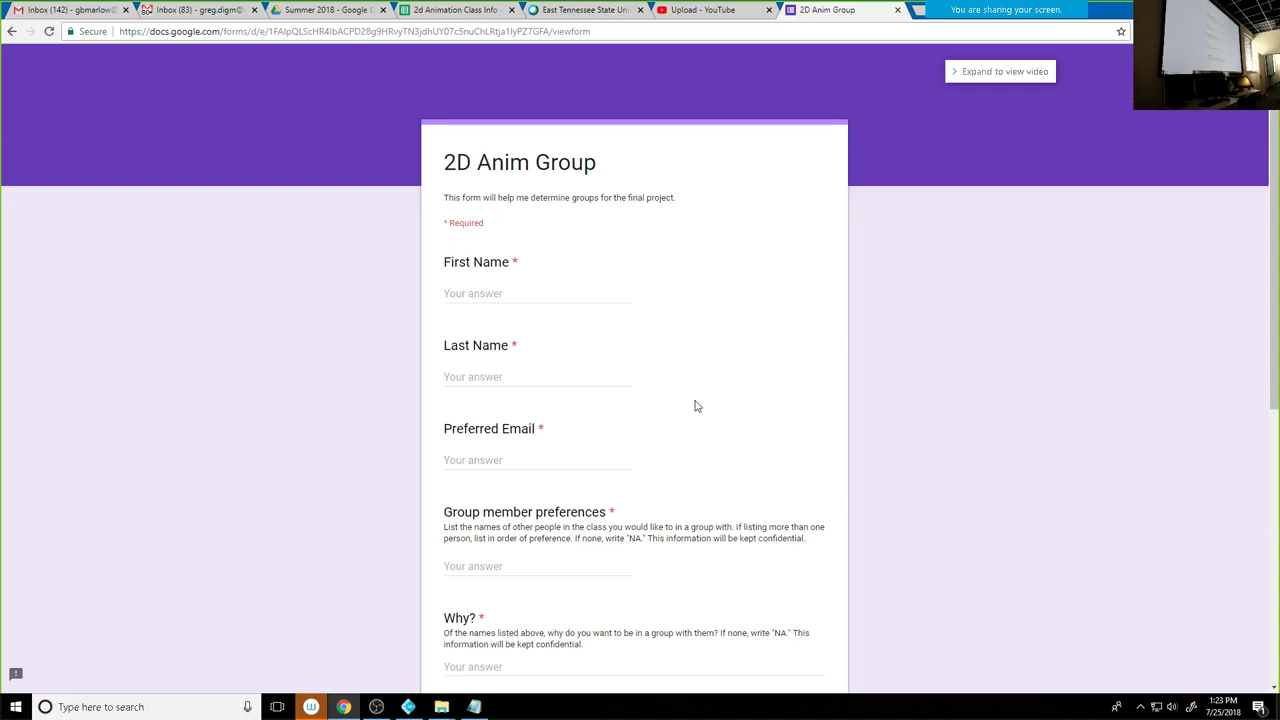
{"action": "scroll", "coordinate": [699, 405], "scroll_direction": "down", "scroll_amount": 4}
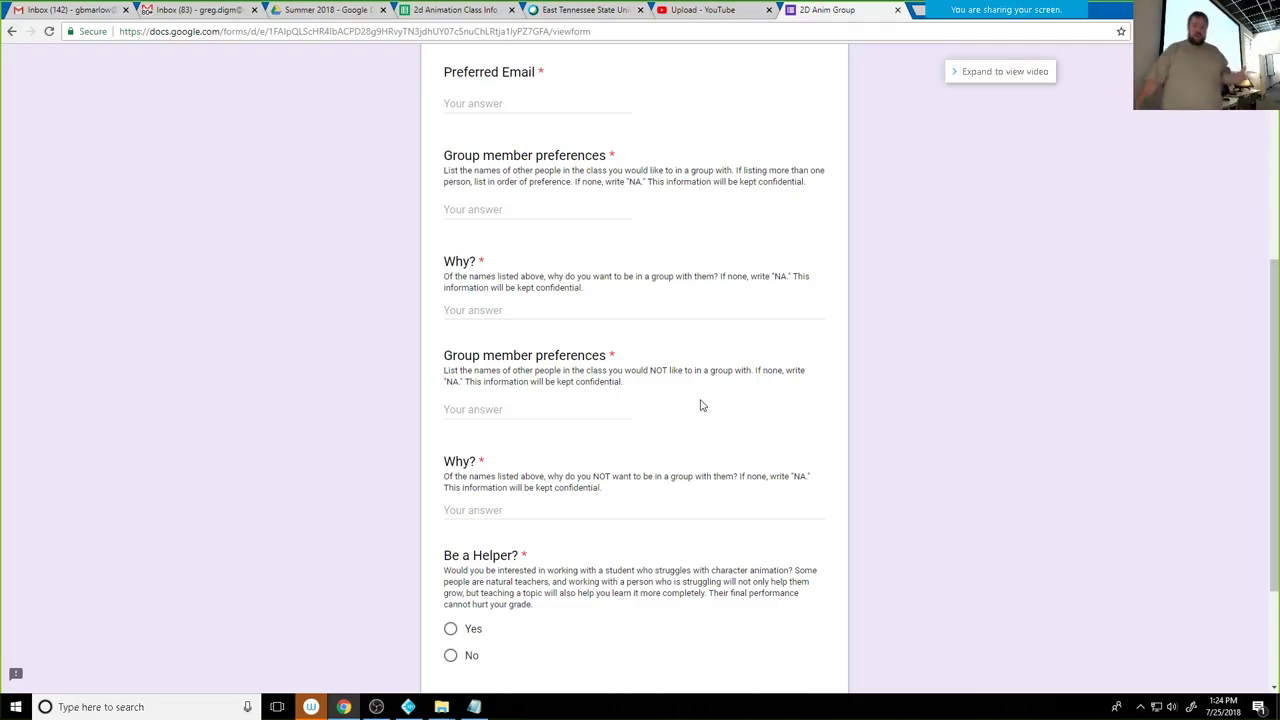
{"action": "scroll", "coordinate": [700, 405], "scroll_direction": "up", "scroll_amount": 2}
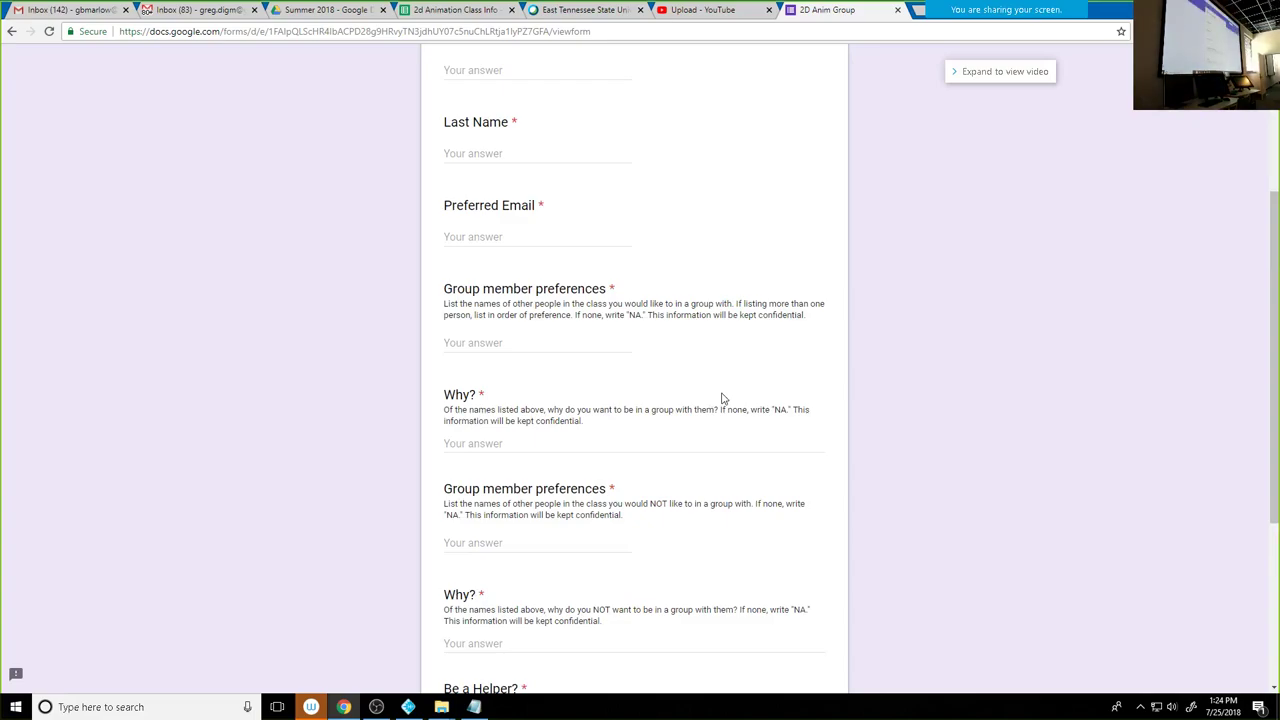
{"action": "scroll", "coordinate": [722, 398], "scroll_direction": "up", "scroll_amount": 3}
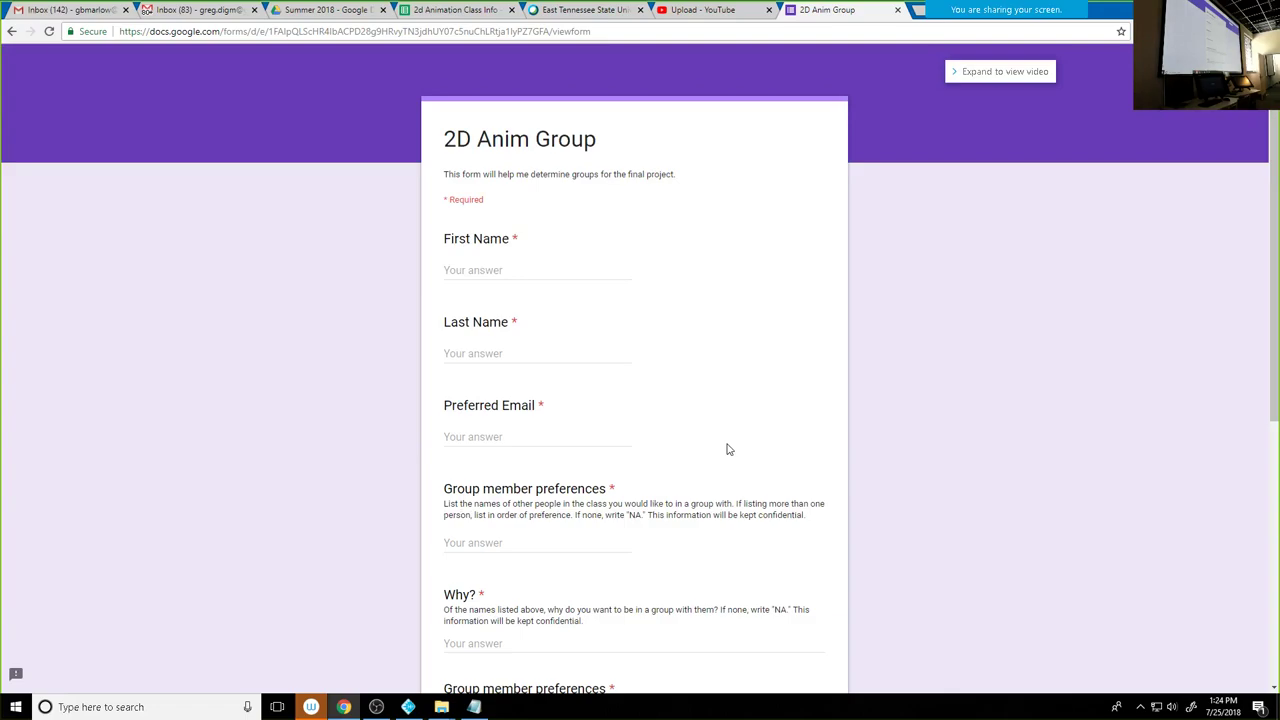
{"action": "scroll", "coordinate": [728, 450], "scroll_direction": "down", "scroll_amount": 3}
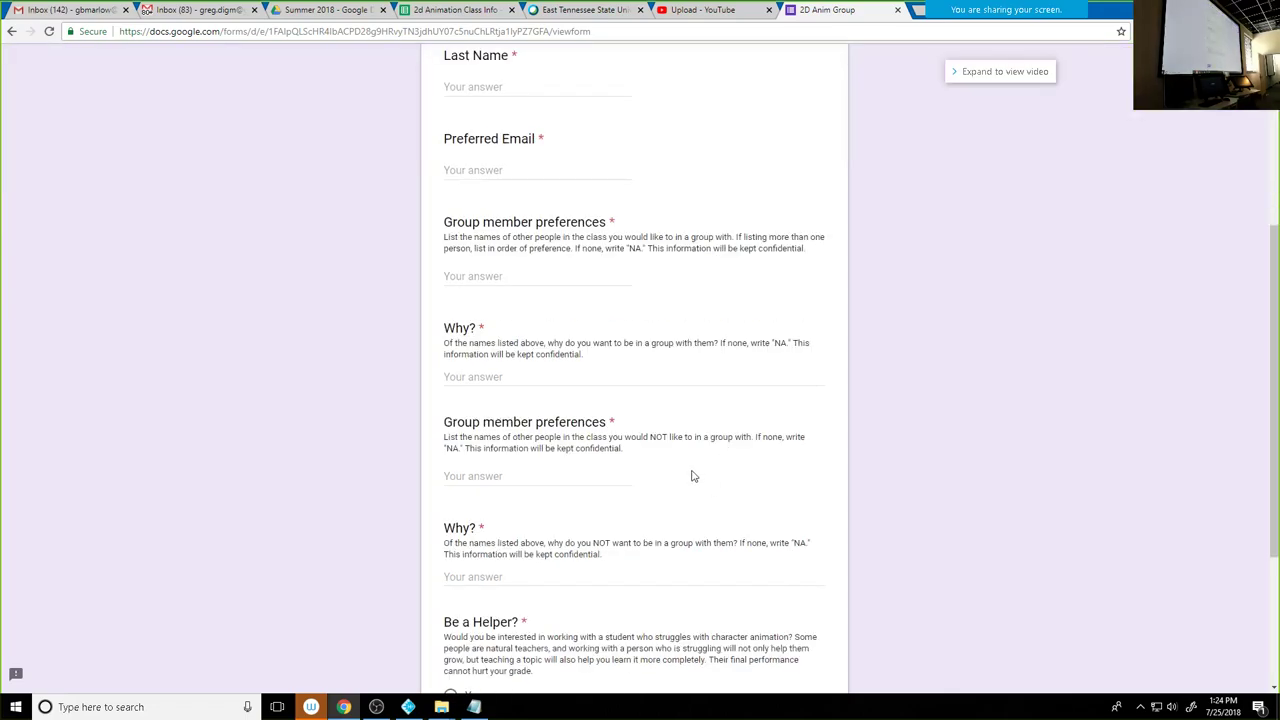
{"action": "scroll", "coordinate": [690, 470], "scroll_direction": "down", "scroll_amount": 2}
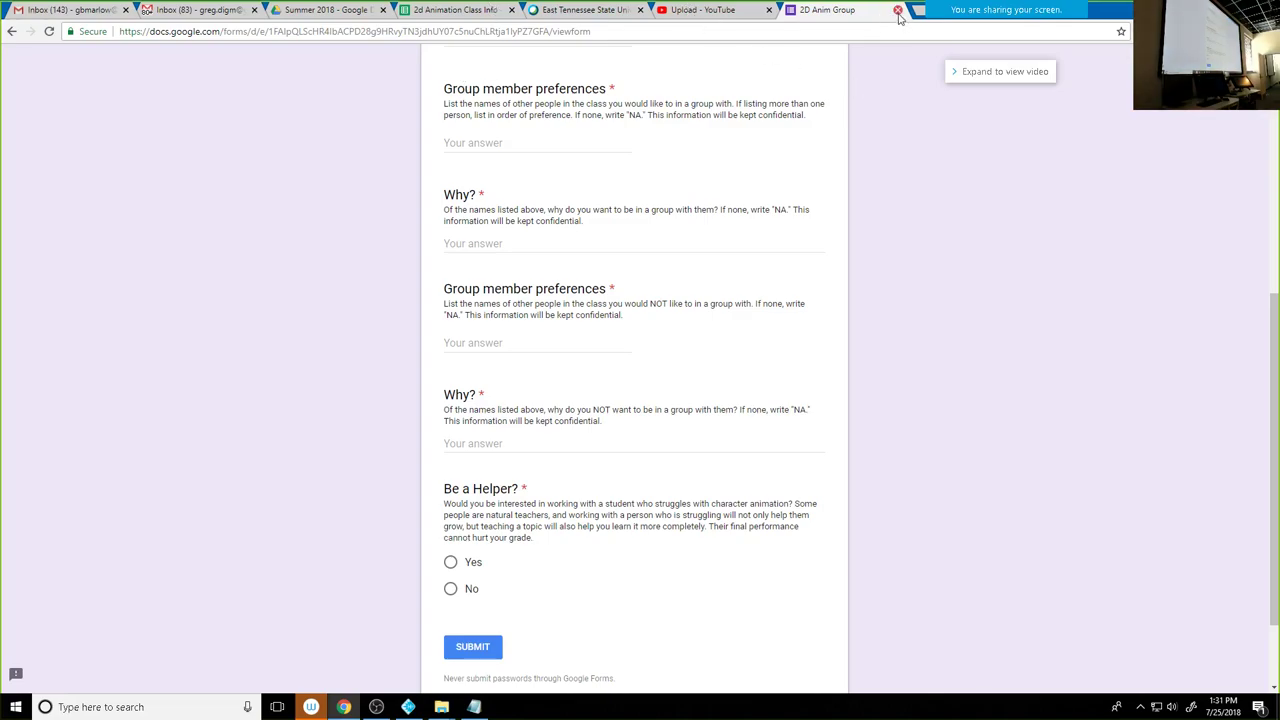
{"action": "left_click", "coordinate": [897, 10]}
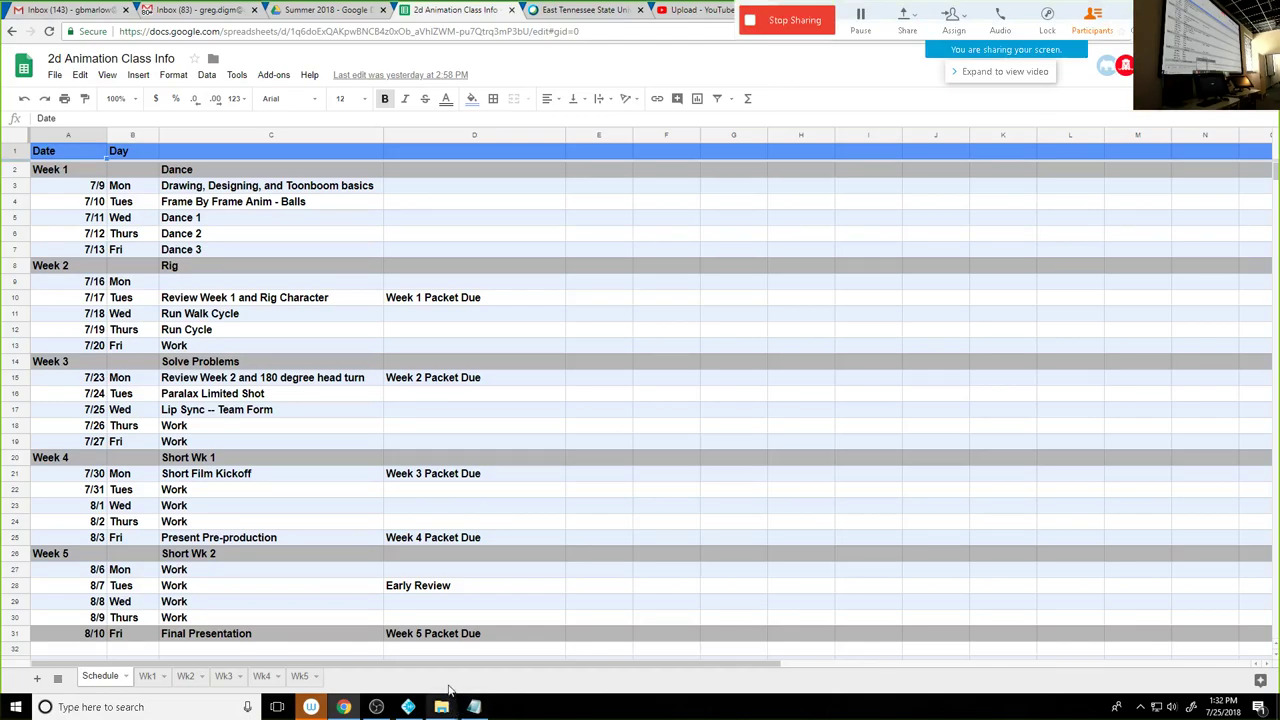
Step: Bring up the resources folder in File Explorer, view the mouth shape sheet Capture1.JPG, and close the picture
{"action": "mouse_move", "coordinate": [448, 705]}
{"action": "left_click", "coordinate": [493, 668]}
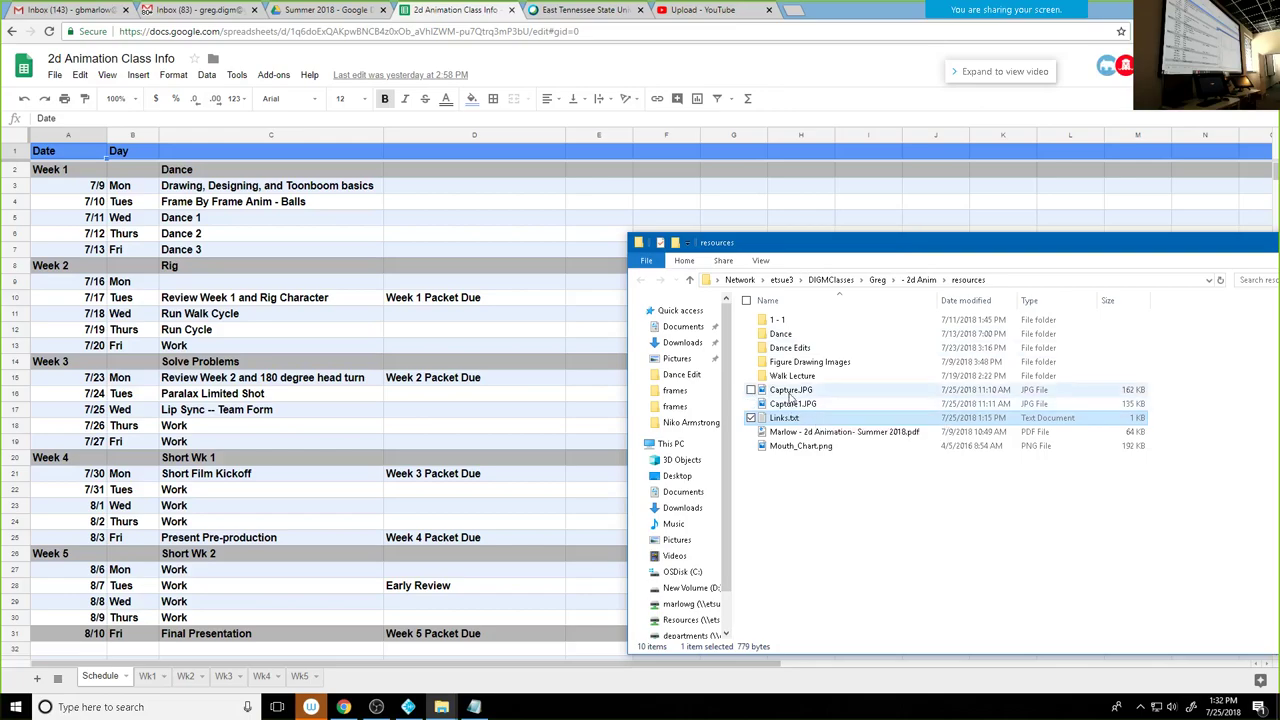
{"action": "left_click", "coordinate": [790, 392]}
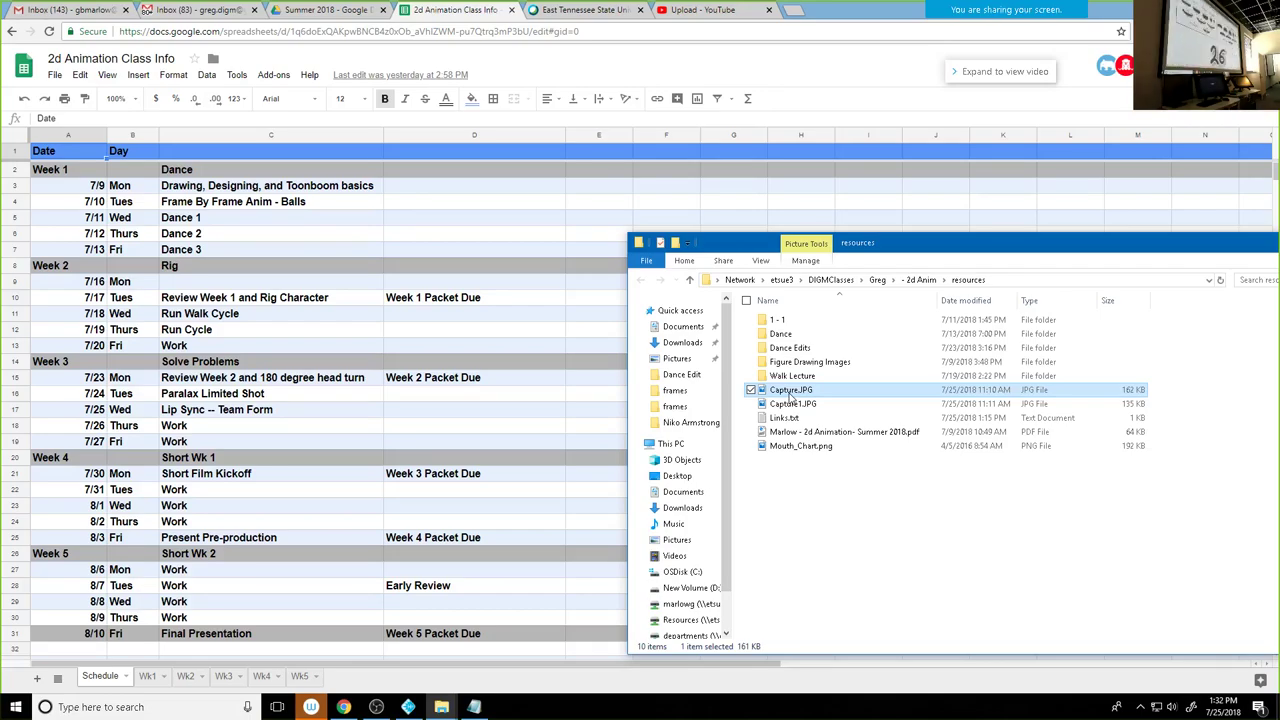
{"action": "double_click", "coordinate": [791, 402]}
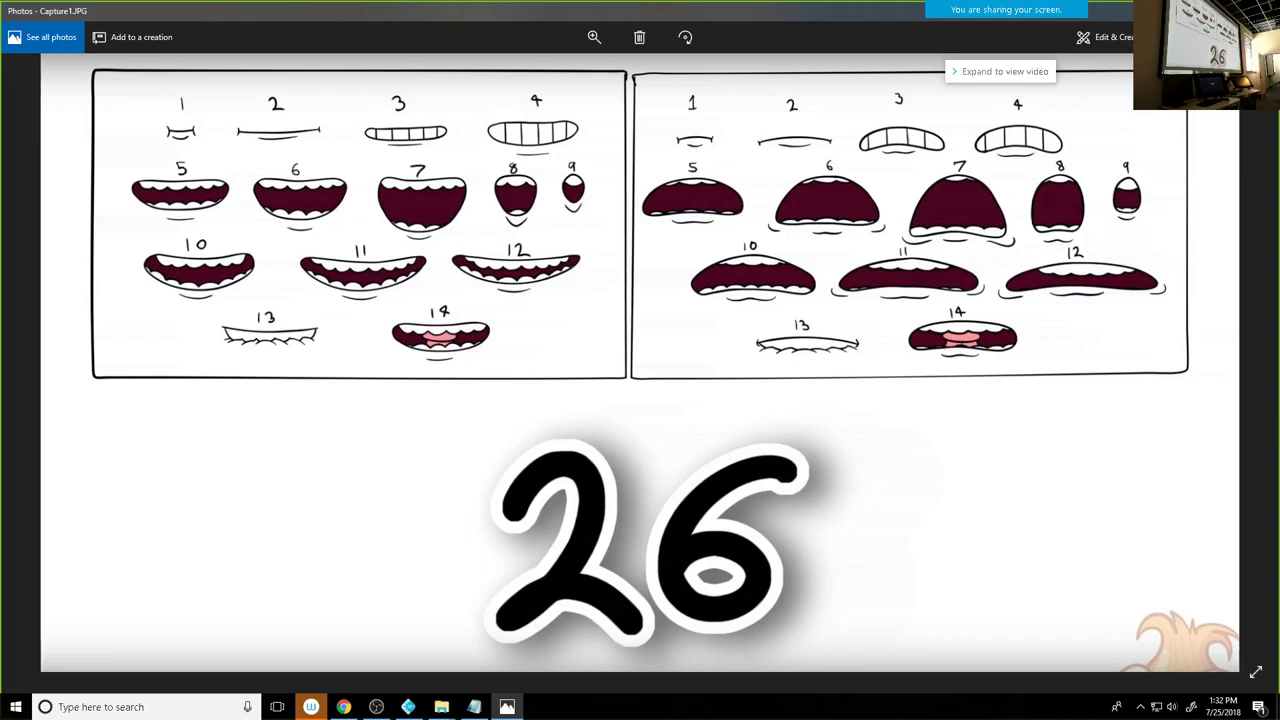
{"action": "key", "text": "alt+F4"}
Step: View Mouth_Chart.png from the resources folder, look at Capture1.JPG again, and close the photo viewer
{"action": "left_click", "coordinate": [800, 446]}
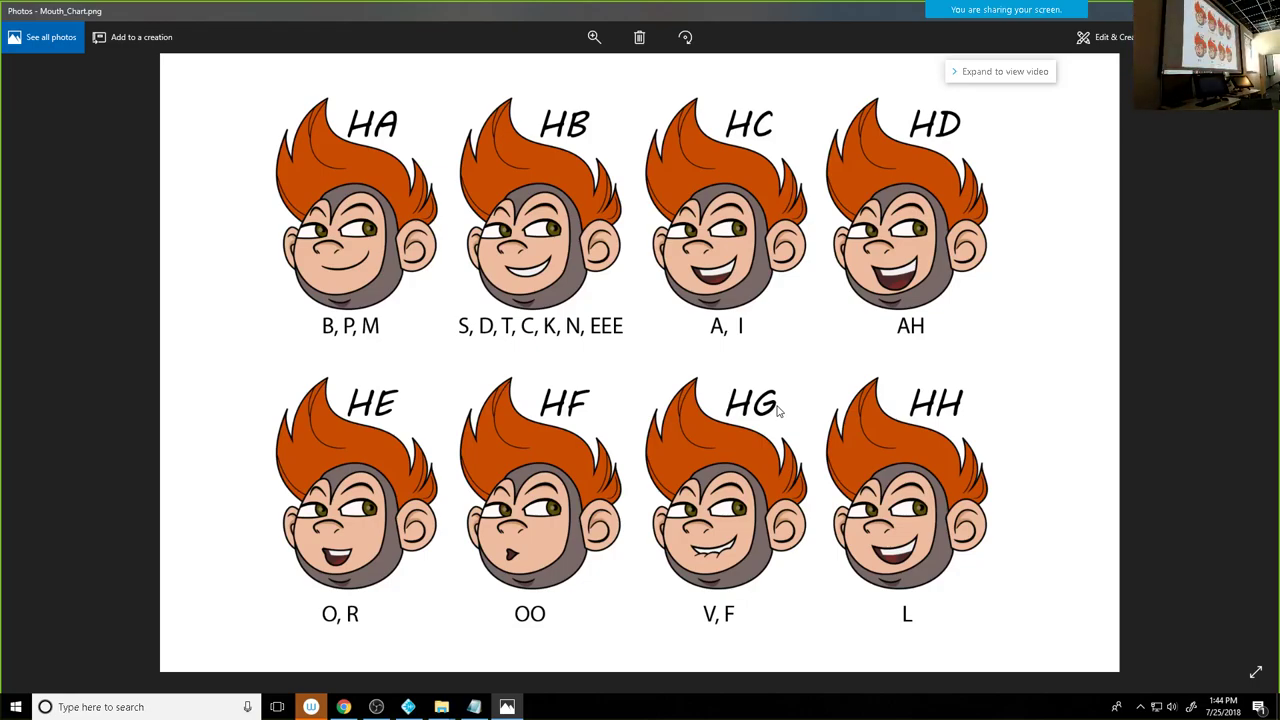
{"action": "key", "text": "Right"}
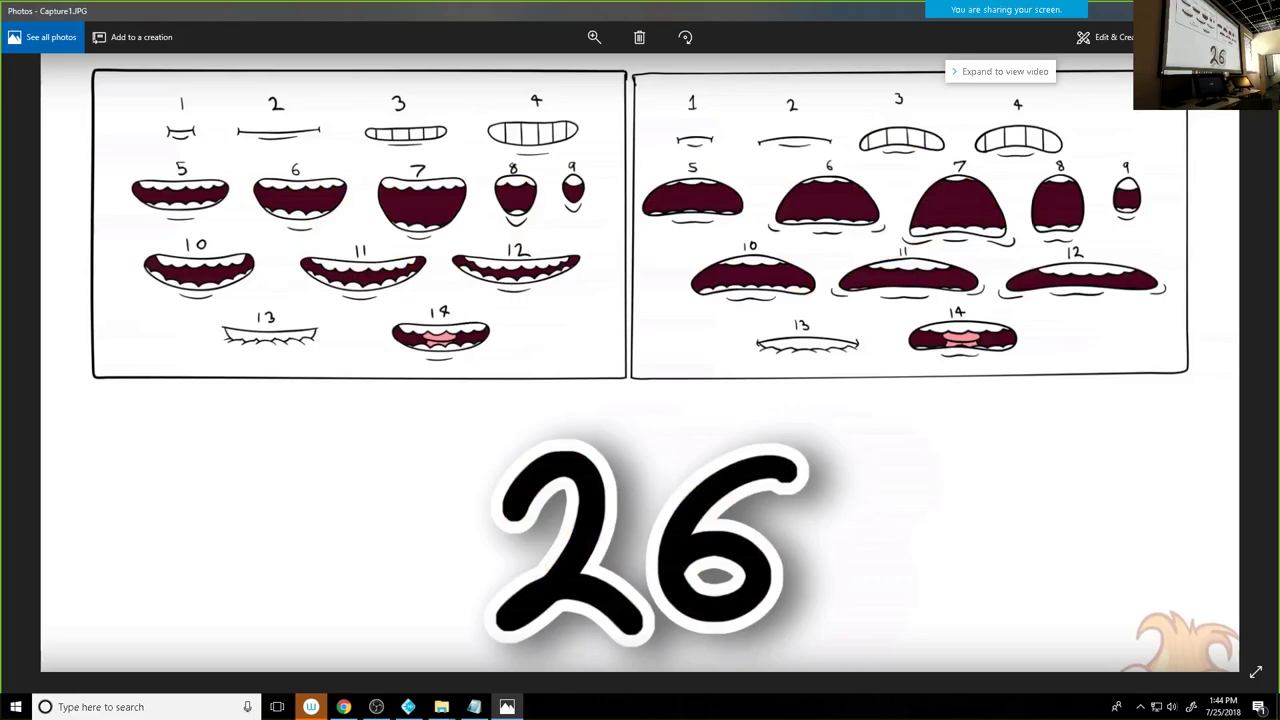
{"action": "key", "text": "alt+F4"}
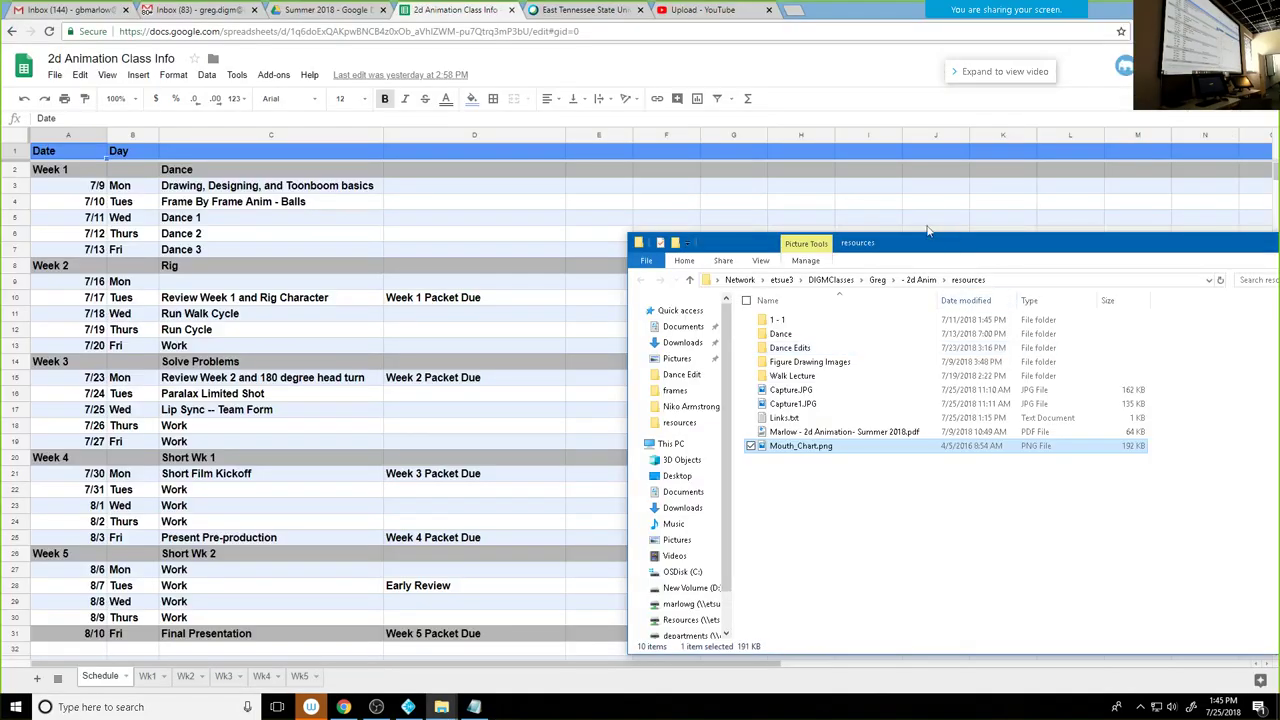
Step: View the mouth set in Capture.JPG and the phoneme faces in Mouth_Chart.png, closing each picture after viewing
{"action": "left_click", "coordinate": [797, 395]}
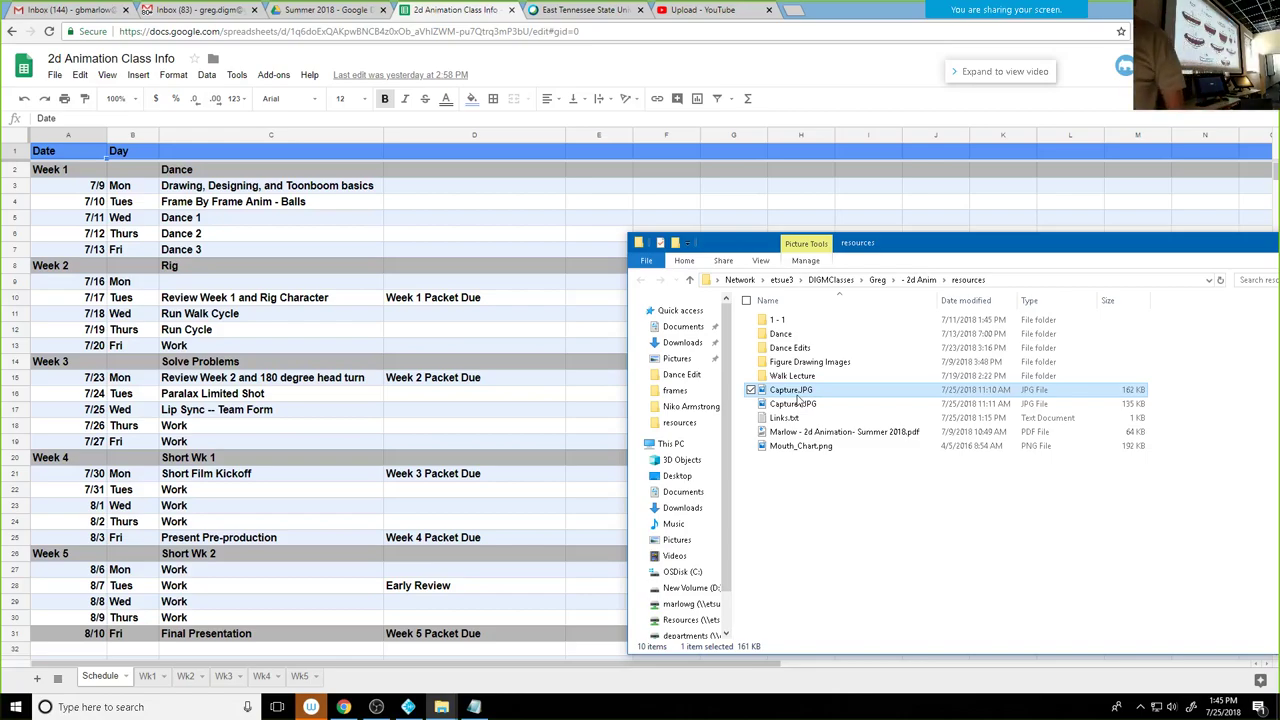
{"action": "double_click", "coordinate": [798, 394]}
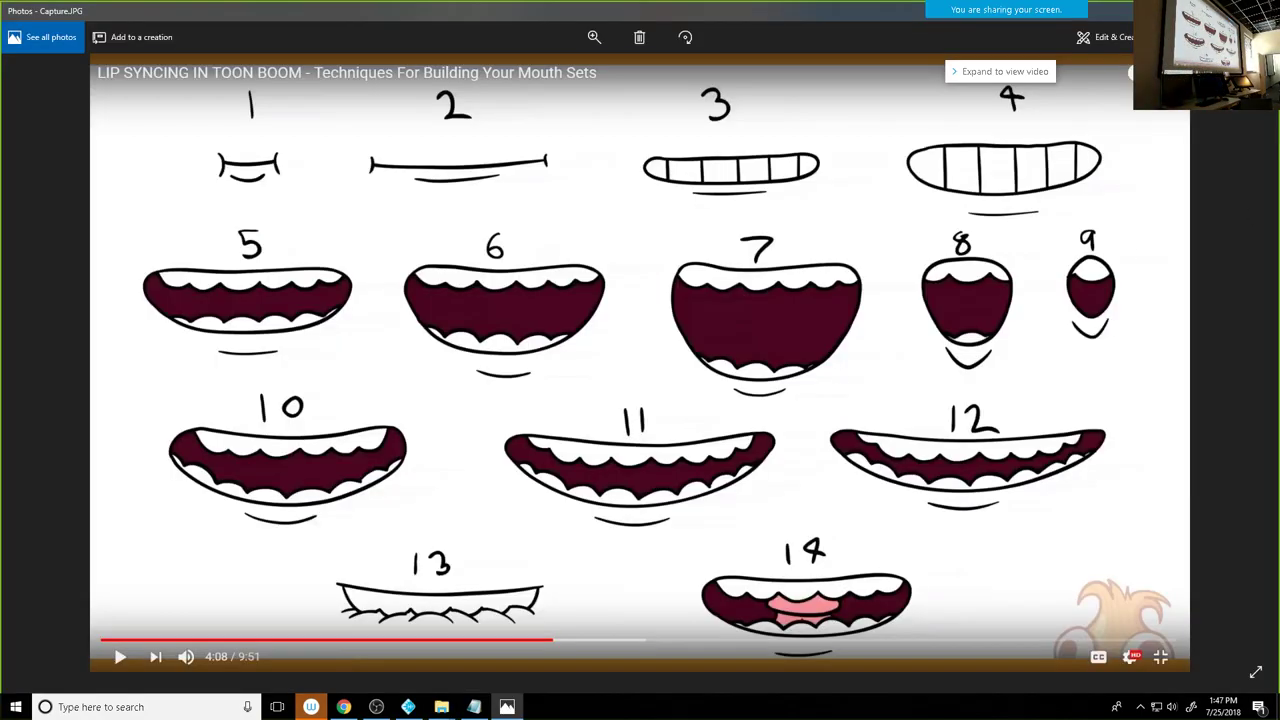
{"action": "key", "text": "alt+F4"}
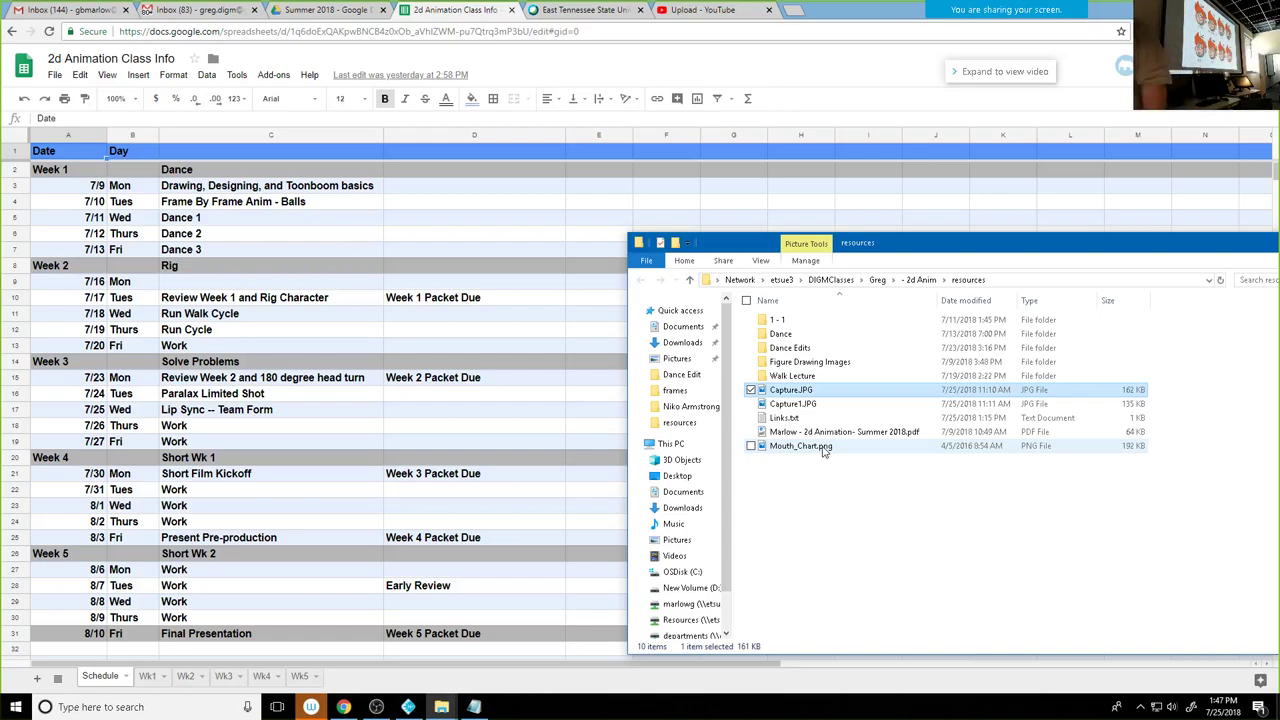
{"action": "double_click", "coordinate": [800, 446]}
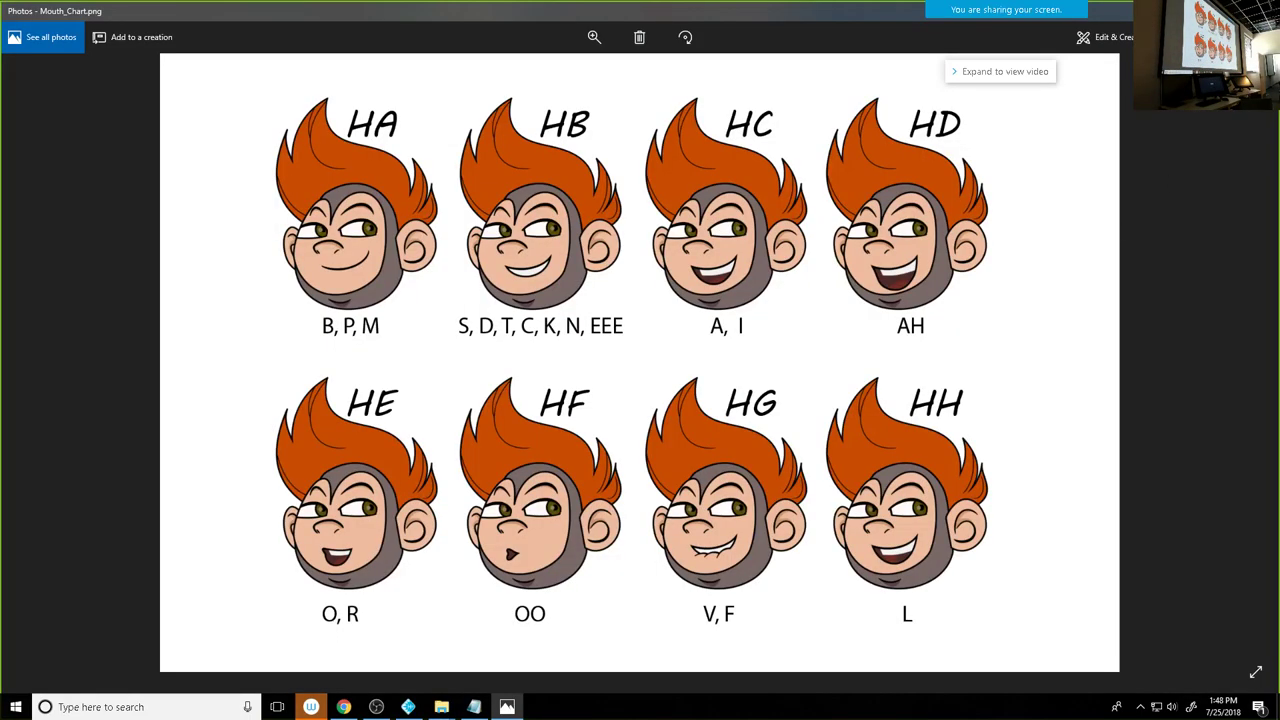
{"action": "key", "text": "alt+F4"}
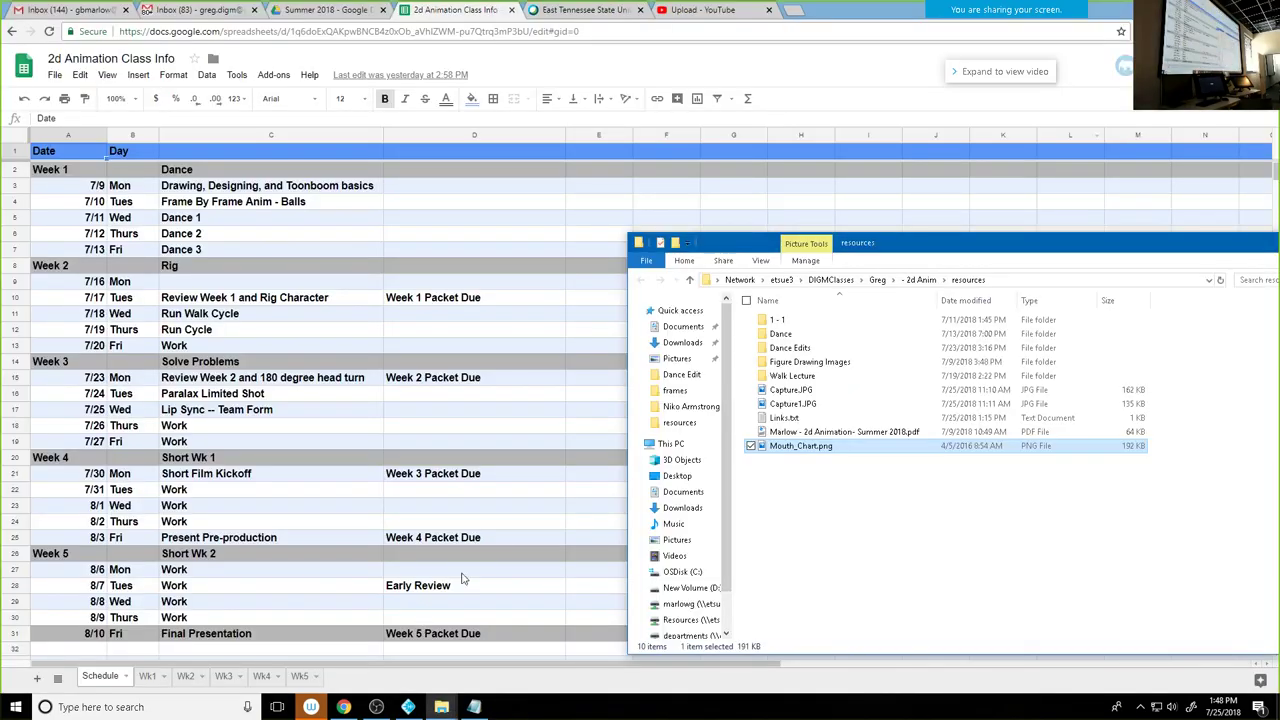
Step: Go up to the - 2d Anim folder and bring the LipSyncAudio folder window to the front
{"action": "left_click", "coordinate": [922, 280]}
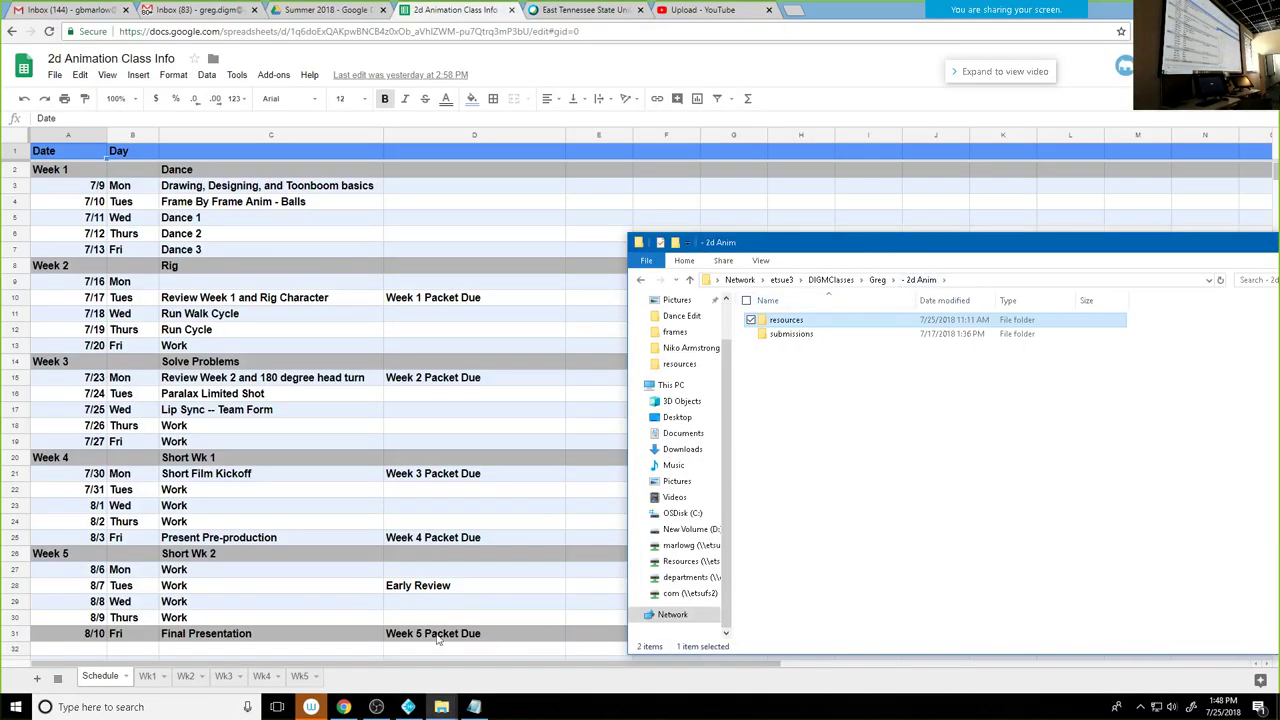
{"action": "left_click", "coordinate": [440, 706]}
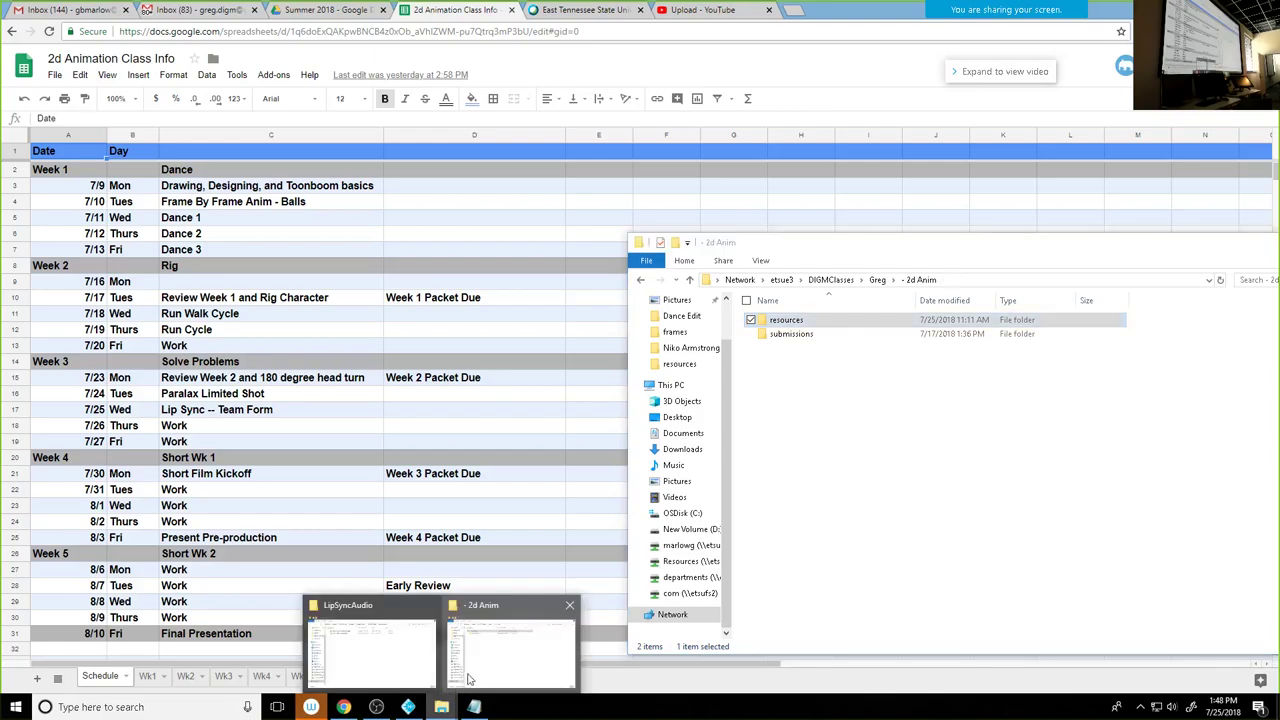
{"action": "left_click", "coordinate": [392, 665]}
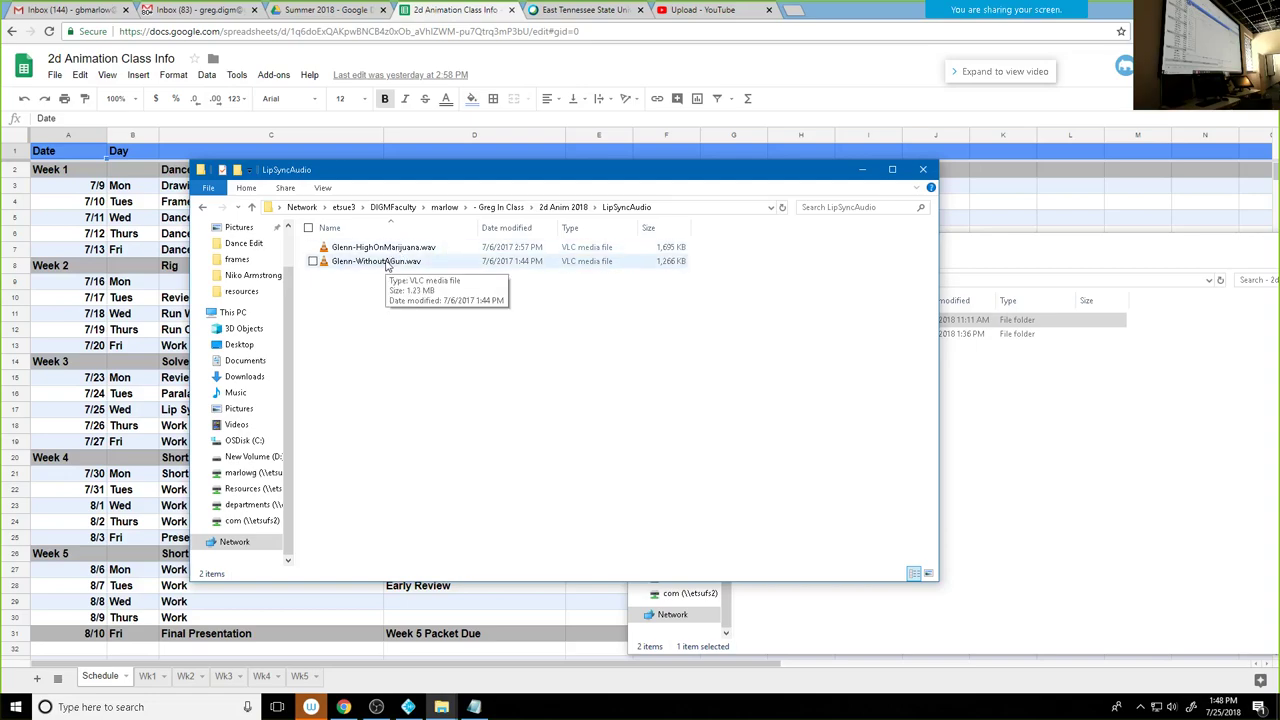
Step: Play the HighOnMarijuana WAV clip in VLC from the beginning with the volume at 125%, and close the player
{"action": "double_click", "coordinate": [384, 250]}
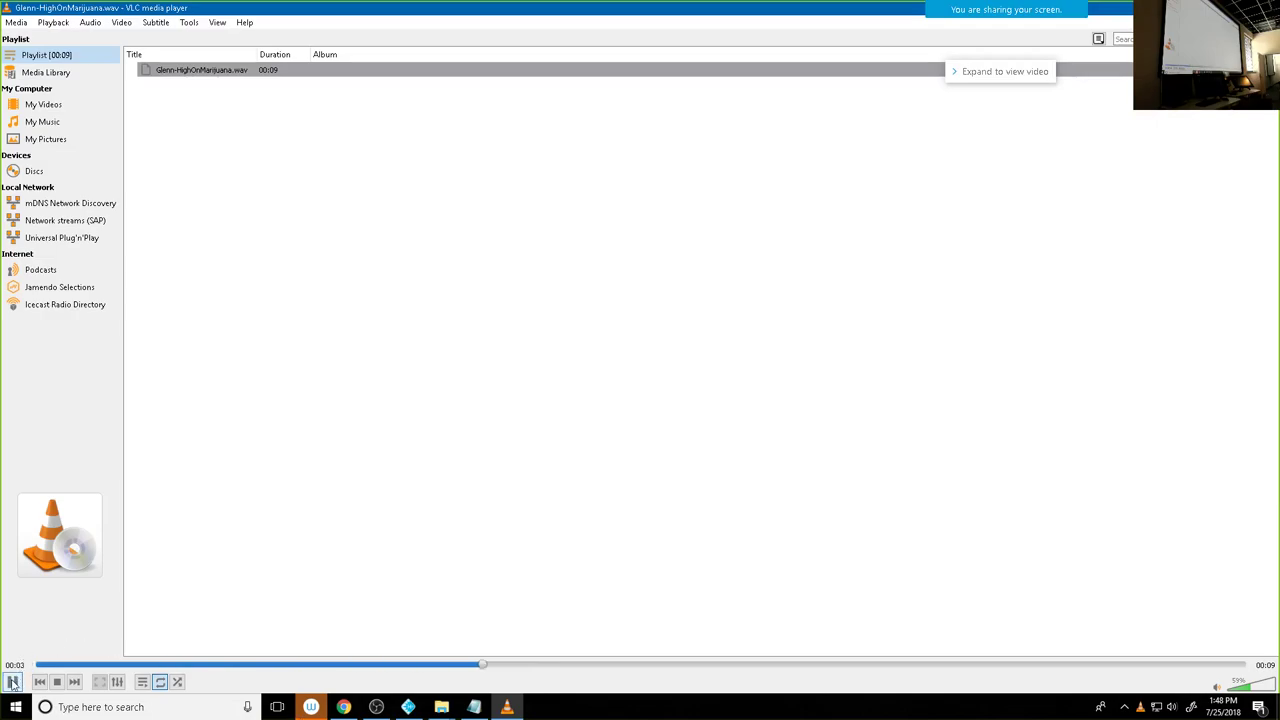
{"action": "left_click", "coordinate": [1268, 685]}
{"action": "left_click", "coordinate": [38, 664]}
{"action": "left_click", "coordinate": [12, 682]}
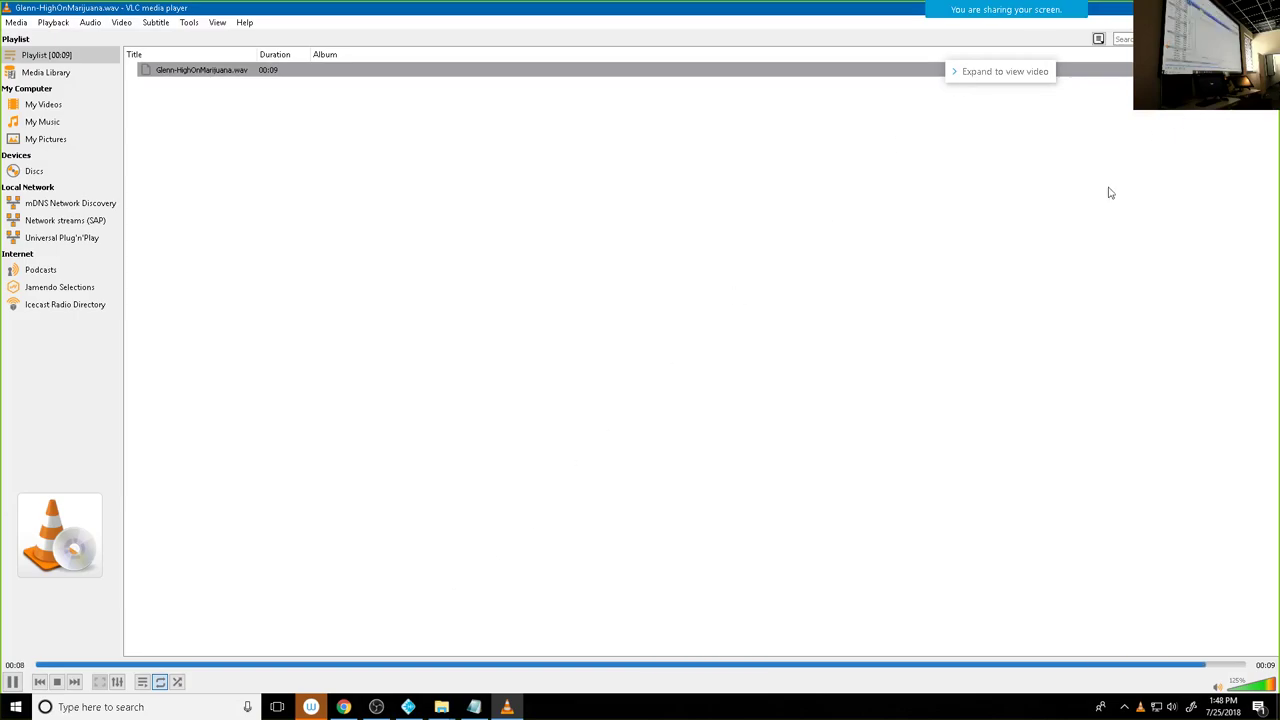
{"action": "key", "text": "alt+F4"}
{"action": "left_click", "coordinate": [456, 341]}
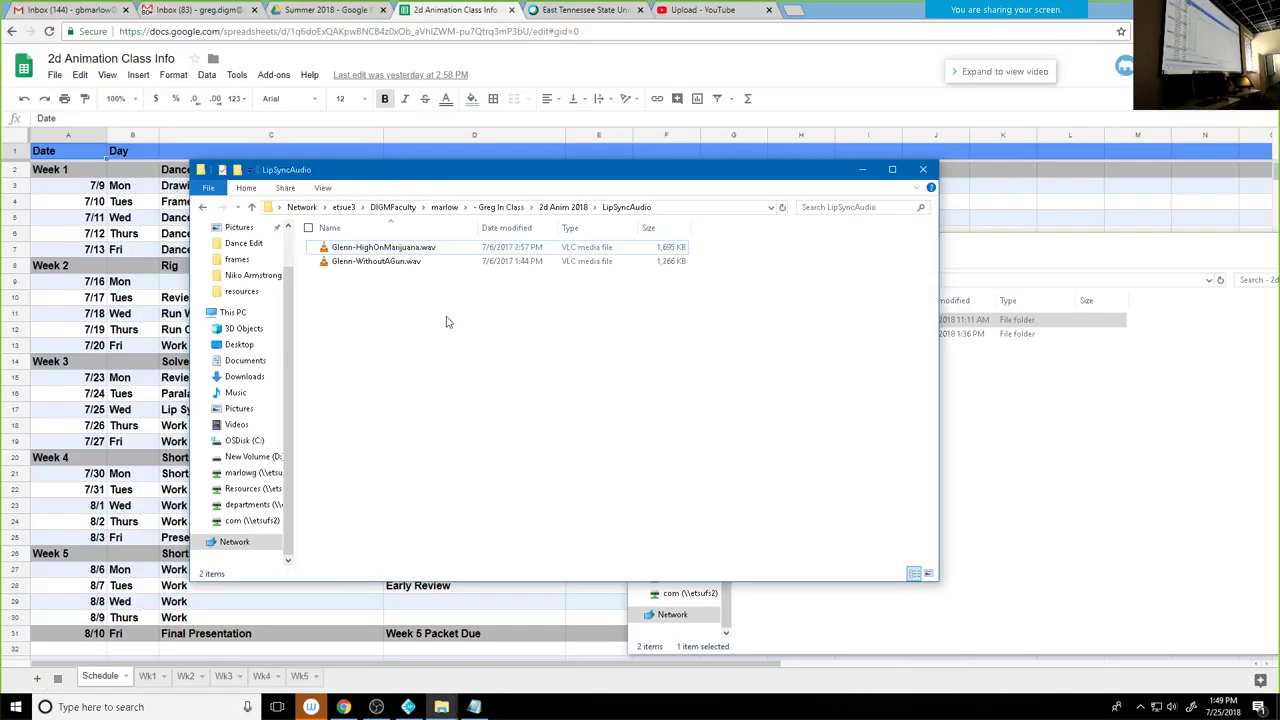
Step: Play the WithoutAGun WAV clip from the LipSyncAudio folder, stop the playback, and close the player
{"action": "double_click", "coordinate": [386, 262]}
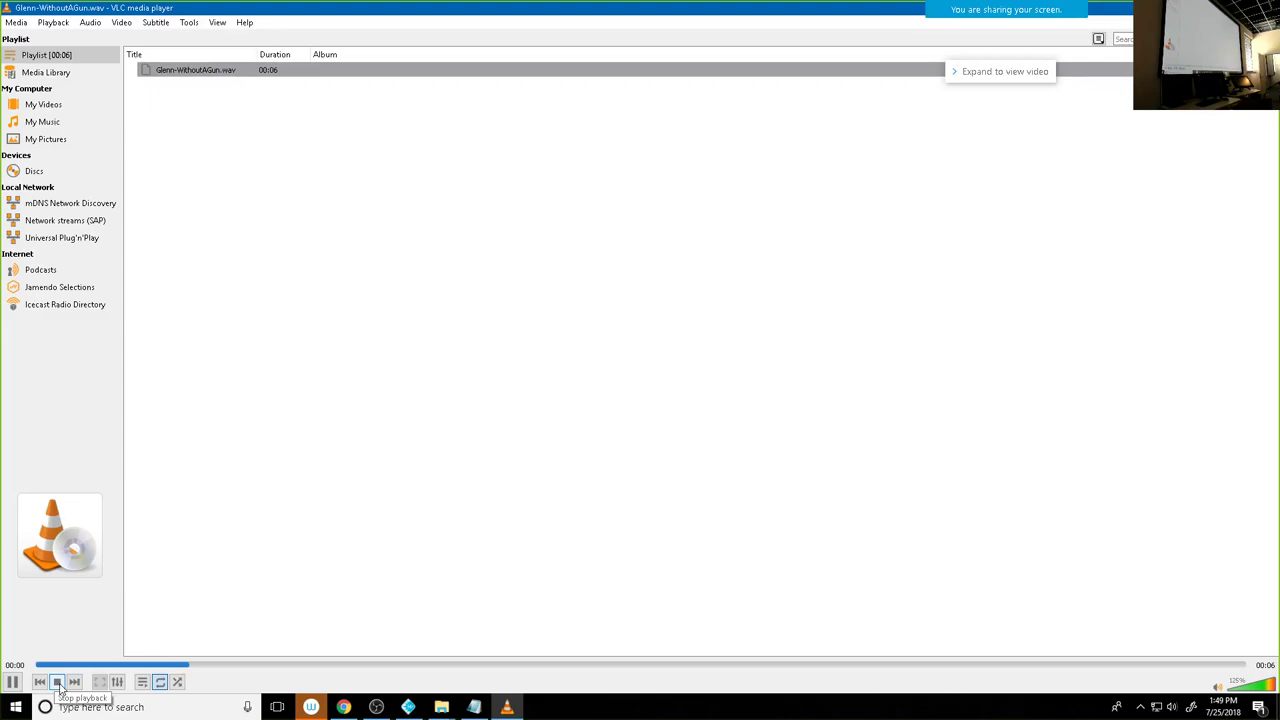
{"action": "left_click", "coordinate": [58, 684]}
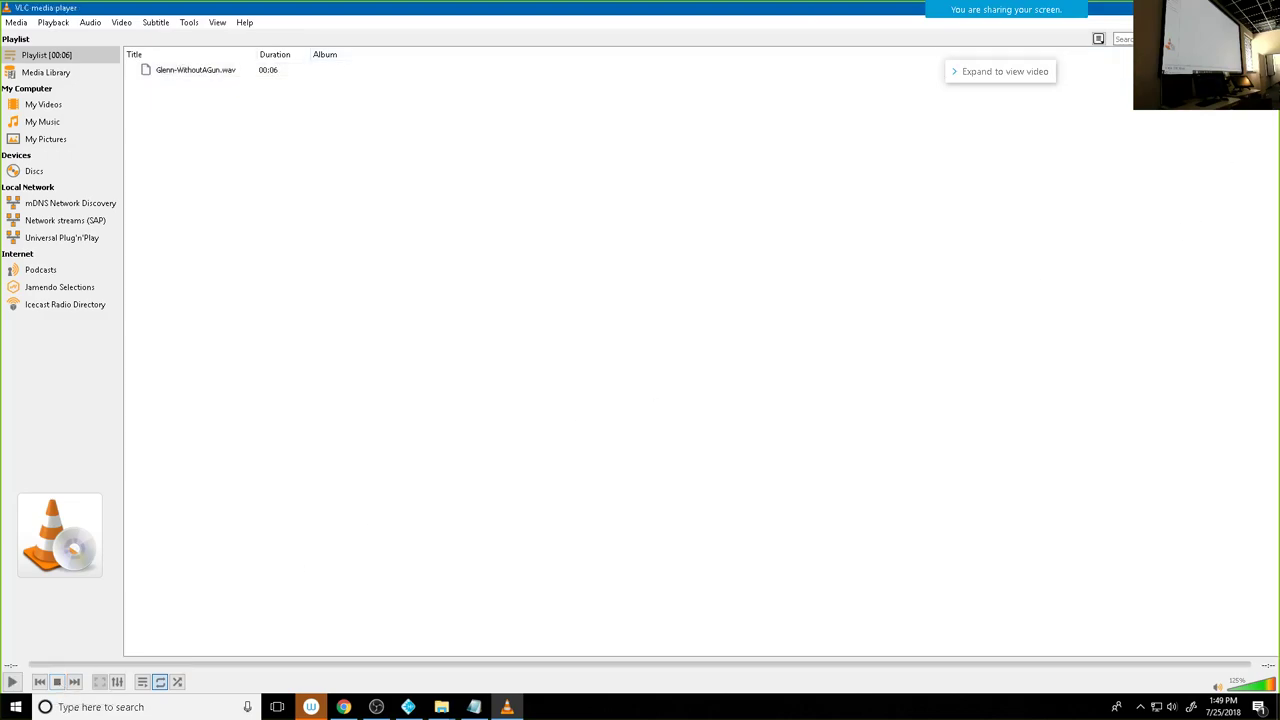
{"action": "key", "text": "alt+F4"}
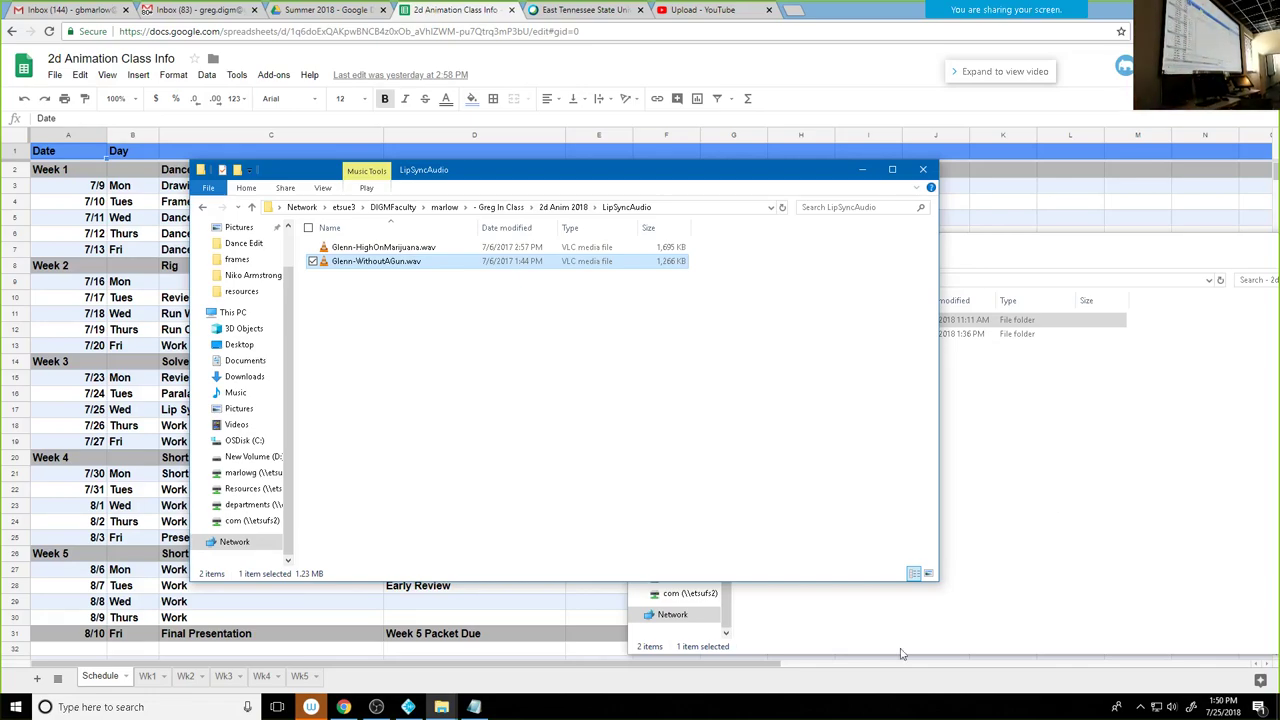
Step: Switch to Toon Boom Harmony, clear the layer selection and look over the rigged character in the Camera view
{"action": "left_click", "coordinate": [408, 707]}
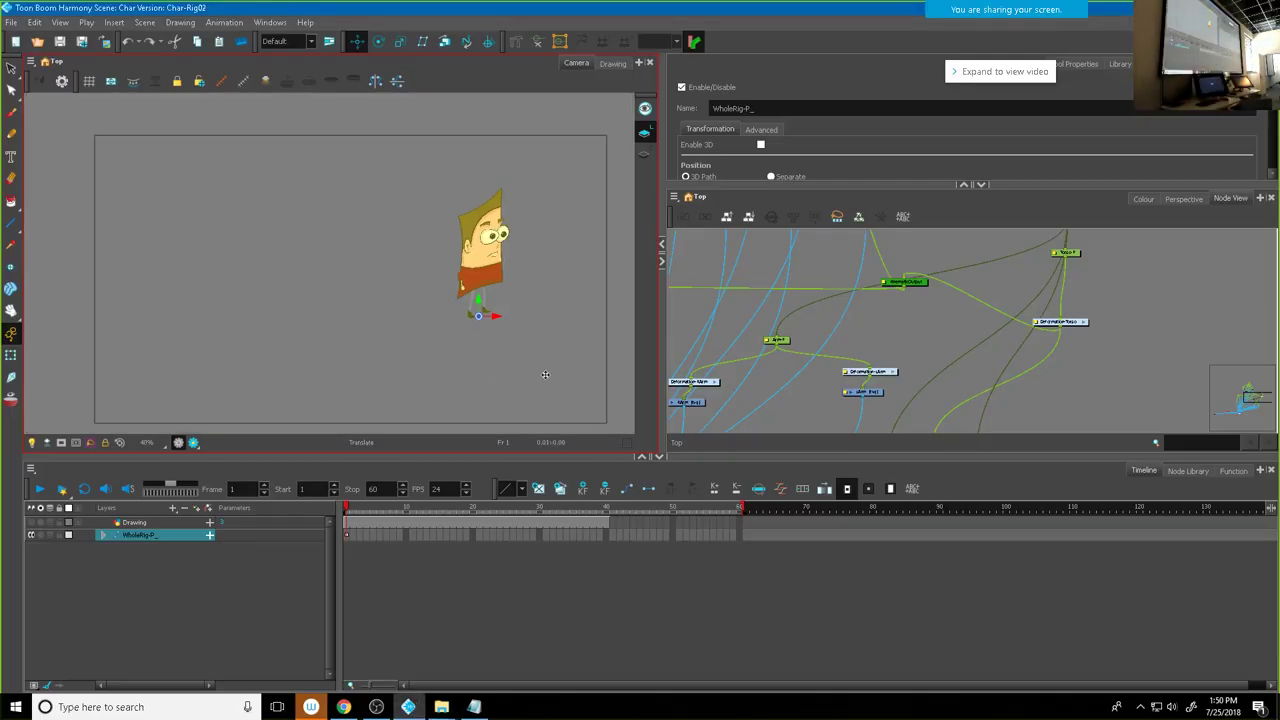
{"action": "left_click", "coordinate": [511, 580]}
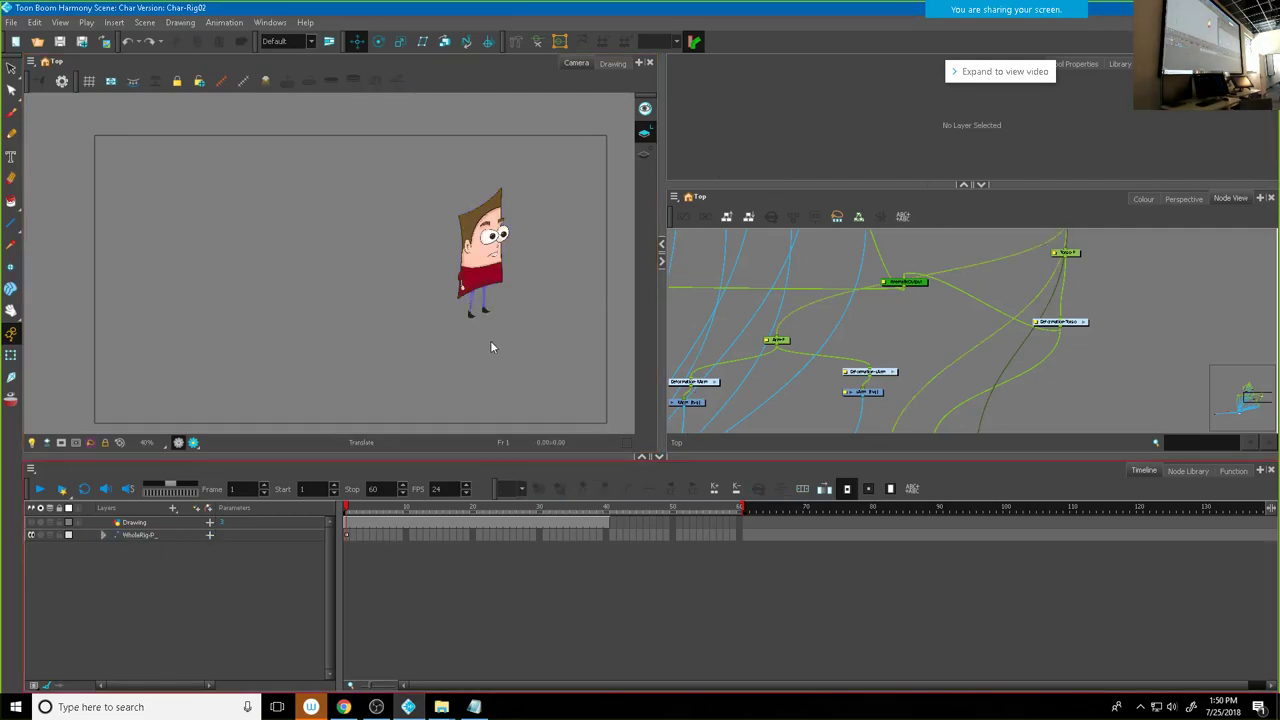
{"action": "scroll", "coordinate": [485, 284], "scroll_direction": "up", "scroll_amount": 3}
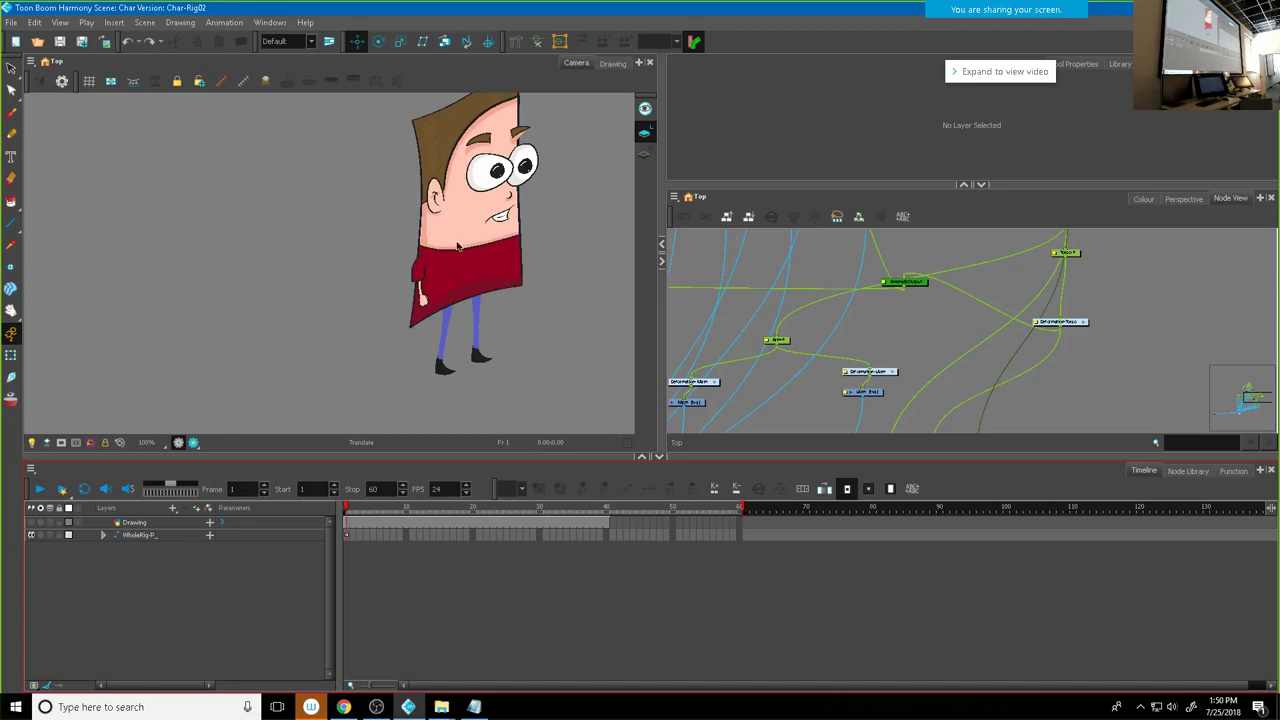
{"action": "left_click_drag", "start_coordinate": [519, 285], "coordinate": [449, 330]}
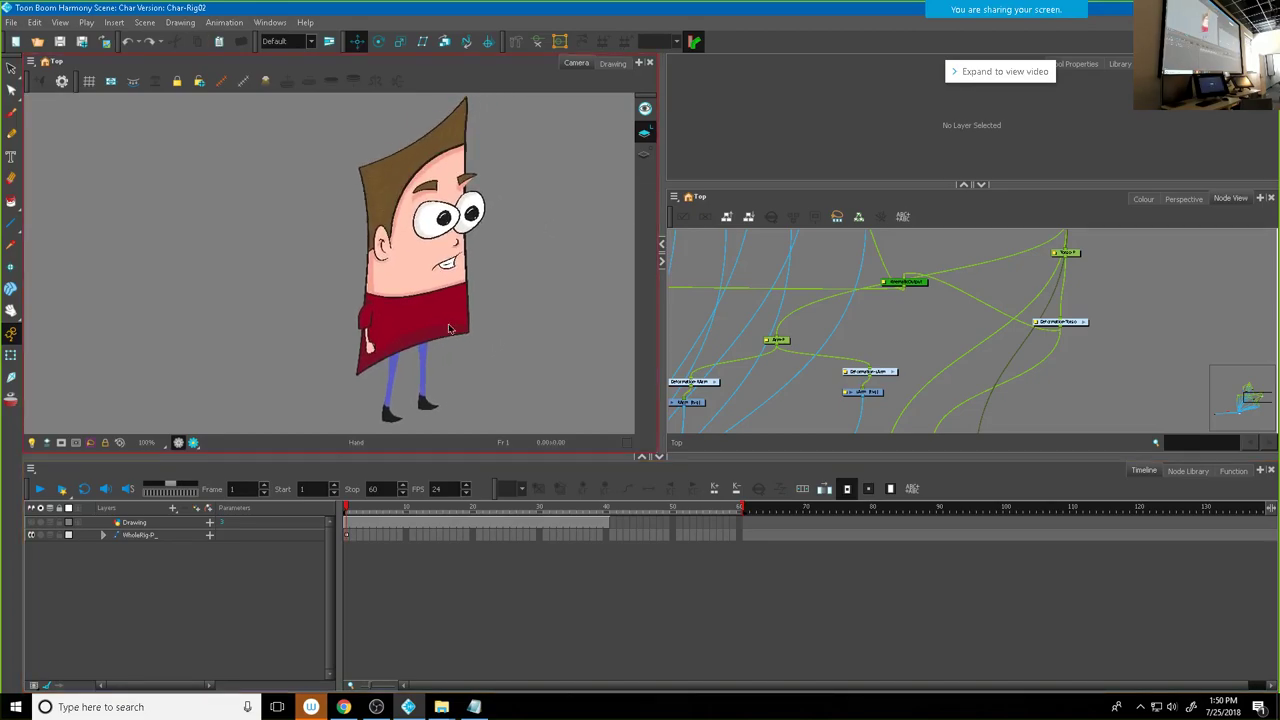
{"action": "scroll", "coordinate": [452, 332], "scroll_direction": "down", "scroll_amount": 1}
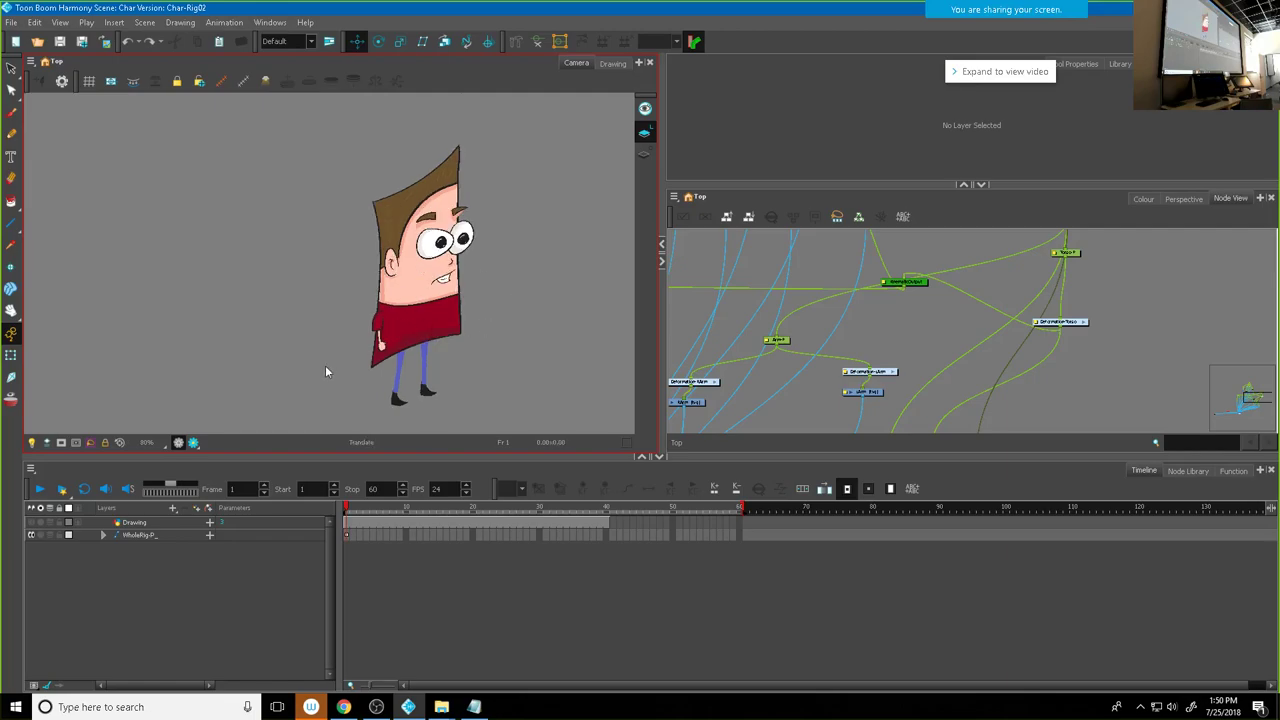
Step: Expand the WholeRig-P_ layer in the timeline, widen the layer name area and select the Mouth drawing at frame 1
{"action": "left_click", "coordinate": [141, 537]}
{"action": "scroll", "coordinate": [210, 385], "scroll_direction": "down", "scroll_amount": 2}
{"action": "left_click_drag", "start_coordinate": [210, 385], "coordinate": [291, 337]}
{"action": "scroll", "coordinate": [396, 282], "scroll_direction": "up", "scroll_amount": 5}
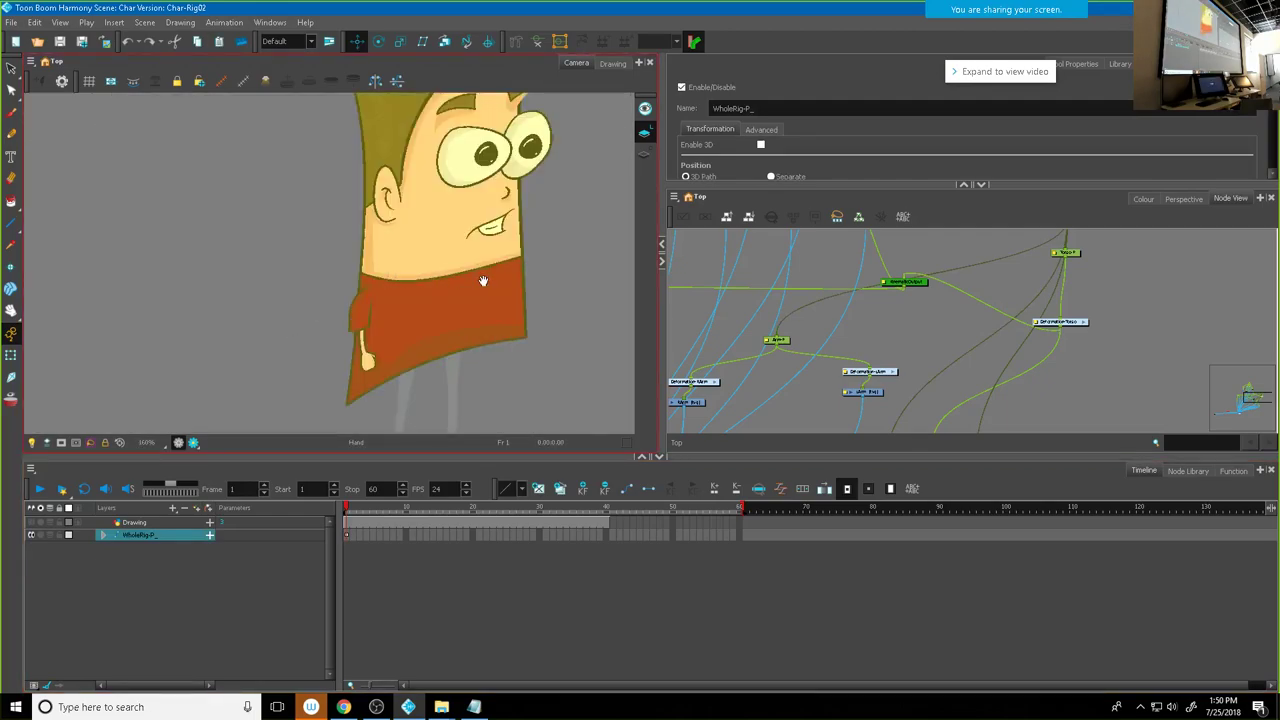
{"action": "scroll", "coordinate": [482, 281], "scroll_direction": "up", "scroll_amount": 3}
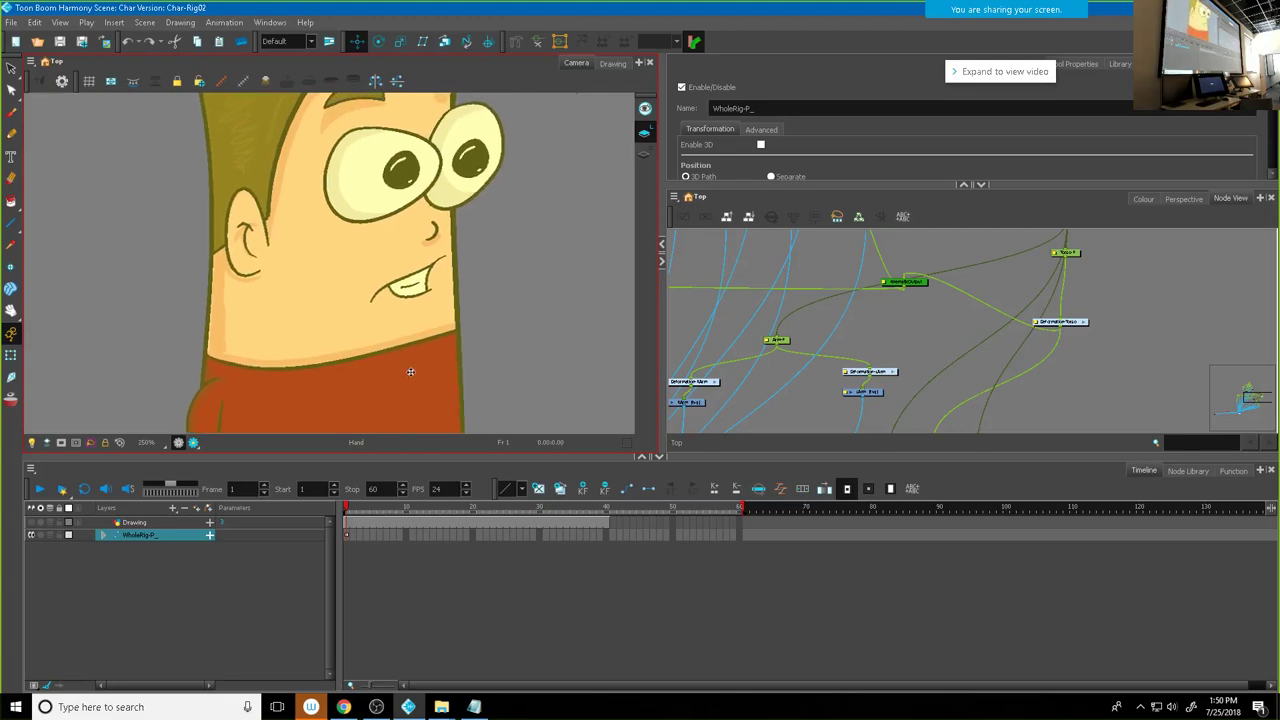
{"action": "left_click", "coordinate": [103, 537]}
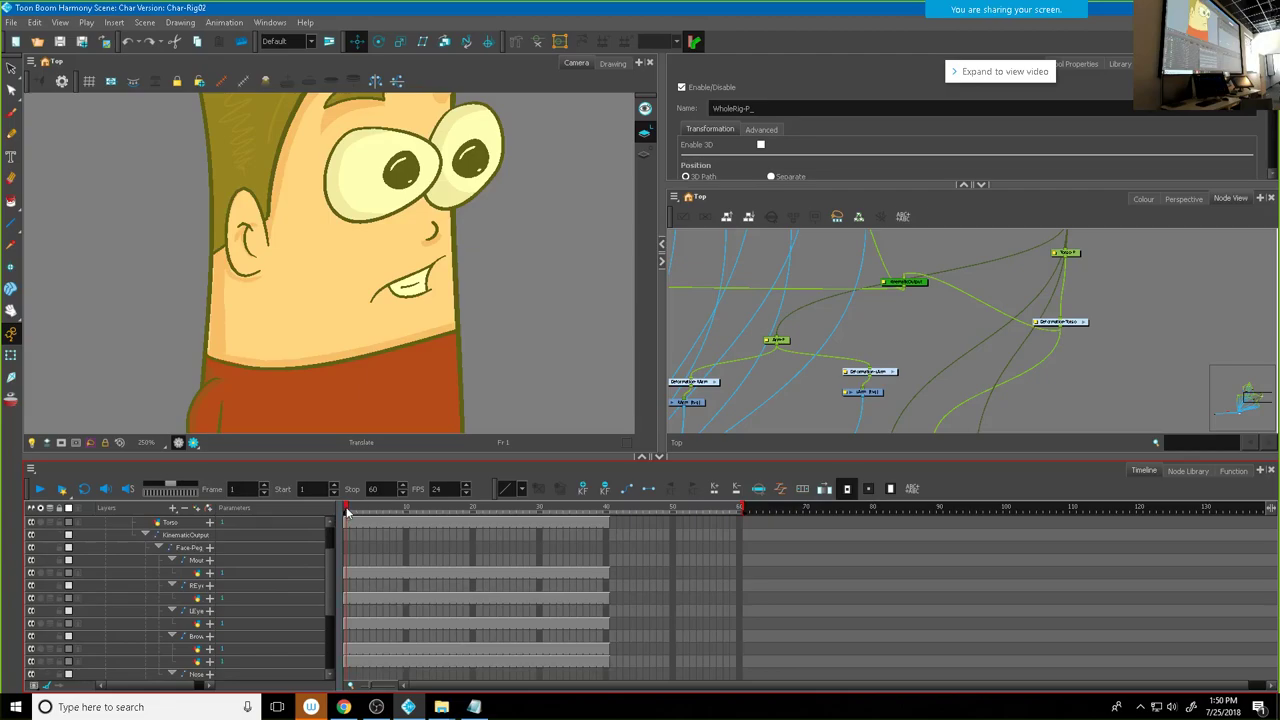
{"action": "left_click_drag", "start_coordinate": [338, 532], "coordinate": [407, 533]}
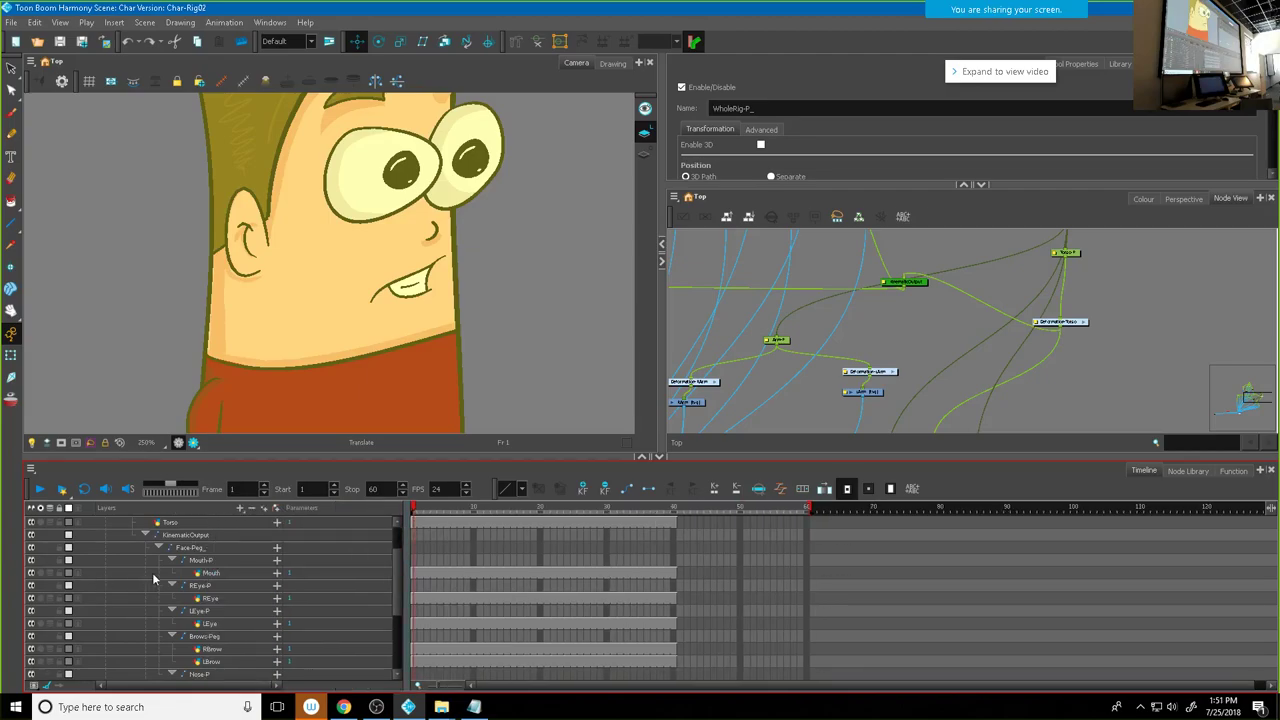
{"action": "left_click", "coordinate": [413, 571]}
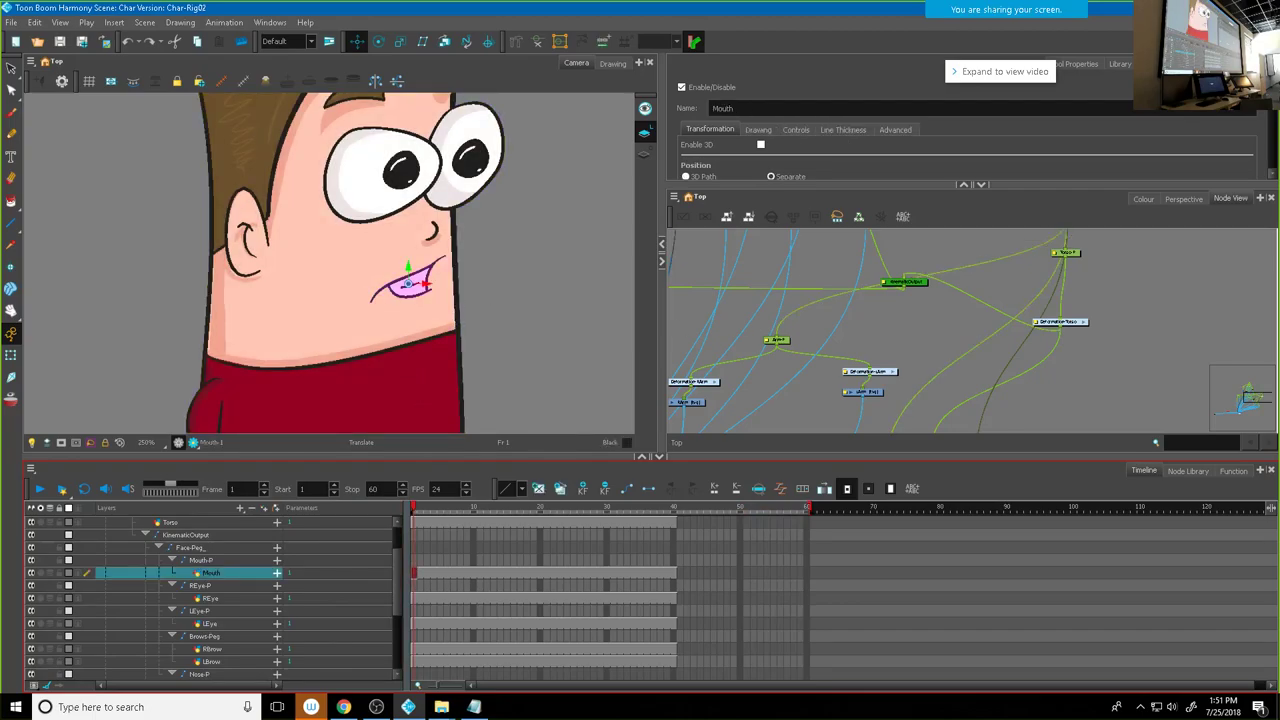
Step: Show the Library view and enlarge it so the Mouth's drawing substitution controls have more room
{"action": "left_click", "coordinate": [1119, 63]}
{"action": "left_click_drag", "start_coordinate": [1048, 185], "coordinate": [1045, 300]}
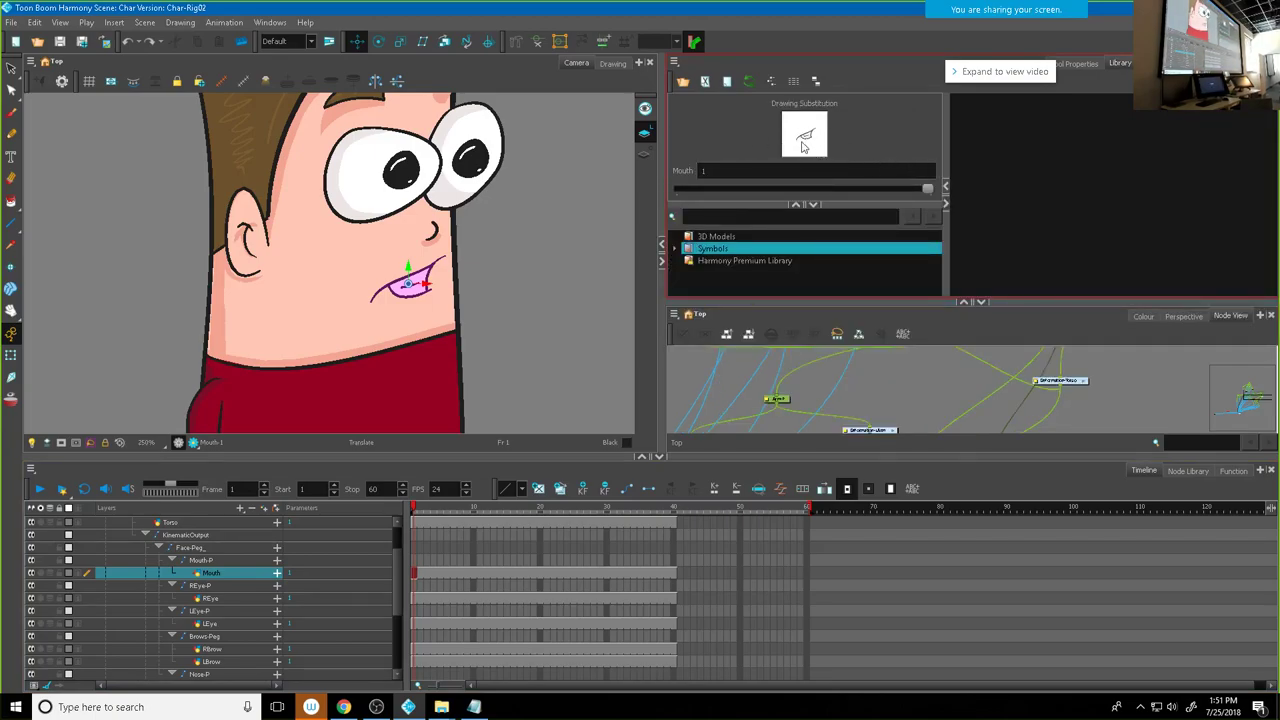
{"action": "left_click_drag", "start_coordinate": [1014, 301], "coordinate": [1019, 351]}
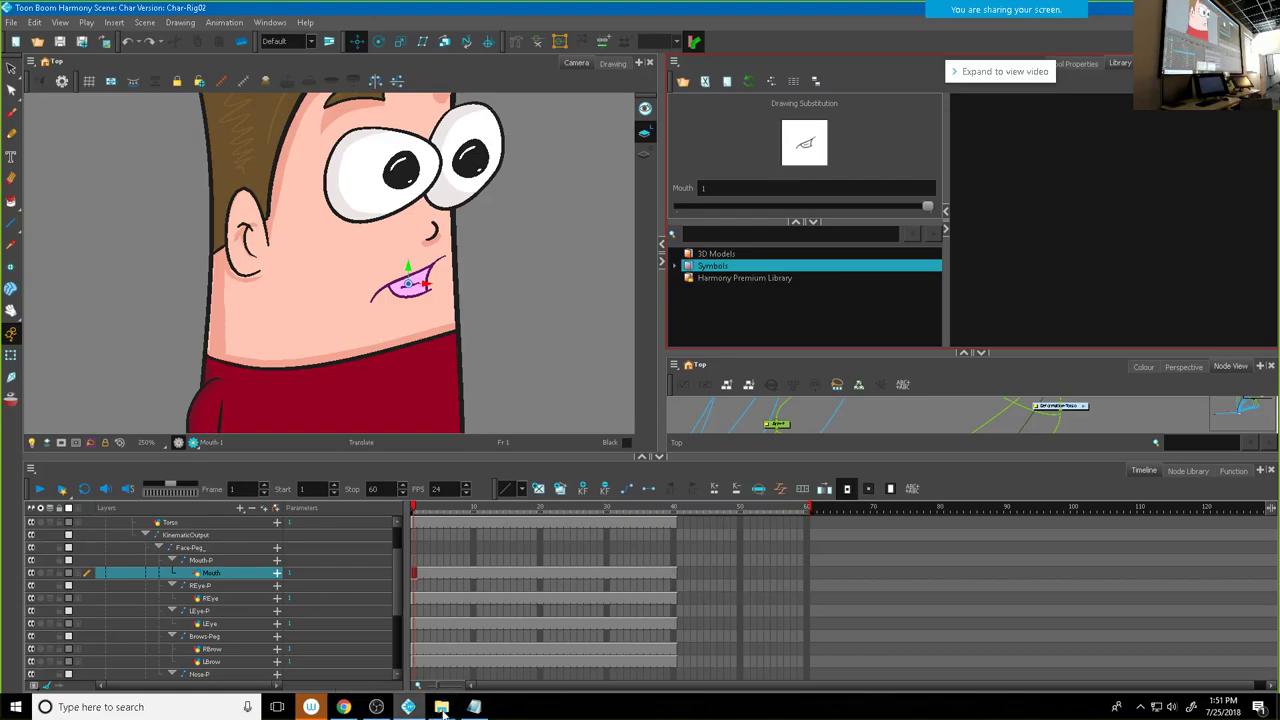
Step: Open Mouth_Chart.png from the resources folder to review the phoneme faces, and return to Toon Boom Harmony
{"action": "mouse_move", "coordinate": [441, 707]}
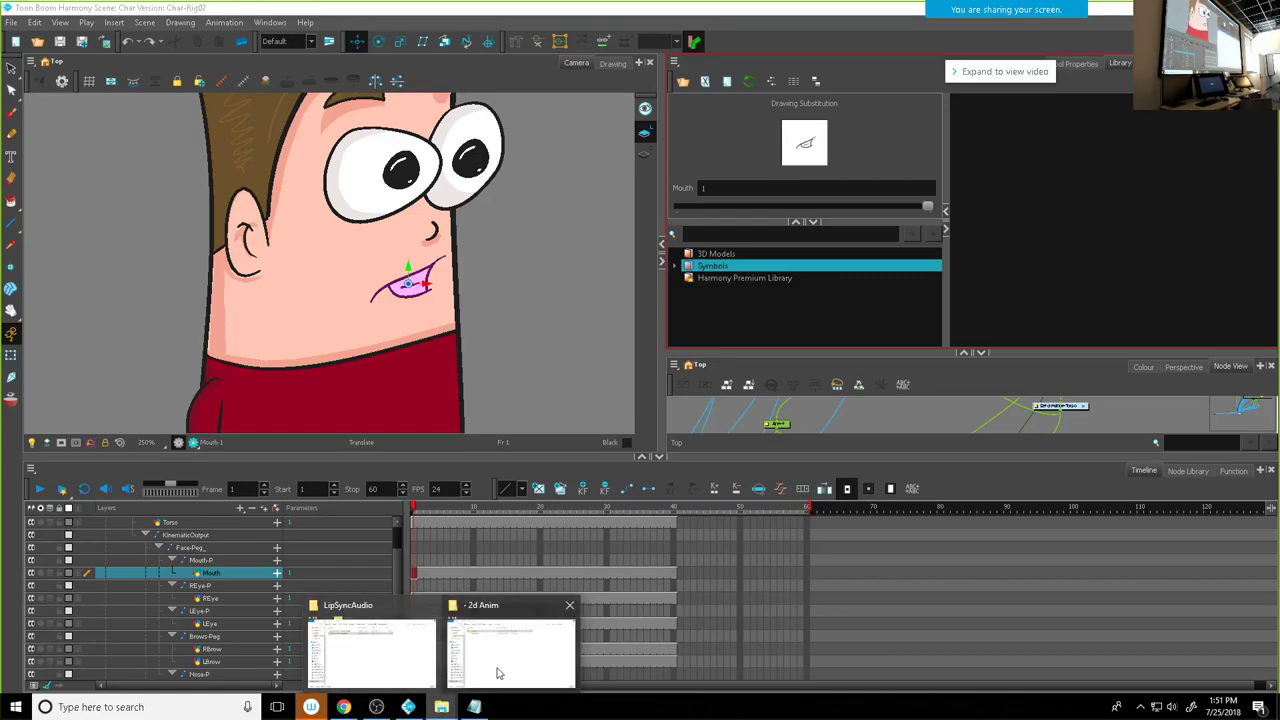
{"action": "left_click", "coordinate": [497, 673]}
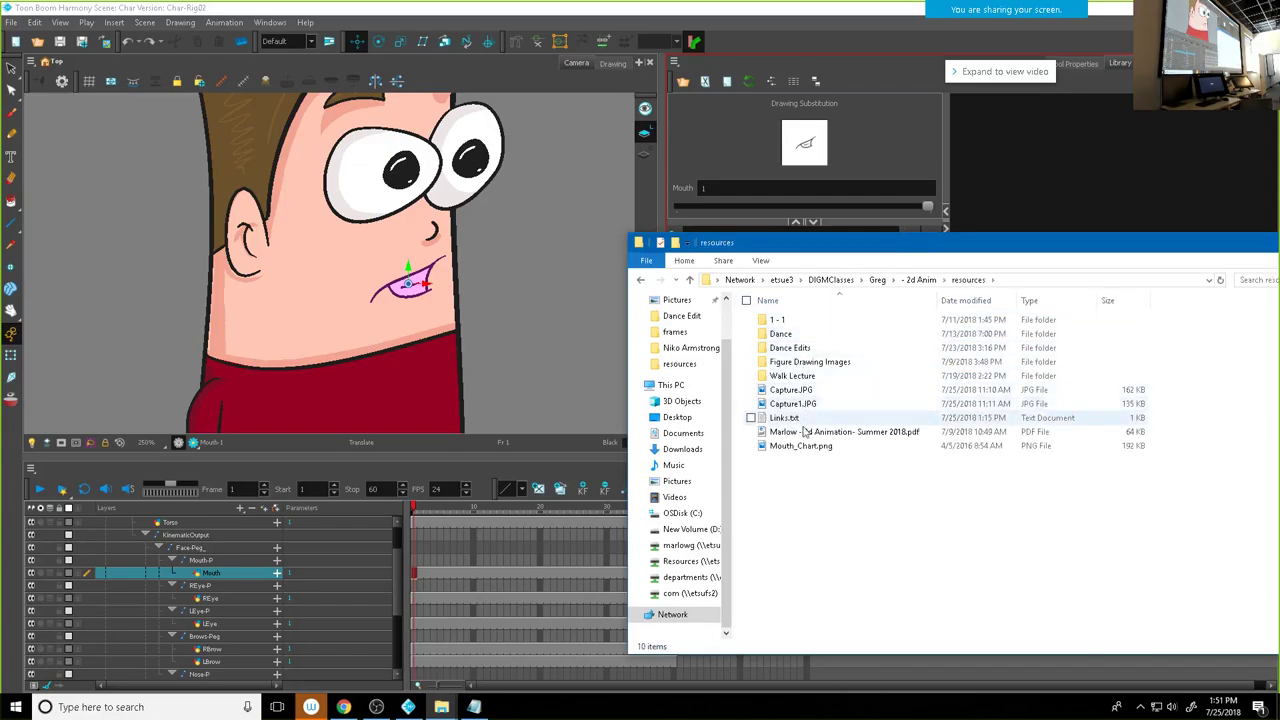
{"action": "double_click", "coordinate": [806, 446]}
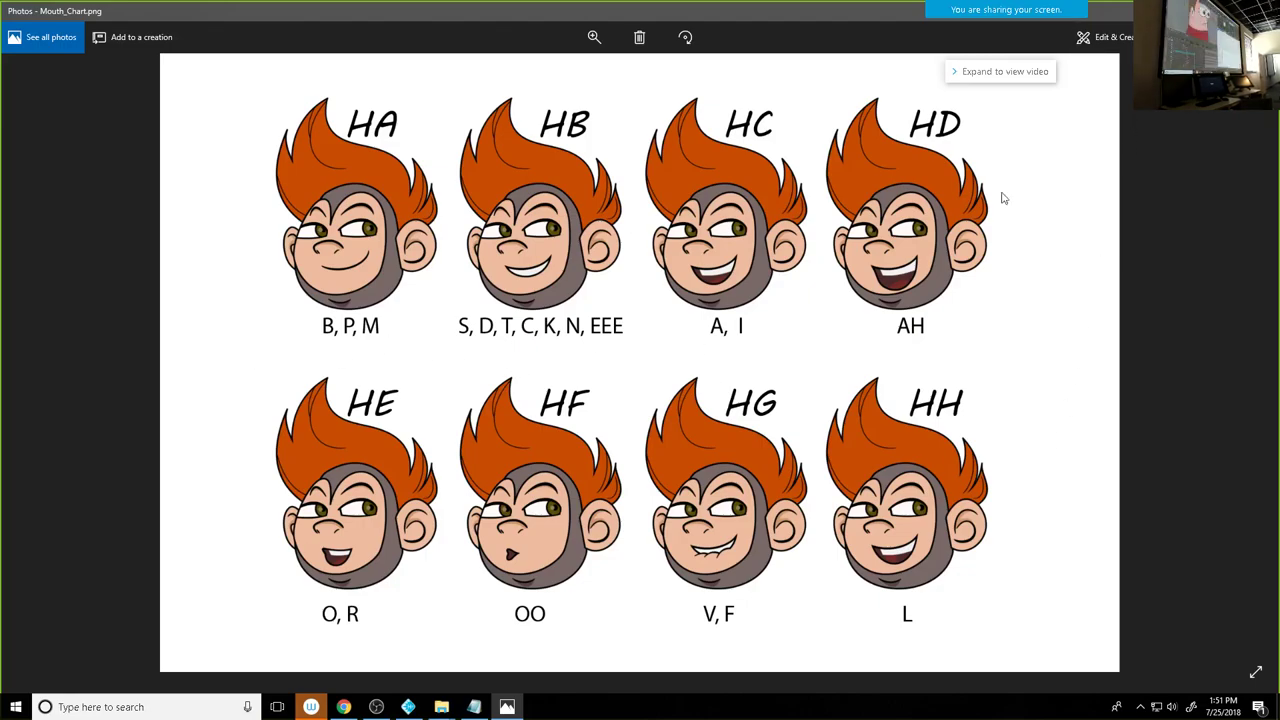
{"action": "key", "text": "alt+Tab"}
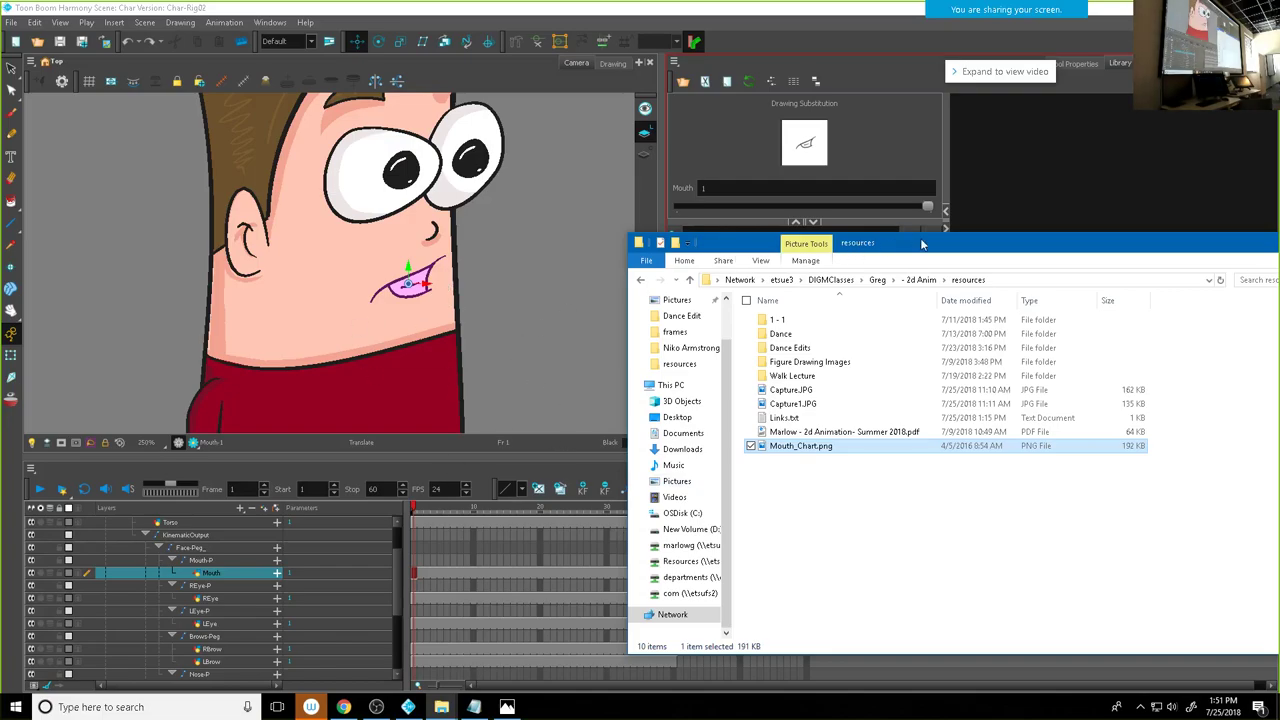
{"action": "left_click_drag", "start_coordinate": [990, 243], "coordinate": [1108, 381]}
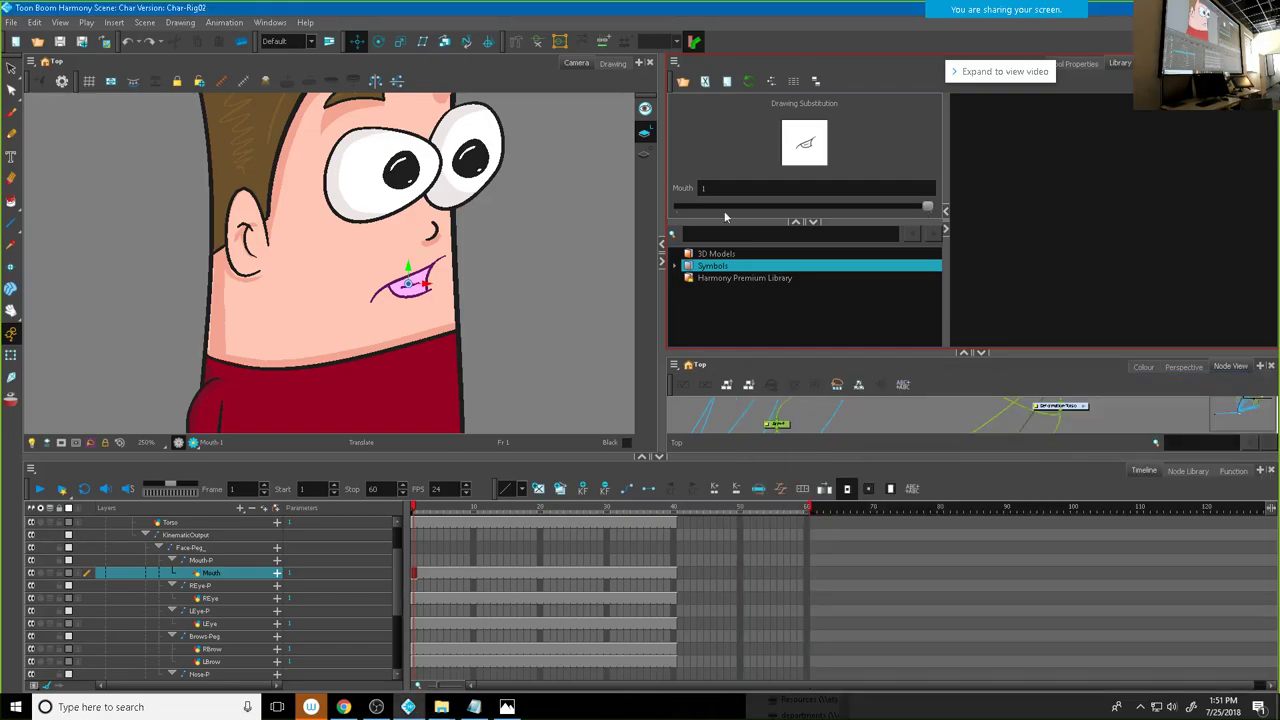
Step: Run the Mouth's drawing substitution to the empty drawing and back to drawing 1
{"action": "left_click_drag", "start_coordinate": [924, 205], "coordinate": [595, 213]}
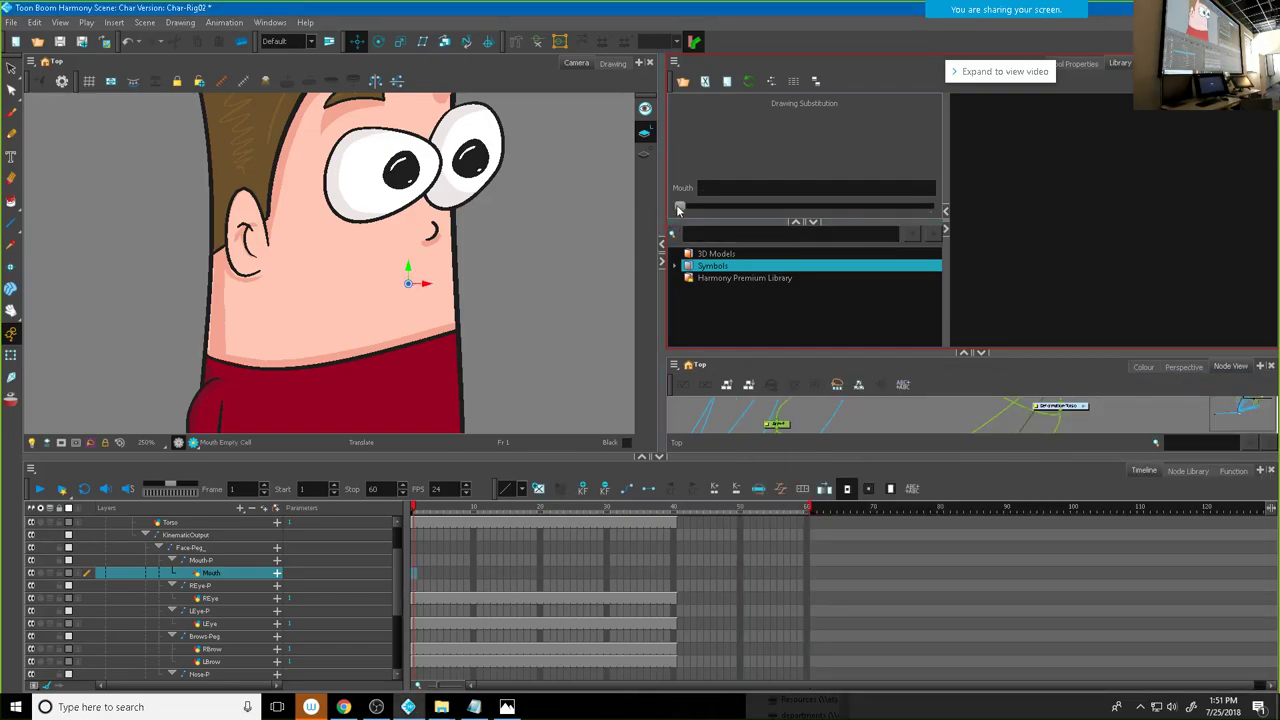
{"action": "left_click_drag", "start_coordinate": [678, 208], "coordinate": [927, 206]}
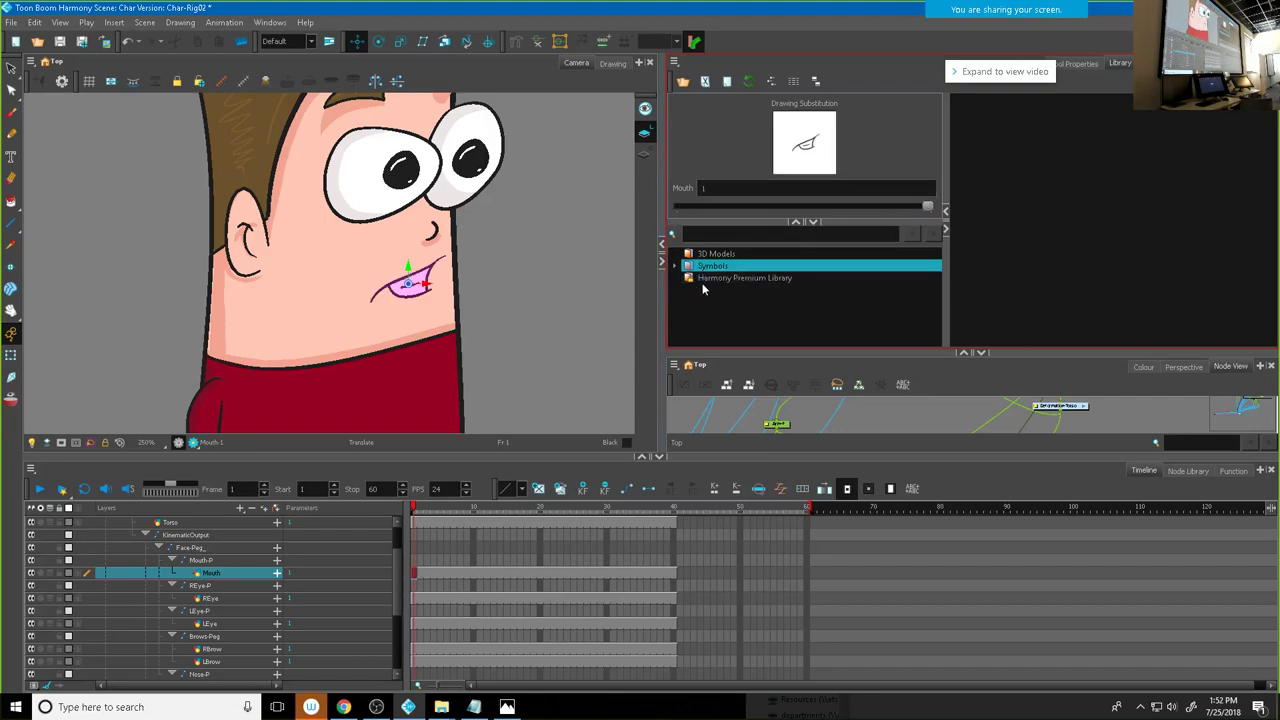
{"action": "left_click", "coordinate": [858, 238]}
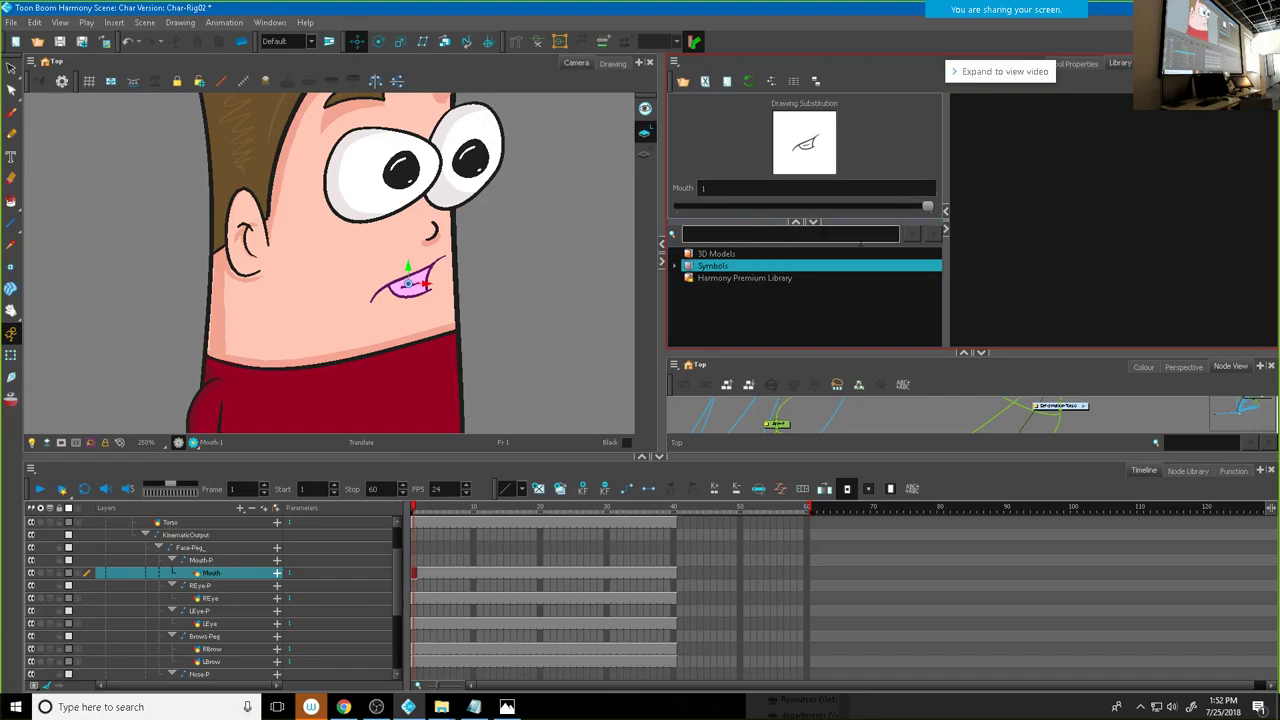
{"action": "left_click", "coordinate": [778, 313]}
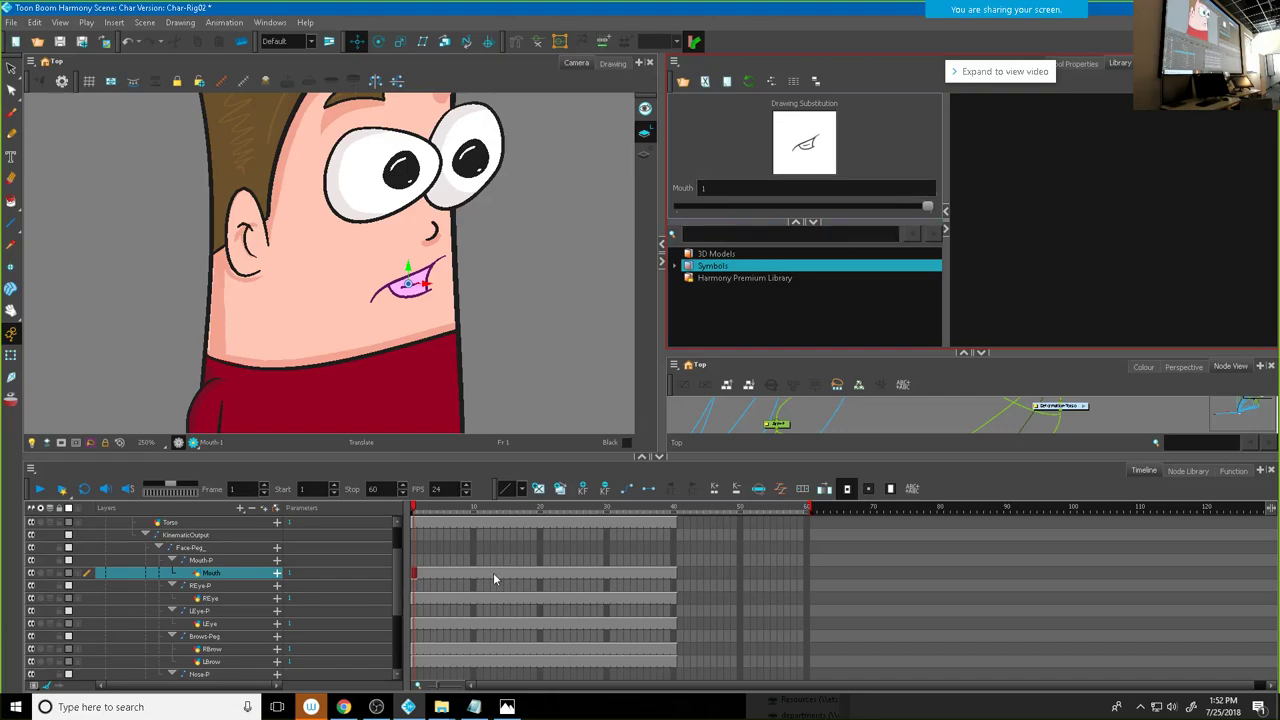
Step: Duplicate the Mouth drawing on frames 2, 3 and 4 so each frame has its own separate drawing
{"action": "left_click", "coordinate": [421, 575]}
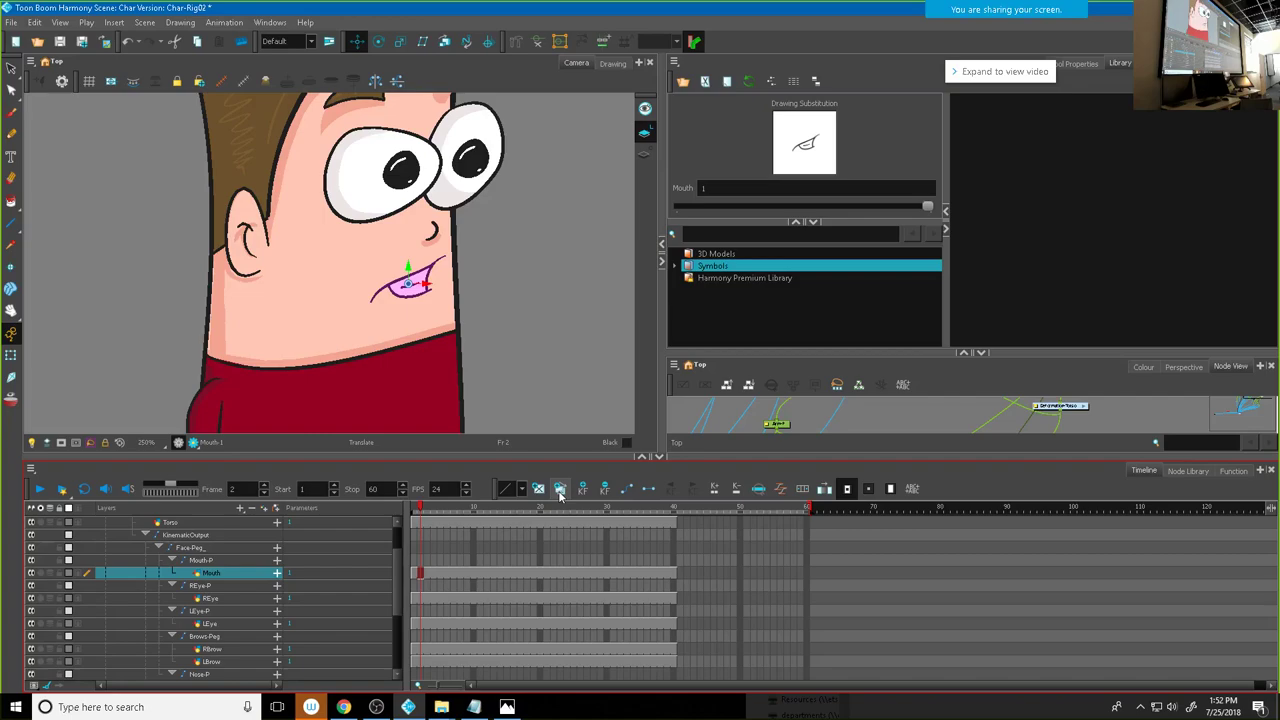
{"action": "left_click", "coordinate": [430, 577]}
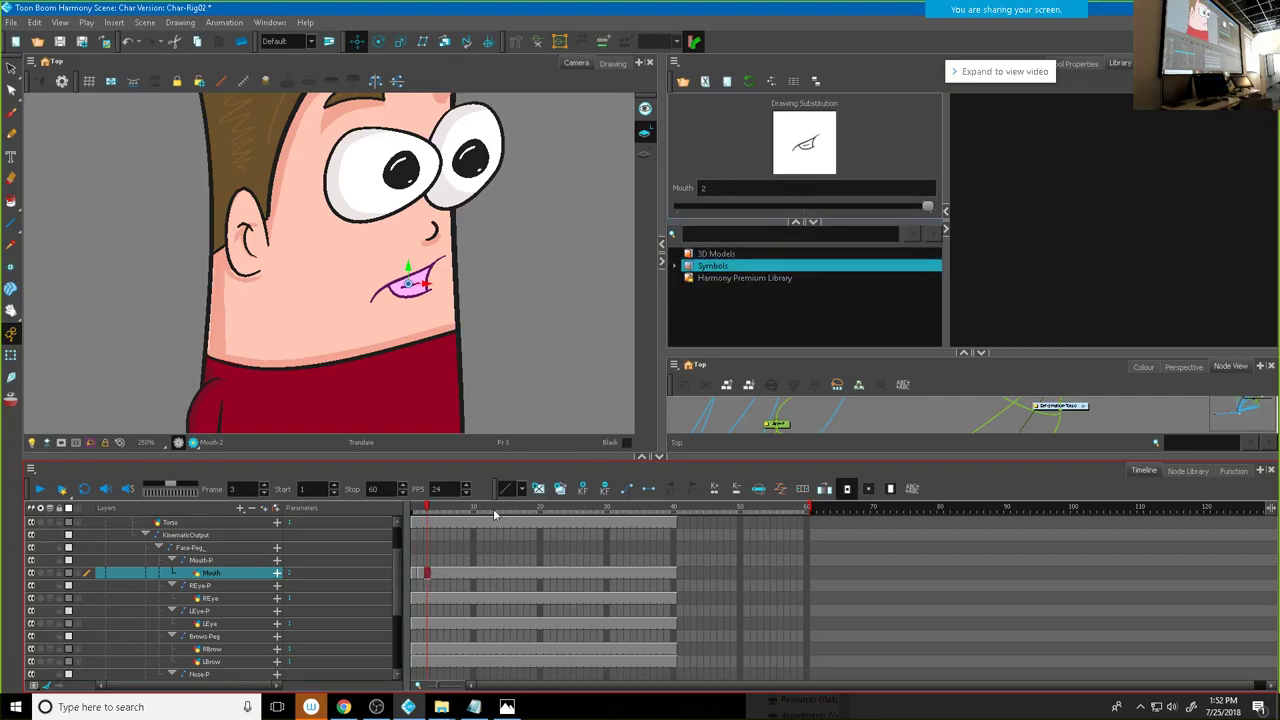
{"action": "left_click", "coordinate": [559, 489]}
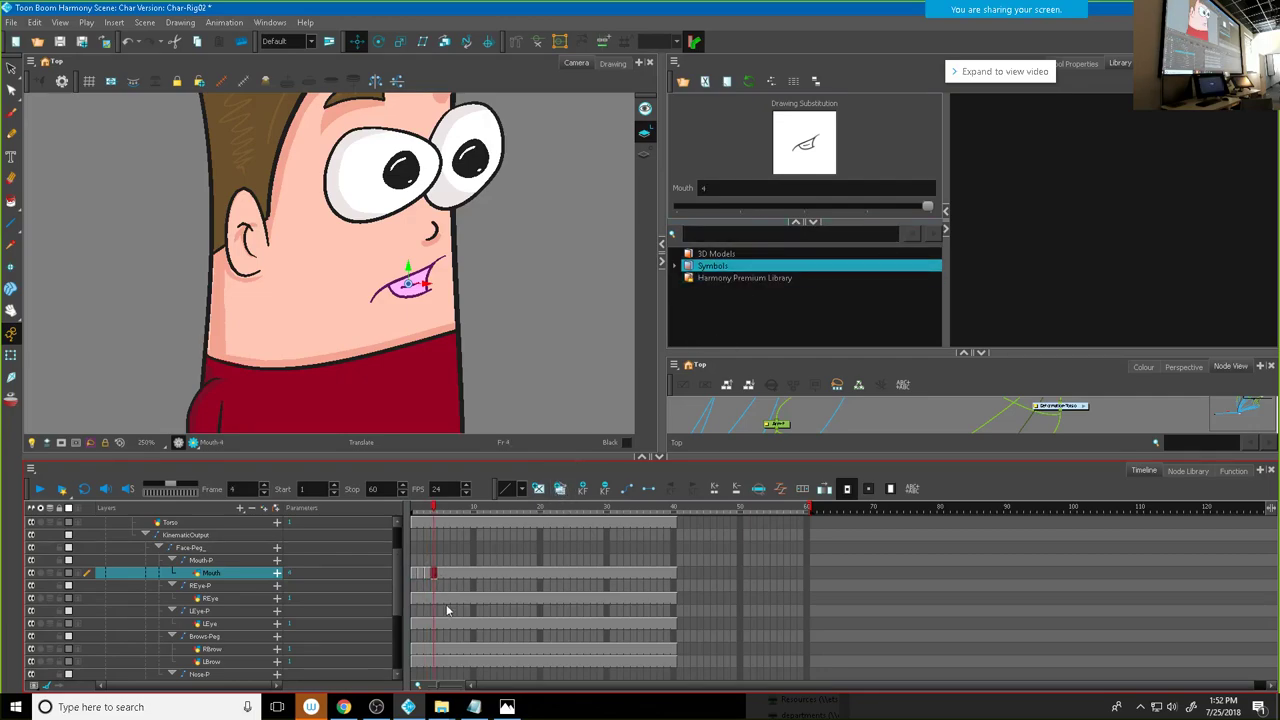
Step: Delete the Mouth layer's exposure from frame 5 onward, keeping only the first four frames
{"action": "mouse_move", "coordinate": [436, 508]}
{"action": "left_mouse_down"}
{"action": "mouse_move", "coordinate": [394, 518]}
{"action": "mouse_move", "coordinate": [439, 520]}
{"action": "left_mouse_up"}
{"action": "left_click_drag", "start_coordinate": [684, 574], "coordinate": [445, 580]}
{"action": "key", "text": "Delete"}
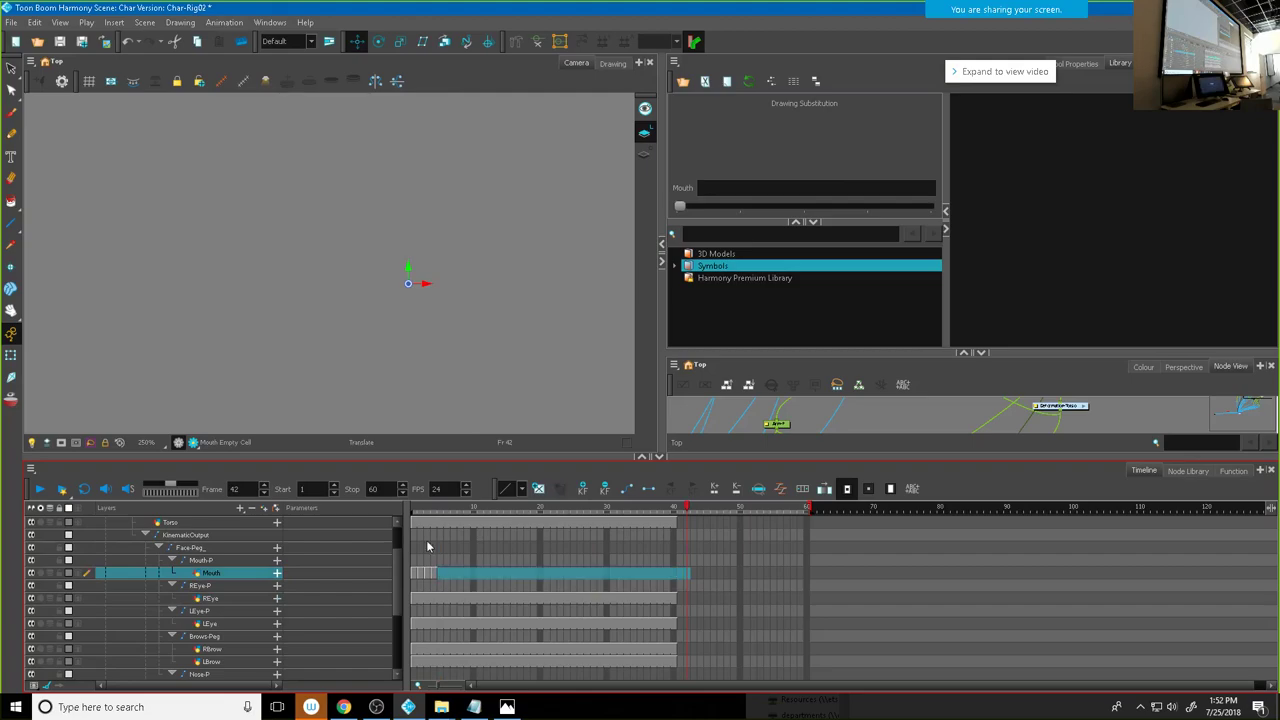
Step: Check the Mouth drawings on frames 1 to 3 and compare them with the phoneme faces in Mouth_Chart.png
{"action": "left_click", "coordinate": [418, 510]}
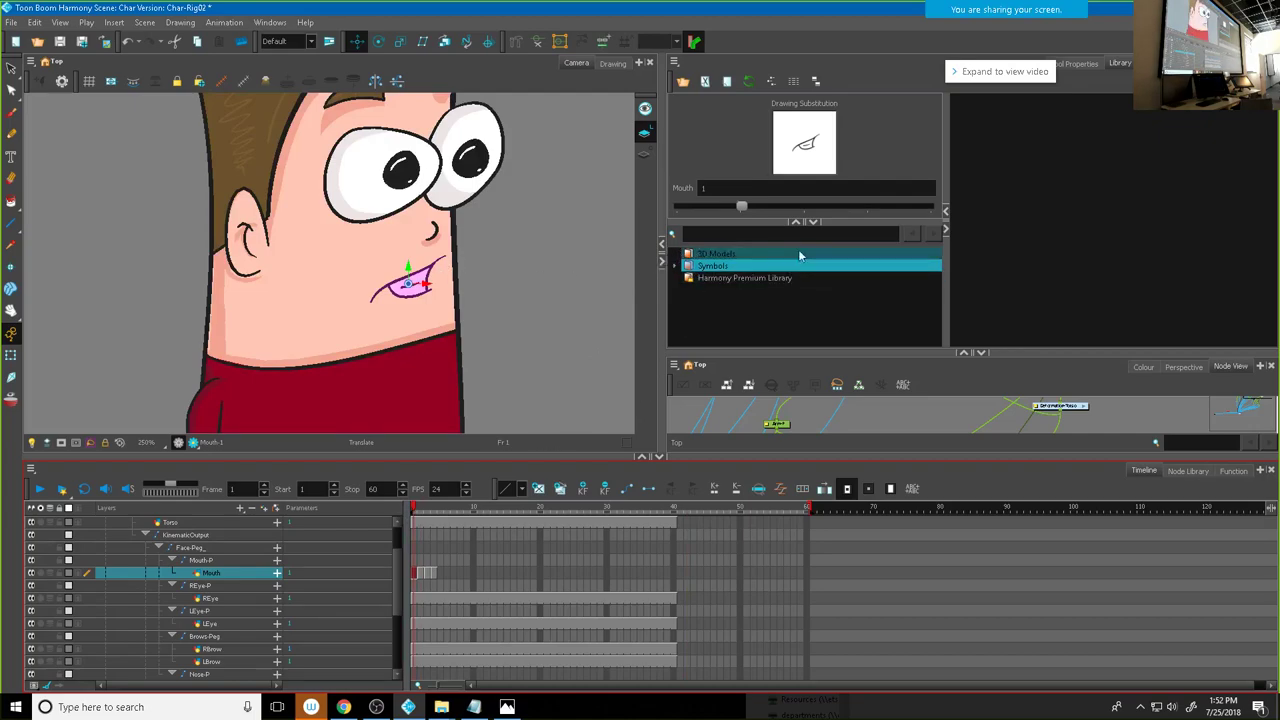
{"action": "left_click", "coordinate": [421, 572]}
{"action": "left_click", "coordinate": [427, 573]}
{"action": "left_click", "coordinate": [518, 711]}
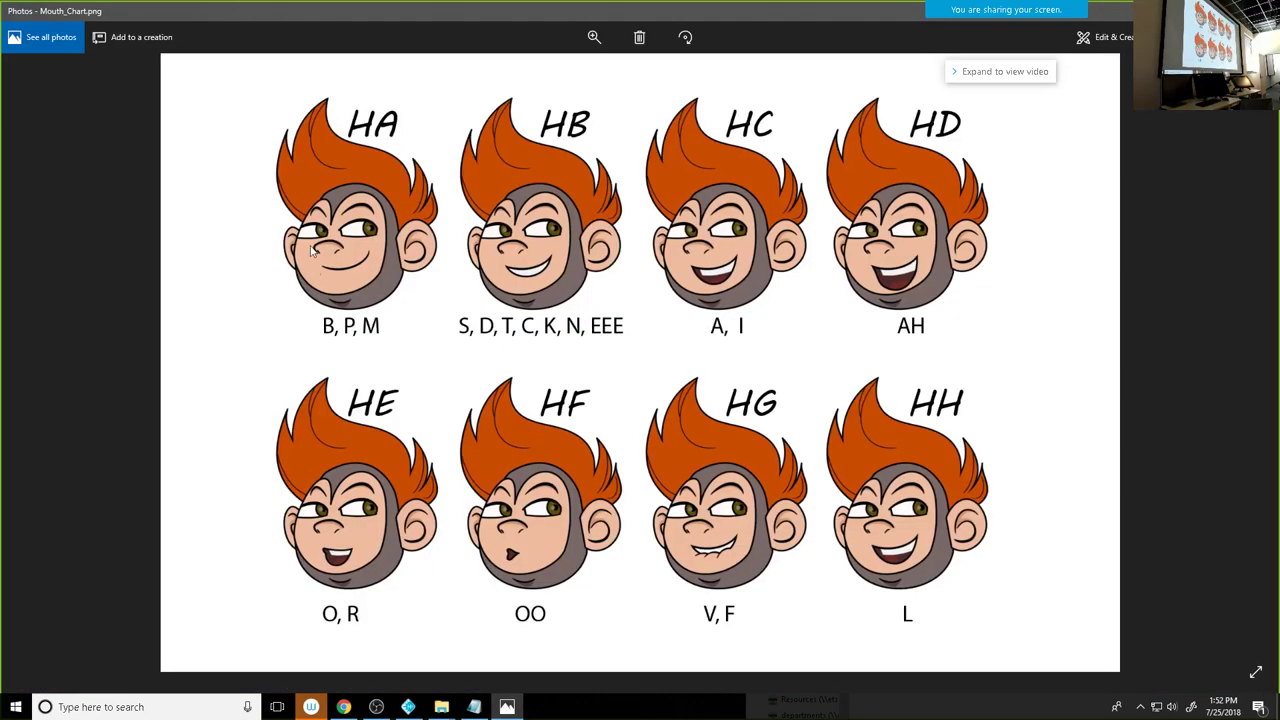
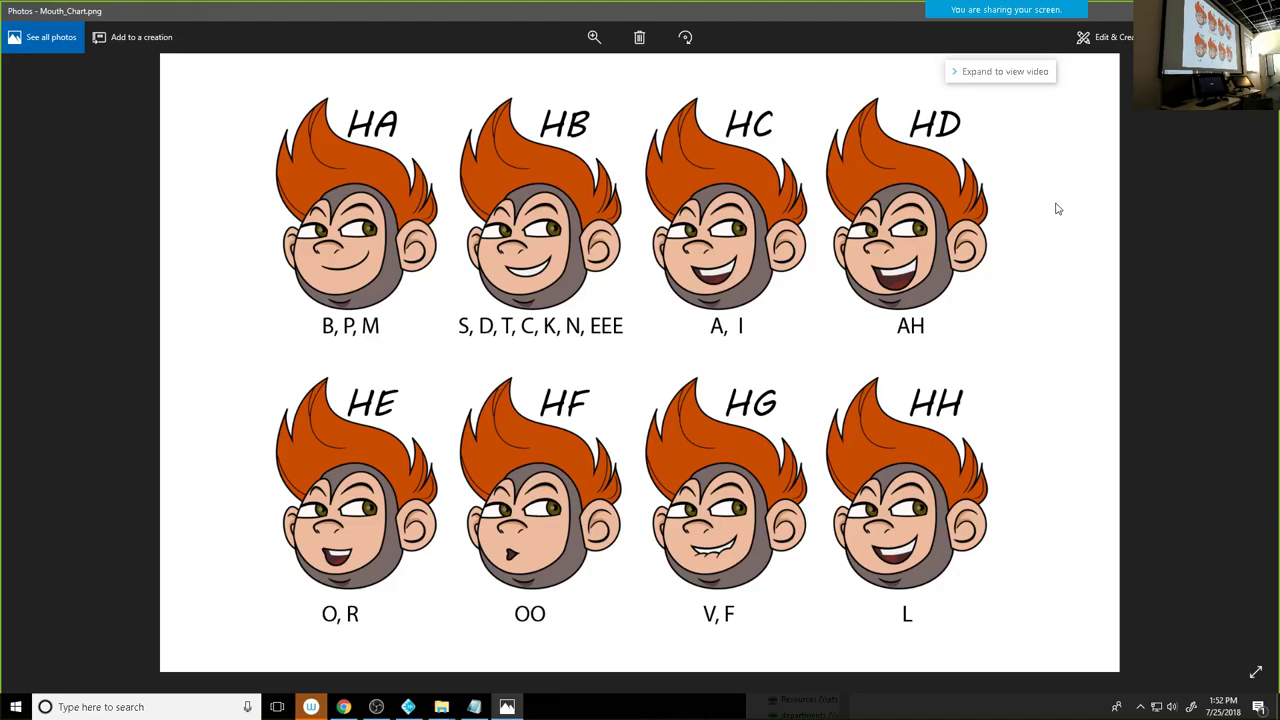
{"action": "left_click", "coordinate": [408, 707]}
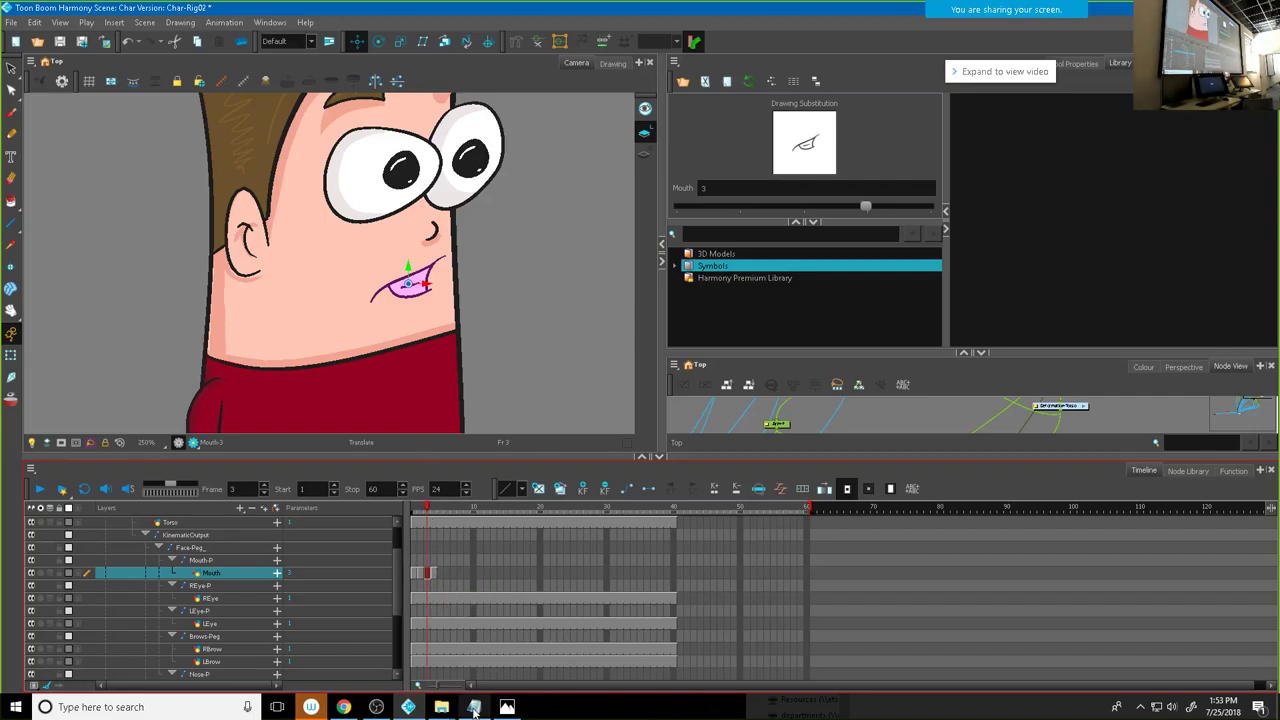
{"action": "left_click", "coordinate": [507, 707]}
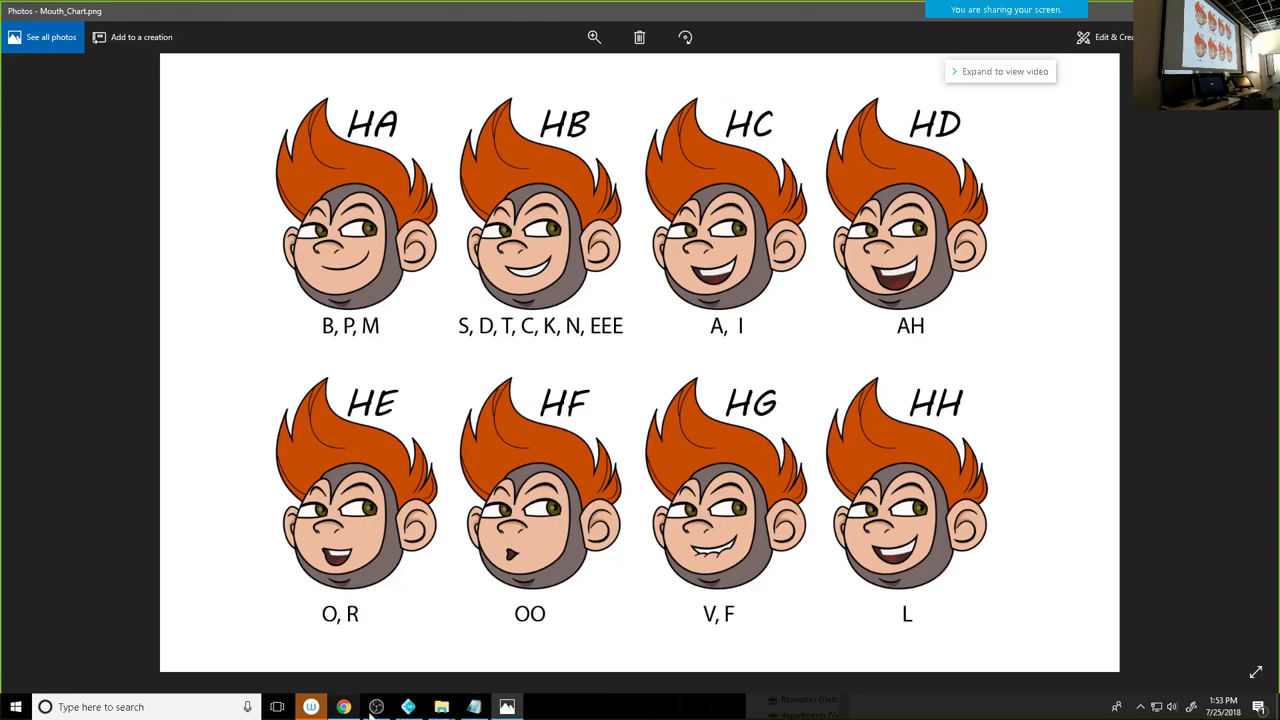
Step: Bring up the Links.txt notes, close them and return to Toon Boom Harmony
{"action": "left_click", "coordinate": [476, 708]}
{"action": "mouse_move", "coordinate": [920, 10]}
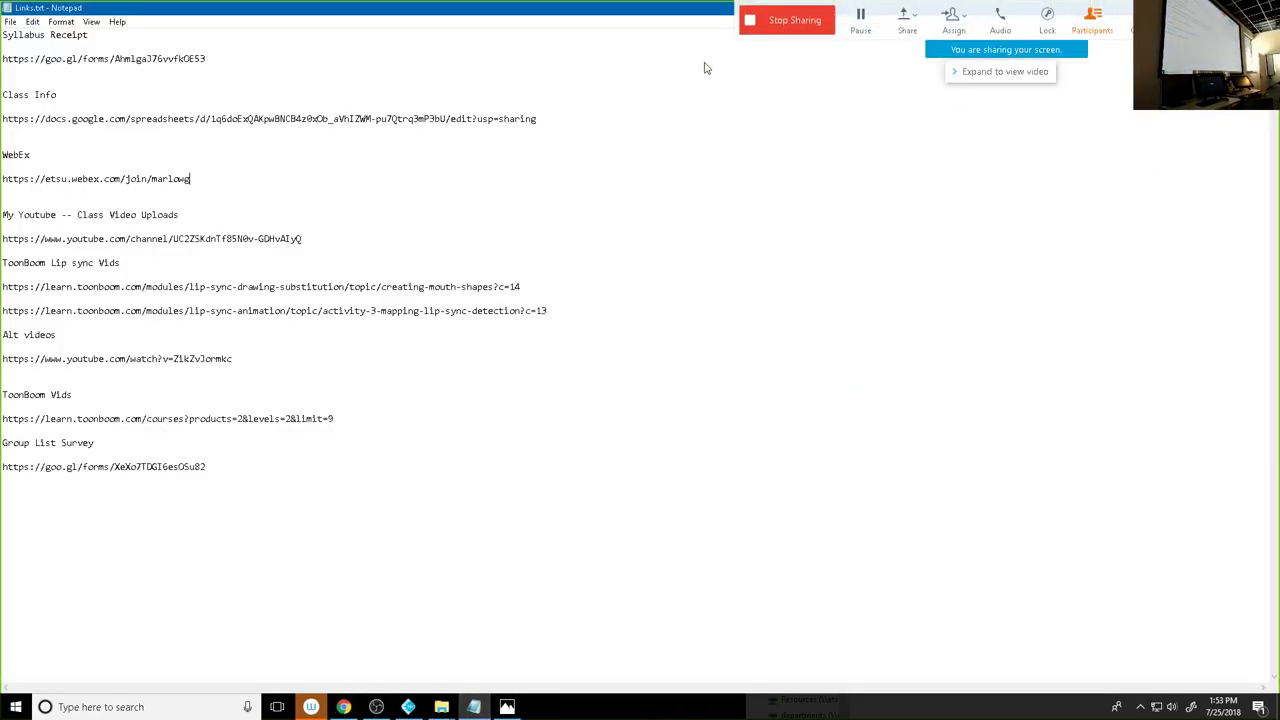
{"action": "double_click", "coordinate": [717, 8]}
{"action": "left_click", "coordinate": [1135, 135]}
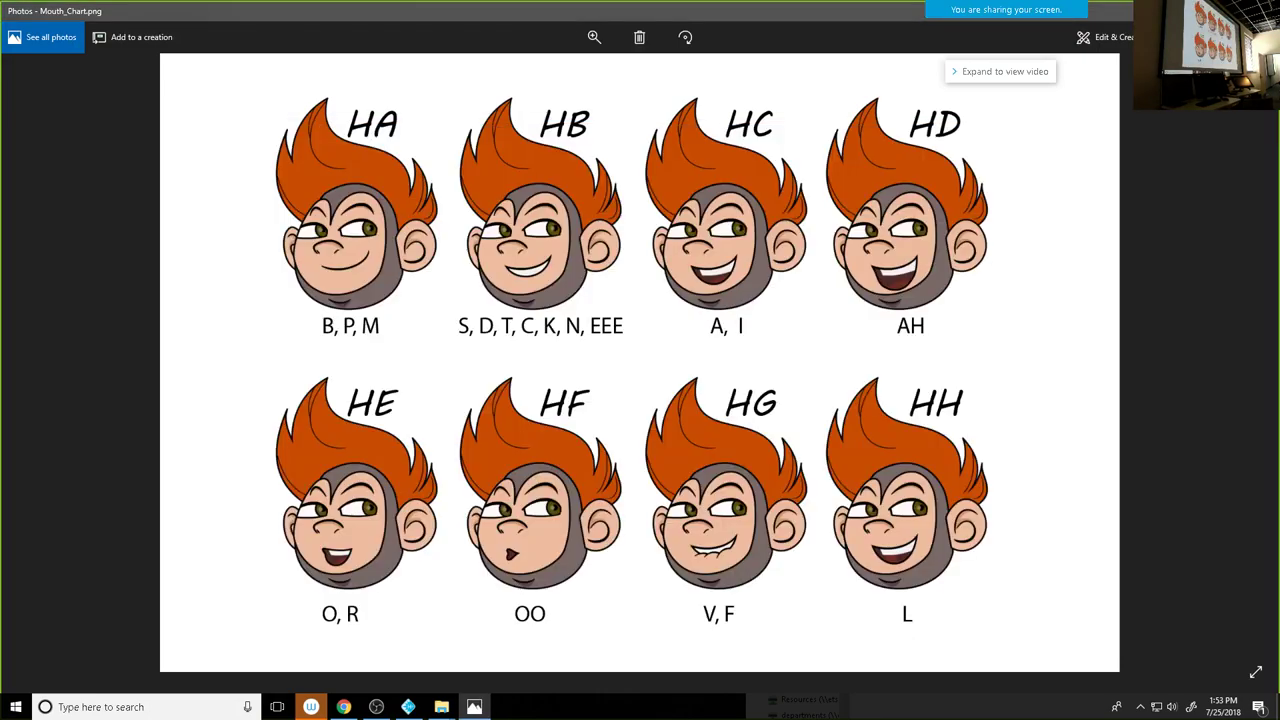
{"action": "key", "text": "alt+Tab"}
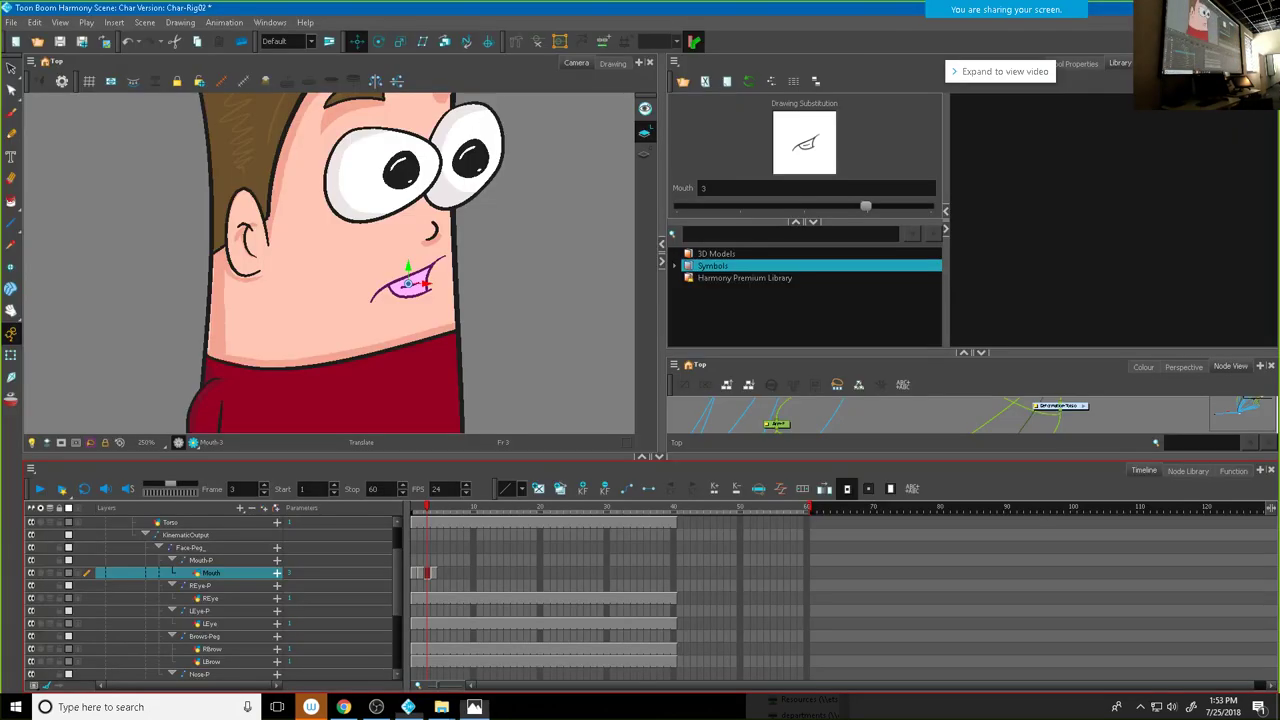
Step: Delete the lower lip line and the mouth corner line from the Mouth drawing on frame 1
{"action": "left_click", "coordinate": [420, 575]}
{"action": "left_click", "coordinate": [413, 576]}
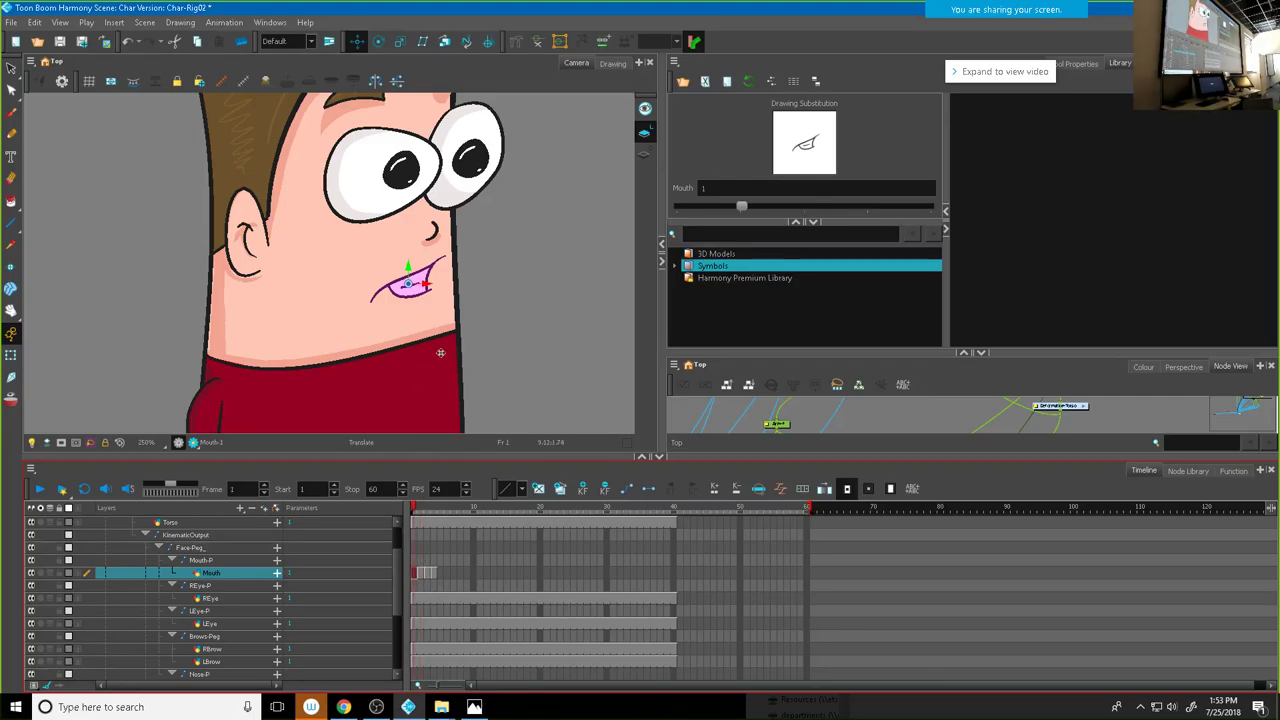
{"action": "left_click", "coordinate": [11, 67]}
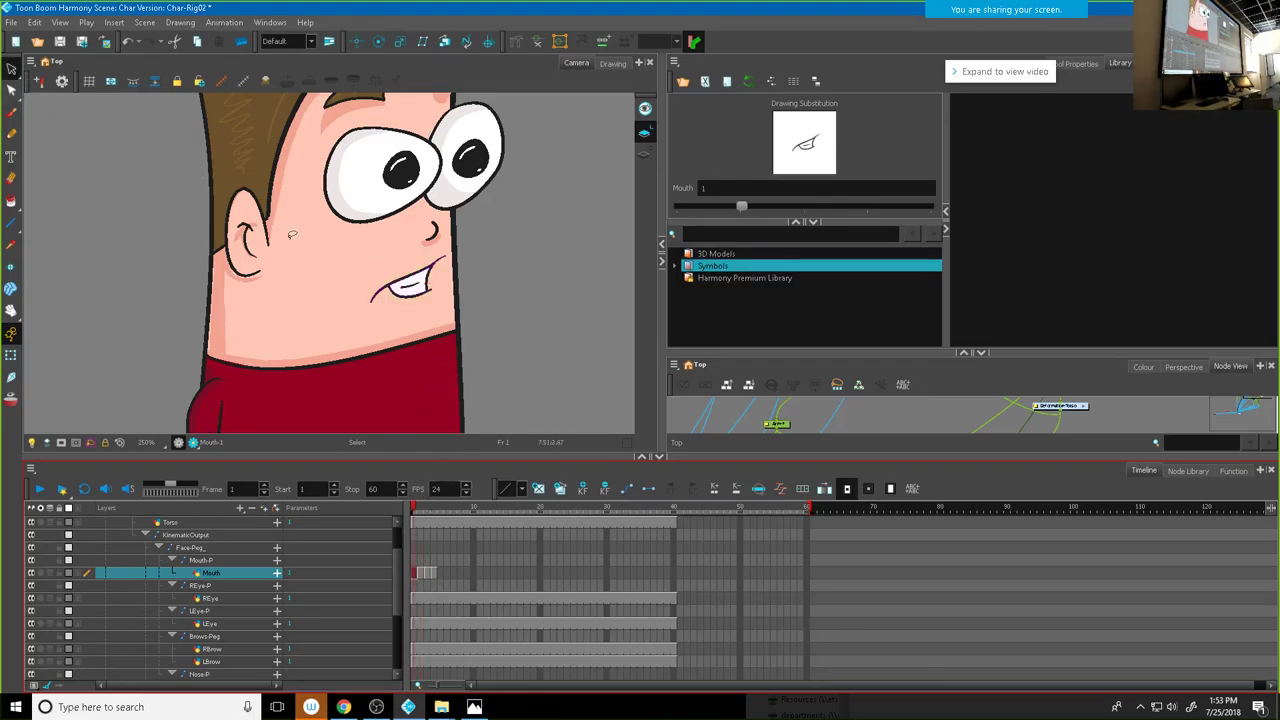
{"action": "scroll", "coordinate": [395, 316], "scroll_direction": "up", "scroll_amount": 4}
{"action": "left_click", "coordinate": [472, 243]}
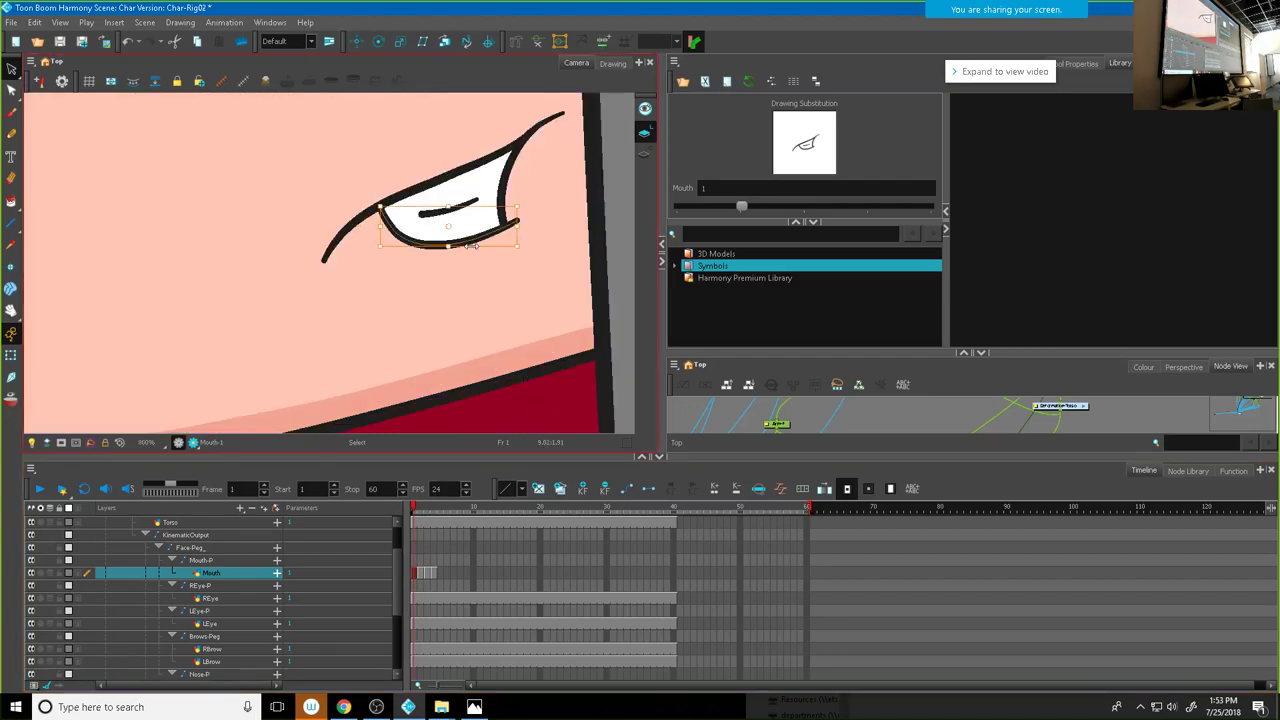
{"action": "key", "text": "Delete"}
{"action": "left_click", "coordinate": [500, 206]}
{"action": "key", "text": "Delete"}
Step: Delete the short teeth line from the frame 1 Mouth drawing, leaving only the upper lip line
{"action": "left_click", "coordinate": [463, 204]}
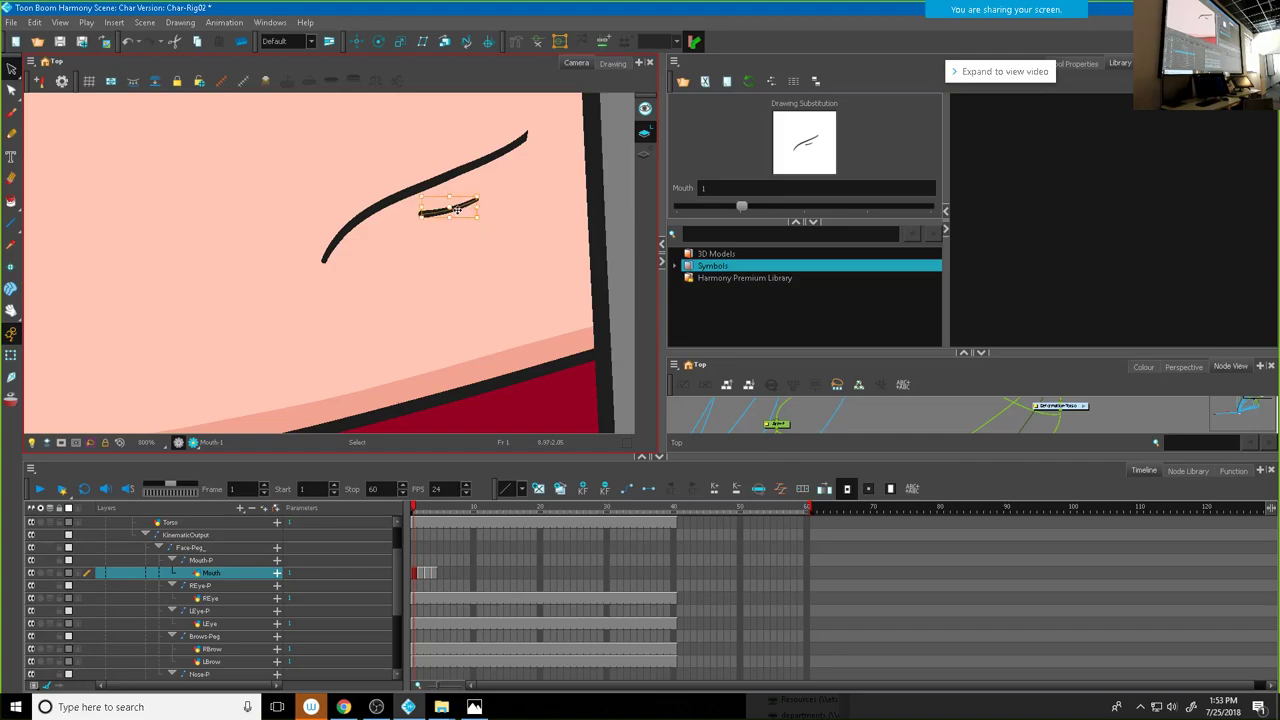
{"action": "left_click_drag", "start_coordinate": [480, 224], "coordinate": [460, 233]}
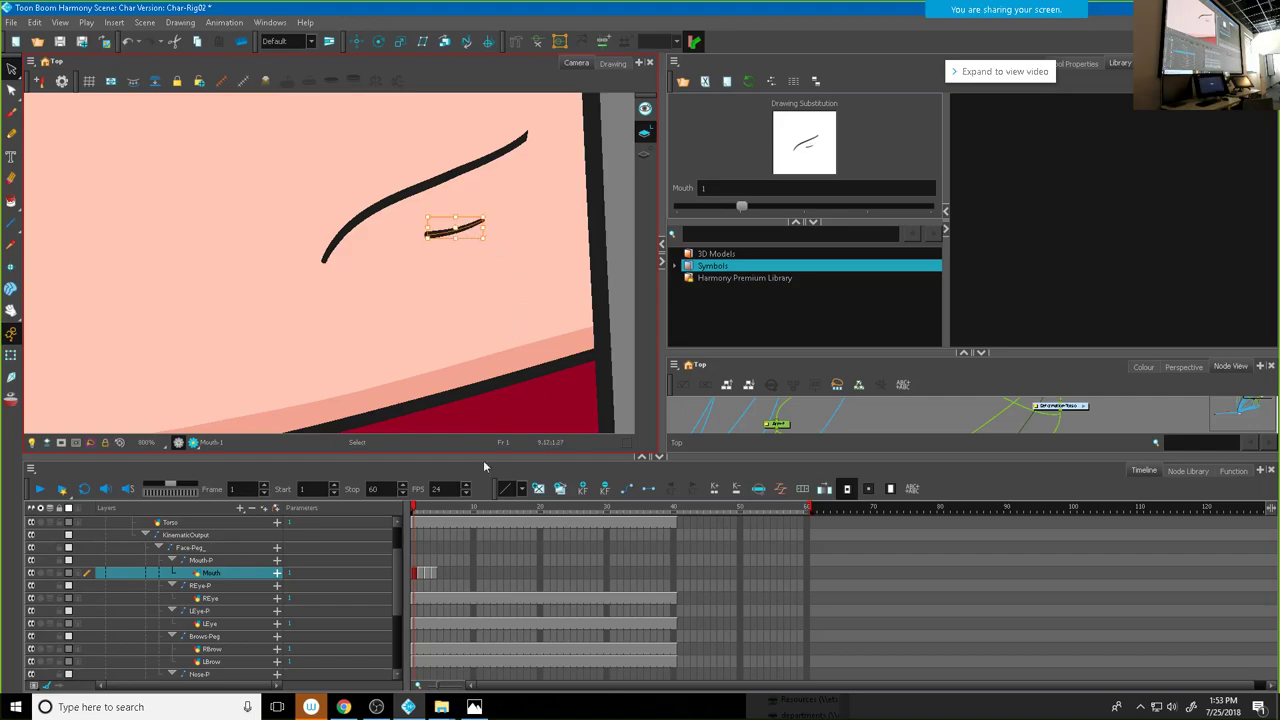
{"action": "left_click", "coordinate": [413, 511]}
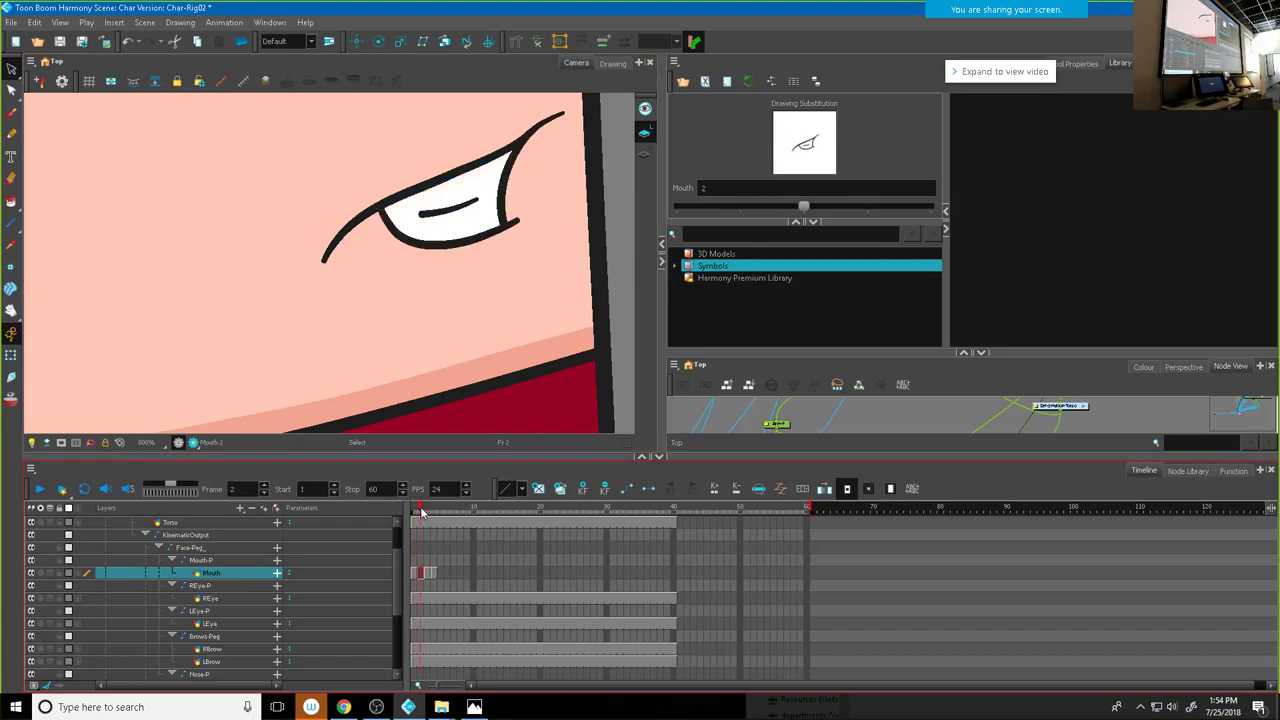
{"action": "left_click", "coordinate": [463, 228]}
{"action": "key", "text": "Delete"}
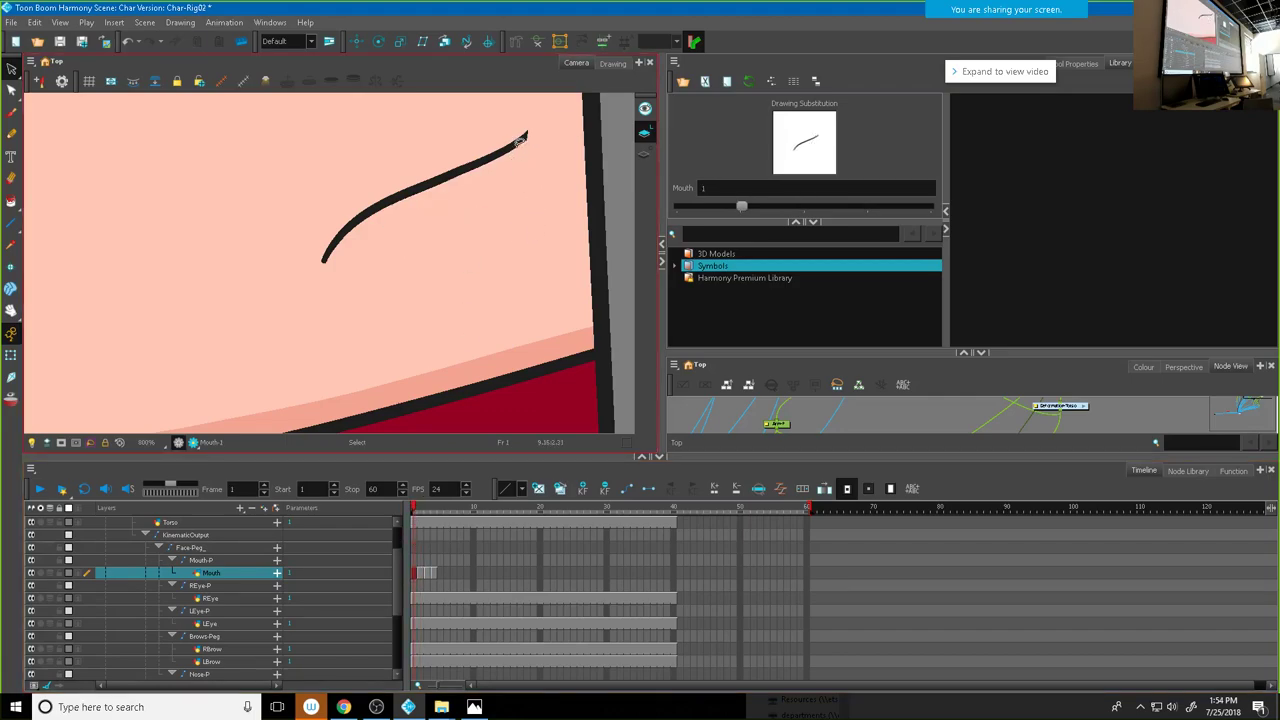
Step: Extend the mouth line's end under the nose outward and adjust the curve near its tip with the Contour Editor
{"action": "left_click", "coordinate": [519, 138]}
{"action": "mouse_move", "coordinate": [519, 138]}
{"action": "left_mouse_down"}
{"action": "mouse_move", "coordinate": [549, 236]}
{"action": "mouse_move", "coordinate": [456, 283]}
{"action": "left_mouse_up"}
{"action": "scroll", "coordinate": [479, 289], "scroll_direction": "up", "scroll_amount": 3}
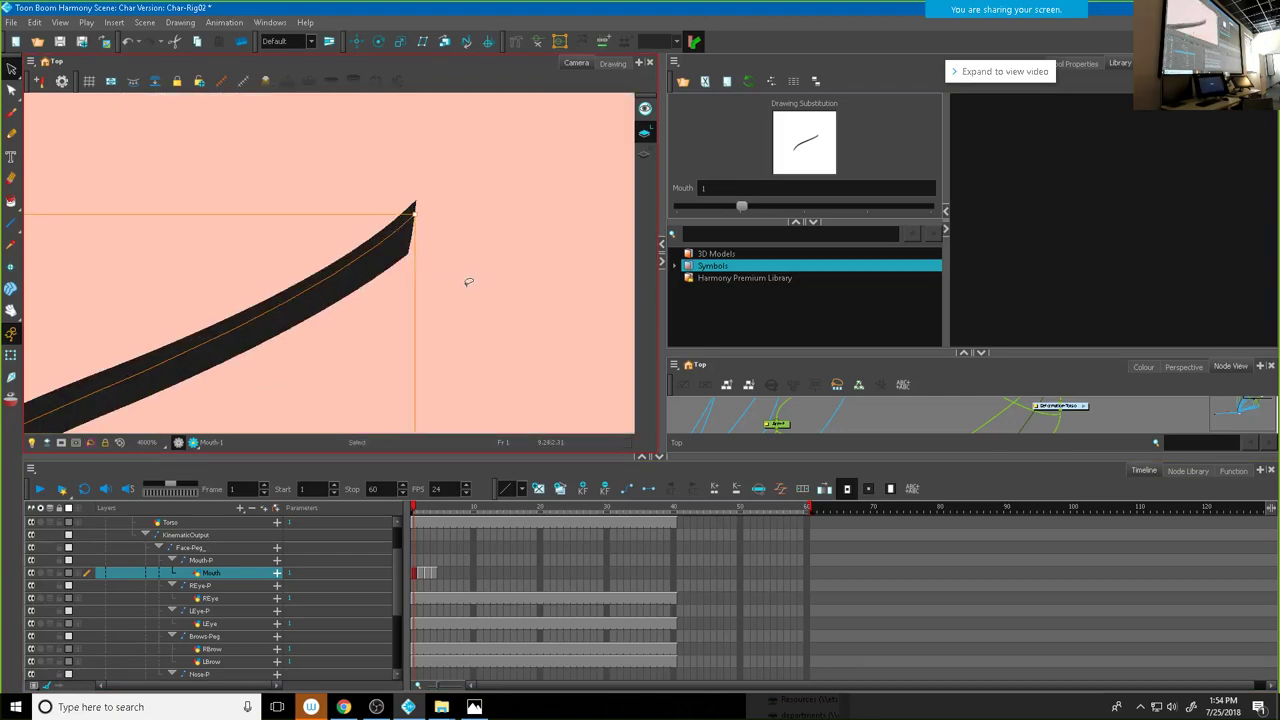
{"action": "scroll", "coordinate": [423, 257], "scroll_direction": "down", "scroll_amount": 2}
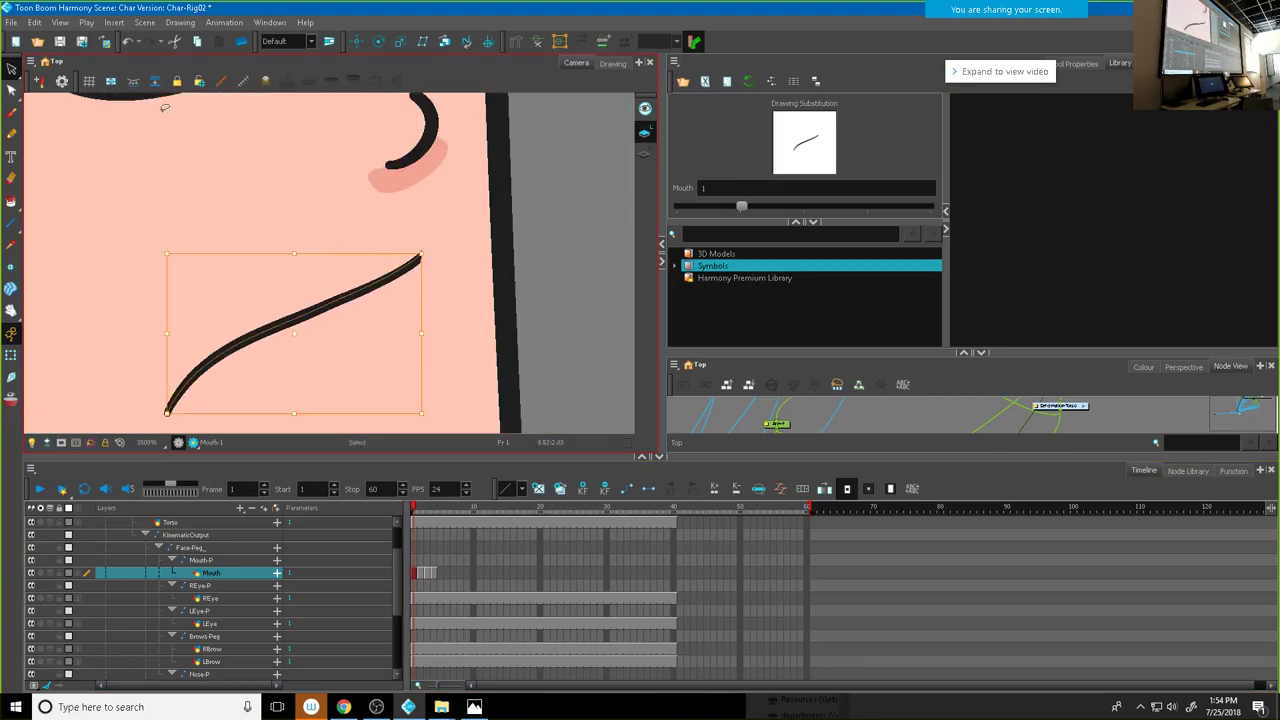
{"action": "key", "text": "alt+q"}
{"action": "left_click_drag", "start_coordinate": [427, 262], "coordinate": [446, 250]}
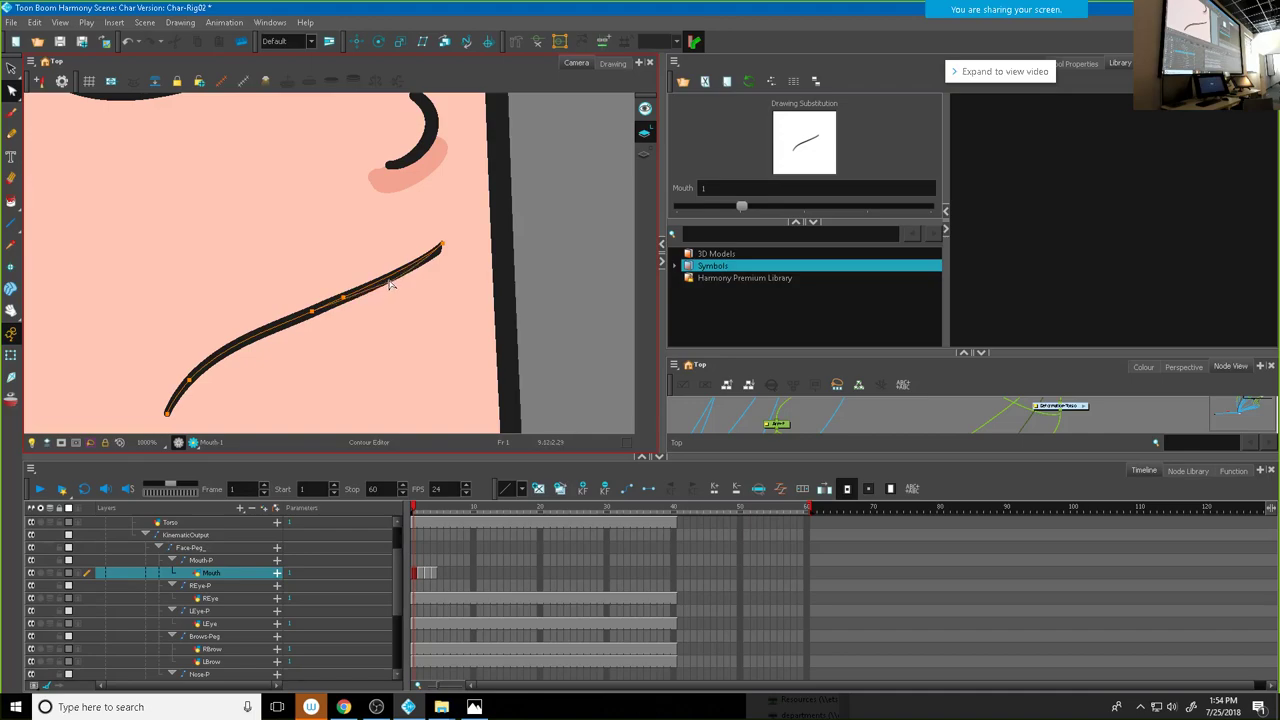
{"action": "scroll", "coordinate": [390, 285], "scroll_direction": "up", "scroll_amount": 3}
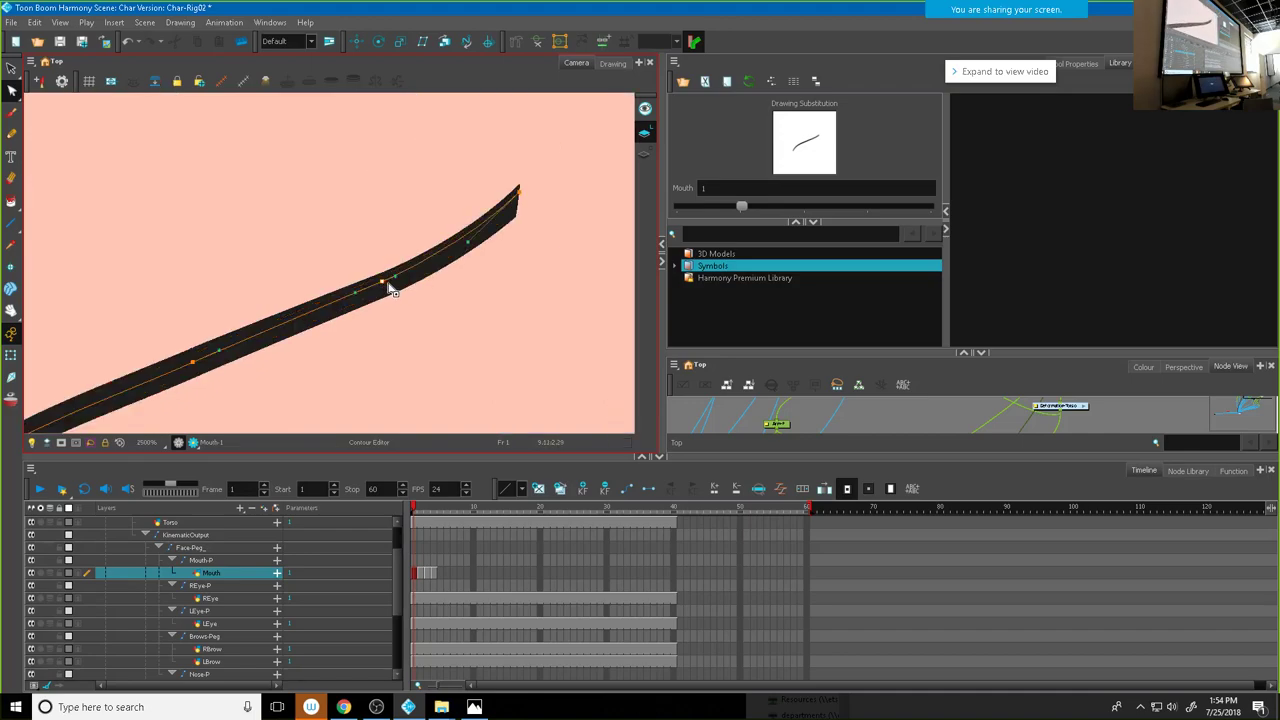
{"action": "left_click_drag", "start_coordinate": [397, 280], "coordinate": [443, 254]}
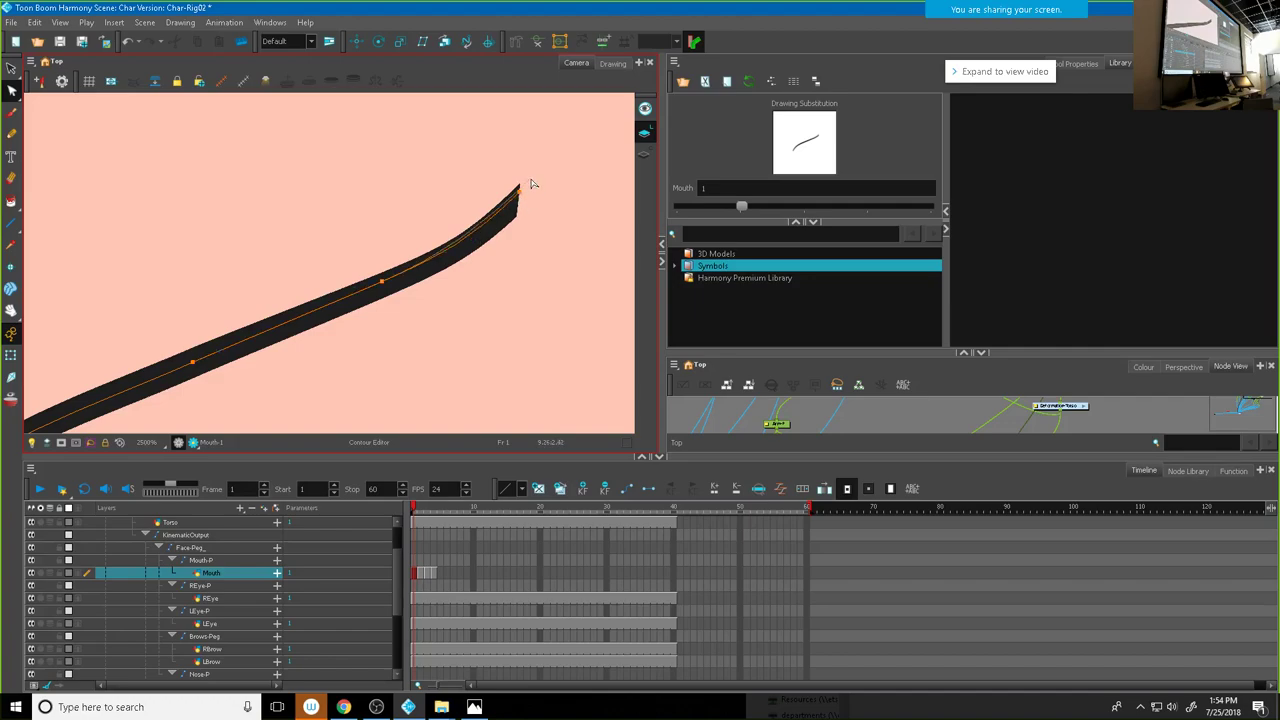
Step: Lower the mouth line's tip under the nose slightly and flatten the curve leading into it
{"action": "scroll", "coordinate": [527, 196], "scroll_direction": "down", "scroll_amount": 5}
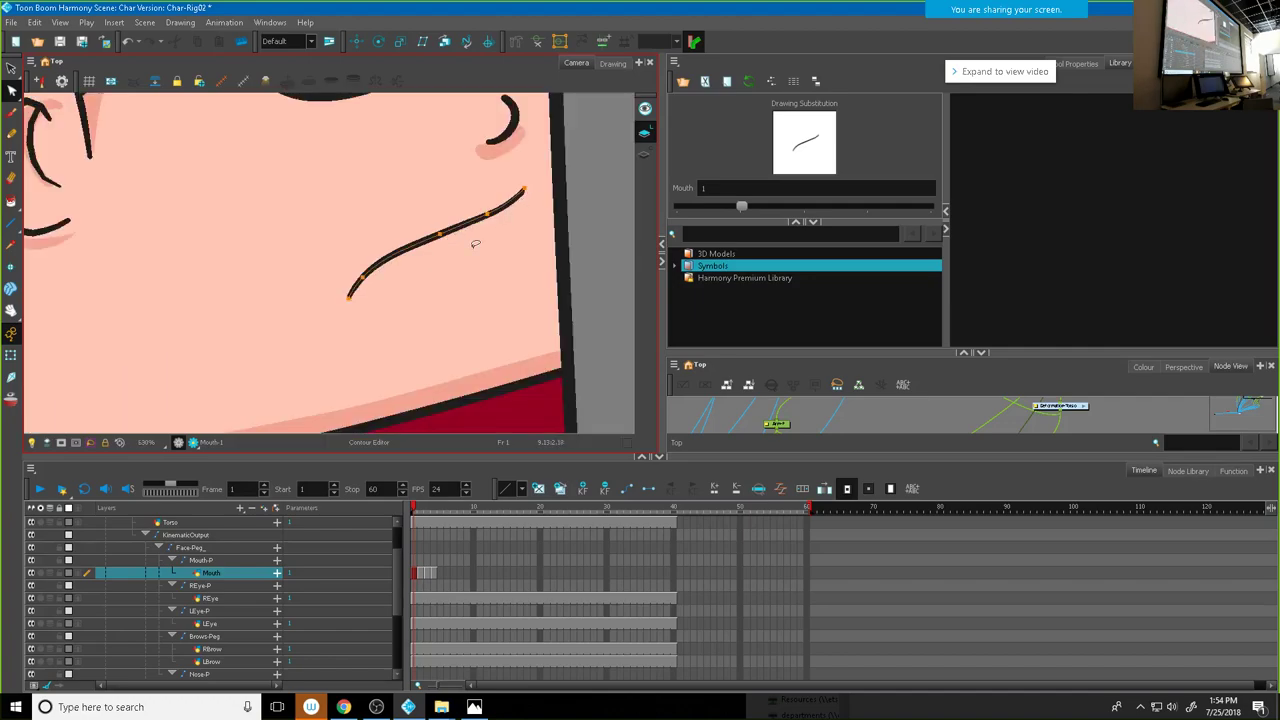
{"action": "scroll", "coordinate": [473, 248], "scroll_direction": "down", "scroll_amount": 2}
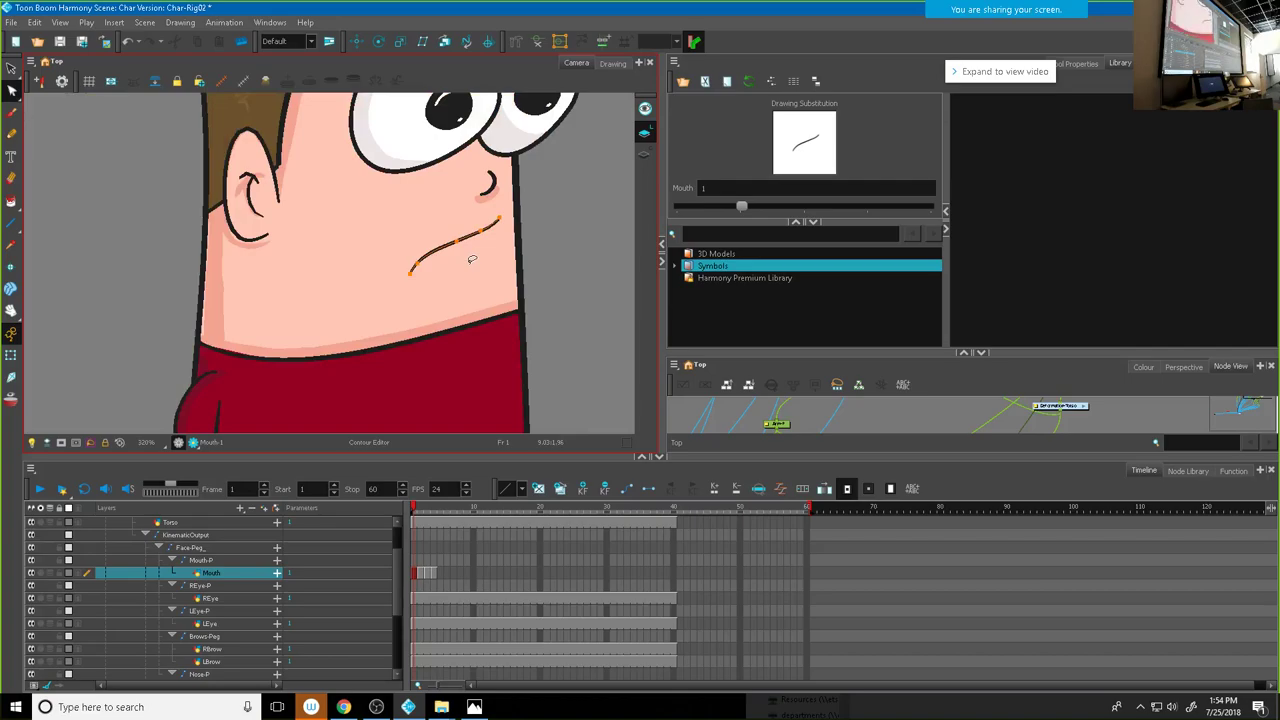
{"action": "scroll", "coordinate": [471, 259], "scroll_direction": "up", "scroll_amount": 2}
{"action": "left_click_drag", "start_coordinate": [519, 199], "coordinate": [516, 206]}
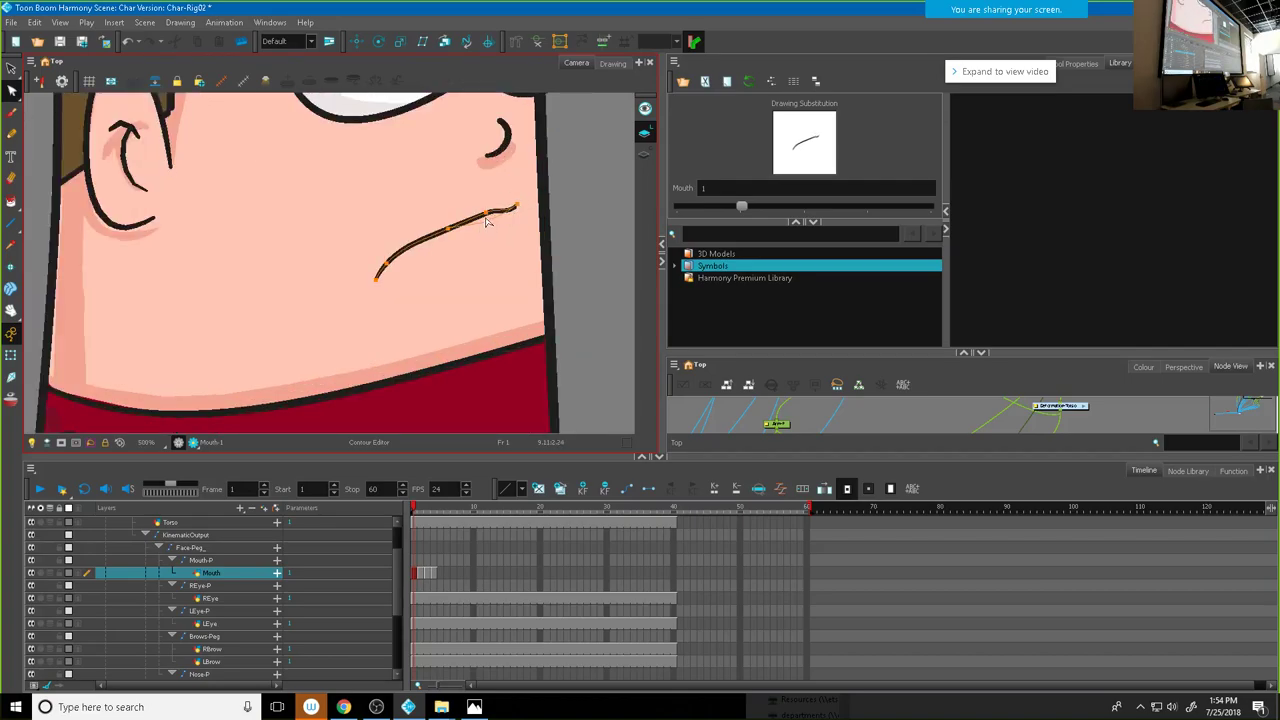
{"action": "left_click", "coordinate": [517, 205]}
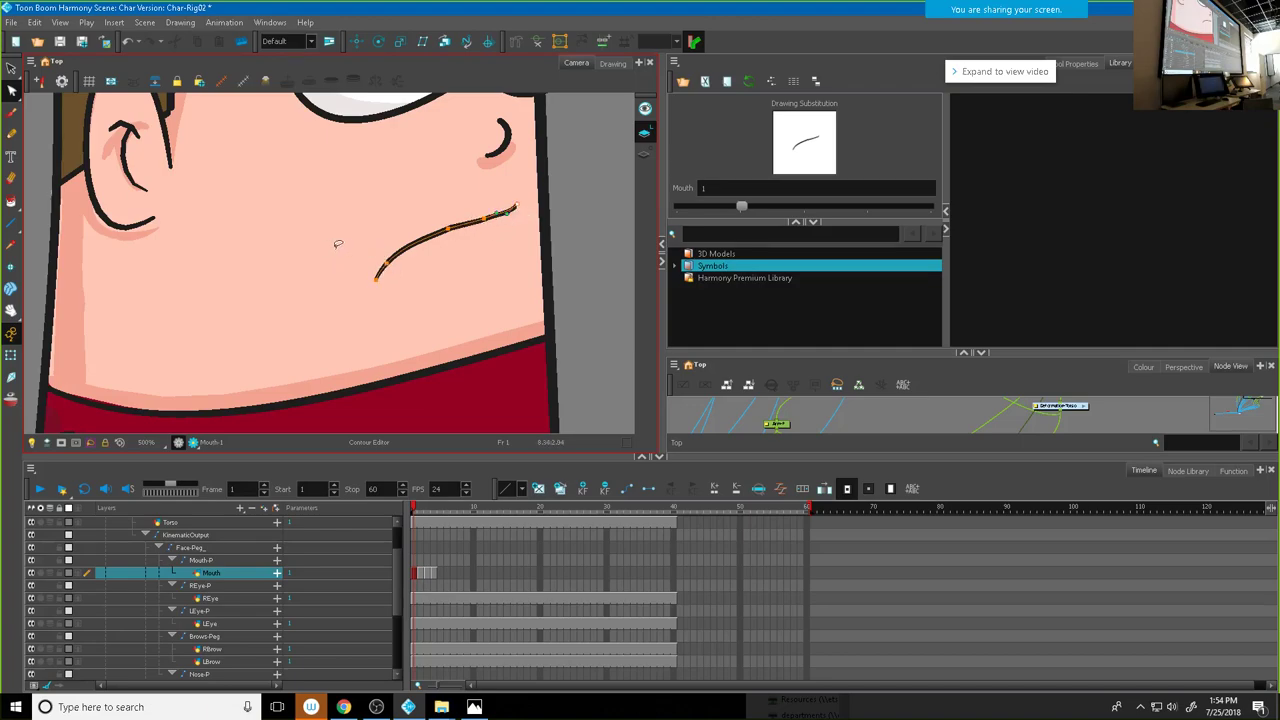
Step: Smooth the bumps along the mouth line by adjusting the curve handles of its middle points
{"action": "scroll", "coordinate": [490, 233], "scroll_direction": "up", "scroll_amount": 4}
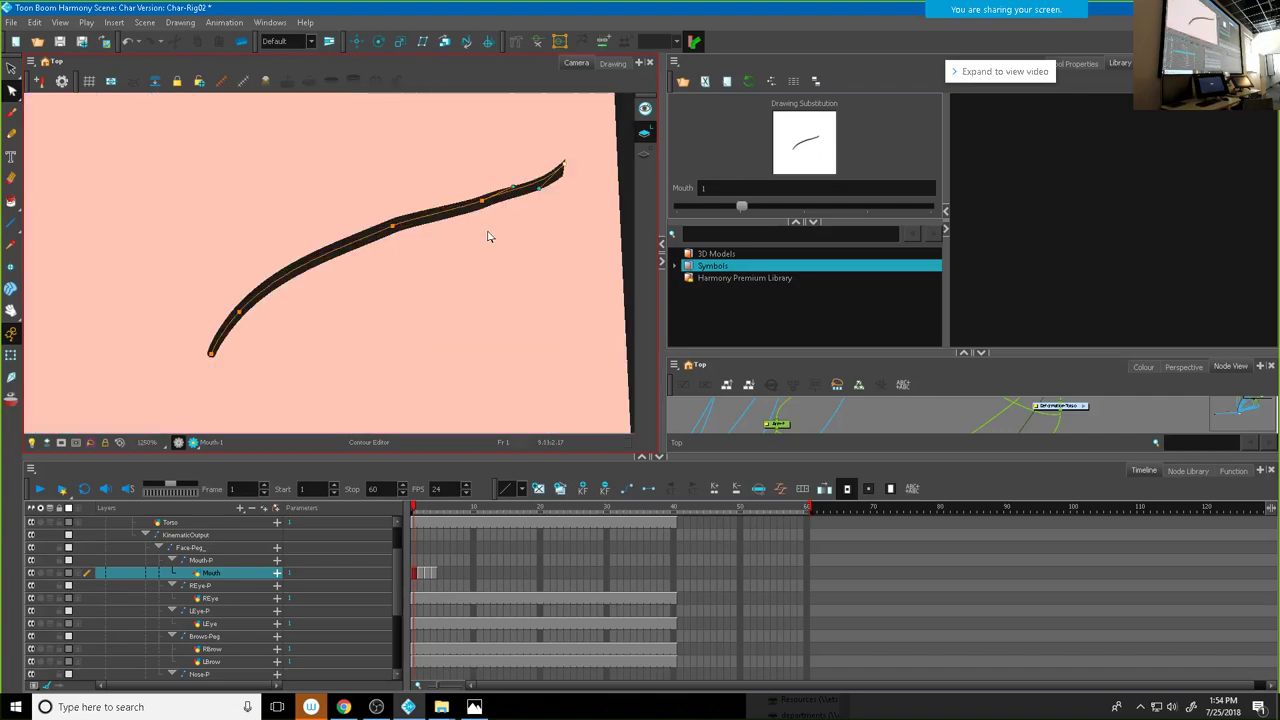
{"action": "scroll", "coordinate": [525, 231], "scroll_direction": "up", "scroll_amount": 3}
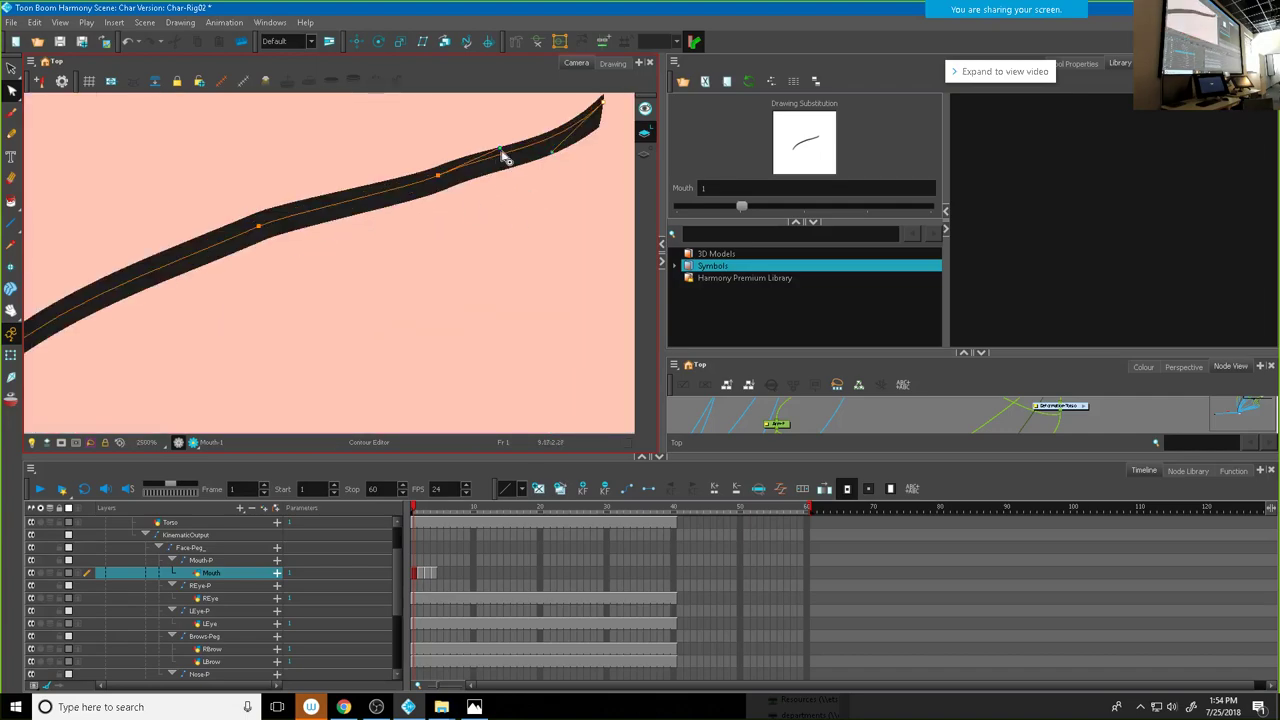
{"action": "key", "text": "Delete"}
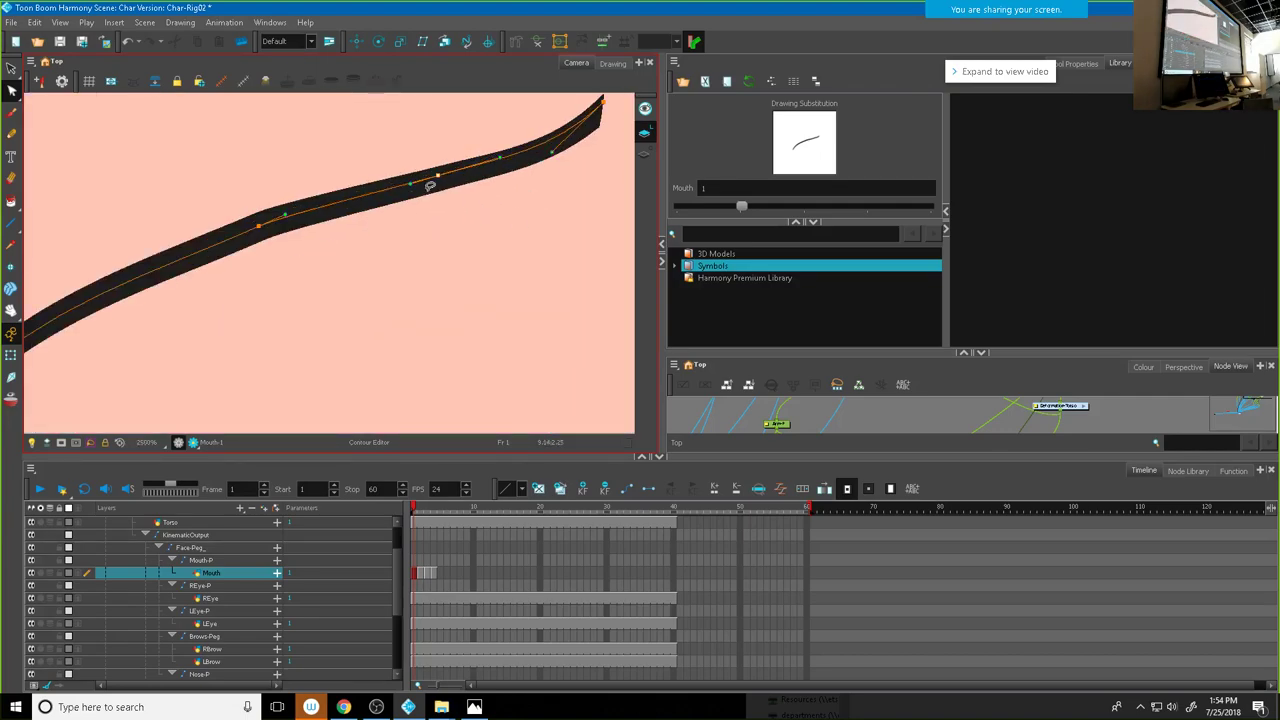
{"action": "left_click", "coordinate": [292, 213]}
{"action": "left_click_drag", "start_coordinate": [296, 213], "coordinate": [312, 214]}
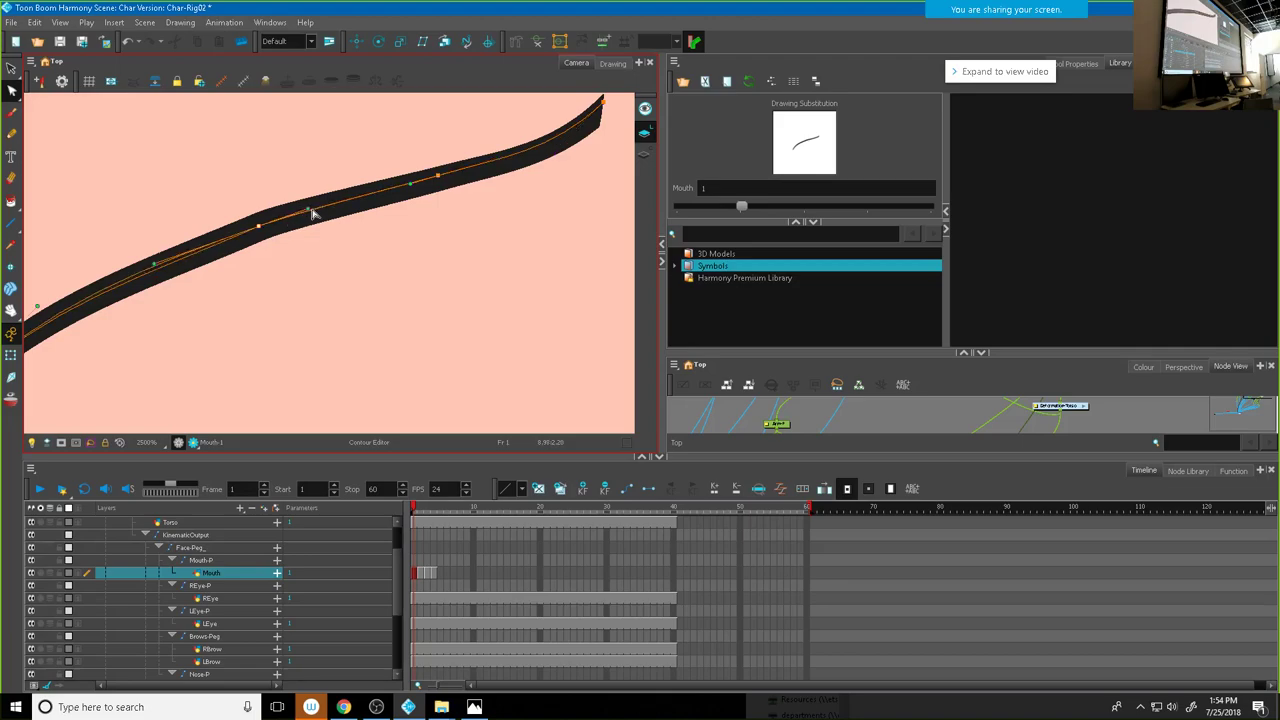
{"action": "scroll", "coordinate": [513, 189], "scroll_direction": "down", "scroll_amount": 3}
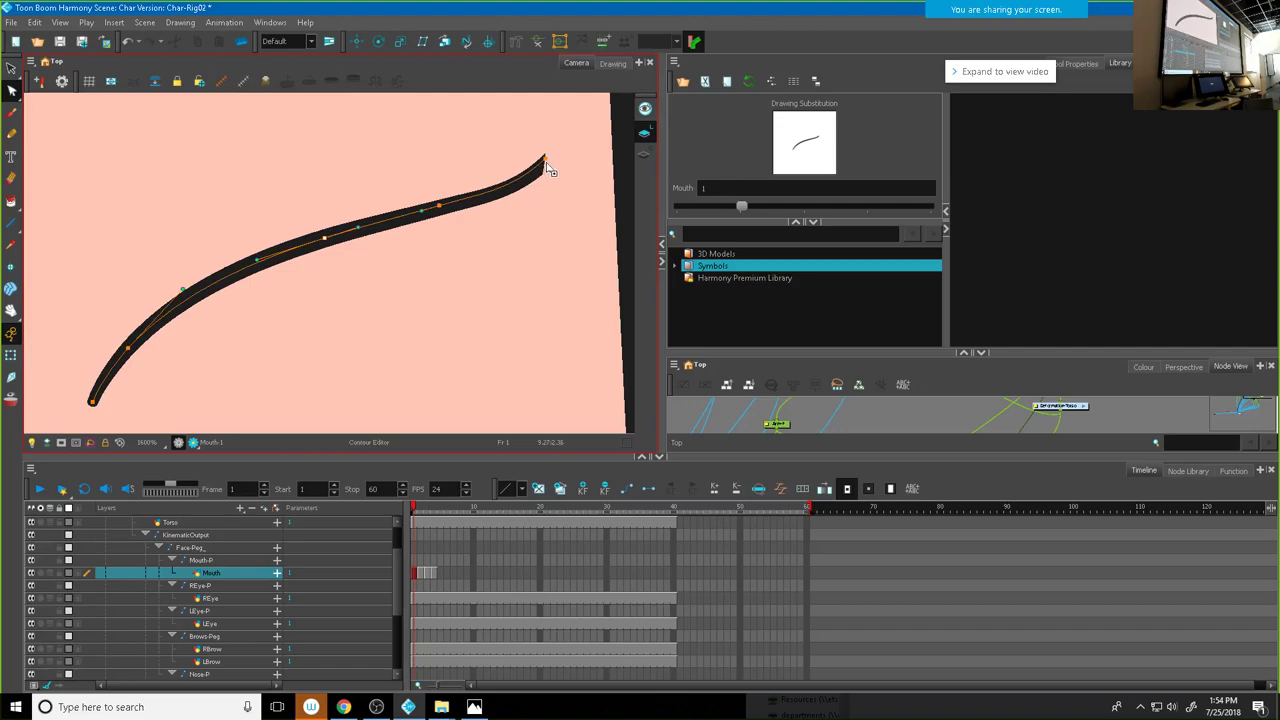
{"action": "scroll", "coordinate": [545, 167], "scroll_direction": "up", "scroll_amount": 1}
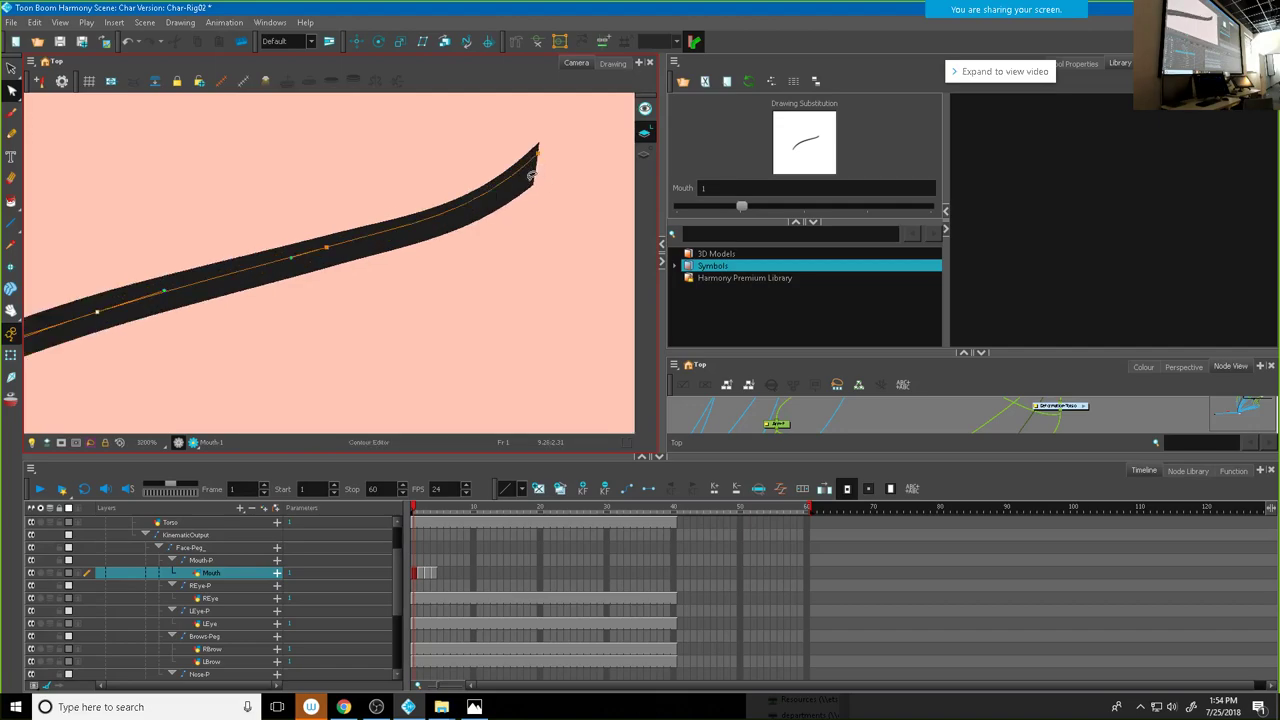
Step: Narrow the mouth line's thickness at the tip under the nose into a rounded taper using the Pencil Editor
{"action": "left_click", "coordinate": [12, 95]}
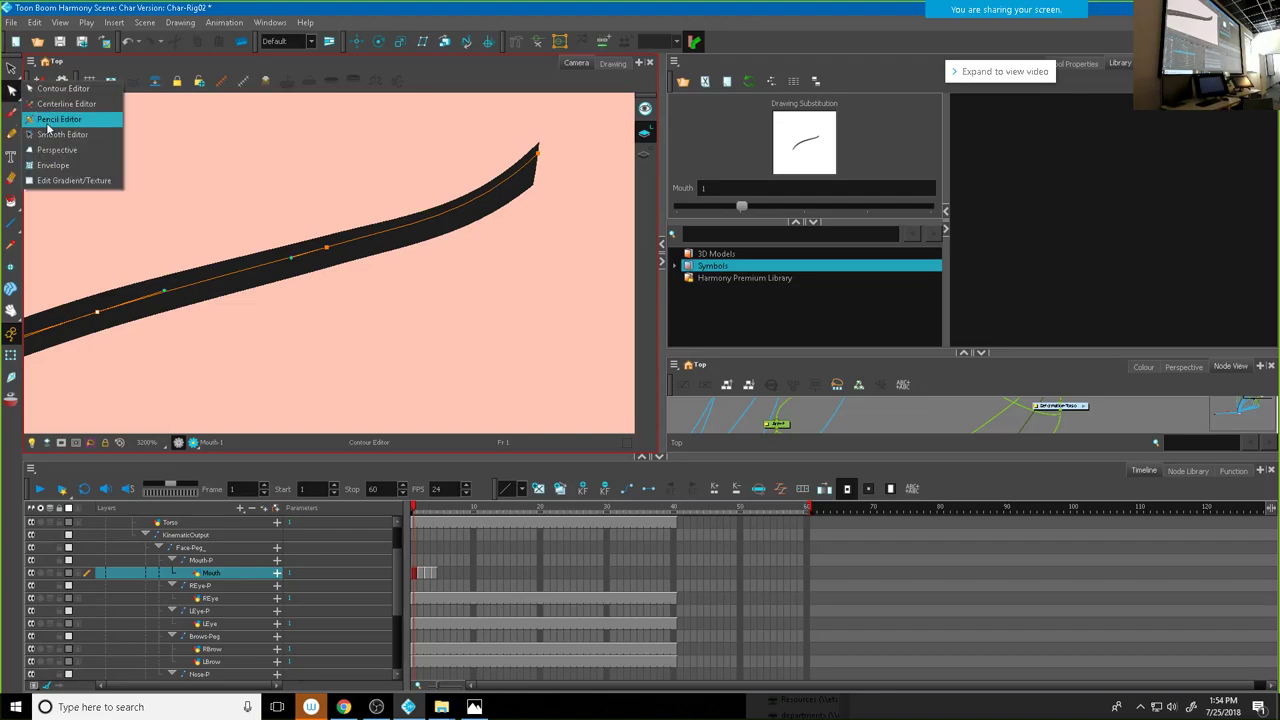
{"action": "left_click", "coordinate": [47, 122]}
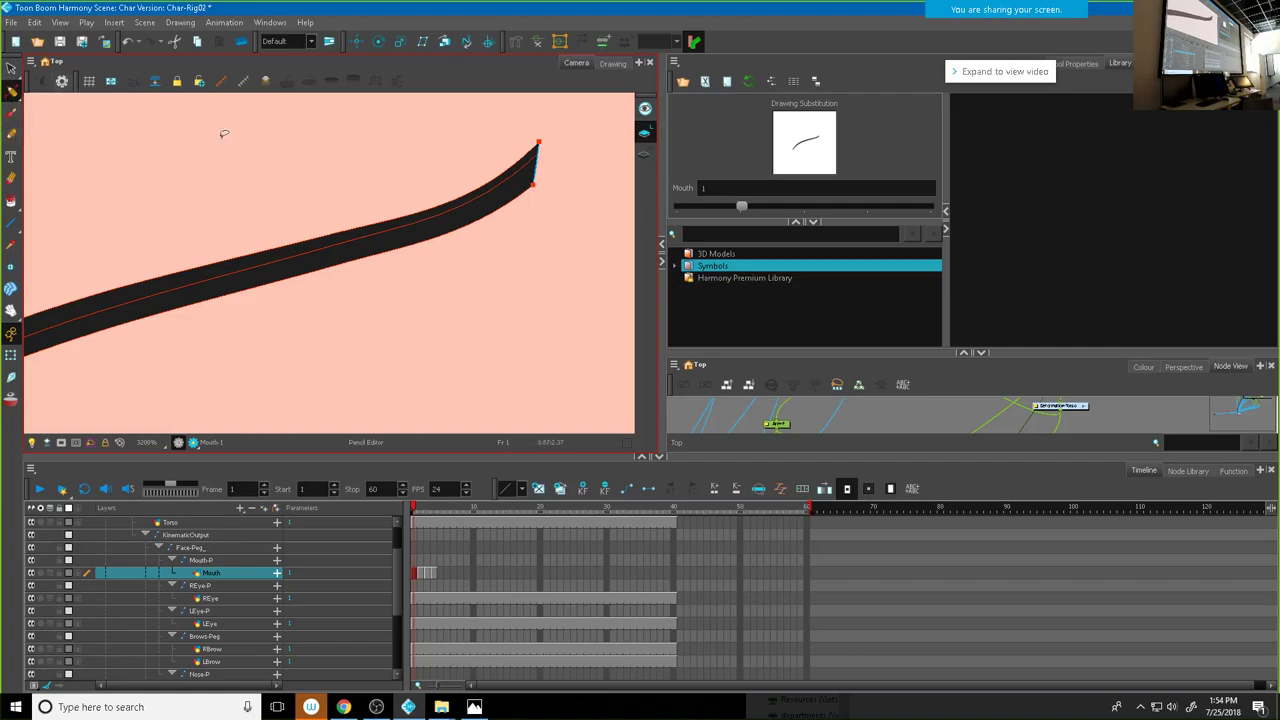
{"action": "left_click", "coordinate": [534, 186]}
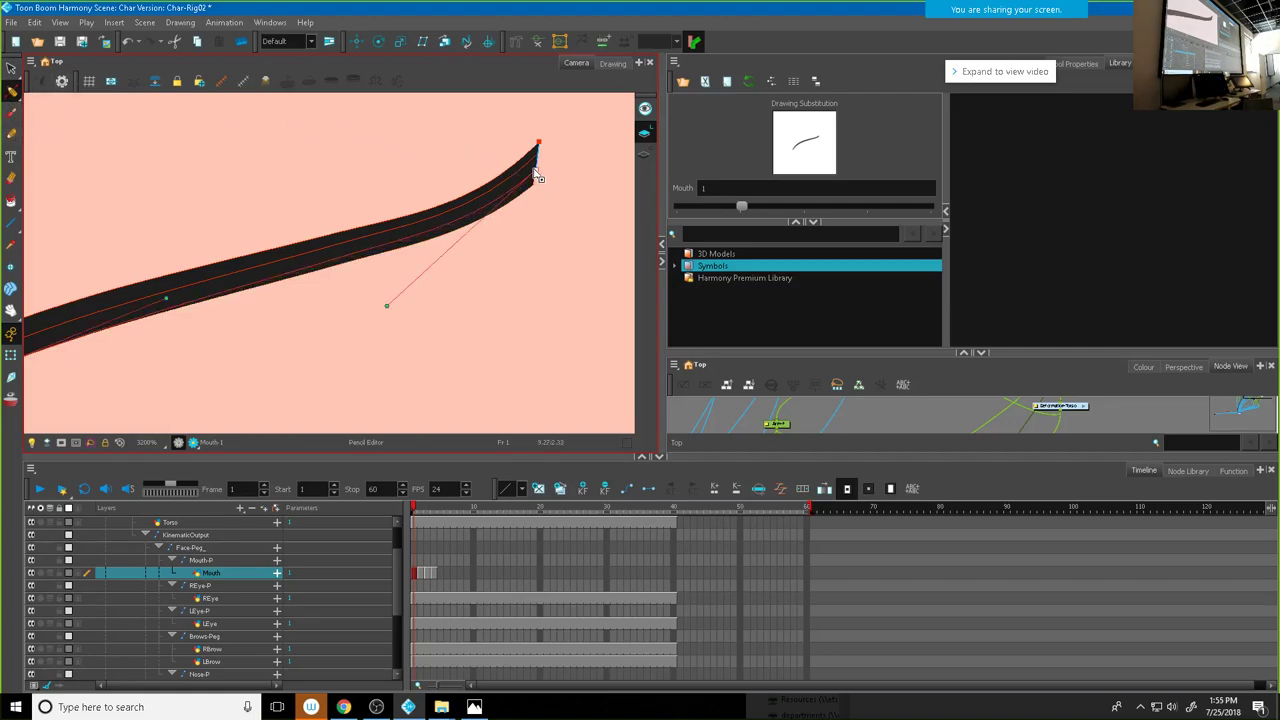
{"action": "left_click", "coordinate": [532, 162]}
{"action": "mouse_move", "coordinate": [529, 178]}
{"action": "left_mouse_down"}
{"action": "mouse_move", "coordinate": [542, 176]}
{"action": "mouse_move", "coordinate": [543, 136]}
{"action": "left_mouse_up"}
{"action": "left_click", "coordinate": [540, 160]}
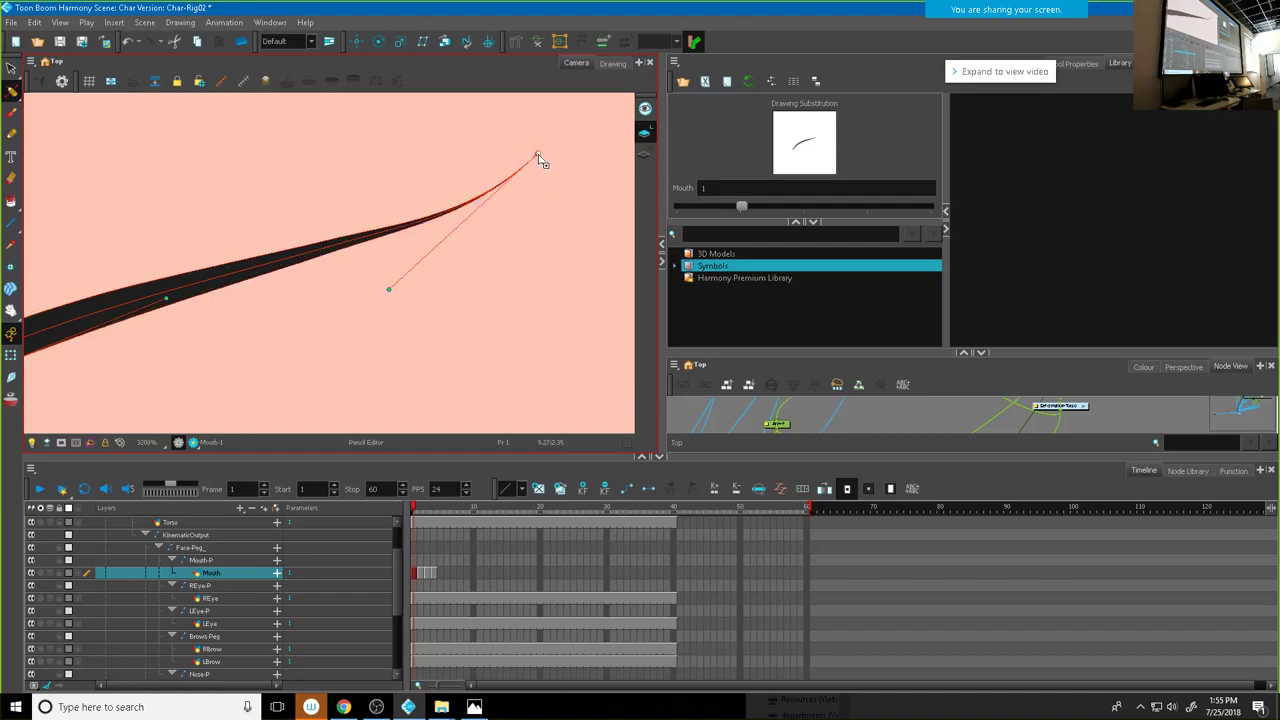
{"action": "left_click_drag", "start_coordinate": [539, 155], "coordinate": [543, 183]}
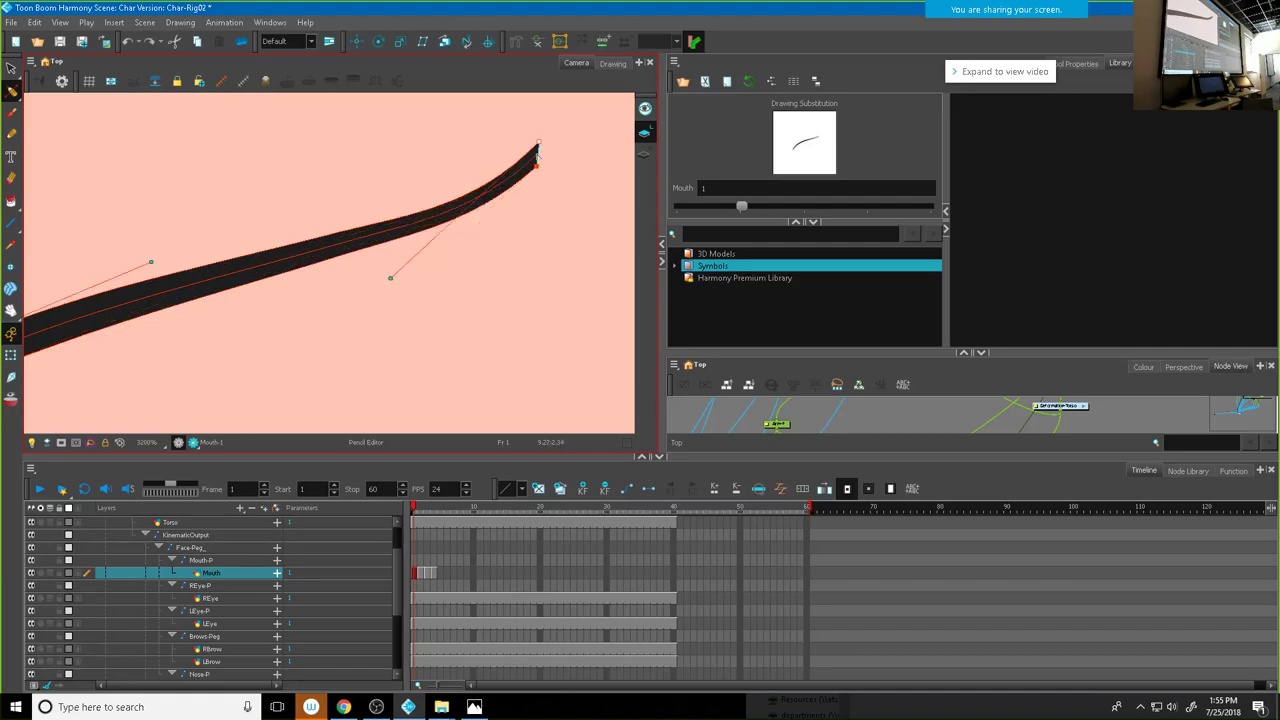
{"action": "left_click", "coordinate": [538, 148]}
{"action": "left_click", "coordinate": [544, 167]}
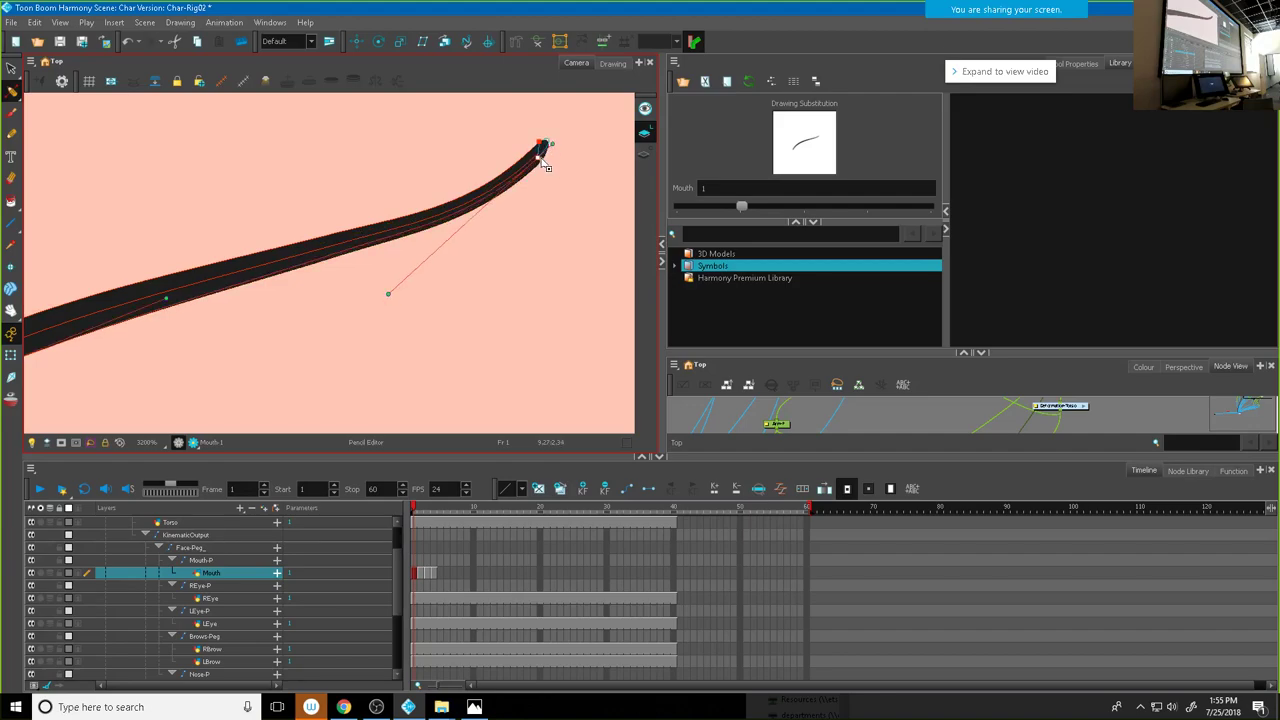
Step: Refine the lower contour of the mouth line near the tip and at its middle point for a more even thickness
{"action": "scroll", "coordinate": [530, 185], "scroll_direction": "down", "scroll_amount": 2}
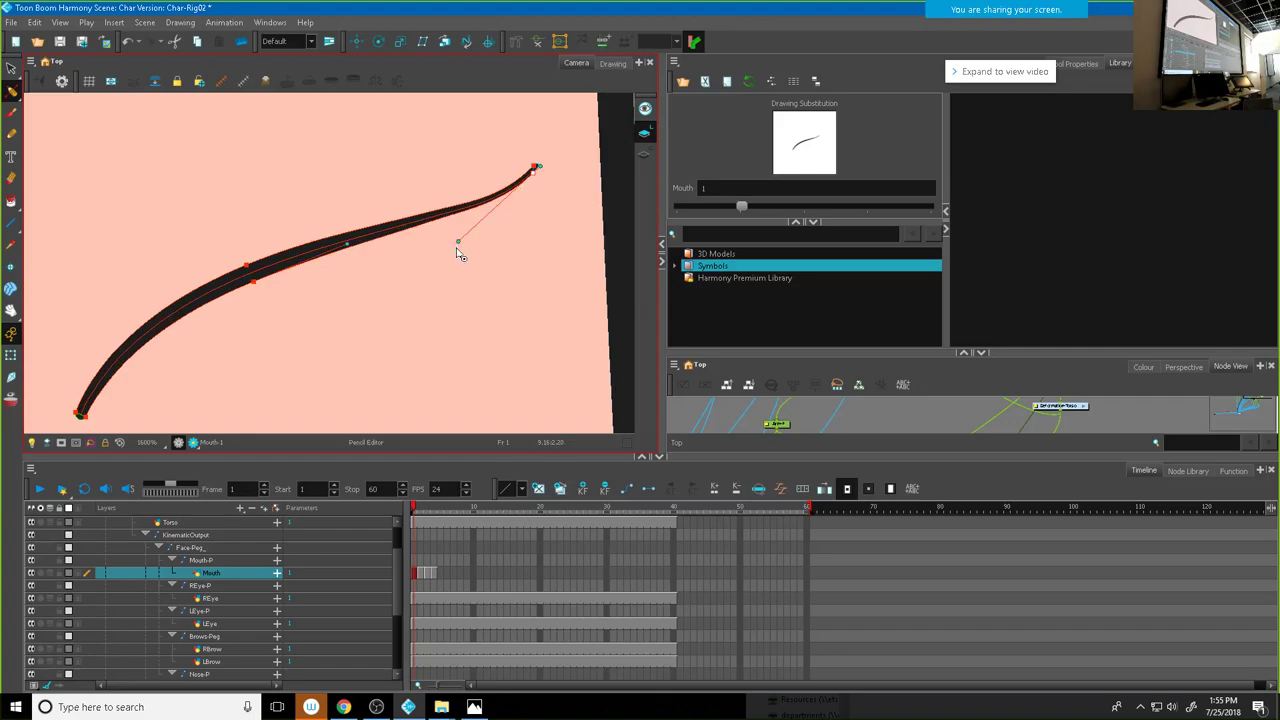
{"action": "left_click_drag", "start_coordinate": [457, 243], "coordinate": [462, 259]}
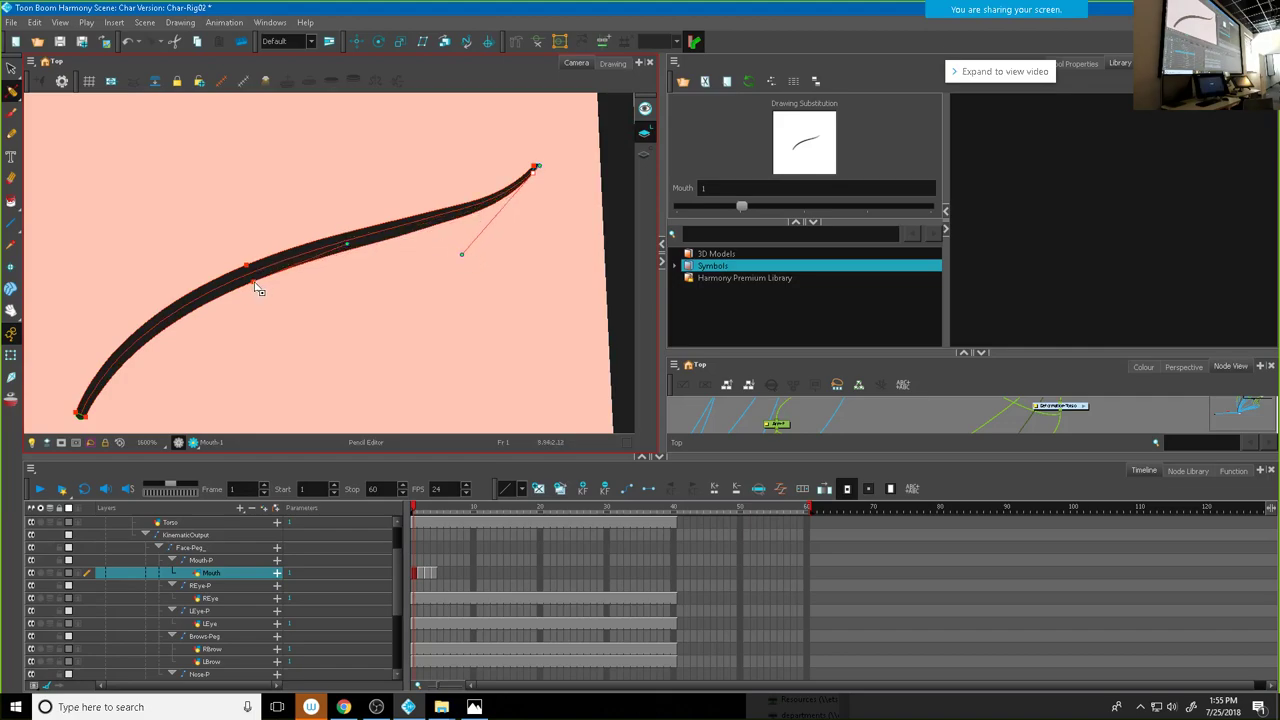
{"action": "left_click_drag", "start_coordinate": [254, 283], "coordinate": [251, 280]}
{"action": "scroll", "coordinate": [320, 227], "scroll_direction": "down", "scroll_amount": 1}
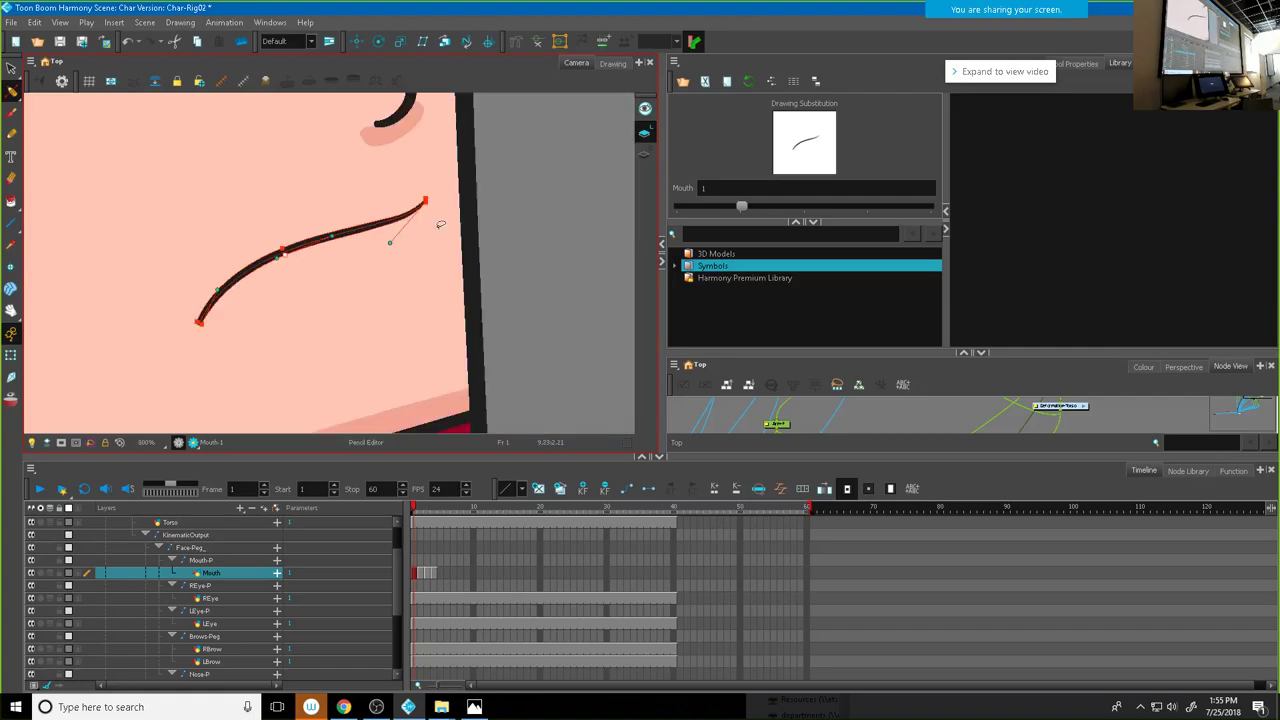
Step: Check the closed mouth line against the whole face and select the line again
{"action": "left_click", "coordinate": [12, 68]}
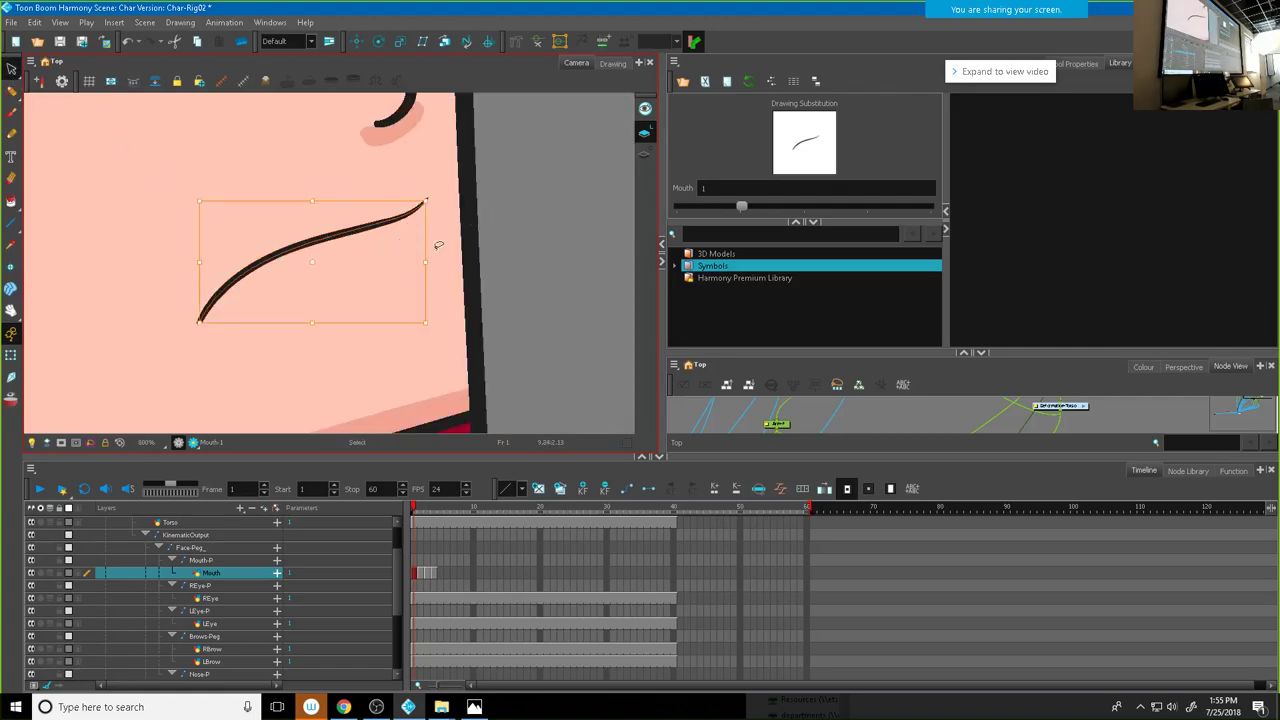
{"action": "left_click", "coordinate": [501, 216]}
{"action": "scroll", "coordinate": [402, 256], "scroll_direction": "down", "scroll_amount": 2}
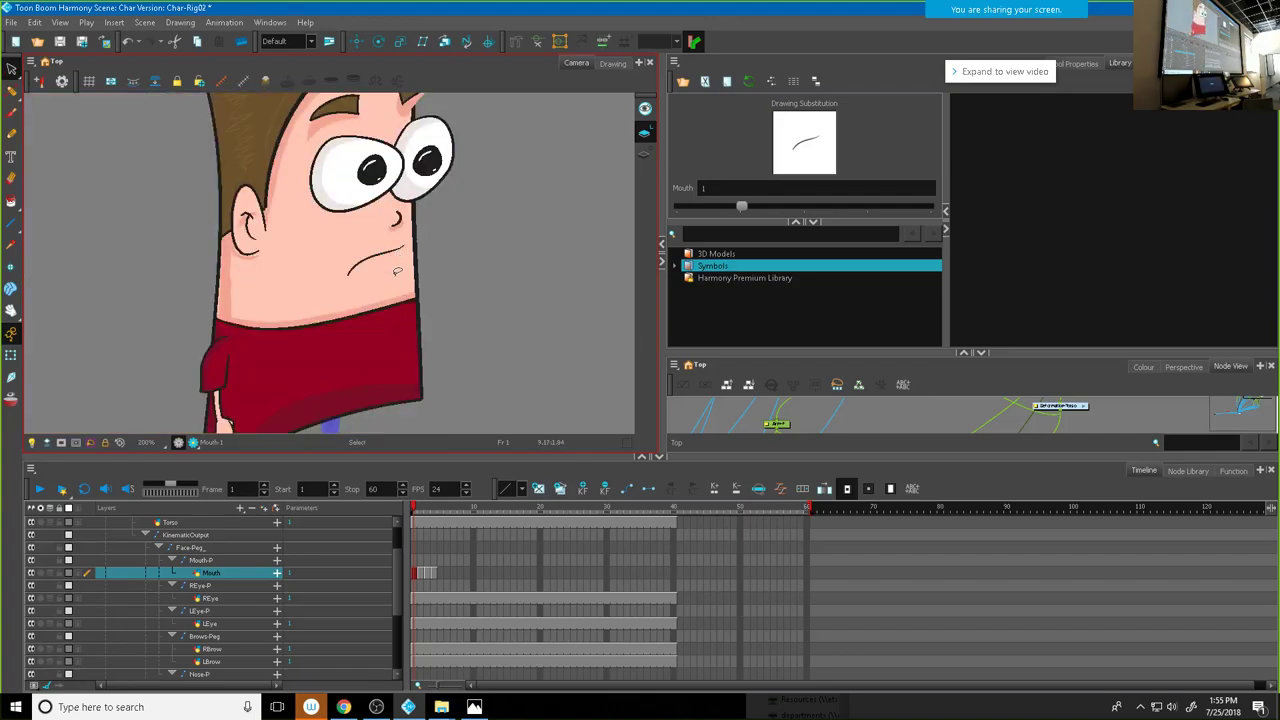
{"action": "scroll", "coordinate": [396, 270], "scroll_direction": "up", "scroll_amount": 2}
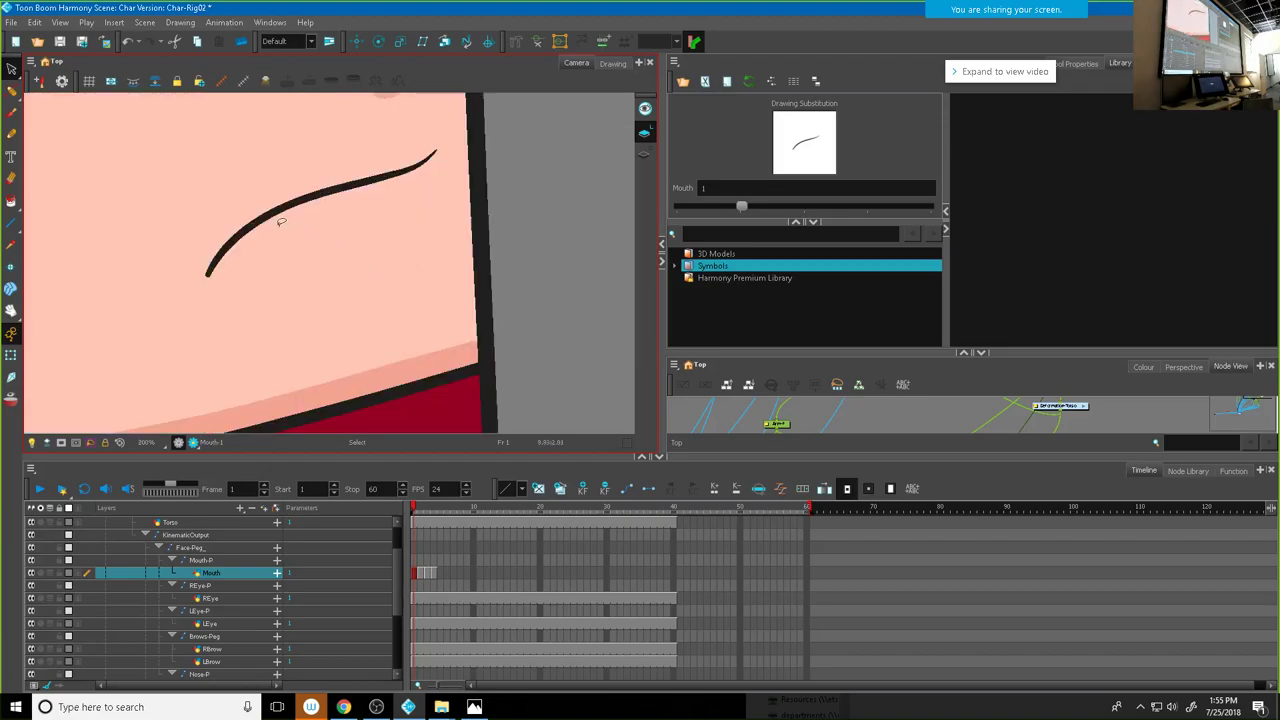
{"action": "left_click", "coordinate": [268, 214]}
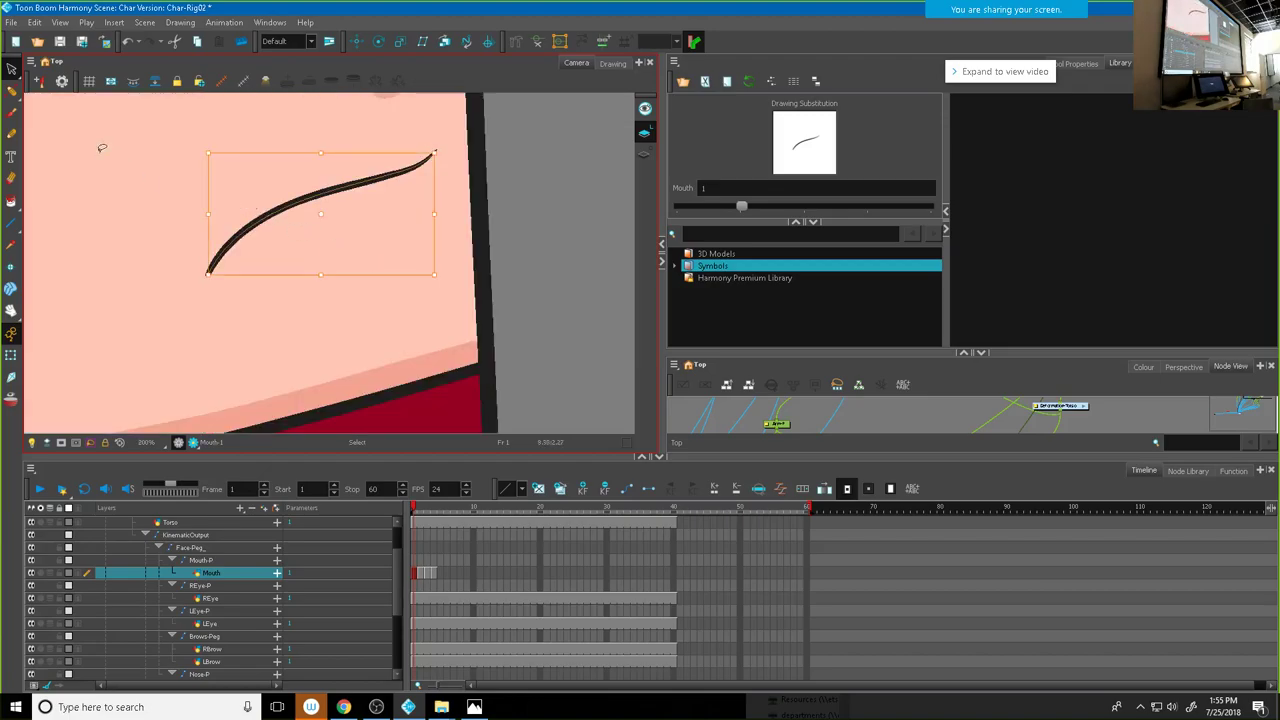
Step: Raise the far corner of the closed mouth line and straighten the adjacent curve point using the Contour Editor
{"action": "left_click", "coordinate": [11, 68]}
{"action": "left_click", "coordinate": [11, 90]}
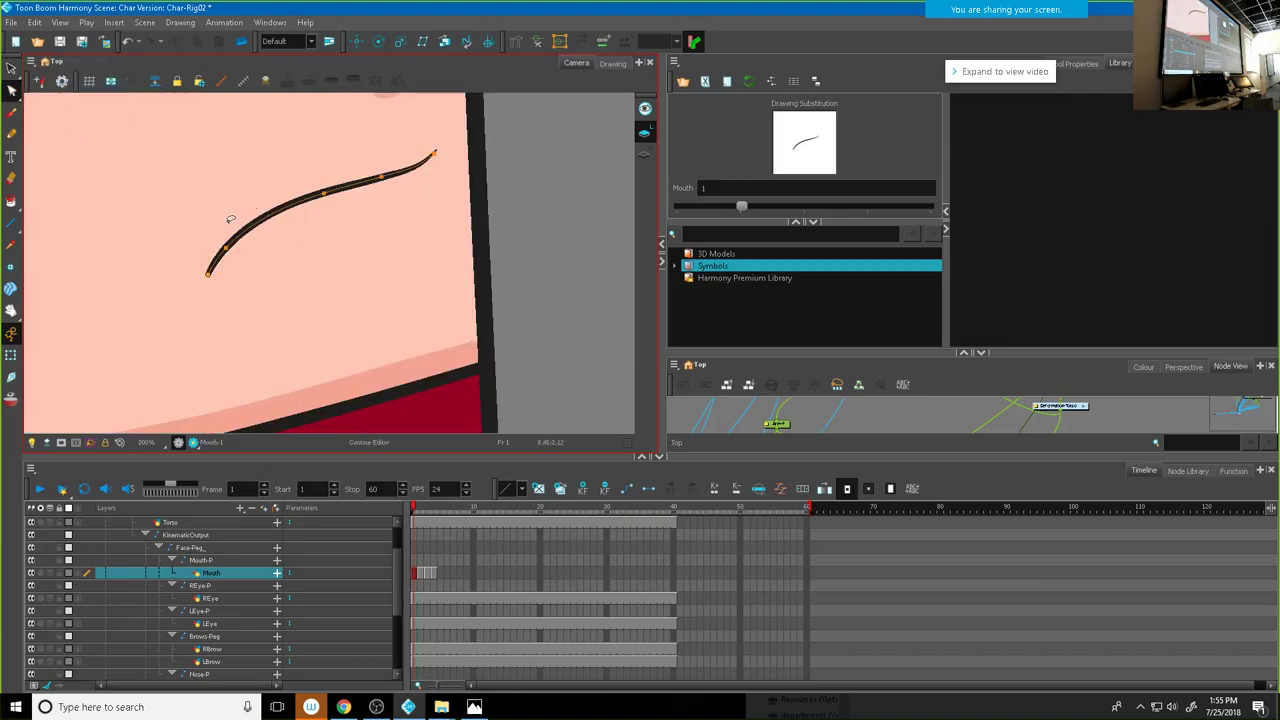
{"action": "mouse_move", "coordinate": [226, 251]}
{"action": "left_mouse_down"}
{"action": "mouse_move", "coordinate": [237, 237]}
{"action": "mouse_move", "coordinate": [204, 249]}
{"action": "left_mouse_up"}
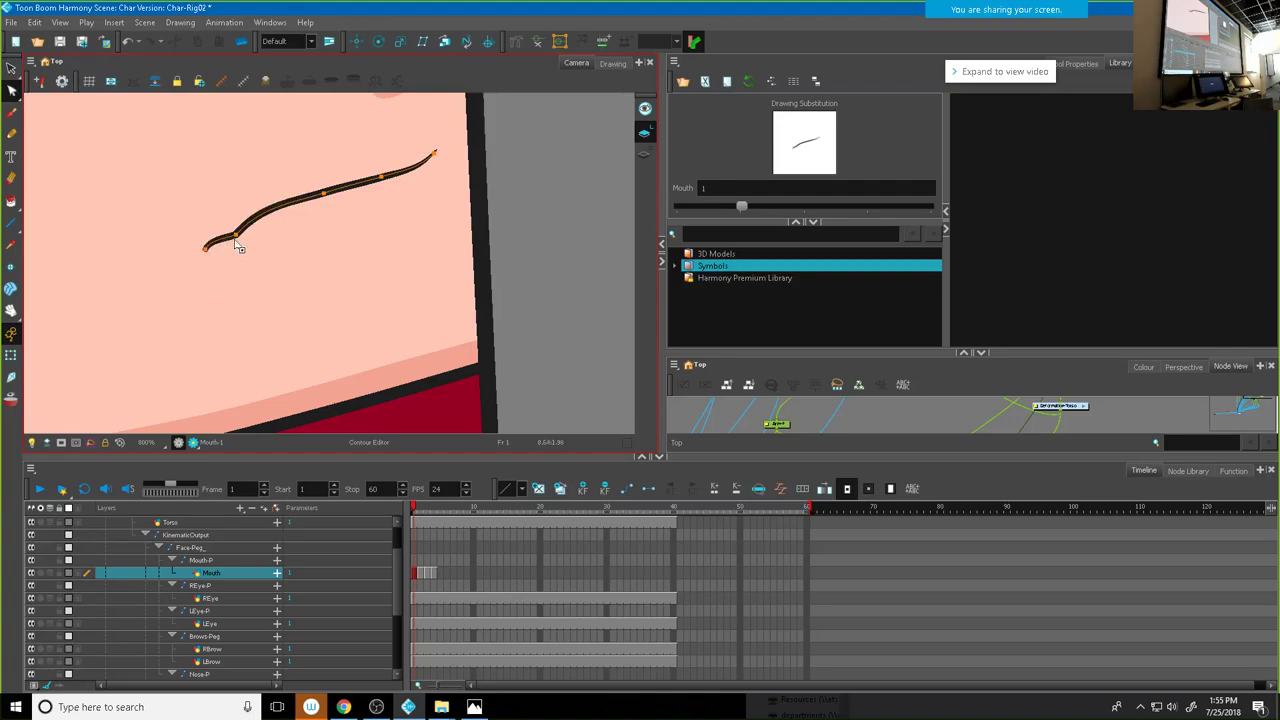
{"action": "mouse_move", "coordinate": [260, 213]}
{"action": "left_mouse_down"}
{"action": "mouse_move", "coordinate": [263, 230]}
{"action": "mouse_move", "coordinate": [227, 238]}
{"action": "left_mouse_up"}
{"action": "left_click", "coordinate": [227, 239]}
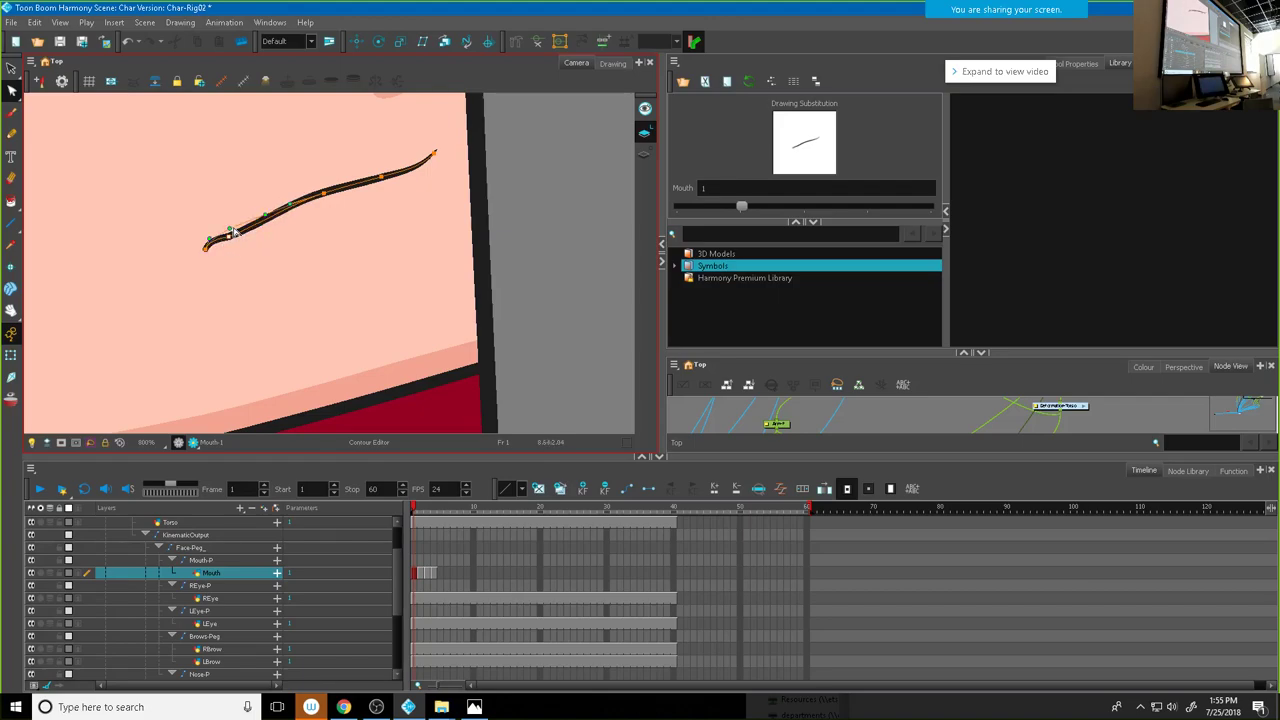
Step: Smooth the bend beside the raised mouth corner by fine-tuning its point and curve handles, then deselect the line
{"action": "scroll", "coordinate": [230, 238], "scroll_direction": "up", "scroll_amount": 1}
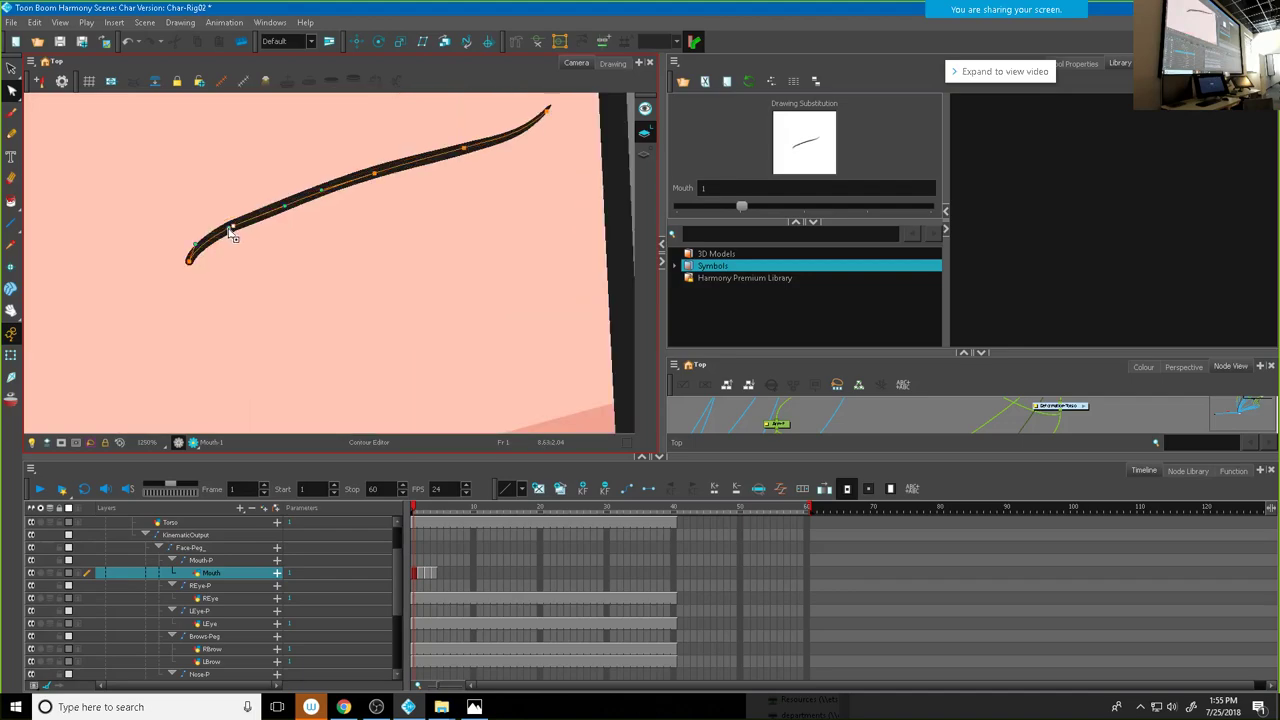
{"action": "left_click_drag", "start_coordinate": [232, 235], "coordinate": [233, 238]}
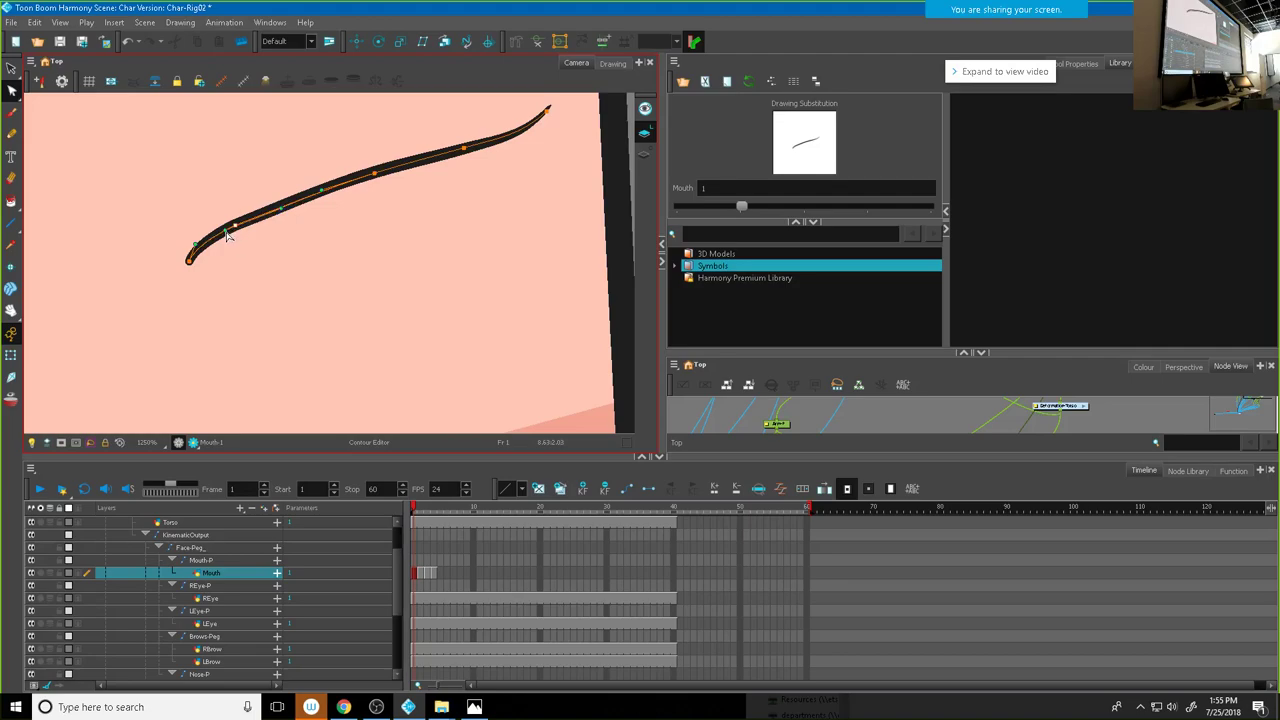
{"action": "mouse_move", "coordinate": [226, 232]}
{"action": "left_mouse_down"}
{"action": "mouse_move", "coordinate": [207, 243]}
{"action": "mouse_move", "coordinate": [238, 241]}
{"action": "mouse_move", "coordinate": [232, 229]}
{"action": "left_mouse_up"}
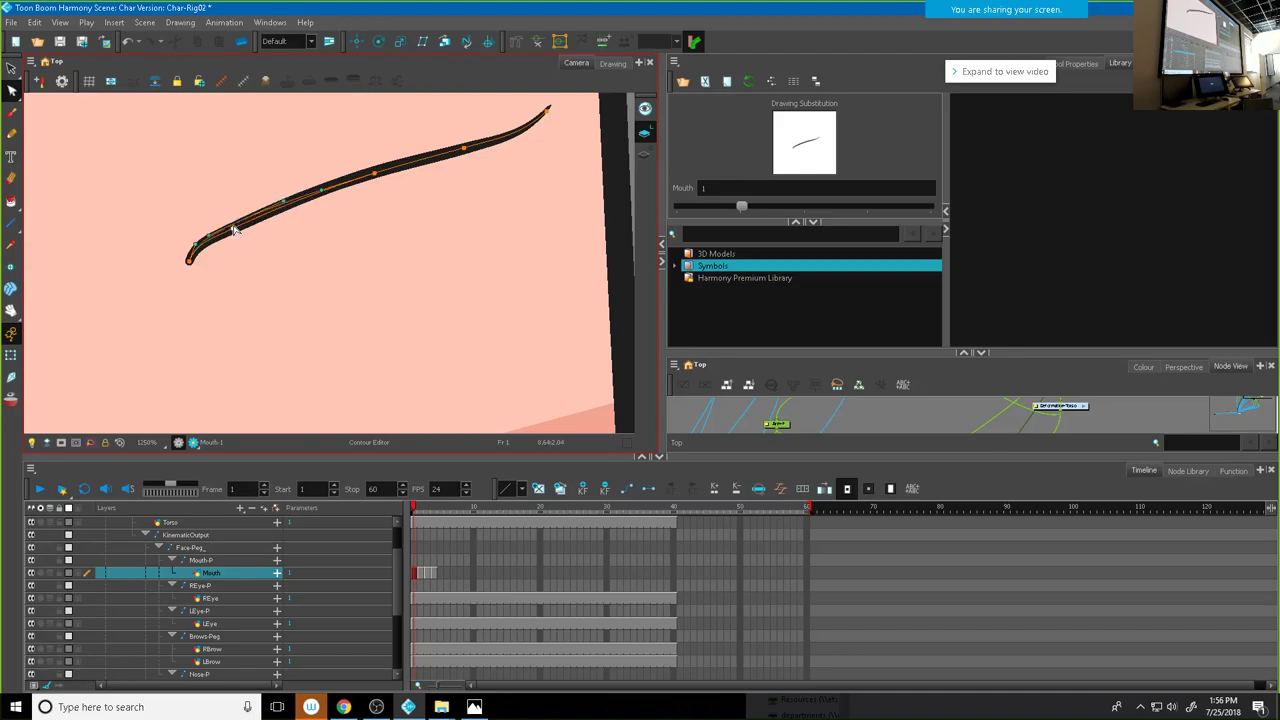
{"action": "scroll", "coordinate": [360, 227], "scroll_direction": "down", "scroll_amount": 4}
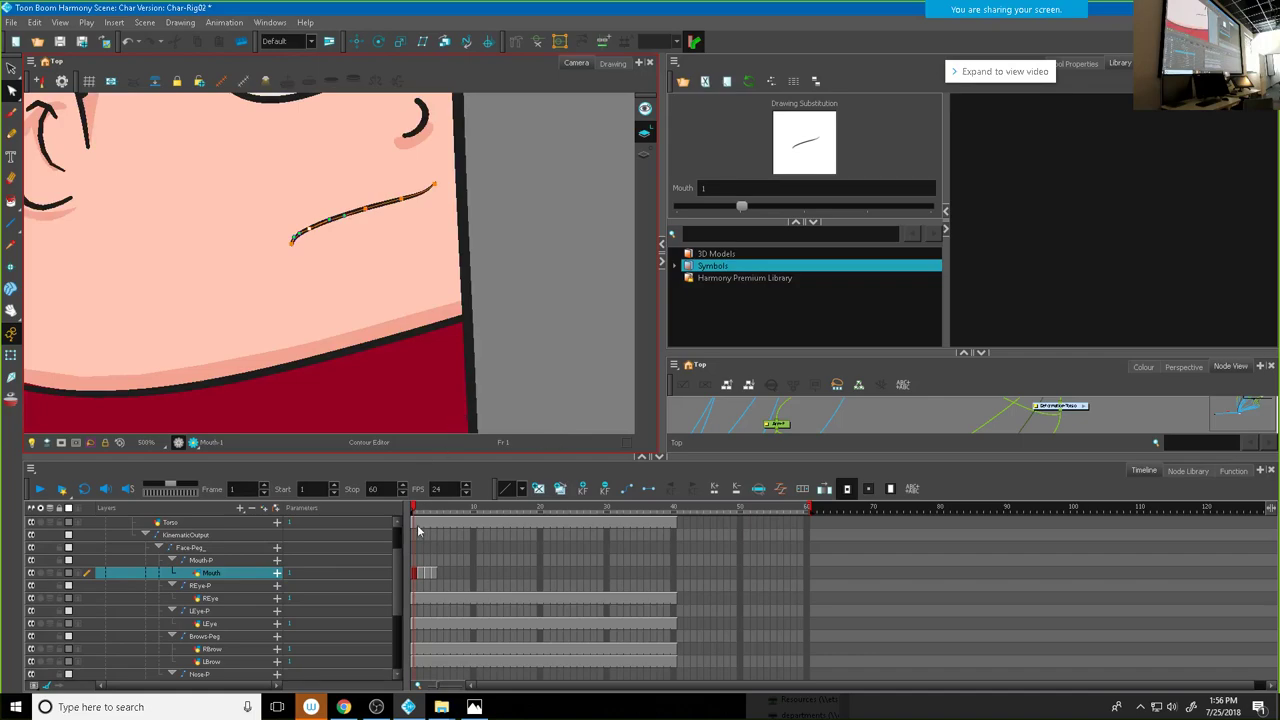
{"action": "left_click", "coordinate": [536, 300]}
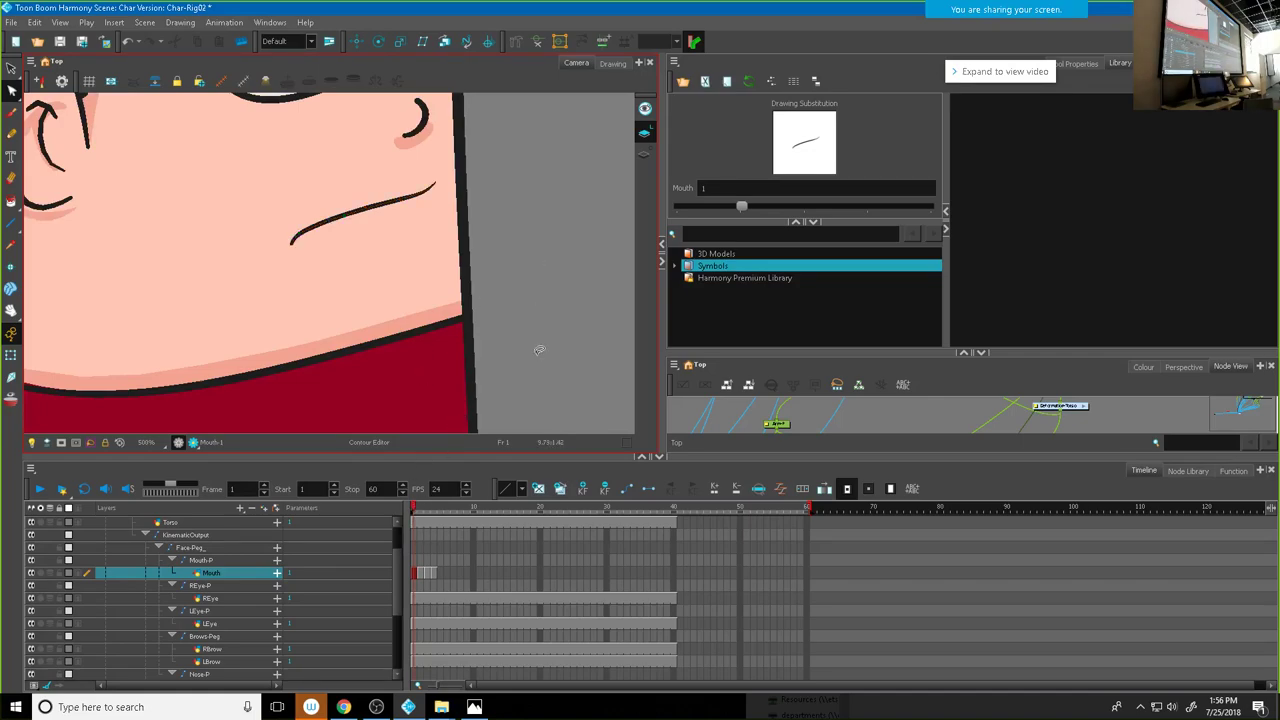
Step: Review the mouth drawings on frames 2 and 3 and compare them with the phoneme shapes in Mouth_Chart.png
{"action": "left_click", "coordinate": [421, 512]}
{"action": "left_click_drag", "start_coordinate": [421, 512], "coordinate": [422, 512]}
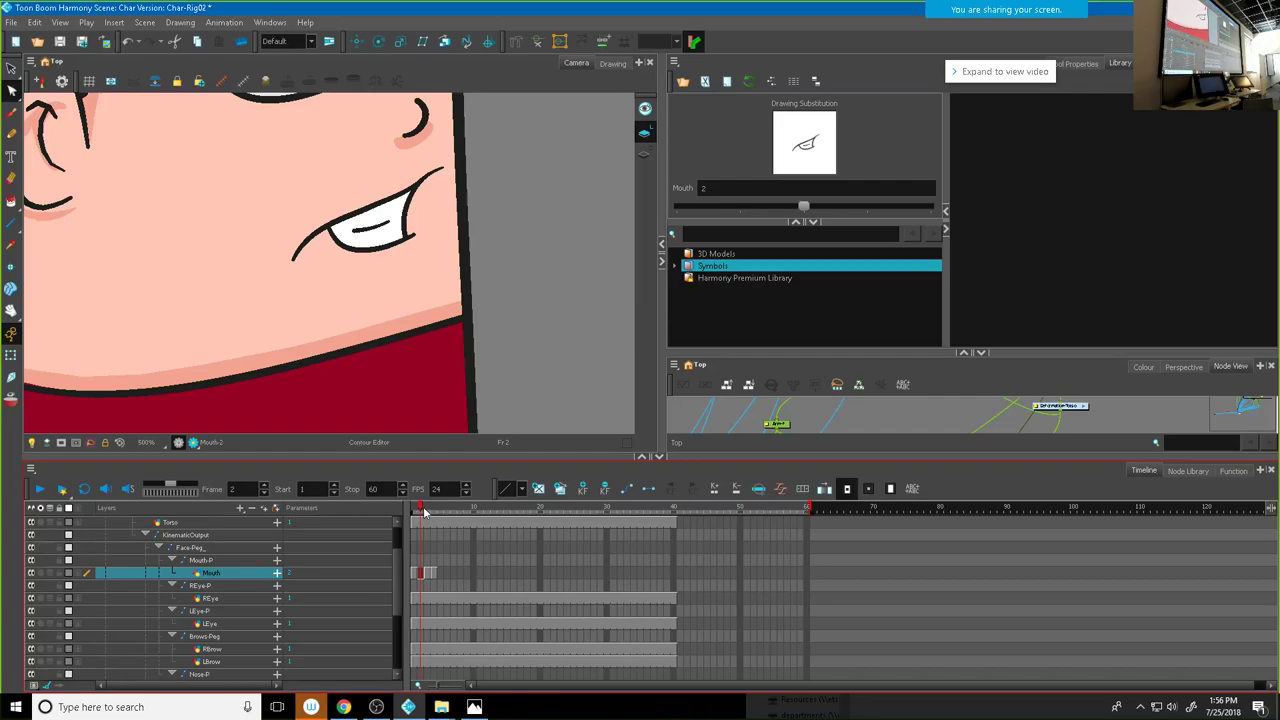
{"action": "left_click", "coordinate": [426, 511]}
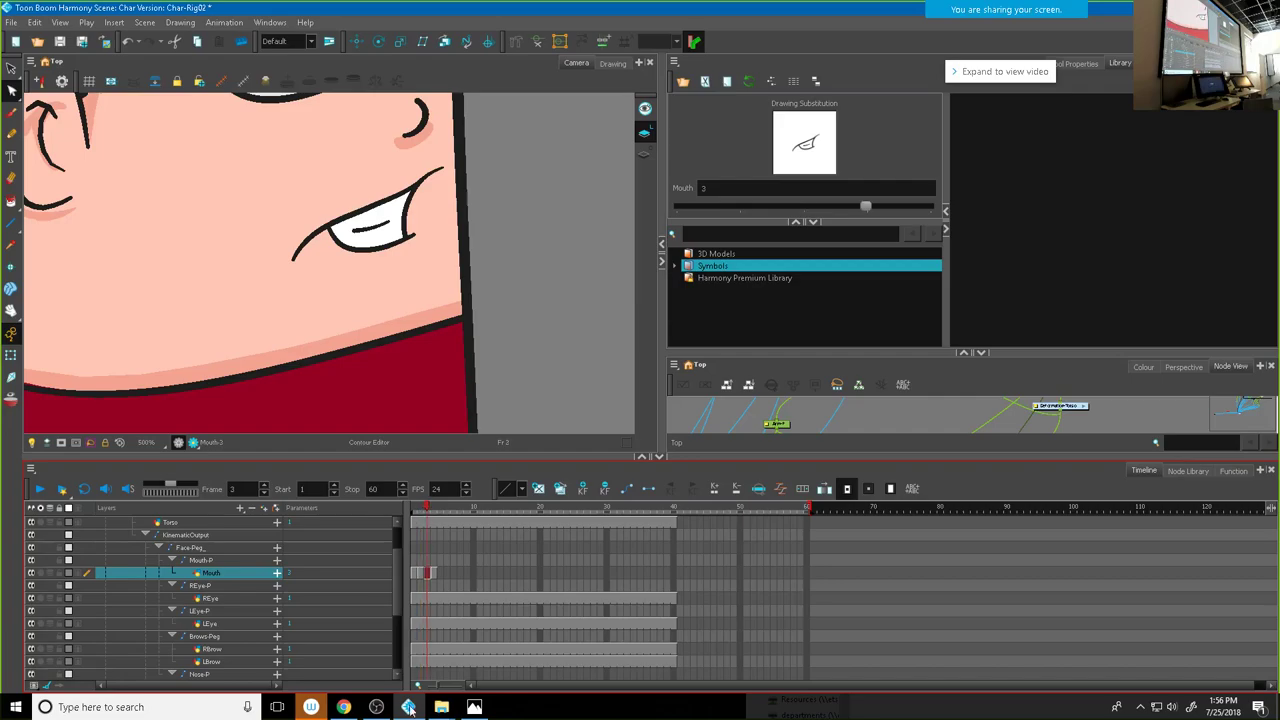
{"action": "left_click", "coordinate": [476, 707]}
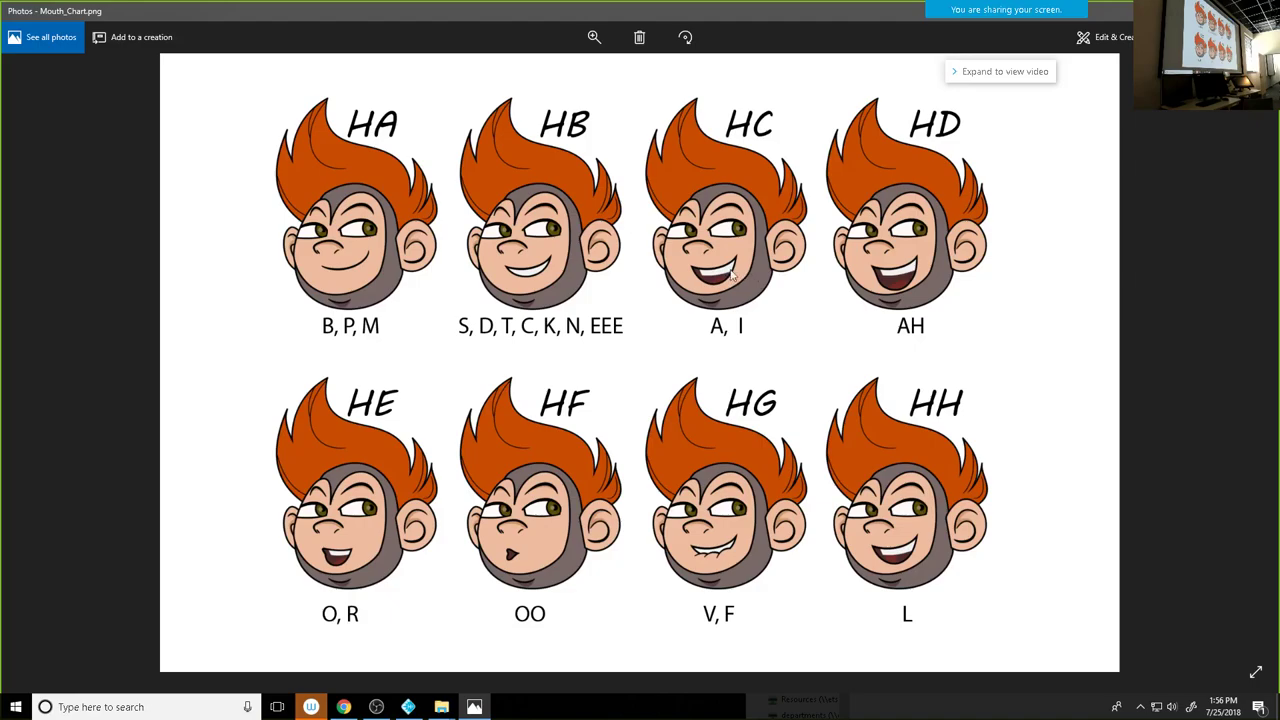
{"action": "left_click", "coordinate": [408, 707]}
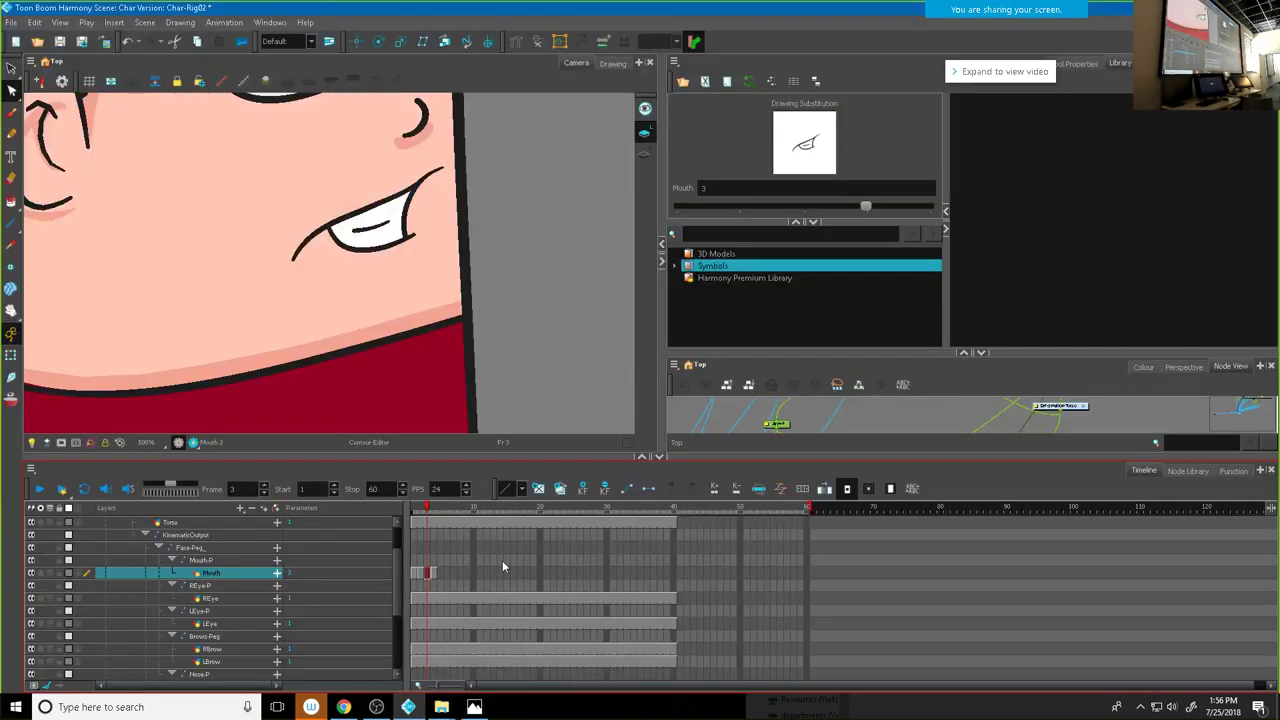
Step: Clear the inside of the mouth drawing on frame 4 by deleting its white fill, keeping only the outline
{"action": "left_click", "coordinate": [434, 572]}
{"action": "left_click_drag", "start_coordinate": [355, 232], "coordinate": [387, 229]}
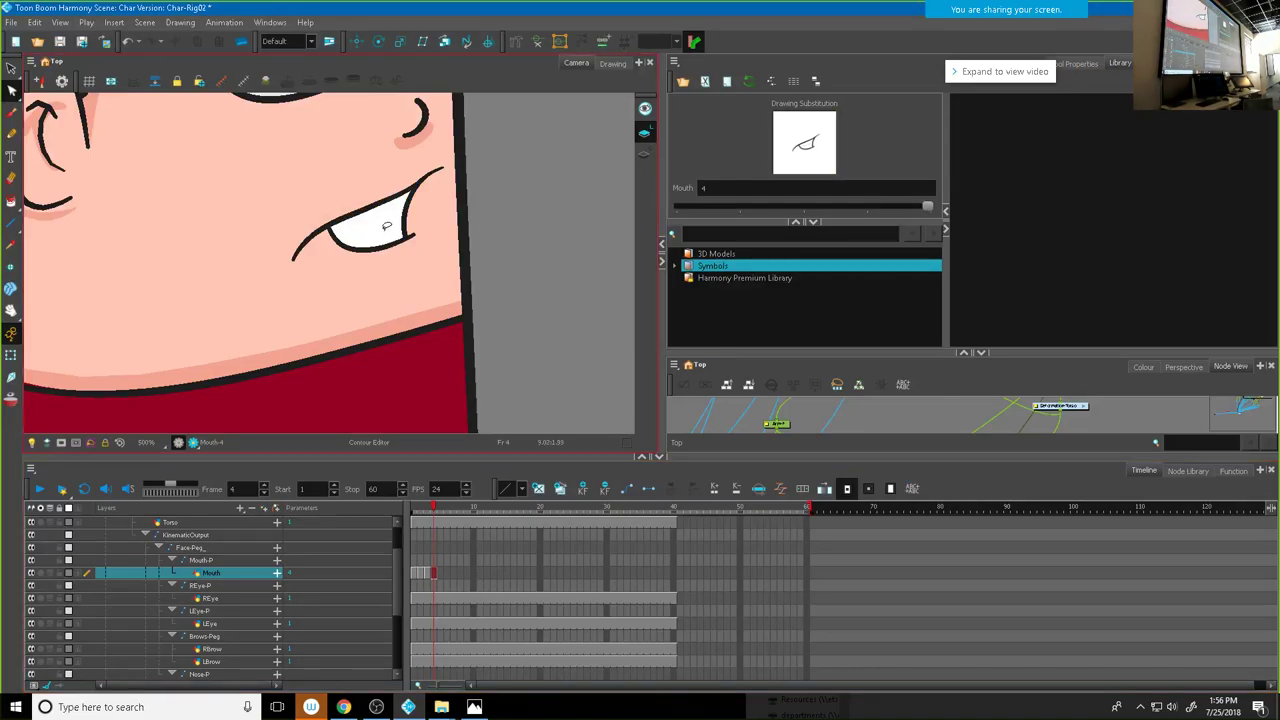
{"action": "left_click", "coordinate": [11, 68]}
{"action": "left_click", "coordinate": [393, 224]}
{"action": "key", "text": "Delete"}
{"action": "scroll", "coordinate": [388, 240], "scroll_direction": "up", "scroll_amount": 2}
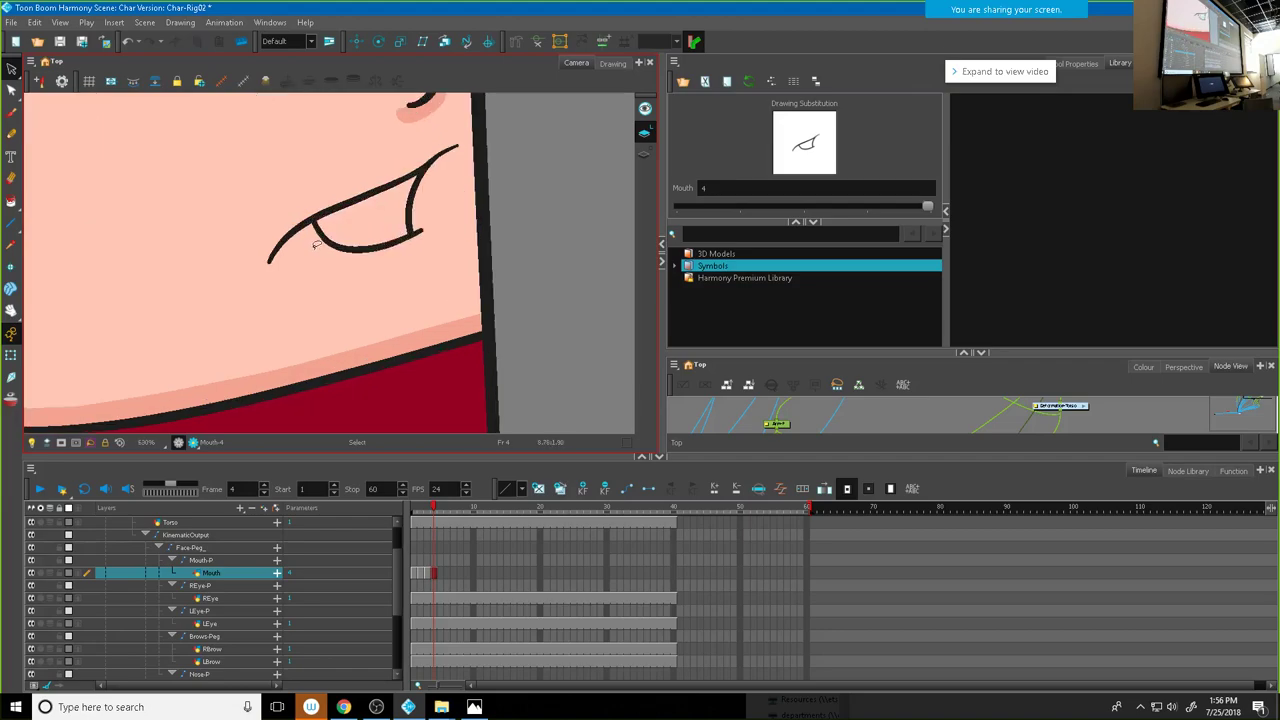
Step: Scale the frame 4 mouth outline wider toward the cheek and taller to open the mouth more
{"action": "mouse_move", "coordinate": [304, 182]}
{"action": "left_mouse_down"}
{"action": "mouse_move", "coordinate": [244, 275]}
{"action": "mouse_move", "coordinate": [444, 252]}
{"action": "mouse_move", "coordinate": [468, 160]}
{"action": "mouse_move", "coordinate": [362, 140]}
{"action": "mouse_move", "coordinate": [326, 180]}
{"action": "left_mouse_up"}
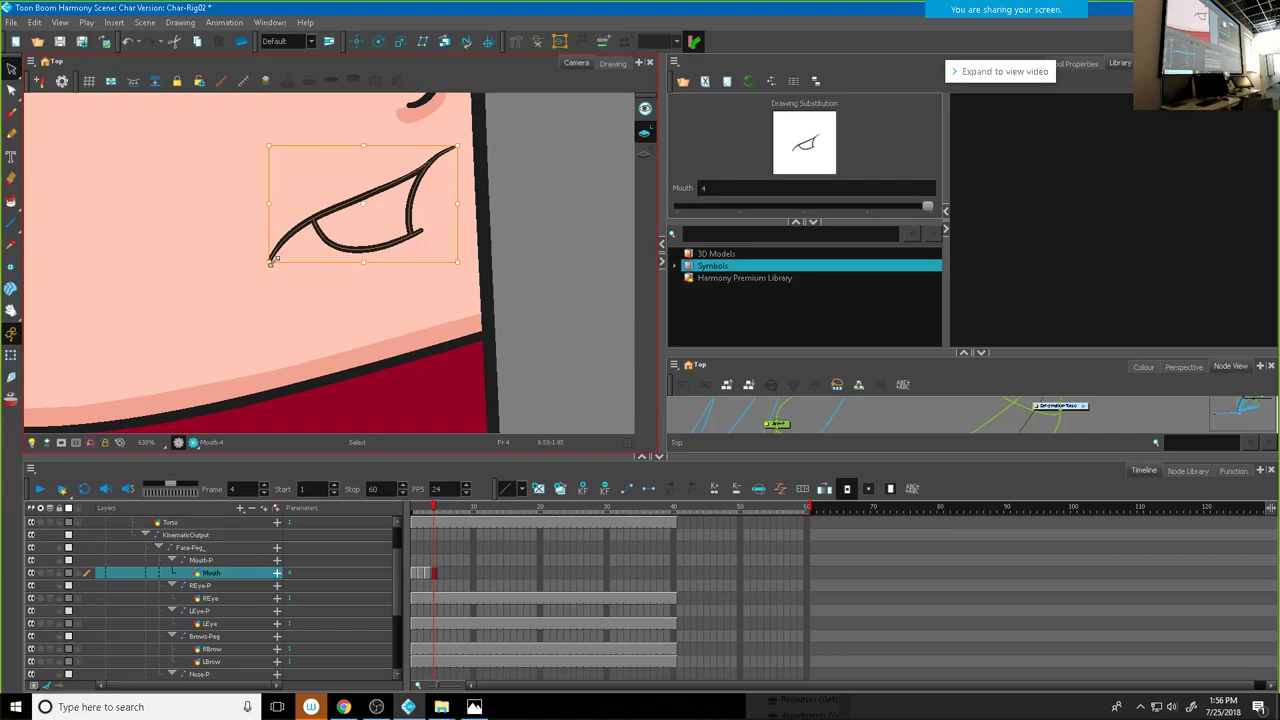
{"action": "left_click_drag", "start_coordinate": [268, 262], "coordinate": [222, 271]}
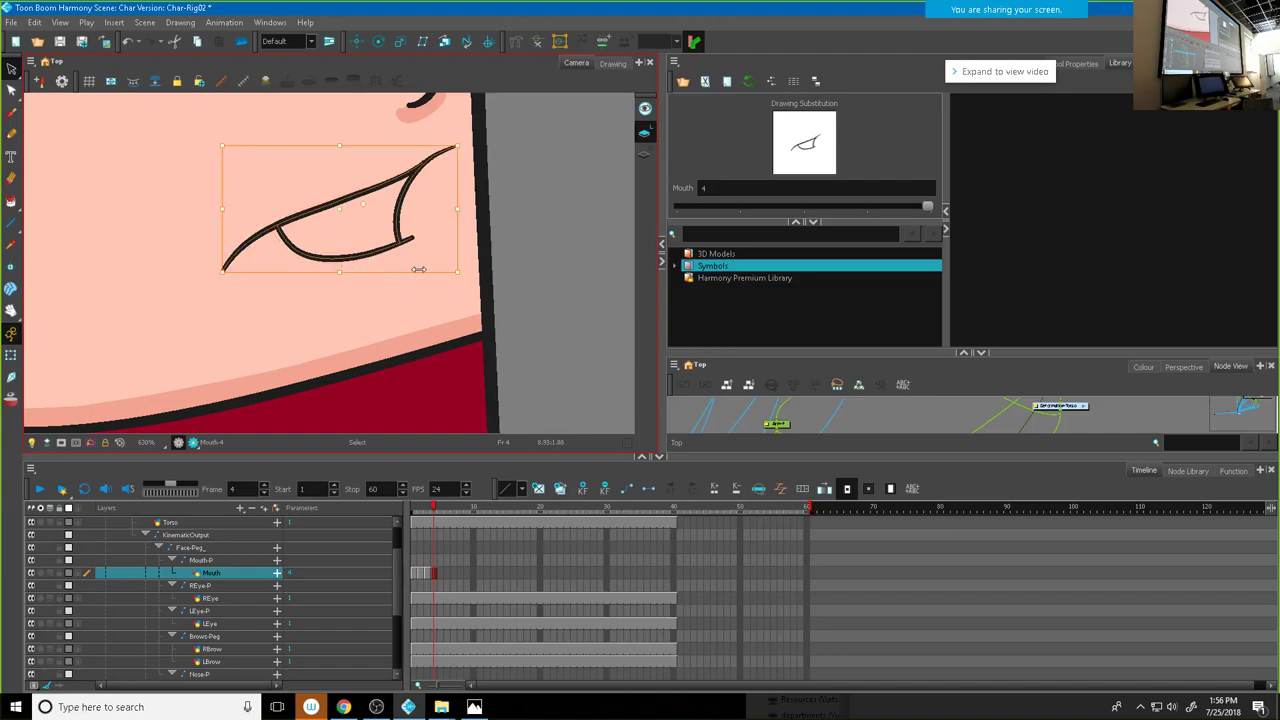
{"action": "left_click_drag", "start_coordinate": [339, 272], "coordinate": [338, 322]}
{"action": "left_click_drag", "start_coordinate": [221, 293], "coordinate": [230, 239]}
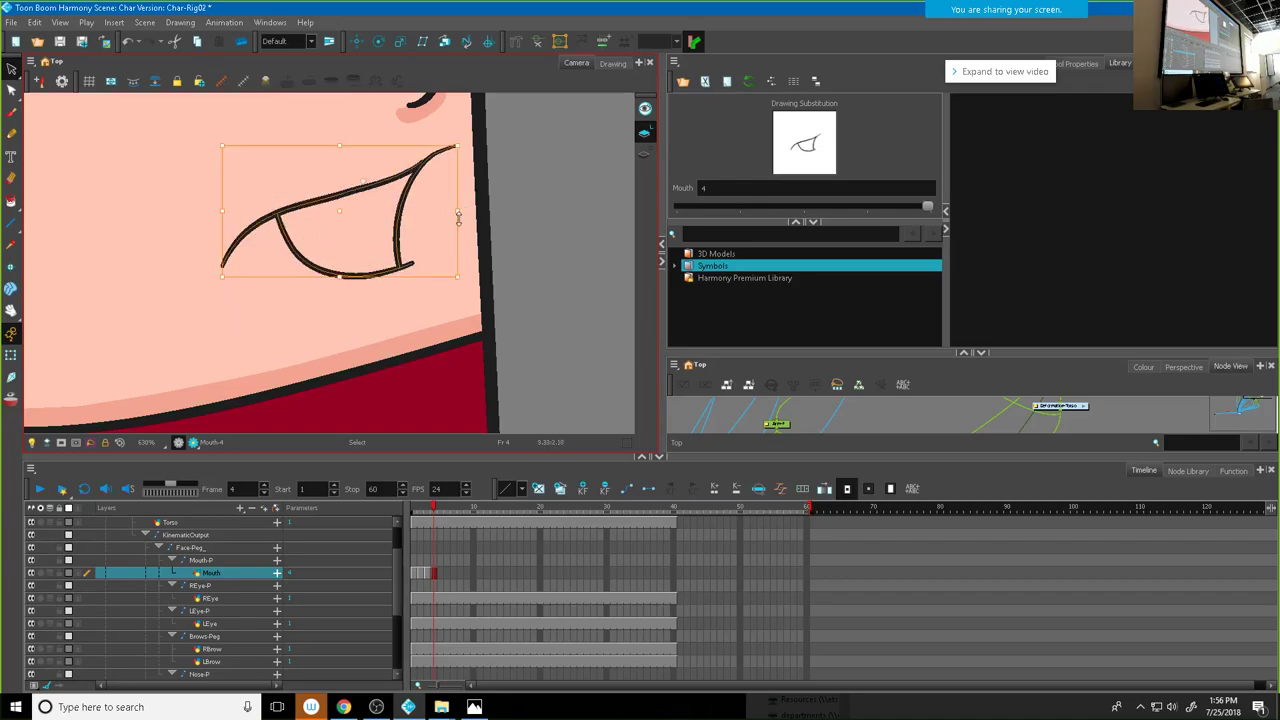
{"action": "left_click", "coordinate": [512, 186]}
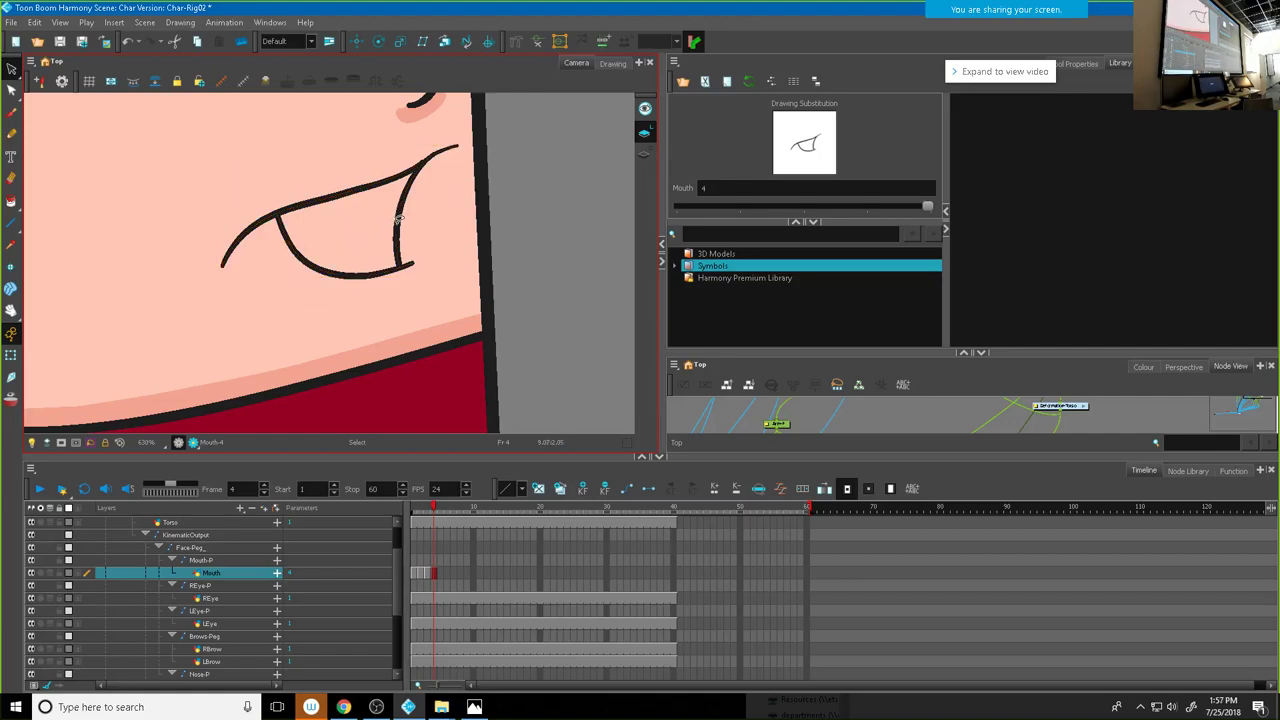
Step: Stretch the frame 4 mouth outline toward the face edge and chin, and compare it with the frame 3 mouth
{"action": "mouse_move", "coordinate": [313, 140]}
{"action": "left_mouse_down"}
{"action": "mouse_move", "coordinate": [160, 248]}
{"action": "mouse_move", "coordinate": [217, 322]}
{"action": "mouse_move", "coordinate": [392, 306]}
{"action": "mouse_move", "coordinate": [438, 221]}
{"action": "mouse_move", "coordinate": [446, 170]}
{"action": "mouse_move", "coordinate": [431, 142]}
{"action": "mouse_move", "coordinate": [335, 148]}
{"action": "left_mouse_up"}
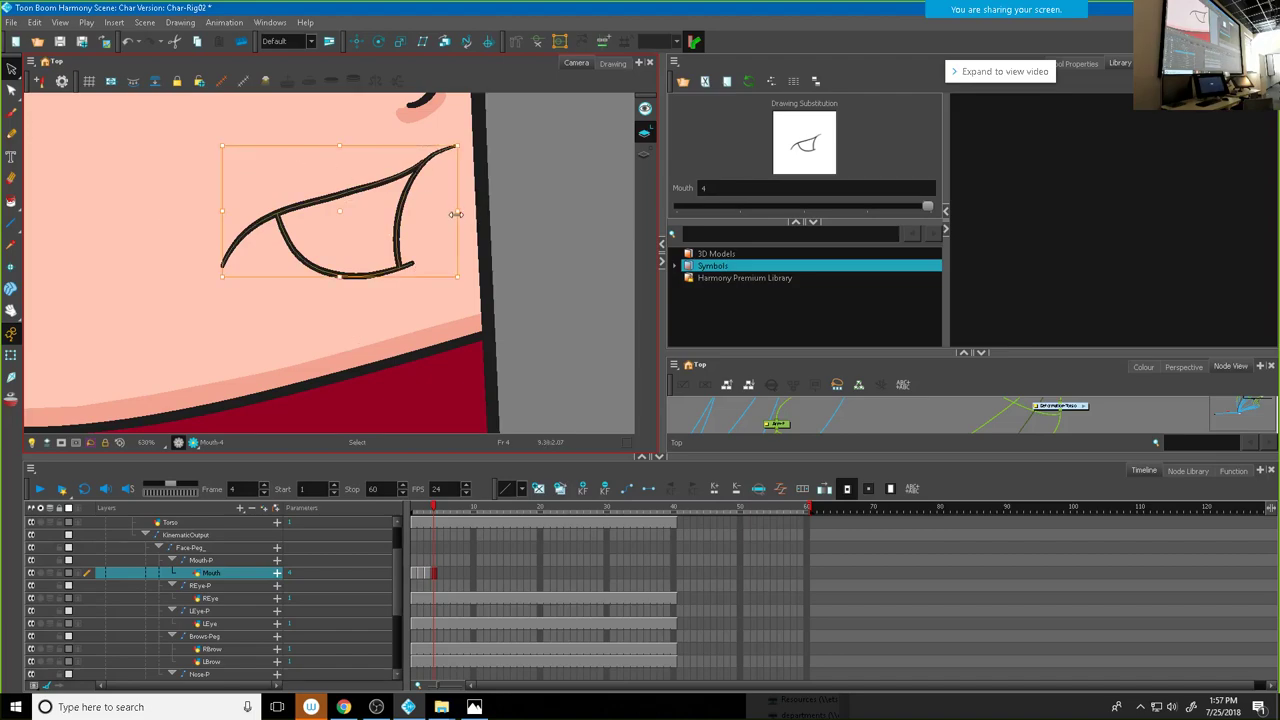
{"action": "left_click_drag", "start_coordinate": [461, 211], "coordinate": [503, 211]}
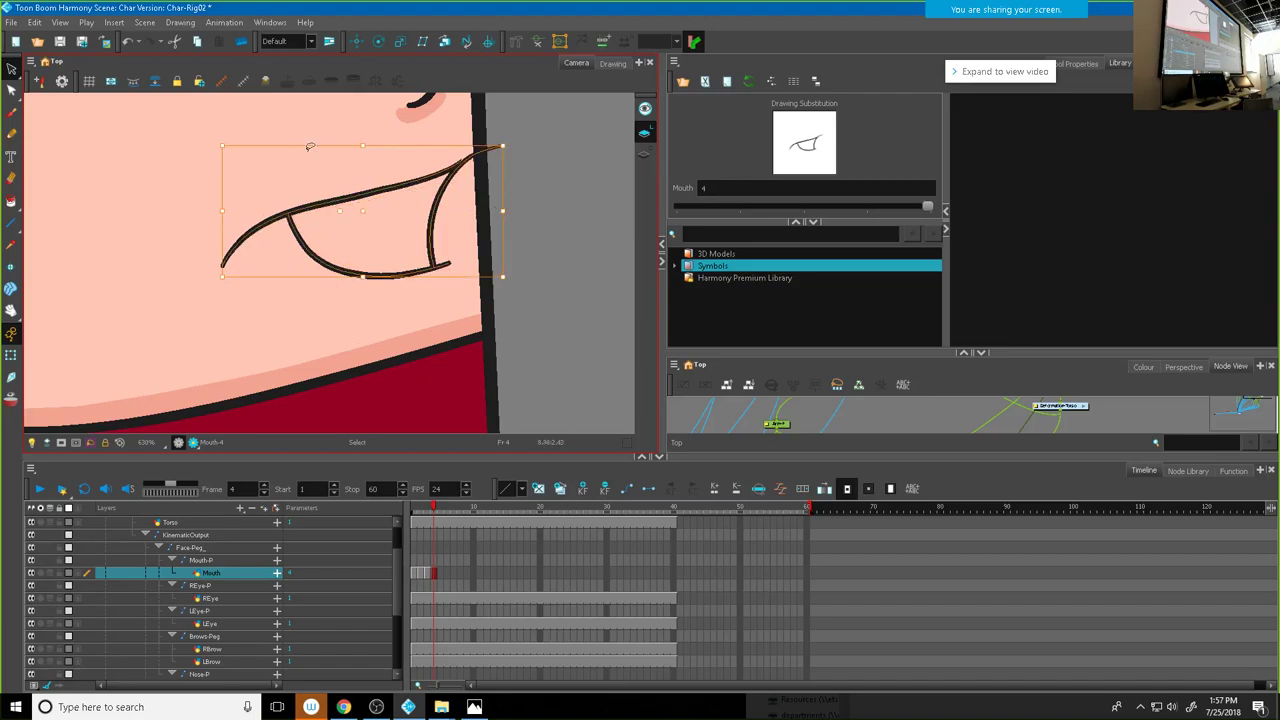
{"action": "left_click_drag", "start_coordinate": [222, 278], "coordinate": [213, 296]}
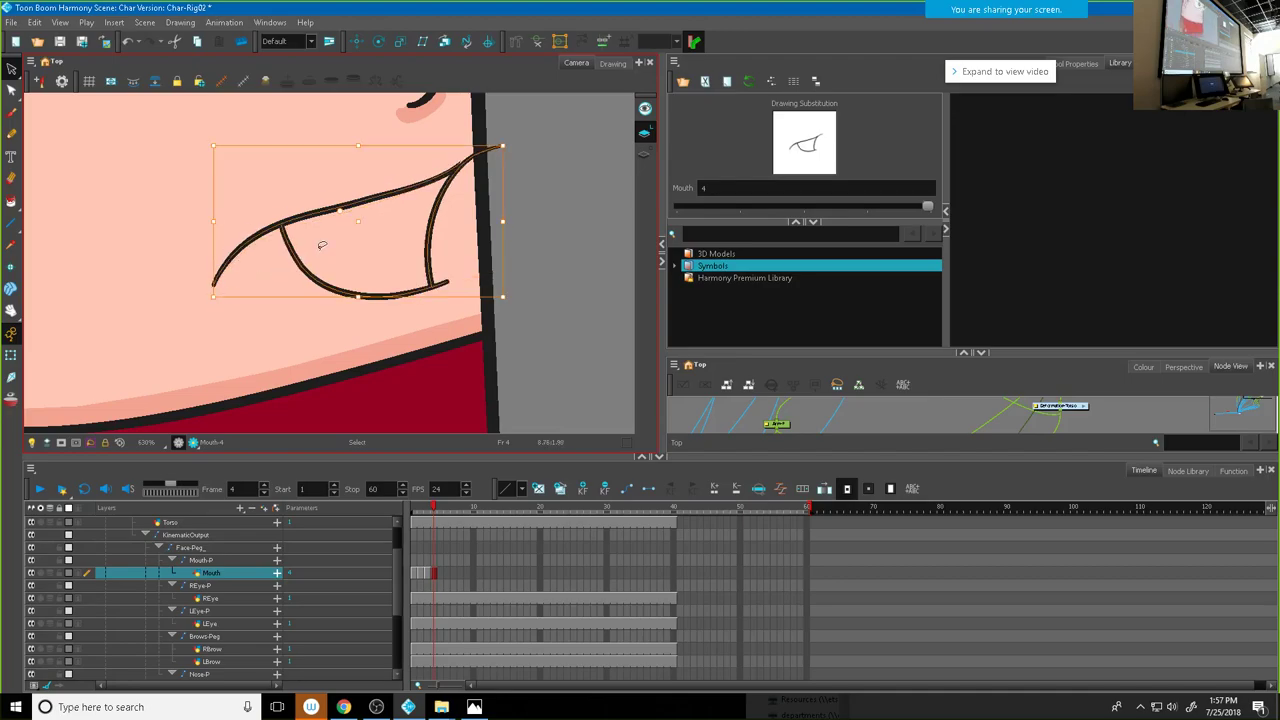
{"action": "scroll", "coordinate": [322, 245], "scroll_direction": "down", "scroll_amount": 5}
{"action": "left_click", "coordinate": [445, 222]}
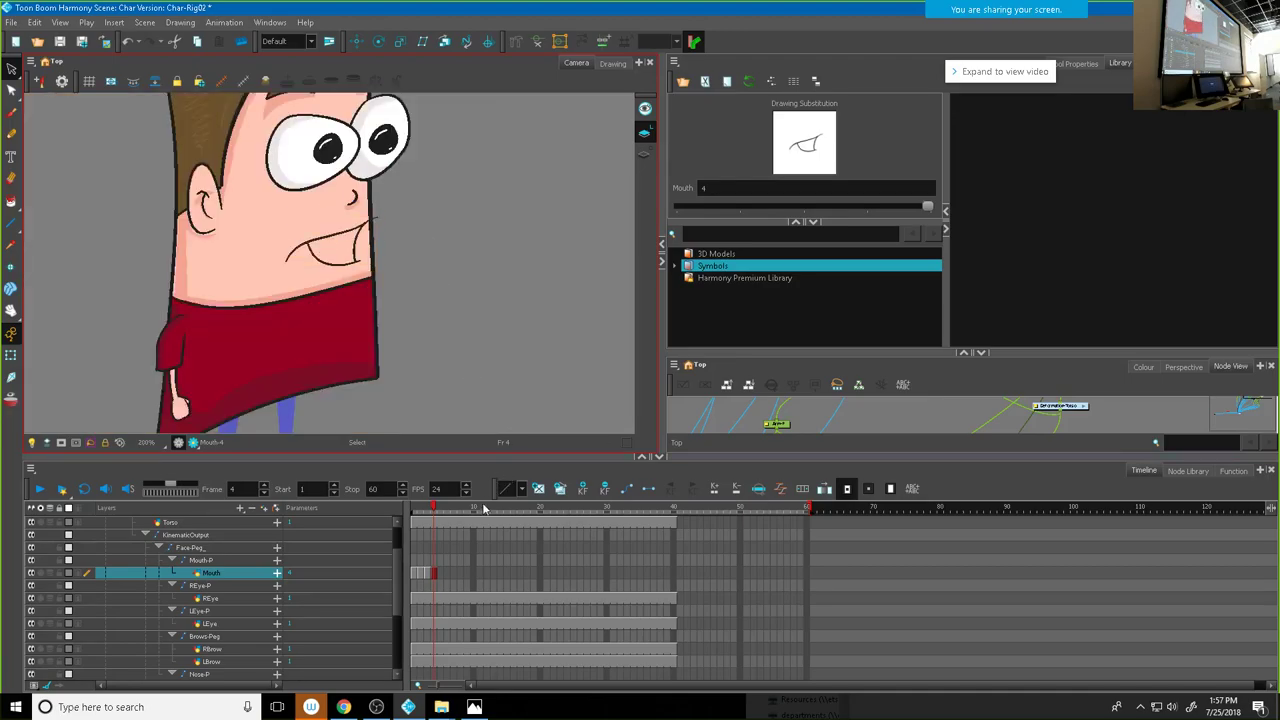
{"action": "left_click_drag", "start_coordinate": [436, 508], "coordinate": [428, 510]}
{"action": "left_click", "coordinate": [434, 509]}
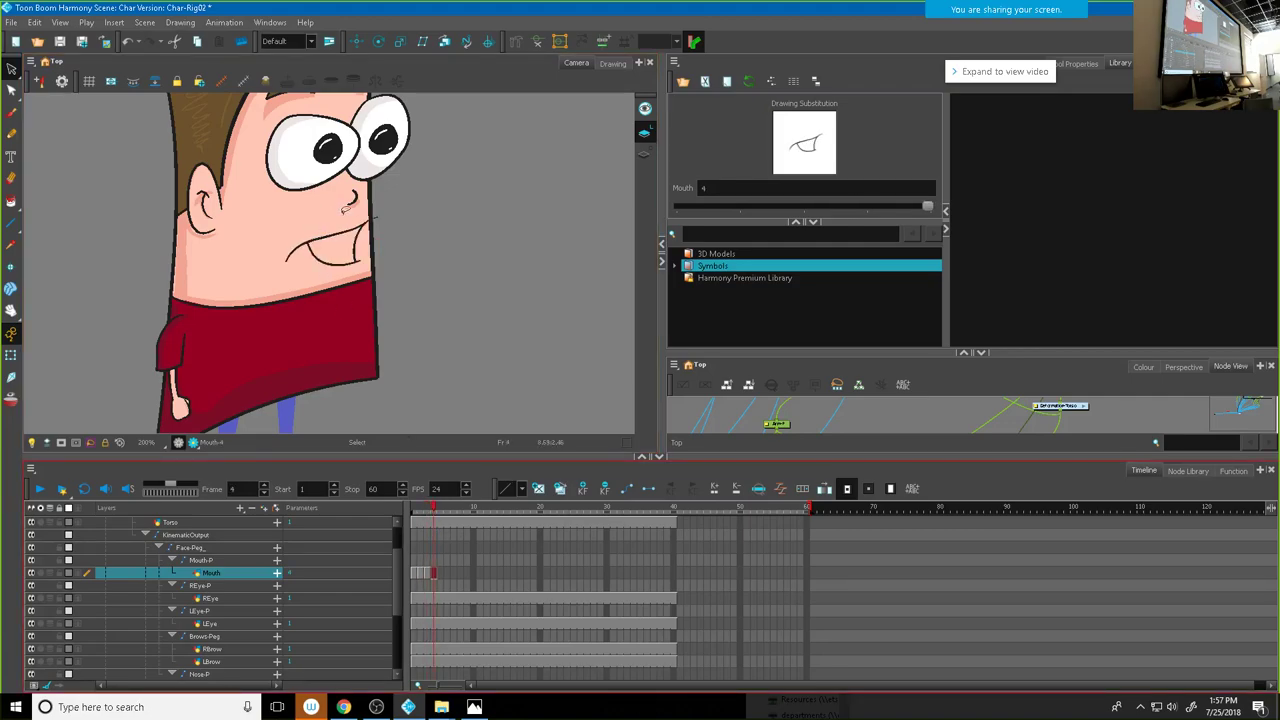
Step: Rotate the frame 4 mouth outline slightly counterclockwise and shift it up and inward toward the face
{"action": "left_click", "coordinate": [372, 206]}
{"action": "left_click", "coordinate": [345, 228]}
{"action": "scroll", "coordinate": [345, 226], "scroll_direction": "up", "scroll_amount": 2}
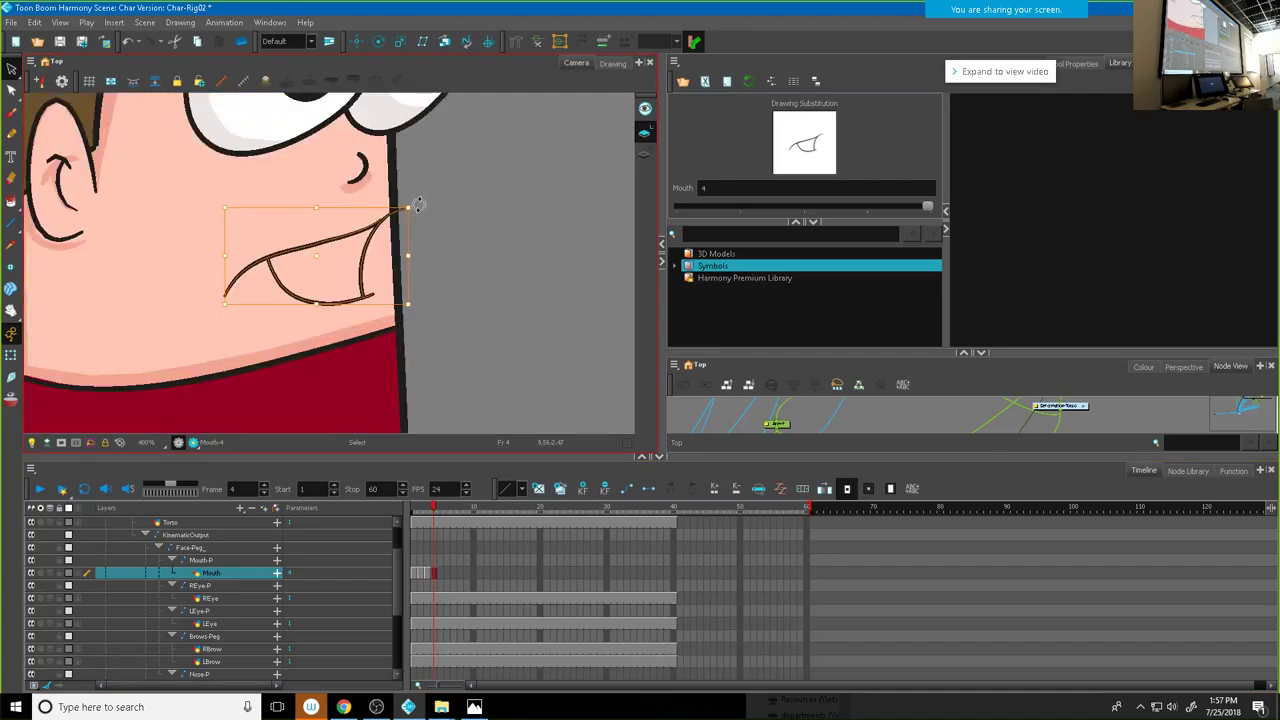
{"action": "left_click_drag", "start_coordinate": [418, 204], "coordinate": [412, 197]}
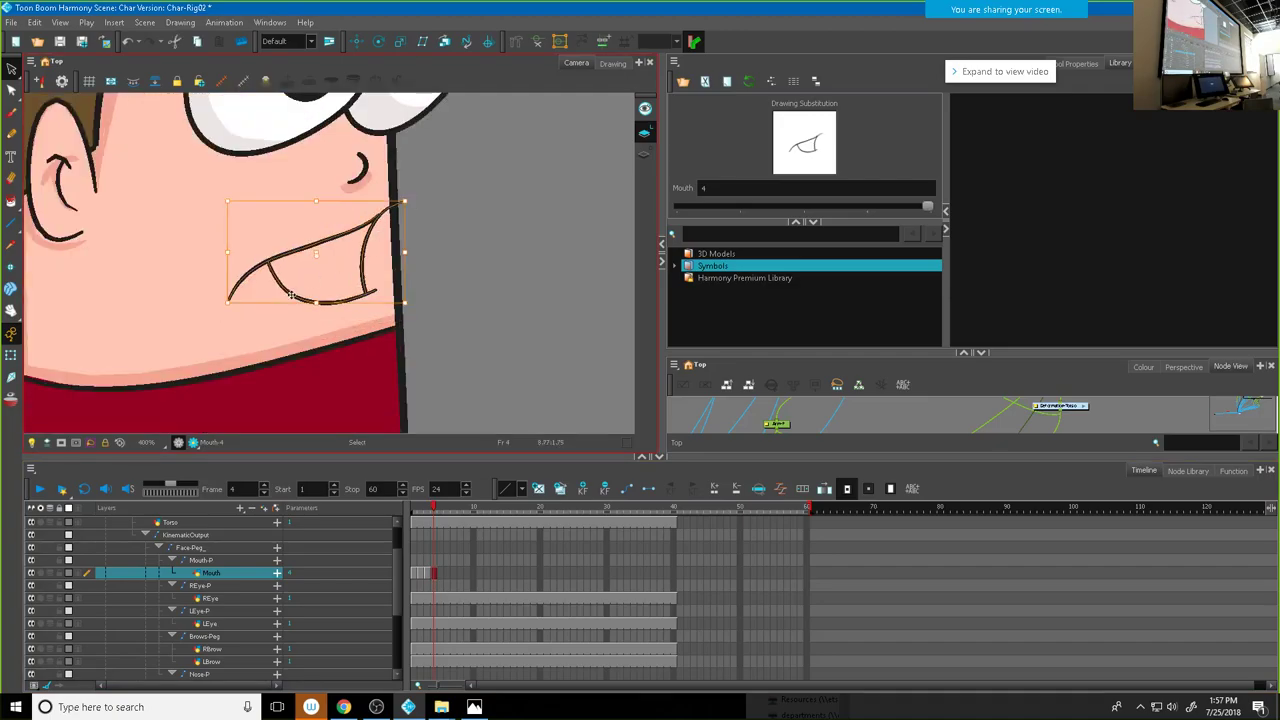
{"action": "key", "text": "Escape"}
{"action": "mouse_move", "coordinate": [243, 230]}
{"action": "left_mouse_down"}
{"action": "mouse_move", "coordinate": [270, 325]}
{"action": "mouse_move", "coordinate": [446, 225]}
{"action": "mouse_move", "coordinate": [417, 200]}
{"action": "left_mouse_up"}
{"action": "left_click_drag", "start_coordinate": [320, 243], "coordinate": [316, 237]}
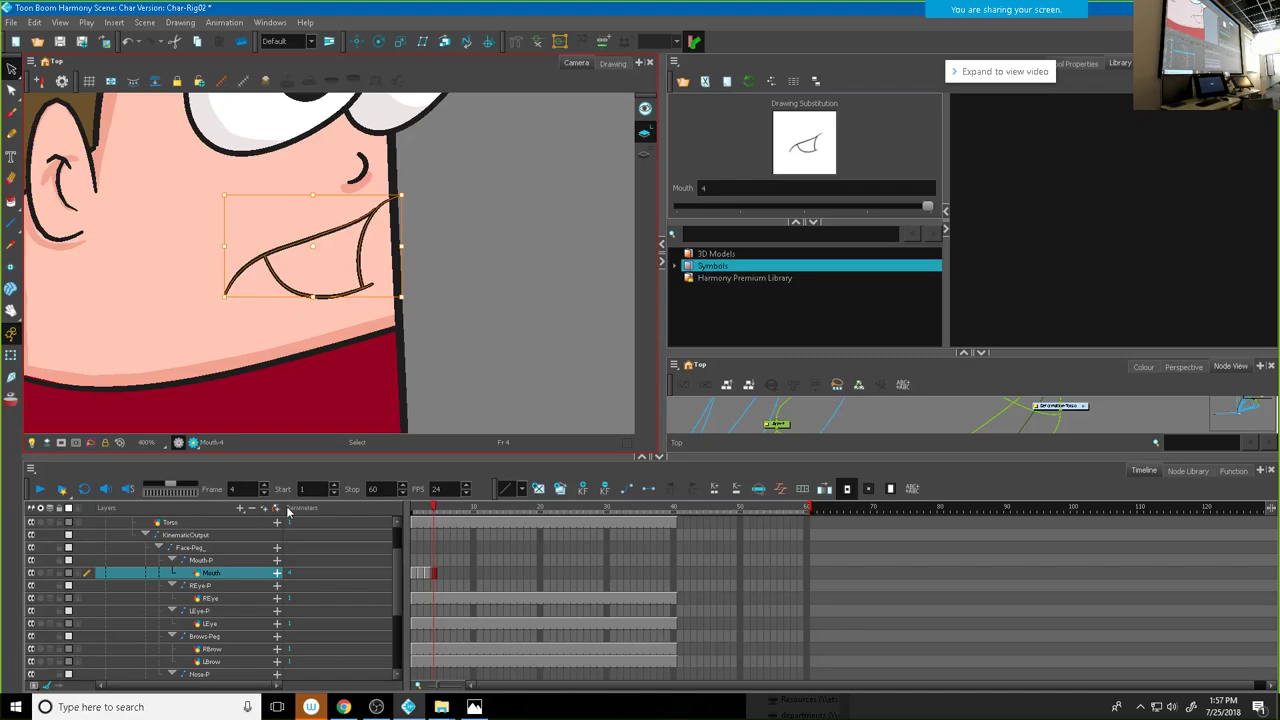
Step: Enable onion skin and fine-tune the rotation and position of the frame 4 mouth against the previous drawing
{"action": "left_click", "coordinate": [11, 398]}
{"action": "left_click", "coordinate": [315, 255]}
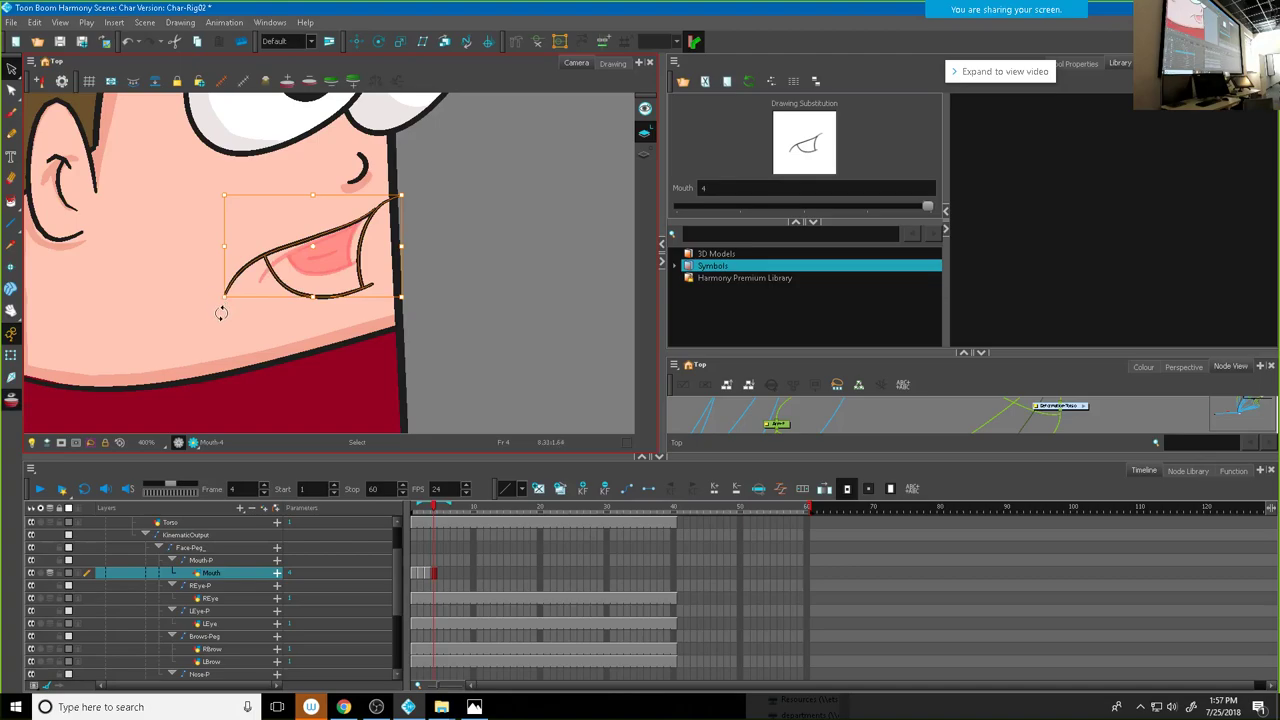
{"action": "left_click_drag", "start_coordinate": [220, 309], "coordinate": [224, 313]}
{"action": "left_click", "coordinate": [300, 247]}
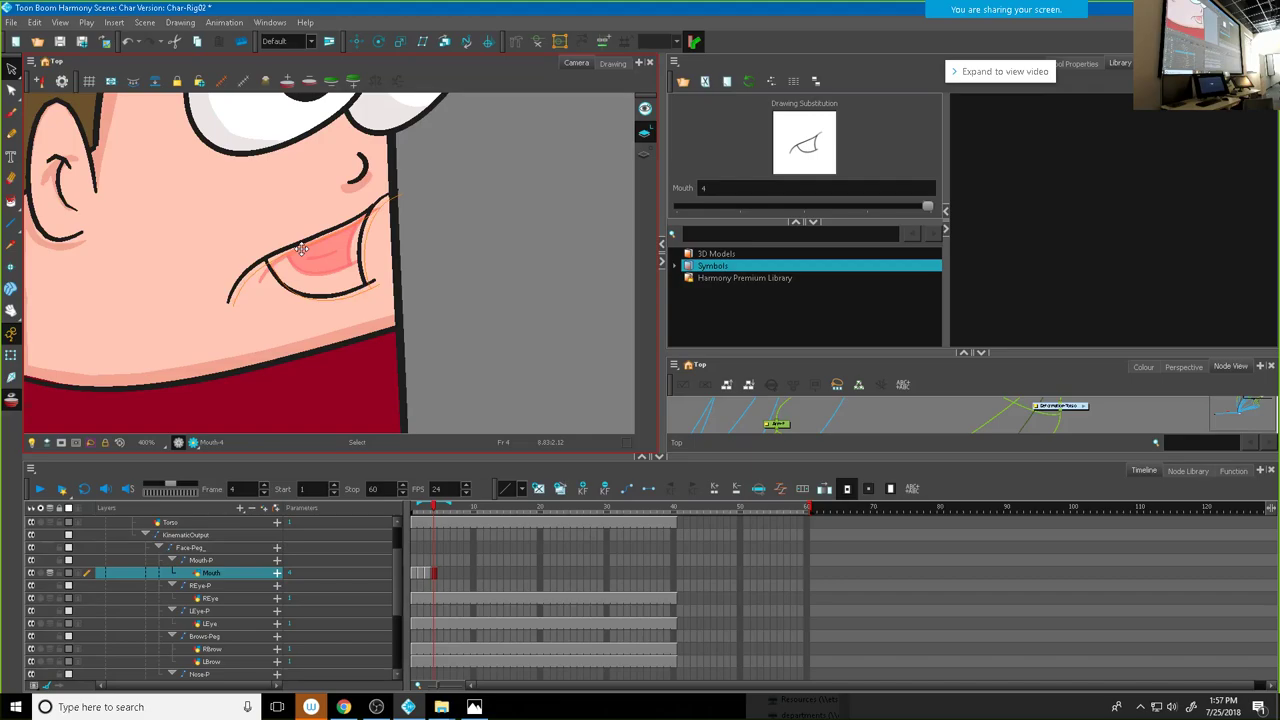
{"action": "left_click", "coordinate": [301, 248]}
{"action": "left_click_drag", "start_coordinate": [301, 249], "coordinate": [299, 246]}
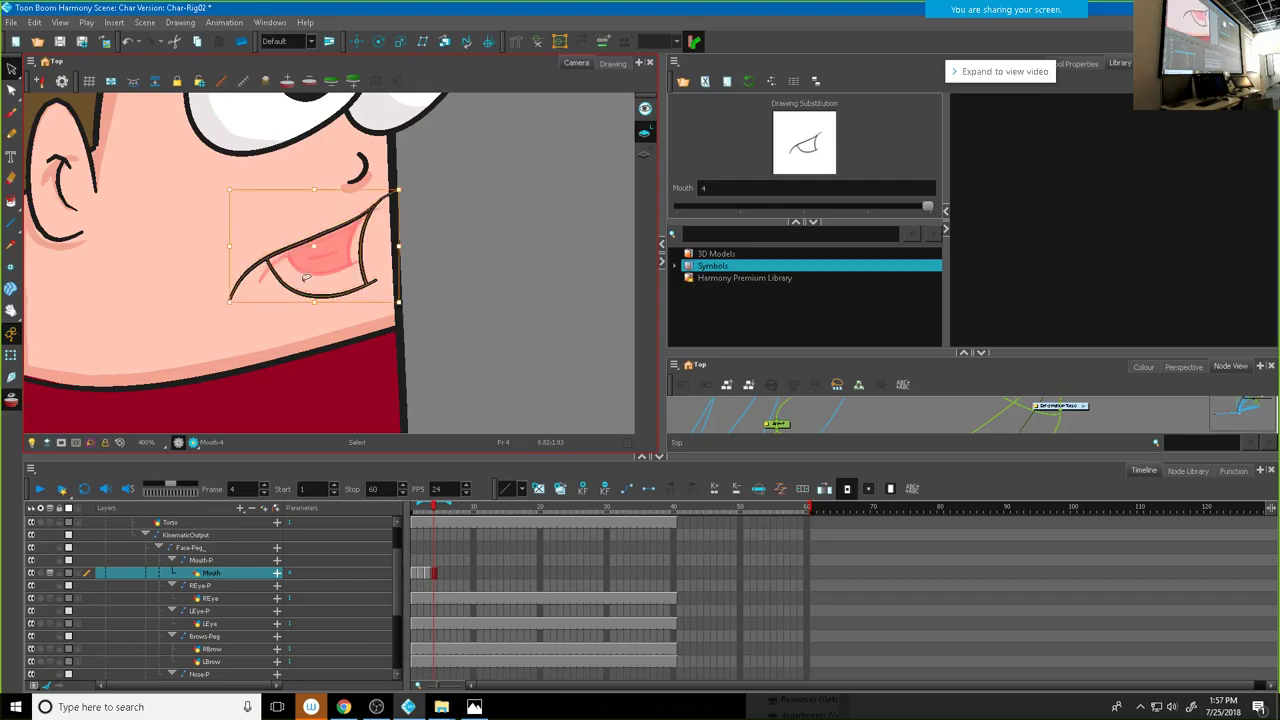
Step: Pull the mouth tip under the nose inside the face edge and reshape its curve with the Contour Editor
{"action": "scroll", "coordinate": [307, 277], "scroll_direction": "up", "scroll_amount": 2}
{"action": "left_click", "coordinate": [436, 133]}
{"action": "key", "text": "alt+q"}
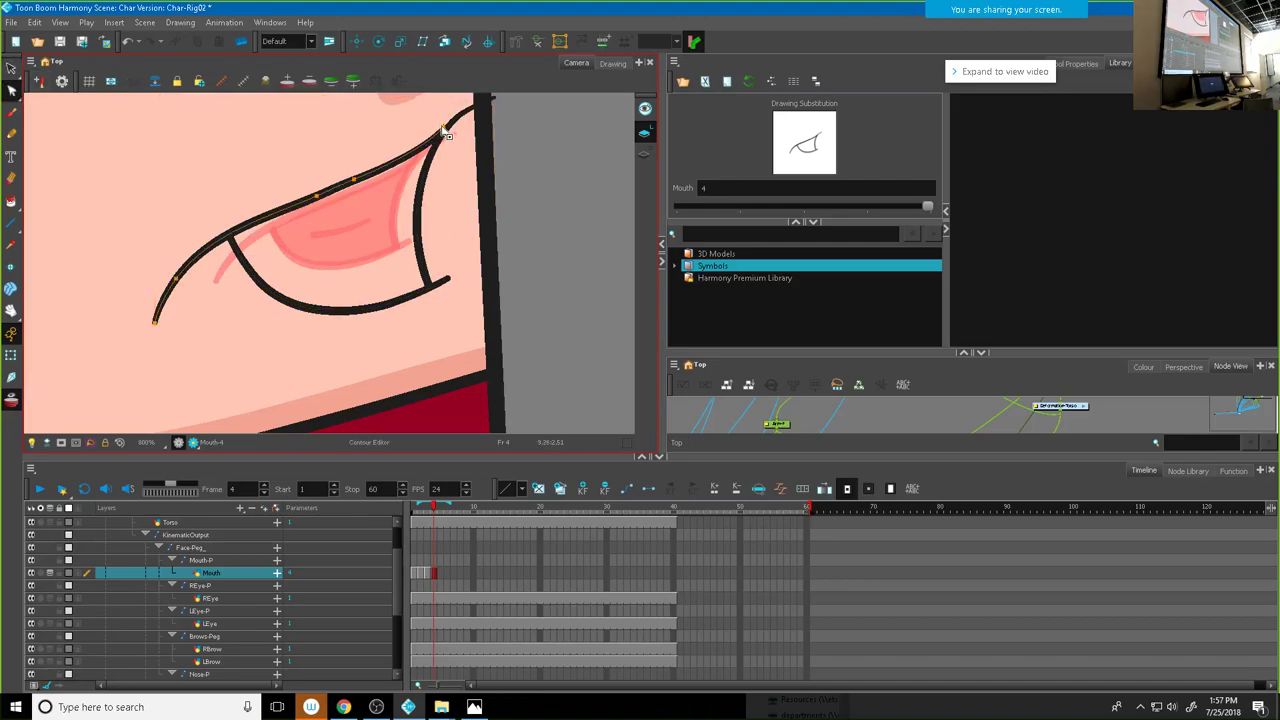
{"action": "left_click_drag", "start_coordinate": [450, 138], "coordinate": [466, 117]}
{"action": "left_click", "coordinate": [468, 113]}
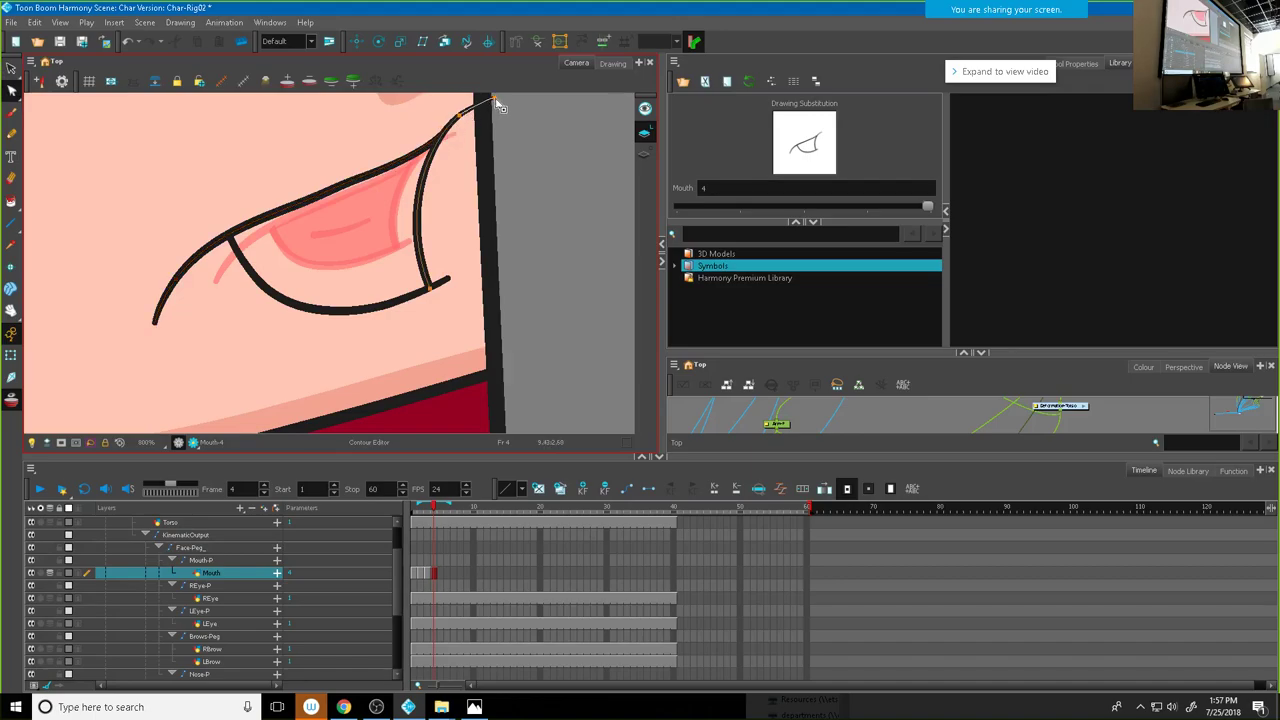
{"action": "mouse_move", "coordinate": [470, 110]}
{"action": "left_mouse_down"}
{"action": "mouse_move", "coordinate": [443, 133]}
{"action": "mouse_move", "coordinate": [395, 299]}
{"action": "left_mouse_up"}
{"action": "scroll", "coordinate": [443, 150], "scroll_direction": "up", "scroll_amount": 3}
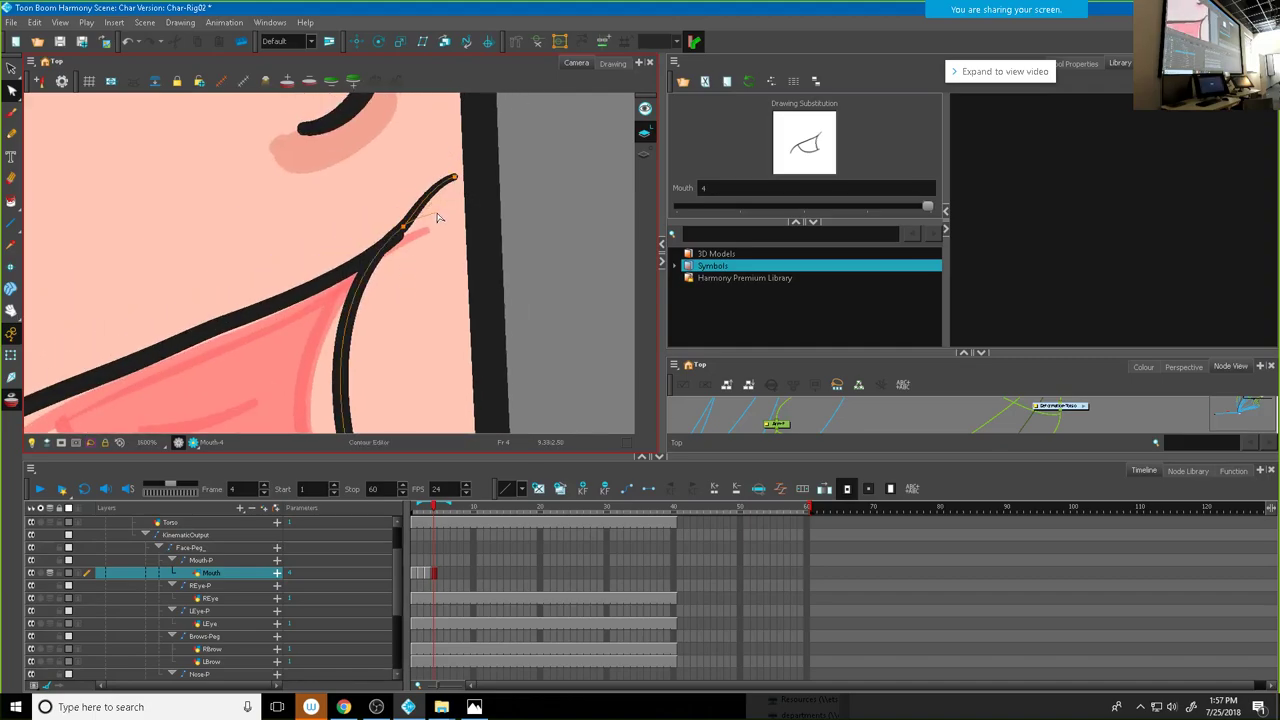
{"action": "left_click_drag", "start_coordinate": [434, 217], "coordinate": [415, 230]}
Step: Even out the thickness of the frame 4 upper lip line near its tip under the nose with the Pencil Editor
{"action": "left_click", "coordinate": [344, 271]}
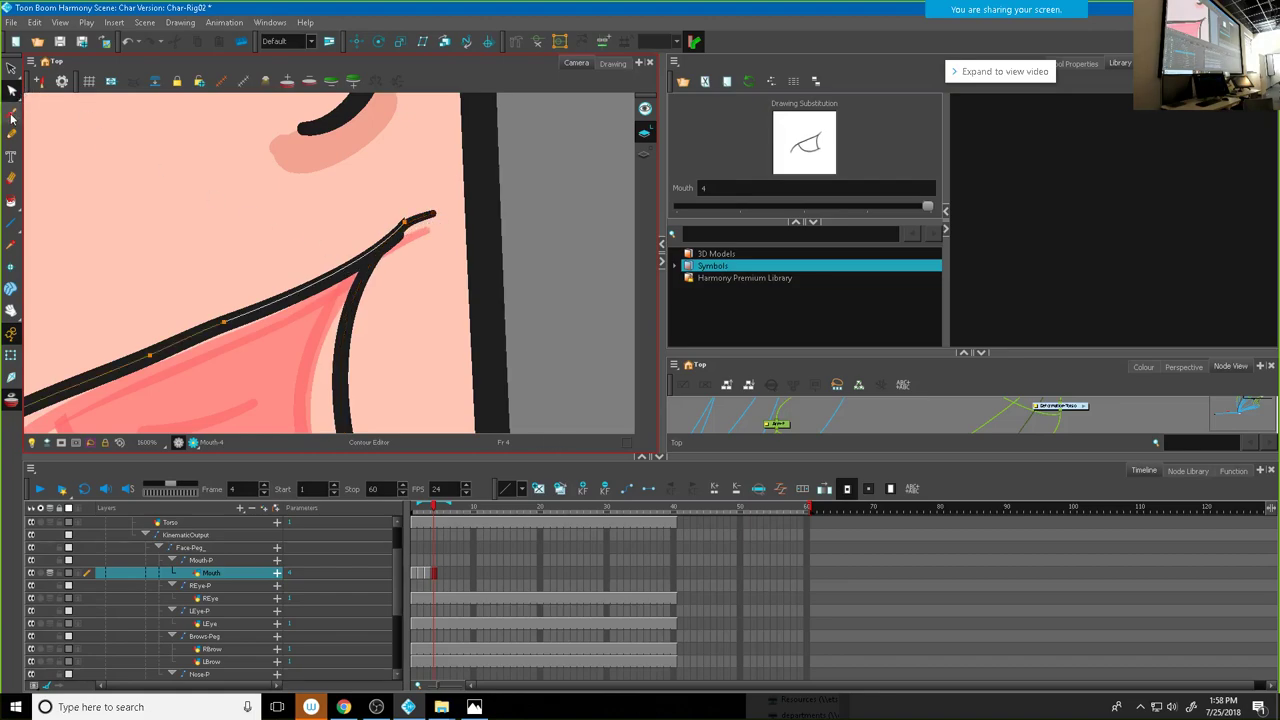
{"action": "left_click_drag", "start_coordinate": [12, 90], "coordinate": [14, 92]}
{"action": "left_click", "coordinate": [60, 121]}
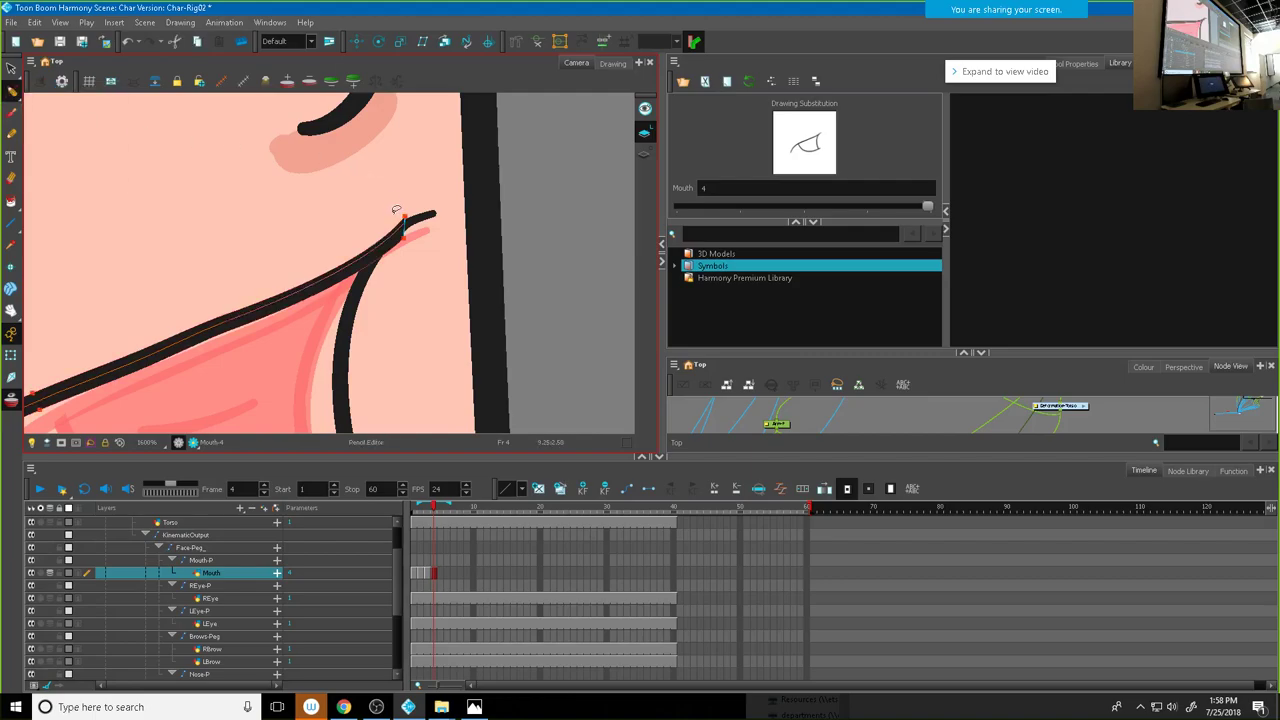
{"action": "mouse_move", "coordinate": [406, 228]}
{"action": "left_mouse_down"}
{"action": "mouse_move", "coordinate": [409, 249]}
{"action": "mouse_move", "coordinate": [408, 234]}
{"action": "left_mouse_up"}
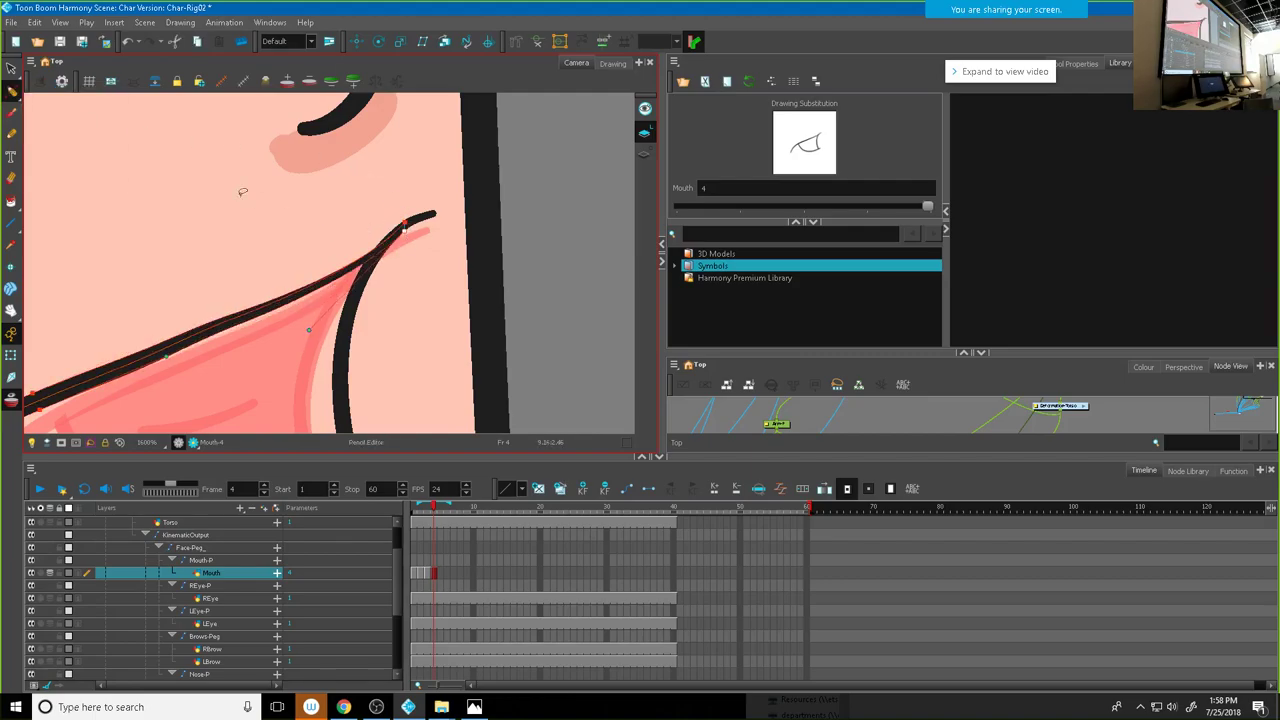
{"action": "left_click", "coordinate": [313, 340]}
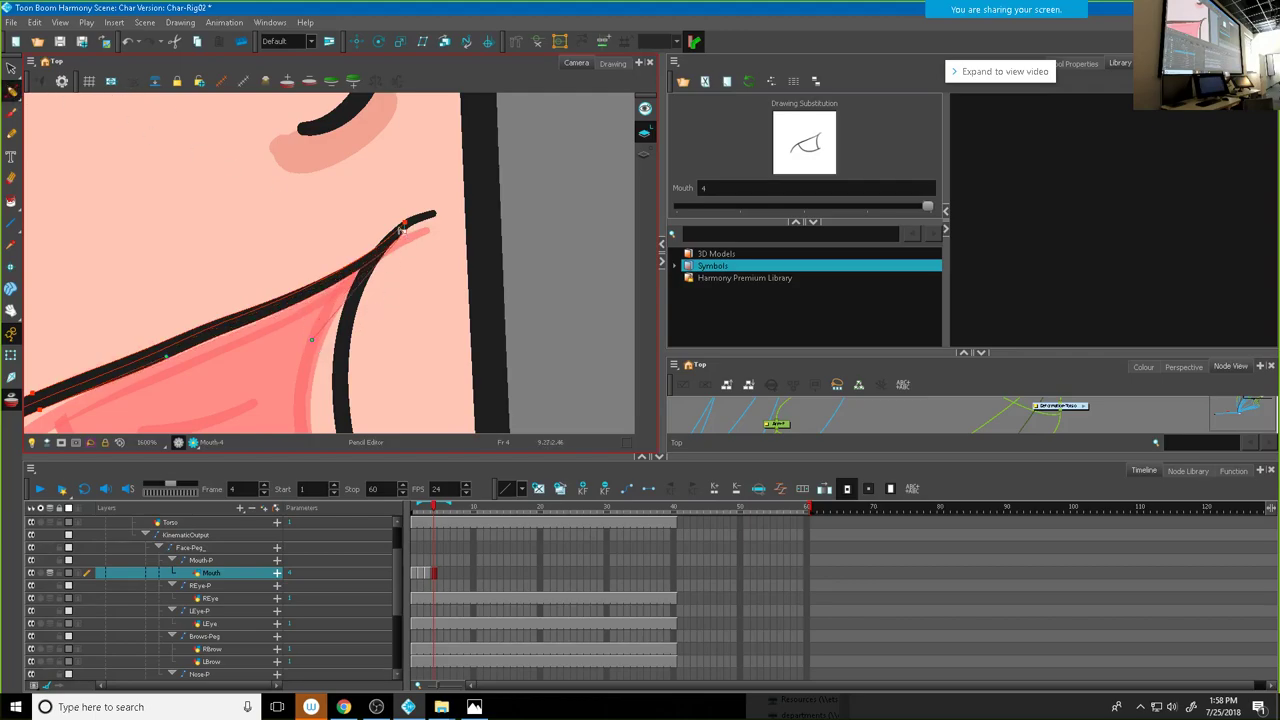
{"action": "mouse_move", "coordinate": [410, 230]}
{"action": "left_mouse_down"}
{"action": "mouse_move", "coordinate": [324, 305]}
{"action": "mouse_move", "coordinate": [305, 313]}
{"action": "mouse_move", "coordinate": [300, 302]}
{"action": "left_mouse_up"}
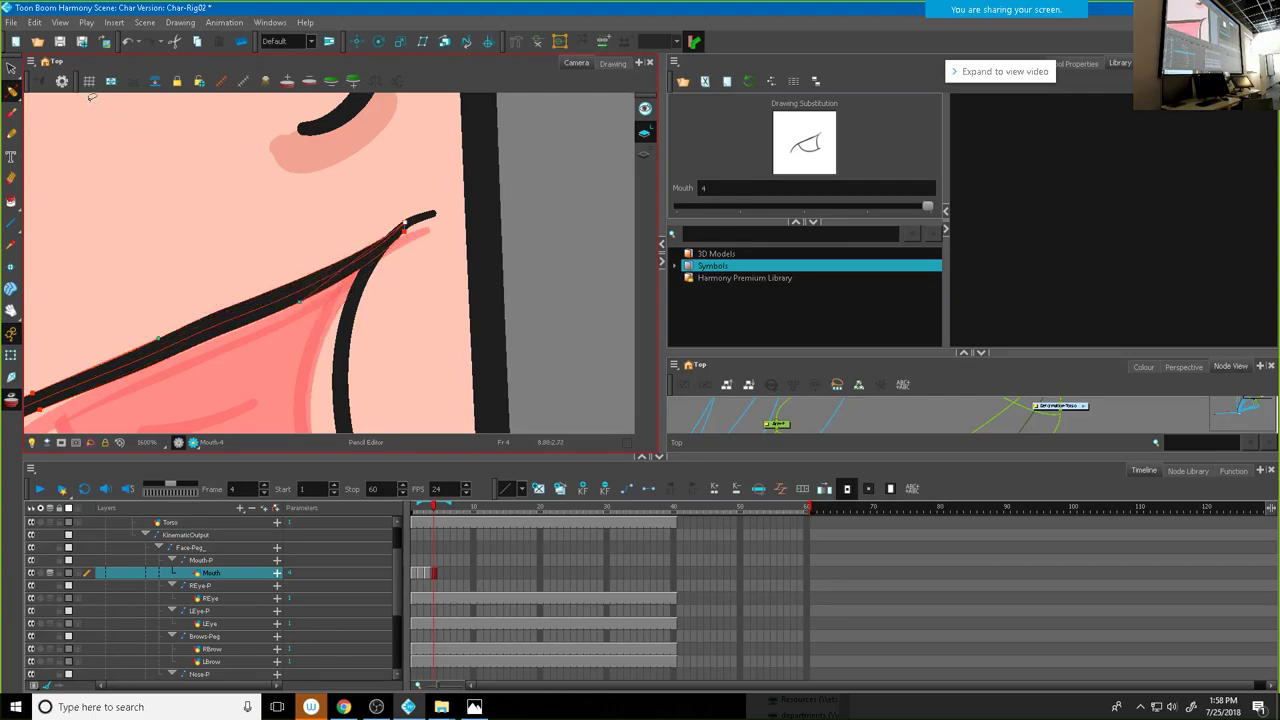
Step: Straighten the upper lip's curve where it meets the tip under the nose using the Contour Editor
{"action": "left_click", "coordinate": [11, 91]}
{"action": "left_click", "coordinate": [52, 92]}
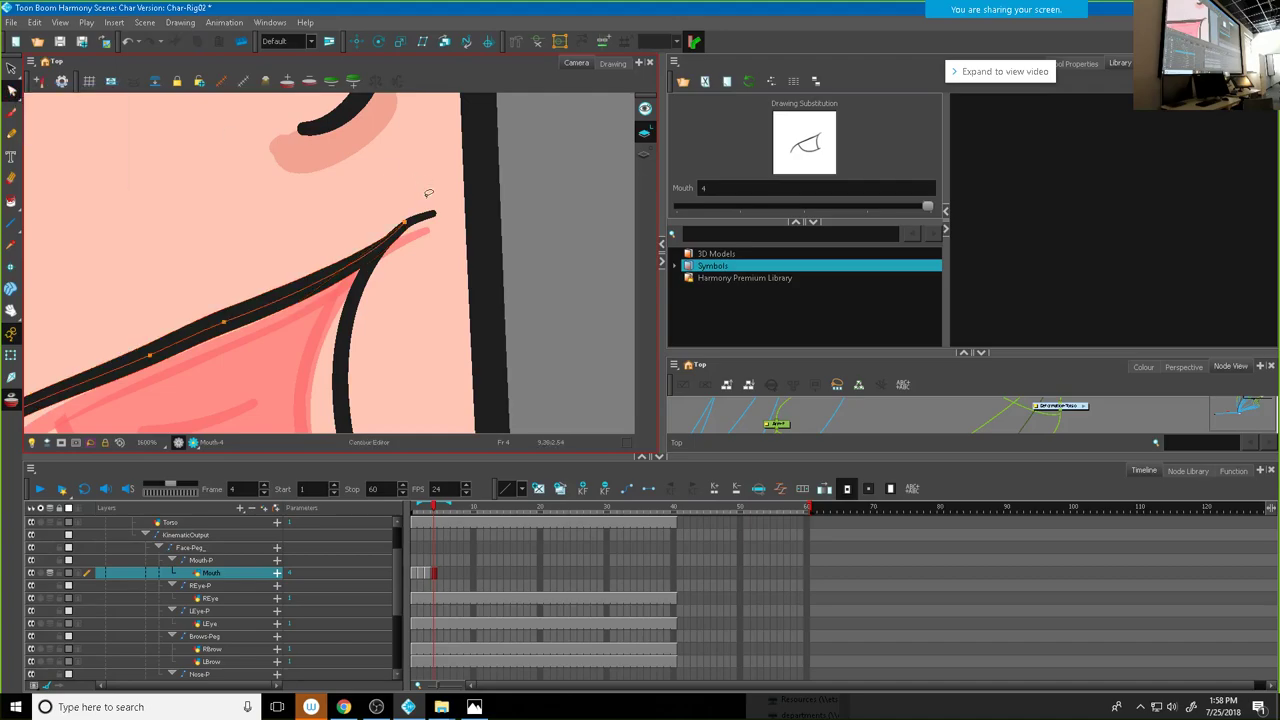
{"action": "scroll", "coordinate": [430, 232], "scroll_direction": "up", "scroll_amount": 2}
{"action": "left_click", "coordinate": [395, 218]}
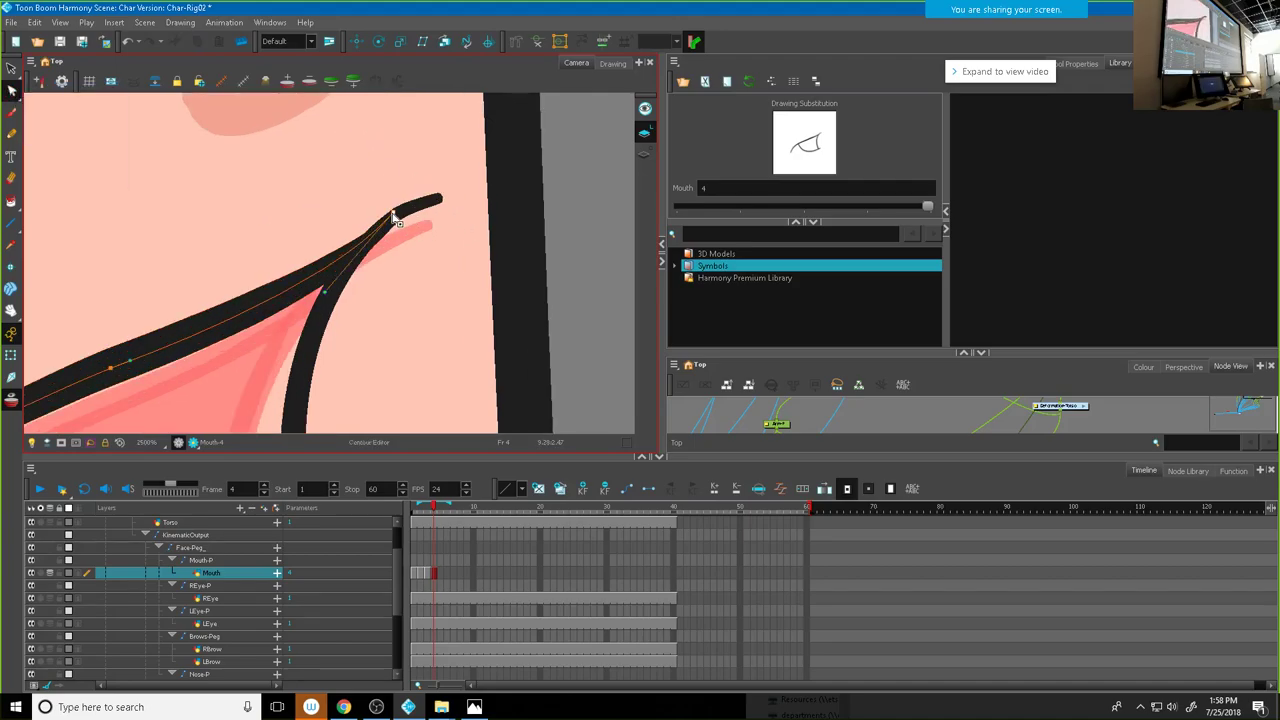
{"action": "left_click_drag", "start_coordinate": [325, 292], "coordinate": [316, 277]}
{"action": "left_click_drag", "start_coordinate": [395, 213], "coordinate": [395, 214]}
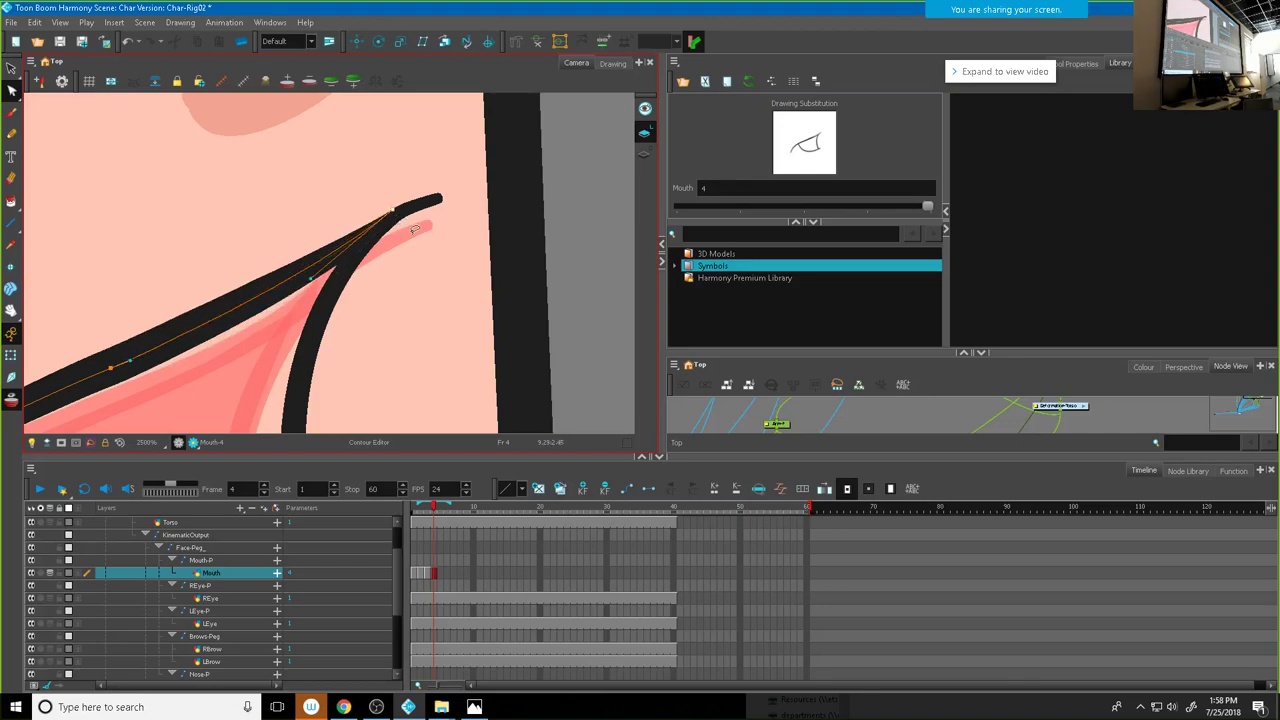
Step: Reshape the cheek end of the upper lip line so it bends down closely past the mouth corner
{"action": "scroll", "coordinate": [420, 228], "scroll_direction": "down", "scroll_amount": 3}
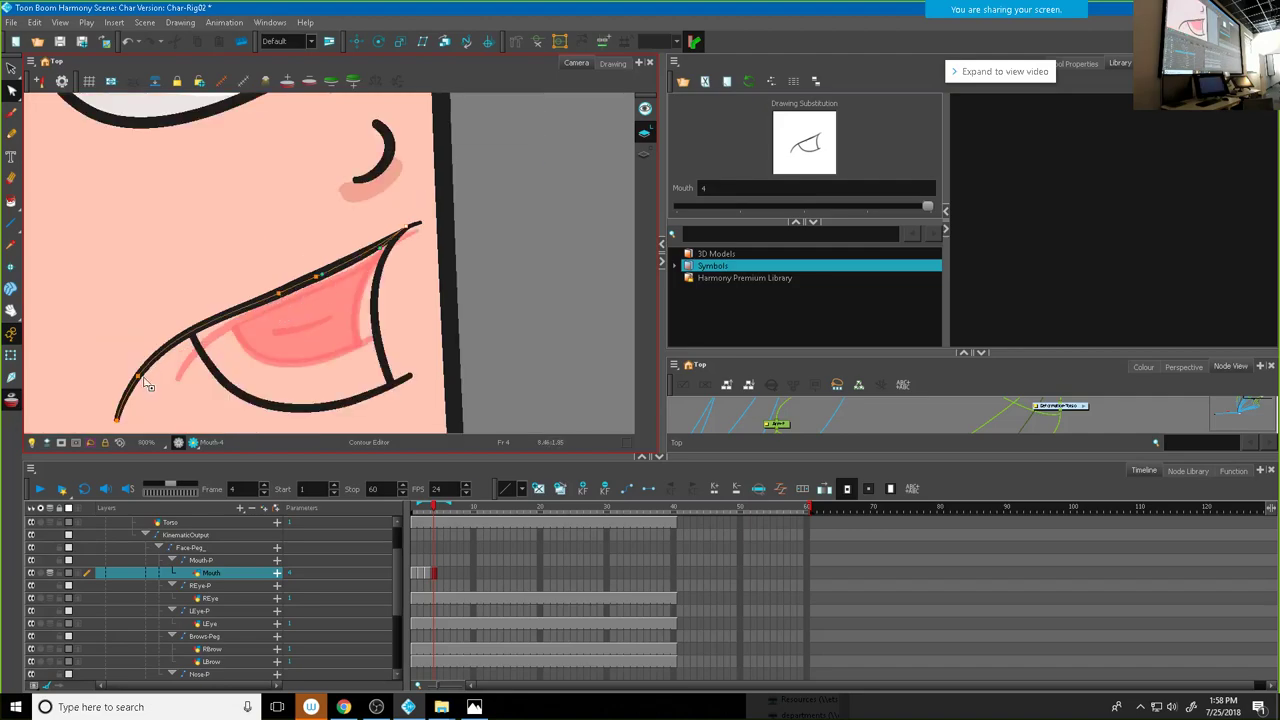
{"action": "left_click_drag", "start_coordinate": [166, 364], "coordinate": [180, 343]}
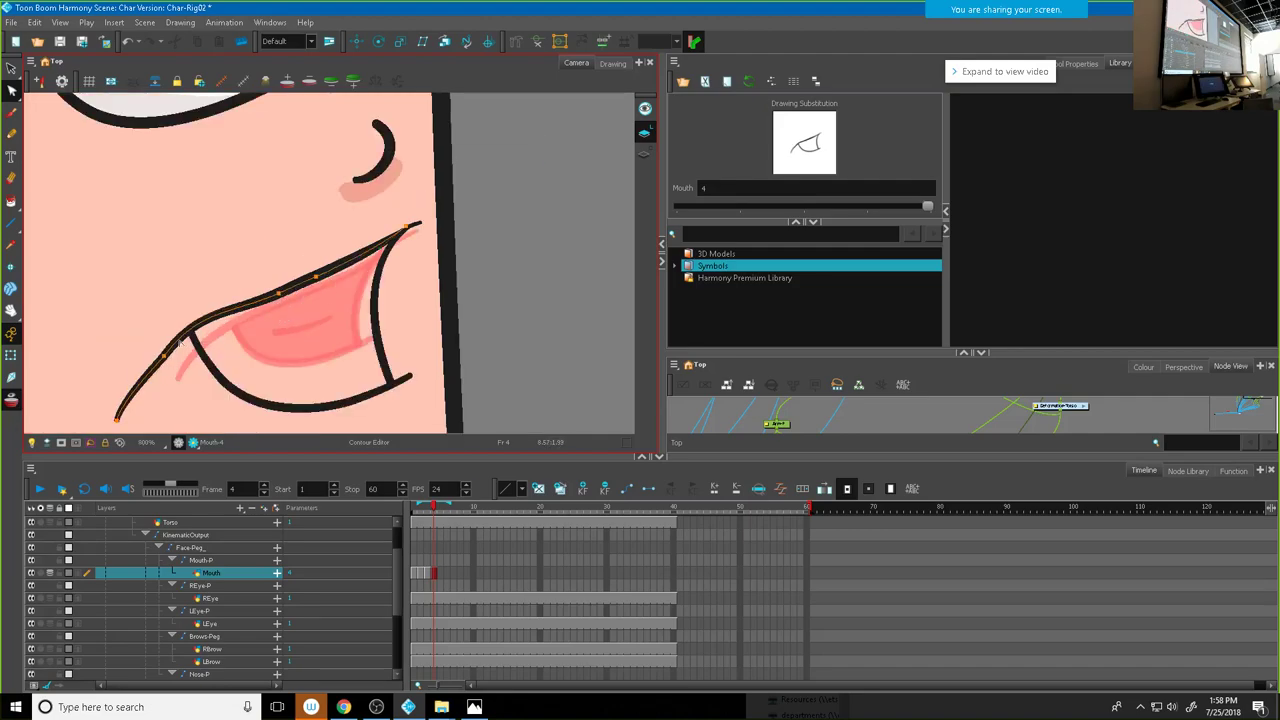
{"action": "left_click", "coordinate": [164, 355]}
{"action": "left_click_drag", "start_coordinate": [201, 314], "coordinate": [209, 318]}
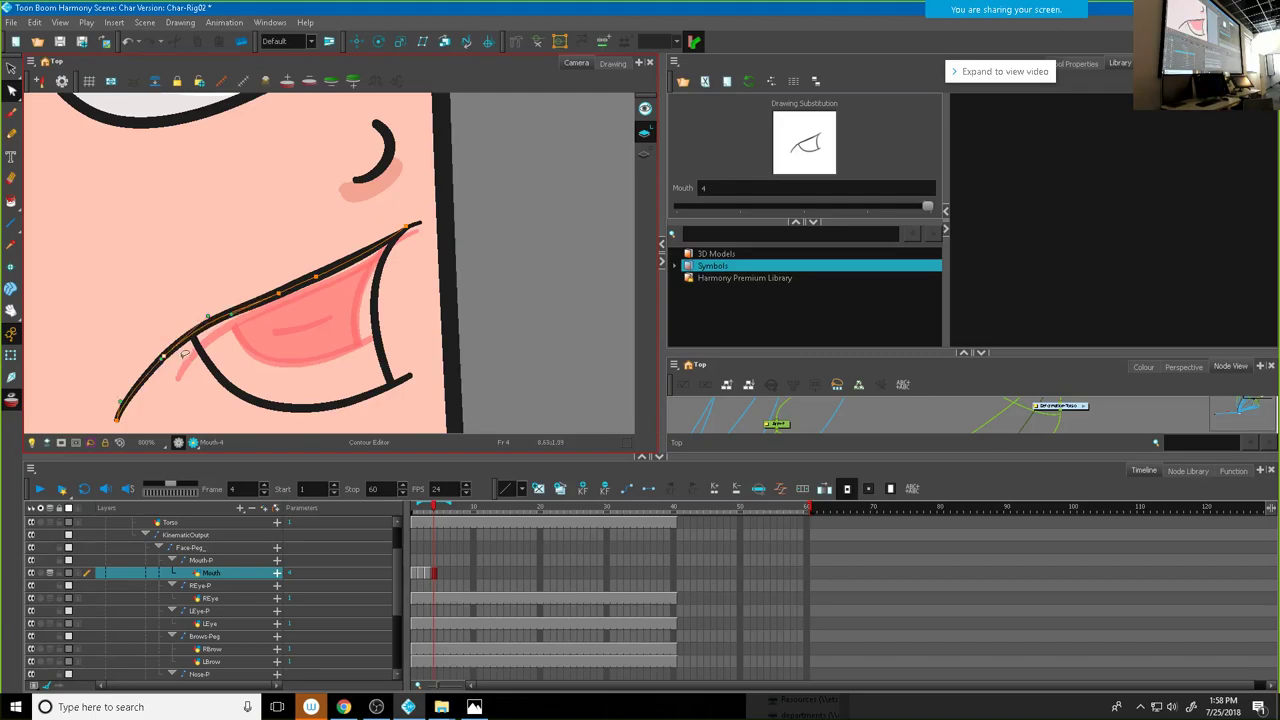
{"action": "left_click_drag", "start_coordinate": [166, 359], "coordinate": [173, 348]}
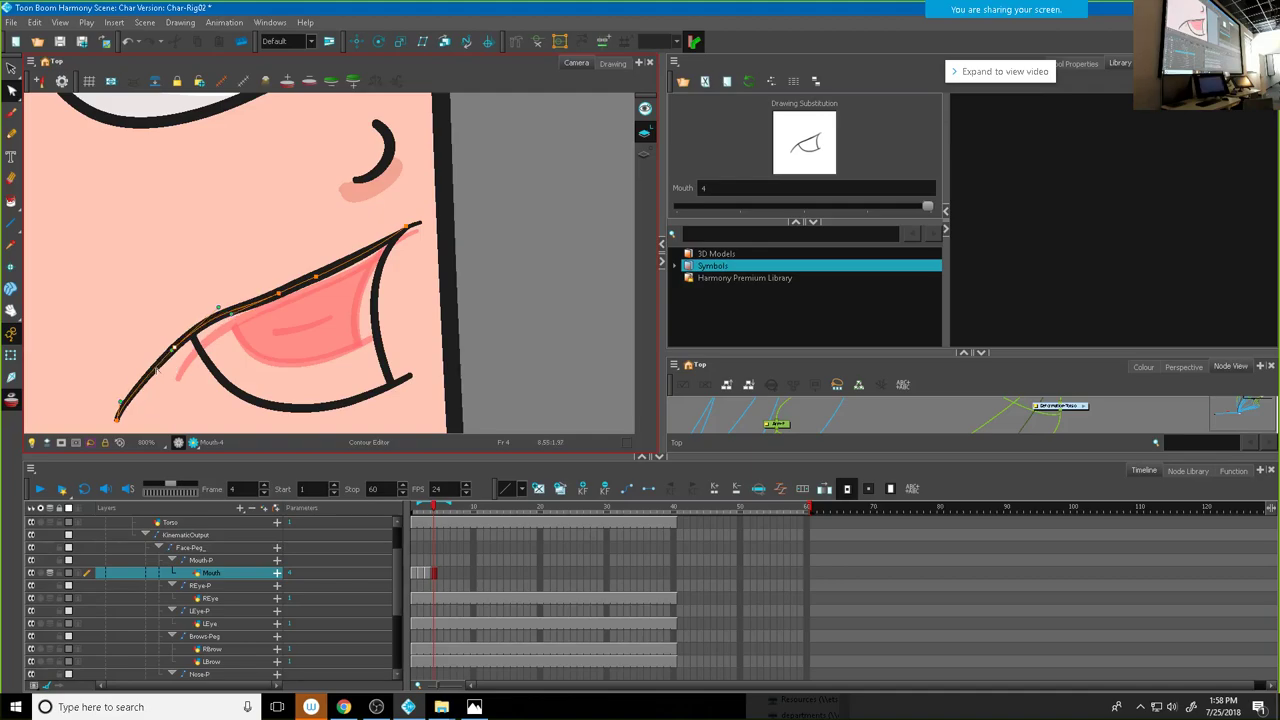
Step: Pull the upper lip's cheek end point in near the mouth corner and round the curve where the lower lip joins
{"action": "left_click", "coordinate": [119, 420]}
{"action": "key", "text": "Delete"}
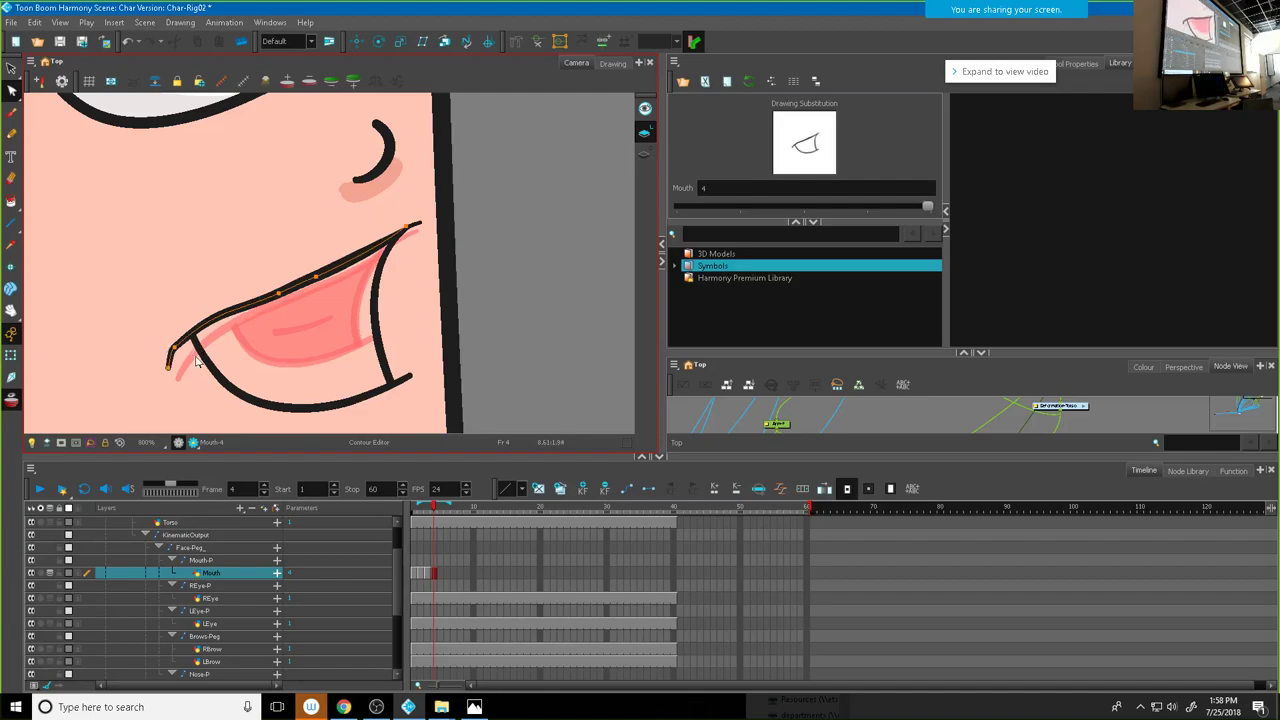
{"action": "scroll", "coordinate": [197, 349], "scroll_direction": "up", "scroll_amount": 1}
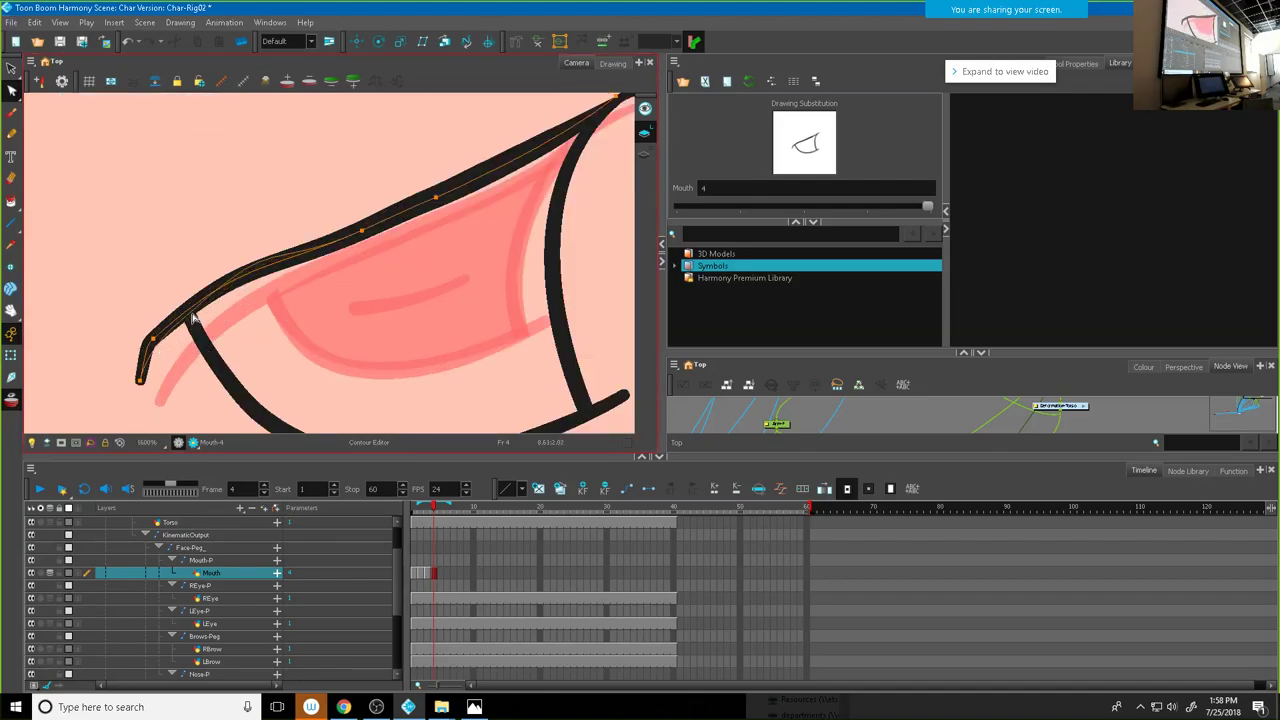
{"action": "left_click_drag", "start_coordinate": [195, 317], "coordinate": [264, 272]}
Step: Smooth the middle of the upper lip by adjusting its contour points and handles, and shorten its cheek end slightly
{"action": "left_click_drag", "start_coordinate": [363, 236], "coordinate": [352, 232]}
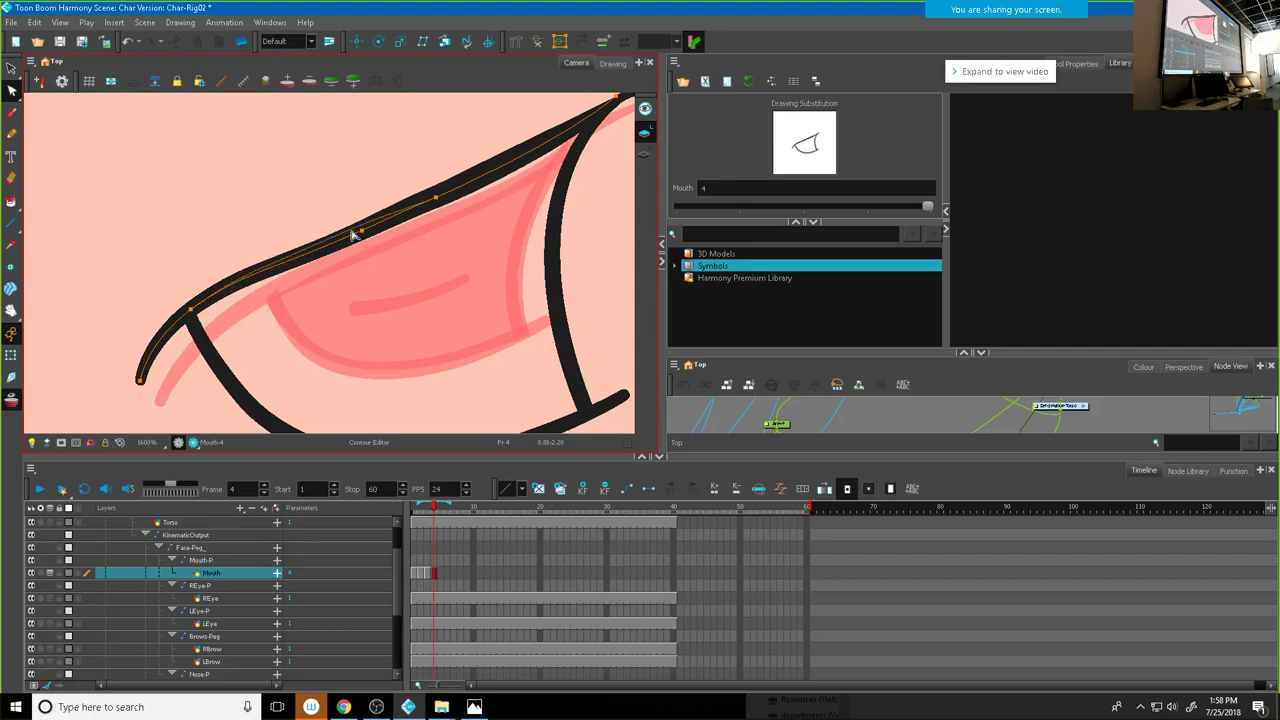
{"action": "left_click", "coordinate": [352, 233]}
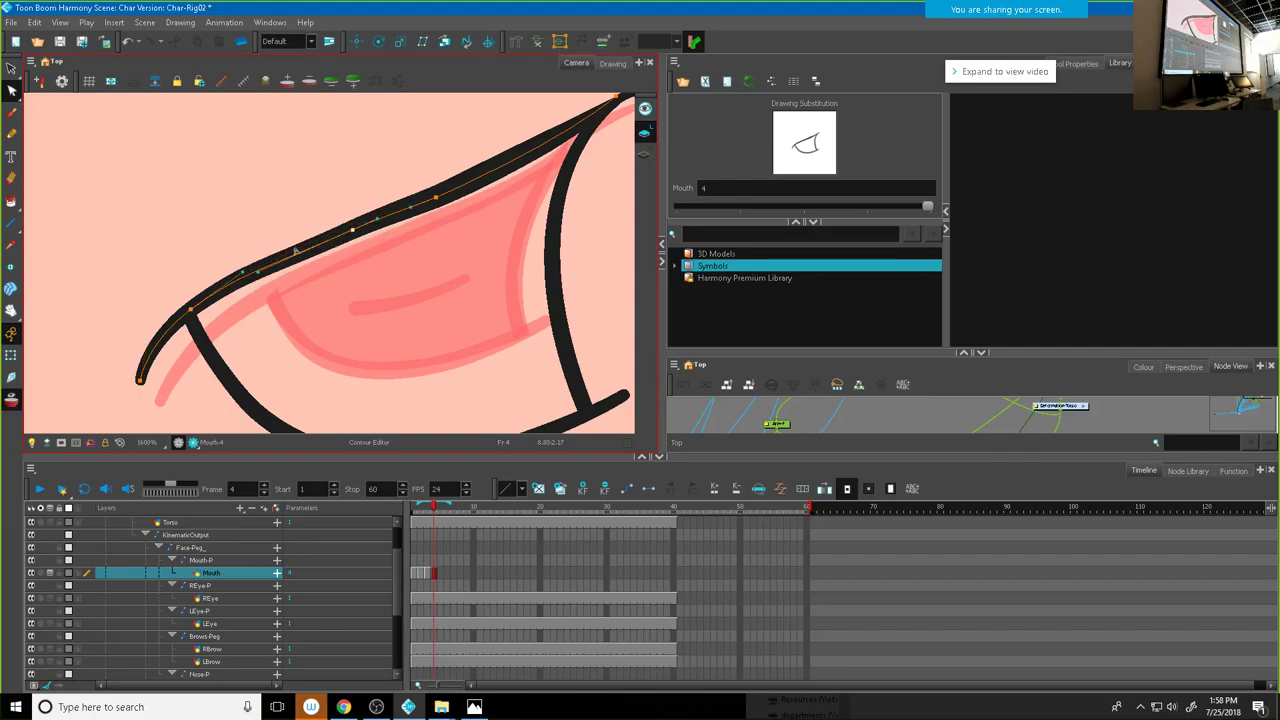
{"action": "left_click_drag", "start_coordinate": [260, 278], "coordinate": [309, 247]}
{"action": "left_click_drag", "start_coordinate": [437, 199], "coordinate": [469, 188]}
{"action": "scroll", "coordinate": [461, 210], "scroll_direction": "down", "scroll_amount": 2}
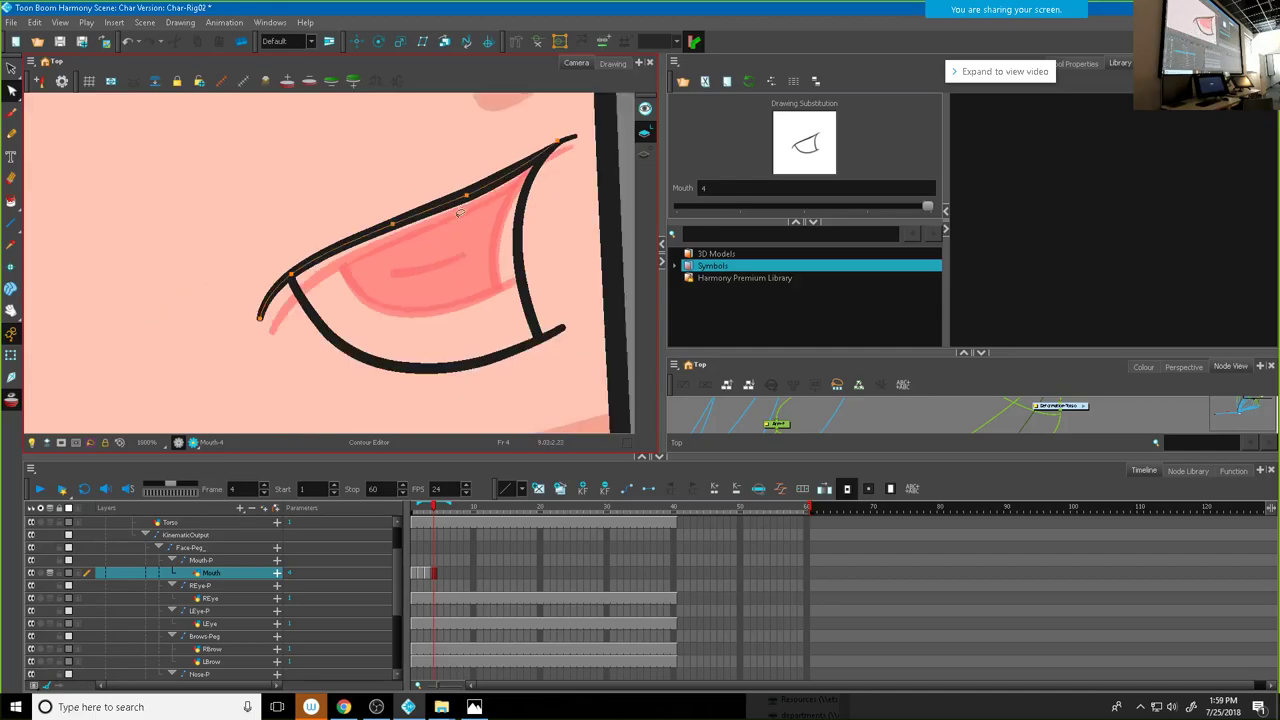
{"action": "left_click", "coordinate": [261, 318]}
{"action": "left_click_drag", "start_coordinate": [267, 313], "coordinate": [273, 291]}
{"action": "left_click", "coordinate": [421, 237]}
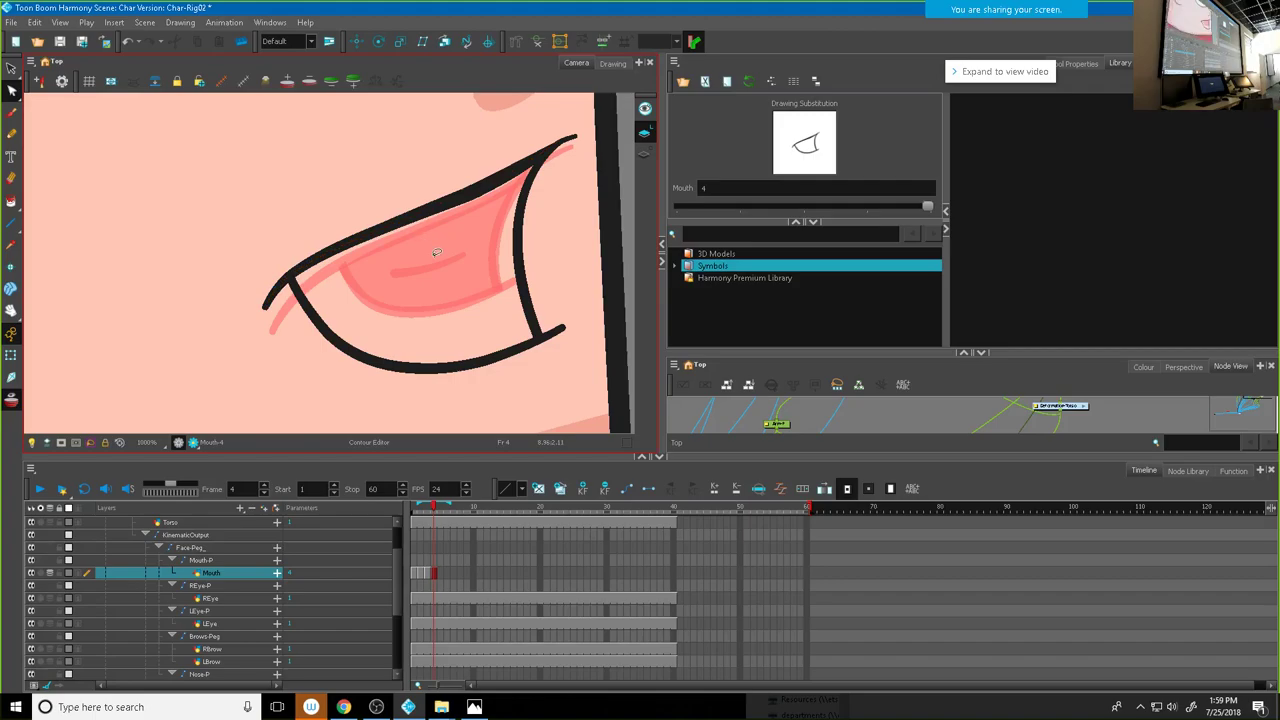
Step: Turn off onion skin to show the frame 4 mouth alone
{"action": "scroll", "coordinate": [436, 253], "scroll_direction": "down", "scroll_amount": 3}
{"action": "left_click", "coordinate": [12, 397]}
{"action": "left_click", "coordinate": [468, 226]}
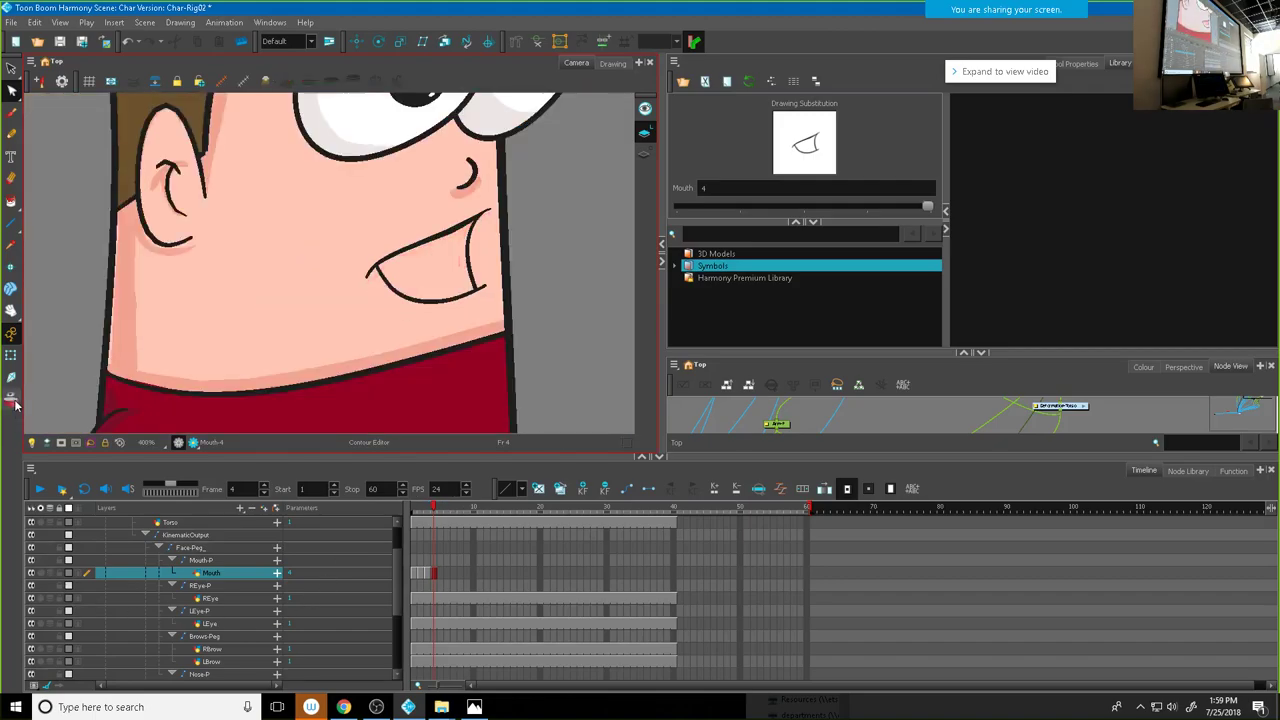
Step: Smooth the upper lip's uneven thickness between its middle and the tip under the nose with the Pencil Editor
{"action": "scroll", "coordinate": [455, 252], "scroll_direction": "up", "scroll_amount": 5}
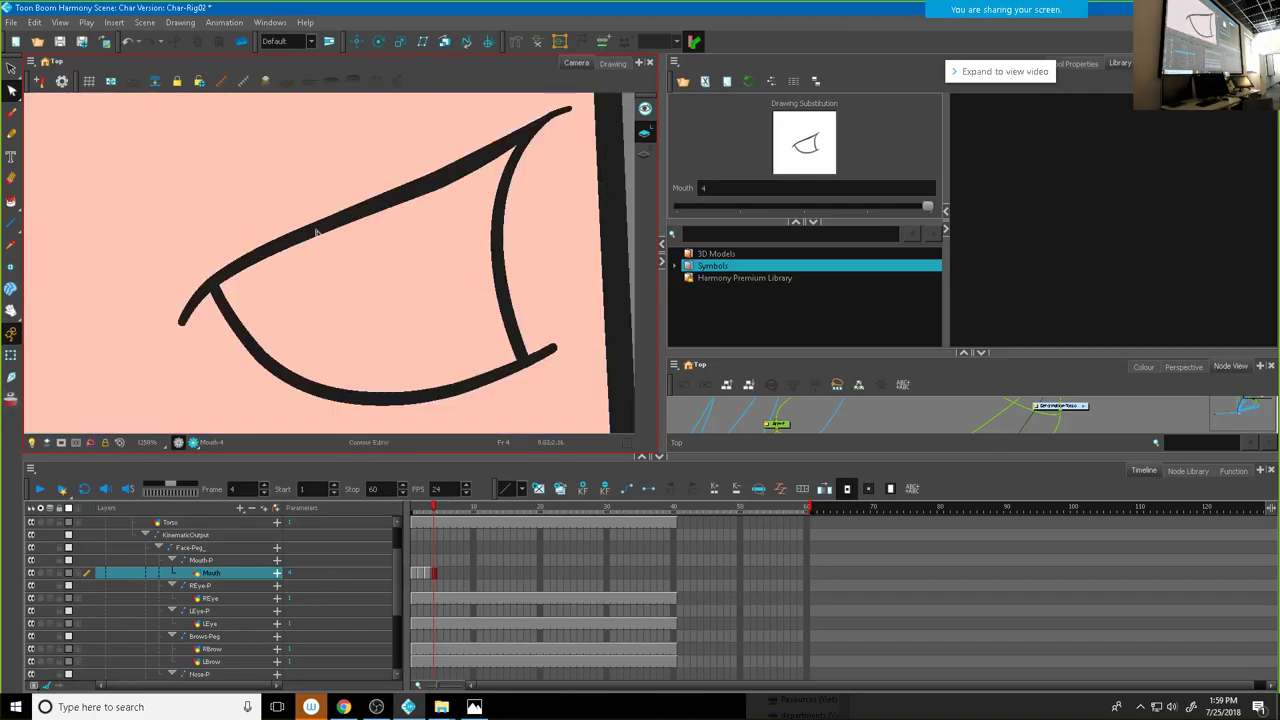
{"action": "left_click", "coordinate": [452, 184]}
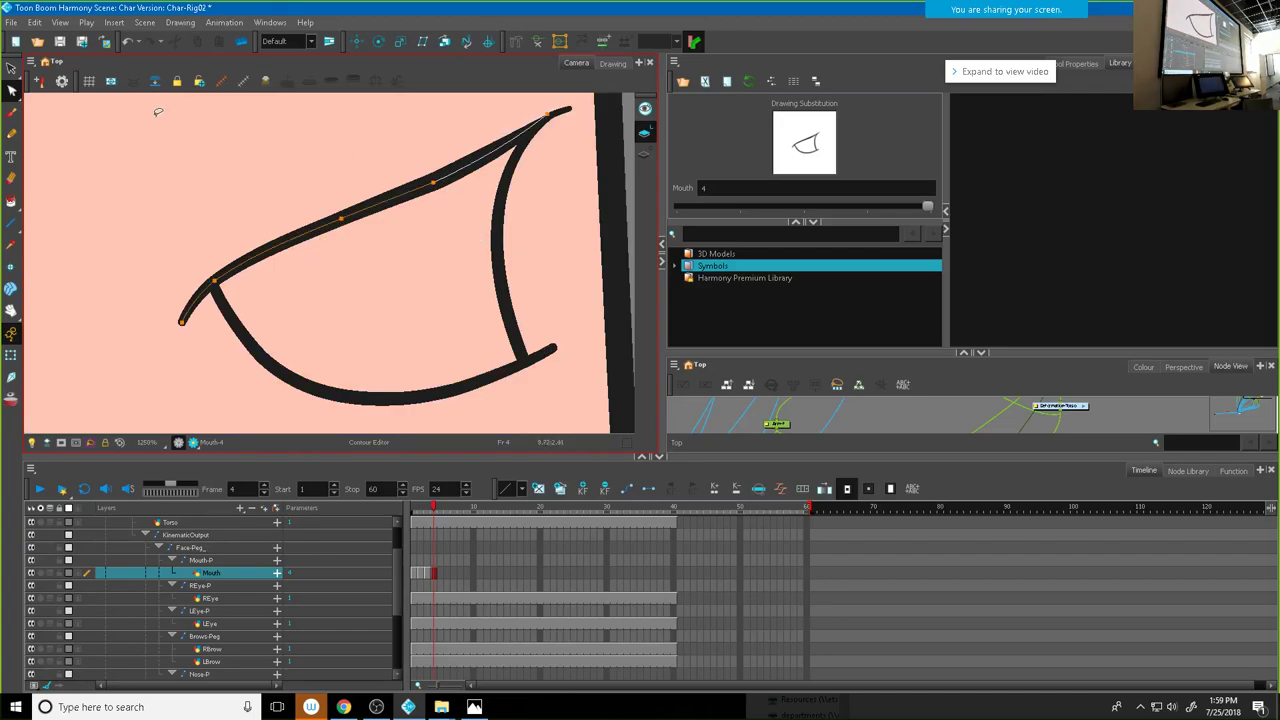
{"action": "left_click", "coordinate": [10, 92]}
{"action": "left_click", "coordinate": [63, 120]}
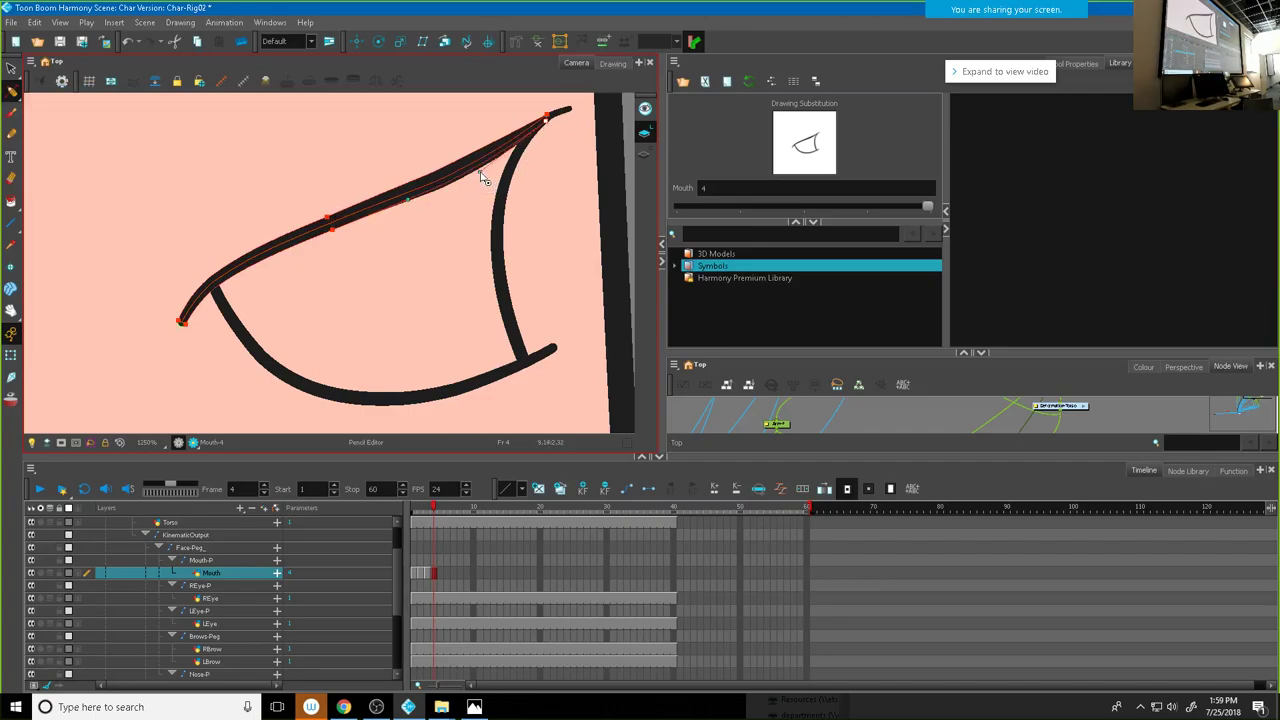
{"action": "left_click_drag", "start_coordinate": [483, 177], "coordinate": [481, 174]}
{"action": "mouse_move", "coordinate": [551, 122]}
{"action": "left_mouse_down"}
{"action": "mouse_move", "coordinate": [522, 124]}
{"action": "mouse_move", "coordinate": [477, 157]}
{"action": "left_mouse_up"}
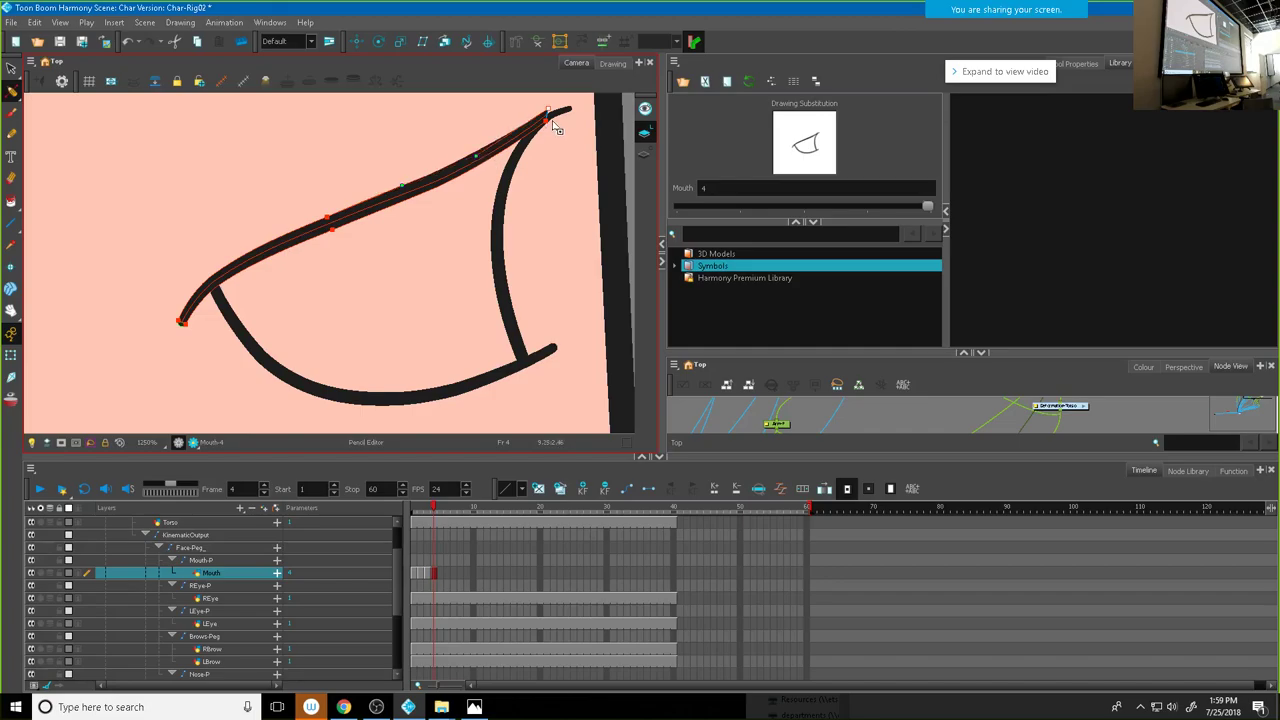
Step: Narrow the upper lip line's end to blend into the mouth tip, and check its centerline with the Contour Editor
{"action": "scroll", "coordinate": [550, 109], "scroll_direction": "up", "scroll_amount": 5}
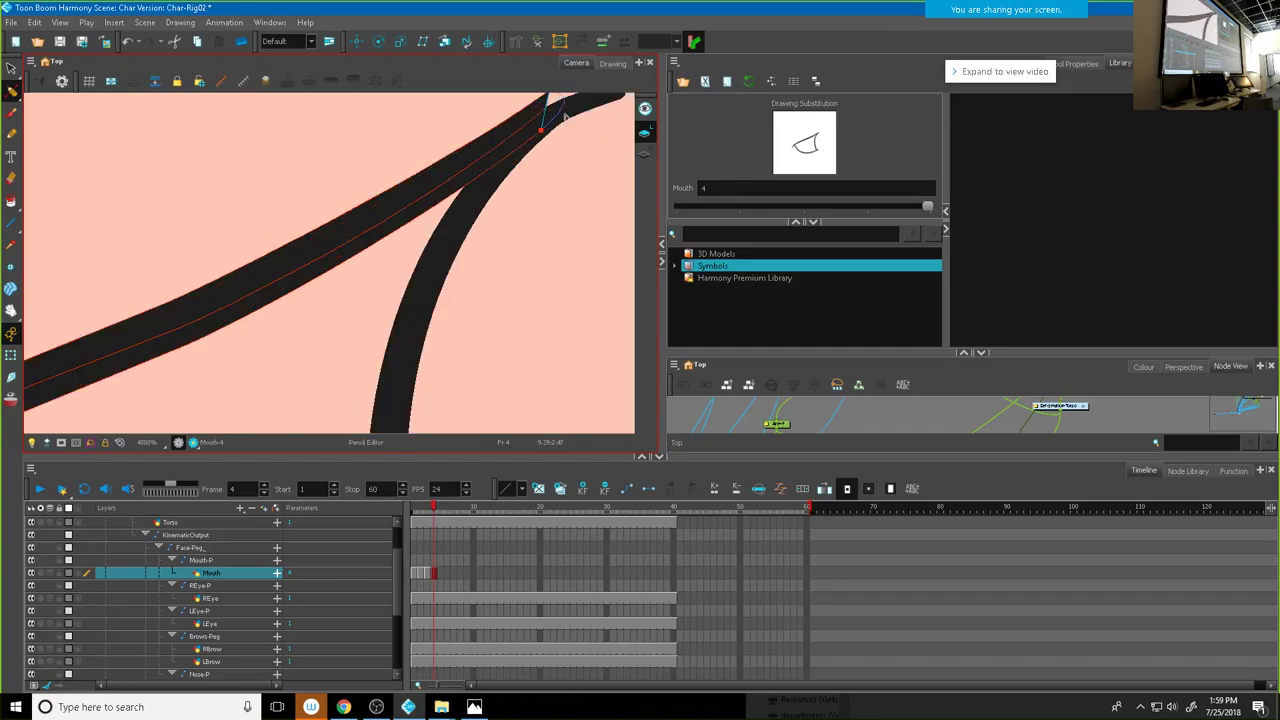
{"action": "mouse_move", "coordinate": [566, 112]}
{"action": "left_mouse_down"}
{"action": "mouse_move", "coordinate": [537, 200]}
{"action": "mouse_move", "coordinate": [533, 143]}
{"action": "left_mouse_up"}
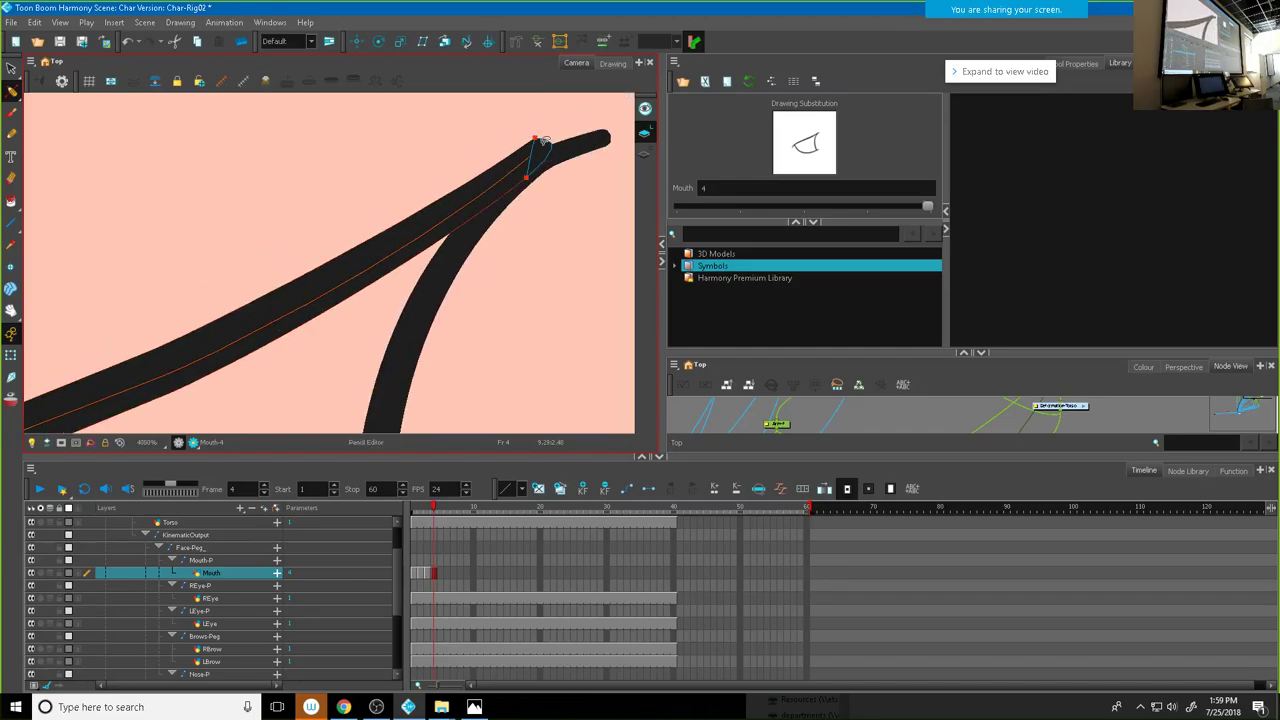
{"action": "left_click", "coordinate": [537, 150]}
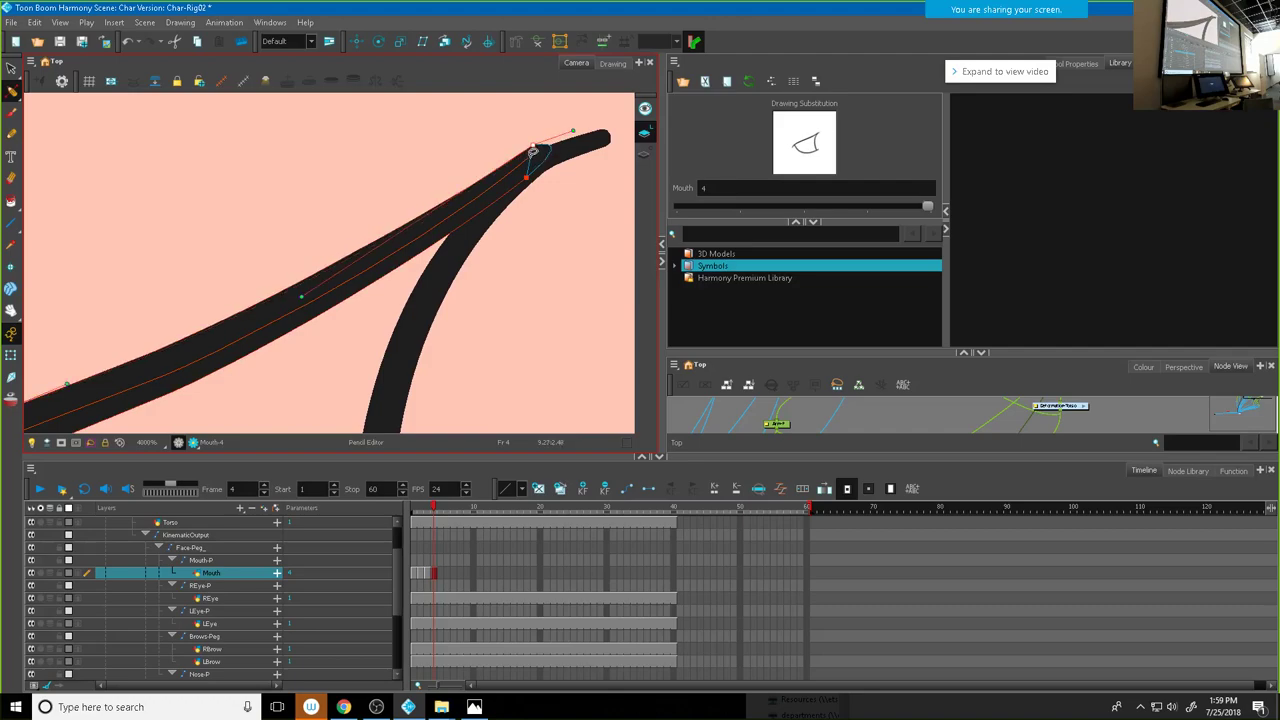
{"action": "left_click_drag", "start_coordinate": [531, 160], "coordinate": [535, 177]}
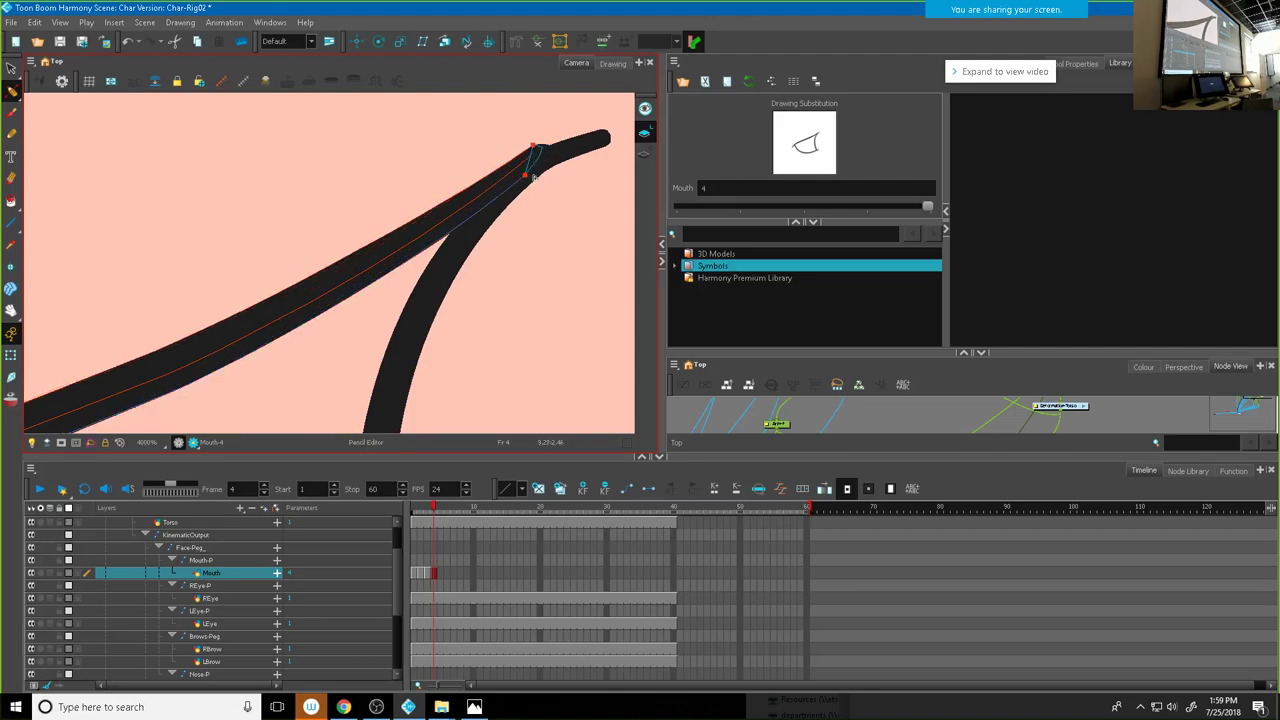
{"action": "left_click", "coordinate": [12, 90]}
{"action": "left_click", "coordinate": [33, 90]}
{"action": "left_click", "coordinate": [531, 166]}
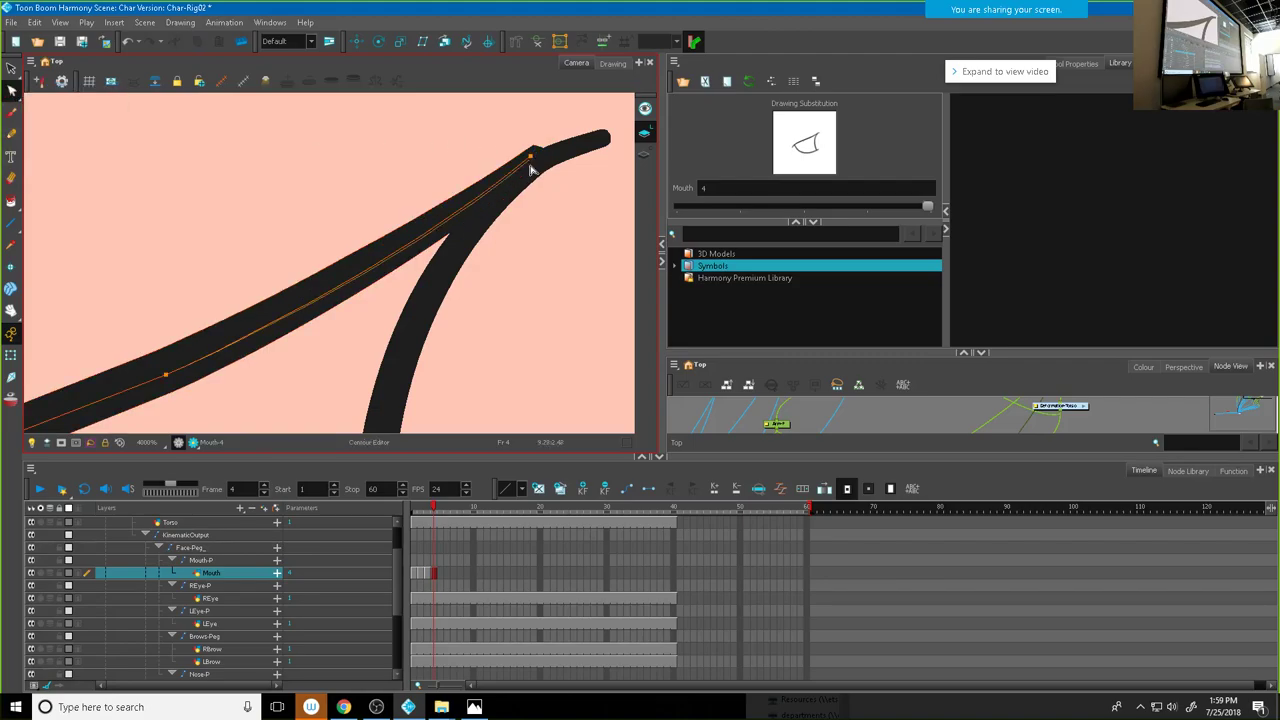
{"action": "scroll", "coordinate": [543, 194], "scroll_direction": "down", "scroll_amount": 8}
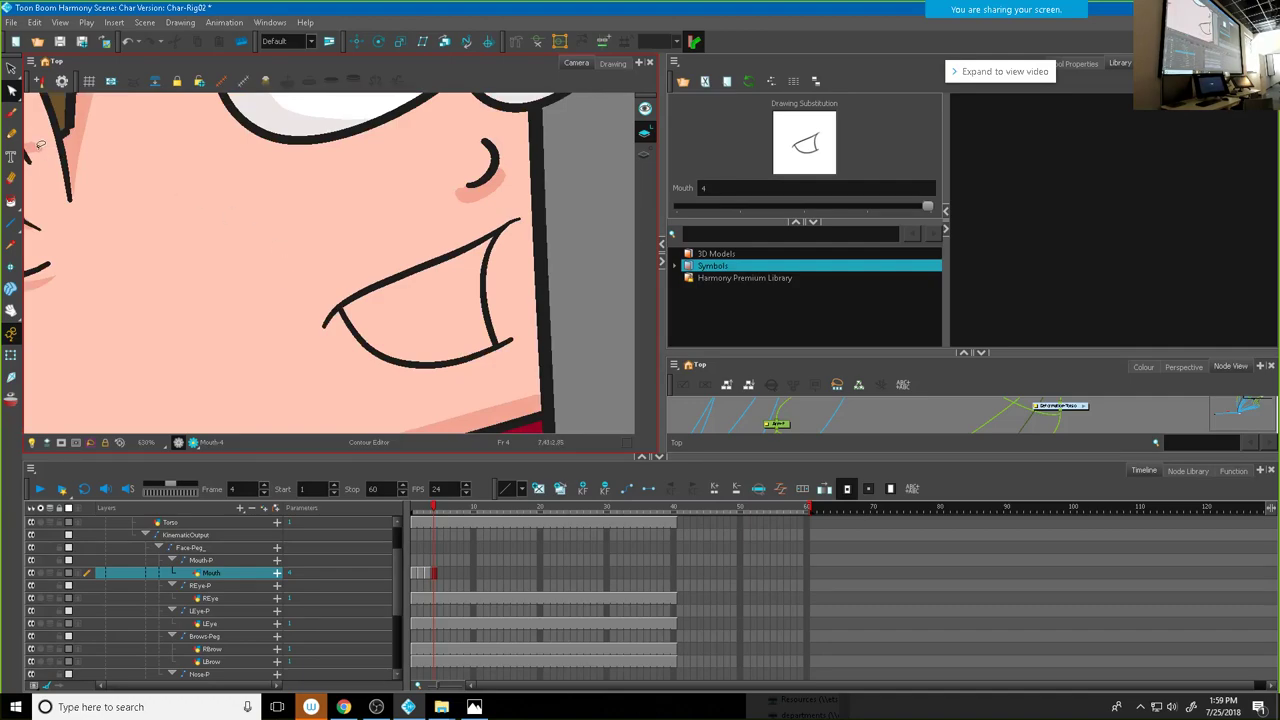
Step: Try test strokes across the upper lip with the Pencil 1 and Pencil 2 presets to compare line thickness
{"action": "left_click", "coordinate": [12, 132]}
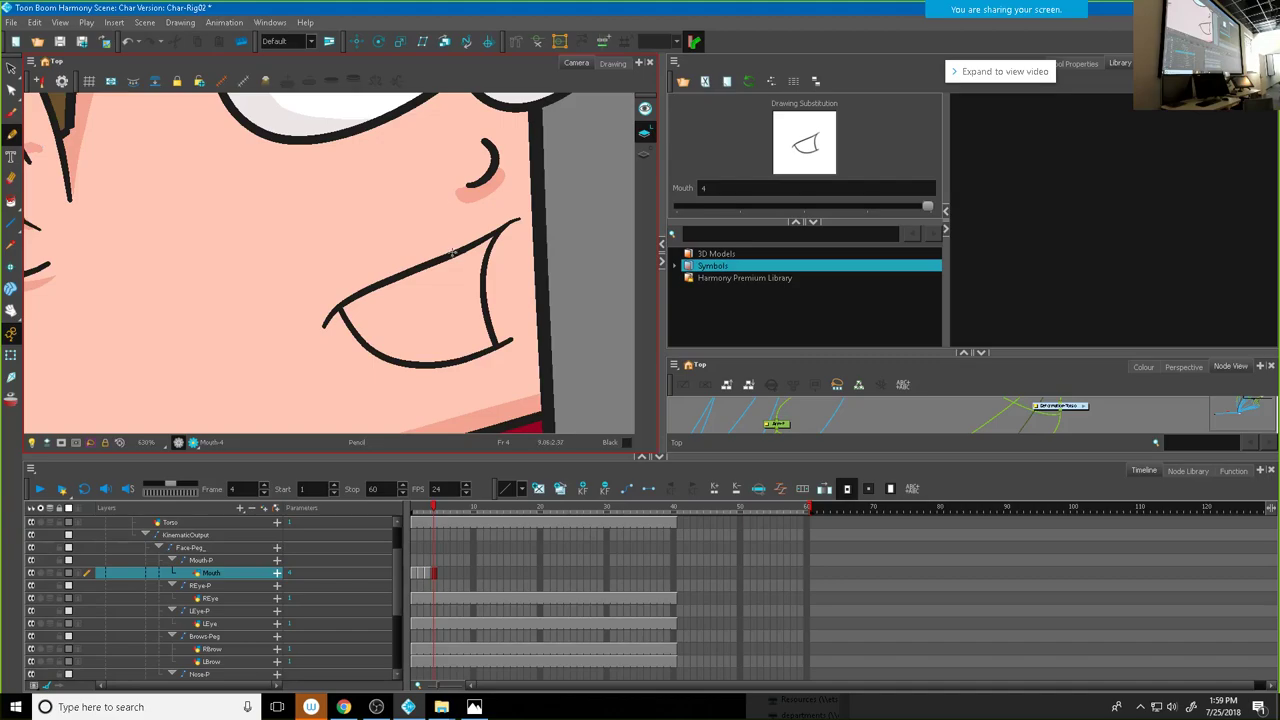
{"action": "left_click_drag", "start_coordinate": [456, 225], "coordinate": [457, 286]}
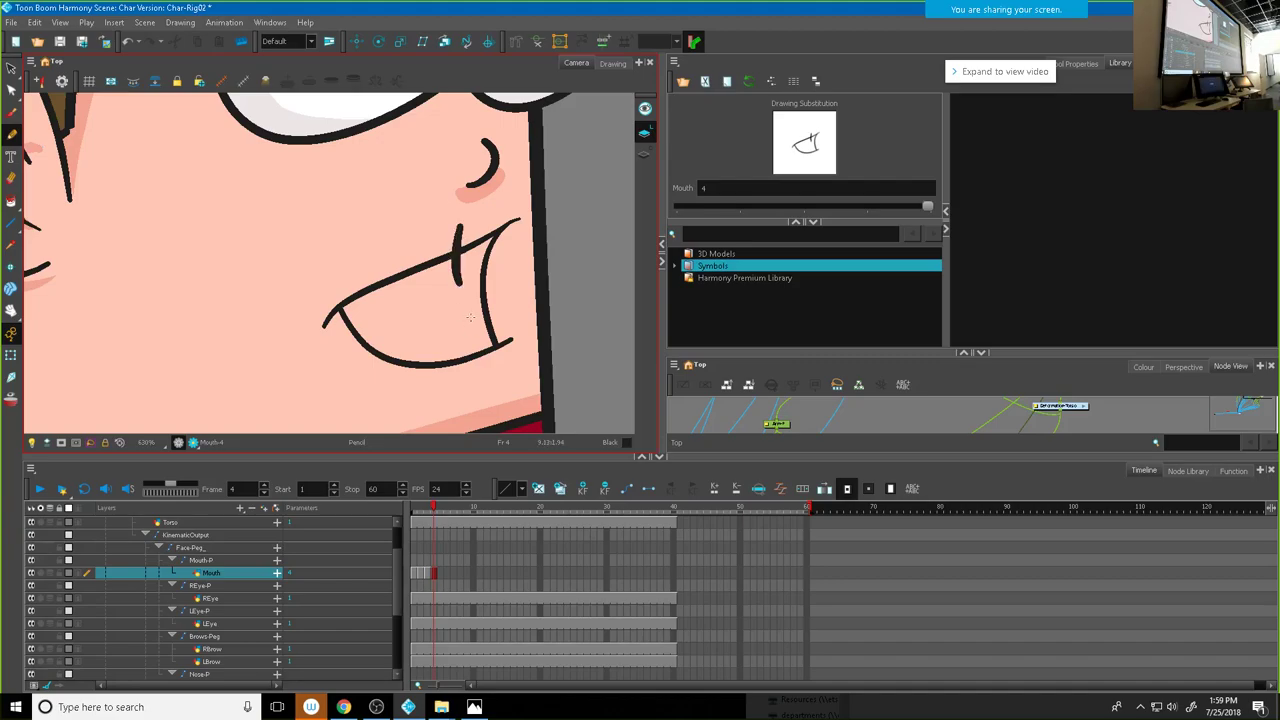
{"action": "key", "text": "ctrl+z"}
{"action": "left_click", "coordinate": [1052, 125]}
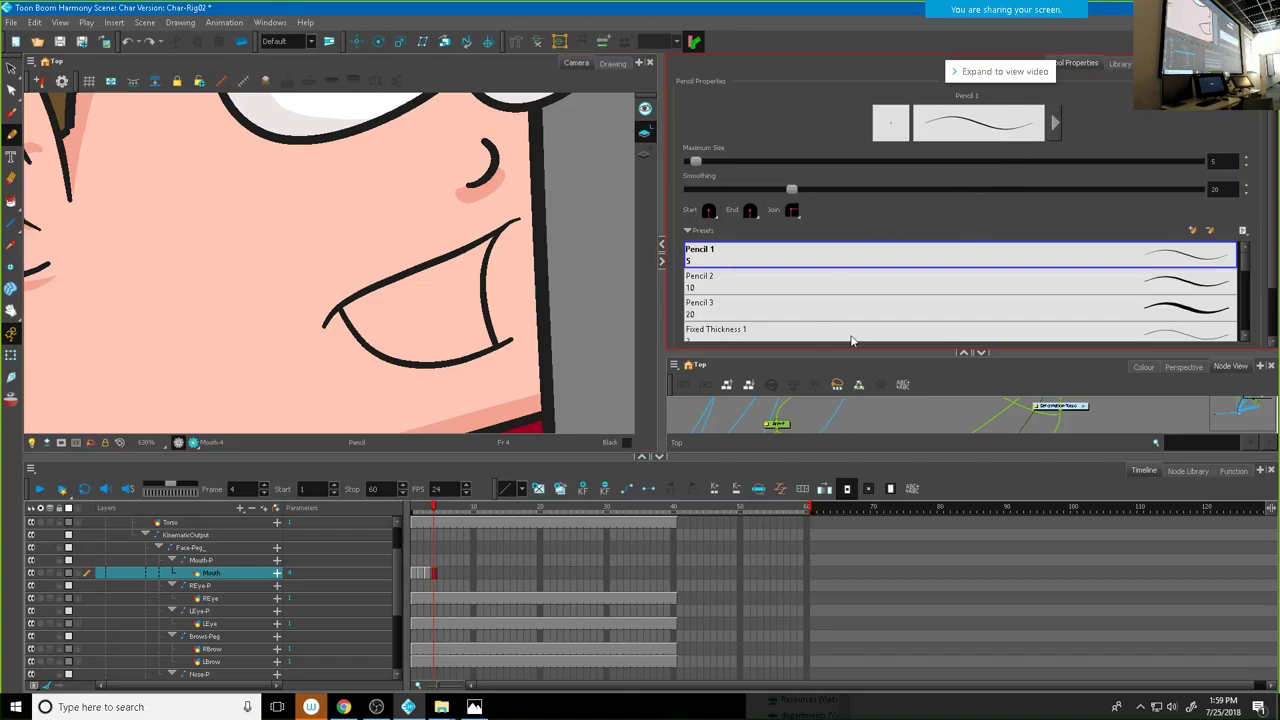
{"action": "left_click", "coordinate": [900, 283]}
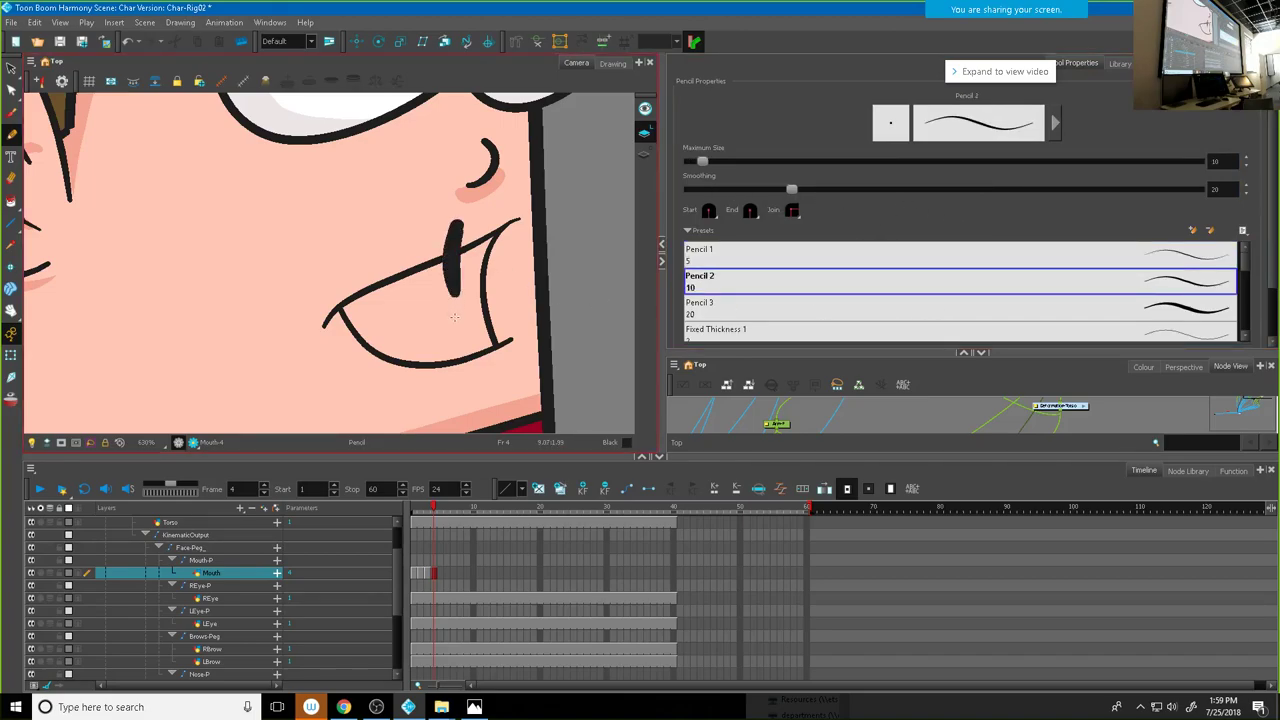
{"action": "left_click", "coordinate": [757, 257]}
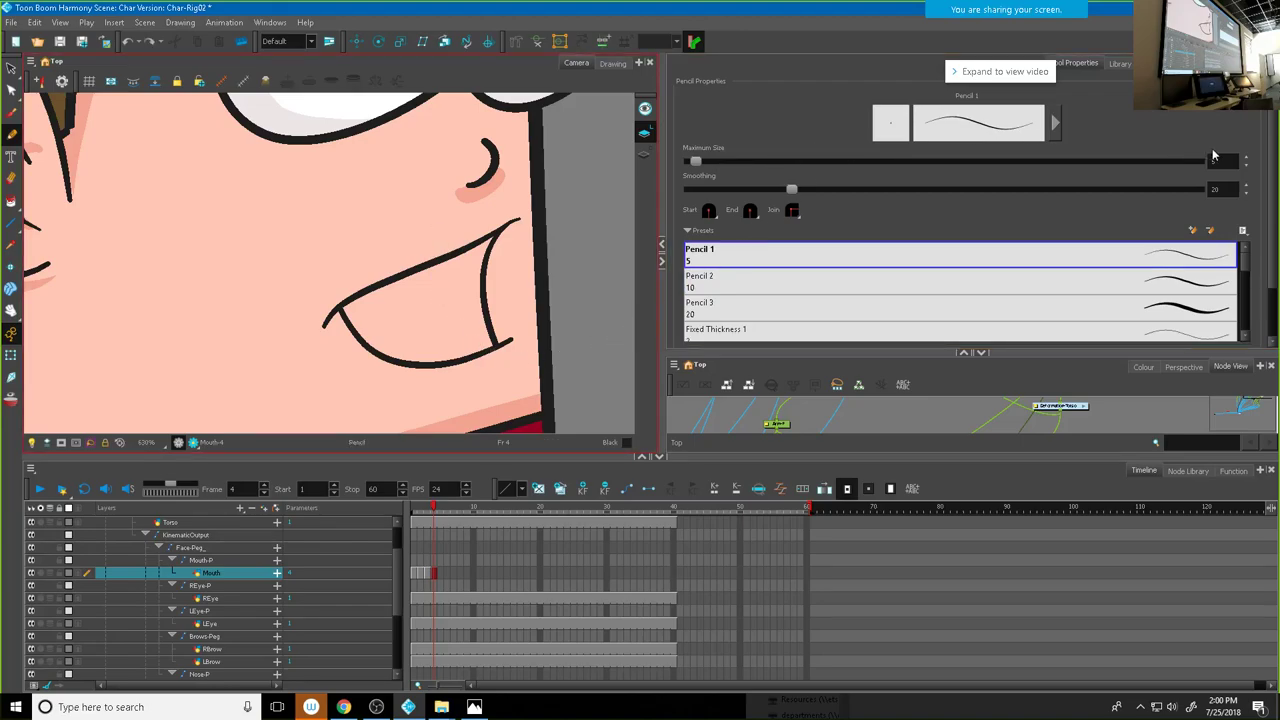
Step: Set the pencil's maximum size to 4 and draw a short vertical test stroke across the upper lip
{"action": "left_click", "coordinate": [1245, 166]}
{"action": "key", "text": "alt+s"}
{"action": "left_click_drag", "start_coordinate": [460, 238], "coordinate": [462, 296]}
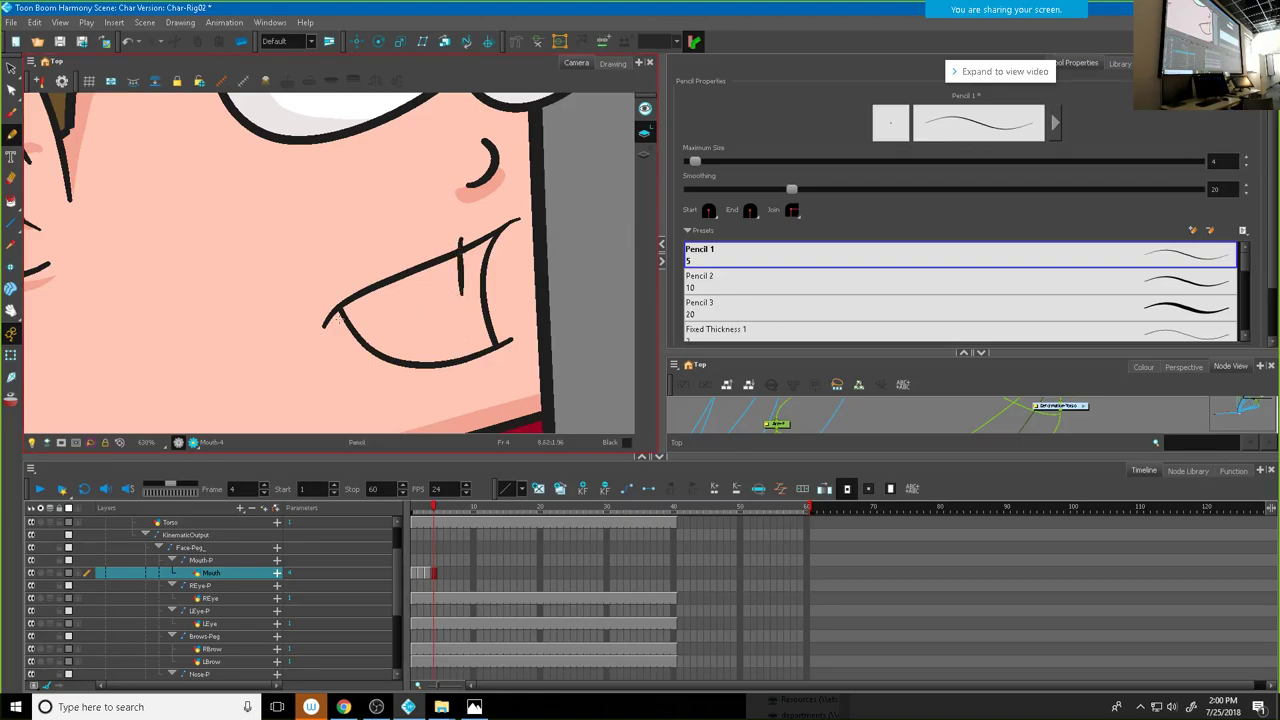
Step: Try a slanted teeth line across the open mouth, trim it with the Cutter, and remove it along with the vertical test stroke
{"action": "mouse_move", "coordinate": [330, 330]}
{"action": "left_mouse_down"}
{"action": "mouse_move", "coordinate": [466, 272]}
{"action": "mouse_move", "coordinate": [523, 268]}
{"action": "left_mouse_up"}
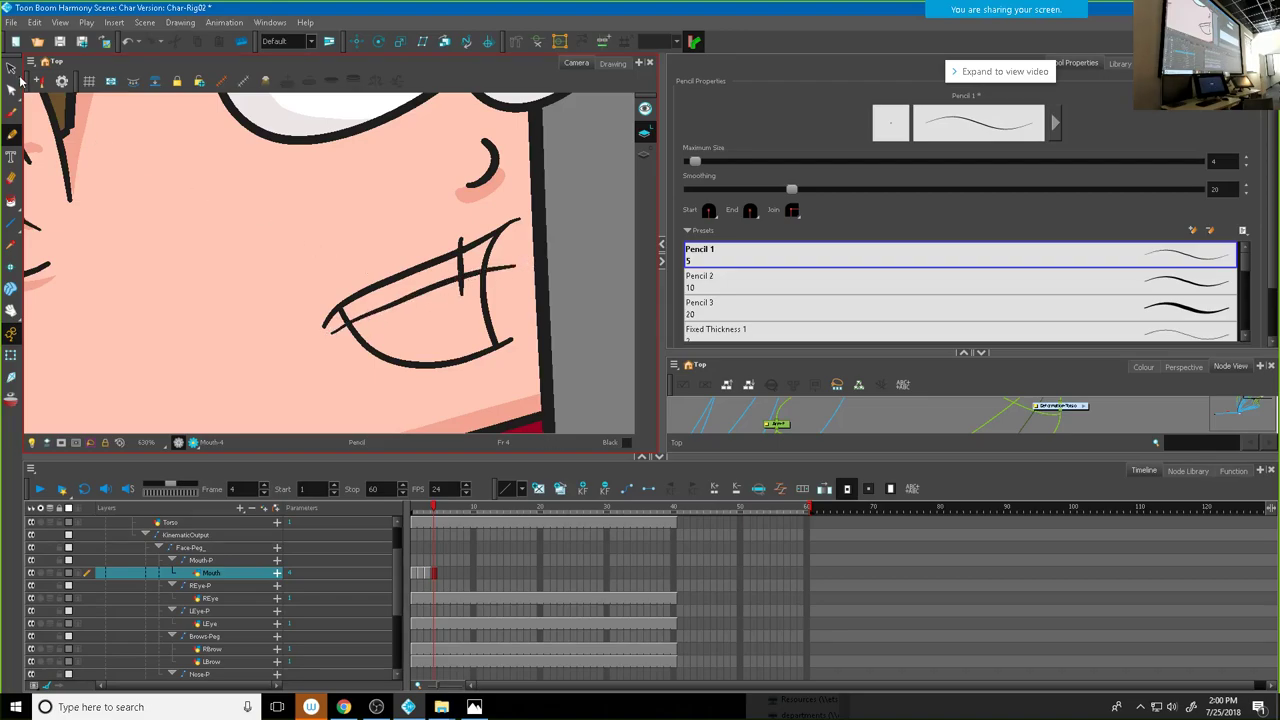
{"action": "left_click", "coordinate": [13, 69]}
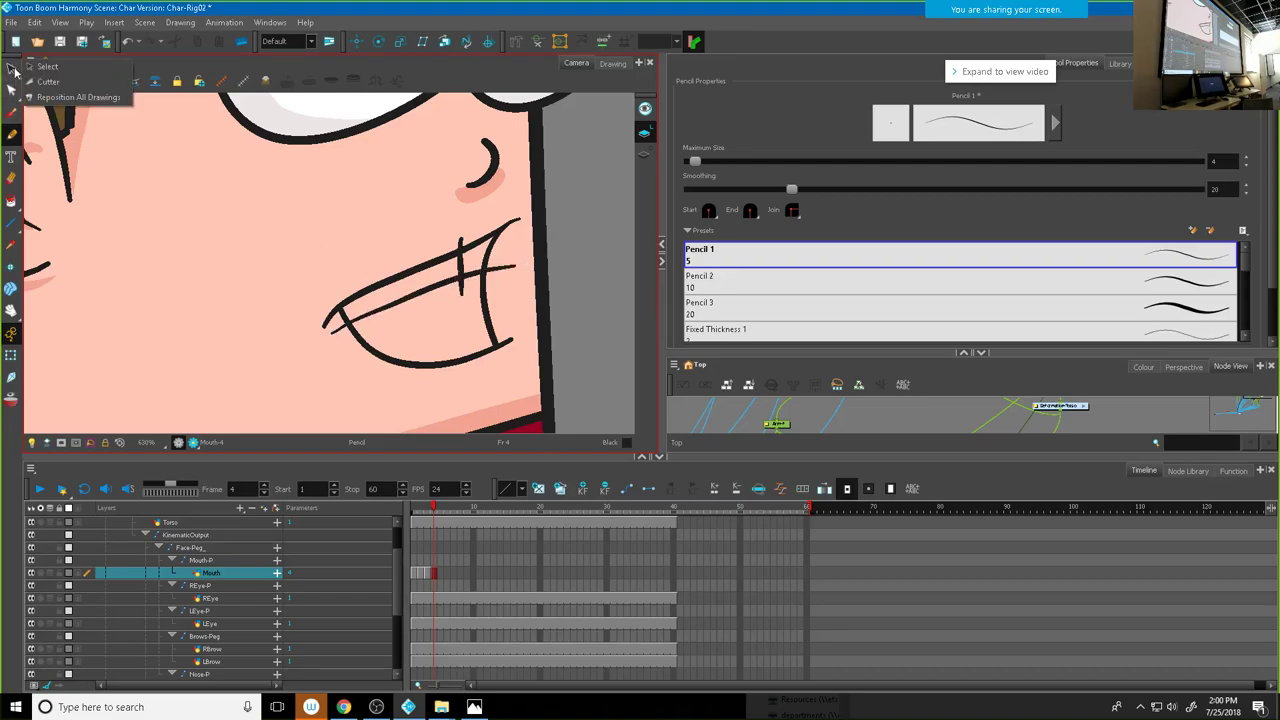
{"action": "left_click", "coordinate": [47, 81]}
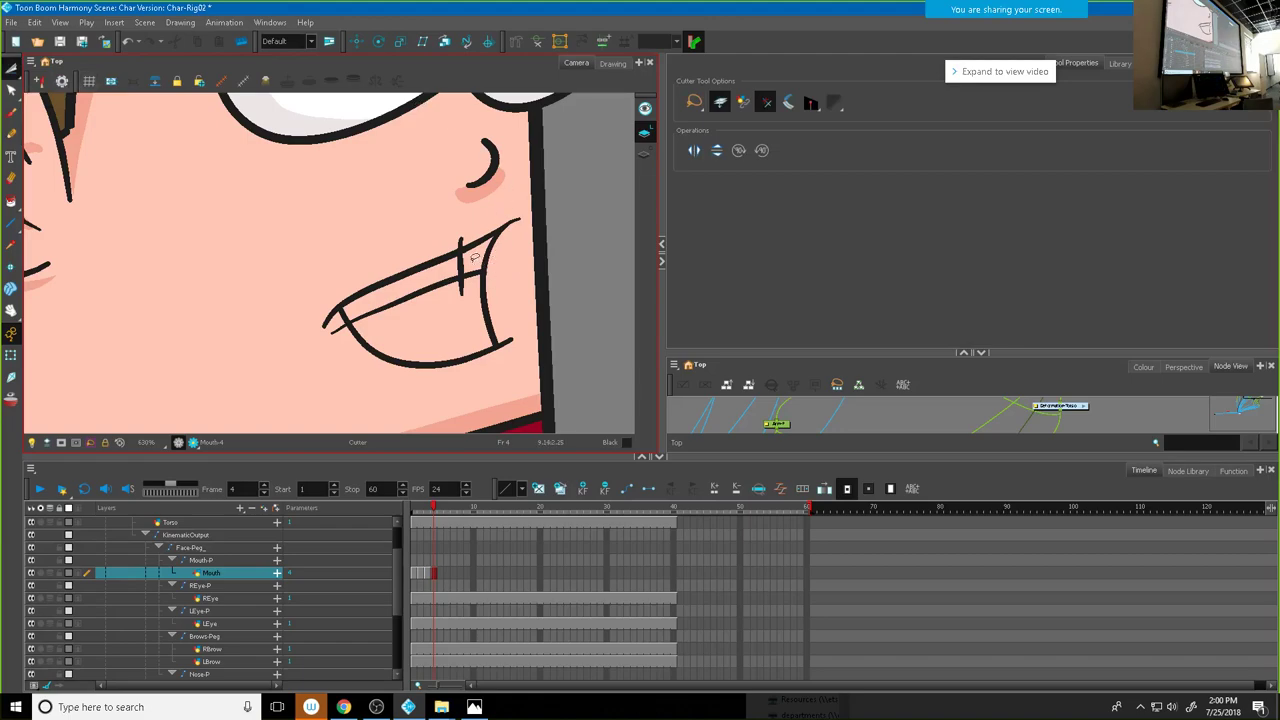
{"action": "left_click_drag", "start_coordinate": [462, 235], "coordinate": [475, 277]}
{"action": "left_click_drag", "start_coordinate": [341, 320], "coordinate": [349, 357]}
{"action": "key", "text": "Delete"}
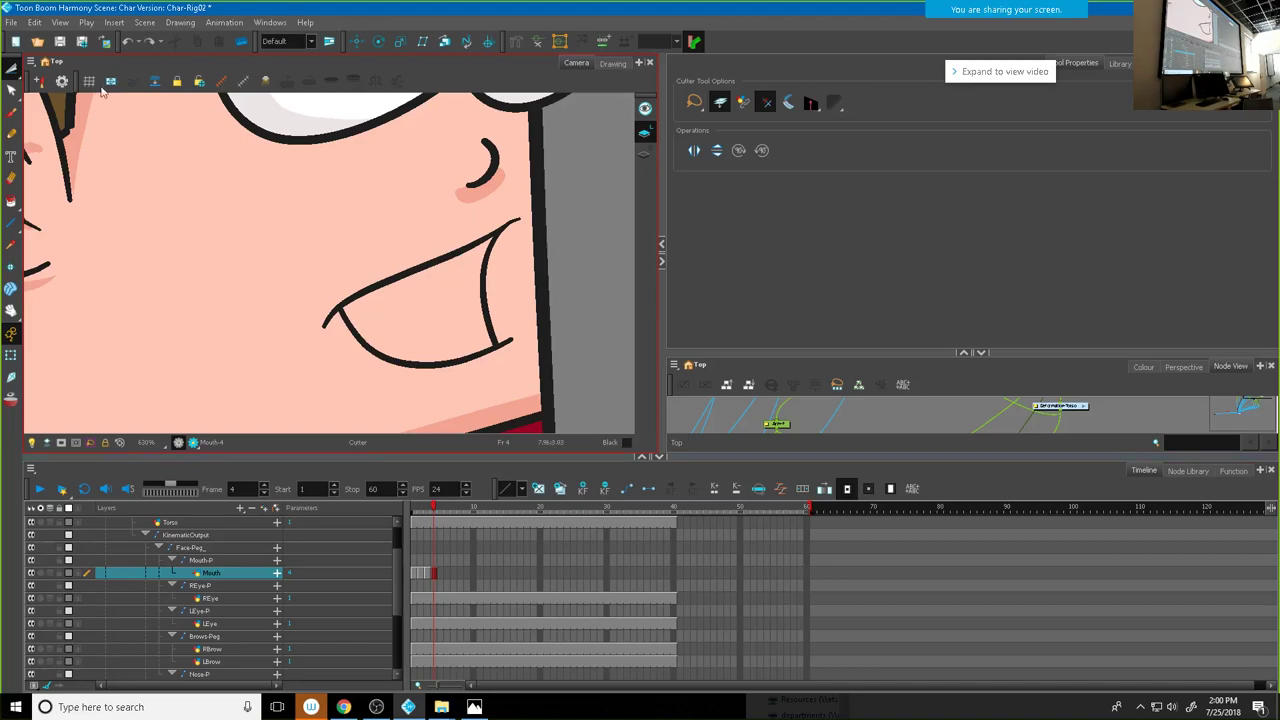
{"action": "left_click", "coordinate": [12, 134]}
{"action": "left_click_drag", "start_coordinate": [467, 232], "coordinate": [466, 300]}
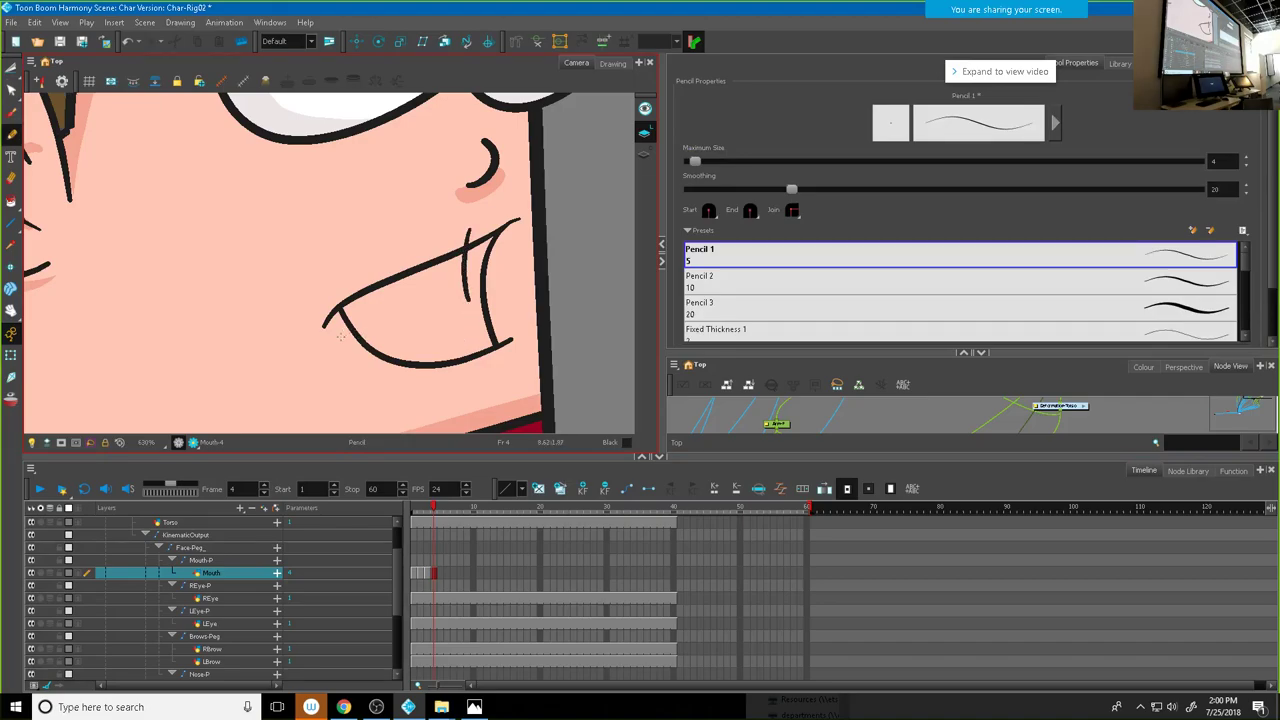
{"action": "left_click_drag", "start_coordinate": [340, 342], "coordinate": [484, 275]}
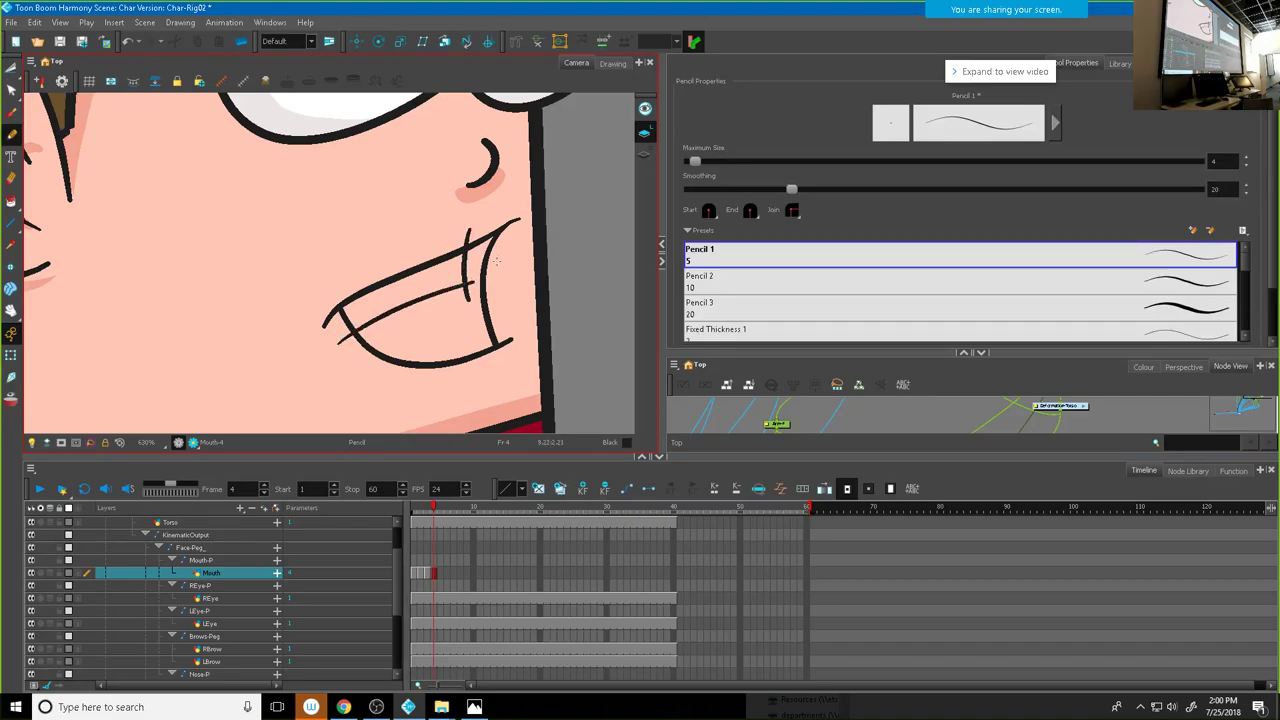
{"action": "key", "text": "ctrl+z"}
{"action": "key", "text": "ctrl+z"}
Step: Draw the upper teeth's short side edge and long lower edge inside the mouth, and trim the overhanging ends with the Cutter
{"action": "left_click_drag", "start_coordinate": [483, 222], "coordinate": [466, 296]}
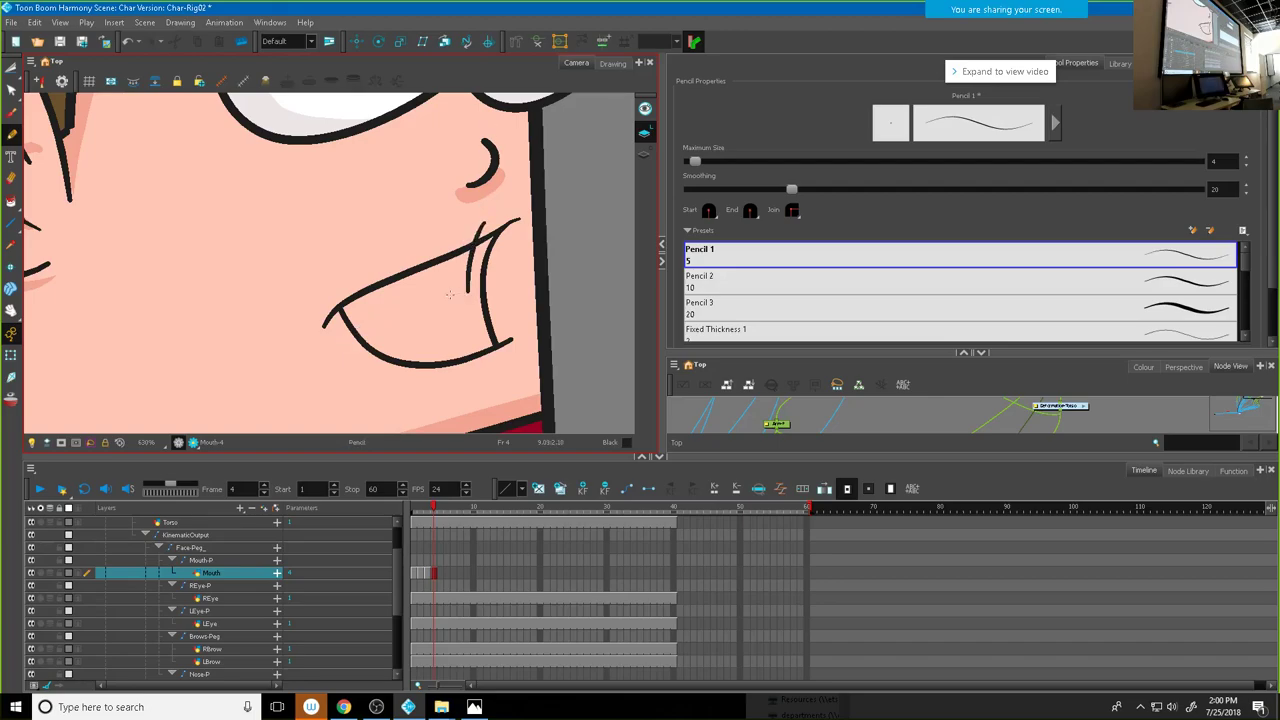
{"action": "left_click_drag", "start_coordinate": [340, 342], "coordinate": [484, 282]}
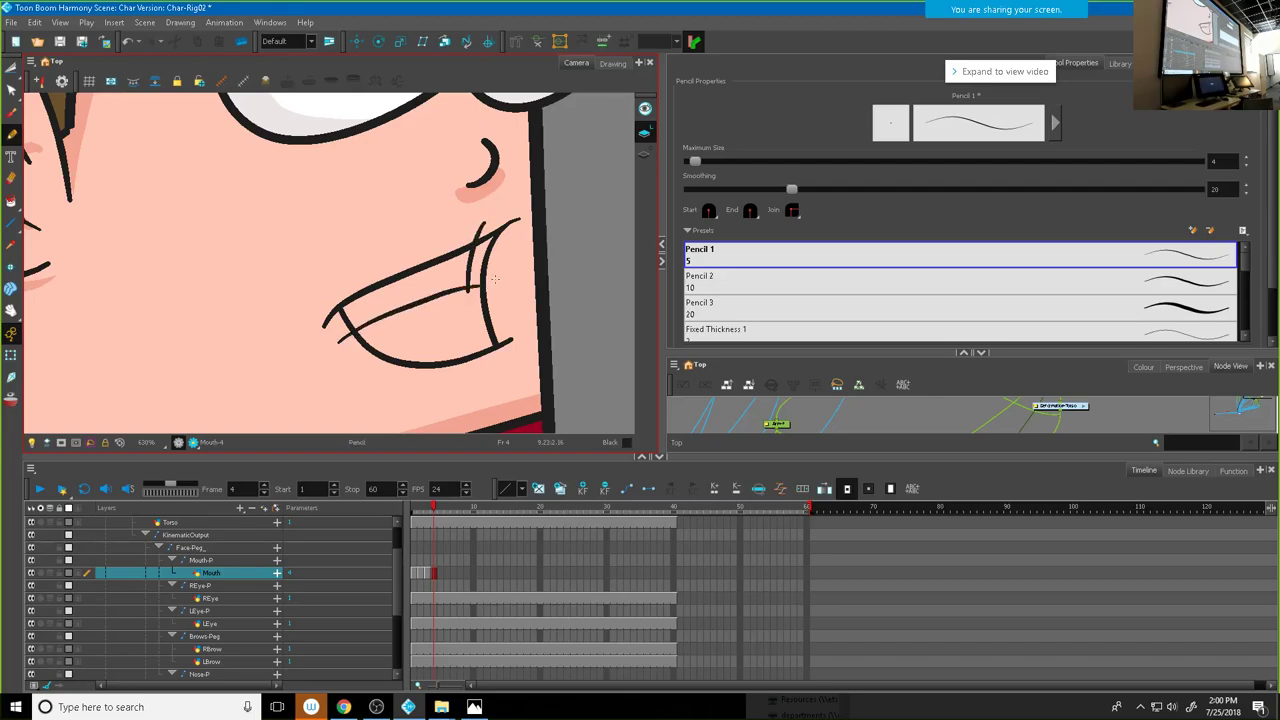
{"action": "left_click", "coordinate": [10, 67]}
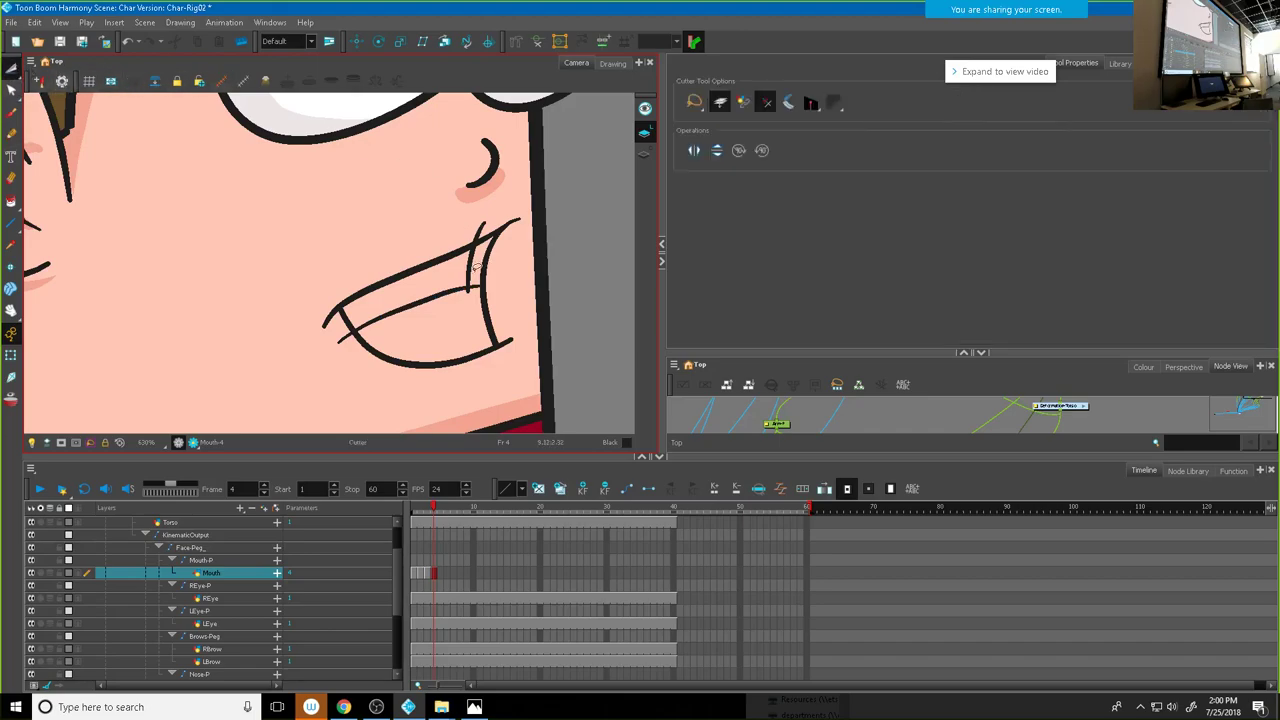
{"action": "left_click_drag", "start_coordinate": [466, 272], "coordinate": [488, 298]}
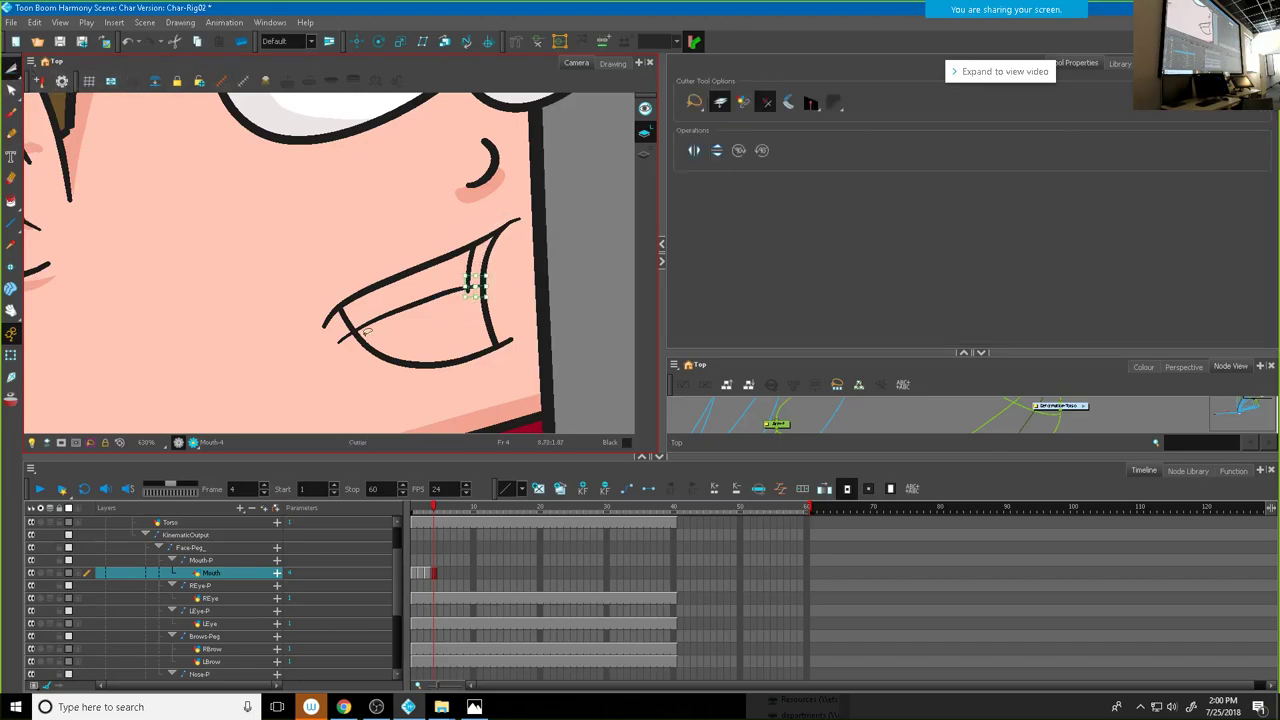
{"action": "key", "text": "Delete"}
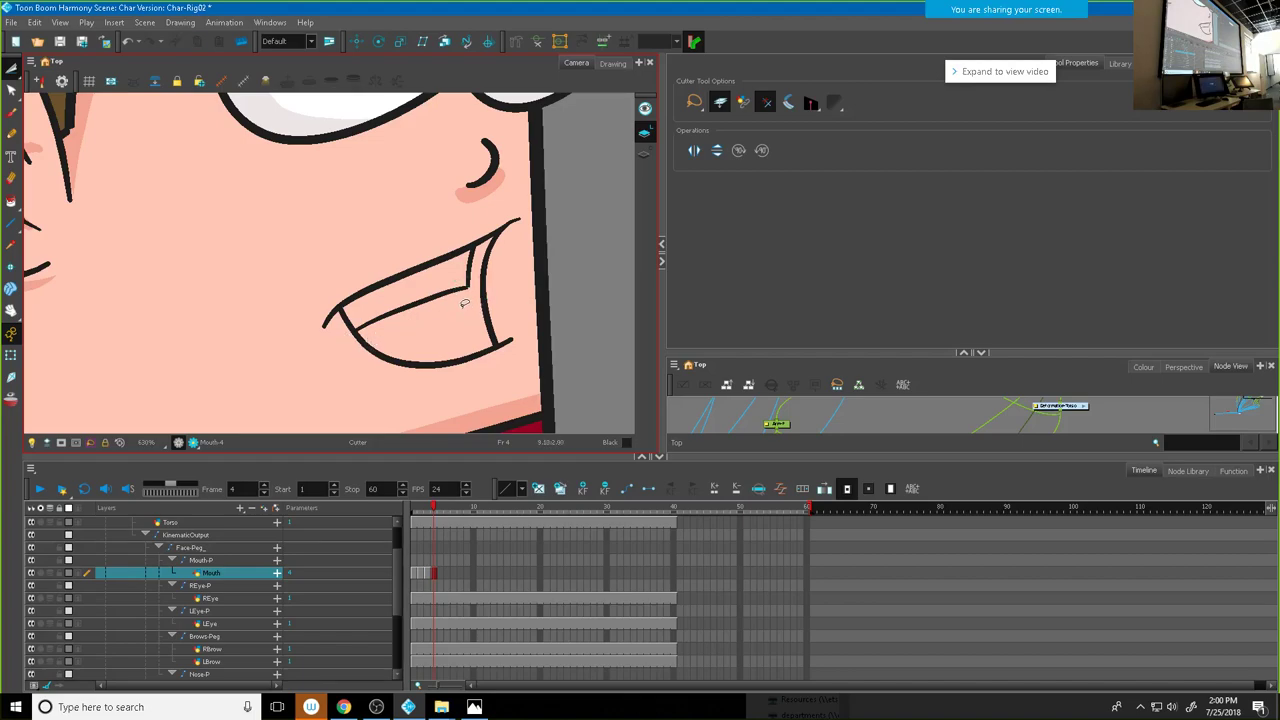
Step: Select the teeth's side and lower edge lines together and merge them into one pencil line with a clean corner
{"action": "scroll", "coordinate": [460, 285], "scroll_direction": "up", "scroll_amount": 3}
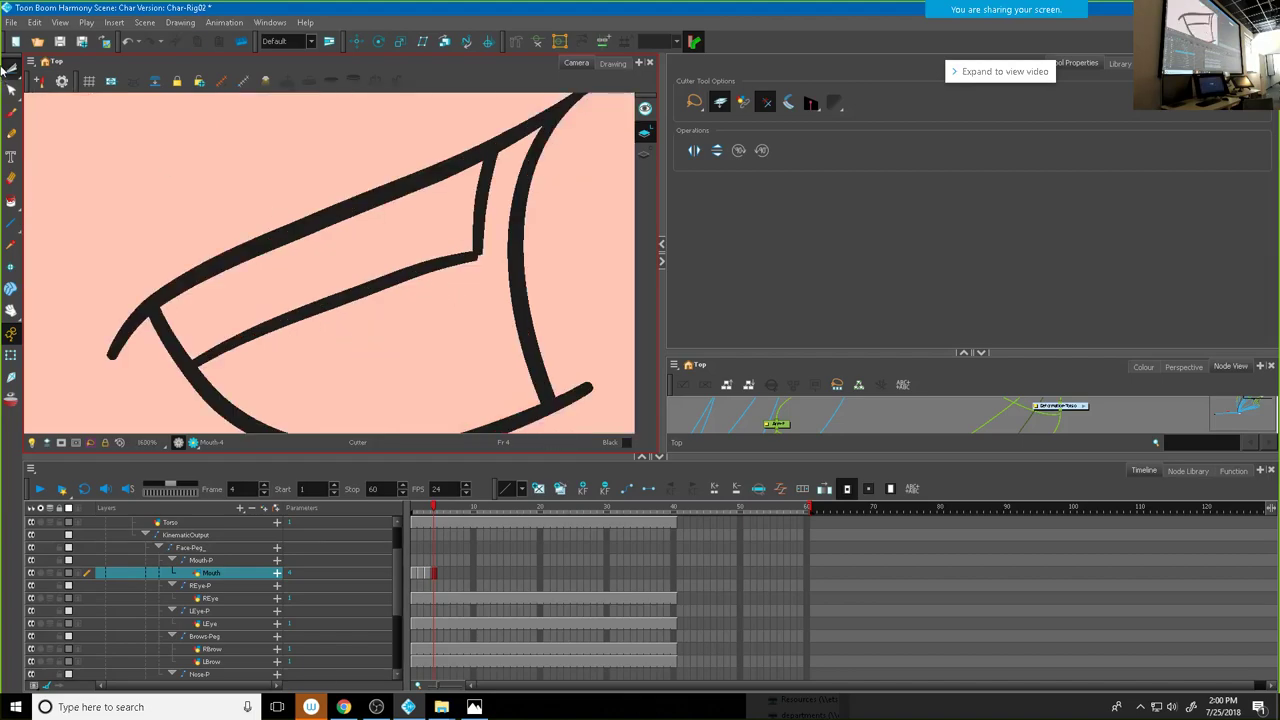
{"action": "left_click_drag", "start_coordinate": [11, 70], "coordinate": [36, 68]}
{"action": "left_click", "coordinate": [36, 68]}
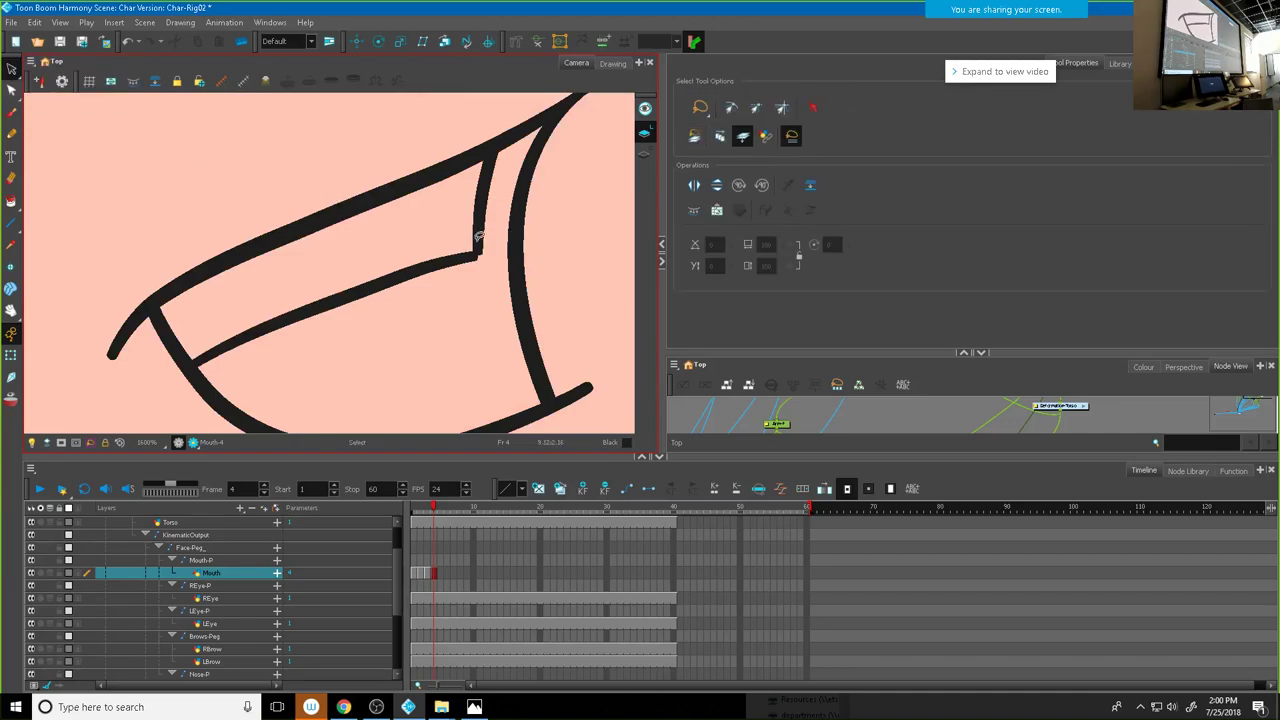
{"action": "left_click", "coordinate": [480, 236]}
{"action": "left_click", "coordinate": [426, 260], "text": "shift"}
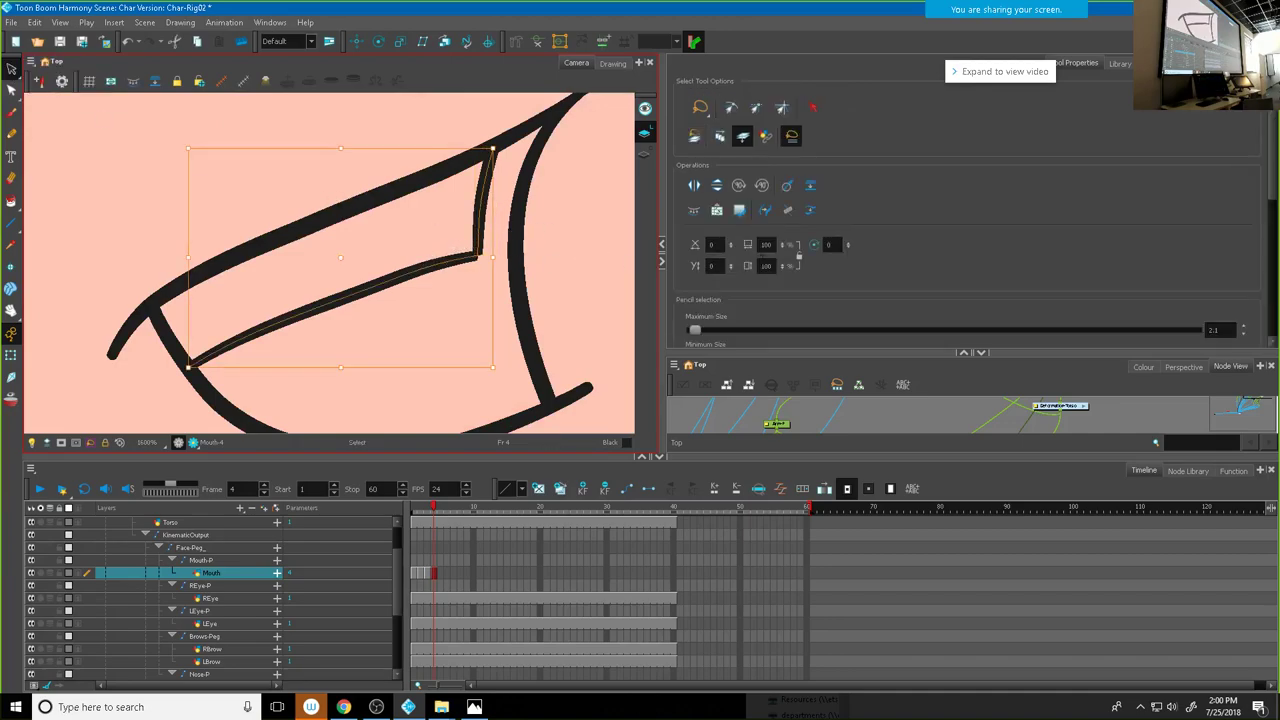
{"action": "left_click", "coordinate": [786, 213]}
{"action": "left_click", "coordinate": [557, 262]}
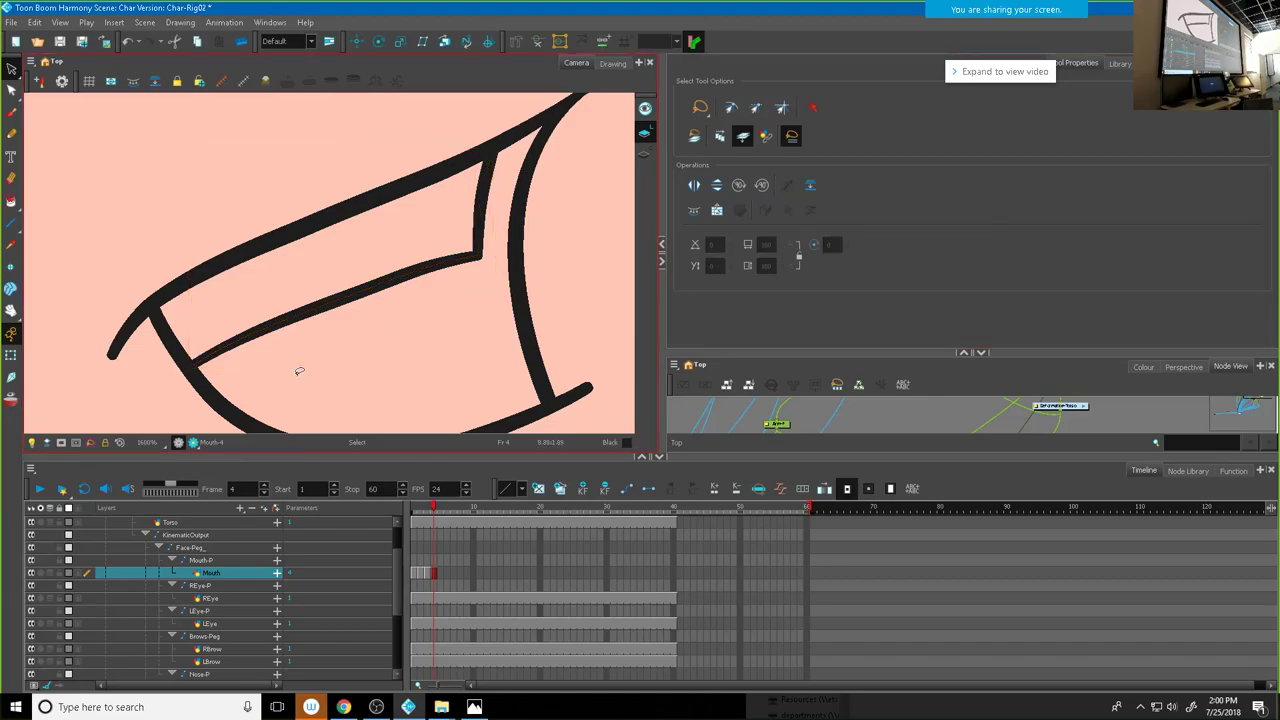
Step: Draw an arched tongue line across the bottom of the mouth with the Pencil, and trim its ends outside the lower lip with the Cutter
{"action": "scroll", "coordinate": [299, 371], "scroll_direction": "down", "scroll_amount": 5}
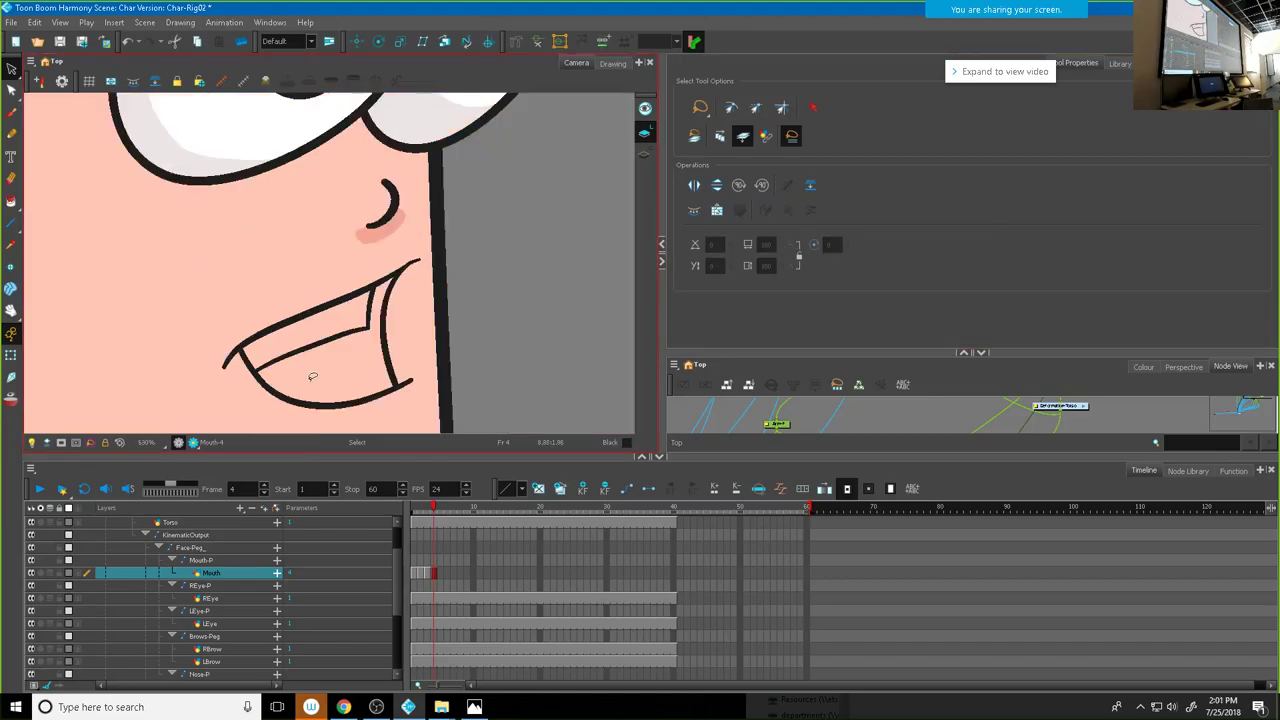
{"action": "scroll", "coordinate": [330, 385], "scroll_direction": "down", "scroll_amount": 2}
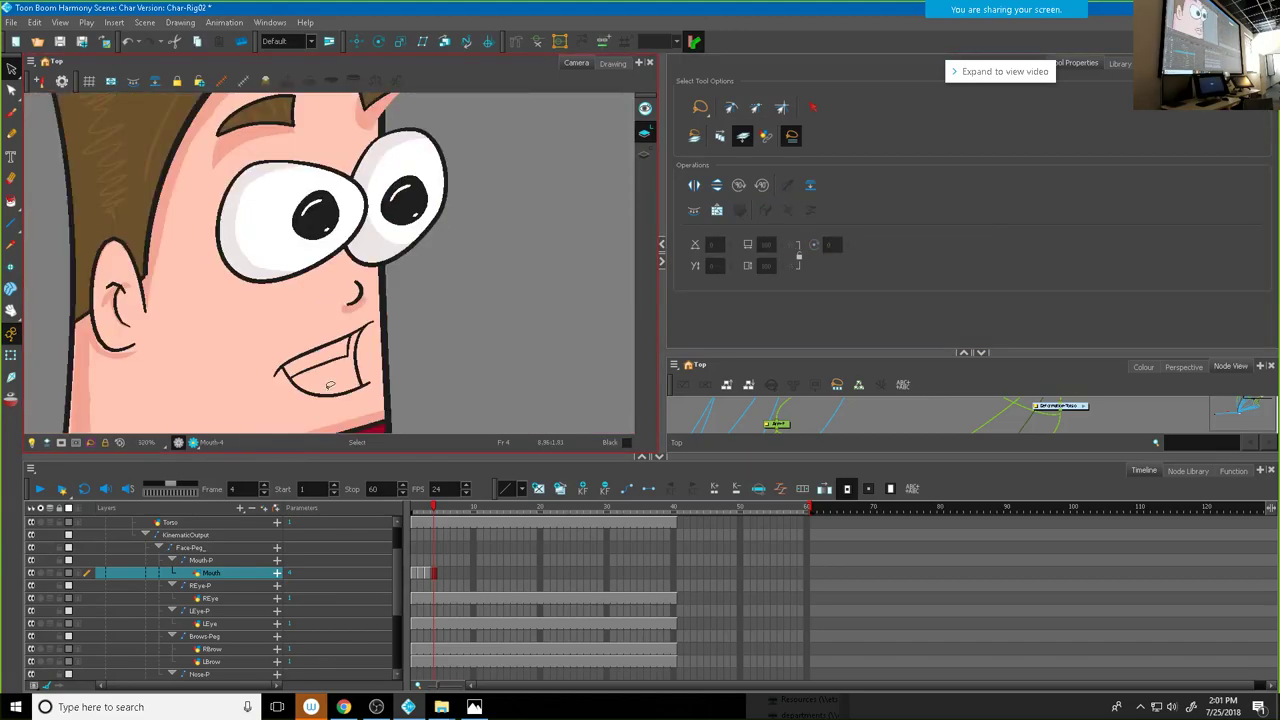
{"action": "scroll", "coordinate": [326, 399], "scroll_direction": "up", "scroll_amount": 3}
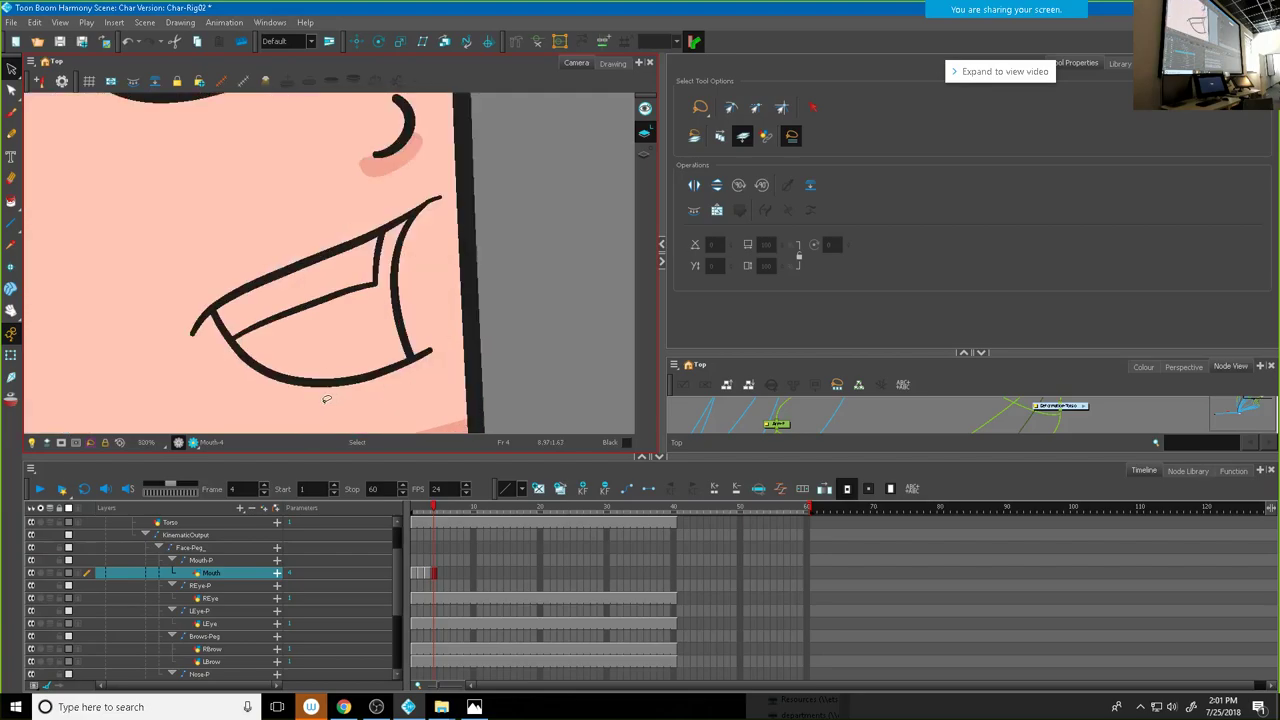
{"action": "left_click", "coordinate": [11, 133]}
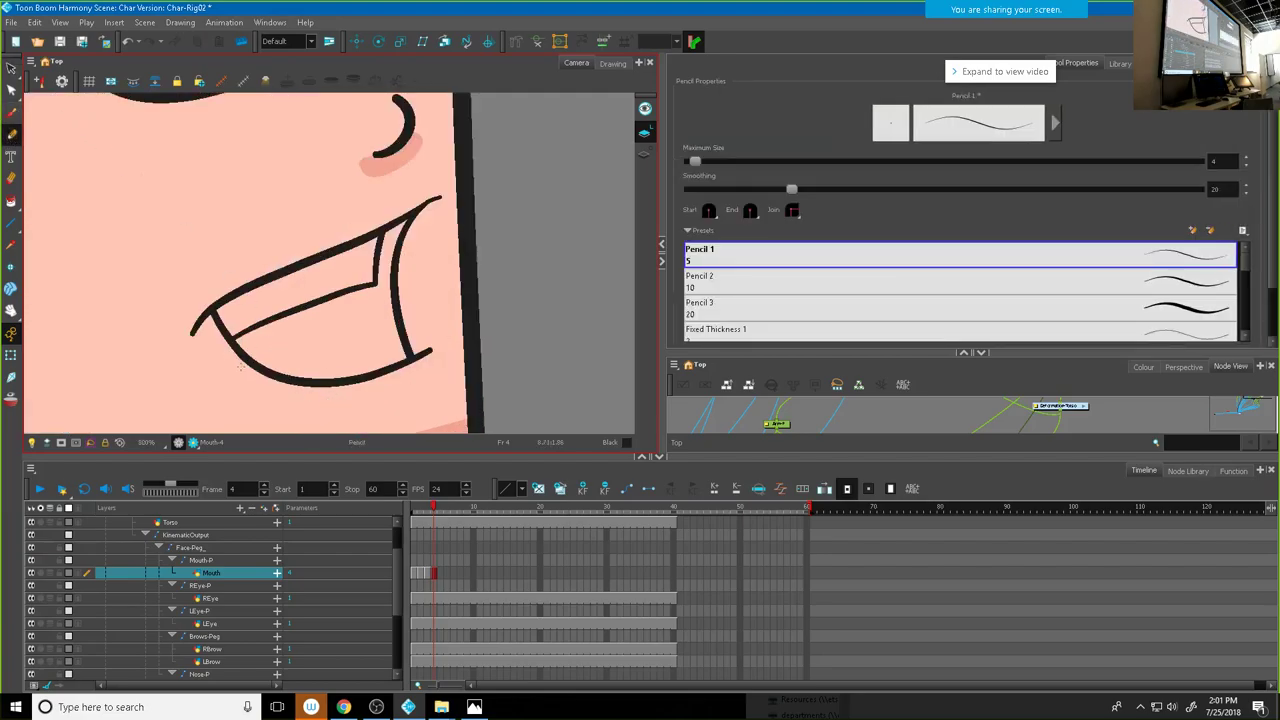
{"action": "mouse_move", "coordinate": [238, 382]}
{"action": "left_mouse_down"}
{"action": "mouse_move", "coordinate": [297, 350]}
{"action": "mouse_move", "coordinate": [346, 358]}
{"action": "mouse_move", "coordinate": [388, 396]}
{"action": "left_mouse_up"}
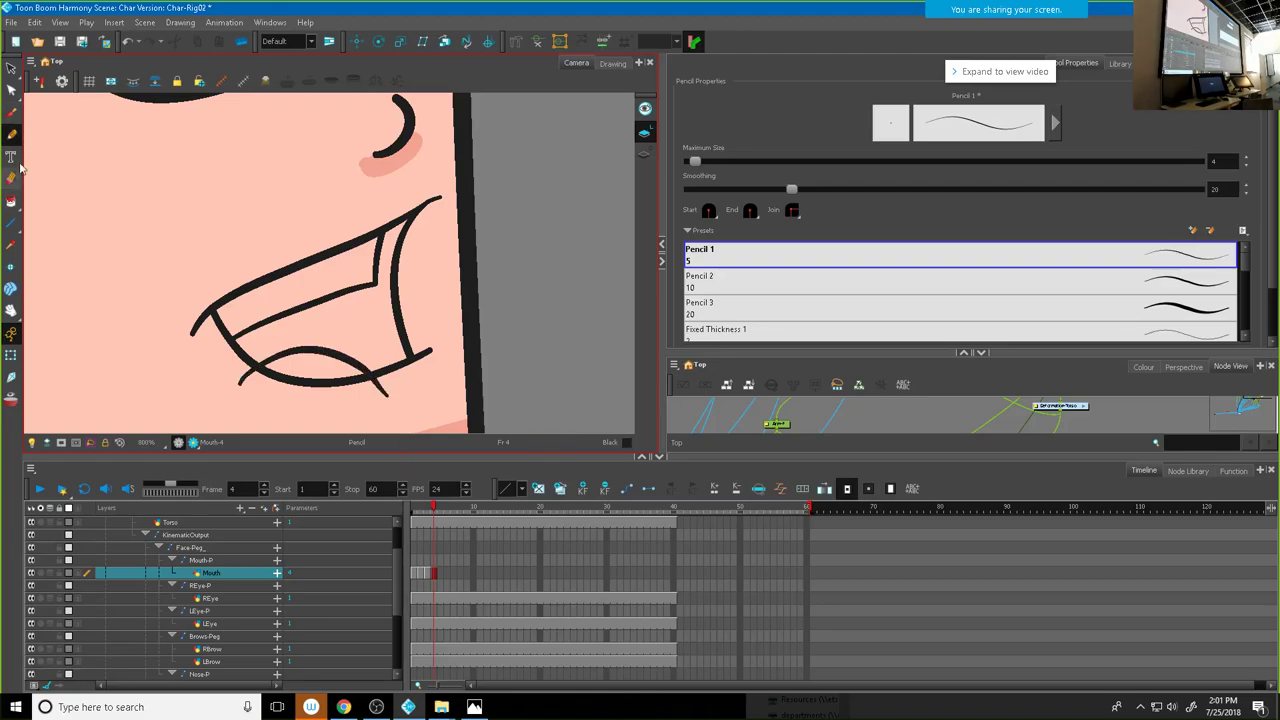
{"action": "left_click", "coordinate": [11, 89]}
{"action": "left_click", "coordinate": [11, 67]}
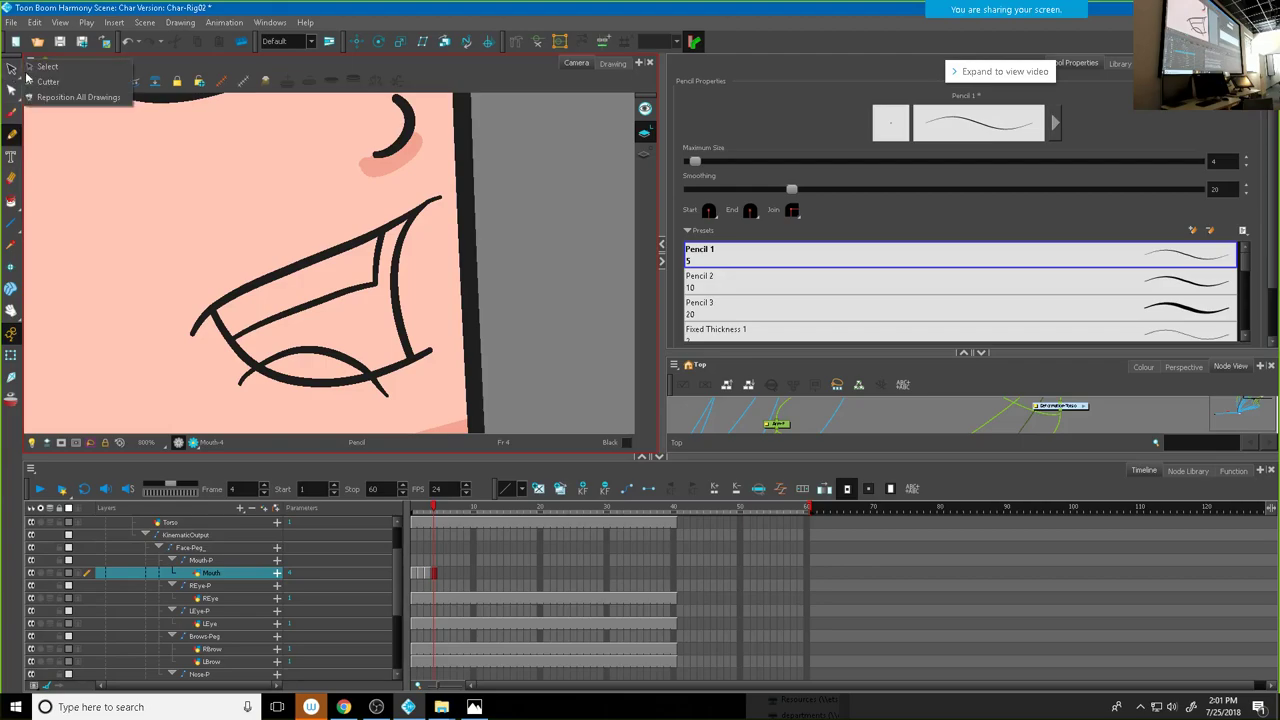
{"action": "left_click", "coordinate": [60, 84]}
{"action": "left_click_drag", "start_coordinate": [385, 385], "coordinate": [376, 392]}
{"action": "left_click_drag", "start_coordinate": [233, 370], "coordinate": [250, 382]}
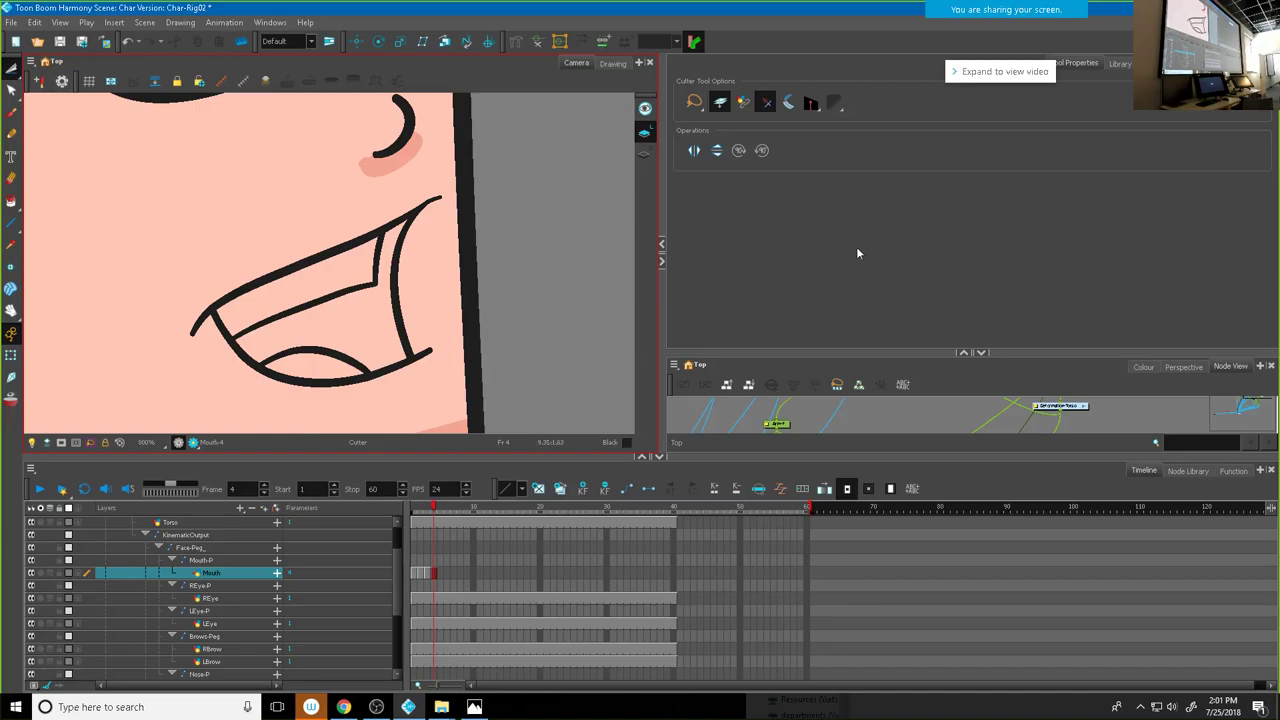
Step: Show the Colour view and enlarge it to reveal the Char palette's colour swatches
{"action": "left_click", "coordinate": [1143, 368]}
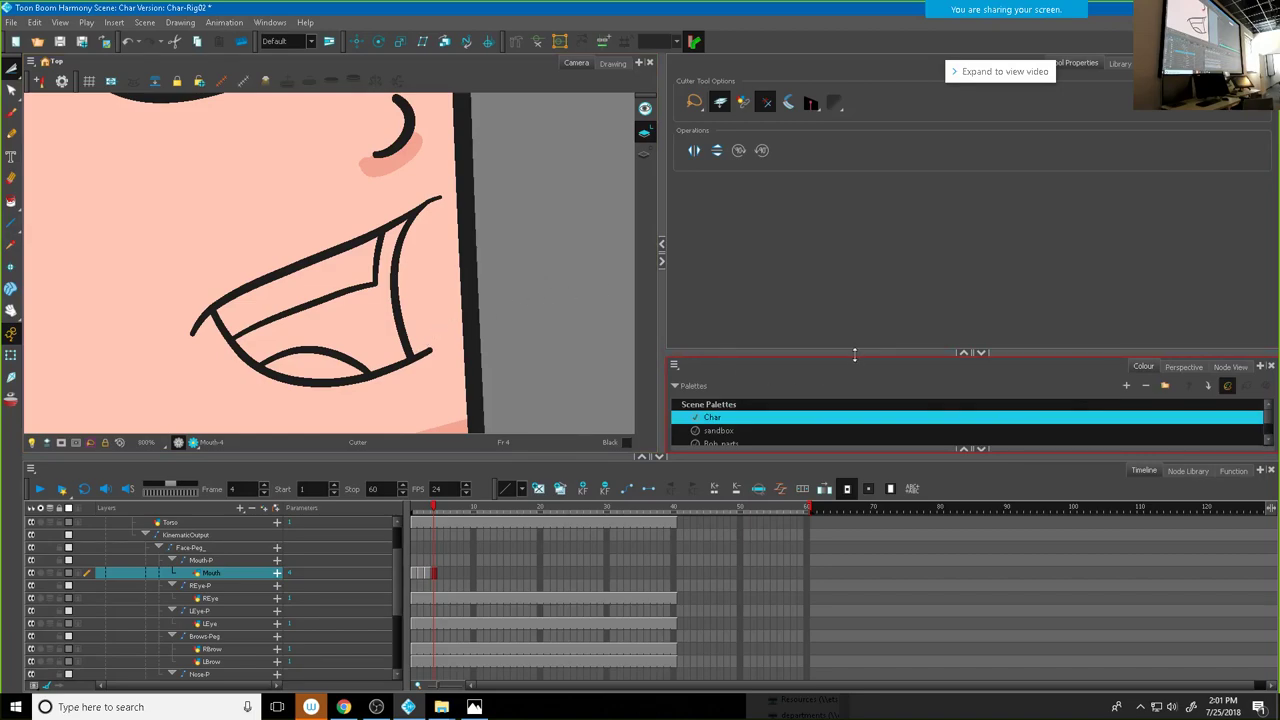
{"action": "left_click_drag", "start_coordinate": [850, 218], "coordinate": [850, 220]}
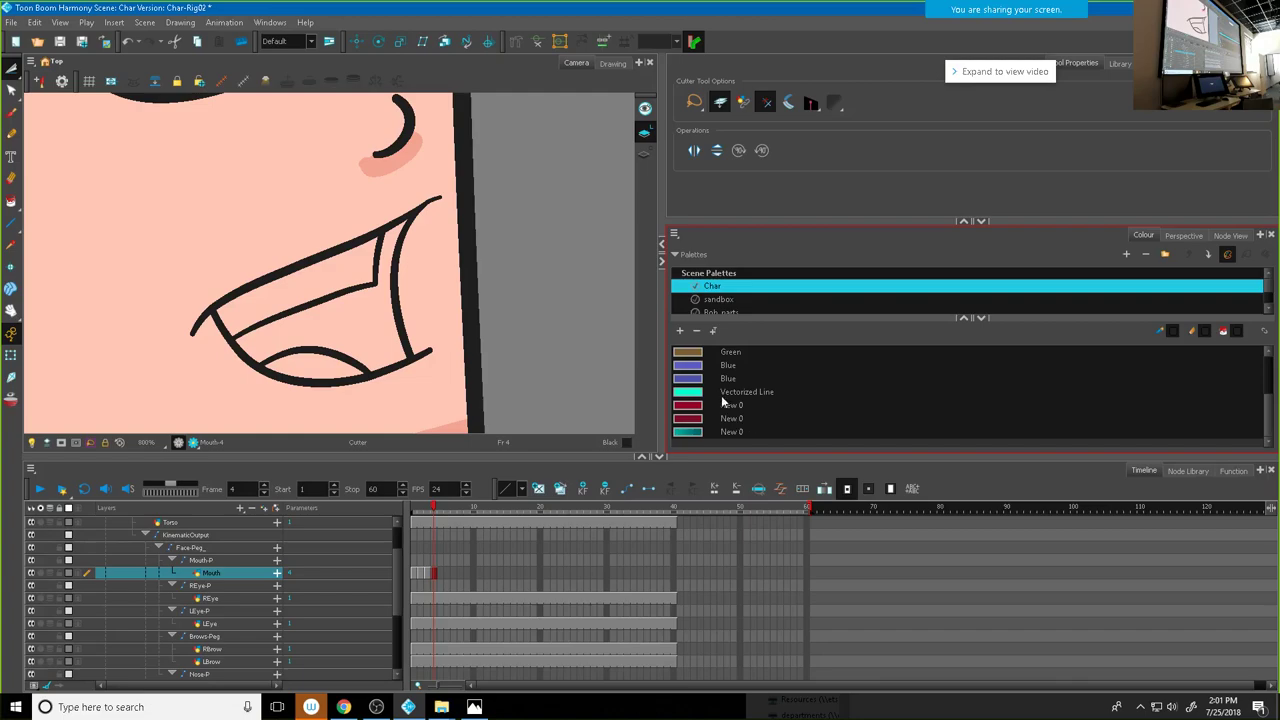
{"action": "scroll", "coordinate": [369, 346], "scroll_direction": "up", "scroll_amount": 1}
{"action": "scroll", "coordinate": [371, 341], "scroll_direction": "down", "scroll_amount": 3}
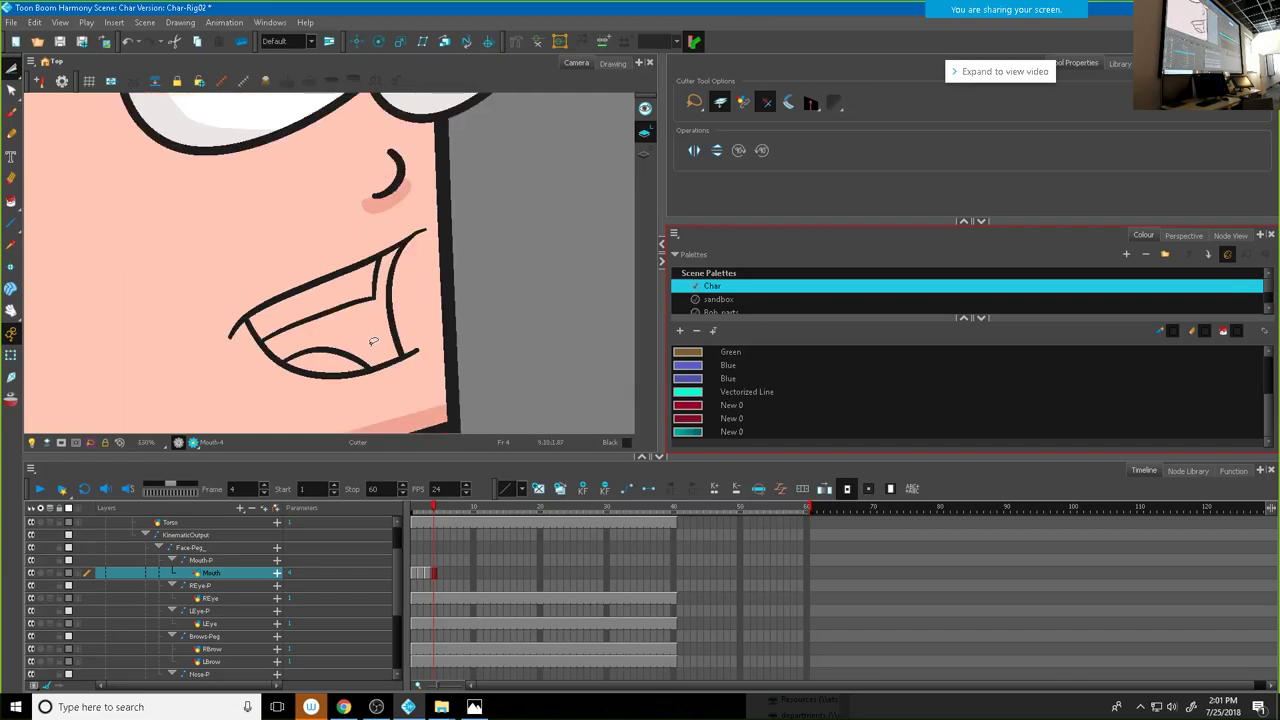
{"action": "scroll", "coordinate": [367, 263], "scroll_direction": "down", "scroll_amount": 1}
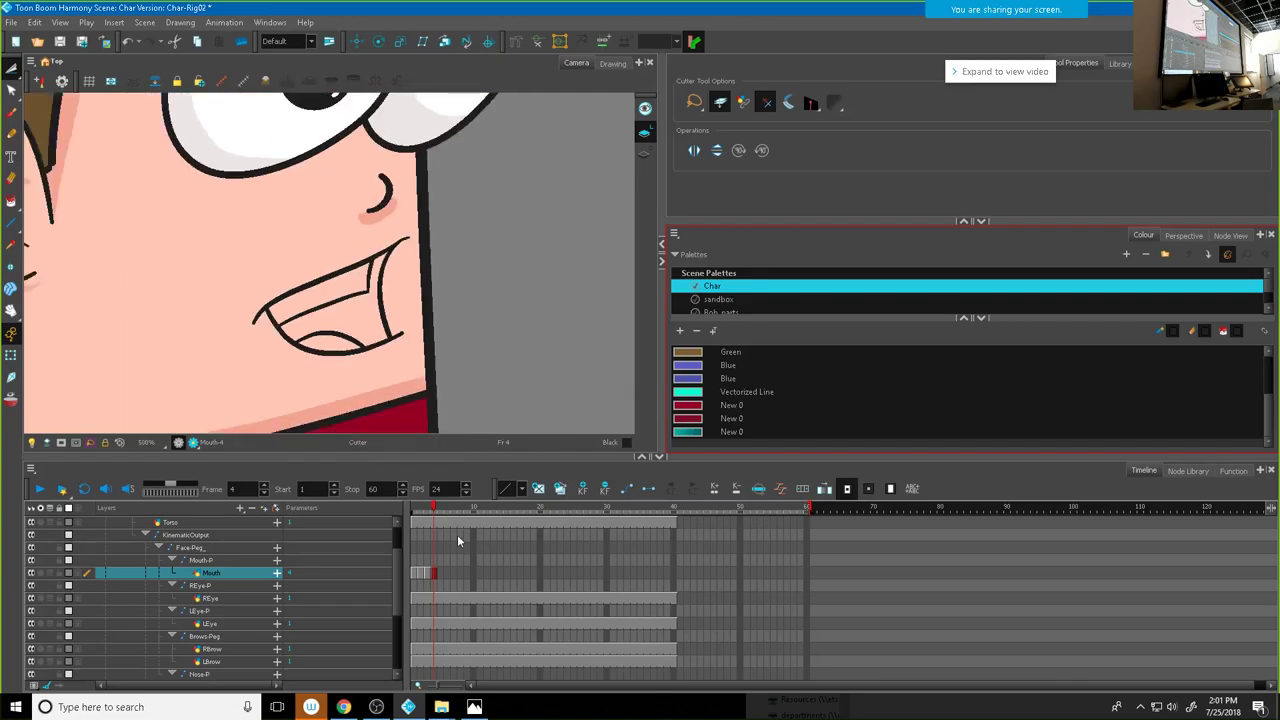
Step: Enable onion skin for the Mouth layer on frame 3 and delete that frame's existing clenched-teeth mouth artwork
{"action": "left_click_drag", "start_coordinate": [434, 509], "coordinate": [429, 510]}
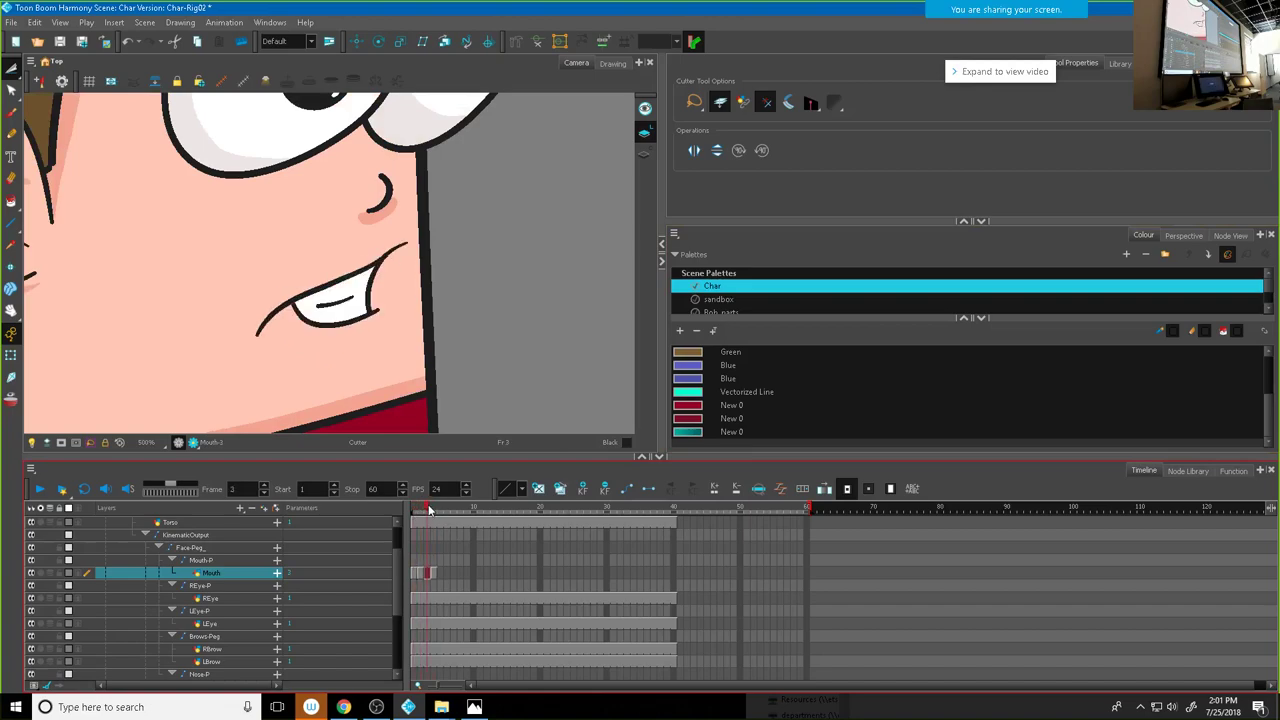
{"action": "left_click", "coordinate": [425, 574]}
{"action": "left_click", "coordinate": [51, 571]}
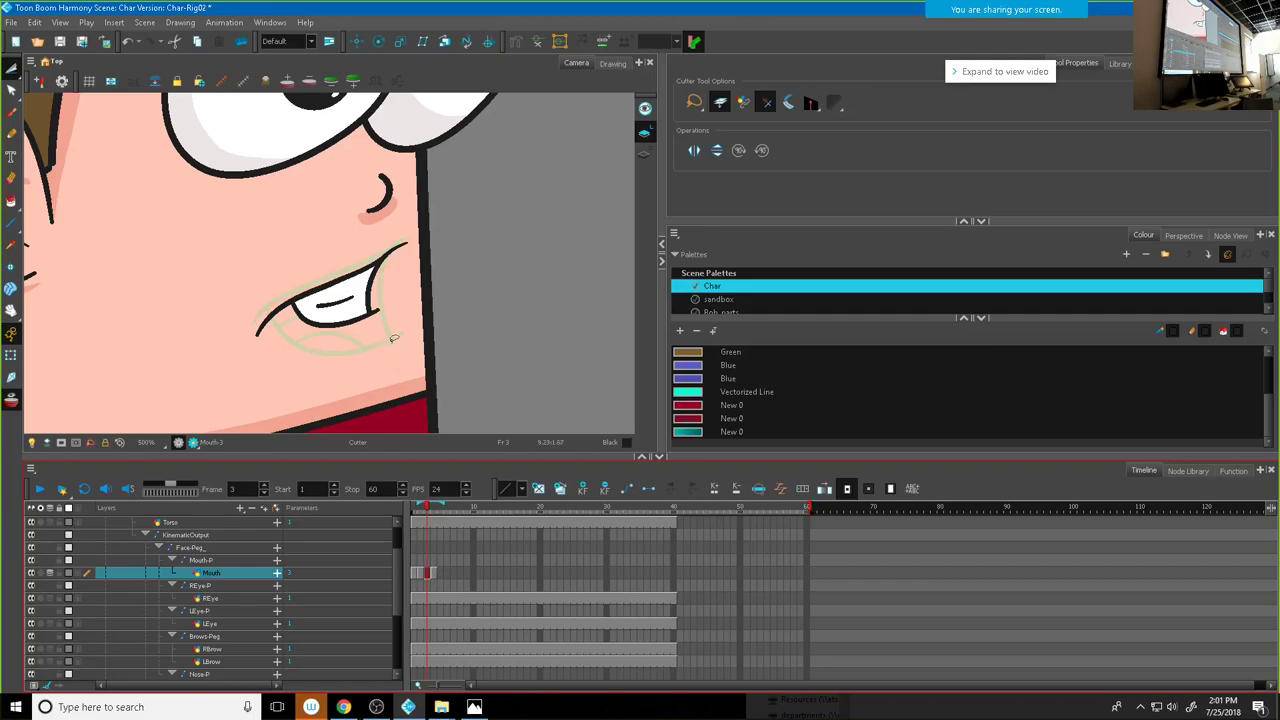
{"action": "left_click", "coordinate": [12, 68]}
{"action": "mouse_move", "coordinate": [398, 313]}
{"action": "left_mouse_down"}
{"action": "mouse_move", "coordinate": [391, 236]}
{"action": "mouse_move", "coordinate": [315, 245]}
{"action": "mouse_move", "coordinate": [230, 315]}
{"action": "mouse_move", "coordinate": [280, 358]}
{"action": "mouse_move", "coordinate": [372, 340]}
{"action": "left_mouse_up"}
{"action": "key", "text": "Delete"}
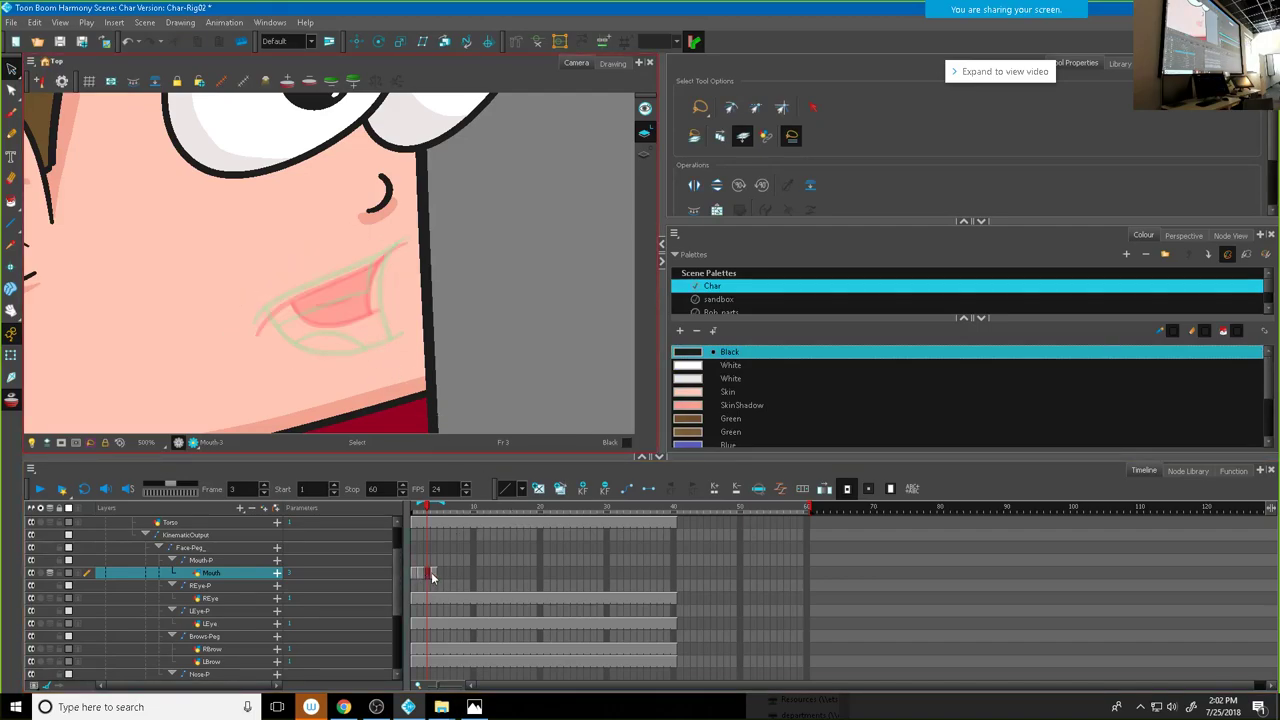
Step: Copy the complete open mouth artwork from frame 4 and paste it into the emptied frame 3 drawing
{"action": "left_click", "coordinate": [436, 572]}
{"action": "mouse_move", "coordinate": [295, 240]}
{"action": "left_mouse_down"}
{"action": "mouse_move", "coordinate": [222, 357]}
{"action": "mouse_move", "coordinate": [285, 396]}
{"action": "mouse_move", "coordinate": [356, 392]}
{"action": "mouse_move", "coordinate": [402, 344]}
{"action": "mouse_move", "coordinate": [415, 293]}
{"action": "mouse_move", "coordinate": [406, 252]}
{"action": "mouse_move", "coordinate": [385, 231]}
{"action": "mouse_move", "coordinate": [342, 237]}
{"action": "left_mouse_up"}
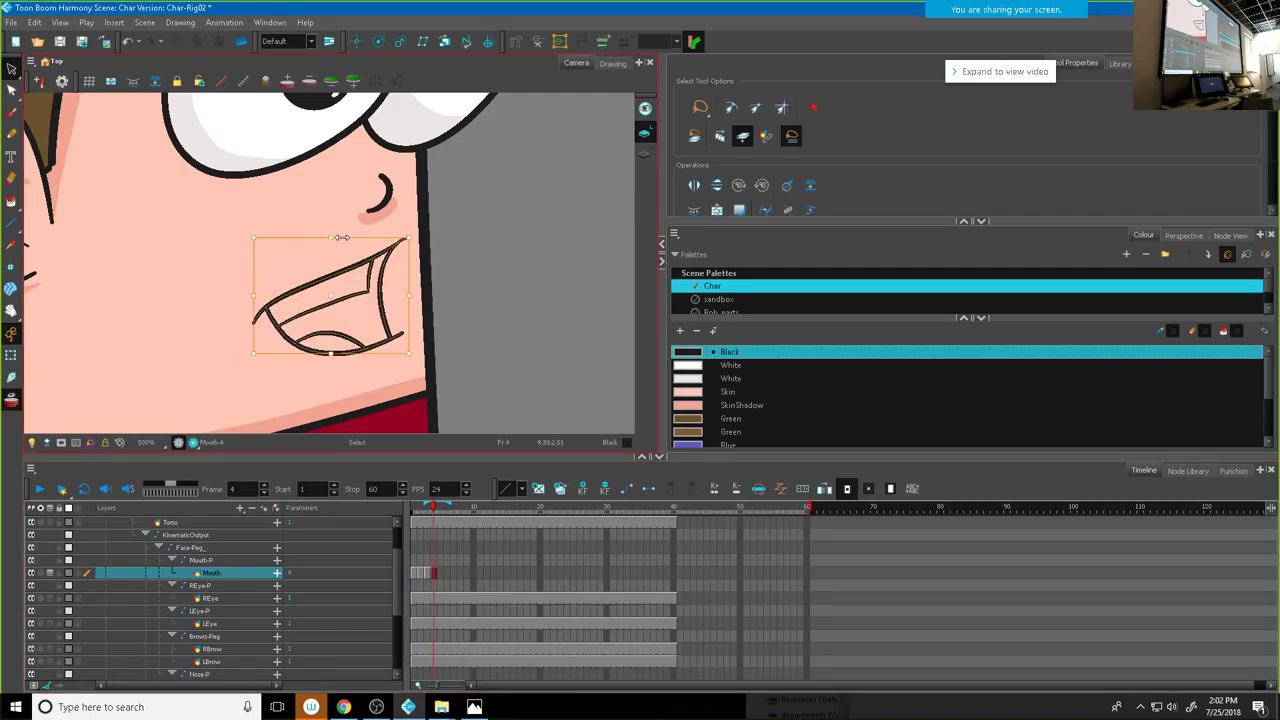
{"action": "key", "text": "ctrl+c"}
{"action": "left_click", "coordinate": [429, 574]}
{"action": "key", "text": "ctrl+v"}
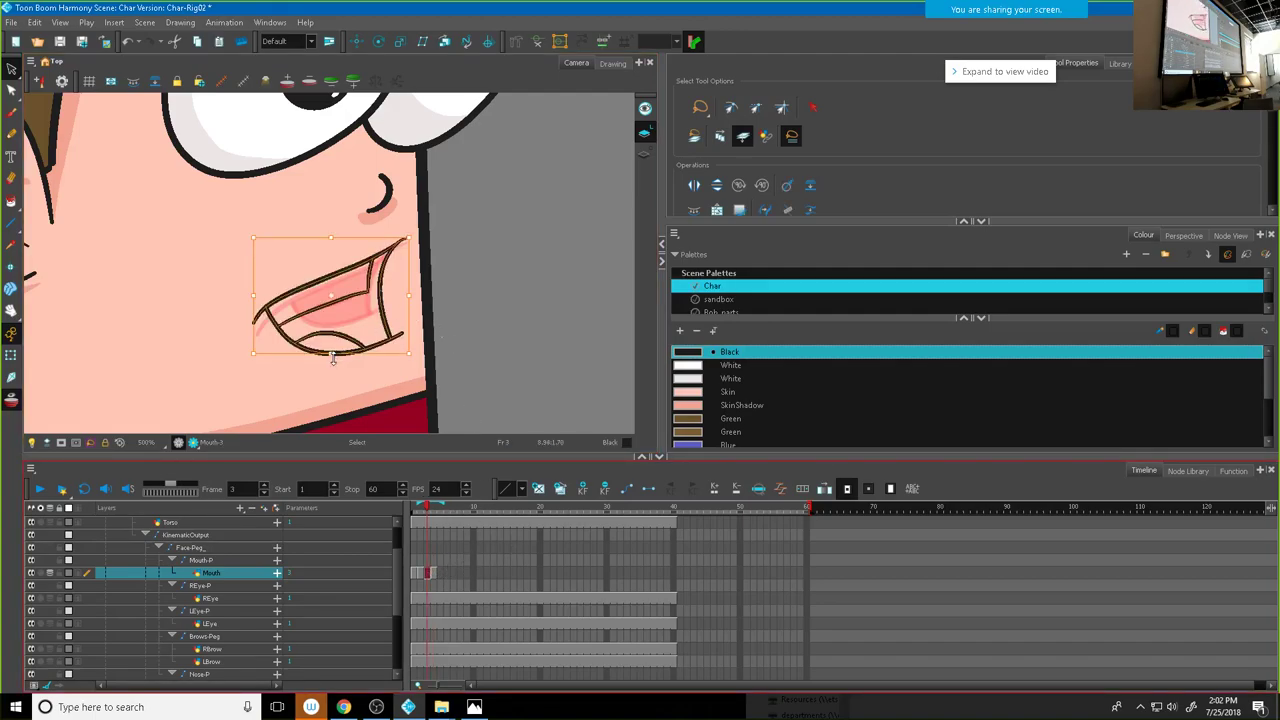
Step: Select frame 3's mouth outline and tongue lines without the teeth line, and squash them upward to make the mouth less open
{"action": "scroll", "coordinate": [332, 358], "scroll_direction": "up", "scroll_amount": 2}
{"action": "left_click_drag", "start_coordinate": [331, 336], "coordinate": [338, 324]}
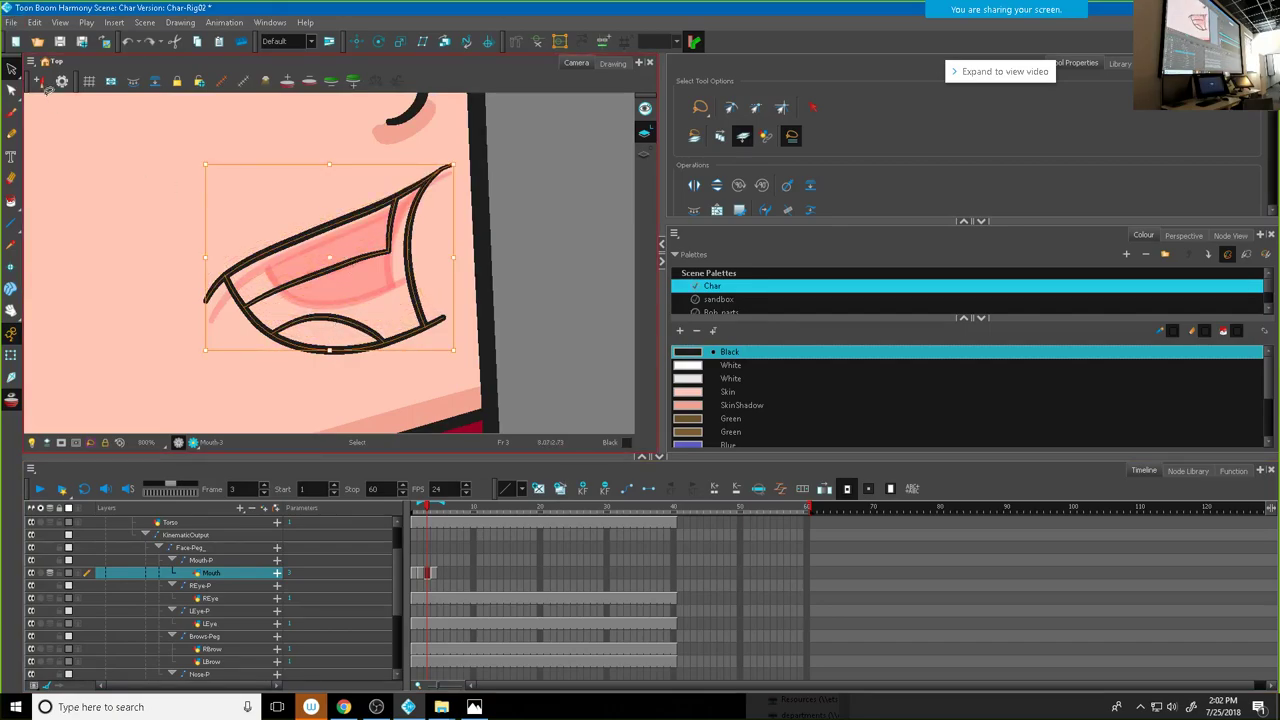
{"action": "left_click_drag", "start_coordinate": [12, 69], "coordinate": [44, 104]}
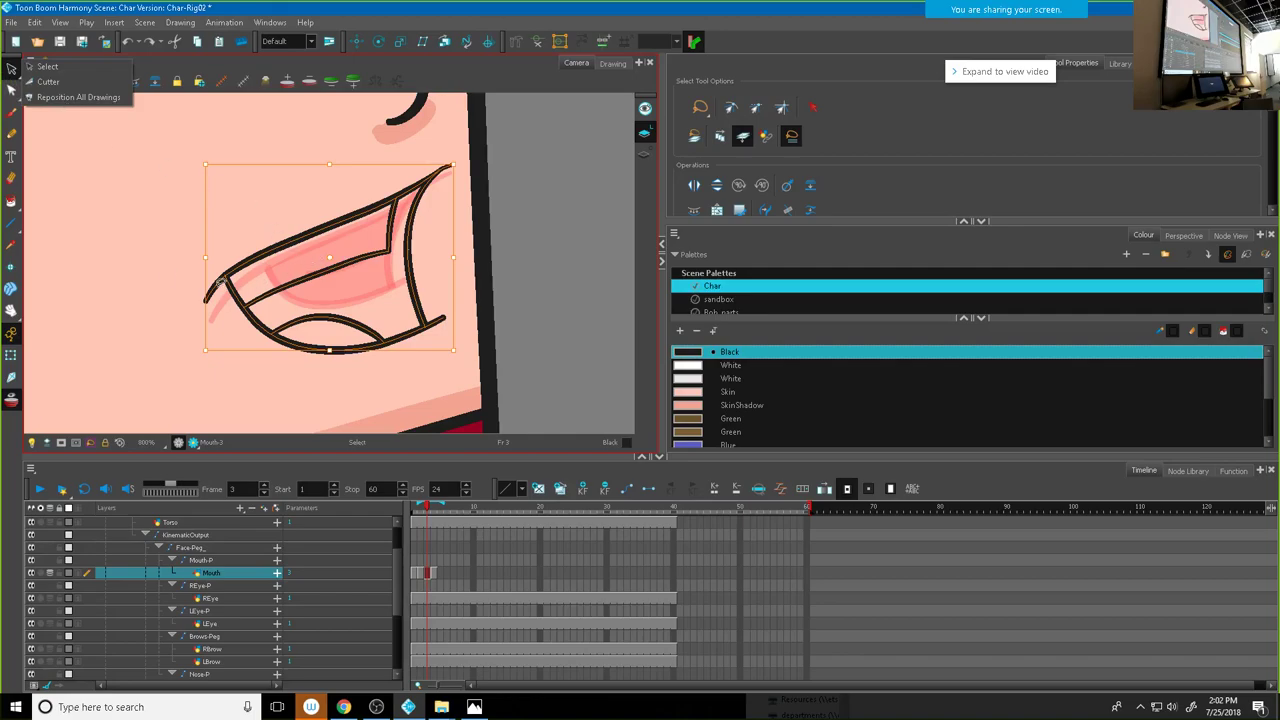
{"action": "left_click", "coordinate": [118, 266]}
{"action": "left_click", "coordinate": [338, 264]}
{"action": "left_click", "coordinate": [214, 276]}
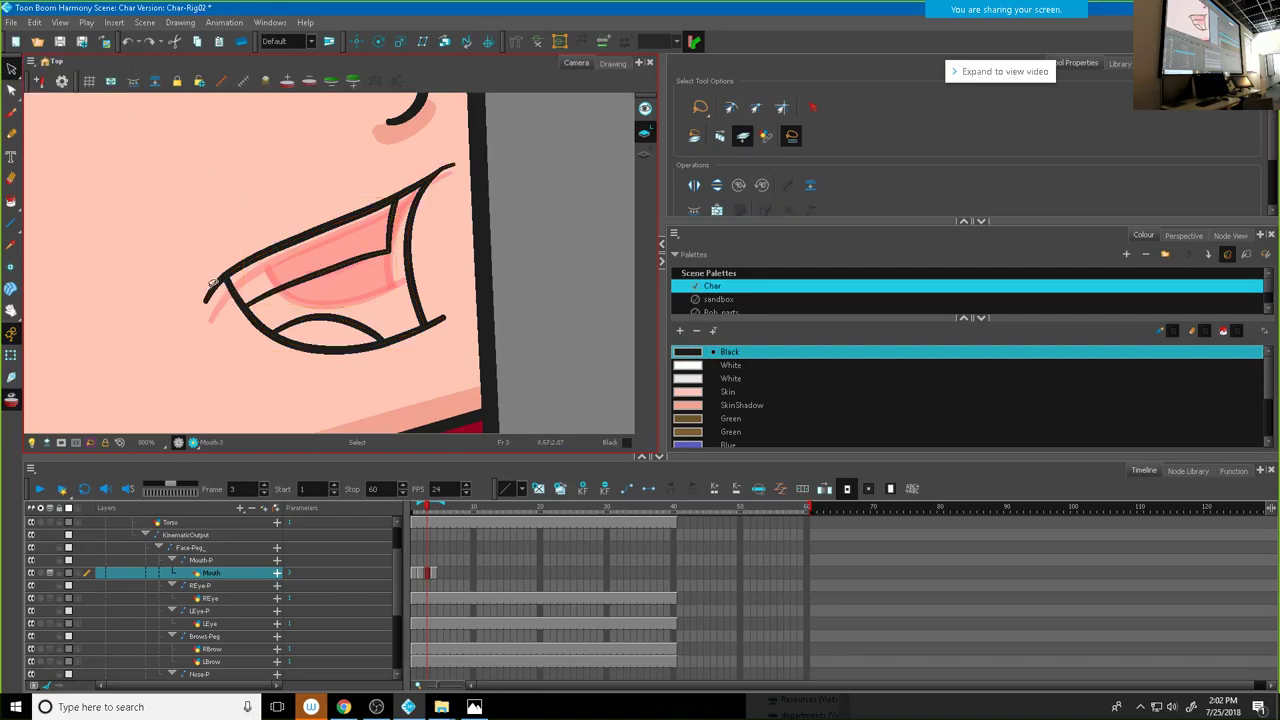
{"action": "left_click", "coordinate": [240, 268]}
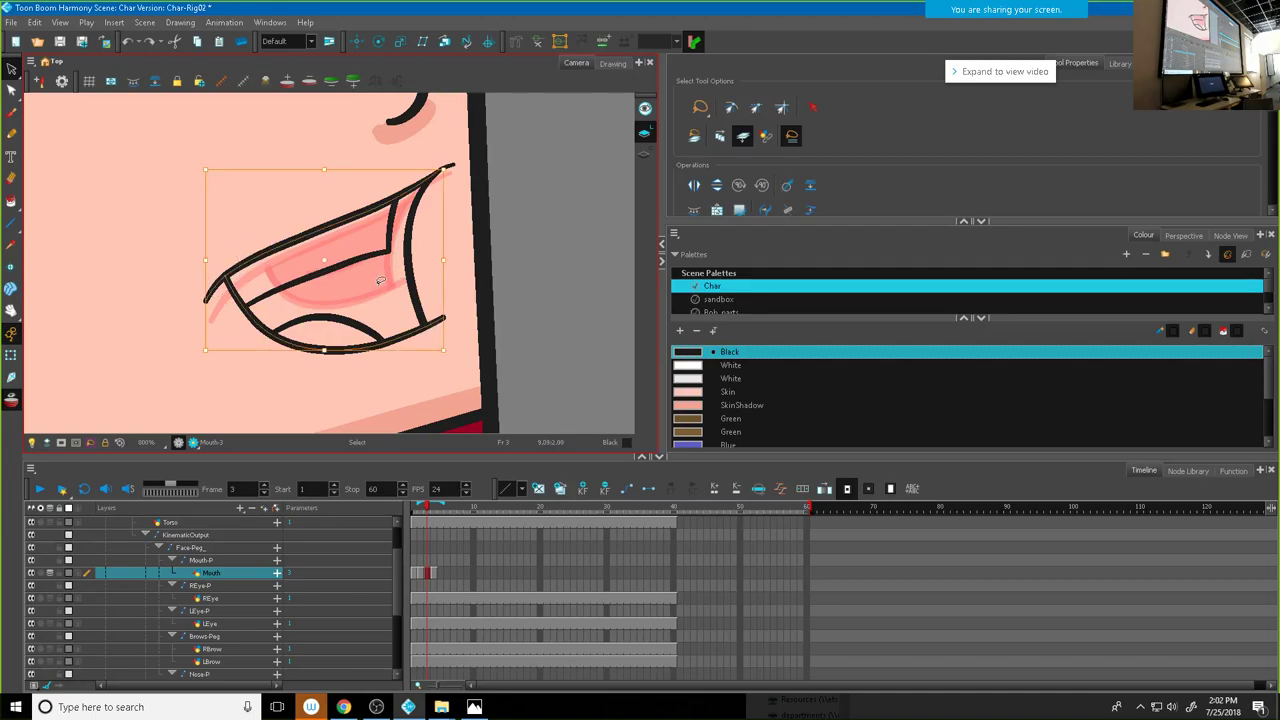
{"action": "left_click_drag", "start_coordinate": [389, 290], "coordinate": [420, 281]}
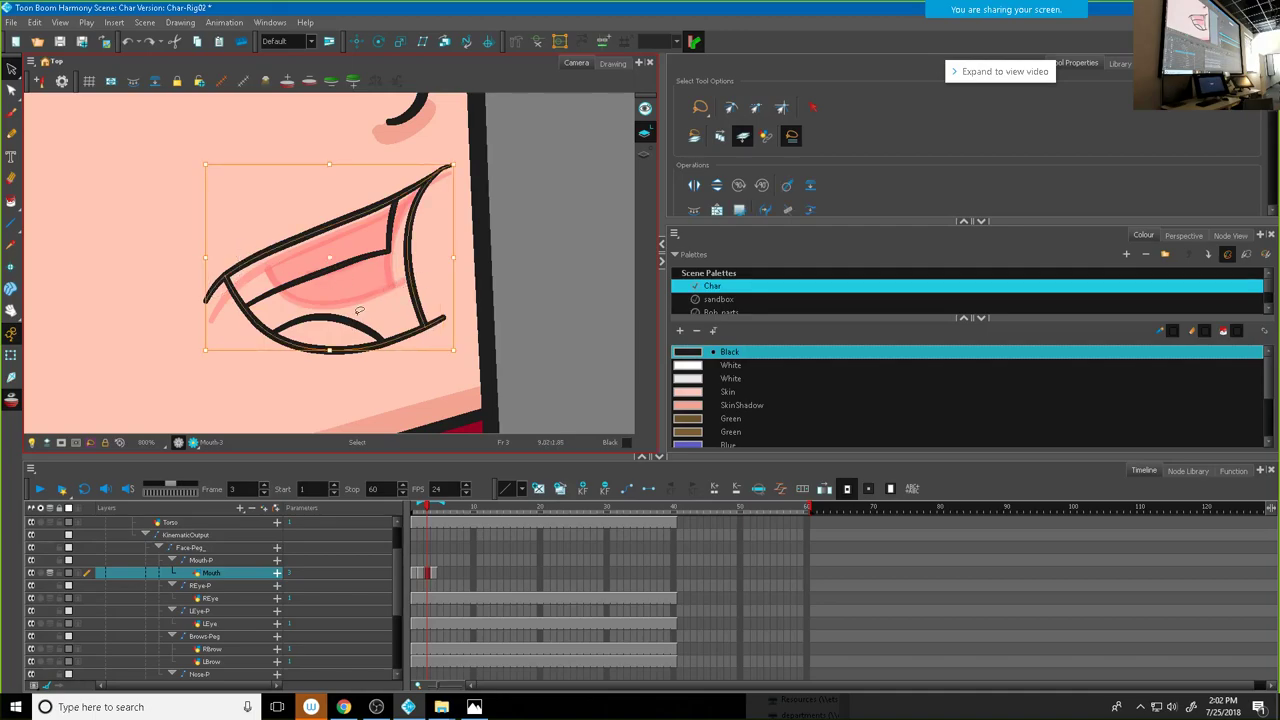
{"action": "left_click_drag", "start_coordinate": [330, 350], "coordinate": [323, 303]}
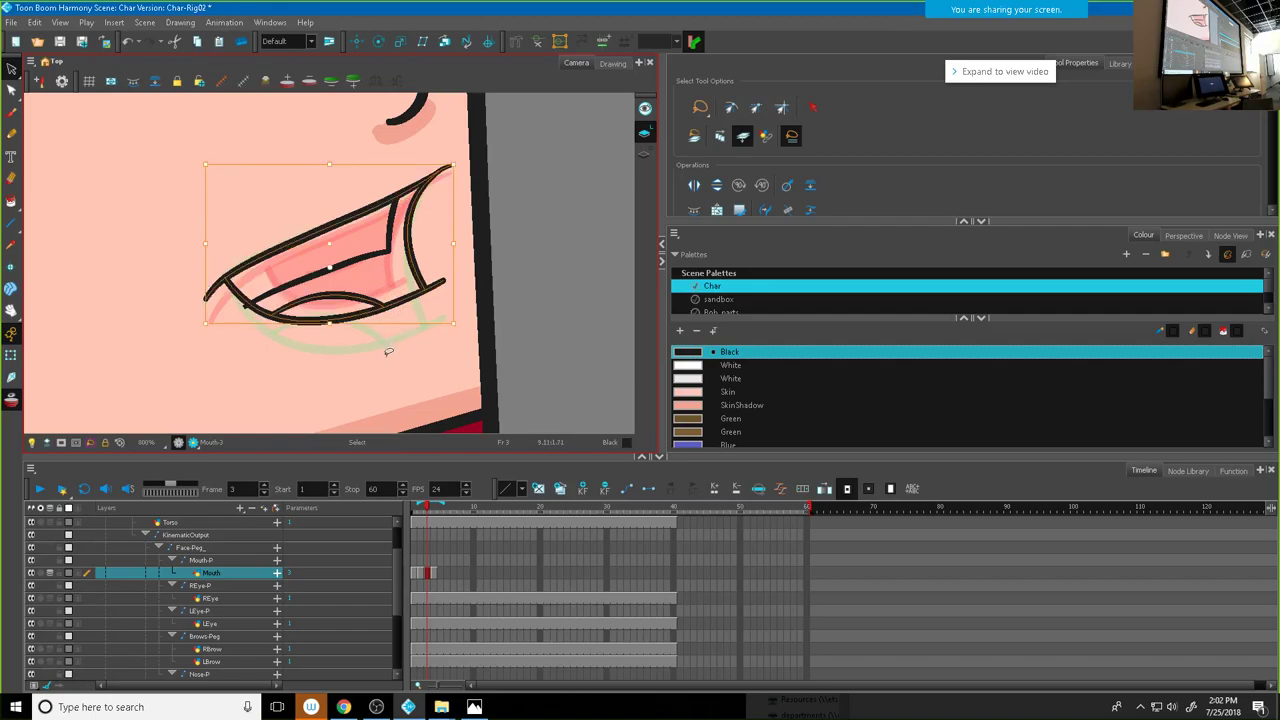
Step: Narrow the selected mouth outline and tongue from the front end, and lower them slightly to sit around the teeth line
{"action": "left_click_drag", "start_coordinate": [450, 244], "coordinate": [438, 216]}
{"action": "key", "text": "Escape"}
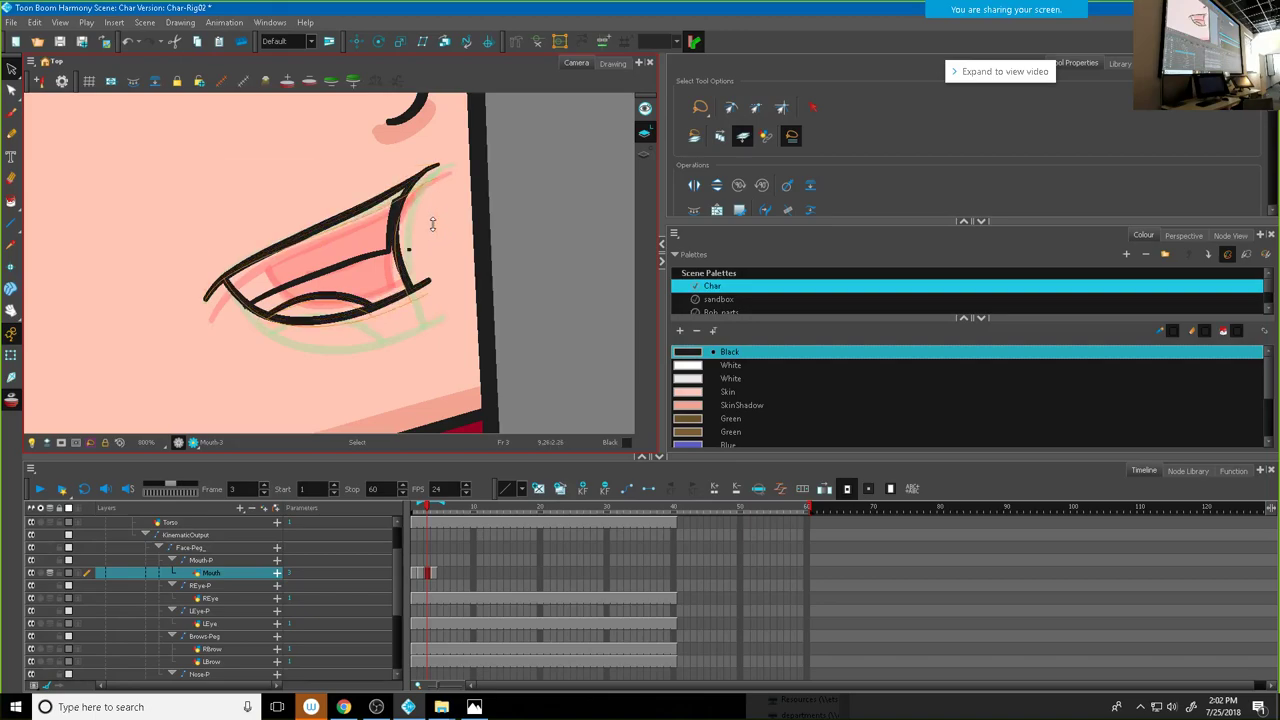
{"action": "left_click", "coordinate": [432, 224]}
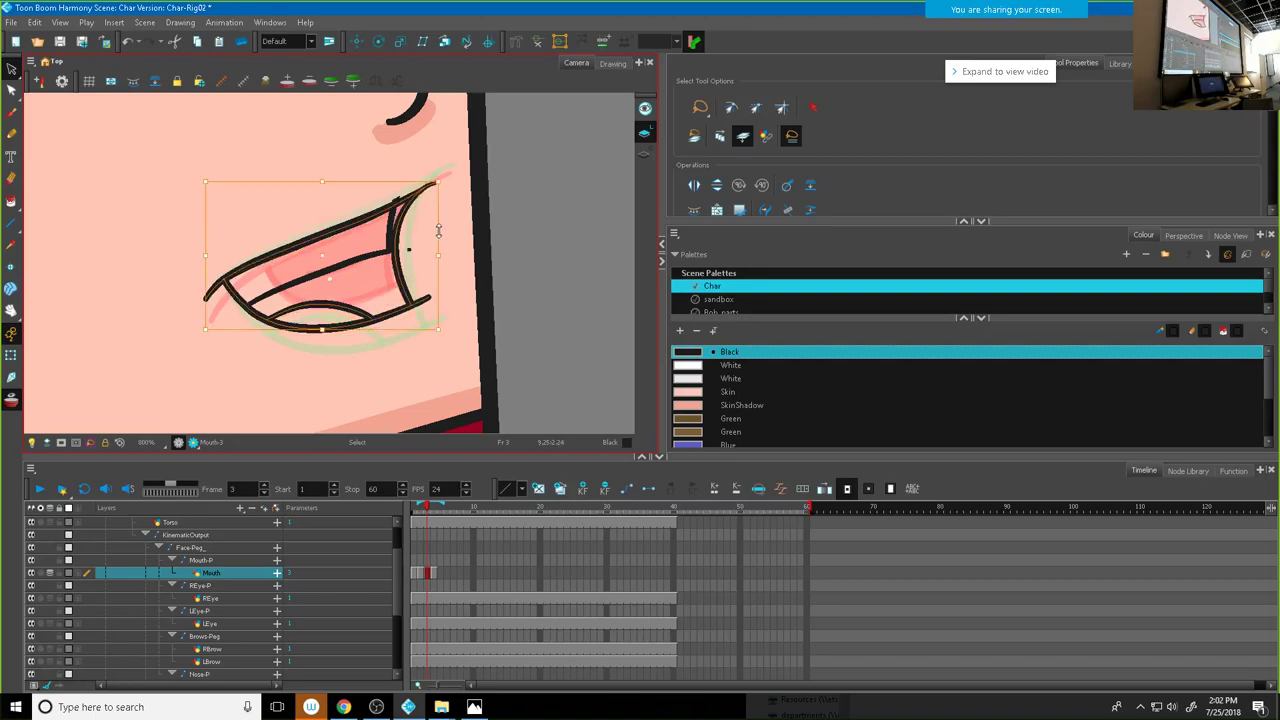
{"action": "key", "text": "Escape"}
{"action": "left_click", "coordinate": [439, 224]}
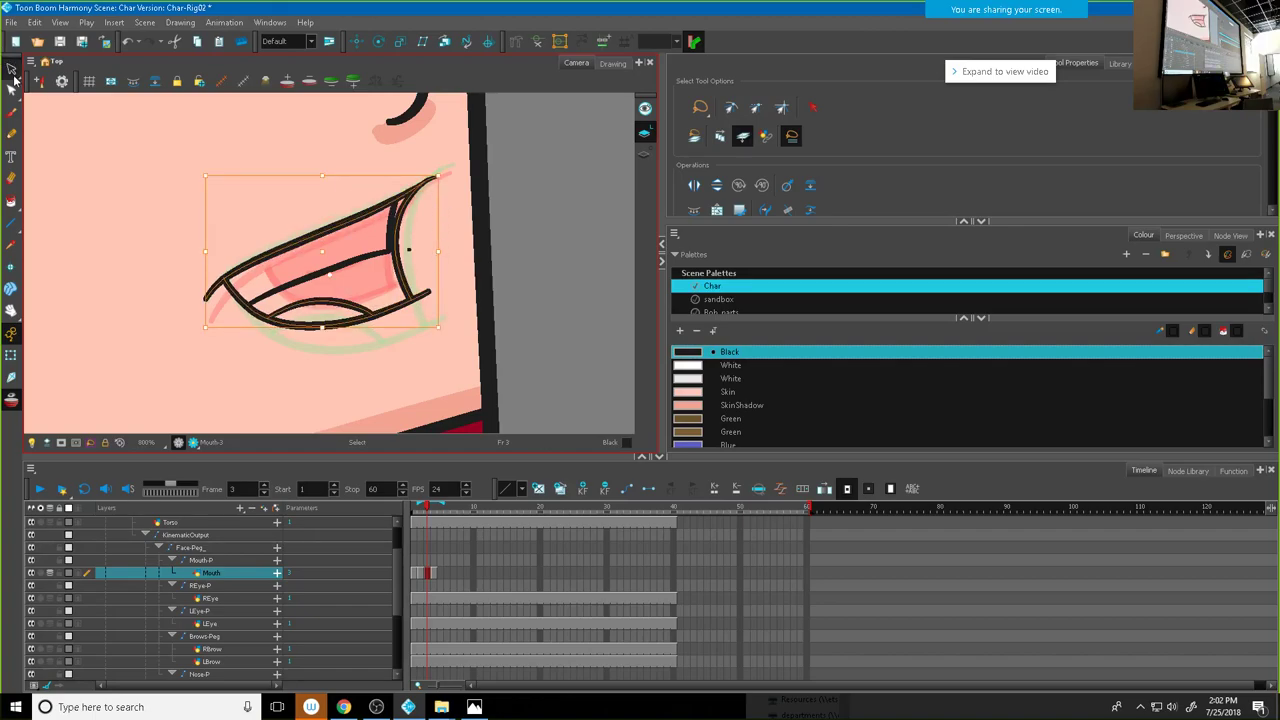
Step: Shift the teeth line slightly toward the back of the mouth and trim its overhanging ends with the Cutter
{"action": "left_click", "coordinate": [391, 226]}
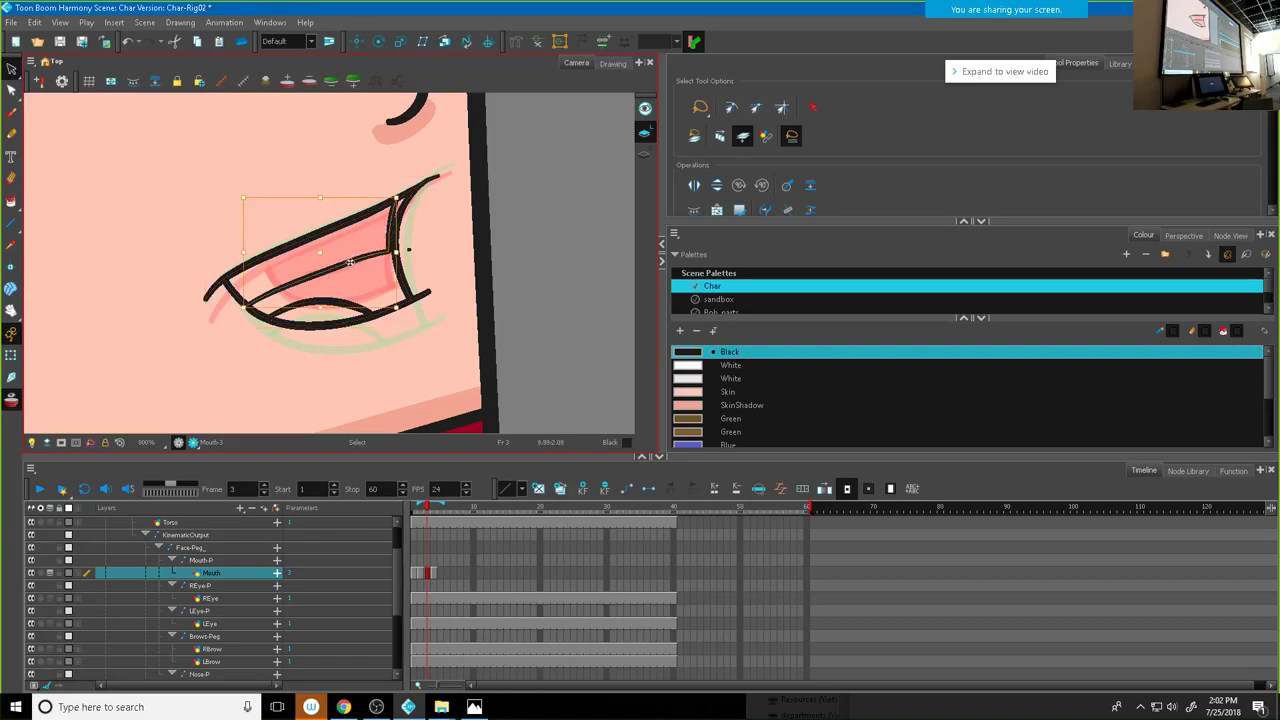
{"action": "left_click_drag", "start_coordinate": [347, 262], "coordinate": [339, 261]}
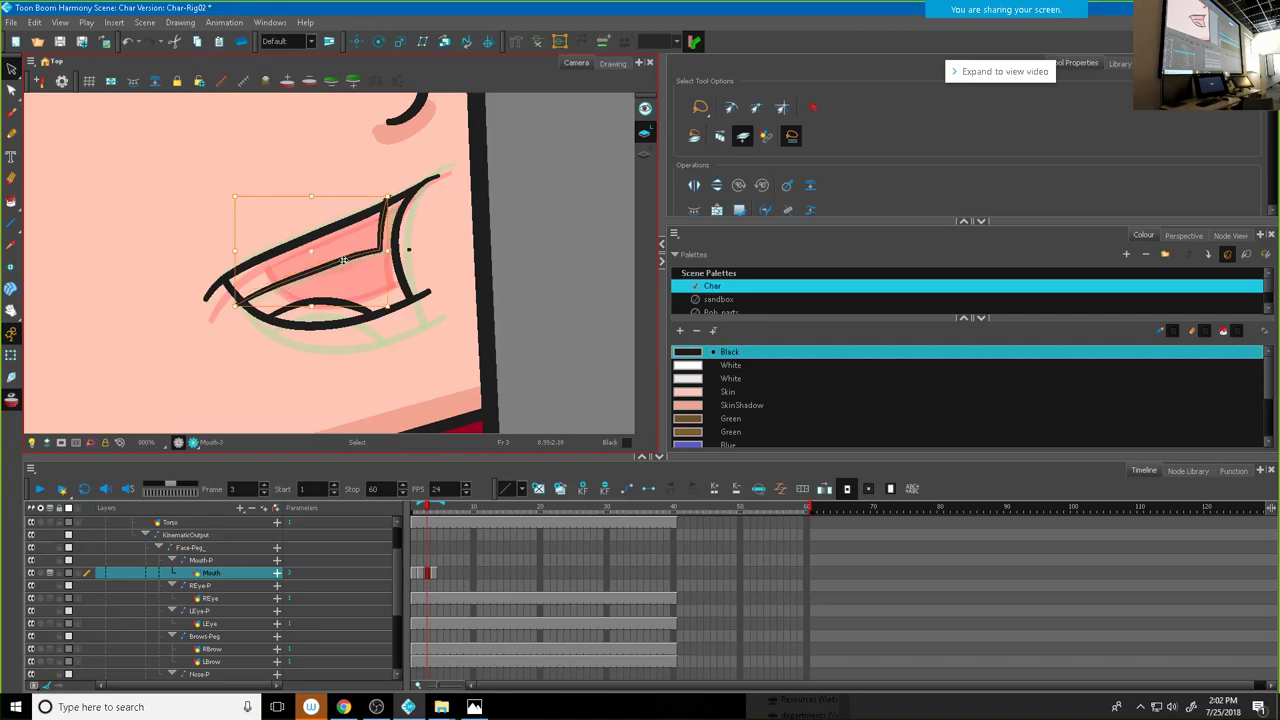
{"action": "left_click", "coordinate": [12, 70]}
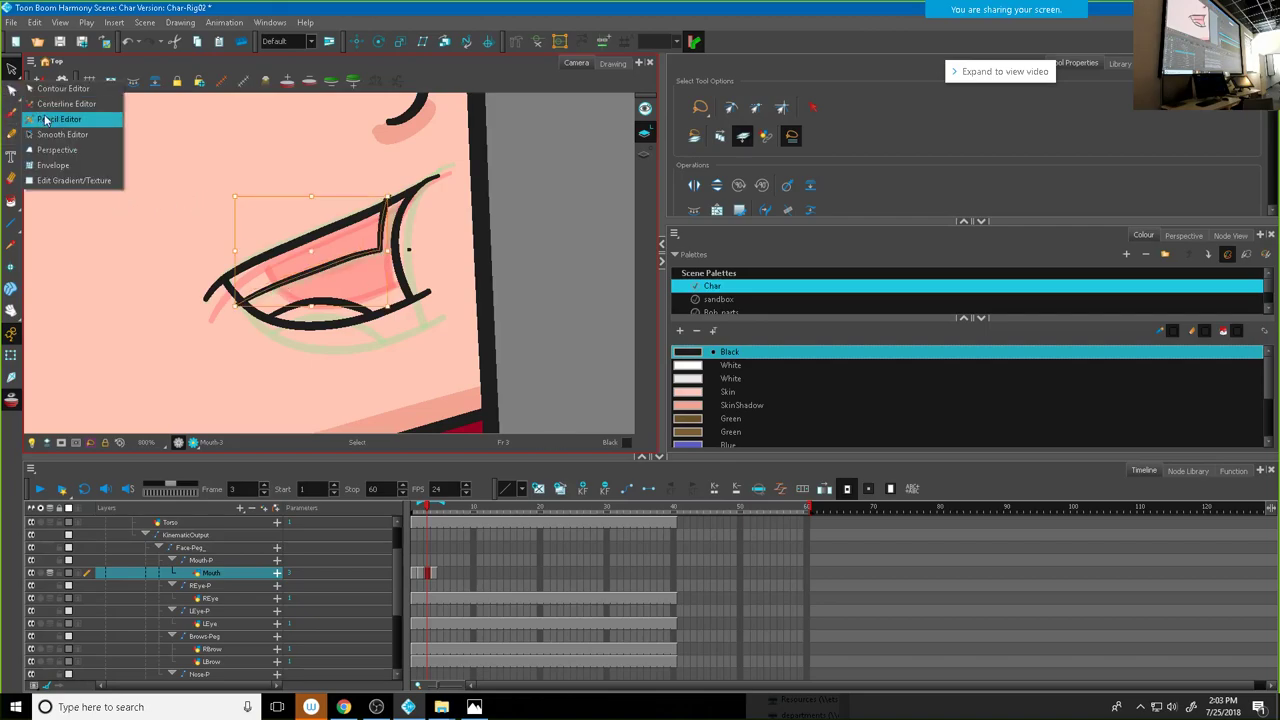
{"action": "left_click", "coordinate": [50, 80]}
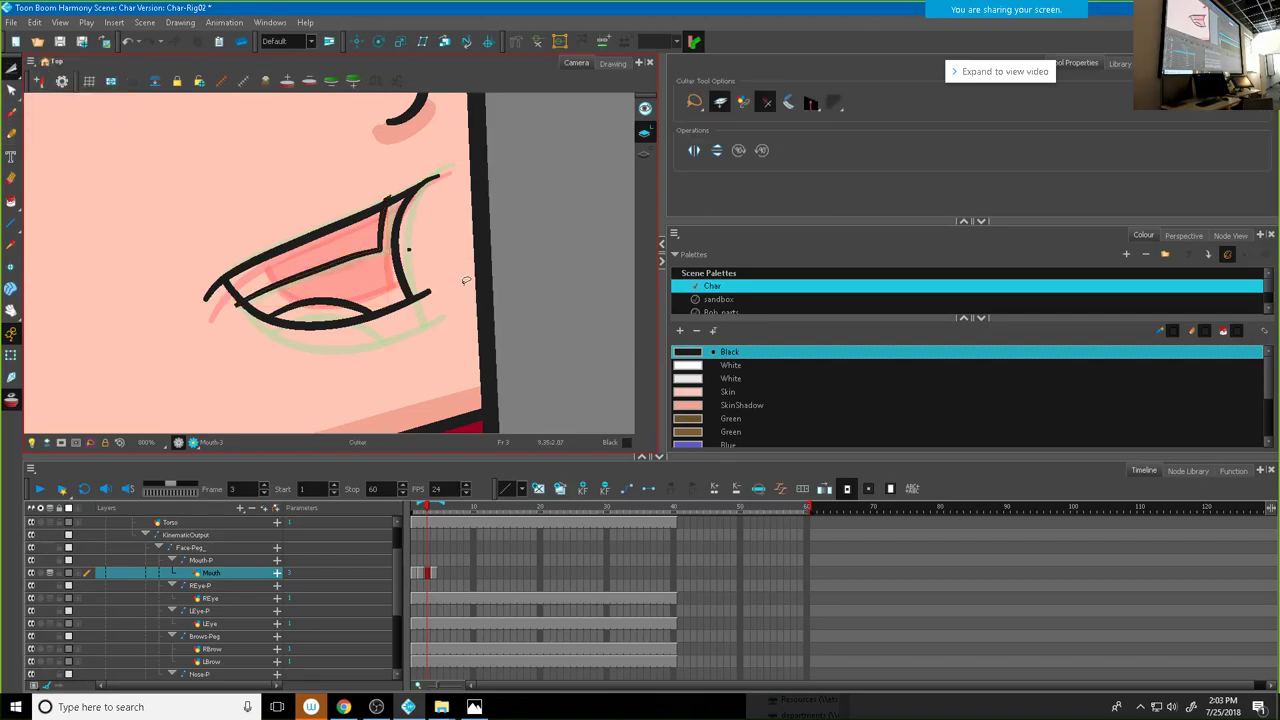
{"action": "key", "text": "Escape"}
{"action": "left_click_drag", "start_coordinate": [386, 190], "coordinate": [412, 206]}
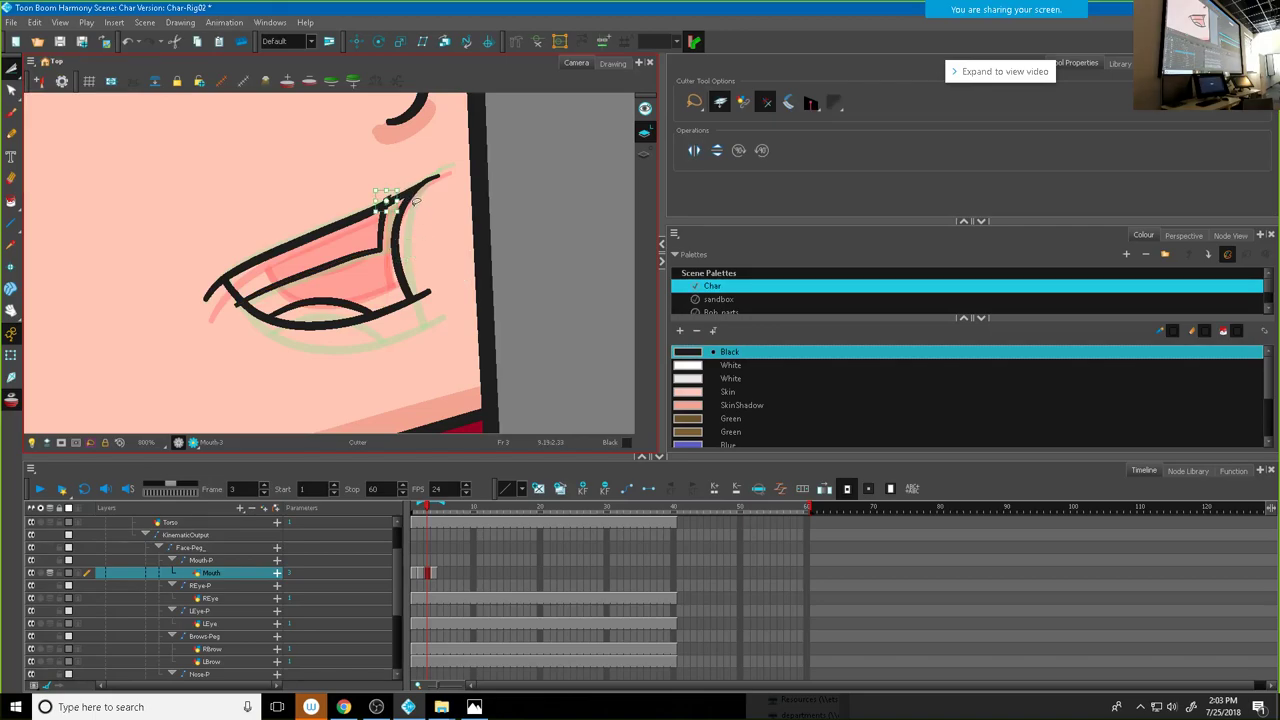
{"action": "key", "text": "Delete"}
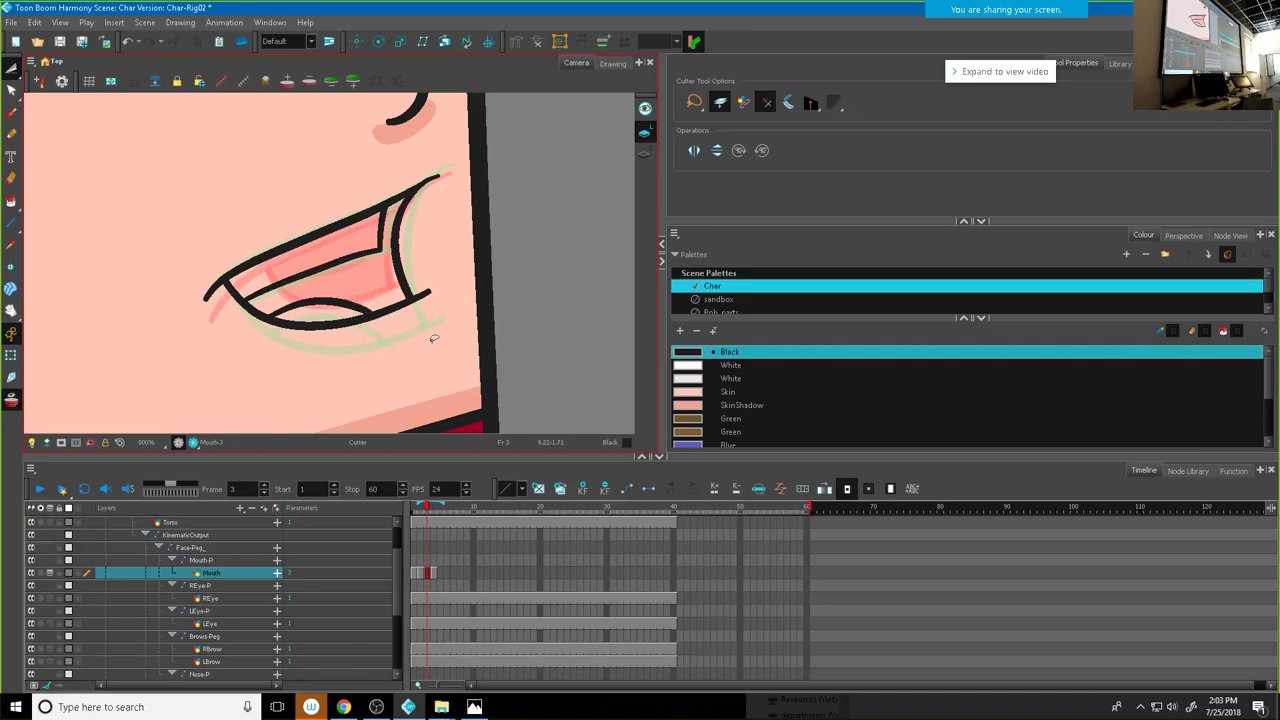
Step: Turn off the Mouth layer's onion skin and compare the mouth drawings on frames 3 and 4 against the whole face
{"action": "key", "text": "2"}
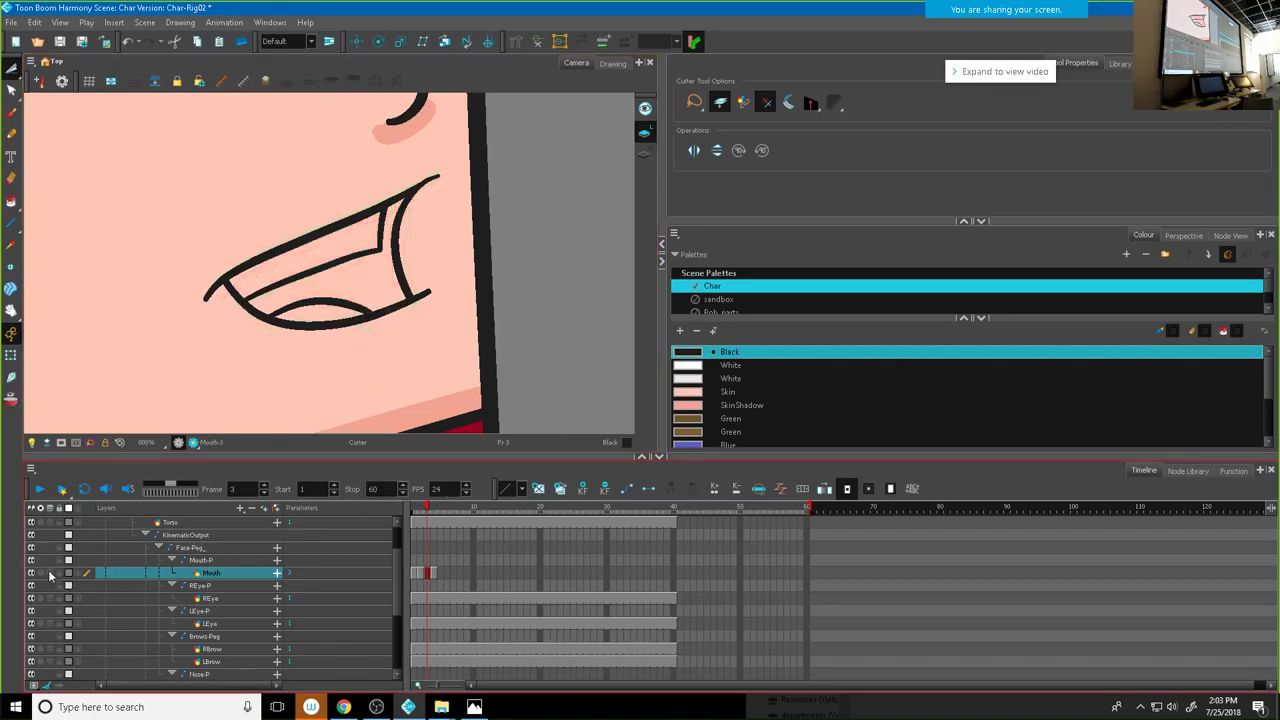
{"action": "scroll", "coordinate": [489, 250], "scroll_direction": "down", "scroll_amount": 3}
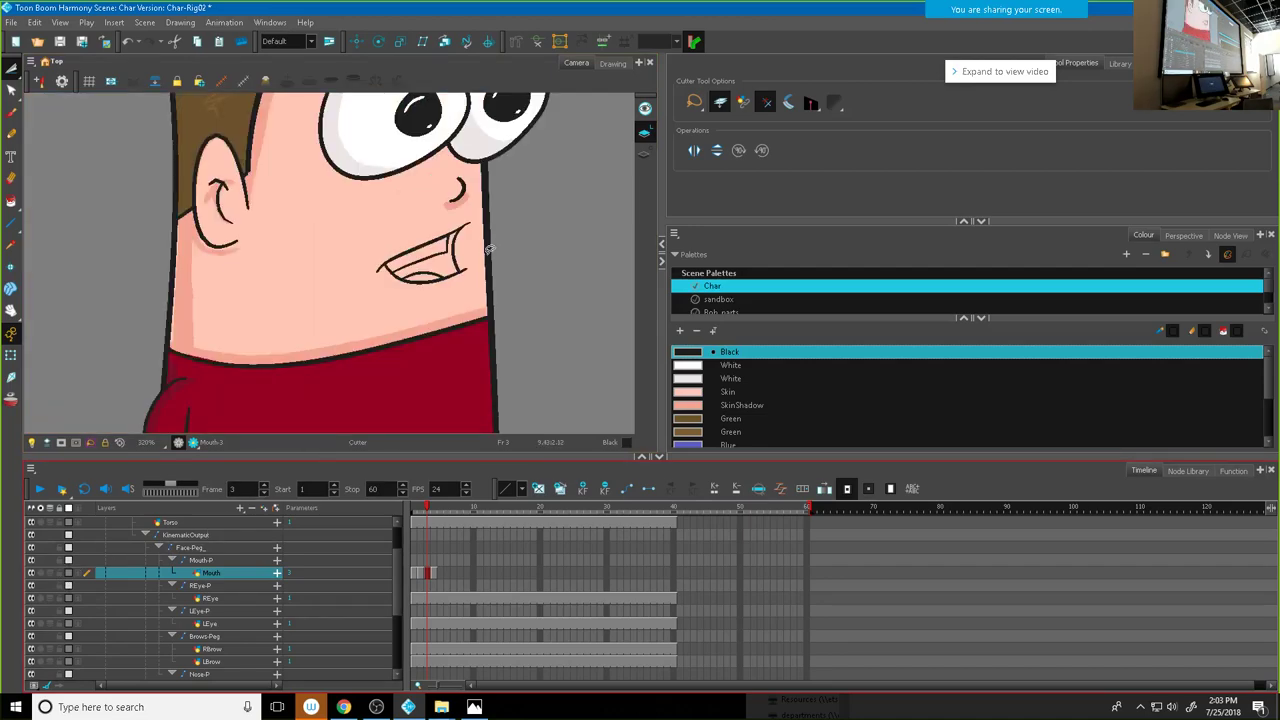
{"action": "scroll", "coordinate": [489, 250], "scroll_direction": "down", "scroll_amount": 4}
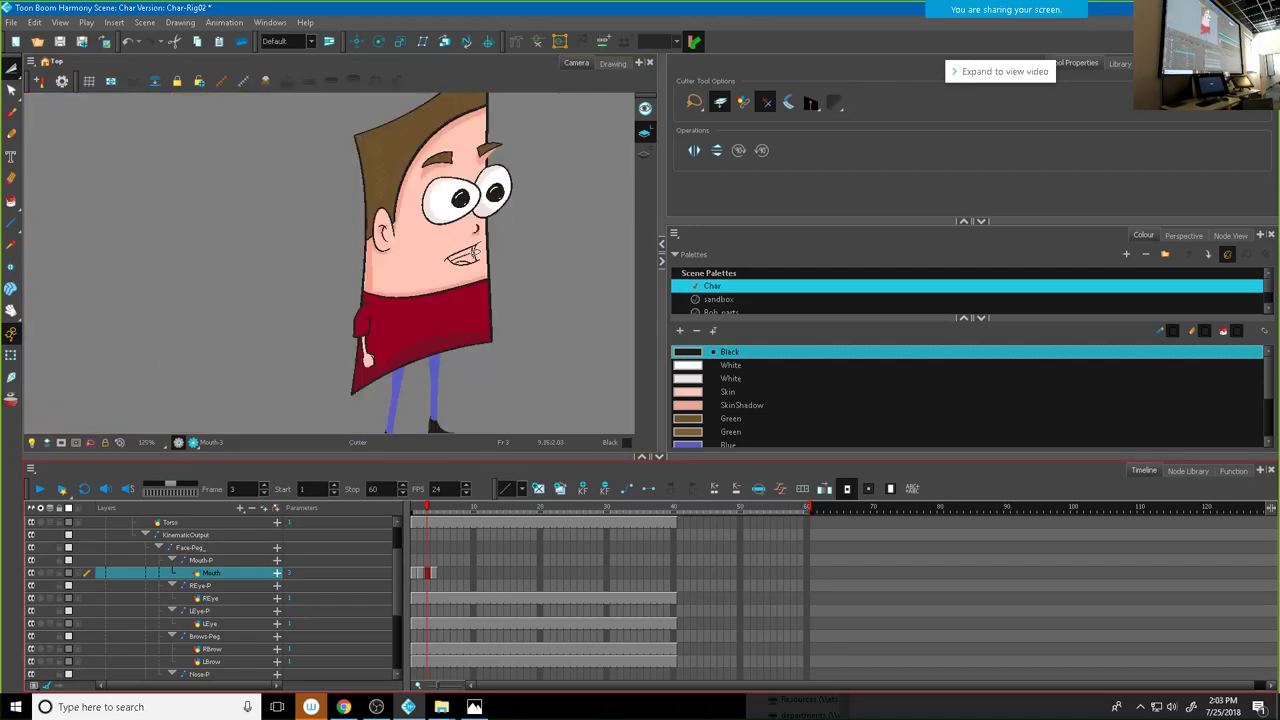
{"action": "scroll", "coordinate": [483, 320], "scroll_direction": "up", "scroll_amount": 4}
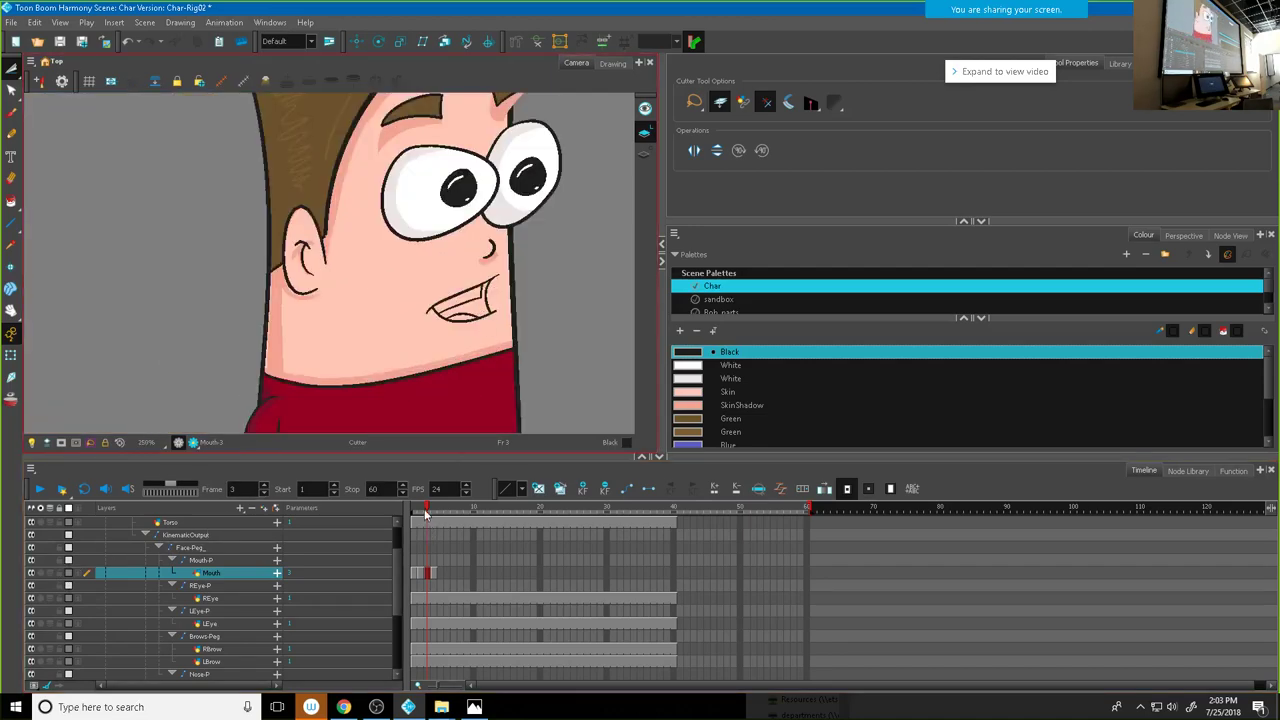
{"action": "mouse_move", "coordinate": [427, 508]}
{"action": "left_mouse_down"}
{"action": "mouse_move", "coordinate": [390, 509]}
{"action": "mouse_move", "coordinate": [426, 512]}
{"action": "left_mouse_up"}
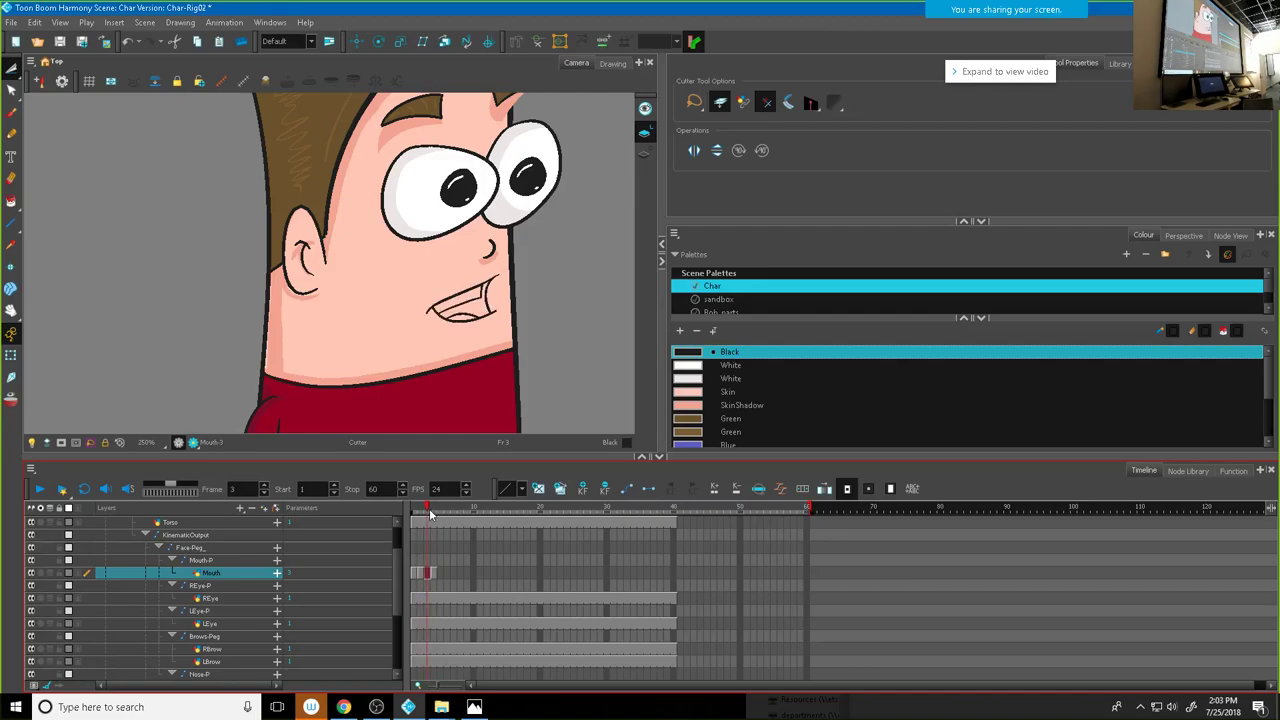
{"action": "left_click_drag", "start_coordinate": [429, 512], "coordinate": [433, 512]}
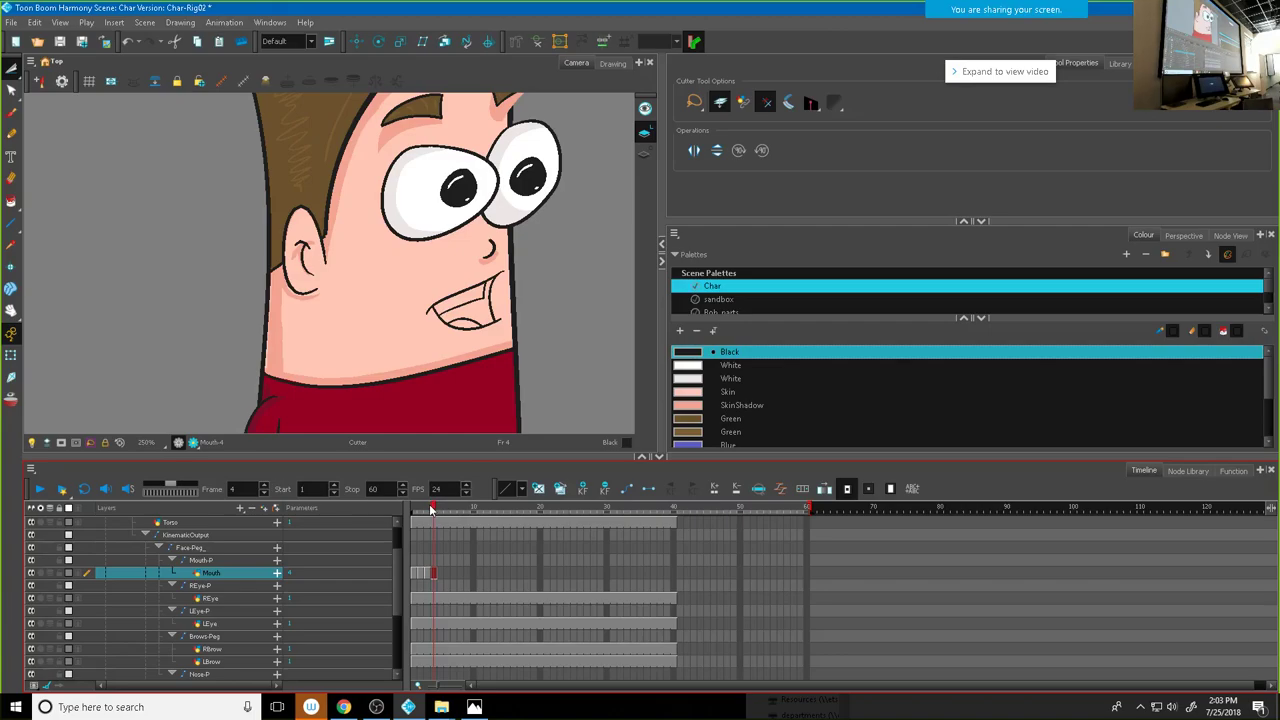
Step: Select the whole frame 4 mouth drawing and enlarge it slightly downward and toward the ear
{"action": "mouse_move", "coordinate": [480, 270]}
{"action": "left_mouse_down"}
{"action": "mouse_move", "coordinate": [410, 292]}
{"action": "mouse_move", "coordinate": [413, 322]}
{"action": "mouse_move", "coordinate": [478, 337]}
{"action": "mouse_move", "coordinate": [503, 317]}
{"action": "mouse_move", "coordinate": [481, 270]}
{"action": "left_mouse_up"}
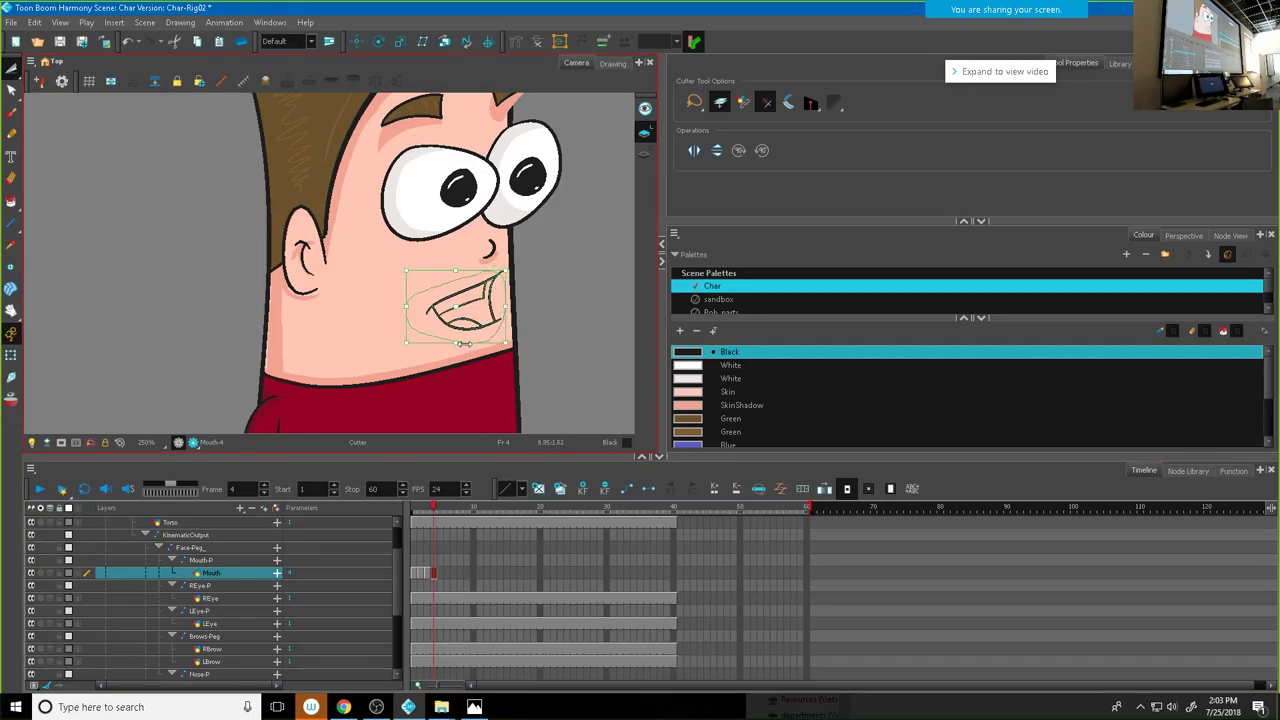
{"action": "key", "text": "Escape"}
{"action": "left_click", "coordinate": [13, 71]}
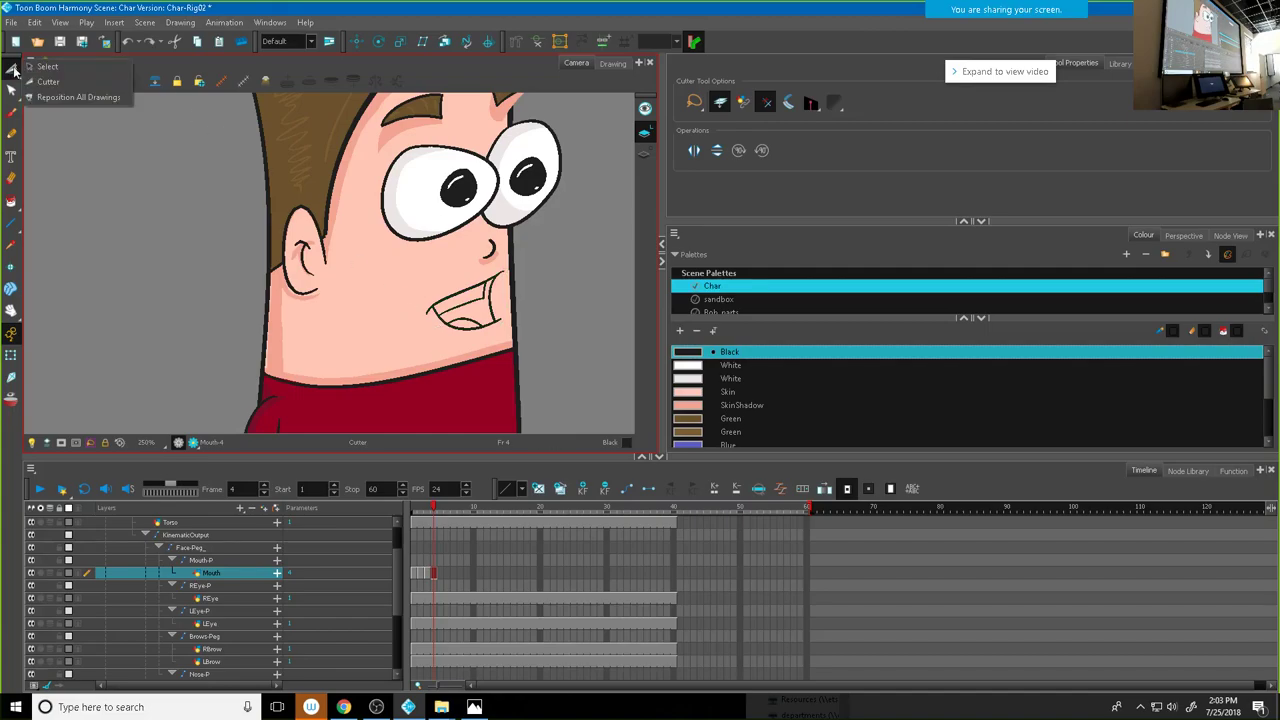
{"action": "left_click", "coordinate": [46, 66]}
{"action": "mouse_move", "coordinate": [443, 322]}
{"action": "left_mouse_down"}
{"action": "mouse_move", "coordinate": [494, 326]}
{"action": "mouse_move", "coordinate": [503, 286]}
{"action": "mouse_move", "coordinate": [478, 270]}
{"action": "left_mouse_up"}
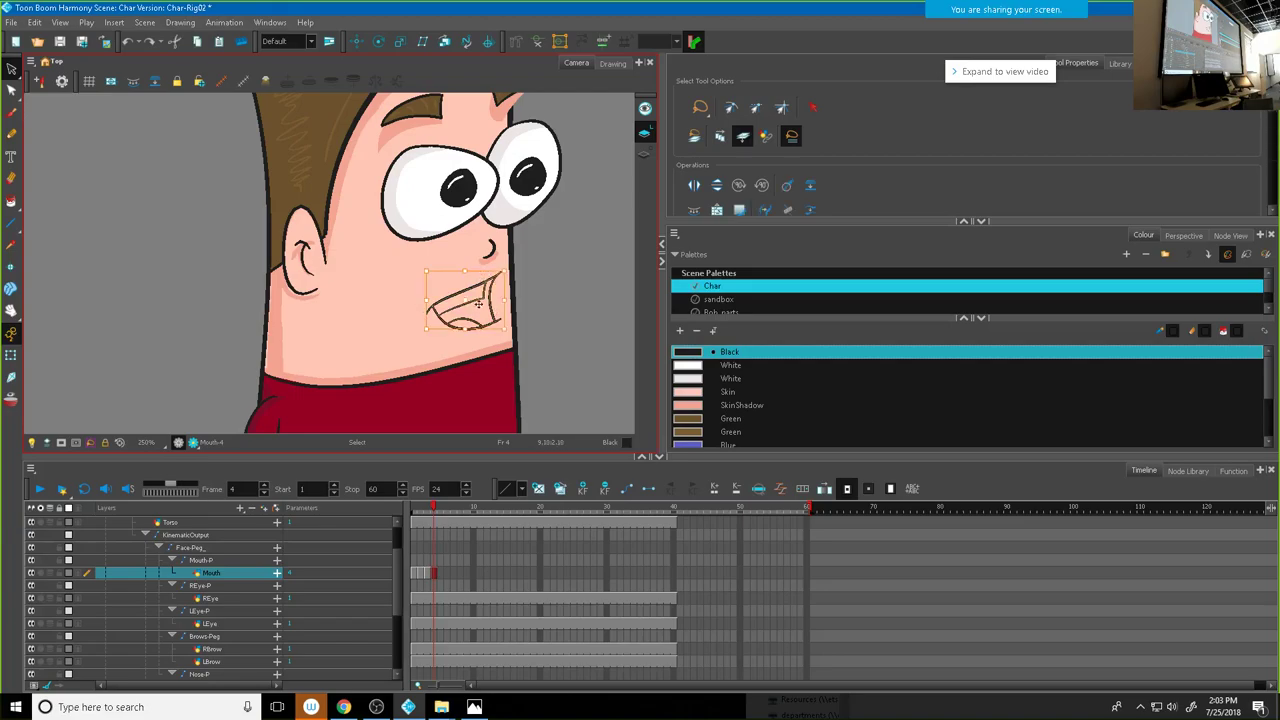
{"action": "left_click_drag", "start_coordinate": [455, 328], "coordinate": [462, 344]}
{"action": "left_click", "coordinate": [418, 290]}
{"action": "left_click", "coordinate": [420, 285]}
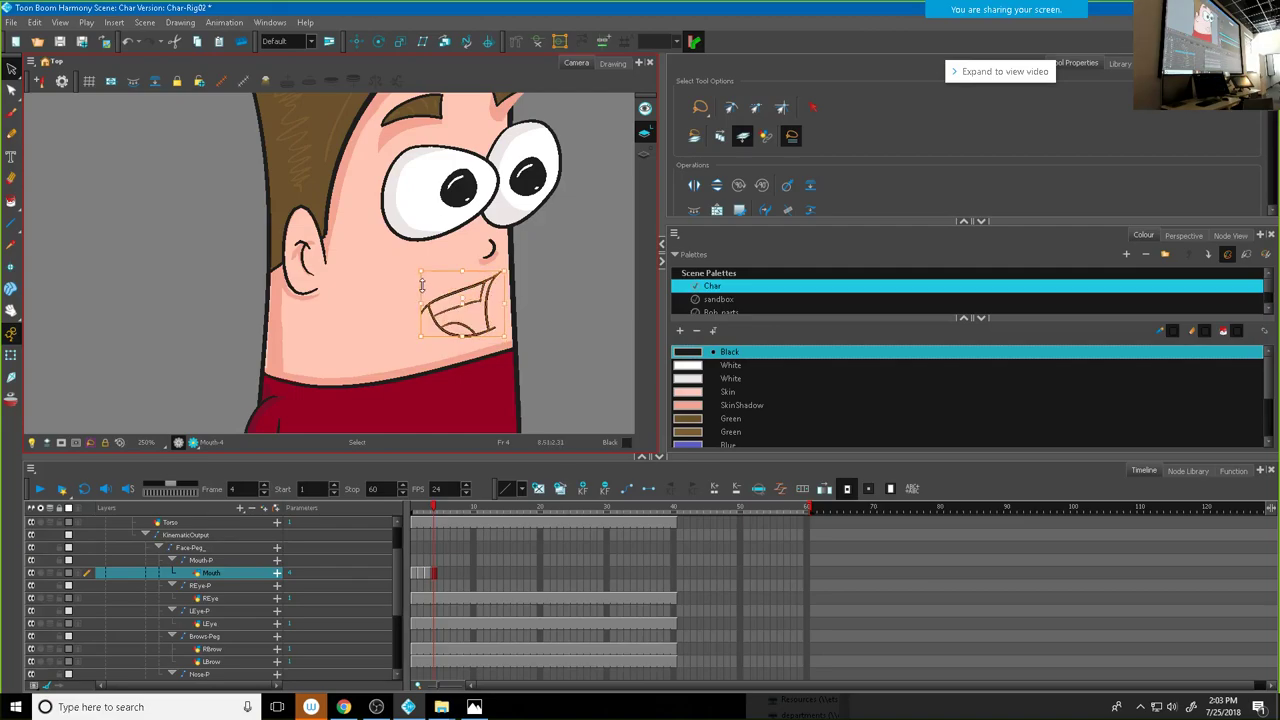
{"action": "left_click_drag", "start_coordinate": [421, 301], "coordinate": [408, 302]}
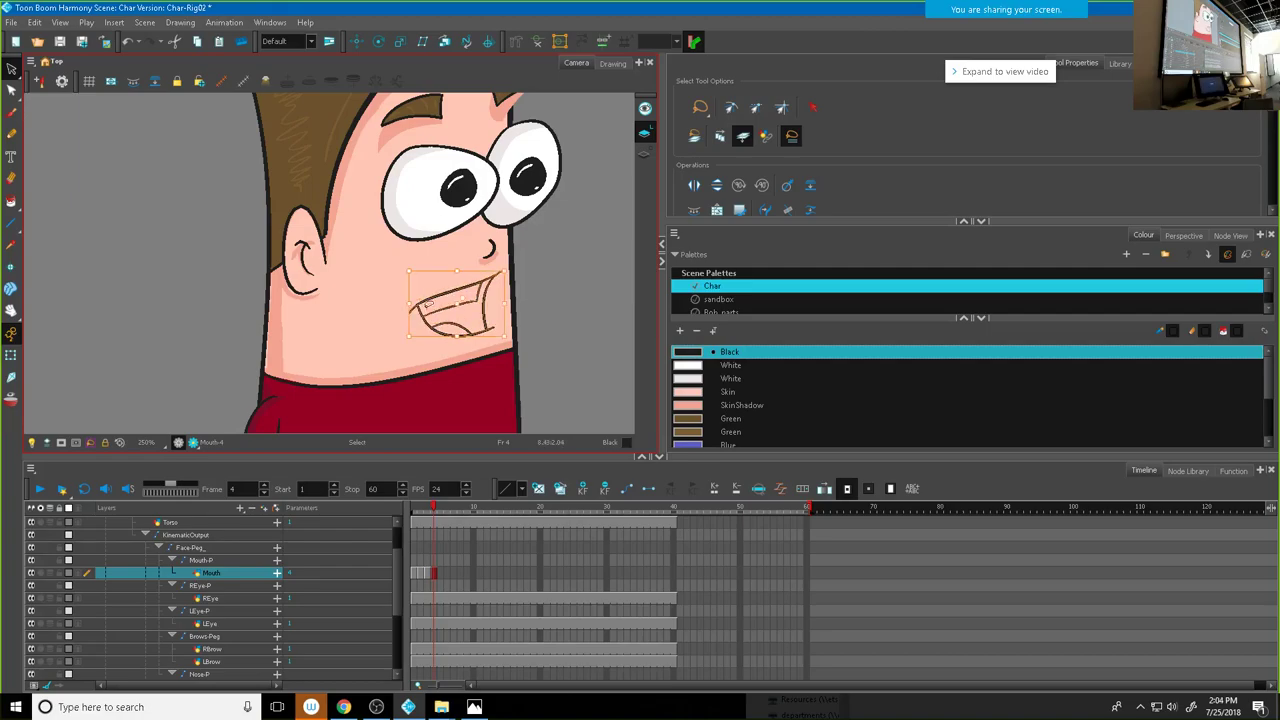
{"action": "left_click", "coordinate": [514, 297]}
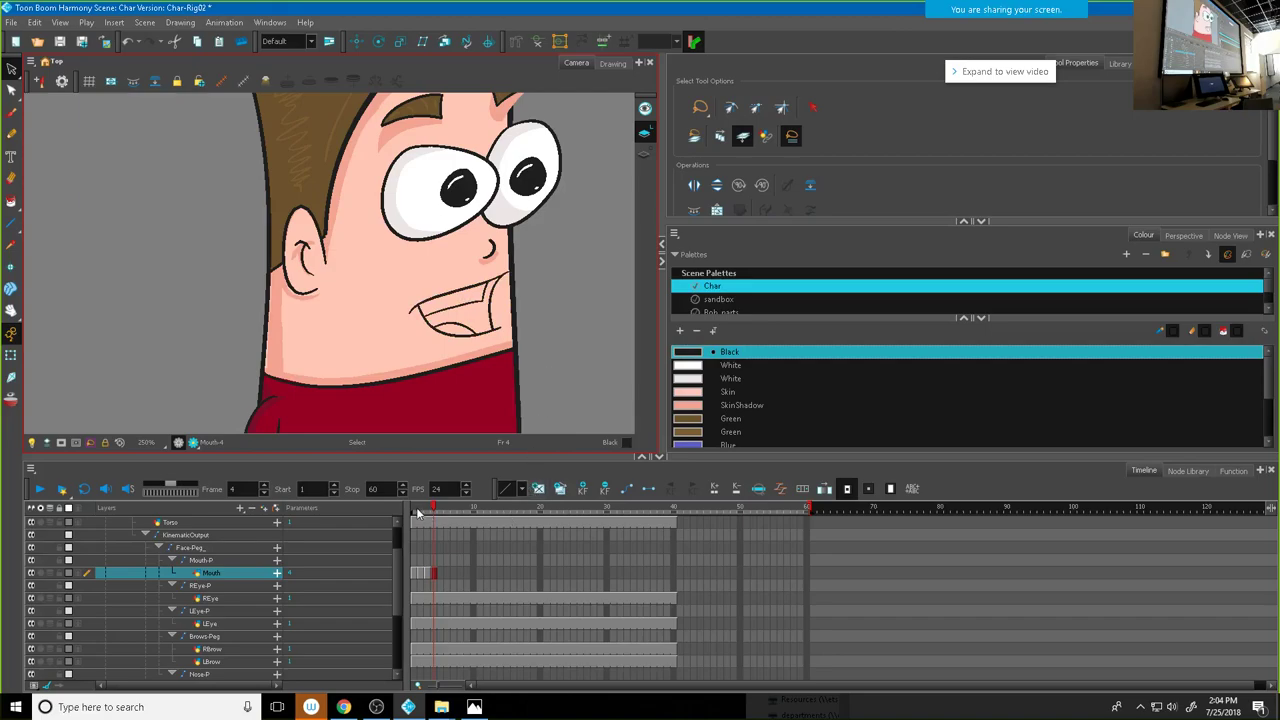
Step: Widen the frame 4 mouth toward the front of the face, tilt it slightly counter-clockwise, and reposition it with onion skin enabled
{"action": "mouse_move", "coordinate": [434, 513]}
{"action": "left_mouse_down"}
{"action": "mouse_move", "coordinate": [418, 513]}
{"action": "mouse_move", "coordinate": [434, 507]}
{"action": "left_mouse_up"}
{"action": "mouse_move", "coordinate": [418, 273]}
{"action": "left_mouse_down"}
{"action": "mouse_move", "coordinate": [445, 340]}
{"action": "mouse_move", "coordinate": [500, 336]}
{"action": "mouse_move", "coordinate": [510, 282]}
{"action": "mouse_move", "coordinate": [488, 269]}
{"action": "left_mouse_up"}
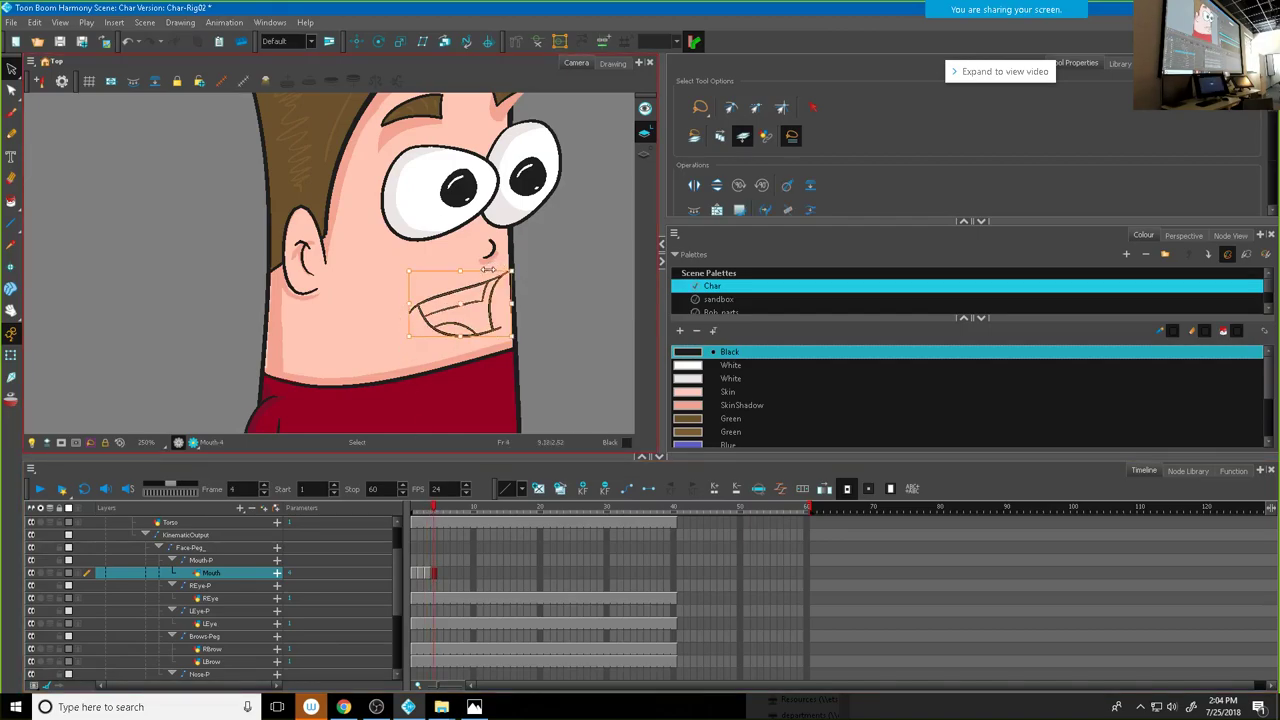
{"action": "left_click_drag", "start_coordinate": [399, 330], "coordinate": [405, 340]}
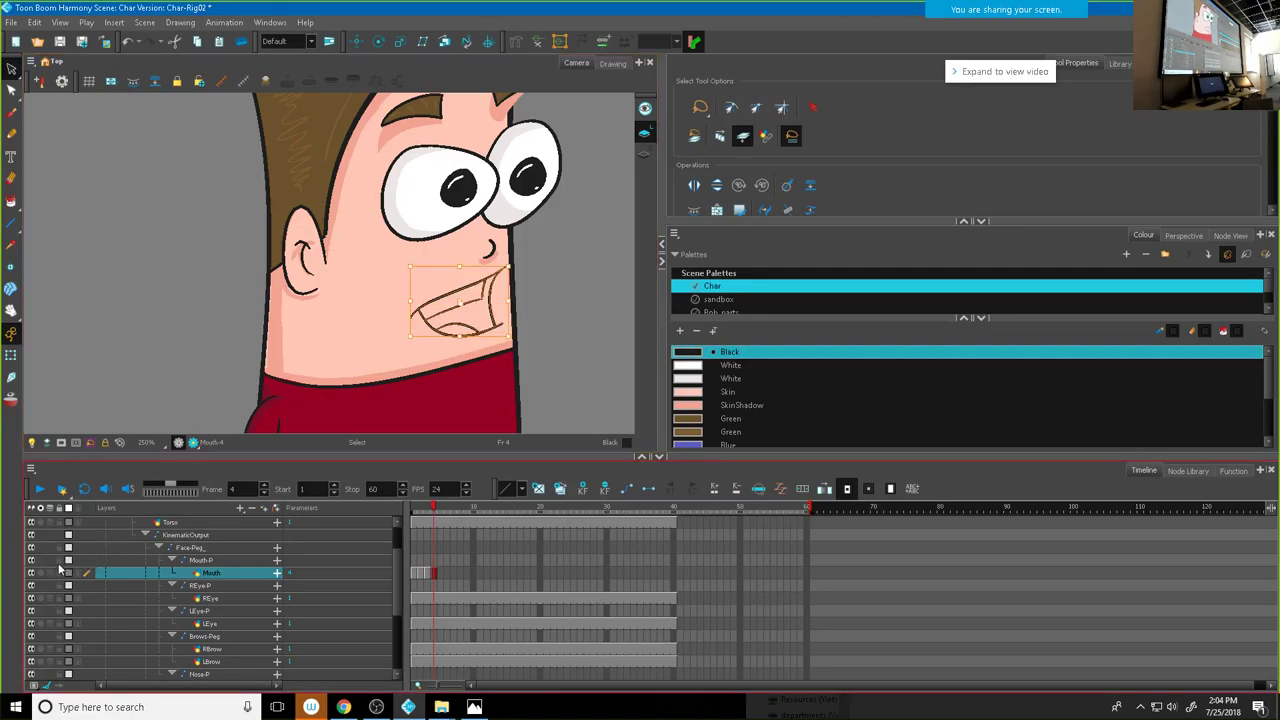
{"action": "scroll", "coordinate": [420, 334], "scroll_direction": "up", "scroll_amount": 3}
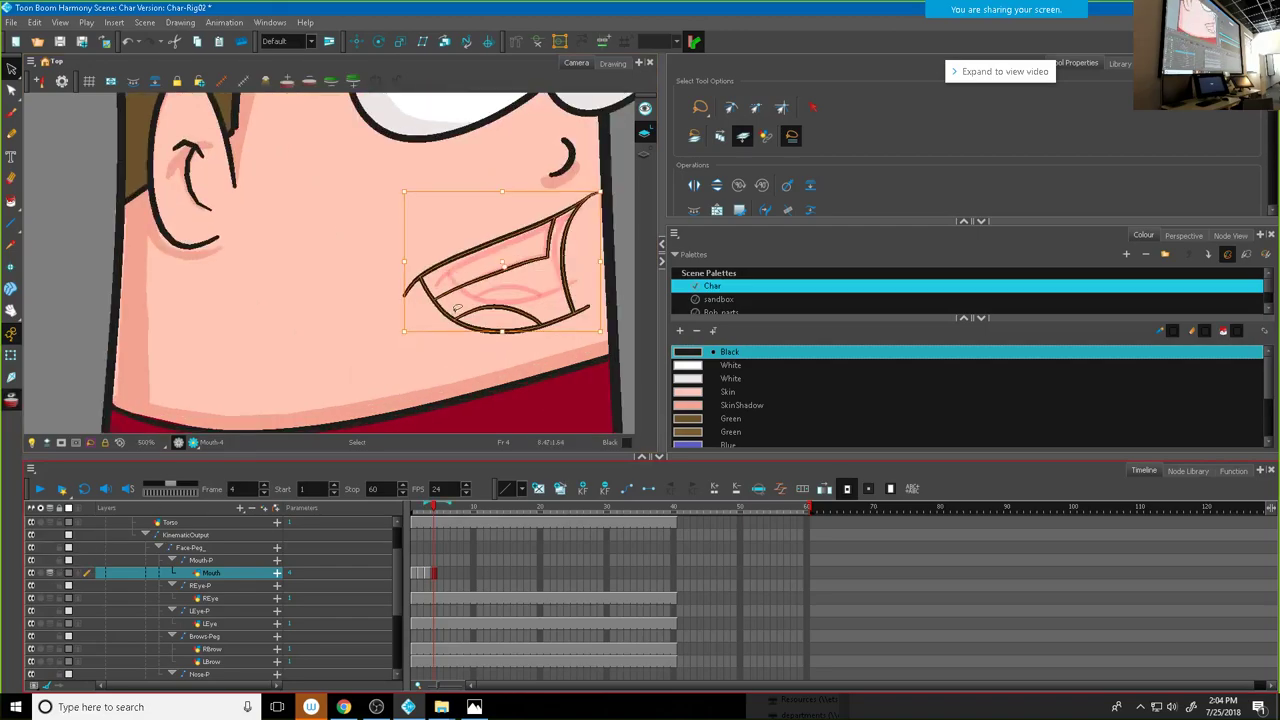
{"action": "left_click_drag", "start_coordinate": [474, 284], "coordinate": [477, 290]}
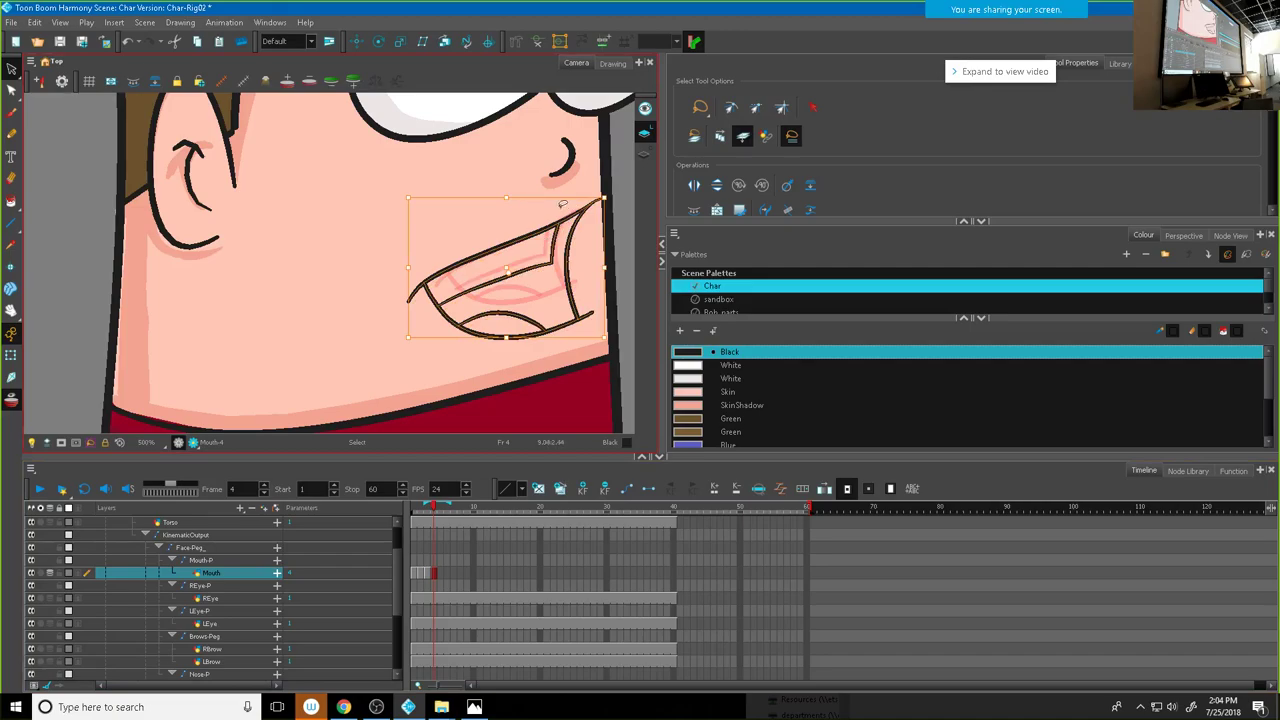
Step: Warp the frame 4 mouth with the Envelope tool, pulling its upper front corner inward and its lower back corner slightly outward
{"action": "left_click", "coordinate": [13, 72]}
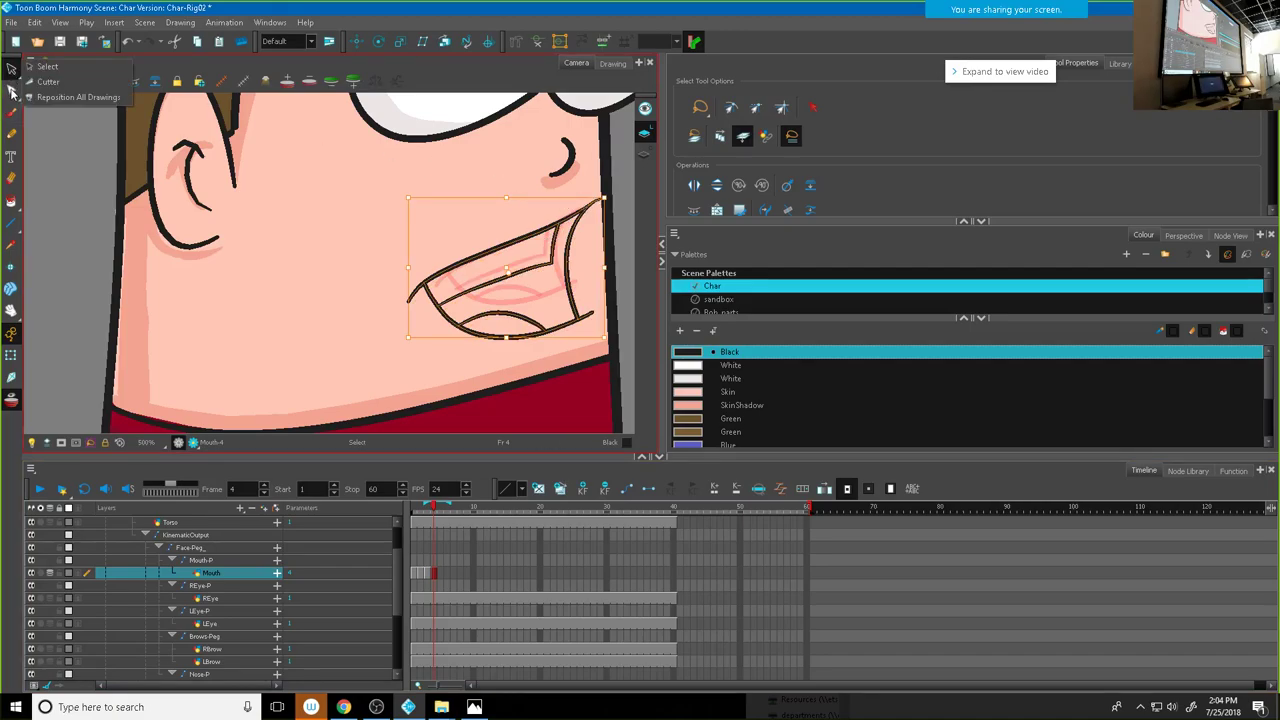
{"action": "left_click_drag", "start_coordinate": [12, 91], "coordinate": [50, 164]}
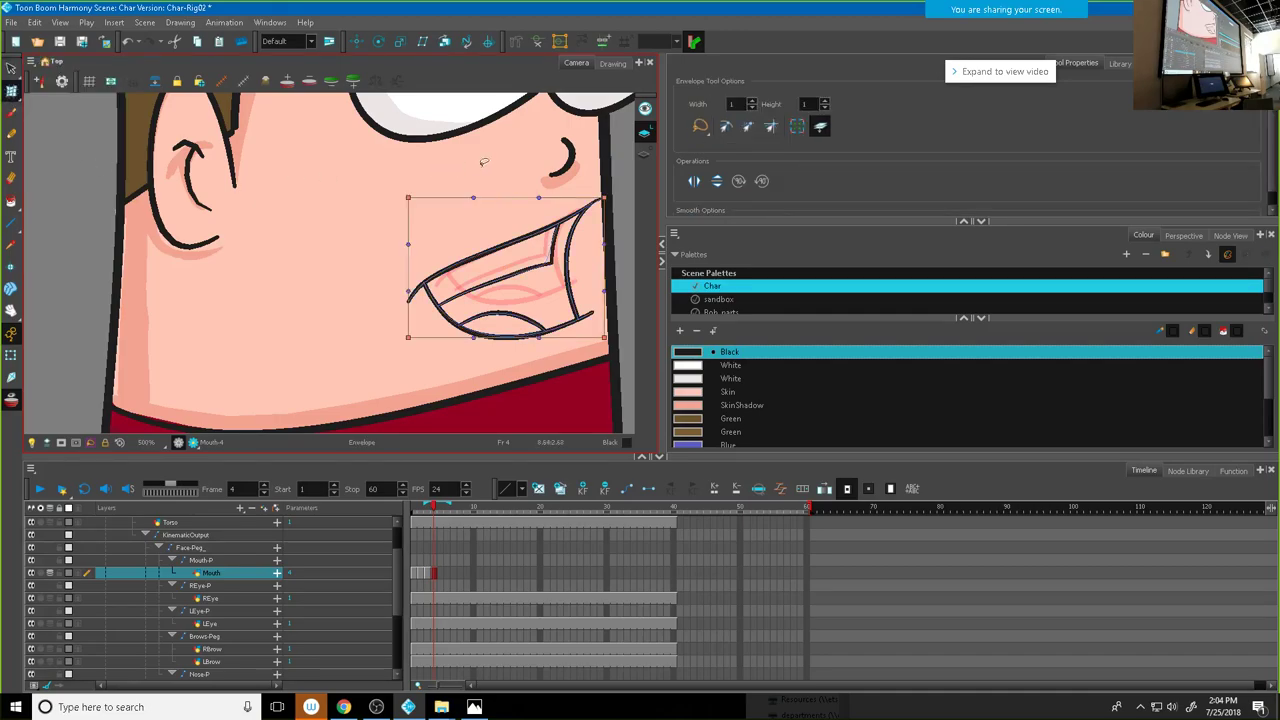
{"action": "left_click_drag", "start_coordinate": [606, 197], "coordinate": [595, 205]}
{"action": "left_click_drag", "start_coordinate": [594, 256], "coordinate": [604, 256]}
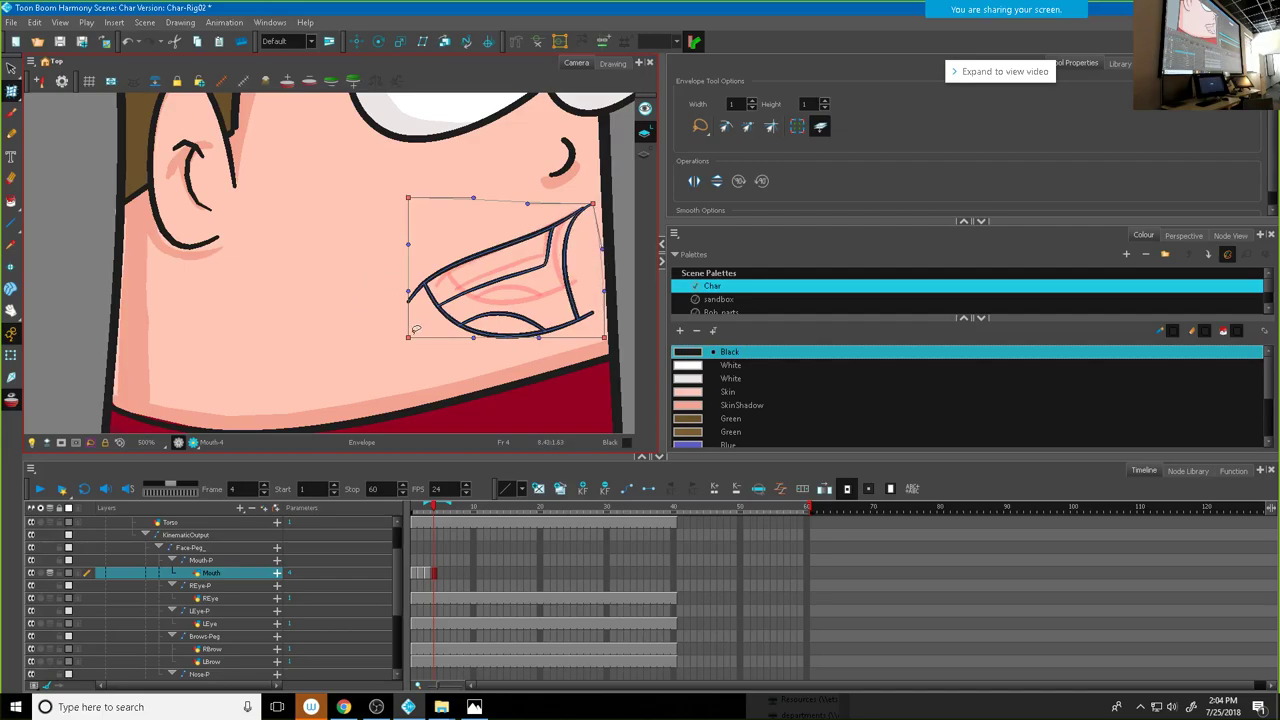
{"action": "left_click_drag", "start_coordinate": [409, 338], "coordinate": [402, 333]}
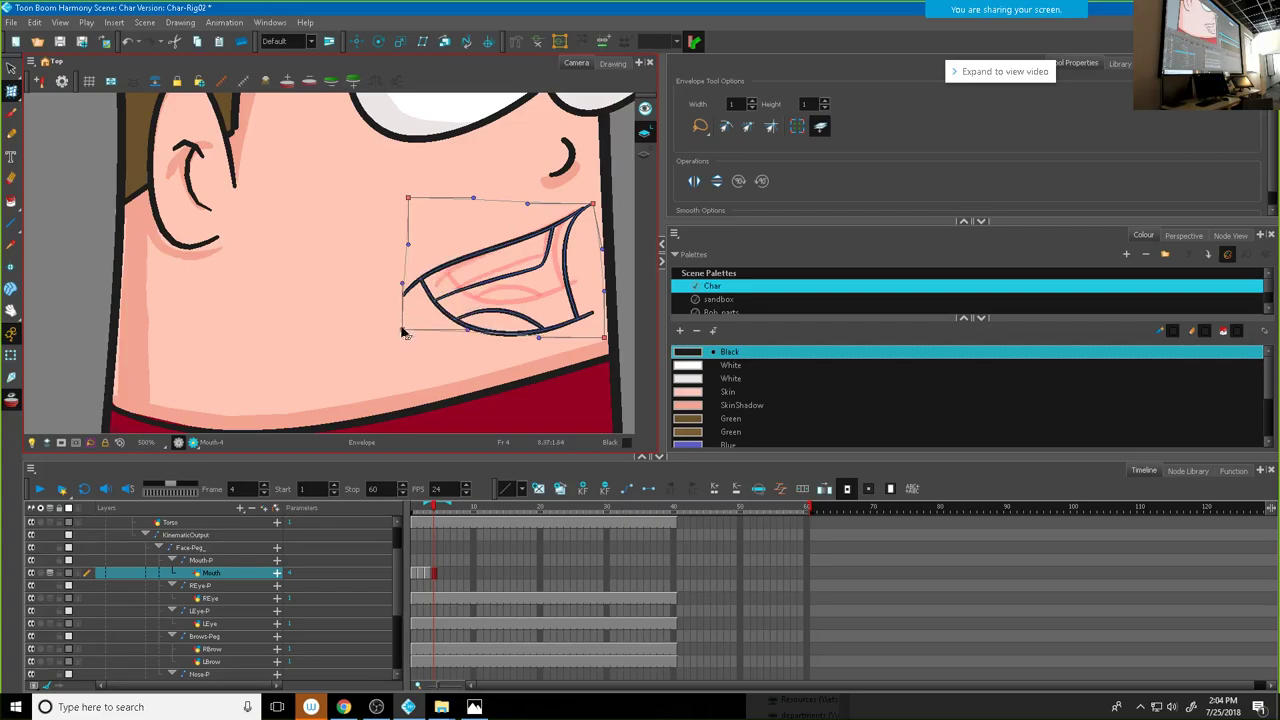
Step: Pull the frame 4 mouth's lower back corner and lower edge slightly outward with the Envelope tool, and deselect the drawing
{"action": "left_click_drag", "start_coordinate": [403, 285], "coordinate": [399, 284]}
{"action": "left_click_drag", "start_coordinate": [402, 328], "coordinate": [460, 348]}
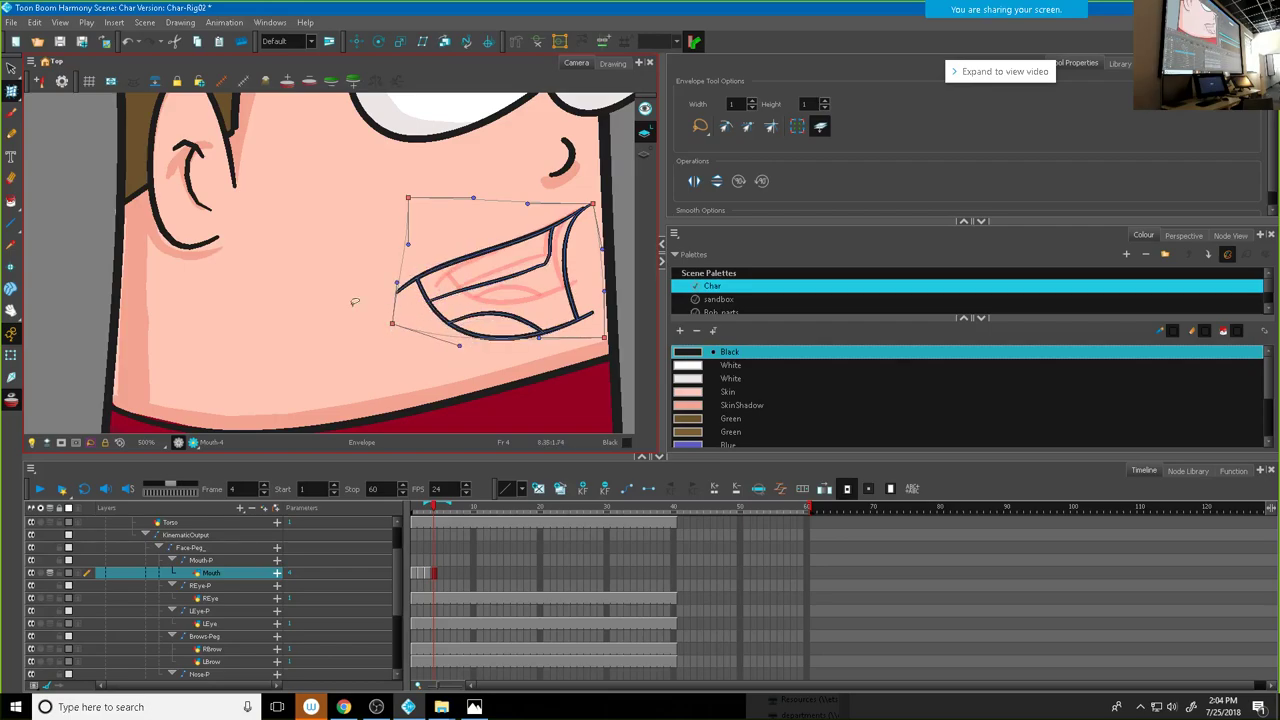
{"action": "left_click", "coordinate": [11, 67]}
{"action": "left_click", "coordinate": [255, 295]}
{"action": "scroll", "coordinate": [312, 294], "scroll_direction": "down", "scroll_amount": 2}
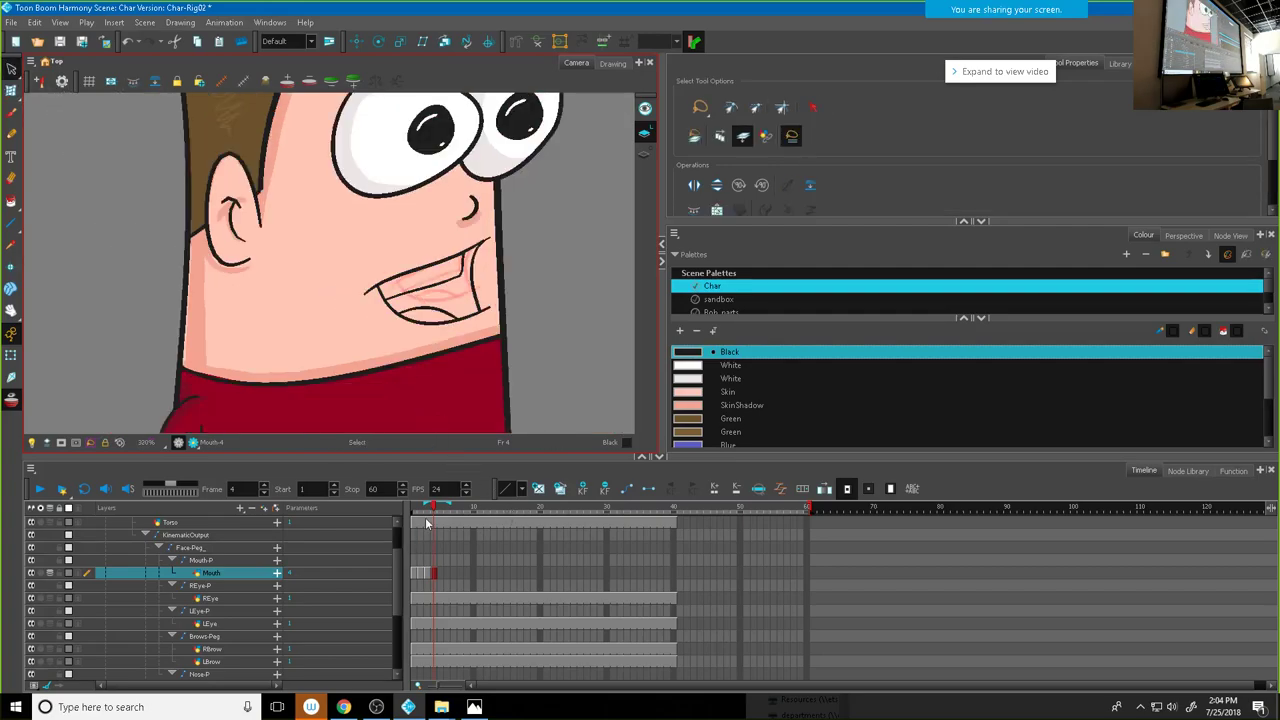
Step: Turn off the Mouth layer's onion skin and compare the frame 3 and frame 4 mouths
{"action": "left_click", "coordinate": [62, 574]}
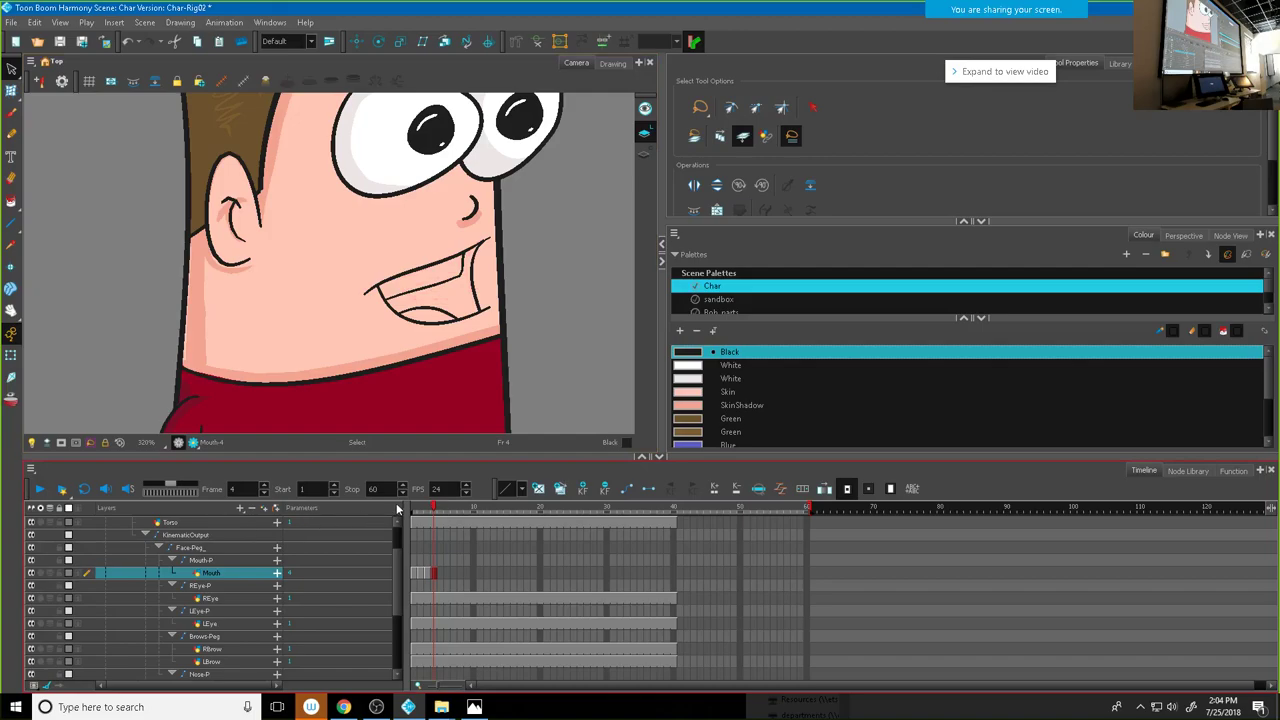
{"action": "left_click", "coordinate": [428, 510]}
{"action": "mouse_move", "coordinate": [428, 510]}
{"action": "left_mouse_down"}
{"action": "mouse_move", "coordinate": [415, 510]}
{"action": "mouse_move", "coordinate": [434, 504]}
{"action": "left_mouse_up"}
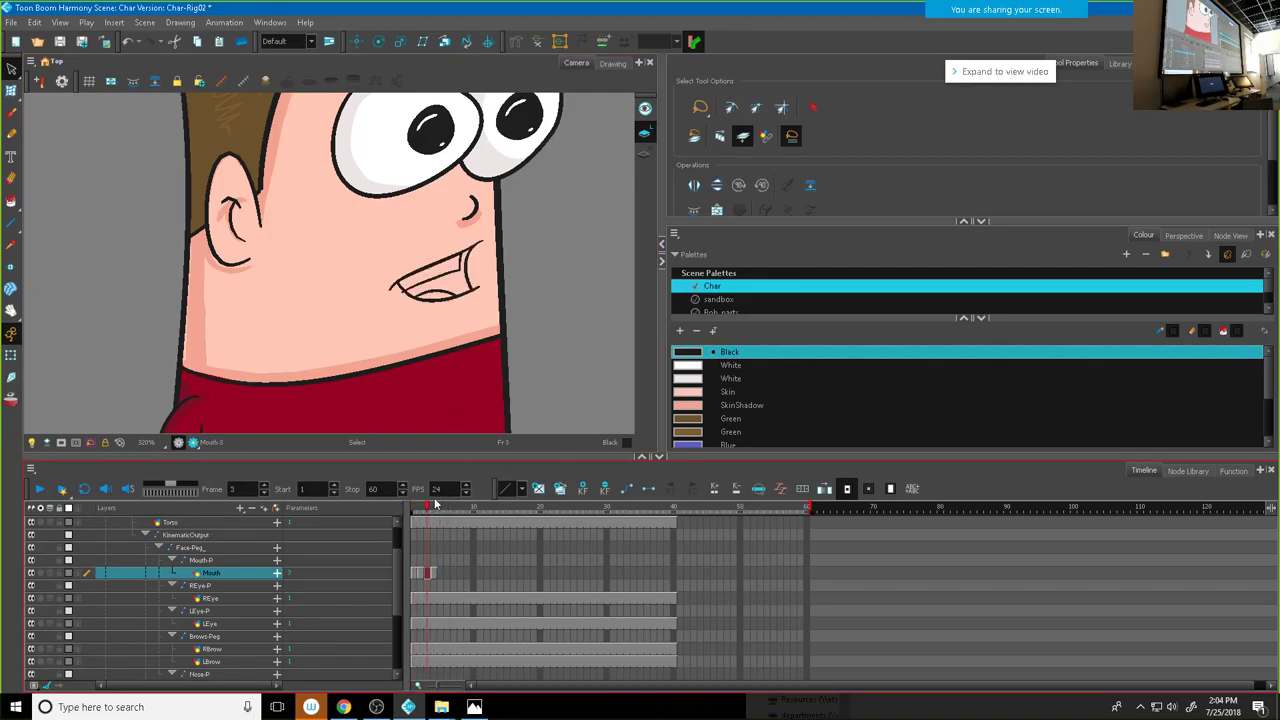
{"action": "left_click", "coordinate": [434, 506]}
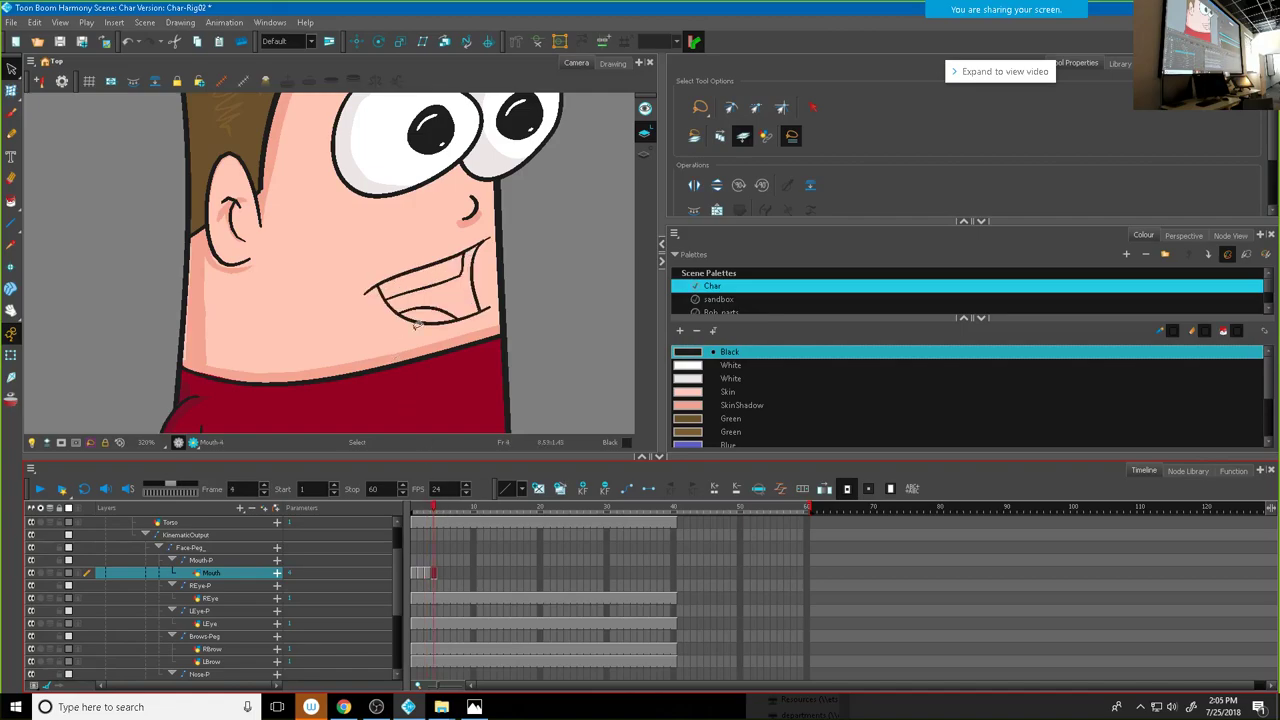
Step: Select the whole frame 4 mouth, skew its lower part slightly toward the ear, and compare it with frame 3
{"action": "mouse_move", "coordinate": [388, 252]}
{"action": "left_mouse_down"}
{"action": "mouse_move", "coordinate": [350, 325]}
{"action": "mouse_move", "coordinate": [476, 322]}
{"action": "mouse_move", "coordinate": [482, 236]}
{"action": "mouse_move", "coordinate": [398, 246]}
{"action": "left_mouse_up"}
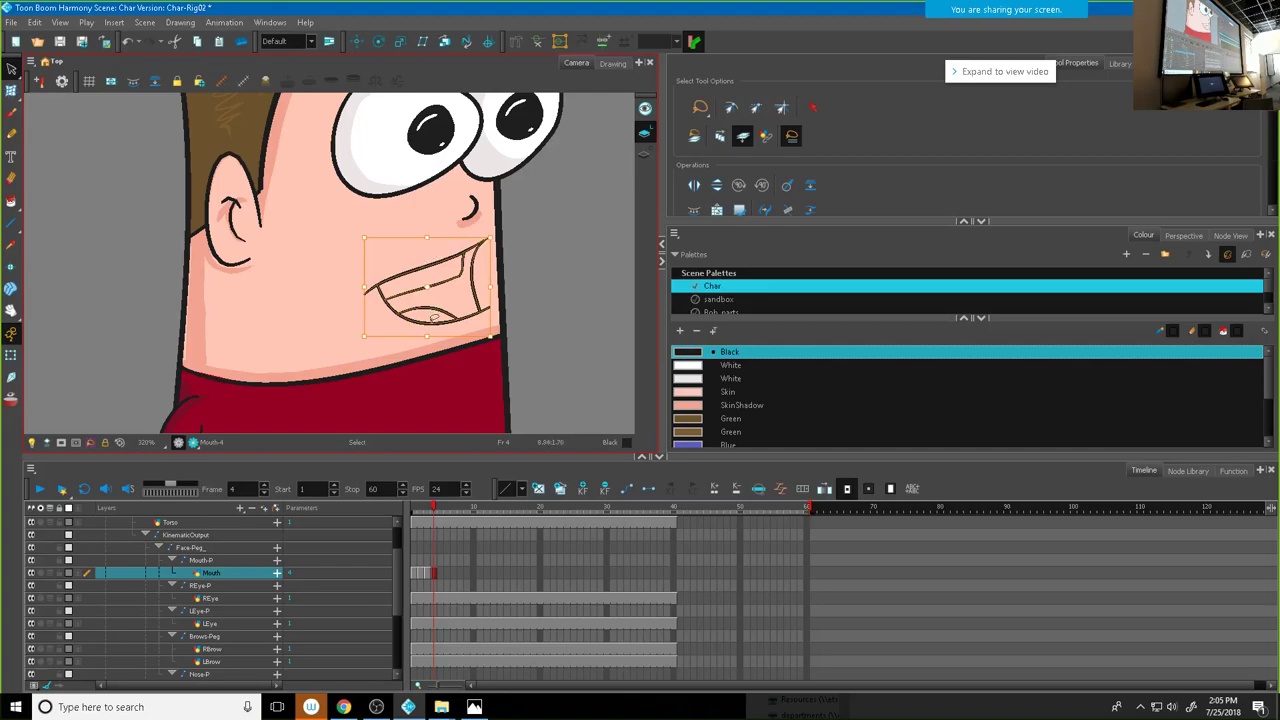
{"action": "left_click_drag", "start_coordinate": [433, 338], "coordinate": [423, 337]}
{"action": "left_click", "coordinate": [424, 511]}
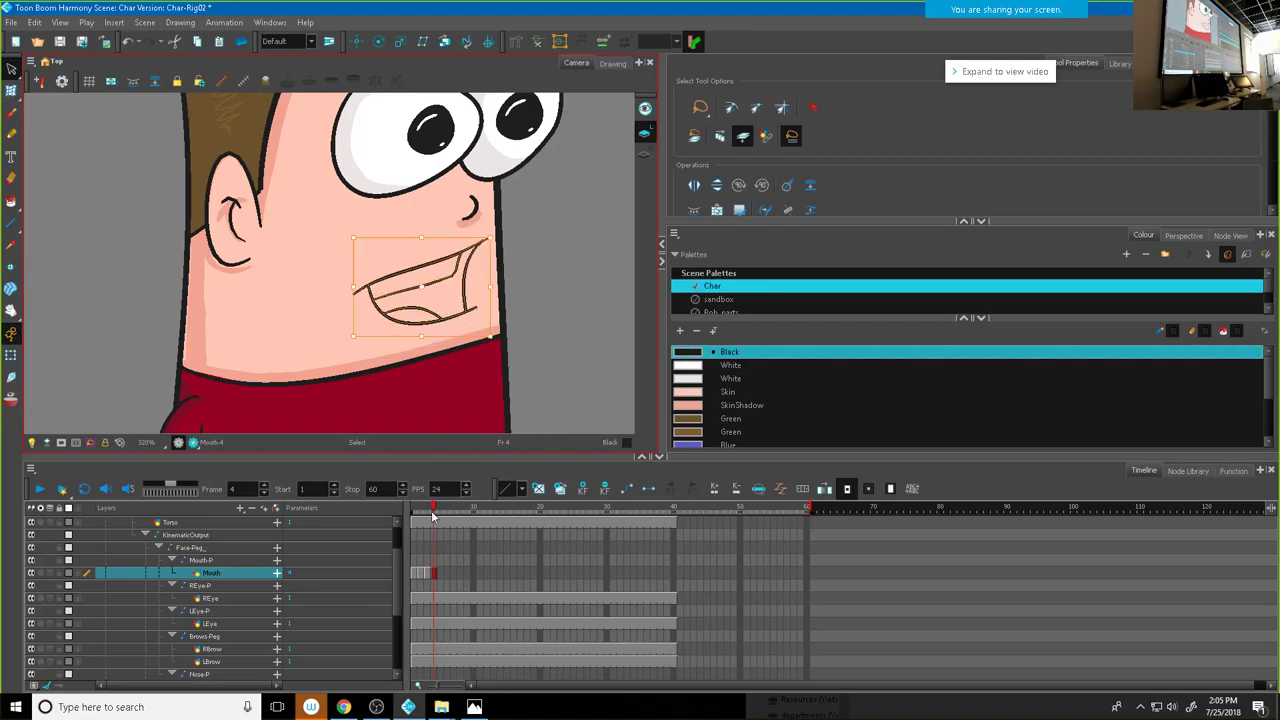
{"action": "left_click_drag", "start_coordinate": [424, 511], "coordinate": [428, 505]}
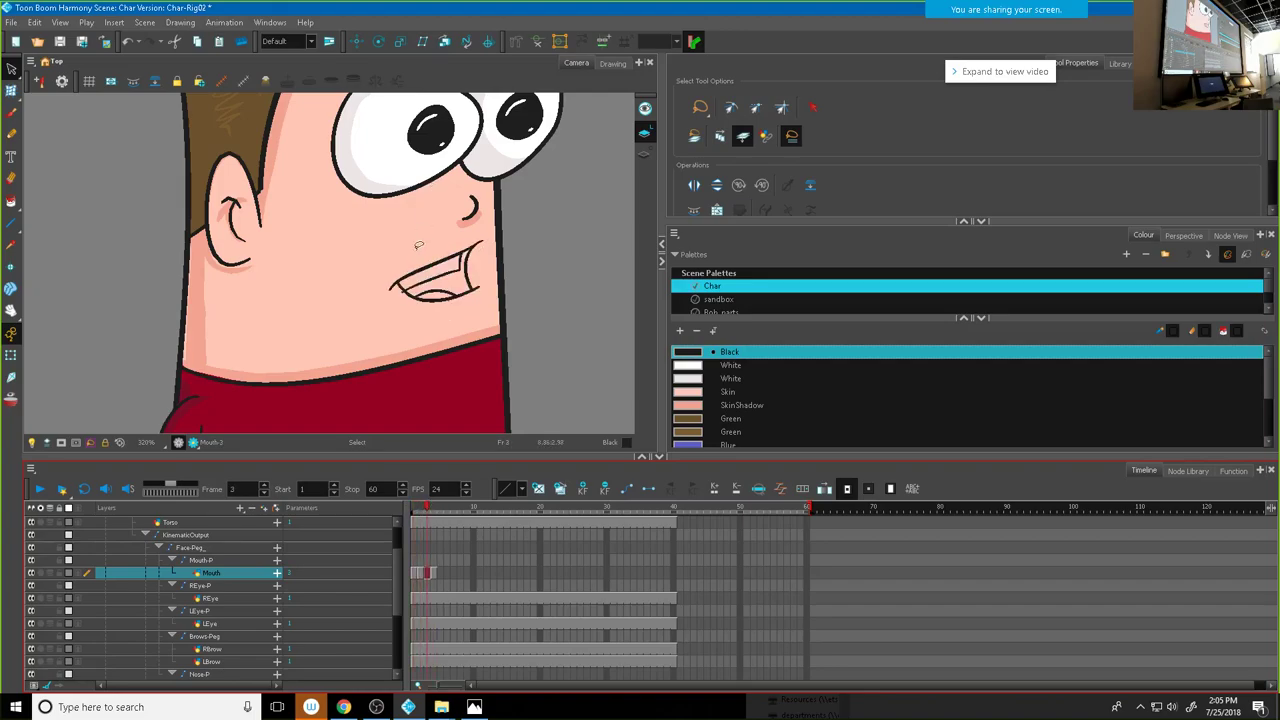
Step: Trim the overshooting back end of the teeth line on the frame 3 mouth with the Cutter tool
{"action": "scroll", "coordinate": [418, 280], "scroll_direction": "up", "scroll_amount": 5}
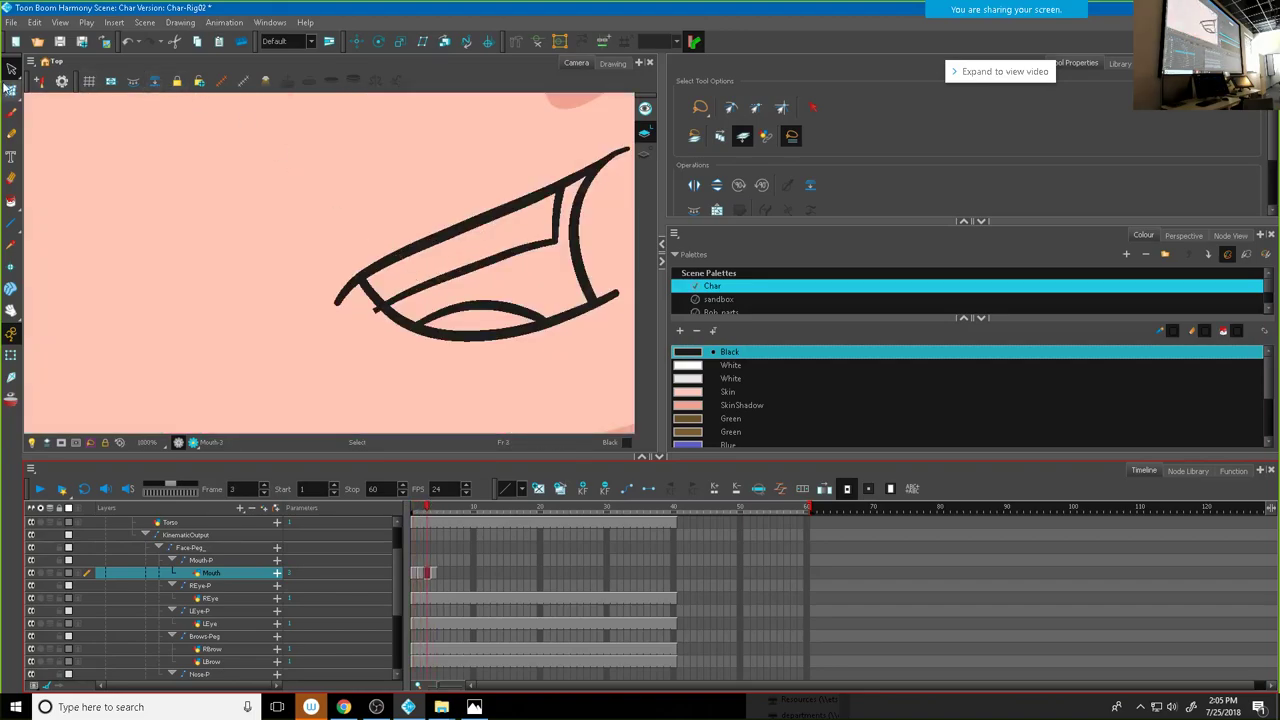
{"action": "mouse_move", "coordinate": [11, 90]}
{"action": "left_mouse_down"}
{"action": "mouse_move", "coordinate": [40, 165]}
{"action": "mouse_move", "coordinate": [45, 119]}
{"action": "mouse_move", "coordinate": [12, 70]}
{"action": "mouse_move", "coordinate": [45, 85]}
{"action": "left_mouse_up"}
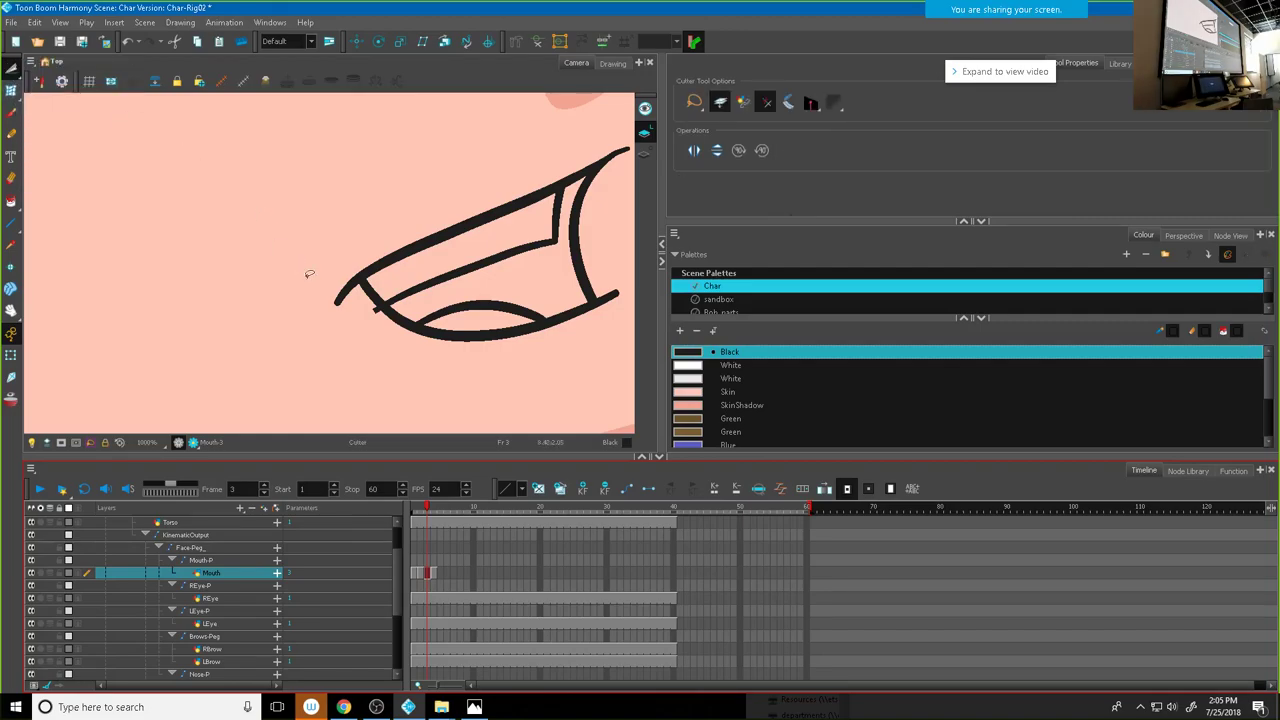
{"action": "left_click", "coordinate": [372, 300]}
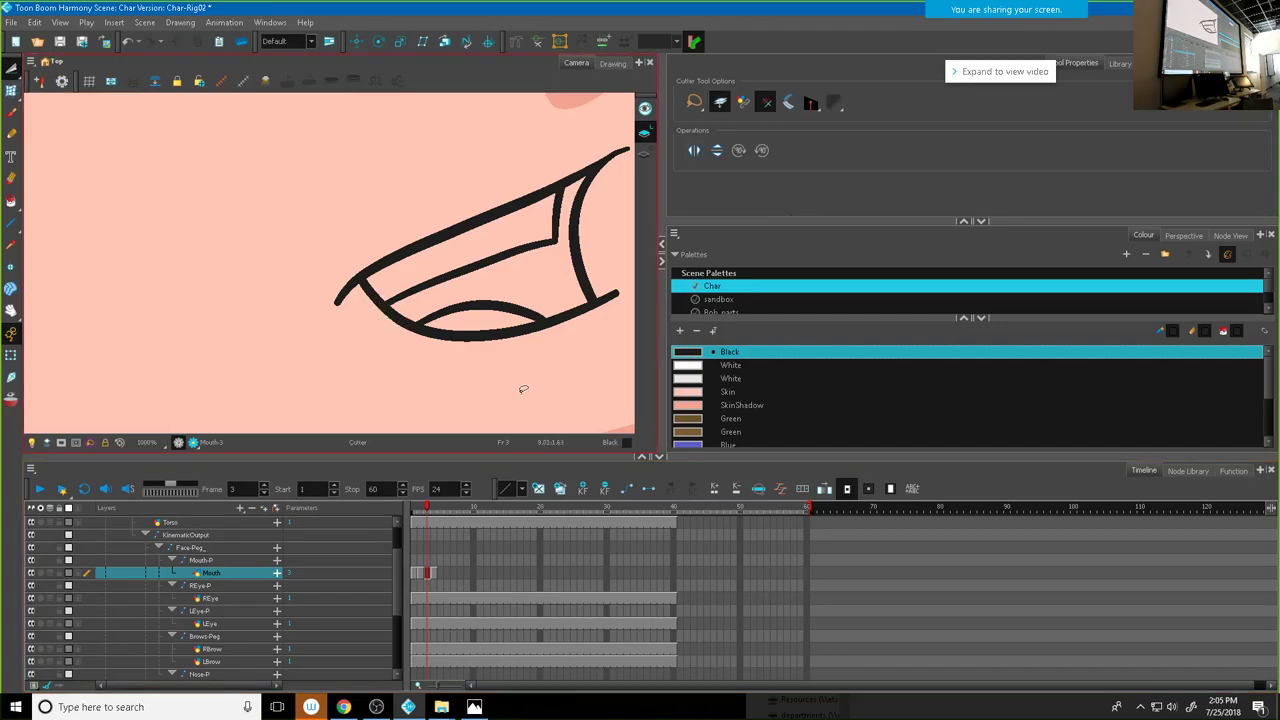
Step: Clear the Mouth layer's exposures on frames 2 to 4 and return to frame 1
{"action": "left_click_drag", "start_coordinate": [421, 574], "coordinate": [434, 574]}
{"action": "key", "text": "Delete"}
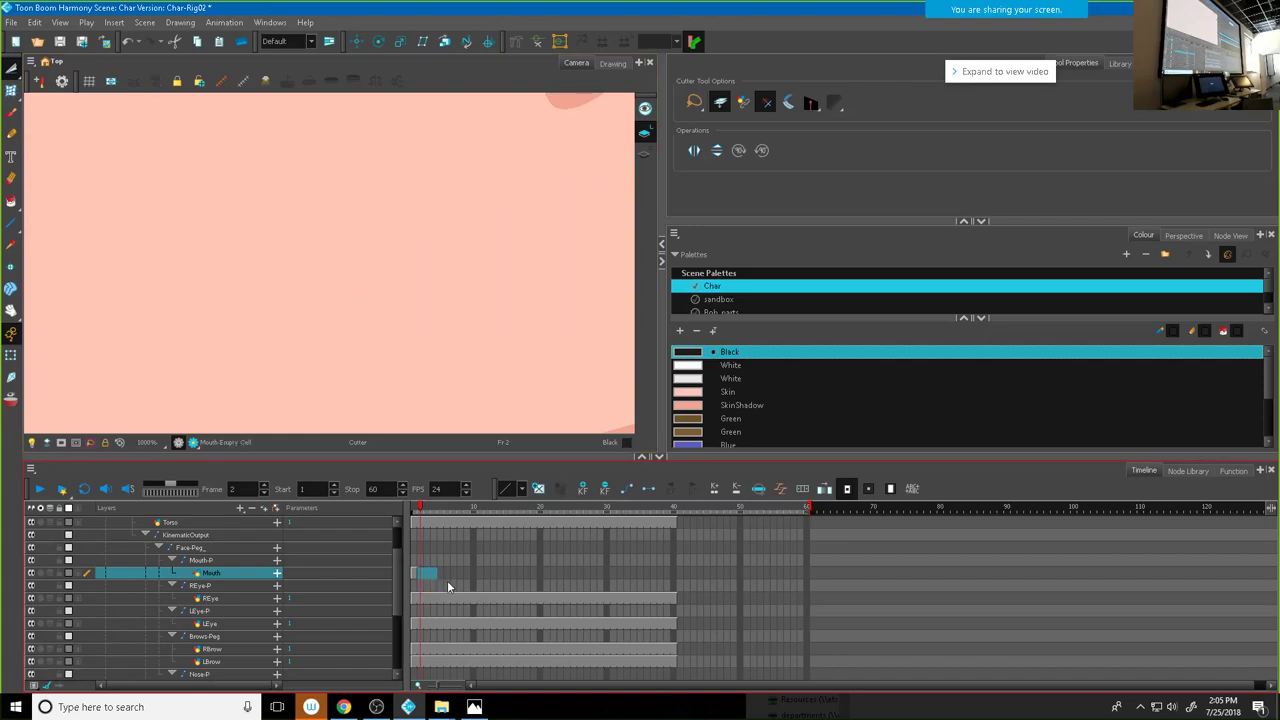
{"action": "left_click", "coordinate": [415, 509]}
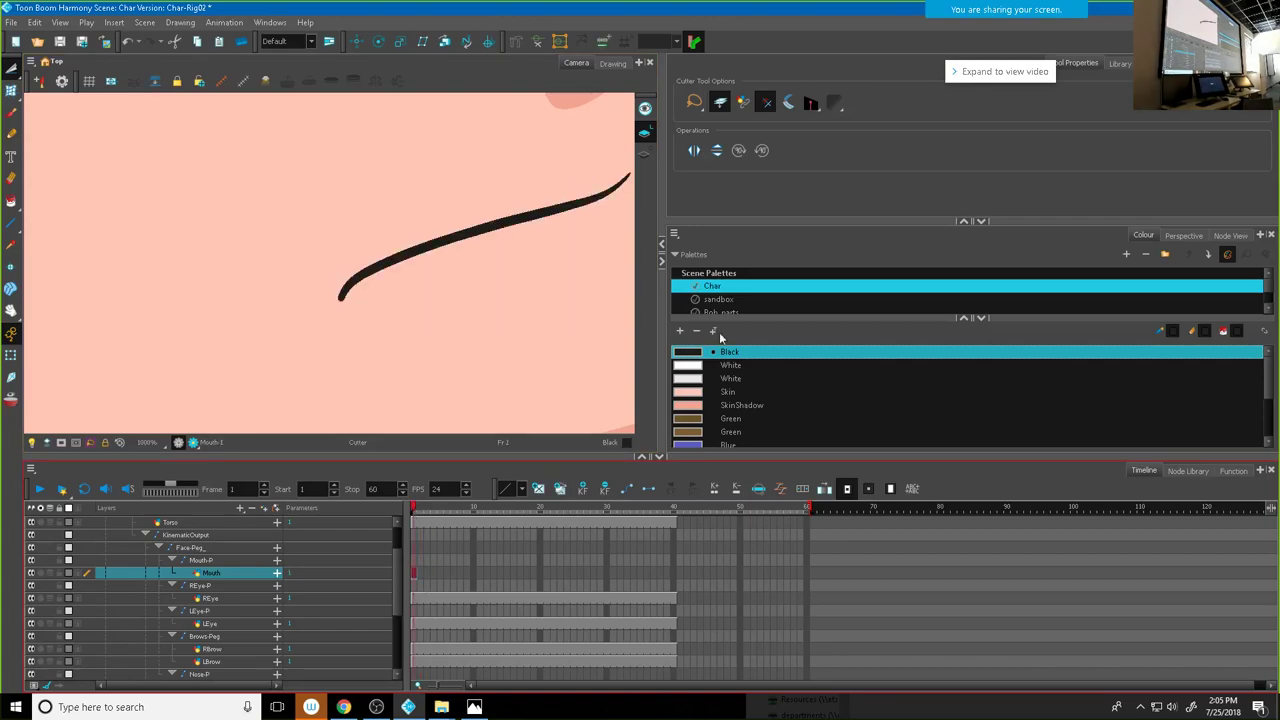
Step: Open the Library view, enlarge its drawing substitution preview, and try switching the mouth to drawing 2
{"action": "left_click", "coordinate": [1120, 63]}
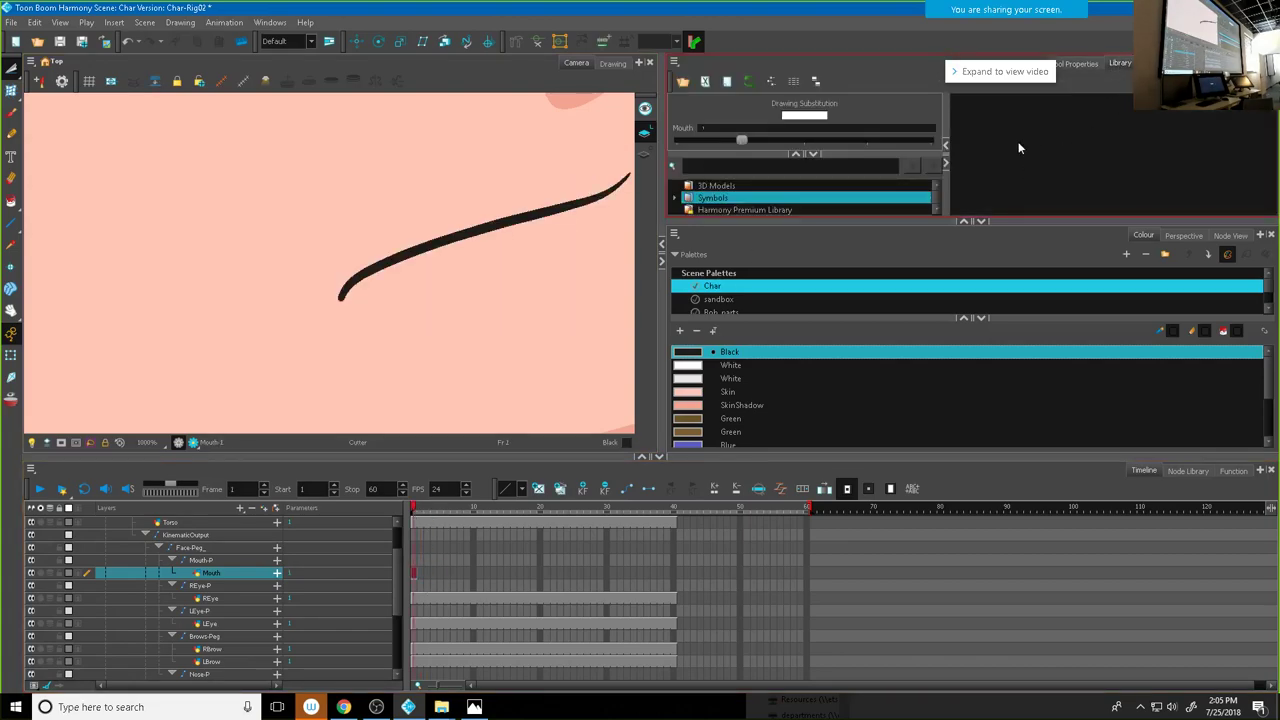
{"action": "left_click_drag", "start_coordinate": [873, 224], "coordinate": [871, 368]}
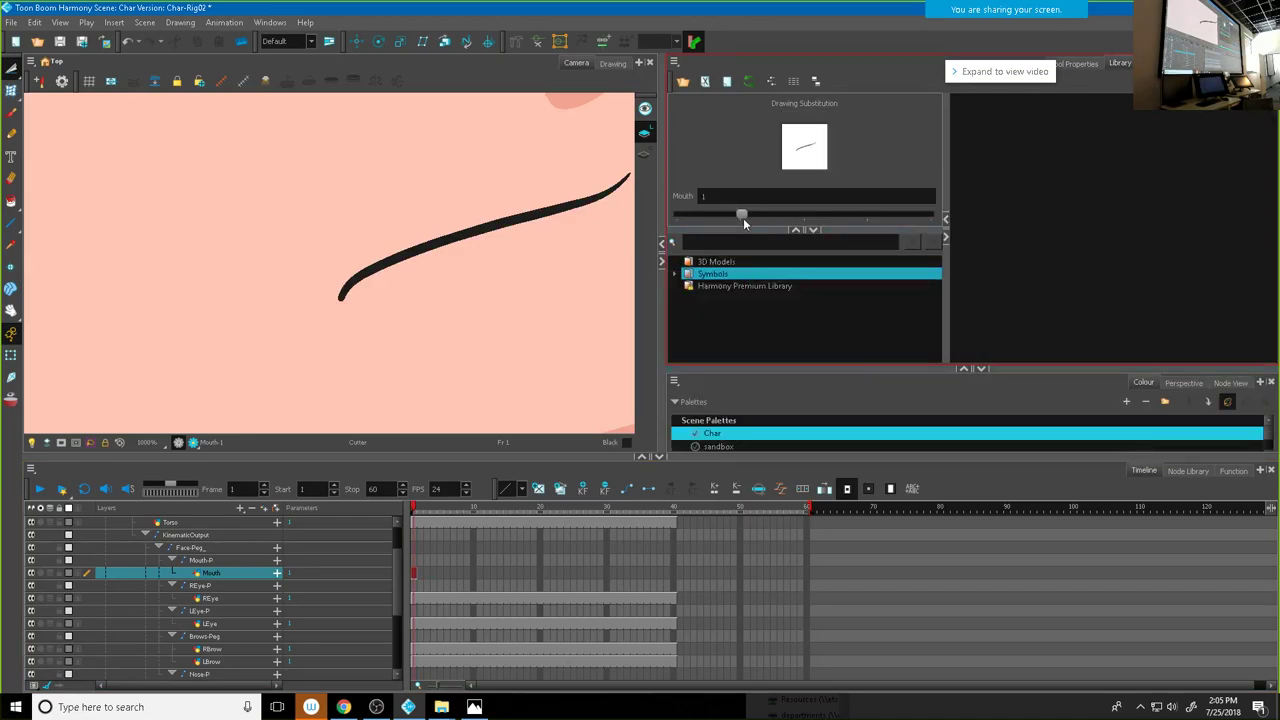
{"action": "mouse_move", "coordinate": [743, 213]}
{"action": "left_mouse_down"}
{"action": "mouse_move", "coordinate": [798, 213]}
{"action": "mouse_move", "coordinate": [776, 221]}
{"action": "left_mouse_up"}
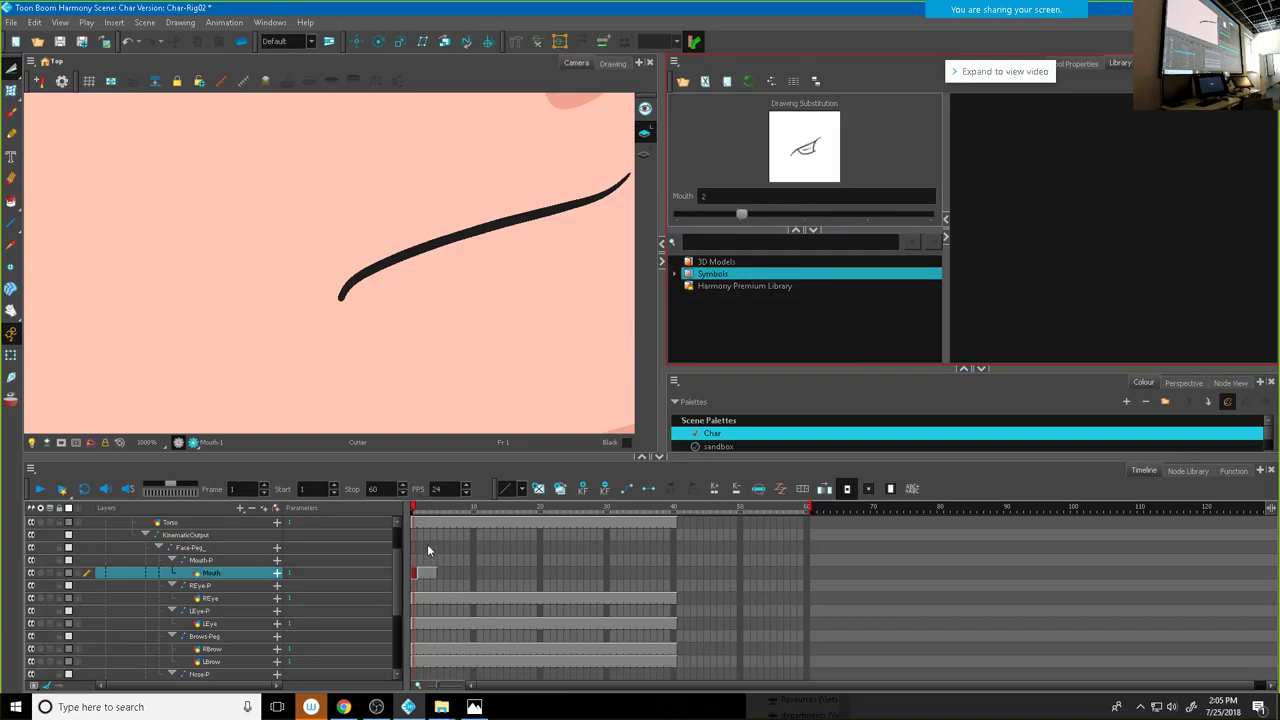
Step: Try substituting mouth drawings 3, 4 and an empty cel on frame 2, and scrub the timeline to frame 4
{"action": "left_click", "coordinate": [420, 574]}
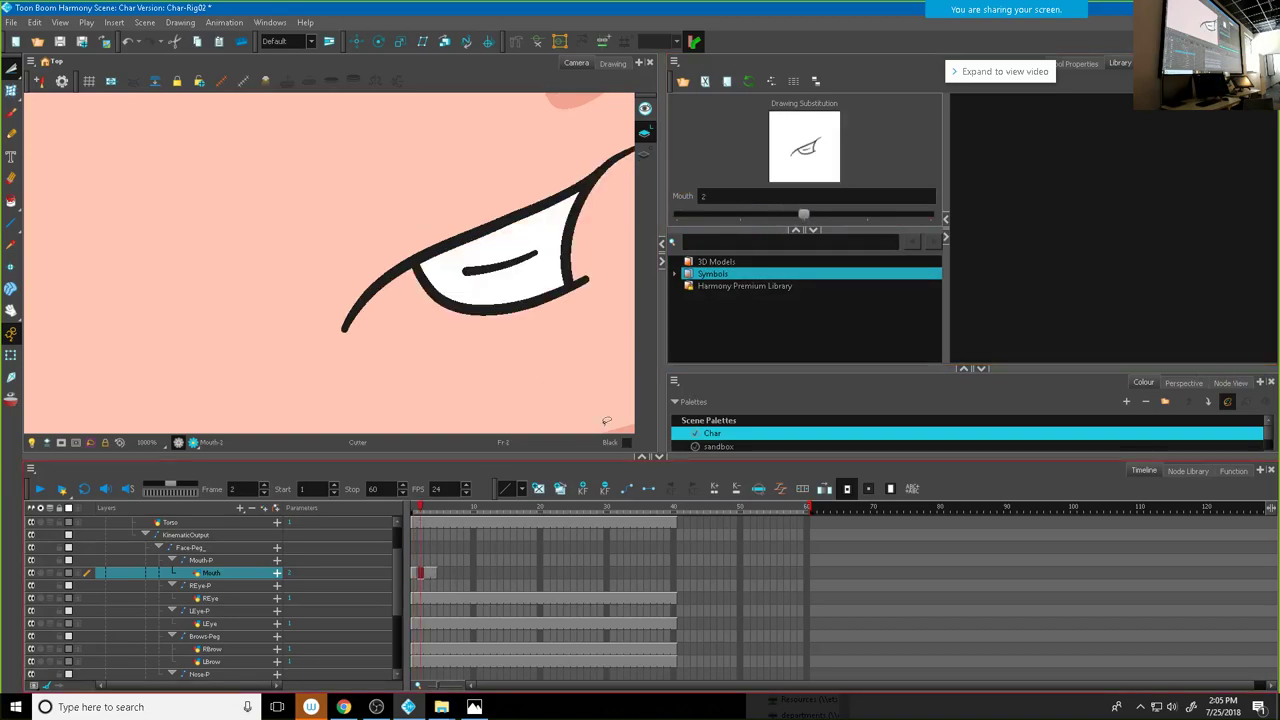
{"action": "left_click", "coordinate": [875, 216]}
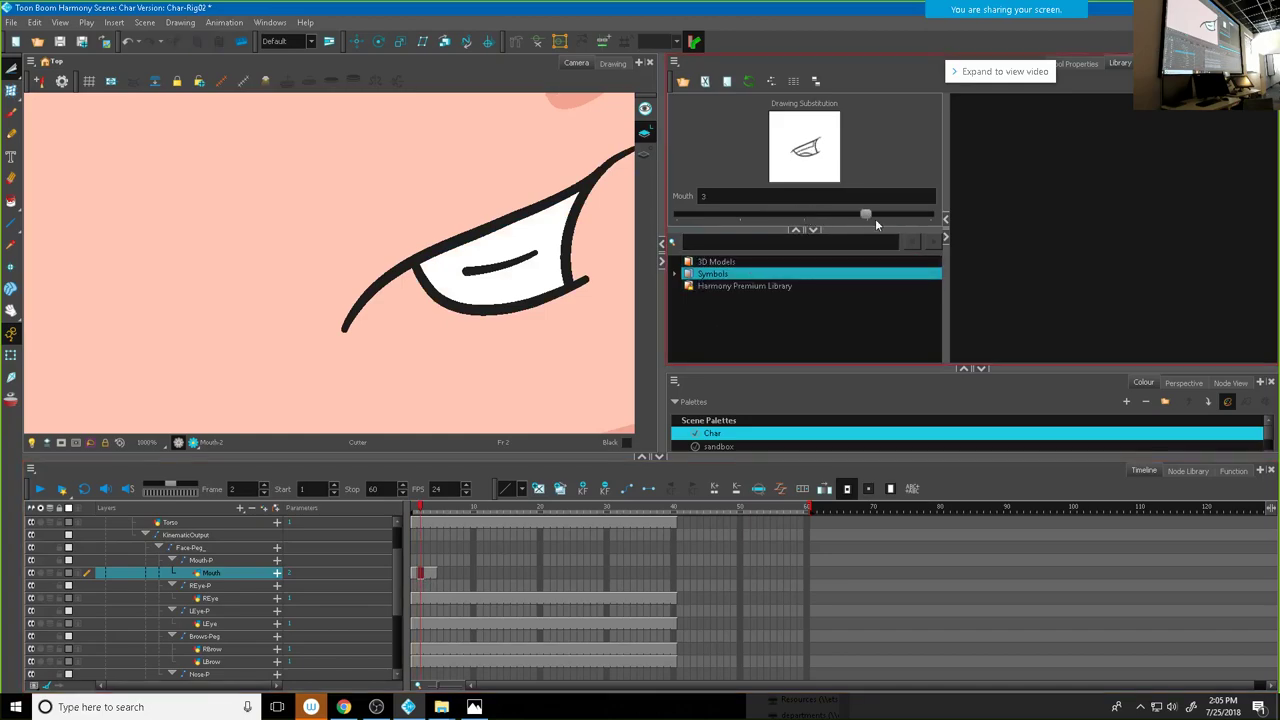
{"action": "left_click_drag", "start_coordinate": [869, 215], "coordinate": [908, 217]}
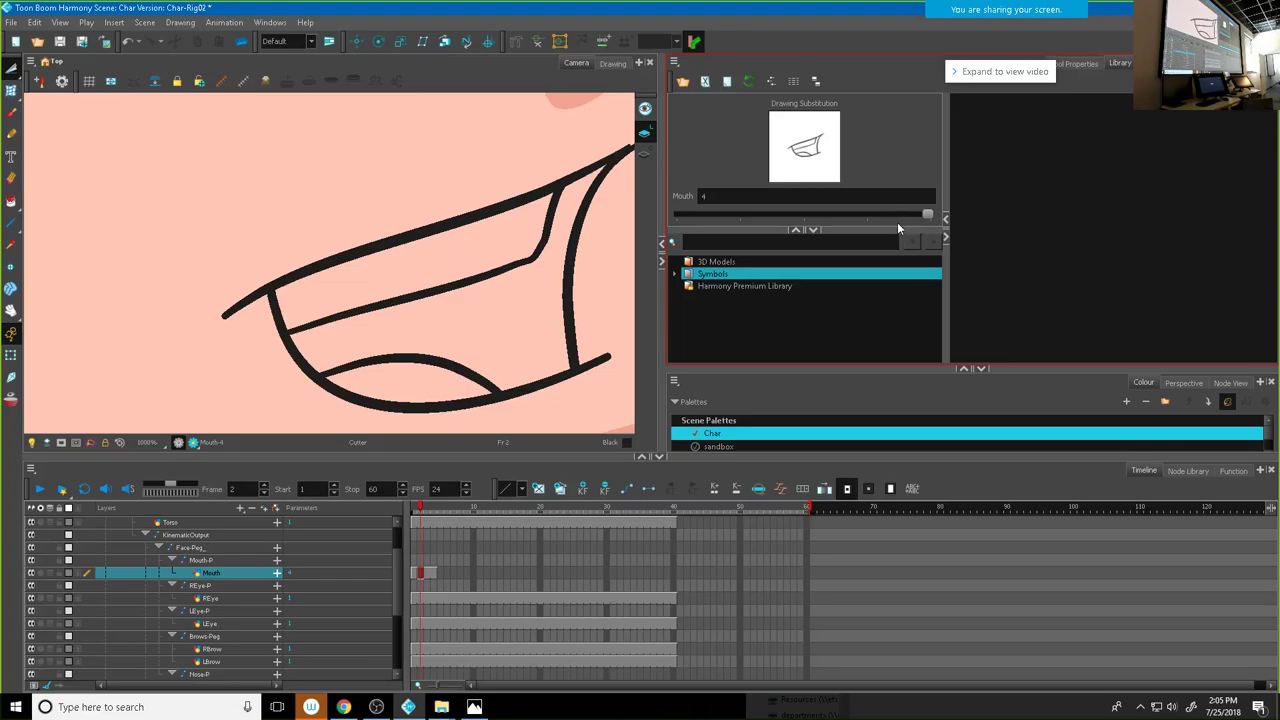
{"action": "left_click_drag", "start_coordinate": [897, 222], "coordinate": [680, 216]}
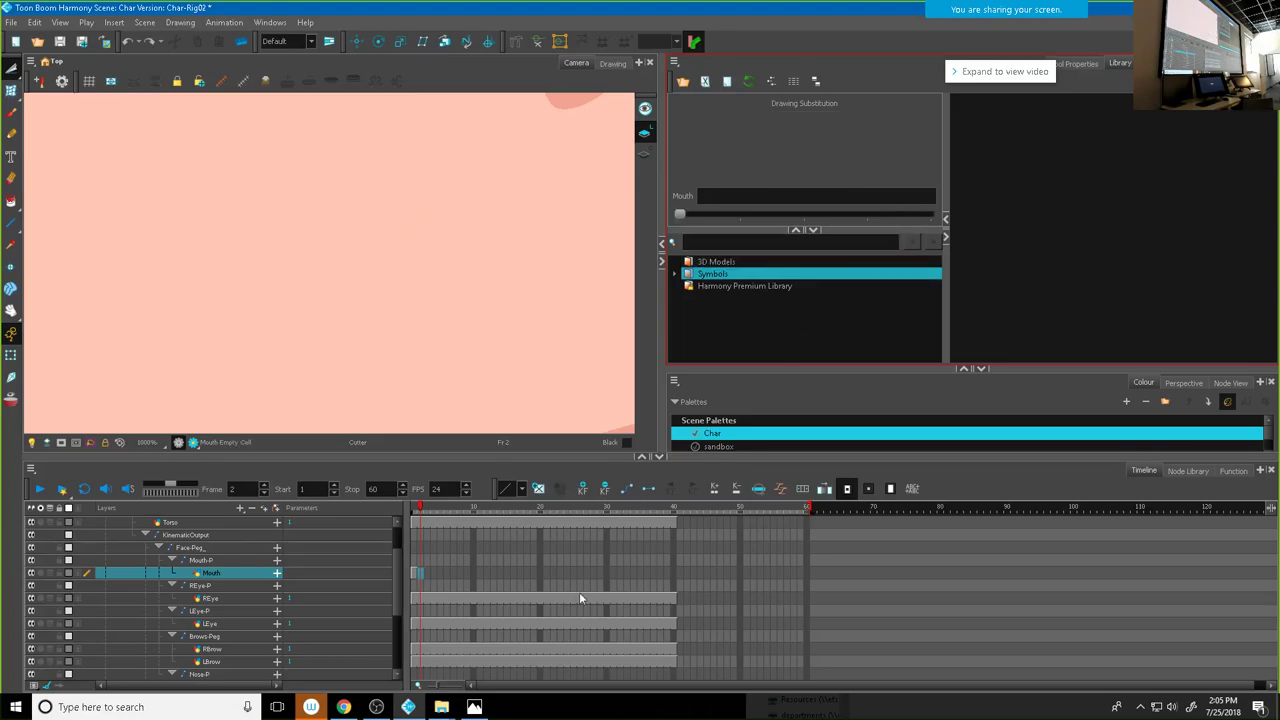
{"action": "left_click", "coordinate": [466, 574]}
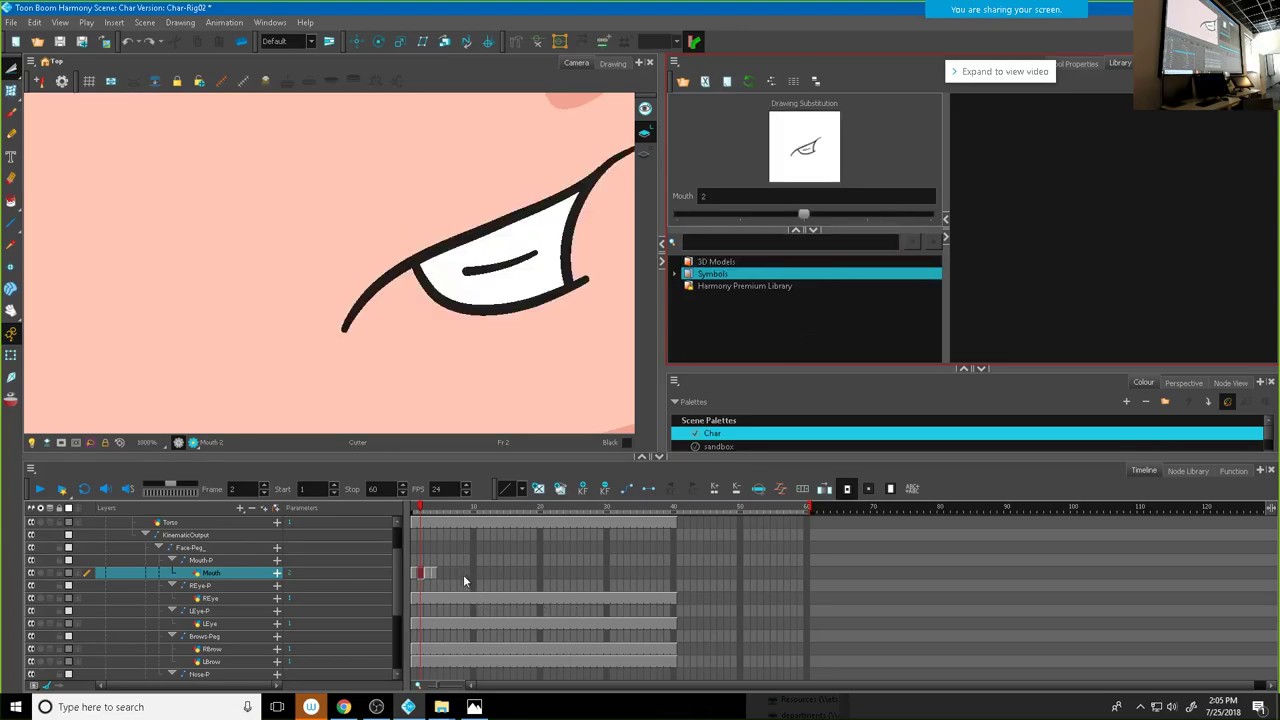
{"action": "left_click", "coordinate": [439, 572]}
{"action": "left_click_drag", "start_coordinate": [425, 514], "coordinate": [435, 513]}
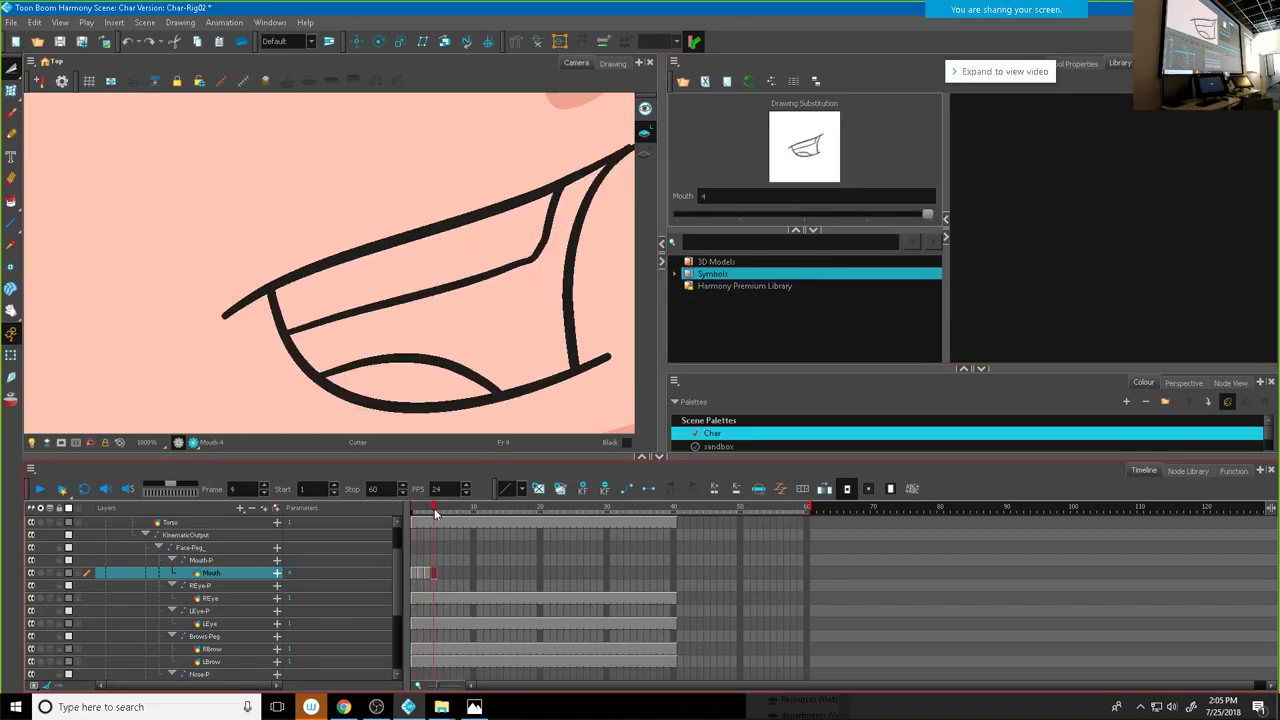
Step: Check Mouth_Chart.png in Photos, switch back to Harmony, and expose mouth drawing 4 on frames 5 to 8
{"action": "left_click", "coordinate": [474, 707]}
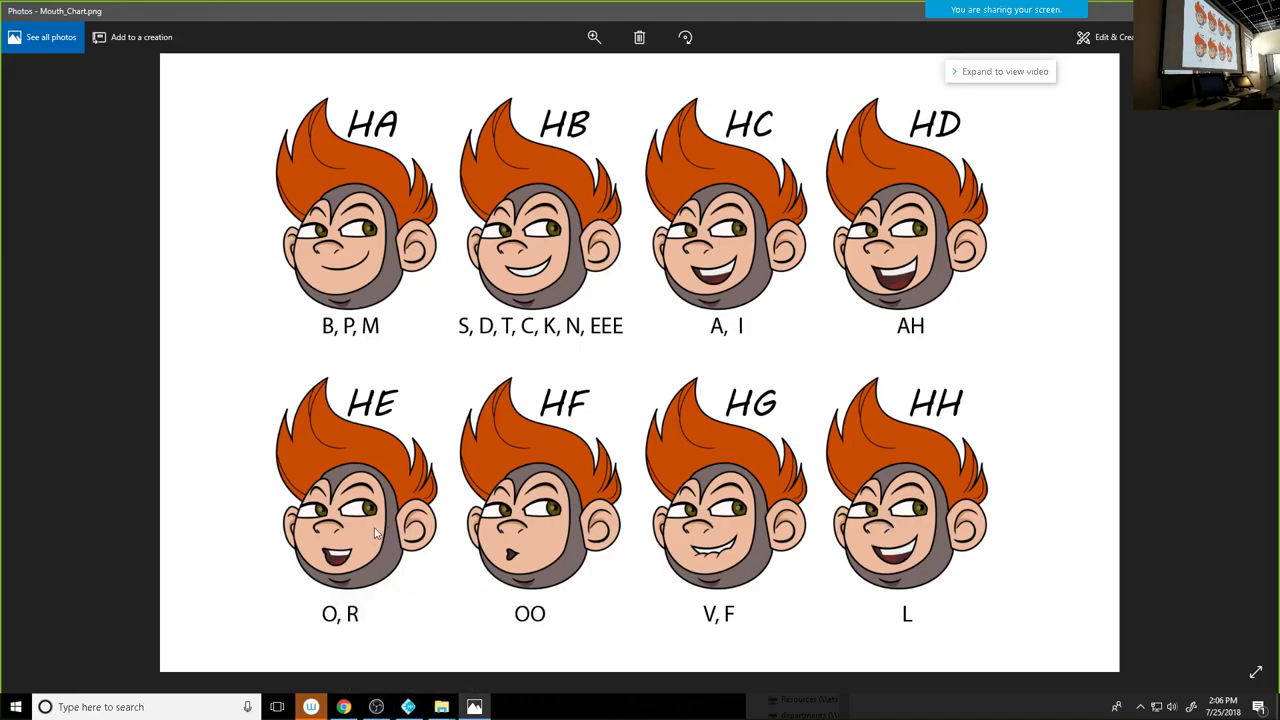
{"action": "left_click", "coordinate": [407, 707]}
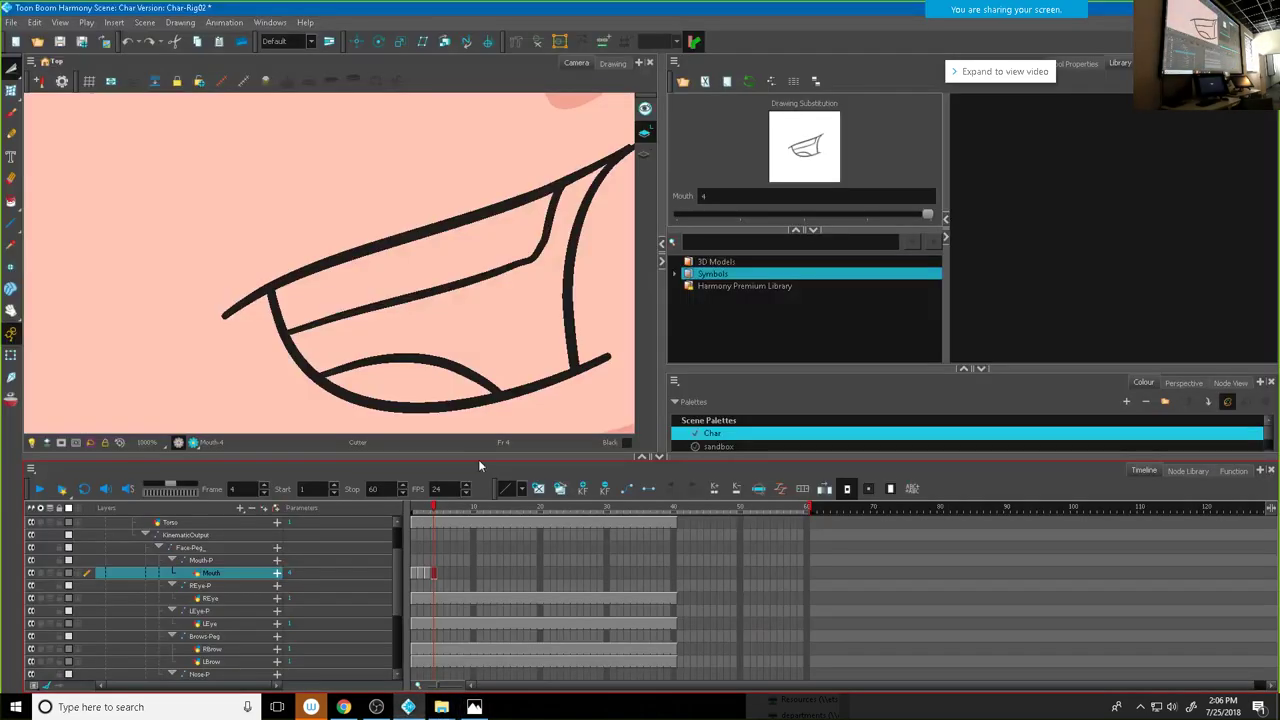
{"action": "left_click", "coordinate": [439, 571]}
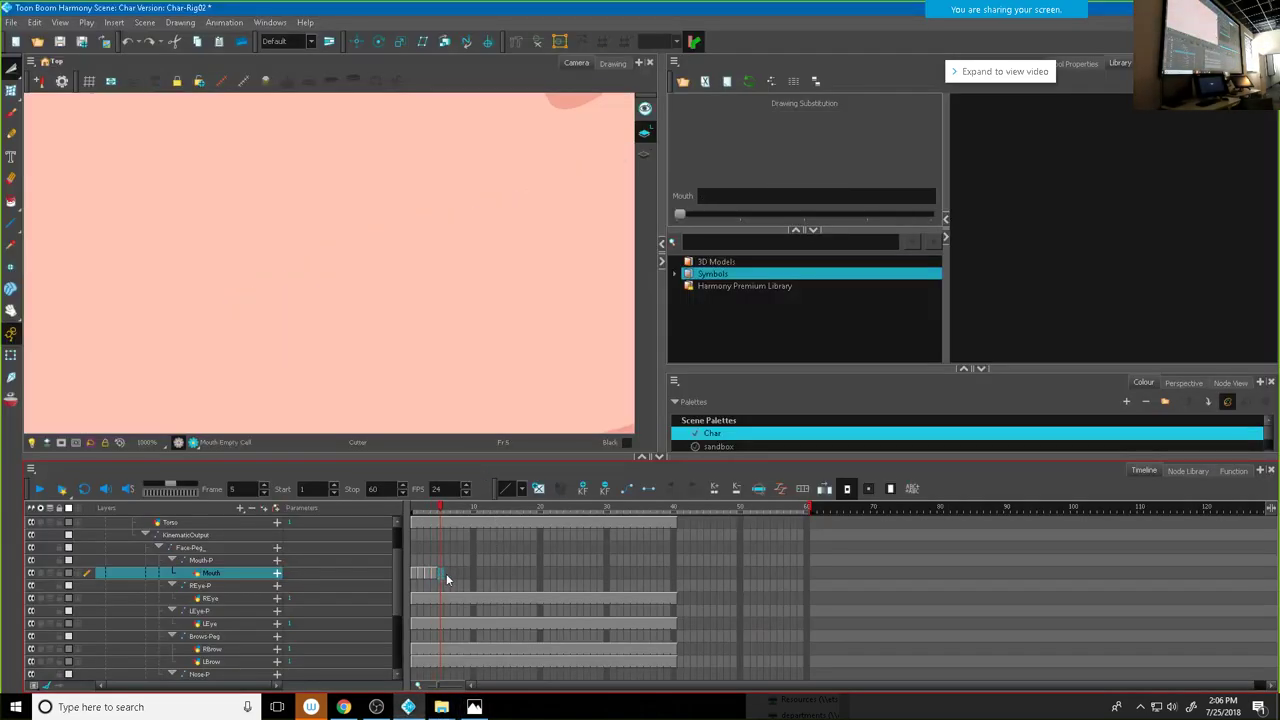
{"action": "left_click", "coordinate": [449, 572]}
{"action": "left_click", "coordinate": [457, 571]}
{"action": "left_click", "coordinate": [461, 571]}
{"action": "type", "text": "4"}
{"action": "key", "text": "Return"}
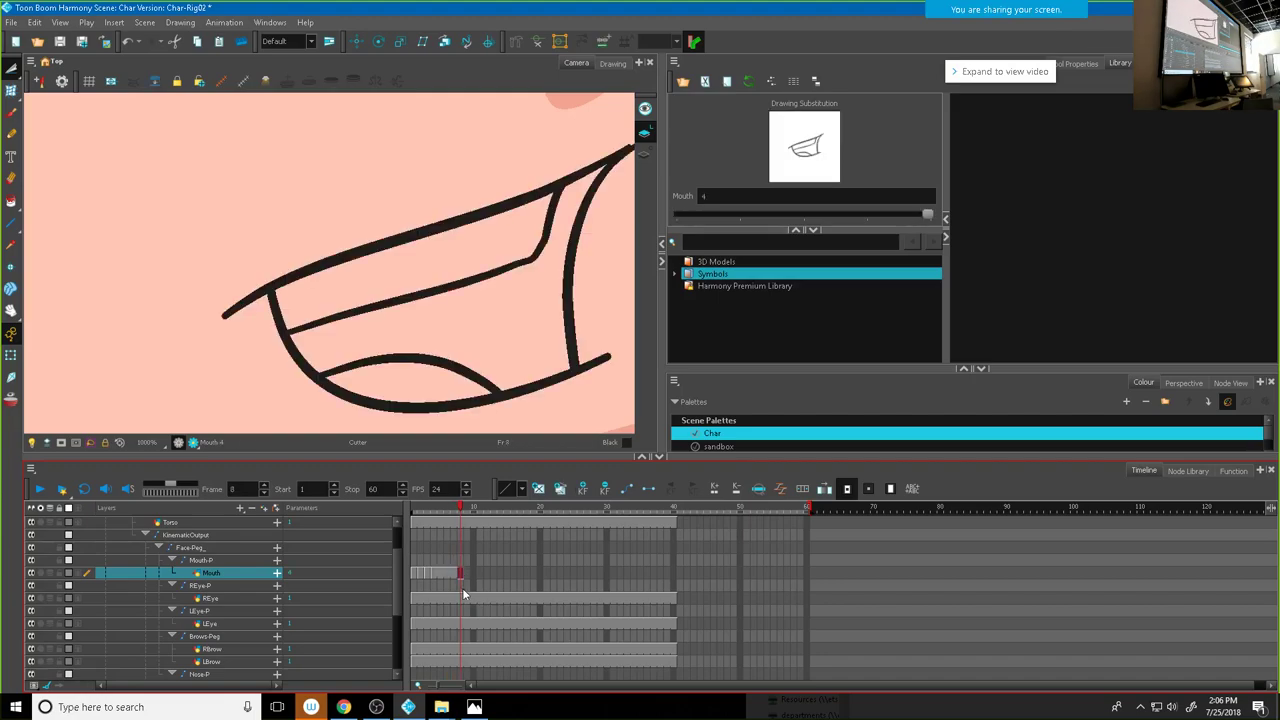
Step: Duplicate the mouth drawing on each of frames 5 to 8 so every frame has its own separate drawing
{"action": "left_click", "coordinate": [440, 572]}
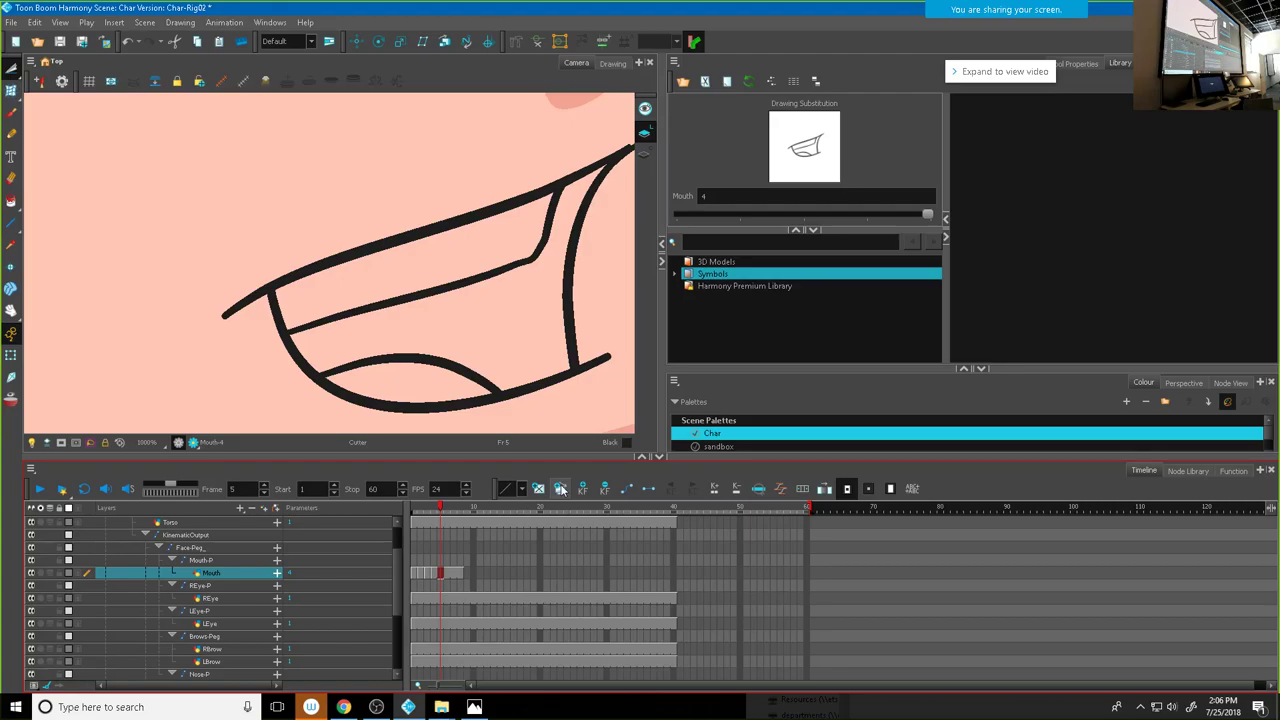
{"action": "left_click", "coordinate": [447, 572]}
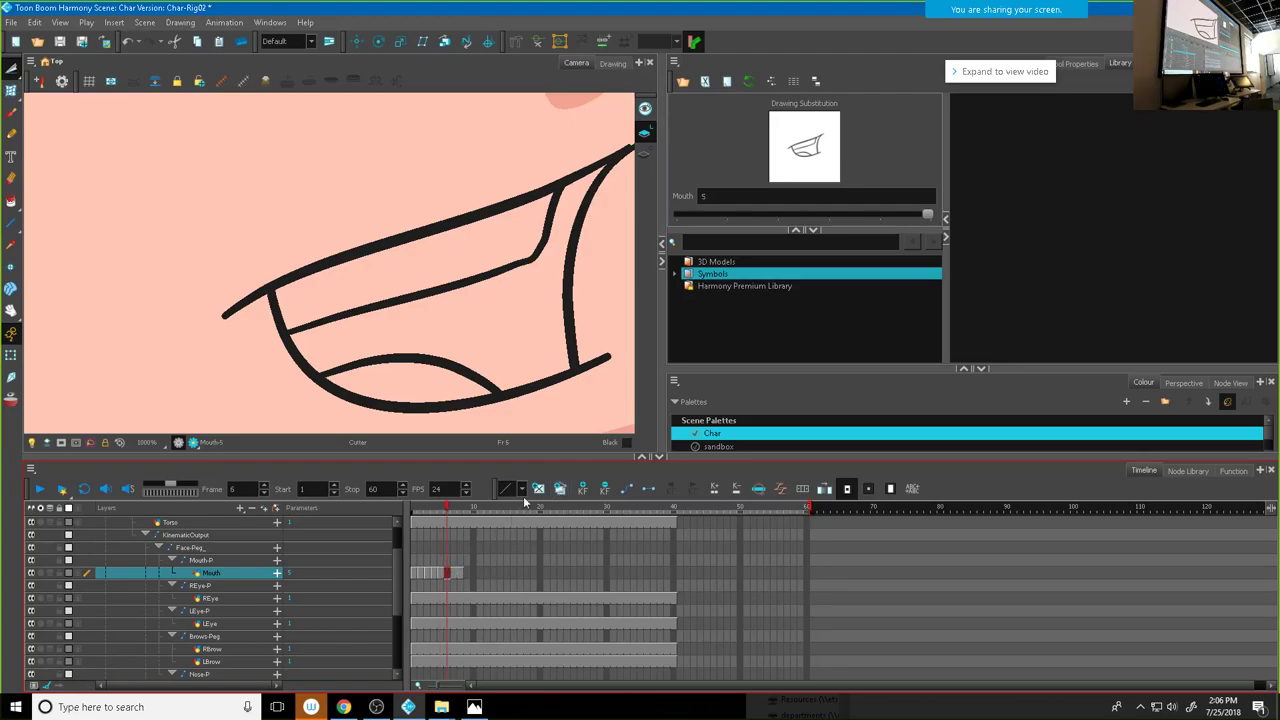
{"action": "left_click", "coordinate": [454, 573]}
{"action": "left_click", "coordinate": [459, 572]}
{"action": "left_click", "coordinate": [557, 490]}
Step: Cut the low tongue line out of the frame 8 mouth and try a tall raised tongue outline with the Pencil tool
{"action": "mouse_move", "coordinate": [463, 508]}
{"action": "left_mouse_down"}
{"action": "mouse_move", "coordinate": [424, 508]}
{"action": "mouse_move", "coordinate": [458, 511]}
{"action": "left_mouse_up"}
{"action": "left_click", "coordinate": [457, 363]}
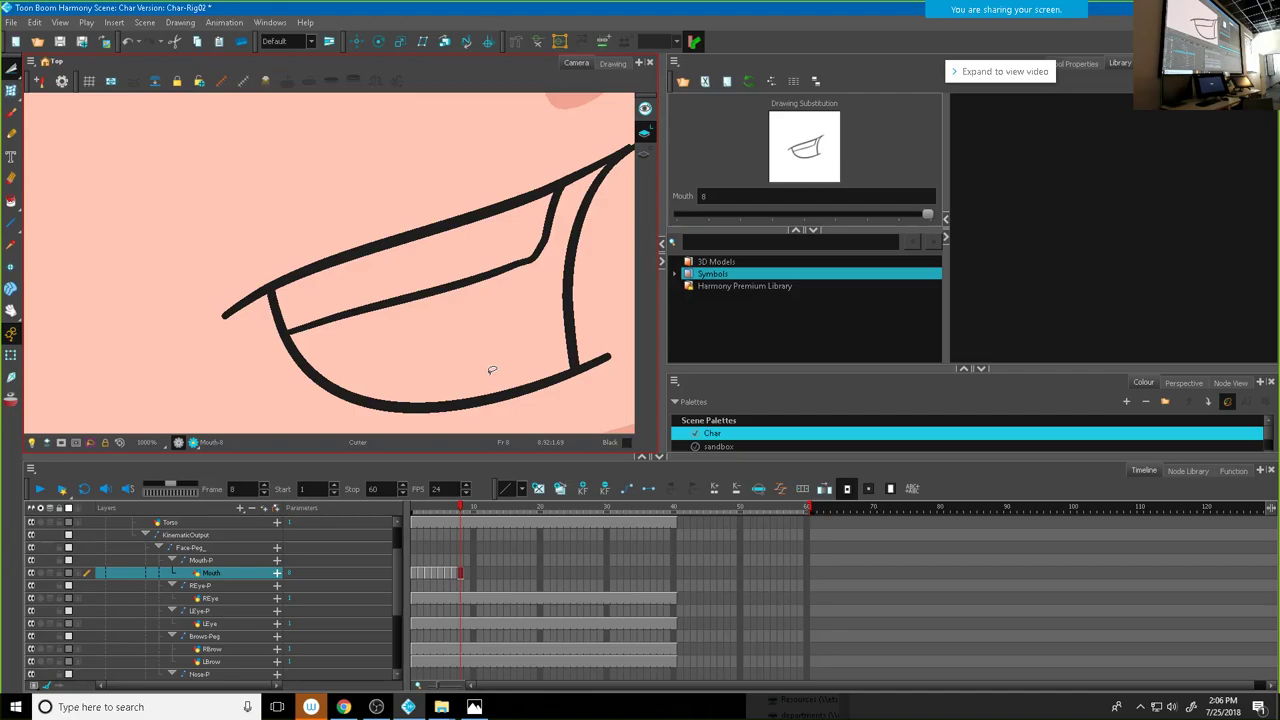
{"action": "key", "text": "alt+/"}
{"action": "mouse_move", "coordinate": [322, 408]}
{"action": "left_mouse_down"}
{"action": "mouse_move", "coordinate": [406, 354]}
{"action": "mouse_move", "coordinate": [450, 256]}
{"action": "mouse_move", "coordinate": [492, 254]}
{"action": "mouse_move", "coordinate": [531, 315]}
{"action": "mouse_move", "coordinate": [527, 366]}
{"action": "mouse_move", "coordinate": [482, 432]}
{"action": "left_mouse_up"}
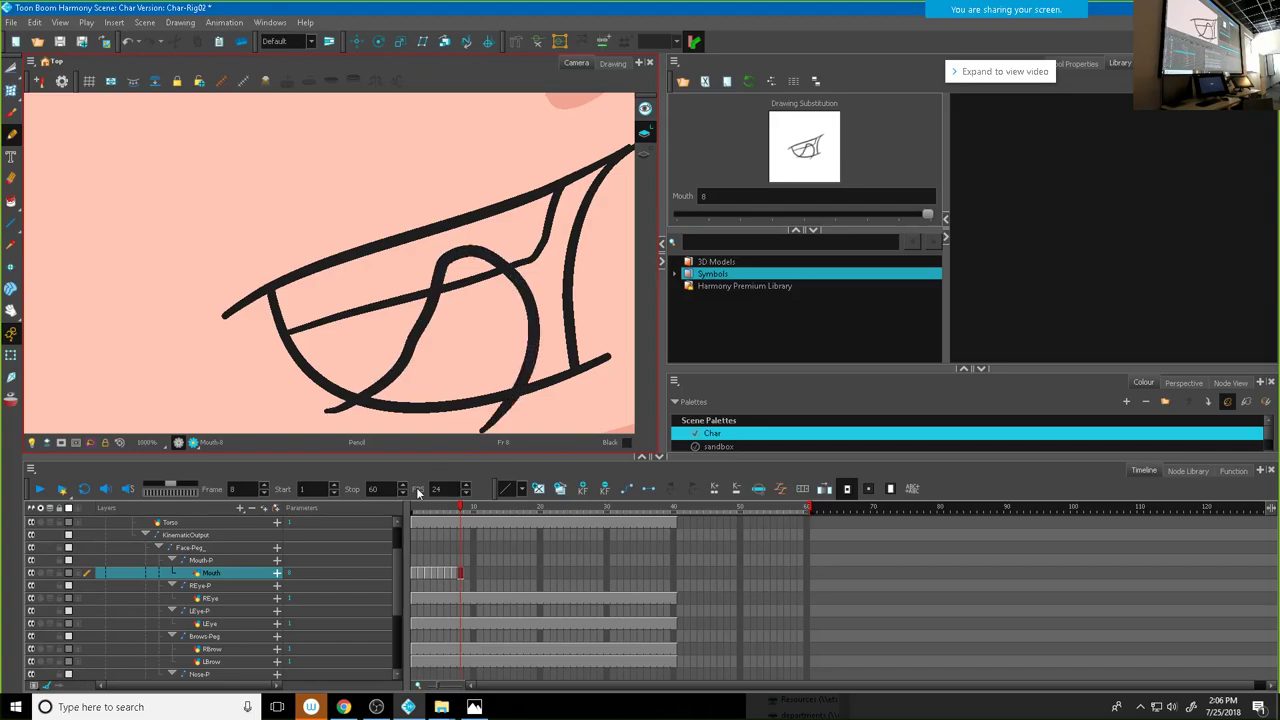
{"action": "key", "text": "ctrl+z"}
Step: Draw two curved tongue sides from the teeth to the lower lip on frame 8 and trim their overhanging ends with the Cutter
{"action": "left_click_drag", "start_coordinate": [509, 337], "coordinate": [409, 257]}
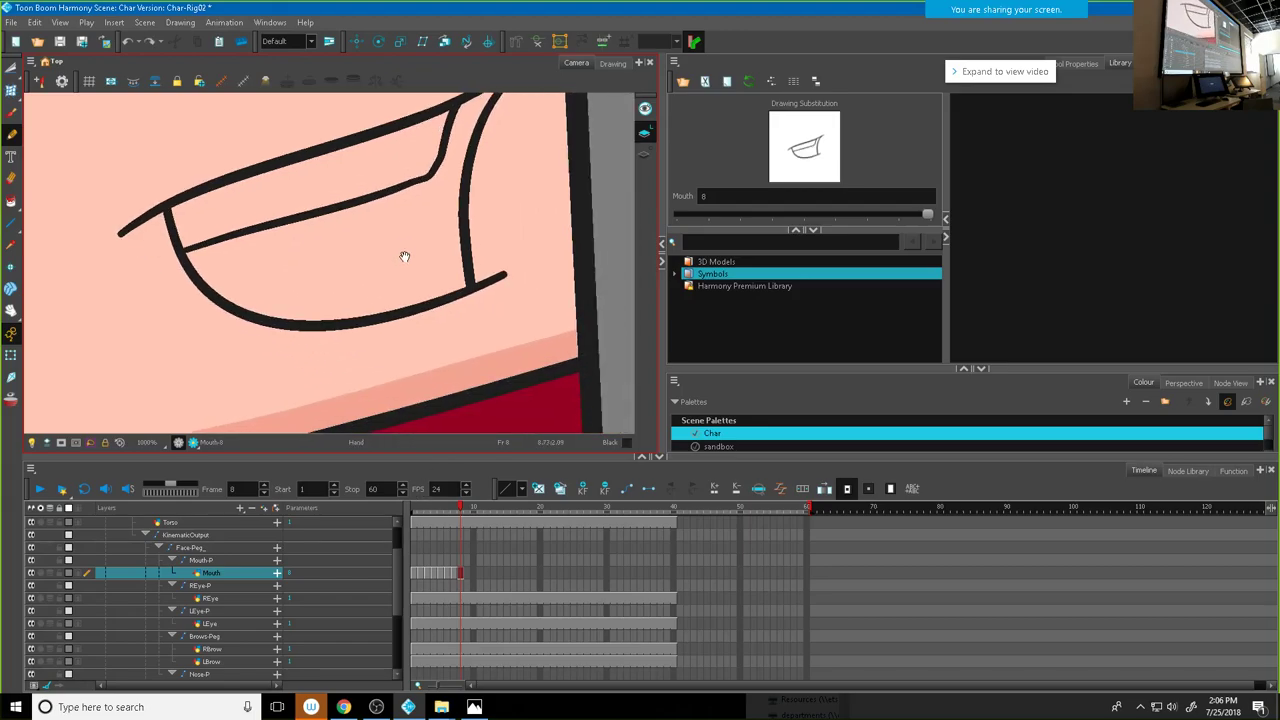
{"action": "mouse_move", "coordinate": [244, 349]}
{"action": "left_mouse_down"}
{"action": "mouse_move", "coordinate": [322, 315]}
{"action": "mouse_move", "coordinate": [322, 245]}
{"action": "mouse_move", "coordinate": [297, 208]}
{"action": "mouse_move", "coordinate": [360, 190]}
{"action": "mouse_move", "coordinate": [430, 225]}
{"action": "mouse_move", "coordinate": [428, 330]}
{"action": "mouse_move", "coordinate": [360, 374]}
{"action": "left_mouse_up"}
{"action": "left_click", "coordinate": [11, 67]}
{"action": "left_click", "coordinate": [354, 187]}
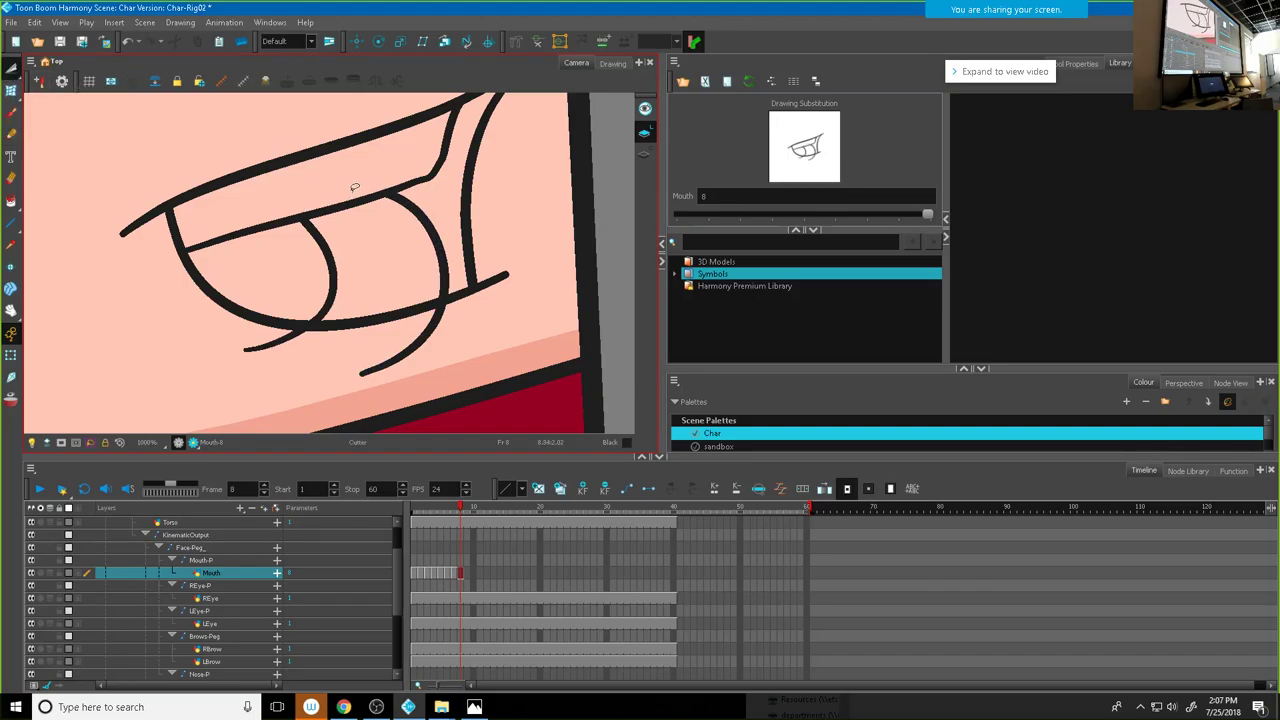
{"action": "left_click", "coordinate": [421, 317]}
{"action": "left_click", "coordinate": [270, 329]}
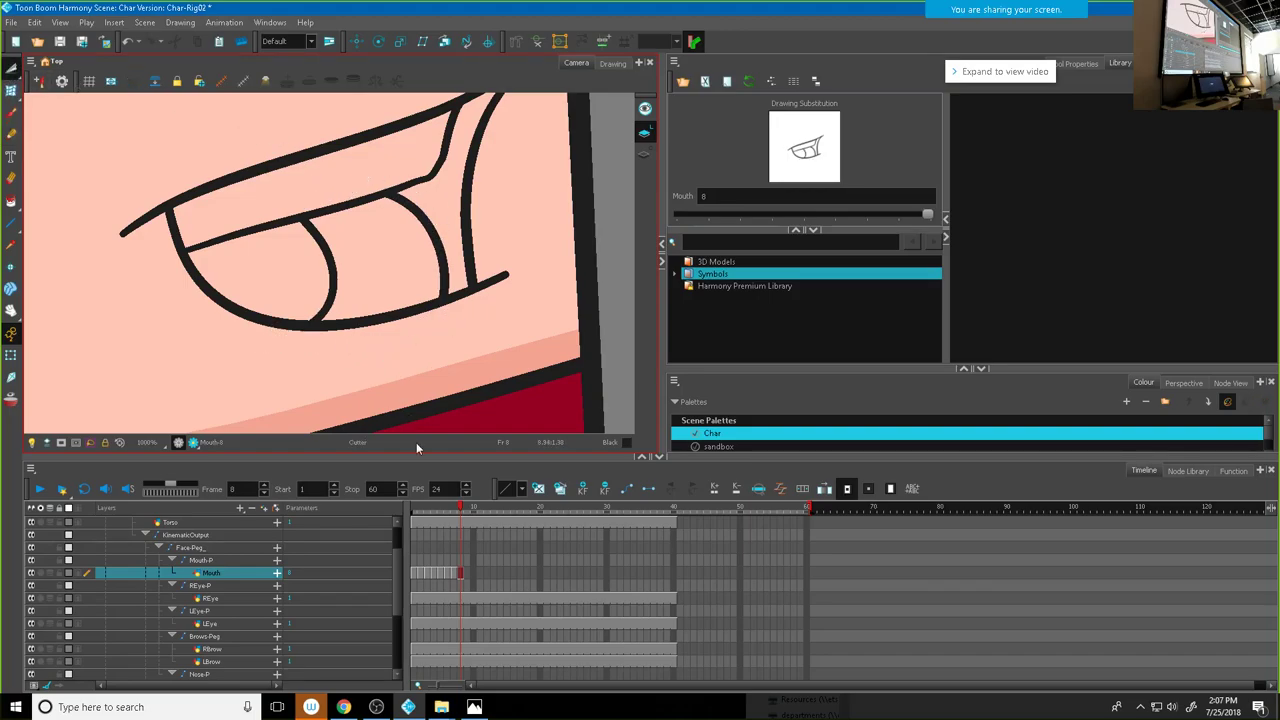
Step: Pencil a short crease line in the middle of the frame 8 tongue and switch to Photos to check Mouth_Chart.png
{"action": "left_click", "coordinate": [11, 134]}
{"action": "left_click_drag", "start_coordinate": [387, 241], "coordinate": [396, 268]}
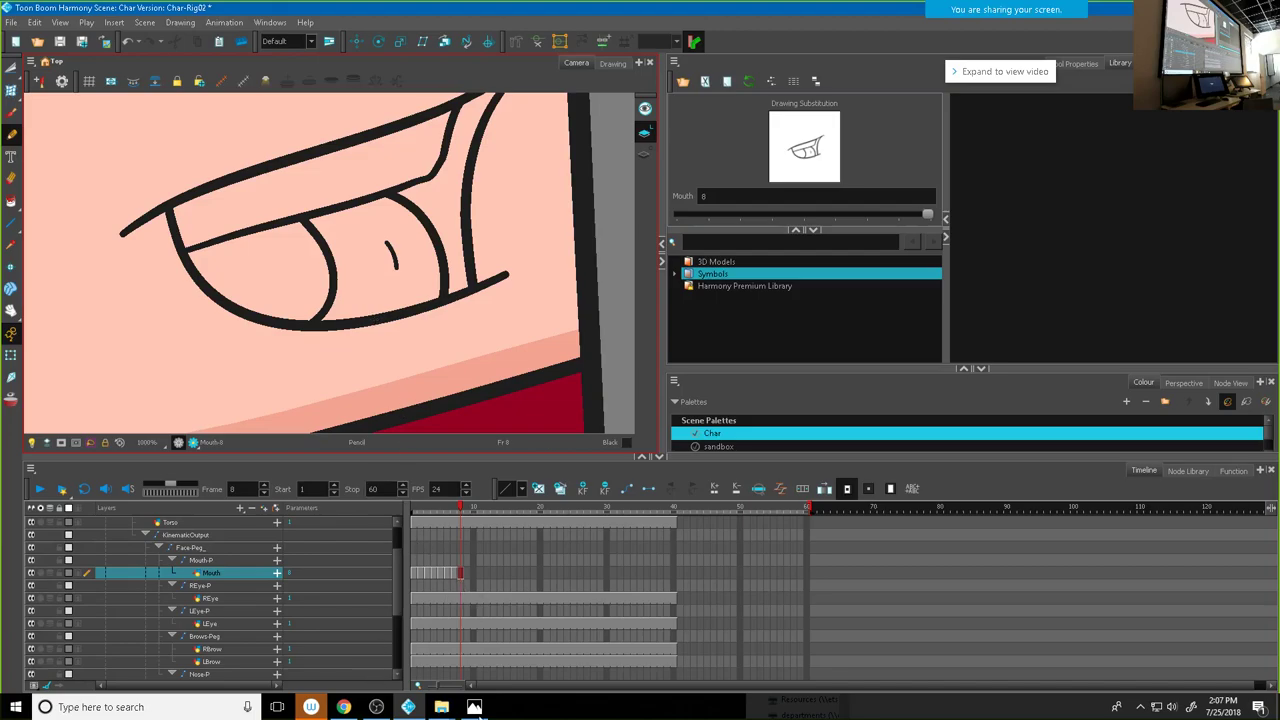
{"action": "left_click", "coordinate": [474, 707]}
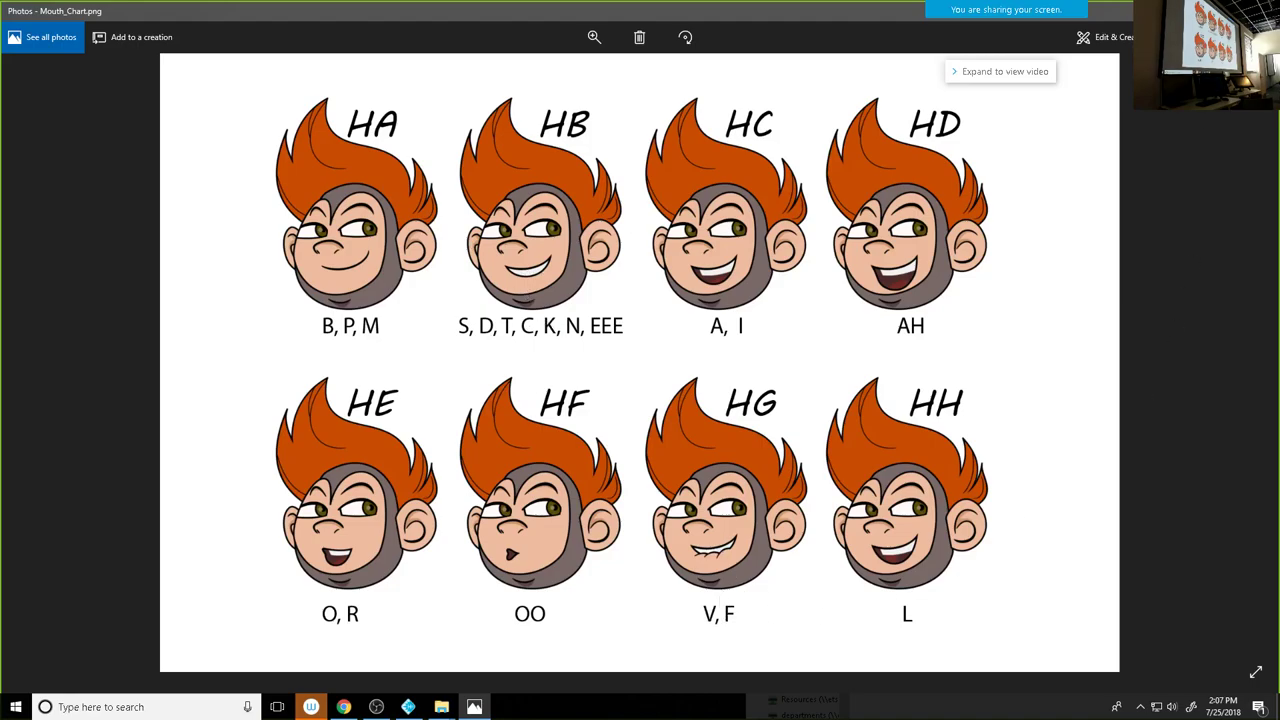
Step: Switch back to Harmony and replace the frame 7 mouth drawing with a copy of the frame 2 mouth
{"action": "key", "text": "alt+Tab"}
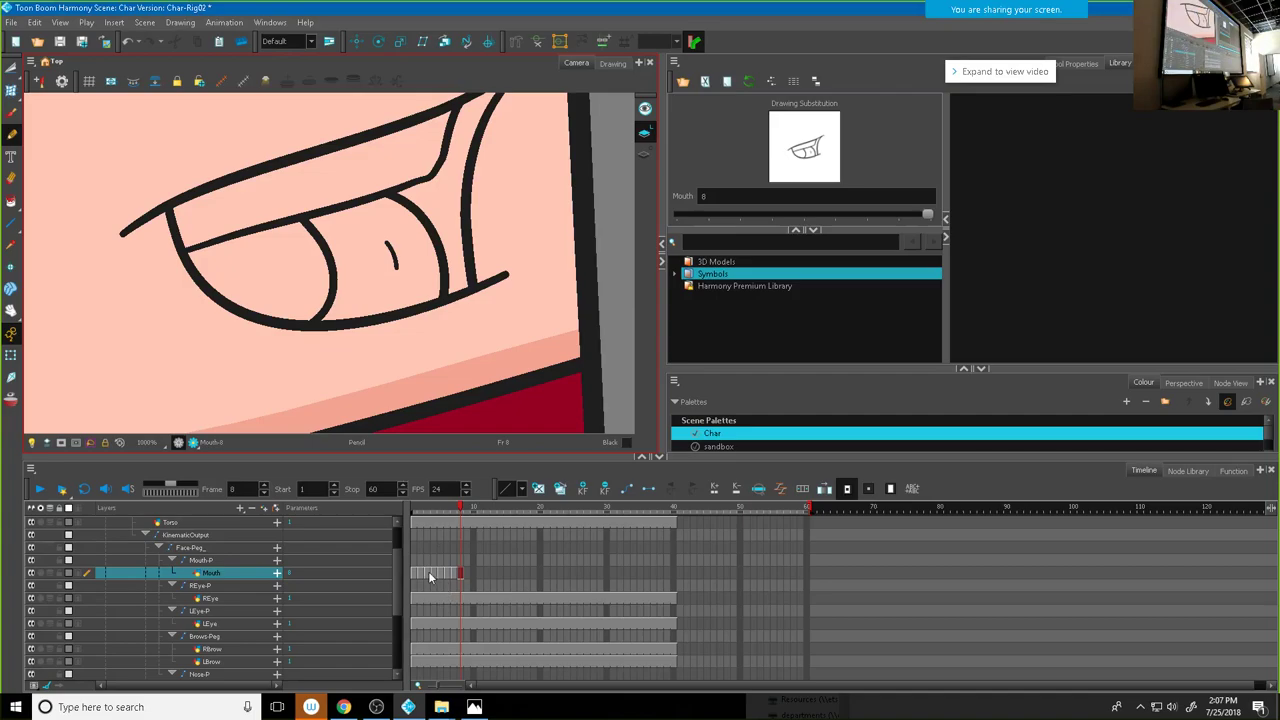
{"action": "left_click", "coordinate": [420, 574]}
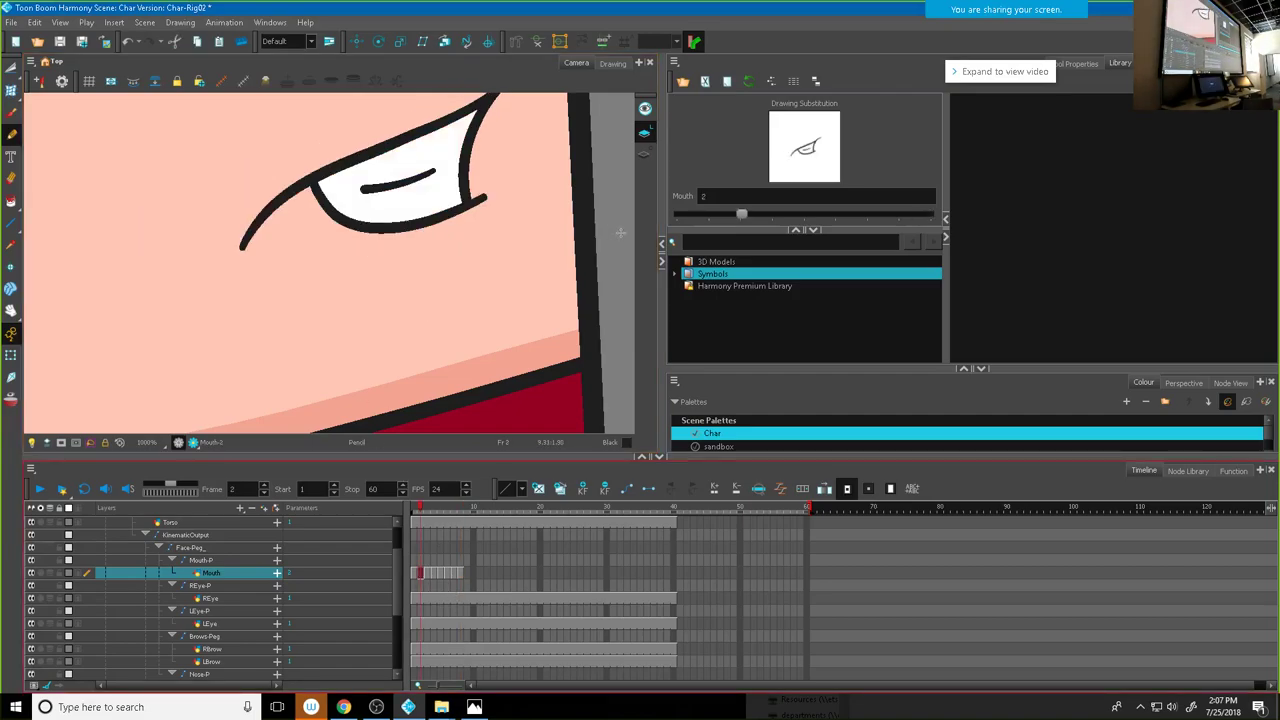
{"action": "scroll", "coordinate": [365, 258], "scroll_direction": "down", "scroll_amount": 4}
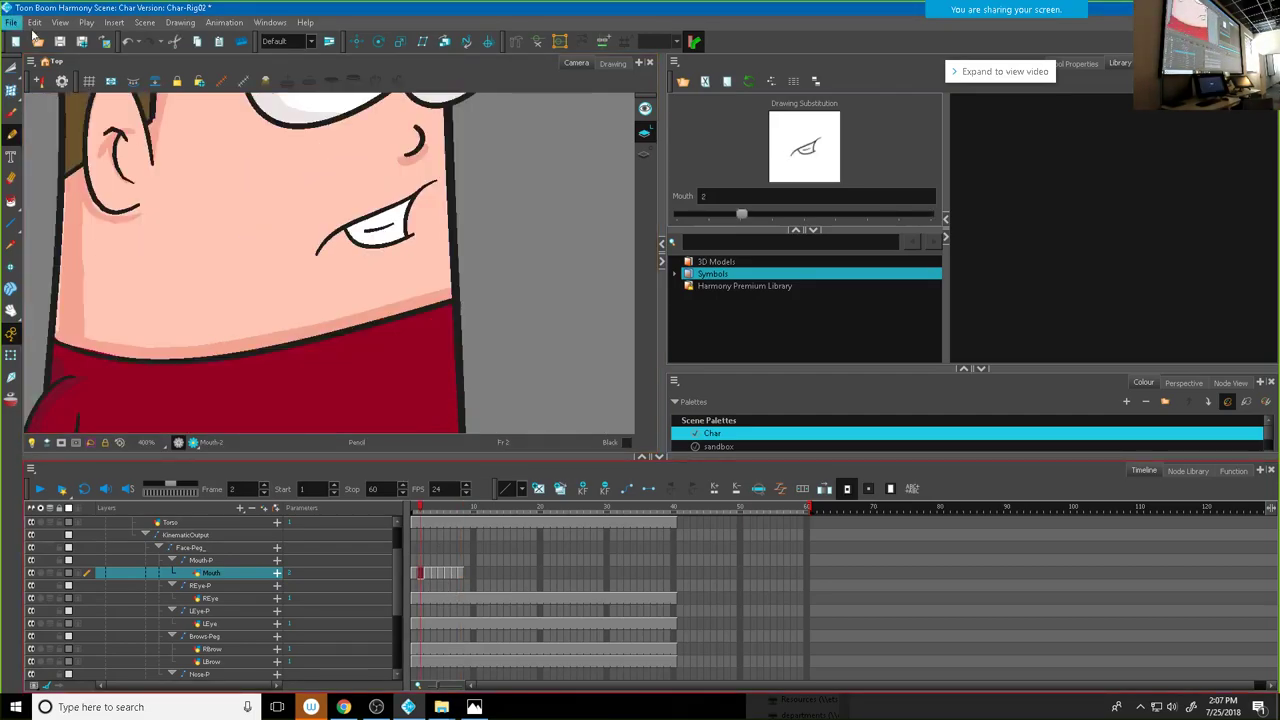
{"action": "left_click", "coordinate": [11, 66]}
{"action": "left_click", "coordinate": [28, 68]}
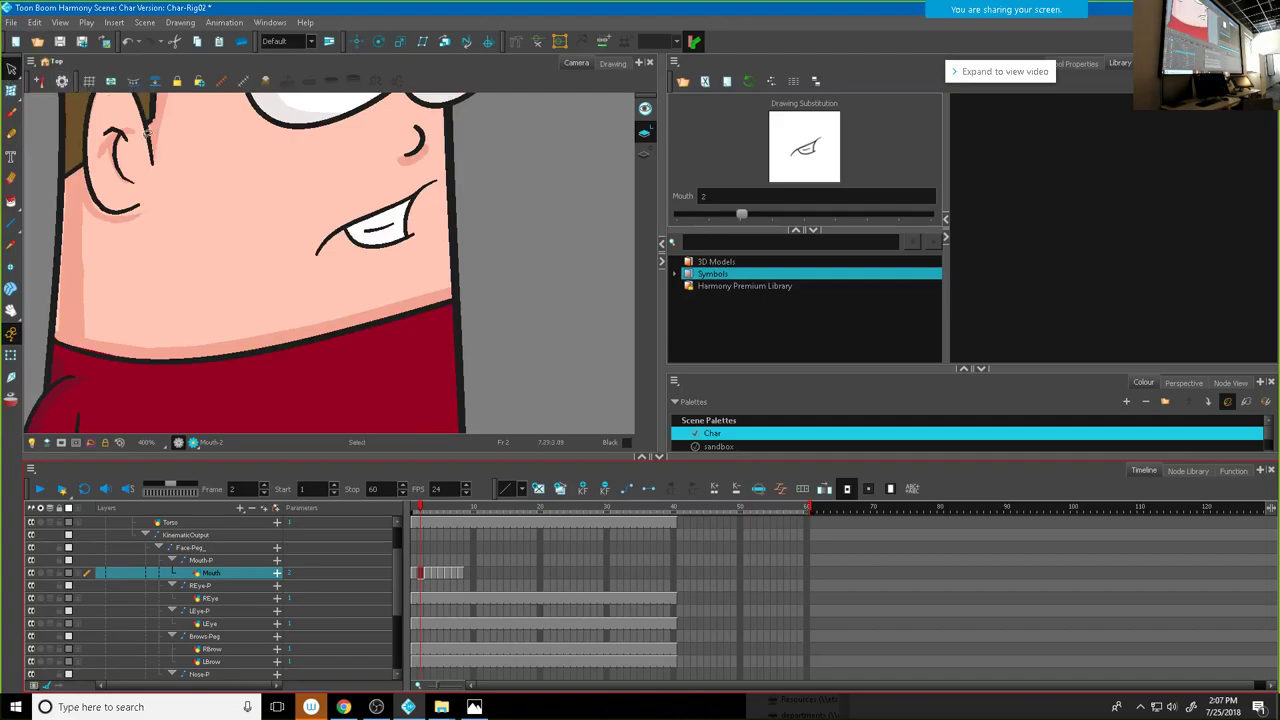
{"action": "mouse_move", "coordinate": [362, 197]}
{"action": "left_mouse_down"}
{"action": "mouse_move", "coordinate": [277, 228]}
{"action": "mouse_move", "coordinate": [313, 285]}
{"action": "mouse_move", "coordinate": [410, 262]}
{"action": "mouse_move", "coordinate": [437, 218]}
{"action": "mouse_move", "coordinate": [428, 184]}
{"action": "mouse_move", "coordinate": [367, 174]}
{"action": "mouse_move", "coordinate": [314, 205]}
{"action": "left_mouse_up"}
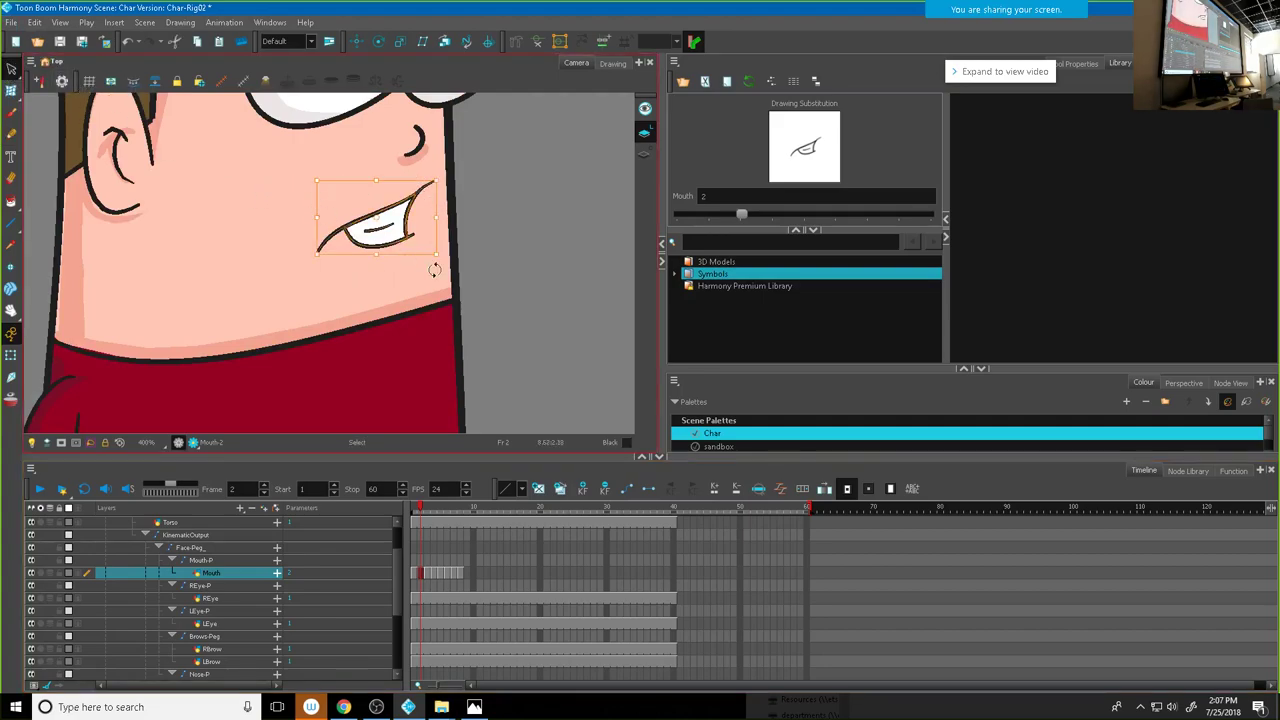
{"action": "left_click", "coordinate": [453, 574]}
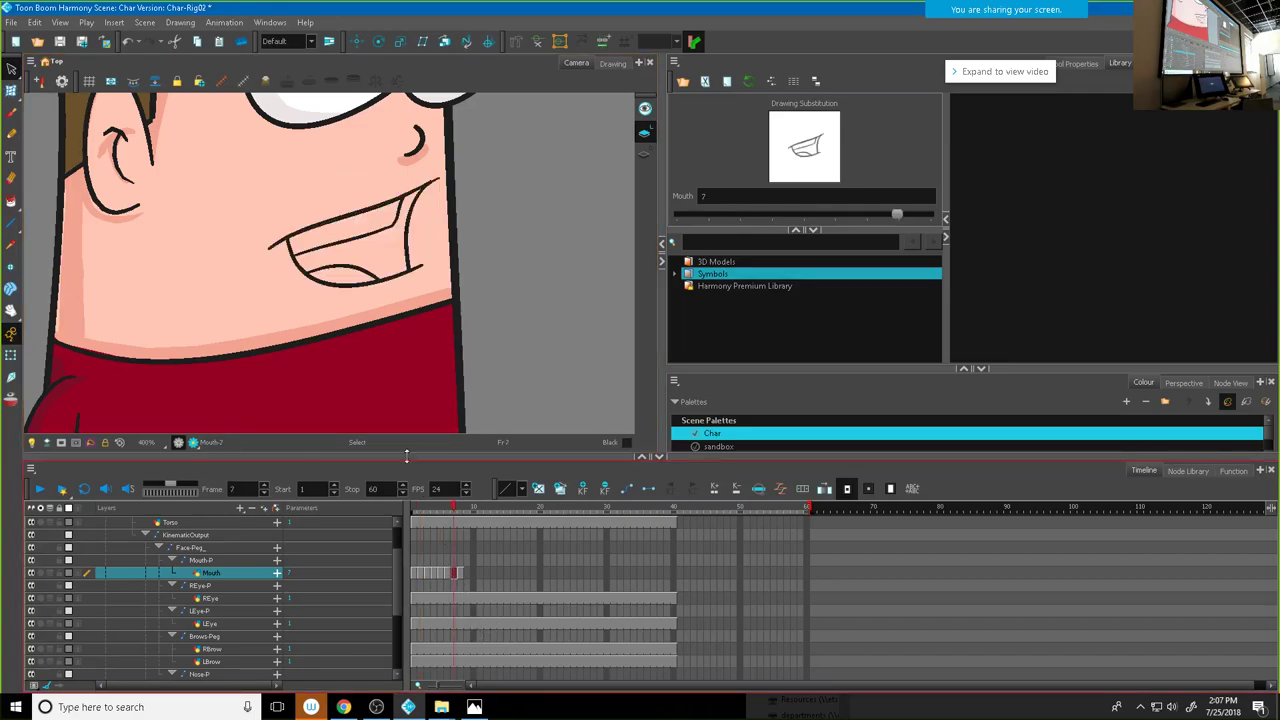
{"action": "mouse_move", "coordinate": [340, 187]}
{"action": "left_mouse_down"}
{"action": "mouse_move", "coordinate": [257, 293]}
{"action": "mouse_move", "coordinate": [396, 297]}
{"action": "mouse_move", "coordinate": [422, 283]}
{"action": "mouse_move", "coordinate": [424, 192]}
{"action": "left_mouse_up"}
{"action": "key", "text": "Delete"}
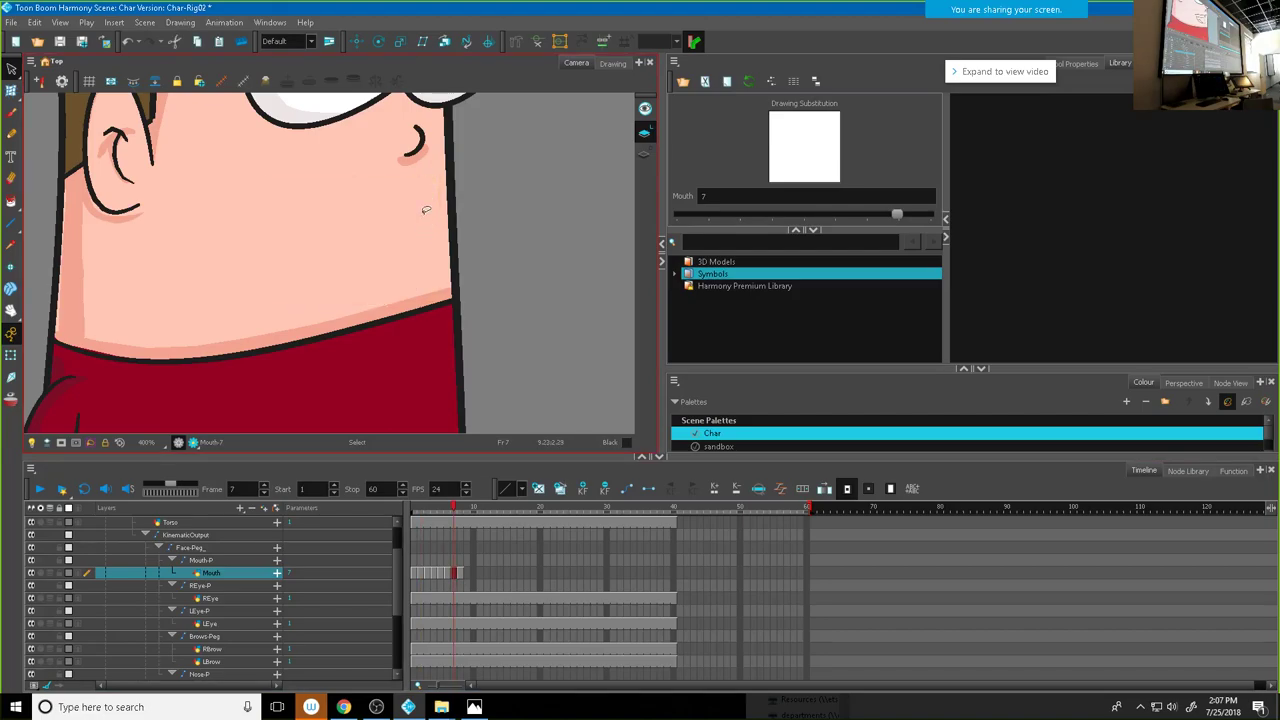
{"action": "key", "text": "ctrl+z"}
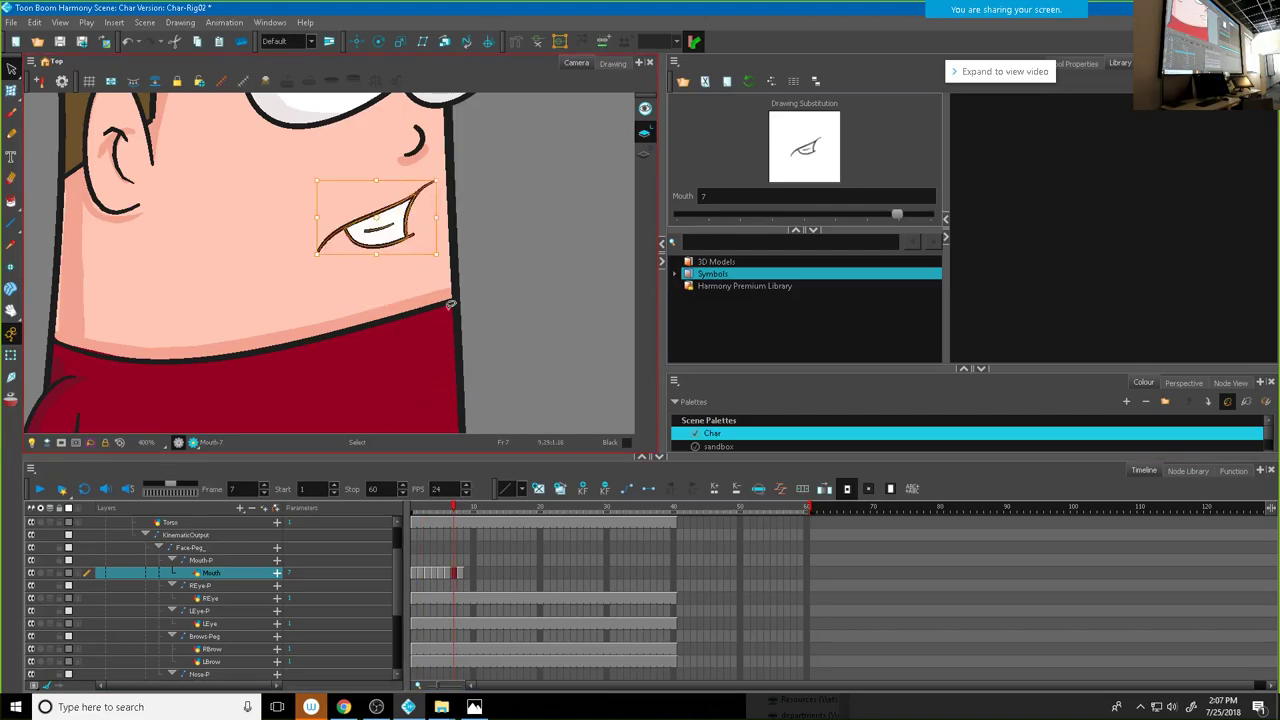
Step: Delete the short line dividing the teeth inside the frame 7 mouth
{"action": "scroll", "coordinate": [386, 253], "scroll_direction": "up", "scroll_amount": 1}
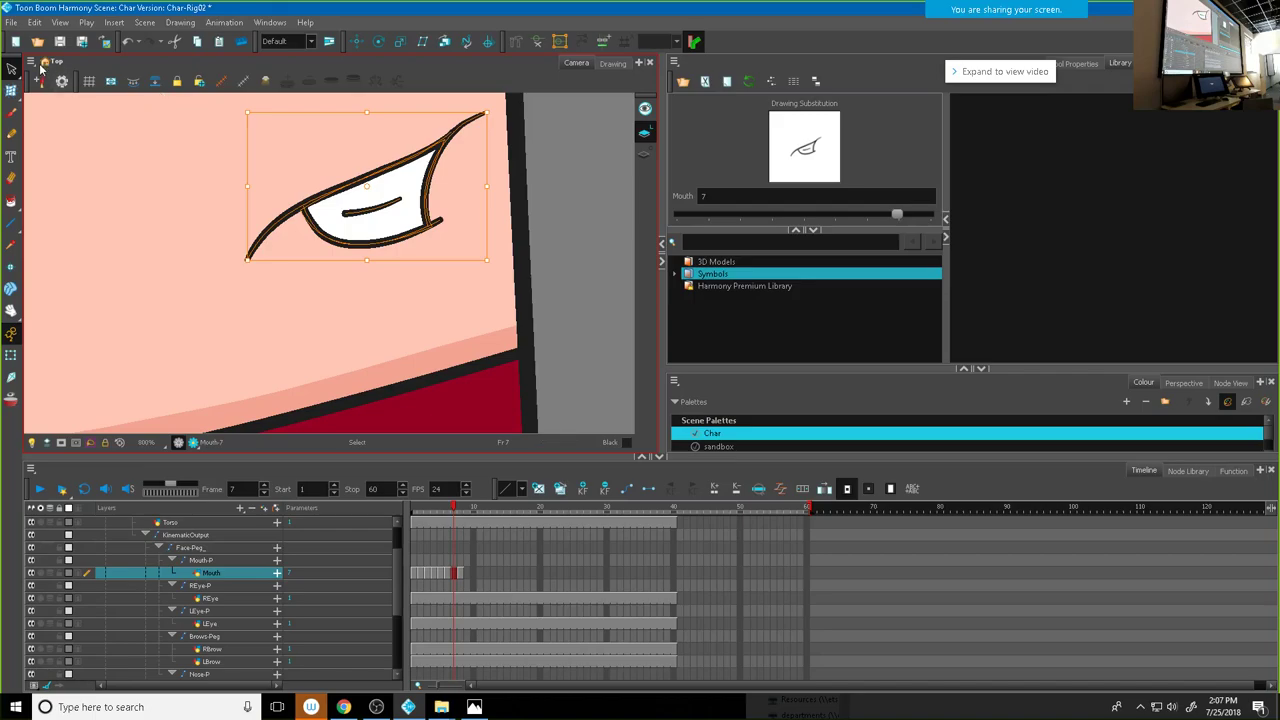
{"action": "left_click", "coordinate": [11, 68]}
{"action": "left_click", "coordinate": [204, 206]}
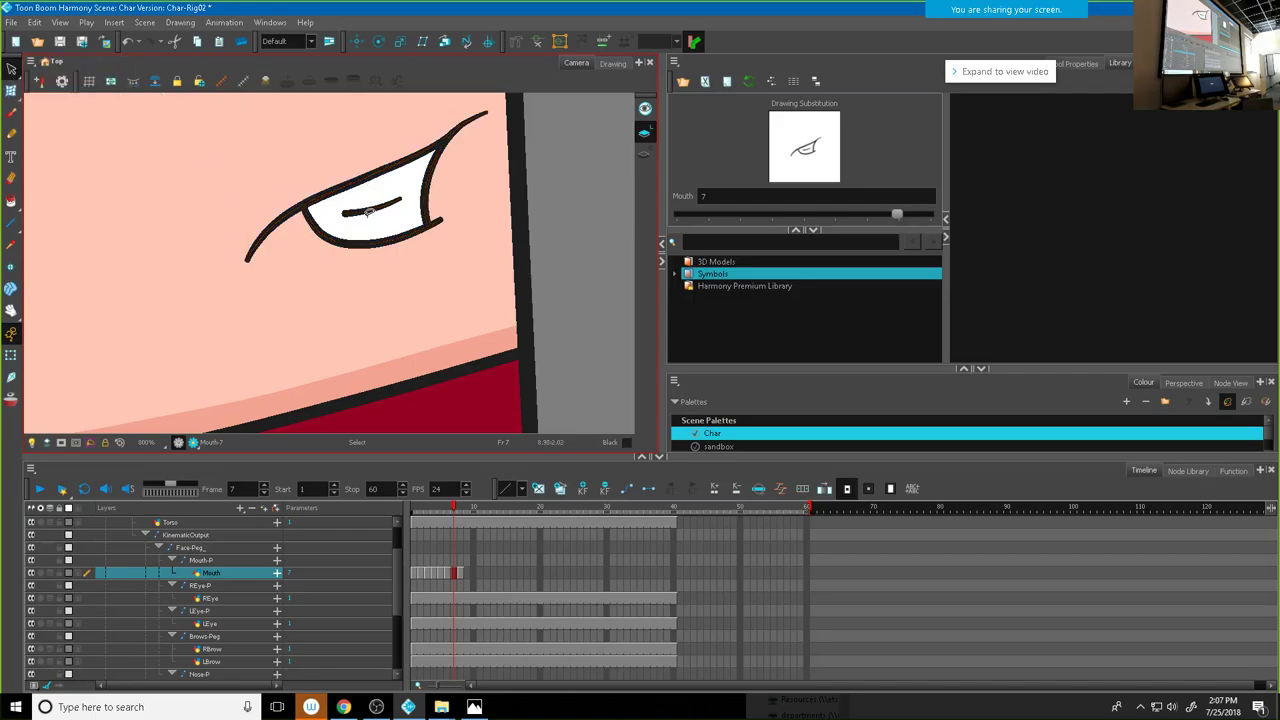
{"action": "left_click", "coordinate": [370, 207]}
{"action": "key", "text": "Delete"}
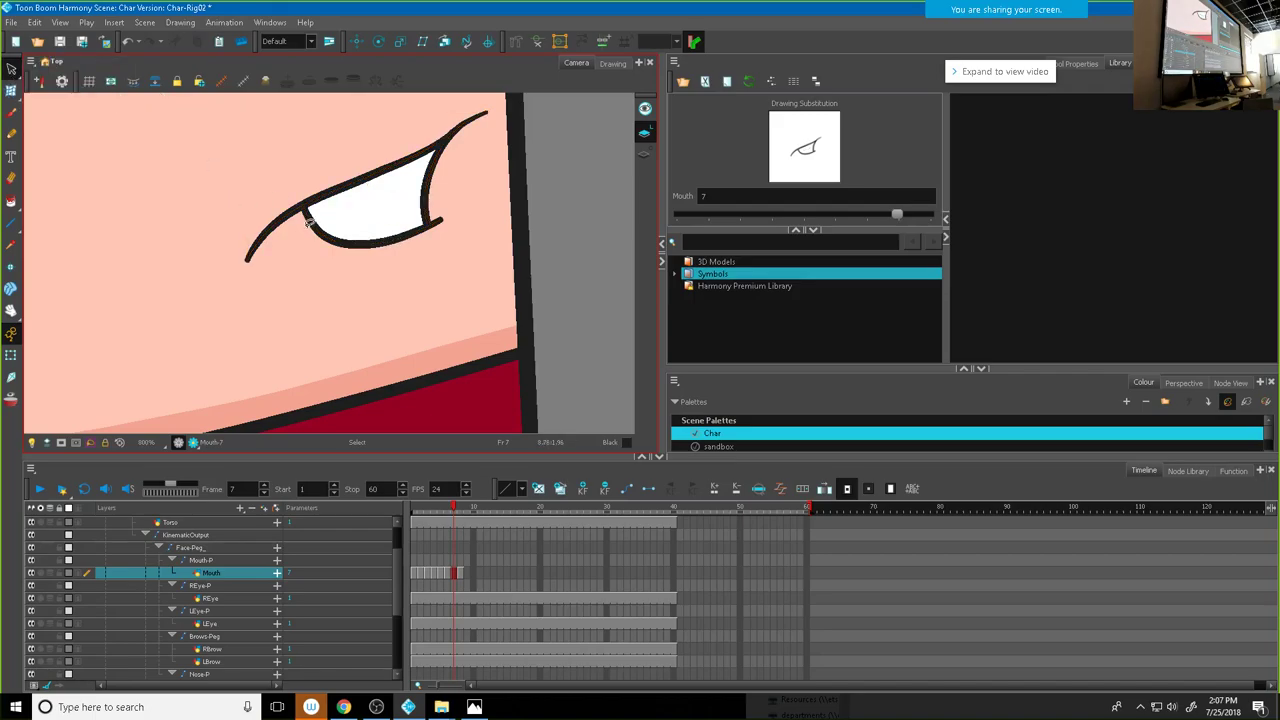
Step: Extend the lower lip's left end outward along the upper lip line with the Contour Editor and delete the white teeth fill on frame 7
{"action": "left_click", "coordinate": [321, 221]}
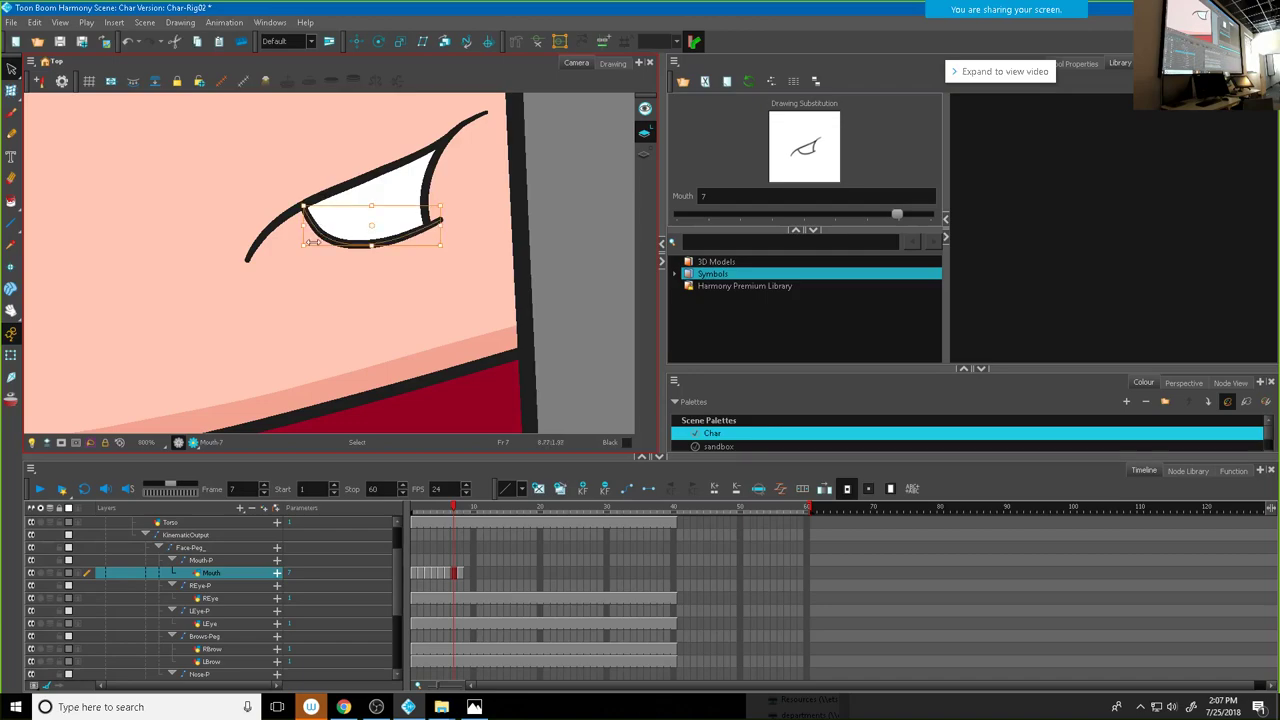
{"action": "left_click", "coordinate": [11, 89]}
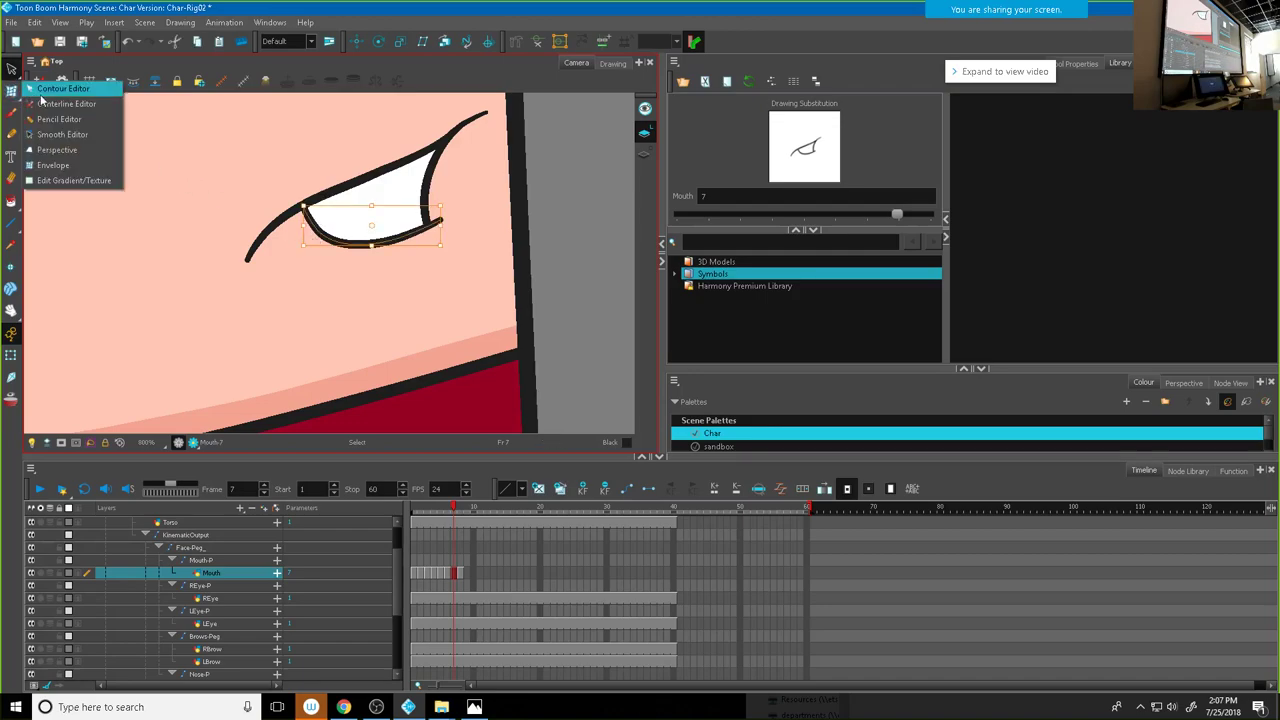
{"action": "left_click", "coordinate": [48, 88]}
{"action": "left_click_drag", "start_coordinate": [301, 208], "coordinate": [274, 227]}
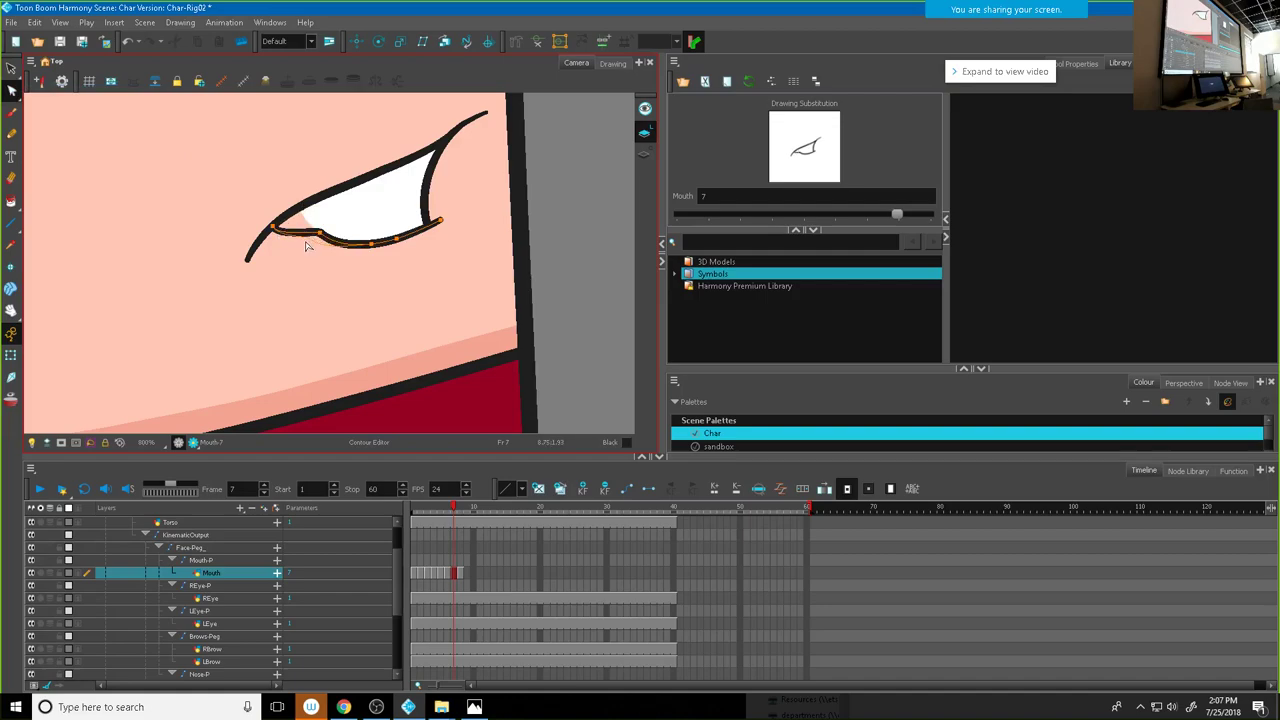
{"action": "left_click", "coordinate": [364, 193]}
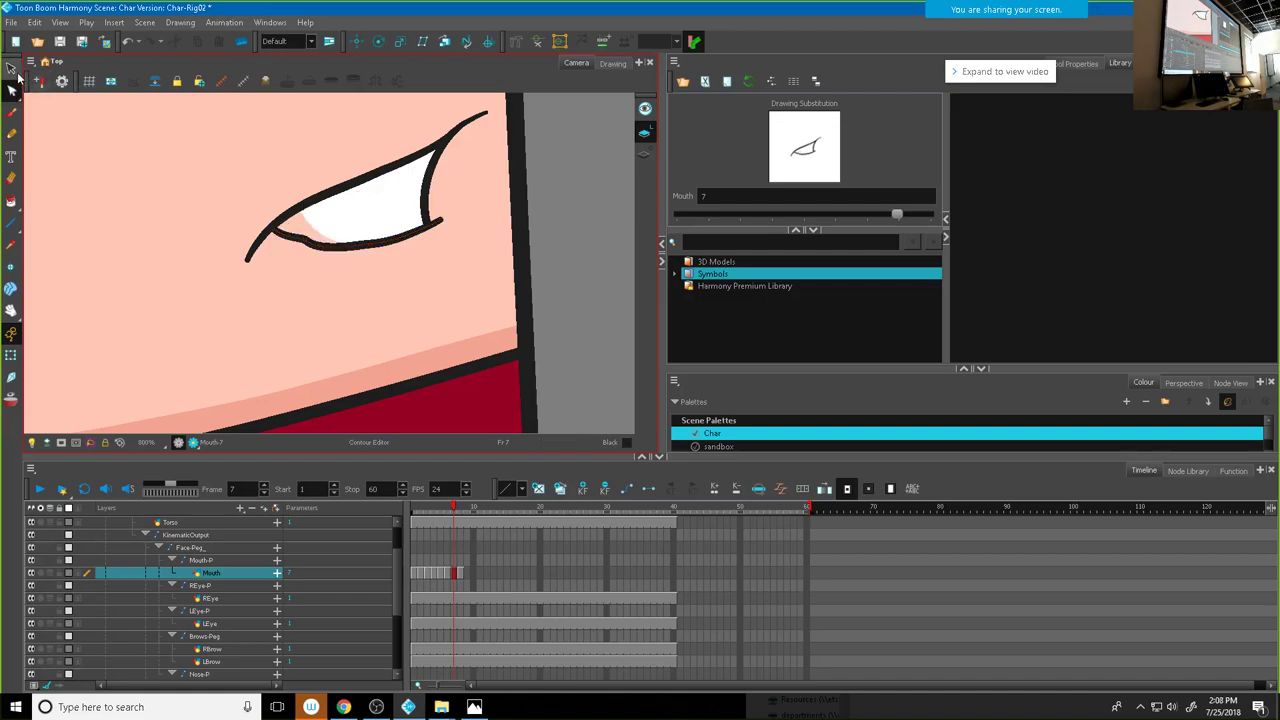
{"action": "left_click", "coordinate": [11, 68]}
{"action": "left_click", "coordinate": [358, 210]}
{"action": "key", "text": "Delete"}
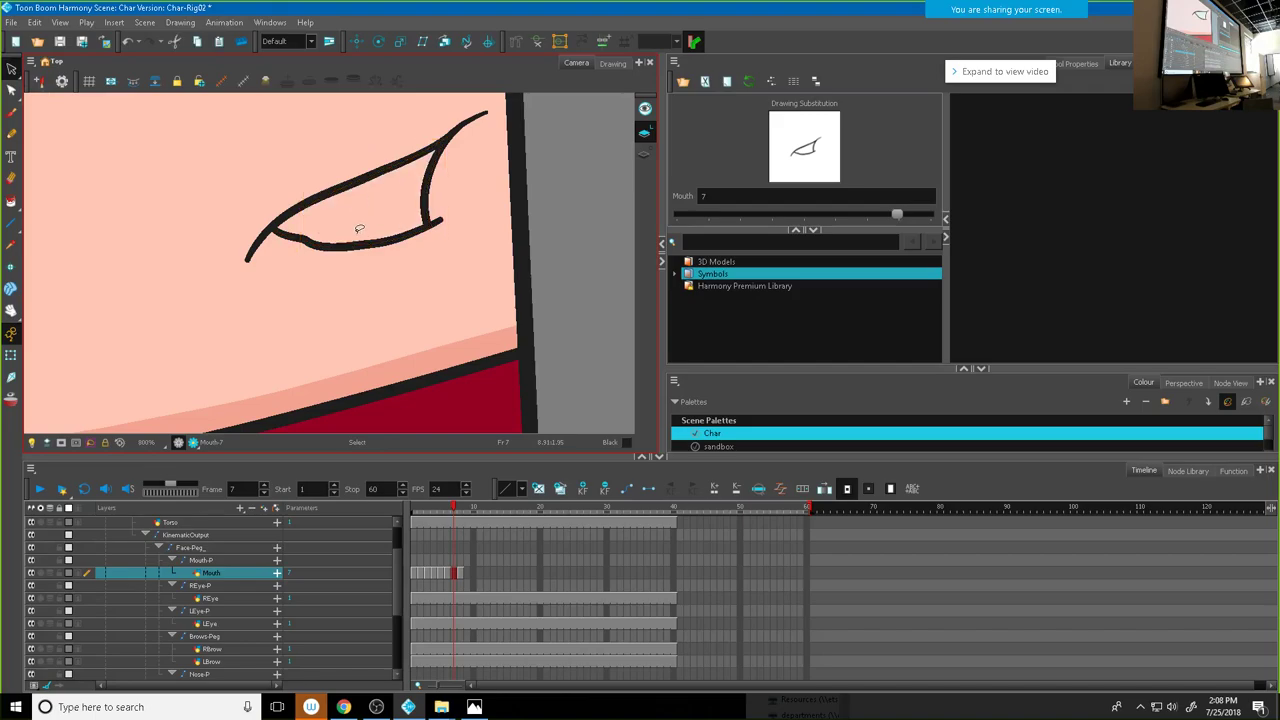
Step: Reshape the frame 7 lower lip with the Contour Editor into a smooth wave that rises rightward and curls down past the mouth corner
{"action": "left_click", "coordinate": [323, 241]}
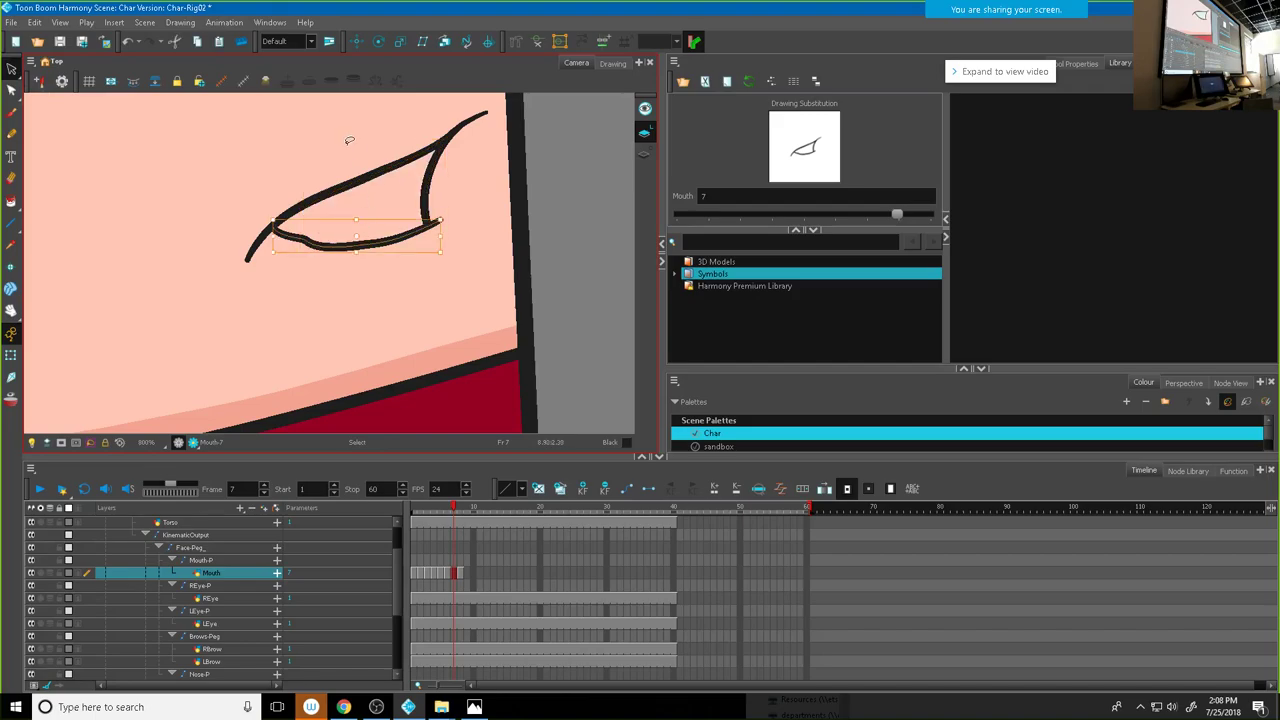
{"action": "left_click", "coordinate": [11, 90]}
{"action": "left_click", "coordinate": [306, 242]}
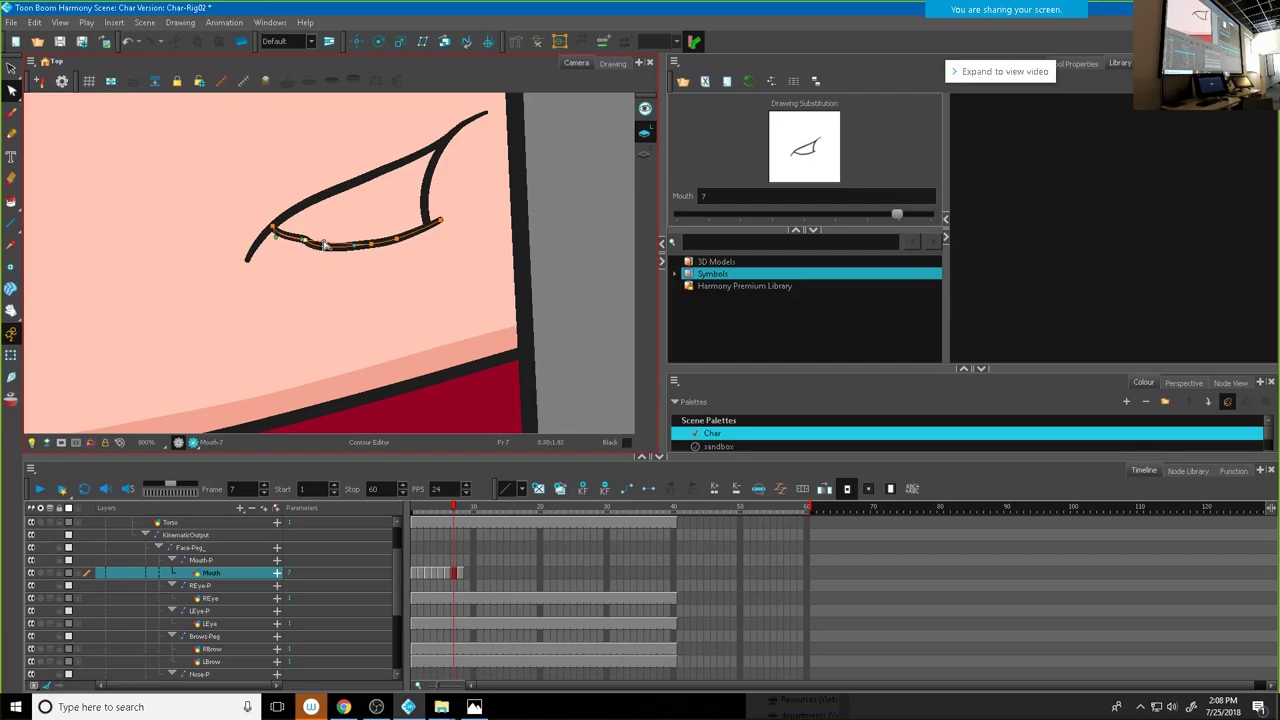
{"action": "scroll", "coordinate": [316, 250], "scroll_direction": "up", "scroll_amount": 2}
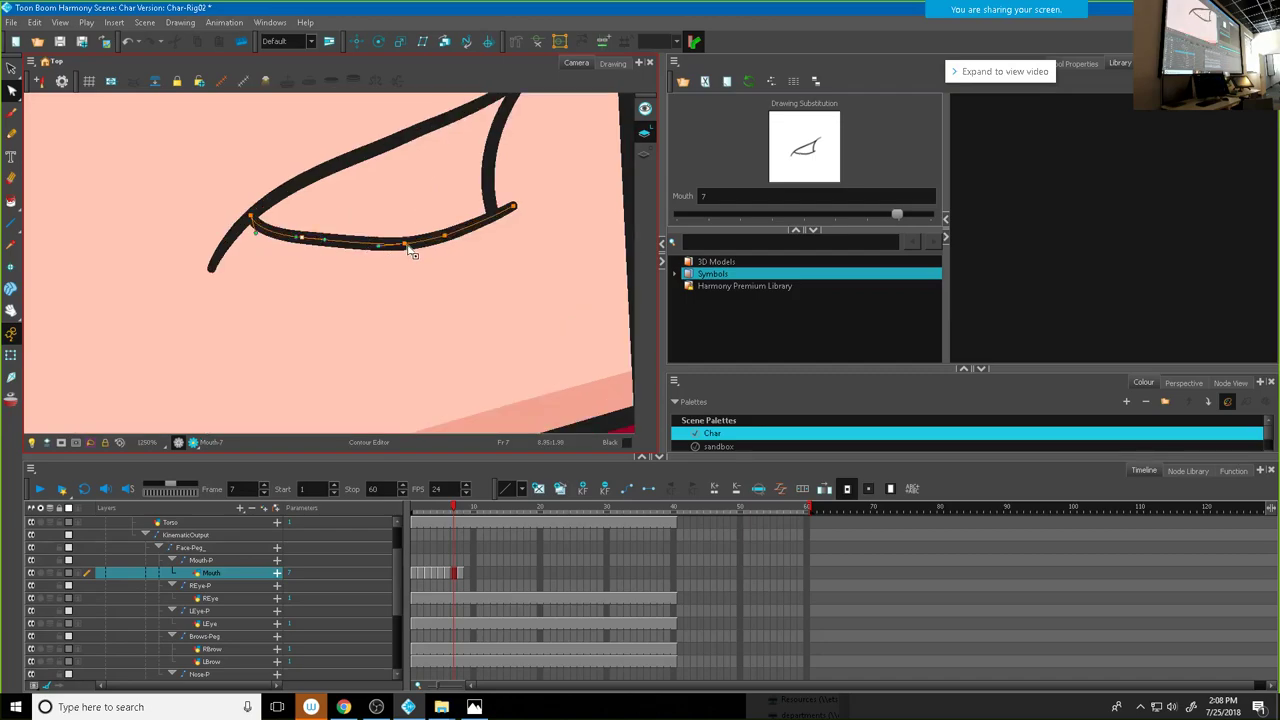
{"action": "mouse_move", "coordinate": [404, 244]}
{"action": "left_mouse_down"}
{"action": "mouse_move", "coordinate": [497, 185]}
{"action": "mouse_move", "coordinate": [530, 212]}
{"action": "left_mouse_up"}
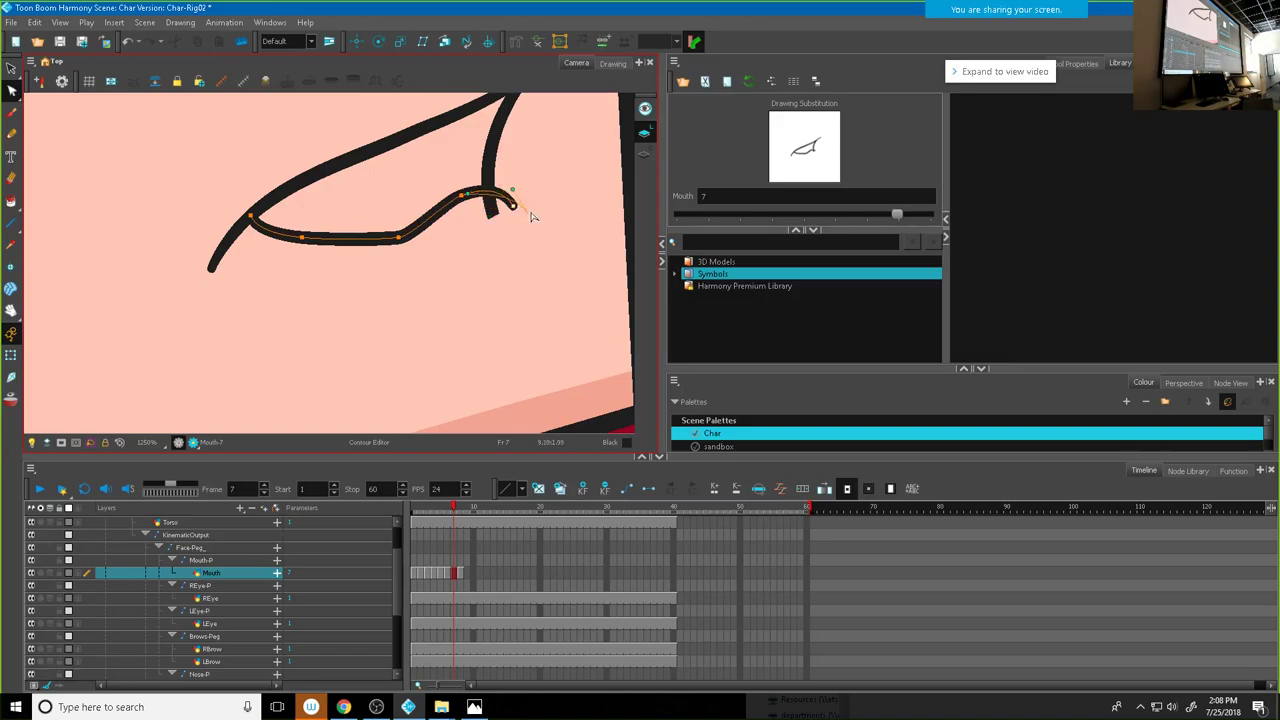
{"action": "left_click_drag", "start_coordinate": [399, 238], "coordinate": [400, 221]}
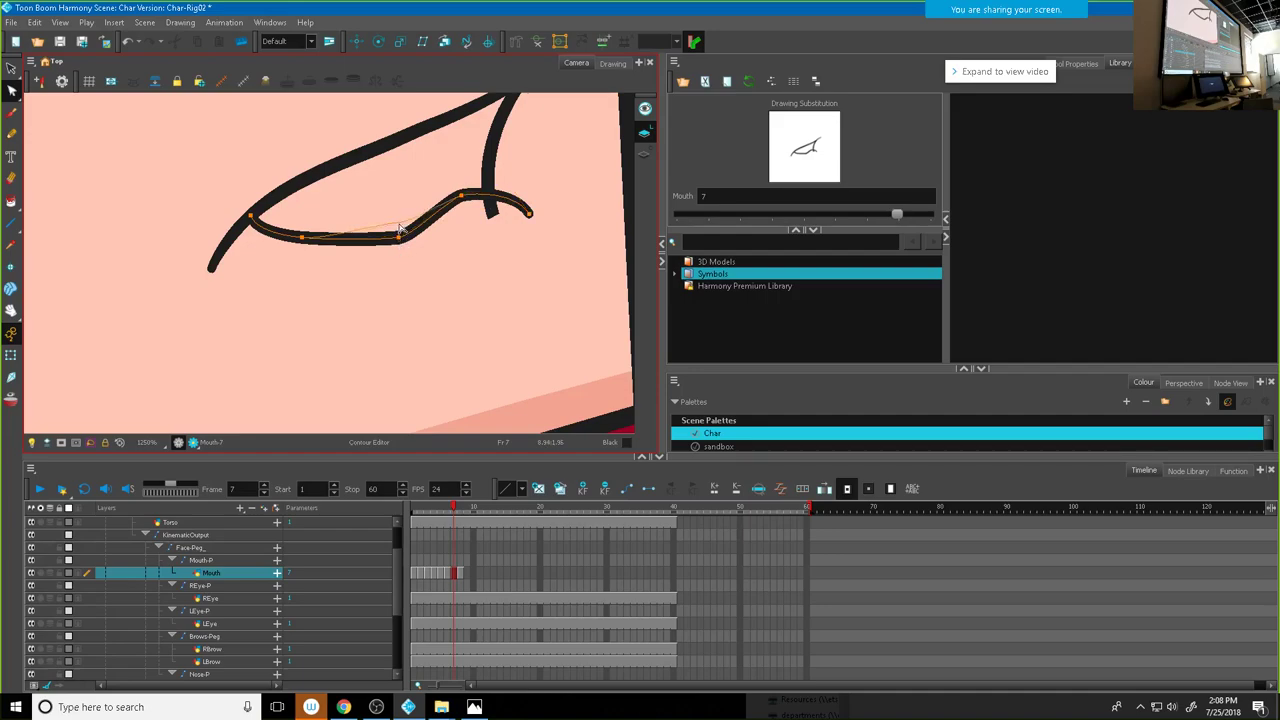
{"action": "left_click", "coordinate": [367, 235]}
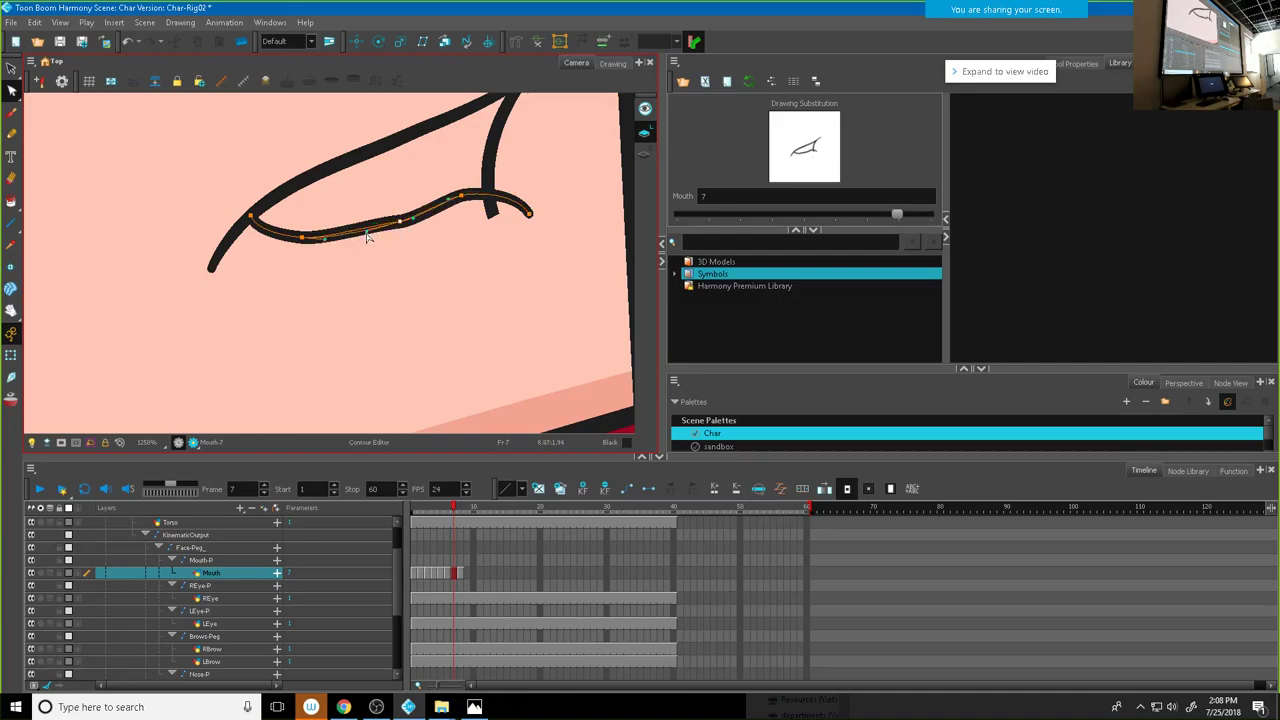
{"action": "left_click", "coordinate": [467, 197]}
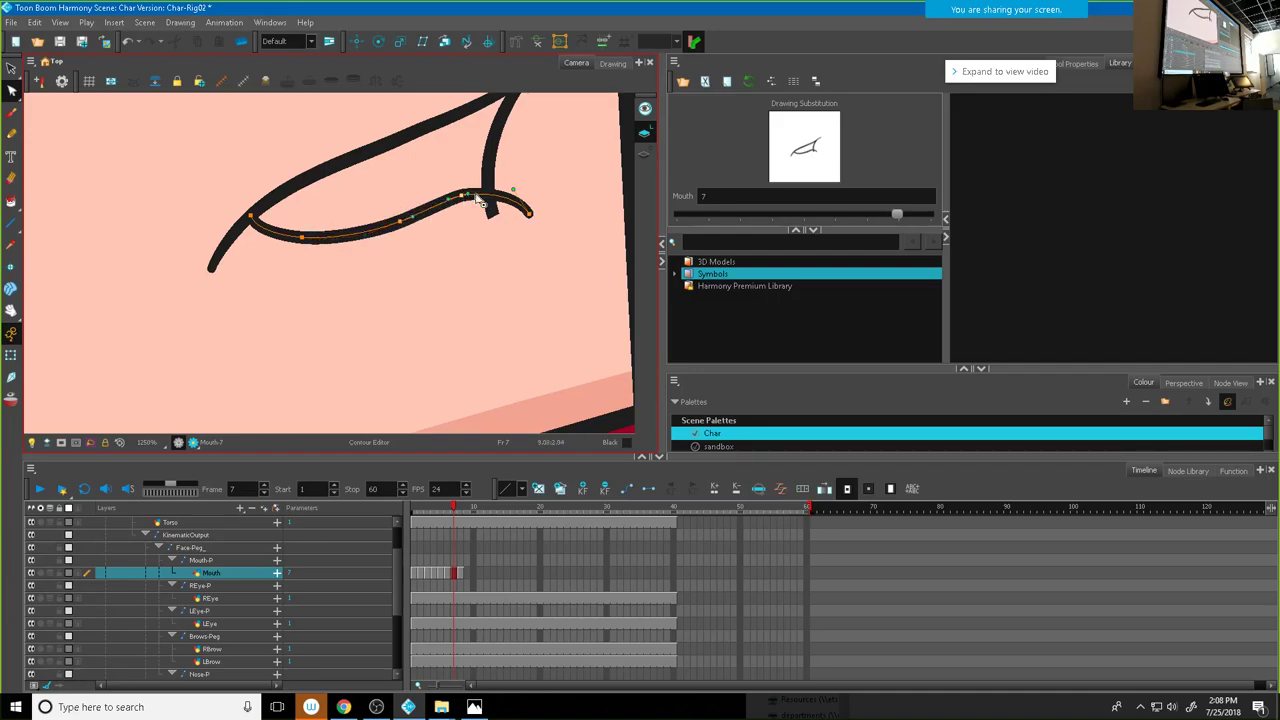
{"action": "mouse_move", "coordinate": [467, 196]}
{"action": "left_mouse_down"}
{"action": "mouse_move", "coordinate": [510, 192]}
{"action": "mouse_move", "coordinate": [527, 209]}
{"action": "left_mouse_up"}
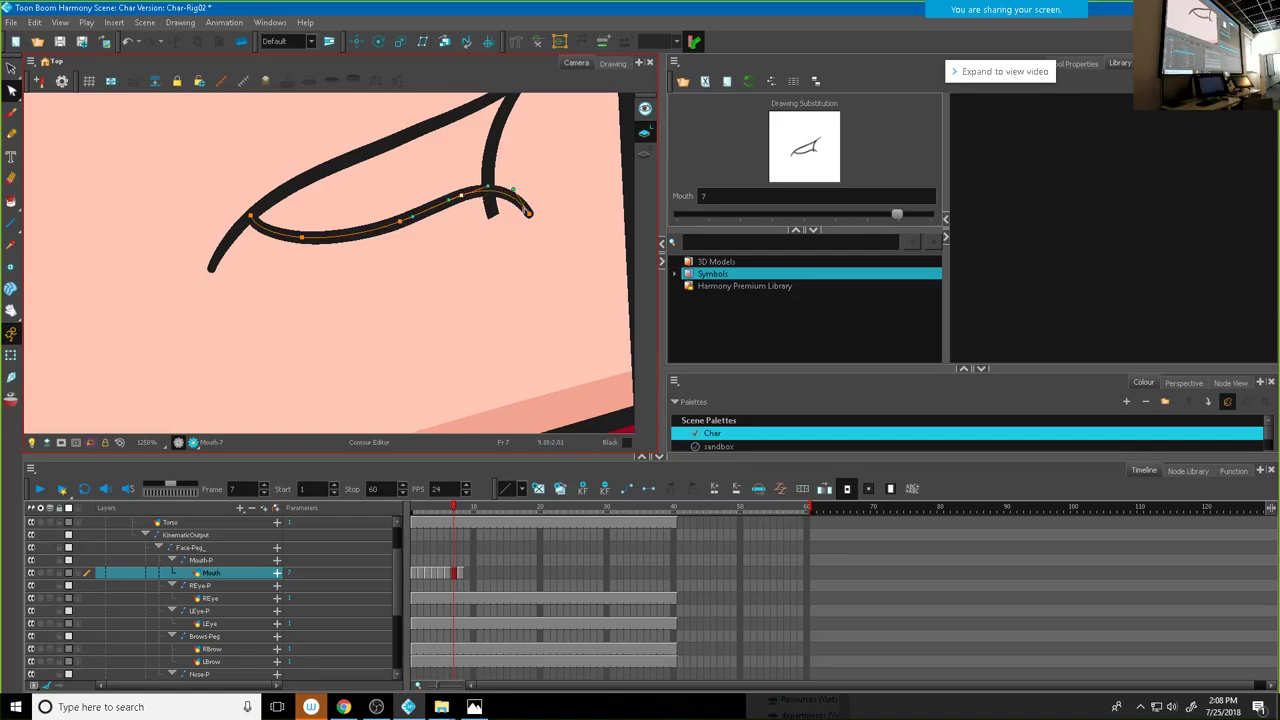
{"action": "left_click", "coordinate": [13, 135]}
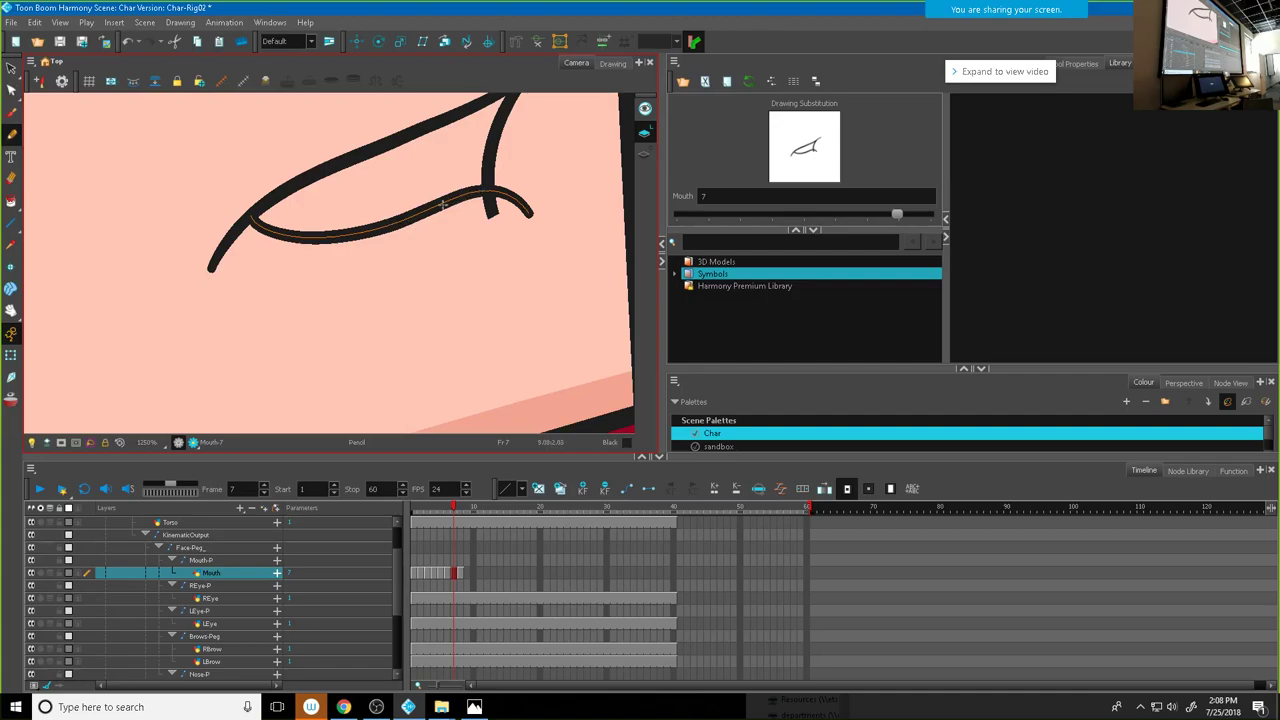
{"action": "left_click_drag", "start_coordinate": [398, 200], "coordinate": [433, 212]}
{"action": "mouse_move", "coordinate": [423, 203]}
{"action": "left_mouse_down"}
{"action": "mouse_move", "coordinate": [449, 274]}
{"action": "mouse_move", "coordinate": [448, 236]}
{"action": "mouse_move", "coordinate": [410, 186]}
{"action": "left_mouse_up"}
{"action": "key", "text": "ctrl+z"}
{"action": "key", "text": "ctrl+z"}
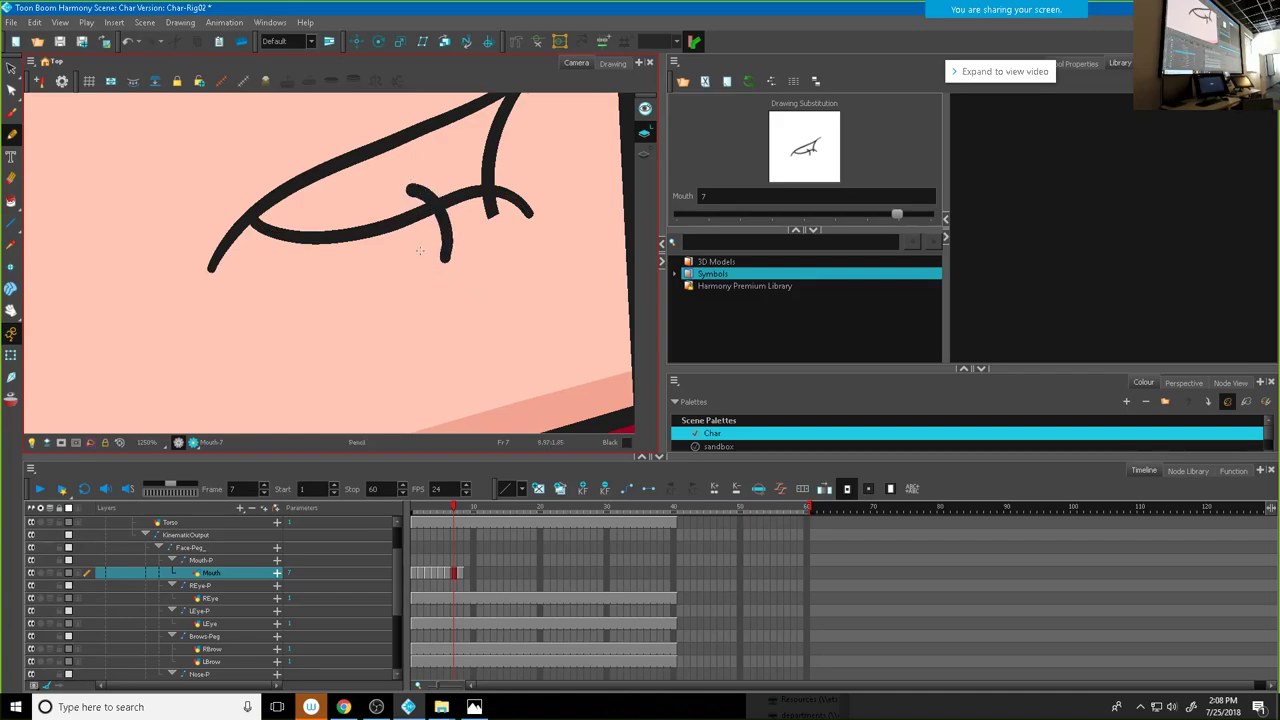
{"action": "key", "text": "ctrl+z"}
Step: Pencil two curved tooth outlines that arch over the frame 7 lower lip line and end below it
{"action": "key", "text": "alt+s"}
{"action": "mouse_move", "coordinate": [378, 226]}
{"action": "left_mouse_down"}
{"action": "mouse_move", "coordinate": [436, 210]}
{"action": "mouse_move", "coordinate": [462, 283]}
{"action": "left_mouse_up"}
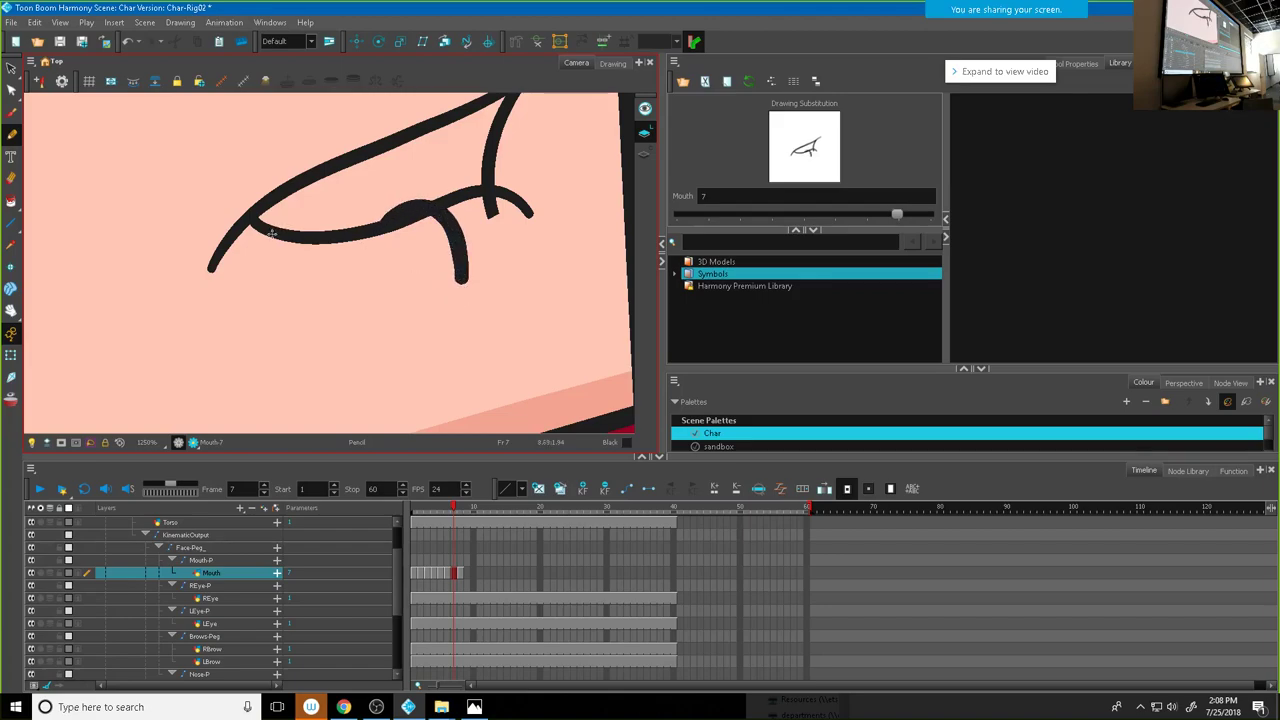
{"action": "mouse_move", "coordinate": [272, 231]}
{"action": "left_mouse_down"}
{"action": "mouse_move", "coordinate": [300, 219]}
{"action": "mouse_move", "coordinate": [355, 267]}
{"action": "left_mouse_up"}
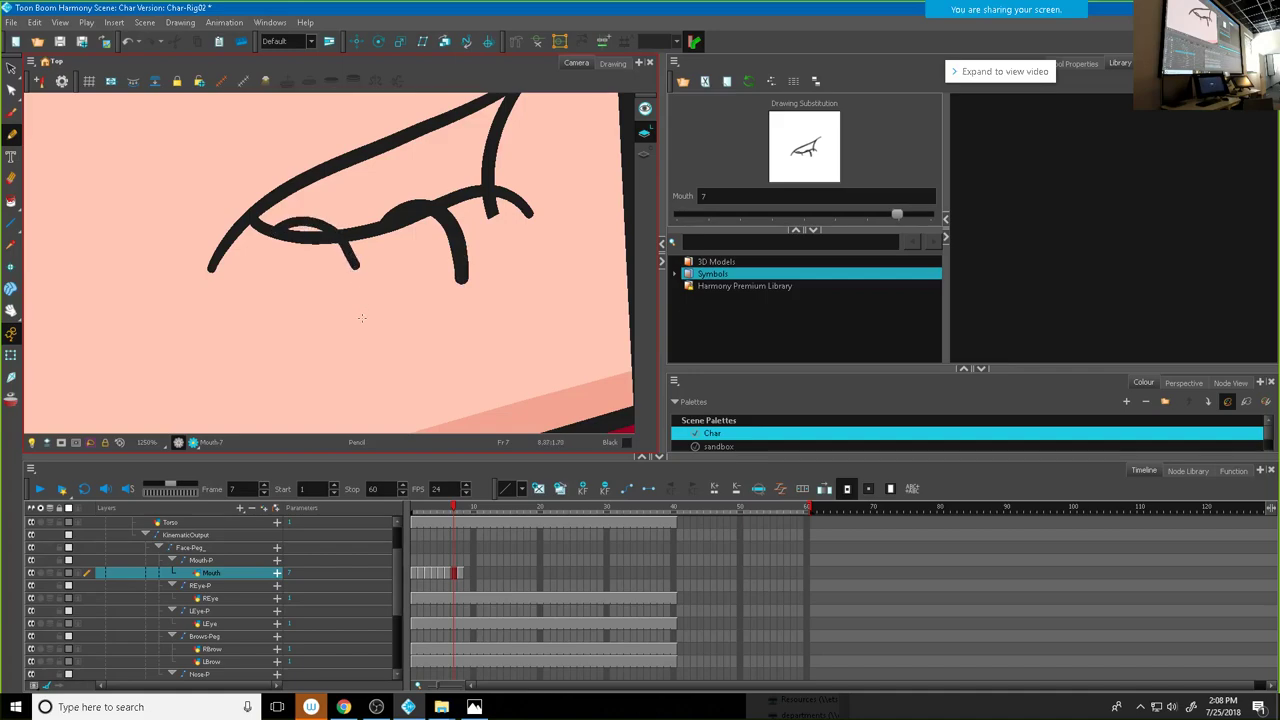
Step: Extend the left tooth arc past the lower lip on frame 7, and cut away the lip segment beneath it and the overhanging stub
{"action": "left_click", "coordinate": [12, 95]}
{"action": "left_click", "coordinate": [12, 68]}
{"action": "left_click", "coordinate": [40, 88]}
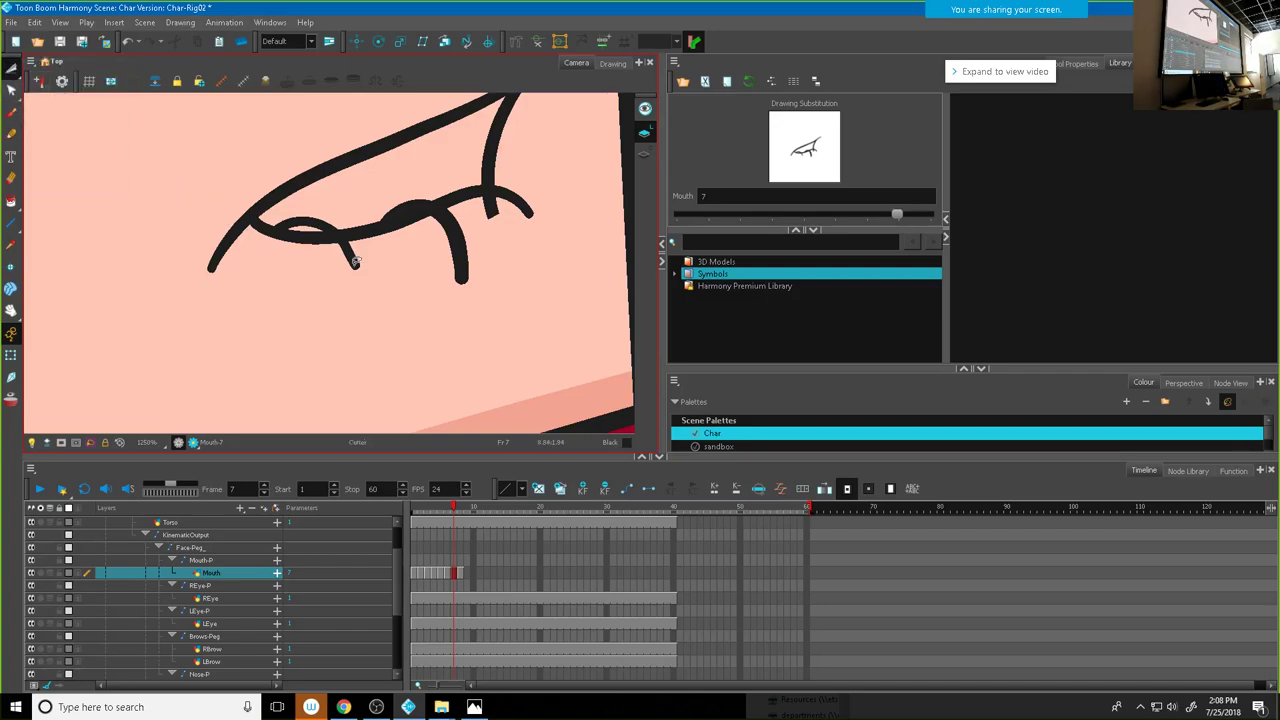
{"action": "left_click", "coordinate": [310, 240]}
{"action": "left_click_drag", "start_coordinate": [306, 265], "coordinate": [309, 226]}
{"action": "left_click", "coordinate": [12, 90]}
{"action": "left_click", "coordinate": [292, 229]}
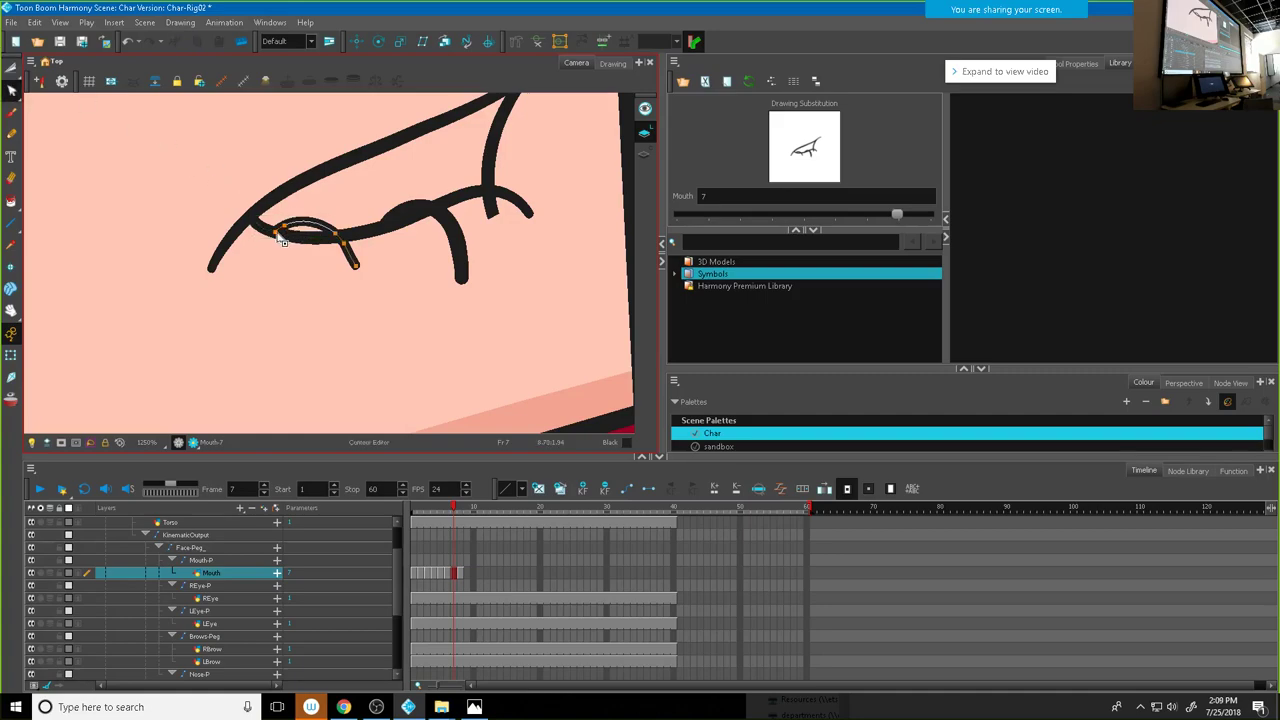
{"action": "left_click", "coordinate": [12, 67]}
{"action": "mouse_move", "coordinate": [316, 233]}
{"action": "left_mouse_down"}
{"action": "mouse_move", "coordinate": [286, 243]}
{"action": "mouse_move", "coordinate": [295, 260]}
{"action": "left_mouse_up"}
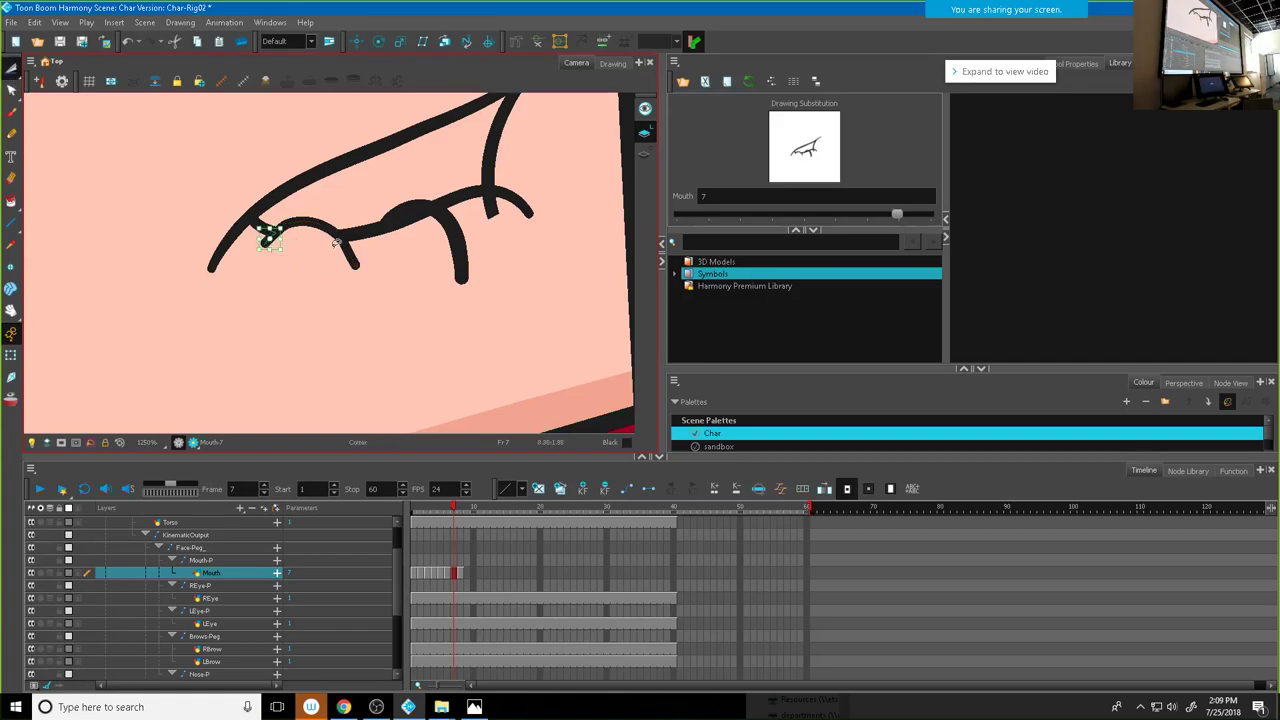
{"action": "key", "text": "Delete"}
Step: Extend the left end of the second tooth arc on frame 7 below the lower lip line with the Contour Editor
{"action": "left_click", "coordinate": [424, 220]}
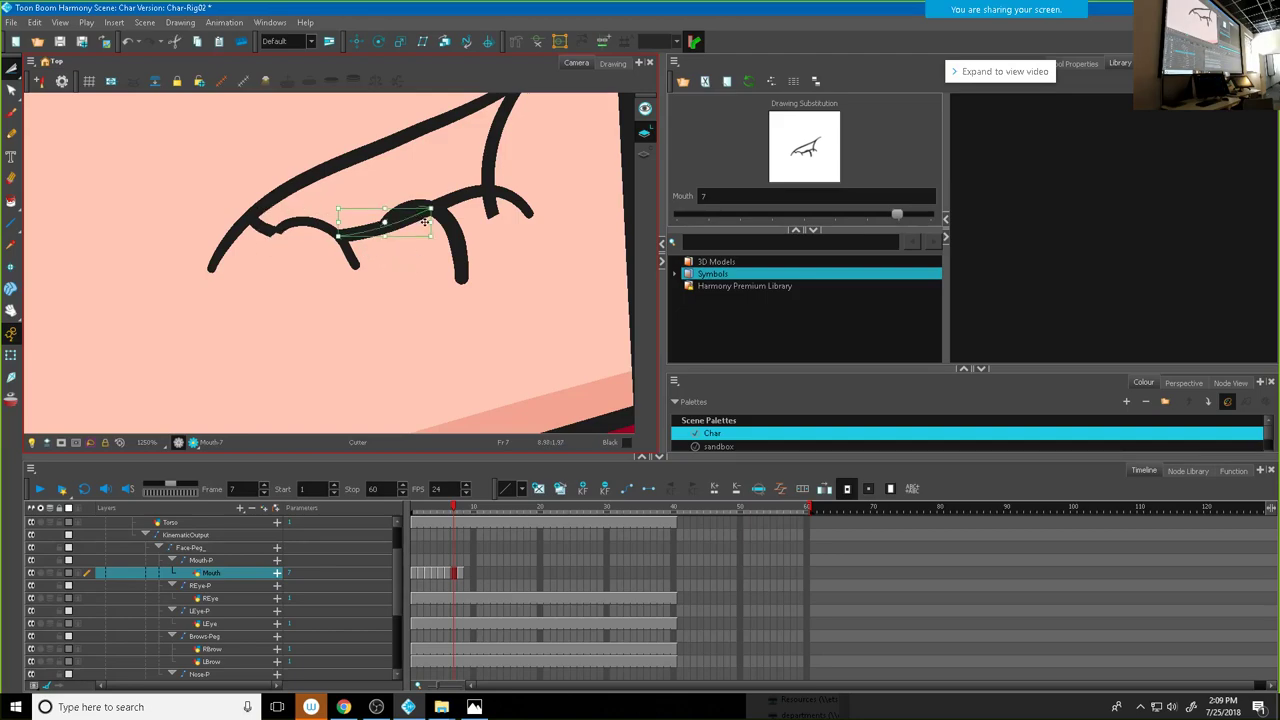
{"action": "key", "text": "Delete"}
{"action": "scroll", "coordinate": [408, 265], "scroll_direction": "up", "scroll_amount": 2}
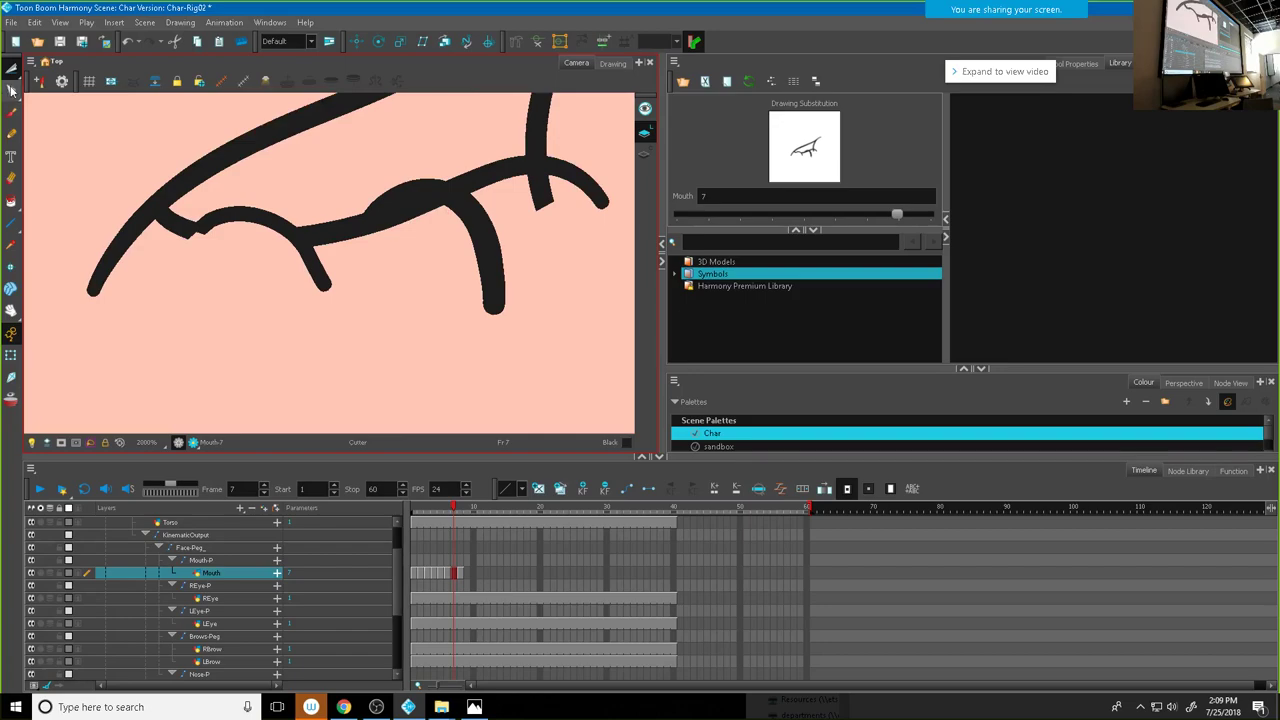
{"action": "left_click", "coordinate": [12, 91]}
{"action": "left_click", "coordinate": [400, 200]}
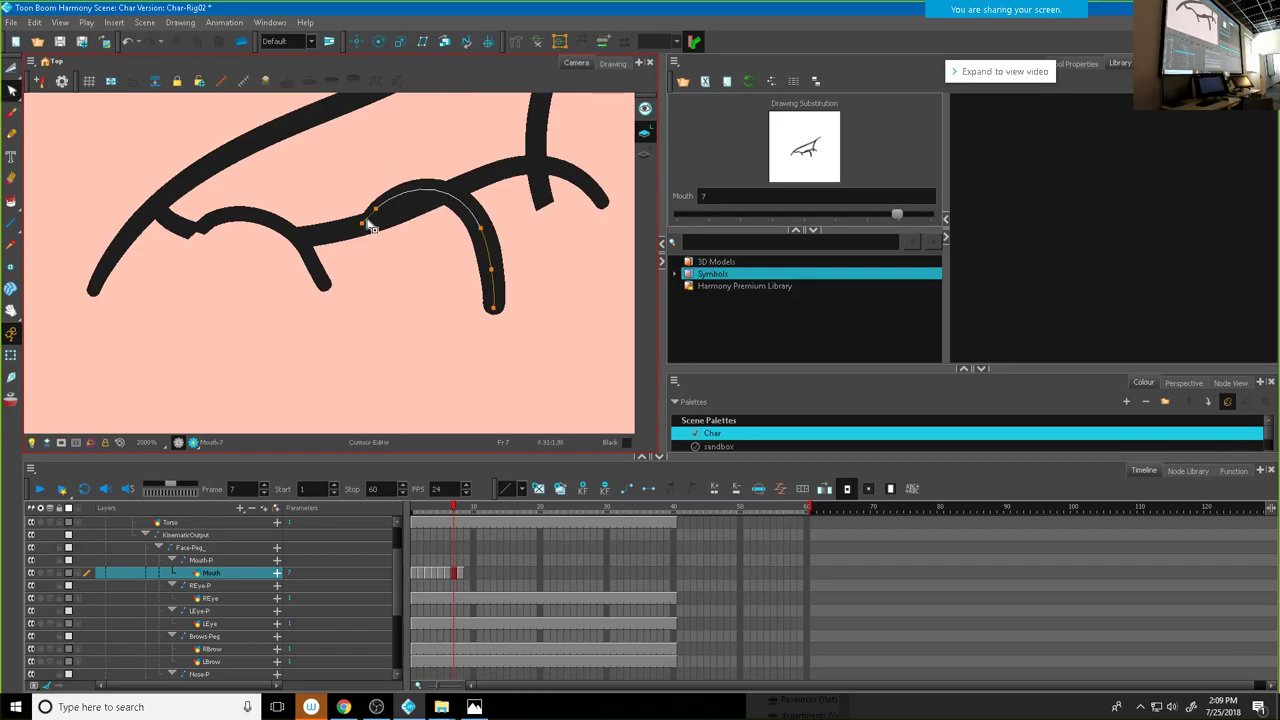
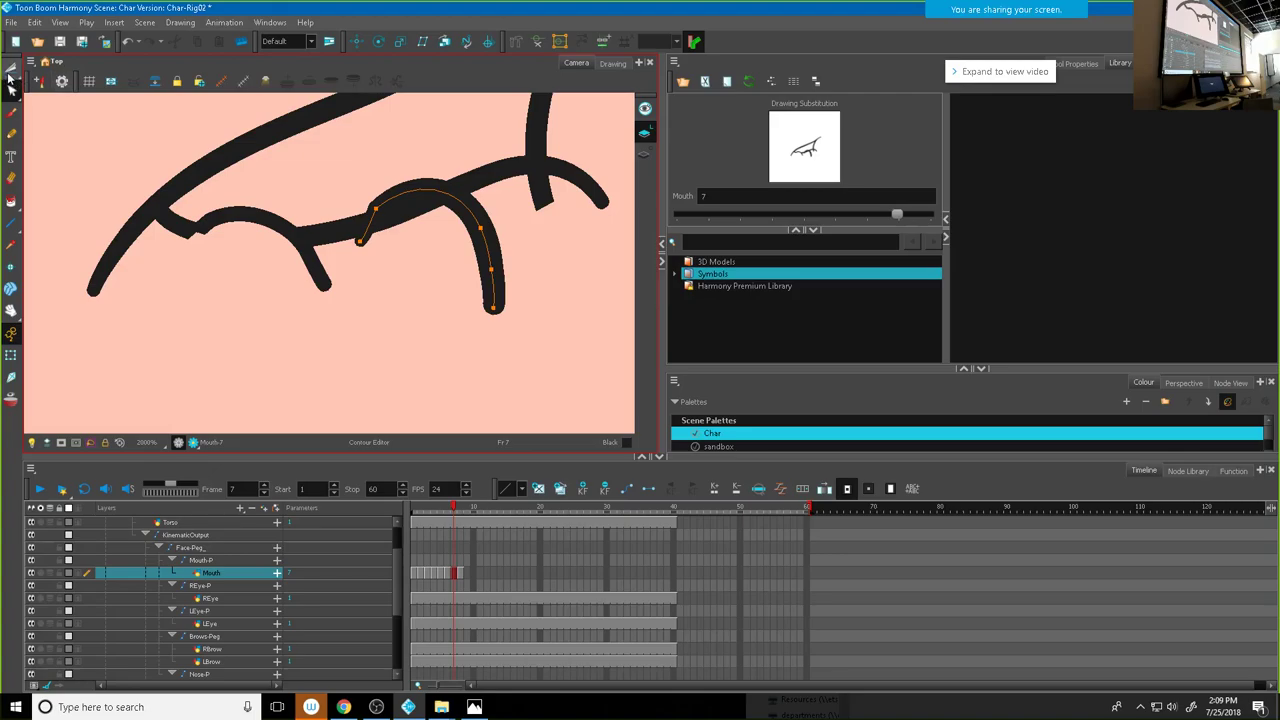
Step: Reshape the second tooth arc on frame 7 with the Contour Editor into a higher rounded arch with a shorter right leg
{"action": "left_click", "coordinate": [407, 212]}
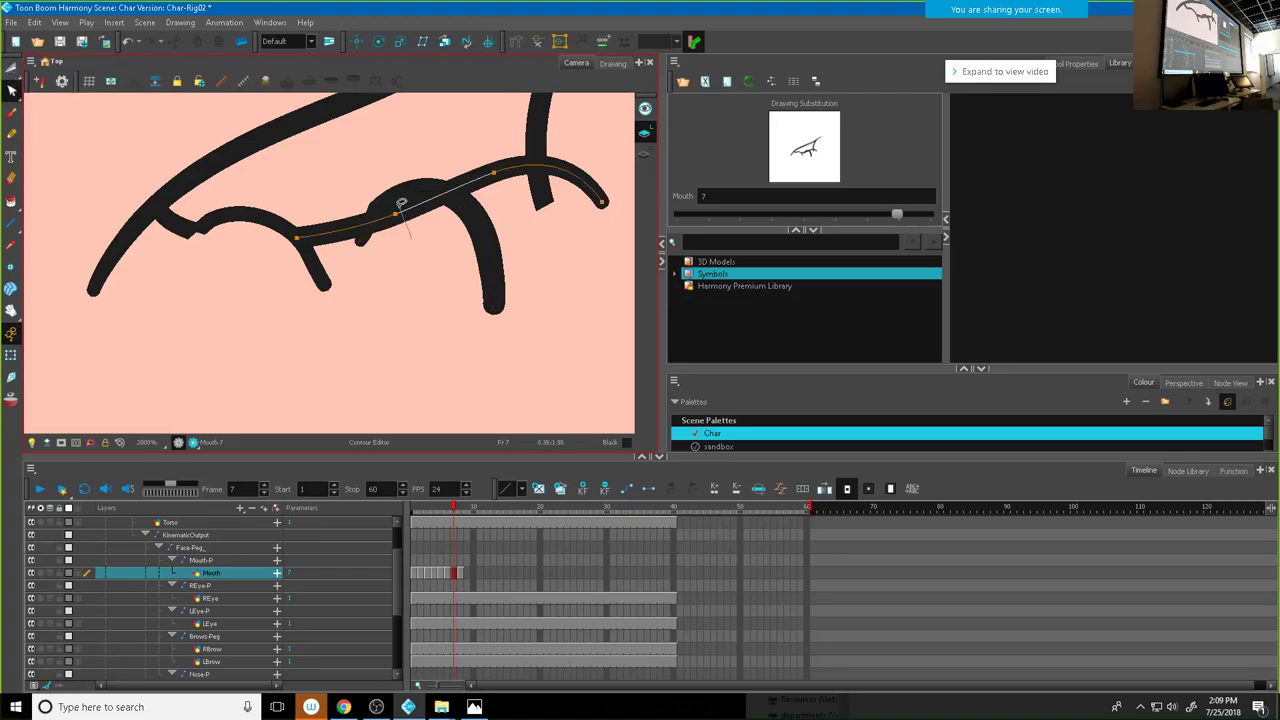
{"action": "left_click", "coordinate": [400, 215]}
{"action": "left_click", "coordinate": [405, 191]}
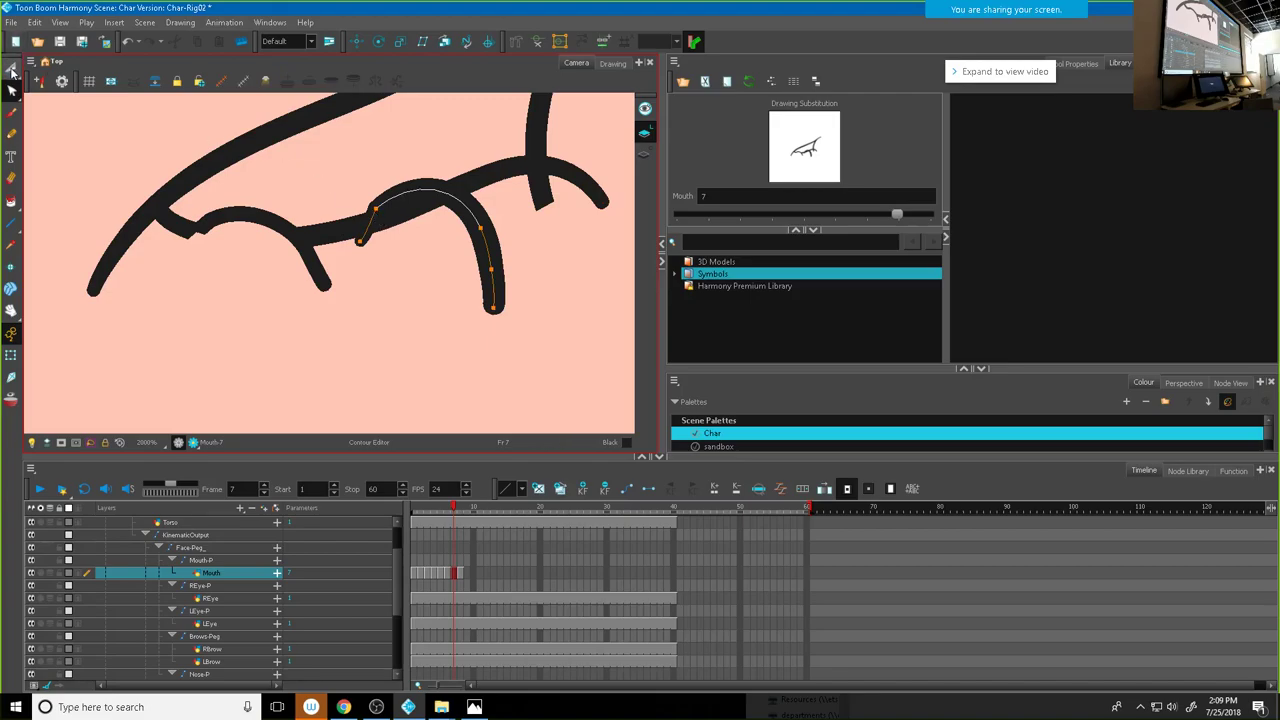
{"action": "left_click", "coordinate": [390, 230]}
{"action": "mouse_move", "coordinate": [390, 230]}
{"action": "left_mouse_down"}
{"action": "mouse_move", "coordinate": [420, 215]}
{"action": "mouse_move", "coordinate": [470, 230]}
{"action": "mouse_move", "coordinate": [428, 177]}
{"action": "mouse_move", "coordinate": [452, 203]}
{"action": "left_mouse_up"}
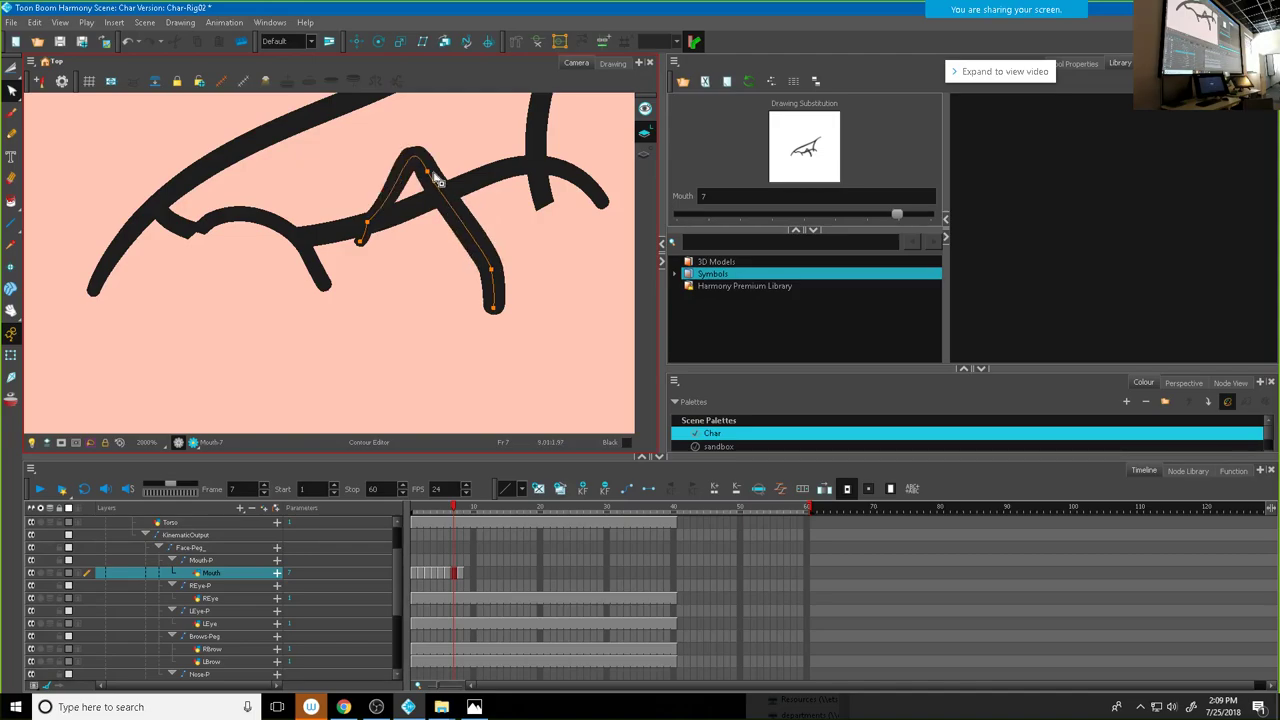
{"action": "left_click", "coordinate": [429, 175]}
{"action": "mouse_move", "coordinate": [437, 195]}
{"action": "left_mouse_down"}
{"action": "mouse_move", "coordinate": [474, 238]}
{"action": "mouse_move", "coordinate": [489, 287]}
{"action": "mouse_move", "coordinate": [492, 245]}
{"action": "left_mouse_up"}
{"action": "left_click", "coordinate": [489, 297]}
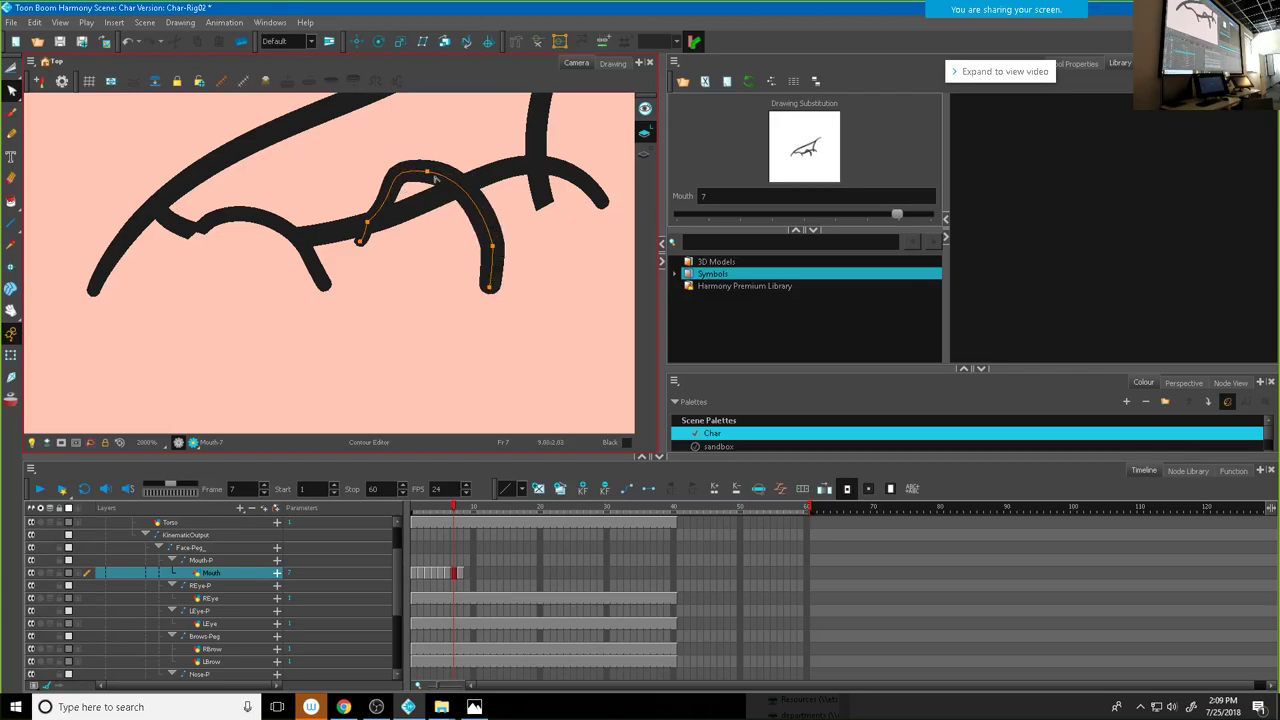
Step: Remove the left end point of the second tooth arc and curve its left side steeply down onto the lower lip line
{"action": "left_click", "coordinate": [360, 242]}
{"action": "key", "text": "Delete"}
{"action": "left_click_drag", "start_coordinate": [367, 222], "coordinate": [373, 237]}
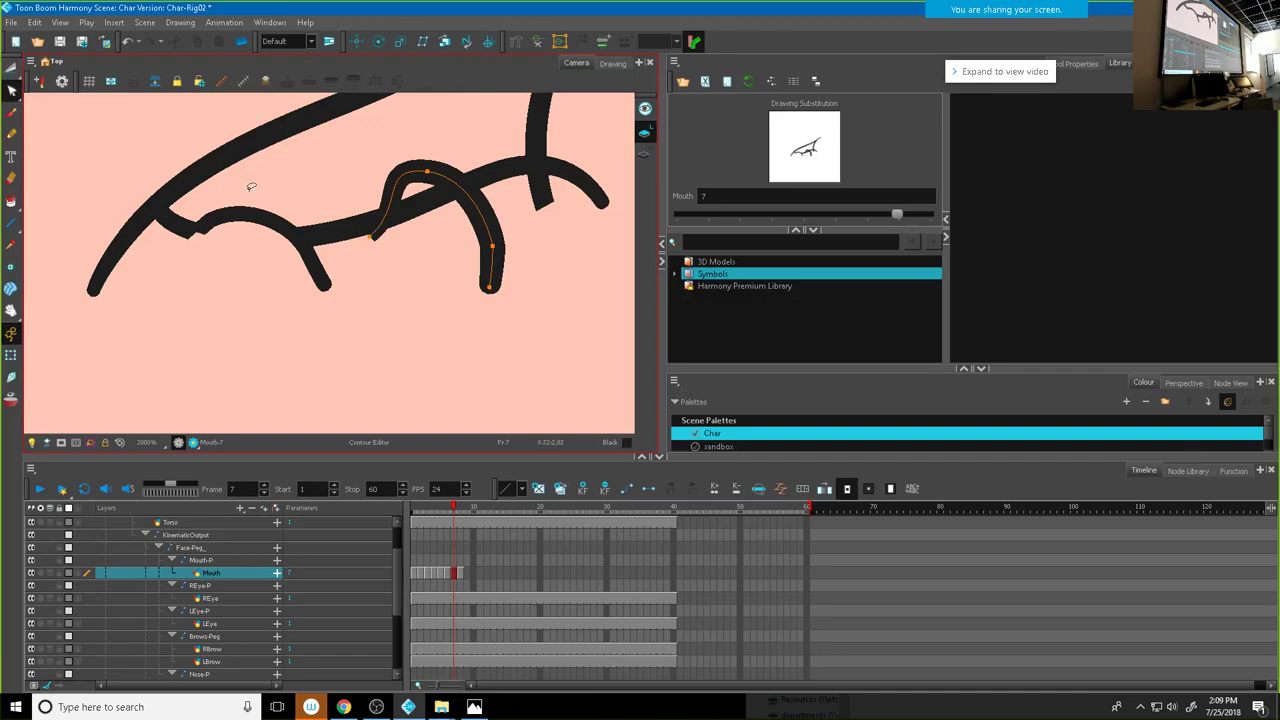
{"action": "left_click_drag", "start_coordinate": [373, 244], "coordinate": [377, 166]}
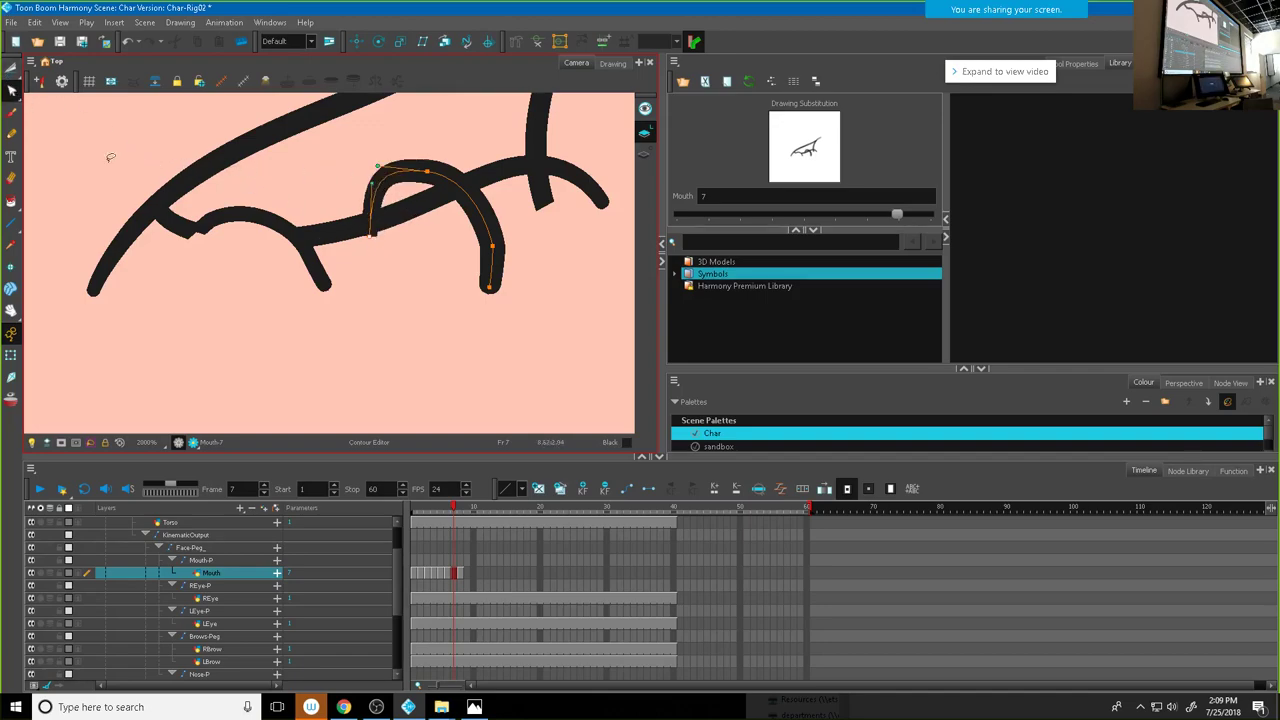
Step: Cut away the lower lip segment beneath the second tooth arc on frame 7 and the stub overhanging at its left end
{"action": "left_click", "coordinate": [10, 67]}
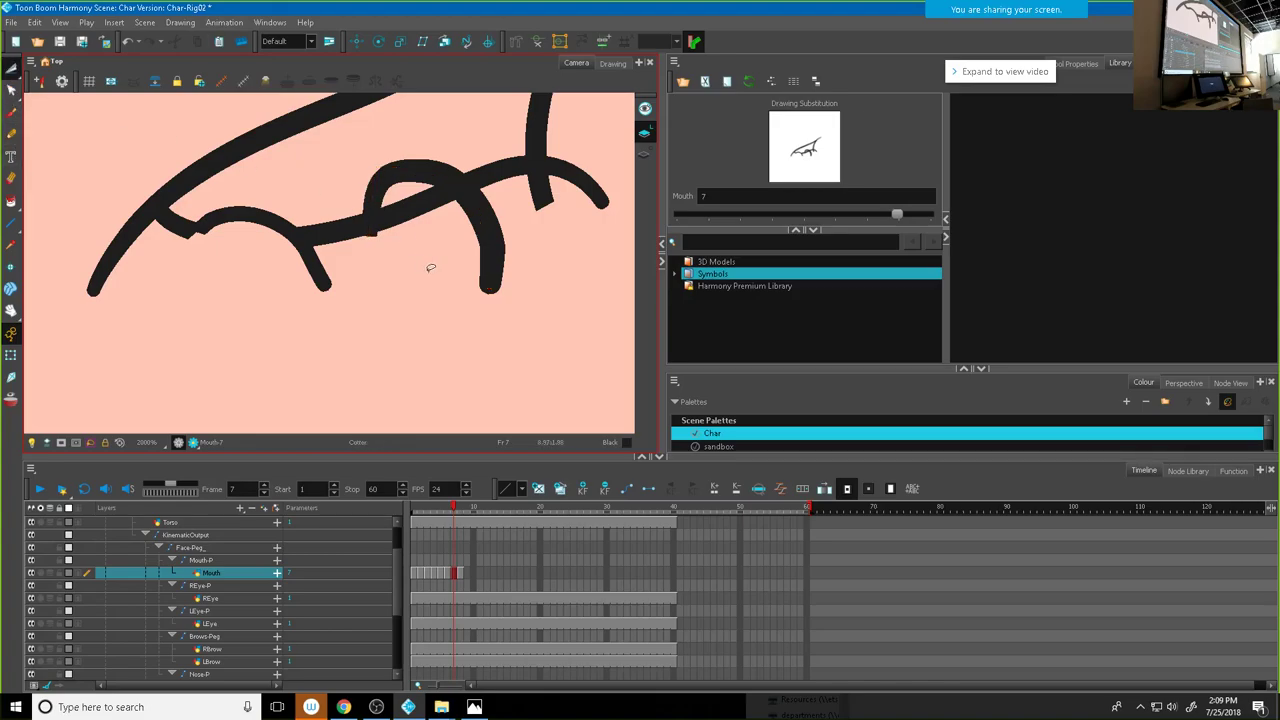
{"action": "left_click_drag", "start_coordinate": [416, 218], "coordinate": [403, 181]}
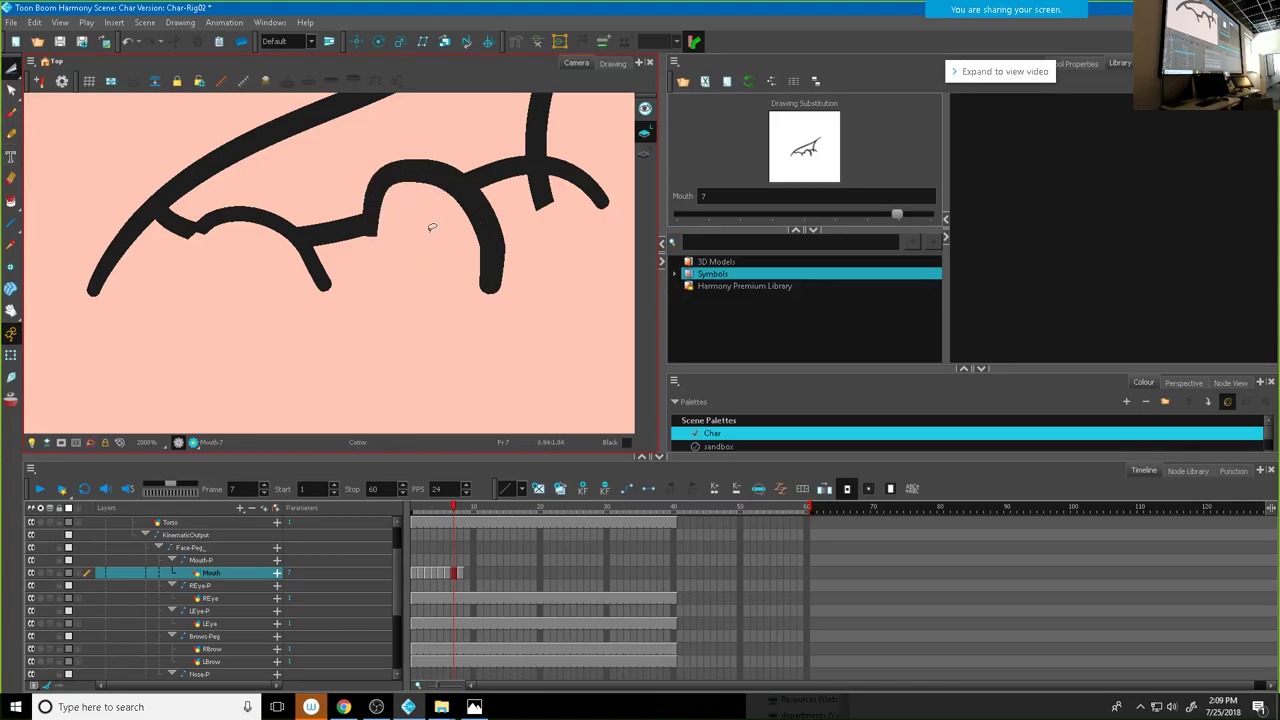
{"action": "left_click_drag", "start_coordinate": [376, 226], "coordinate": [360, 238]}
{"action": "key", "text": "Delete"}
{"action": "scroll", "coordinate": [590, 220], "scroll_direction": "down", "scroll_amount": 4}
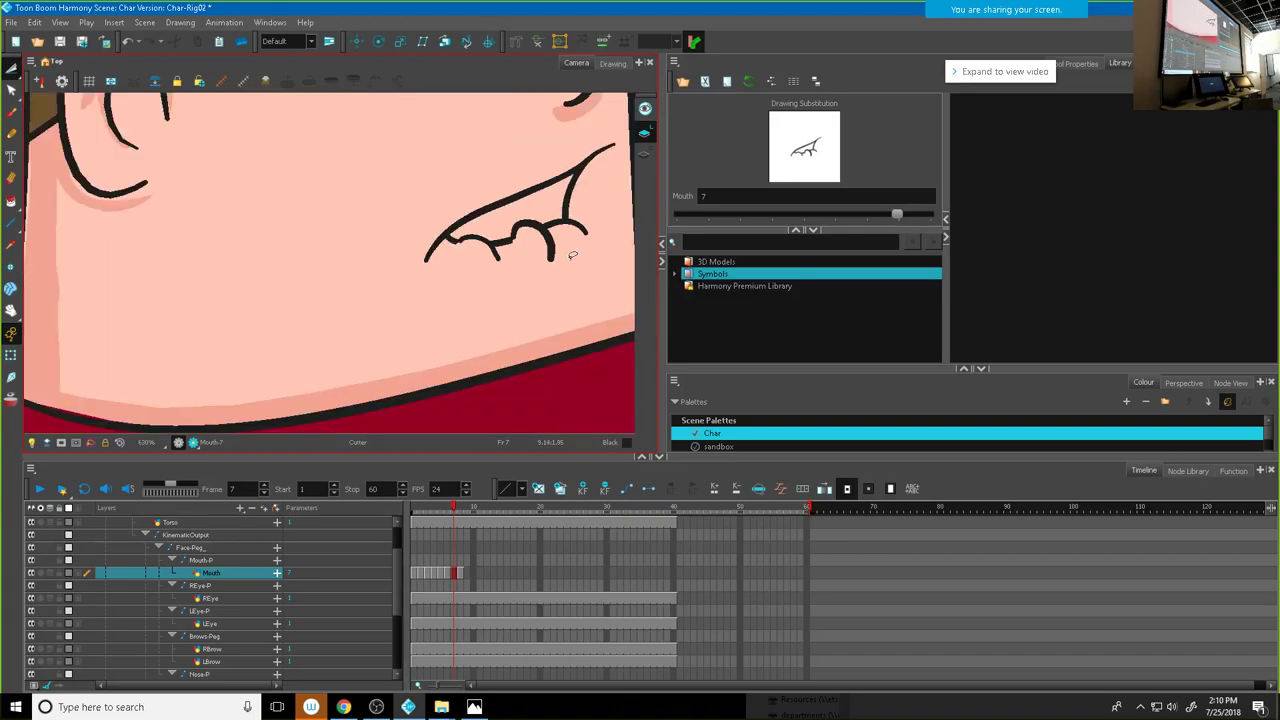
{"action": "scroll", "coordinate": [528, 255], "scroll_direction": "up", "scroll_amount": 3}
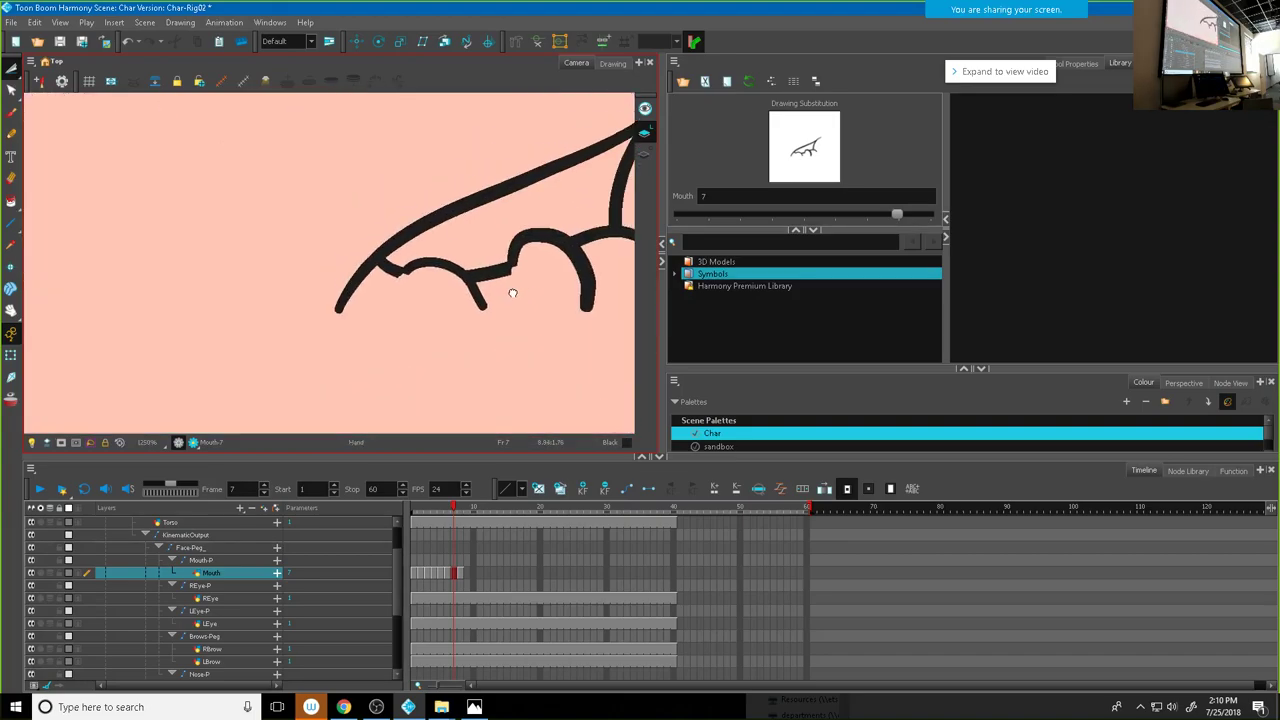
Step: Merge the pencil lines of the middle lip segment with the second tooth arc, and the left lip piece with the first tooth arc
{"action": "left_click_drag", "start_coordinate": [12, 70], "coordinate": [60, 72]}
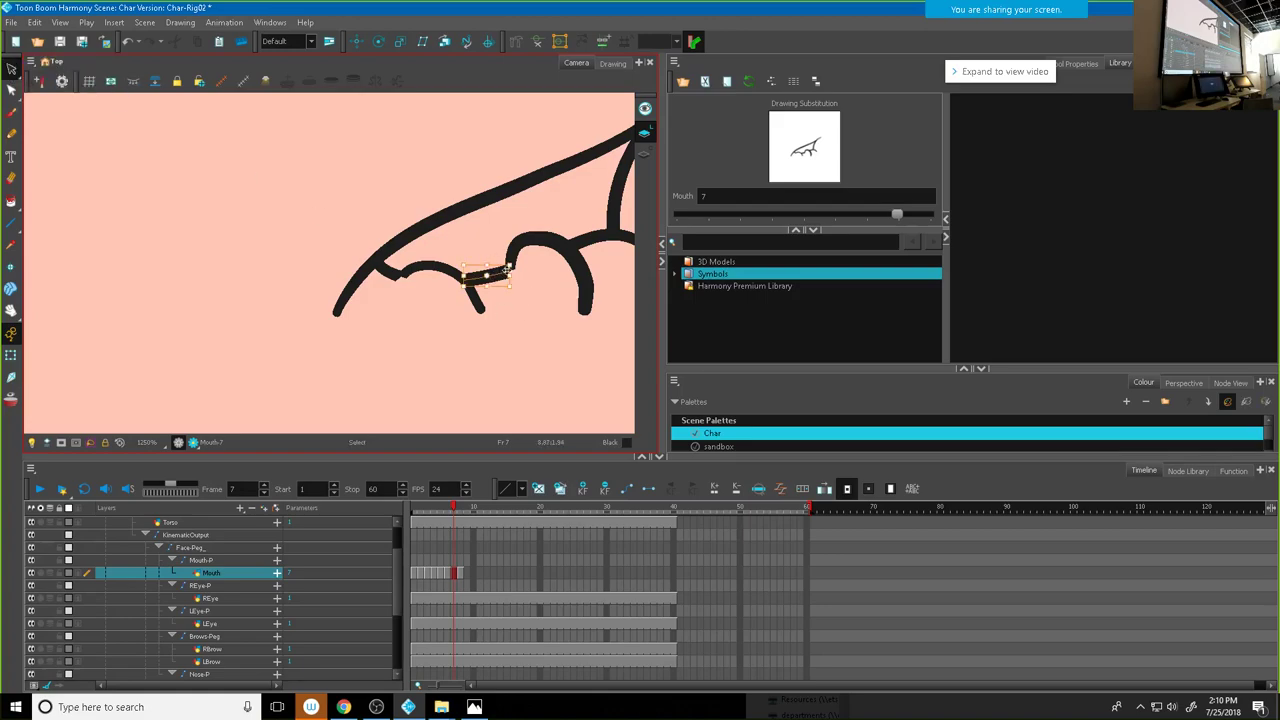
{"action": "left_click", "coordinate": [500, 266]}
{"action": "left_click", "coordinate": [1080, 63]}
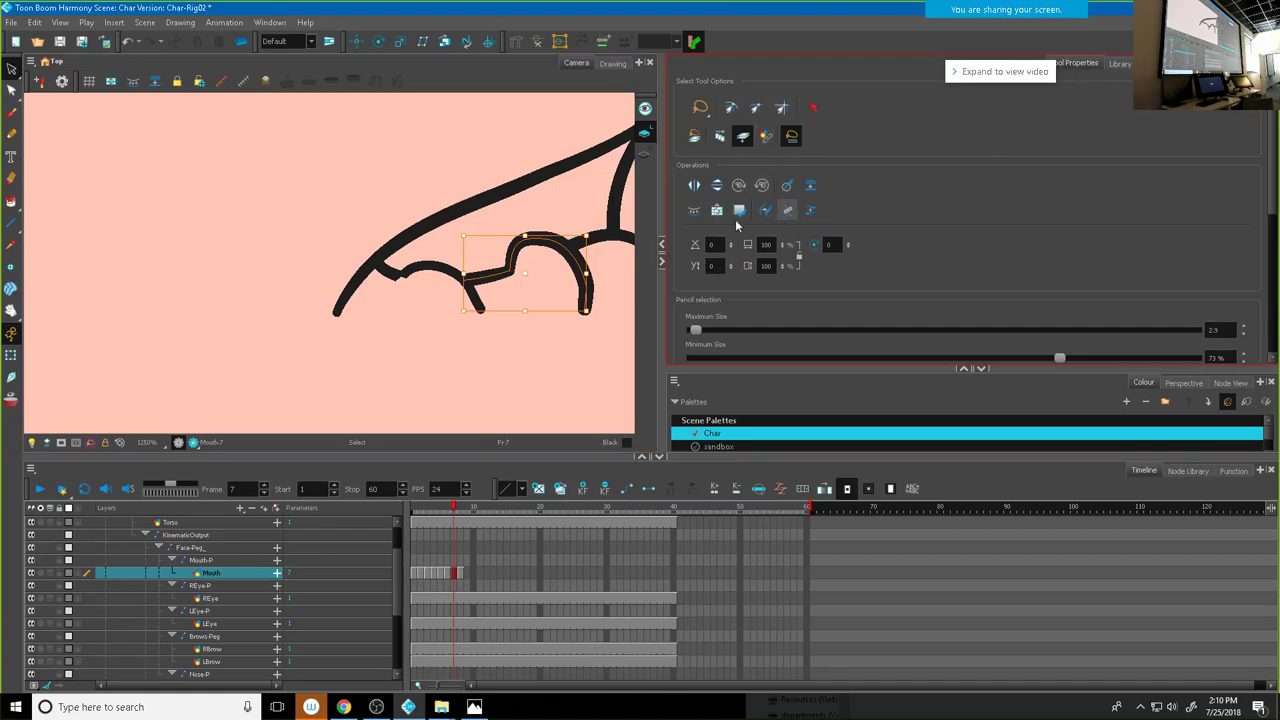
{"action": "left_click", "coordinate": [385, 268]}
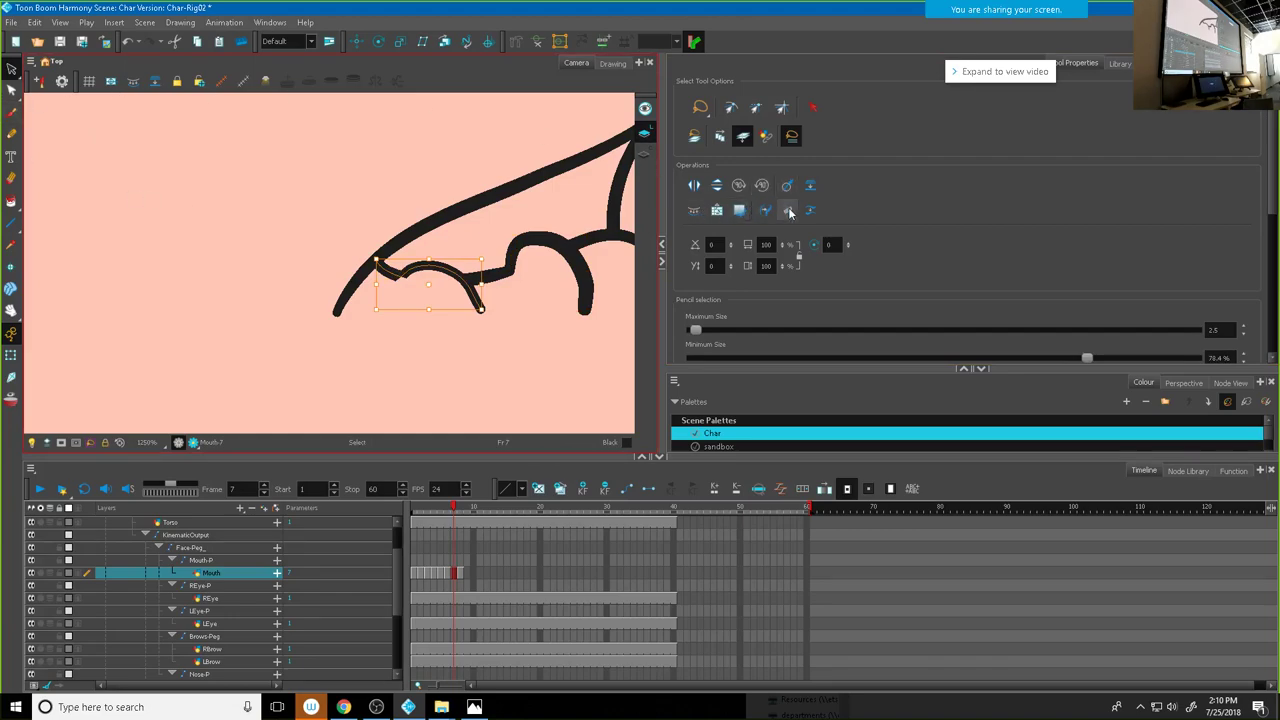
Step: Smooth the corner where the left lip piece joins the first tooth arc on frame 7 with the Contour Editor
{"action": "scroll", "coordinate": [409, 268], "scroll_direction": "up", "scroll_amount": 1}
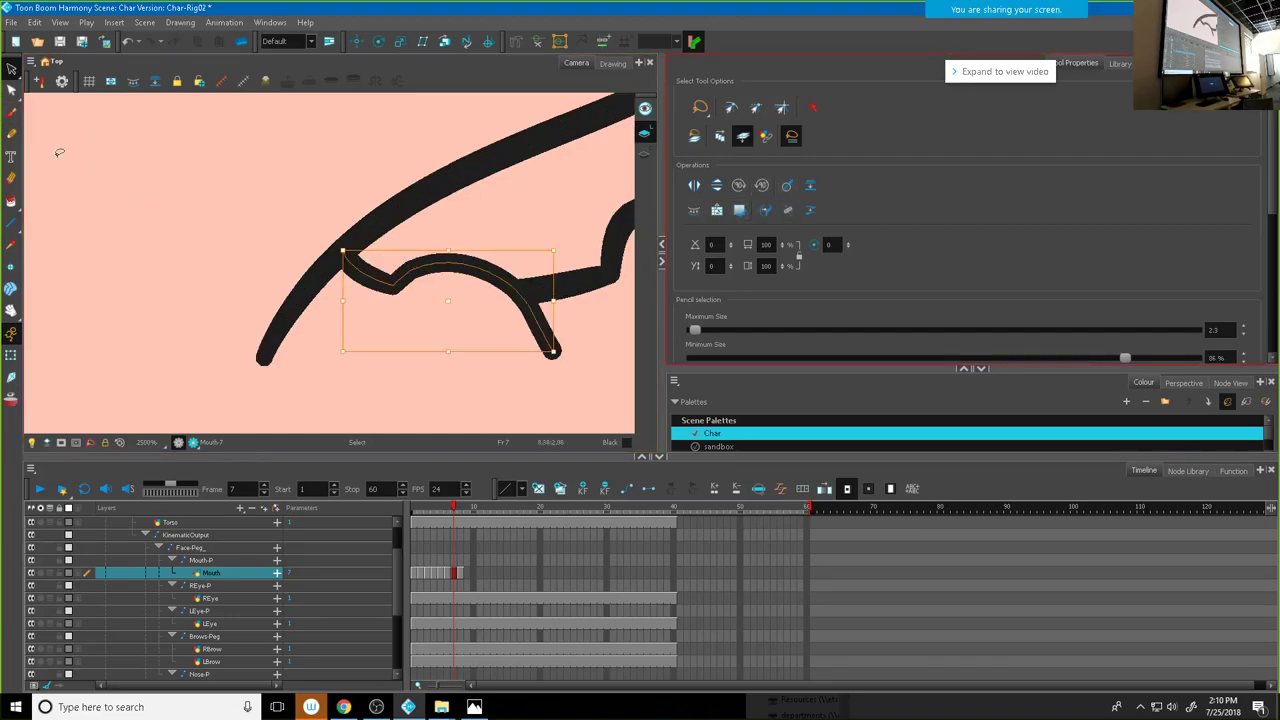
{"action": "left_click", "coordinate": [11, 90]}
{"action": "mouse_move", "coordinate": [395, 292]}
{"action": "left_mouse_down"}
{"action": "mouse_move", "coordinate": [396, 269]}
{"action": "mouse_move", "coordinate": [414, 277]}
{"action": "left_mouse_up"}
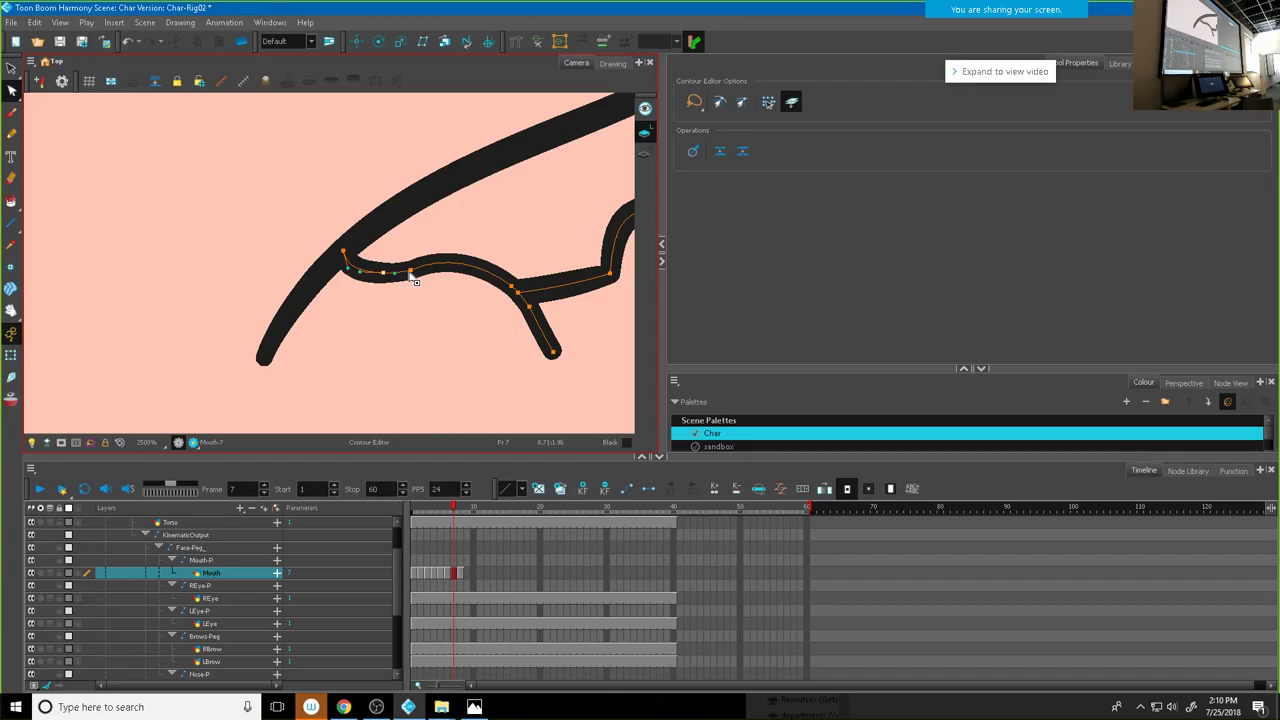
Step: Reshape the line between the first tooth and the second tooth arc into one continuous rounded arch starting at the first tooth
{"action": "mouse_move", "coordinate": [531, 312]}
{"action": "left_mouse_down"}
{"action": "mouse_move", "coordinate": [471, 306]}
{"action": "mouse_move", "coordinate": [334, 337]}
{"action": "mouse_move", "coordinate": [395, 316]}
{"action": "left_mouse_up"}
{"action": "left_click", "coordinate": [390, 309]}
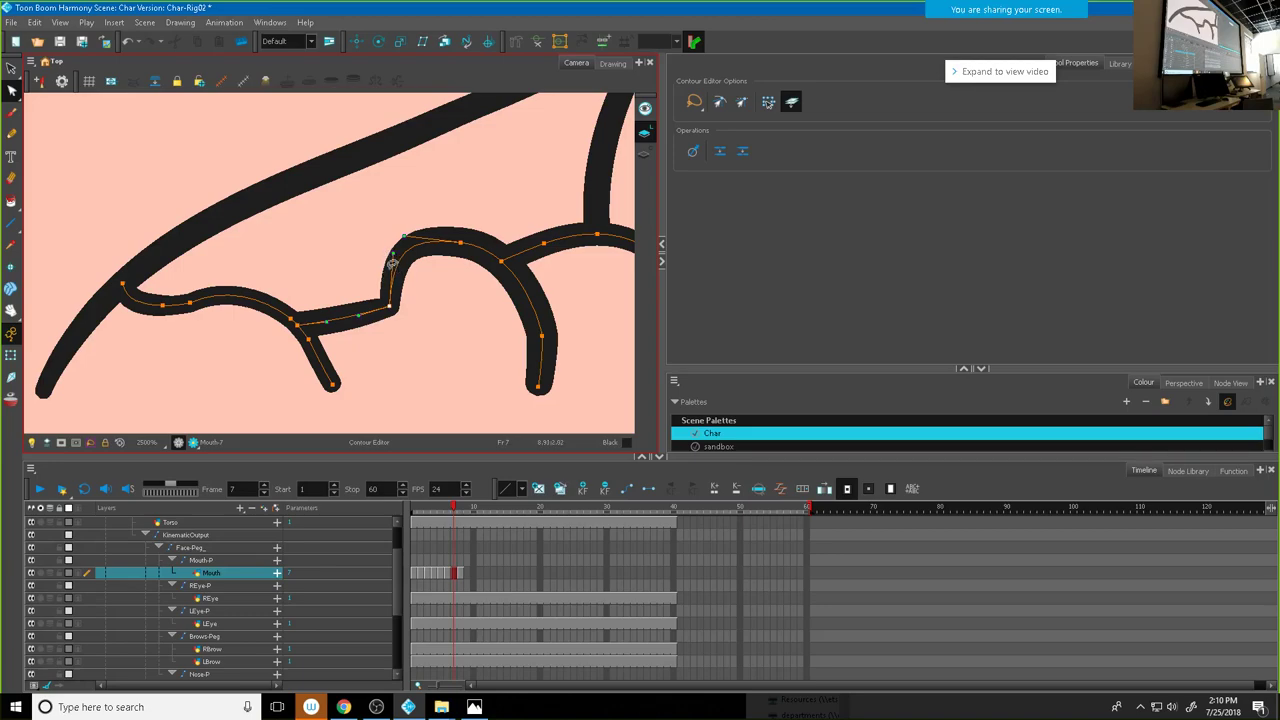
{"action": "left_click_drag", "start_coordinate": [392, 310], "coordinate": [365, 292]}
{"action": "left_click_drag", "start_coordinate": [366, 234], "coordinate": [409, 269]}
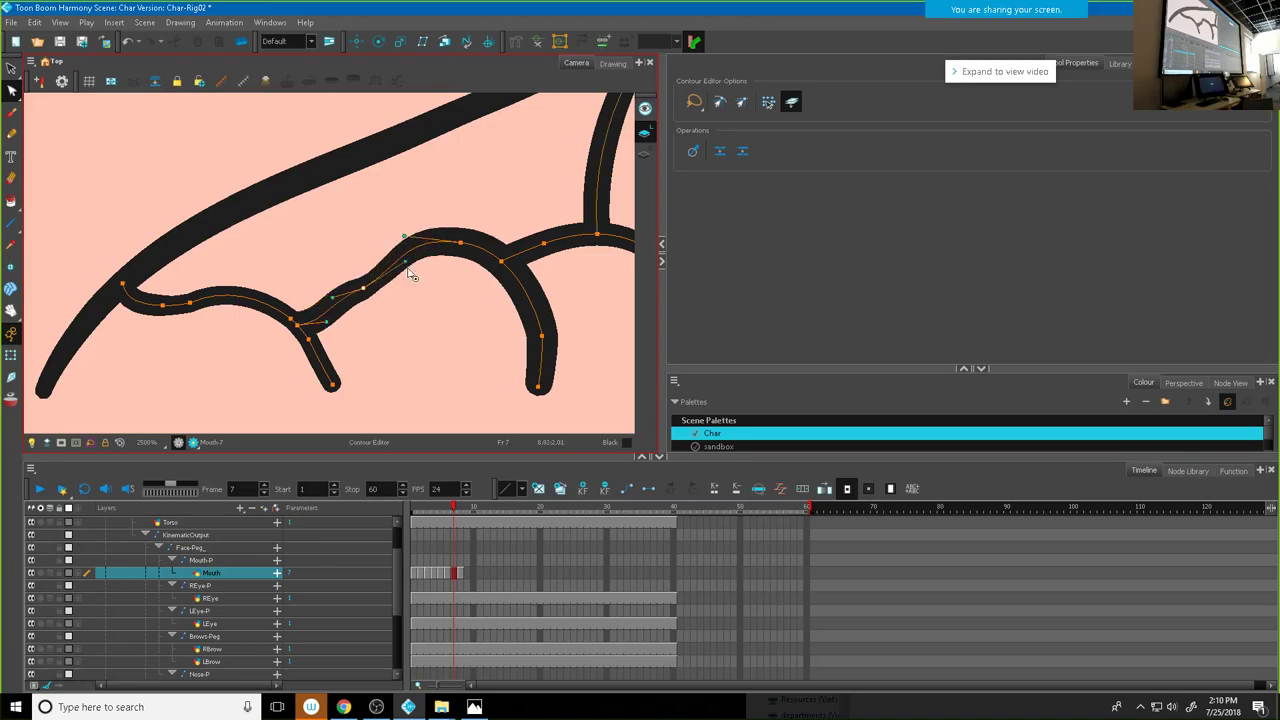
{"action": "left_click_drag", "start_coordinate": [337, 297], "coordinate": [353, 265]}
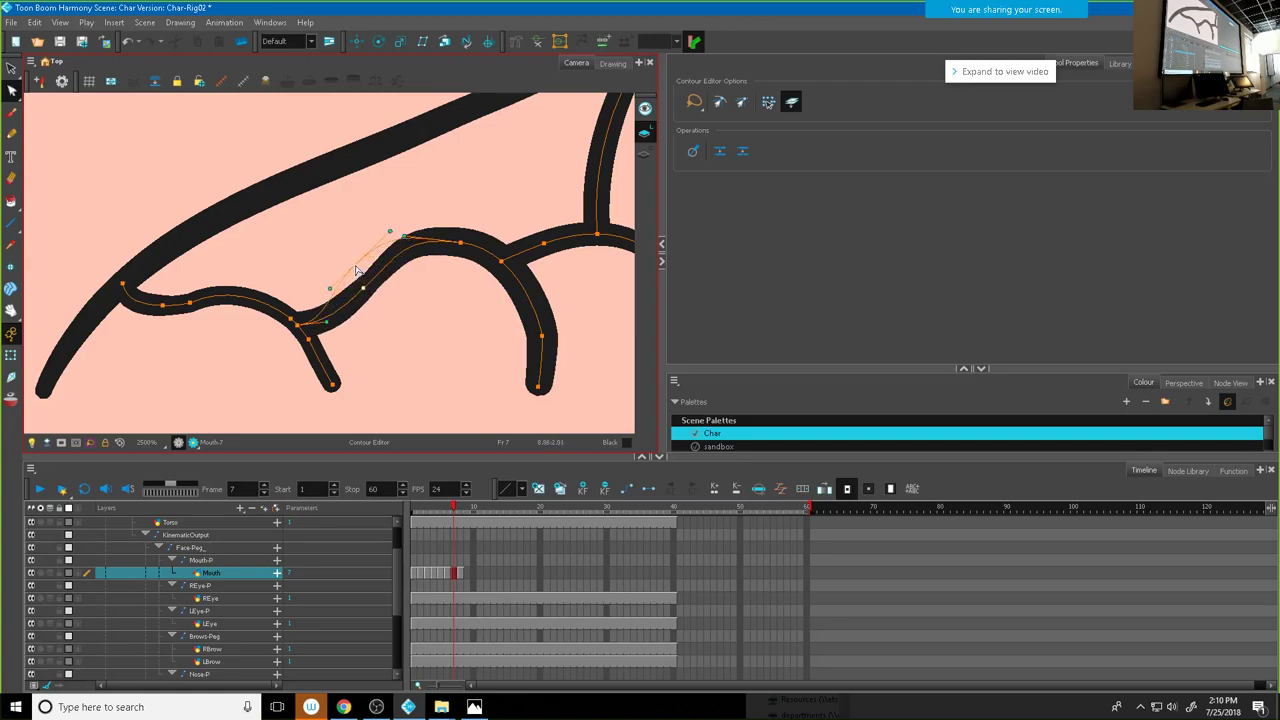
{"action": "left_click_drag", "start_coordinate": [333, 332], "coordinate": [357, 257]}
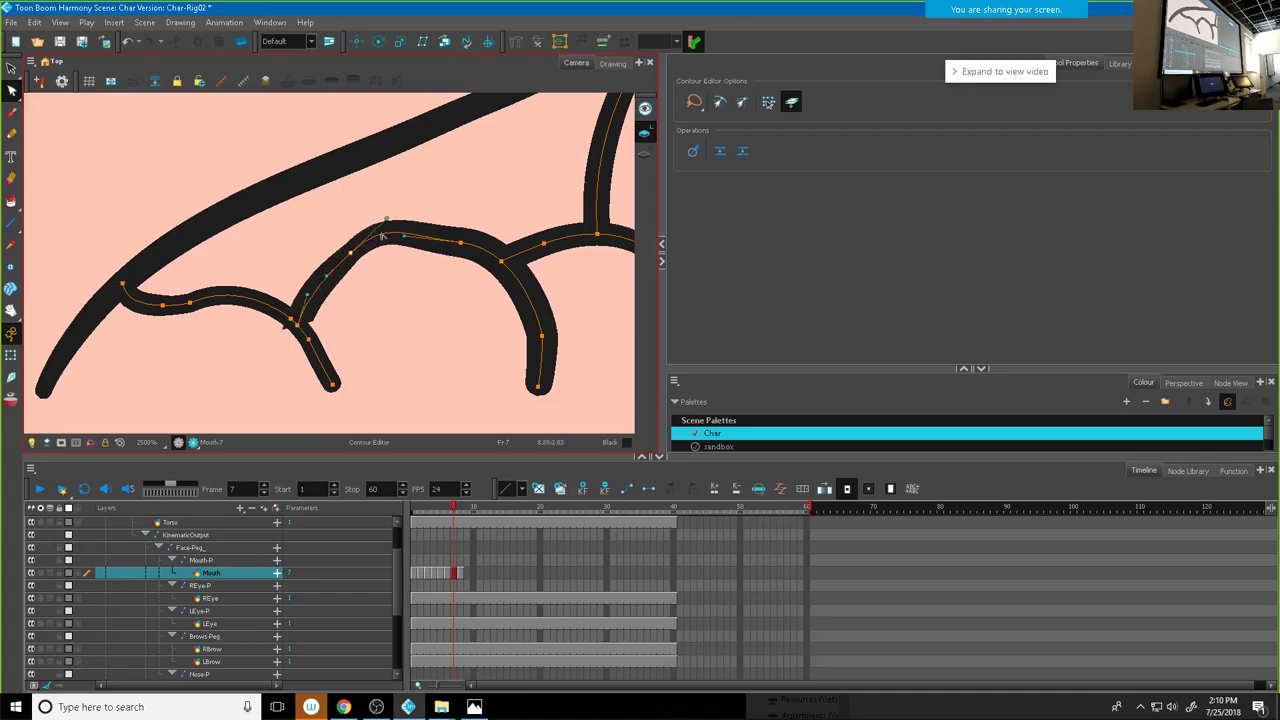
{"action": "left_click", "coordinate": [396, 238]}
{"action": "left_click_drag", "start_coordinate": [397, 241], "coordinate": [425, 242]}
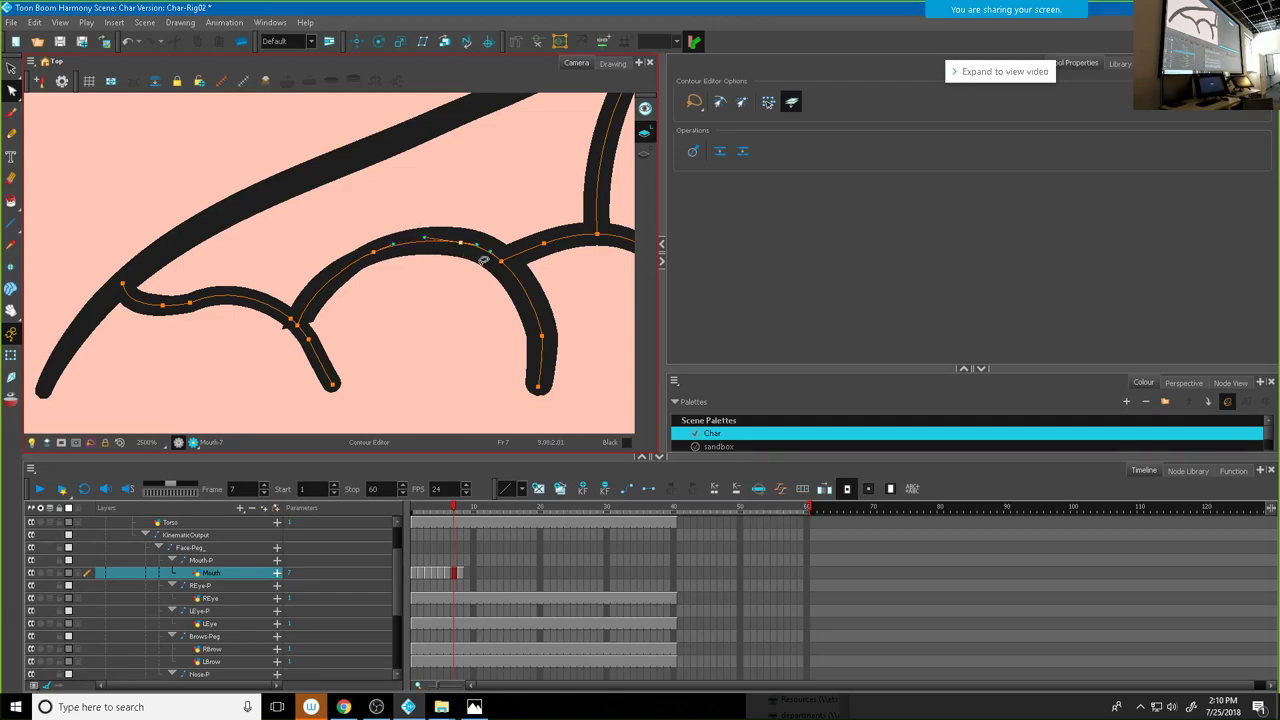
Step: Simplify the middle of the frame 7 upper lip line and raise it into a gentle upward bow with the Contour Editor
{"action": "scroll", "coordinate": [451, 318], "scroll_direction": "down", "scroll_amount": 4}
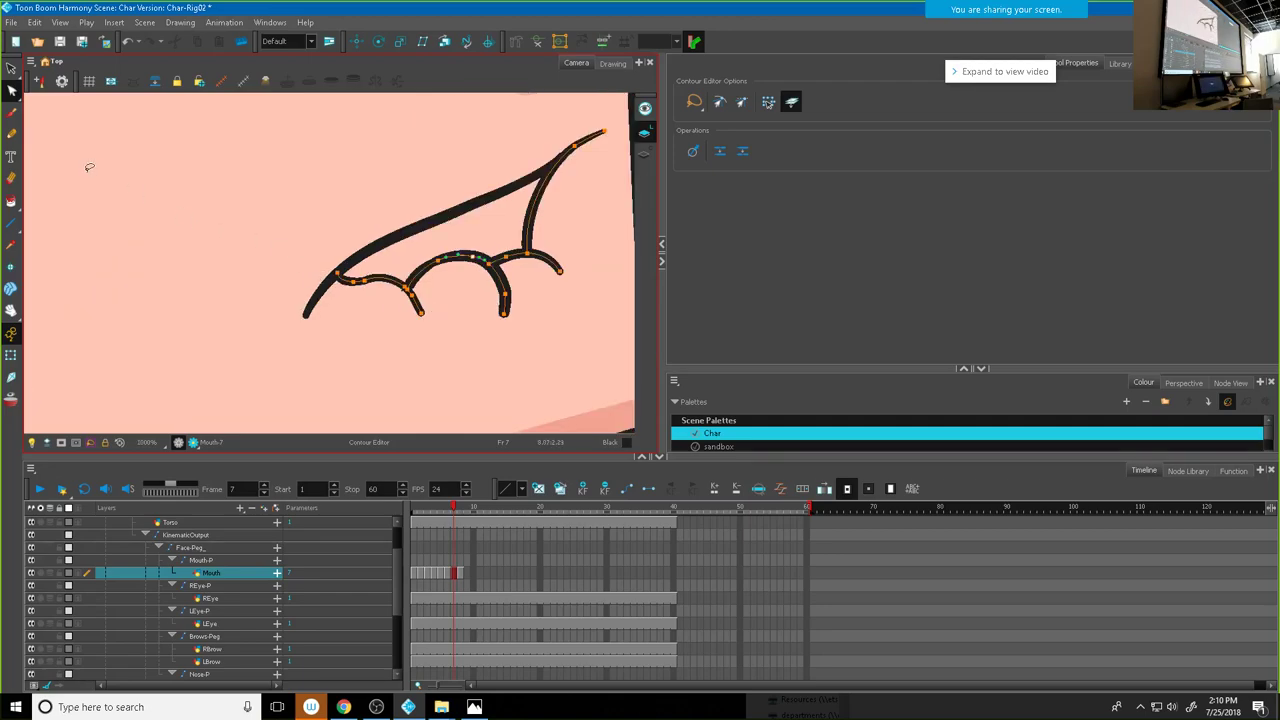
{"action": "left_click", "coordinate": [11, 68]}
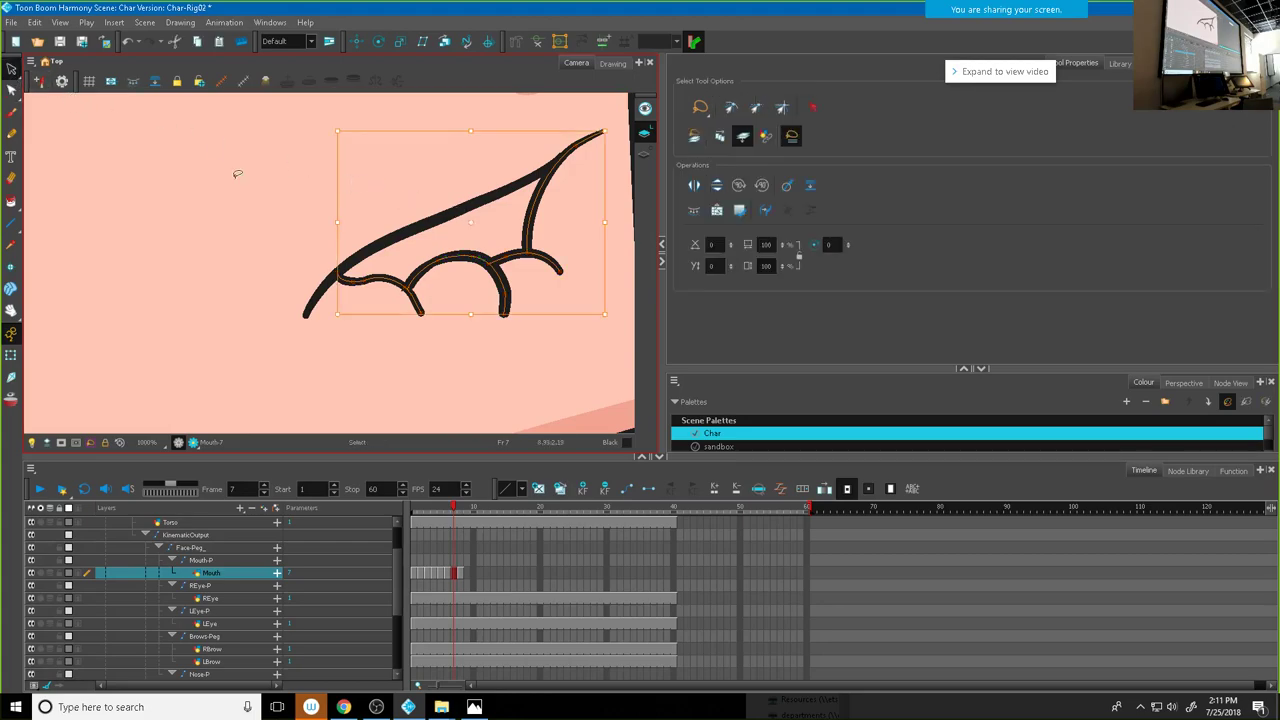
{"action": "left_click", "coordinate": [12, 91]}
{"action": "left_click", "coordinate": [466, 208]}
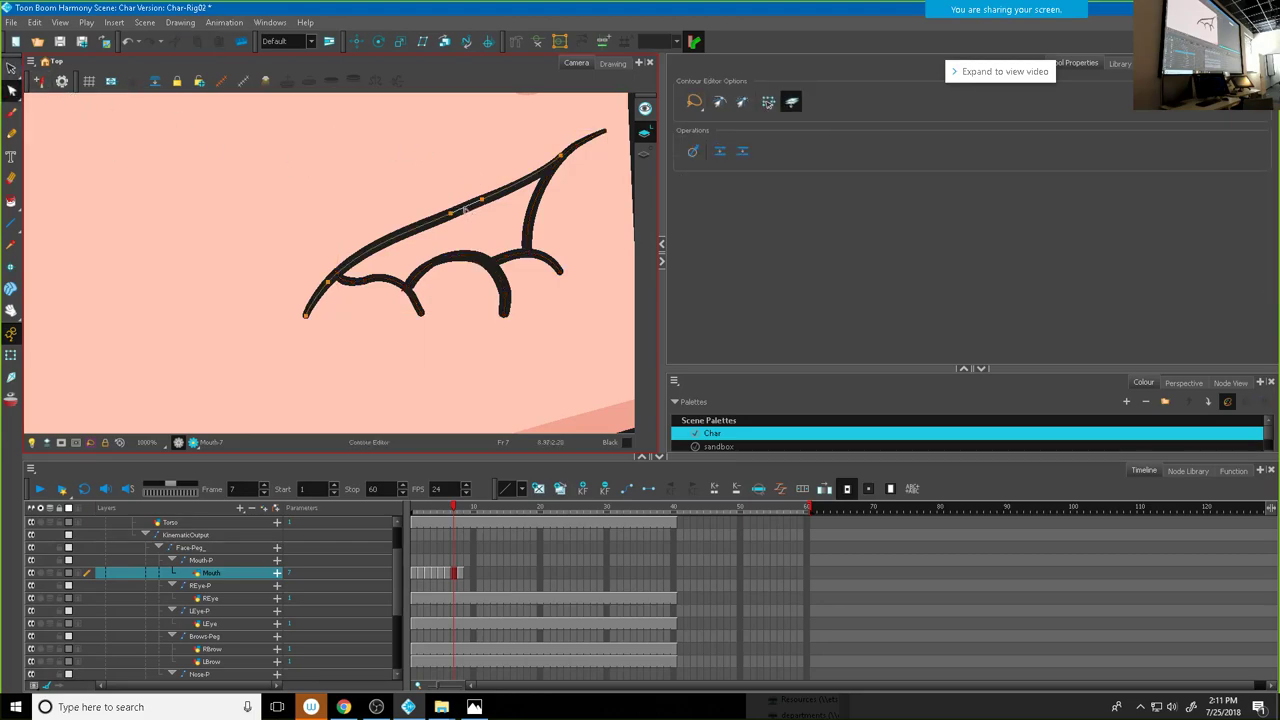
{"action": "left_click_drag", "start_coordinate": [449, 213], "coordinate": [444, 196]}
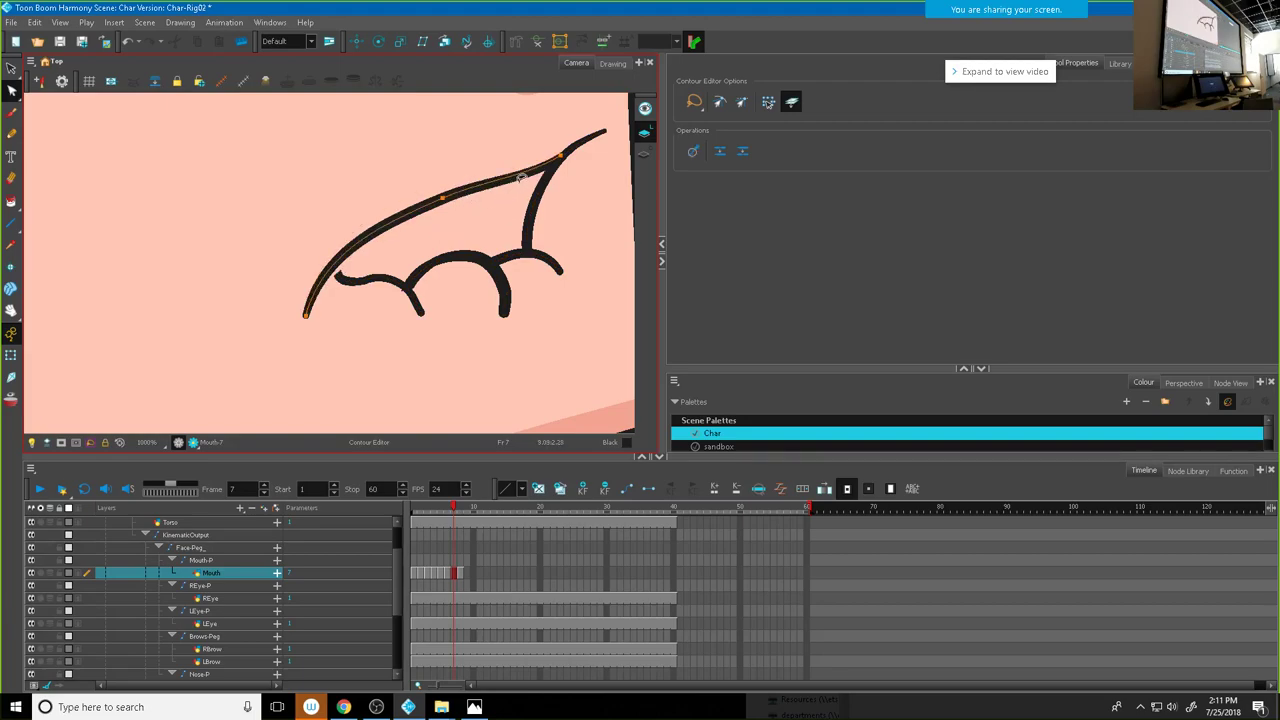
Step: Try a higher arch and a flatter curve on the frame 7 upper lip, undoing each change
{"action": "left_click_drag", "start_coordinate": [521, 174], "coordinate": [518, 130]}
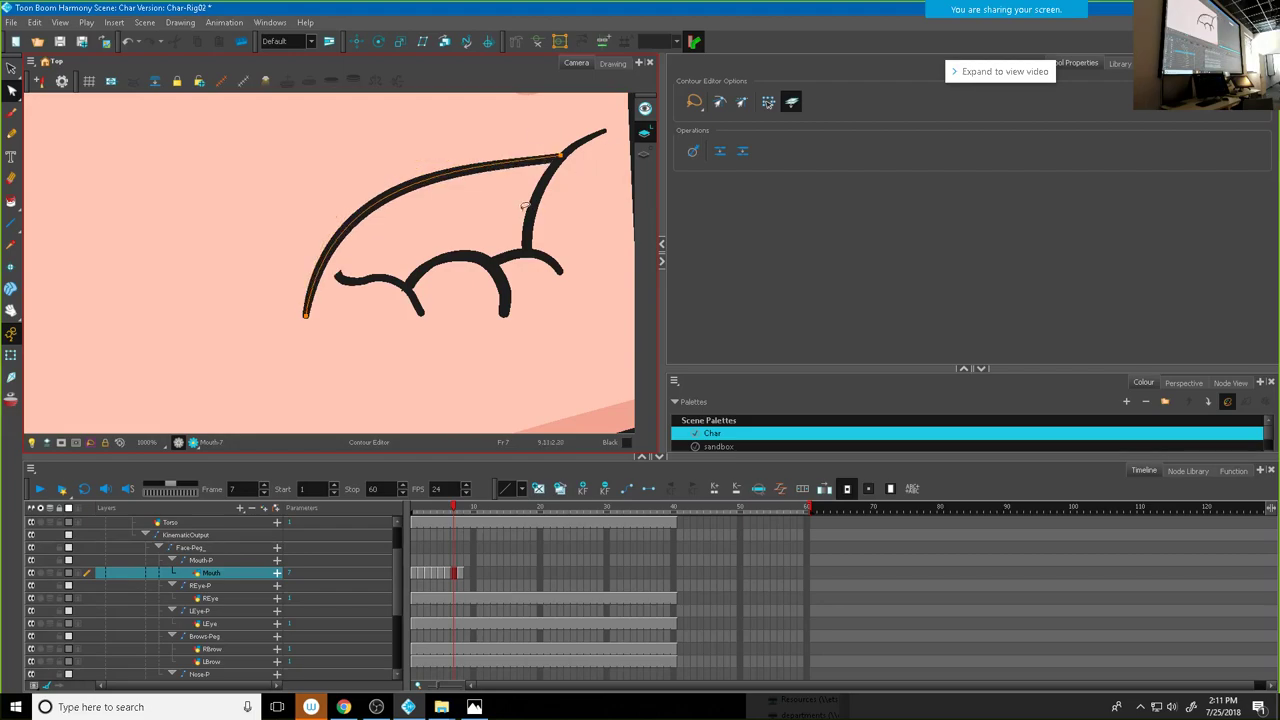
{"action": "left_click_drag", "start_coordinate": [307, 317], "coordinate": [324, 320]}
{"action": "scroll", "coordinate": [368, 278], "scroll_direction": "down", "scroll_amount": 5}
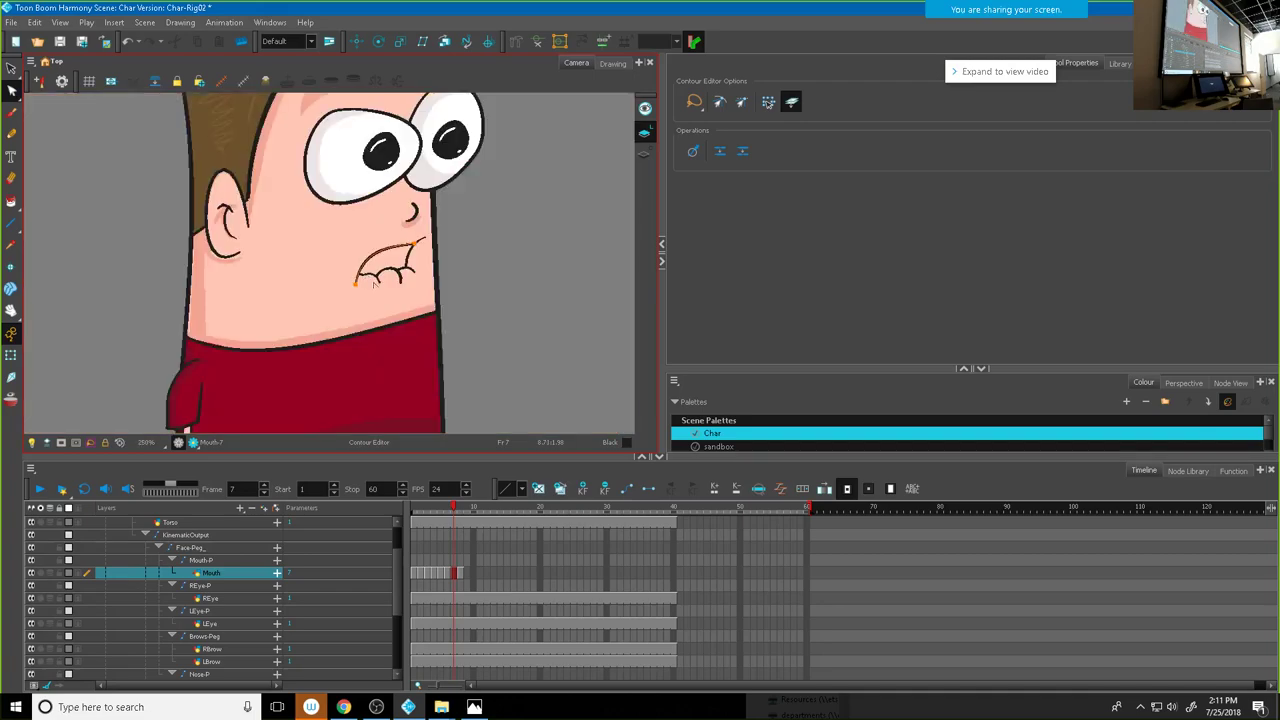
{"action": "scroll", "coordinate": [375, 285], "scroll_direction": "up", "scroll_amount": 3}
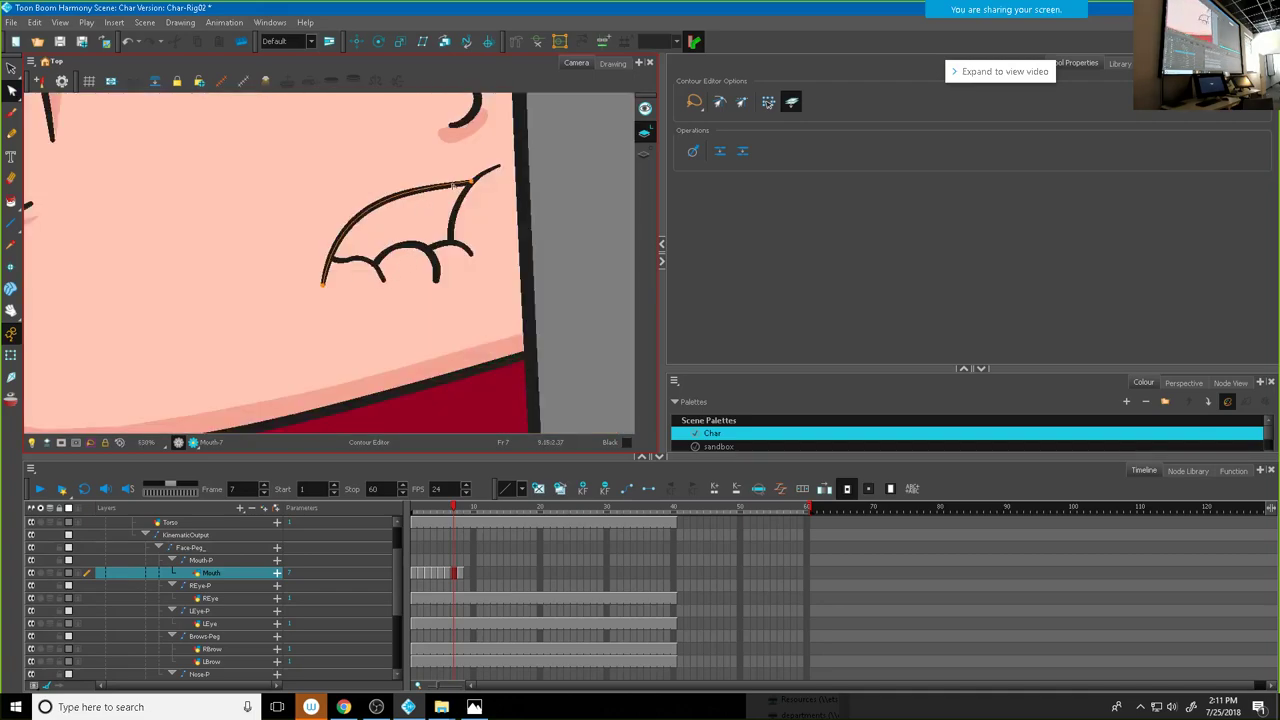
{"action": "key", "text": "ctrl+z"}
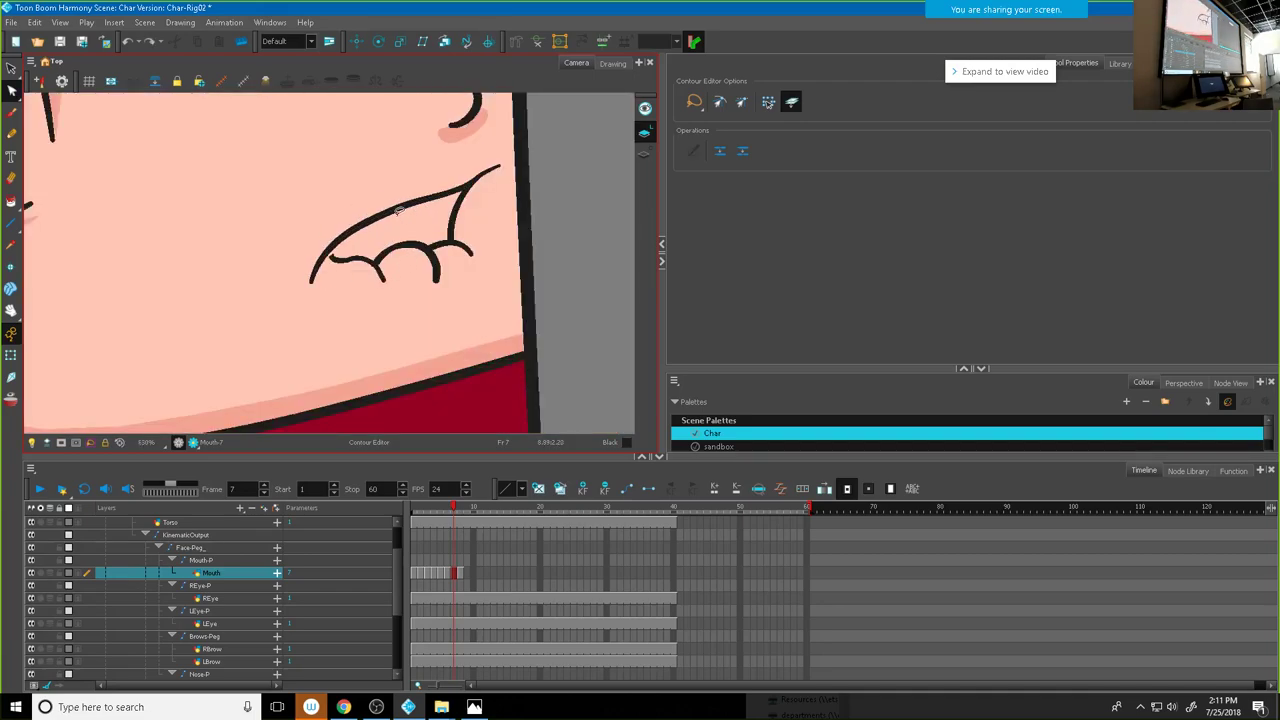
{"action": "left_click", "coordinate": [414, 207]}
{"action": "left_click_drag", "start_coordinate": [416, 211], "coordinate": [417, 219]}
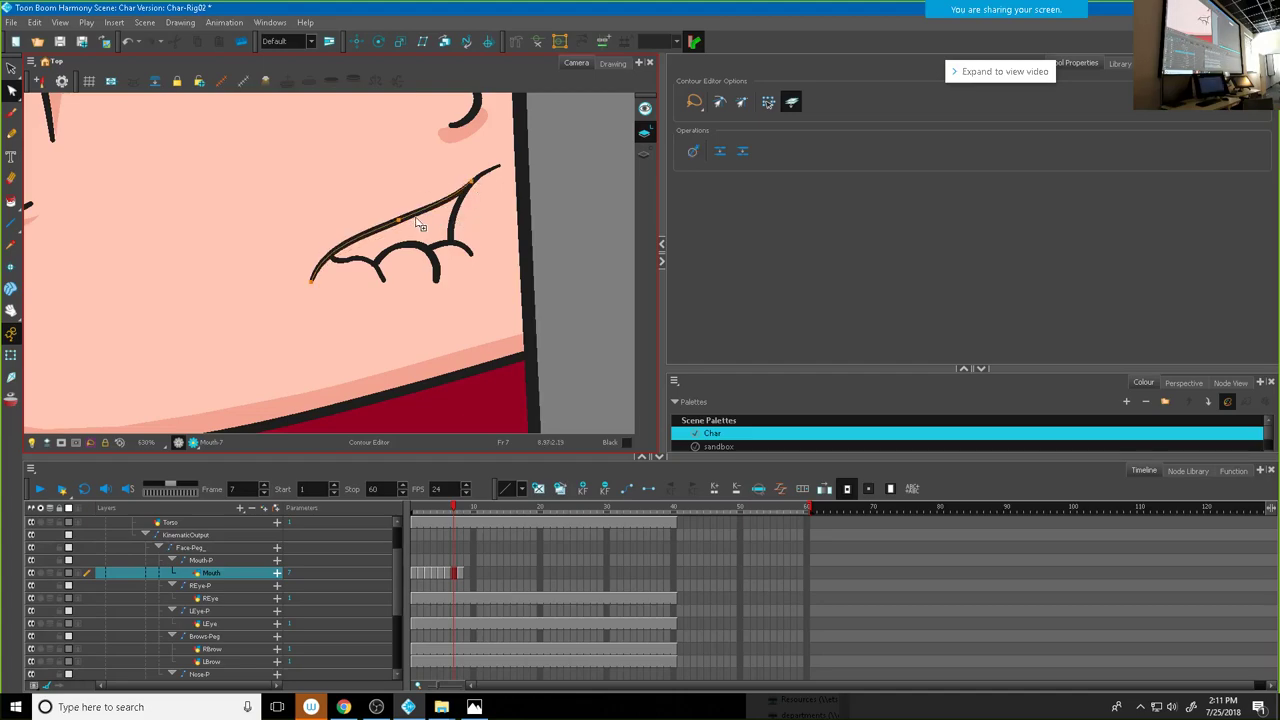
{"action": "key", "text": "ctrl+z"}
Step: Adjust the frame 7 mouth corner line and lower the upper lip's right end so it tucks into that line
{"action": "left_click", "coordinate": [491, 175]}
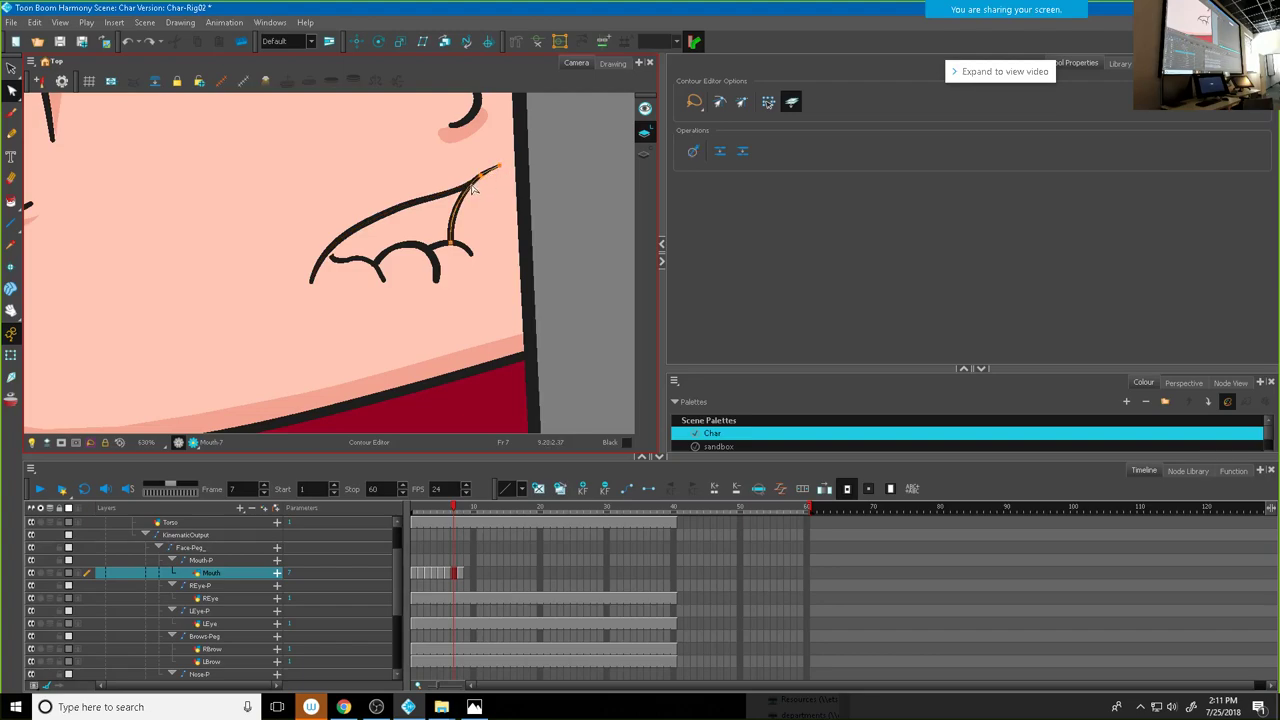
{"action": "left_click", "coordinate": [471, 185]}
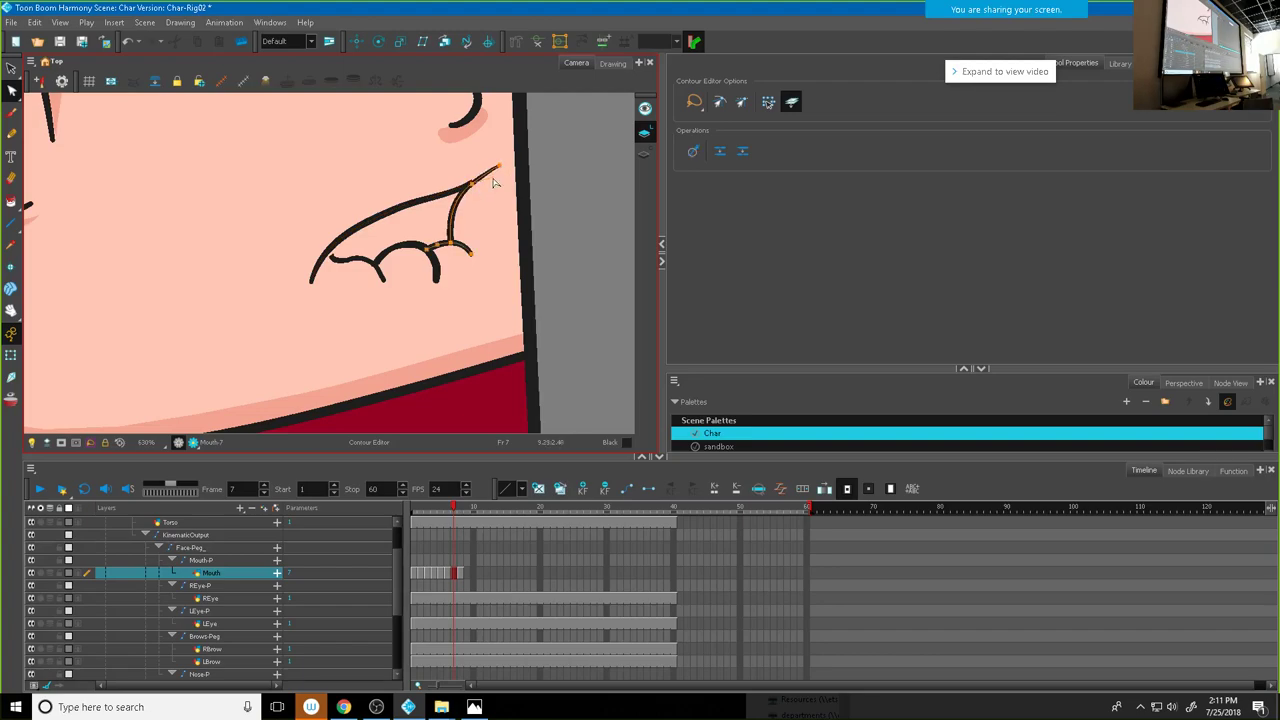
{"action": "scroll", "coordinate": [485, 165], "scroll_direction": "up", "scroll_amount": 3}
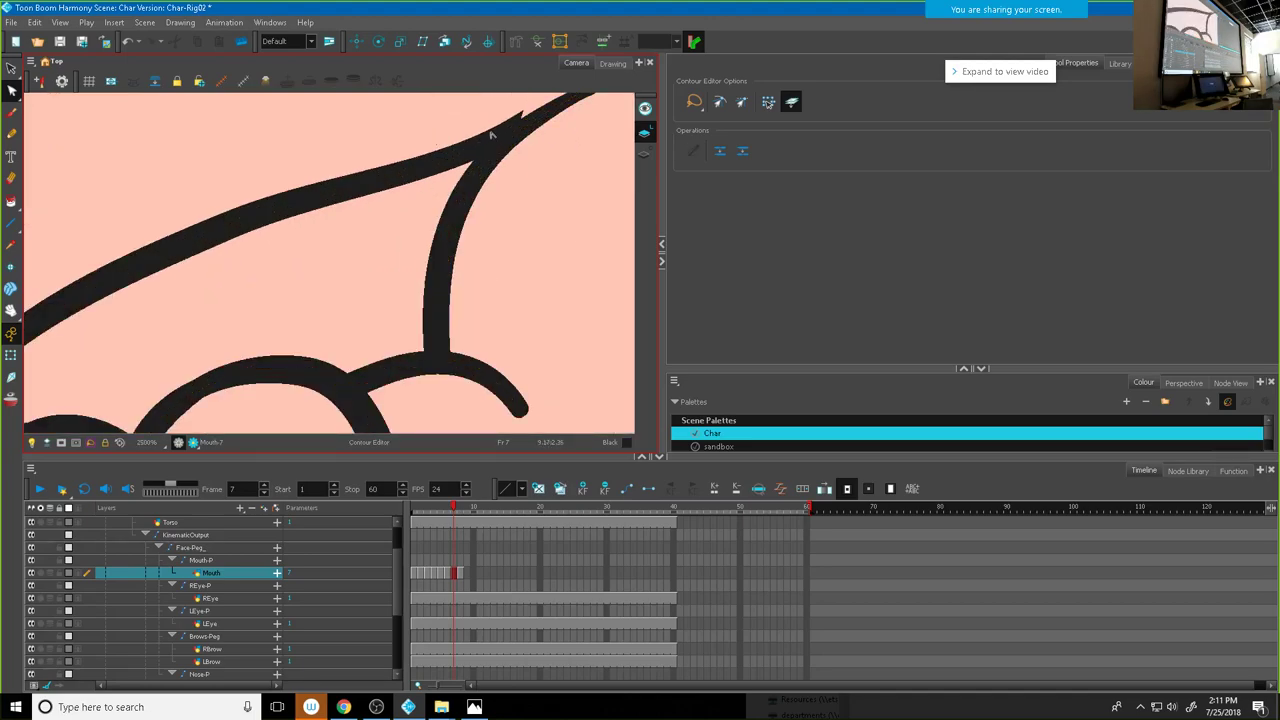
{"action": "left_click", "coordinate": [505, 124]}
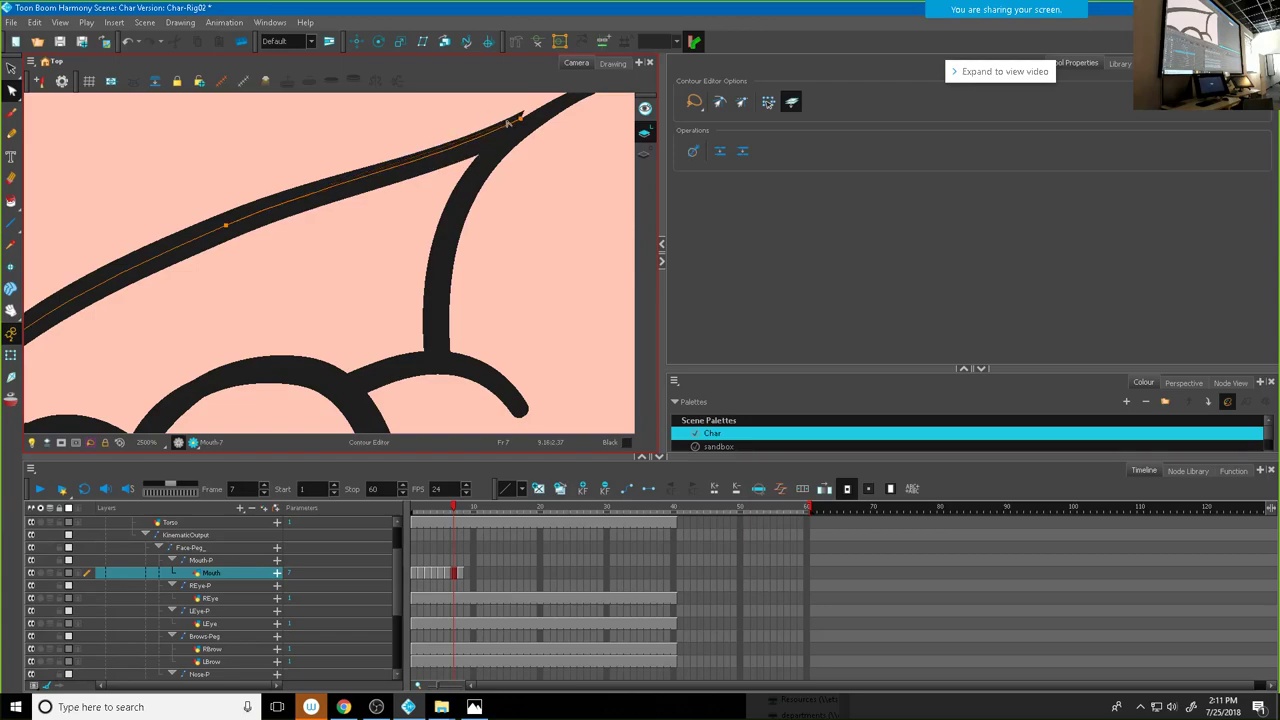
{"action": "left_click", "coordinate": [521, 124]}
{"action": "left_click_drag", "start_coordinate": [520, 132], "coordinate": [528, 171]}
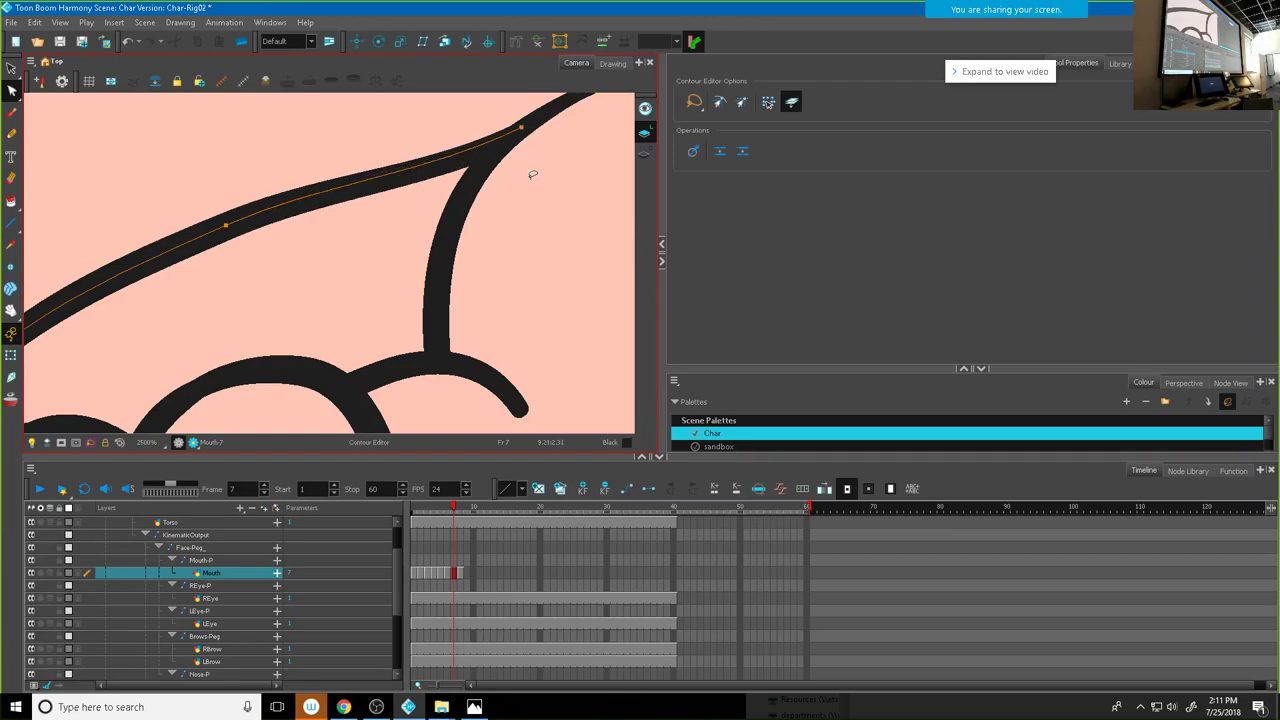
Step: Extend the left end of the frame 7 first tooth line up to meet the upper lip line
{"action": "scroll", "coordinate": [528, 177], "scroll_direction": "down", "scroll_amount": 3}
{"action": "left_click", "coordinate": [316, 281]}
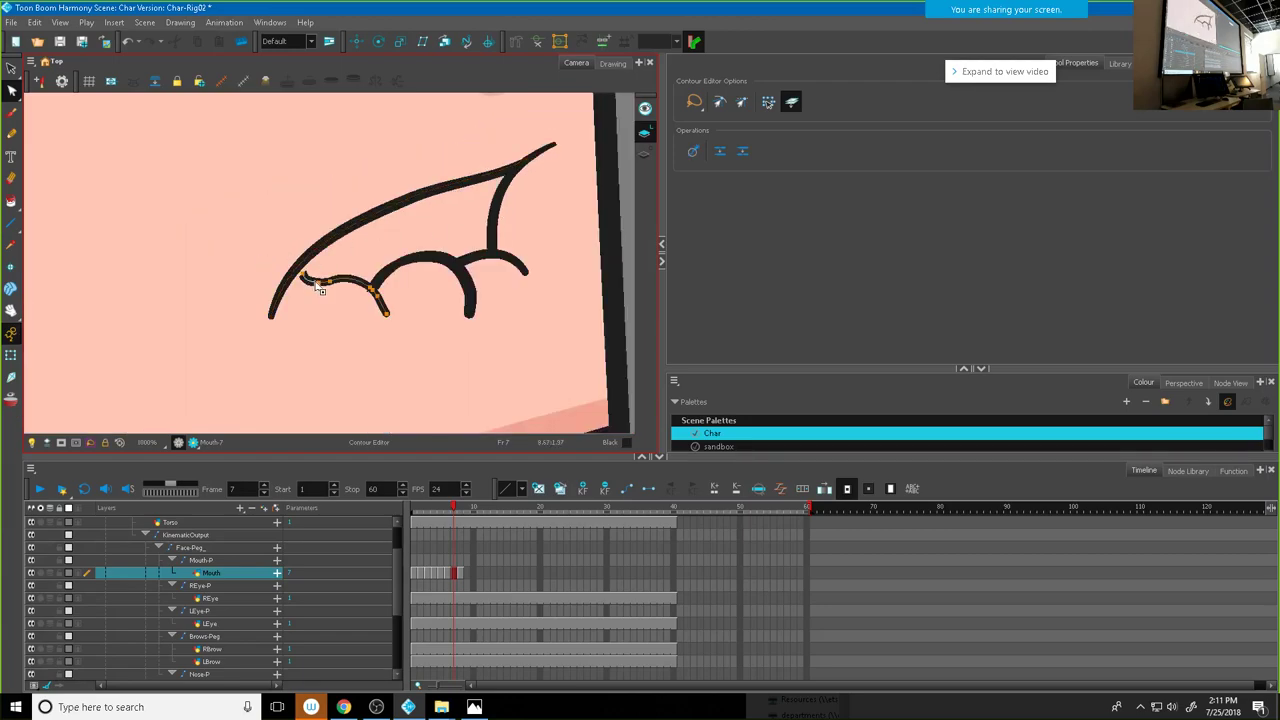
{"action": "left_click", "coordinate": [297, 269]}
{"action": "scroll", "coordinate": [294, 277], "scroll_direction": "up", "scroll_amount": 4}
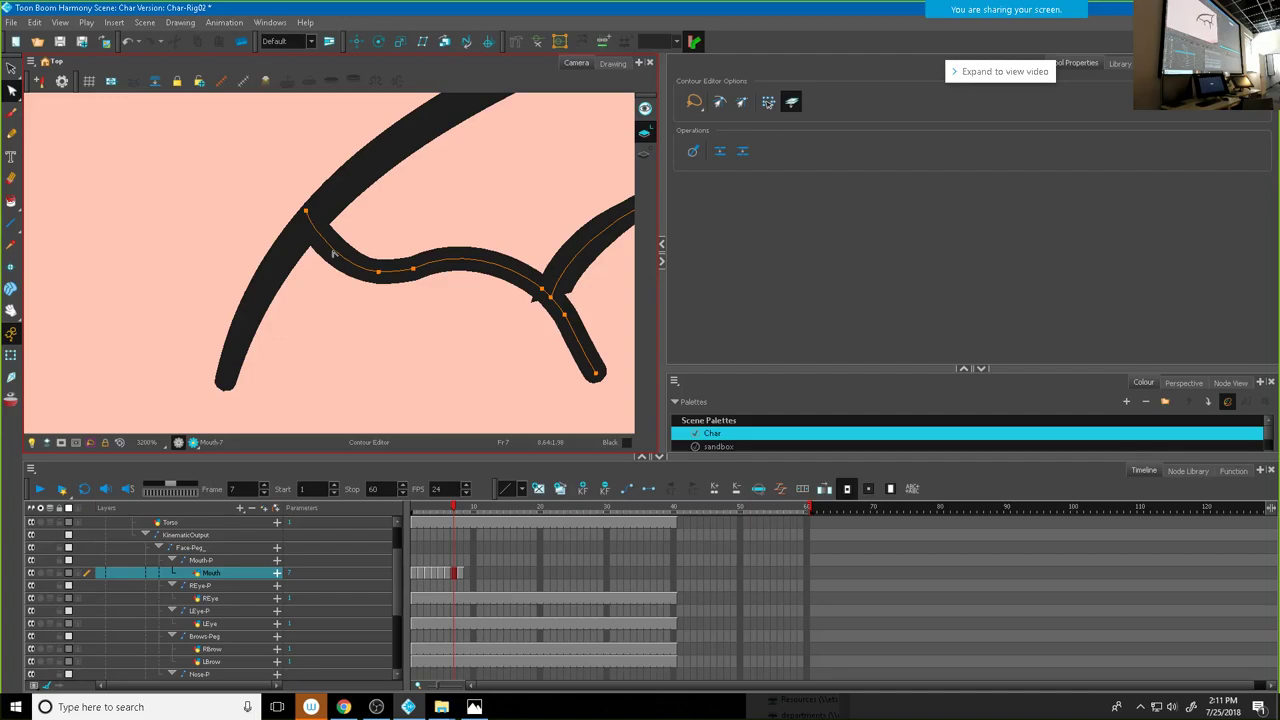
{"action": "scroll", "coordinate": [518, 289], "scroll_direction": "down", "scroll_amount": 5}
{"action": "left_click", "coordinate": [566, 225]}
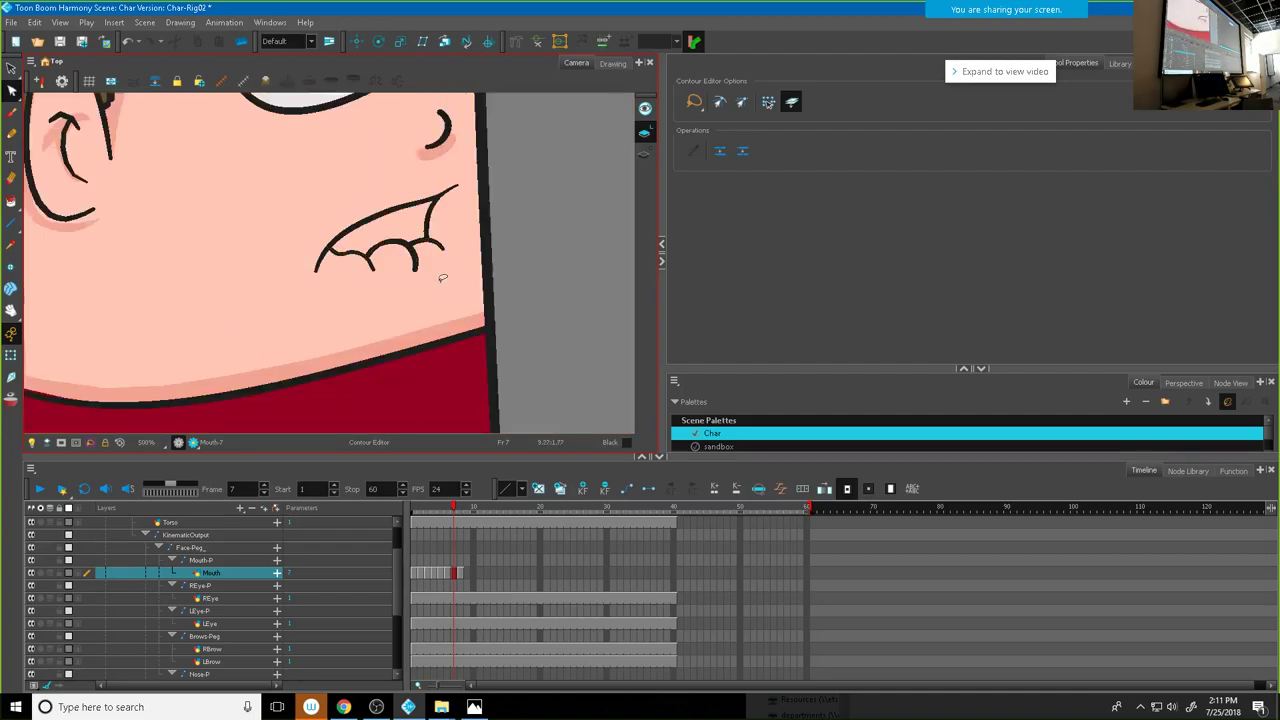
Step: Raise the junction of the mouth corner line and the last tooth, and smooth the arch leading up to it
{"action": "scroll", "coordinate": [437, 274], "scroll_direction": "up", "scroll_amount": 4}
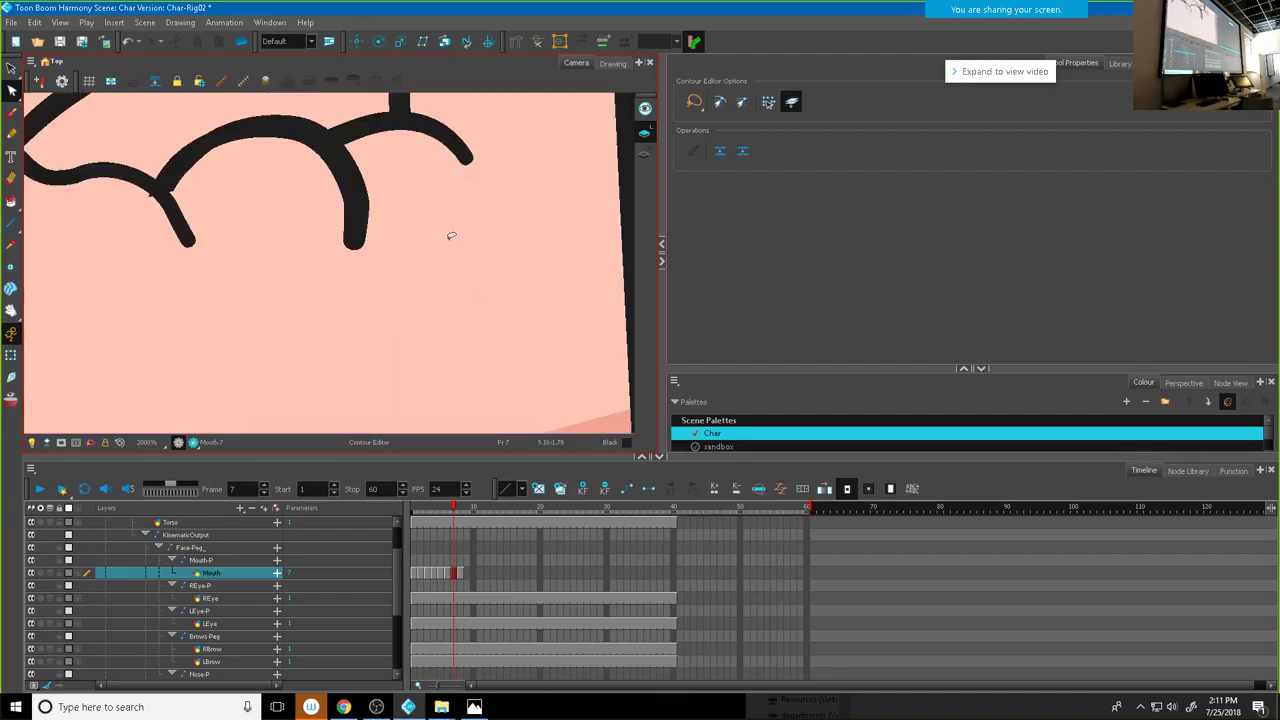
{"action": "scroll", "coordinate": [455, 396], "scroll_direction": "up", "scroll_amount": 3}
{"action": "left_click", "coordinate": [409, 294]}
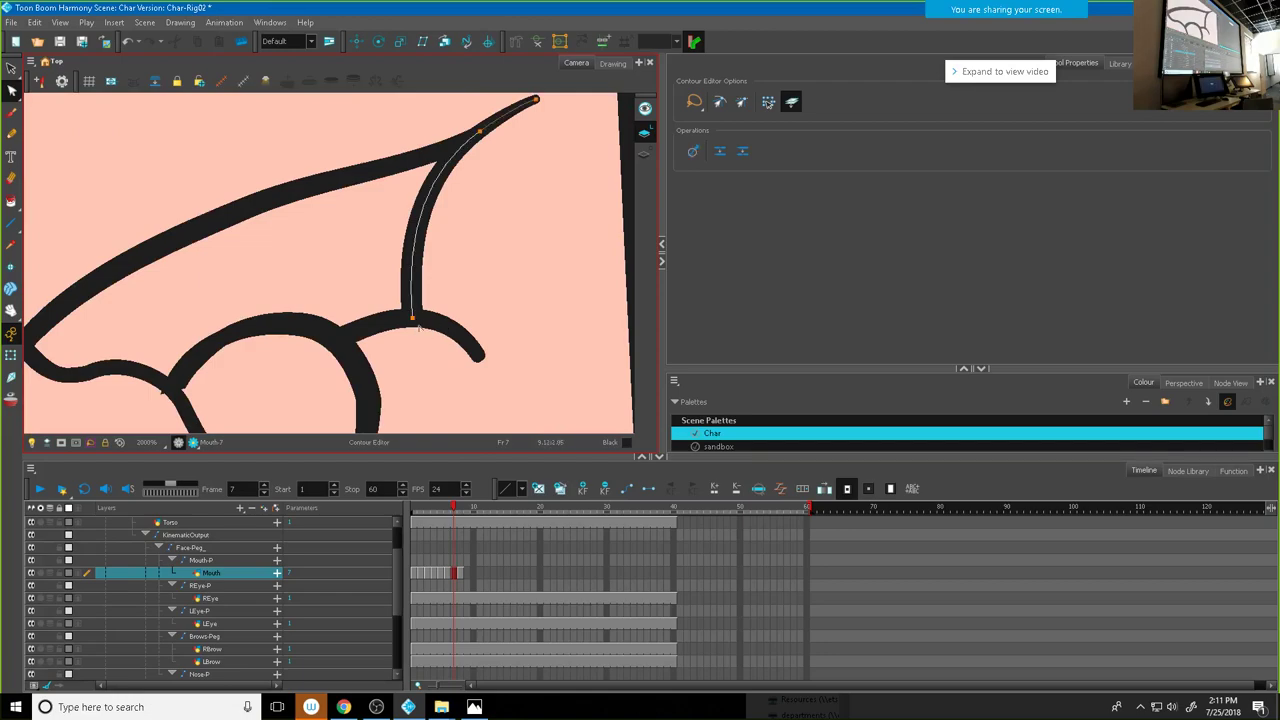
{"action": "mouse_move", "coordinate": [419, 311]}
{"action": "left_mouse_down"}
{"action": "mouse_move", "coordinate": [412, 285]}
{"action": "mouse_move", "coordinate": [414, 301]}
{"action": "mouse_move", "coordinate": [362, 302]}
{"action": "mouse_move", "coordinate": [443, 277]}
{"action": "mouse_move", "coordinate": [445, 293]}
{"action": "left_mouse_up"}
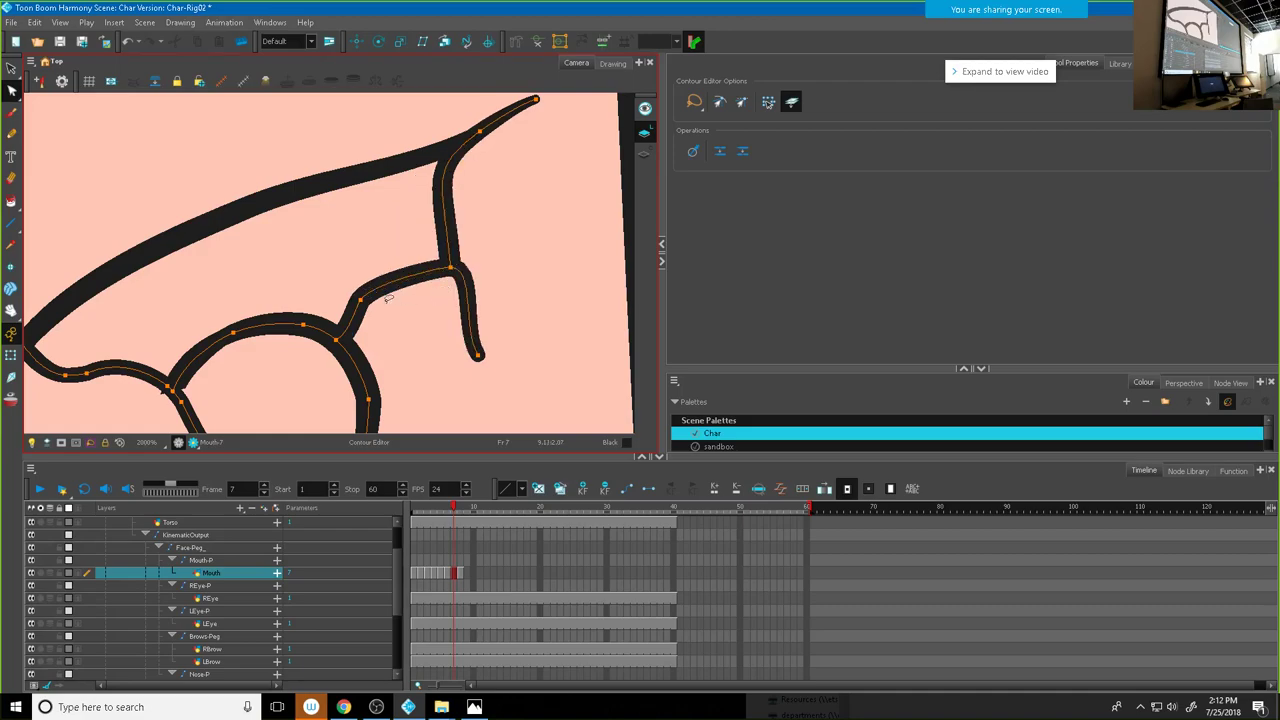
{"action": "mouse_move", "coordinate": [364, 306]}
{"action": "left_mouse_down"}
{"action": "mouse_move", "coordinate": [402, 277]}
{"action": "mouse_move", "coordinate": [381, 303]}
{"action": "left_mouse_up"}
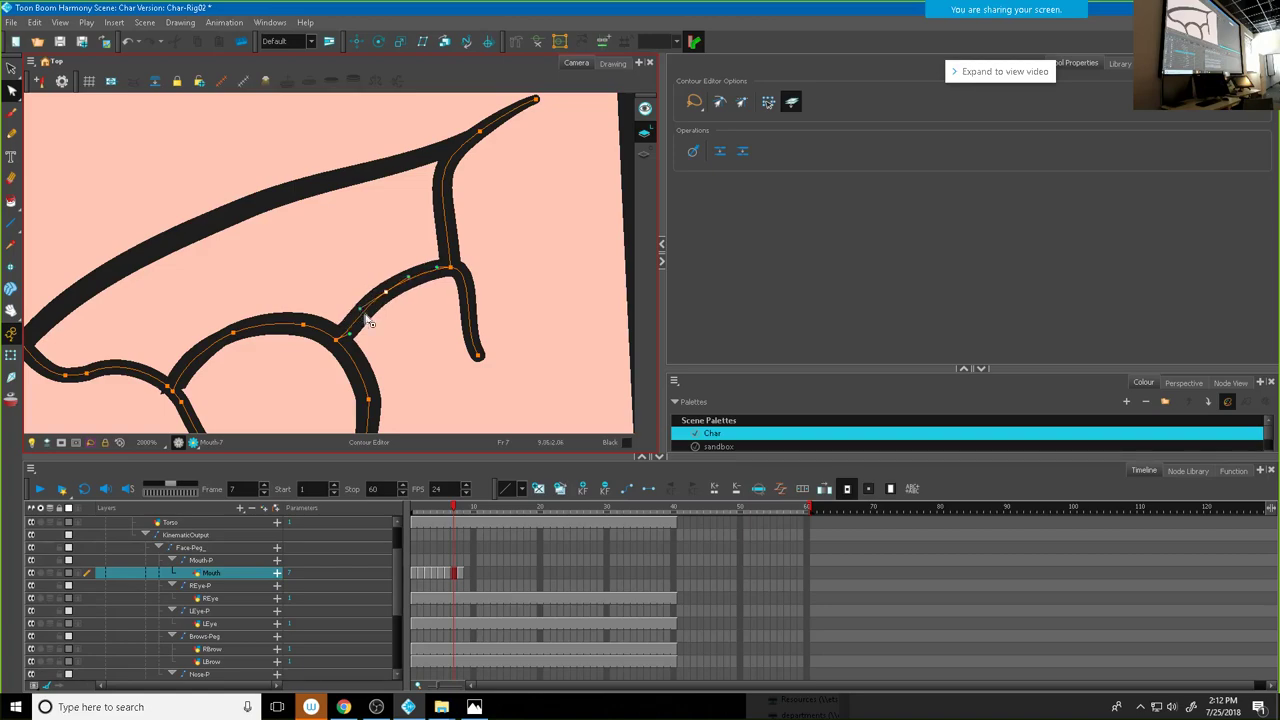
Step: Bow the free end of the last tooth outward into a rounded curve
{"action": "scroll", "coordinate": [400, 338], "scroll_direction": "down", "scroll_amount": 4}
{"action": "left_click", "coordinate": [427, 330]}
{"action": "left_click_drag", "start_coordinate": [428, 331], "coordinate": [434, 334]}
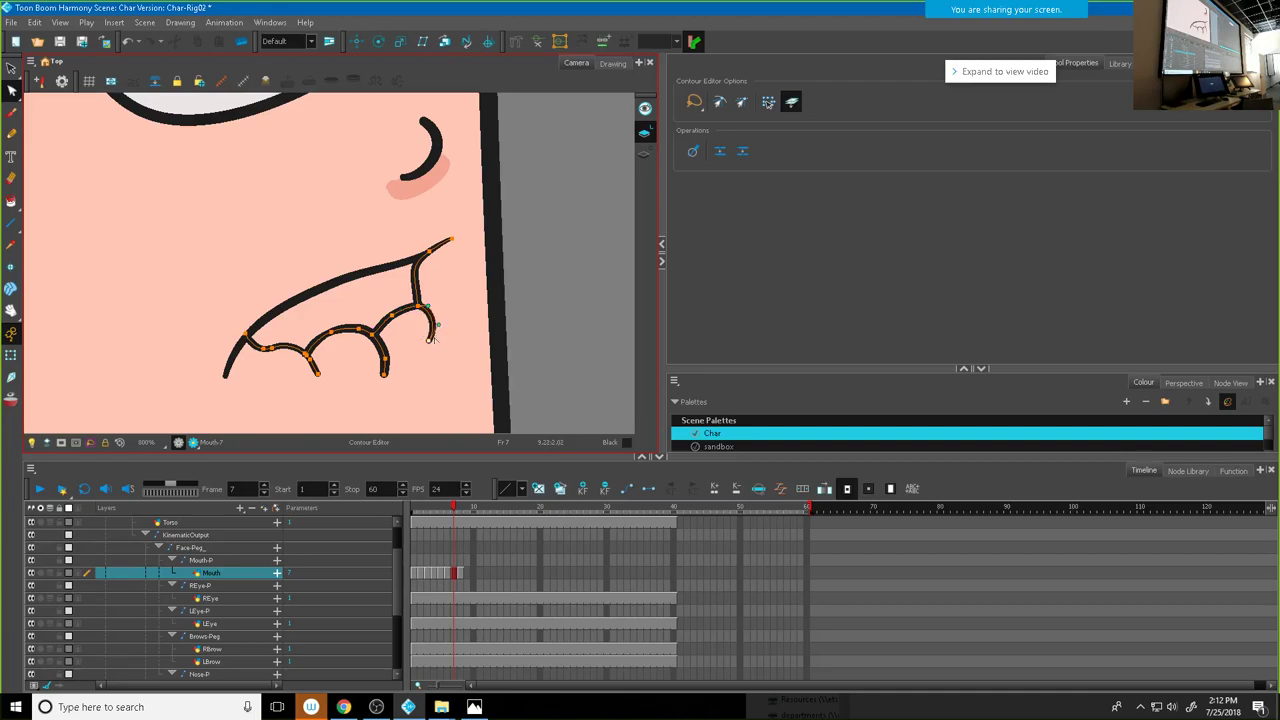
{"action": "scroll", "coordinate": [431, 340], "scroll_direction": "down", "scroll_amount": 2}
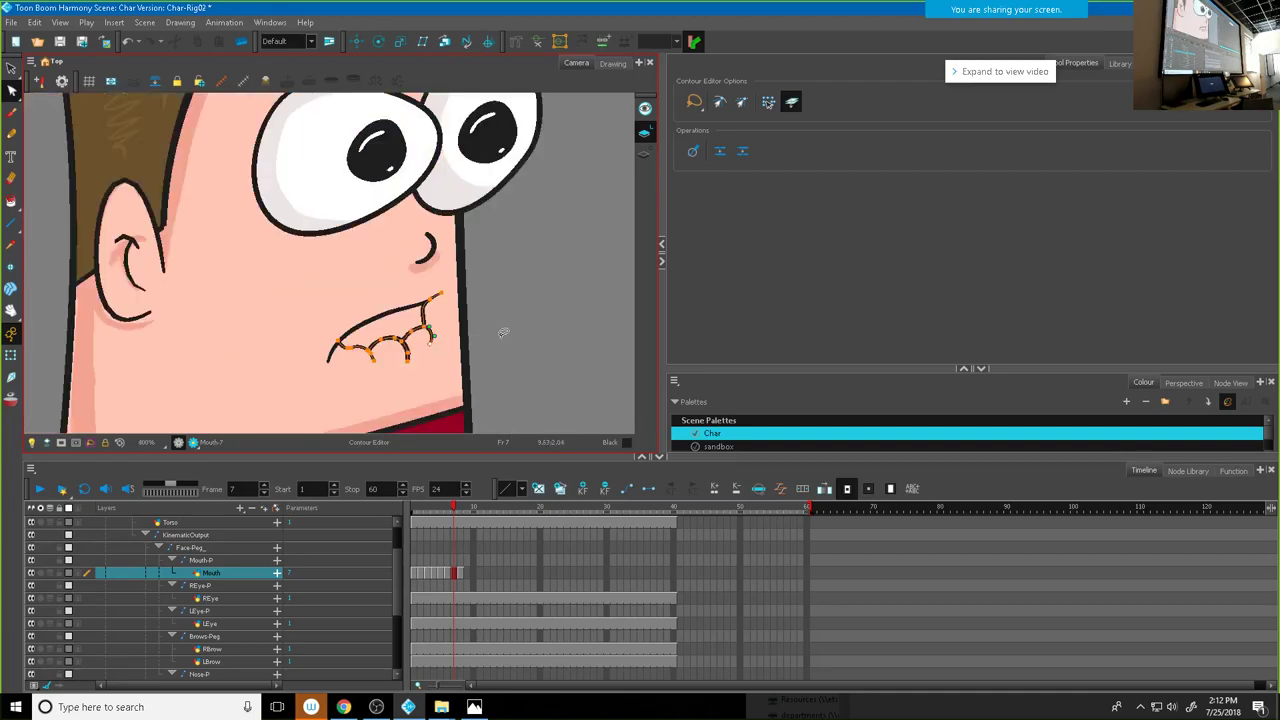
{"action": "left_click", "coordinate": [503, 333]}
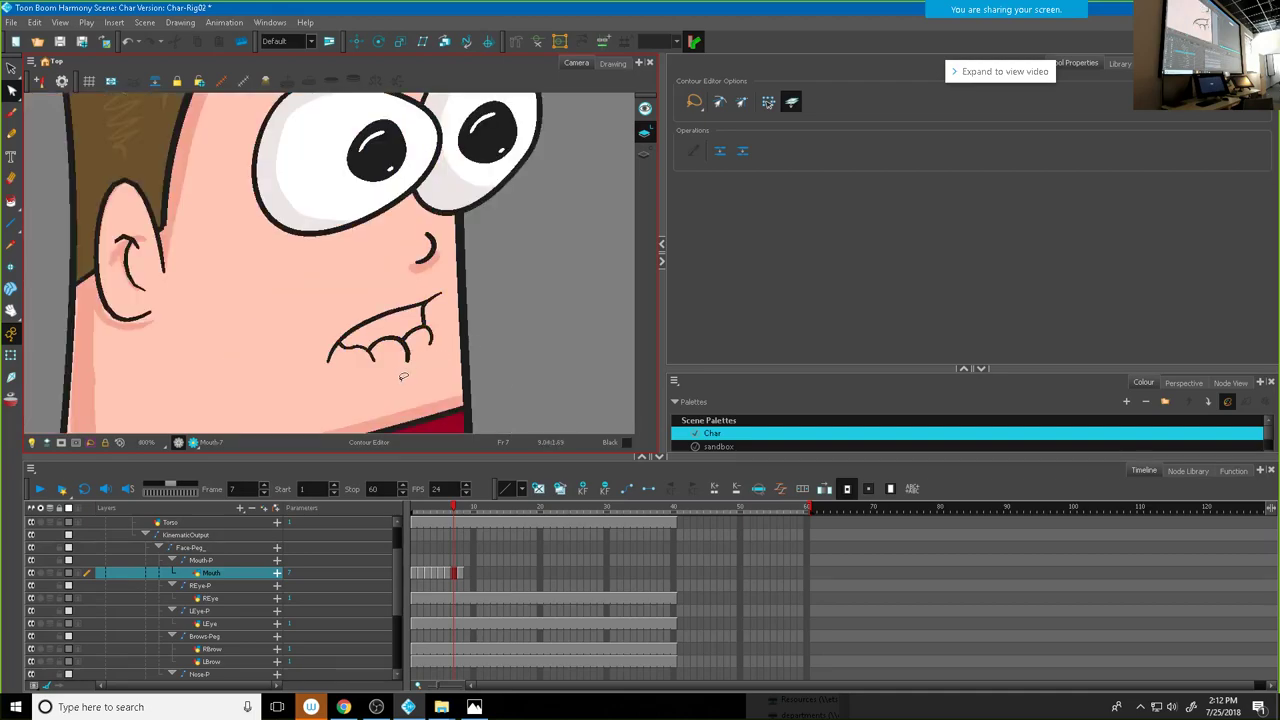
Step: Shorten the right end of the middle tooth arch and bend it outward into a rounder curve
{"action": "scroll", "coordinate": [432, 338], "scroll_direction": "up", "scroll_amount": 4}
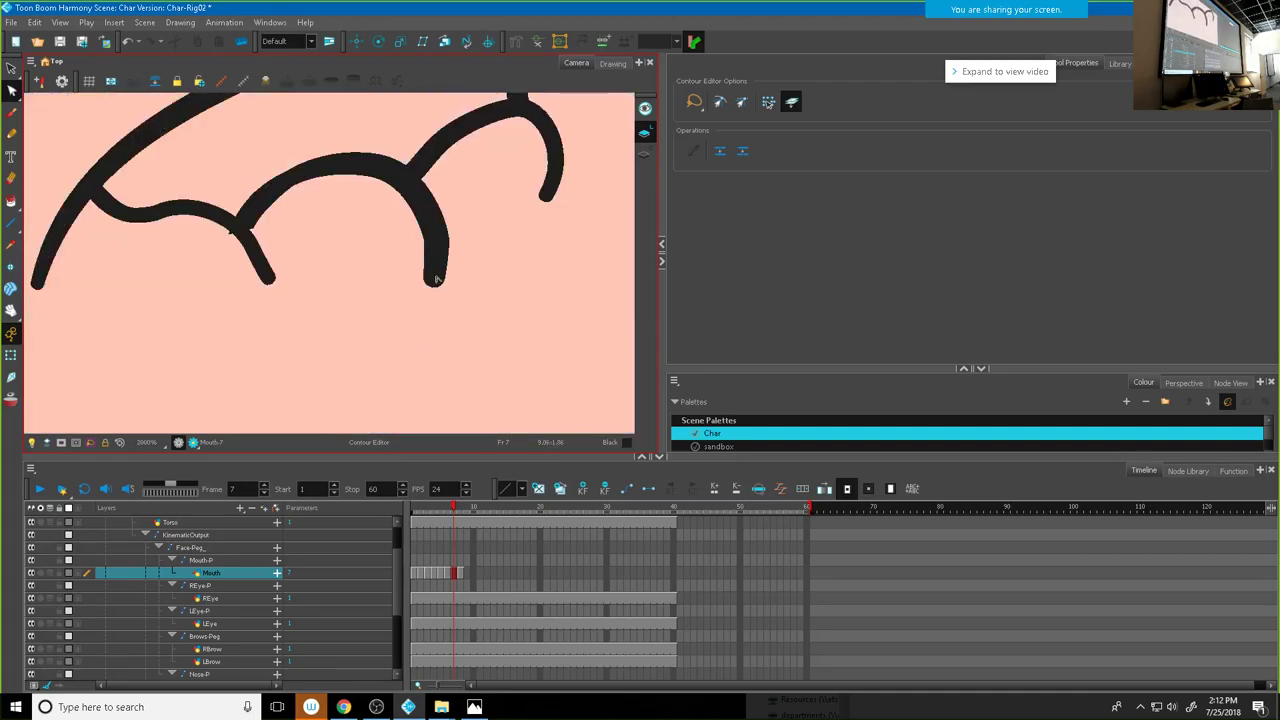
{"action": "left_click", "coordinate": [437, 251]}
{"action": "left_click", "coordinate": [432, 228]}
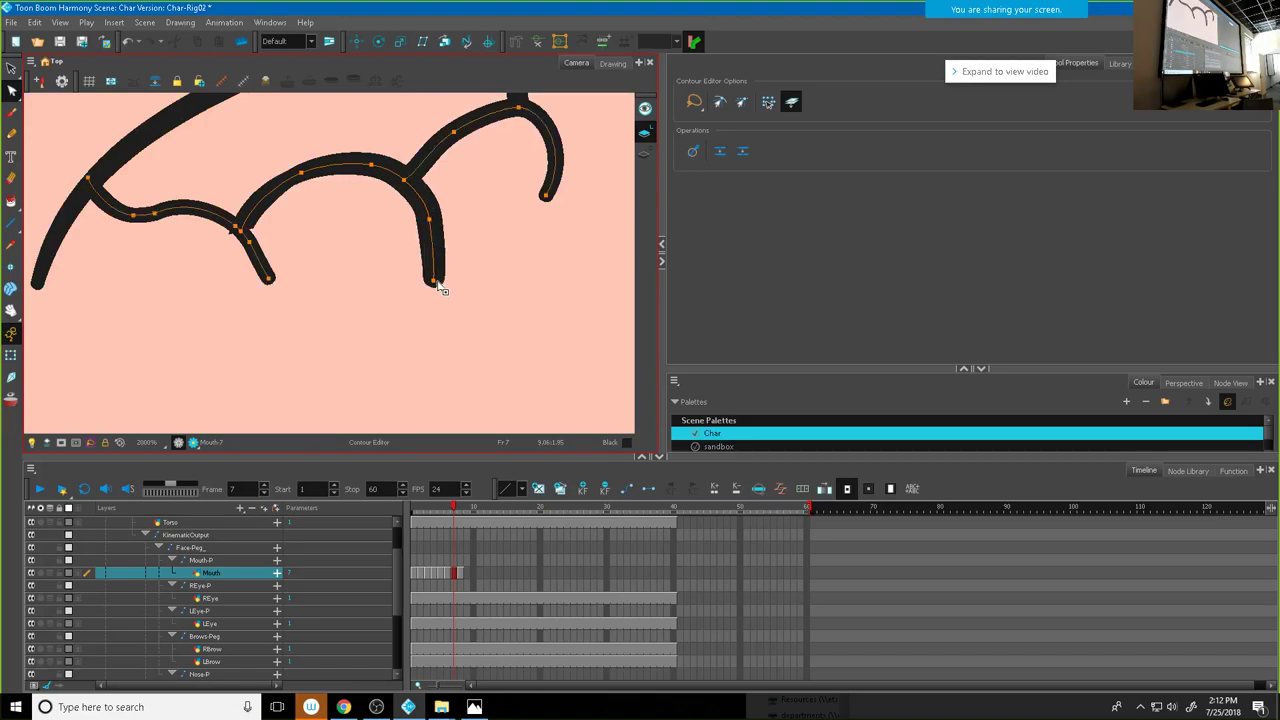
{"action": "left_click_drag", "start_coordinate": [446, 268], "coordinate": [440, 238]}
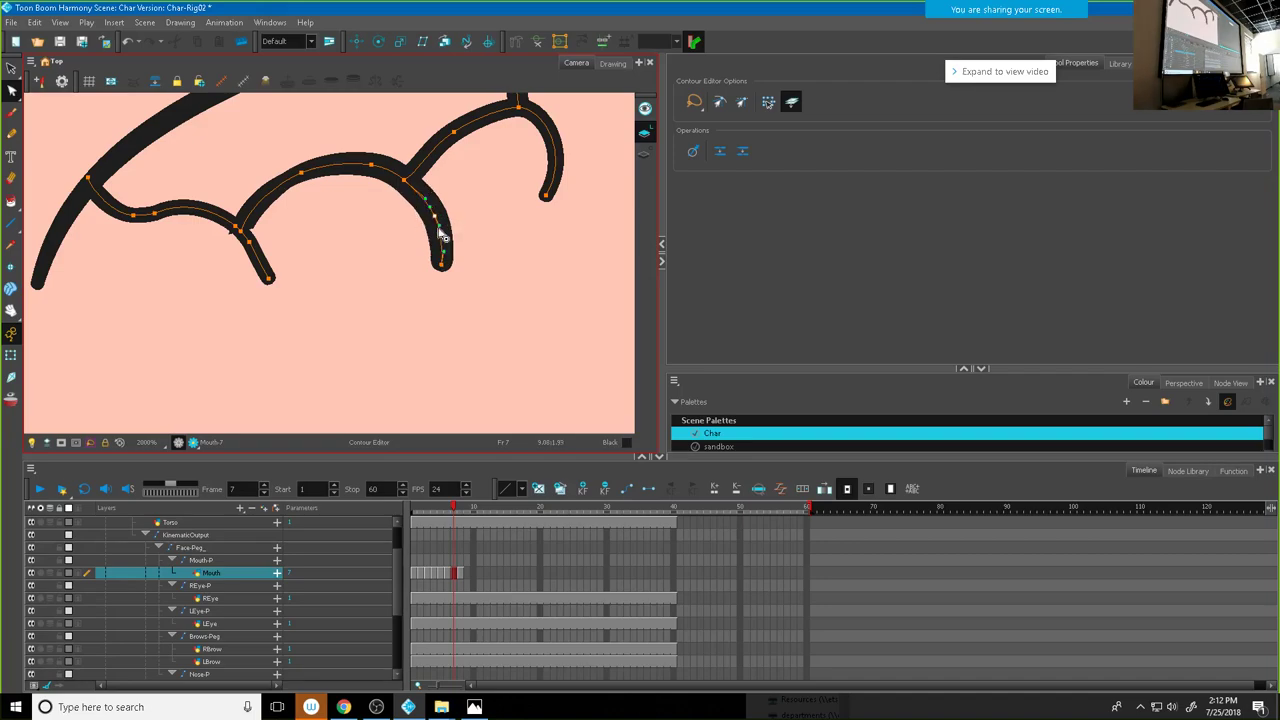
{"action": "scroll", "coordinate": [421, 217], "scroll_direction": "down", "scroll_amount": 5}
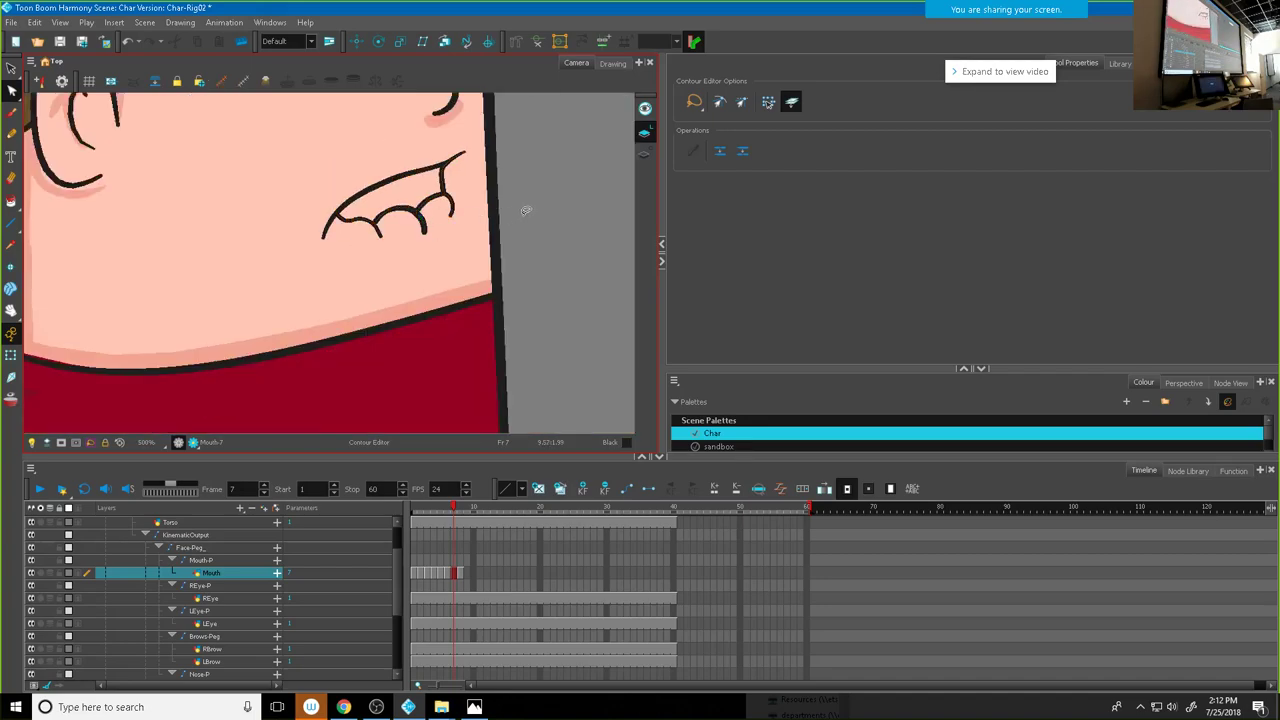
Step: Thin the right tip of the middle tooth arch with the Pencil Editor
{"action": "scroll", "coordinate": [424, 296], "scroll_direction": "down", "scroll_amount": 3}
{"action": "scroll", "coordinate": [420, 293], "scroll_direction": "up", "scroll_amount": 6}
{"action": "scroll", "coordinate": [423, 327], "scroll_direction": "down", "scroll_amount": 1}
{"action": "left_click", "coordinate": [423, 327]}
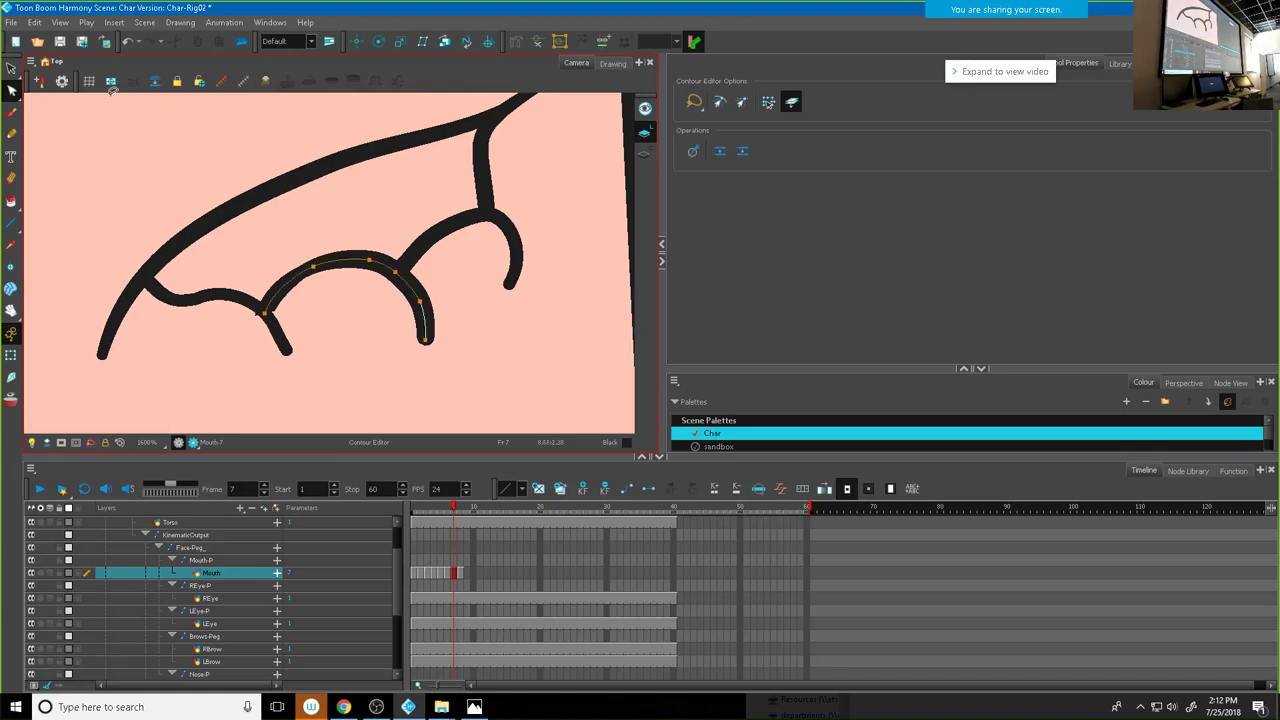
{"action": "left_click_drag", "start_coordinate": [11, 91], "coordinate": [37, 122]}
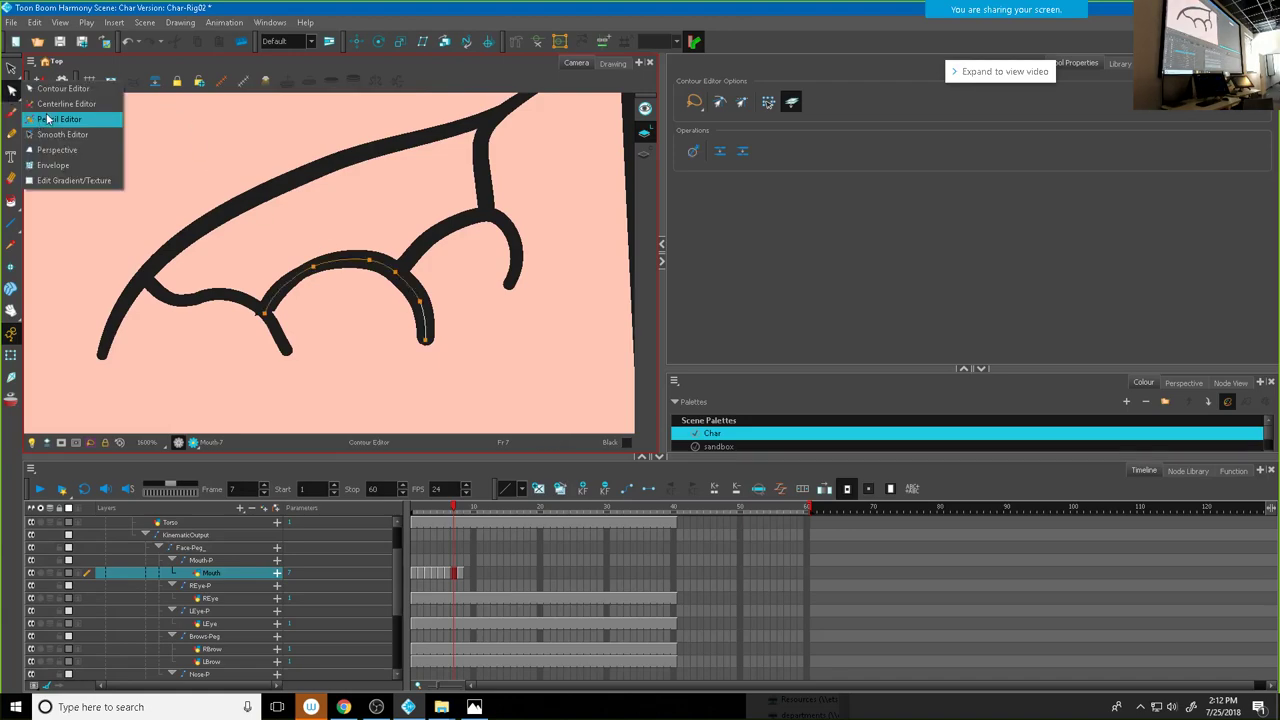
{"action": "left_click", "coordinate": [46, 120]}
{"action": "left_click", "coordinate": [425, 342]}
{"action": "left_click", "coordinate": [424, 342]}
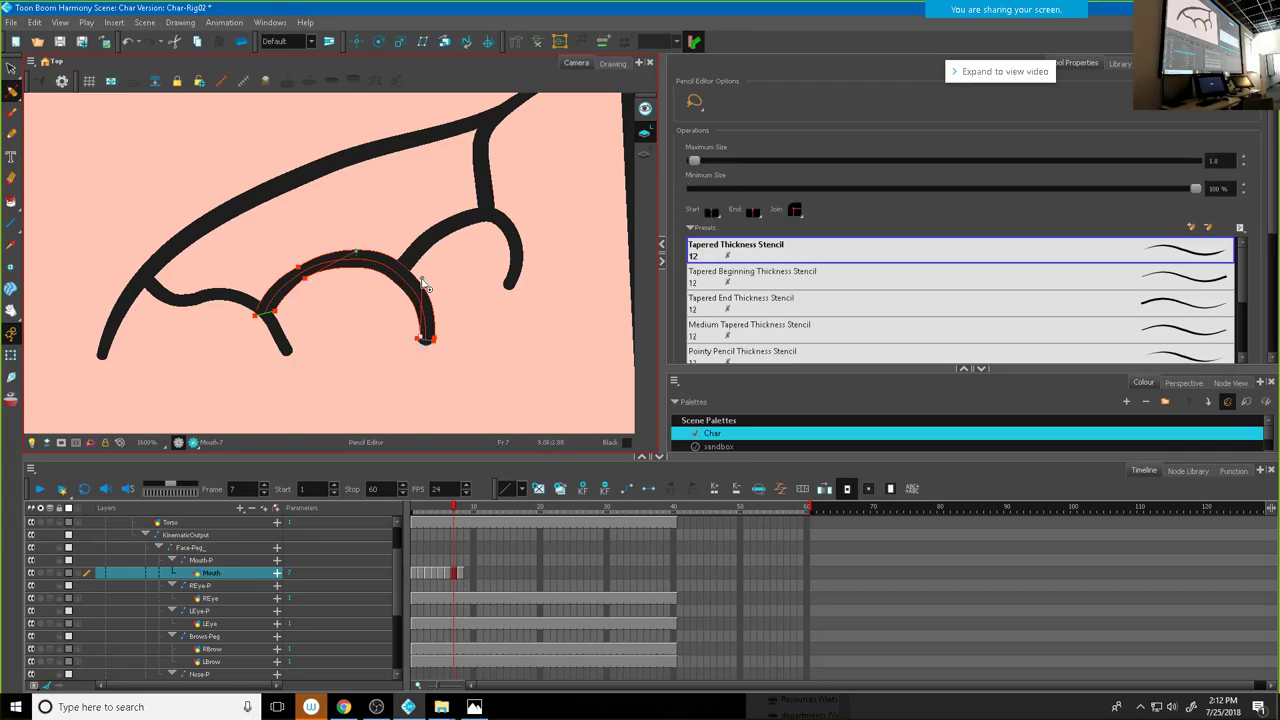
{"action": "scroll", "coordinate": [440, 346], "scroll_direction": "up", "scroll_amount": 5}
{"action": "mouse_move", "coordinate": [444, 350]}
{"action": "left_mouse_down"}
{"action": "mouse_move", "coordinate": [398, 352]}
{"action": "mouse_move", "coordinate": [427, 344]}
{"action": "mouse_move", "coordinate": [432, 357]}
{"action": "left_mouse_up"}
{"action": "left_click", "coordinate": [392, 342]}
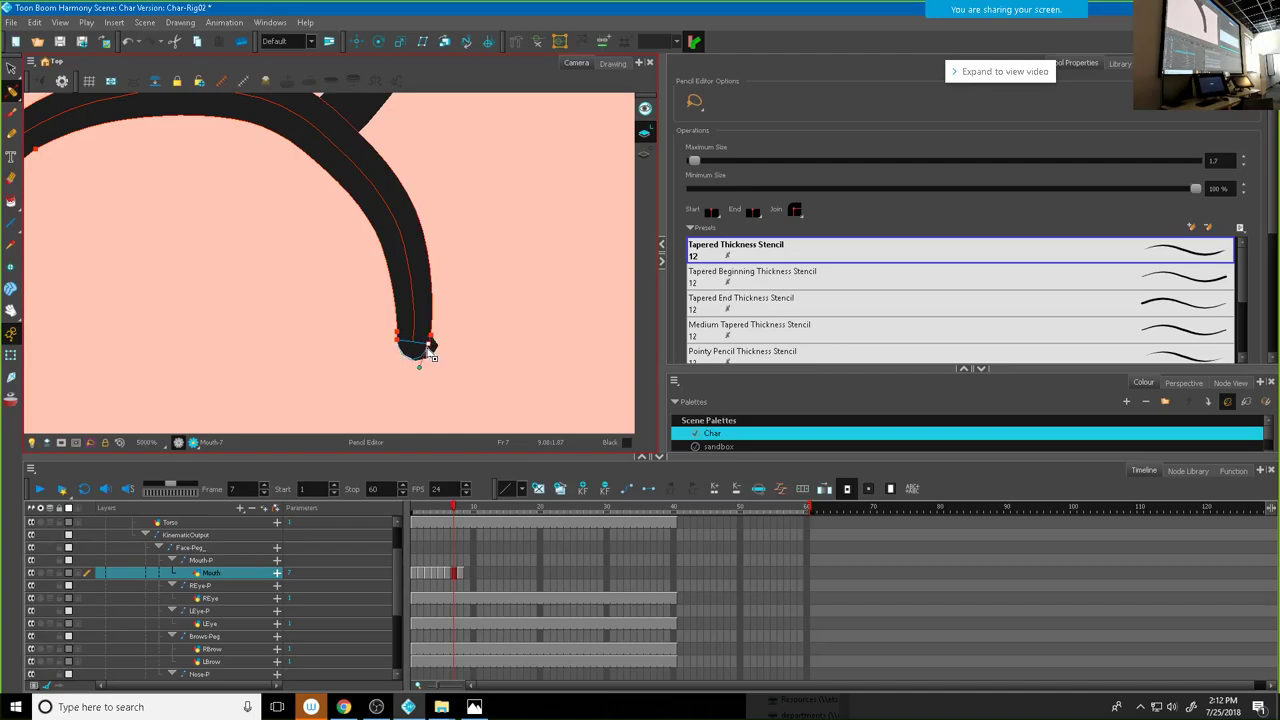
Step: Thin the top of the middle tooth arch from both edges and narrow its left end
{"action": "scroll", "coordinate": [430, 345], "scroll_direction": "down", "scroll_amount": 3}
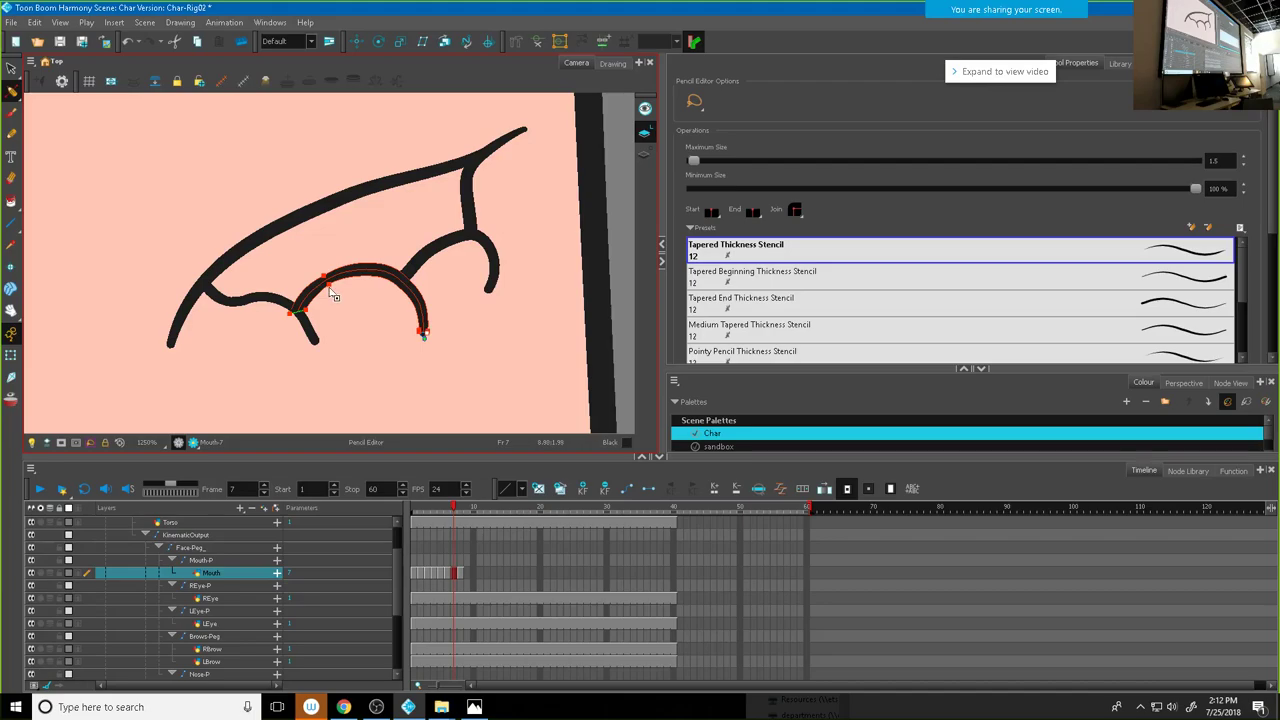
{"action": "scroll", "coordinate": [330, 288], "scroll_direction": "up", "scroll_amount": 3}
{"action": "left_click", "coordinate": [316, 252]}
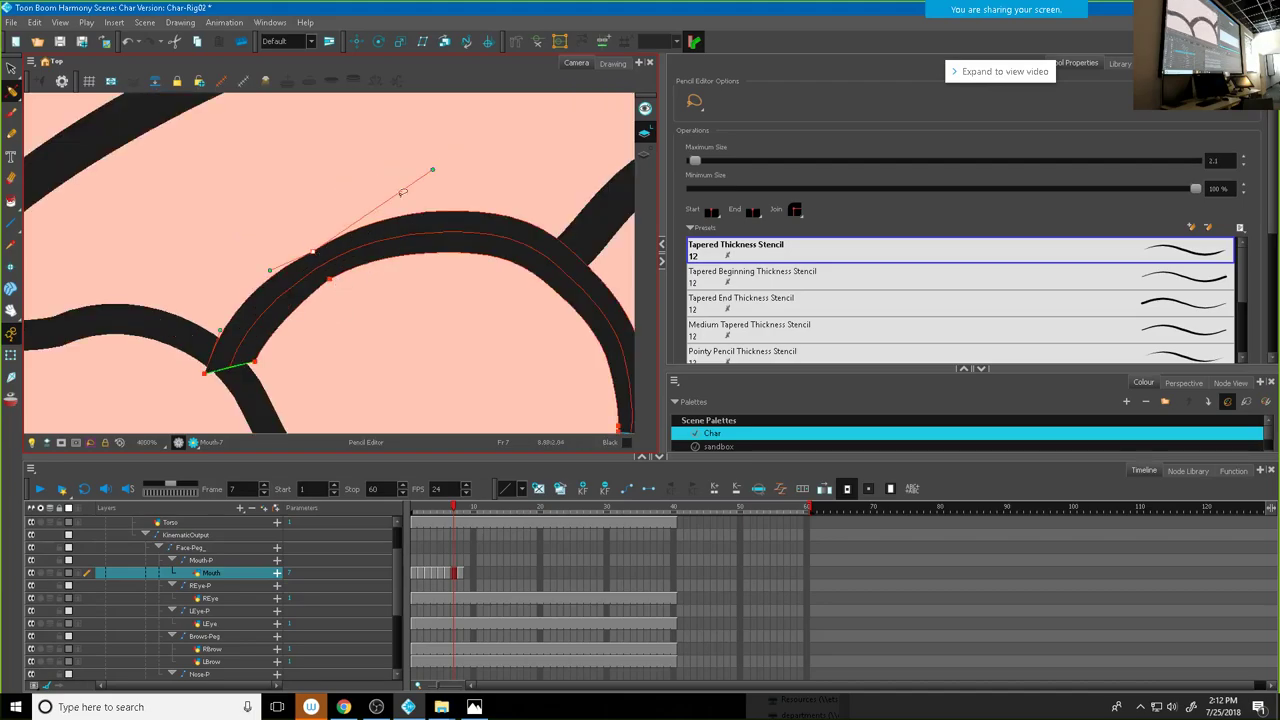
{"action": "mouse_move", "coordinate": [434, 172]}
{"action": "left_mouse_down"}
{"action": "mouse_move", "coordinate": [437, 206]}
{"action": "mouse_move", "coordinate": [437, 191]}
{"action": "left_mouse_up"}
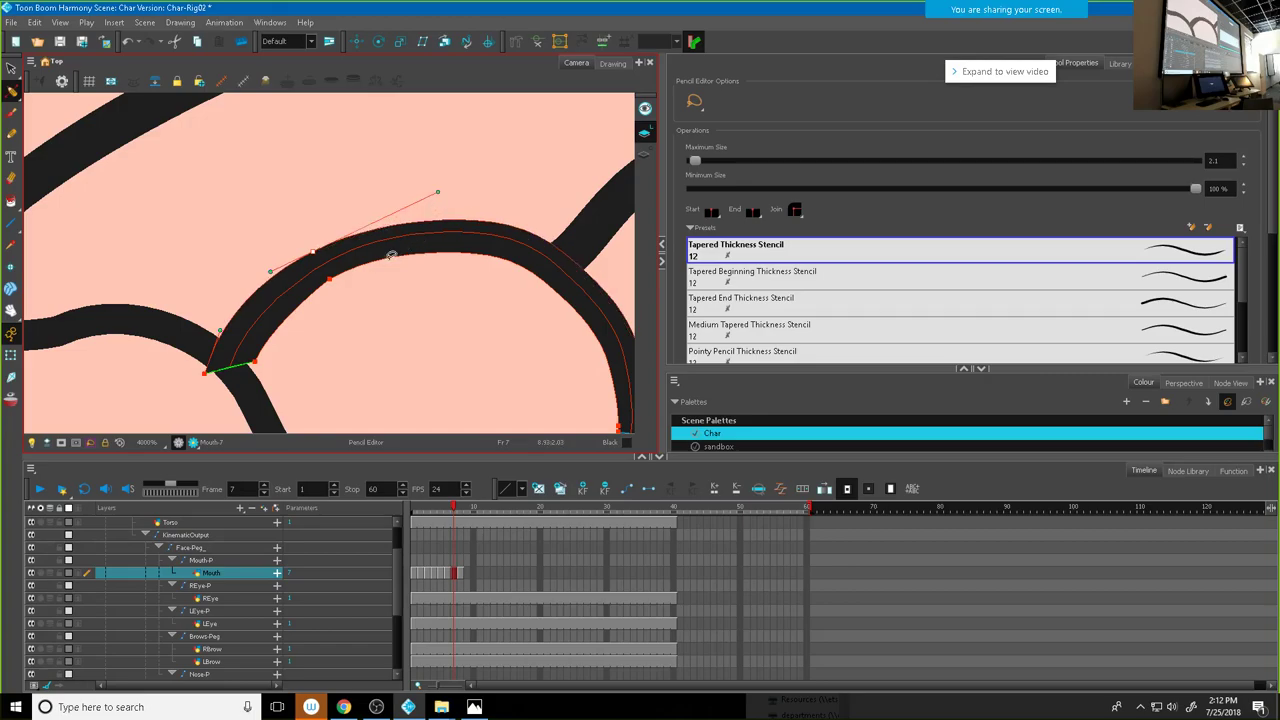
{"action": "left_click", "coordinate": [333, 284]}
{"action": "mouse_move", "coordinate": [456, 222]}
{"action": "left_mouse_down"}
{"action": "mouse_move", "coordinate": [449, 251]}
{"action": "mouse_move", "coordinate": [445, 235]}
{"action": "left_mouse_up"}
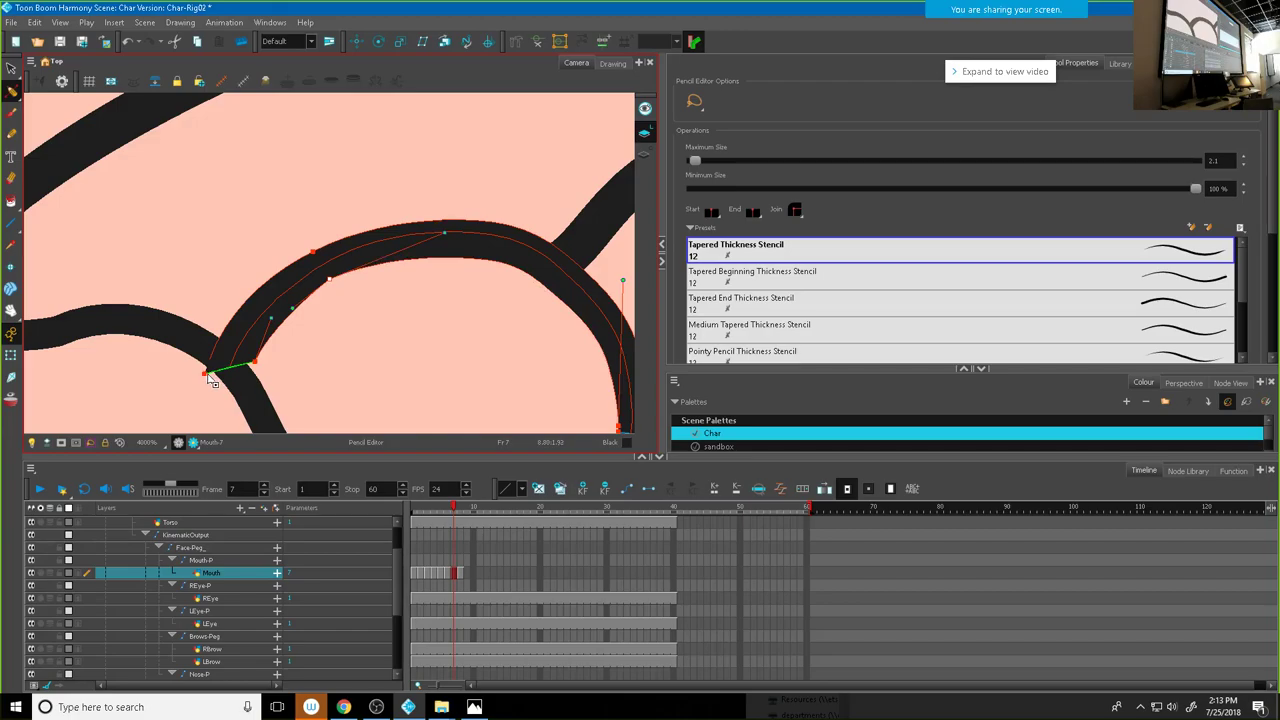
{"action": "left_click_drag", "start_coordinate": [207, 372], "coordinate": [244, 365]}
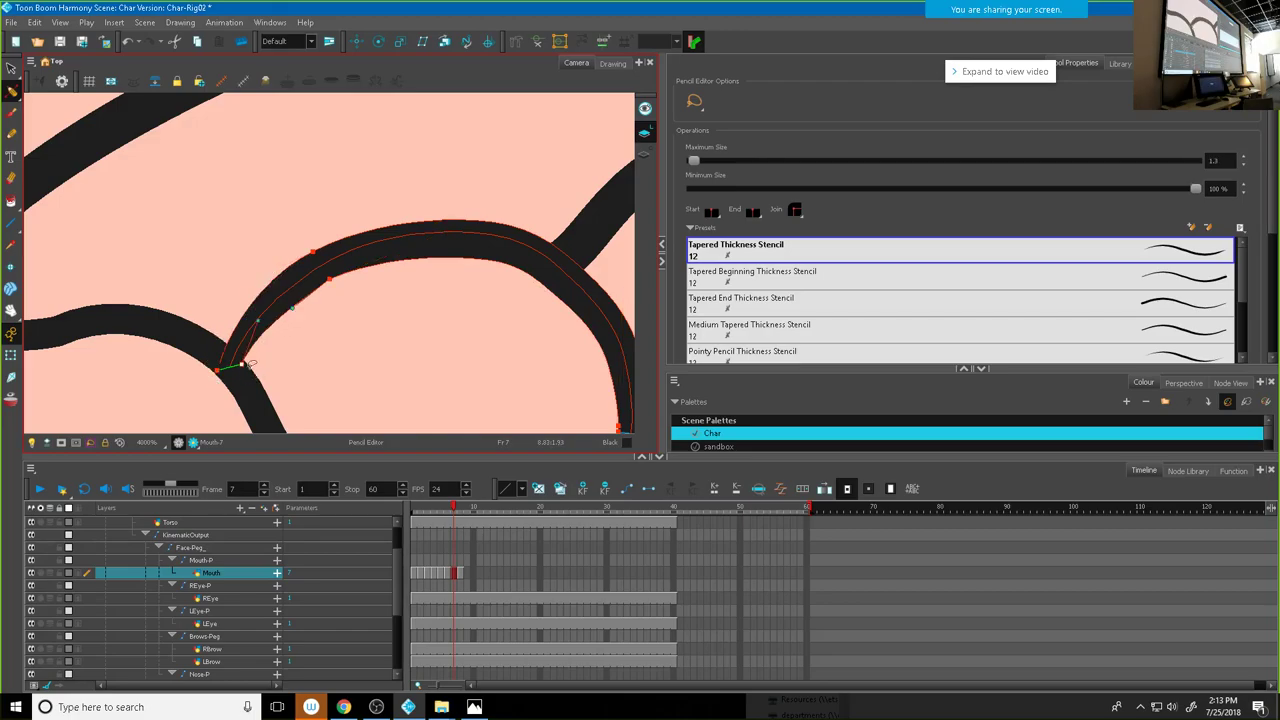
{"action": "left_click", "coordinate": [429, 368]}
{"action": "scroll", "coordinate": [396, 385], "scroll_direction": "down", "scroll_amount": 5}
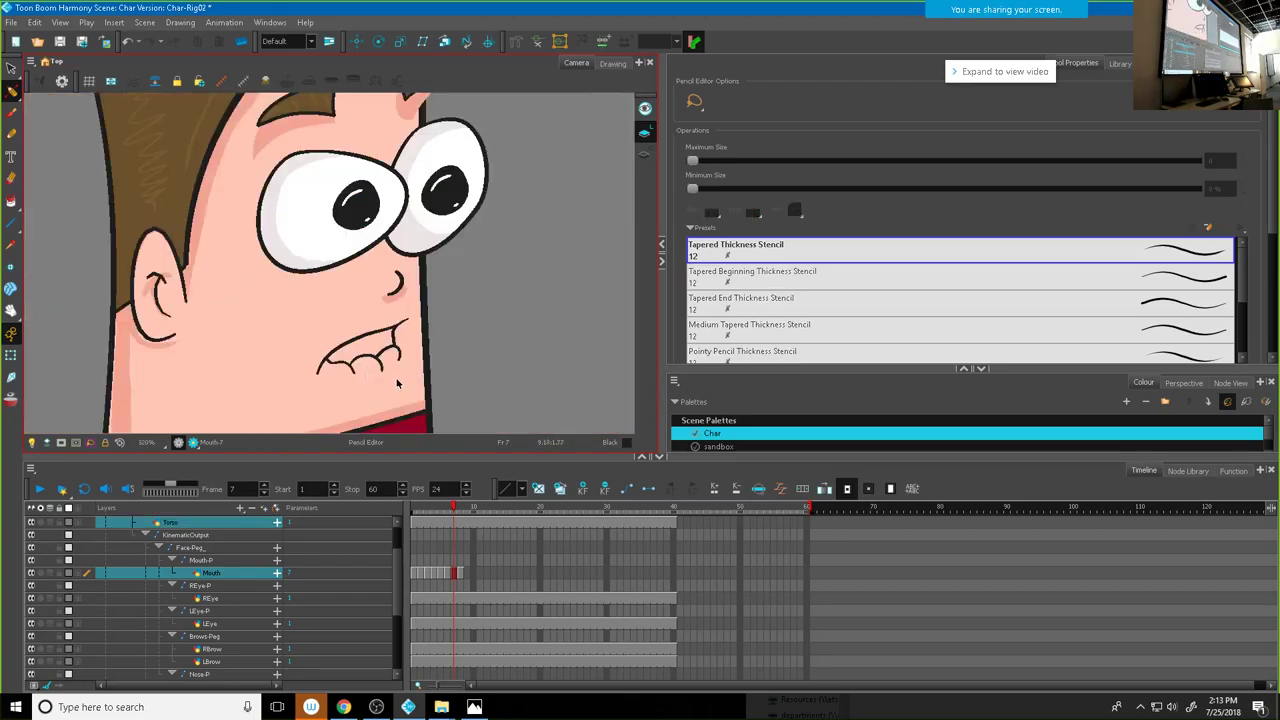
{"action": "scroll", "coordinate": [396, 383], "scroll_direction": "up", "scroll_amount": 1}
Step: Go to frame 5 and compare its mouth drawing with the mouth chart
{"action": "mouse_move", "coordinate": [441, 516]}
{"action": "left_mouse_down"}
{"action": "mouse_move", "coordinate": [423, 515]}
{"action": "mouse_move", "coordinate": [460, 510]}
{"action": "mouse_move", "coordinate": [427, 520]}
{"action": "mouse_move", "coordinate": [440, 518]}
{"action": "left_mouse_up"}
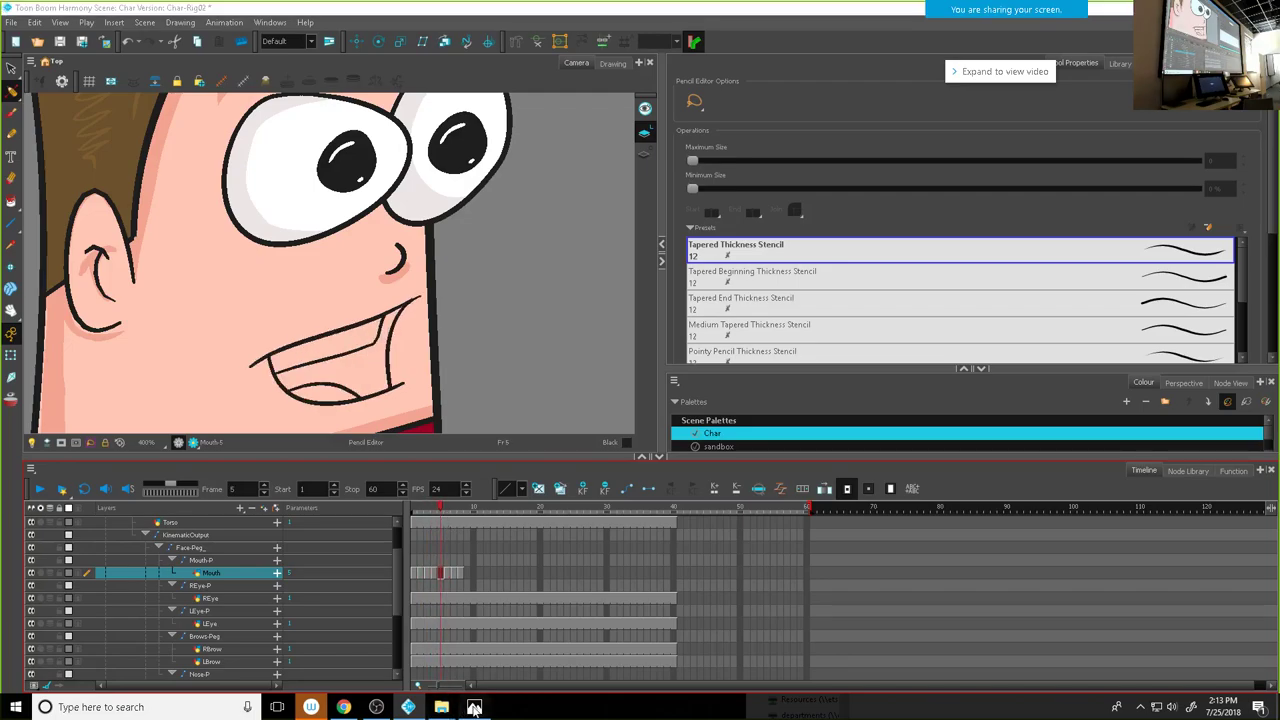
{"action": "left_click", "coordinate": [472, 707]}
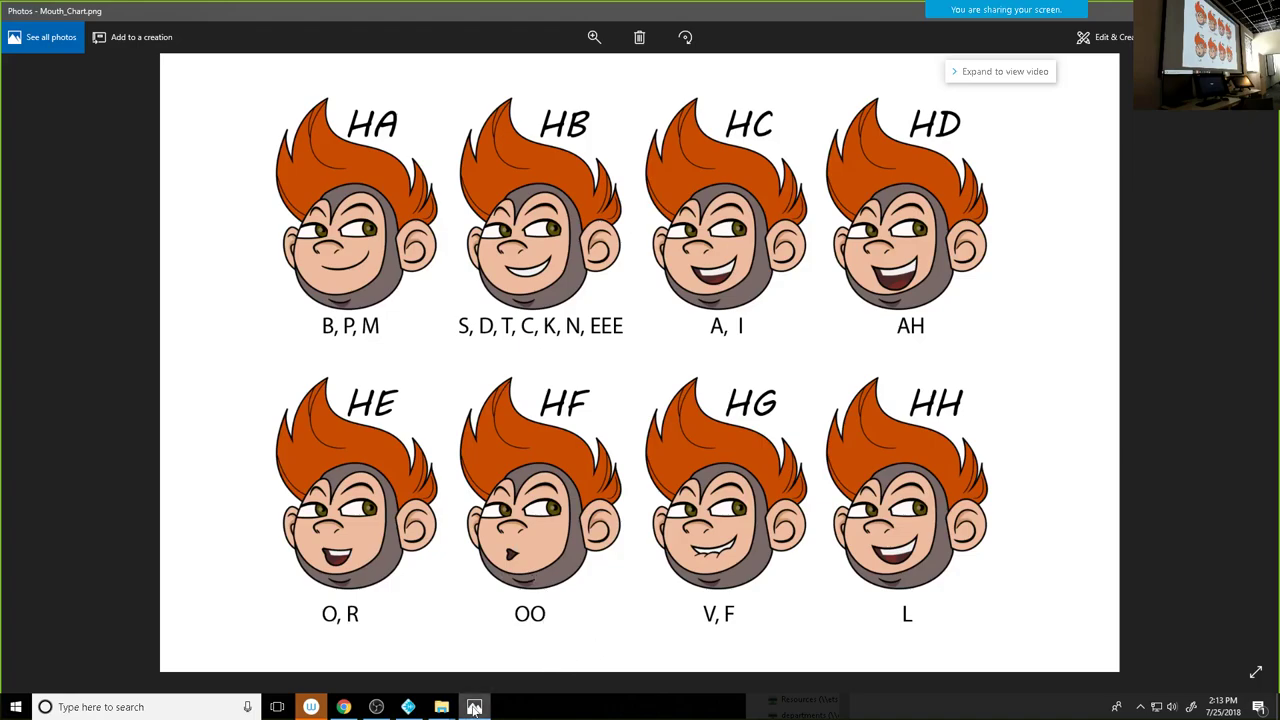
{"action": "left_click", "coordinate": [408, 707]}
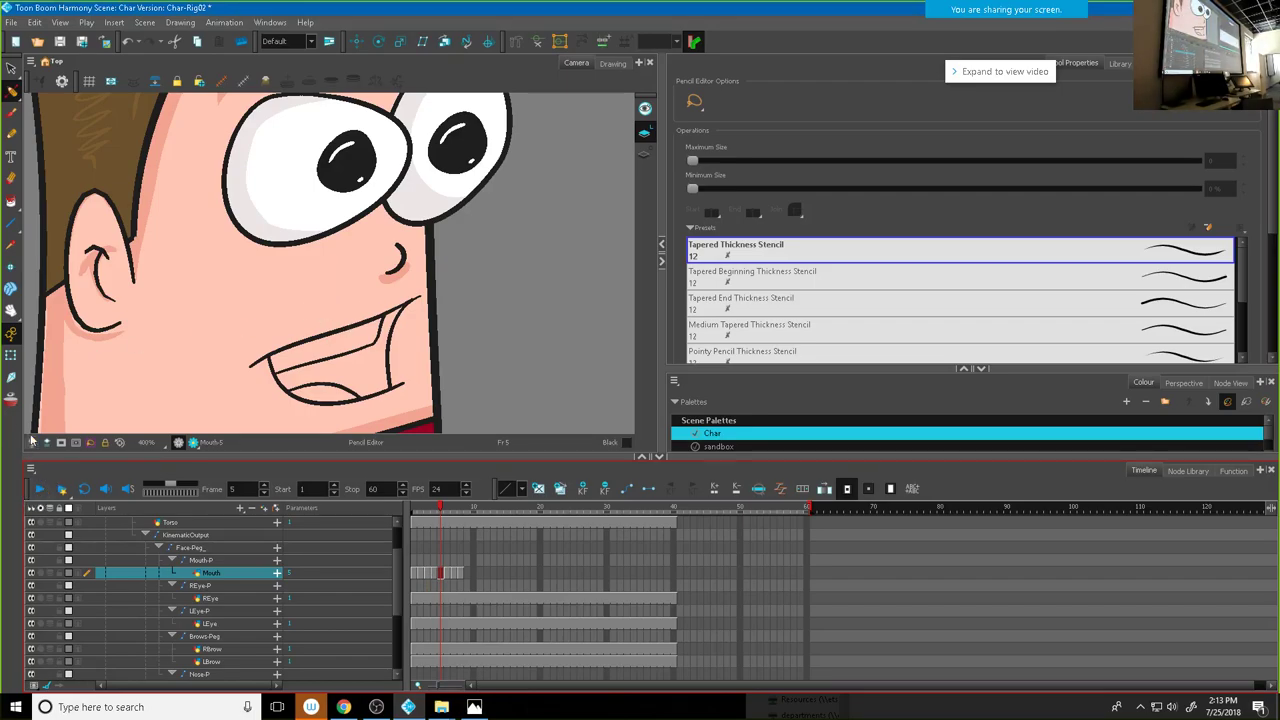
Step: Turn on onion skin for the Mouth layer and delete all strokes of the frame 5 mouth
{"action": "left_click", "coordinate": [49, 573]}
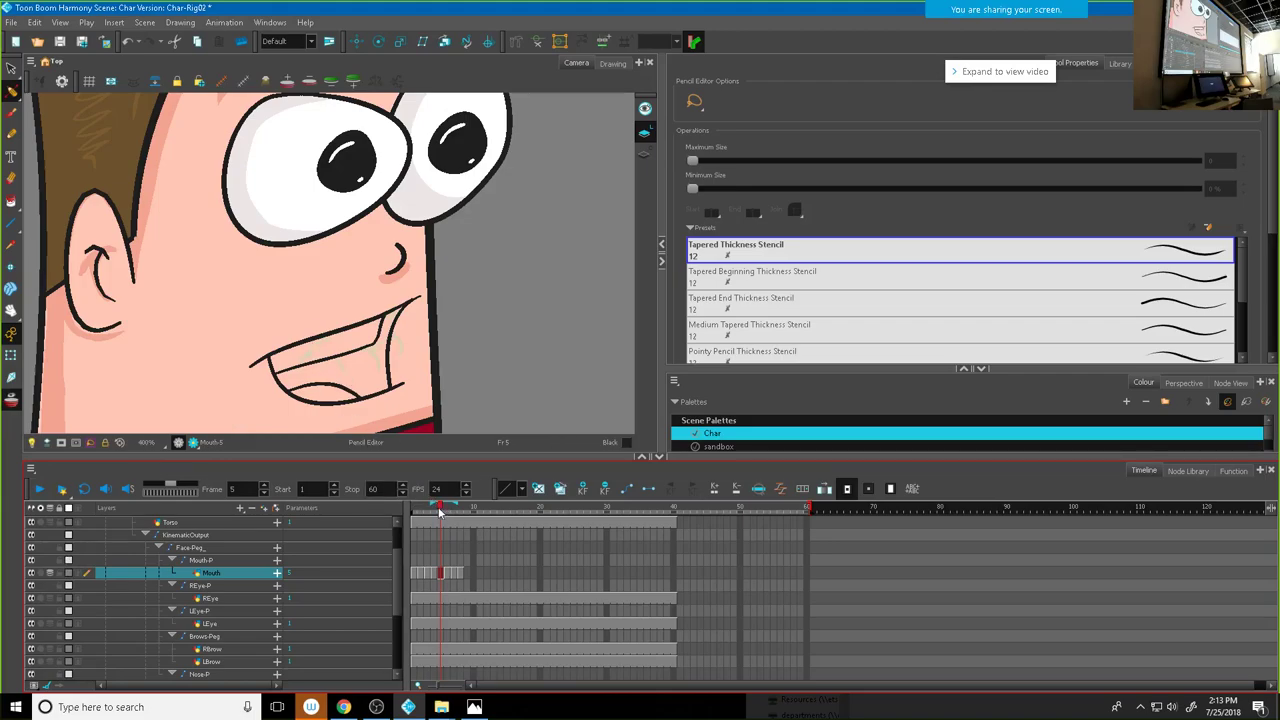
{"action": "left_click_drag", "start_coordinate": [426, 506], "coordinate": [428, 506]}
{"action": "mouse_move", "coordinate": [195, 432]}
{"action": "left_mouse_down"}
{"action": "mouse_move", "coordinate": [440, 340]}
{"action": "mouse_move", "coordinate": [440, 292]}
{"action": "left_mouse_up"}
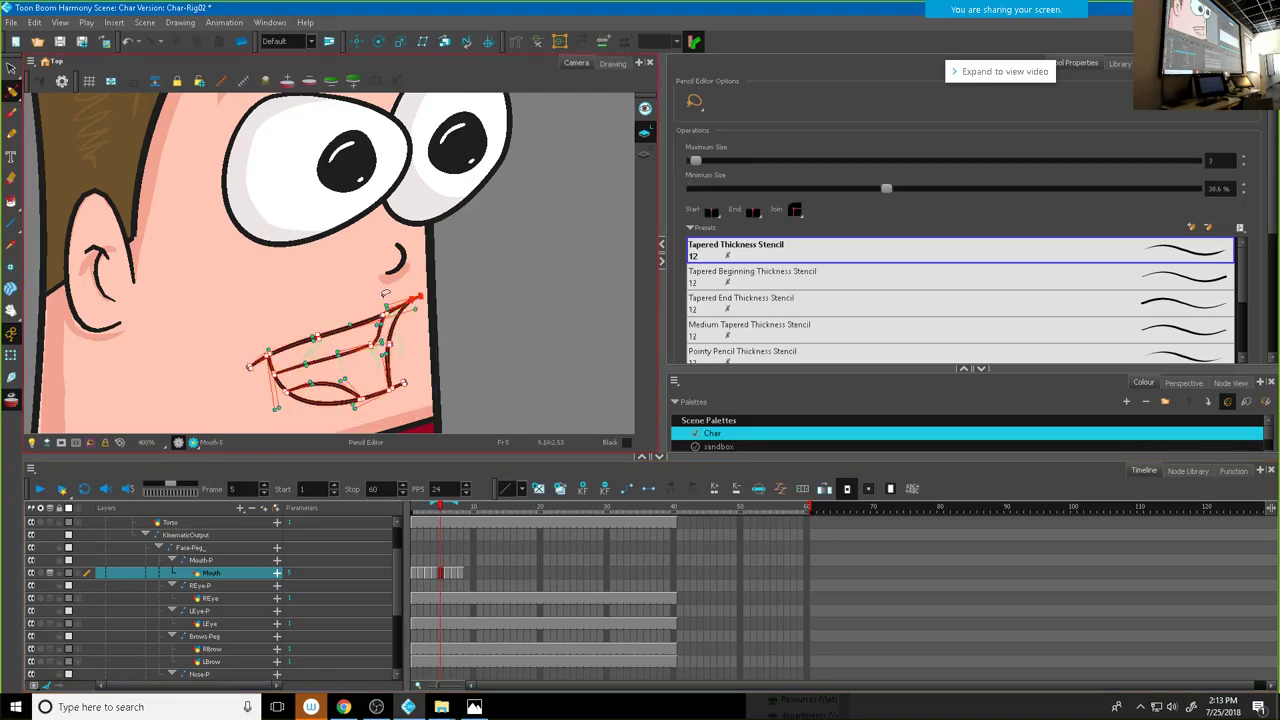
{"action": "left_click", "coordinate": [463, 343]}
{"action": "left_click", "coordinate": [377, 363]}
{"action": "left_click", "coordinate": [11, 68]}
{"action": "key", "text": "Delete"}
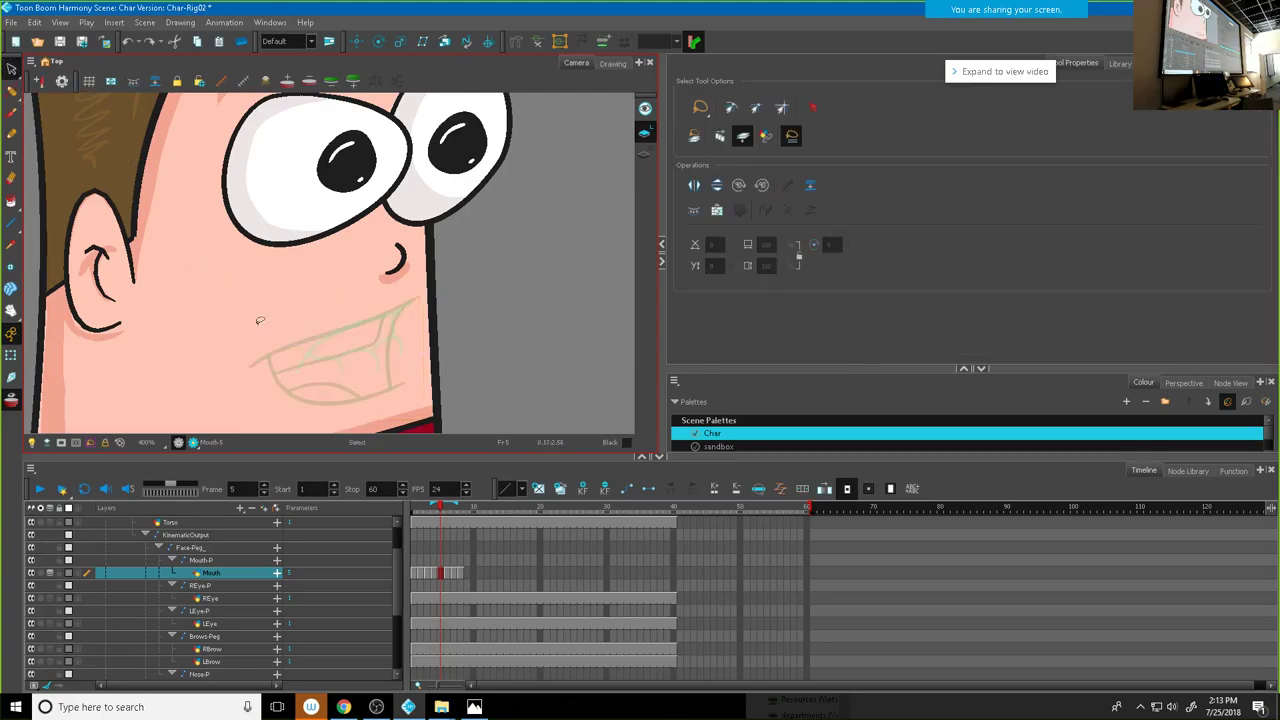
Step: Check the O, R mouth on the chart and draw its slanted upper lip line on frame 5 with the Pencil tool
{"action": "scroll", "coordinate": [330, 352], "scroll_direction": "up", "scroll_amount": 2}
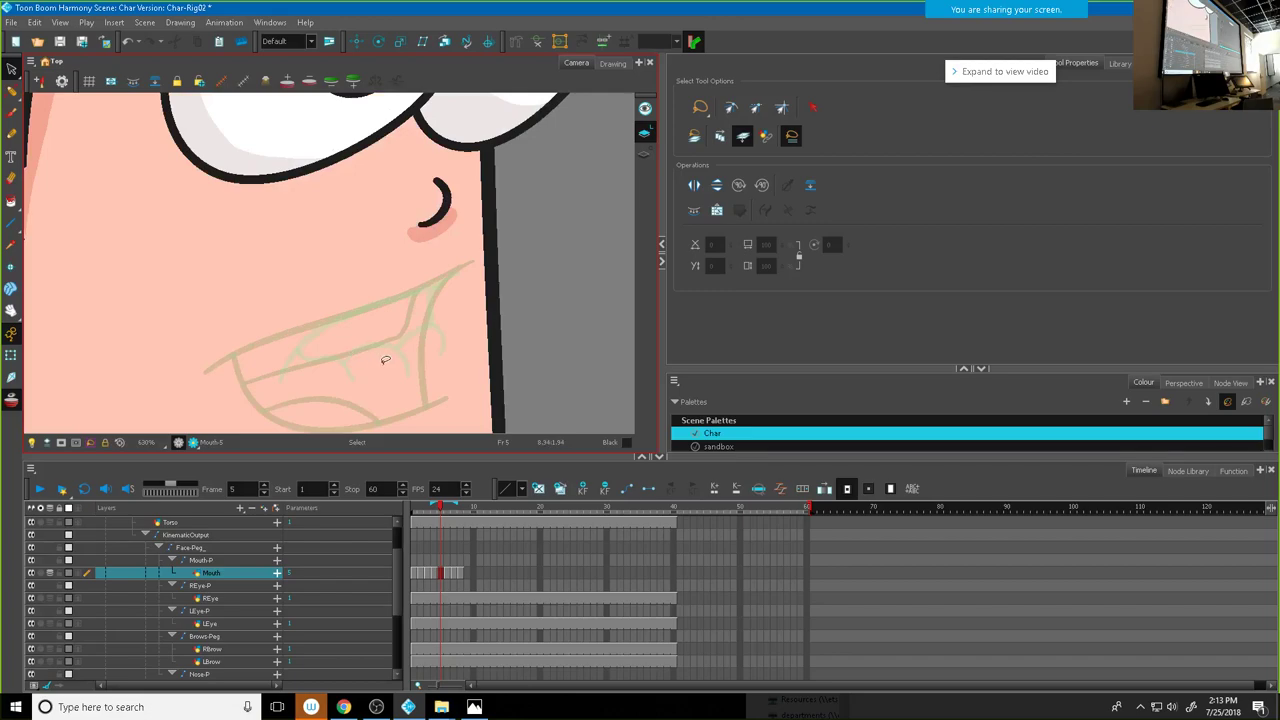
{"action": "left_click", "coordinate": [11, 133]}
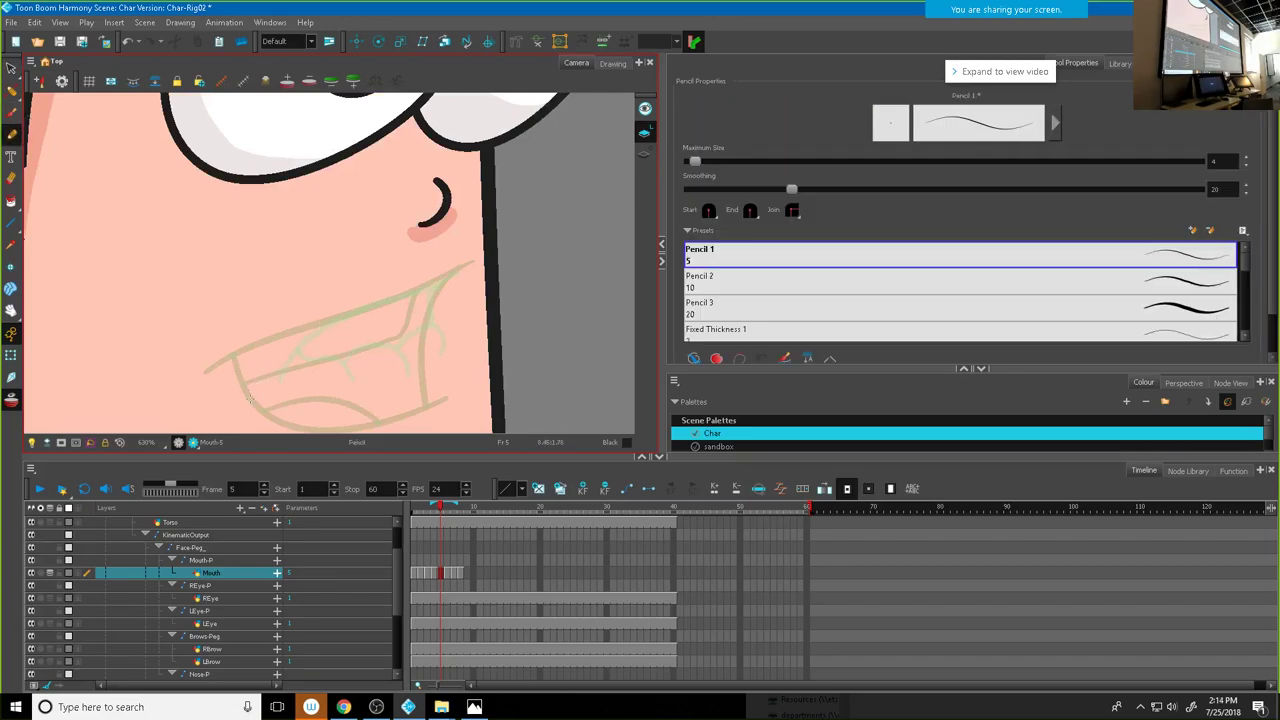
{"action": "left_click", "coordinate": [475, 707]}
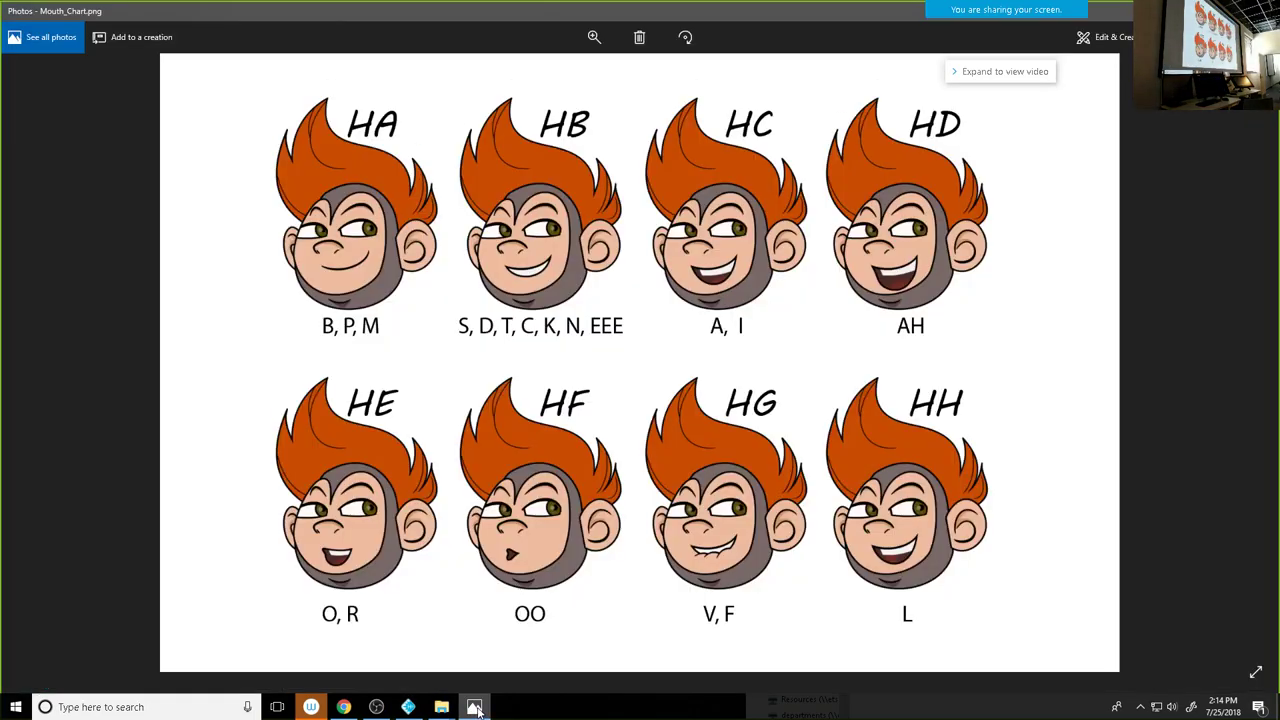
{"action": "left_click", "coordinate": [408, 707]}
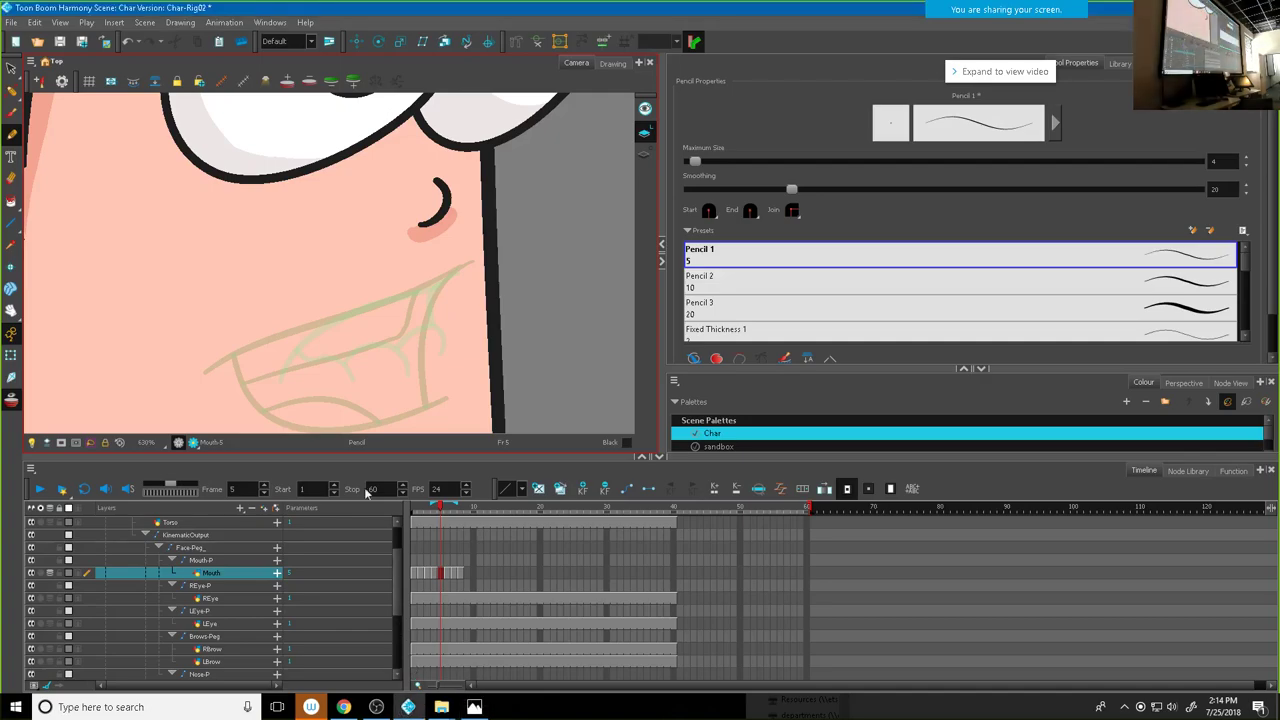
{"action": "left_click_drag", "start_coordinate": [292, 361], "coordinate": [463, 296]}
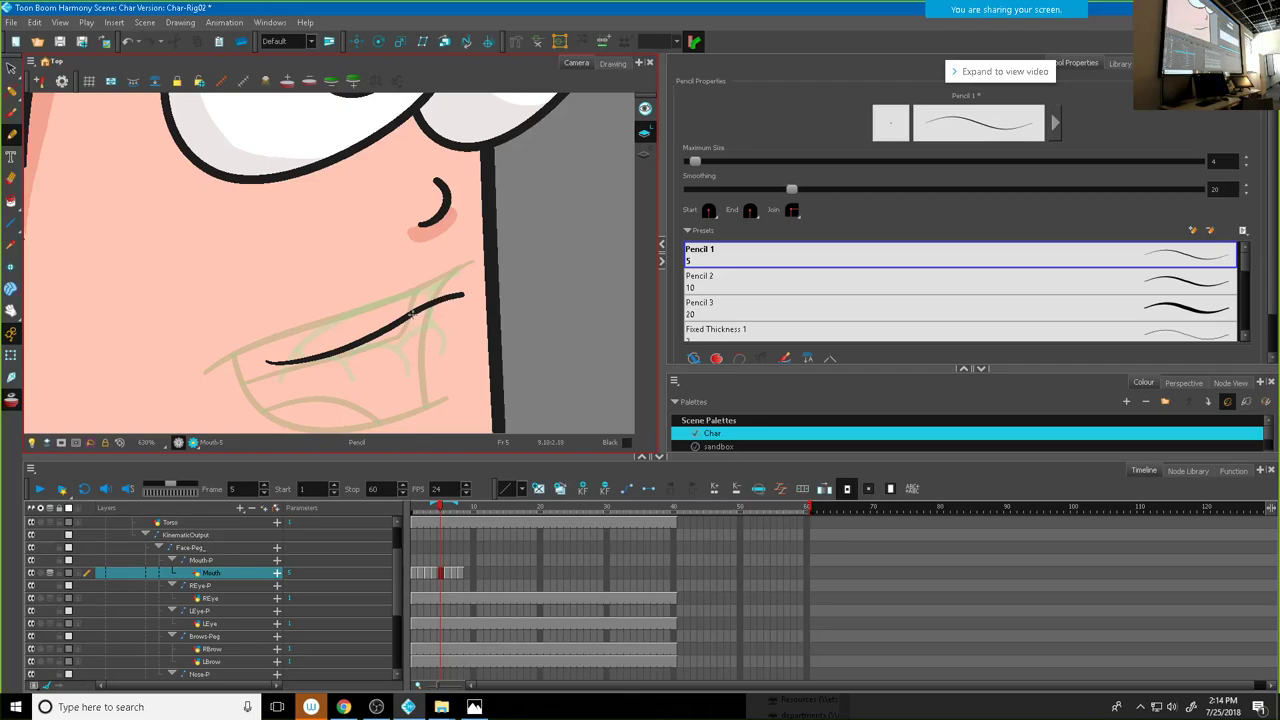
Step: Draw the mouth corner line, the curved lower lip and the bent upper teeth line below the frame 5 upper lip
{"action": "left_click_drag", "start_coordinate": [418, 314], "coordinate": [452, 356]}
{"action": "key", "text": "ctrl+z"}
{"action": "mouse_move", "coordinate": [297, 350]}
{"action": "left_mouse_down"}
{"action": "mouse_move", "coordinate": [348, 402]}
{"action": "mouse_move", "coordinate": [403, 387]}
{"action": "mouse_move", "coordinate": [430, 340]}
{"action": "mouse_move", "coordinate": [394, 309]}
{"action": "mouse_move", "coordinate": [413, 345]}
{"action": "mouse_move", "coordinate": [450, 362]}
{"action": "left_mouse_up"}
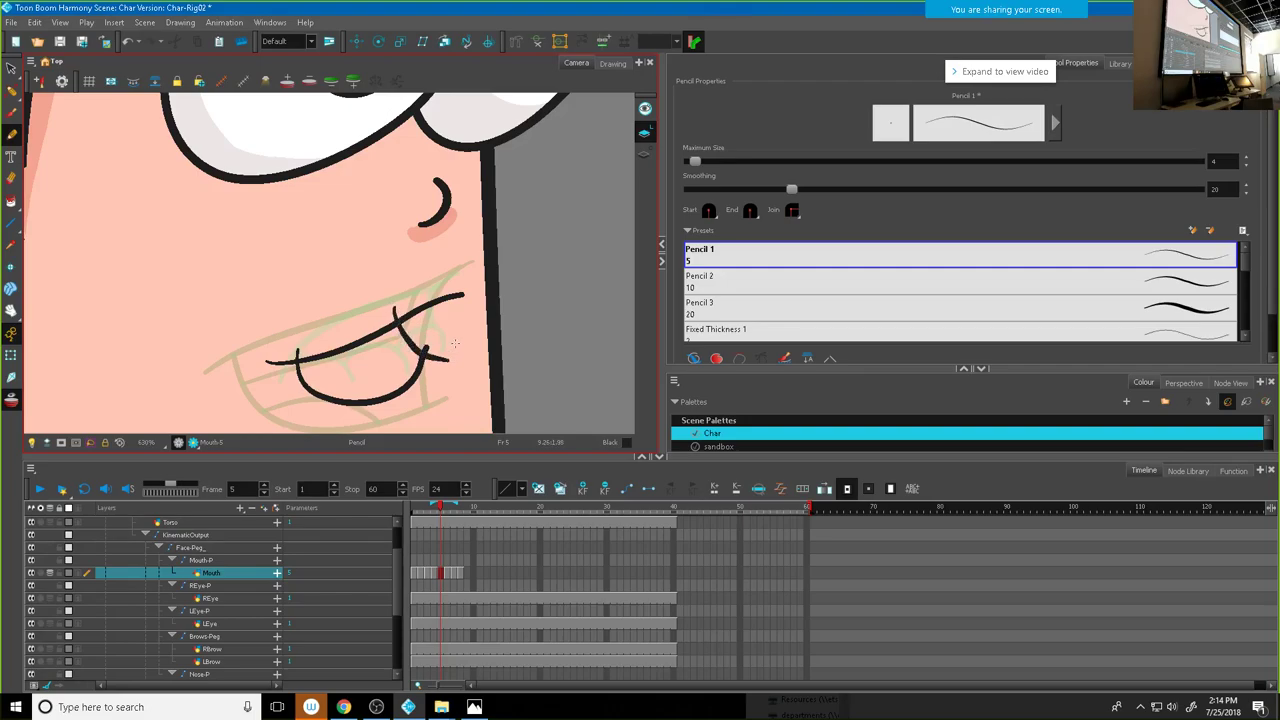
{"action": "mouse_move", "coordinate": [287, 389]}
{"action": "left_mouse_down"}
{"action": "mouse_move", "coordinate": [388, 354]}
{"action": "mouse_move", "coordinate": [375, 308]}
{"action": "left_mouse_up"}
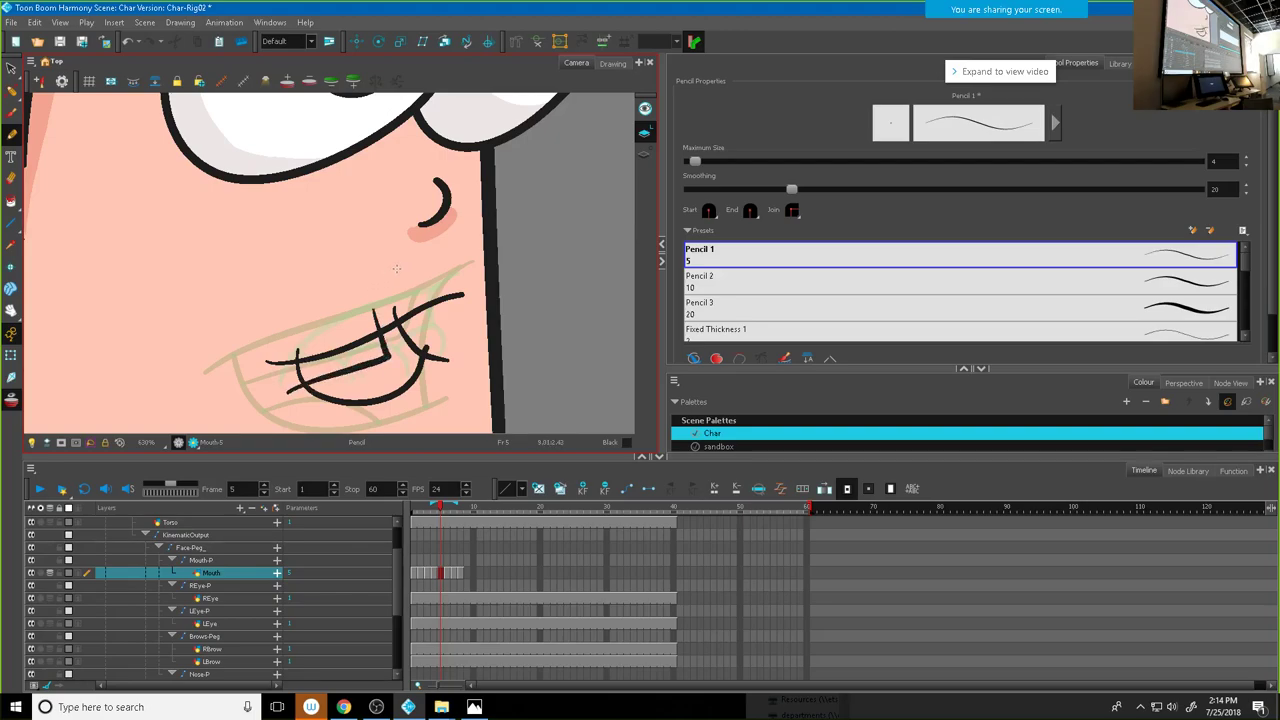
Step: Trim the overshooting ends of the mouth corner, lower lip and teeth lines with the Cutter tool
{"action": "left_click", "coordinate": [11, 68]}
{"action": "left_click", "coordinate": [47, 80]}
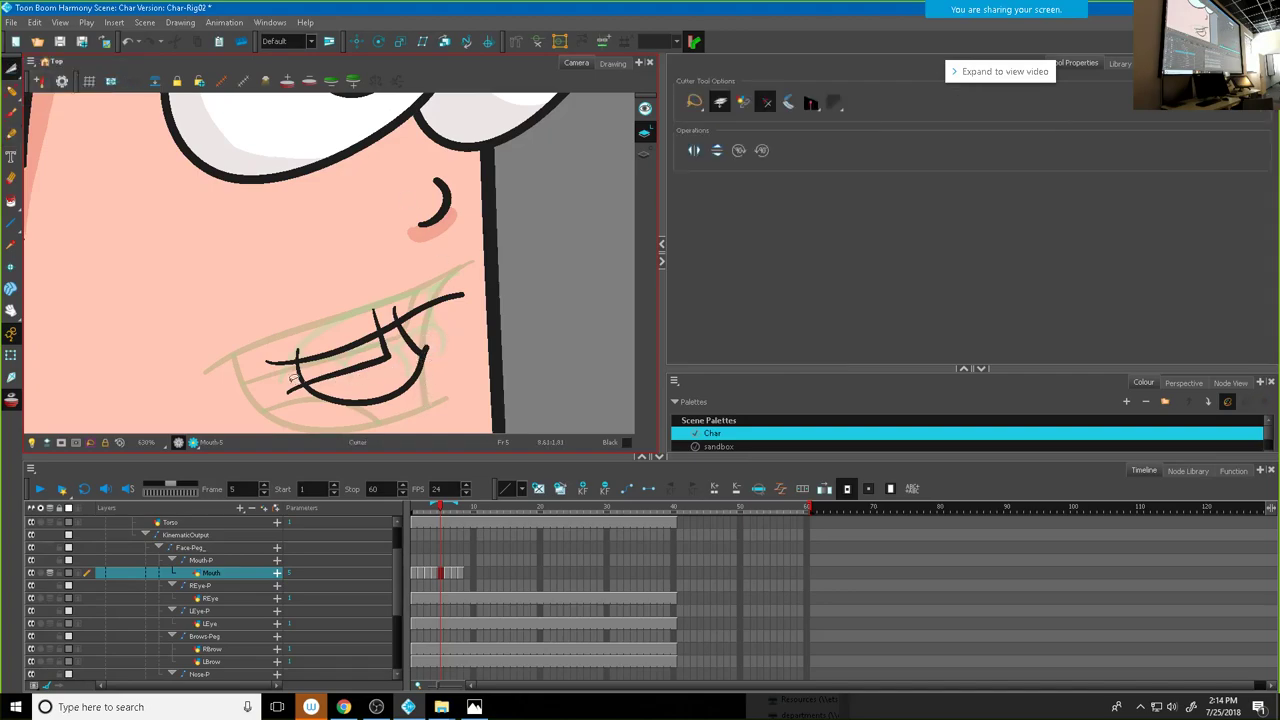
{"action": "left_click_drag", "start_coordinate": [380, 307], "coordinate": [416, 278]}
Step: Select all frame 5 mouth strokes and try rounding the teeth line by bulging the upper envelope edge upward
{"action": "left_click", "coordinate": [10, 68]}
{"action": "left_click", "coordinate": [34, 66]}
{"action": "left_click", "coordinate": [31, 63]}
{"action": "left_click", "coordinate": [230, 236]}
{"action": "scroll", "coordinate": [343, 345], "scroll_direction": "down", "scroll_amount": 3}
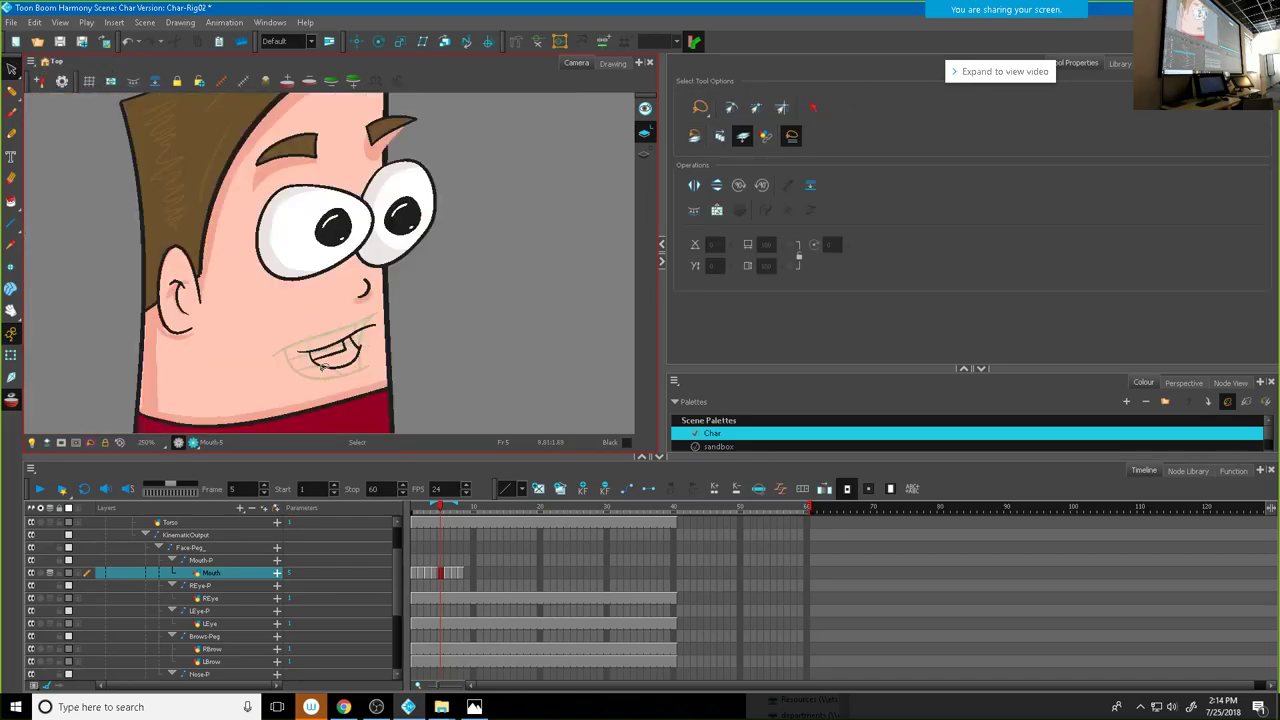
{"action": "scroll", "coordinate": [322, 367], "scroll_direction": "up", "scroll_amount": 4}
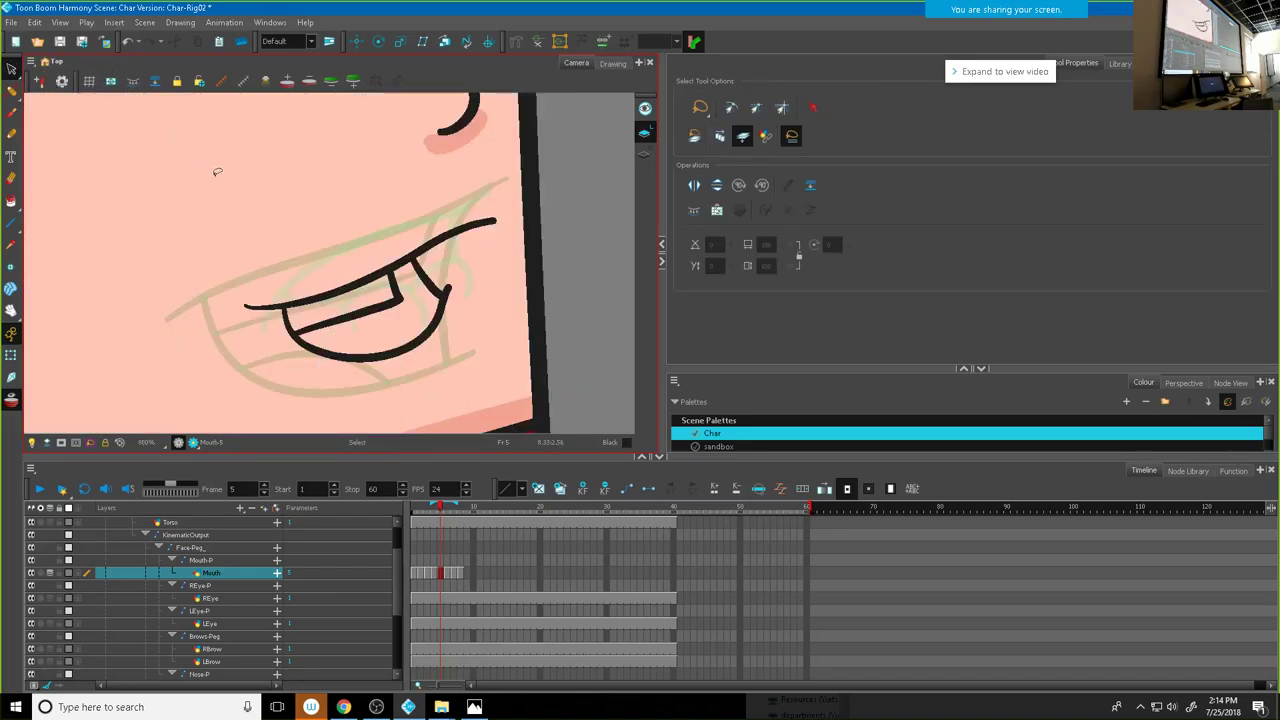
{"action": "mouse_move", "coordinate": [277, 220]}
{"action": "left_mouse_down"}
{"action": "mouse_move", "coordinate": [266, 365]}
{"action": "mouse_move", "coordinate": [516, 271]}
{"action": "mouse_move", "coordinate": [363, 181]}
{"action": "mouse_move", "coordinate": [280, 222]}
{"action": "left_mouse_up"}
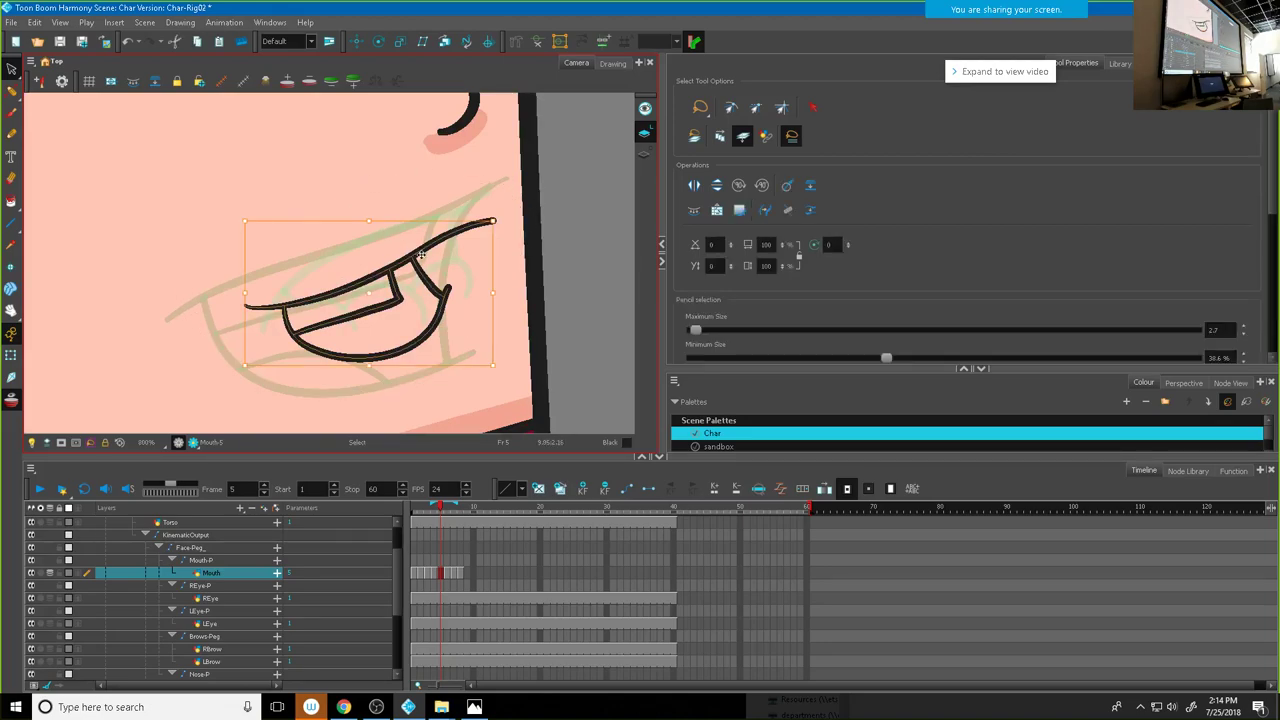
{"action": "left_click", "coordinate": [20, 95]}
{"action": "left_click", "coordinate": [65, 167]}
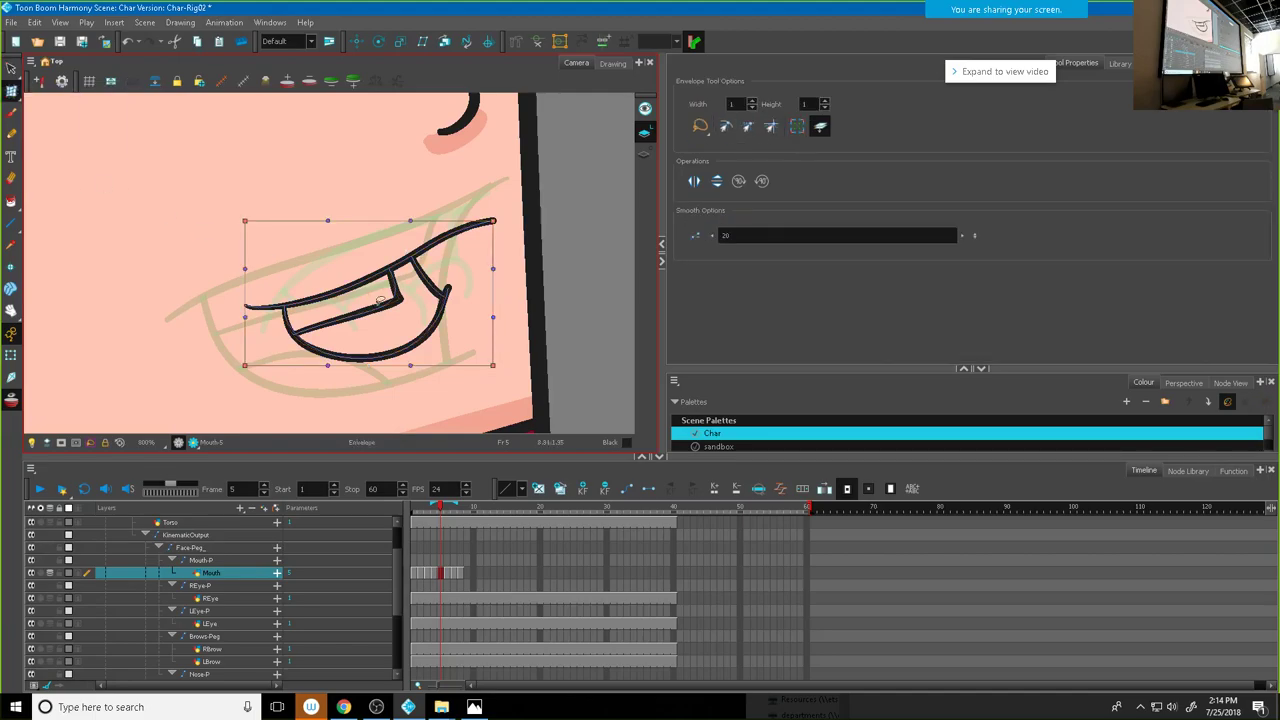
{"action": "left_click_drag", "start_coordinate": [327, 220], "coordinate": [315, 133]}
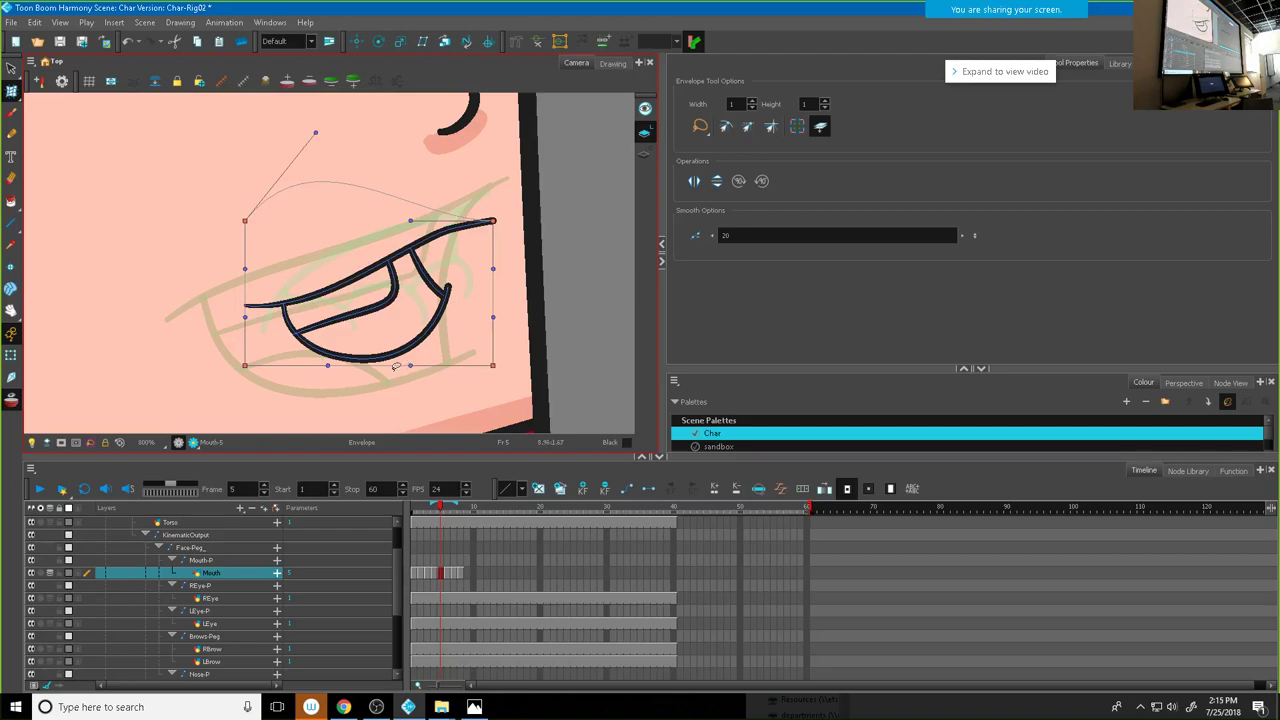
Step: Try to flatten the lower lip by bending the lower envelope edge upward and pulling its right corner down
{"action": "left_click_drag", "start_coordinate": [411, 366], "coordinate": [391, 321]}
{"action": "mouse_move", "coordinate": [496, 366]}
{"action": "left_mouse_down"}
{"action": "mouse_move", "coordinate": [490, 388]}
{"action": "mouse_move", "coordinate": [502, 388]}
{"action": "left_mouse_up"}
{"action": "left_click_drag", "start_coordinate": [390, 347], "coordinate": [377, 306]}
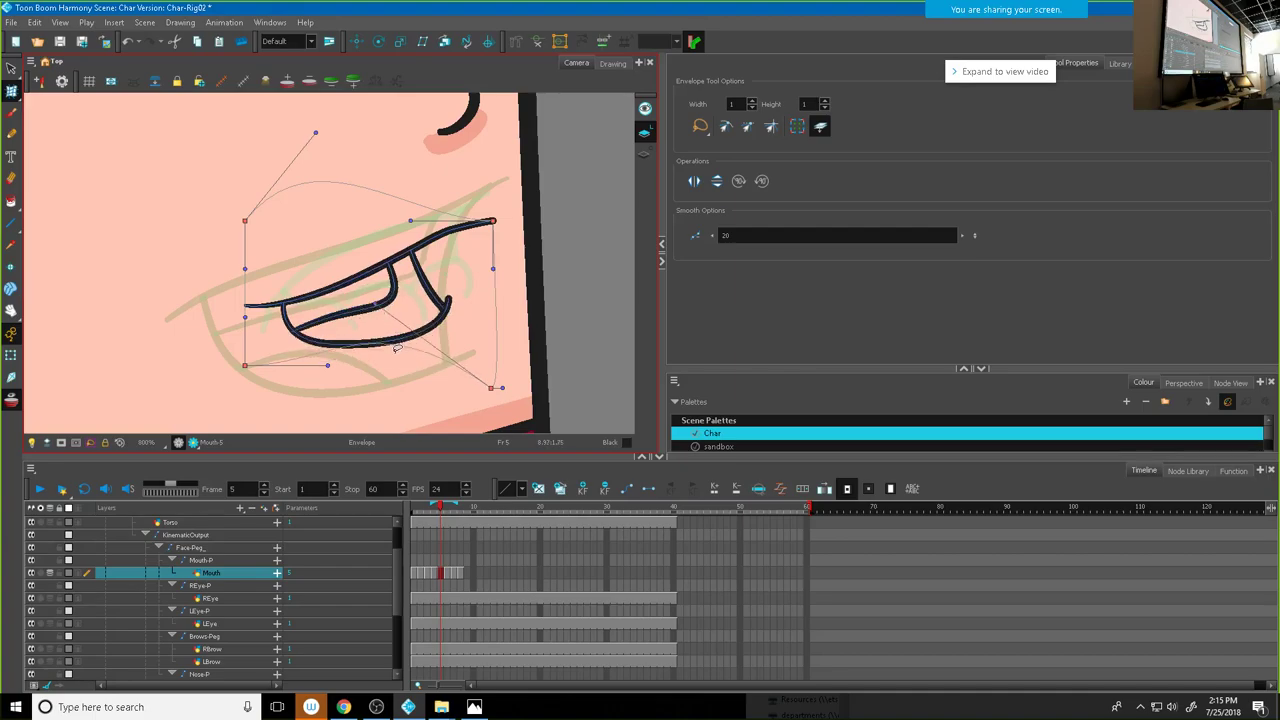
Step: Show the contour points of the frame 5 upper lip line with the Contour Editor
{"action": "left_click_drag", "start_coordinate": [10, 90], "coordinate": [45, 92]}
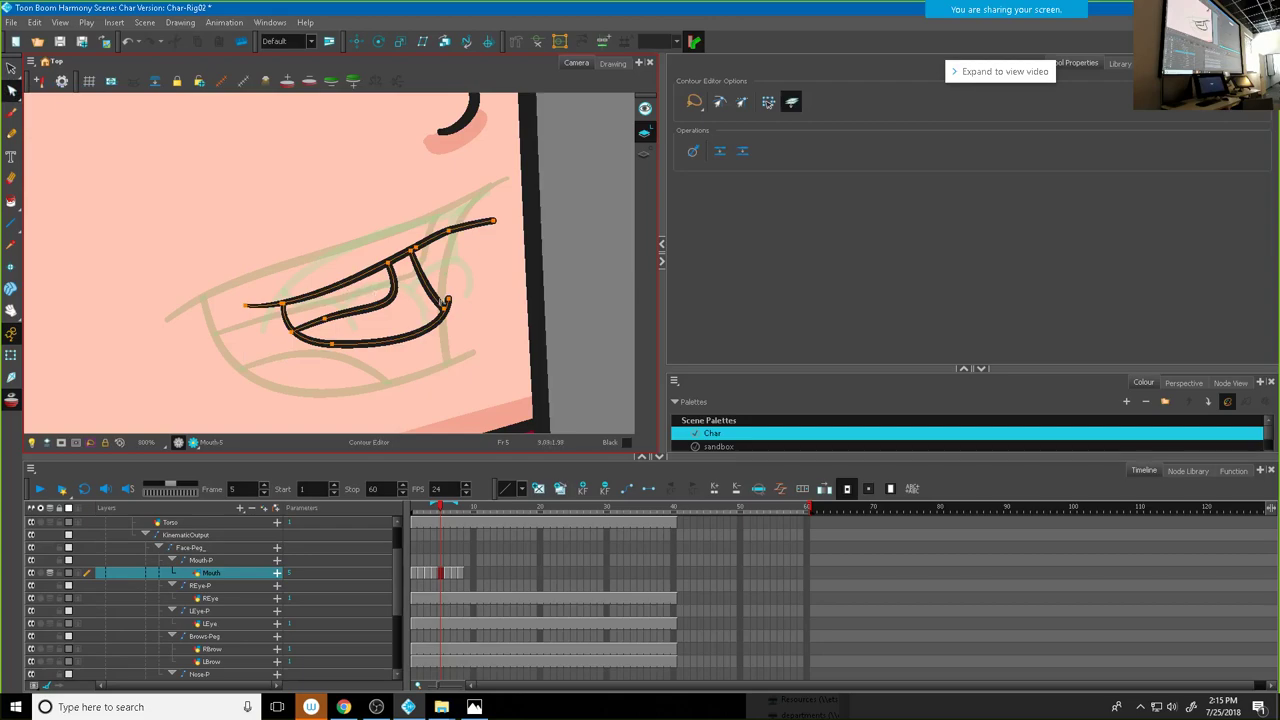
{"action": "left_click", "coordinate": [474, 355]}
{"action": "scroll", "coordinate": [474, 355], "scroll_direction": "down", "scroll_amount": 3}
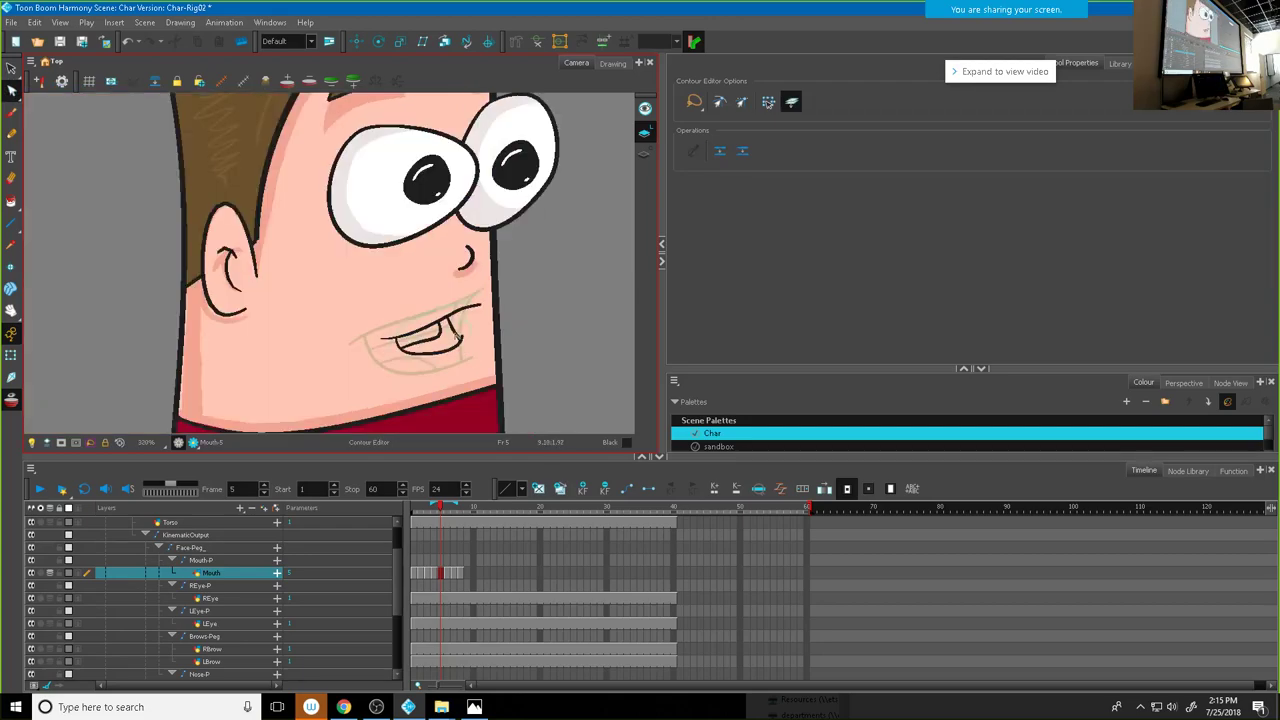
{"action": "scroll", "coordinate": [452, 325], "scroll_direction": "up", "scroll_amount": 5}
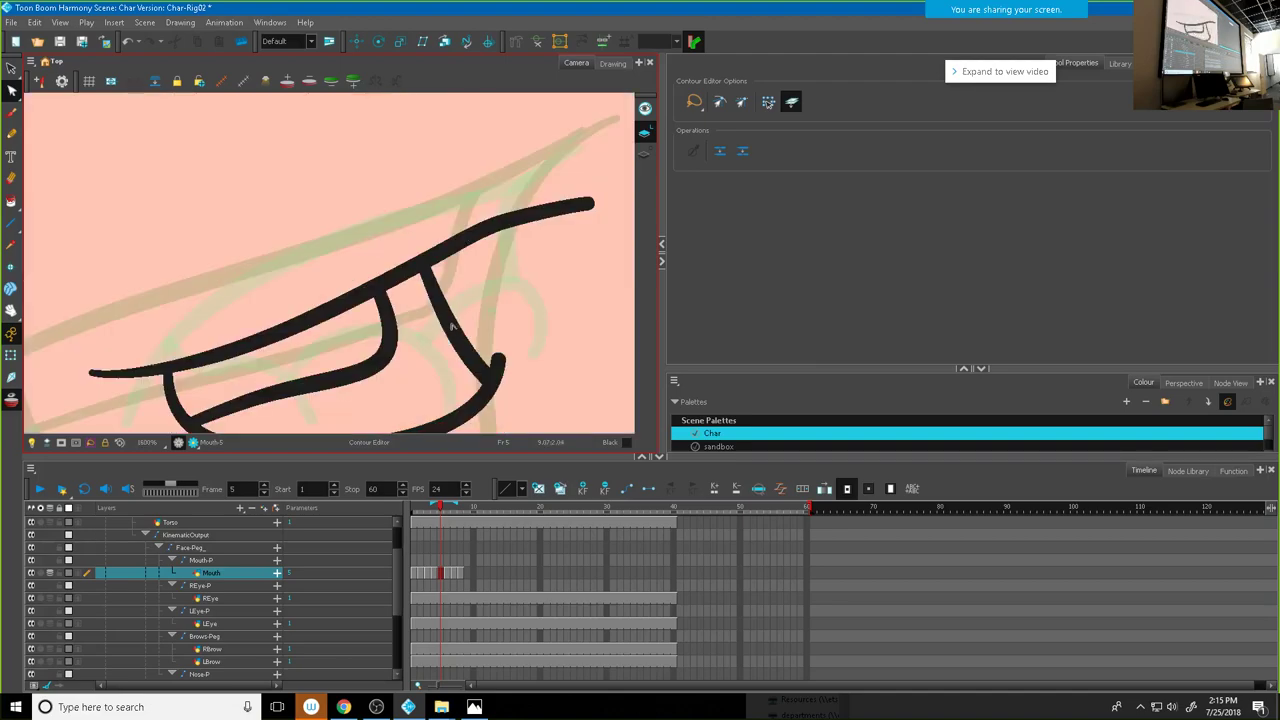
{"action": "left_click", "coordinate": [480, 232]}
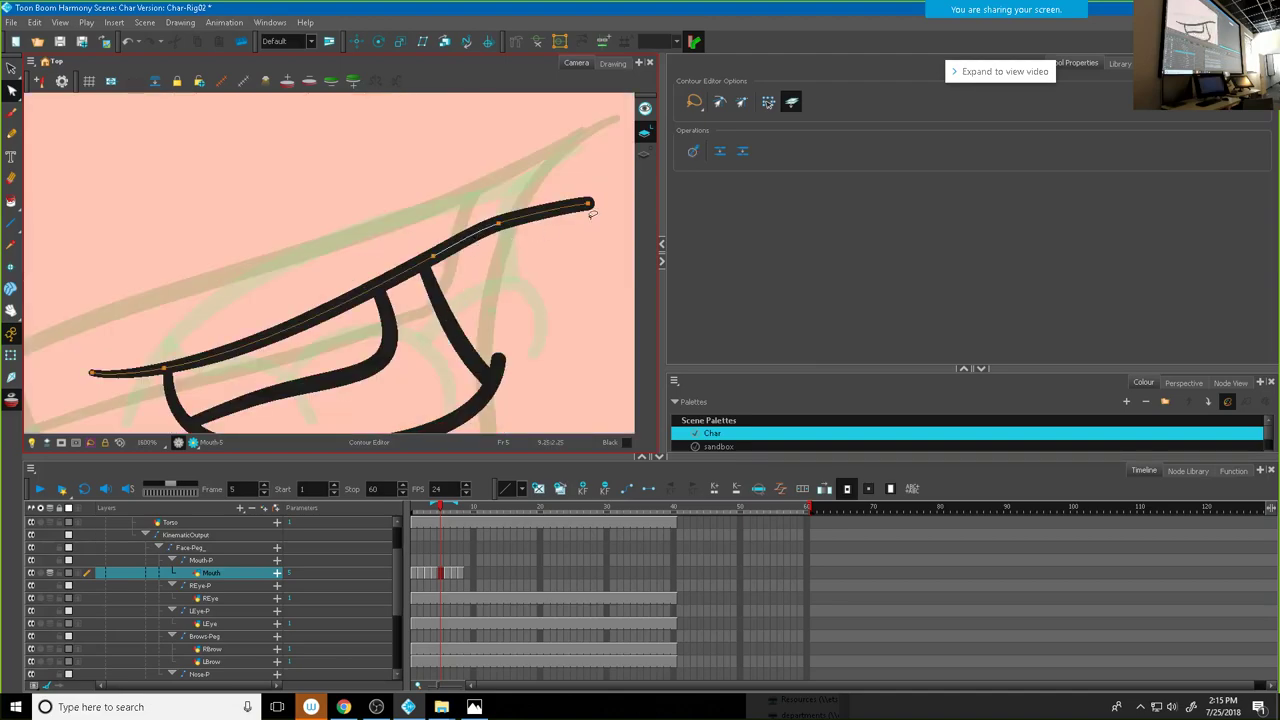
Step: Undo the envelope deformations of the frame 5 mouth
{"action": "key", "text": "ctrl+z"}
{"action": "key", "text": "ctrl+z"}
{"action": "key", "text": "ctrl+z"}
{"action": "key", "text": "ctrl+z"}
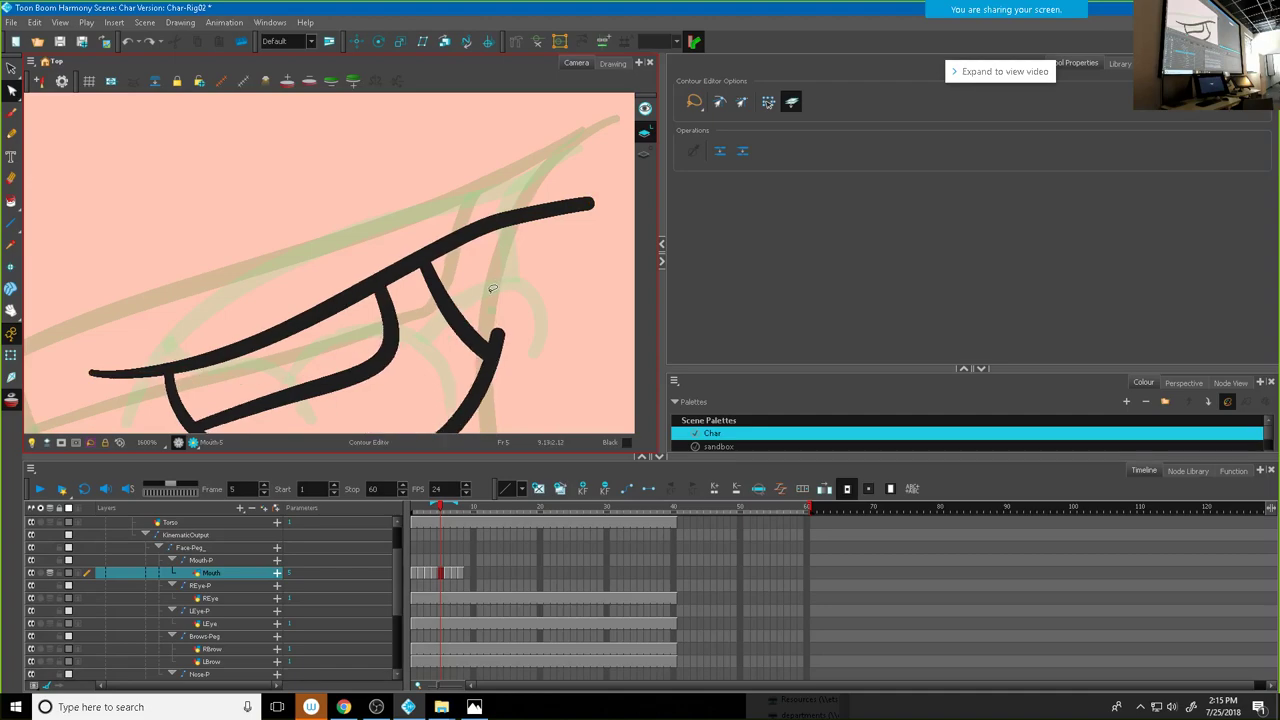
{"action": "scroll", "coordinate": [492, 289], "scroll_direction": "down", "scroll_amount": 4}
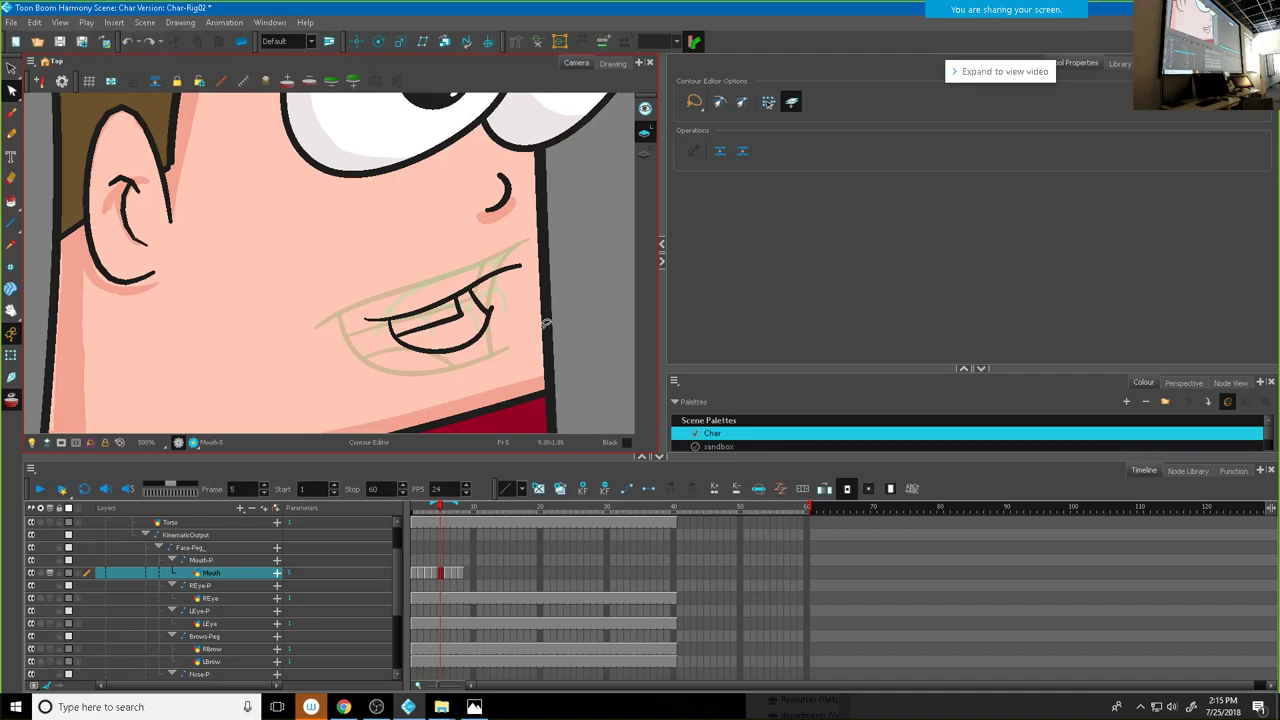
Step: Select the upper lip line of the frame 5 mouth drawing and scale it narrower by bringing its right end inward
{"action": "scroll", "coordinate": [546, 322], "scroll_direction": "up", "scroll_amount": 2}
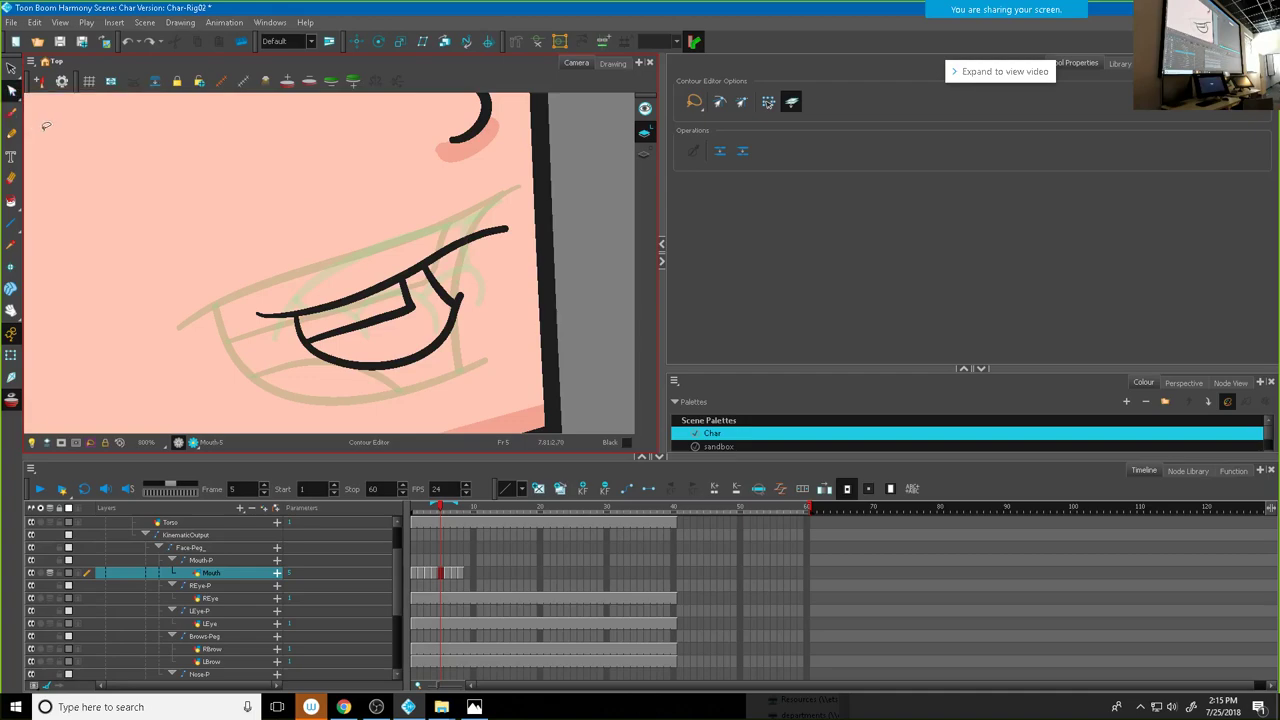
{"action": "left_click", "coordinate": [11, 68]}
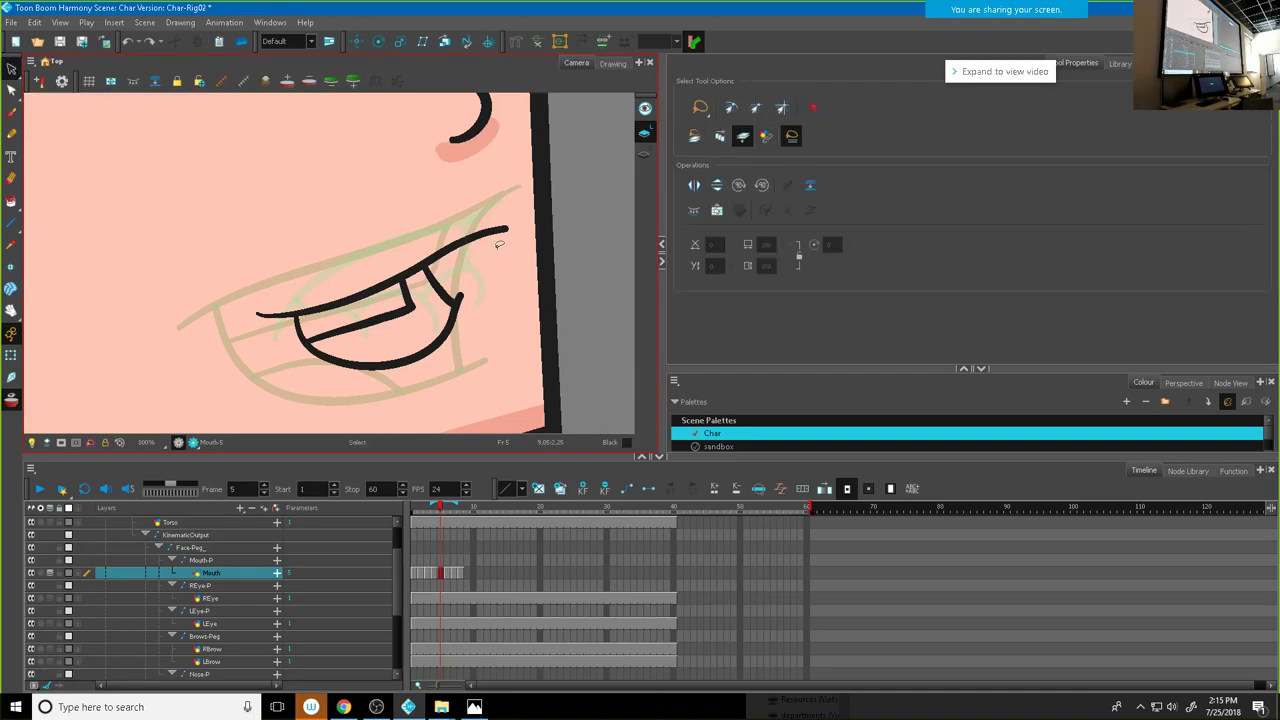
{"action": "left_click", "coordinate": [11, 90]}
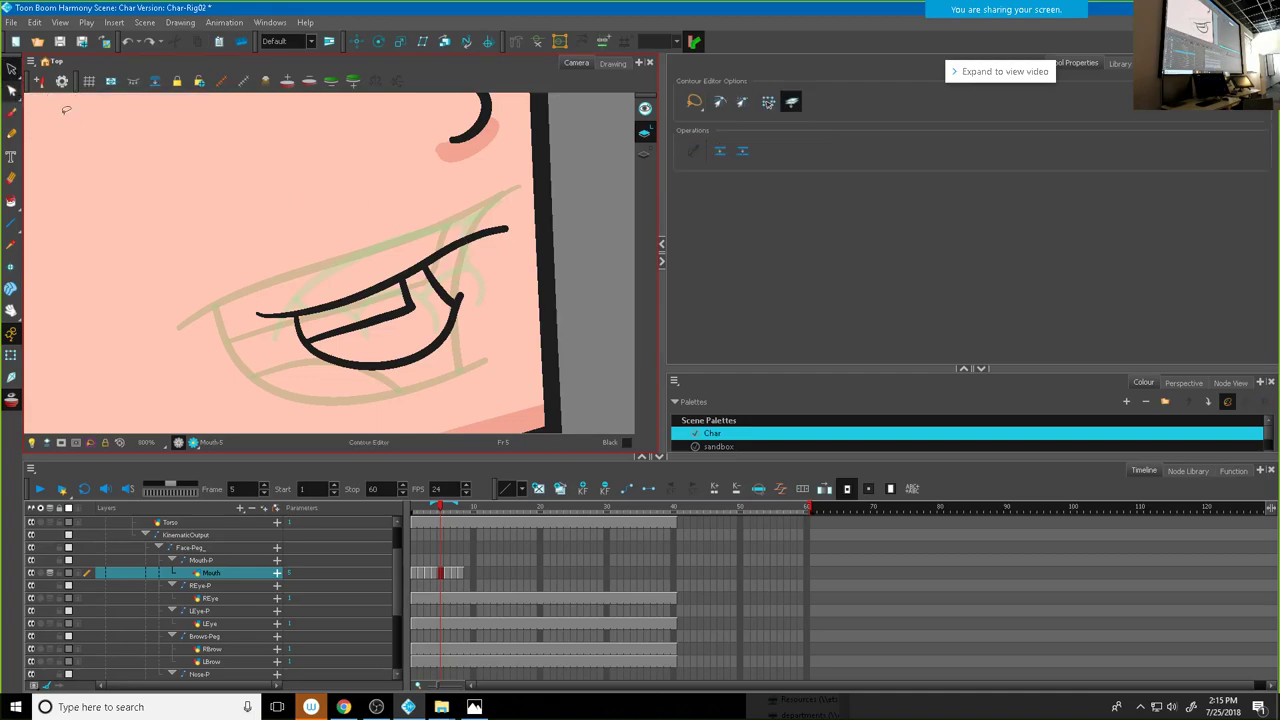
{"action": "left_click", "coordinate": [447, 256]}
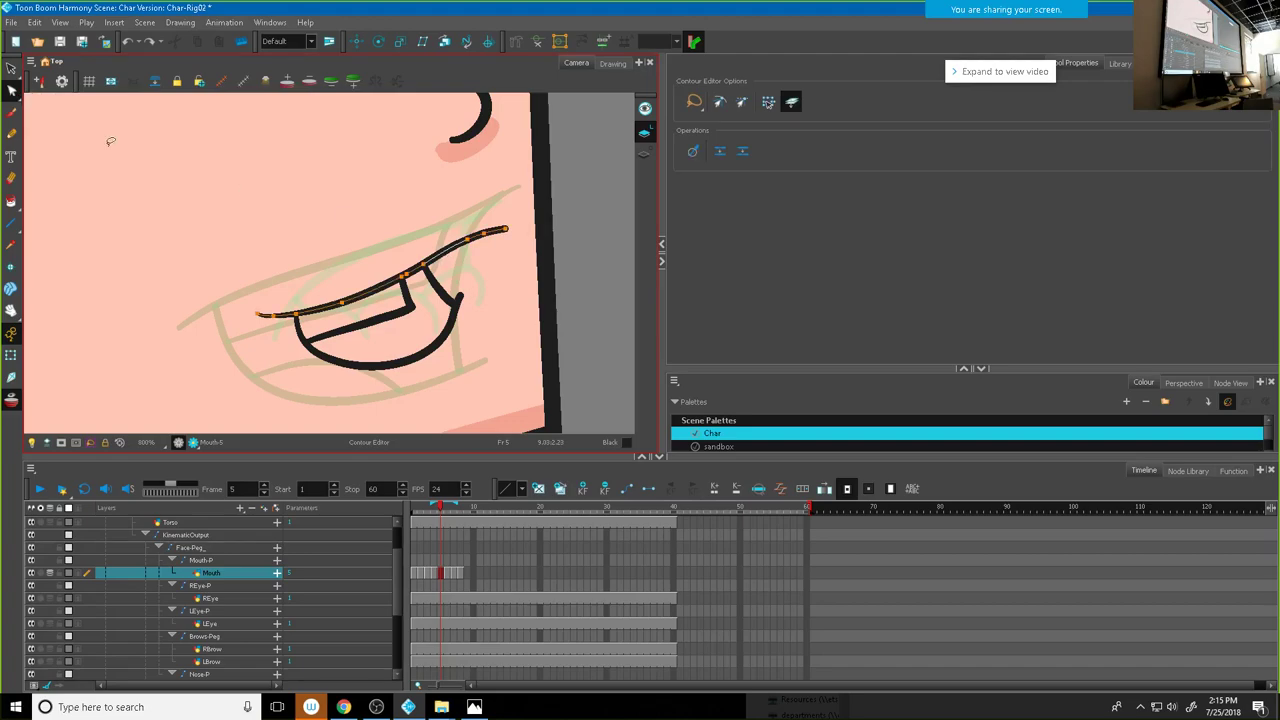
{"action": "left_click", "coordinate": [11, 68]}
{"action": "left_click_drag", "start_coordinate": [506, 270], "coordinate": [466, 275]}
{"action": "left_click", "coordinate": [467, 264]}
{"action": "key", "text": "ctrl+z"}
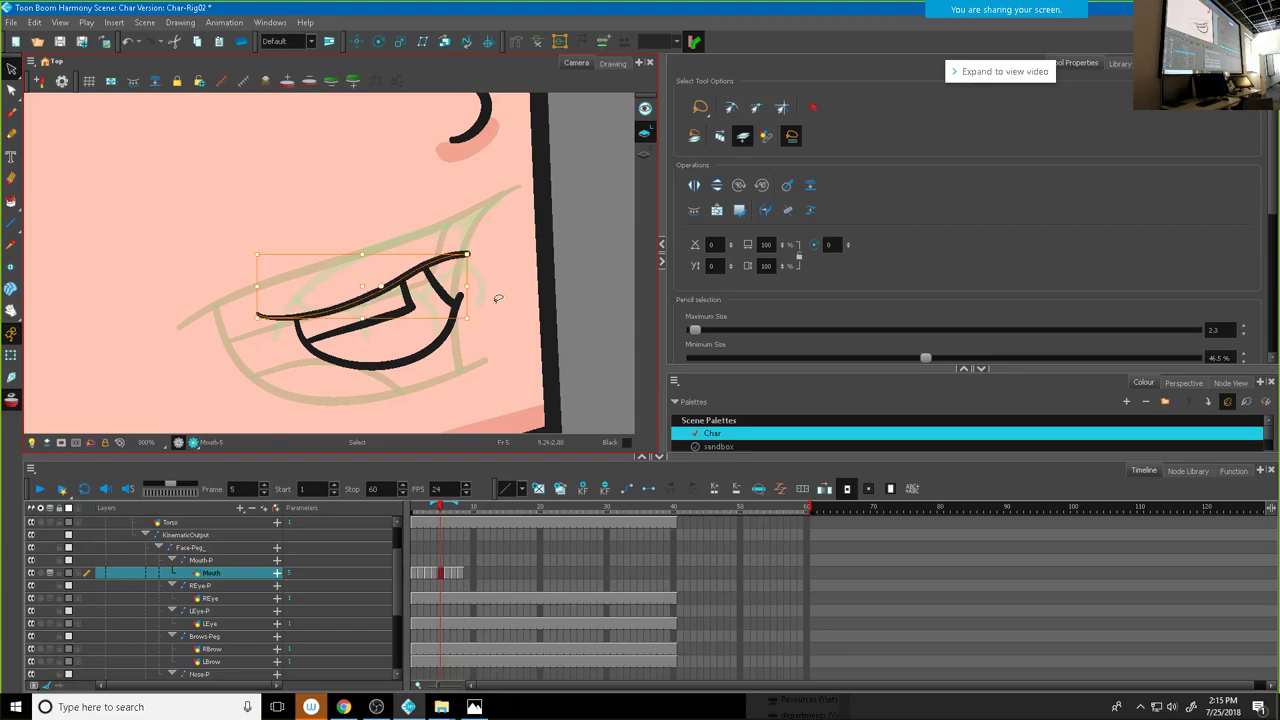
Step: Move the whole frame 5 mouth up toward the nose, adjust its upper lip slightly, and turn off the Mouth layer's onion skin
{"action": "mouse_move", "coordinate": [358, 241]}
{"action": "left_mouse_down"}
{"action": "mouse_move", "coordinate": [229, 342]}
{"action": "mouse_move", "coordinate": [360, 437]}
{"action": "mouse_move", "coordinate": [503, 353]}
{"action": "mouse_move", "coordinate": [509, 272]}
{"action": "mouse_move", "coordinate": [367, 273]}
{"action": "left_mouse_up"}
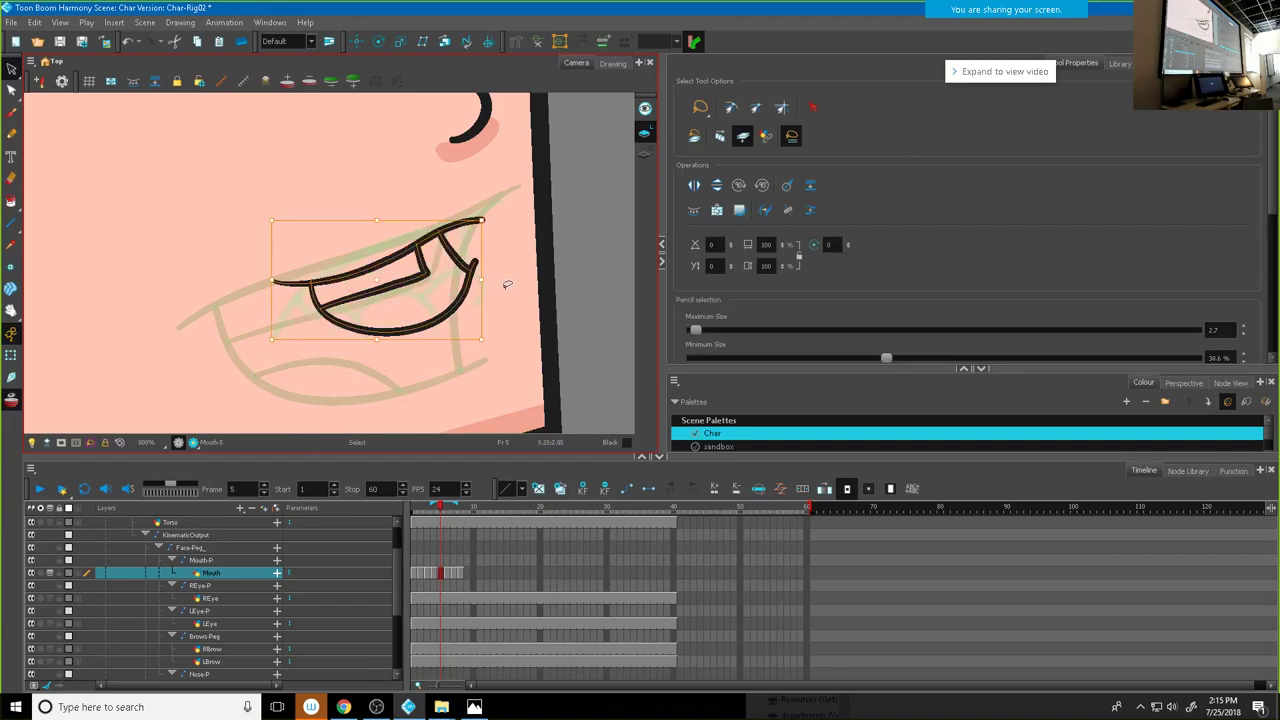
{"action": "left_click_drag", "start_coordinate": [490, 329], "coordinate": [486, 342]}
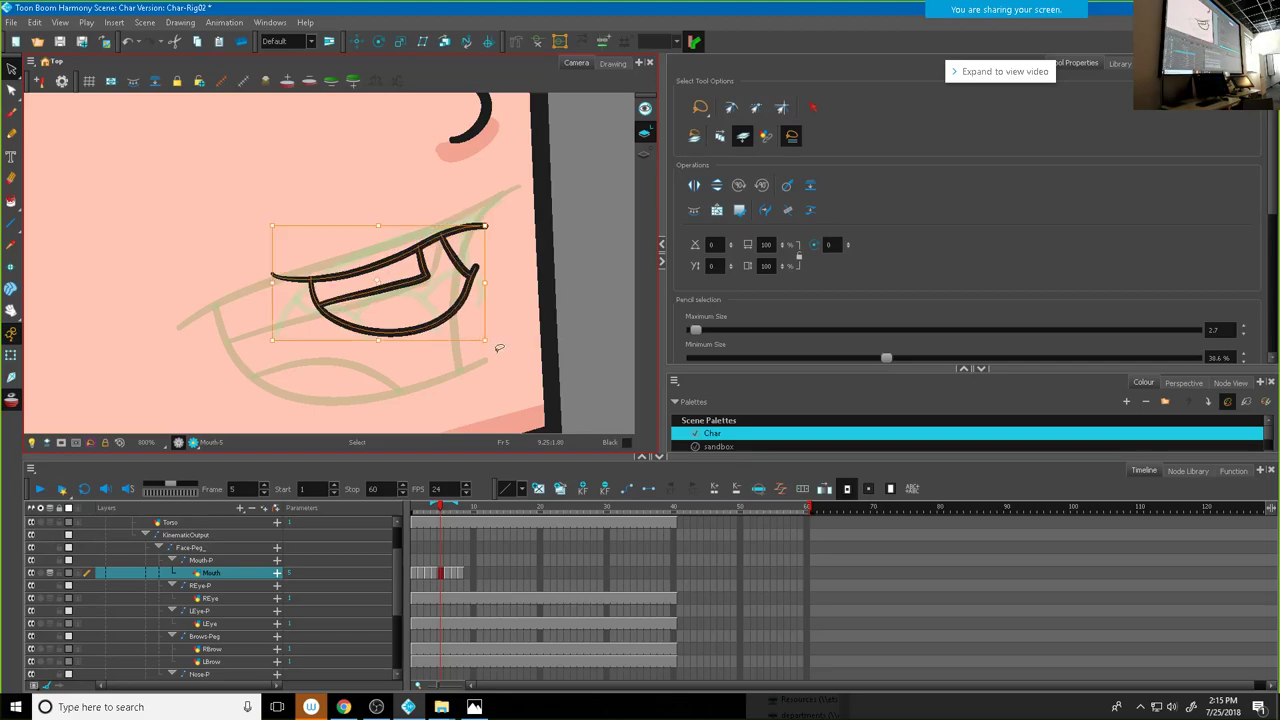
{"action": "left_click", "coordinate": [505, 365]}
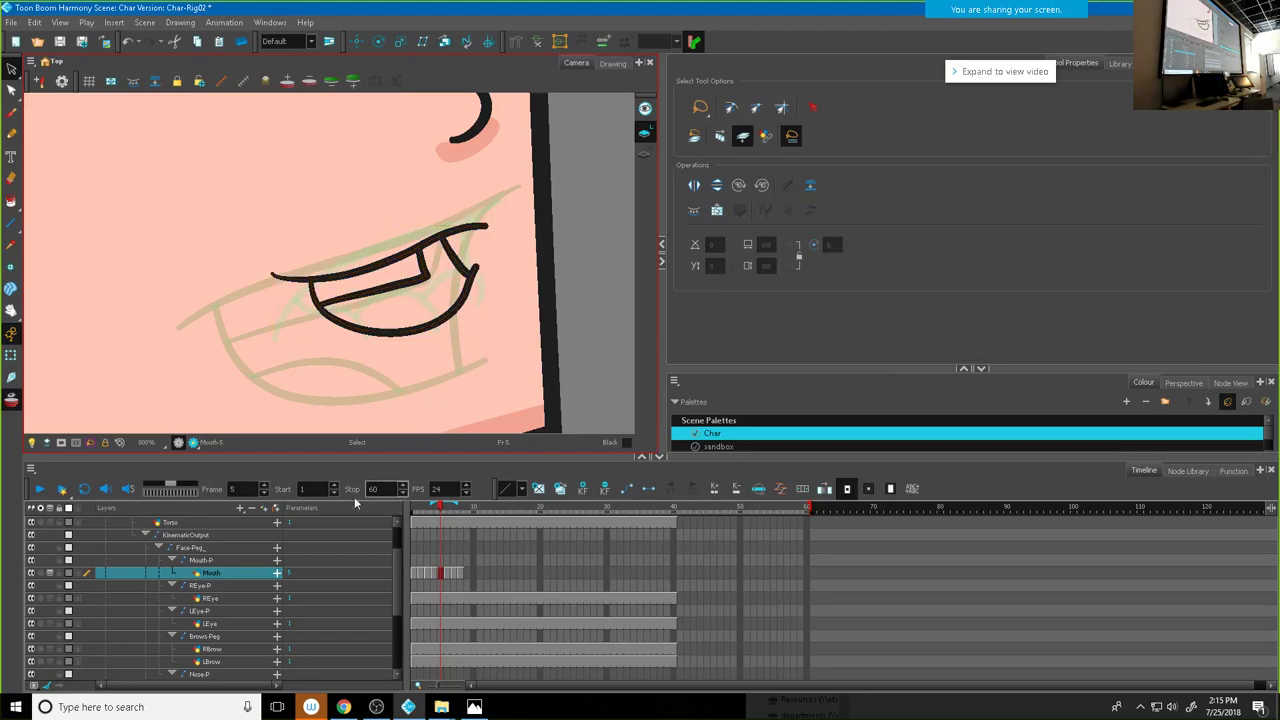
{"action": "left_click", "coordinate": [56, 572]}
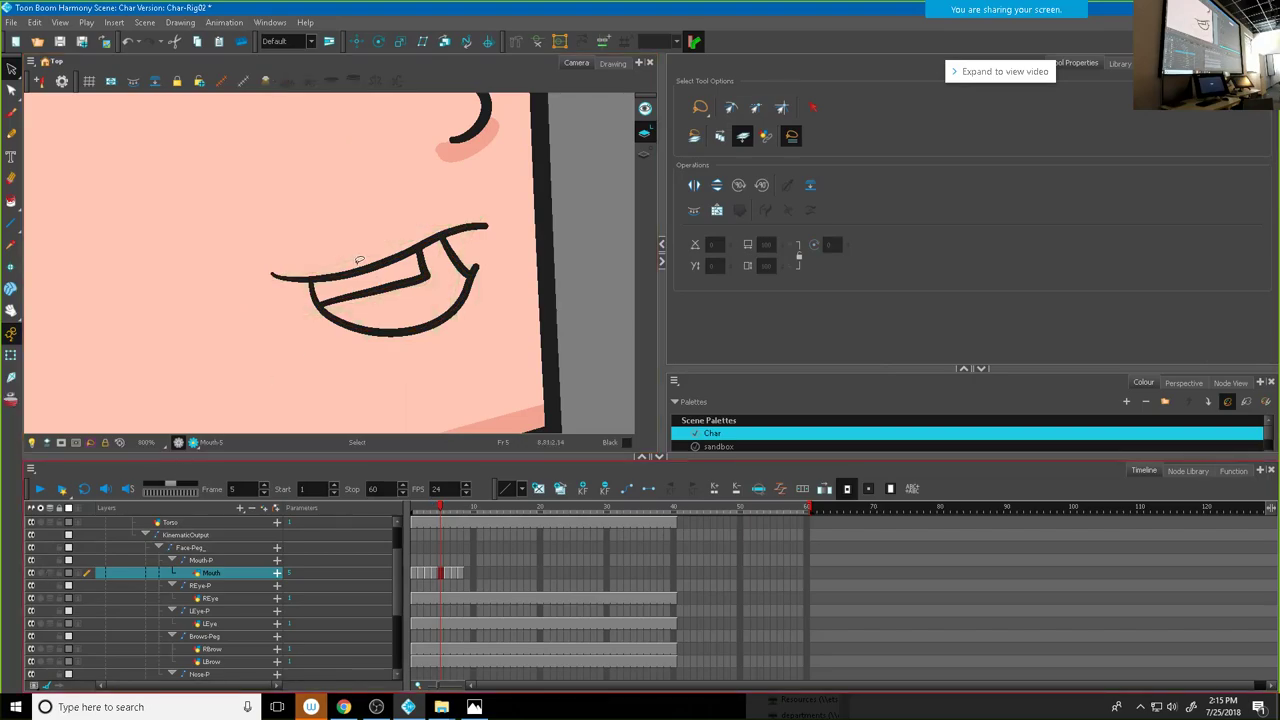
Step: Cut off and delete the end of the lower lip line that overshoots the mouth's right corner
{"action": "scroll", "coordinate": [359, 260], "scroll_direction": "down", "scroll_amount": 3}
{"action": "scroll", "coordinate": [362, 255], "scroll_direction": "up", "scroll_amount": 4}
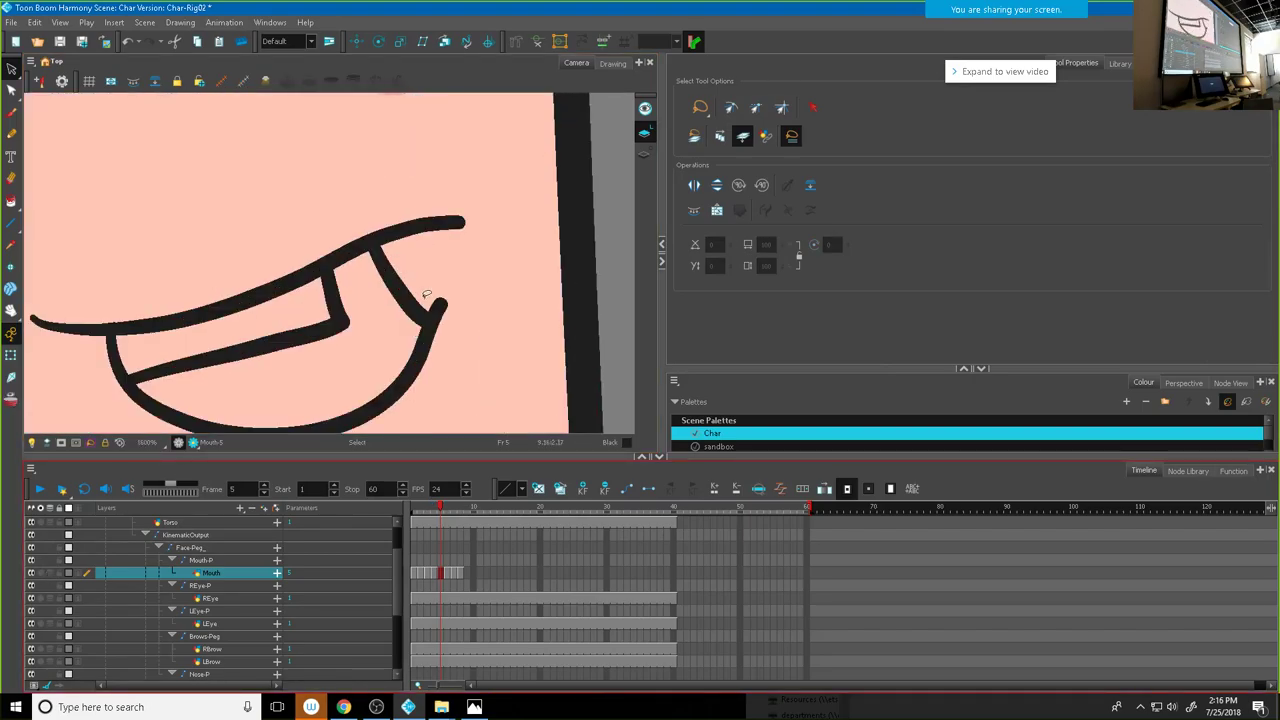
{"action": "left_click", "coordinate": [440, 305]}
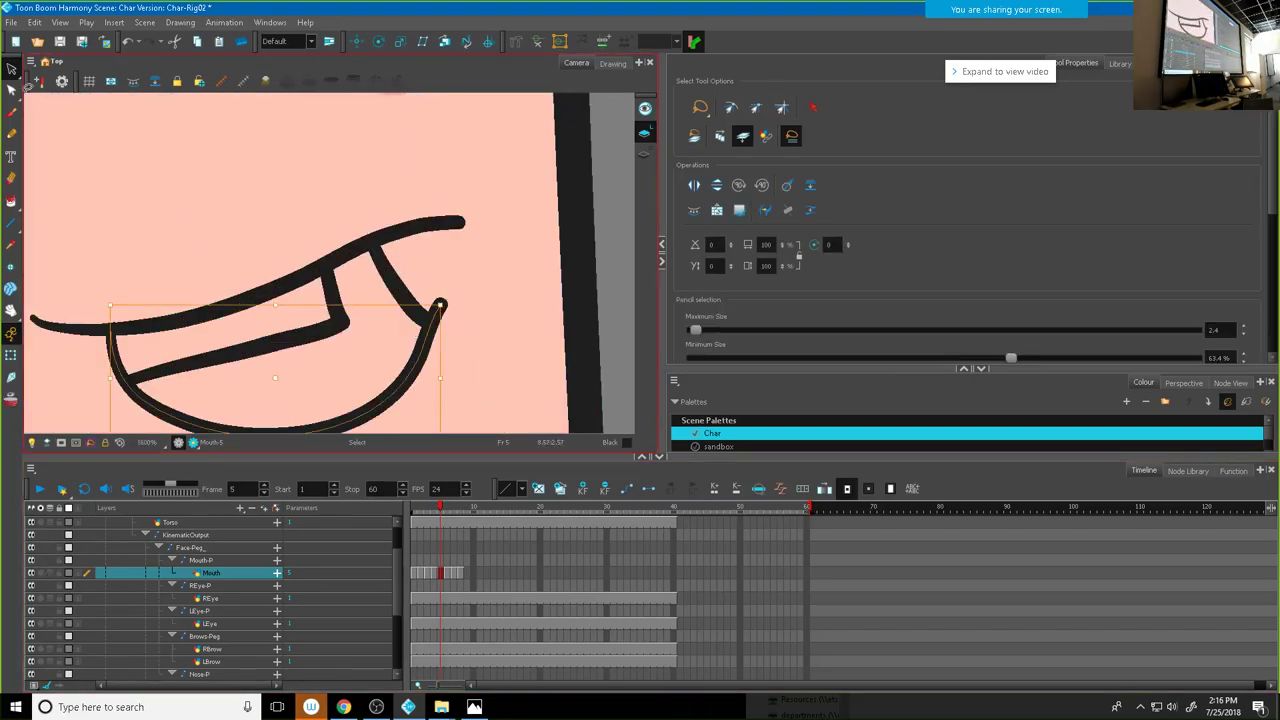
{"action": "left_click", "coordinate": [12, 90]}
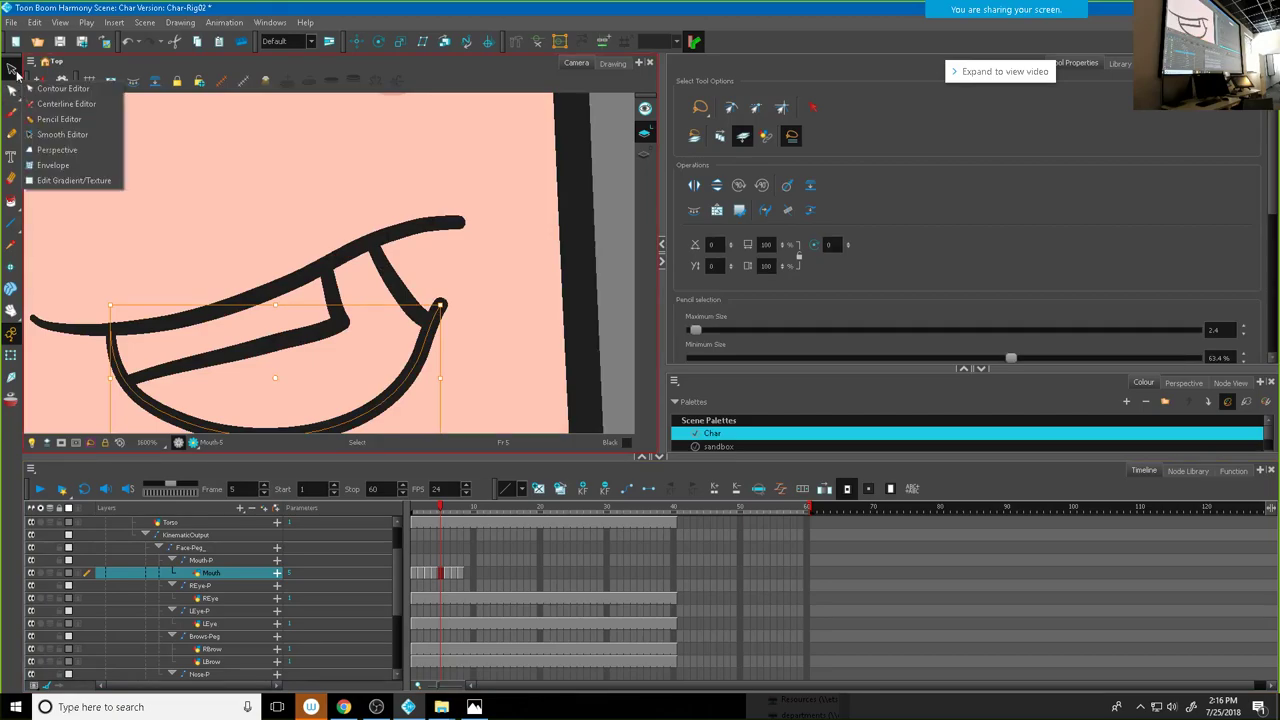
{"action": "left_click", "coordinate": [12, 68]}
{"action": "left_click", "coordinate": [60, 83]}
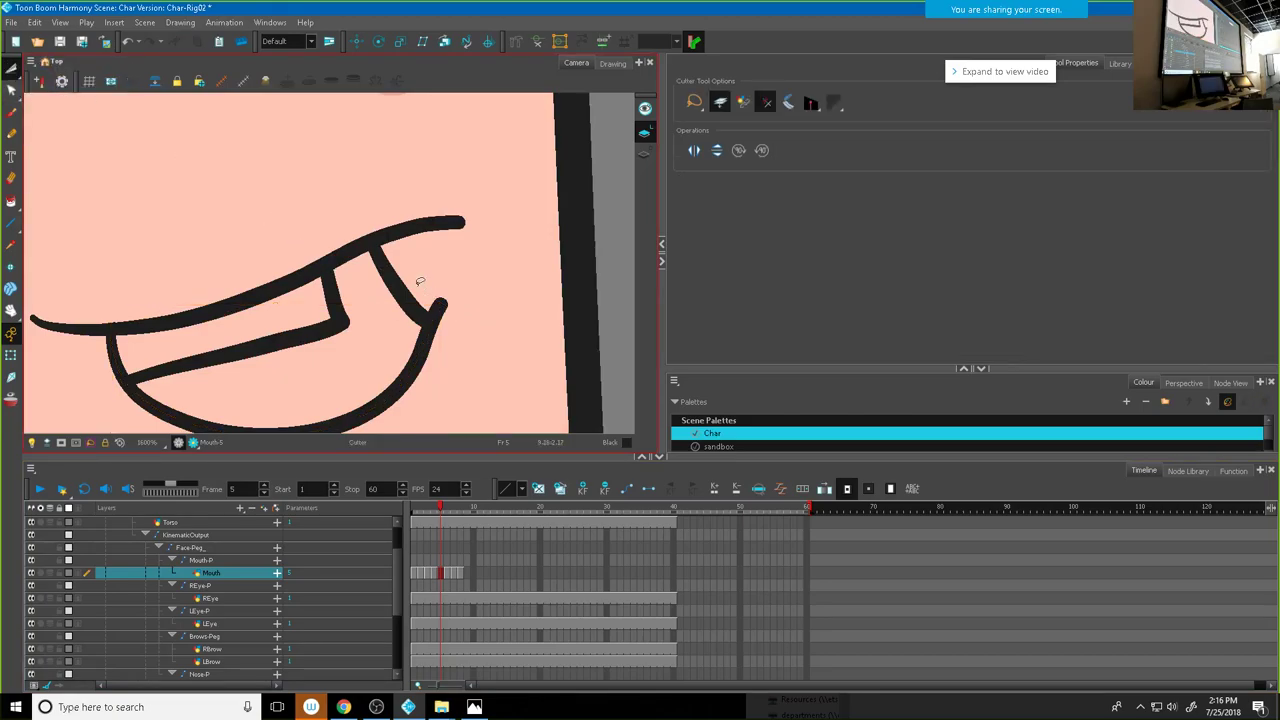
{"action": "left_click_drag", "start_coordinate": [421, 281], "coordinate": [447, 305]}
{"action": "key", "text": "Delete"}
Step: Select the lower lip and right corner lines together and merge them into one continuous pencil line
{"action": "left_click", "coordinate": [12, 68]}
{"action": "left_click", "coordinate": [50, 68]}
{"action": "mouse_move", "coordinate": [400, 296]}
{"action": "left_mouse_down"}
{"action": "mouse_move", "coordinate": [491, 346]}
{"action": "mouse_move", "coordinate": [430, 320]}
{"action": "left_mouse_up"}
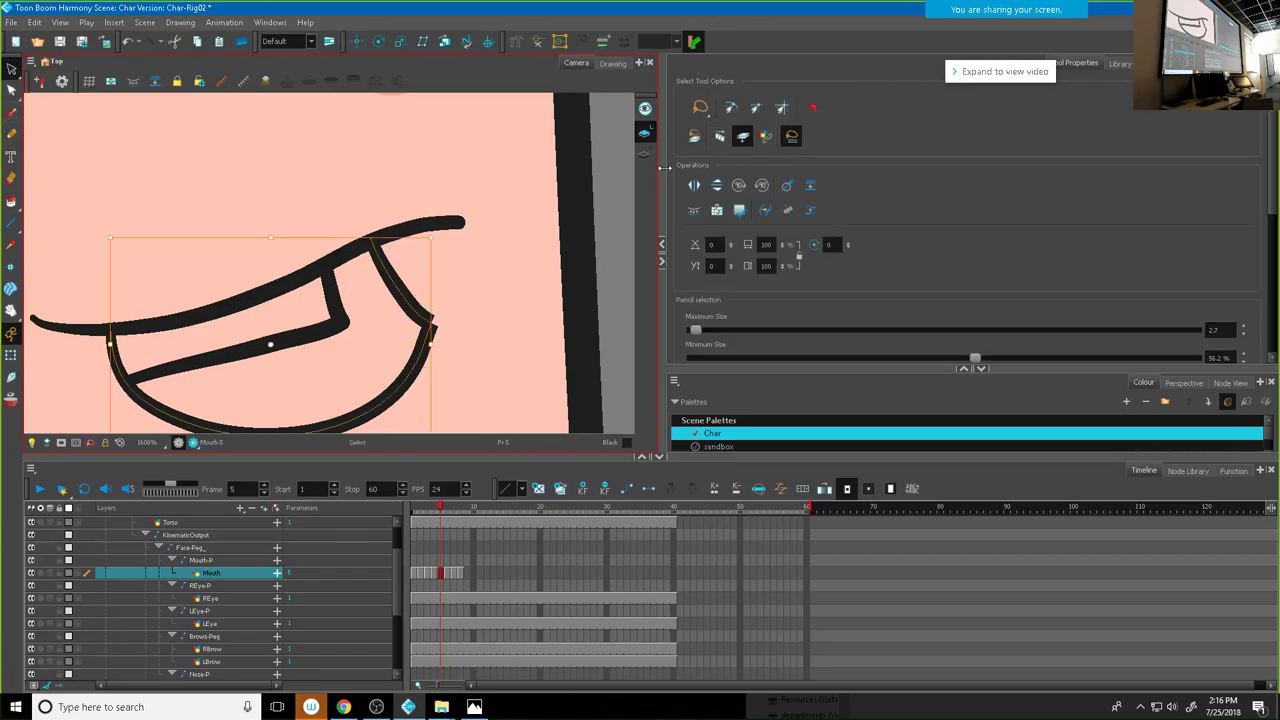
{"action": "left_click", "coordinate": [789, 208]}
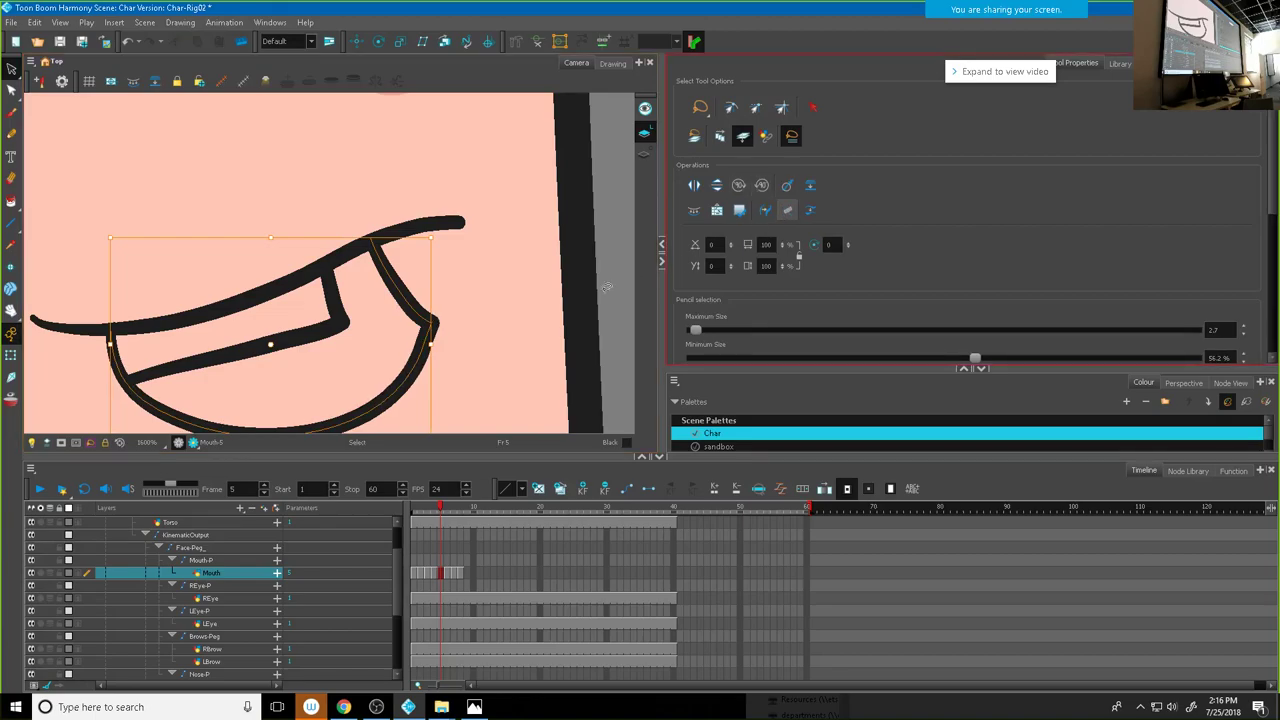
{"action": "scroll", "coordinate": [480, 321], "scroll_direction": "down", "scroll_amount": 2}
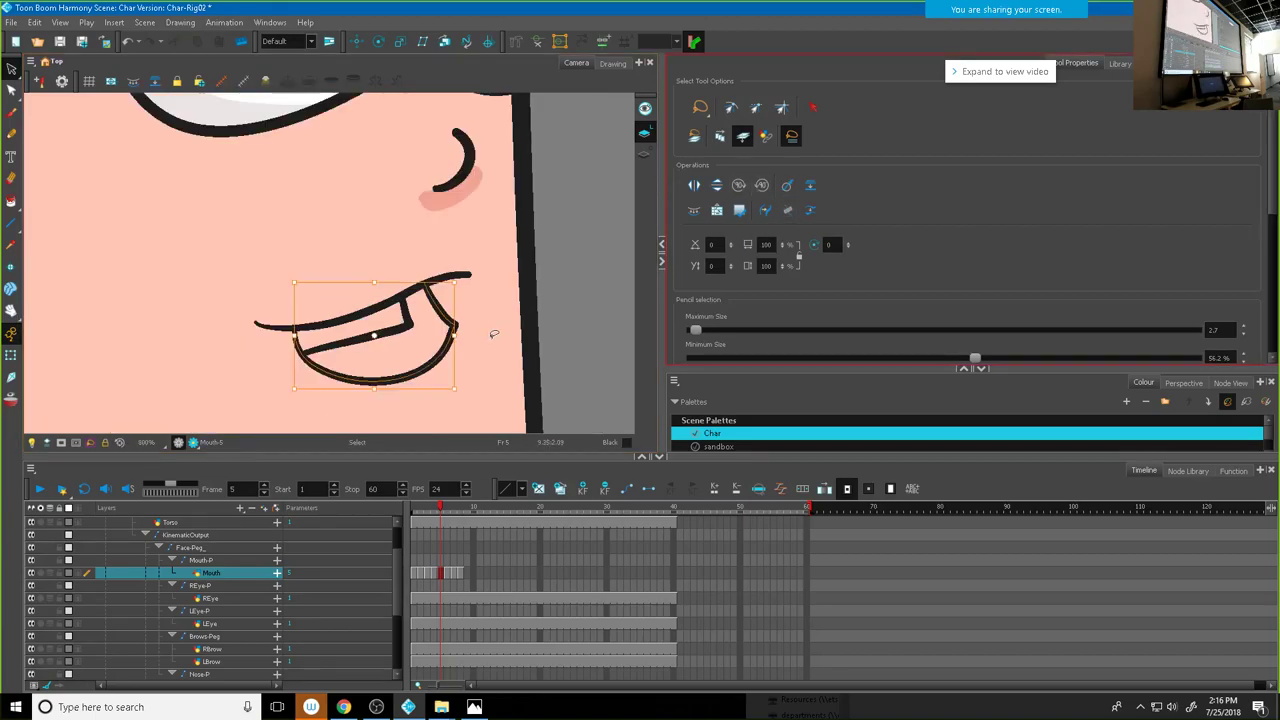
{"action": "left_click", "coordinate": [493, 334]}
{"action": "scroll", "coordinate": [450, 415], "scroll_direction": "down", "scroll_amount": 3}
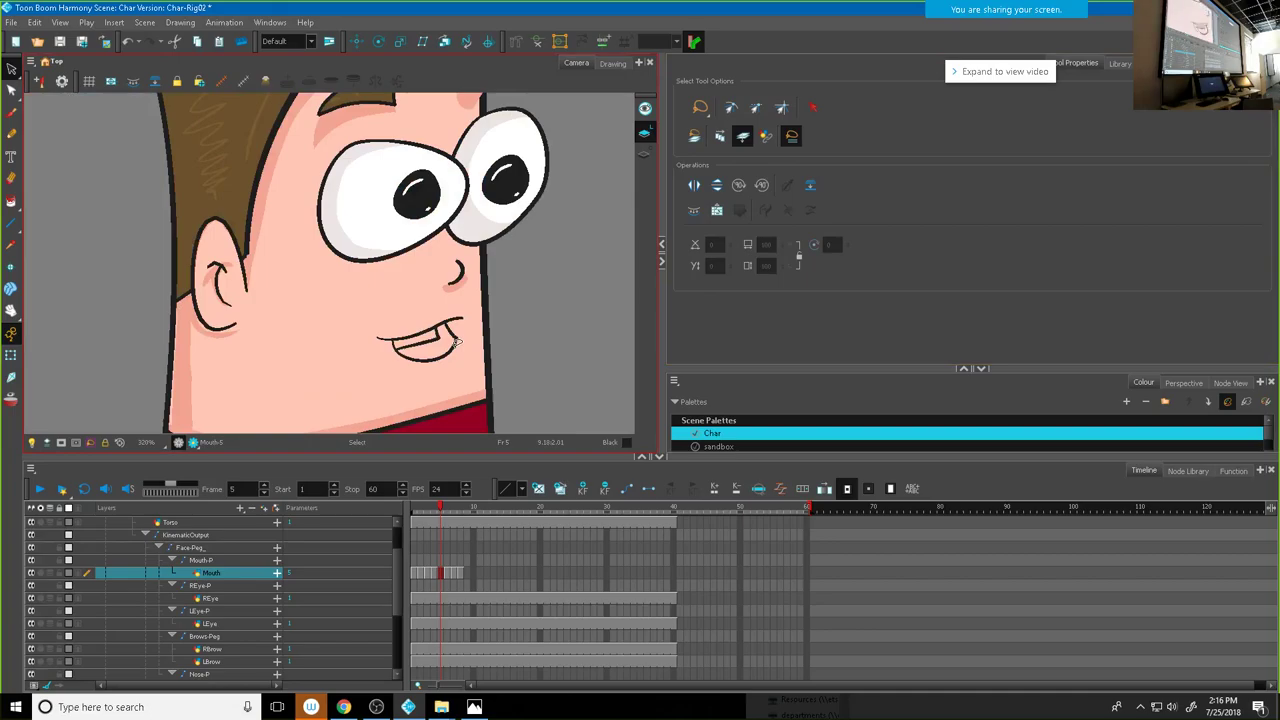
Step: Move the teeth line closer to the right mouth corner and stretch its left end to meet the lower lip
{"action": "scroll", "coordinate": [450, 415], "scroll_direction": "up", "scroll_amount": 5}
{"action": "left_click", "coordinate": [369, 278]}
{"action": "left_click_drag", "start_coordinate": [368, 285], "coordinate": [397, 270]}
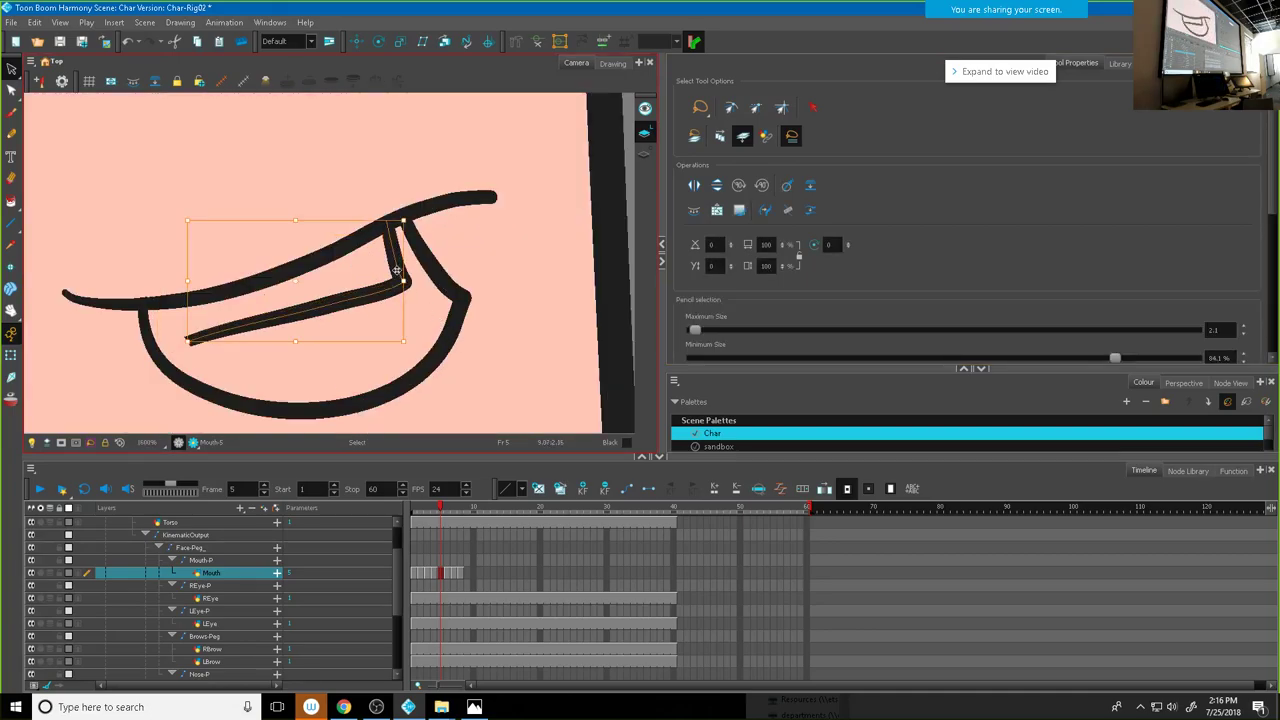
{"action": "left_click_drag", "start_coordinate": [186, 340], "coordinate": [150, 349]}
{"action": "left_click_drag", "start_coordinate": [273, 348], "coordinate": [276, 350]}
{"action": "left_click", "coordinate": [243, 186]}
{"action": "scroll", "coordinate": [363, 300], "scroll_direction": "down", "scroll_amount": 2}
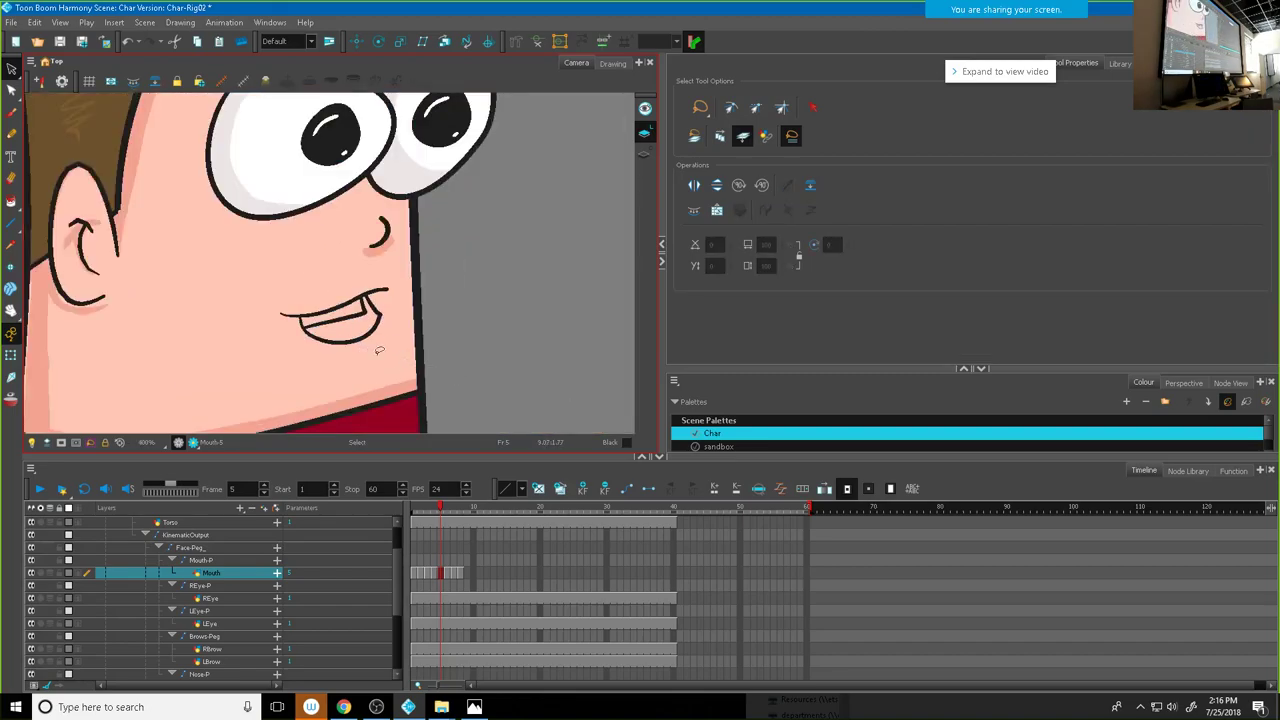
Step: Compare the mouth with frame 4, then reshape frame 5's right corner line into an inward curve with the Contour Editor
{"action": "mouse_move", "coordinate": [443, 508]}
{"action": "left_mouse_down"}
{"action": "mouse_move", "coordinate": [420, 508]}
{"action": "mouse_move", "coordinate": [439, 512]}
{"action": "left_mouse_up"}
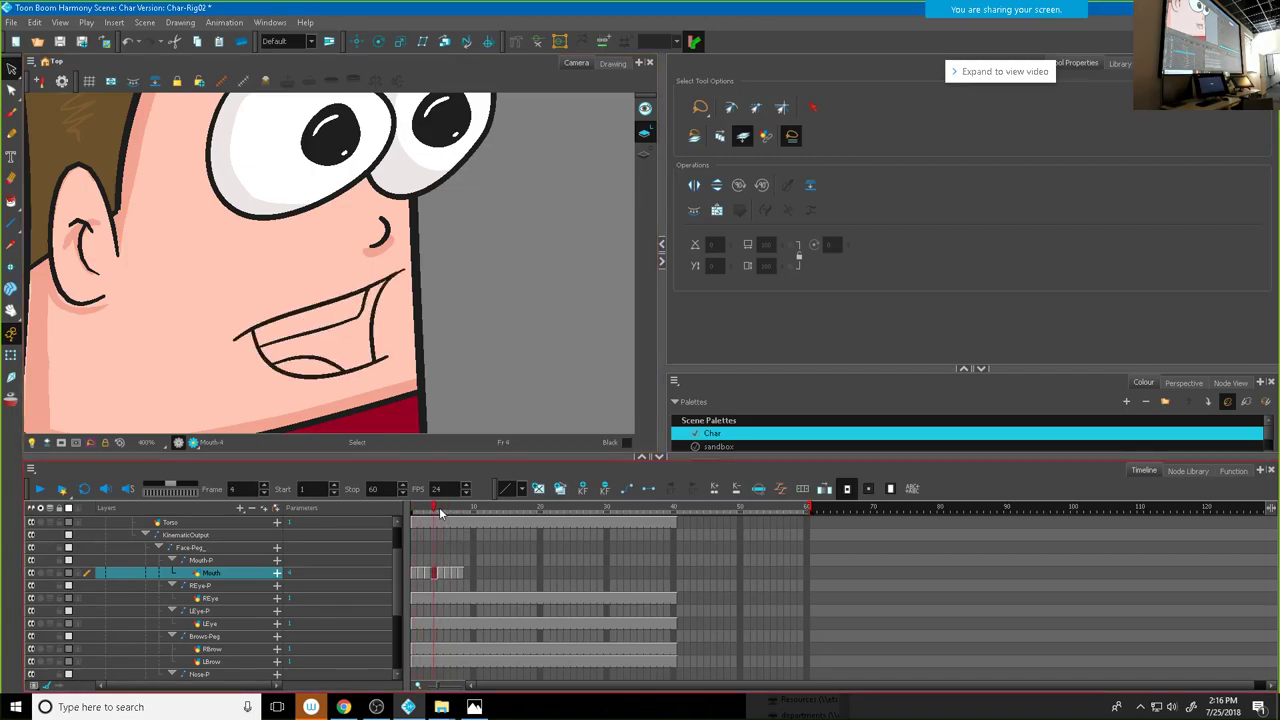
{"action": "left_click", "coordinate": [440, 512]}
{"action": "scroll", "coordinate": [392, 323], "scroll_direction": "up", "scroll_amount": 3}
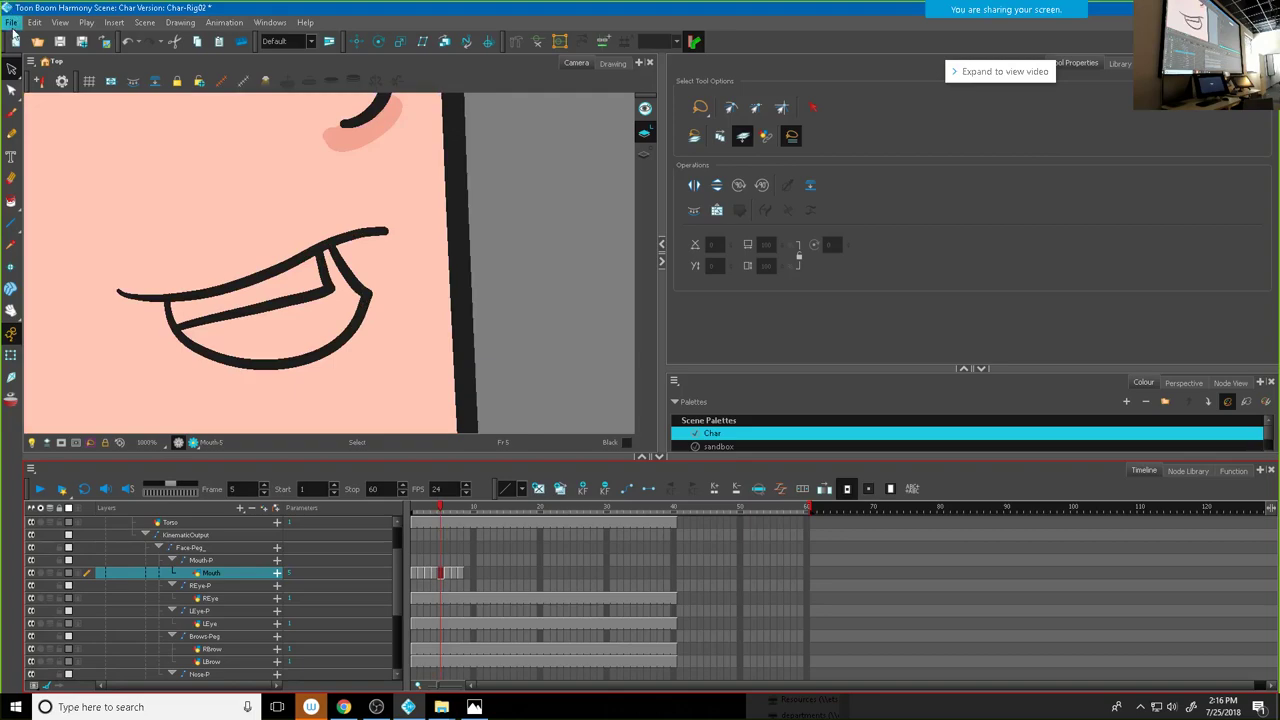
{"action": "left_click", "coordinate": [10, 91]}
{"action": "left_click", "coordinate": [338, 258]}
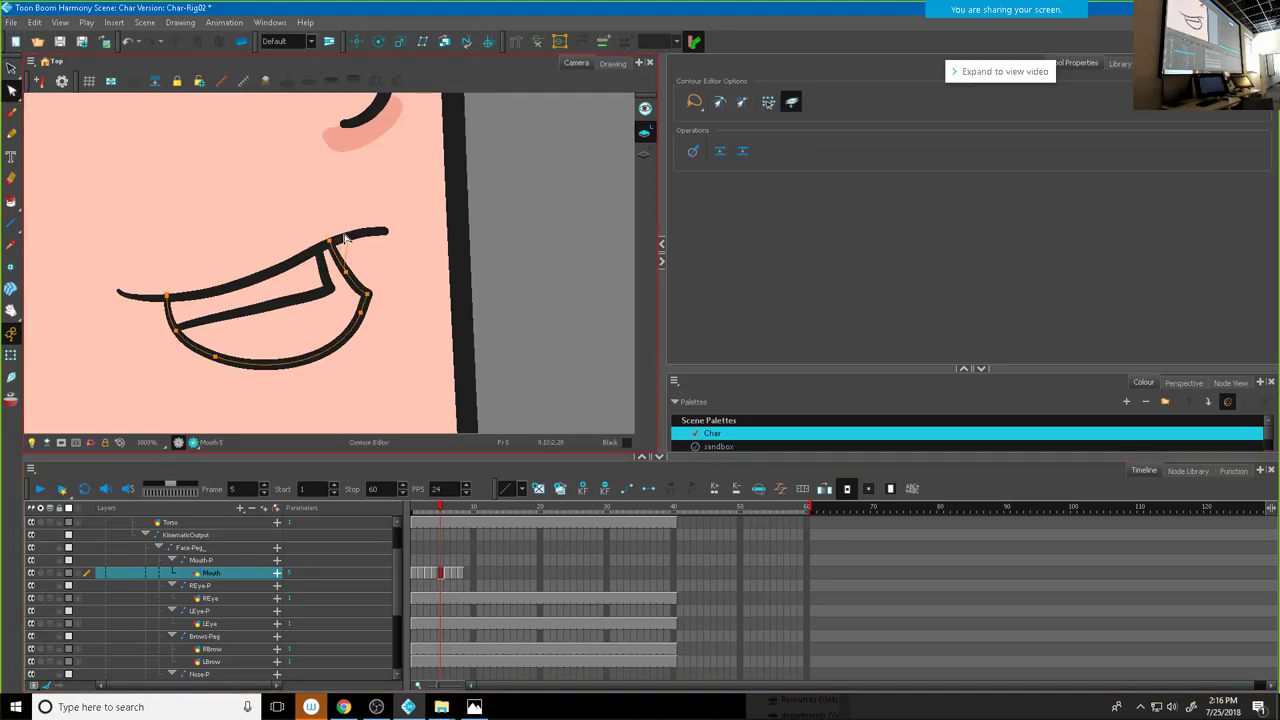
{"action": "scroll", "coordinate": [352, 240], "scroll_direction": "up", "scroll_amount": 3}
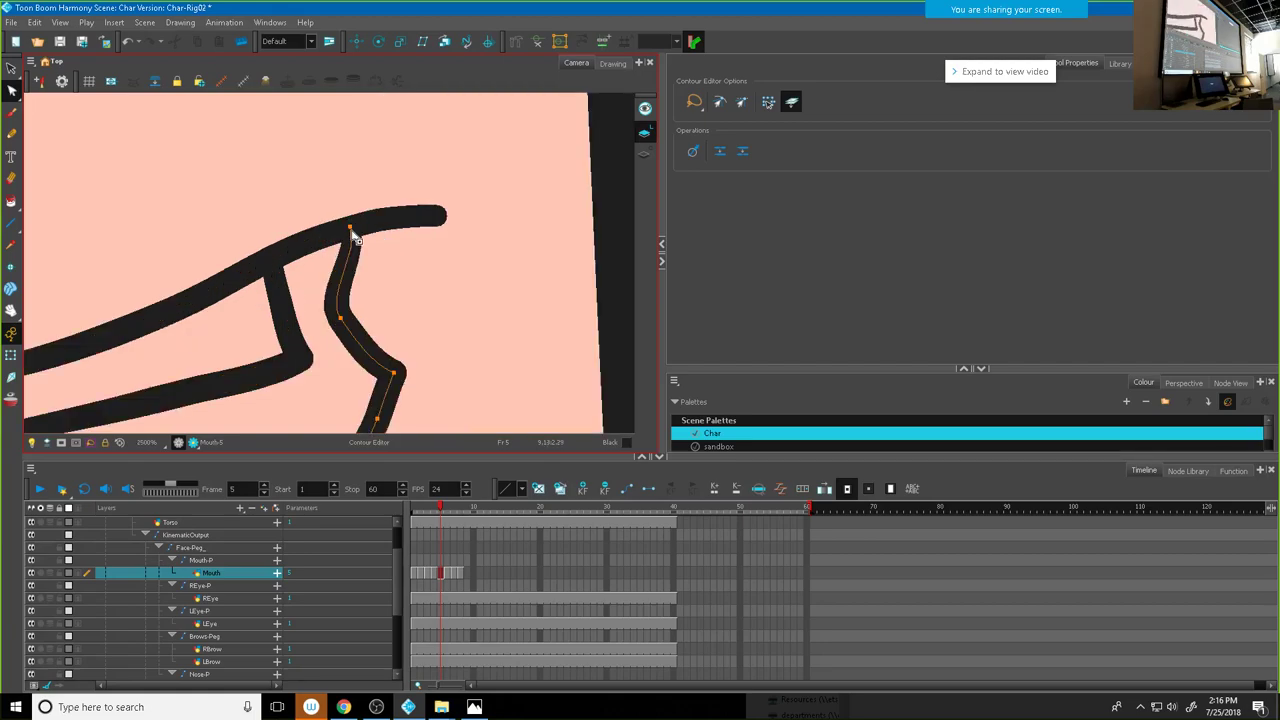
{"action": "left_click_drag", "start_coordinate": [362, 255], "coordinate": [333, 256]}
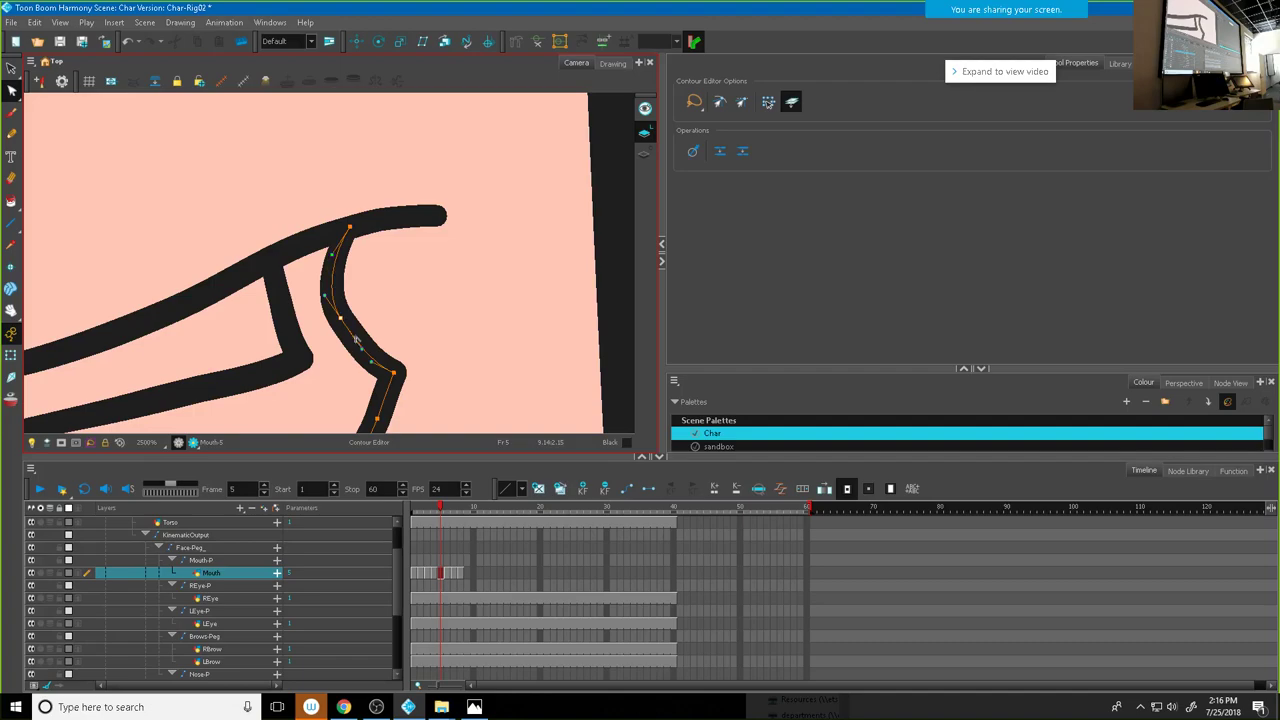
{"action": "left_click_drag", "start_coordinate": [366, 358], "coordinate": [357, 356]}
{"action": "scroll", "coordinate": [366, 328], "scroll_direction": "down", "scroll_amount": 3}
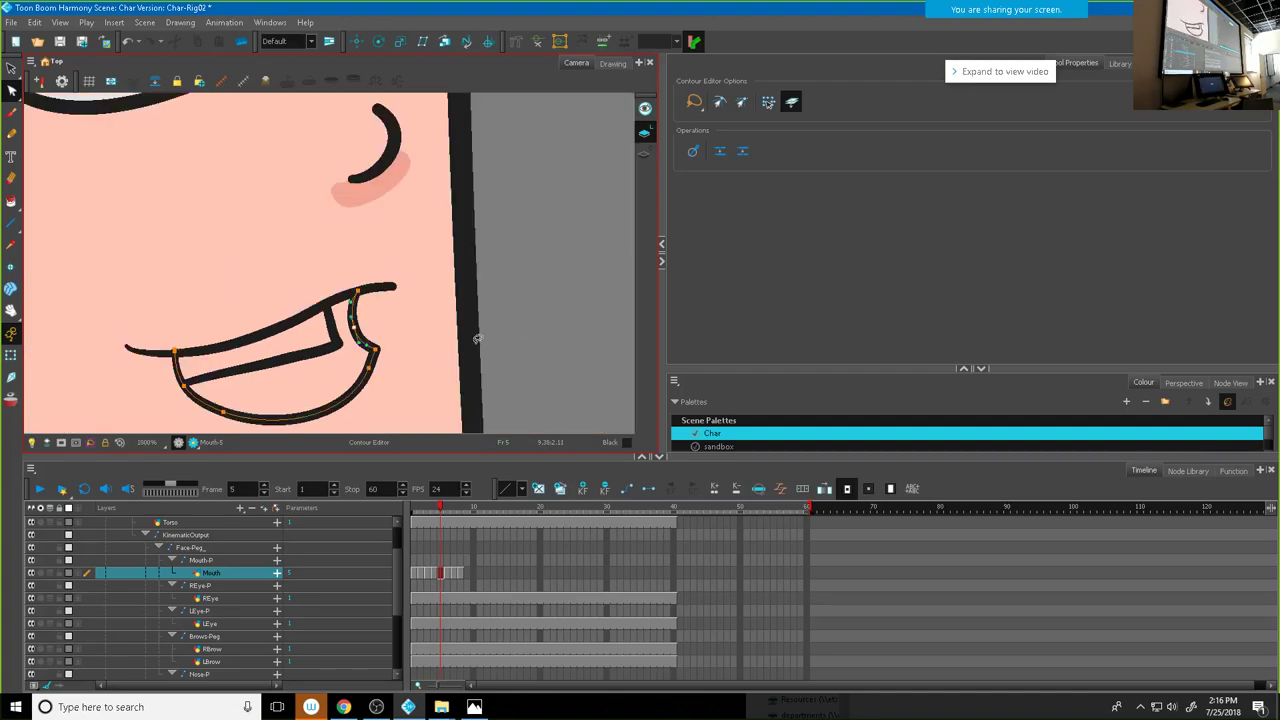
{"action": "scroll", "coordinate": [529, 322], "scroll_direction": "down", "scroll_amount": 2}
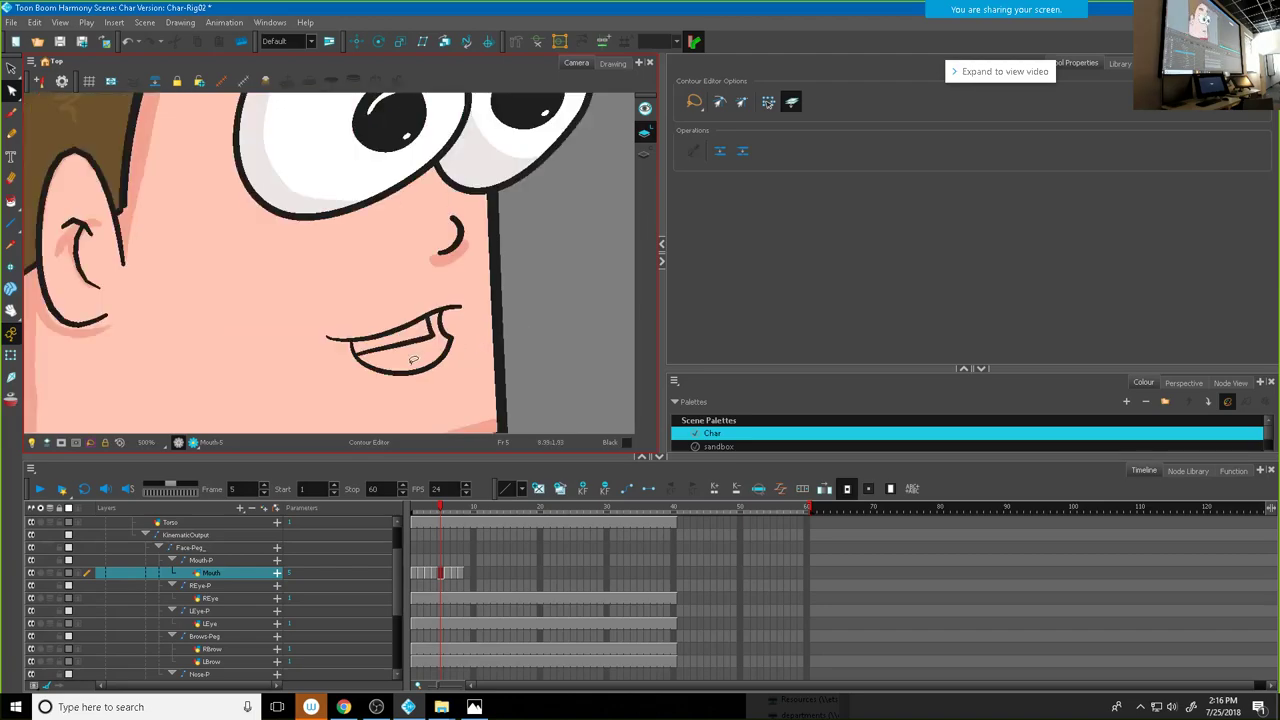
Step: Draw a curved tongue line inside the frame 5 mouth with the Pencil and cut off its overshooting ends
{"action": "scroll", "coordinate": [413, 360], "scroll_direction": "down", "scroll_amount": 1}
{"action": "scroll", "coordinate": [389, 381], "scroll_direction": "up", "scroll_amount": 4}
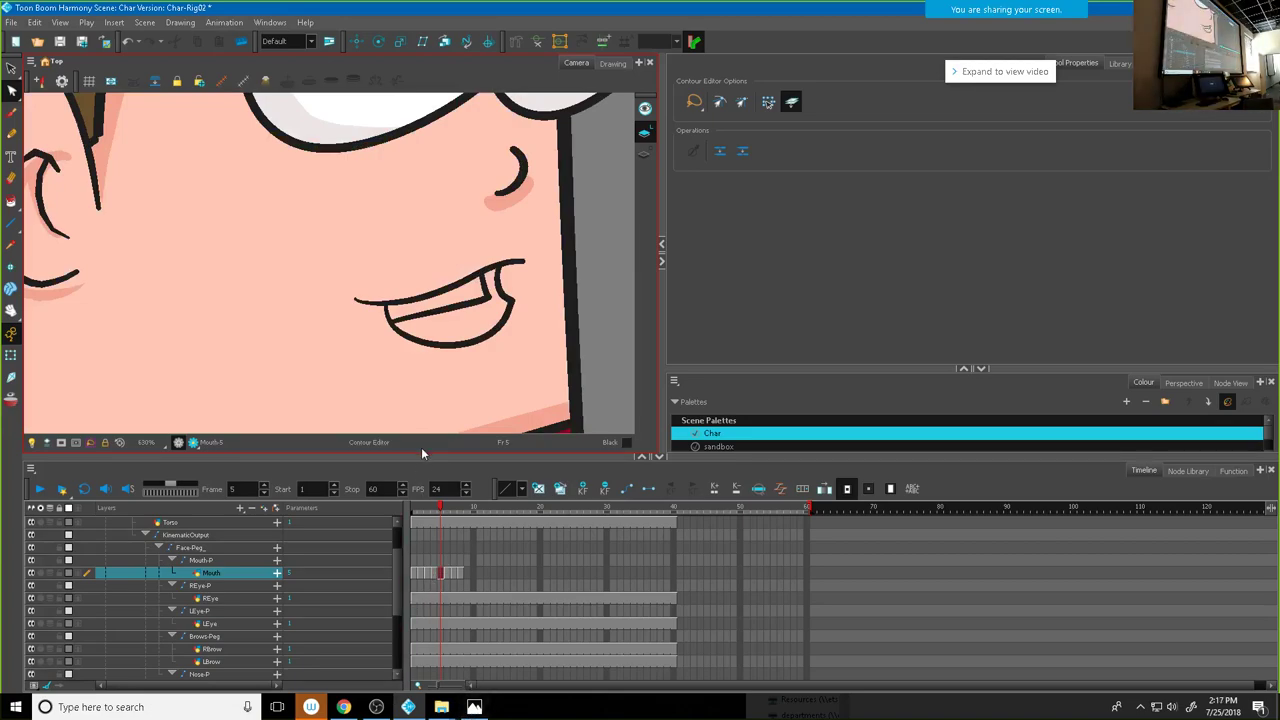
{"action": "left_click", "coordinate": [11, 134]}
{"action": "left_click_drag", "start_coordinate": [402, 305], "coordinate": [482, 366]}
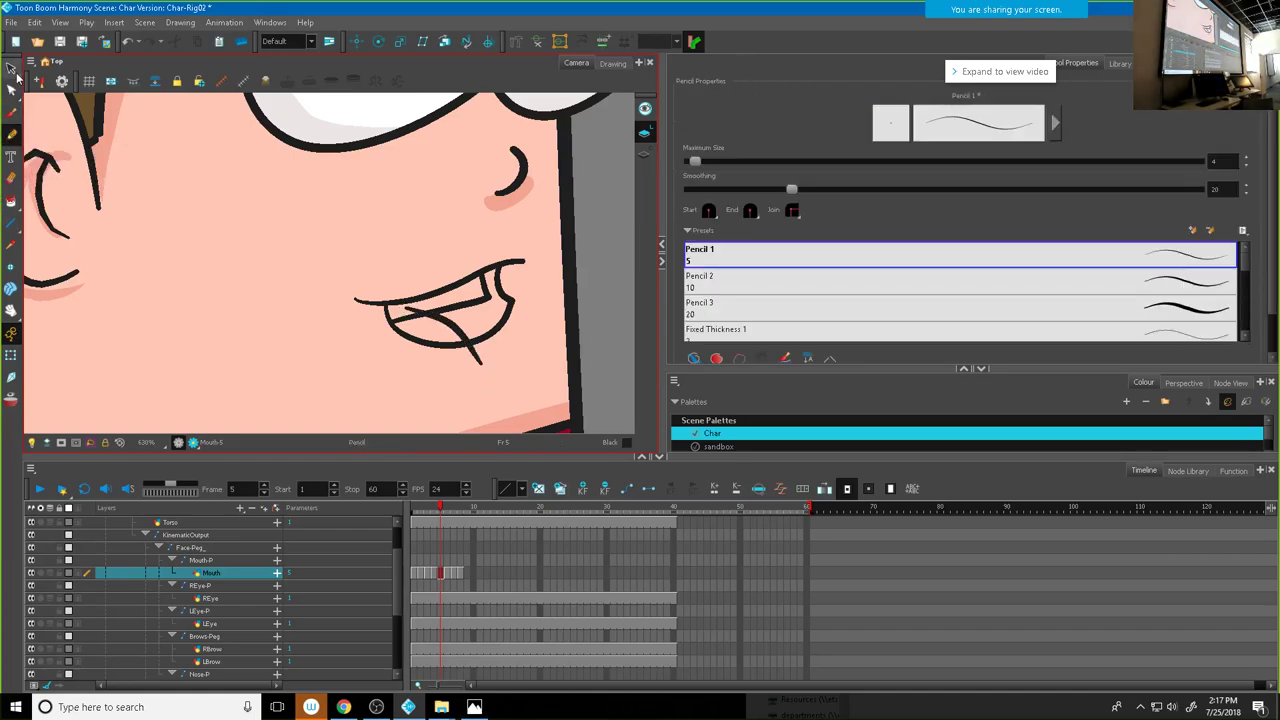
{"action": "left_click_drag", "start_coordinate": [14, 72], "coordinate": [70, 82]}
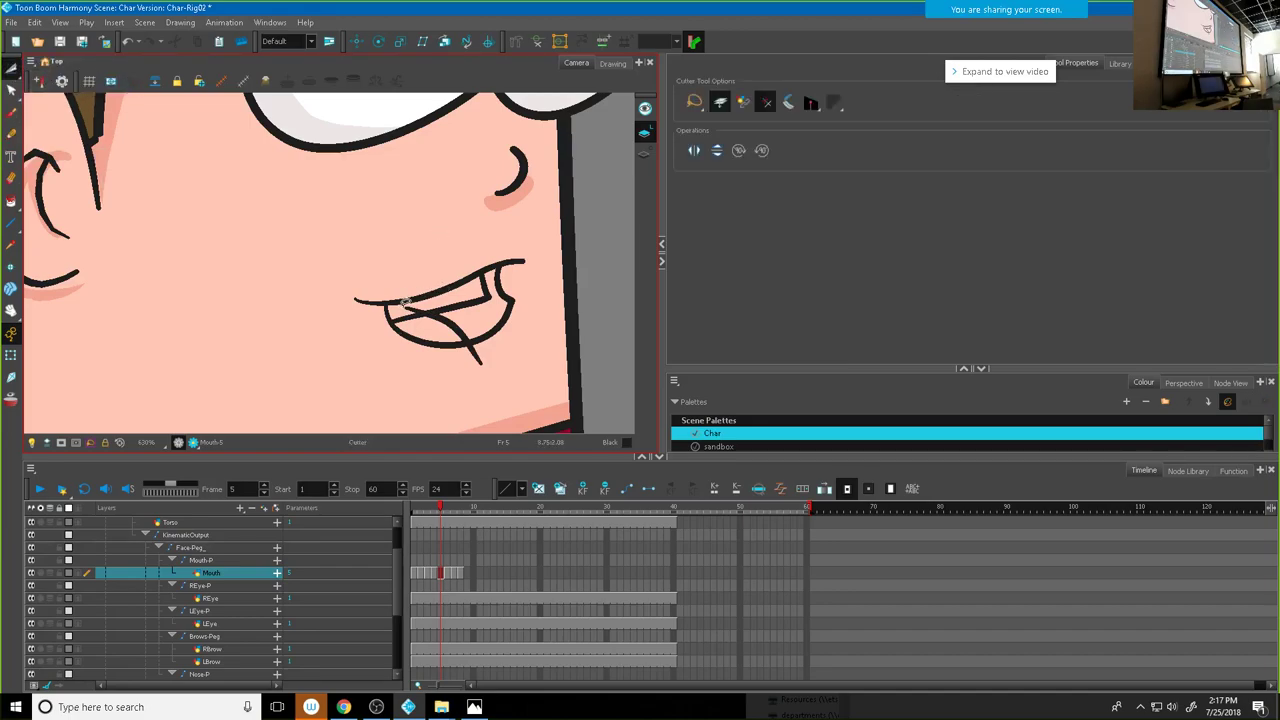
{"action": "left_click_drag", "start_coordinate": [462, 350], "coordinate": [500, 348]}
Step: Go to frame 6 of the Mouth layer and delete all of its mouth line work
{"action": "left_click", "coordinate": [448, 572]}
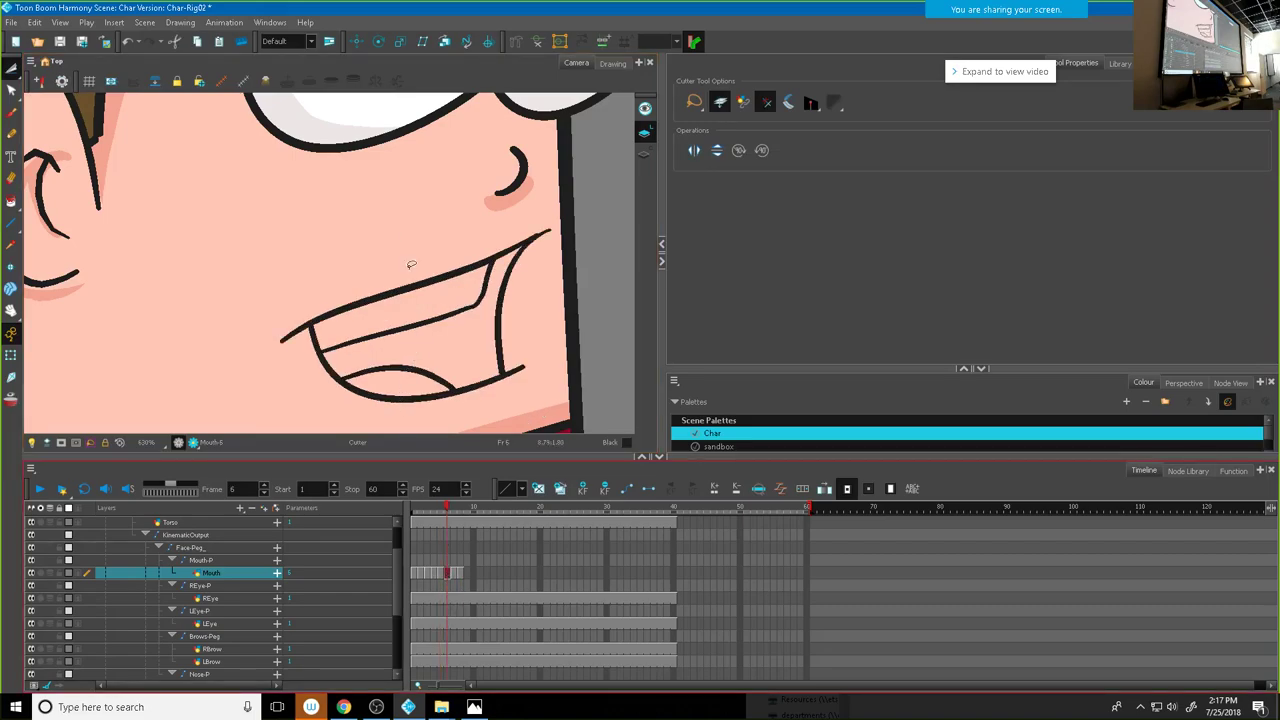
{"action": "left_click_drag", "start_coordinate": [12, 68], "coordinate": [45, 70]}
{"action": "mouse_move", "coordinate": [333, 264]}
{"action": "left_mouse_down"}
{"action": "mouse_move", "coordinate": [316, 366]}
{"action": "mouse_move", "coordinate": [431, 414]}
{"action": "mouse_move", "coordinate": [531, 378]}
{"action": "left_mouse_up"}
{"action": "left_click_drag", "start_coordinate": [508, 242], "coordinate": [471, 235]}
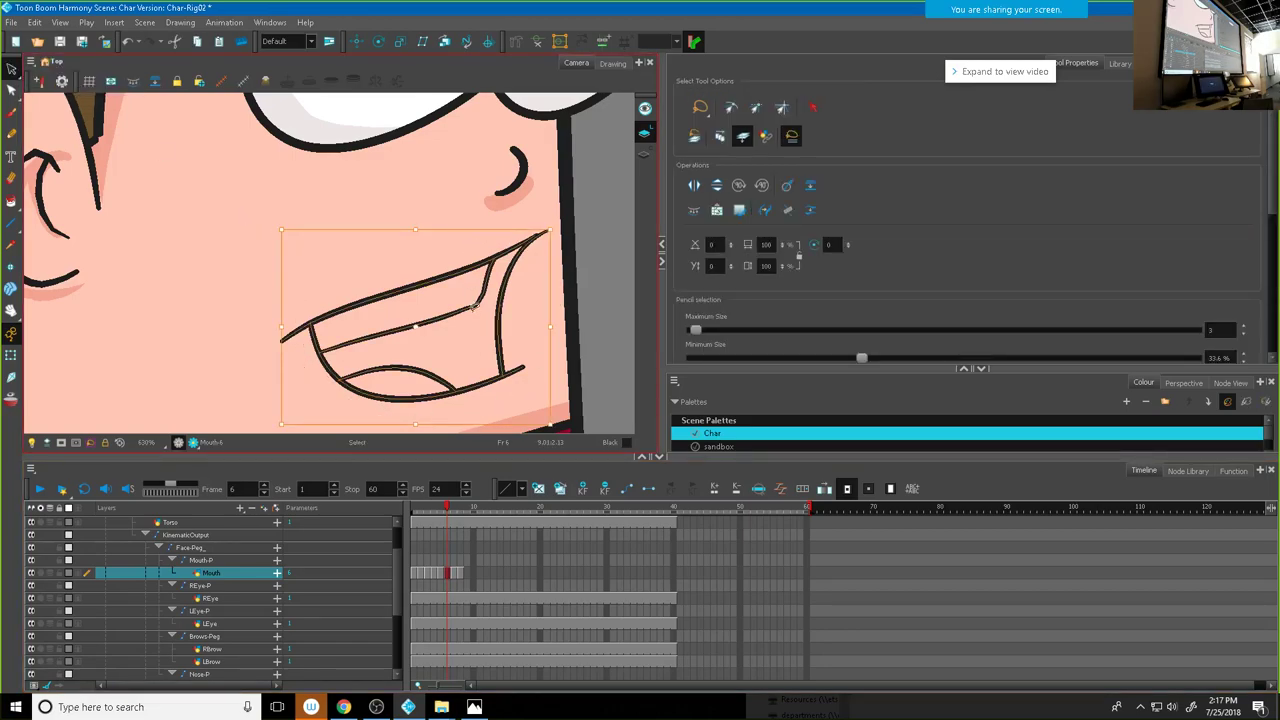
{"action": "key", "text": "Delete"}
Step: Check the Mouth_Chart.png reference, return to Toon Boom Harmony, and enable onion skin for the Mouth layer
{"action": "key", "text": "alt+Tab"}
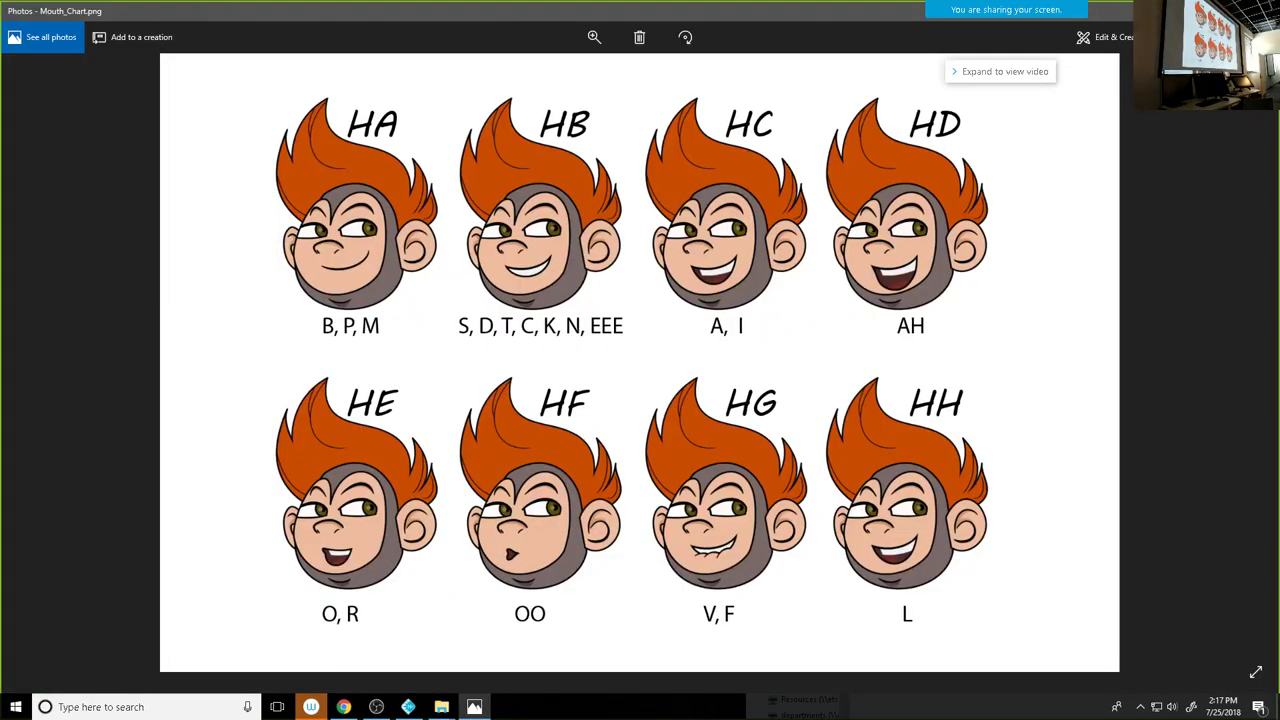
{"action": "key", "text": "alt+Tab"}
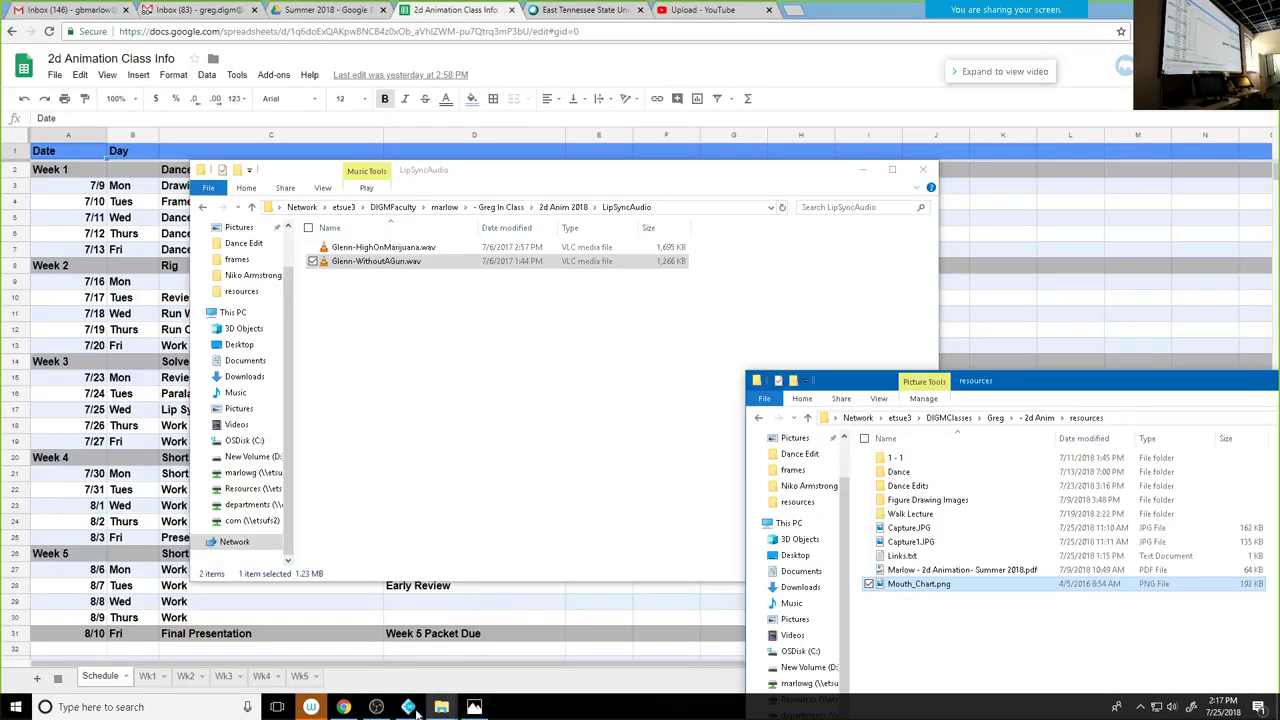
{"action": "key", "text": "alt+Tab"}
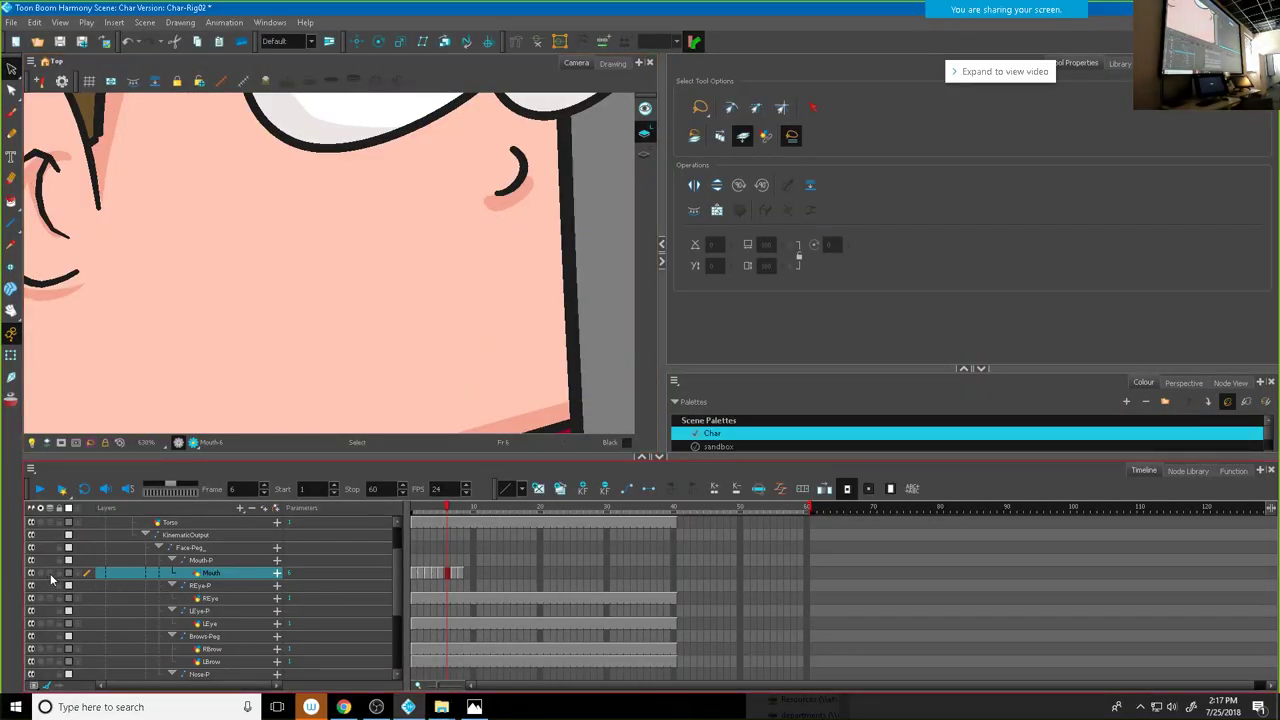
{"action": "left_click", "coordinate": [50, 572]}
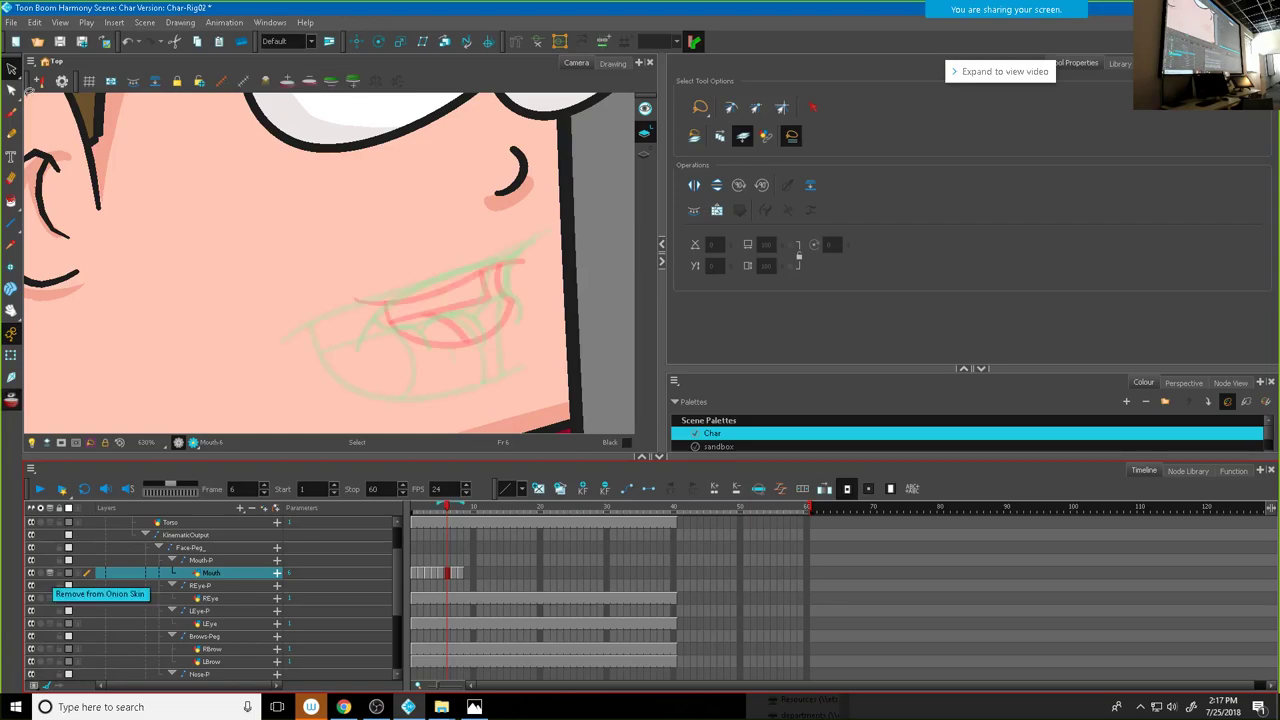
Step: Draw a heart-shaped puckered mouth on frame 6 with the Pencil and cut off its overshooting line ends
{"action": "left_click", "coordinate": [11, 131]}
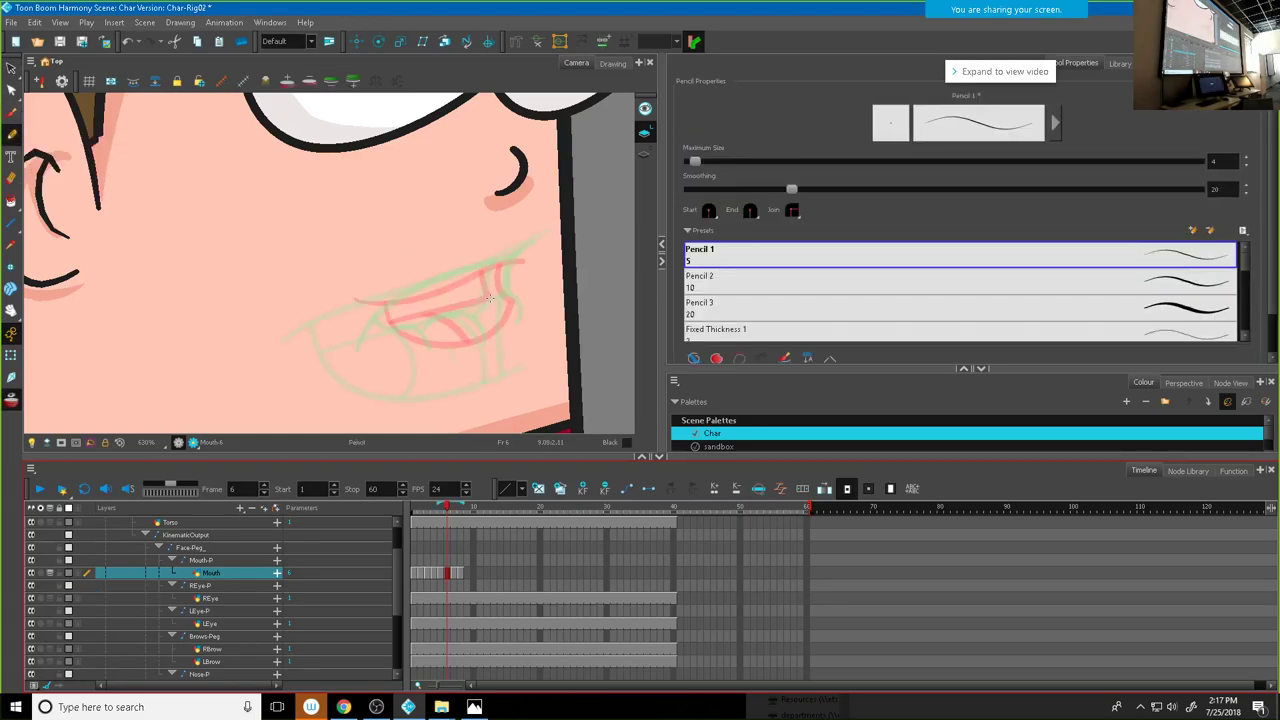
{"action": "mouse_move", "coordinate": [491, 298]}
{"action": "left_mouse_down"}
{"action": "mouse_move", "coordinate": [500, 278]}
{"action": "mouse_move", "coordinate": [482, 268]}
{"action": "mouse_move", "coordinate": [436, 318]}
{"action": "mouse_move", "coordinate": [485, 318]}
{"action": "mouse_move", "coordinate": [518, 300]}
{"action": "mouse_move", "coordinate": [492, 288]}
{"action": "mouse_move", "coordinate": [484, 298]}
{"action": "left_mouse_up"}
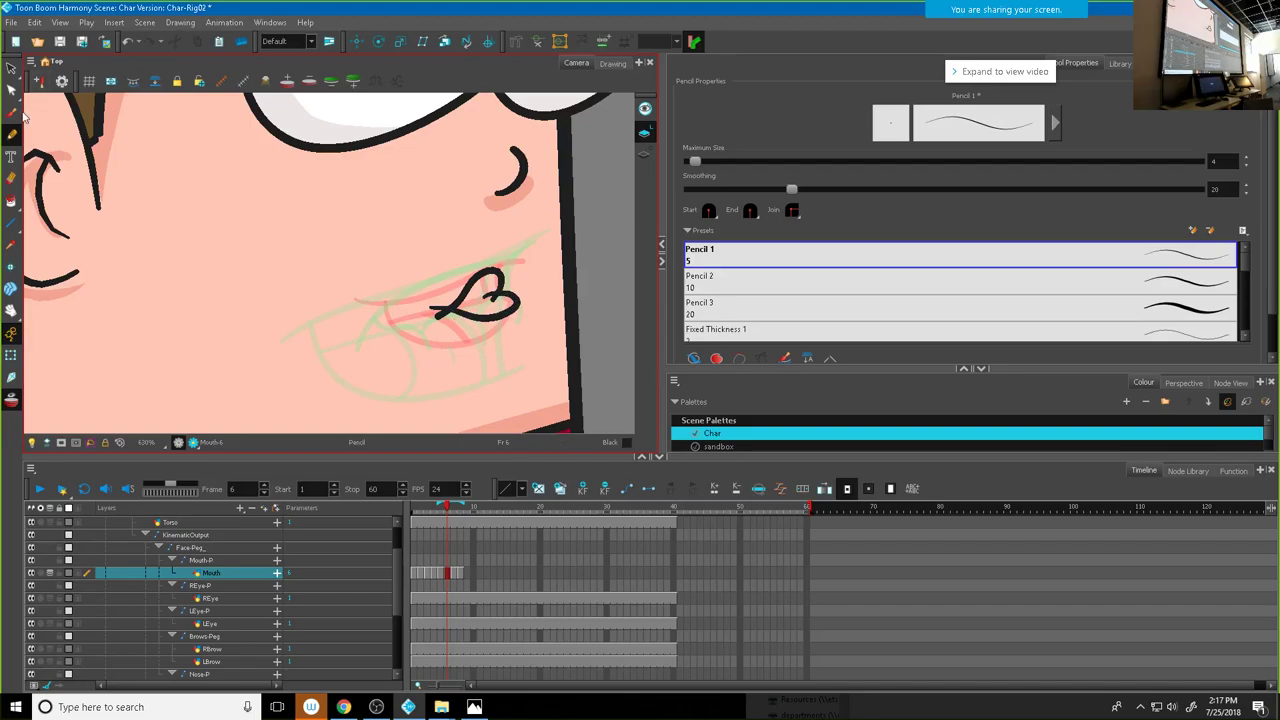
{"action": "left_click_drag", "start_coordinate": [11, 67], "coordinate": [50, 86]}
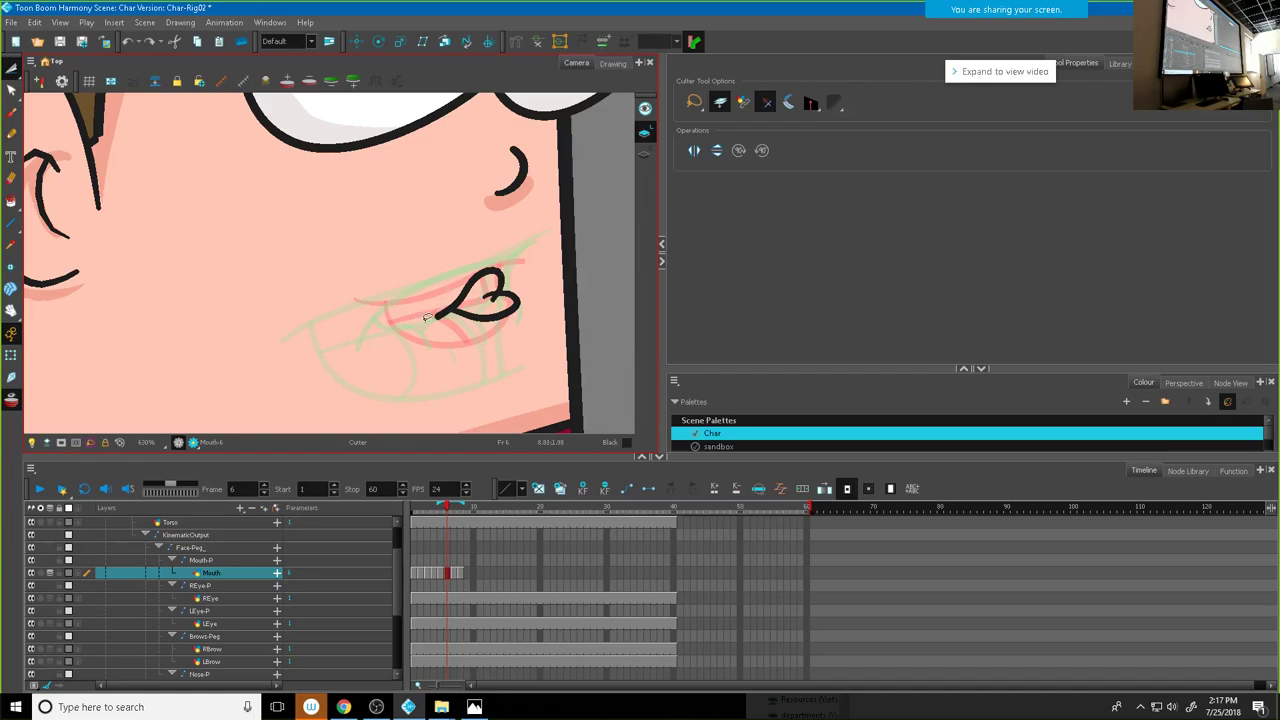
{"action": "left_click_drag", "start_coordinate": [449, 303], "coordinate": [482, 326]}
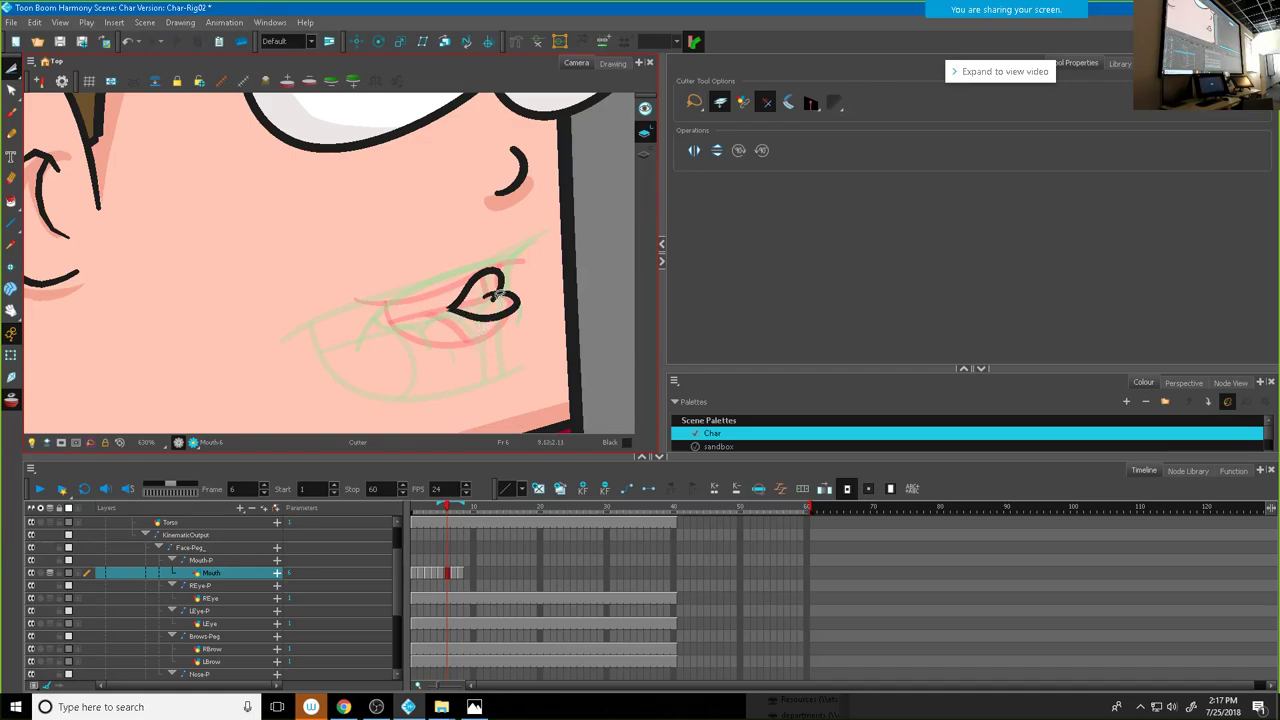
{"action": "left_click_drag", "start_coordinate": [482, 282], "coordinate": [498, 310]}
{"action": "left_click", "coordinate": [484, 316]}
Step: Select the puckered mouth's outline and merge its pencil lines
{"action": "left_click", "coordinate": [11, 68]}
{"action": "mouse_move", "coordinate": [438, 255]}
{"action": "left_mouse_down"}
{"action": "mouse_move", "coordinate": [465, 322]}
{"action": "mouse_move", "coordinate": [477, 254]}
{"action": "mouse_move", "coordinate": [442, 255]}
{"action": "left_mouse_up"}
{"action": "left_click", "coordinate": [787, 210]}
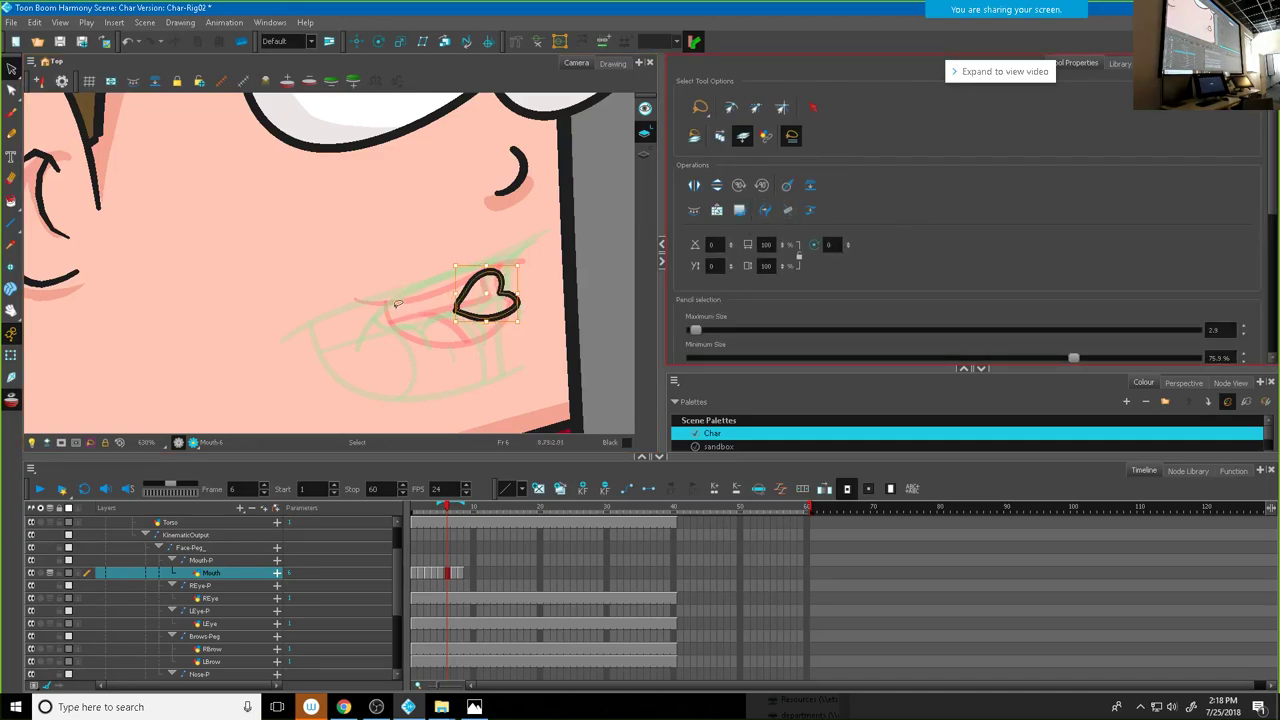
Step: Draw short curved accent marks above and below the puckered lips with the Pencil, undoing and redrawing unsatisfactory strokes
{"action": "key", "text": "alt+slash"}
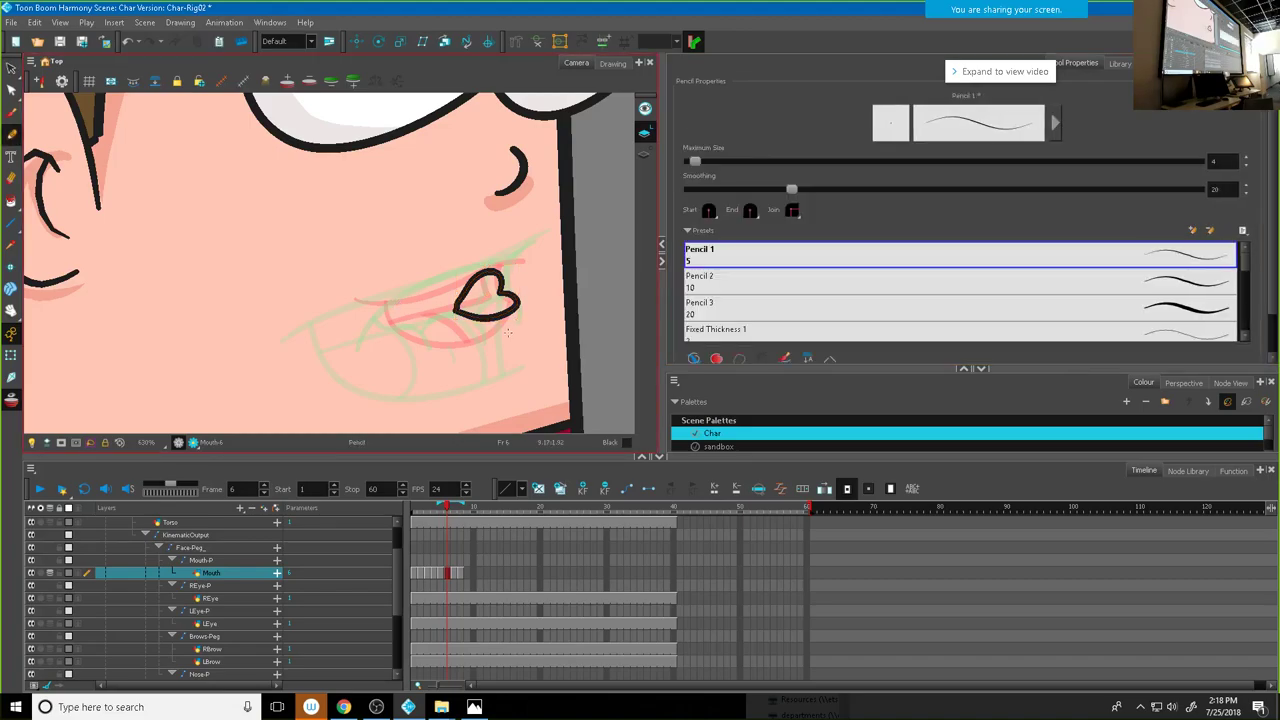
{"action": "left_click_drag", "start_coordinate": [489, 340], "coordinate": [521, 331]}
{"action": "key", "text": "ctrl+z"}
{"action": "left_click_drag", "start_coordinate": [515, 335], "coordinate": [521, 331]}
{"action": "key", "text": "ctrl+z"}
{"action": "left_click_drag", "start_coordinate": [454, 303], "coordinate": [439, 318]}
{"action": "key", "text": "ctrl+z"}
{"action": "key", "text": "ctrl+z"}
{"action": "left_click_drag", "start_coordinate": [499, 337], "coordinate": [510, 332]}
{"action": "key", "text": "ctrl+z"}
{"action": "left_click_drag", "start_coordinate": [468, 253], "coordinate": [469, 261]}
{"action": "scroll", "coordinate": [515, 257], "scroll_direction": "down", "scroll_amount": 5}
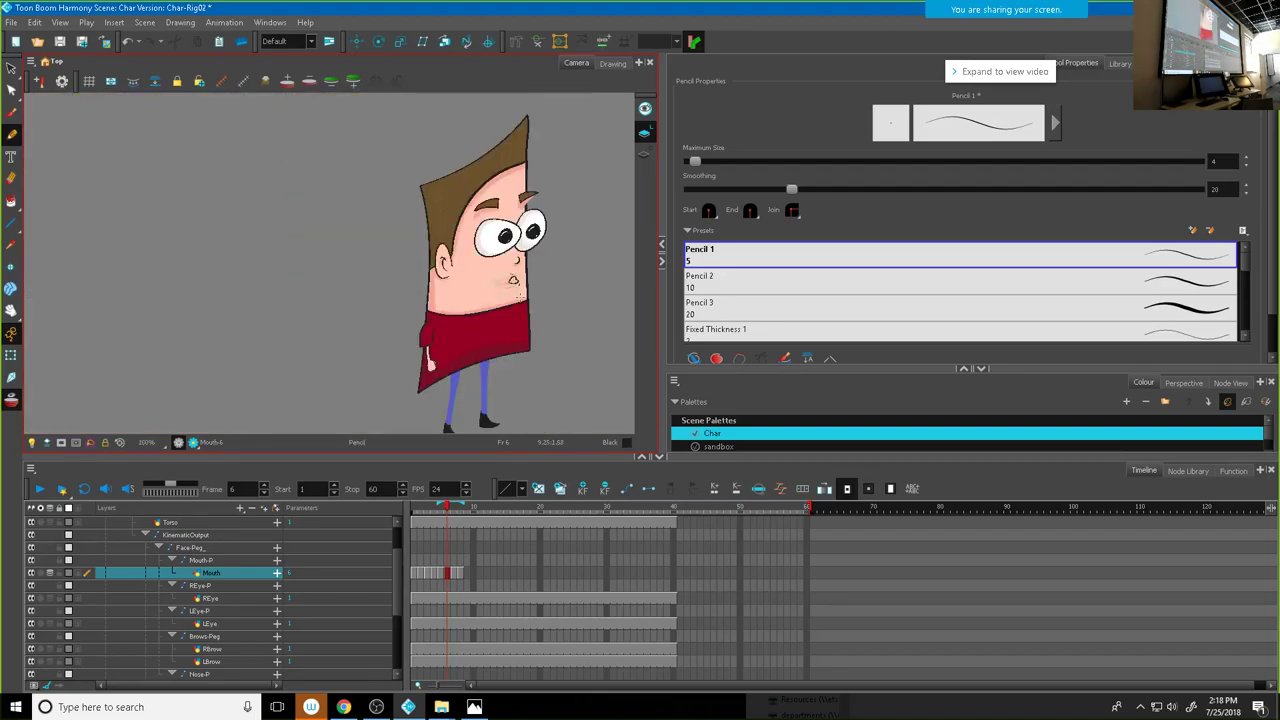
{"action": "scroll", "coordinate": [513, 280], "scroll_direction": "up", "scroll_amount": 4}
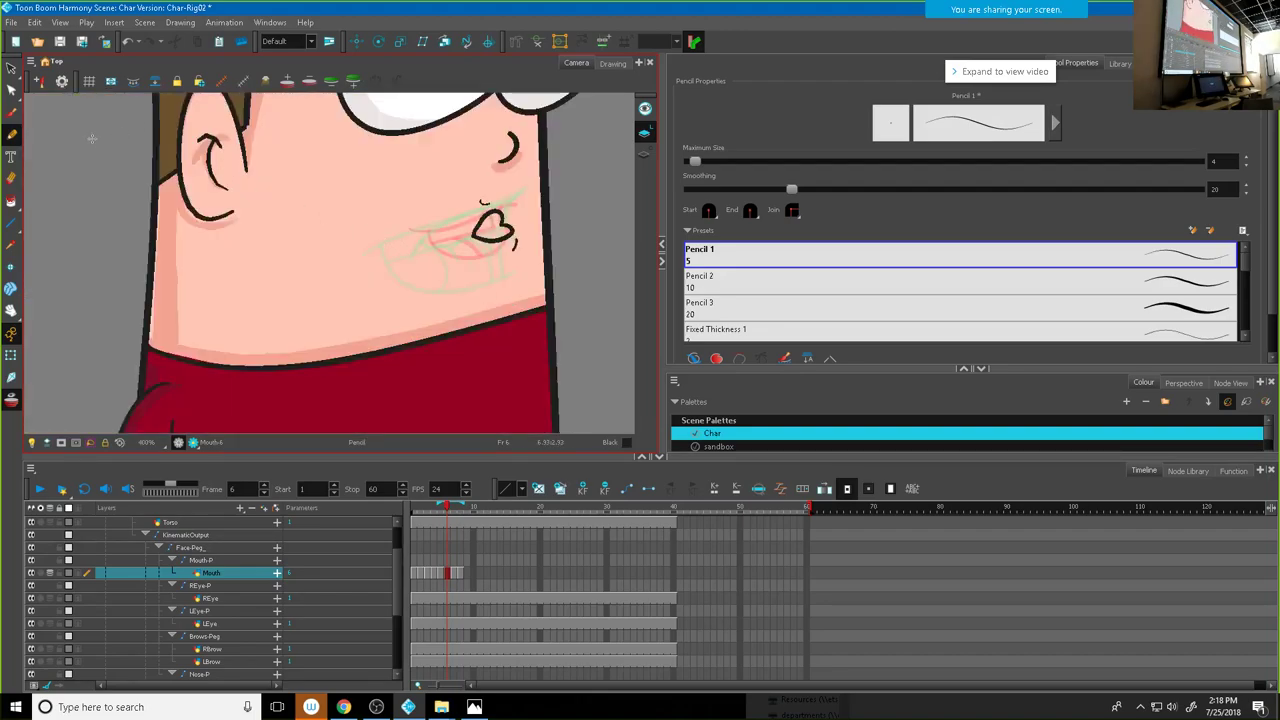
Step: Move the puckered mouth toward the front edge of the face and adjust the accent marks around it
{"action": "left_click", "coordinate": [12, 68]}
{"action": "mouse_move", "coordinate": [448, 212]}
{"action": "left_mouse_down"}
{"action": "mouse_move", "coordinate": [480, 258]}
{"action": "mouse_move", "coordinate": [522, 241]}
{"action": "mouse_move", "coordinate": [533, 192]}
{"action": "mouse_move", "coordinate": [472, 180]}
{"action": "mouse_move", "coordinate": [518, 223]}
{"action": "left_mouse_up"}
{"action": "left_click", "coordinate": [545, 220]}
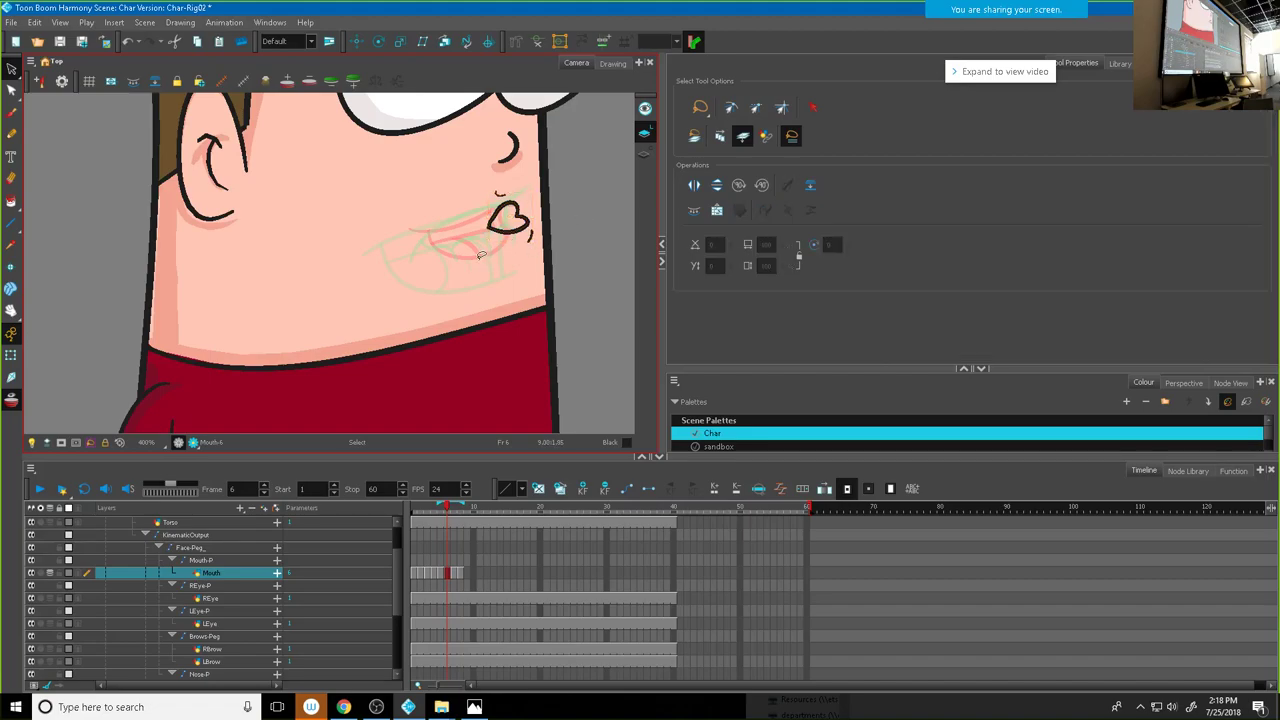
{"action": "mouse_move", "coordinate": [518, 185]}
{"action": "left_mouse_down"}
{"action": "mouse_move", "coordinate": [480, 191]}
{"action": "mouse_move", "coordinate": [516, 233]}
{"action": "mouse_move", "coordinate": [533, 205]}
{"action": "mouse_move", "coordinate": [476, 200]}
{"action": "mouse_move", "coordinate": [496, 255]}
{"action": "mouse_move", "coordinate": [523, 246]}
{"action": "mouse_move", "coordinate": [535, 215]}
{"action": "mouse_move", "coordinate": [488, 188]}
{"action": "left_mouse_up"}
{"action": "mouse_move", "coordinate": [535, 256]}
{"action": "left_mouse_down"}
{"action": "mouse_move", "coordinate": [521, 261]}
{"action": "mouse_move", "coordinate": [559, 252]}
{"action": "left_mouse_up"}
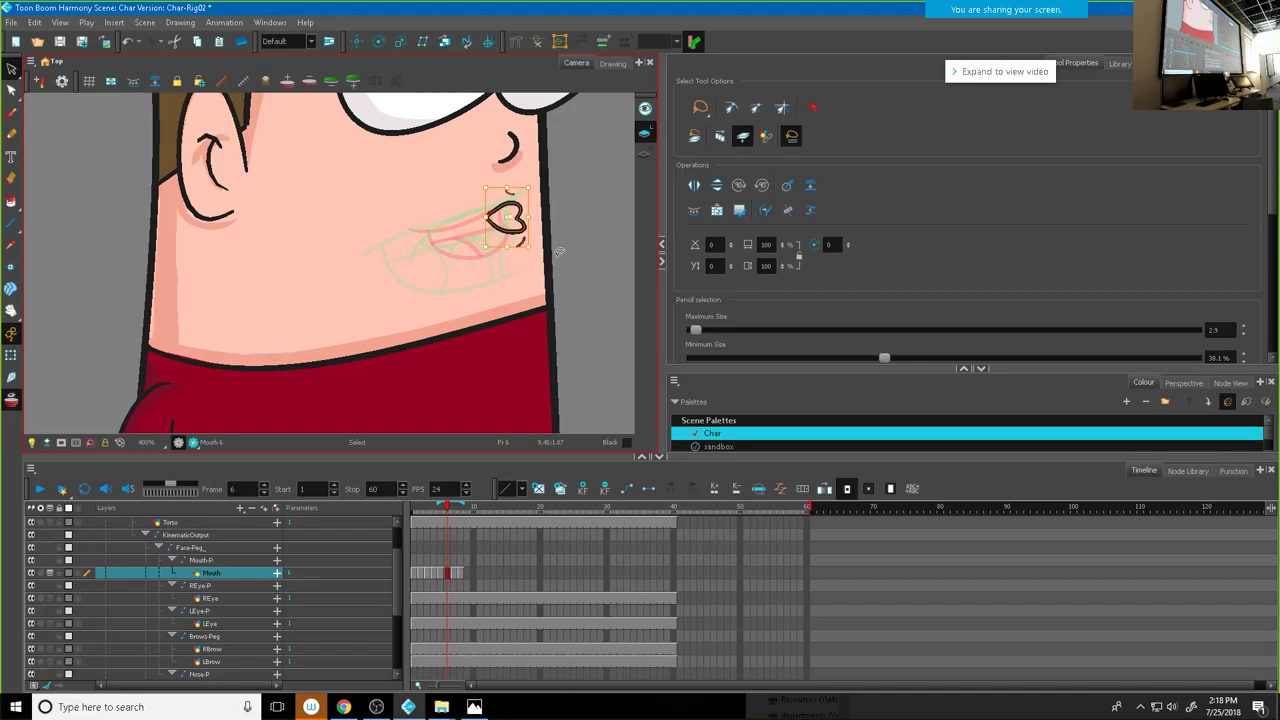
{"action": "left_click", "coordinate": [559, 252]}
Step: Smooth the upper lip curve near the puckered mouth's pointed corner by adjusting its points with the Contour Editor
{"action": "scroll", "coordinate": [482, 226], "scroll_direction": "up", "scroll_amount": 3}
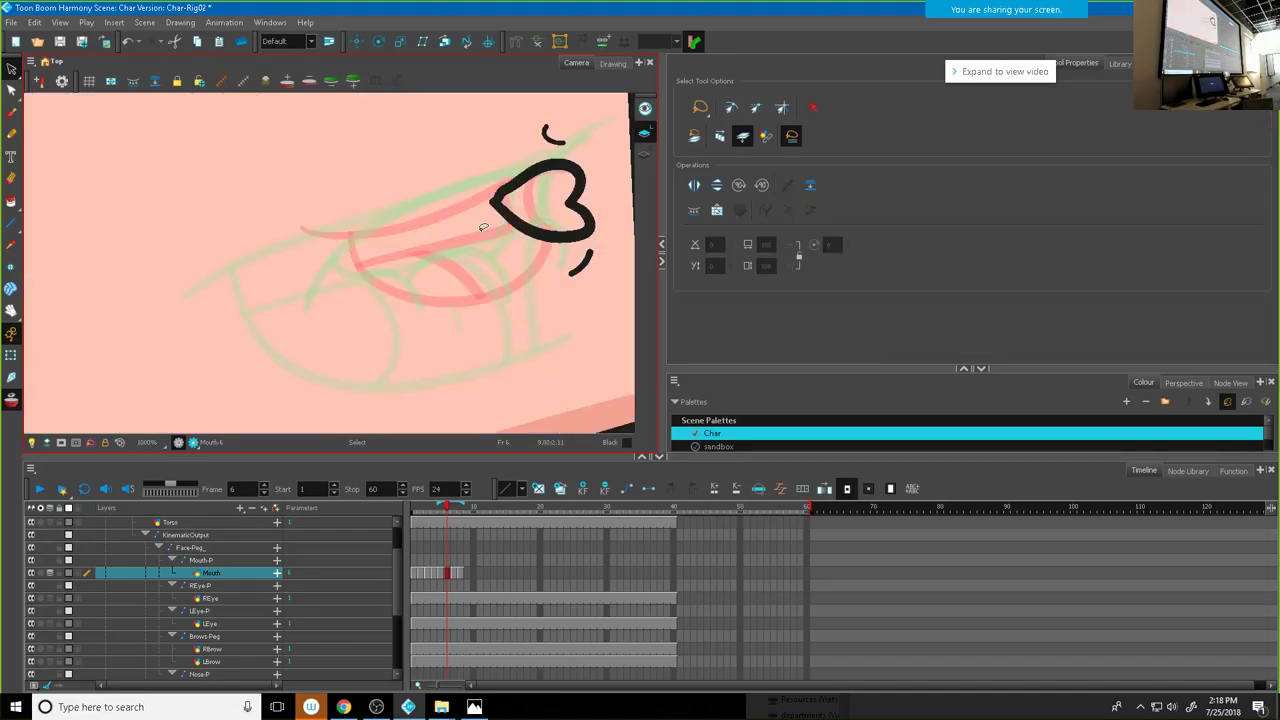
{"action": "left_click", "coordinate": [518, 181]}
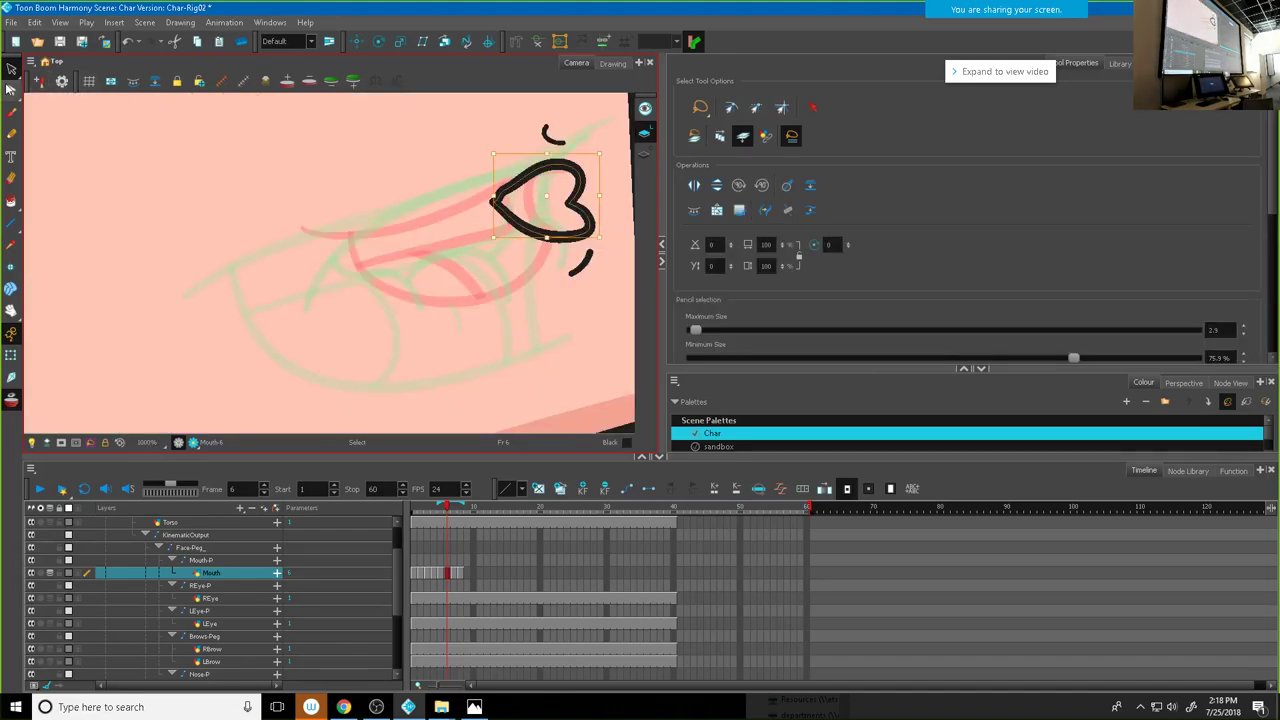
{"action": "left_click", "coordinate": [11, 90]}
{"action": "left_click", "coordinate": [55, 88]}
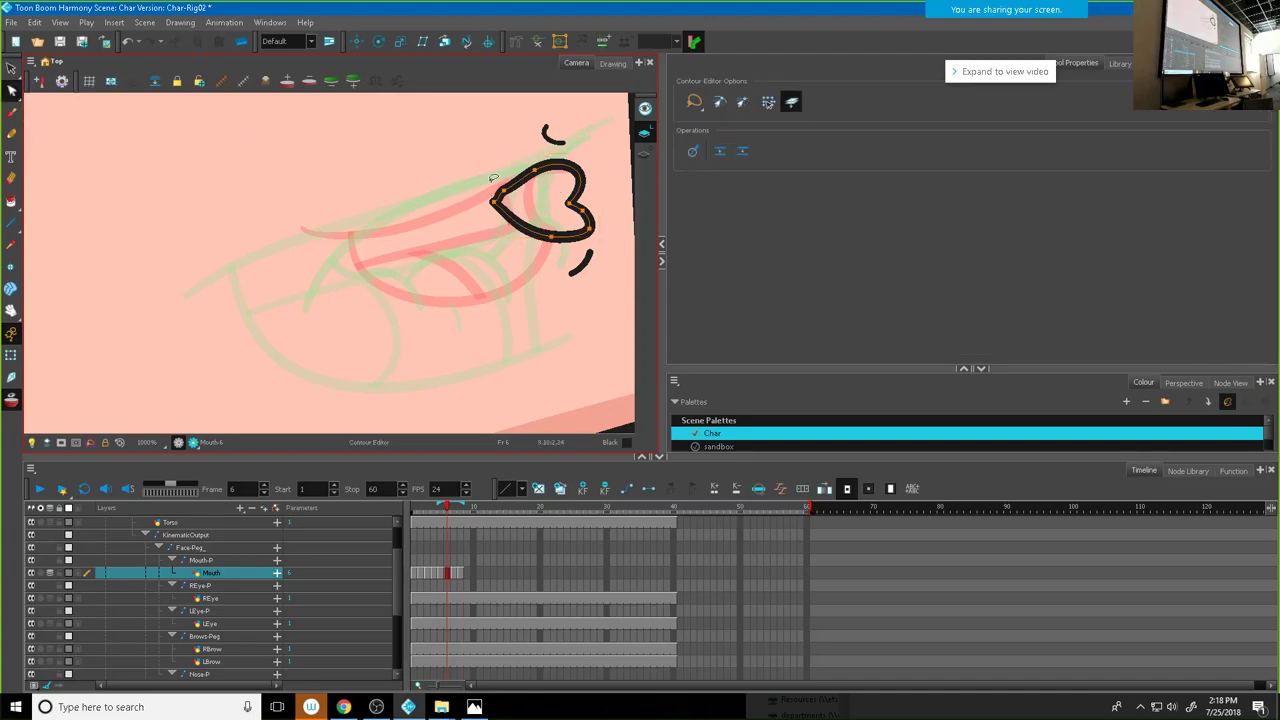
{"action": "scroll", "coordinate": [516, 185], "scroll_direction": "up", "scroll_amount": 2}
{"action": "left_click", "coordinate": [527, 199]}
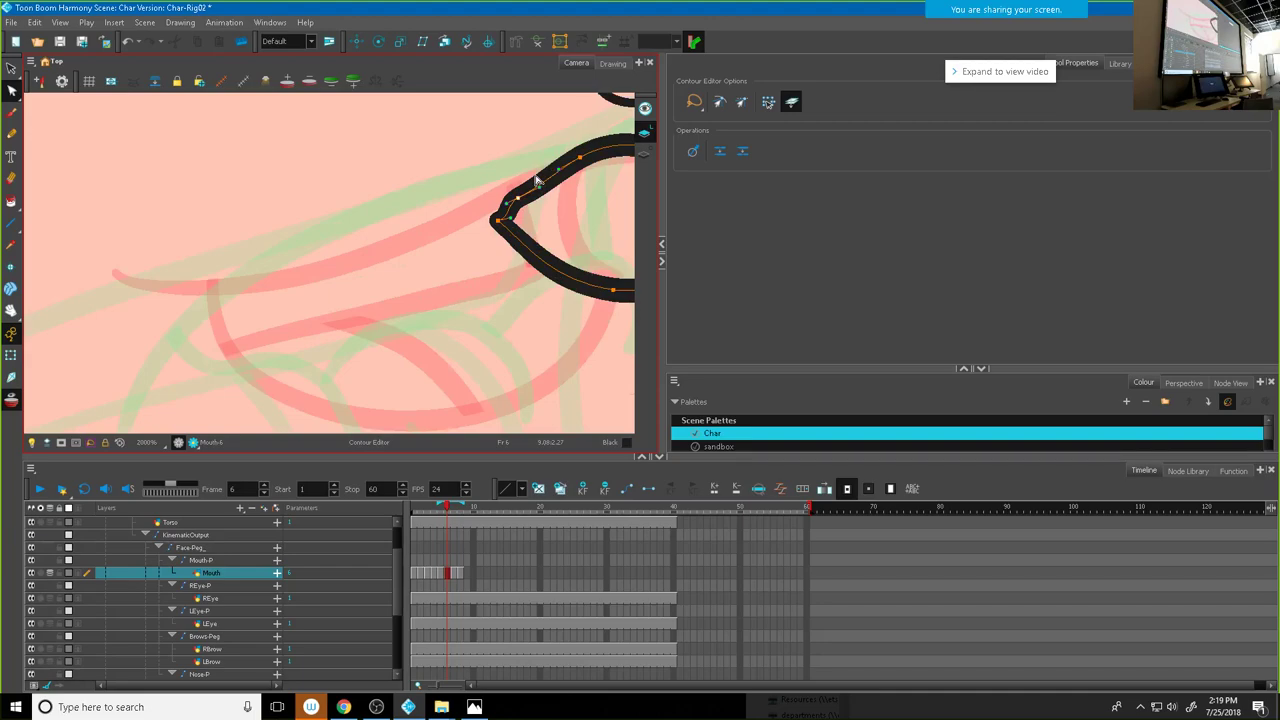
{"action": "left_click", "coordinate": [534, 193]}
{"action": "left_click", "coordinate": [519, 207]}
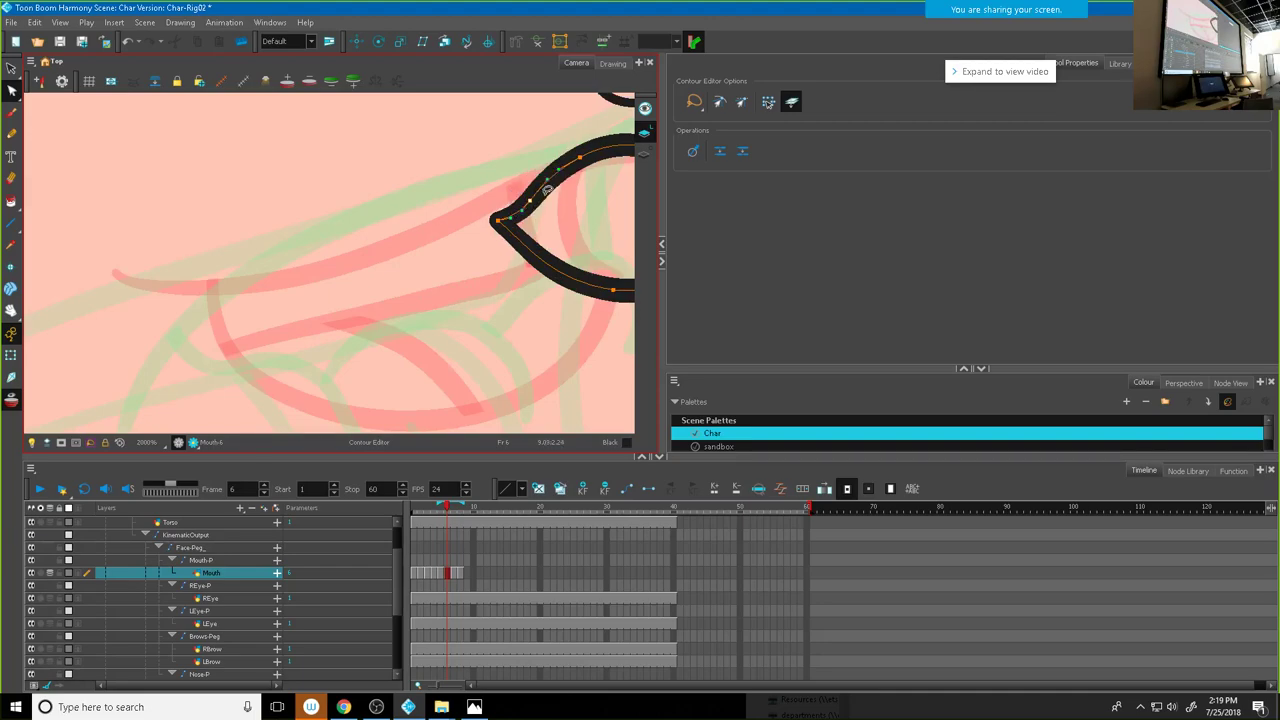
{"action": "left_click", "coordinate": [554, 190]}
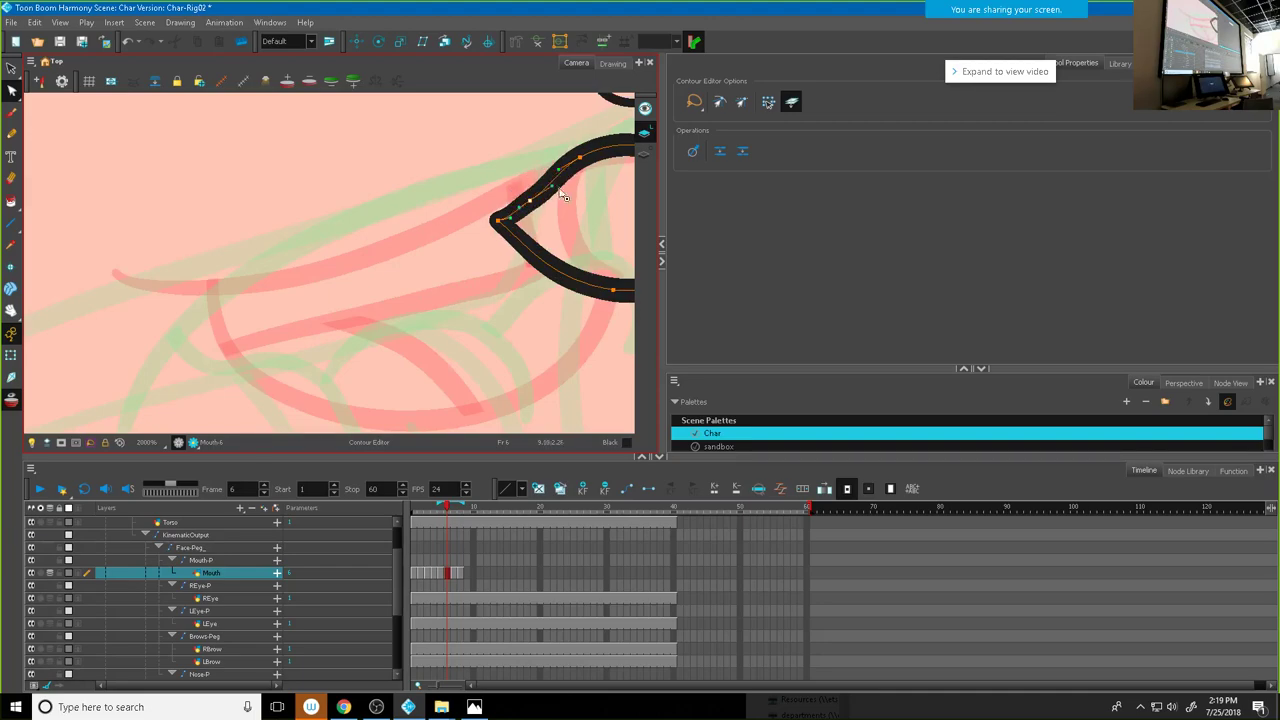
{"action": "left_click_drag", "start_coordinate": [554, 190], "coordinate": [340, 257]}
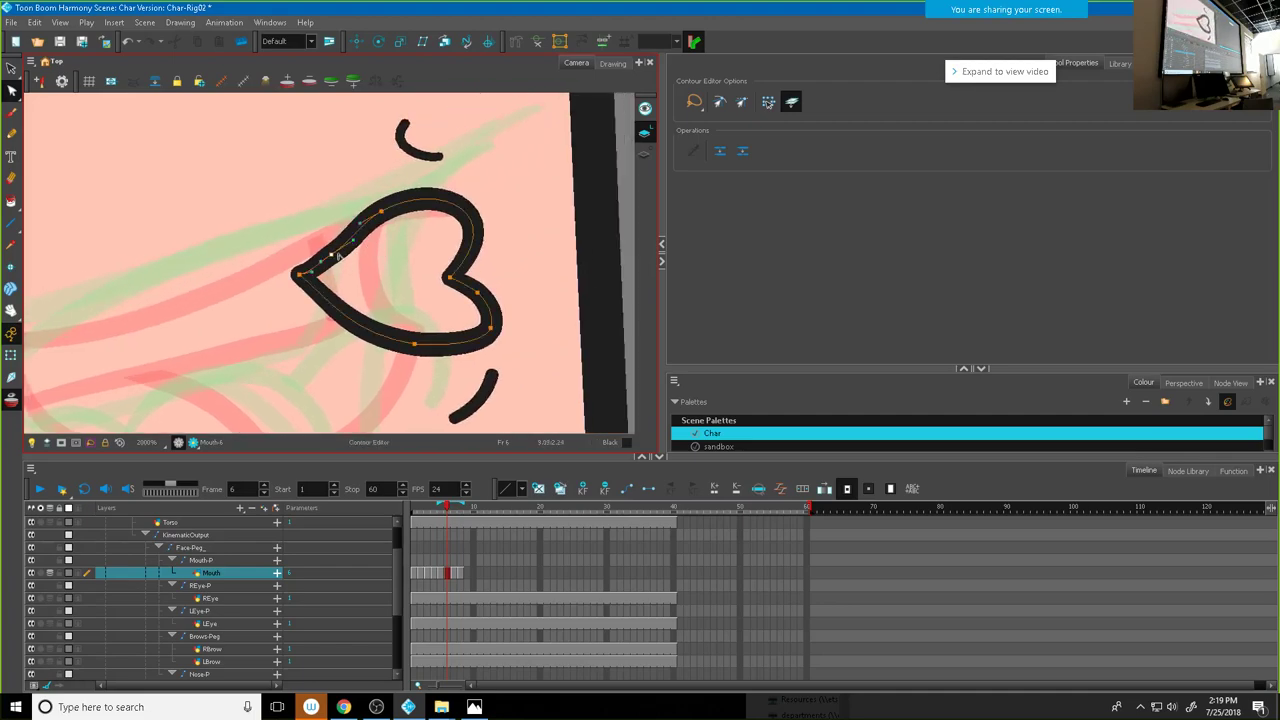
{"action": "left_click", "coordinate": [383, 218]}
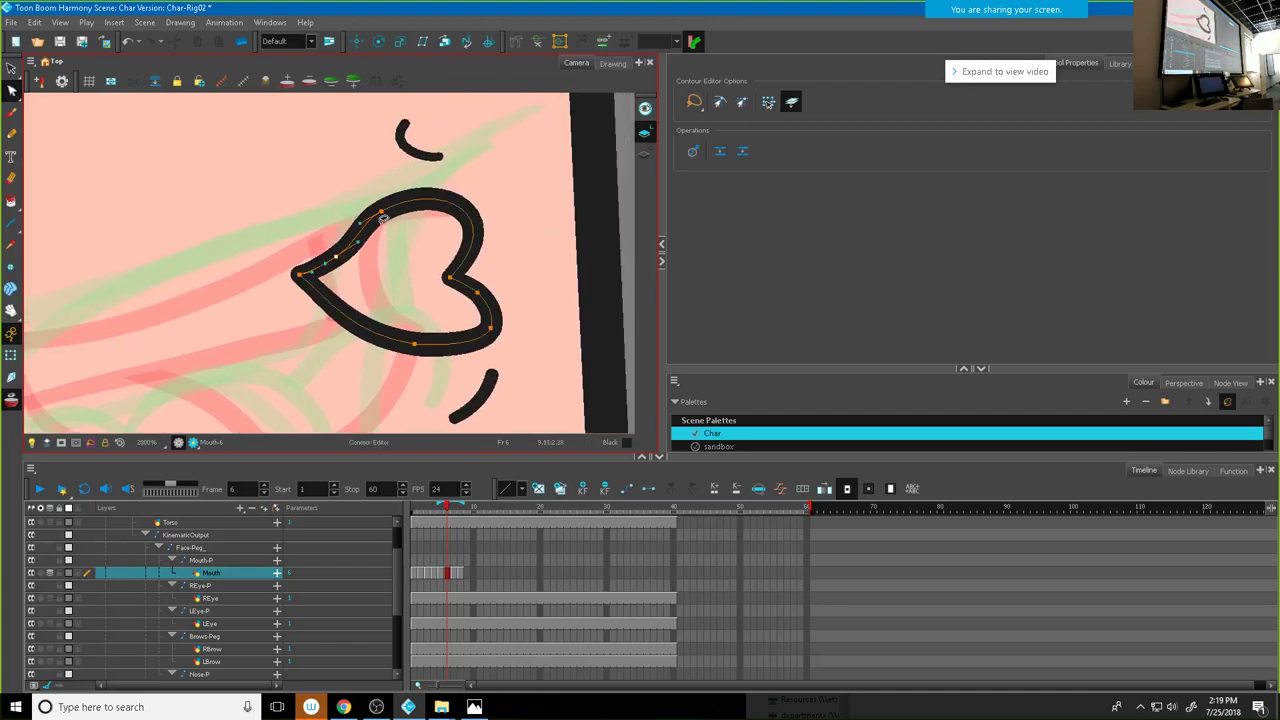
{"action": "left_click_drag", "start_coordinate": [386, 216], "coordinate": [398, 204]}
{"action": "left_click", "coordinate": [306, 282]}
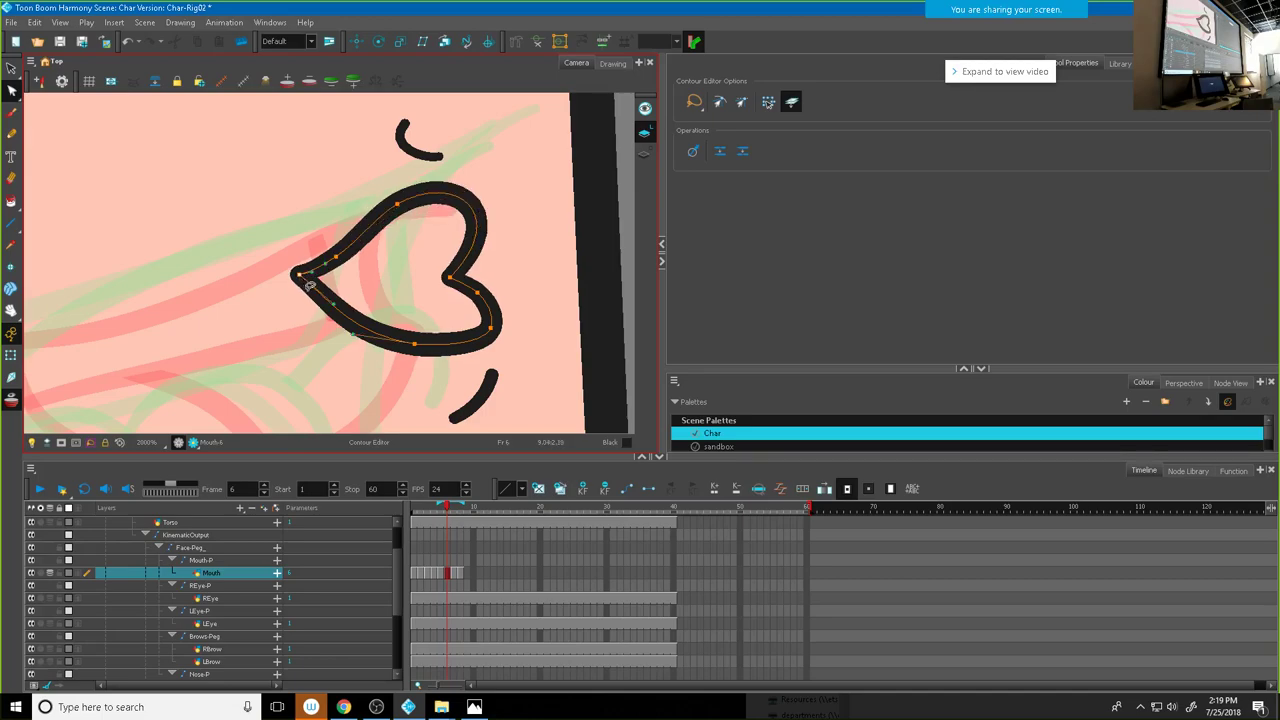
Step: Thin the line at the puckered mouth's pointed corner with the Pencil Editor, then return to the Select tool
{"action": "left_click", "coordinate": [11, 90]}
{"action": "left_click", "coordinate": [45, 134]}
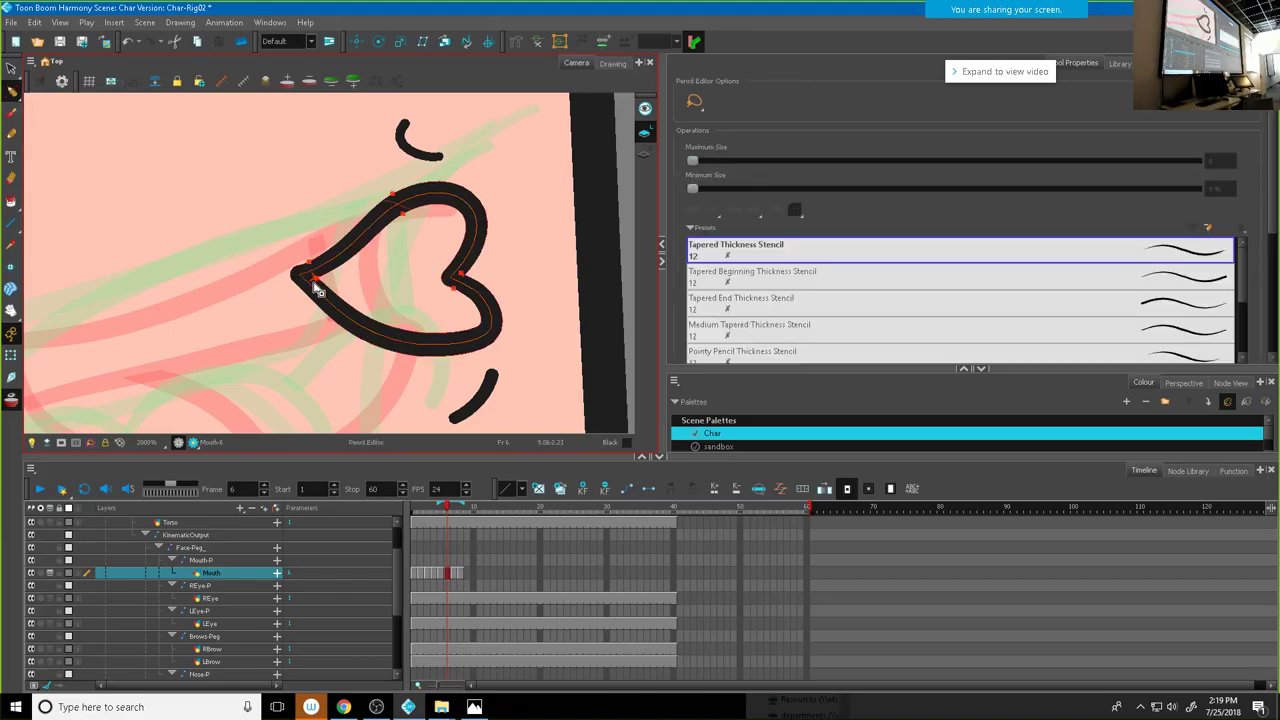
{"action": "scroll", "coordinate": [309, 283], "scroll_direction": "up", "scroll_amount": 3}
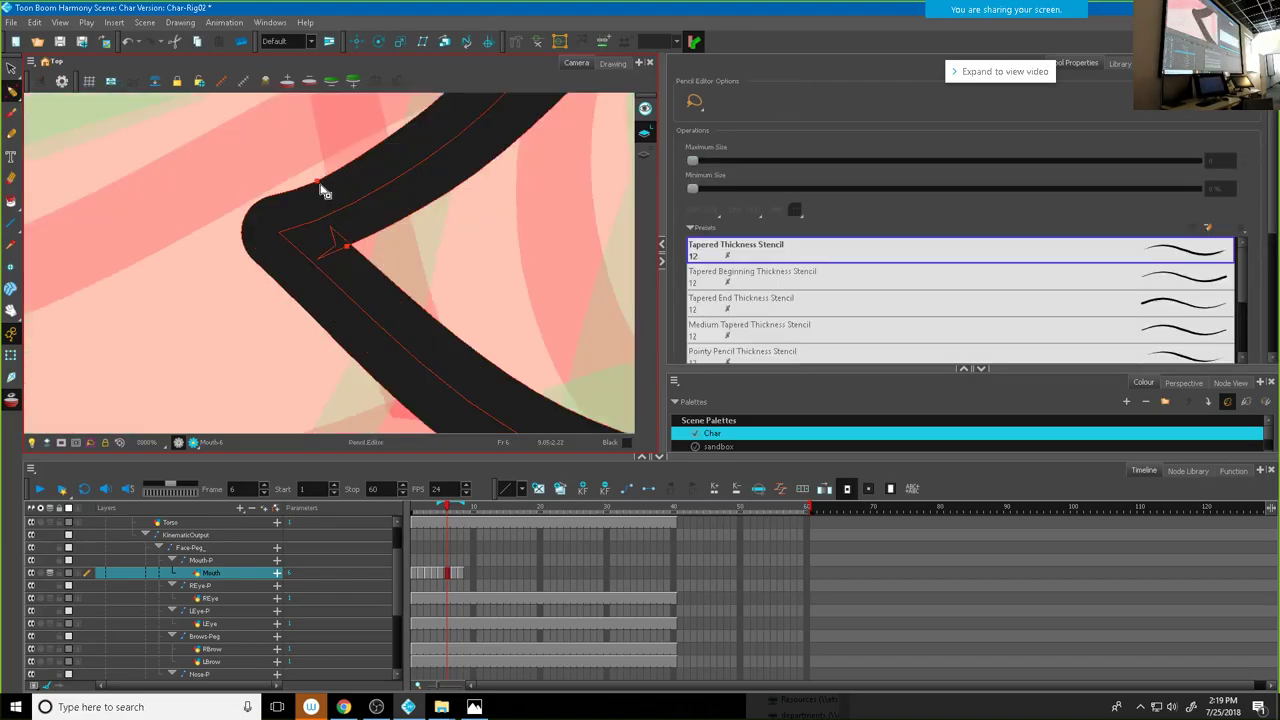
{"action": "left_click_drag", "start_coordinate": [320, 182], "coordinate": [334, 257]}
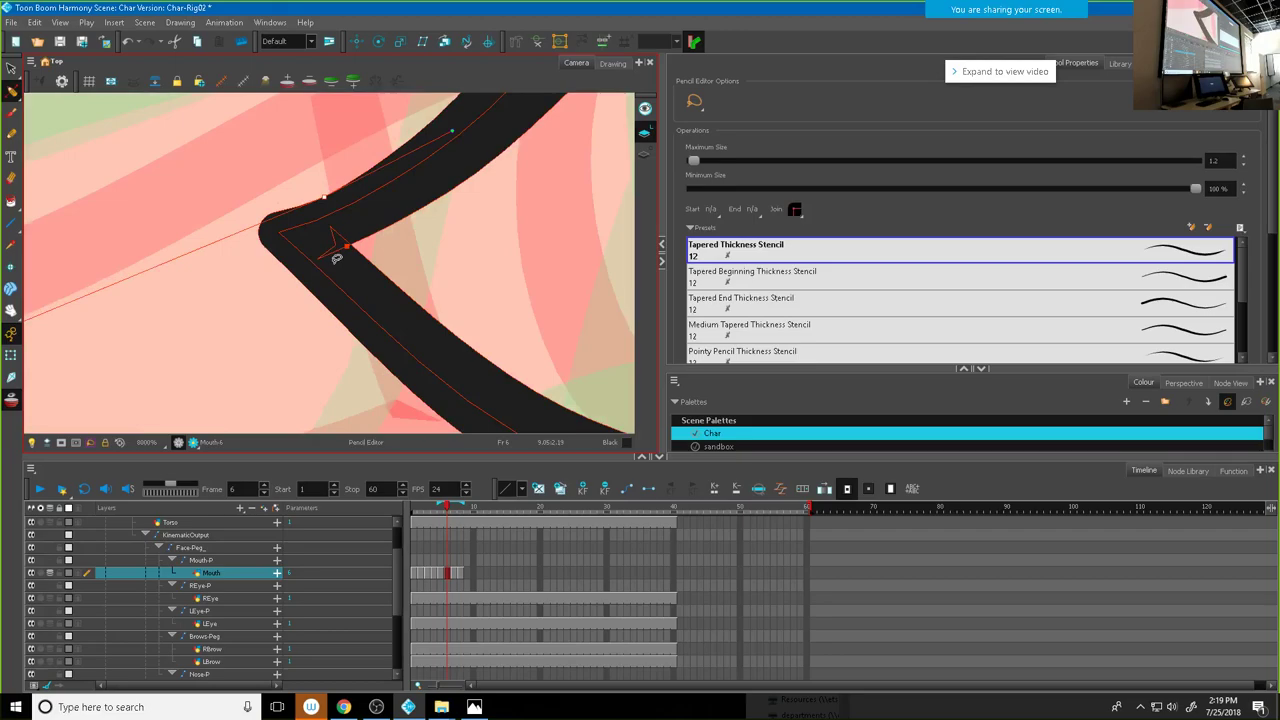
{"action": "scroll", "coordinate": [336, 258], "scroll_direction": "down", "scroll_amount": 3}
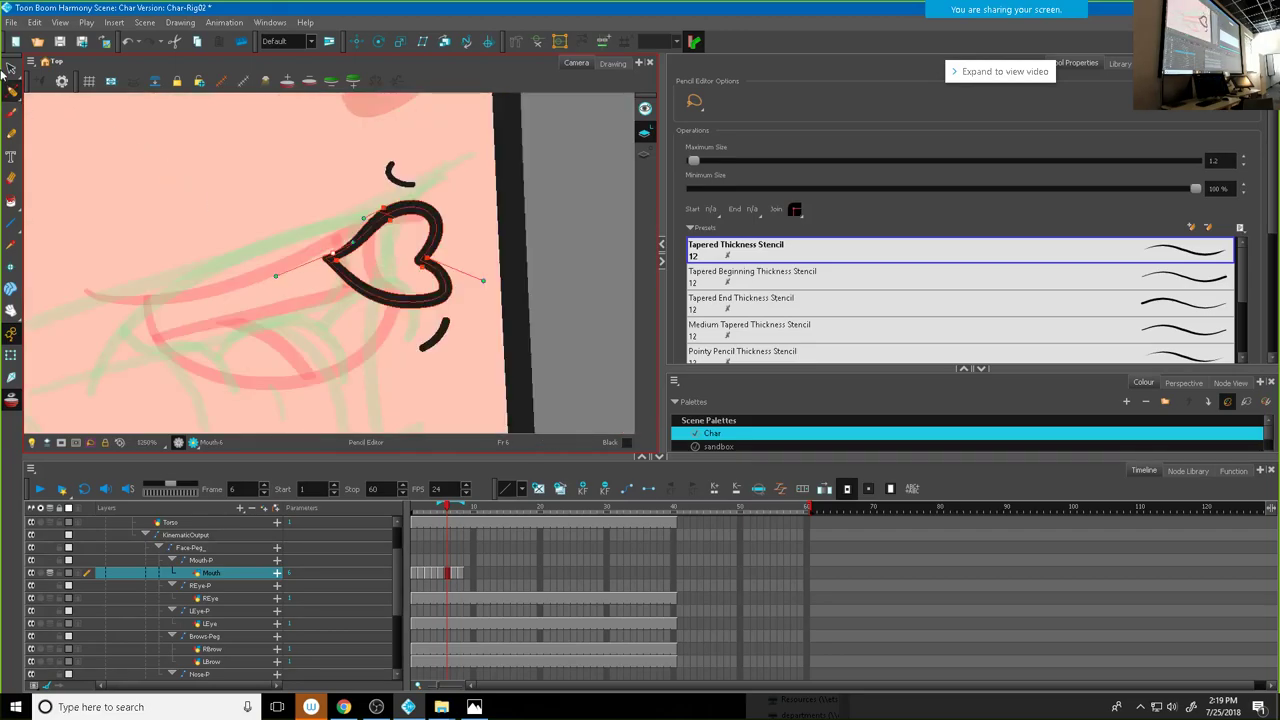
{"action": "left_click", "coordinate": [10, 68]}
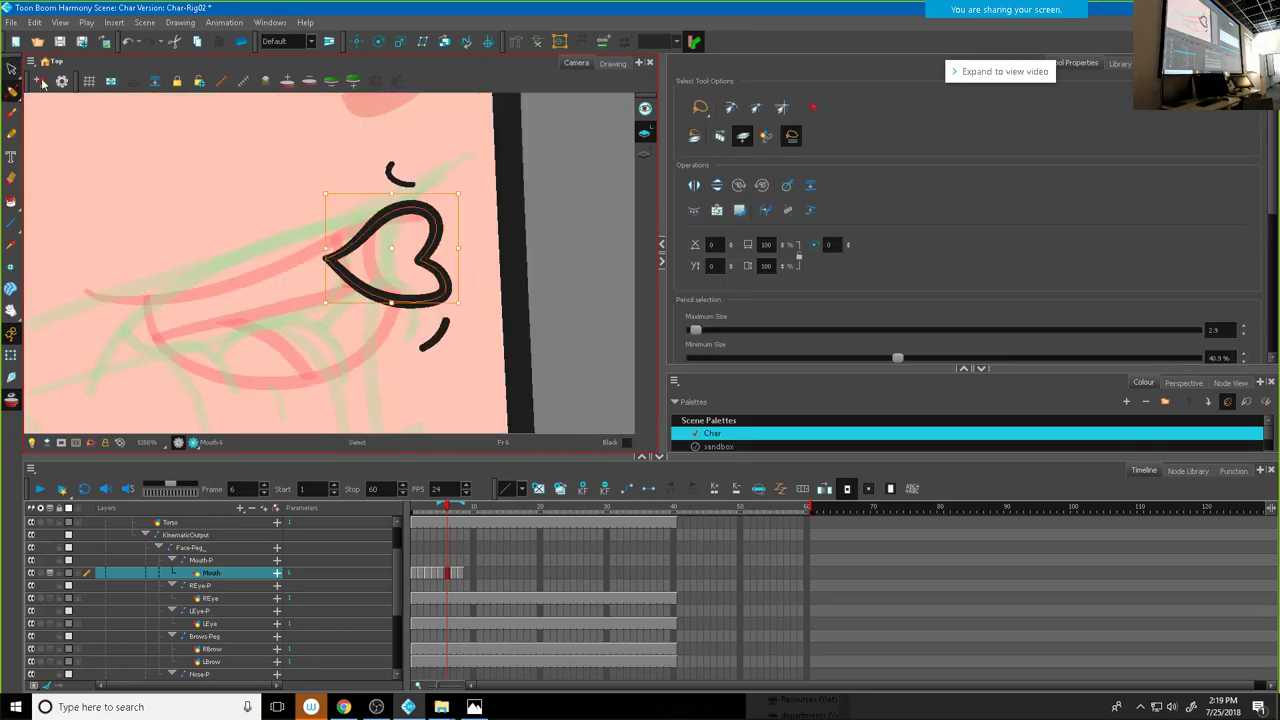
{"action": "scroll", "coordinate": [478, 282], "scroll_direction": "down", "scroll_amount": 5}
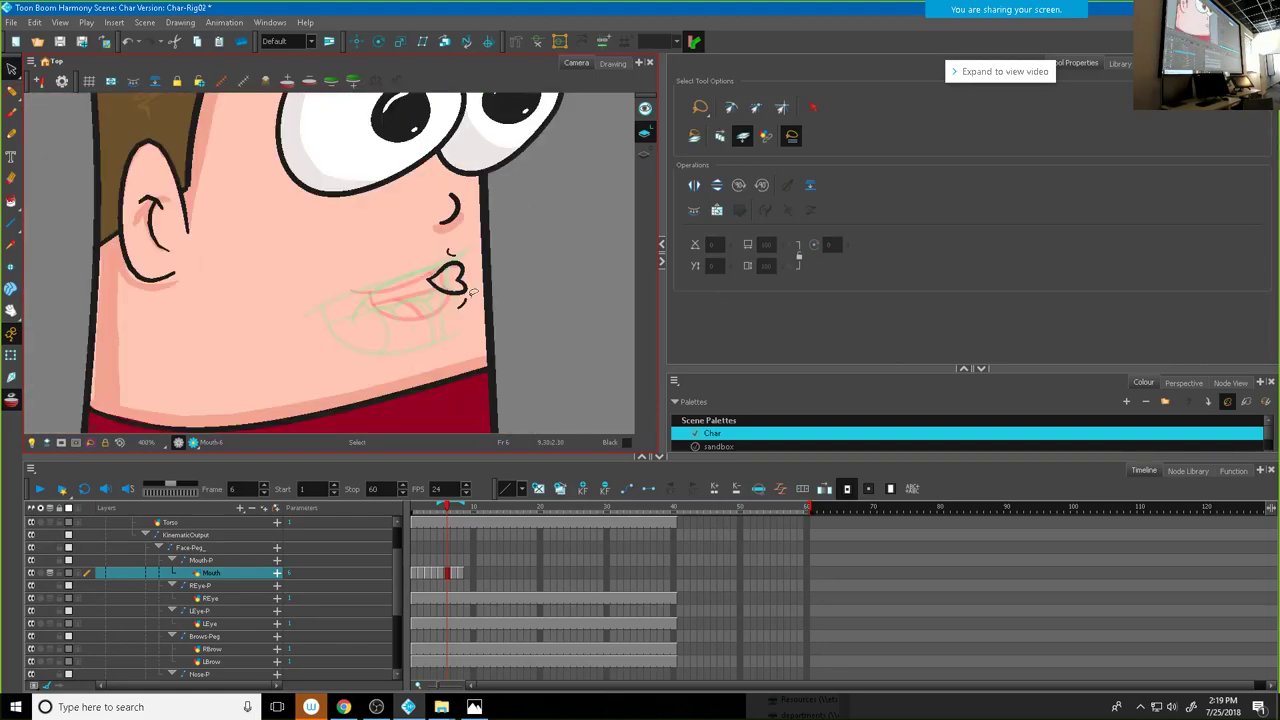
Step: Turn off onion skin for the Mouth layer and review its drawings on the timeline and in the Library's Drawing Substitution
{"action": "left_click", "coordinate": [52, 574]}
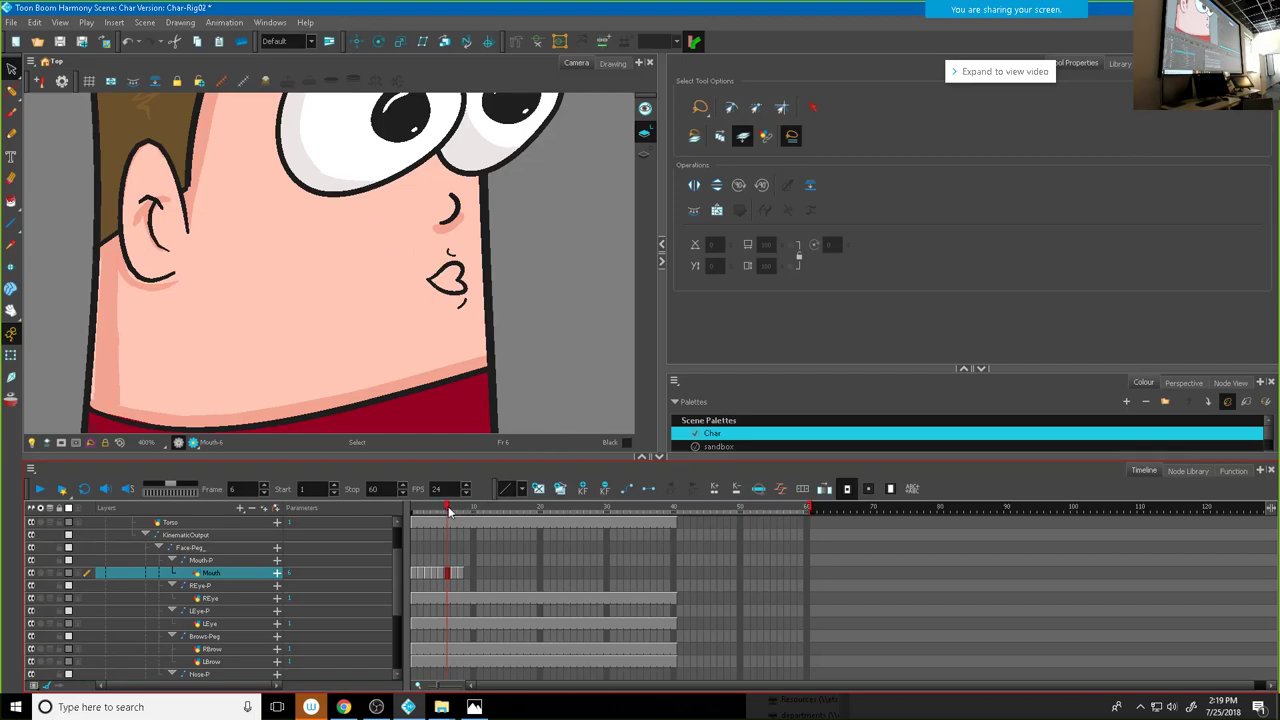
{"action": "mouse_move", "coordinate": [432, 511]}
{"action": "left_mouse_down"}
{"action": "mouse_move", "coordinate": [416, 512]}
{"action": "mouse_move", "coordinate": [465, 503]}
{"action": "left_mouse_up"}
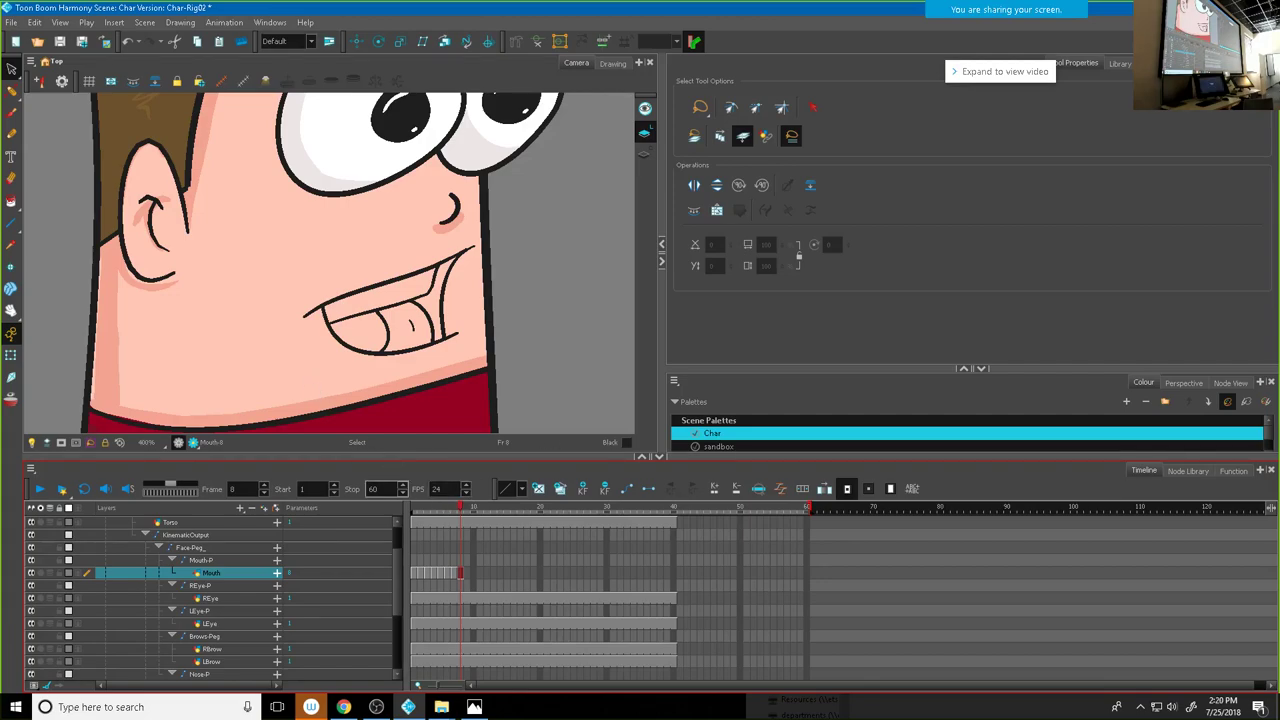
{"action": "left_click", "coordinate": [1120, 63]}
{"action": "mouse_move", "coordinate": [930, 215]}
{"action": "left_mouse_down"}
{"action": "mouse_move", "coordinate": [675, 220]}
{"action": "mouse_move", "coordinate": [939, 226]}
{"action": "left_mouse_up"}
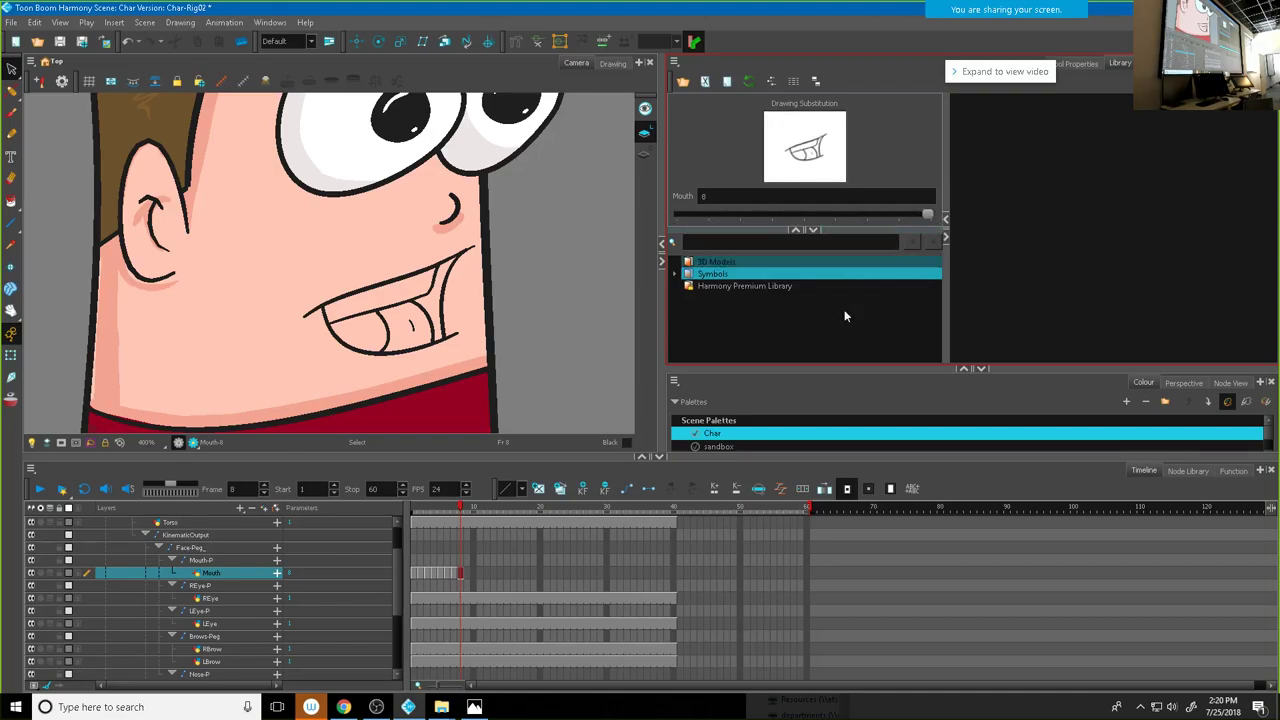
Step: Clear the Mouth layer's drawing exposures from frame 2 through frame 8
{"action": "left_click", "coordinate": [501, 573]}
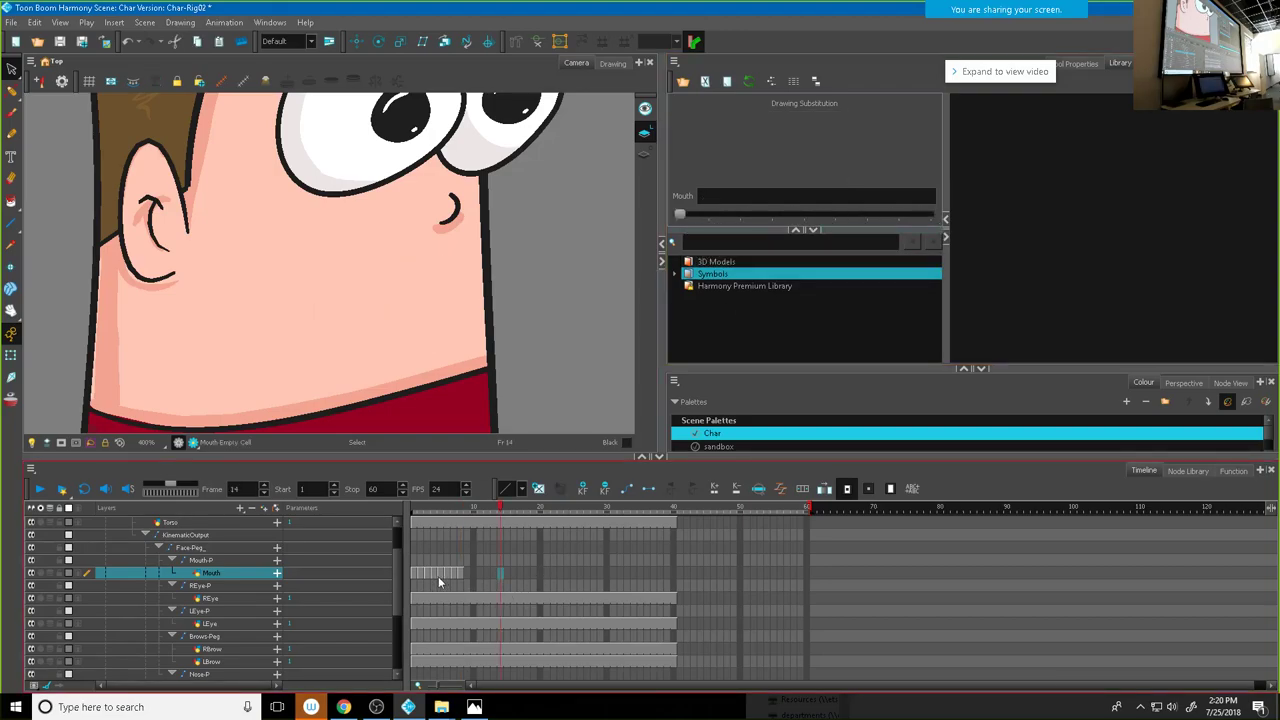
{"action": "left_click_drag", "start_coordinate": [420, 576], "coordinate": [460, 573]}
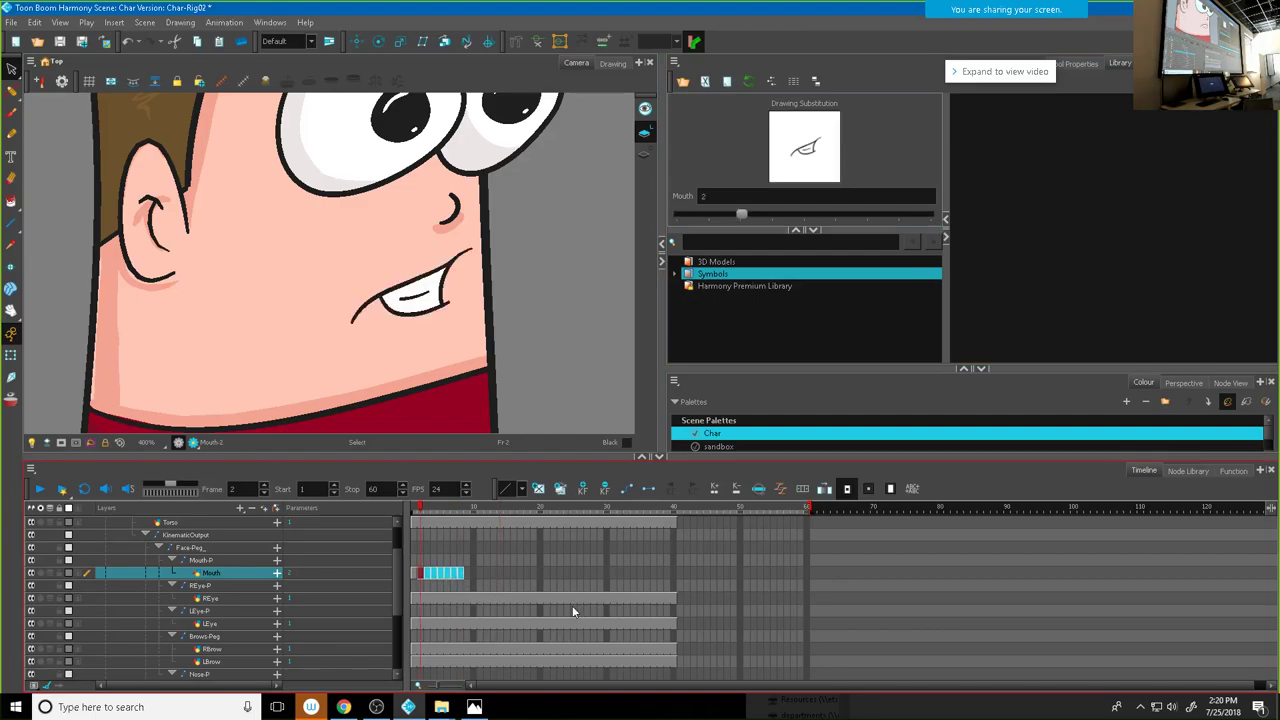
{"action": "key", "text": "Delete"}
{"action": "scroll", "coordinate": [700, 560], "scroll_direction": "down", "scroll_amount": 2}
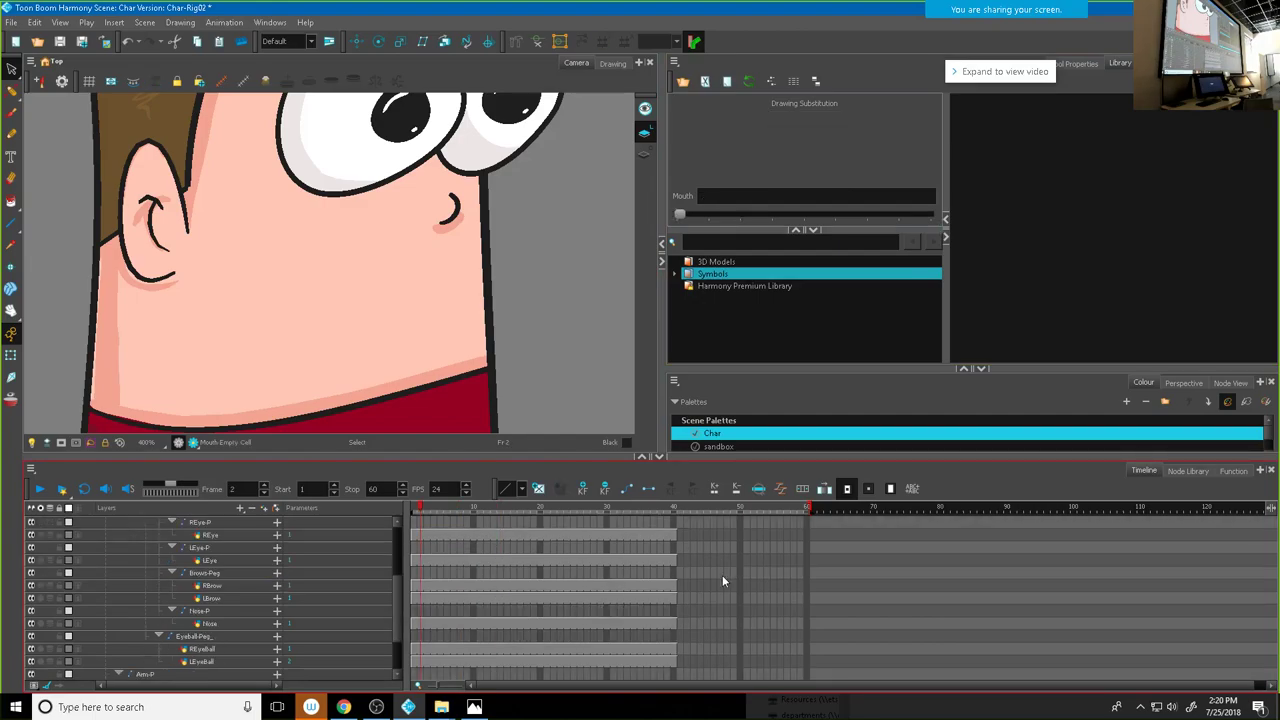
{"action": "scroll", "coordinate": [722, 577], "scroll_direction": "up", "scroll_amount": 3}
Step: Collapse the WholeRig-P_ hierarchy in the timeline
{"action": "left_click", "coordinate": [205, 572]}
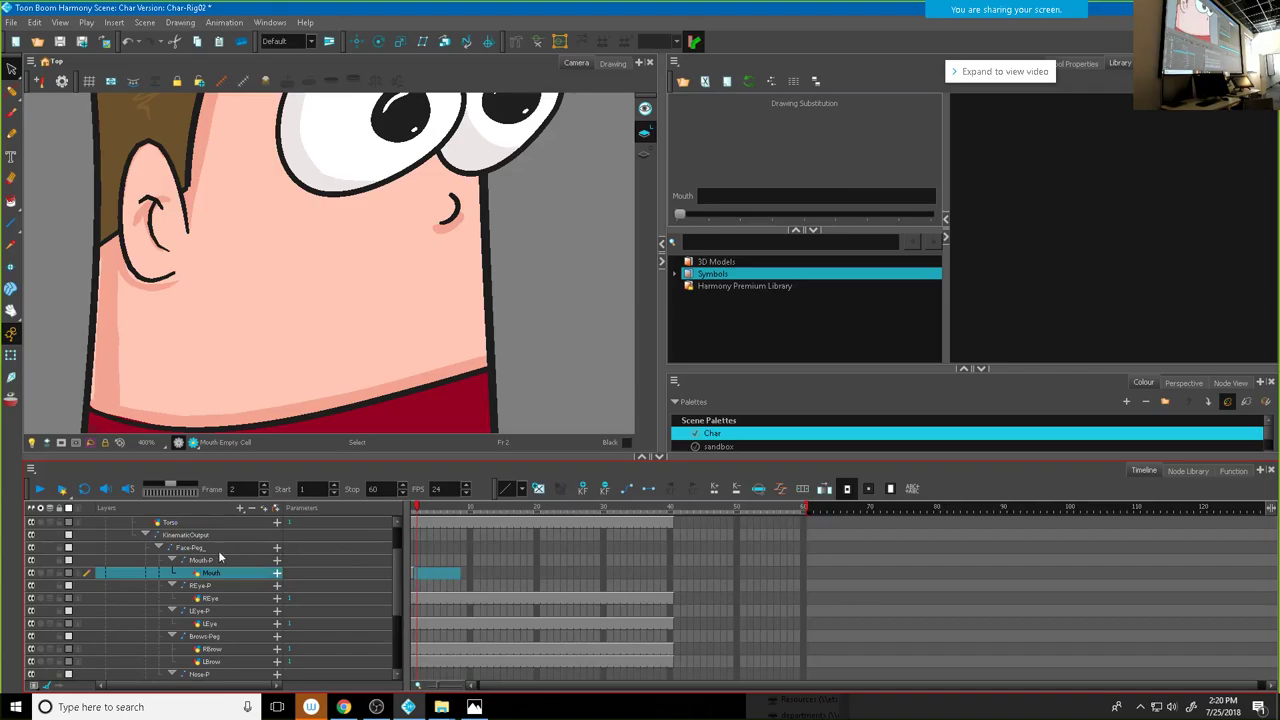
{"action": "scroll", "coordinate": [150, 560], "scroll_direction": "up", "scroll_amount": 2}
{"action": "left_click", "coordinate": [104, 533]}
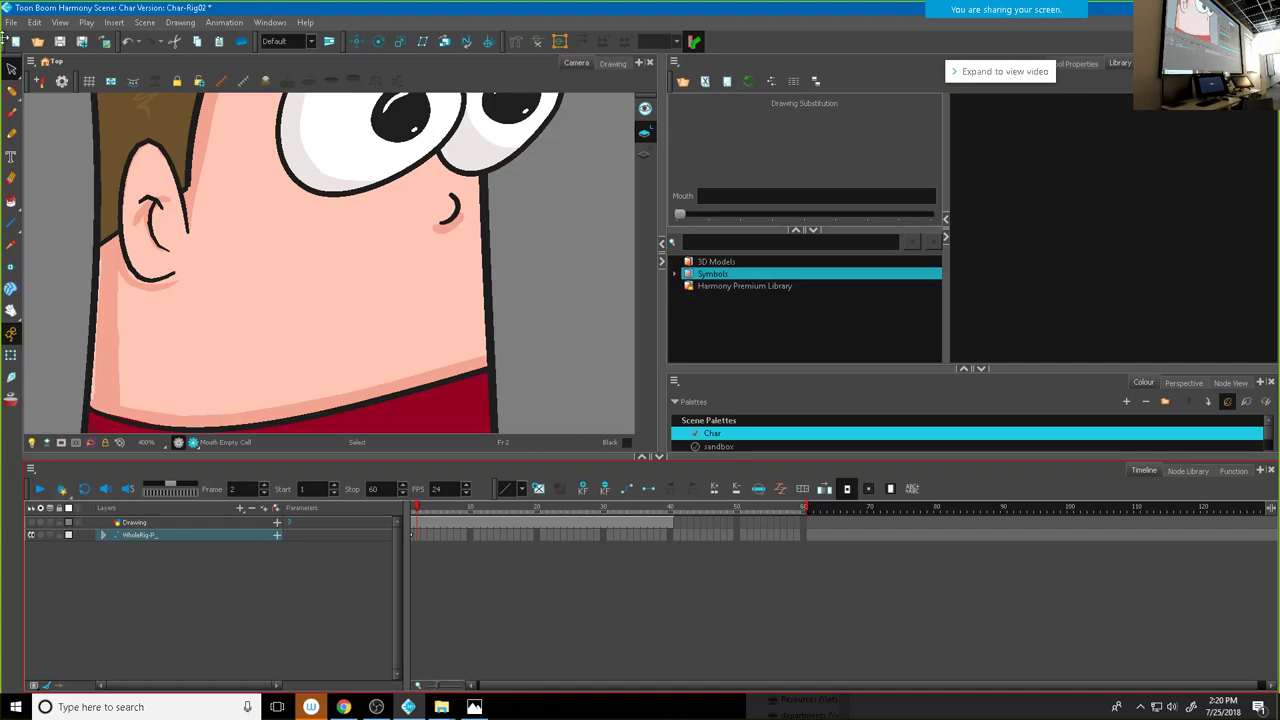
Step: Switch to the LipSyncAudio folder in File Explorer and select Glenn-WithoutAGun.wav
{"action": "left_click", "coordinate": [441, 707]}
{"action": "left_click", "coordinate": [395, 672]}
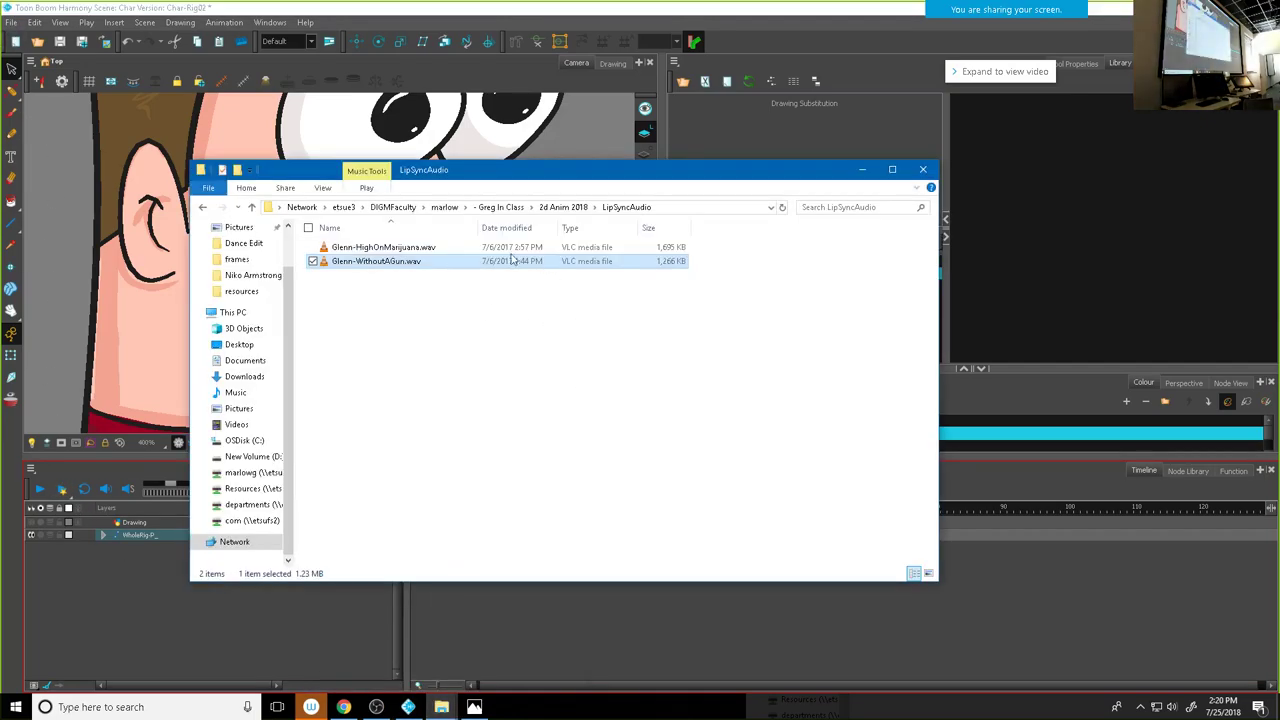
{"action": "left_click", "coordinate": [408, 293]}
{"action": "left_click", "coordinate": [388, 261]}
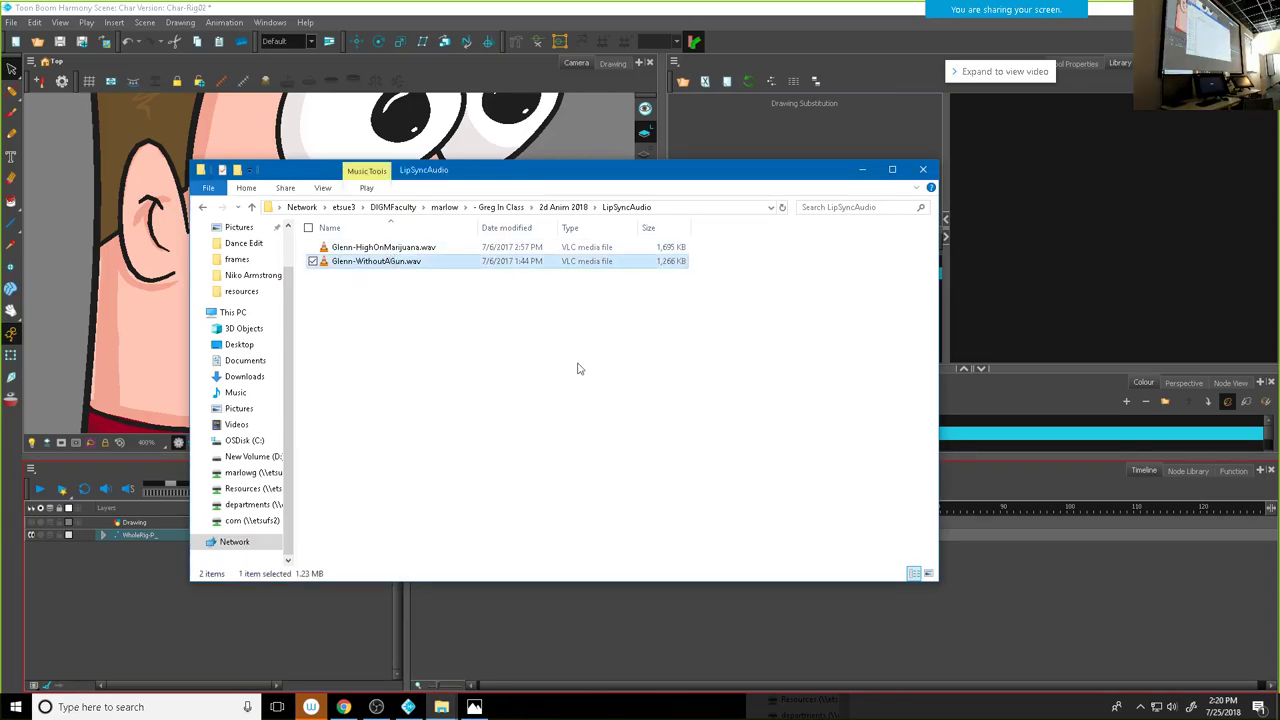
Step: Copy the LipSyncAudio folder from 2d Anim 2018 into the Char scene folder inside Week2Character
{"action": "left_click", "coordinate": [575, 207]}
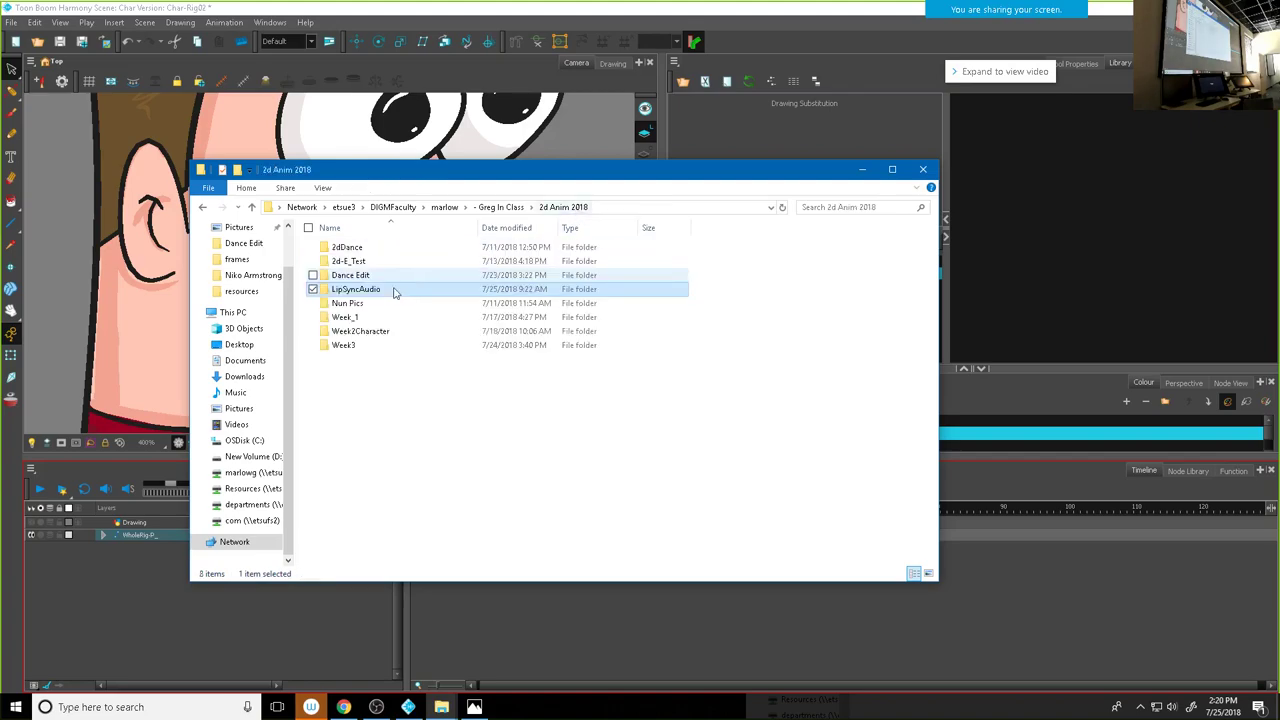
{"action": "double_click", "coordinate": [342, 332]}
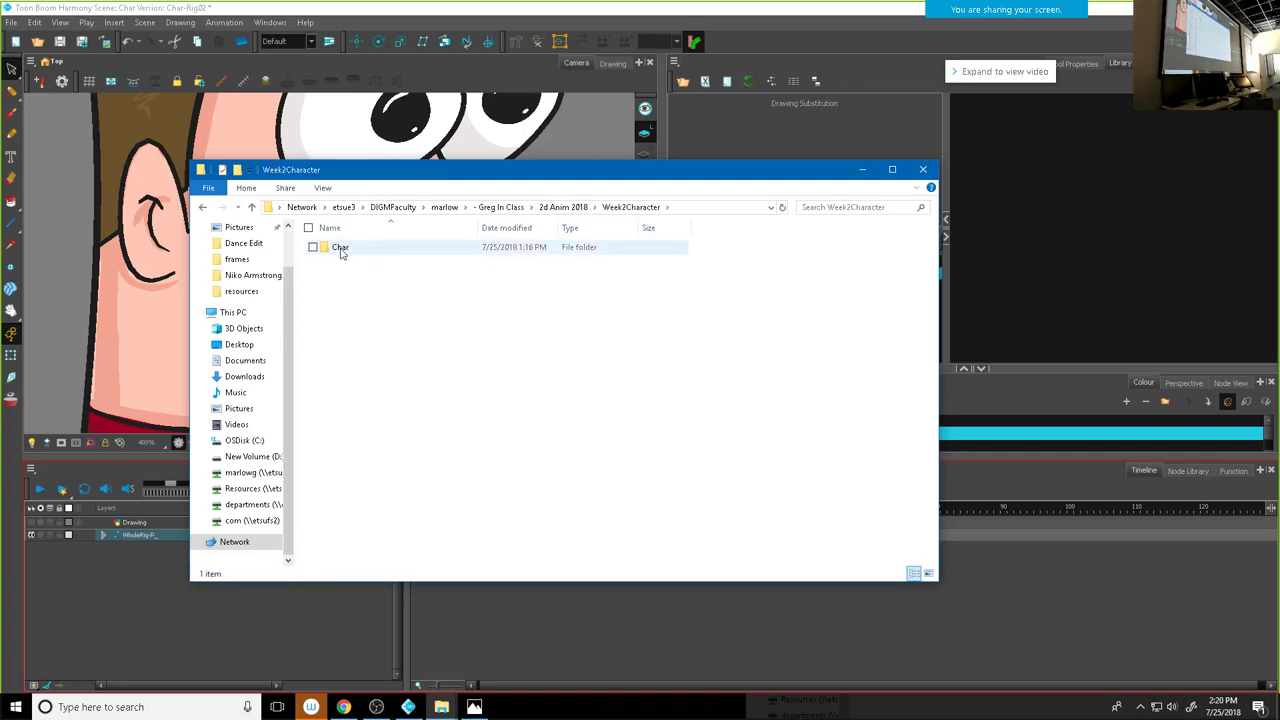
{"action": "double_click", "coordinate": [340, 248]}
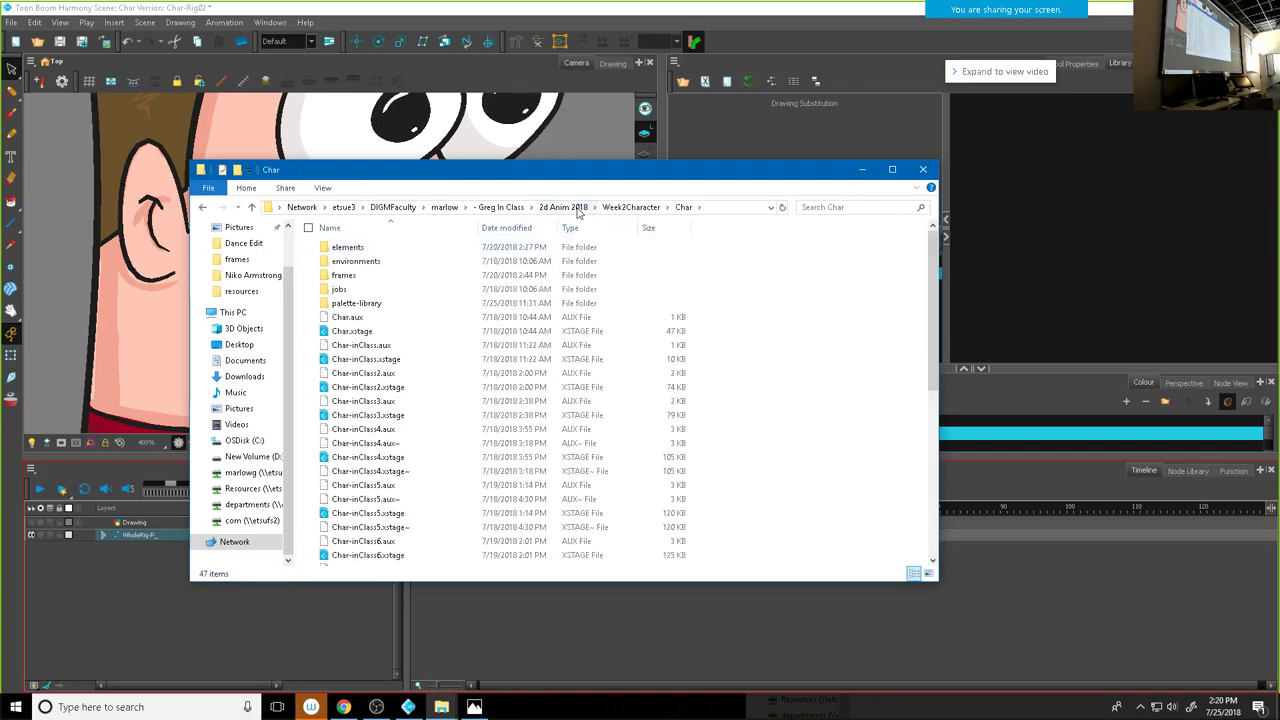
{"action": "left_click", "coordinate": [570, 207]}
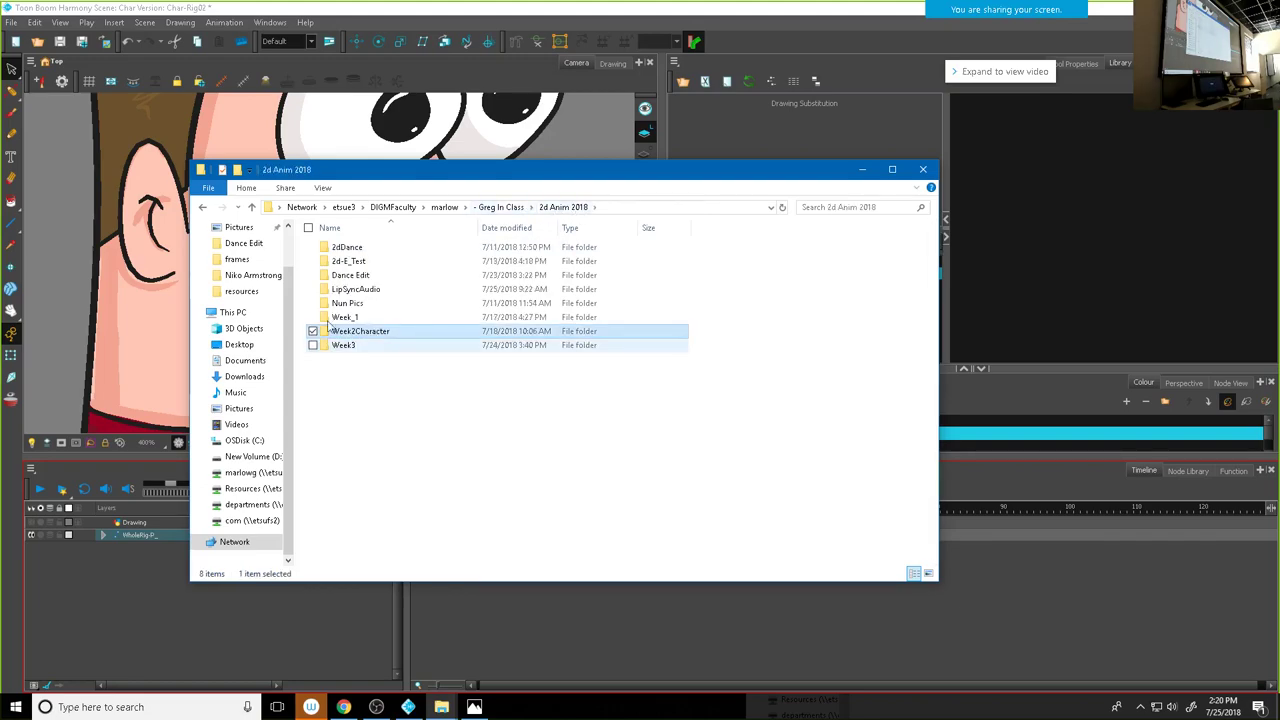
{"action": "left_click", "coordinate": [351, 290]}
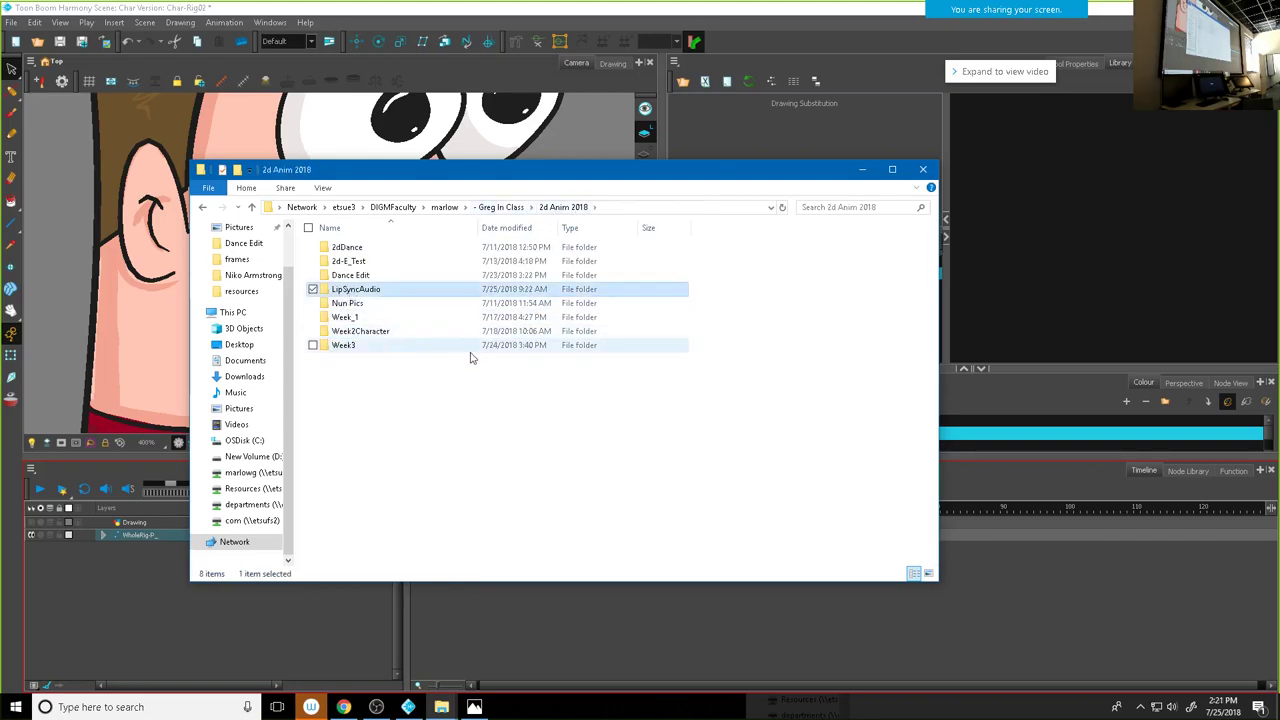
{"action": "double_click", "coordinate": [347, 334]}
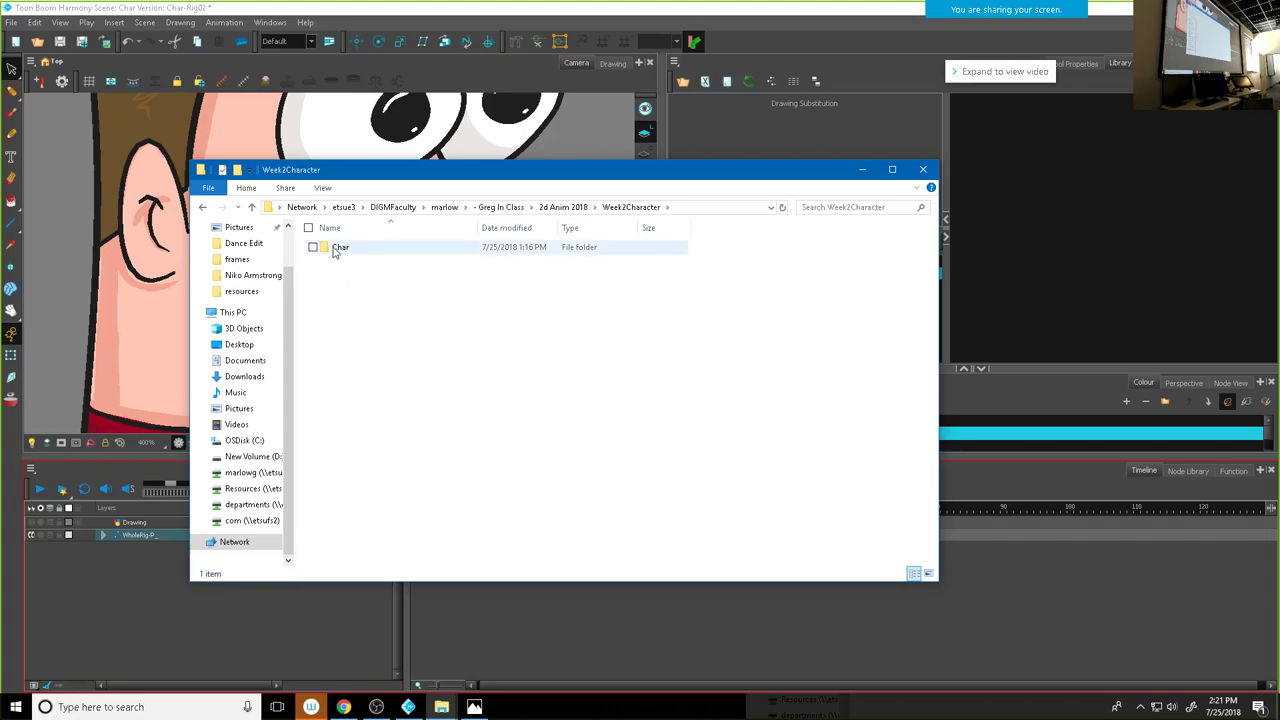
{"action": "double_click", "coordinate": [340, 248]}
{"action": "double_click", "coordinate": [343, 275]}
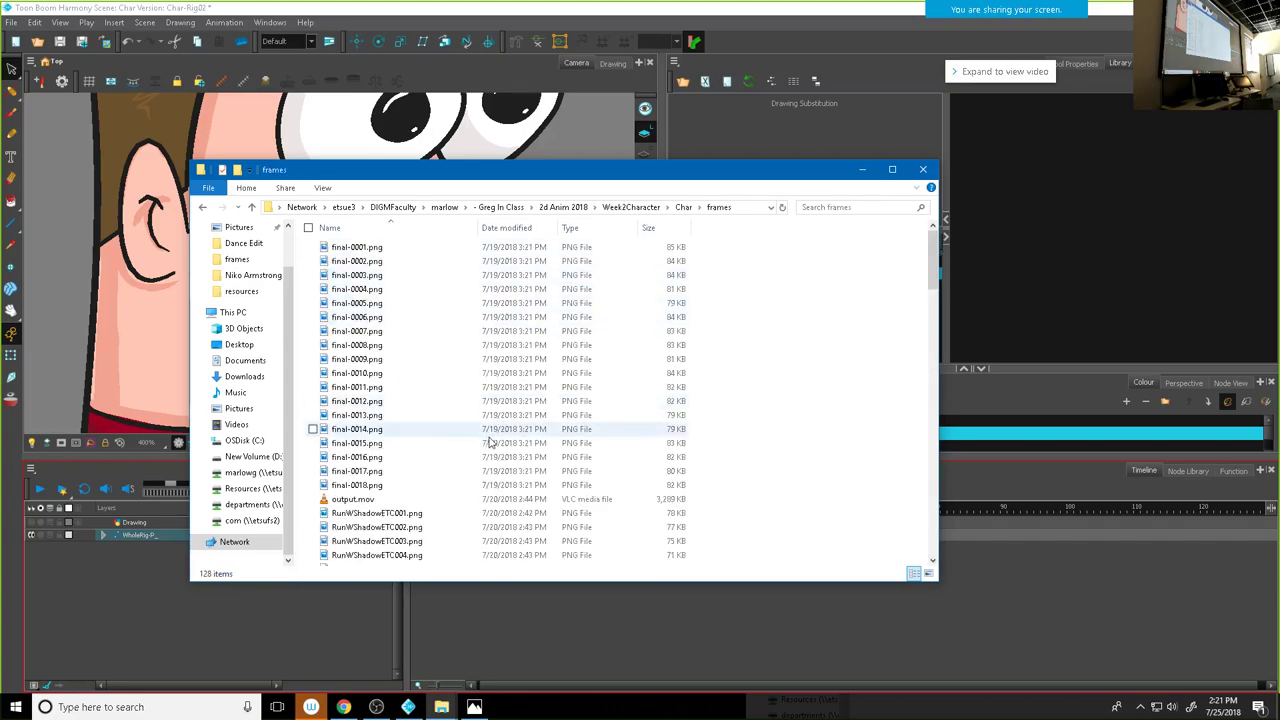
{"action": "left_click", "coordinate": [684, 207]}
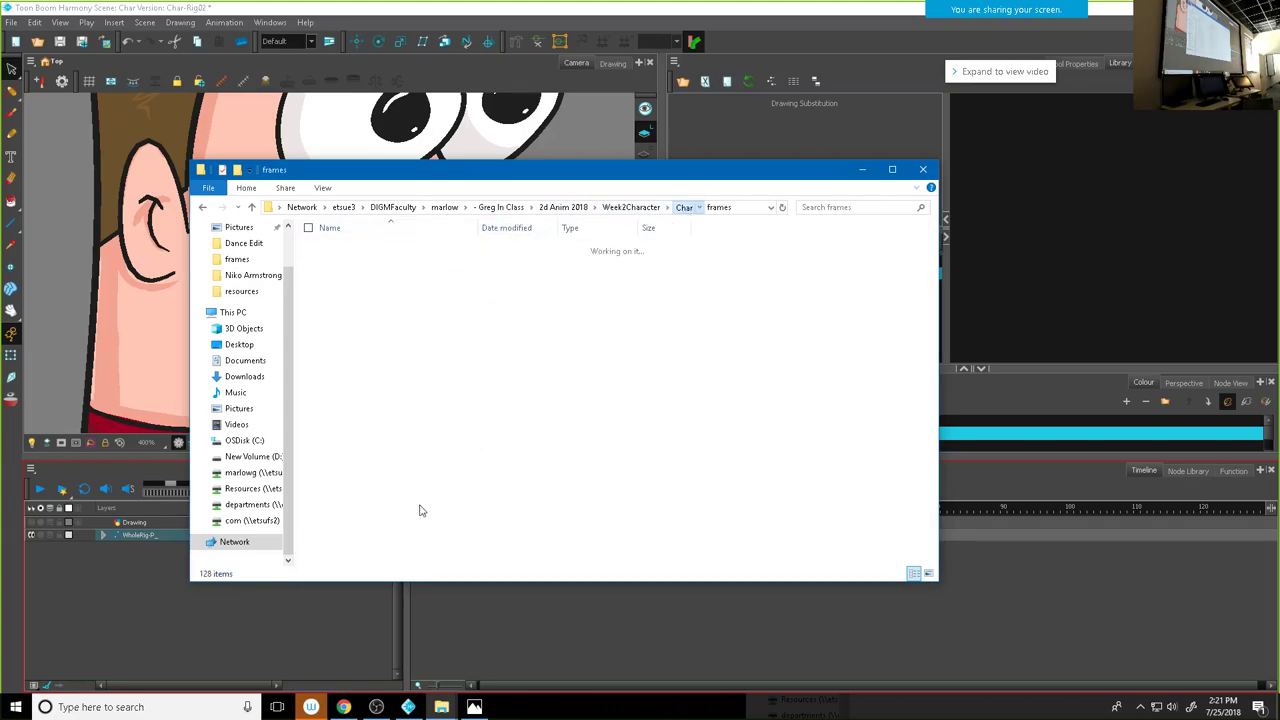
{"action": "right_click", "coordinate": [448, 485]}
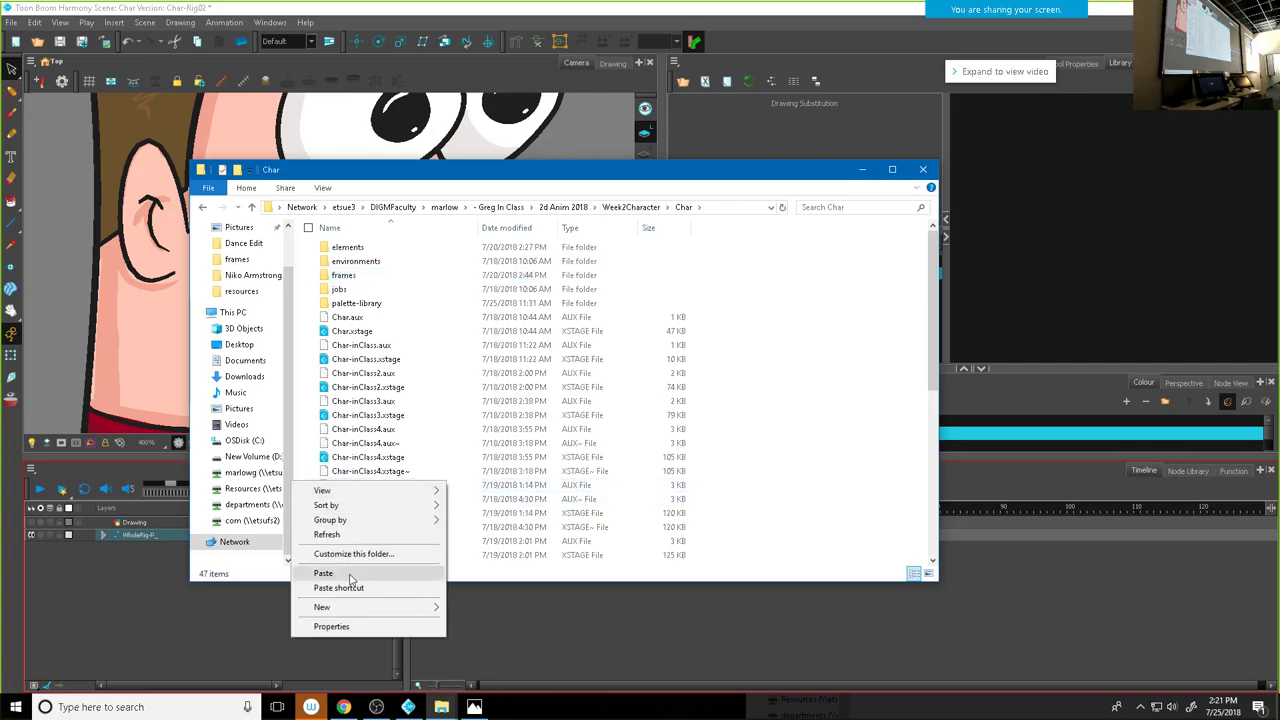
{"action": "left_click", "coordinate": [357, 572]}
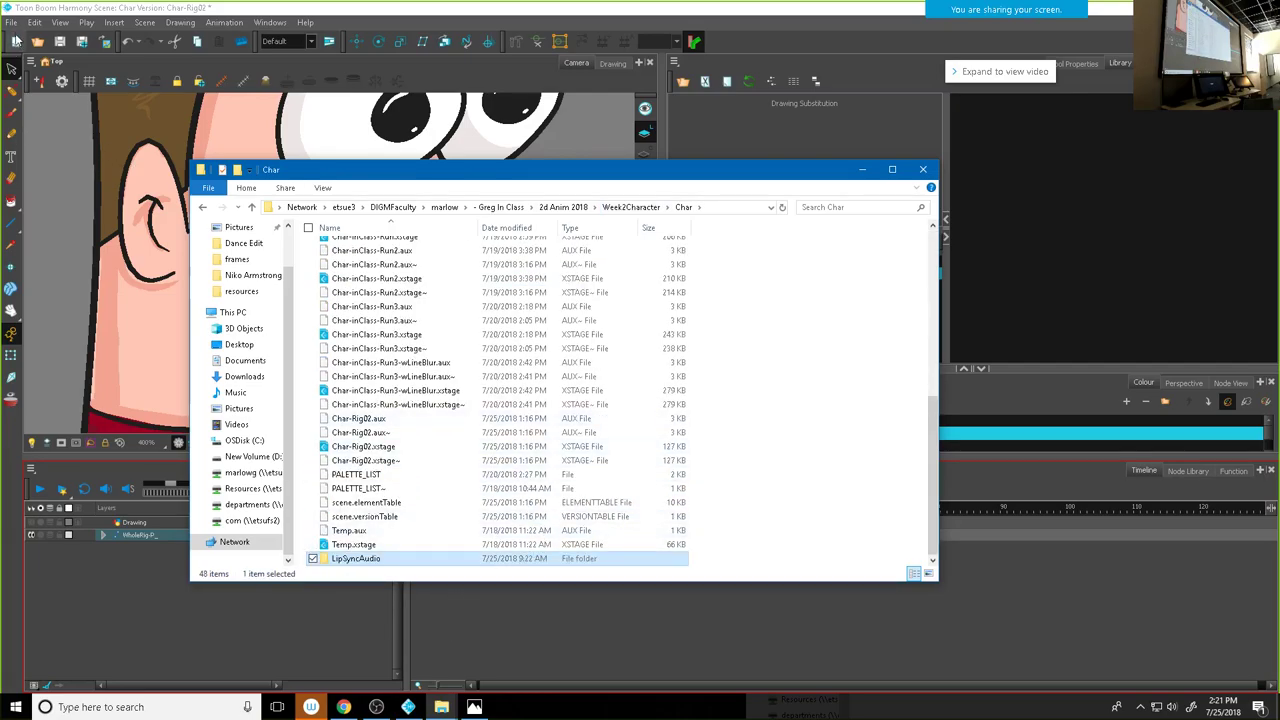
Step: Switch to Toon Boom Harmony and save the scene as a new version named Char-Rig03
{"action": "left_click", "coordinate": [12, 24]}
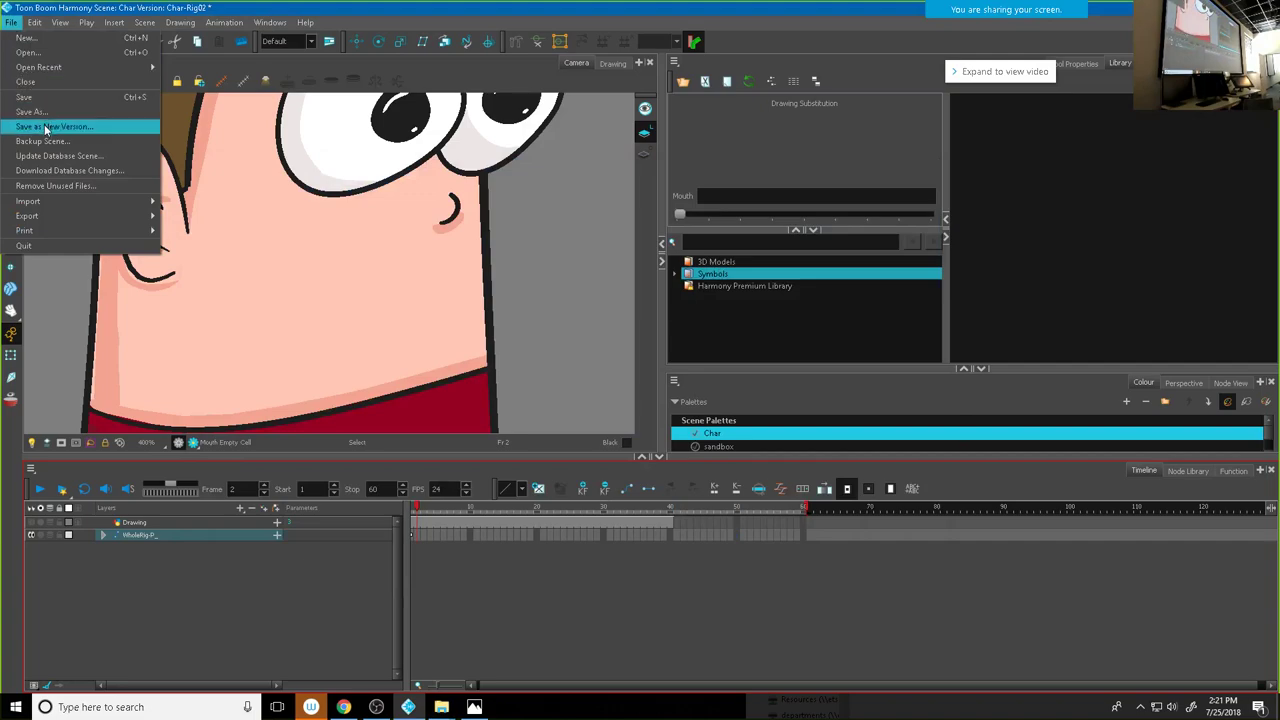
{"action": "left_click", "coordinate": [48, 124]}
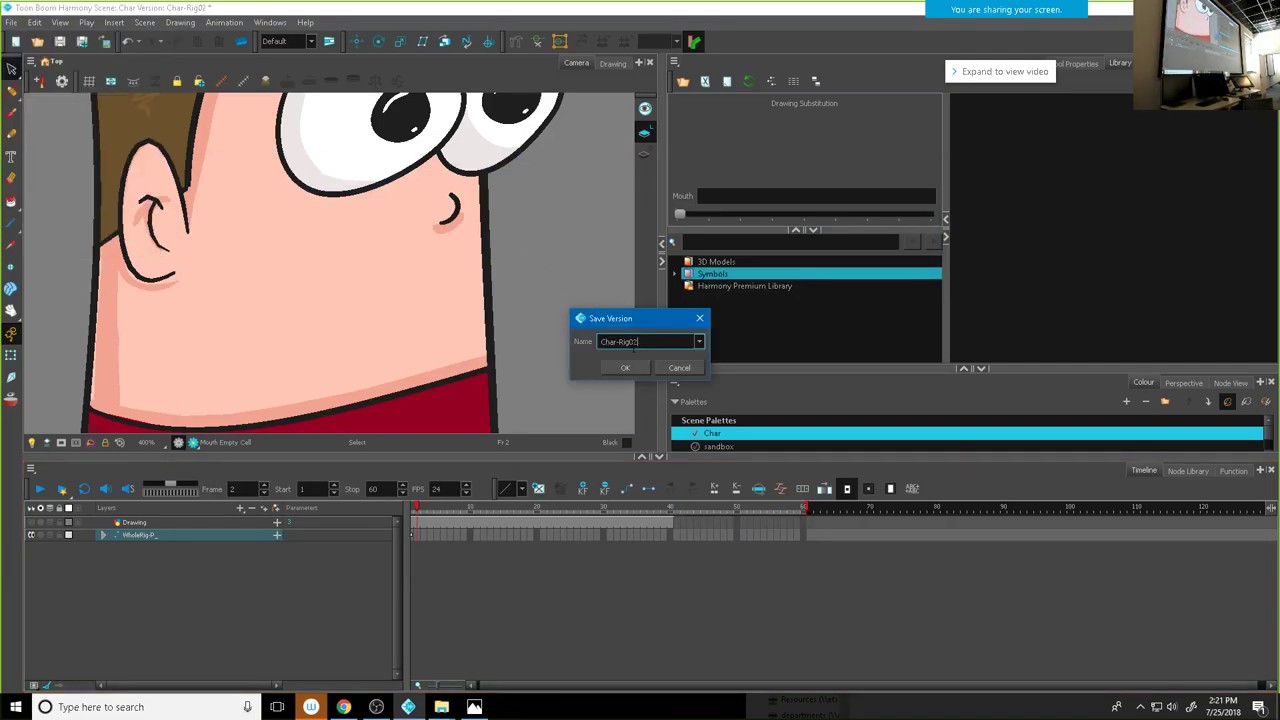
{"action": "key", "text": "BackSpace"}
{"action": "type", "text": "3"}
{"action": "left_click", "coordinate": [625, 367]}
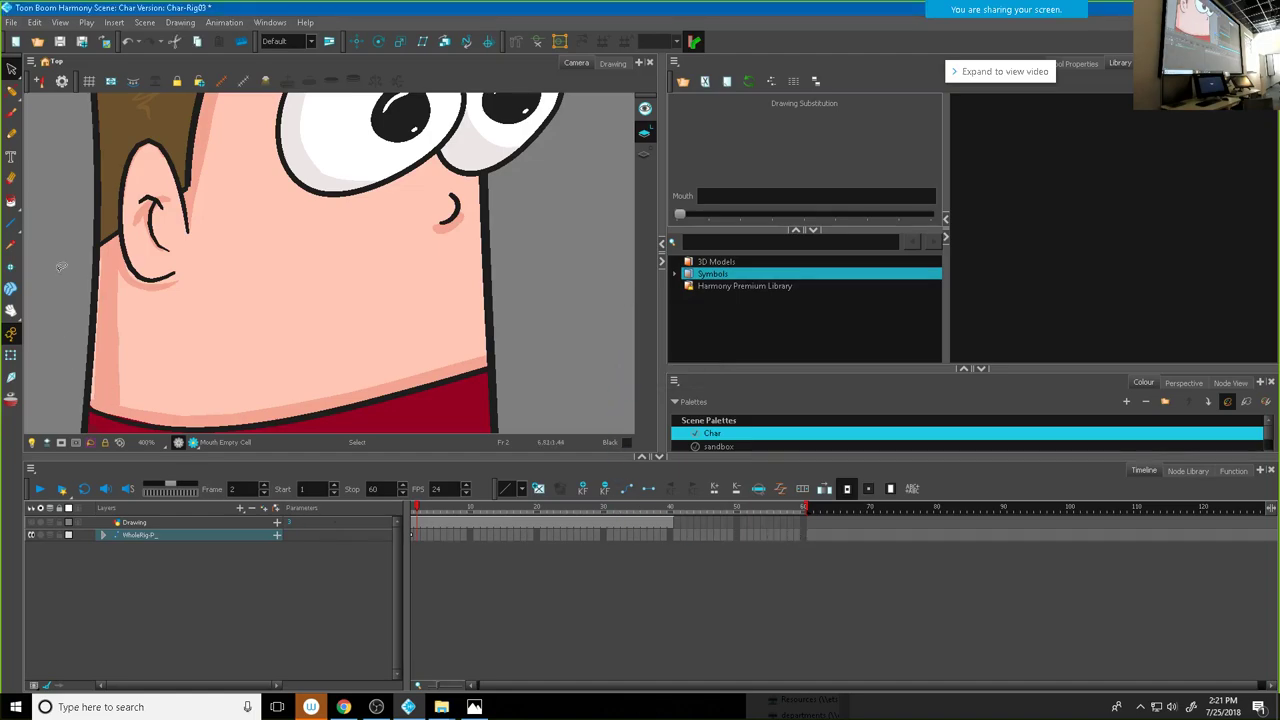
Step: Import the sound file Glenn-WithoutAGun.wav from the LipSyncAudio folder inside the Char scene folder
{"action": "left_click", "coordinate": [9, 26]}
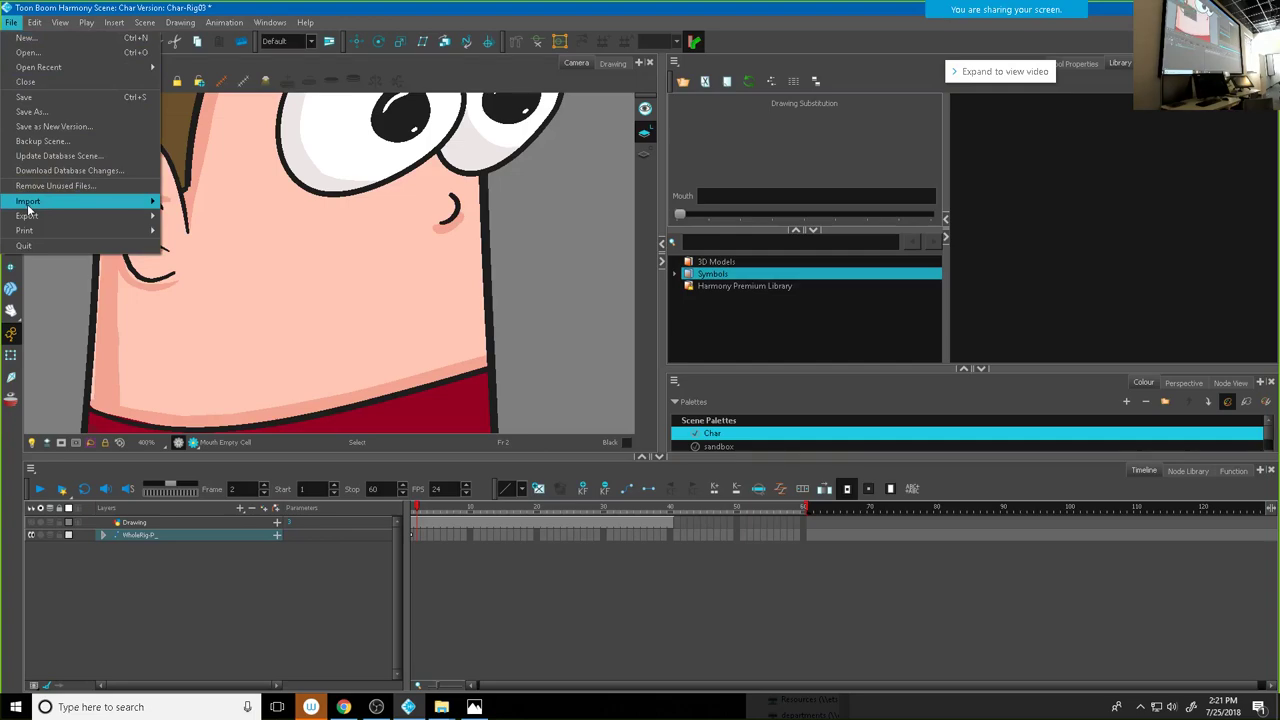
{"action": "mouse_move", "coordinate": [120, 201]}
{"action": "left_click", "coordinate": [197, 262]}
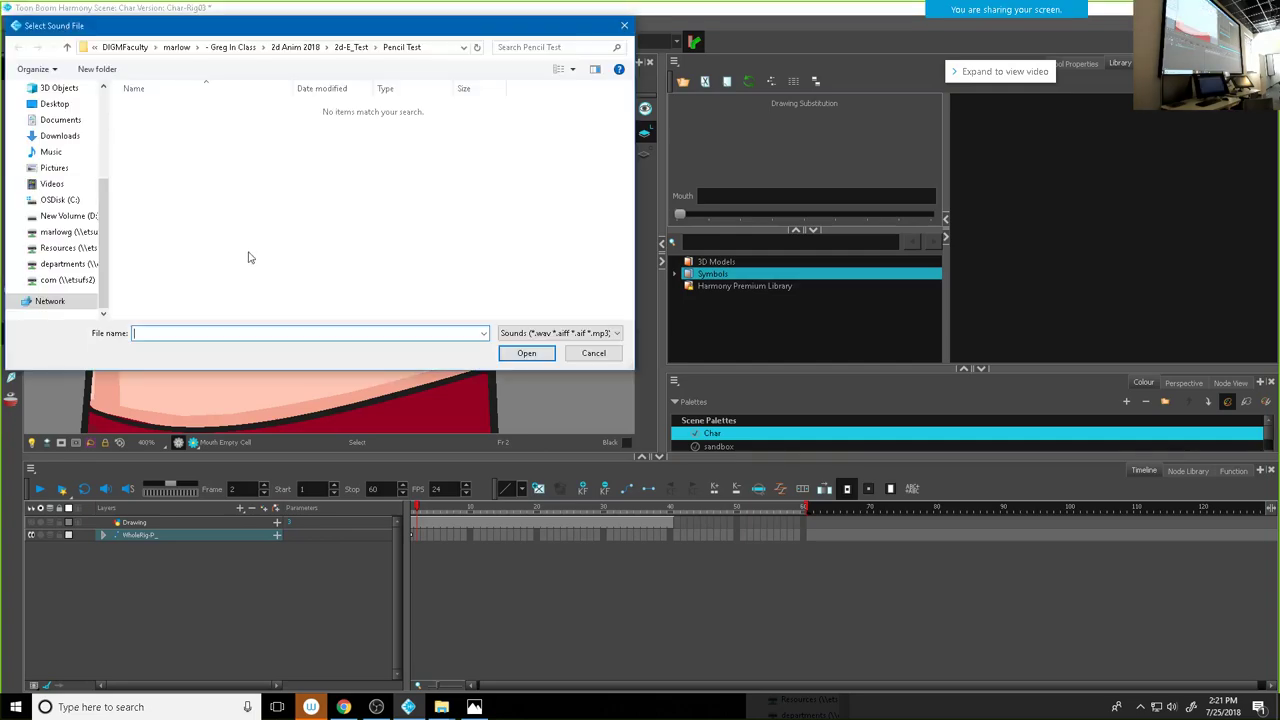
{"action": "left_click", "coordinate": [290, 48]}
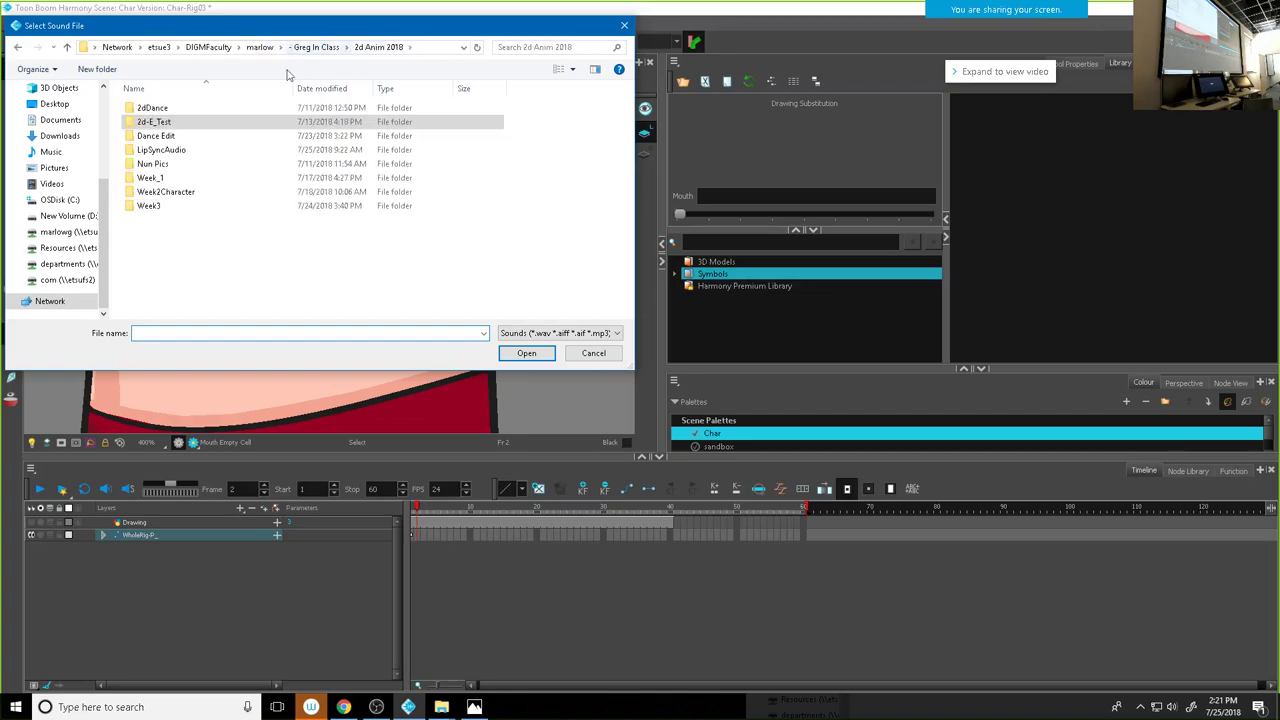
{"action": "double_click", "coordinate": [152, 192]}
{"action": "double_click", "coordinate": [150, 110]}
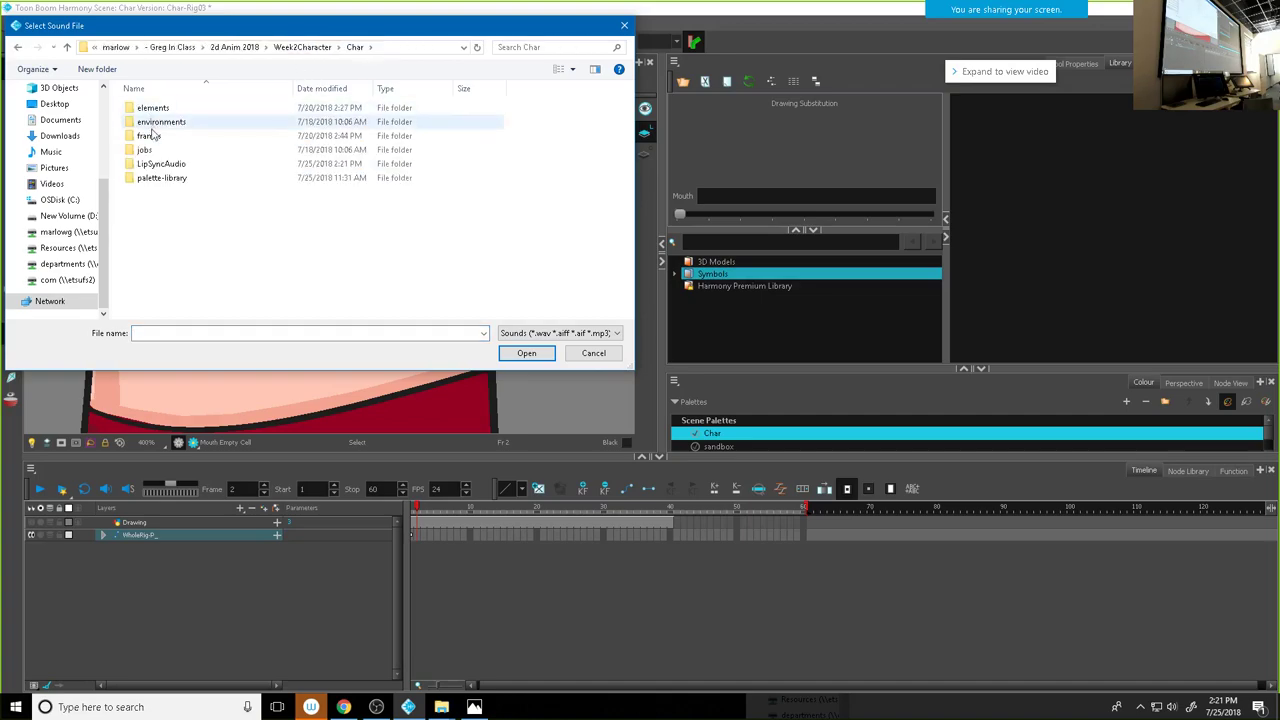
{"action": "double_click", "coordinate": [152, 170]}
{"action": "left_click", "coordinate": [168, 122]}
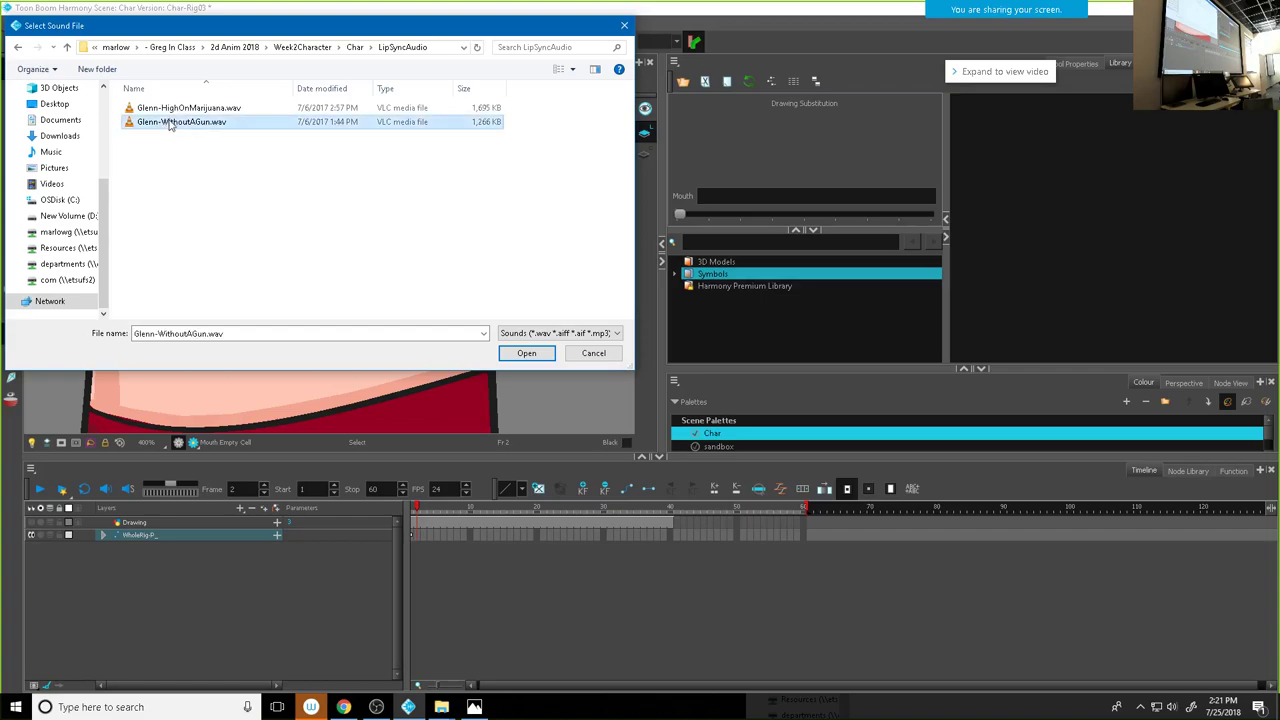
{"action": "left_click", "coordinate": [529, 353]}
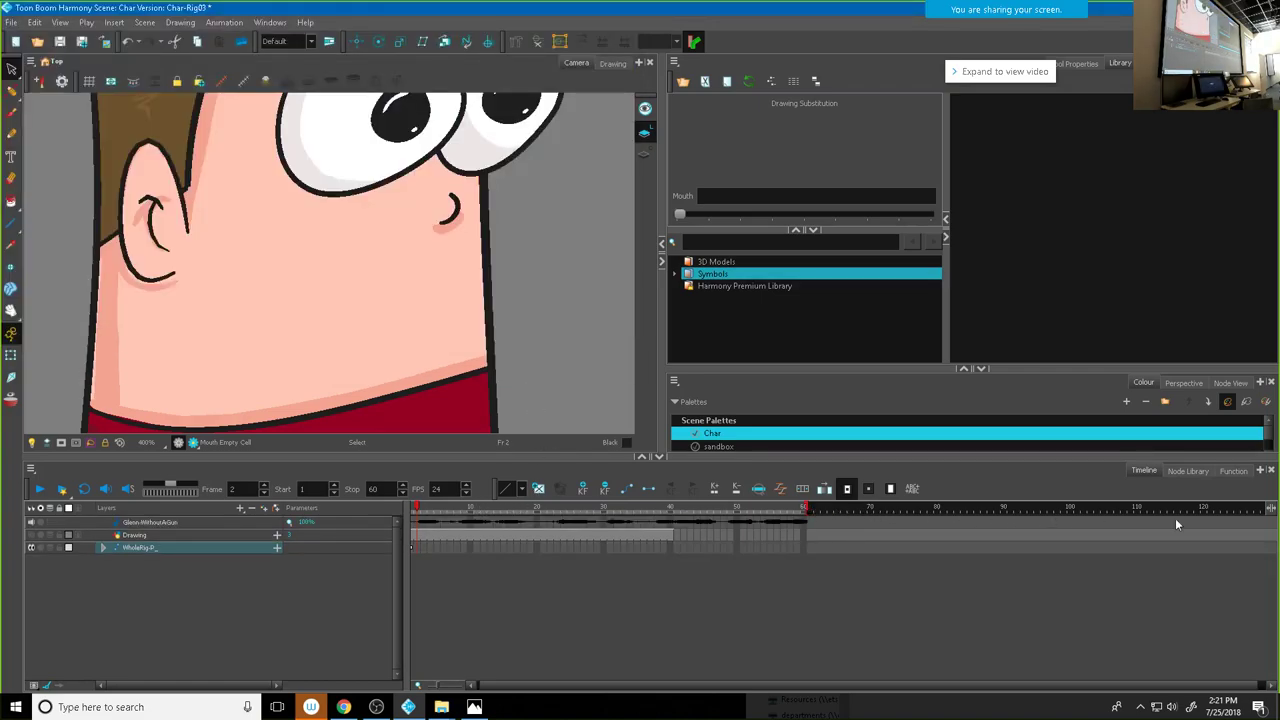
Step: Extend the scene's end to frame 160 so the timeline covers the whole audio clip
{"action": "left_click_drag", "start_coordinate": [806, 507], "coordinate": [1175, 510]}
{"action": "scroll", "coordinate": [968, 574], "scroll_direction": "down", "scroll_amount": 3}
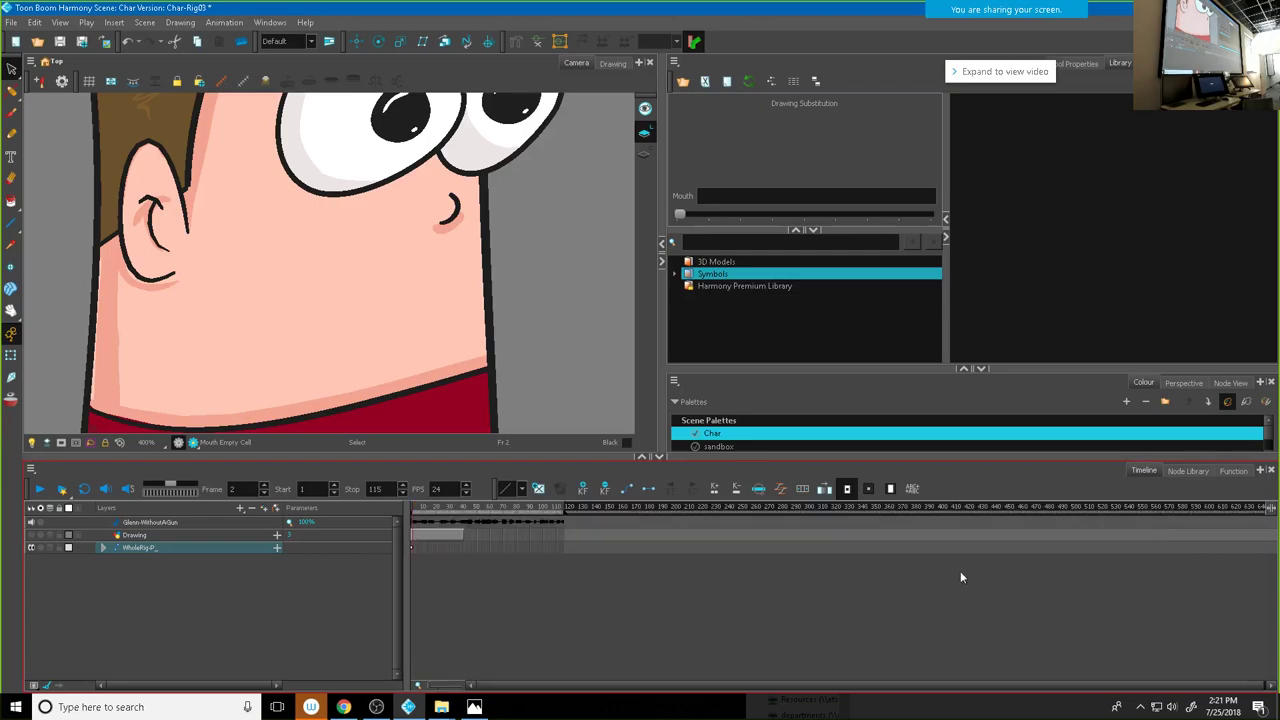
{"action": "left_click", "coordinate": [564, 510]}
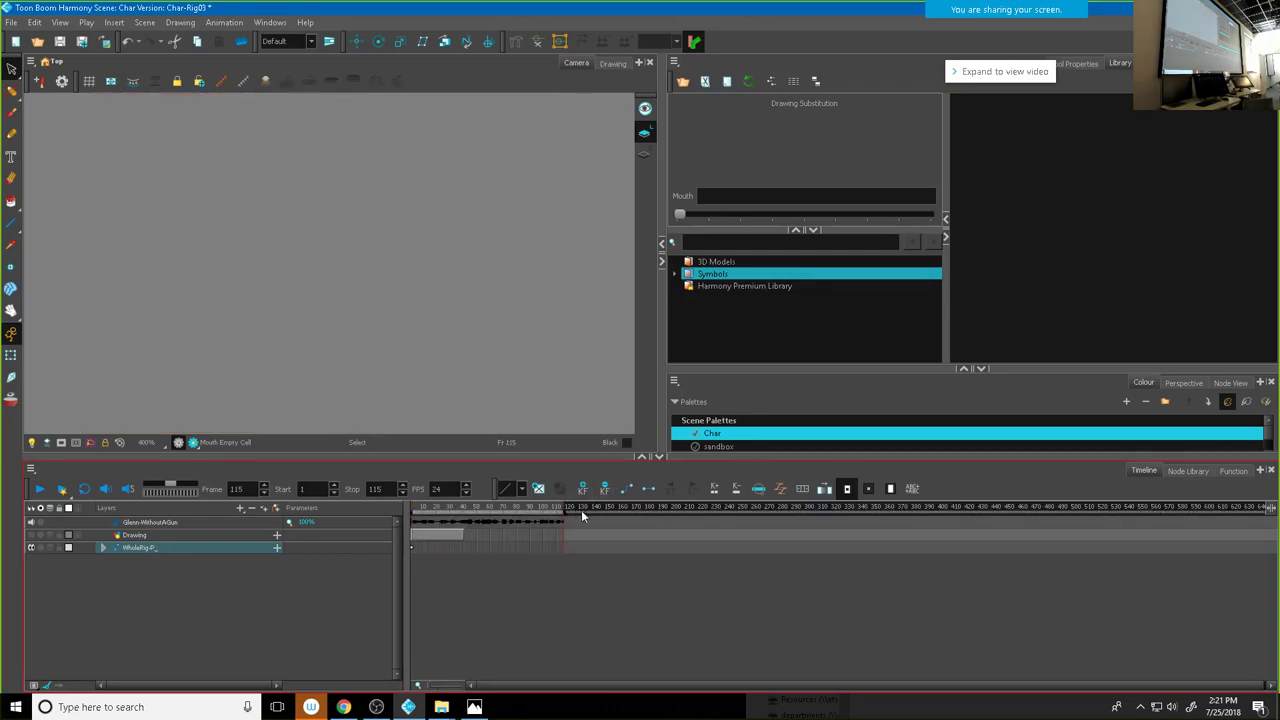
{"action": "scroll", "coordinate": [614, 510], "scroll_direction": "up", "scroll_amount": 2}
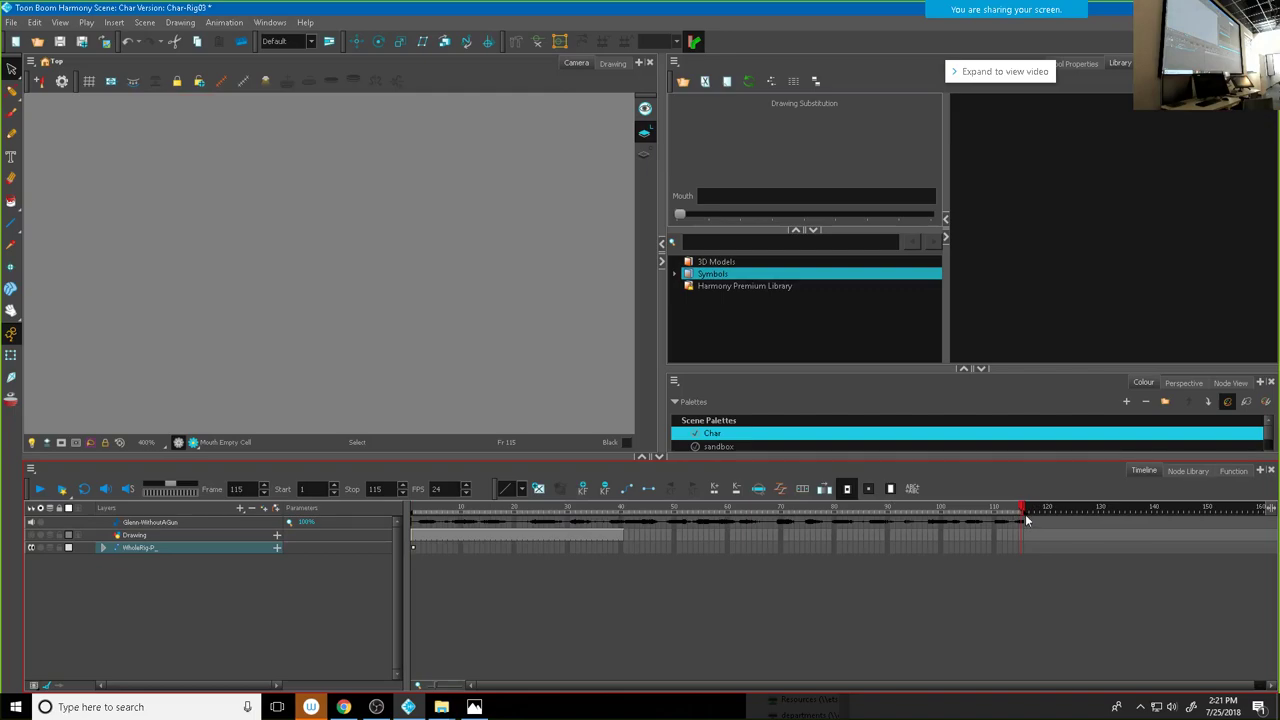
{"action": "left_click_drag", "start_coordinate": [1087, 513], "coordinate": [1238, 510]}
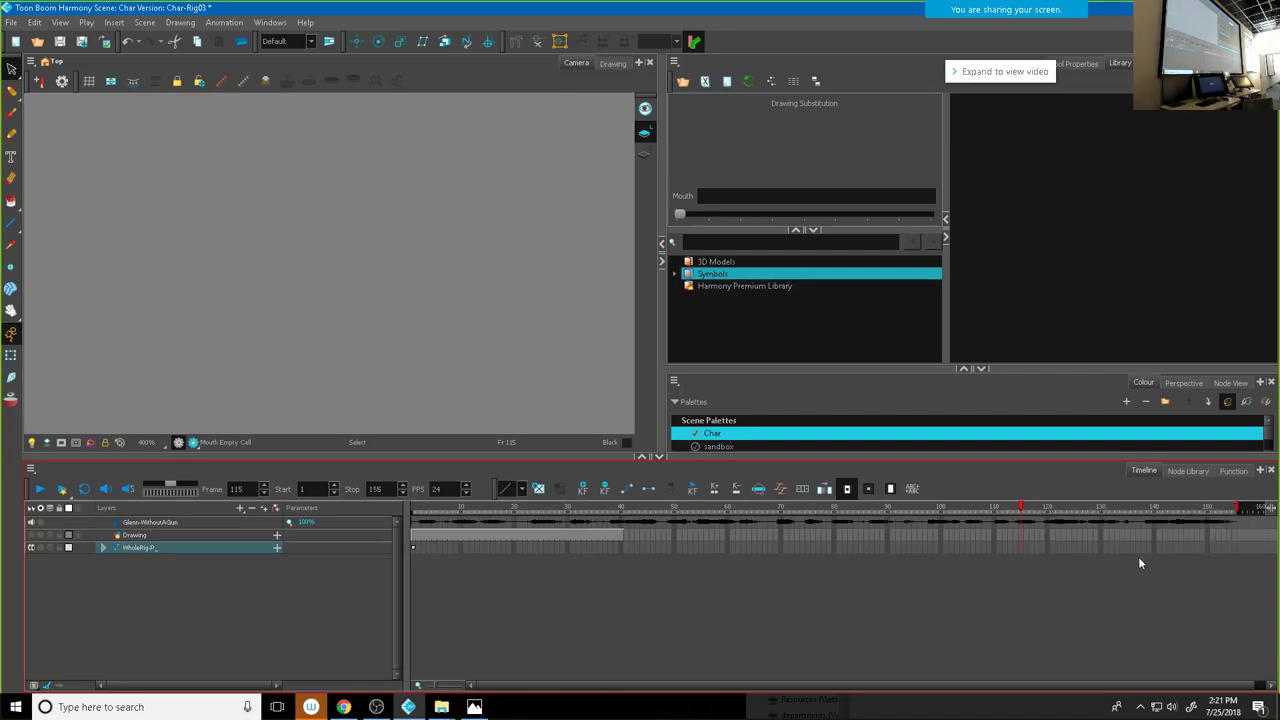
{"action": "scroll", "coordinate": [1140, 562], "scroll_direction": "down", "scroll_amount": 1}
{"action": "mouse_move", "coordinate": [1028, 510]}
{"action": "left_mouse_down"}
{"action": "mouse_move", "coordinate": [1201, 520]}
{"action": "mouse_move", "coordinate": [1113, 506]}
{"action": "mouse_move", "coordinate": [1048, 517]}
{"action": "left_mouse_up"}
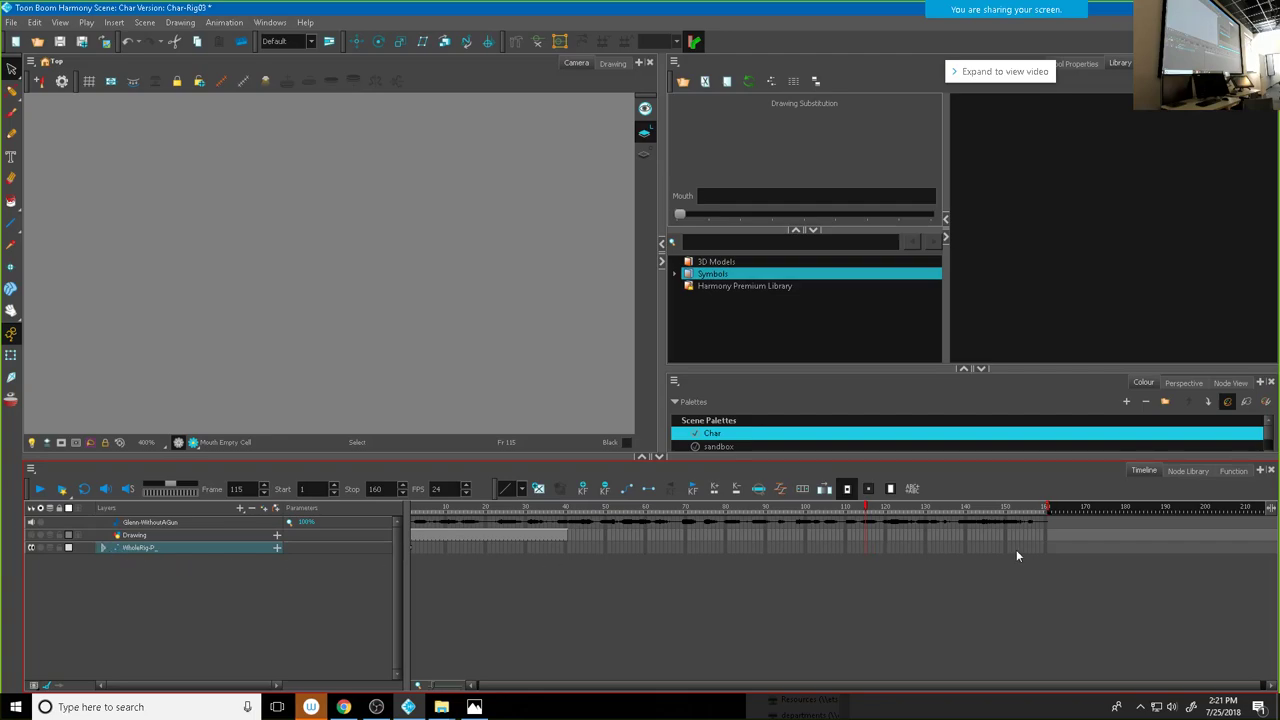
Step: Check the rig from frame 160 back to the start and expand the WholeRig-P_ hierarchy in the timeline
{"action": "left_click", "coordinate": [1047, 549]}
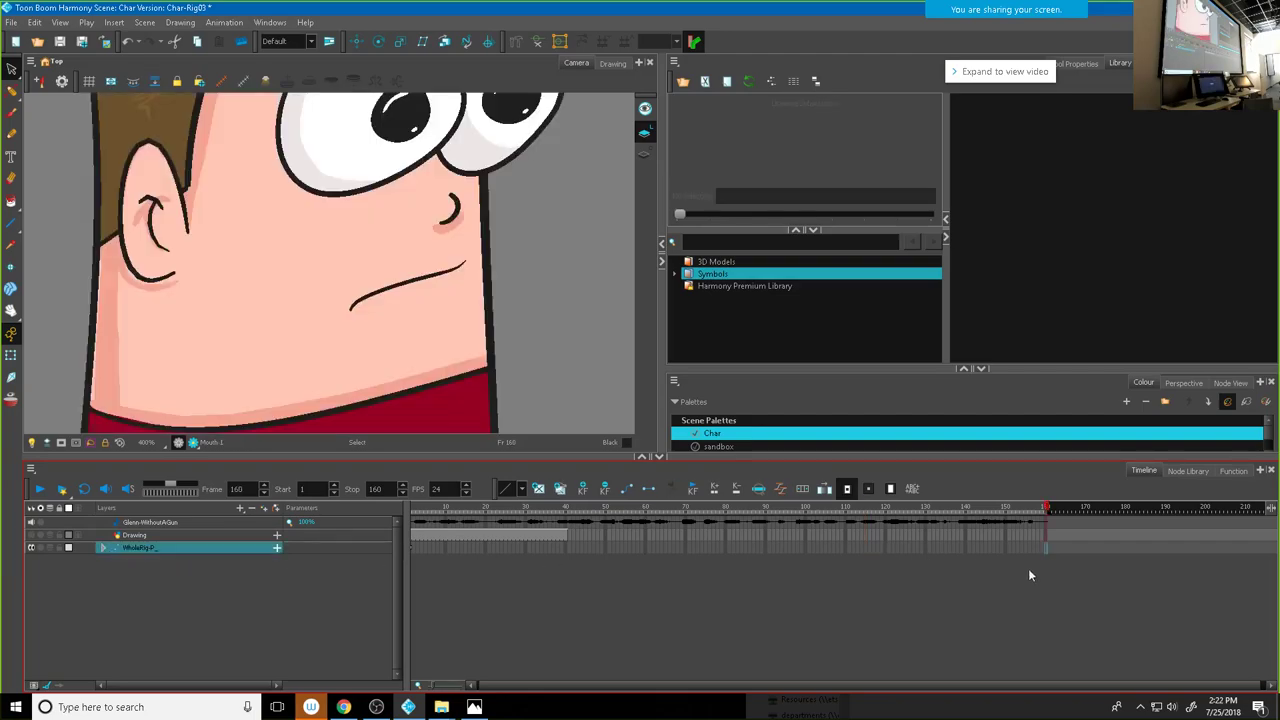
{"action": "left_click", "coordinate": [1030, 508]}
{"action": "left_click_drag", "start_coordinate": [884, 515], "coordinate": [458, 528]}
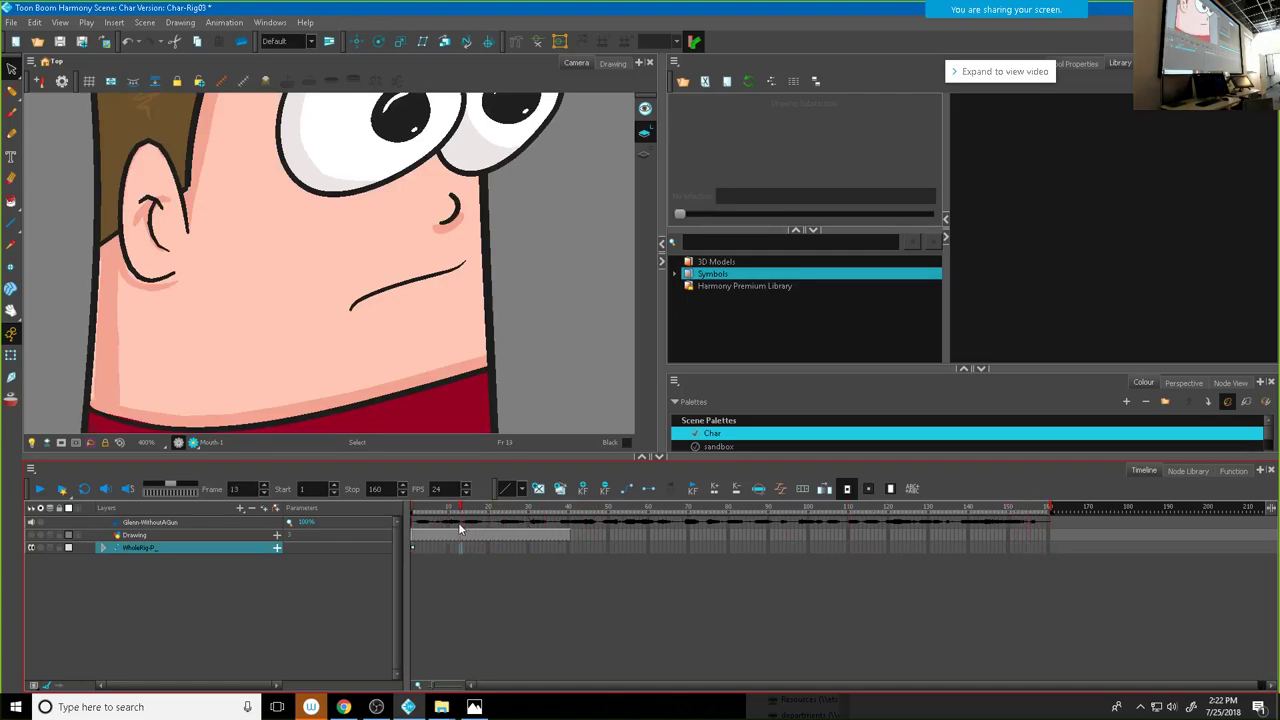
{"action": "left_click", "coordinate": [102, 546]}
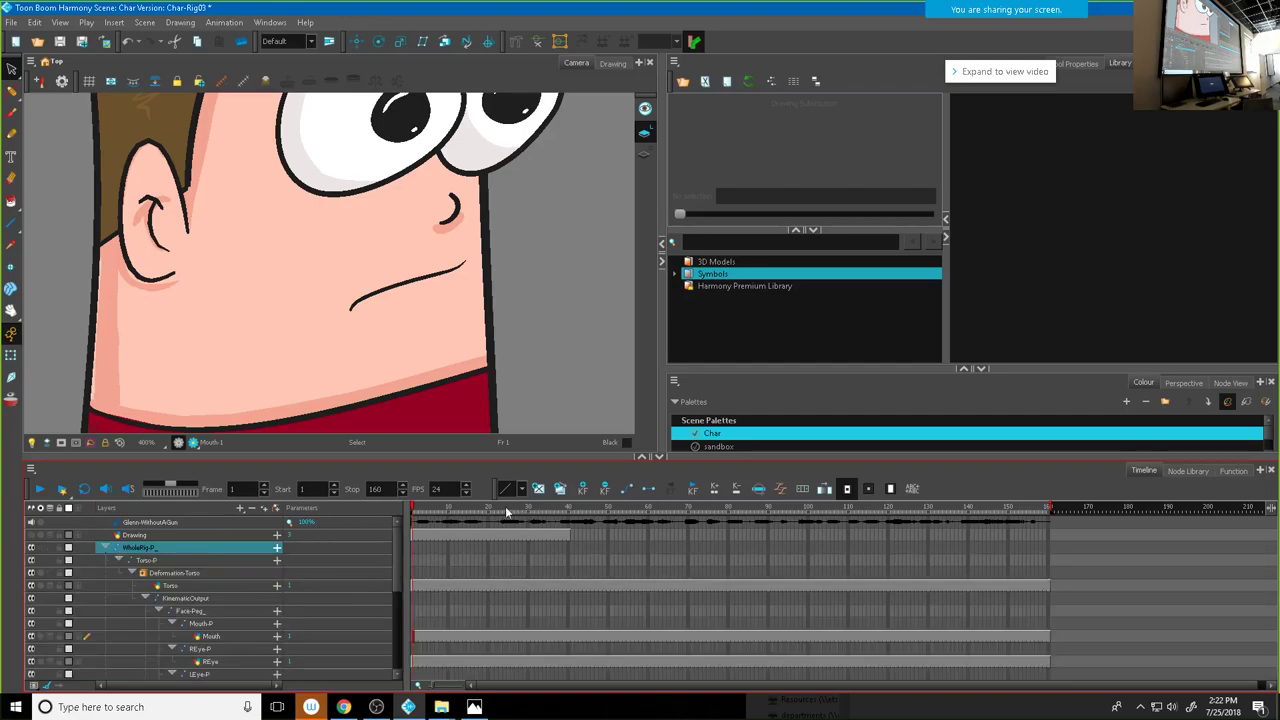
Step: Play the scene with sound on, return to frame 1, and enable sound scrubbing for the timeline
{"action": "left_click", "coordinate": [38, 490]}
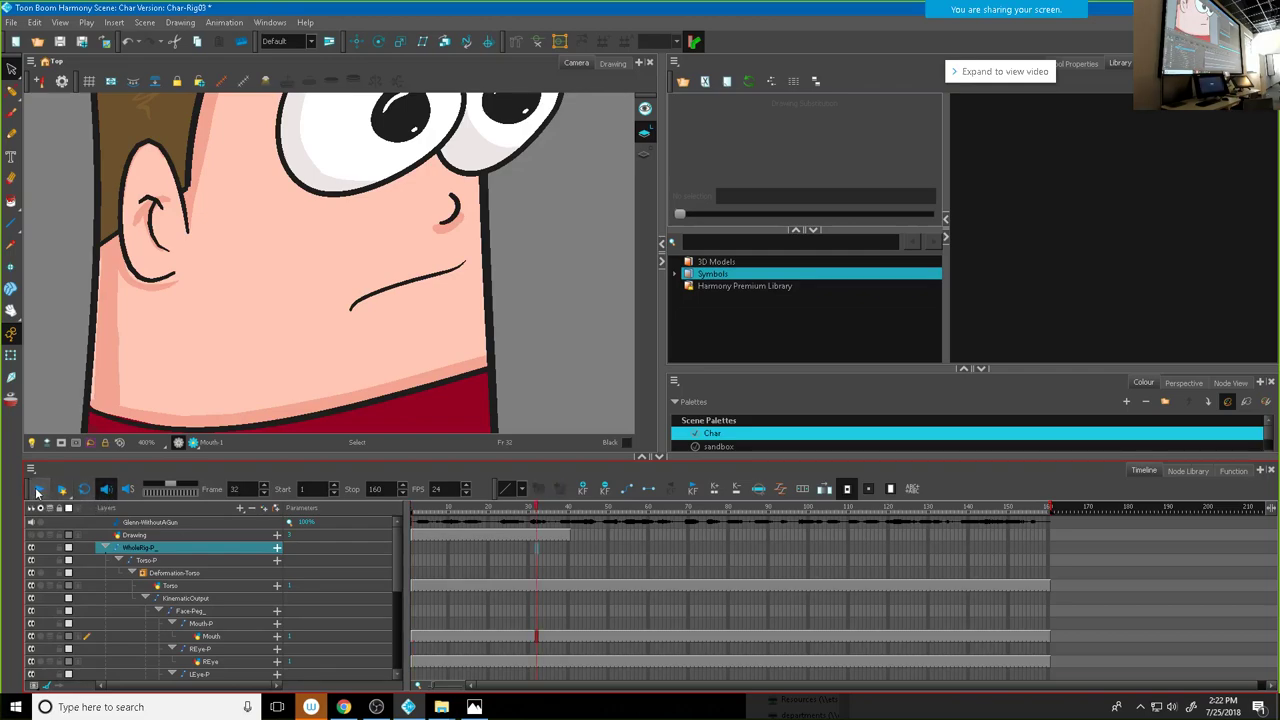
{"action": "left_click", "coordinate": [38, 490]}
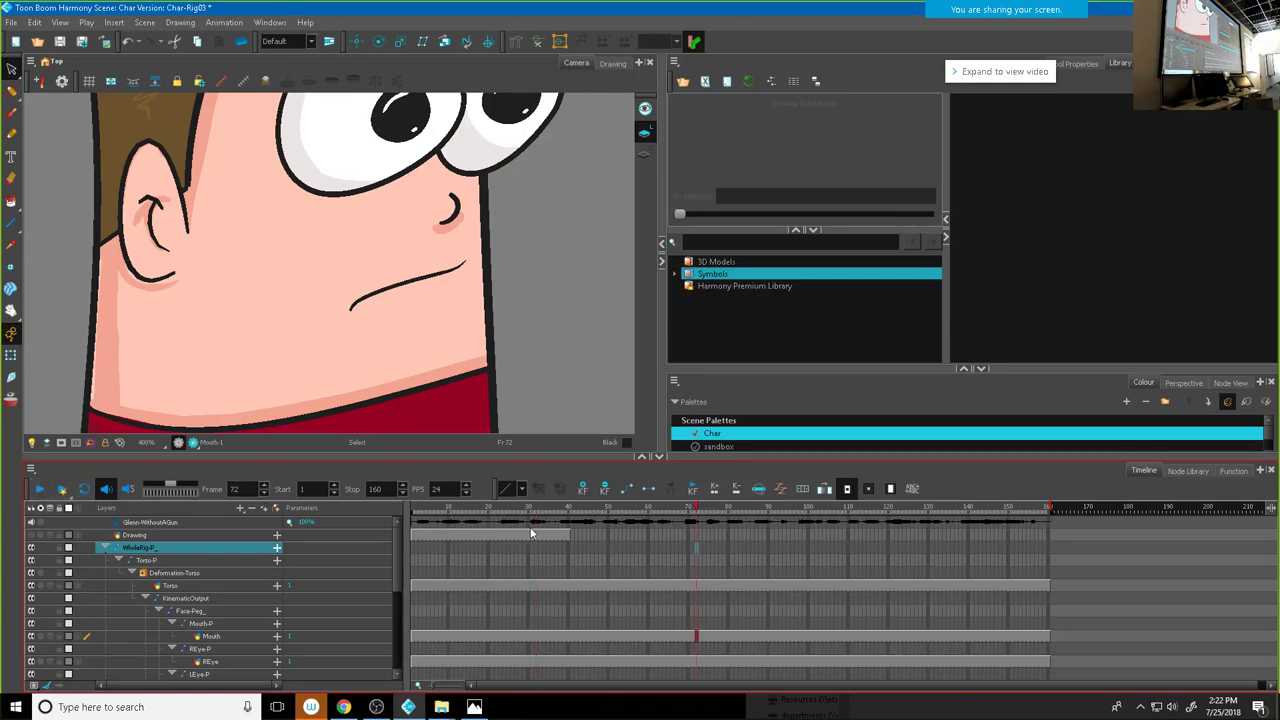
{"action": "left_click", "coordinate": [435, 532]}
{"action": "left_click", "coordinate": [413, 545]}
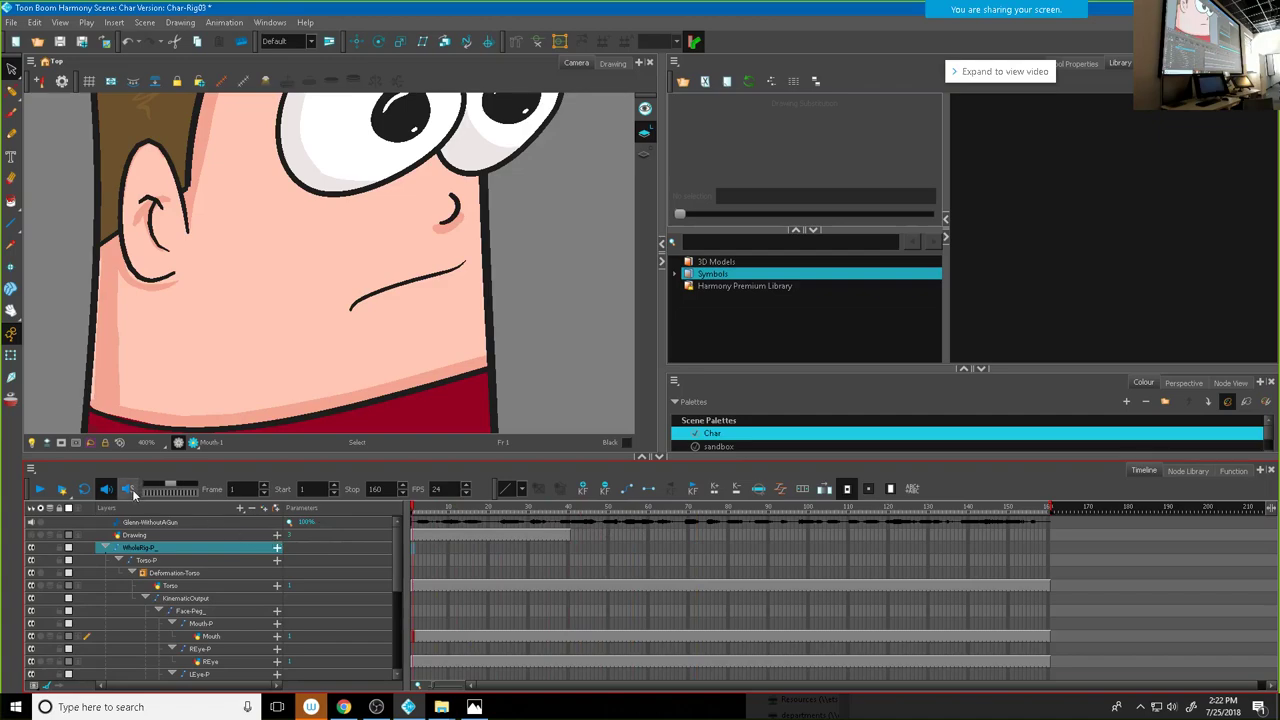
{"action": "left_click_drag", "start_coordinate": [414, 510], "coordinate": [281, 530]}
Step: Try the Translate and Rotate tools on the mouth with the Mouth-P peg selected at frame 1
{"action": "left_click", "coordinate": [277, 623]}
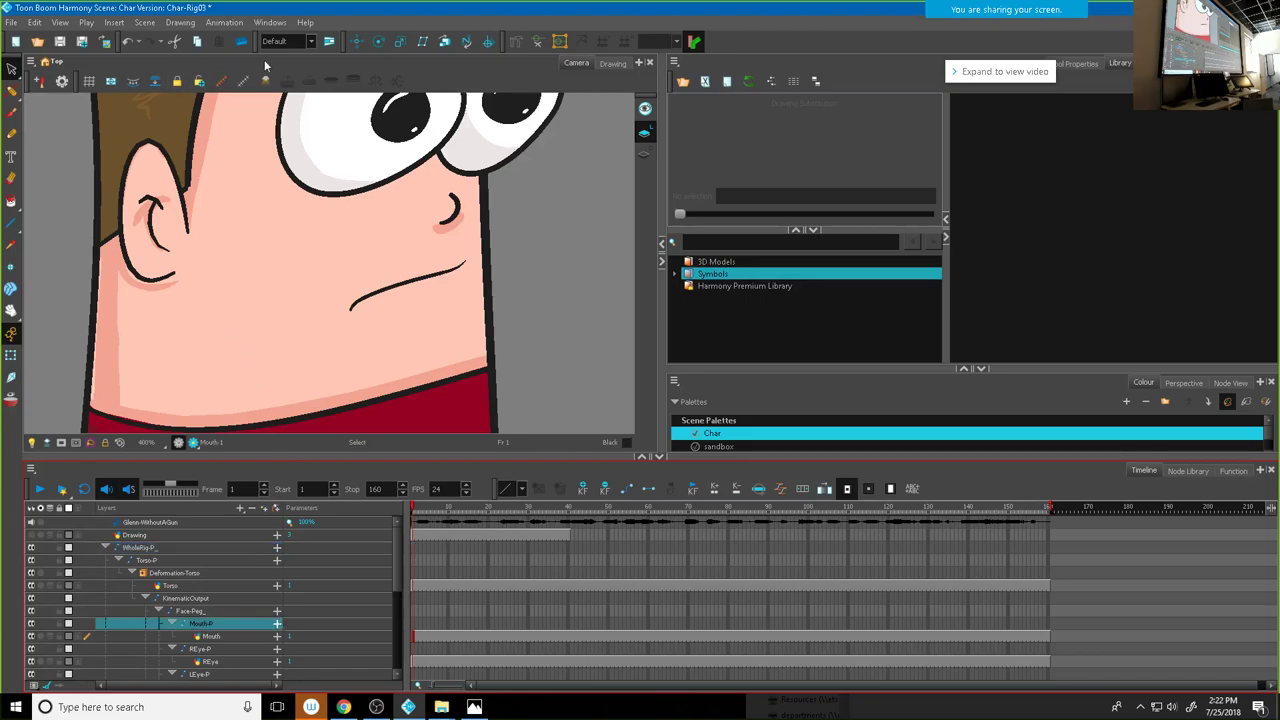
{"action": "left_click", "coordinate": [356, 41]}
{"action": "left_click", "coordinate": [428, 272]}
{"action": "mouse_move", "coordinate": [423, 277]}
{"action": "left_mouse_down"}
{"action": "mouse_move", "coordinate": [375, 280]}
{"action": "mouse_move", "coordinate": [466, 289]}
{"action": "mouse_move", "coordinate": [252, 290]}
{"action": "mouse_move", "coordinate": [442, 289]}
{"action": "left_mouse_up"}
{"action": "left_click", "coordinate": [378, 41]}
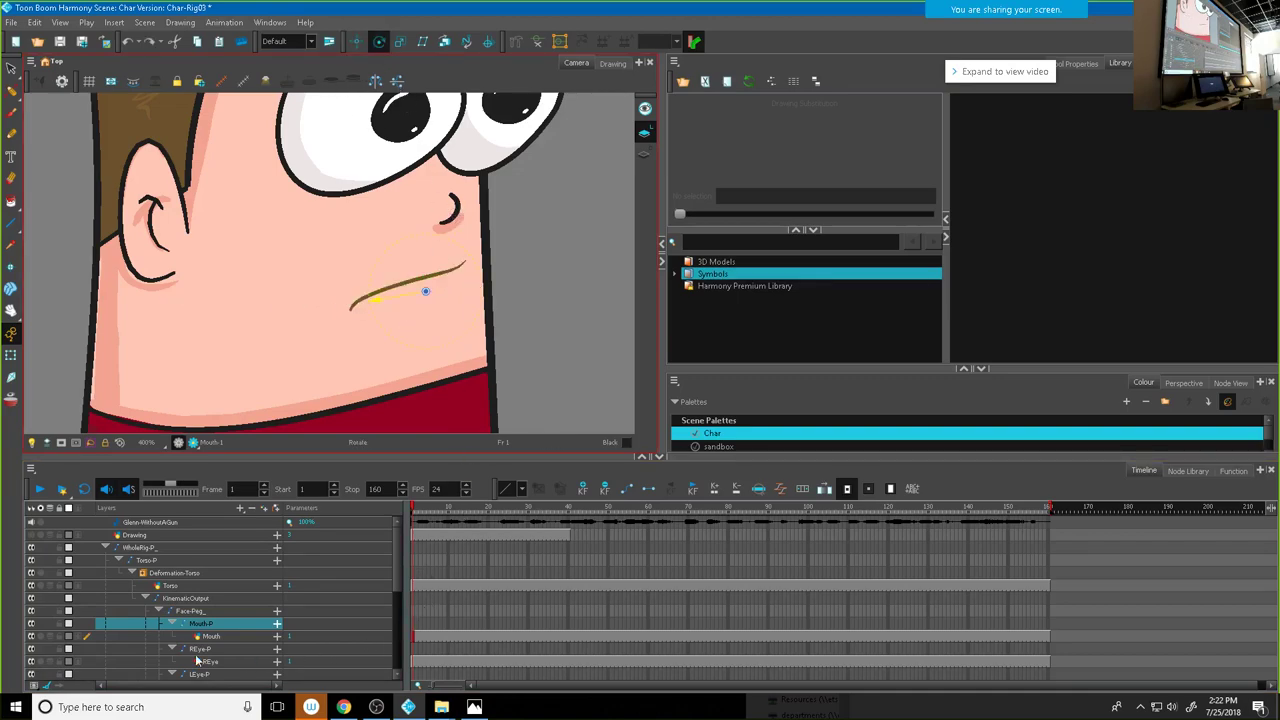
Step: Select the Mouth drawing layer under Mouth-P and enlarge the timeline's frame spacing for frame-by-frame lip-syncing
{"action": "left_click", "coordinate": [215, 639]}
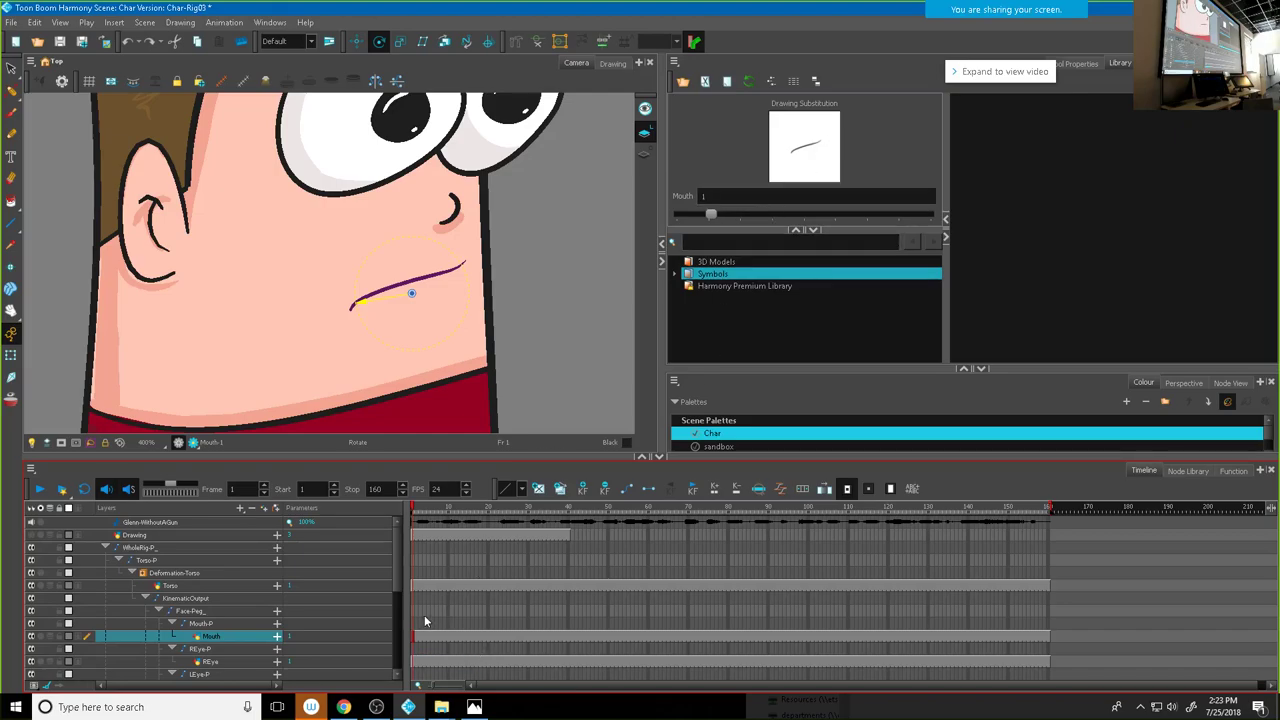
{"action": "scroll", "coordinate": [435, 575], "scroll_direction": "up", "scroll_amount": 2}
{"action": "left_click_drag", "start_coordinate": [418, 510], "coordinate": [483, 512]}
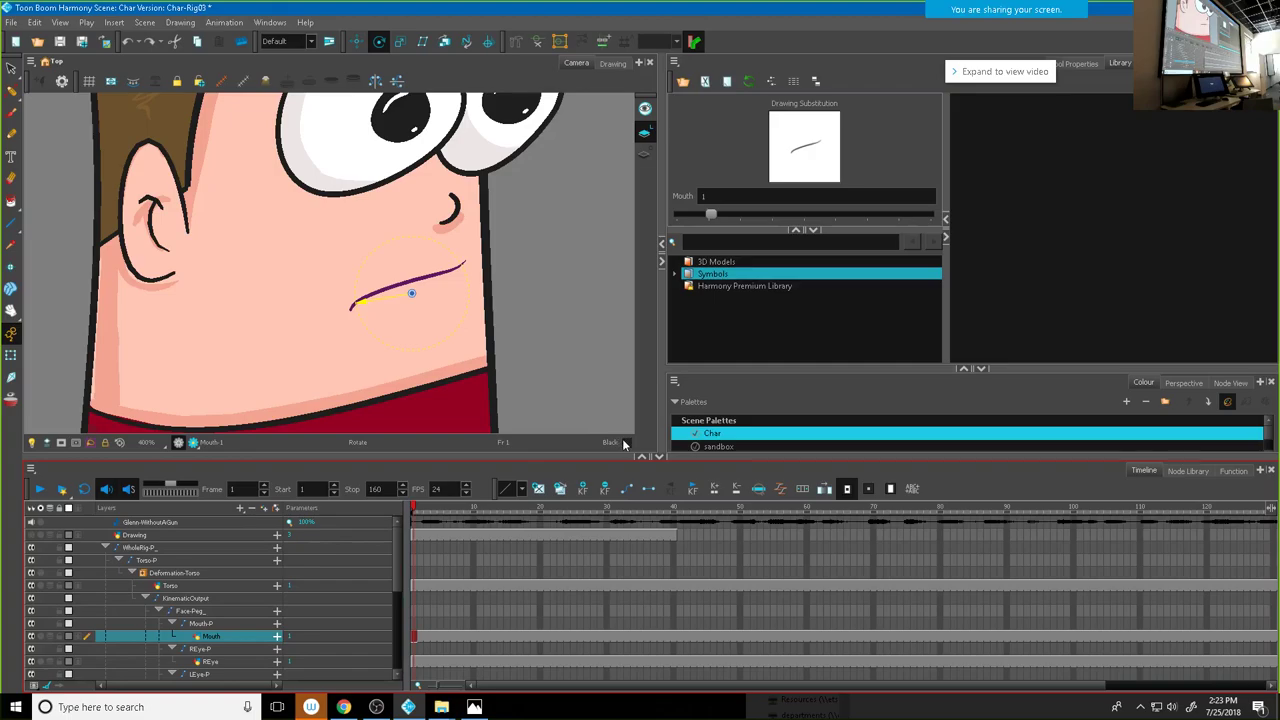
Step: Try substitution drawings 2 and 3 for the mouth at frame 1, ending back on drawing 1
{"action": "left_click", "coordinate": [712, 214]}
{"action": "mouse_move", "coordinate": [715, 216]}
{"action": "left_mouse_down"}
{"action": "mouse_move", "coordinate": [863, 221]}
{"action": "mouse_move", "coordinate": [738, 220]}
{"action": "left_mouse_up"}
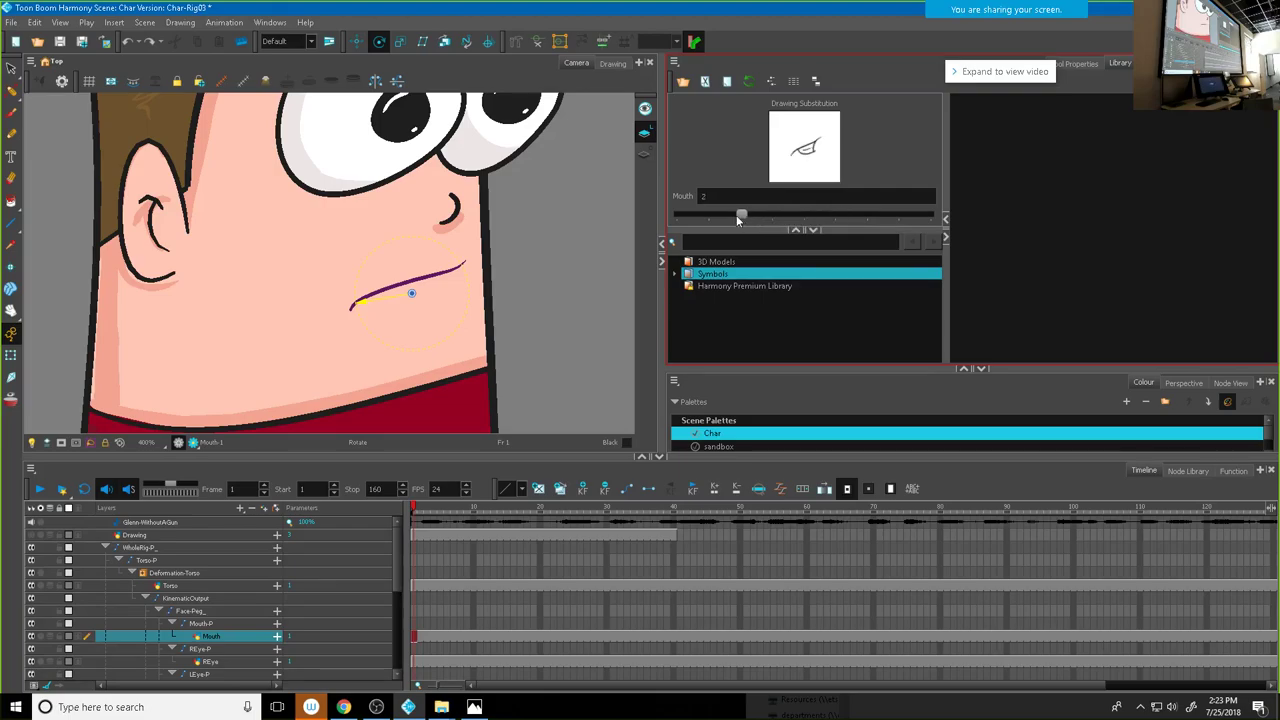
{"action": "left_click_drag", "start_coordinate": [751, 216], "coordinate": [761, 217]}
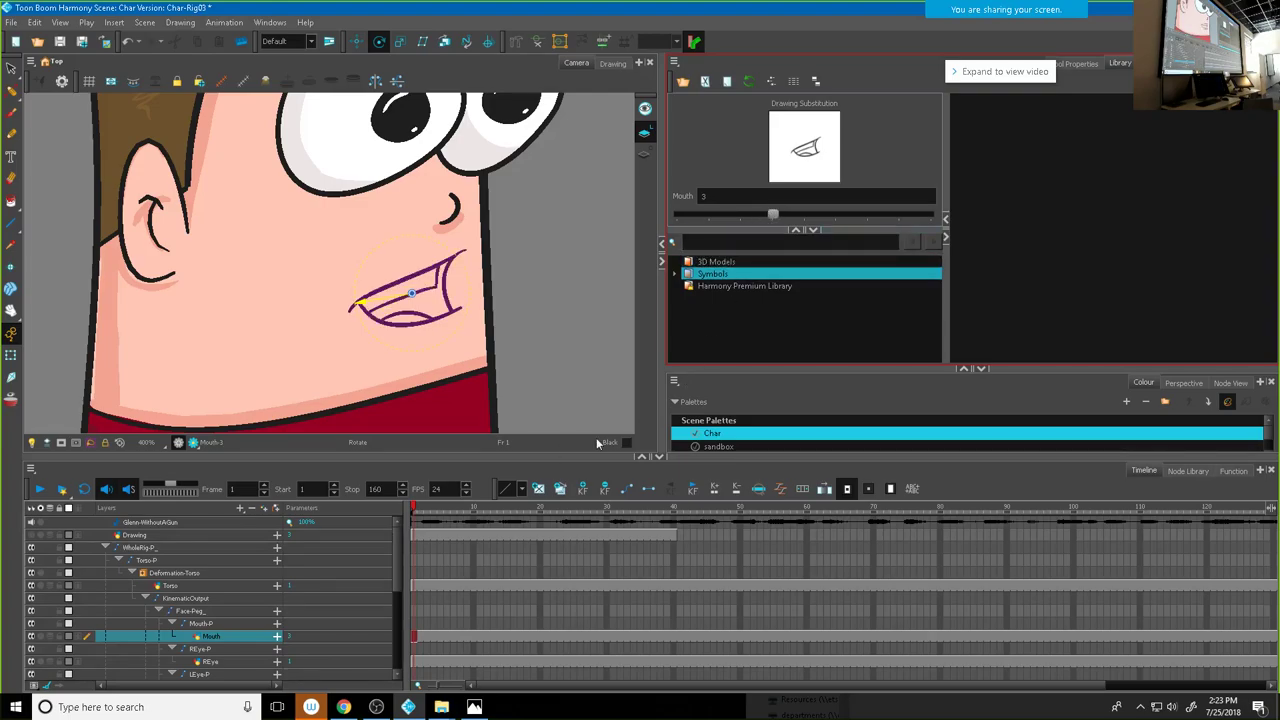
{"action": "mouse_move", "coordinate": [778, 214]}
{"action": "left_mouse_down"}
{"action": "mouse_move", "coordinate": [924, 218]}
{"action": "mouse_move", "coordinate": [723, 214]}
{"action": "left_mouse_up"}
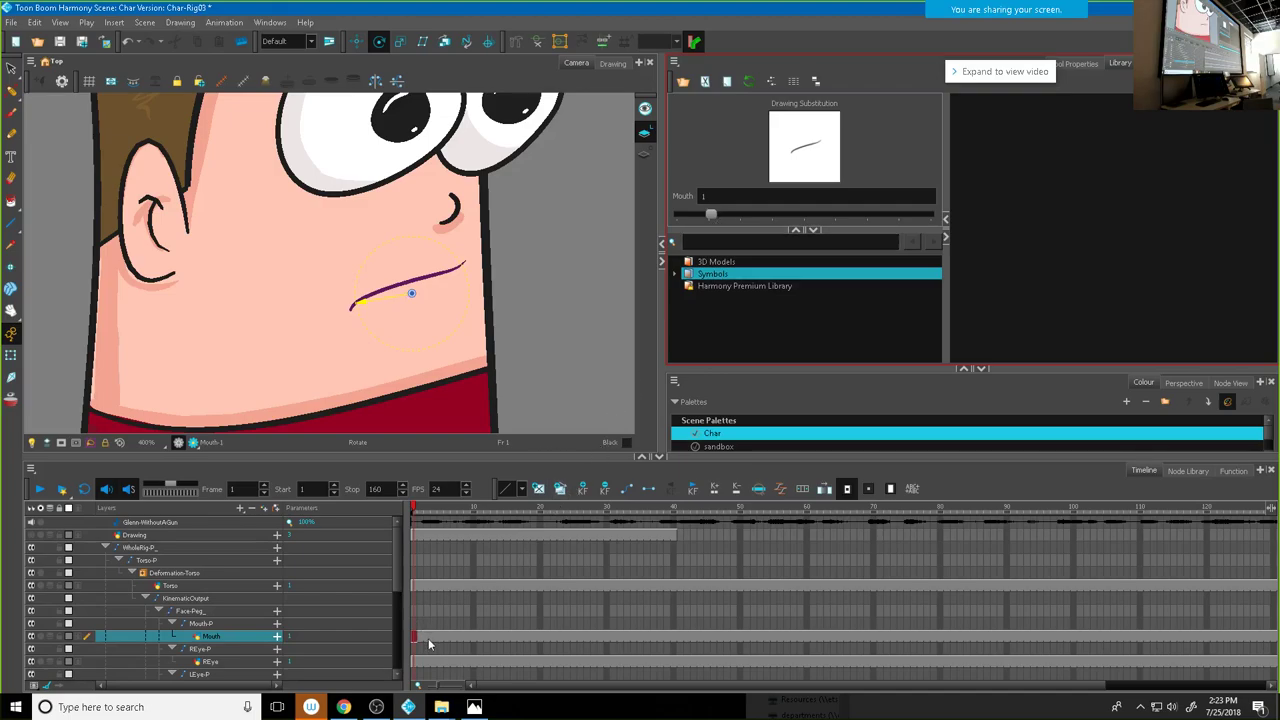
Step: Scrub the dialogue up to frame 30, and set the Mouth to drawing 6 at frame 2 and drawing 5 at frame 1
{"action": "left_click", "coordinate": [428, 510]}
{"action": "left_click_drag", "start_coordinate": [428, 510], "coordinate": [608, 534]}
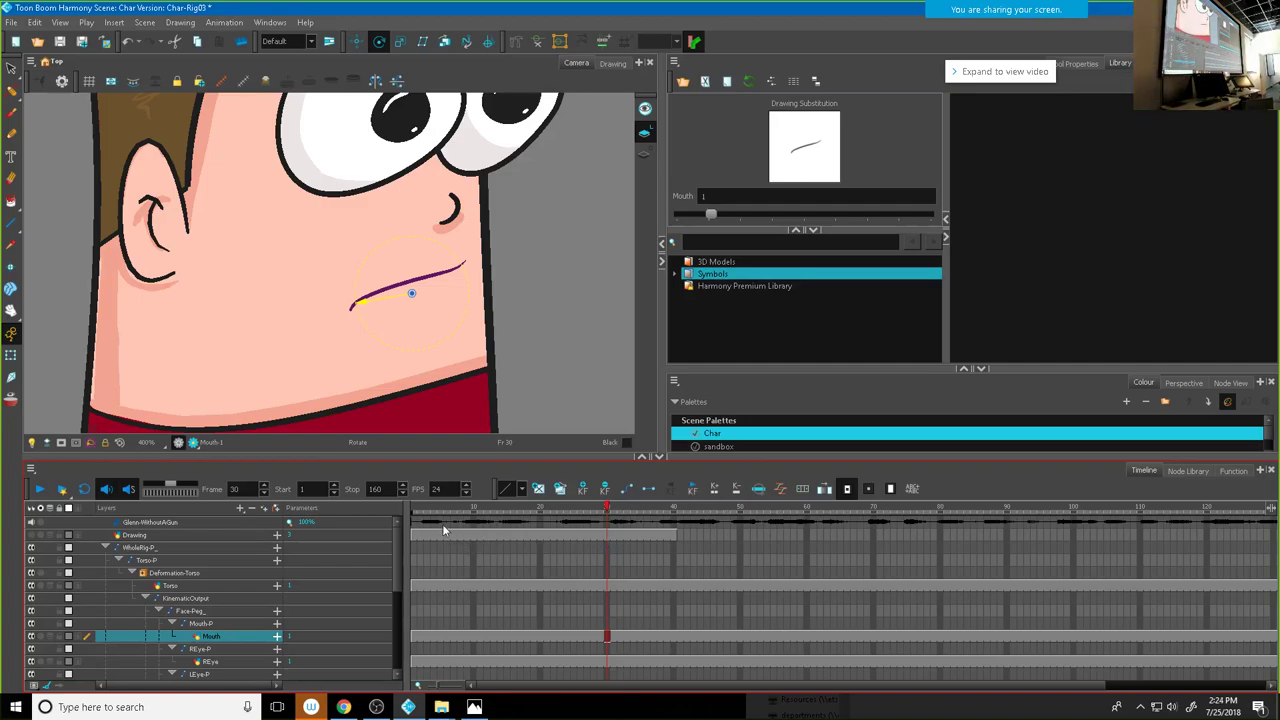
{"action": "mouse_move", "coordinate": [416, 511]}
{"action": "left_mouse_down"}
{"action": "mouse_move", "coordinate": [456, 520]}
{"action": "mouse_move", "coordinate": [422, 527]}
{"action": "left_mouse_up"}
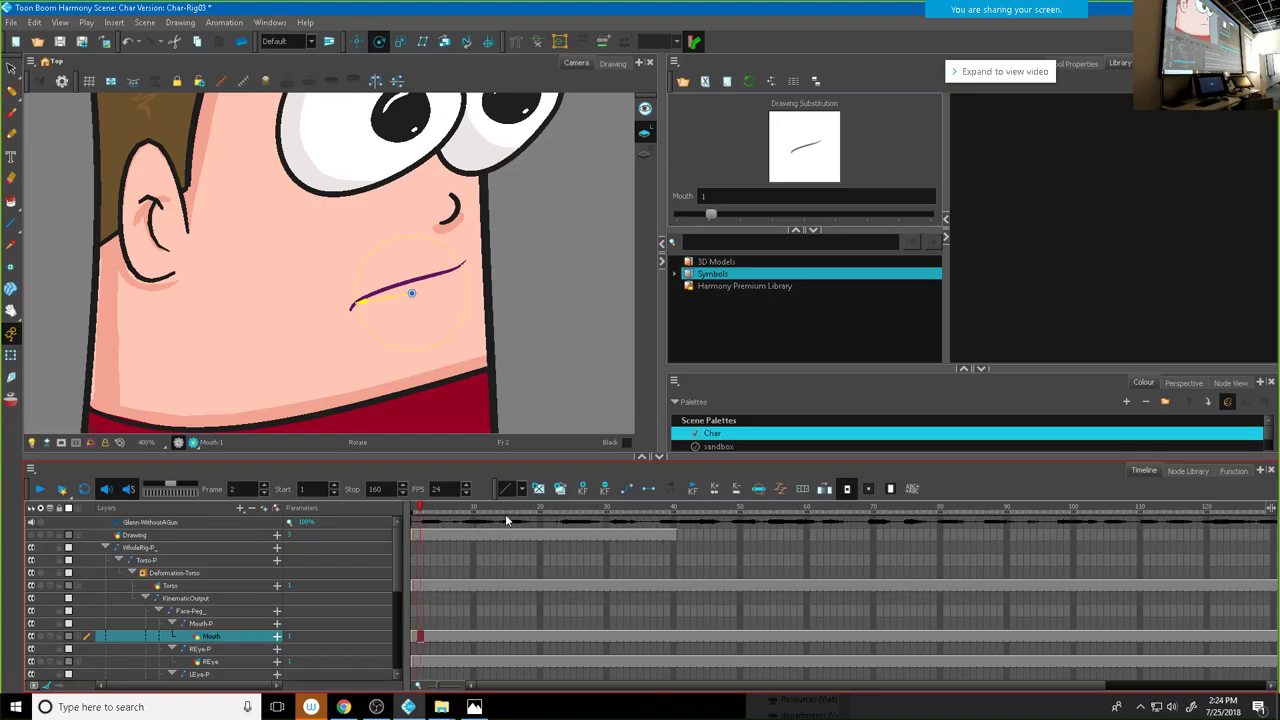
{"action": "left_click_drag", "start_coordinate": [710, 217], "coordinate": [862, 219]}
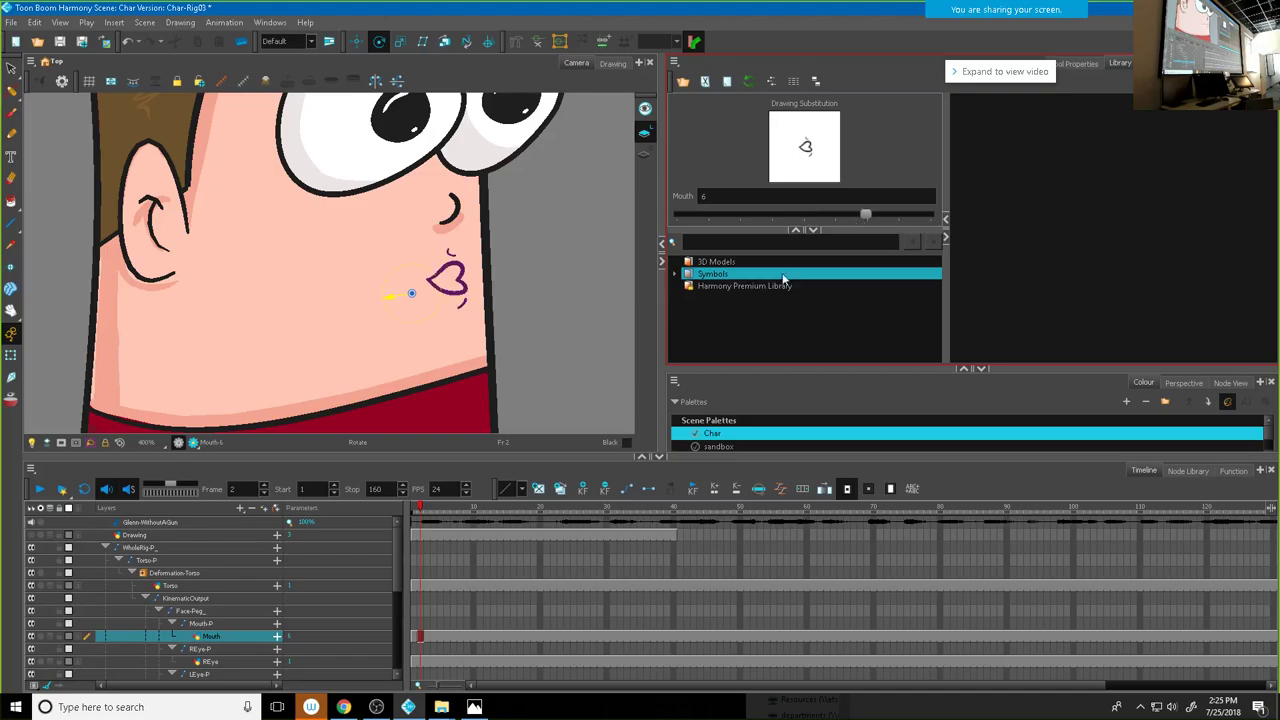
{"action": "left_click", "coordinate": [415, 508]}
{"action": "left_click_drag", "start_coordinate": [712, 217], "coordinate": [852, 228]}
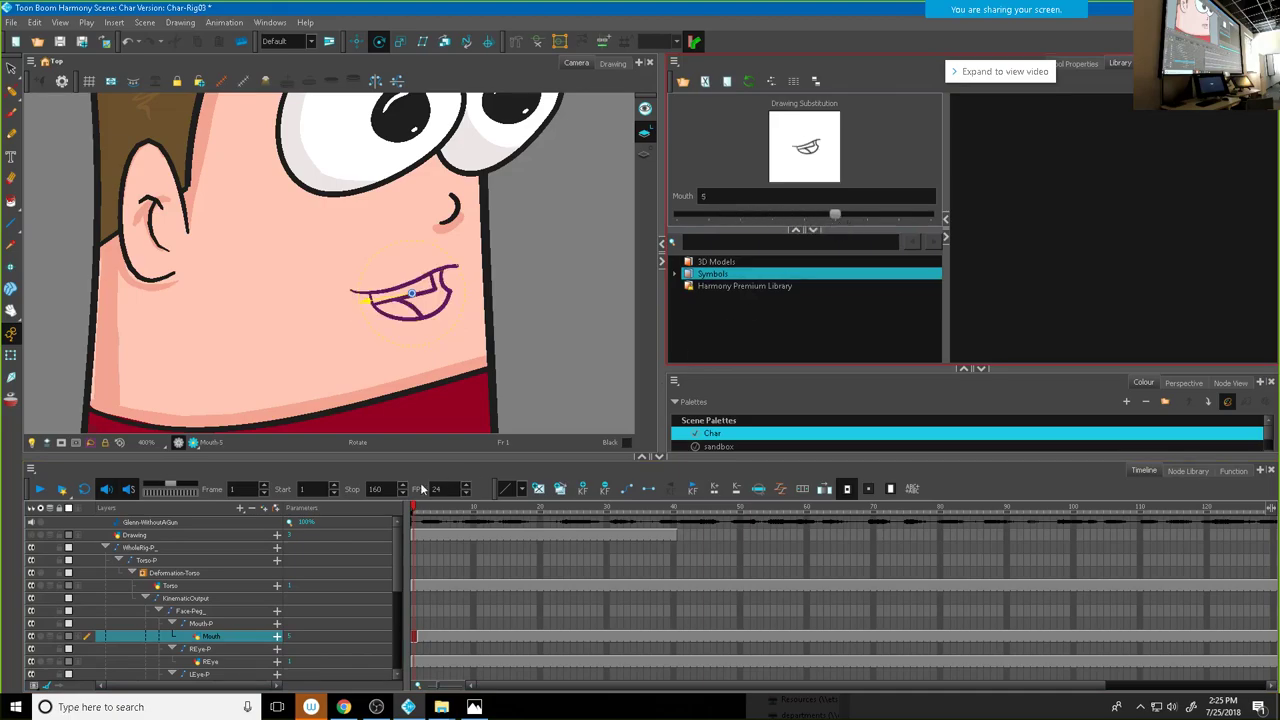
Step: Swap the Mouth to drawing 8 at frame 5 and to drawing 4 at frame 9
{"action": "left_click_drag", "start_coordinate": [415, 510], "coordinate": [443, 509]}
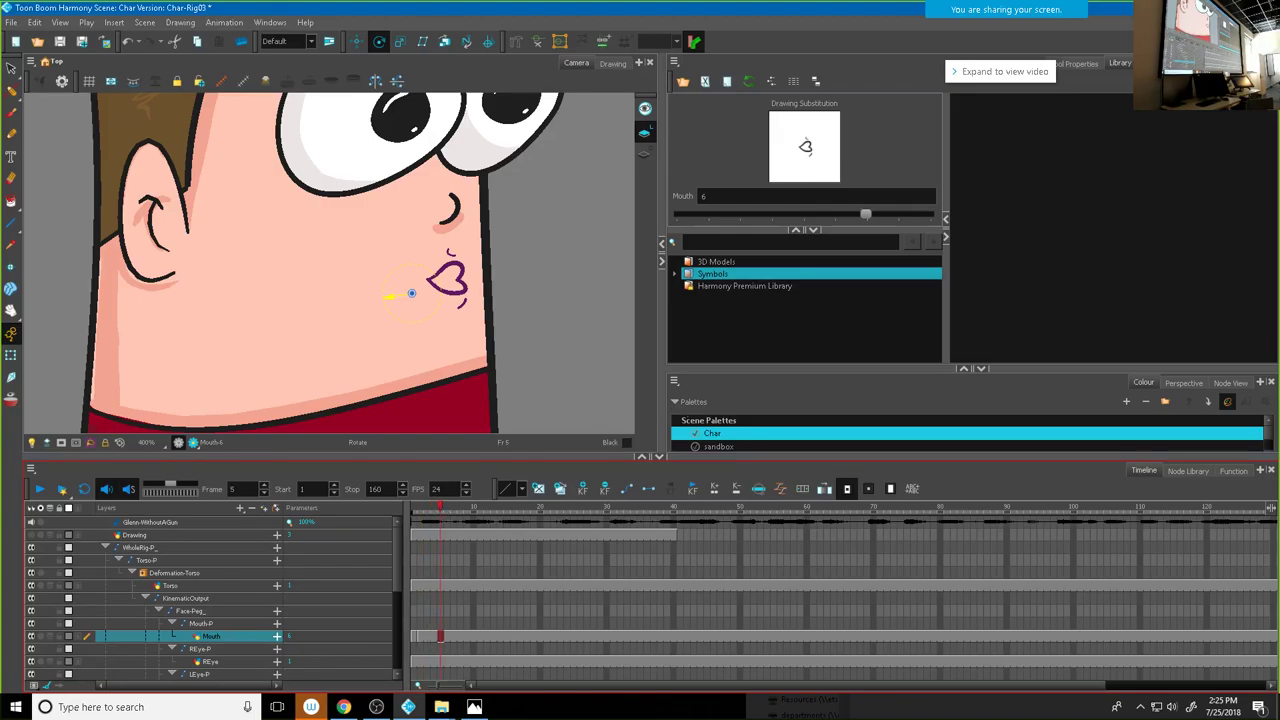
{"action": "left_click_drag", "start_coordinate": [866, 216], "coordinate": [936, 207]}
{"action": "left_click_drag", "start_coordinate": [441, 509], "coordinate": [469, 508]}
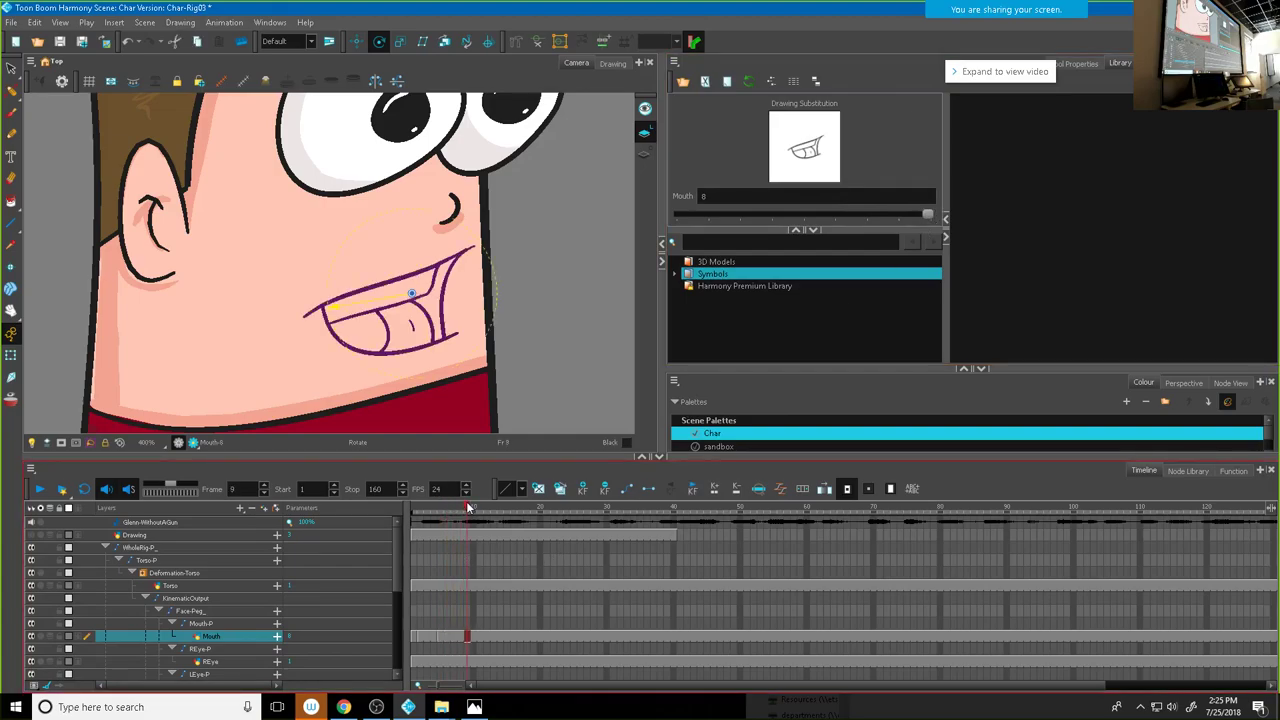
{"action": "left_click_drag", "start_coordinate": [929, 214], "coordinate": [808, 228]}
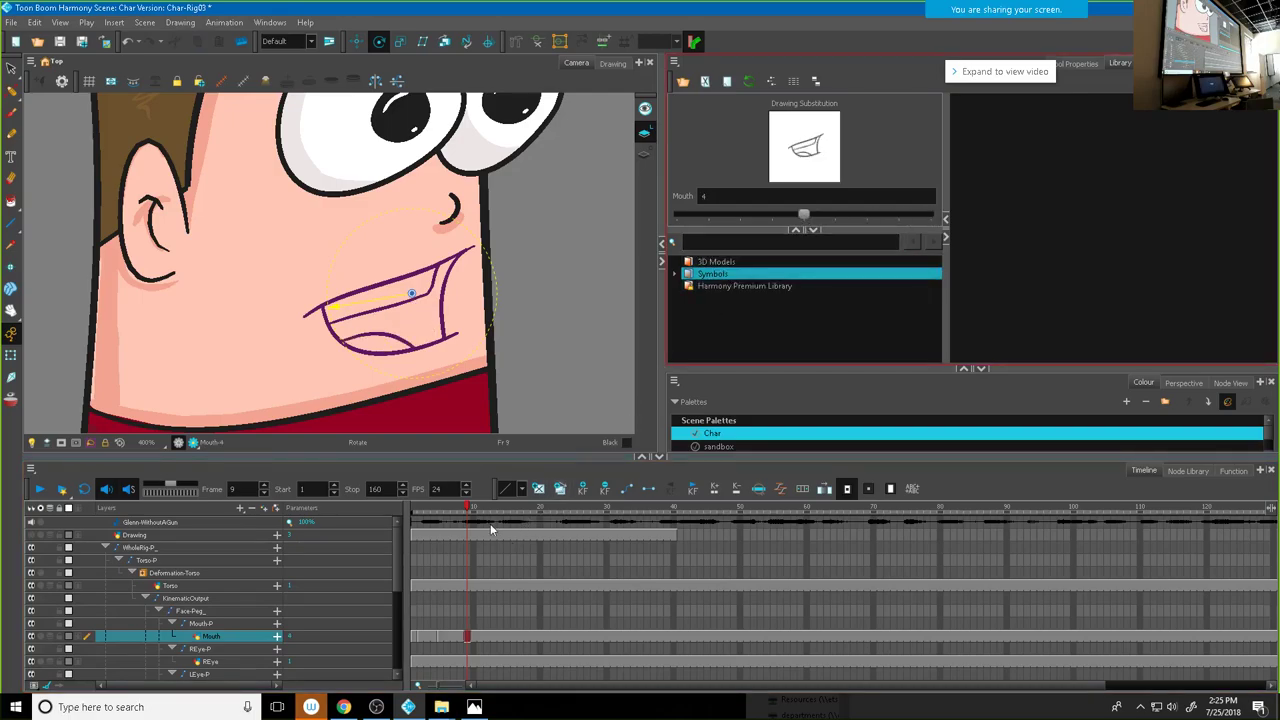
Step: Set the Mouth to drawing 6 at frame 12 and shift its start one frame earlier to frame 11
{"action": "left_click_drag", "start_coordinate": [468, 508], "coordinate": [487, 508]}
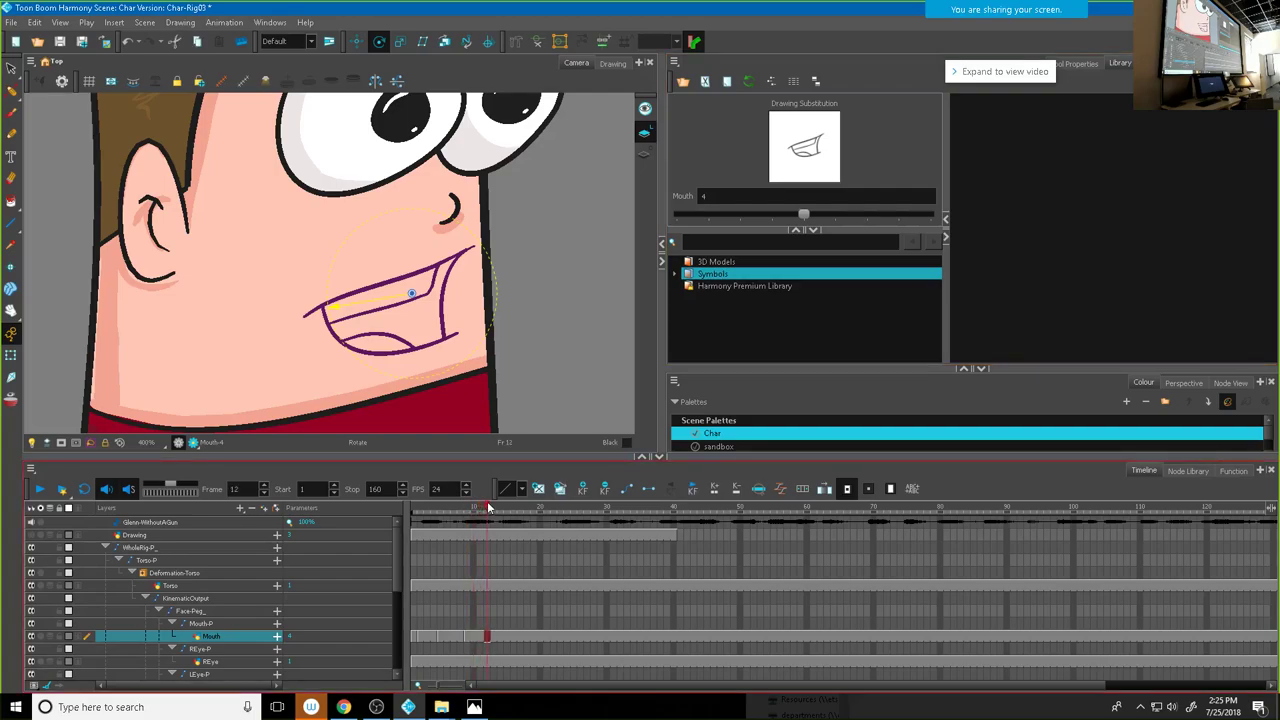
{"action": "left_click_drag", "start_coordinate": [803, 215], "coordinate": [876, 216]}
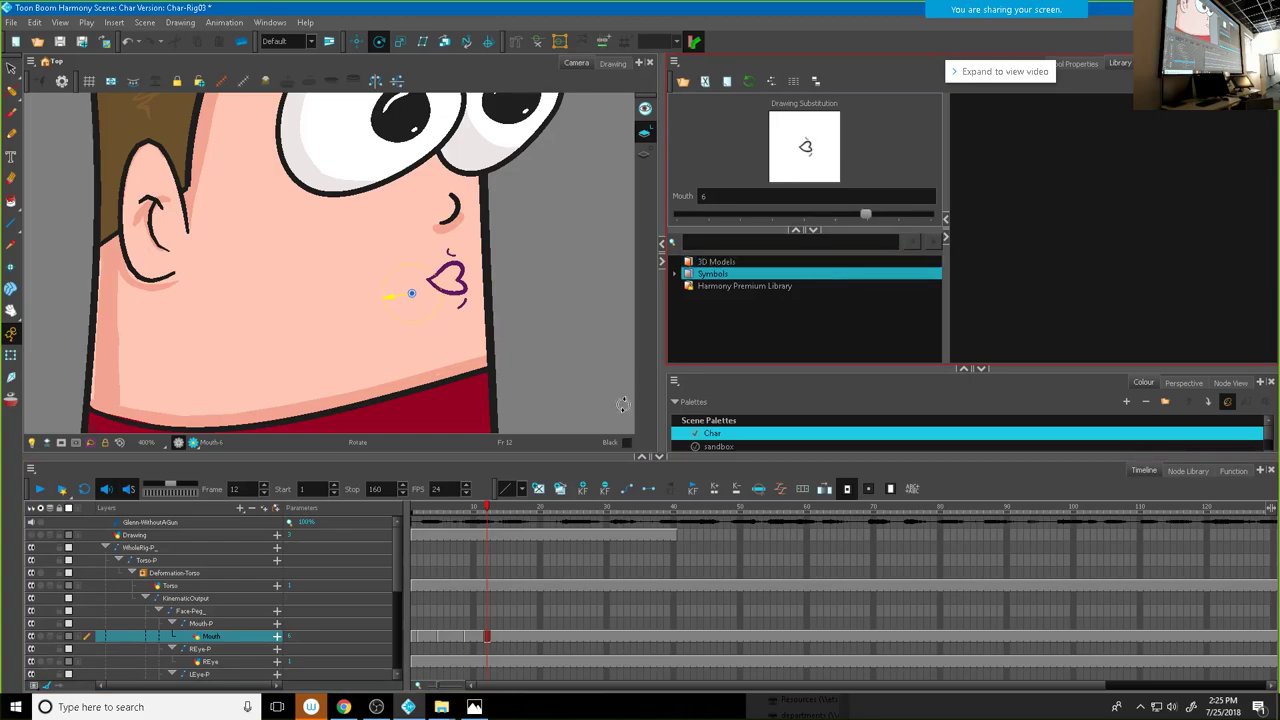
{"action": "mouse_move", "coordinate": [490, 512]}
{"action": "left_mouse_down"}
{"action": "mouse_move", "coordinate": [524, 513]}
{"action": "mouse_move", "coordinate": [467, 512]}
{"action": "mouse_move", "coordinate": [481, 511]}
{"action": "left_mouse_up"}
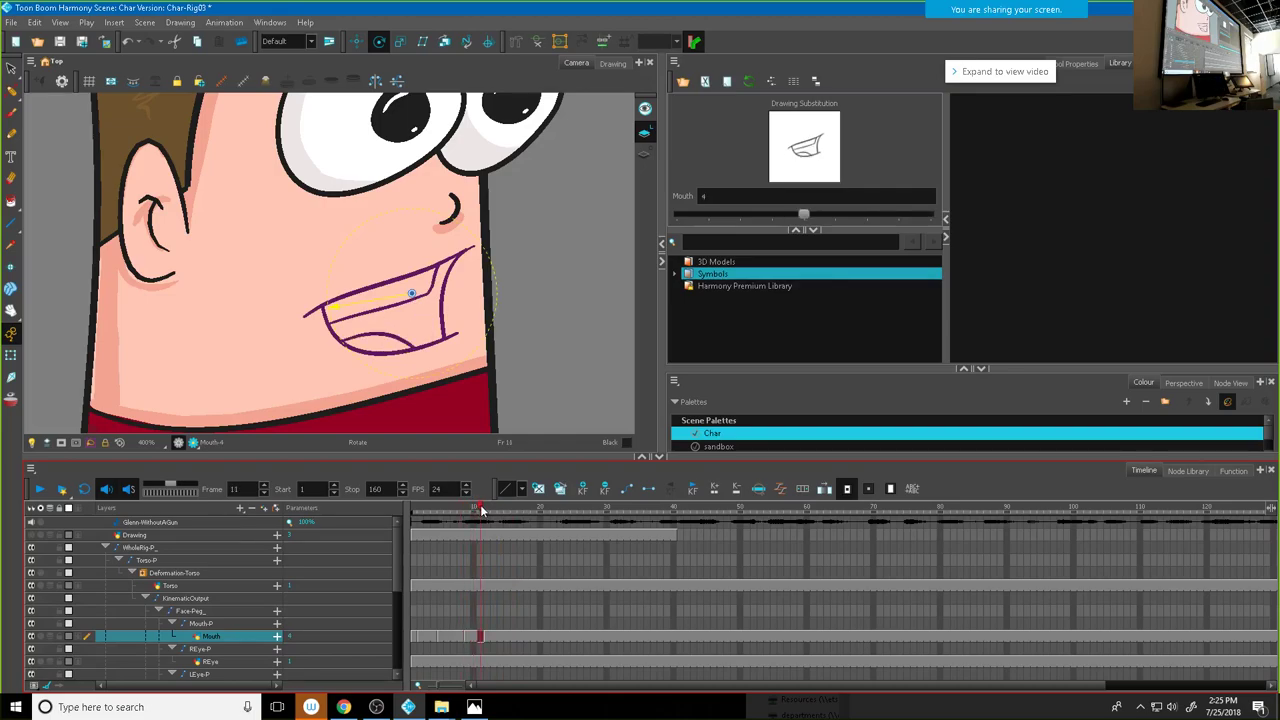
{"action": "left_click", "coordinate": [461, 636]}
{"action": "left_click", "coordinate": [480, 637]}
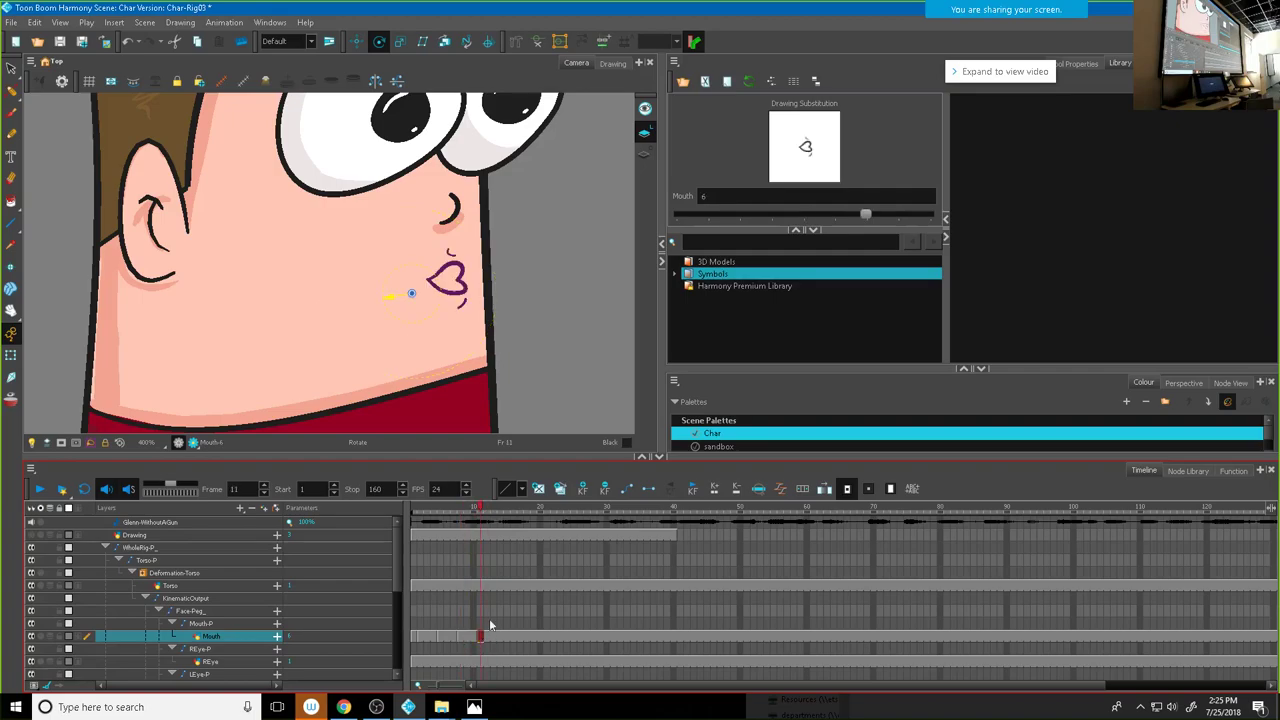
Step: Set the Mouth to drawing 3 at frame 14 and play the scene from frame 1 to check the sync
{"action": "left_click_drag", "start_coordinate": [482, 508], "coordinate": [502, 507]}
{"action": "left_click_drag", "start_coordinate": [869, 220], "coordinate": [782, 217]}
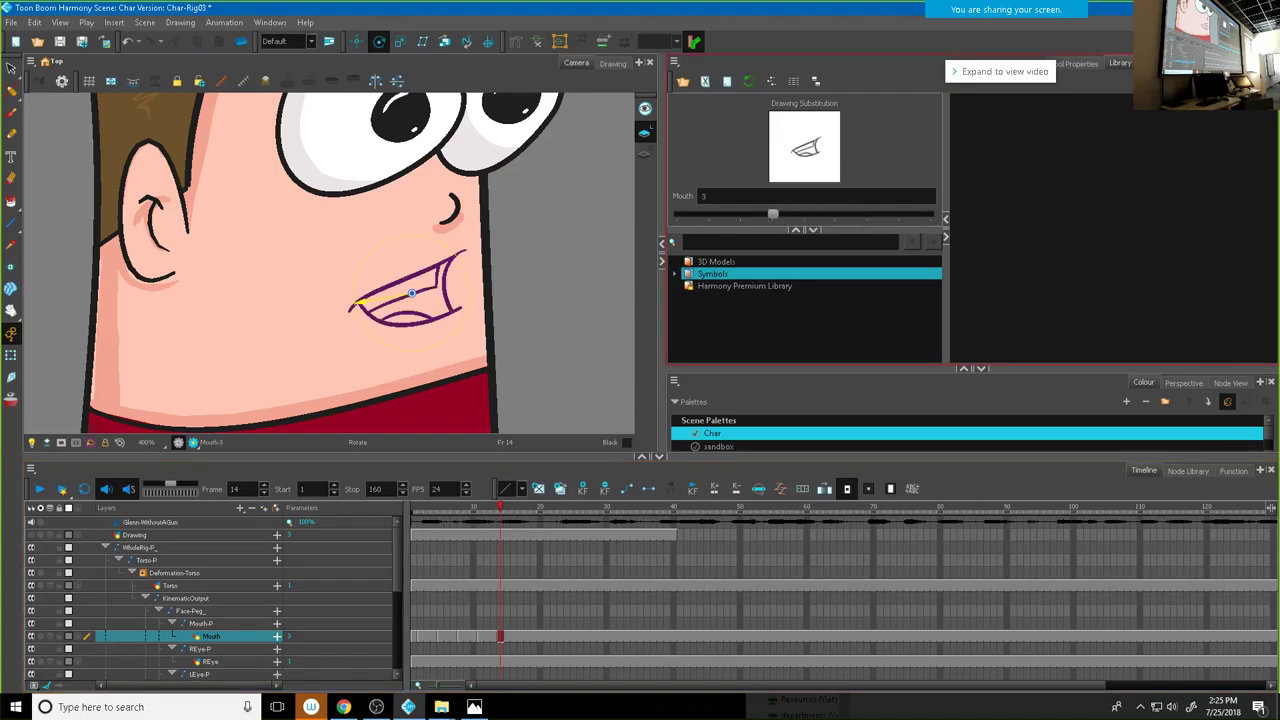
{"action": "left_click_drag", "start_coordinate": [454, 512], "coordinate": [413, 512]}
{"action": "left_click", "coordinate": [70, 273]}
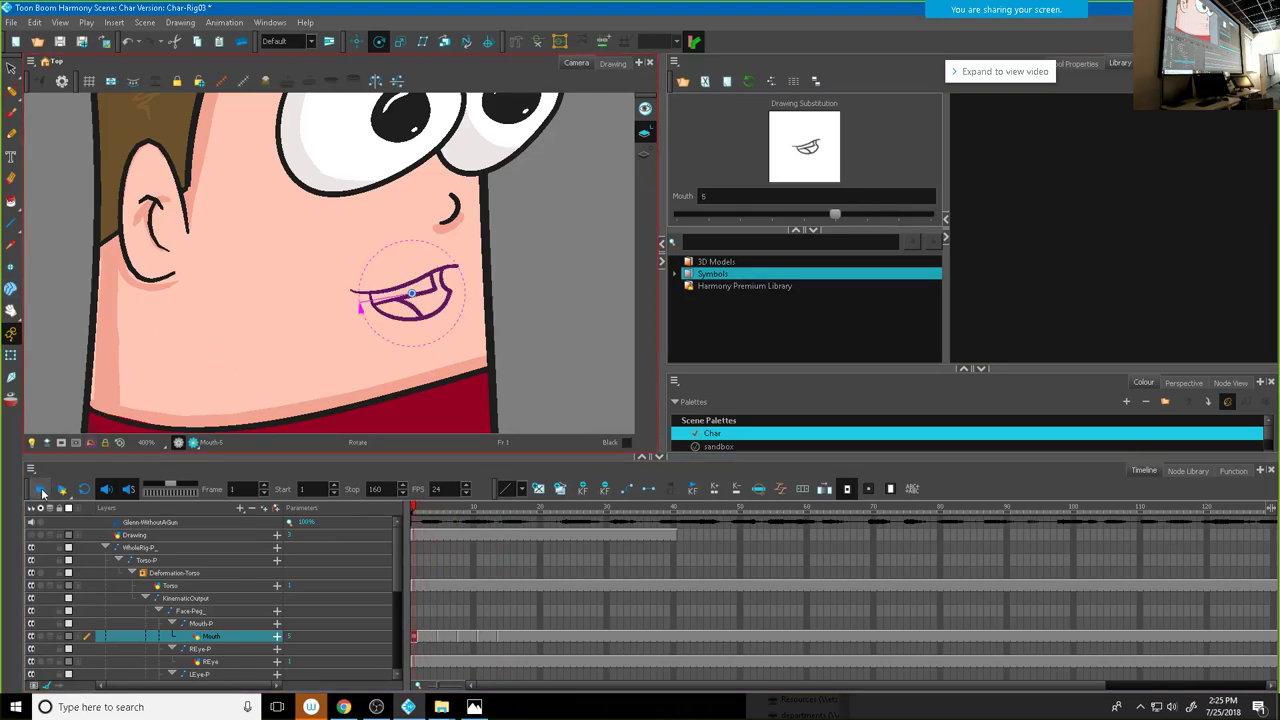
{"action": "left_click", "coordinate": [42, 492]}
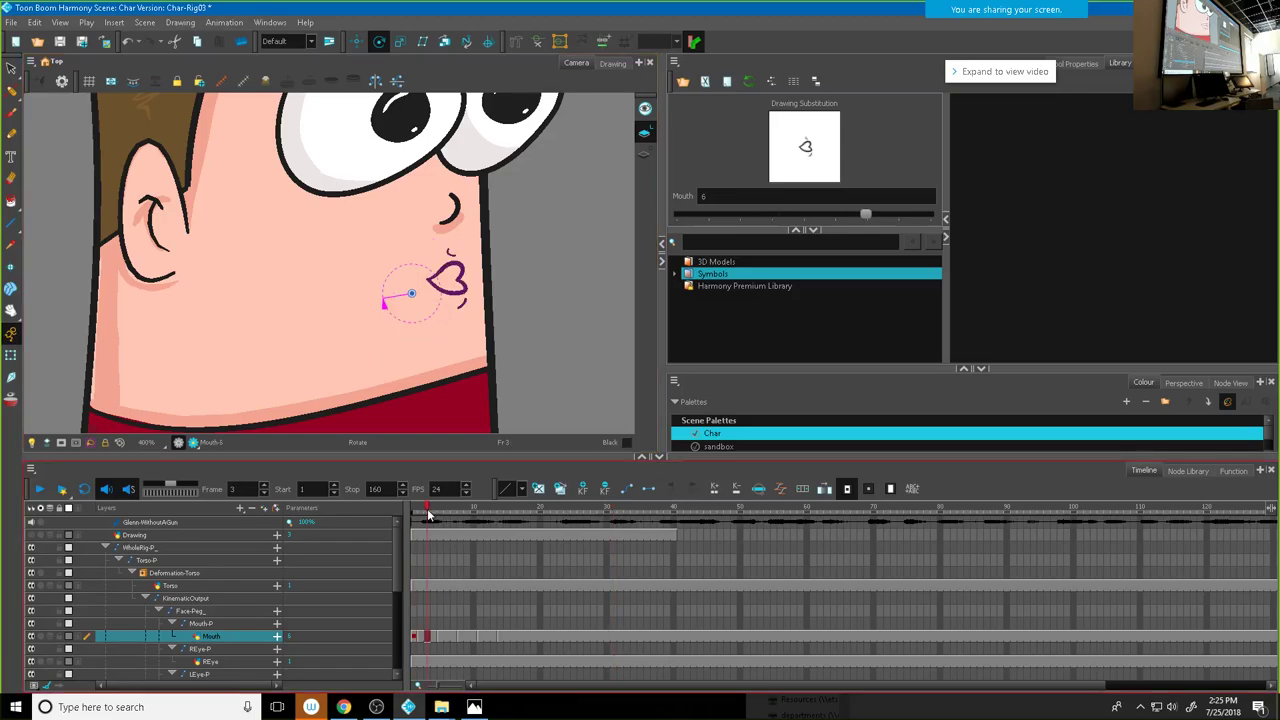
Step: Adjust the Mouth layer's opening exposures so that drawing 8 starts at frame 6
{"action": "mouse_move", "coordinate": [433, 511]}
{"action": "left_mouse_down"}
{"action": "mouse_move", "coordinate": [453, 507]}
{"action": "mouse_move", "coordinate": [427, 514]}
{"action": "left_mouse_up"}
{"action": "left_click", "coordinate": [432, 637]}
{"action": "left_click", "coordinate": [446, 637]}
{"action": "left_click", "coordinate": [447, 637]}
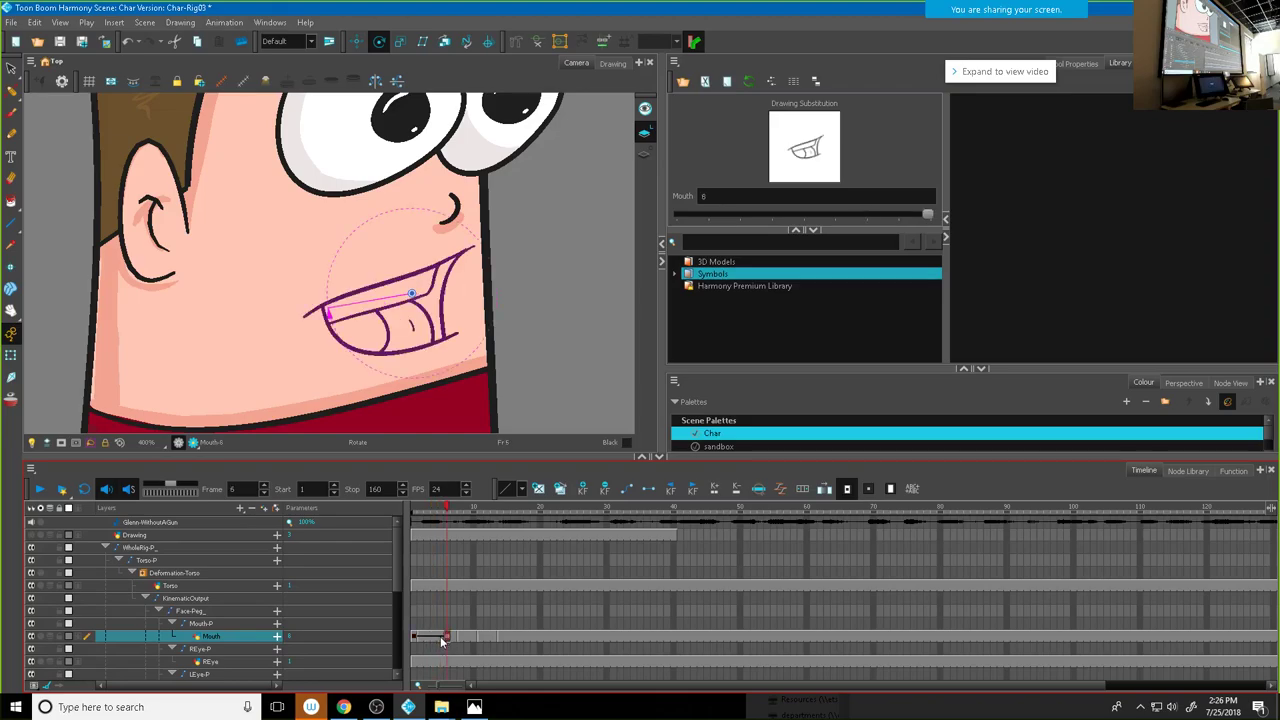
Step: Delete the keyframes across frames 1 to 6 of the Mouth layer
{"action": "left_click", "coordinate": [441, 638]}
{"action": "mouse_move", "coordinate": [447, 637]}
{"action": "left_mouse_down"}
{"action": "mouse_move", "coordinate": [412, 640]}
{"action": "mouse_move", "coordinate": [447, 641]}
{"action": "left_mouse_up"}
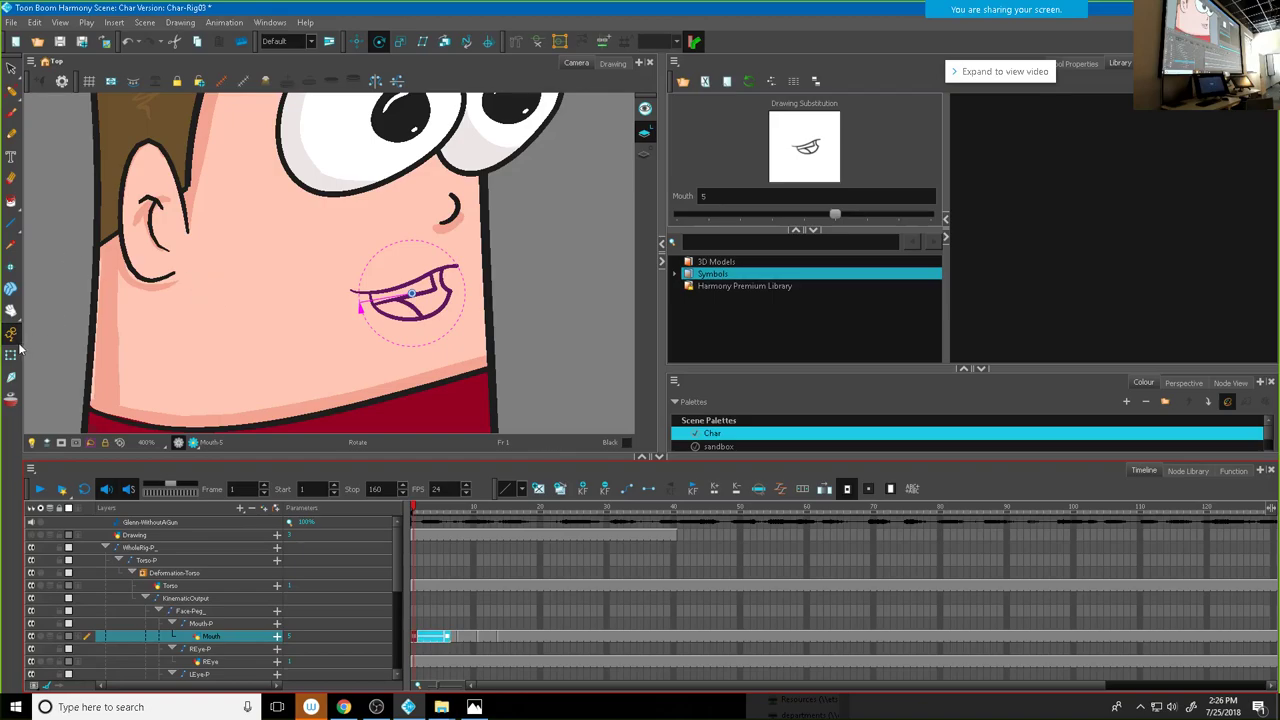
{"action": "left_click", "coordinate": [595, 493]}
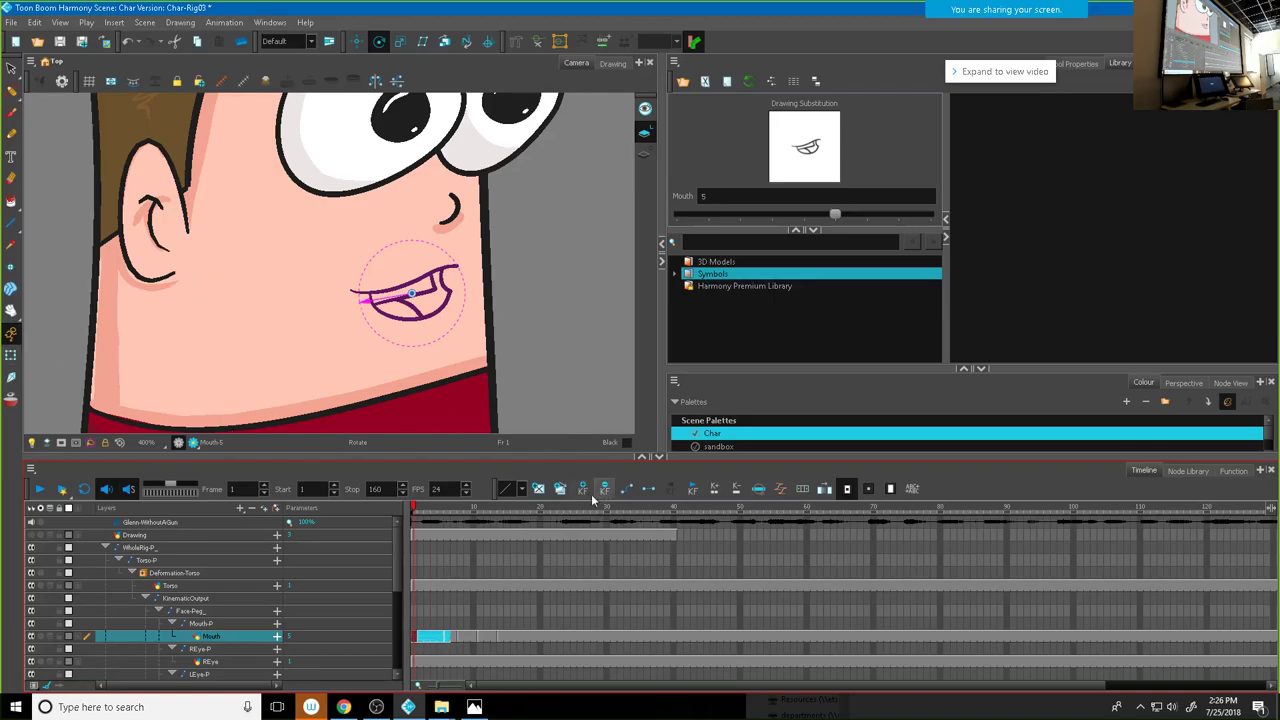
Step: Swap the Mouth to drawing 5 at frame 4 and again at frame 10
{"action": "left_click", "coordinate": [435, 640]}
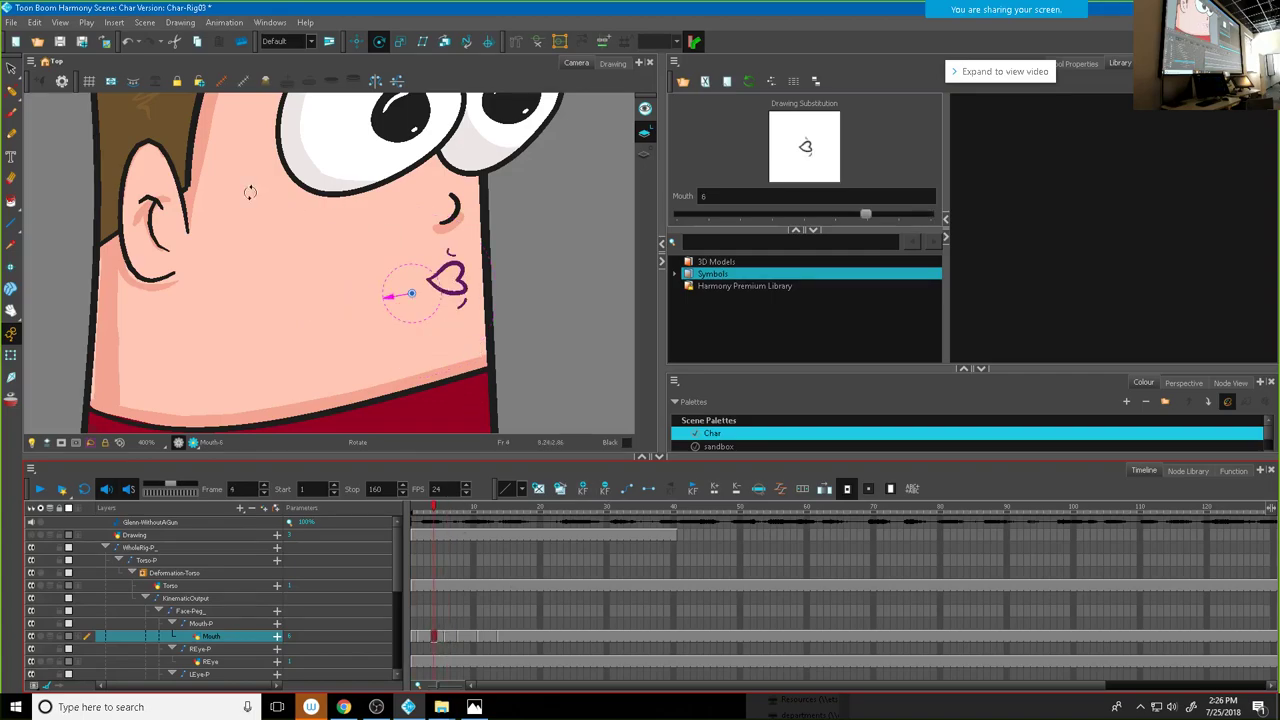
{"action": "left_click_drag", "start_coordinate": [860, 214], "coordinate": [831, 213]}
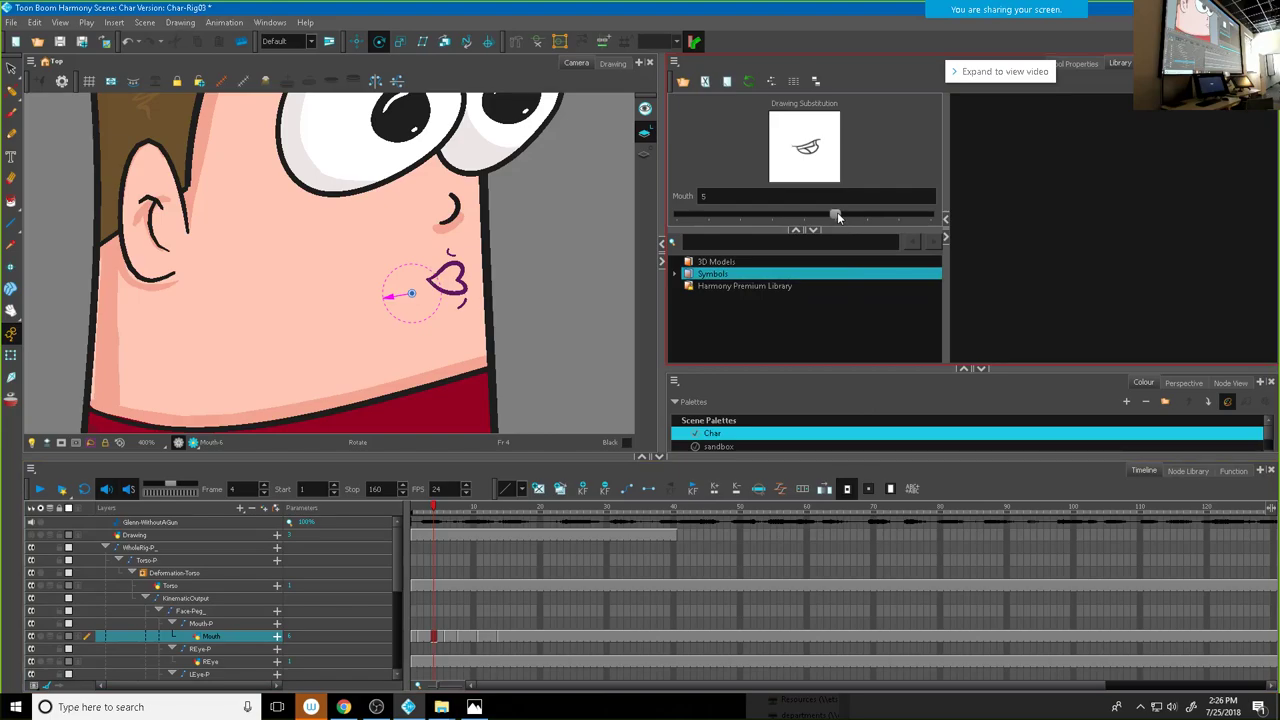
{"action": "left_click", "coordinate": [447, 506]}
{"action": "mouse_move", "coordinate": [447, 506]}
{"action": "left_mouse_down"}
{"action": "mouse_move", "coordinate": [492, 506]}
{"action": "mouse_move", "coordinate": [457, 512]}
{"action": "mouse_move", "coordinate": [475, 510]}
{"action": "left_mouse_up"}
{"action": "left_click_drag", "start_coordinate": [806, 214], "coordinate": [827, 212]}
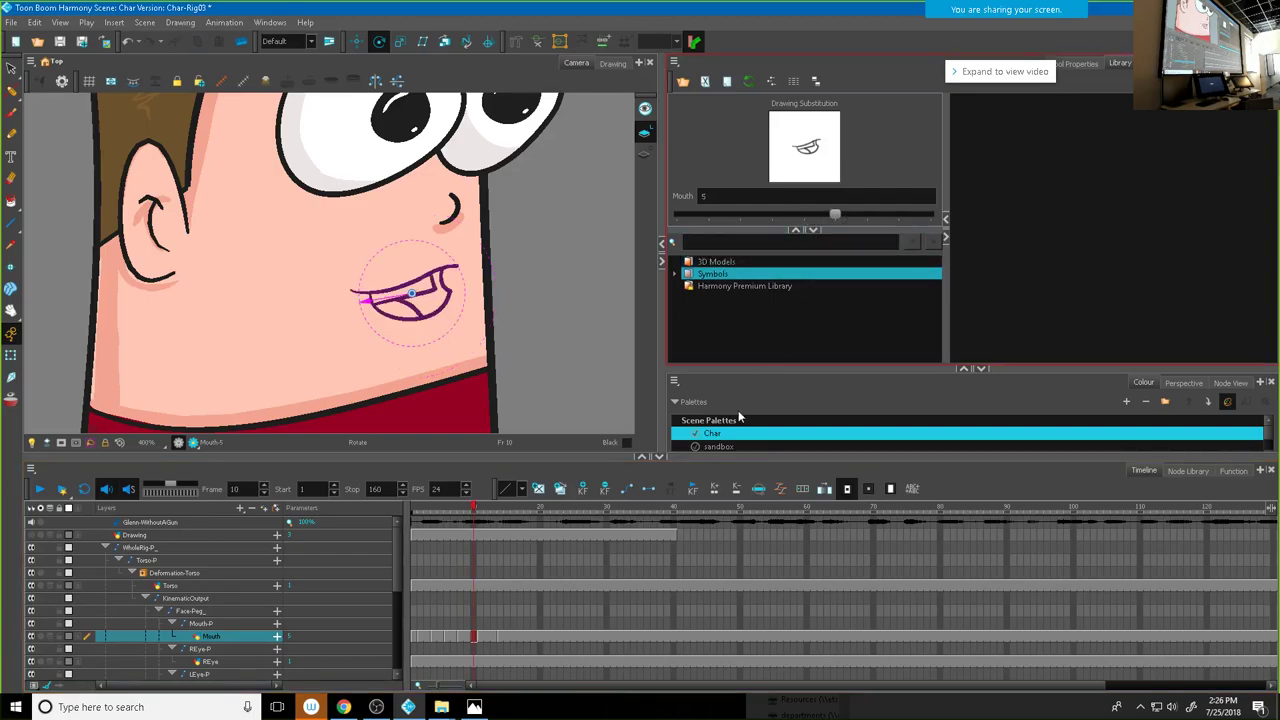
Step: Set the Mouth to drawing 2 at frame 13 and play the scene from frame 1 to check the sync
{"action": "mouse_move", "coordinate": [476, 510]}
{"action": "left_mouse_down"}
{"action": "mouse_move", "coordinate": [522, 511]}
{"action": "mouse_move", "coordinate": [495, 515]}
{"action": "left_mouse_up"}
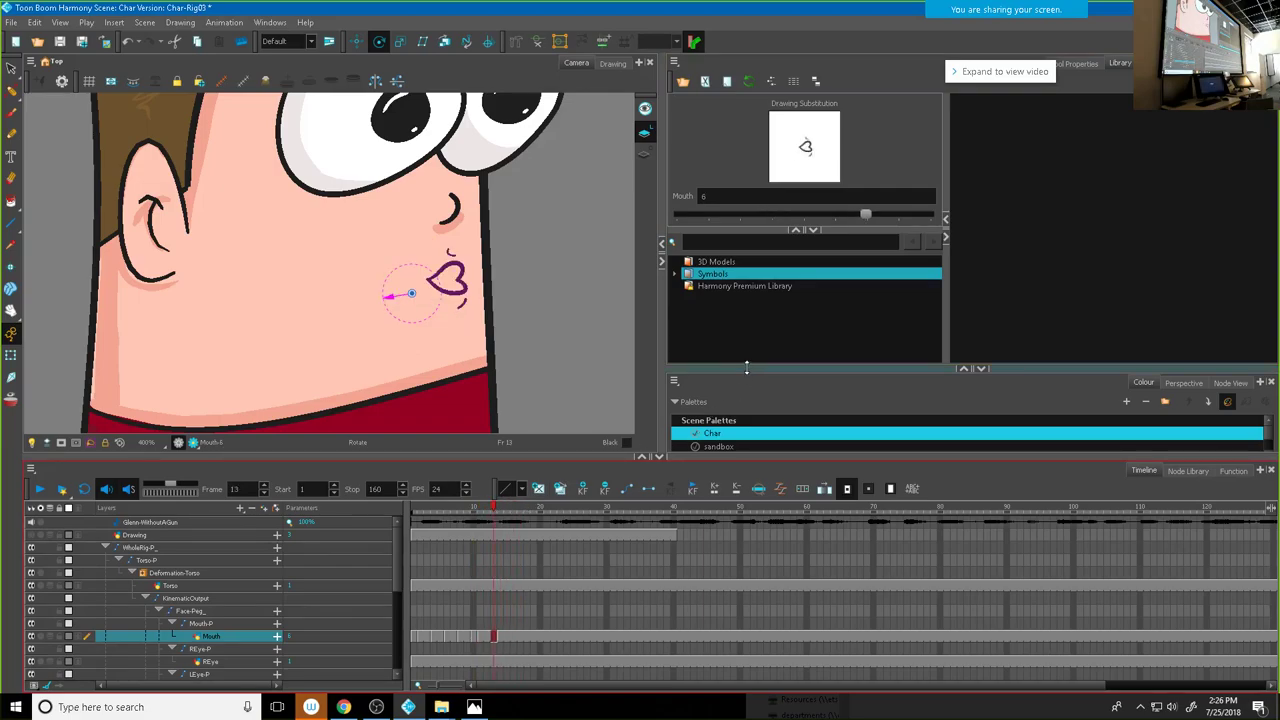
{"action": "left_click_drag", "start_coordinate": [866, 214], "coordinate": [740, 217]}
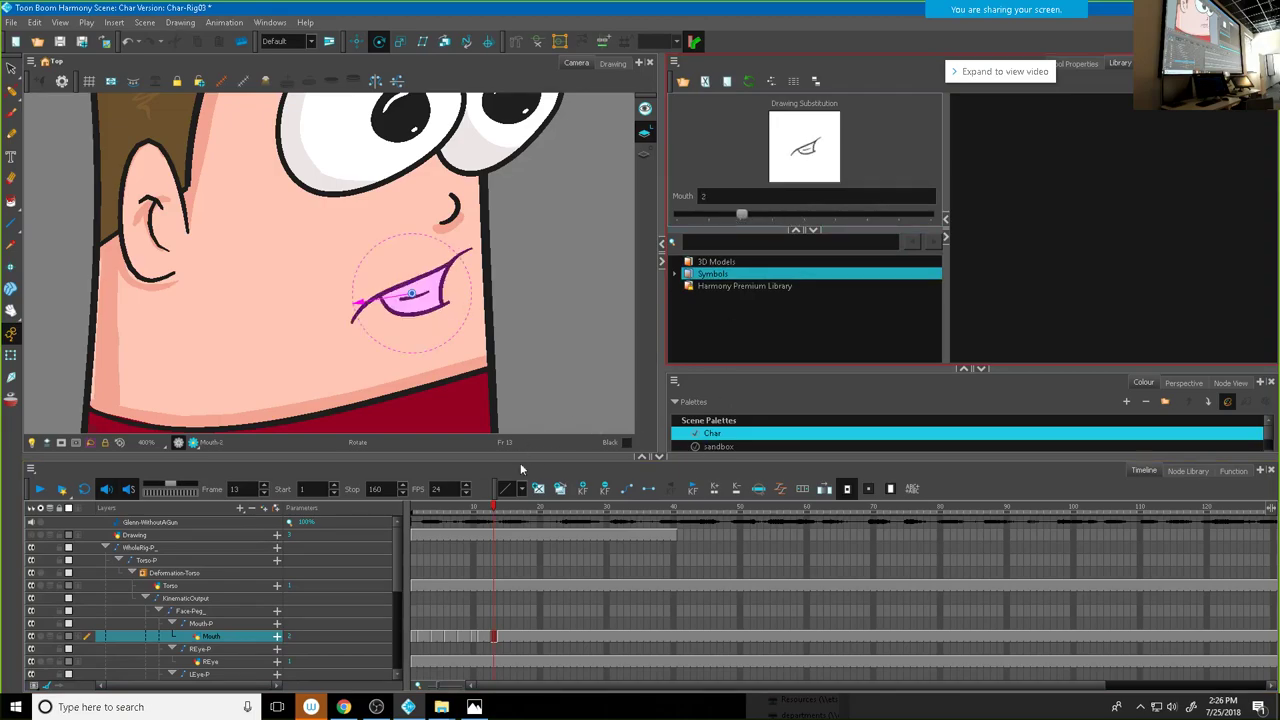
{"action": "left_click_drag", "start_coordinate": [491, 510], "coordinate": [414, 510]}
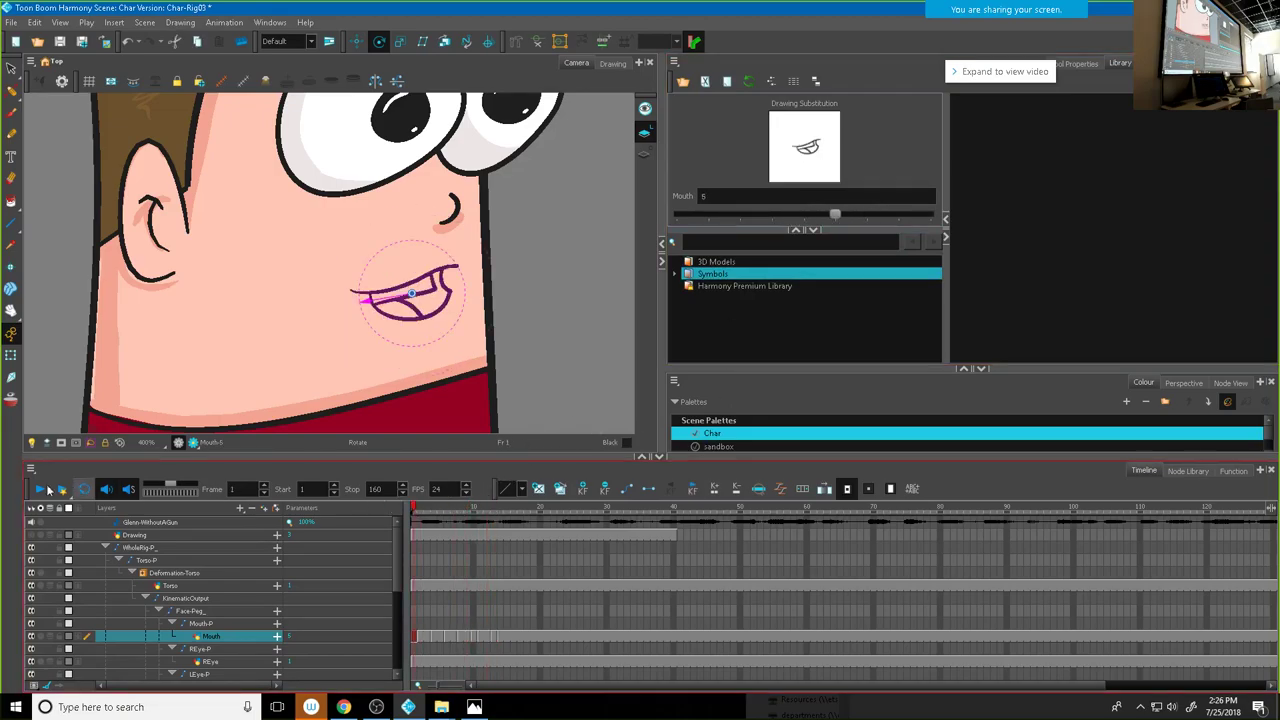
{"action": "left_click", "coordinate": [40, 494]}
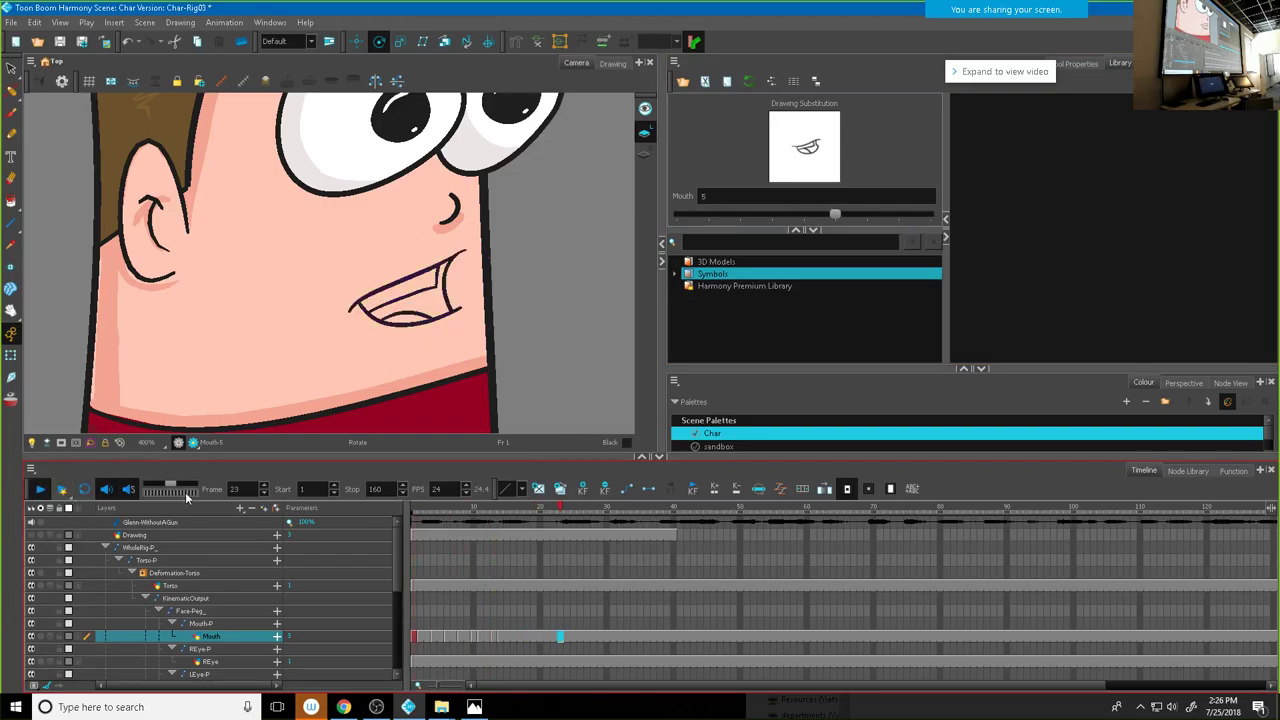
Step: Scrub onward through the dialogue, setting the Mouth to drawing 2 at frame 16 and drawing 3 at frame 25
{"action": "left_click_drag", "start_coordinate": [462, 517], "coordinate": [514, 519]}
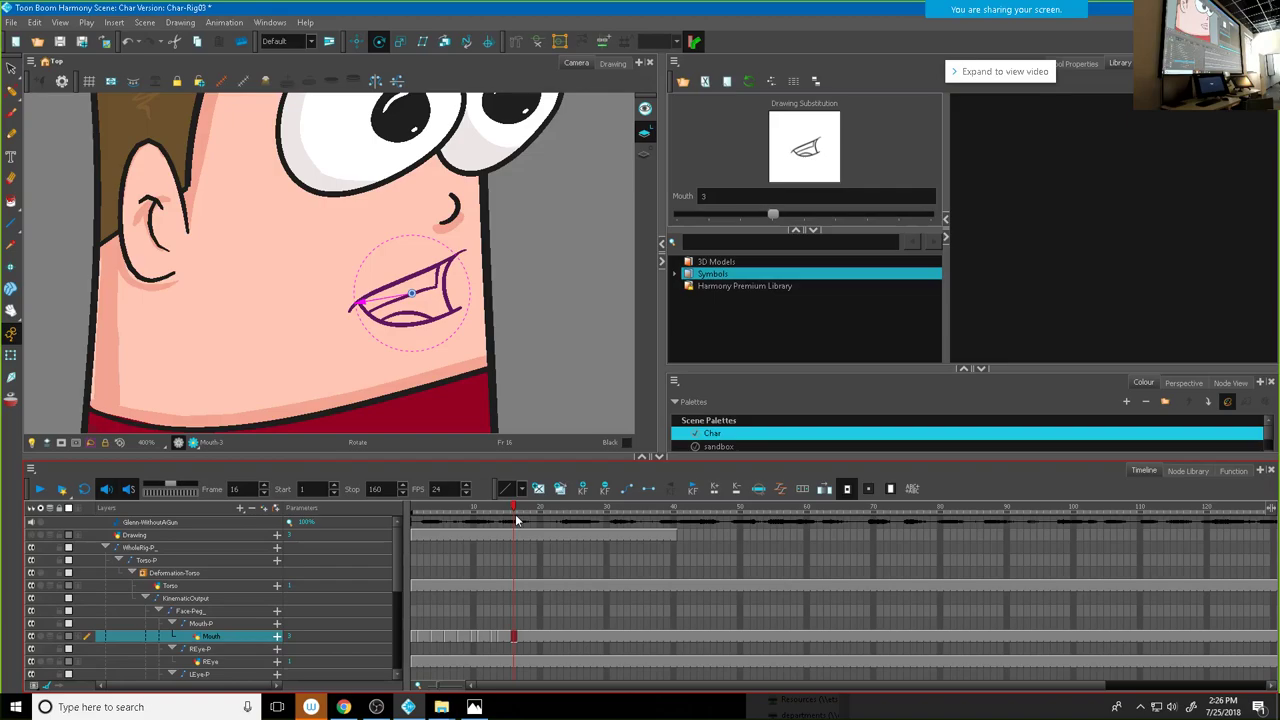
{"action": "left_click_drag", "start_coordinate": [774, 216], "coordinate": [746, 217]}
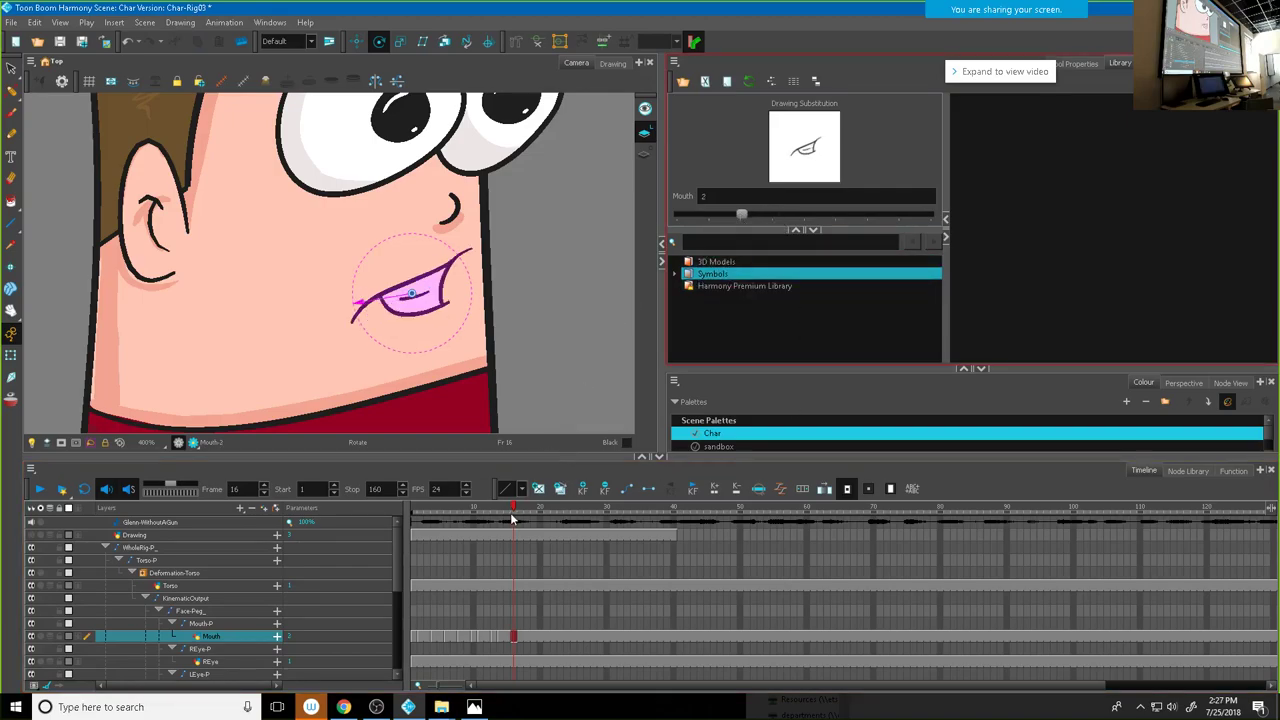
{"action": "mouse_move", "coordinate": [513, 511]}
{"action": "left_mouse_down"}
{"action": "mouse_move", "coordinate": [554, 511]}
{"action": "mouse_move", "coordinate": [485, 507]}
{"action": "mouse_move", "coordinate": [575, 510]}
{"action": "left_mouse_up"}
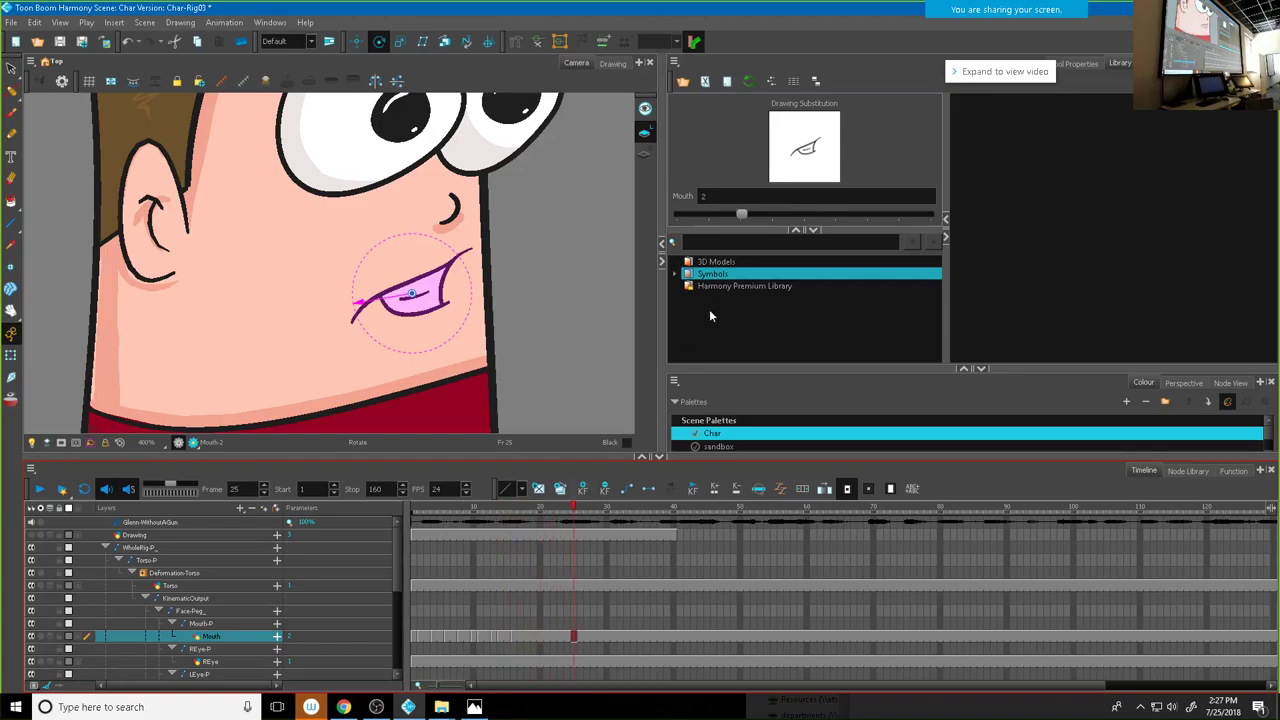
{"action": "left_click_drag", "start_coordinate": [751, 214], "coordinate": [763, 209]}
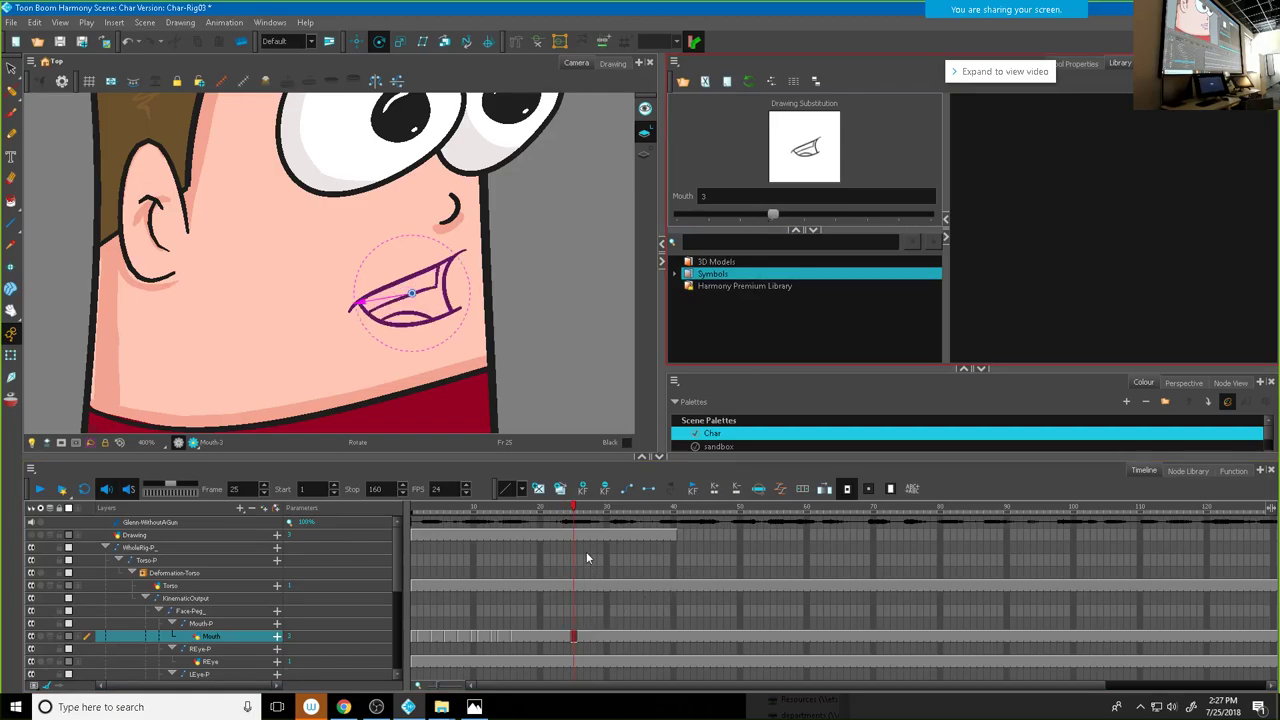
Step: Advance past frame 26 and set the Mouth to drawing 2 at frame 28
{"action": "left_click", "coordinate": [584, 639]}
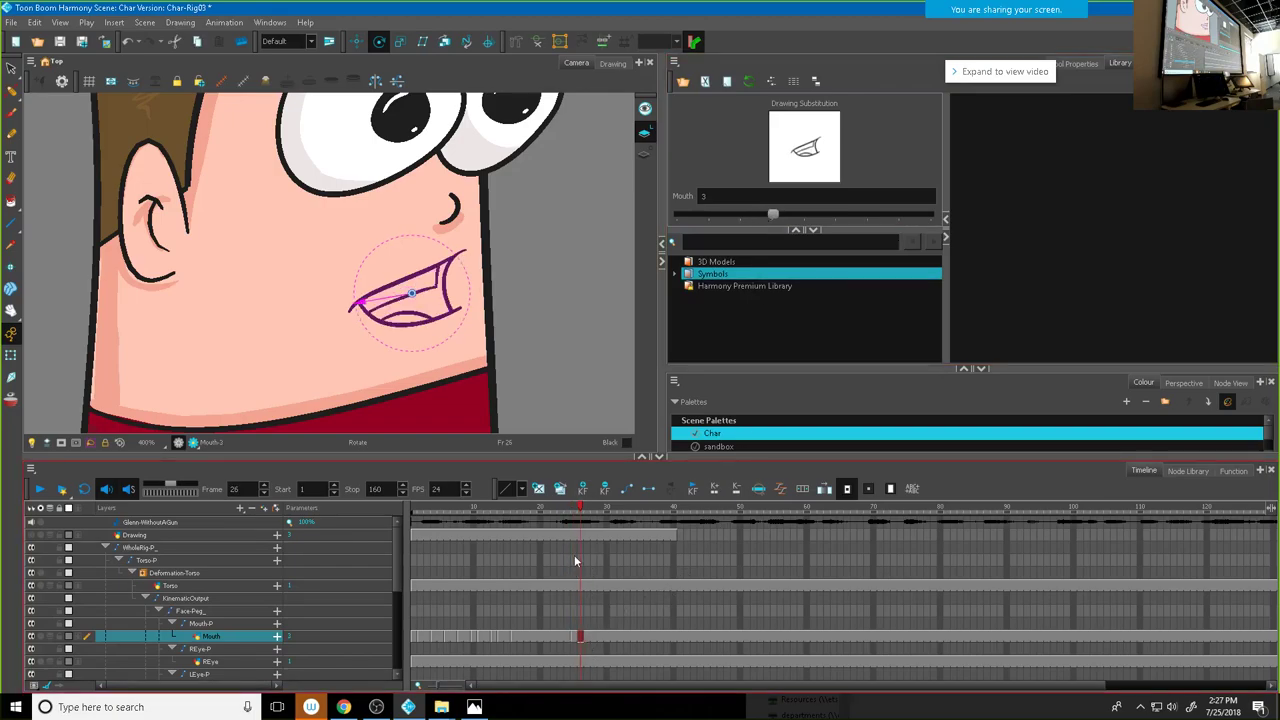
{"action": "mouse_move", "coordinate": [580, 510]}
{"action": "left_mouse_down"}
{"action": "mouse_move", "coordinate": [623, 512]}
{"action": "mouse_move", "coordinate": [571, 514]}
{"action": "mouse_move", "coordinate": [594, 519]}
{"action": "left_mouse_up"}
{"action": "left_click_drag", "start_coordinate": [778, 218], "coordinate": [738, 218]}
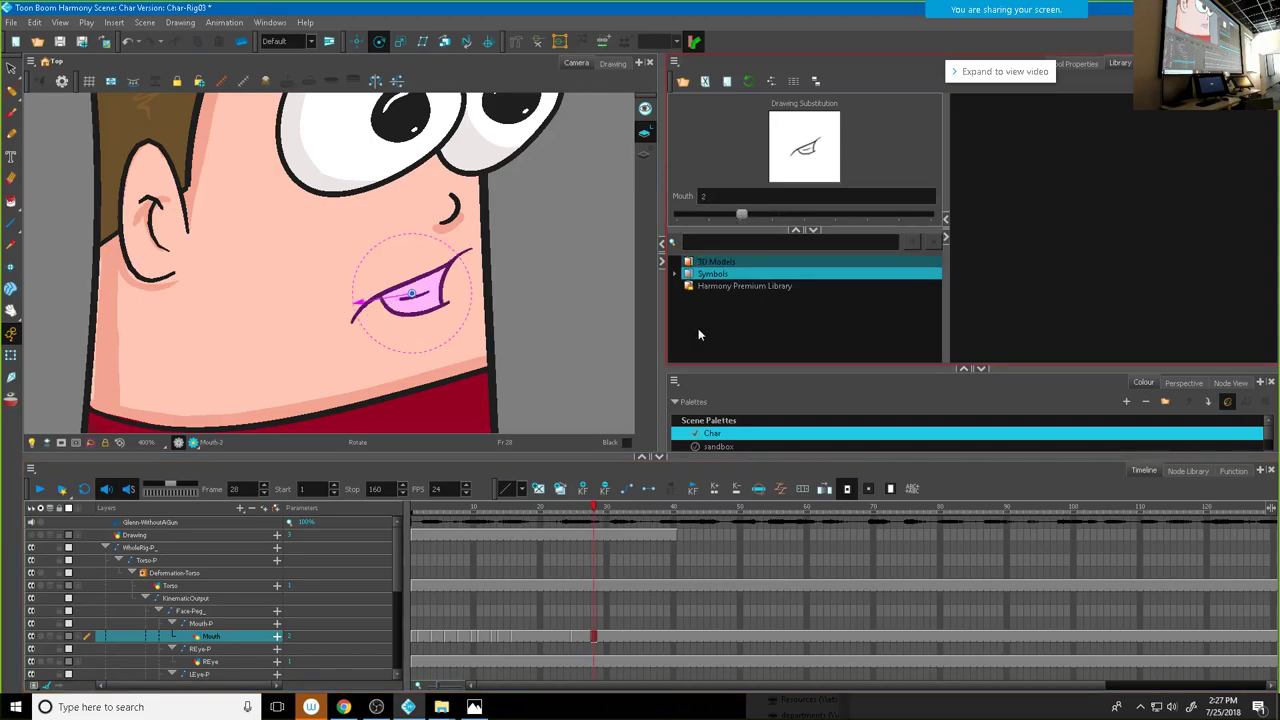
Step: Play the scene from frame 1 to check the mouth sync against the dialogue
{"action": "left_click_drag", "start_coordinate": [567, 512], "coordinate": [414, 512]}
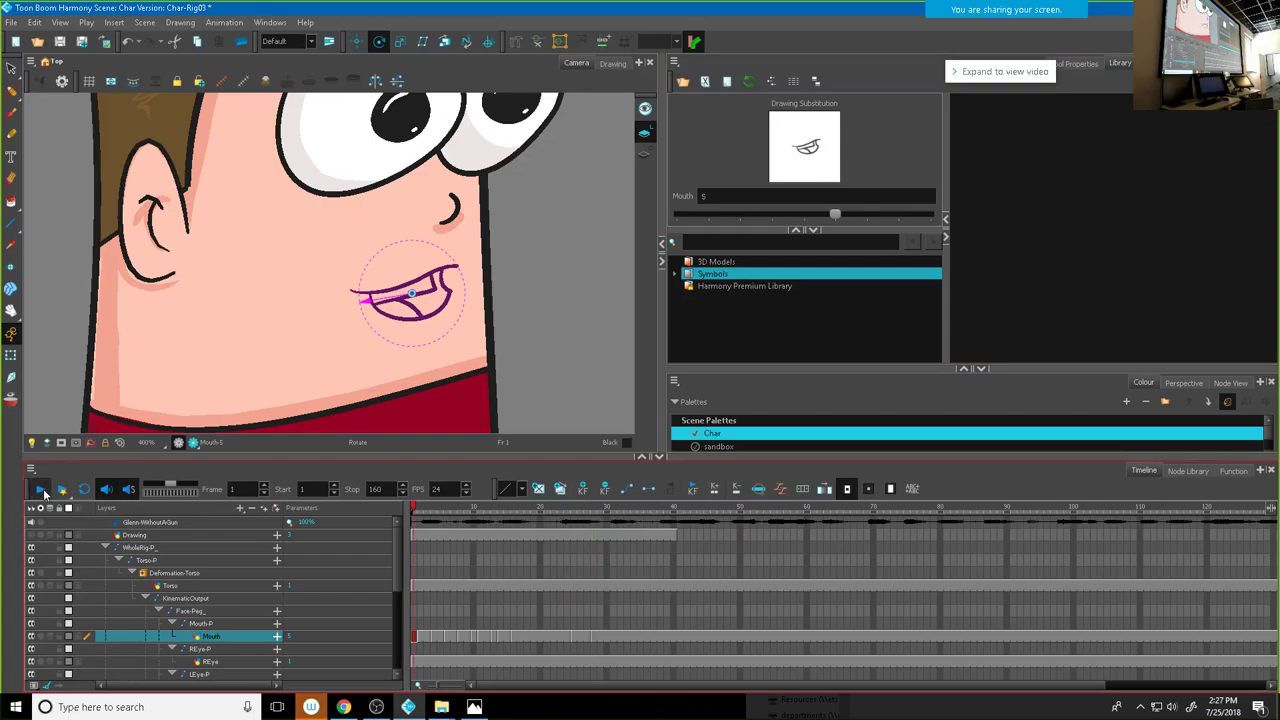
{"action": "left_click", "coordinate": [41, 490]}
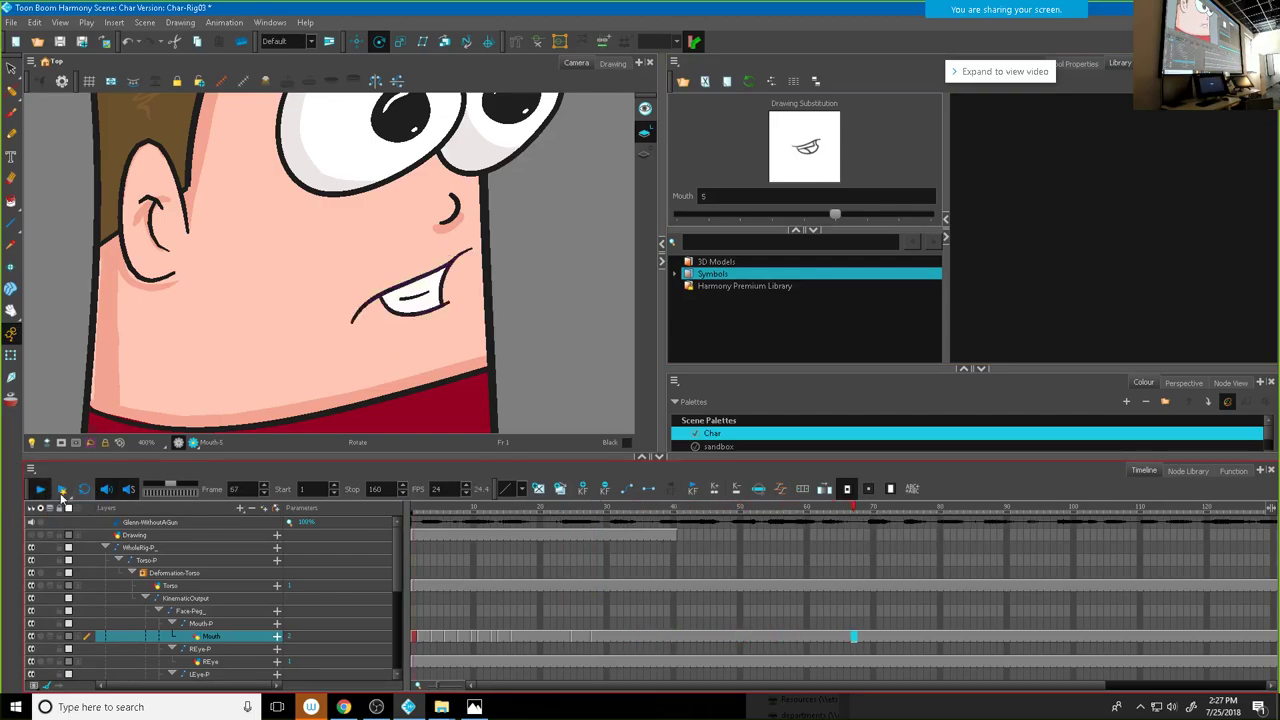
{"action": "left_click", "coordinate": [41, 490]}
Step: Start the Mouth's drawing 3 one frame earlier, at frame 24, and replay the scene from frame 1
{"action": "left_click_drag", "start_coordinate": [518, 509], "coordinate": [567, 516]}
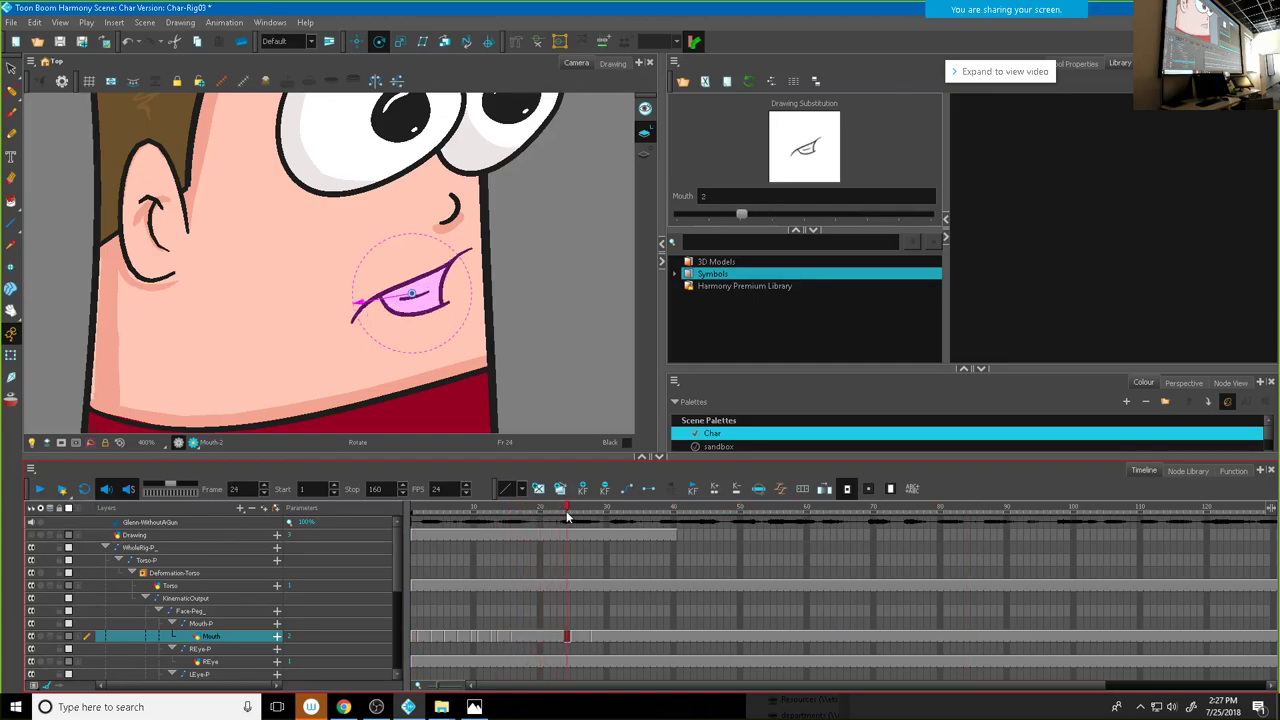
{"action": "left_click", "coordinate": [575, 637]}
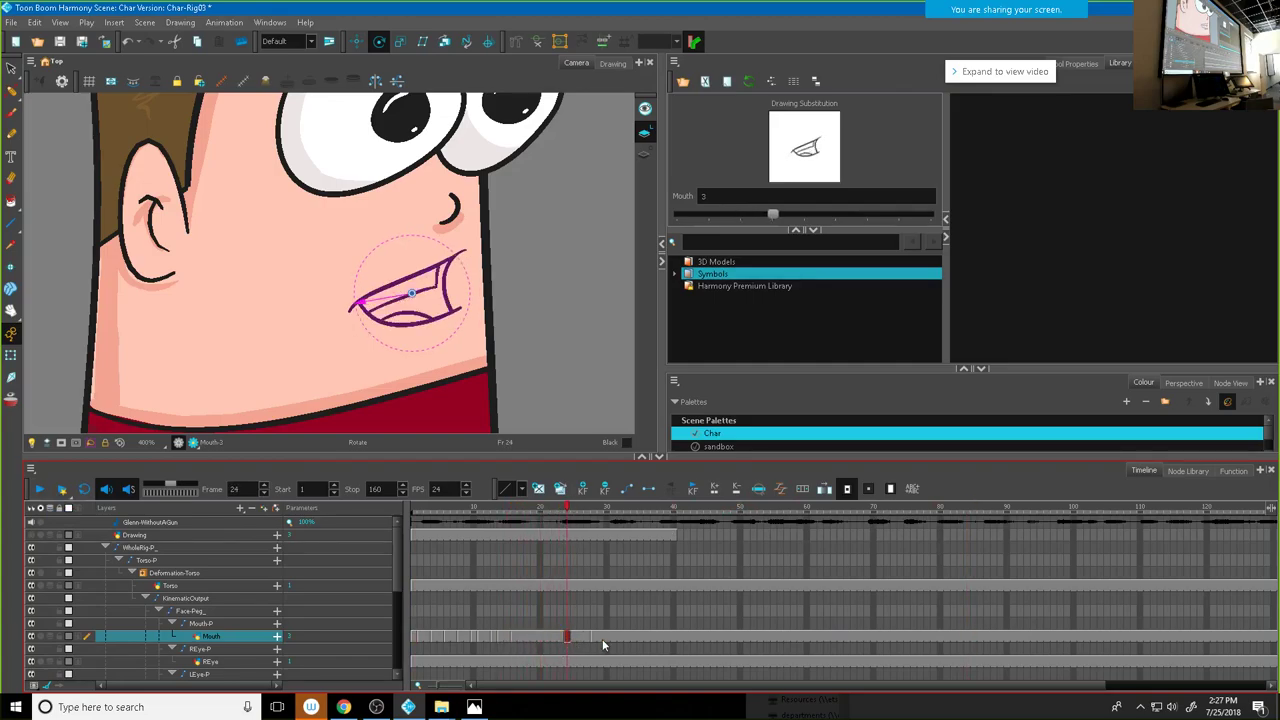
{"action": "left_click", "coordinate": [594, 637]}
{"action": "left_click", "coordinate": [576, 511]}
{"action": "left_click_drag", "start_coordinate": [560, 511], "coordinate": [412, 512]}
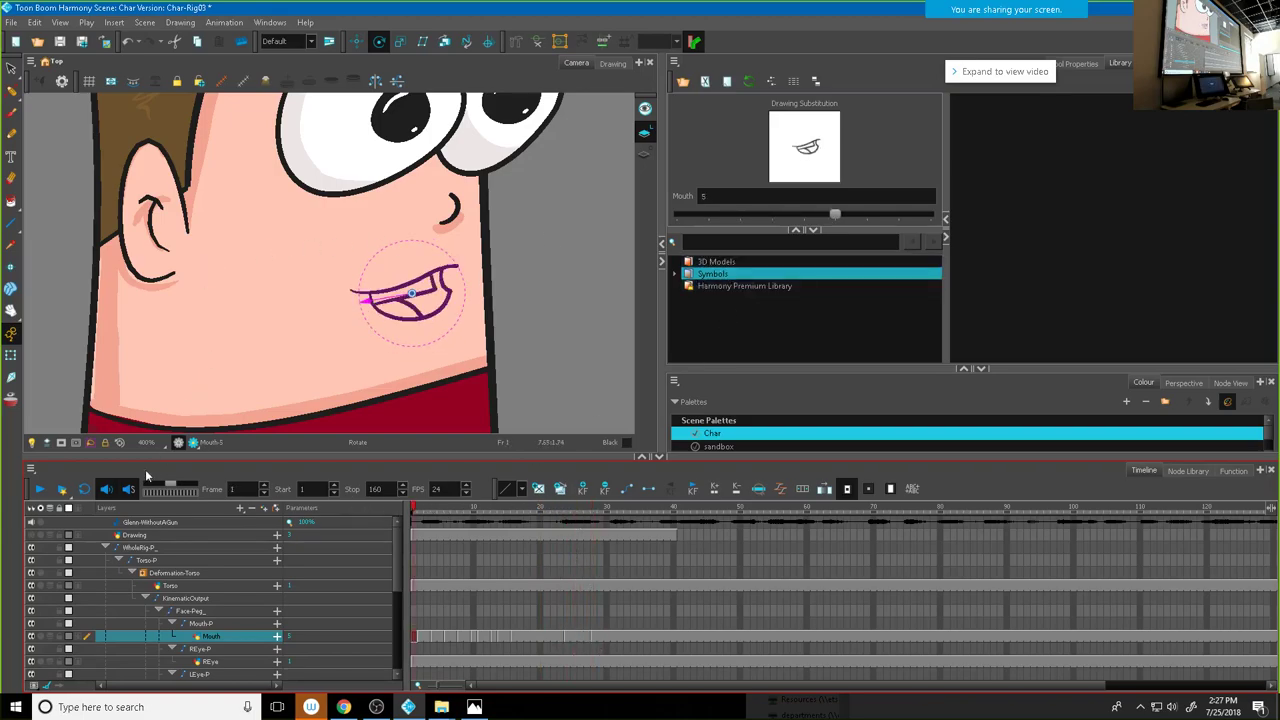
{"action": "left_click", "coordinate": [42, 491]}
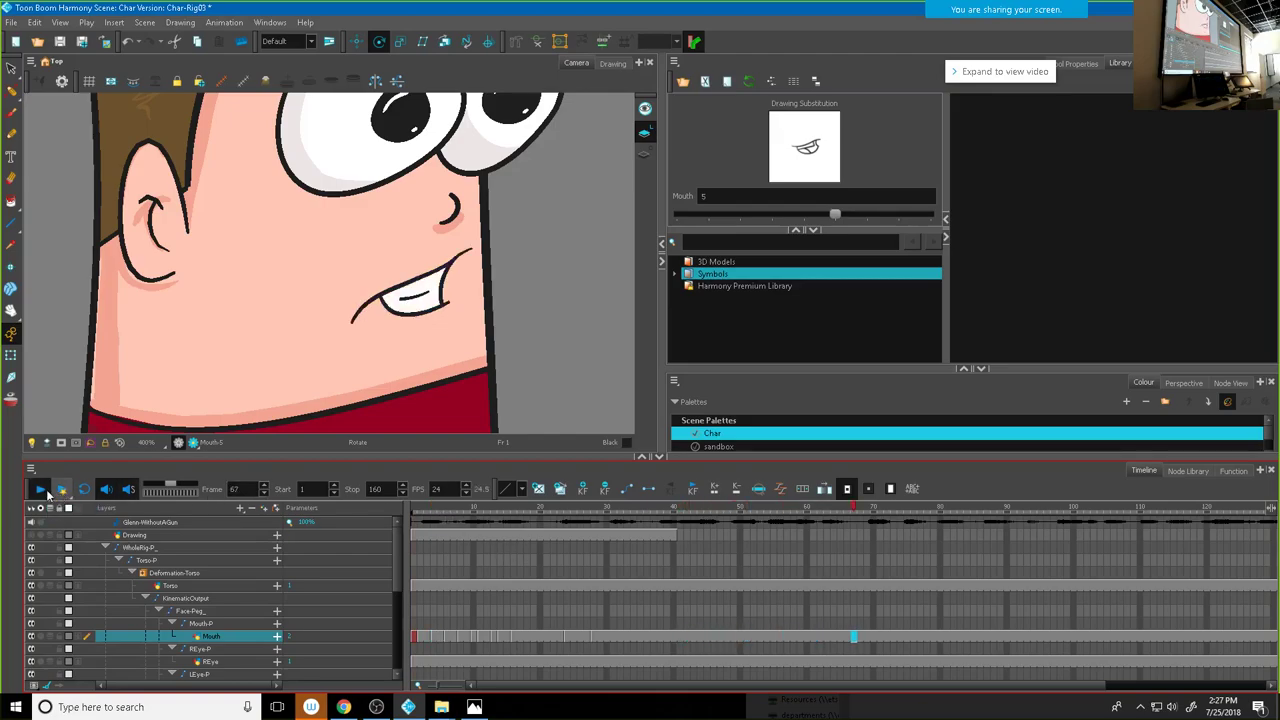
{"action": "left_click", "coordinate": [40, 491]}
Step: Set the Mouth to drawing 3 at about frame 31 and to drawing 4 at frame 33
{"action": "left_click_drag", "start_coordinate": [569, 514], "coordinate": [627, 518]}
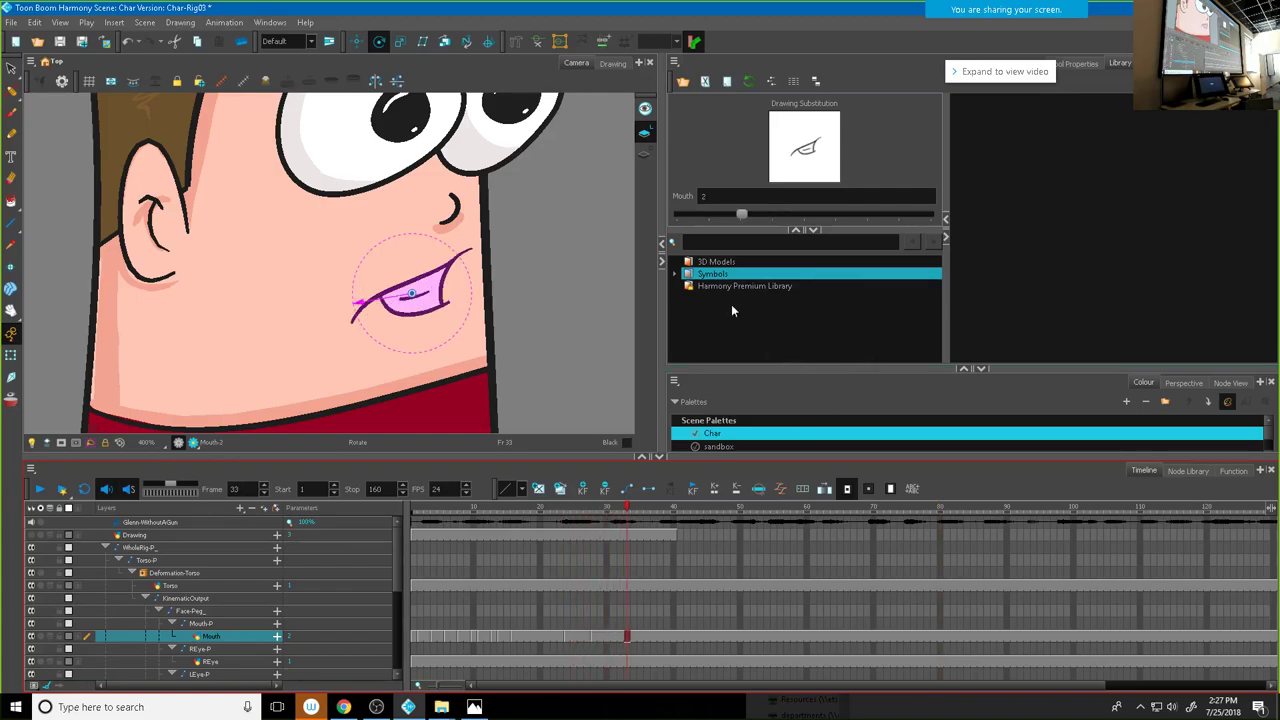
{"action": "left_click_drag", "start_coordinate": [744, 215], "coordinate": [773, 215]}
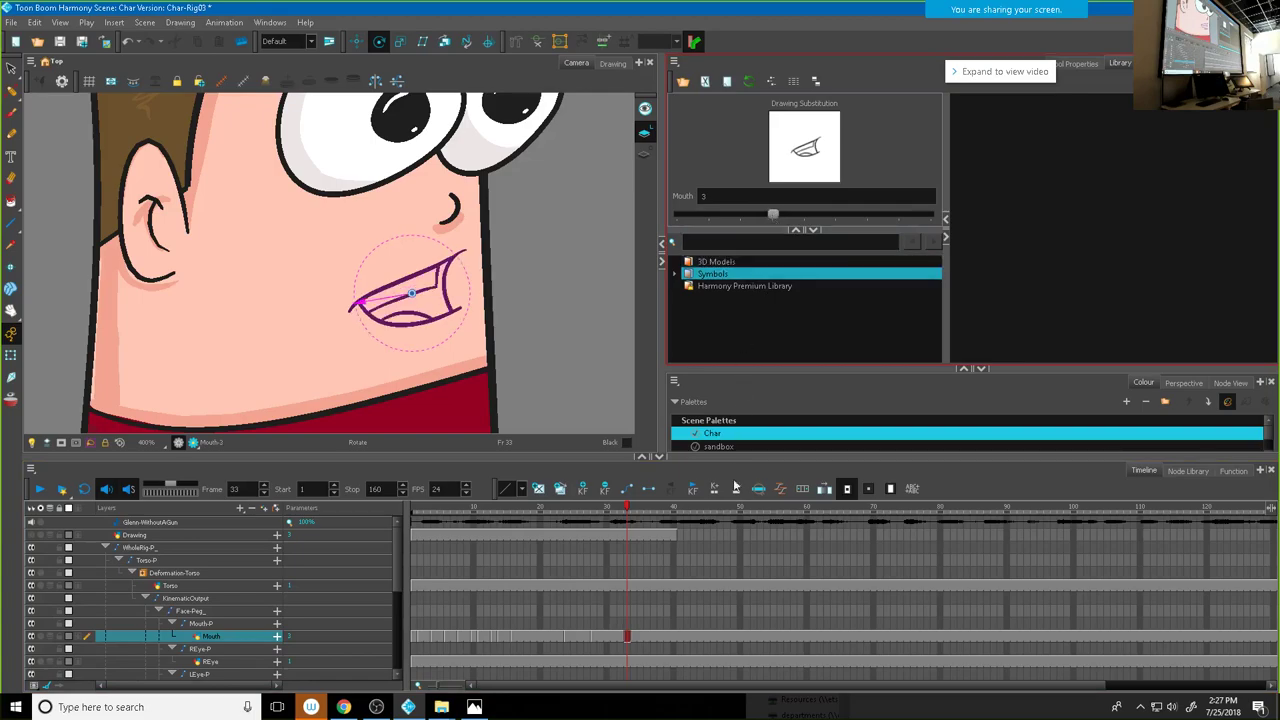
{"action": "mouse_move", "coordinate": [628, 510]}
{"action": "left_mouse_down"}
{"action": "mouse_move", "coordinate": [641, 511]}
{"action": "mouse_move", "coordinate": [588, 510]}
{"action": "mouse_move", "coordinate": [613, 512]}
{"action": "left_mouse_up"}
{"action": "left_click_drag", "start_coordinate": [744, 217], "coordinate": [773, 214]}
{"action": "left_click", "coordinate": [628, 636]}
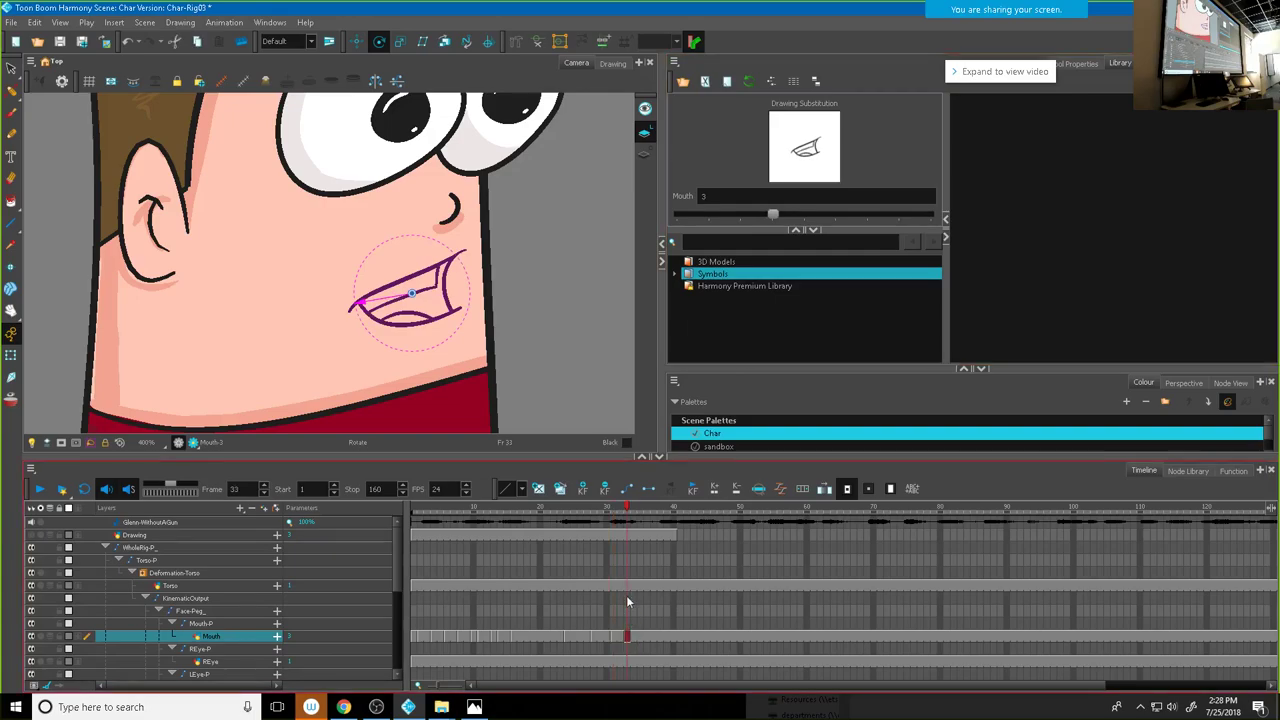
{"action": "mouse_move", "coordinate": [628, 508]}
{"action": "left_mouse_down"}
{"action": "mouse_move", "coordinate": [661, 508]}
{"action": "mouse_move", "coordinate": [629, 516]}
{"action": "left_mouse_up"}
{"action": "left_click_drag", "start_coordinate": [773, 214], "coordinate": [803, 214]}
Step: Play back the lip-sync from frame 1 to review the new mouth shapes
{"action": "left_click_drag", "start_coordinate": [629, 510], "coordinate": [400, 506]}
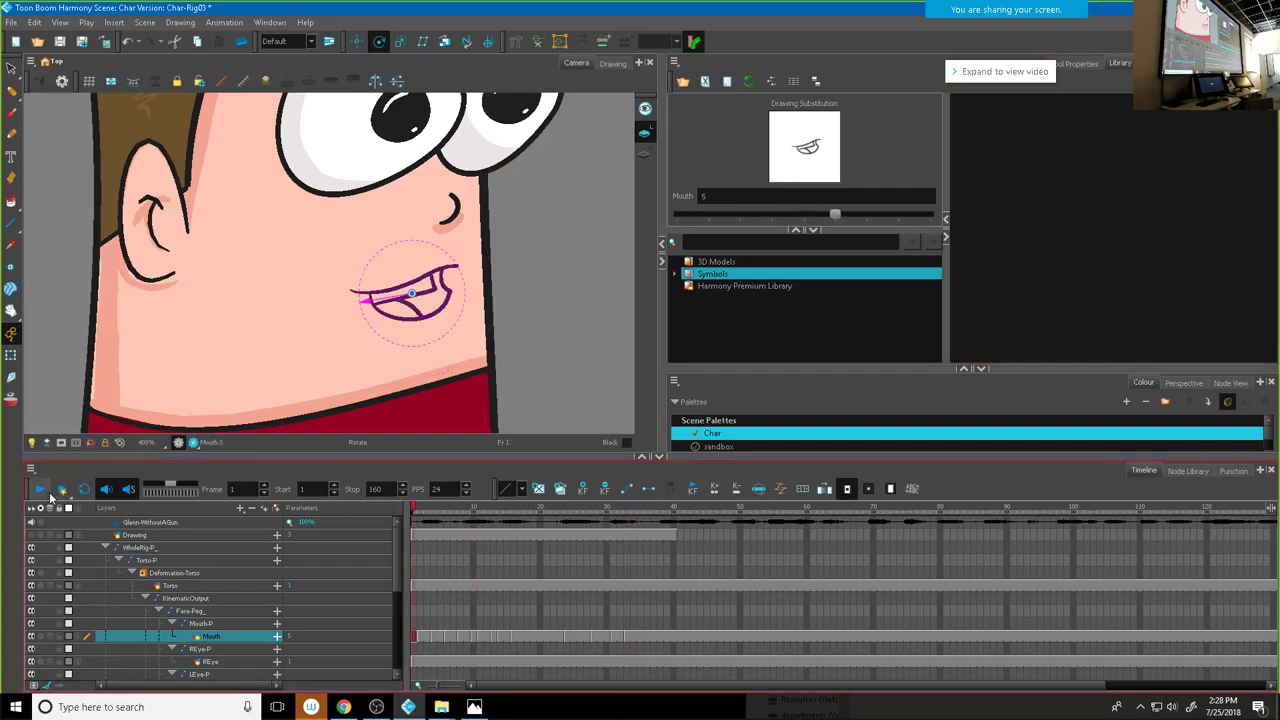
{"action": "left_click", "coordinate": [40, 490]}
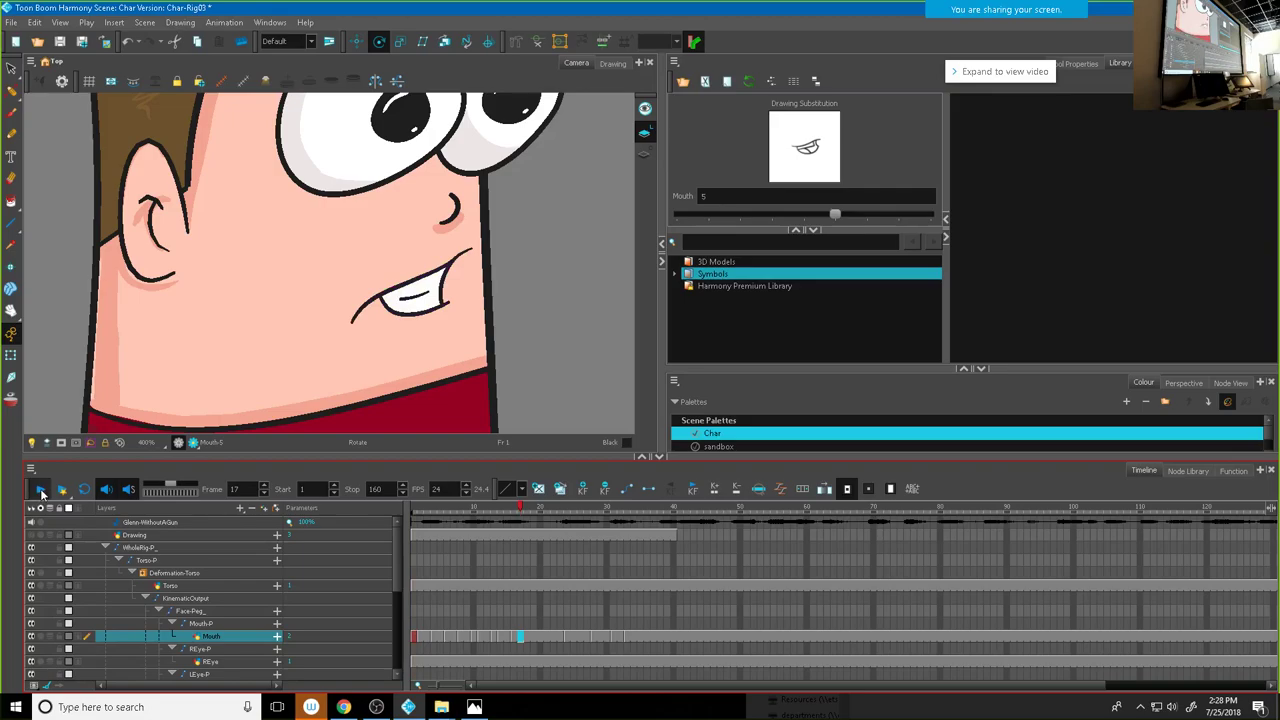
{"action": "left_click", "coordinate": [40, 490]}
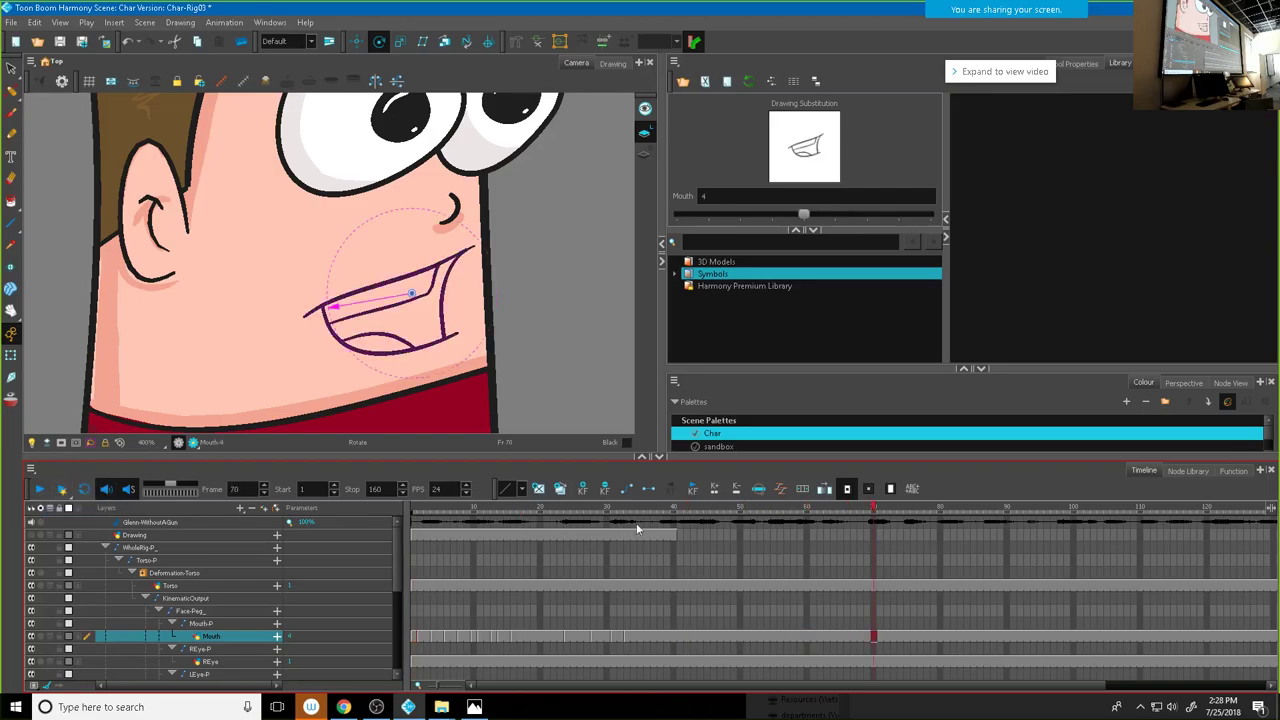
Step: Set the Mouth to drawing 5 at frame 35 and to drawing 2 at frame 37
{"action": "left_click_drag", "start_coordinate": [630, 512], "coordinate": [642, 512]}
{"action": "mouse_move", "coordinate": [804, 214]}
{"action": "left_mouse_down"}
{"action": "mouse_move", "coordinate": [866, 220]}
{"action": "mouse_move", "coordinate": [835, 224]}
{"action": "left_mouse_up"}
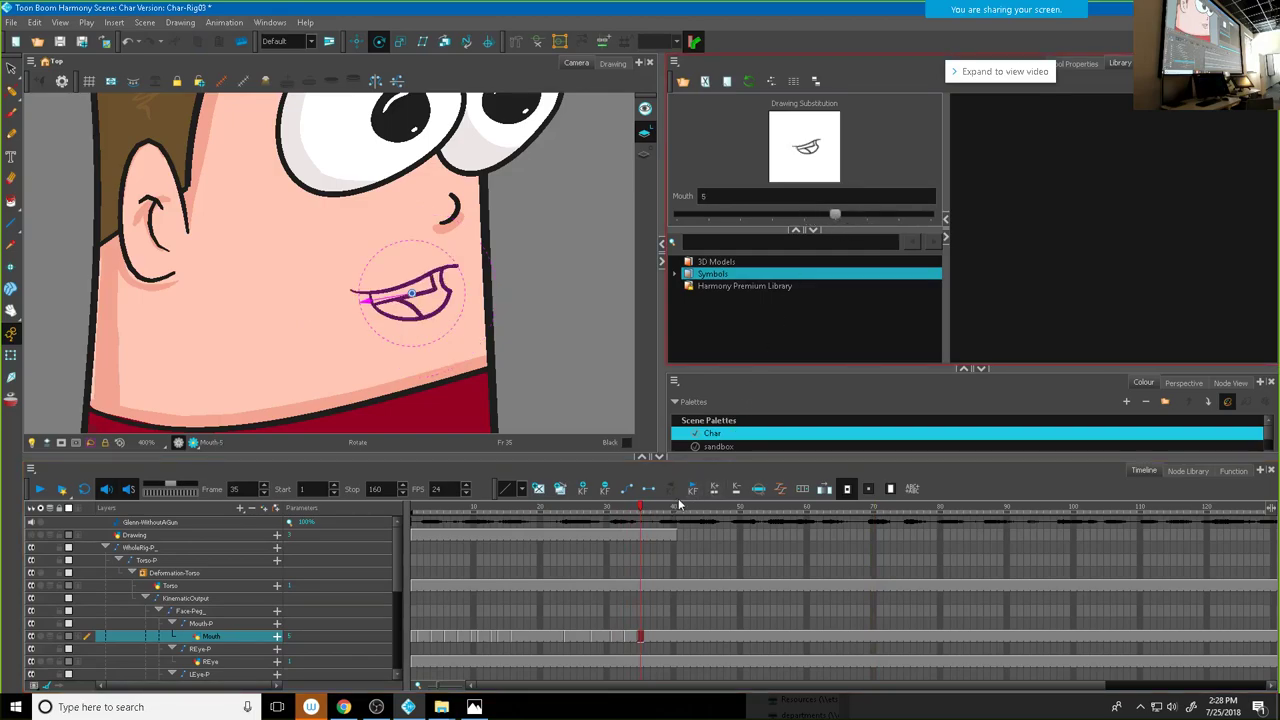
{"action": "left_click_drag", "start_coordinate": [642, 510], "coordinate": [653, 510]}
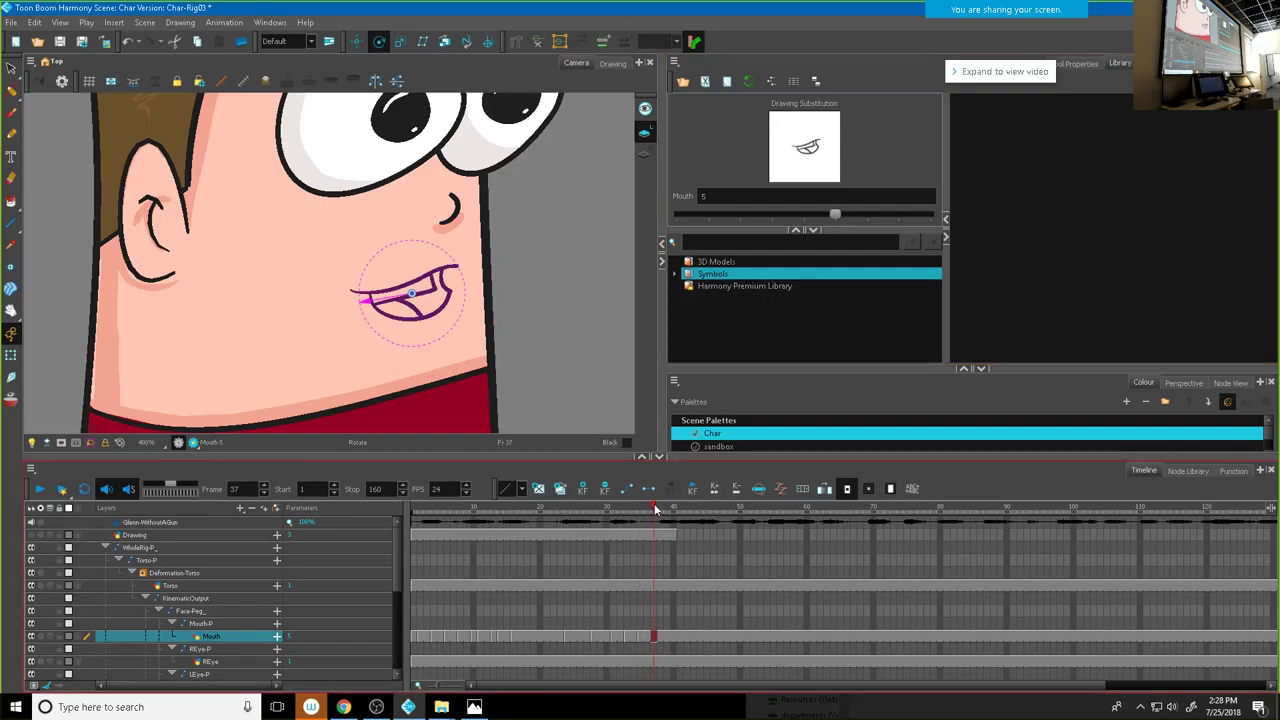
{"action": "left_click_drag", "start_coordinate": [838, 217], "coordinate": [736, 216]}
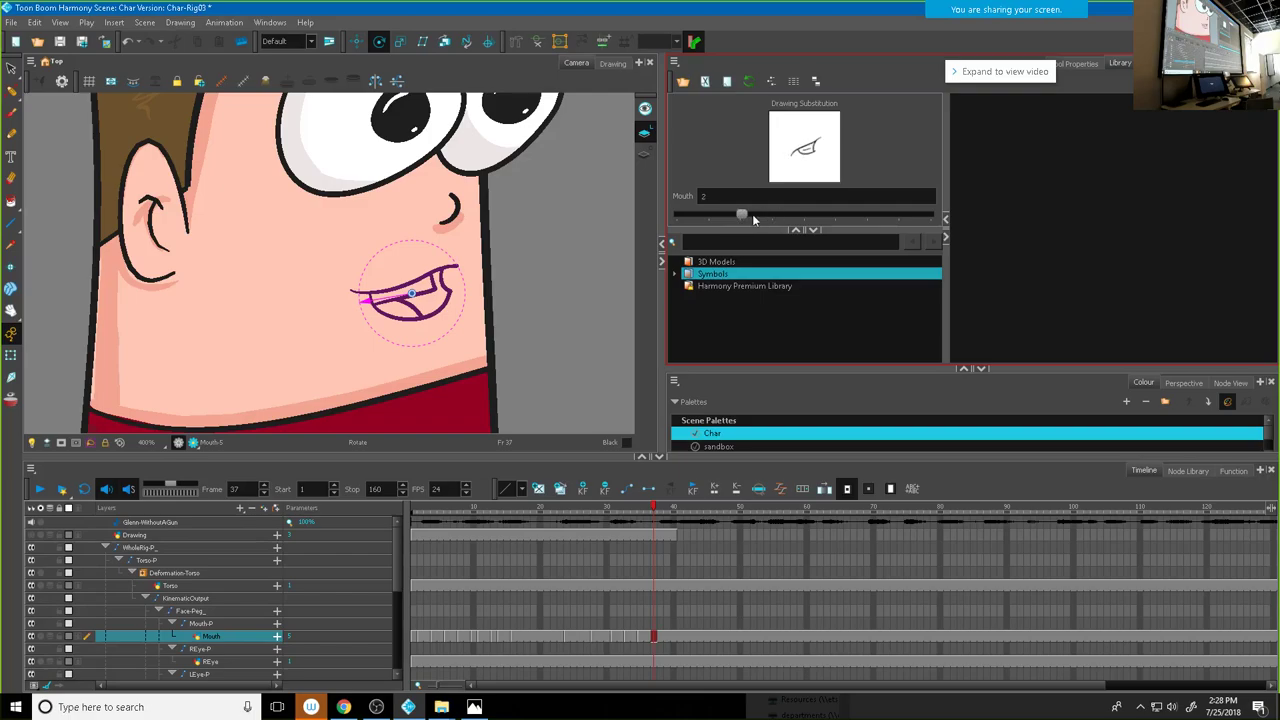
Step: Set the Mouth to drawing 6 at frame 39 and to drawing 5 at frame 42
{"action": "left_click_drag", "start_coordinate": [652, 511], "coordinate": [668, 511]}
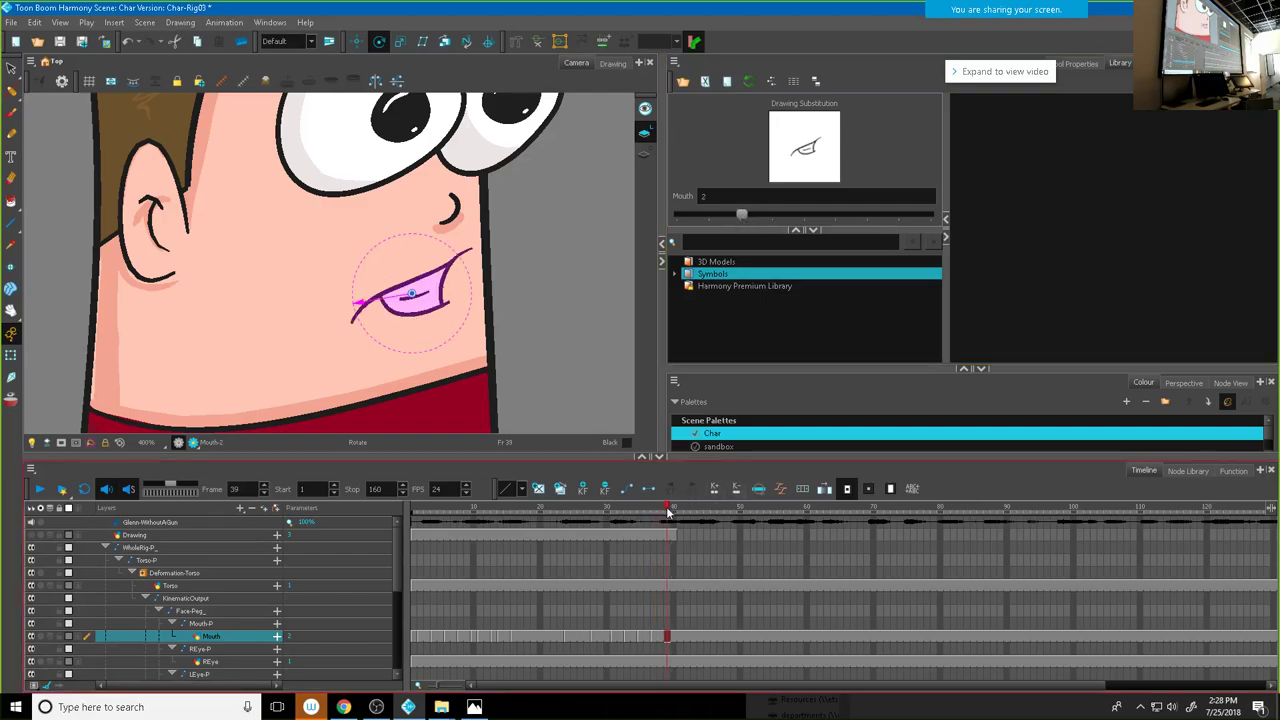
{"action": "mouse_move", "coordinate": [743, 215]}
{"action": "left_mouse_down"}
{"action": "mouse_move", "coordinate": [928, 216]}
{"action": "mouse_move", "coordinate": [874, 238]}
{"action": "left_mouse_up"}
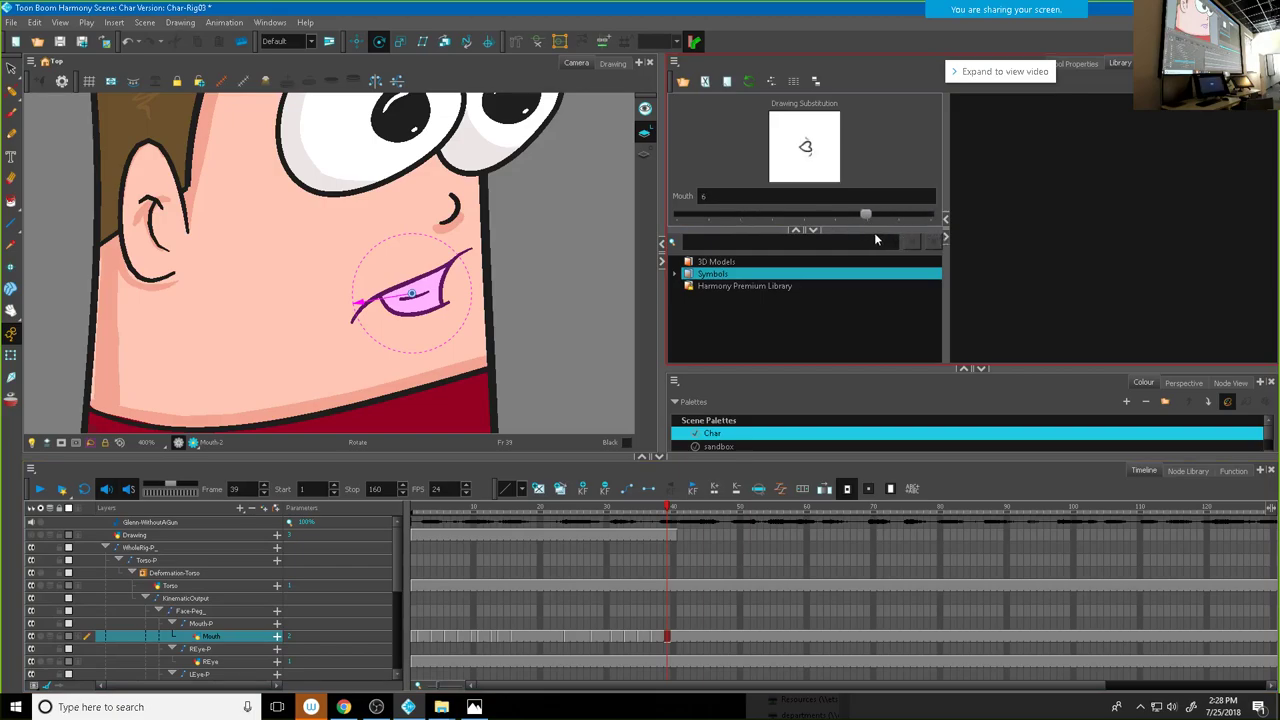
{"action": "left_click_drag", "start_coordinate": [668, 511], "coordinate": [688, 508]}
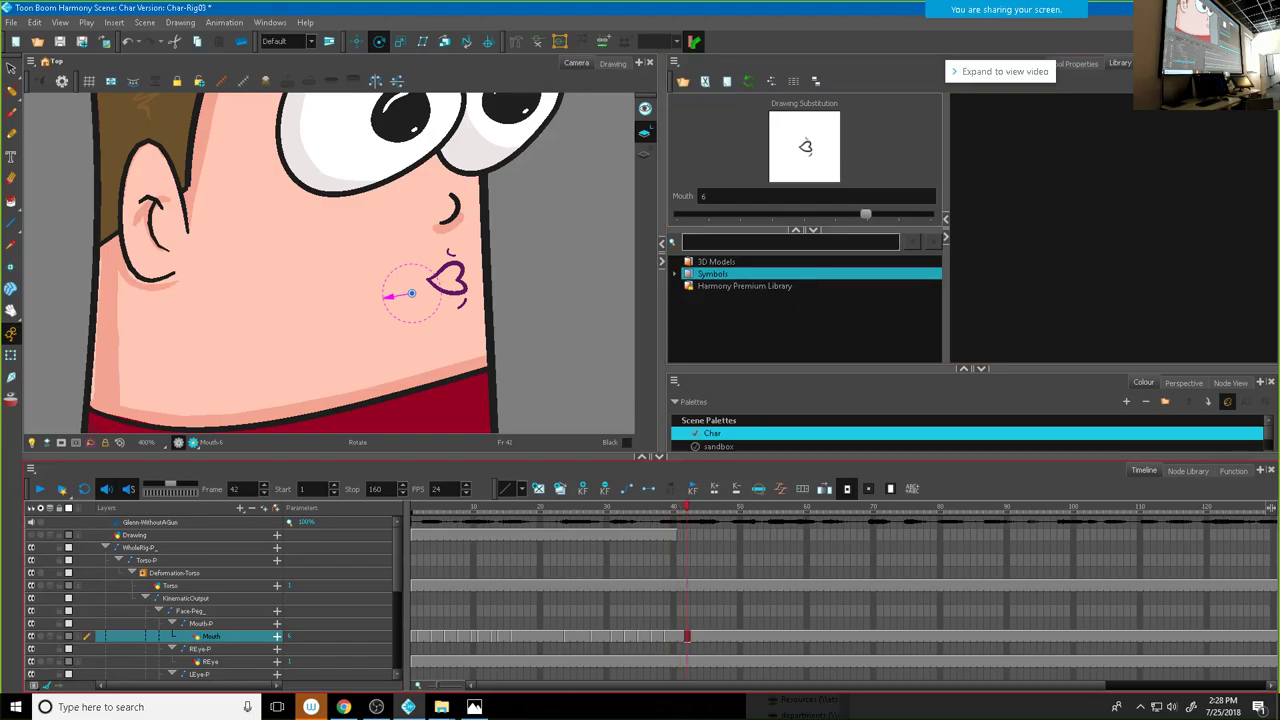
{"action": "left_click_drag", "start_coordinate": [865, 214], "coordinate": [843, 214]}
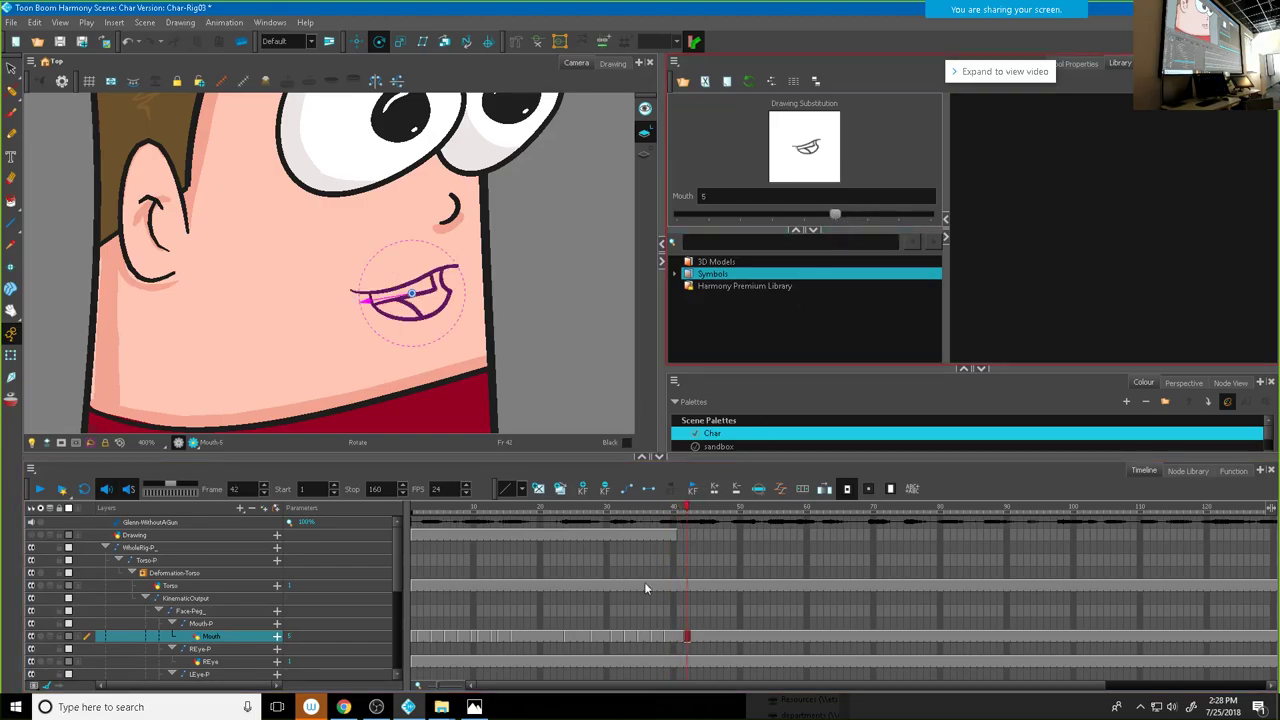
{"action": "left_click_drag", "start_coordinate": [691, 510], "coordinate": [686, 512]}
{"action": "left_click_drag", "start_coordinate": [686, 638], "coordinate": [680, 643]}
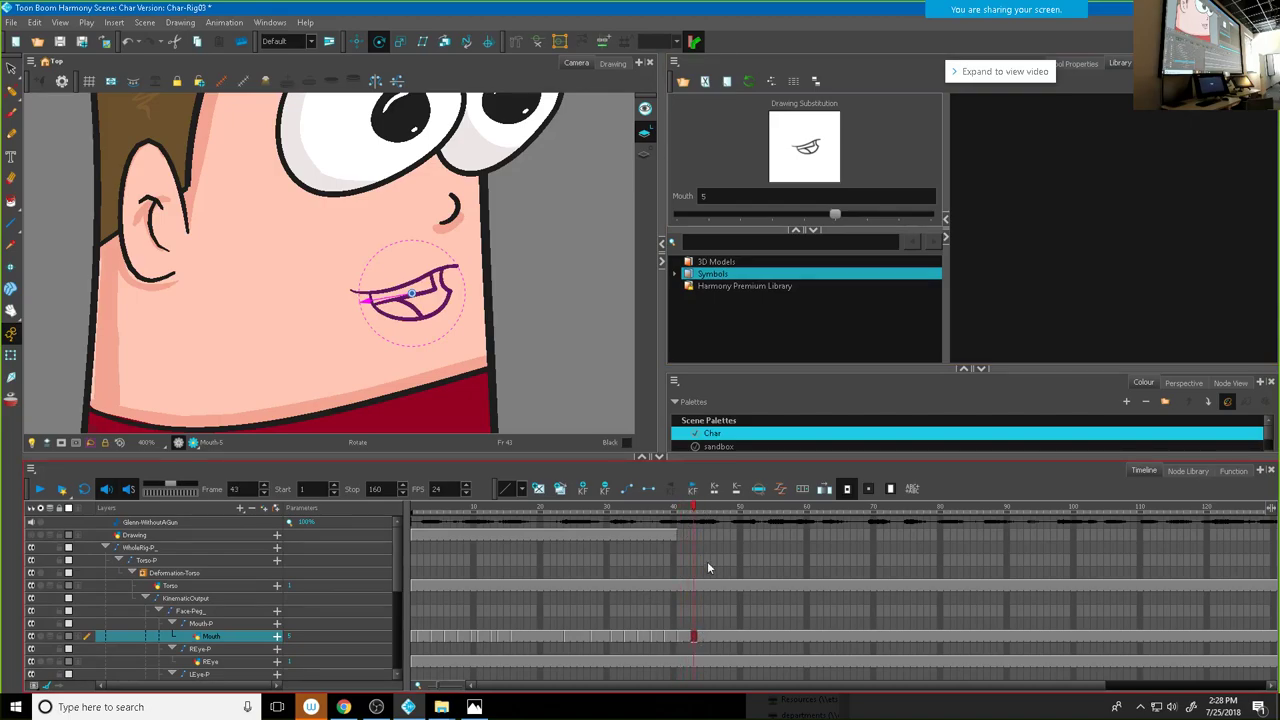
Step: Set the Mouth to drawing 2 at frame 43 and drawing 3 at frame 45, and play from frame 9 to check the sync
{"action": "left_click_drag", "start_coordinate": [830, 213], "coordinate": [740, 215]}
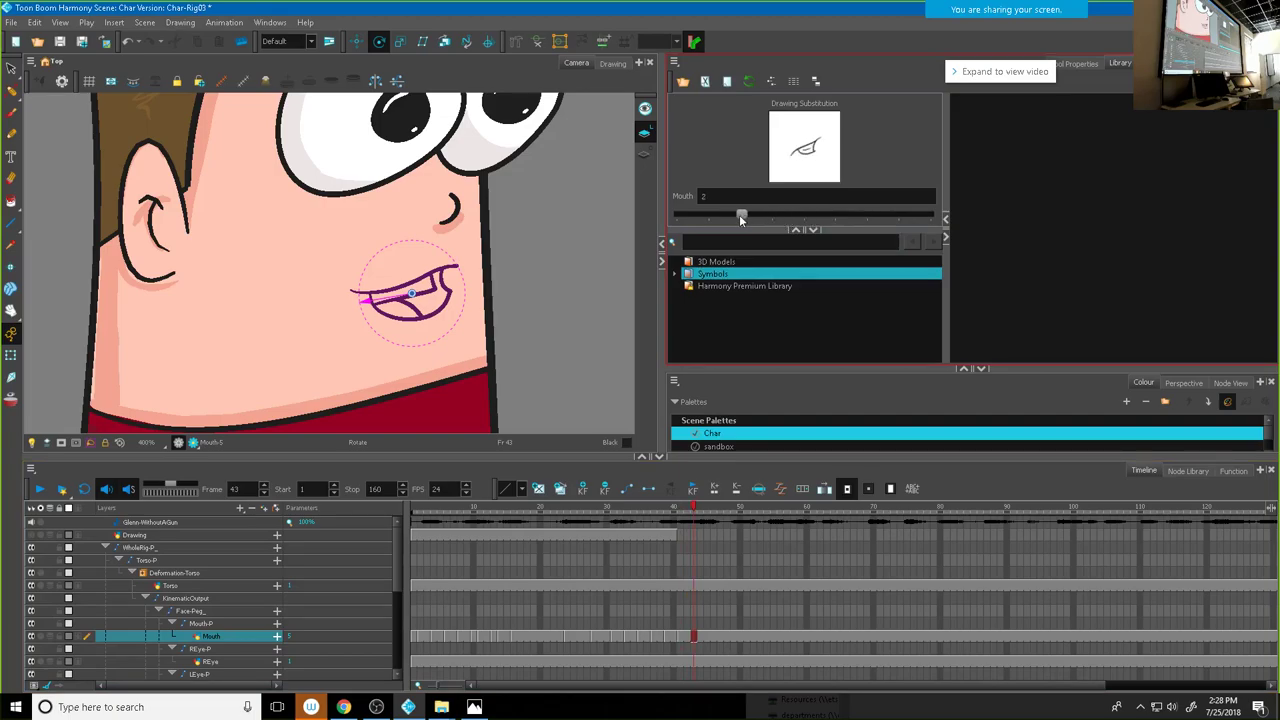
{"action": "left_click_drag", "start_coordinate": [697, 511], "coordinate": [707, 511]}
{"action": "left_click_drag", "start_coordinate": [742, 215], "coordinate": [772, 214]}
{"action": "left_click_drag", "start_coordinate": [707, 511], "coordinate": [467, 511]}
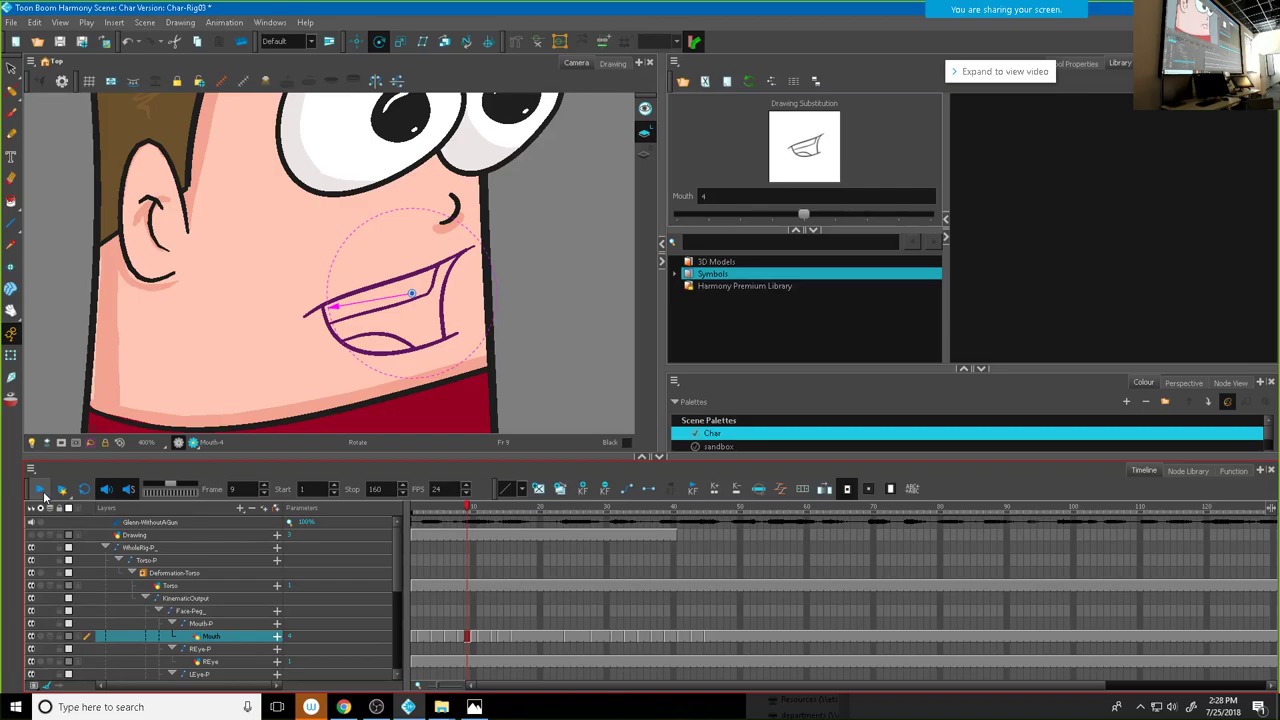
{"action": "left_click", "coordinate": [41, 489]}
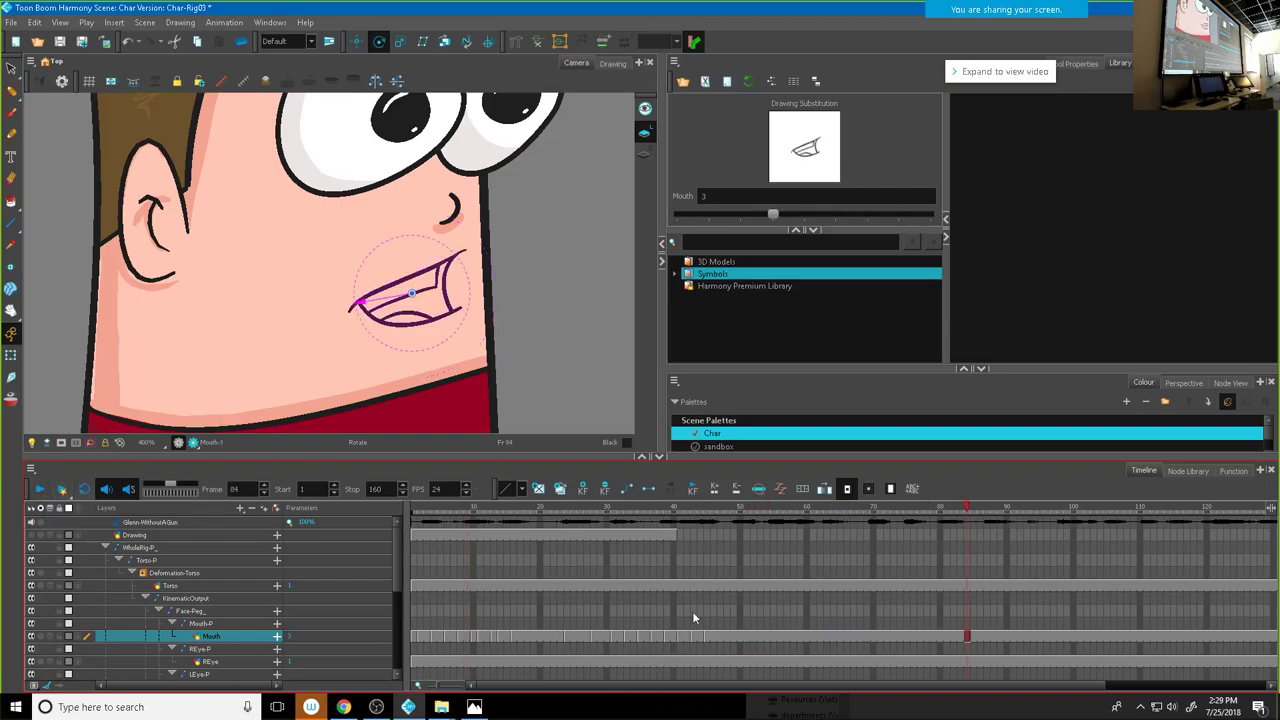
Step: Set the Mouth to drawing 2 at frame 48, drawing 5 at frame 50 and drawing 6 at frame 51
{"action": "left_click_drag", "start_coordinate": [708, 511], "coordinate": [729, 508]}
{"action": "left_click_drag", "start_coordinate": [773, 214], "coordinate": [754, 222]}
{"action": "left_click_drag", "start_coordinate": [727, 510], "coordinate": [748, 508]}
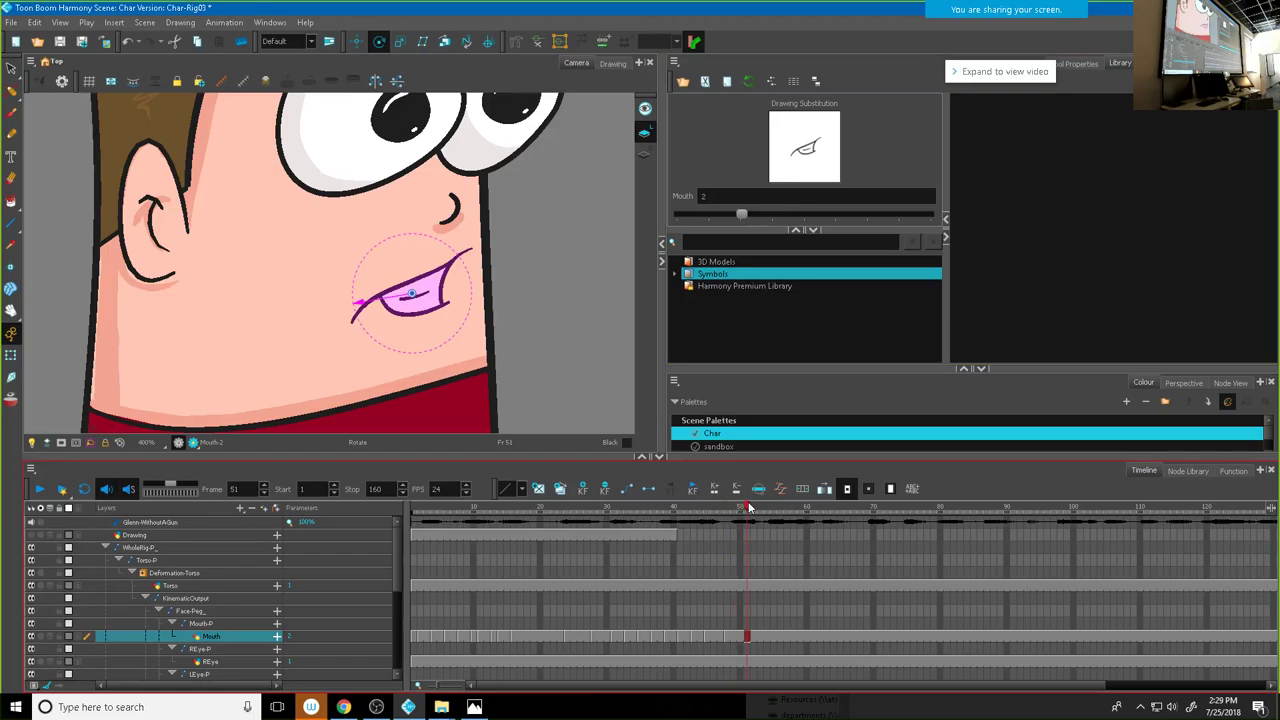
{"action": "left_click_drag", "start_coordinate": [741, 214], "coordinate": [866, 220]}
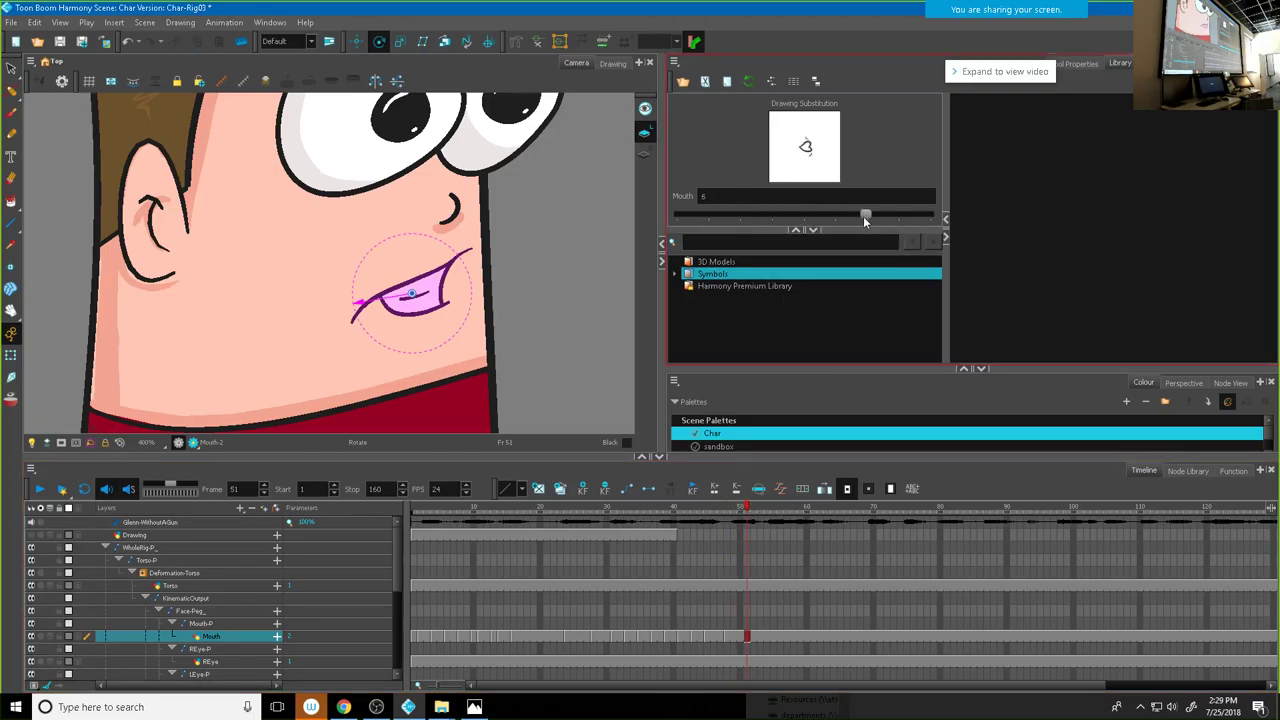
{"action": "left_click", "coordinate": [736, 639]}
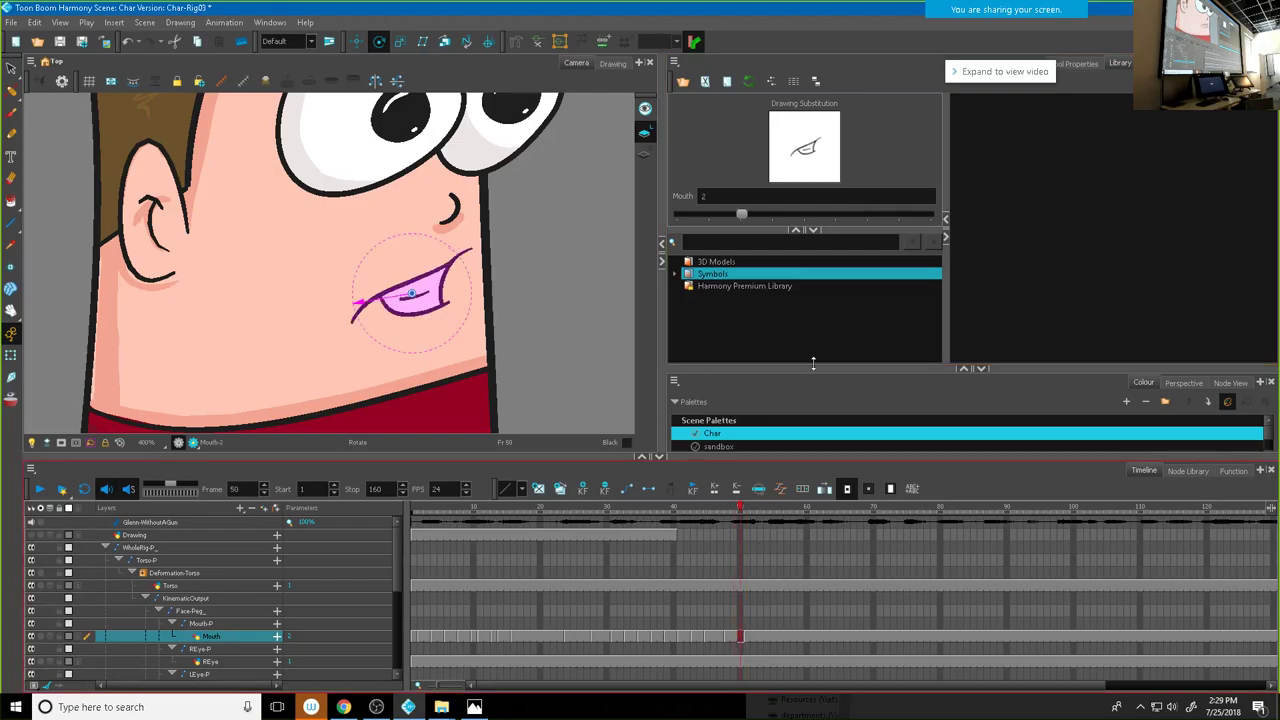
{"action": "left_click_drag", "start_coordinate": [745, 216], "coordinate": [846, 218]}
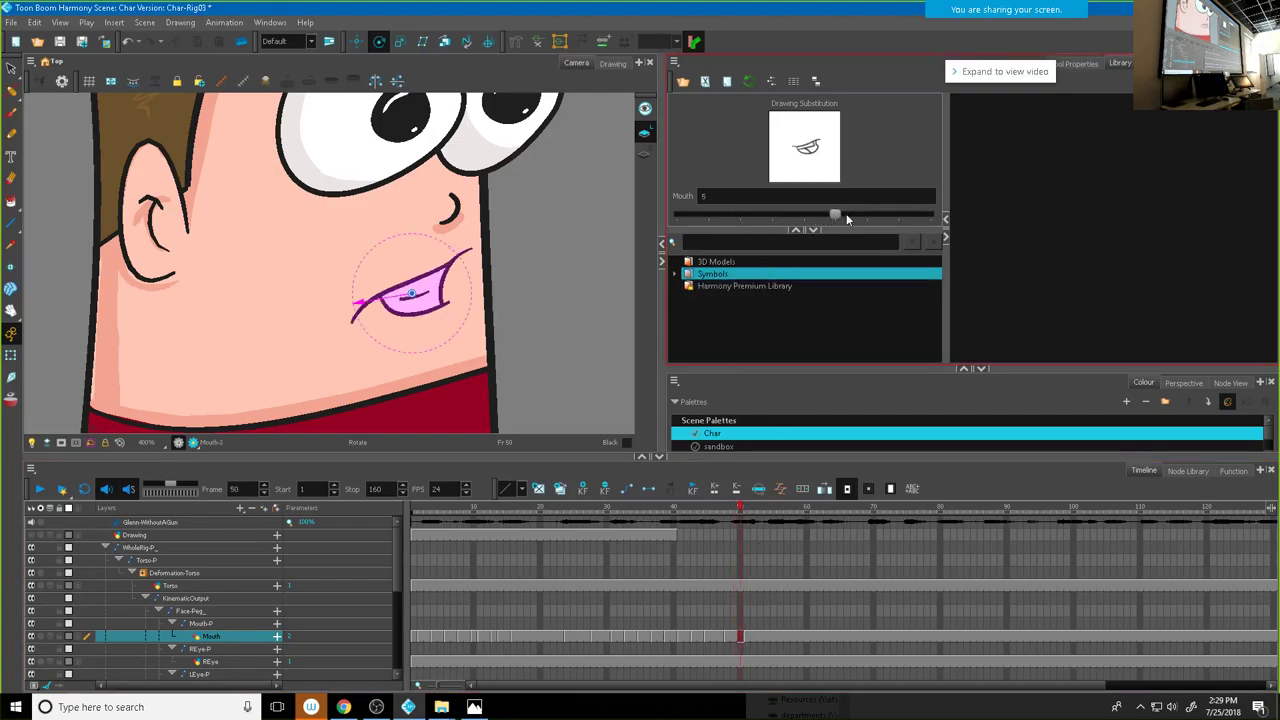
{"action": "mouse_move", "coordinate": [745, 518]}
{"action": "left_mouse_down"}
{"action": "mouse_move", "coordinate": [683, 518]}
{"action": "mouse_move", "coordinate": [783, 518]}
{"action": "mouse_move", "coordinate": [740, 527]}
{"action": "left_mouse_up"}
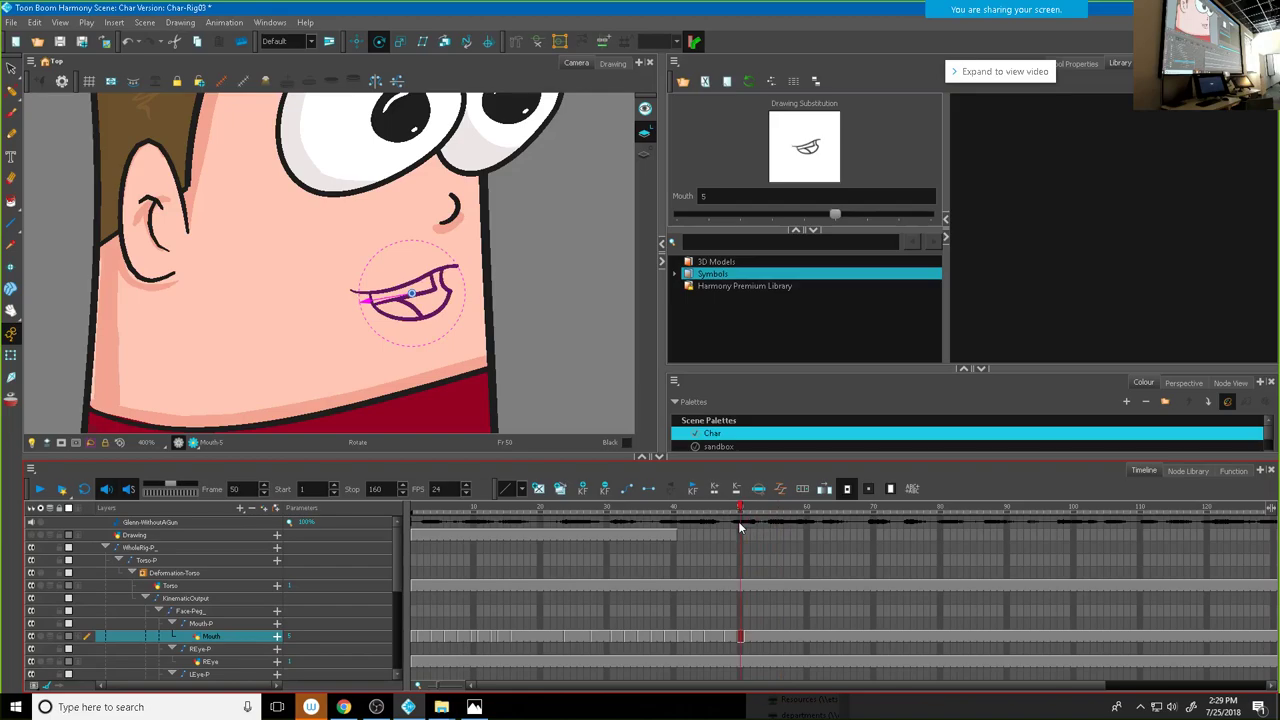
{"action": "left_click", "coordinate": [748, 636]}
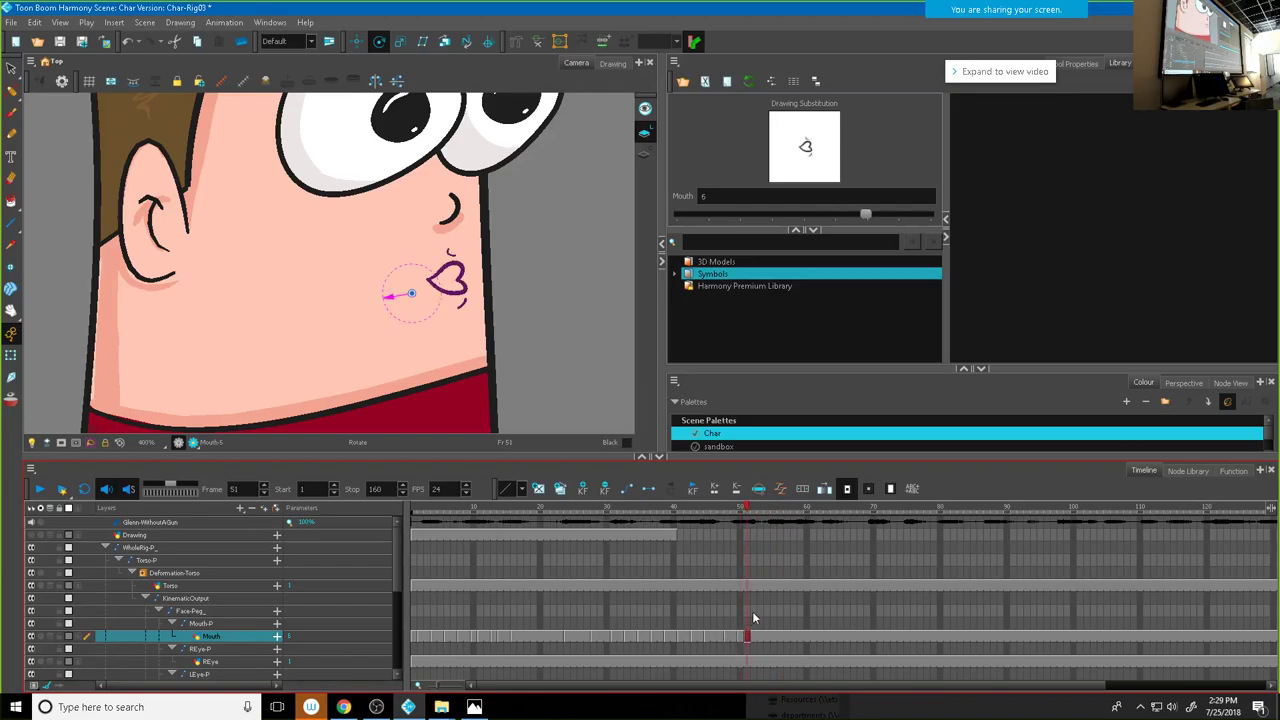
Step: Set the Mouth to drawing 5 at frame 54 and to drawing 3 at frame 56
{"action": "left_click_drag", "start_coordinate": [746, 510], "coordinate": [771, 510]}
{"action": "left_click_drag", "start_coordinate": [867, 214], "coordinate": [824, 217]}
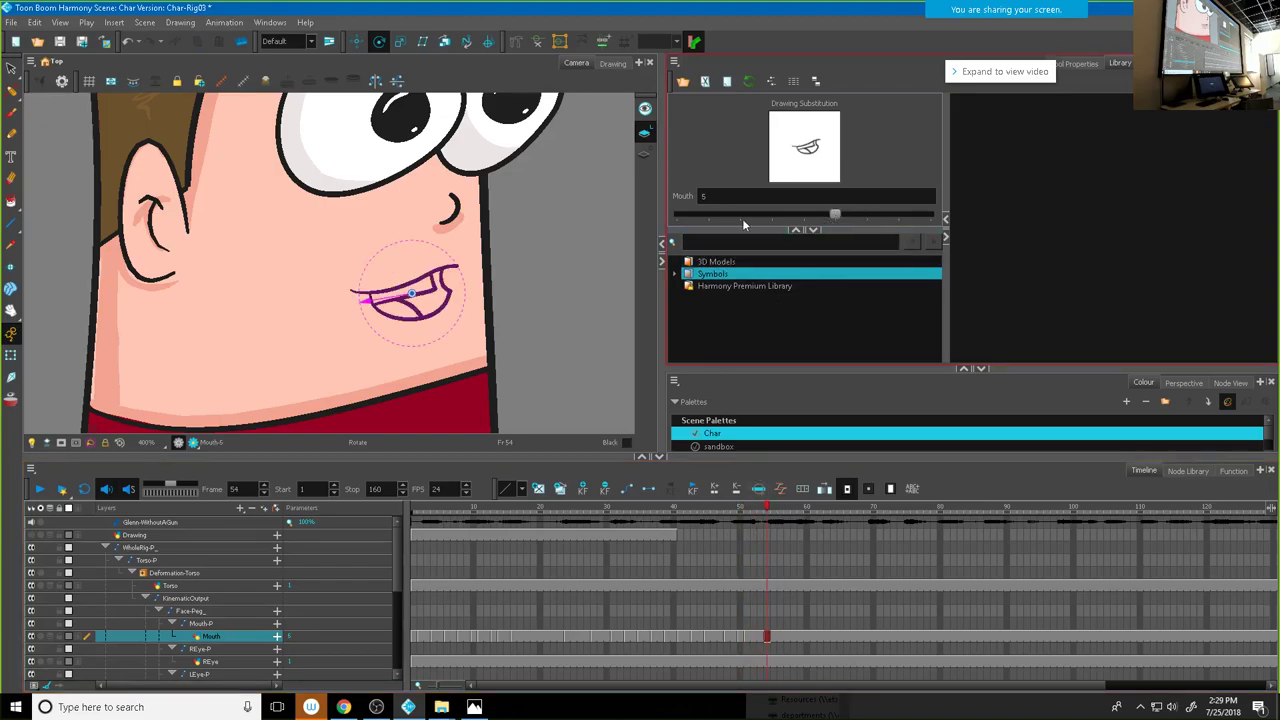
{"action": "left_click_drag", "start_coordinate": [765, 505], "coordinate": [783, 508]}
{"action": "left_click_drag", "start_coordinate": [833, 214], "coordinate": [767, 220]}
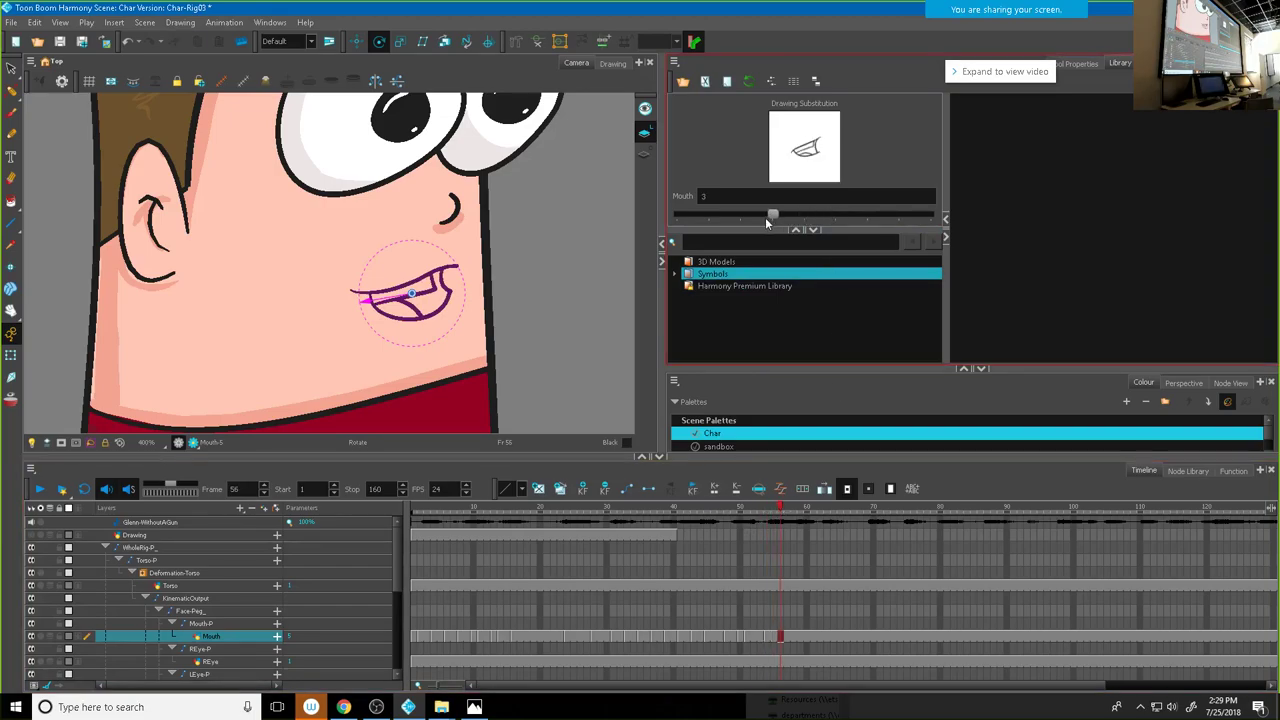
Step: Set the Mouth to drawing 6 at frame 58 and return the playhead to frame 1
{"action": "left_click", "coordinate": [787, 510]}
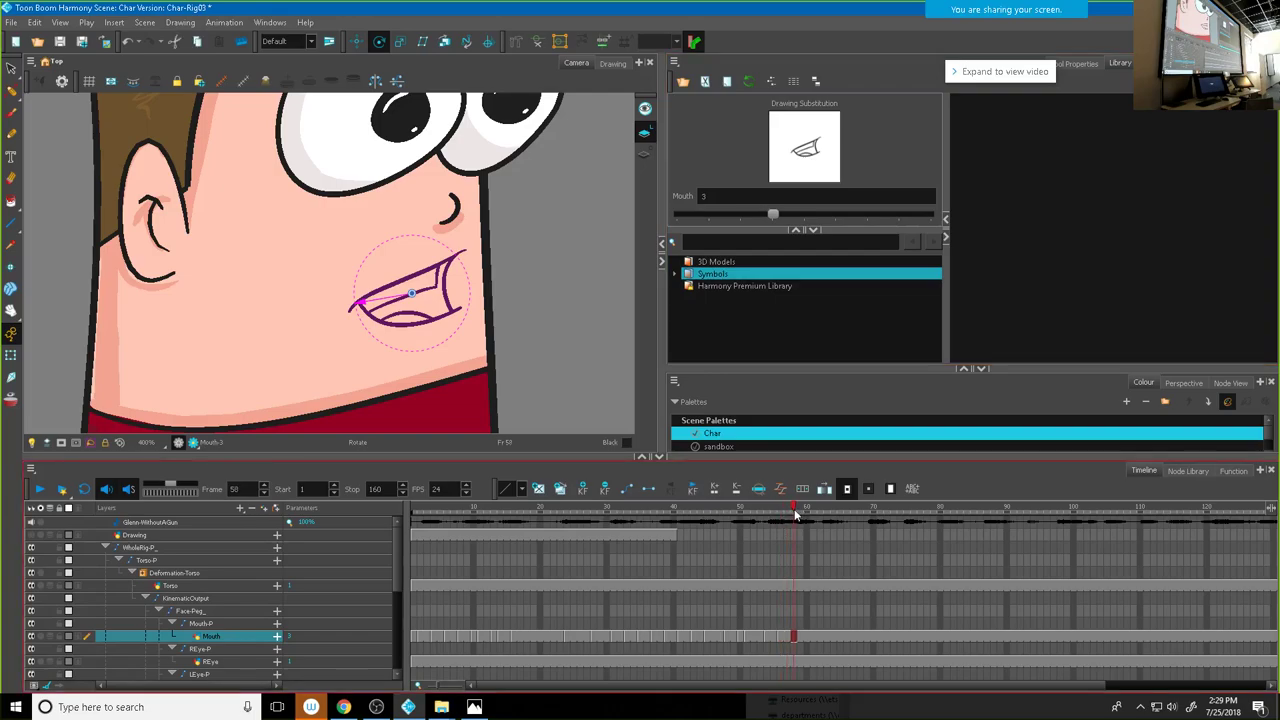
{"action": "left_click_drag", "start_coordinate": [775, 215], "coordinate": [837, 220]}
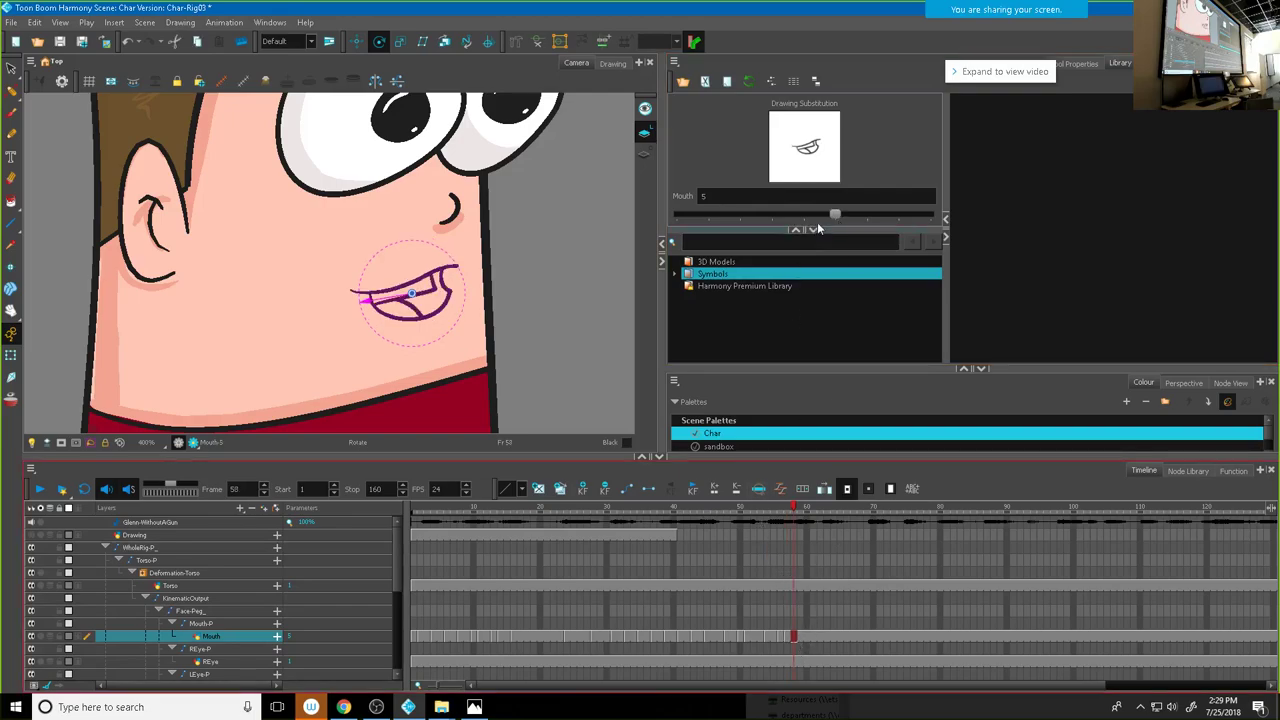
{"action": "left_click_drag", "start_coordinate": [838, 213], "coordinate": [864, 213]}
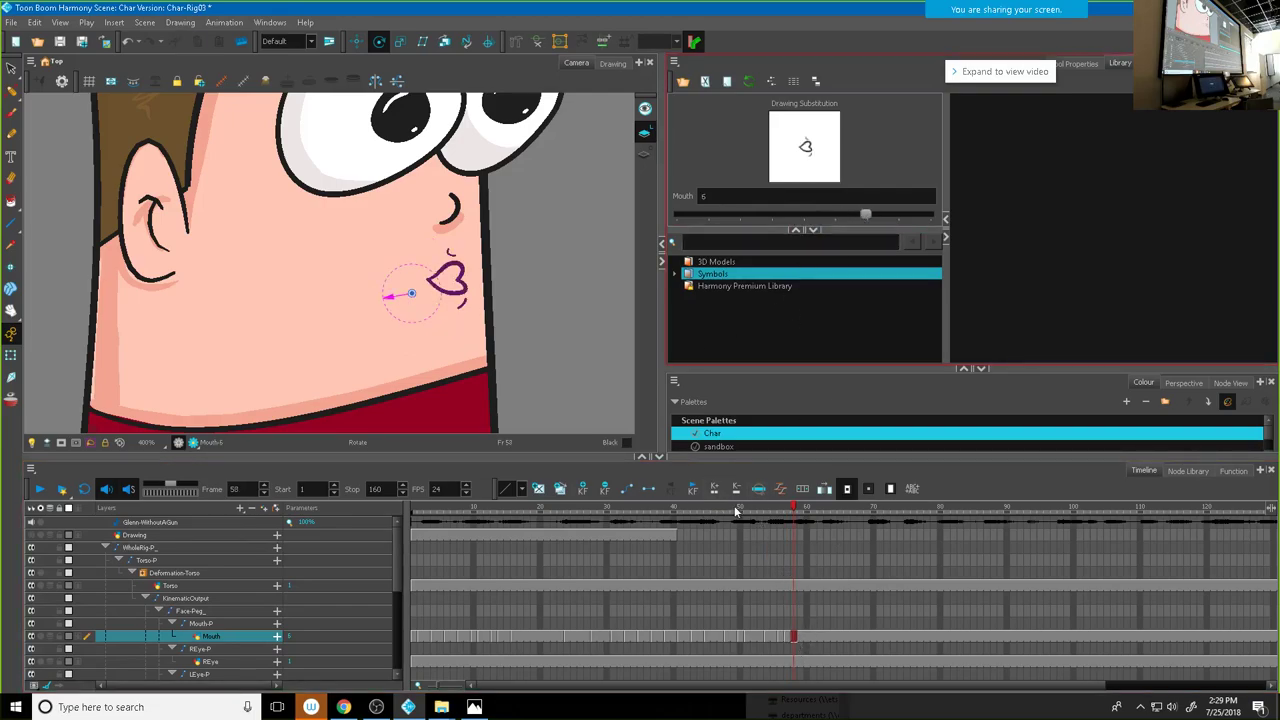
{"action": "left_click_drag", "start_coordinate": [795, 510], "coordinate": [196, 524]}
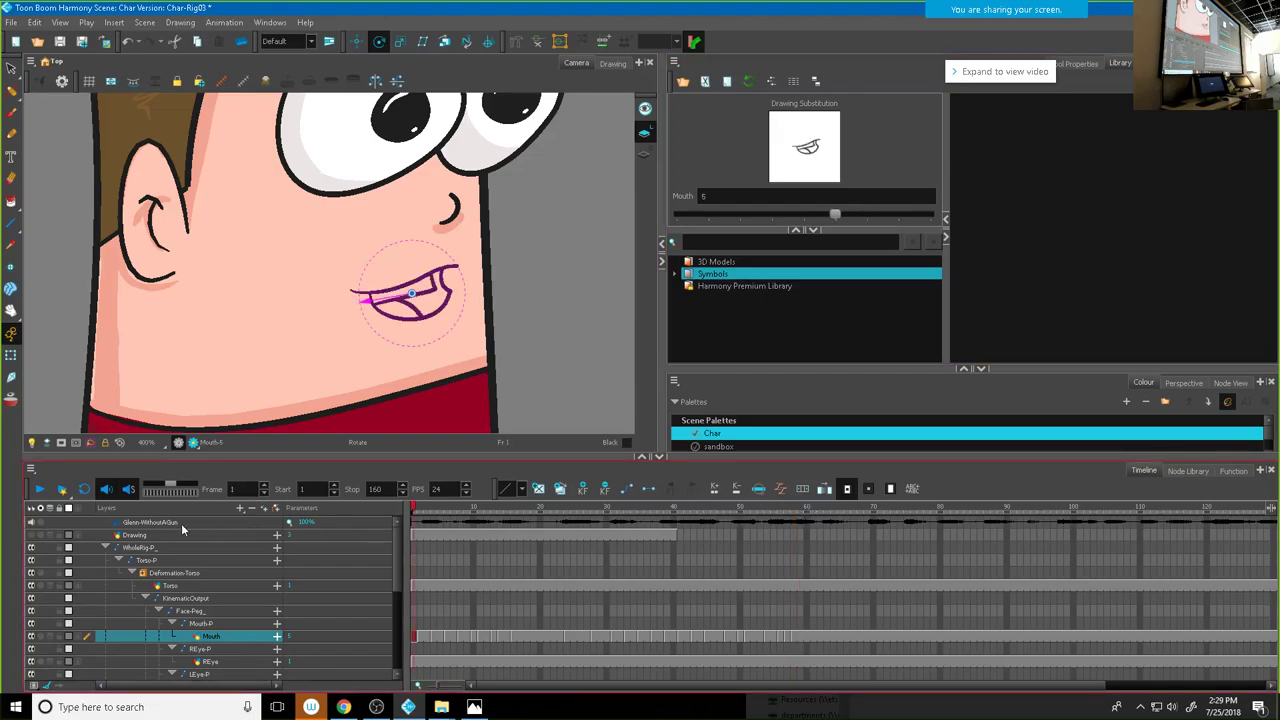
Step: Play the scene from frame 1 to check the sync and set the Mouth to drawing 5 at frame 58
{"action": "left_click", "coordinate": [40, 489]}
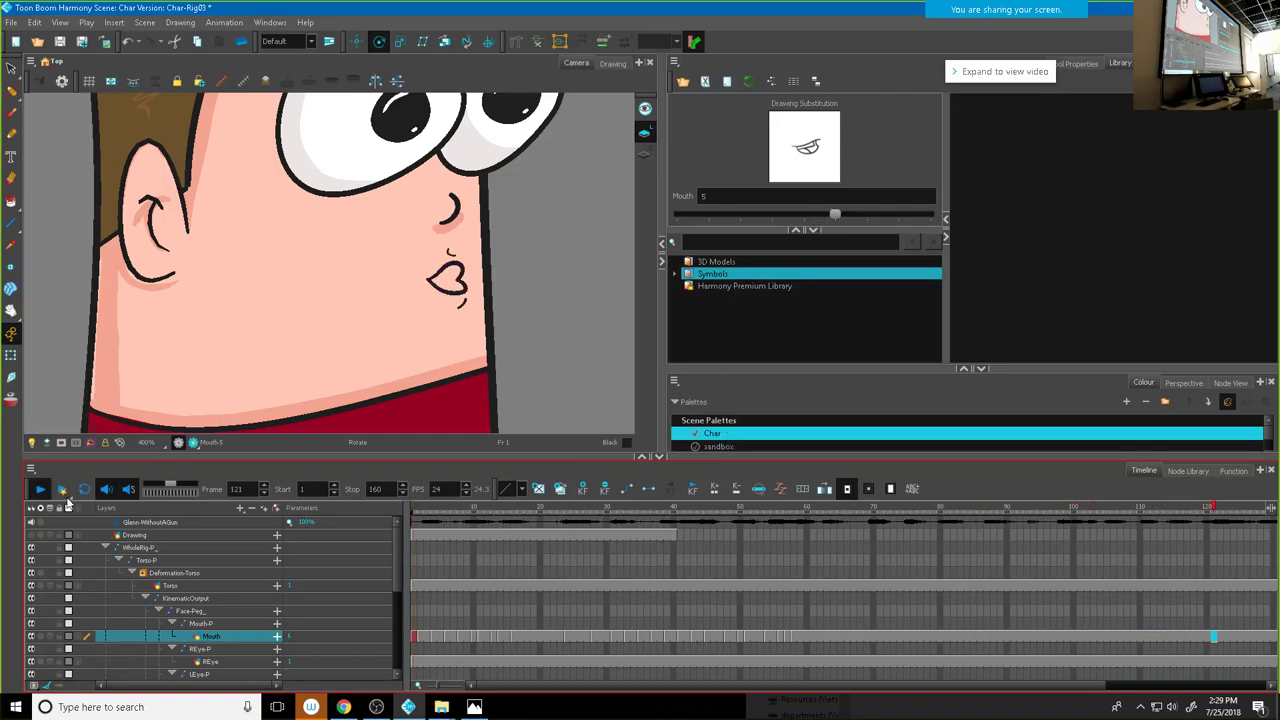
{"action": "mouse_move", "coordinate": [543, 507]}
{"action": "left_mouse_down"}
{"action": "mouse_move", "coordinate": [592, 514]}
{"action": "mouse_move", "coordinate": [557, 520]}
{"action": "mouse_move", "coordinate": [573, 522]}
{"action": "left_mouse_up"}
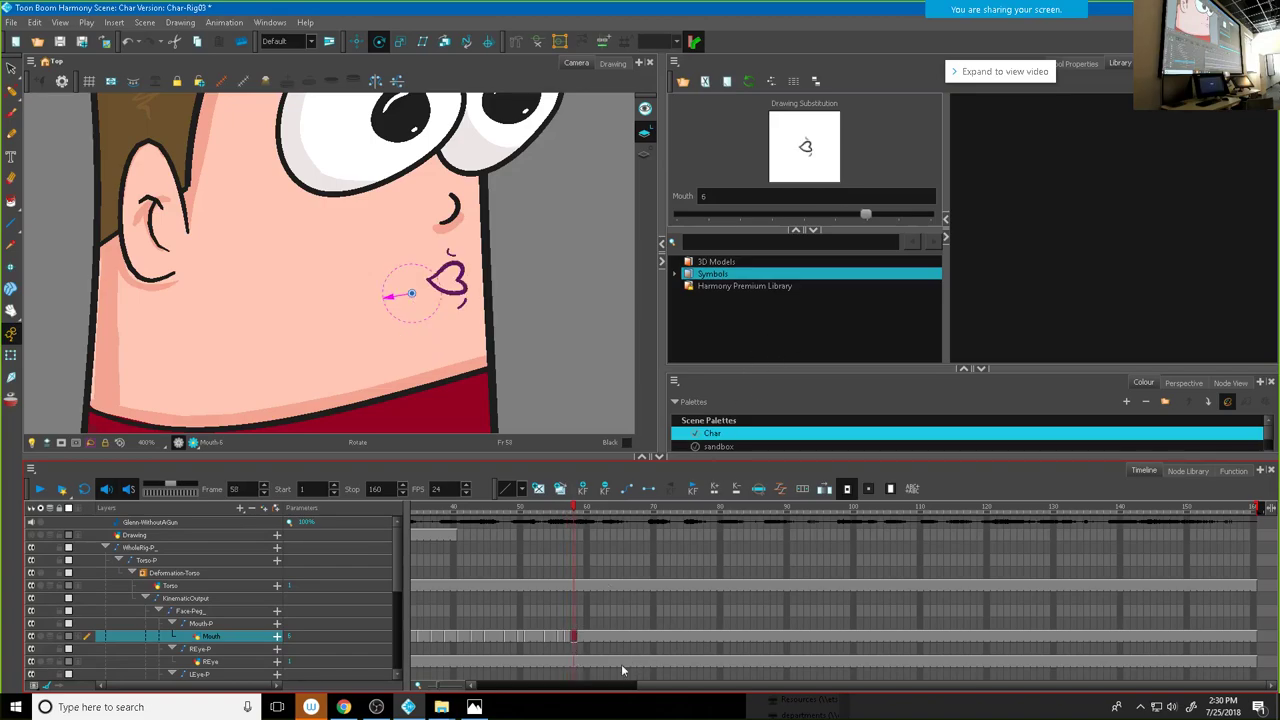
{"action": "left_click", "coordinate": [579, 638]}
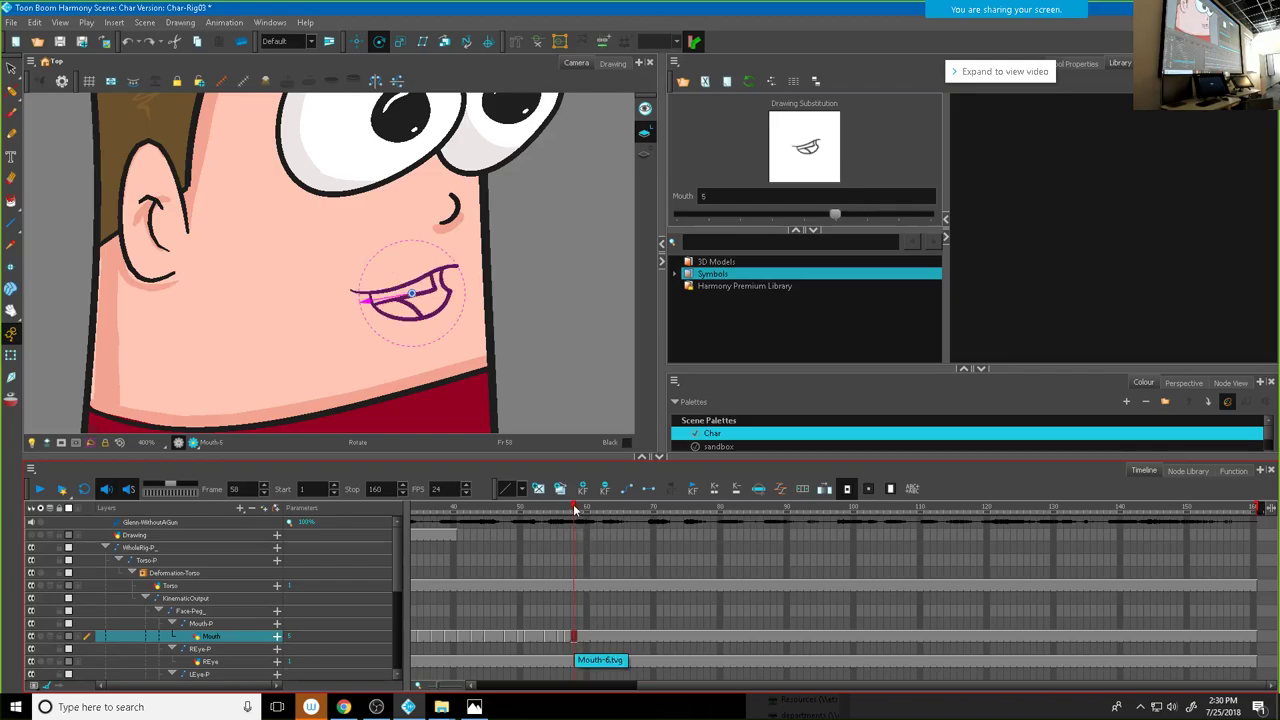
Step: Set the Mouth to drawing 4 at frame 59 and to drawing 6 at frame 56
{"action": "mouse_move", "coordinate": [586, 509]}
{"action": "left_mouse_down"}
{"action": "mouse_move", "coordinate": [561, 510]}
{"action": "mouse_move", "coordinate": [583, 511]}
{"action": "left_mouse_up"}
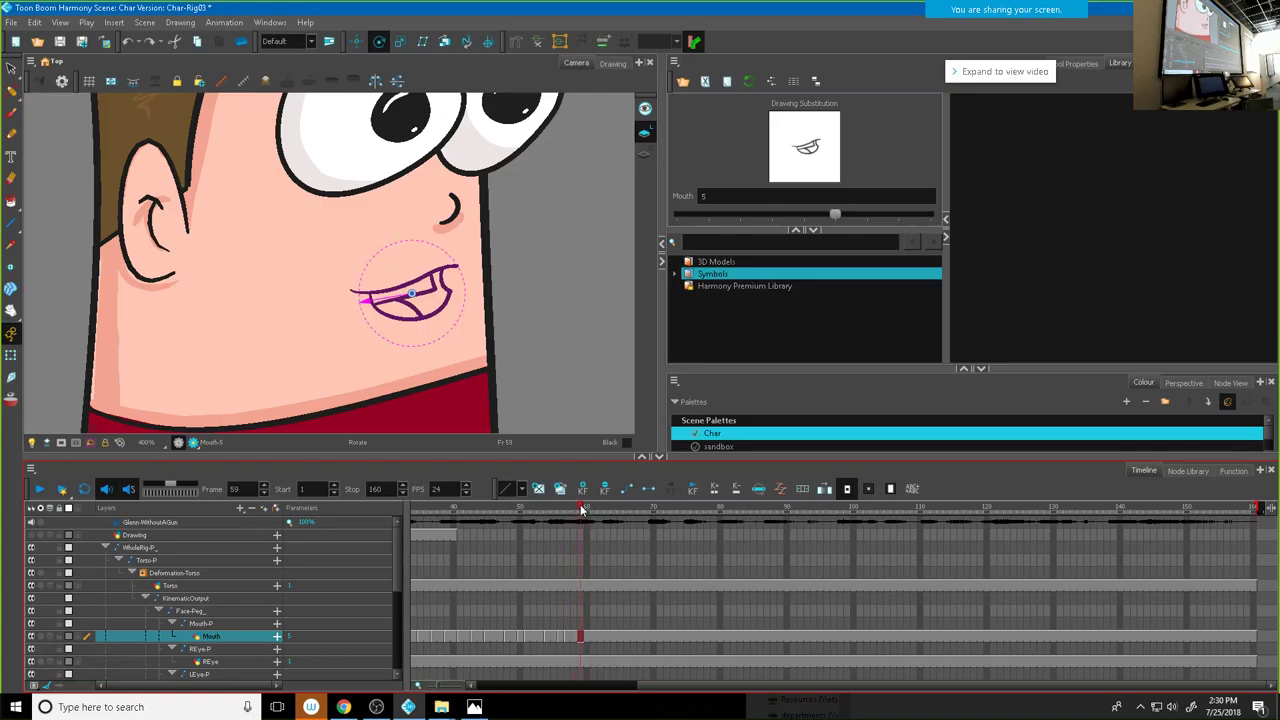
{"action": "left_click_drag", "start_coordinate": [838, 216], "coordinate": [807, 216]}
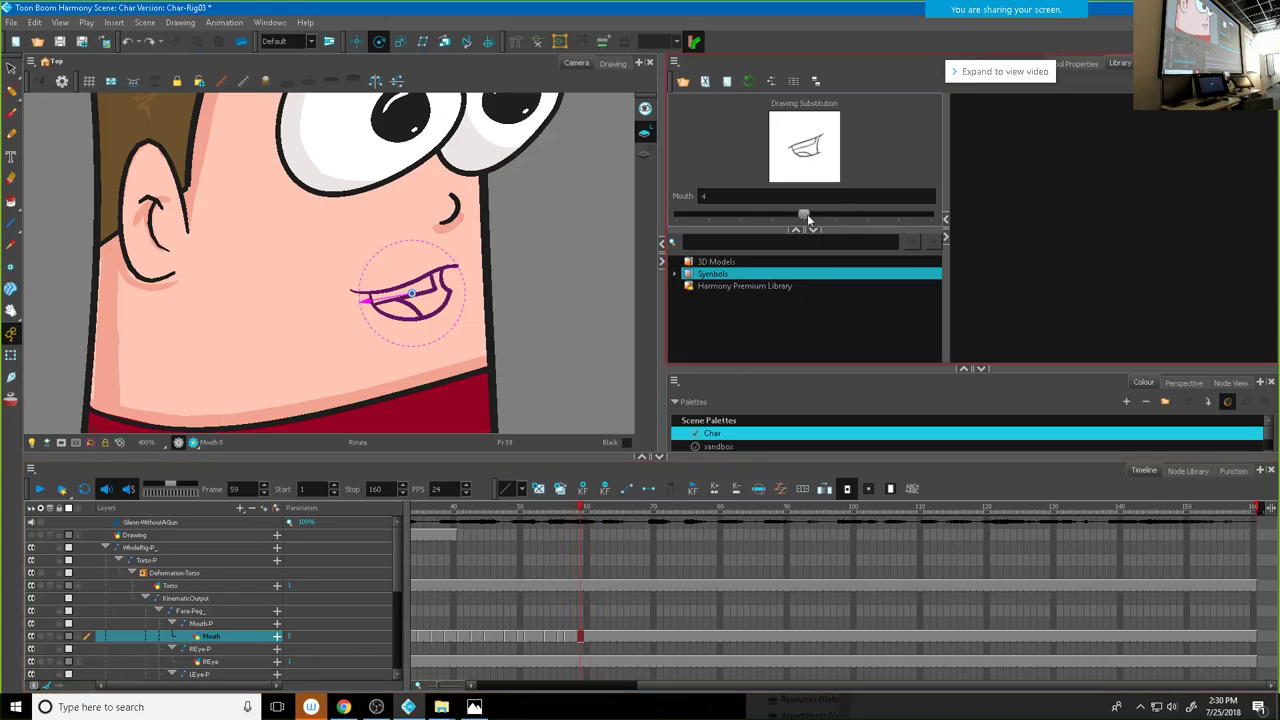
{"action": "left_click", "coordinate": [576, 510]}
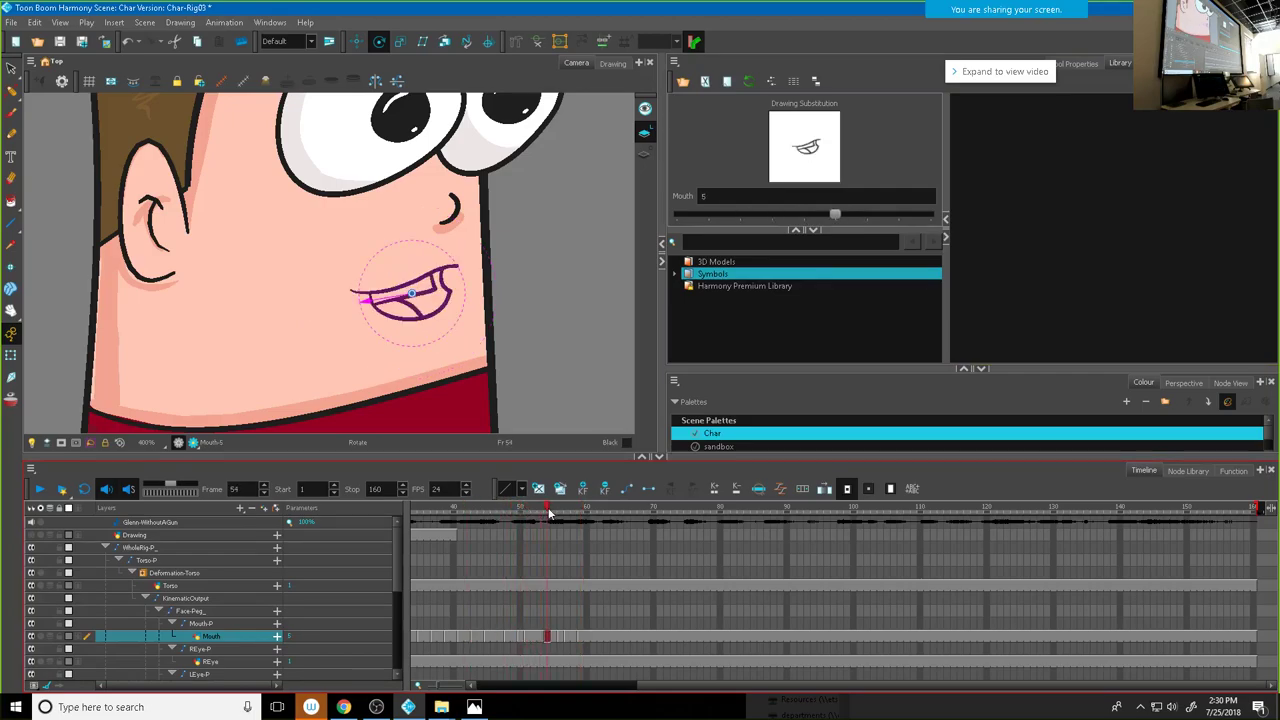
{"action": "mouse_move", "coordinate": [576, 510]}
{"action": "left_mouse_down"}
{"action": "mouse_move", "coordinate": [591, 512]}
{"action": "mouse_move", "coordinate": [525, 520]}
{"action": "mouse_move", "coordinate": [561, 522]}
{"action": "left_mouse_up"}
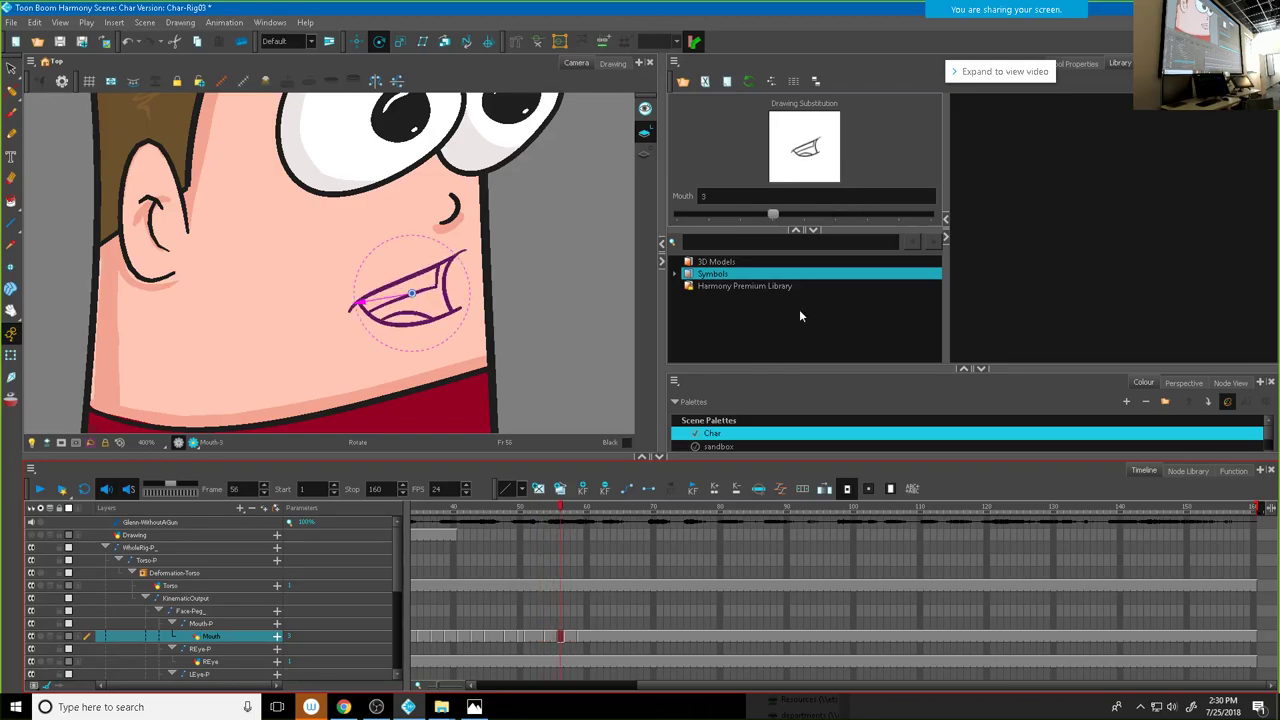
{"action": "left_click_drag", "start_coordinate": [778, 218], "coordinate": [856, 218]}
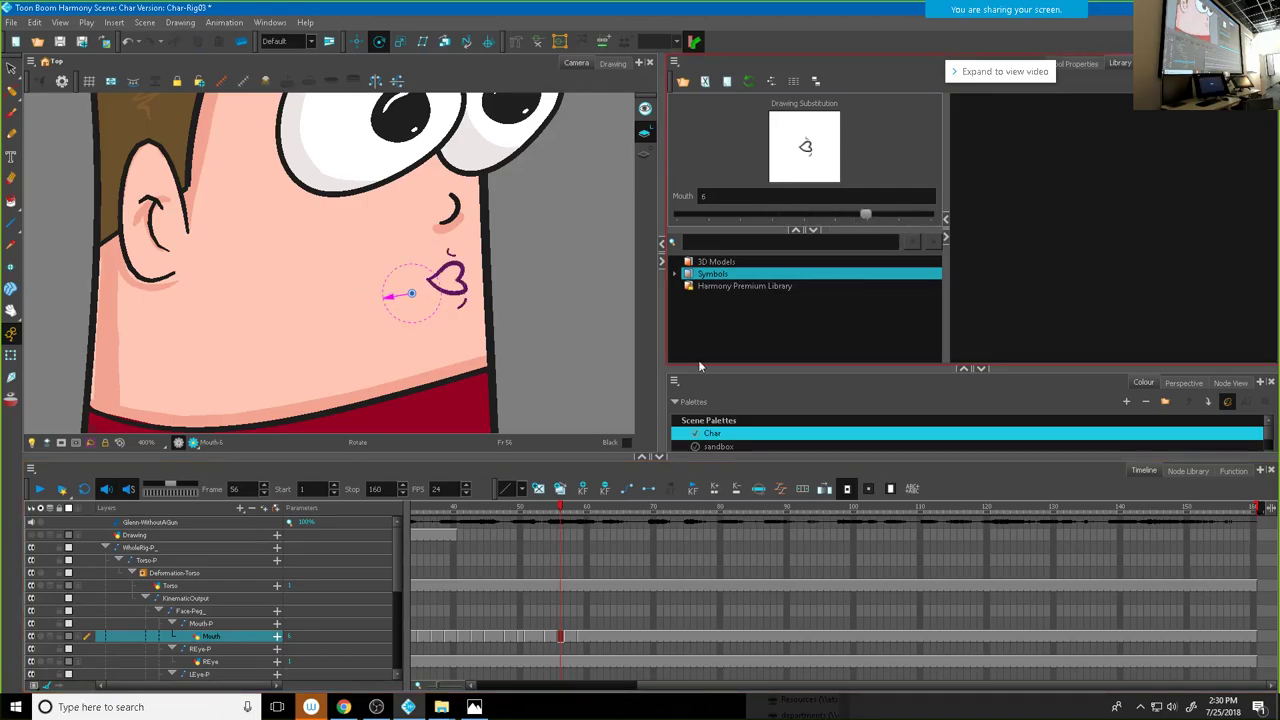
Step: Shift the puckered-lips artwork at frame 51 slightly left on the face, and play the scene from frame 1
{"action": "mouse_move", "coordinate": [558, 510]}
{"action": "left_mouse_down"}
{"action": "mouse_move", "coordinate": [500, 510]}
{"action": "mouse_move", "coordinate": [586, 520]}
{"action": "mouse_move", "coordinate": [514, 520]}
{"action": "mouse_move", "coordinate": [531, 518]}
{"action": "left_mouse_up"}
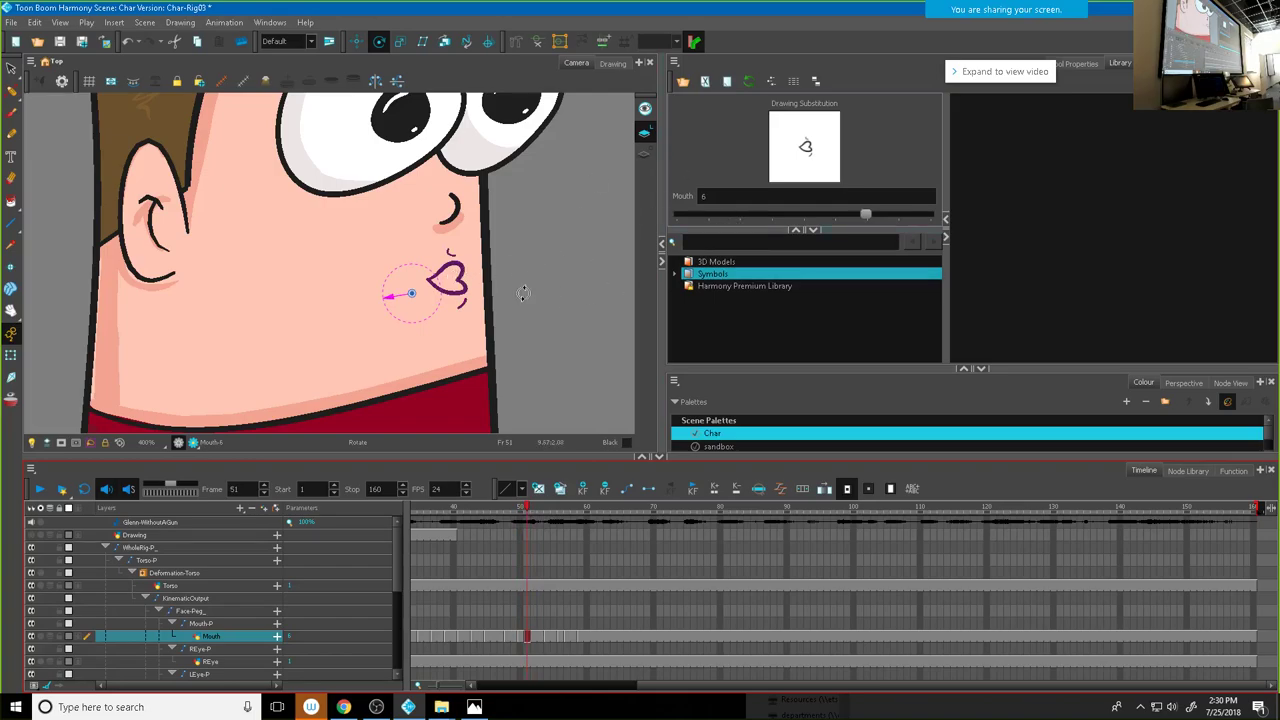
{"action": "left_click", "coordinate": [12, 69]}
{"action": "mouse_move", "coordinate": [462, 236]}
{"action": "left_mouse_down"}
{"action": "mouse_move", "coordinate": [418, 244]}
{"action": "mouse_move", "coordinate": [411, 281]}
{"action": "mouse_move", "coordinate": [455, 322]}
{"action": "mouse_move", "coordinate": [486, 318]}
{"action": "mouse_move", "coordinate": [455, 236]}
{"action": "left_mouse_up"}
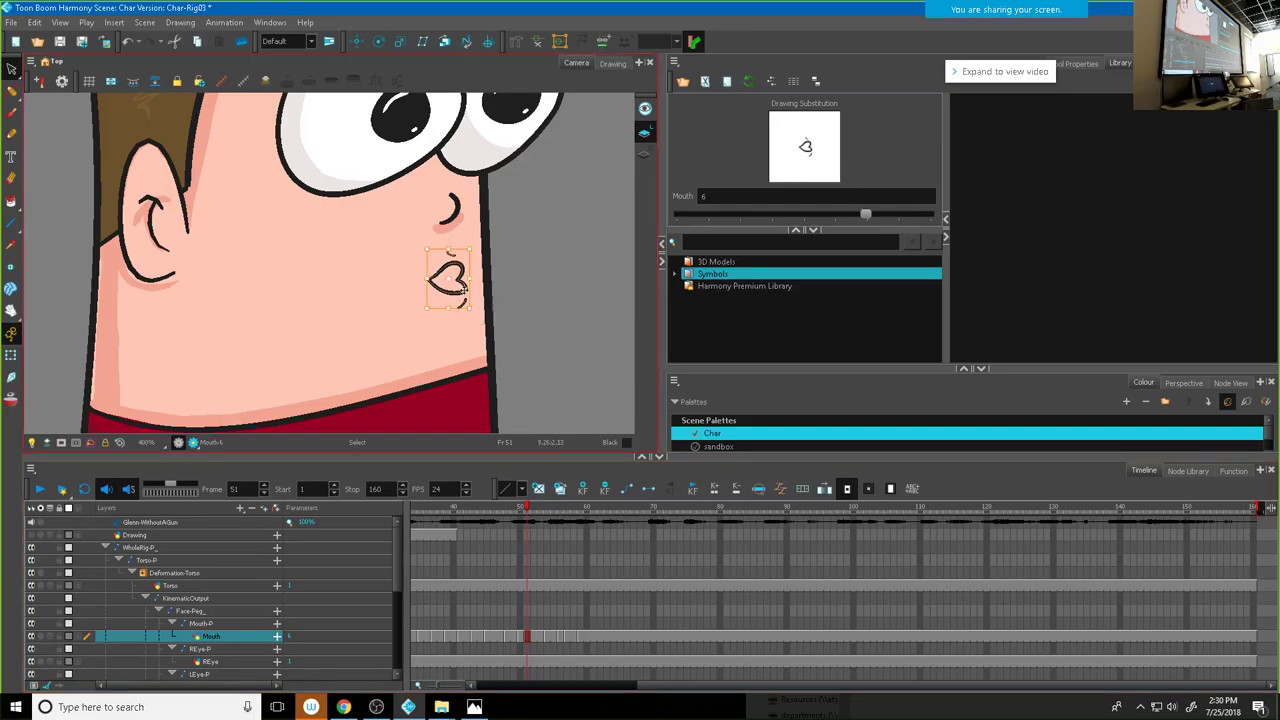
{"action": "left_click_drag", "start_coordinate": [460, 287], "coordinate": [448, 289]}
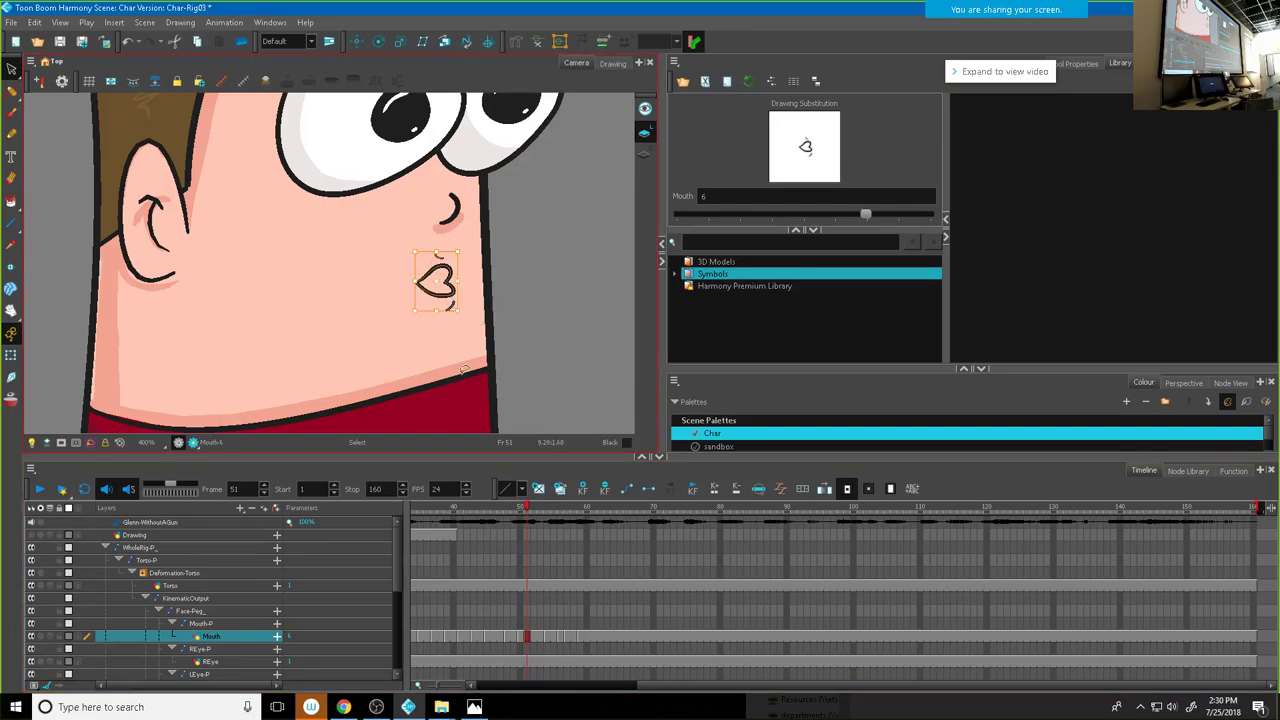
{"action": "mouse_move", "coordinate": [525, 507]}
{"action": "left_mouse_down"}
{"action": "mouse_move", "coordinate": [368, 502]}
{"action": "mouse_move", "coordinate": [138, 521]}
{"action": "left_mouse_up"}
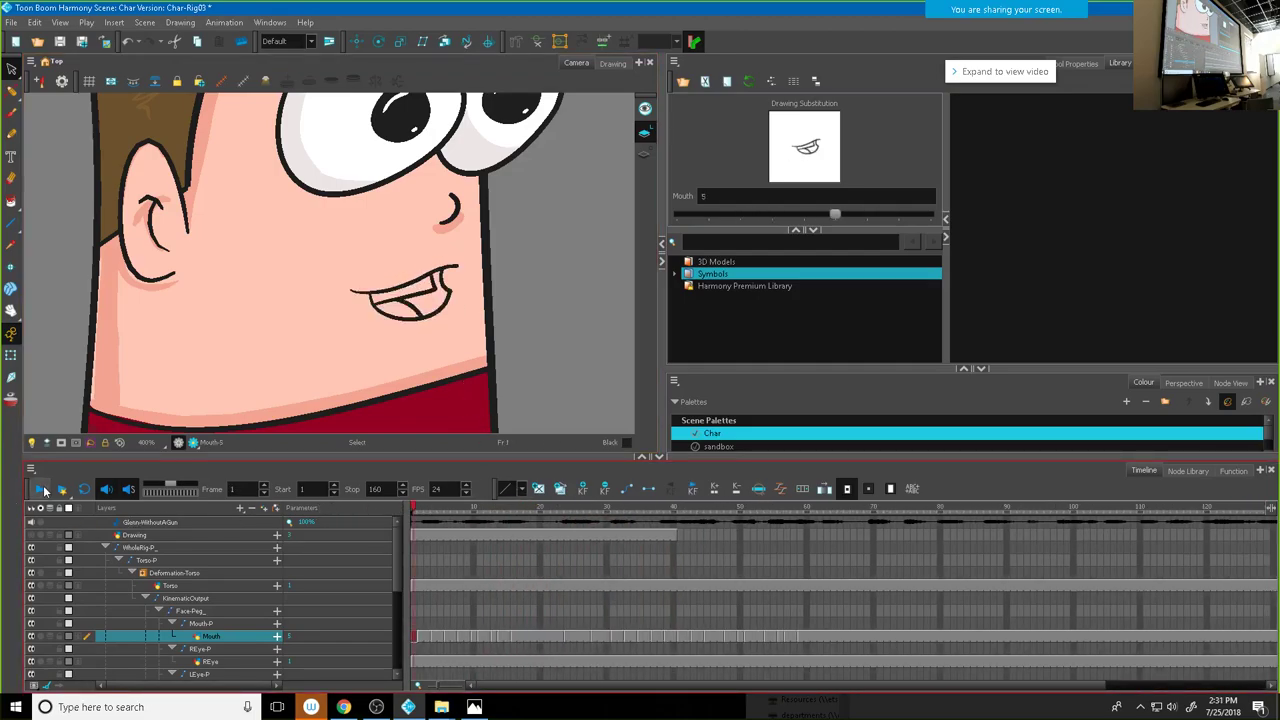
{"action": "left_click", "coordinate": [42, 489]}
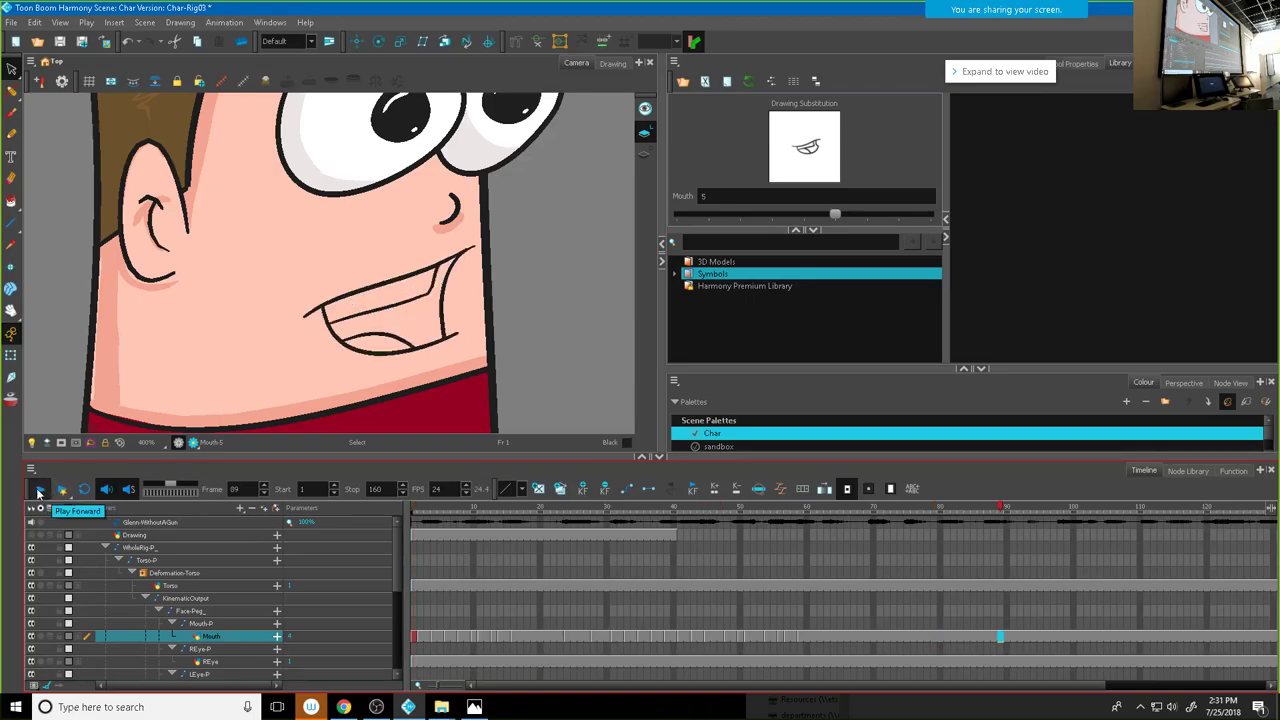
Step: Set the Mouth to drawing 3 at frame 60
{"action": "mouse_move", "coordinate": [795, 514]}
{"action": "left_mouse_down"}
{"action": "mouse_move", "coordinate": [829, 514]}
{"action": "mouse_move", "coordinate": [688, 518]}
{"action": "mouse_move", "coordinate": [794, 534]}
{"action": "mouse_move", "coordinate": [735, 541]}
{"action": "mouse_move", "coordinate": [805, 546]}
{"action": "mouse_move", "coordinate": [786, 563]}
{"action": "left_mouse_up"}
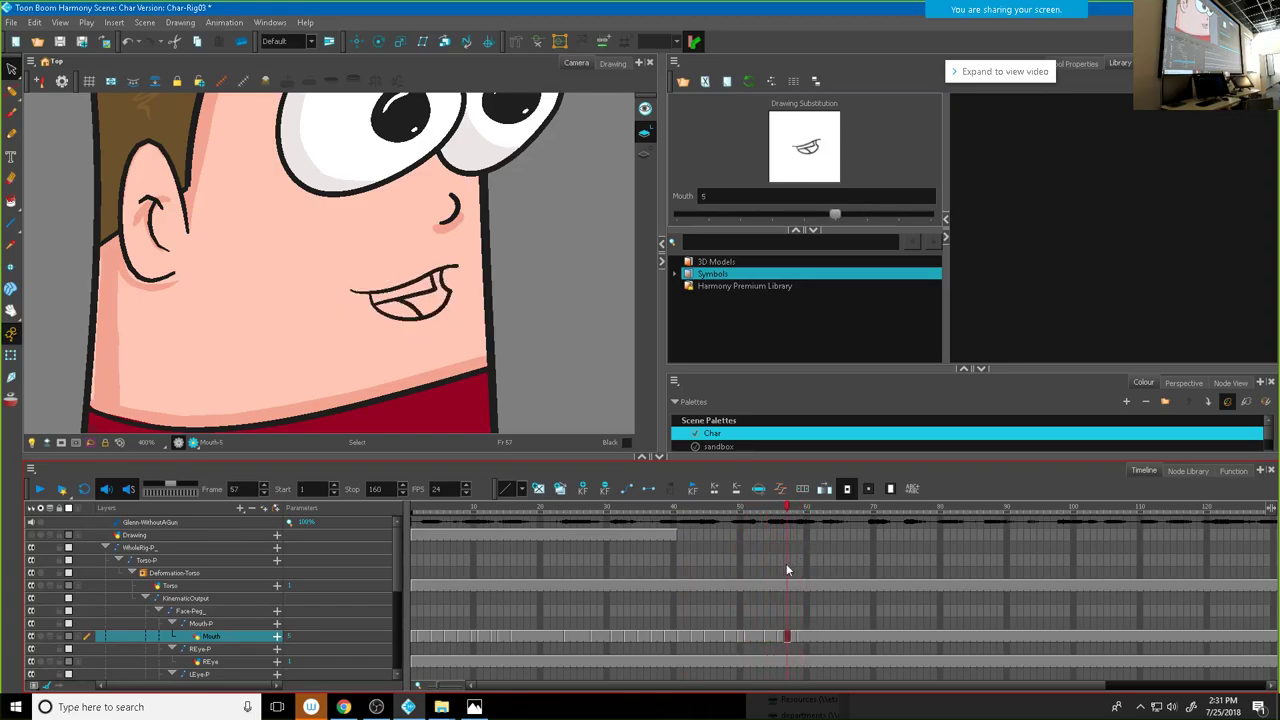
{"action": "left_click", "coordinate": [795, 637]}
{"action": "left_click", "coordinate": [805, 637]}
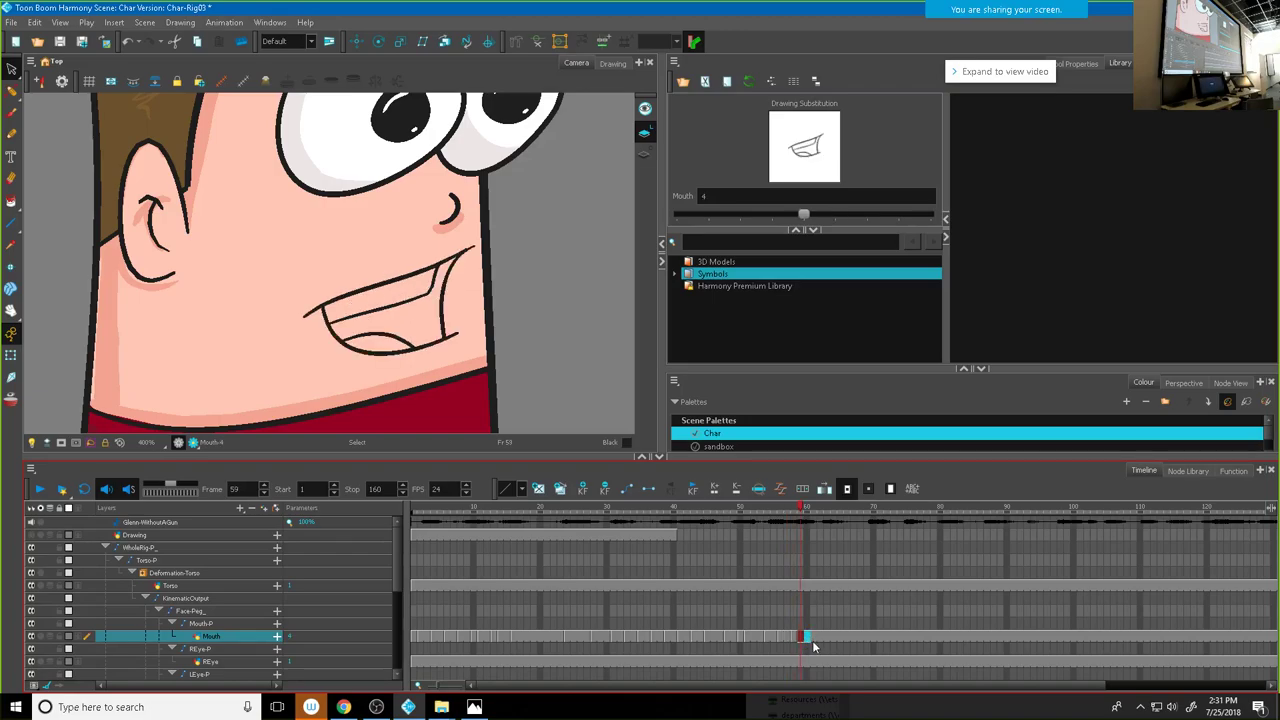
{"action": "left_click", "coordinate": [806, 637]}
{"action": "mouse_move", "coordinate": [806, 510]}
{"action": "left_mouse_down"}
{"action": "mouse_move", "coordinate": [823, 510]}
{"action": "mouse_move", "coordinate": [808, 514]}
{"action": "left_mouse_up"}
{"action": "left_click_drag", "start_coordinate": [806, 216], "coordinate": [773, 215]}
Step: Set the Mouth to drawing 6 at frame 62 and to drawing 5 at frame 61
{"action": "mouse_move", "coordinate": [808, 510]}
{"action": "left_mouse_down"}
{"action": "mouse_move", "coordinate": [848, 515]}
{"action": "mouse_move", "coordinate": [798, 515]}
{"action": "mouse_move", "coordinate": [823, 521]}
{"action": "left_mouse_up"}
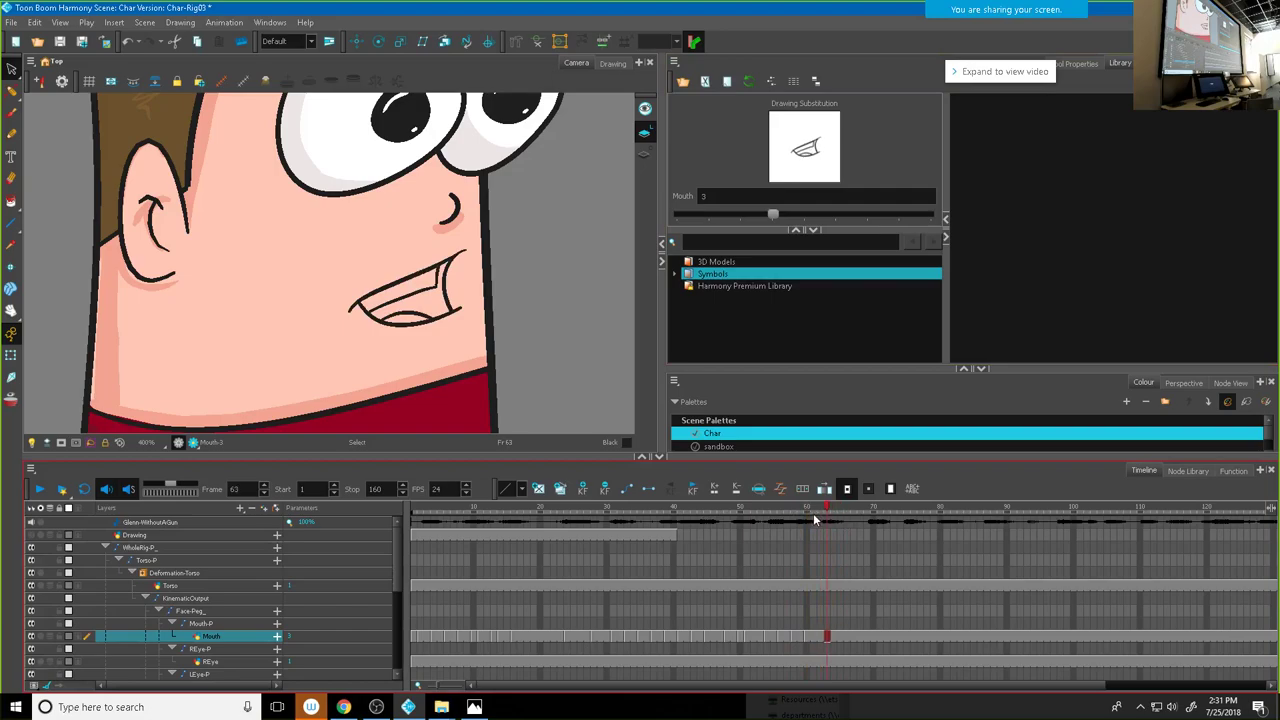
{"action": "left_click_drag", "start_coordinate": [776, 214], "coordinate": [855, 217]}
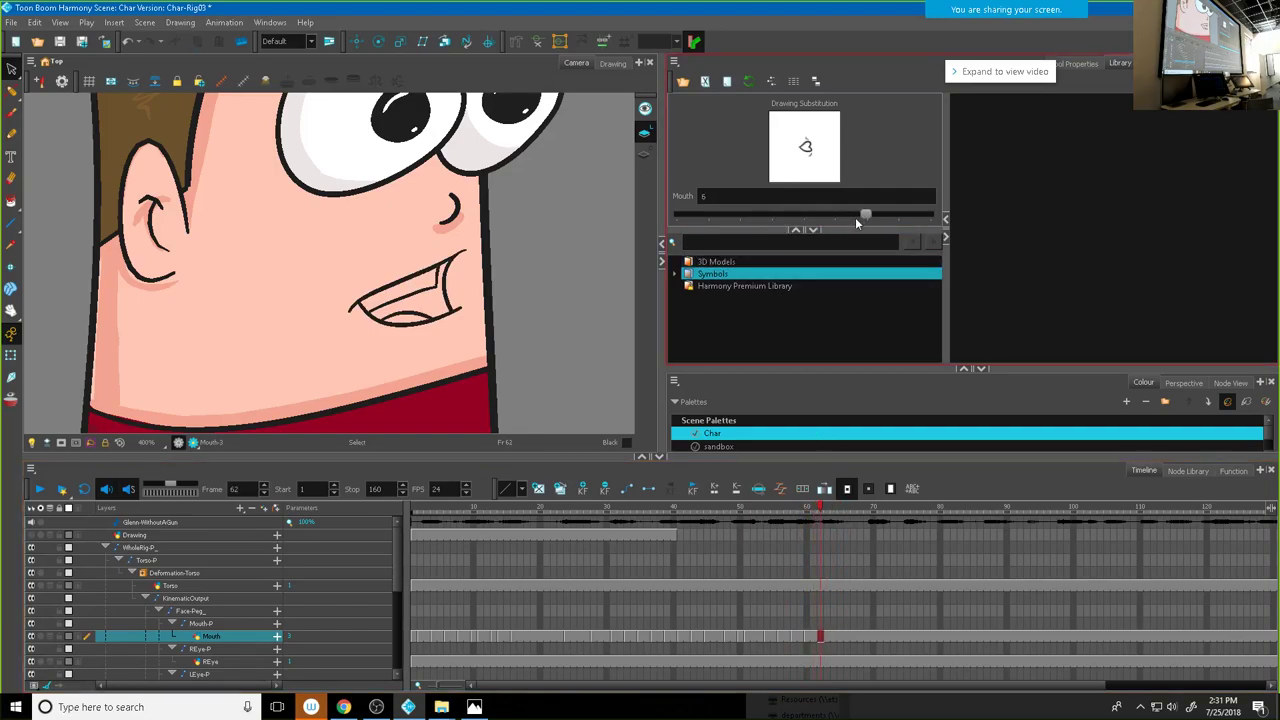
{"action": "left_click", "coordinate": [813, 510]}
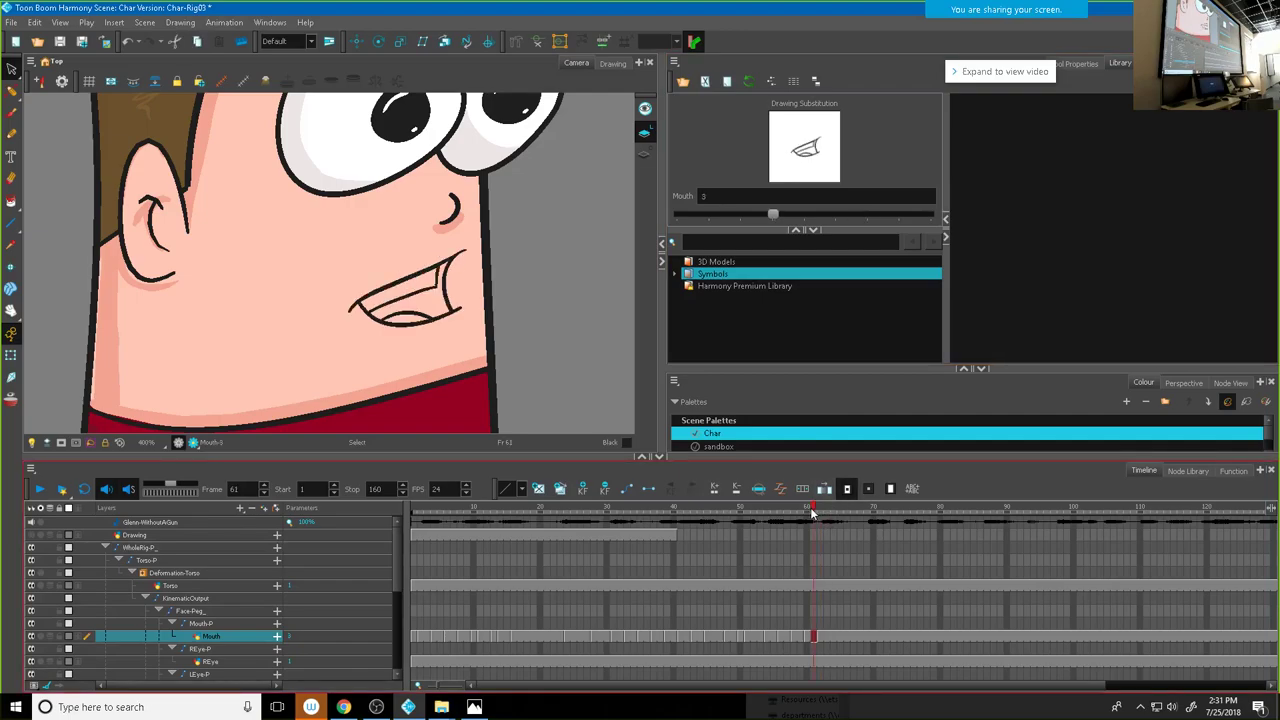
{"action": "left_click_drag", "start_coordinate": [774, 213], "coordinate": [837, 219]}
Step: Select the upper lip stroke of the mouth at frame 58 and enable onion skinning for the Mouth layer
{"action": "mouse_move", "coordinate": [815, 505]}
{"action": "left_mouse_down"}
{"action": "mouse_move", "coordinate": [795, 508]}
{"action": "mouse_move", "coordinate": [852, 510]}
{"action": "mouse_move", "coordinate": [764, 513]}
{"action": "mouse_move", "coordinate": [818, 512]}
{"action": "mouse_move", "coordinate": [792, 517]}
{"action": "left_mouse_up"}
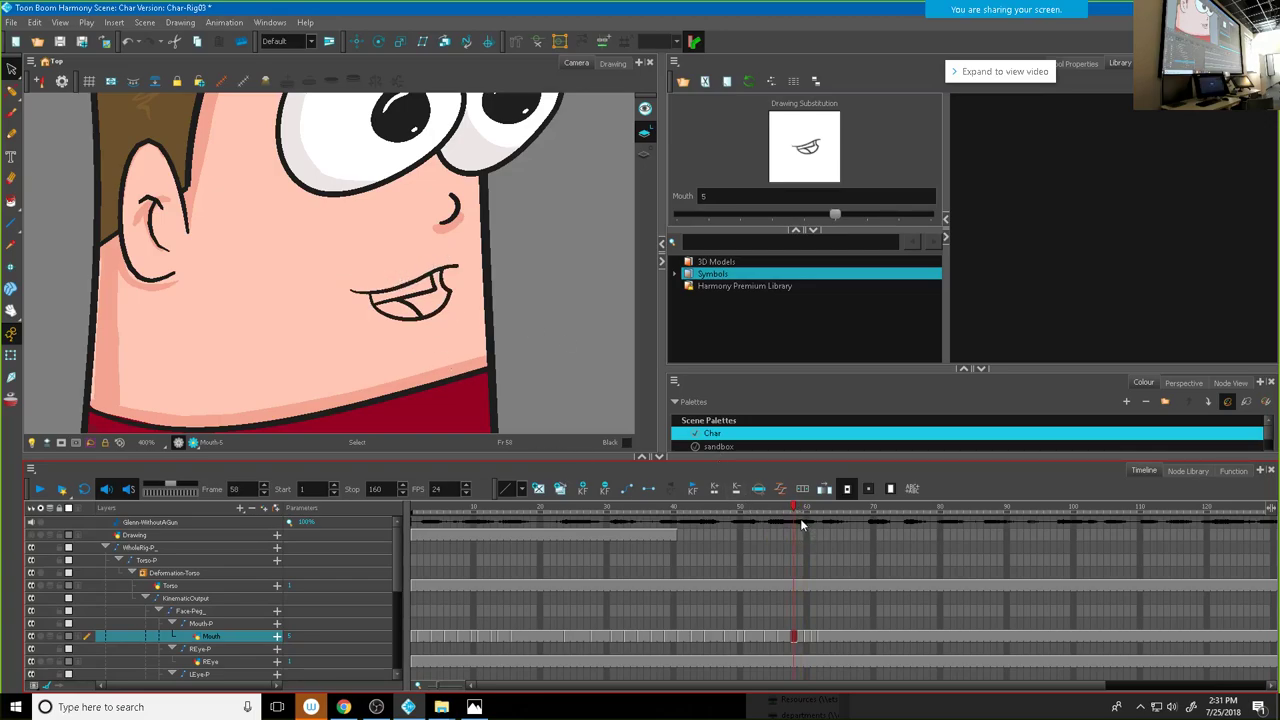
{"action": "mouse_move", "coordinate": [793, 512]}
{"action": "left_mouse_down"}
{"action": "mouse_move", "coordinate": [811, 510]}
{"action": "mouse_move", "coordinate": [793, 510]}
{"action": "left_mouse_up"}
{"action": "left_click", "coordinate": [402, 285]}
{"action": "scroll", "coordinate": [402, 287], "scroll_direction": "up", "scroll_amount": 3}
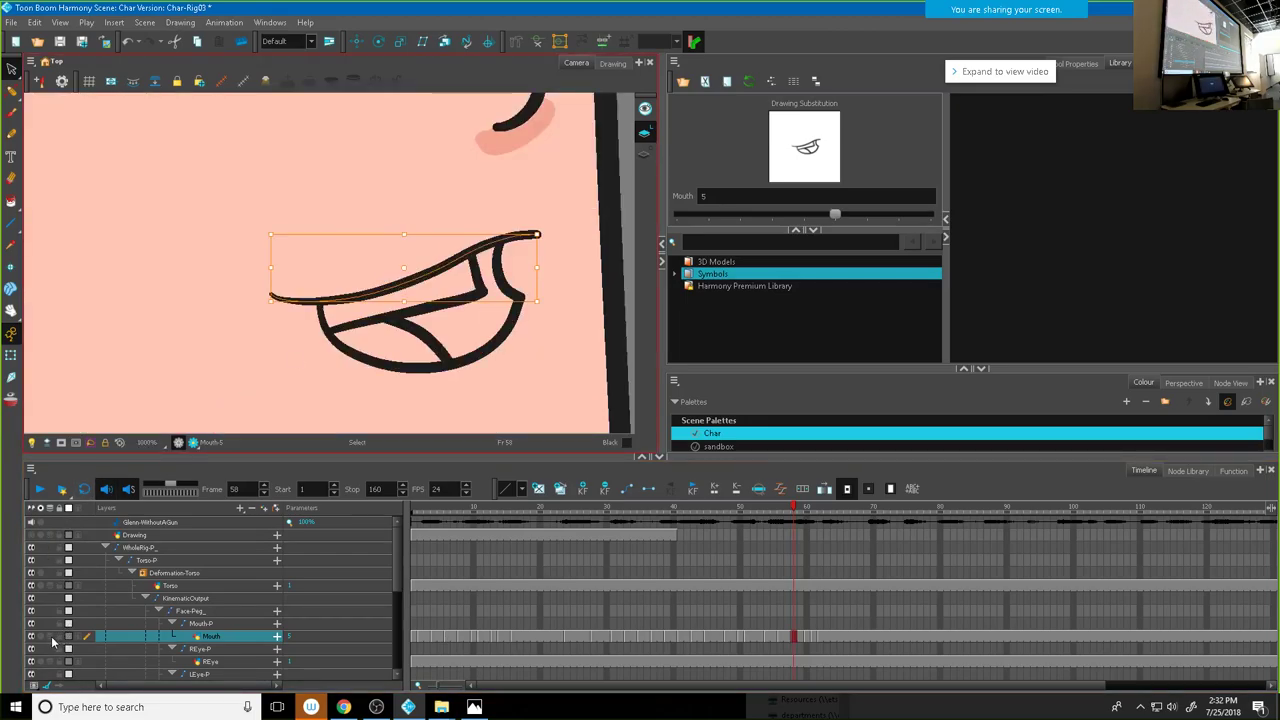
{"action": "left_click", "coordinate": [51, 637]}
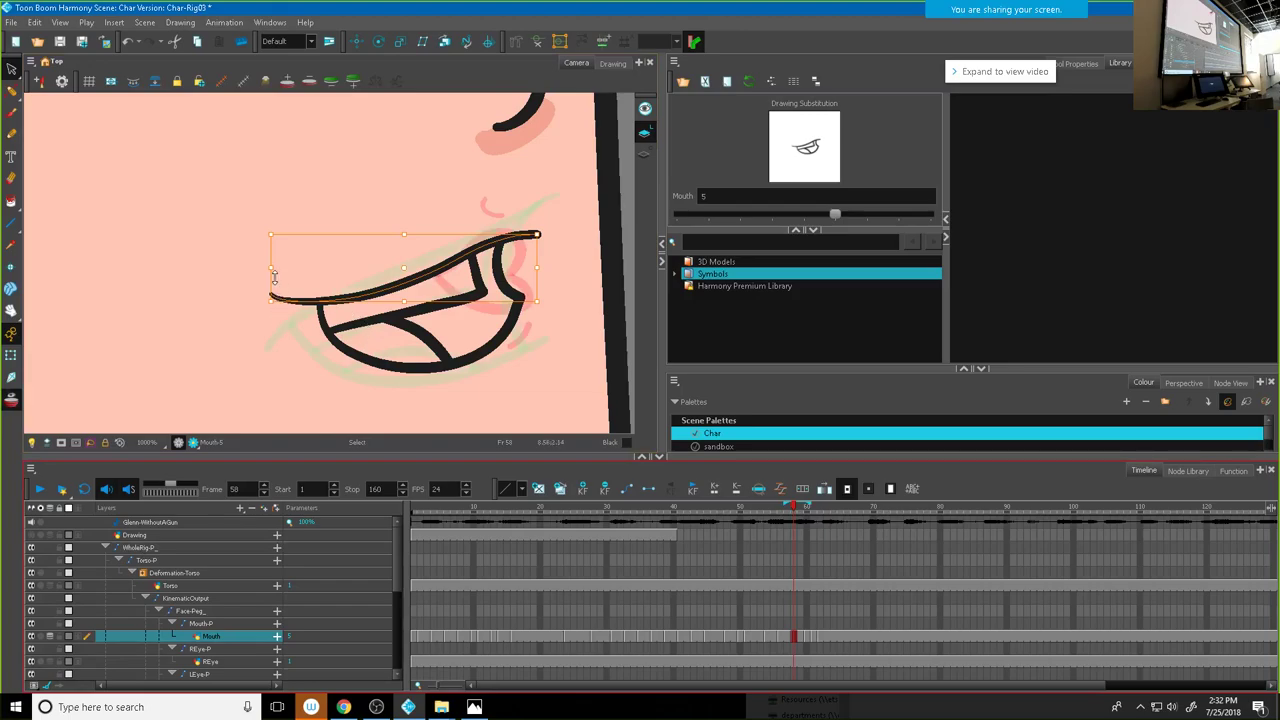
Step: With the Contour Editor, pull the upper lip's left end down and bow the lip line upward
{"action": "left_click", "coordinate": [12, 74]}
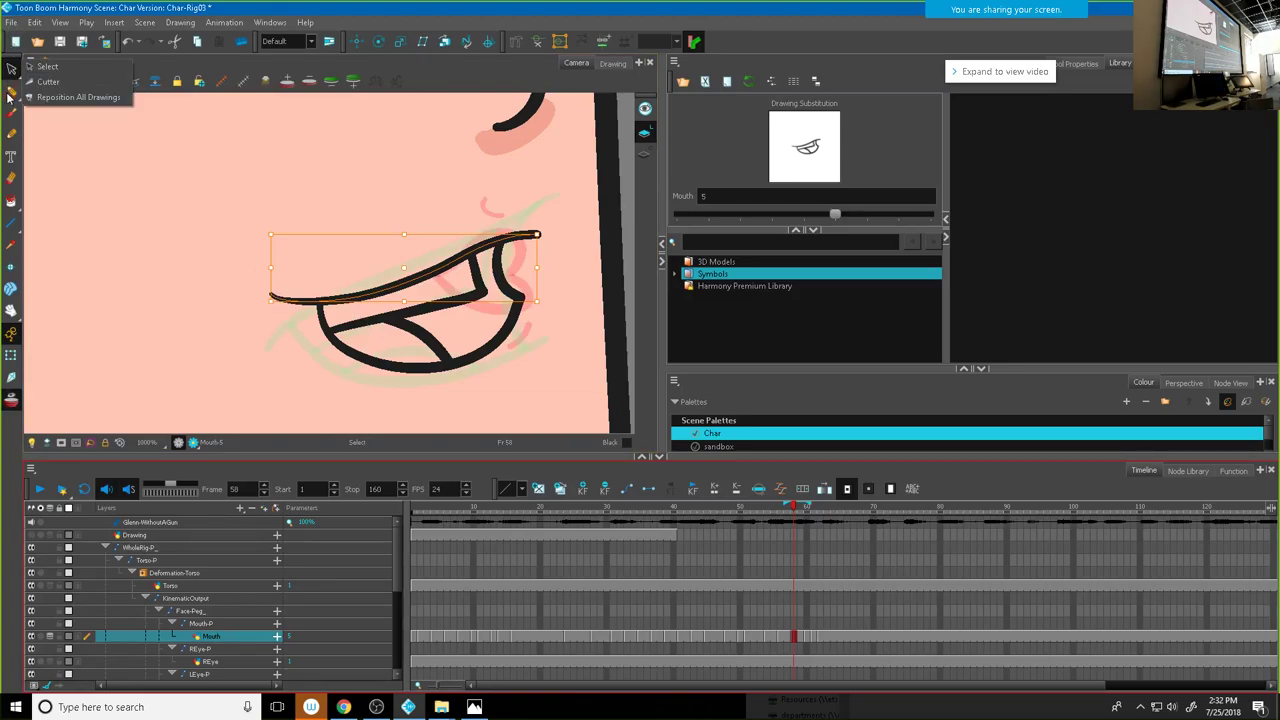
{"action": "left_click", "coordinate": [10, 90]}
{"action": "left_click", "coordinate": [60, 91]}
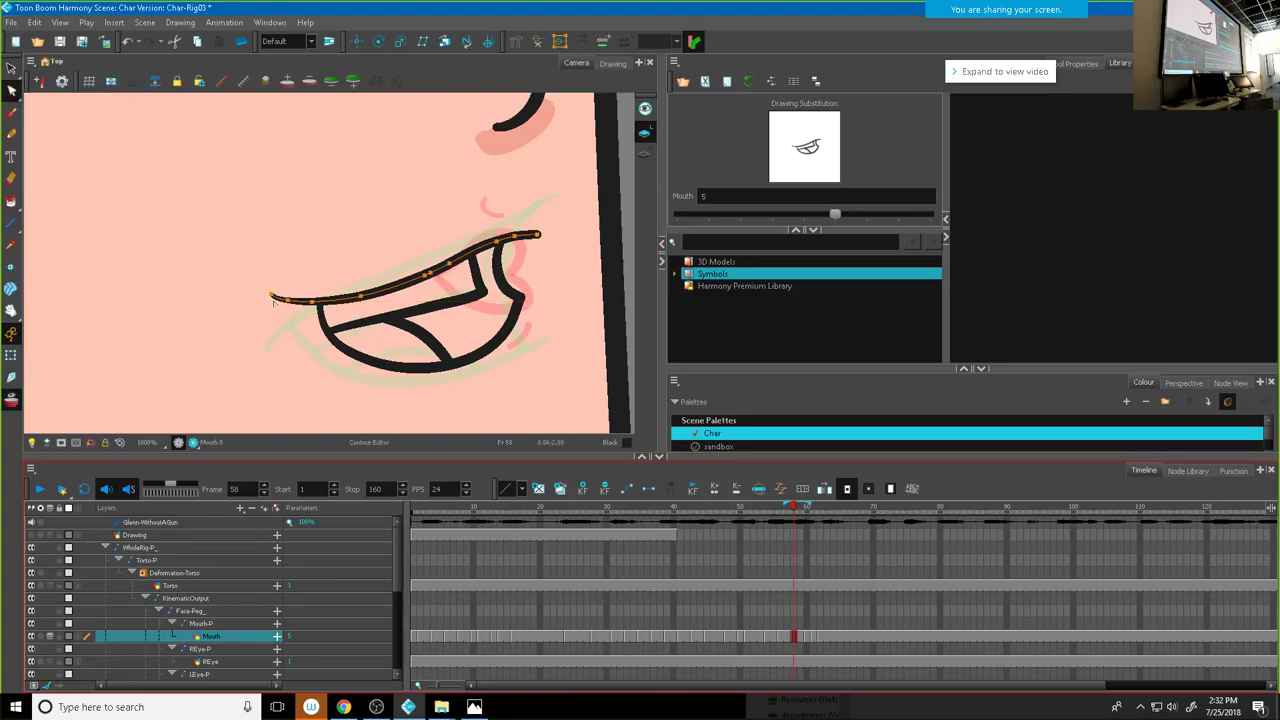
{"action": "mouse_move", "coordinate": [273, 300]}
{"action": "left_mouse_down"}
{"action": "mouse_move", "coordinate": [278, 336]}
{"action": "mouse_move", "coordinate": [296, 318]}
{"action": "mouse_move", "coordinate": [286, 330]}
{"action": "left_mouse_up"}
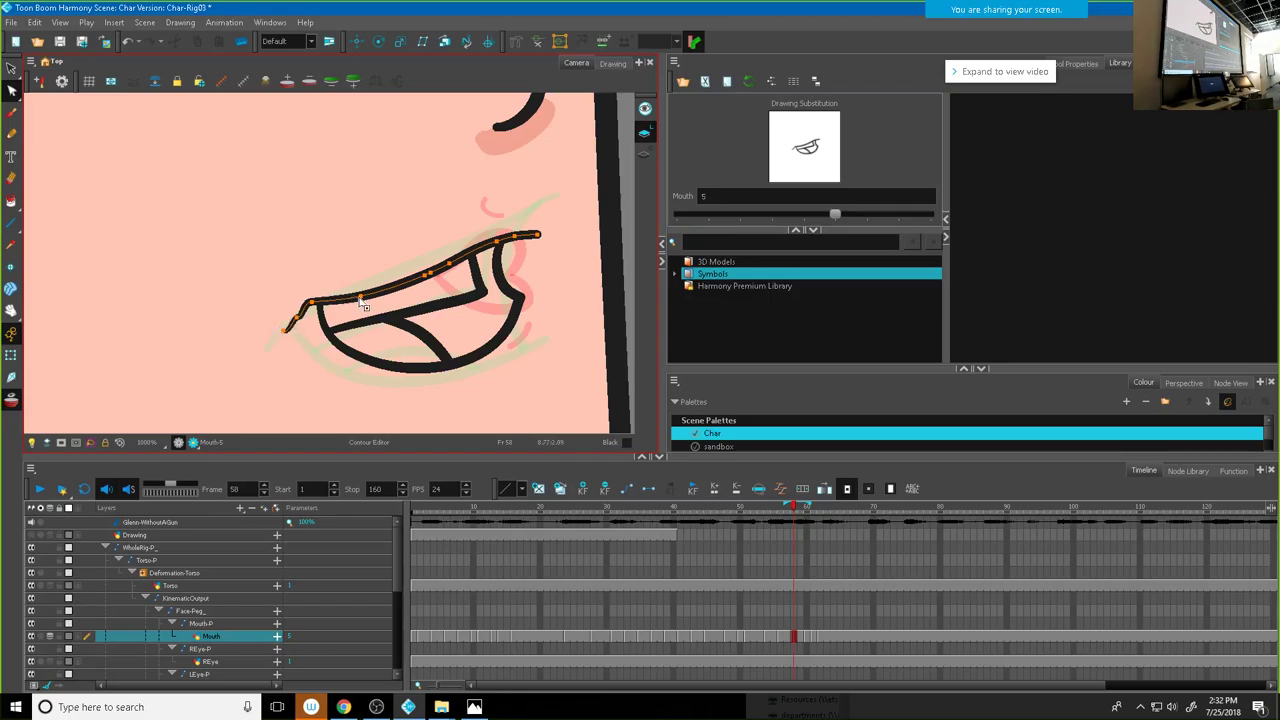
{"action": "mouse_move", "coordinate": [385, 290]}
{"action": "left_mouse_down"}
{"action": "mouse_move", "coordinate": [383, 271]}
{"action": "mouse_move", "coordinate": [376, 279]}
{"action": "left_mouse_up"}
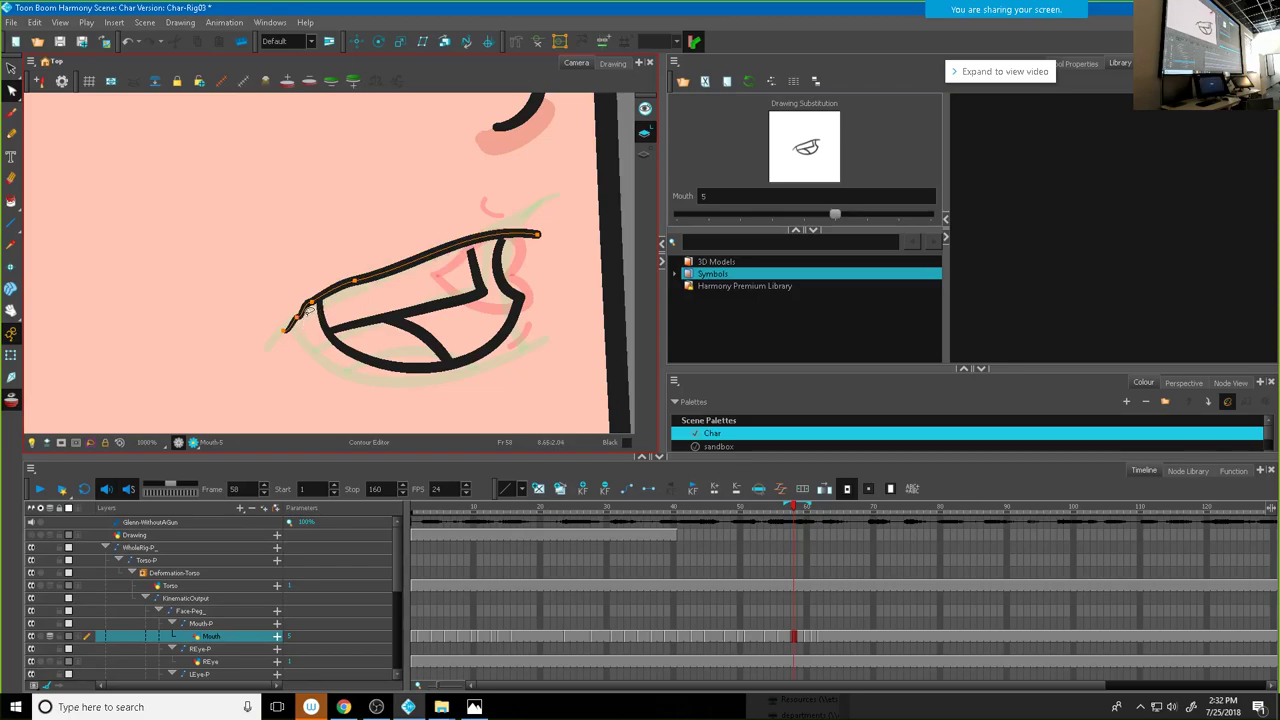
Step: Remove the extra contour point near the upper lip's left corner and smooth the curve beside it
{"action": "left_click", "coordinate": [305, 322]}
{"action": "scroll", "coordinate": [315, 328], "scroll_direction": "up", "scroll_amount": 1}
{"action": "mouse_move", "coordinate": [315, 287]}
{"action": "left_mouse_down"}
{"action": "mouse_move", "coordinate": [290, 292]}
{"action": "mouse_move", "coordinate": [339, 256]}
{"action": "mouse_move", "coordinate": [442, 228]}
{"action": "left_mouse_up"}
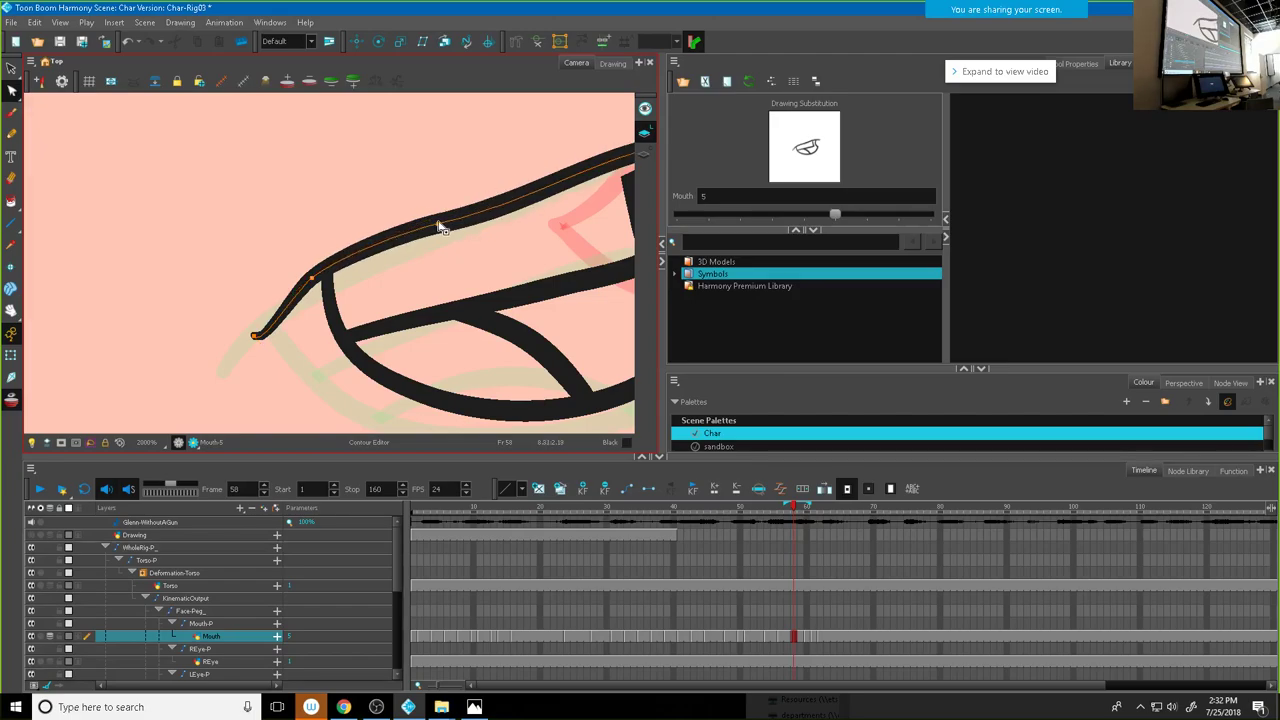
{"action": "mouse_move", "coordinate": [562, 200]}
{"action": "left_mouse_down"}
{"action": "mouse_move", "coordinate": [517, 193]}
{"action": "mouse_move", "coordinate": [455, 231]}
{"action": "left_mouse_up"}
{"action": "scroll", "coordinate": [490, 212], "scroll_direction": "down", "scroll_amount": 3}
{"action": "scroll", "coordinate": [479, 216], "scroll_direction": "up", "scroll_amount": 1}
{"action": "left_click_drag", "start_coordinate": [385, 263], "coordinate": [390, 263]}
Step: Pull the upper lip's right end in and down to meet the mouth's right edge, and flatten the line's middle
{"action": "left_click", "coordinate": [587, 222]}
{"action": "scroll", "coordinate": [553, 186], "scroll_direction": "down", "scroll_amount": 4}
{"action": "left_click", "coordinate": [610, 181]}
{"action": "mouse_move", "coordinate": [601, 180]}
{"action": "left_mouse_down"}
{"action": "mouse_move", "coordinate": [622, 187]}
{"action": "mouse_move", "coordinate": [467, 291]}
{"action": "left_mouse_up"}
{"action": "scroll", "coordinate": [490, 278], "scroll_direction": "up", "scroll_amount": 4}
{"action": "left_click", "coordinate": [523, 262]}
{"action": "left_click_drag", "start_coordinate": [527, 265], "coordinate": [526, 247]}
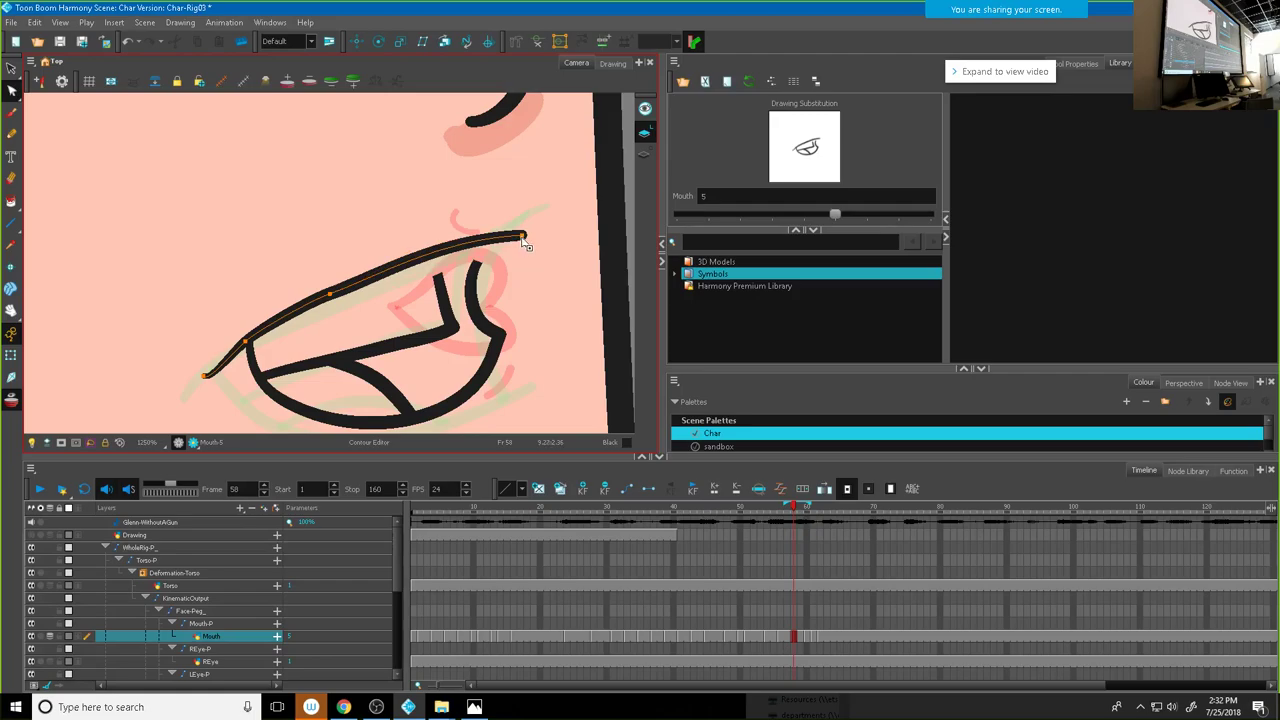
{"action": "left_click_drag", "start_coordinate": [436, 243], "coordinate": [470, 268]}
{"action": "left_click", "coordinate": [331, 296]}
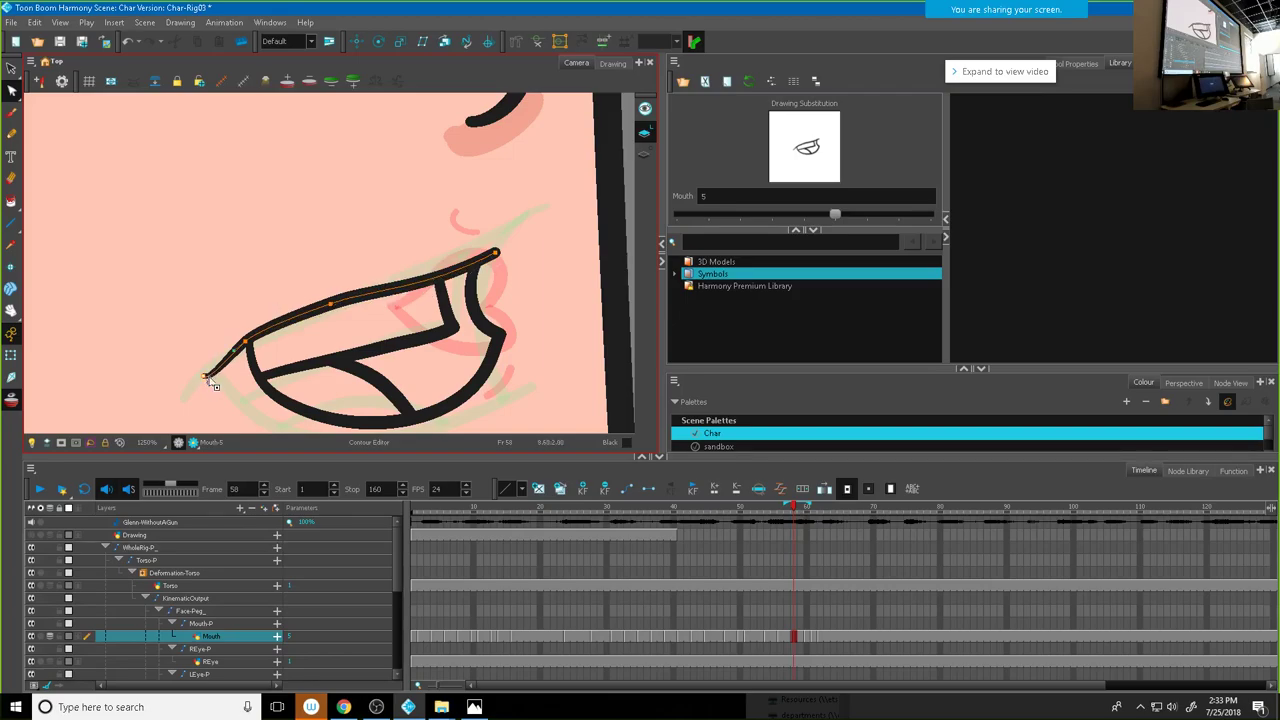
Step: Adjust the upper lip's left tip and its curve handles so the mouth corner tapers smoothly
{"action": "scroll", "coordinate": [210, 368], "scroll_direction": "up", "scroll_amount": 3}
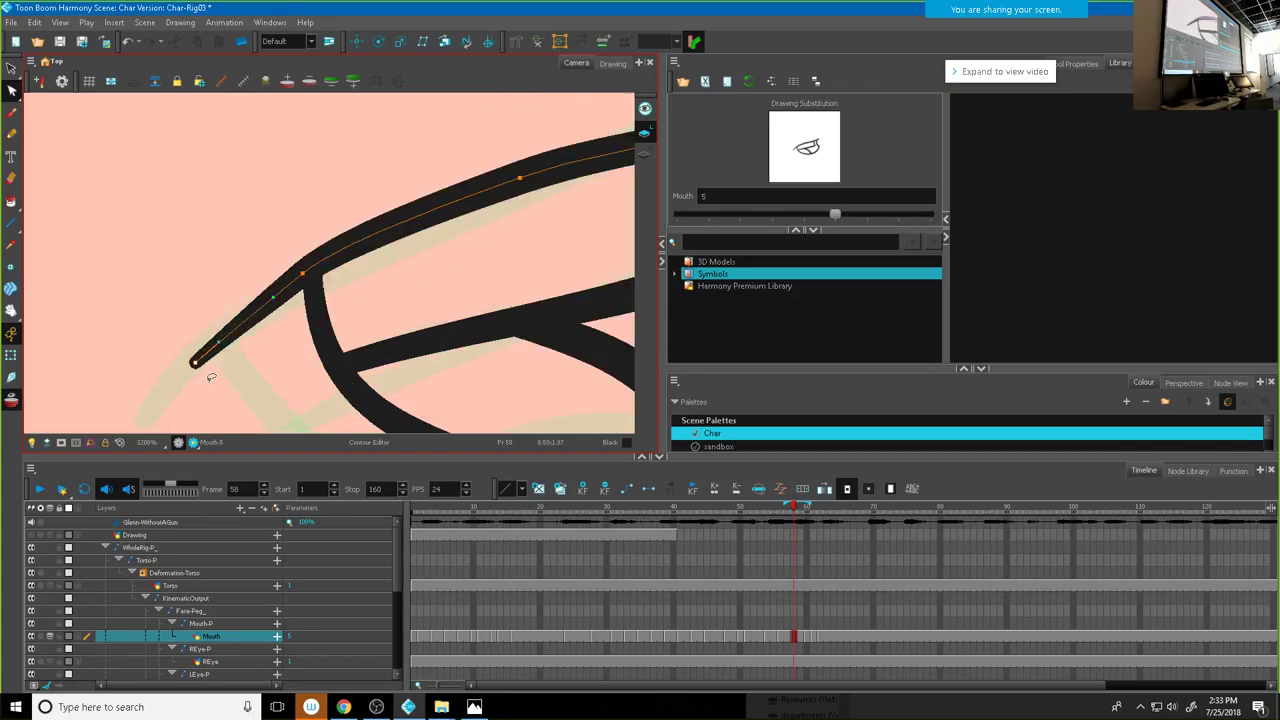
{"action": "left_click_drag", "start_coordinate": [195, 363], "coordinate": [223, 349]}
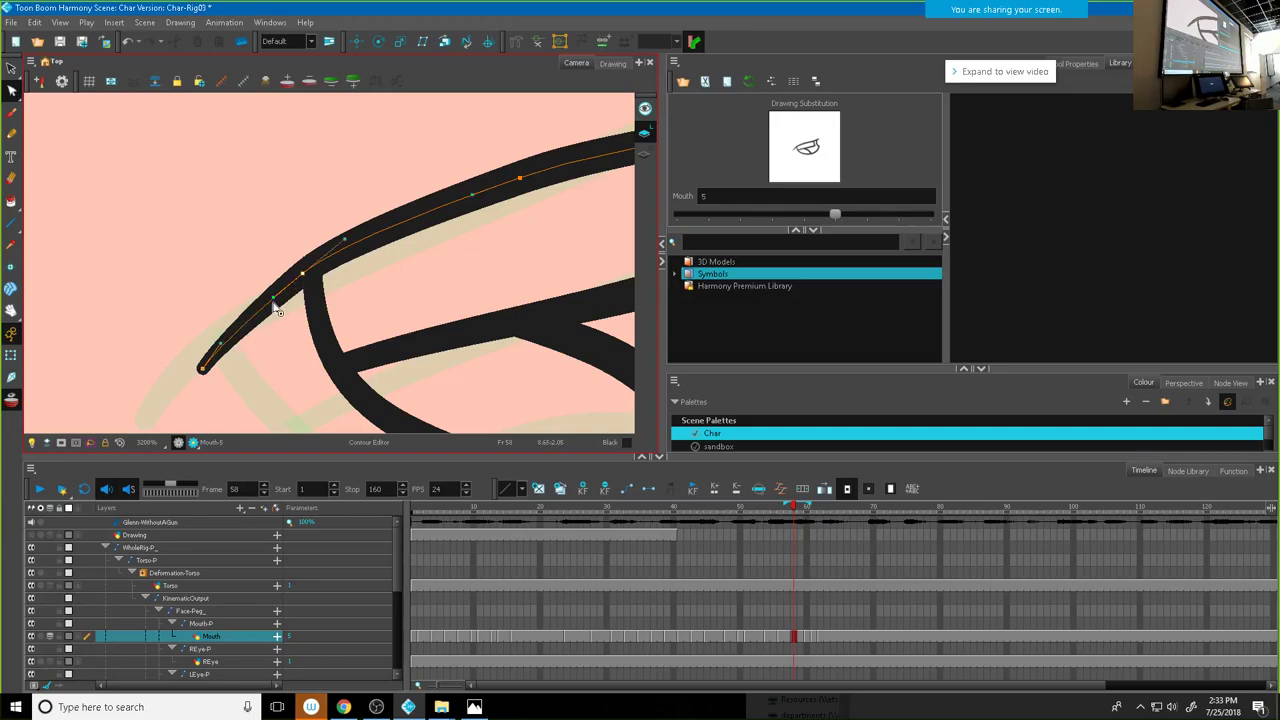
{"action": "left_click", "coordinate": [268, 302]}
{"action": "scroll", "coordinate": [300, 310], "scroll_direction": "down", "scroll_amount": 3}
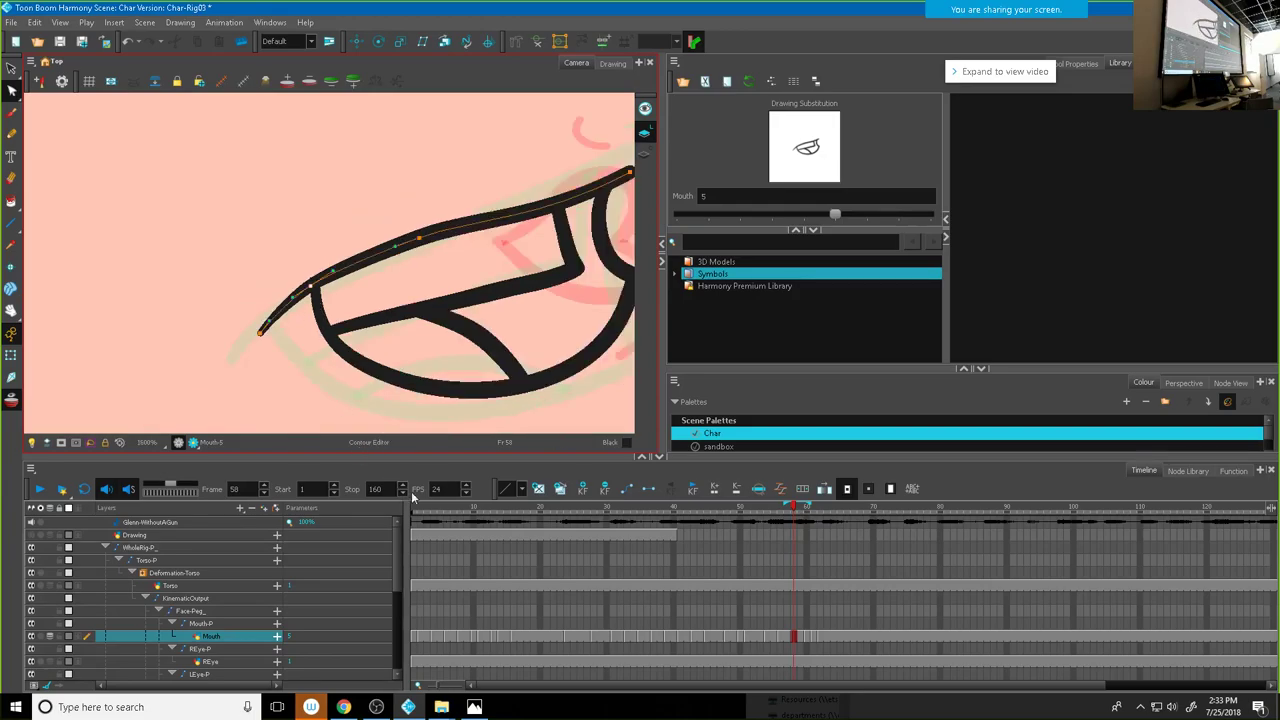
Step: Return to frame 1, frame the whole face, and play the scene to check the revised mouth
{"action": "left_click_drag", "start_coordinate": [487, 508], "coordinate": [353, 493]}
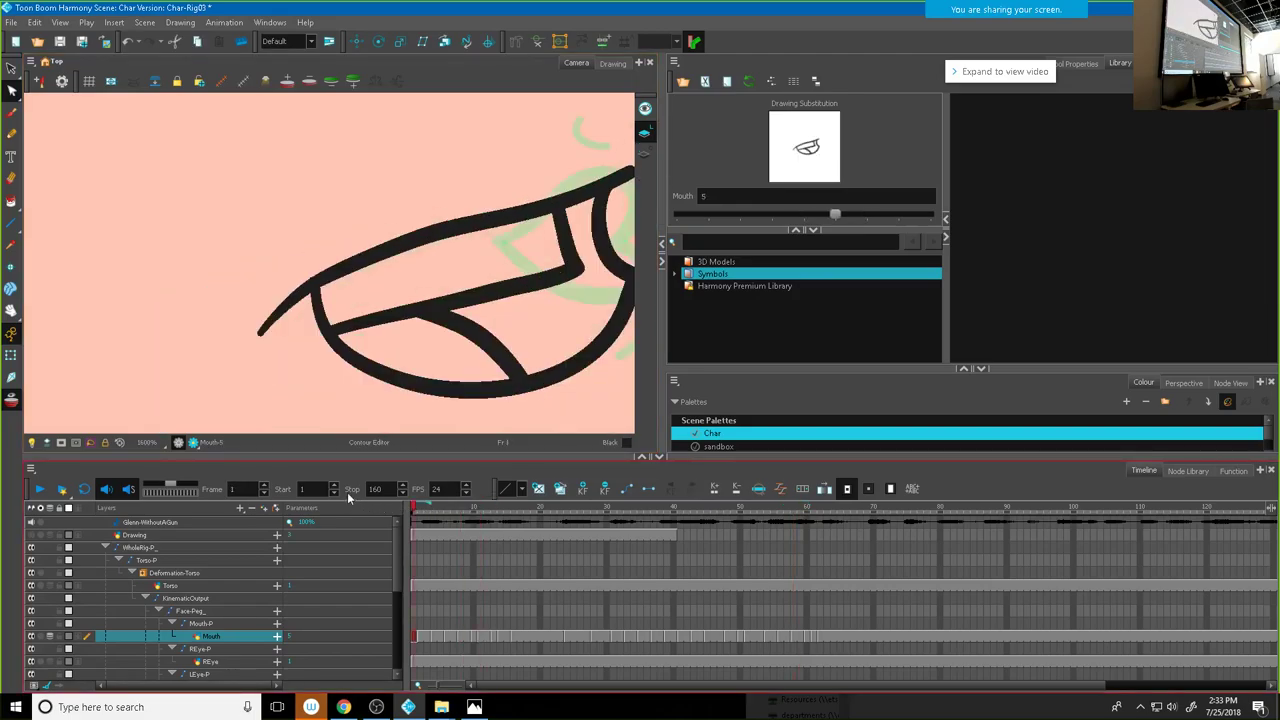
{"action": "scroll", "coordinate": [352, 290], "scroll_direction": "down", "scroll_amount": 5}
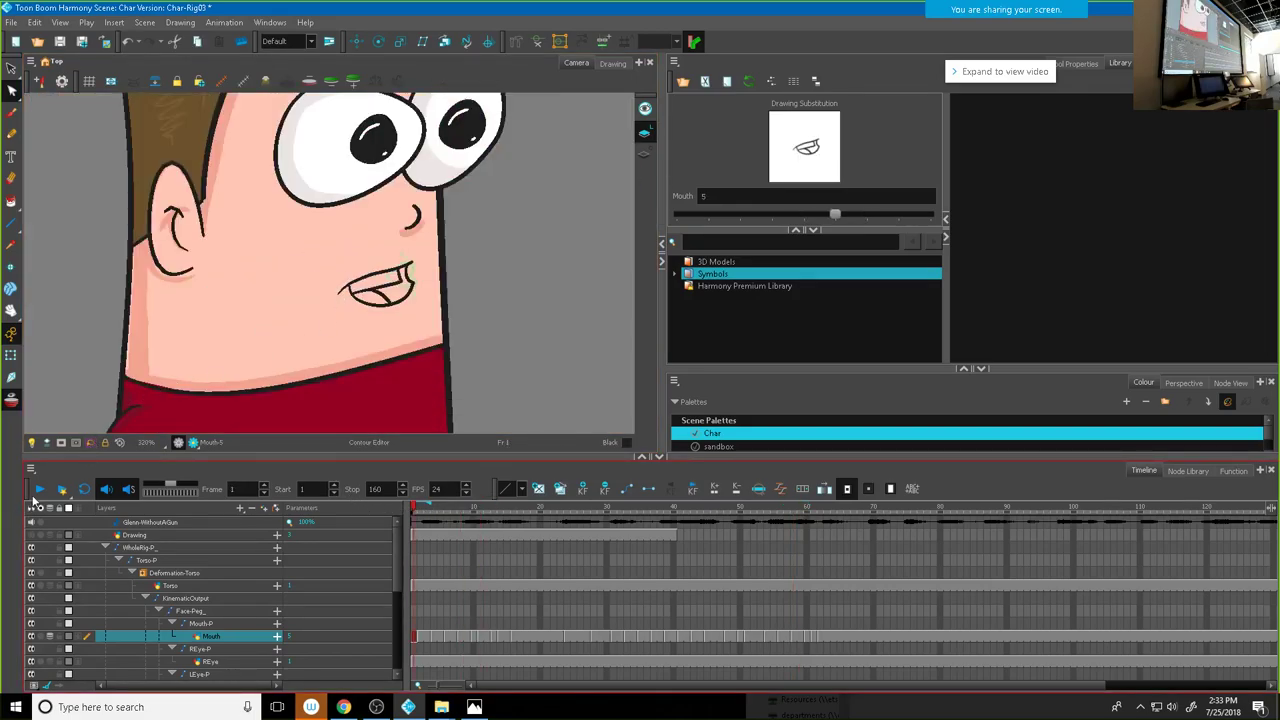
{"action": "left_click", "coordinate": [39, 488]}
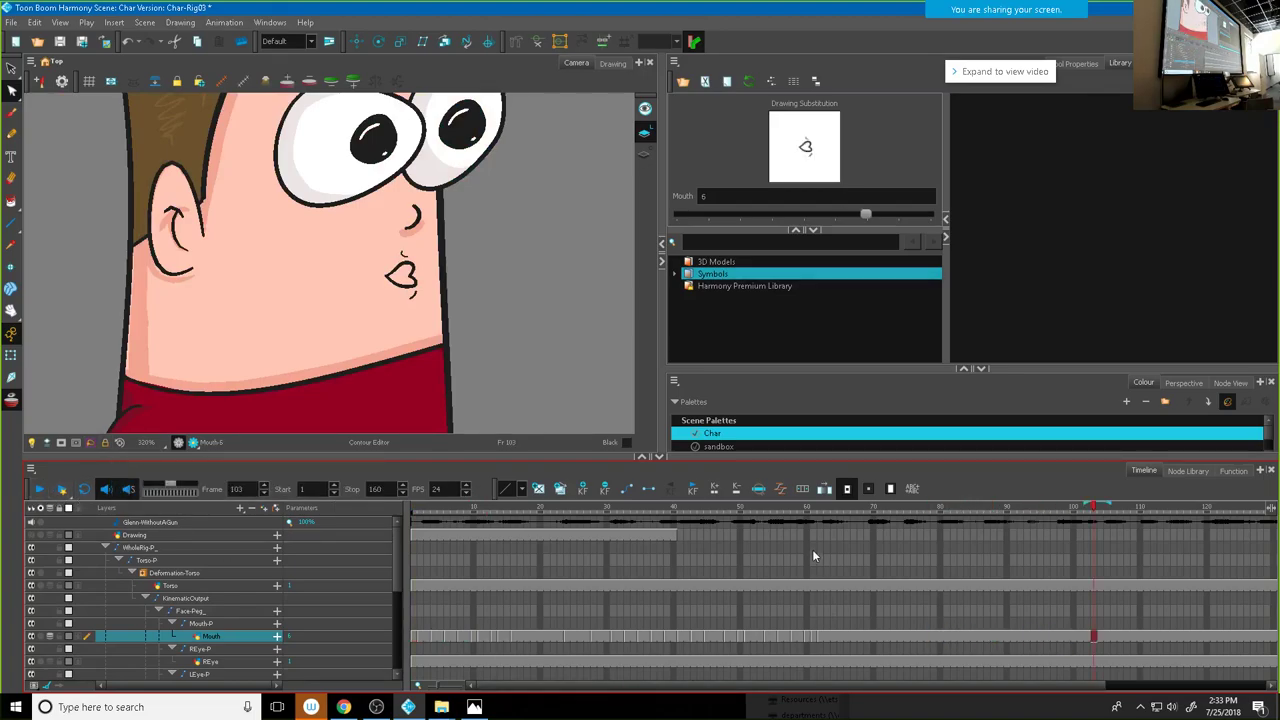
Step: Set the Mouth to drawing 3 at frame 64
{"action": "left_click_drag", "start_coordinate": [793, 510], "coordinate": [832, 520]}
{"action": "left_click_drag", "start_coordinate": [864, 215], "coordinate": [756, 216]}
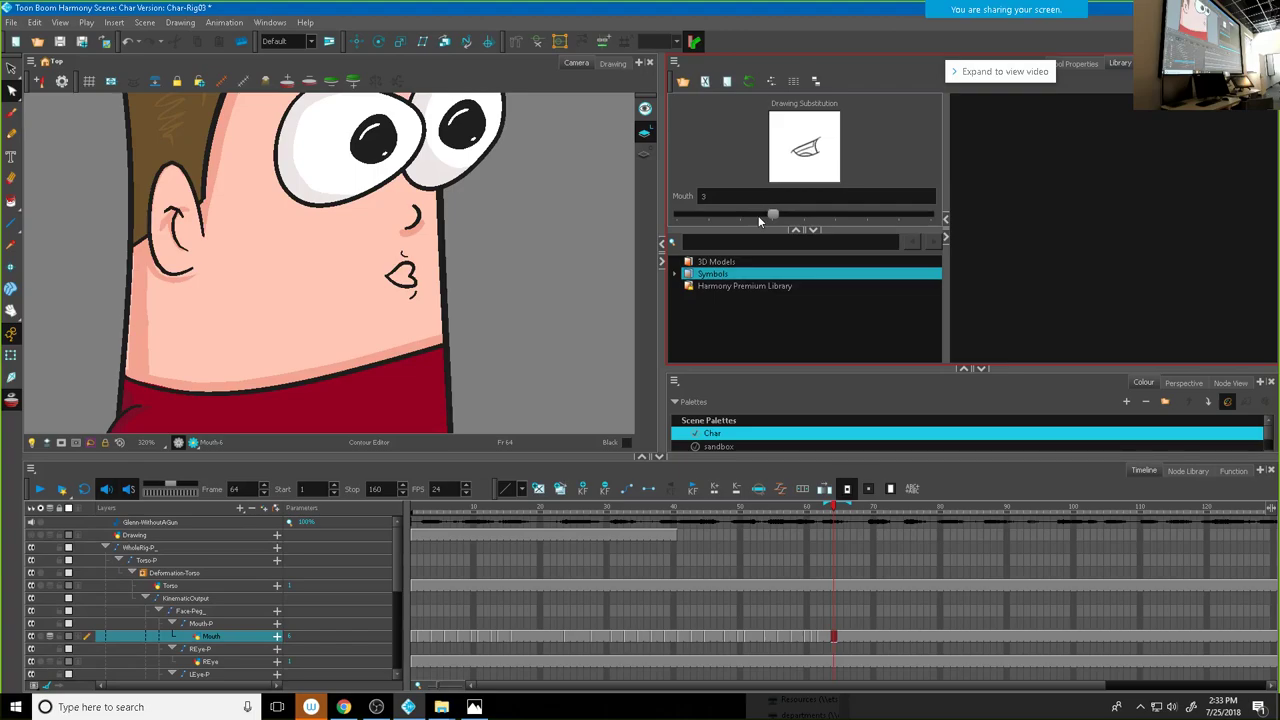
Step: Scrub the dialogue onward from frame 64 and set the Mouth to drawing 2 at frame 66
{"action": "left_click_drag", "start_coordinate": [757, 215], "coordinate": [757, 215]}
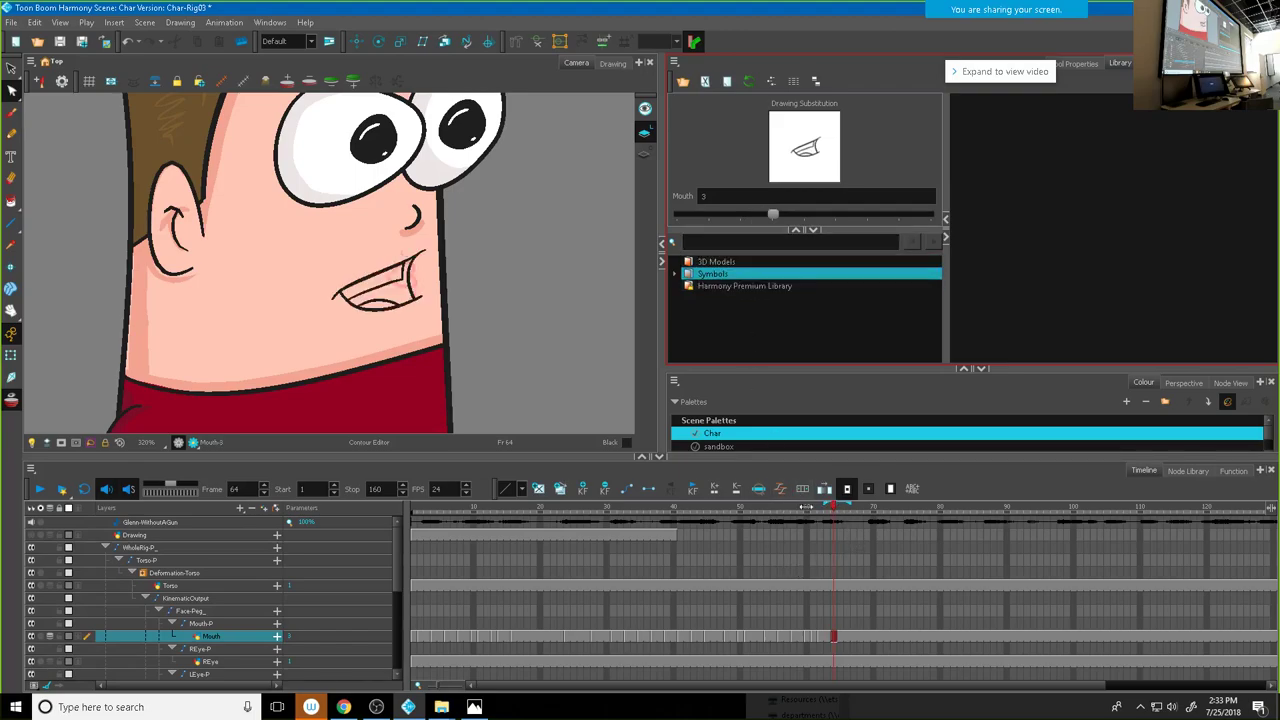
{"action": "left_click_drag", "start_coordinate": [797, 508], "coordinate": [847, 512]}
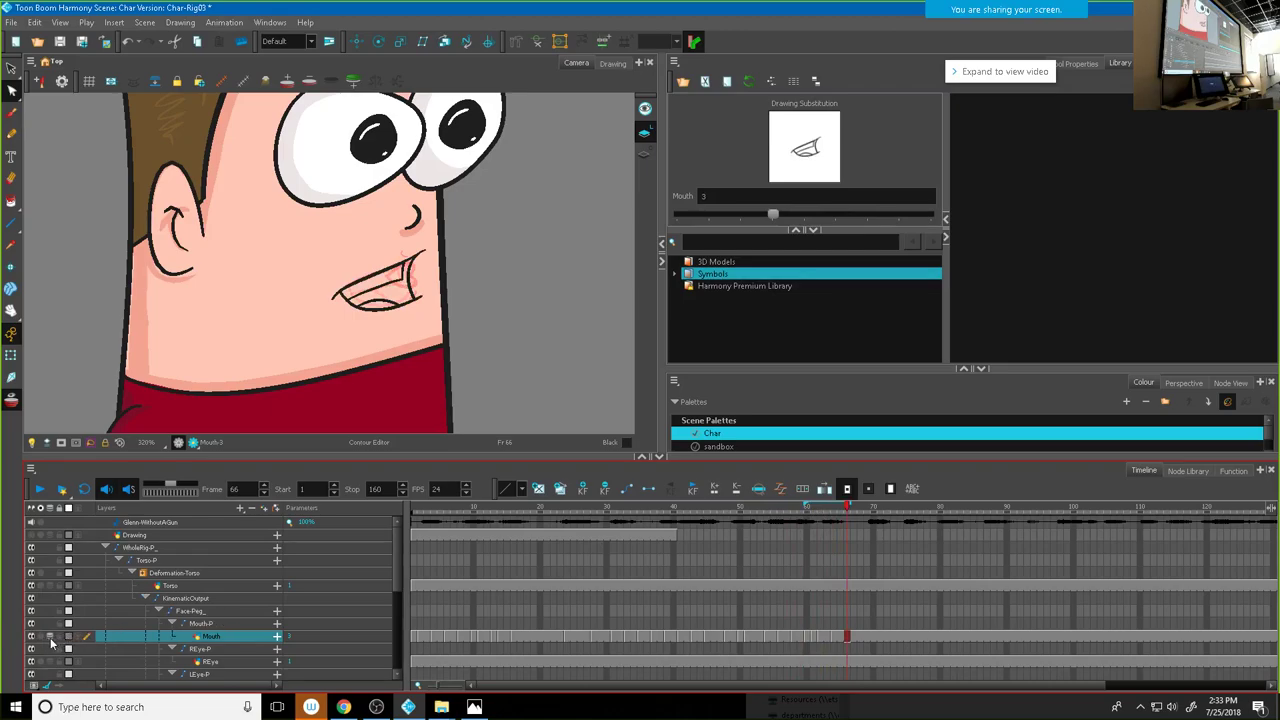
{"action": "mouse_move", "coordinate": [849, 510]}
{"action": "left_mouse_down"}
{"action": "mouse_move", "coordinate": [838, 516]}
{"action": "mouse_move", "coordinate": [848, 513]}
{"action": "left_mouse_up"}
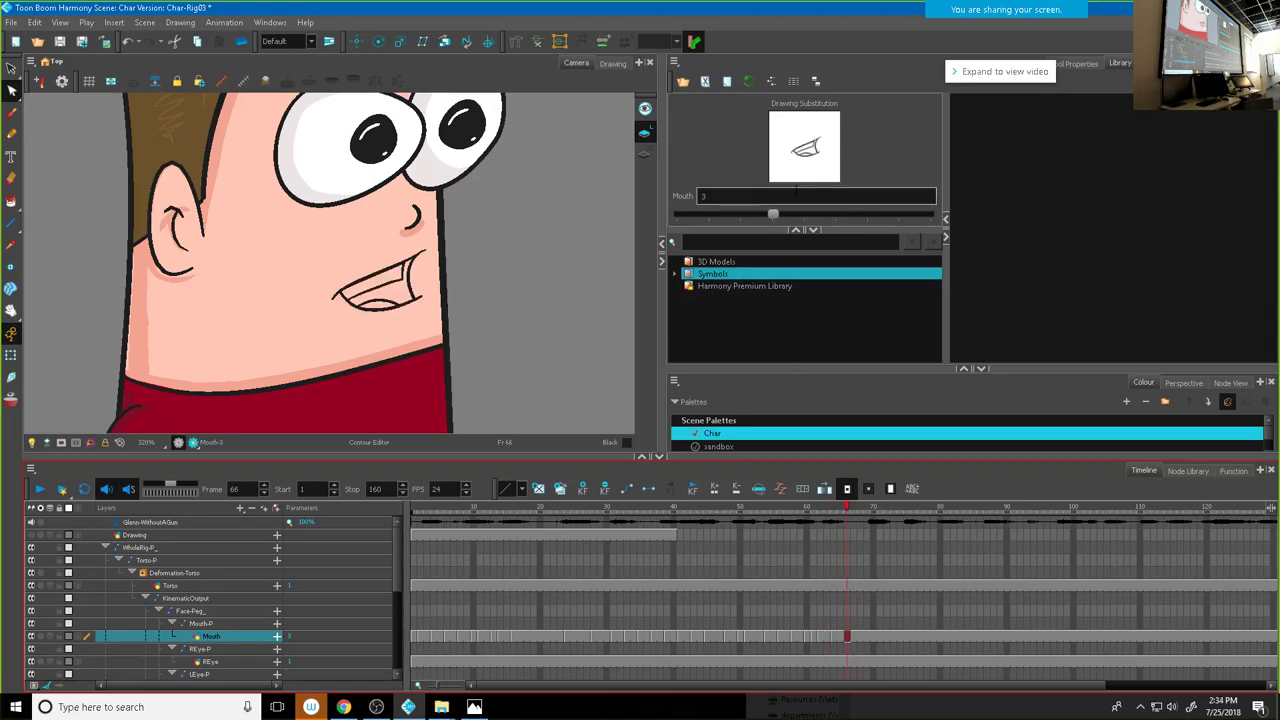
{"action": "left_click_drag", "start_coordinate": [774, 217], "coordinate": [742, 219]}
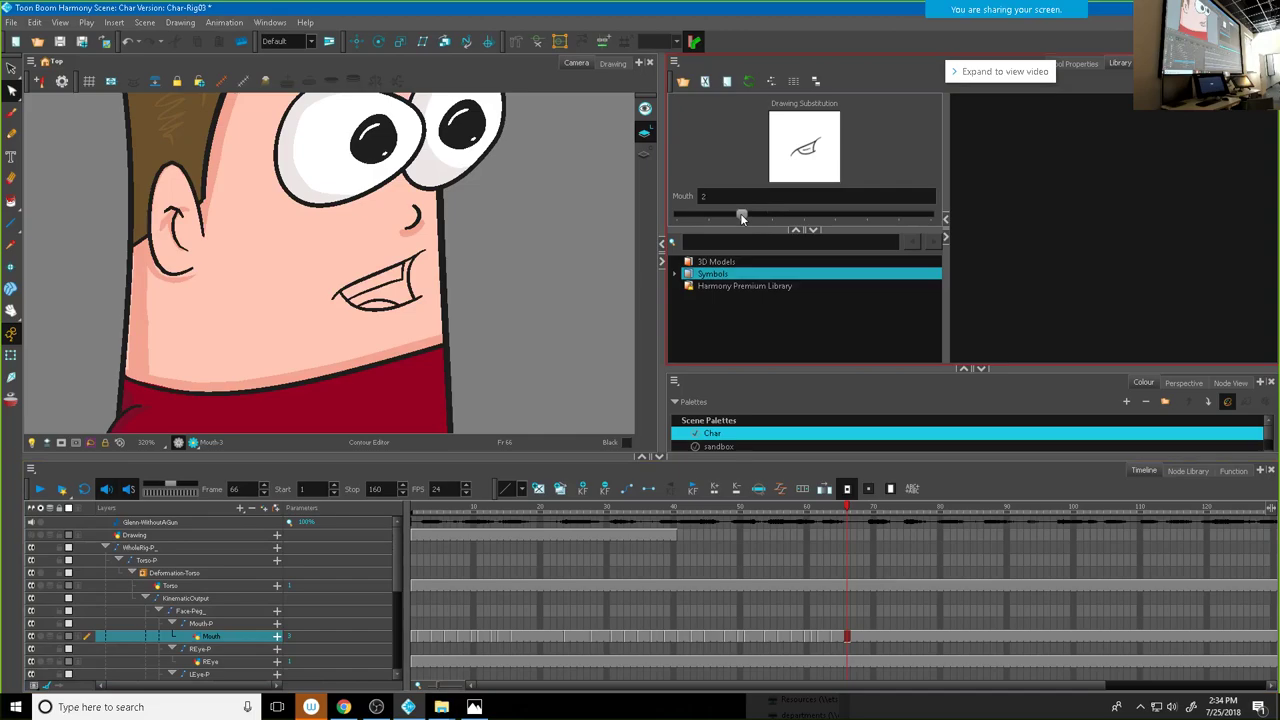
Step: Set the Mouth to drawing 3 at frame 70 and to drawing 1 at frame 72
{"action": "left_click", "coordinate": [864, 508]}
{"action": "left_click", "coordinate": [869, 508]}
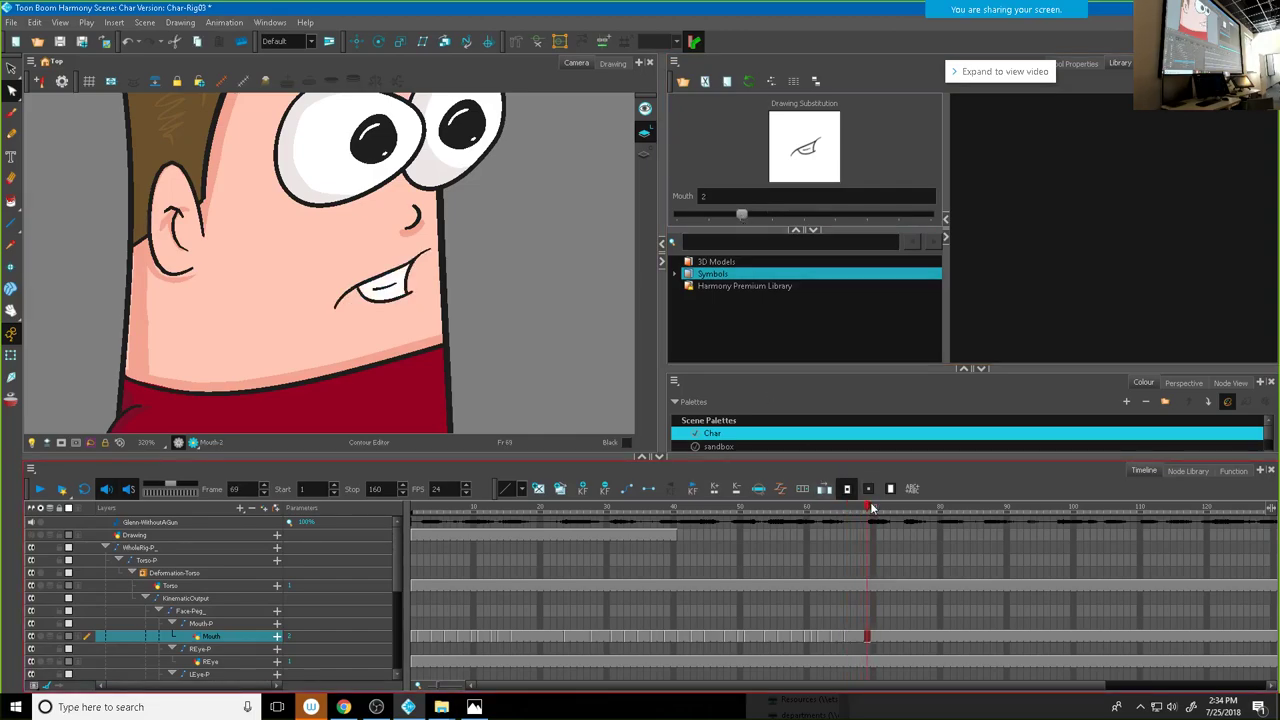
{"action": "left_click", "coordinate": [873, 508]}
{"action": "left_click_drag", "start_coordinate": [742, 214], "coordinate": [772, 216]}
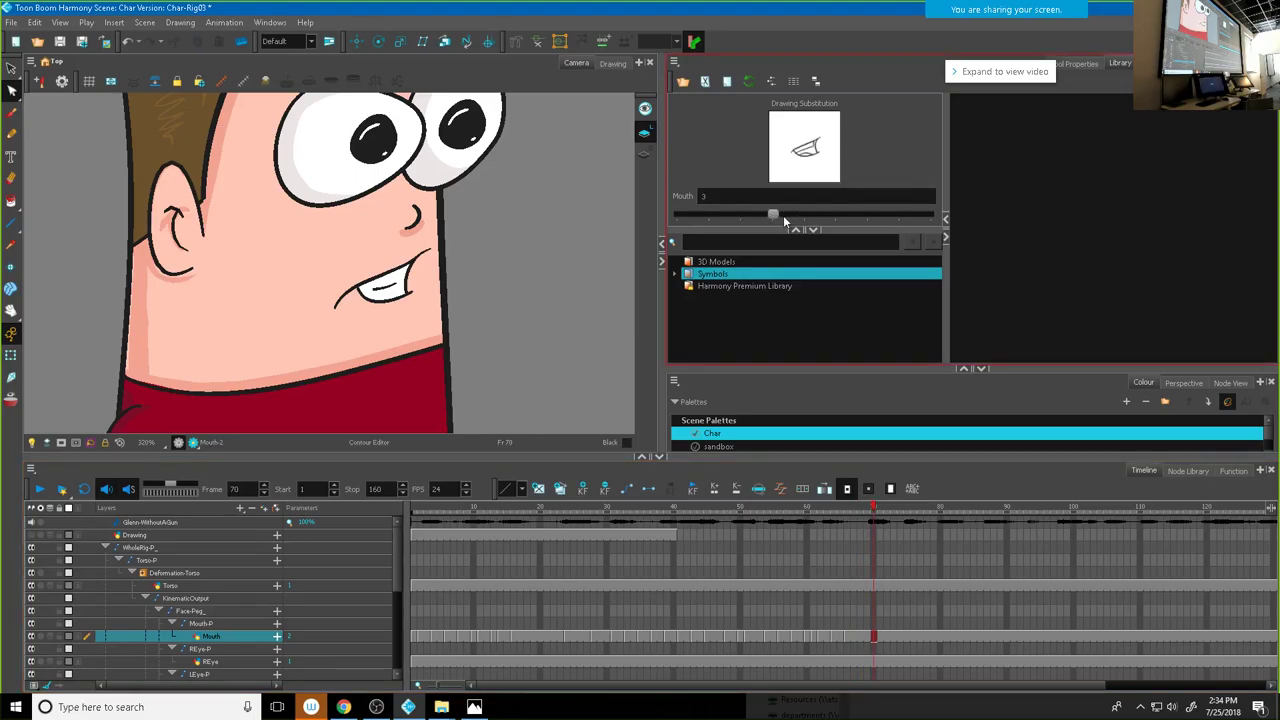
{"action": "left_click", "coordinate": [880, 509]}
{"action": "left_click", "coordinate": [889, 511]}
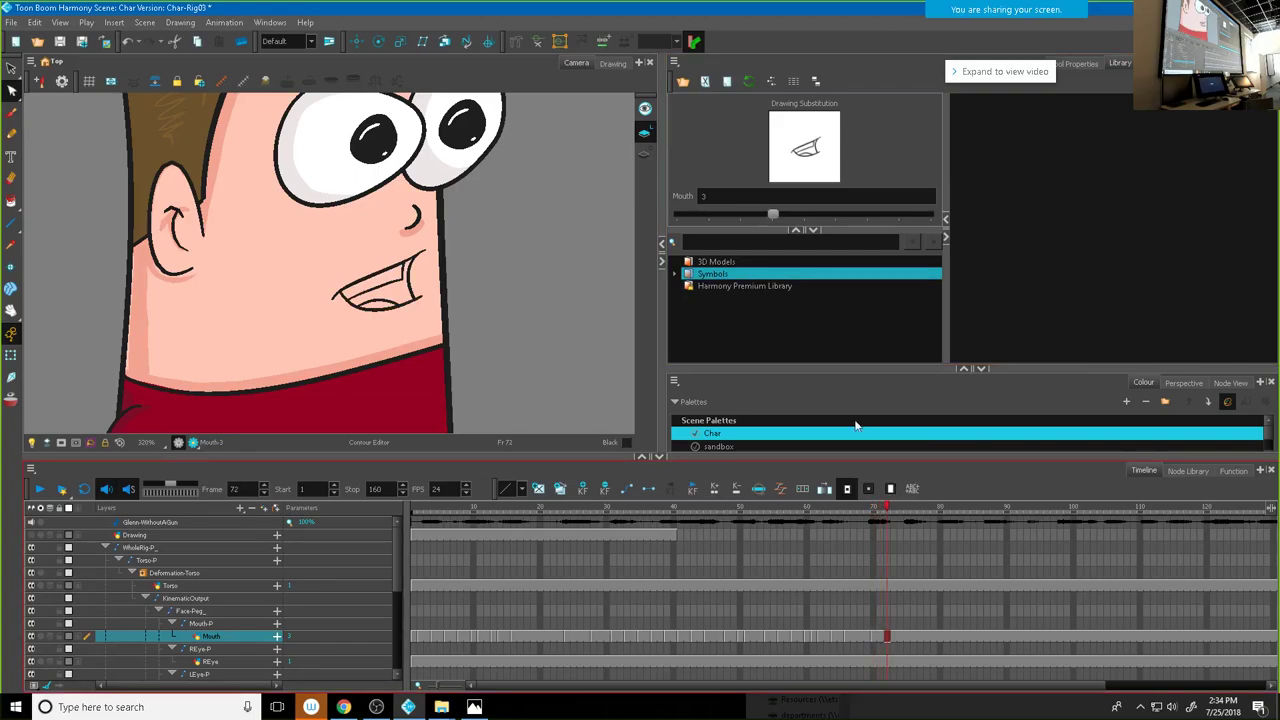
{"action": "mouse_move", "coordinate": [772, 213]}
{"action": "left_mouse_down"}
{"action": "mouse_move", "coordinate": [681, 215]}
{"action": "mouse_move", "coordinate": [701, 208]}
{"action": "left_mouse_up"}
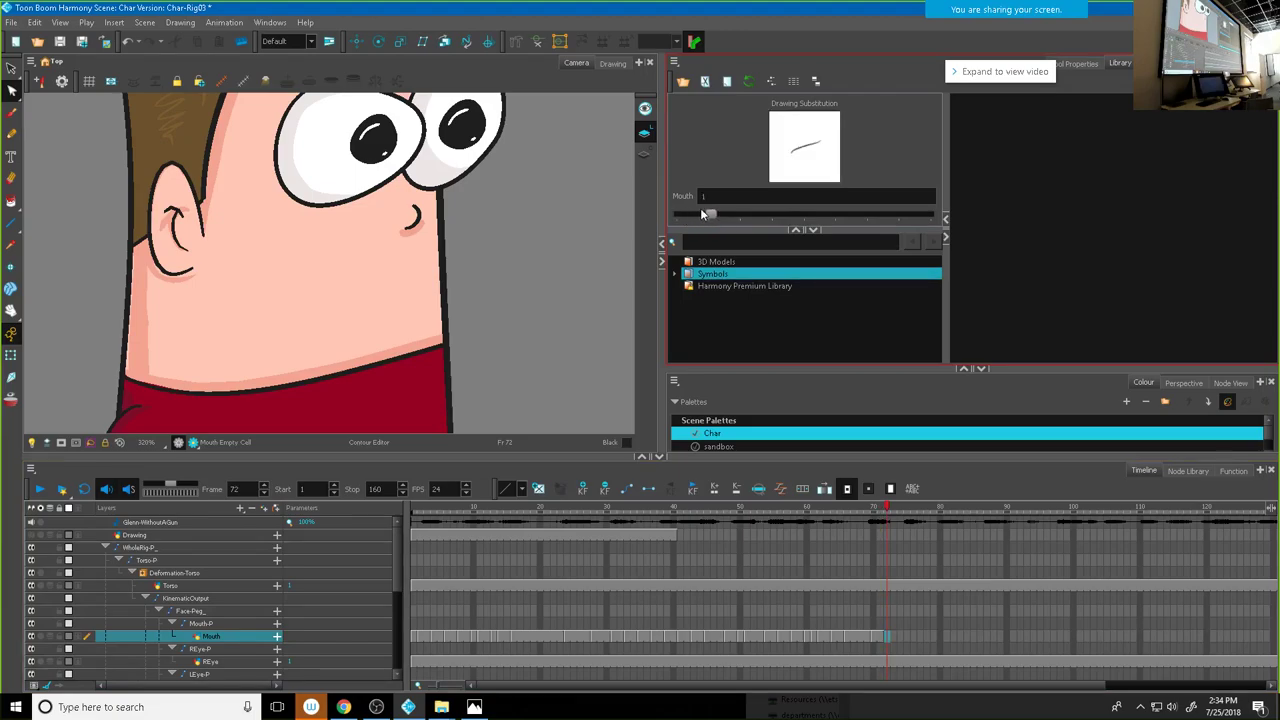
Step: Set the Mouth to drawing 8 at frame 75 and to drawing 5 at frame 74
{"action": "mouse_move", "coordinate": [895, 520]}
{"action": "left_mouse_down"}
{"action": "mouse_move", "coordinate": [772, 520]}
{"action": "mouse_move", "coordinate": [907, 534]}
{"action": "left_mouse_up"}
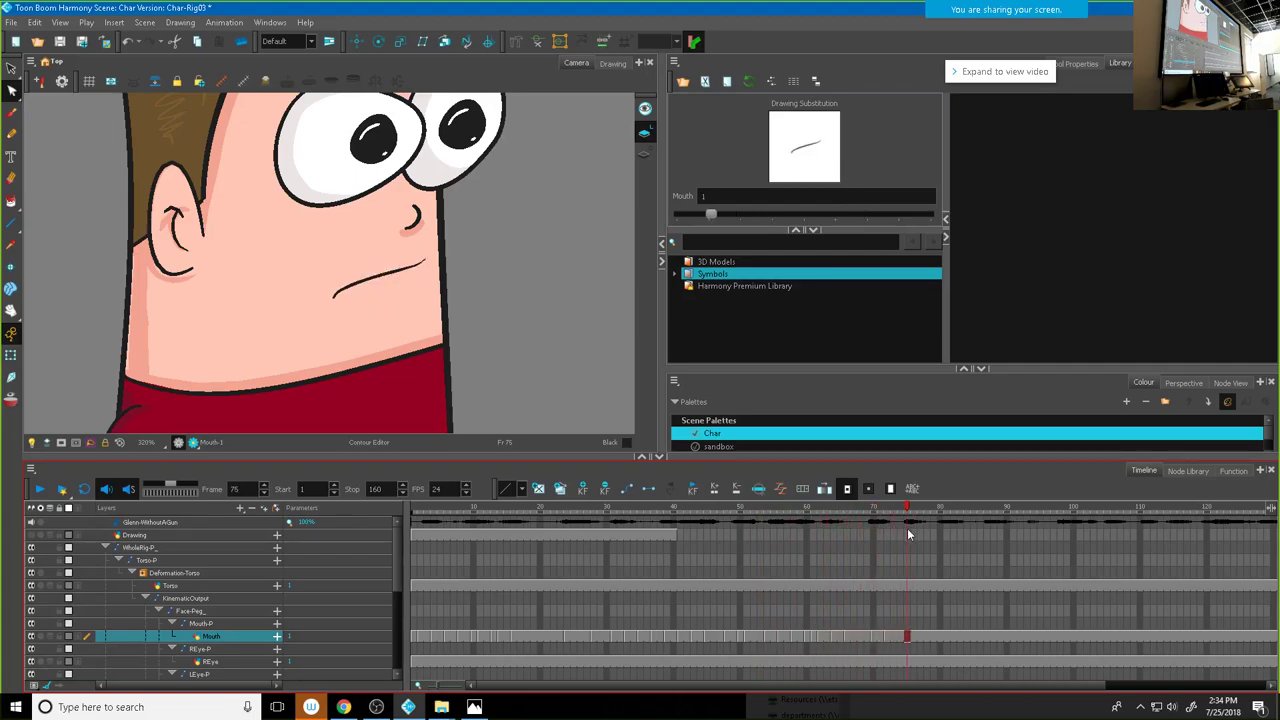
{"action": "left_click", "coordinate": [712, 213]}
{"action": "left_click_drag", "start_coordinate": [862, 214], "coordinate": [920, 218]}
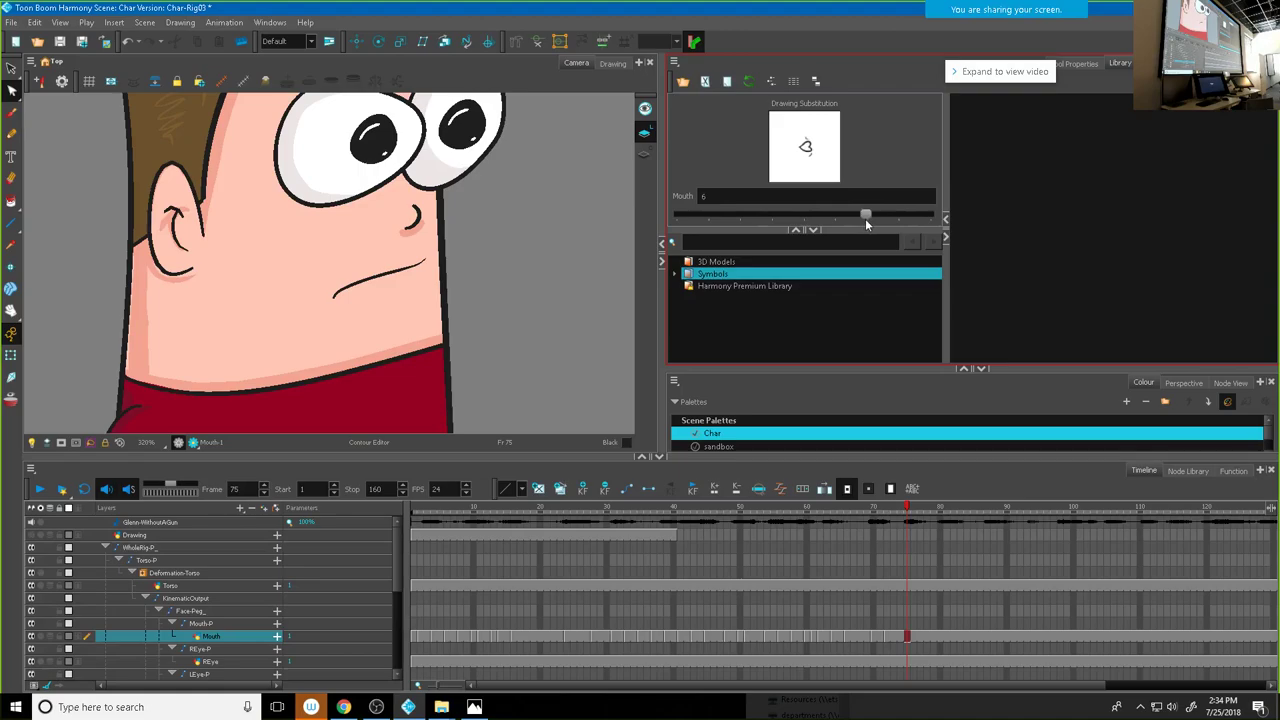
{"action": "left_click_drag", "start_coordinate": [862, 213], "coordinate": [918, 220]}
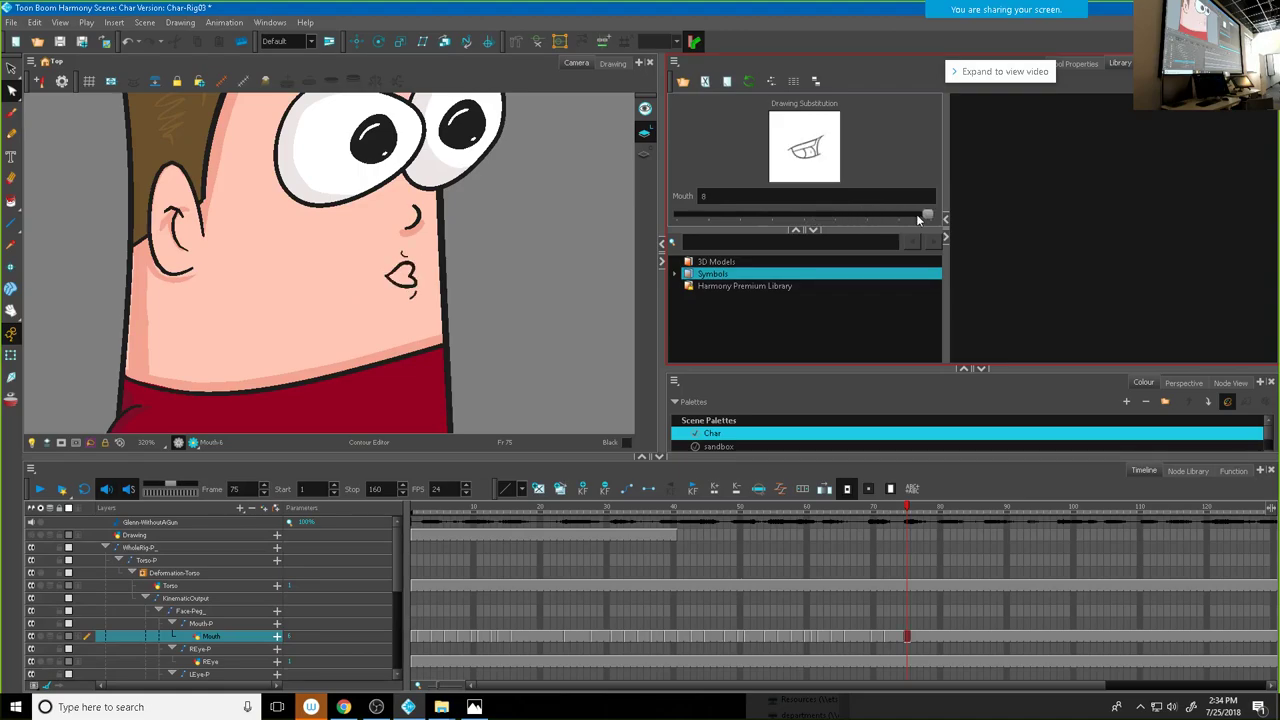
{"action": "left_click", "coordinate": [900, 512]}
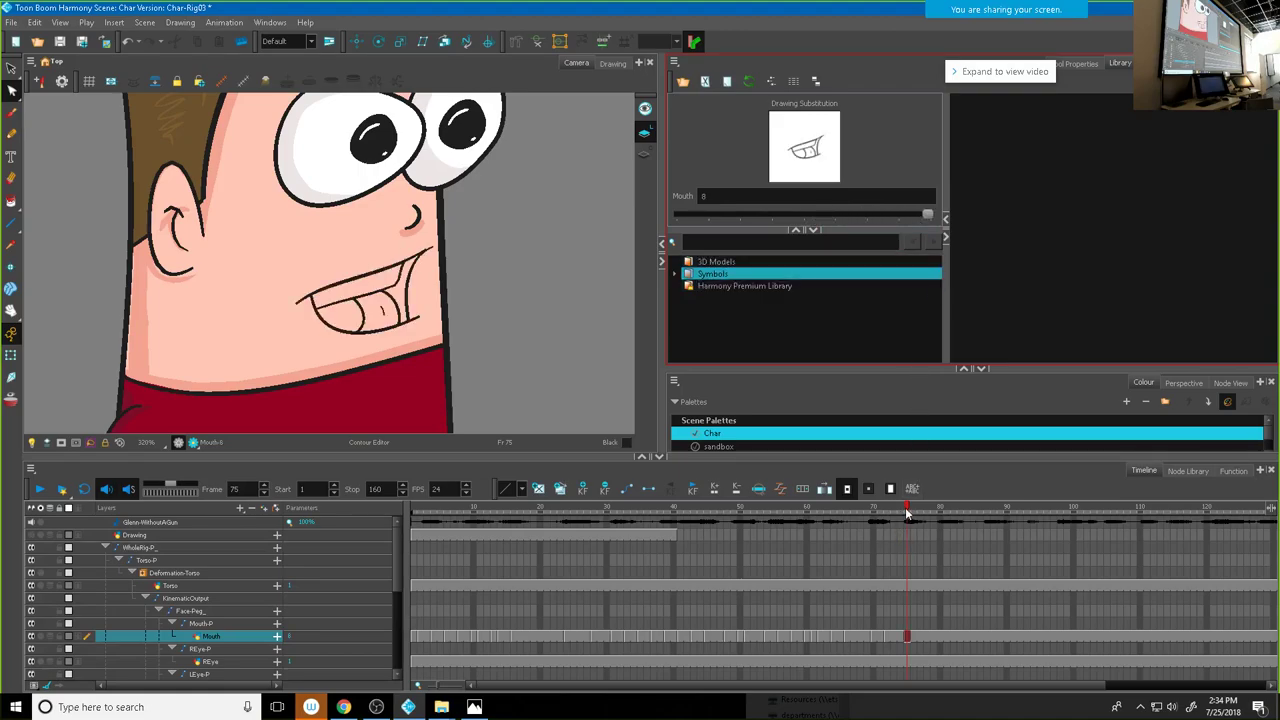
{"action": "mouse_move", "coordinate": [712, 218]}
{"action": "left_mouse_down"}
{"action": "mouse_move", "coordinate": [896, 222]}
{"action": "mouse_move", "coordinate": [852, 222]}
{"action": "left_mouse_up"}
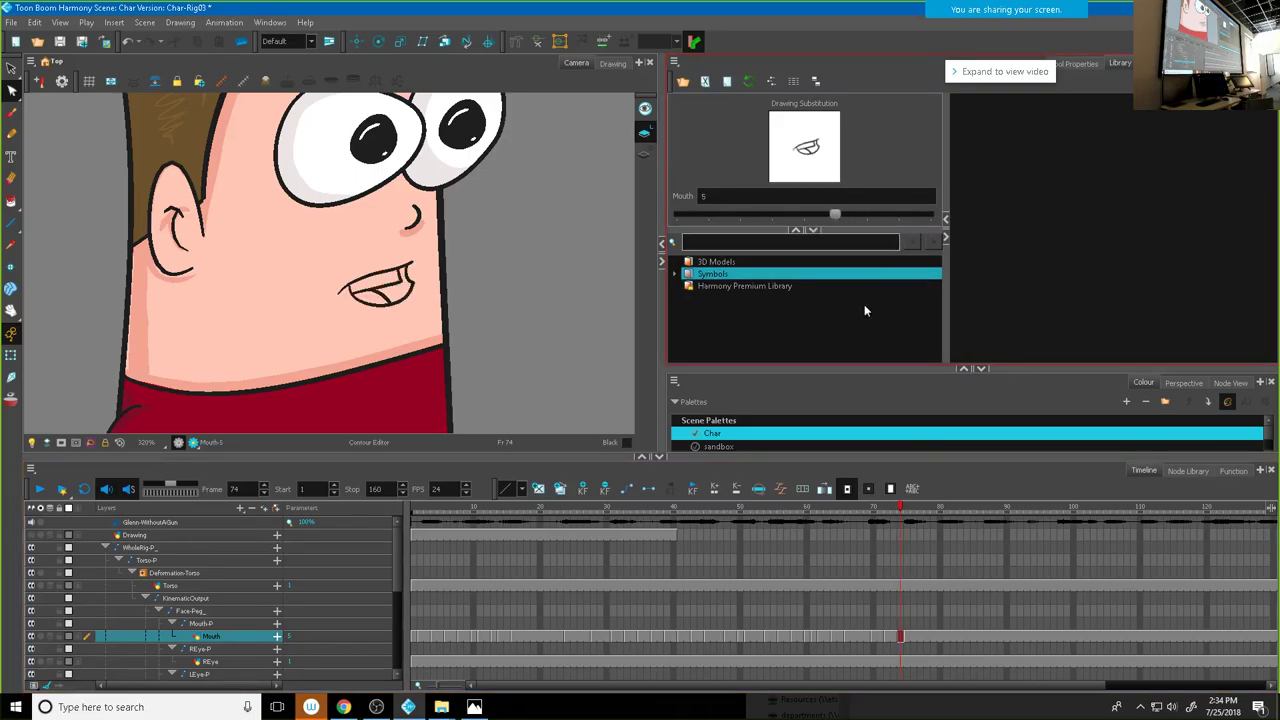
Step: Scrub through the new mouth swaps from frame 72 and set the Mouth to drawing 4 at frame 76
{"action": "left_click", "coordinate": [889, 511]}
{"action": "mouse_move", "coordinate": [889, 511]}
{"action": "left_mouse_down"}
{"action": "mouse_move", "coordinate": [871, 512]}
{"action": "mouse_move", "coordinate": [930, 512]}
{"action": "mouse_move", "coordinate": [913, 512]}
{"action": "left_mouse_up"}
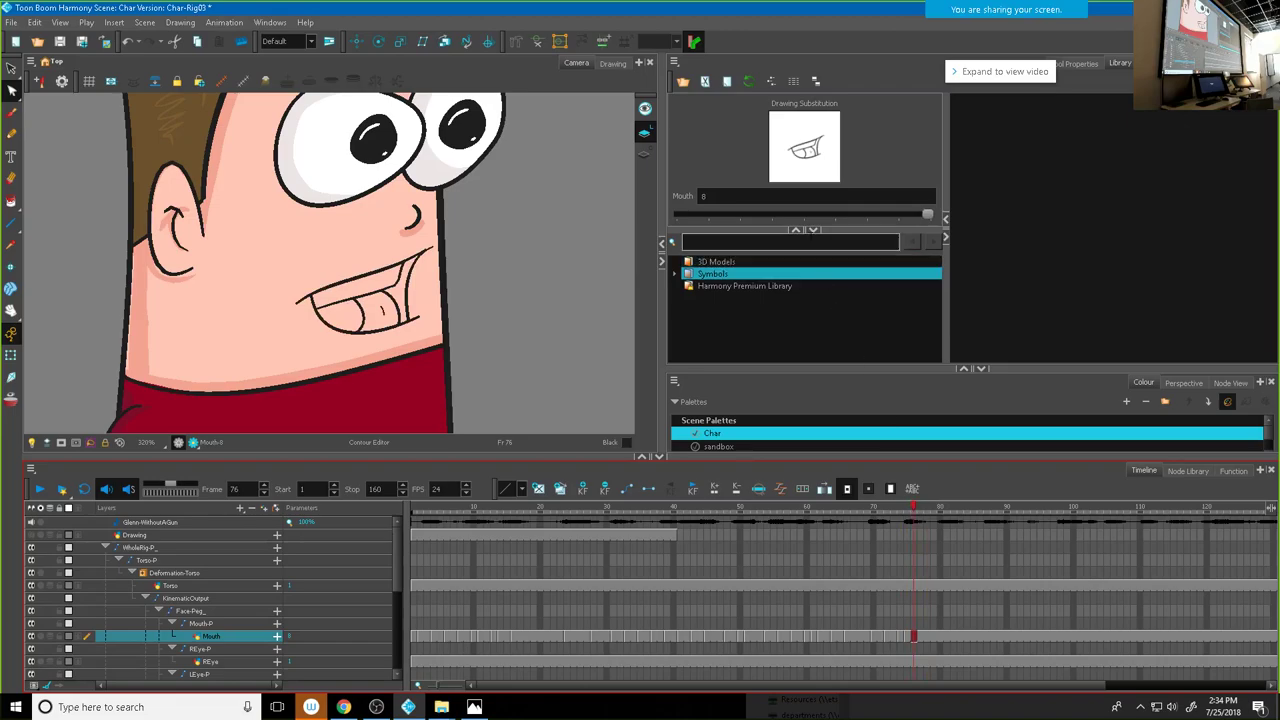
{"action": "left_click", "coordinate": [875, 217]}
{"action": "left_click_drag", "start_coordinate": [875, 217], "coordinate": [808, 217]}
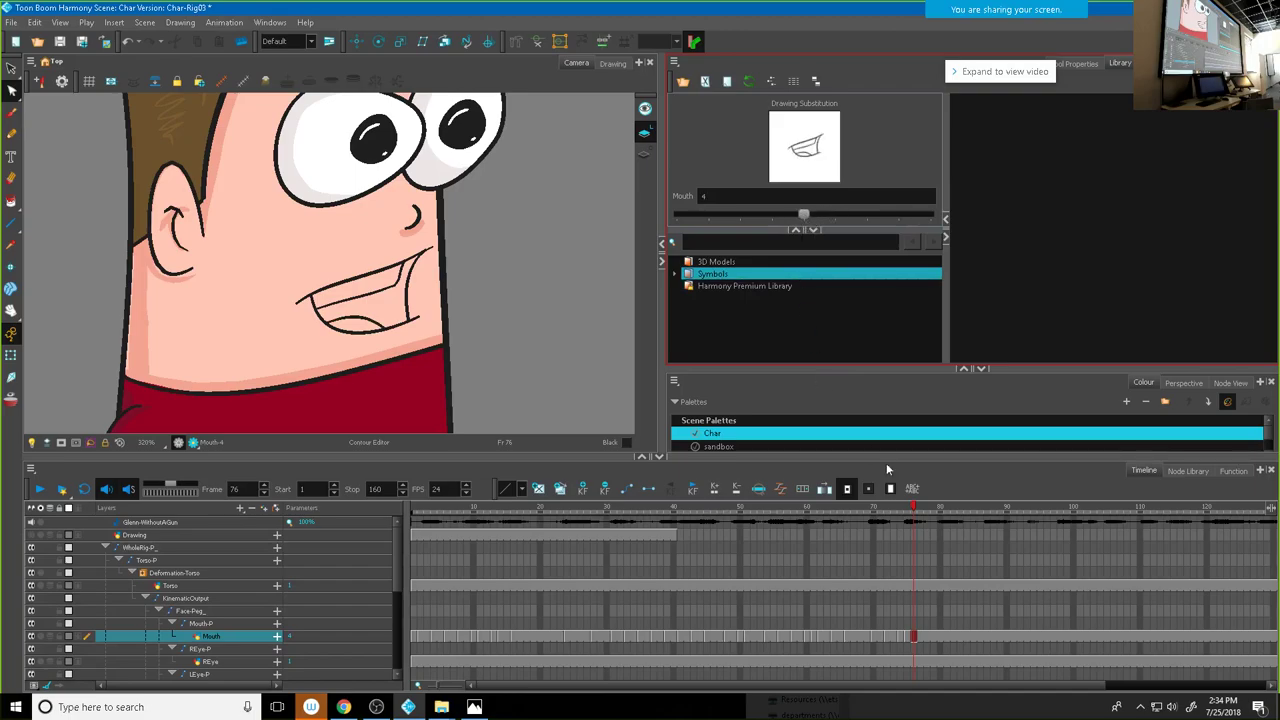
{"action": "left_click", "coordinate": [893, 513]}
{"action": "mouse_move", "coordinate": [893, 513]}
{"action": "left_mouse_down"}
{"action": "mouse_move", "coordinate": [918, 516]}
{"action": "mouse_move", "coordinate": [880, 515]}
{"action": "mouse_move", "coordinate": [920, 512]}
{"action": "left_mouse_up"}
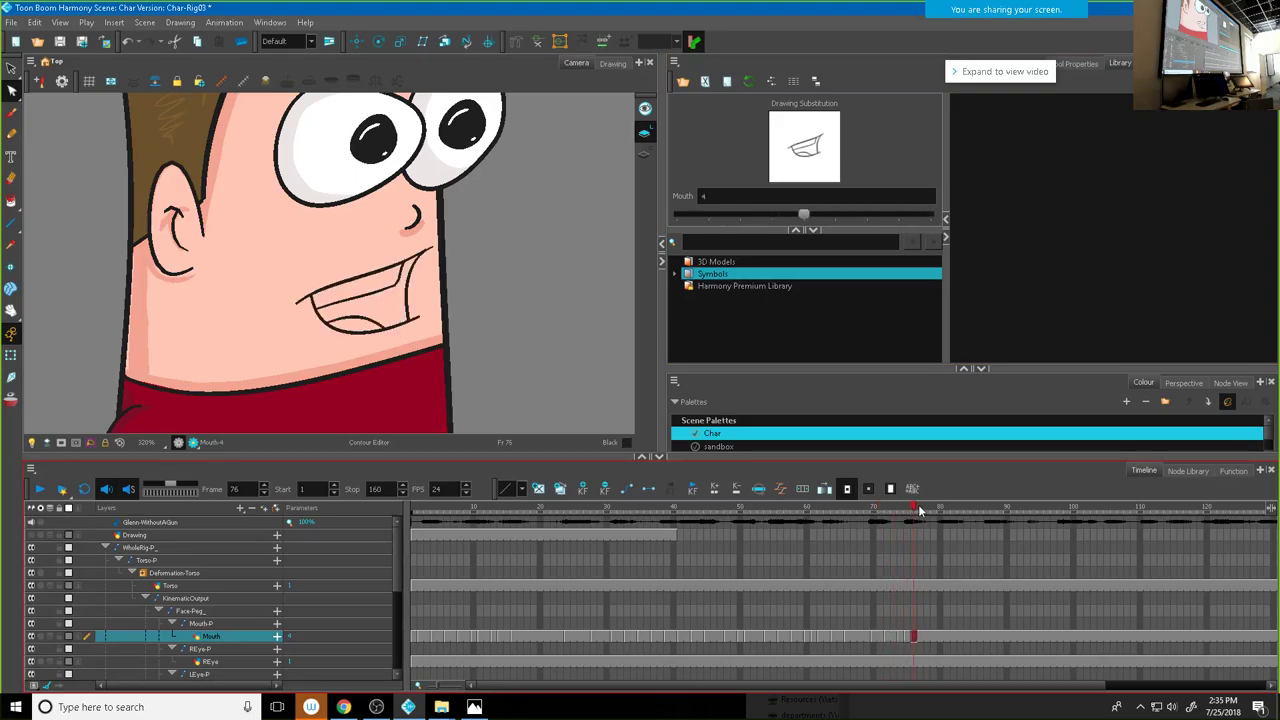
{"action": "left_click", "coordinate": [800, 210]}
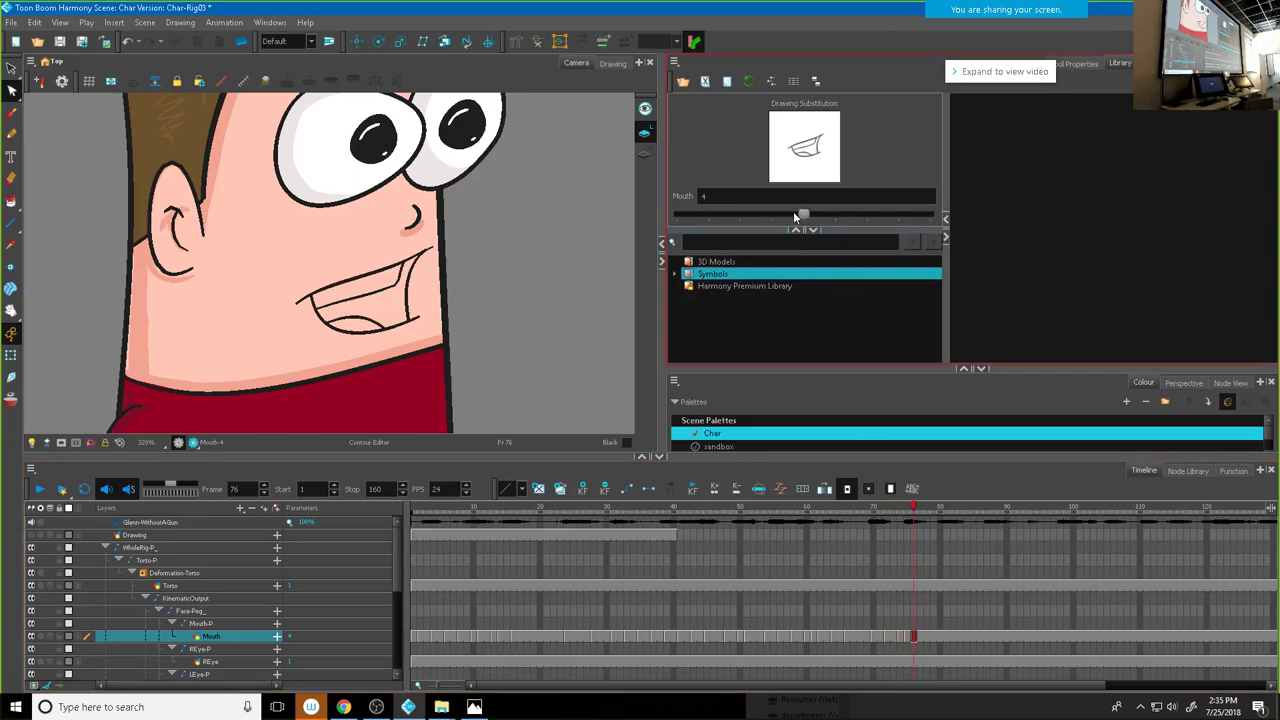
{"action": "mouse_move", "coordinate": [788, 213]}
{"action": "left_mouse_down"}
{"action": "mouse_move", "coordinate": [775, 214]}
{"action": "mouse_move", "coordinate": [802, 207]}
{"action": "mouse_move", "coordinate": [772, 212]}
{"action": "mouse_move", "coordinate": [801, 214]}
{"action": "left_mouse_up"}
Step: Go back to frame 75, select the whole mouth artwork of drawing 8, and squash it vertically from its lower edge
{"action": "left_click", "coordinate": [908, 640]}
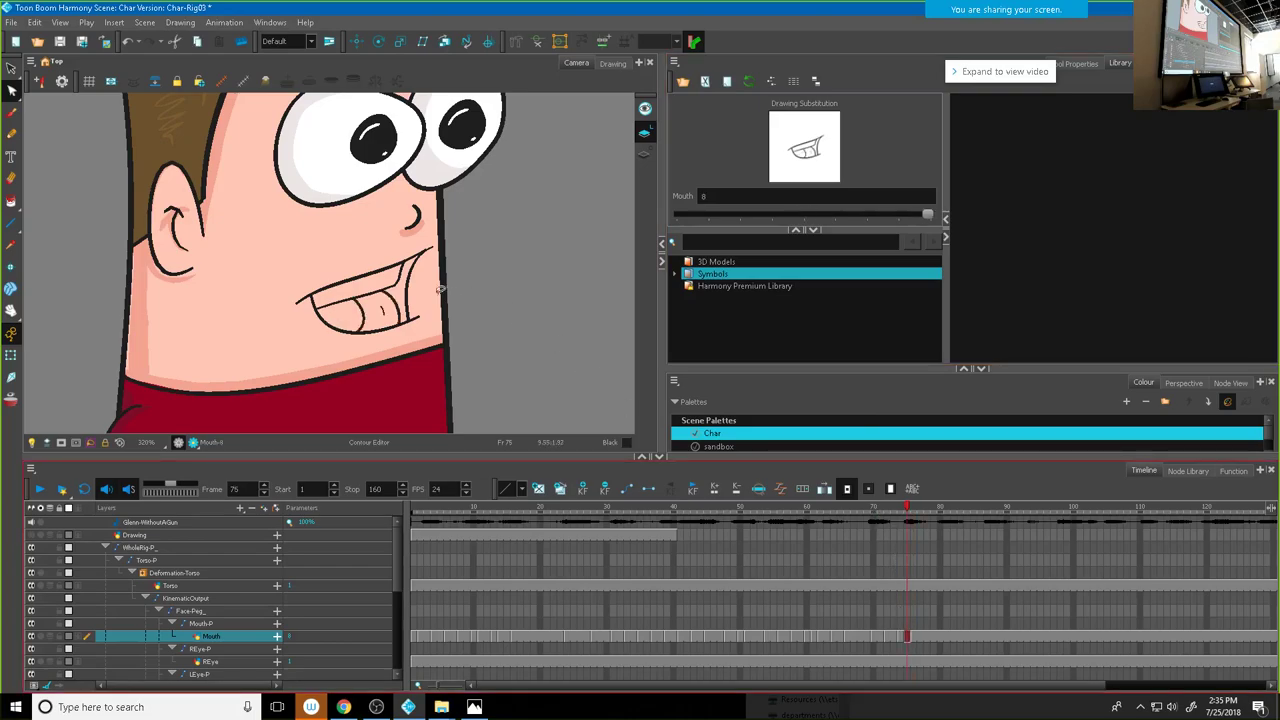
{"action": "left_click", "coordinate": [10, 70]}
{"action": "mouse_move", "coordinate": [320, 267]}
{"action": "left_mouse_down"}
{"action": "mouse_move", "coordinate": [274, 322]}
{"action": "mouse_move", "coordinate": [350, 343]}
{"action": "mouse_move", "coordinate": [435, 317]}
{"action": "mouse_move", "coordinate": [449, 293]}
{"action": "mouse_move", "coordinate": [432, 242]}
{"action": "left_mouse_up"}
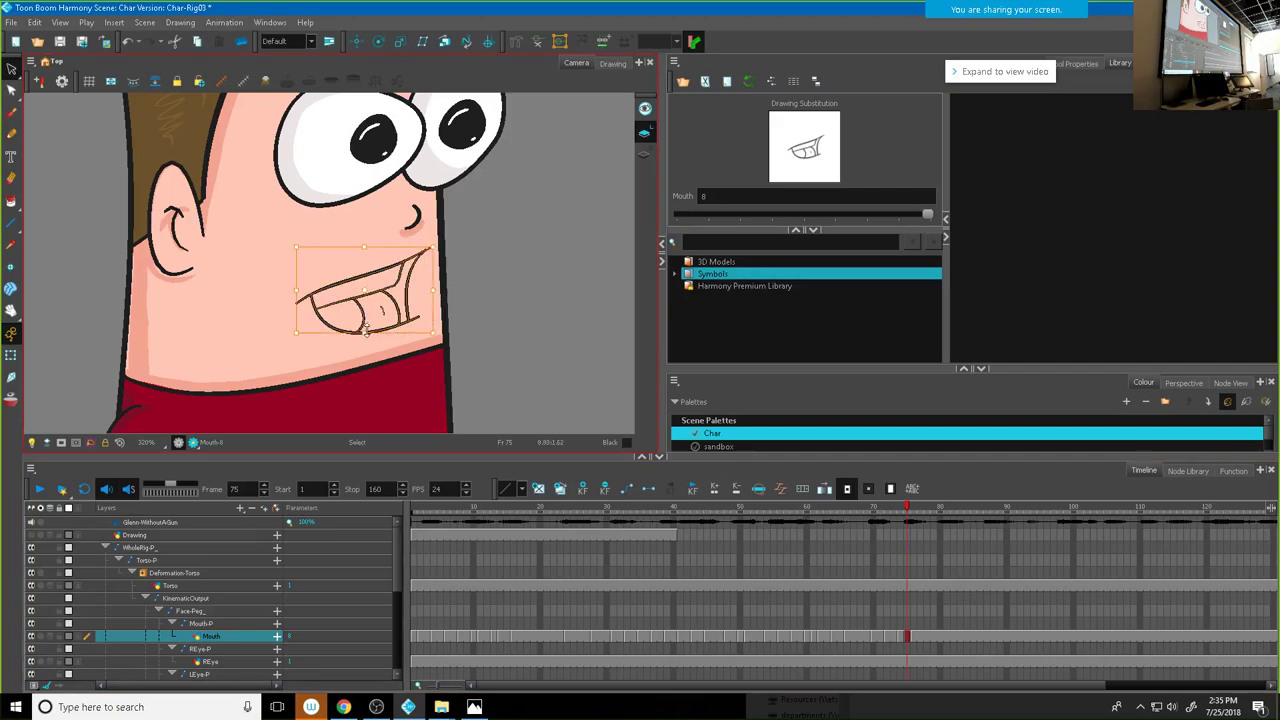
{"action": "left_click_drag", "start_coordinate": [364, 330], "coordinate": [299, 310]}
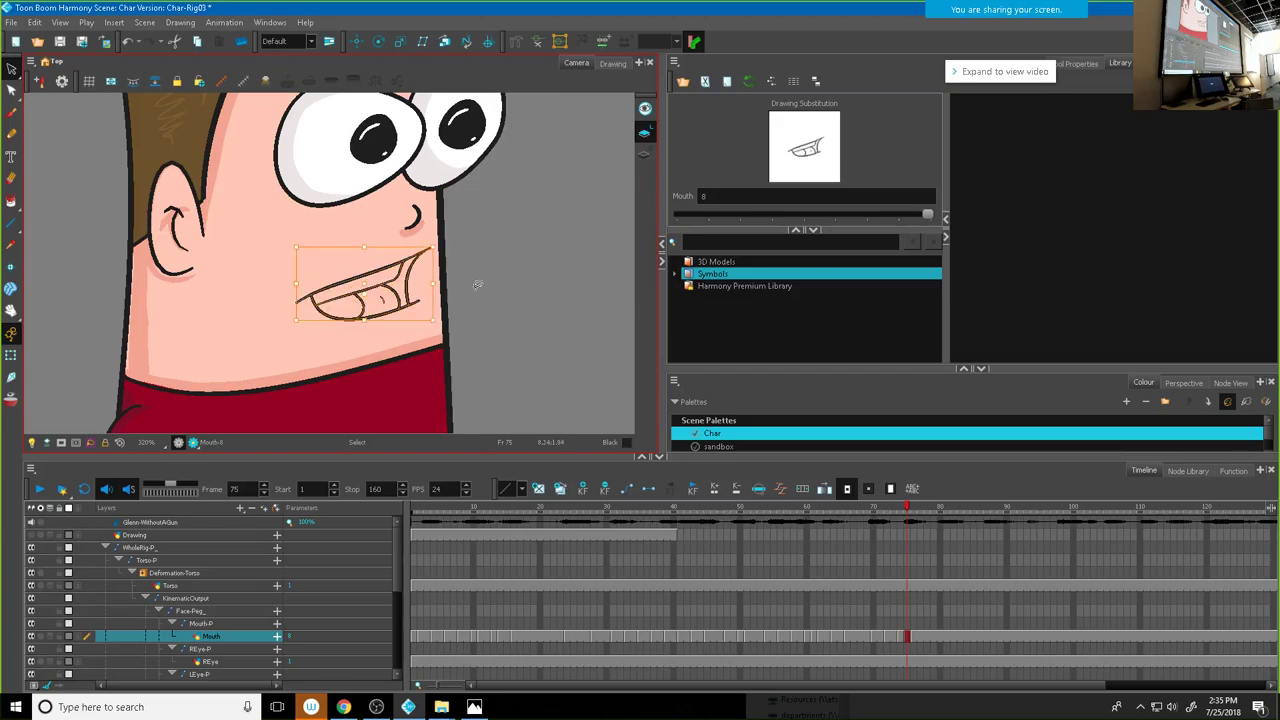
Step: Set the Mouth to drawing 5 at frame 79 and to drawing 3 at frame 81
{"action": "left_click", "coordinate": [892, 510]}
{"action": "left_click_drag", "start_coordinate": [892, 510], "coordinate": [934, 510]}
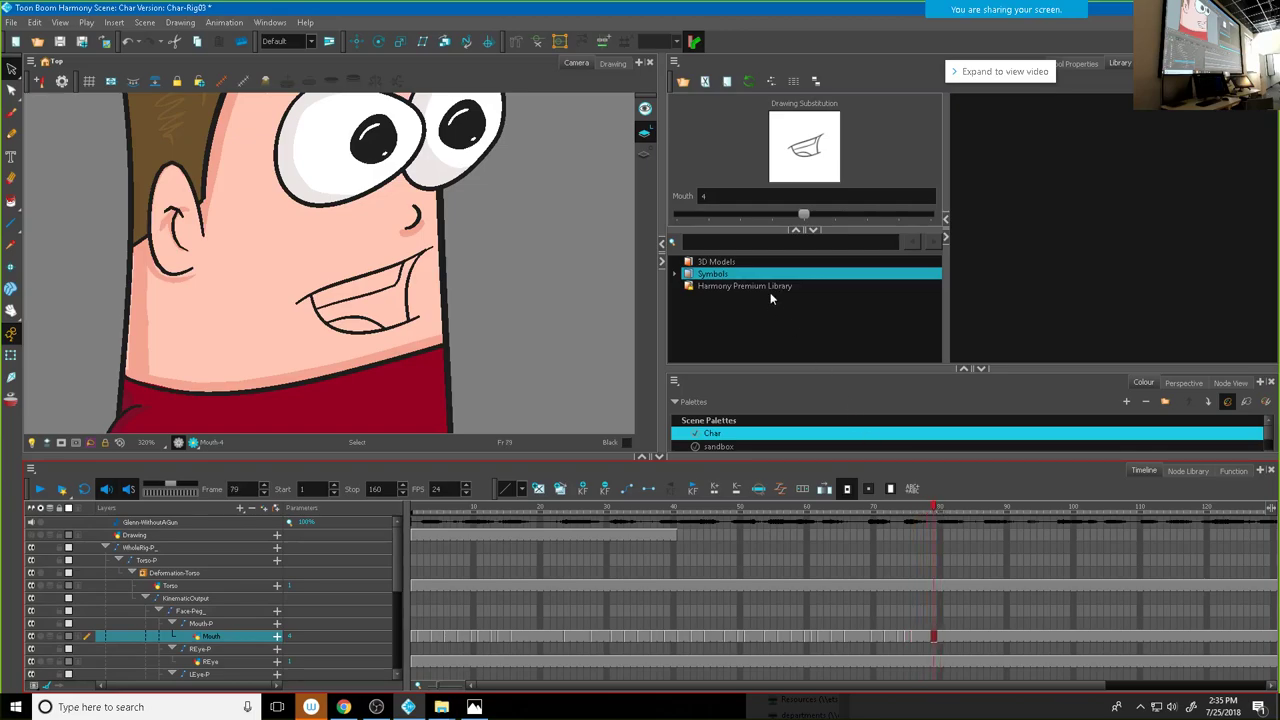
{"action": "left_click_drag", "start_coordinate": [804, 212], "coordinate": [834, 212]}
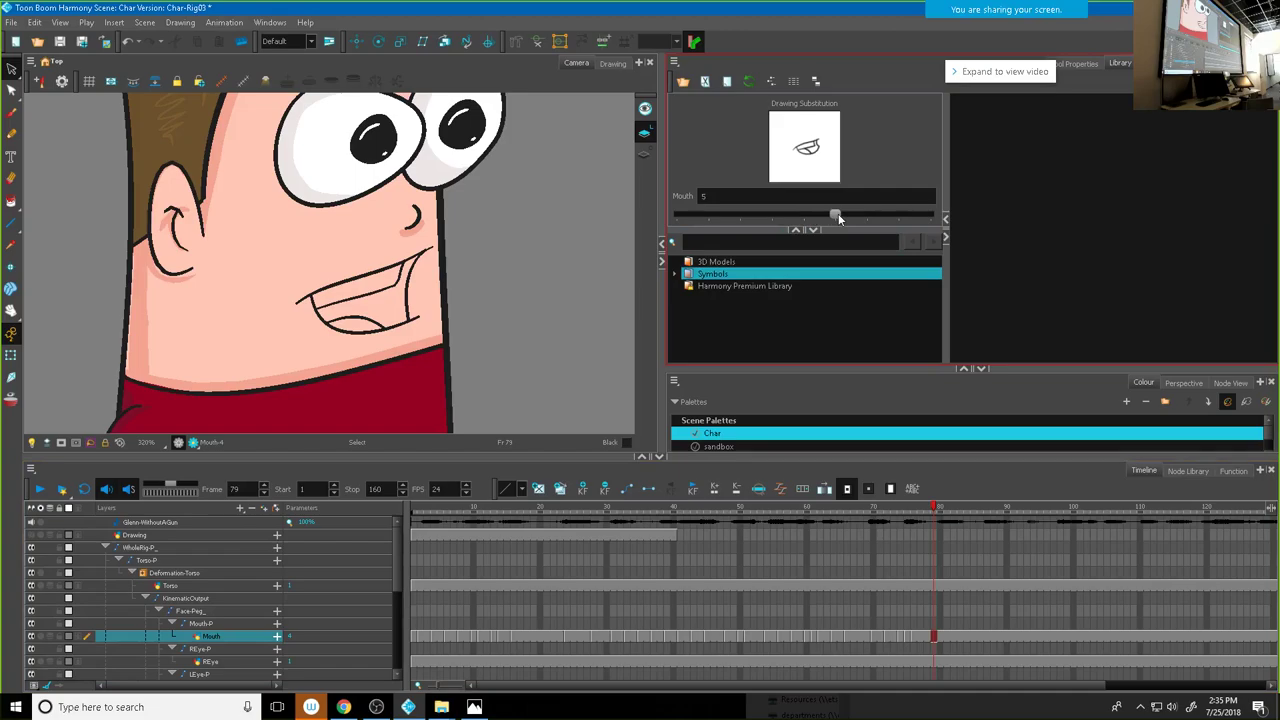
{"action": "left_click_drag", "start_coordinate": [934, 510], "coordinate": [951, 510]}
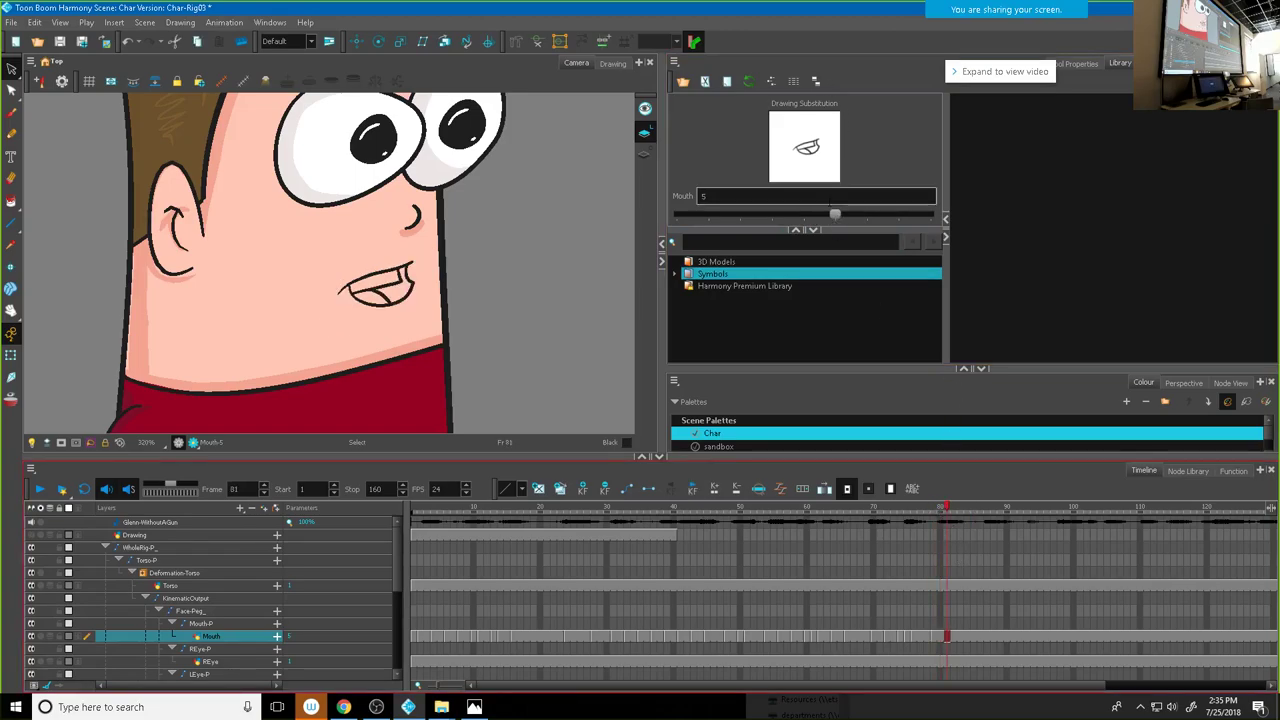
{"action": "left_click_drag", "start_coordinate": [834, 214], "coordinate": [775, 216]}
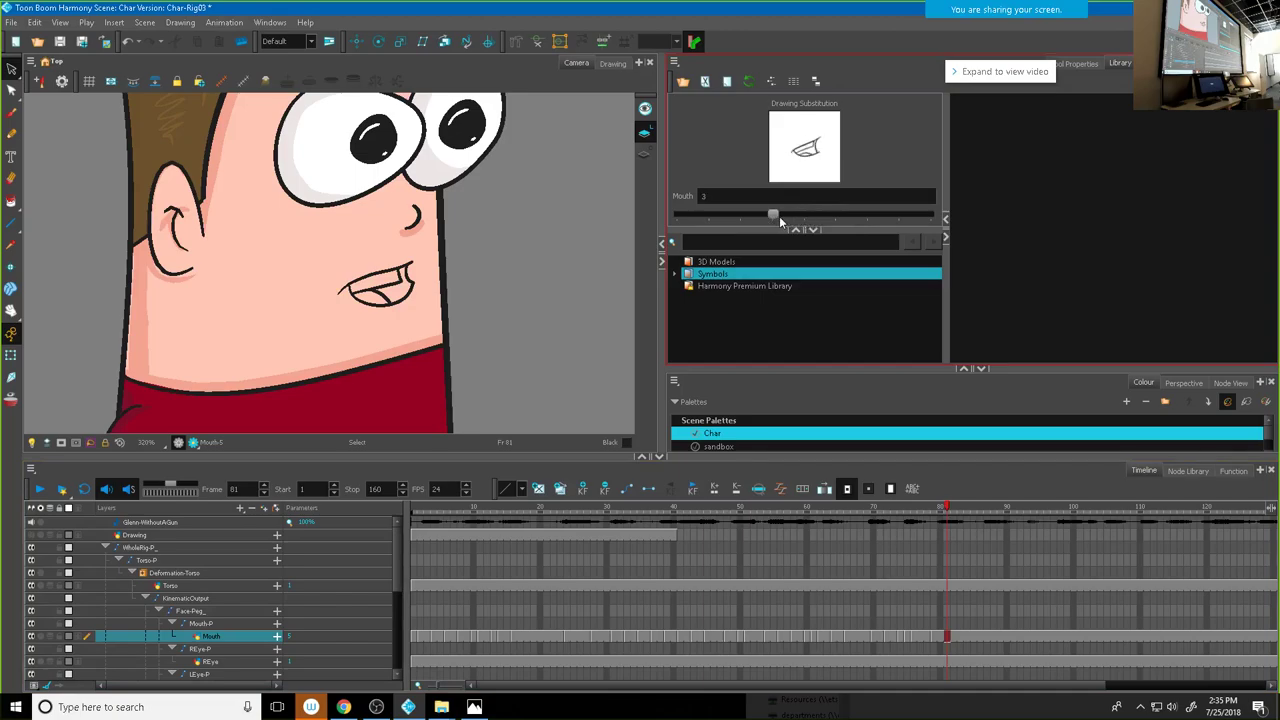
Step: Set the Mouth to drawing 4 just after frame 81 and to drawing 5 at frame 84
{"action": "left_click_drag", "start_coordinate": [950, 510], "coordinate": [955, 512]}
{"action": "left_click_drag", "start_coordinate": [776, 216], "coordinate": [806, 216]}
{"action": "left_click_drag", "start_coordinate": [952, 508], "coordinate": [970, 510]}
{"action": "left_click_drag", "start_coordinate": [808, 218], "coordinate": [835, 216]}
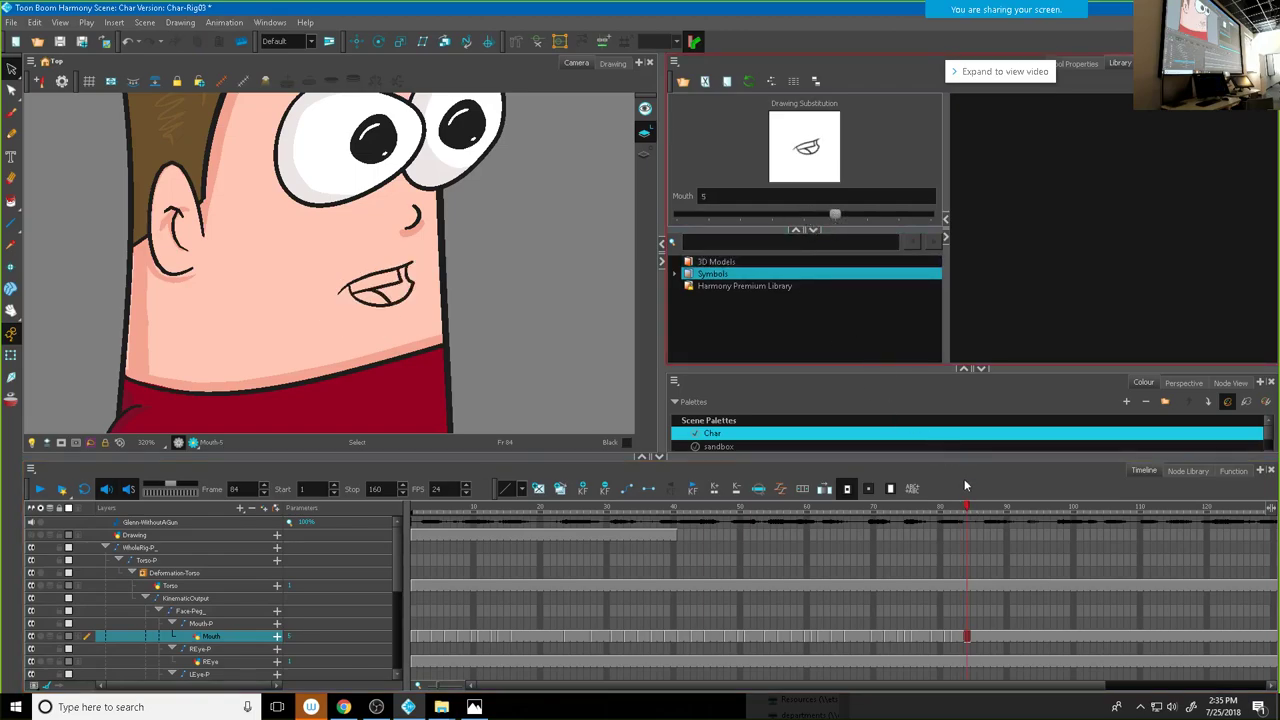
Step: Set the Mouth to drawing 6 at frame 87 and to drawing 2 at frame 90
{"action": "left_click_drag", "start_coordinate": [967, 507], "coordinate": [987, 508]}
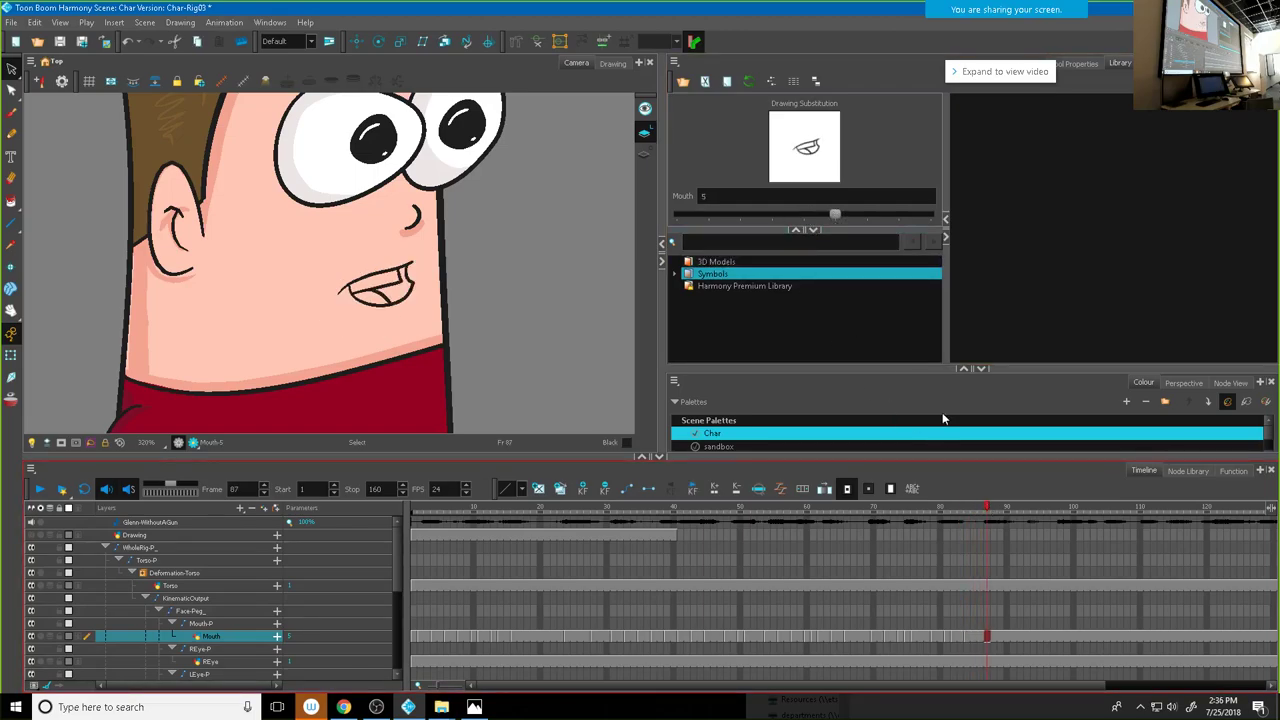
{"action": "left_click_drag", "start_coordinate": [839, 209], "coordinate": [861, 209]}
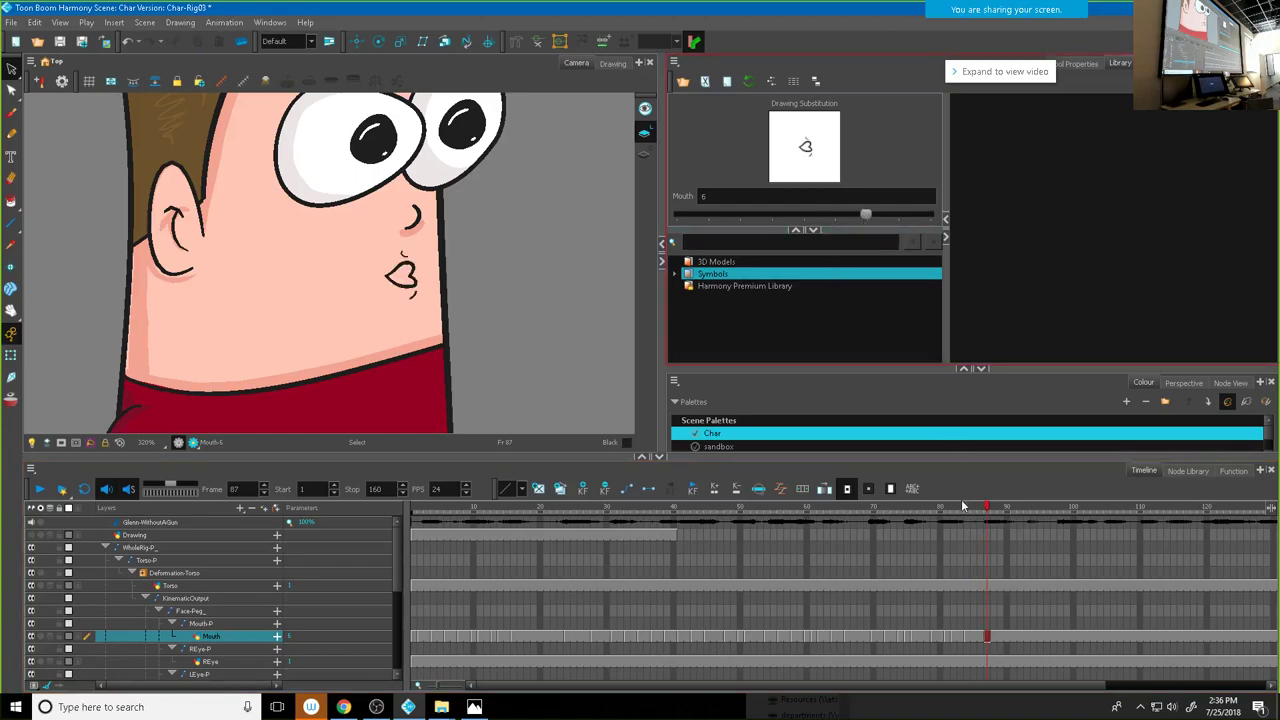
{"action": "left_click_drag", "start_coordinate": [990, 508], "coordinate": [1007, 512]}
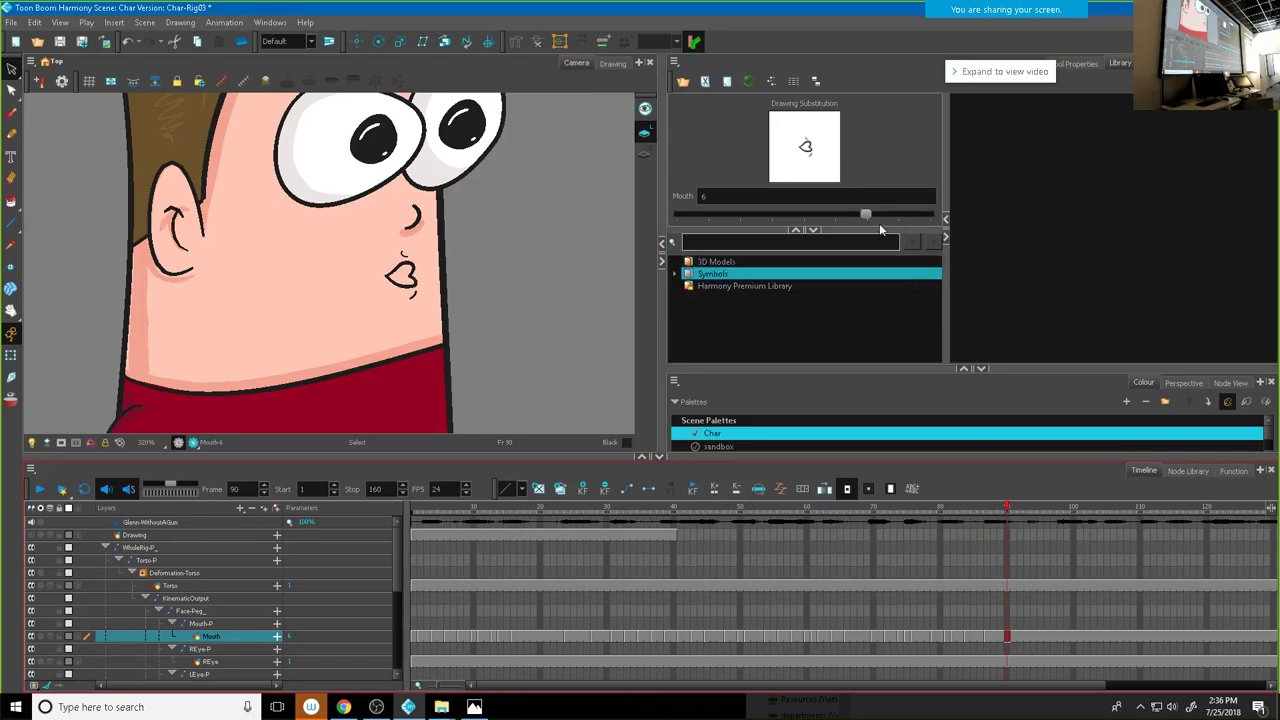
{"action": "left_click_drag", "start_coordinate": [865, 214], "coordinate": [743, 214]}
Step: Return to frame 1, play the scene to review the lip-sync, and frame the upper body of the character
{"action": "mouse_move", "coordinate": [999, 504]}
{"action": "left_mouse_down"}
{"action": "mouse_move", "coordinate": [501, 504]}
{"action": "mouse_move", "coordinate": [162, 534]}
{"action": "left_mouse_up"}
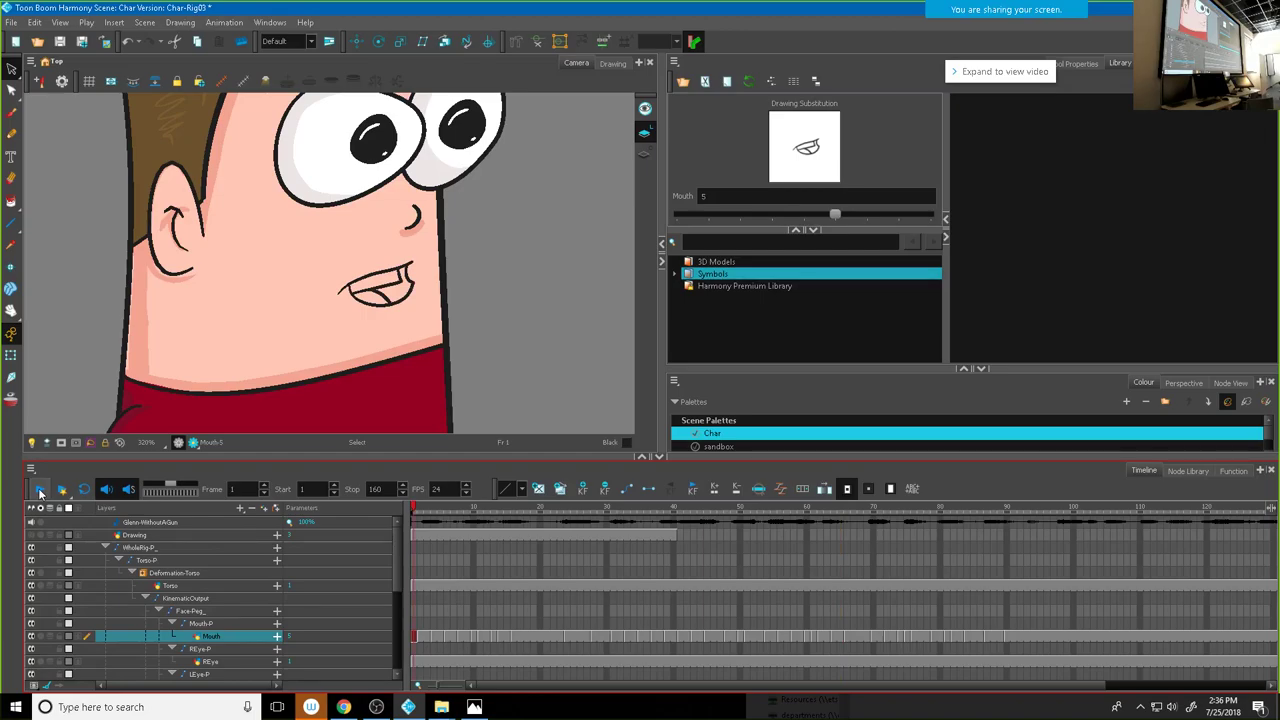
{"action": "left_click", "coordinate": [39, 491]}
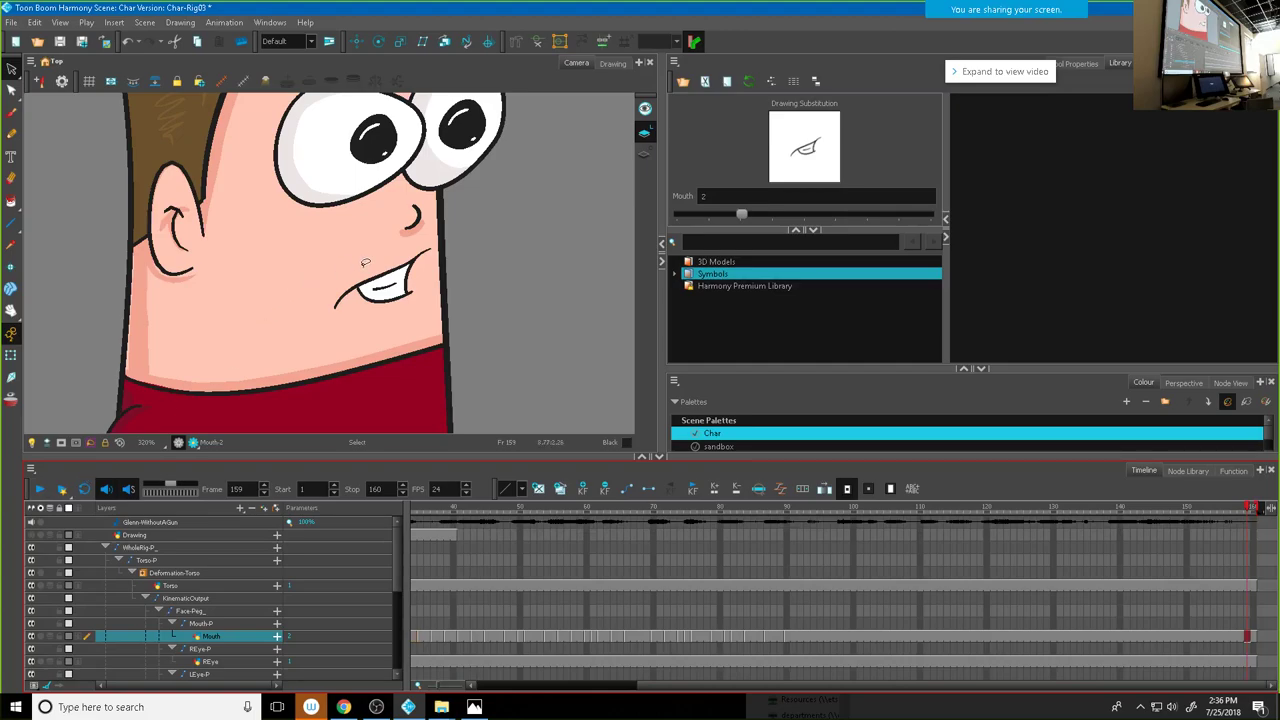
{"action": "scroll", "coordinate": [365, 262], "scroll_direction": "down", "scroll_amount": 5}
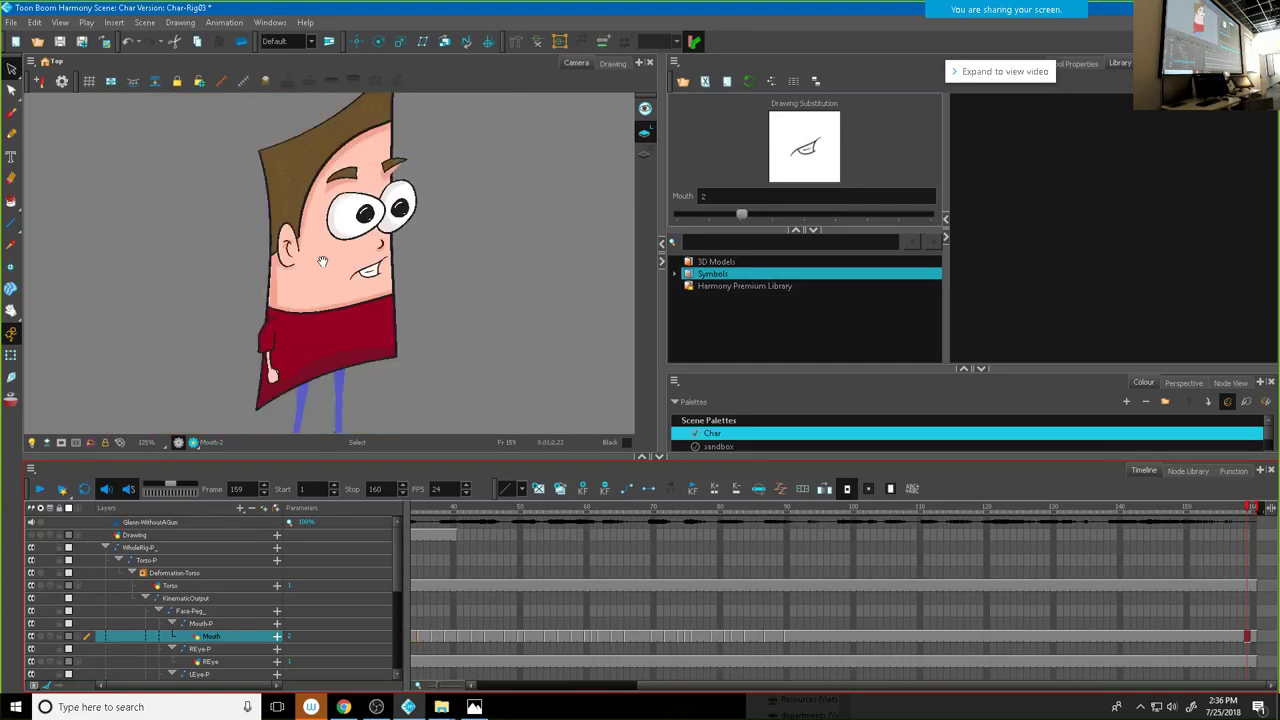
{"action": "left_click_drag", "start_coordinate": [326, 258], "coordinate": [353, 293]}
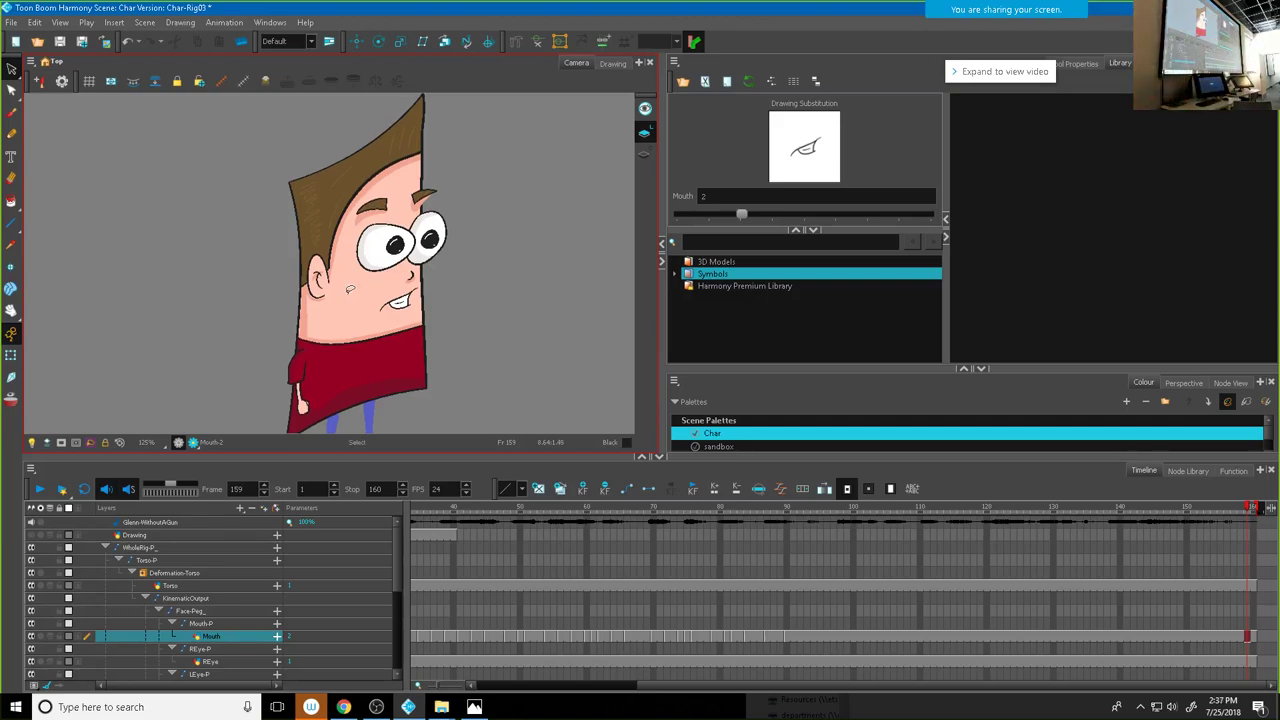
Step: View the mouth-shape references Mouth_Chart.png and Capture.JPG from the resources folder, closing each image after examining it
{"action": "left_click", "coordinate": [474, 707]}
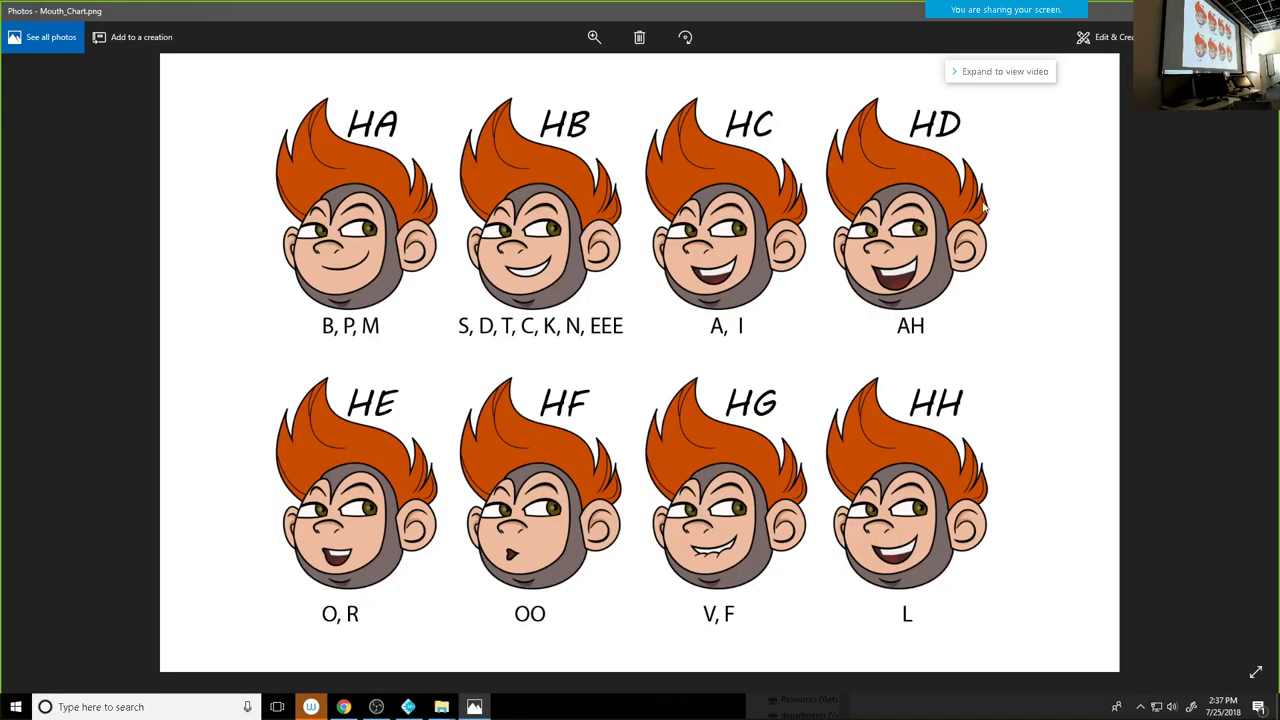
{"action": "key", "text": "alt+Tab"}
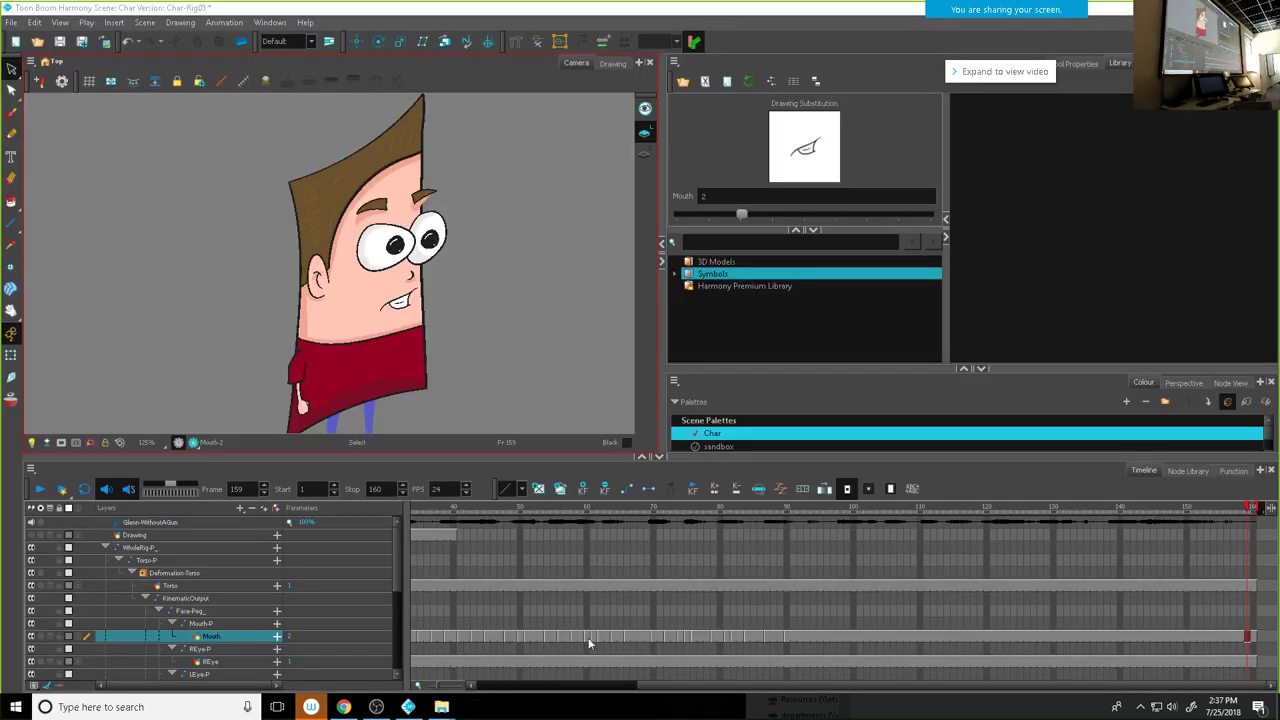
{"action": "mouse_move", "coordinate": [441, 707]}
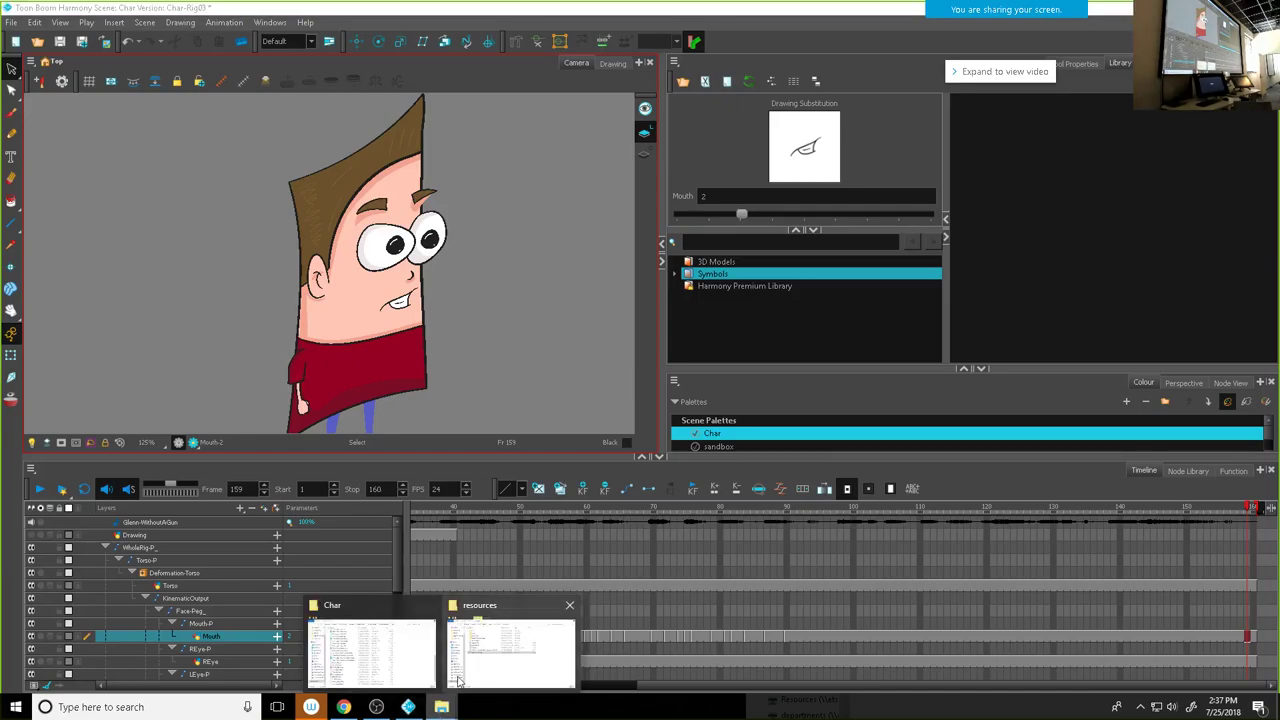
{"action": "left_click", "coordinate": [509, 656]}
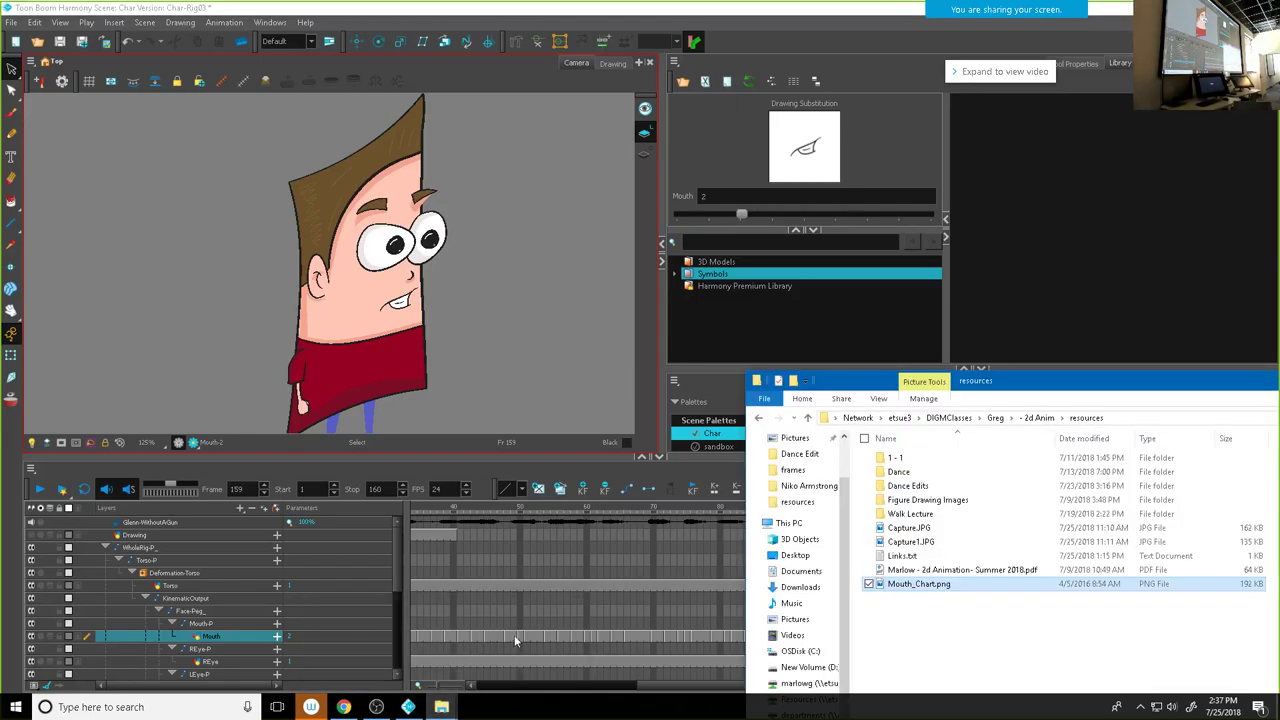
{"action": "left_click", "coordinate": [910, 530]}
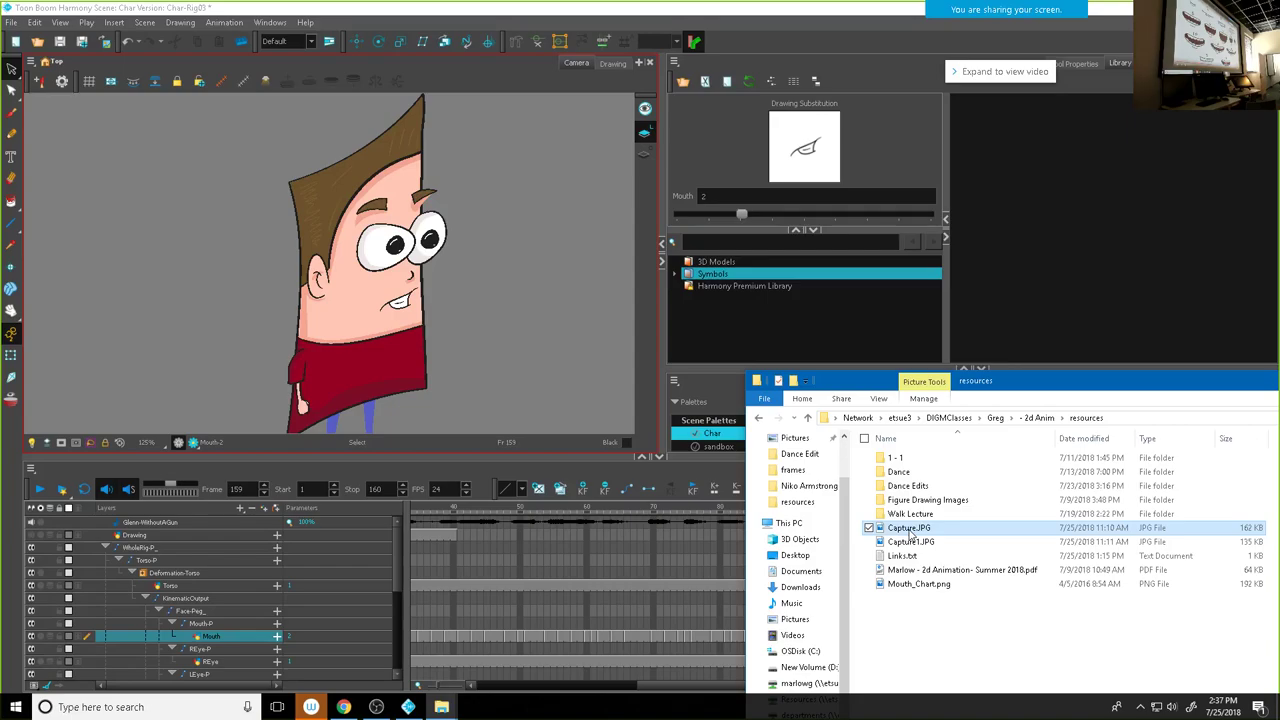
{"action": "double_click", "coordinate": [910, 530]}
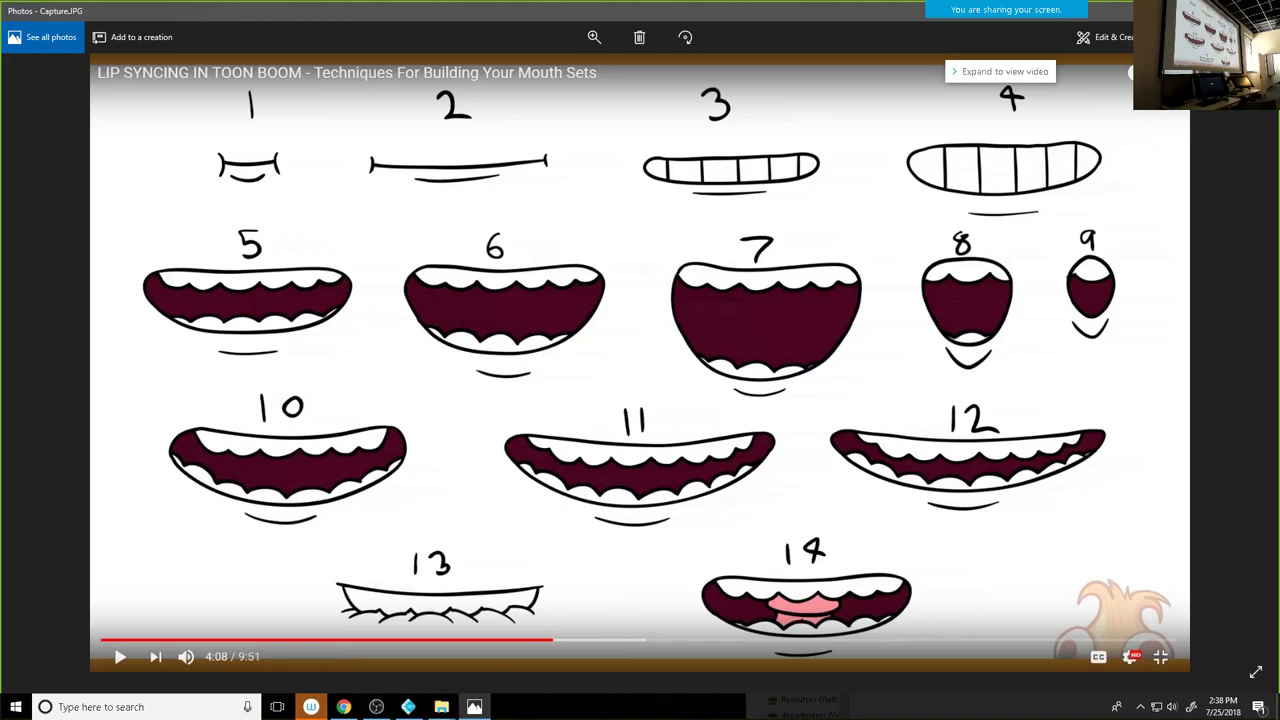
{"action": "key", "text": "alt+F4"}
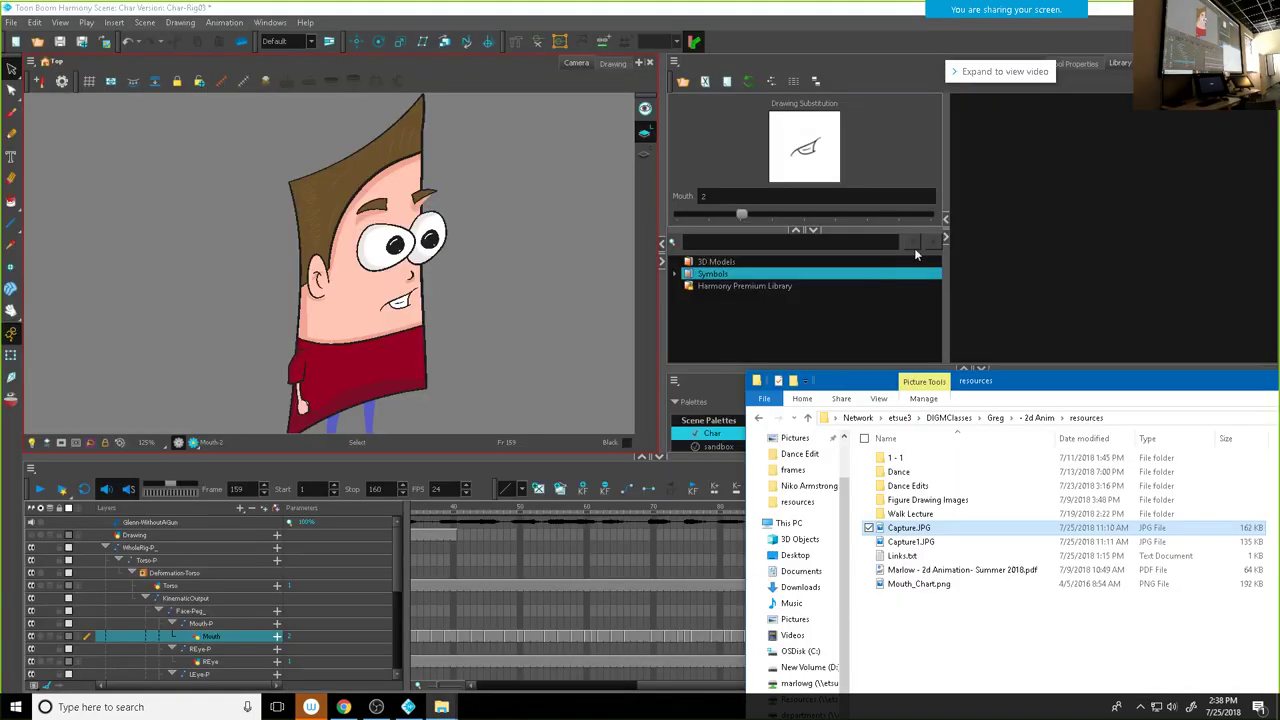
{"action": "double_click", "coordinate": [906, 586]}
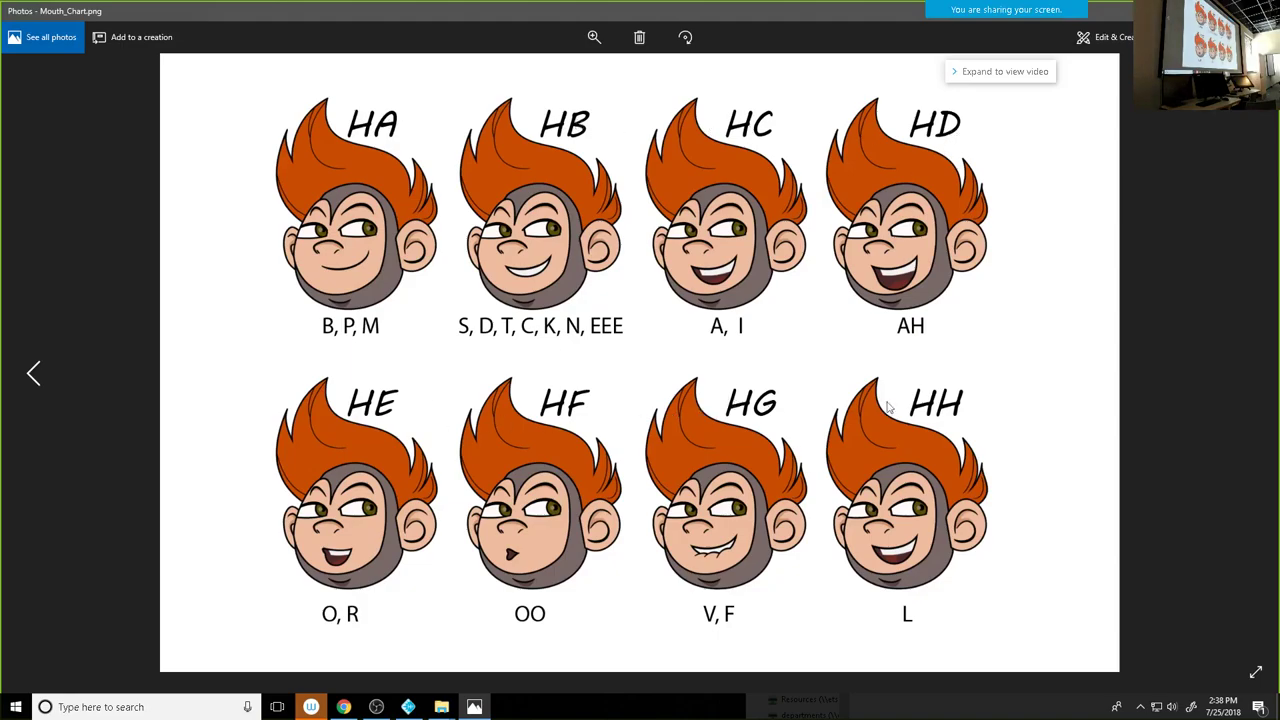
{"action": "key", "text": "alt+F4"}
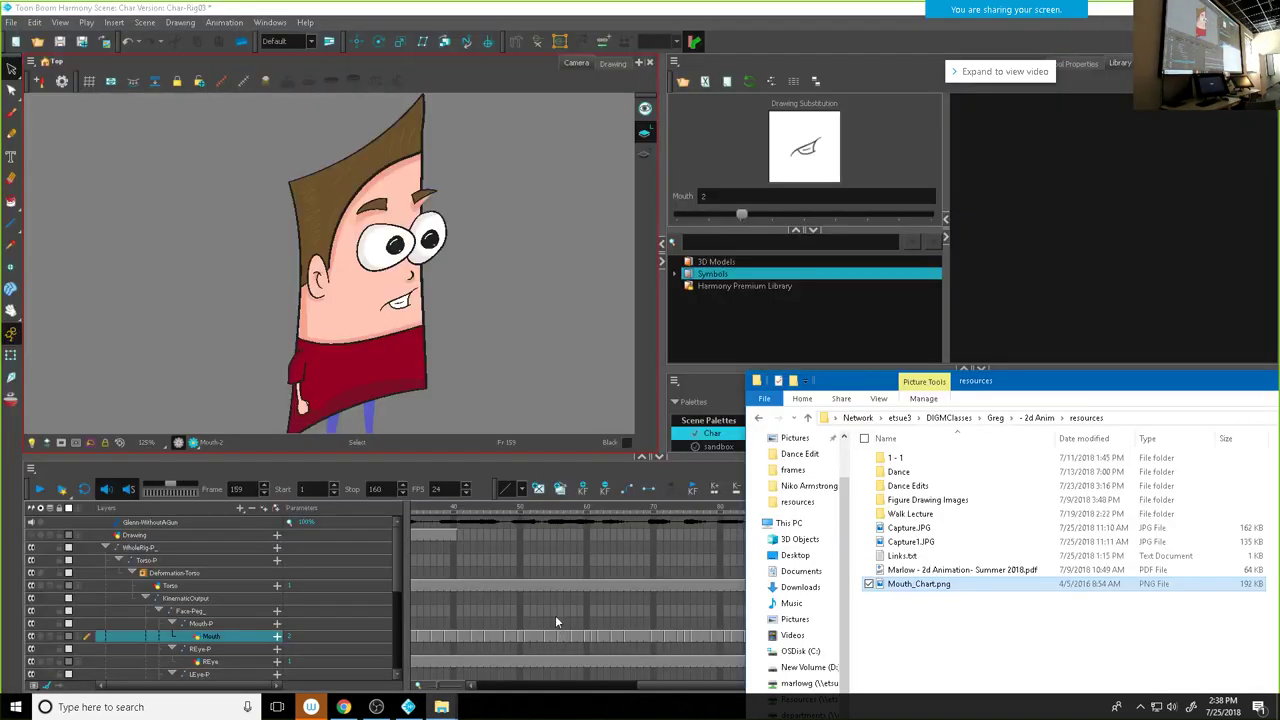
{"action": "left_click", "coordinate": [215, 25]}
{"action": "mouse_move", "coordinate": [262, 175]}
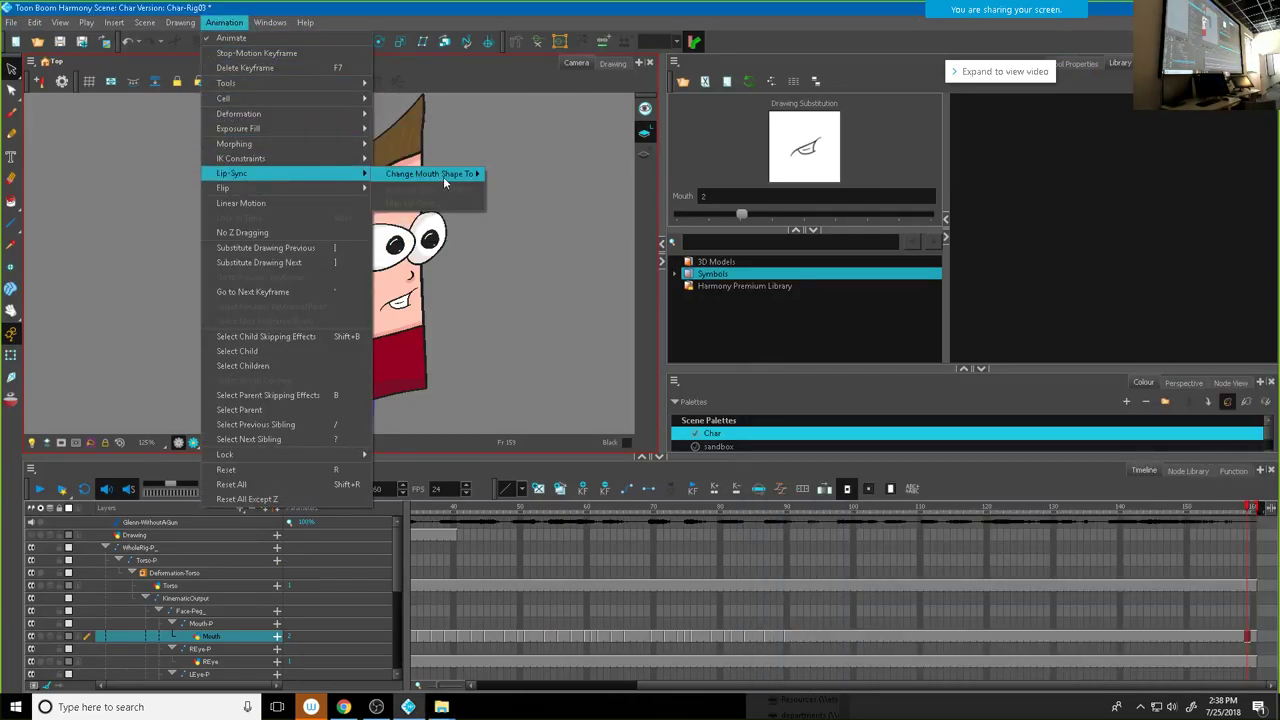
{"action": "mouse_move", "coordinate": [447, 176]}
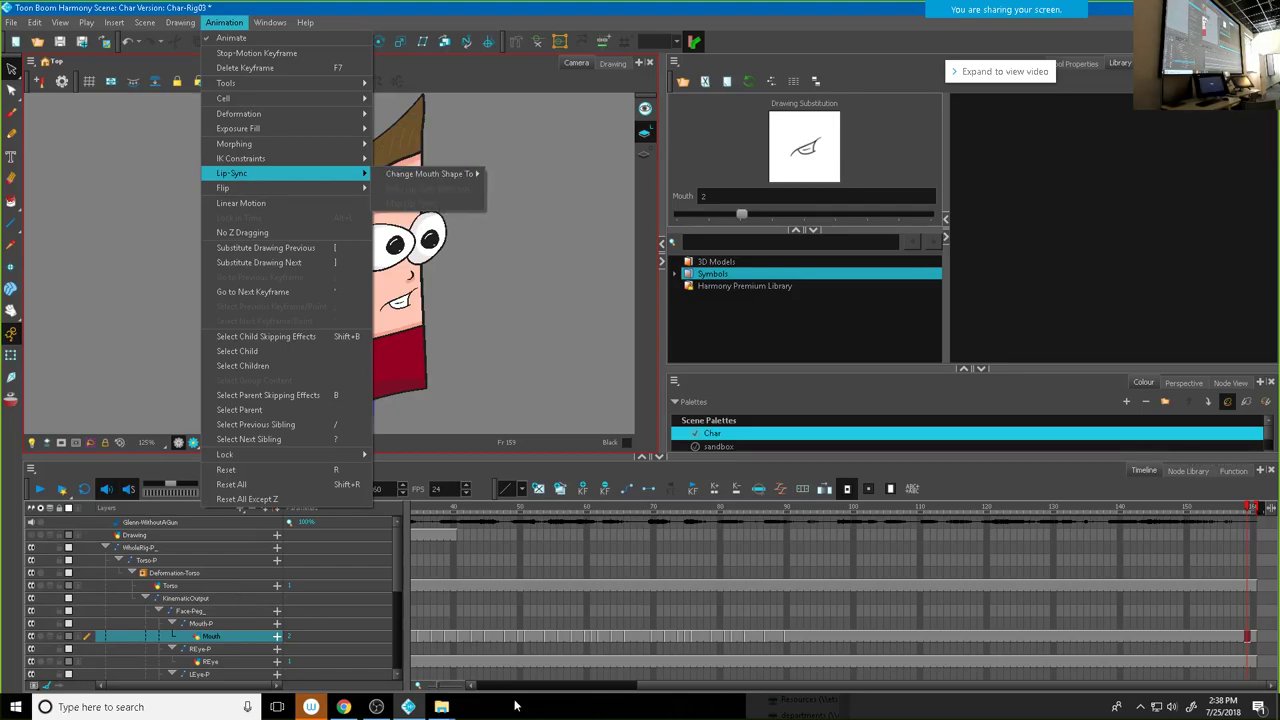
{"action": "right_click", "coordinate": [450, 632]}
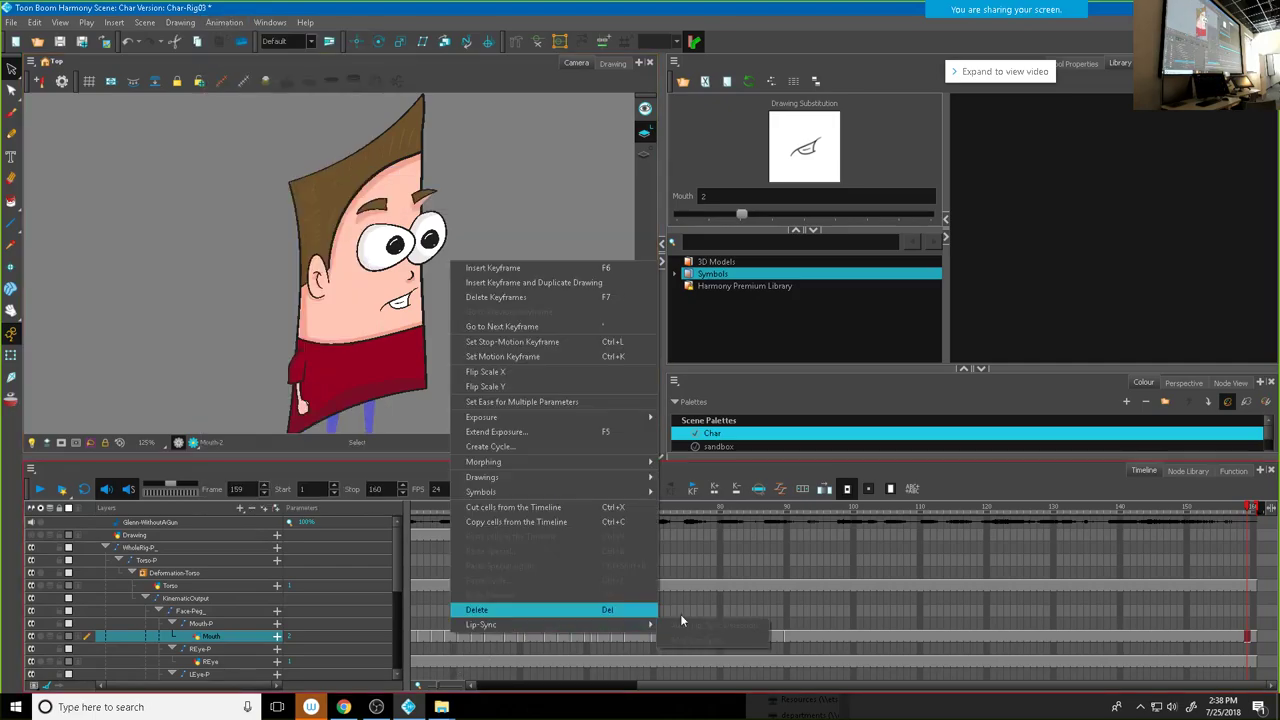
{"action": "mouse_move", "coordinate": [630, 624]}
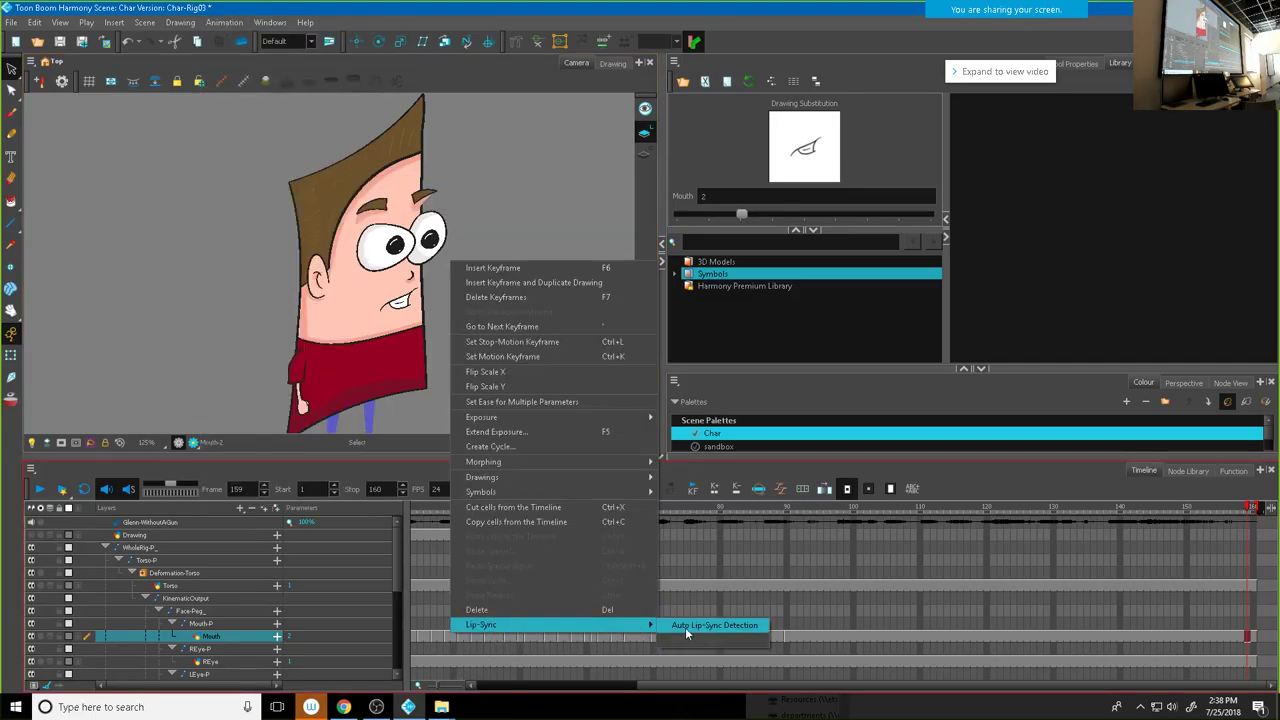
{"action": "left_click", "coordinate": [685, 627]}
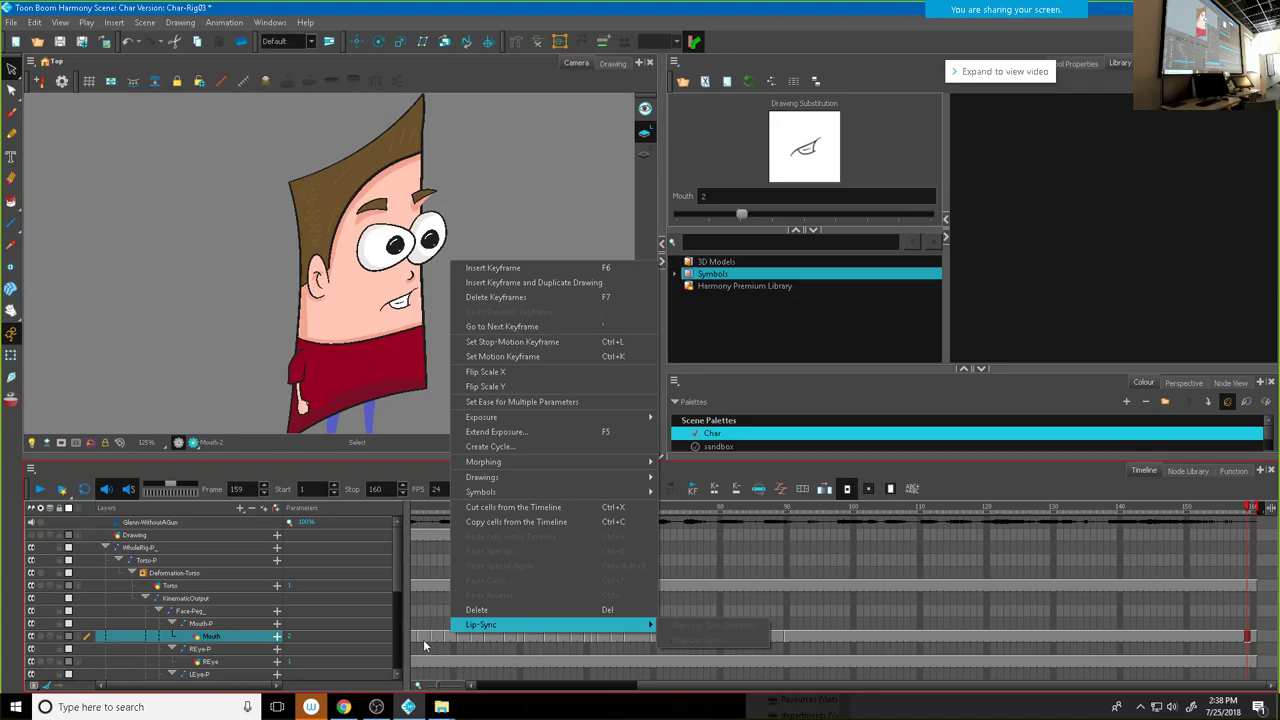
Step: Open the lip-sync mapping for the Glenn-WithoutAGun sound layer and set Mouth as the destination layer
{"action": "right_click", "coordinate": [428, 521]}
{"action": "mouse_move", "coordinate": [463, 516]}
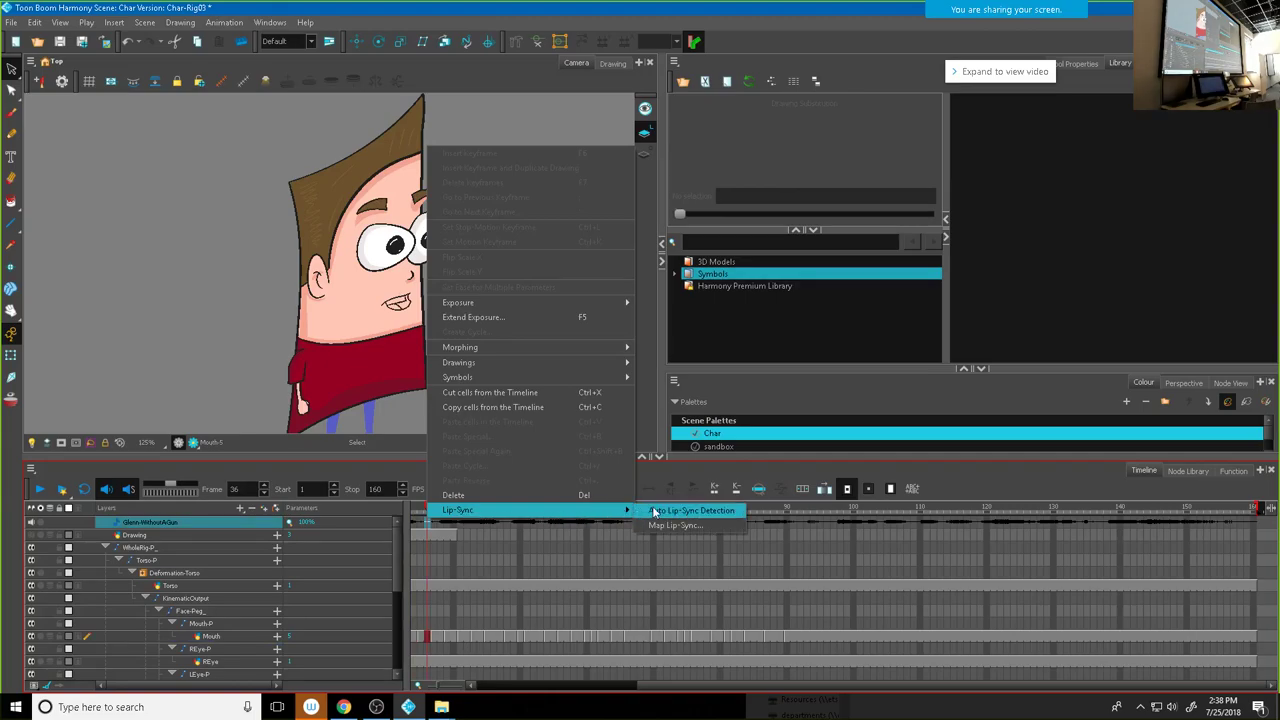
{"action": "left_click", "coordinate": [655, 512]}
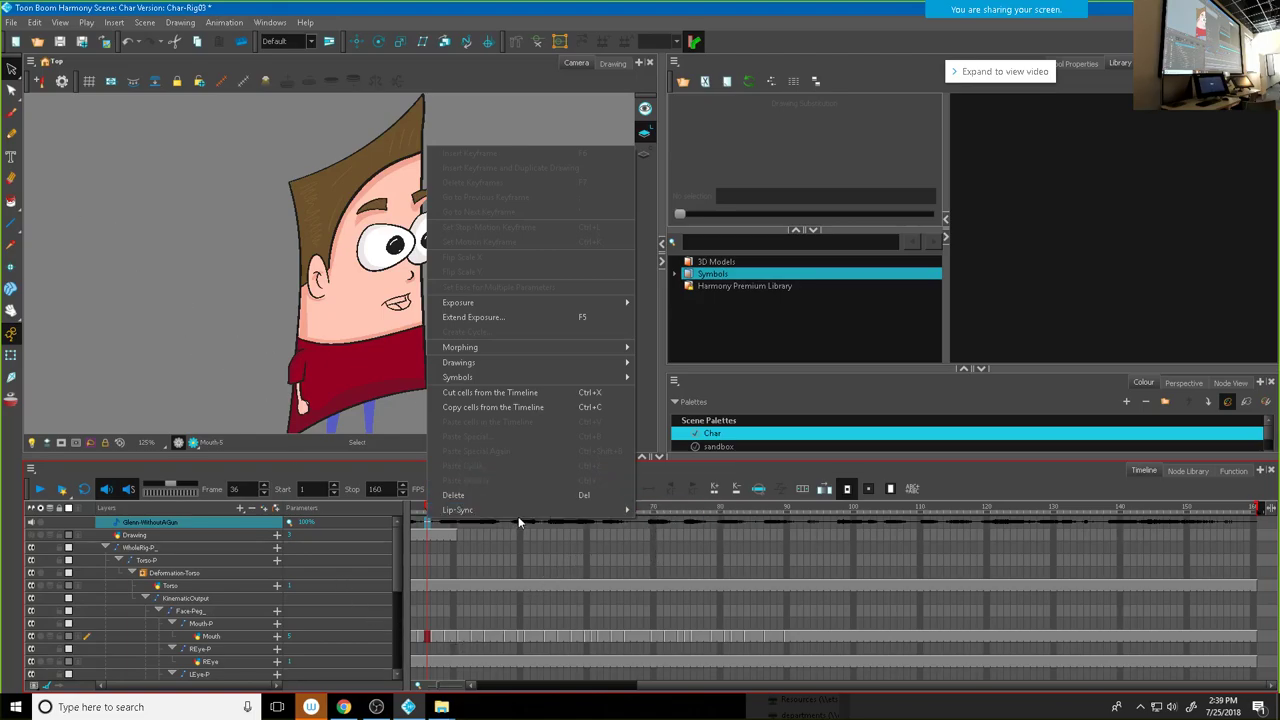
{"action": "mouse_move", "coordinate": [522, 511]}
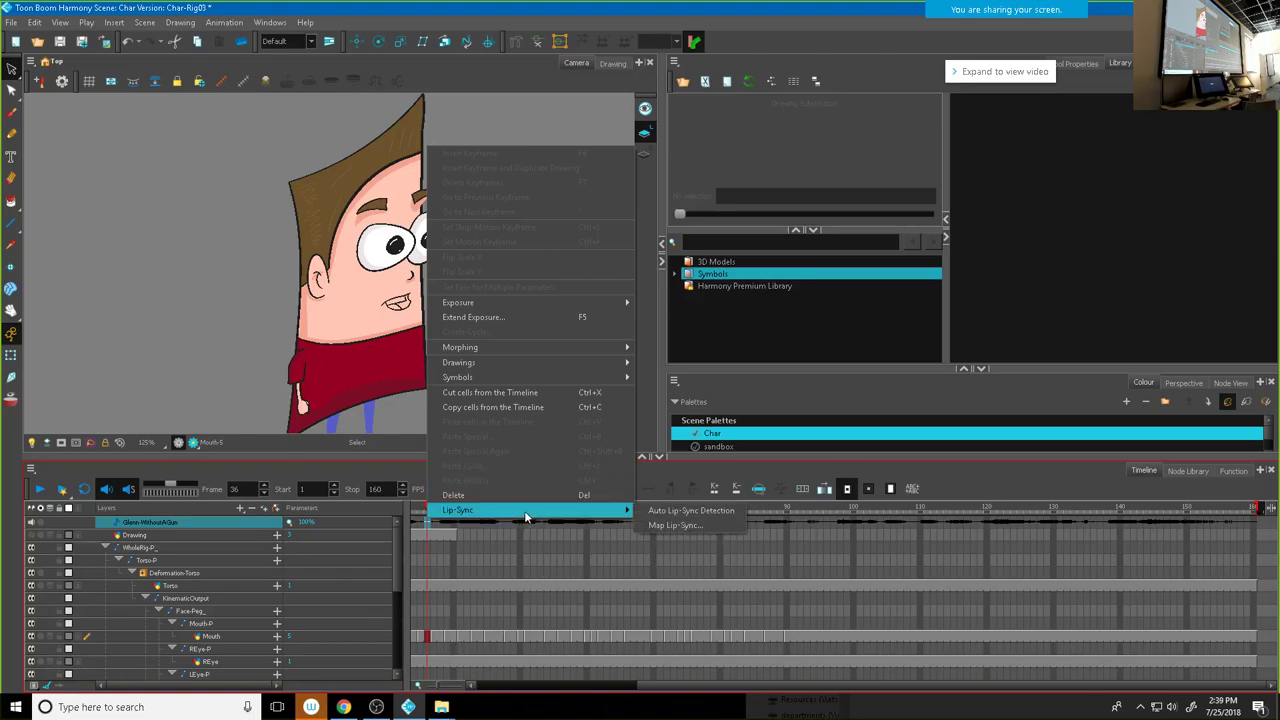
{"action": "left_click", "coordinate": [657, 527]}
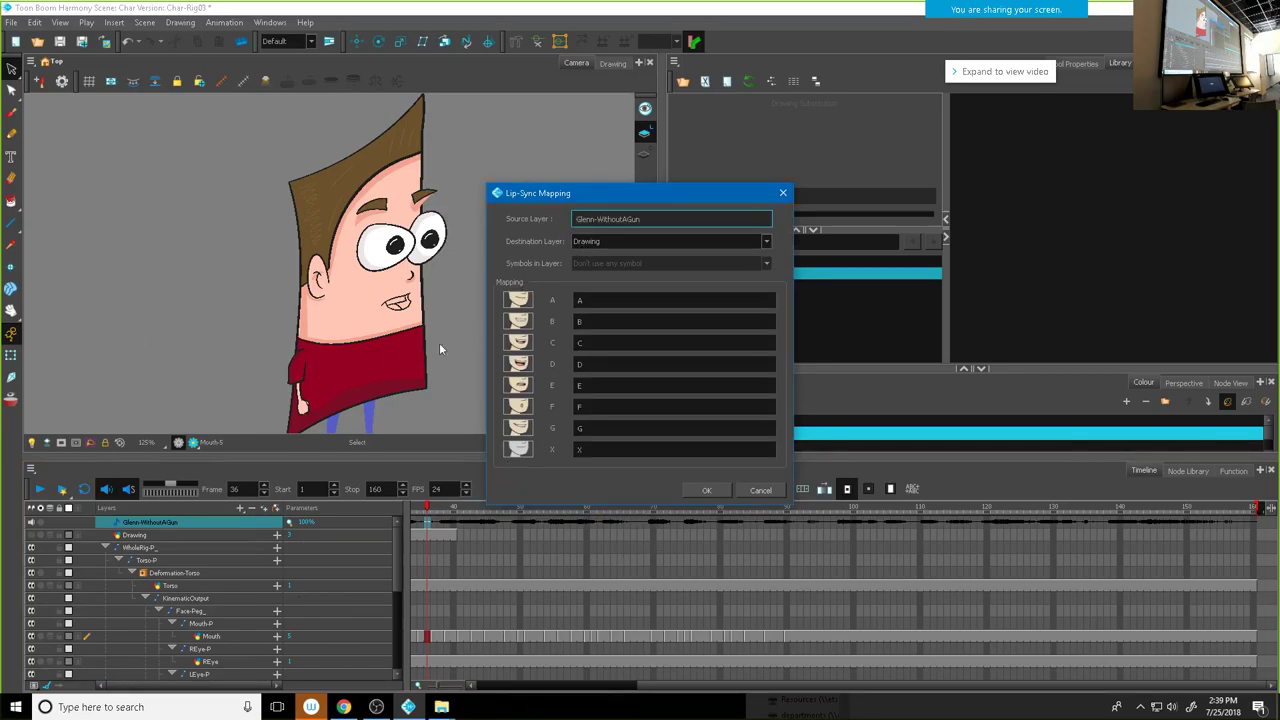
{"action": "left_click", "coordinate": [767, 243]}
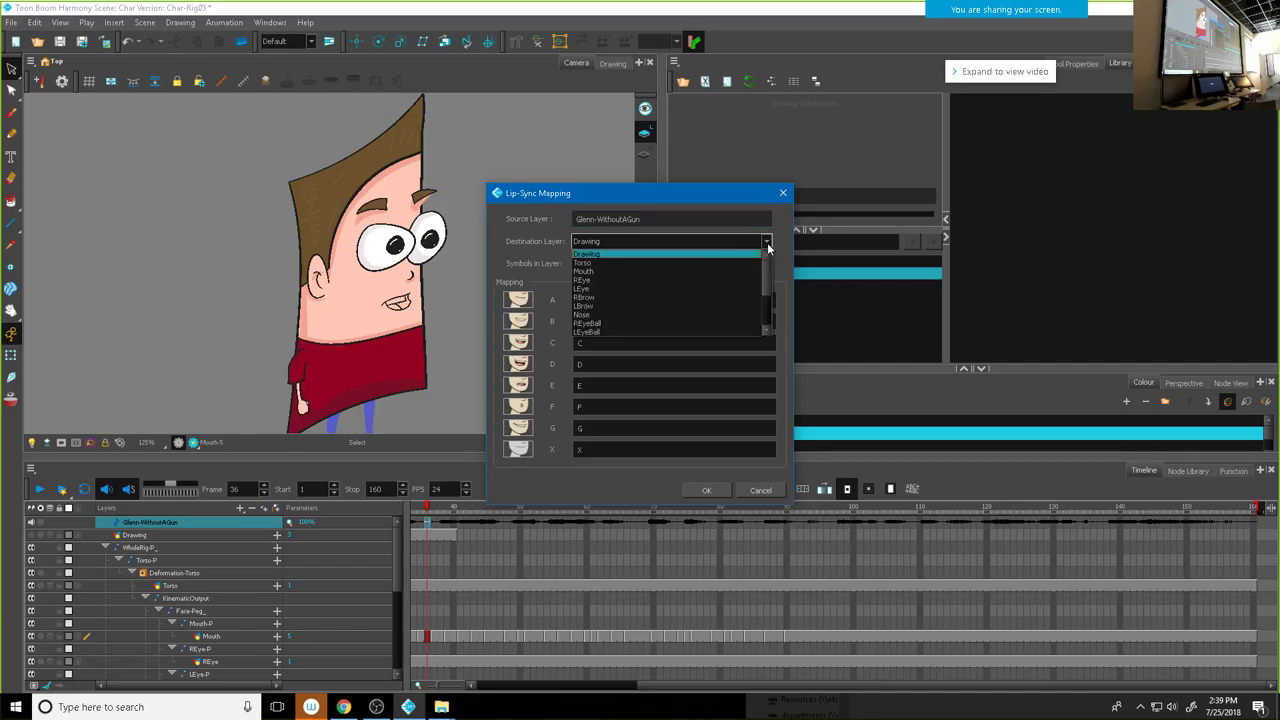
{"action": "left_click", "coordinate": [645, 272]}
Step: Try mapping phonemes A through G to Mouth drawings 1 through 7 and X to drawing 8, and apply the mapping
{"action": "left_click", "coordinate": [600, 305]}
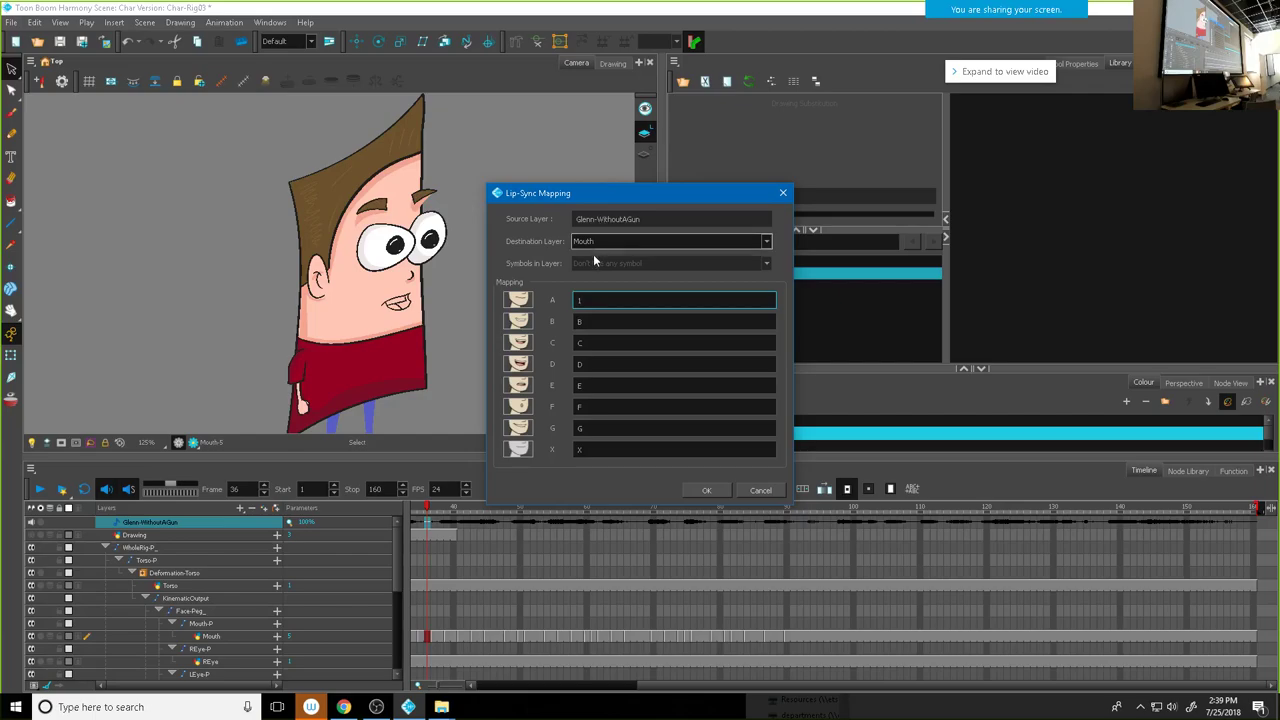
{"action": "key", "text": "Tab"}
{"action": "type", "text": "2"}
{"action": "key", "text": "Tab"}
{"action": "type", "text": "3"}
{"action": "key", "text": "Tab"}
{"action": "type", "text": "4"}
{"action": "key", "text": "Tab"}
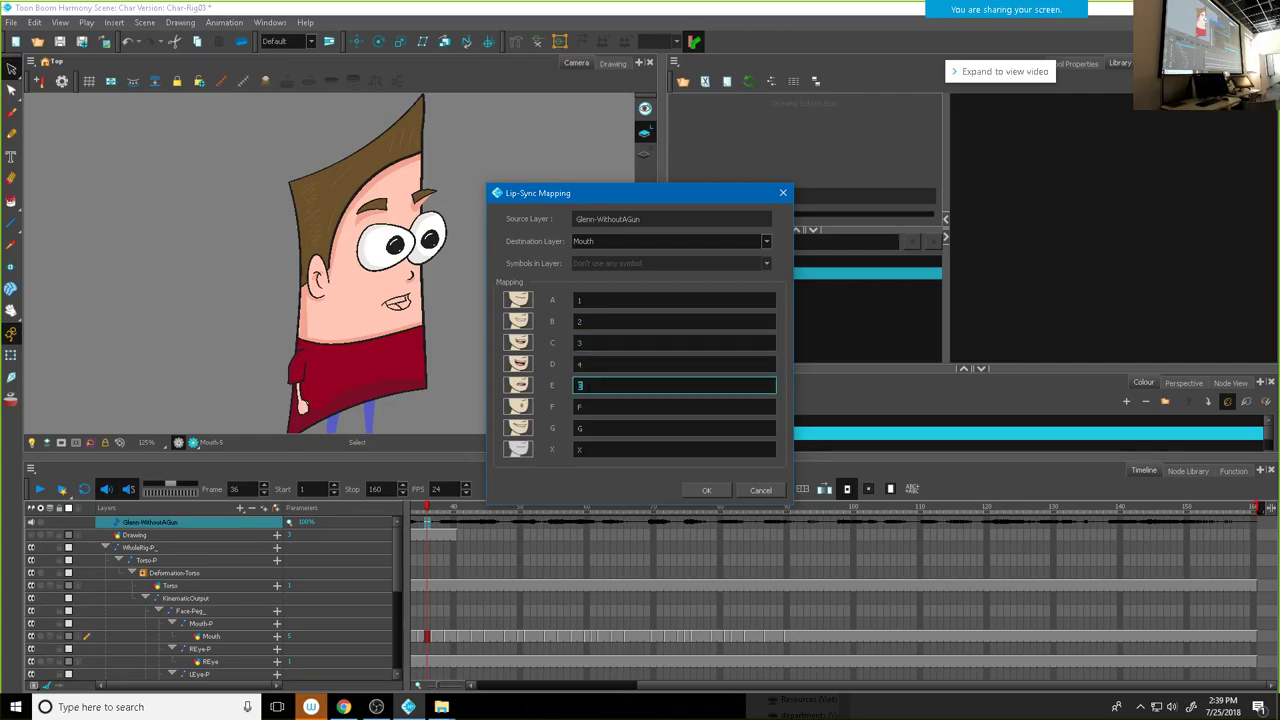
{"action": "type", "text": "5"}
{"action": "key", "text": "Tab"}
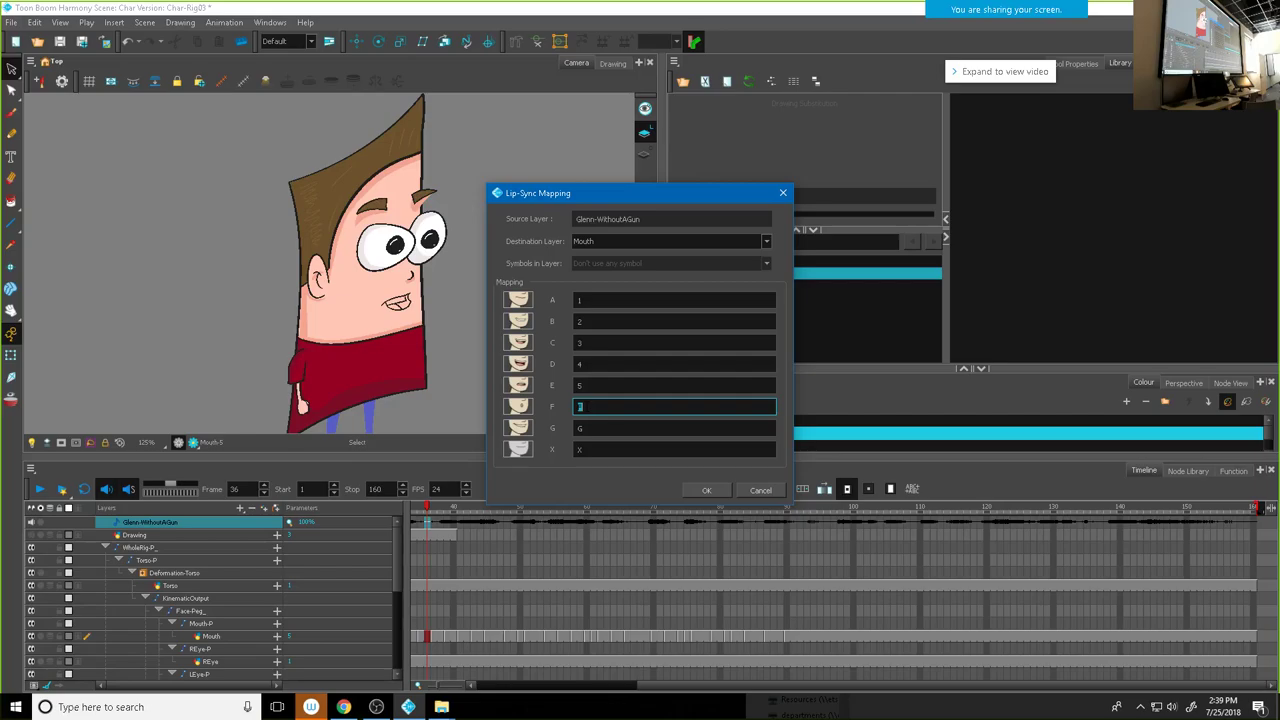
{"action": "type", "text": "6"}
{"action": "key", "text": "Tab"}
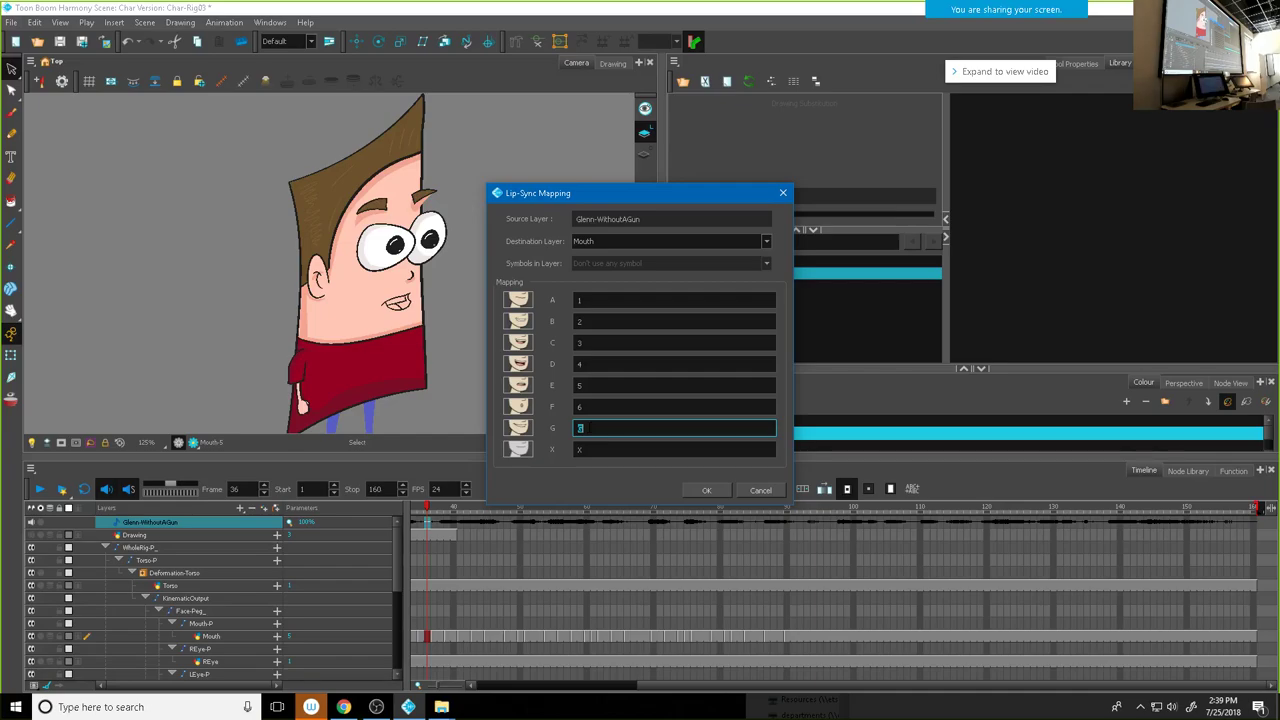
{"action": "type", "text": "7"}
{"action": "key", "text": "Tab"}
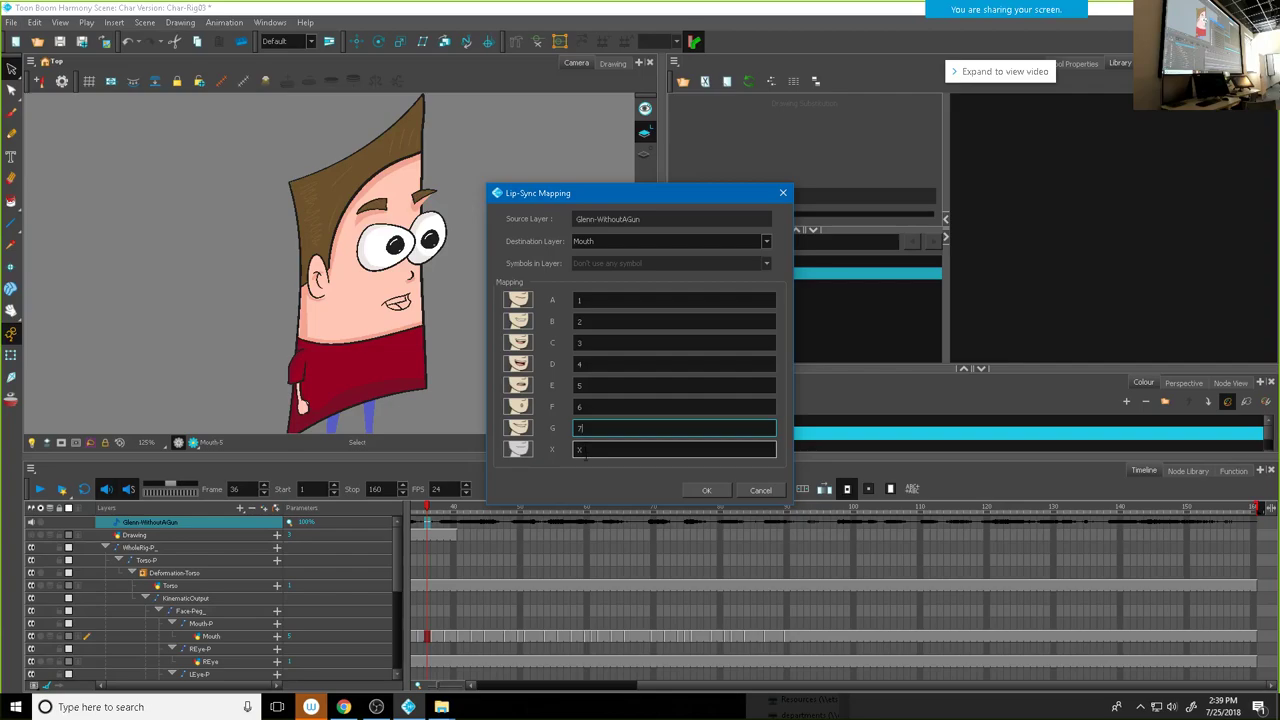
{"action": "key", "text": "Tab"}
{"action": "type", "text": "8"}
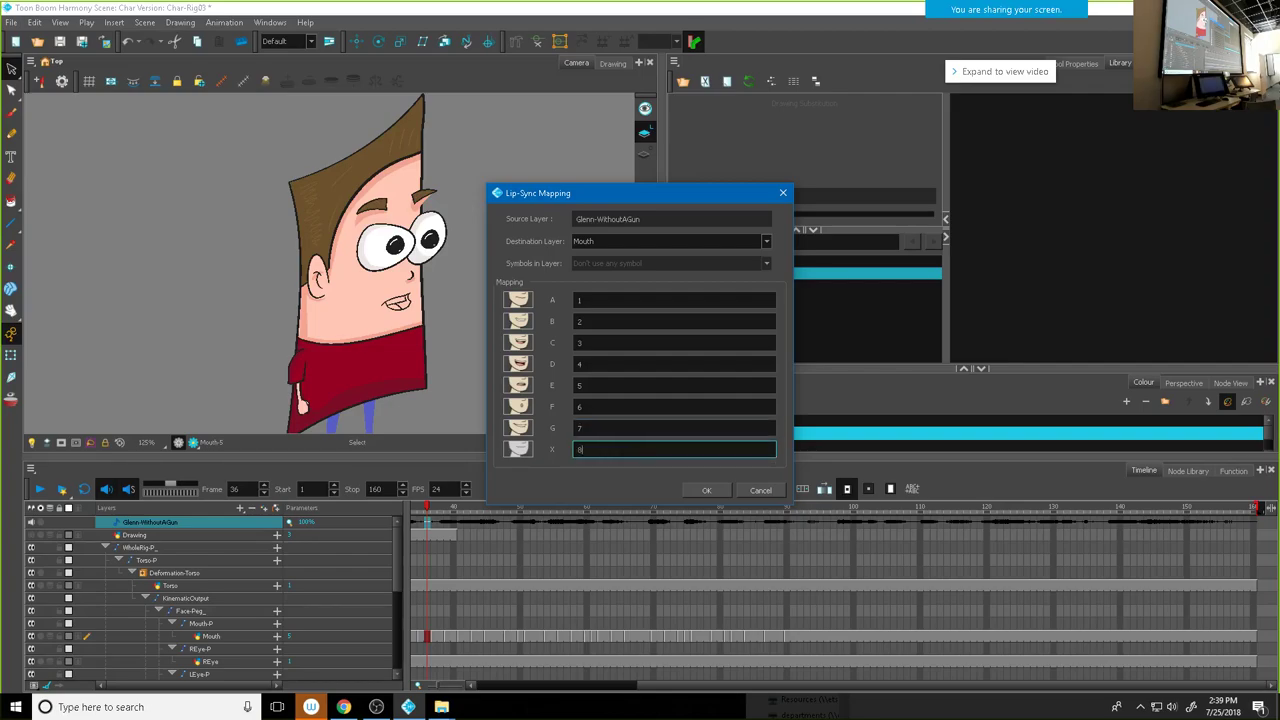
{"action": "left_click", "coordinate": [705, 490]}
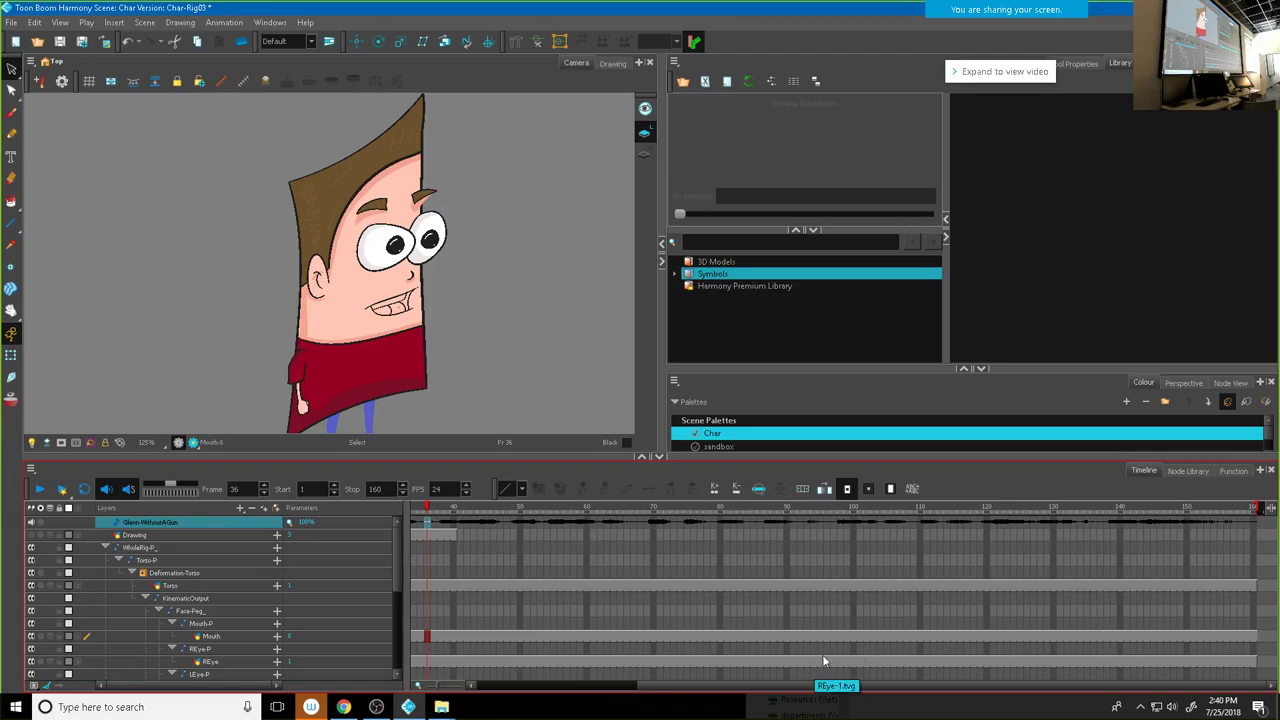
Step: Save the scene as a new version named Char-Rig04
{"action": "left_click", "coordinate": [10, 22]}
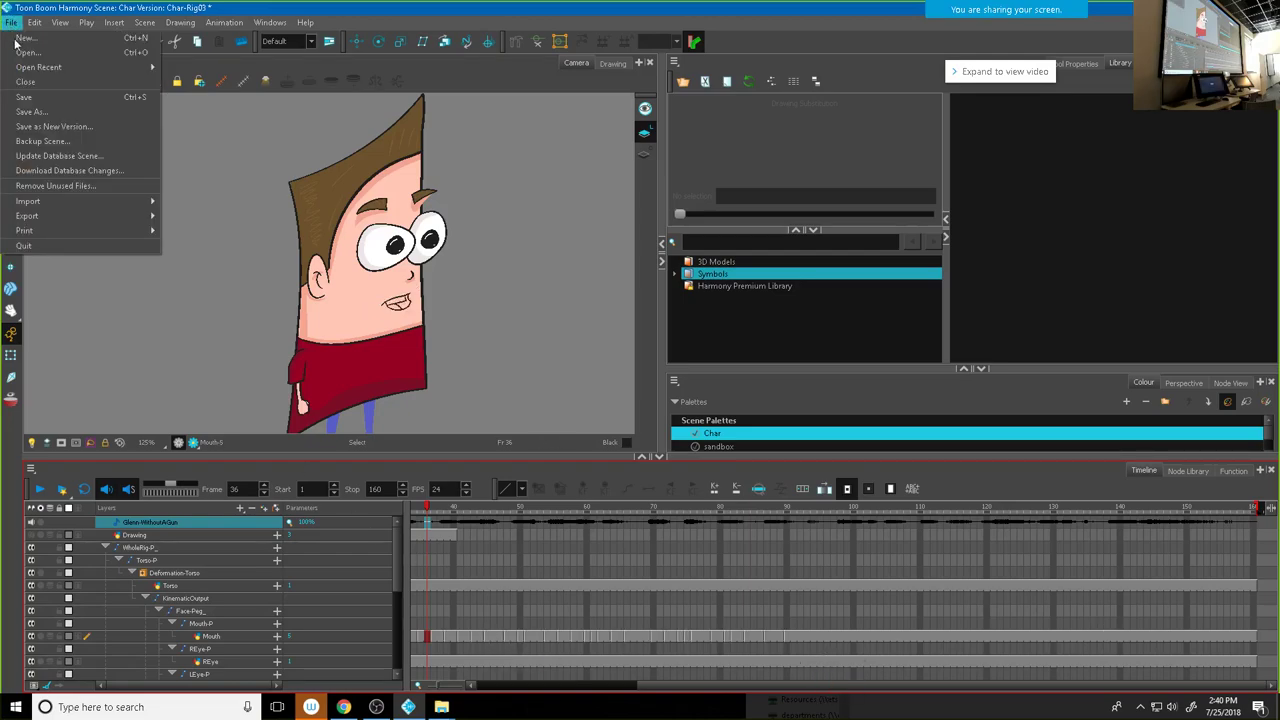
{"action": "left_click", "coordinate": [40, 126]}
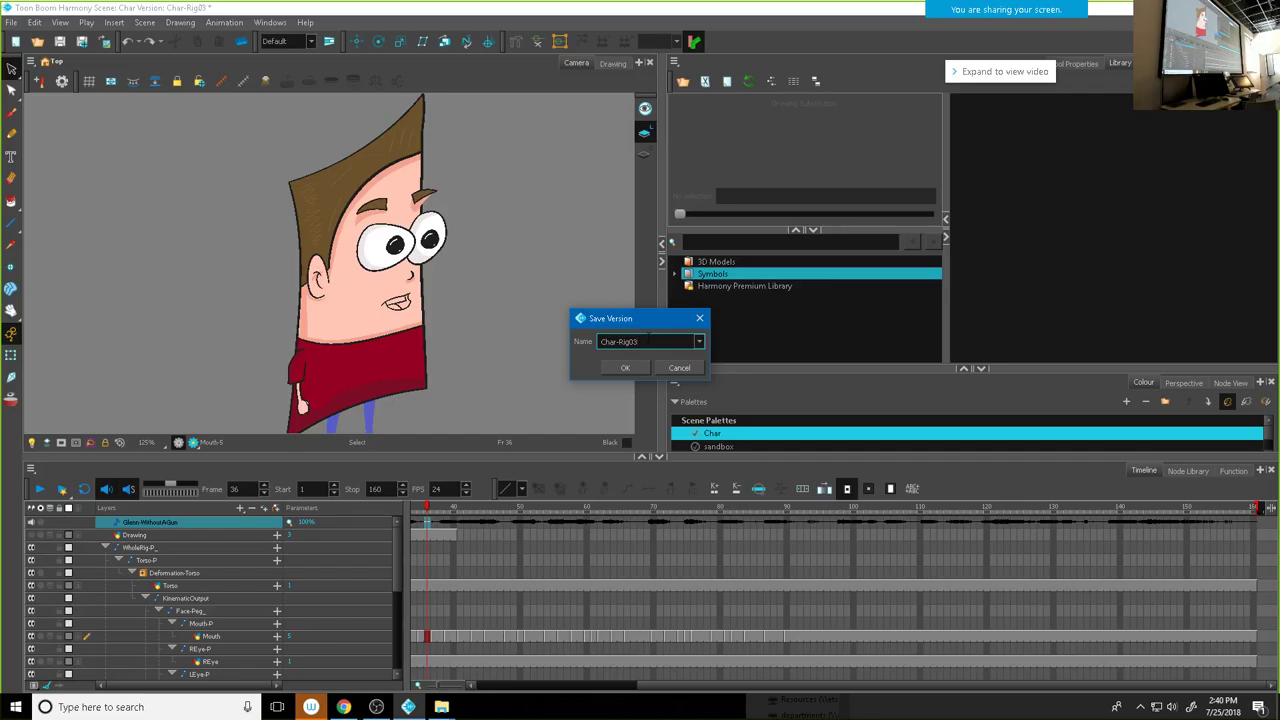
{"action": "left_click", "coordinate": [617, 368]}
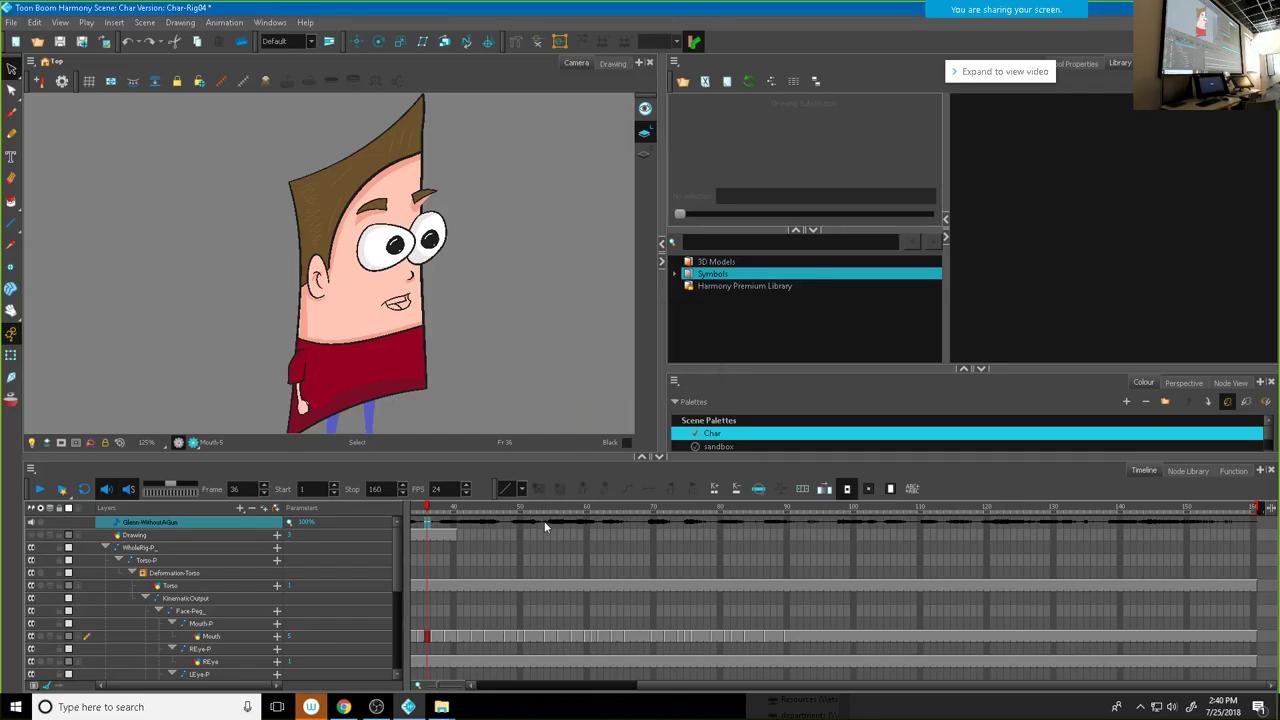
Step: Map the Glenn-WithoutAGun sound's phonemes A through G to 1 through 7 on the Drawing layer and apply the lip-sync mapping
{"action": "right_click", "coordinate": [544, 521]}
{"action": "mouse_move", "coordinate": [592, 513]}
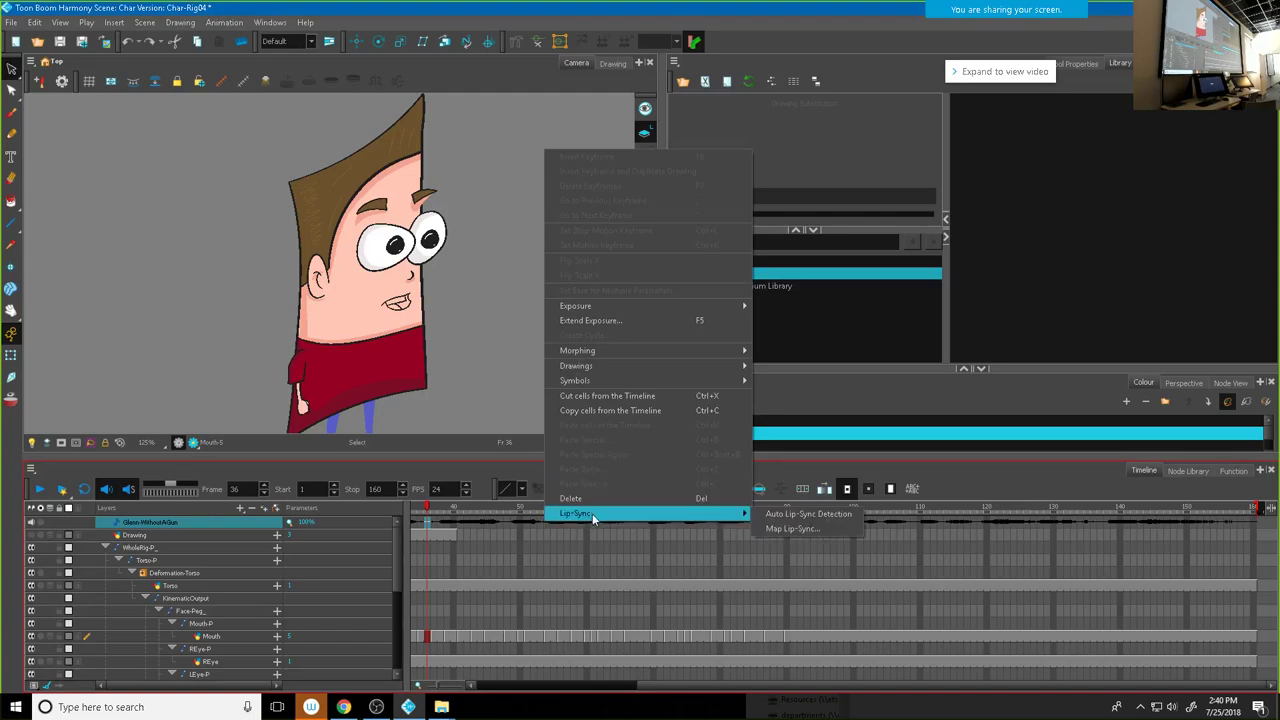
{"action": "left_click", "coordinate": [824, 534]}
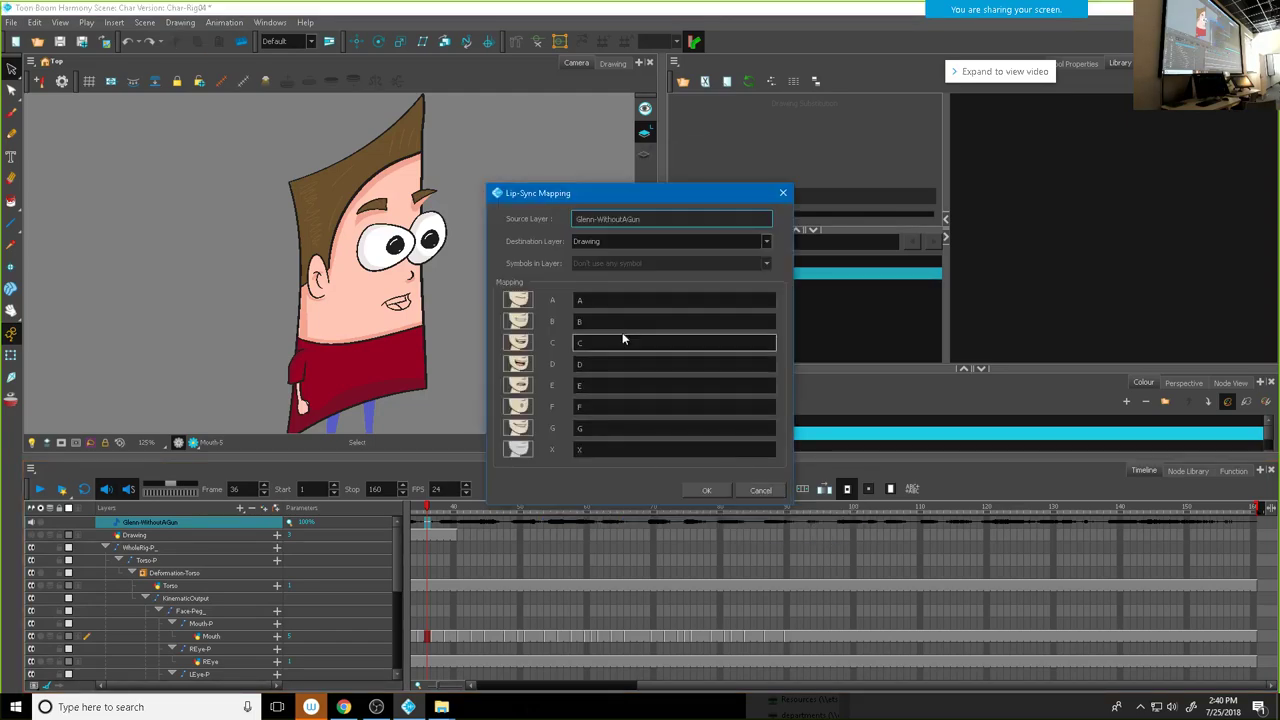
{"action": "double_click", "coordinate": [590, 300]}
{"action": "type", "text": "1"}
{"action": "double_click", "coordinate": [590, 321]}
{"action": "type", "text": "2"}
{"action": "left_click", "coordinate": [592, 343]}
{"action": "type", "text": "3"}
{"action": "double_click", "coordinate": [590, 364]}
{"action": "type", "text": "4"}
{"action": "double_click", "coordinate": [590, 385]}
{"action": "type", "text": "5"}
{"action": "double_click", "coordinate": [594, 407]}
{"action": "type", "text": "6"}
{"action": "double_click", "coordinate": [592, 428]}
{"action": "type", "text": "7"}
{"action": "double_click", "coordinate": [605, 448]}
{"action": "left_click", "coordinate": [707, 490]}
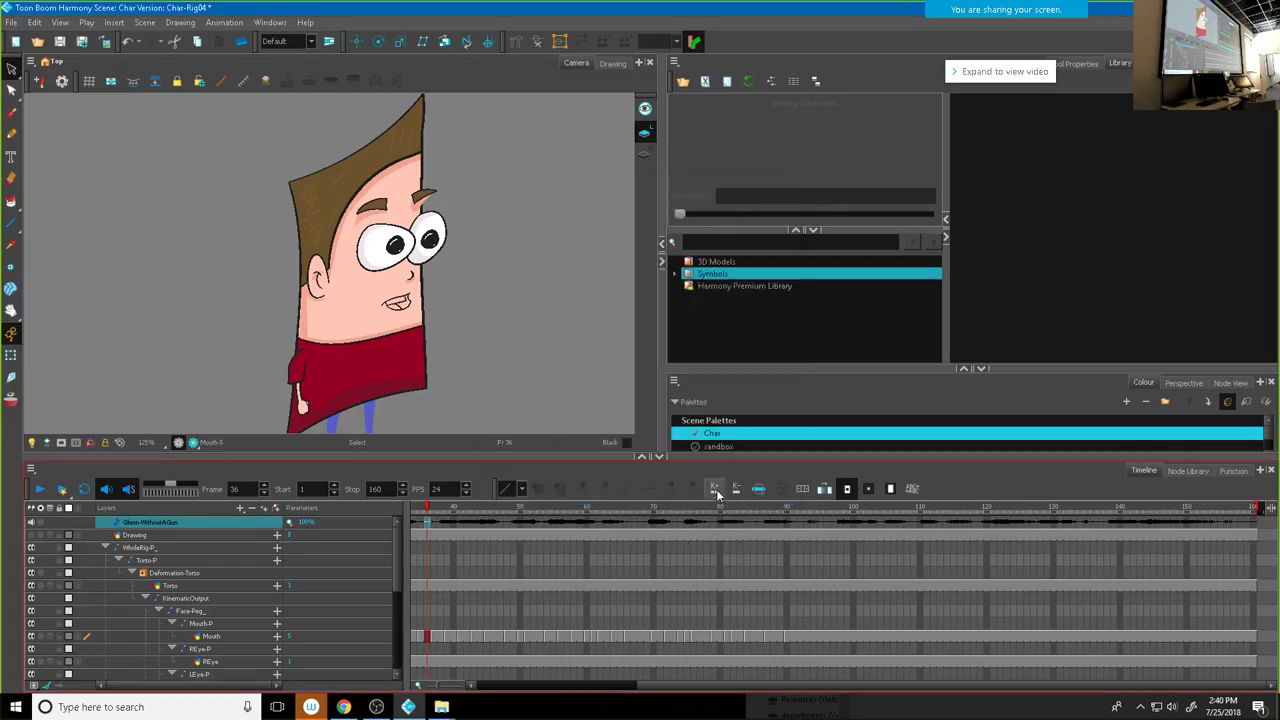
Step: Try mapping the Glenn-WithoutAGun sound's phonemes A through G to Mouth drawings 1 through 7 and X to 8, and apply it
{"action": "right_click", "coordinate": [436, 527]}
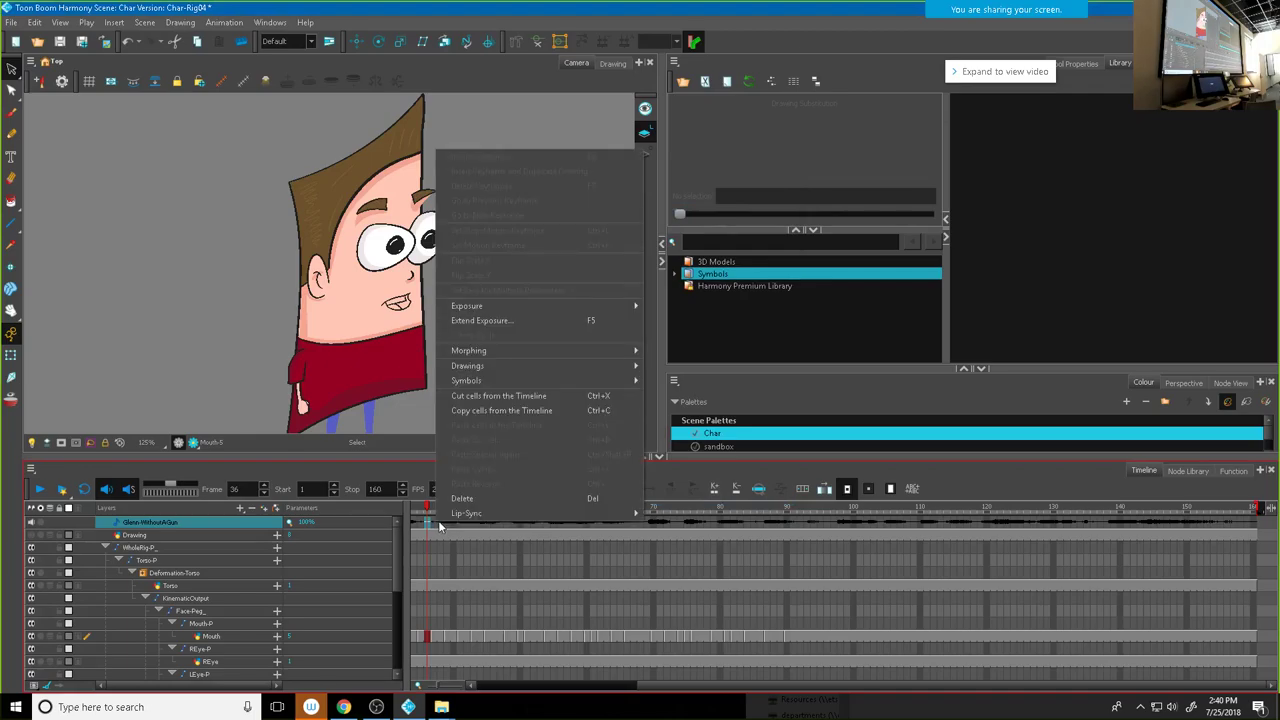
{"action": "mouse_move", "coordinate": [450, 514]}
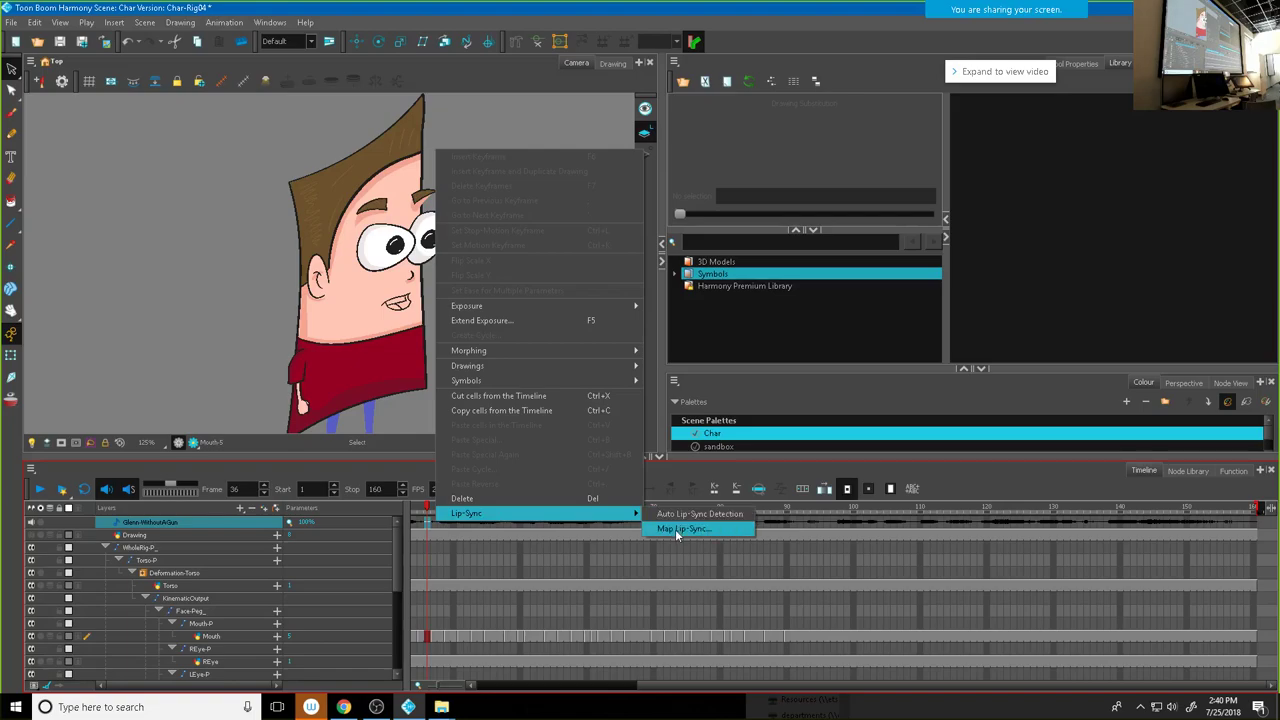
{"action": "left_click", "coordinate": [677, 530]}
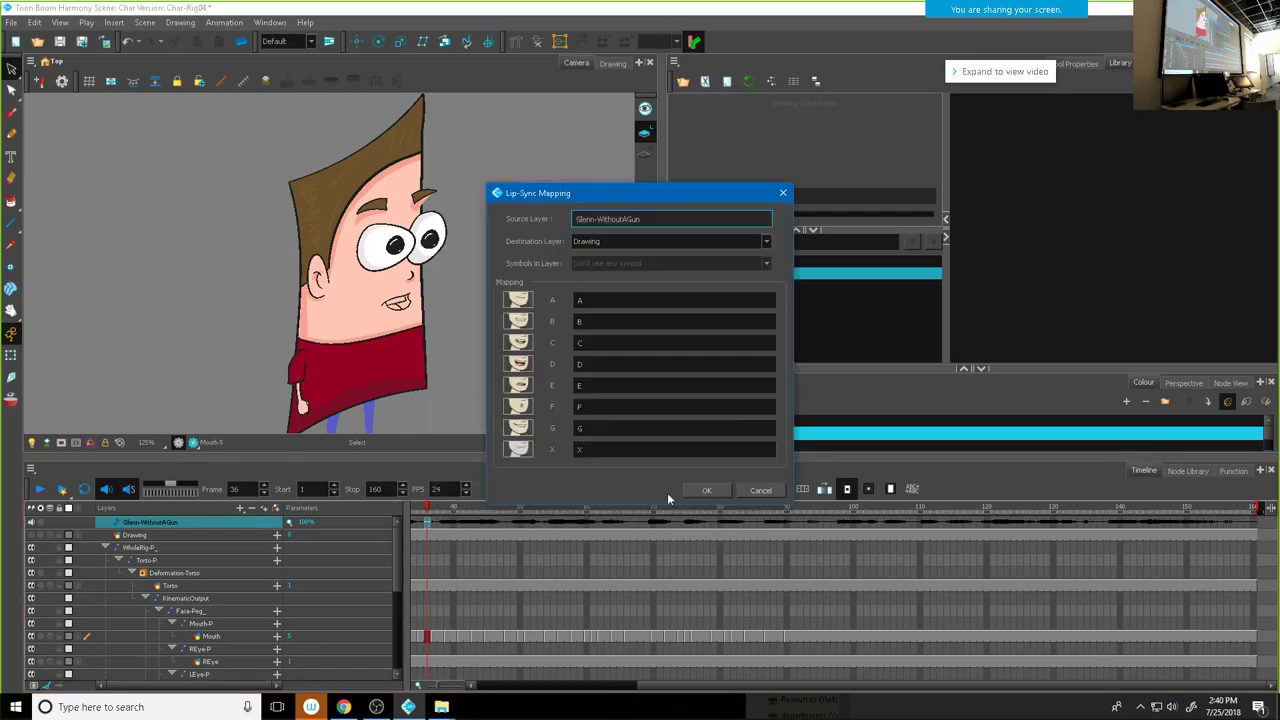
{"action": "left_click", "coordinate": [662, 244]}
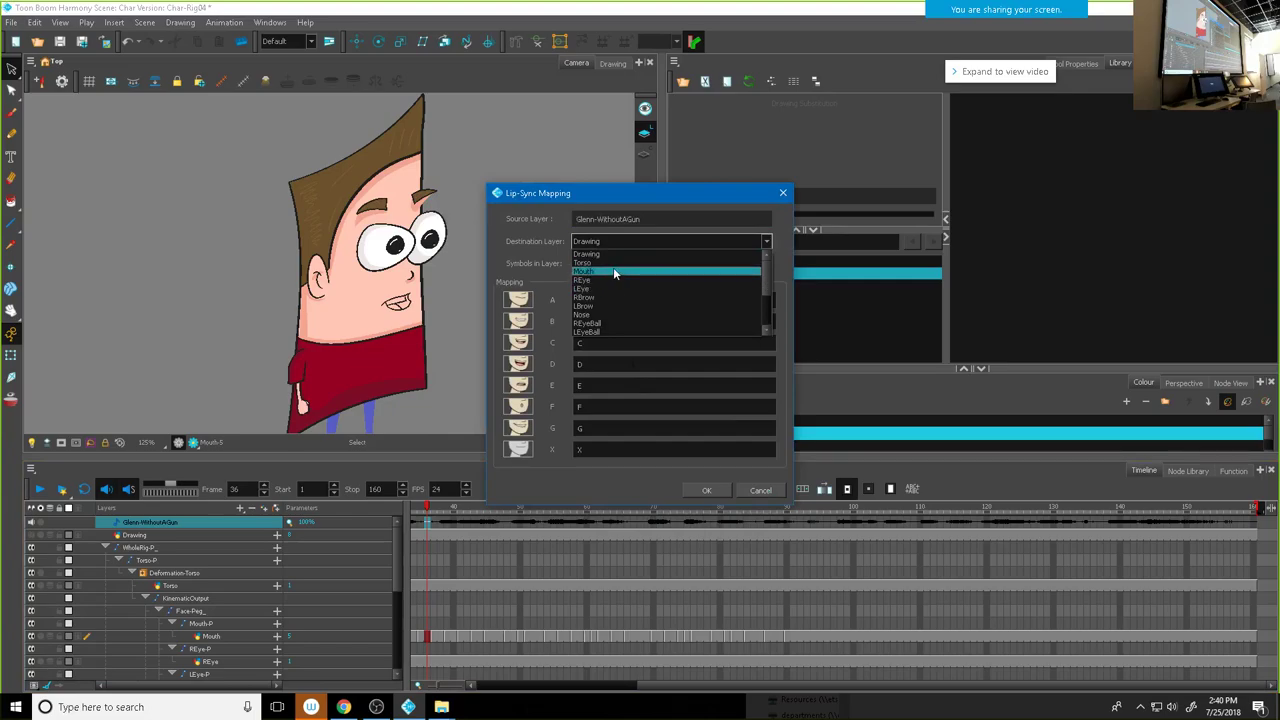
{"action": "left_click", "coordinate": [613, 267]}
{"action": "left_click", "coordinate": [579, 298]}
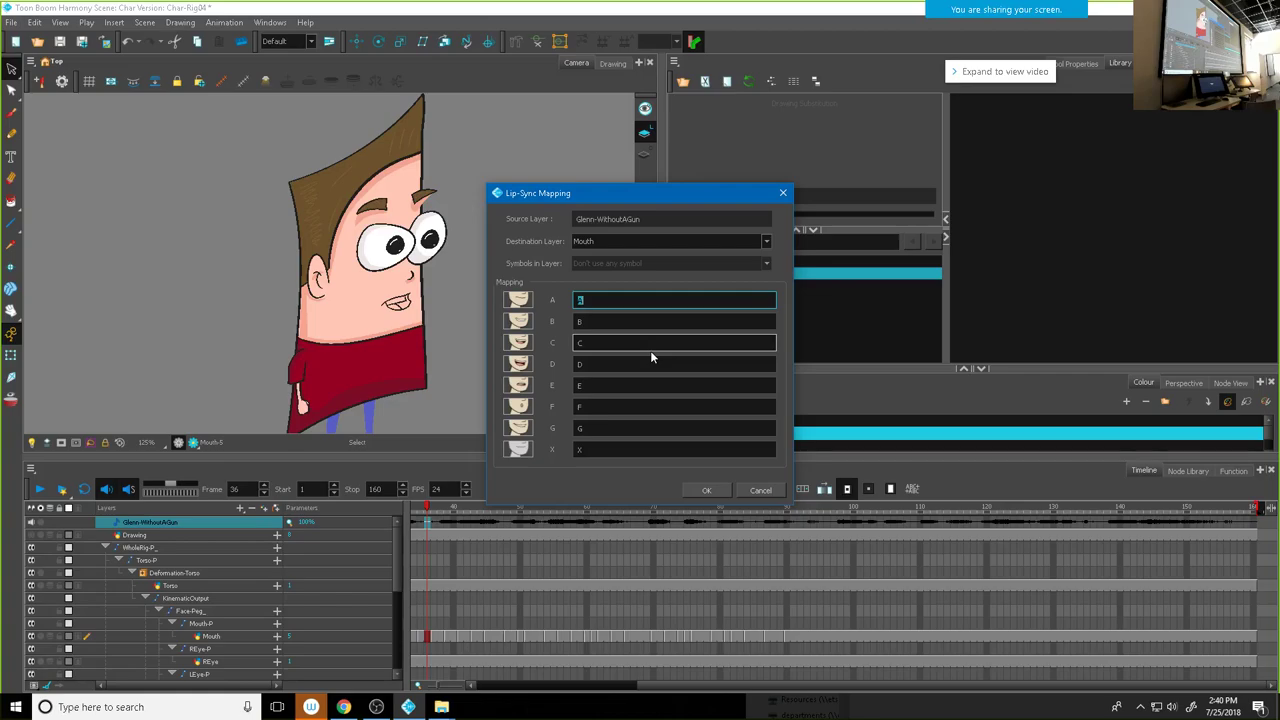
{"action": "type", "text": "1\t2\t3\t4\t5\t6\t7\t8"}
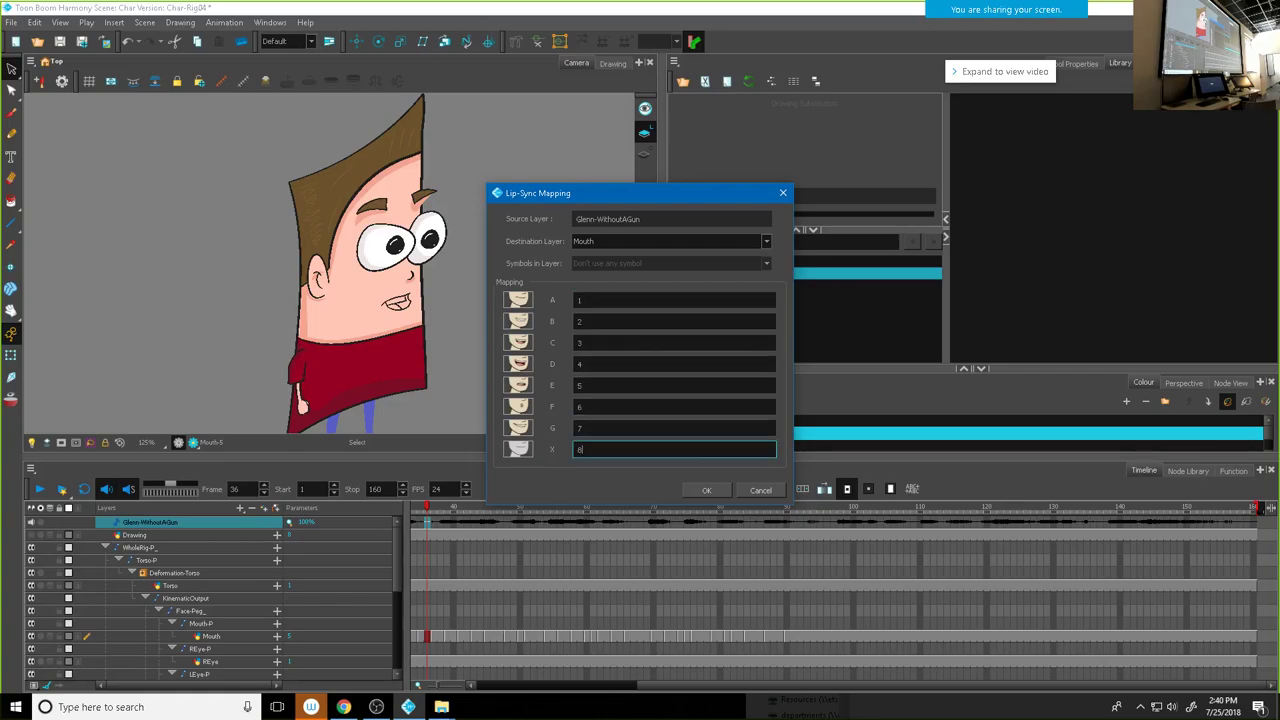
{"action": "left_click", "coordinate": [704, 488]}
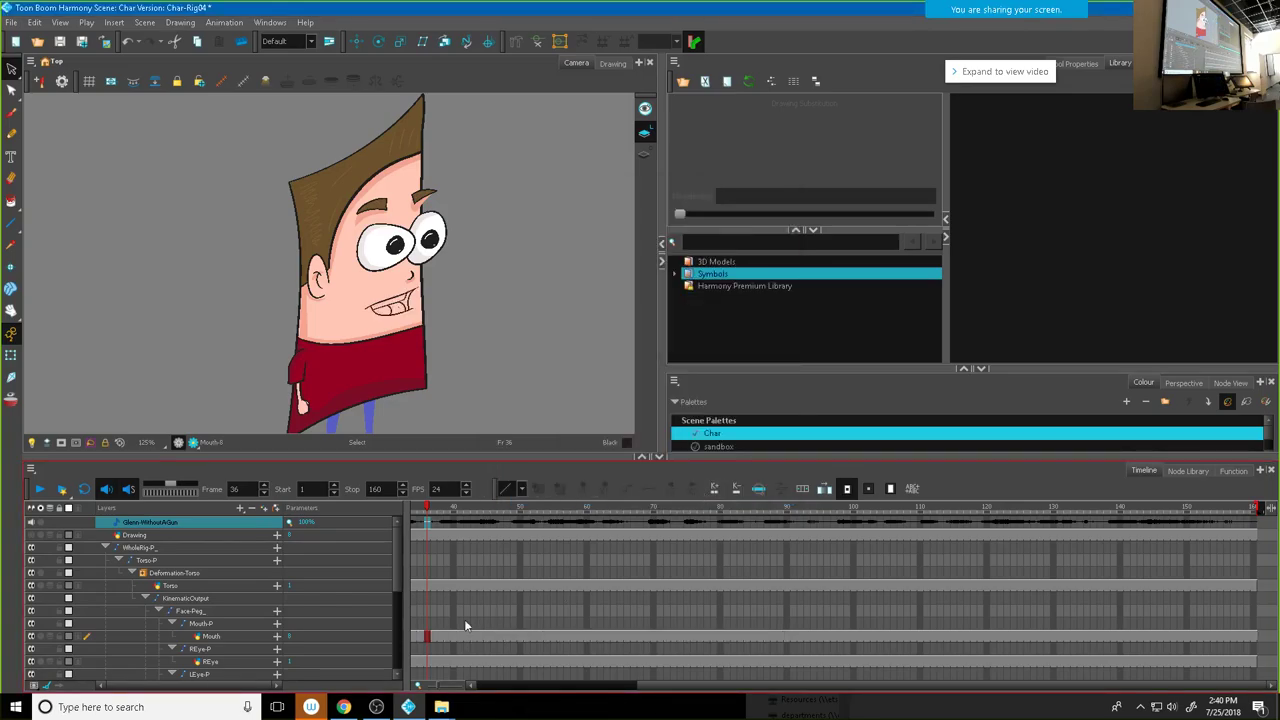
Step: Run automatic lip-sync detection on the Glenn-WithoutAGun sound layer
{"action": "right_click", "coordinate": [491, 518]}
{"action": "mouse_move", "coordinate": [605, 511]}
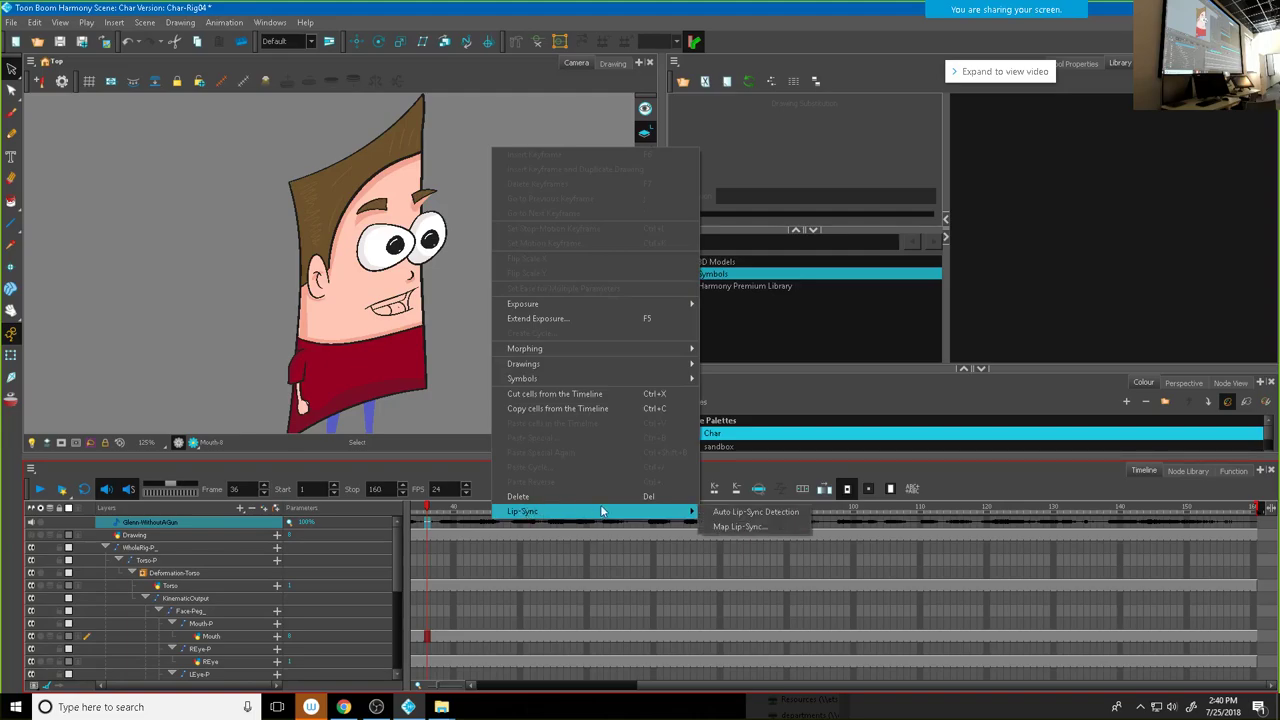
{"action": "left_click", "coordinate": [728, 512]}
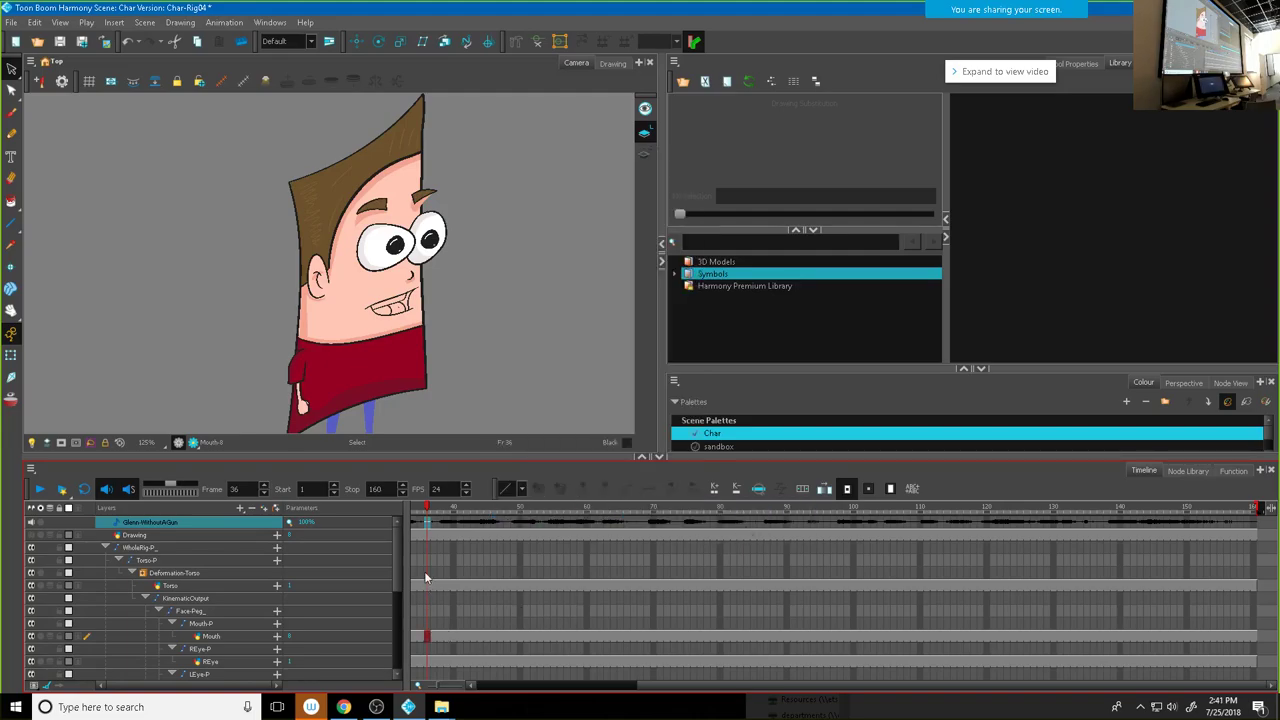
Step: Return to frame 1 and rerun automatic lip-sync detection on the Glenn-WithoutAGun sound layer from there
{"action": "left_click_drag", "start_coordinate": [427, 507], "coordinate": [383, 512]}
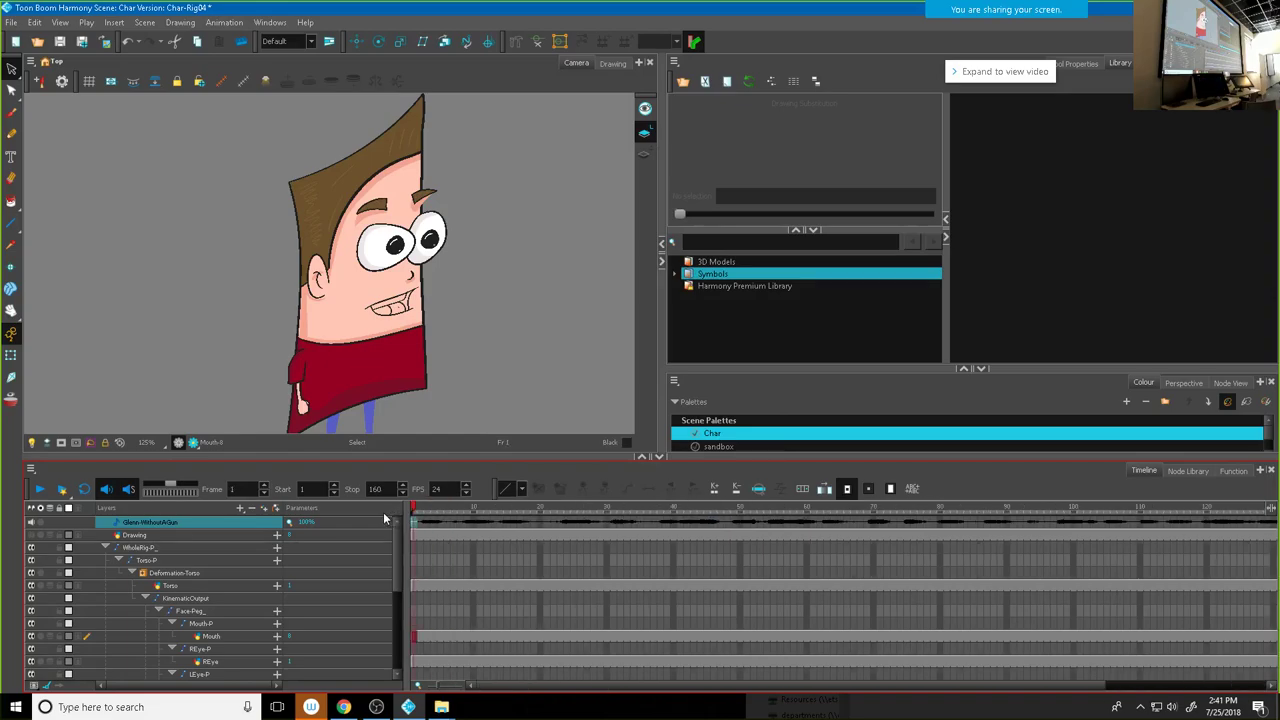
{"action": "right_click", "coordinate": [420, 643]}
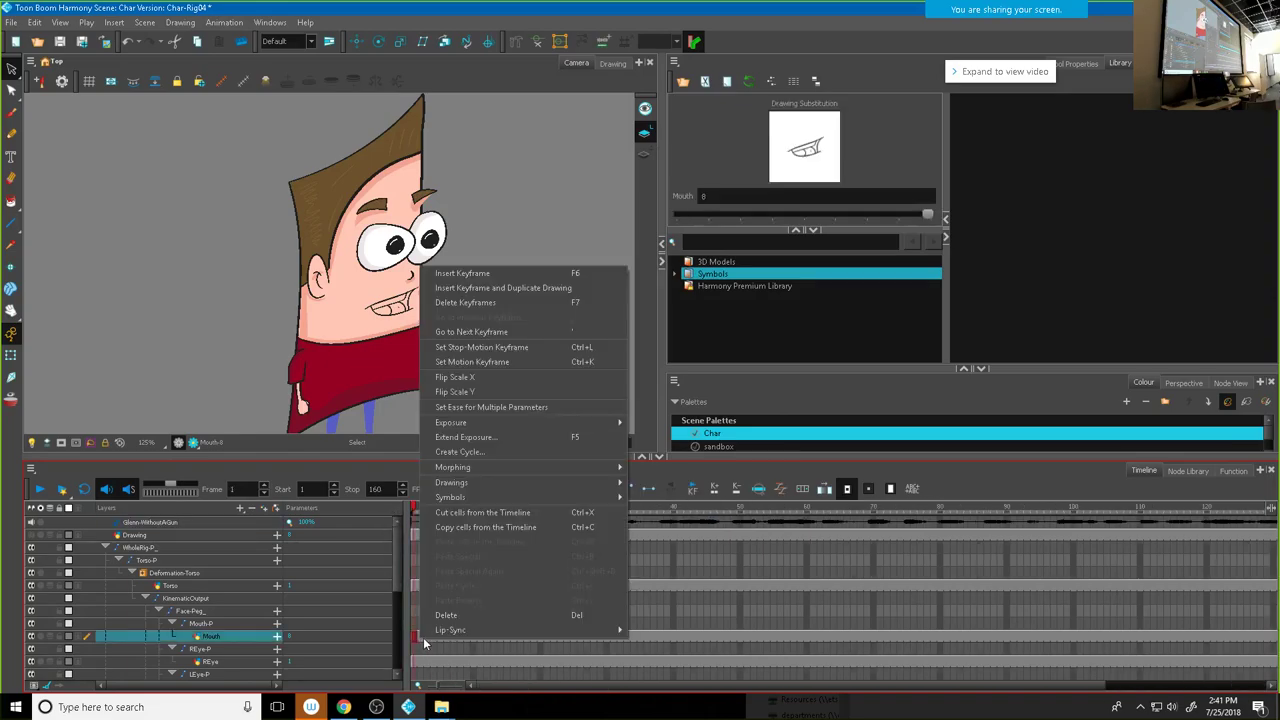
{"action": "mouse_move", "coordinate": [426, 632]}
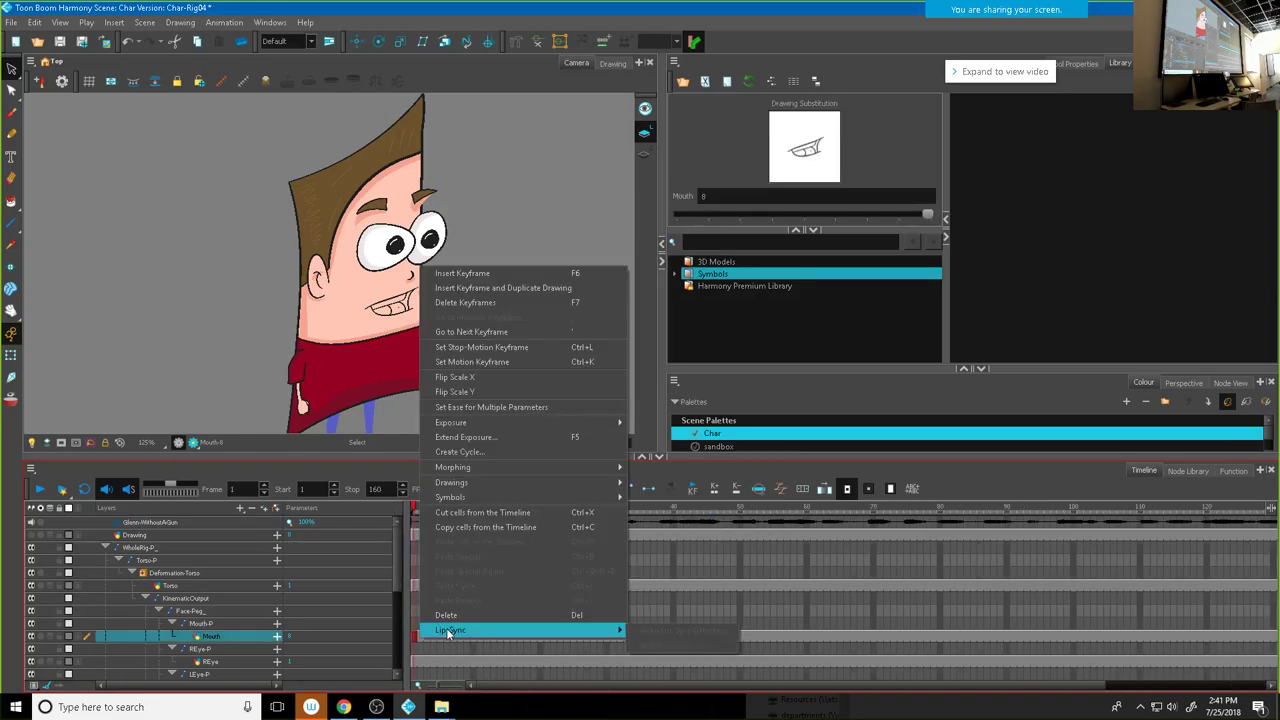
{"action": "left_click", "coordinate": [415, 524]}
{"action": "right_click", "coordinate": [415, 525]}
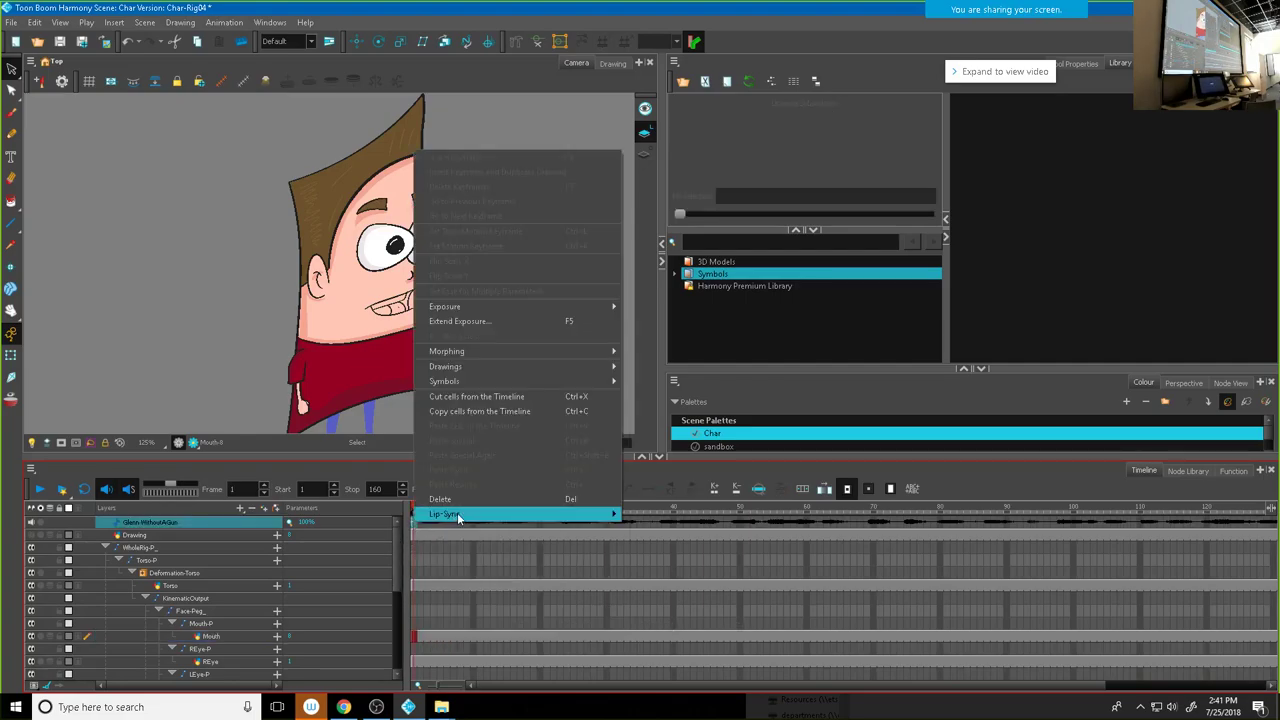
{"action": "mouse_move", "coordinate": [599, 514]}
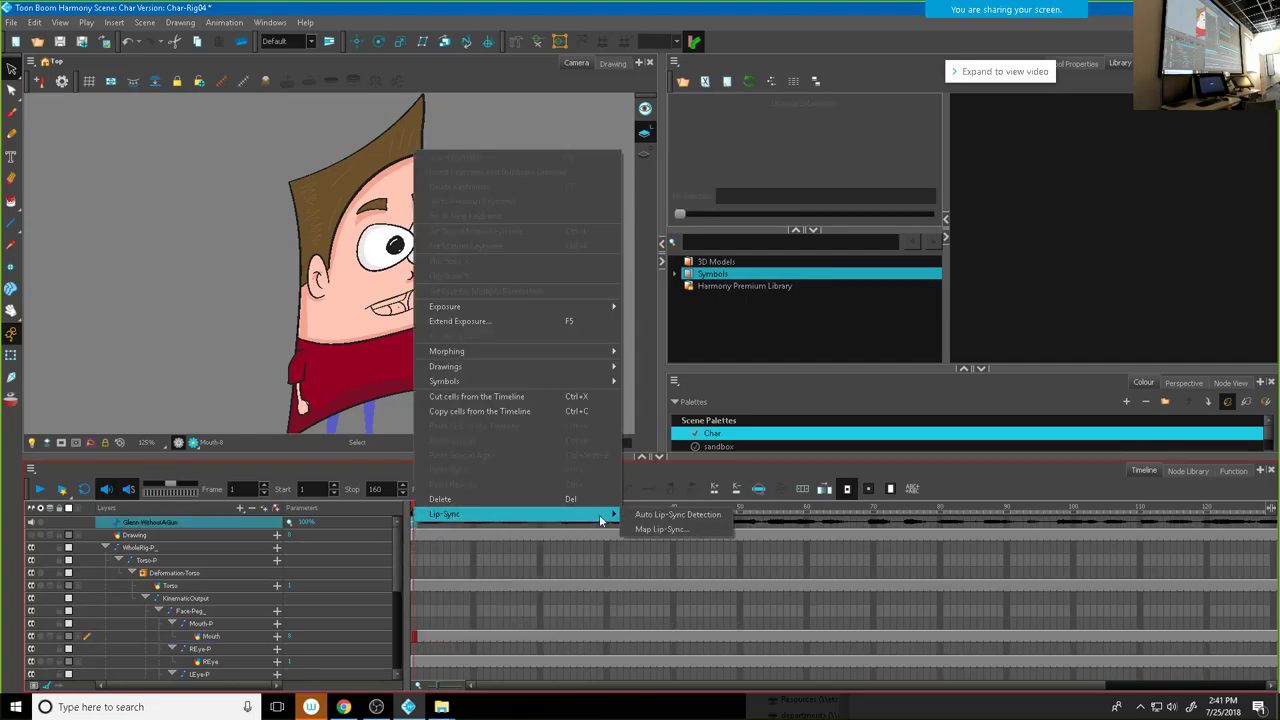
{"action": "left_click", "coordinate": [660, 514]}
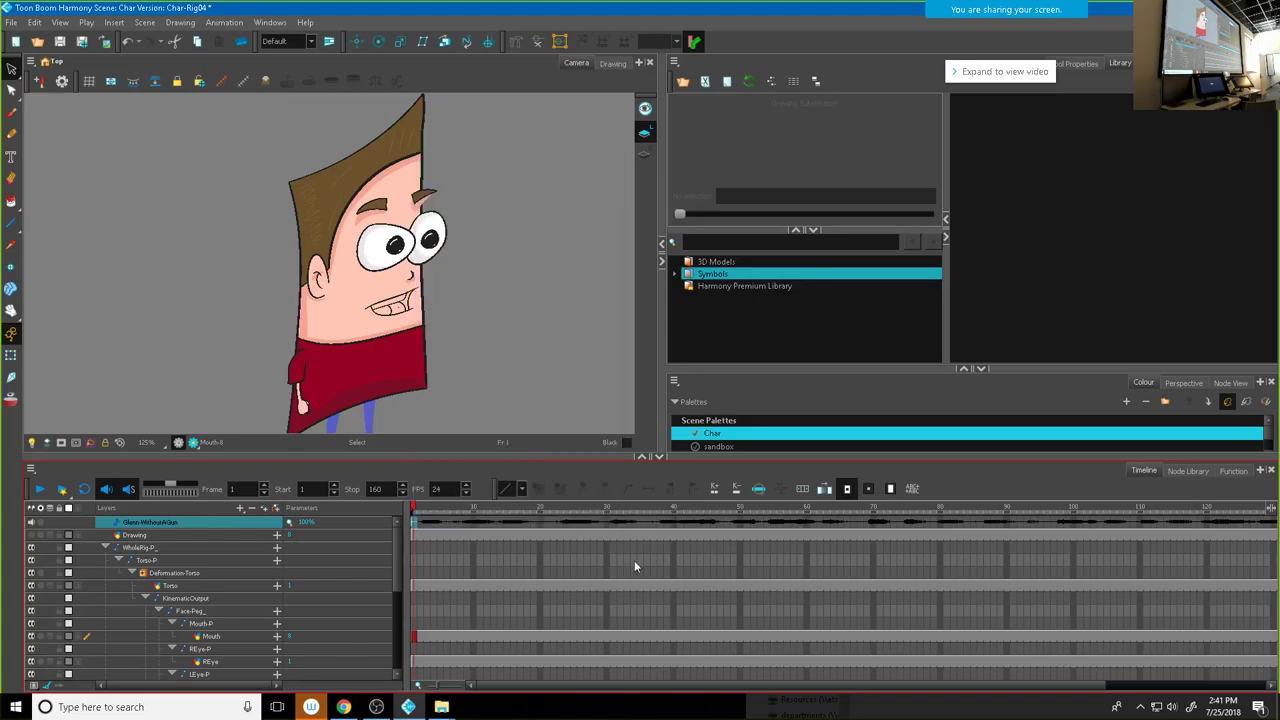
{"action": "right_click", "coordinate": [418, 525]}
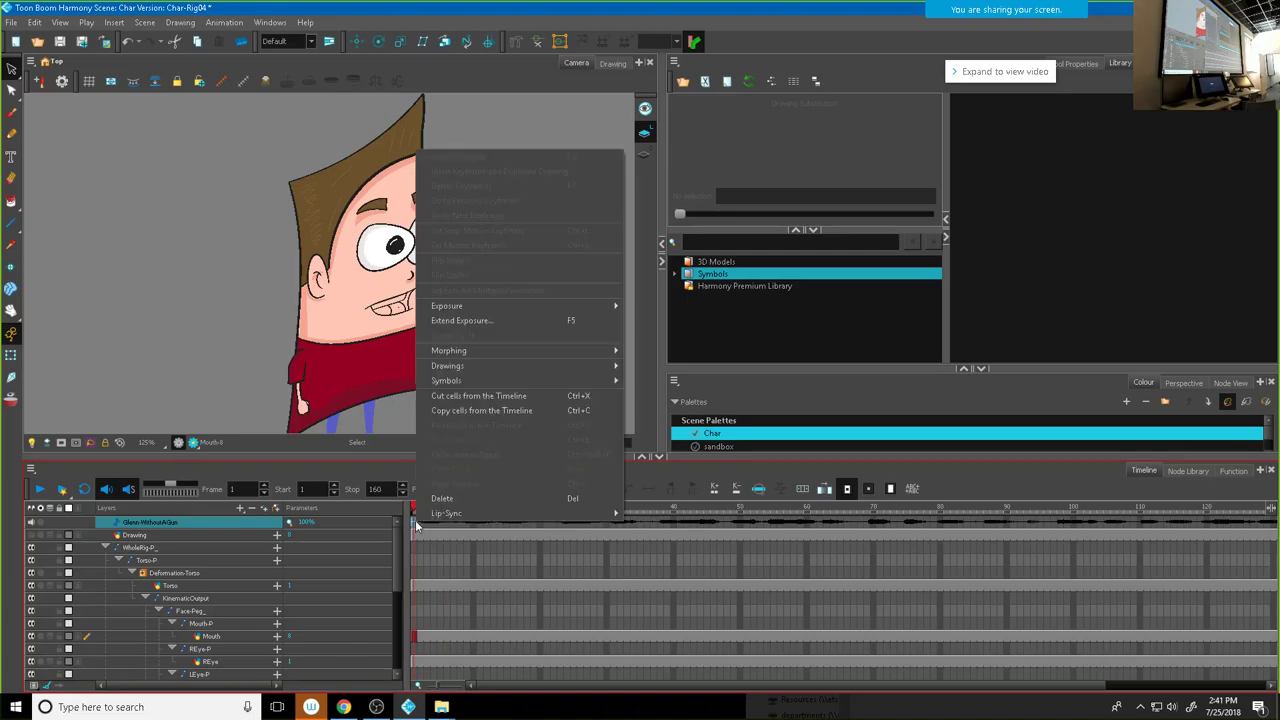
{"action": "mouse_move", "coordinate": [480, 512]}
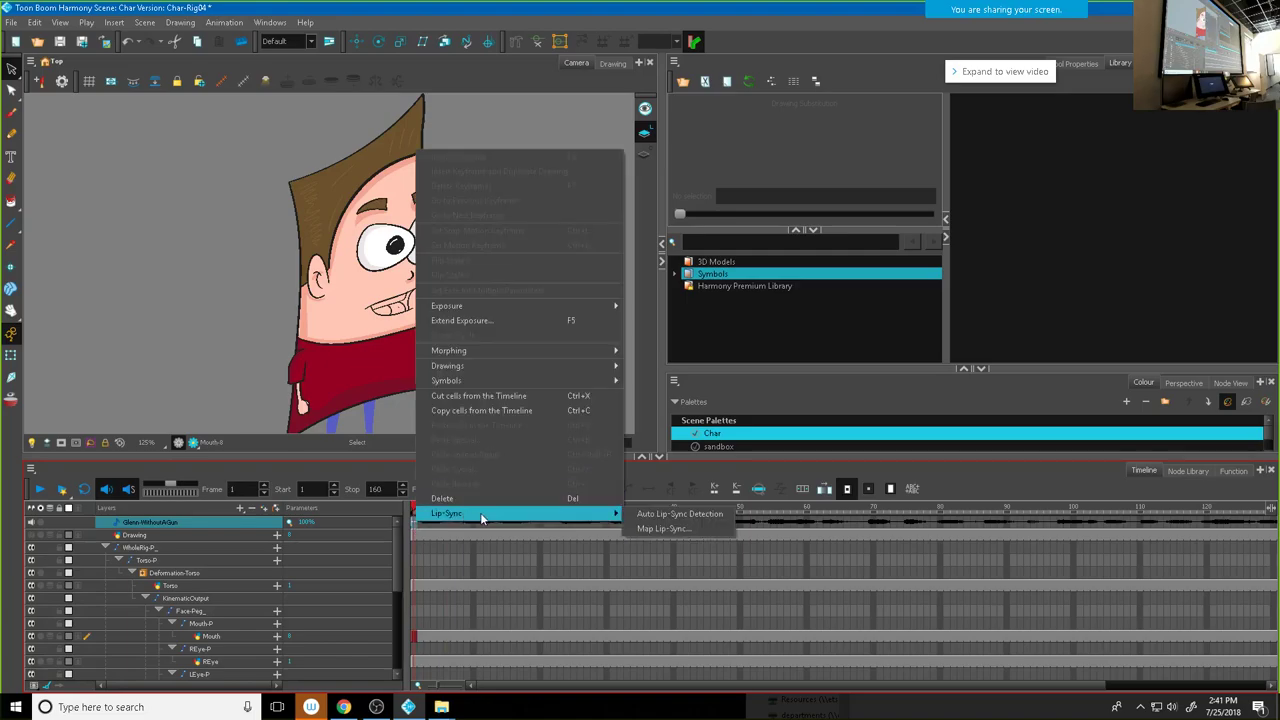
{"action": "left_click", "coordinate": [680, 515]}
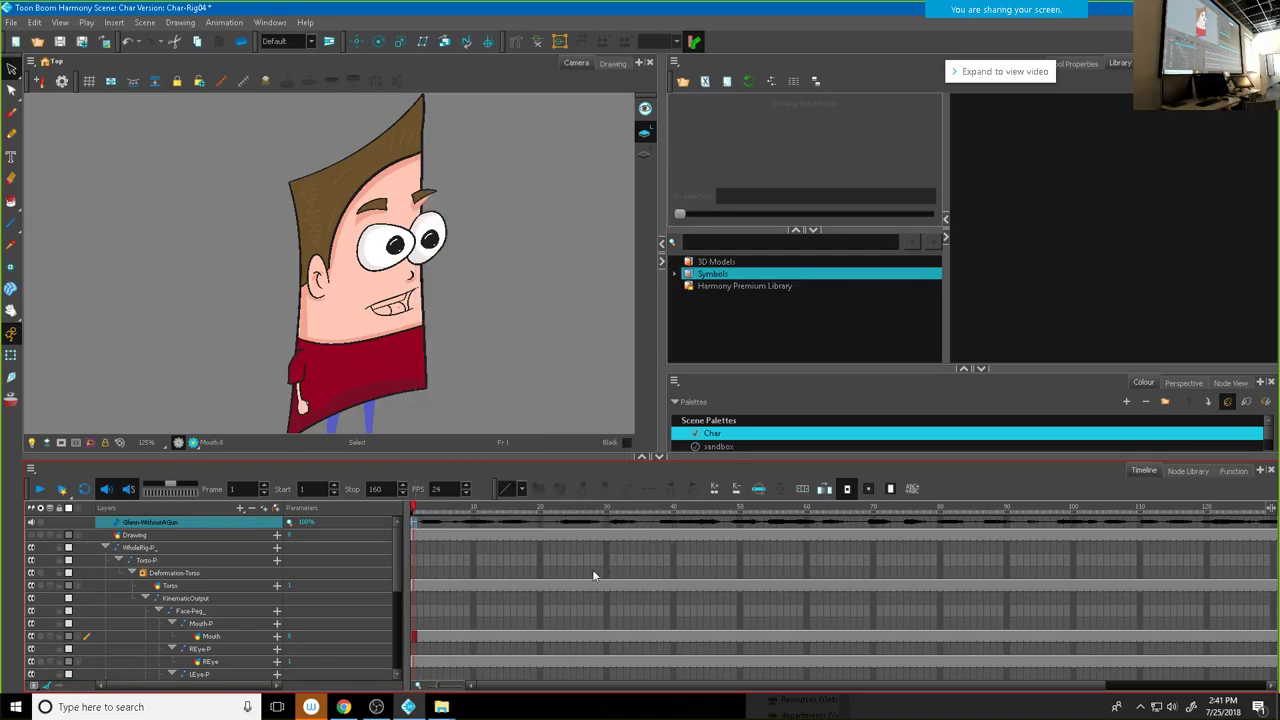
Step: Open the sound layer's lip-sync mapping at frame 1 and choose Mouth as the destination layer
{"action": "right_click", "coordinate": [415, 637]}
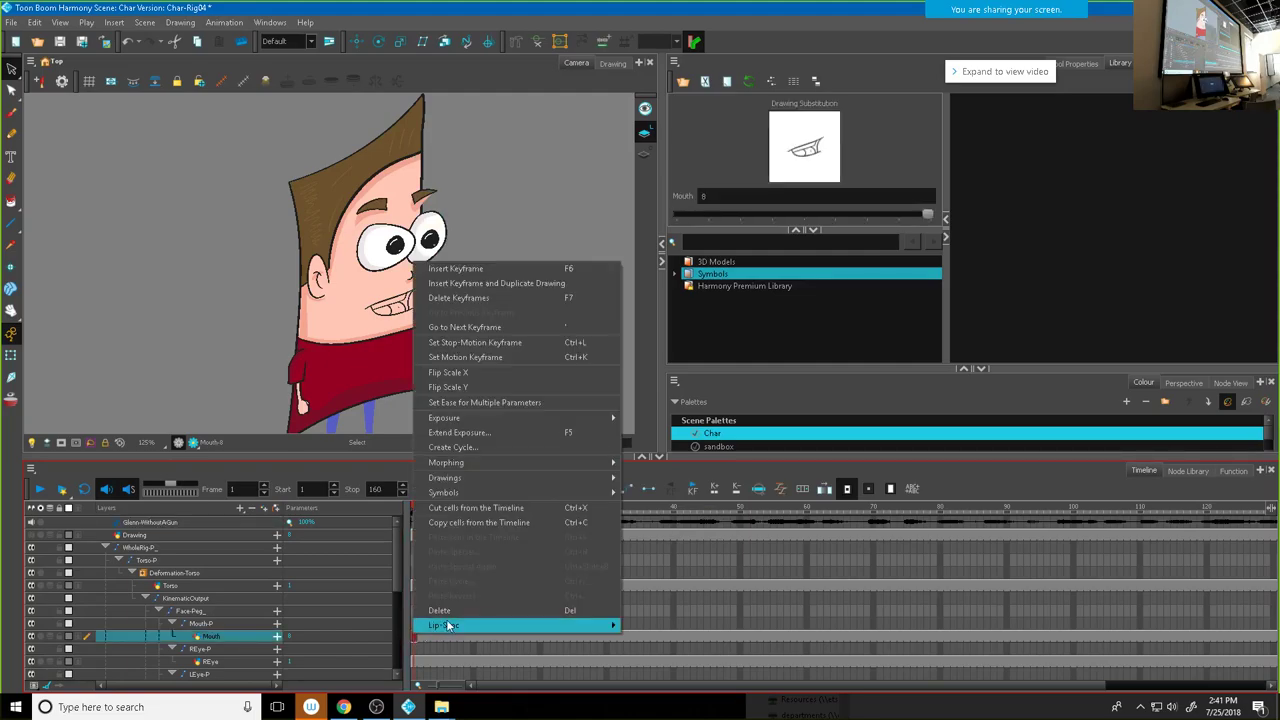
{"action": "left_click", "coordinate": [660, 527]}
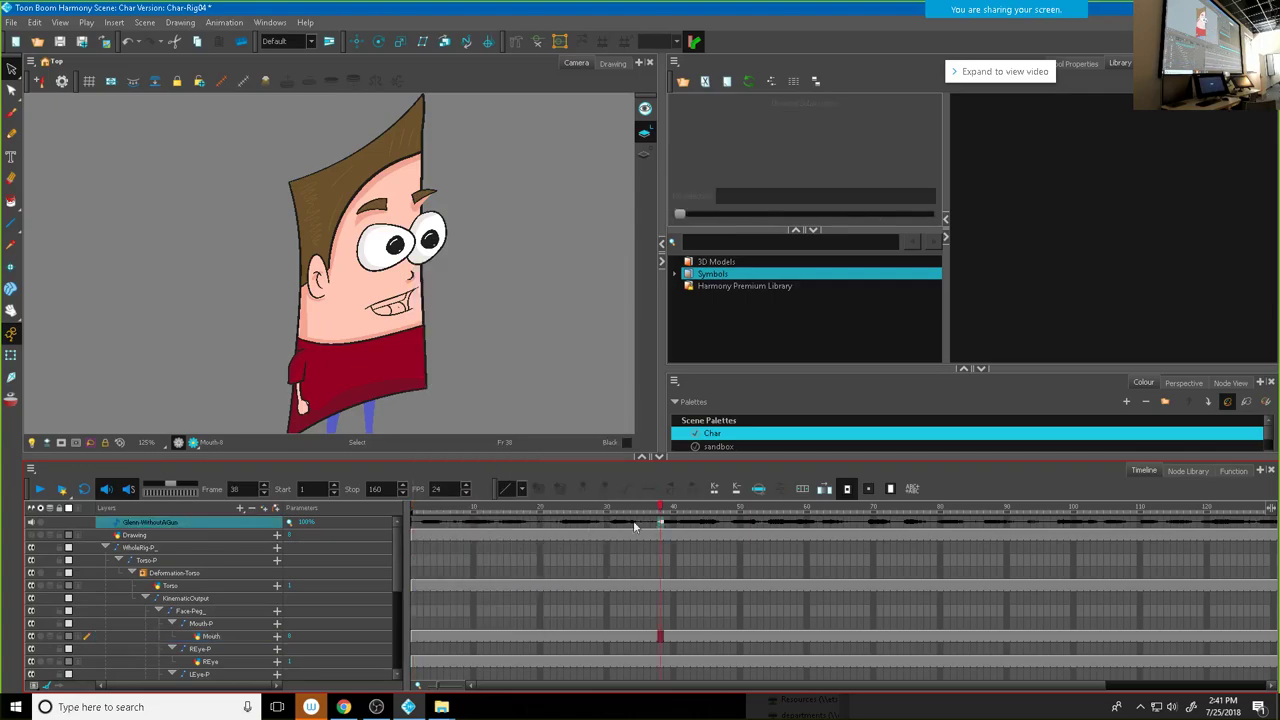
{"action": "left_click", "coordinate": [414, 524]}
{"action": "right_click", "coordinate": [418, 525]}
{"action": "mouse_move", "coordinate": [605, 515]}
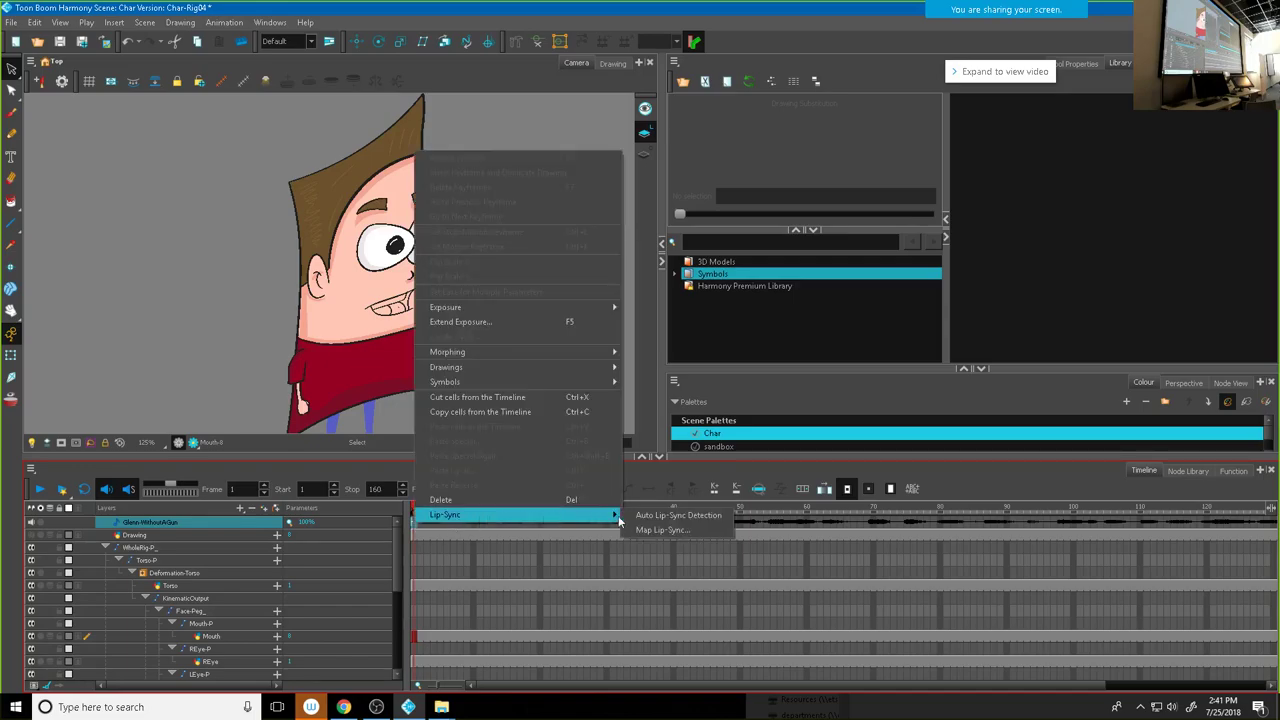
{"action": "left_click", "coordinate": [664, 531]}
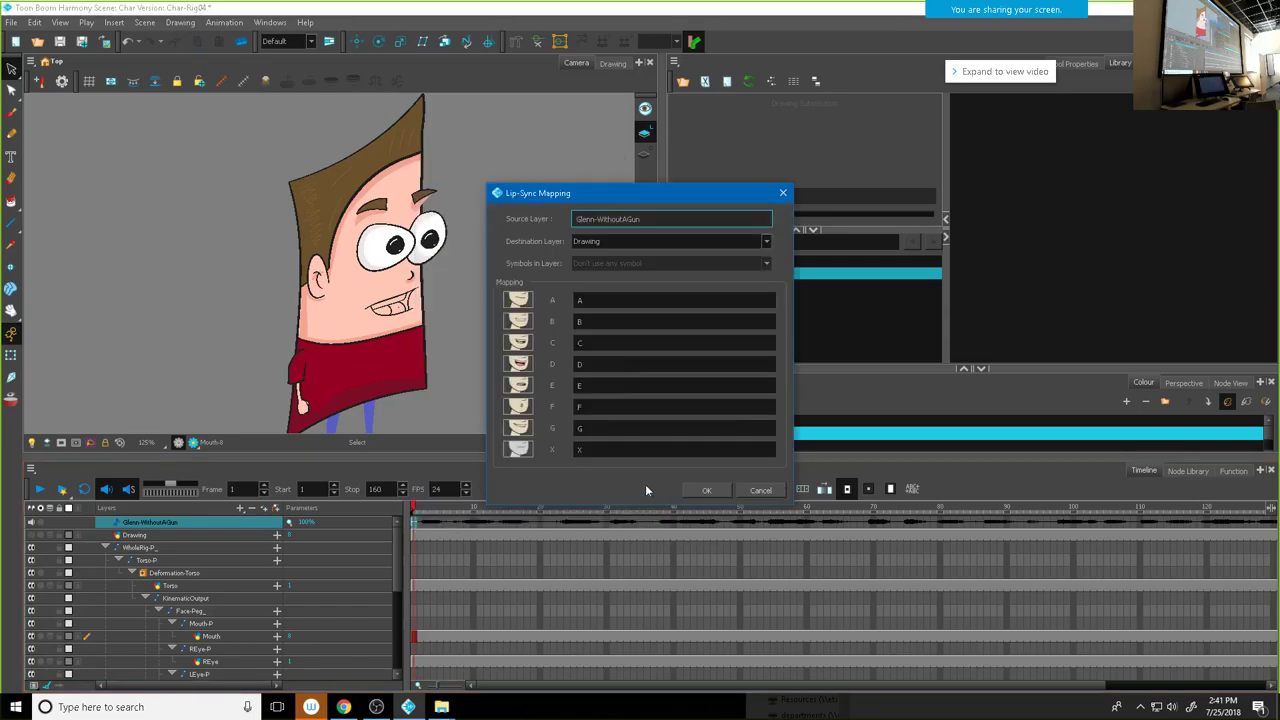
{"action": "left_click", "coordinate": [643, 247]}
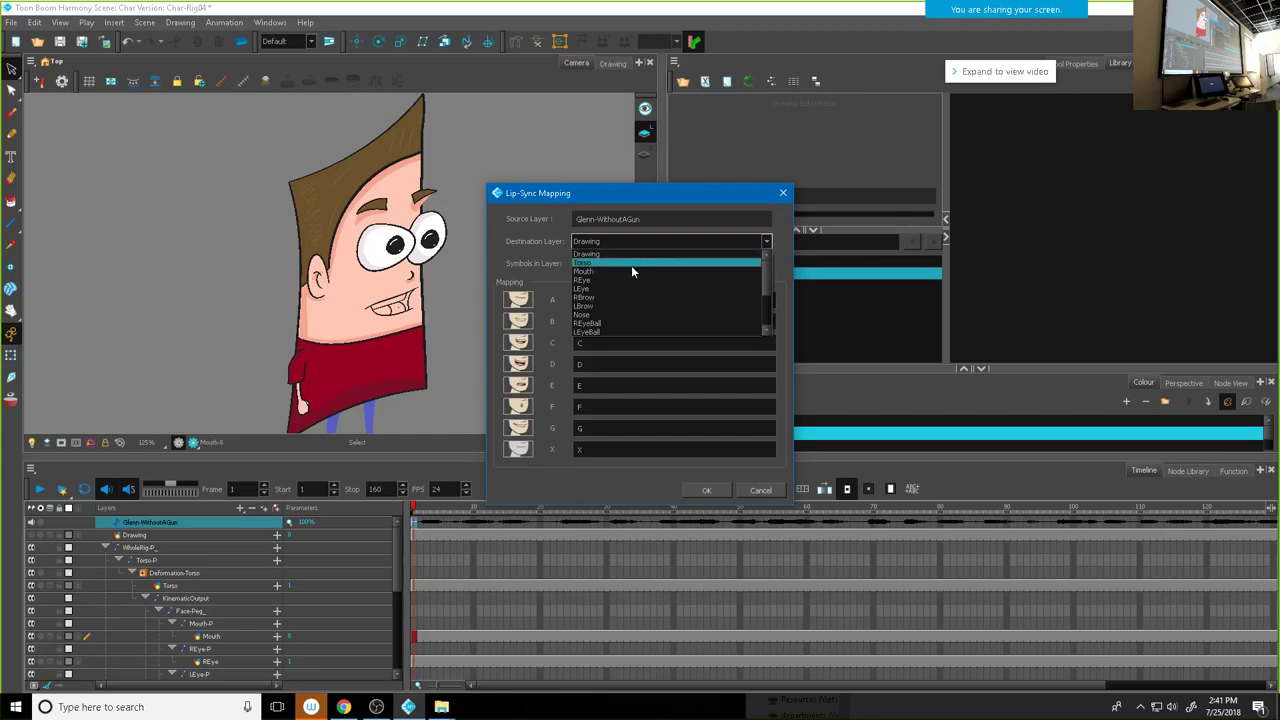
{"action": "left_click", "coordinate": [628, 271]}
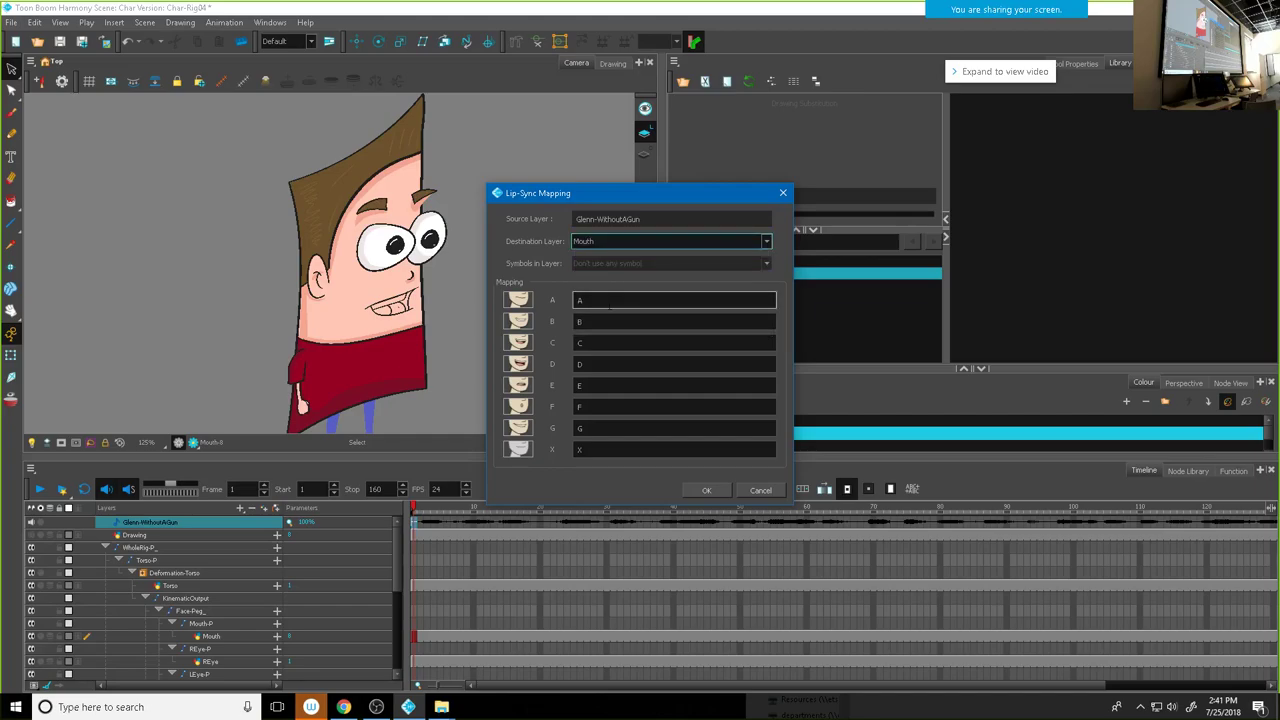
Step: Map phonemes A, B and C to Mouth drawings 1, 2 and 3
{"action": "double_click", "coordinate": [609, 300]}
{"action": "type", "text": "1"}
{"action": "left_click", "coordinate": [600, 321]}
{"action": "type", "text": "2"}
{"action": "key", "text": "Left"}
{"action": "key", "text": "BackSpace"}
{"action": "double_click", "coordinate": [602, 342]}
{"action": "type", "text": "3"}
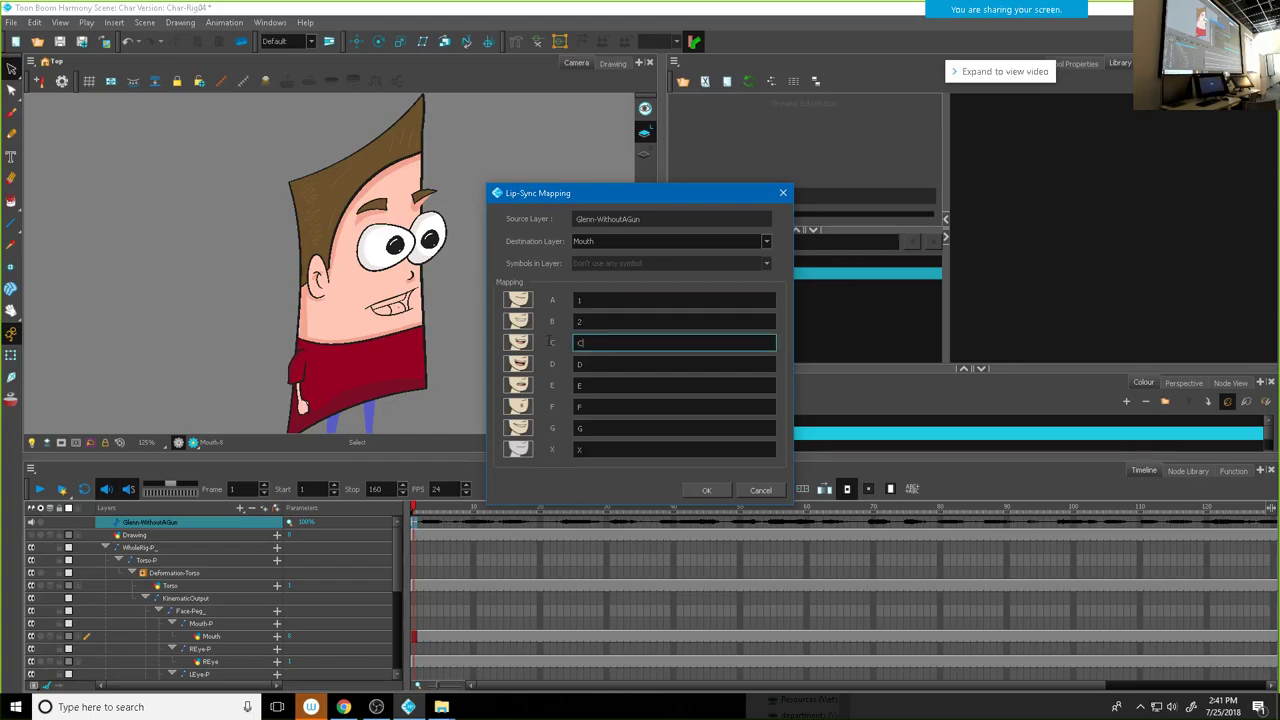
Step: Map phonemes D through G to drawings 4 through 7 and X to drawing 8, and apply the lip-sync mapping
{"action": "double_click", "coordinate": [600, 364]}
{"action": "type", "text": "4"}
{"action": "double_click", "coordinate": [600, 385]}
{"action": "type", "text": "5"}
{"action": "double_click", "coordinate": [600, 406]}
{"action": "type", "text": "6"}
{"action": "double_click", "coordinate": [600, 428]}
{"action": "type", "text": "7"}
{"action": "double_click", "coordinate": [600, 449]}
{"action": "type", "text": "8"}
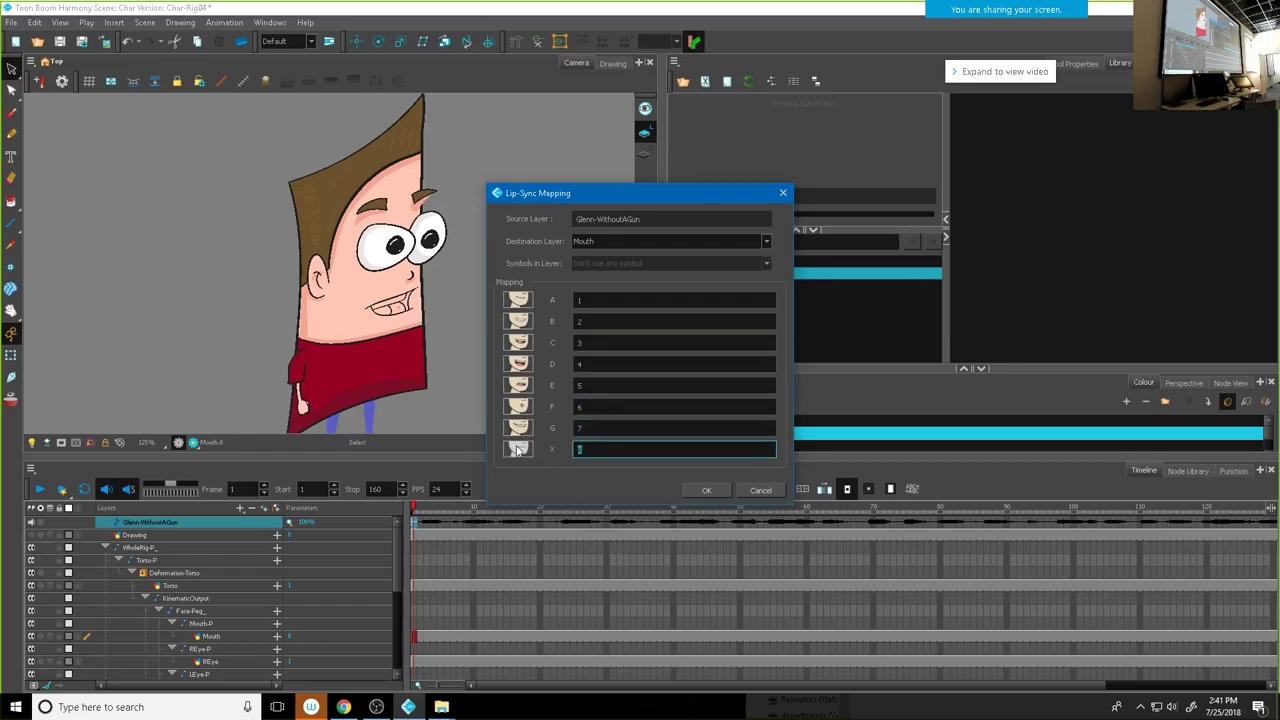
{"action": "left_click", "coordinate": [712, 490]}
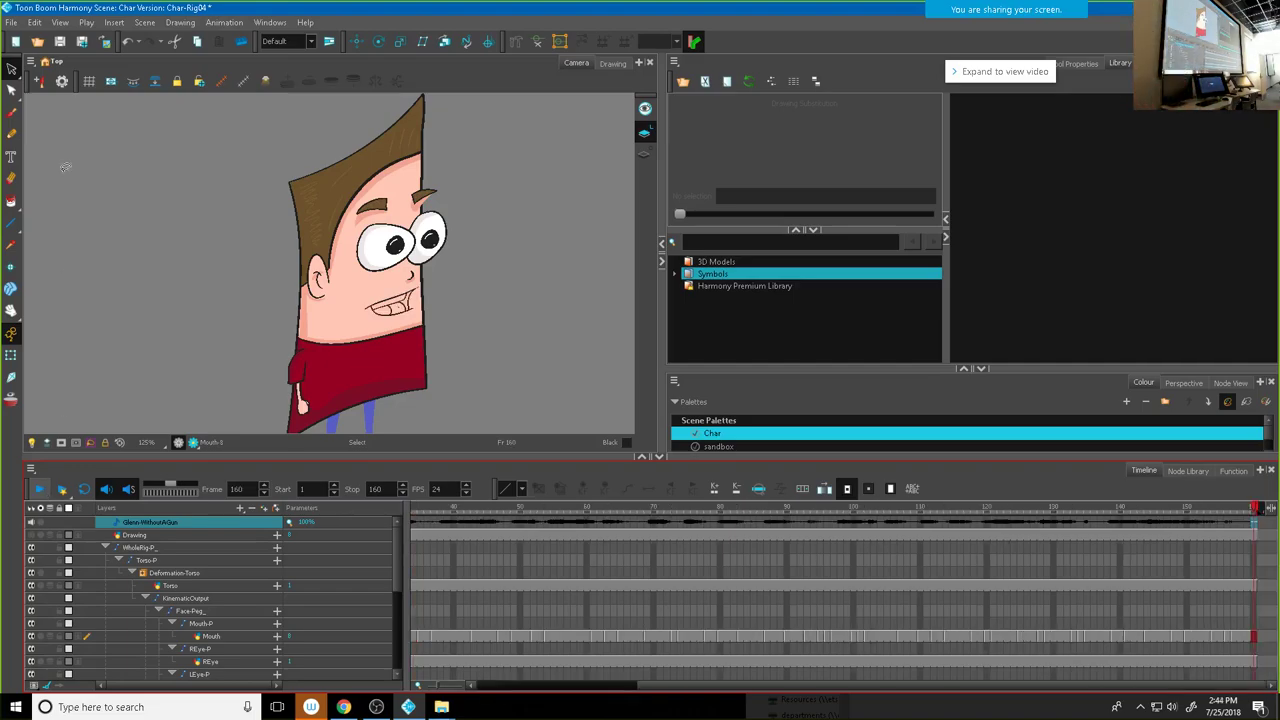
{"action": "left_click", "coordinate": [10, 22]}
{"action": "mouse_move", "coordinate": [54, 203]}
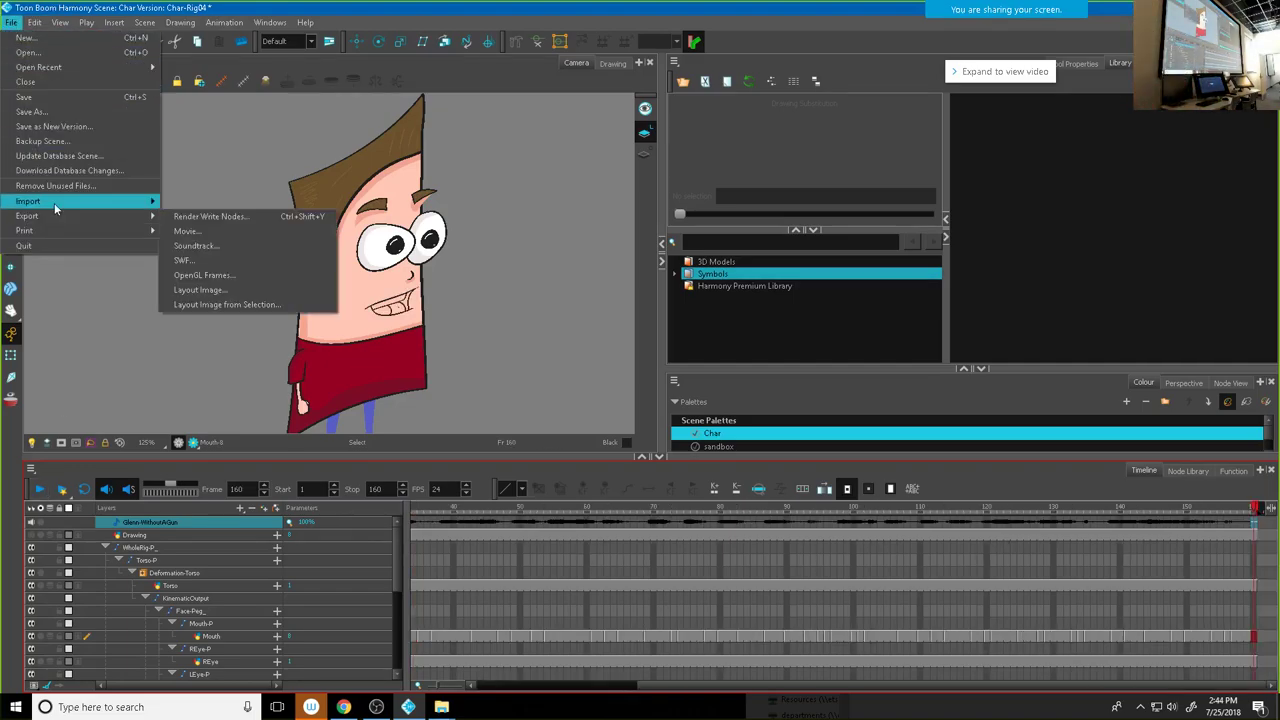
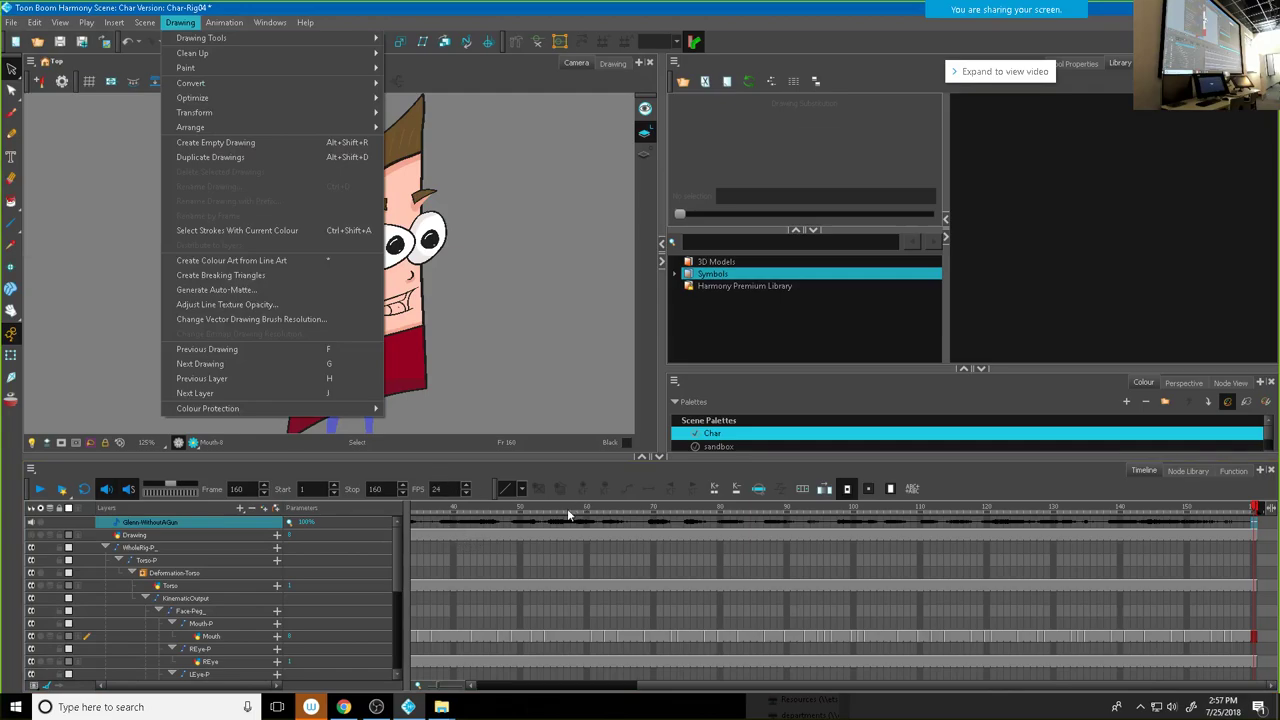
Step: Review the mouth shapes around frame 25, and undo the lip-sync mapping to restore the hand-swapped Mouth drawings
{"action": "left_click", "coordinate": [474, 508]}
{"action": "mouse_move", "coordinate": [421, 508]}
{"action": "left_mouse_down"}
{"action": "mouse_move", "coordinate": [498, 512]}
{"action": "mouse_move", "coordinate": [428, 517]}
{"action": "left_mouse_up"}
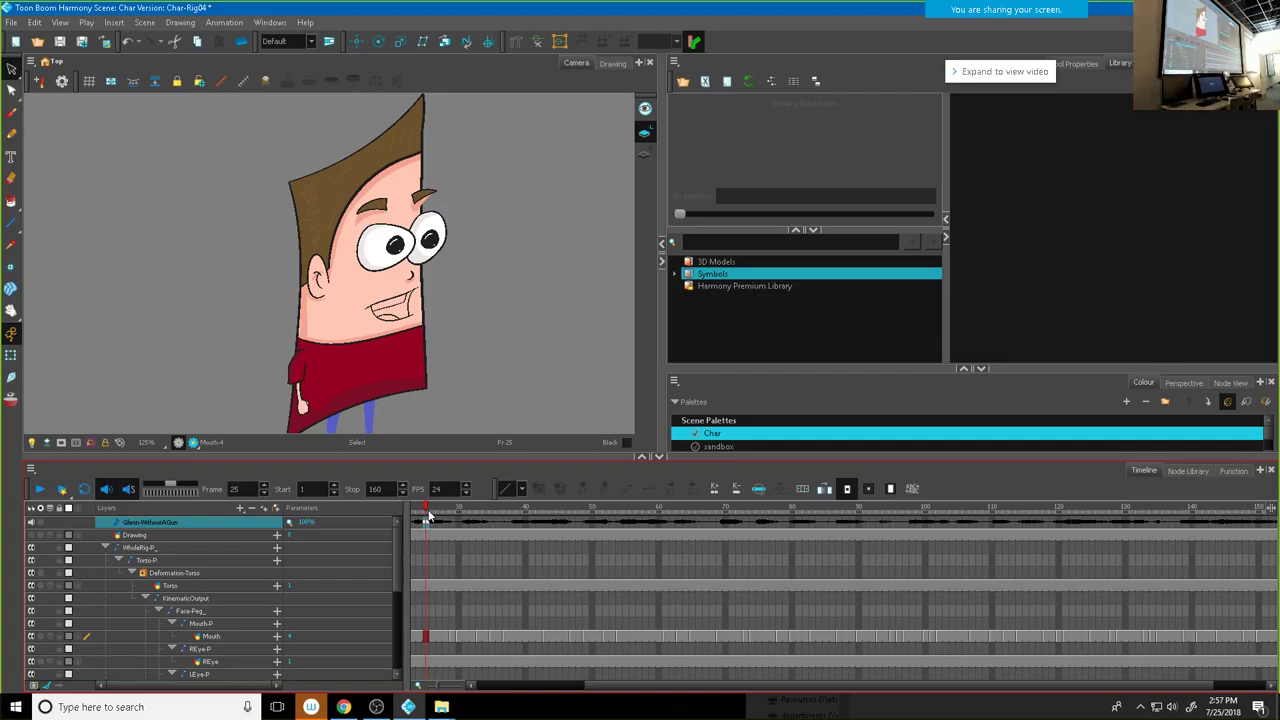
{"action": "left_click", "coordinate": [428, 517]}
{"action": "key", "text": "minus"}
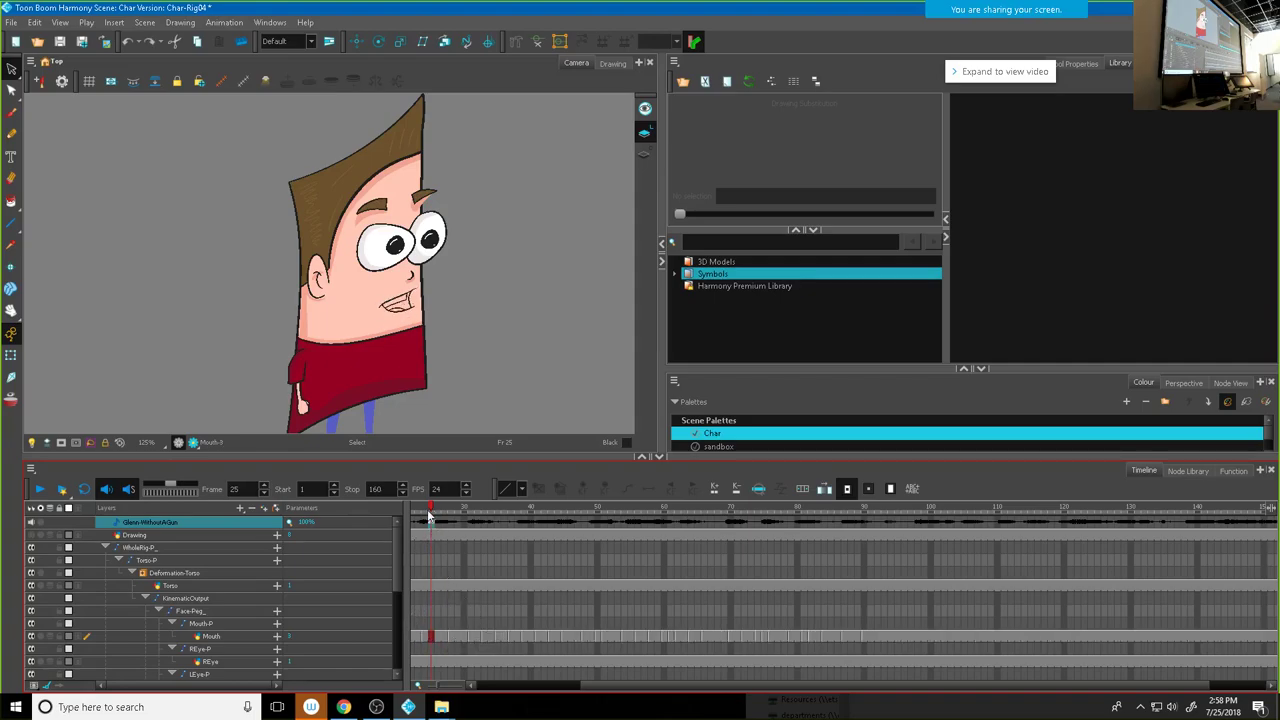
Step: Swap the Mouth layer's drawing to 7 at frame 92
{"action": "left_click_drag", "start_coordinate": [432, 512], "coordinate": [700, 538]}
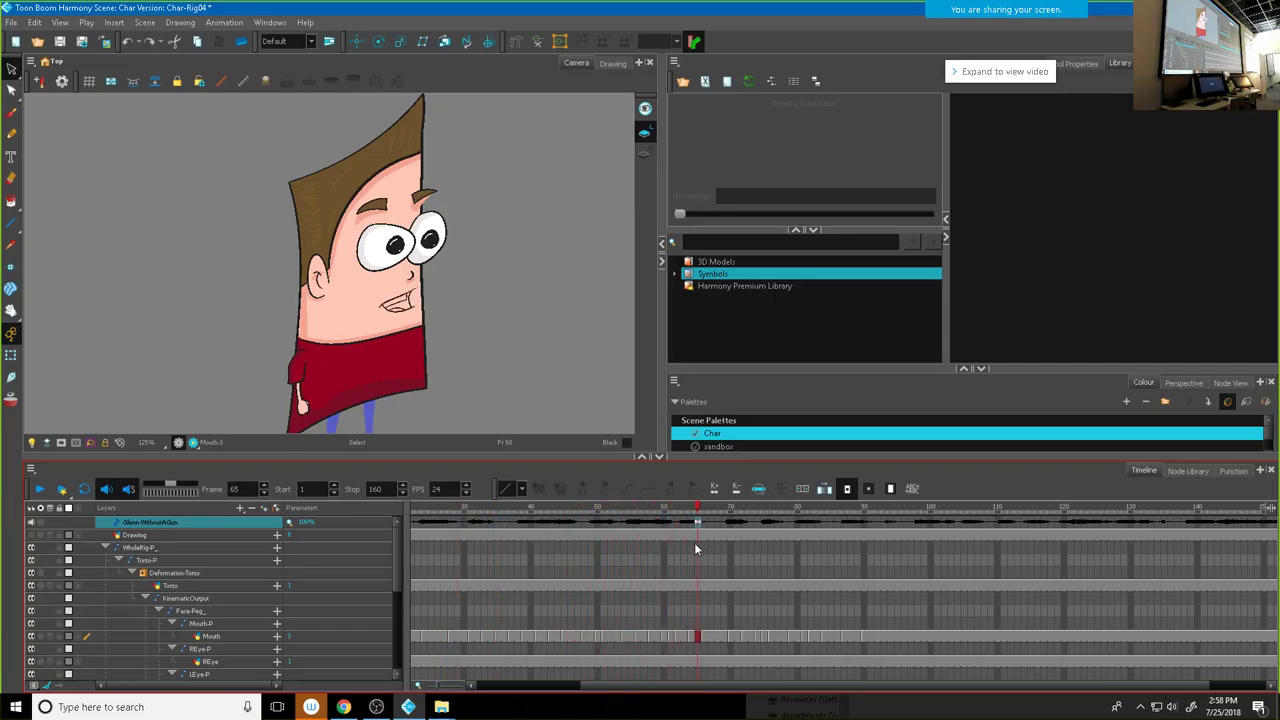
{"action": "mouse_move", "coordinate": [697, 519]}
{"action": "left_mouse_down"}
{"action": "mouse_move", "coordinate": [912, 524]}
{"action": "mouse_move", "coordinate": [725, 521]}
{"action": "mouse_move", "coordinate": [892, 550]}
{"action": "mouse_move", "coordinate": [876, 556]}
{"action": "left_mouse_up"}
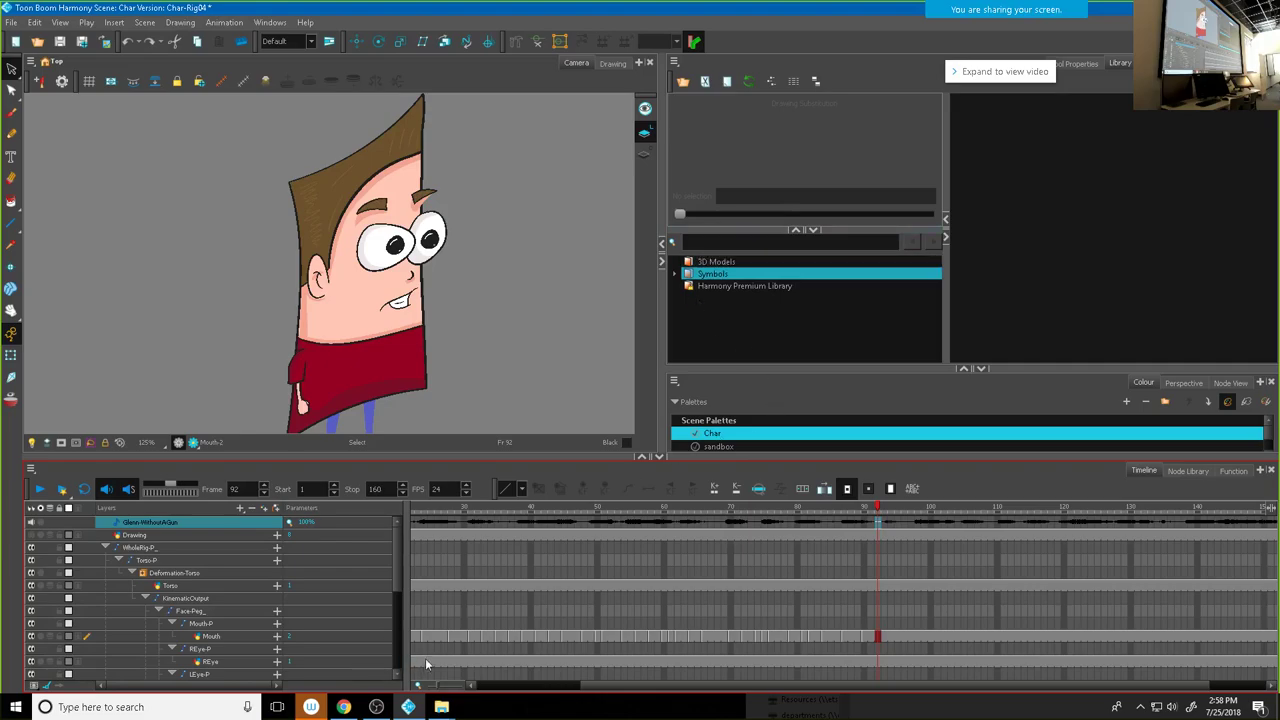
{"action": "left_click", "coordinate": [212, 637]}
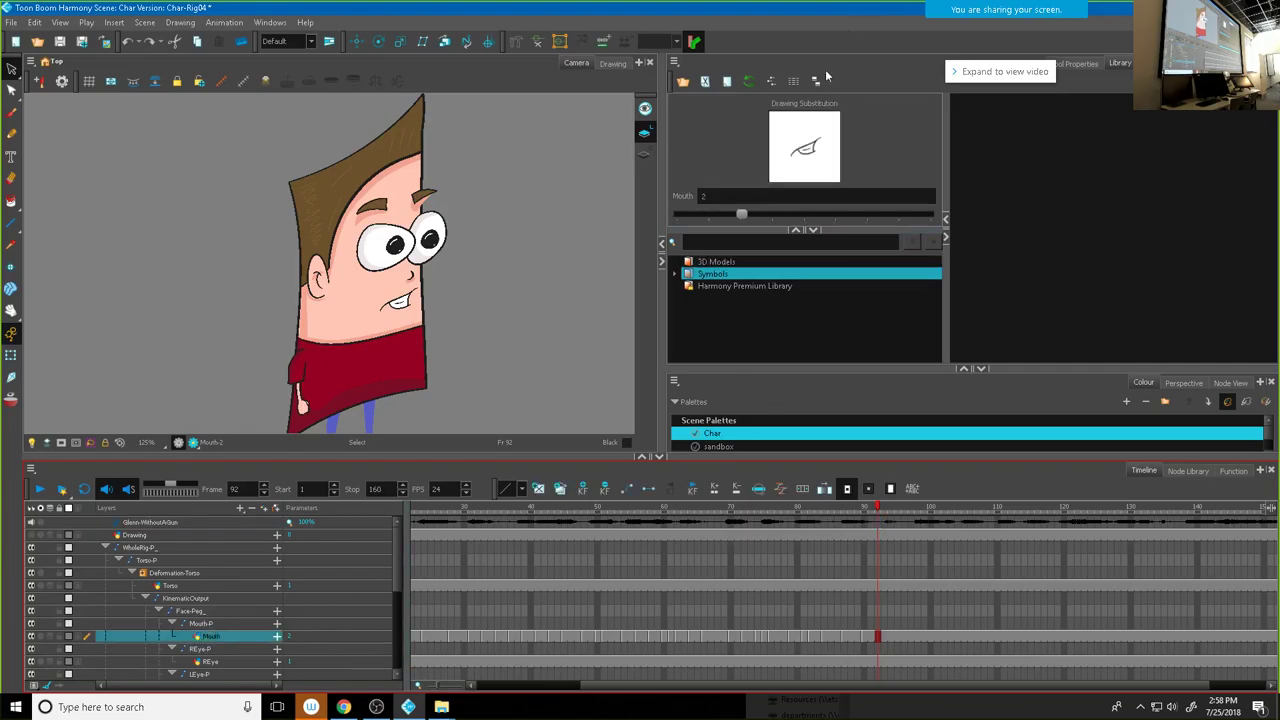
{"action": "left_click_drag", "start_coordinate": [747, 212], "coordinate": [888, 215]}
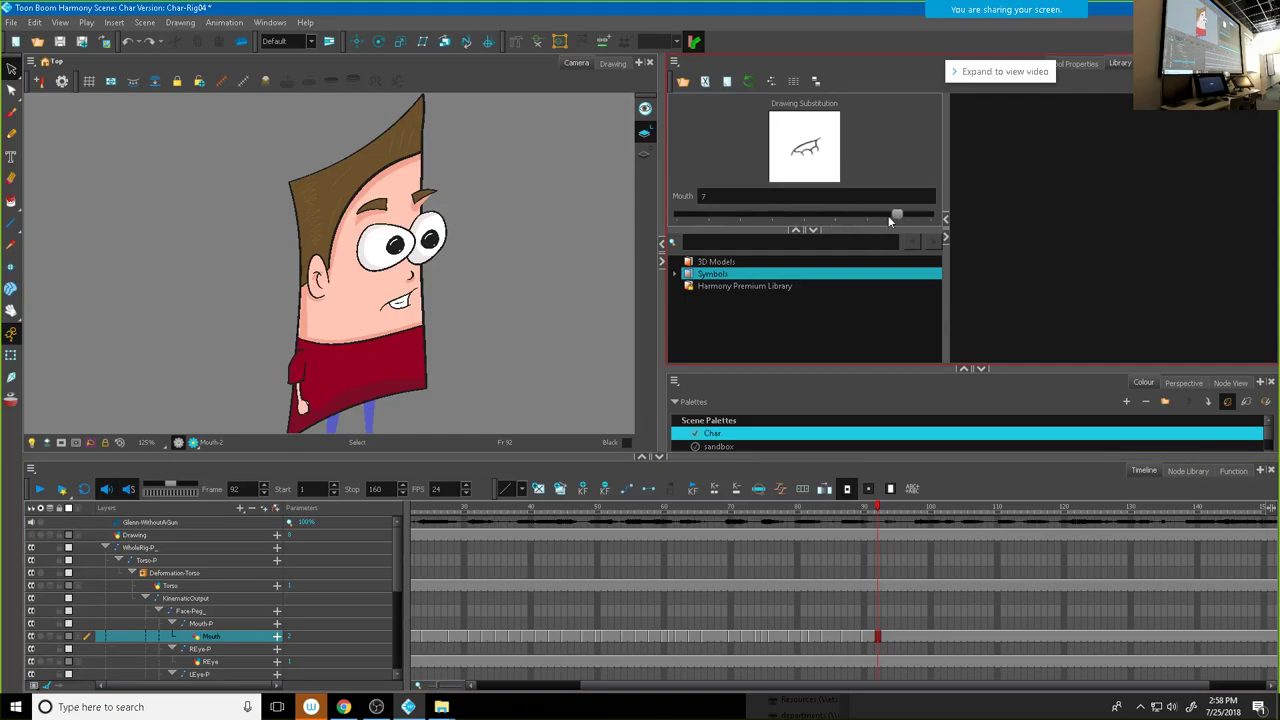
Step: Play back the dialogue from frame 75 and swap the Mouth to drawing 1 at frame 95
{"action": "left_click", "coordinate": [884, 512]}
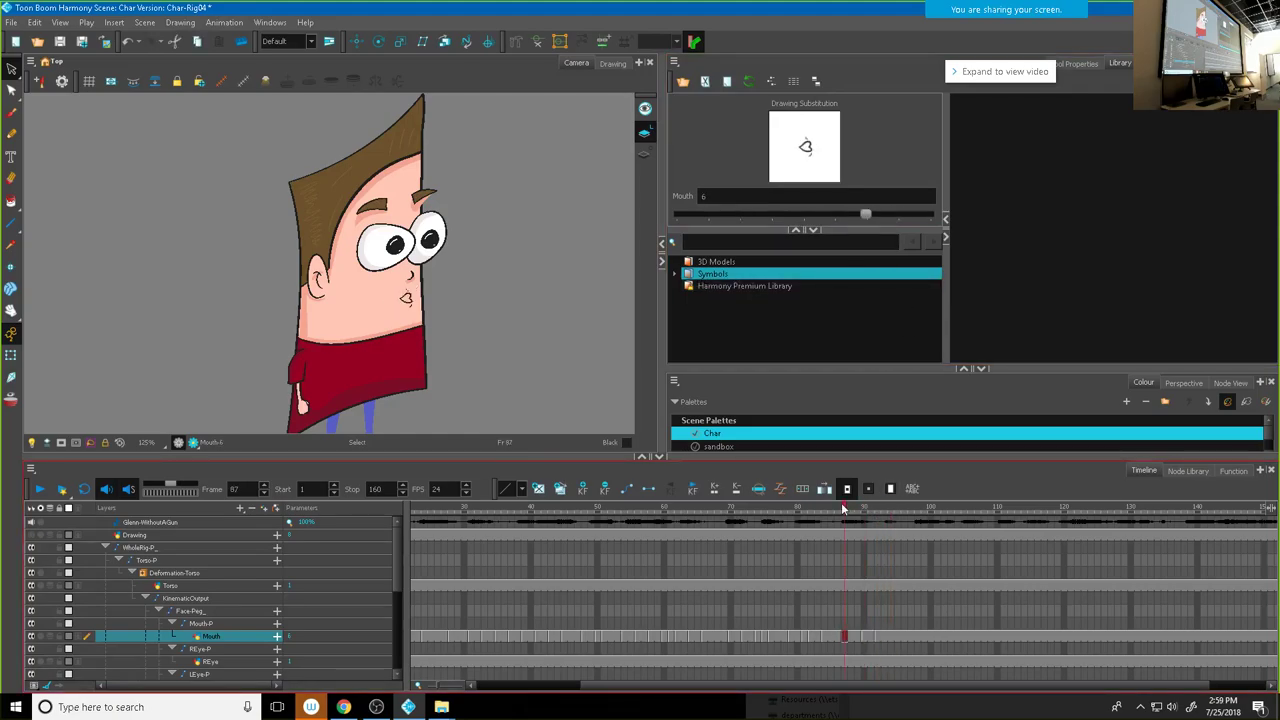
{"action": "mouse_move", "coordinate": [887, 512]}
{"action": "left_mouse_down"}
{"action": "mouse_move", "coordinate": [937, 512]}
{"action": "mouse_move", "coordinate": [765, 512]}
{"action": "left_mouse_up"}
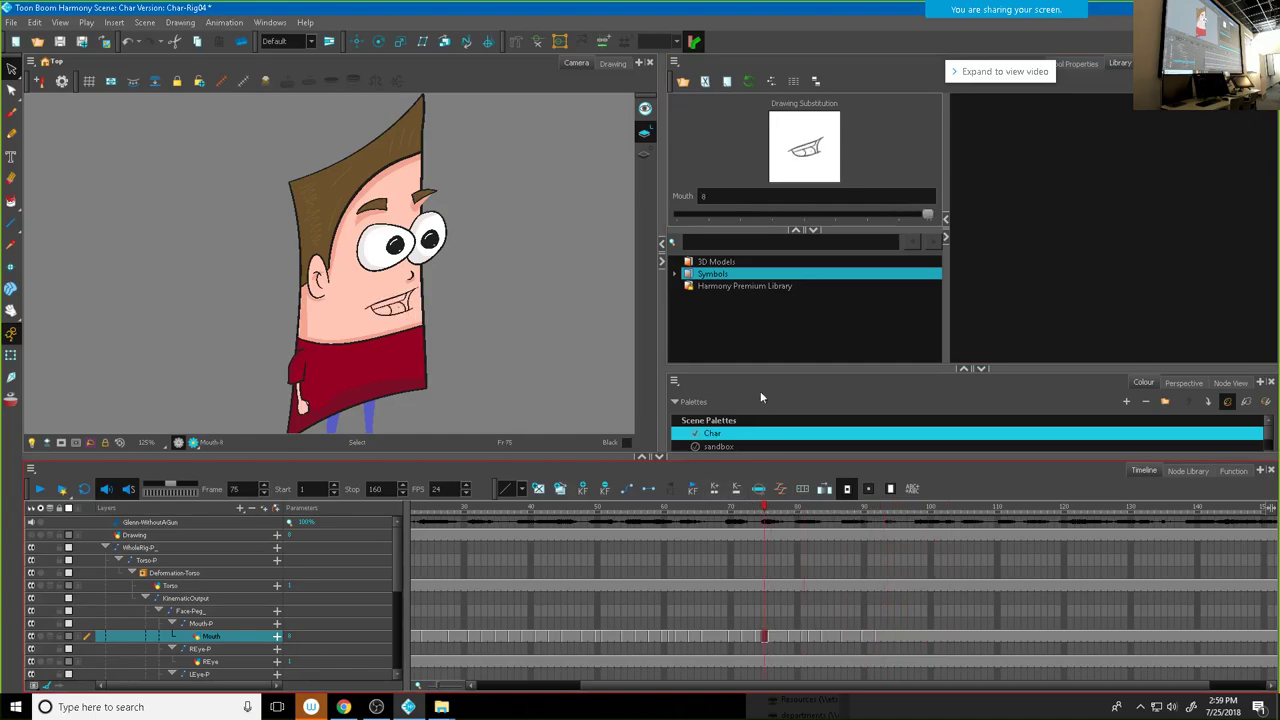
{"action": "left_click", "coordinate": [38, 489]}
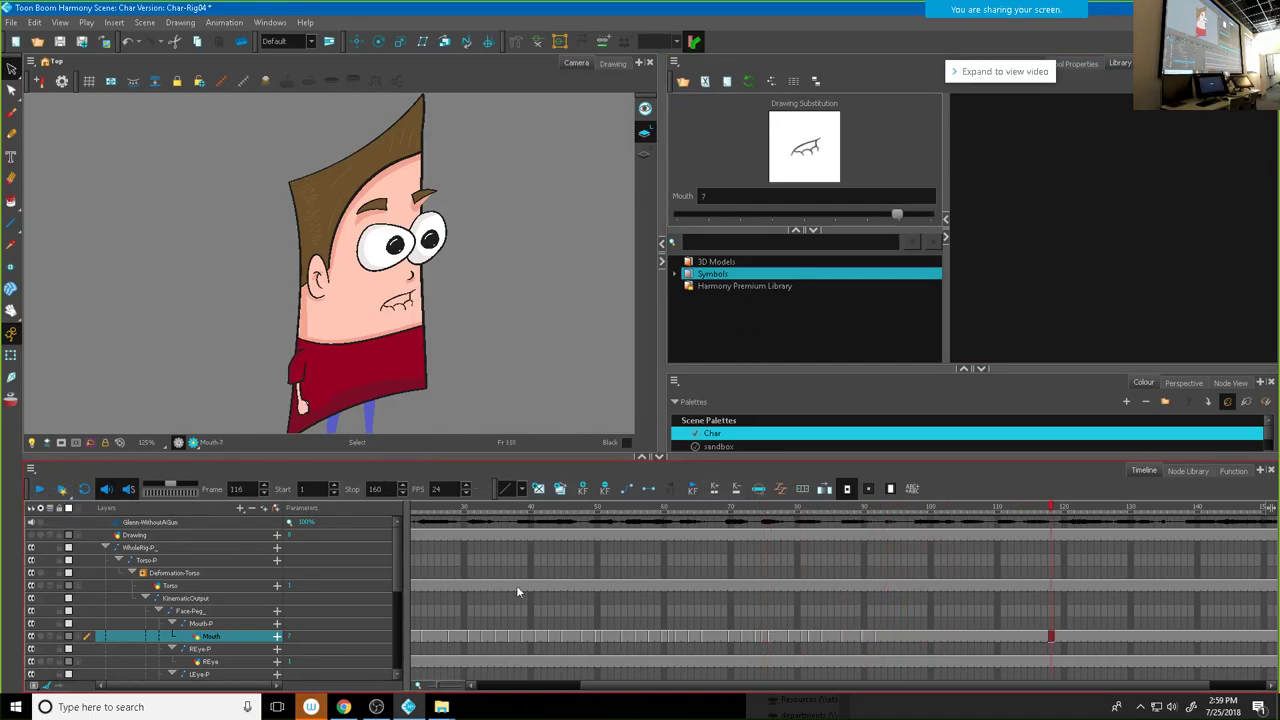
{"action": "left_click", "coordinate": [871, 512]}
{"action": "mouse_move", "coordinate": [871, 512]}
{"action": "left_mouse_down"}
{"action": "mouse_move", "coordinate": [909, 512]}
{"action": "mouse_move", "coordinate": [766, 512]}
{"action": "mouse_move", "coordinate": [911, 527]}
{"action": "mouse_move", "coordinate": [830, 528]}
{"action": "mouse_move", "coordinate": [896, 531]}
{"action": "left_mouse_up"}
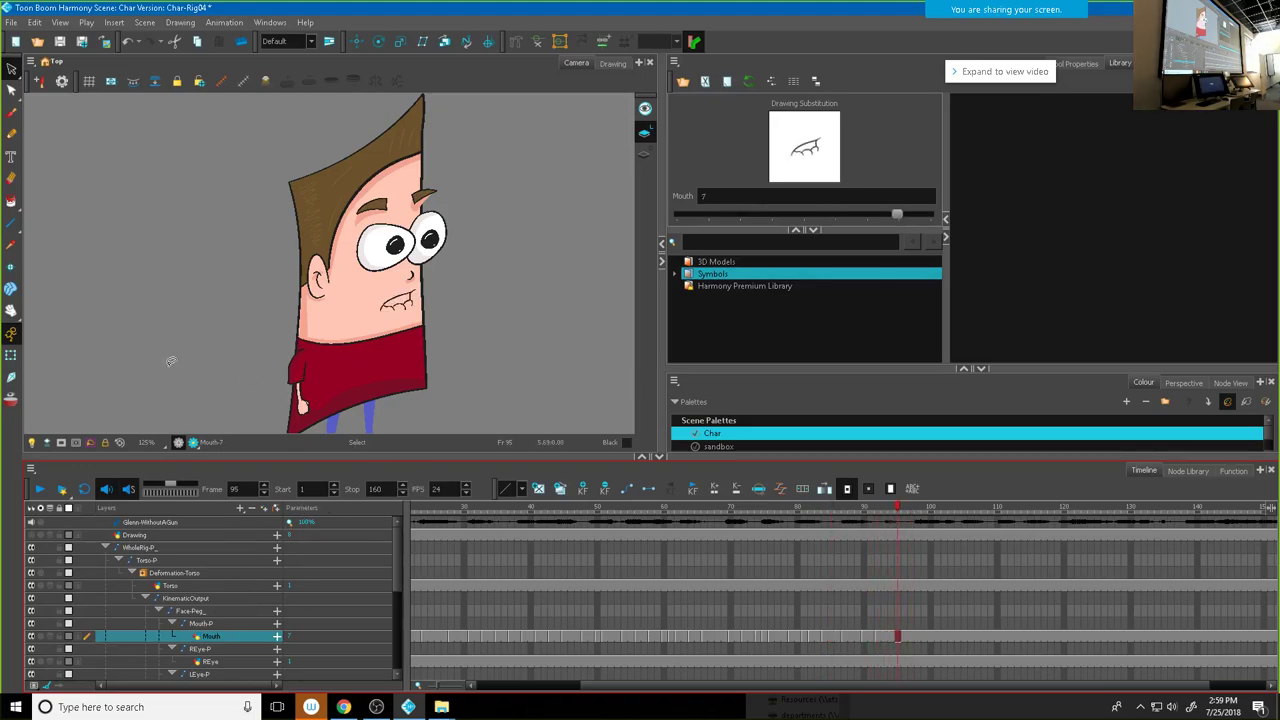
{"action": "left_click", "coordinate": [846, 220]}
{"action": "left_click_drag", "start_coordinate": [846, 217], "coordinate": [708, 216]}
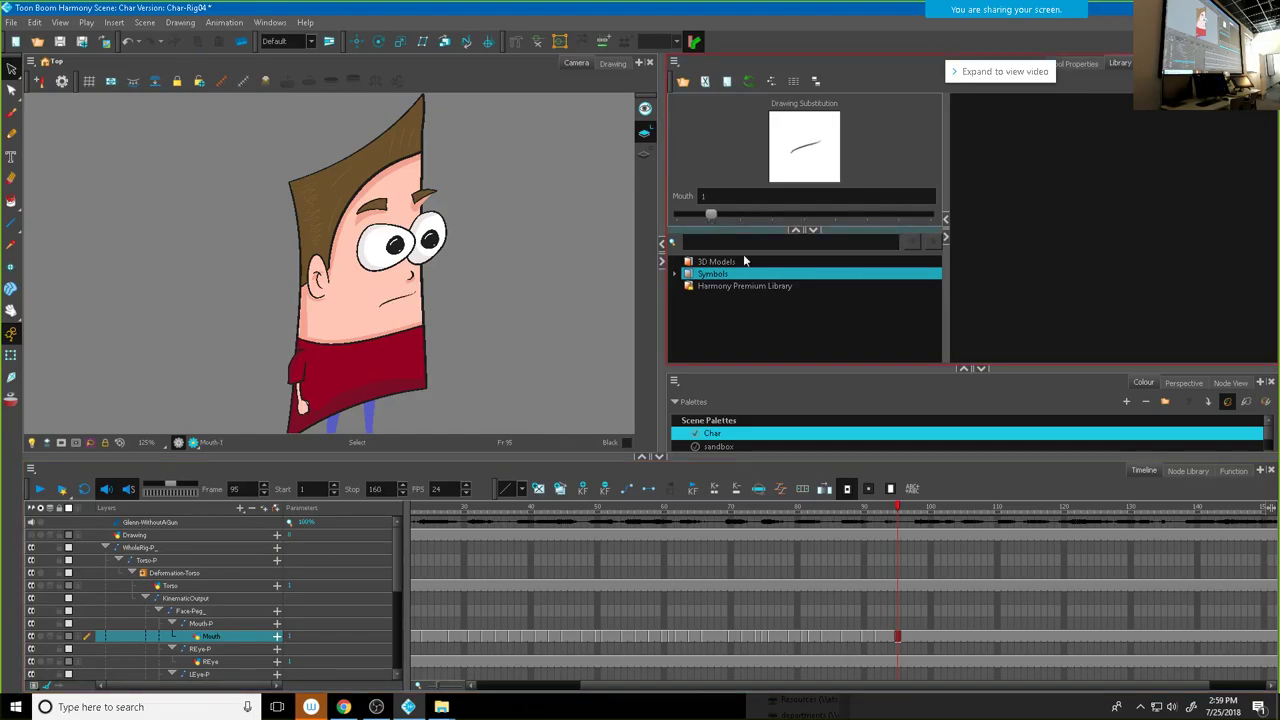
Step: Go back to frame 93 and swap the Mouth to drawing 3
{"action": "mouse_move", "coordinate": [894, 508]}
{"action": "left_mouse_down"}
{"action": "mouse_move", "coordinate": [831, 508]}
{"action": "mouse_move", "coordinate": [916, 510]}
{"action": "mouse_move", "coordinate": [874, 510]}
{"action": "mouse_move", "coordinate": [885, 510]}
{"action": "left_mouse_up"}
{"action": "left_click_drag", "start_coordinate": [898, 218], "coordinate": [737, 219]}
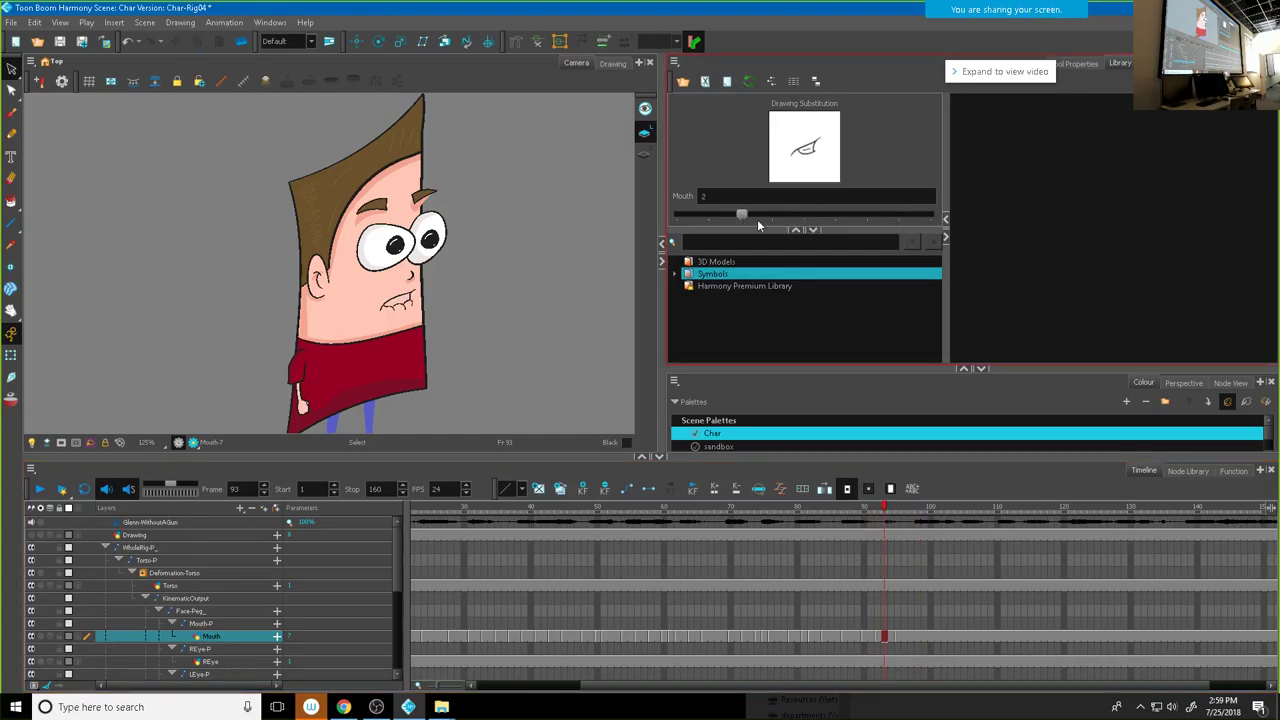
{"action": "left_click", "coordinate": [758, 219]}
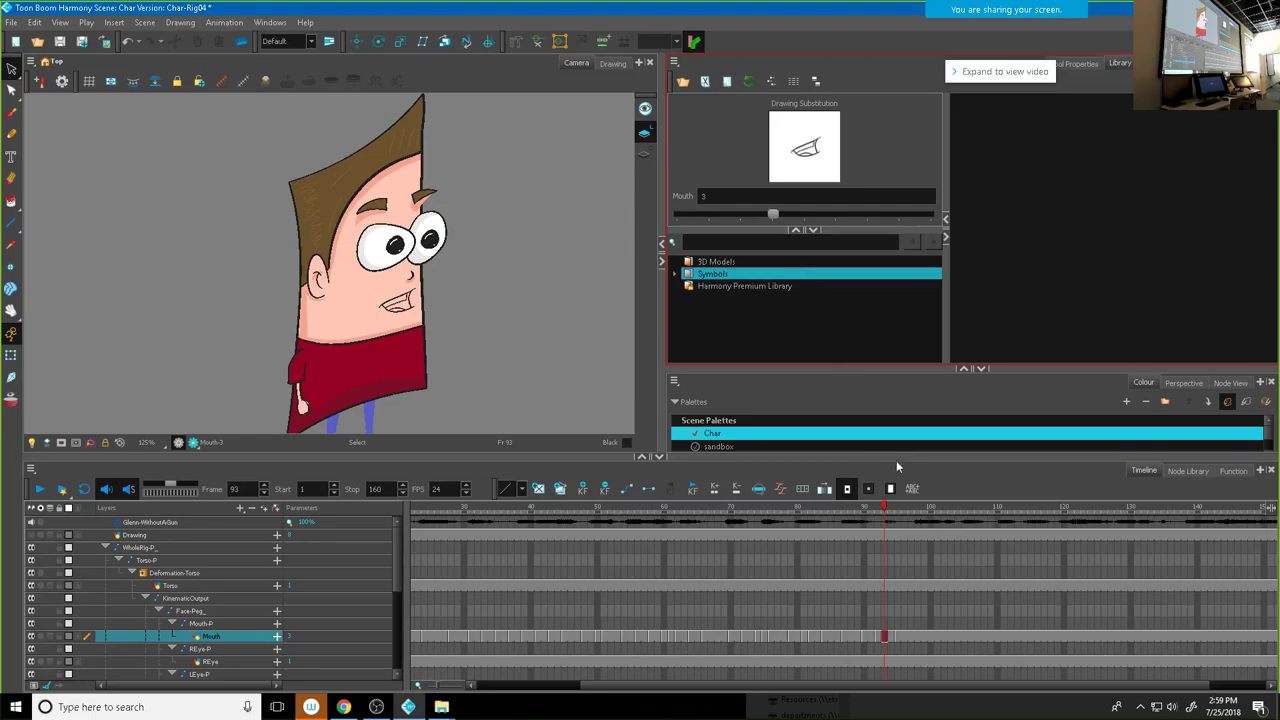
Step: Swap the Mouth to drawing 6 at frame 97 and to drawing 3 at frame 99
{"action": "mouse_move", "coordinate": [882, 511]}
{"action": "left_mouse_down"}
{"action": "mouse_move", "coordinate": [930, 511]}
{"action": "mouse_move", "coordinate": [742, 516]}
{"action": "mouse_move", "coordinate": [911, 522]}
{"action": "left_mouse_up"}
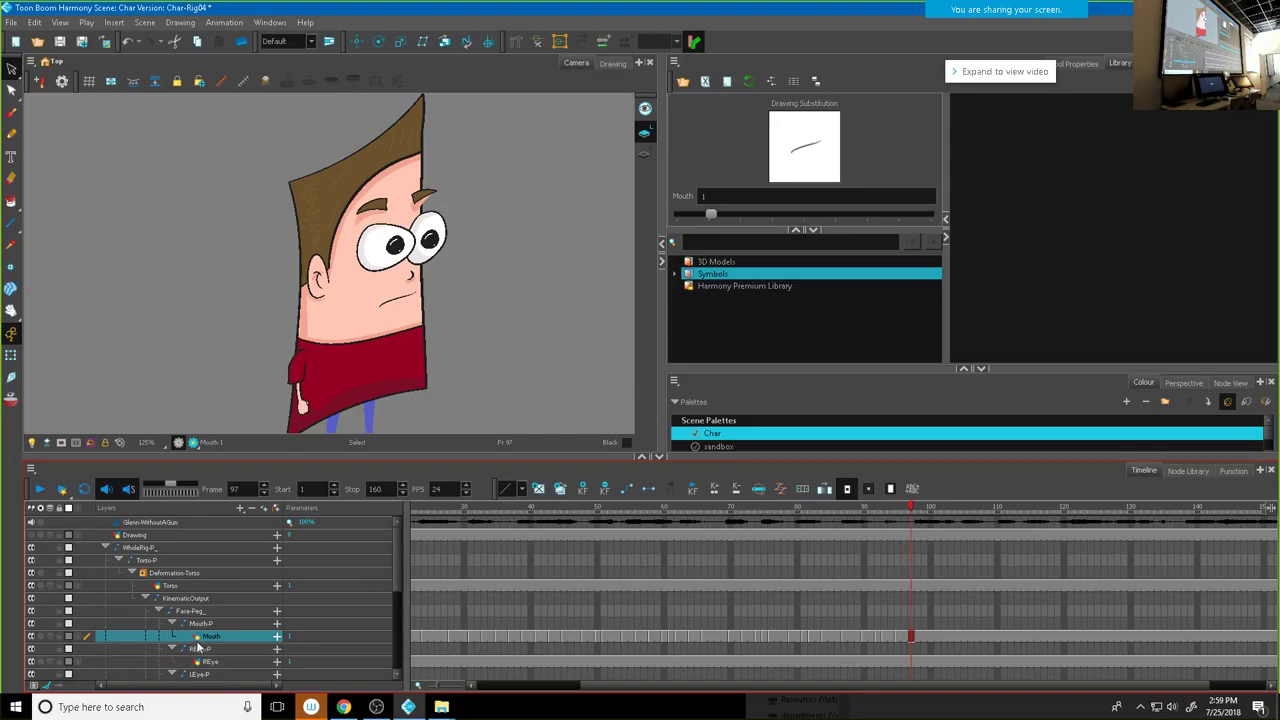
{"action": "left_click_drag", "start_coordinate": [711, 217], "coordinate": [861, 219]}
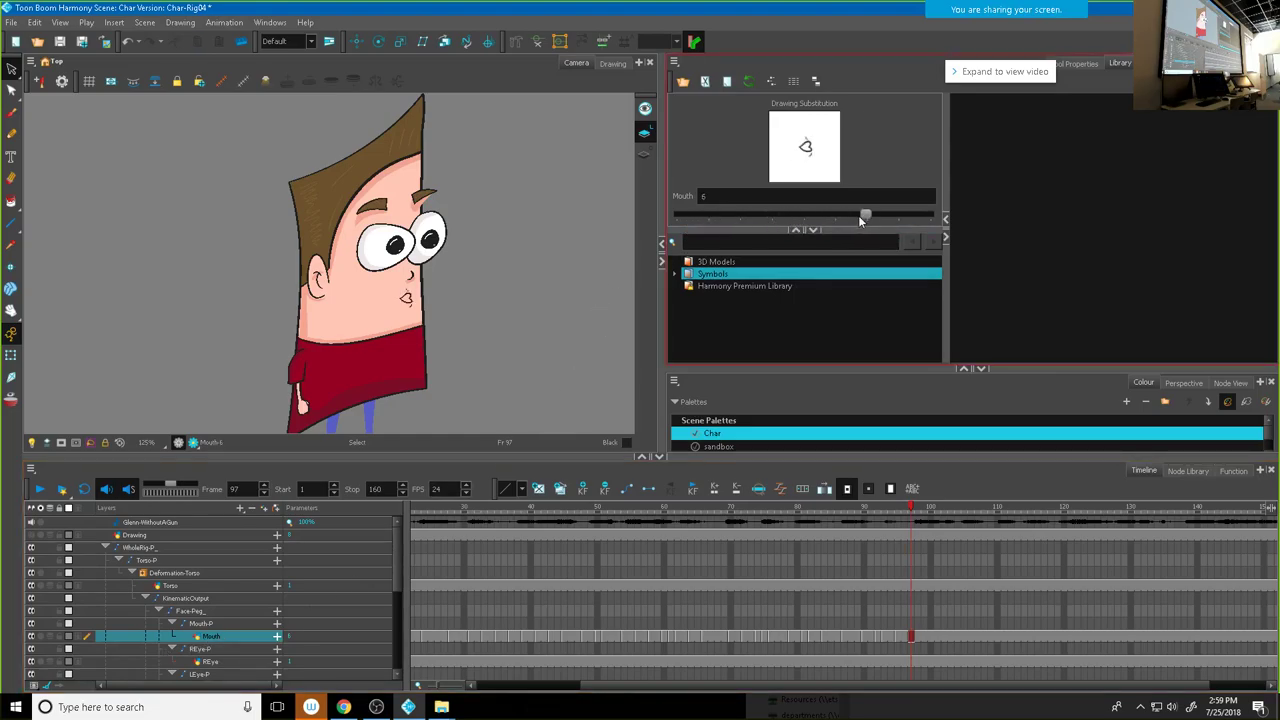
{"action": "left_click", "coordinate": [921, 511]}
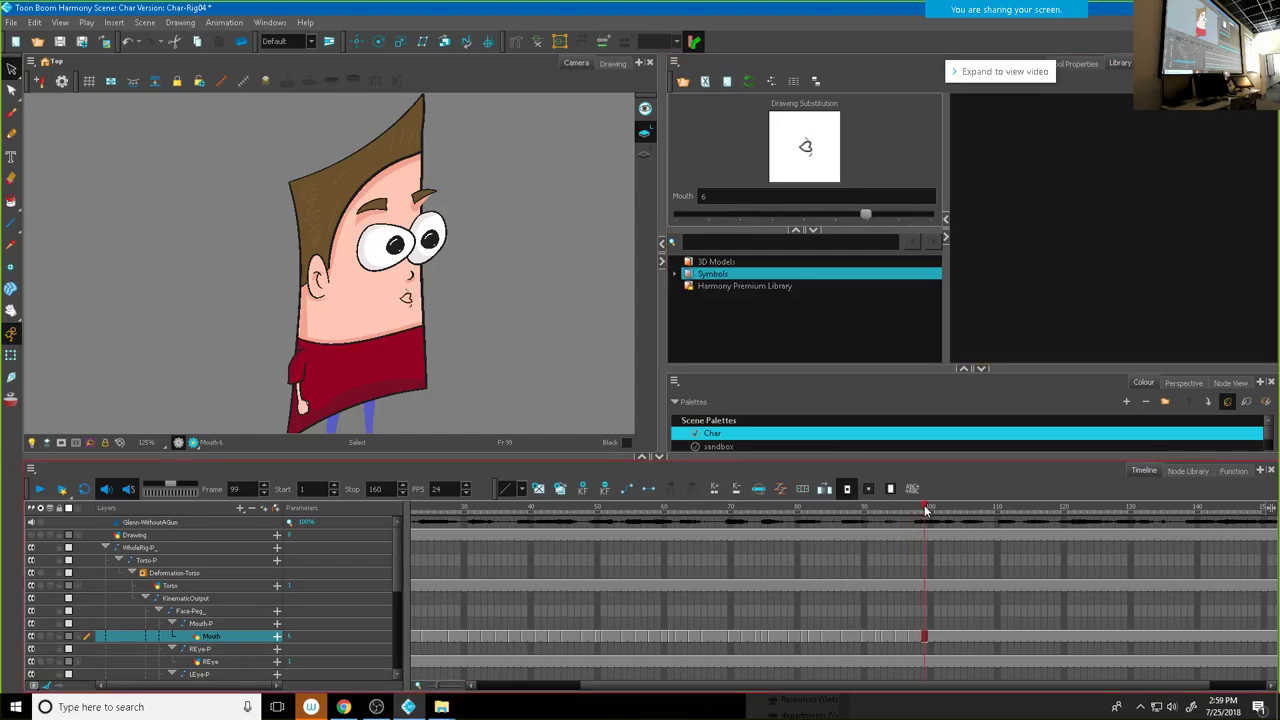
{"action": "mouse_move", "coordinate": [855, 214]}
{"action": "left_mouse_down"}
{"action": "mouse_move", "coordinate": [743, 214]}
{"action": "mouse_move", "coordinate": [764, 220]}
{"action": "left_mouse_up"}
Step: Swap the Mouth to drawing 5 at frame 98 and to drawing 2 at frame 101
{"action": "left_click", "coordinate": [917, 637]}
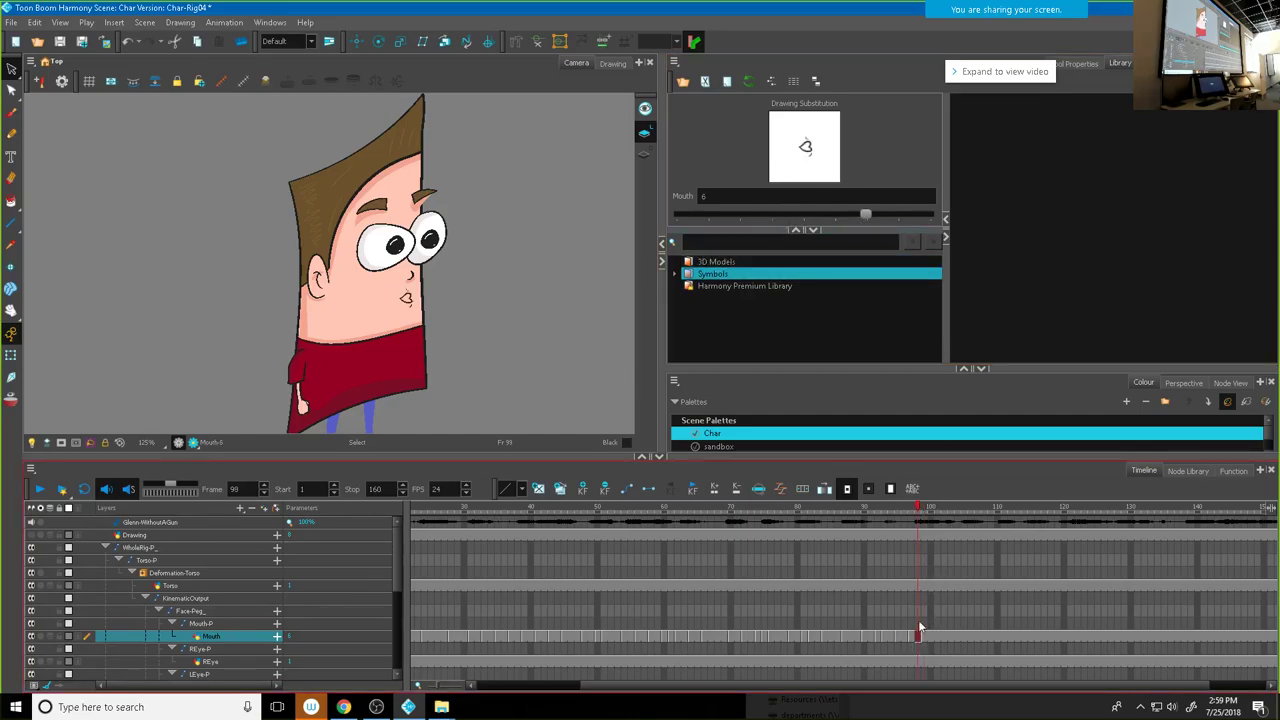
{"action": "left_click_drag", "start_coordinate": [864, 214], "coordinate": [834, 214]}
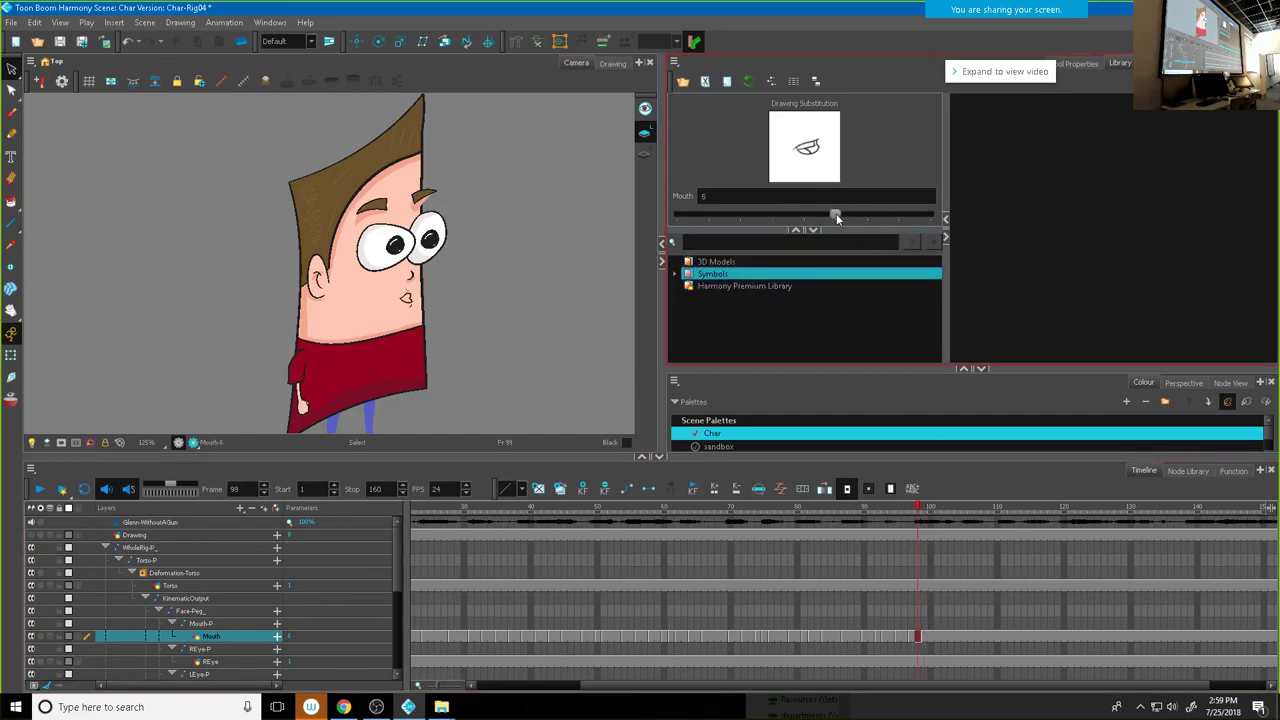
{"action": "left_click_drag", "start_coordinate": [918, 508], "coordinate": [939, 524]}
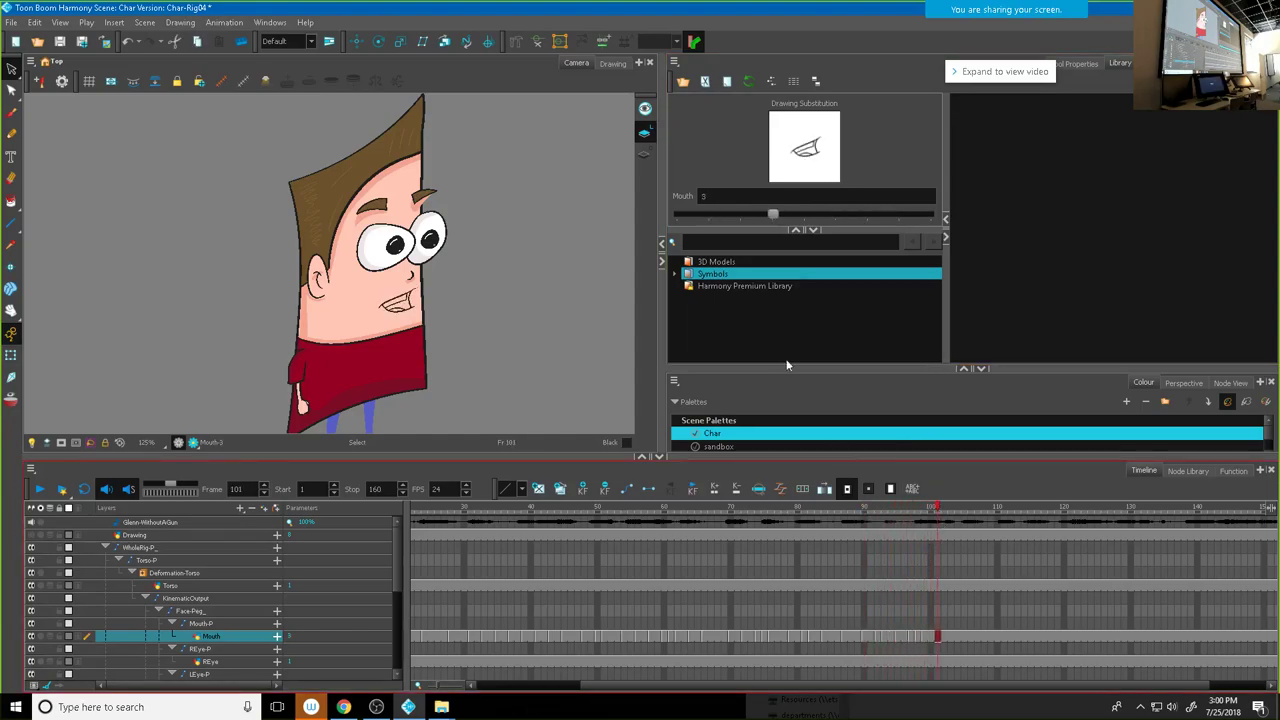
{"action": "left_click_drag", "start_coordinate": [775, 218], "coordinate": [751, 213]}
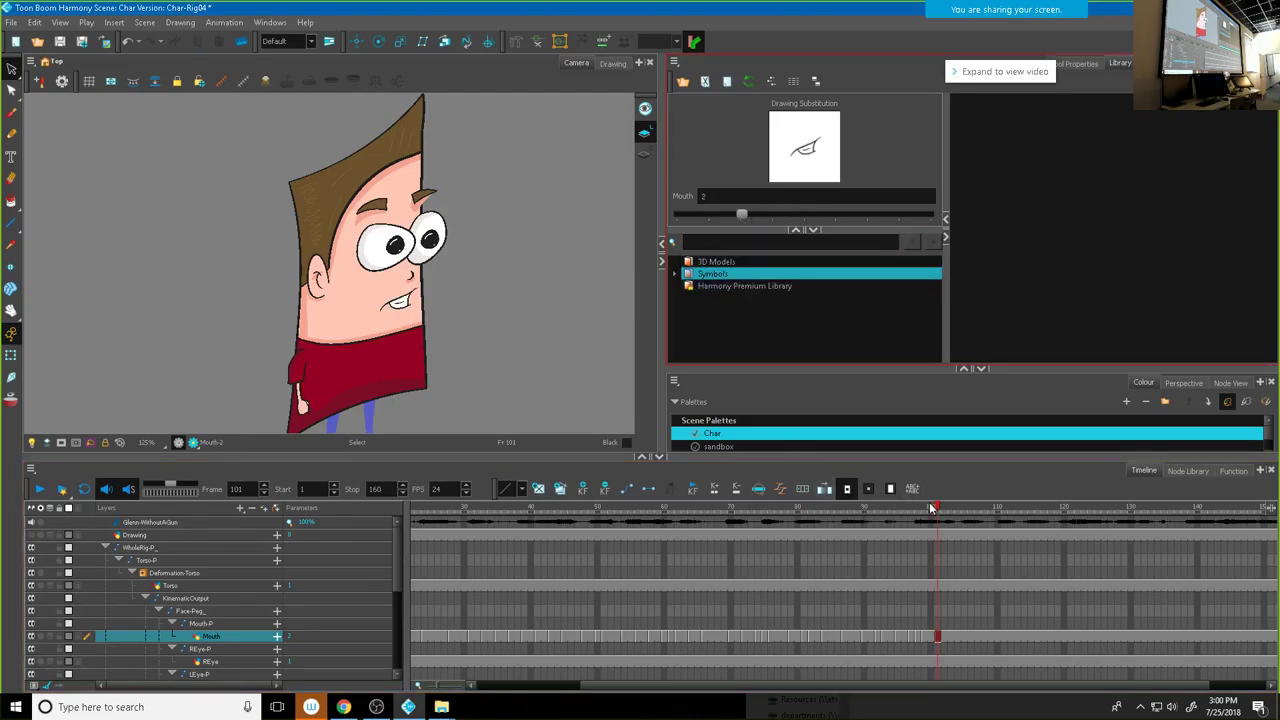
{"action": "left_click_drag", "start_coordinate": [940, 512], "coordinate": [725, 508]}
{"action": "mouse_move", "coordinate": [870, 510]}
{"action": "left_mouse_down"}
{"action": "mouse_move", "coordinate": [978, 518]}
{"action": "mouse_move", "coordinate": [908, 512]}
{"action": "mouse_move", "coordinate": [956, 520]}
{"action": "left_mouse_up"}
{"action": "left_click_drag", "start_coordinate": [739, 214], "coordinate": [714, 213]}
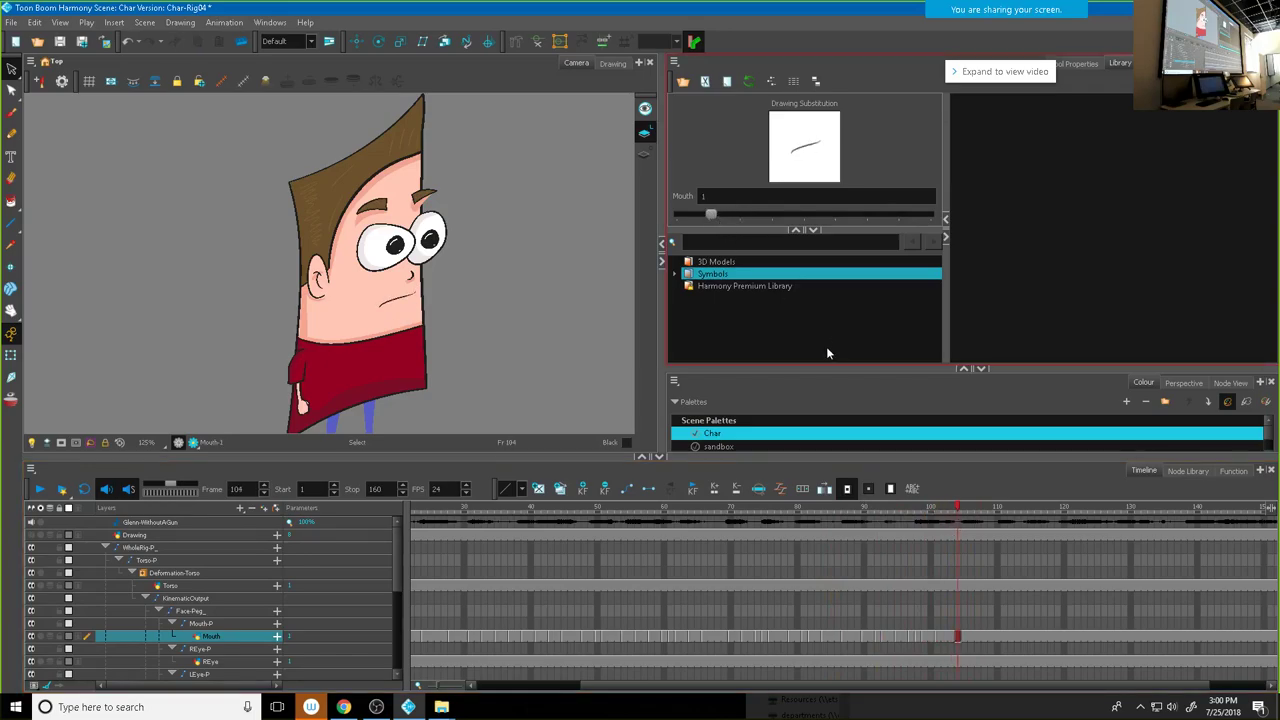
{"action": "mouse_move", "coordinate": [958, 508]}
{"action": "left_mouse_down"}
{"action": "mouse_move", "coordinate": [1014, 508]}
{"action": "mouse_move", "coordinate": [878, 508]}
{"action": "mouse_move", "coordinate": [981, 509]}
{"action": "left_mouse_up"}
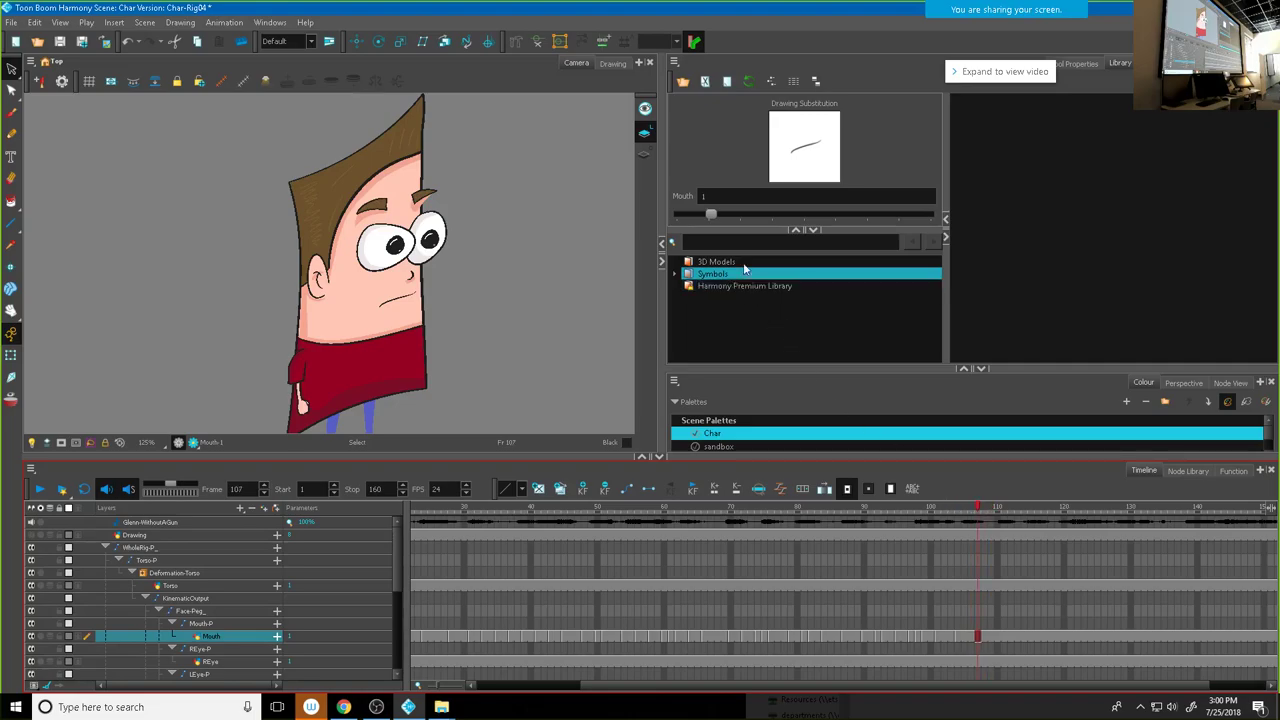
{"action": "left_click", "coordinate": [708, 214]}
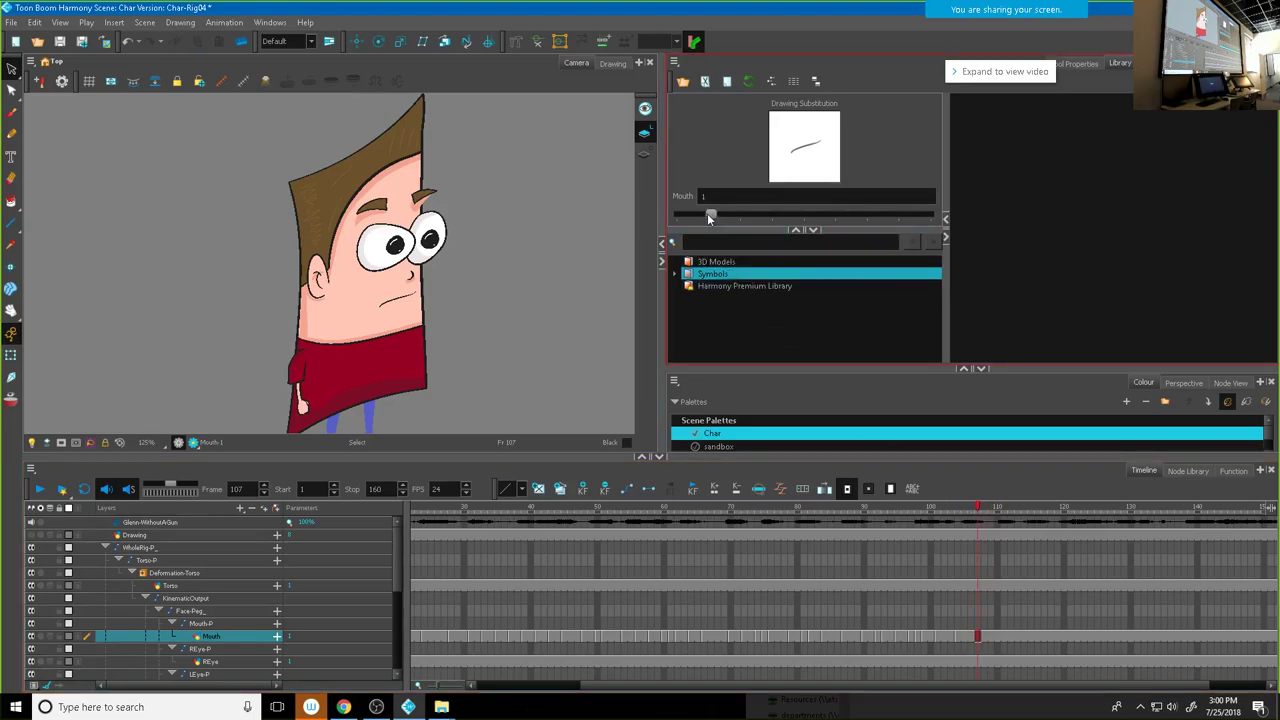
Step: Swap the Mouth to drawing 3 at frame 104 and to drawing 1 at frame 106
{"action": "left_click", "coordinate": [956, 637]}
{"action": "left_click", "coordinate": [742, 216]}
{"action": "left_click_drag", "start_coordinate": [742, 215], "coordinate": [772, 215]}
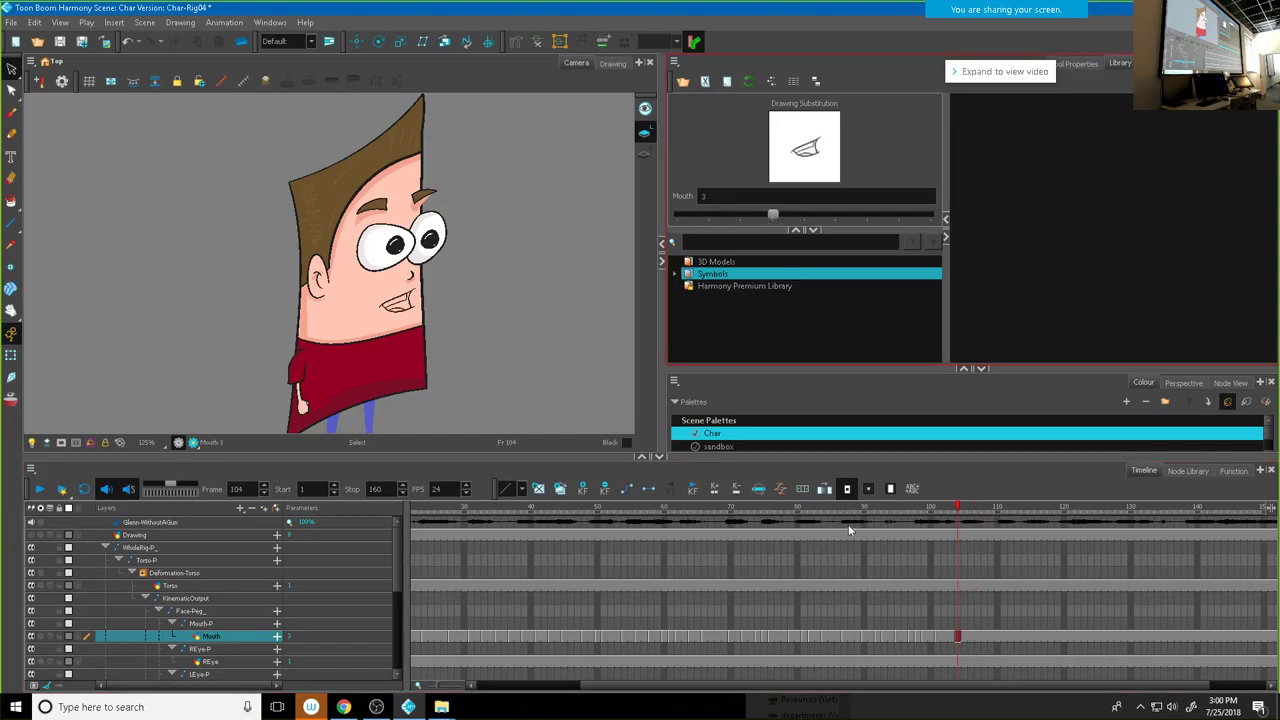
{"action": "left_click", "coordinate": [972, 638]}
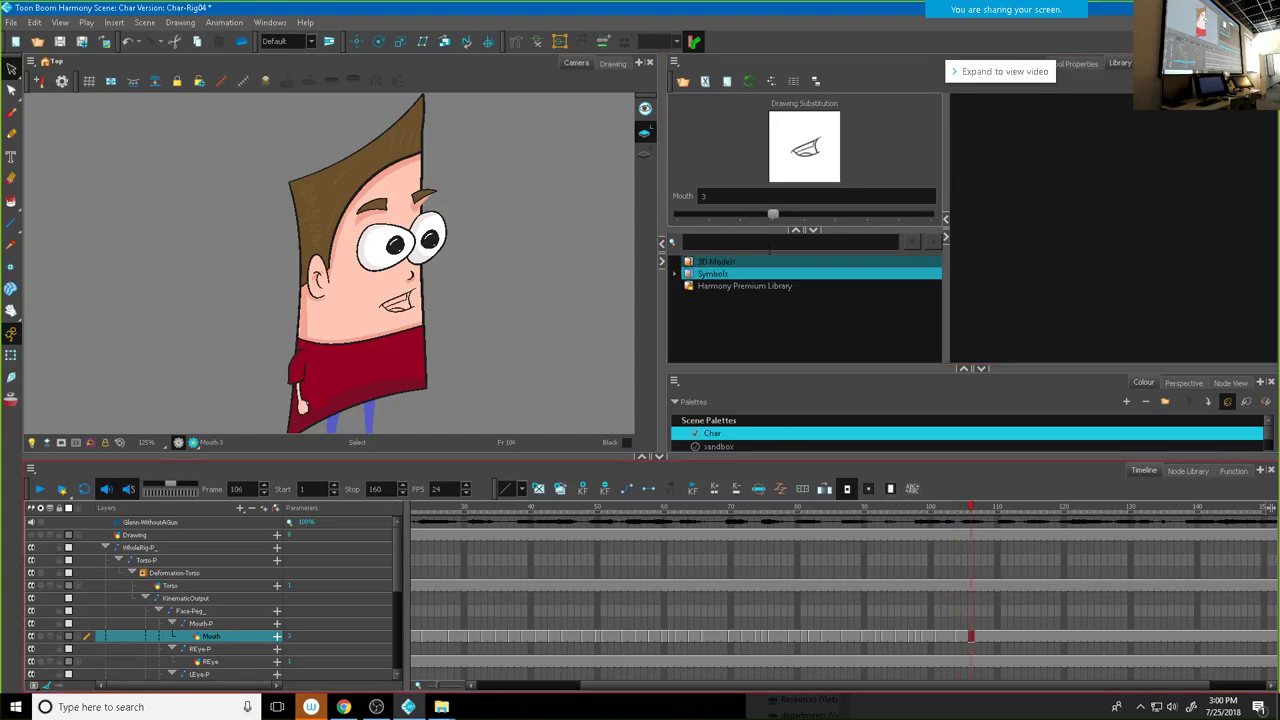
{"action": "left_click", "coordinate": [767, 216]}
{"action": "left_click_drag", "start_coordinate": [765, 212], "coordinate": [708, 215]}
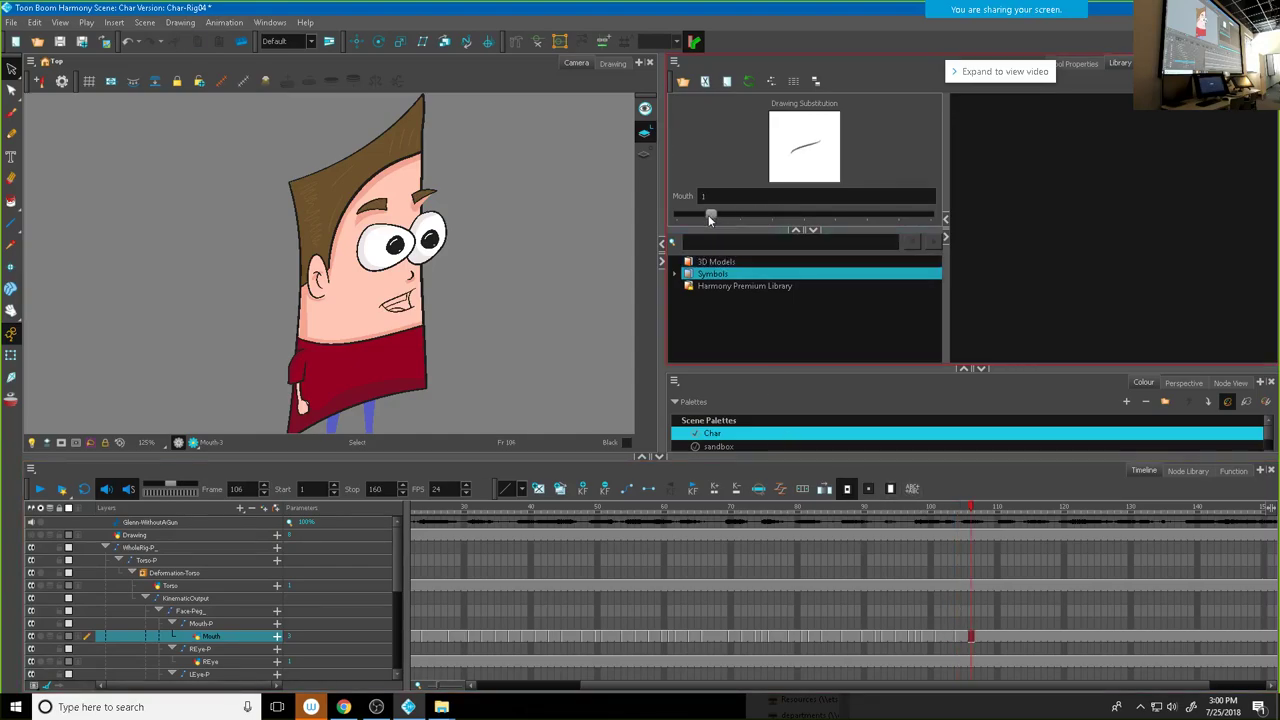
Step: Swap the Mouth to drawing 6 at frame 109 and to drawing 5 at frame 111
{"action": "mouse_move", "coordinate": [822, 504]}
{"action": "left_mouse_down"}
{"action": "mouse_move", "coordinate": [1011, 510]}
{"action": "mouse_move", "coordinate": [990, 513]}
{"action": "left_mouse_up"}
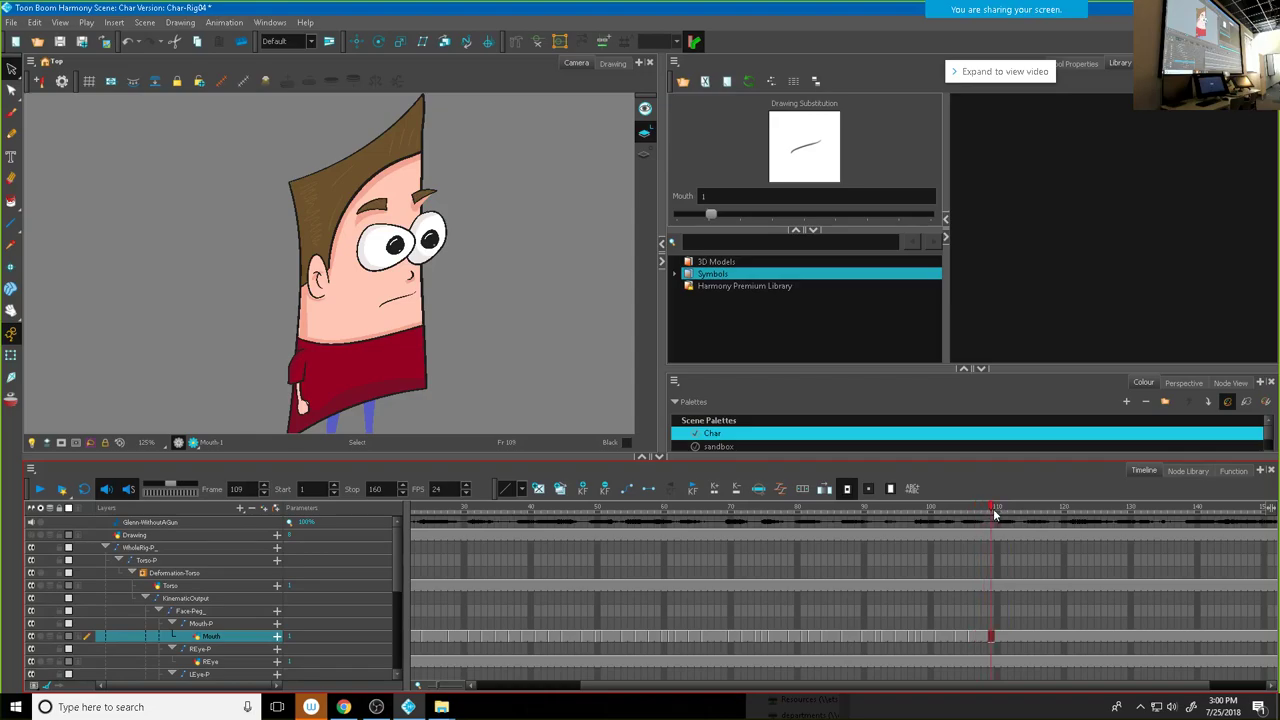
{"action": "left_click_drag", "start_coordinate": [710, 216], "coordinate": [869, 223]}
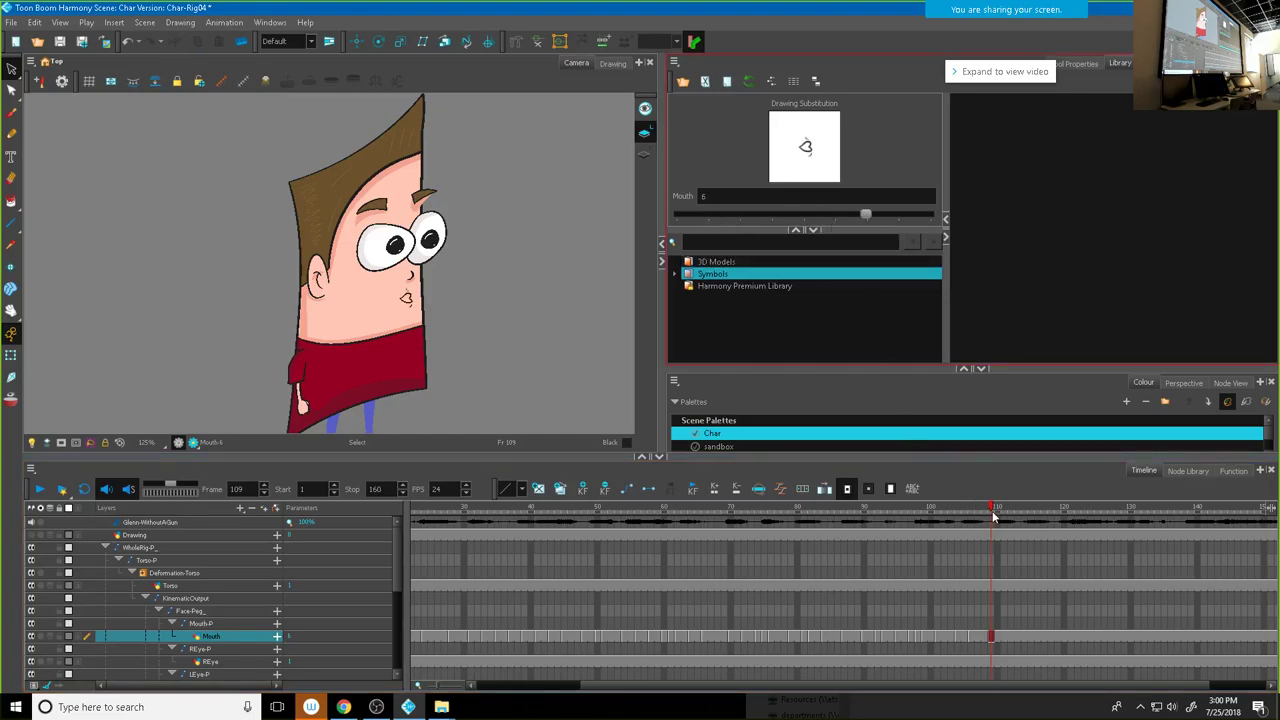
{"action": "left_click_drag", "start_coordinate": [994, 510], "coordinate": [1006, 510]}
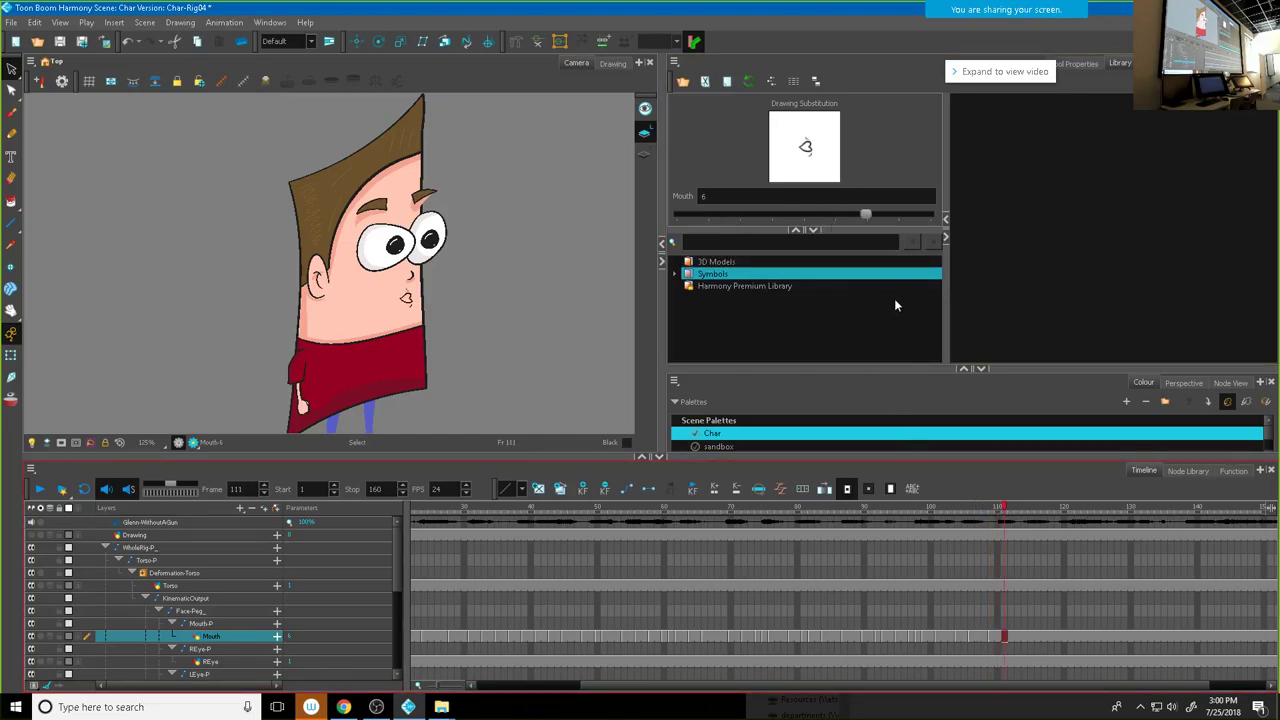
{"action": "mouse_move", "coordinate": [866, 216]}
{"action": "left_mouse_down"}
{"action": "mouse_move", "coordinate": [809, 217]}
{"action": "mouse_move", "coordinate": [834, 217]}
{"action": "left_mouse_up"}
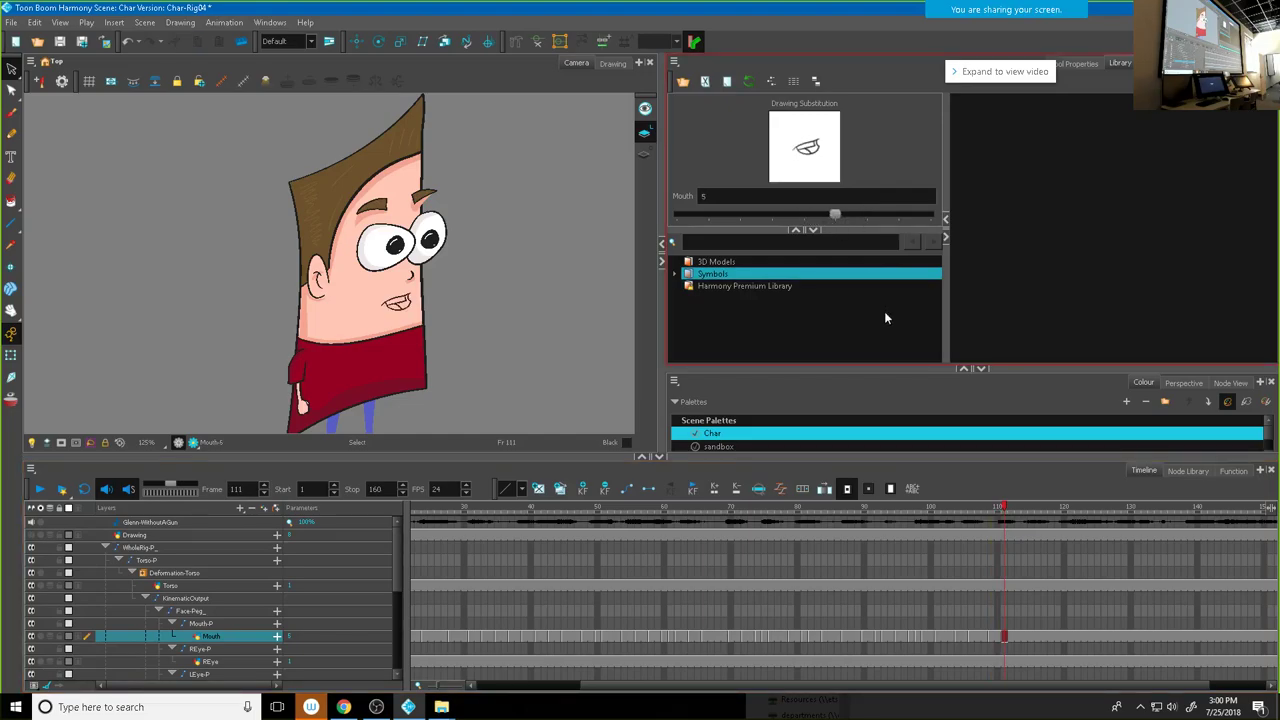
Step: Swap the Mouth to drawing 2 at frame 113 and to drawing 4 at frame 115
{"action": "left_click", "coordinate": [1008, 510]}
{"action": "left_click_drag", "start_coordinate": [1008, 510], "coordinate": [1020, 510]}
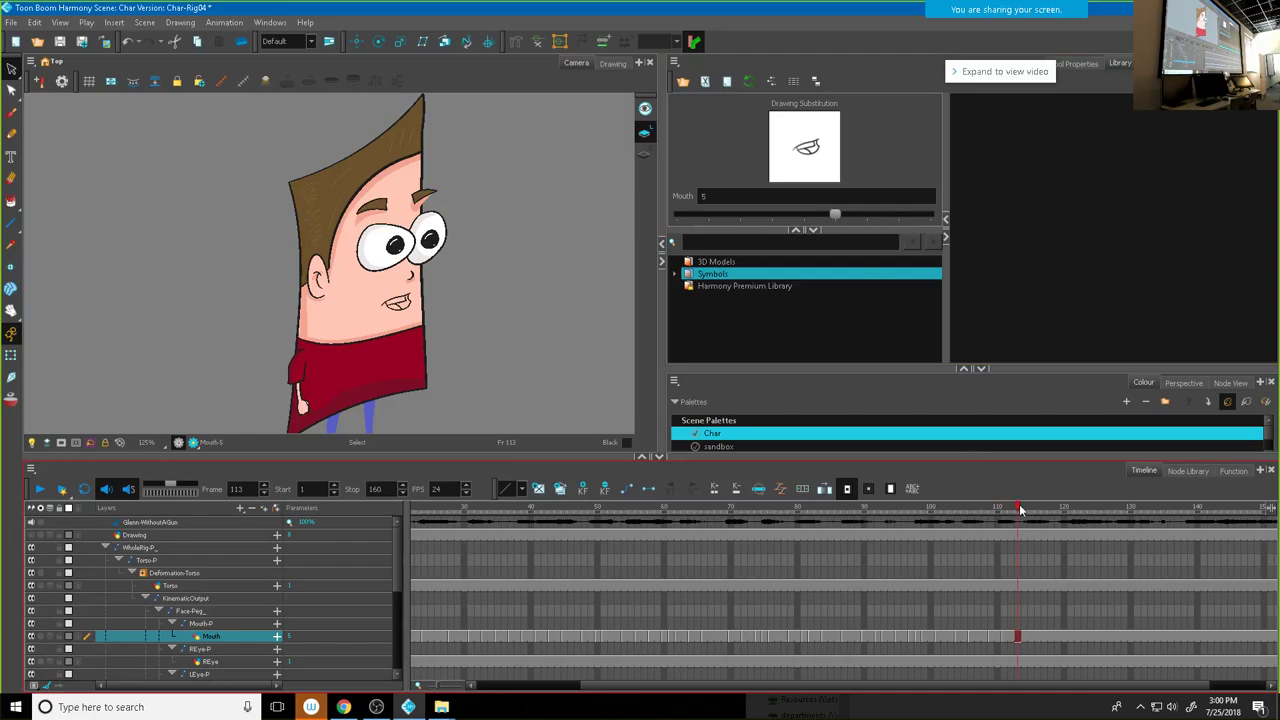
{"action": "left_click_drag", "start_coordinate": [836, 216], "coordinate": [739, 212]}
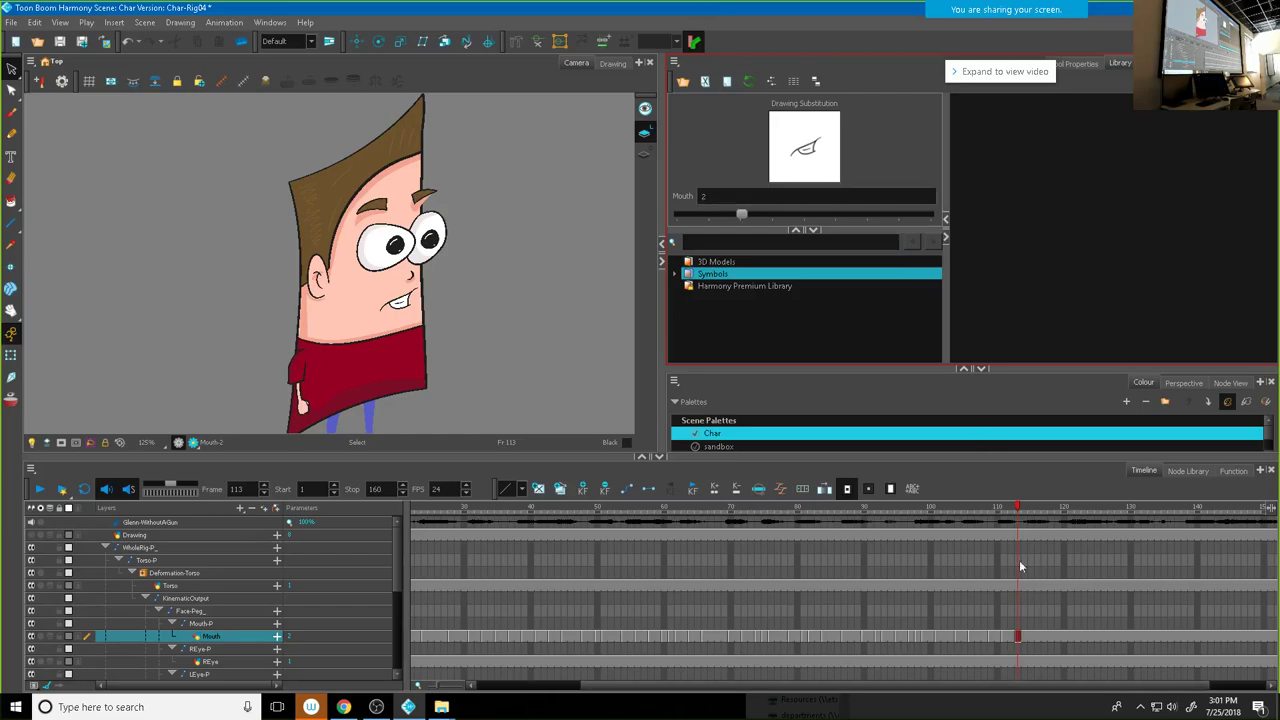
{"action": "mouse_move", "coordinate": [1014, 500]}
{"action": "left_mouse_down"}
{"action": "mouse_move", "coordinate": [1050, 507]}
{"action": "mouse_move", "coordinate": [995, 507]}
{"action": "mouse_move", "coordinate": [1031, 518]}
{"action": "left_mouse_up"}
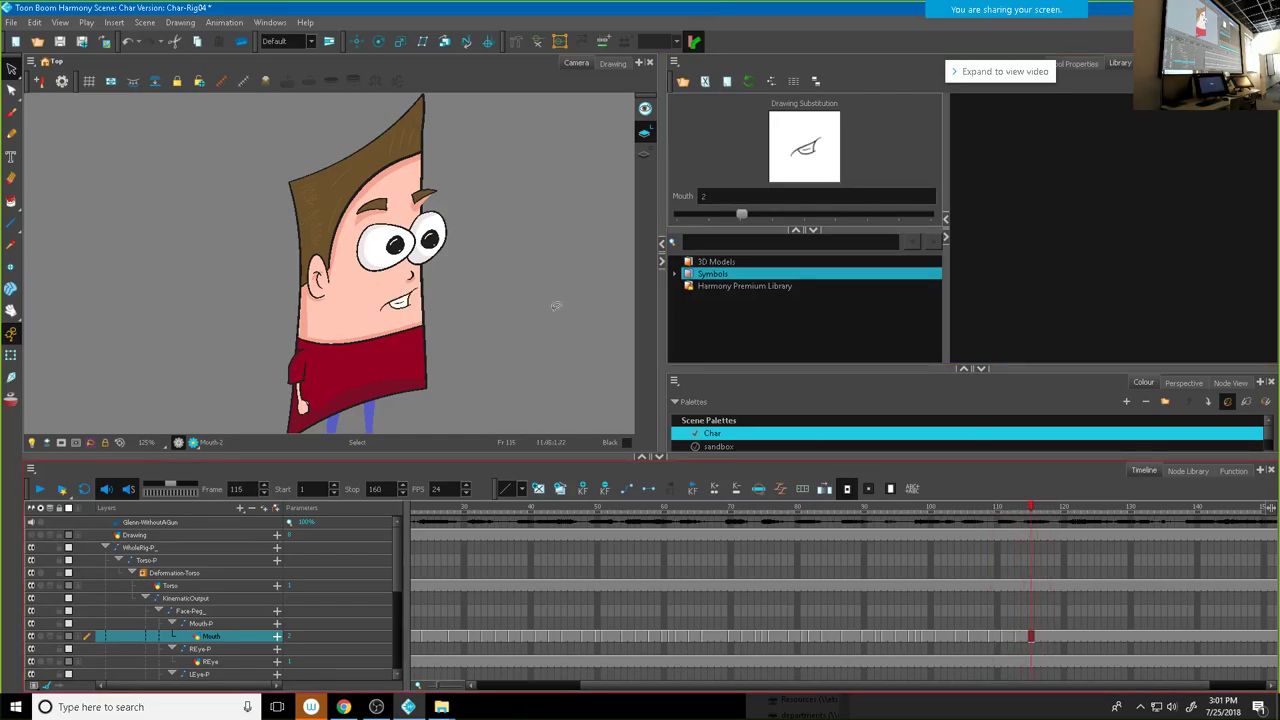
{"action": "left_click_drag", "start_coordinate": [743, 214], "coordinate": [800, 217]}
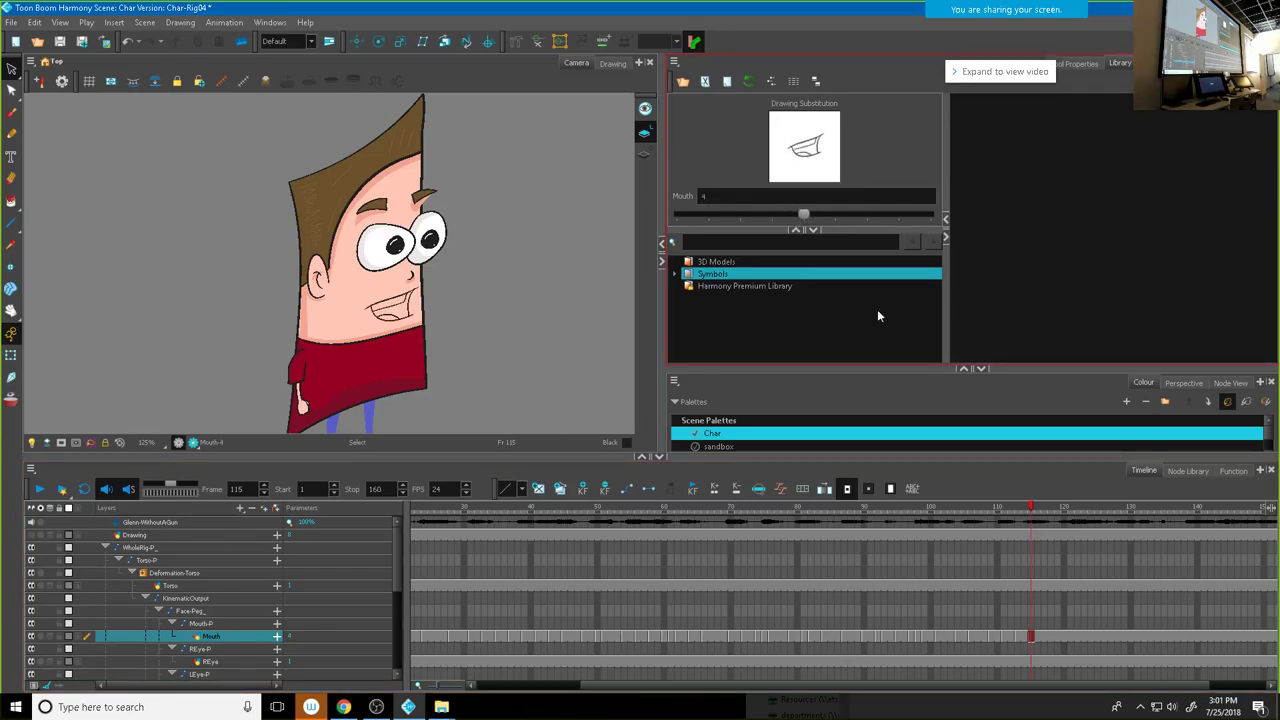
Step: Swap the Mouth to drawing 3 at frame 114 and to drawing 2 at frame 117
{"action": "left_click", "coordinate": [1024, 638]}
{"action": "left_click_drag", "start_coordinate": [743, 214], "coordinate": [776, 216]}
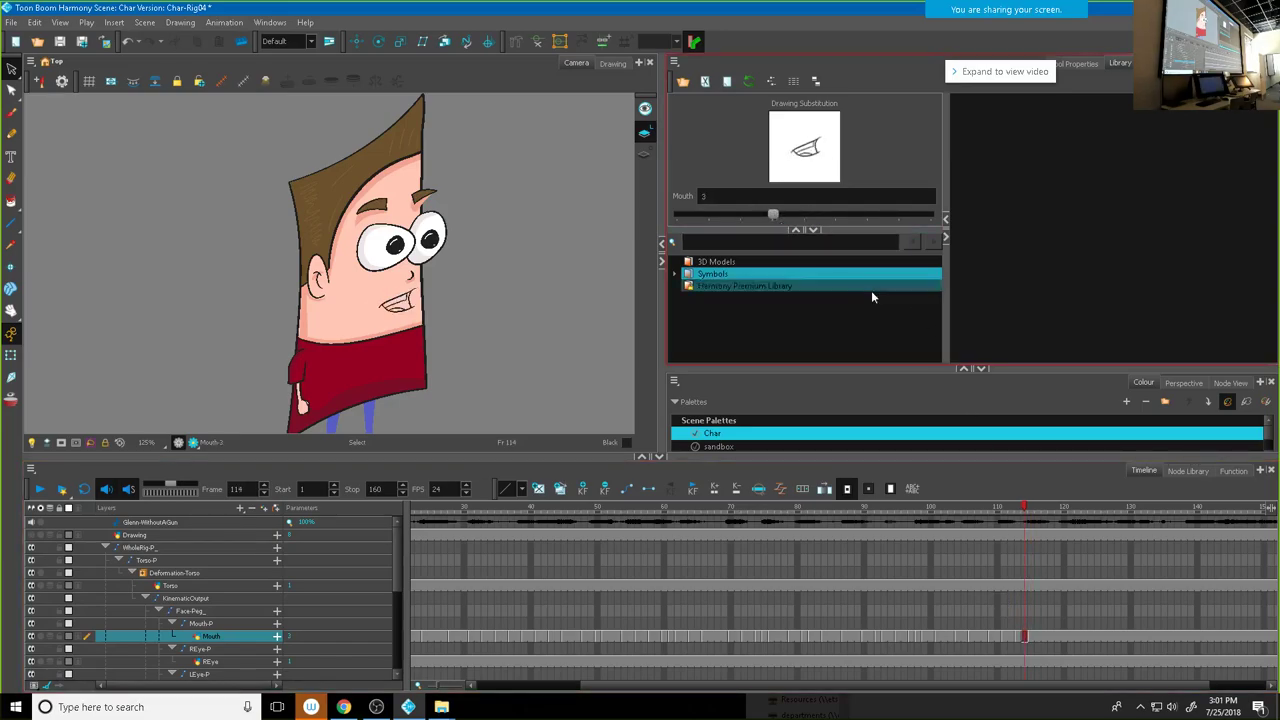
{"action": "left_click", "coordinate": [1038, 509]}
{"action": "left_click", "coordinate": [1044, 510]}
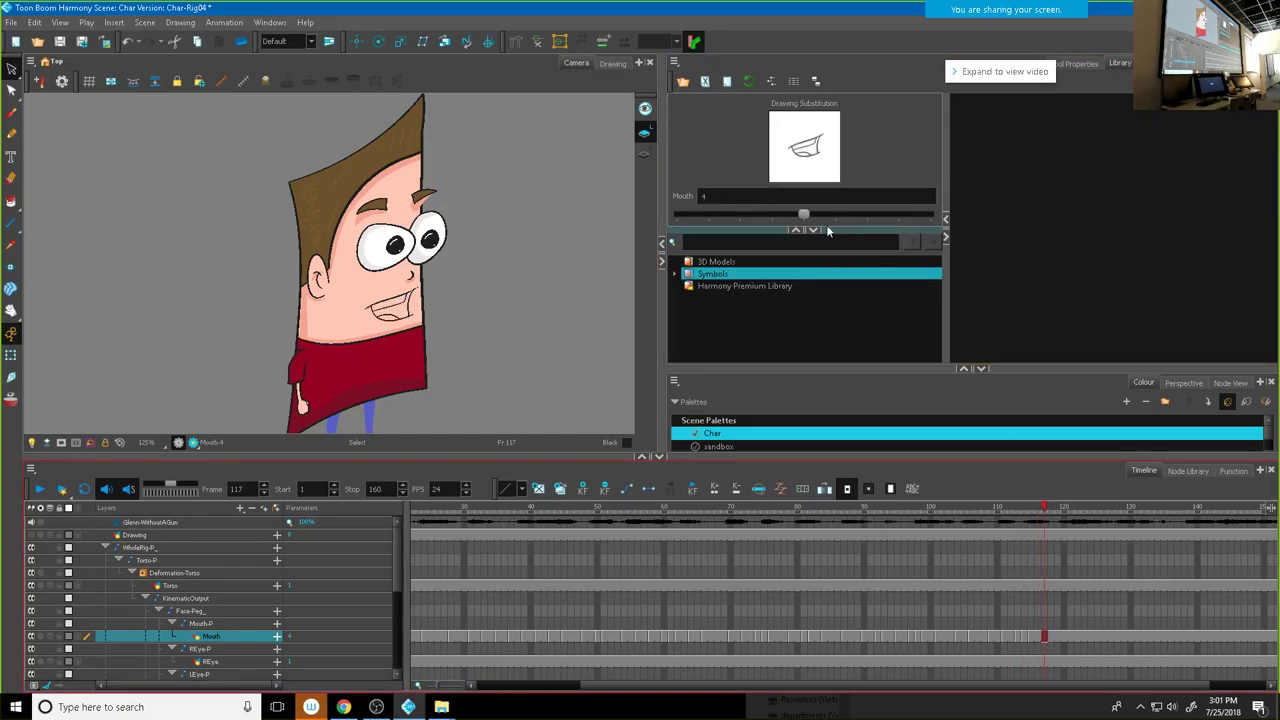
{"action": "left_click_drag", "start_coordinate": [803, 214], "coordinate": [741, 216]}
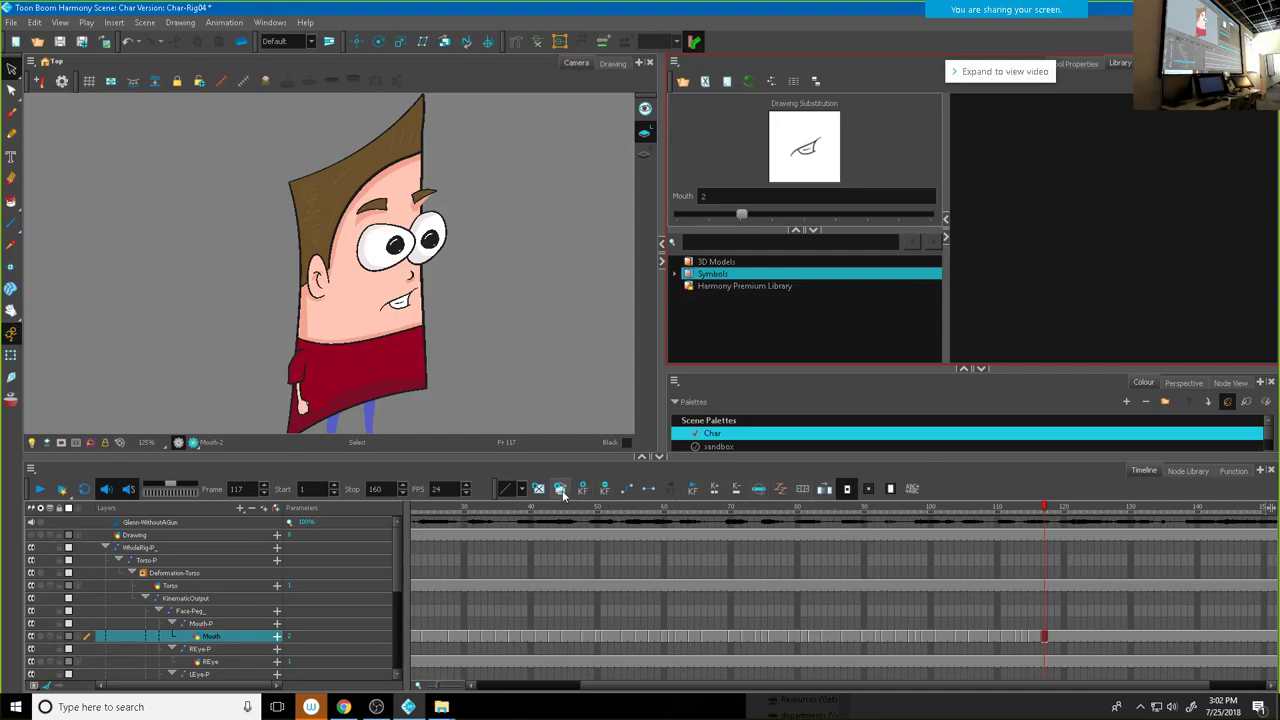
Step: Duplicate the Mouth drawing at frame 117, then stretch the copy wider toward the cheek and flatten it
{"action": "scroll", "coordinate": [416, 316], "scroll_direction": "up", "scroll_amount": 5}
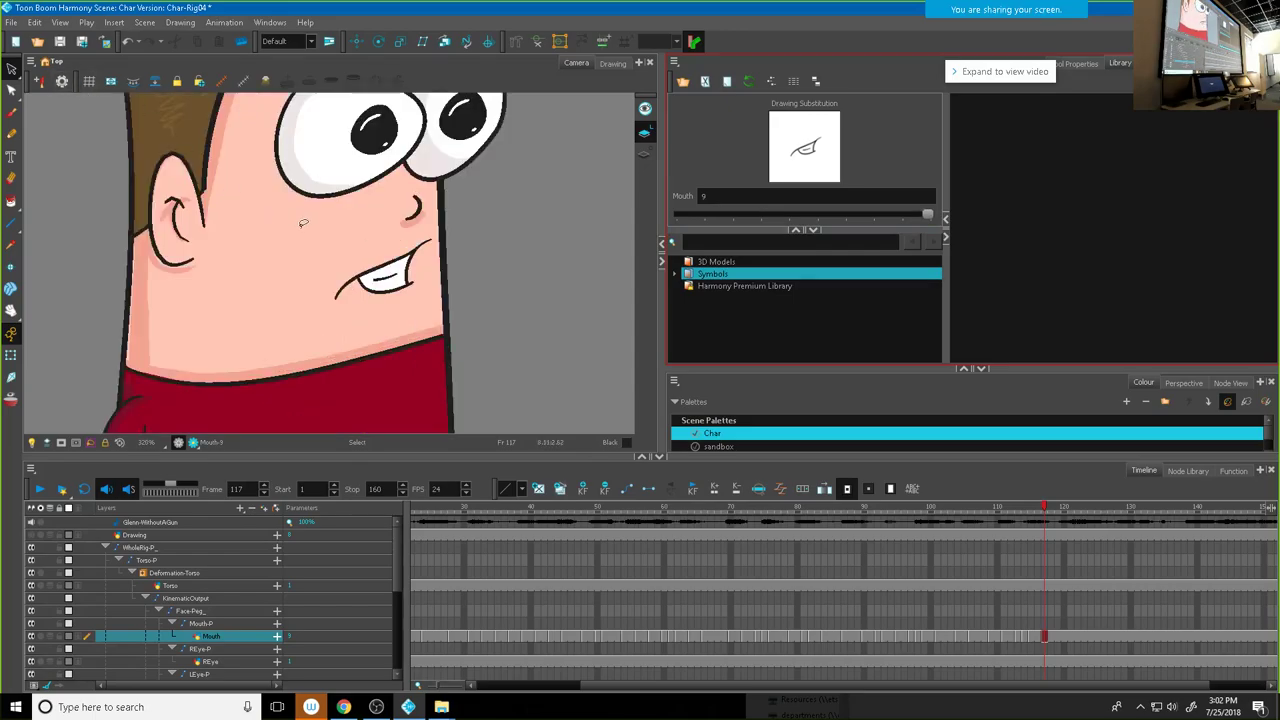
{"action": "mouse_move", "coordinate": [350, 245]}
{"action": "left_mouse_down"}
{"action": "mouse_move", "coordinate": [333, 272]}
{"action": "mouse_move", "coordinate": [363, 289]}
{"action": "mouse_move", "coordinate": [432, 242]}
{"action": "left_mouse_up"}
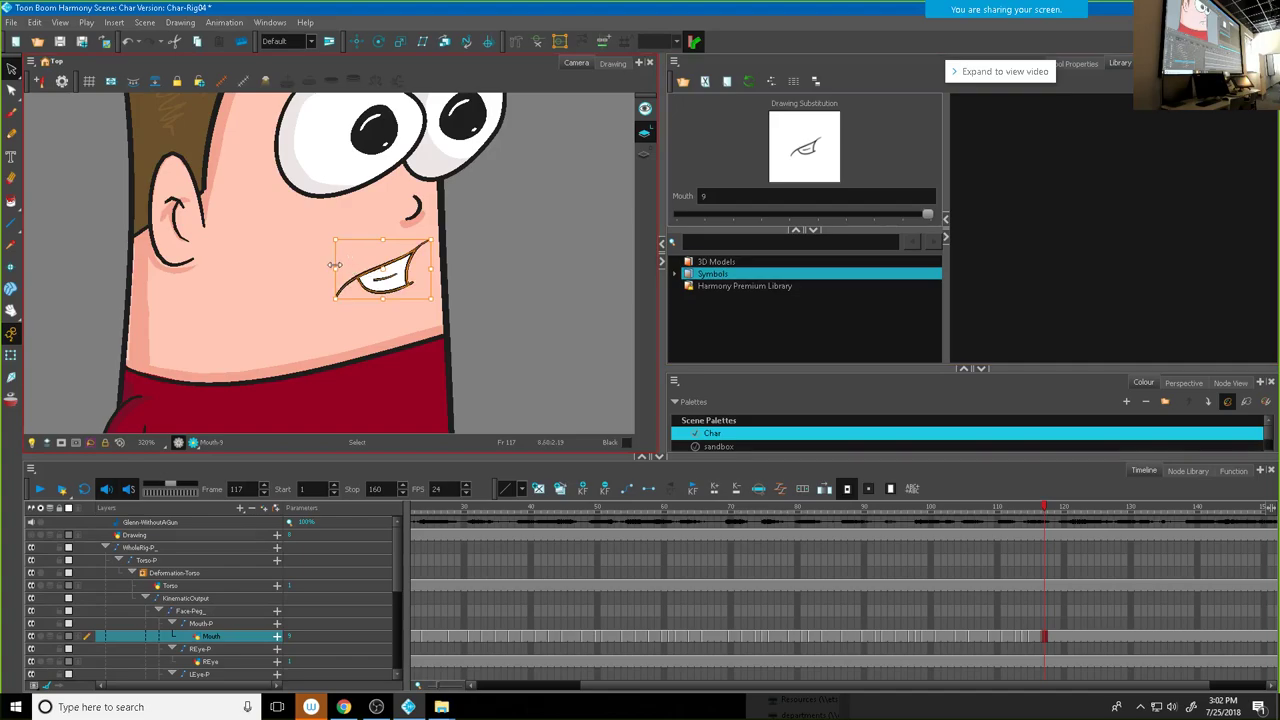
{"action": "left_click_drag", "start_coordinate": [337, 266], "coordinate": [305, 290]}
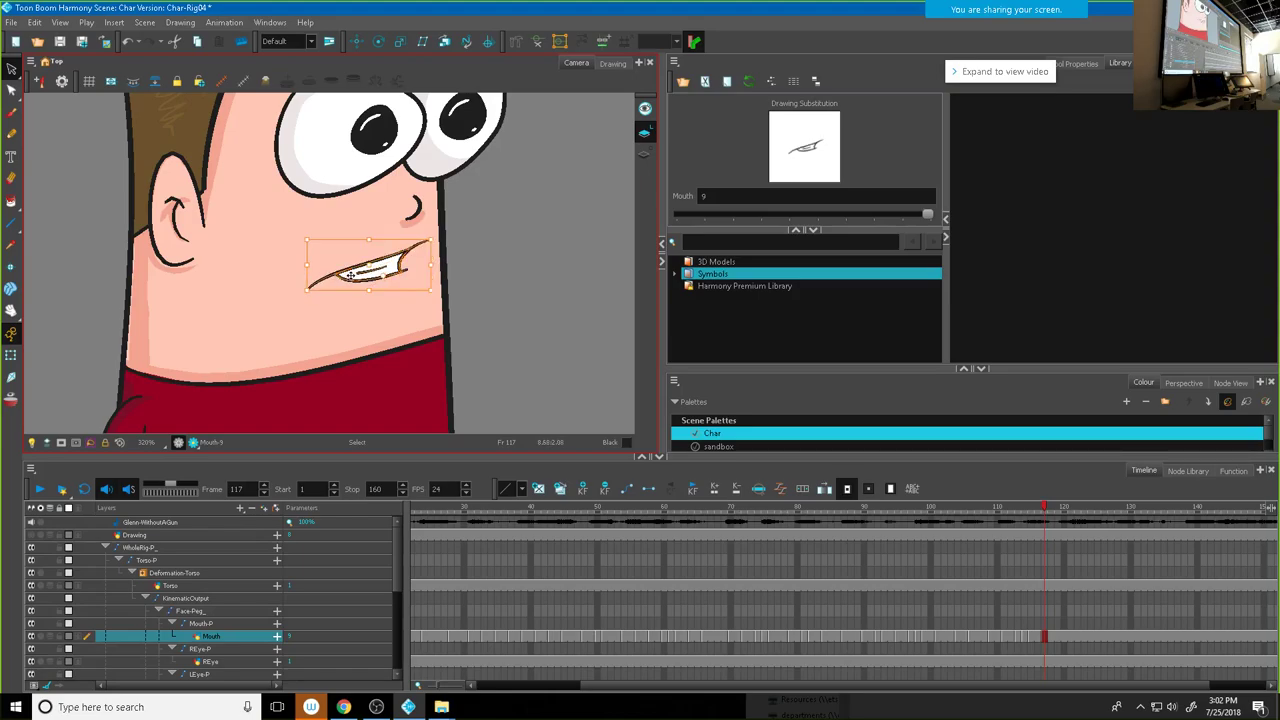
{"action": "scroll", "coordinate": [409, 250], "scroll_direction": "up", "scroll_amount": 2}
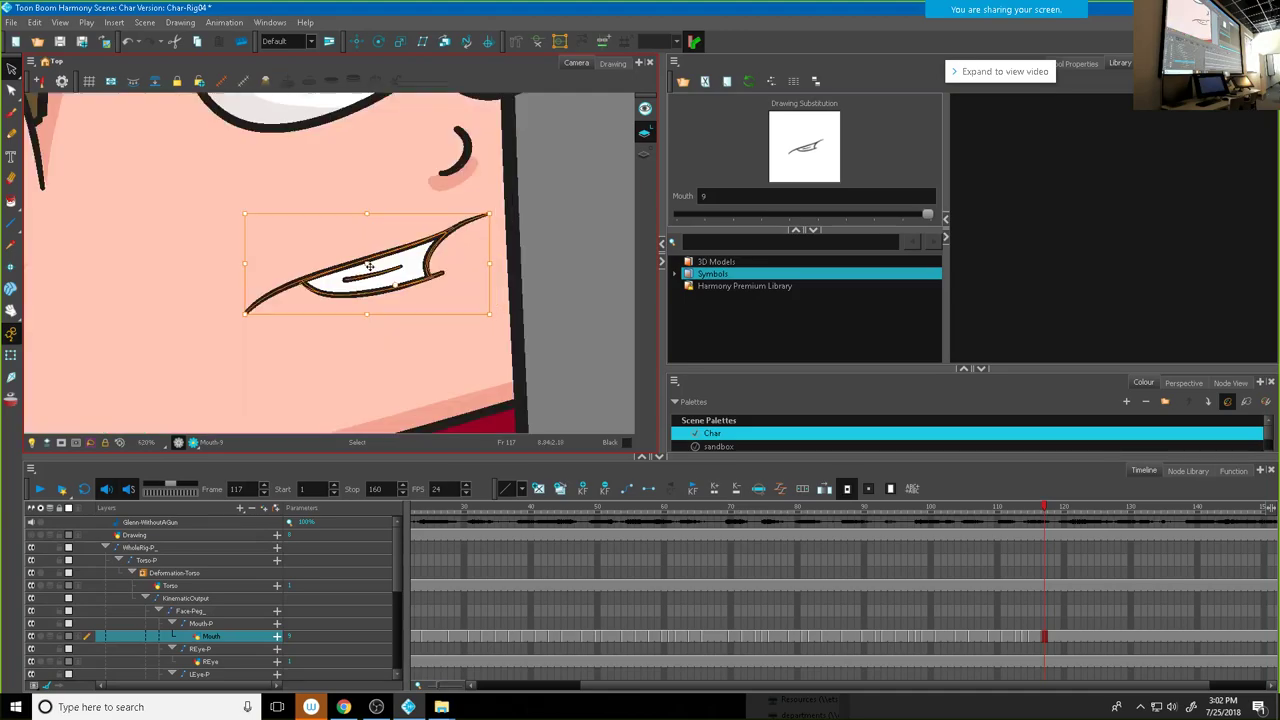
Step: Shorten the cheek-side corner of the mouth line with the Contour Editor, keeping the original curve at the front corner
{"action": "left_click", "coordinate": [11, 90]}
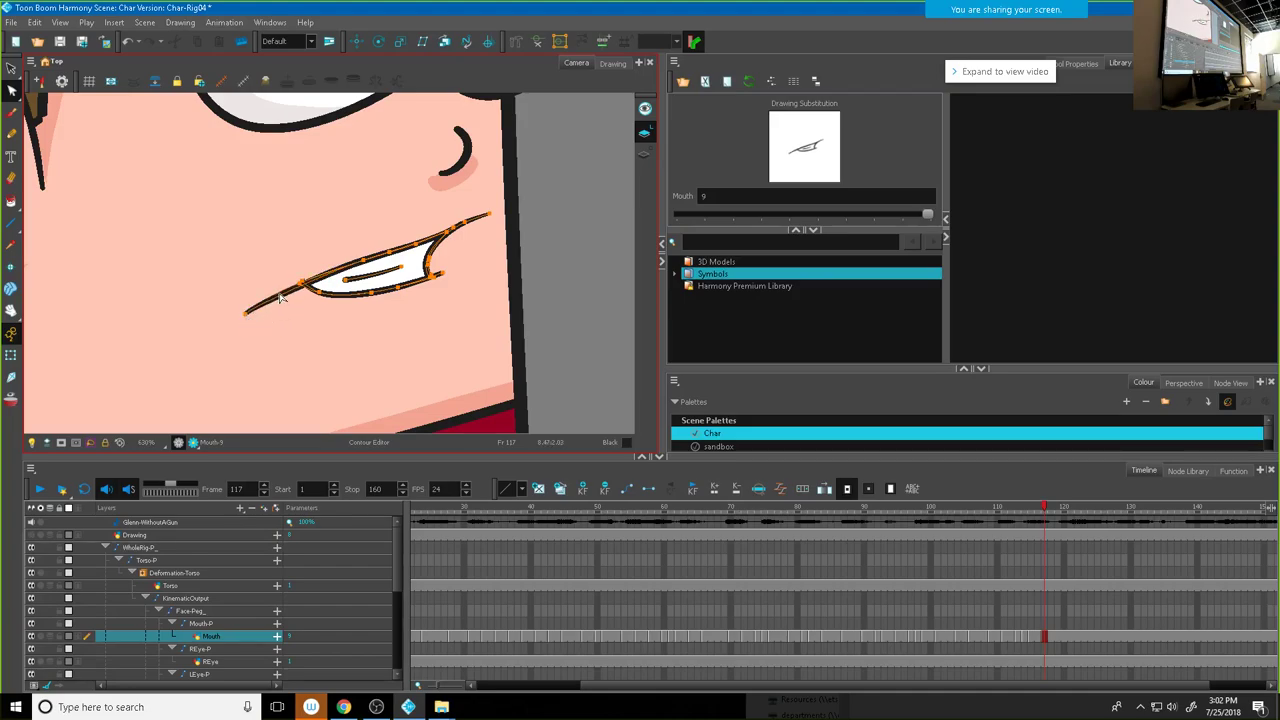
{"action": "key", "text": "ctrl+z"}
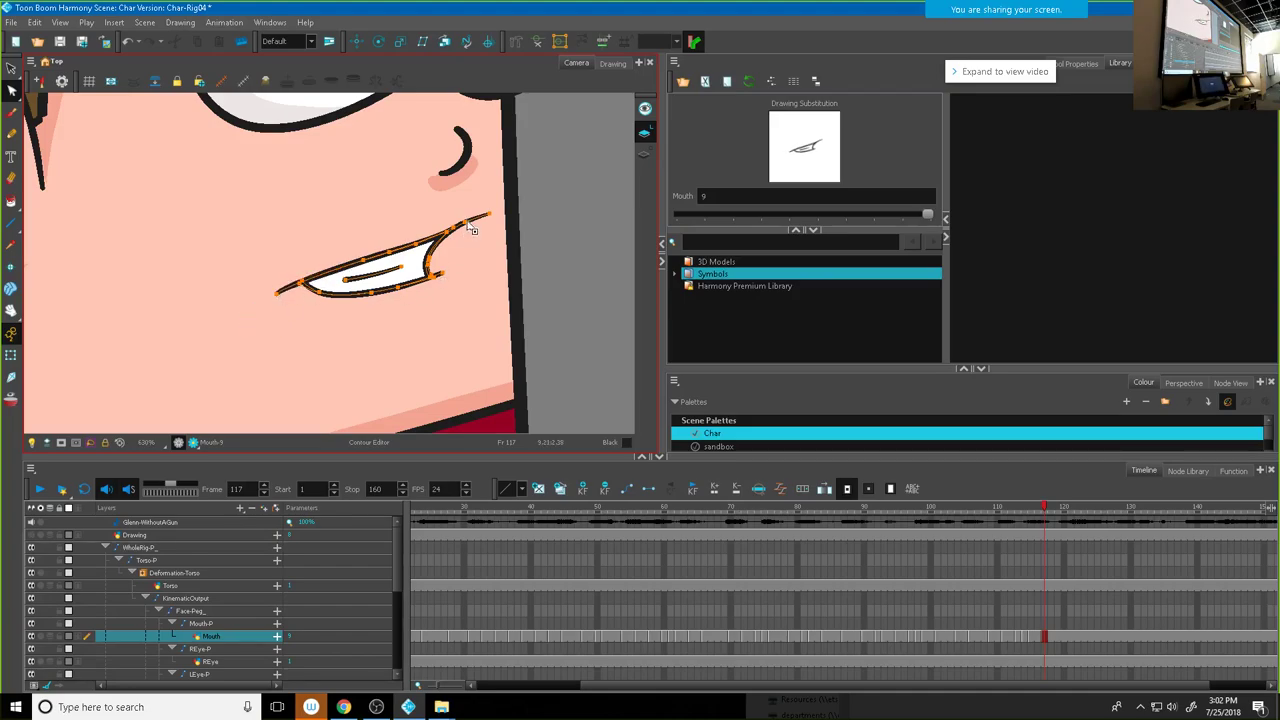
{"action": "key", "text": "ctrl+z"}
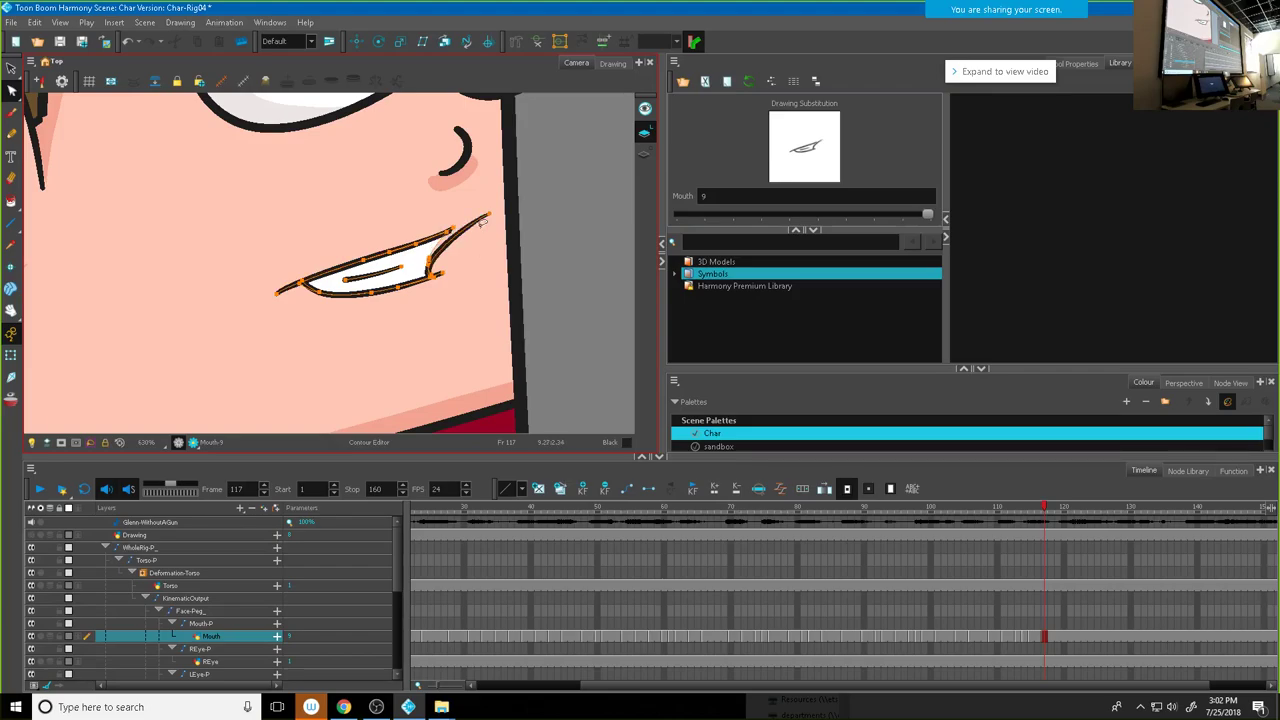
{"action": "left_click", "coordinate": [490, 221]}
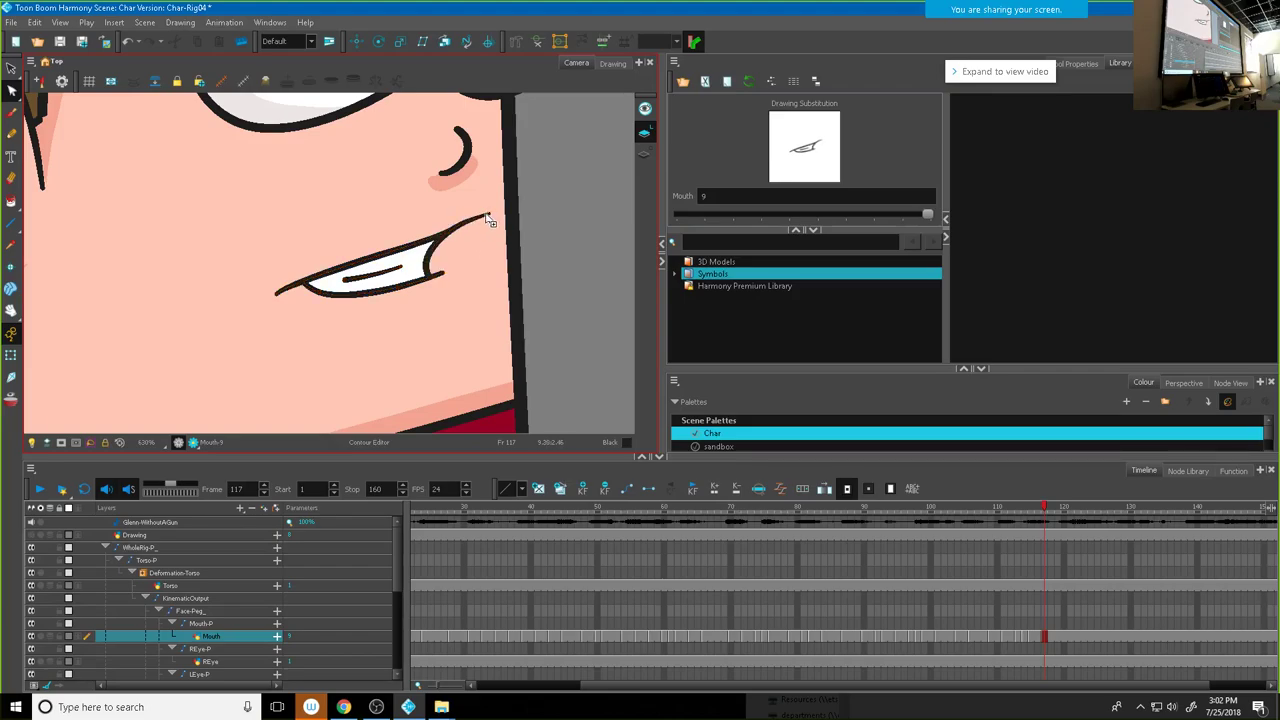
Step: Reshape the inner curve at the front corner of the mouth and shorten its outer tip
{"action": "scroll", "coordinate": [430, 243], "scroll_direction": "up", "scroll_amount": 3}
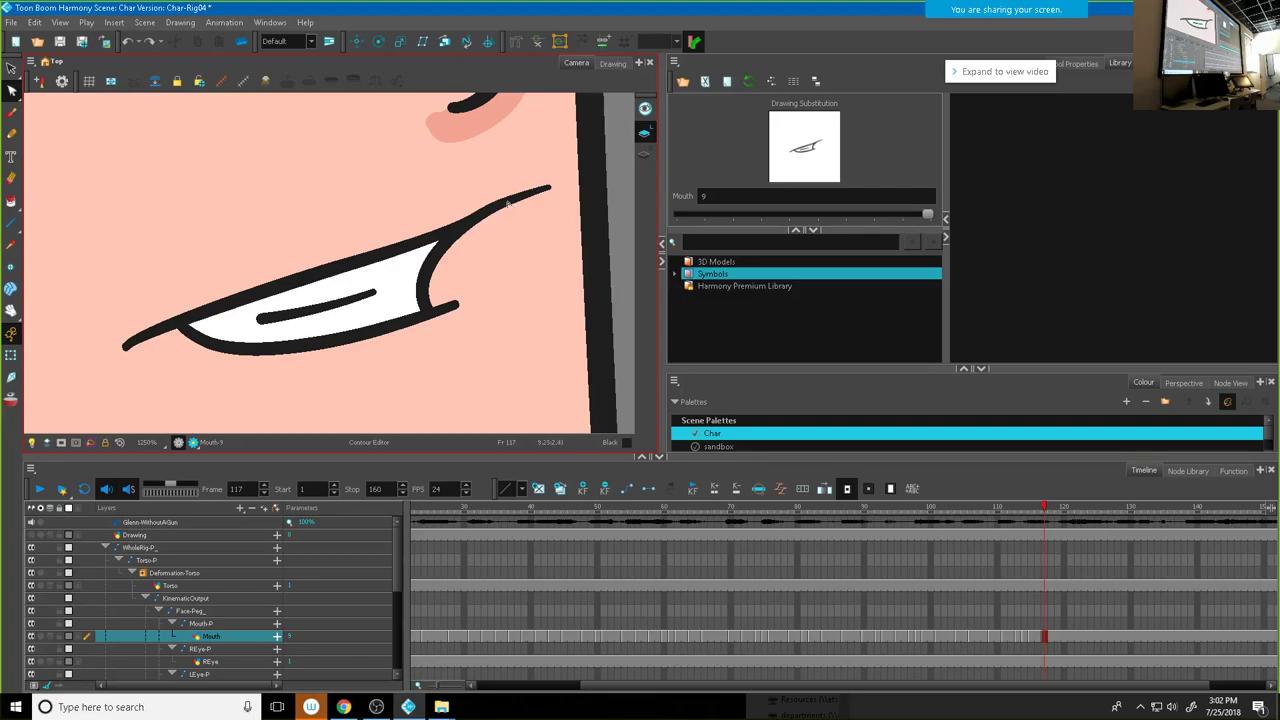
{"action": "left_click", "coordinate": [507, 204]}
{"action": "left_click_drag", "start_coordinate": [498, 204], "coordinate": [481, 224]}
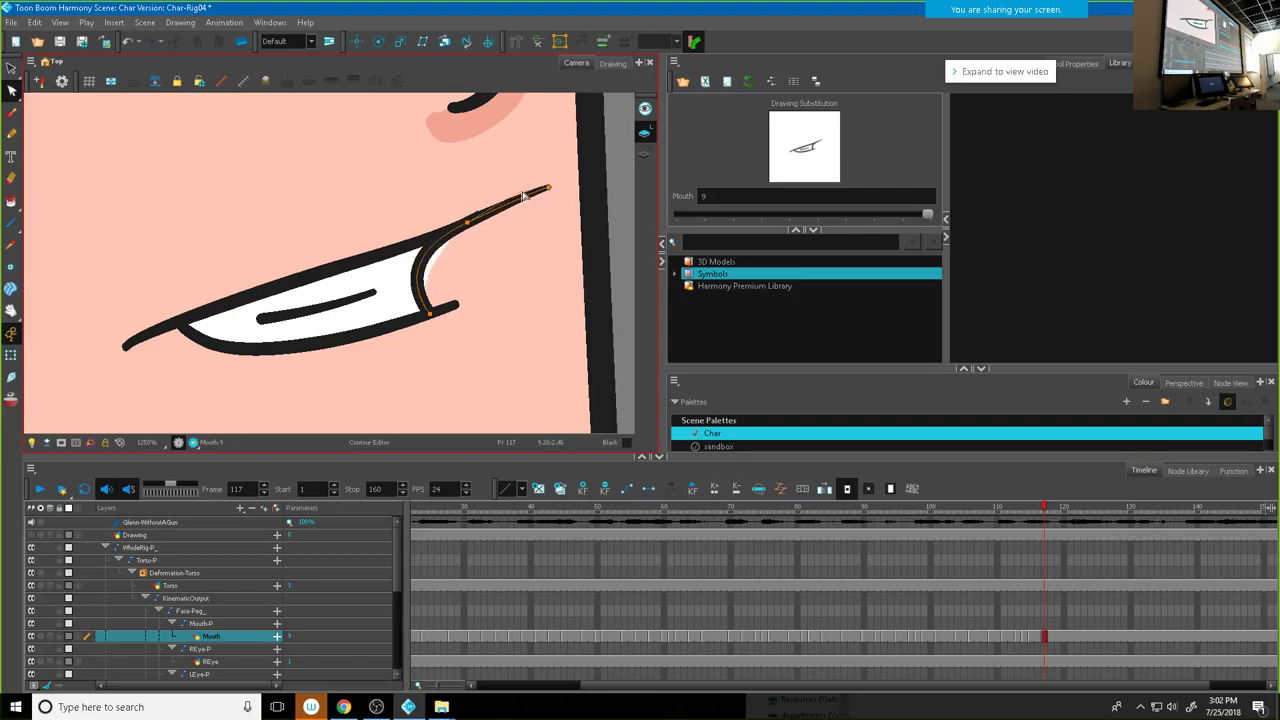
{"action": "left_click_drag", "start_coordinate": [548, 187], "coordinate": [500, 208]}
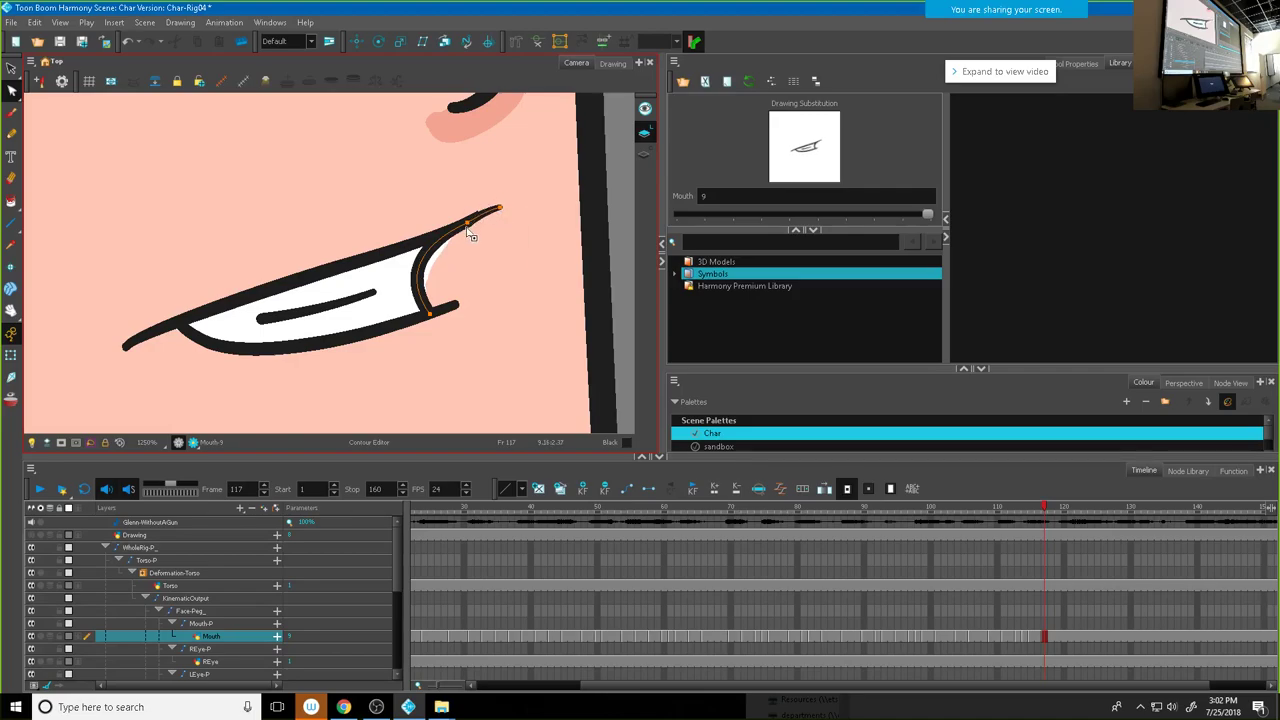
Step: Pull the white teeth fill's front edge inward so it follows the mouth's inner curve
{"action": "left_click", "coordinate": [438, 266]}
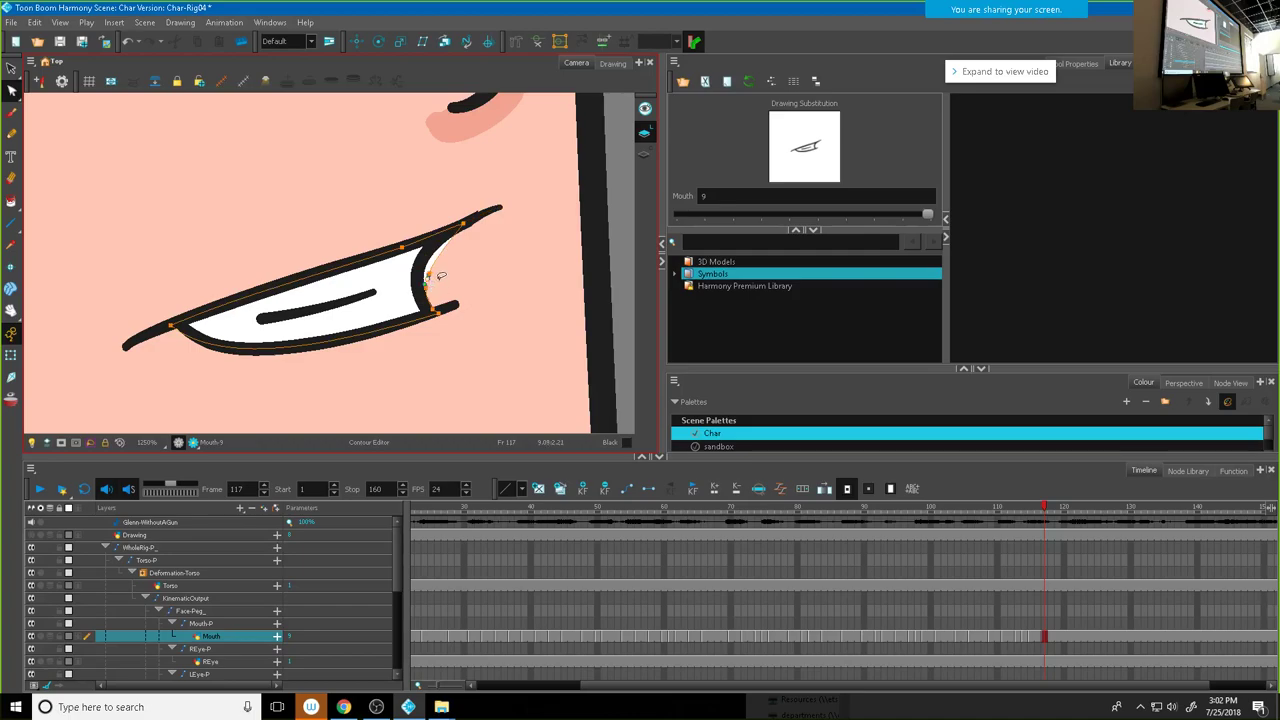
{"action": "left_click_drag", "start_coordinate": [441, 270], "coordinate": [432, 295]}
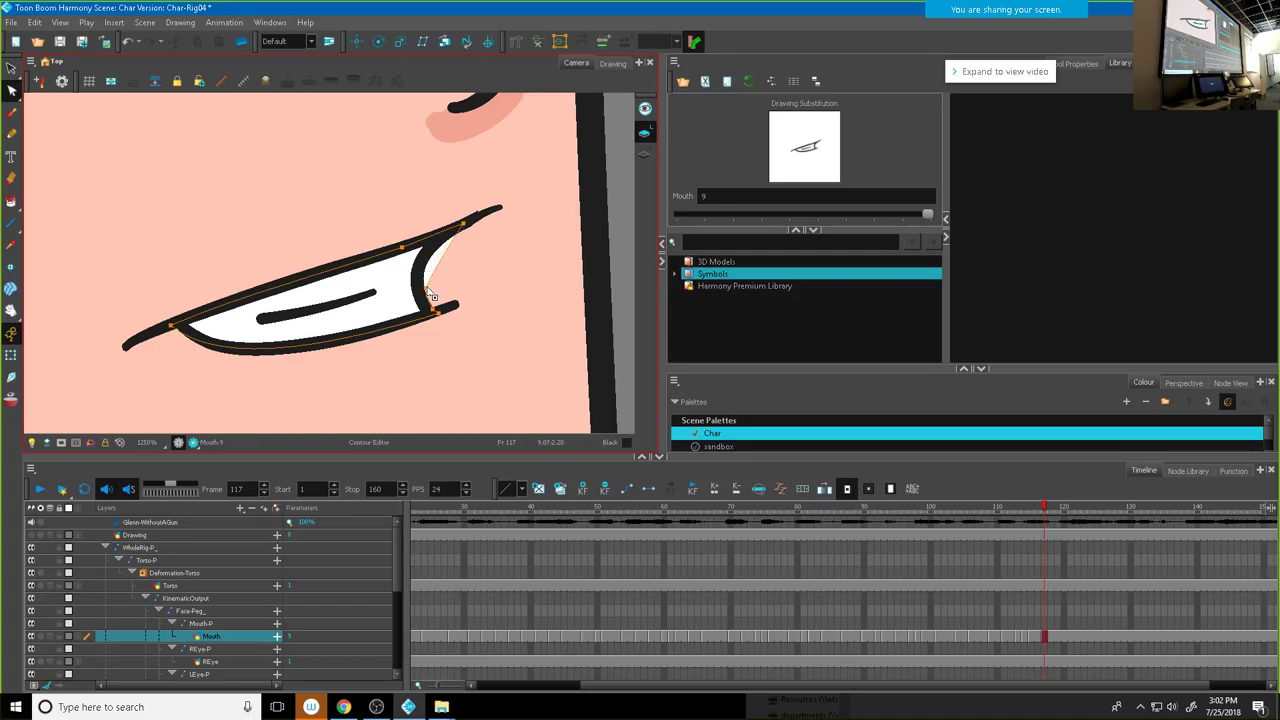
{"action": "left_click", "coordinate": [427, 290]}
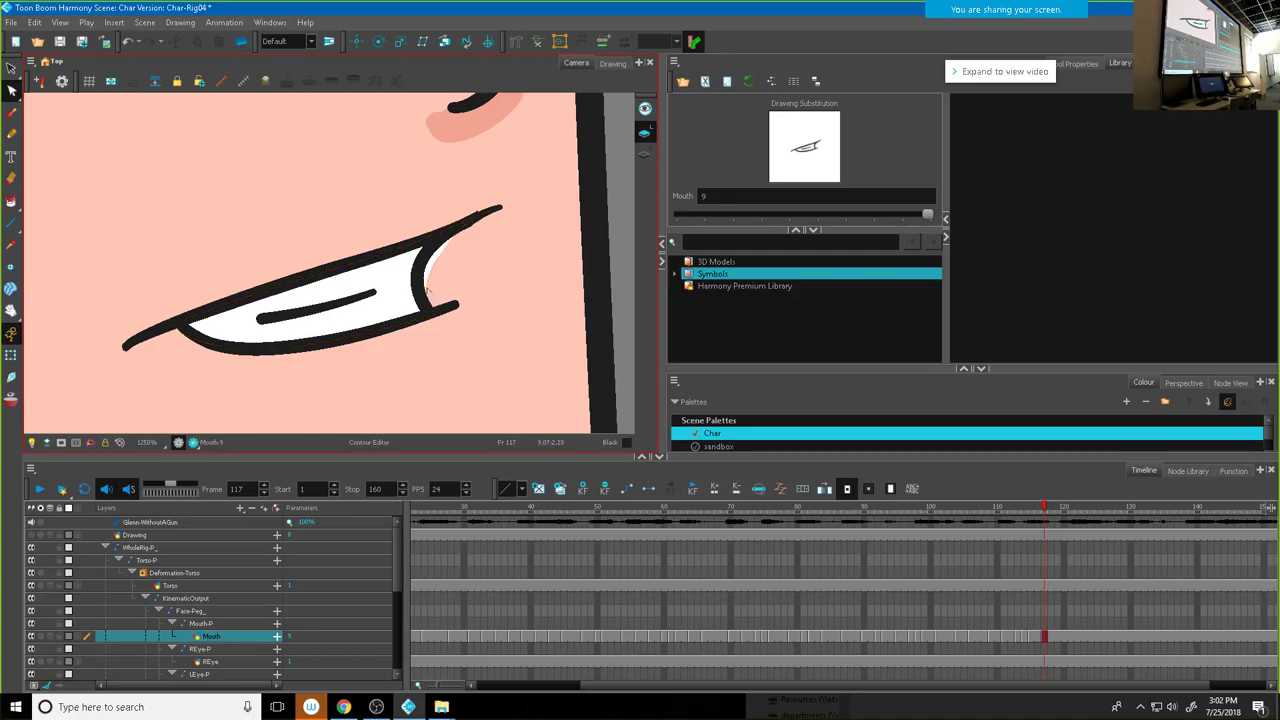
{"action": "key", "text": "ctrl+z"}
{"action": "left_click", "coordinate": [427, 288]}
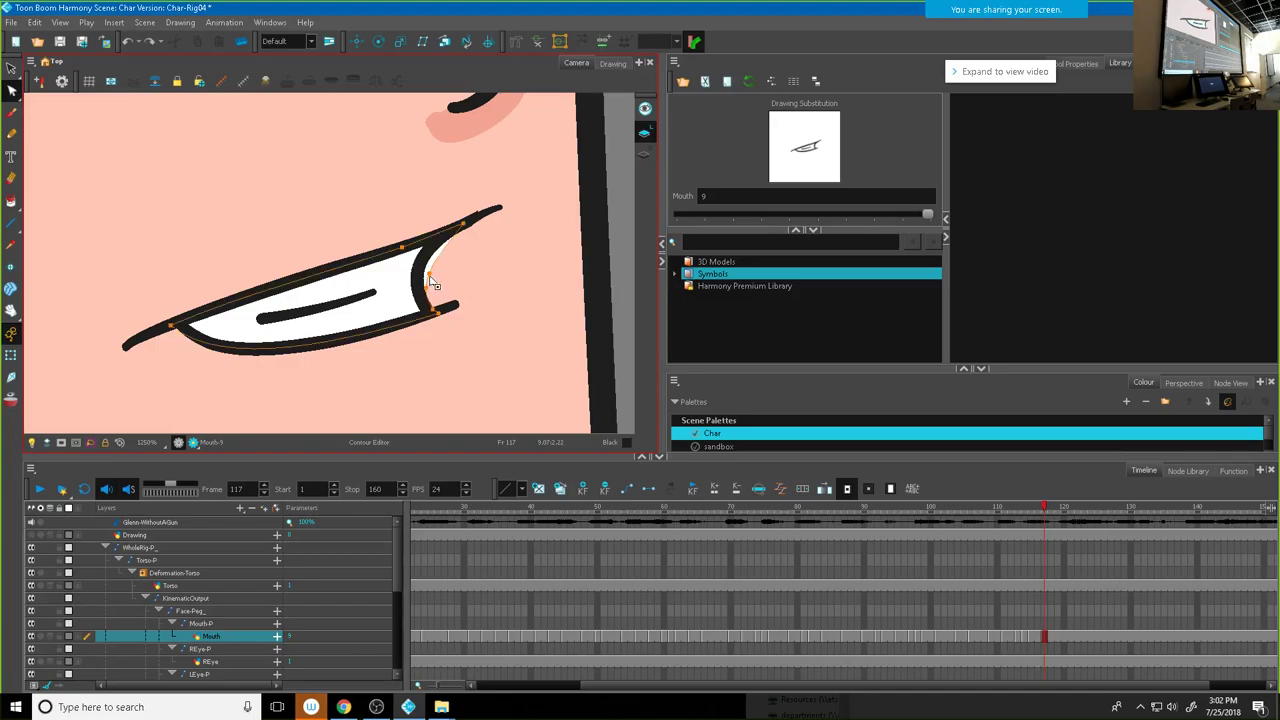
{"action": "left_click_drag", "start_coordinate": [425, 270], "coordinate": [430, 297]}
Step: Thin the front end of the upper lip line with the Pencil Editor so it blends into the mouth corner
{"action": "left_click", "coordinate": [475, 219]}
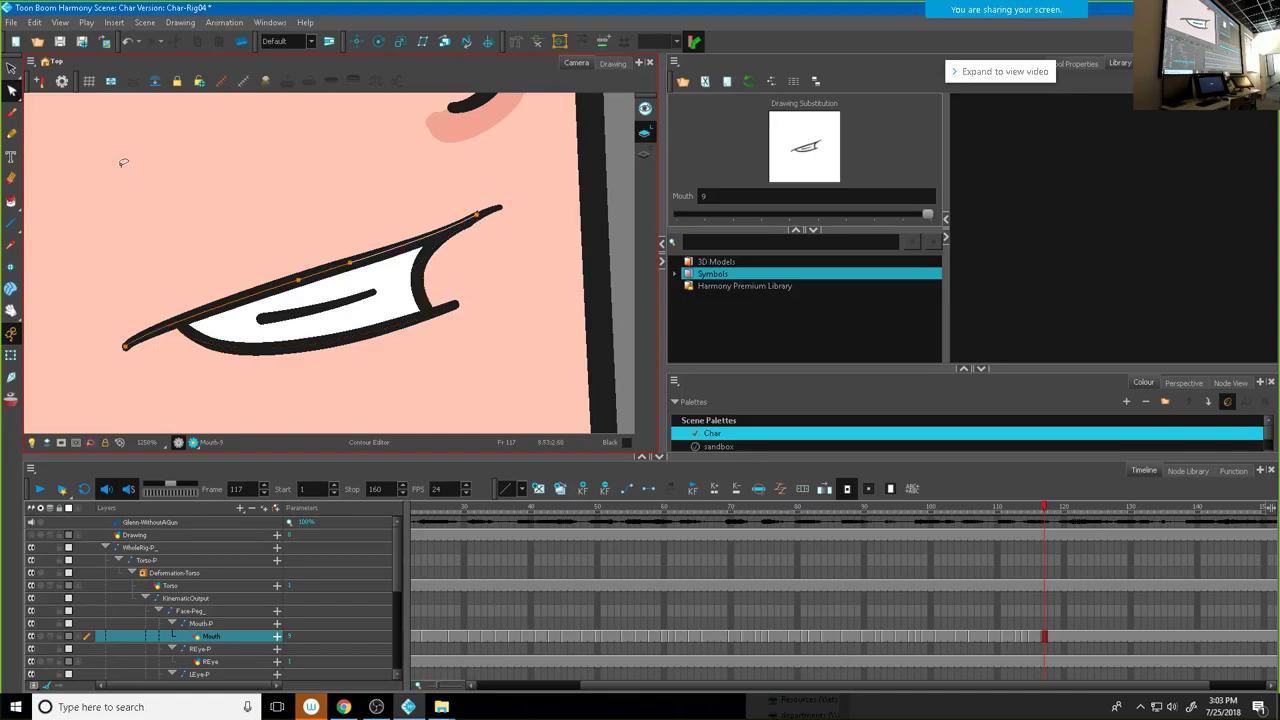
{"action": "left_click_drag", "start_coordinate": [13, 93], "coordinate": [70, 120]}
{"action": "scroll", "coordinate": [482, 237], "scroll_direction": "up", "scroll_amount": 2}
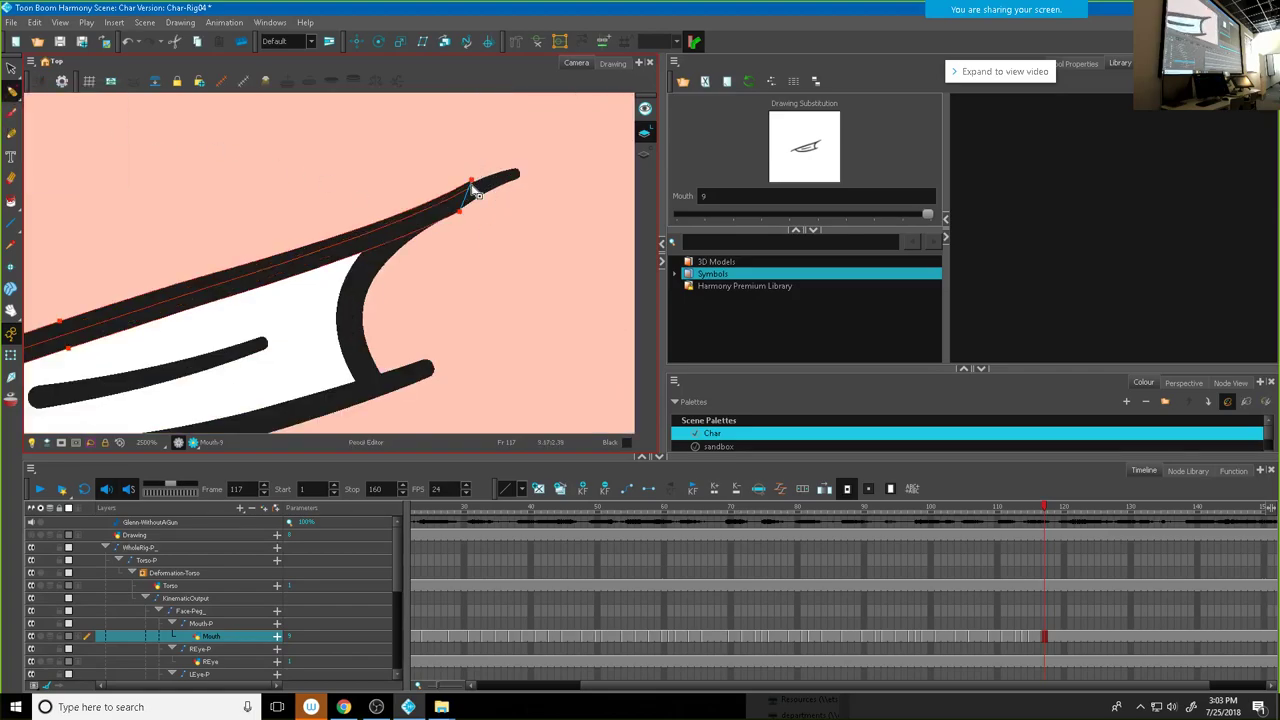
{"action": "left_click", "coordinate": [473, 198]}
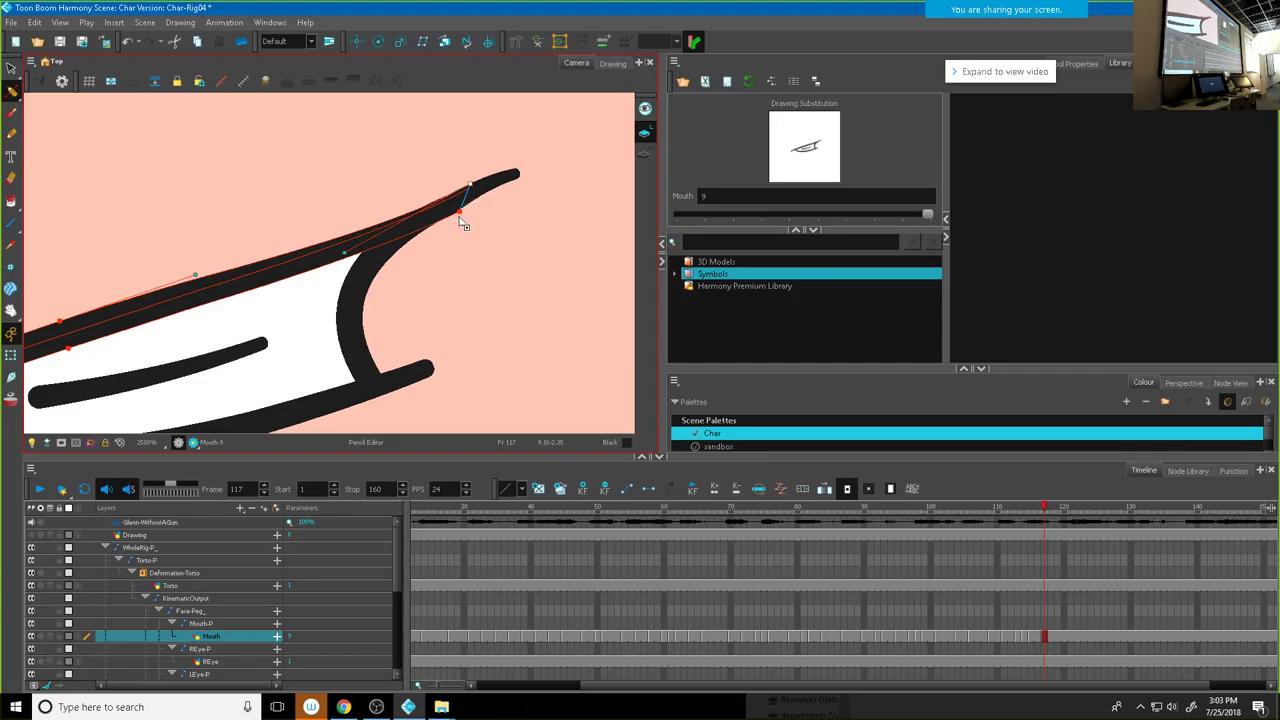
{"action": "left_click_drag", "start_coordinate": [463, 209], "coordinate": [465, 211]}
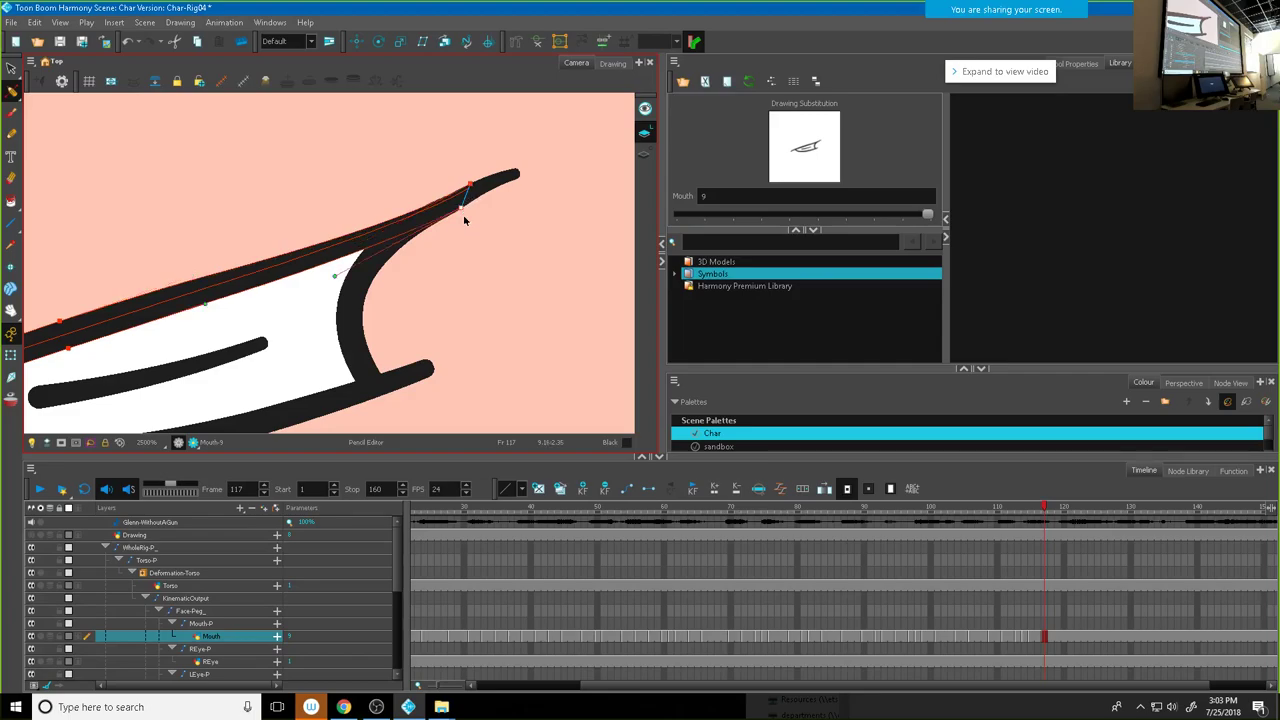
{"action": "scroll", "coordinate": [520, 280], "scroll_direction": "down", "scroll_amount": 4}
{"action": "scroll", "coordinate": [540, 306], "scroll_direction": "down", "scroll_amount": 2}
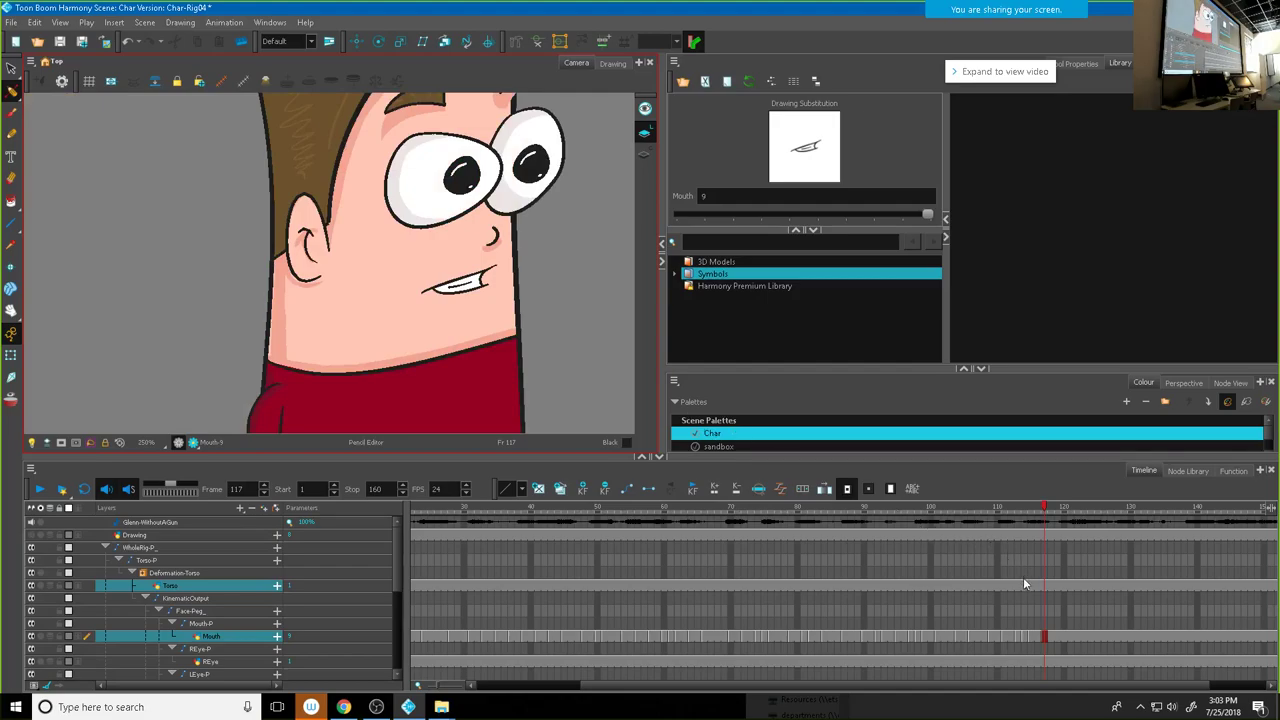
Step: Swap the Mouth to drawing 9 at frame 37
{"action": "left_click", "coordinate": [1032, 511]}
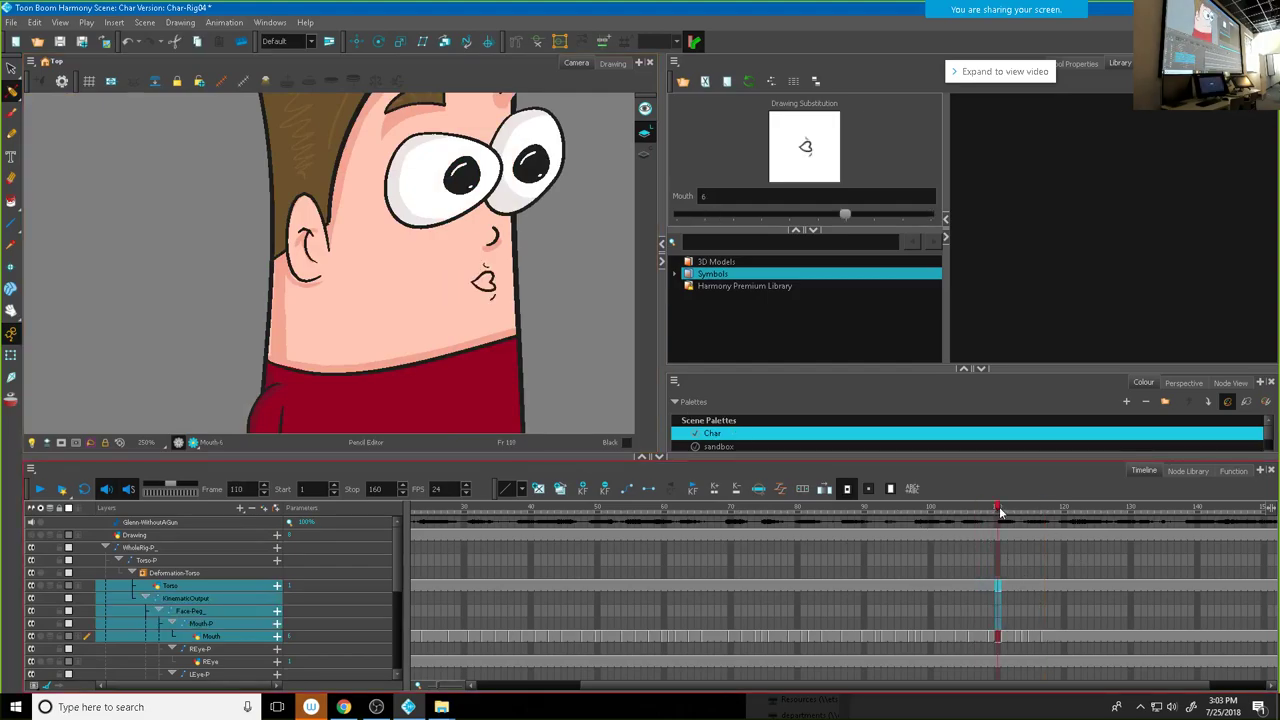
{"action": "left_click", "coordinate": [1050, 515]}
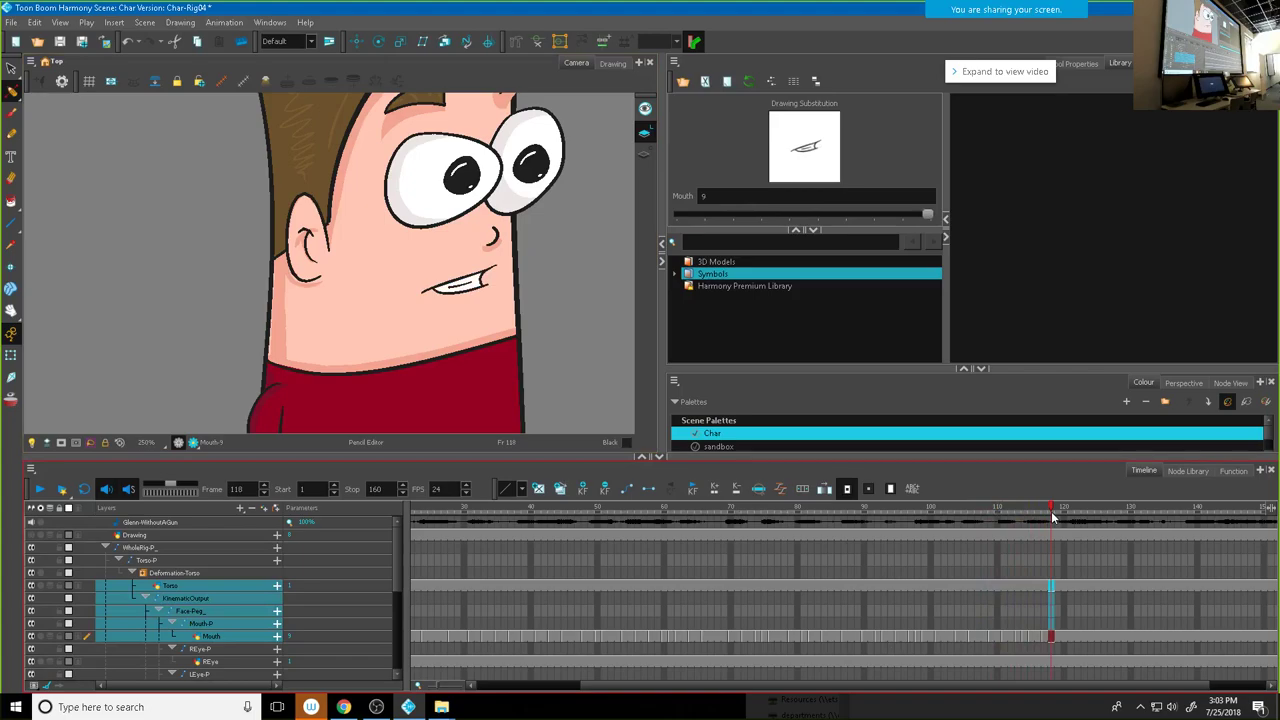
{"action": "left_click_drag", "start_coordinate": [1052, 517], "coordinate": [970, 515]}
{"action": "left_click", "coordinate": [510, 514]}
{"action": "mouse_move", "coordinate": [456, 524]}
{"action": "left_mouse_down"}
{"action": "mouse_move", "coordinate": [542, 540]}
{"action": "mouse_move", "coordinate": [512, 531]}
{"action": "left_mouse_up"}
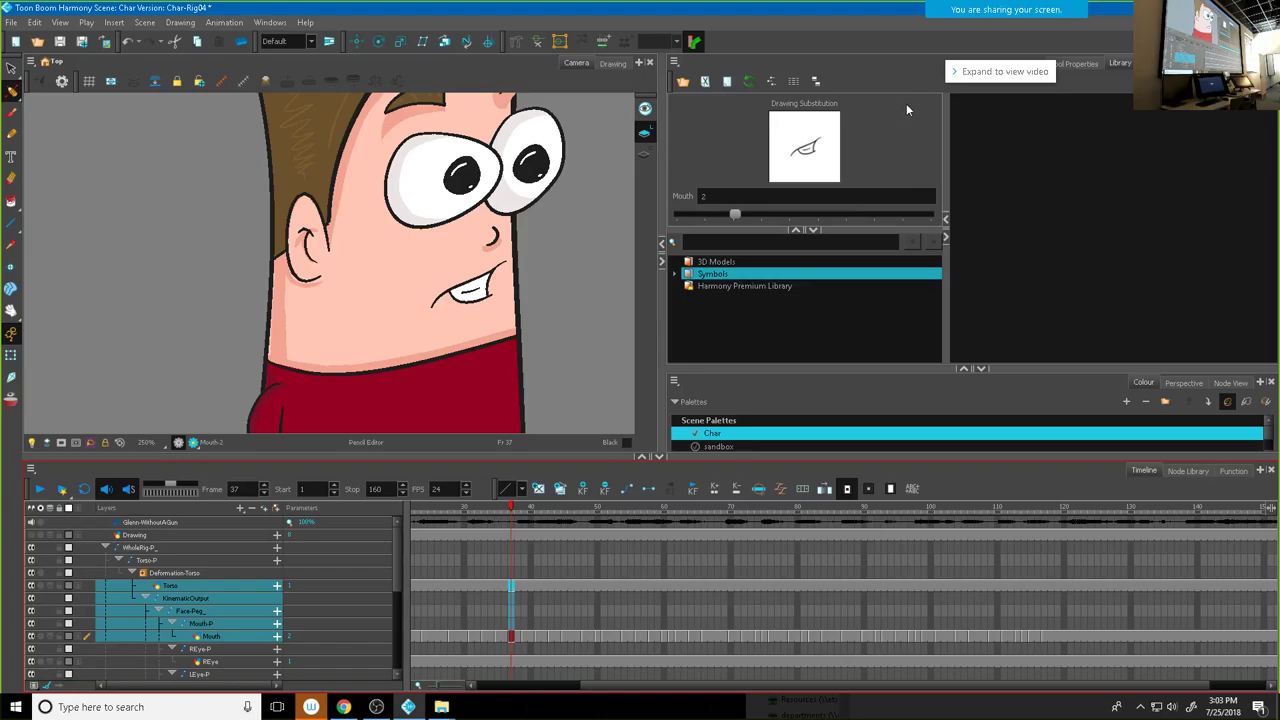
{"action": "left_click", "coordinate": [808, 196]}
{"action": "left_click_drag", "start_coordinate": [742, 216], "coordinate": [932, 211]}
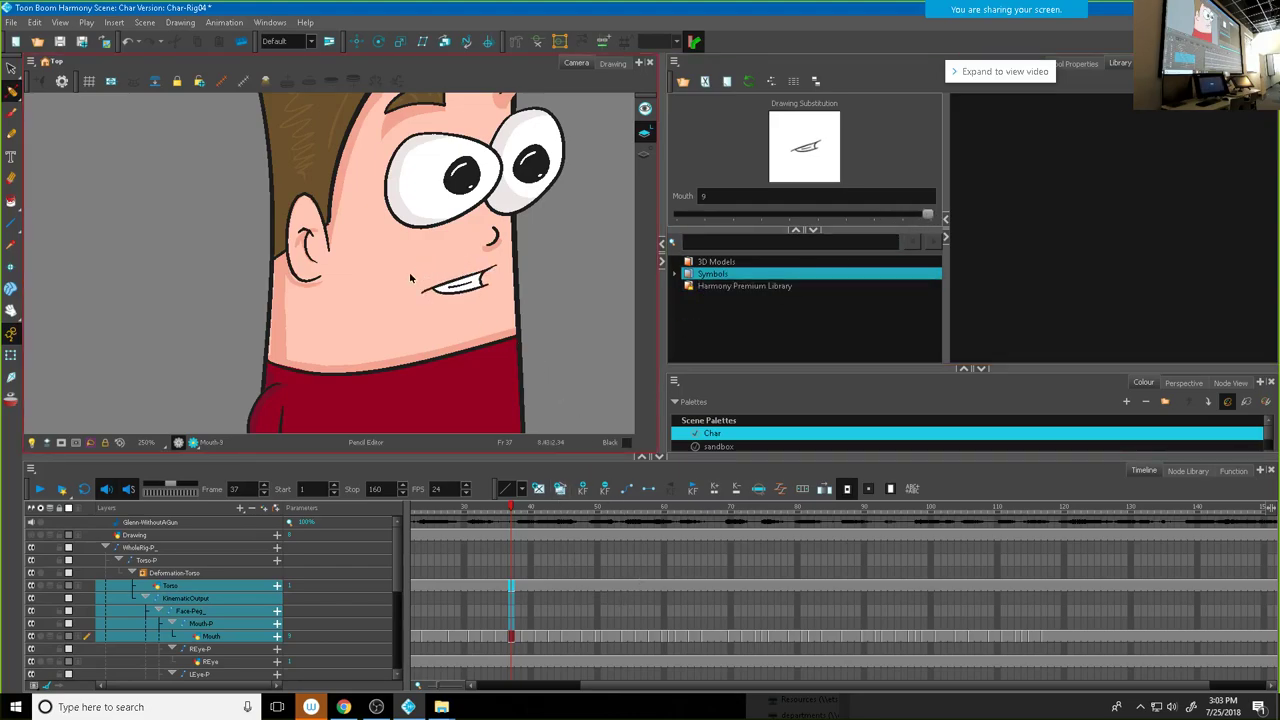
Step: Nudge the frame 37 mouth drawing slightly toward the front of the face and scrub the timeline to check it
{"action": "left_click", "coordinate": [498, 284]}
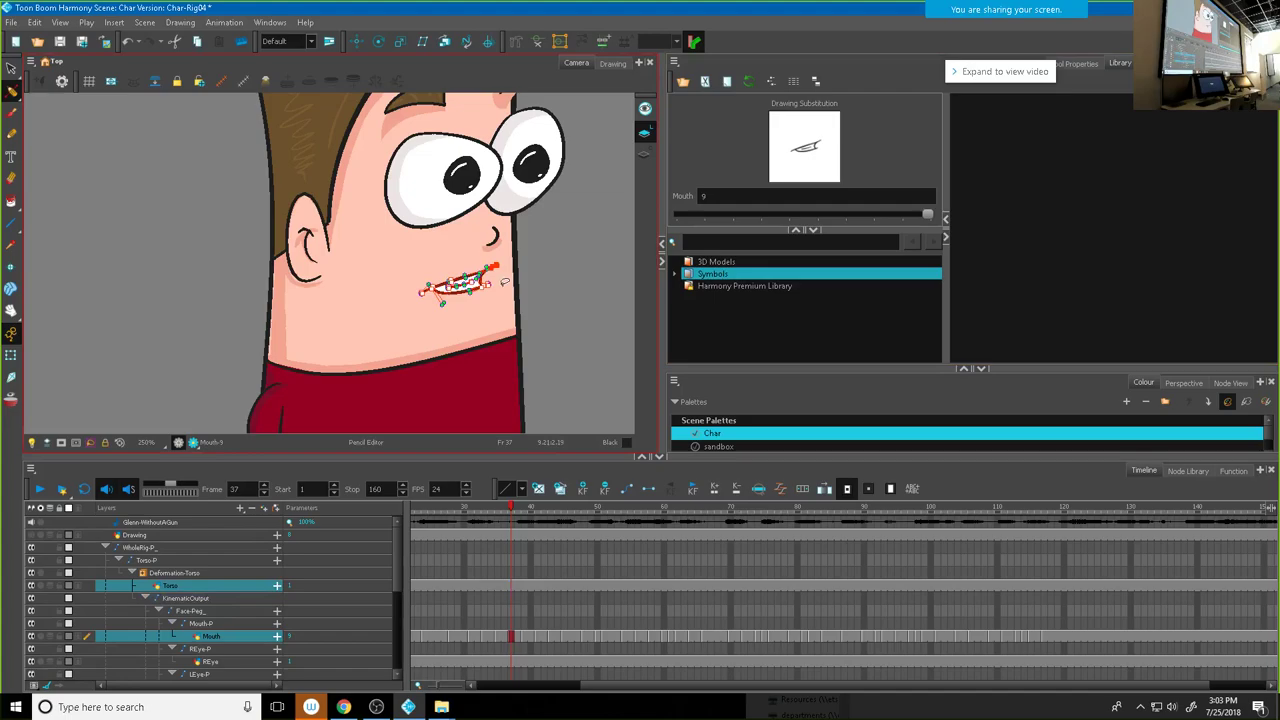
{"action": "left_click", "coordinate": [11, 68]}
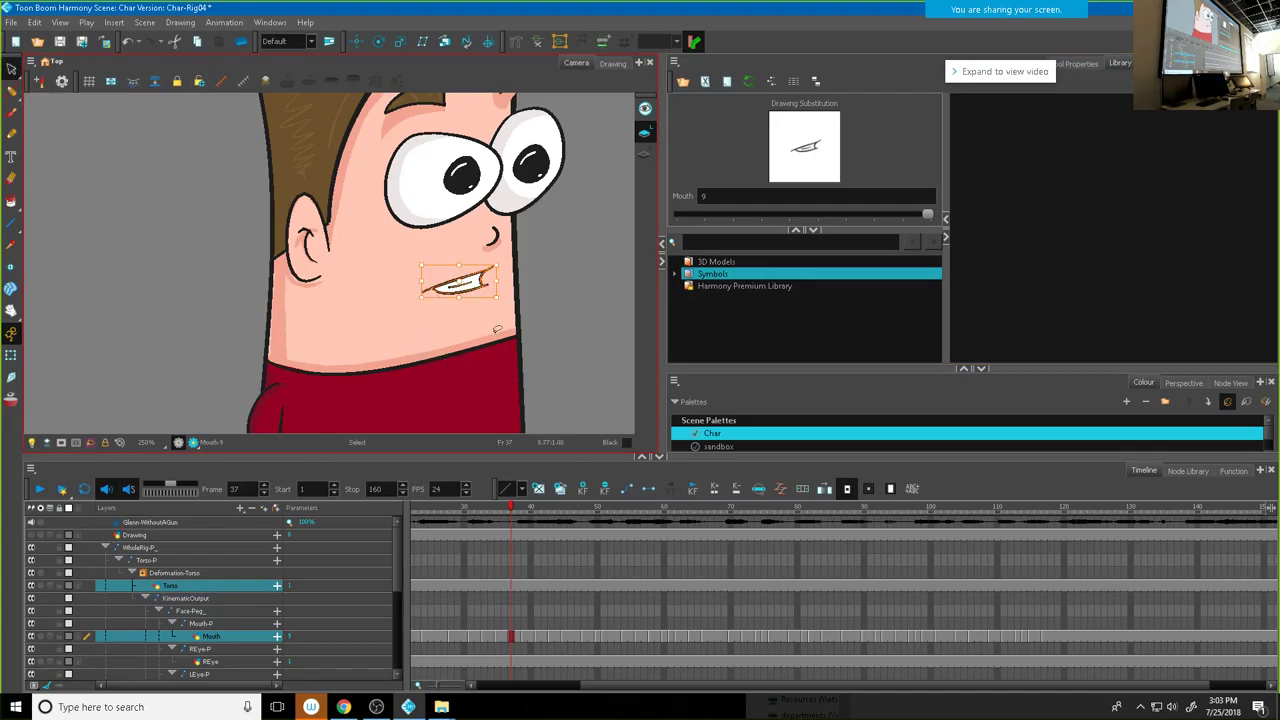
{"action": "left_click", "coordinate": [482, 285]}
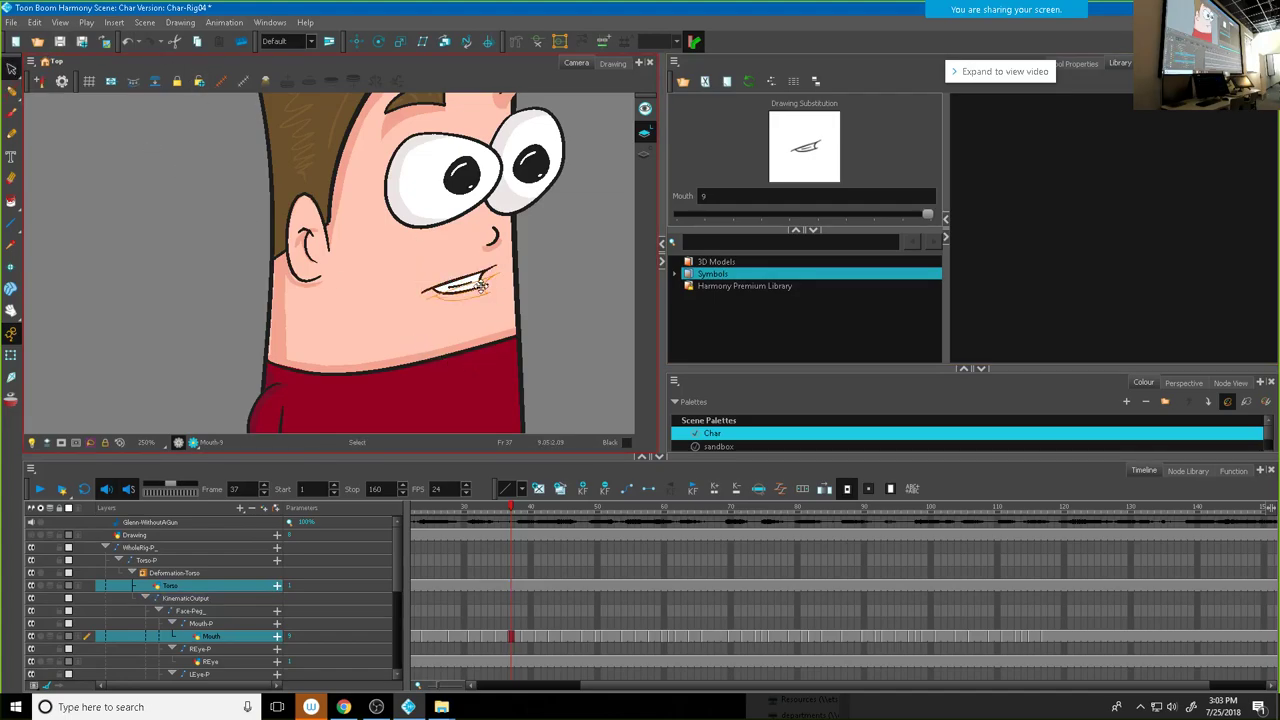
{"action": "mouse_move", "coordinate": [510, 504]}
{"action": "left_mouse_down"}
{"action": "mouse_move", "coordinate": [780, 535]}
{"action": "mouse_move", "coordinate": [1050, 541]}
{"action": "left_mouse_up"}
{"action": "left_click_drag", "start_coordinate": [518, 550], "coordinate": [364, 577]}
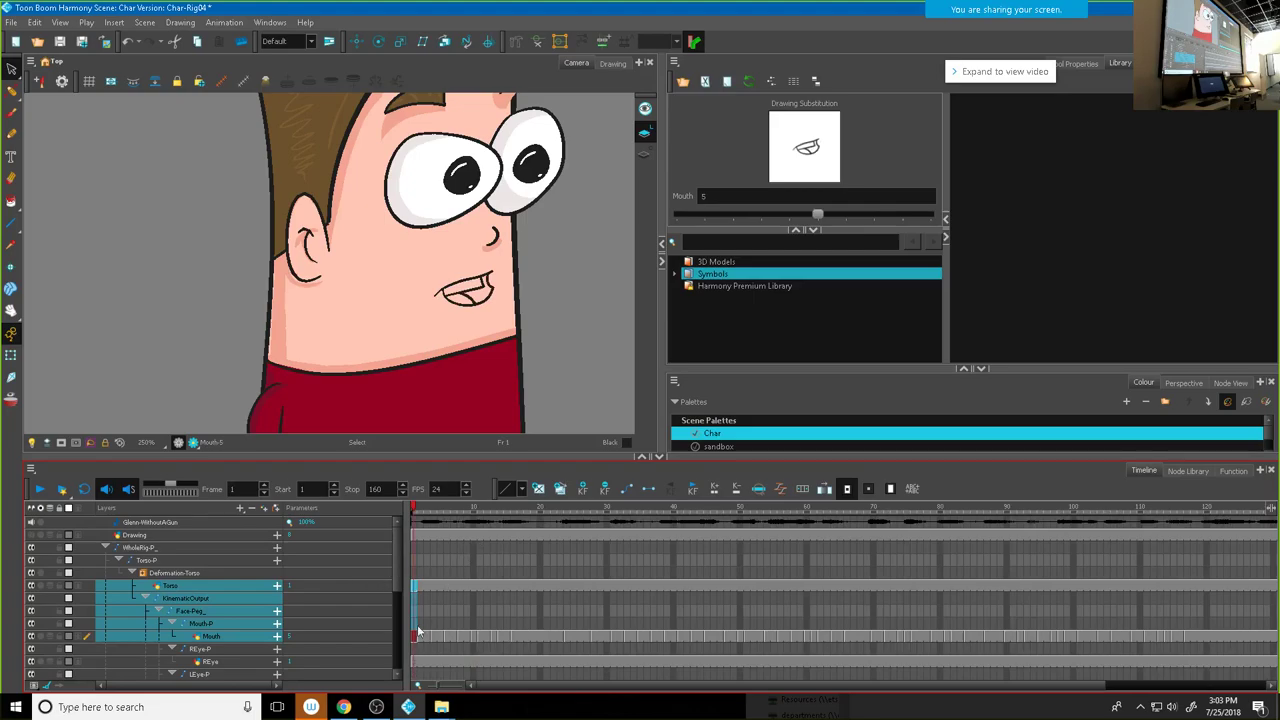
Step: Swap the Mouth to drawing 1 at frame 120
{"action": "left_click", "coordinate": [1188, 638]}
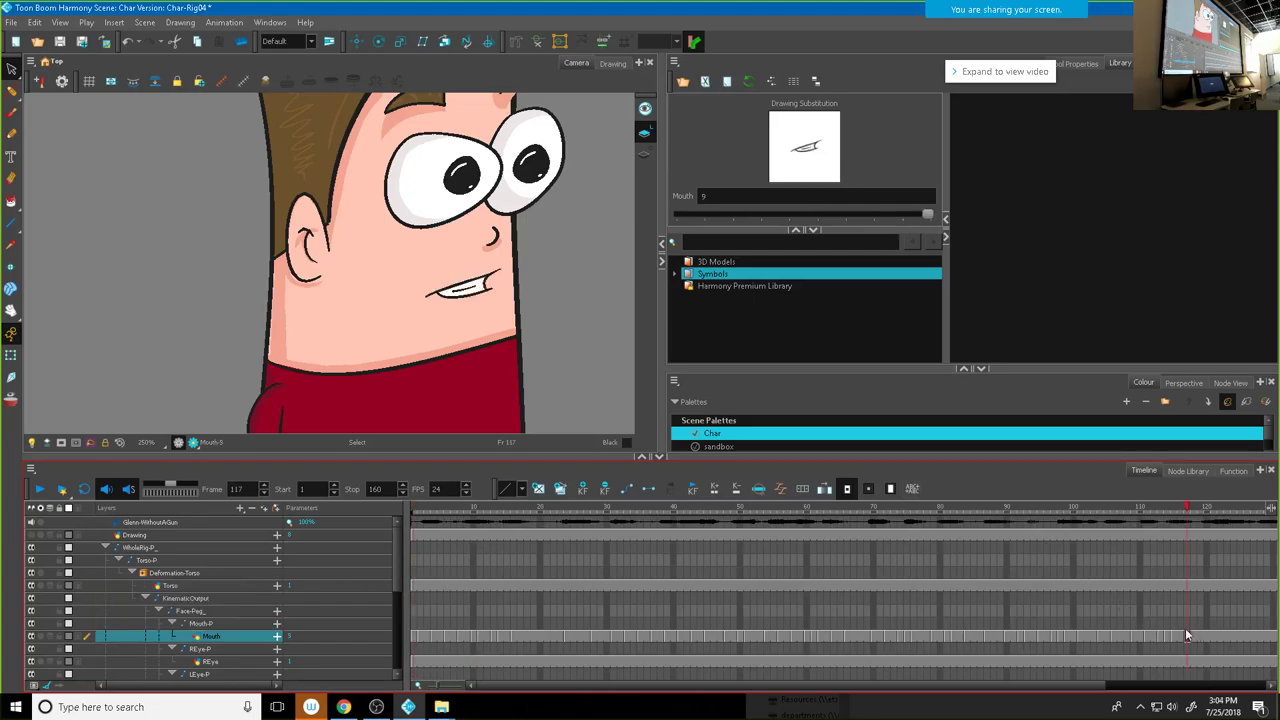
{"action": "left_click_drag", "start_coordinate": [1188, 512], "coordinate": [1207, 510]}
{"action": "left_click_drag", "start_coordinate": [929, 213], "coordinate": [636, 213]}
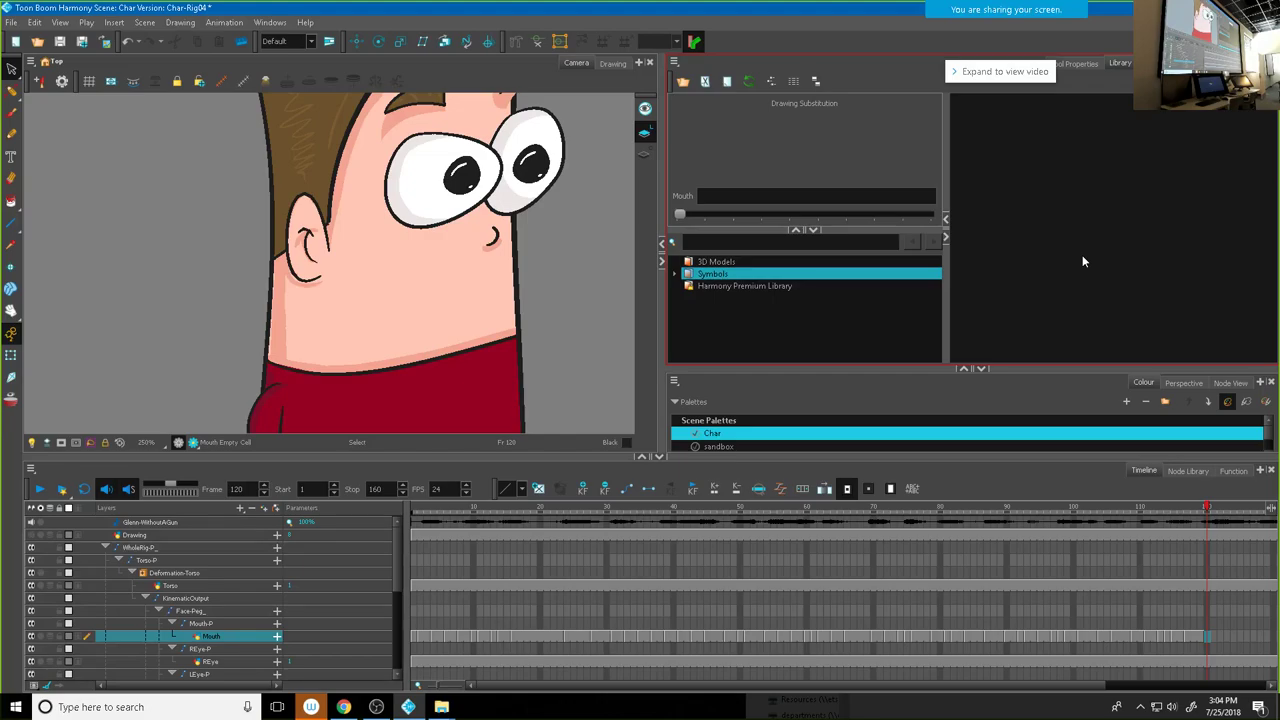
{"action": "mouse_move", "coordinate": [845, 5]}
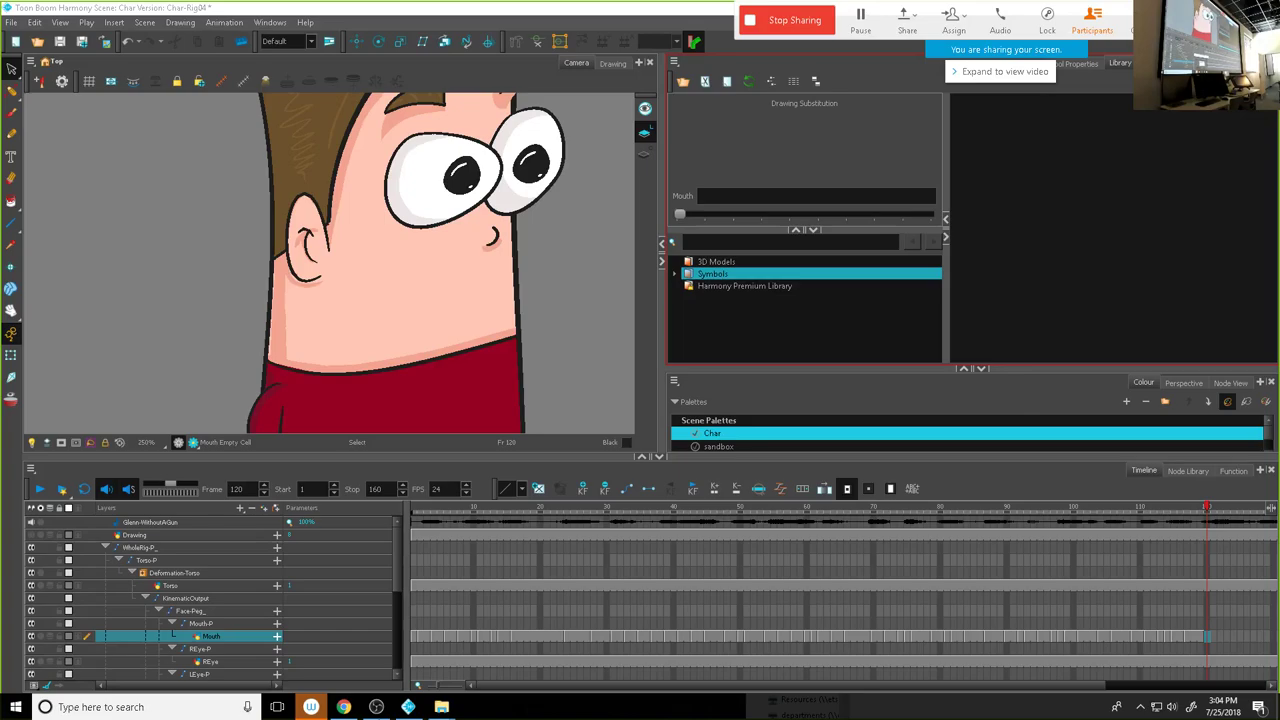
{"action": "mouse_move", "coordinate": [376, 707]}
{"action": "left_click_drag", "start_coordinate": [680, 216], "coordinate": [706, 216]}
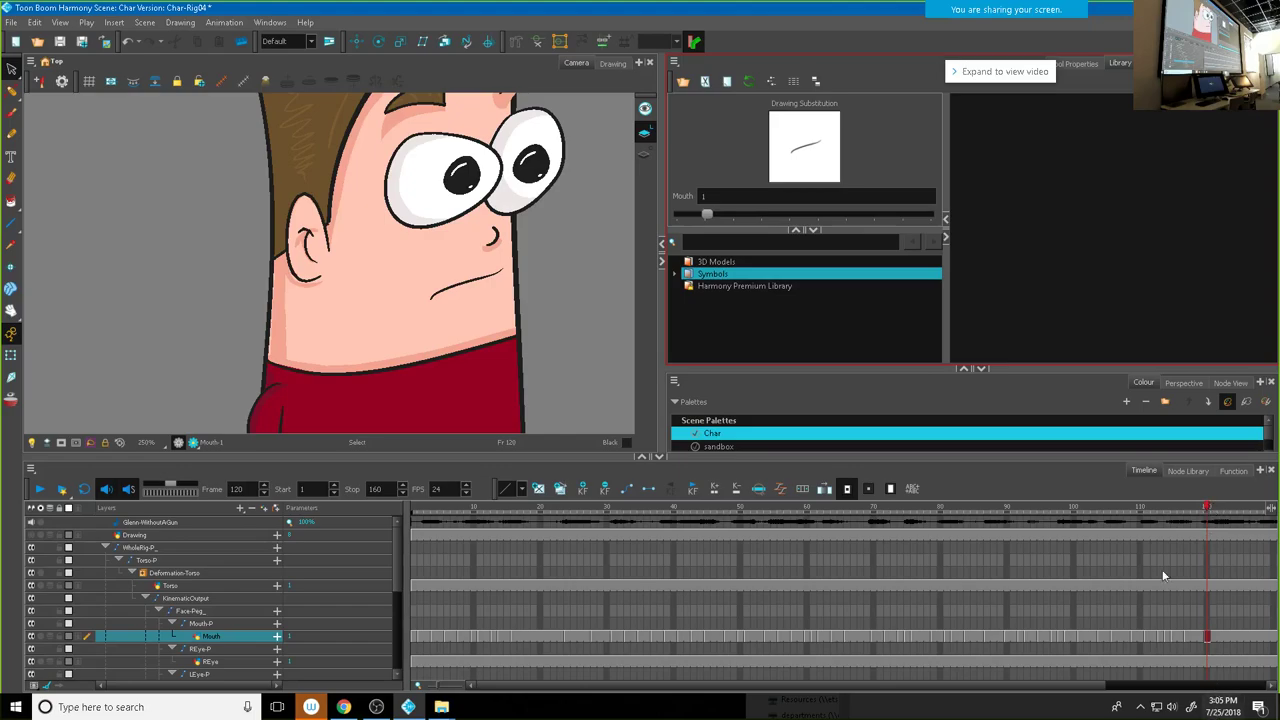
Step: Duplicate the closed Mouth drawing at frame 120 and narrow the copy from its cheek side
{"action": "left_click", "coordinate": [560, 492]}
{"action": "left_click", "coordinate": [12, 68]}
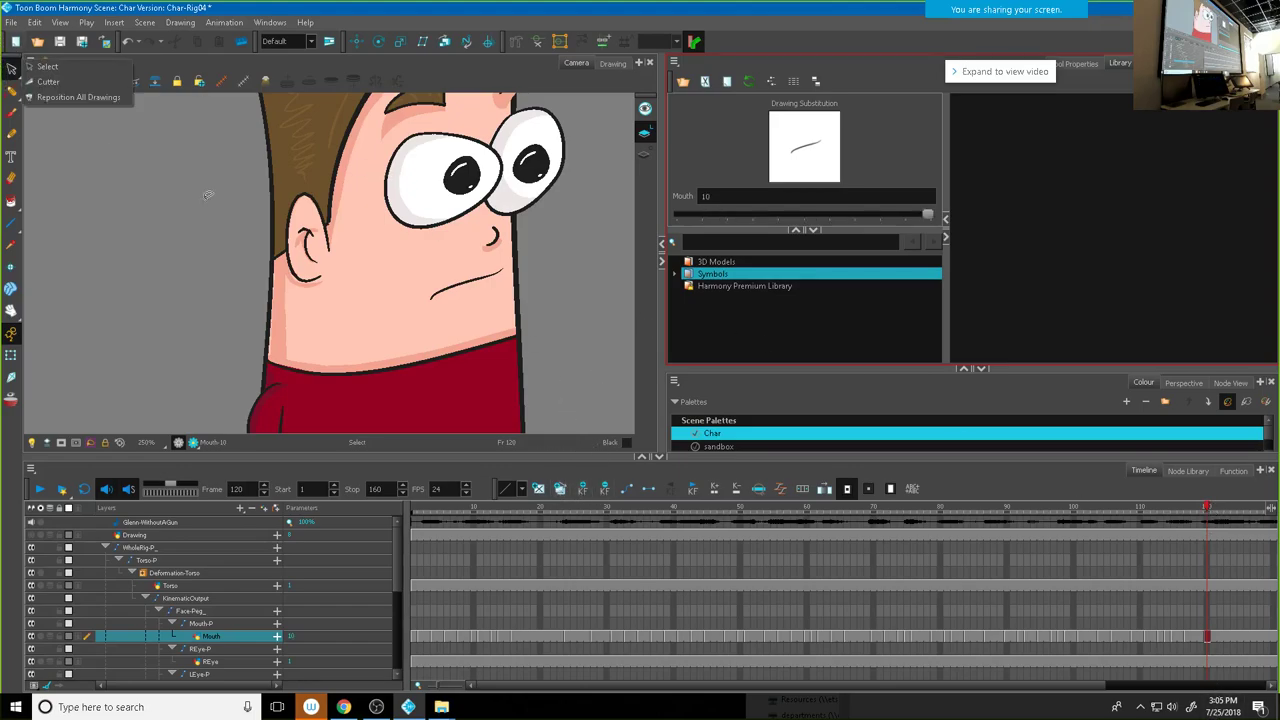
{"action": "mouse_move", "coordinate": [449, 282]}
{"action": "left_mouse_down"}
{"action": "mouse_move", "coordinate": [458, 313]}
{"action": "mouse_move", "coordinate": [466, 255]}
{"action": "left_mouse_up"}
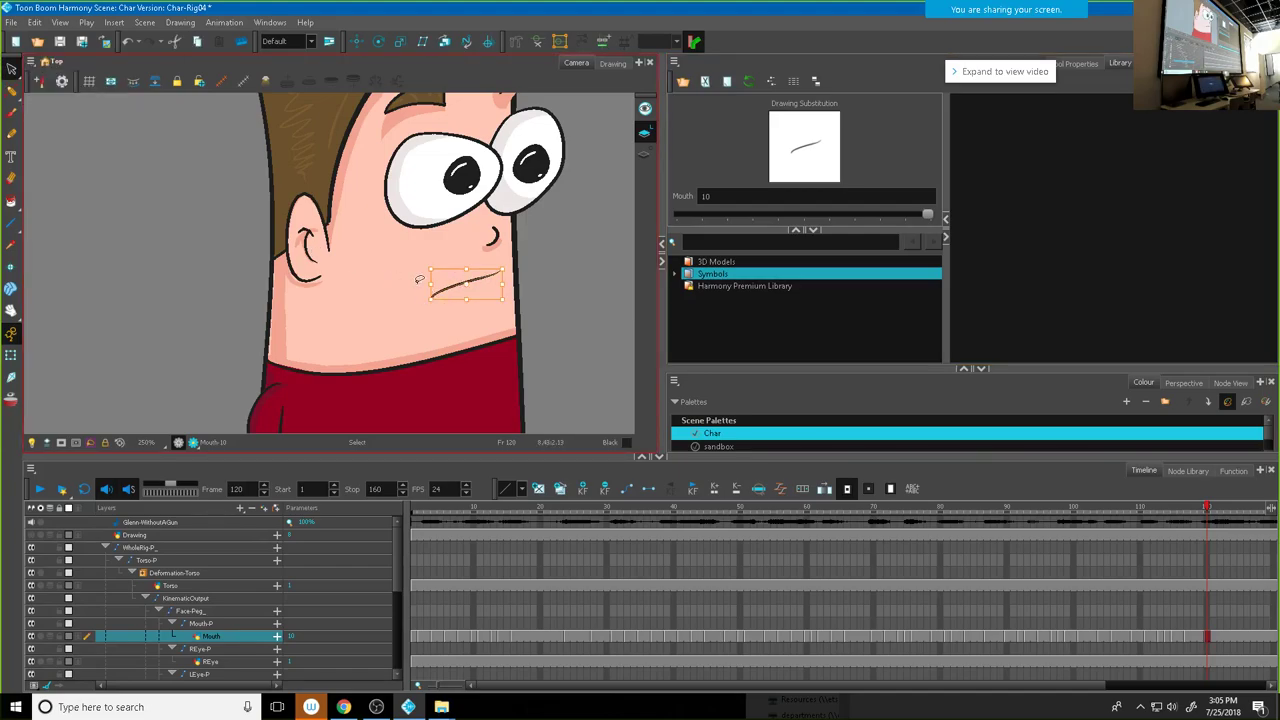
{"action": "left_click", "coordinate": [430, 285]}
{"action": "left_click_drag", "start_coordinate": [430, 285], "coordinate": [493, 274]}
{"action": "left_click", "coordinate": [475, 282]}
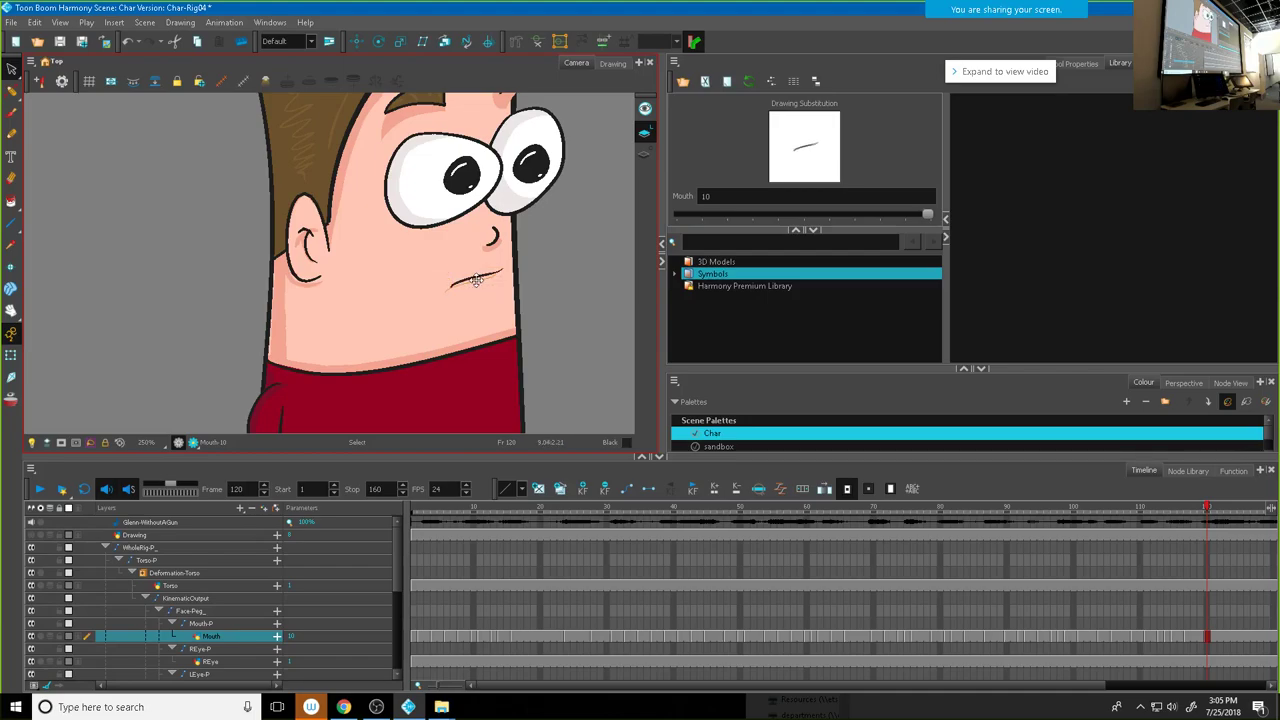
Step: Shift the frame 120 mouth slightly toward the cheek and swap the Mouth to drawing 10 at frame 96
{"action": "left_click", "coordinate": [475, 280]}
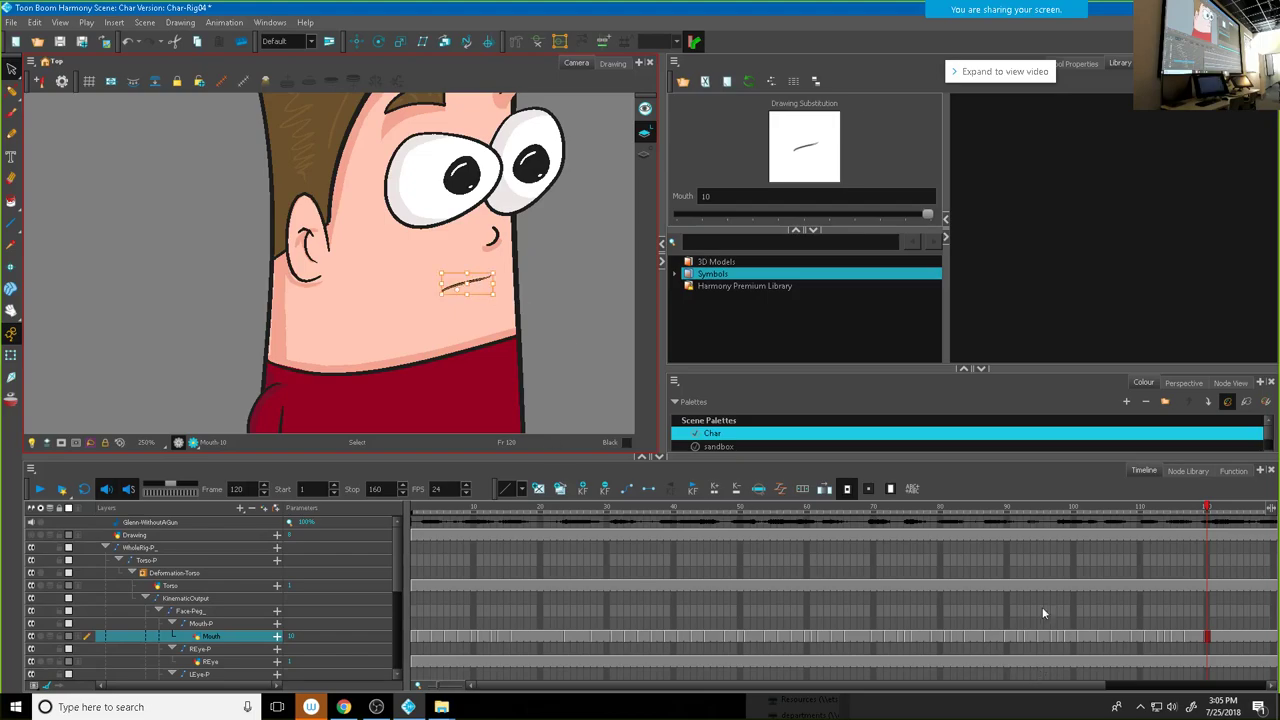
{"action": "mouse_move", "coordinate": [939, 543]}
{"action": "left_mouse_down"}
{"action": "mouse_move", "coordinate": [1074, 553]}
{"action": "mouse_move", "coordinate": [1009, 555]}
{"action": "mouse_move", "coordinate": [1054, 557]}
{"action": "mouse_move", "coordinate": [1043, 558]}
{"action": "left_mouse_up"}
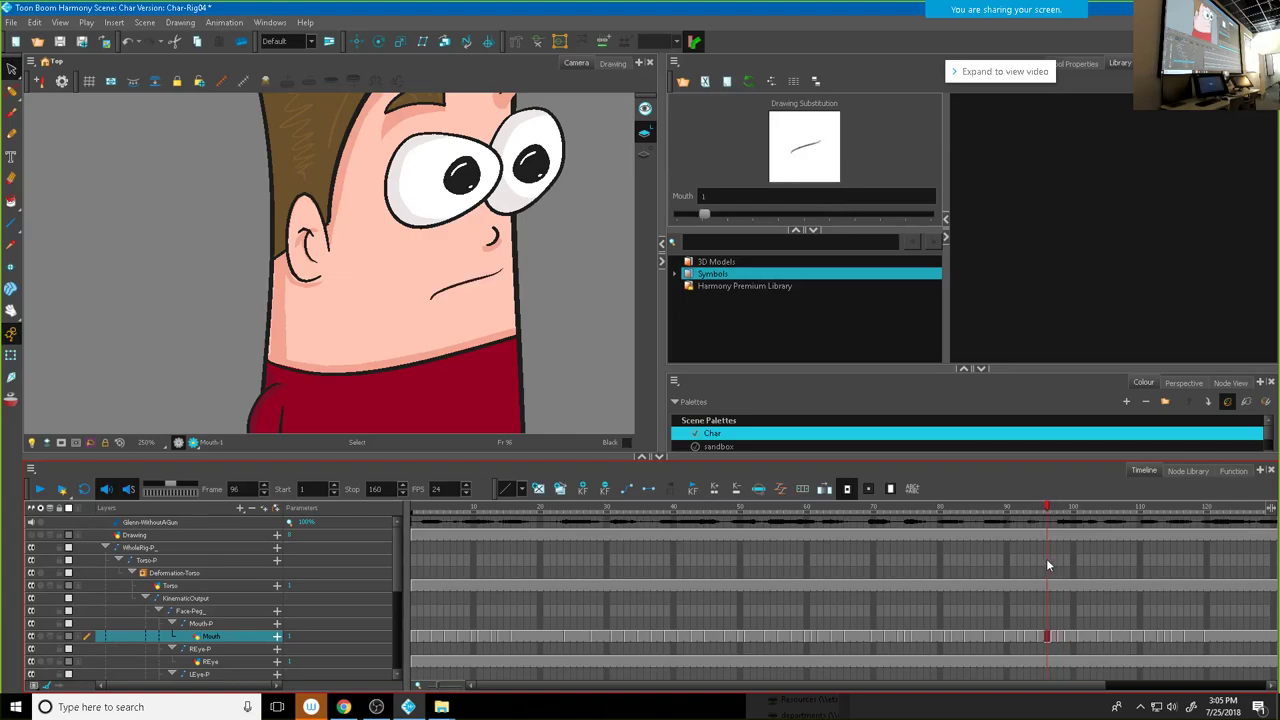
{"action": "left_click_drag", "start_coordinate": [705, 214], "coordinate": [982, 230]}
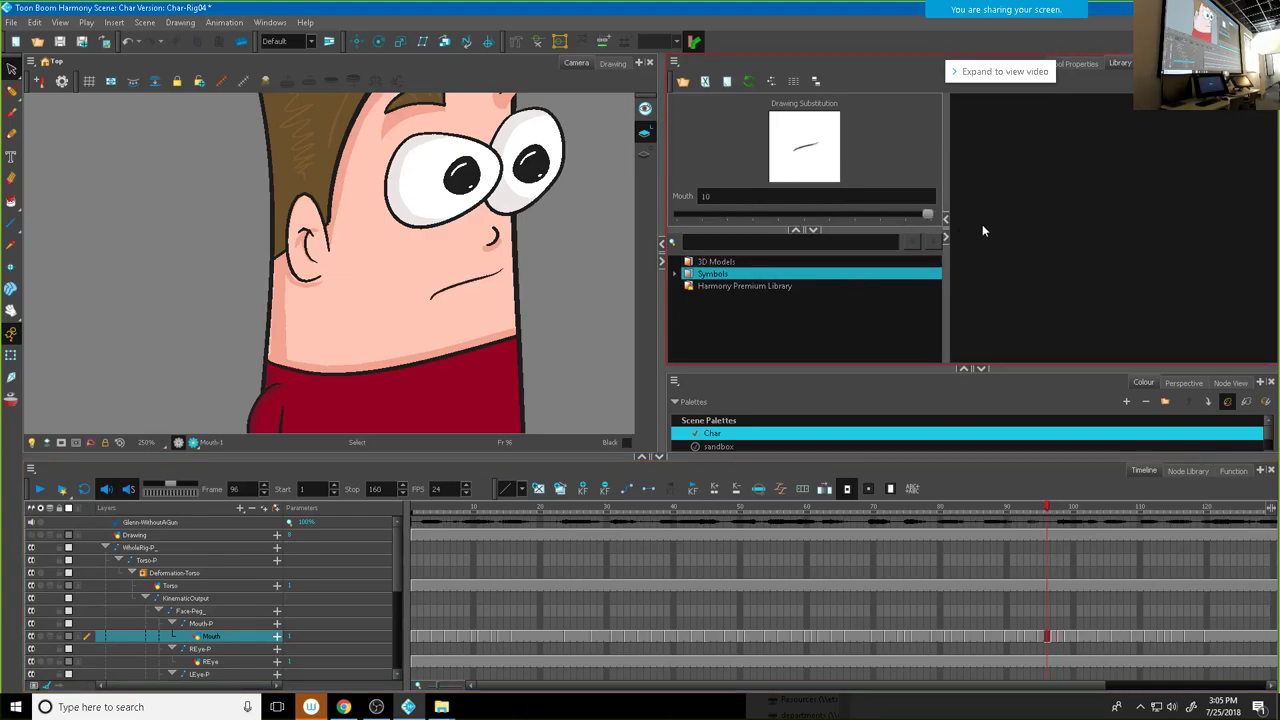
Step: Duplicate the open Mouth drawing 5 at frame 54 after comparing the mouths on the surrounding frames
{"action": "mouse_move", "coordinate": [1051, 510]}
{"action": "left_mouse_down"}
{"action": "mouse_move", "coordinate": [1014, 514]}
{"action": "mouse_move", "coordinate": [1092, 520]}
{"action": "left_mouse_up"}
{"action": "left_click", "coordinate": [709, 518]}
{"action": "mouse_move", "coordinate": [709, 518]}
{"action": "left_mouse_down"}
{"action": "mouse_move", "coordinate": [830, 535]}
{"action": "mouse_move", "coordinate": [754, 532]}
{"action": "mouse_move", "coordinate": [768, 538]}
{"action": "left_mouse_up"}
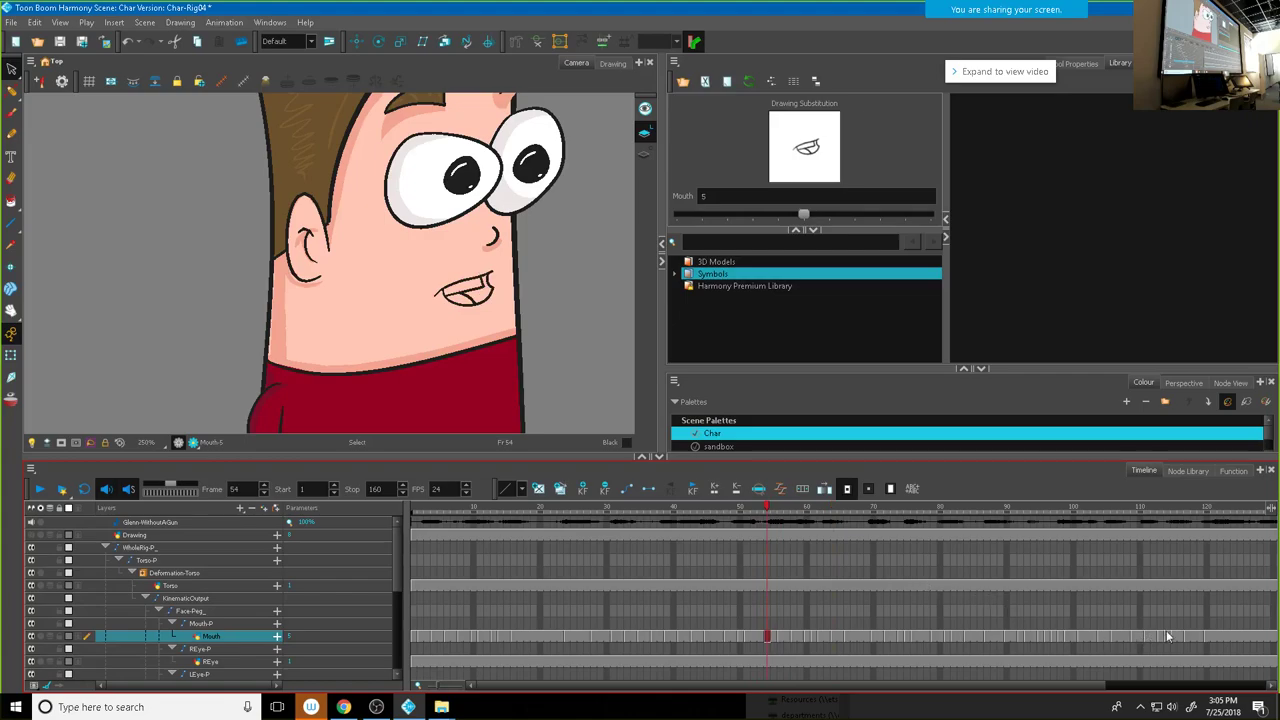
{"action": "left_click", "coordinate": [1204, 637]}
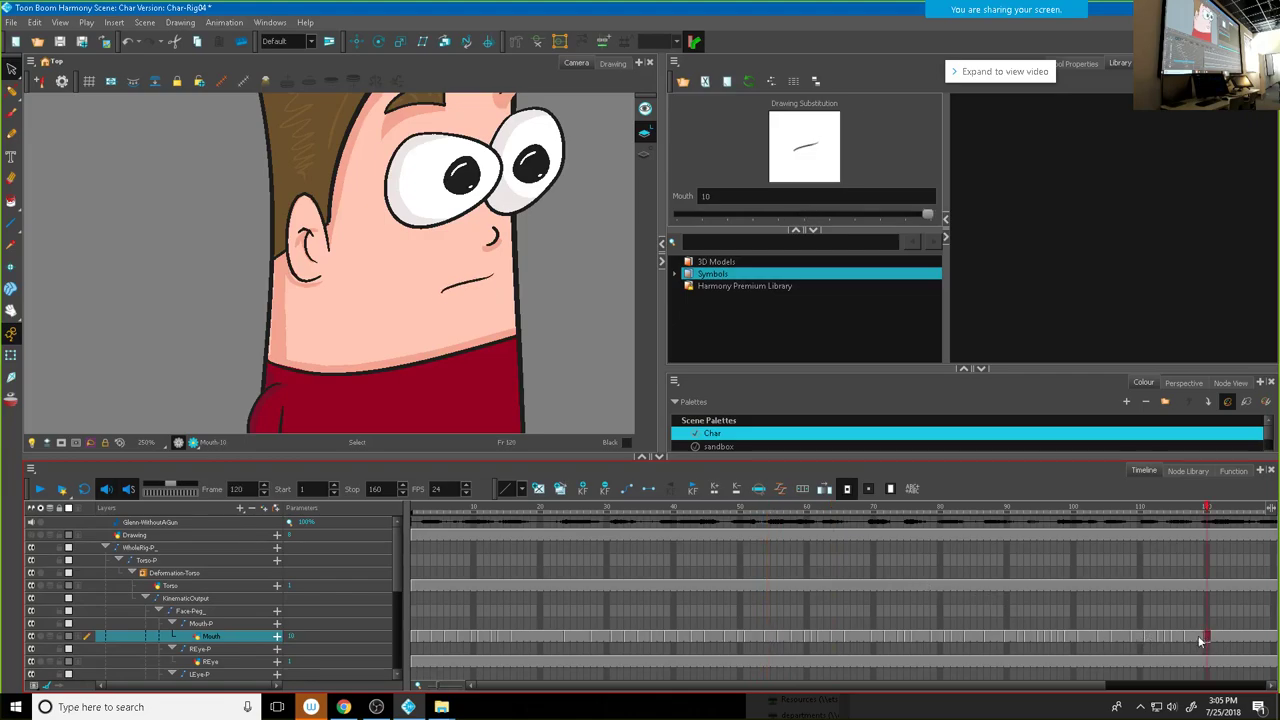
{"action": "left_click", "coordinate": [750, 637]}
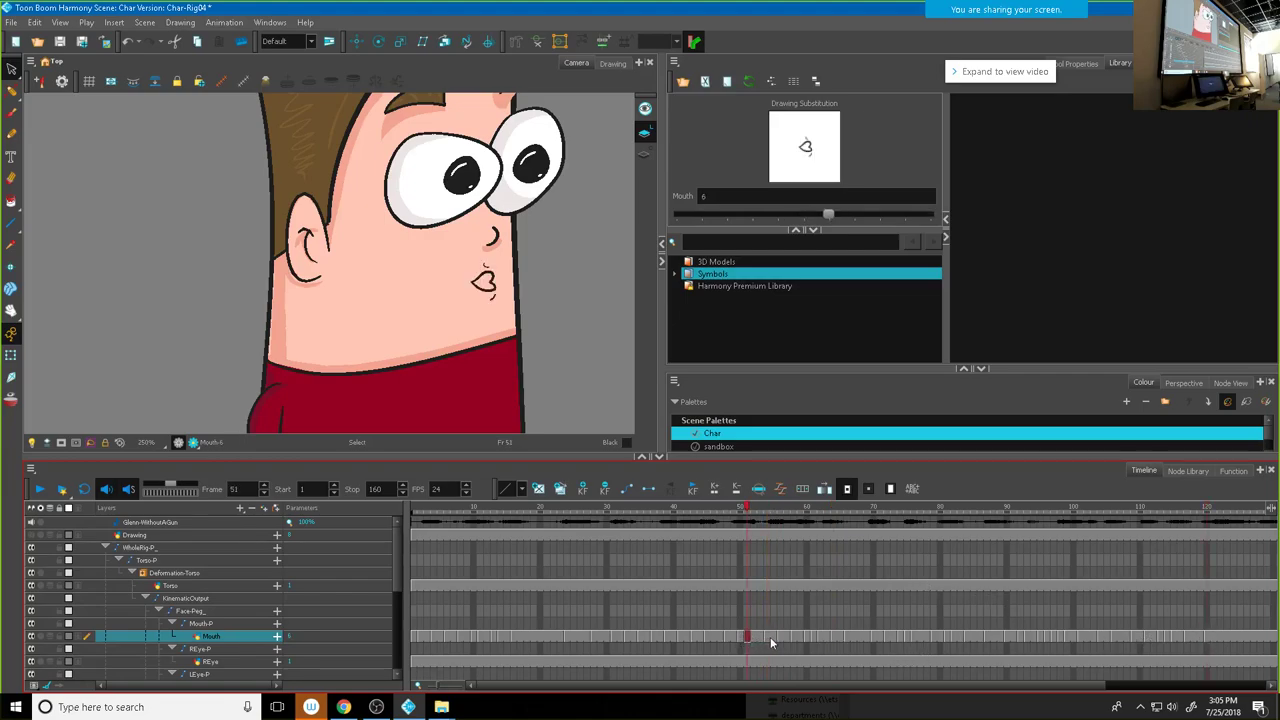
{"action": "left_click", "coordinate": [768, 637]}
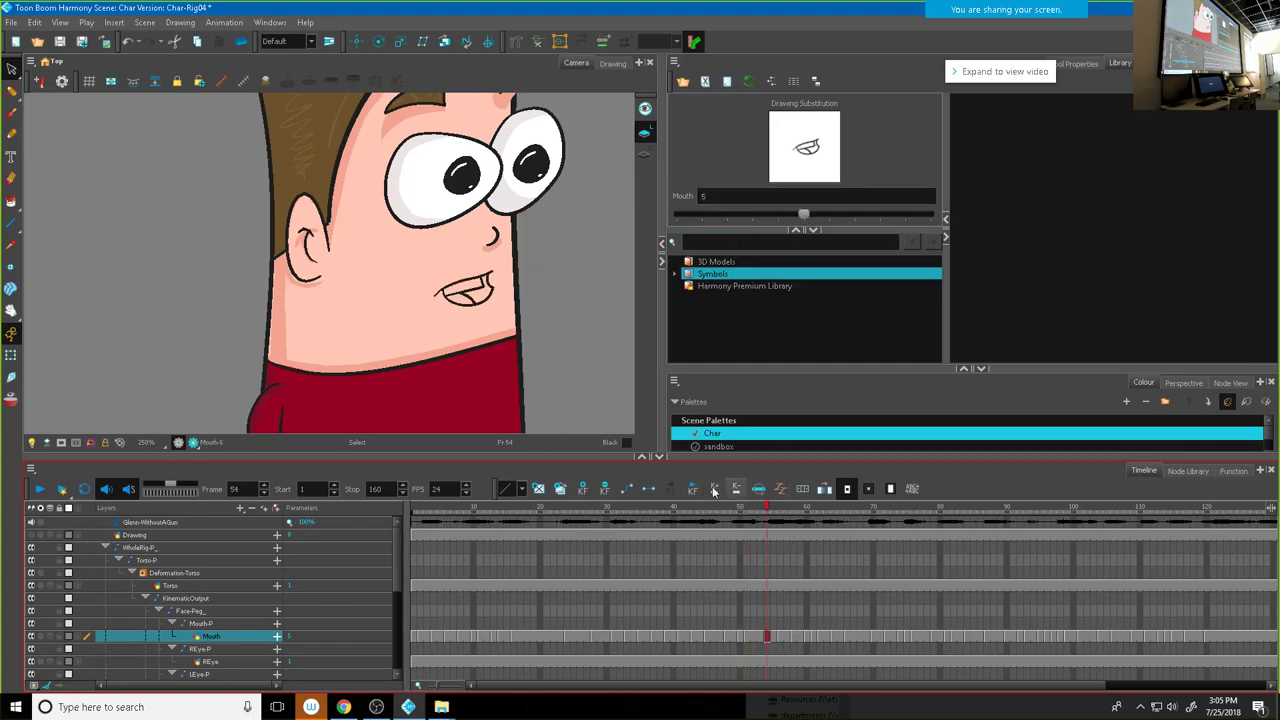
{"action": "left_click", "coordinate": [560, 488]}
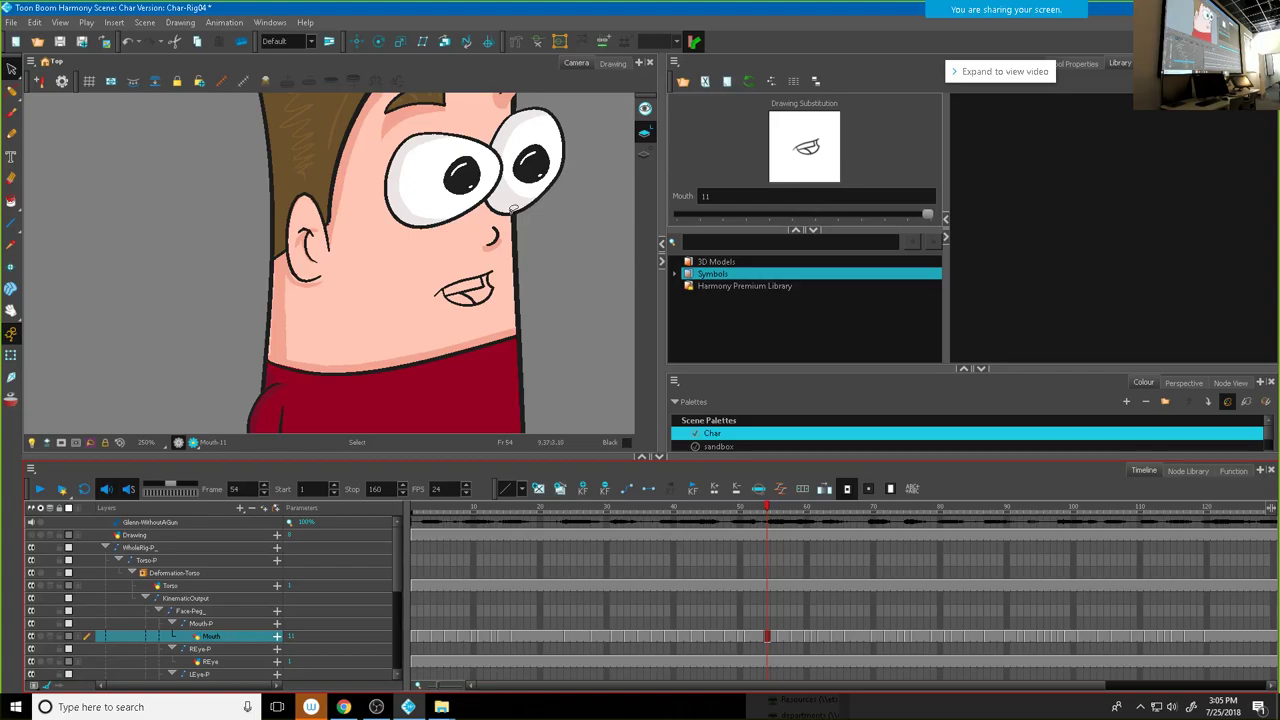
Step: Reshape the frame 54 mouth copy by narrowing it from the cheek side, tilting its cheek corner down and flattening it slightly
{"action": "mouse_move", "coordinate": [485, 262]}
{"action": "left_mouse_down"}
{"action": "mouse_move", "coordinate": [420, 282]}
{"action": "mouse_move", "coordinate": [432, 305]}
{"action": "mouse_move", "coordinate": [485, 313]}
{"action": "mouse_move", "coordinate": [513, 292]}
{"action": "mouse_move", "coordinate": [497, 262]}
{"action": "mouse_move", "coordinate": [452, 290]}
{"action": "left_mouse_up"}
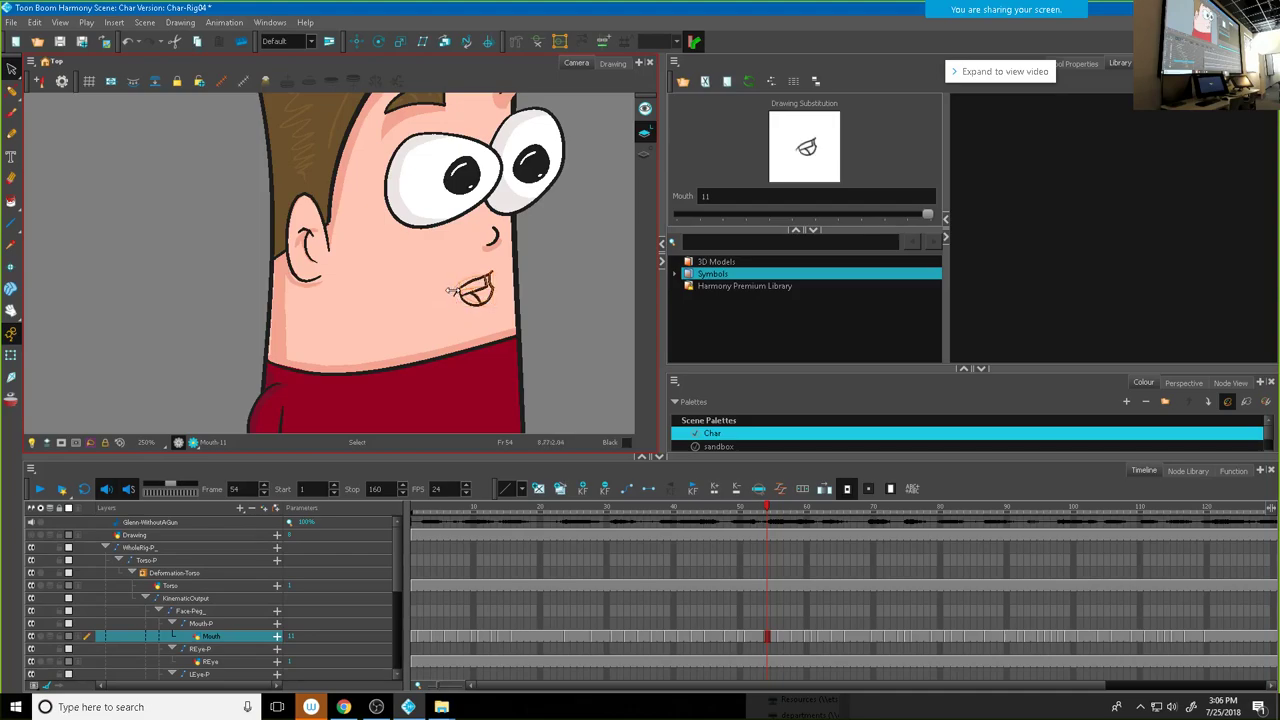
{"action": "scroll", "coordinate": [450, 289], "scroll_direction": "up", "scroll_amount": 4}
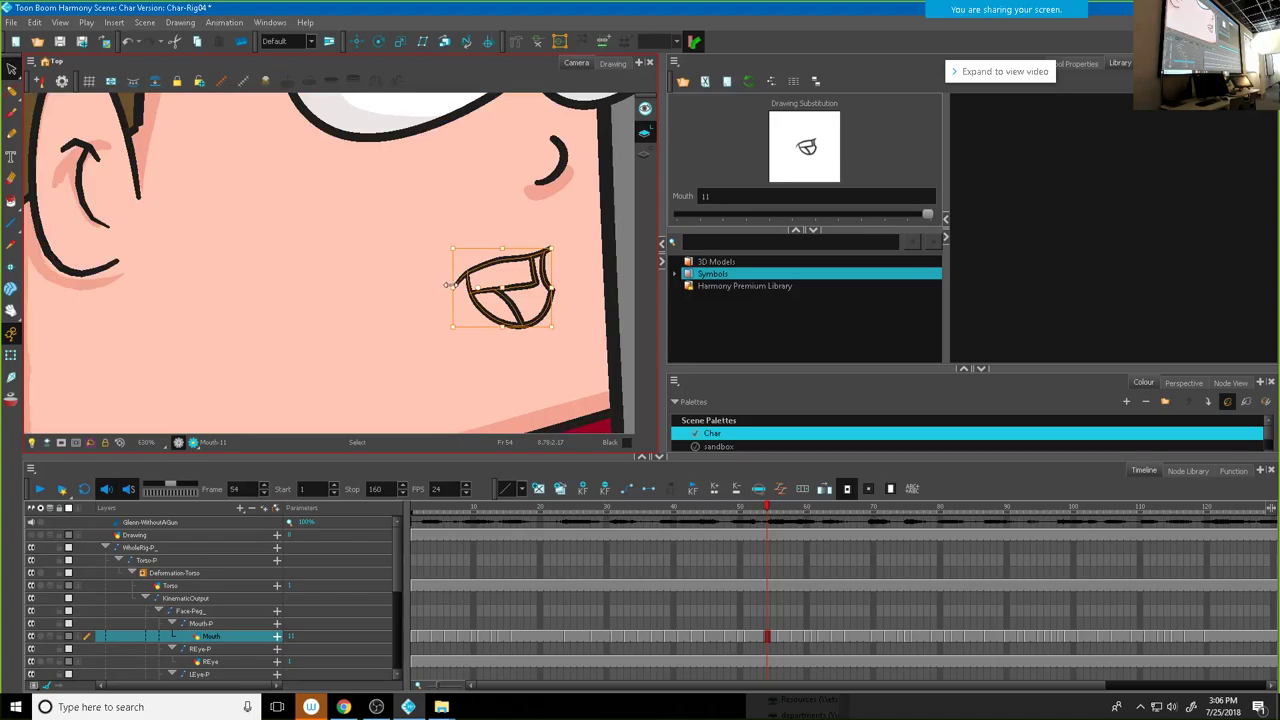
{"action": "left_click_drag", "start_coordinate": [458, 278], "coordinate": [452, 290]}
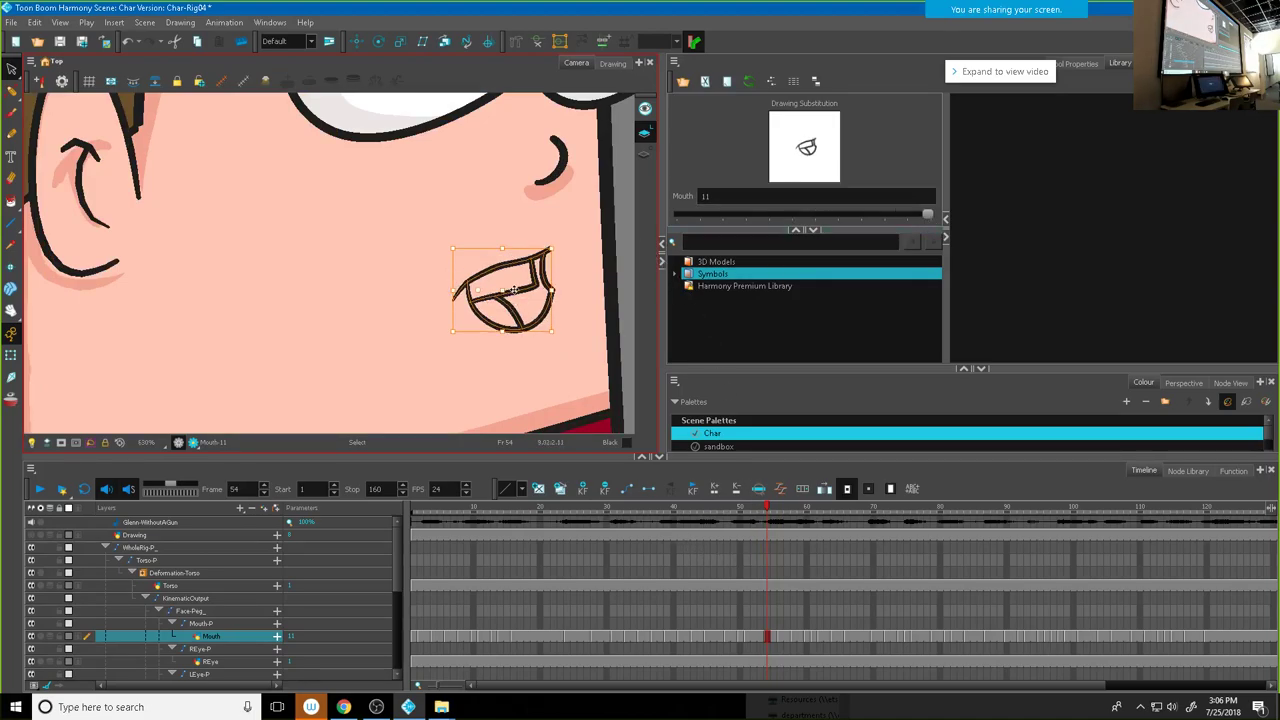
{"action": "left_click", "coordinate": [13, 71]}
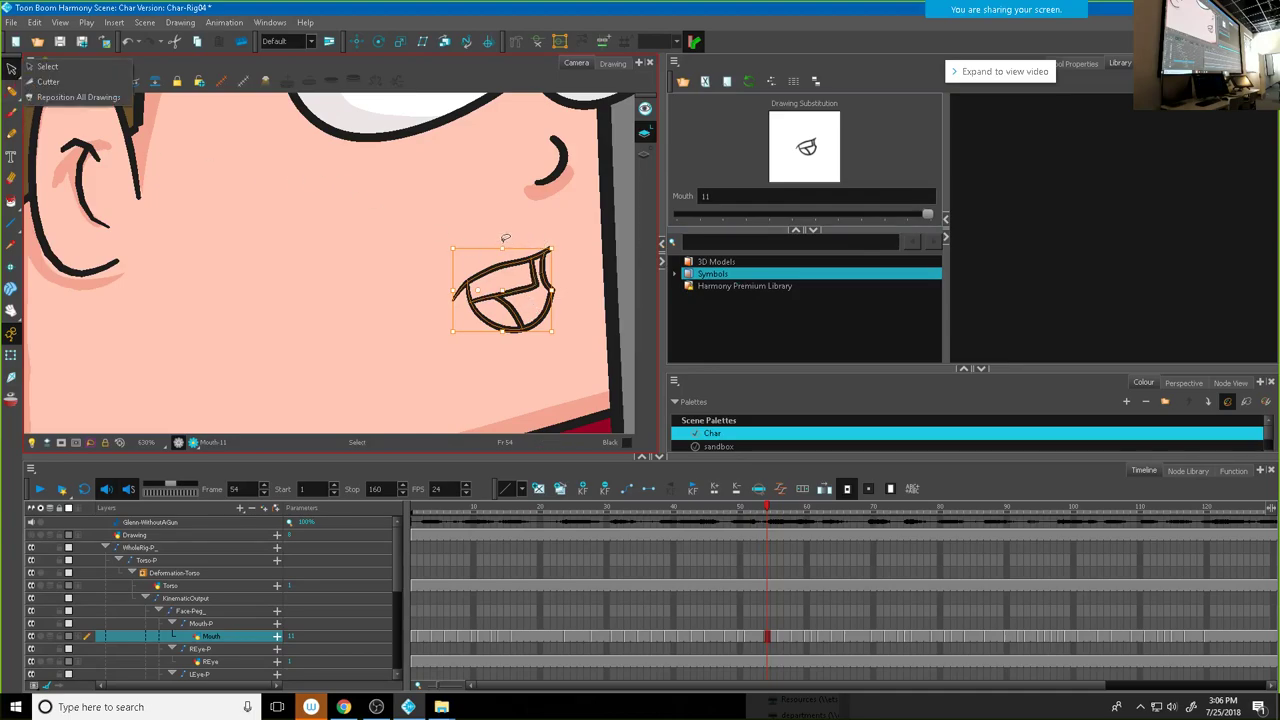
{"action": "left_click", "coordinate": [44, 67]}
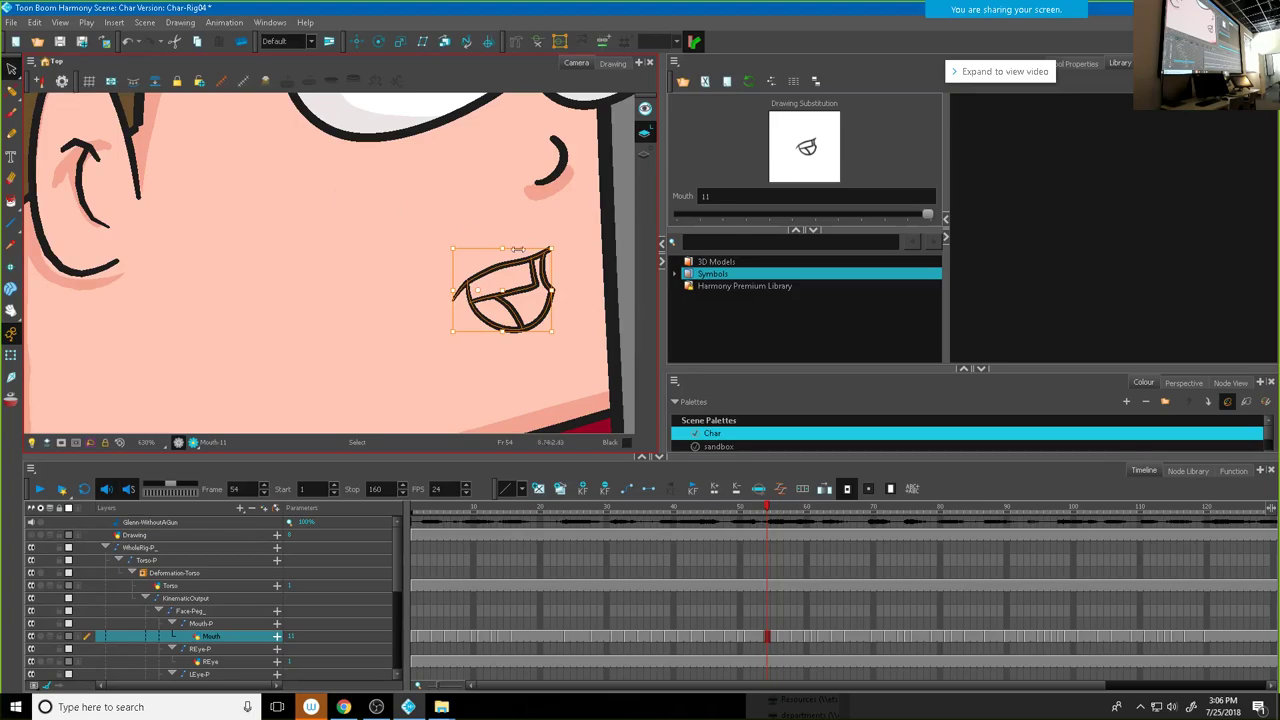
{"action": "left_click_drag", "start_coordinate": [509, 247], "coordinate": [509, 262]}
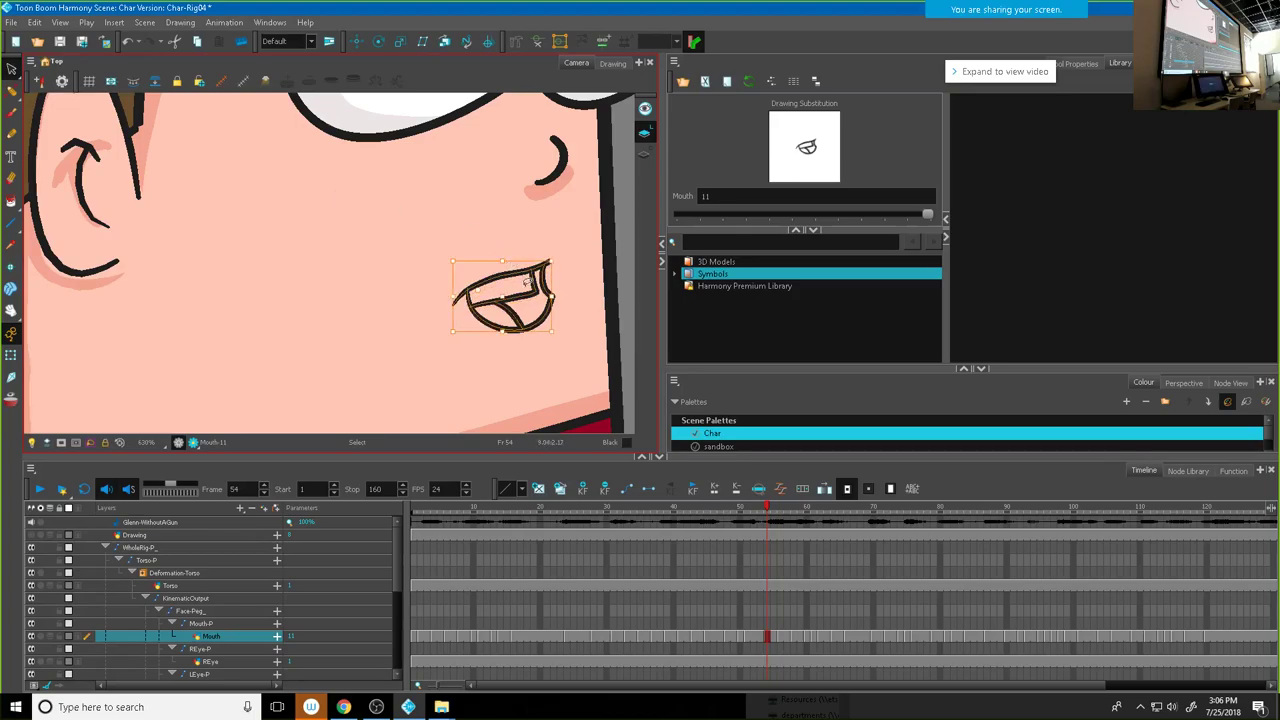
{"action": "key", "text": "ctrl+z"}
{"action": "key", "text": "ctrl+z"}
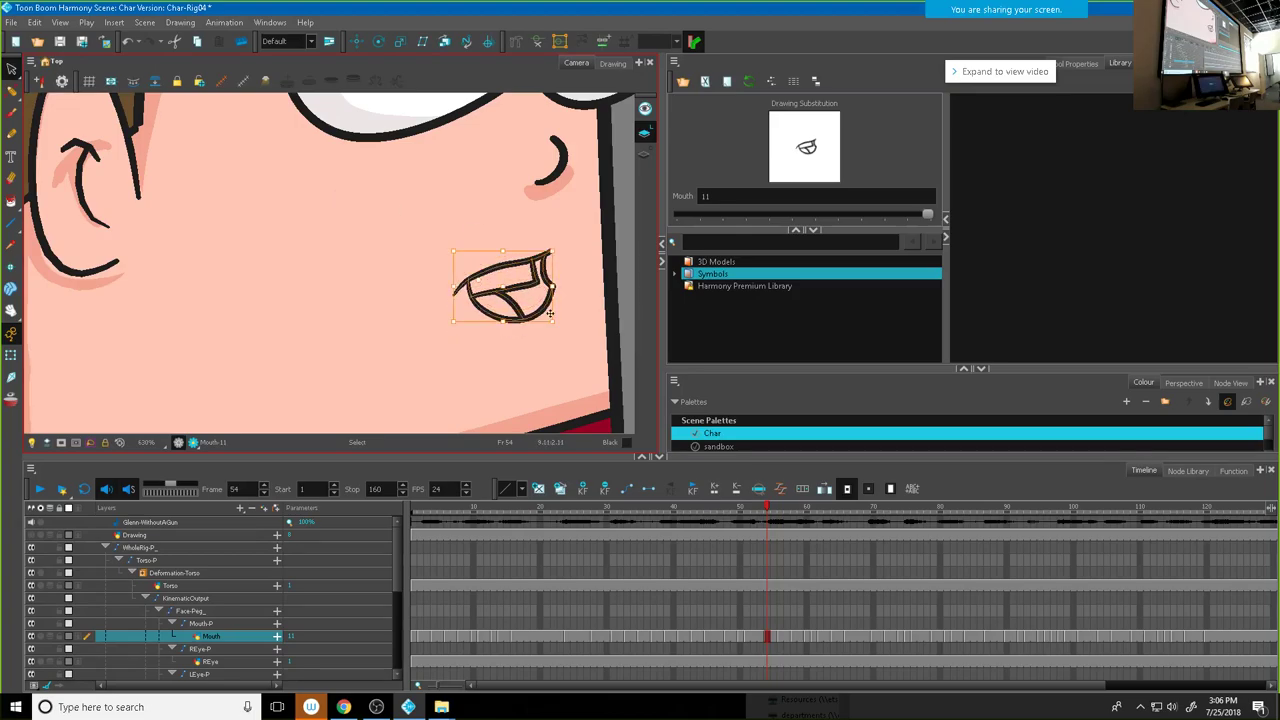
Step: Duplicate the puckered Mouth drawing 6 at frame 56 with all of its strokes selected
{"action": "left_click_drag", "start_coordinate": [766, 508], "coordinate": [781, 515]}
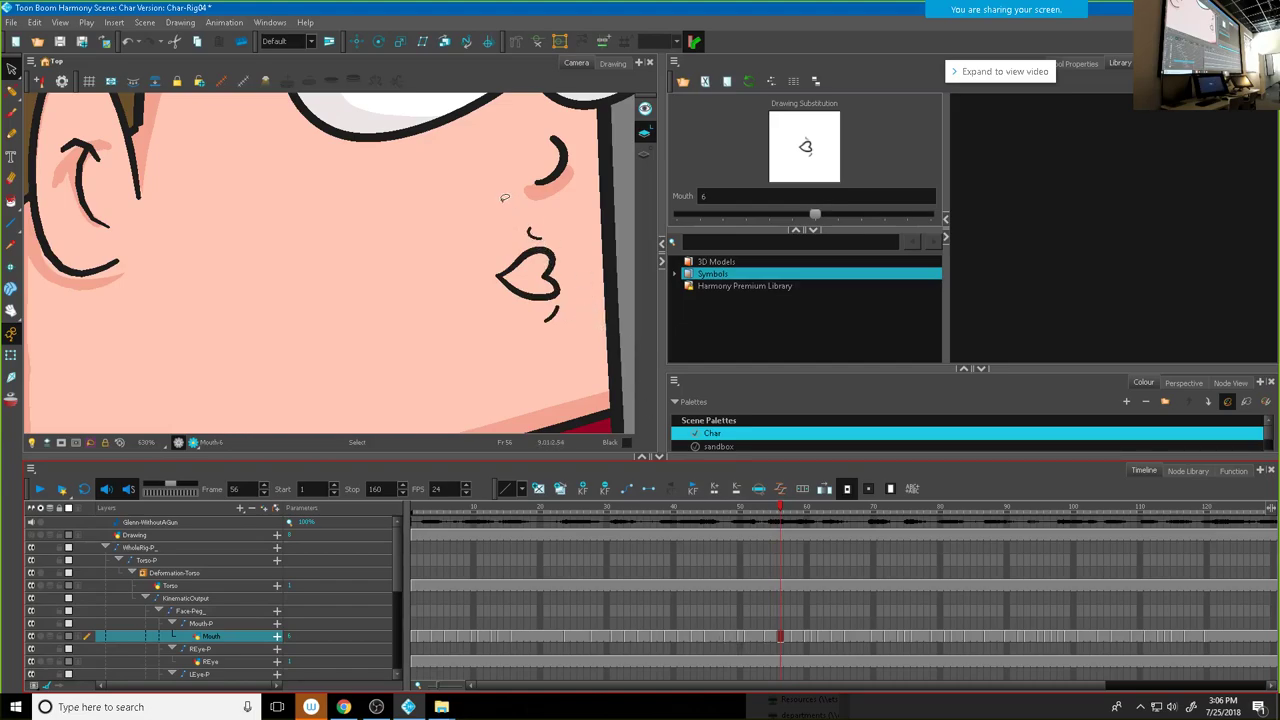
{"action": "mouse_move", "coordinate": [532, 212]}
{"action": "left_mouse_down"}
{"action": "mouse_move", "coordinate": [476, 222]}
{"action": "mouse_move", "coordinate": [454, 295]}
{"action": "left_mouse_up"}
{"action": "left_click_drag", "start_coordinate": [578, 304], "coordinate": [568, 241]}
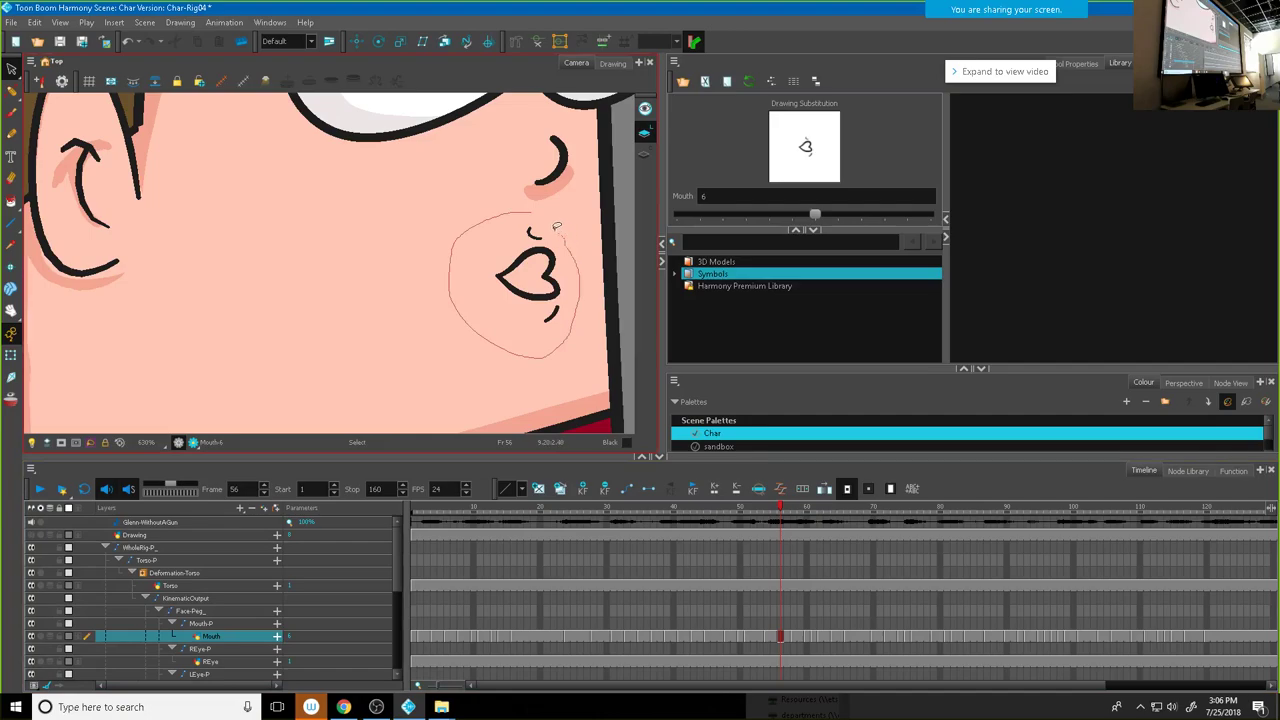
{"action": "left_click_drag", "start_coordinate": [552, 224], "coordinate": [552, 226]}
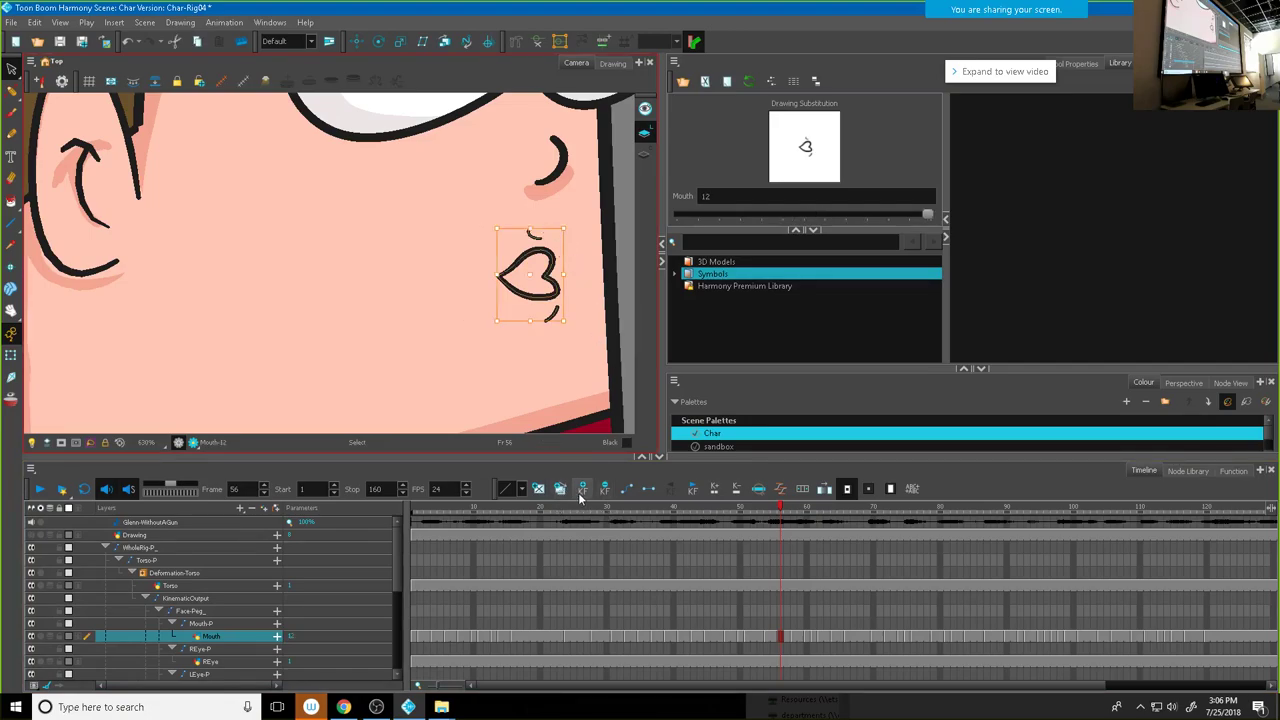
Step: At frame 57, shrink the puckered lips on the mouth drawing to make a smaller pucker shape
{"action": "left_click", "coordinate": [786, 637]}
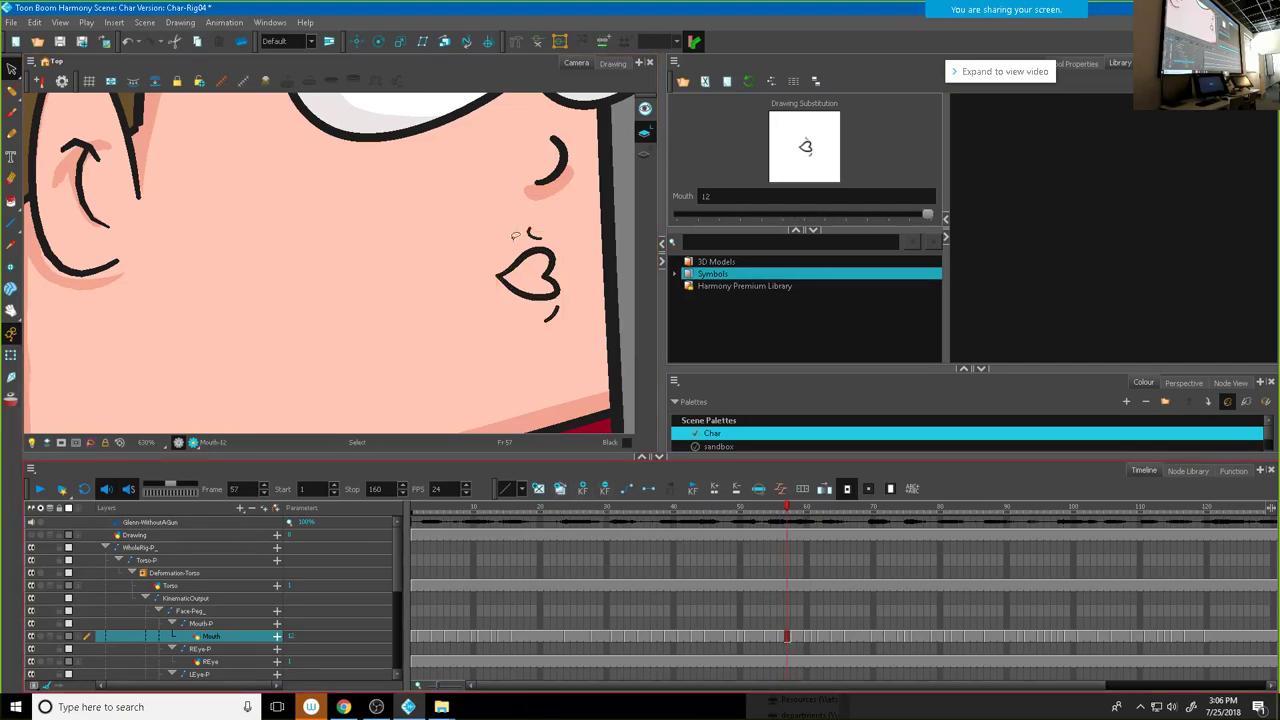
{"action": "left_click", "coordinate": [523, 250]}
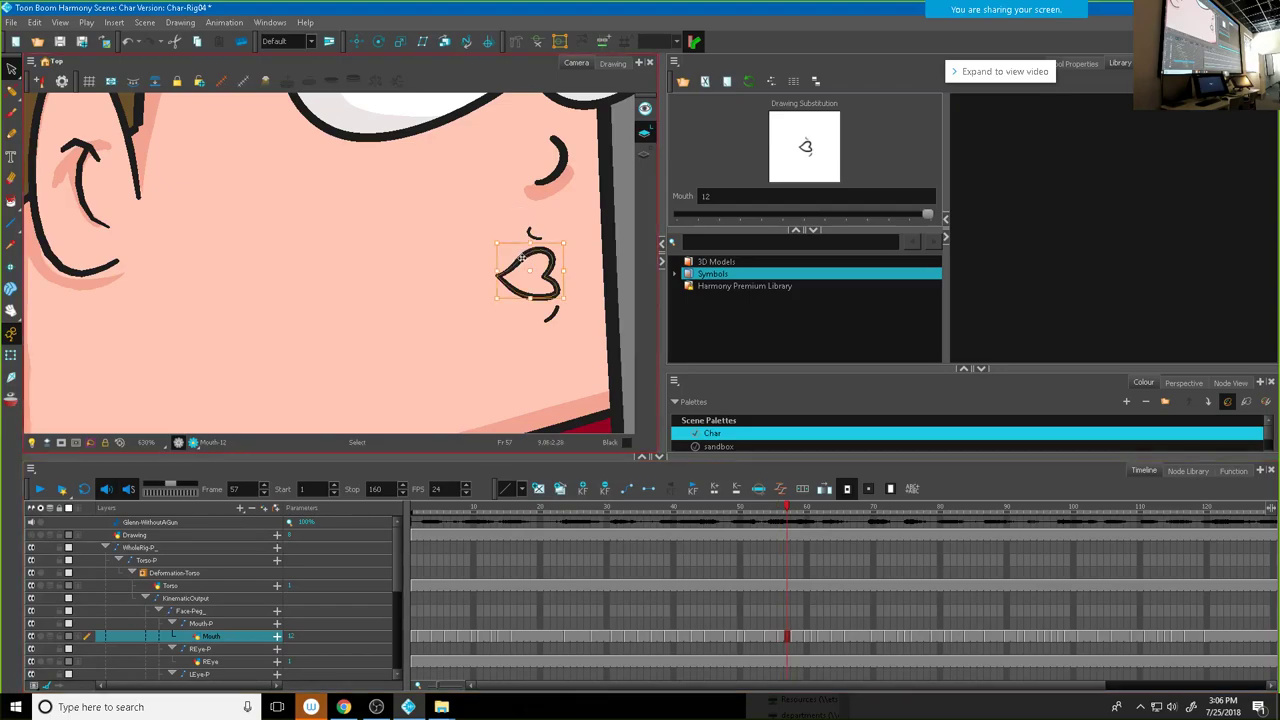
{"action": "left_click", "coordinate": [530, 242]}
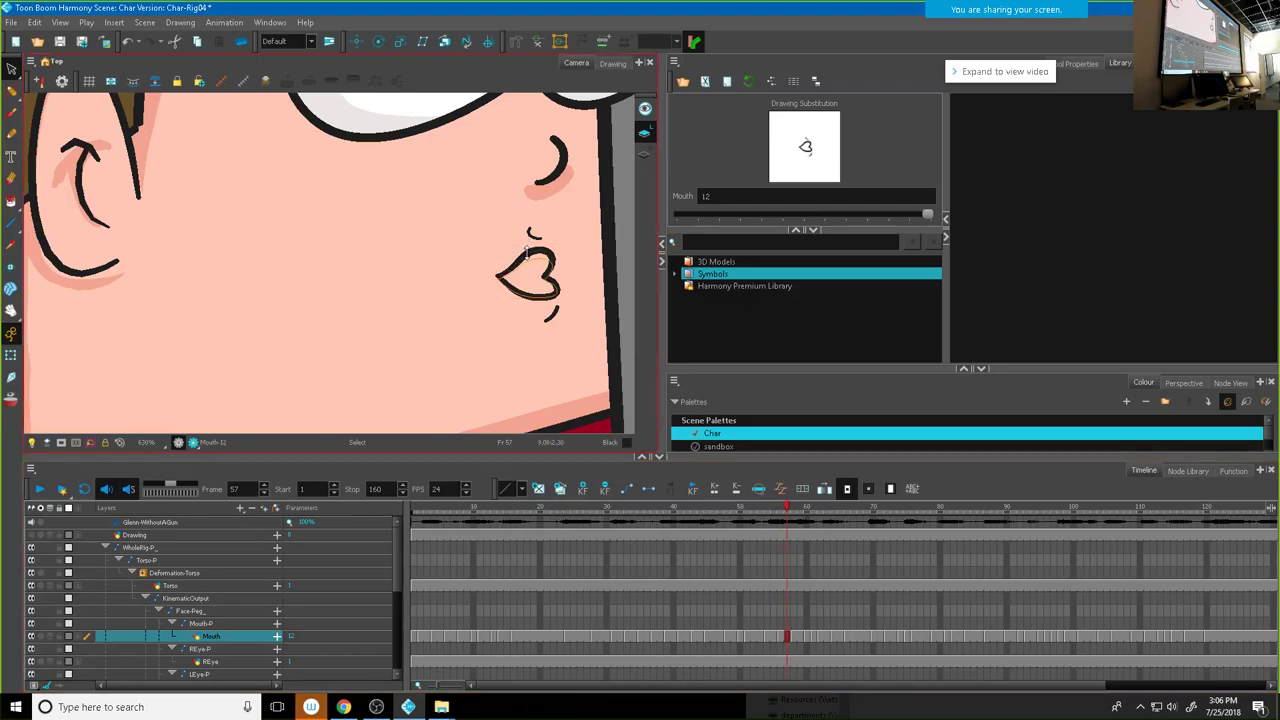
{"action": "left_click_drag", "start_coordinate": [510, 272], "coordinate": [518, 280]}
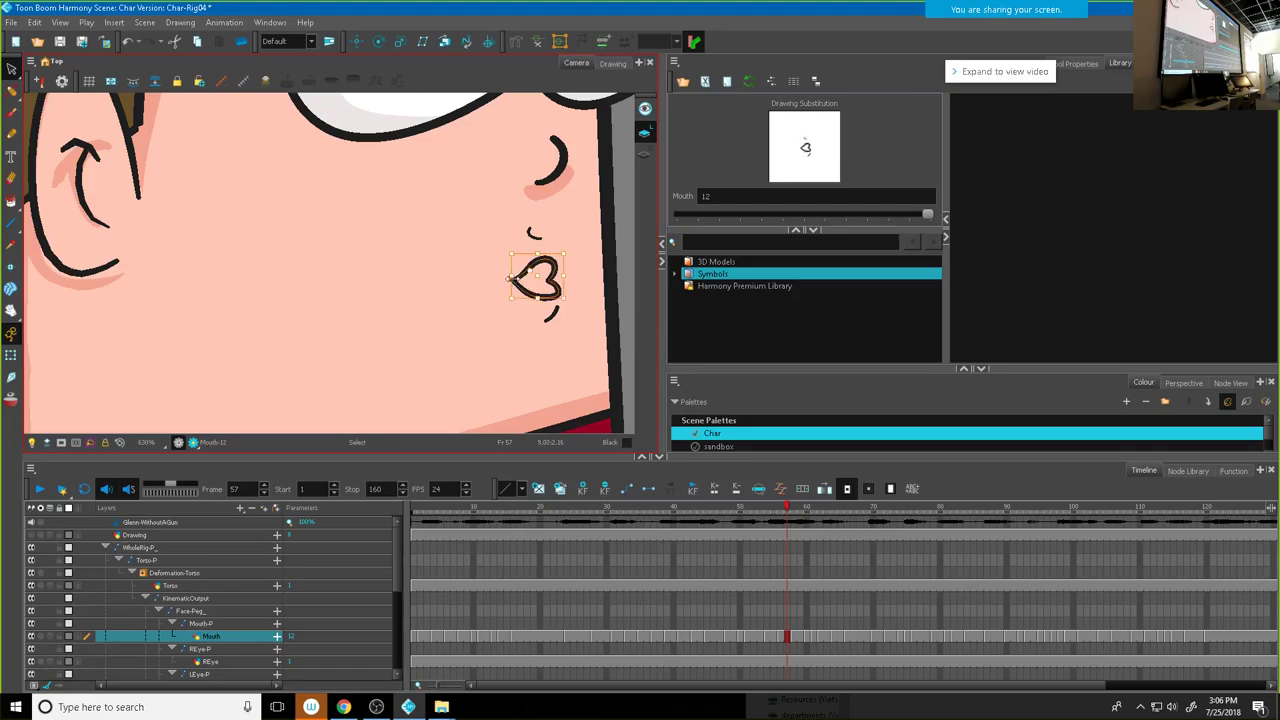
Step: Set the mouth to drawing 12 at frame 57 and to drawing 6 at frame 56
{"action": "mouse_move", "coordinate": [789, 510]}
{"action": "left_mouse_down"}
{"action": "mouse_move", "coordinate": [729, 512]}
{"action": "mouse_move", "coordinate": [781, 515]}
{"action": "left_mouse_up"}
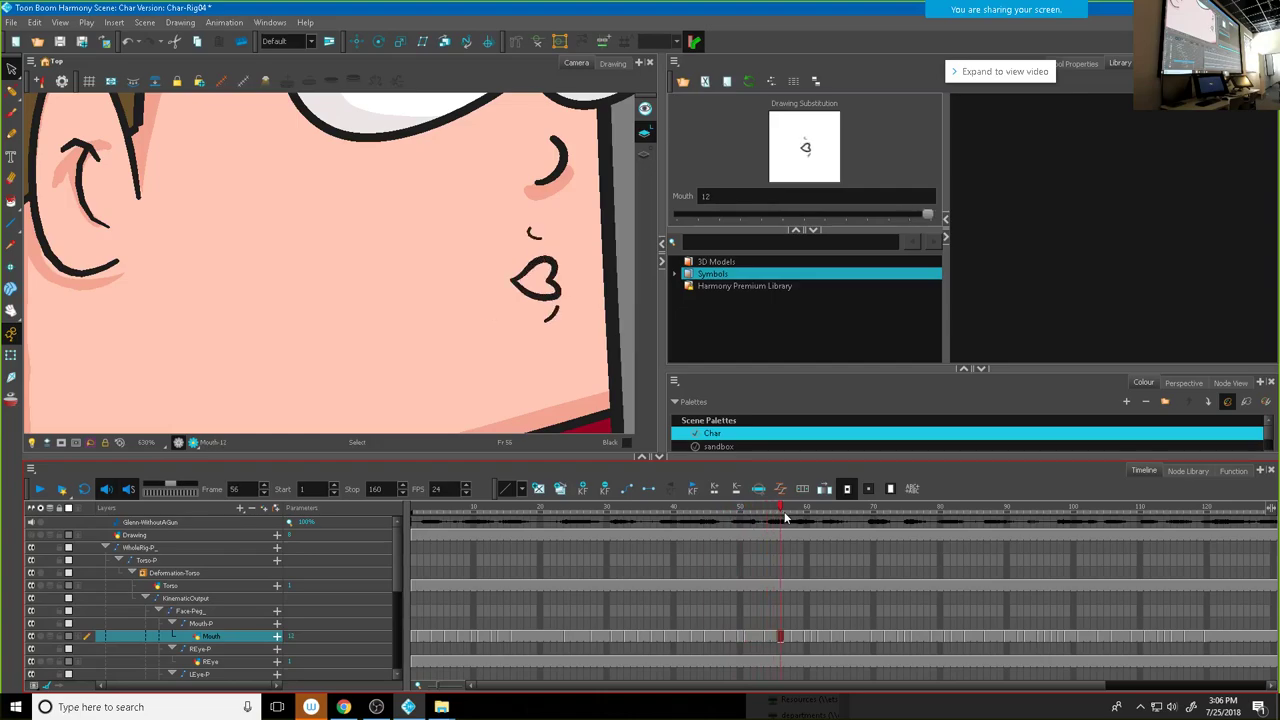
{"action": "left_click", "coordinate": [786, 633]}
{"action": "left_click_drag", "start_coordinate": [930, 216], "coordinate": [924, 220]}
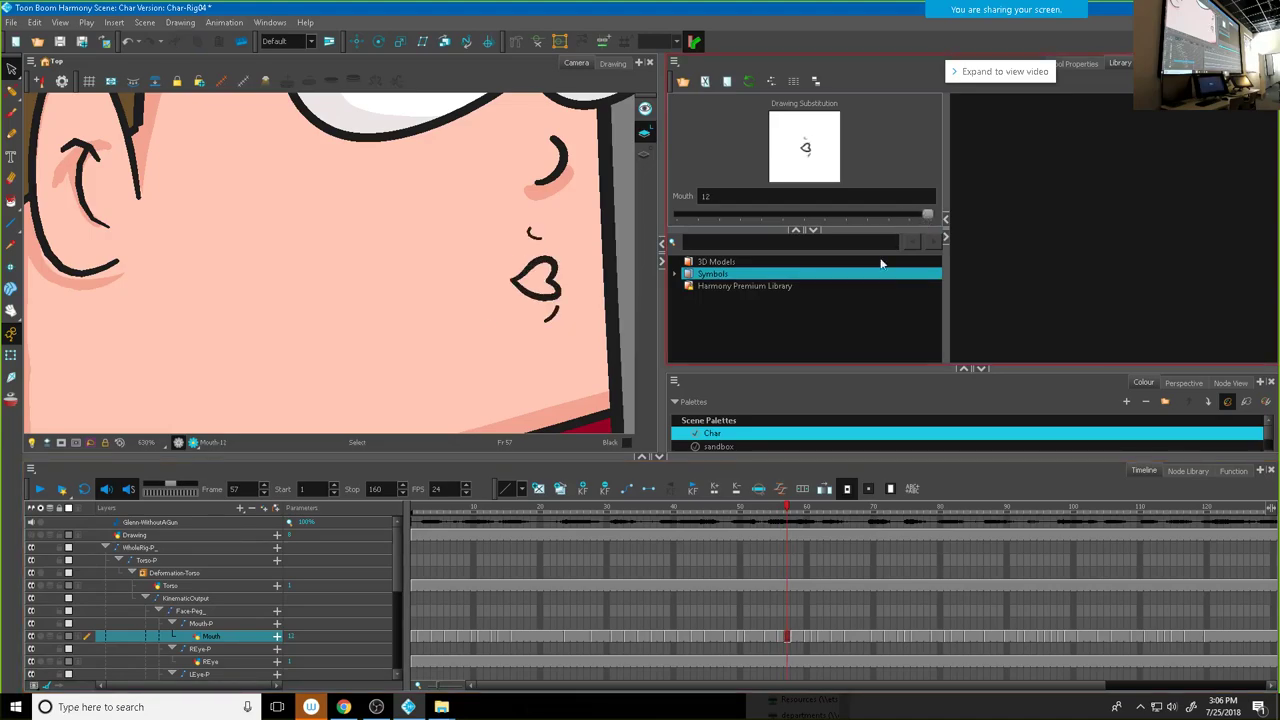
{"action": "left_click", "coordinate": [779, 636]}
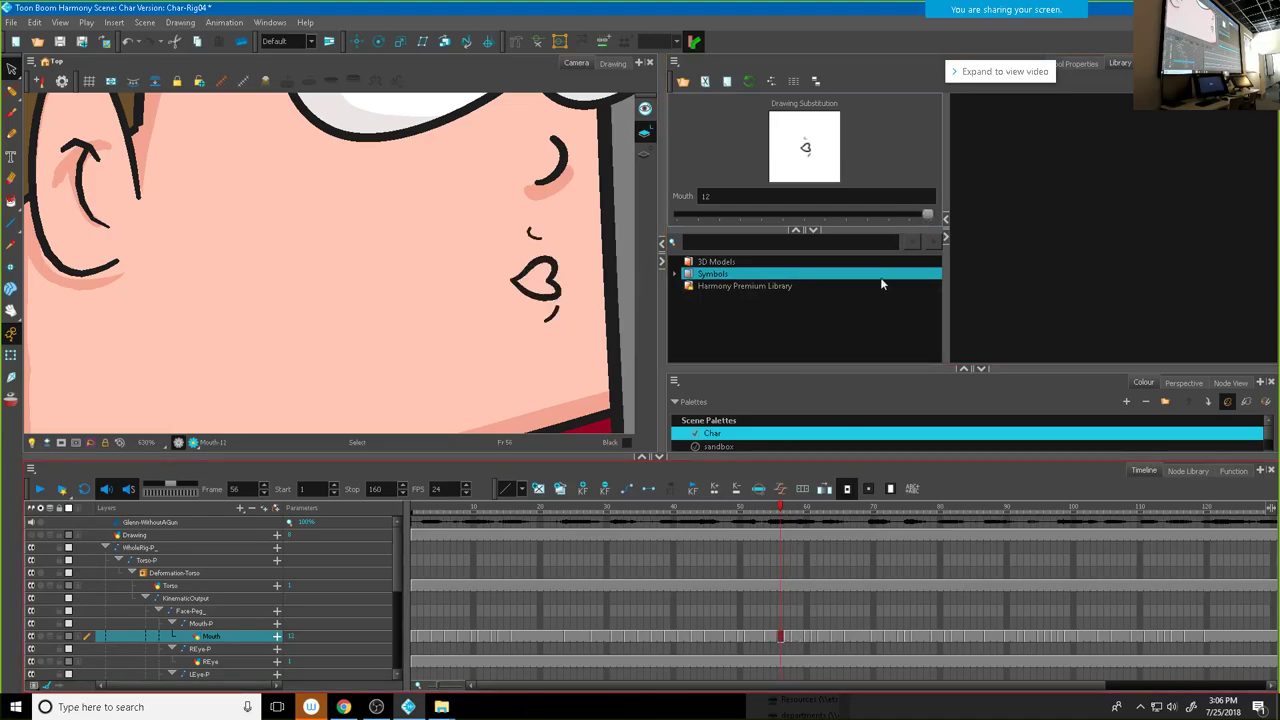
{"action": "left_click_drag", "start_coordinate": [927, 216], "coordinate": [806, 217]}
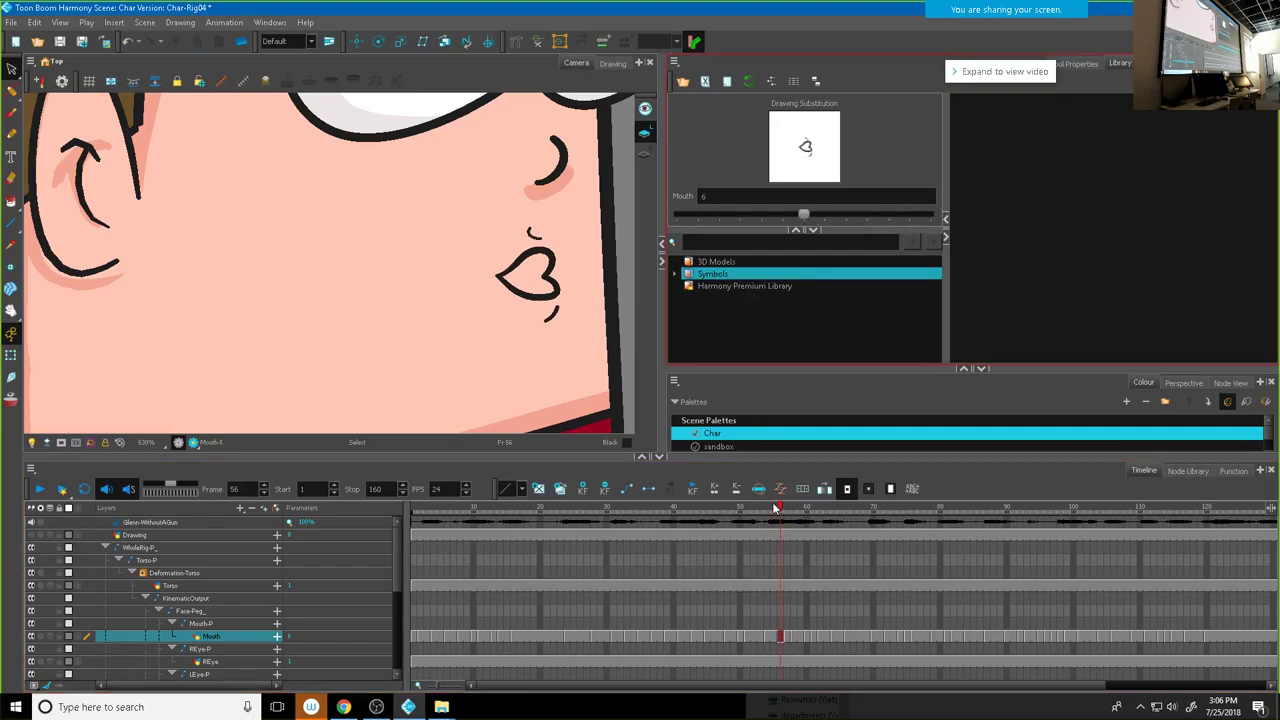
Step: Switch the mouth to drawing 12 at frame 62 and to drawing 3 at frame 122
{"action": "mouse_move", "coordinate": [788, 510]}
{"action": "left_mouse_down"}
{"action": "mouse_move", "coordinate": [804, 508]}
{"action": "mouse_move", "coordinate": [734, 508]}
{"action": "mouse_move", "coordinate": [821, 515]}
{"action": "left_mouse_up"}
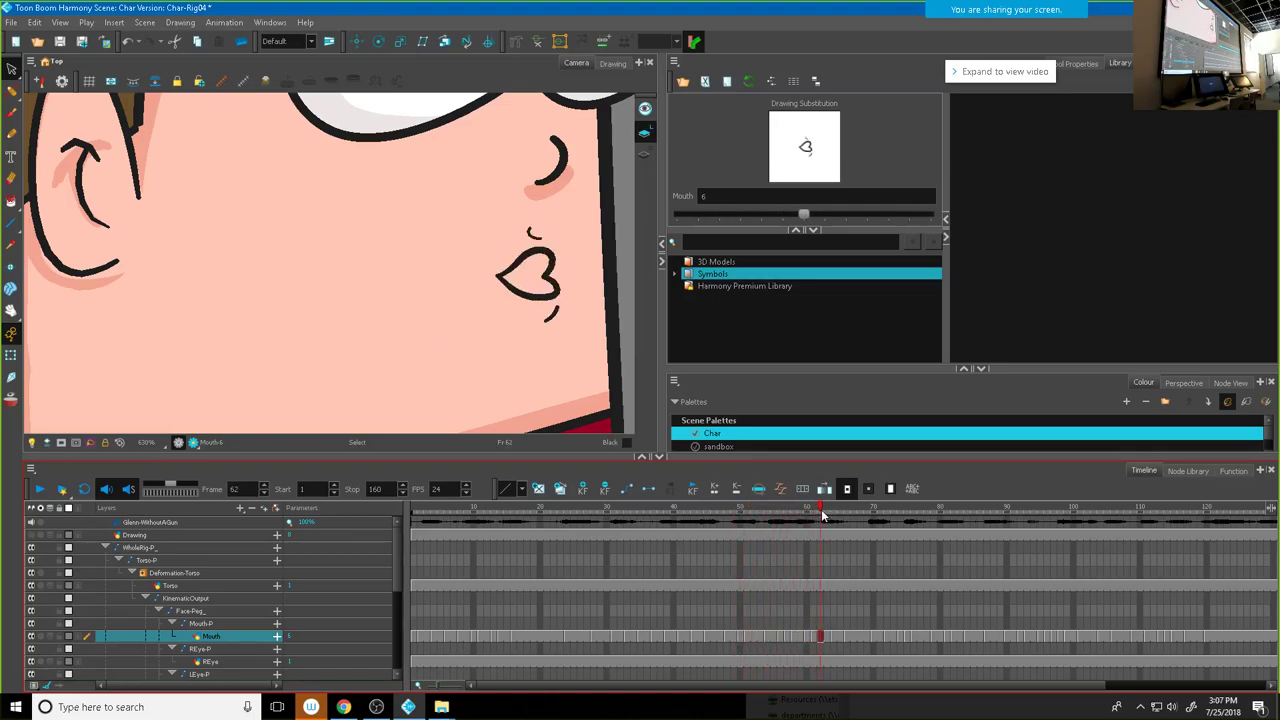
{"action": "left_click_drag", "start_coordinate": [803, 214], "coordinate": [979, 226]}
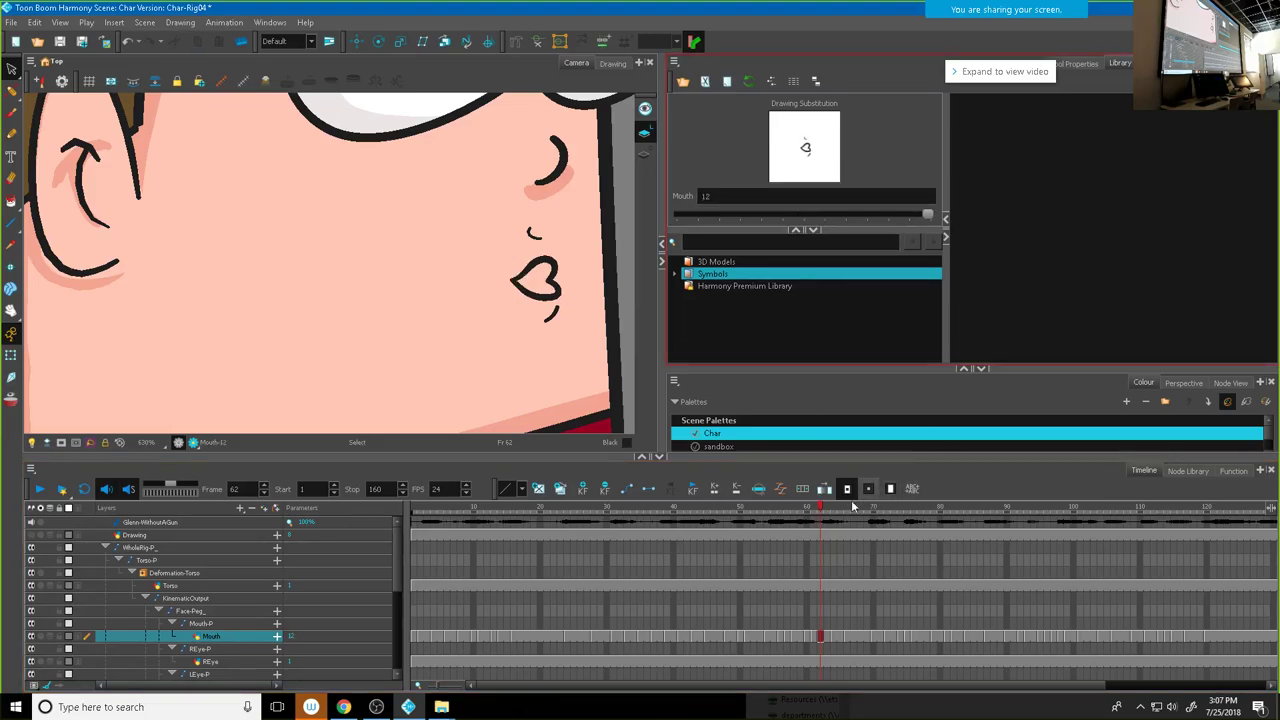
{"action": "left_click_drag", "start_coordinate": [821, 515], "coordinate": [1220, 538]}
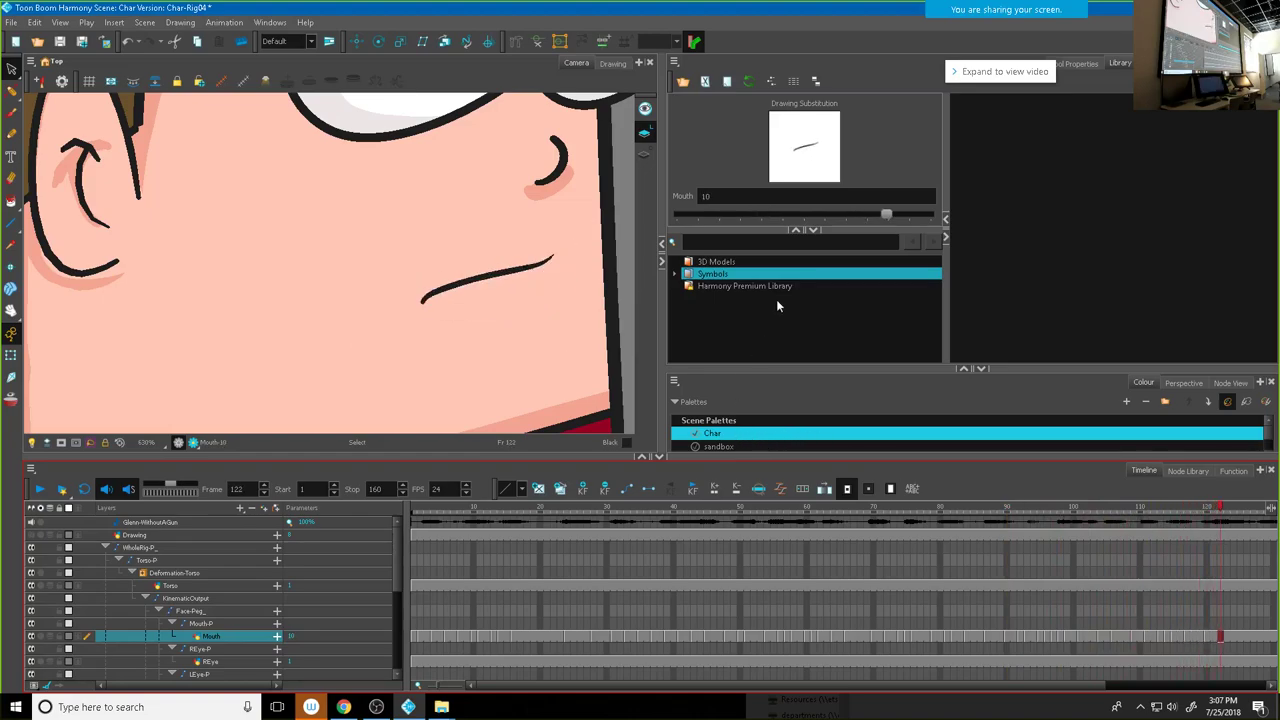
{"action": "left_click_drag", "start_coordinate": [884, 216], "coordinate": [744, 217]}
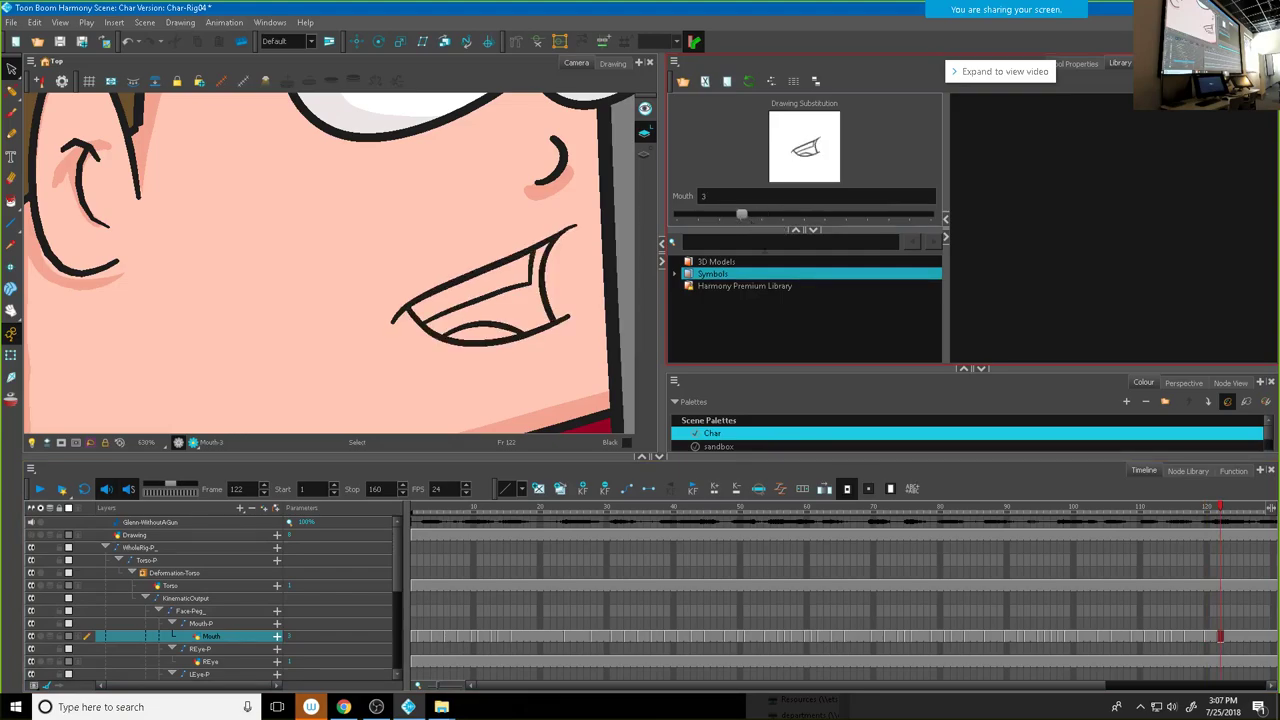
Step: Switch the mouth at frame 121 to drawing 3 and duplicate it as a separate drawing, checking it against frames 119 and 120
{"action": "left_click", "coordinate": [1213, 640]}
{"action": "left_click_drag", "start_coordinate": [872, 216], "coordinate": [737, 216]}
{"action": "left_click", "coordinate": [1200, 511]}
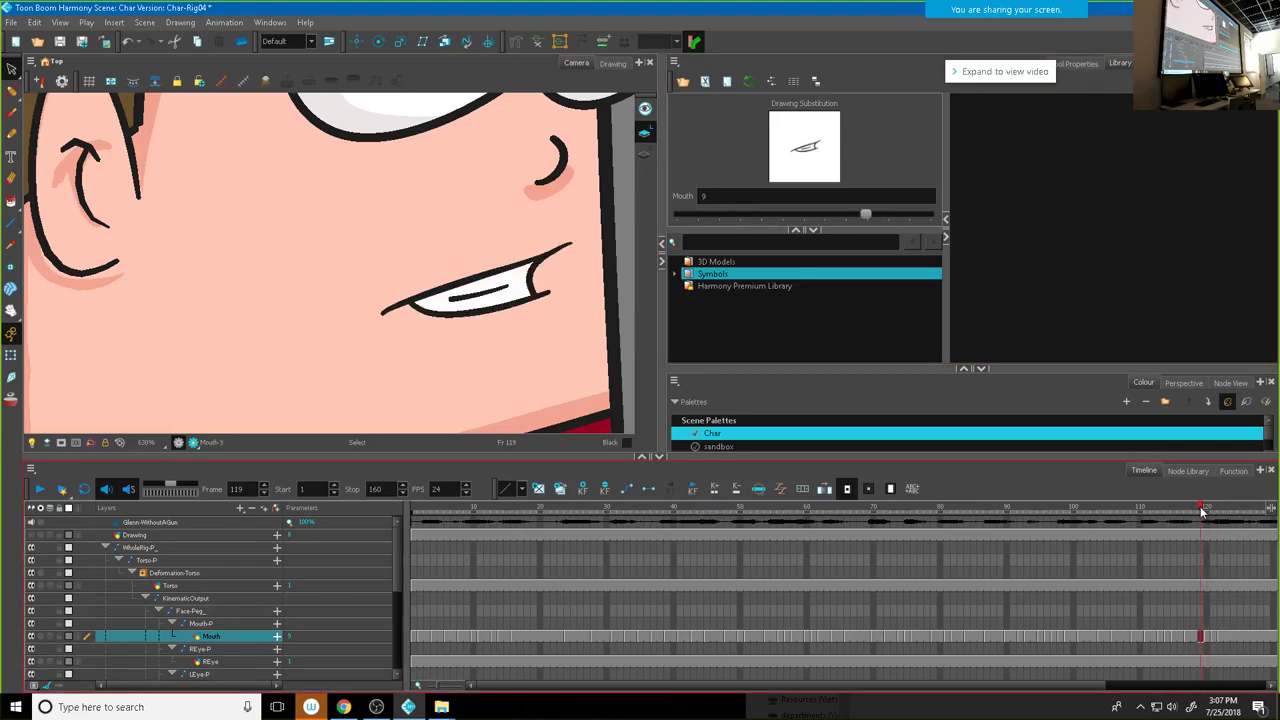
{"action": "left_click", "coordinate": [1207, 511]}
{"action": "left_click", "coordinate": [1214, 511]}
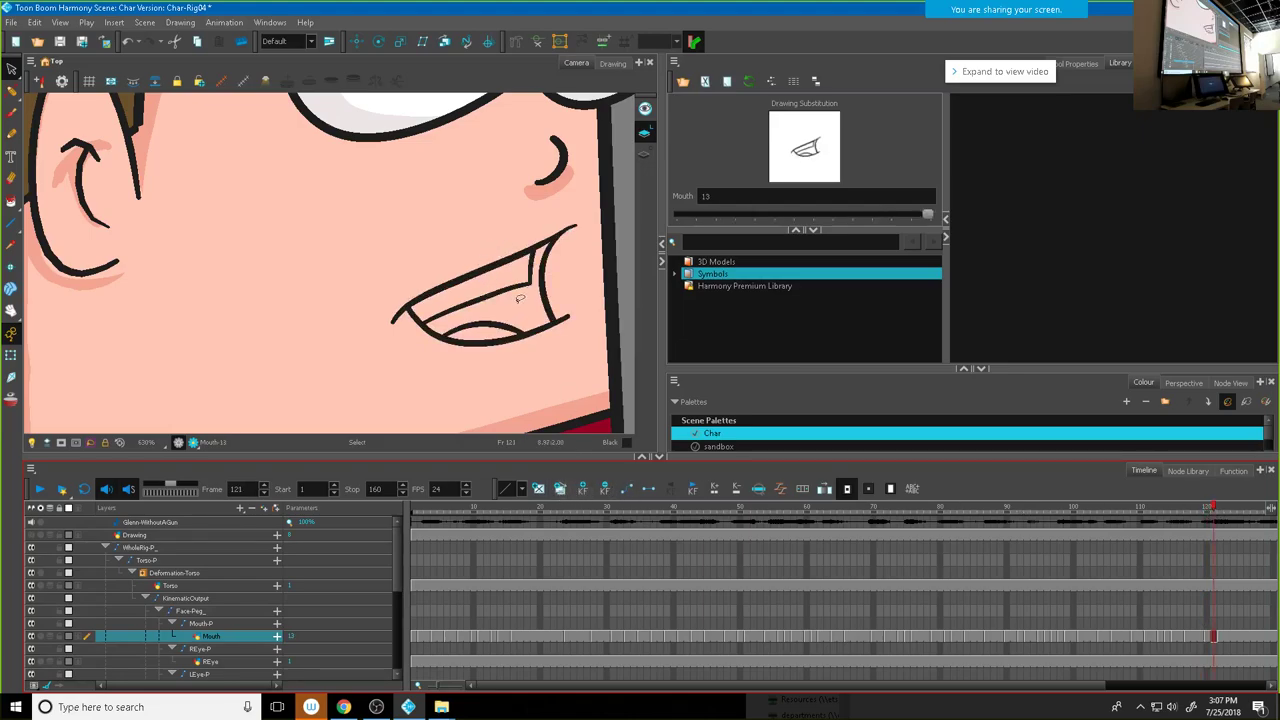
Step: At frame 121, raise and flatten the mouth's lower lip lines to narrow the opening, and trim the overhanging line ends with the Cutter
{"action": "mouse_move", "coordinate": [565, 291]}
{"action": "left_mouse_down"}
{"action": "mouse_move", "coordinate": [423, 356]}
{"action": "mouse_move", "coordinate": [575, 345]}
{"action": "left_mouse_up"}
{"action": "left_click_drag", "start_coordinate": [490, 340], "coordinate": [487, 322]}
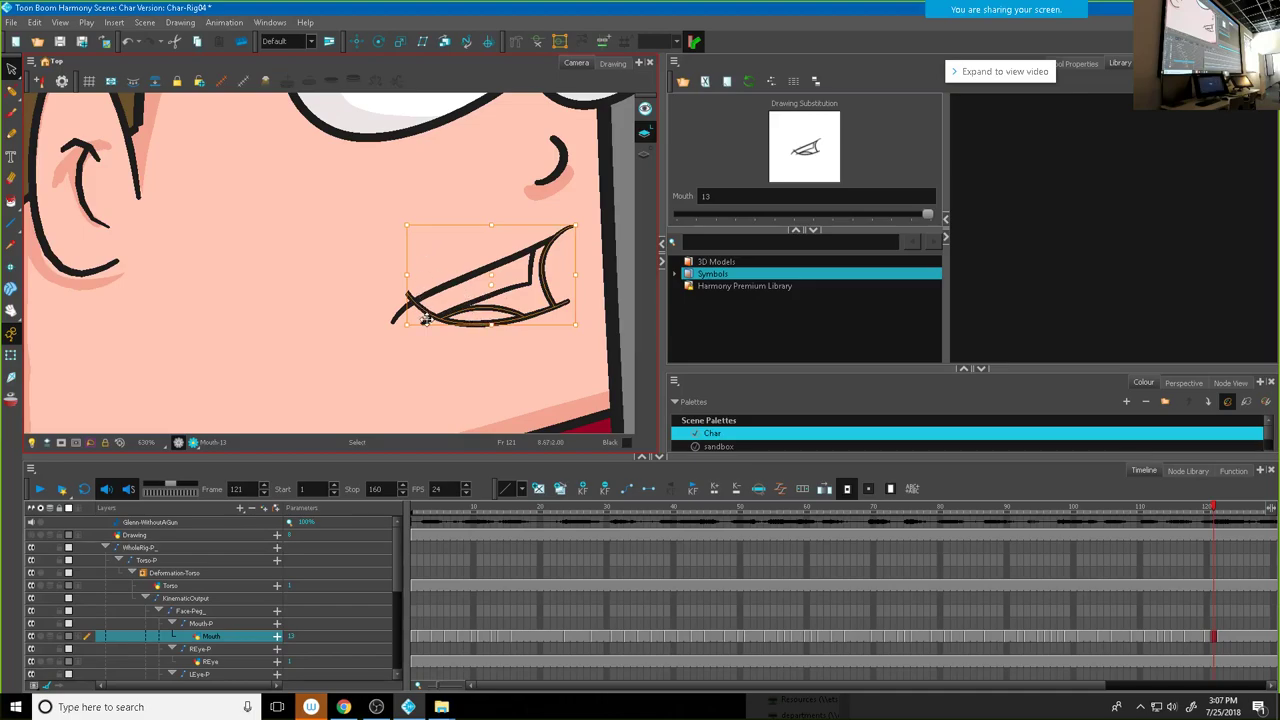
{"action": "left_click_drag", "start_coordinate": [425, 318], "coordinate": [427, 328]}
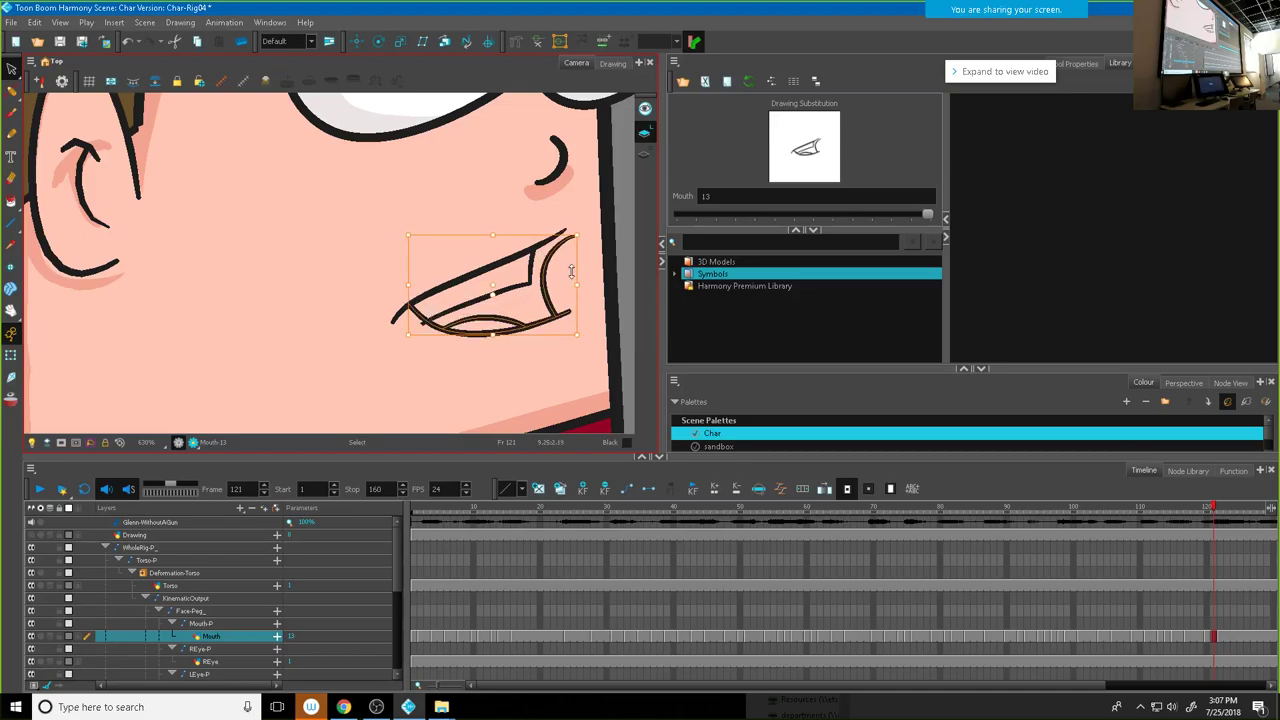
{"action": "left_click_drag", "start_coordinate": [578, 264], "coordinate": [573, 247]}
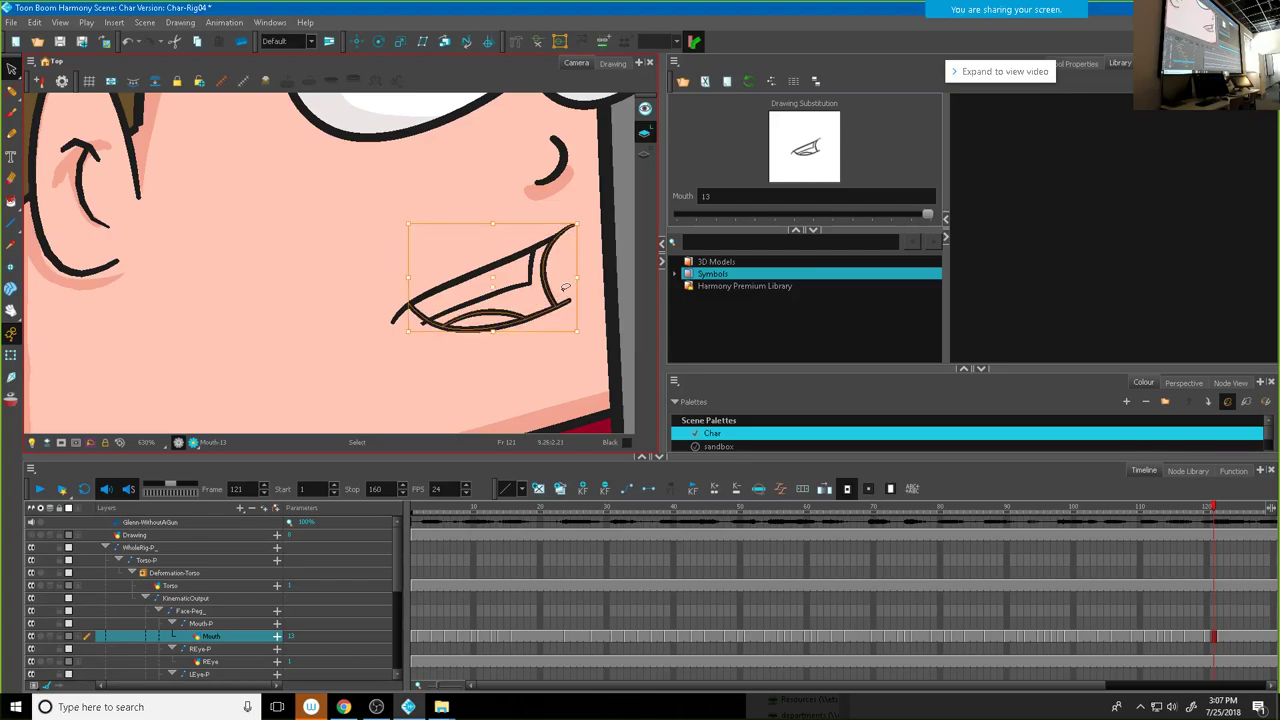
{"action": "mouse_move", "coordinate": [497, 333]}
{"action": "left_mouse_down"}
{"action": "mouse_move", "coordinate": [495, 308]}
{"action": "mouse_move", "coordinate": [514, 308]}
{"action": "left_mouse_up"}
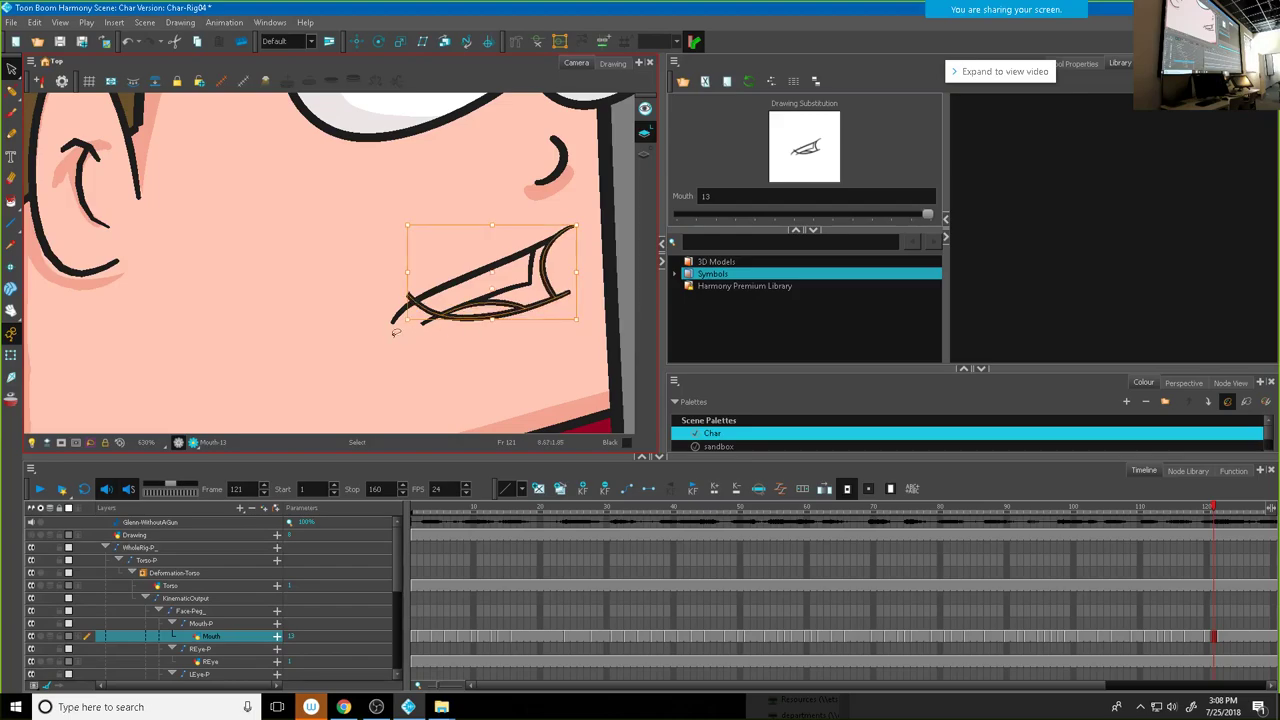
{"action": "left_click", "coordinate": [12, 86]}
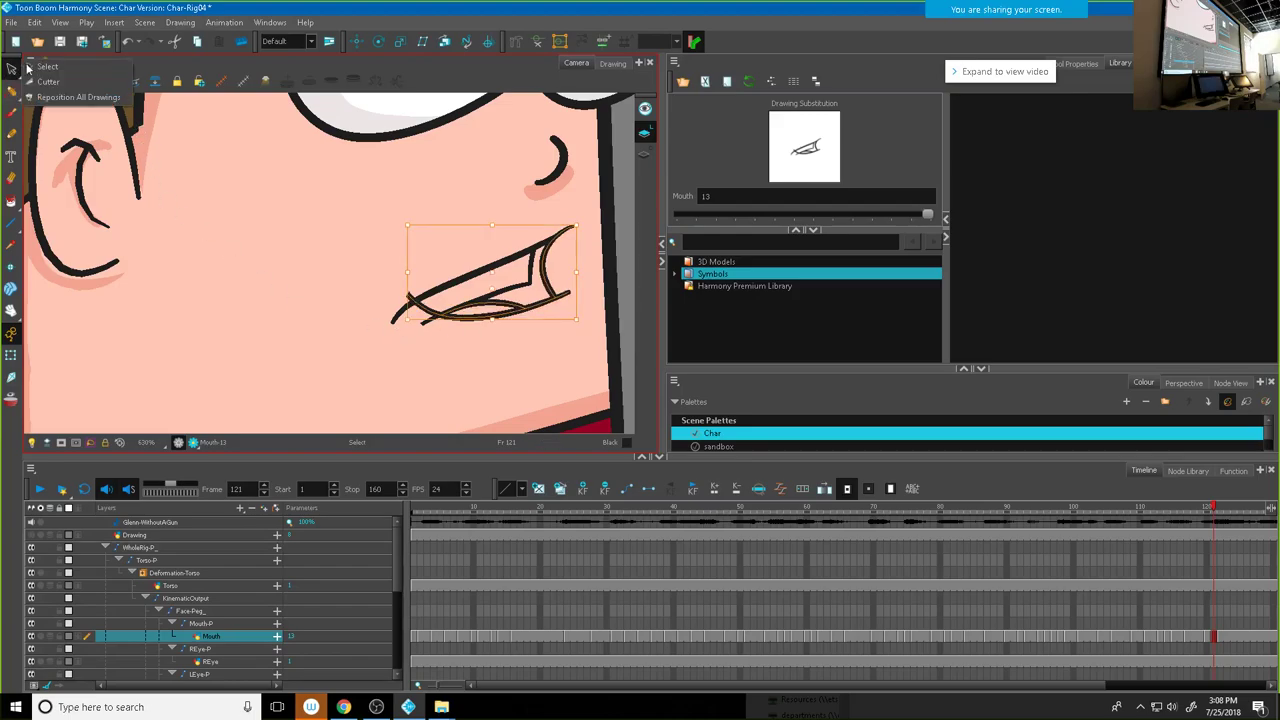
{"action": "left_click", "coordinate": [60, 82]}
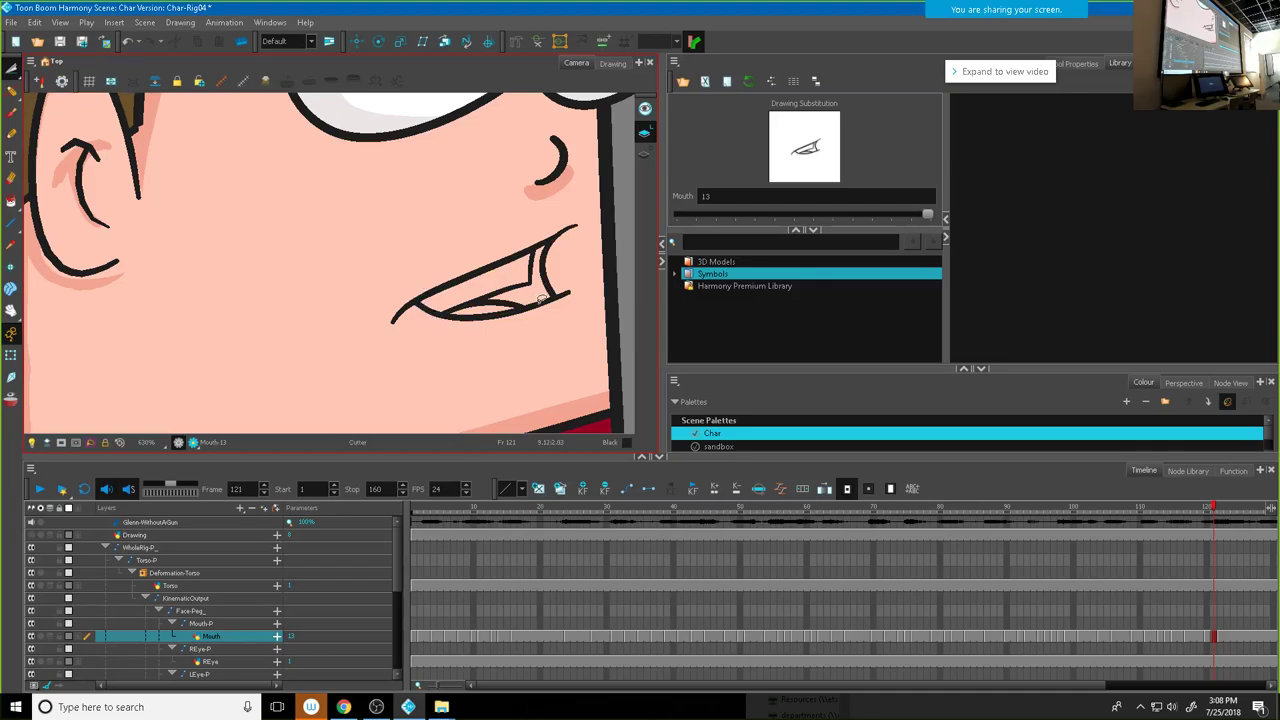
Step: Set the mouth to drawing 4 at frame 123 and to drawing 3 at frame 125
{"action": "left_click", "coordinate": [1201, 508]}
{"action": "mouse_move", "coordinate": [1201, 508]}
{"action": "left_mouse_down"}
{"action": "mouse_move", "coordinate": [1237, 514]}
{"action": "mouse_move", "coordinate": [1225, 516]}
{"action": "left_mouse_up"}
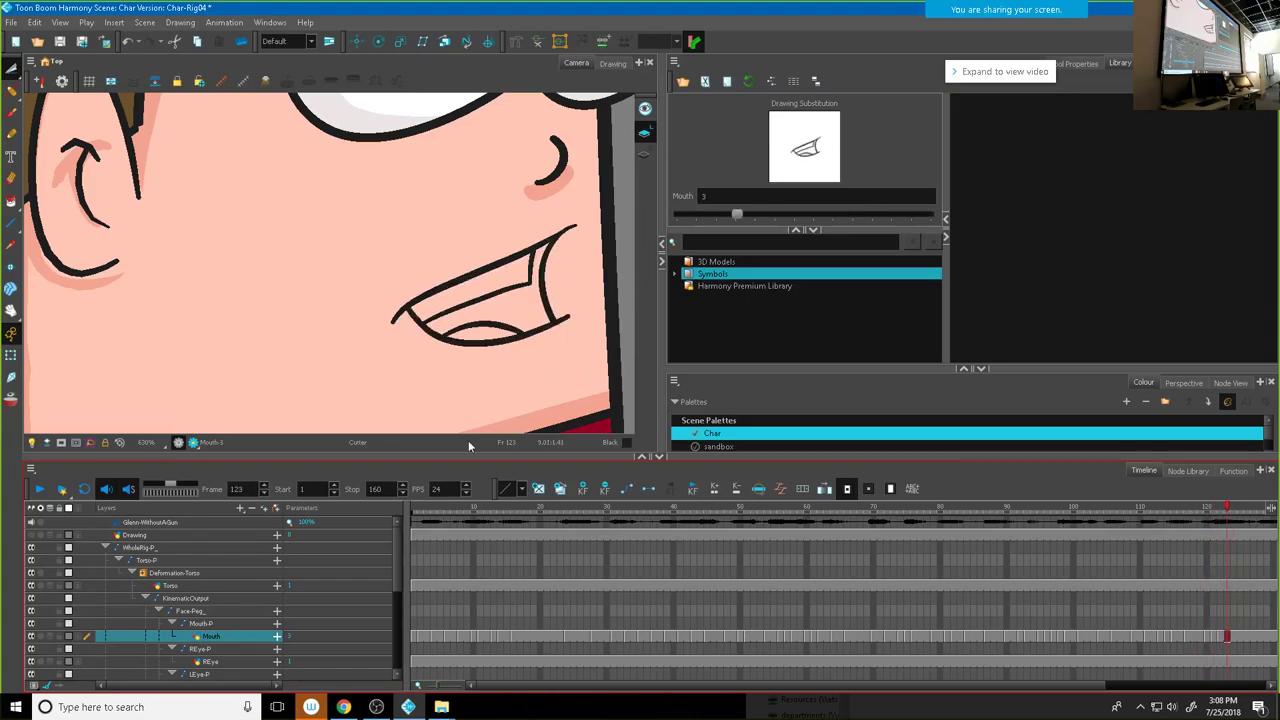
{"action": "left_click_drag", "start_coordinate": [737, 215], "coordinate": [757, 219]}
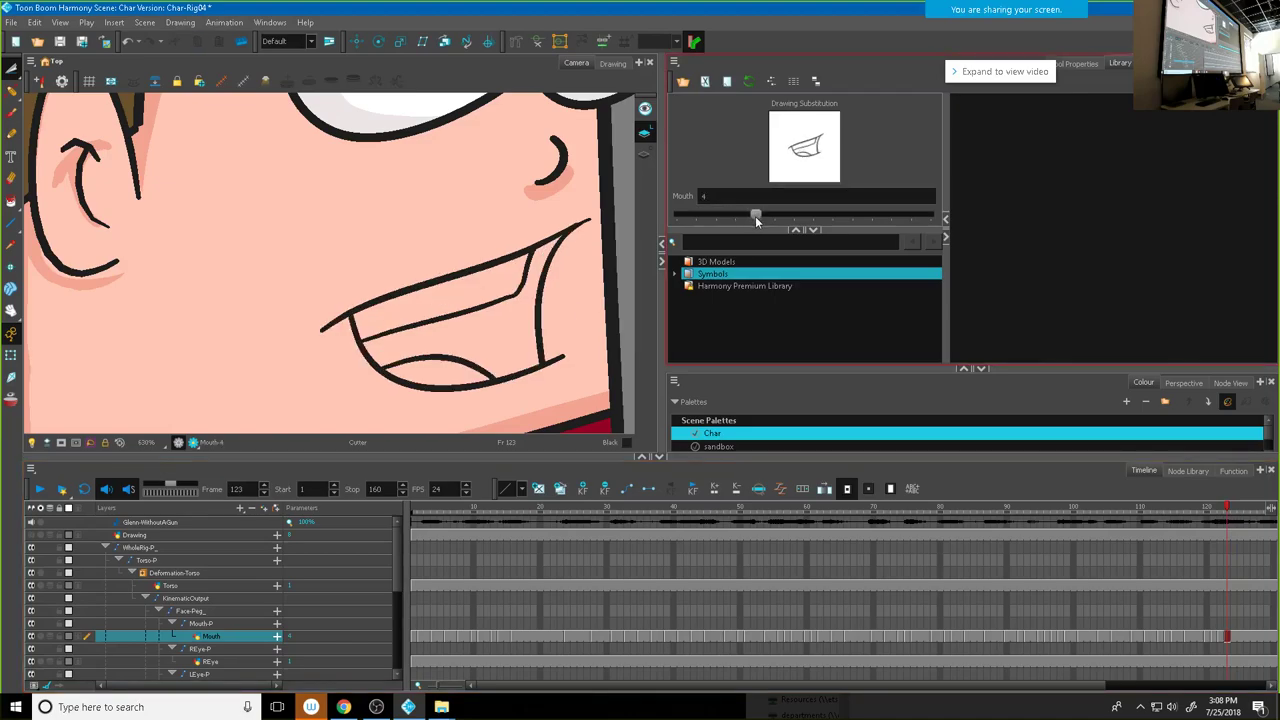
{"action": "mouse_move", "coordinate": [1229, 512]}
{"action": "left_mouse_down"}
{"action": "mouse_move", "coordinate": [1008, 512]}
{"action": "mouse_move", "coordinate": [1186, 513]}
{"action": "mouse_move", "coordinate": [1234, 518]}
{"action": "mouse_move", "coordinate": [1246, 523]}
{"action": "mouse_move", "coordinate": [1196, 515]}
{"action": "mouse_move", "coordinate": [1250, 527]}
{"action": "mouse_move", "coordinate": [1240, 535]}
{"action": "left_mouse_up"}
{"action": "key", "text": "Return"}
{"action": "mouse_move", "coordinate": [757, 214]}
{"action": "left_mouse_down"}
{"action": "mouse_move", "coordinate": [790, 212]}
{"action": "mouse_move", "coordinate": [742, 217]}
{"action": "left_mouse_up"}
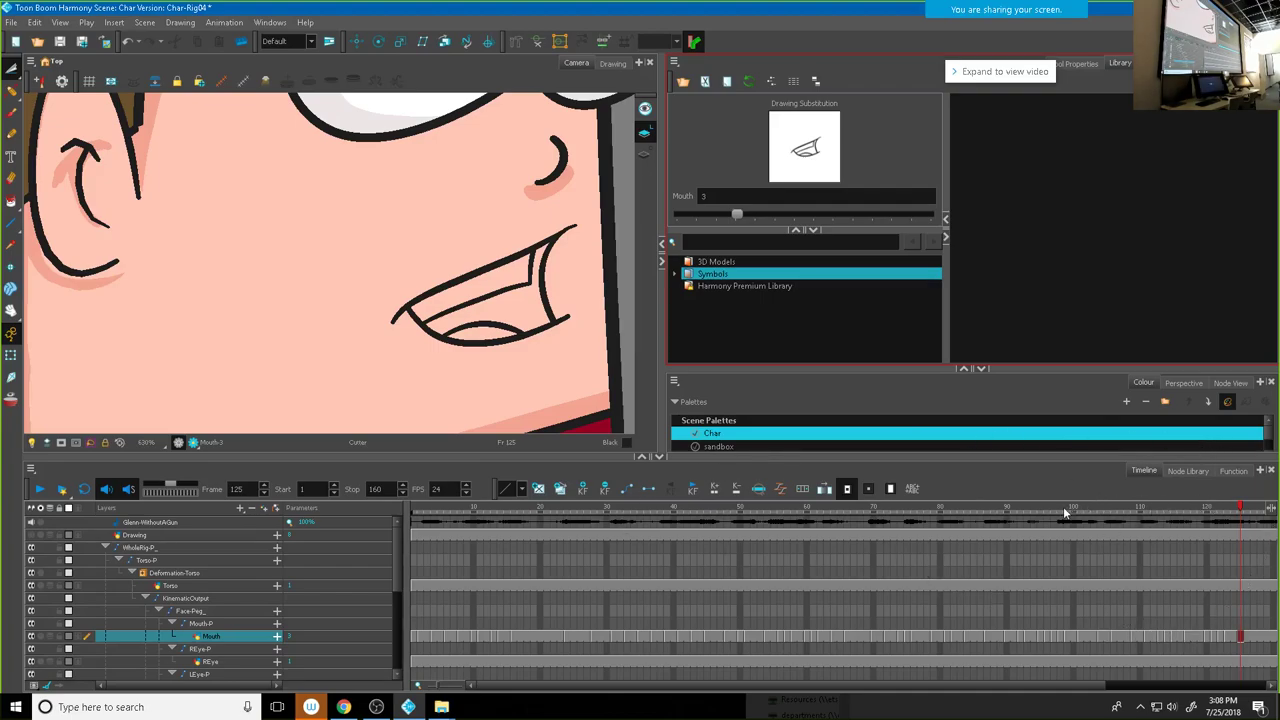
Step: Set the mouth to drawing 6 at frame 128 and to drawing 12 at frame 129
{"action": "left_click_drag", "start_coordinate": [976, 688], "coordinate": [1224, 700]}
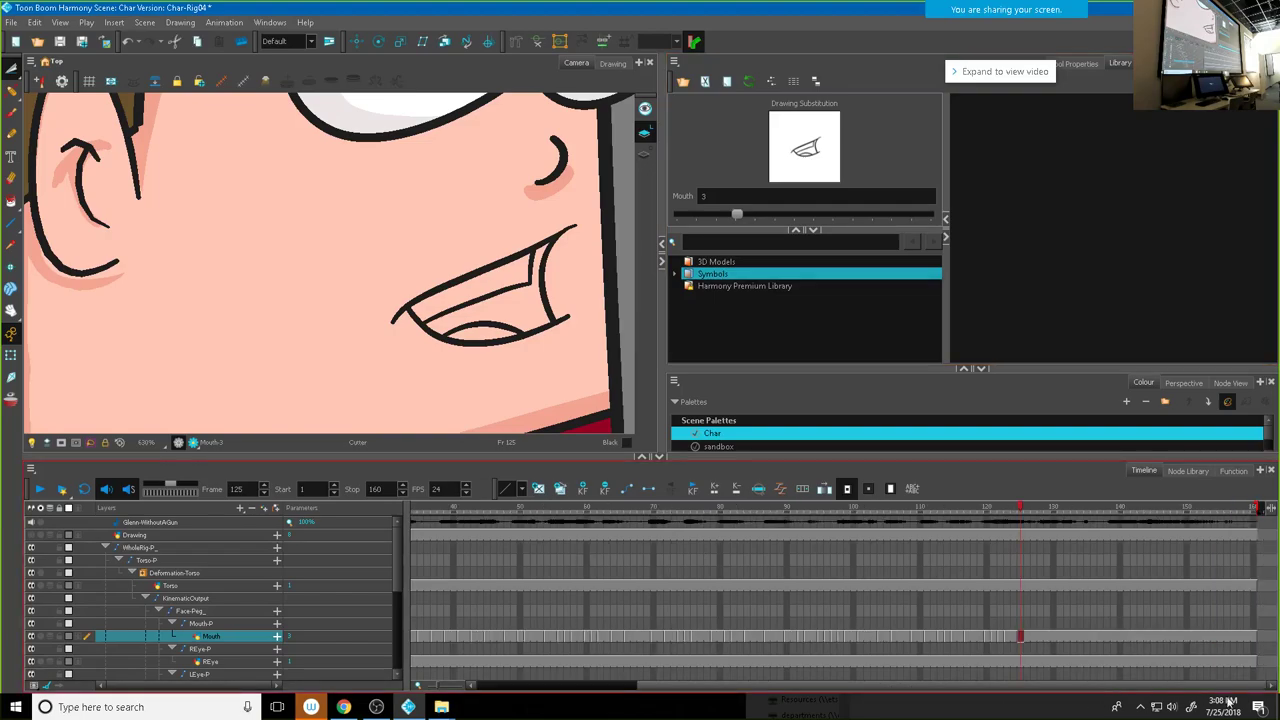
{"action": "left_click_drag", "start_coordinate": [1018, 508], "coordinate": [1038, 511]}
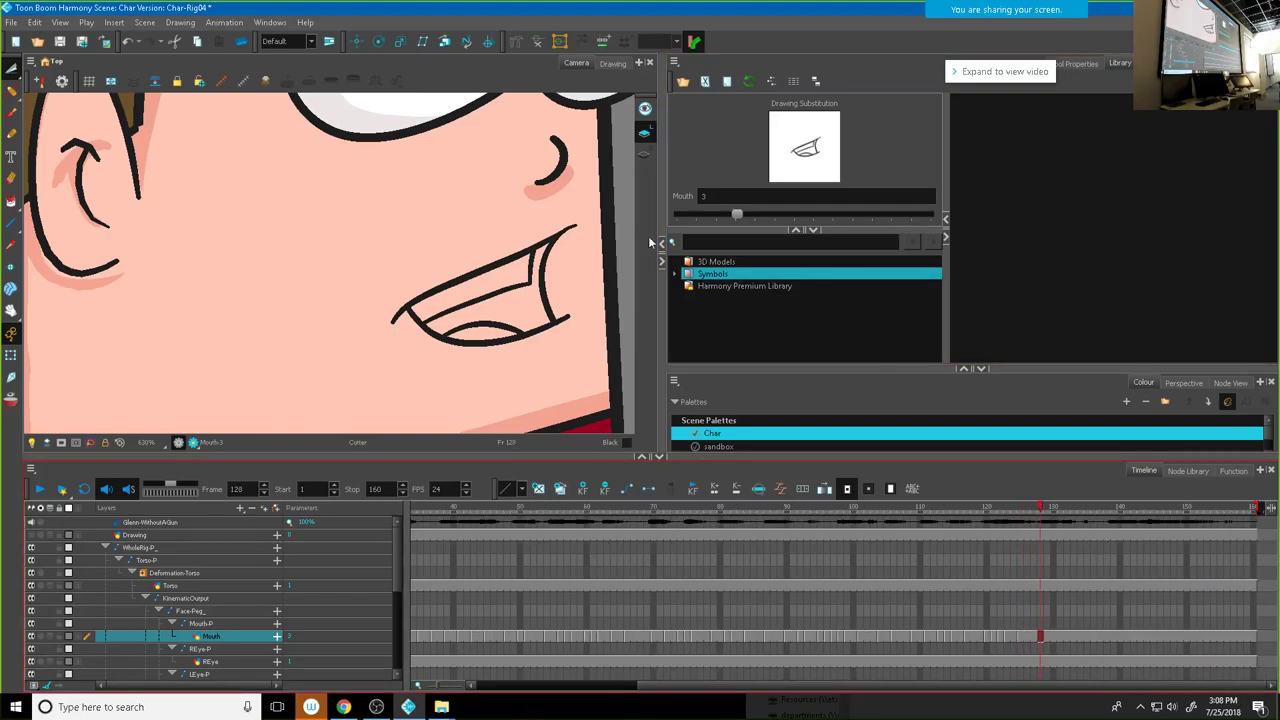
{"action": "mouse_move", "coordinate": [804, 215]}
{"action": "left_mouse_down"}
{"action": "mouse_move", "coordinate": [831, 215]}
{"action": "mouse_move", "coordinate": [798, 215]}
{"action": "left_mouse_up"}
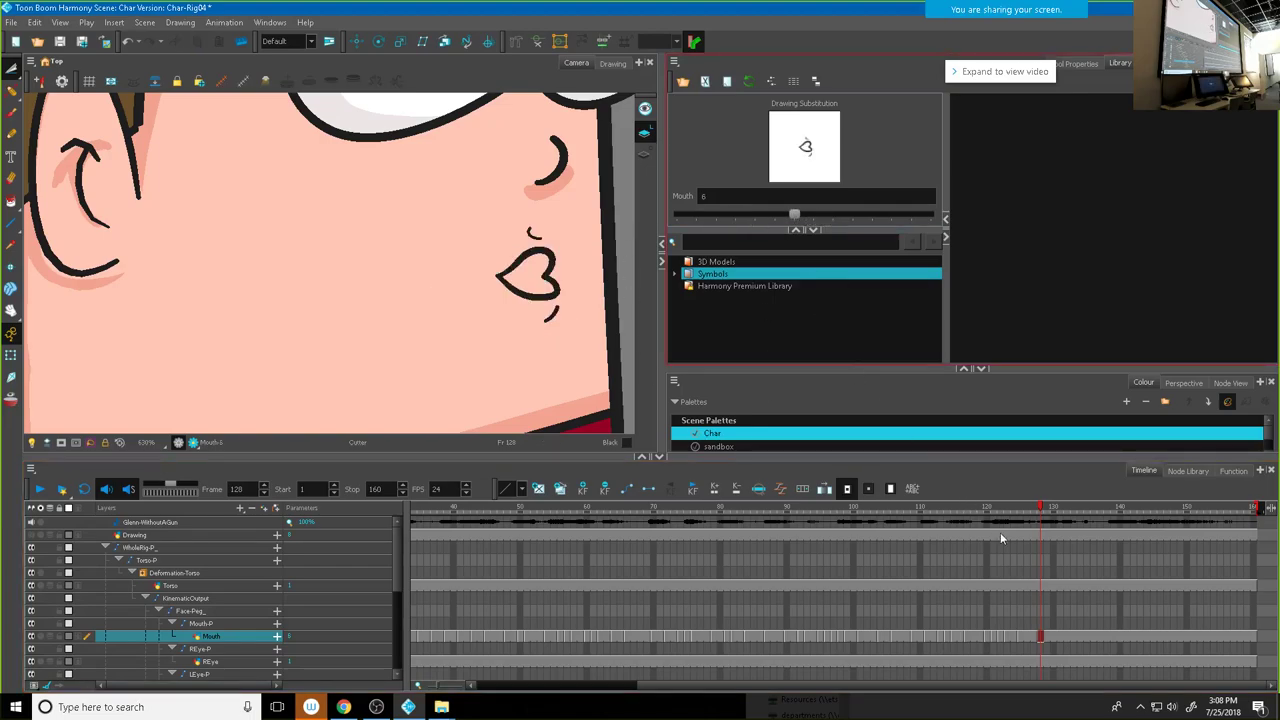
{"action": "left_click", "coordinate": [1046, 637]}
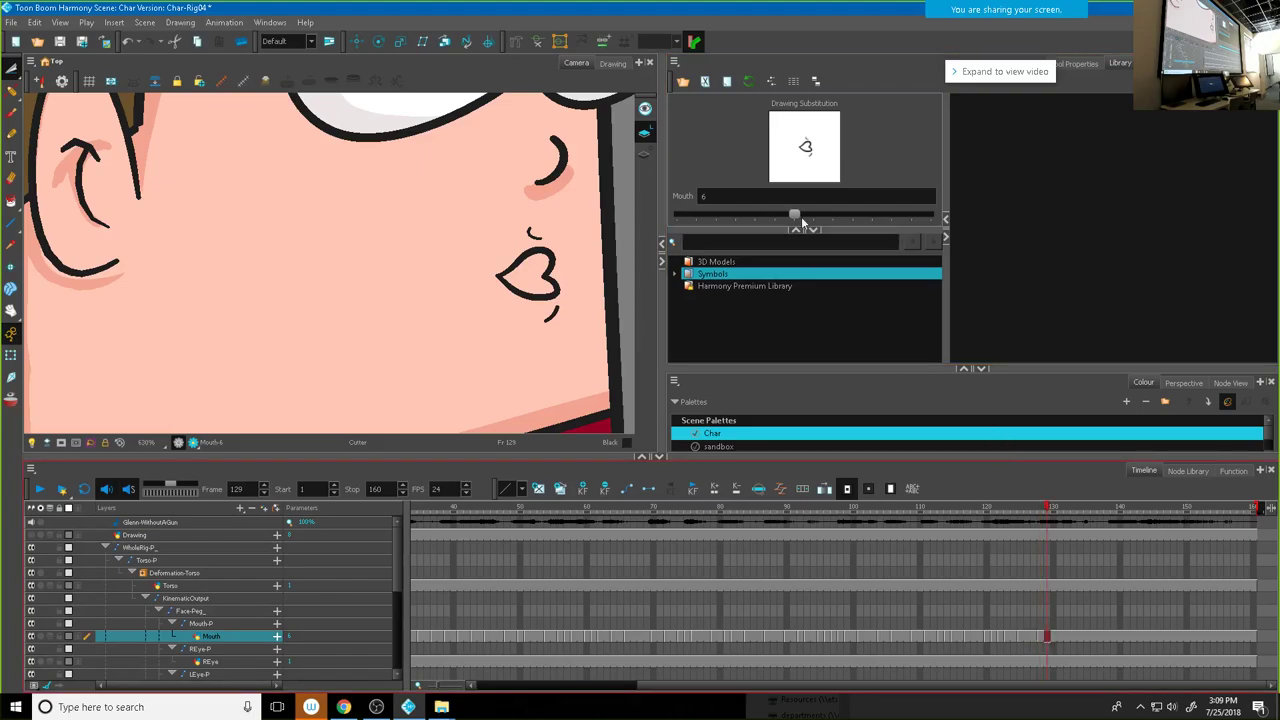
{"action": "left_click_drag", "start_coordinate": [857, 216], "coordinate": [908, 216]}
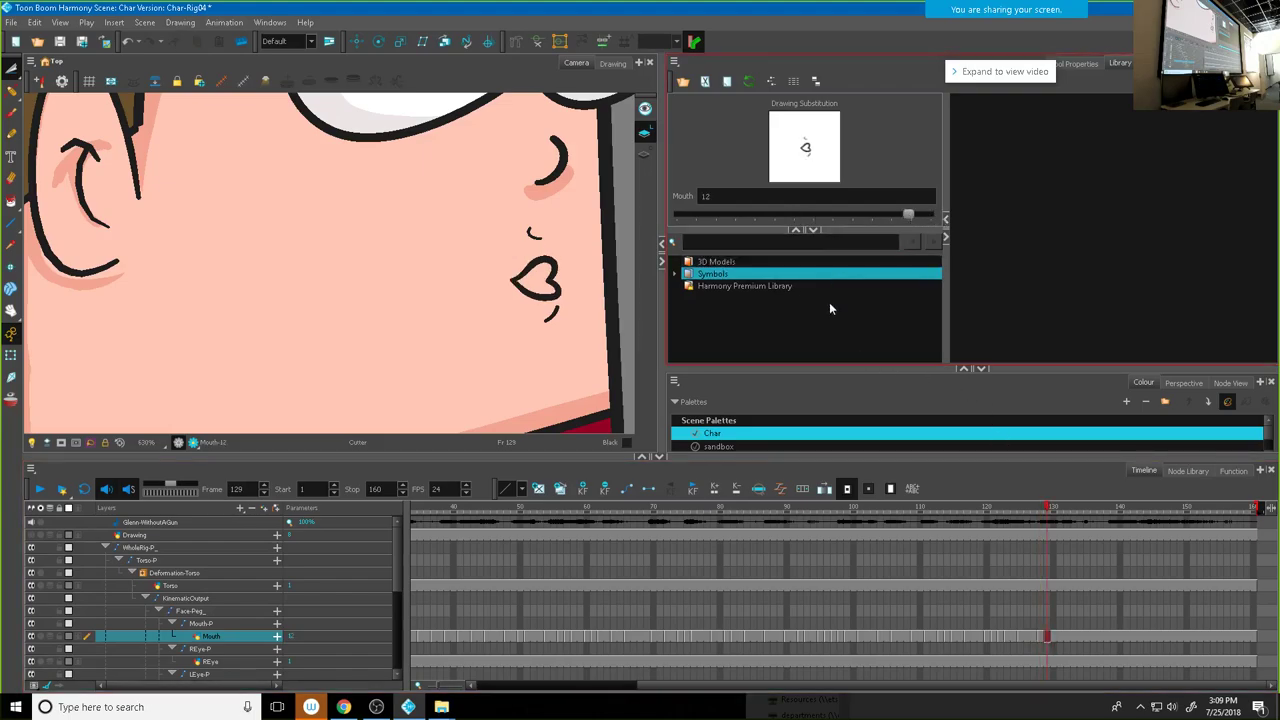
Step: Set the mouth to drawing 11 at frame 127 and replace drawing 3 at frame 126 with a rounder open mouth
{"action": "left_click", "coordinate": [1029, 512]}
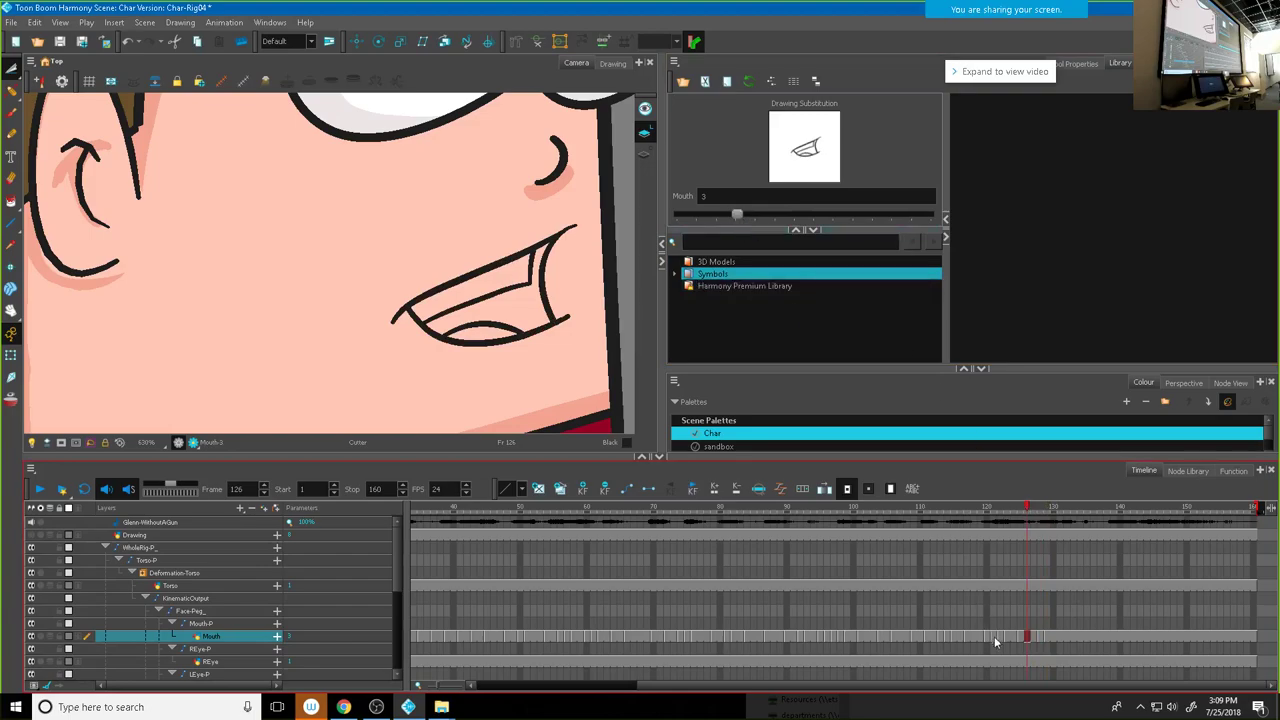
{"action": "mouse_move", "coordinate": [737, 215]}
{"action": "left_mouse_down"}
{"action": "mouse_move", "coordinate": [794, 217]}
{"action": "mouse_move", "coordinate": [776, 215]}
{"action": "left_mouse_up"}
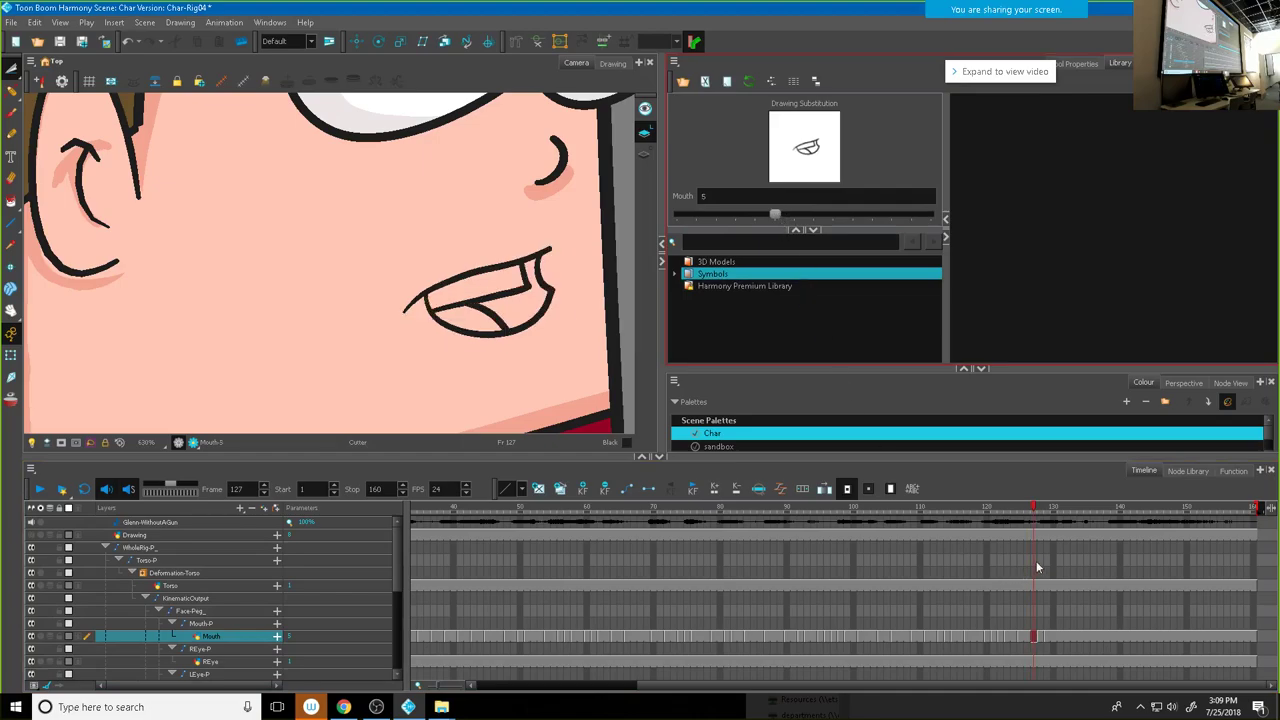
{"action": "left_click_drag", "start_coordinate": [788, 215], "coordinate": [890, 221]}
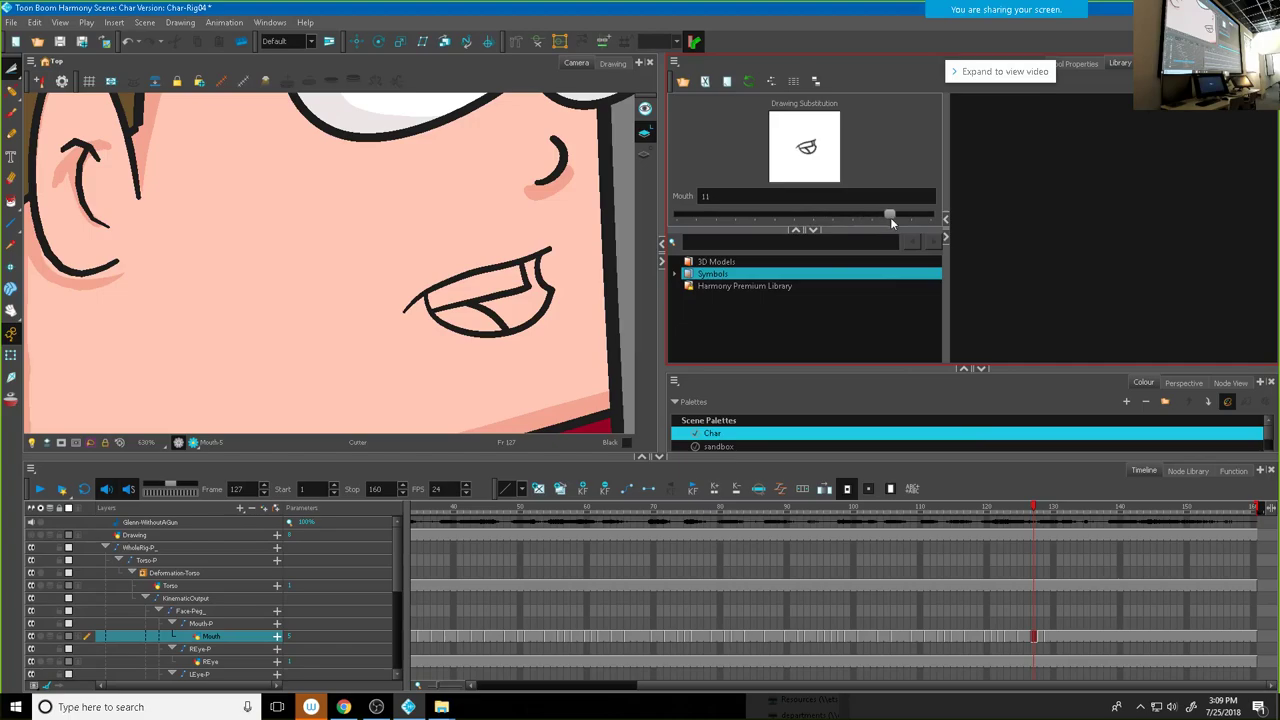
{"action": "left_click", "coordinate": [1029, 508]}
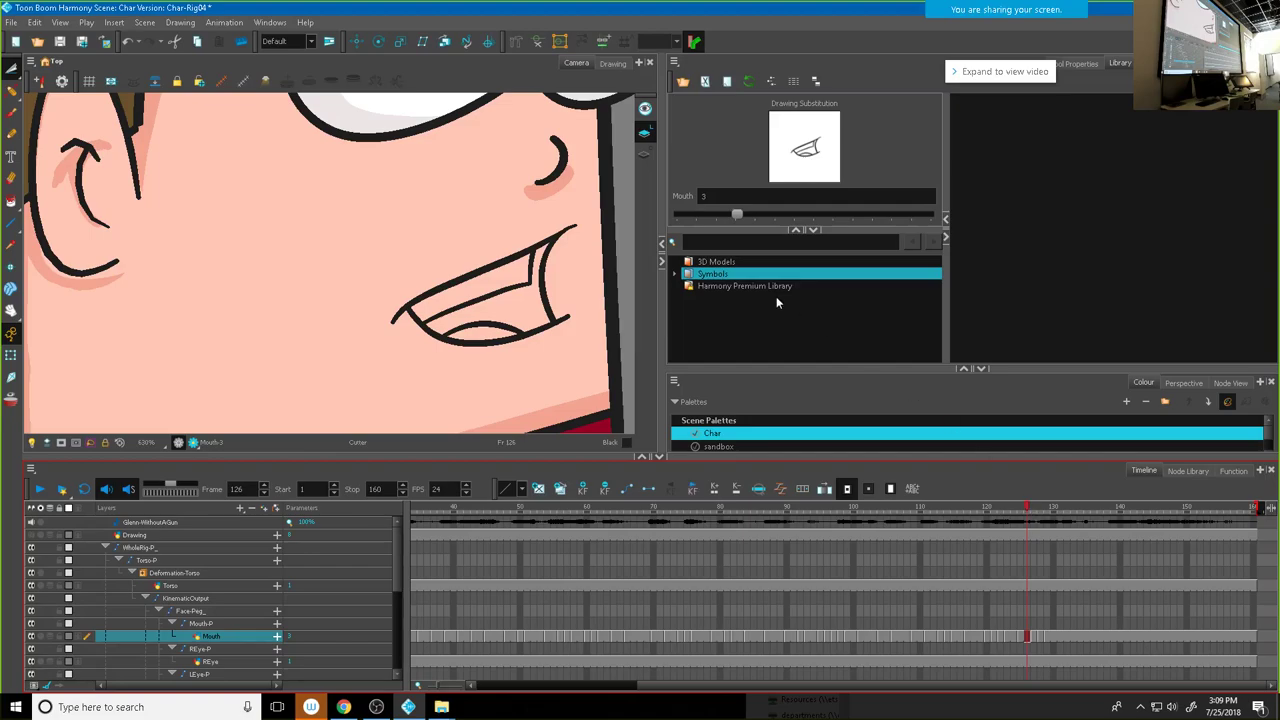
{"action": "left_click_drag", "start_coordinate": [742, 216], "coordinate": [786, 214]}
Step: Try mouth drawing 13 at frame 131, settle on drawing 11 there, and advance to frame 132
{"action": "left_click_drag", "start_coordinate": [1027, 508], "coordinate": [1061, 531]}
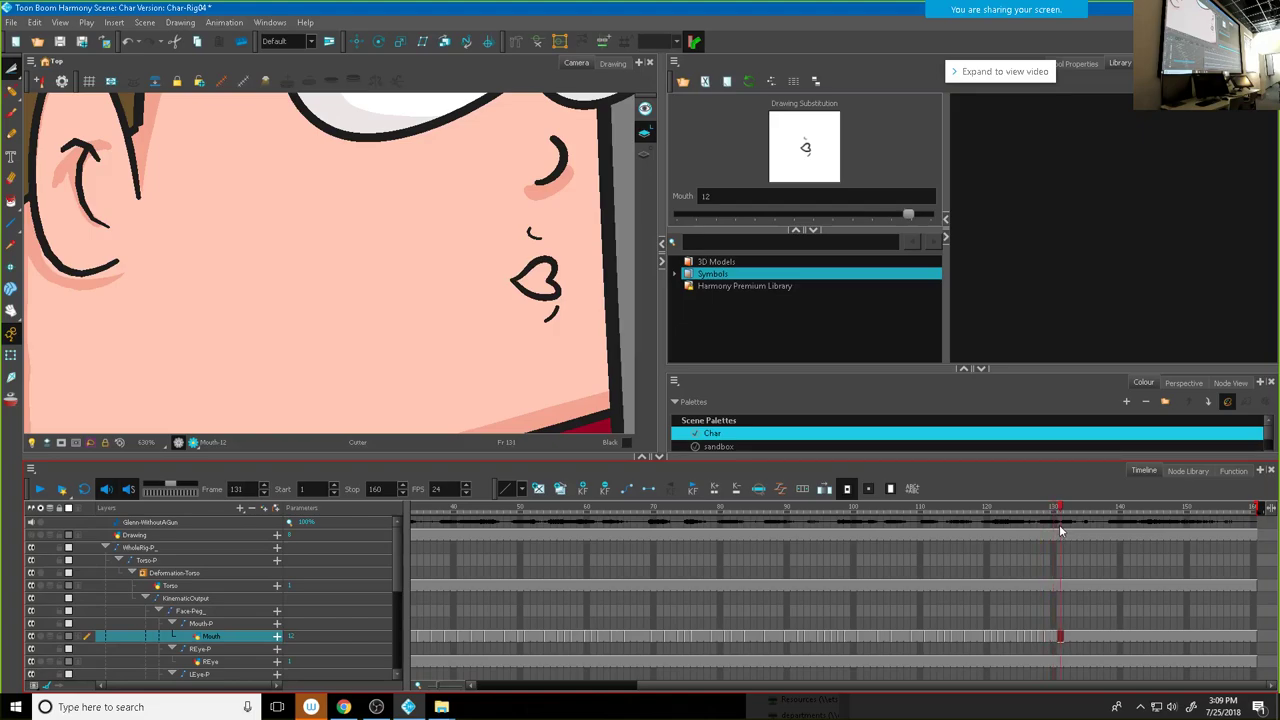
{"action": "mouse_move", "coordinate": [906, 215]}
{"action": "left_mouse_down"}
{"action": "mouse_move", "coordinate": [760, 217]}
{"action": "mouse_move", "coordinate": [923, 223]}
{"action": "left_mouse_up"}
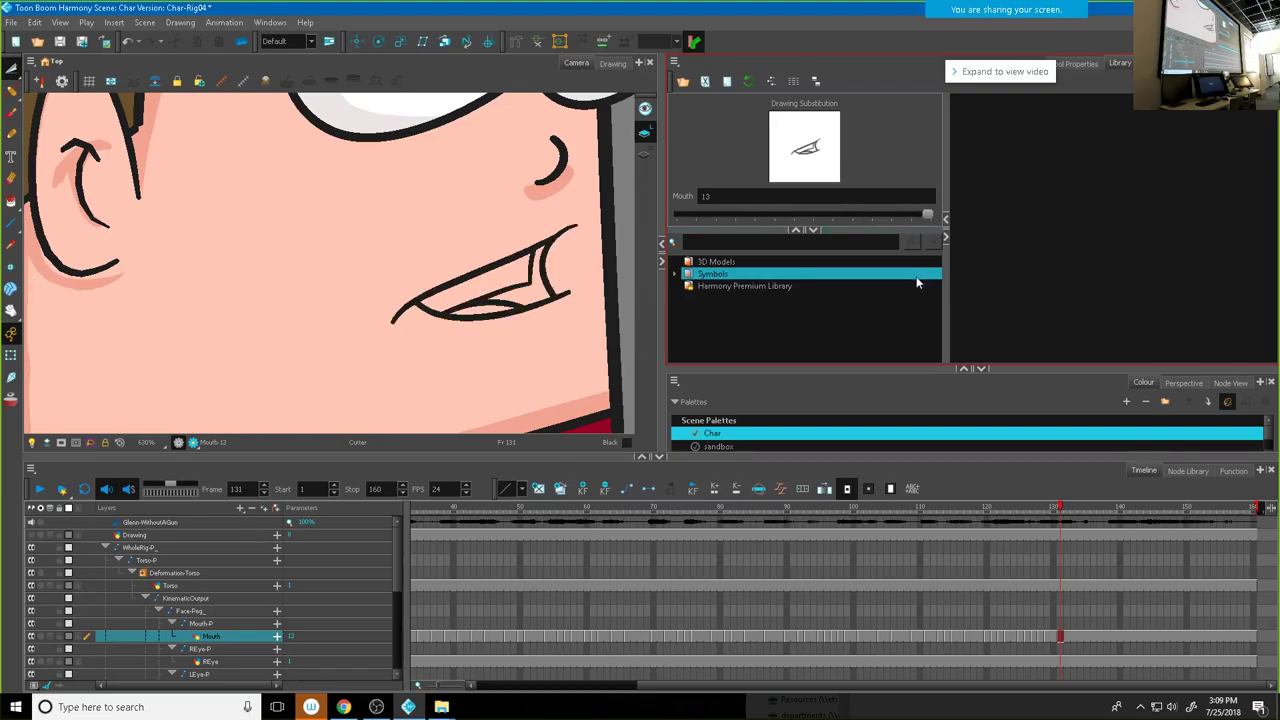
{"action": "mouse_move", "coordinate": [927, 216]}
{"action": "left_mouse_down"}
{"action": "mouse_move", "coordinate": [873, 218]}
{"action": "mouse_move", "coordinate": [884, 212]}
{"action": "left_mouse_up"}
{"action": "left_click_drag", "start_coordinate": [1060, 510], "coordinate": [1068, 510]}
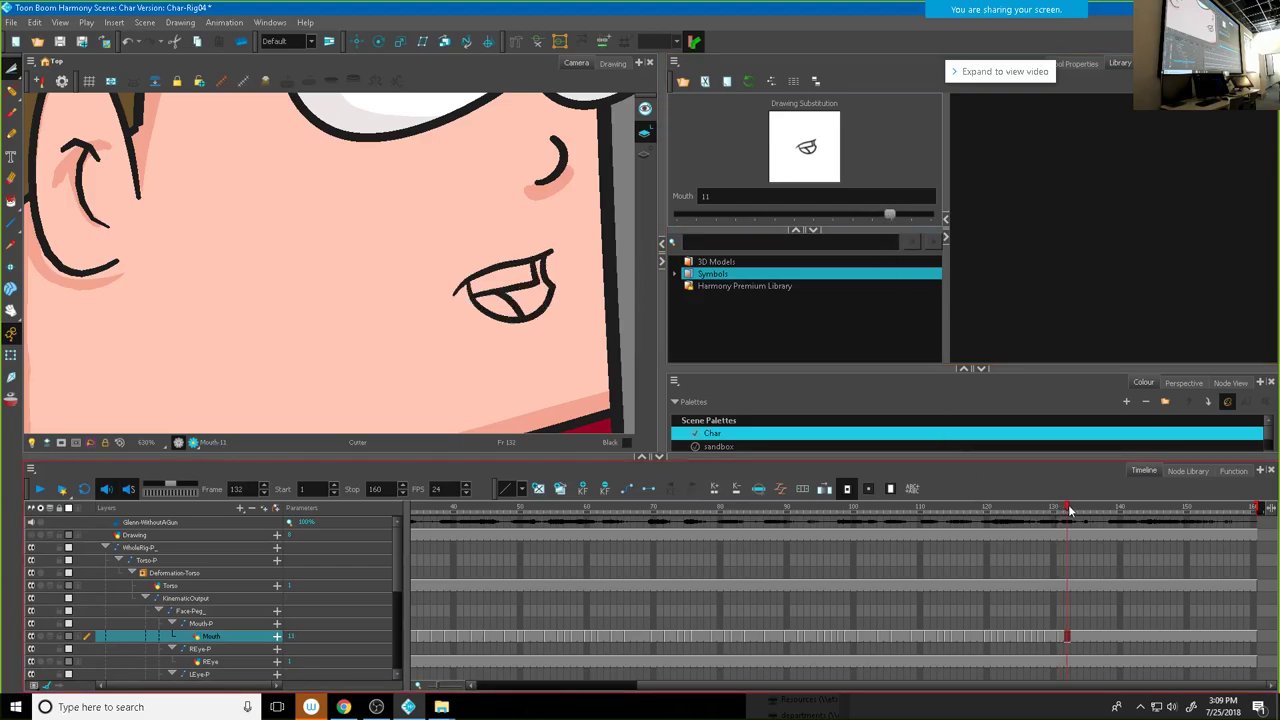
Step: Set the mouth to drawing 9 at frame 132 and to drawing 2 at frame 131
{"action": "mouse_move", "coordinate": [890, 213]}
{"action": "left_mouse_down"}
{"action": "mouse_move", "coordinate": [772, 209]}
{"action": "mouse_move", "coordinate": [867, 211]}
{"action": "mouse_move", "coordinate": [851, 213]}
{"action": "left_mouse_up"}
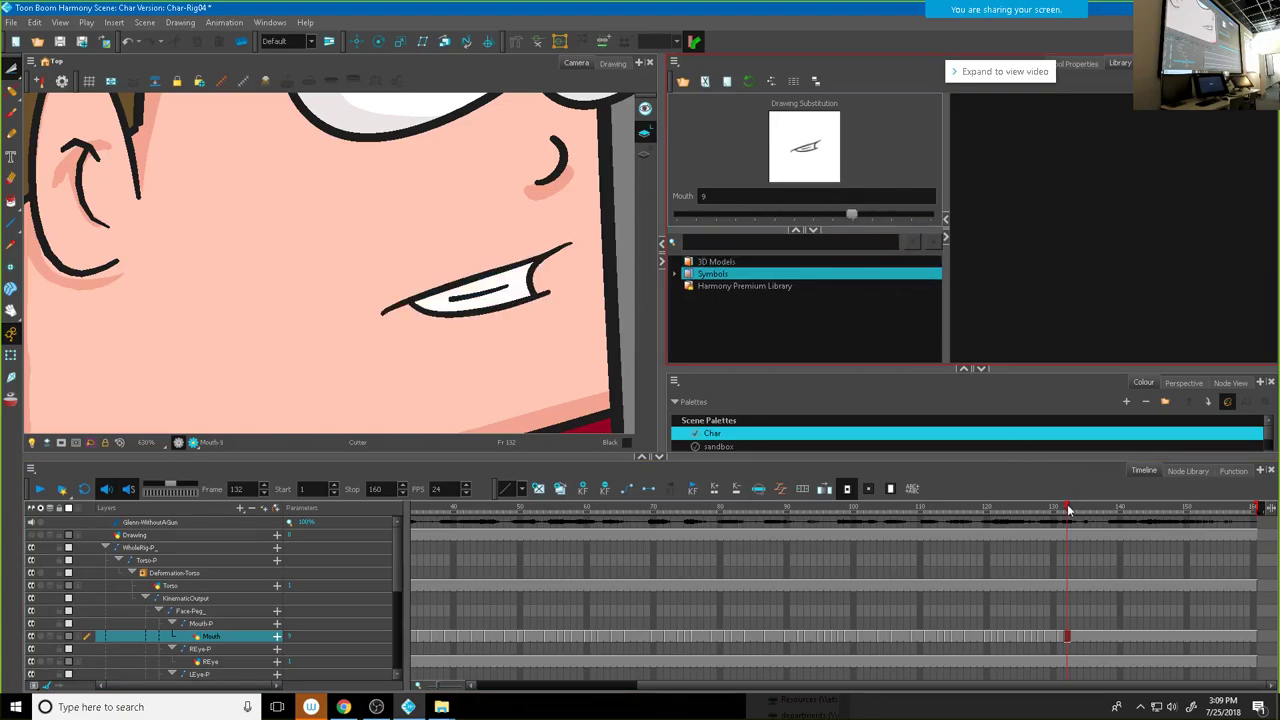
{"action": "left_click", "coordinate": [1060, 638]}
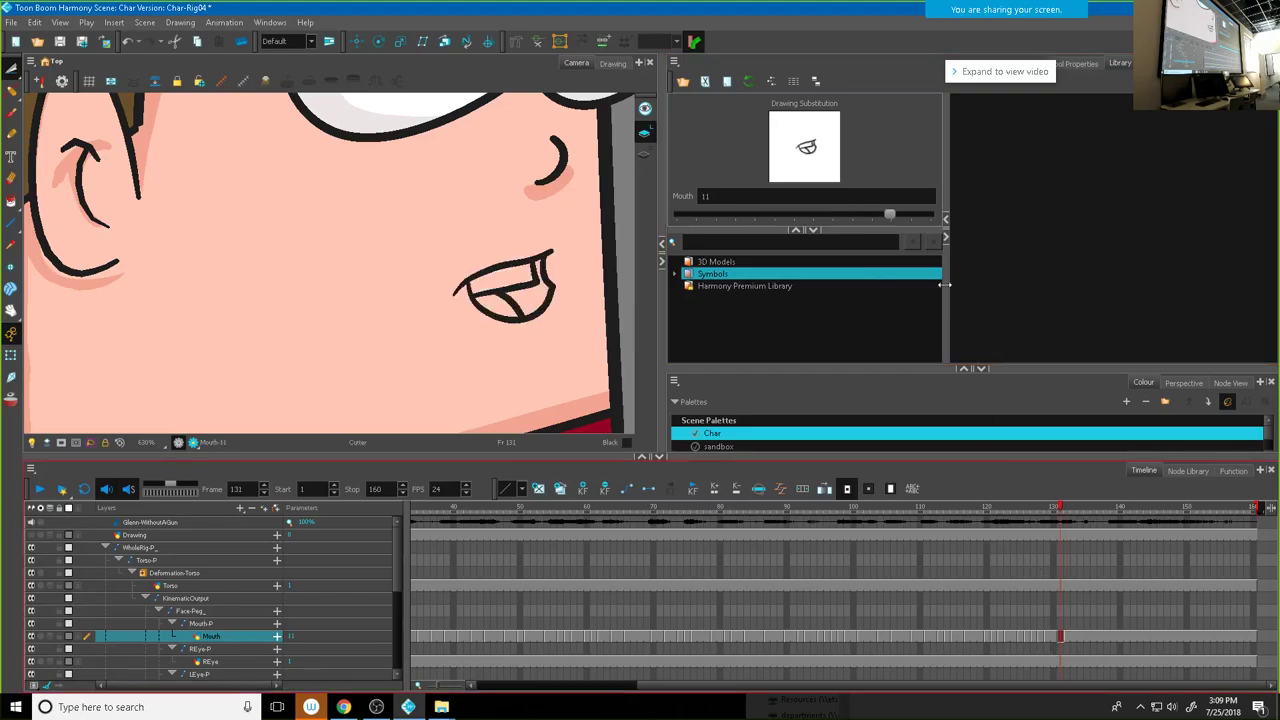
{"action": "mouse_move", "coordinate": [890, 213]}
{"action": "left_mouse_down"}
{"action": "mouse_move", "coordinate": [704, 208]}
{"action": "mouse_move", "coordinate": [720, 218]}
{"action": "left_mouse_up"}
{"action": "mouse_move", "coordinate": [1067, 510]}
{"action": "left_mouse_down"}
{"action": "mouse_move", "coordinate": [1027, 512]}
{"action": "mouse_move", "coordinate": [1066, 515]}
{"action": "mouse_move", "coordinate": [1050, 525]}
{"action": "left_mouse_up"}
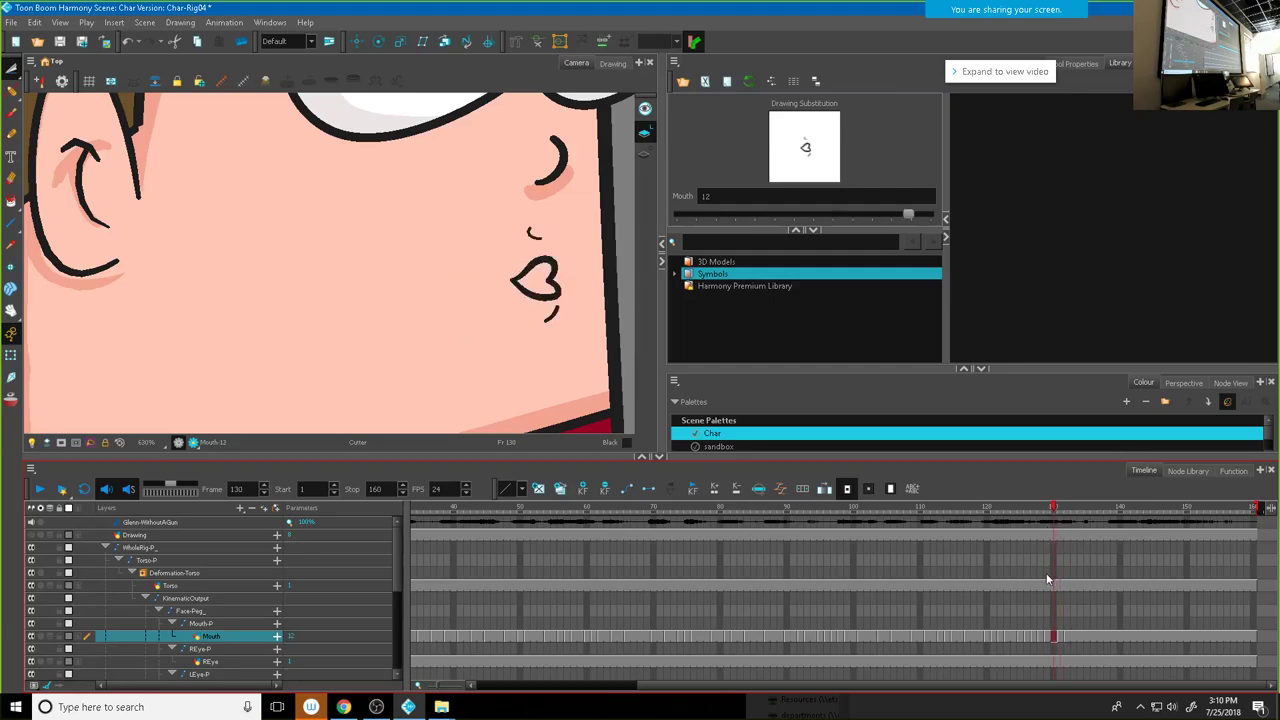
Step: Shift the mouth drawings from frames 125 to 129 one frame earlier and play the dialogue from frame 110
{"action": "left_click", "coordinate": [1020, 638]}
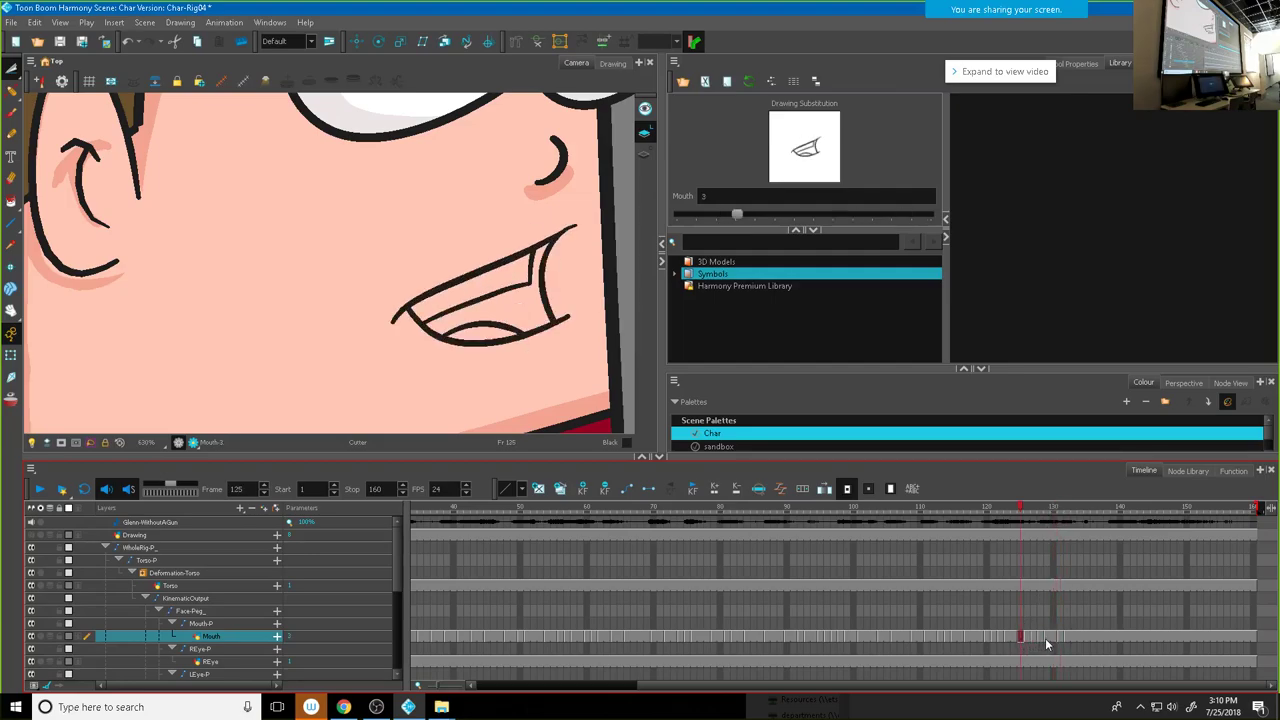
{"action": "left_click", "coordinate": [1045, 638], "text": "shift"}
{"action": "left_click_drag", "start_coordinate": [1045, 638], "coordinate": [1040, 640]}
{"action": "left_click_drag", "start_coordinate": [1027, 516], "coordinate": [920, 516]}
{"action": "left_click", "coordinate": [39, 488]}
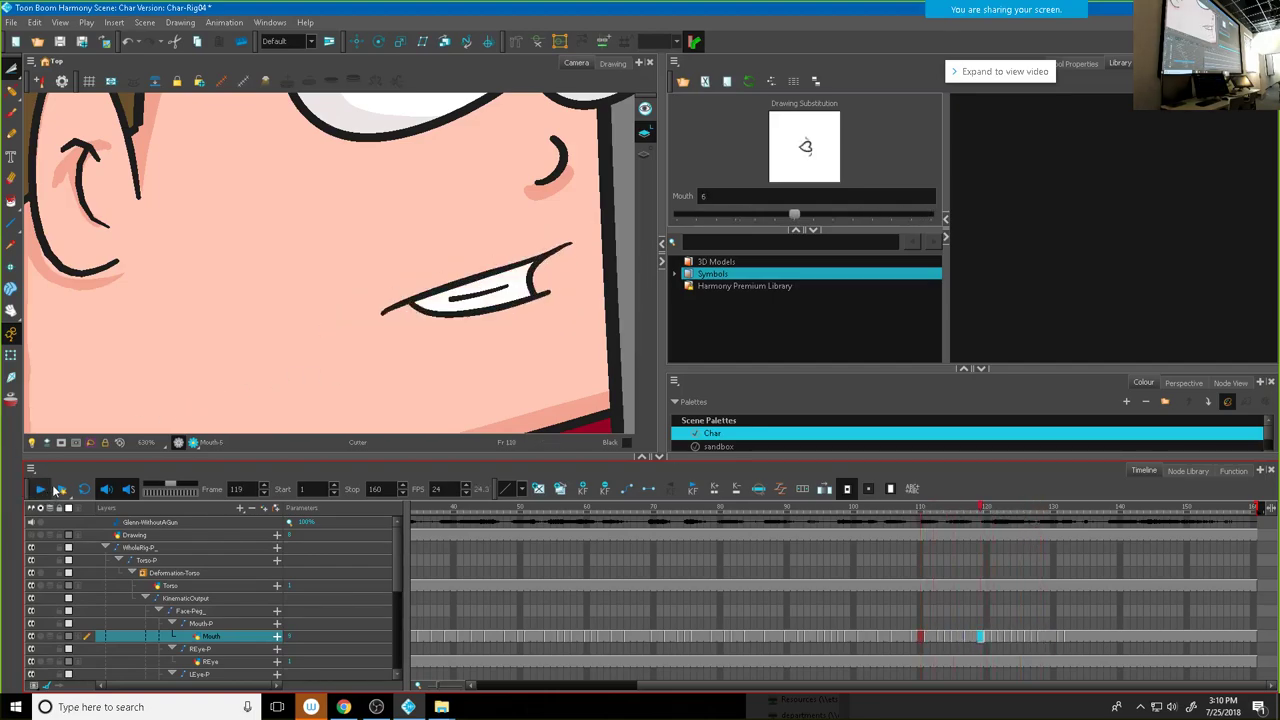
Step: Set the mouth to drawing 11 at frame 129
{"action": "left_click_drag", "start_coordinate": [997, 514], "coordinate": [1049, 521]}
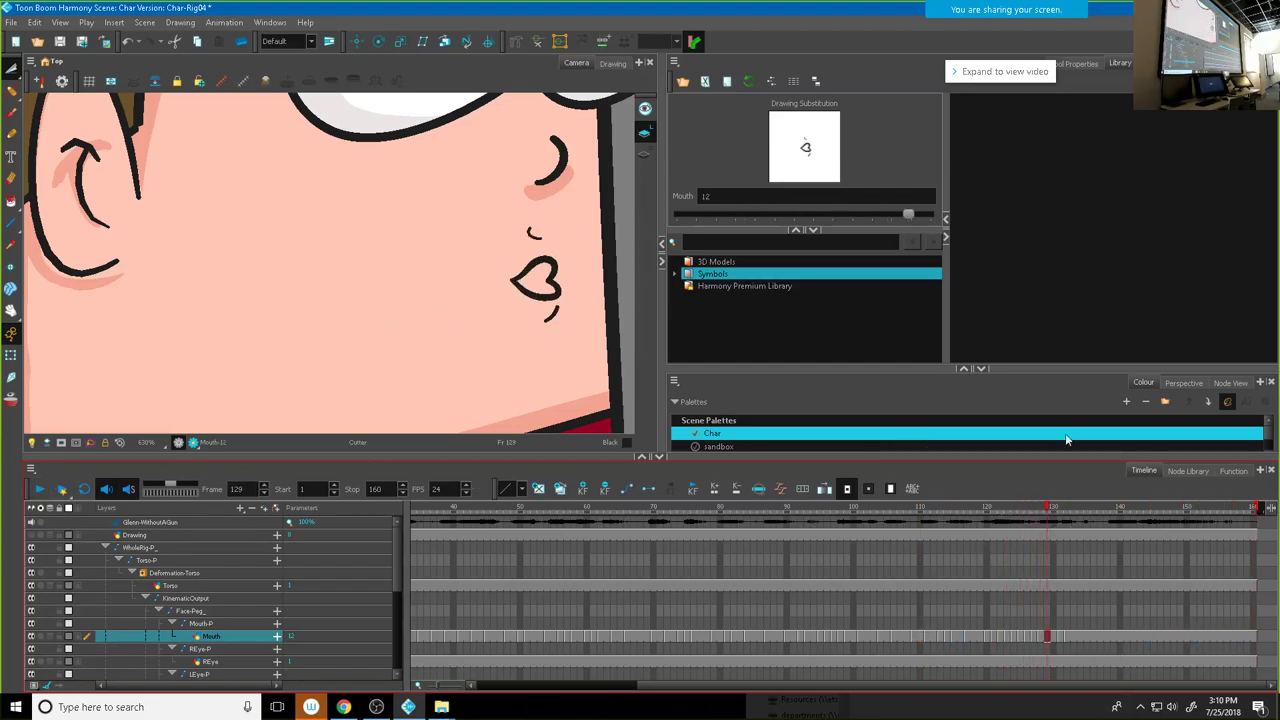
{"action": "left_click_drag", "start_coordinate": [906, 213], "coordinate": [884, 215]}
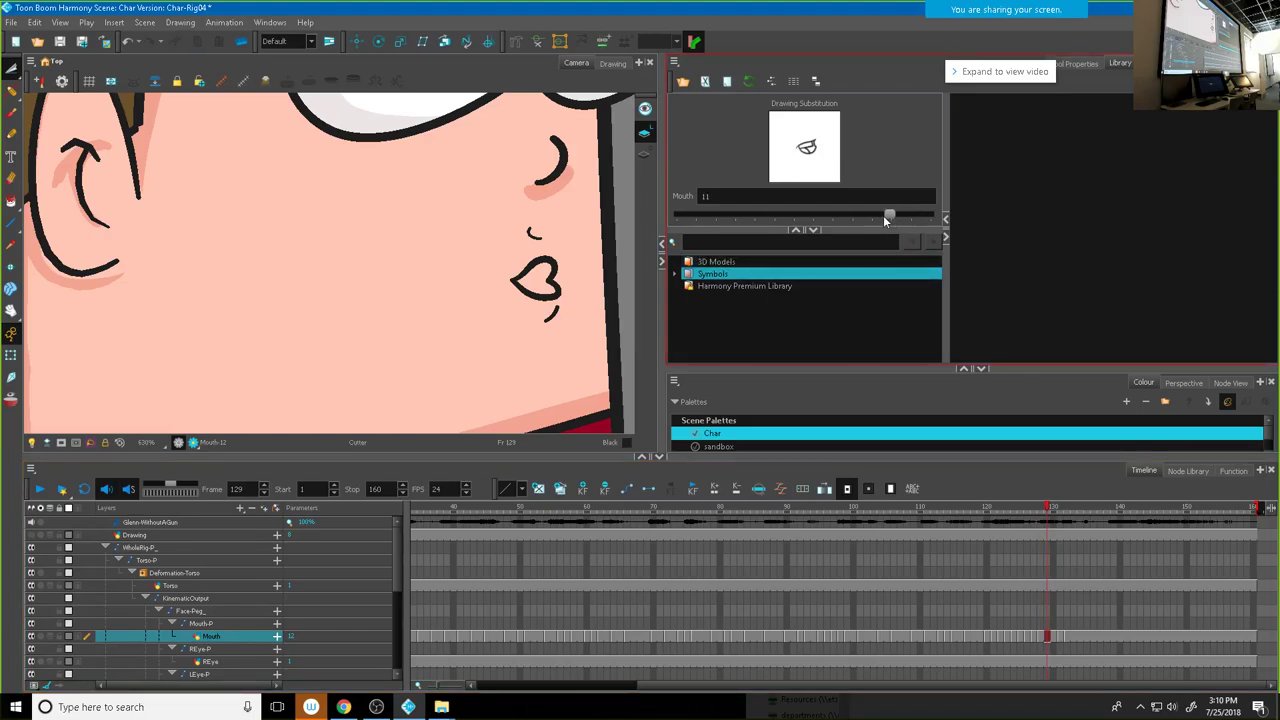
{"action": "key", "text": "ctrl+z"}
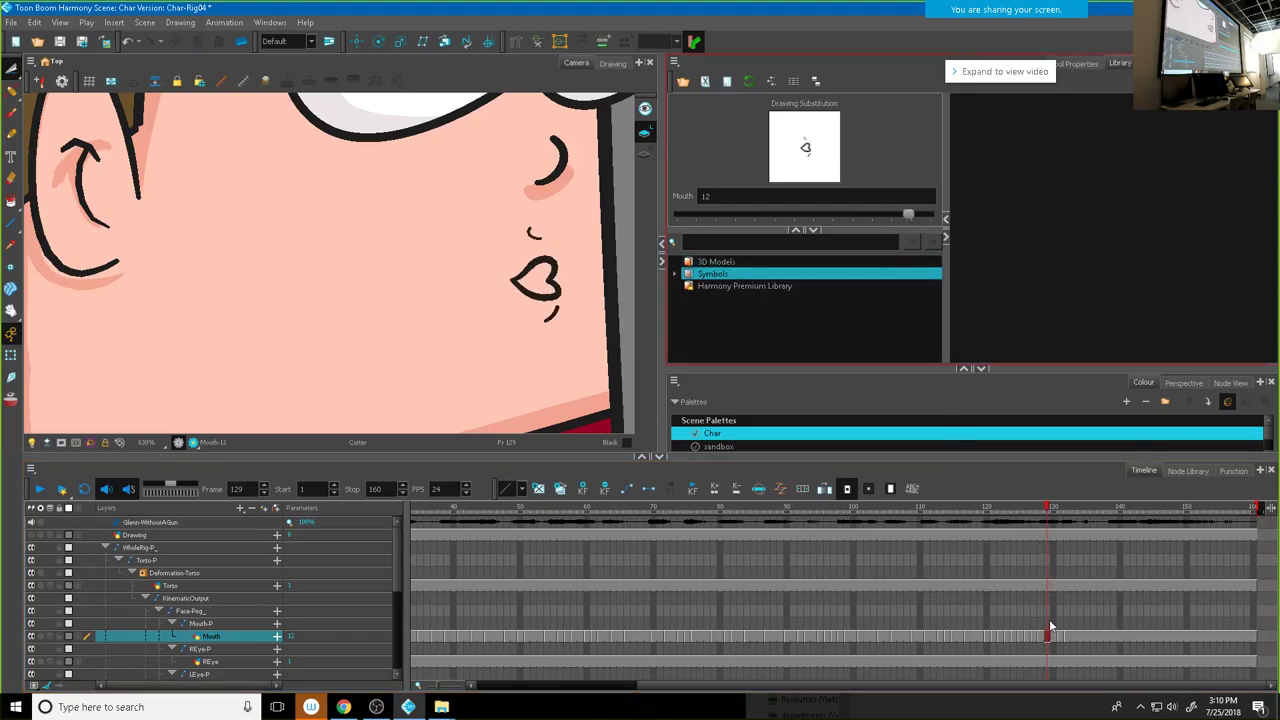
{"action": "left_click", "coordinate": [1040, 643]}
{"action": "left_click", "coordinate": [1049, 638]}
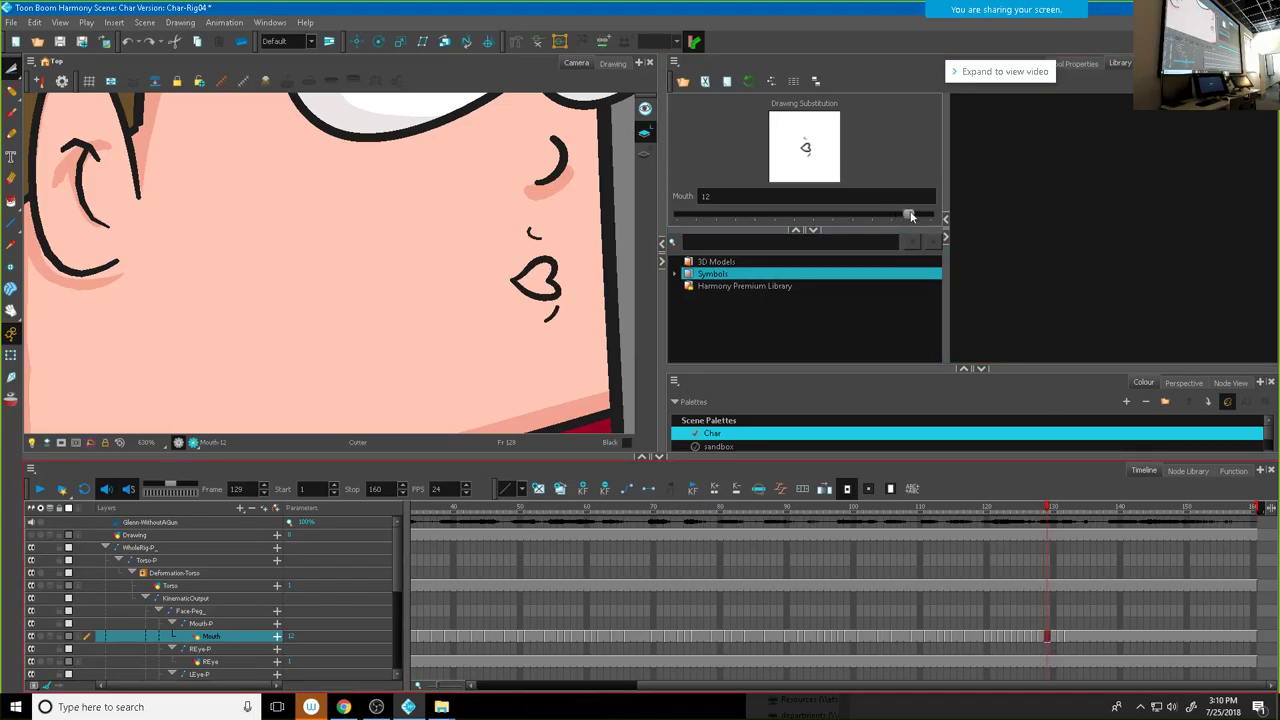
{"action": "left_click_drag", "start_coordinate": [910, 215], "coordinate": [898, 214]}
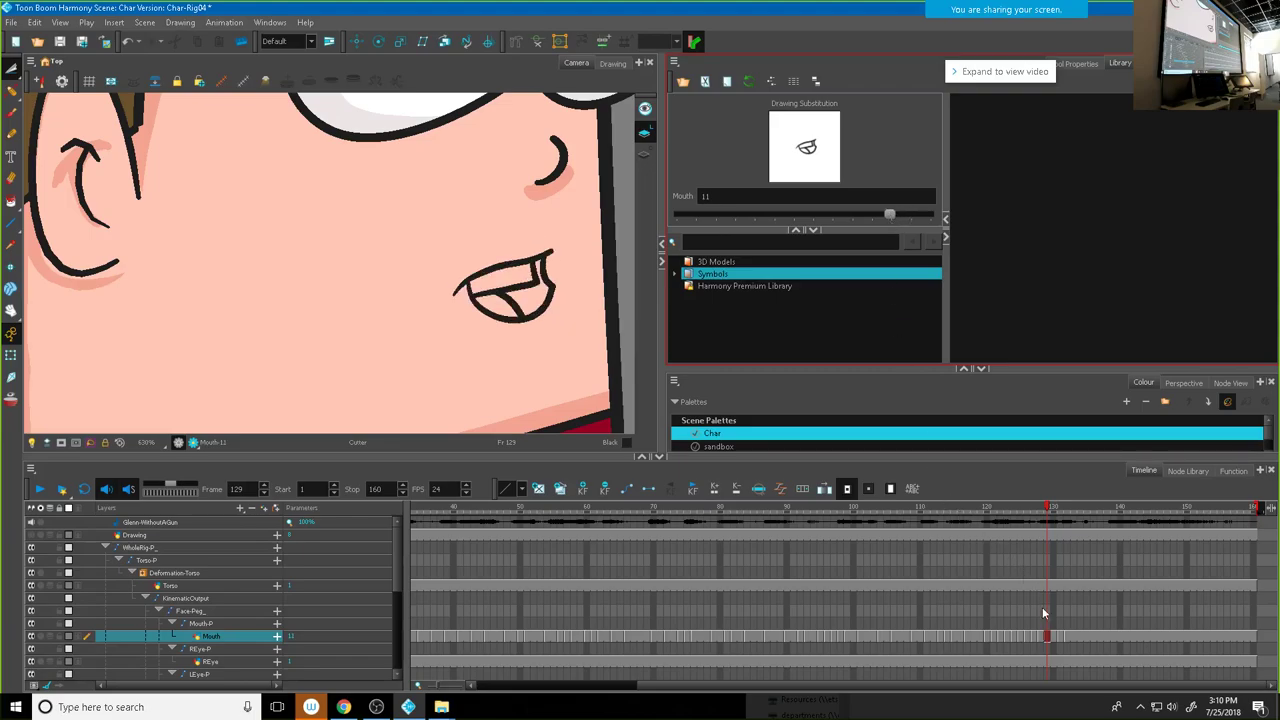
Step: Set the mouth to drawing 3 at frame 131 and check the frames that follow
{"action": "left_click", "coordinate": [1060, 636]}
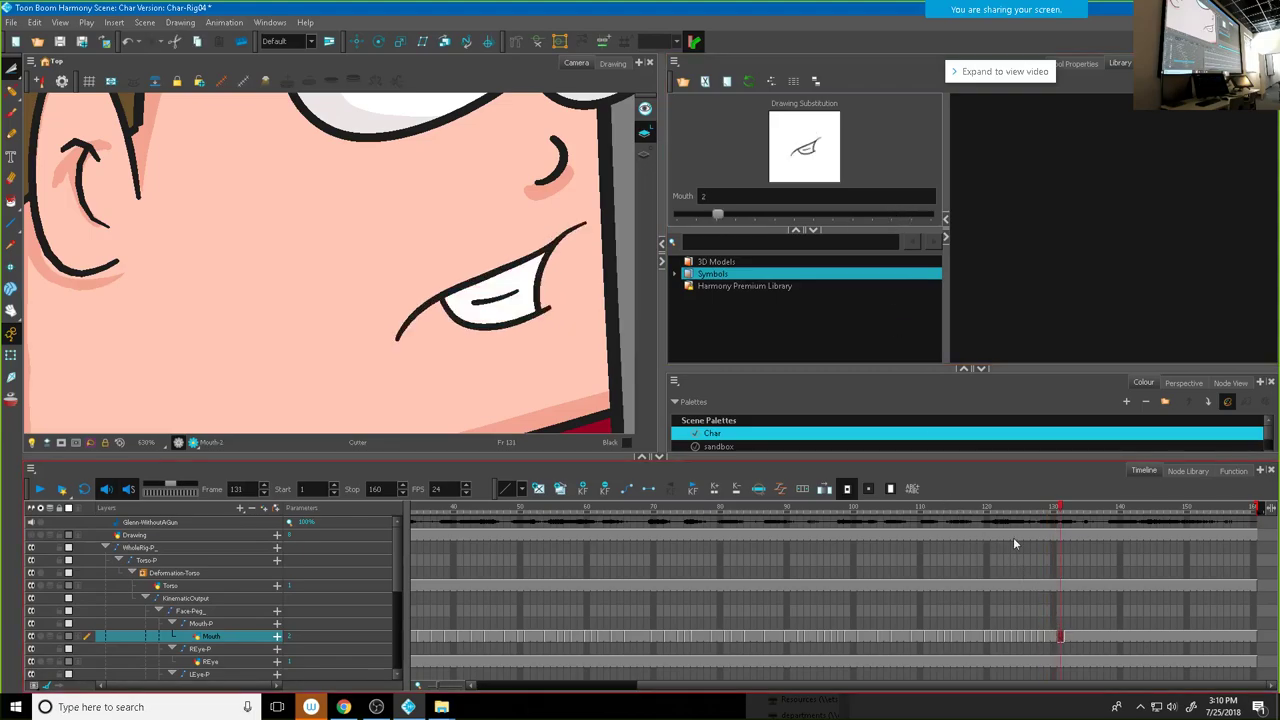
{"action": "left_click_drag", "start_coordinate": [717, 215], "coordinate": [739, 216]}
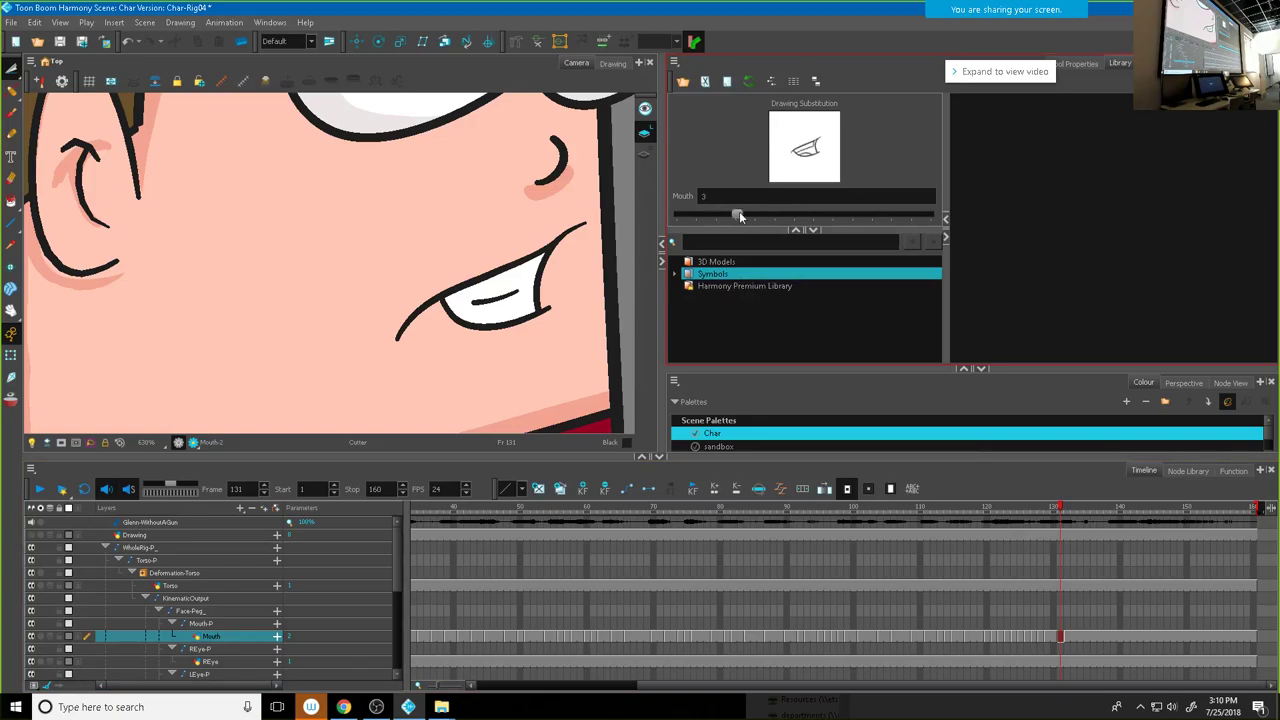
{"action": "left_click", "coordinate": [1066, 636]}
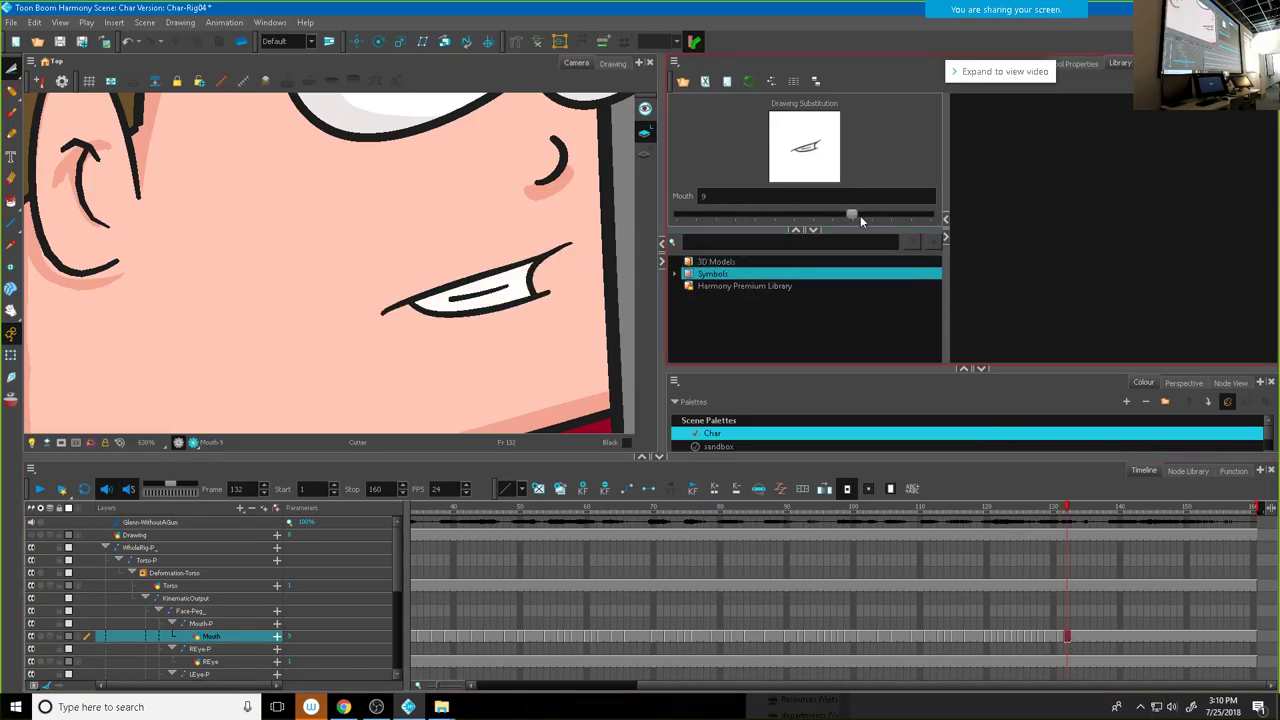
{"action": "left_click_drag", "start_coordinate": [1081, 636], "coordinate": [1106, 636]}
{"action": "left_click", "coordinate": [1074, 638]}
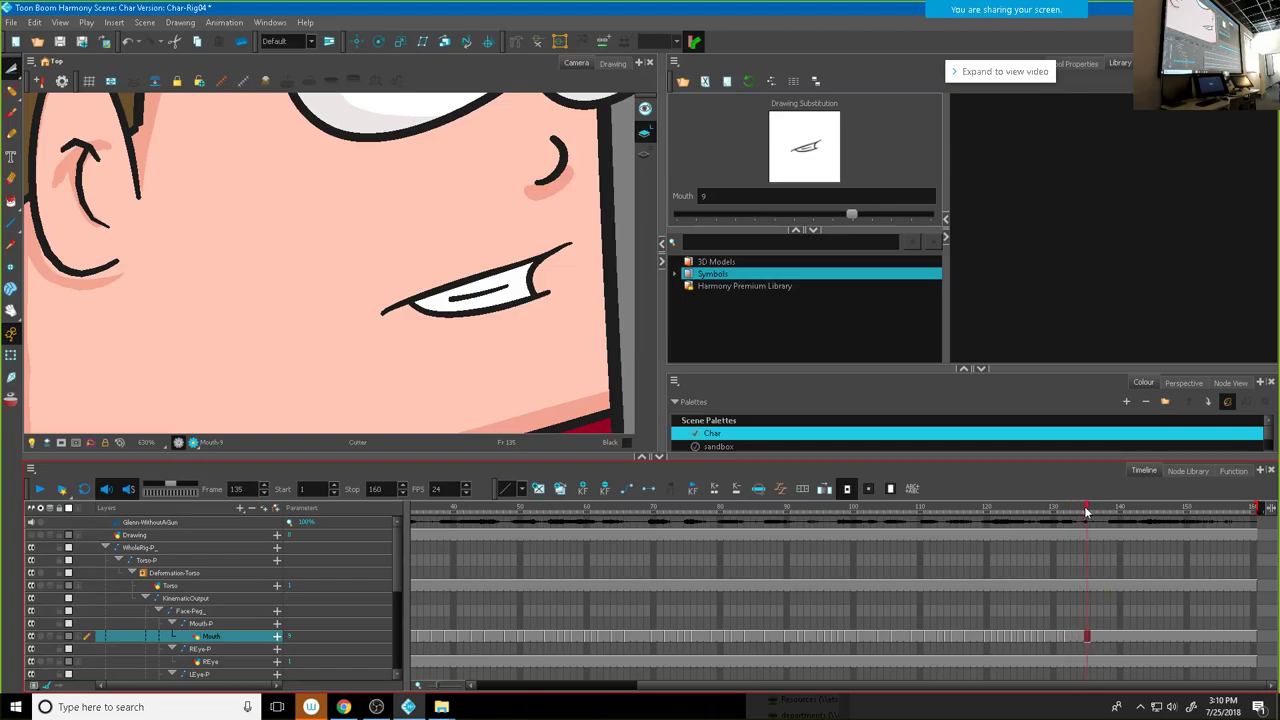
Step: Bring mouth drawing 3 one frame earlier to frame 130 and play the dialogue from frame 109
{"action": "mouse_move", "coordinate": [1085, 512]}
{"action": "left_mouse_down"}
{"action": "mouse_move", "coordinate": [1023, 512]}
{"action": "mouse_move", "coordinate": [1053, 522]}
{"action": "left_mouse_up"}
{"action": "left_click", "coordinate": [1061, 636]}
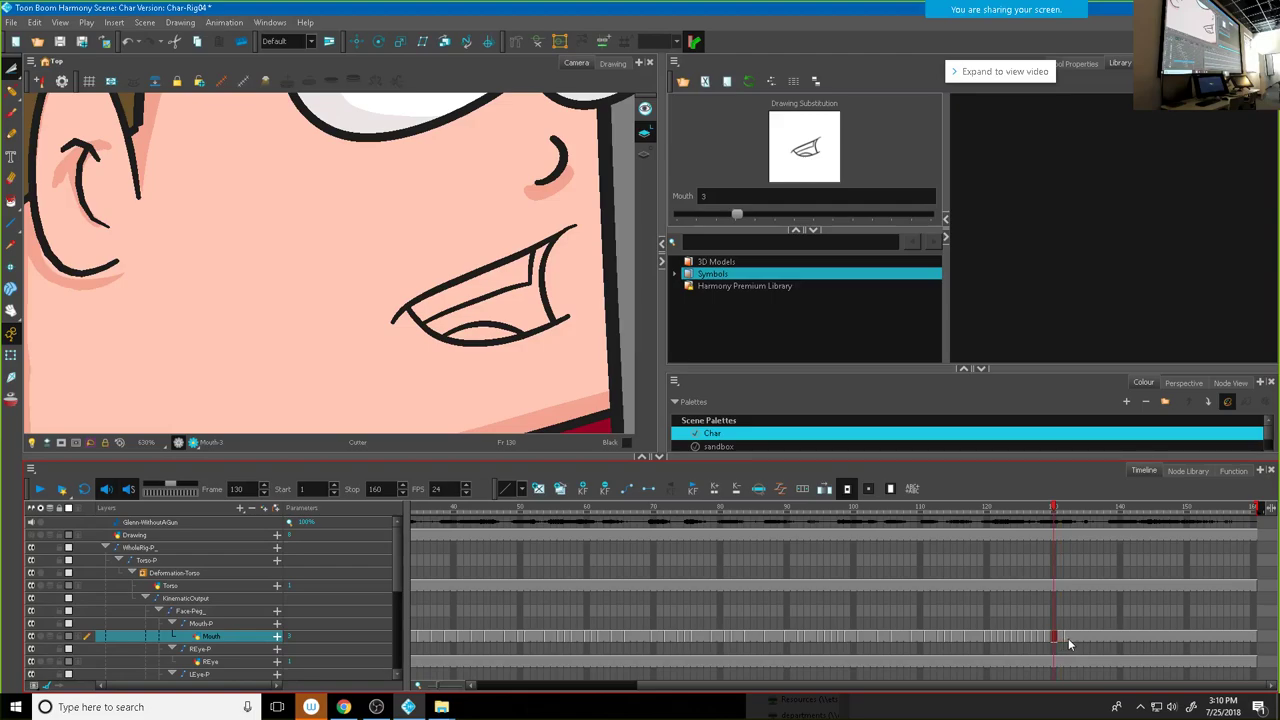
{"action": "left_click", "coordinate": [1063, 638]}
{"action": "left_click_drag", "start_coordinate": [1024, 508], "coordinate": [914, 507]}
{"action": "left_click", "coordinate": [41, 489]}
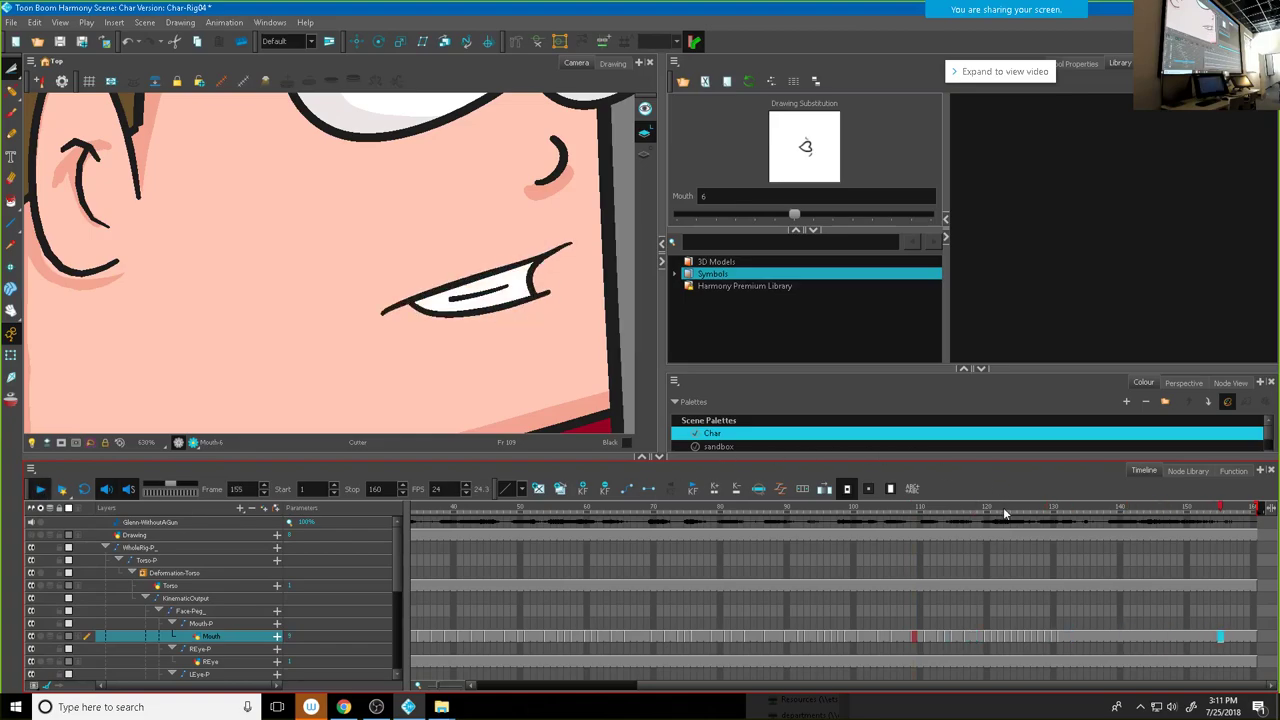
Step: Try deleting the mouth drawing at frame 124 and undo the deletion
{"action": "mouse_move", "coordinate": [988, 505]}
{"action": "left_mouse_down"}
{"action": "mouse_move", "coordinate": [1020, 513]}
{"action": "mouse_move", "coordinate": [988, 517]}
{"action": "mouse_move", "coordinate": [1013, 517]}
{"action": "left_mouse_up"}
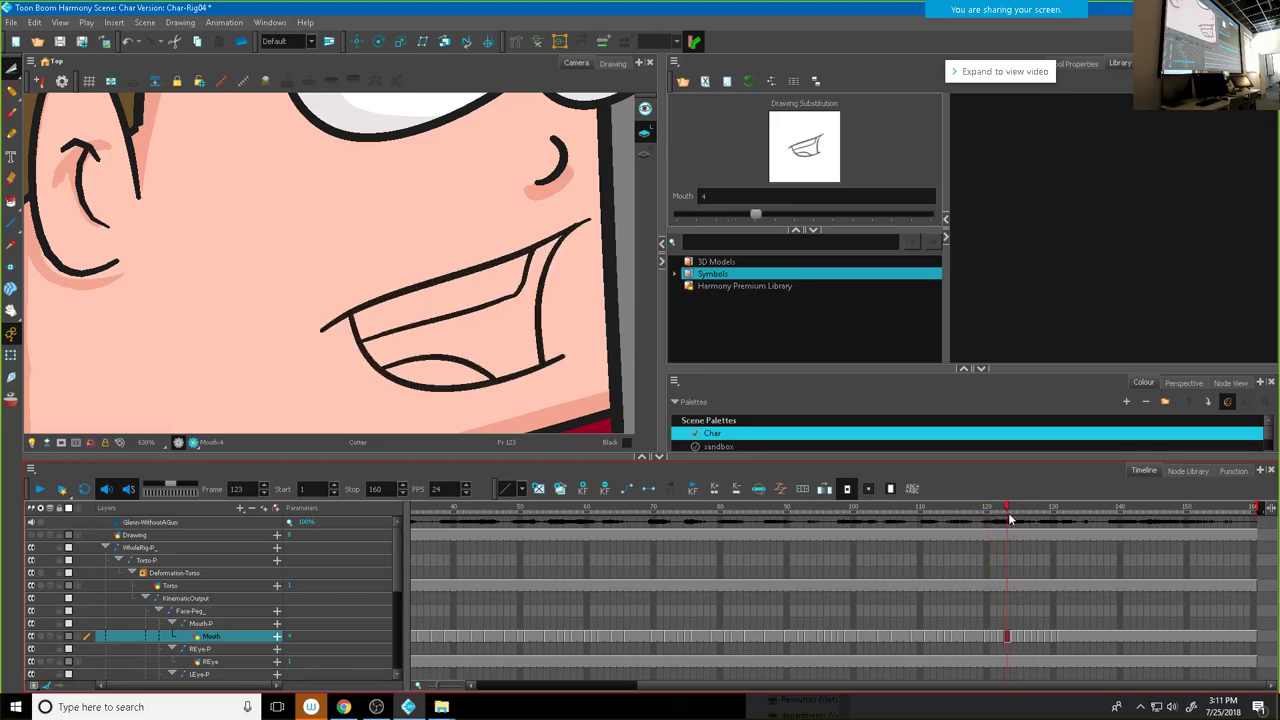
{"action": "left_click", "coordinate": [1014, 636]}
{"action": "key", "text": "Delete"}
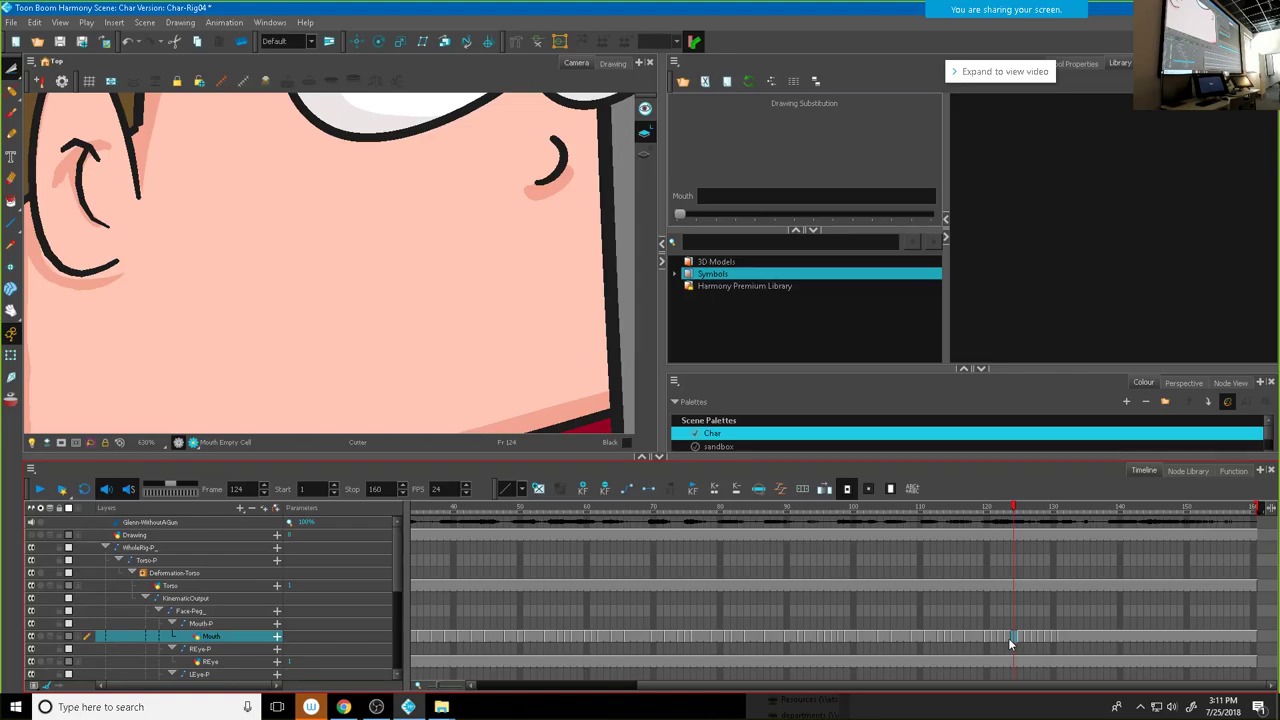
{"action": "key", "text": "ctrl+z"}
Step: Clear the mouth drawing at frame 128 and have drawing 6 show there instead
{"action": "left_click", "coordinate": [980, 510]}
{"action": "left_click_drag", "start_coordinate": [980, 510], "coordinate": [1040, 526]}
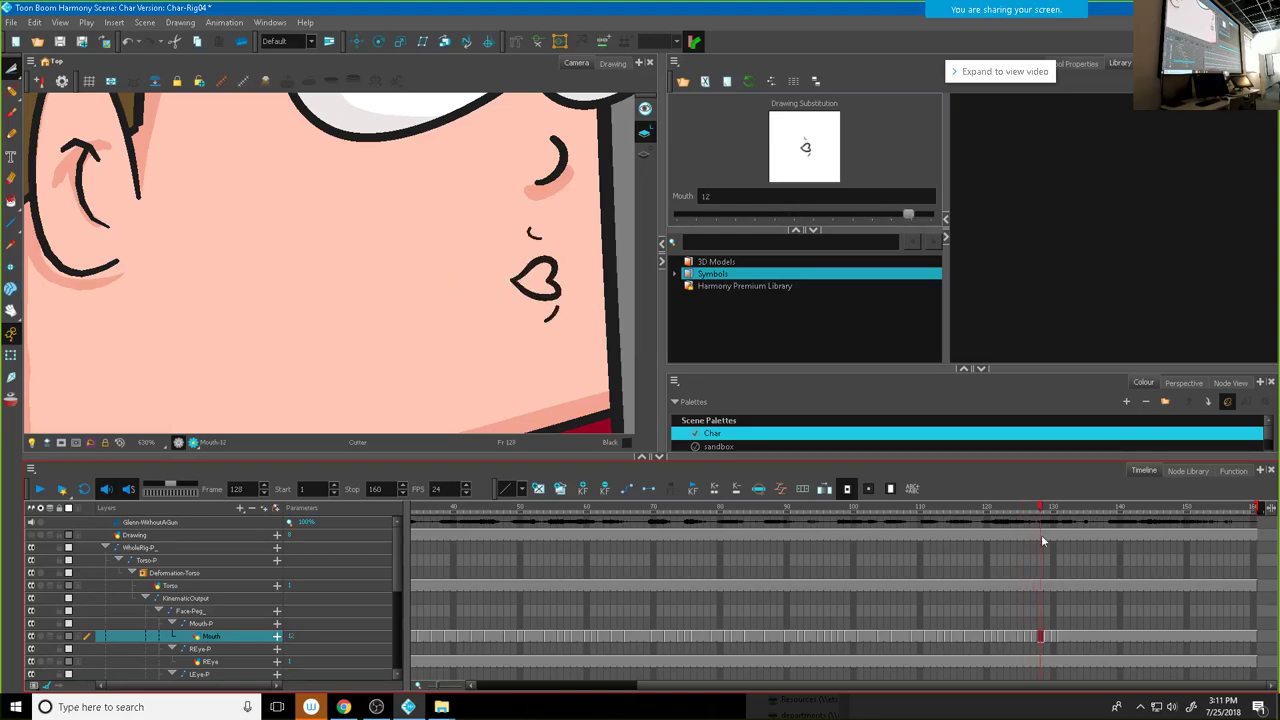
{"action": "key", "text": "Delete"}
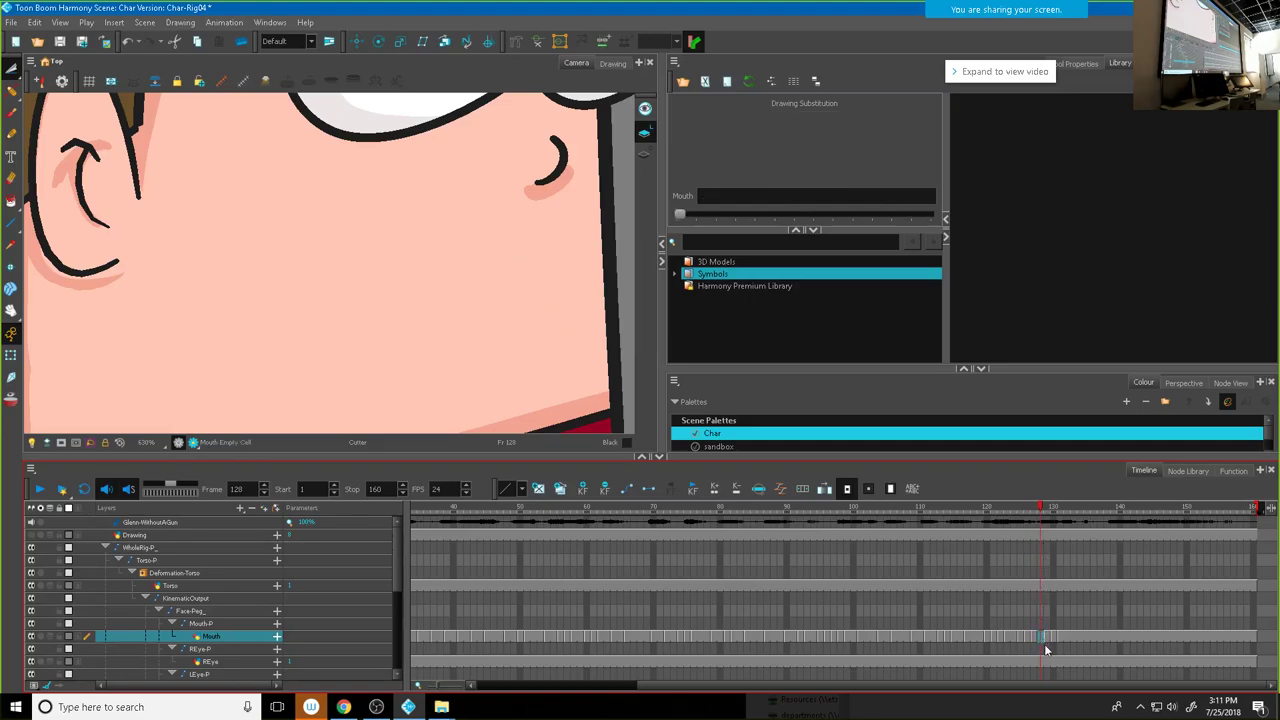
{"action": "key", "text": "ctrl+z"}
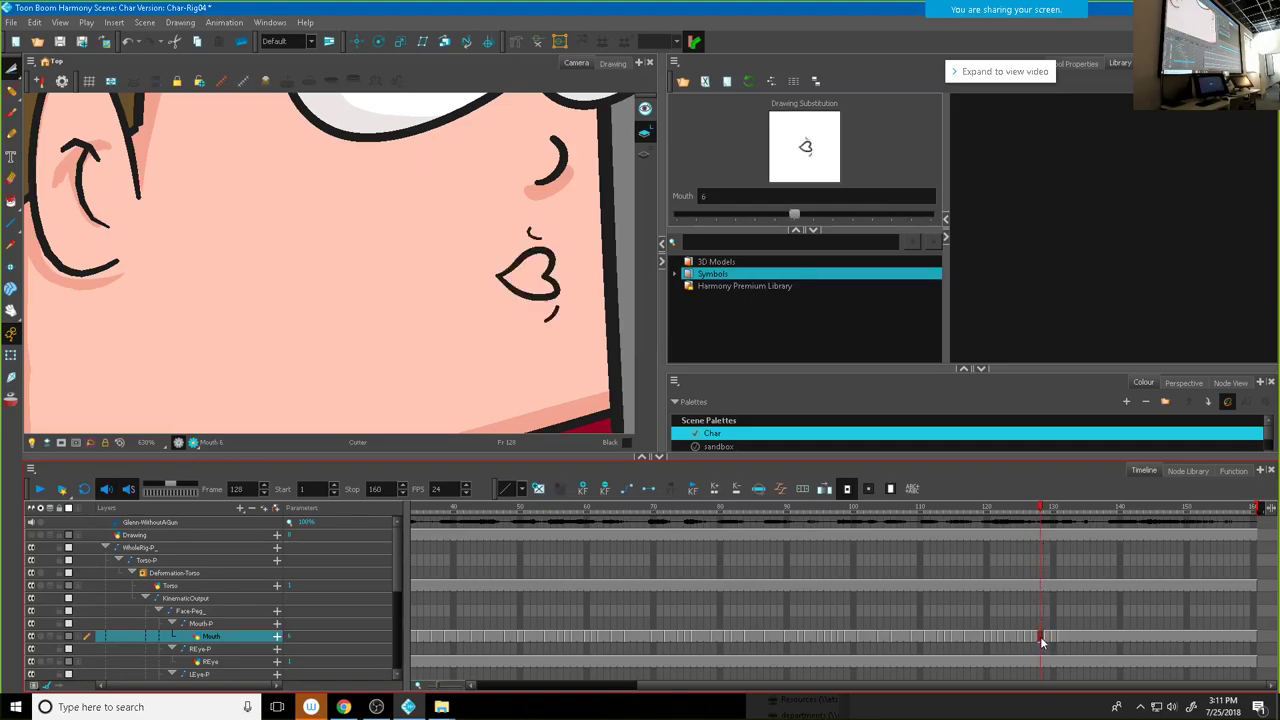
Step: Set the mouth to drawing 8 at frame 133 and to drawing 10 at frame 135
{"action": "mouse_move", "coordinate": [1040, 512]}
{"action": "left_mouse_down"}
{"action": "mouse_move", "coordinate": [1076, 518]}
{"action": "mouse_move", "coordinate": [1041, 521]}
{"action": "mouse_move", "coordinate": [1074, 534]}
{"action": "left_mouse_up"}
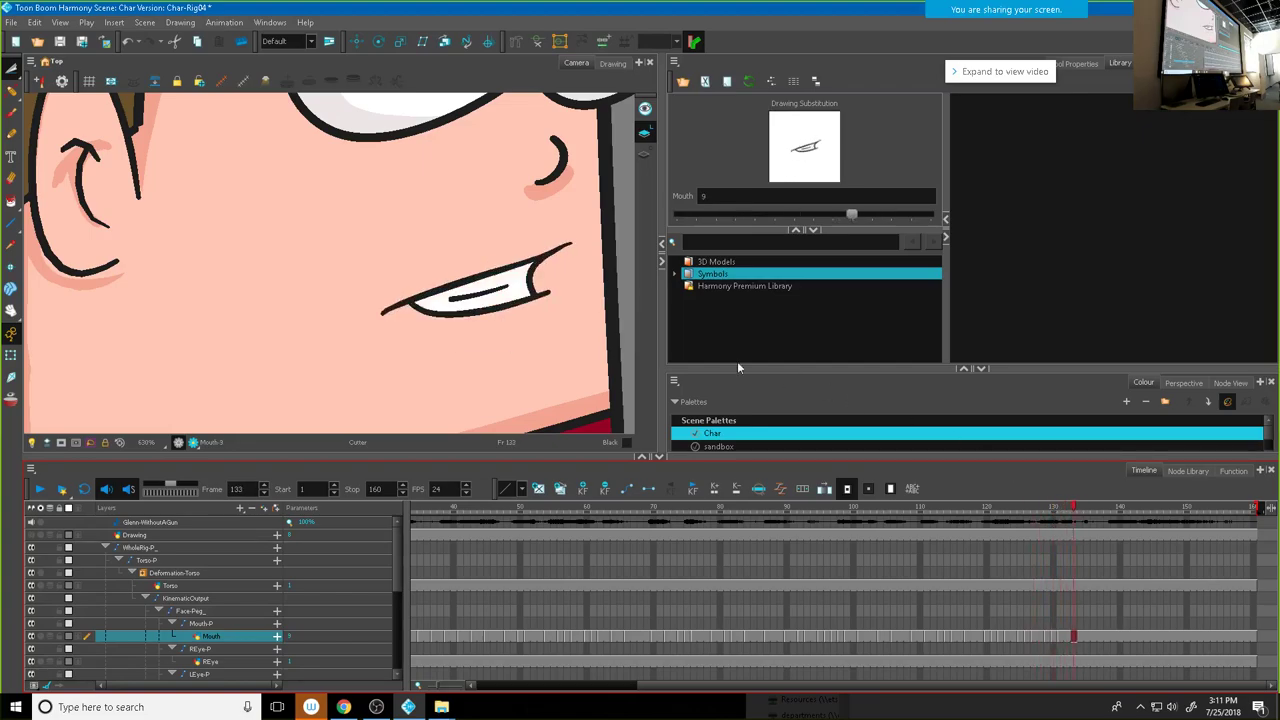
{"action": "mouse_move", "coordinate": [860, 214]}
{"action": "left_mouse_down"}
{"action": "mouse_move", "coordinate": [892, 217]}
{"action": "mouse_move", "coordinate": [830, 214]}
{"action": "left_mouse_up"}
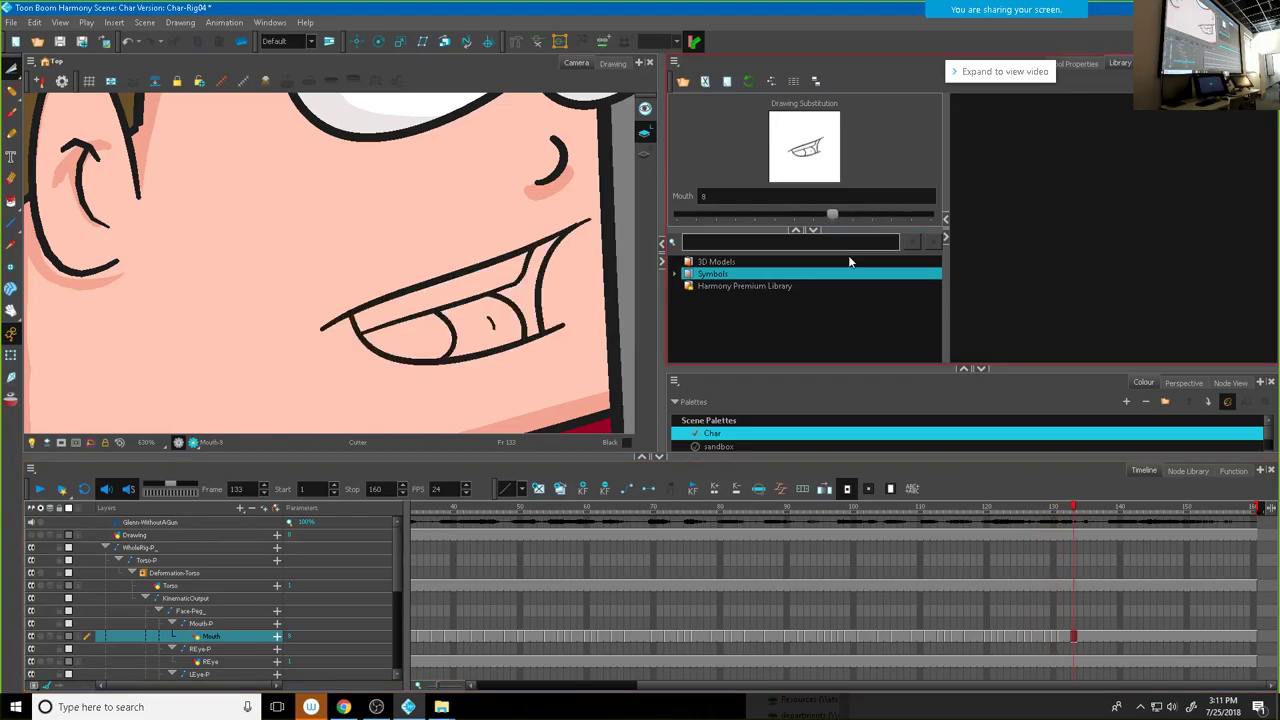
{"action": "mouse_move", "coordinate": [1076, 511]}
{"action": "left_mouse_down"}
{"action": "mouse_move", "coordinate": [1088, 510]}
{"action": "mouse_move", "coordinate": [1032, 507]}
{"action": "mouse_move", "coordinate": [1087, 511]}
{"action": "left_mouse_up"}
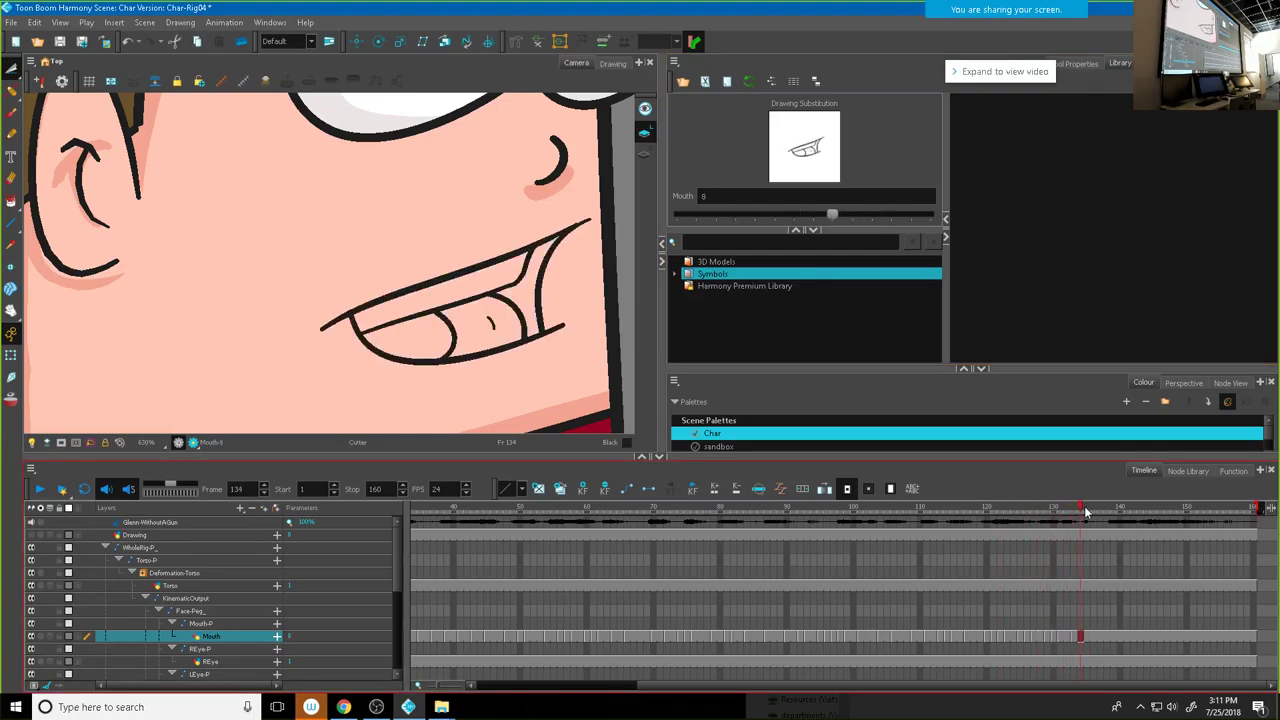
{"action": "left_click", "coordinate": [1087, 511]}
{"action": "left_click_drag", "start_coordinate": [832, 216], "coordinate": [875, 216]}
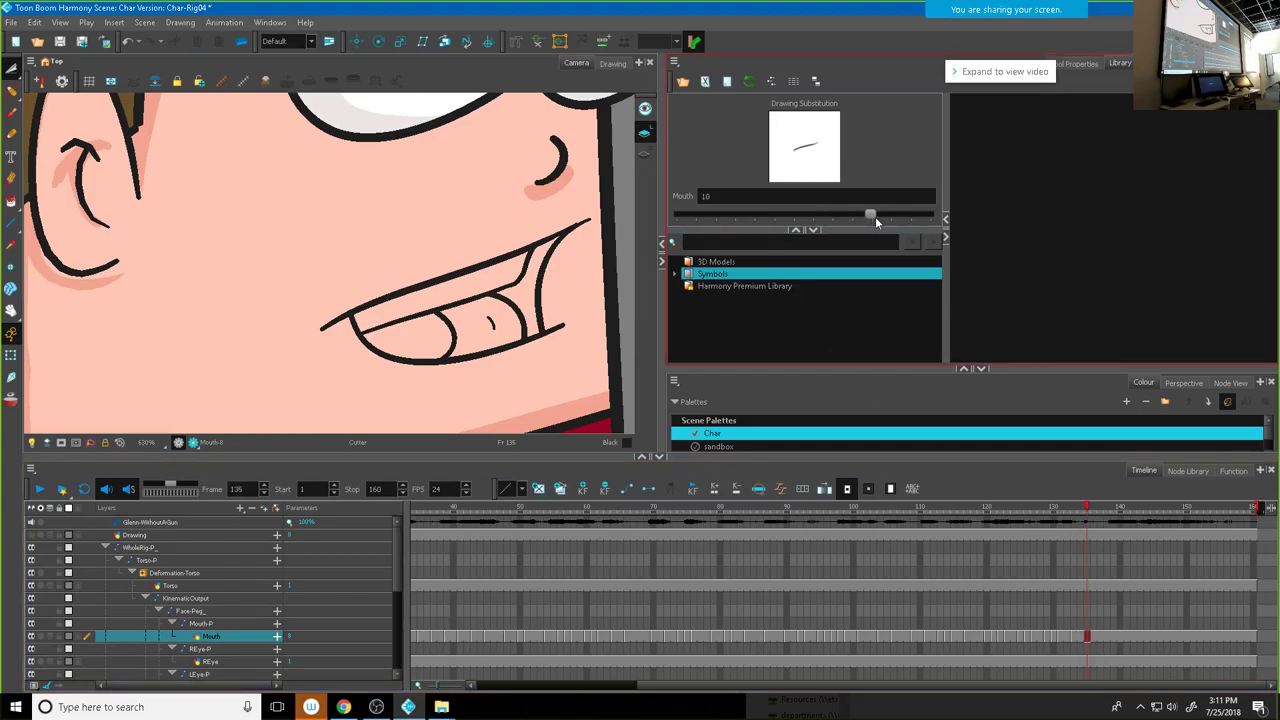
{"action": "left_click", "coordinate": [1086, 508]}
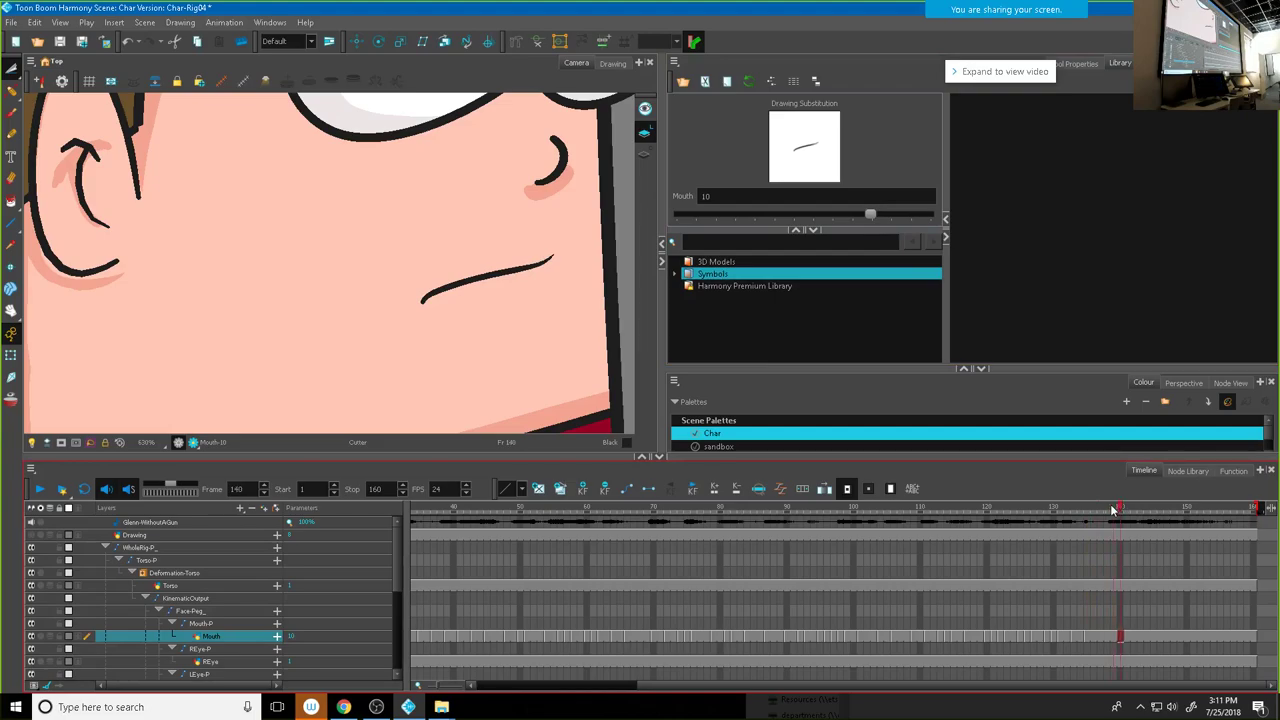
Step: Set the mouth to drawing 12 at frame 137
{"action": "mouse_move", "coordinate": [1085, 512]}
{"action": "left_mouse_down"}
{"action": "mouse_move", "coordinate": [1037, 512]}
{"action": "mouse_move", "coordinate": [1106, 516]}
{"action": "left_mouse_up"}
{"action": "left_click", "coordinate": [1102, 512]}
{"action": "left_click_drag", "start_coordinate": [871, 215], "coordinate": [910, 220]}
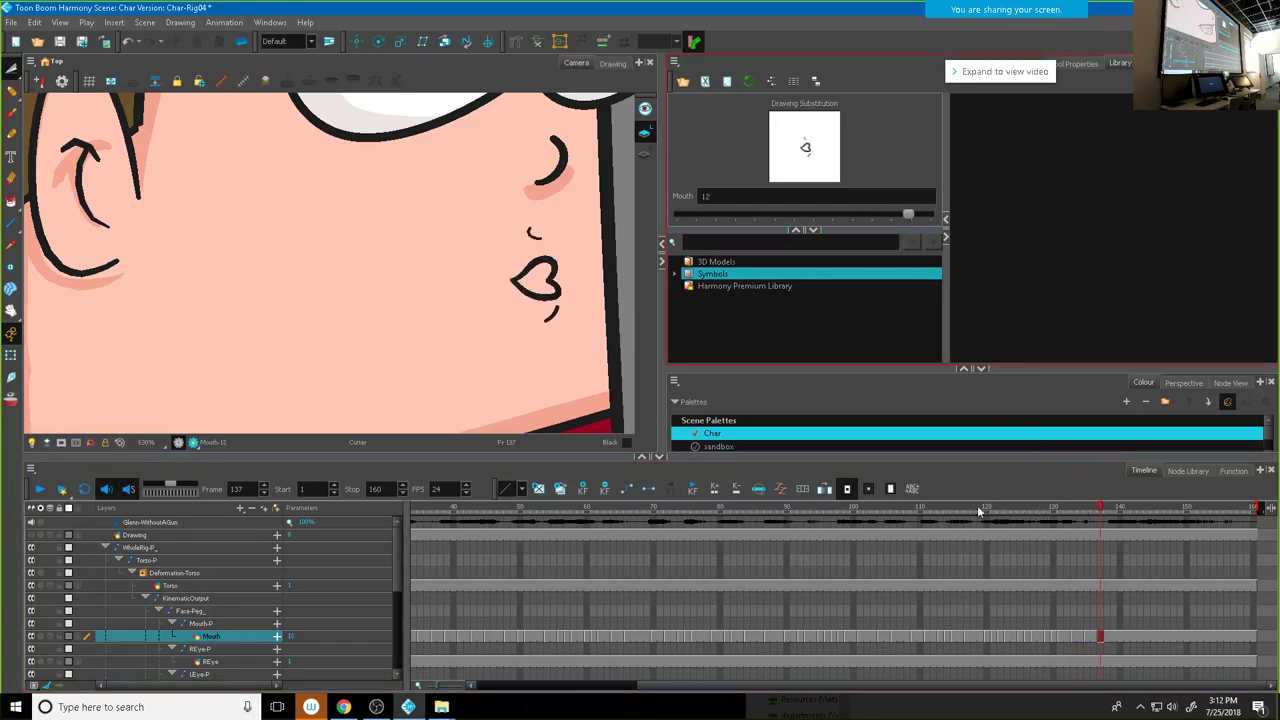
Step: Play the lip-sync from frame 93, replay the whole scene, and scrub through the mouth shapes up to frame 125
{"action": "left_click", "coordinate": [807, 510]}
{"action": "left_click", "coordinate": [40, 490]}
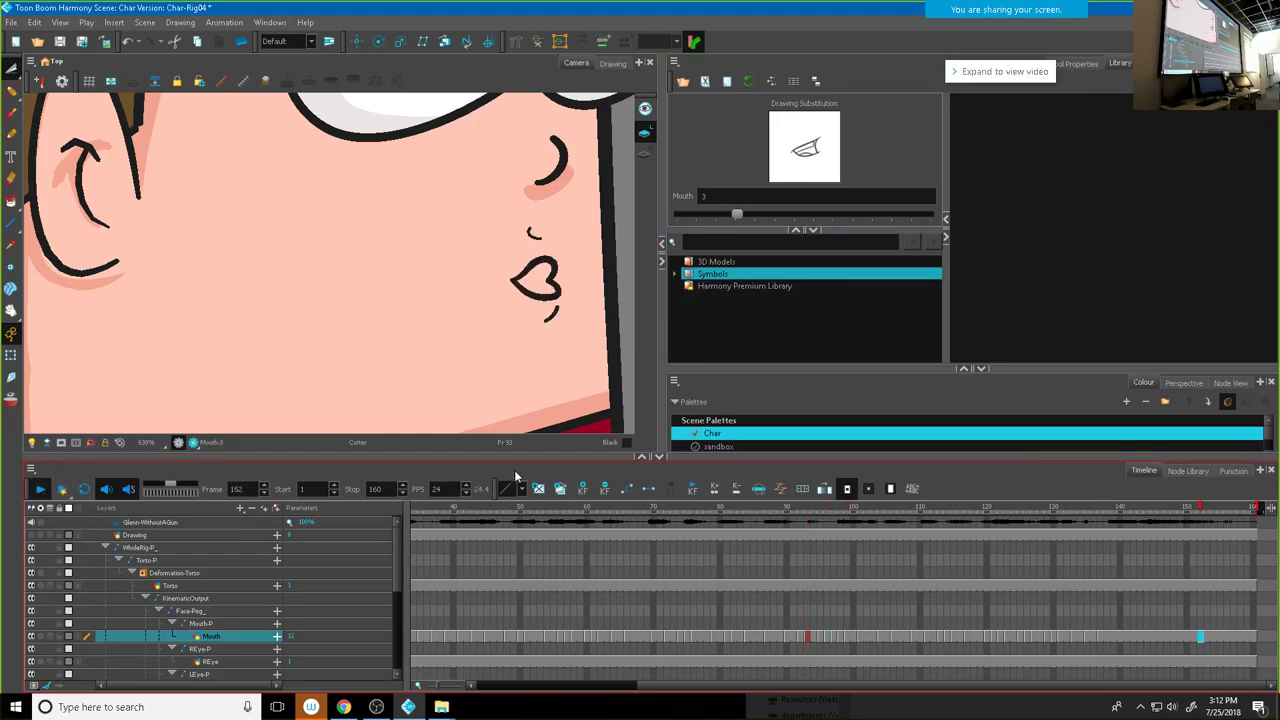
{"action": "left_click", "coordinate": [36, 490]}
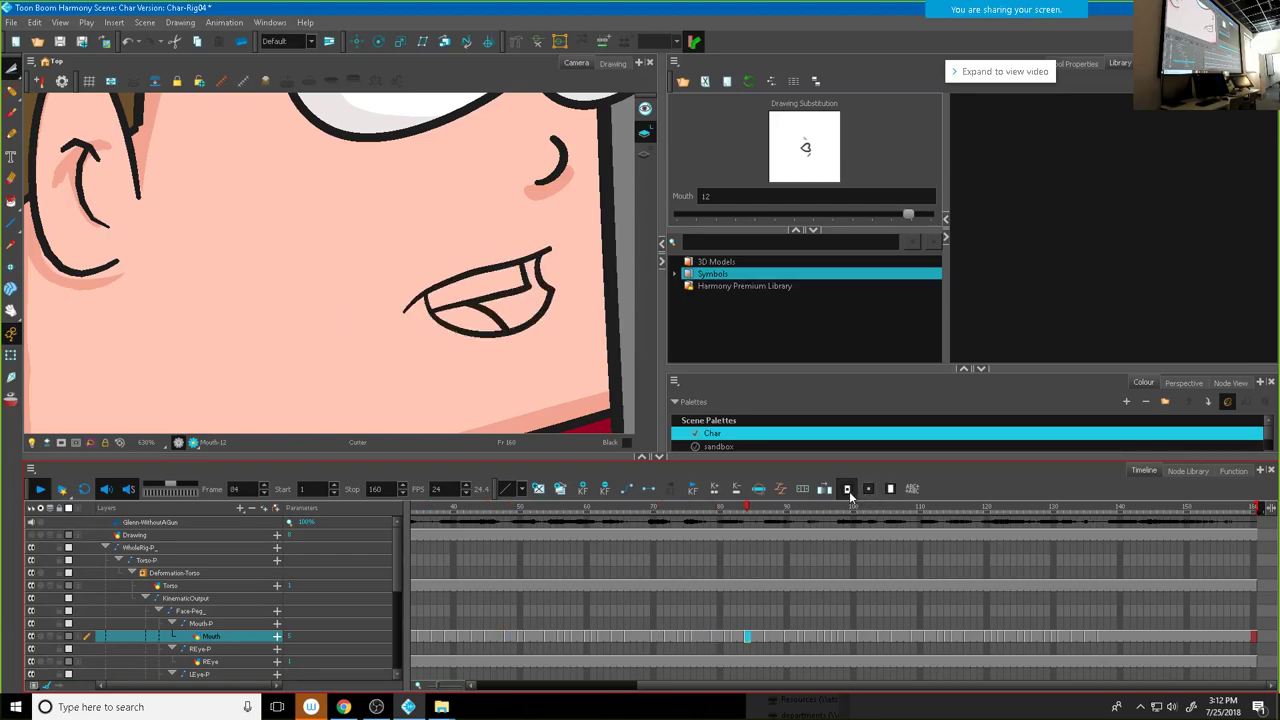
{"action": "left_click", "coordinate": [849, 491]}
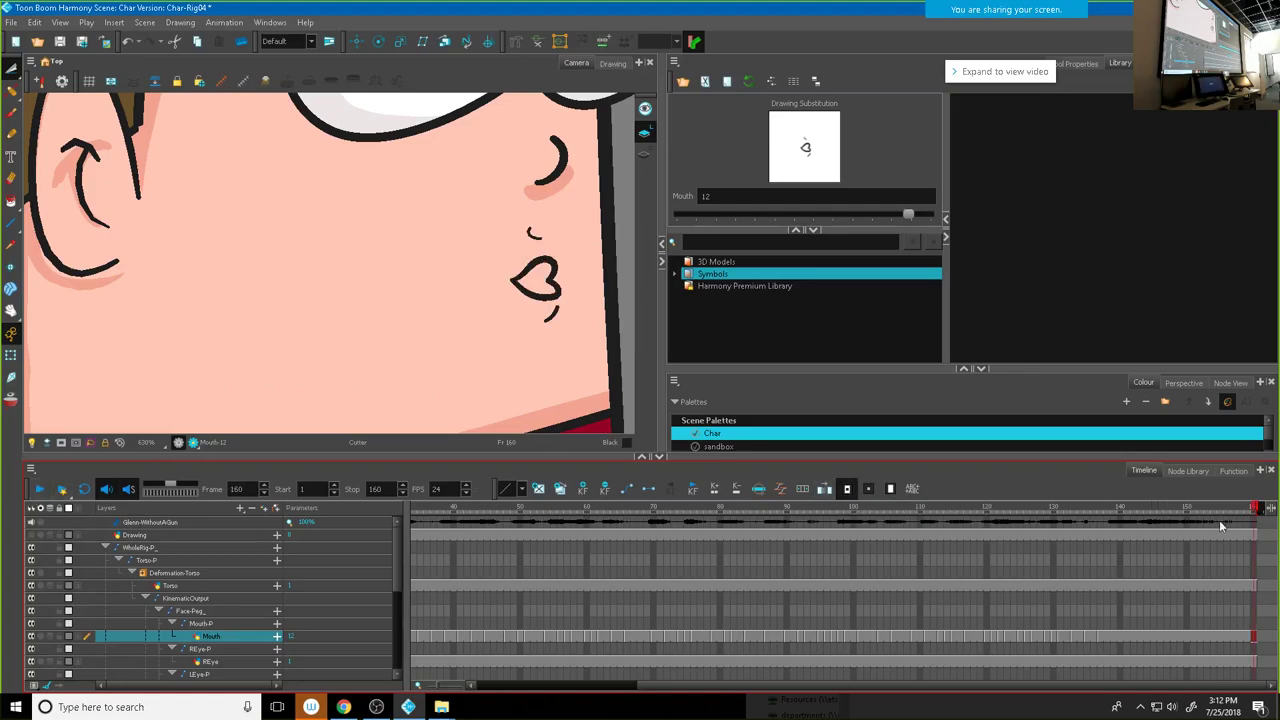
{"action": "left_click_drag", "start_coordinate": [870, 507], "coordinate": [1019, 510]}
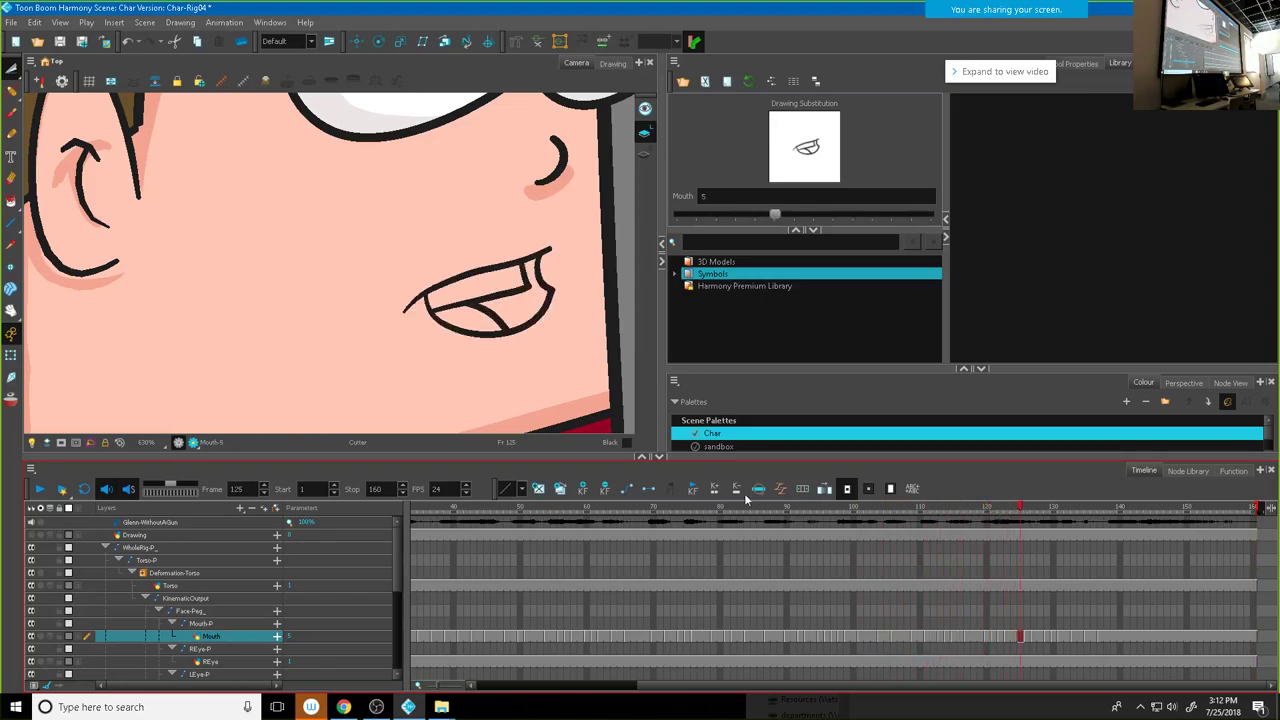
Step: Set the mouth to drawing 9 at frame 79 and to drawing 11 at frame 81, and advance to frame 83
{"action": "mouse_move", "coordinate": [464, 507]}
{"action": "left_mouse_down"}
{"action": "mouse_move", "coordinate": [778, 543]}
{"action": "mouse_move", "coordinate": [680, 541]}
{"action": "mouse_move", "coordinate": [715, 542]}
{"action": "left_mouse_up"}
{"action": "mouse_move", "coordinate": [775, 215]}
{"action": "left_mouse_down"}
{"action": "mouse_move", "coordinate": [729, 211]}
{"action": "mouse_move", "coordinate": [855, 214]}
{"action": "left_mouse_up"}
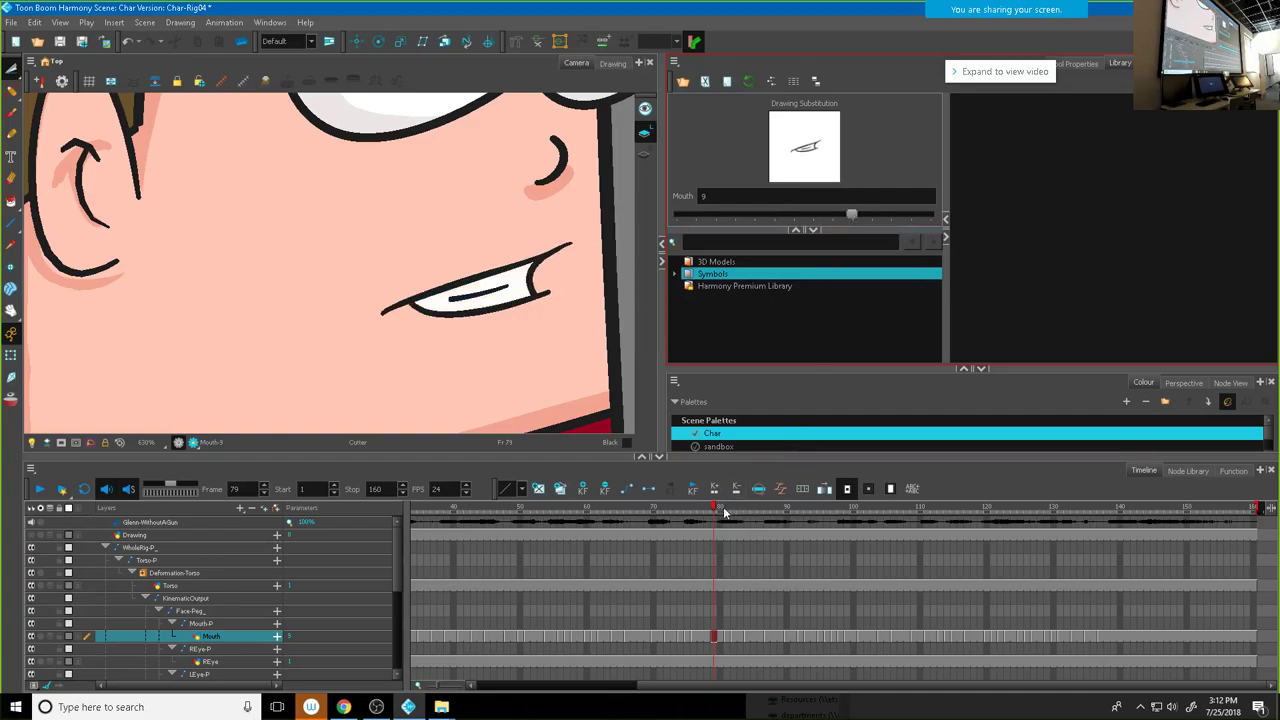
{"action": "mouse_move", "coordinate": [716, 510]}
{"action": "left_mouse_down"}
{"action": "mouse_move", "coordinate": [678, 509]}
{"action": "mouse_move", "coordinate": [730, 520]}
{"action": "left_mouse_up"}
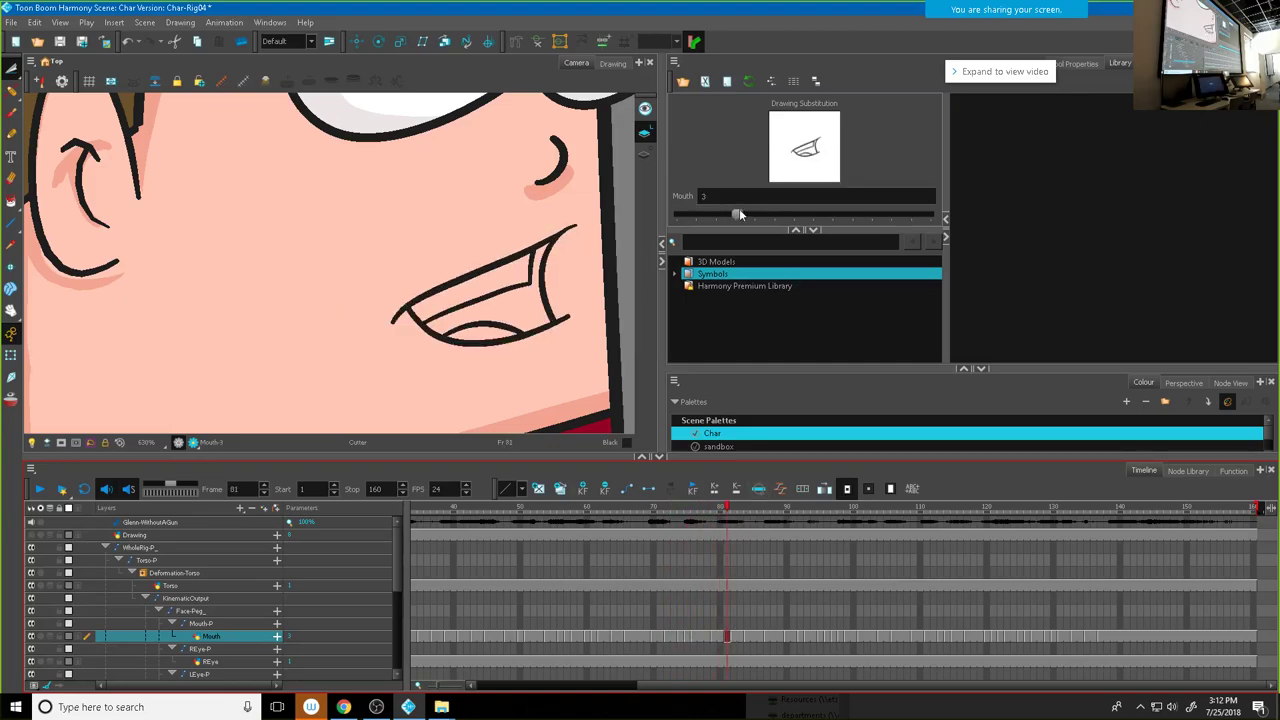
{"action": "left_click_drag", "start_coordinate": [738, 217], "coordinate": [889, 221]}
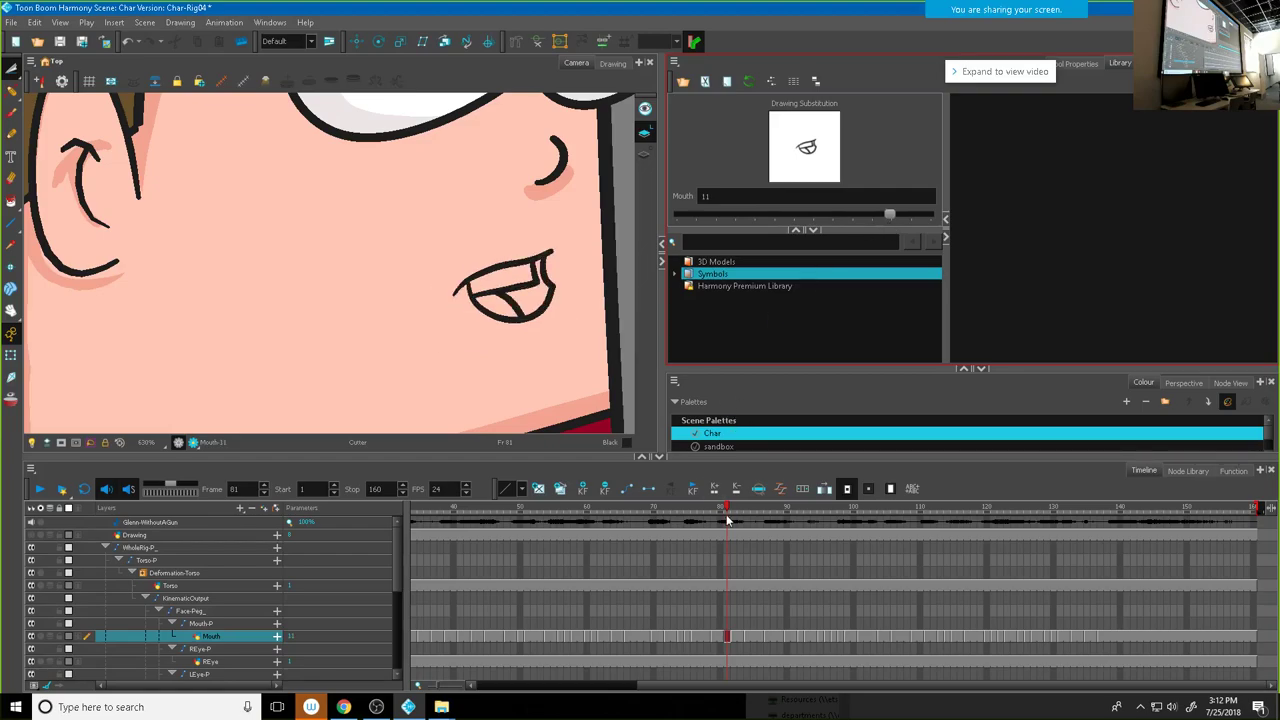
{"action": "left_click_drag", "start_coordinate": [727, 510], "coordinate": [740, 511]}
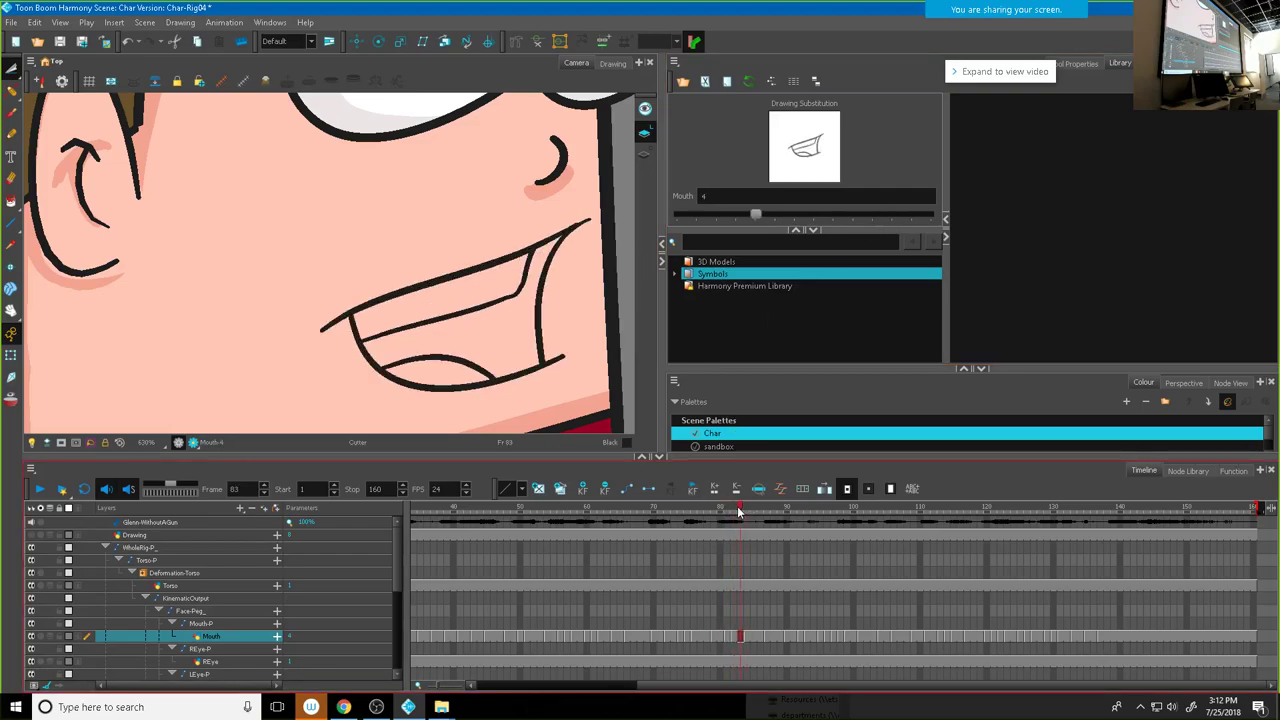
Step: Set the mouth to drawing 3 at frame 83
{"action": "left_click", "coordinate": [758, 215]}
{"action": "left_click_drag", "start_coordinate": [755, 215], "coordinate": [736, 213]}
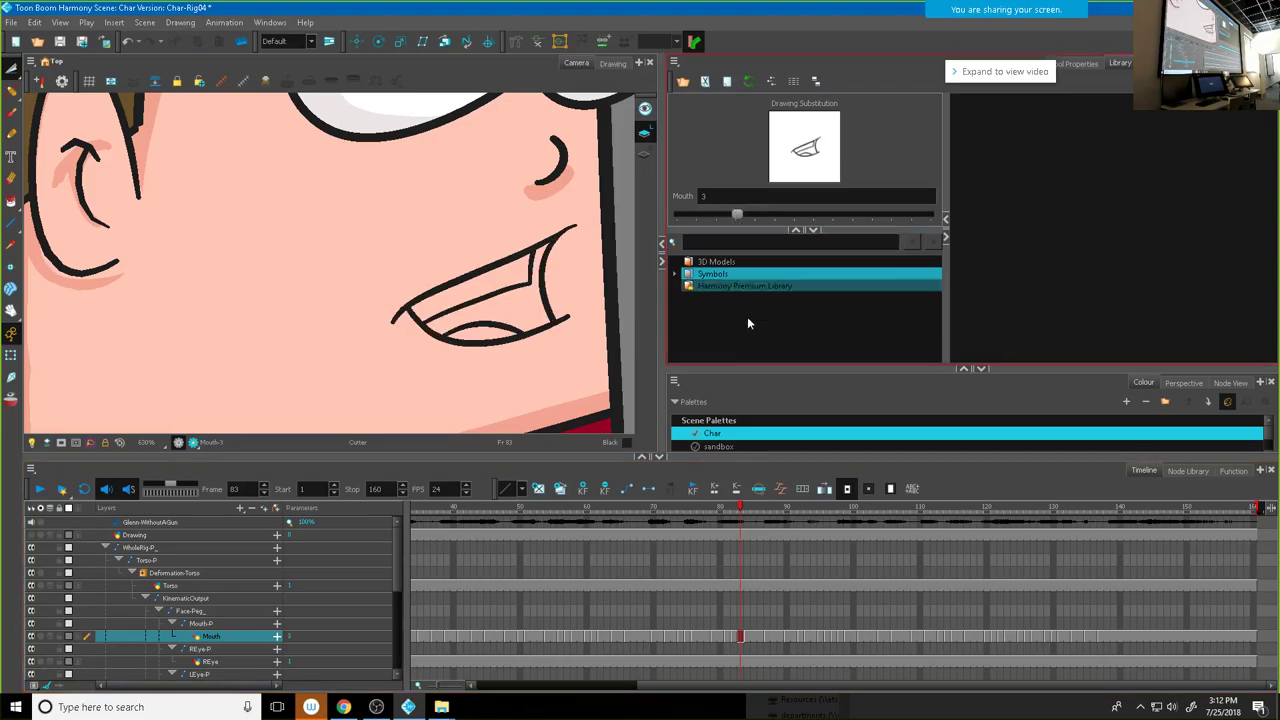
Step: Scrub and step through the mouth shapes between frames 79 and 90, and play the lip-sync from frame 86
{"action": "mouse_move", "coordinate": [737, 509]}
{"action": "left_mouse_down"}
{"action": "mouse_move", "coordinate": [688, 510]}
{"action": "mouse_move", "coordinate": [722, 513]}
{"action": "mouse_move", "coordinate": [733, 538]}
{"action": "left_mouse_up"}
{"action": "left_click", "coordinate": [720, 637]}
{"action": "left_click", "coordinate": [711, 637]}
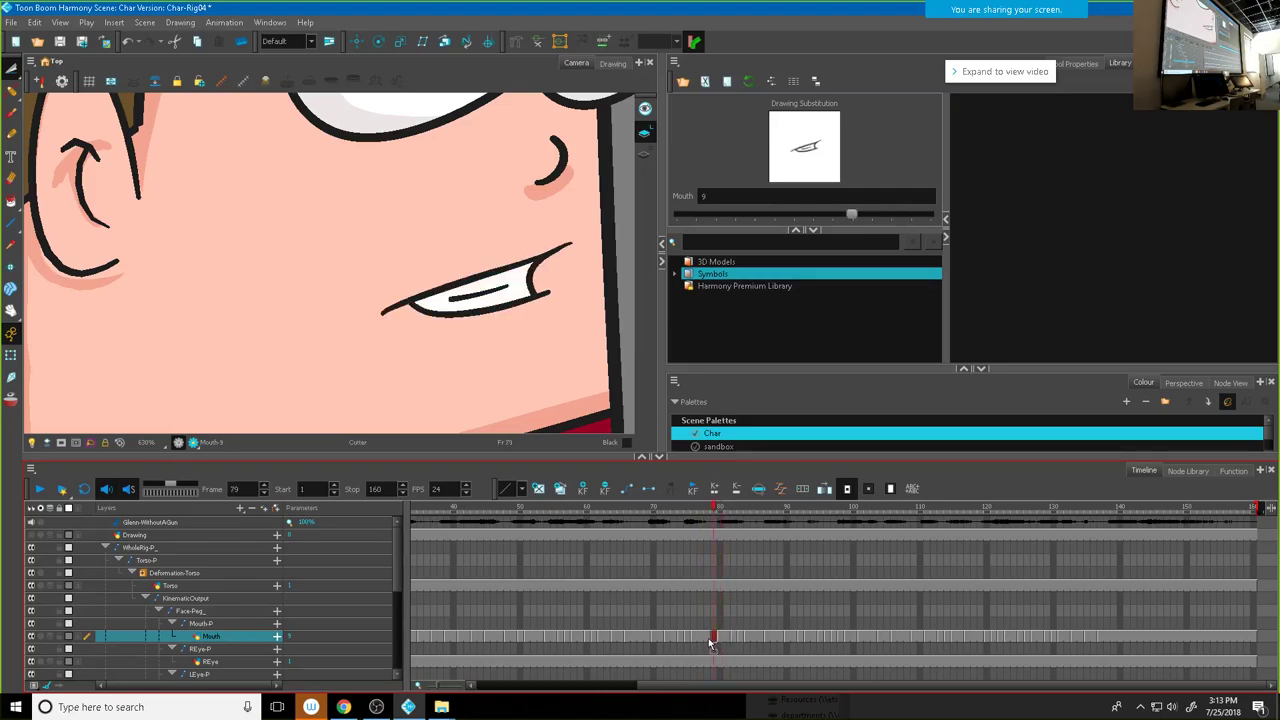
{"action": "left_click", "coordinate": [729, 636]}
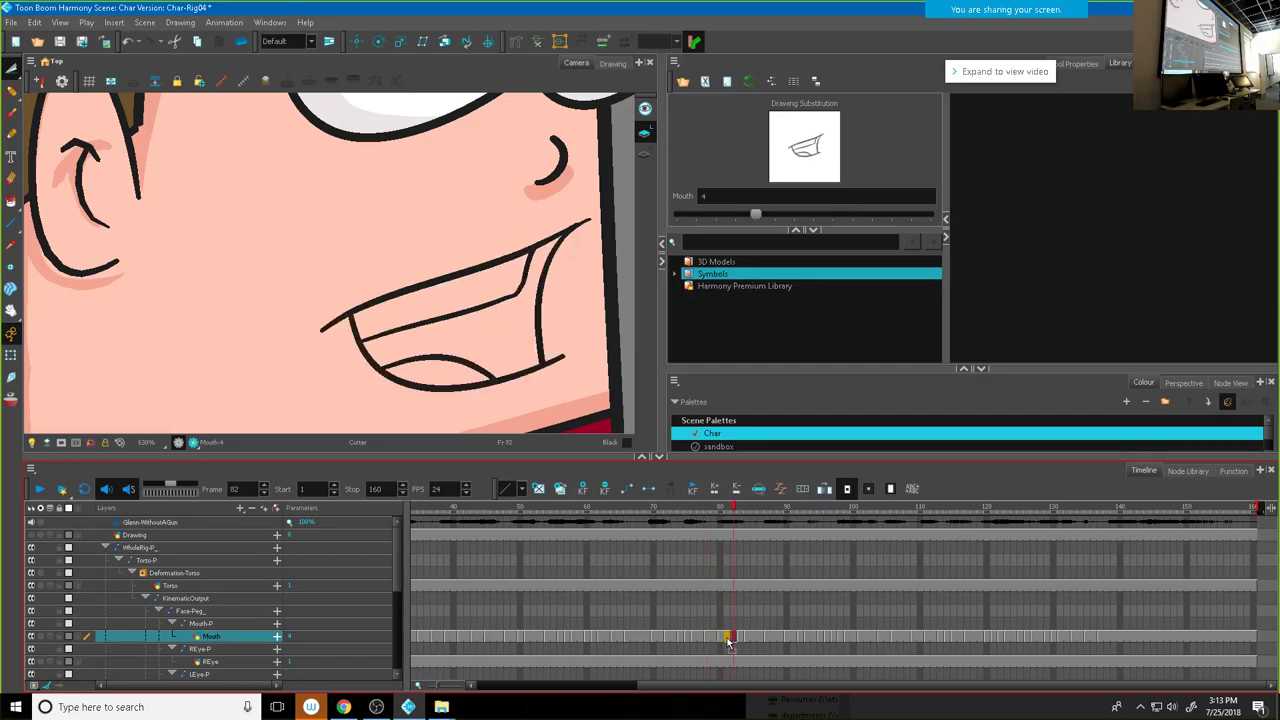
{"action": "mouse_move", "coordinate": [728, 520]}
{"action": "left_mouse_down"}
{"action": "mouse_move", "coordinate": [690, 520]}
{"action": "mouse_move", "coordinate": [779, 528]}
{"action": "left_mouse_up"}
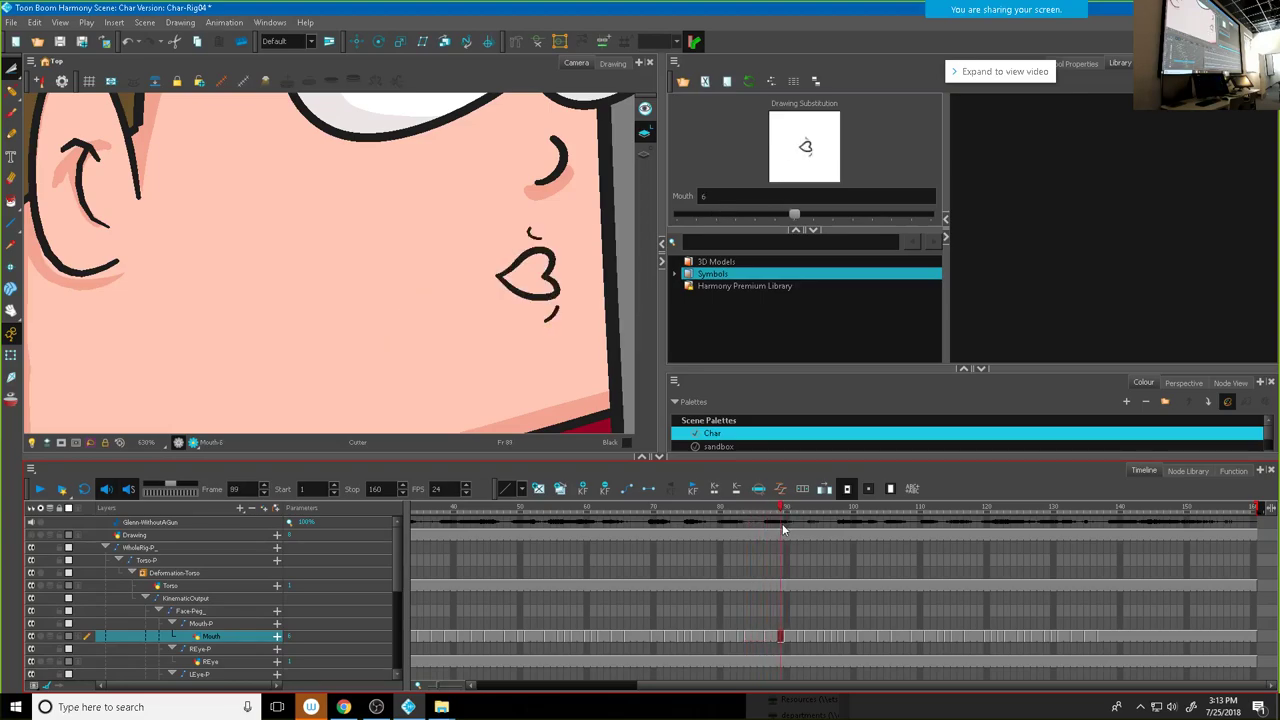
{"action": "left_click", "coordinate": [786, 634]}
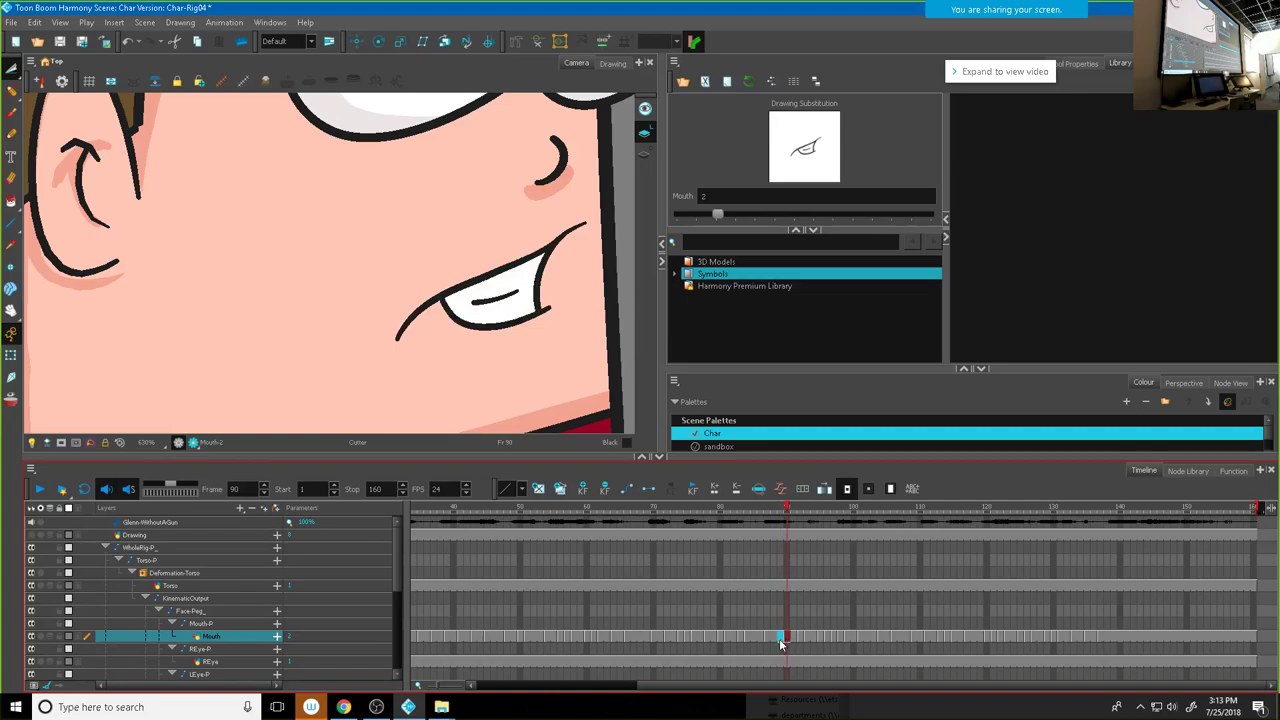
{"action": "left_click", "coordinate": [781, 637]}
{"action": "left_click", "coordinate": [763, 637]}
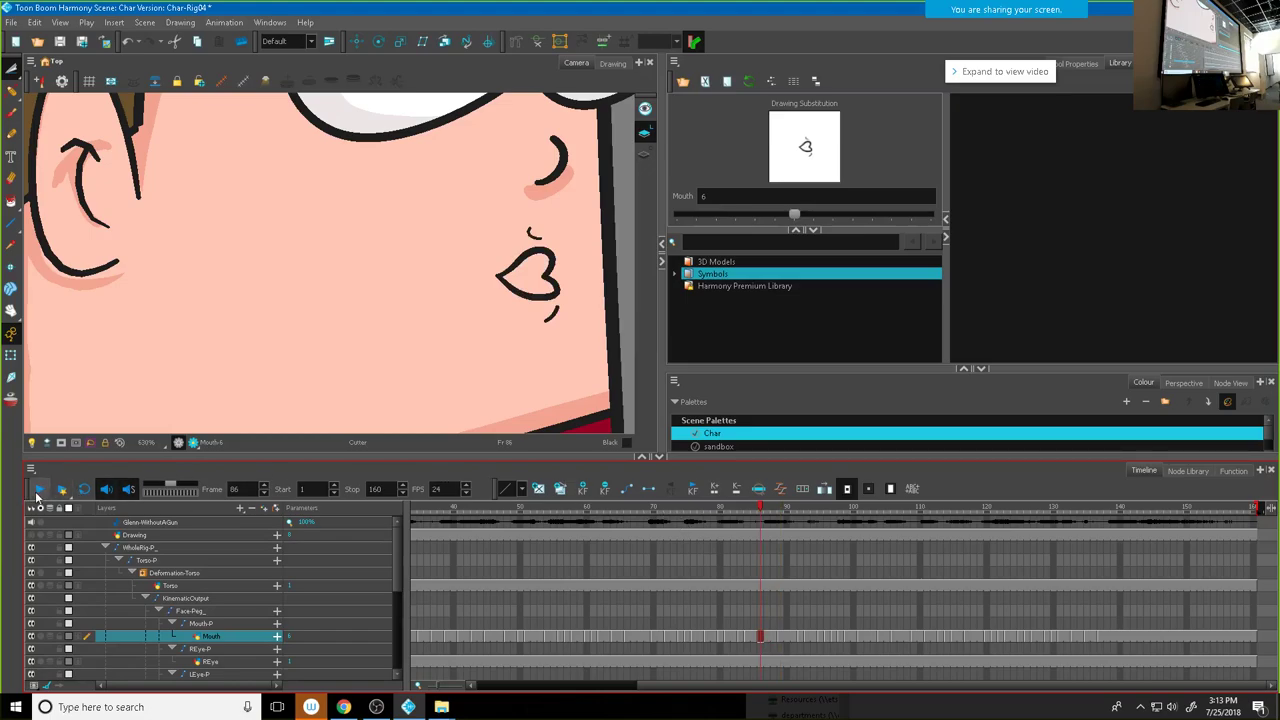
{"action": "left_click", "coordinate": [40, 489]}
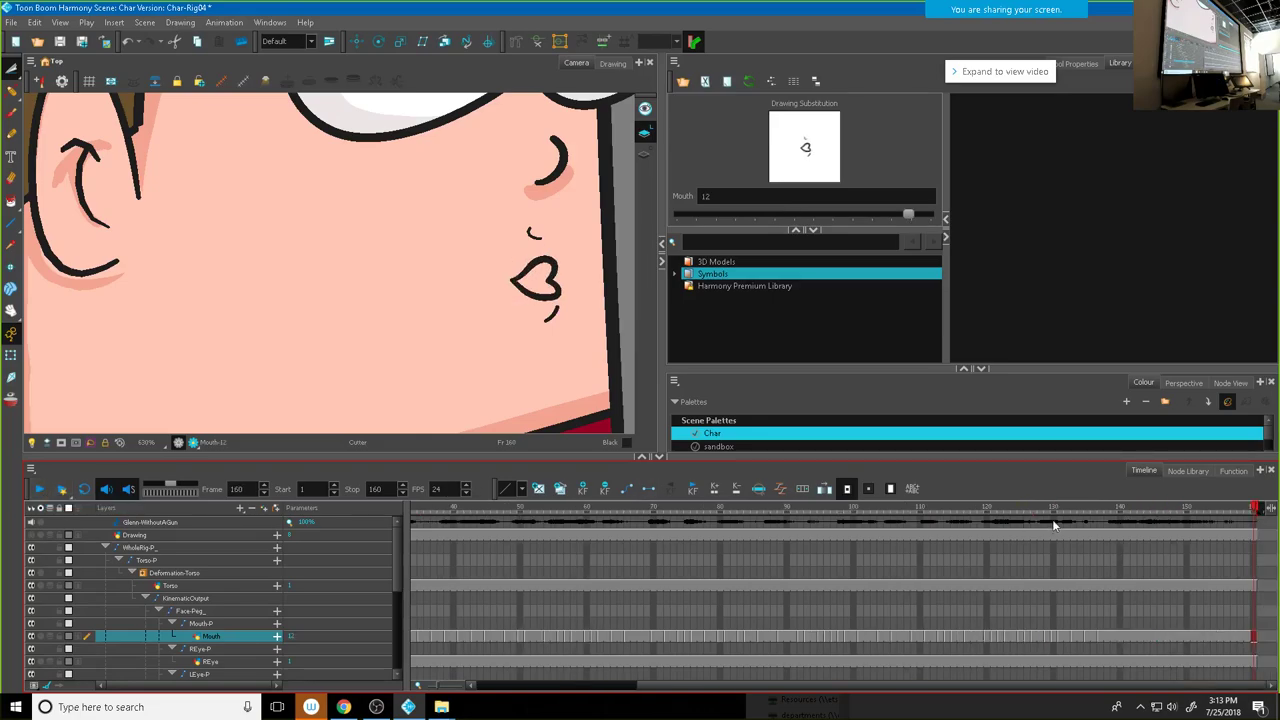
Step: Try mouth drawing 6 at frame 142
{"action": "mouse_move", "coordinate": [1075, 508]}
{"action": "left_mouse_down"}
{"action": "mouse_move", "coordinate": [1166, 508]}
{"action": "mouse_move", "coordinate": [1066, 508]}
{"action": "left_mouse_up"}
{"action": "left_click", "coordinate": [1127, 520]}
{"action": "left_click", "coordinate": [1132, 520]}
{"action": "left_click", "coordinate": [910, 213]}
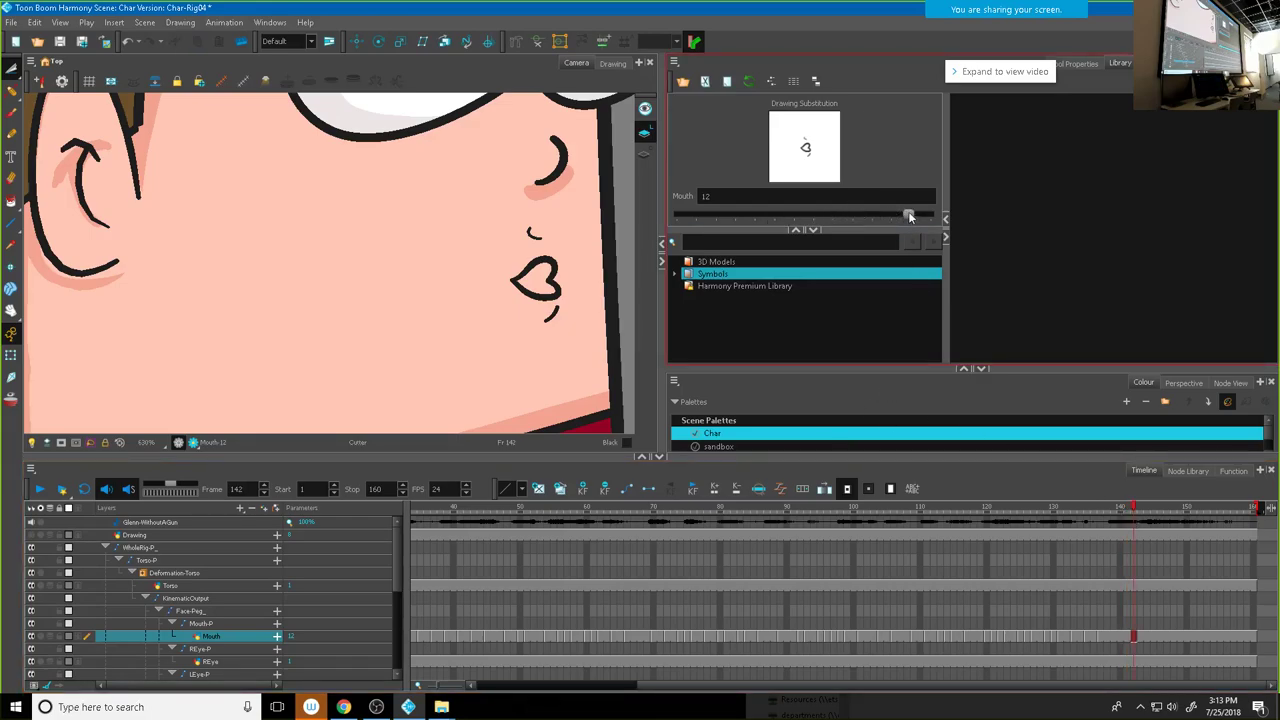
{"action": "left_click_drag", "start_coordinate": [908, 213], "coordinate": [795, 227]}
Step: Set the mouth to drawing 6 at frame 137 and to drawing 12 at frame 142
{"action": "mouse_move", "coordinate": [1133, 512]}
{"action": "left_mouse_down"}
{"action": "mouse_move", "coordinate": [1006, 506]}
{"action": "mouse_move", "coordinate": [1148, 525]}
{"action": "mouse_move", "coordinate": [1100, 524]}
{"action": "left_mouse_up"}
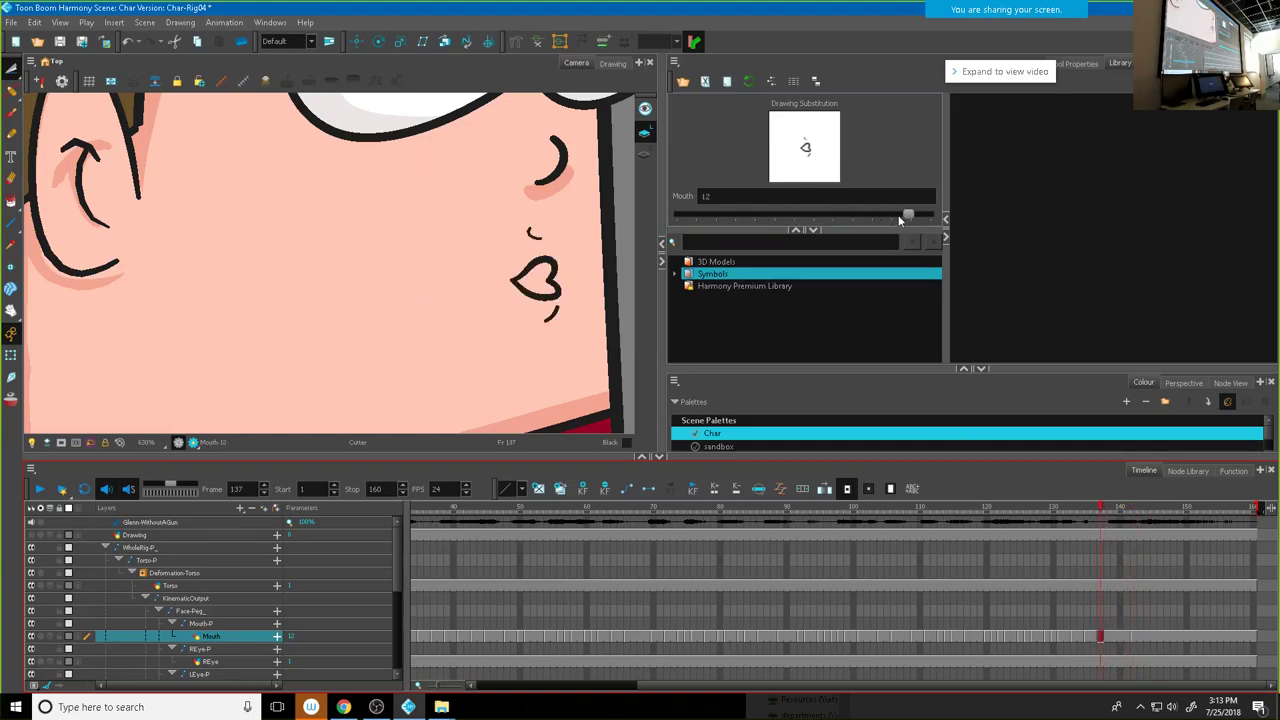
{"action": "left_click_drag", "start_coordinate": [908, 214], "coordinate": [792, 224]}
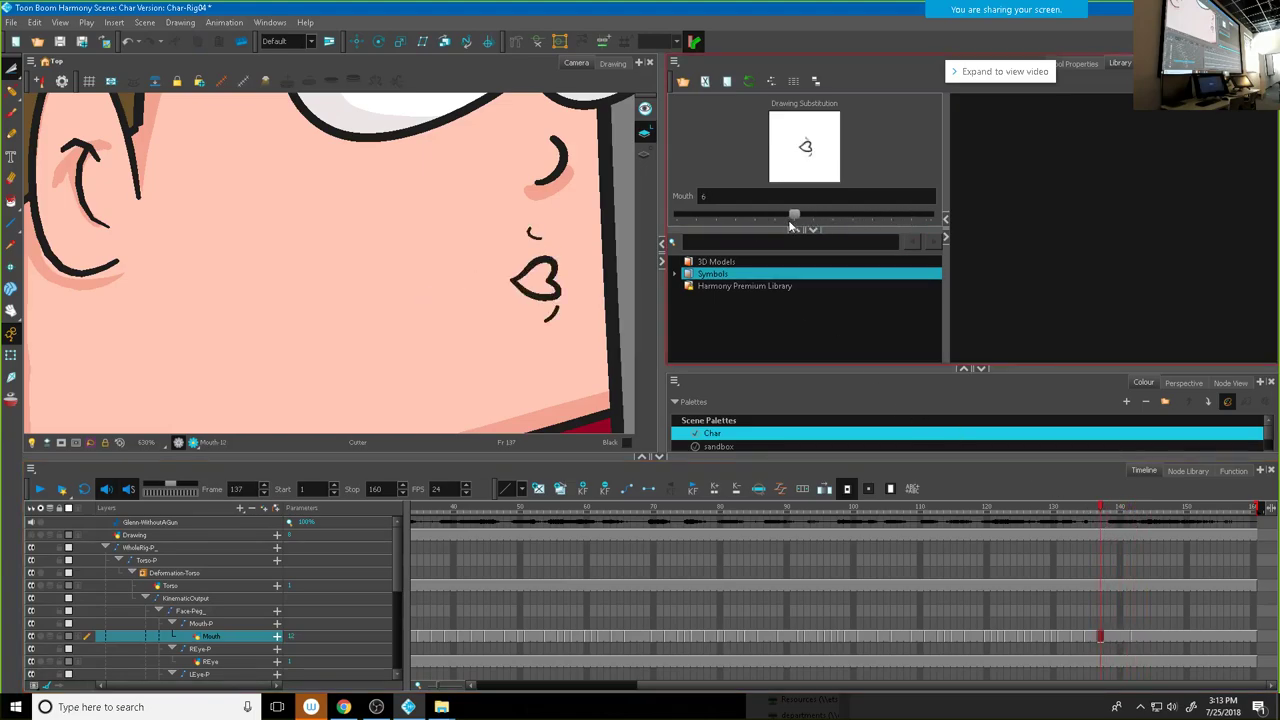
{"action": "left_click", "coordinate": [1134, 637]}
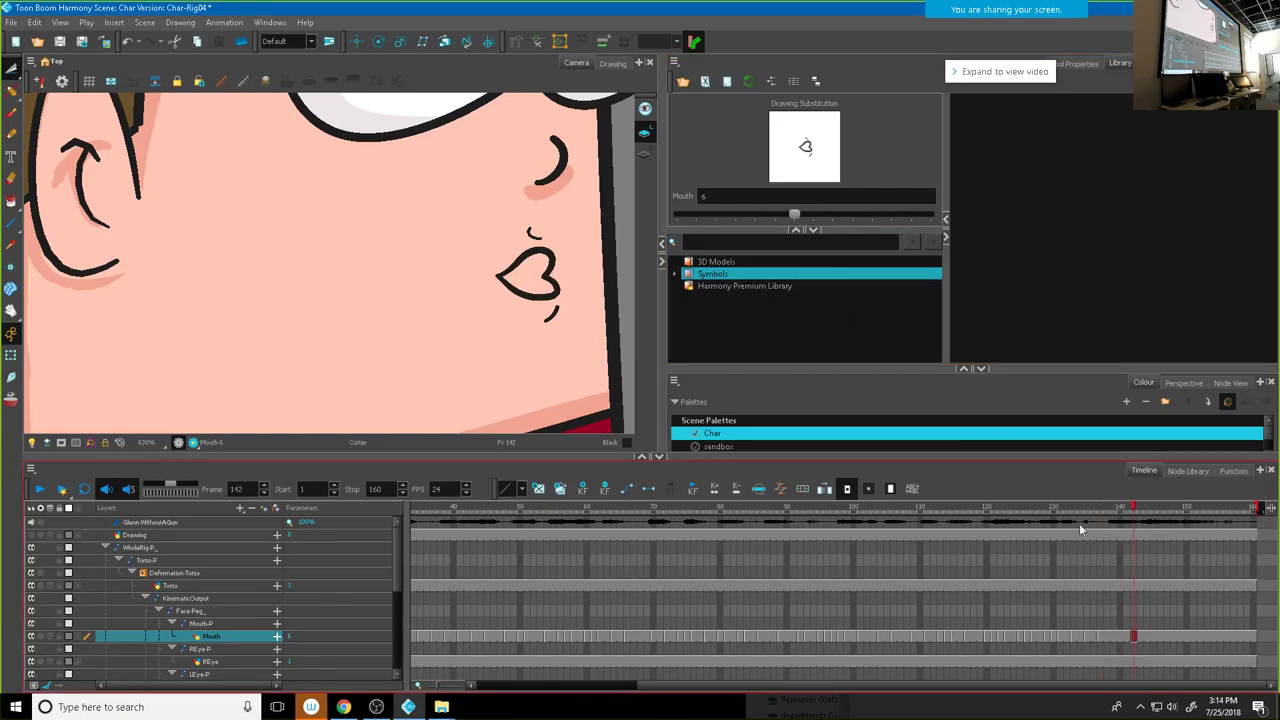
{"action": "left_click_drag", "start_coordinate": [797, 216], "coordinate": [906, 222]}
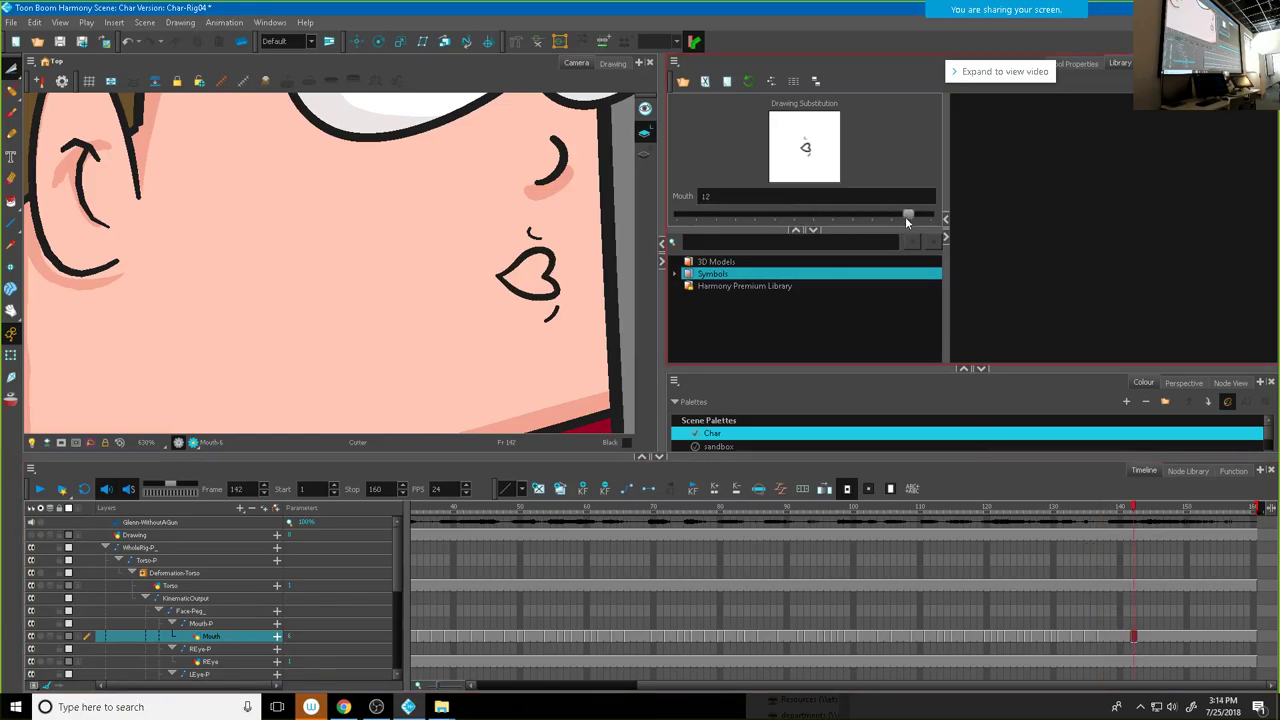
Step: Set the mouth to drawing 8 at frame 143
{"action": "left_click", "coordinate": [1142, 509]}
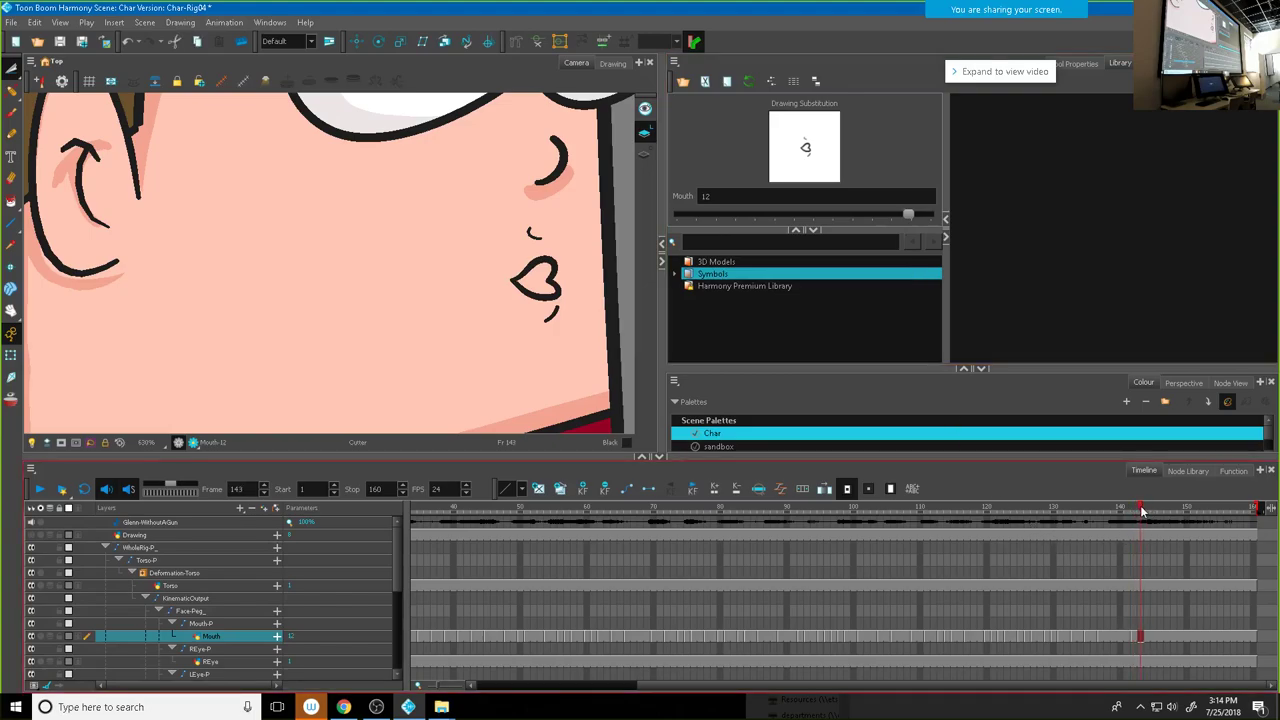
{"action": "left_click", "coordinate": [1126, 640]}
{"action": "left_click_drag", "start_coordinate": [1128, 510], "coordinate": [1143, 515]}
{"action": "left_click_drag", "start_coordinate": [906, 214], "coordinate": [831, 218]}
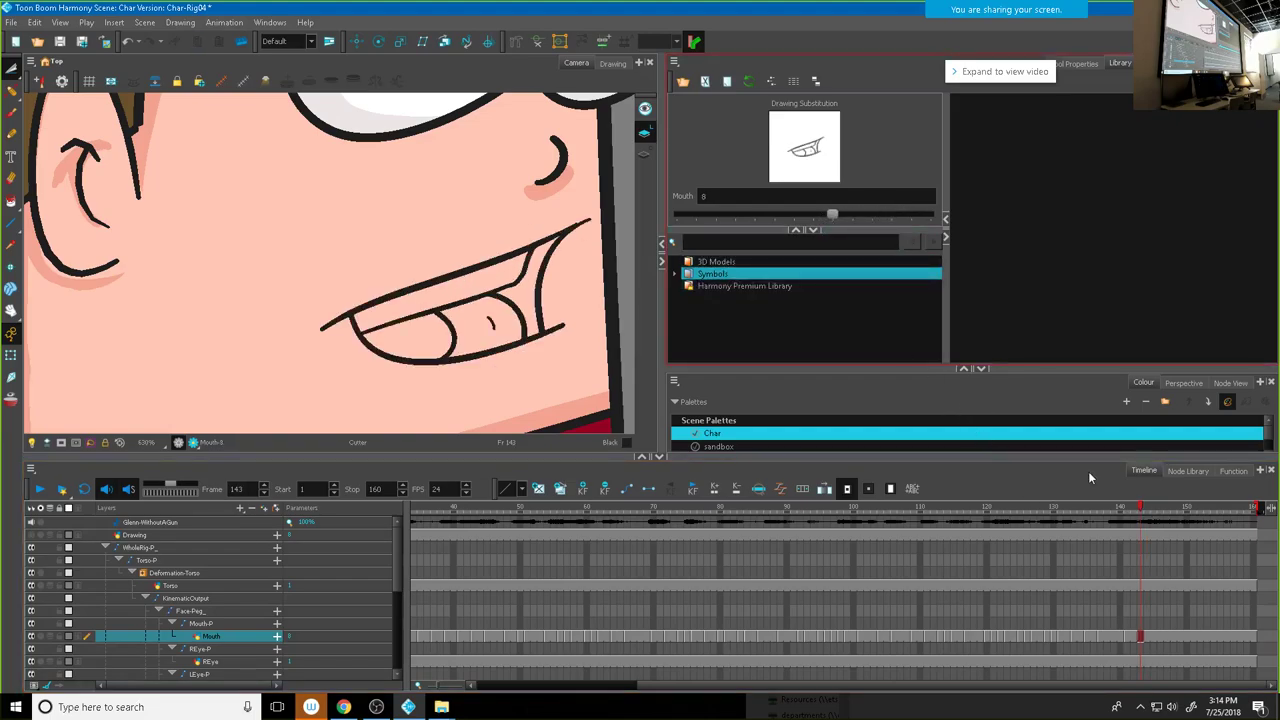
Step: Compare the mouth shapes at frames 141 and 143, and set the mouth to drawing 9 at frame 142
{"action": "left_click", "coordinate": [1123, 638]}
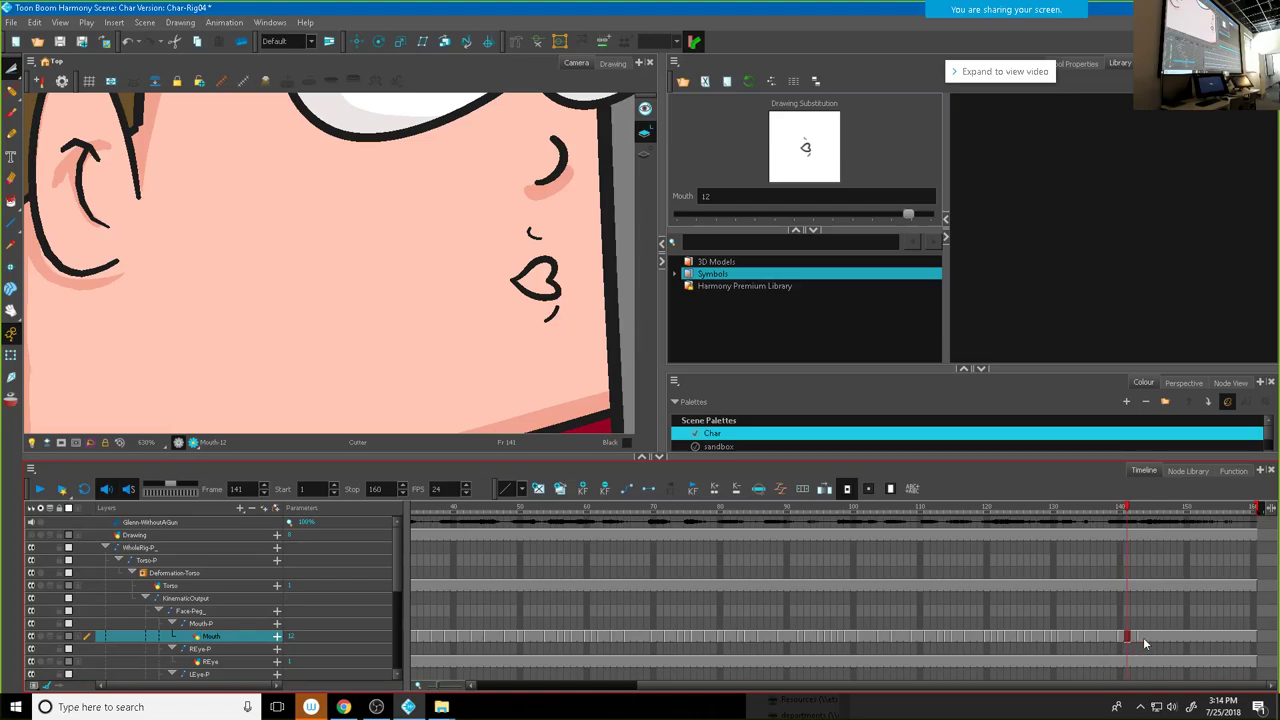
{"action": "left_click", "coordinate": [1147, 638]}
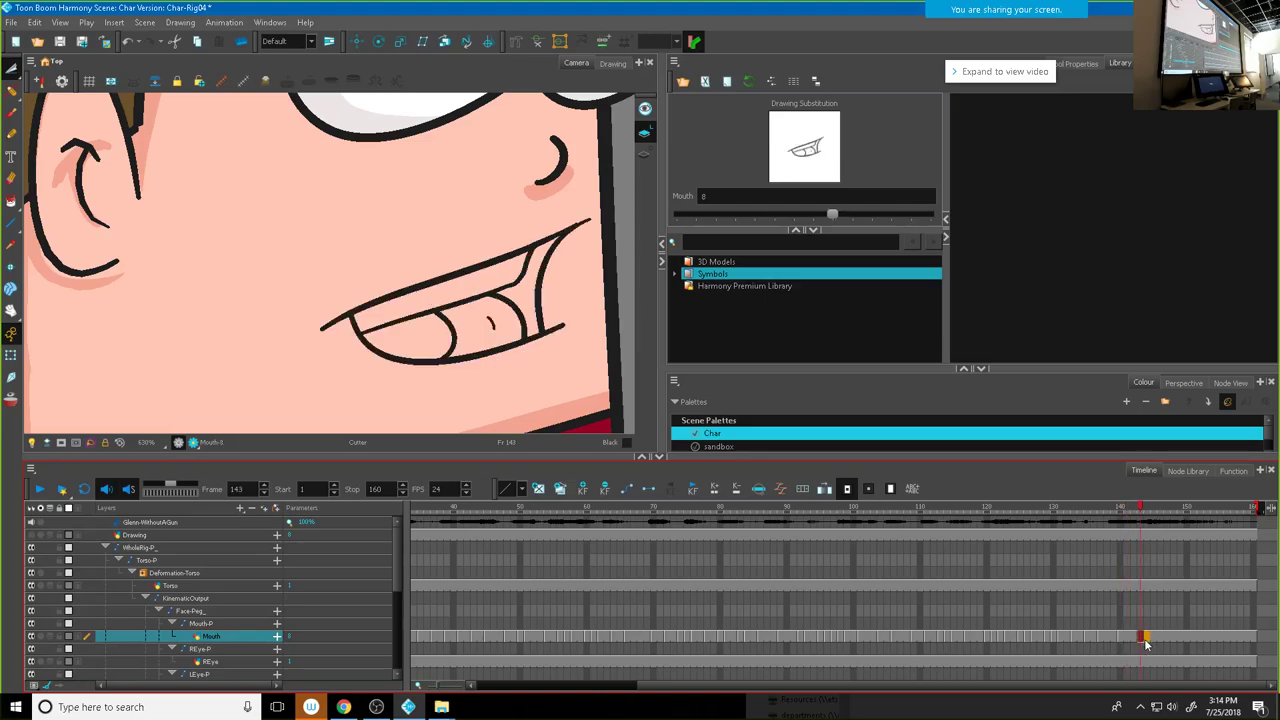
{"action": "left_click", "coordinate": [1134, 638]}
{"action": "left_click_drag", "start_coordinate": [905, 214], "coordinate": [851, 214]}
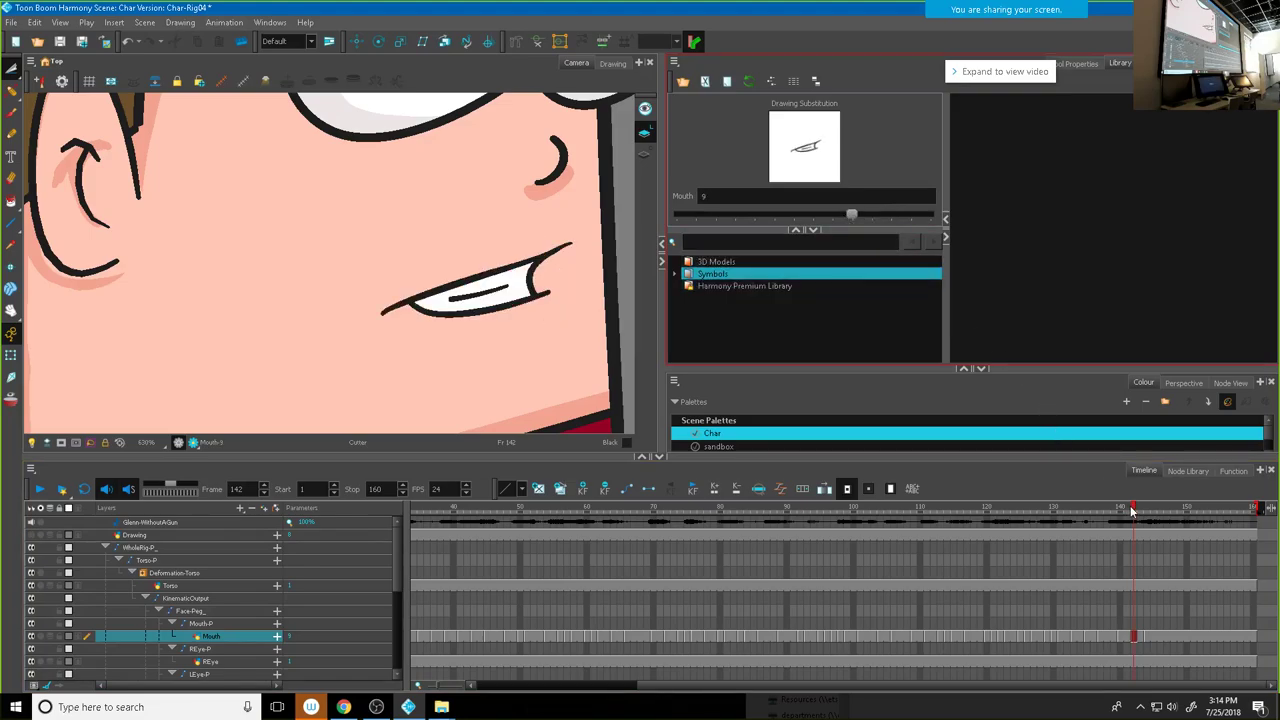
Step: Advance through the frames after 142 and set the mouth to drawing 13 at frame 147
{"action": "key", "text": "period"}
{"action": "key", "text": "period"}
{"action": "key", "text": "period"}
{"action": "key", "text": "period"}
{"action": "key", "text": "period"}
{"action": "key", "text": "period"}
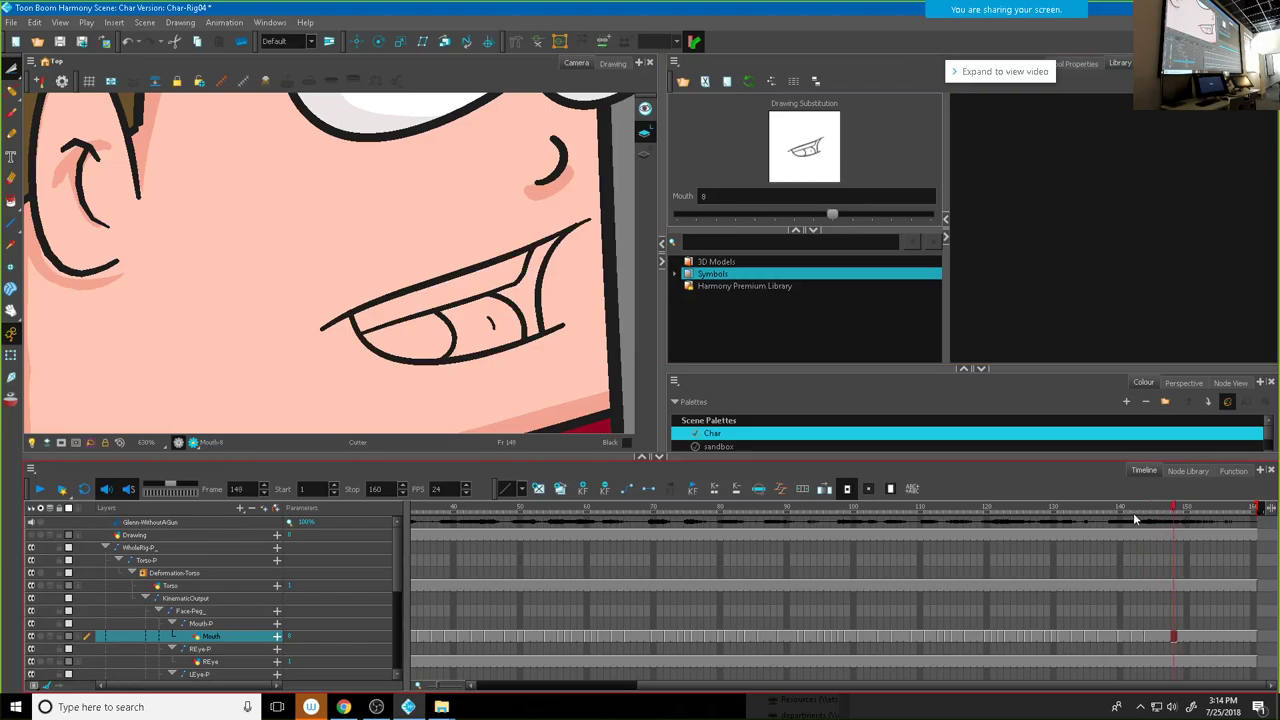
{"action": "left_click", "coordinate": [1165, 518]}
{"action": "mouse_move", "coordinate": [828, 212]}
{"action": "left_mouse_down"}
{"action": "mouse_move", "coordinate": [772, 215]}
{"action": "mouse_move", "coordinate": [928, 219]}
{"action": "left_mouse_up"}
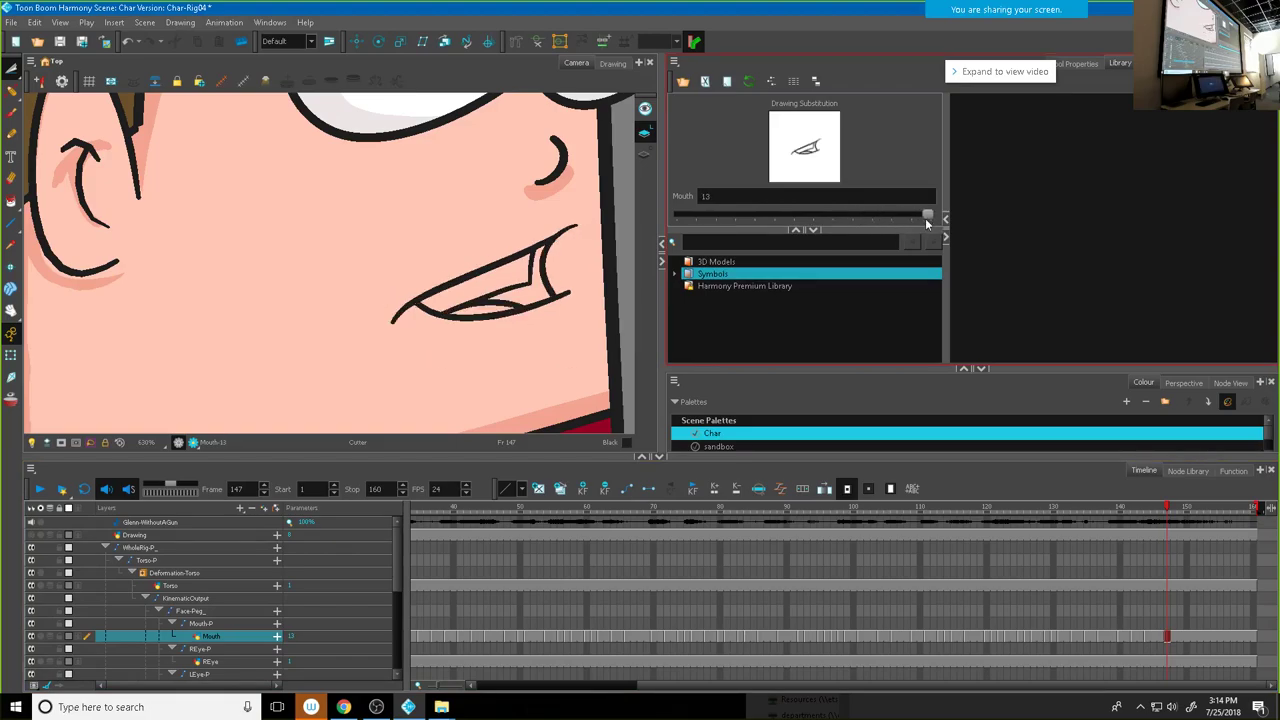
Step: Set the mouth to drawing 11 at frame 150
{"action": "left_click_drag", "start_coordinate": [1168, 510], "coordinate": [1188, 516]}
{"action": "left_click", "coordinate": [886, 215]}
{"action": "left_click_drag", "start_coordinate": [884, 212], "coordinate": [888, 215]}
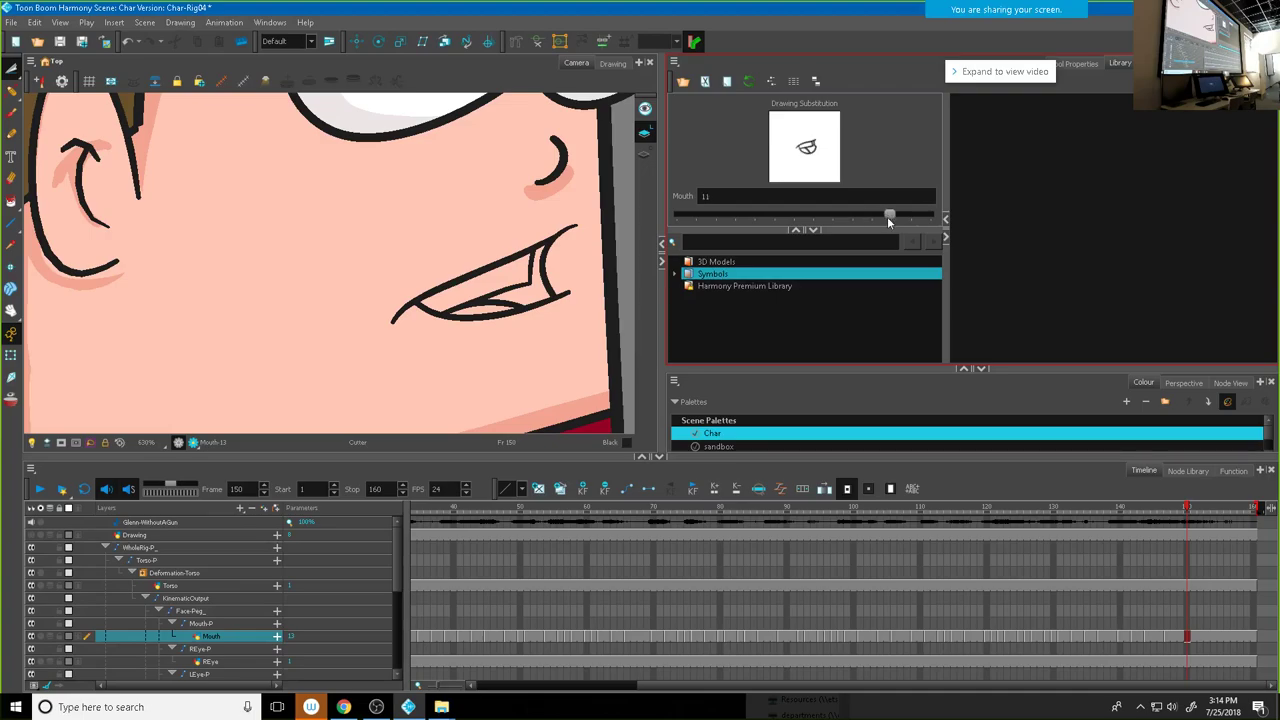
Step: Set the mouth to drawing 9 at frame 152 and to drawing 10 at frame 154
{"action": "left_click_drag", "start_coordinate": [1188, 514], "coordinate": [1201, 516]}
{"action": "mouse_move", "coordinate": [889, 215]}
{"action": "left_mouse_down"}
{"action": "mouse_move", "coordinate": [879, 212]}
{"action": "mouse_move", "coordinate": [908, 215]}
{"action": "mouse_move", "coordinate": [851, 216]}
{"action": "left_mouse_up"}
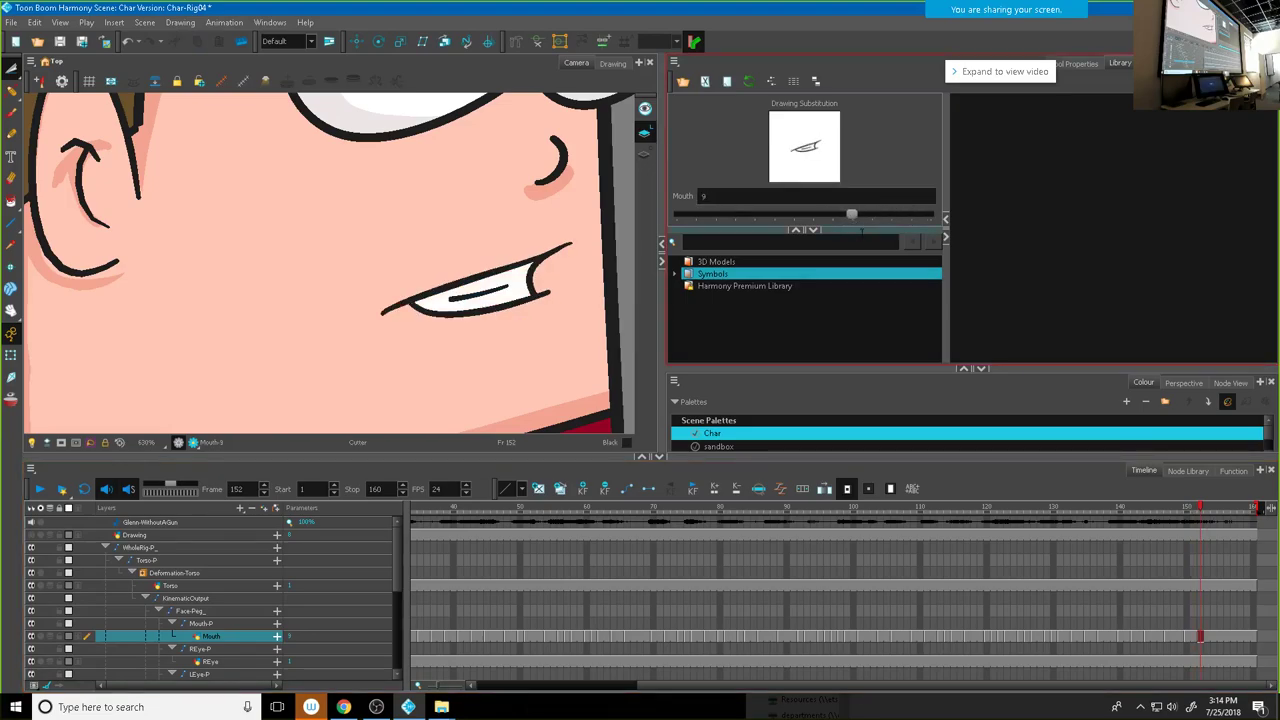
{"action": "mouse_move", "coordinate": [1200, 510]}
{"action": "left_mouse_down"}
{"action": "mouse_move", "coordinate": [1212, 512]}
{"action": "mouse_move", "coordinate": [1068, 510]}
{"action": "mouse_move", "coordinate": [1215, 522]}
{"action": "left_mouse_up"}
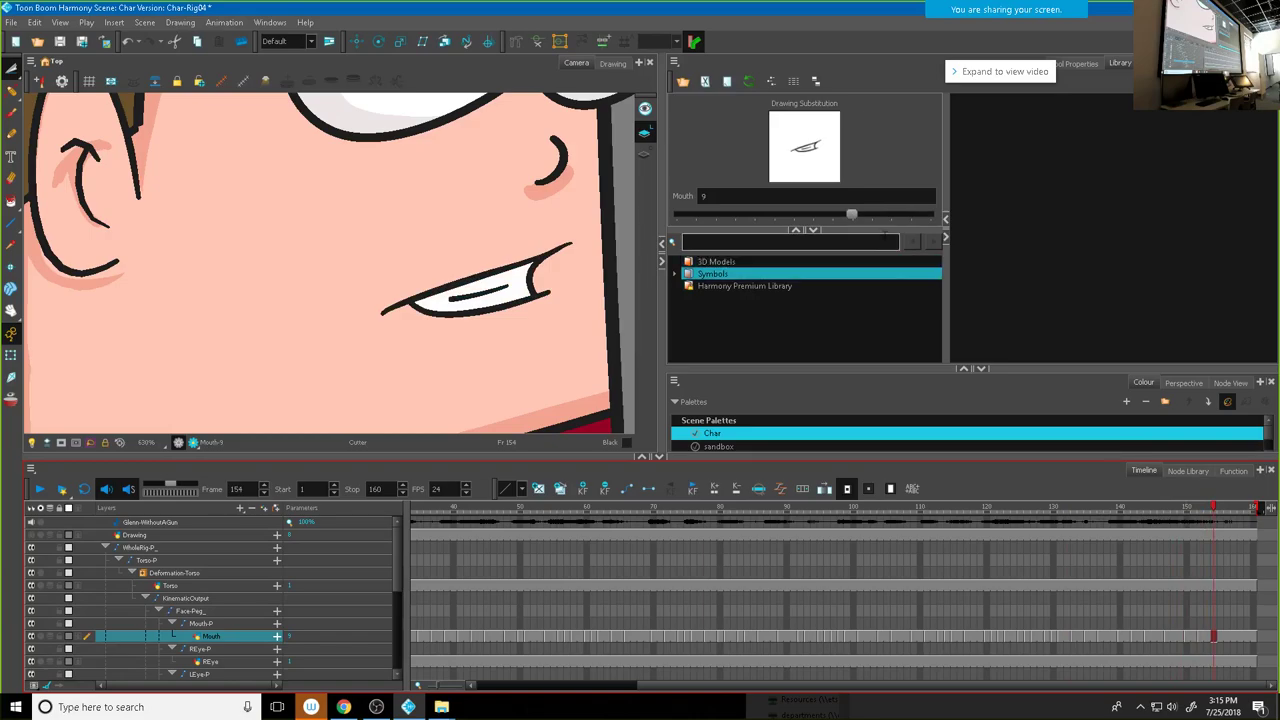
{"action": "left_click_drag", "start_coordinate": [851, 214], "coordinate": [871, 216]}
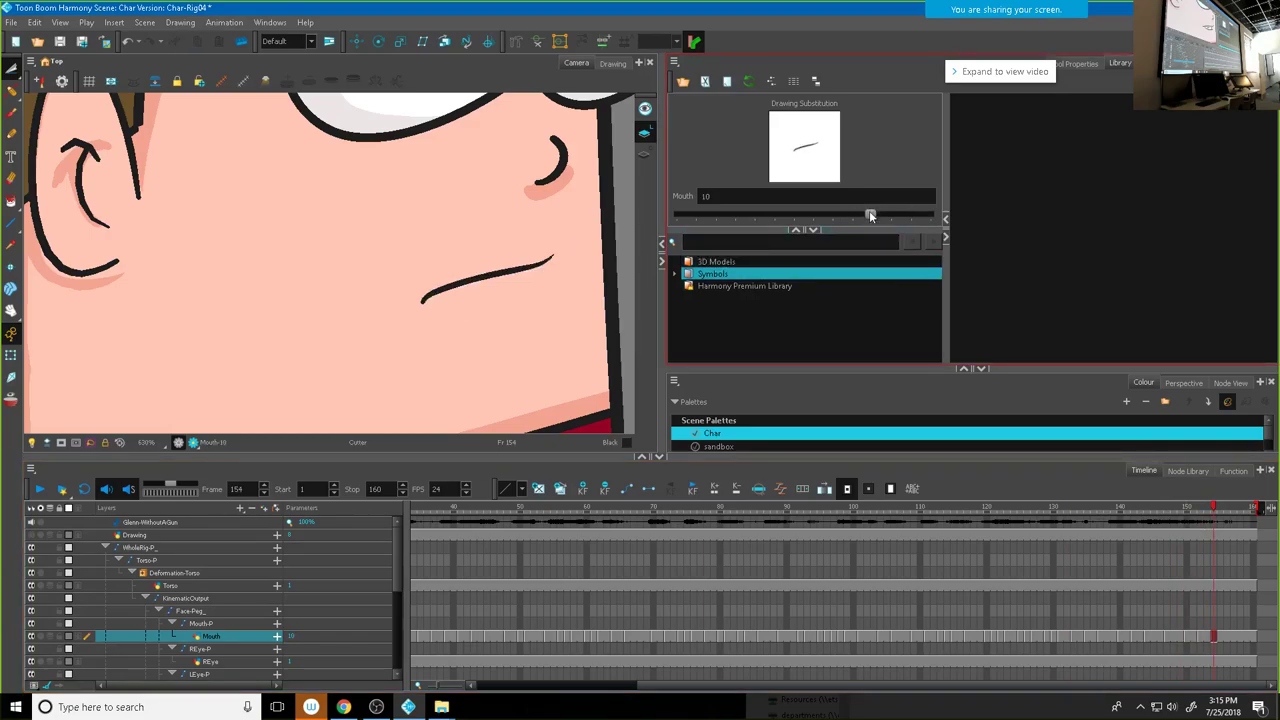
Step: Set the mouth to drawing 1 at frame 156 and to drawing 13 at frame 158
{"action": "left_click", "coordinate": [1227, 636]}
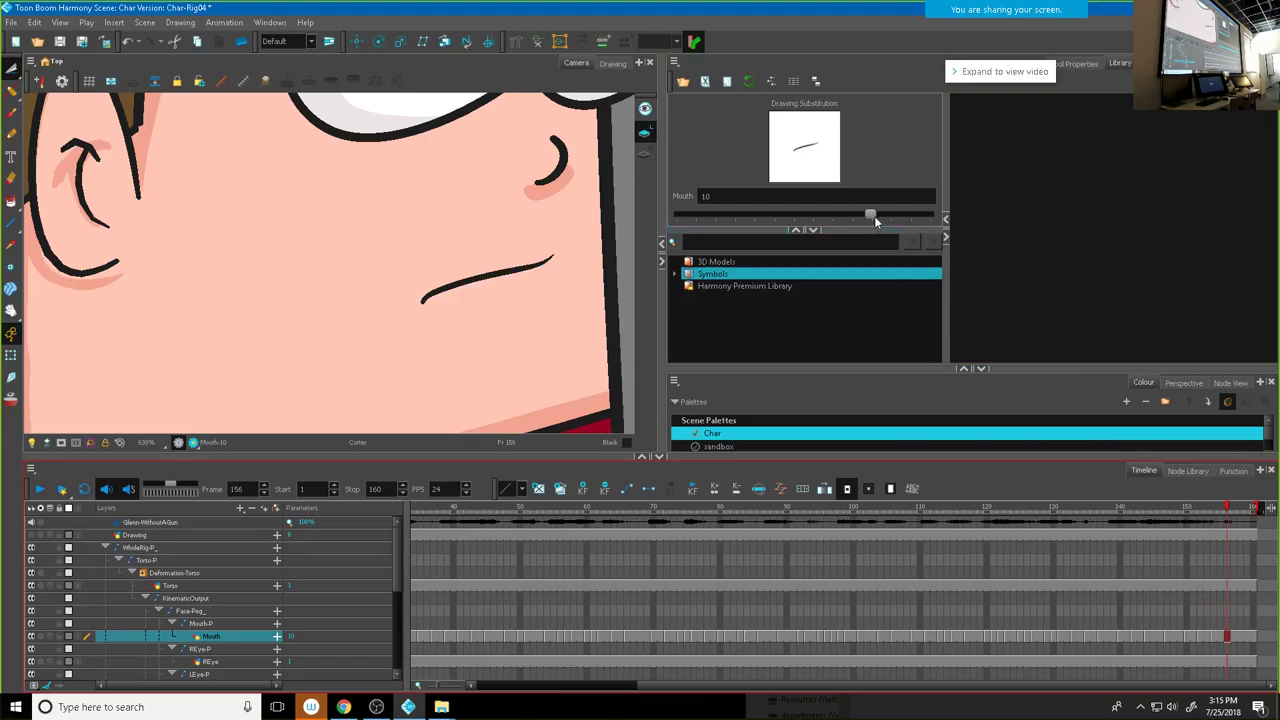
{"action": "mouse_move", "coordinate": [868, 212]}
{"action": "left_mouse_down"}
{"action": "mouse_move", "coordinate": [681, 214]}
{"action": "mouse_move", "coordinate": [701, 211]}
{"action": "left_mouse_up"}
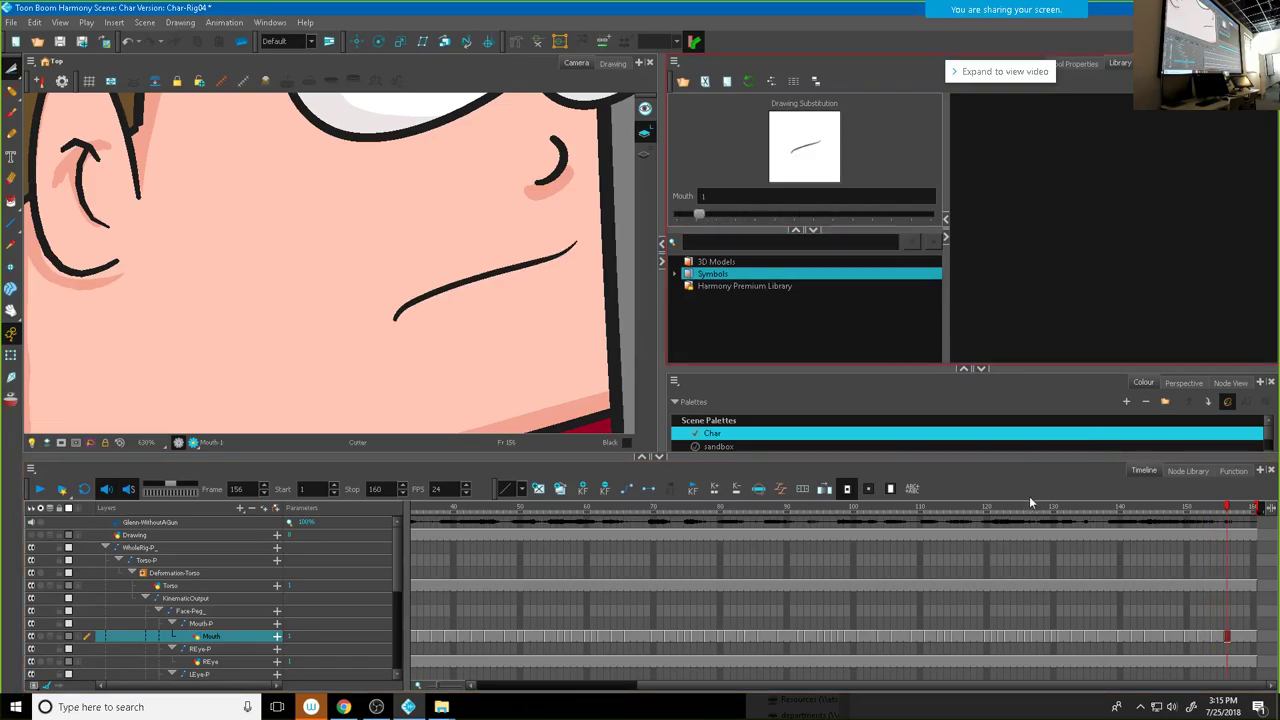
{"action": "left_click", "coordinate": [1238, 634]}
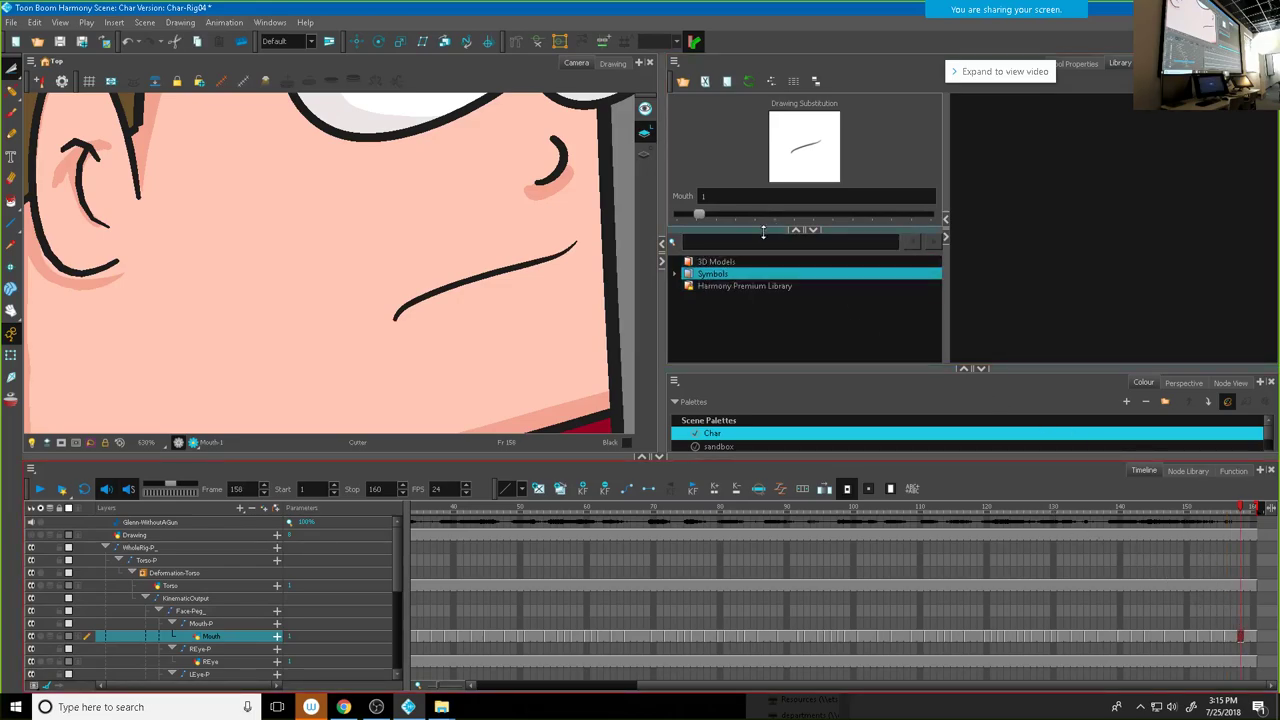
{"action": "left_click_drag", "start_coordinate": [700, 215], "coordinate": [926, 227]}
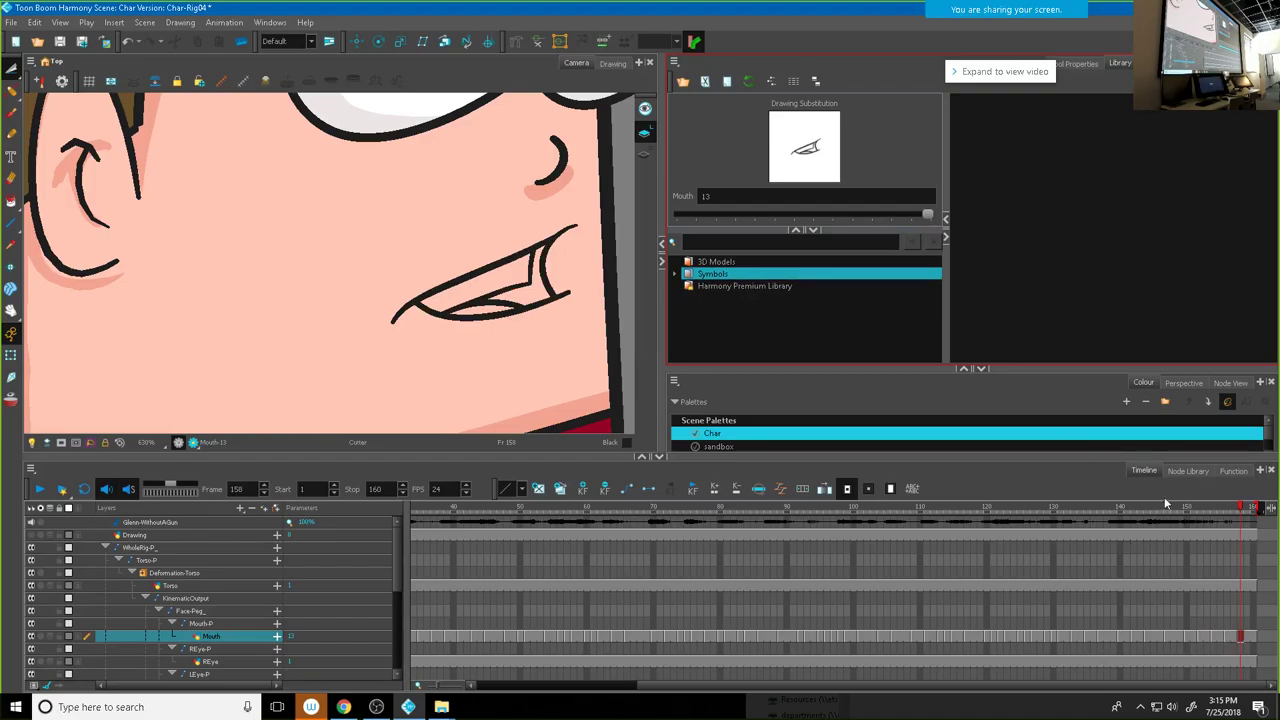
Step: Retime the closing mouth drawings so drawing 1 starts at frame 155, checking the shapes up to frame 158
{"action": "mouse_move", "coordinate": [1146, 503]}
{"action": "left_mouse_down"}
{"action": "mouse_move", "coordinate": [1241, 523]}
{"action": "mouse_move", "coordinate": [1169, 528]}
{"action": "mouse_move", "coordinate": [1217, 545]}
{"action": "left_mouse_up"}
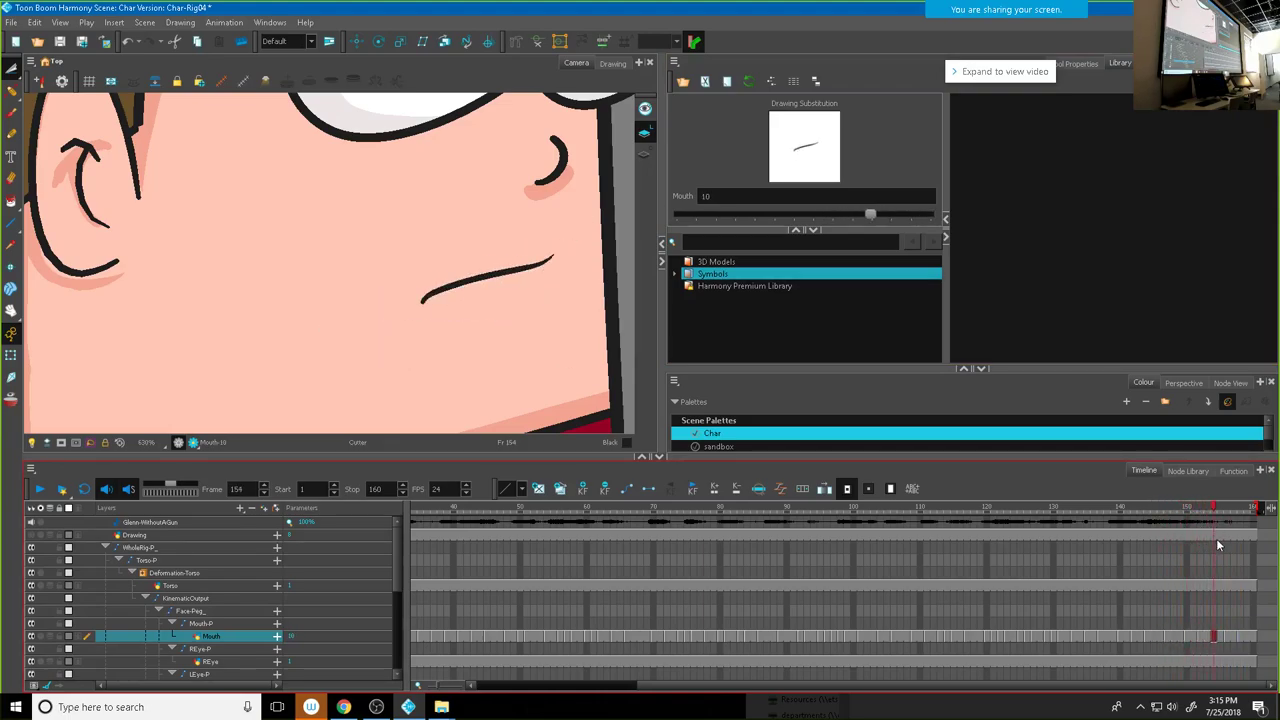
{"action": "left_click", "coordinate": [1228, 640]}
{"action": "left_click", "coordinate": [1219, 640]}
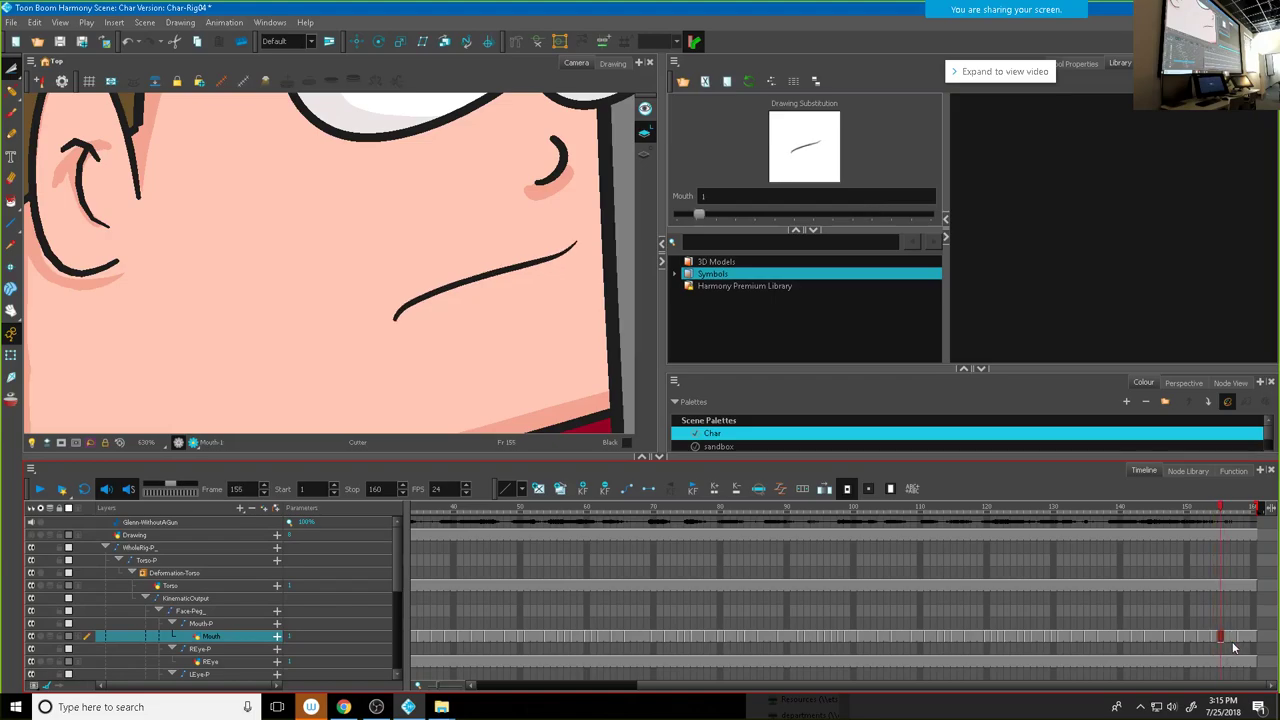
{"action": "left_click", "coordinate": [1215, 639]}
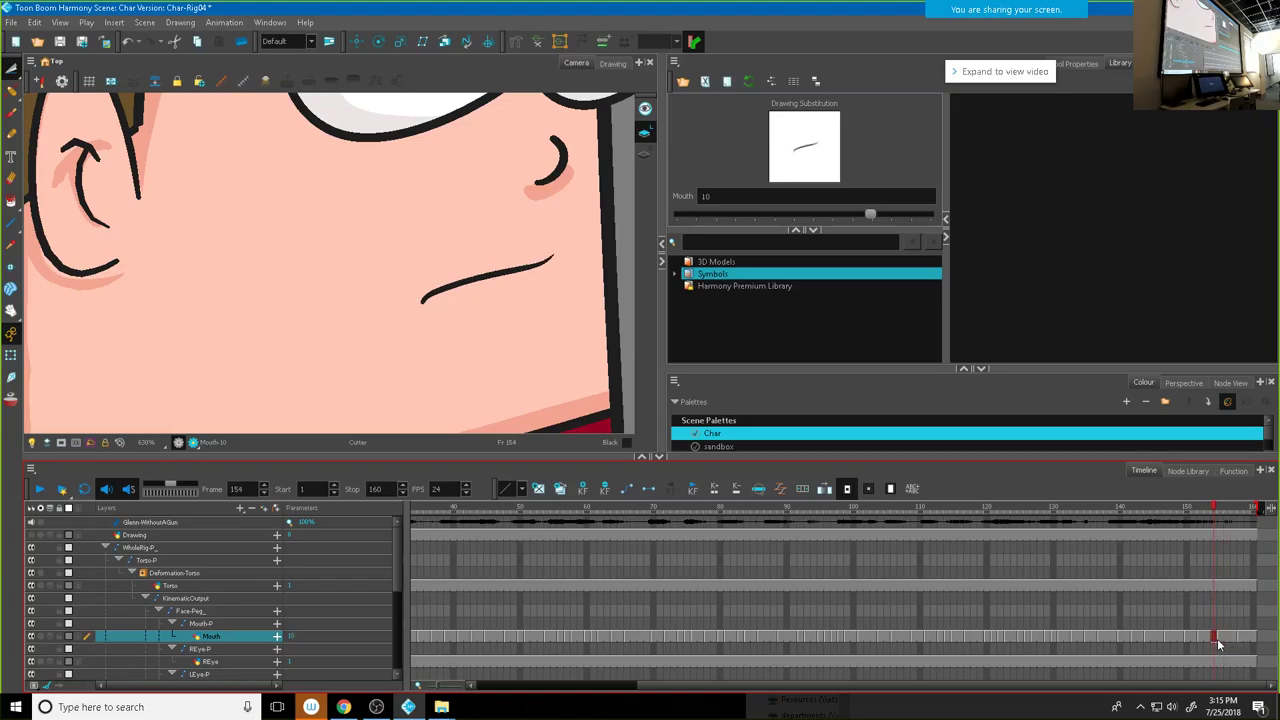
{"action": "left_click_drag", "start_coordinate": [1186, 640], "coordinate": [1210, 640]}
{"action": "left_click", "coordinate": [1228, 637]}
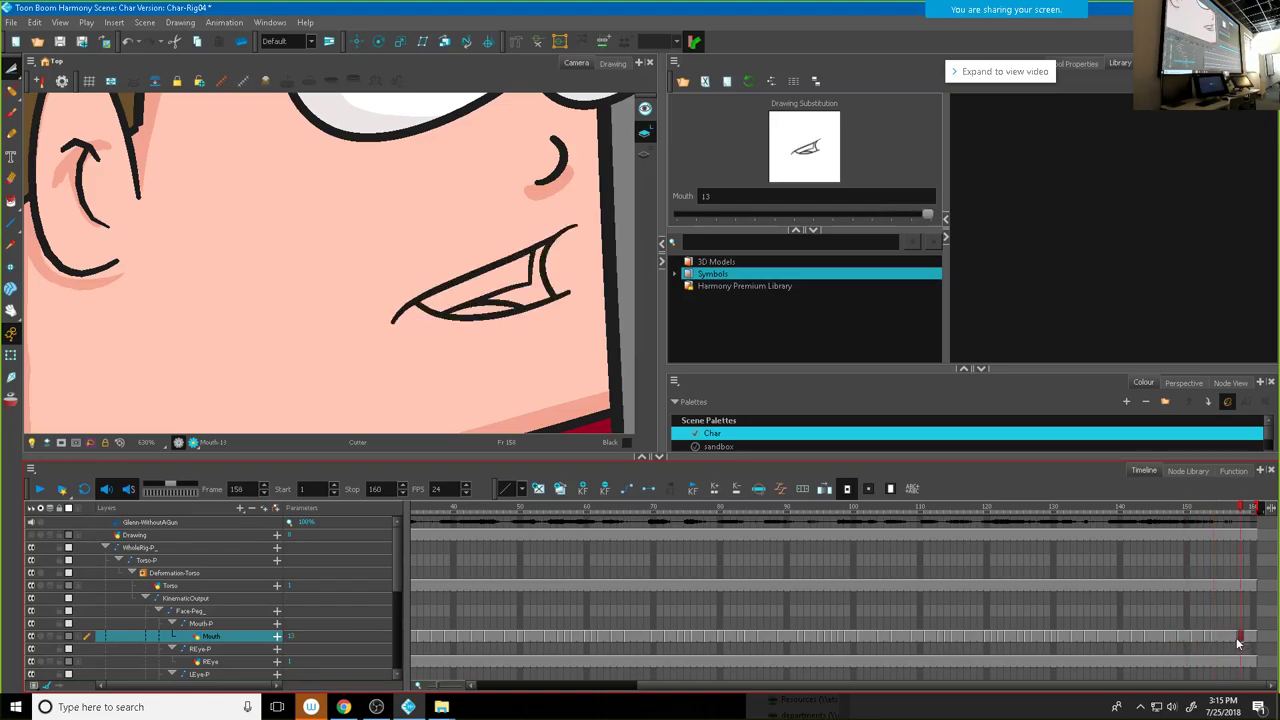
Step: Play the lip-sync from frame 105 to the end and scrub through the mouth shapes from frame 137 to 140
{"action": "left_click_drag", "start_coordinate": [1204, 511], "coordinate": [886, 507]}
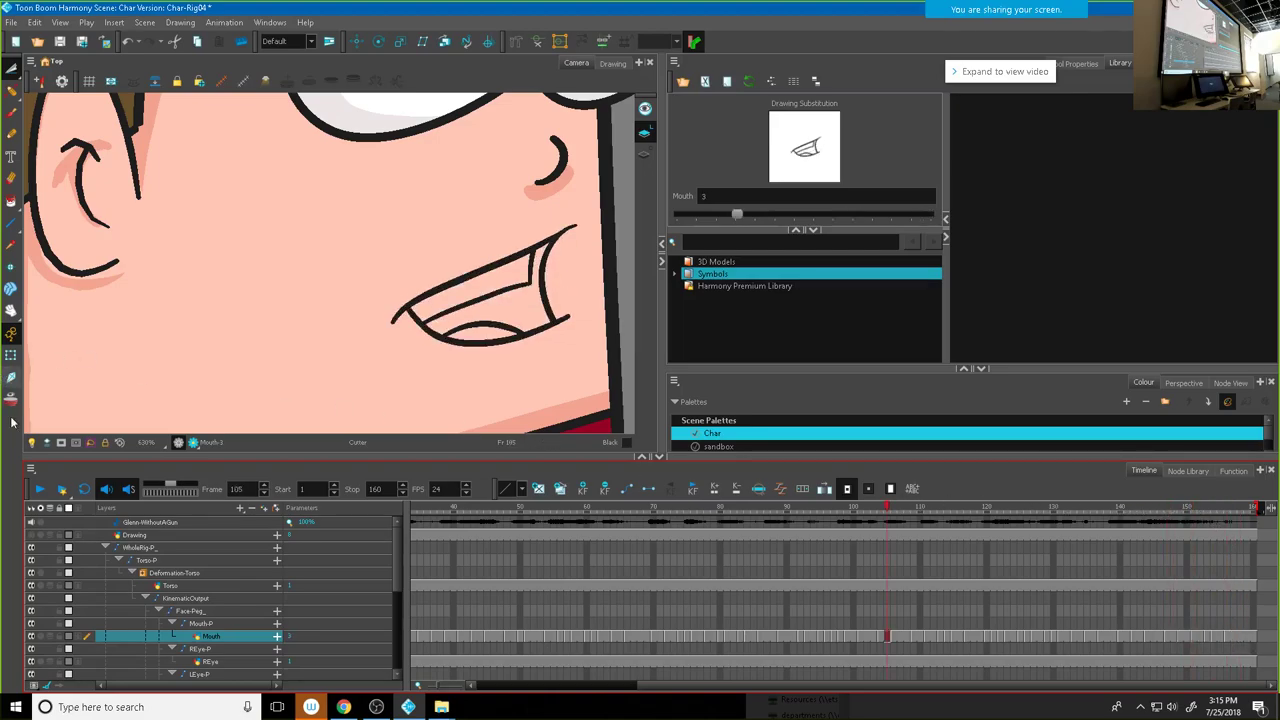
{"action": "left_click", "coordinate": [36, 489]}
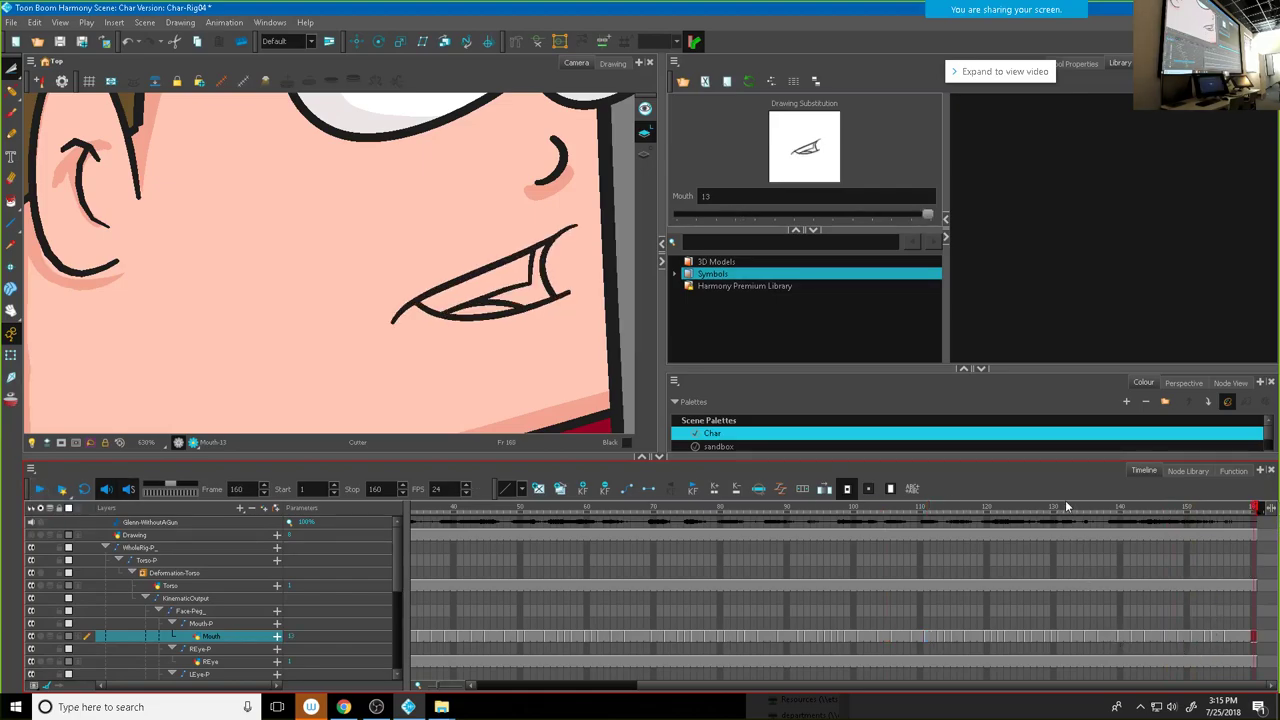
{"action": "mouse_move", "coordinate": [1067, 506]}
{"action": "left_mouse_down"}
{"action": "mouse_move", "coordinate": [1157, 512]}
{"action": "mouse_move", "coordinate": [1040, 514]}
{"action": "mouse_move", "coordinate": [1117, 518]}
{"action": "mouse_move", "coordinate": [1102, 525]}
{"action": "left_mouse_up"}
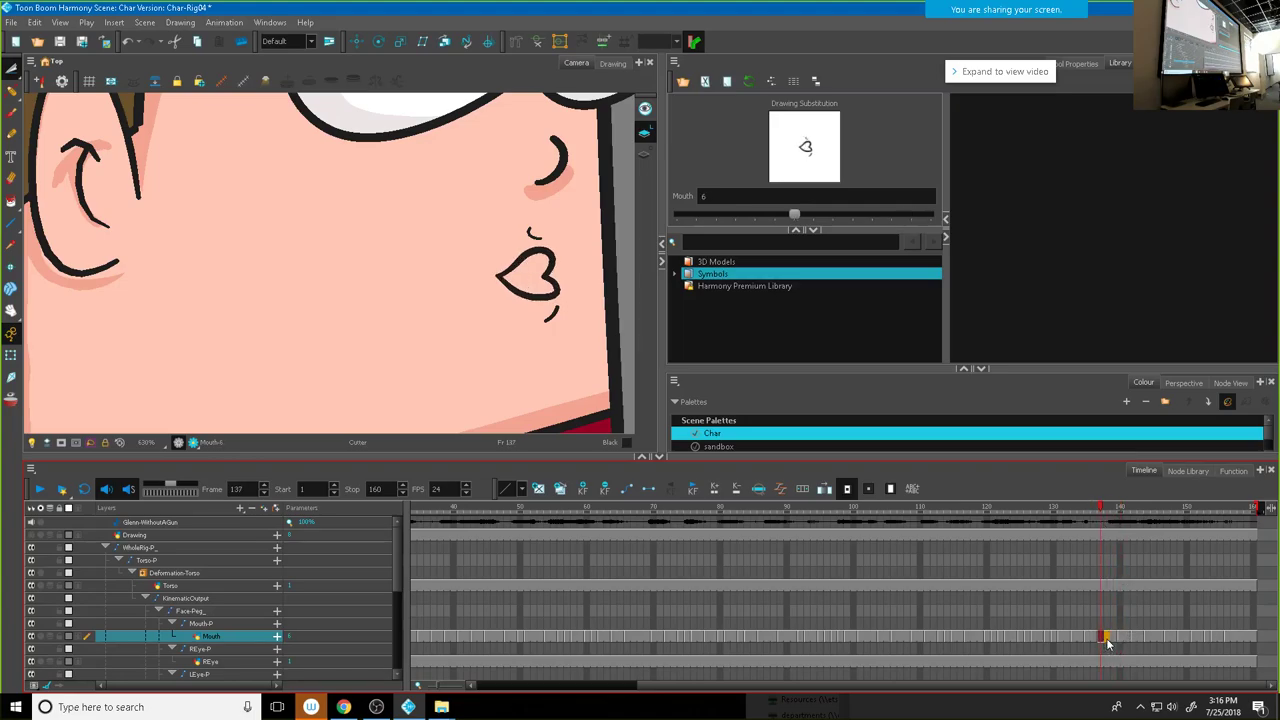
{"action": "mouse_move", "coordinate": [1105, 508]}
{"action": "left_mouse_down"}
{"action": "mouse_move", "coordinate": [1013, 506]}
{"action": "mouse_move", "coordinate": [1131, 521]}
{"action": "mouse_move", "coordinate": [1121, 527]}
{"action": "left_mouse_up"}
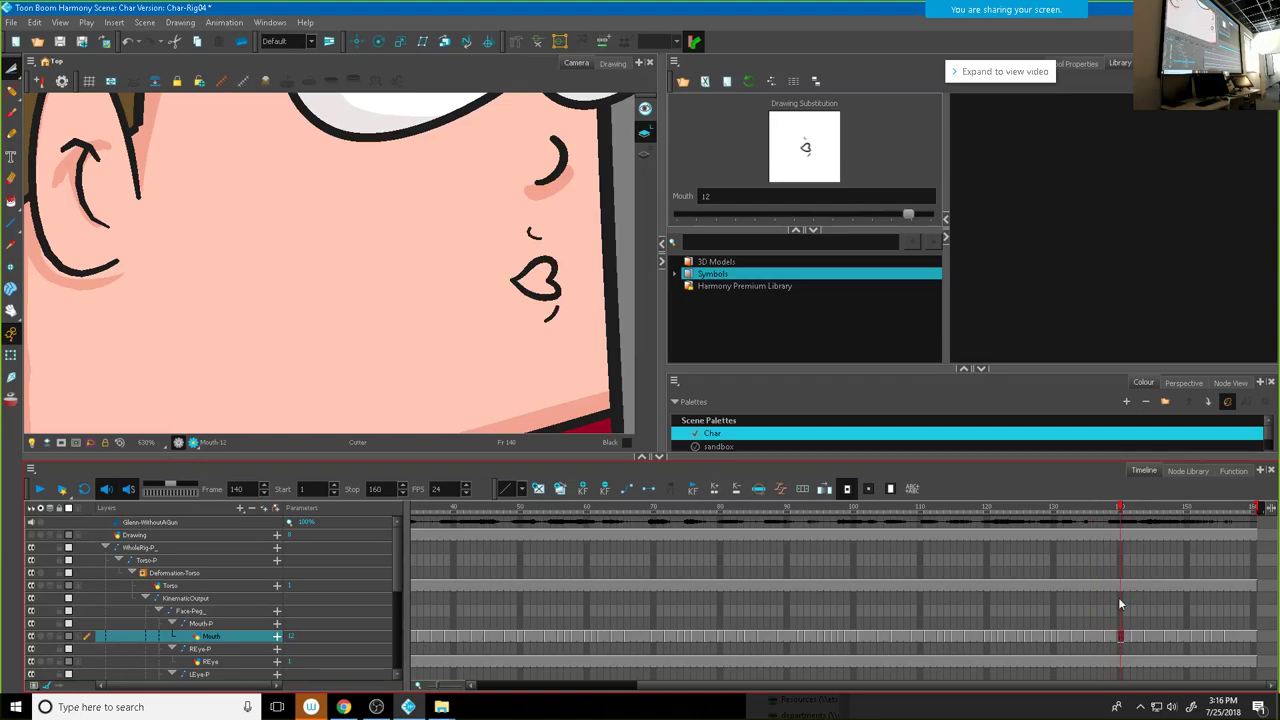
Step: Clear the mouth exposure around frame 155 and review the closing mouth shapes through frame 160
{"action": "mouse_move", "coordinate": [1121, 510]}
{"action": "left_mouse_down"}
{"action": "mouse_move", "coordinate": [1247, 544]}
{"action": "mouse_move", "coordinate": [1204, 538]}
{"action": "left_mouse_up"}
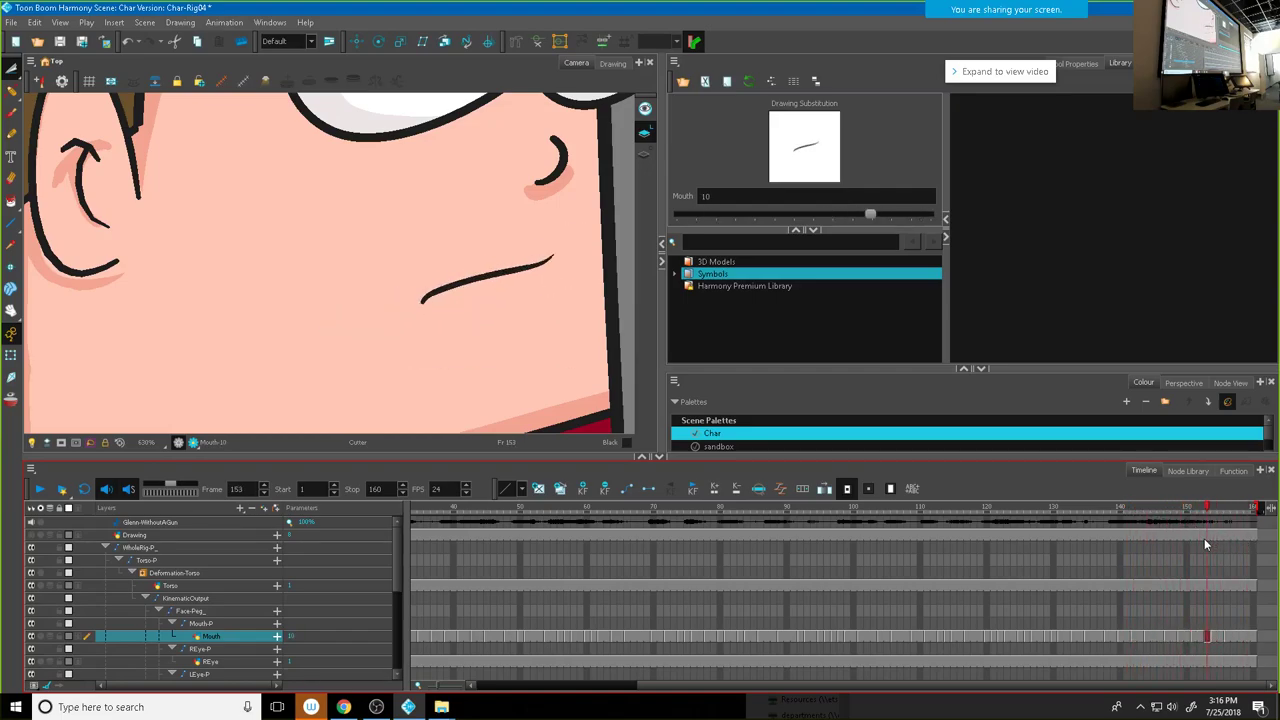
{"action": "left_click", "coordinate": [1213, 637]}
{"action": "left_click", "coordinate": [1220, 637]}
{"action": "left_click", "coordinate": [1213, 637]}
{"action": "left_click", "coordinate": [1219, 638]}
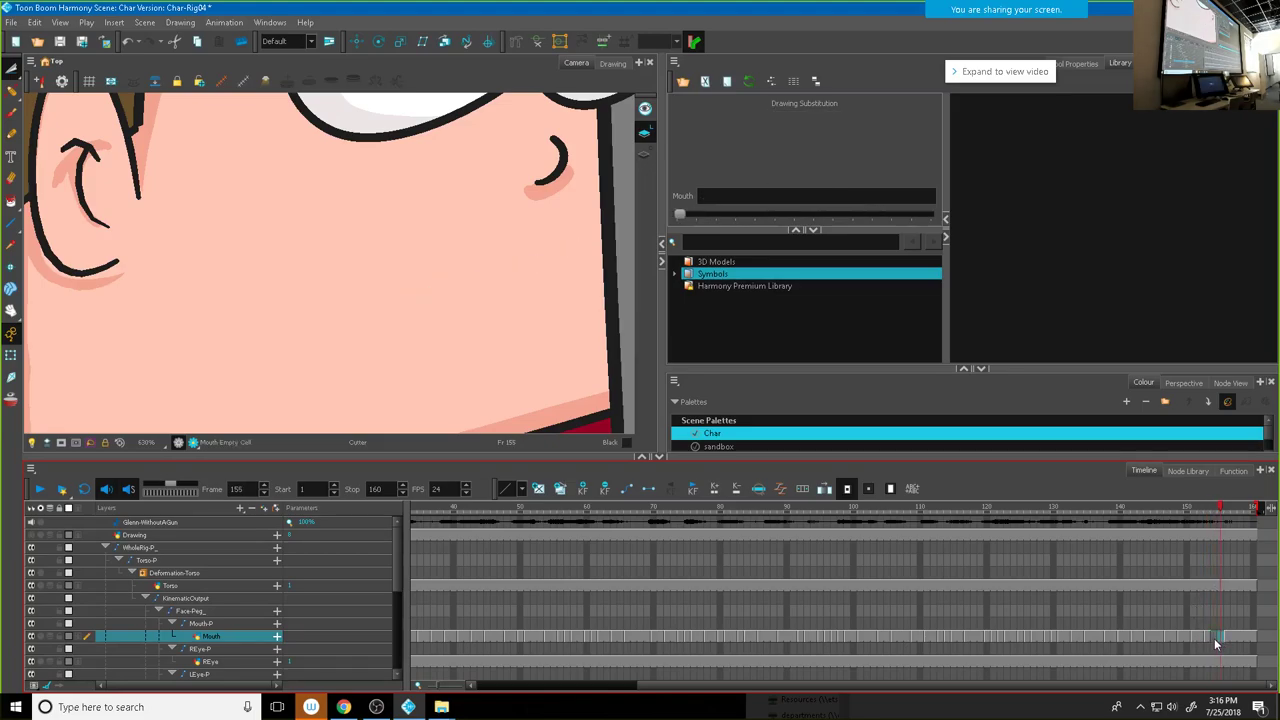
{"action": "left_click", "coordinate": [893, 488]}
{"action": "left_click_drag", "start_coordinate": [1221, 526], "coordinate": [1256, 518]}
{"action": "left_click", "coordinate": [41, 488]}
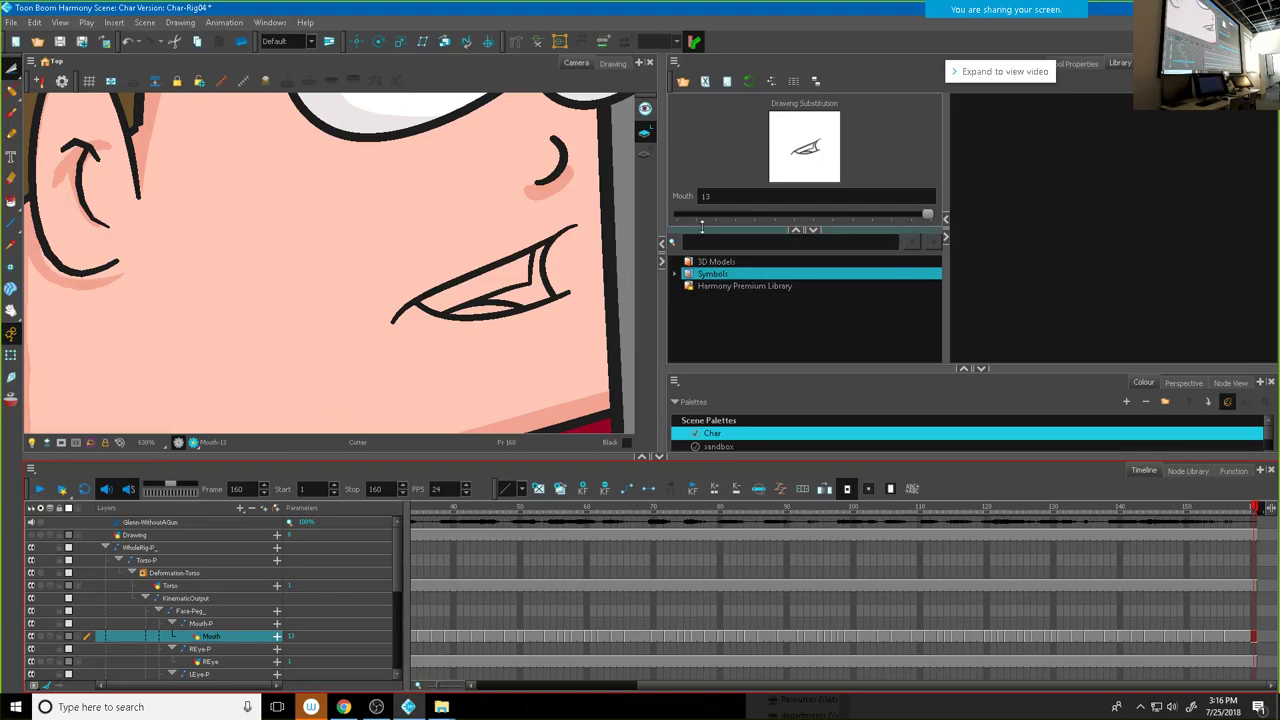
Step: Use the Paint tool to fill the interior of mouth drawing 13 with black and its teeth with white at frame 160
{"action": "left_click", "coordinate": [11, 200]}
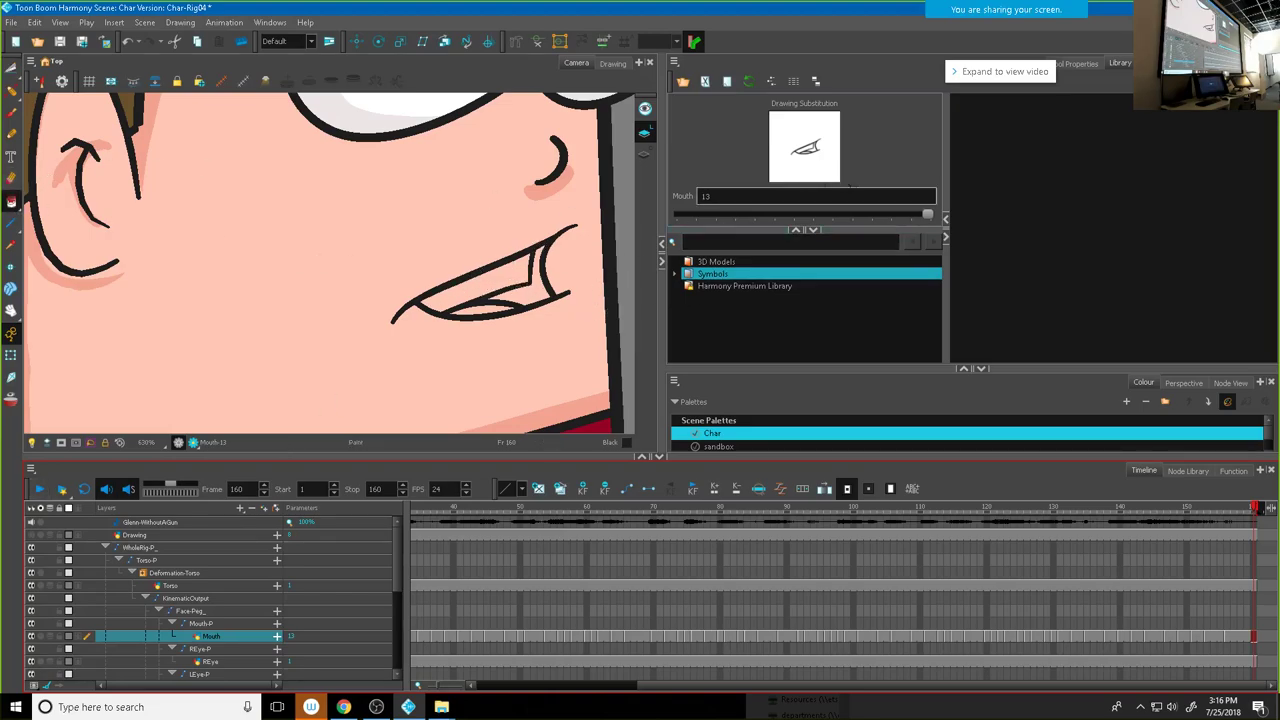
{"action": "left_click_drag", "start_coordinate": [936, 368], "coordinate": [938, 281]}
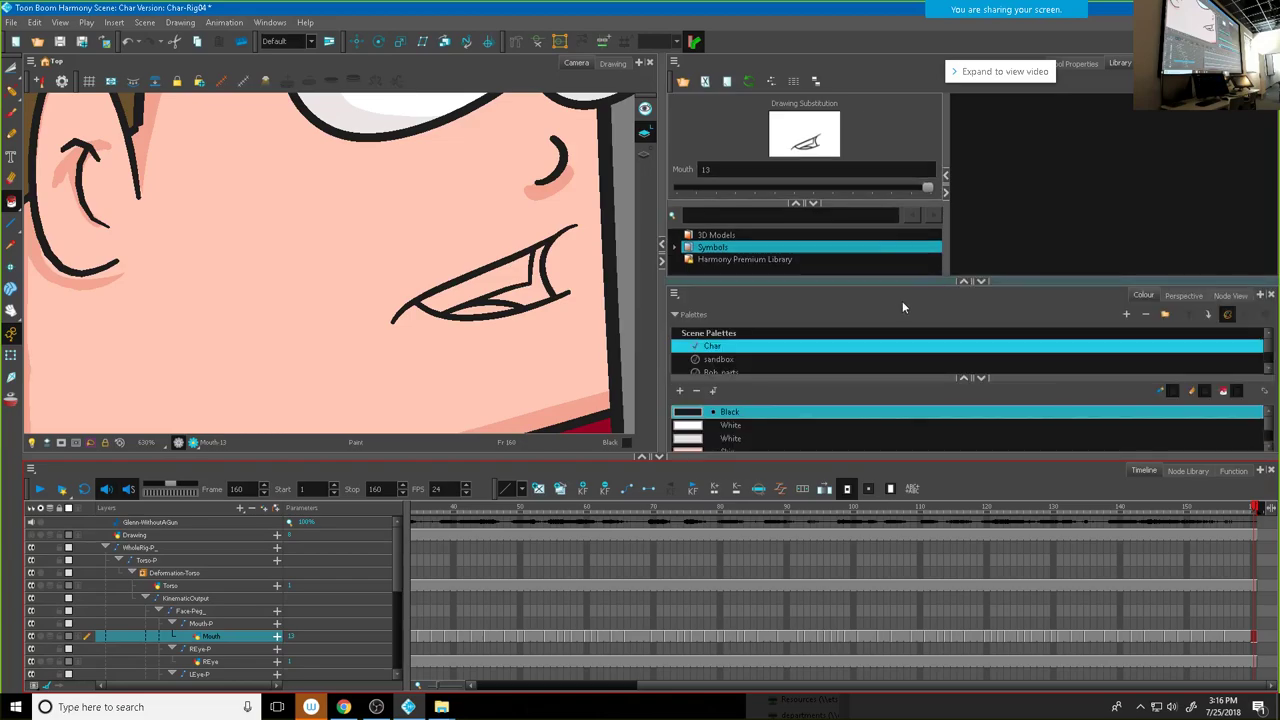
{"action": "left_click", "coordinate": [534, 294]}
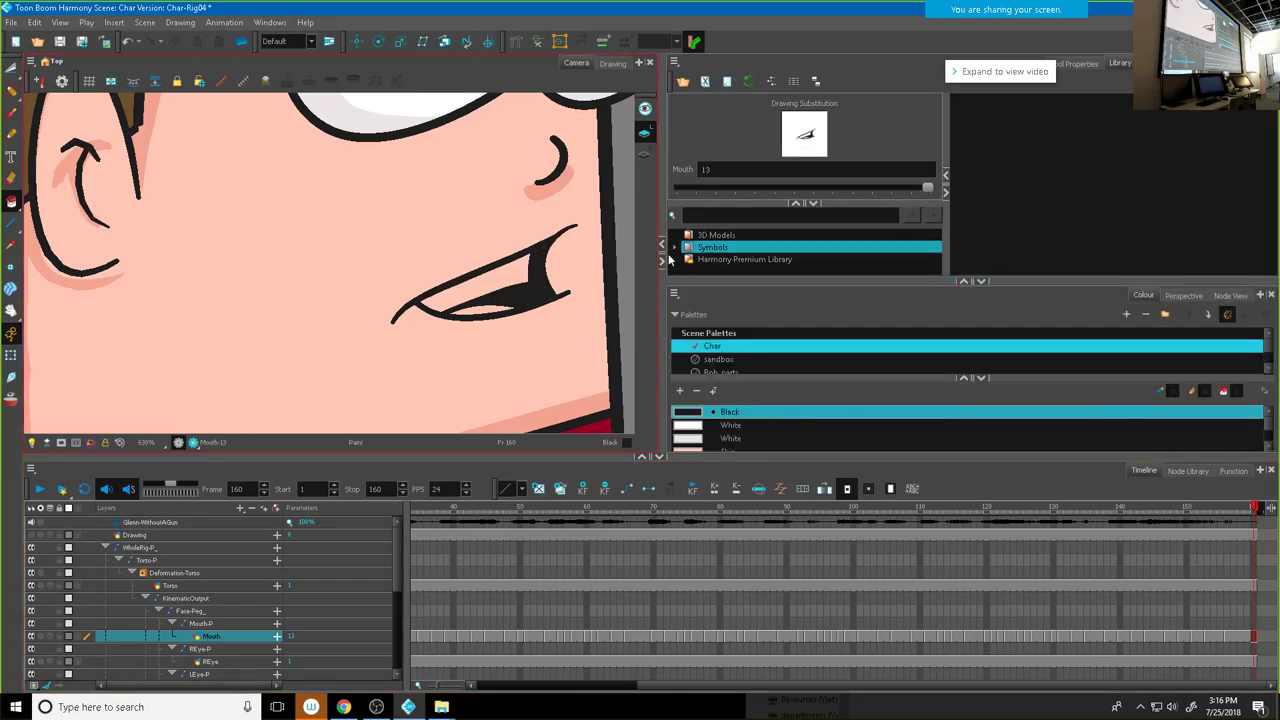
{"action": "left_click", "coordinate": [688, 426]}
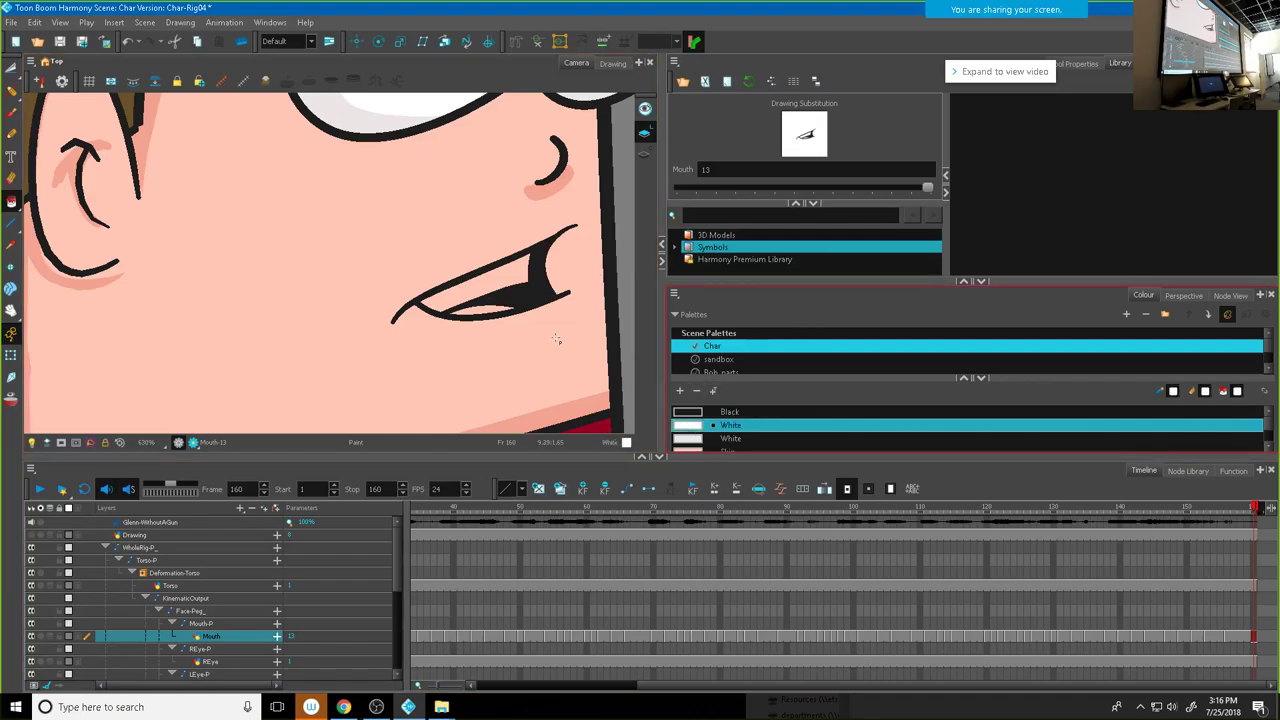
{"action": "left_click", "coordinate": [504, 289]}
Step: Add a red swatch with RGB 154, 12, 38 to the Char palette and fill the tongue of mouth drawing 13 with it
{"action": "scroll", "coordinate": [720, 420], "scroll_direction": "down", "scroll_amount": 5}
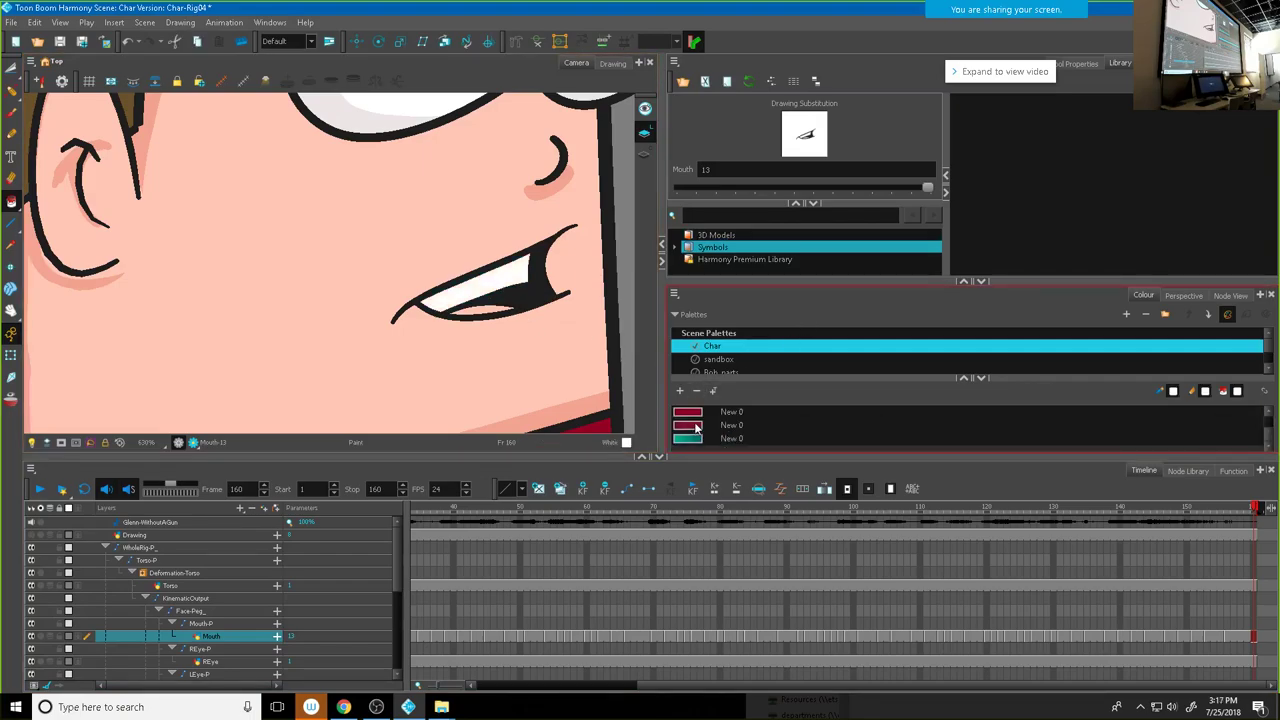
{"action": "left_click", "coordinate": [680, 393]}
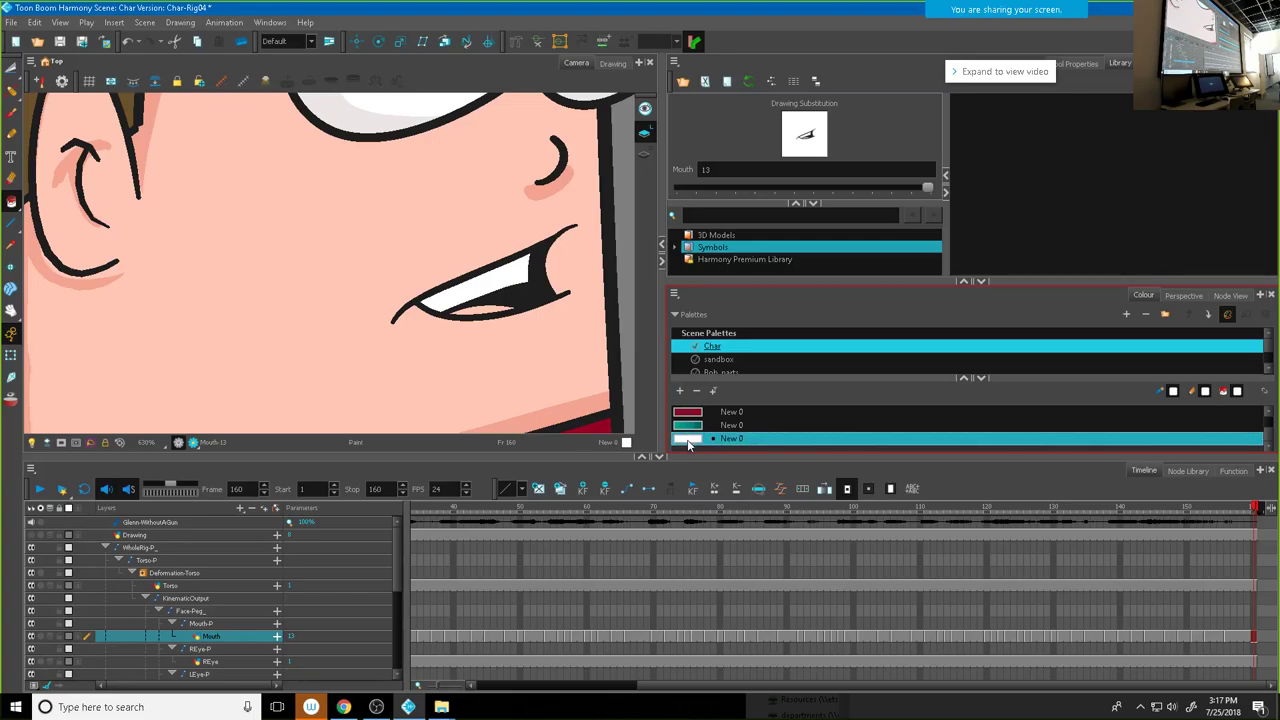
{"action": "double_click", "coordinate": [688, 440]}
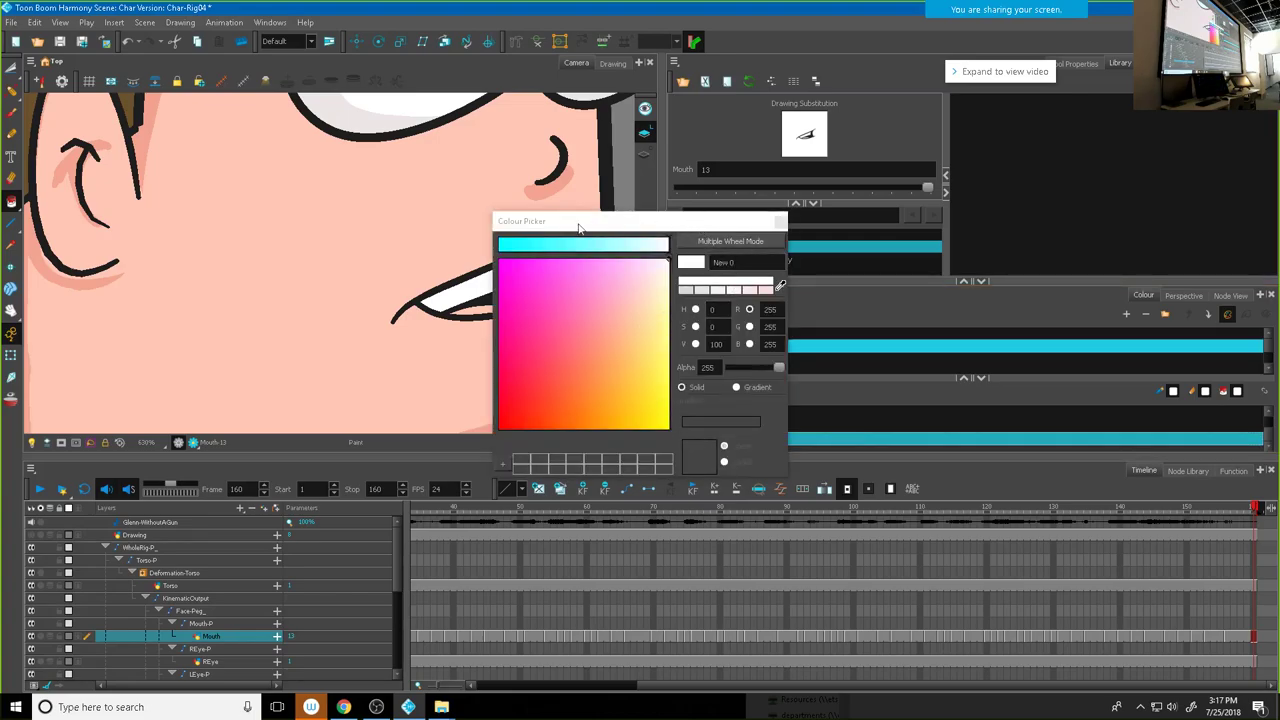
{"action": "left_click_drag", "start_coordinate": [591, 228], "coordinate": [329, 233]}
{"action": "left_click", "coordinate": [518, 289]}
{"action": "left_click", "coordinate": [699, 410]}
{"action": "left_click_drag", "start_coordinate": [328, 250], "coordinate": [340, 250]}
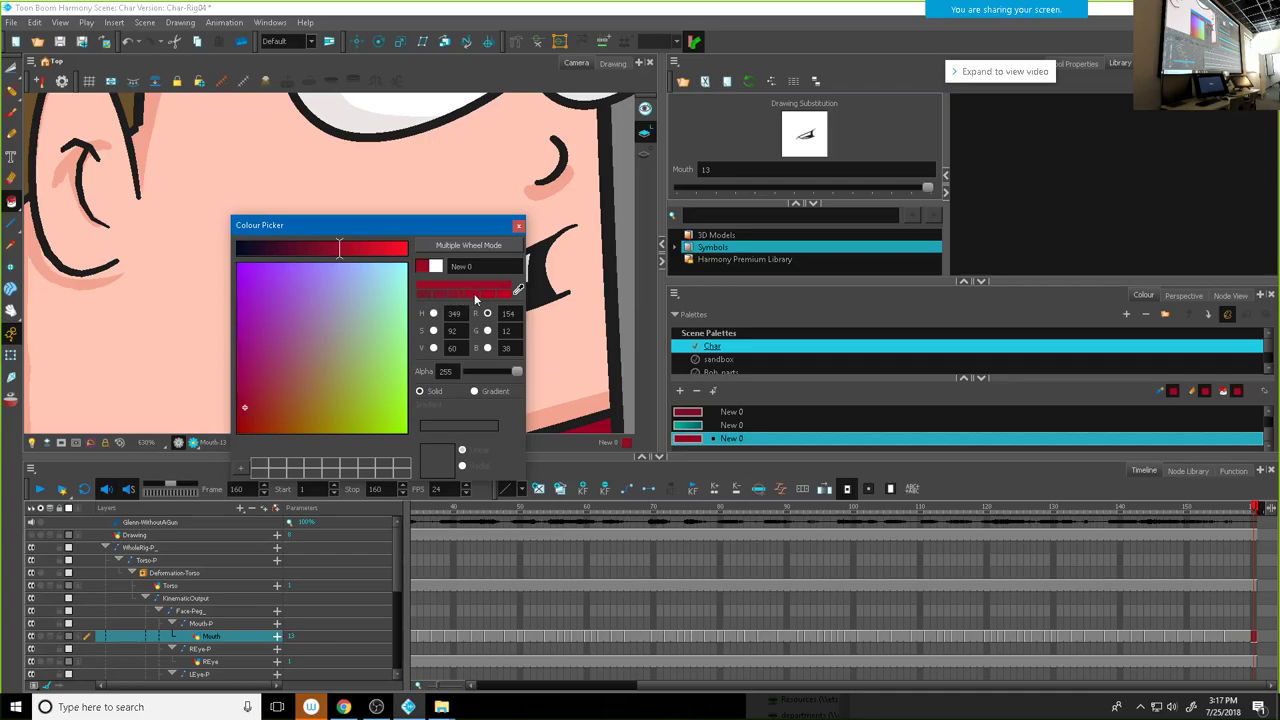
{"action": "left_click", "coordinate": [518, 225]}
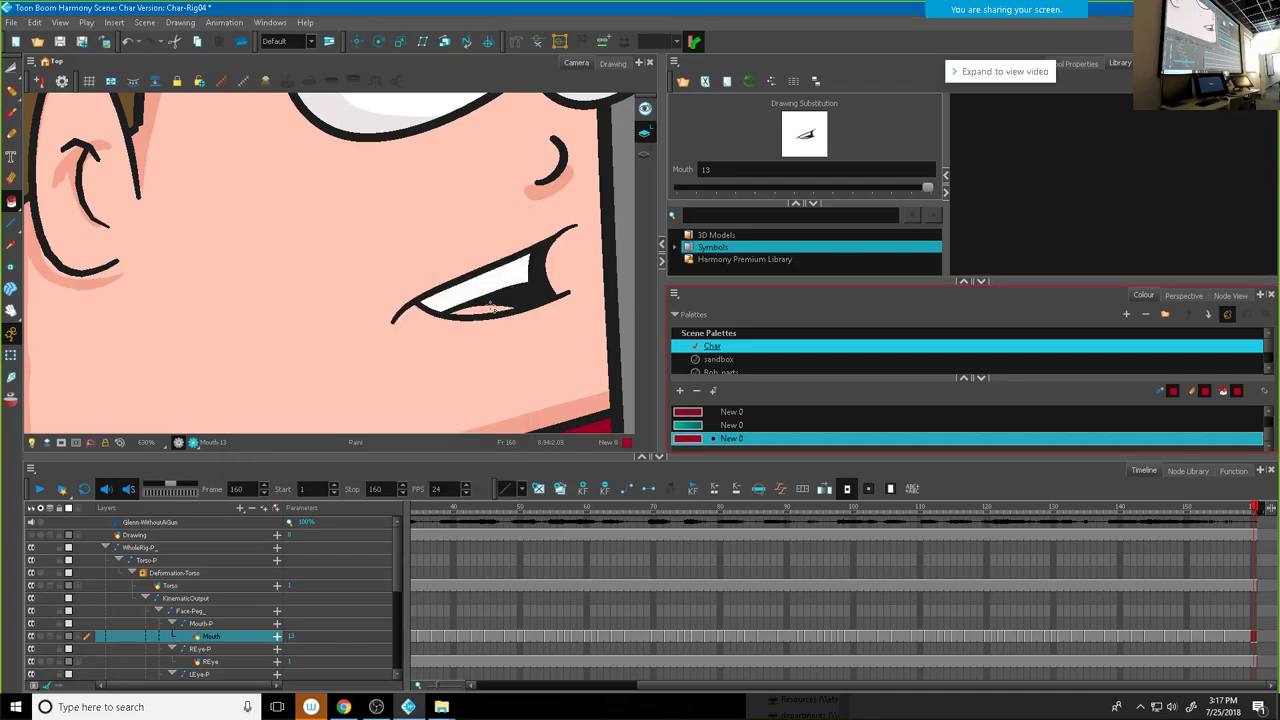
{"action": "left_click", "coordinate": [484, 313]}
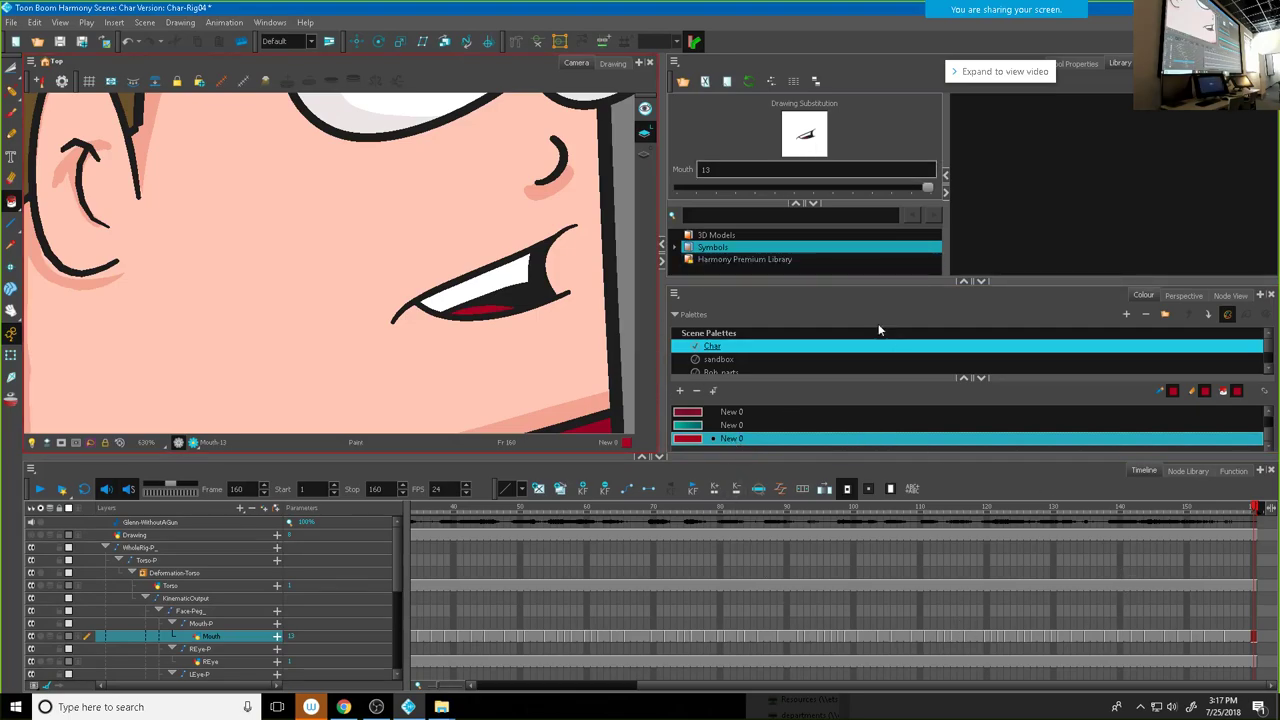
Step: Fill the tongue of mouth drawing 11 with the new red at frame 149
{"action": "left_click", "coordinate": [1227, 637]}
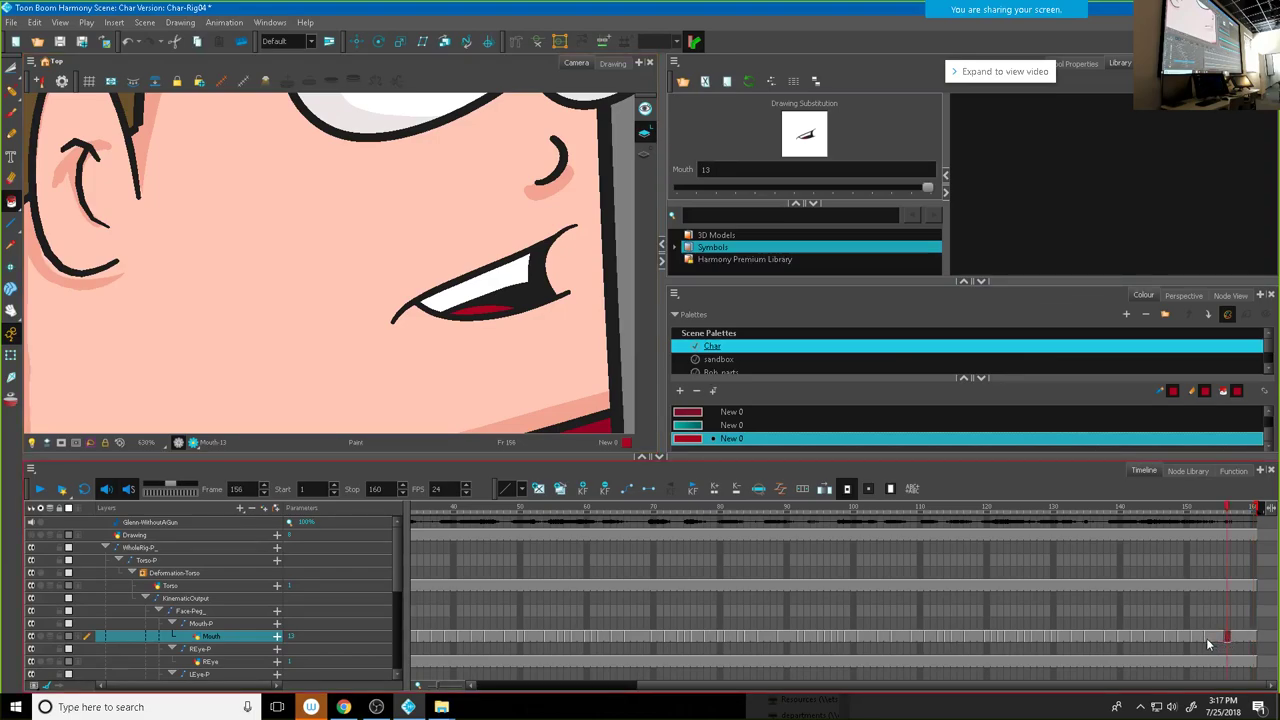
{"action": "left_click", "coordinate": [1206, 637]}
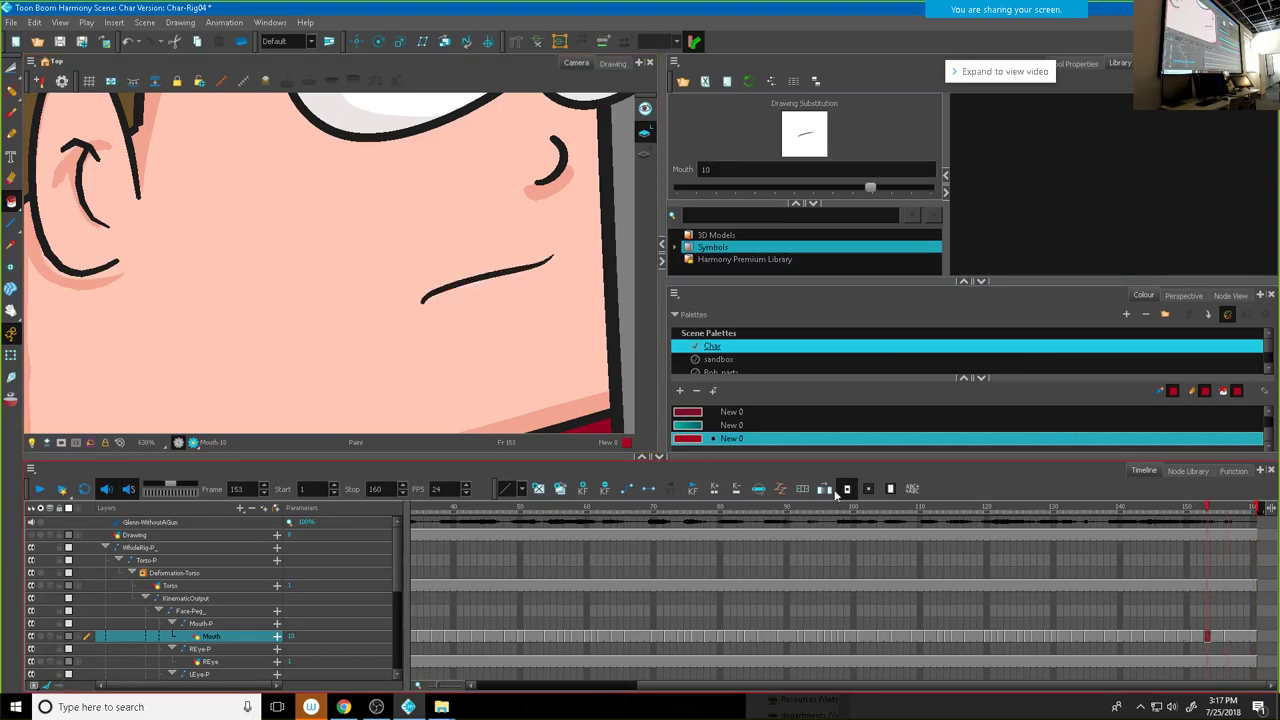
{"action": "left_click", "coordinate": [1192, 637]}
{"action": "left_click", "coordinate": [1180, 637]}
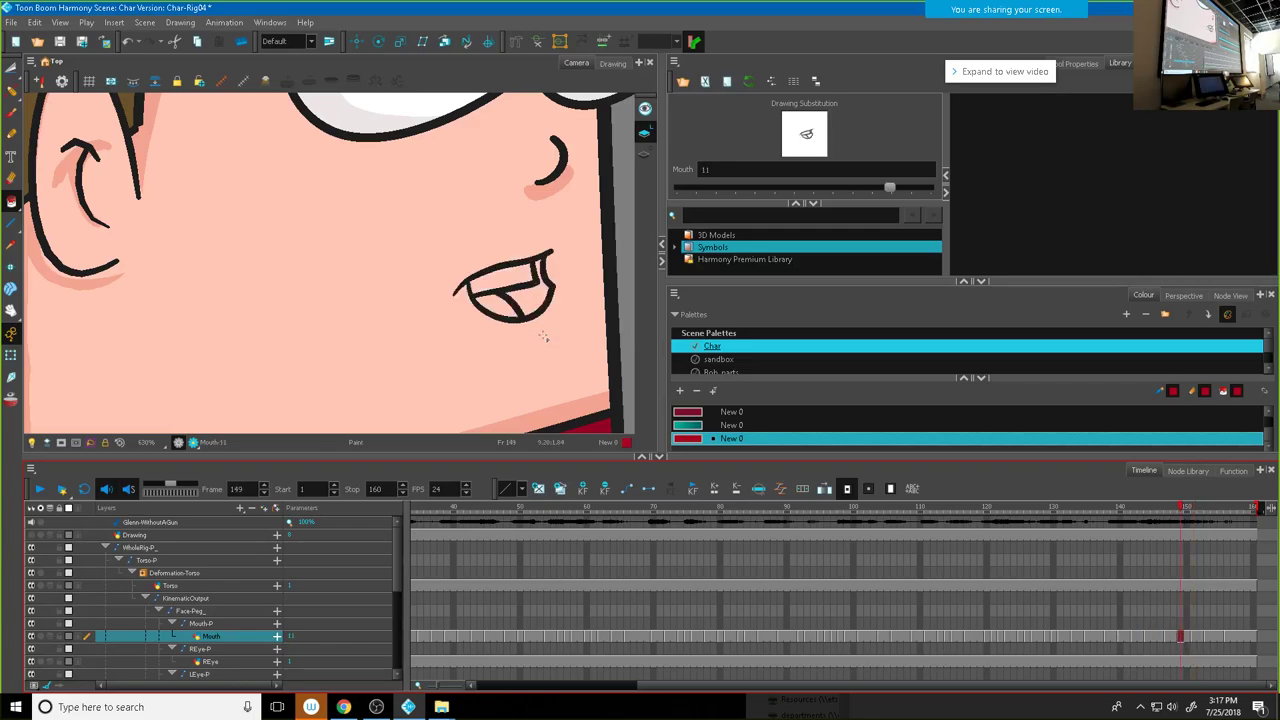
{"action": "left_click", "coordinate": [507, 310]}
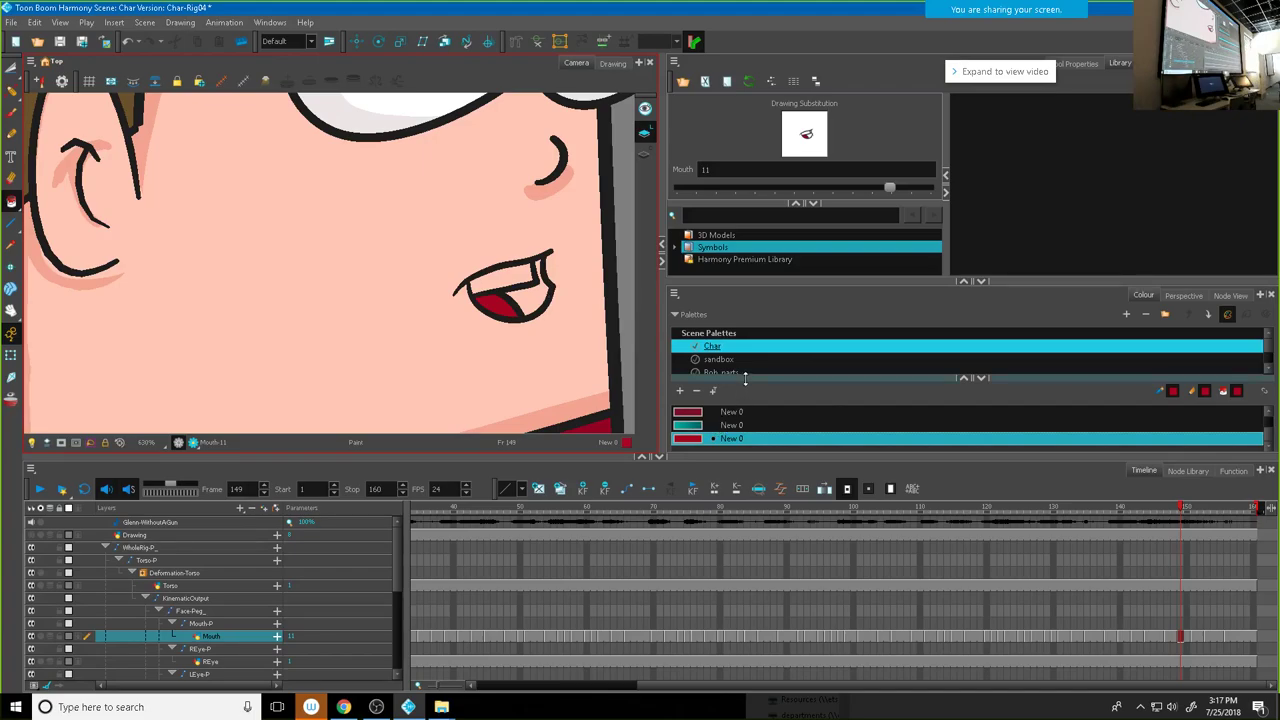
Step: Select Black as the fill colour and turn on gap closing for the Paint tool
{"action": "left_click_drag", "start_coordinate": [749, 355], "coordinate": [750, 237]}
{"action": "scroll", "coordinate": [716, 352], "scroll_direction": "up", "scroll_amount": 2}
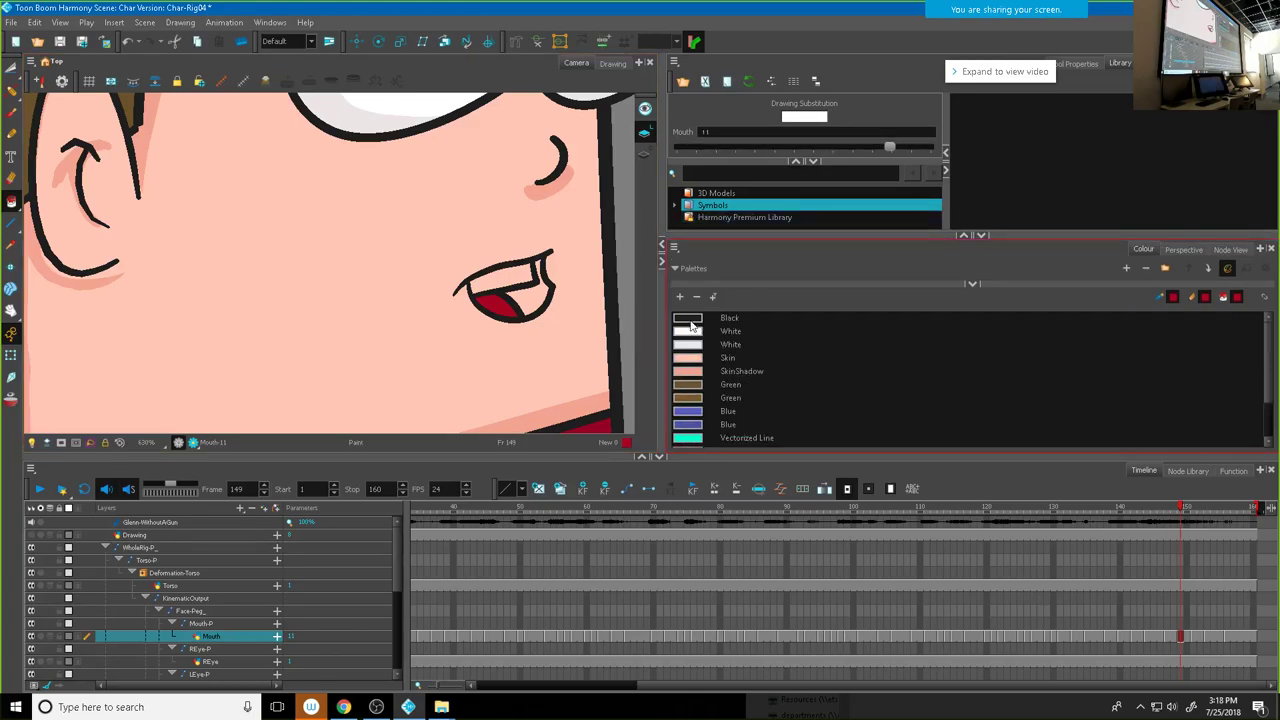
{"action": "left_click", "coordinate": [720, 318]}
{"action": "left_click", "coordinate": [540, 304]}
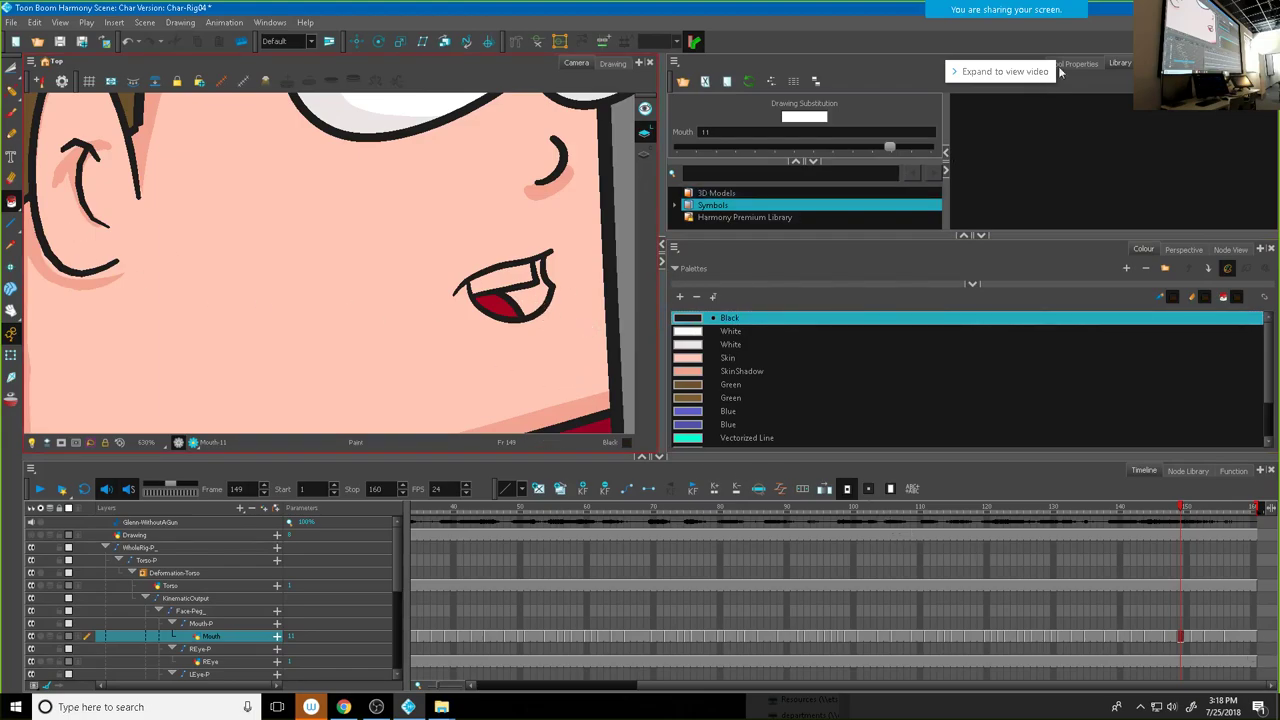
{"action": "left_click", "coordinate": [1073, 64]}
{"action": "left_click", "coordinate": [694, 150]}
{"action": "left_click", "coordinate": [708, 185]}
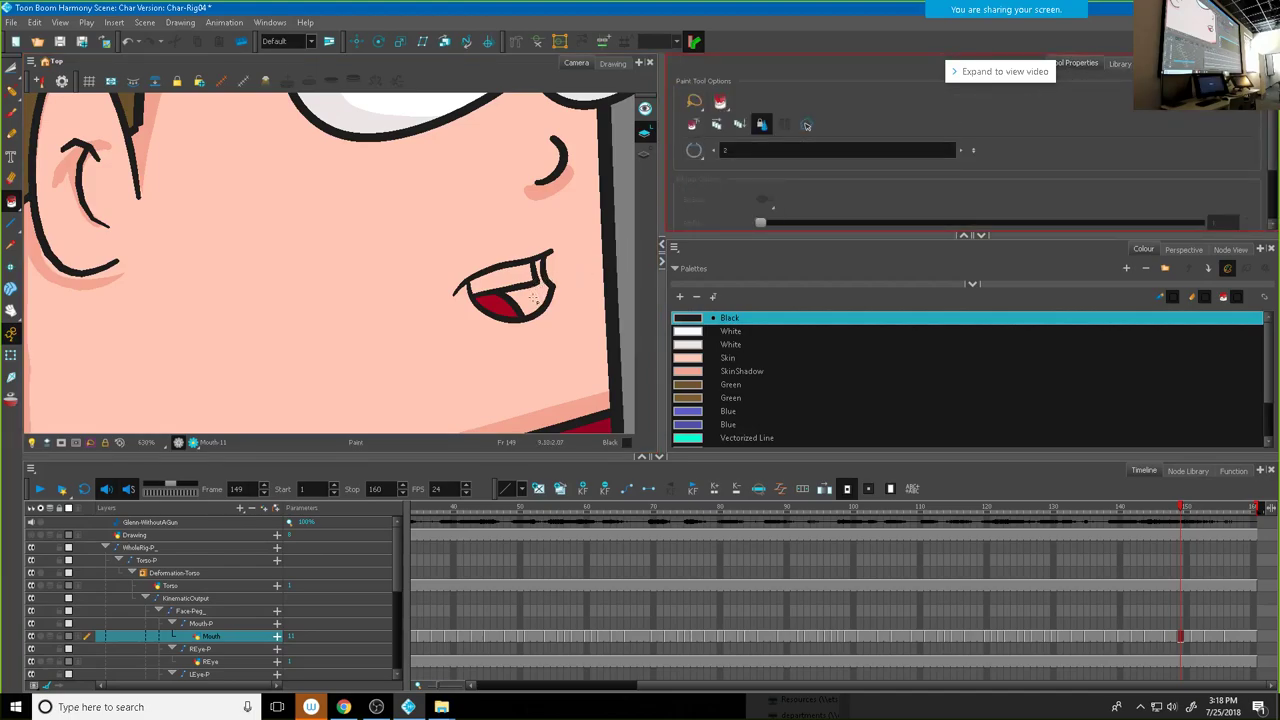
Step: Fill the interior of mouth drawing 11 with black and its teeth with white
{"action": "left_click", "coordinate": [536, 297]}
{"action": "left_click", "coordinate": [700, 331]}
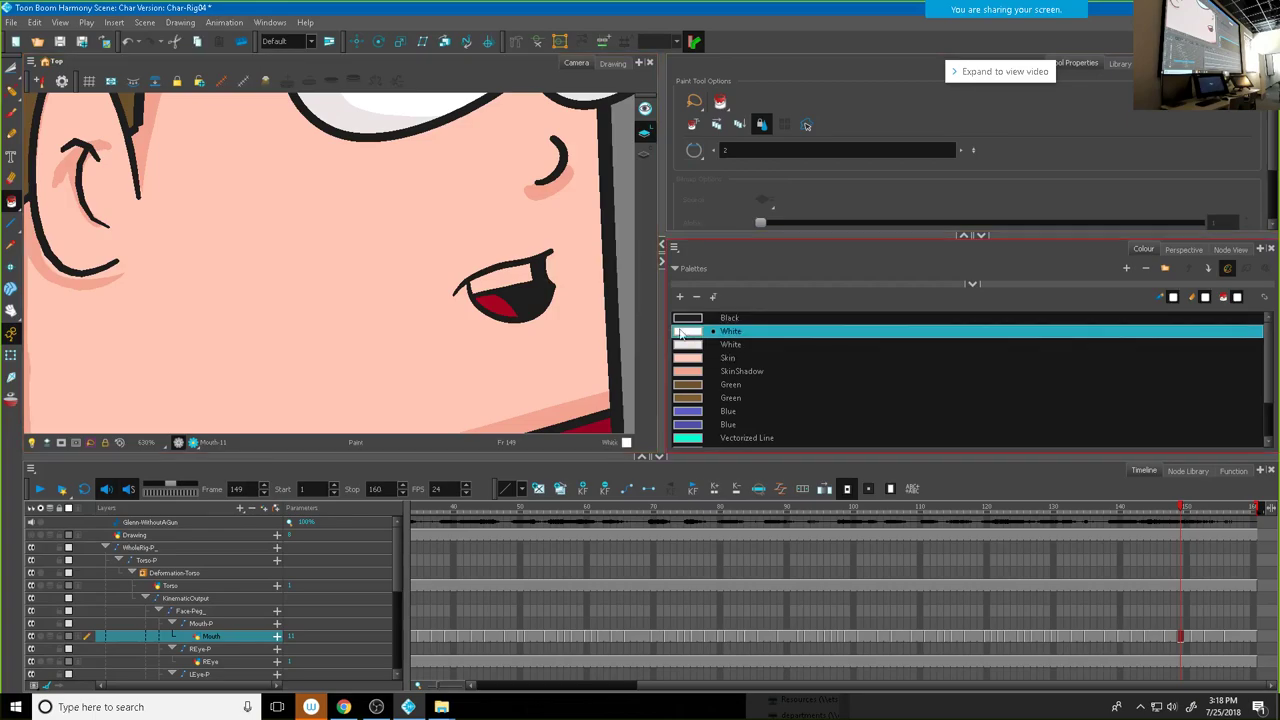
{"action": "left_click", "coordinate": [524, 289]}
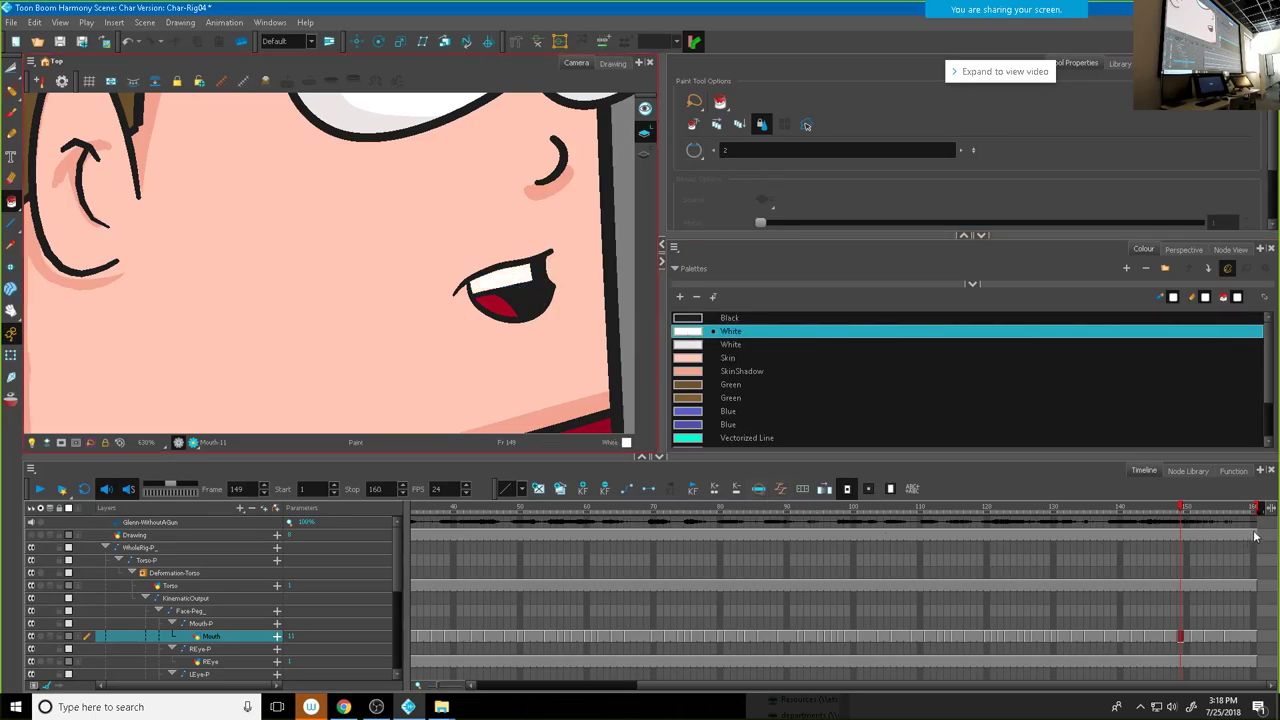
Step: Fill the open mouth at frame 144 with white teeth, a black interior and a red tongue
{"action": "left_click_drag", "start_coordinate": [1180, 511], "coordinate": [1147, 511]}
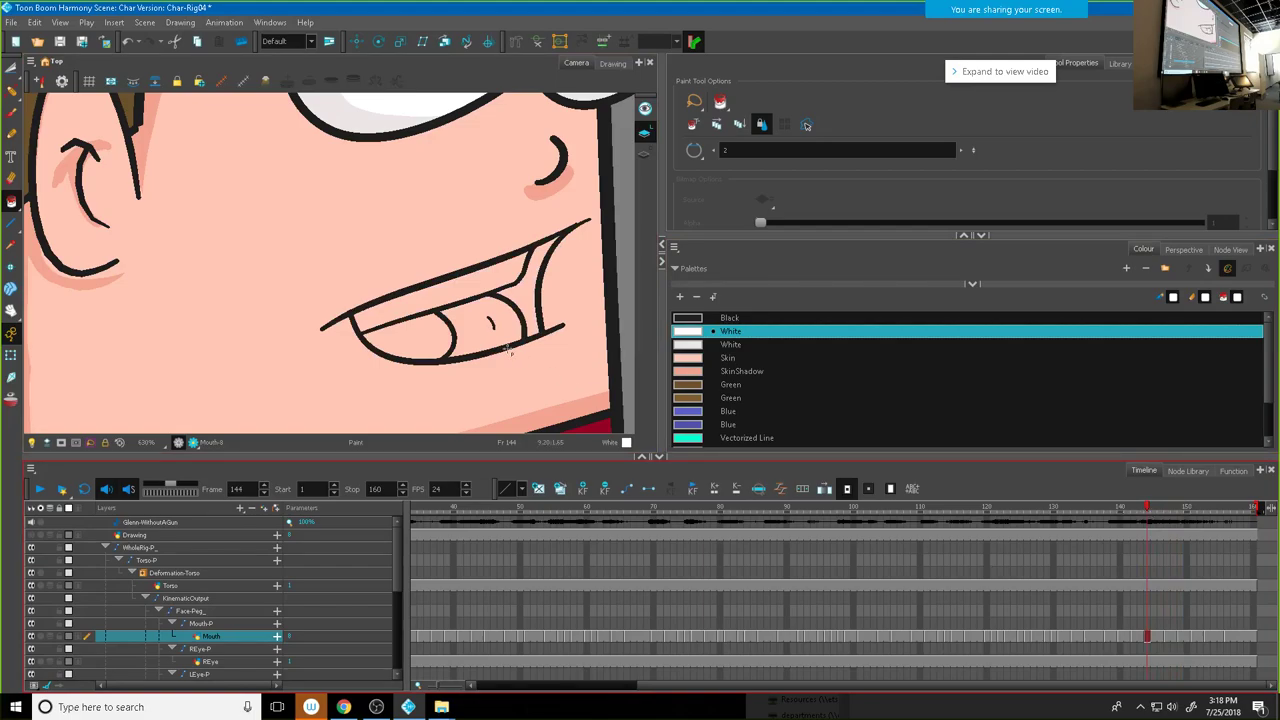
{"action": "left_click", "coordinate": [458, 298]}
{"action": "left_click", "coordinate": [695, 318]}
{"action": "left_click", "coordinate": [430, 331]}
{"action": "left_click", "coordinate": [522, 303]}
{"action": "scroll", "coordinate": [776, 415], "scroll_direction": "down", "scroll_amount": 2}
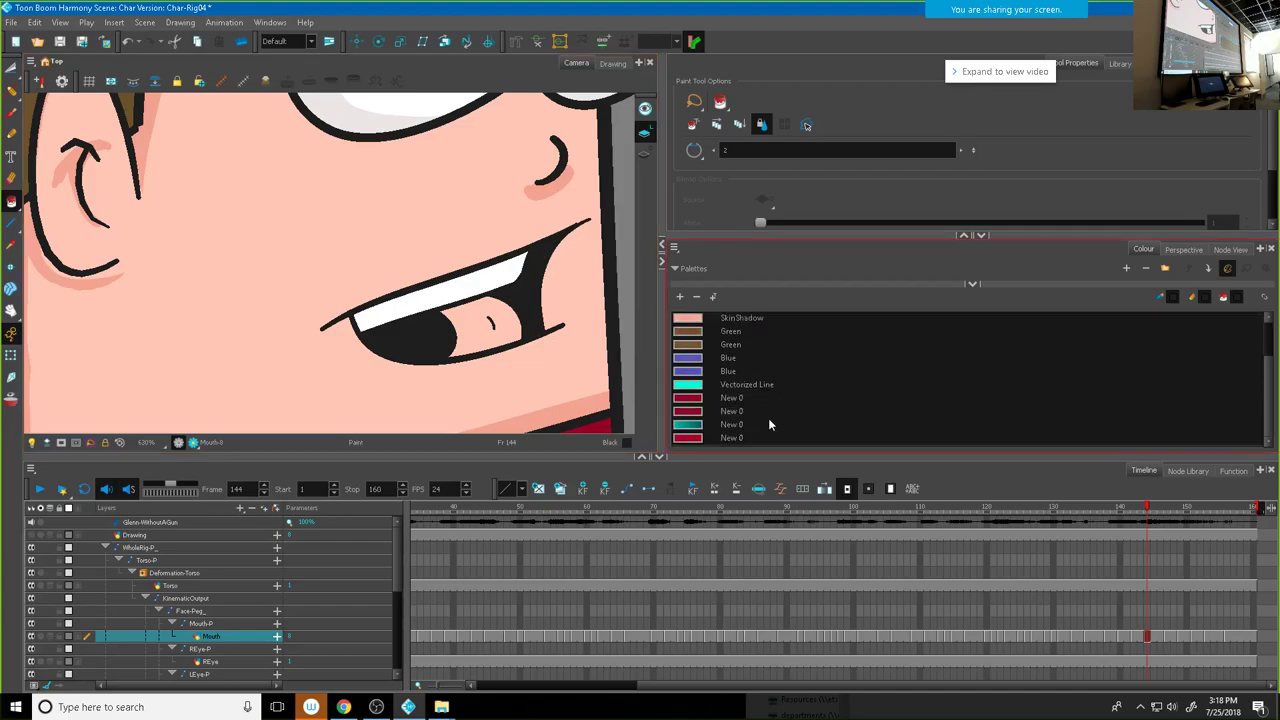
{"action": "left_click", "coordinate": [676, 438]}
{"action": "left_click", "coordinate": [512, 340]}
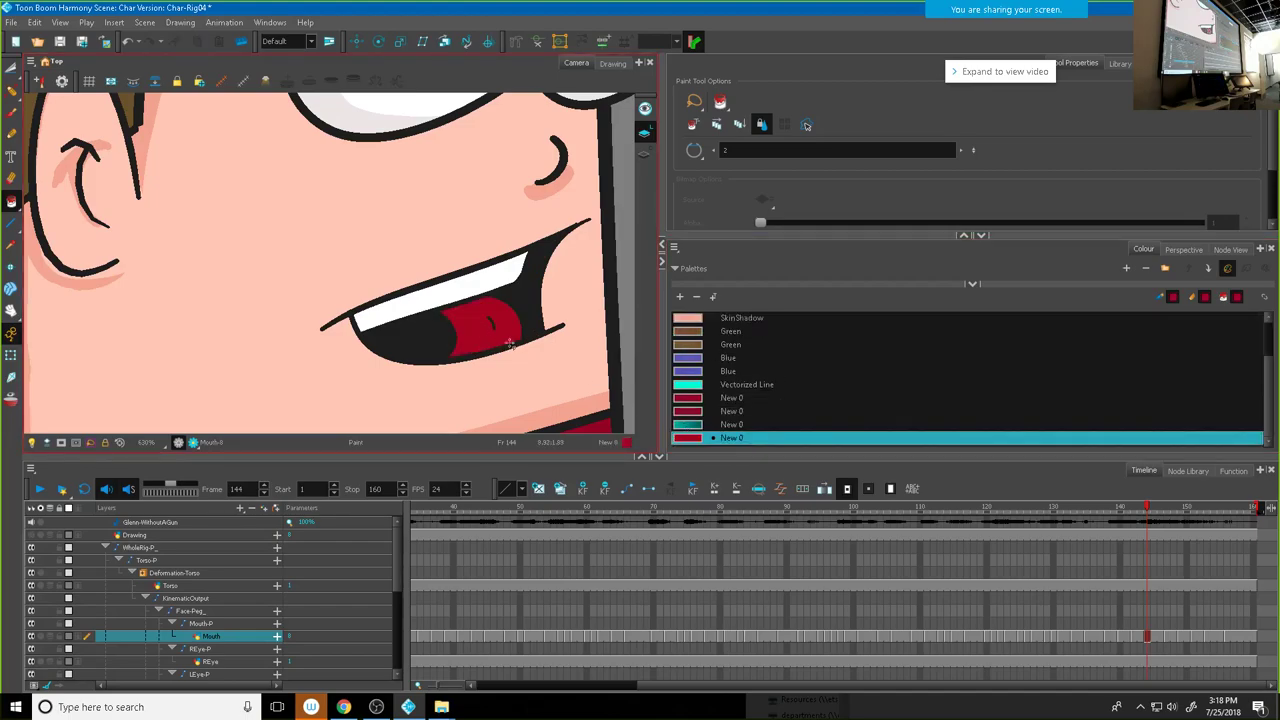
Step: Fill the puckered mouth drawings at frames 140 and 139 with black
{"action": "mouse_move", "coordinate": [1134, 513]}
{"action": "left_mouse_down"}
{"action": "mouse_move", "coordinate": [1112, 512]}
{"action": "mouse_move", "coordinate": [1124, 512]}
{"action": "left_mouse_up"}
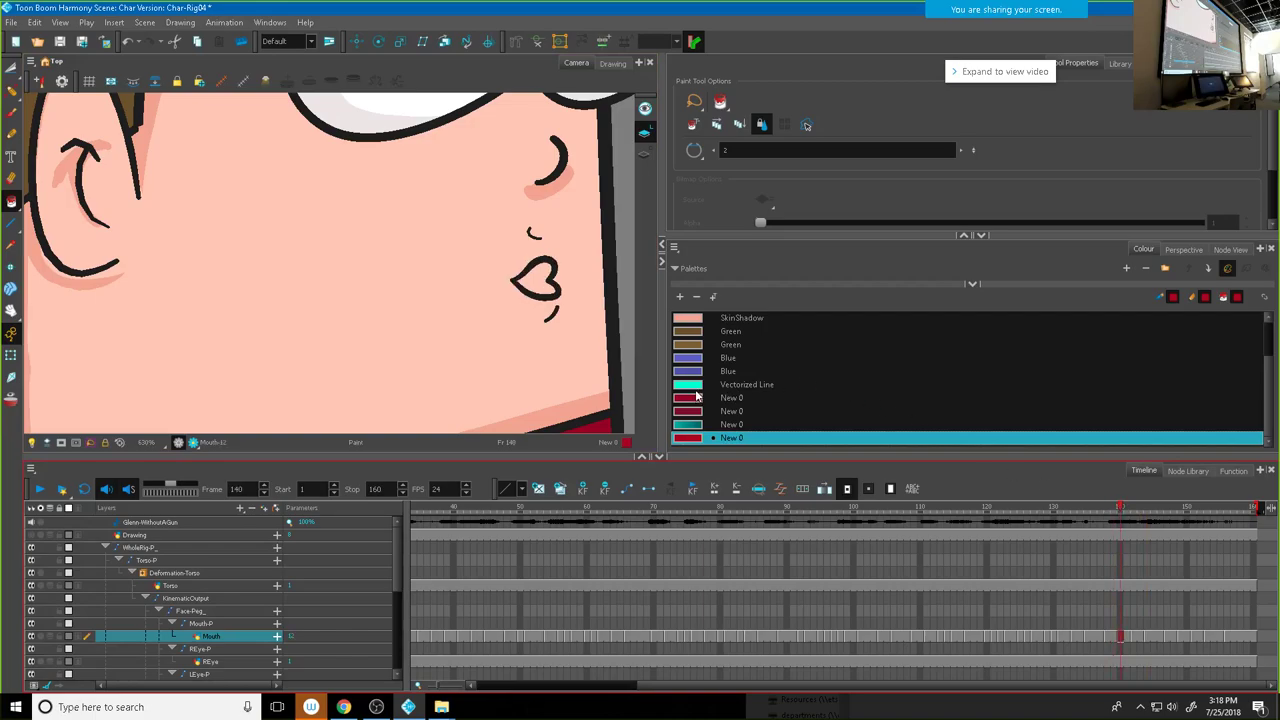
{"action": "scroll", "coordinate": [697, 397], "scroll_direction": "up", "scroll_amount": 2}
{"action": "left_click", "coordinate": [692, 320]}
{"action": "left_click", "coordinate": [535, 283]}
{"action": "left_click", "coordinate": [1114, 512]}
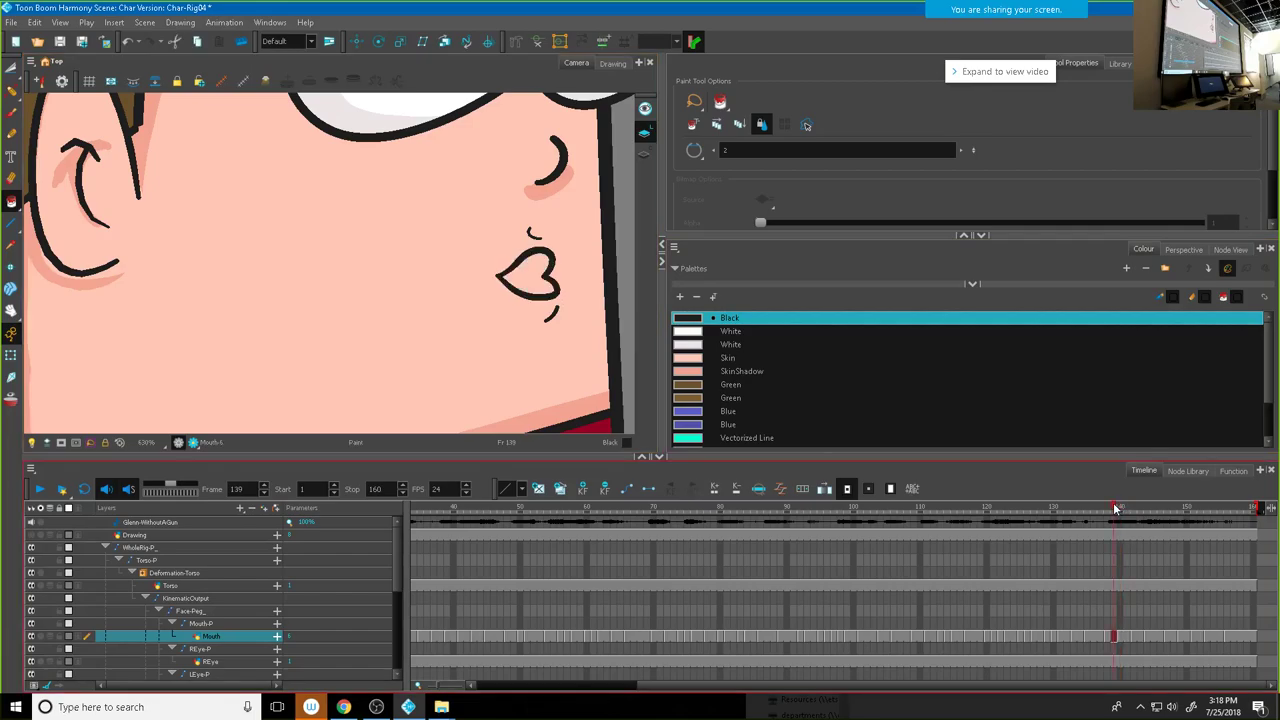
{"action": "left_click", "coordinate": [536, 285]}
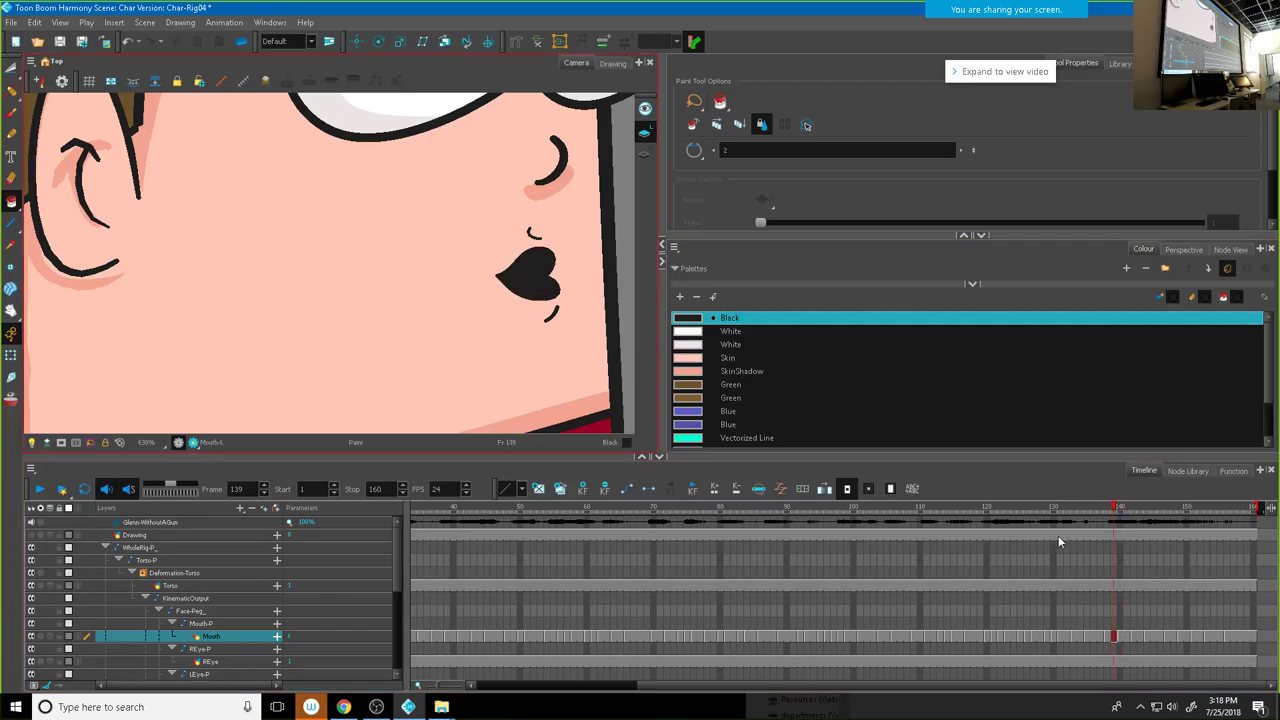
Step: Fill mouth drawing 3 at frame 130 with a black interior, white teeth and a red tongue
{"action": "mouse_move", "coordinate": [1114, 512]}
{"action": "left_mouse_down"}
{"action": "mouse_move", "coordinate": [1038, 513]}
{"action": "mouse_move", "coordinate": [1055, 519]}
{"action": "left_mouse_up"}
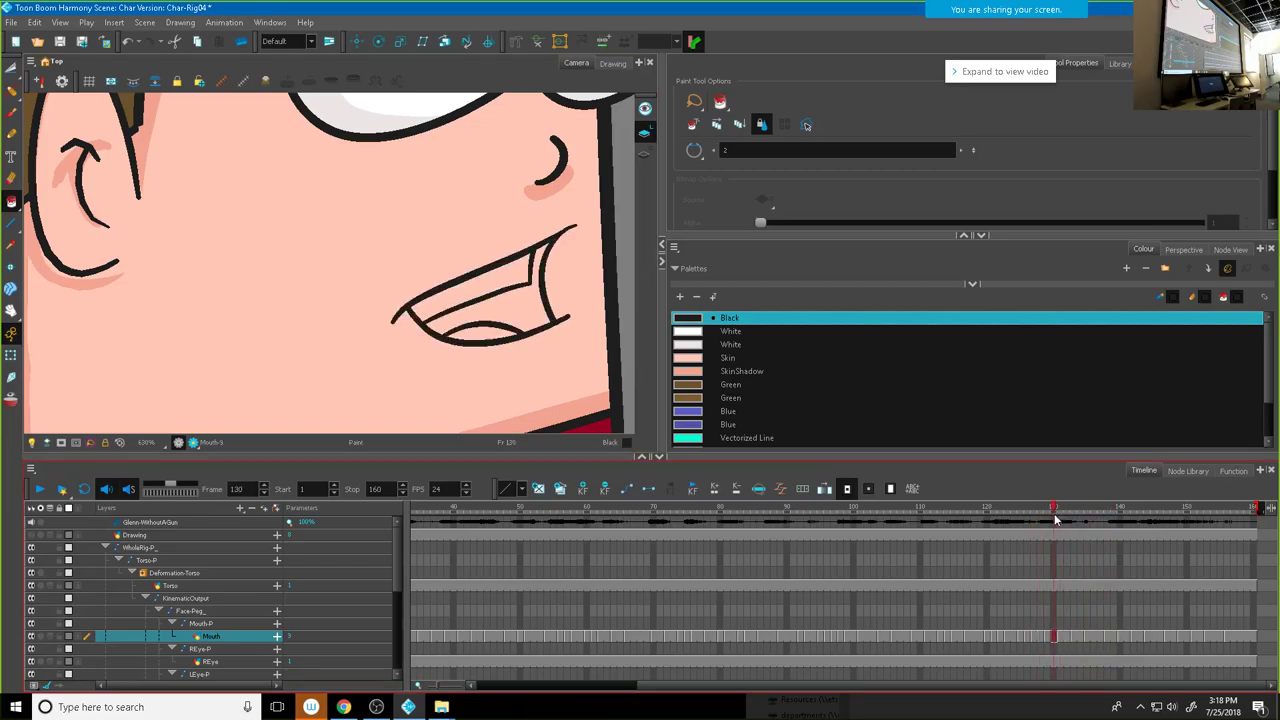
{"action": "left_click", "coordinate": [515, 302]}
{"action": "left_click", "coordinate": [695, 331]}
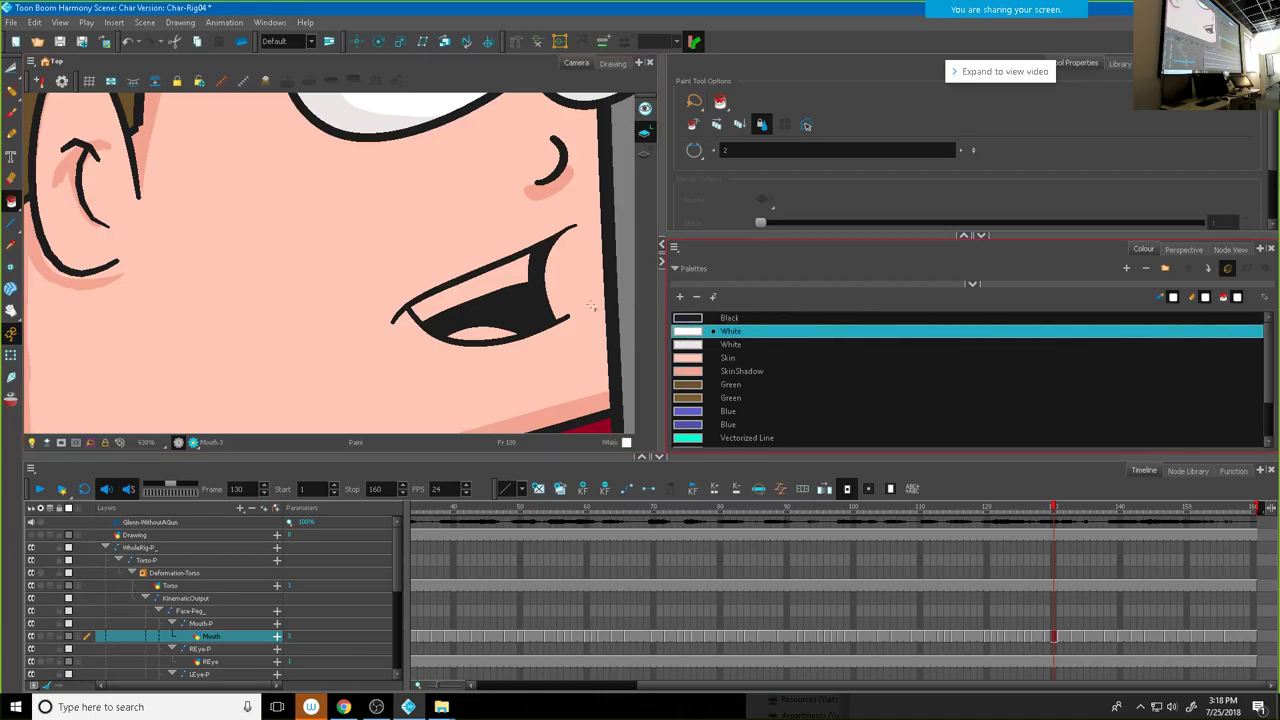
{"action": "left_click", "coordinate": [518, 284]}
{"action": "scroll", "coordinate": [690, 436], "scroll_direction": "down", "scroll_amount": 2}
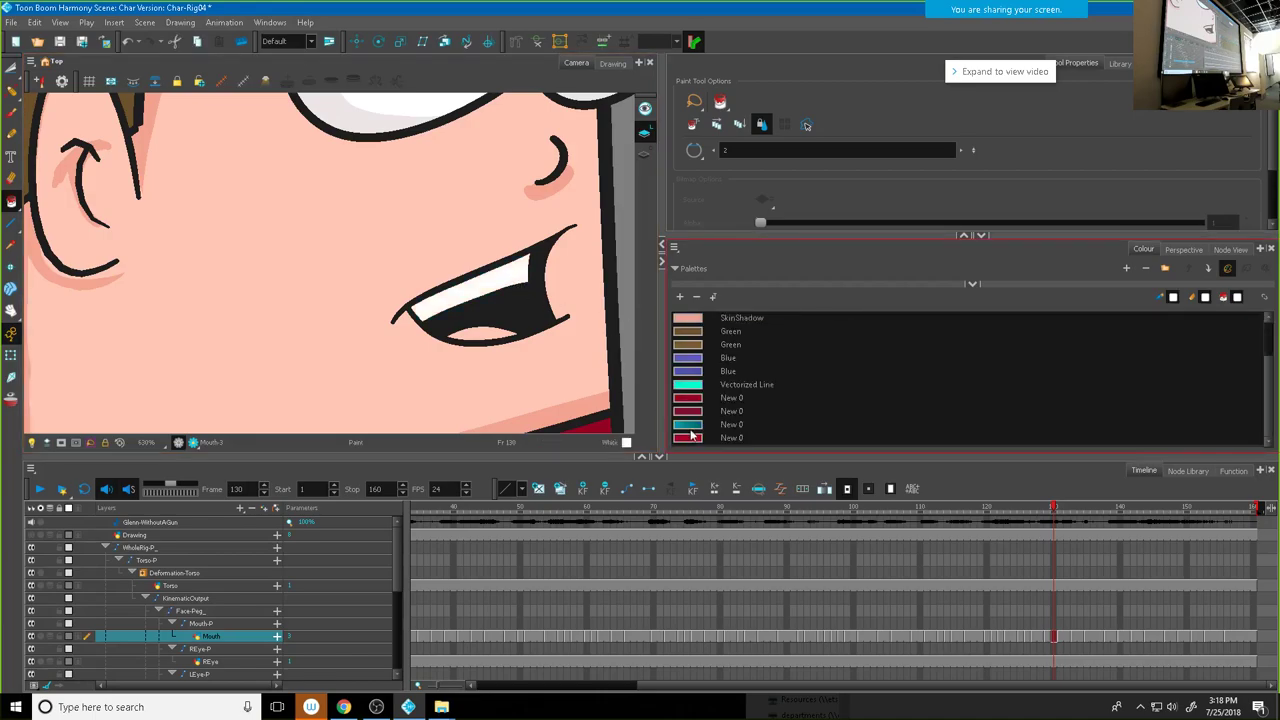
{"action": "left_click", "coordinate": [690, 438]}
{"action": "left_click", "coordinate": [484, 336]}
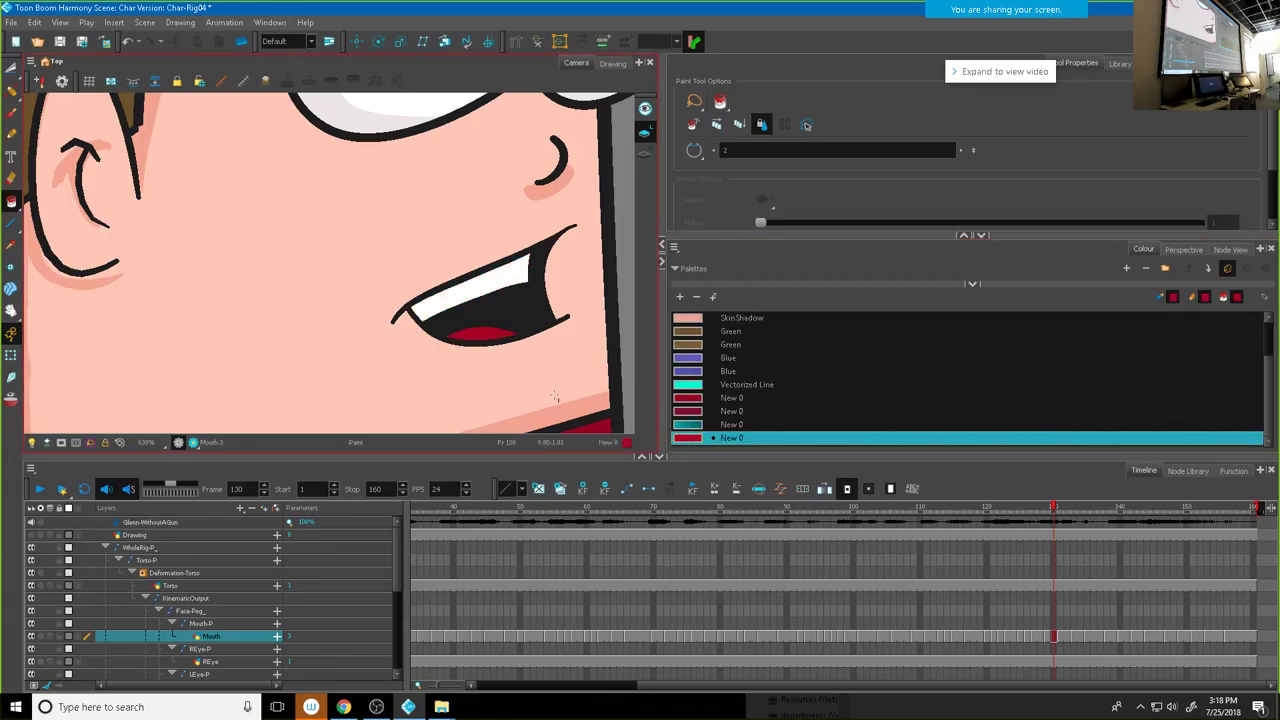
Step: Fill mouth drawing 4 at frame 123 with a red tongue, a black interior and white teeth
{"action": "mouse_move", "coordinate": [1051, 510]}
{"action": "left_mouse_down"}
{"action": "mouse_move", "coordinate": [996, 511]}
{"action": "mouse_move", "coordinate": [1008, 512]}
{"action": "left_mouse_up"}
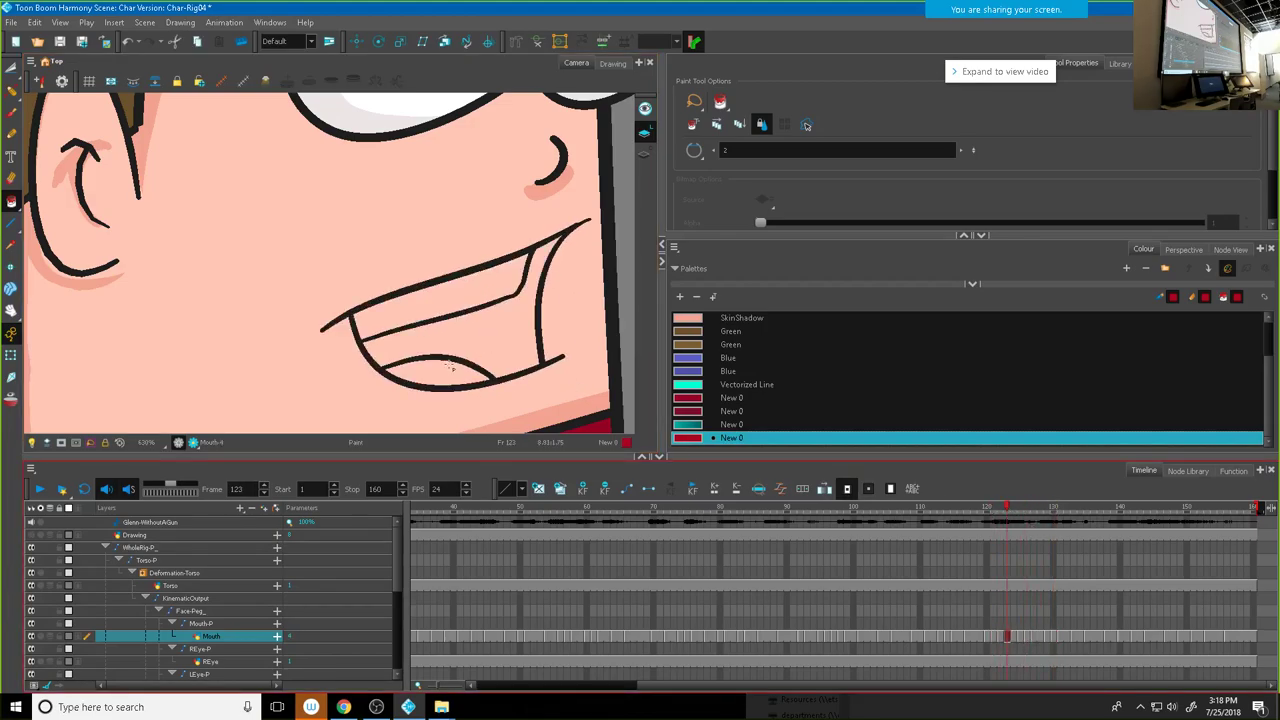
{"action": "left_click", "coordinate": [452, 366]}
{"action": "scroll", "coordinate": [725, 354], "scroll_direction": "up", "scroll_amount": 2}
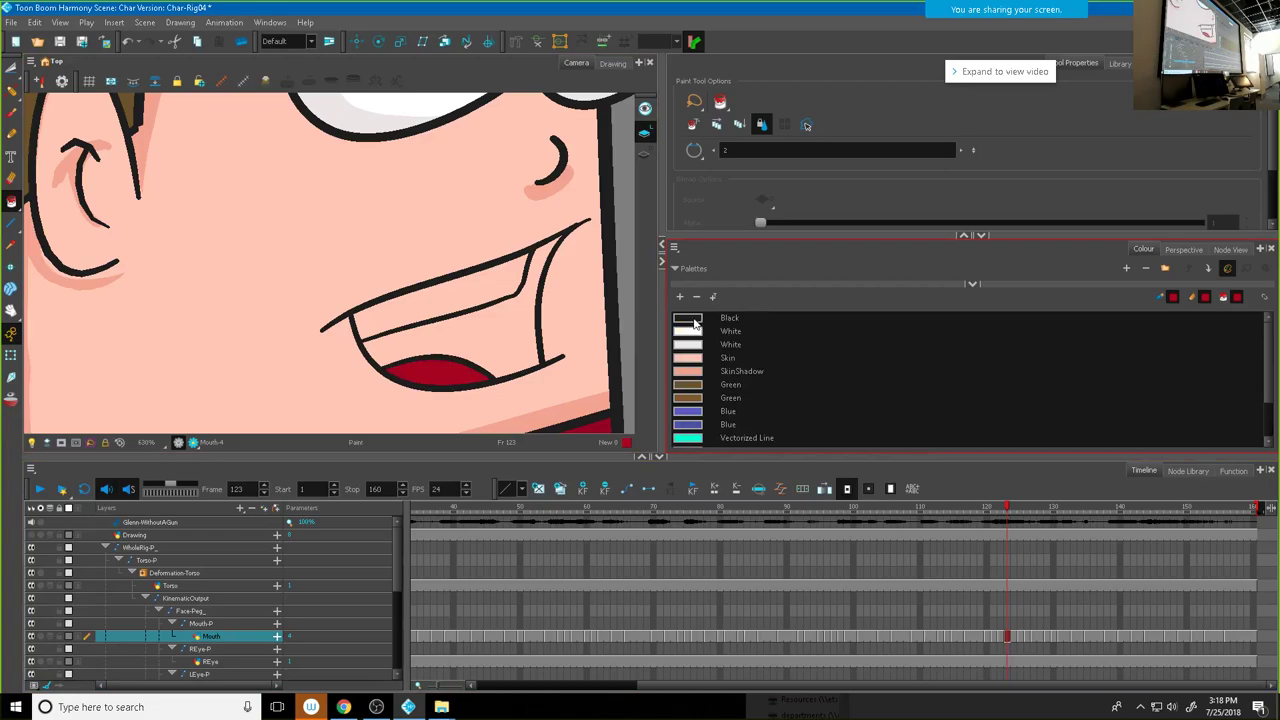
{"action": "left_click", "coordinate": [695, 320]}
{"action": "left_click", "coordinate": [520, 326]}
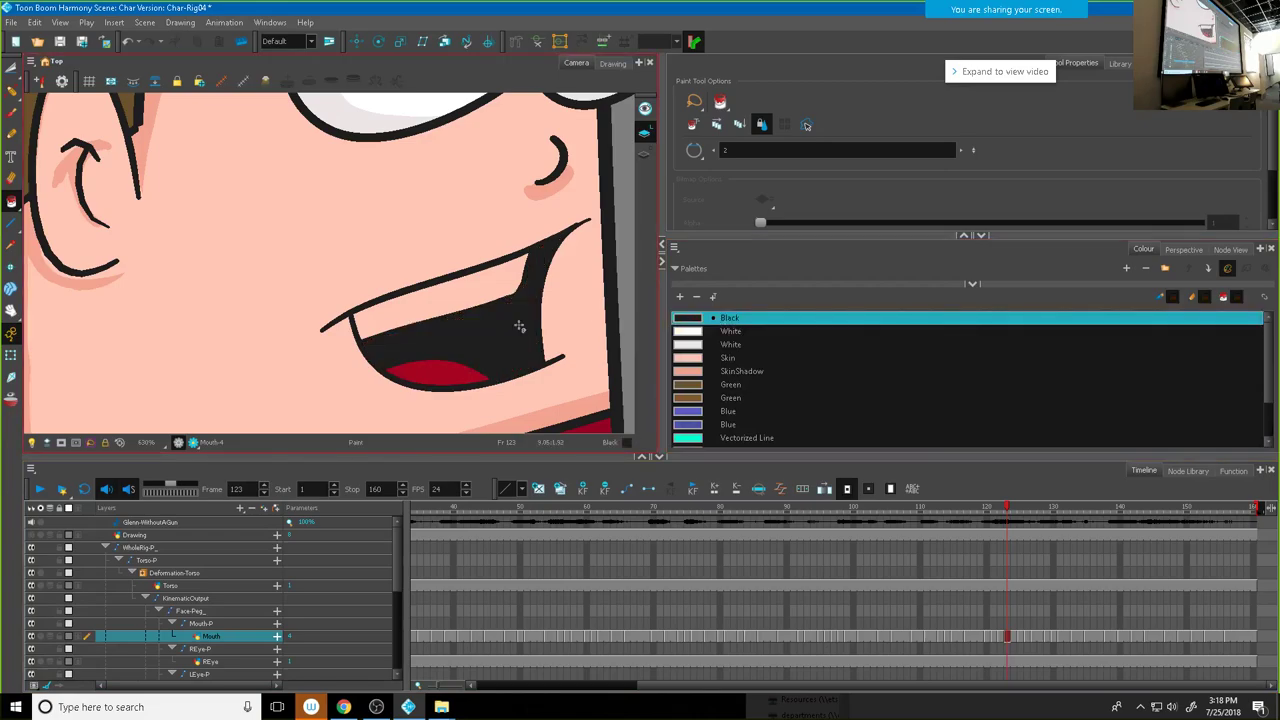
{"action": "left_click", "coordinate": [697, 333]}
{"action": "left_click", "coordinate": [502, 300]}
Step: Fill mouth drawing 5 at frame 111 with white teeth, a black interior and a red tongue
{"action": "mouse_move", "coordinate": [1015, 513]}
{"action": "left_mouse_down"}
{"action": "mouse_move", "coordinate": [911, 517]}
{"action": "mouse_move", "coordinate": [927, 516]}
{"action": "left_mouse_up"}
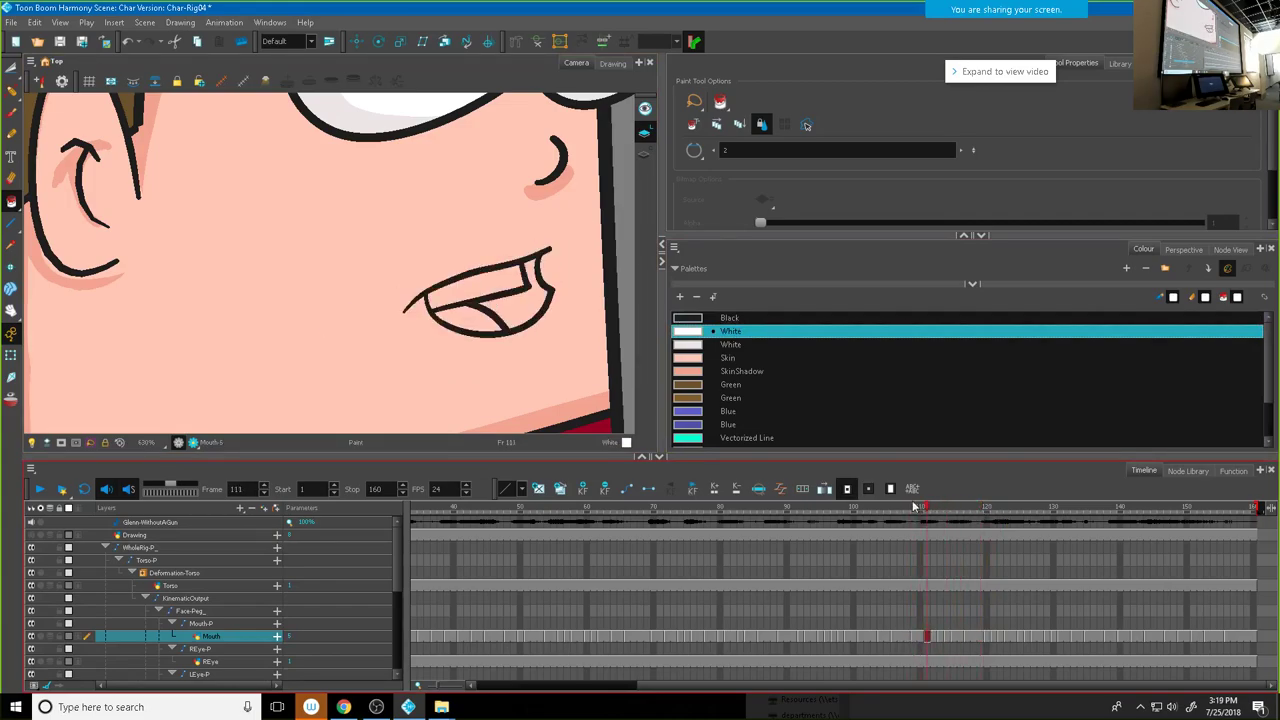
{"action": "left_click", "coordinate": [493, 292]}
{"action": "left_click", "coordinate": [692, 319]}
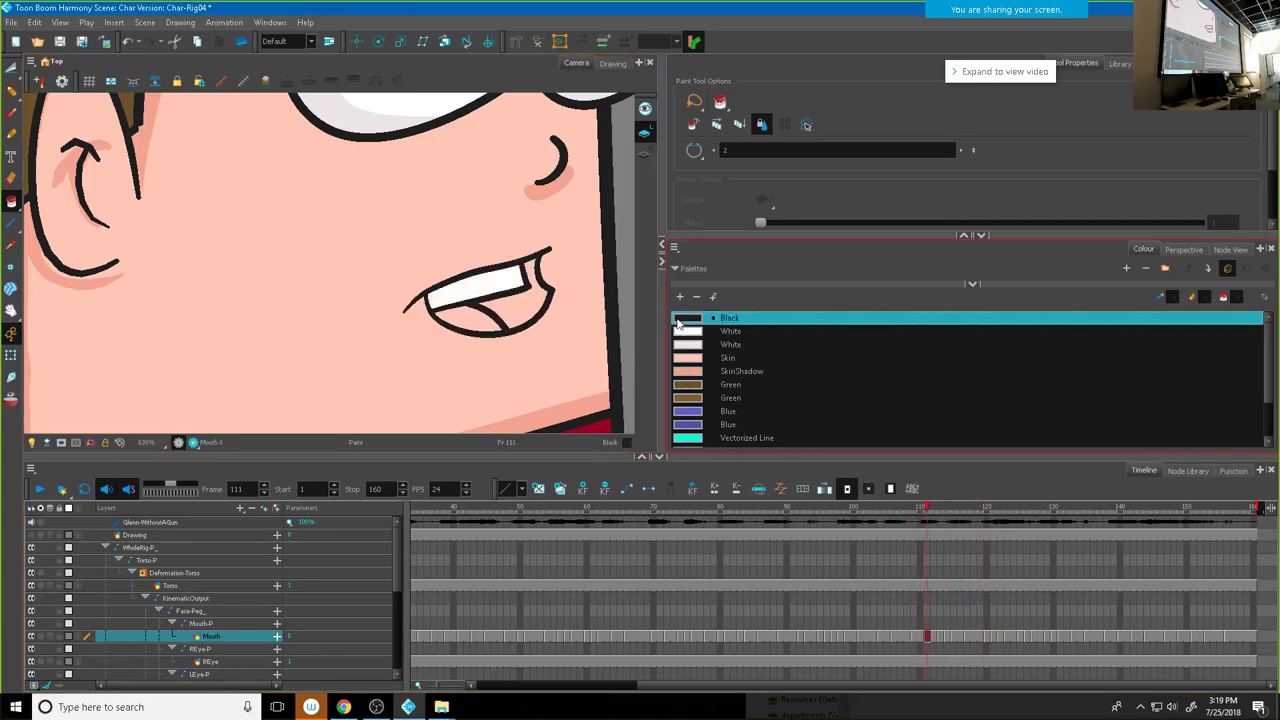
{"action": "left_click", "coordinate": [527, 315]}
{"action": "scroll", "coordinate": [752, 400], "scroll_direction": "down", "scroll_amount": 2}
{"action": "left_click", "coordinate": [698, 440]}
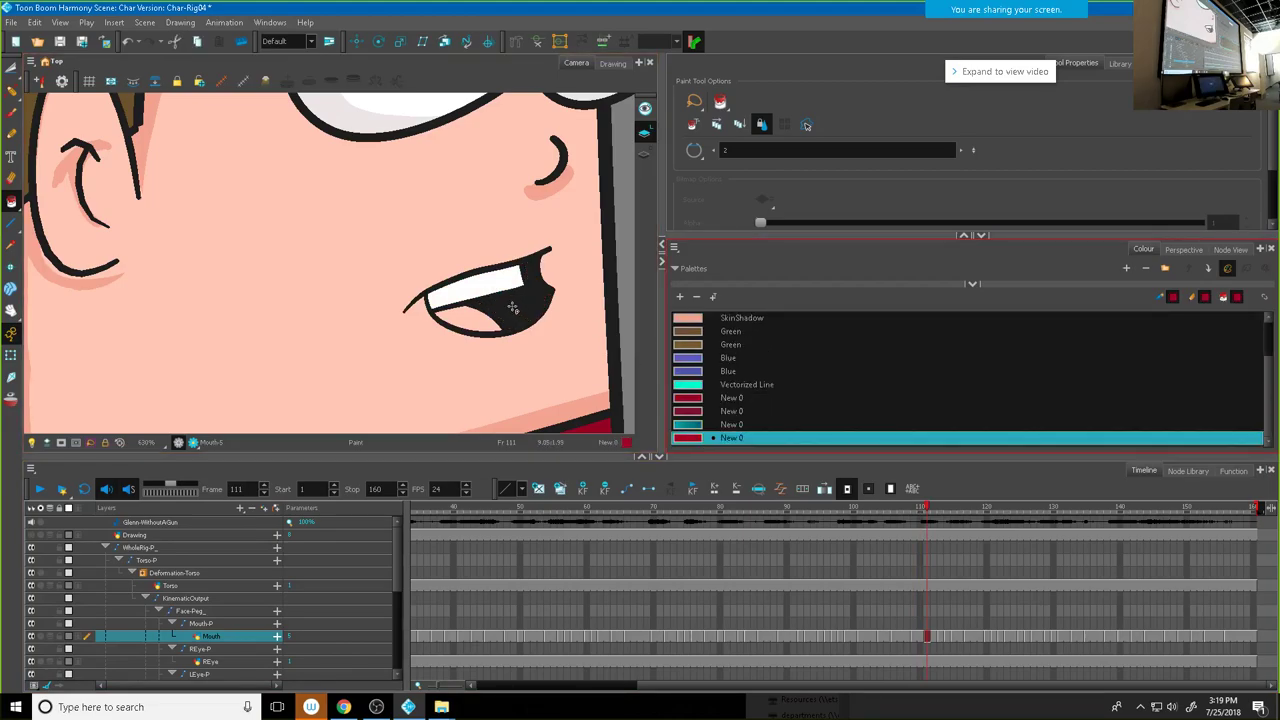
{"action": "left_click", "coordinate": [479, 328]}
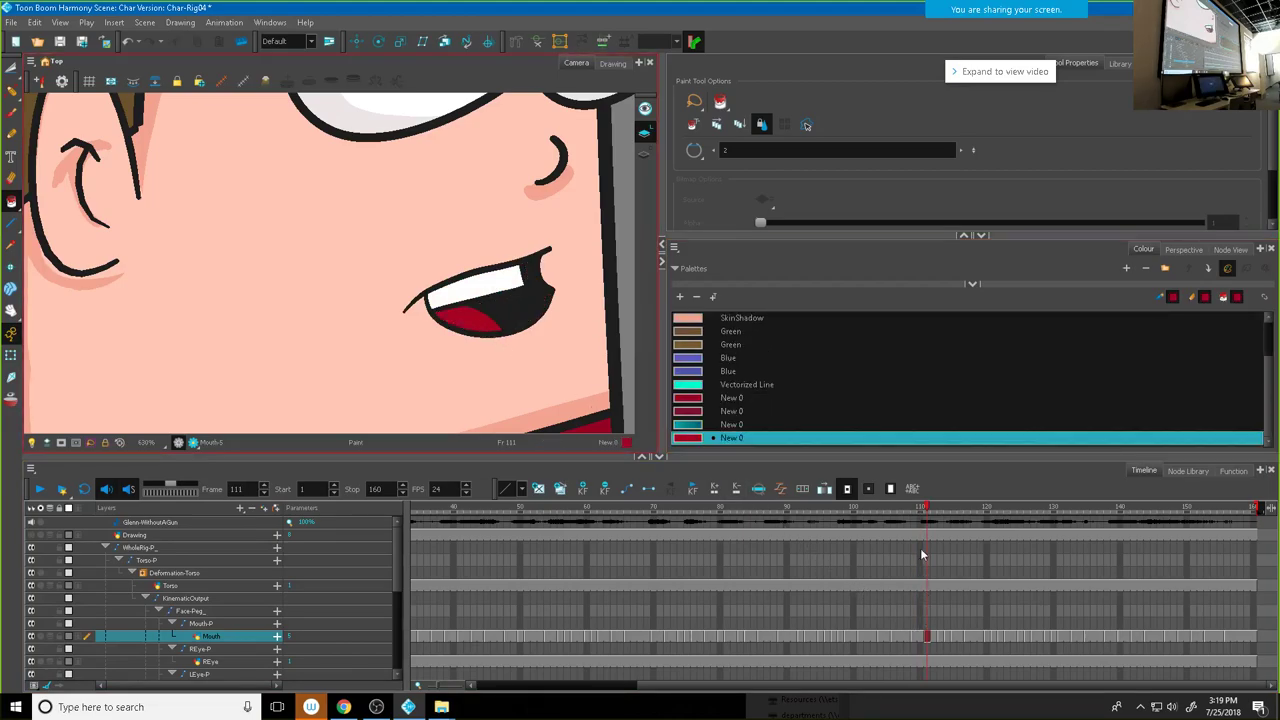
Step: Play the animation from frame 1 and review the painted lip-sync on the face and upper body
{"action": "left_click_drag", "start_coordinate": [928, 514], "coordinate": [354, 572]}
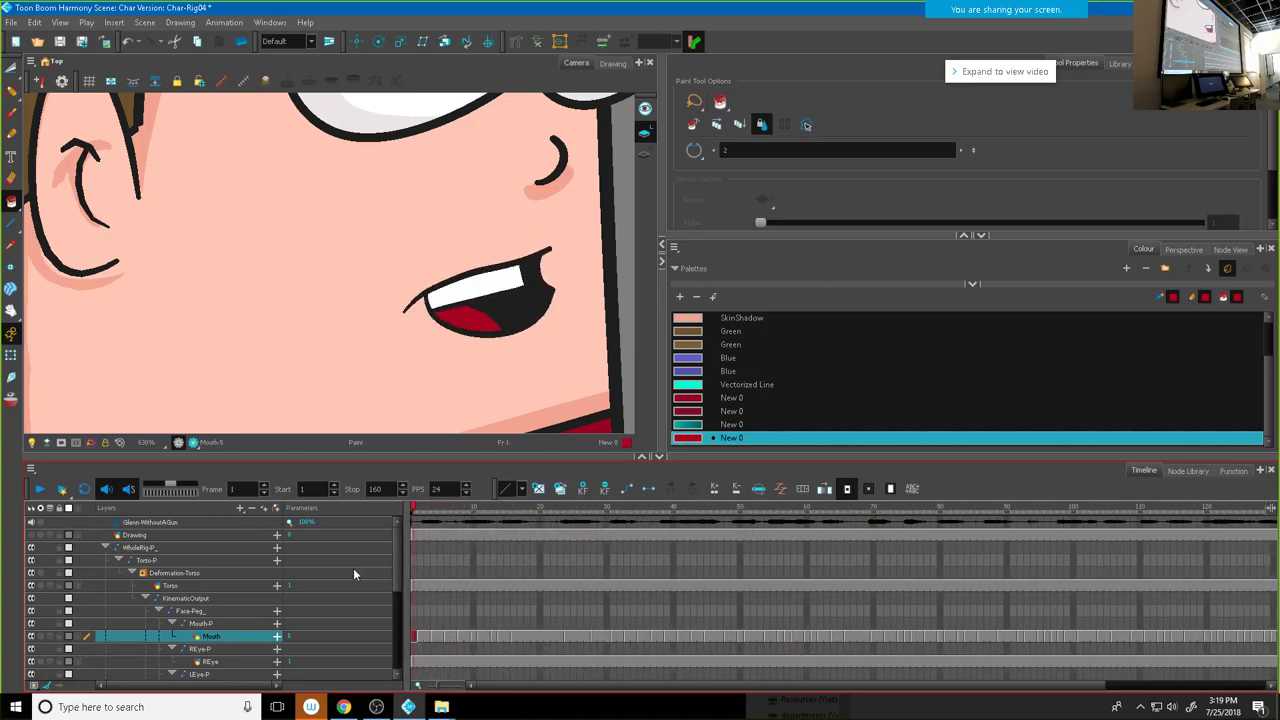
{"action": "left_click", "coordinate": [39, 488]}
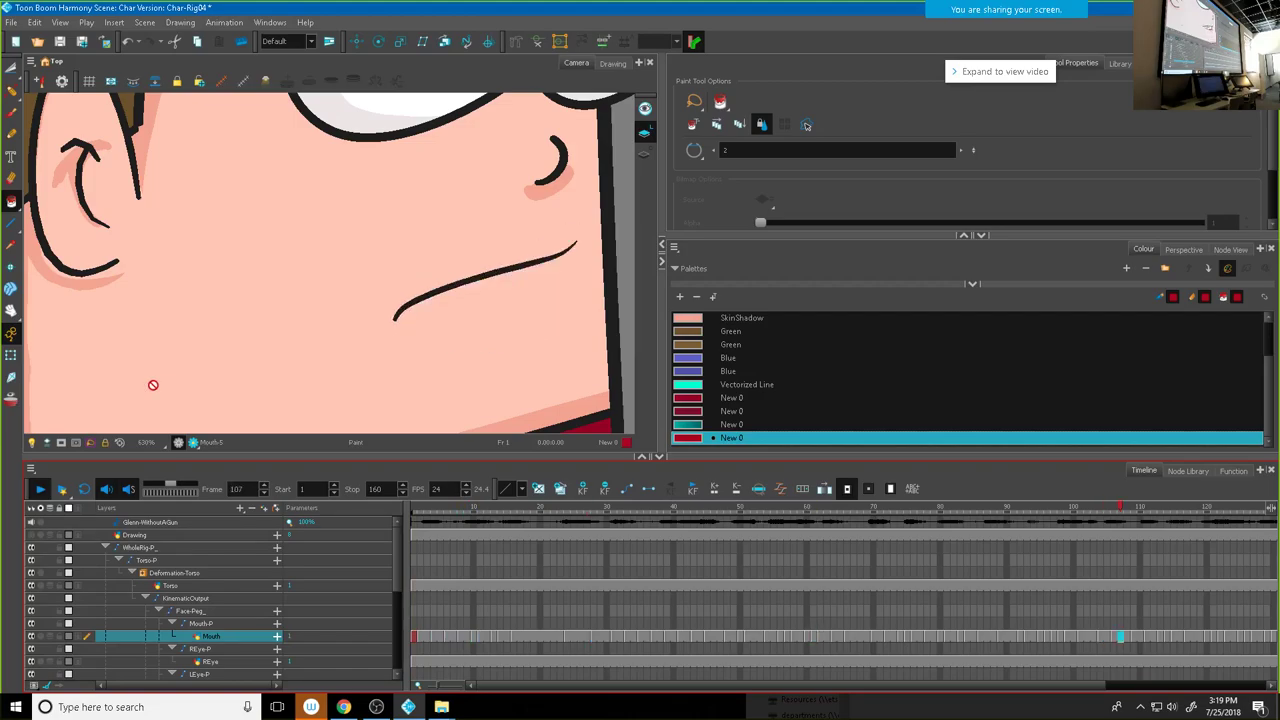
{"action": "scroll", "coordinate": [246, 371], "scroll_direction": "down", "scroll_amount": 6}
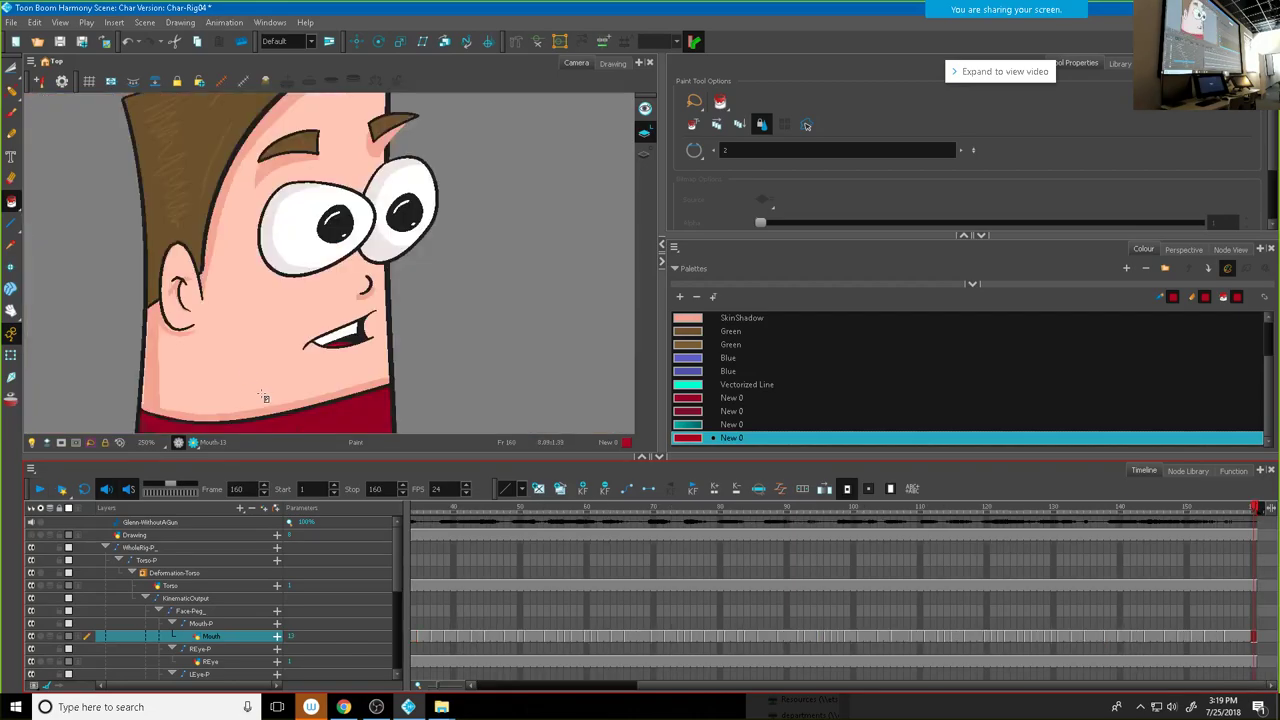
{"action": "left_click_drag", "start_coordinate": [380, 329], "coordinate": [471, 306]}
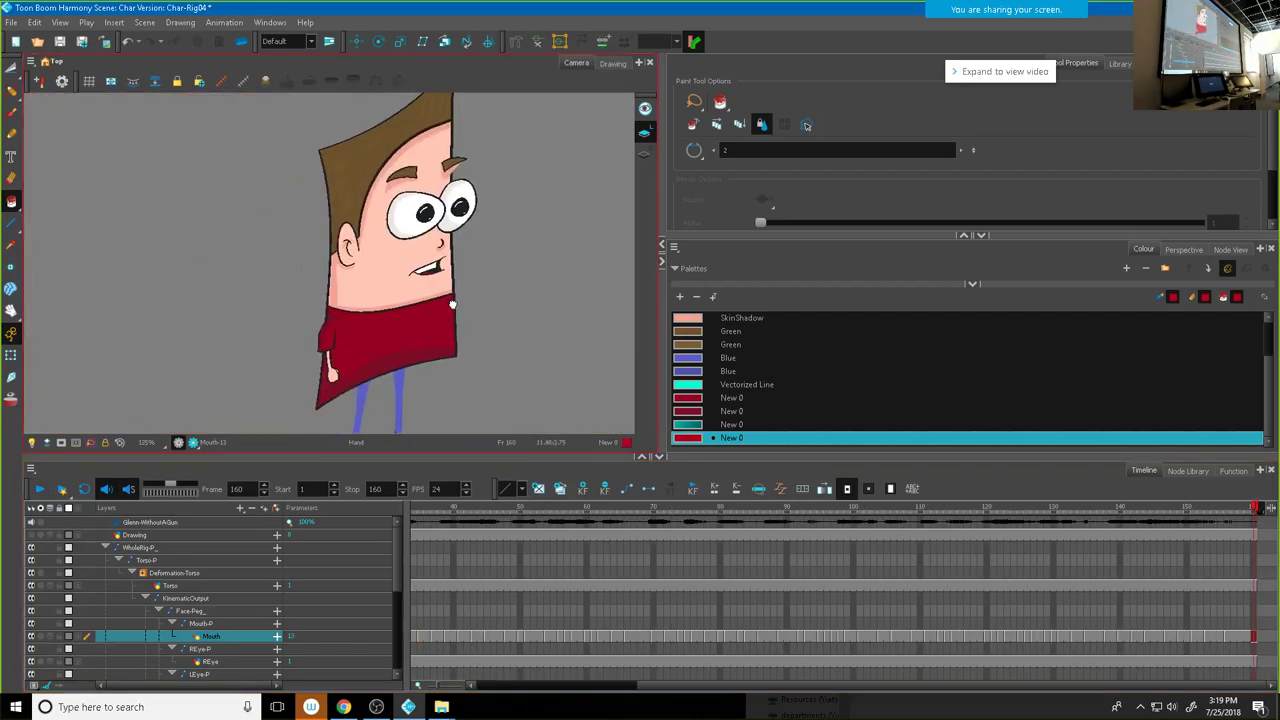
{"action": "left_click", "coordinate": [40, 489]}
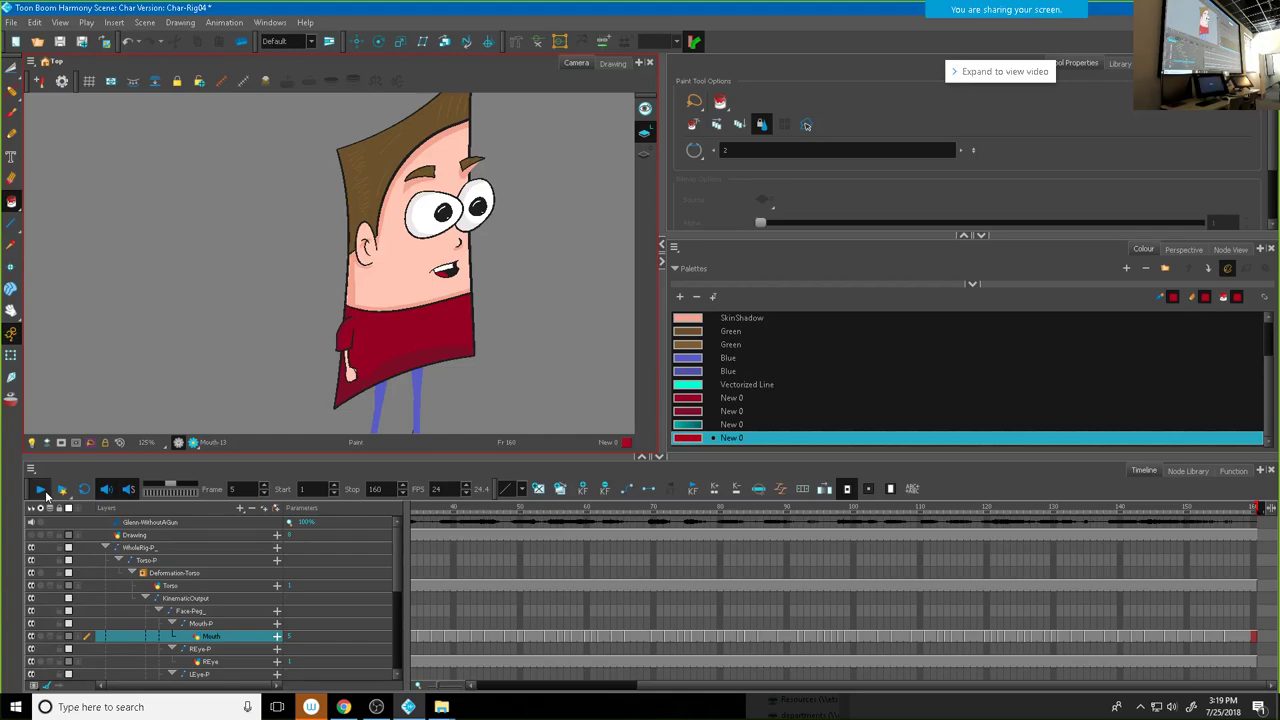
{"action": "left_click", "coordinate": [40, 489]}
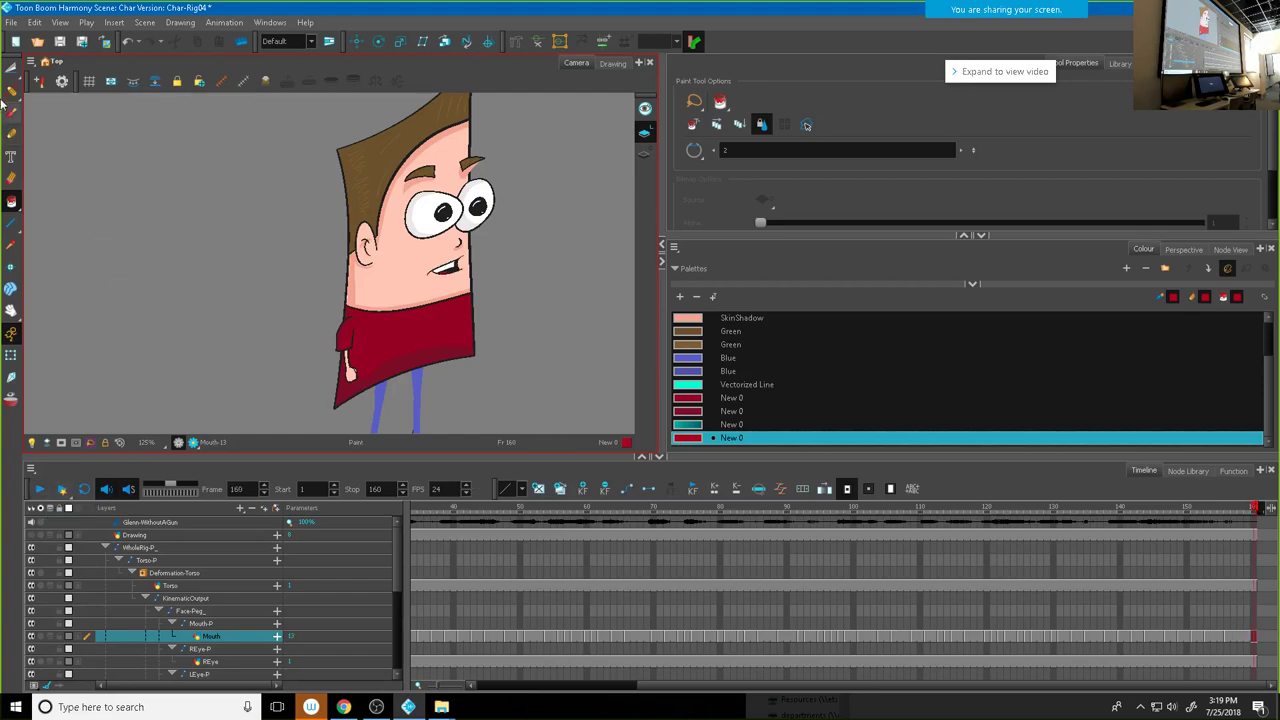
Step: Save the scene as the new version Char-Rig05
{"action": "left_click", "coordinate": [13, 22]}
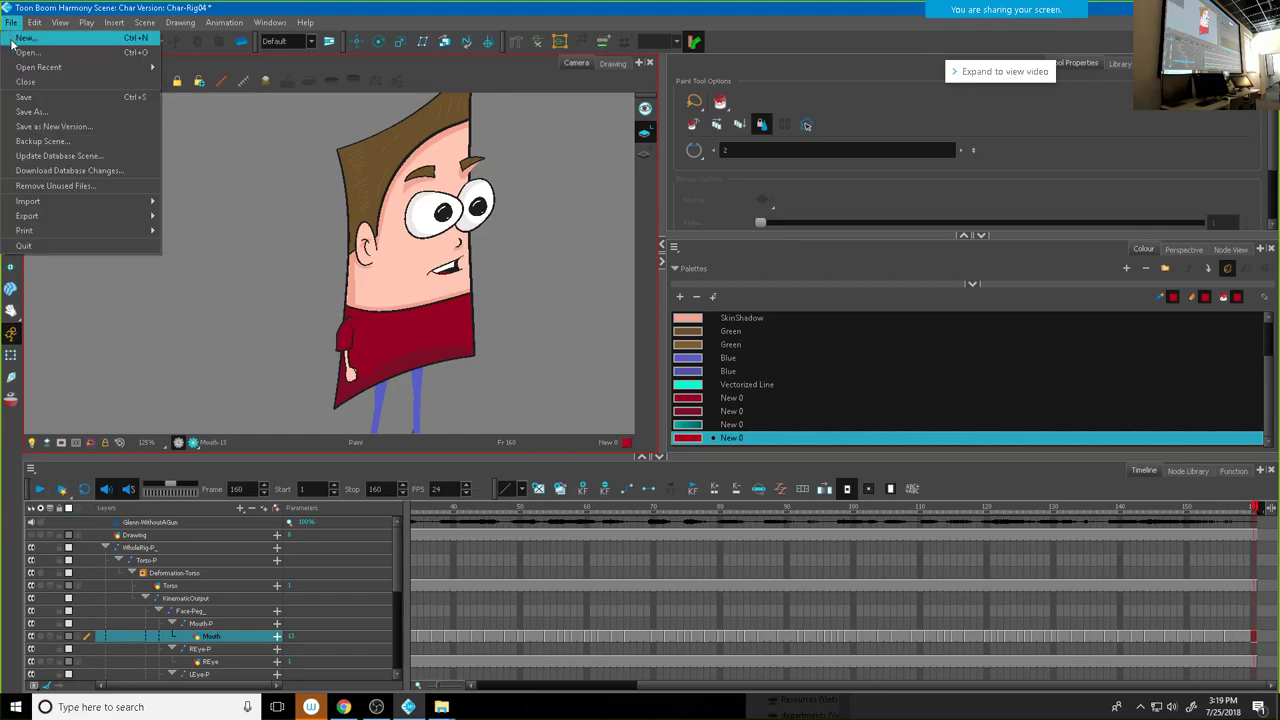
{"action": "left_click", "coordinate": [30, 112]}
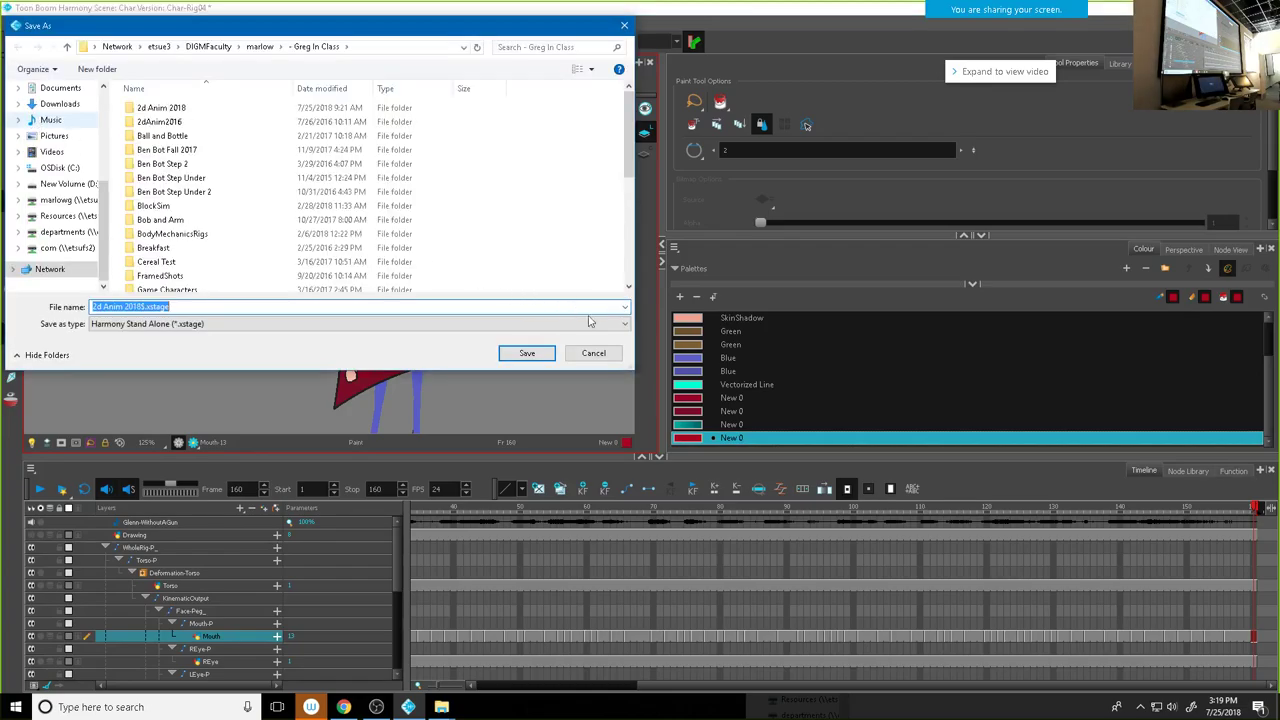
{"action": "left_click", "coordinate": [594, 353]}
{"action": "left_click", "coordinate": [9, 26]}
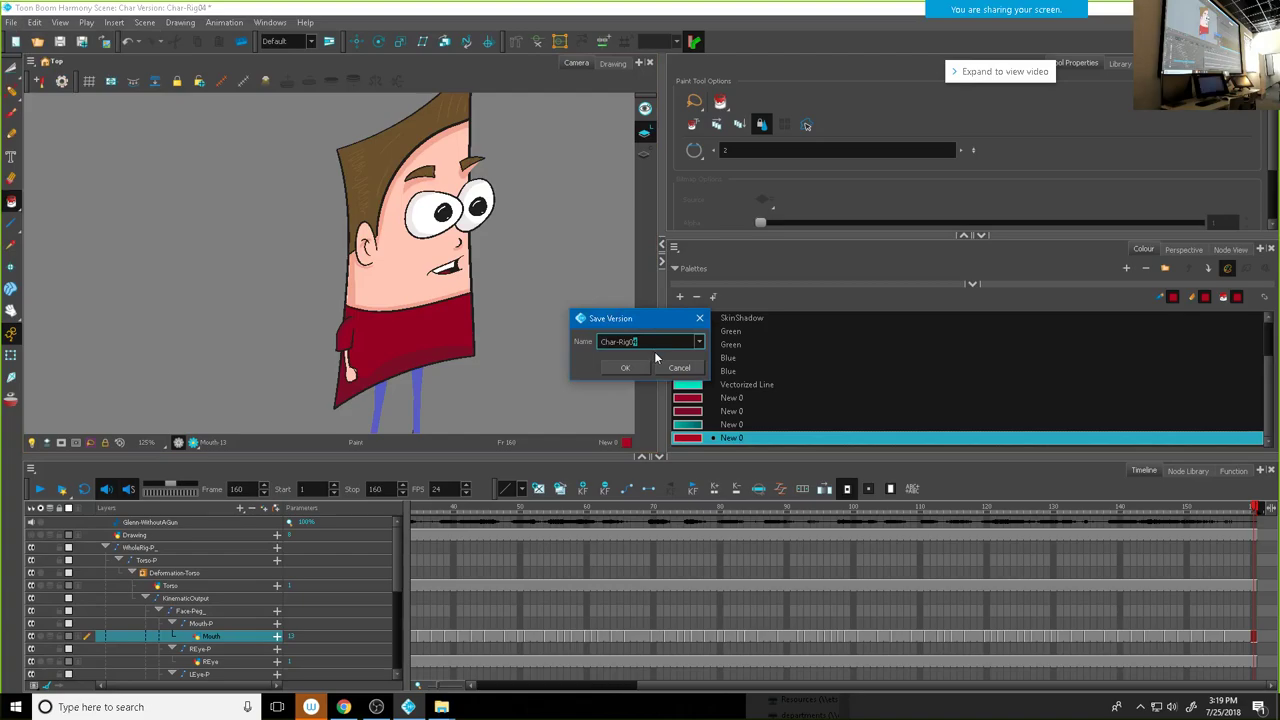
{"action": "left_click", "coordinate": [622, 368]}
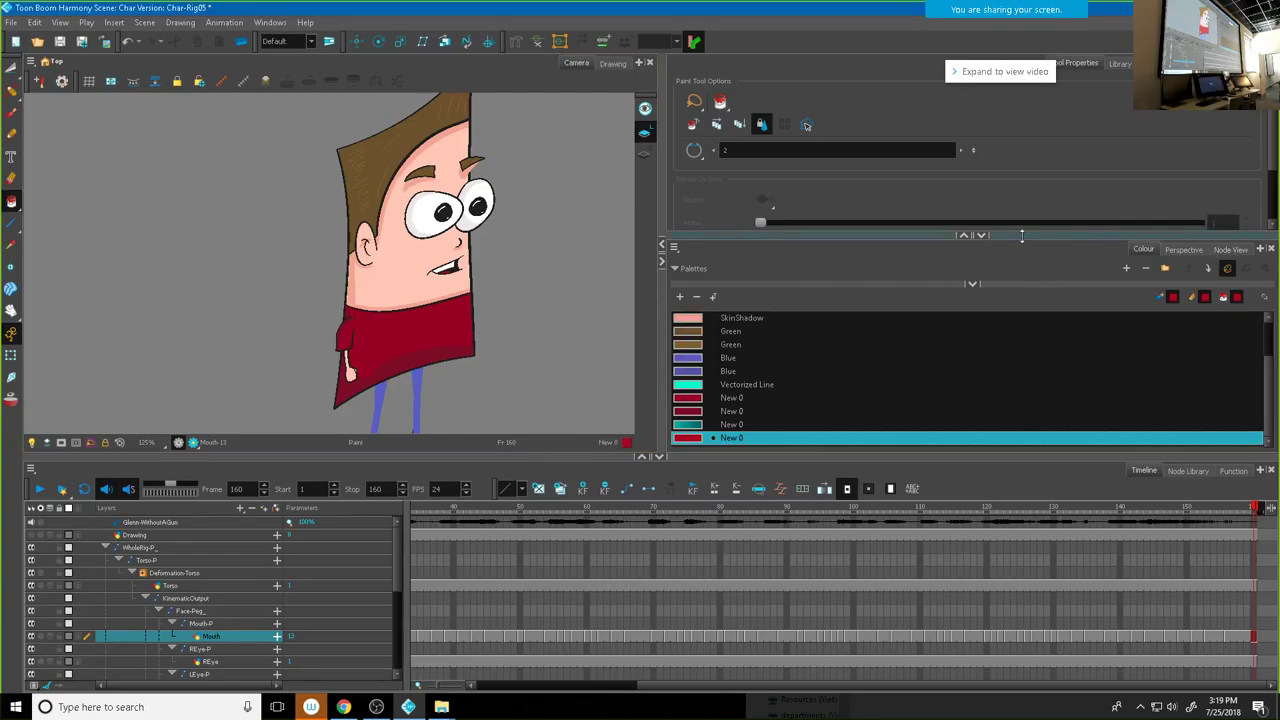
Step: Show the rig's node network and enlarge its area beside the camera view
{"action": "left_click_drag", "start_coordinate": [662, 290], "coordinate": [429, 292]}
{"action": "left_click", "coordinate": [1230, 249]}
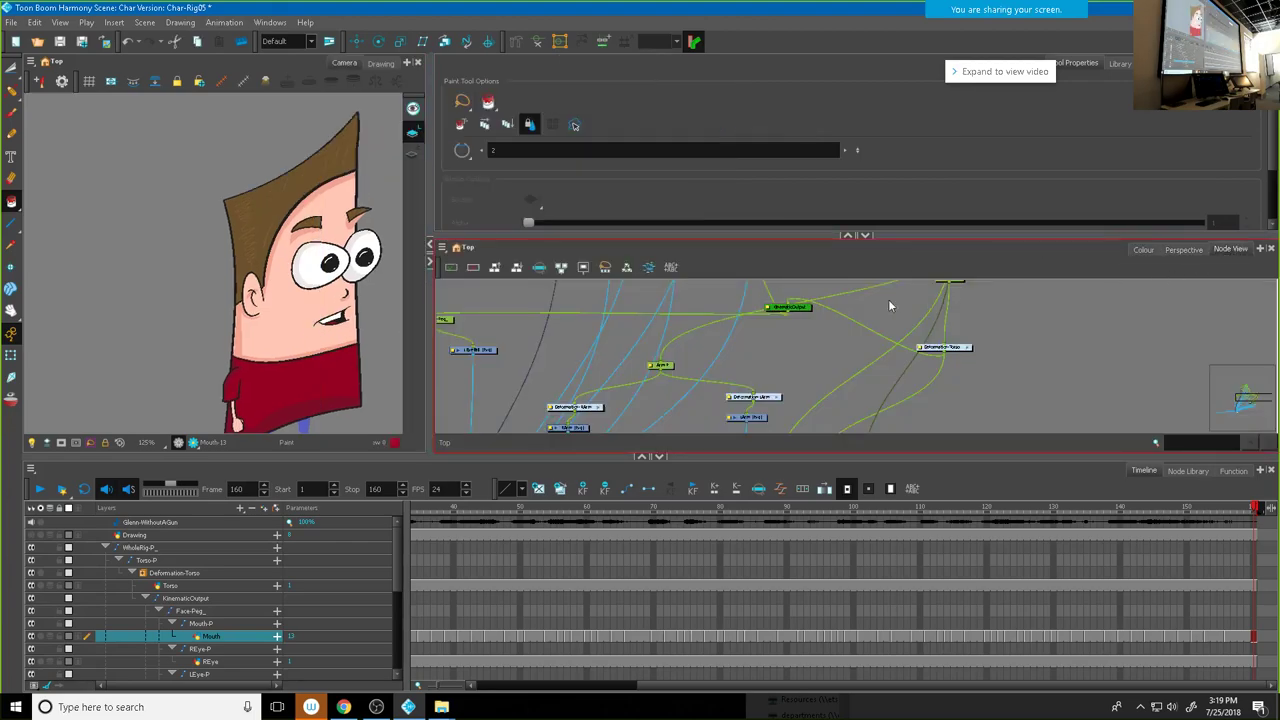
{"action": "left_click_drag", "start_coordinate": [900, 233], "coordinate": [901, 190]}
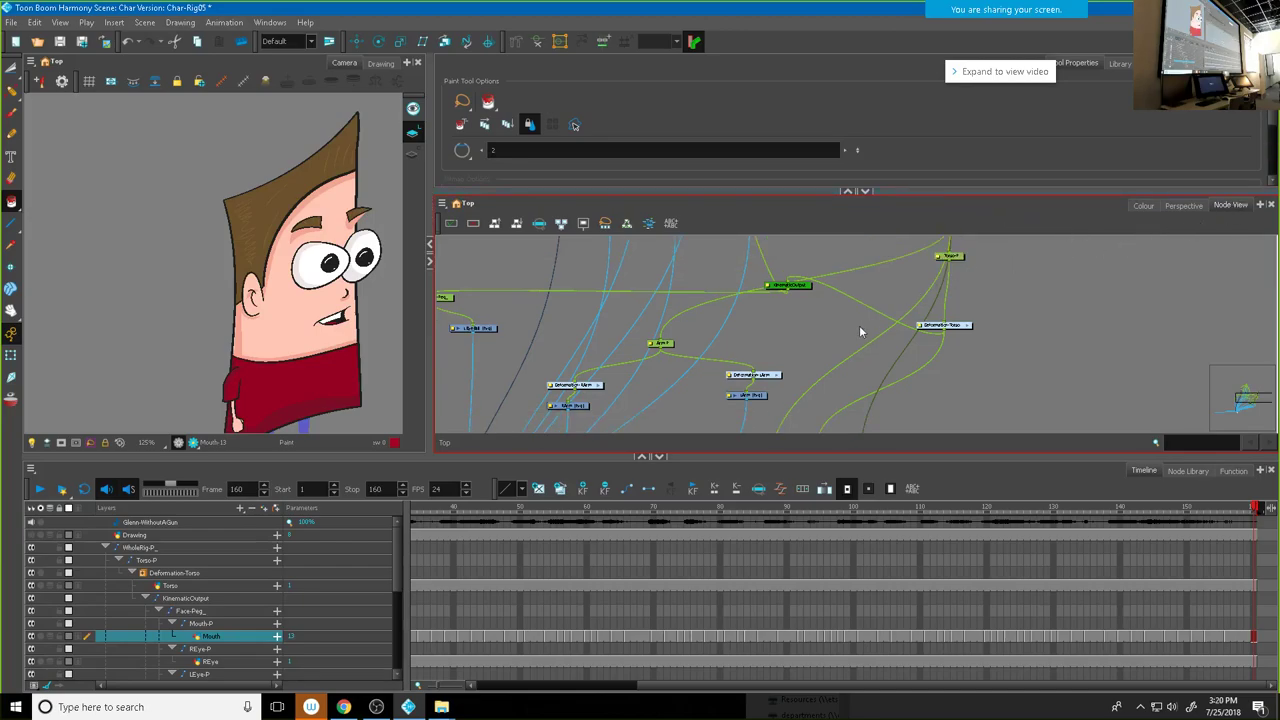
Step: Examine how the eyeball, arm, leg and face nodes are connected in the rig's node network
{"action": "scroll", "coordinate": [850, 324], "scroll_direction": "down", "scroll_amount": 2}
{"action": "scroll", "coordinate": [701, 330], "scroll_direction": "up", "scroll_amount": 3}
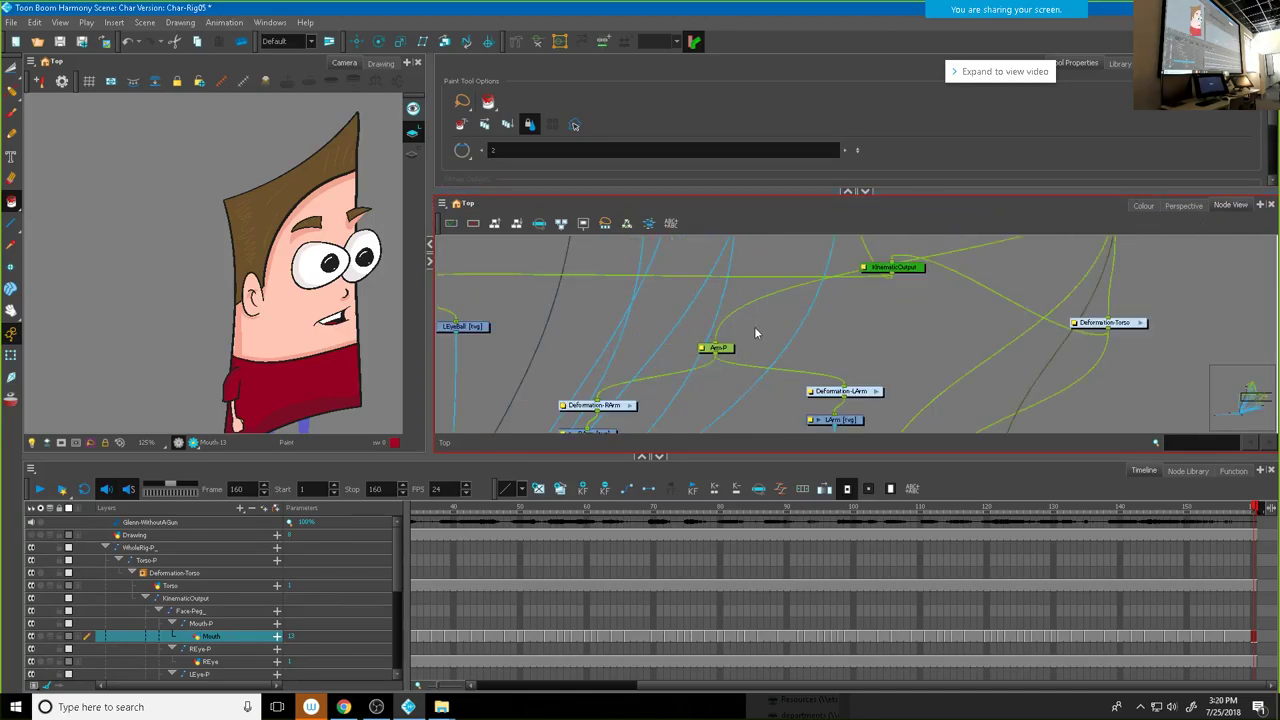
{"action": "scroll", "coordinate": [754, 326], "scroll_direction": "down", "scroll_amount": 2}
{"action": "scroll", "coordinate": [897, 385], "scroll_direction": "up", "scroll_amount": 3}
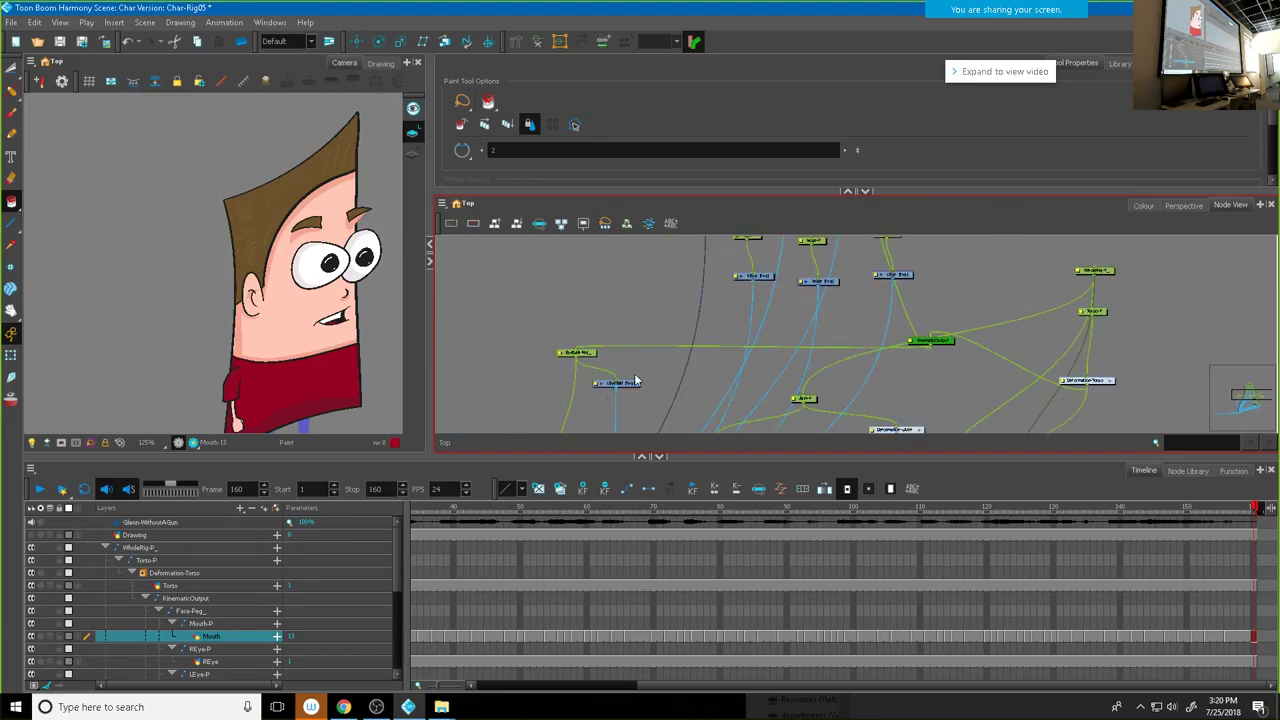
{"action": "scroll", "coordinate": [609, 400], "scroll_direction": "up", "scroll_amount": 3}
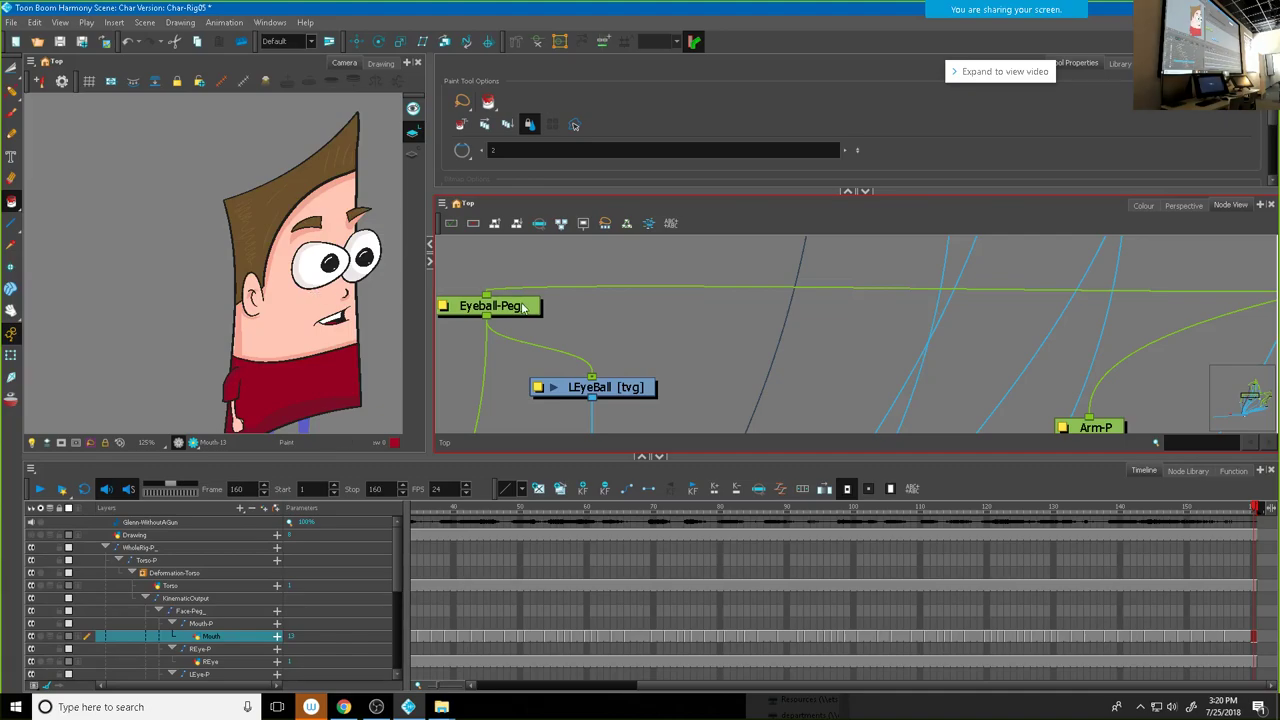
{"action": "scroll", "coordinate": [695, 358], "scroll_direction": "down", "scroll_amount": 2}
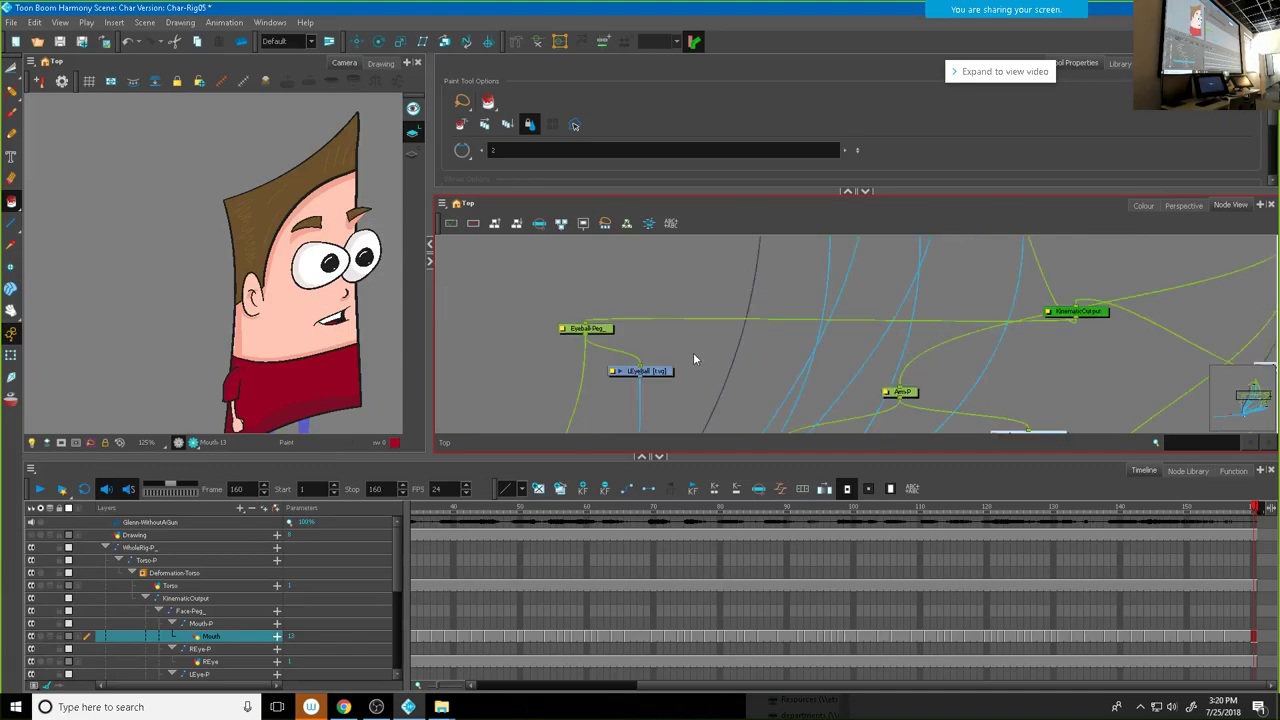
{"action": "left_click_drag", "start_coordinate": [781, 379], "coordinate": [605, 177]}
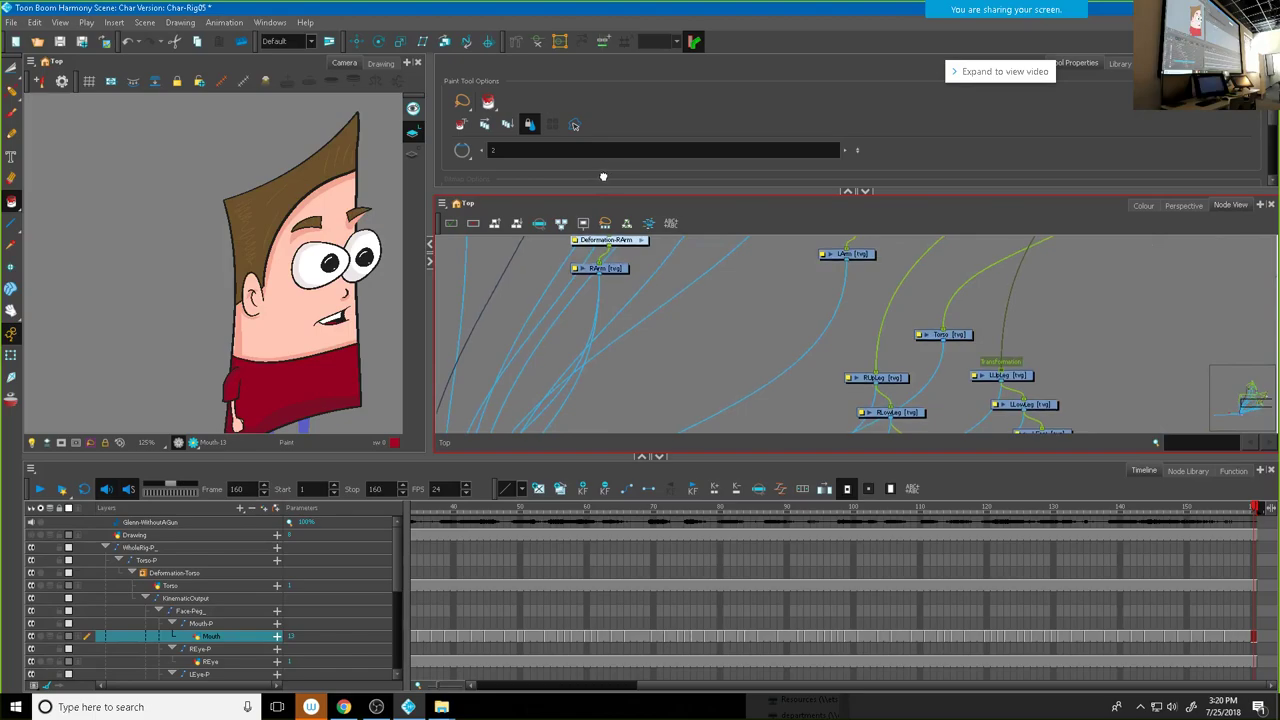
{"action": "scroll", "coordinate": [712, 340], "scroll_direction": "up", "scroll_amount": 5}
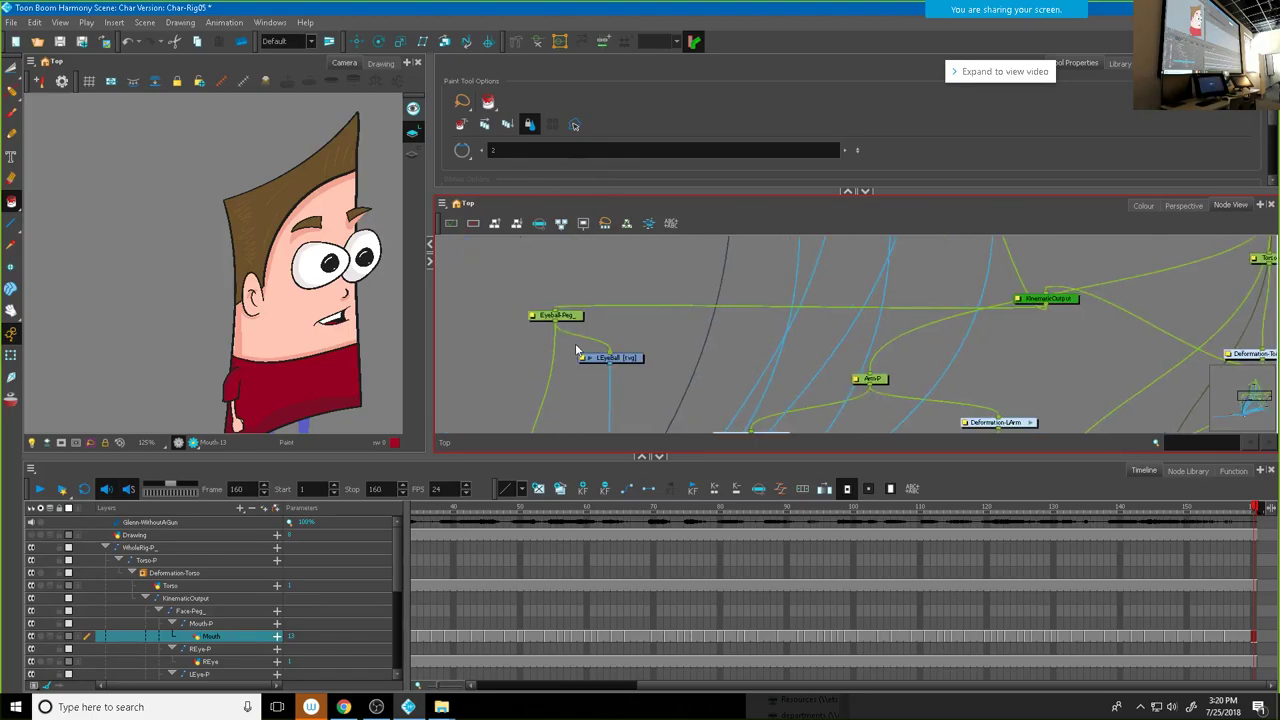
{"action": "scroll", "coordinate": [596, 362], "scroll_direction": "down", "scroll_amount": 2}
{"action": "left_click_drag", "start_coordinate": [737, 457], "coordinate": [737, 564]}
{"action": "scroll", "coordinate": [530, 460], "scroll_direction": "up", "scroll_amount": 2}
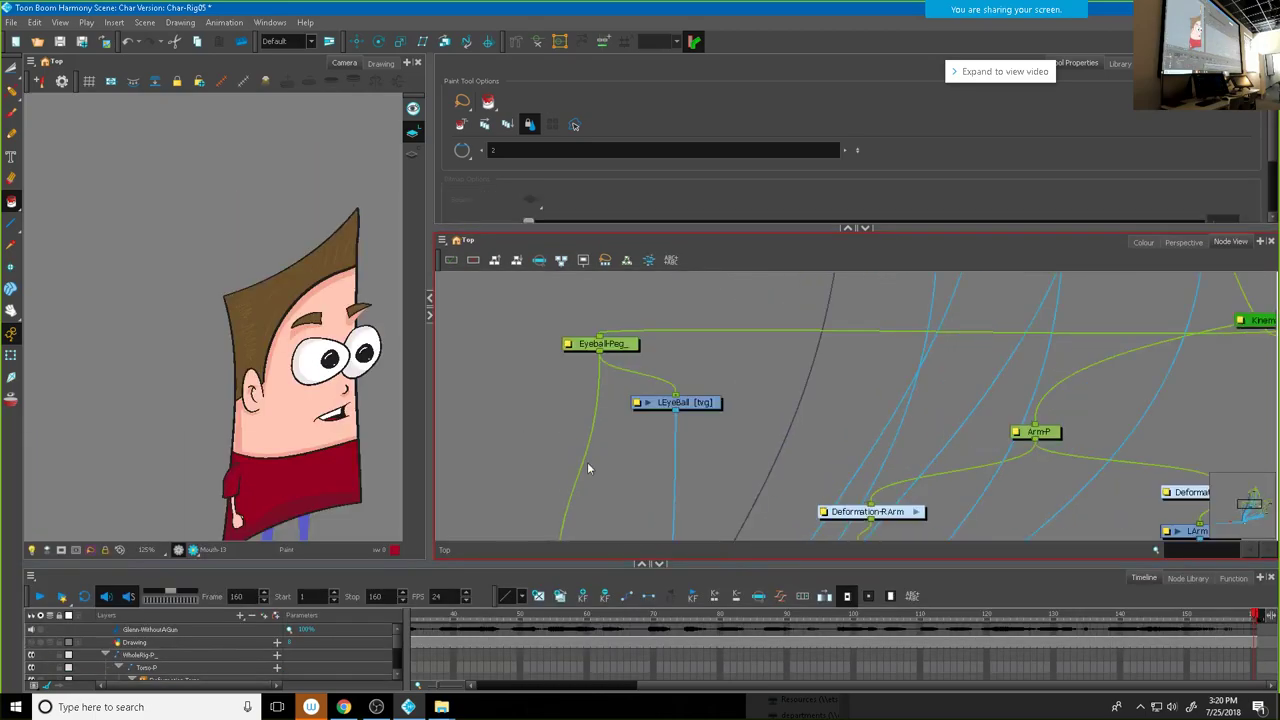
{"action": "scroll", "coordinate": [630, 466], "scroll_direction": "down", "scroll_amount": 2}
{"action": "scroll", "coordinate": [822, 348], "scroll_direction": "up", "scroll_amount": 1}
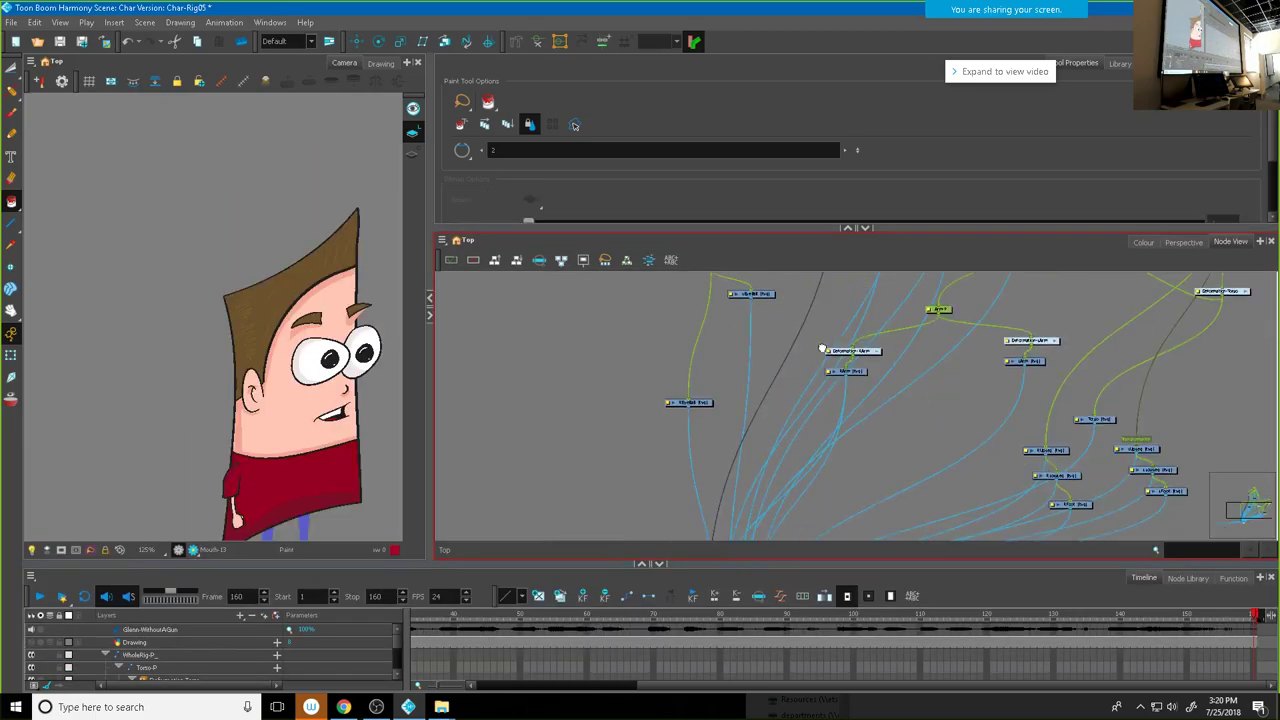
{"action": "left_click_drag", "start_coordinate": [760, 526], "coordinate": [744, 439]}
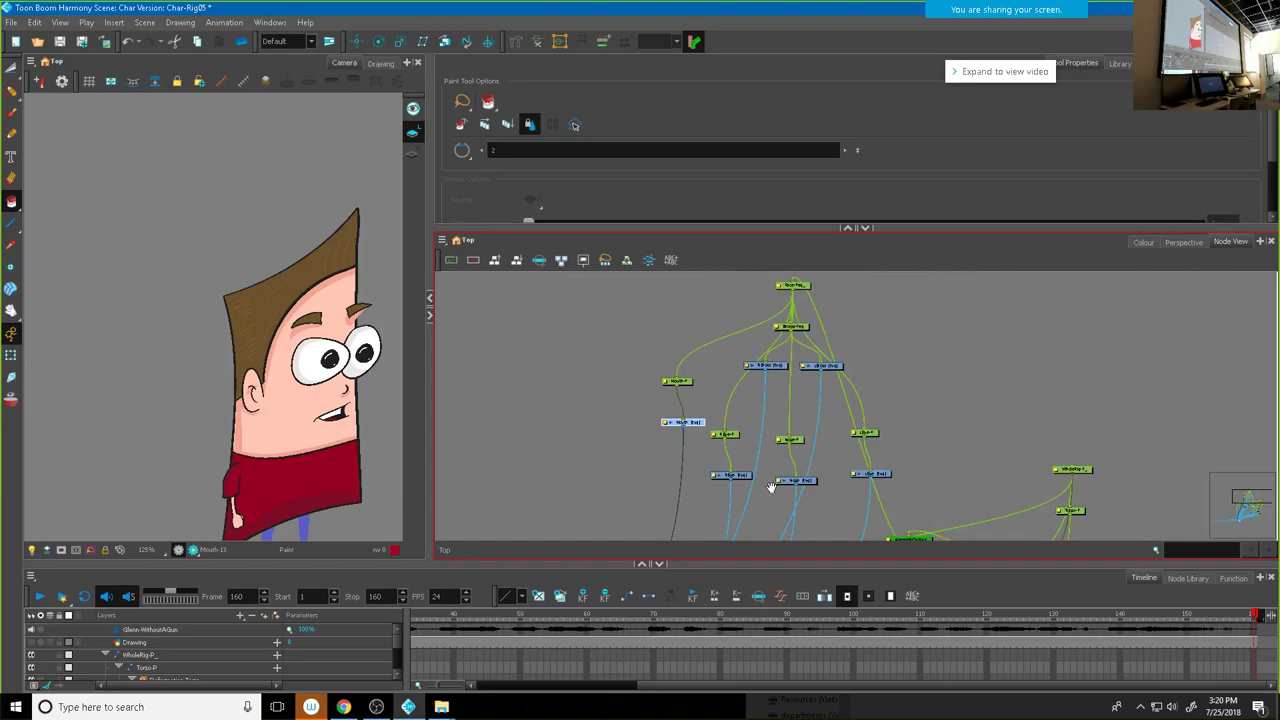
Step: Move the LEye-P, LEye, REye-P and REye nodes together into the empty area beyond the Mouth nodes
{"action": "scroll", "coordinate": [771, 487], "scroll_direction": "up", "scroll_amount": 2}
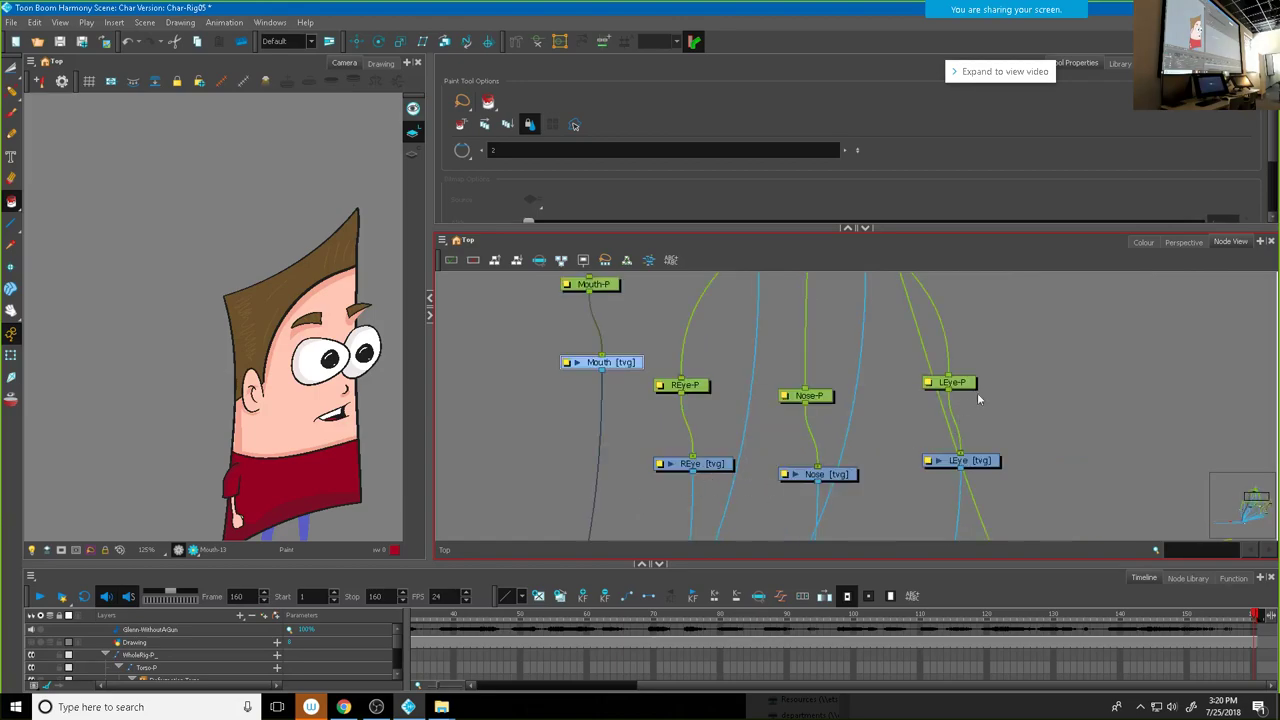
{"action": "left_click", "coordinate": [995, 463]}
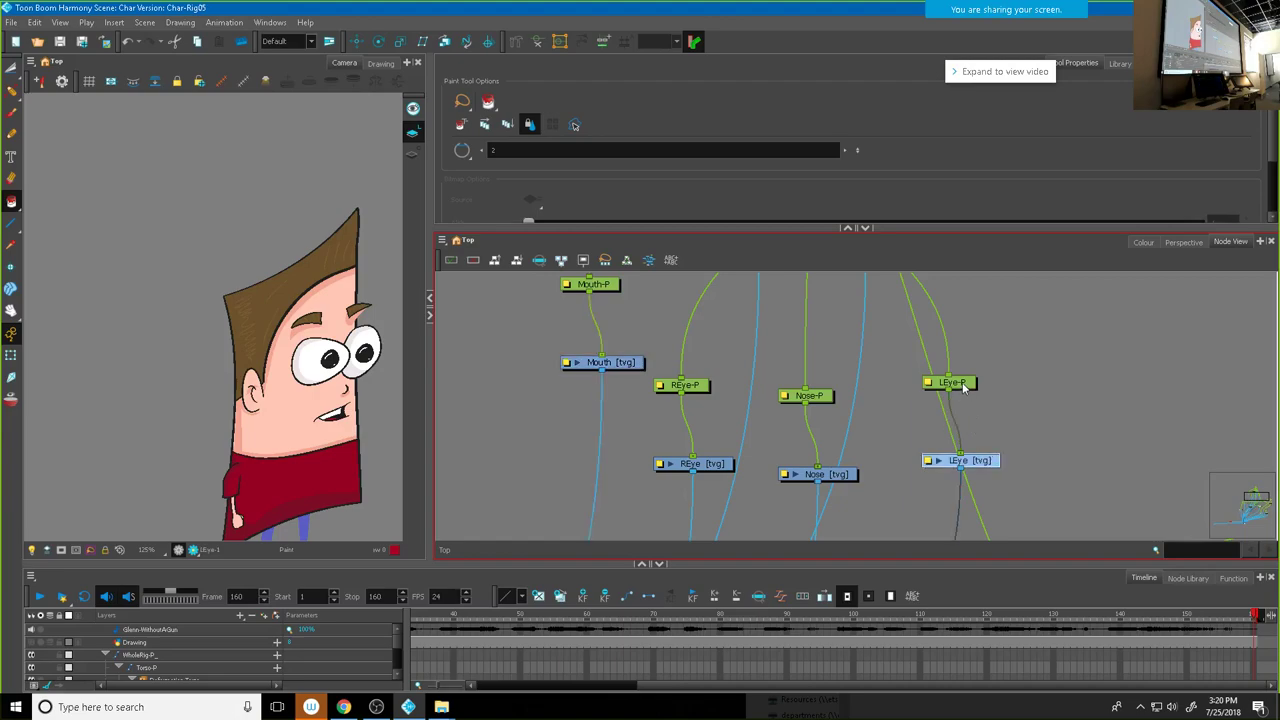
{"action": "left_click", "coordinate": [962, 382]}
{"action": "left_click", "coordinate": [682, 386], "text": "ctrl"}
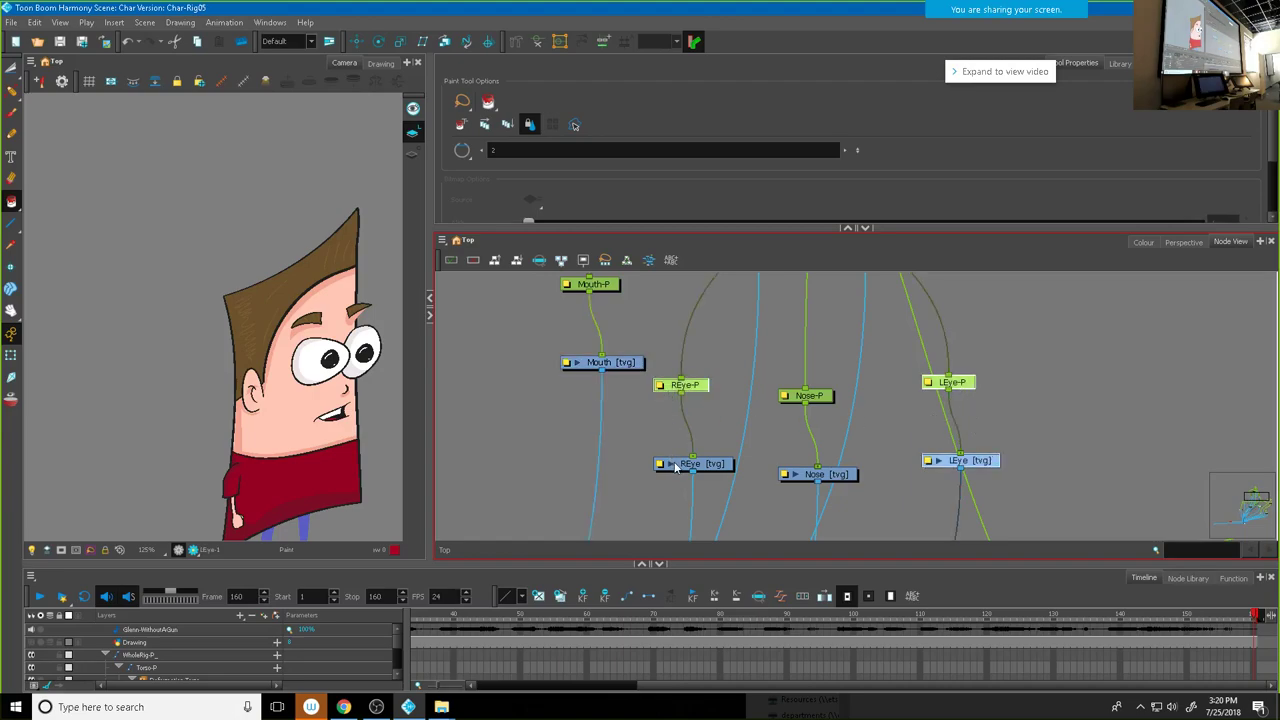
{"action": "left_click", "coordinate": [676, 466], "text": "ctrl"}
{"action": "scroll", "coordinate": [828, 437], "scroll_direction": "down", "scroll_amount": 4}
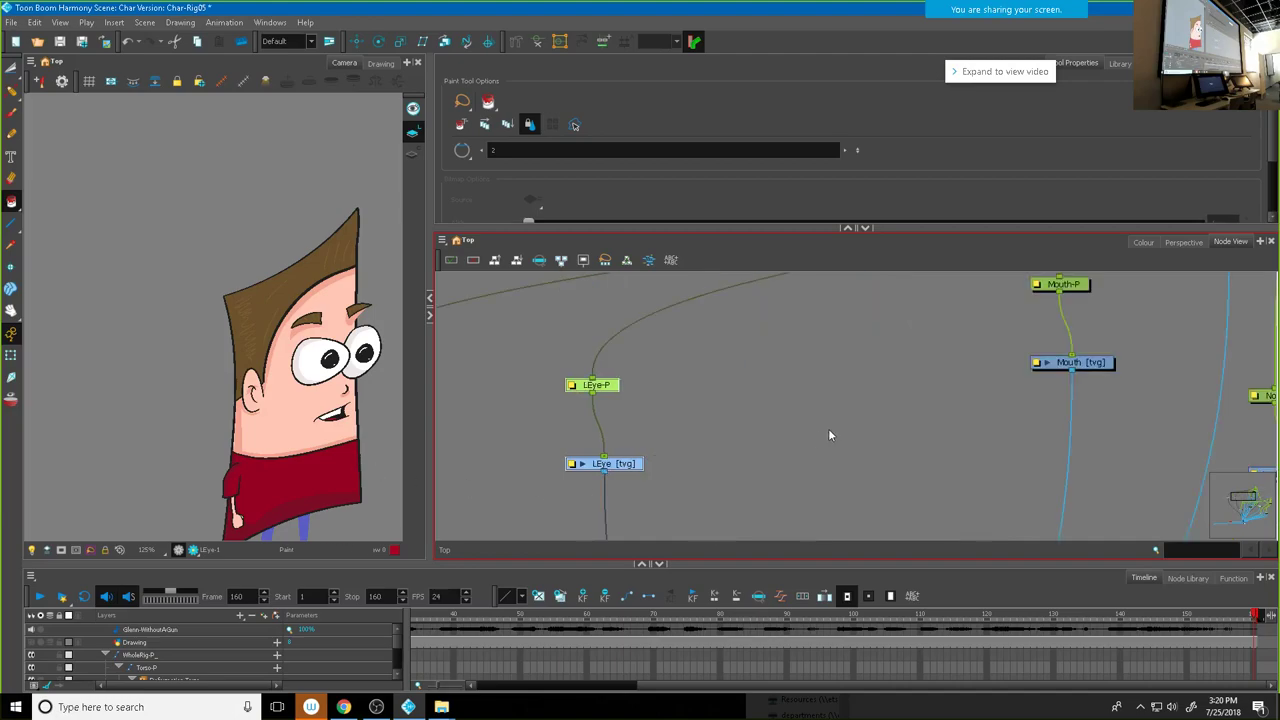
{"action": "left_click_drag", "start_coordinate": [771, 457], "coordinate": [793, 320]}
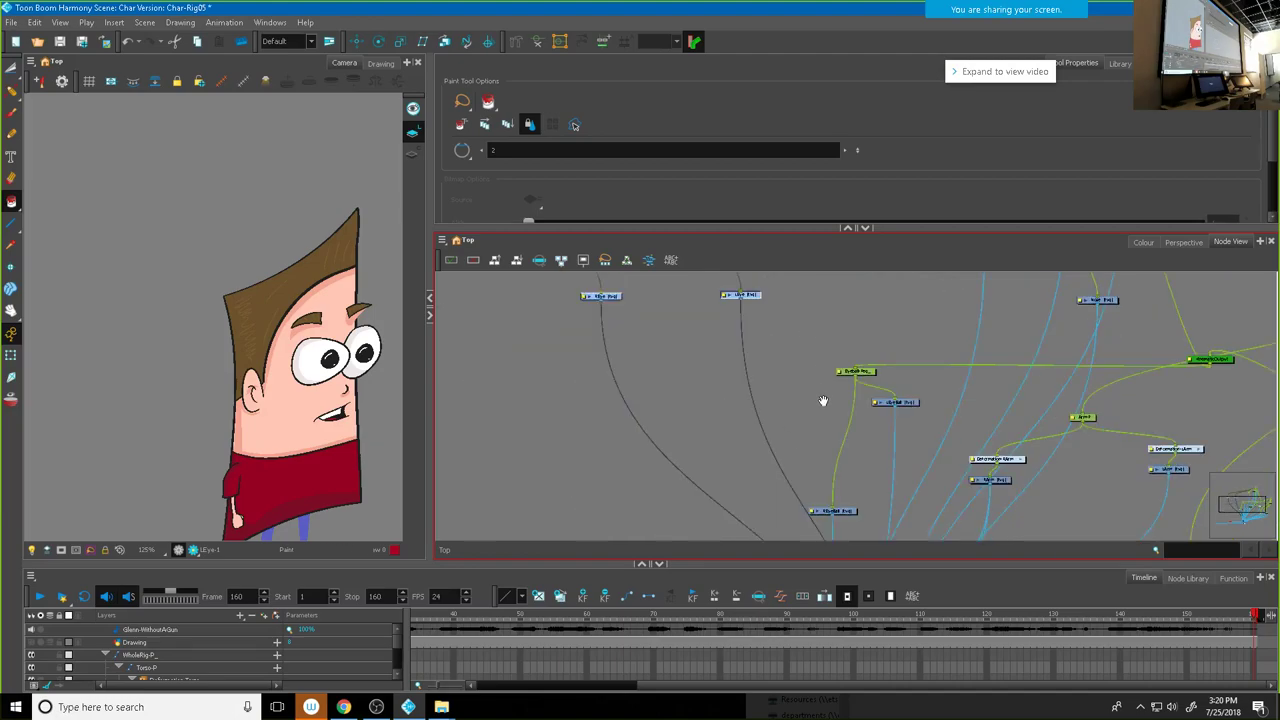
Step: Move the Eyeball-Peg_ and both eyeball drawing nodes directly beneath the relocated eye nodes
{"action": "left_click", "coordinate": [846, 448]}
{"action": "left_click_drag", "start_coordinate": [831, 511], "coordinate": [829, 403]}
{"action": "left_click_drag", "start_coordinate": [805, 348], "coordinate": [725, 360]}
{"action": "scroll", "coordinate": [720, 358], "scroll_direction": "down", "scroll_amount": 3}
{"action": "left_click_drag", "start_coordinate": [675, 411], "coordinate": [742, 404]}
Step: Insert a backdrop behind all the grouped eye, eyeball and Eyeball-Peg_ nodes
{"action": "left_click", "coordinate": [760, 402]}
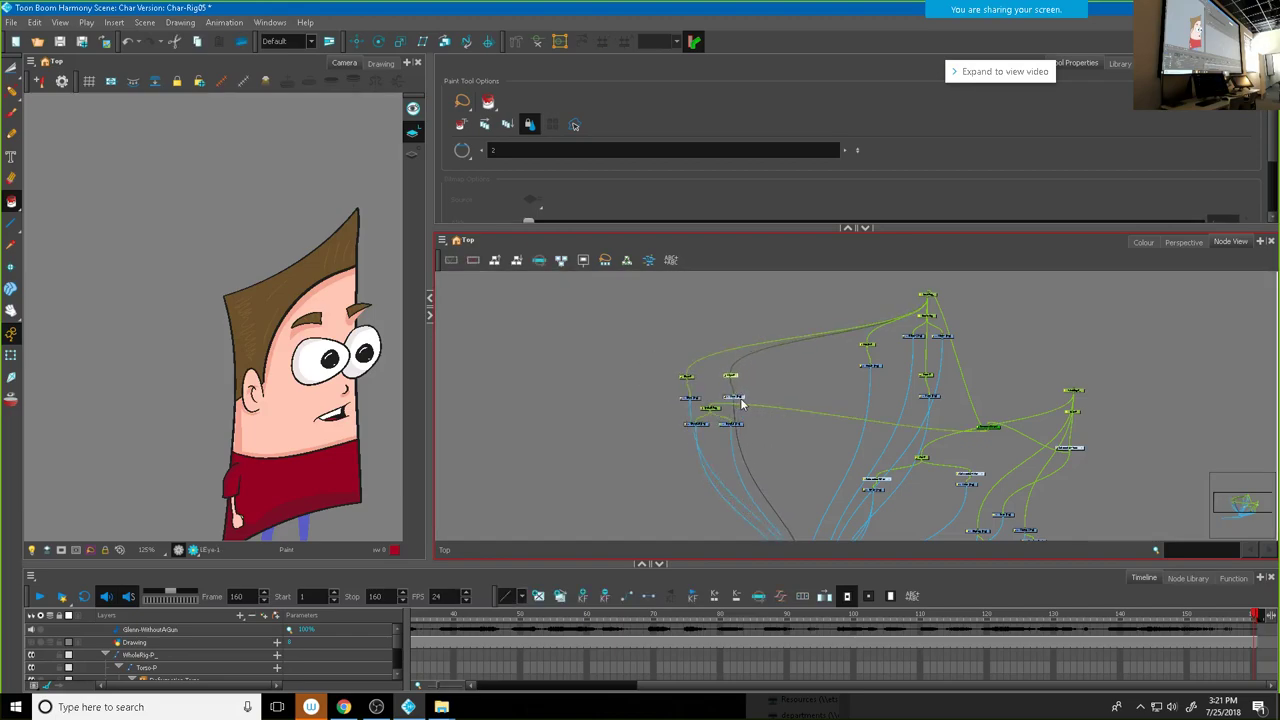
{"action": "left_click_drag", "start_coordinate": [656, 352], "coordinate": [758, 448]}
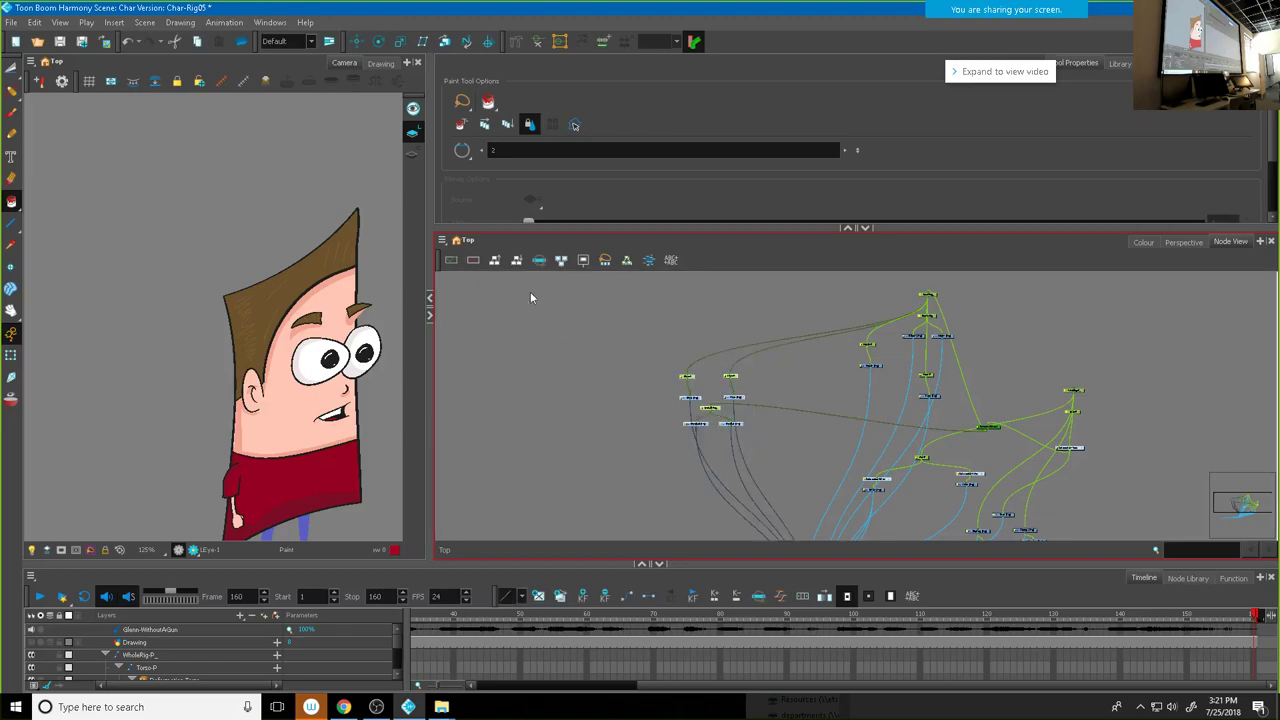
{"action": "left_click", "coordinate": [442, 241]}
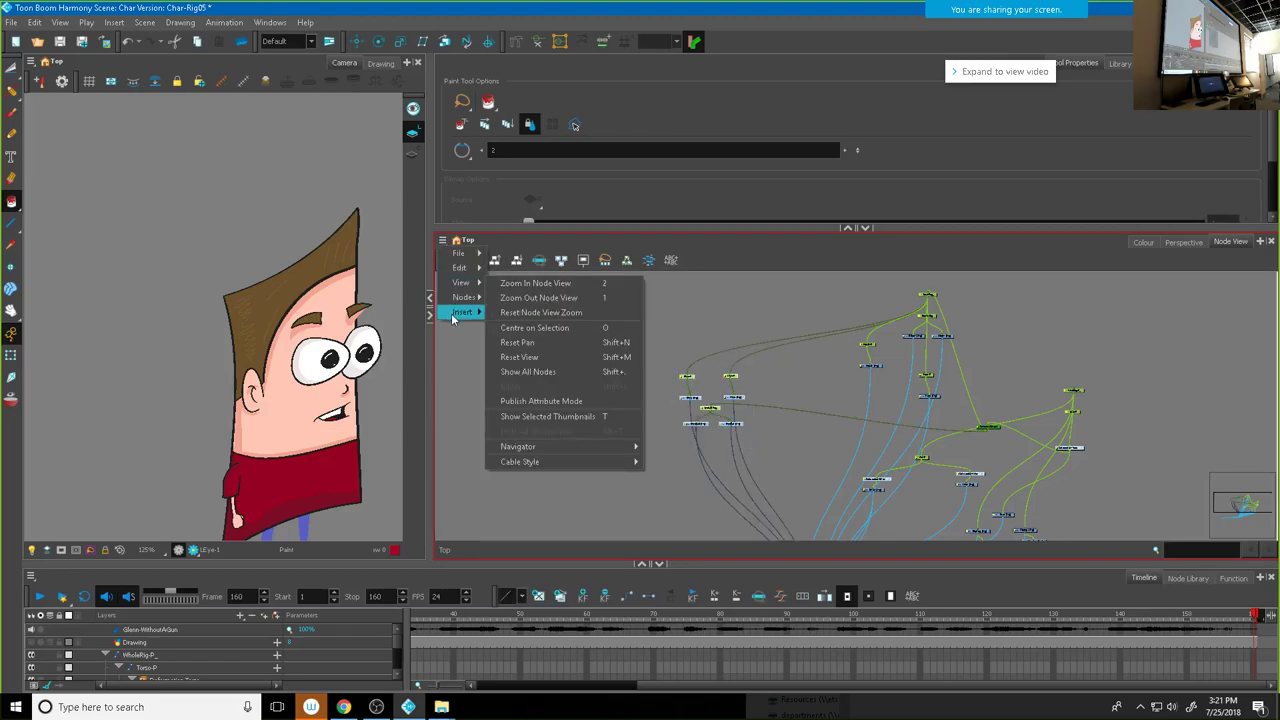
{"action": "mouse_move", "coordinate": [460, 313]}
{"action": "left_click", "coordinate": [520, 416]}
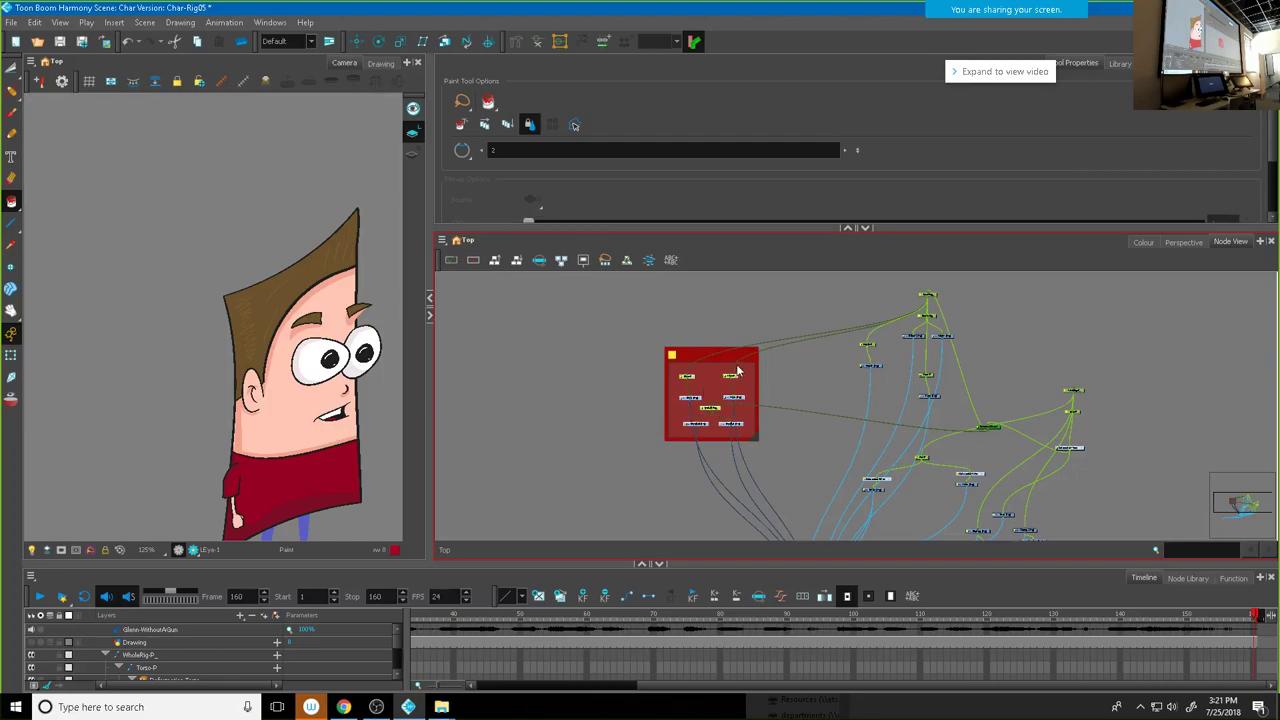
Step: Name the new backdrop Eyes in its properties
{"action": "scroll", "coordinate": [690, 386], "scroll_direction": "up", "scroll_amount": 4}
{"action": "left_click", "coordinate": [650, 283]}
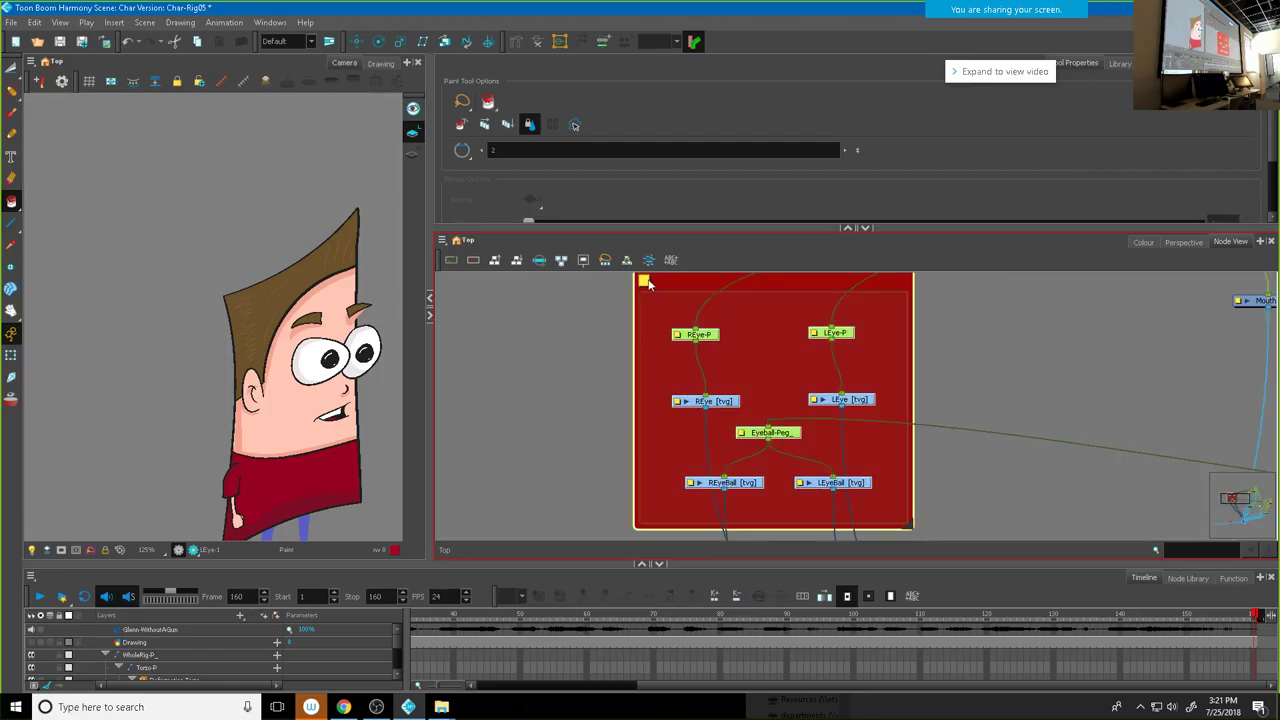
{"action": "double_click", "coordinate": [648, 283]}
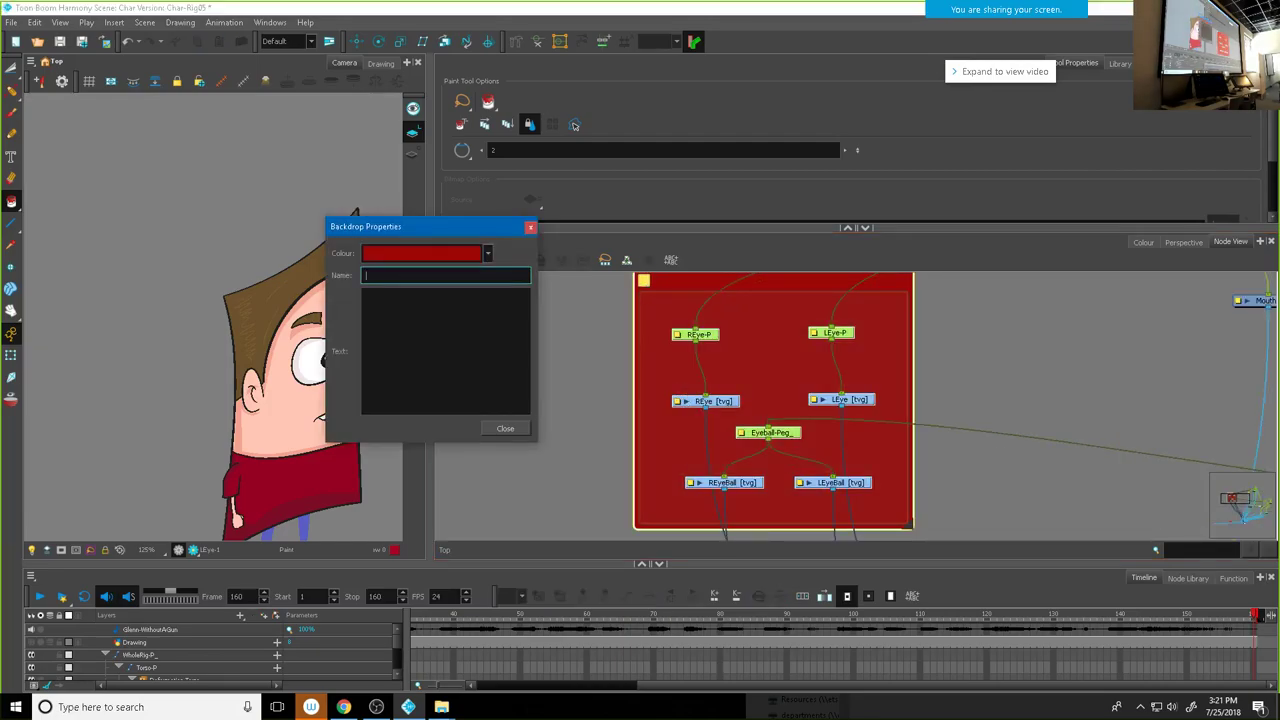
{"action": "type", "text": "Eyes"}
{"action": "scroll", "coordinate": [858, 398], "scroll_direction": "down", "scroll_amount": 2}
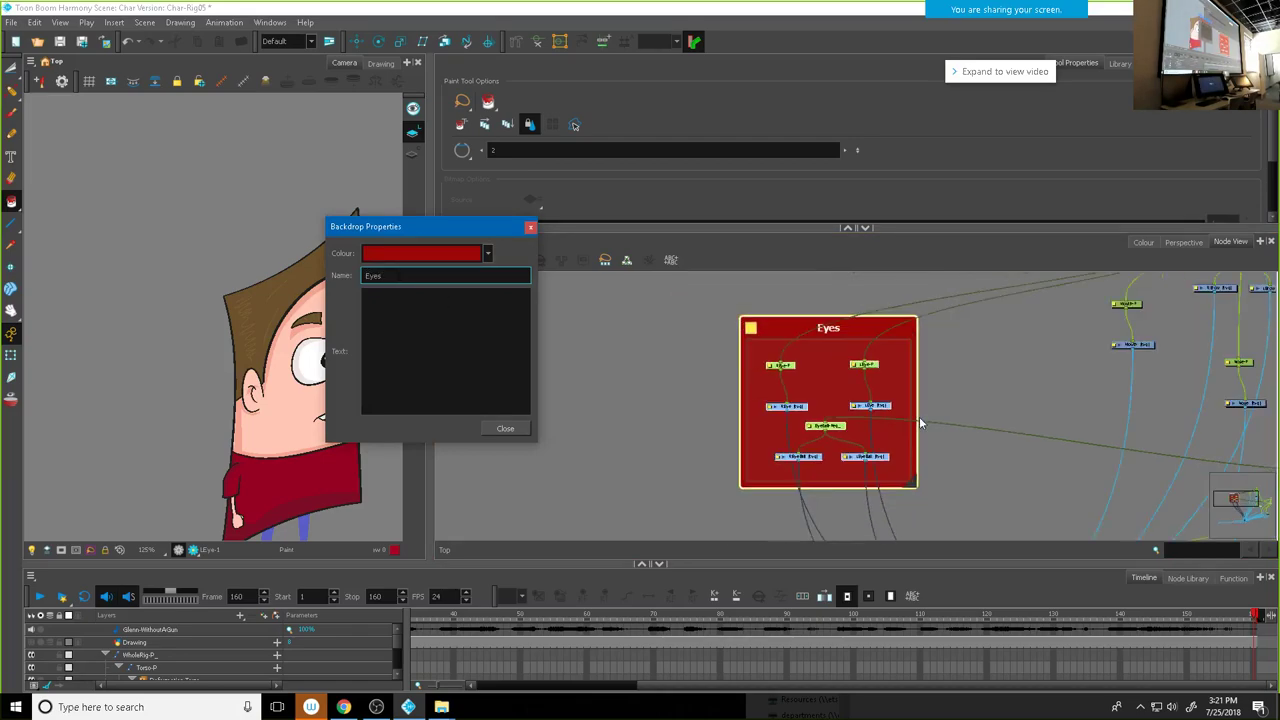
Step: Widen the Eyes backdrop to leave spare room beside the eye nodes, and close its properties
{"action": "left_click", "coordinate": [810, 402]}
{"action": "left_click_drag", "start_coordinate": [913, 485], "coordinate": [1018, 487]}
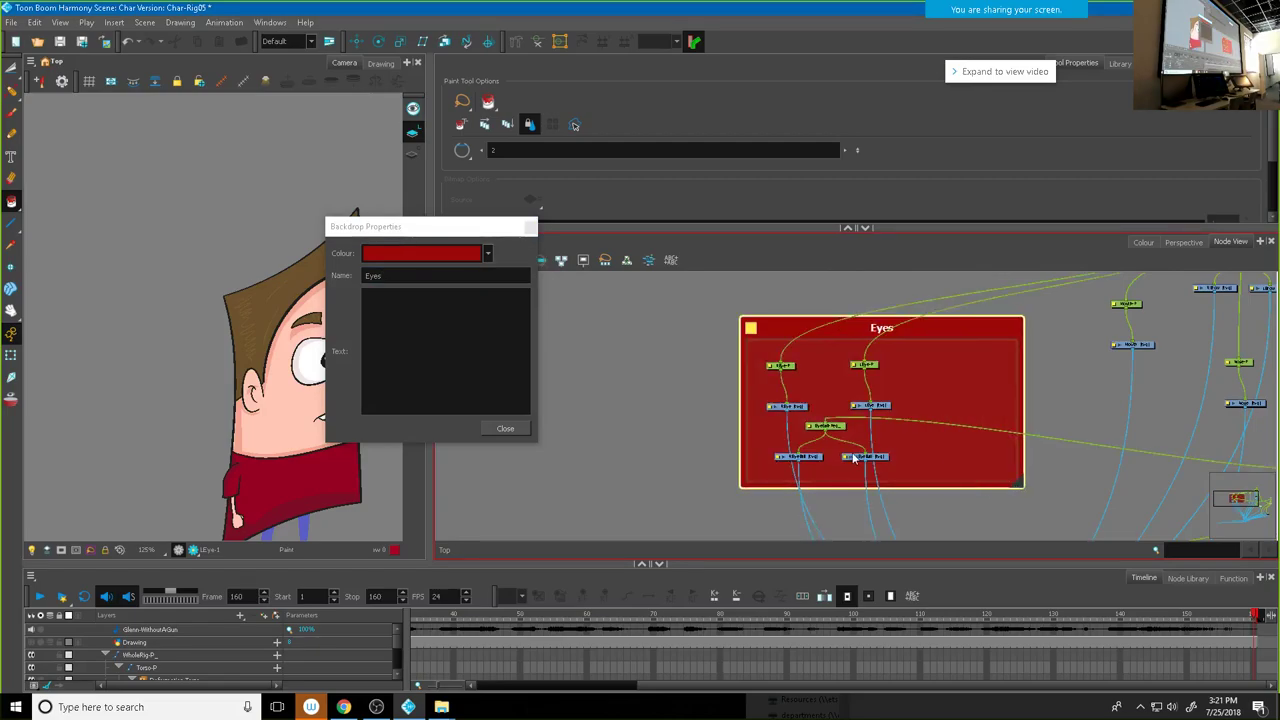
{"action": "scroll", "coordinate": [845, 458], "scroll_direction": "up", "scroll_amount": 2}
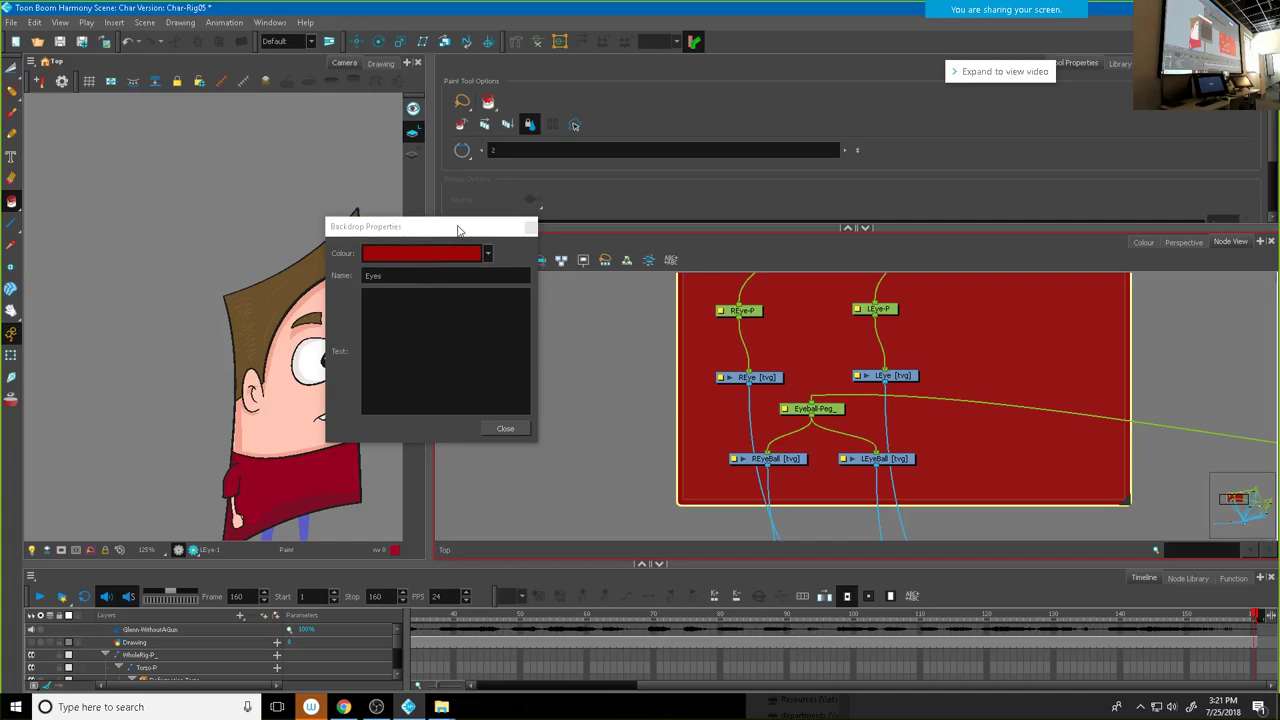
{"action": "left_click", "coordinate": [967, 474]}
{"action": "left_click", "coordinate": [886, 462]}
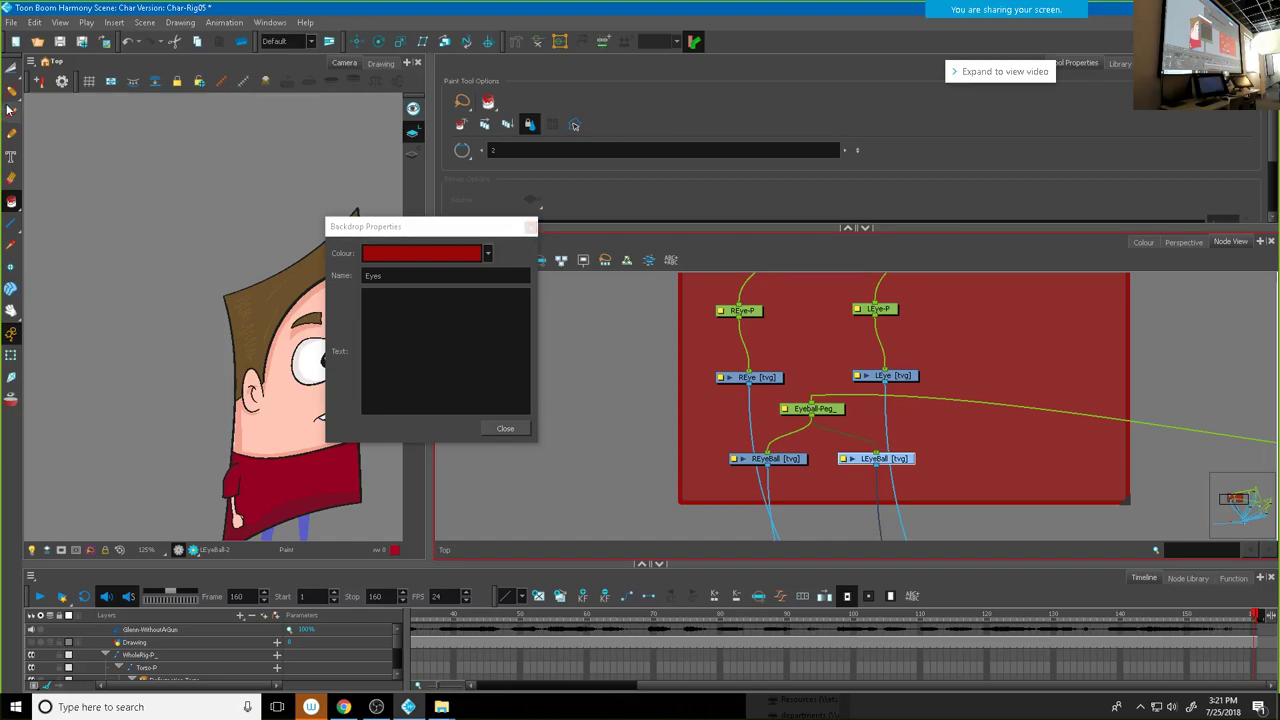
{"action": "left_click", "coordinate": [12, 68]}
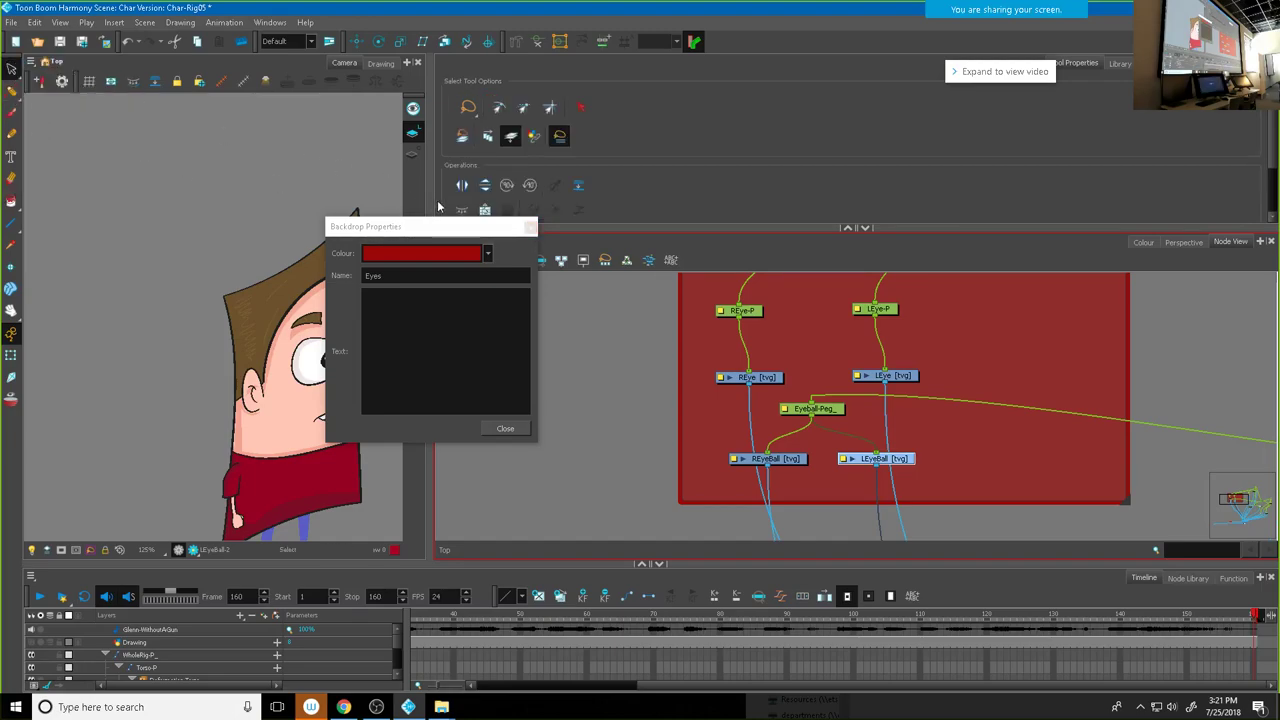
{"action": "left_click", "coordinate": [530, 228]}
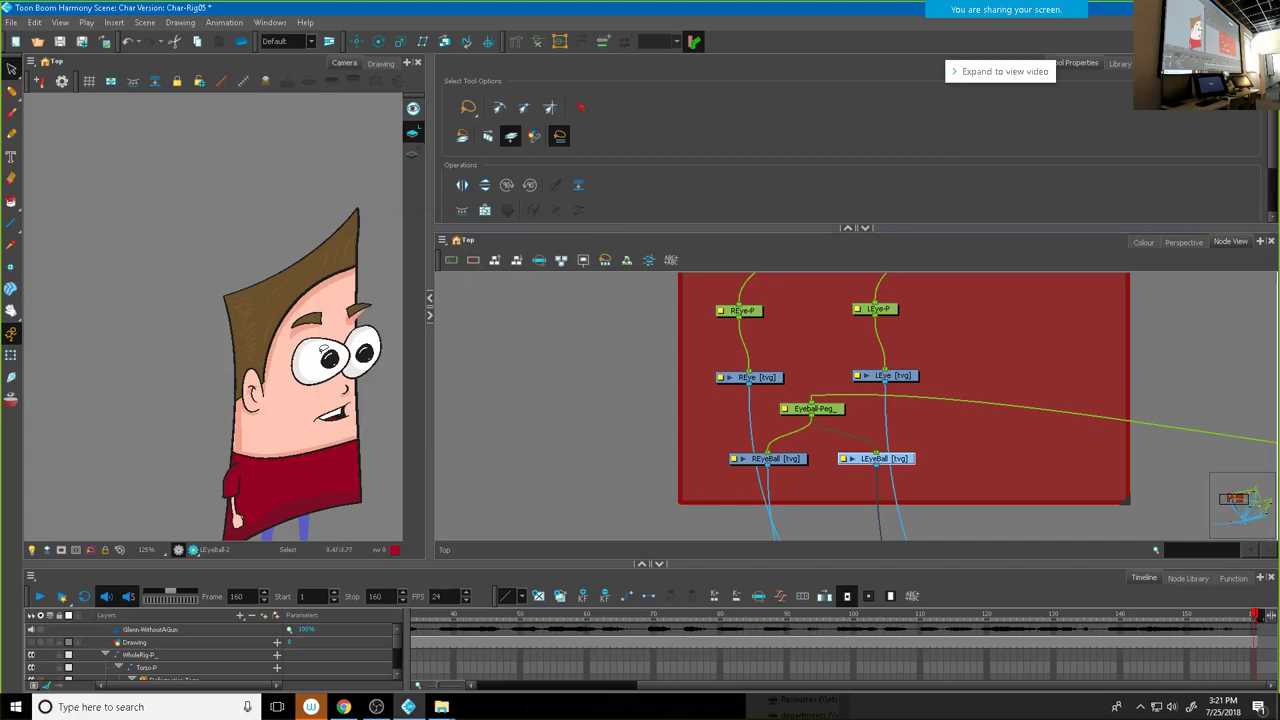
Step: Try to draw an eyelid rectangle across the top of the nearer eye on the LEyeBall drawing
{"action": "scroll", "coordinate": [52, 140], "scroll_direction": "up", "scroll_amount": 1}
{"action": "left_click", "coordinate": [11, 223]}
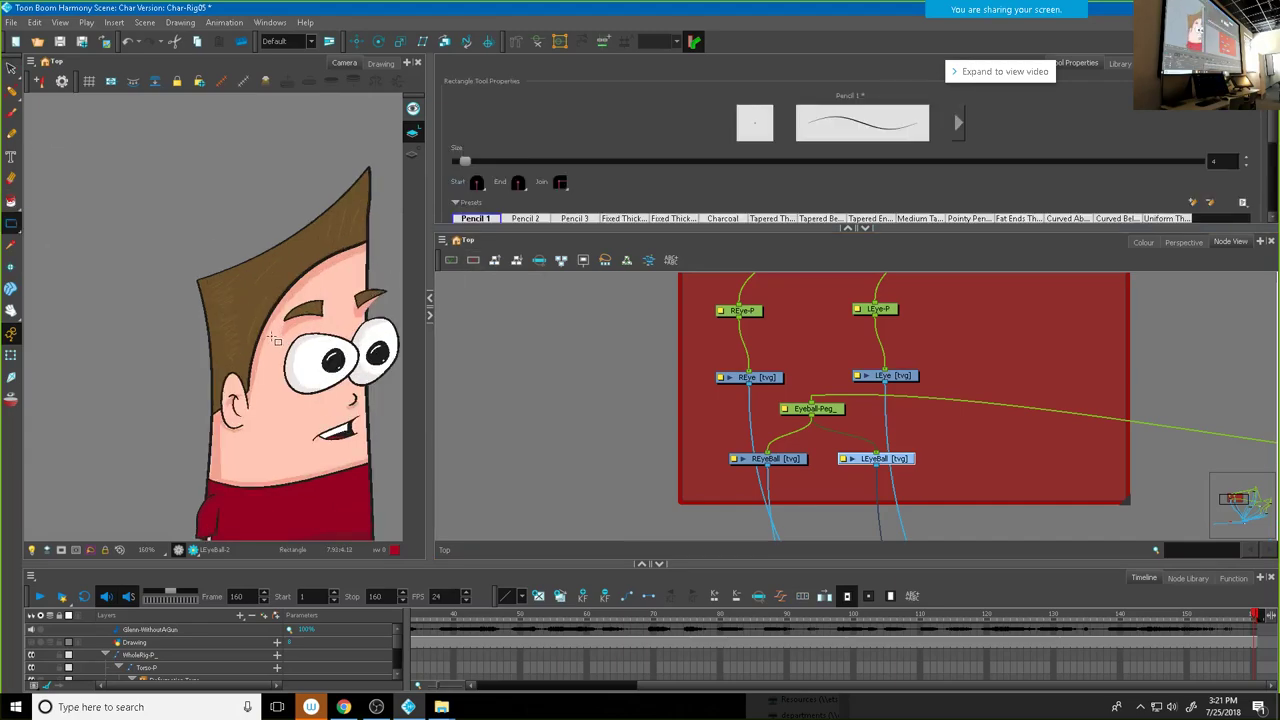
{"action": "left_click_drag", "start_coordinate": [270, 322], "coordinate": [367, 355]}
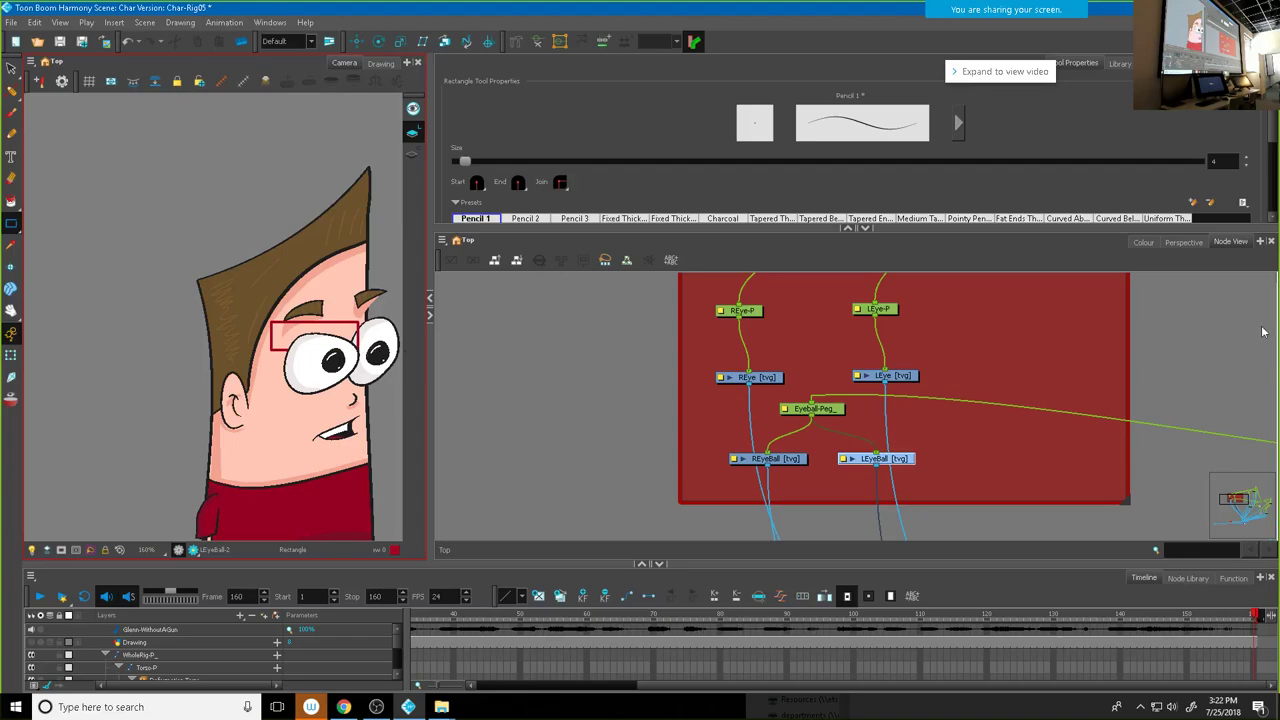
{"action": "scroll", "coordinate": [1052, 403], "scroll_direction": "down", "scroll_amount": 3}
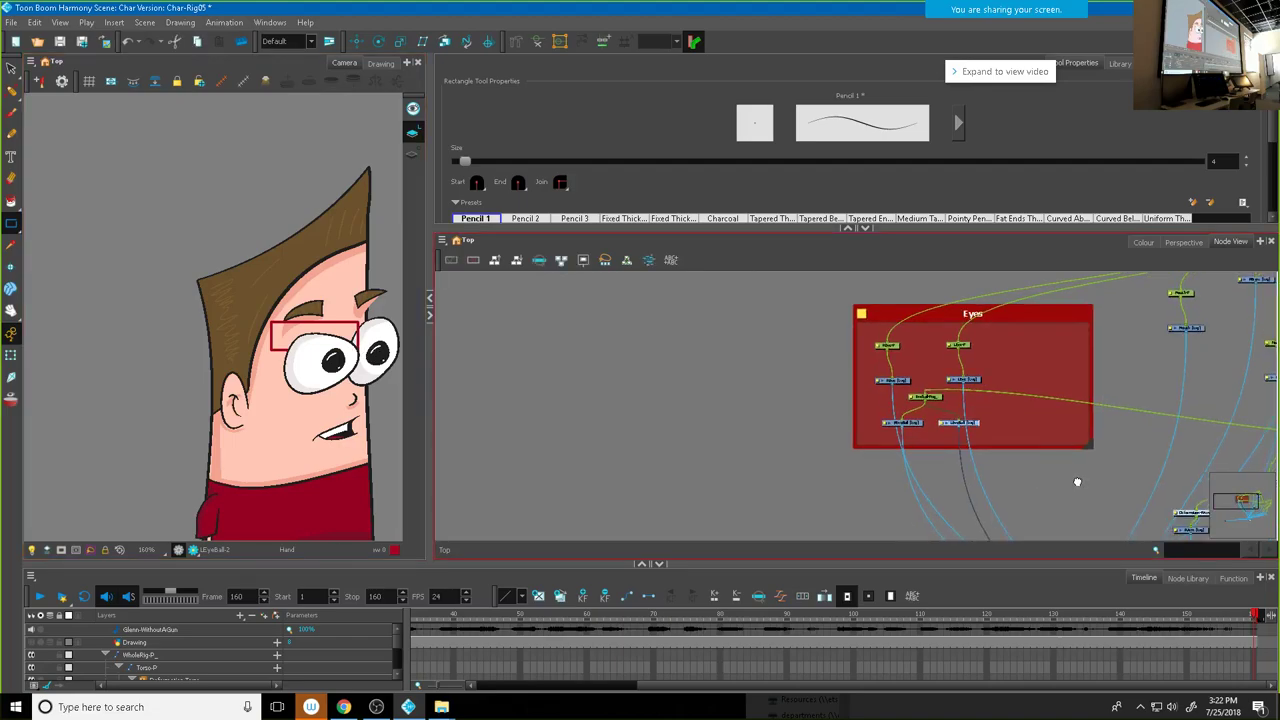
{"action": "key", "text": "ctrl+z"}
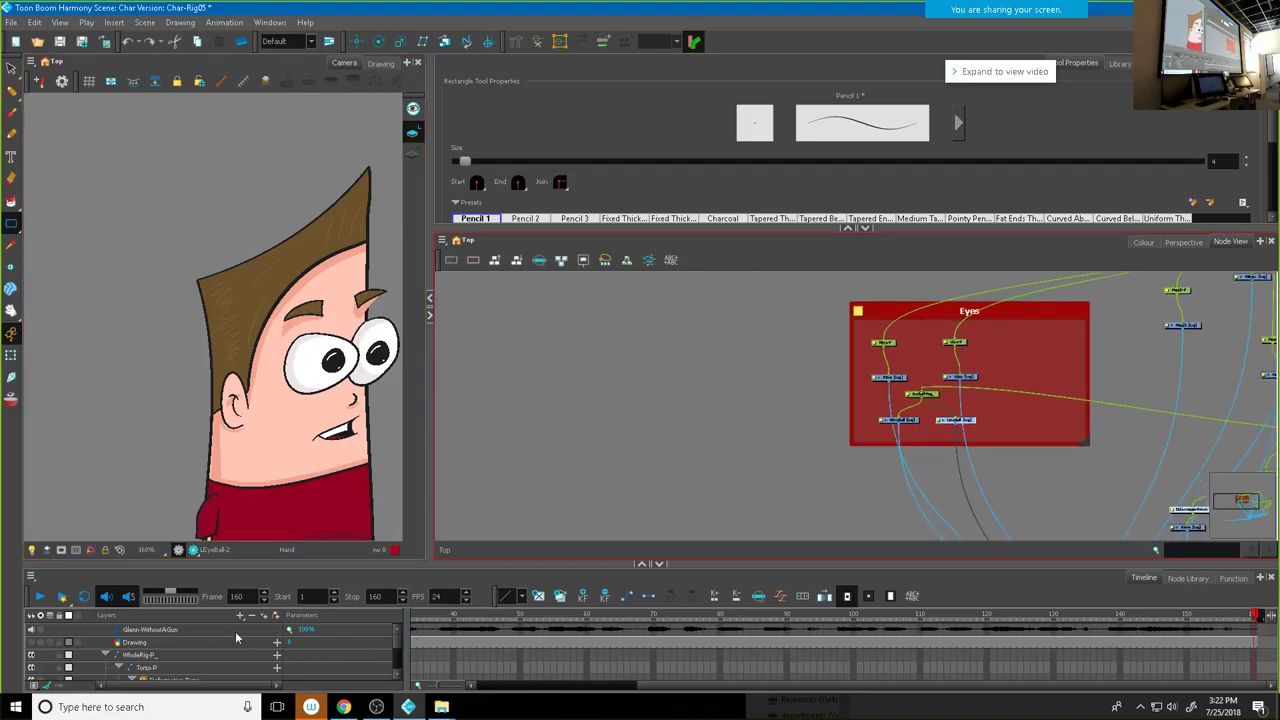
Step: Enlarge the timeline area, collapse the WholeRig-P_ hierarchy and add a vector drawing layer named RUpLid
{"action": "left_click_drag", "start_coordinate": [302, 564], "coordinate": [310, 446]}
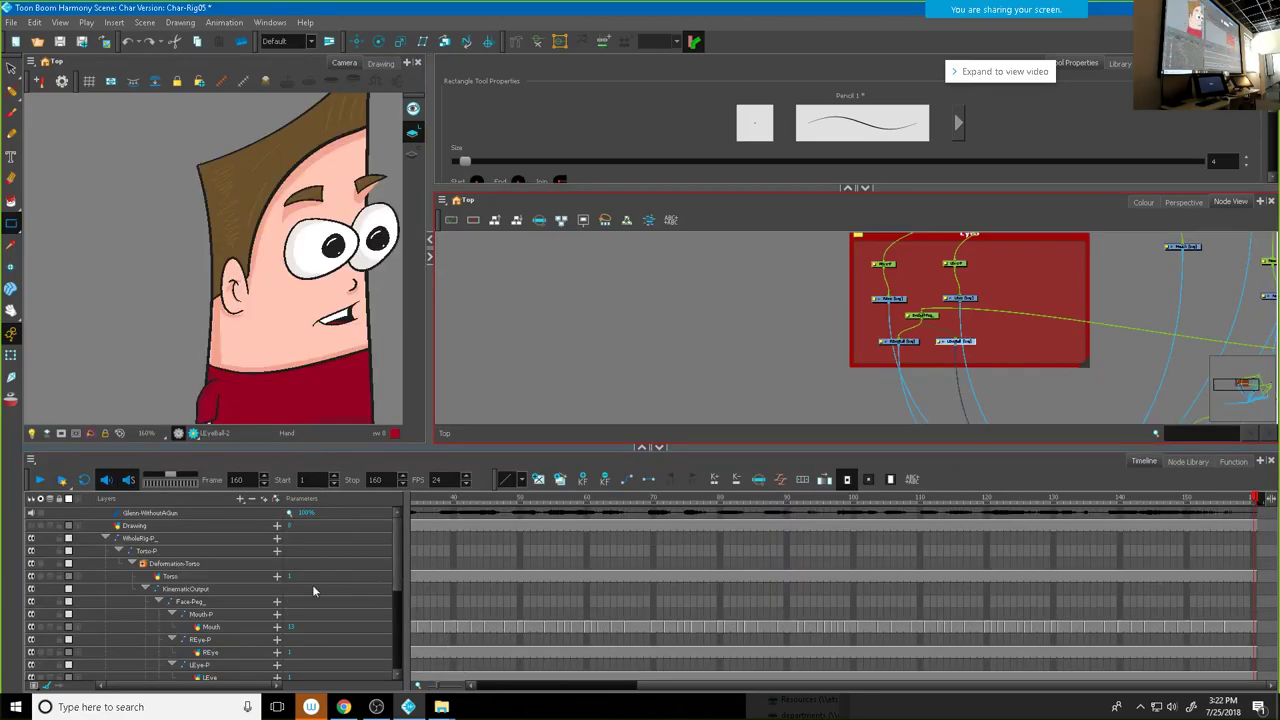
{"action": "left_click", "coordinate": [104, 537]}
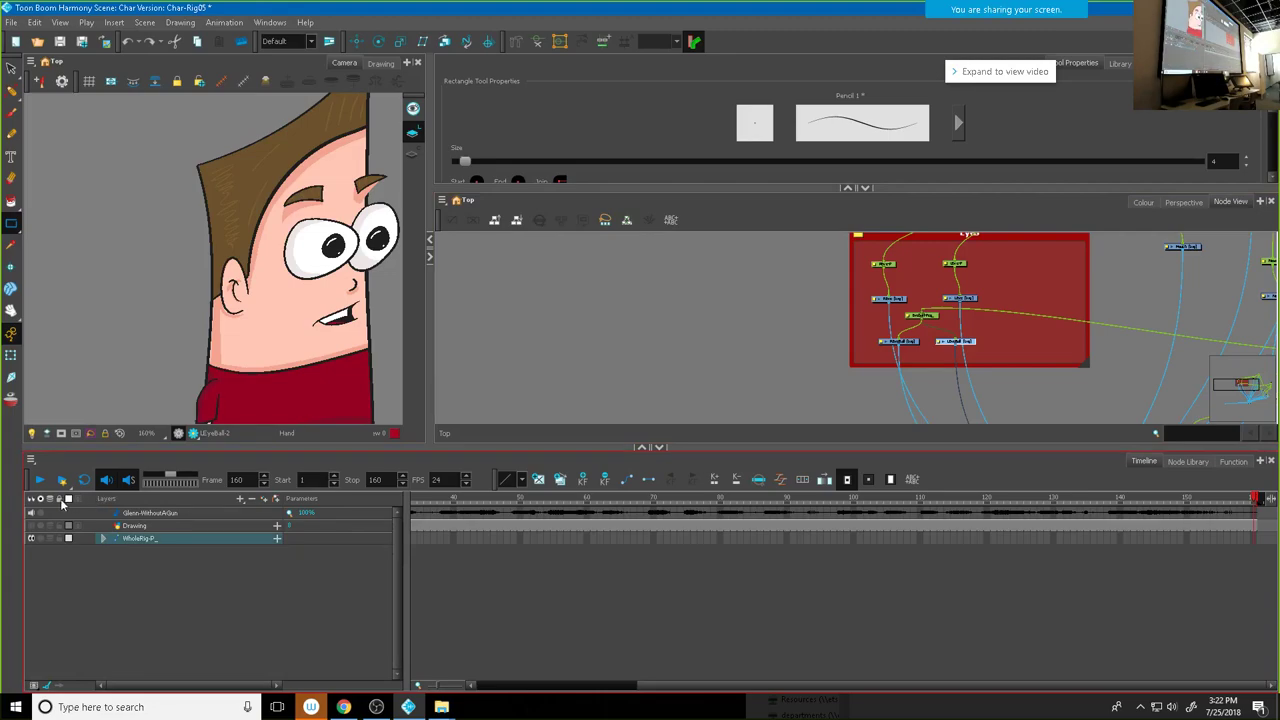
{"action": "left_click", "coordinate": [241, 499]}
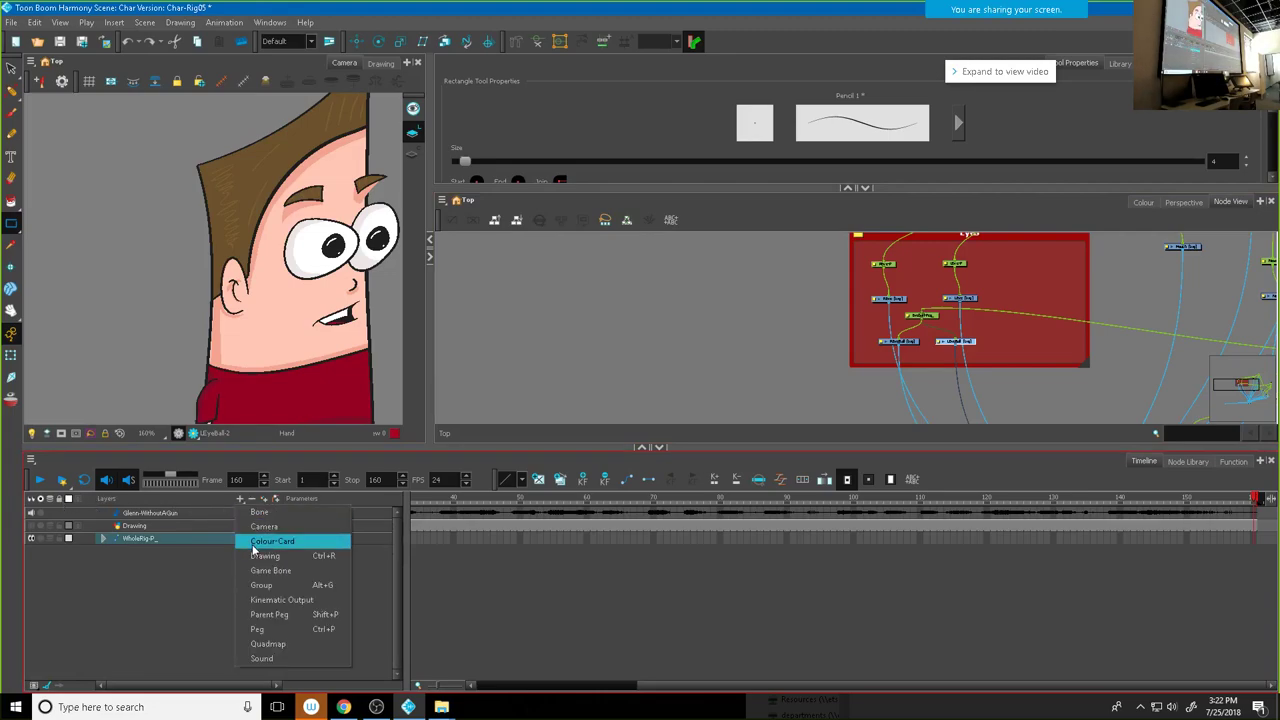
{"action": "left_click", "coordinate": [254, 557]}
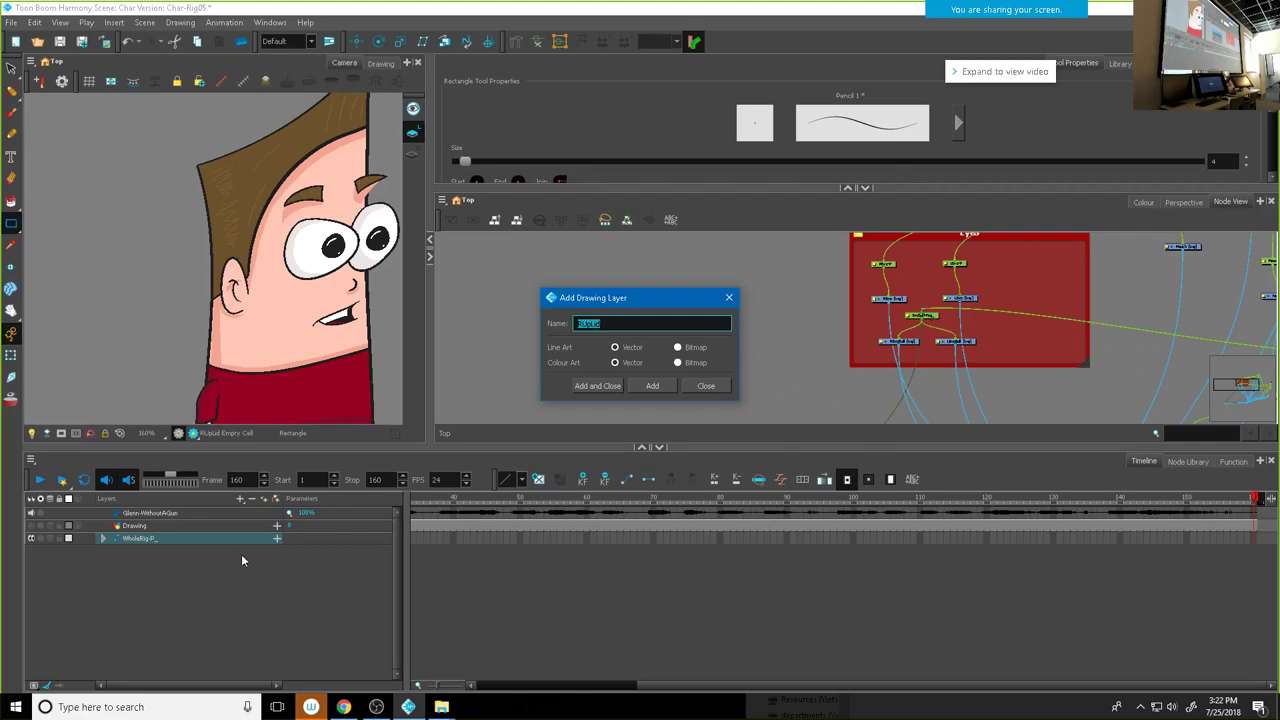
{"action": "left_click", "coordinate": [708, 386]}
Step: Move the RUpLid layer out of Eyeball-Peg_ to directly above WholeRig-P_, and collapse the rig hierarchy
{"action": "left_click", "coordinate": [104, 537]}
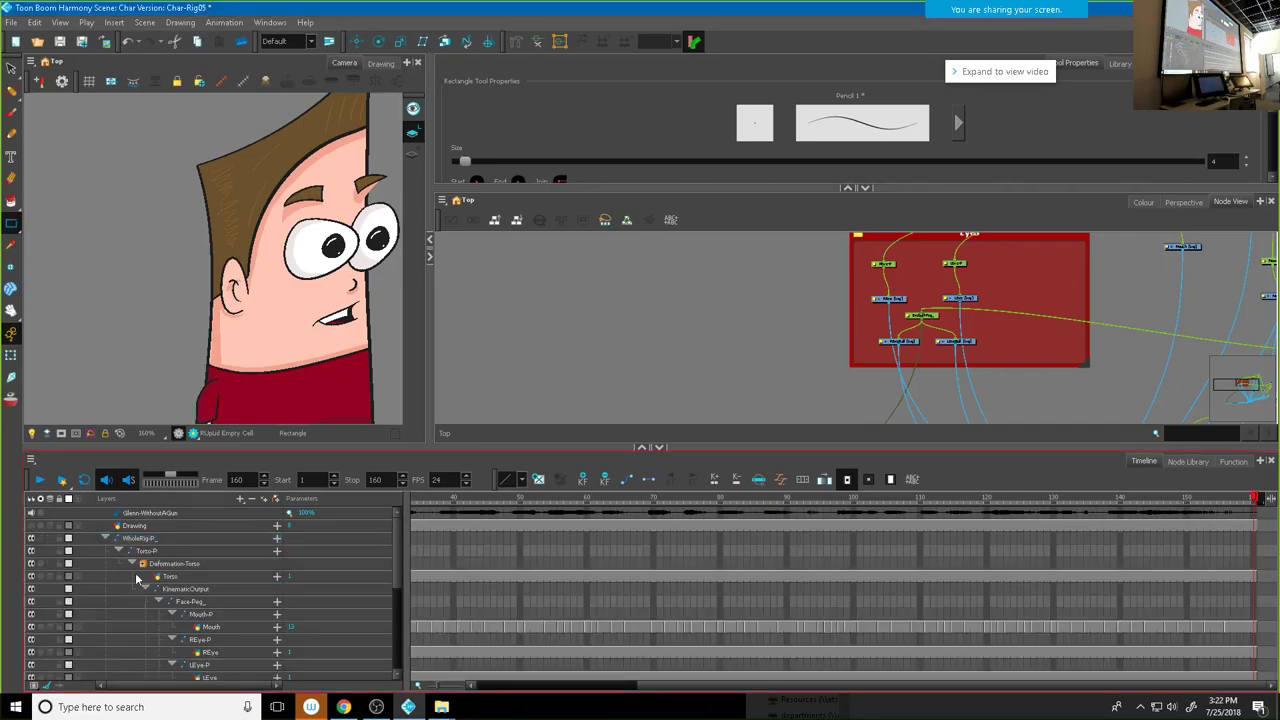
{"action": "scroll", "coordinate": [152, 573], "scroll_direction": "down", "scroll_amount": 3}
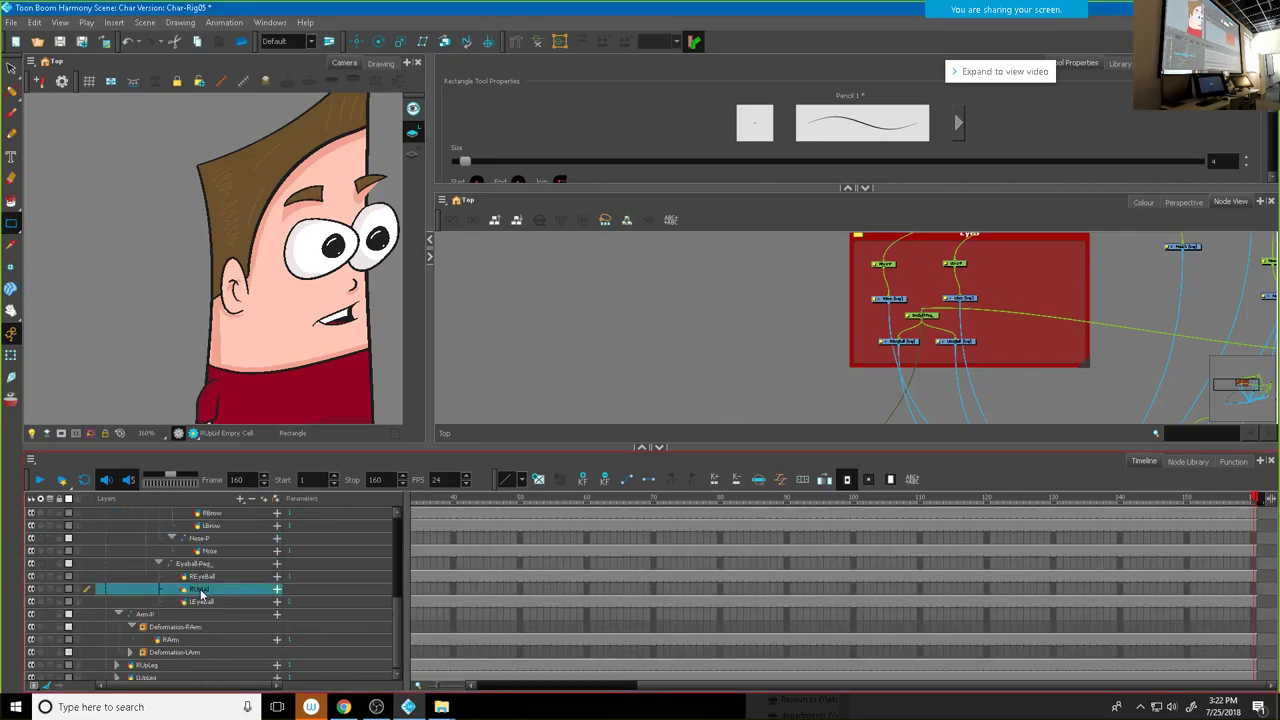
{"action": "scroll", "coordinate": [200, 590], "scroll_direction": "up", "scroll_amount": 5}
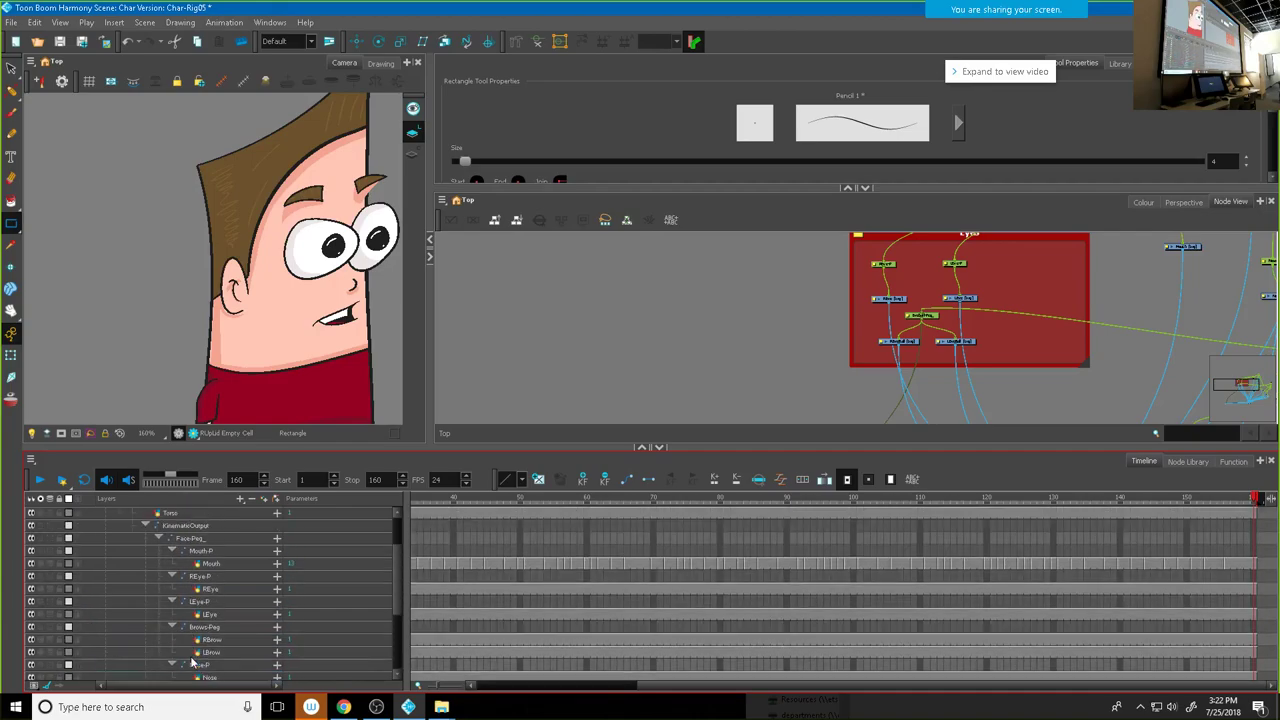
{"action": "scroll", "coordinate": [170, 632], "scroll_direction": "down", "scroll_amount": 2}
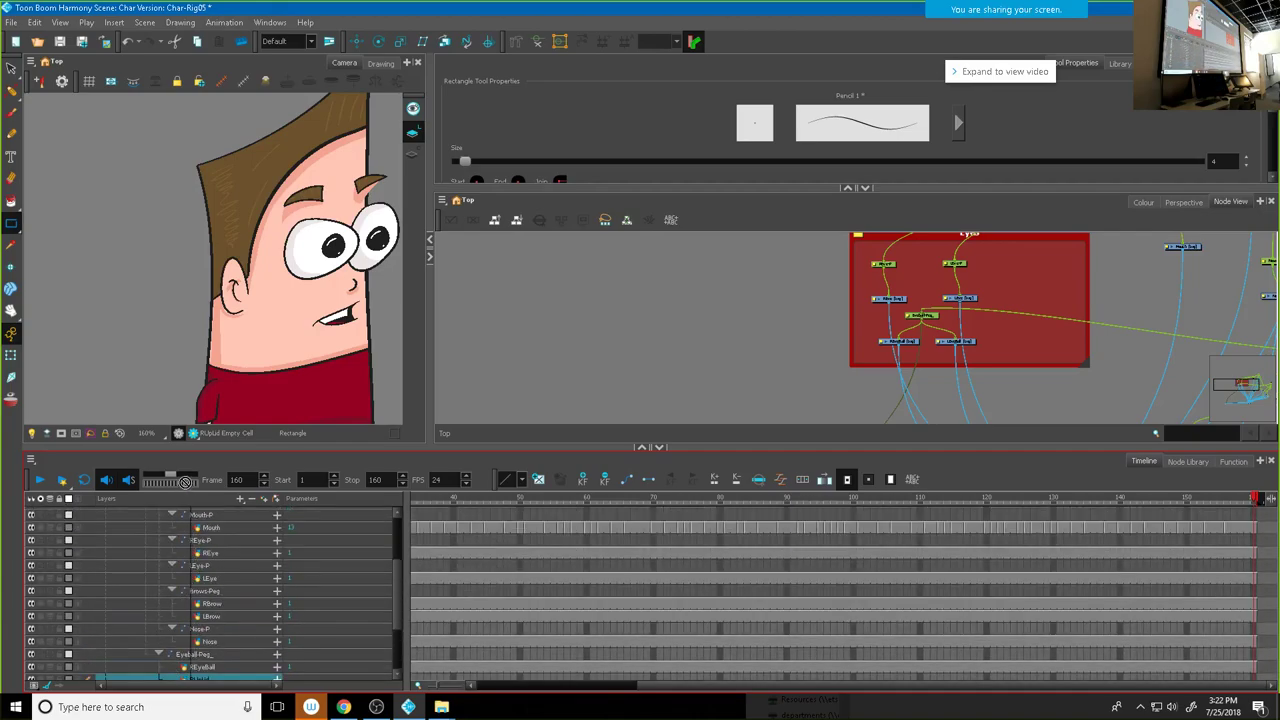
{"action": "scroll", "coordinate": [115, 550], "scroll_direction": "up", "scroll_amount": 5}
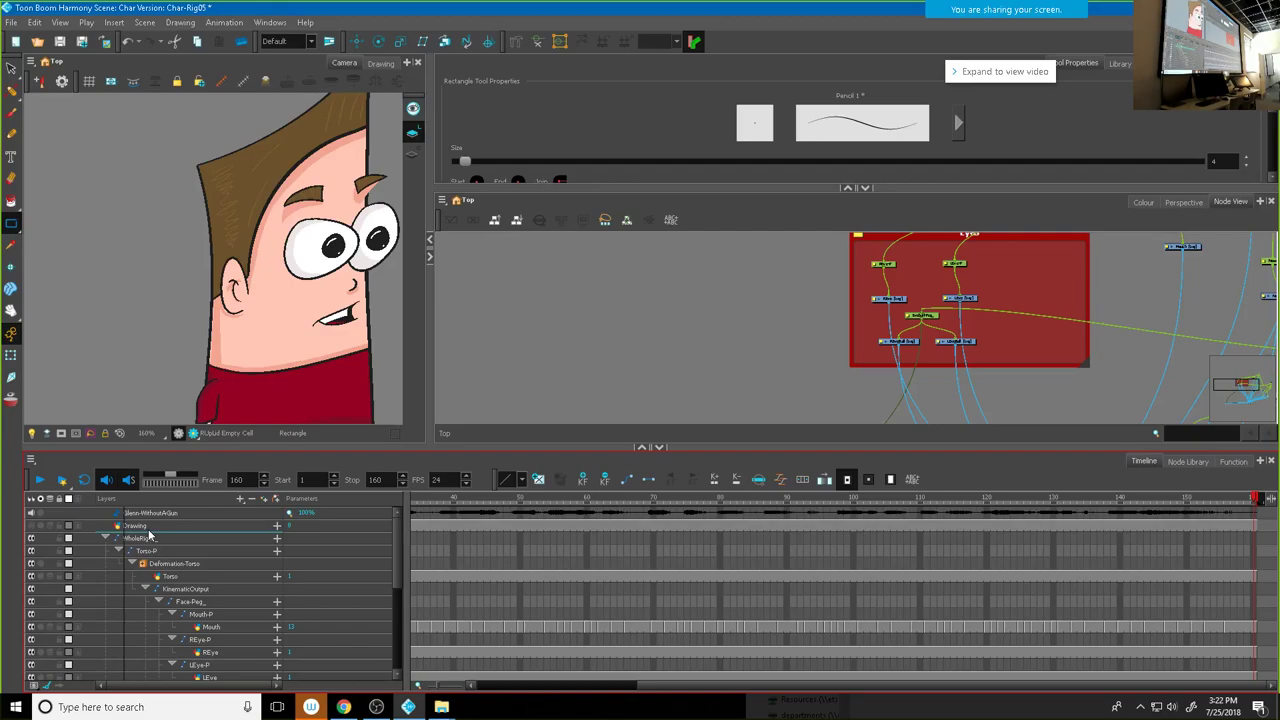
{"action": "left_click", "coordinate": [105, 551]}
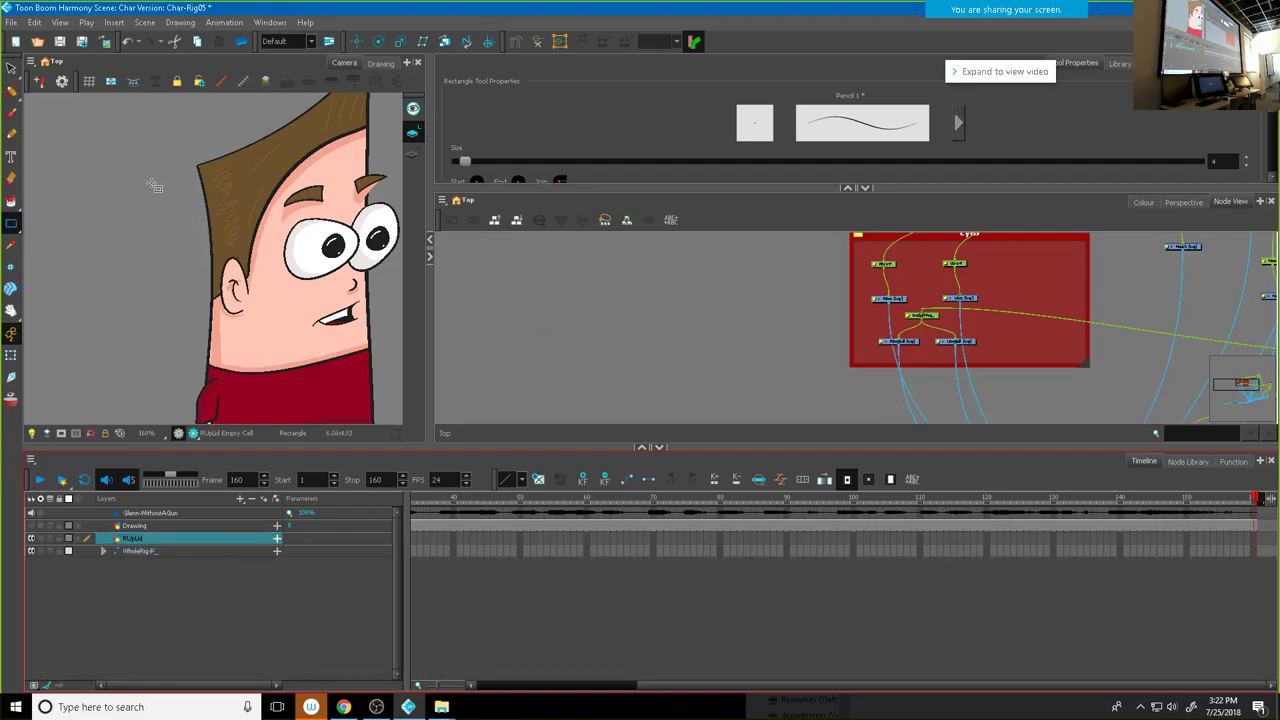
Step: On frame 1 of RUpLid, try a Skin-coloured rectangle across the nearer eye, and choose SkinShadow as the drawing colour
{"action": "left_click_drag", "start_coordinate": [446, 499], "coordinate": [280, 499]}
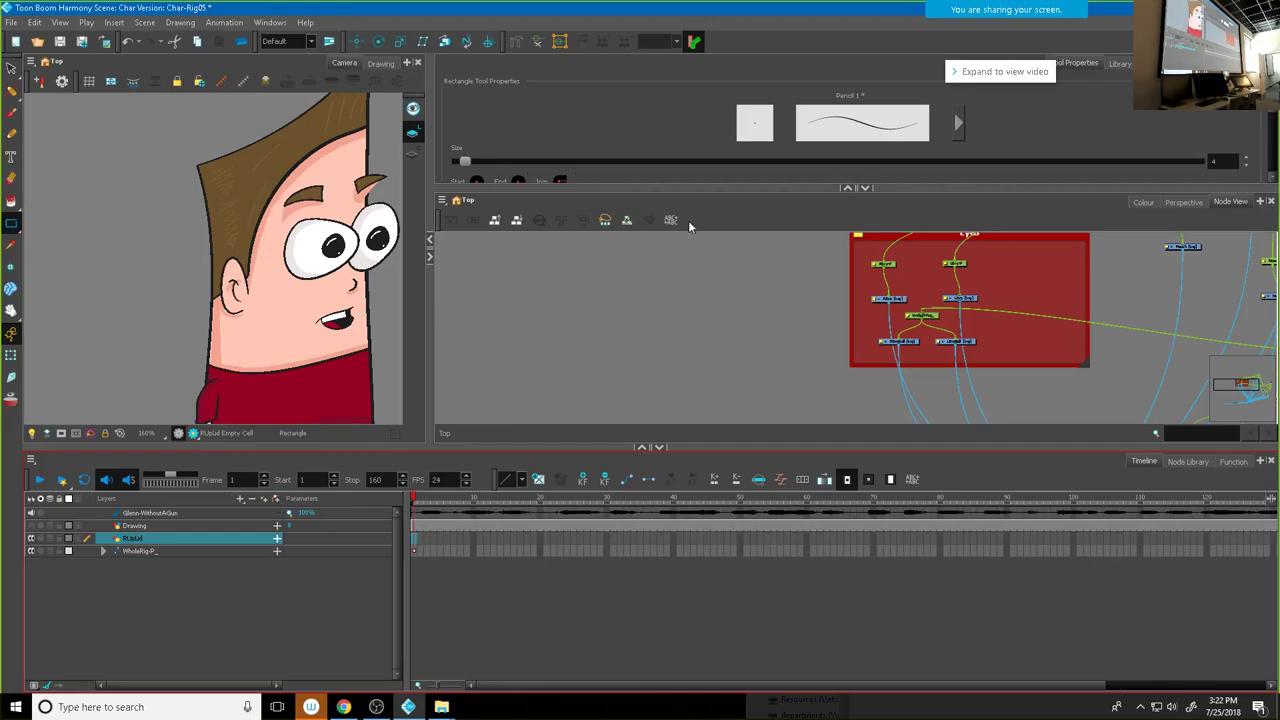
{"action": "left_click", "coordinate": [1140, 201]}
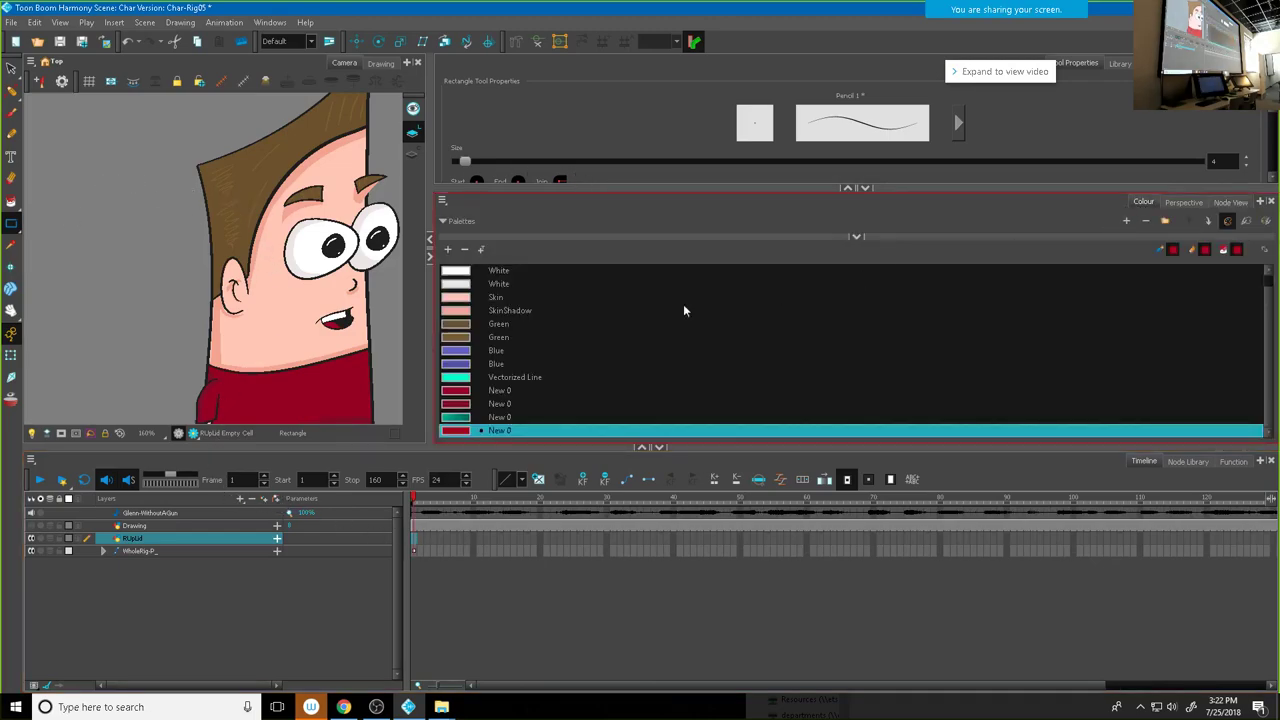
{"action": "left_click", "coordinate": [462, 299]}
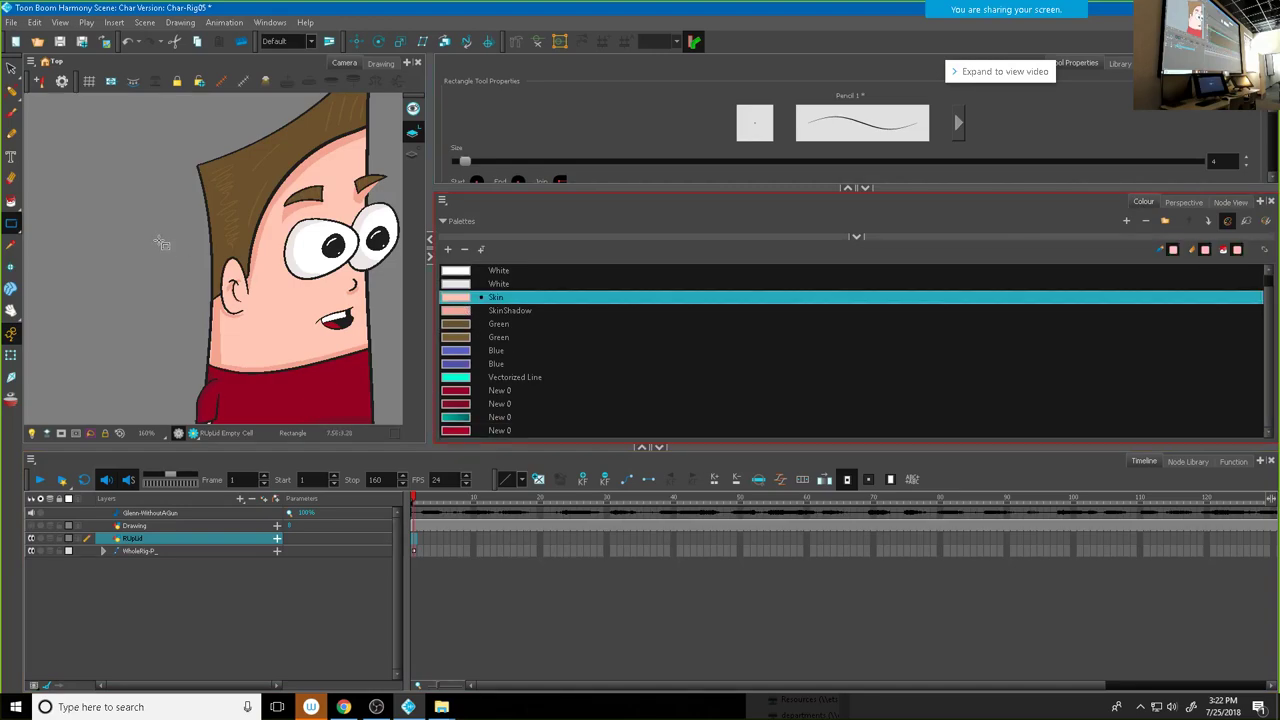
{"action": "left_click_drag", "start_coordinate": [342, 240], "coordinate": [362, 241]}
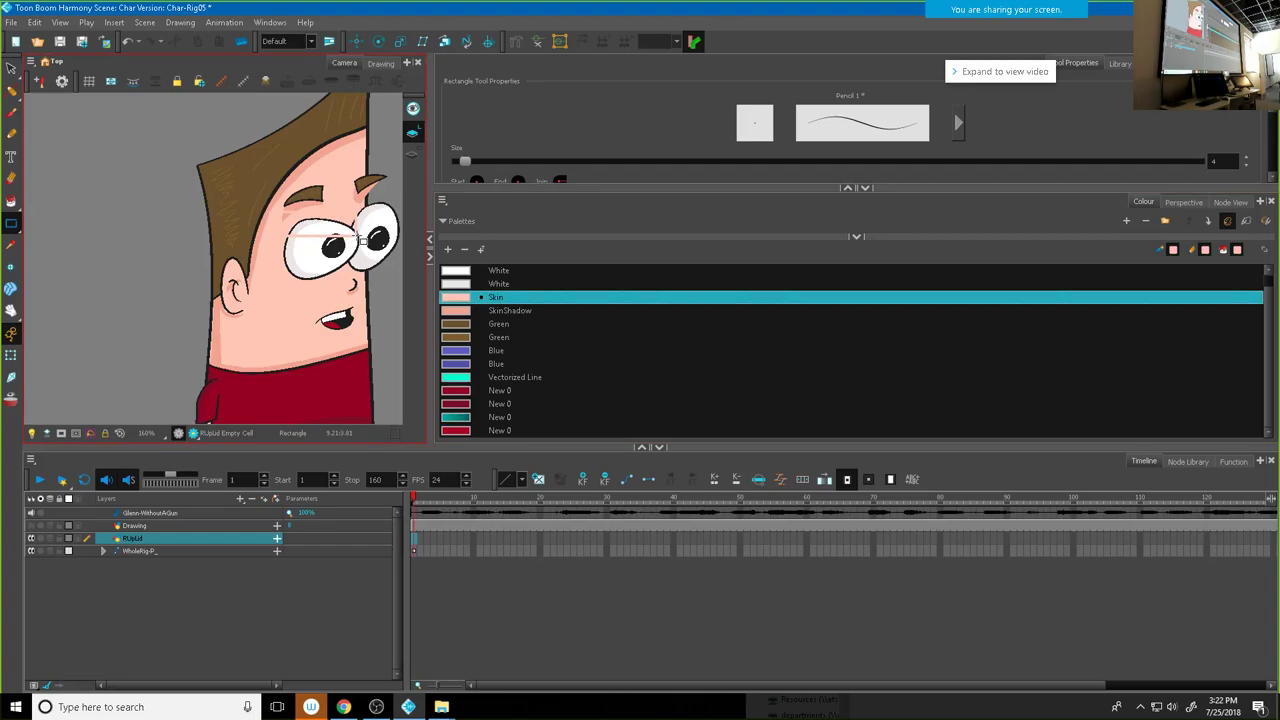
{"action": "left_click", "coordinate": [462, 311]}
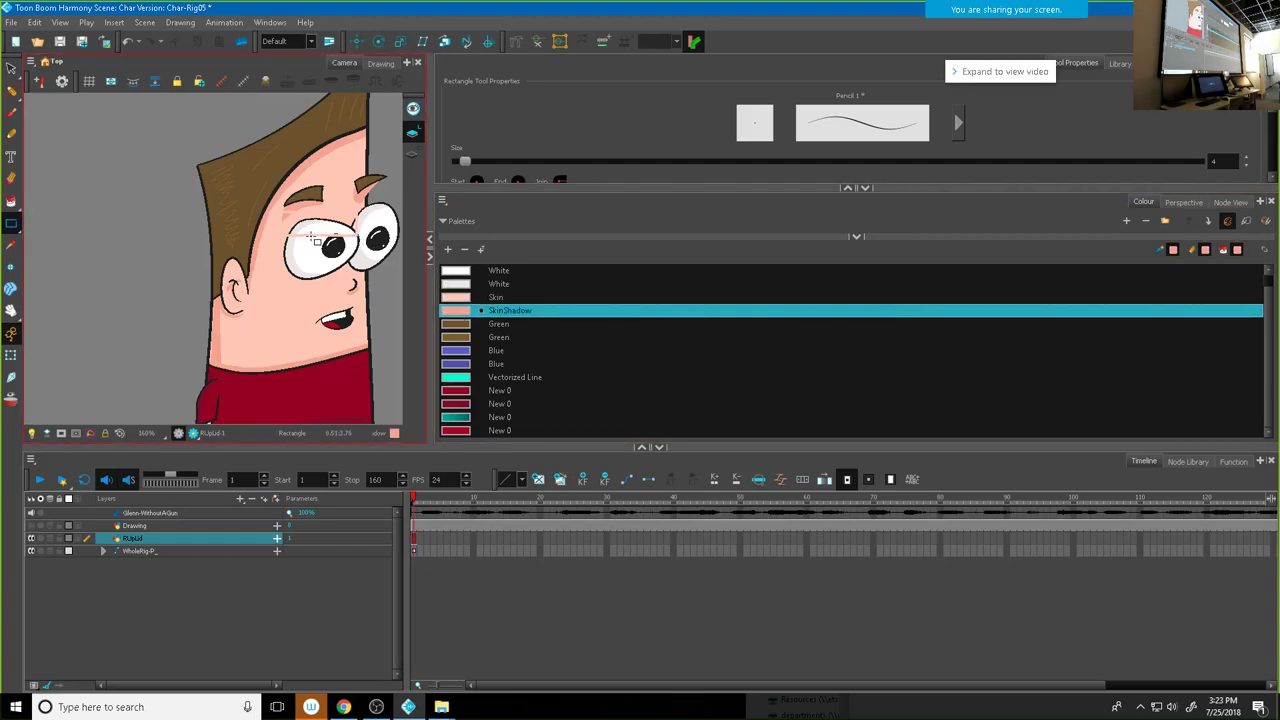
{"action": "key", "text": "ctrl+z"}
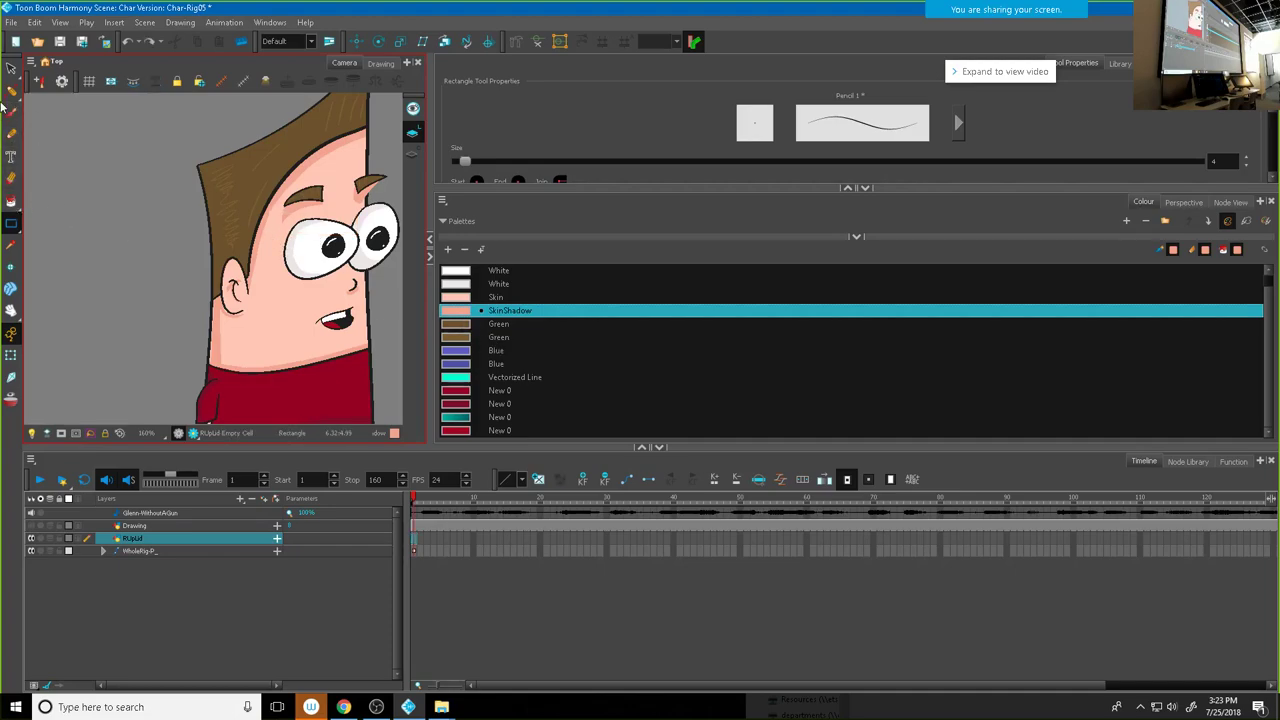
Step: Draw a SkinShadow rectangle over the top of the nearer eye on RUpLid and fill it with the same colour
{"action": "left_click_drag", "start_coordinate": [371, 239], "coordinate": [373, 242]}
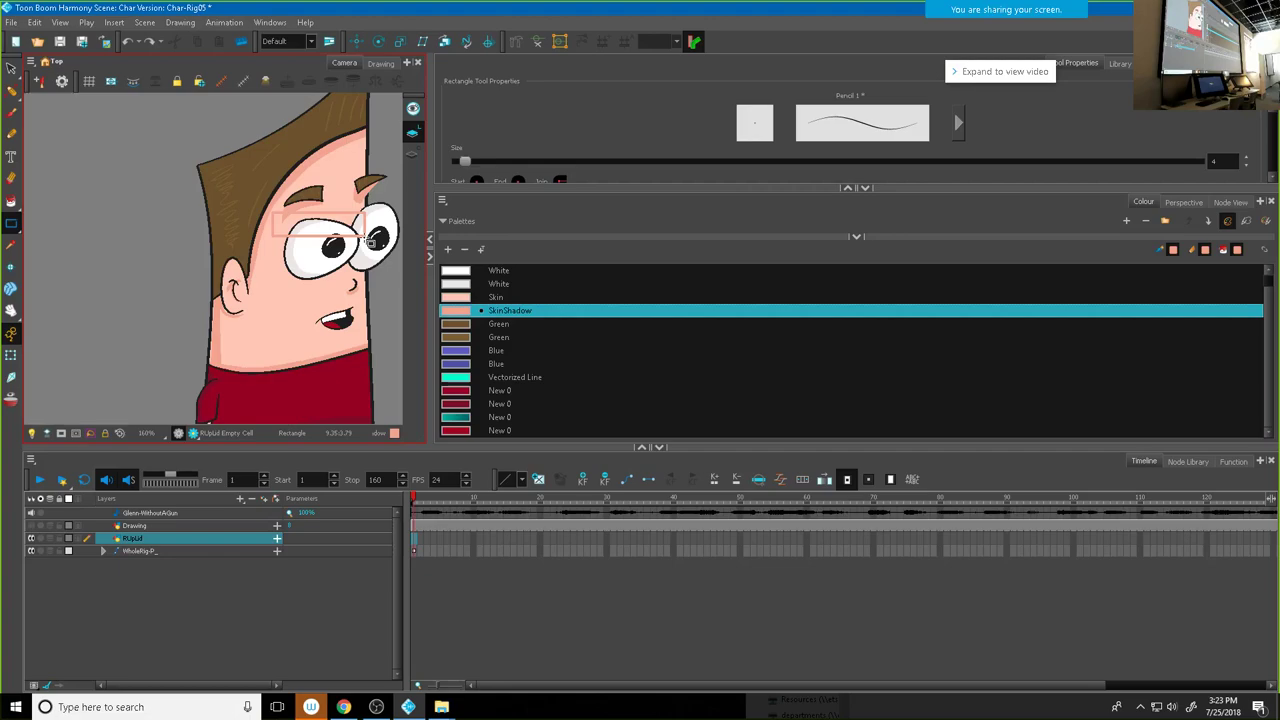
{"action": "left_click_drag", "start_coordinate": [371, 242], "coordinate": [372, 242]}
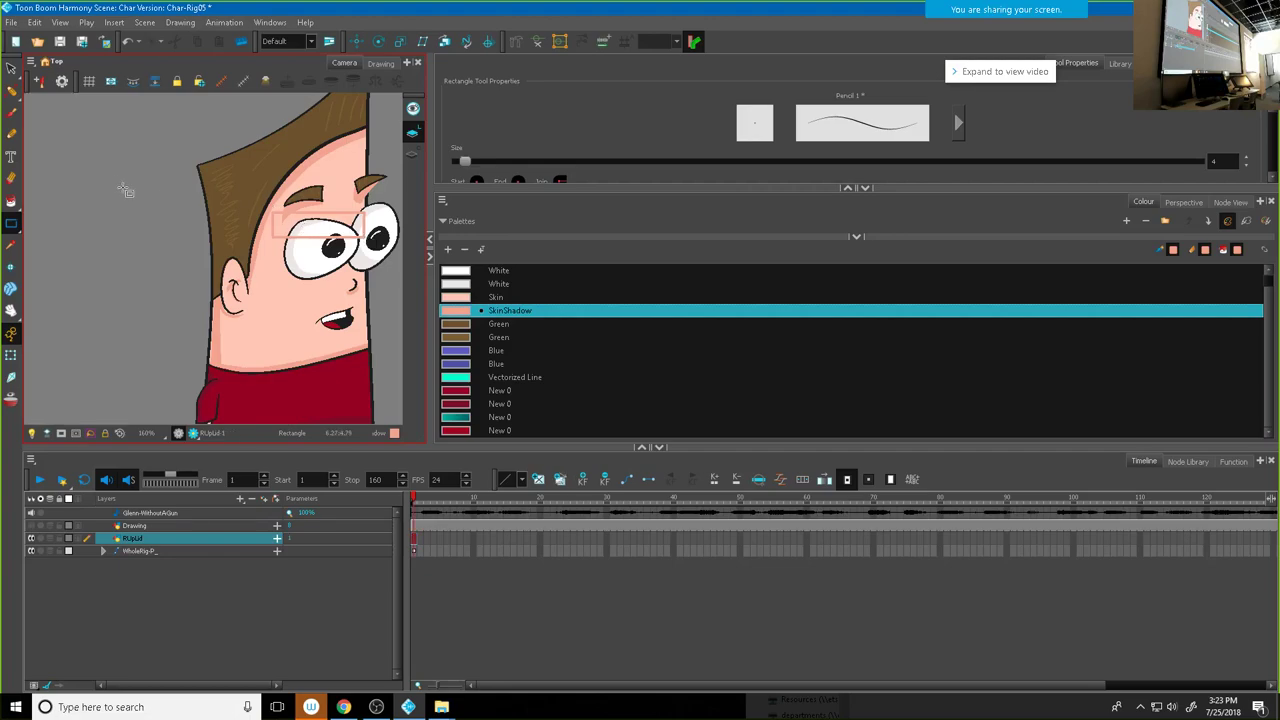
{"action": "left_click", "coordinate": [11, 203]}
{"action": "left_click", "coordinate": [332, 228]}
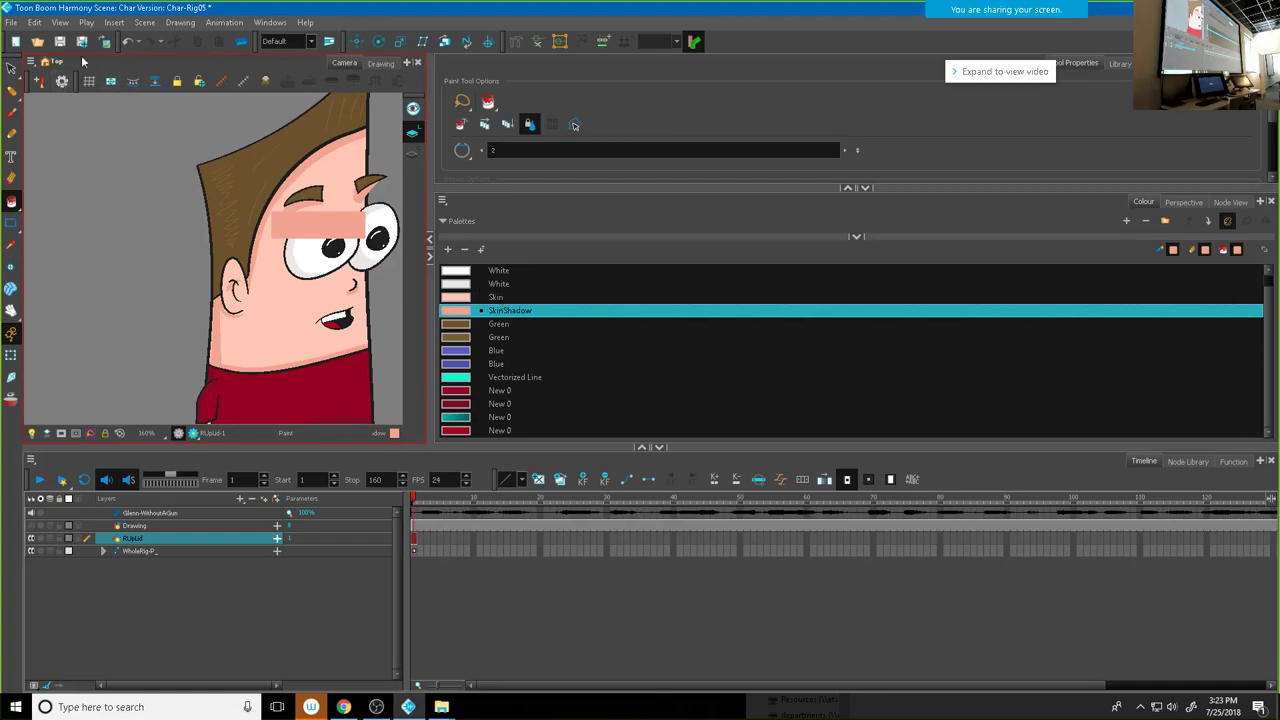
Step: Stretch the SkinShadow rectangle on RUpLid upward so that it covers the nearer eyebrow
{"action": "left_click", "coordinate": [11, 68]}
{"action": "left_click", "coordinate": [338, 226]}
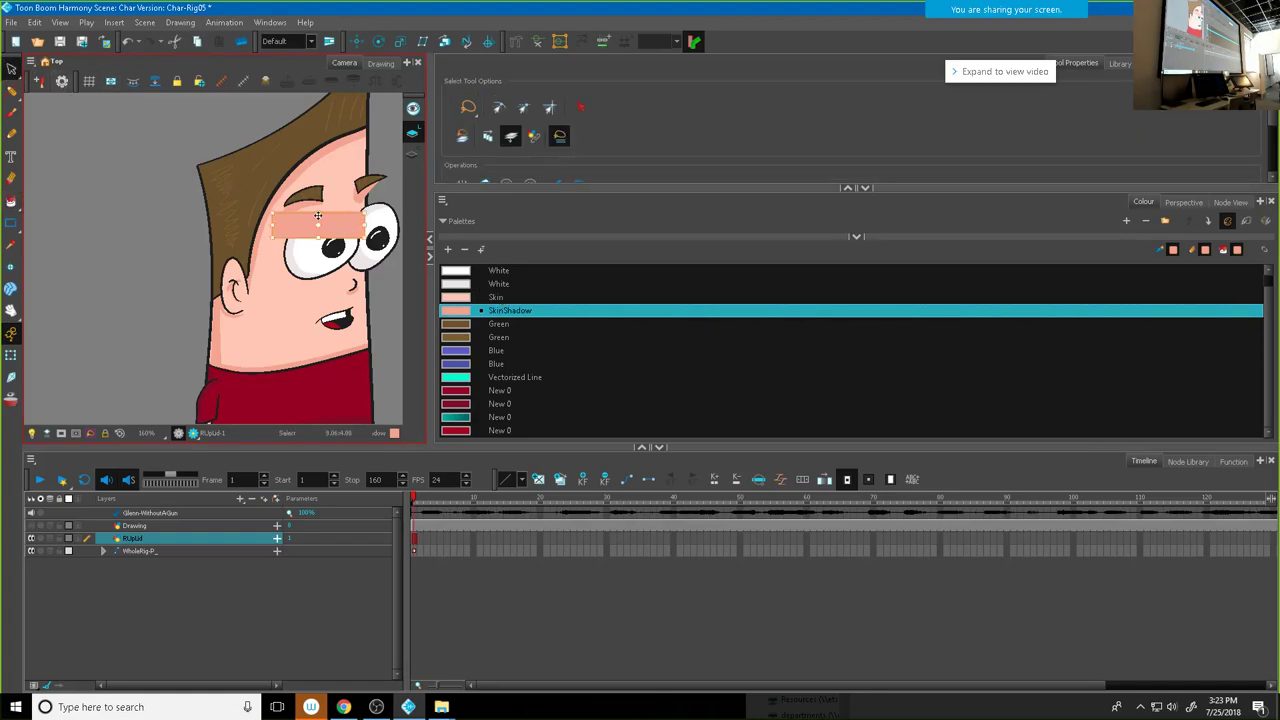
{"action": "left_click_drag", "start_coordinate": [319, 212], "coordinate": [320, 183]}
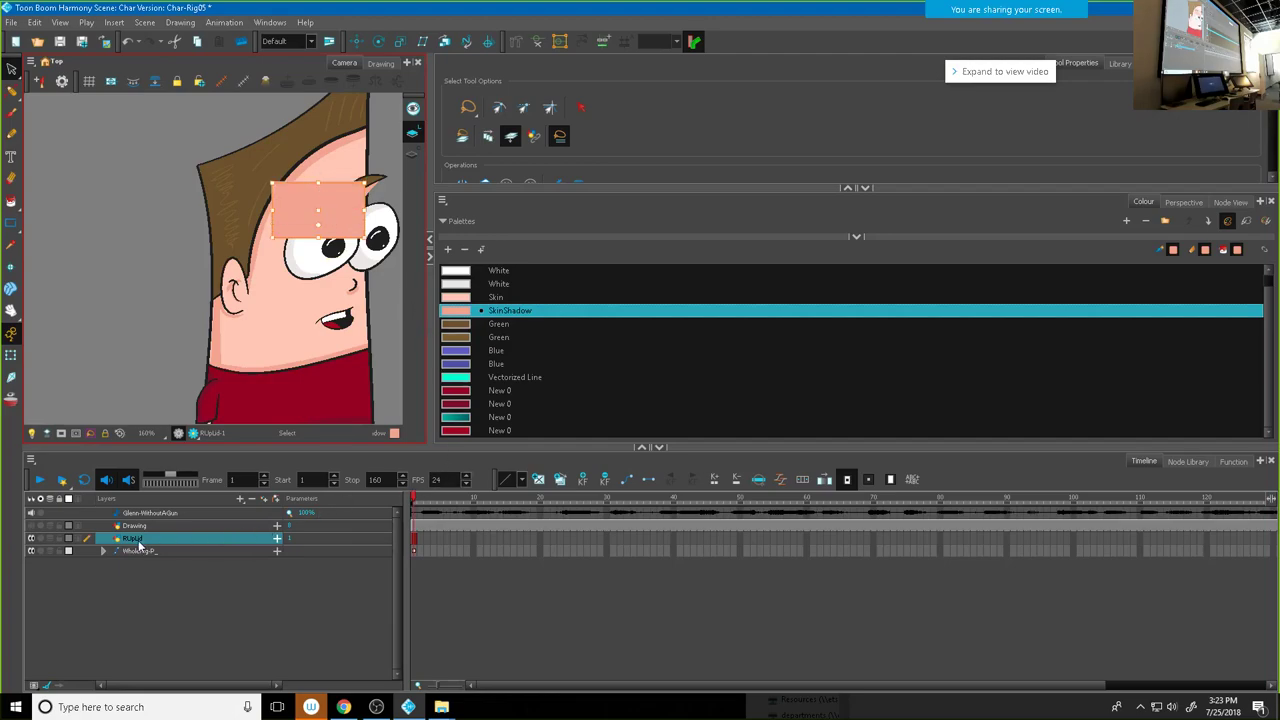
Step: Place the RUpLid layer's pivot on the middle of its eyelid rectangle with the Translate tool
{"action": "right_click", "coordinate": [138, 542]}
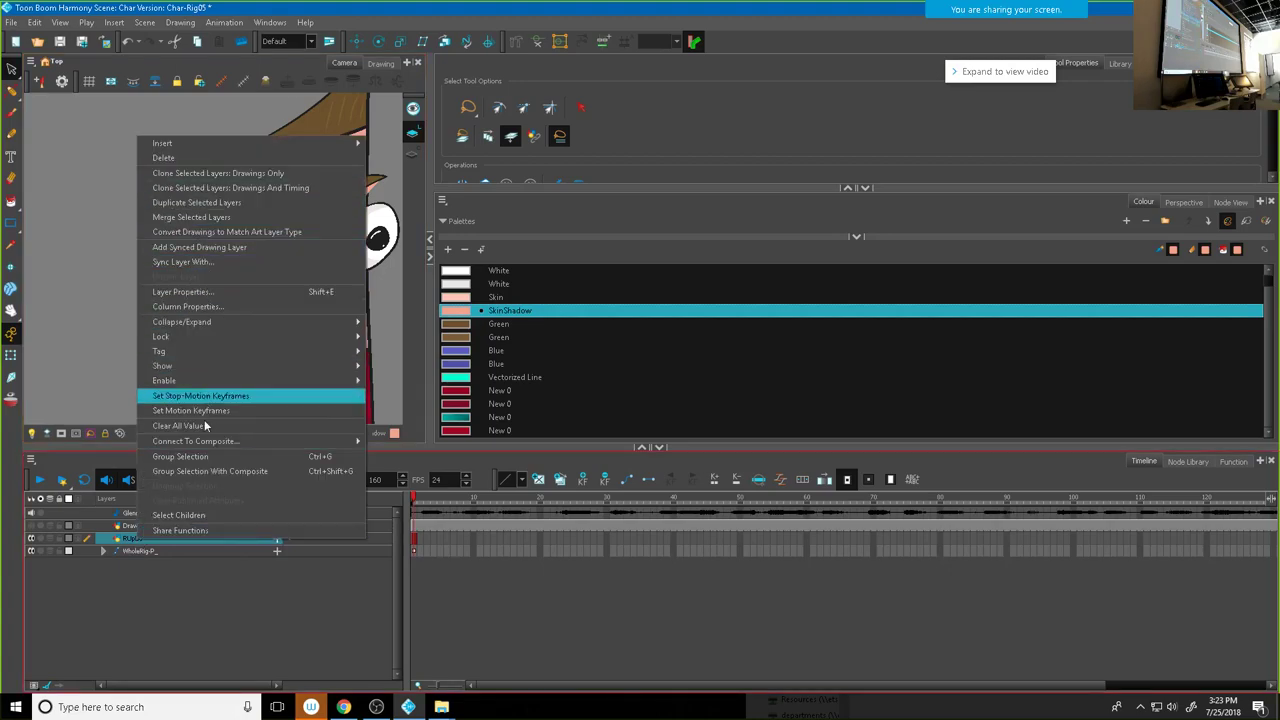
{"action": "left_click", "coordinate": [50, 120]}
{"action": "key", "text": "alt+2"}
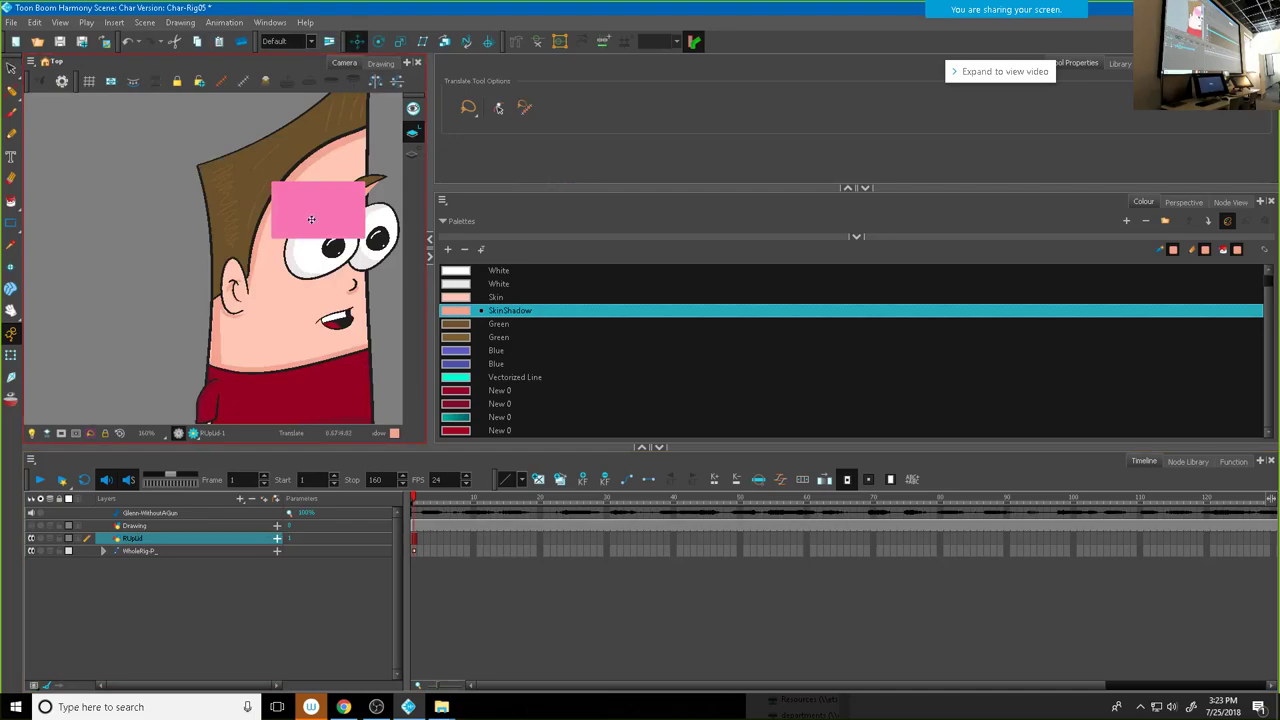
{"action": "scroll", "coordinate": [299, 294], "scroll_direction": "down", "scroll_amount": 4}
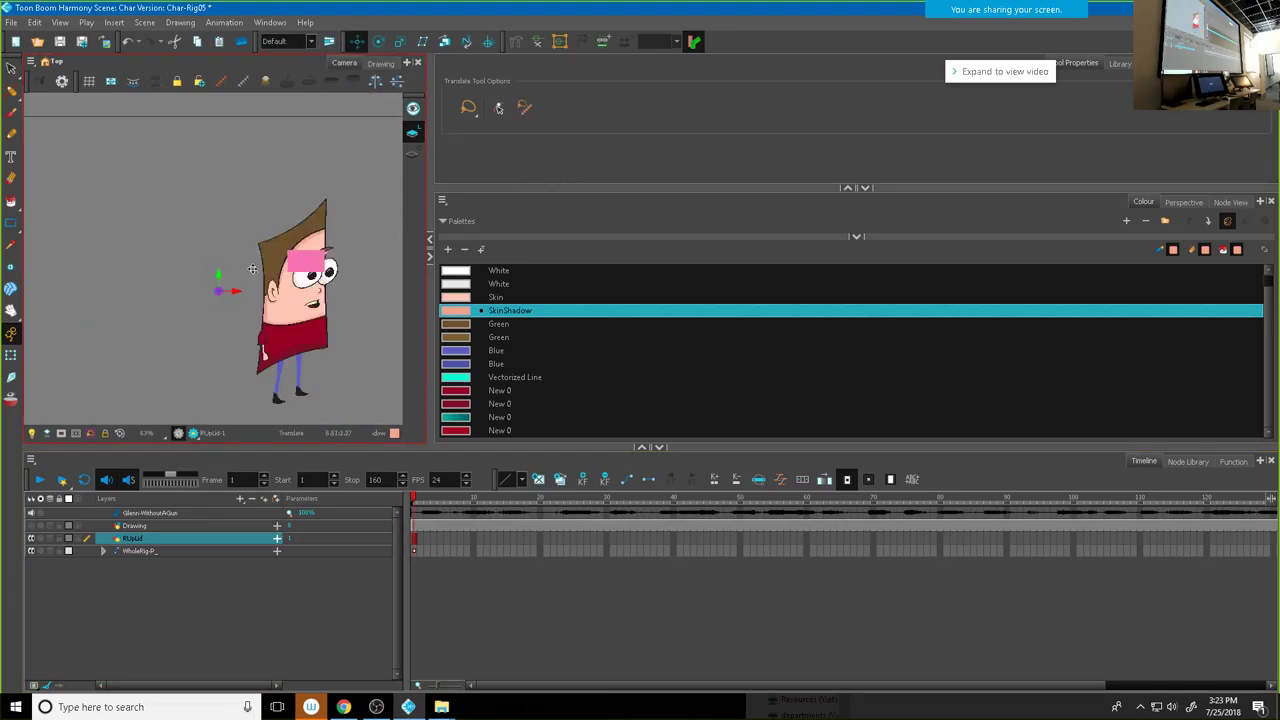
{"action": "left_click", "coordinate": [302, 262]}
{"action": "scroll", "coordinate": [302, 262], "scroll_direction": "up", "scroll_amount": 4}
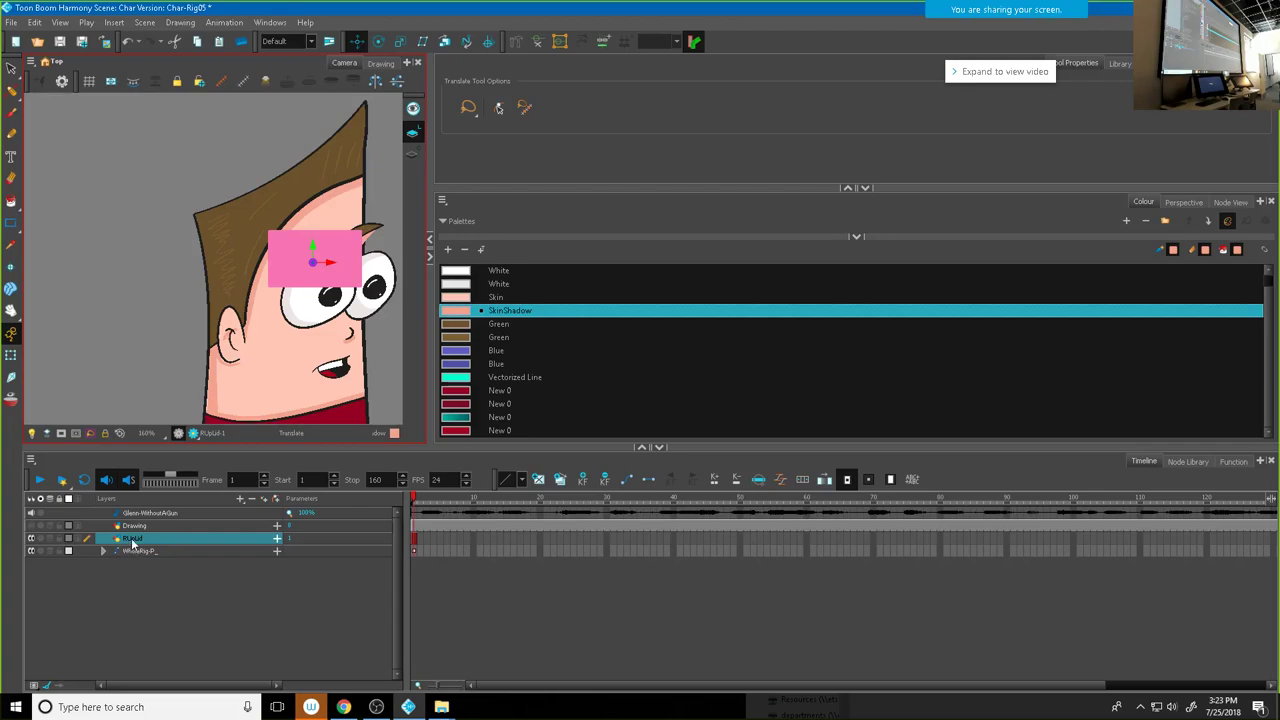
Step: Duplicate the RUpLid layer, rename the copy LUpLid and move its rectangle above the farther eye
{"action": "right_click", "coordinate": [131, 541]}
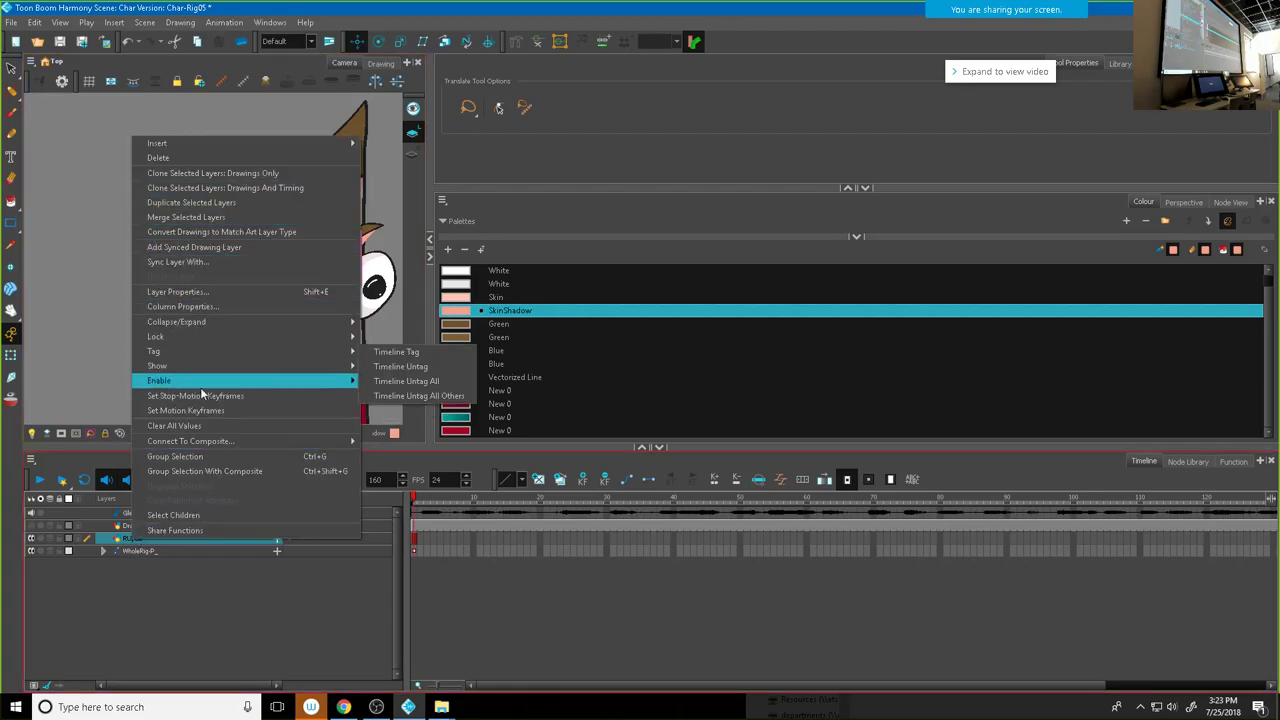
{"action": "left_click", "coordinate": [215, 203]}
{"action": "double_click", "coordinate": [140, 551]}
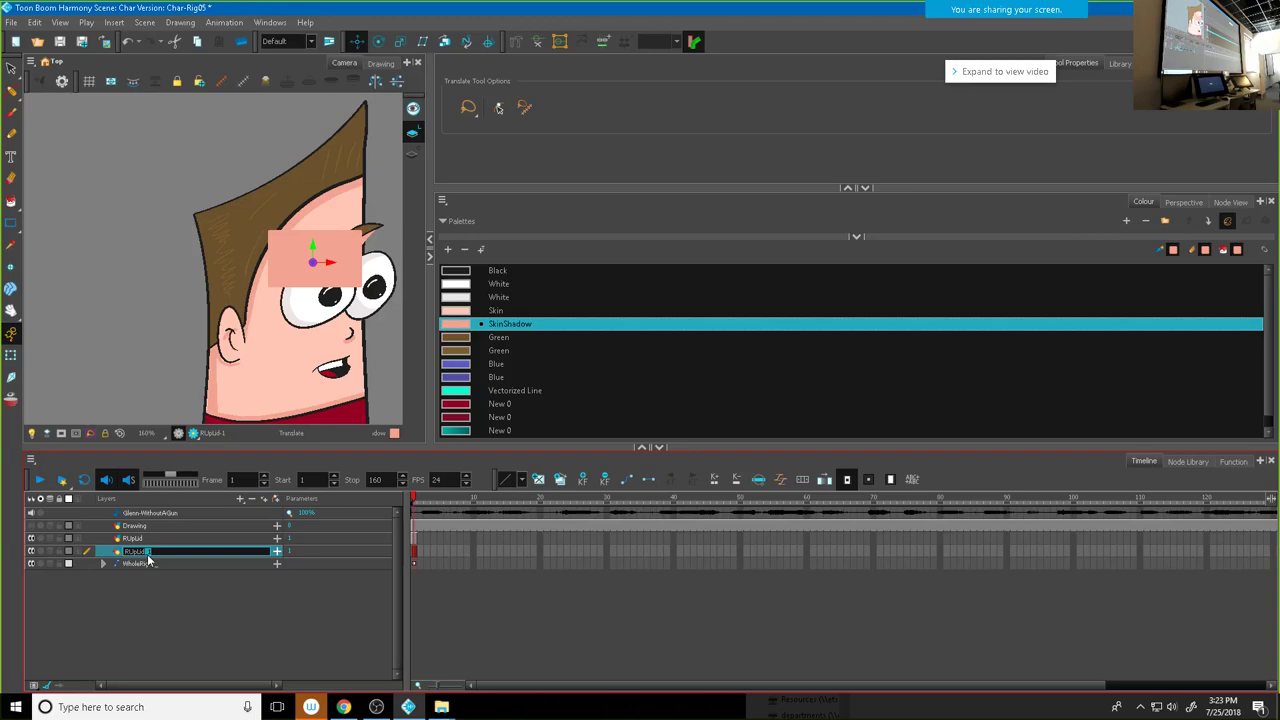
{"action": "type", "text": "LUpLid"}
{"action": "left_click", "coordinate": [11, 68]}
{"action": "mouse_move", "coordinate": [305, 212]}
{"action": "left_mouse_down"}
{"action": "mouse_move", "coordinate": [248, 215]}
{"action": "mouse_move", "coordinate": [315, 300]}
{"action": "mouse_move", "coordinate": [375, 262]}
{"action": "mouse_move", "coordinate": [337, 268]}
{"action": "mouse_move", "coordinate": [390, 256]}
{"action": "left_mouse_up"}
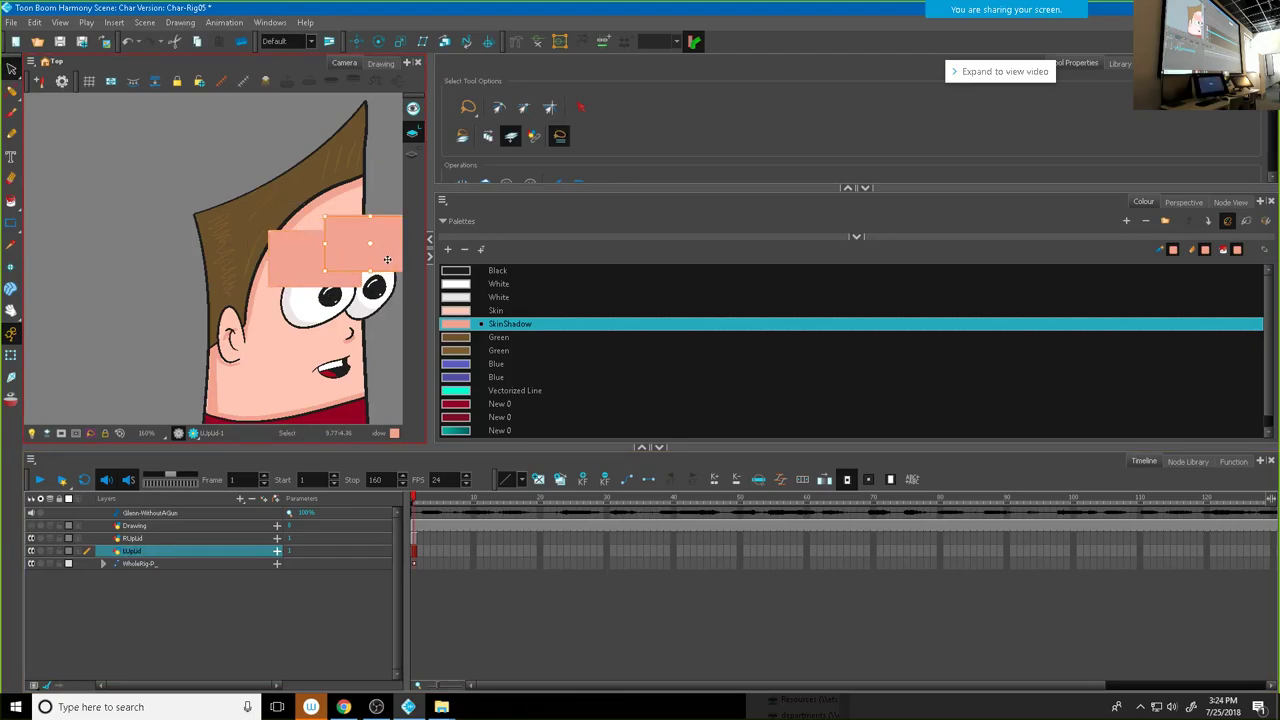
Step: Try tilting the rectangles on LUpLid and RUpLid, and undo both rotations
{"action": "left_click_drag", "start_coordinate": [387, 259], "coordinate": [305, 283]}
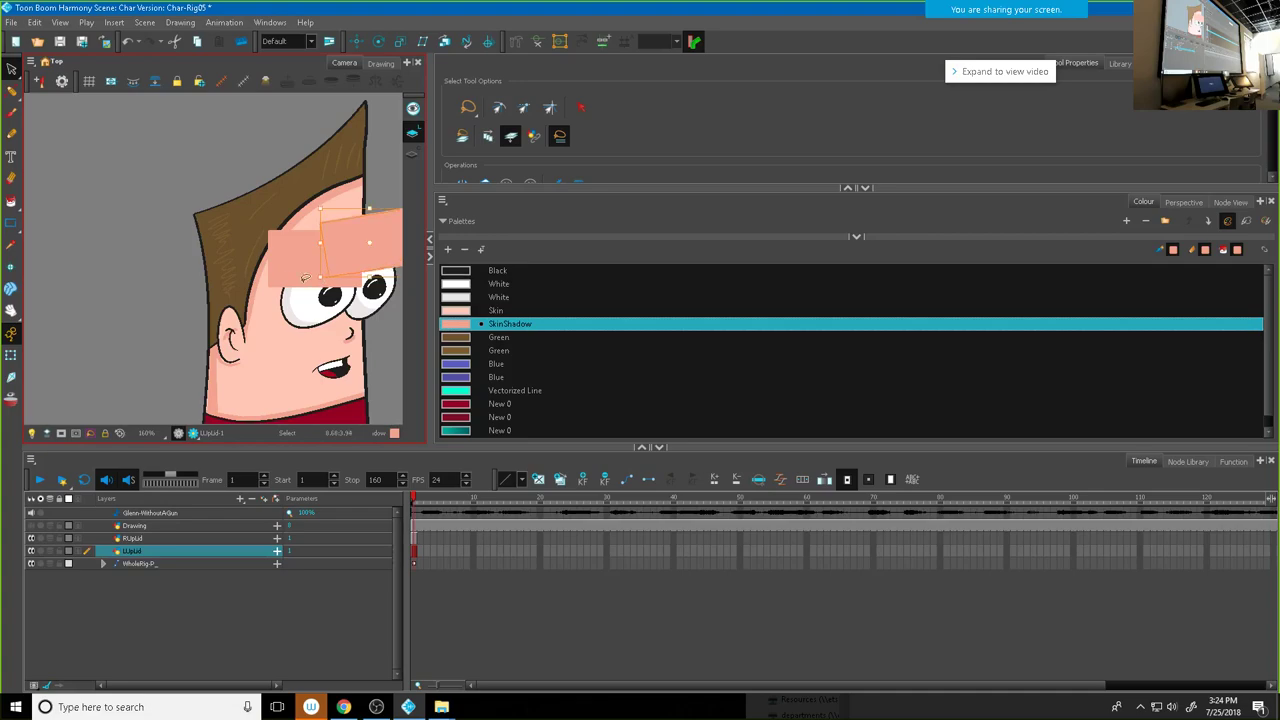
{"action": "left_click", "coordinate": [130, 538]}
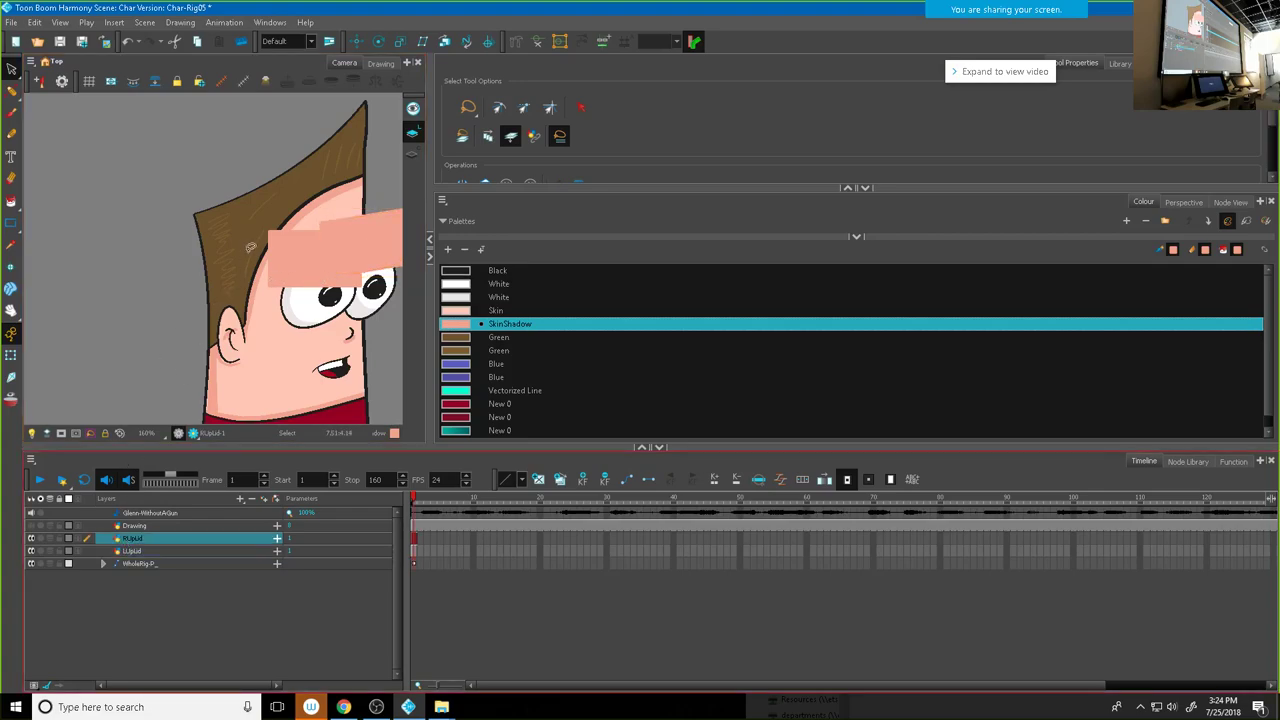
{"action": "mouse_move", "coordinate": [237, 284]}
{"action": "left_mouse_down"}
{"action": "mouse_move", "coordinate": [340, 312]}
{"action": "mouse_move", "coordinate": [381, 231]}
{"action": "mouse_move", "coordinate": [263, 207]}
{"action": "mouse_move", "coordinate": [261, 307]}
{"action": "left_mouse_up"}
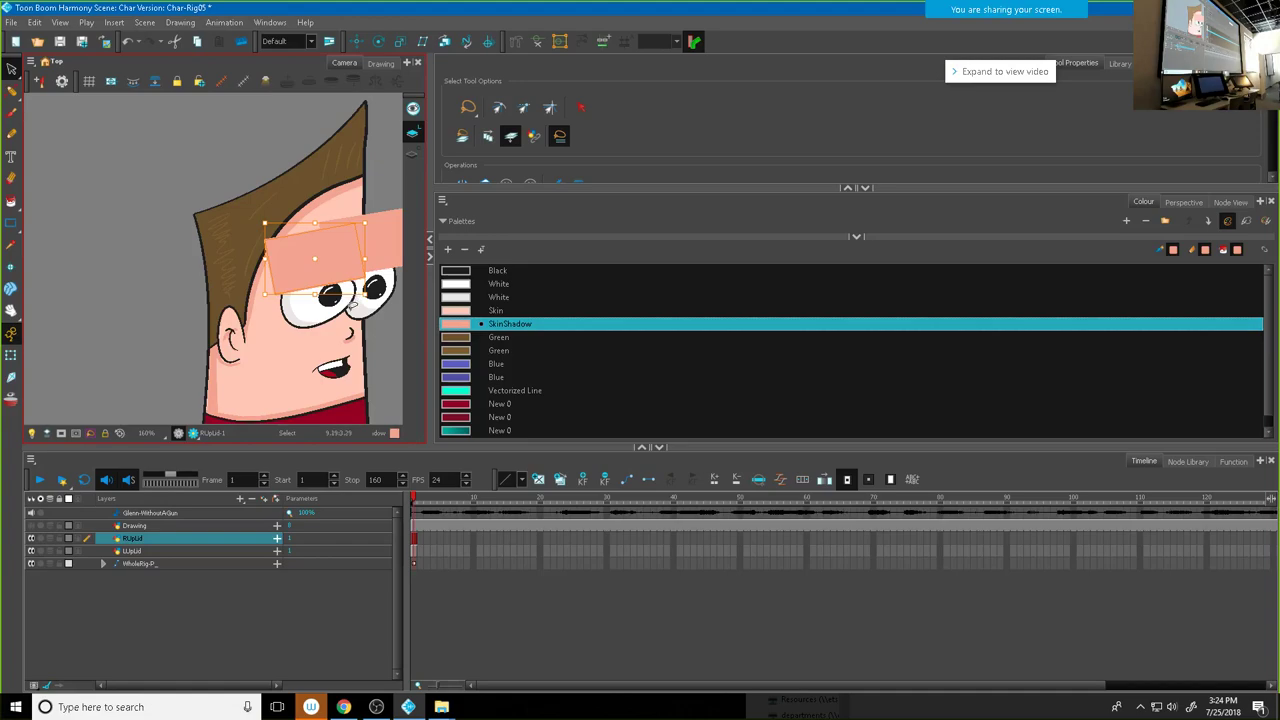
{"action": "key", "text": "ctrl+z"}
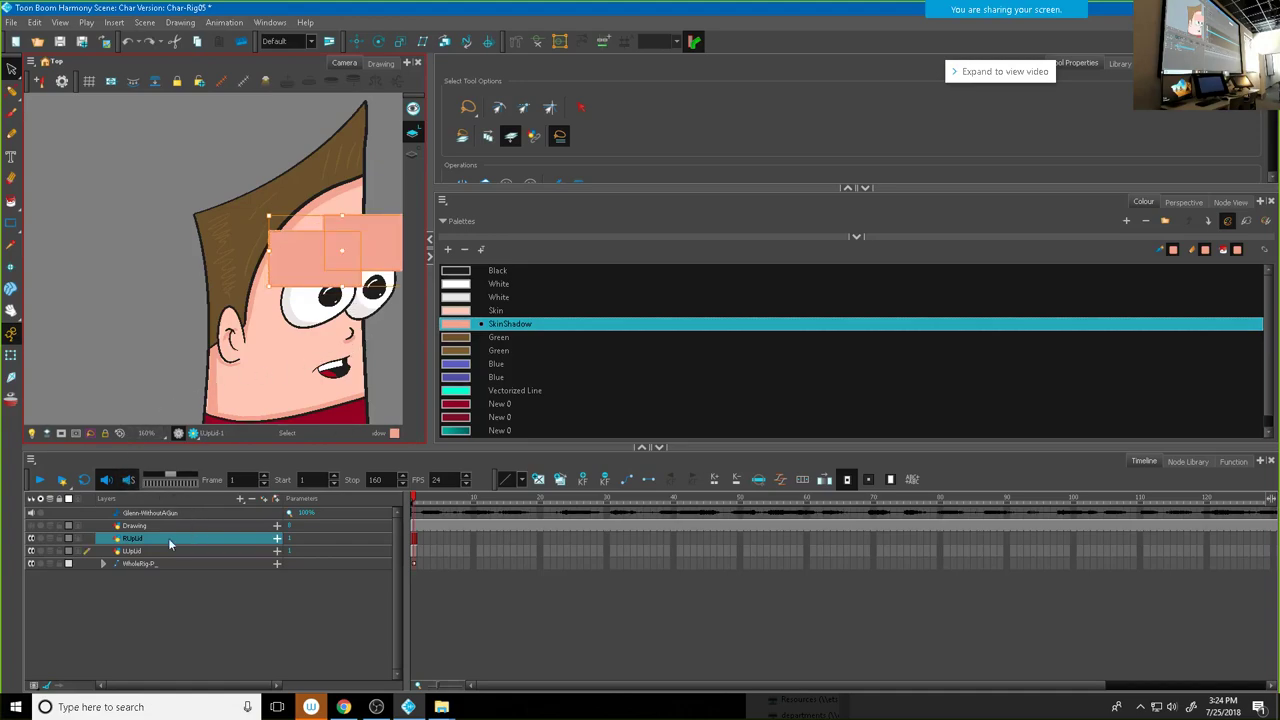
Step: Duplicate the RUpLid and LUpLid layers together and rename the copies RLowLid and LLowLid
{"action": "left_click", "coordinate": [136, 551]}
{"action": "left_click", "coordinate": [126, 536], "text": "ctrl"}
{"action": "right_click", "coordinate": [126, 536]}
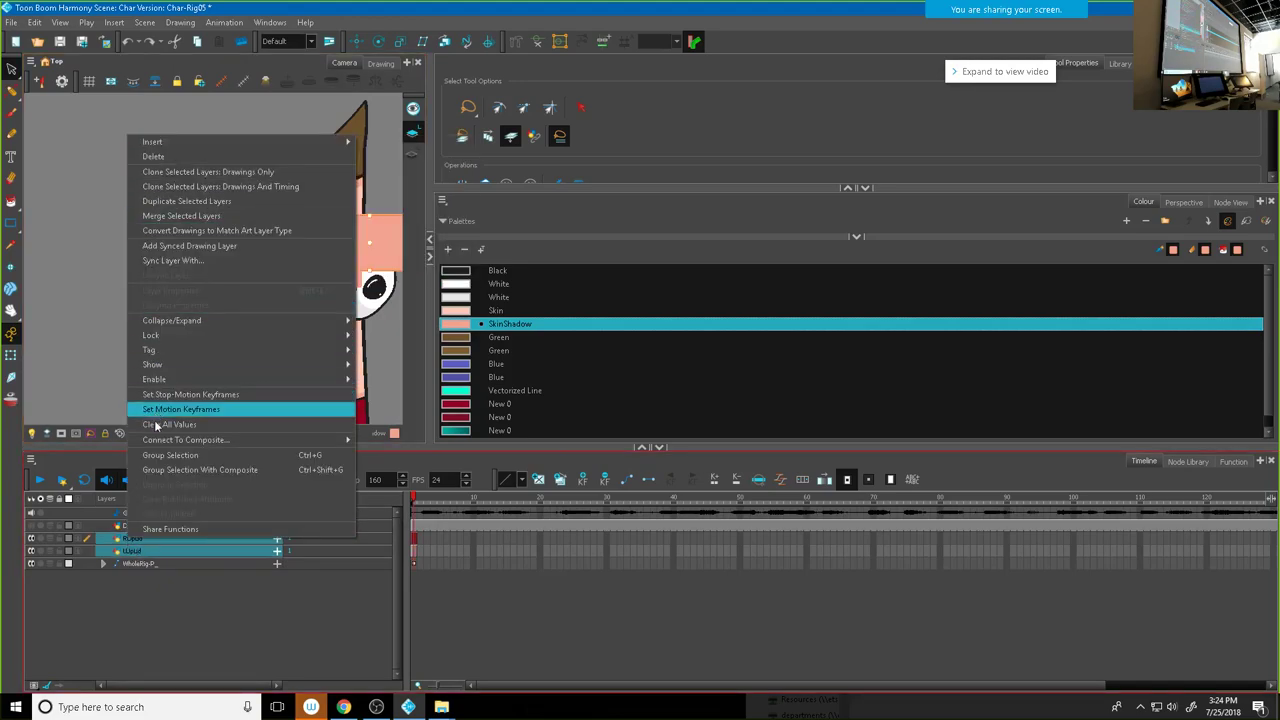
{"action": "left_click", "coordinate": [181, 204]}
{"action": "double_click", "coordinate": [136, 552]}
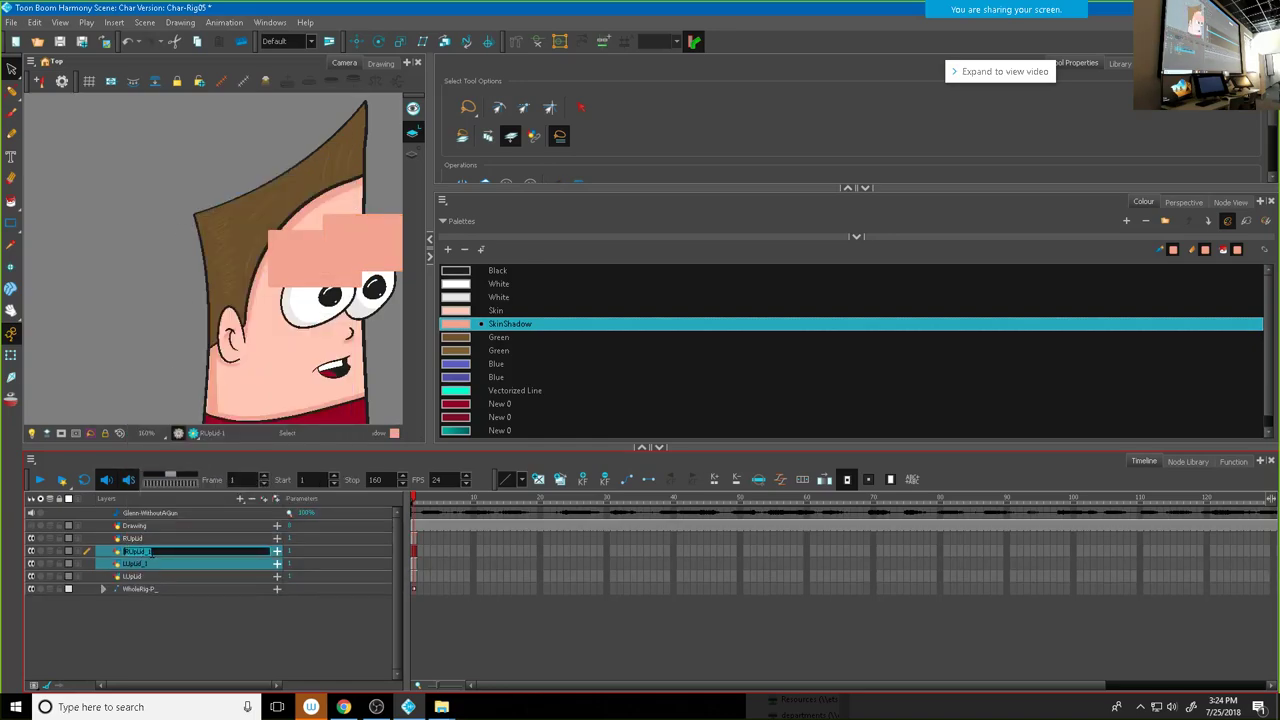
{"action": "left_click", "coordinate": [140, 552]}
{"action": "key", "text": "Return"}
{"action": "double_click", "coordinate": [135, 564]}
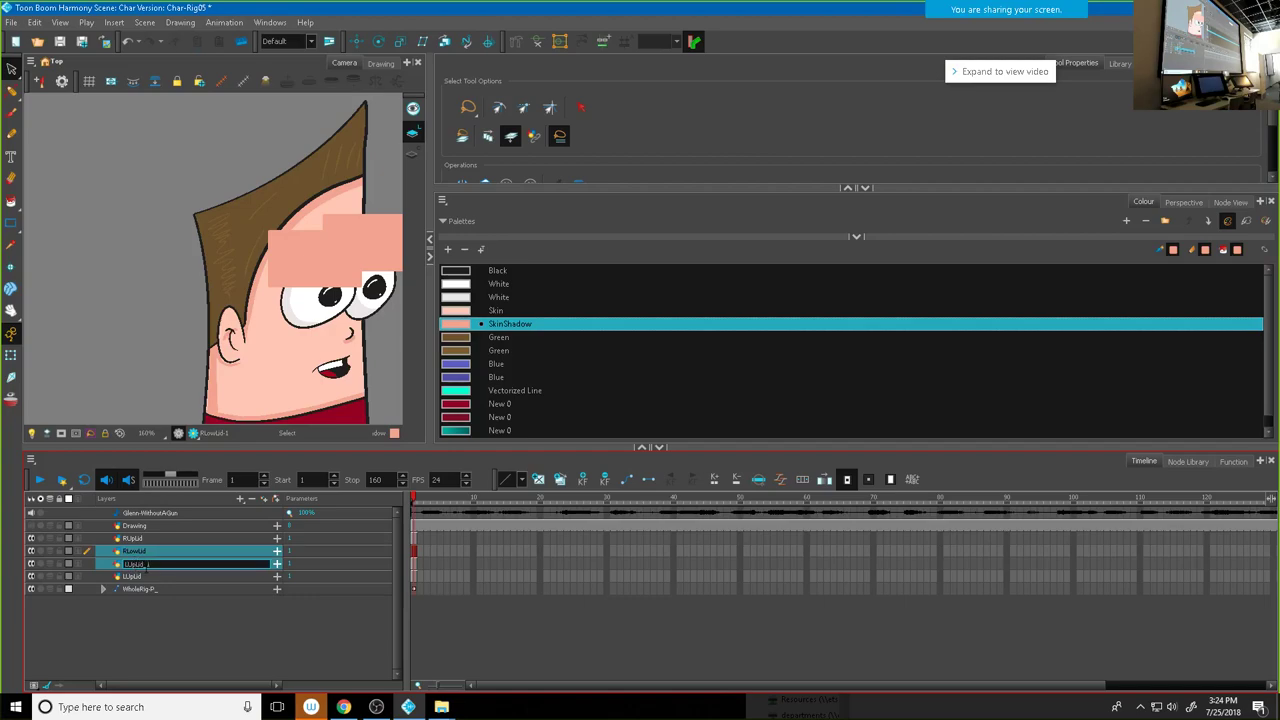
{"action": "type", "text": "LLowLid"}
{"action": "key", "text": "Return"}
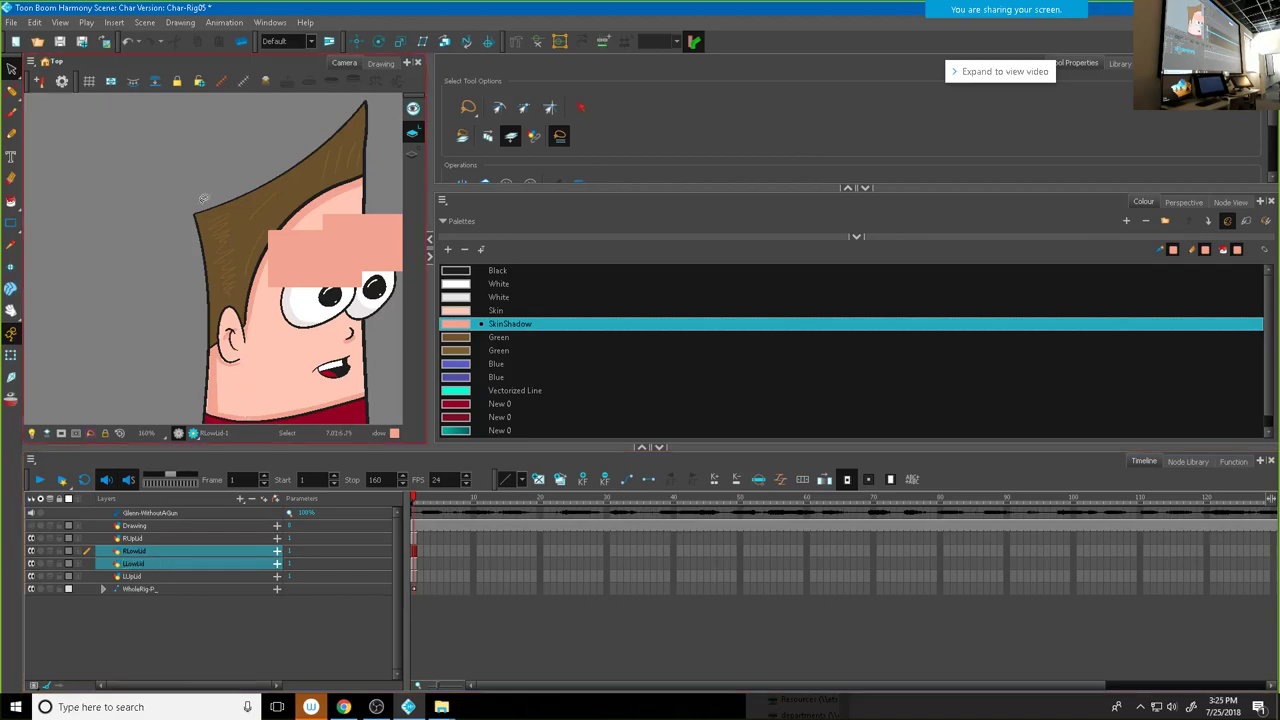
{"action": "left_click", "coordinate": [316, 170]}
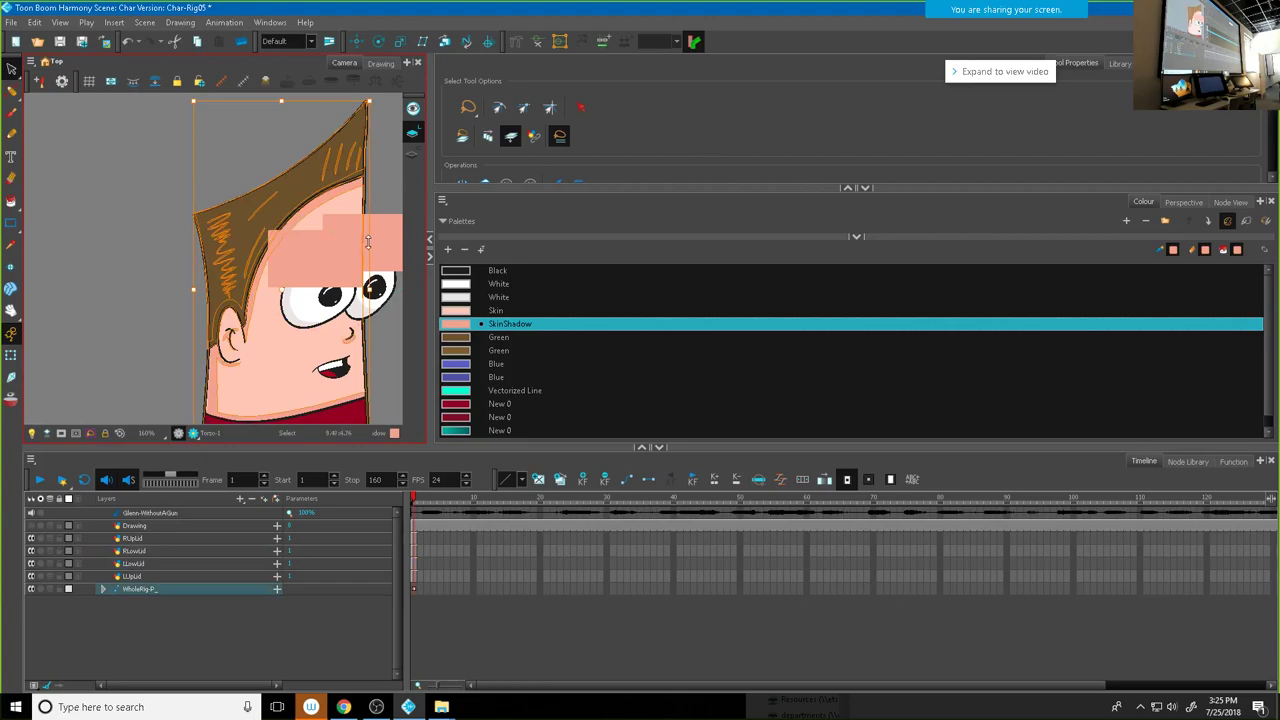
{"action": "left_click", "coordinate": [137, 552]}
{"action": "left_click", "coordinate": [318, 265]}
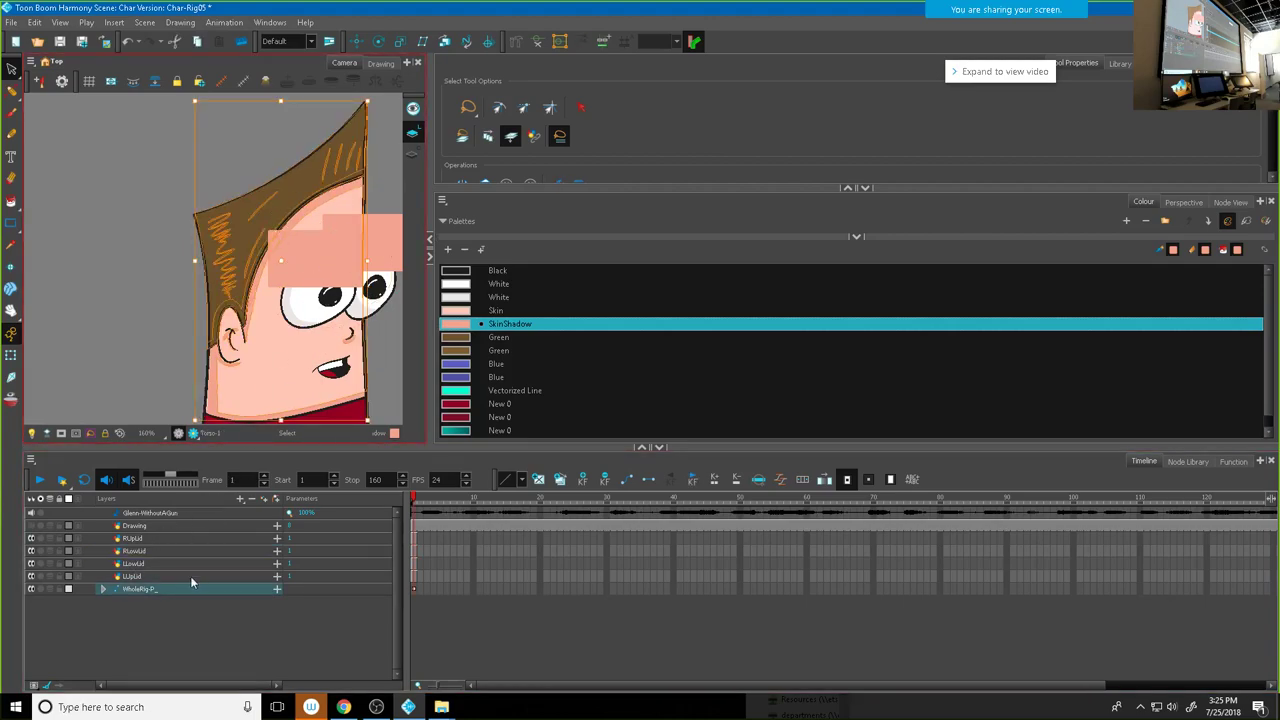
Step: Move the LLowLid rectangle straight down to the lower edge of the farther eye
{"action": "left_click", "coordinate": [137, 564]}
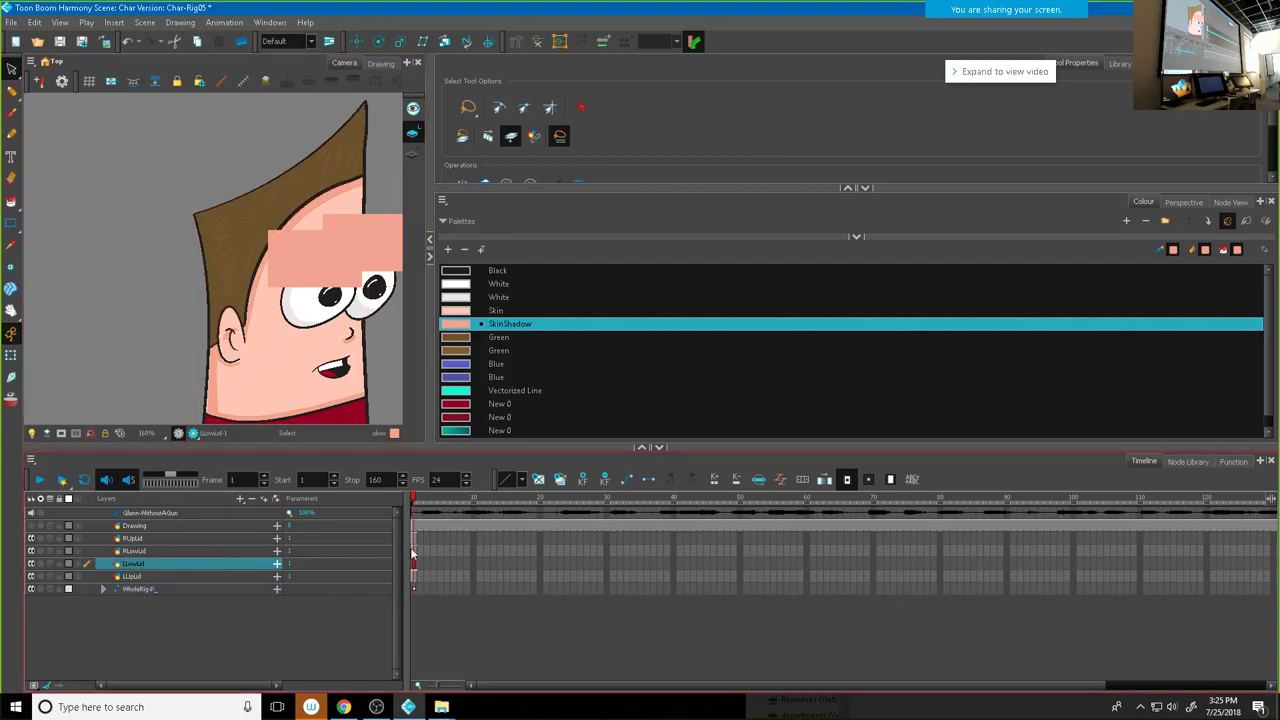
{"action": "left_click_drag", "start_coordinate": [318, 208], "coordinate": [372, 210]}
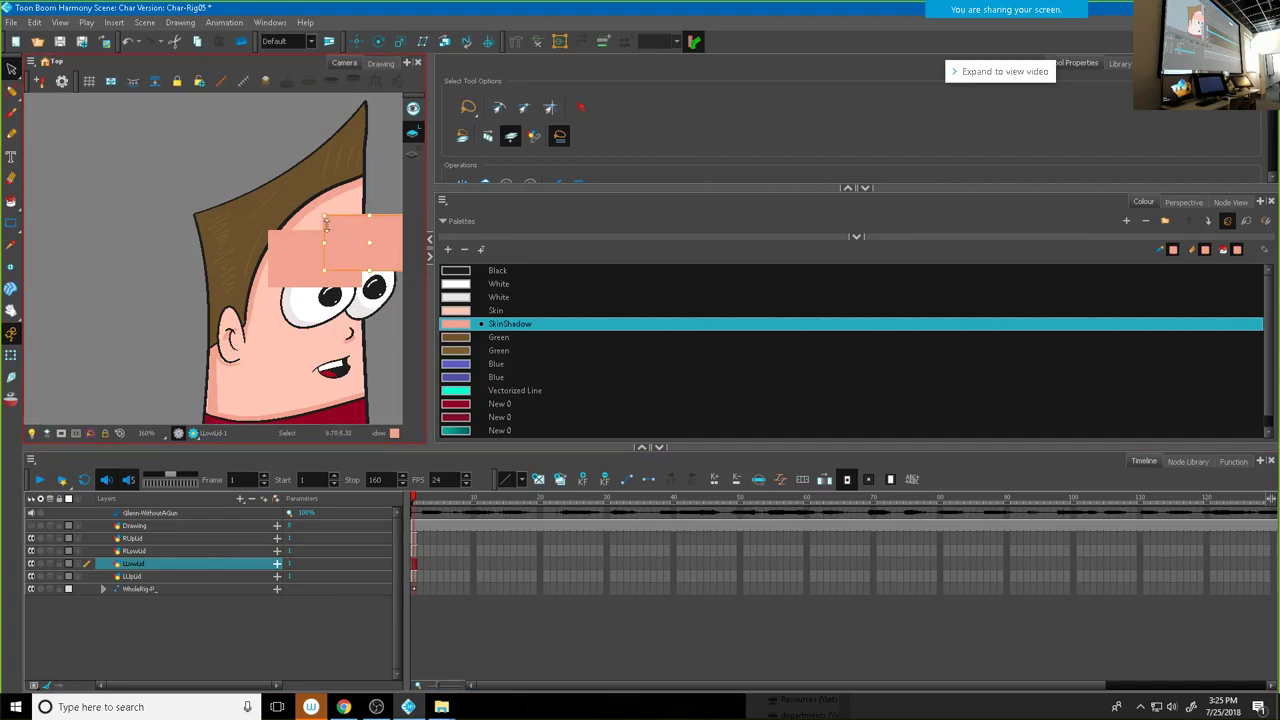
{"action": "left_click", "coordinate": [360, 347]}
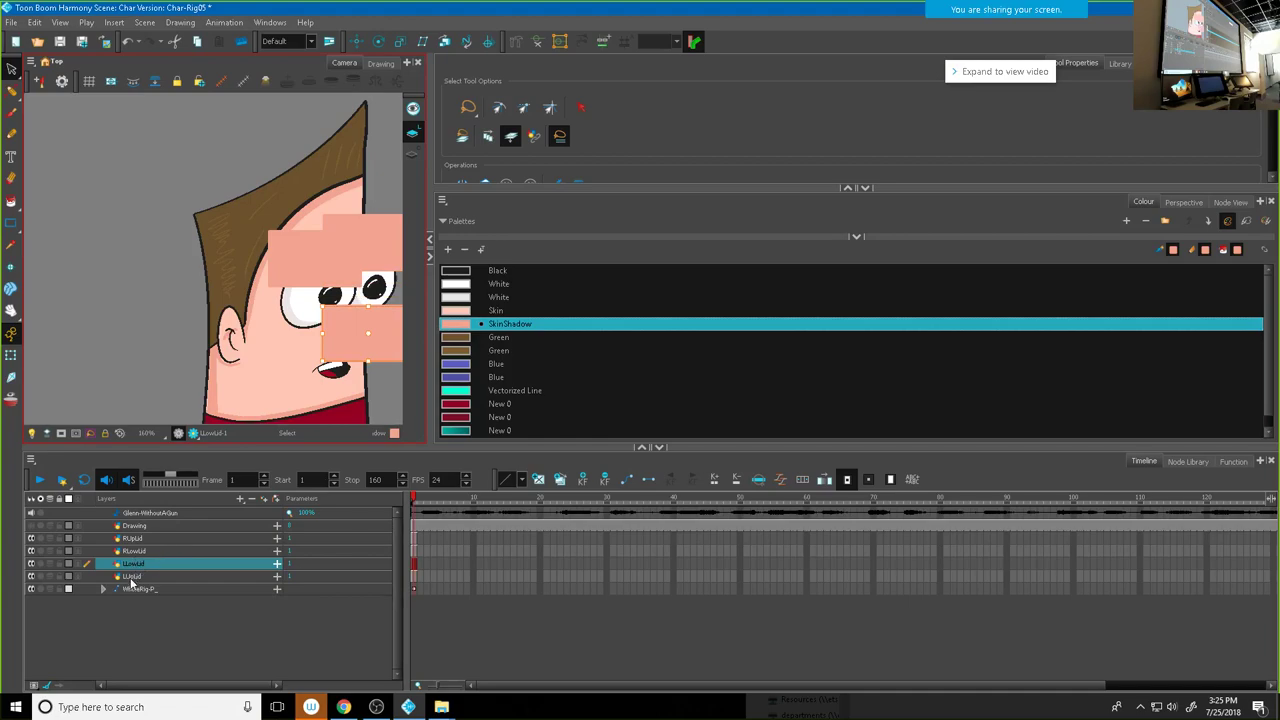
Step: Hide the four eyelid layers, check the face at frame 11, and show the layers again back at frame 1
{"action": "left_click", "coordinate": [131, 577]}
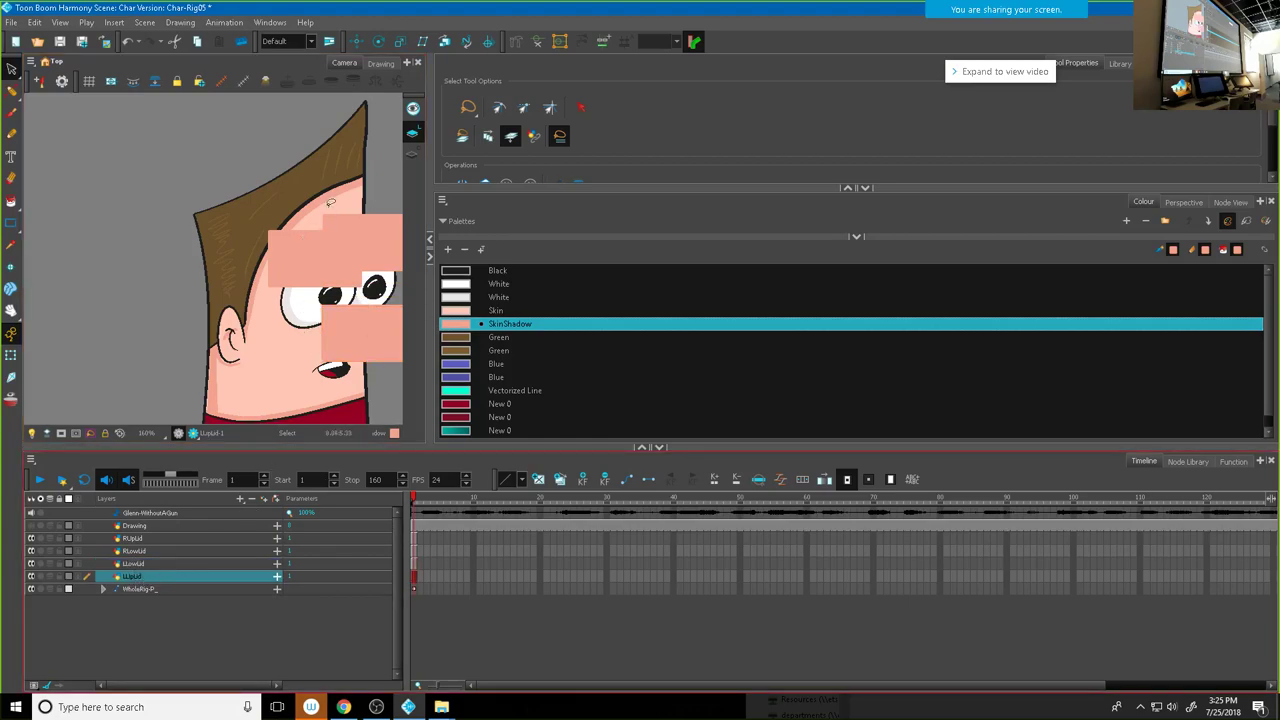
{"action": "left_click", "coordinate": [133, 552]}
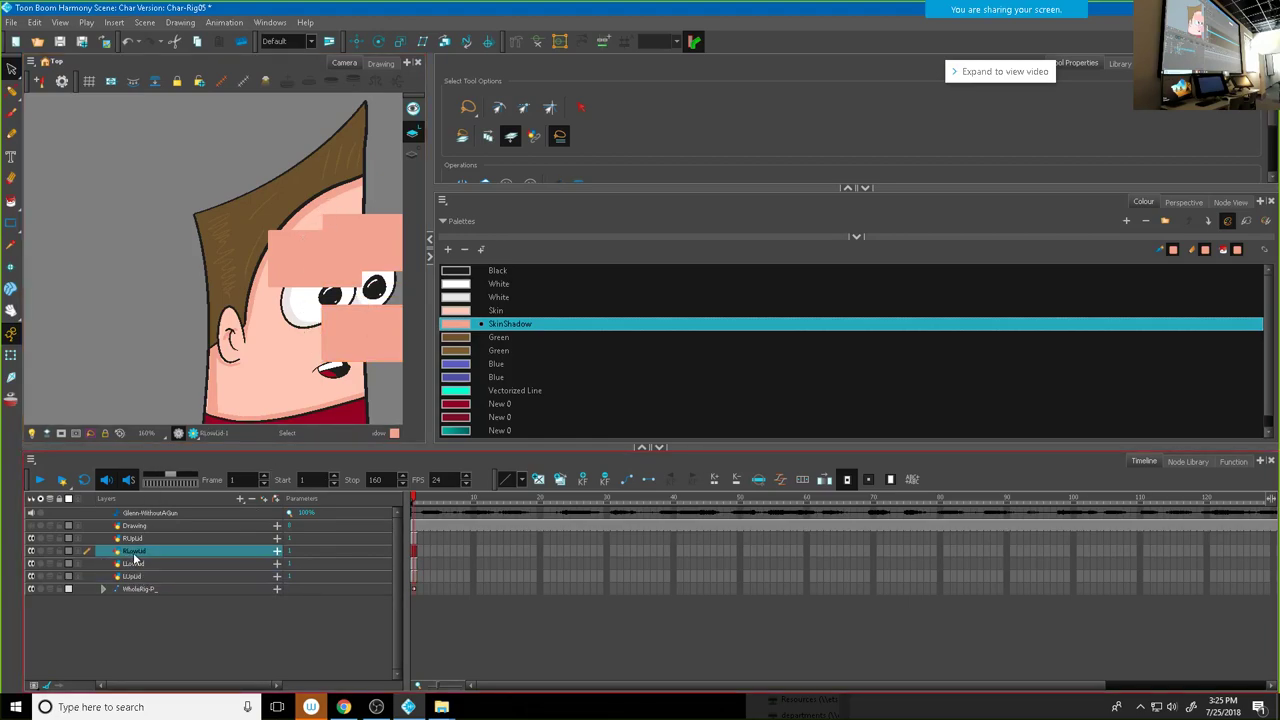
{"action": "left_click", "coordinate": [31, 563]}
{"action": "left_click", "coordinate": [30, 571]}
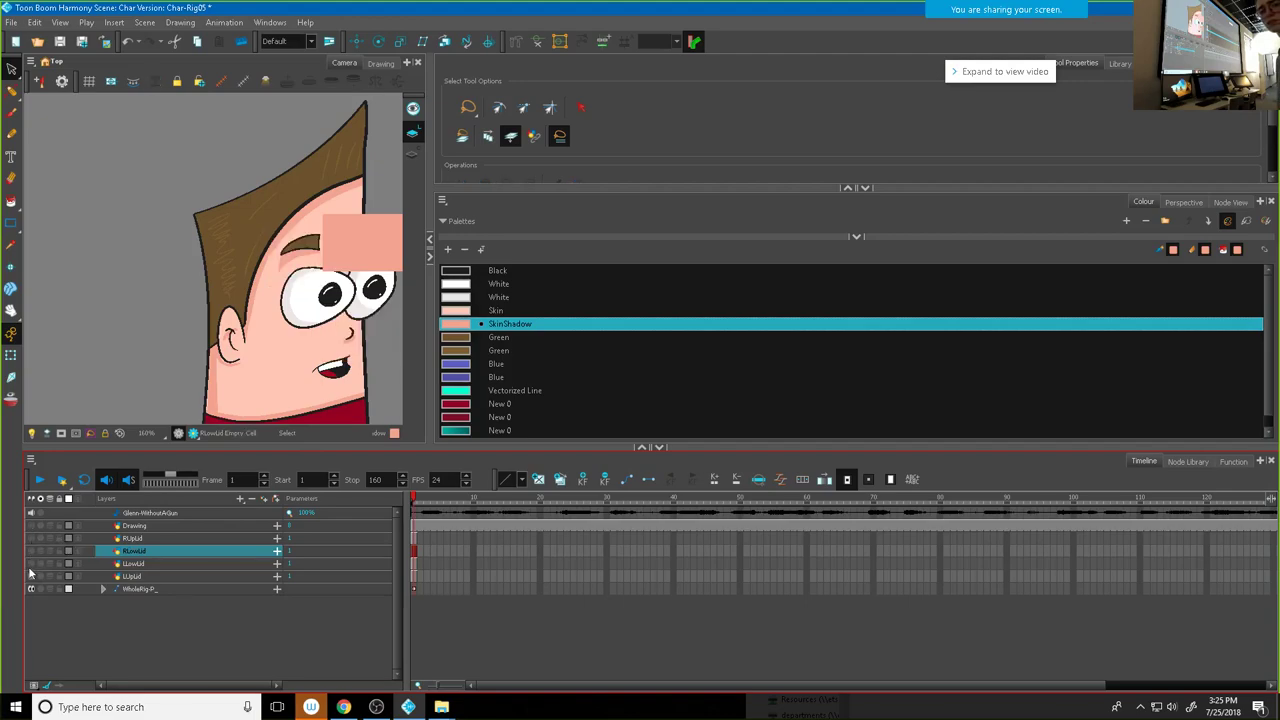
{"action": "left_click", "coordinate": [31, 577]}
{"action": "left_click_drag", "start_coordinate": [415, 502], "coordinate": [478, 499]}
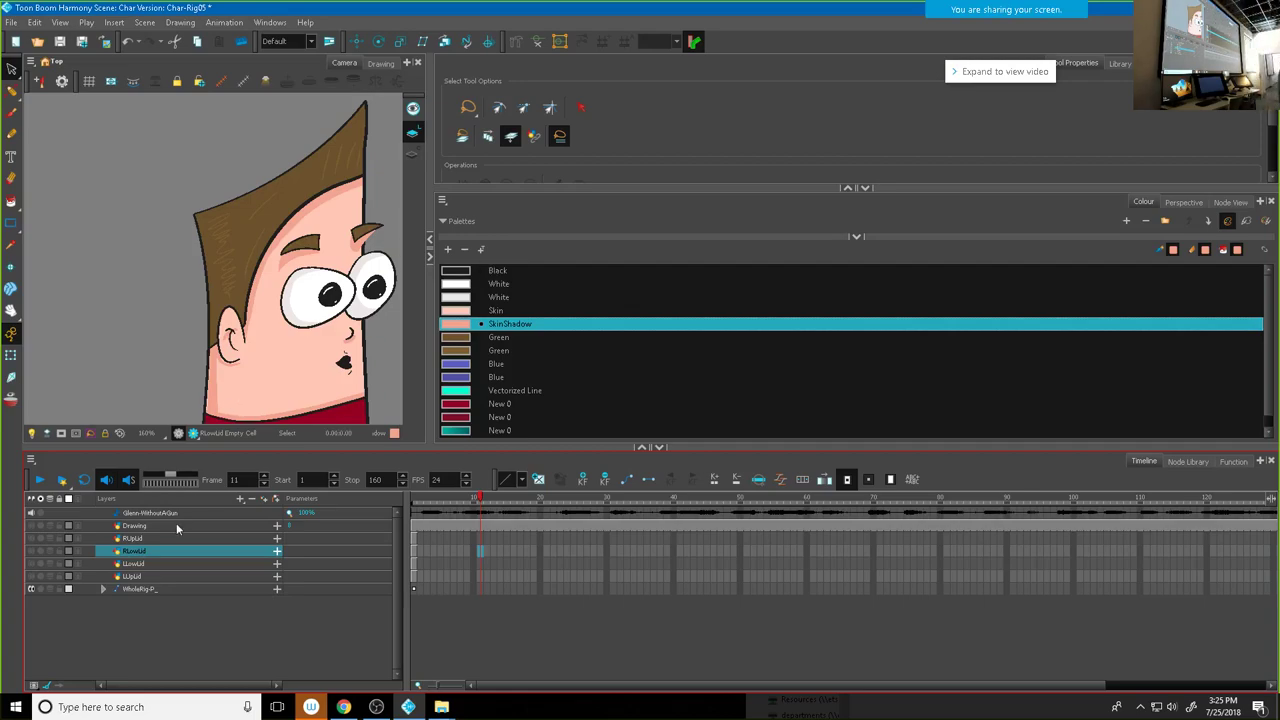
{"action": "left_click_drag", "start_coordinate": [31, 567], "coordinate": [32, 539]}
{"action": "left_click_drag", "start_coordinate": [480, 502], "coordinate": [398, 502]}
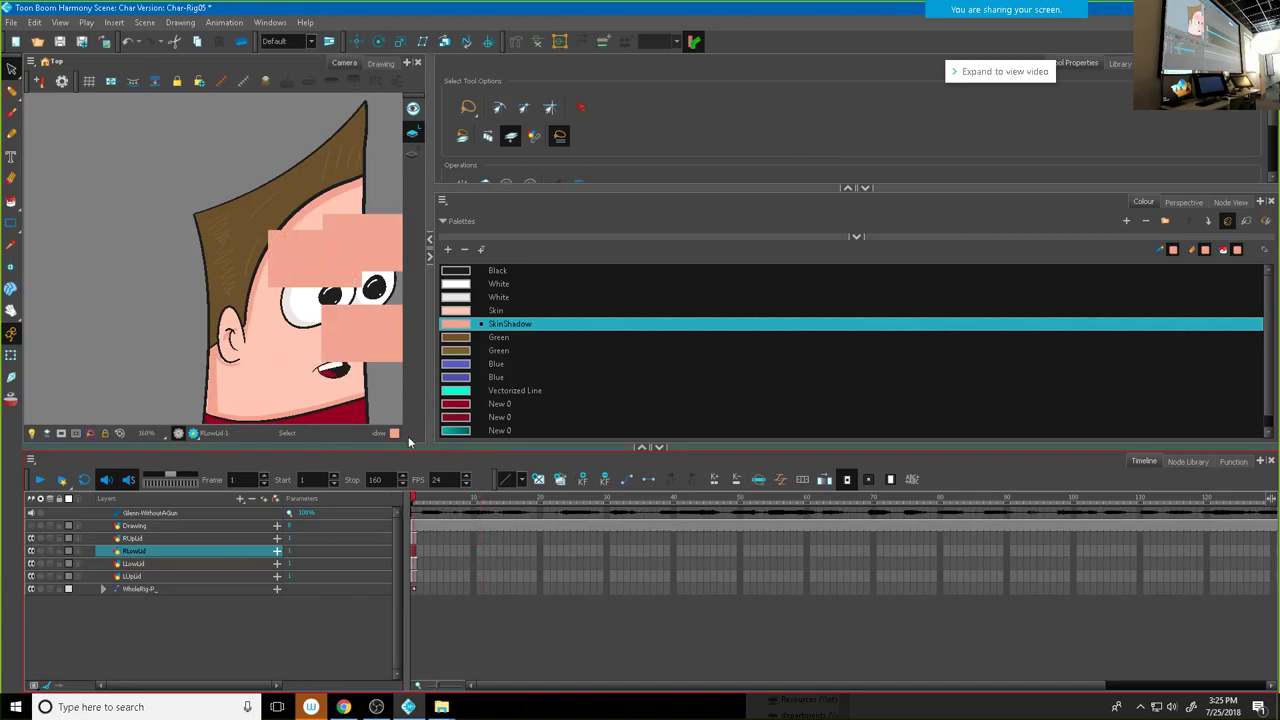
Step: Move the RLowLid rectangle straight down to the lower edge of the nearer eye
{"action": "mouse_move", "coordinate": [264, 214]}
{"action": "left_mouse_down"}
{"action": "mouse_move", "coordinate": [276, 281]}
{"action": "mouse_move", "coordinate": [347, 275]}
{"action": "mouse_move", "coordinate": [365, 222]}
{"action": "mouse_move", "coordinate": [286, 232]}
{"action": "left_mouse_up"}
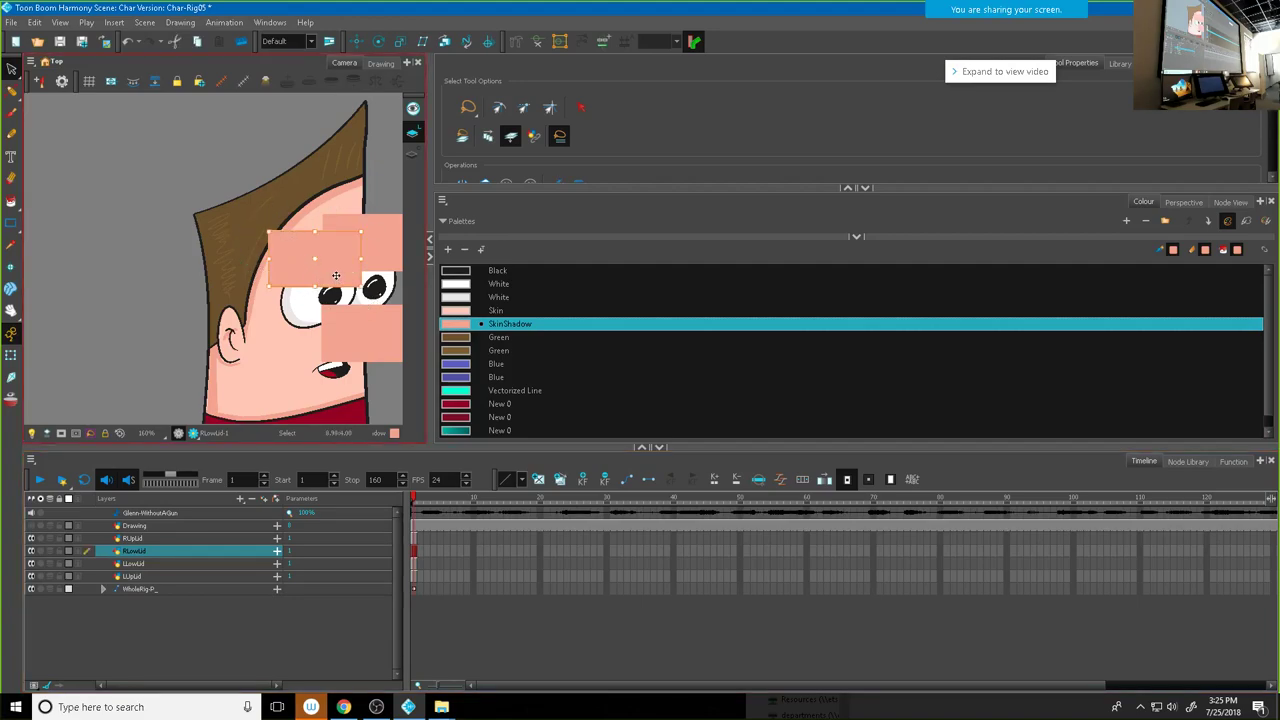
{"action": "left_click_drag", "start_coordinate": [335, 279], "coordinate": [335, 356]}
{"action": "key", "text": "ctrl+z"}
{"action": "left_click_drag", "start_coordinate": [303, 274], "coordinate": [305, 358]}
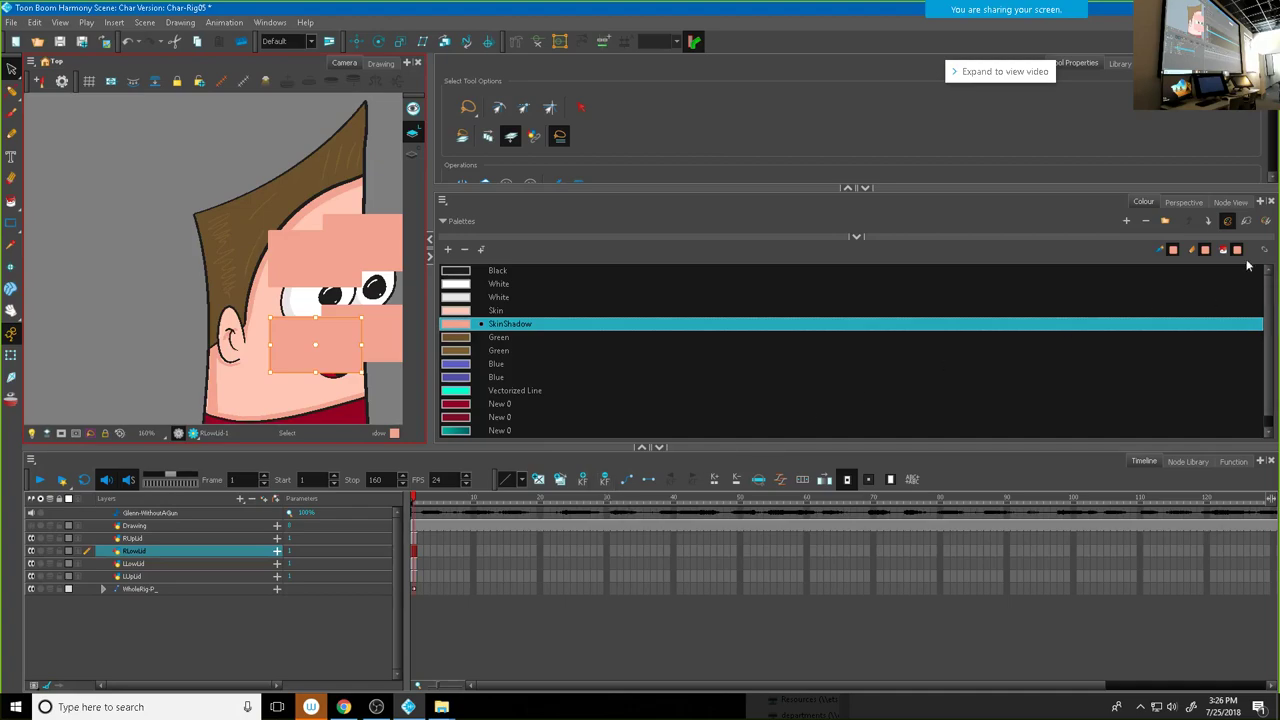
Step: In the node network, select the four eyelid drawing nodes and move them into the Eyes backdrop
{"action": "left_click", "coordinate": [1230, 202]}
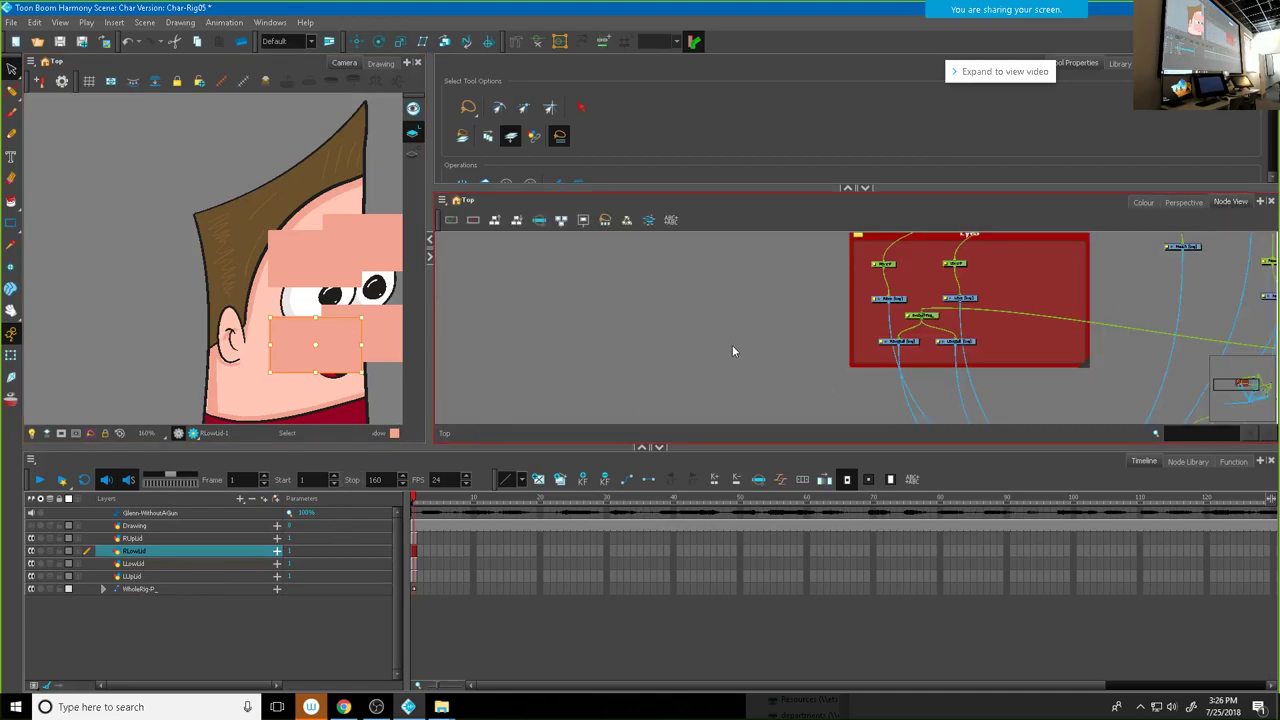
{"action": "scroll", "coordinate": [732, 351], "scroll_direction": "down", "scroll_amount": 2}
{"action": "scroll", "coordinate": [662, 352], "scroll_direction": "down", "scroll_amount": 2}
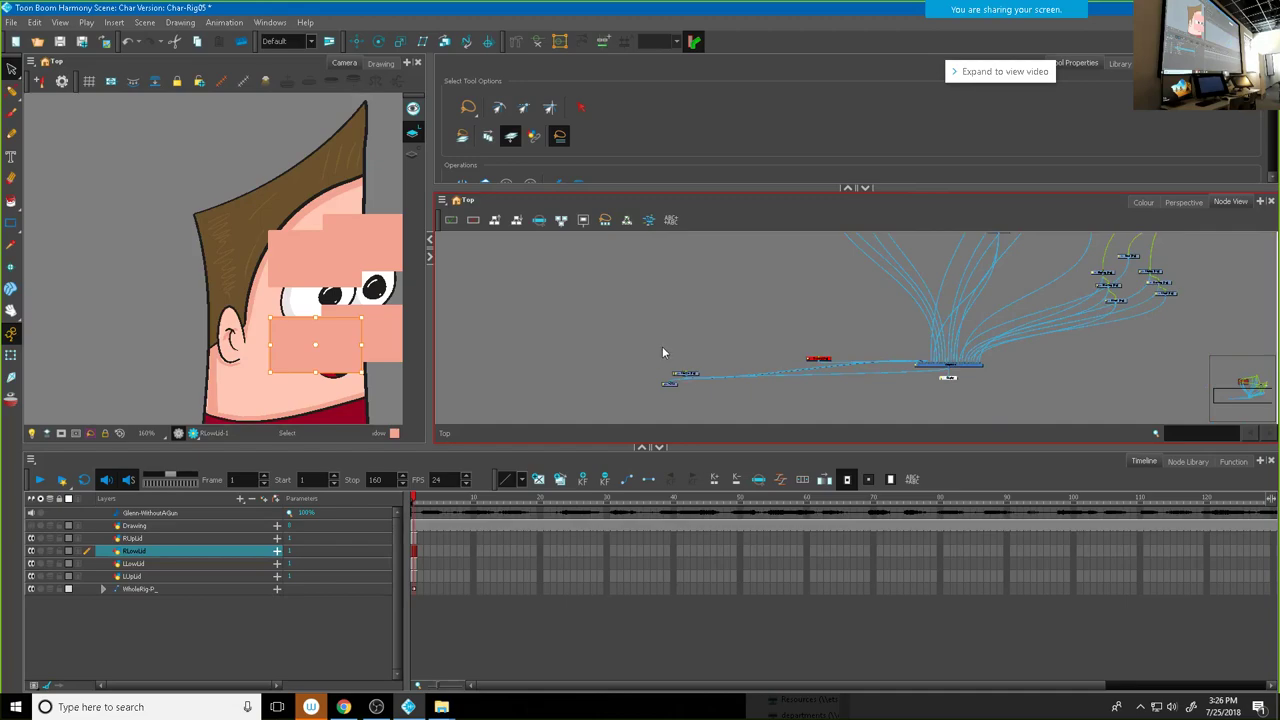
{"action": "left_click", "coordinate": [698, 380]}
{"action": "left_click", "coordinate": [685, 373]}
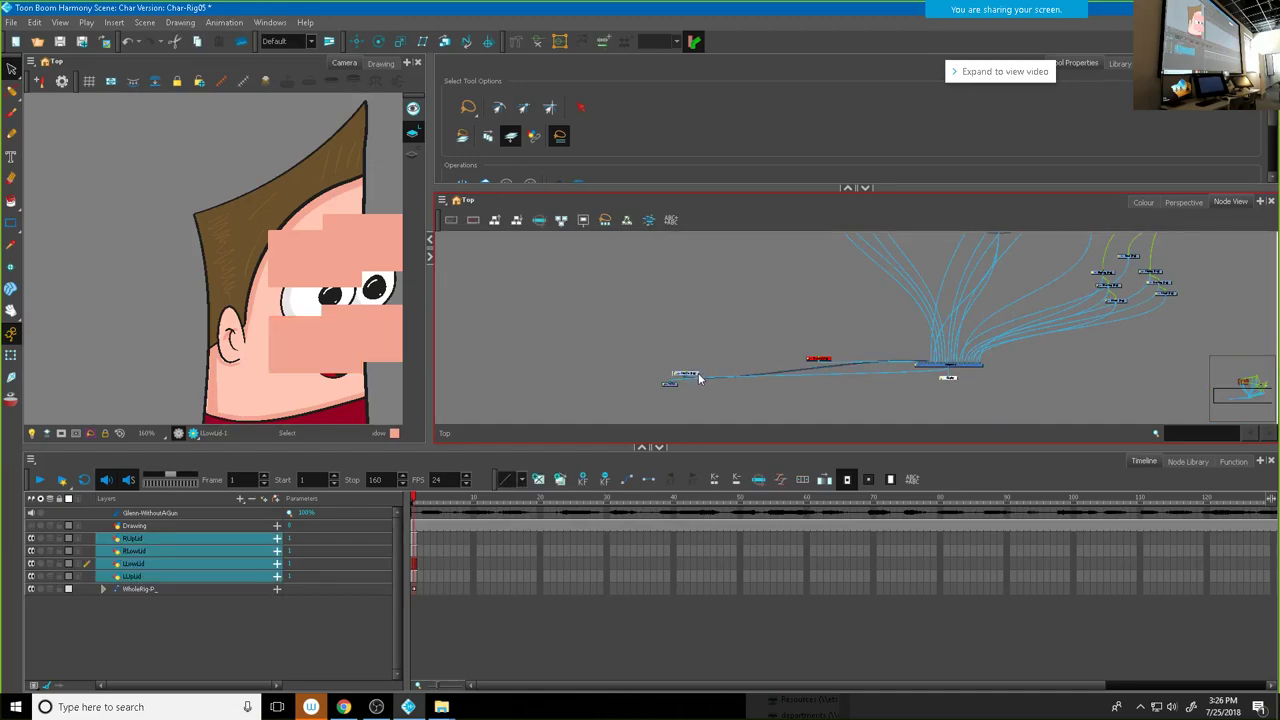
{"action": "left_click_drag", "start_coordinate": [740, 292], "coordinate": [744, 416]}
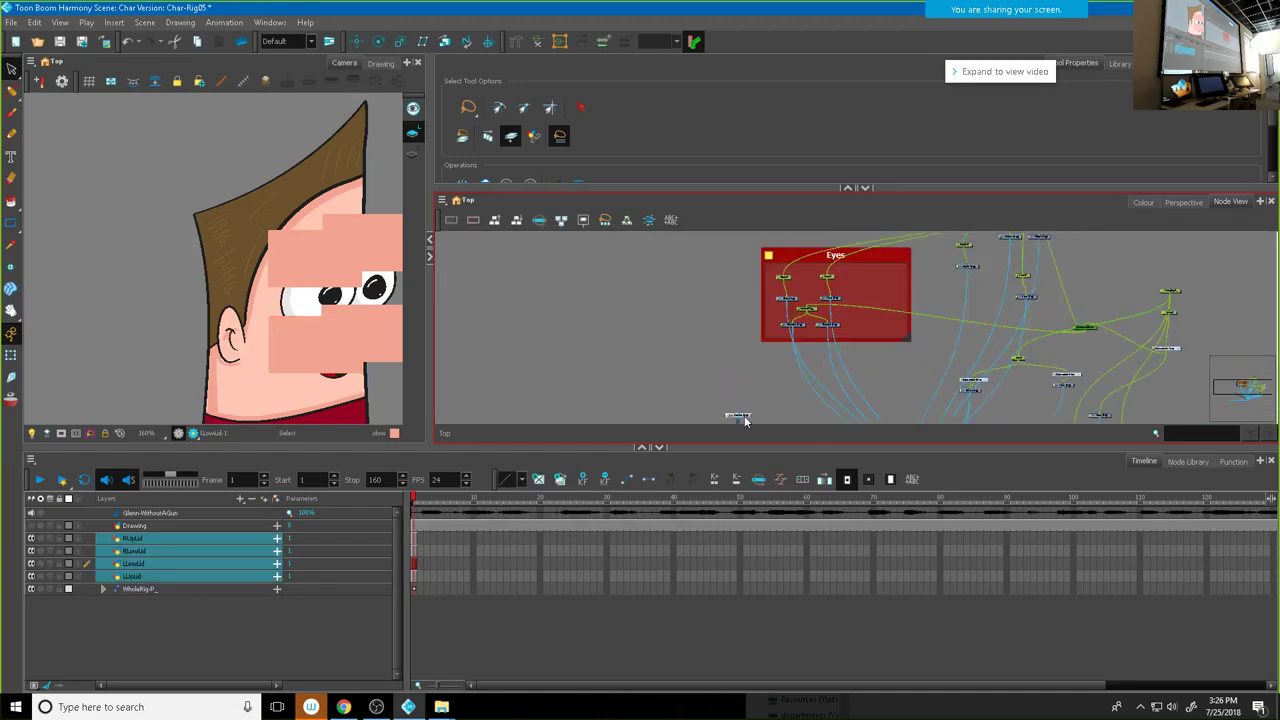
{"action": "left_click", "coordinate": [744, 416]}
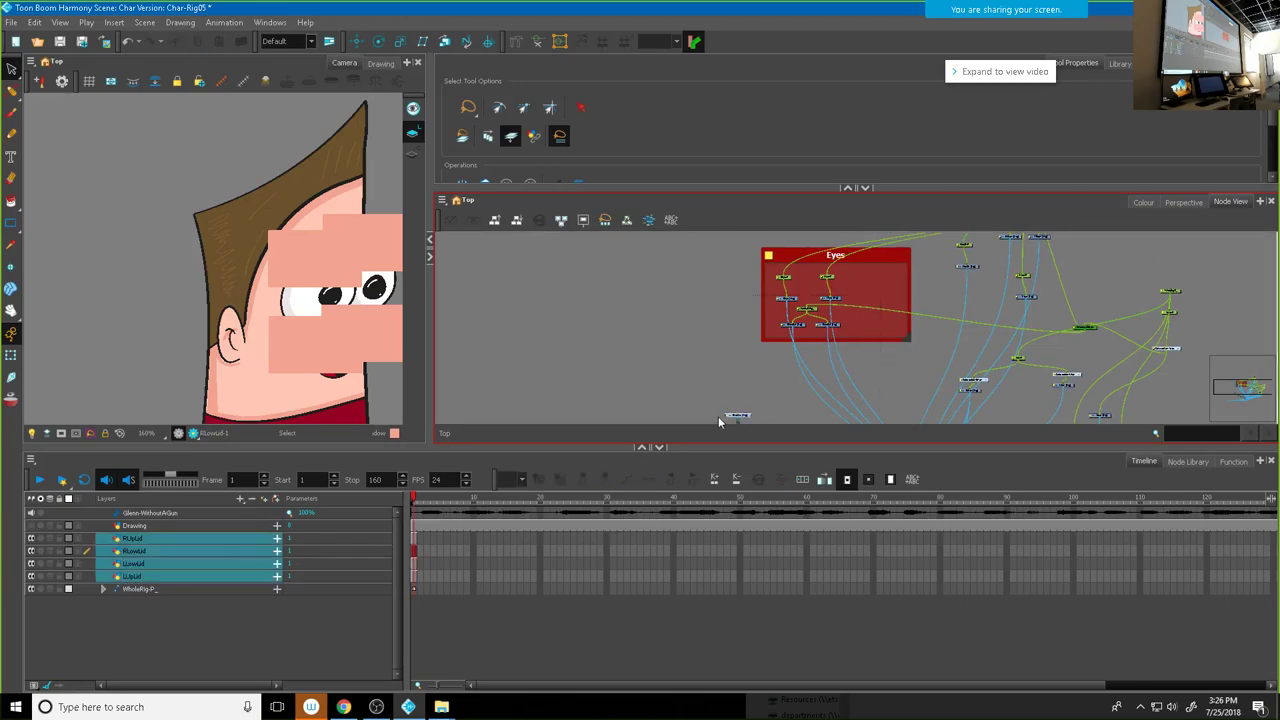
{"action": "left_click_drag", "start_coordinate": [870, 302], "coordinate": [877, 305]}
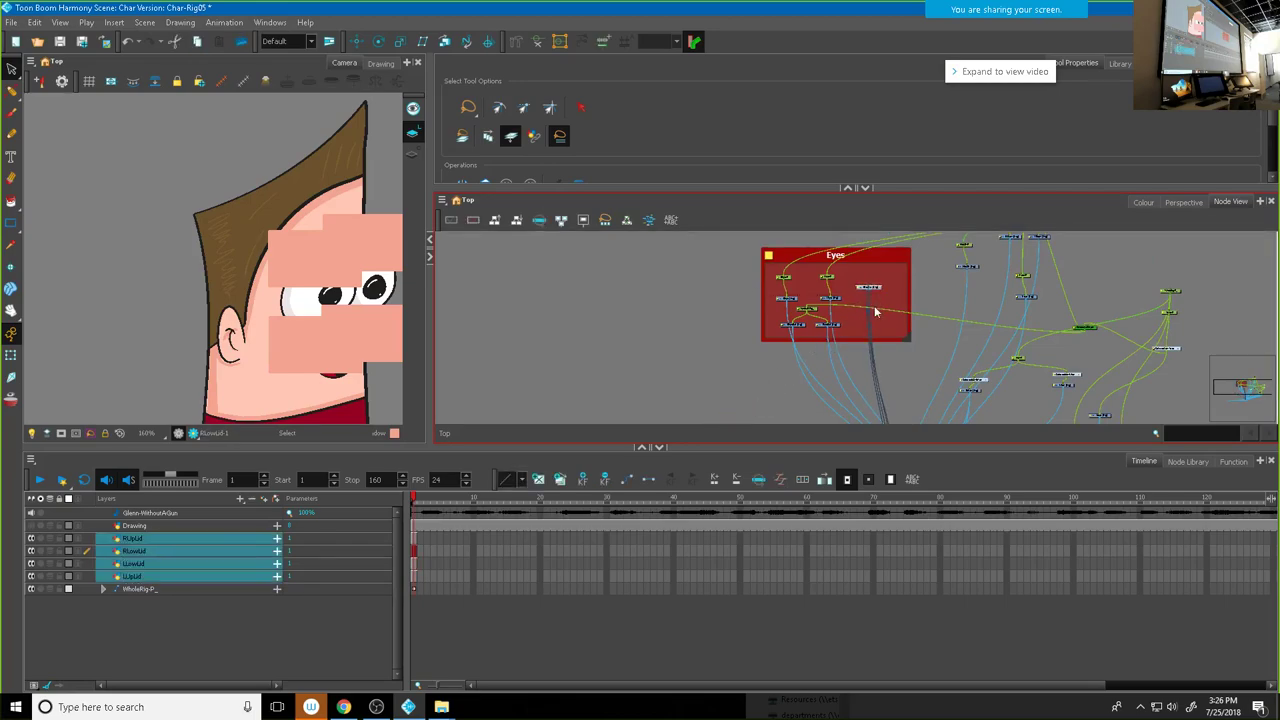
Step: Spread the stacked eyelid nodes apart inside the Eyes backdrop, separating RUpLid and RLowLid from LUpLid and LLowLid
{"action": "key", "text": "1"}
{"action": "key", "text": "1"}
{"action": "key", "text": "1"}
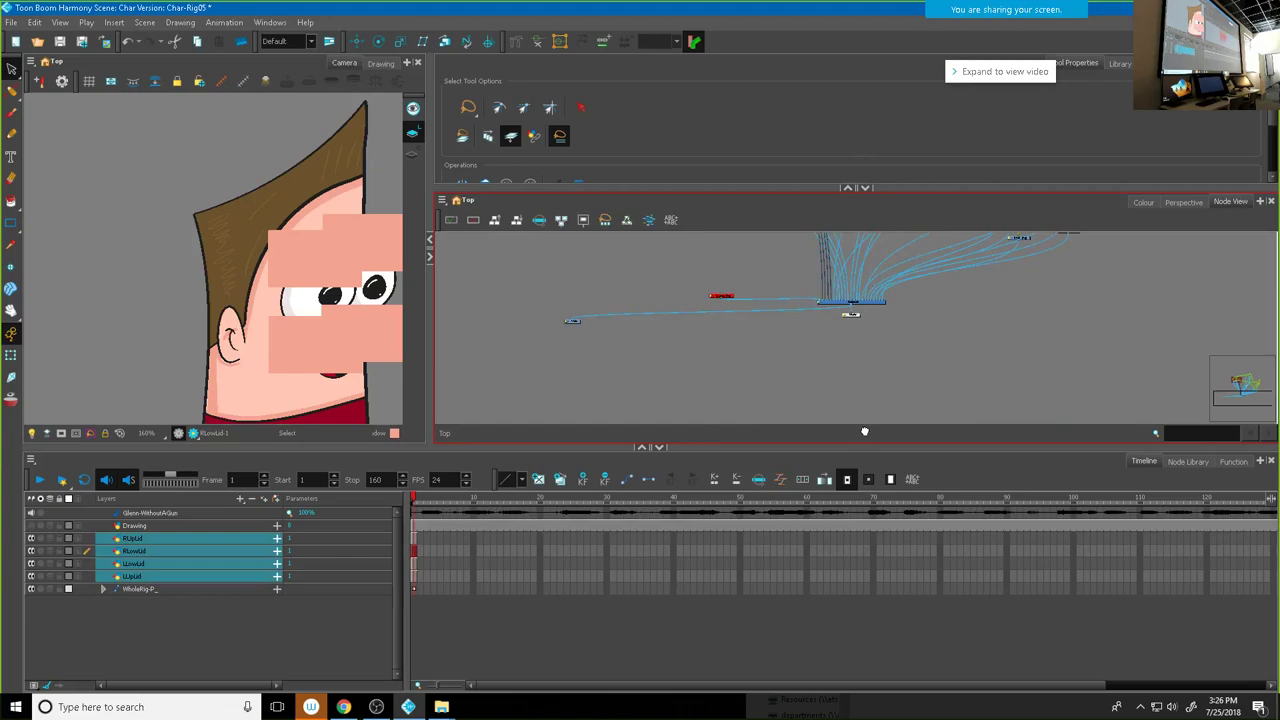
{"action": "key", "text": "shift+z"}
{"action": "key", "text": "2"}
{"action": "key", "text": "2"}
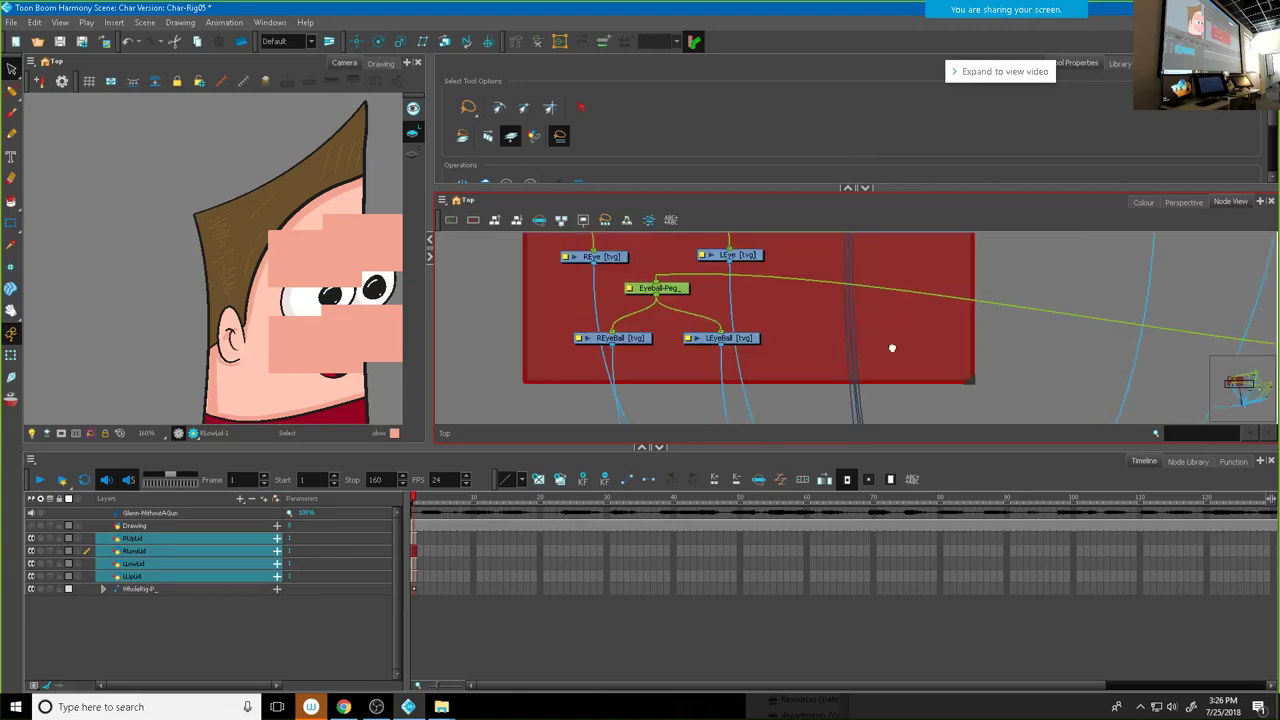
{"action": "left_click", "coordinate": [844, 321]}
{"action": "left_click_drag", "start_coordinate": [838, 287], "coordinate": [808, 364]}
{"action": "left_click", "coordinate": [845, 324]}
{"action": "left_click", "coordinate": [845, 325]}
{"action": "left_click_drag", "start_coordinate": [845, 325], "coordinate": [850, 282]}
{"action": "left_click", "coordinate": [845, 322]}
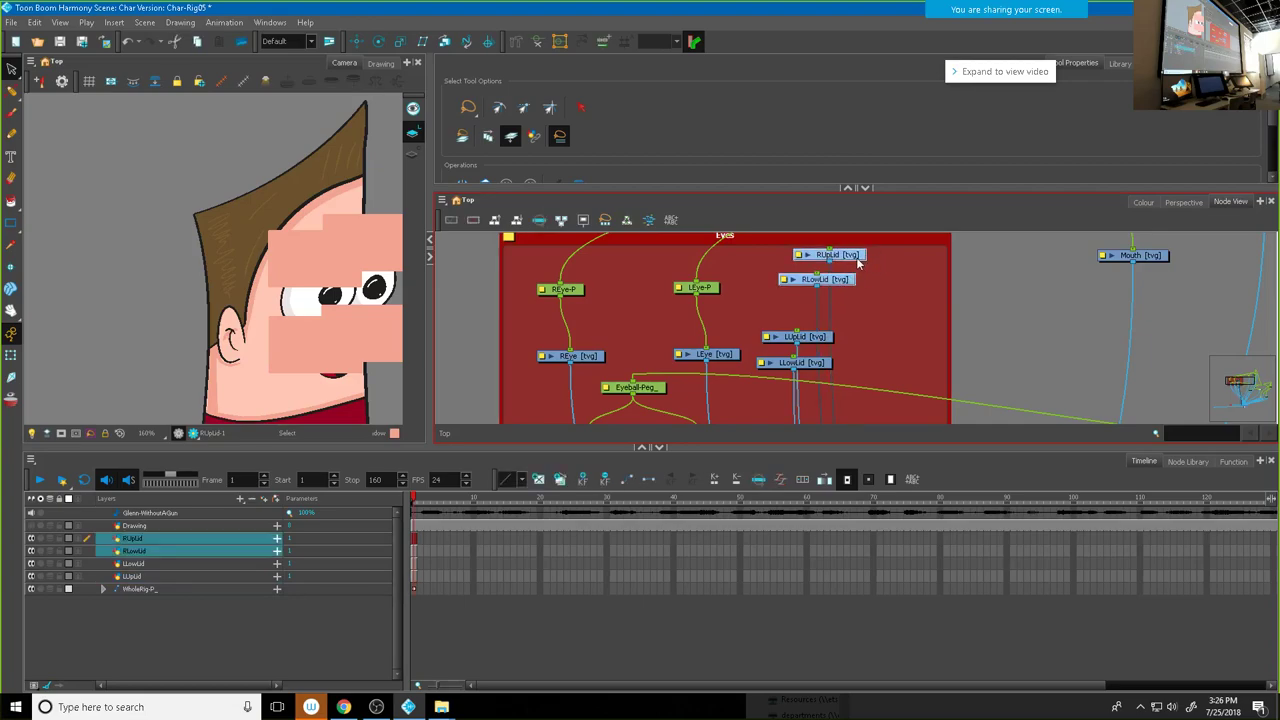
Step: Activate the Translate tool and move the RUpLid and RLowLid nodes to the outer side of the REye node
{"action": "left_click", "coordinate": [357, 41]}
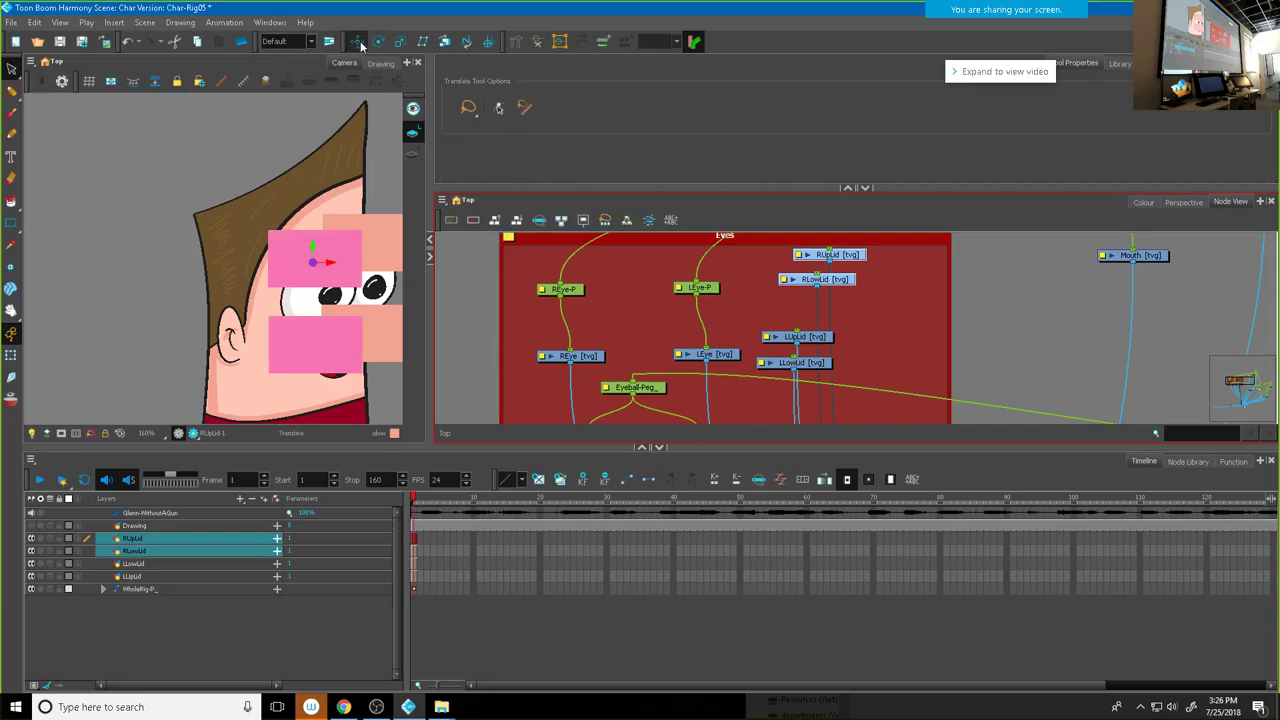
{"action": "left_click_drag", "start_coordinate": [860, 258], "coordinate": [516, 368]}
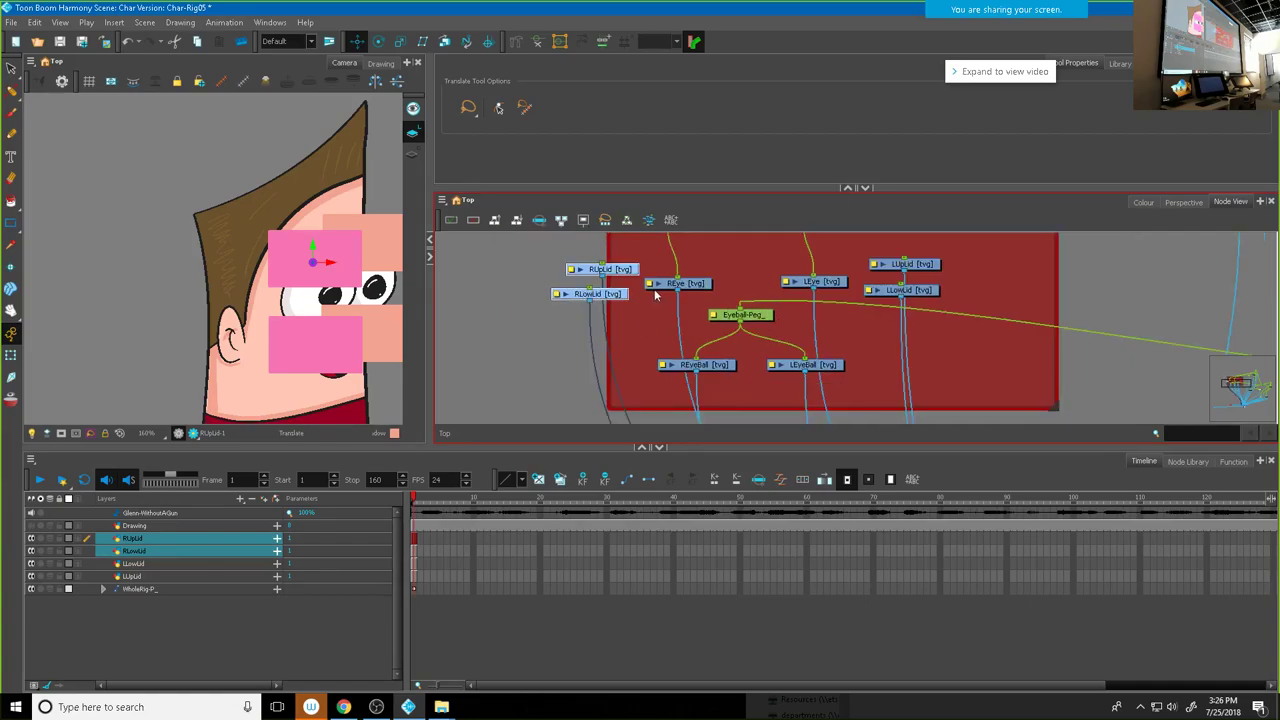
{"action": "left_click", "coordinate": [528, 296]}
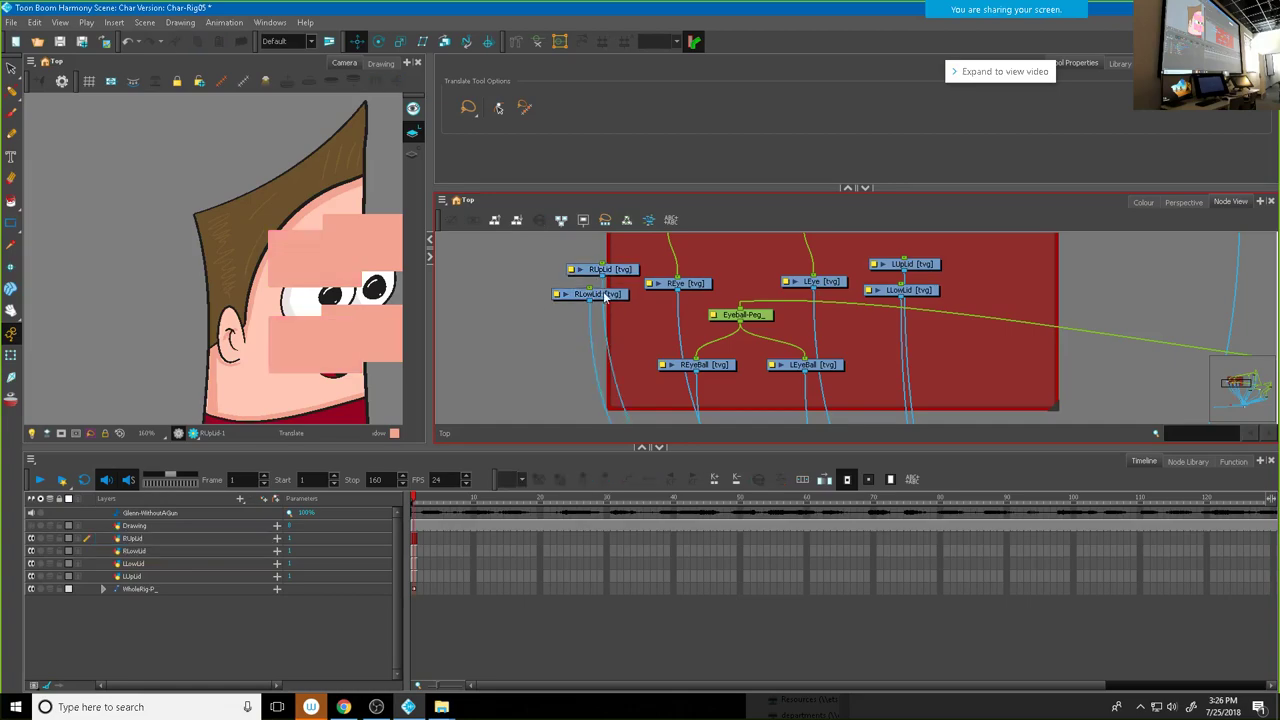
Step: Reposition the pivots of RLowLid and LLowLid to the centres of their own lower-lid rectangles
{"action": "left_click", "coordinate": [324, 270]}
{"action": "left_click_drag", "start_coordinate": [312, 262], "coordinate": [316, 346]}
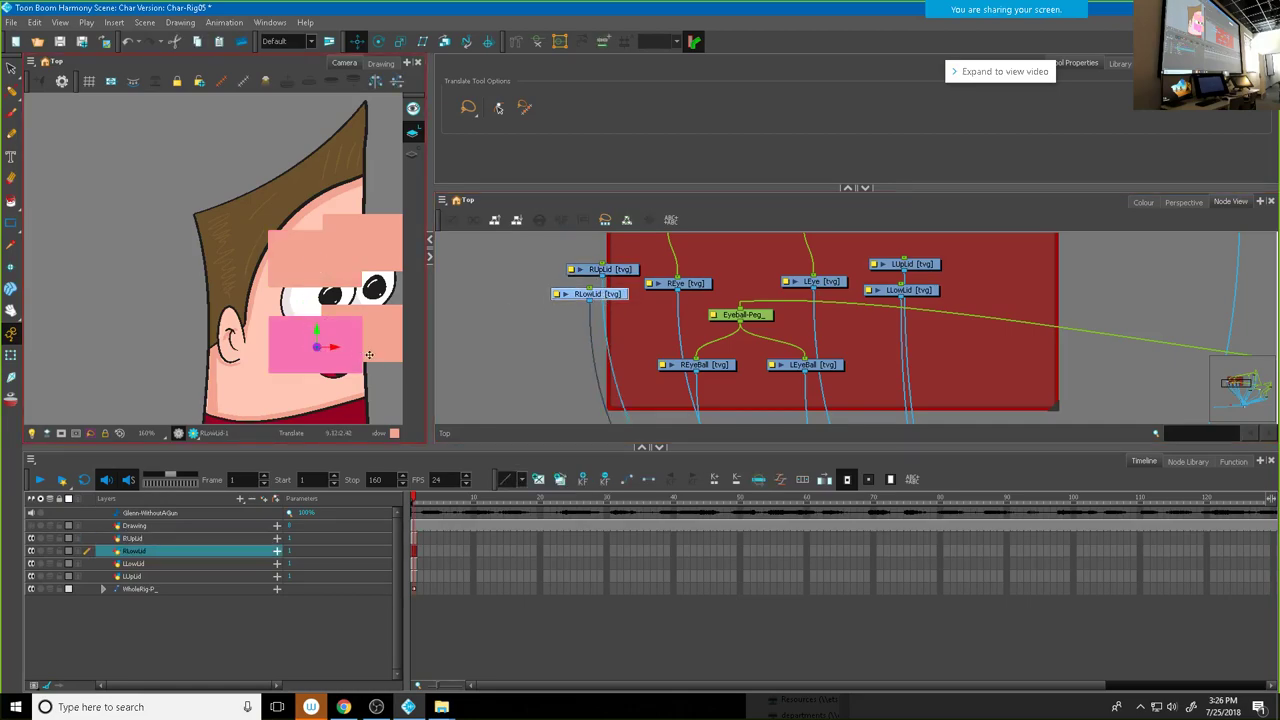
{"action": "left_click", "coordinate": [912, 265]}
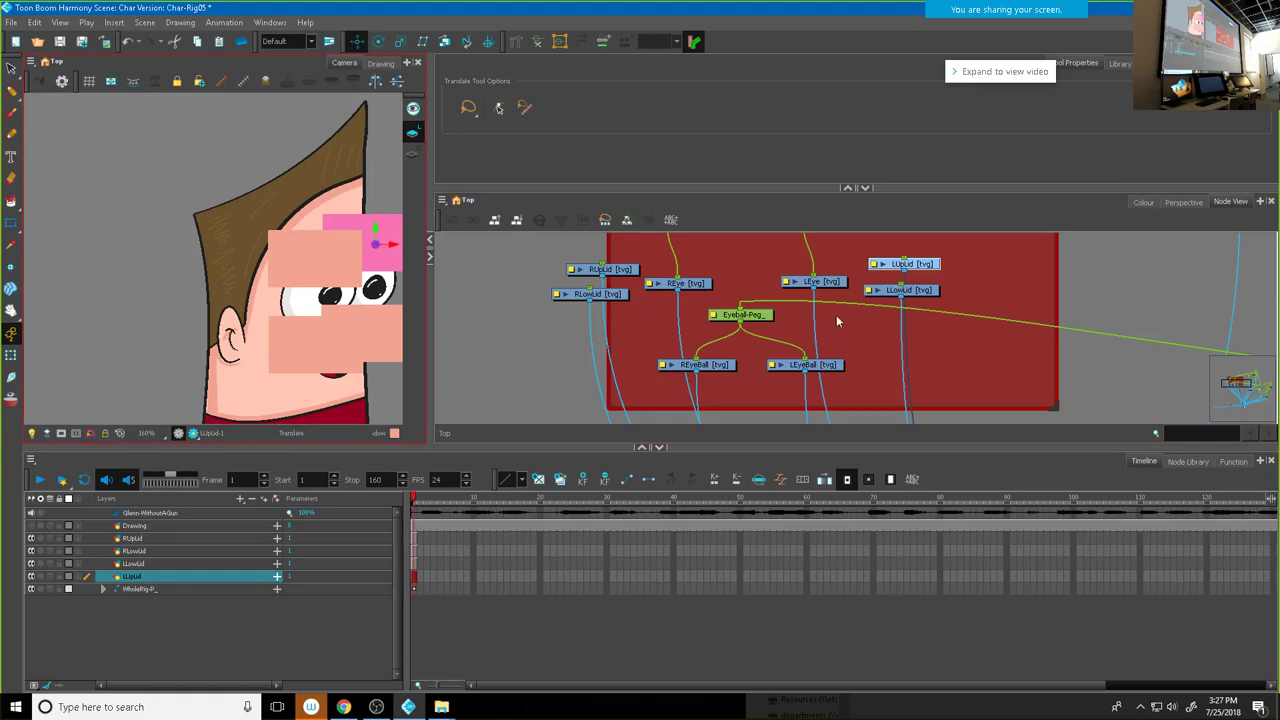
{"action": "left_click", "coordinate": [918, 292]}
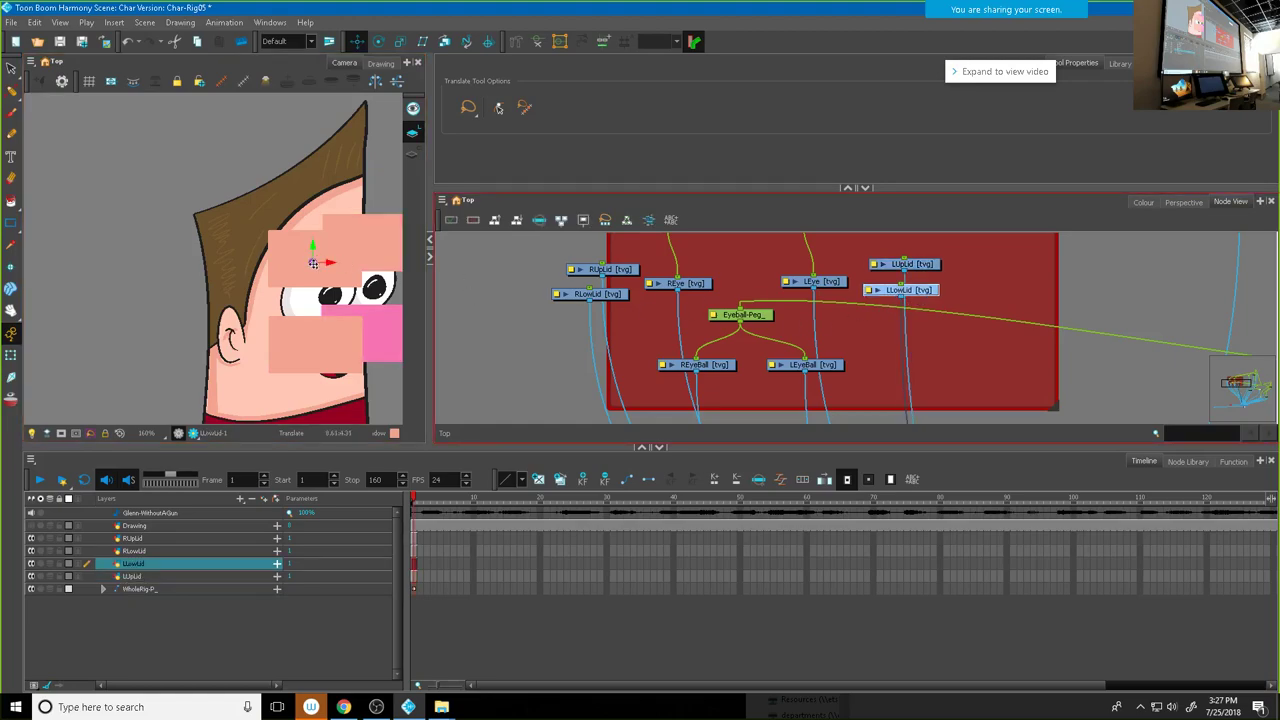
{"action": "left_click_drag", "start_coordinate": [375, 334], "coordinate": [372, 338]}
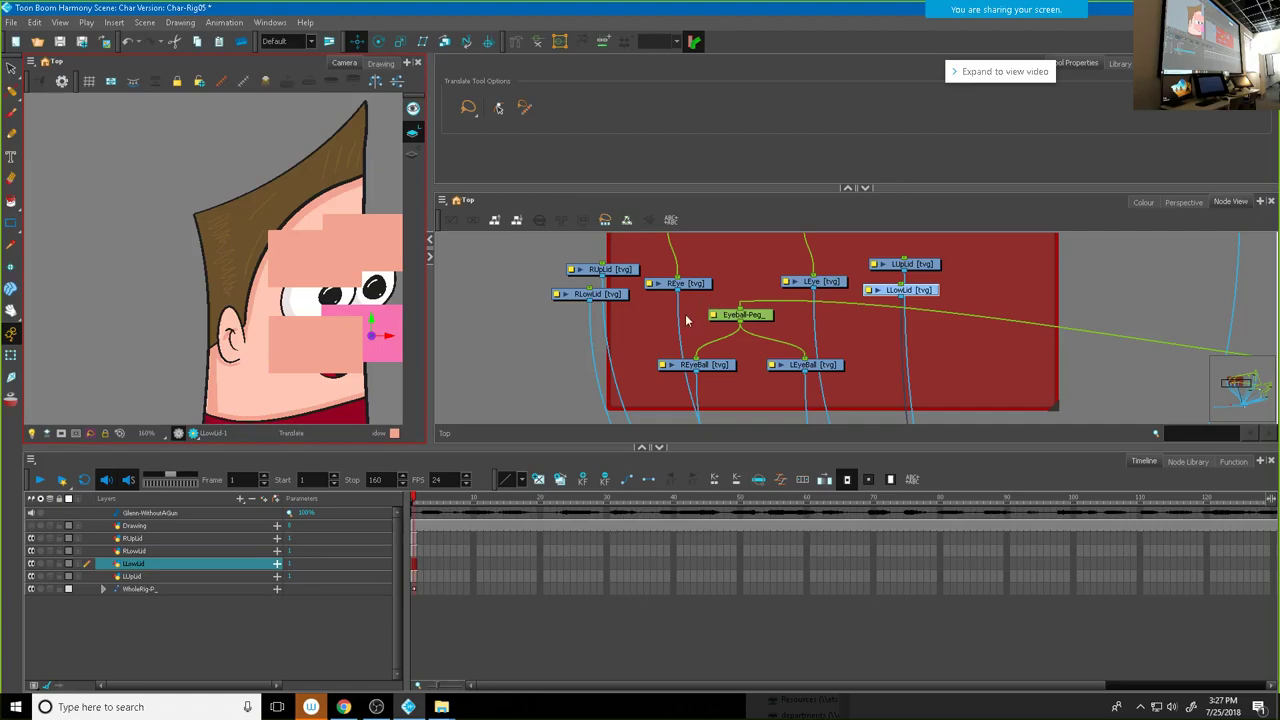
Step: Connect REye to the matte ports of RUpLid and RLowLid, and LEye to those of LUpLid and LLowLid
{"action": "left_click", "coordinate": [666, 292]}
{"action": "left_click_drag", "start_coordinate": [598, 269], "coordinate": [568, 290]}
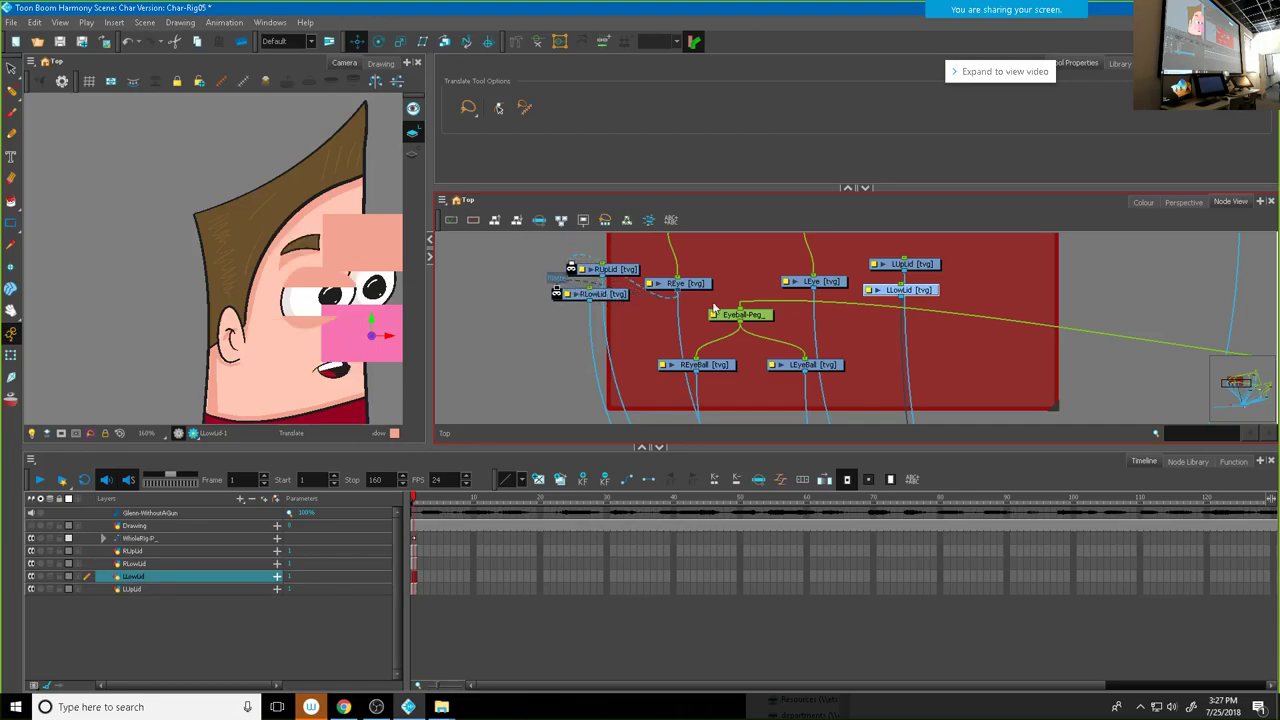
{"action": "left_click_drag", "start_coordinate": [815, 288], "coordinate": [876, 262]}
{"action": "left_click_drag", "start_coordinate": [814, 288], "coordinate": [868, 290]}
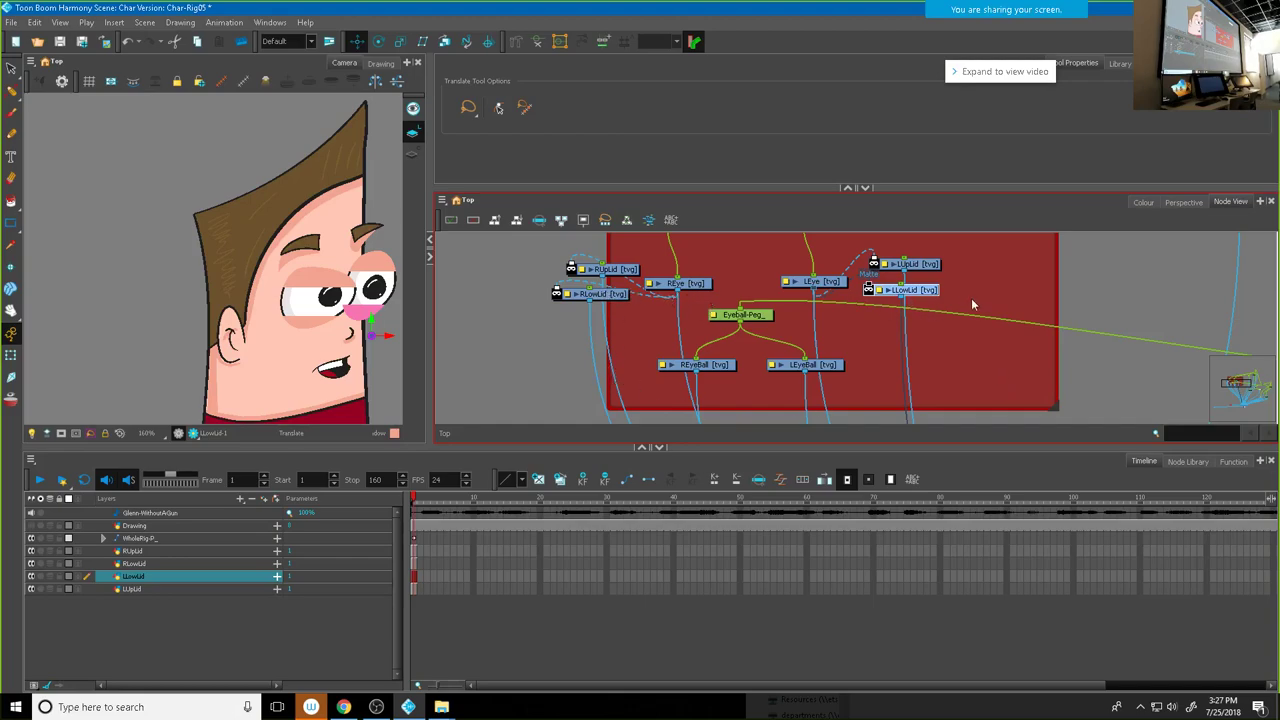
Step: Enlarge and shift the Eyes backdrop so that it encloses all four eyelid nodes
{"action": "scroll", "coordinate": [948, 357], "scroll_direction": "down", "scroll_amount": 4}
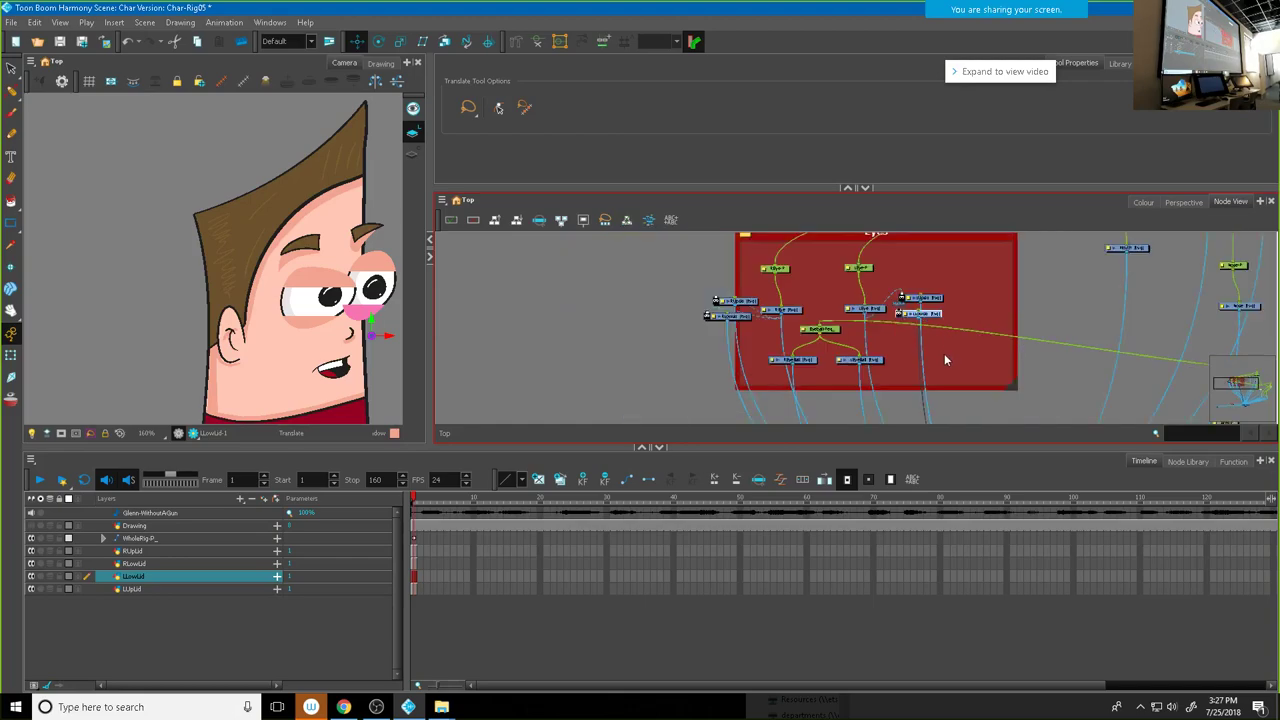
{"action": "left_click_drag", "start_coordinate": [939, 267], "coordinate": [903, 269]}
{"action": "left_click", "coordinate": [948, 281]}
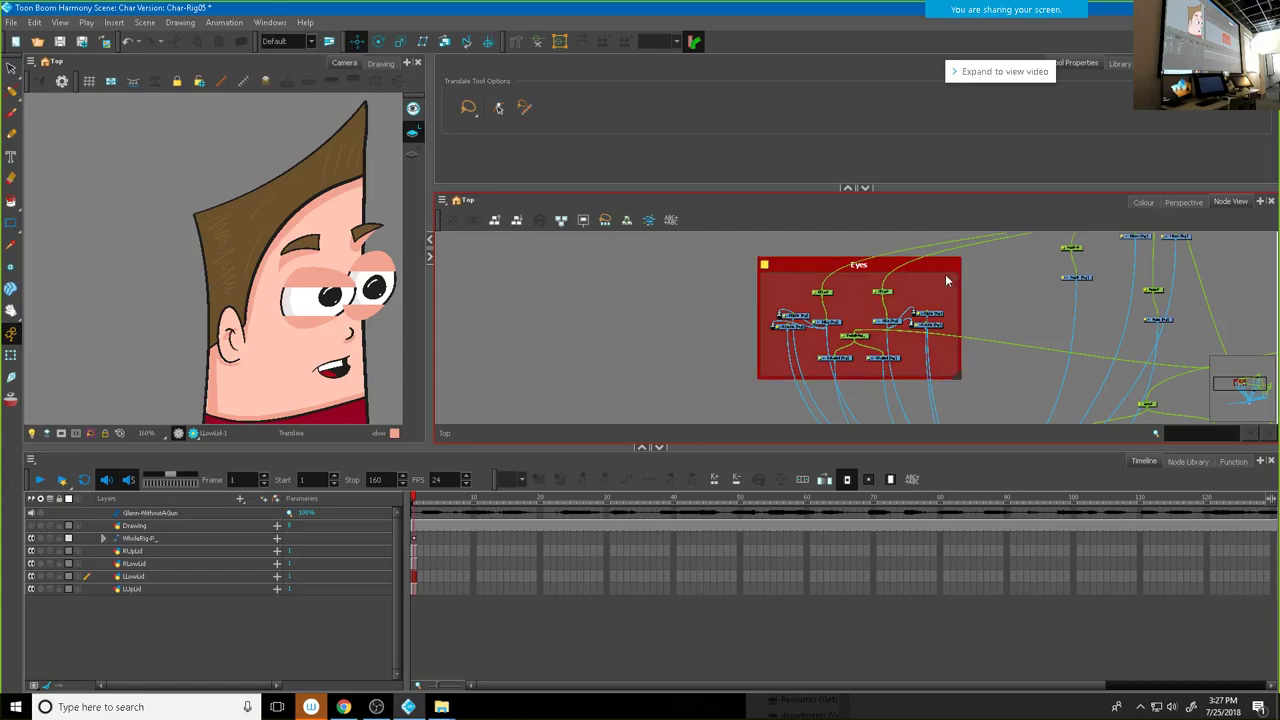
{"action": "left_click", "coordinate": [936, 270]}
{"action": "scroll", "coordinate": [890, 316], "scroll_direction": "up", "scroll_amount": 2}
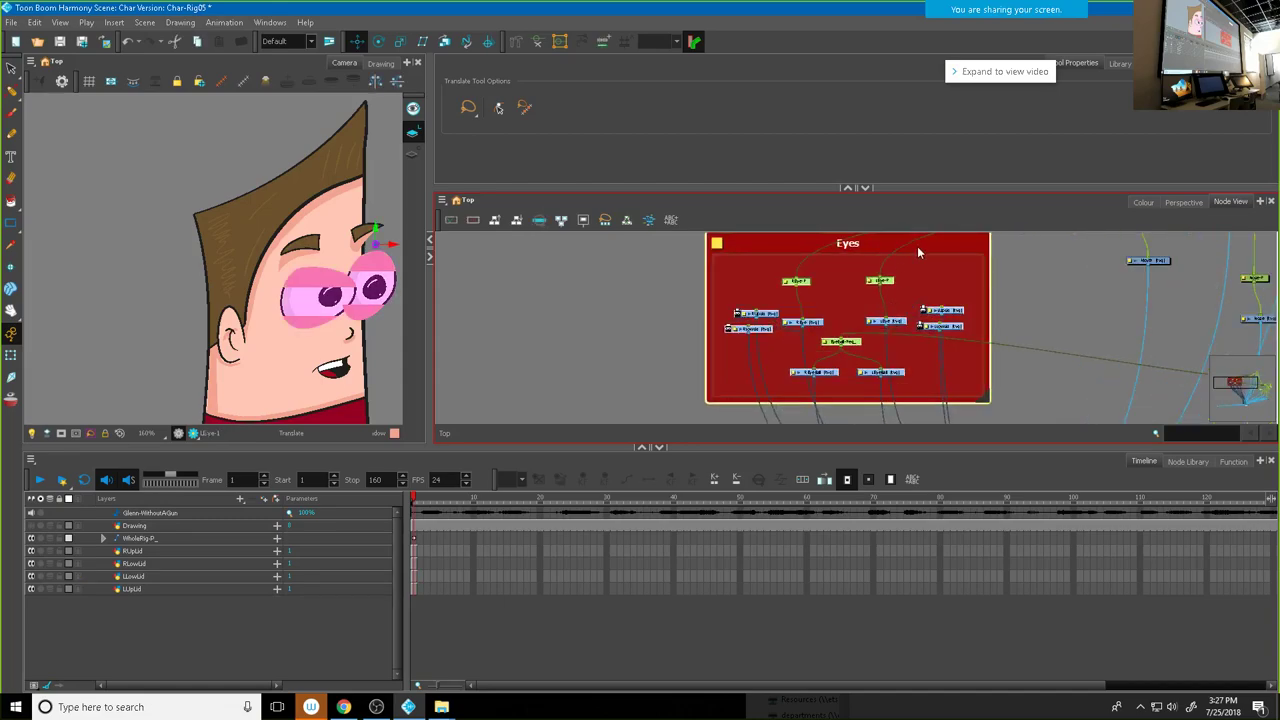
{"action": "left_click_drag", "start_coordinate": [981, 262], "coordinate": [950, 256]}
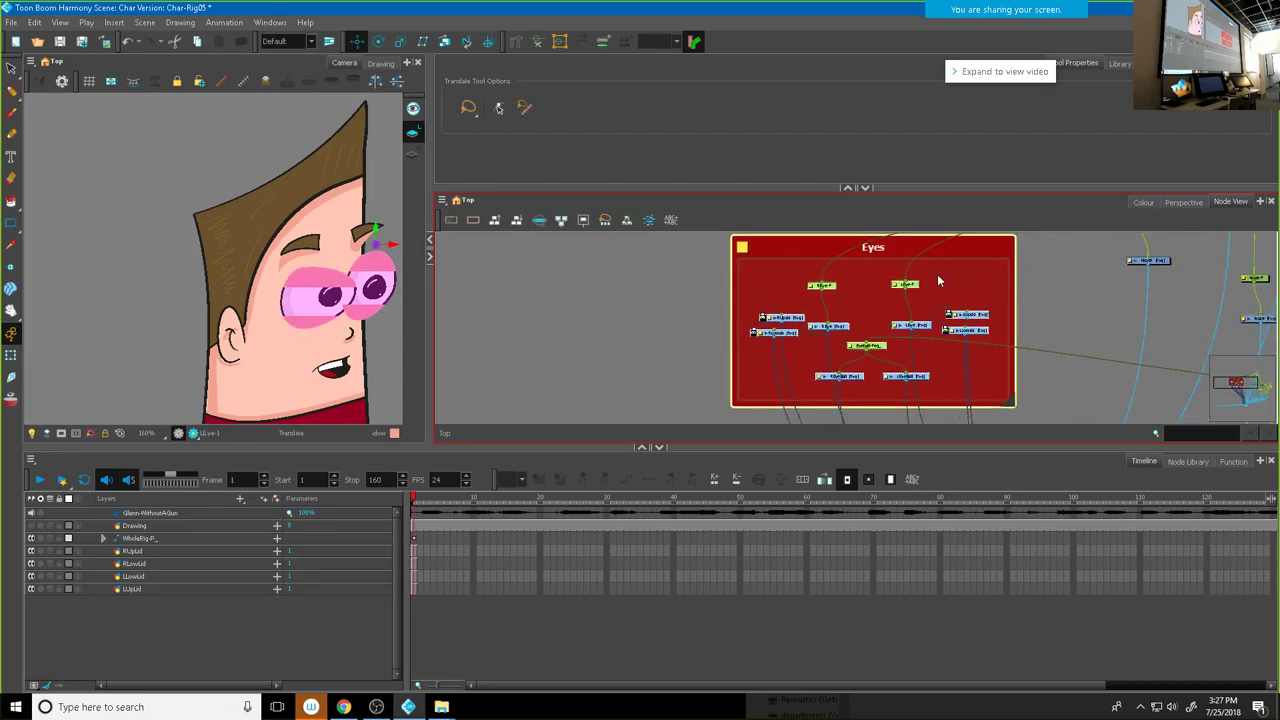
{"action": "scroll", "coordinate": [808, 348], "scroll_direction": "up", "scroll_amount": 2}
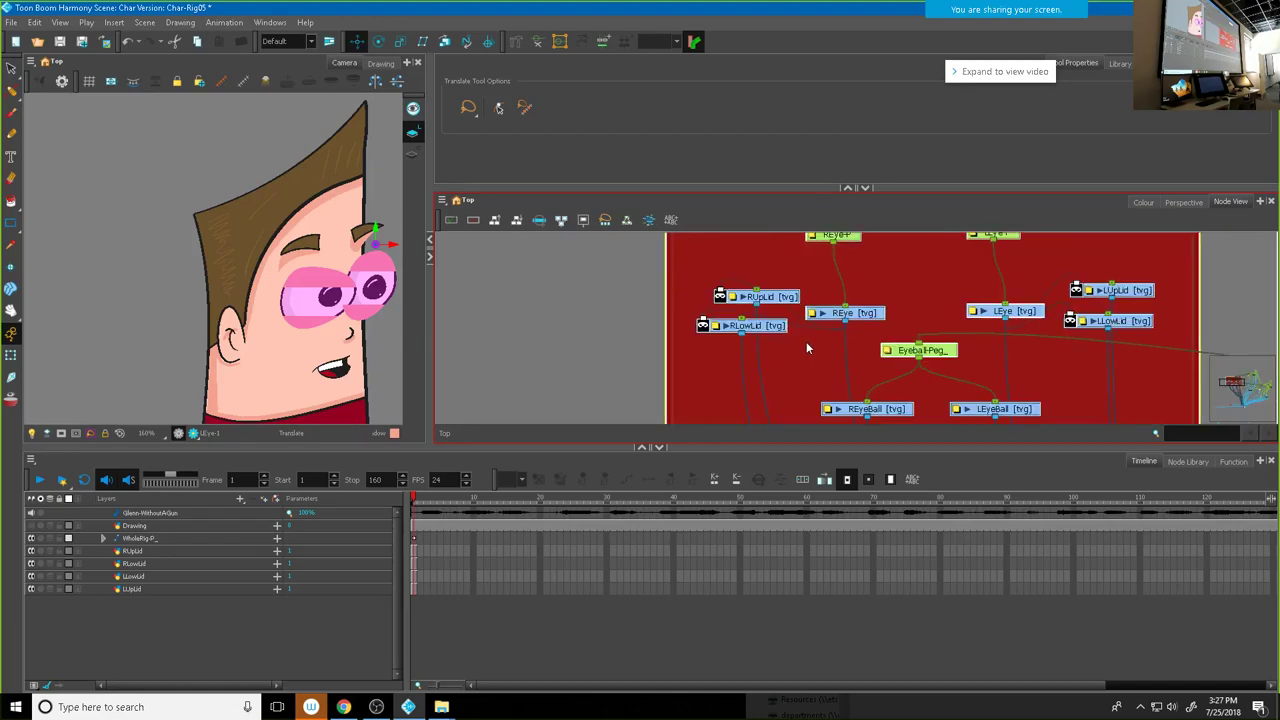
{"action": "scroll", "coordinate": [805, 342], "scroll_direction": "down", "scroll_amount": 1}
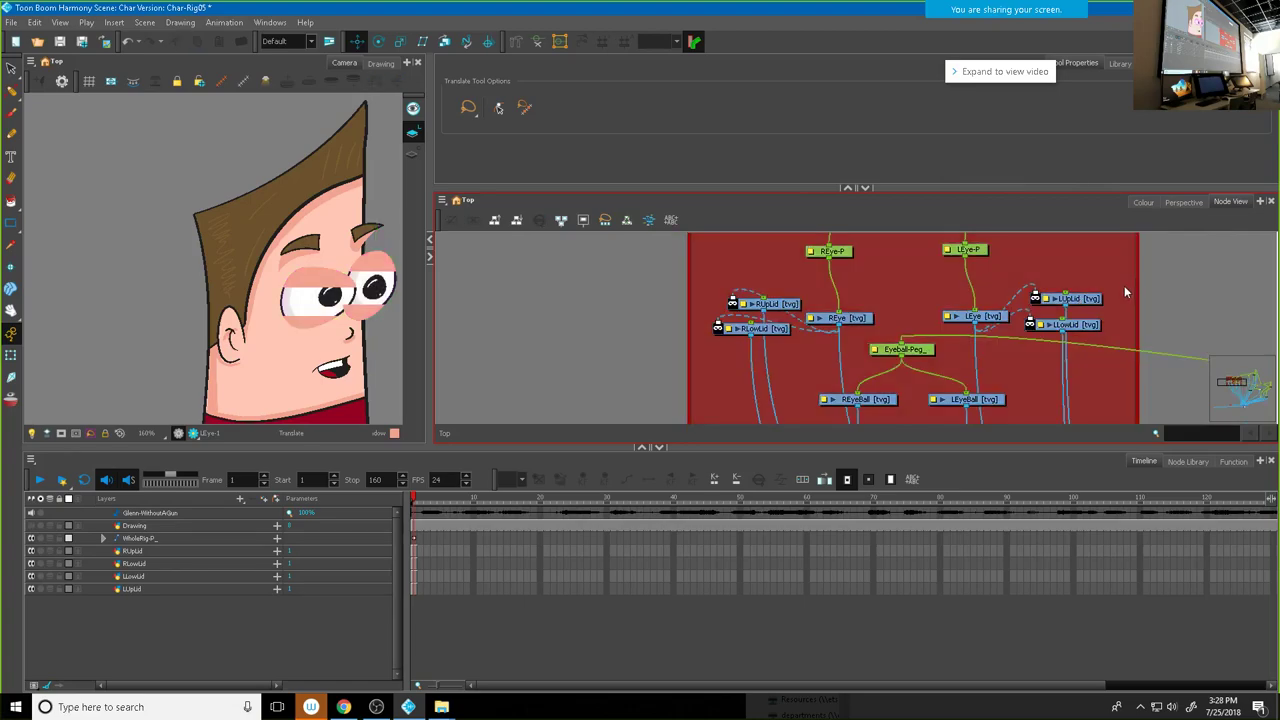
{"action": "left_click", "coordinate": [1090, 300]}
{"action": "left_click", "coordinate": [779, 309]}
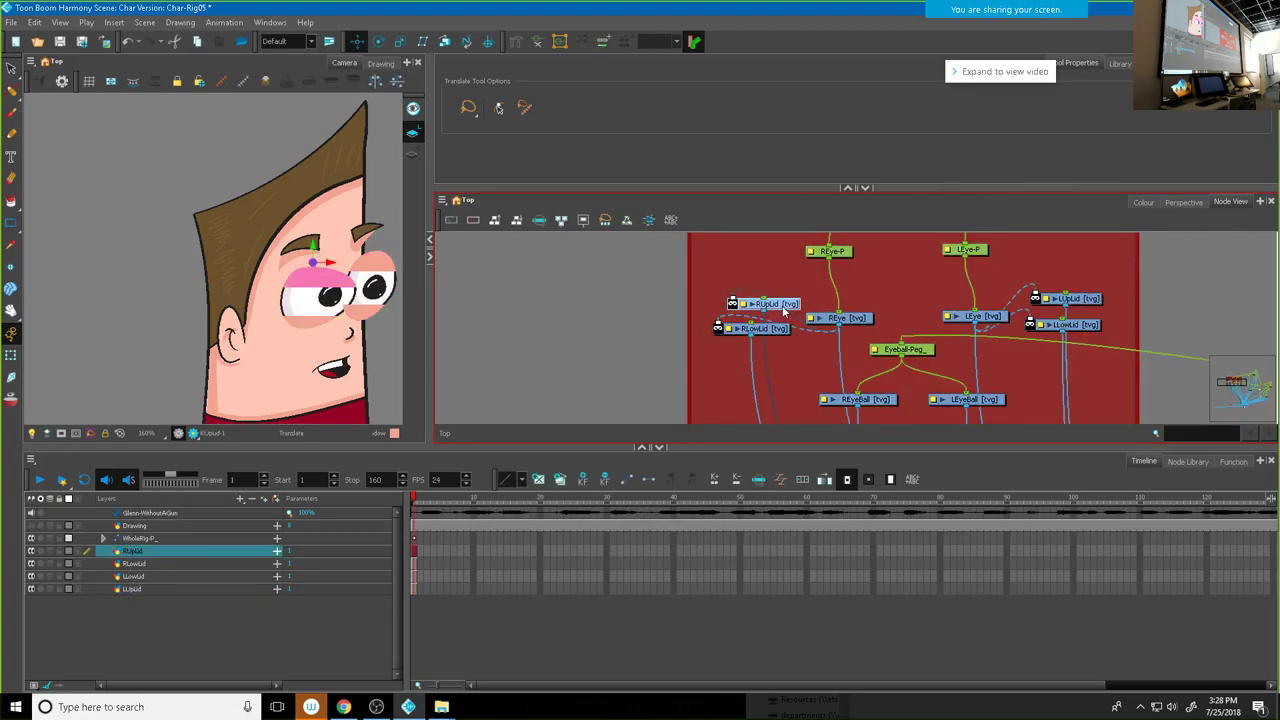
{"action": "key", "text": "ctrl+p"}
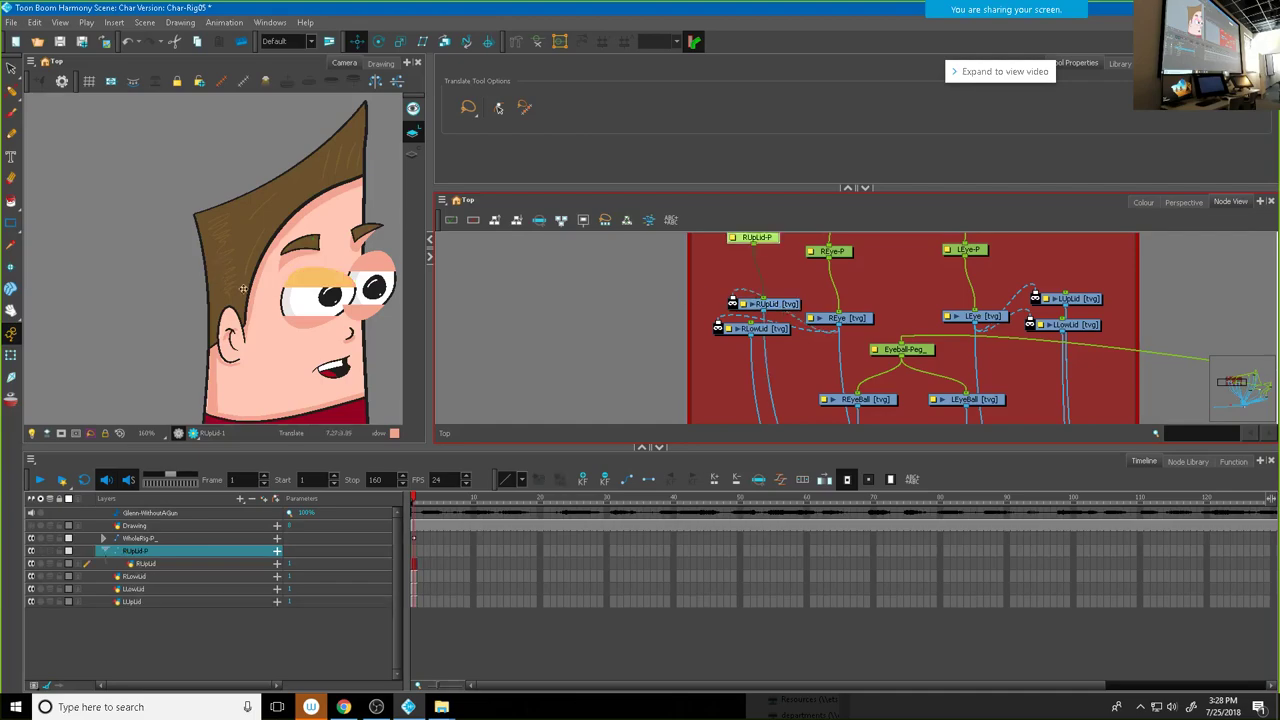
{"action": "key", "text": "ctrl+z"}
Step: Add a parent peg to LUpLid and place it between the REye-P and LEye-P pegs
{"action": "left_click", "coordinate": [1073, 300]}
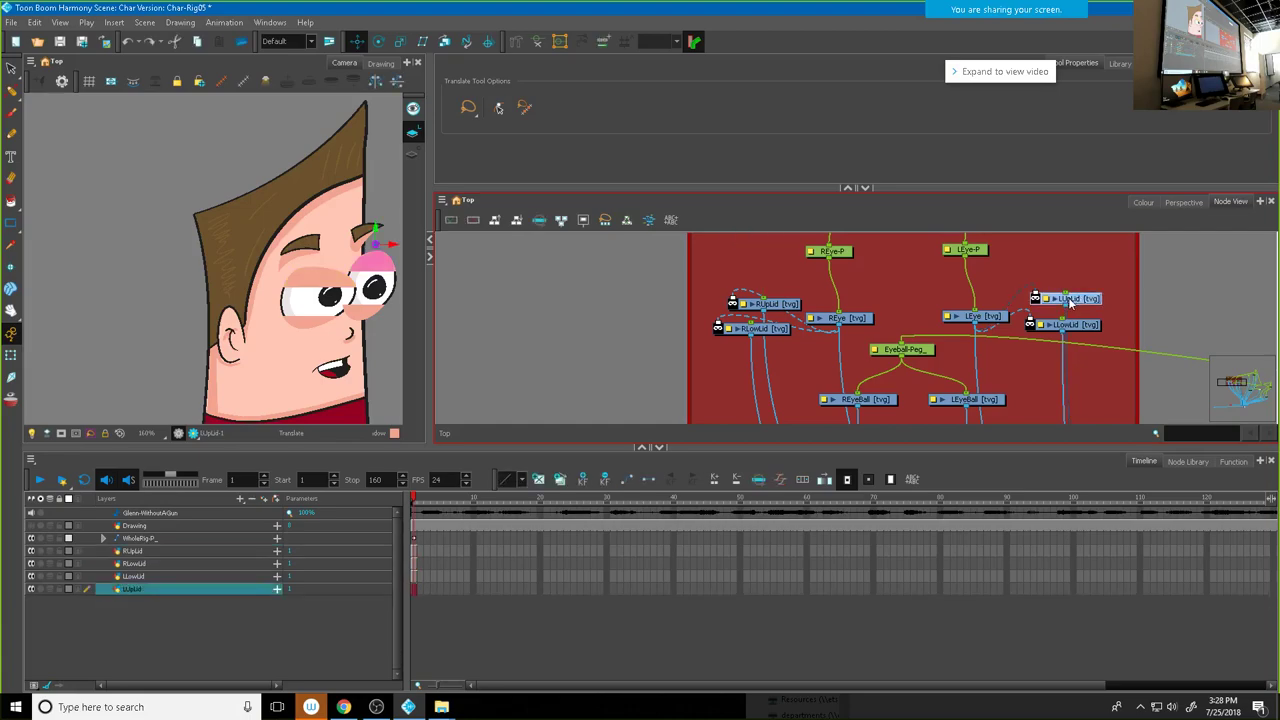
{"action": "key", "text": "ctrl+p"}
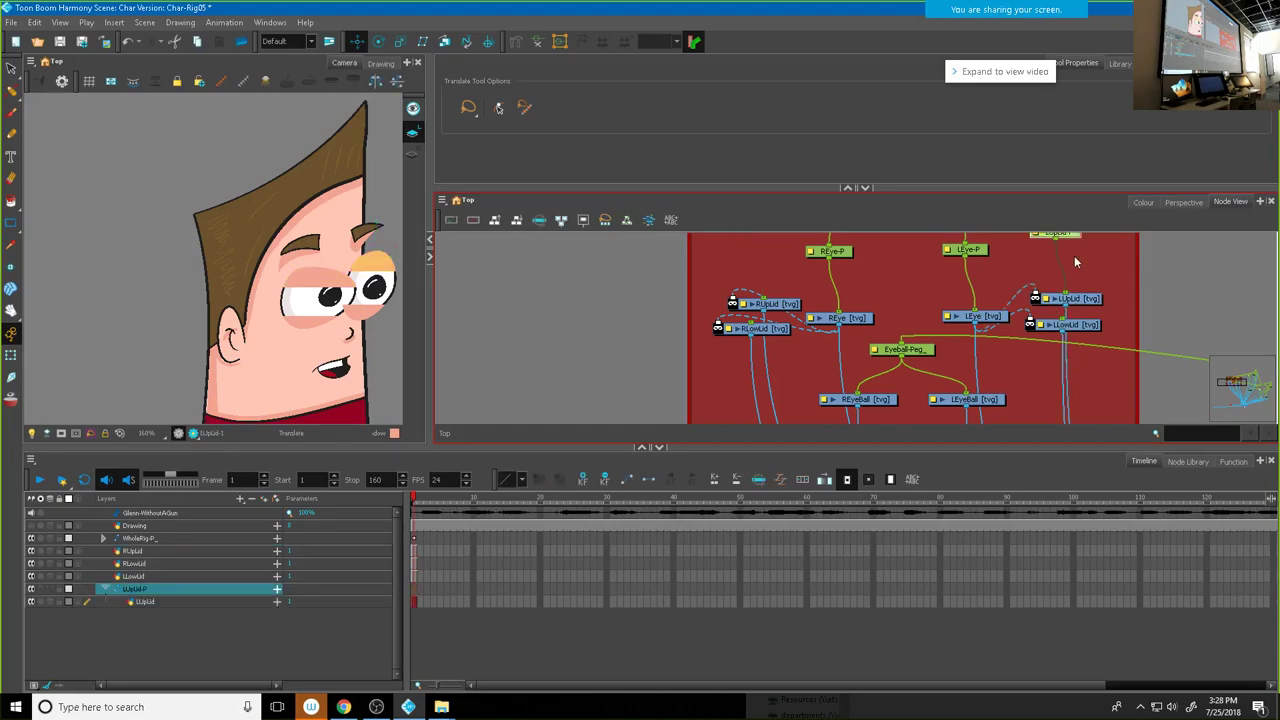
{"action": "left_click_drag", "start_coordinate": [1074, 234], "coordinate": [910, 278]}
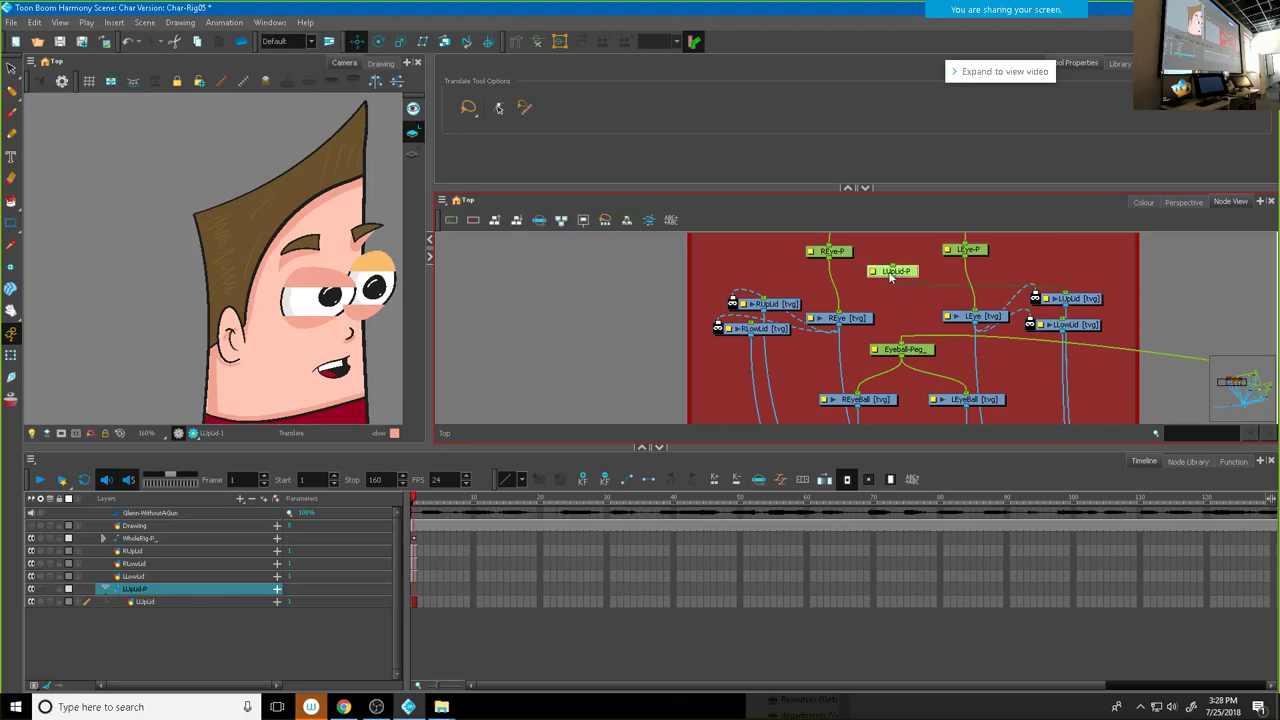
Step: Rename the new upper-lid peg to UpLid-P and set its position mode to Separate
{"action": "right_click", "coordinate": [890, 278]}
{"action": "left_click", "coordinate": [1081, 68]}
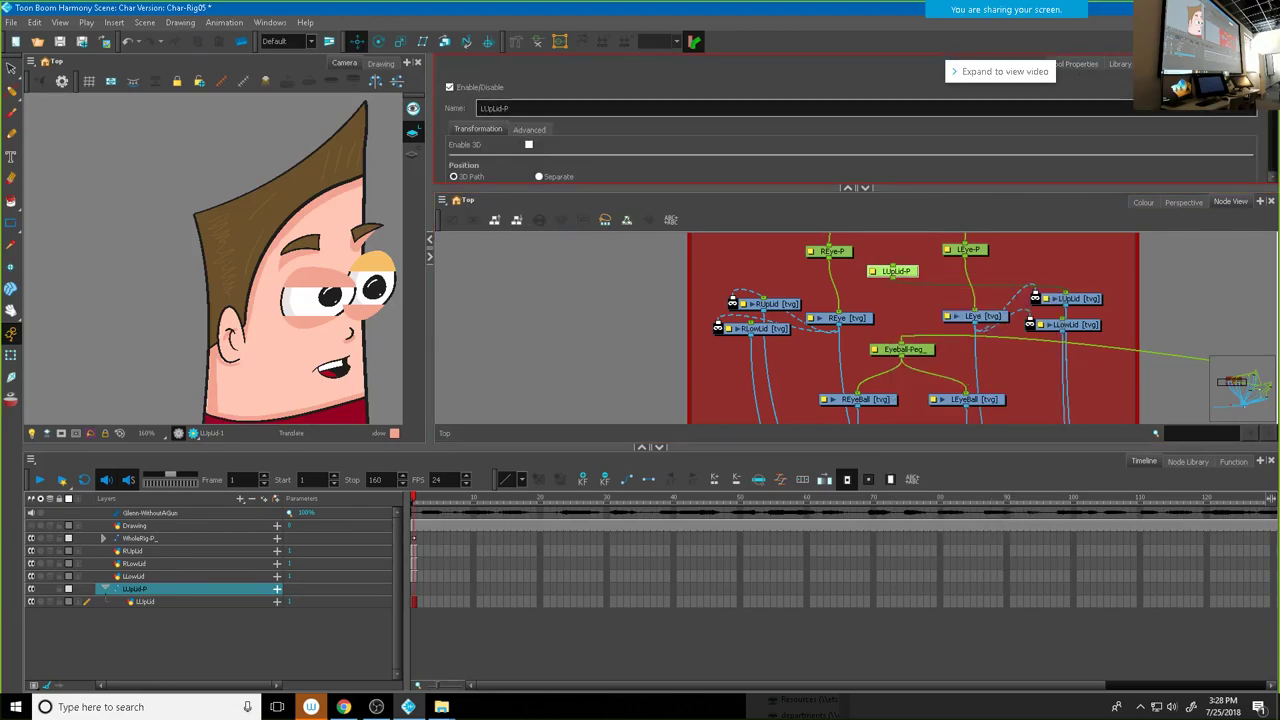
{"action": "key", "text": "Delete"}
{"action": "key", "text": "Return"}
{"action": "left_click", "coordinate": [1078, 64]}
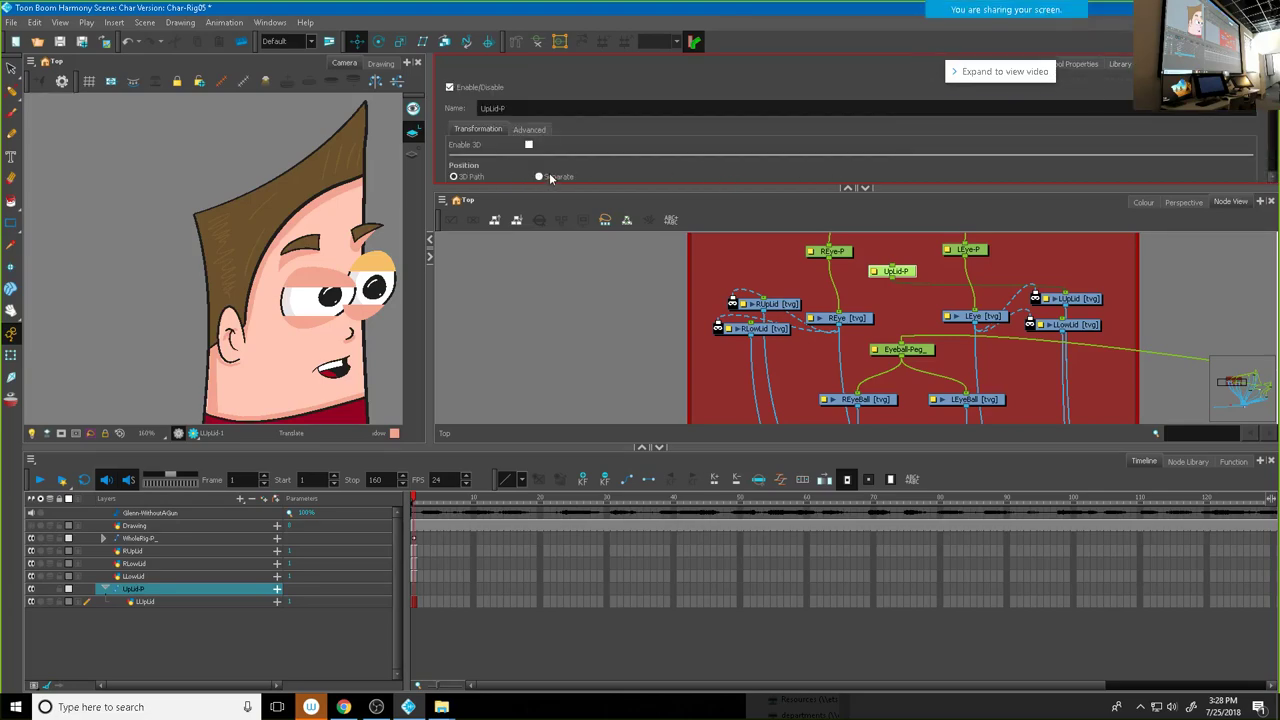
Step: Connect UpLid-P to the RUpLid drawing as well and place the peg's pivot between the two upper eyelids
{"action": "left_click_drag", "start_coordinate": [892, 277], "coordinate": [770, 297]}
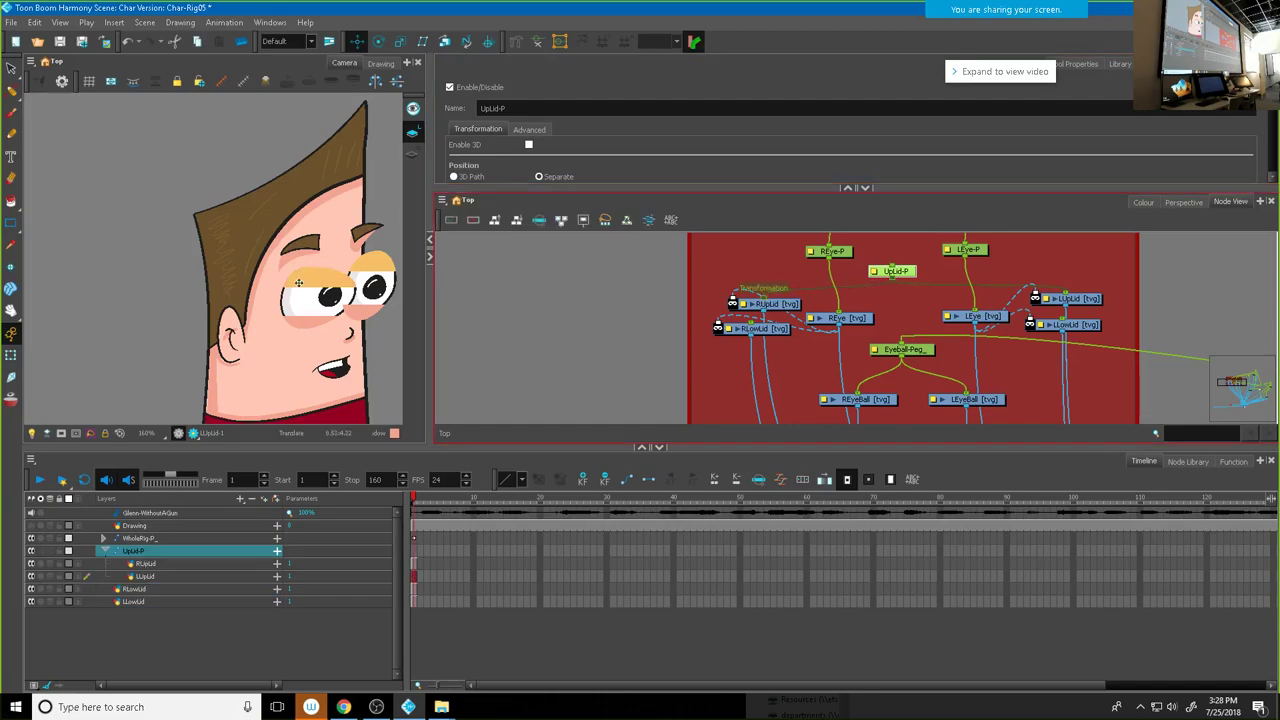
{"action": "scroll", "coordinate": [283, 325], "scroll_direction": "down", "scroll_amount": 5}
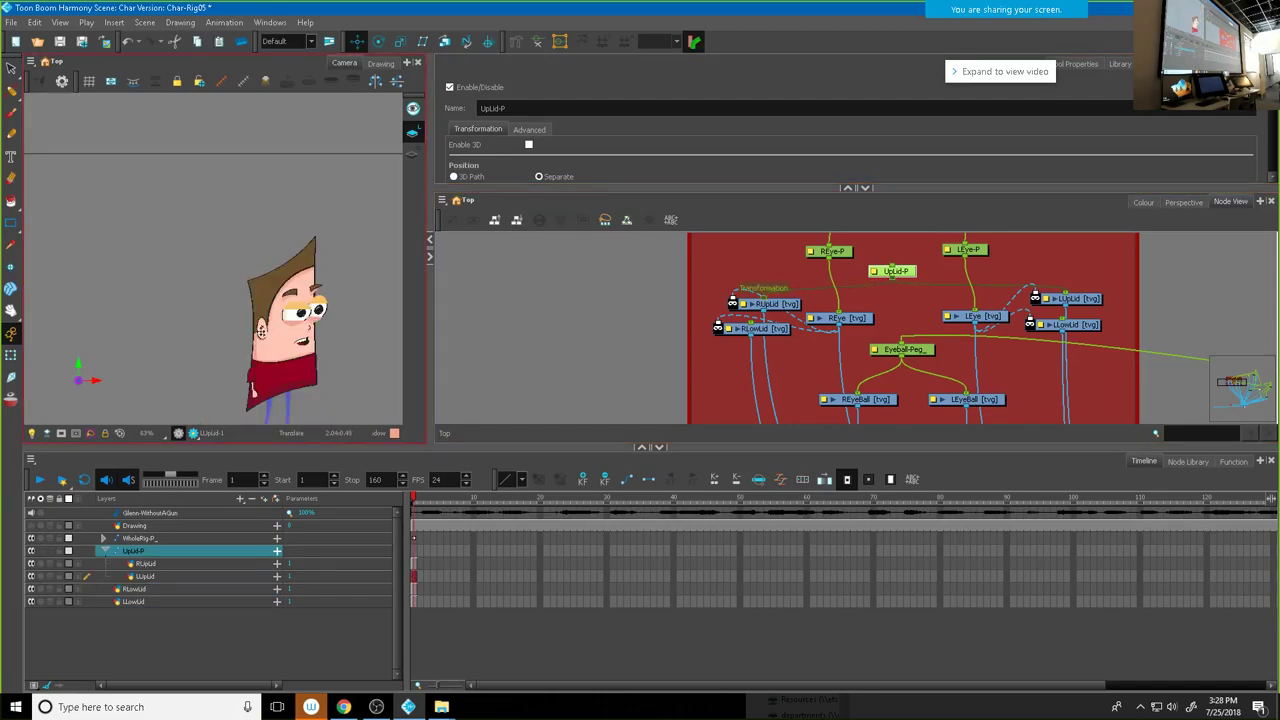
{"action": "scroll", "coordinate": [312, 300], "scroll_direction": "up", "scroll_amount": 6}
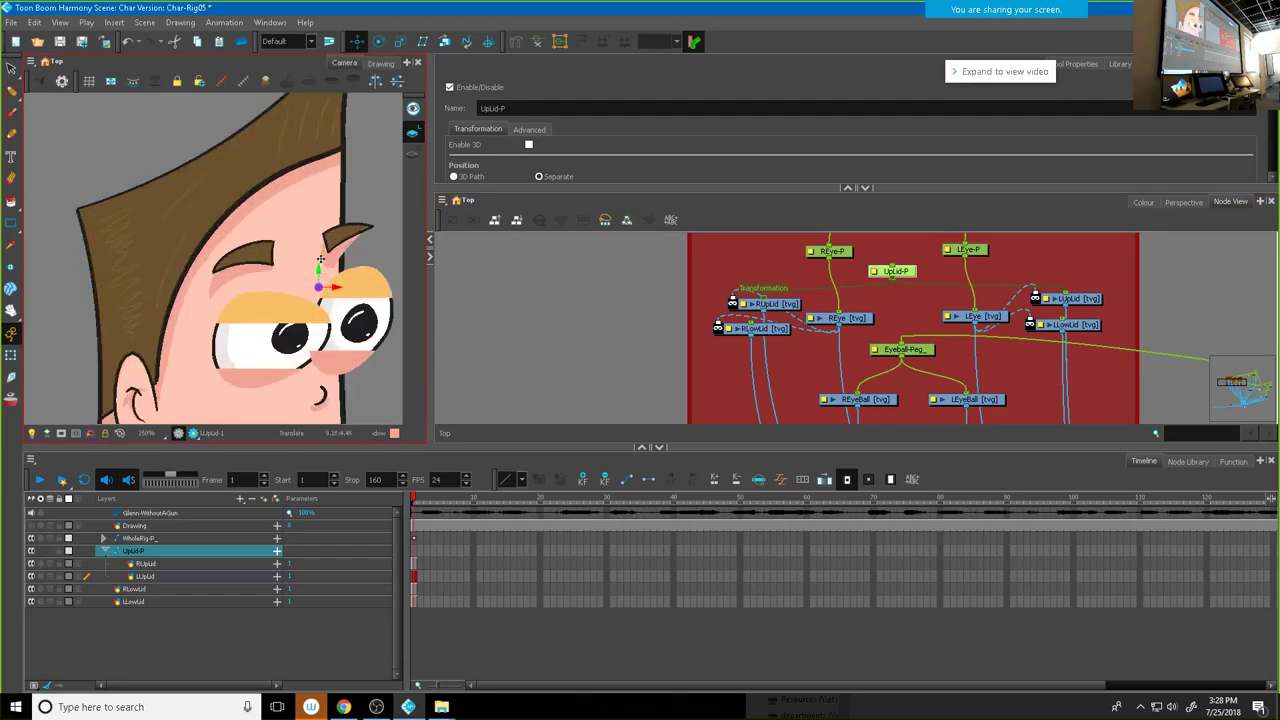
Step: Raise both upper eyelids slightly with UpLid-P and try rotating them about the peg's pivot
{"action": "left_click_drag", "start_coordinate": [320, 260], "coordinate": [328, 276]}
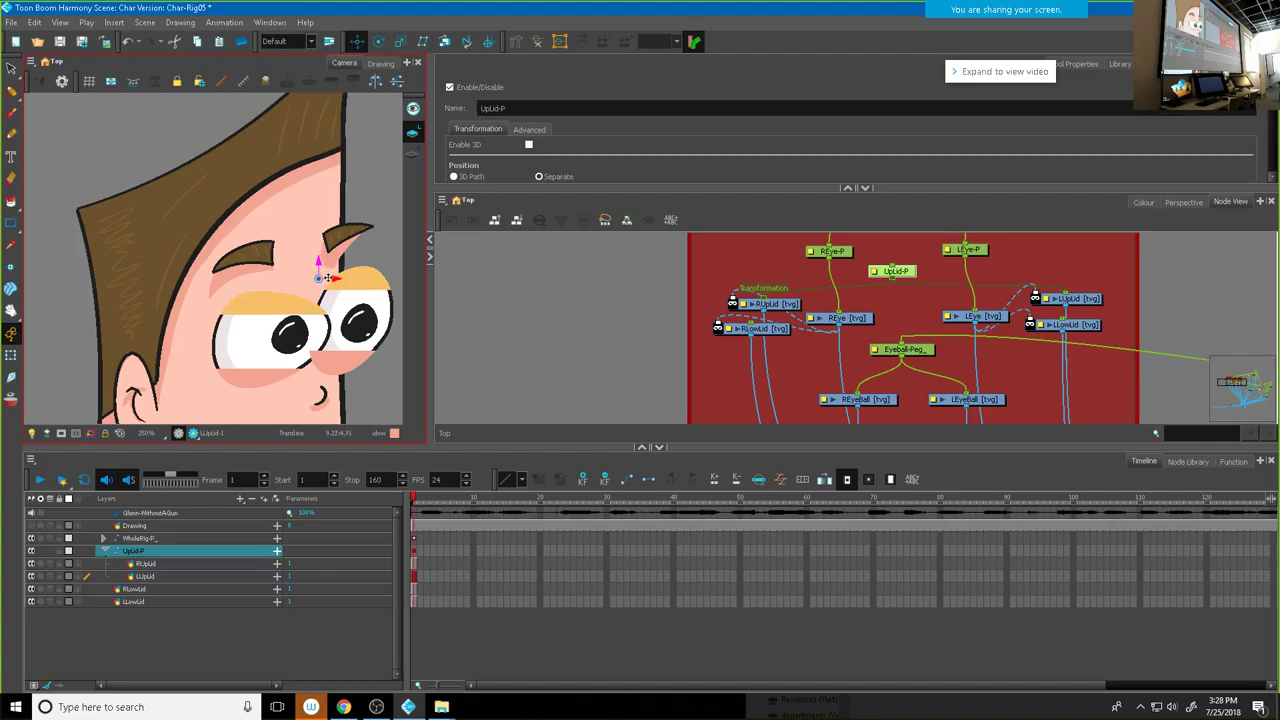
{"action": "left_click", "coordinate": [378, 41]}
{"action": "left_click_drag", "start_coordinate": [240, 266], "coordinate": [212, 310]}
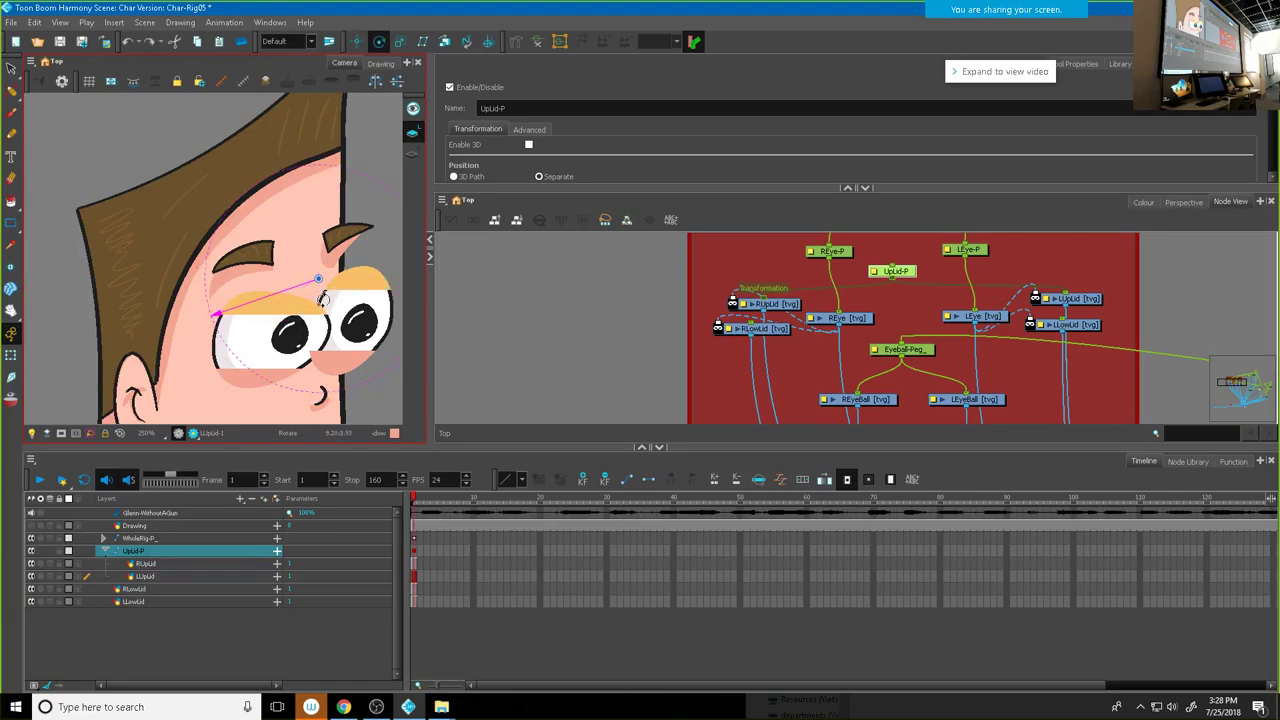
Step: Move the RLowLid and LLowLid nodes lower in the network, and place a duplicate of UpLid-P beside the Eyes backdrop
{"action": "left_click_drag", "start_coordinate": [773, 336], "coordinate": [772, 381]}
{"action": "left_click_drag", "start_coordinate": [1080, 333], "coordinate": [1082, 388]}
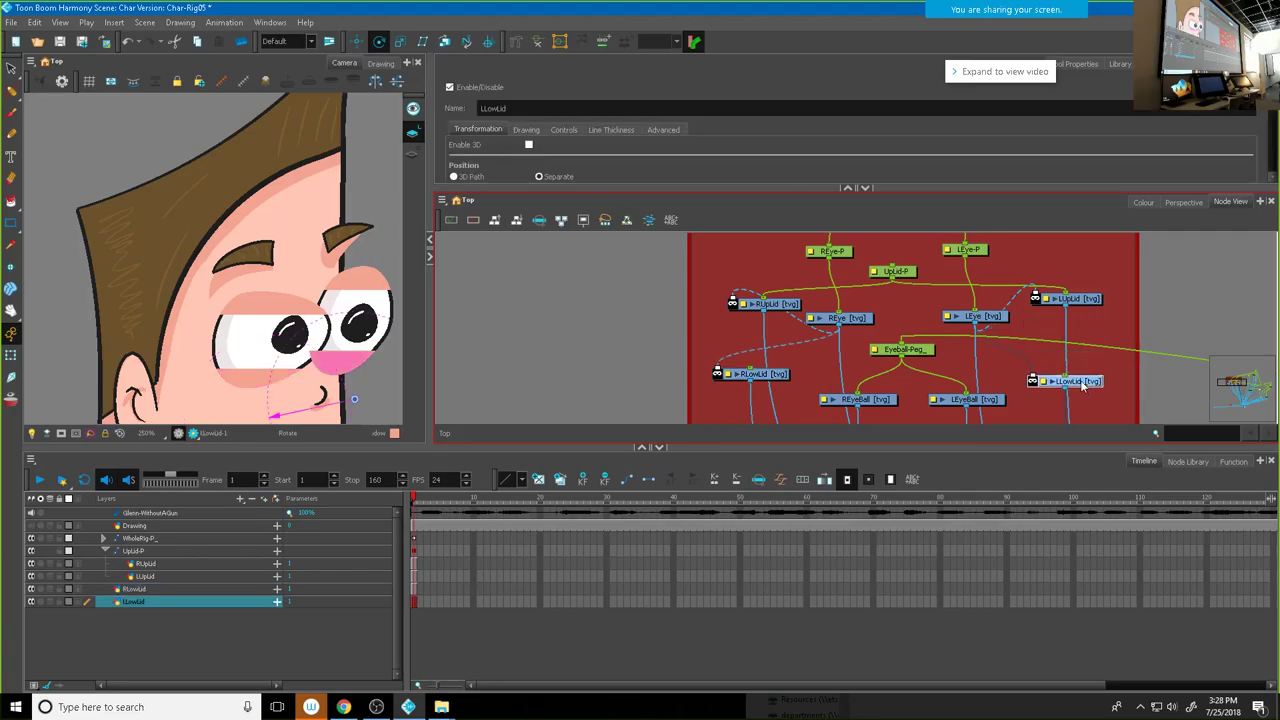
{"action": "left_click", "coordinate": [908, 280]}
{"action": "key", "text": "ctrl+c"}
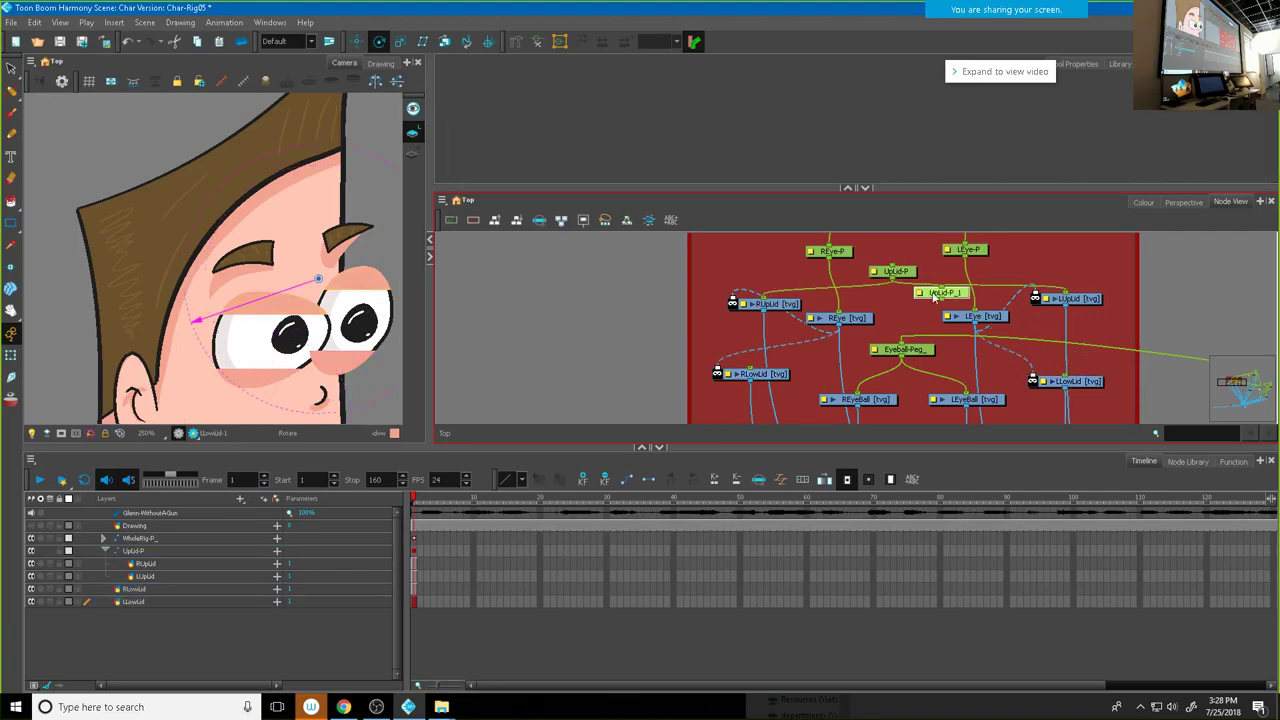
{"action": "key", "text": "ctrl+v"}
{"action": "left_click_drag", "start_coordinate": [933, 370], "coordinate": [636, 311]}
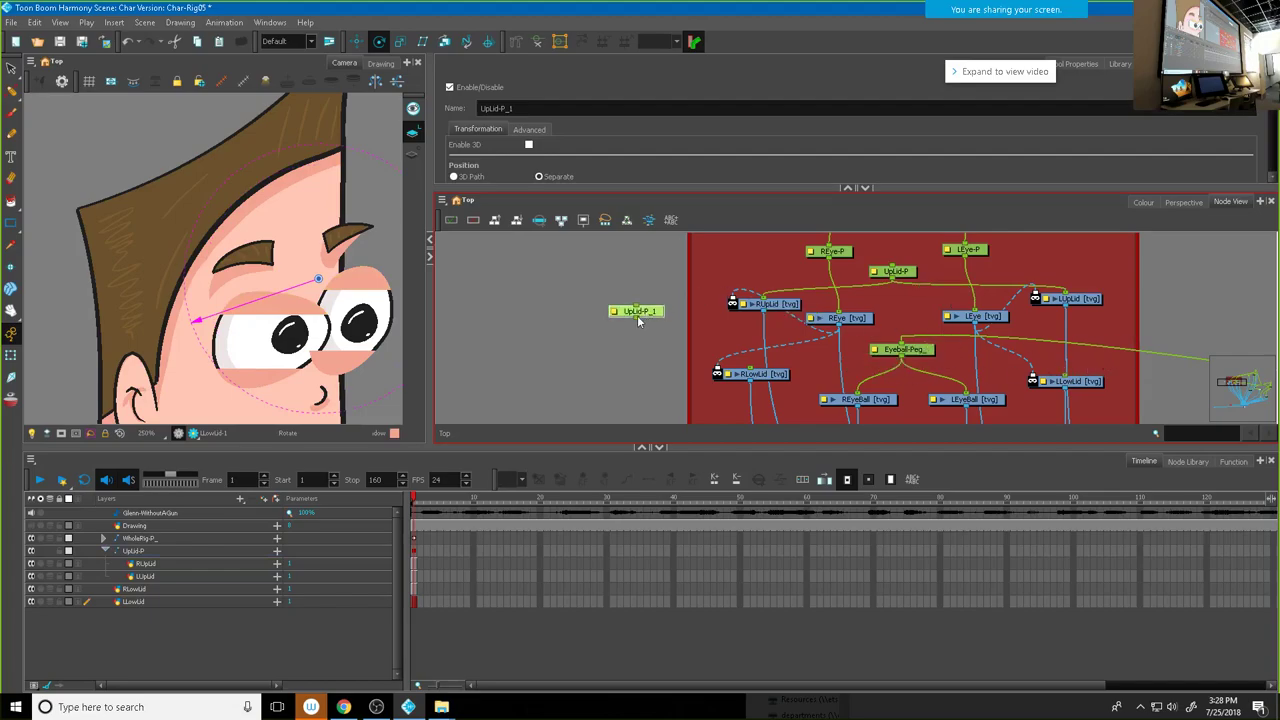
Step: Connect the duplicated peg to RLowLid and LLowLid, and move its pivot down between the two lower eyelids
{"action": "left_click_drag", "start_coordinate": [750, 370], "coordinate": [638, 318]}
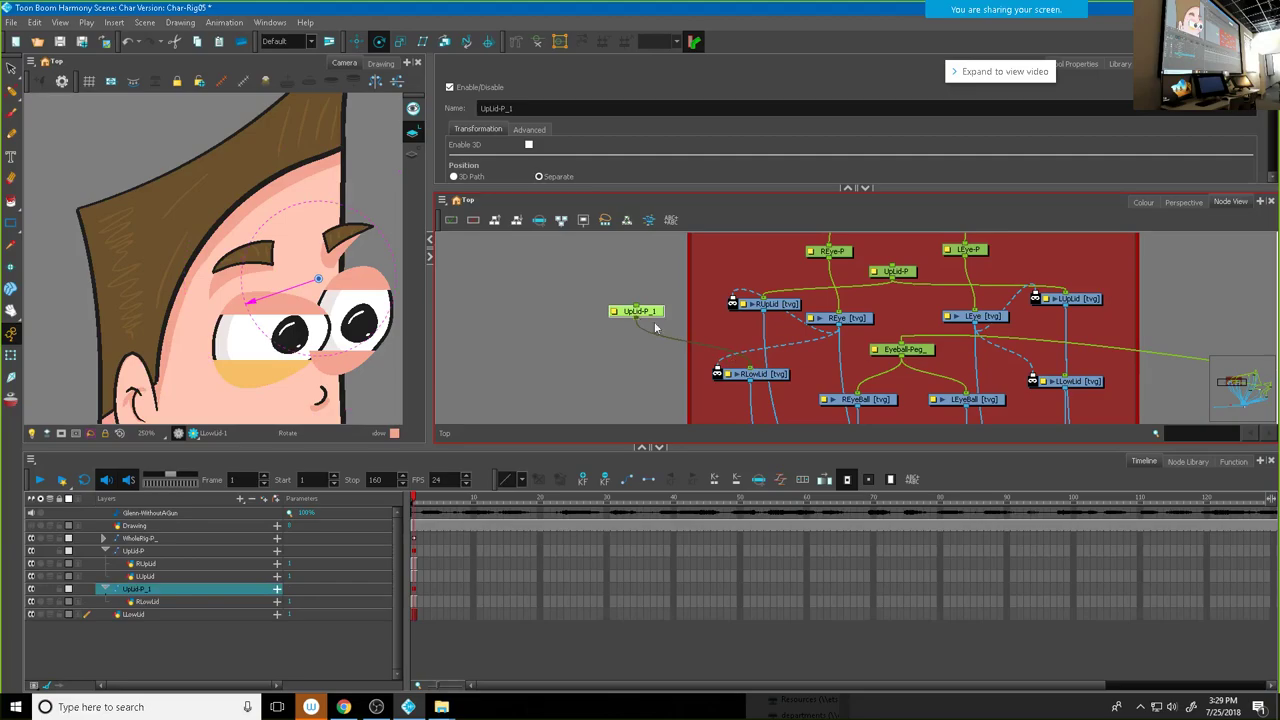
{"action": "left_click_drag", "start_coordinate": [1068, 377], "coordinate": [638, 318]}
{"action": "left_click", "coordinate": [357, 41]}
{"action": "left_click_drag", "start_coordinate": [318, 278], "coordinate": [318, 366]}
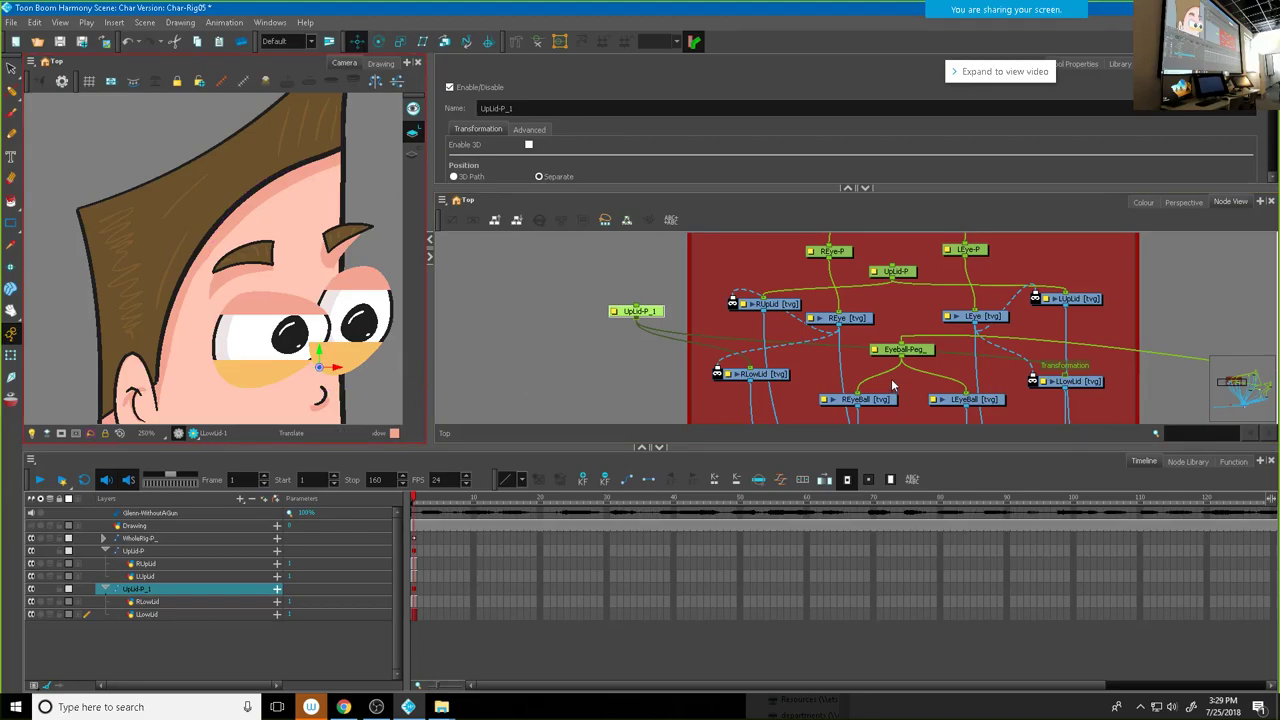
Step: Examine how the eye drawings' connections run down into the Composite node and the order in which they enter it
{"action": "scroll", "coordinate": [918, 361], "scroll_direction": "down", "scroll_amount": 3}
{"action": "left_click_drag", "start_coordinate": [965, 400], "coordinate": [955, 377]}
{"action": "scroll", "coordinate": [799, 345], "scroll_direction": "right", "scroll_amount": 5}
{"action": "scroll", "coordinate": [780, 345], "scroll_direction": "down", "scroll_amount": 3}
{"action": "scroll", "coordinate": [790, 350], "scroll_direction": "right", "scroll_amount": 2}
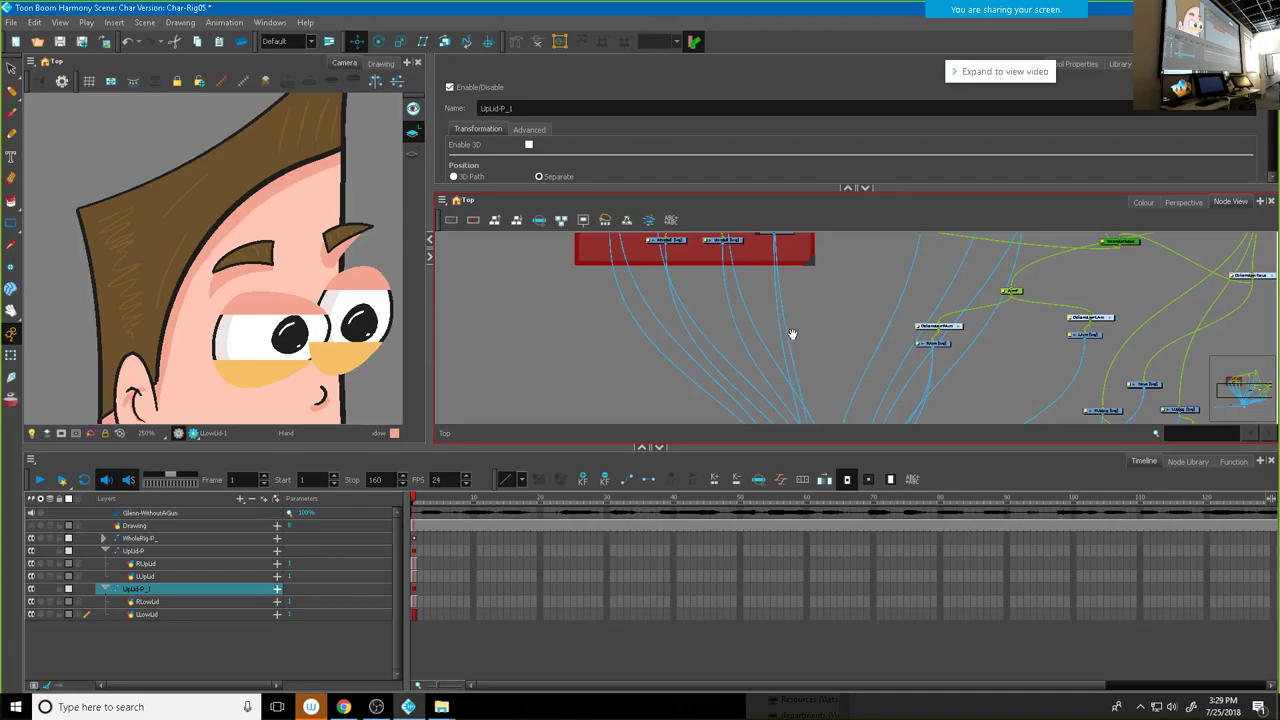
{"action": "scroll", "coordinate": [808, 388], "scroll_direction": "down", "scroll_amount": 2}
{"action": "scroll", "coordinate": [826, 386], "scroll_direction": "up", "scroll_amount": 2}
{"action": "left_click_drag", "start_coordinate": [826, 386], "coordinate": [779, 200]}
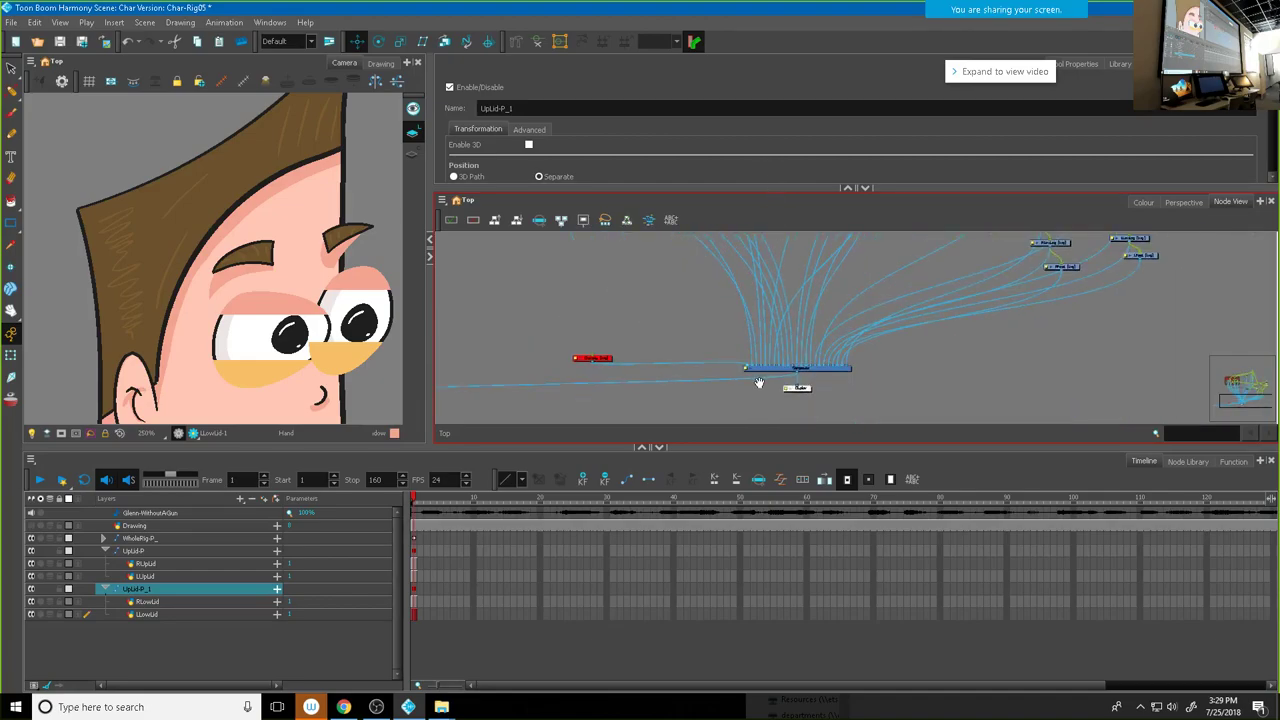
{"action": "scroll", "coordinate": [759, 383], "scroll_direction": "up", "scroll_amount": 3}
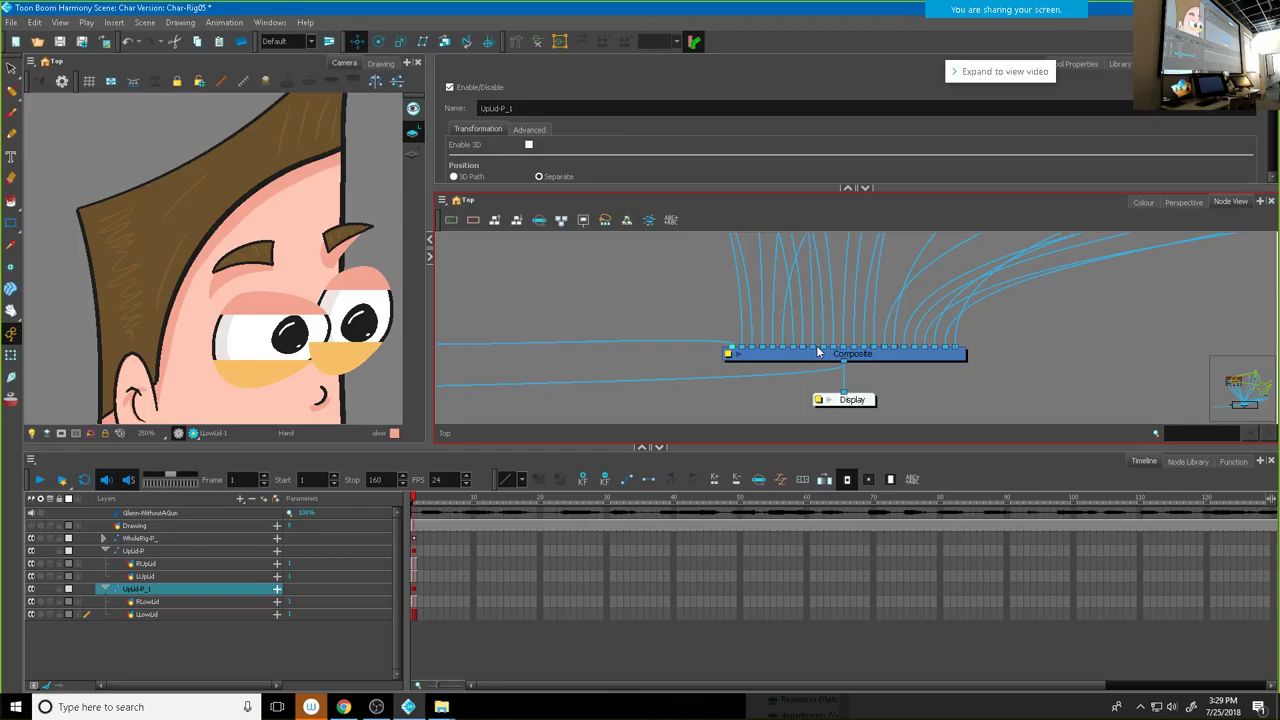
{"action": "scroll", "coordinate": [794, 296], "scroll_direction": "up", "scroll_amount": 3}
{"action": "scroll", "coordinate": [794, 296], "scroll_direction": "down", "scroll_amount": 2}
Step: Move the LUpLid and LLowLid connections further back in the Composite's order so both left lids sit behind the right eye
{"action": "left_click_drag", "start_coordinate": [797, 277], "coordinate": [811, 364]}
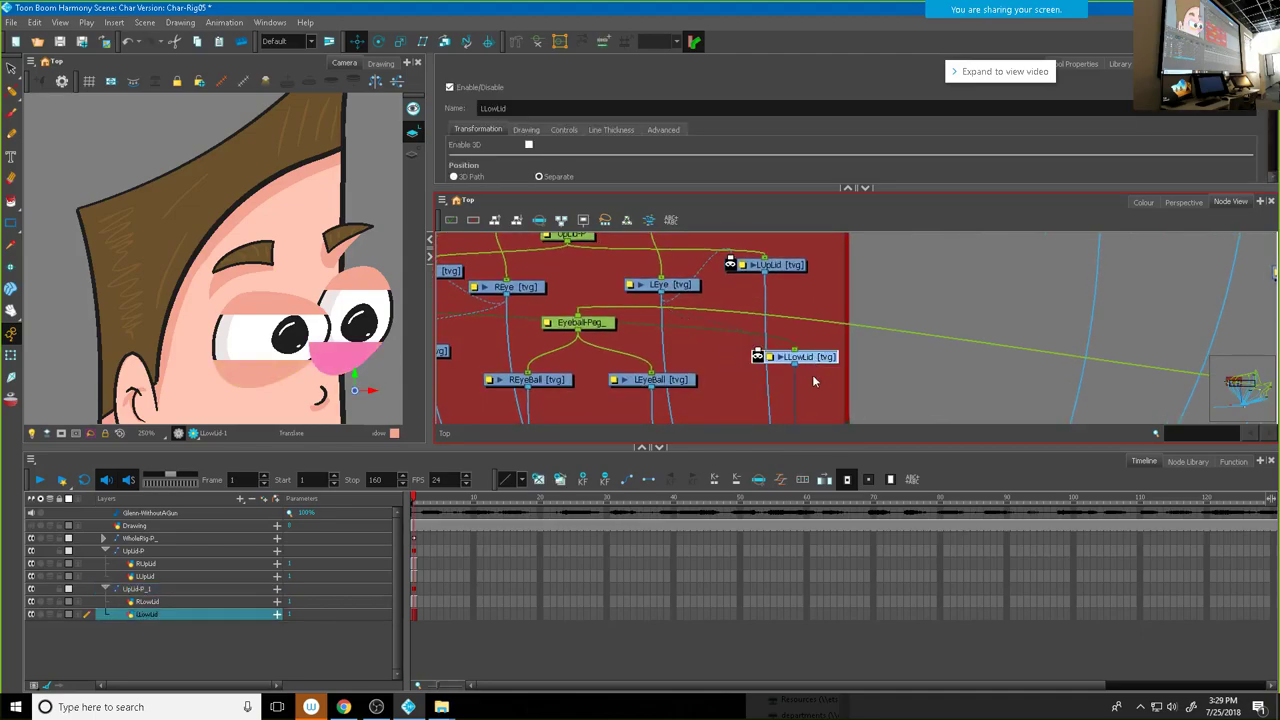
{"action": "left_click", "coordinate": [784, 266], "text": "ctrl"}
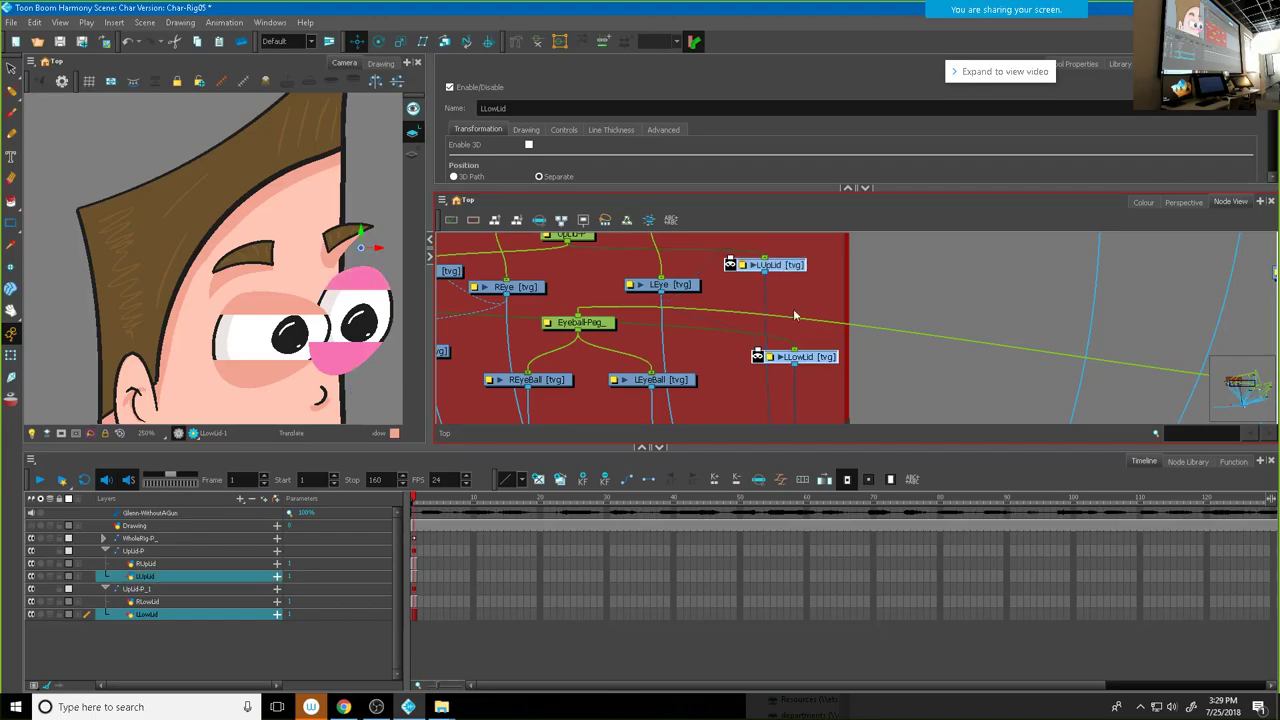
{"action": "scroll", "coordinate": [825, 401], "scroll_direction": "down", "scroll_amount": 10}
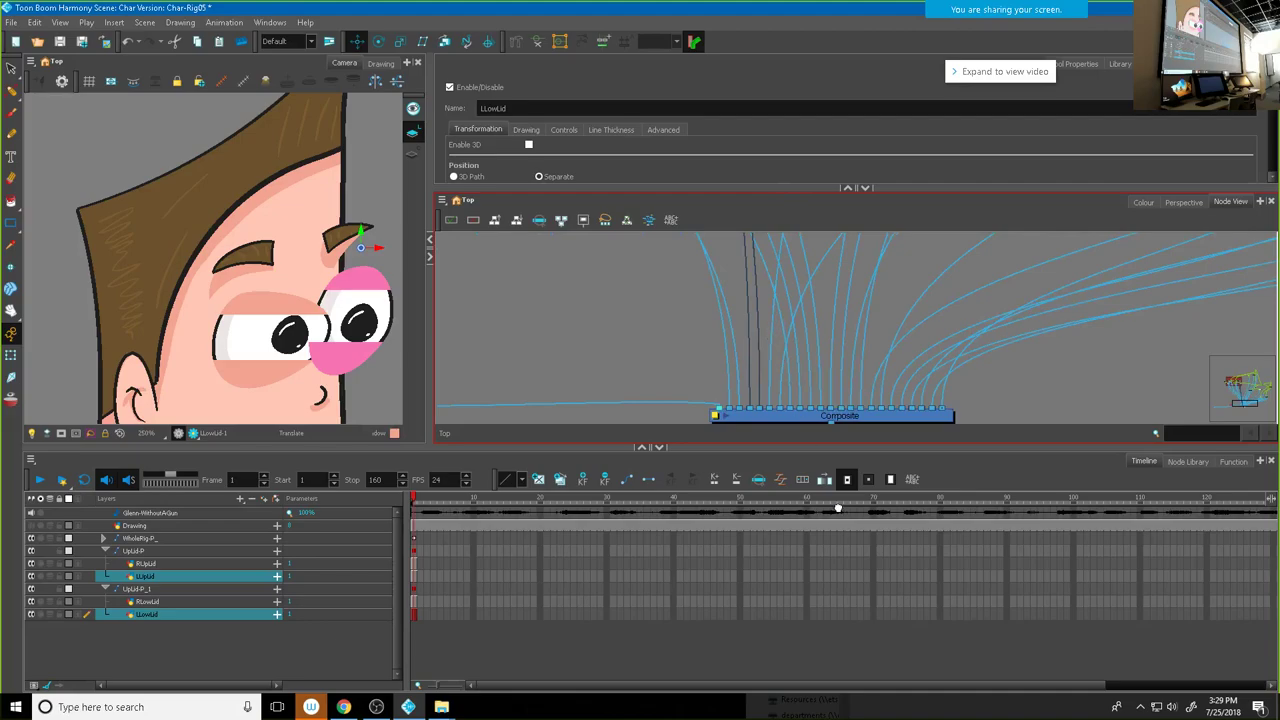
{"action": "scroll", "coordinate": [790, 360], "scroll_direction": "up", "scroll_amount": 3}
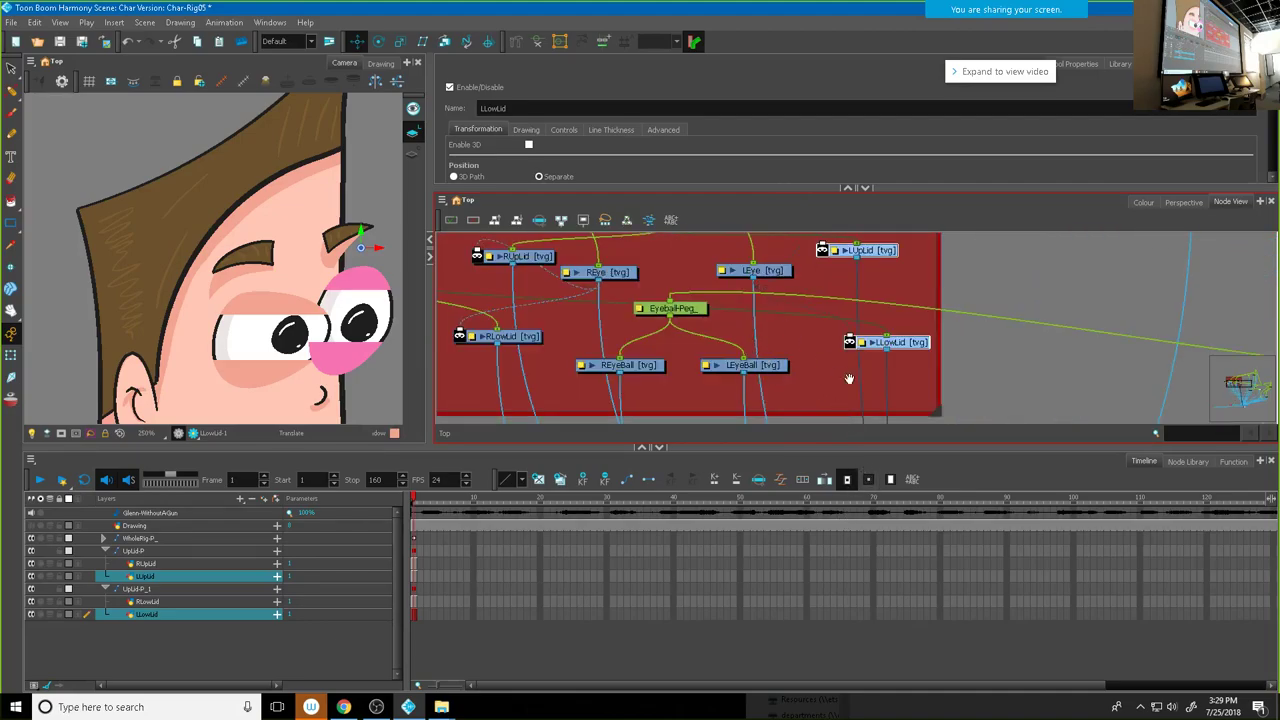
{"action": "left_click_drag", "start_coordinate": [854, 410], "coordinate": [812, 349]}
{"action": "scroll", "coordinate": [812, 349], "scroll_direction": "down", "scroll_amount": 1}
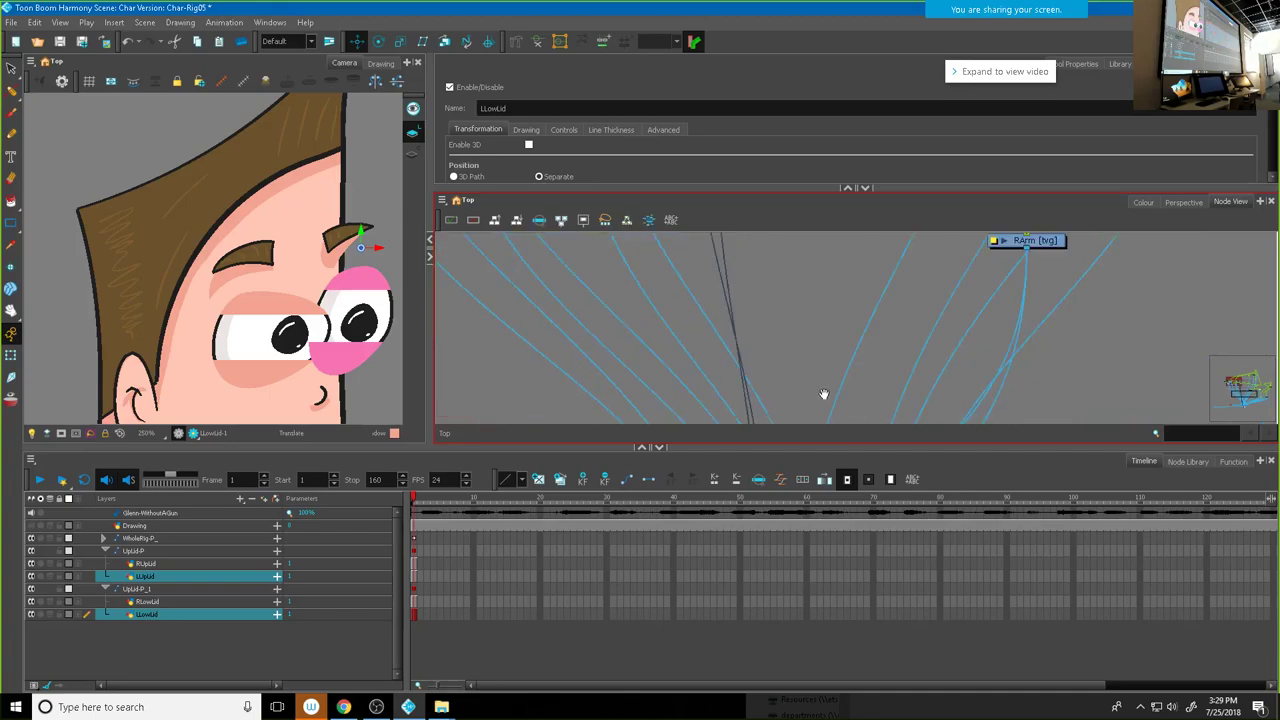
{"action": "scroll", "coordinate": [786, 277], "scroll_direction": "down", "scroll_amount": 1}
{"action": "scroll", "coordinate": [784, 332], "scroll_direction": "down", "scroll_amount": 1}
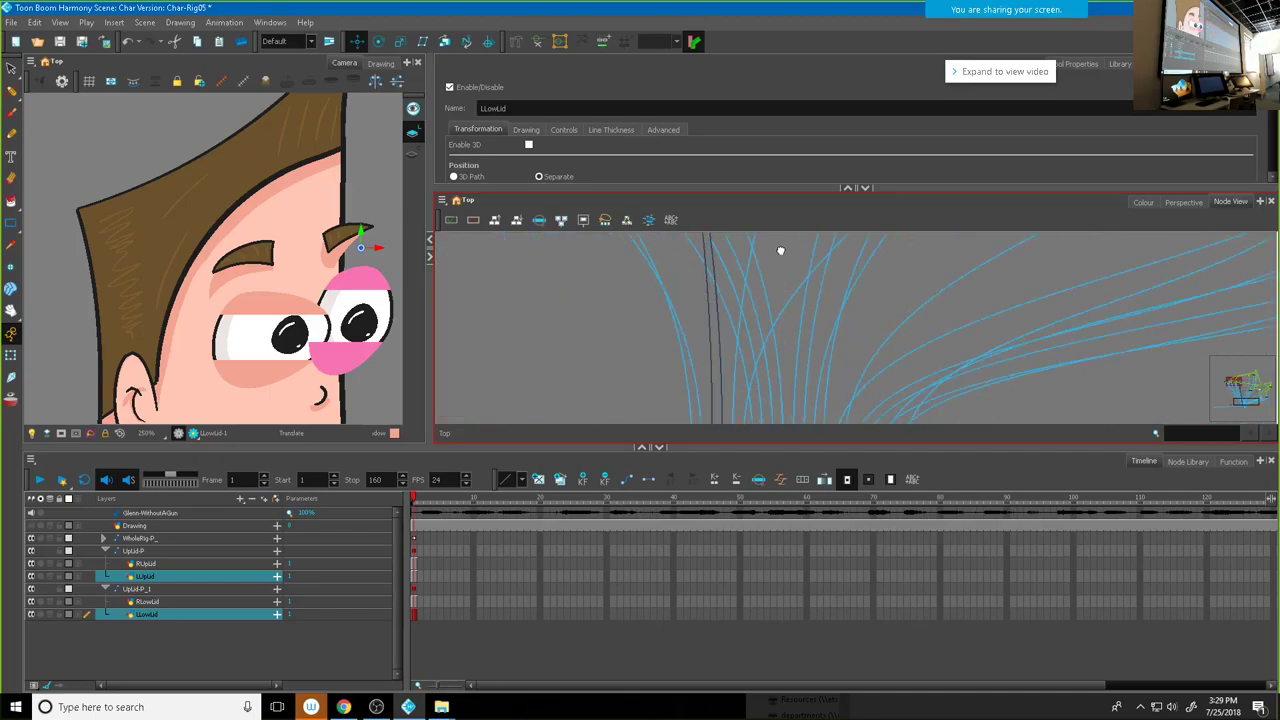
{"action": "scroll", "coordinate": [784, 237], "scroll_direction": "down", "scroll_amount": 2}
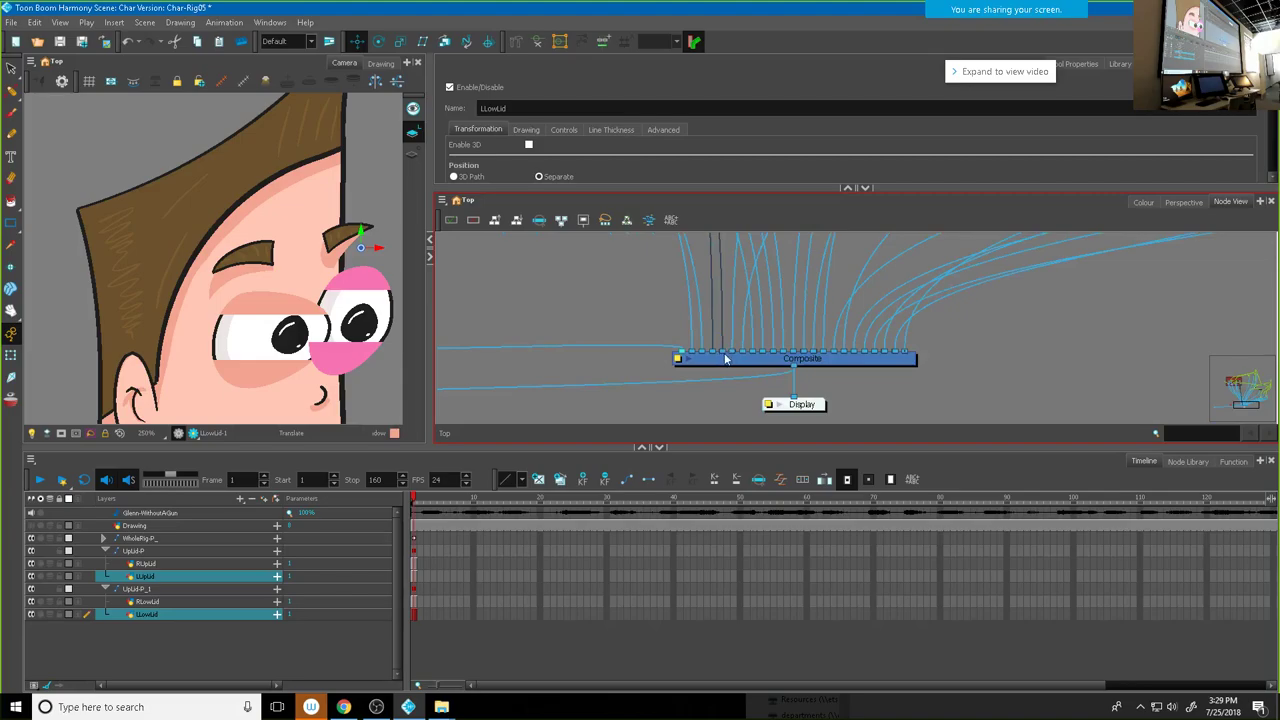
{"action": "left_click_drag", "start_coordinate": [725, 356], "coordinate": [786, 357]}
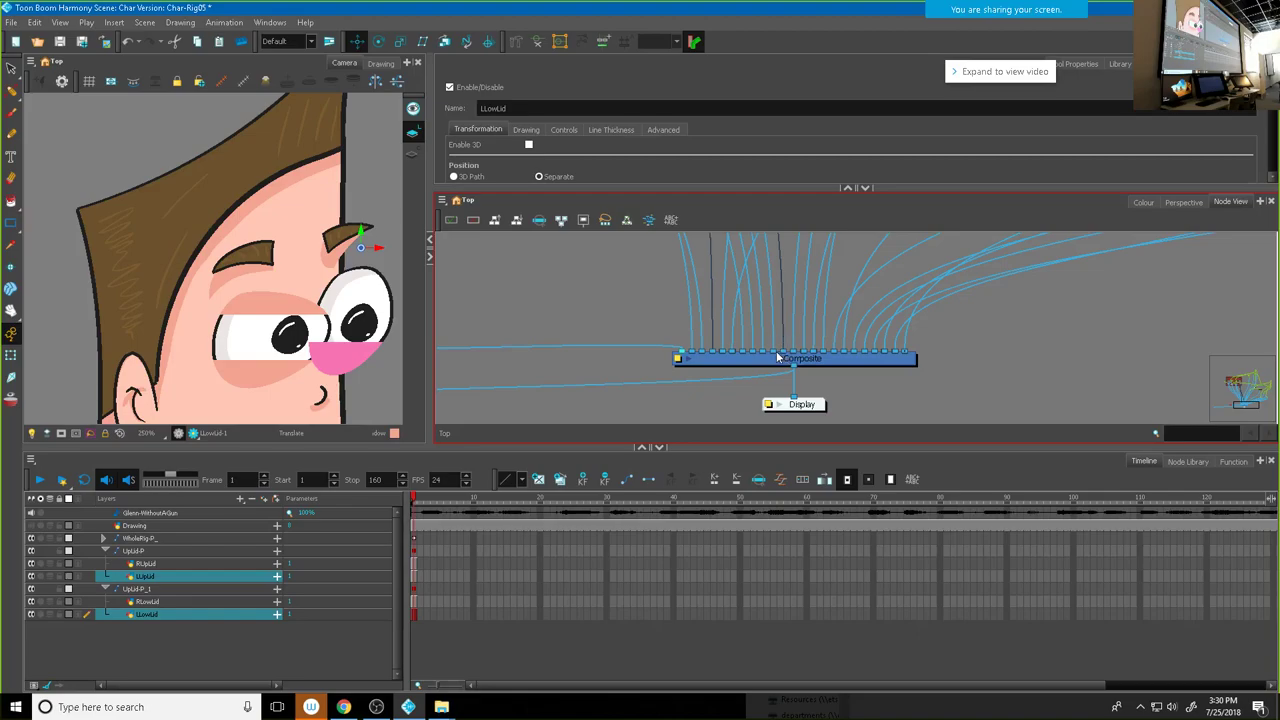
{"action": "mouse_move", "coordinate": [776, 351]}
{"action": "left_mouse_down"}
{"action": "mouse_move", "coordinate": [751, 356]}
{"action": "mouse_move", "coordinate": [766, 357]}
{"action": "left_mouse_up"}
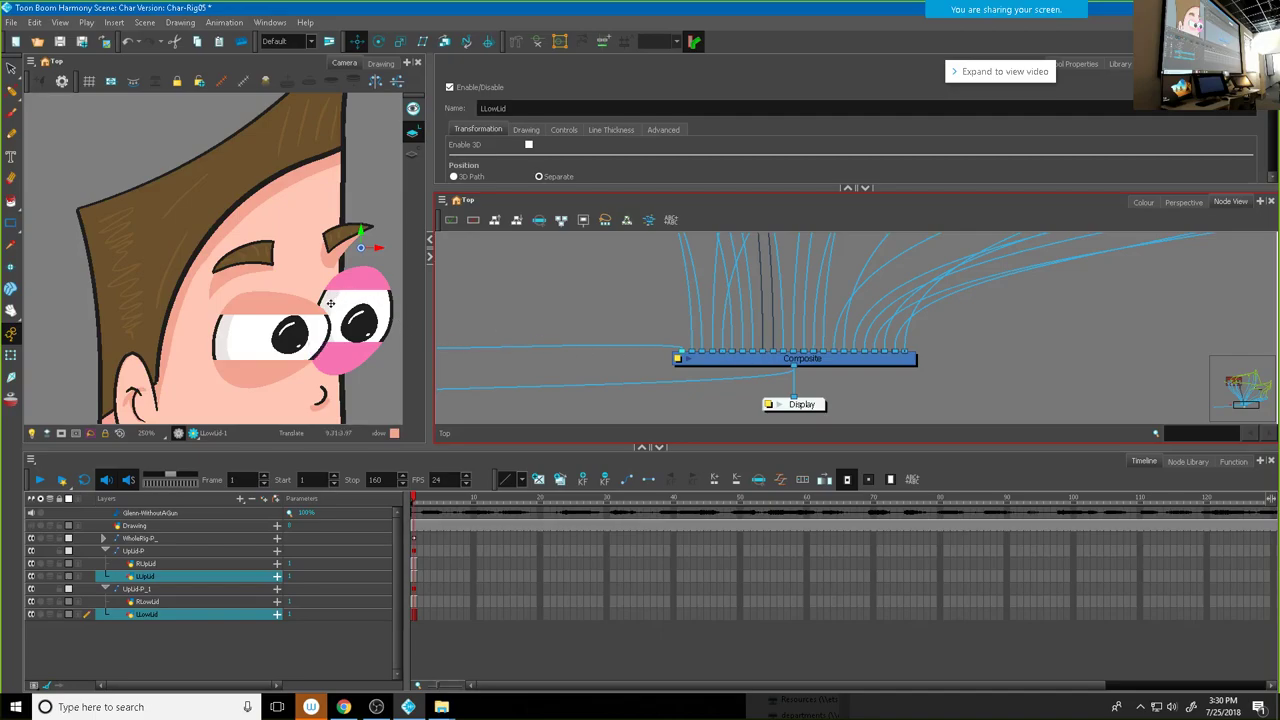
Step: Try raising the upper eyelids with UpLid-P and shifting the lower eyelids vertically with UpLid-P_1
{"action": "left_click", "coordinate": [378, 194]}
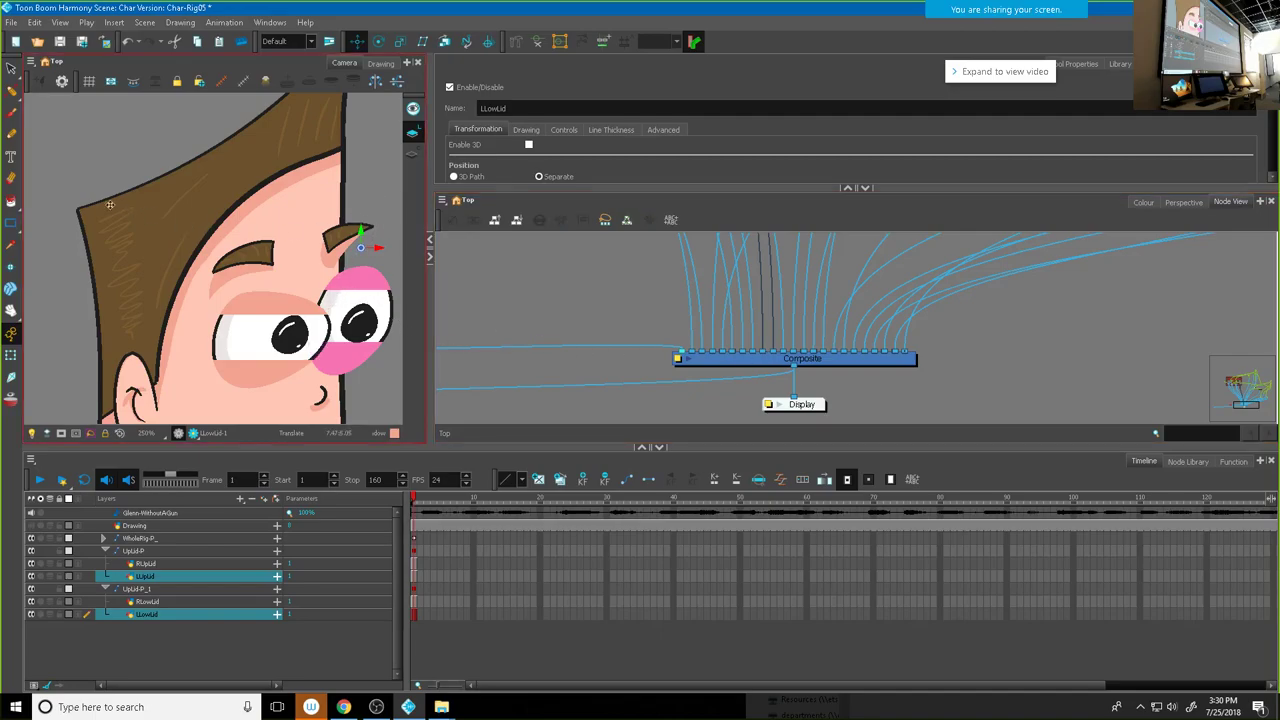
{"action": "left_click", "coordinate": [140, 550]}
{"action": "mouse_move", "coordinate": [319, 262]}
{"action": "left_mouse_down"}
{"action": "mouse_move", "coordinate": [317, 279]}
{"action": "mouse_move", "coordinate": [318, 248]}
{"action": "left_mouse_up"}
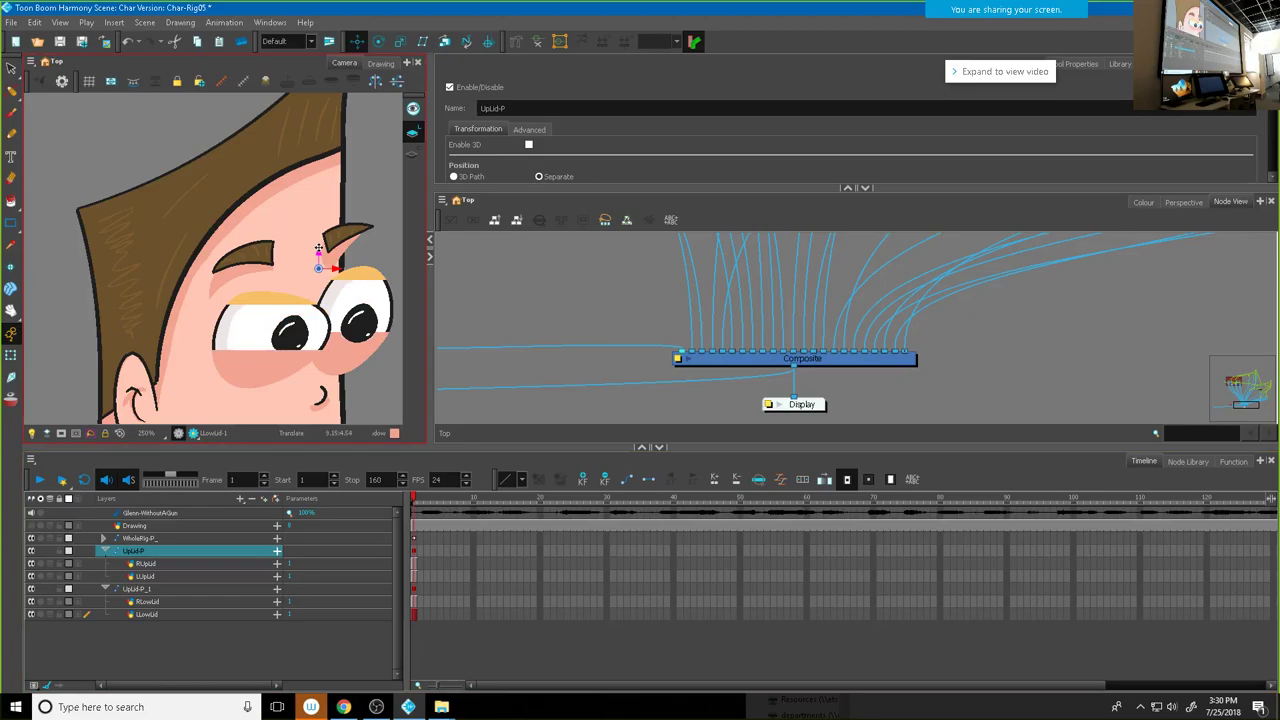
{"action": "key", "text": "shift+t"}
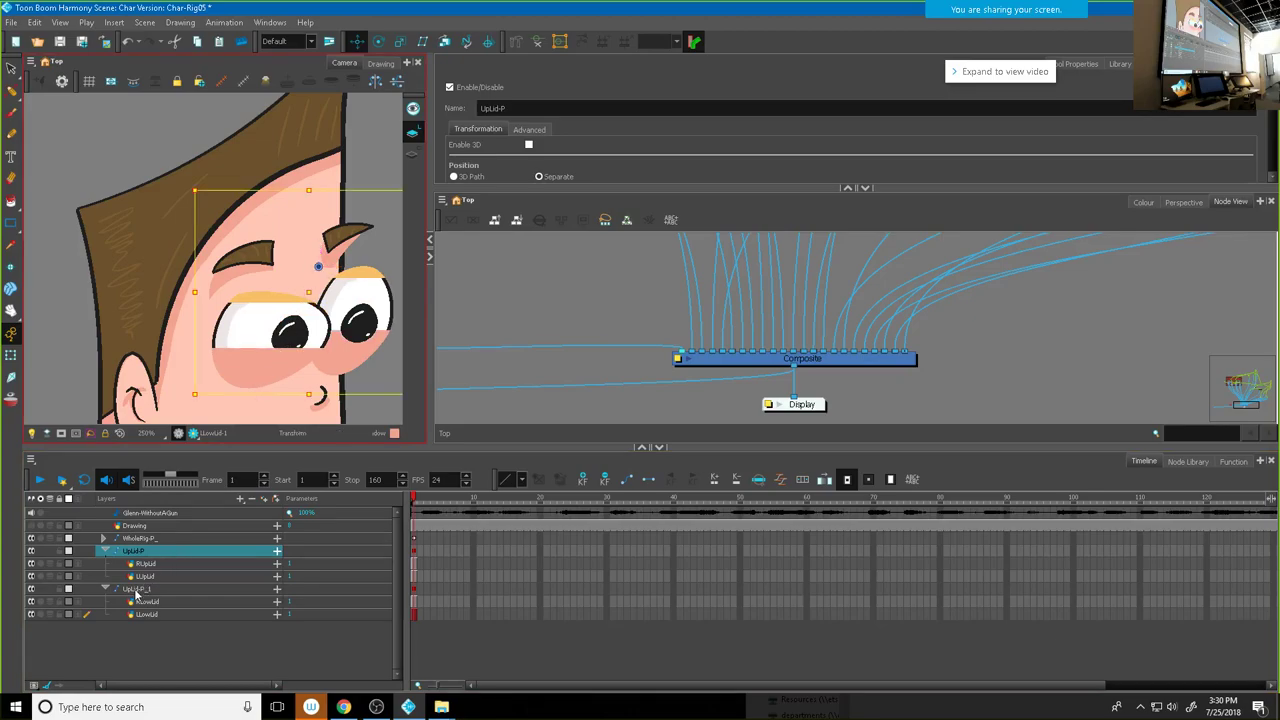
{"action": "left_click", "coordinate": [136, 590]}
{"action": "left_click_drag", "start_coordinate": [320, 353], "coordinate": [322, 358]}
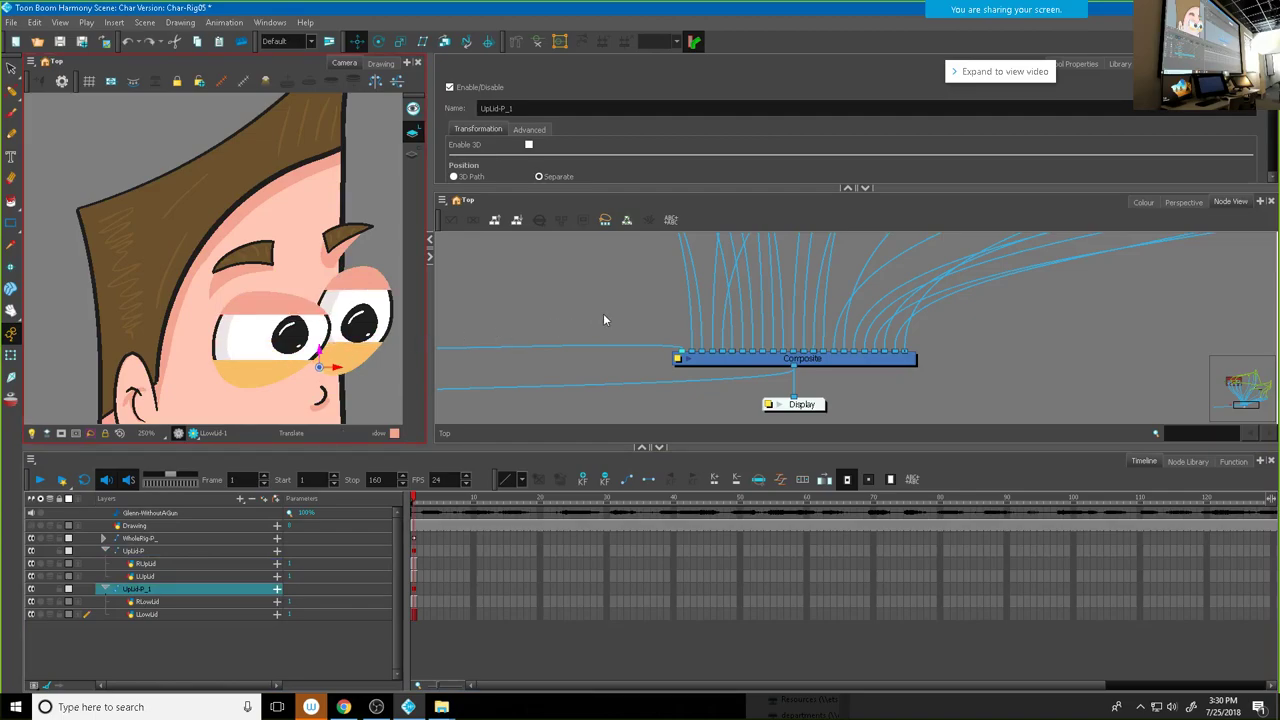
Step: Try lowering both lower eyelids with the UpLid-P_1 peg beside the Eyes backdrop, and undo the move
{"action": "scroll", "coordinate": [608, 311], "scroll_direction": "down", "scroll_amount": 3}
{"action": "left_click_drag", "start_coordinate": [565, 289], "coordinate": [660, 428]}
{"action": "scroll", "coordinate": [648, 357], "scroll_direction": "up", "scroll_amount": 3}
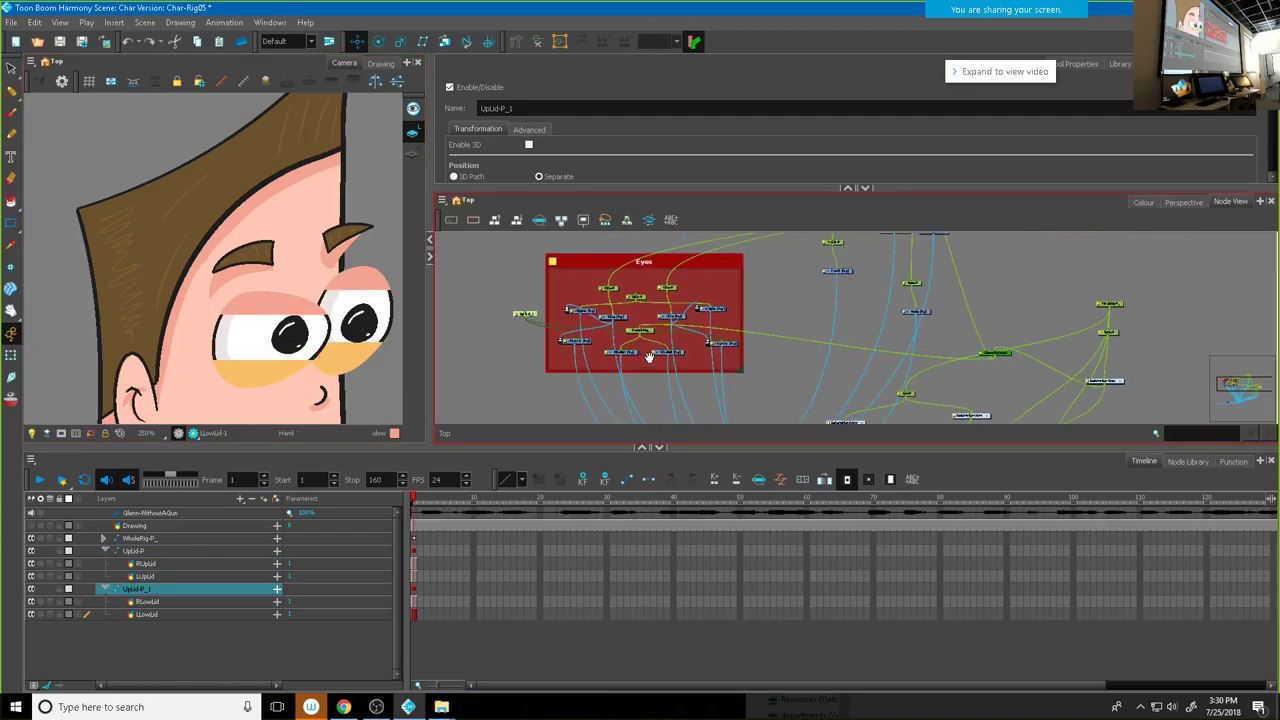
{"action": "scroll", "coordinate": [648, 357], "scroll_direction": "up", "scroll_amount": 3}
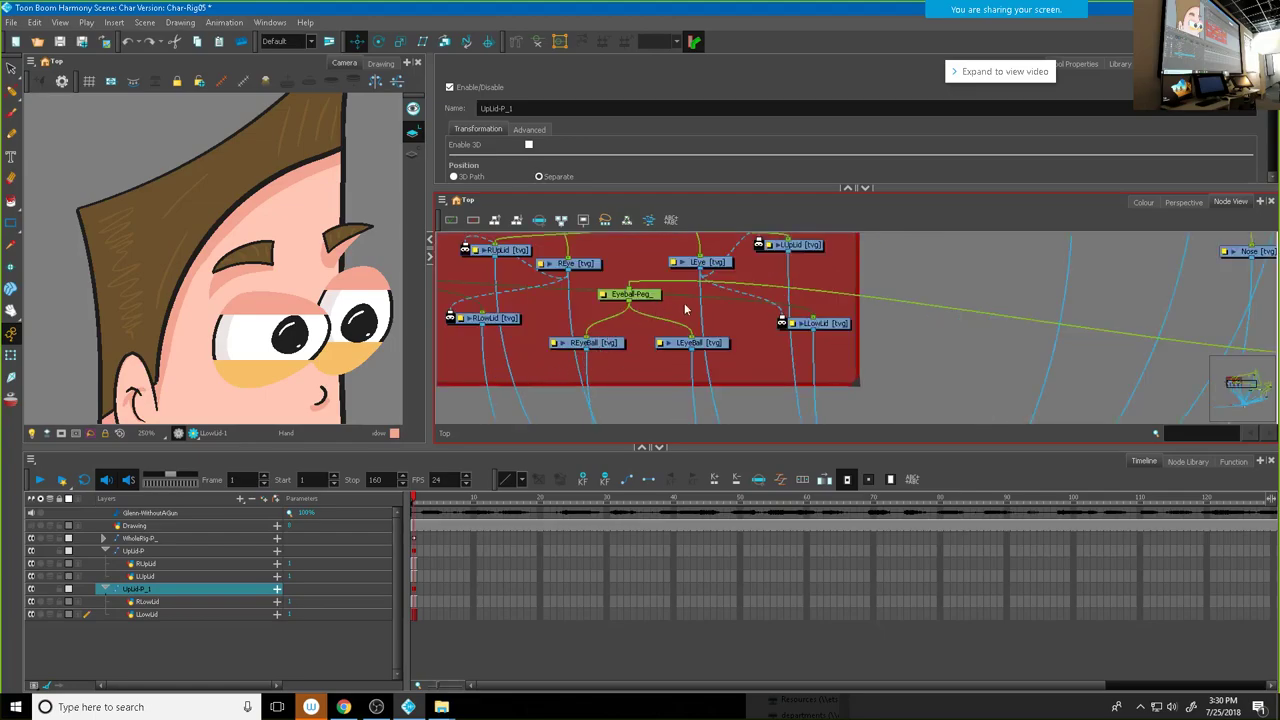
{"action": "left_click_drag", "start_coordinate": [725, 316], "coordinate": [729, 371]}
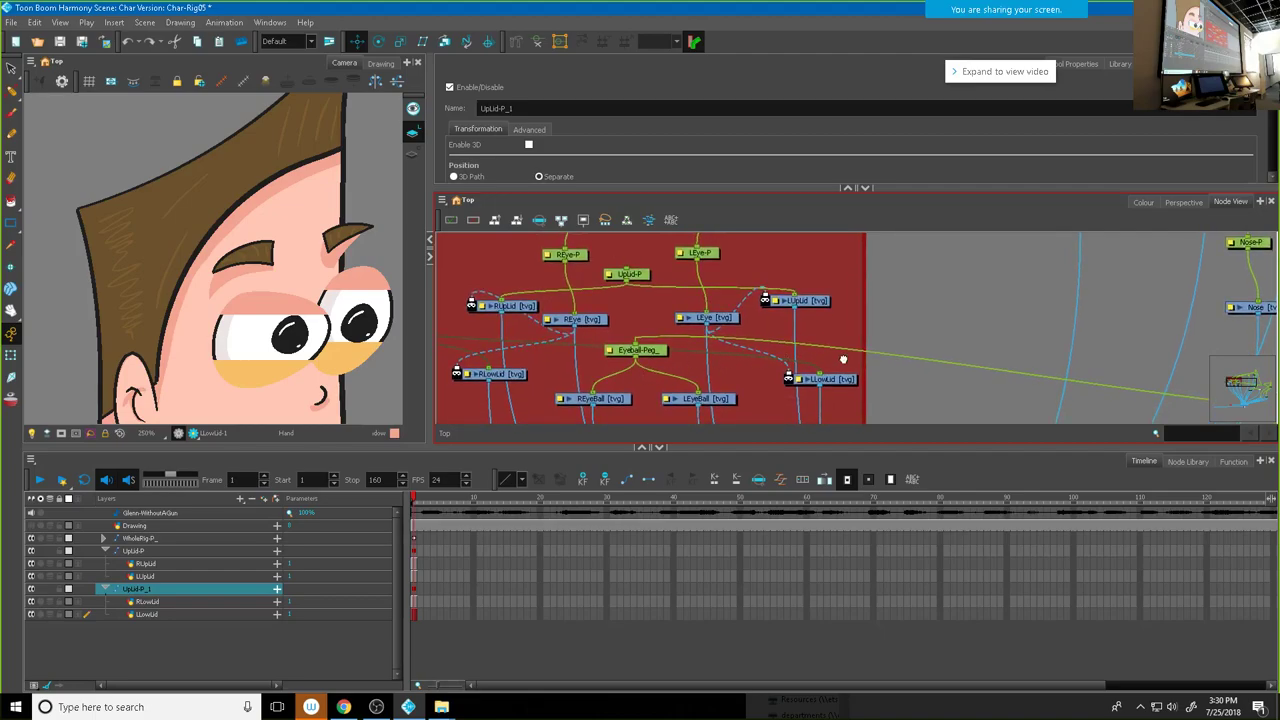
{"action": "left_click_drag", "start_coordinate": [832, 359], "coordinate": [1057, 358]}
{"action": "left_click", "coordinate": [634, 290]}
{"action": "left_click", "coordinate": [608, 311]}
{"action": "mouse_move", "coordinate": [319, 350]}
{"action": "left_mouse_down"}
{"action": "mouse_move", "coordinate": [320, 336]}
{"action": "mouse_move", "coordinate": [322, 354]}
{"action": "left_mouse_up"}
{"action": "key", "text": "shift+t"}
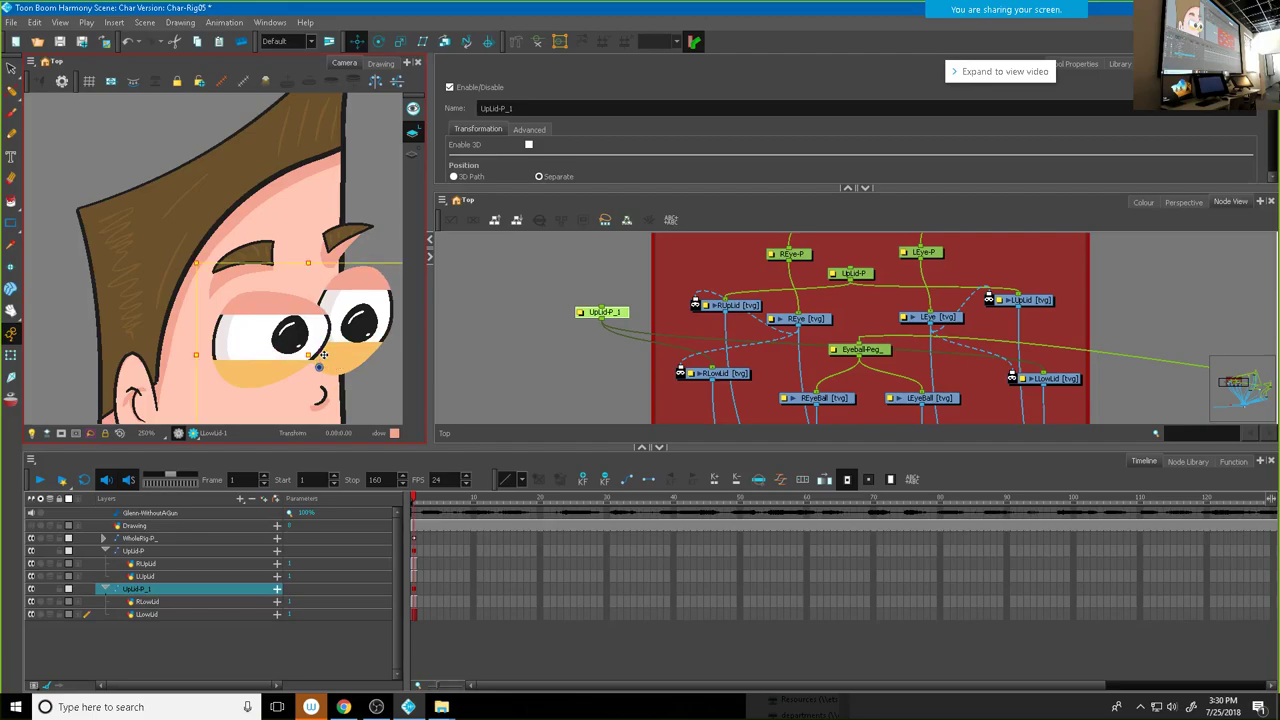
{"action": "left_click", "coordinate": [348, 361]}
{"action": "mouse_move", "coordinate": [319, 350]}
{"action": "left_mouse_down"}
{"action": "mouse_move", "coordinate": [324, 372]}
{"action": "mouse_move", "coordinate": [320, 333]}
{"action": "mouse_move", "coordinate": [320, 372]}
{"action": "left_mouse_up"}
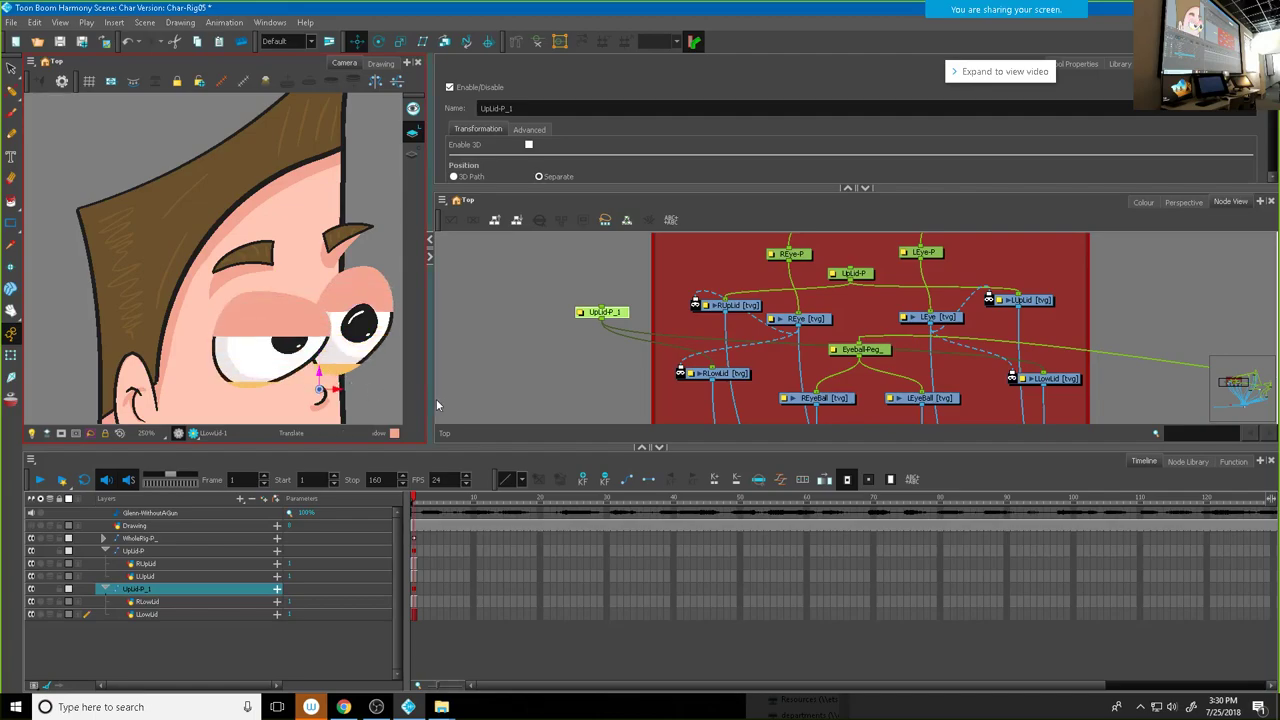
{"action": "key", "text": "ctrl+z"}
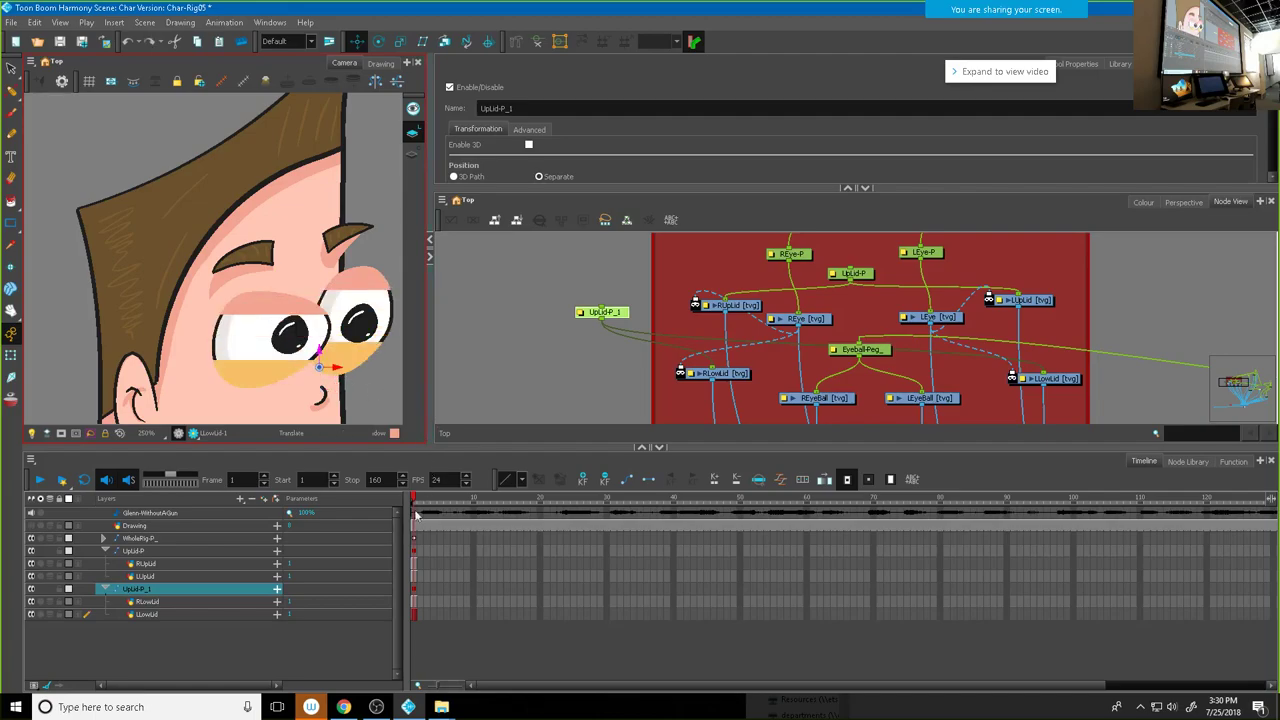
Step: Duplicate the first-frame drawing of each of the LUpLid, RUpLid, RLowLid and LLowLid layers
{"action": "left_click", "coordinate": [150, 577]}
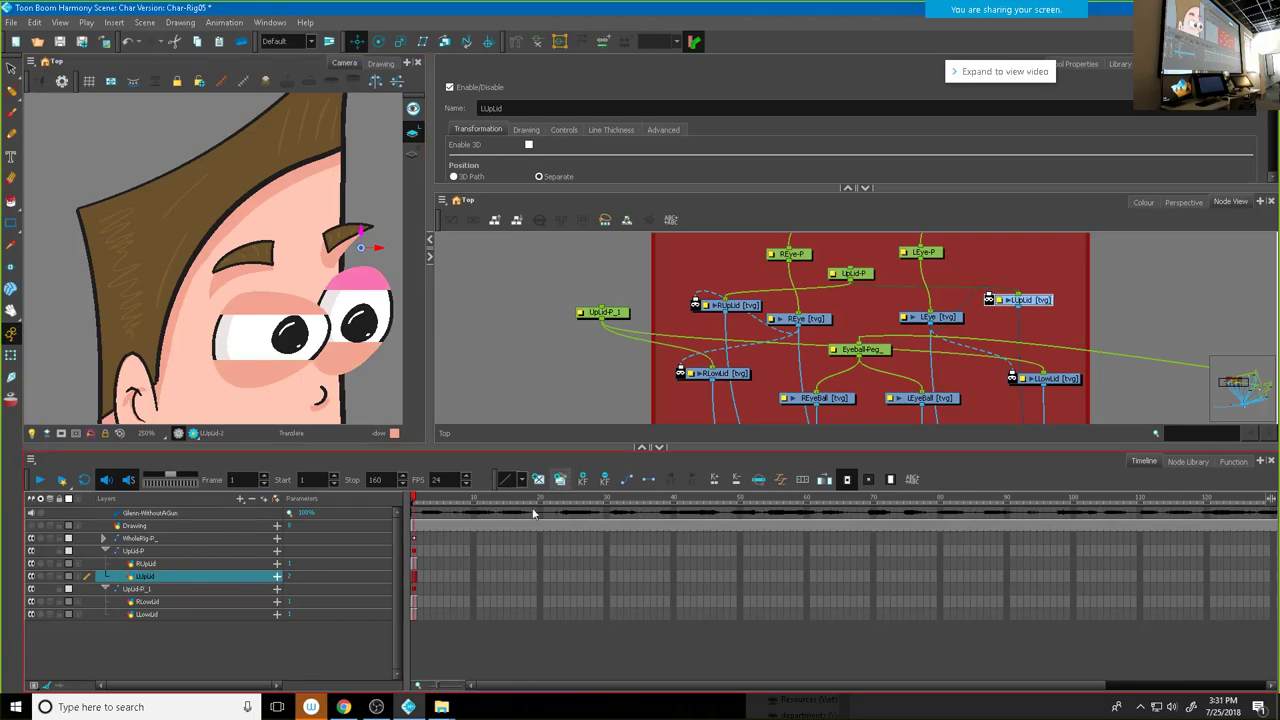
{"action": "key", "text": "Up"}
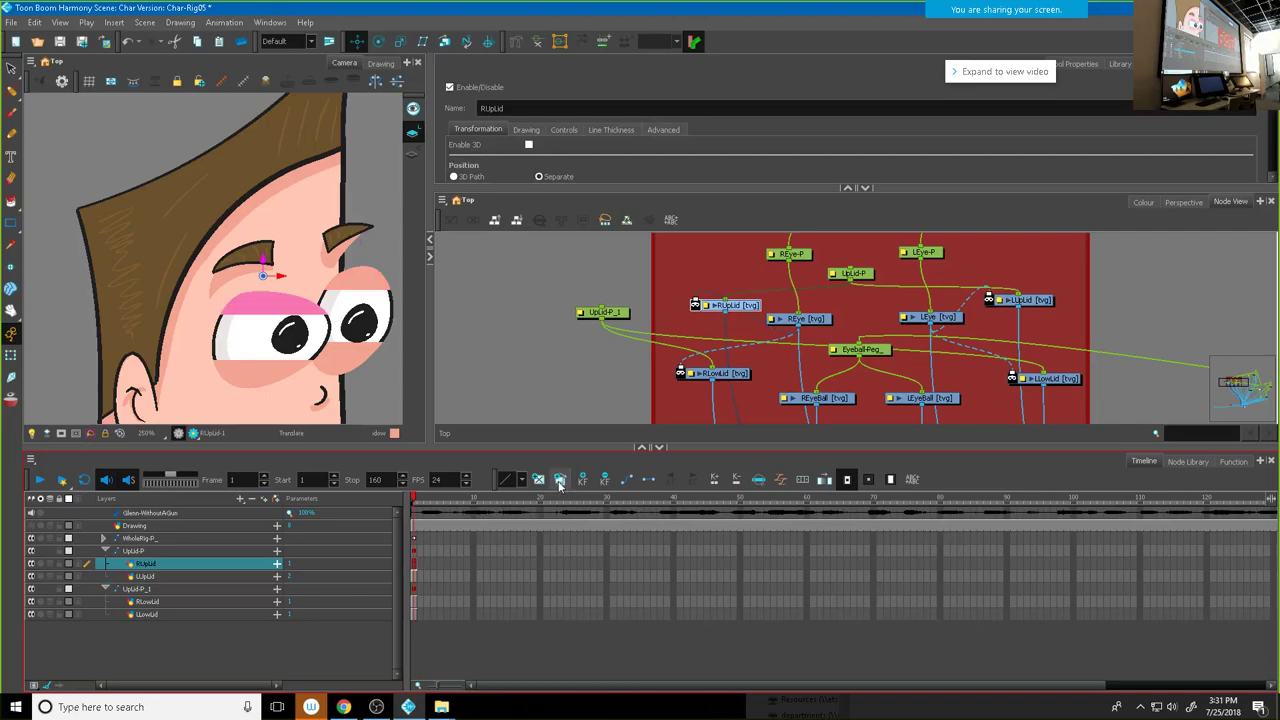
{"action": "left_click", "coordinate": [414, 602]}
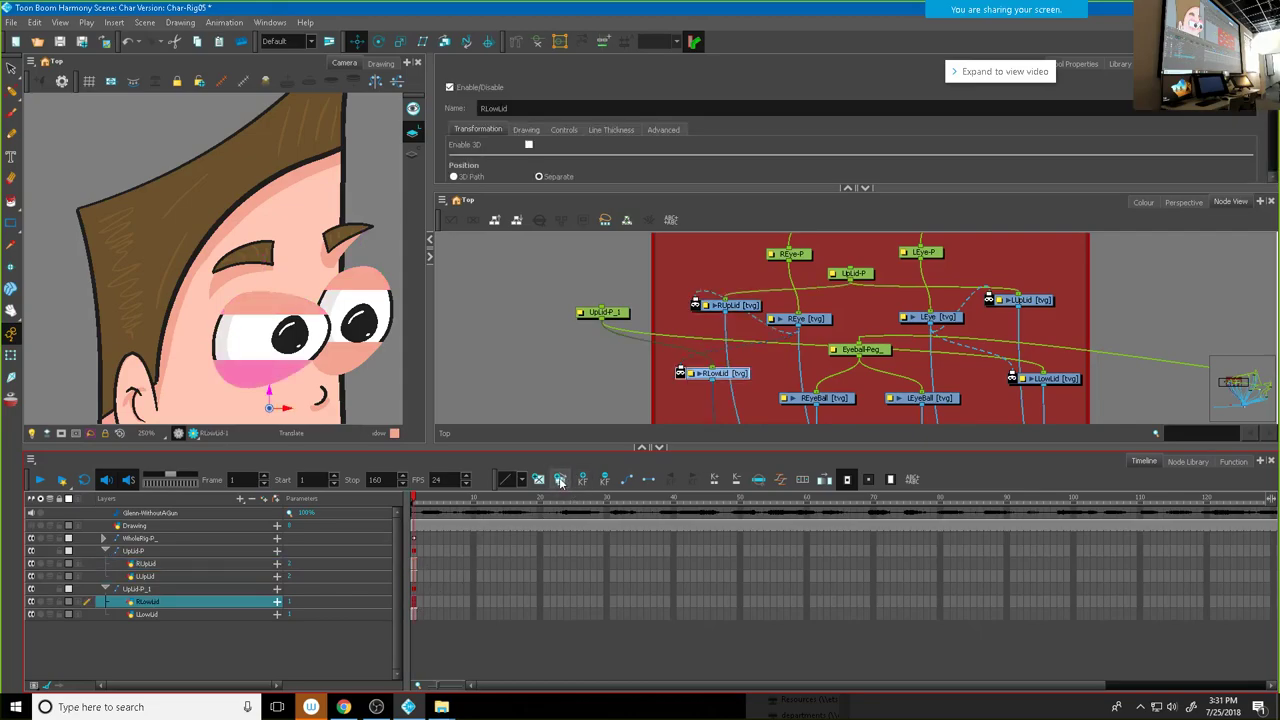
{"action": "left_click", "coordinate": [418, 614]}
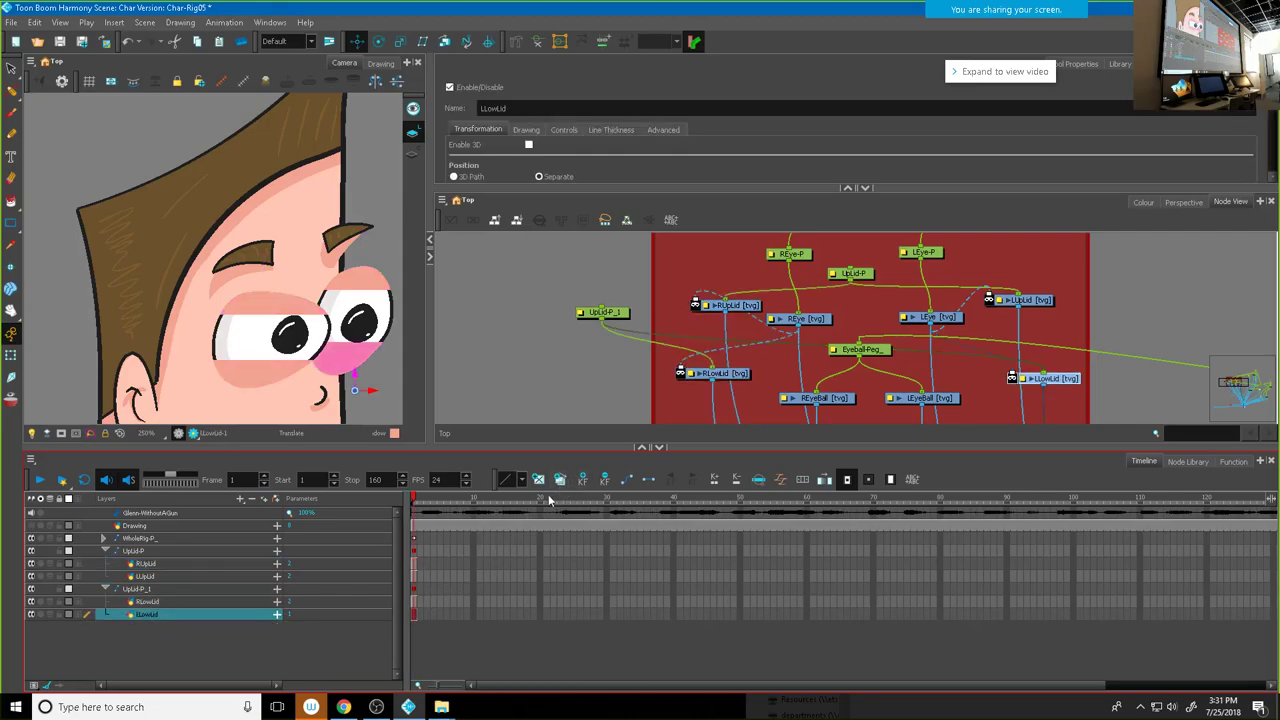
{"action": "left_click", "coordinate": [505, 356]}
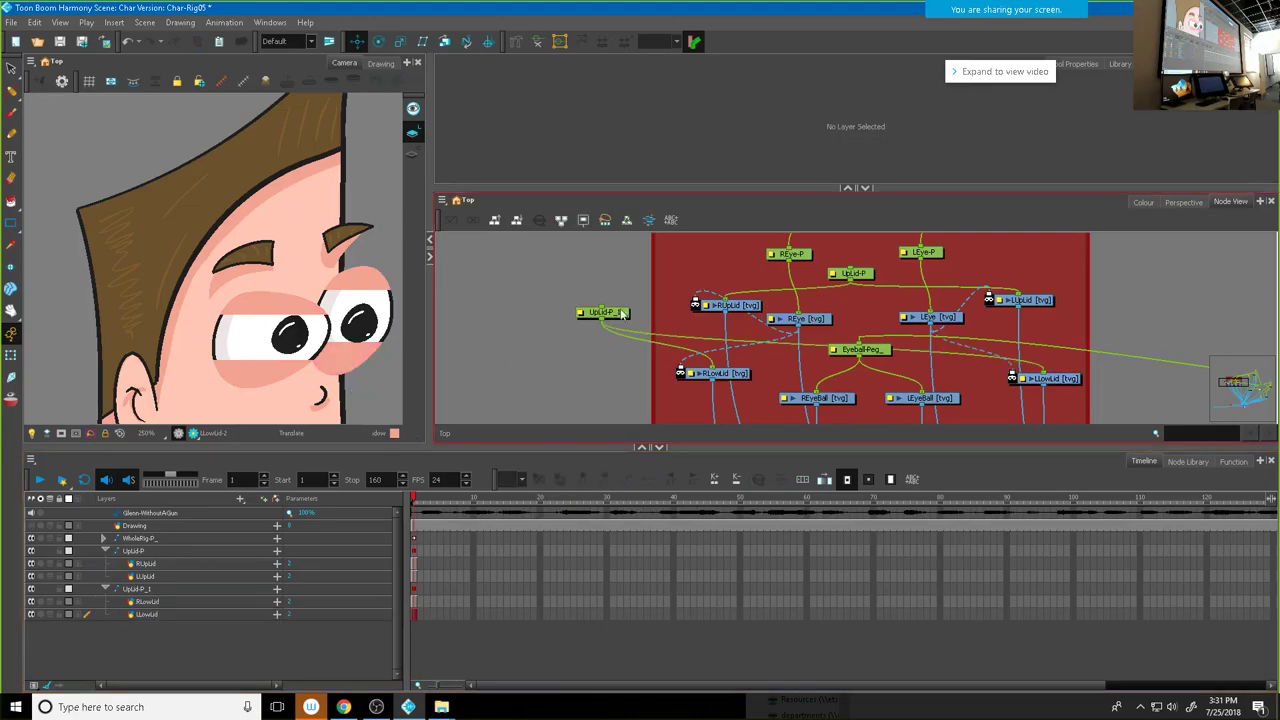
Step: Try moving the lower lids with UpLid-P_1 and lowering the upper lids with UpLid-P, and undo the moves
{"action": "left_click", "coordinate": [620, 316]}
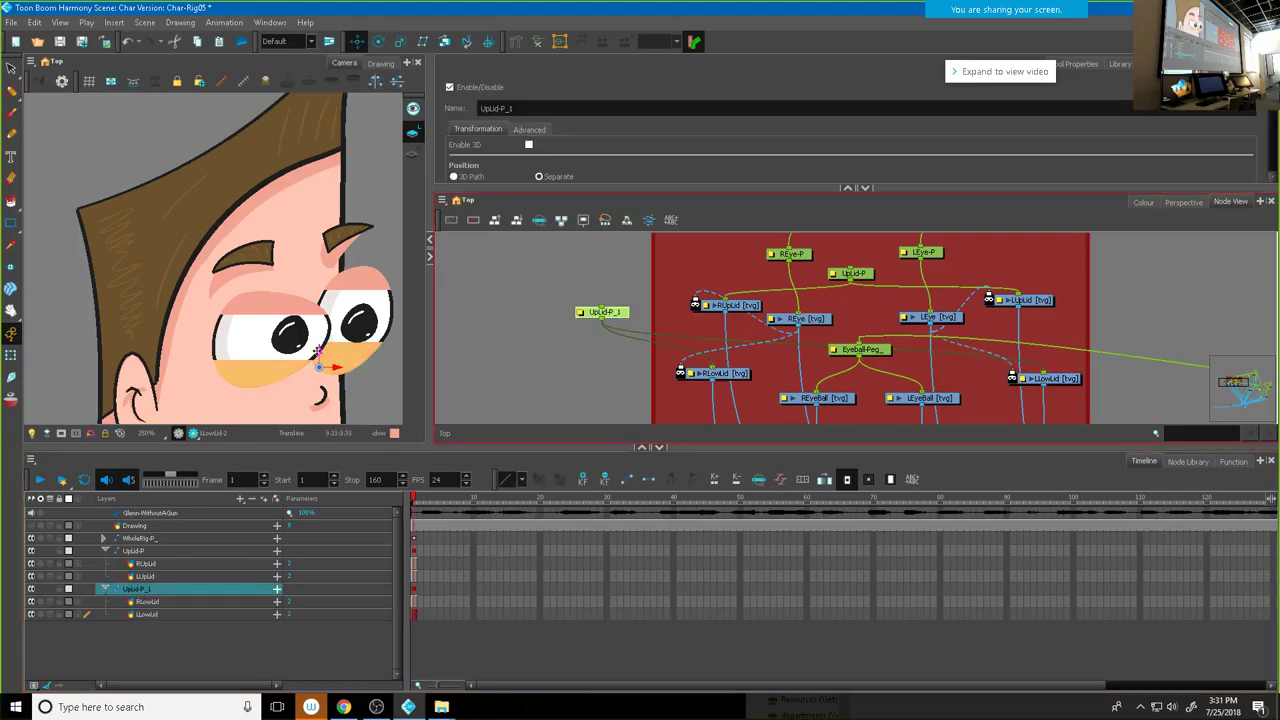
{"action": "mouse_move", "coordinate": [319, 336]}
{"action": "left_mouse_down"}
{"action": "mouse_move", "coordinate": [320, 382]}
{"action": "mouse_move", "coordinate": [319, 335]}
{"action": "mouse_move", "coordinate": [320, 346]}
{"action": "left_mouse_up"}
{"action": "scroll", "coordinate": [875, 349], "scroll_direction": "up", "scroll_amount": 3}
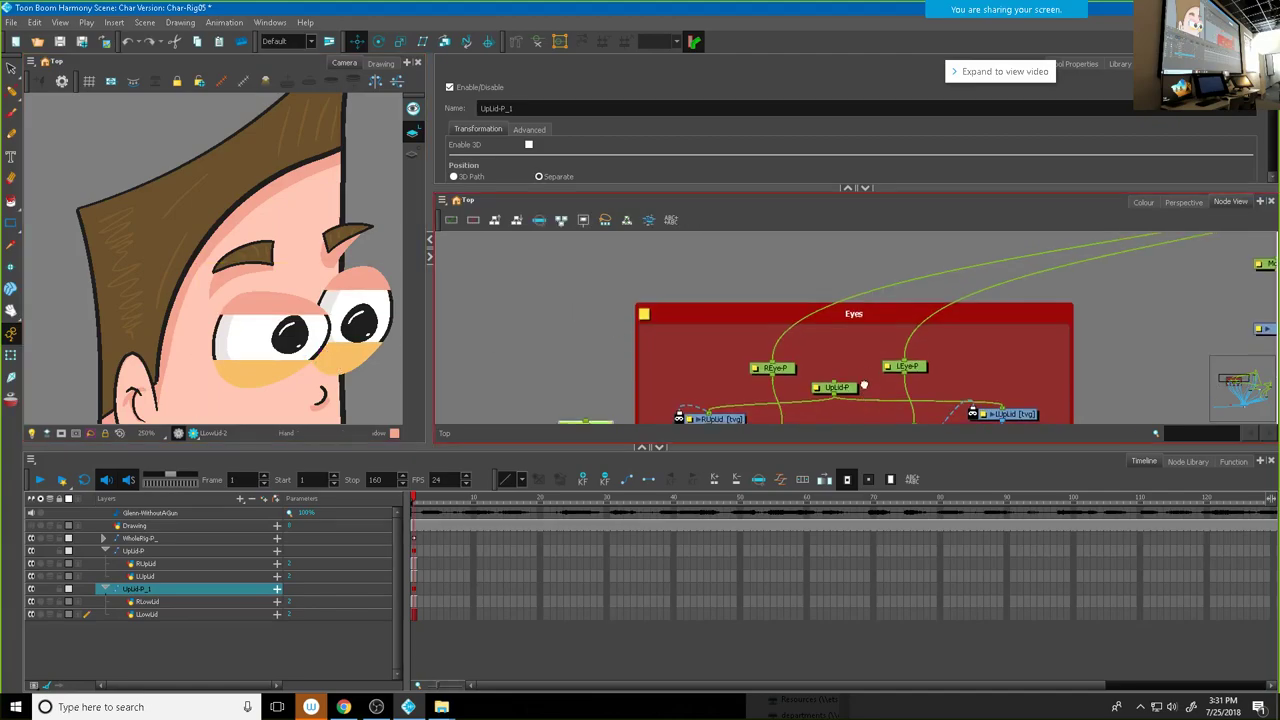
{"action": "scroll", "coordinate": [865, 337], "scroll_direction": "down", "scroll_amount": 2}
{"action": "left_click", "coordinate": [842, 304]}
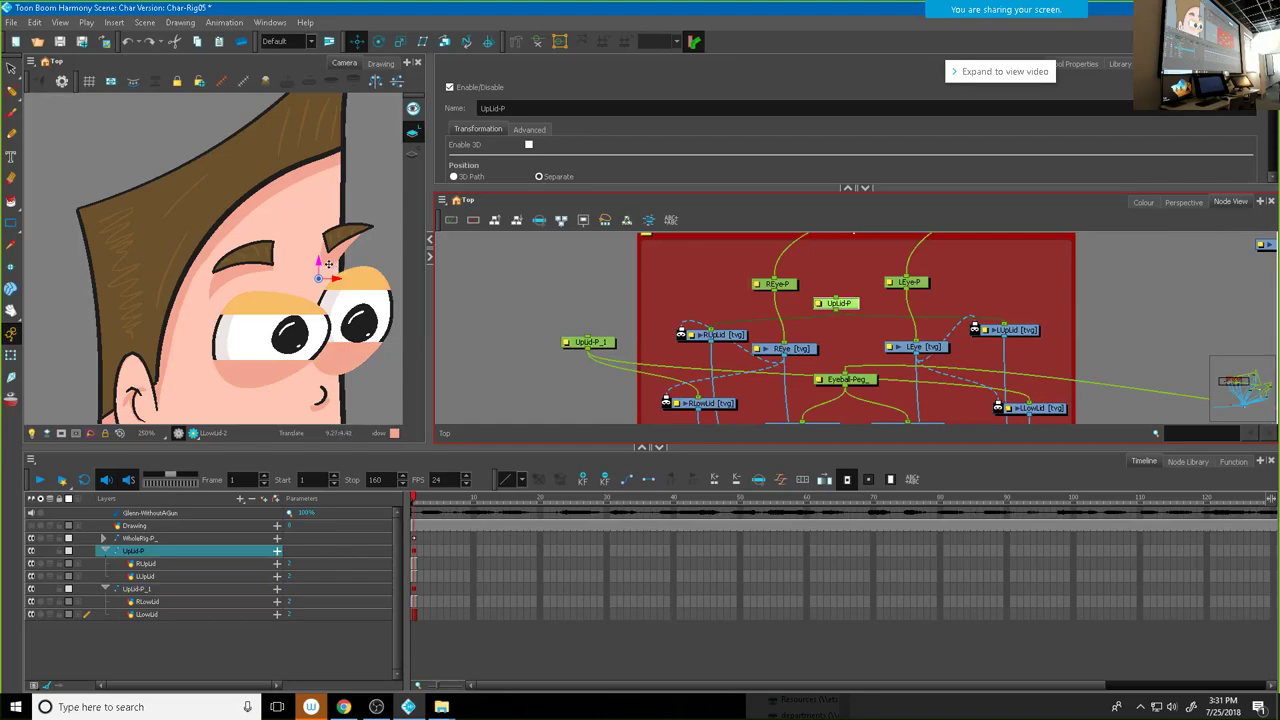
{"action": "left_click_drag", "start_coordinate": [320, 263], "coordinate": [320, 281]}
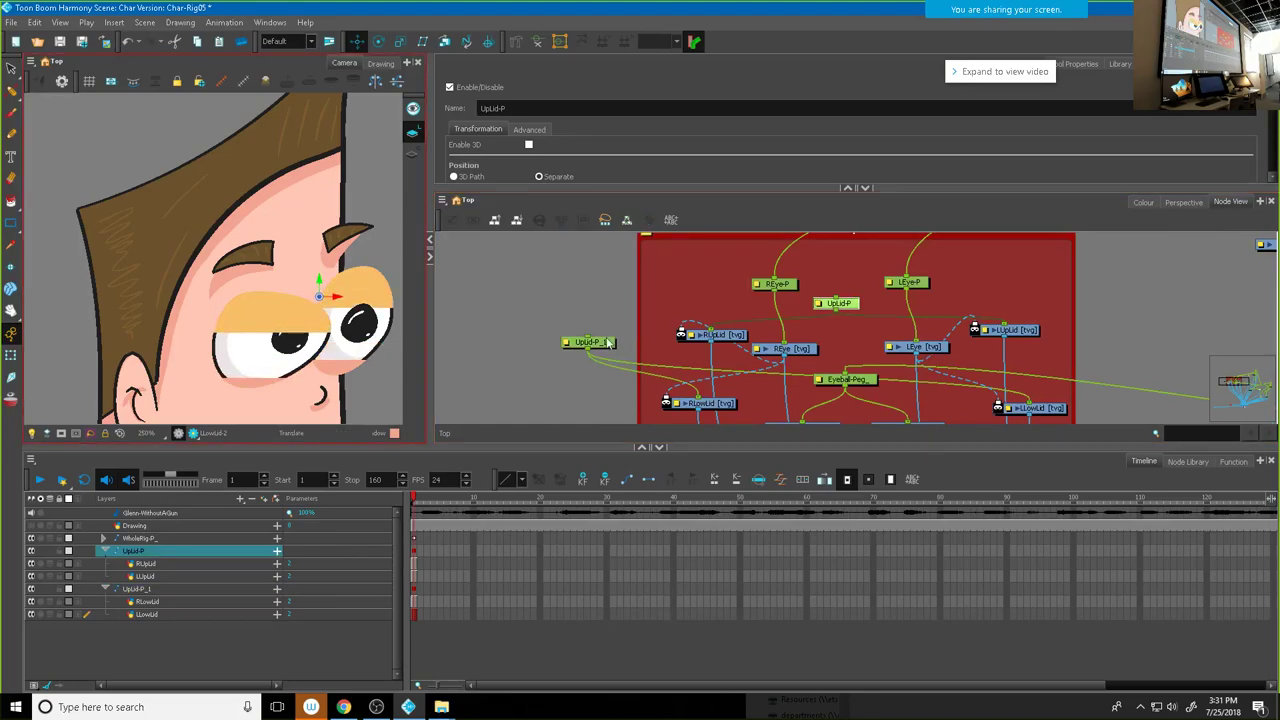
{"action": "key", "text": "ctrl+z"}
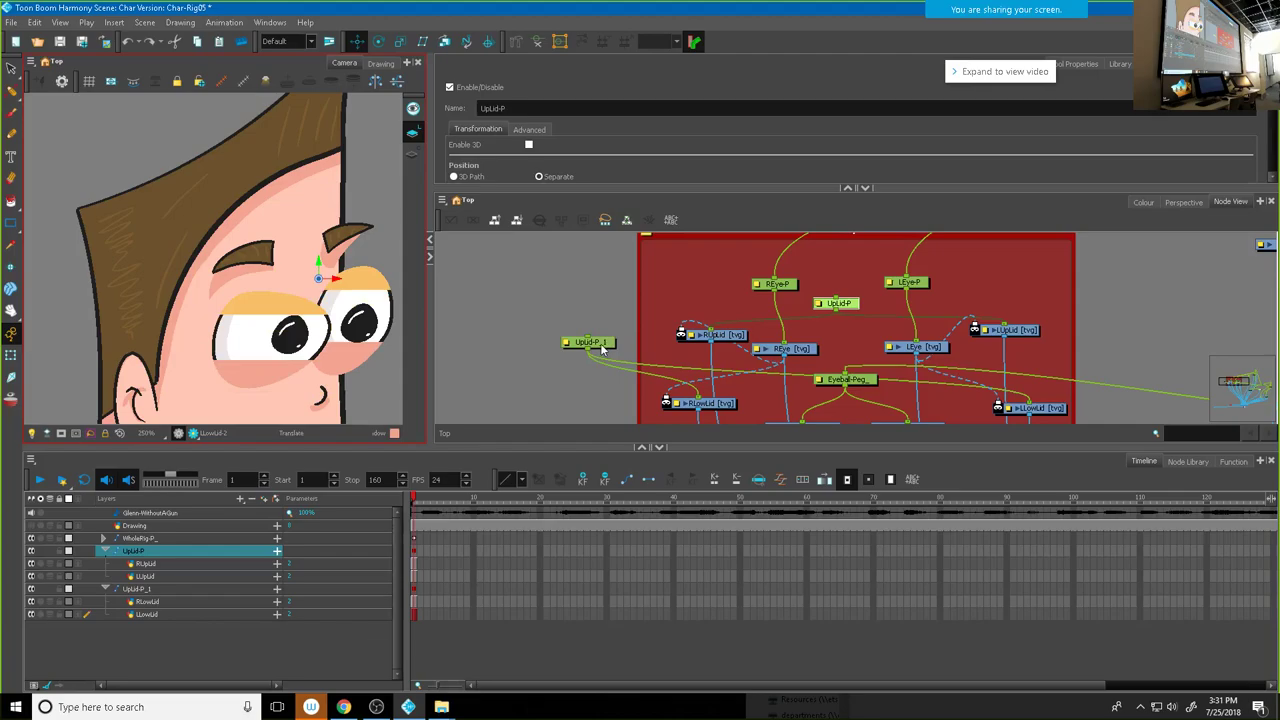
Step: Trace the UpLid-P_1 connections to the lower lids and try nudging the LLowLid drawing
{"action": "left_click", "coordinate": [598, 344]}
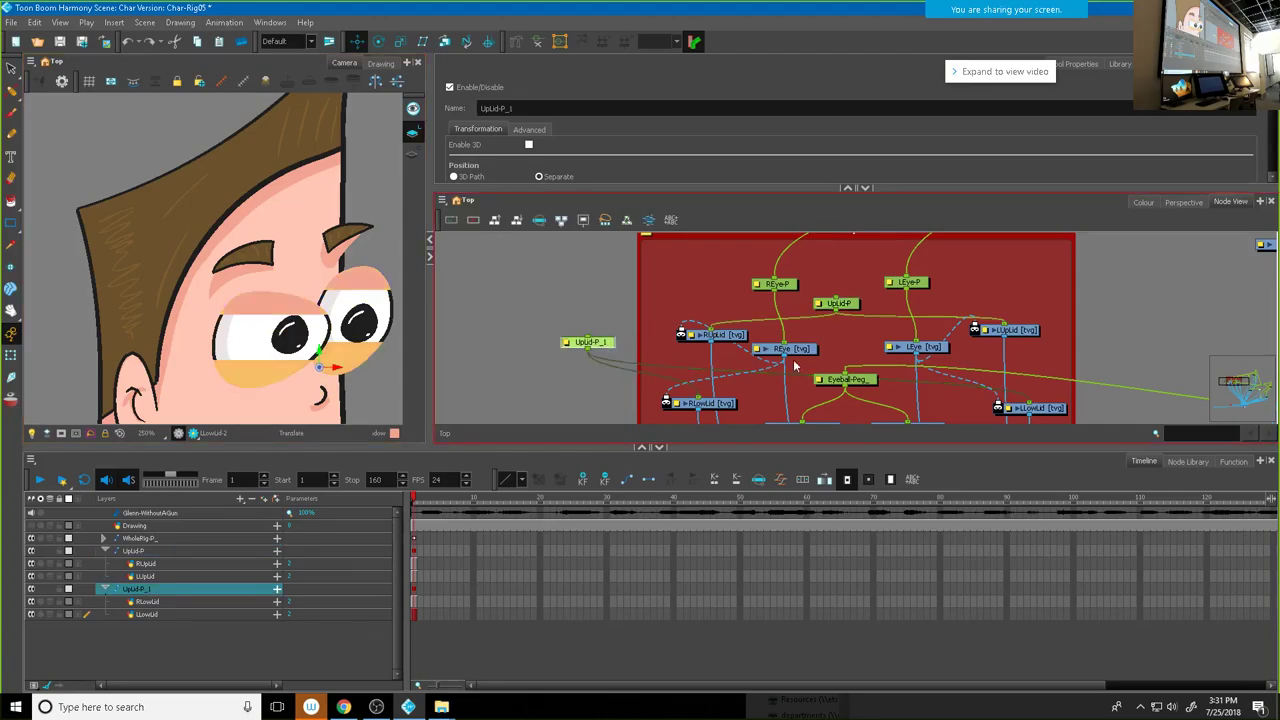
{"action": "left_click", "coordinate": [1046, 416]}
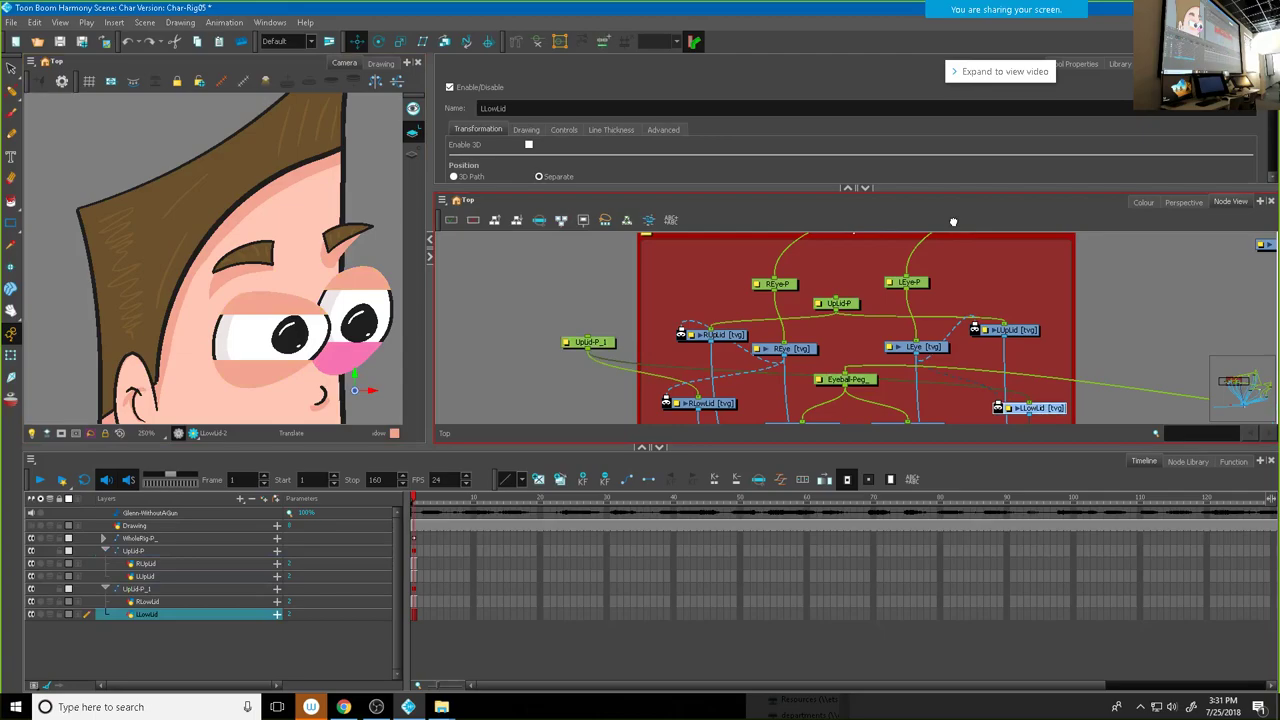
{"action": "scroll", "coordinate": [960, 284], "scroll_direction": "down", "scroll_amount": 3}
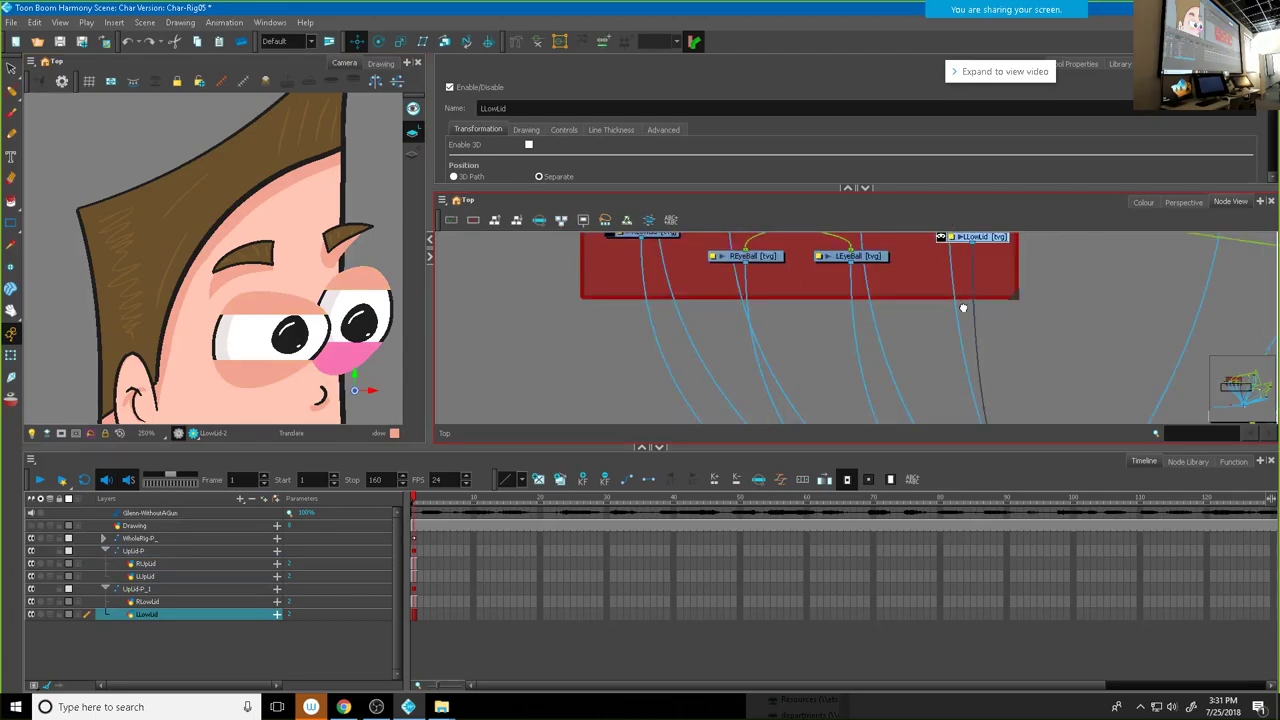
{"action": "scroll", "coordinate": [963, 308], "scroll_direction": "up", "scroll_amount": 3}
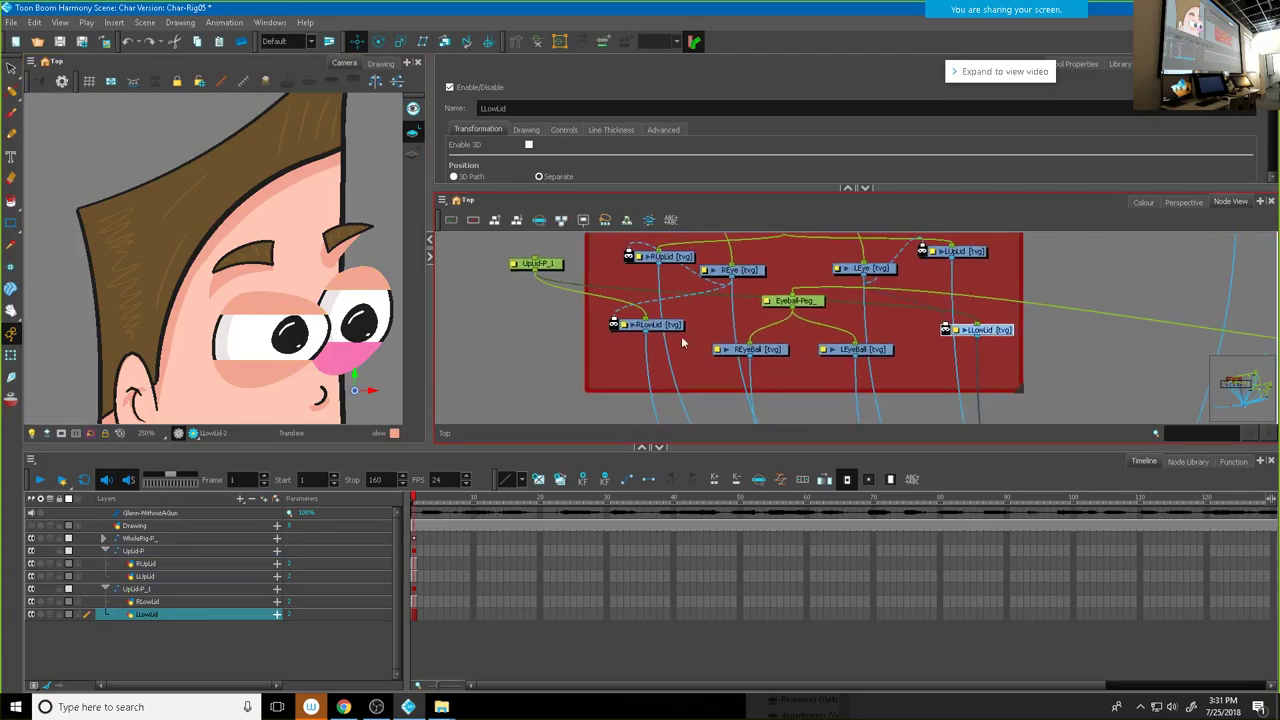
{"action": "left_click_drag", "start_coordinate": [354, 380], "coordinate": [362, 371]}
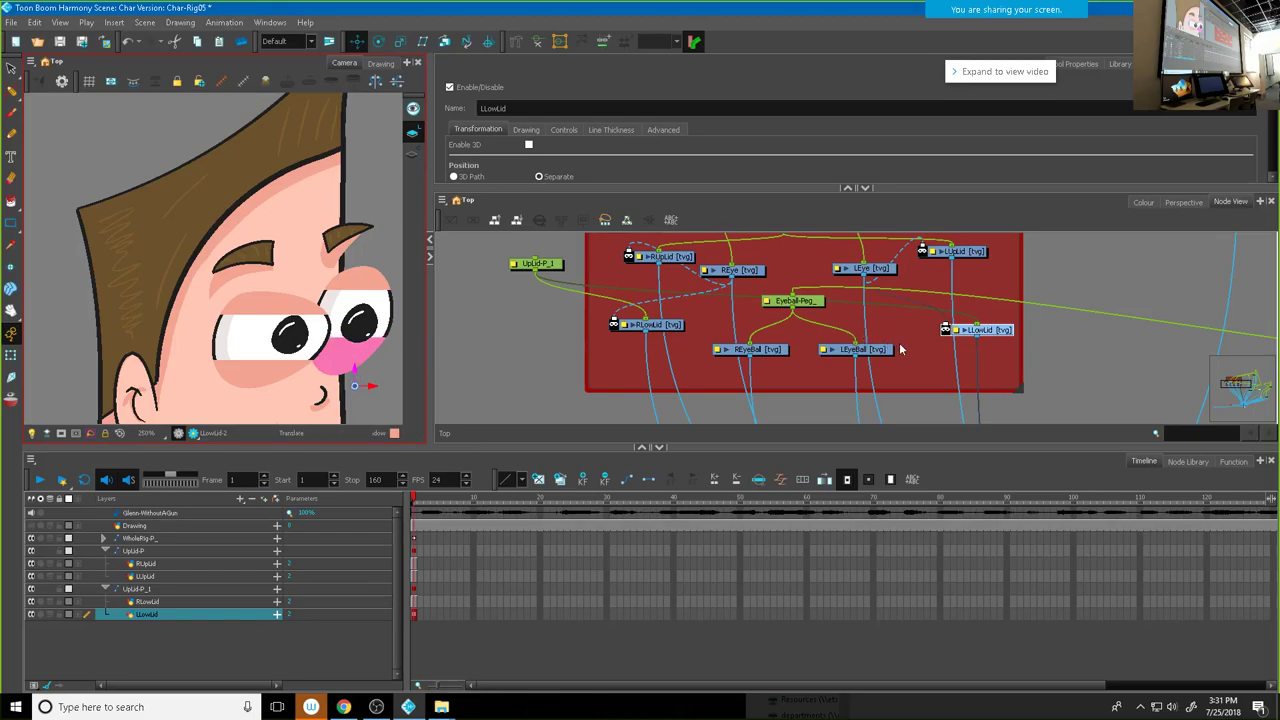
Step: Trace the LEyeBall cable down to its port on the Composite and undo the trial change to the eyeball
{"action": "left_click", "coordinate": [872, 352]}
{"action": "left_click_drag", "start_coordinate": [997, 397], "coordinate": [926, 280]}
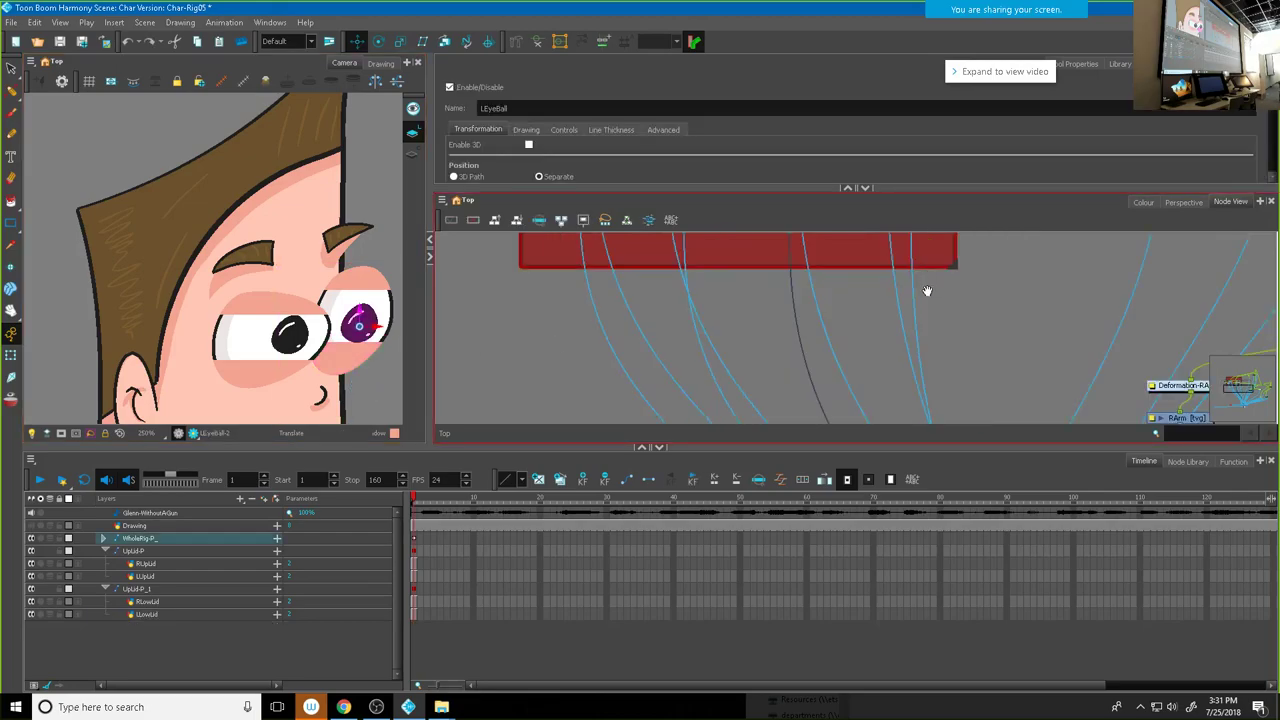
{"action": "scroll", "coordinate": [940, 380], "scroll_direction": "down", "scroll_amount": 1}
{"action": "scroll", "coordinate": [947, 416], "scroll_direction": "down", "scroll_amount": 5}
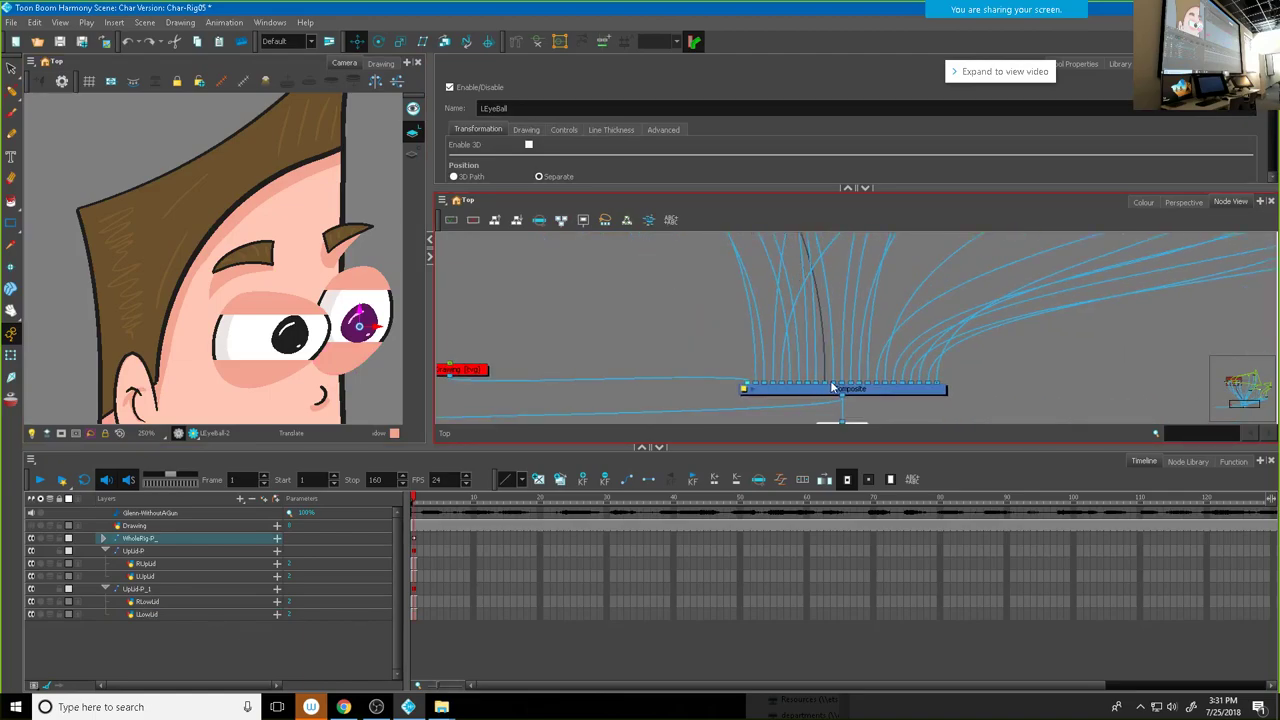
{"action": "left_click", "coordinate": [825, 384]}
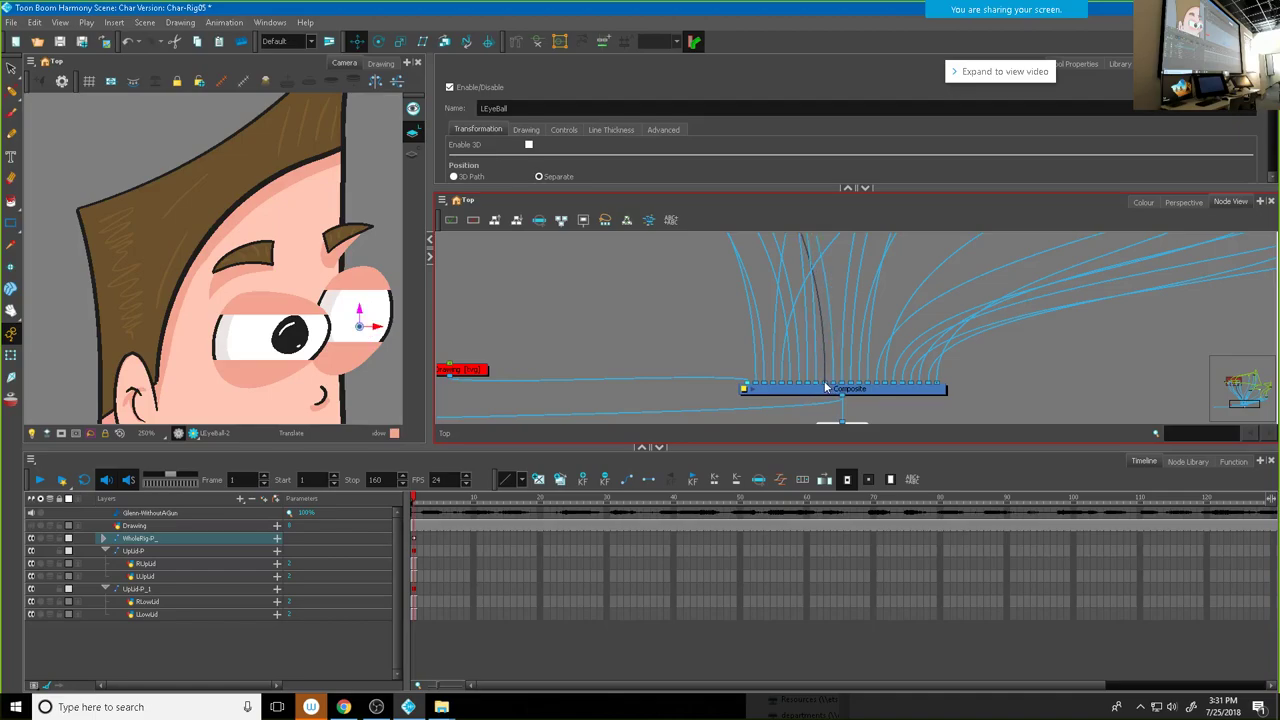
{"action": "left_click", "coordinate": [824, 384]}
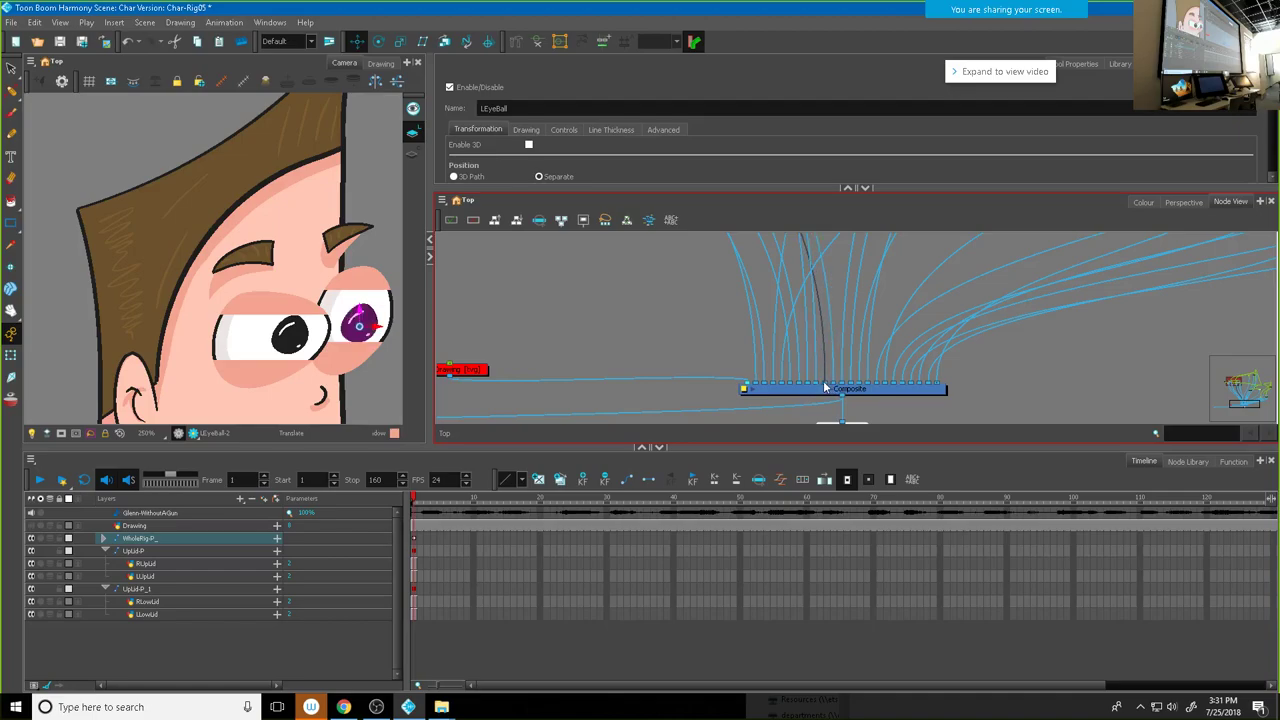
{"action": "left_click", "coordinate": [360, 316]}
{"action": "key", "text": "ctrl+z"}
Step: Try moving both eyeballs outside the eye whites with the Eyeball-Peg_ peg, and undo the move
{"action": "scroll", "coordinate": [760, 391], "scroll_direction": "up", "scroll_amount": 5}
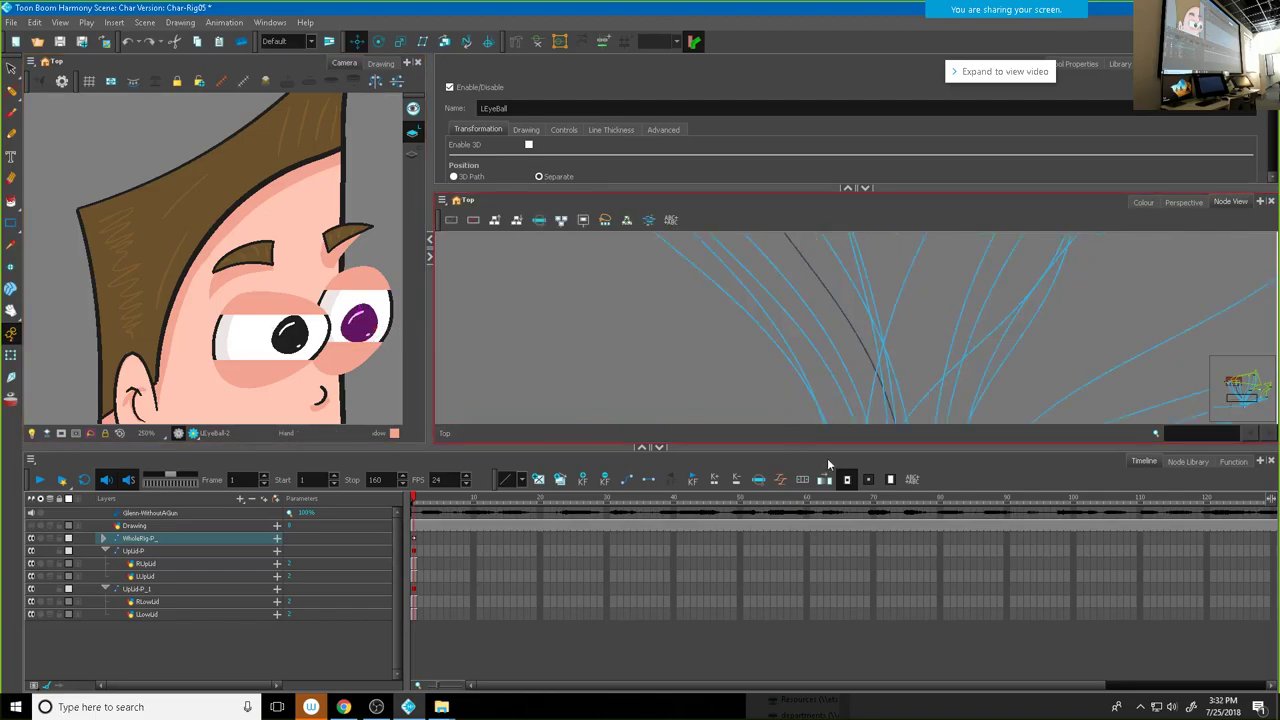
{"action": "scroll", "coordinate": [745, 340], "scroll_direction": "down", "scroll_amount": 5}
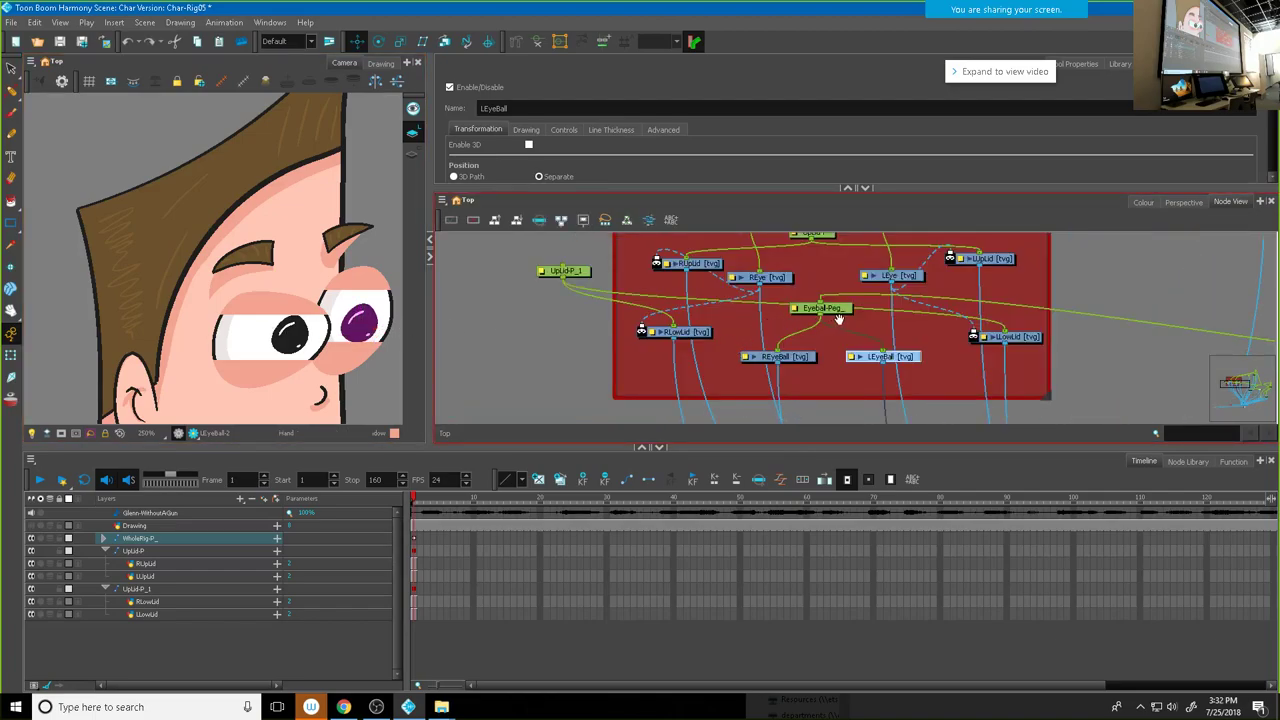
{"action": "left_click", "coordinate": [822, 310]}
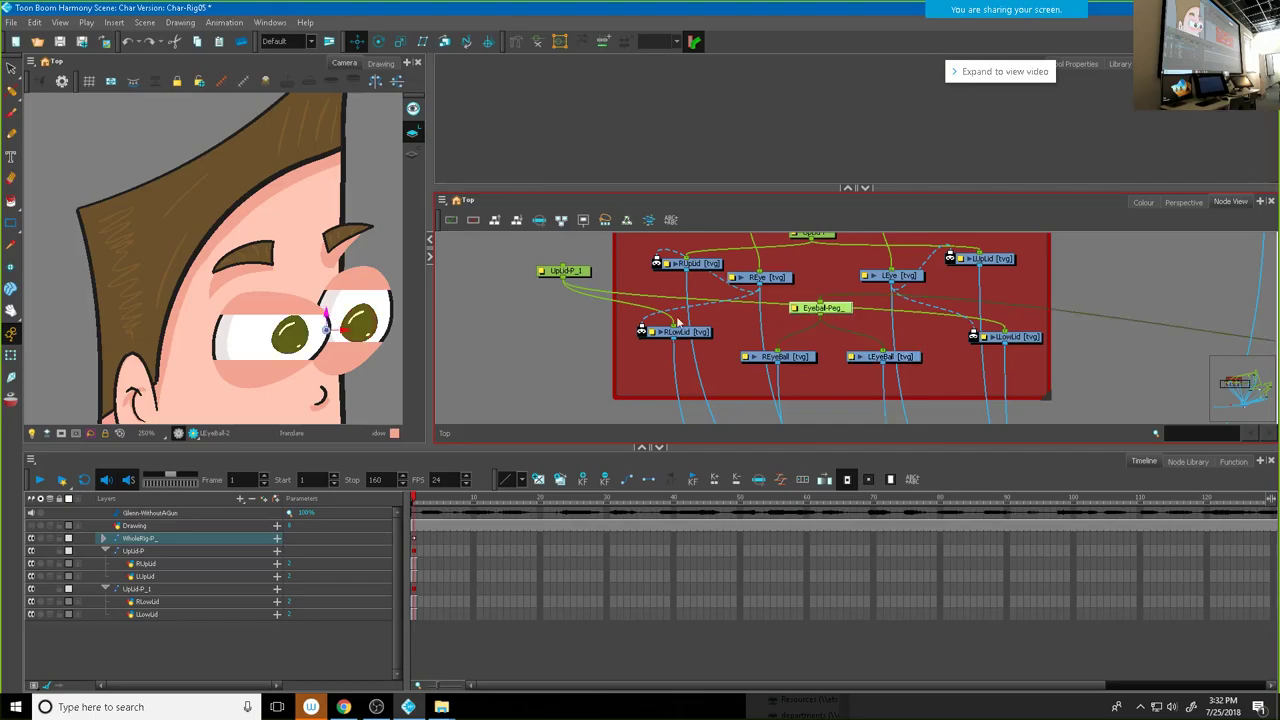
{"action": "left_click", "coordinate": [326, 326]}
{"action": "left_click_drag", "start_coordinate": [326, 326], "coordinate": [355, 342]}
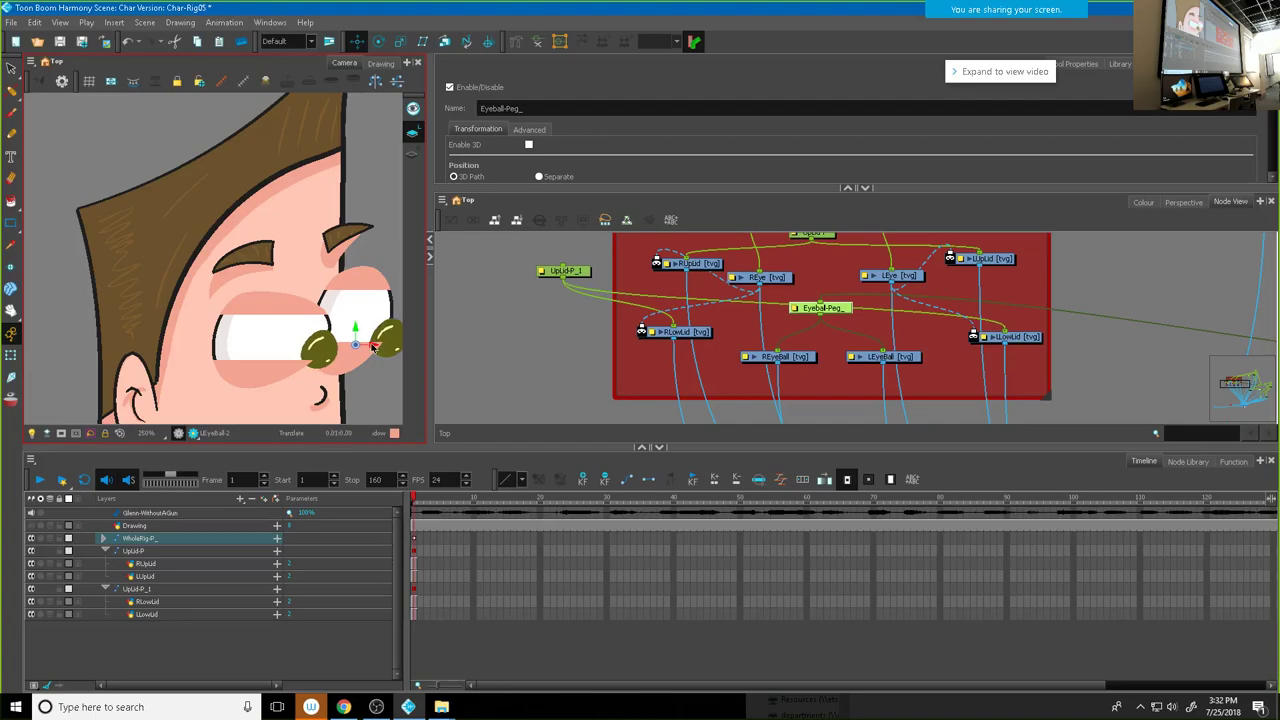
{"action": "key", "text": "ctrl+z"}
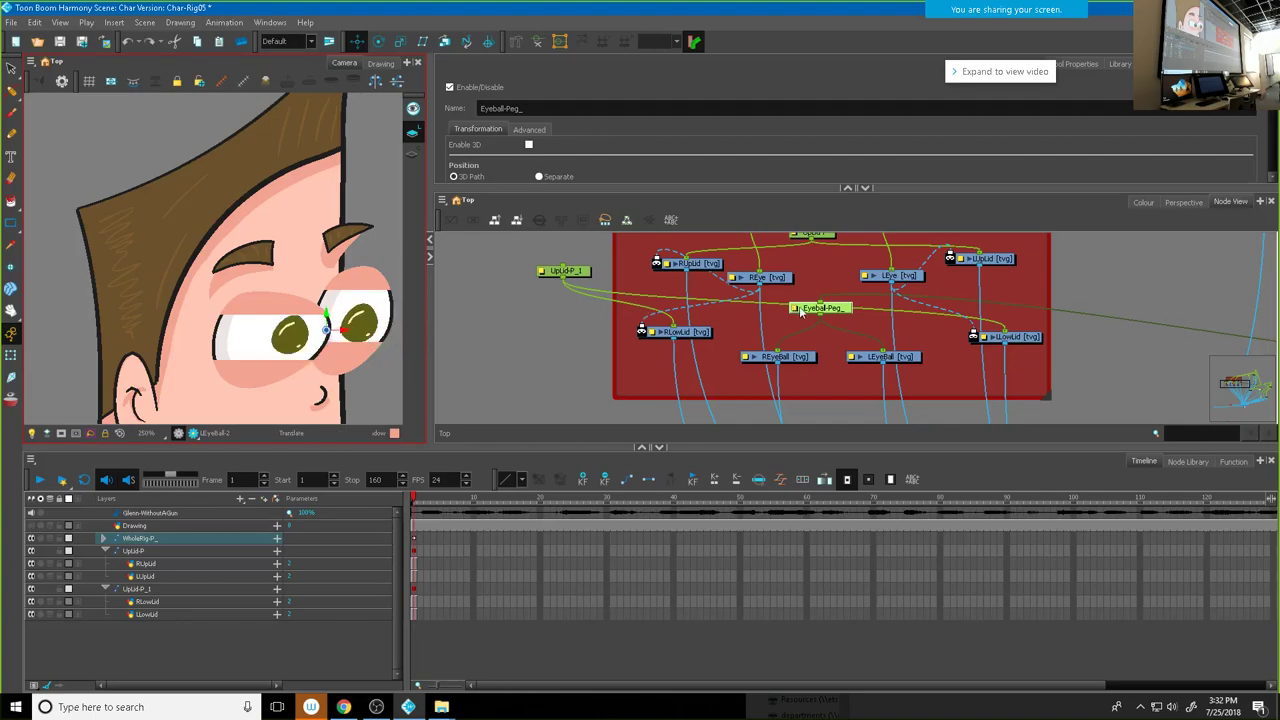
Step: Connect REye to the matte port of REyeBall and LEye to the matte port of LEyeBall
{"action": "scroll", "coordinate": [811, 320], "scroll_direction": "up", "scroll_amount": 1}
{"action": "left_click_drag", "start_coordinate": [740, 272], "coordinate": [730, 370]}
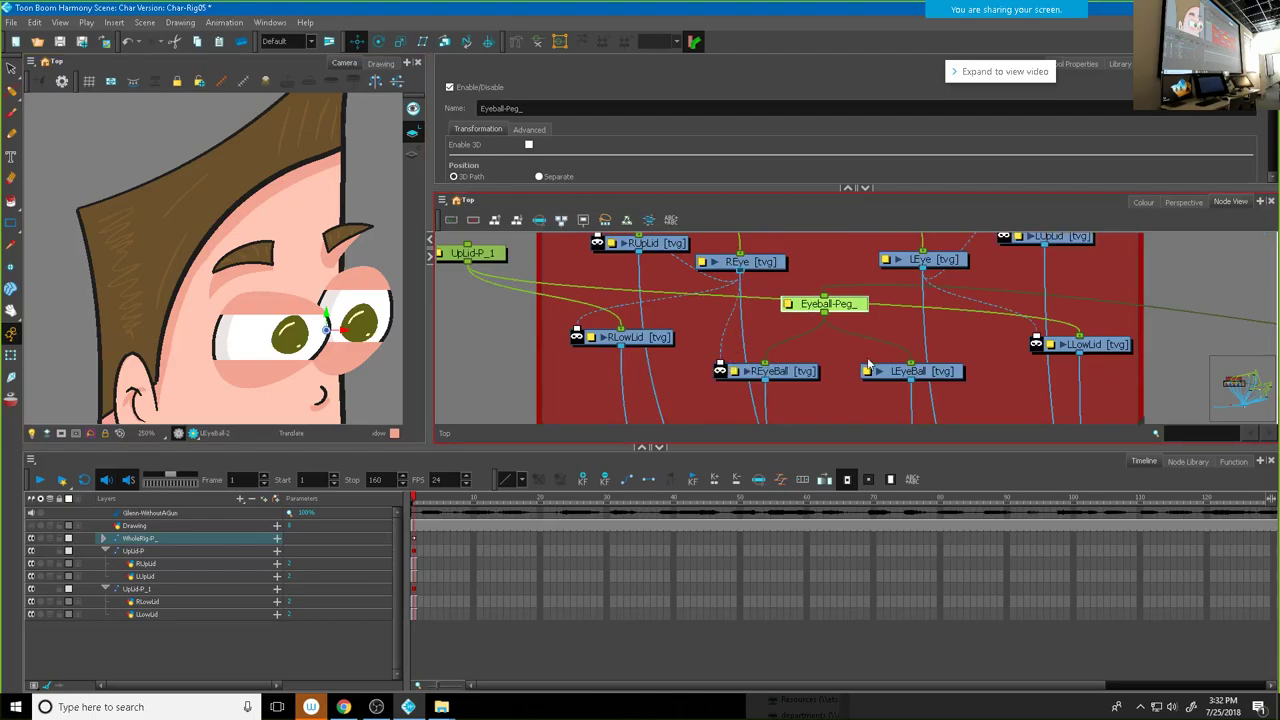
{"action": "left_click_drag", "start_coordinate": [869, 366], "coordinate": [869, 366]}
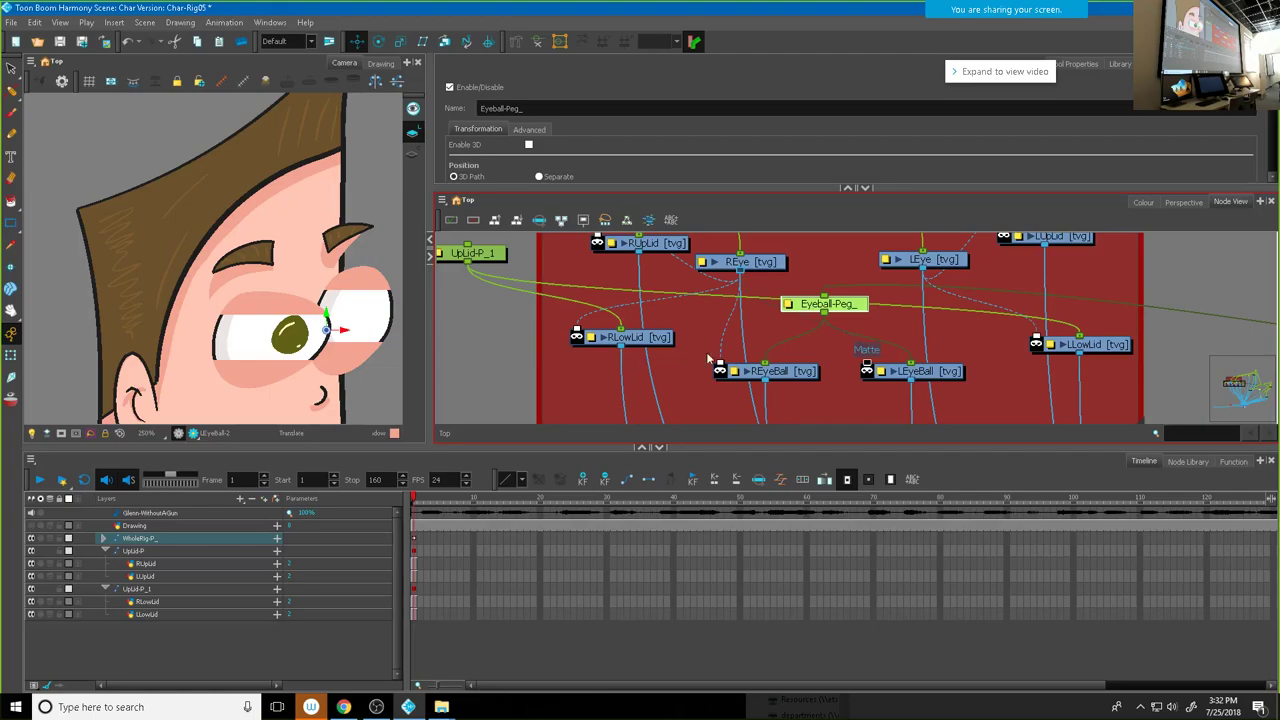
{"action": "left_click_drag", "start_coordinate": [923, 268], "coordinate": [869, 362]}
Step: Try shifting the masked eyeballs sideways with Eyeball-Peg_, undo the move, and return to the Select tool
{"action": "left_click", "coordinate": [326, 328]}
{"action": "left_click_drag", "start_coordinate": [327, 330], "coordinate": [365, 329]}
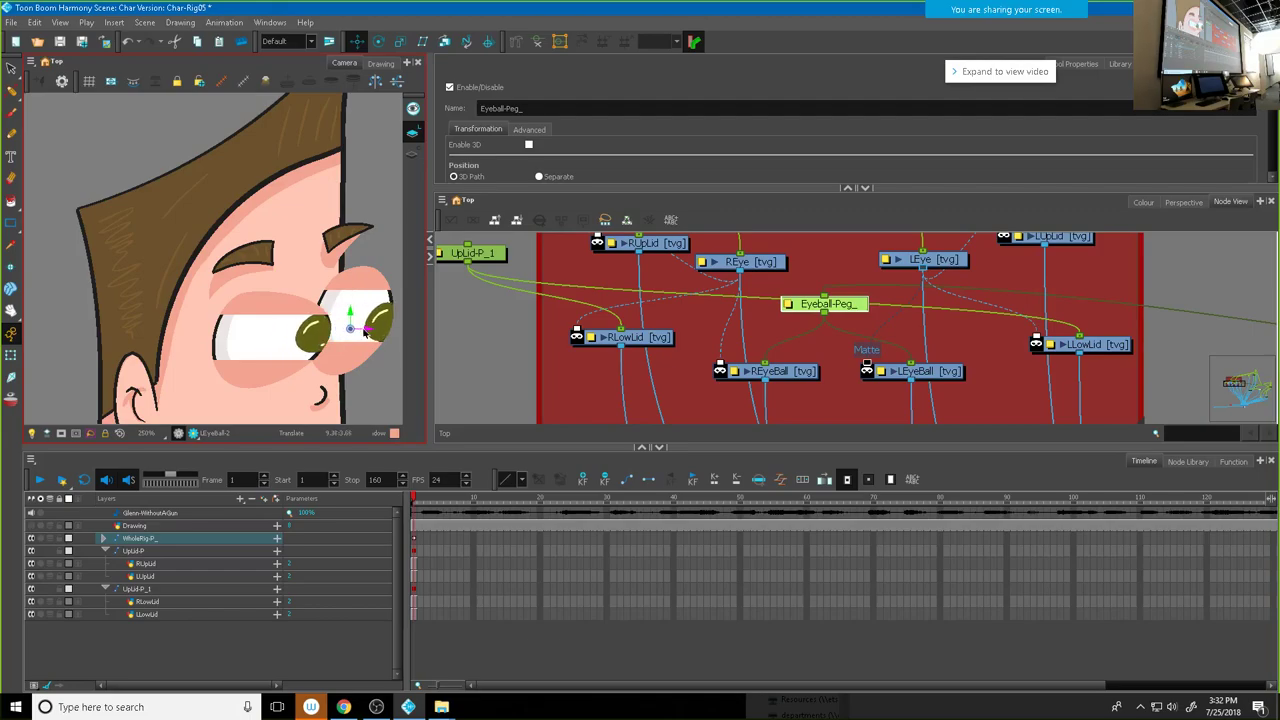
{"action": "key", "text": "ctrl+z"}
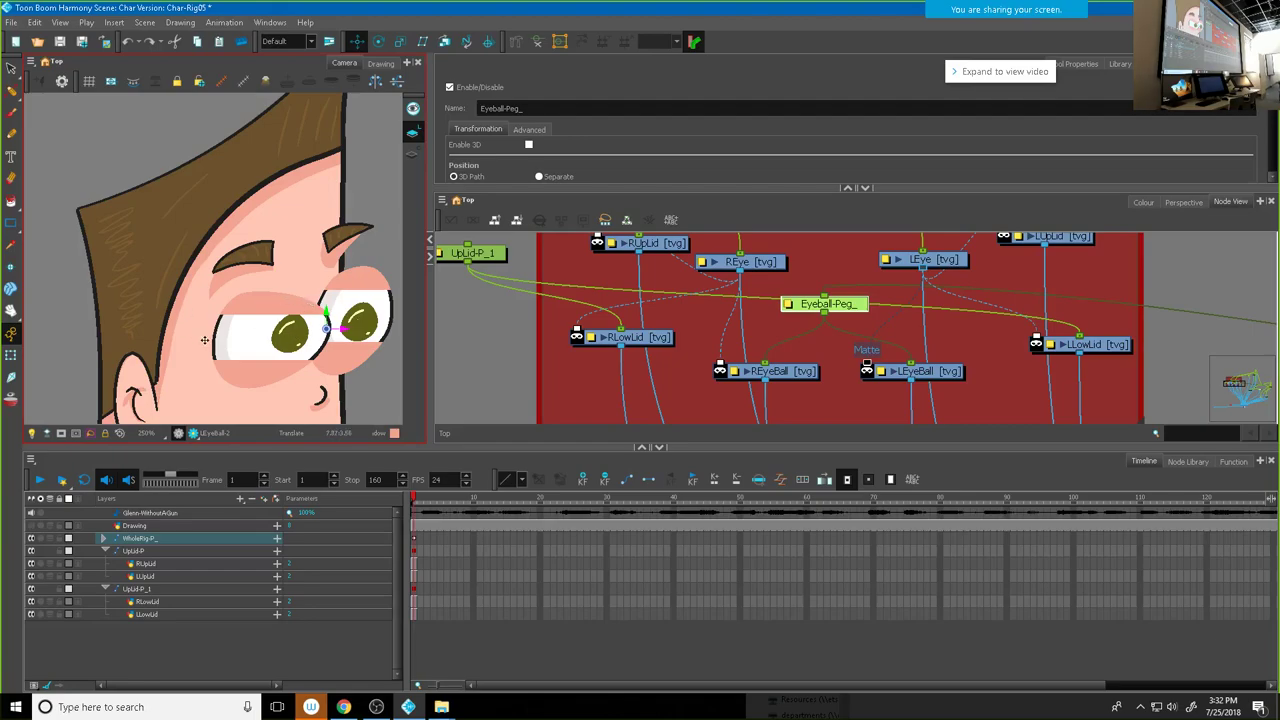
{"action": "left_click", "coordinate": [11, 68]}
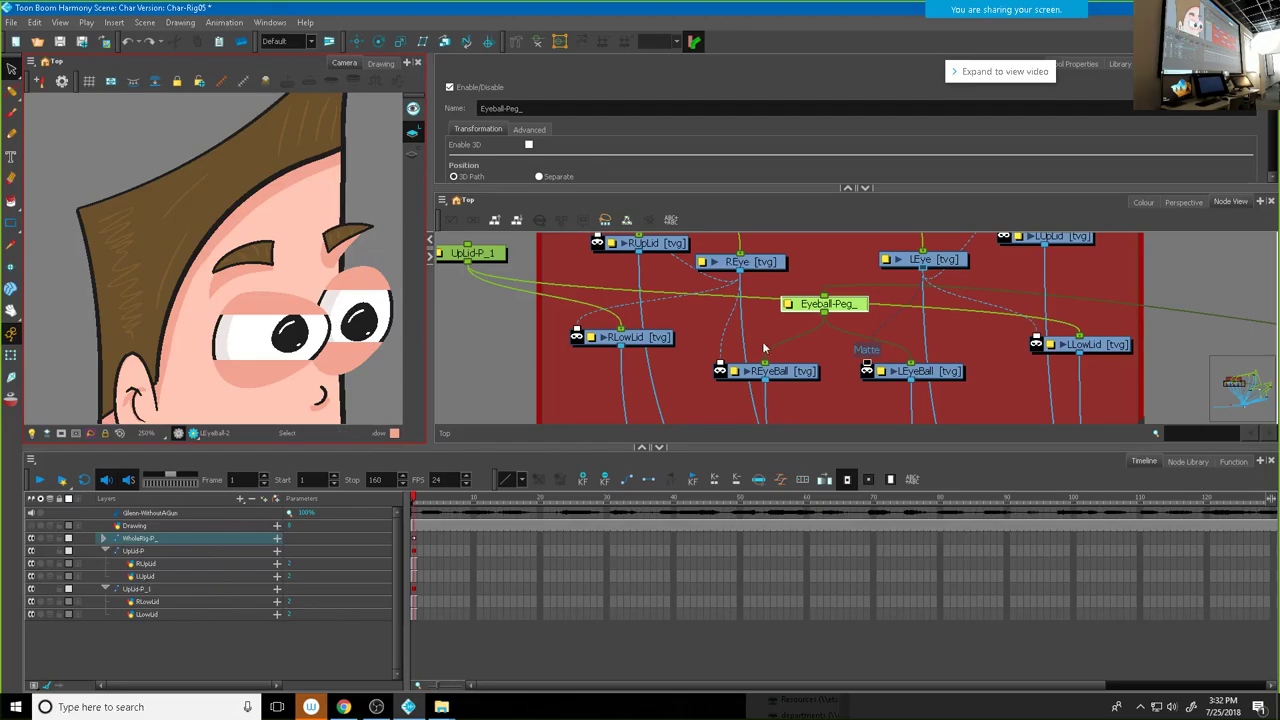
Step: Try lowering the lower eyelids with the Translate tool on the UpLid-P_1 peg, and undo the move
{"action": "left_click", "coordinate": [490, 257]}
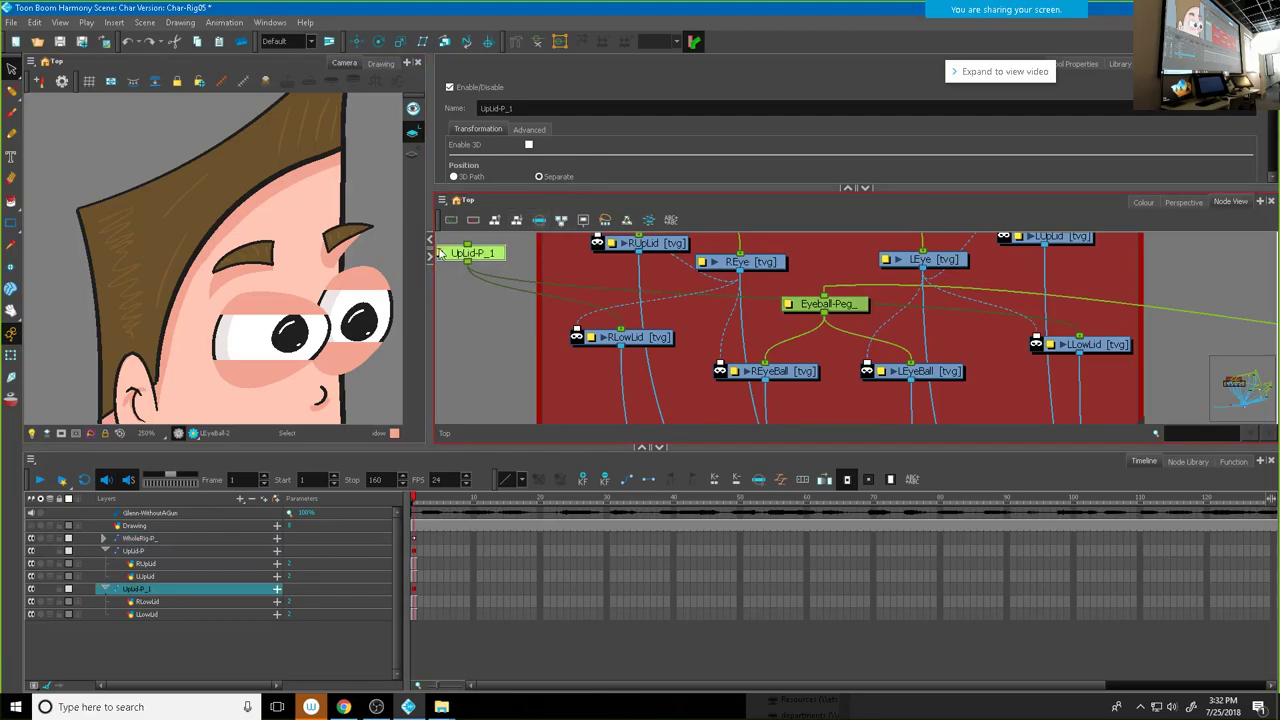
{"action": "left_click", "coordinate": [357, 42]}
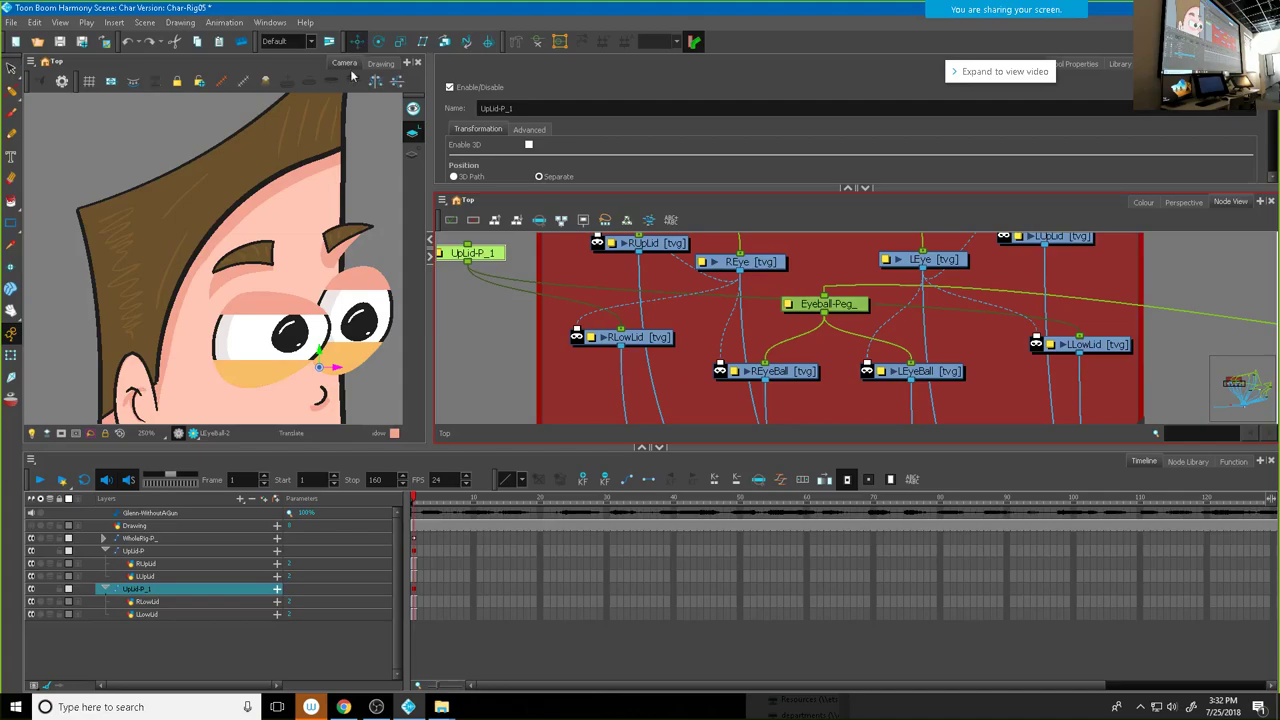
{"action": "mouse_move", "coordinate": [319, 352]}
{"action": "left_mouse_down"}
{"action": "mouse_move", "coordinate": [319, 335]}
{"action": "mouse_move", "coordinate": [319, 371]}
{"action": "left_mouse_up"}
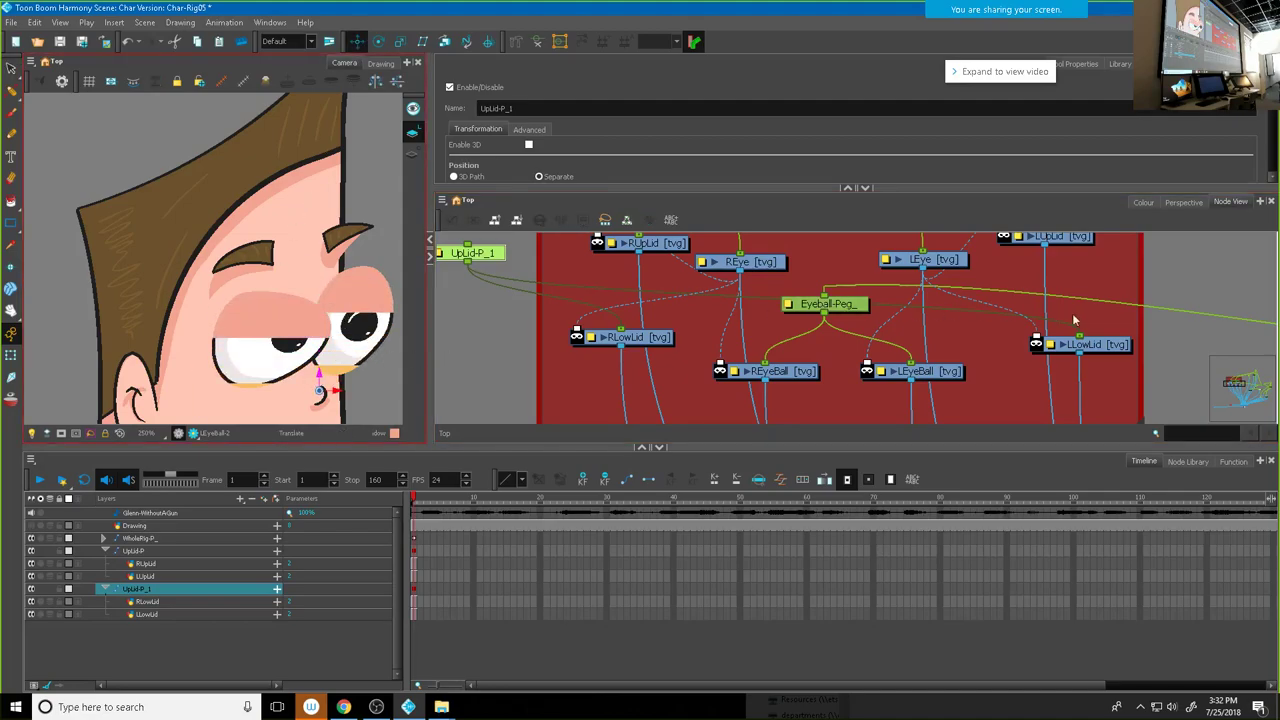
{"action": "key", "text": "ctrl+z"}
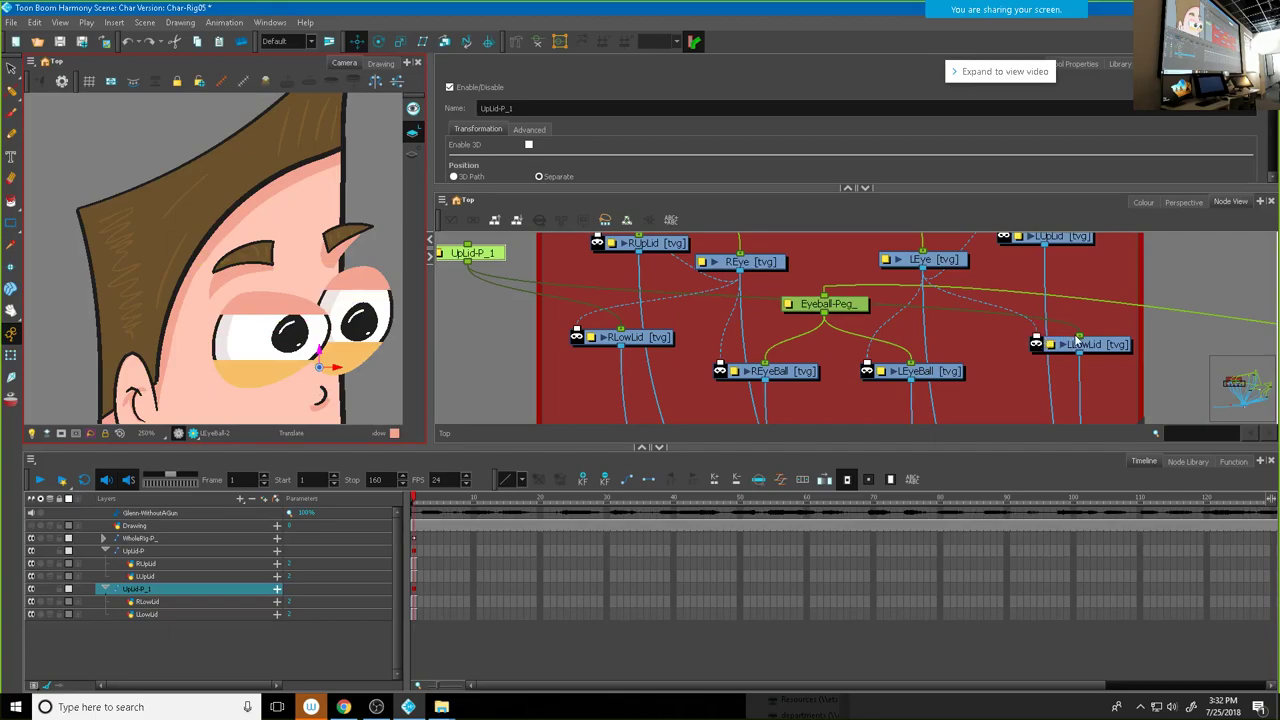
Step: Disconnect LLowLid from the UpLid-P_1 peg and delete that peg
{"action": "left_click_drag", "start_coordinate": [1079, 340], "coordinate": [1018, 325]}
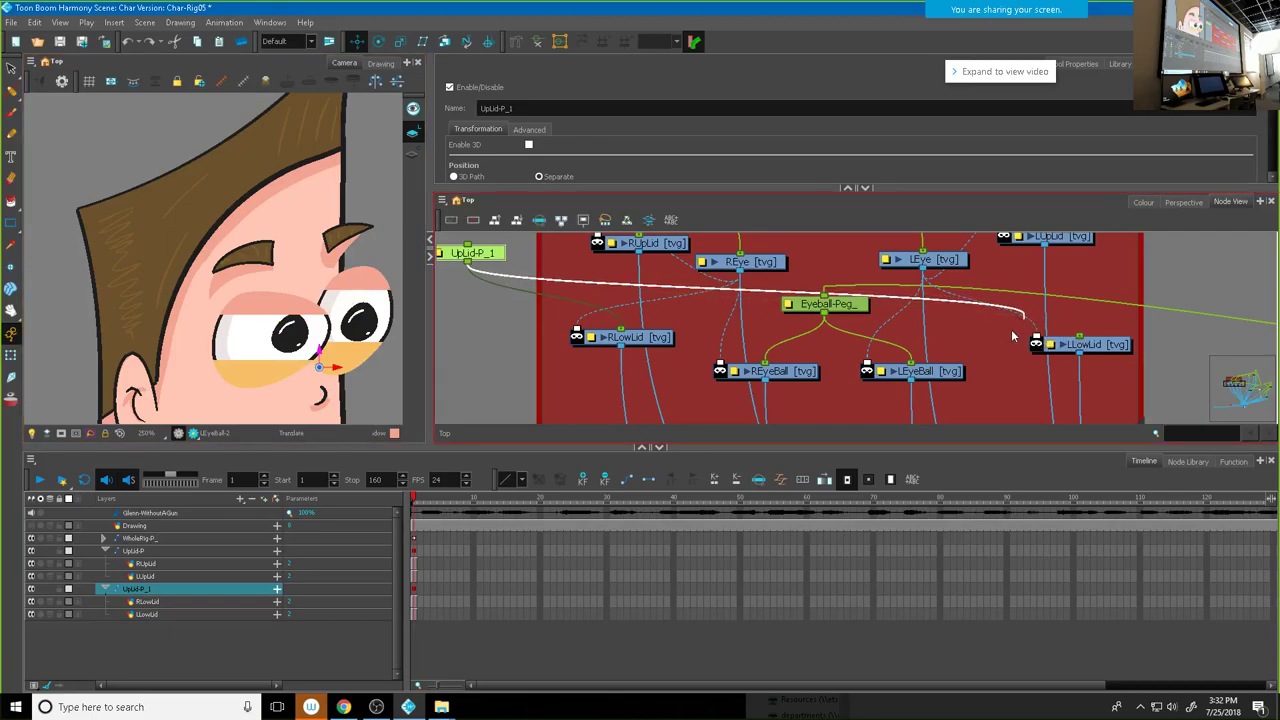
{"action": "left_click_drag", "start_coordinate": [1007, 337], "coordinate": [1005, 335]}
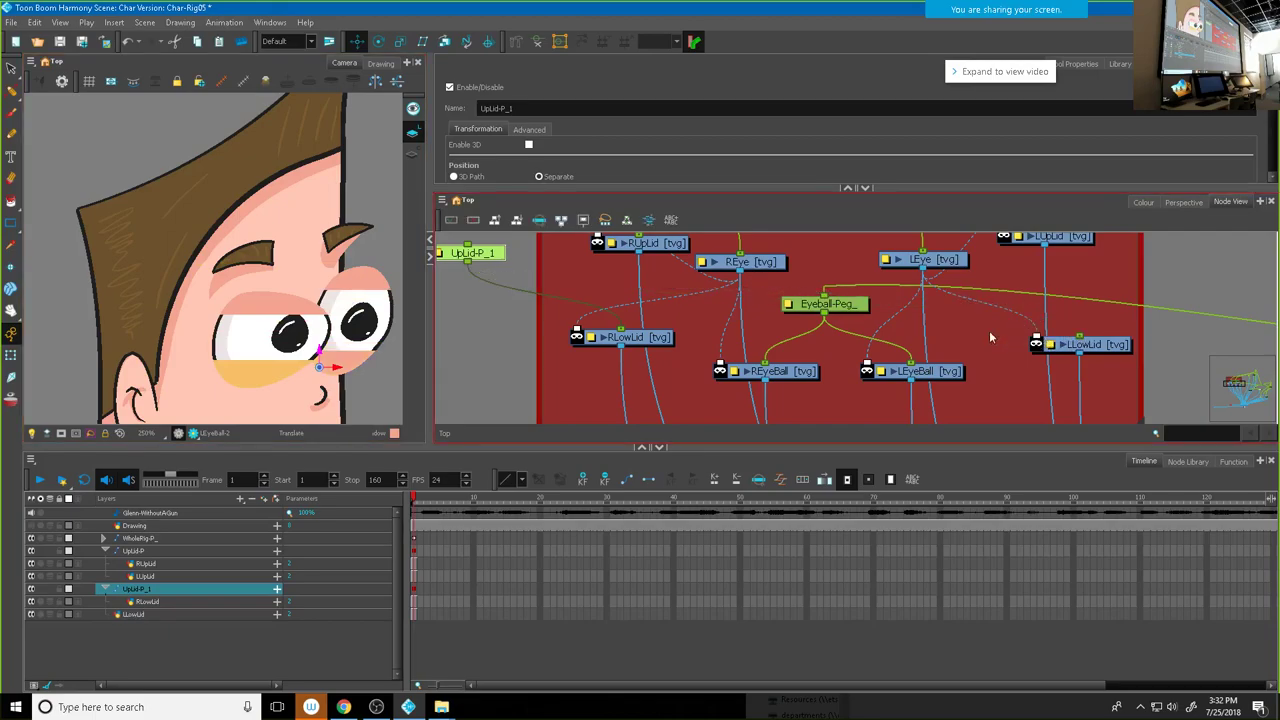
{"action": "key", "text": "Delete"}
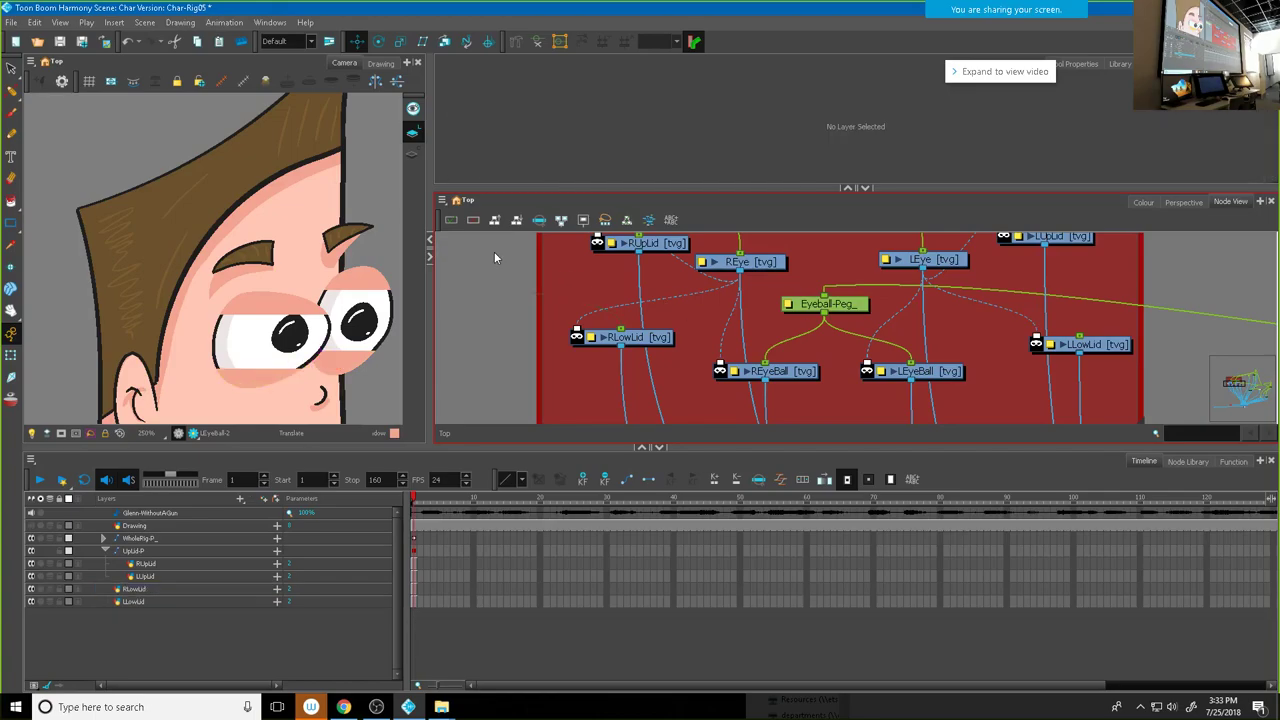
Step: Add a parent peg above RLowLid and connect it to LLowLid as well
{"action": "left_click", "coordinate": [655, 340]}
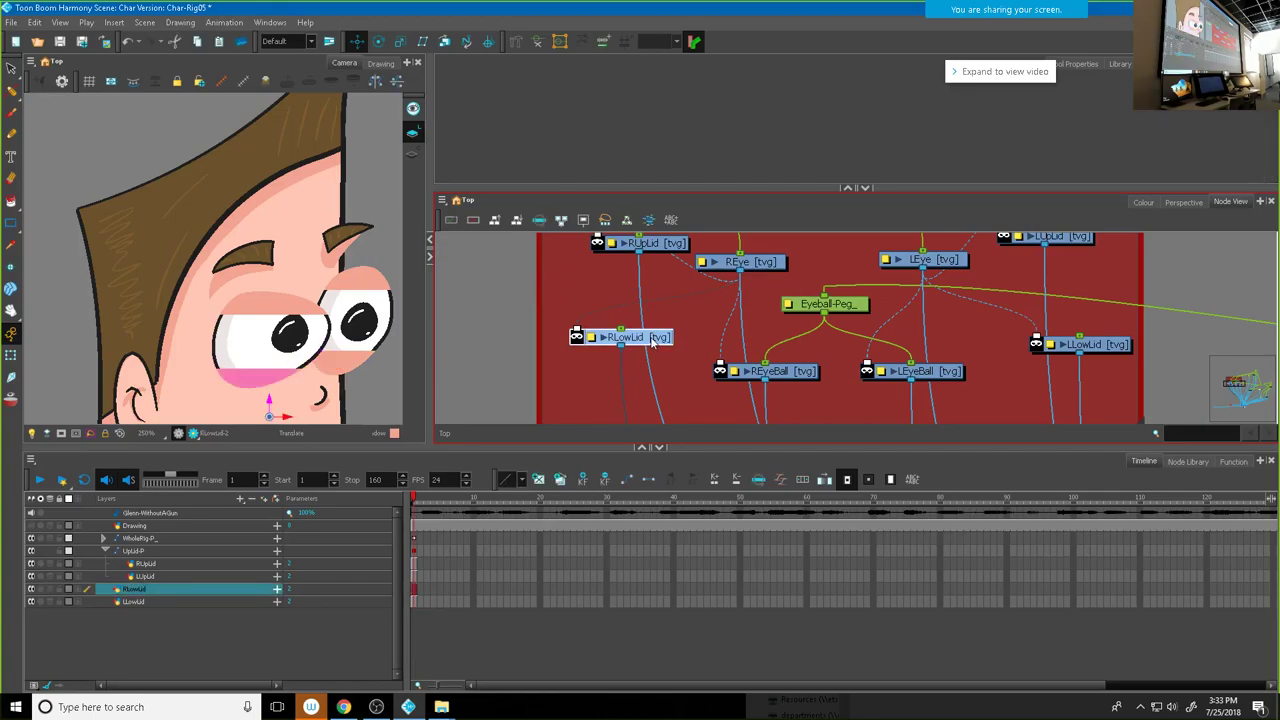
{"action": "key", "text": "ctrl+p"}
{"action": "left_click_drag", "start_coordinate": [610, 258], "coordinate": [1082, 350]}
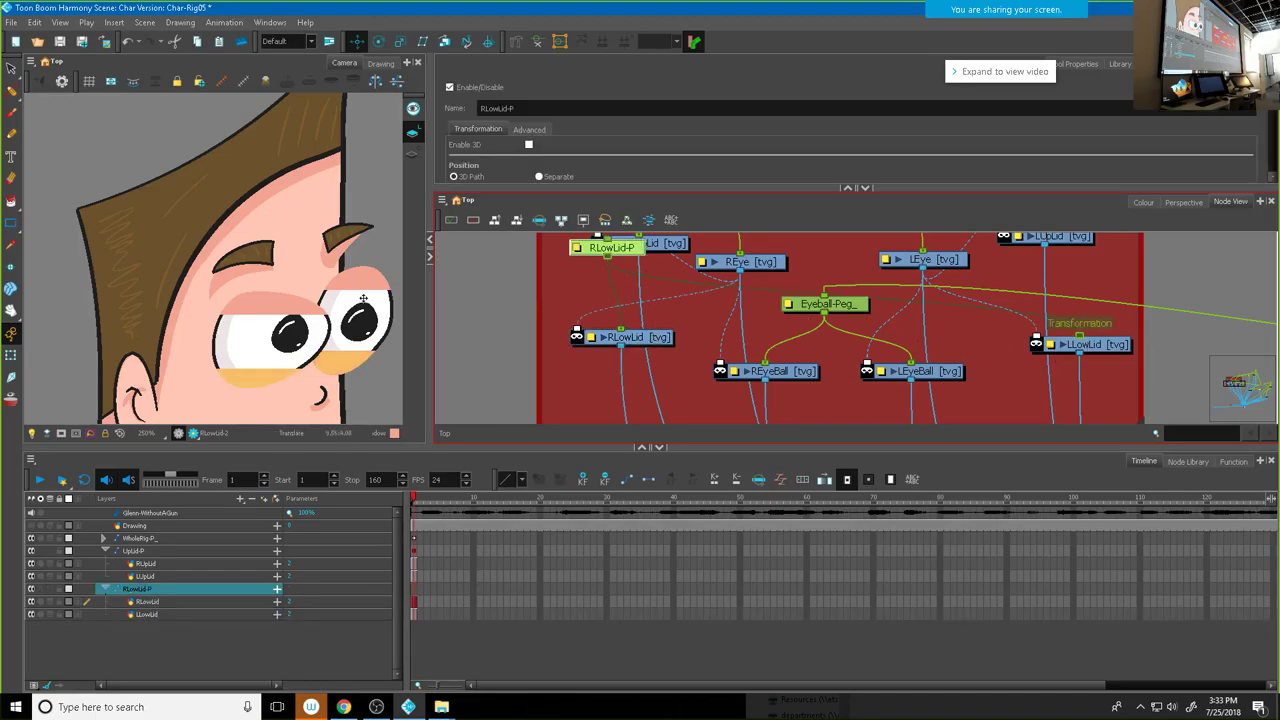
Step: Position the RLowLid-P peg's pivot between the two lower eyelids and test moving the lids vertically
{"action": "scroll", "coordinate": [272, 268], "scroll_direction": "down", "scroll_amount": 5}
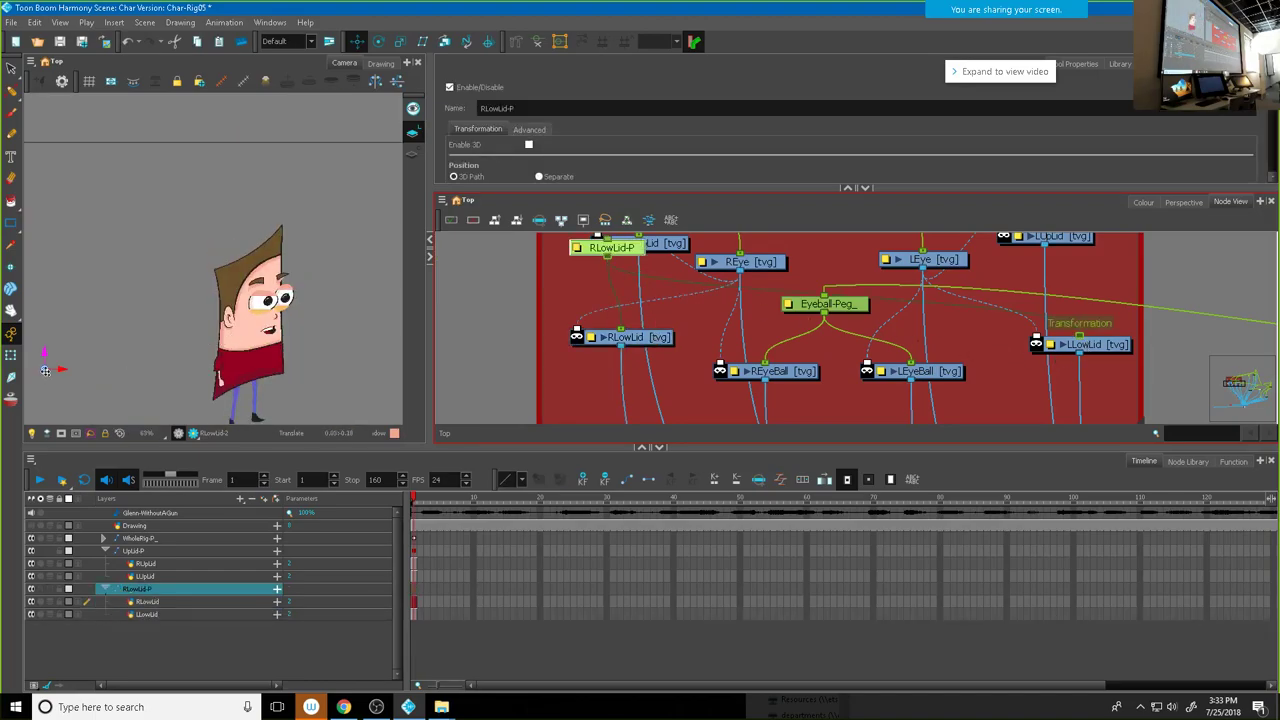
{"action": "left_click_drag", "start_coordinate": [45, 370], "coordinate": [275, 300]}
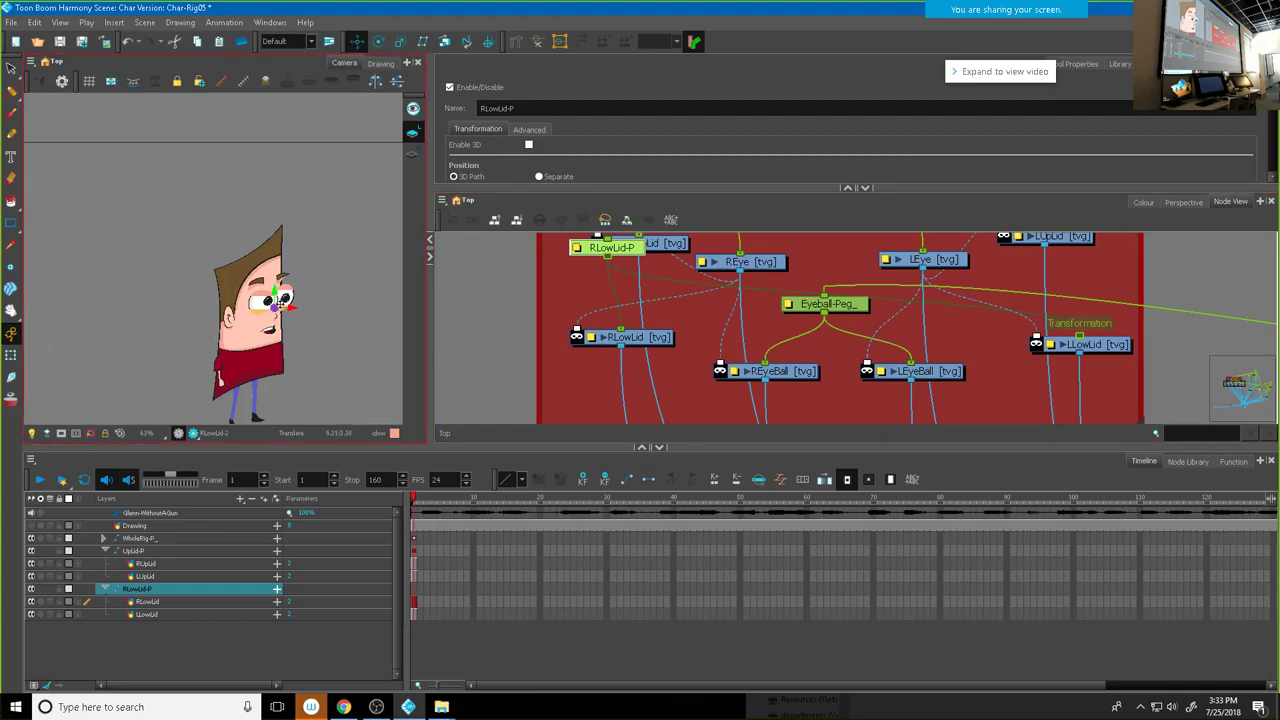
{"action": "scroll", "coordinate": [280, 300], "scroll_direction": "up", "scroll_amount": 6}
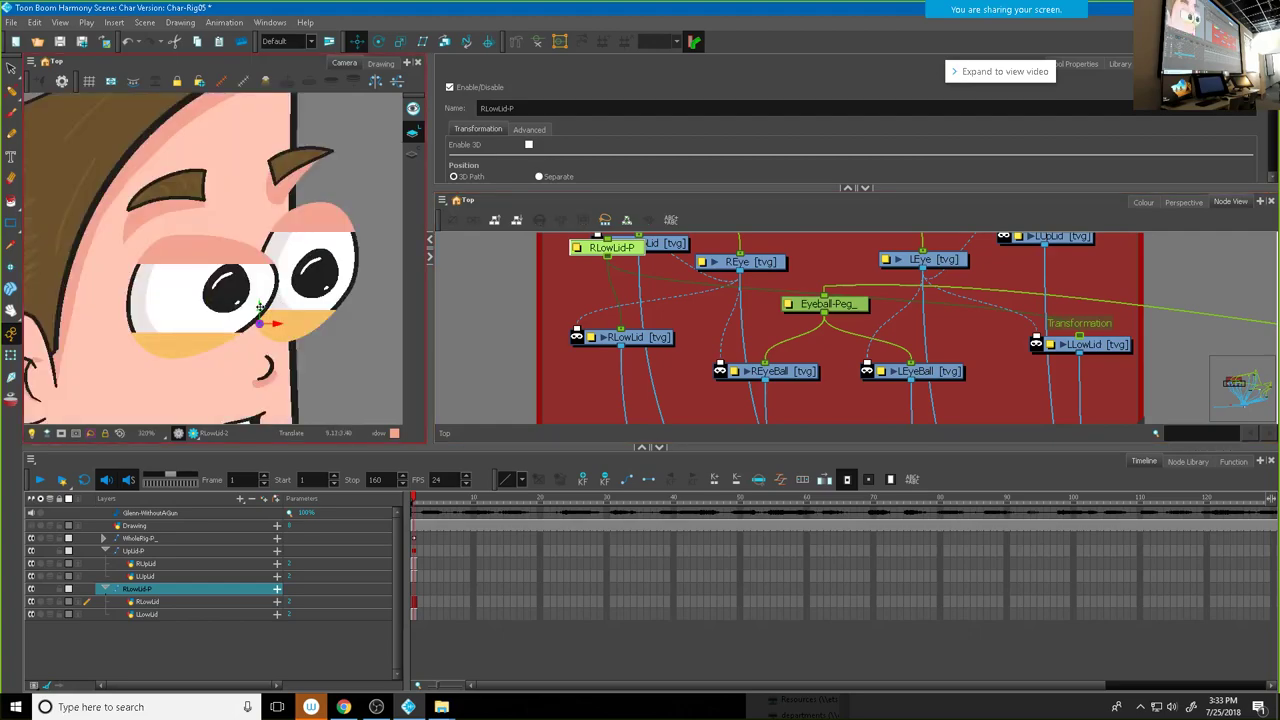
{"action": "mouse_move", "coordinate": [258, 308]}
{"action": "left_mouse_down"}
{"action": "mouse_move", "coordinate": [261, 289]}
{"action": "mouse_move", "coordinate": [259, 322]}
{"action": "left_mouse_up"}
Step: Try lowering the upper eyelids with the UpLid-P peg, undo the move, and view the whole head
{"action": "left_click_drag", "start_coordinate": [838, 250], "coordinate": [834, 337]}
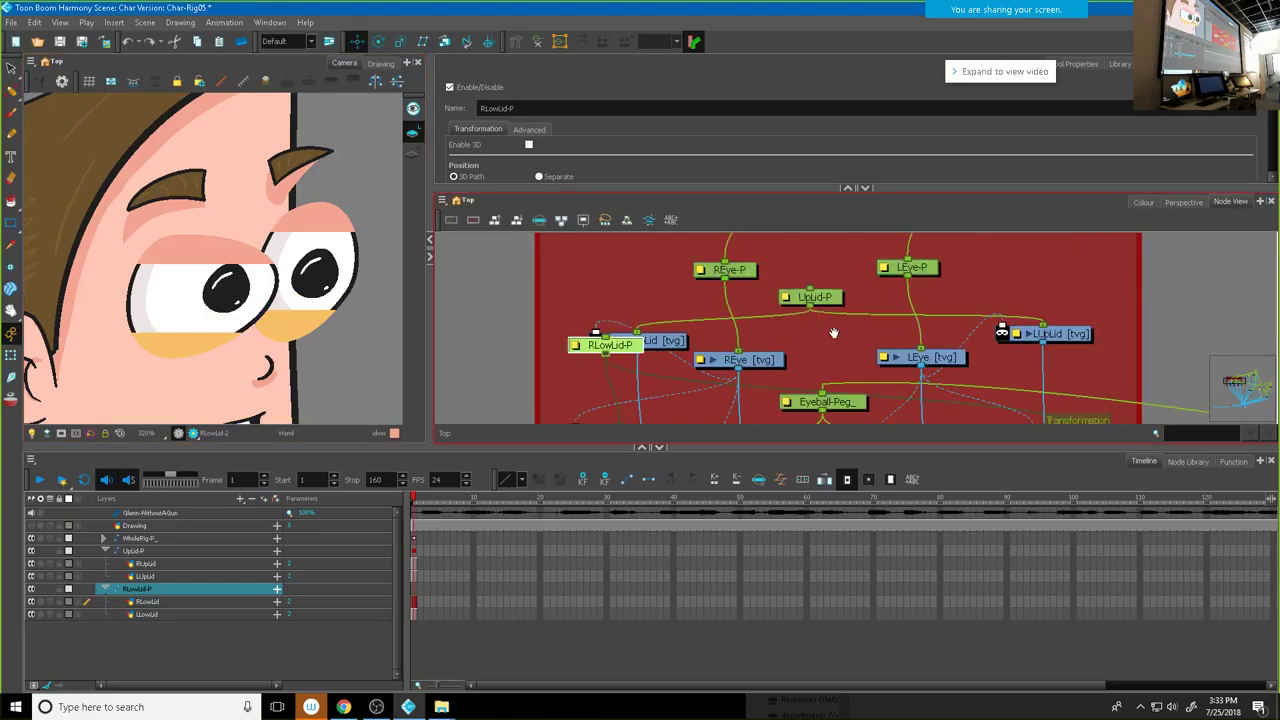
{"action": "left_click", "coordinate": [826, 300]}
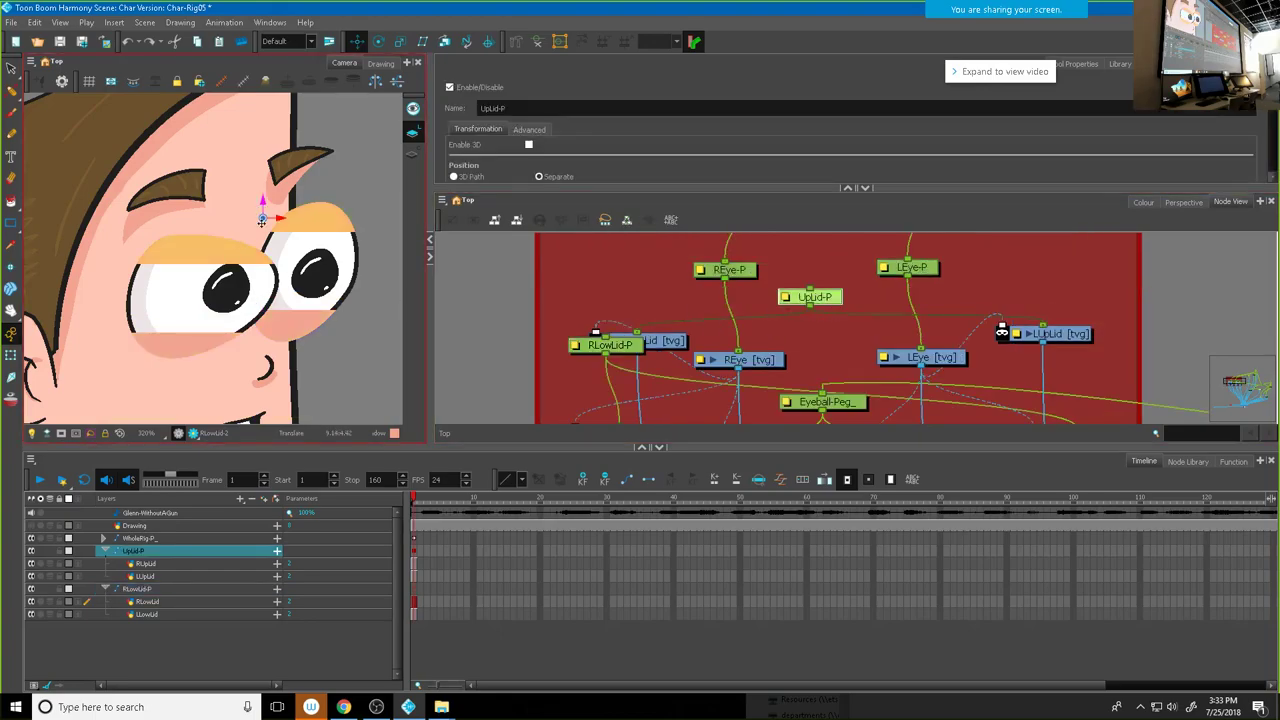
{"action": "left_click_drag", "start_coordinate": [264, 198], "coordinate": [261, 226]}
{"action": "key", "text": "ctrl+z"}
{"action": "scroll", "coordinate": [996, 340], "scroll_direction": "up", "scroll_amount": 2}
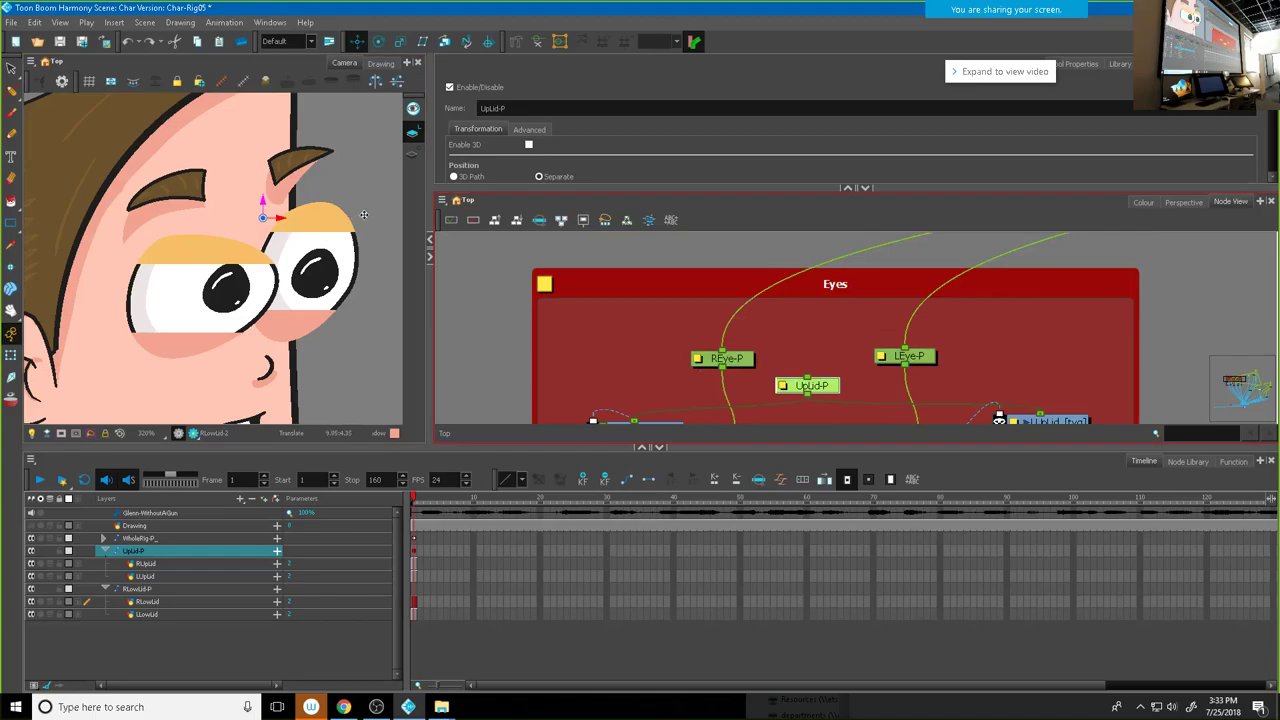
{"action": "scroll", "coordinate": [365, 230], "scroll_direction": "down", "scroll_amount": 4}
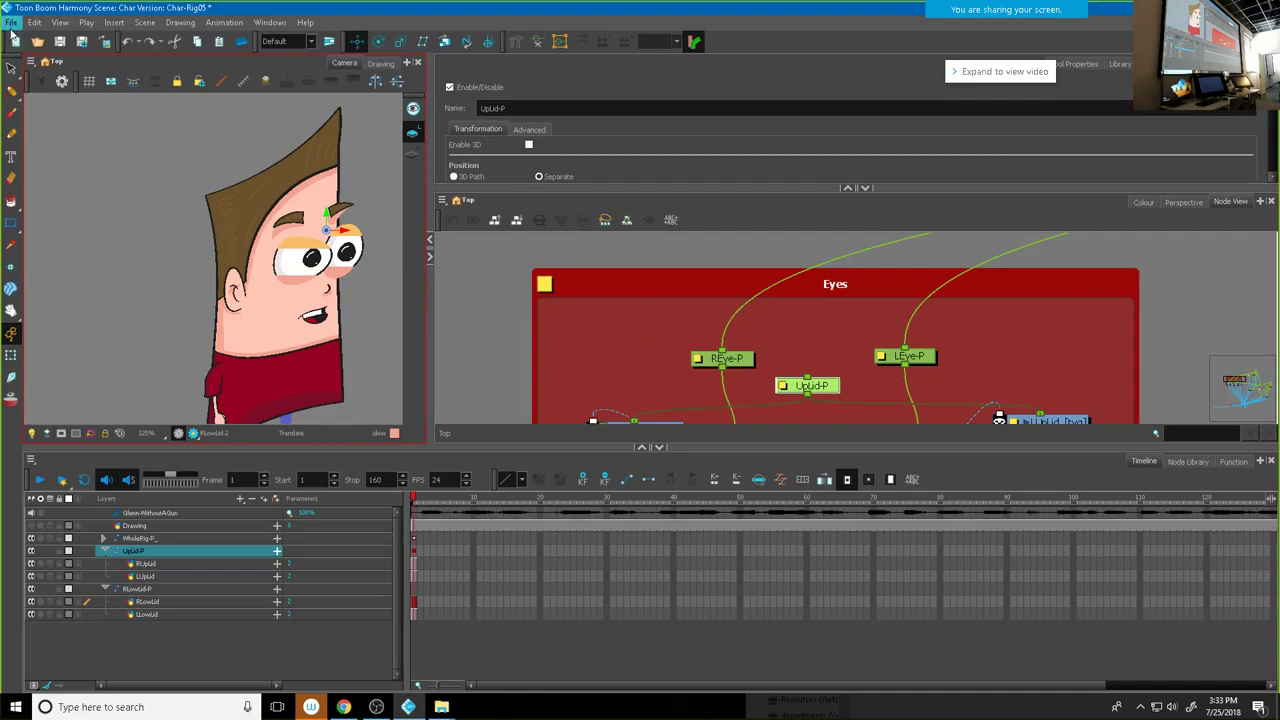
Step: Select the LUpLid eyelid with the Select tool and try moving its artwork slightly up and down over the eye
{"action": "left_click", "coordinate": [12, 70]}
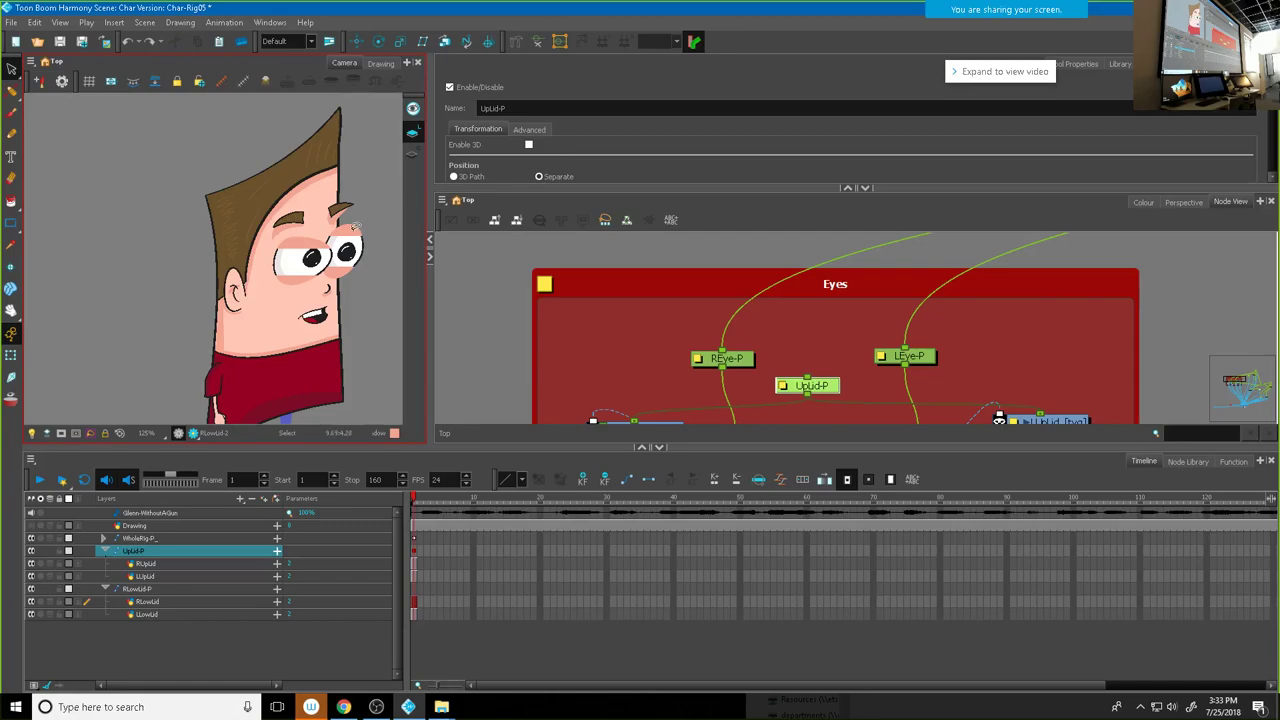
{"action": "left_click_drag", "start_coordinate": [1018, 378], "coordinate": [953, 298]}
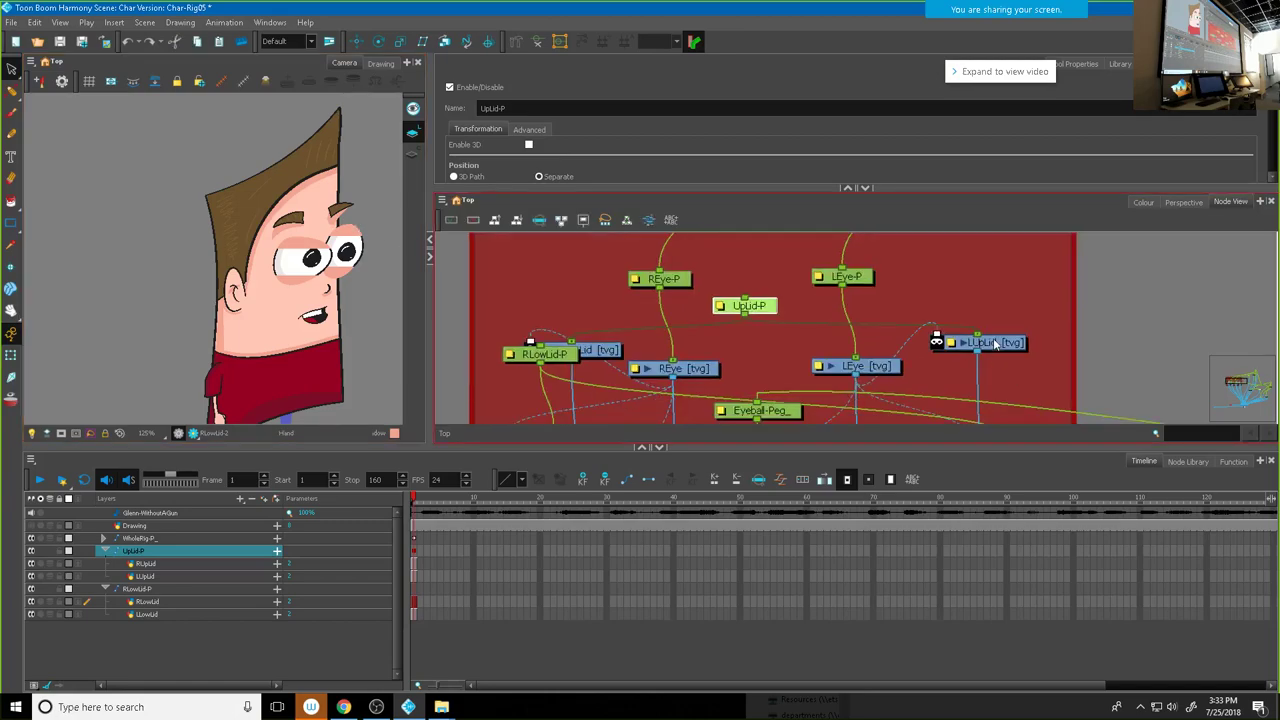
{"action": "left_click", "coordinate": [335, 225]}
{"action": "left_click", "coordinate": [346, 228]}
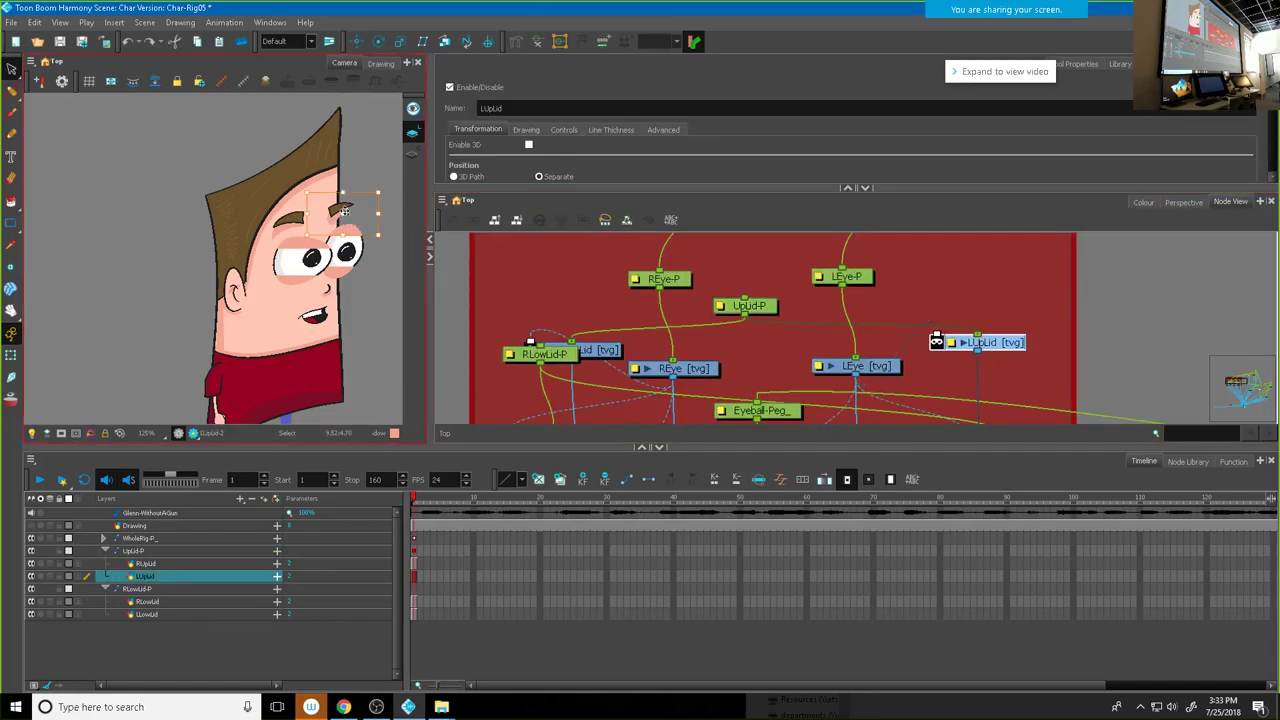
{"action": "left_click_drag", "start_coordinate": [343, 228], "coordinate": [344, 238]}
{"action": "left_click_drag", "start_coordinate": [376, 205], "coordinate": [378, 187]}
{"action": "left_click", "coordinate": [370, 177]}
{"action": "scroll", "coordinate": [317, 201], "scroll_direction": "up", "scroll_amount": 3}
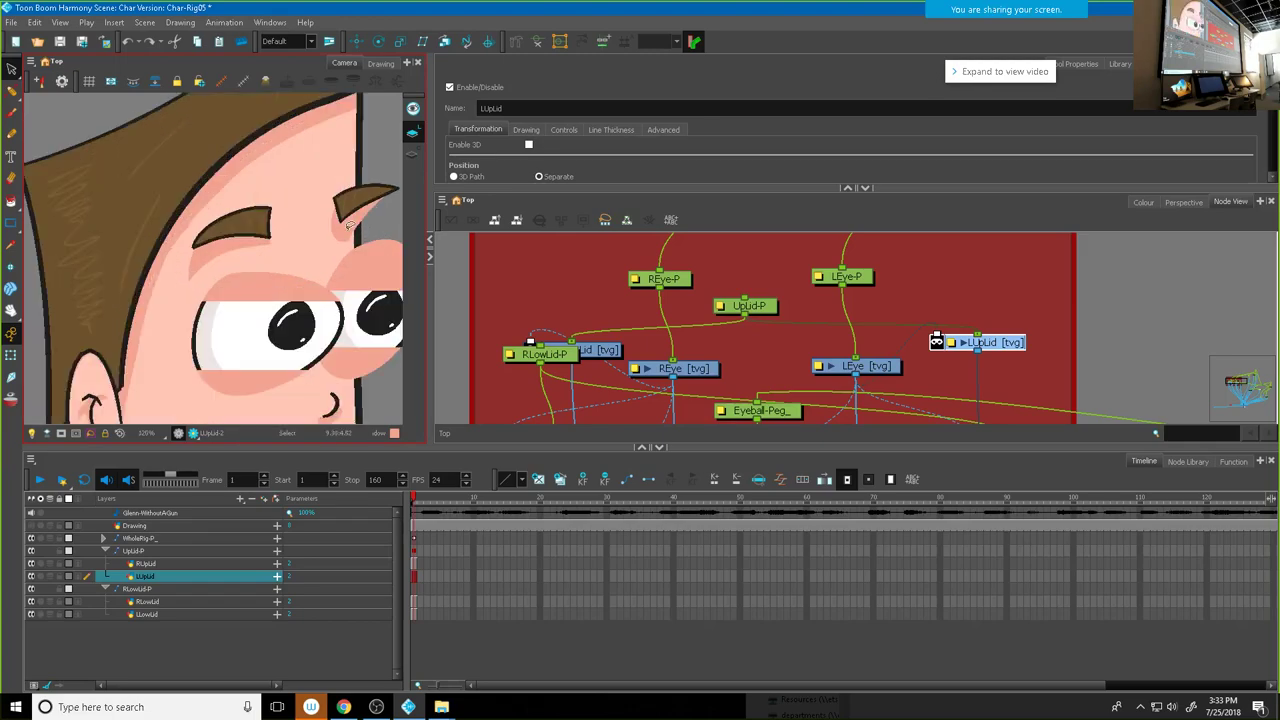
{"action": "left_click", "coordinate": [353, 229]}
{"action": "scroll", "coordinate": [821, 350], "scroll_direction": "down", "scroll_amount": 2}
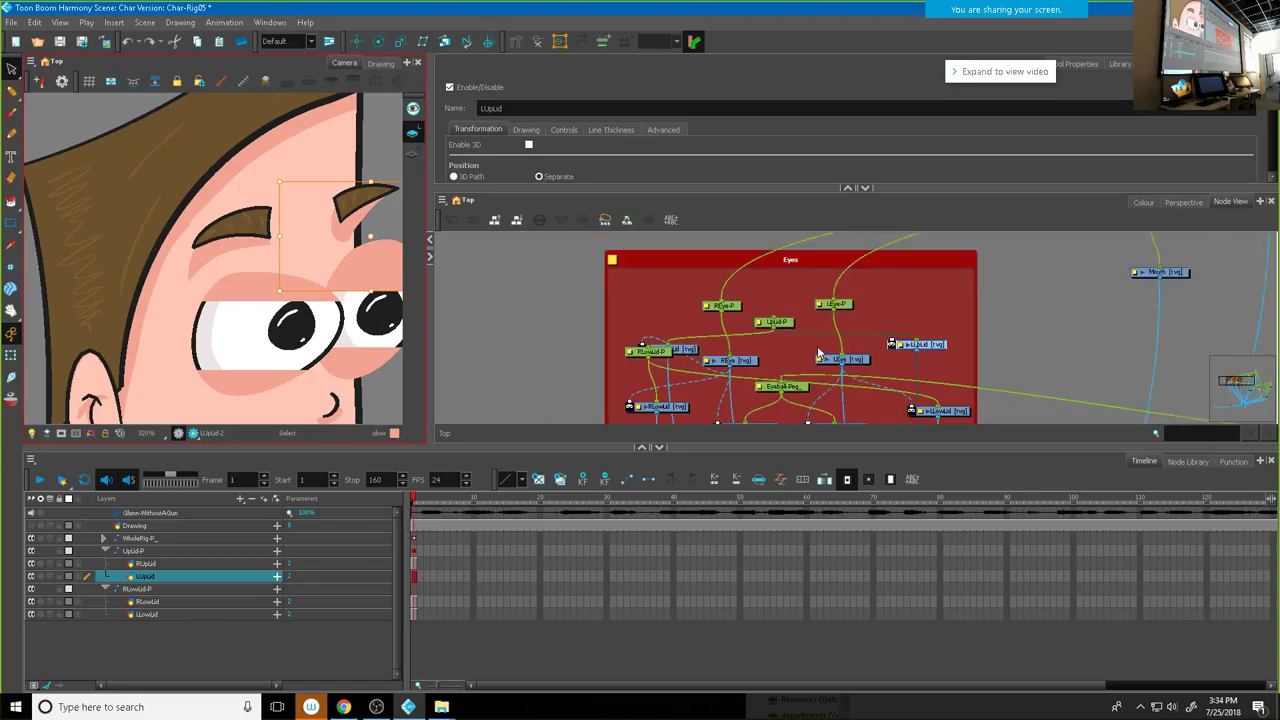
Step: Delete the UpLid-P peg's keyframe at frame 1
{"action": "left_click", "coordinate": [414, 549]}
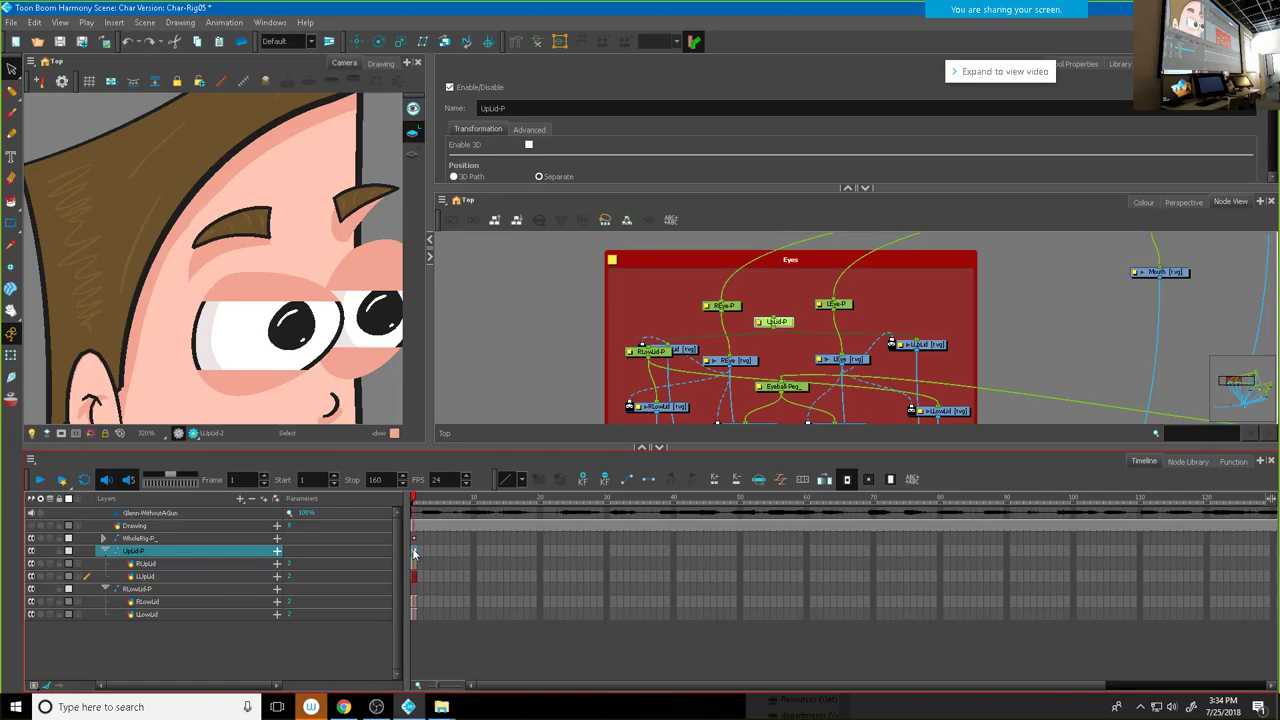
{"action": "right_click", "coordinate": [414, 552]}
{"action": "left_click", "coordinate": [461, 212]}
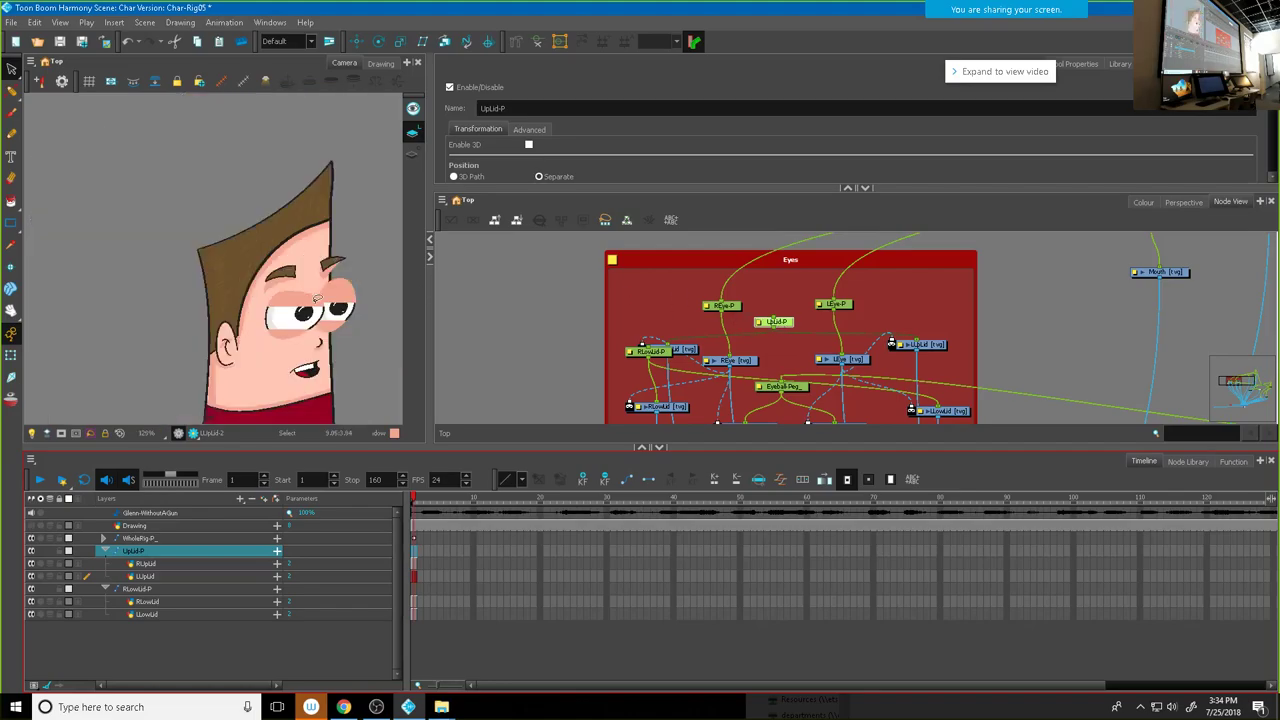
{"action": "key", "text": "shift+z"}
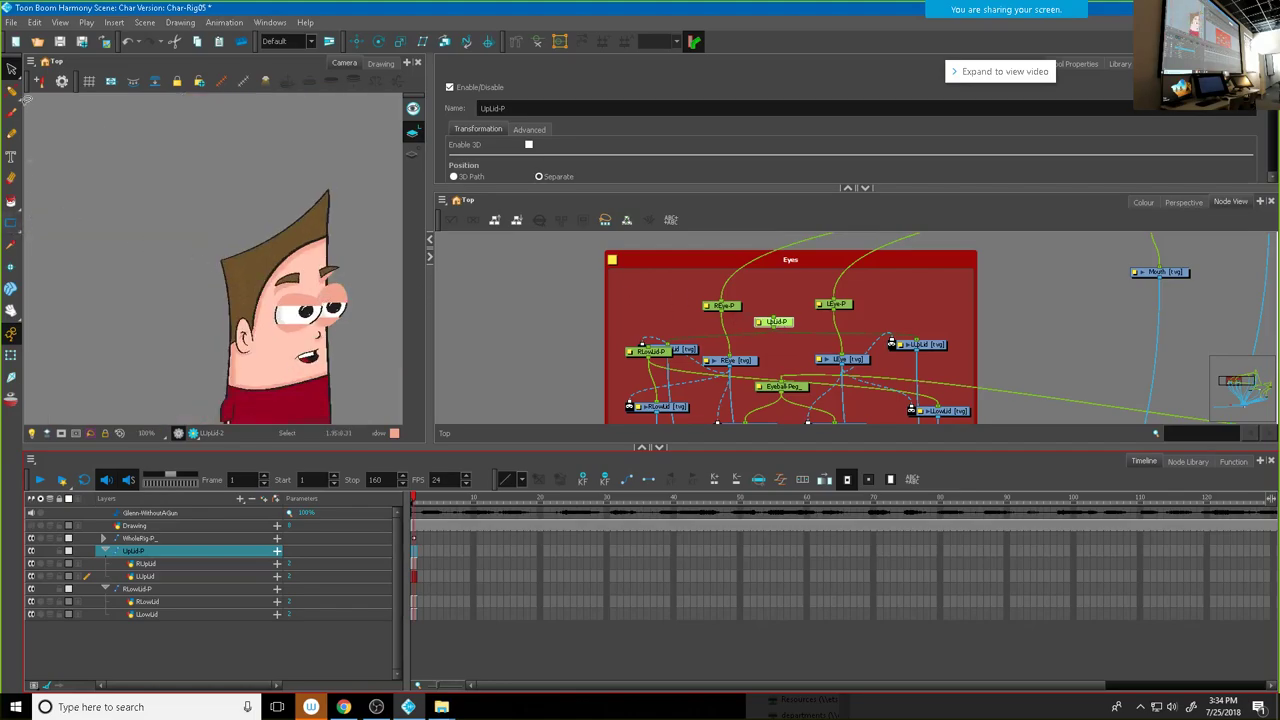
Step: Try raising the RUpLid eyelid artwork slightly on its own, and revert it
{"action": "left_click", "coordinate": [10, 70]}
{"action": "left_click", "coordinate": [684, 352]}
{"action": "left_click", "coordinate": [300, 303]}
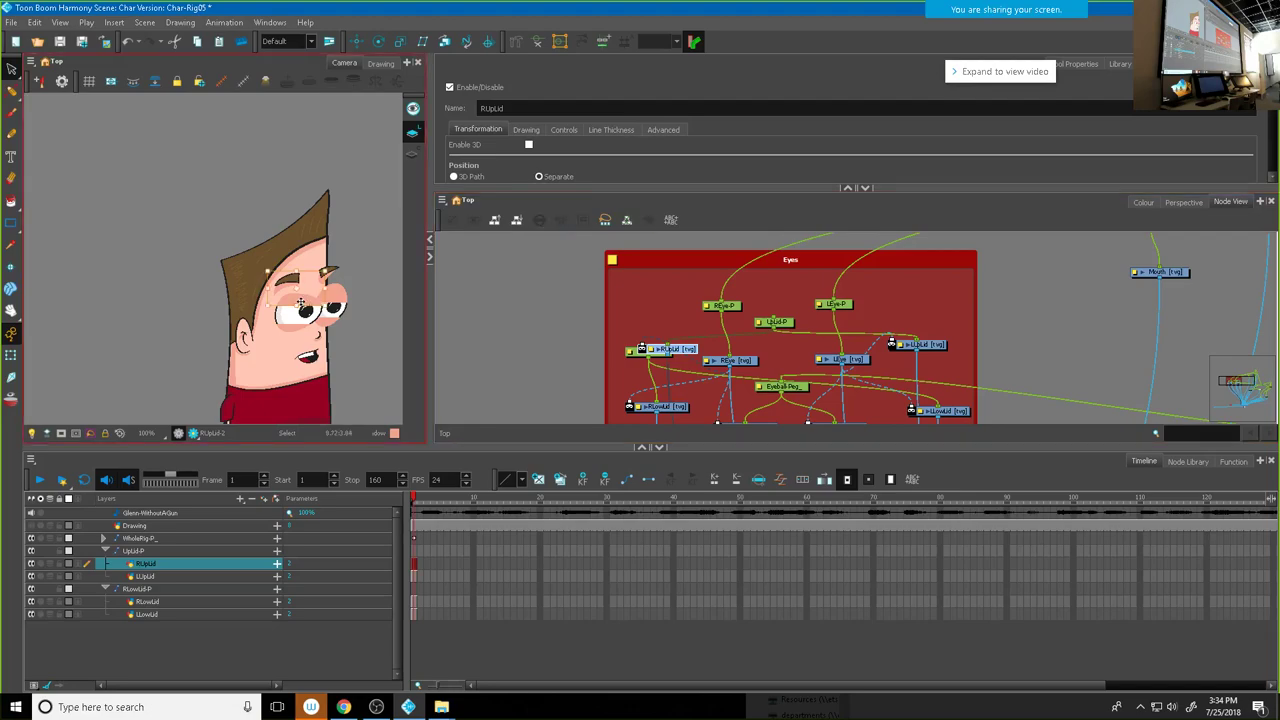
{"action": "left_click_drag", "start_coordinate": [299, 297], "coordinate": [300, 292]}
{"action": "scroll", "coordinate": [330, 310], "scroll_direction": "up", "scroll_amount": 2}
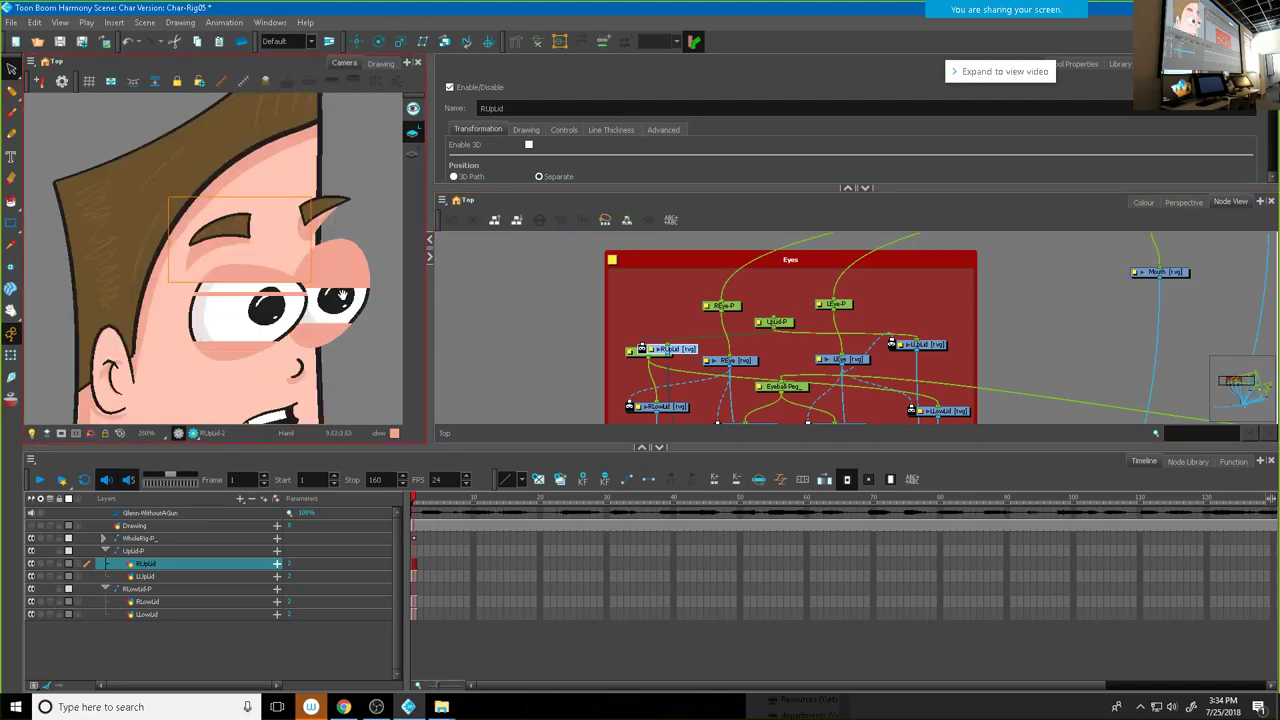
{"action": "left_click", "coordinate": [922, 347]}
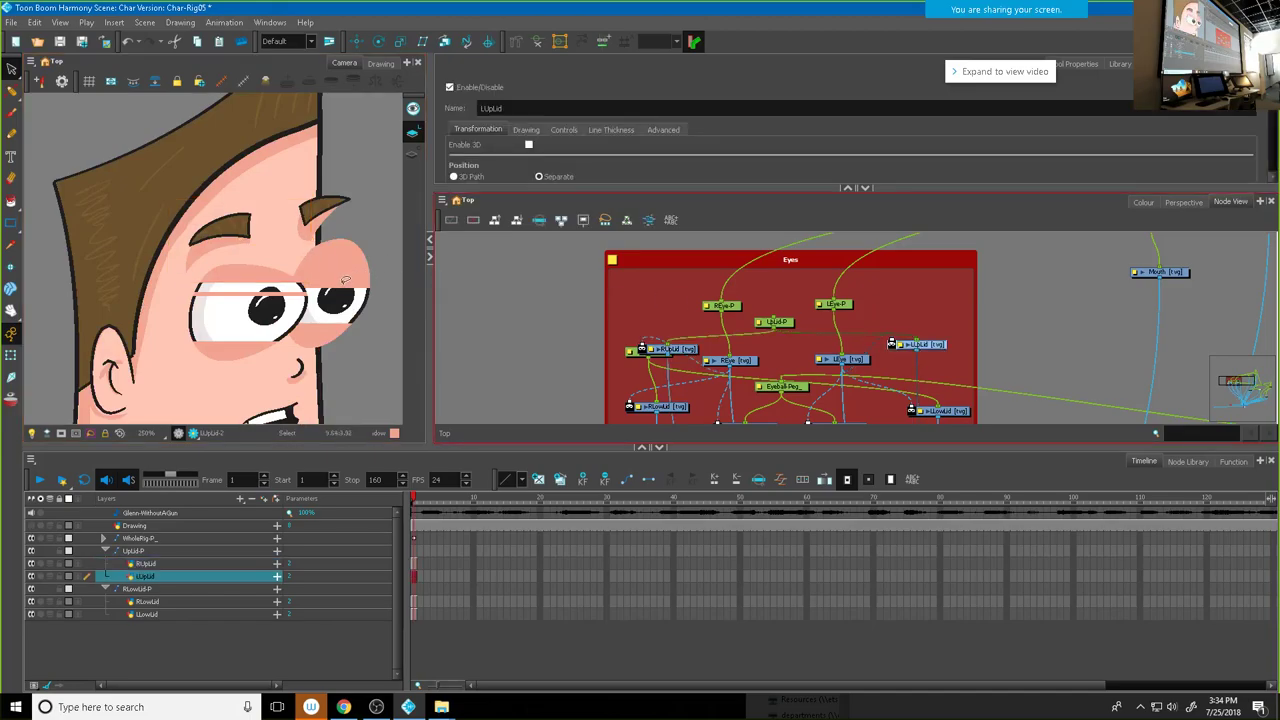
{"action": "left_click", "coordinate": [258, 289]}
{"action": "left_click", "coordinate": [180, 308]}
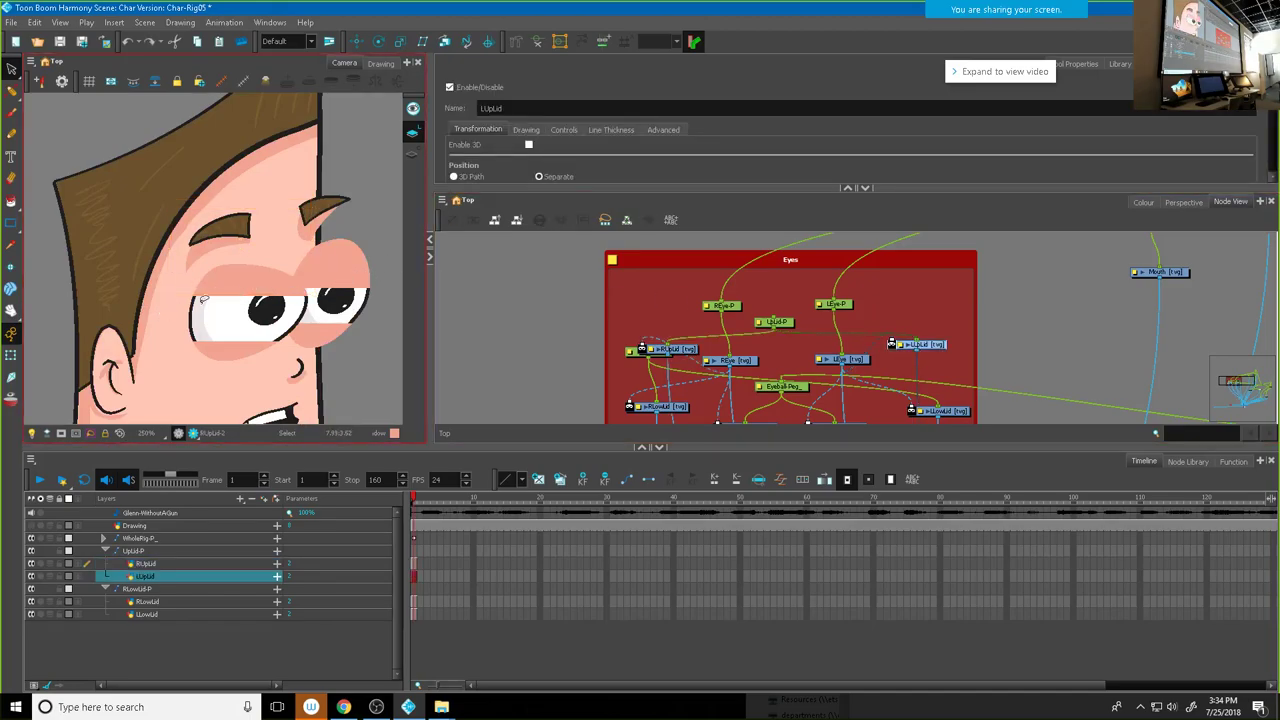
Step: Try nudging the RUpLid and LUpLid eyelids upward together, and revert the move
{"action": "mouse_move", "coordinate": [256, 234]}
{"action": "left_mouse_down"}
{"action": "mouse_move", "coordinate": [230, 298]}
{"action": "mouse_move", "coordinate": [255, 273]}
{"action": "left_mouse_up"}
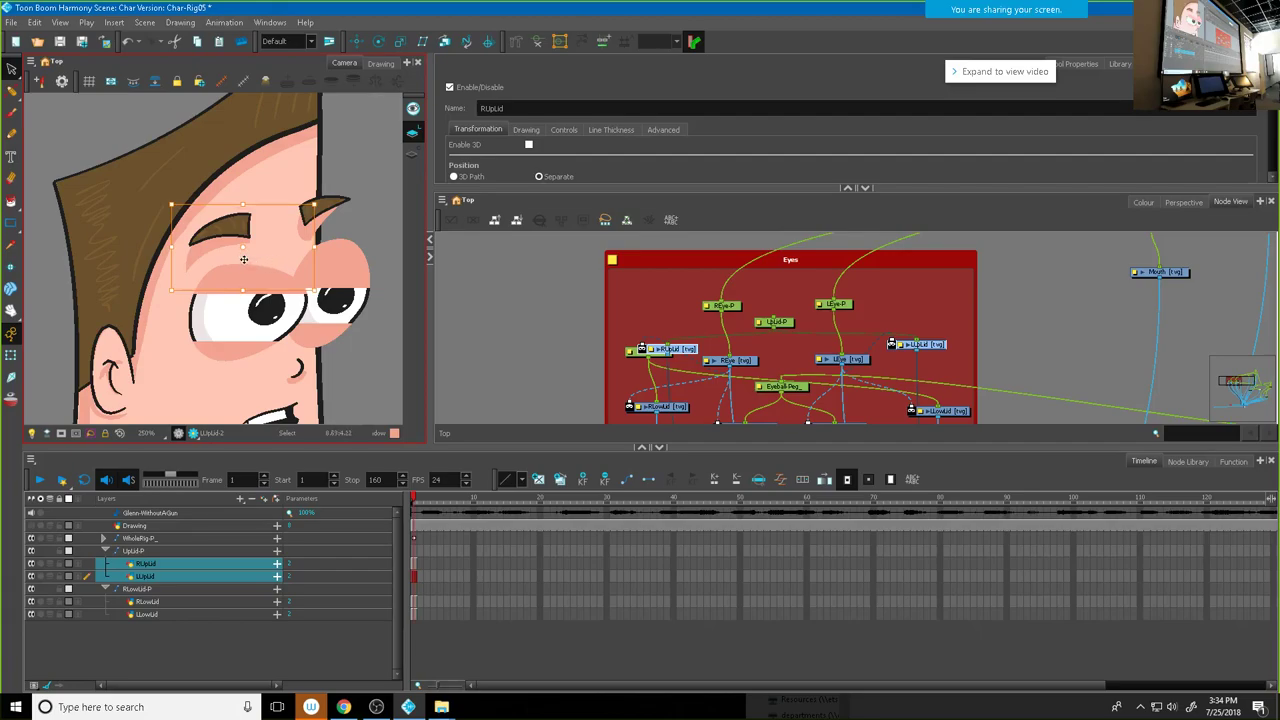
{"action": "left_click_drag", "start_coordinate": [243, 259], "coordinate": [243, 263]}
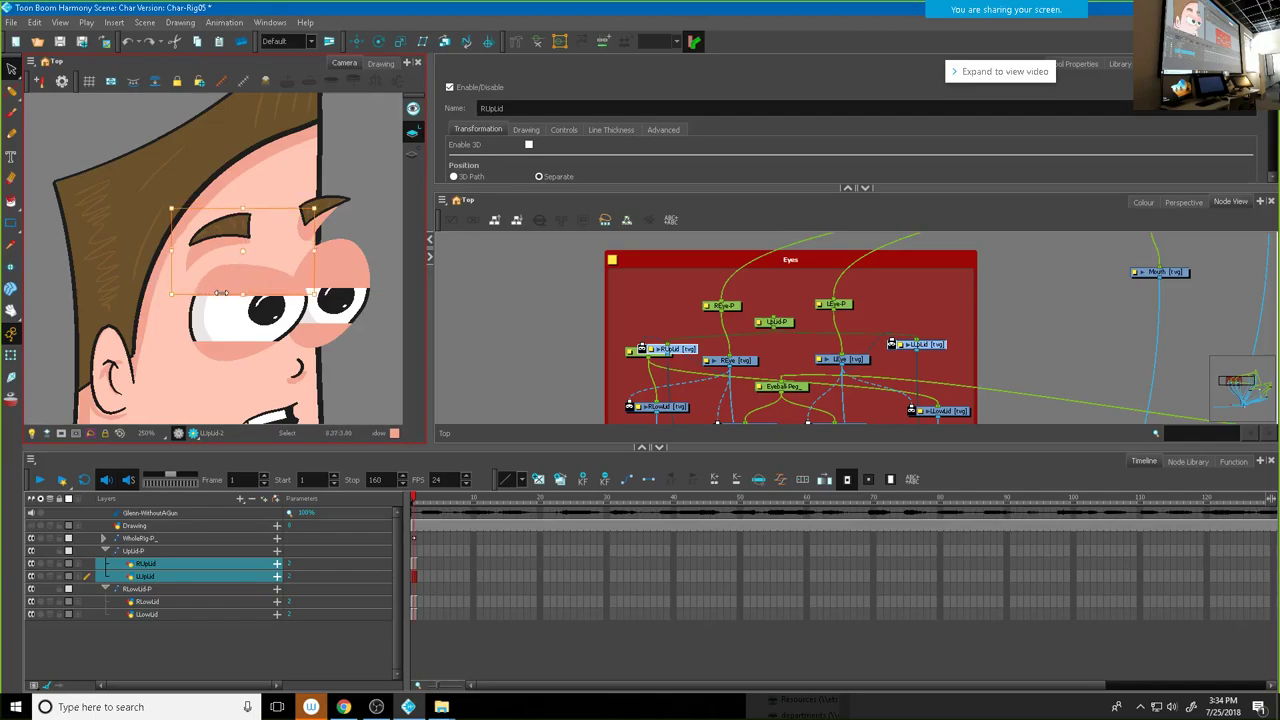
{"action": "key", "text": "Up"}
{"action": "key", "text": "Up"}
{"action": "key", "text": "Up"}
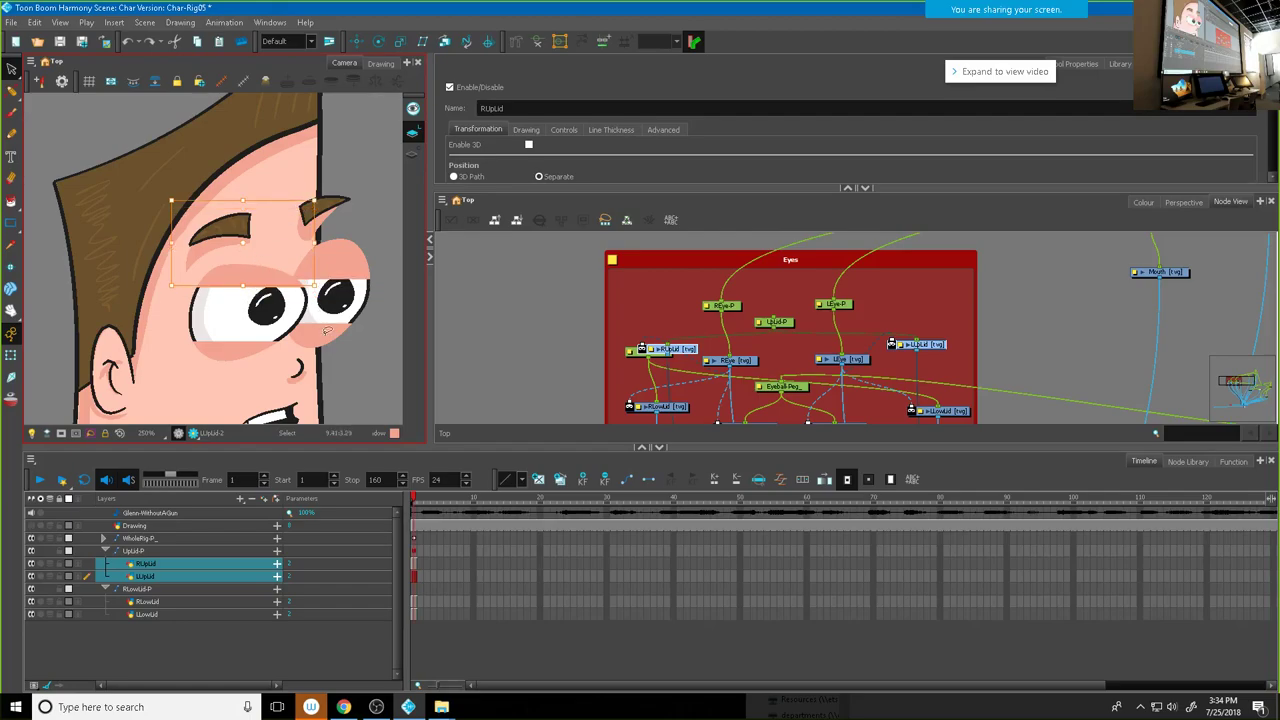
{"action": "left_click", "coordinate": [149, 44]}
Step: Try raising RUpLid and LUpLid individually, and undo the moves
{"action": "mouse_move", "coordinate": [270, 172]}
{"action": "left_mouse_down"}
{"action": "mouse_move", "coordinate": [221, 276]}
{"action": "mouse_move", "coordinate": [291, 228]}
{"action": "mouse_move", "coordinate": [265, 291]}
{"action": "left_mouse_up"}
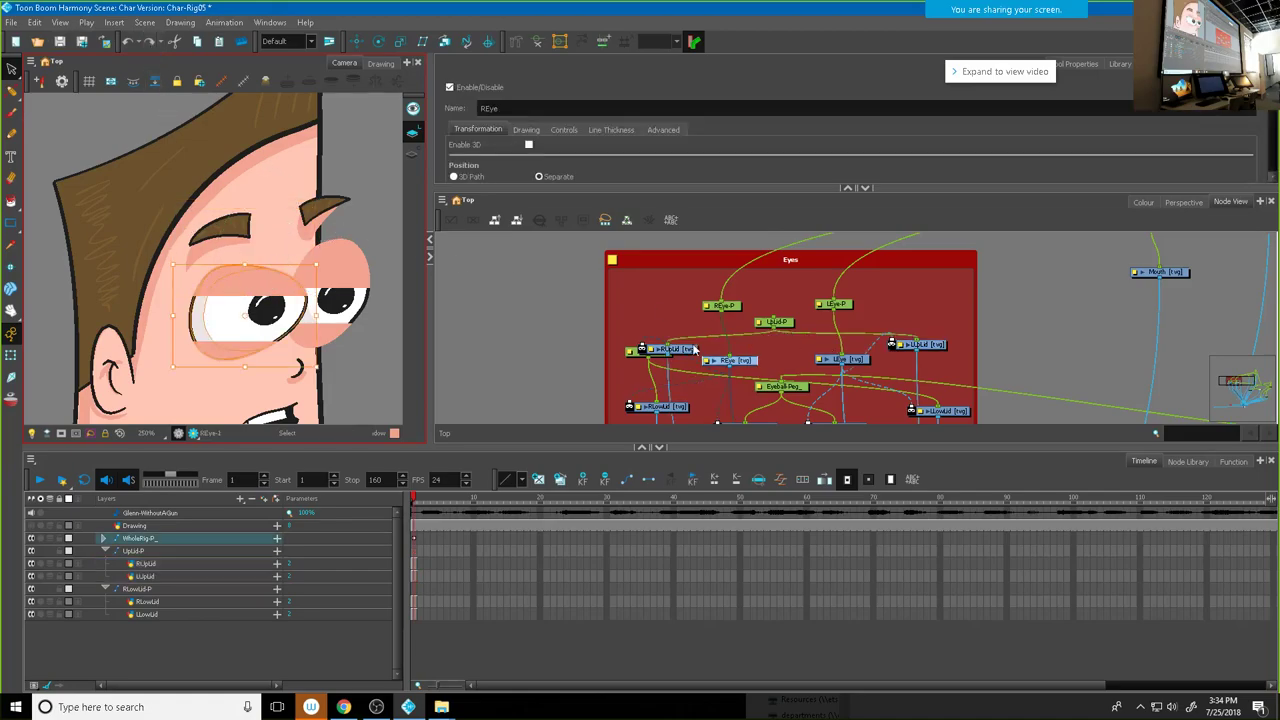
{"action": "left_click", "coordinate": [738, 362]}
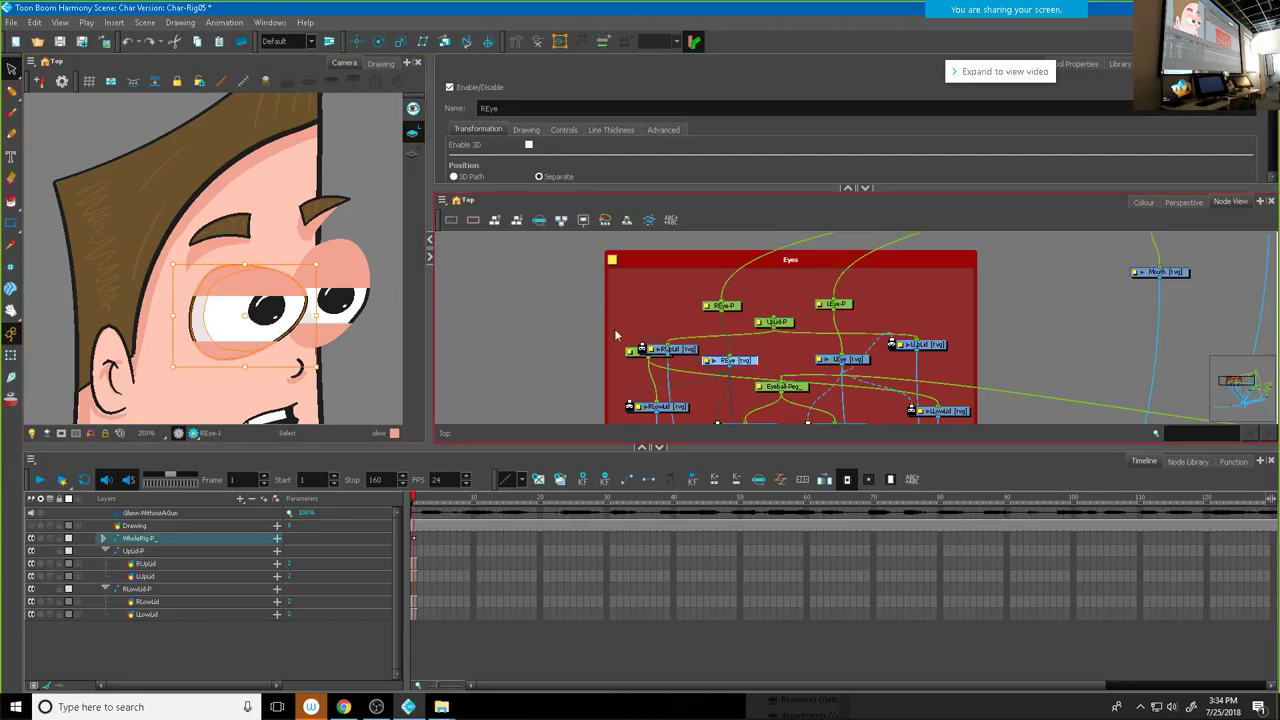
{"action": "left_click", "coordinate": [686, 352]}
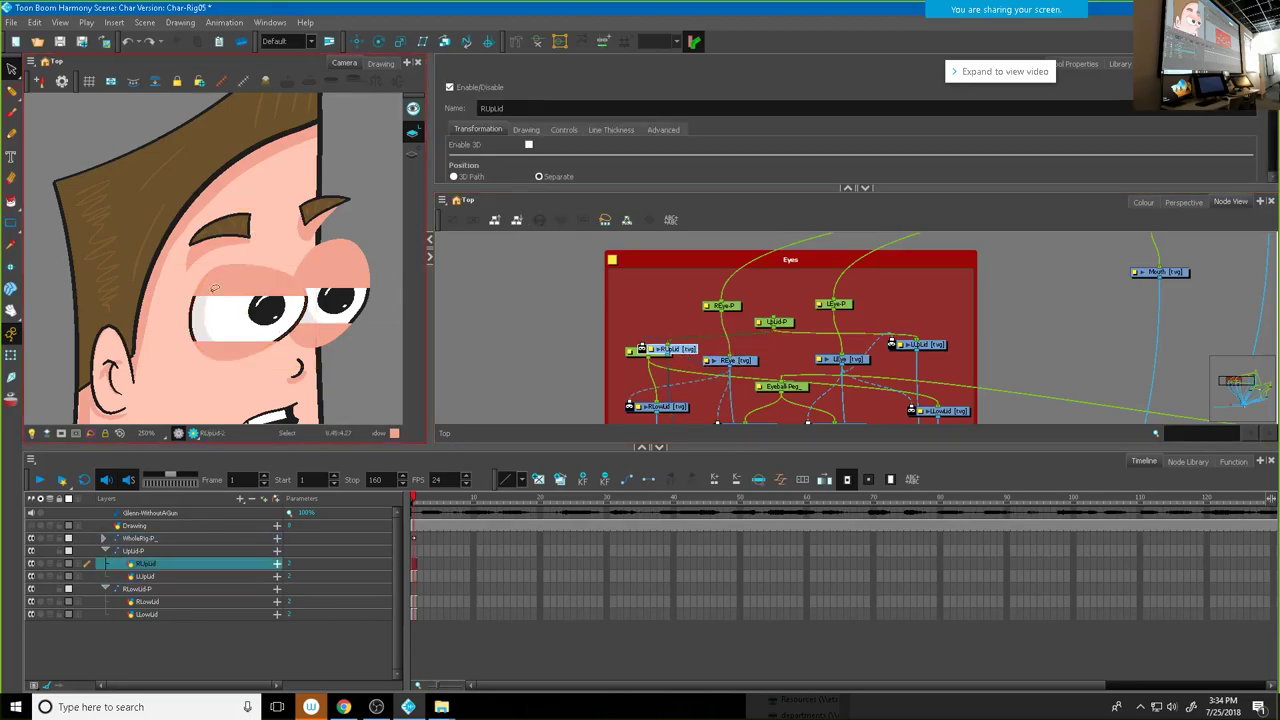
{"action": "left_click_drag", "start_coordinate": [251, 283], "coordinate": [250, 271]}
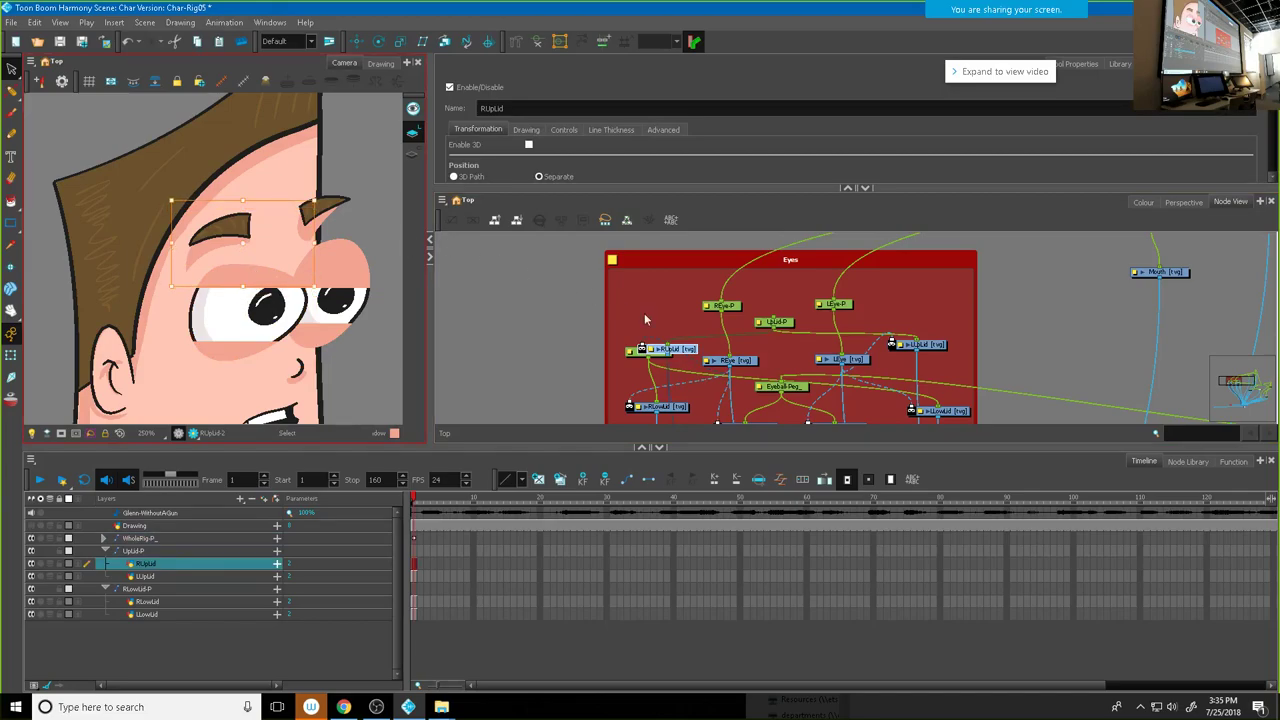
{"action": "left_click", "coordinate": [930, 346]}
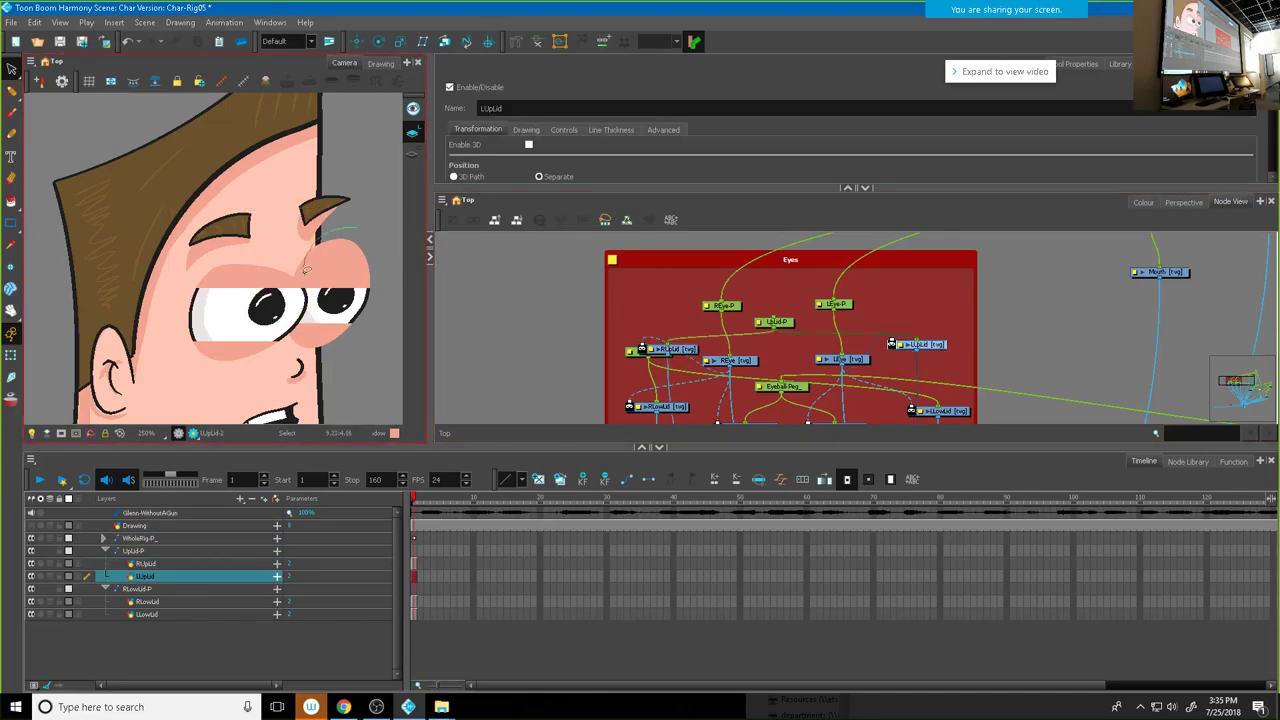
{"action": "left_click", "coordinate": [507, 257]}
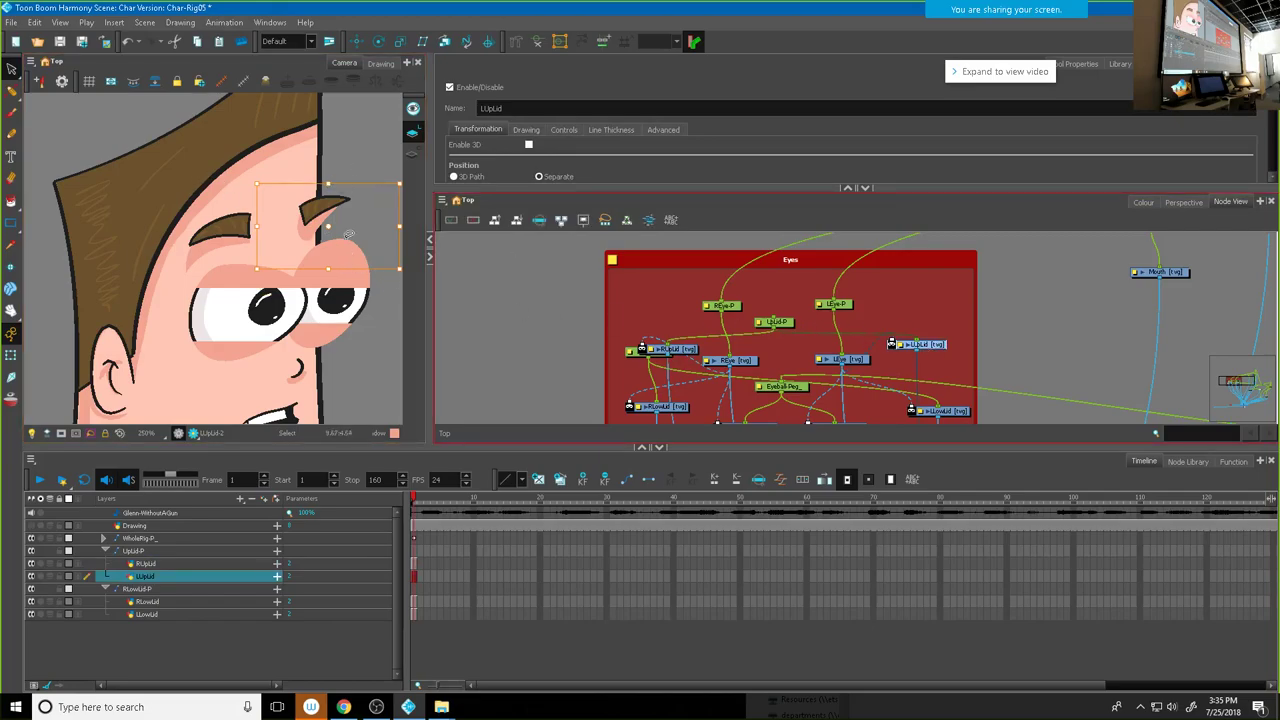
{"action": "left_click_drag", "start_coordinate": [334, 240], "coordinate": [331, 228]}
{"action": "key", "text": "ctrl+z"}
Step: Select both upper eyelids, RUpLid and LUpLid, and try shifting them upward as a pair
{"action": "left_click", "coordinate": [672, 348], "text": "ctrl"}
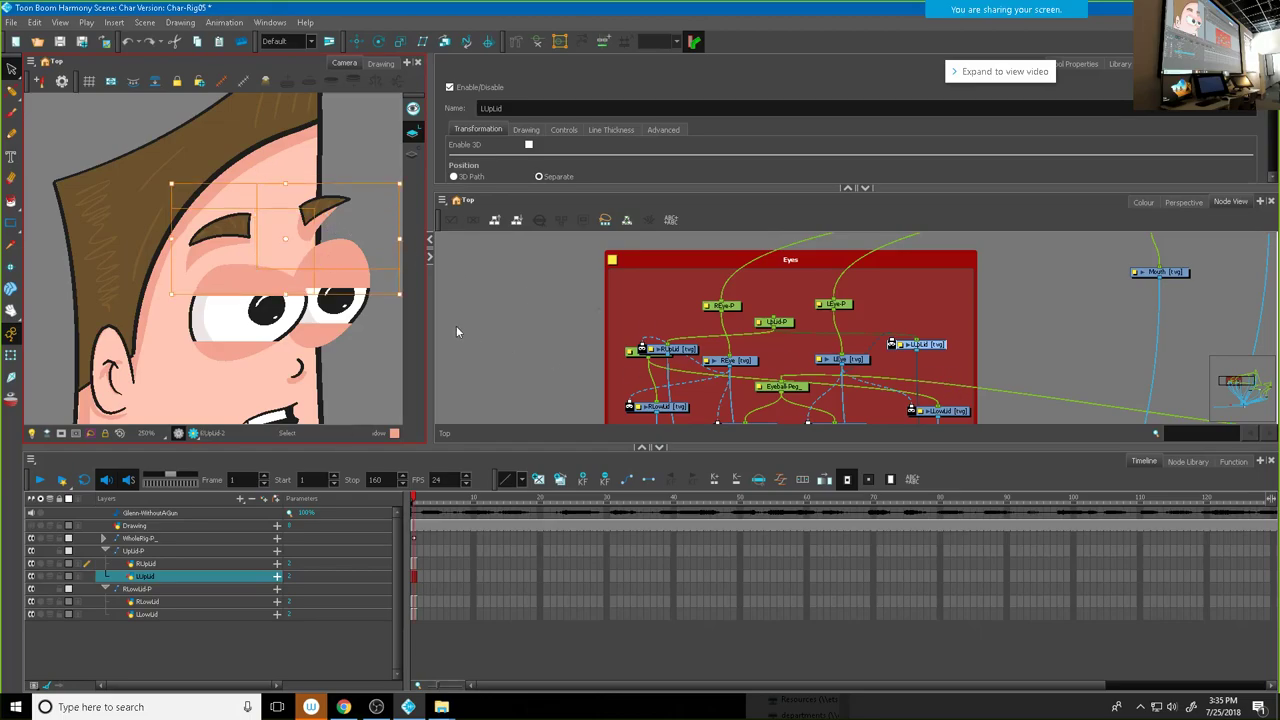
{"action": "left_click_drag", "start_coordinate": [377, 320], "coordinate": [370, 314]}
{"action": "left_click", "coordinate": [927, 351]}
{"action": "left_click", "coordinate": [313, 258]}
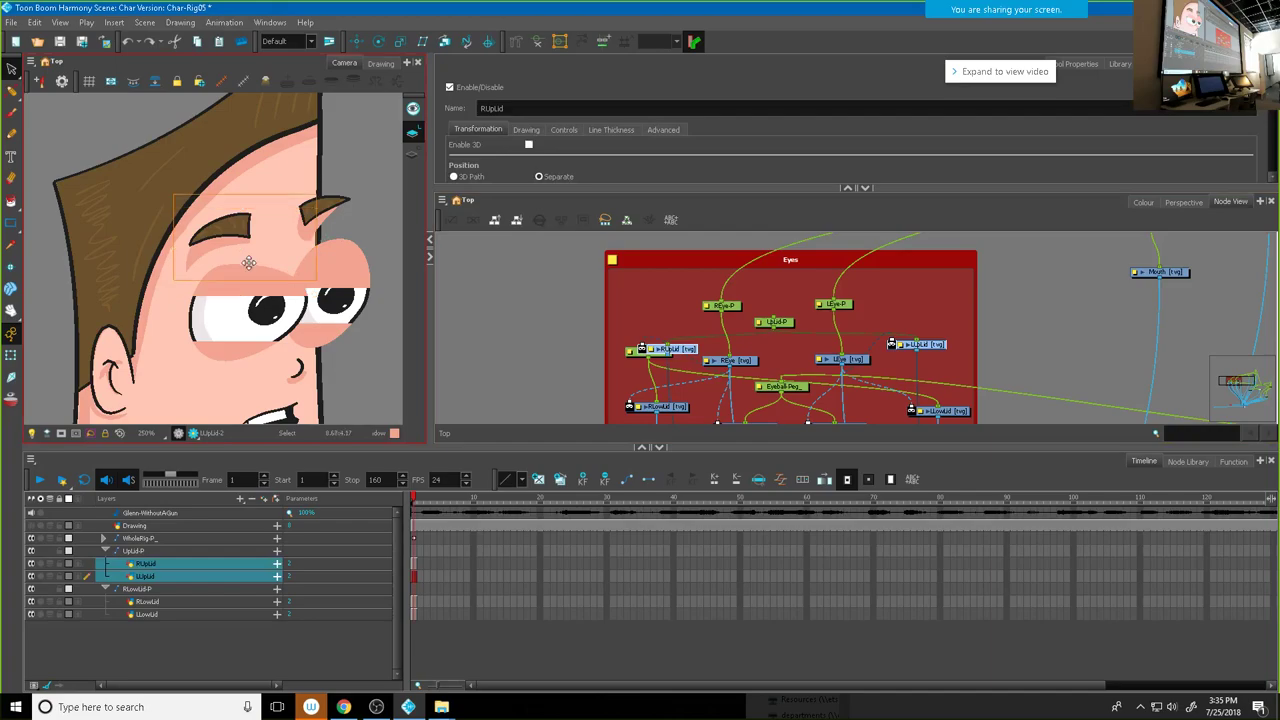
Step: Raise only the LUpLid eyelid so its edge sits slightly higher than RUpLid's edge
{"action": "left_click", "coordinate": [945, 312]}
{"action": "left_click", "coordinate": [930, 345]}
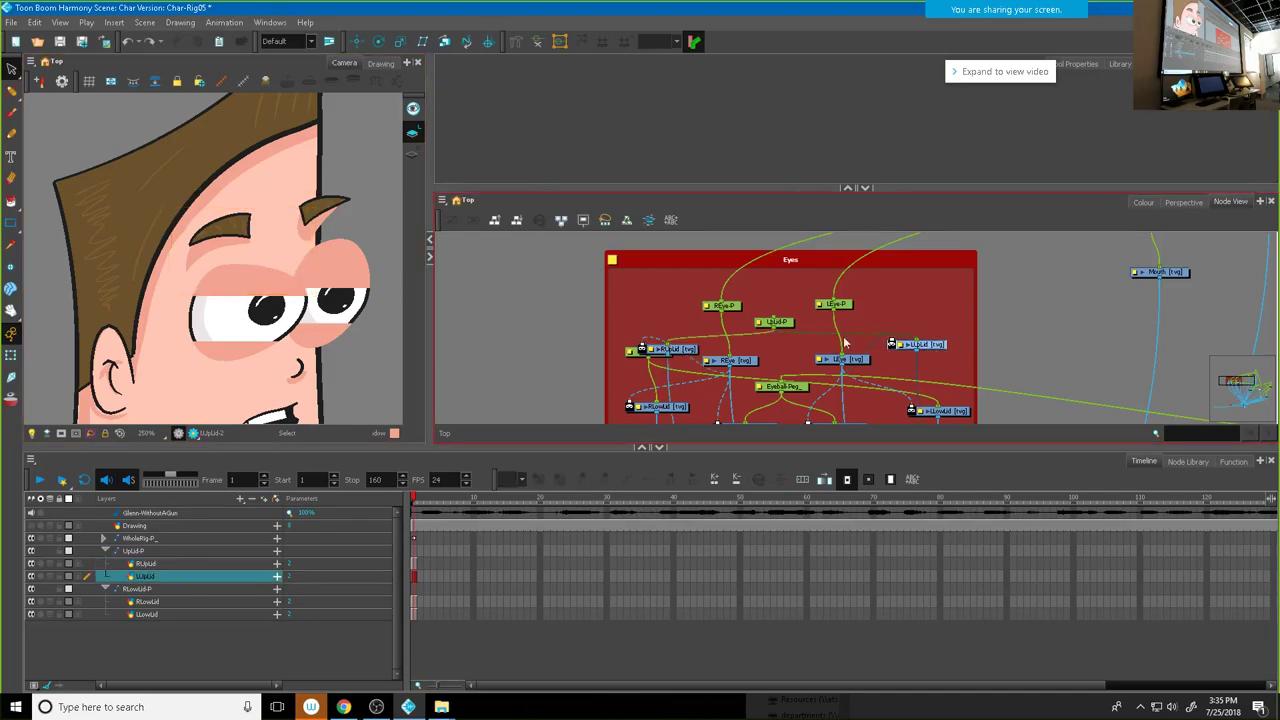
{"action": "left_click", "coordinate": [340, 250]}
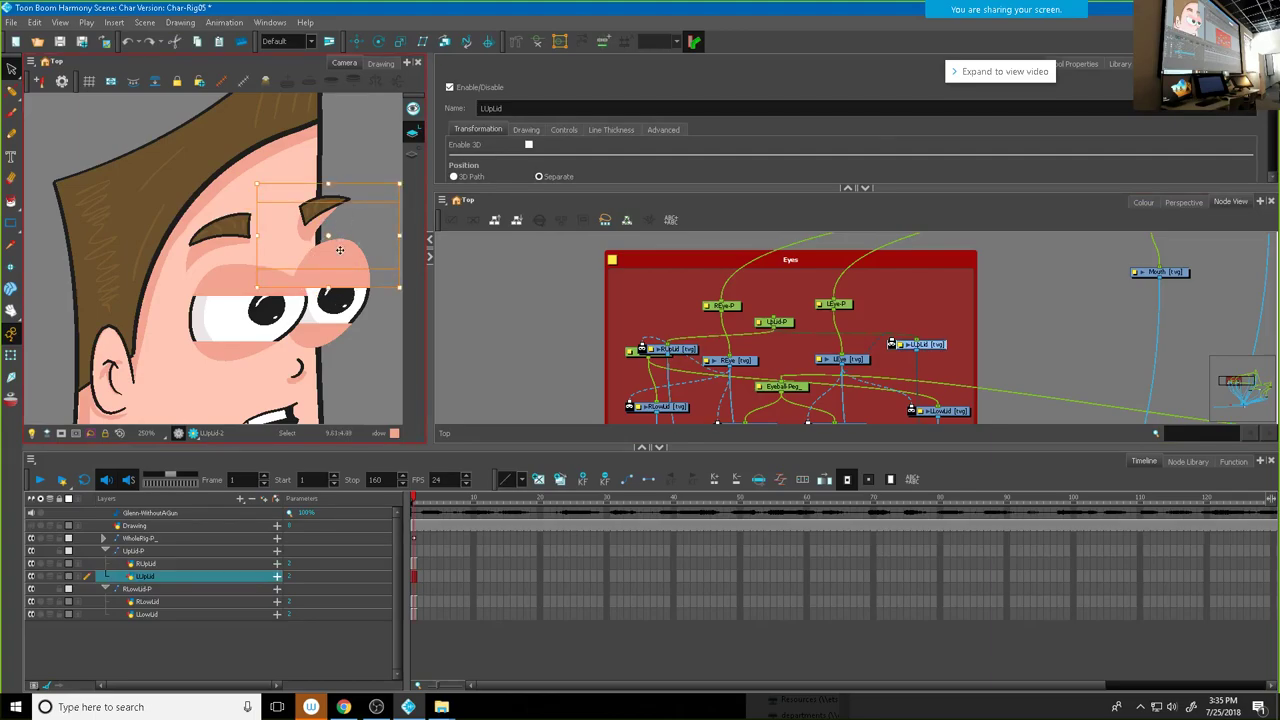
{"action": "left_click_drag", "start_coordinate": [341, 257], "coordinate": [341, 262]}
{"action": "left_click", "coordinate": [363, 177]}
{"action": "left_click", "coordinate": [360, 197]}
{"action": "left_click", "coordinate": [363, 190]}
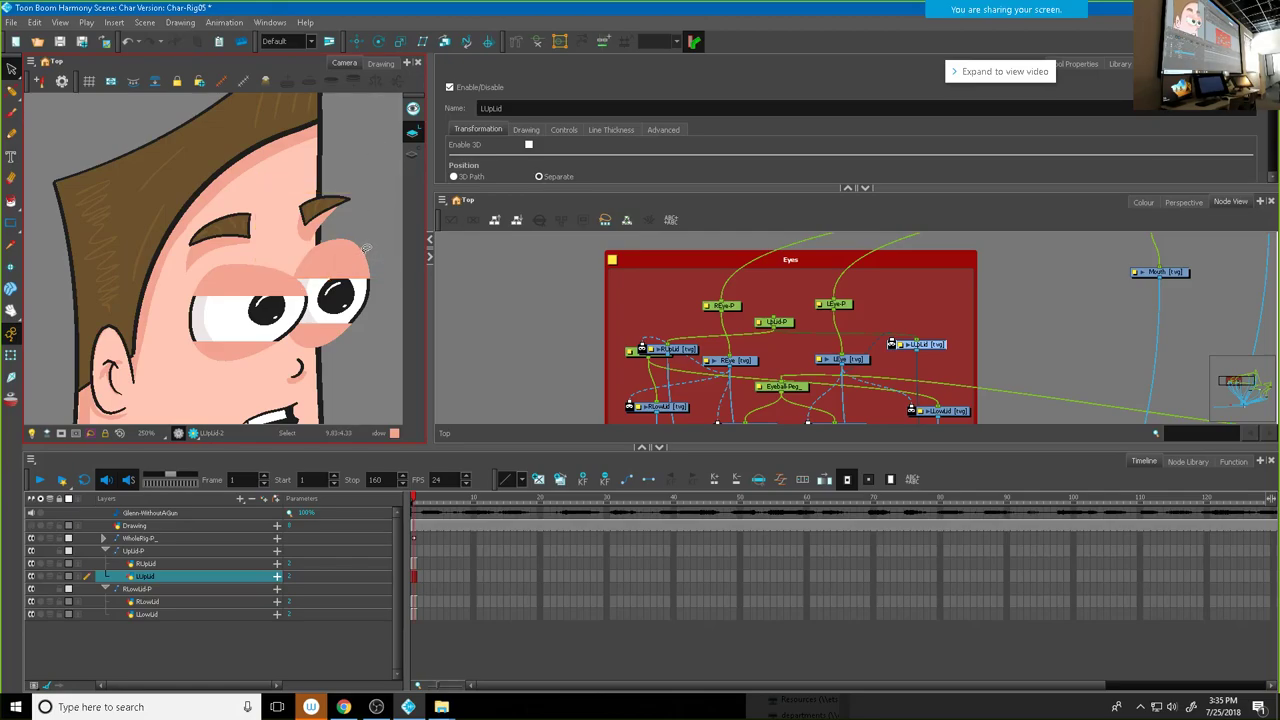
{"action": "scroll", "coordinate": [316, 306], "scroll_direction": "down", "scroll_amount": 5}
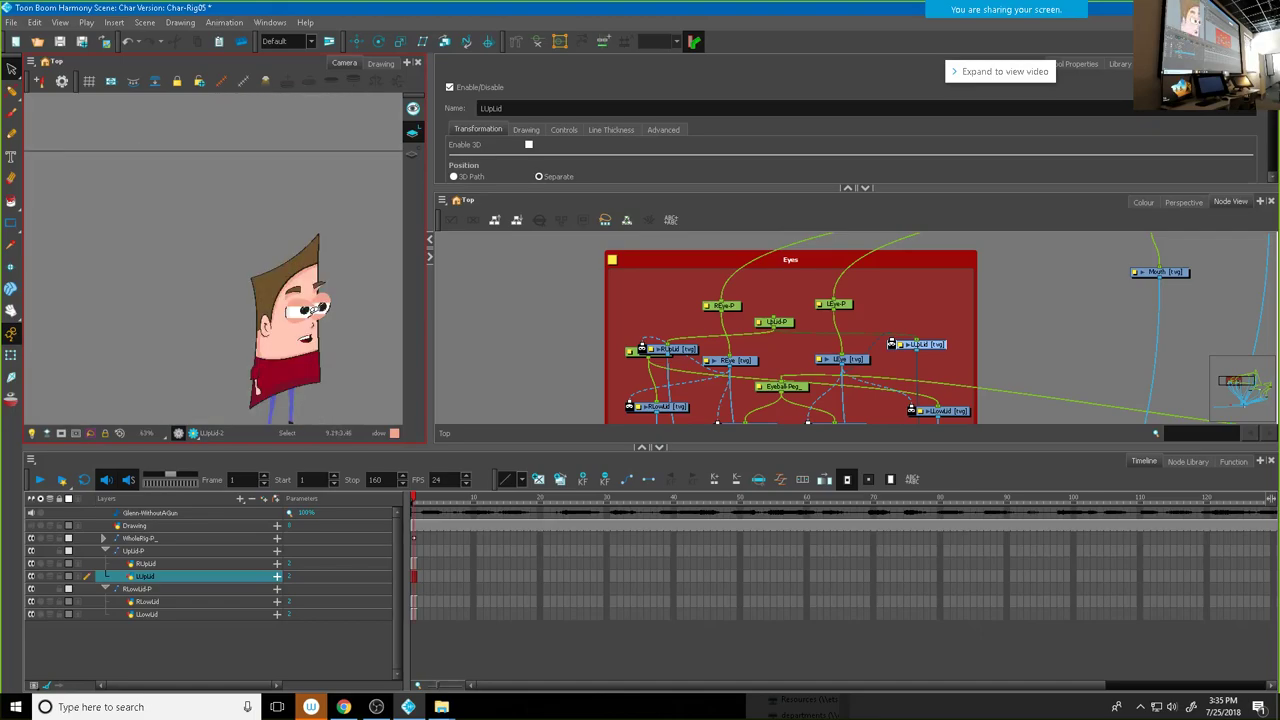
Step: Lower the LLowLid eyelid artwork slightly to open the bottom of that eye
{"action": "scroll", "coordinate": [313, 311], "scroll_direction": "up", "scroll_amount": 6}
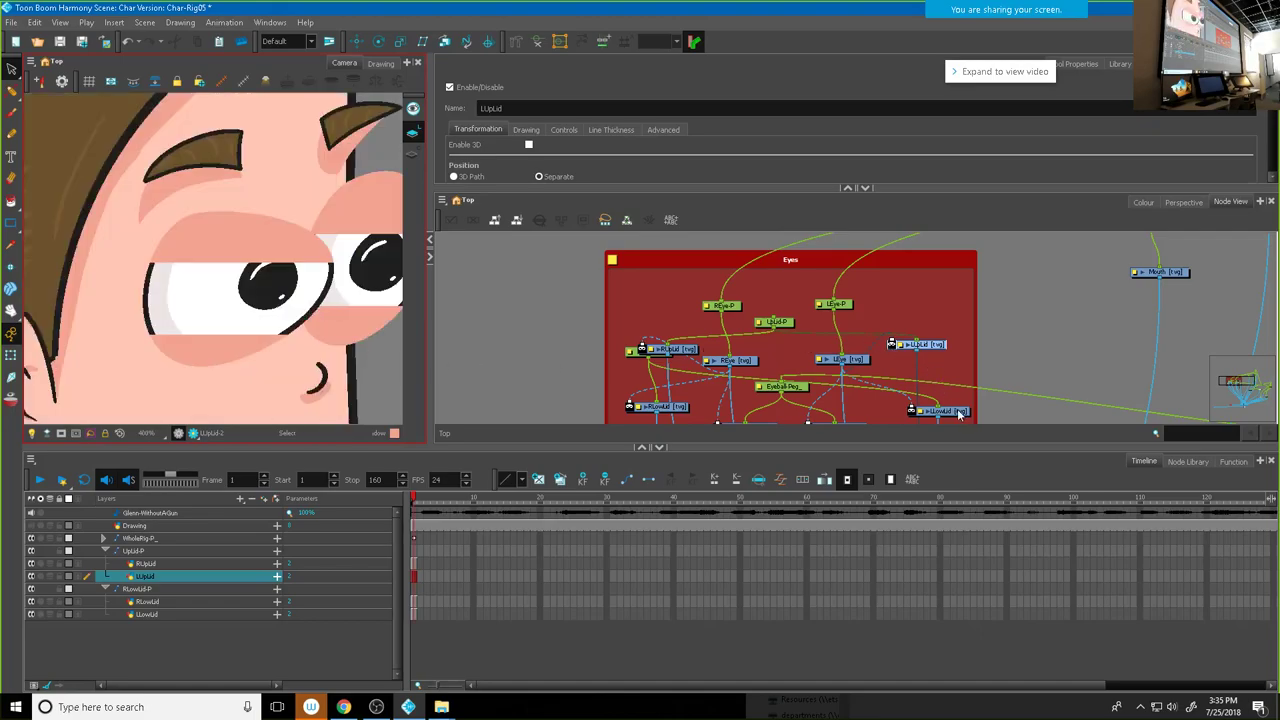
{"action": "left_click", "coordinate": [955, 411]}
{"action": "left_click", "coordinate": [354, 338]}
{"action": "key", "text": "Down"}
{"action": "key", "text": "Down"}
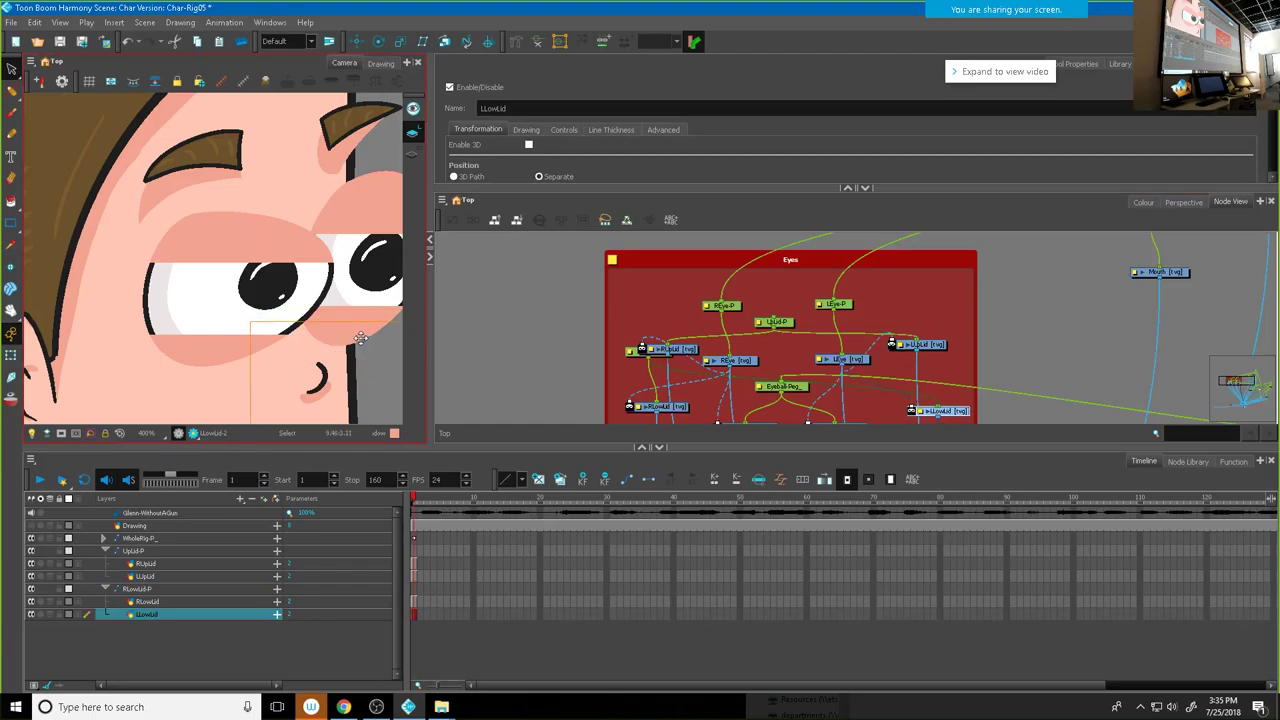
{"action": "left_click", "coordinate": [373, 305]}
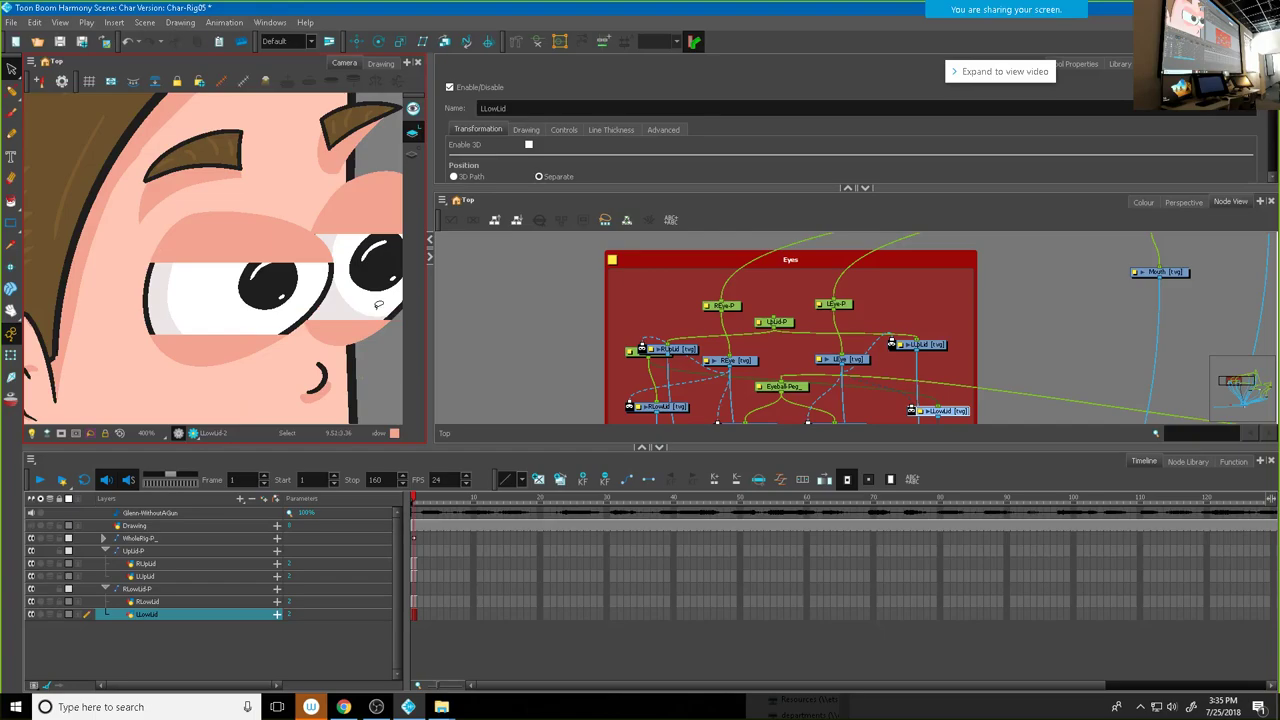
{"action": "scroll", "coordinate": [351, 378], "scroll_direction": "down", "scroll_amount": 3}
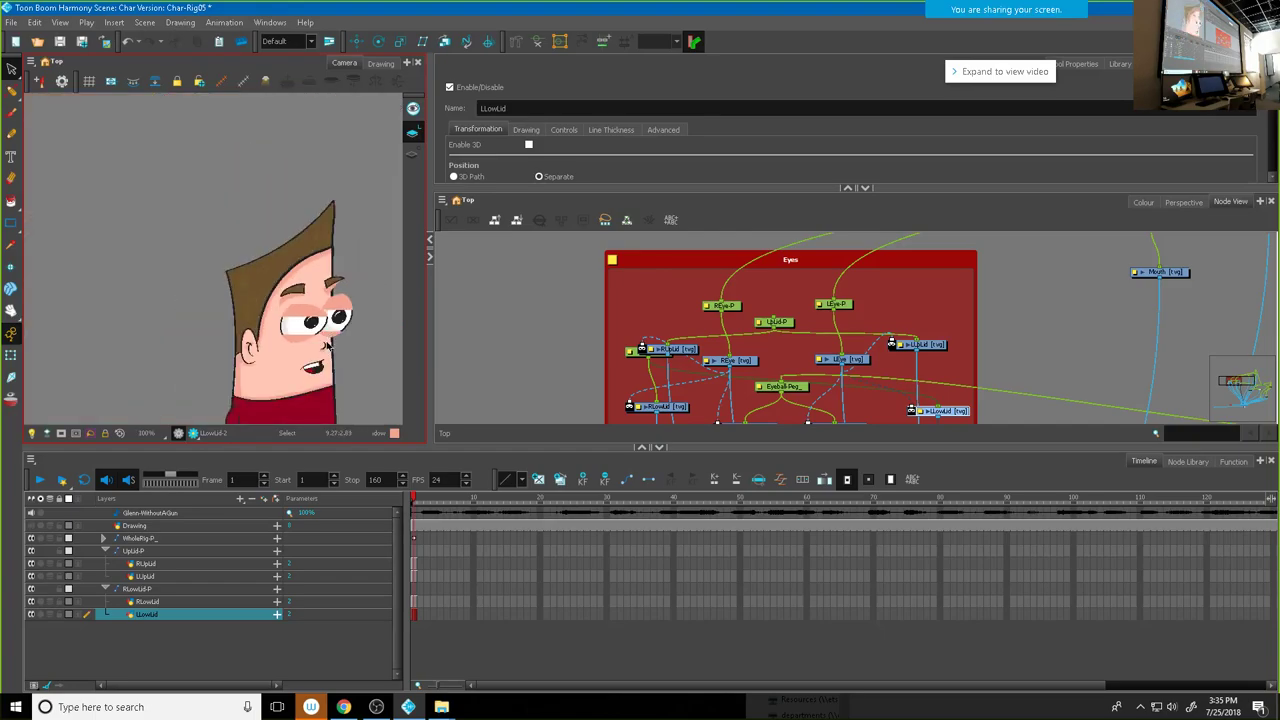
{"action": "scroll", "coordinate": [326, 345], "scroll_direction": "up", "scroll_amount": 3}
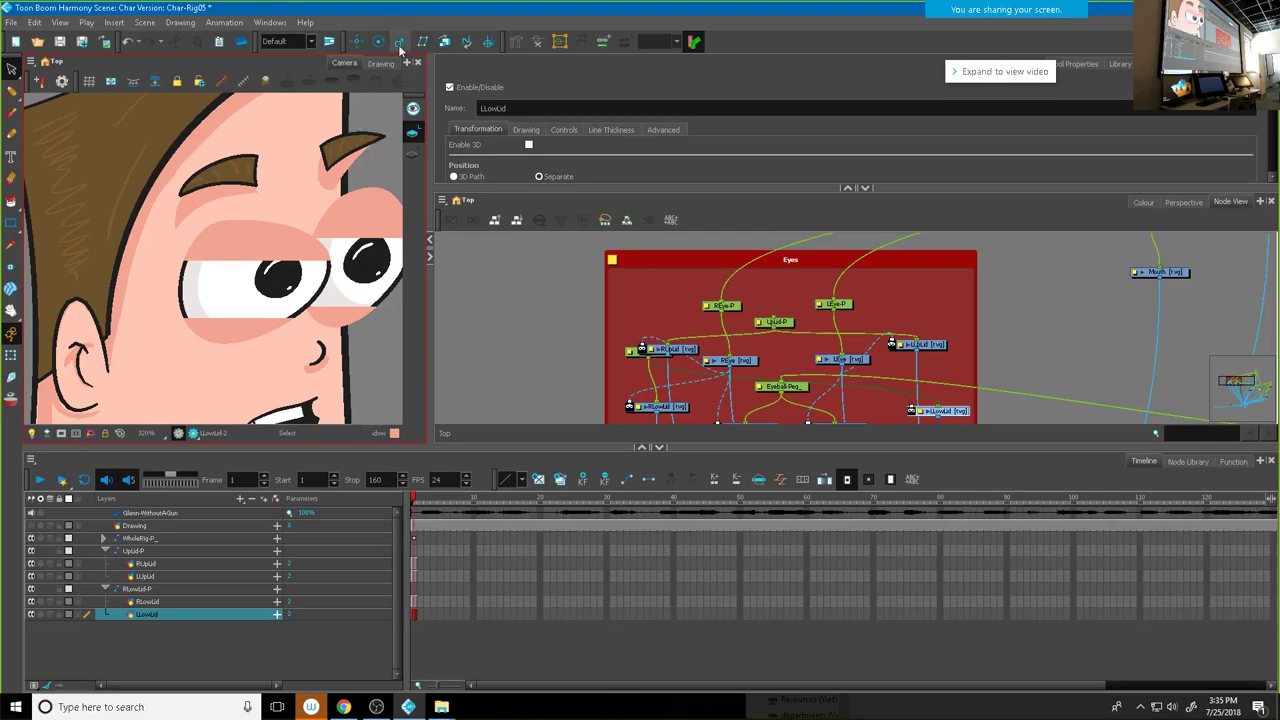
{"action": "scroll", "coordinate": [345, 293], "scroll_direction": "down", "scroll_amount": 4}
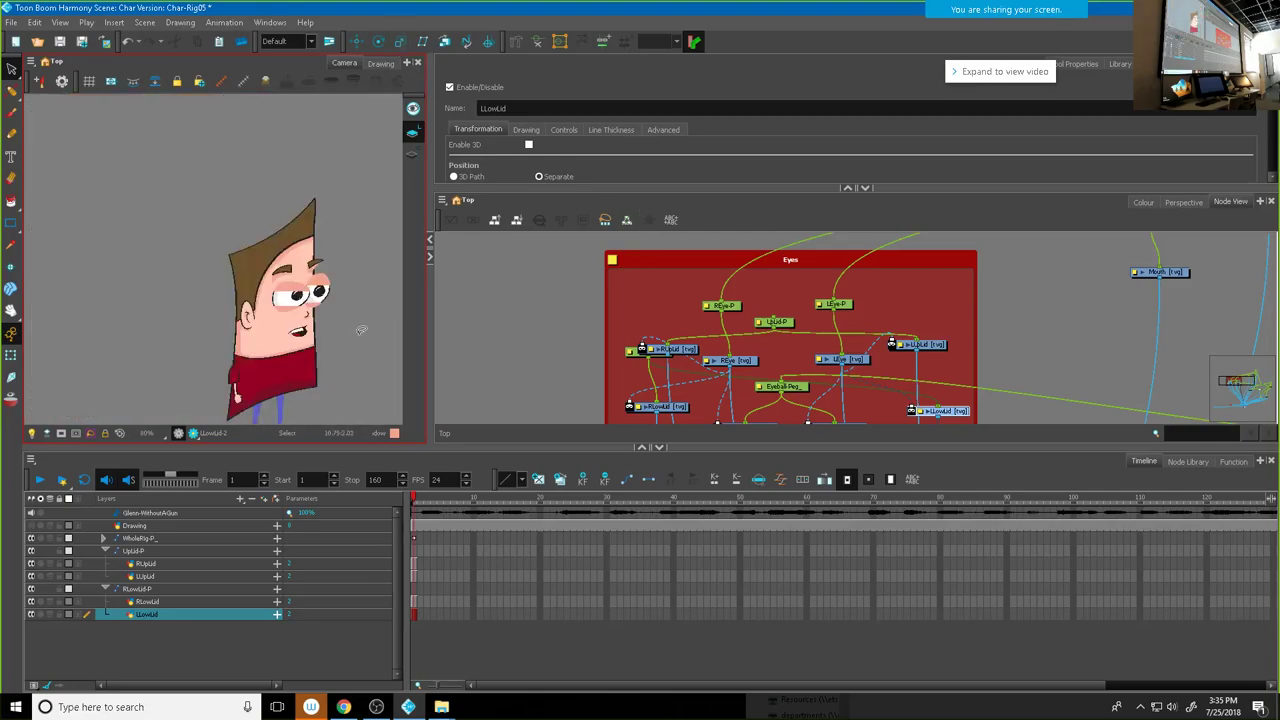
{"action": "key", "text": "2"}
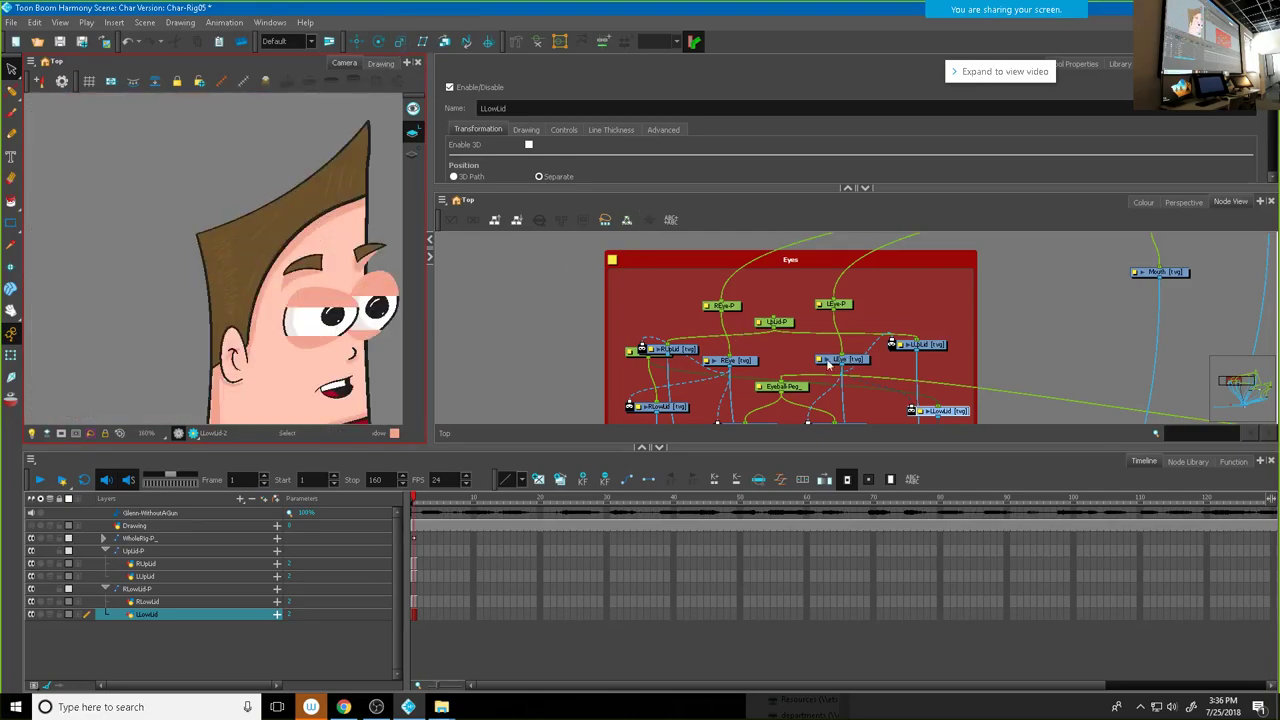
Step: Move the RUpLid node just below the RLowLid-P peg in the Eyes group and try the Rotate tool on that eyelid
{"action": "left_click_drag", "start_coordinate": [677, 352], "coordinate": [671, 380]}
{"action": "left_click", "coordinate": [378, 41]}
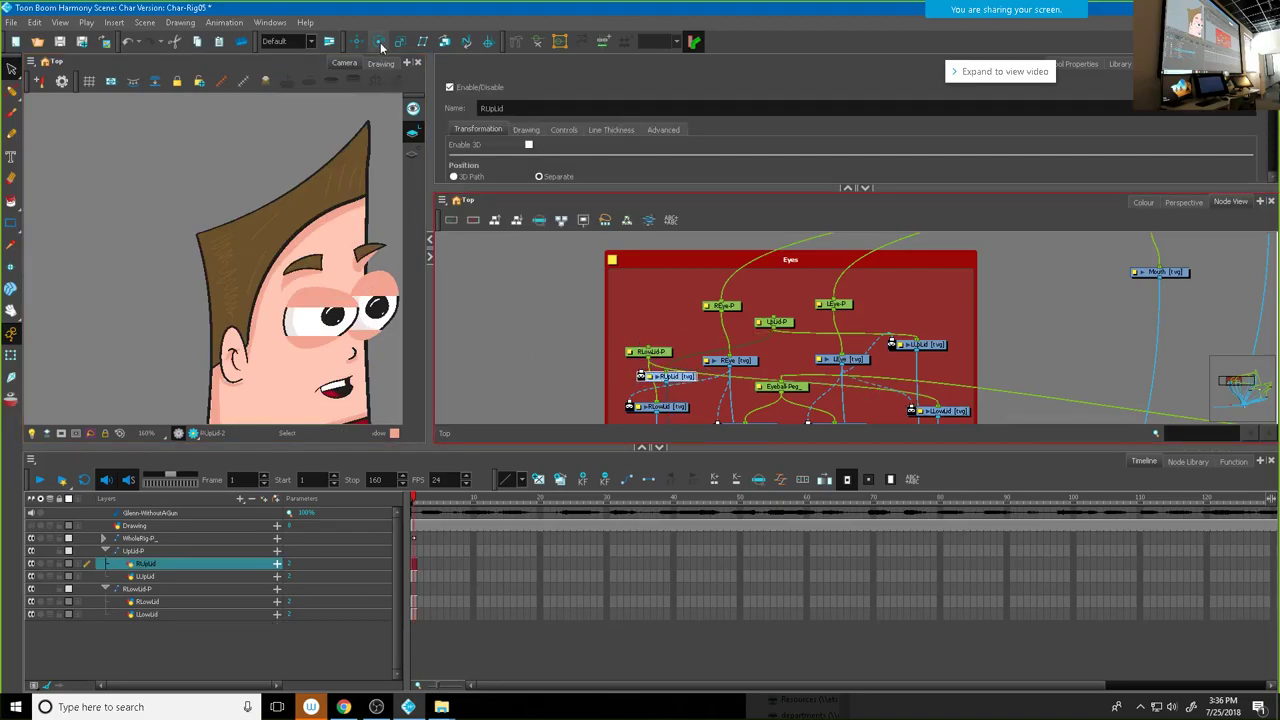
{"action": "mouse_move", "coordinate": [366, 272]}
{"action": "left_mouse_down"}
{"action": "mouse_move", "coordinate": [360, 263]}
{"action": "mouse_move", "coordinate": [390, 297]}
{"action": "mouse_move", "coordinate": [390, 338]}
{"action": "left_mouse_up"}
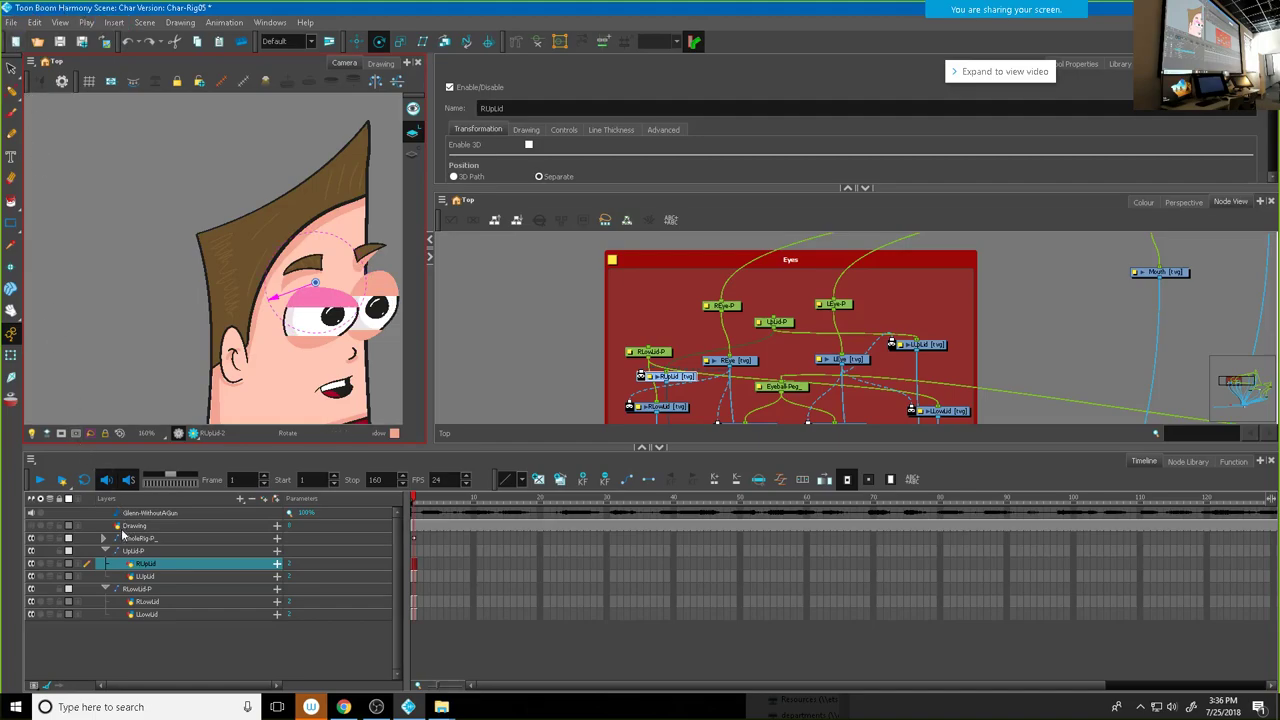
Step: Collapse the UpLid-P and RLowLid-P peg layers to hide their eyelid drawings
{"action": "left_click", "coordinate": [106, 552]}
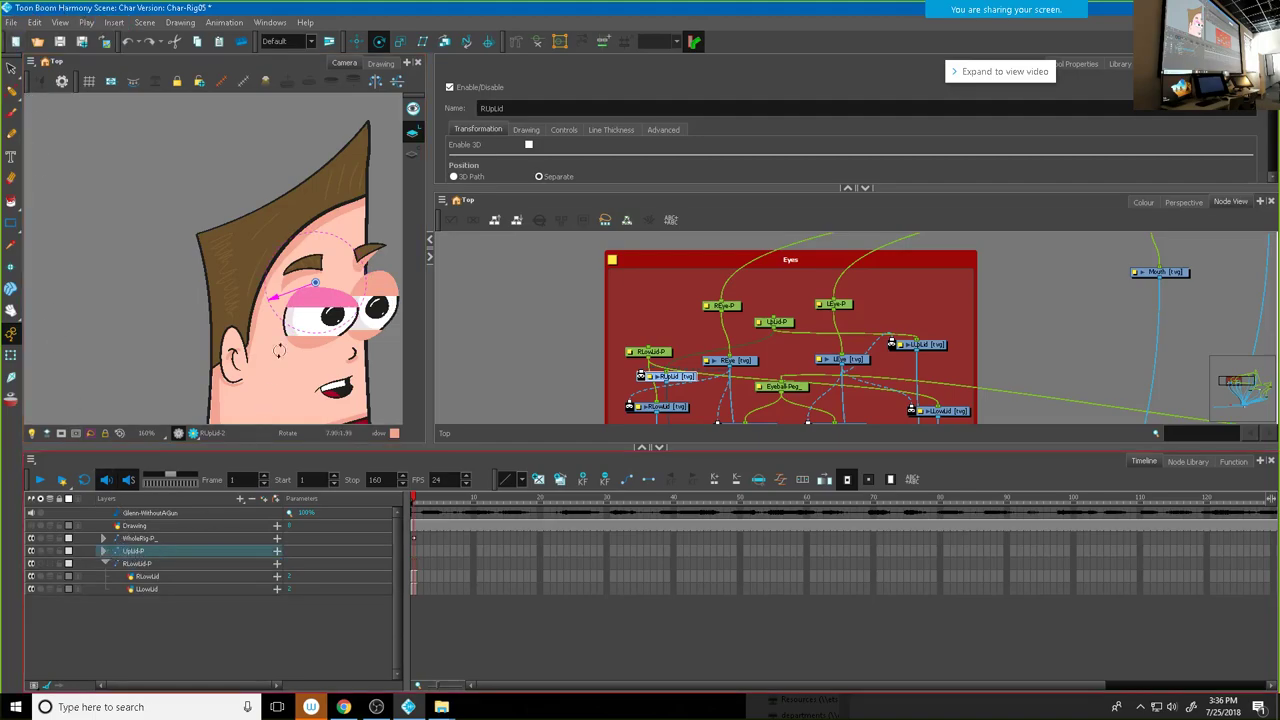
{"action": "scroll", "coordinate": [228, 292], "scroll_direction": "down", "scroll_amount": 3}
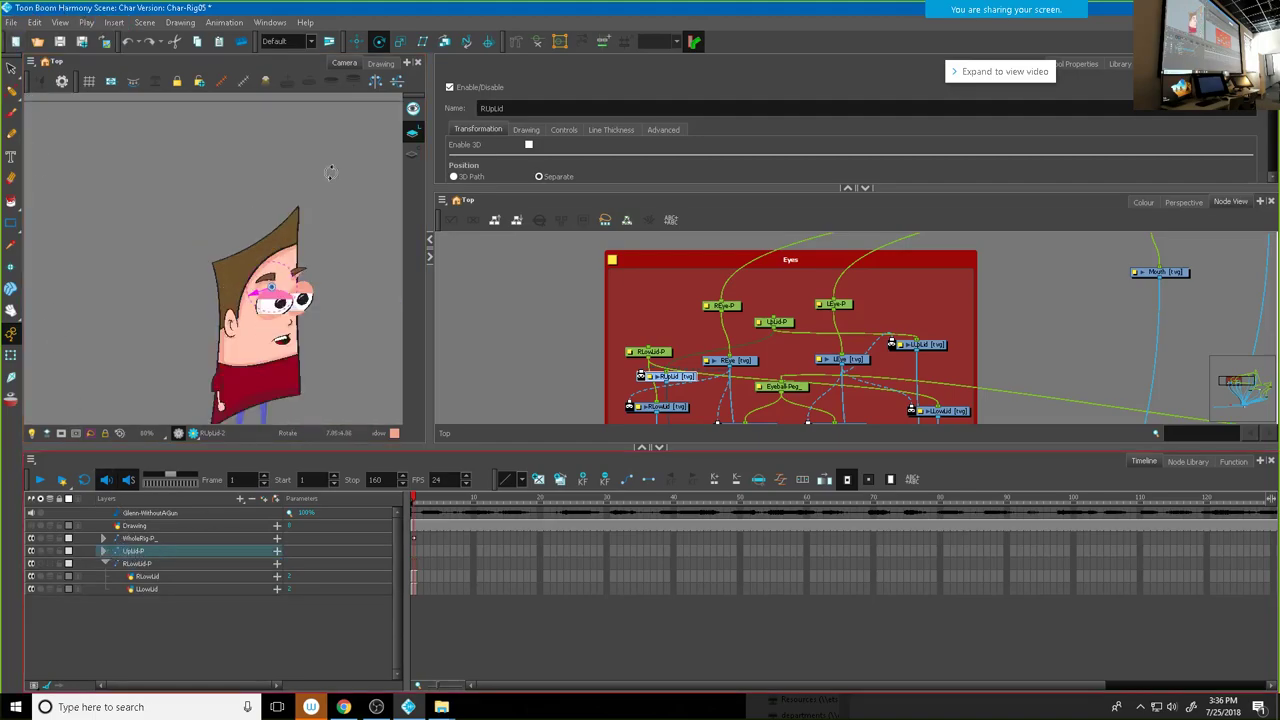
{"action": "left_click", "coordinate": [112, 564]}
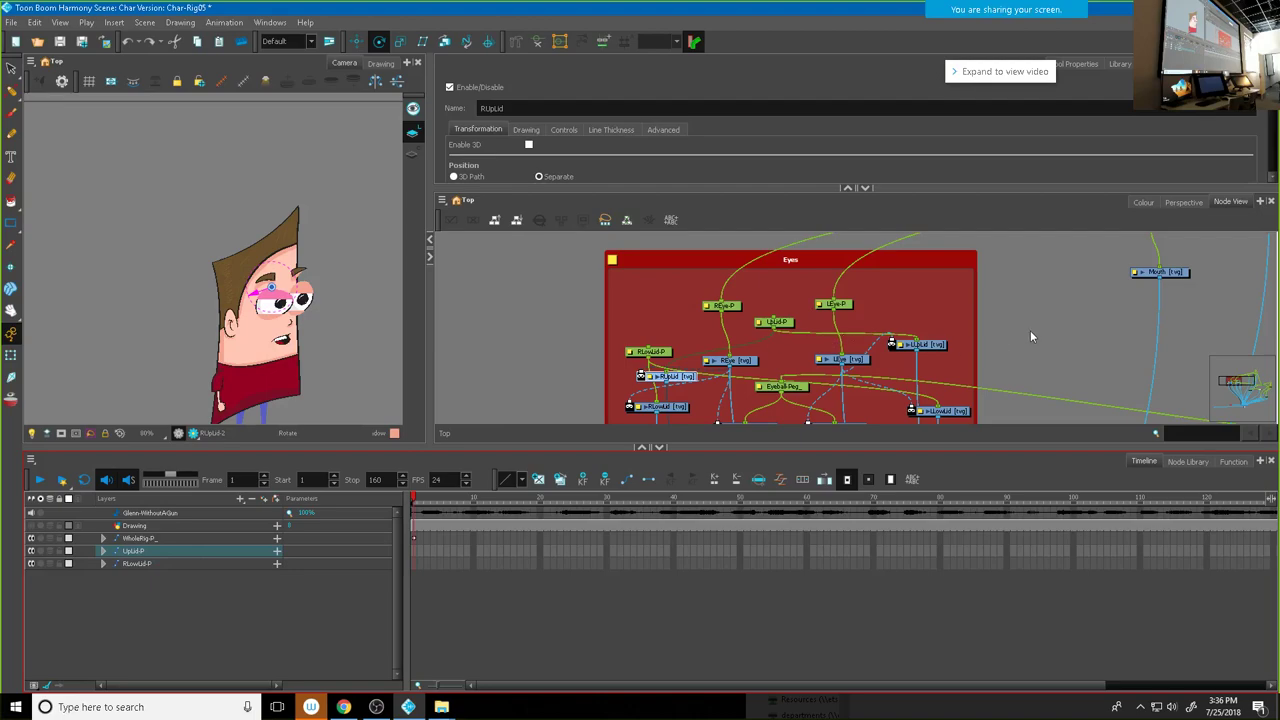
Step: Connect the kinematic output node to the UpLid-P and RLowLid-P pegs so both lid pairs follow the head deformation
{"action": "scroll", "coordinate": [1020, 323], "scroll_direction": "down", "scroll_amount": 2}
{"action": "left_click_drag", "start_coordinate": [1020, 323], "coordinate": [957, 318]}
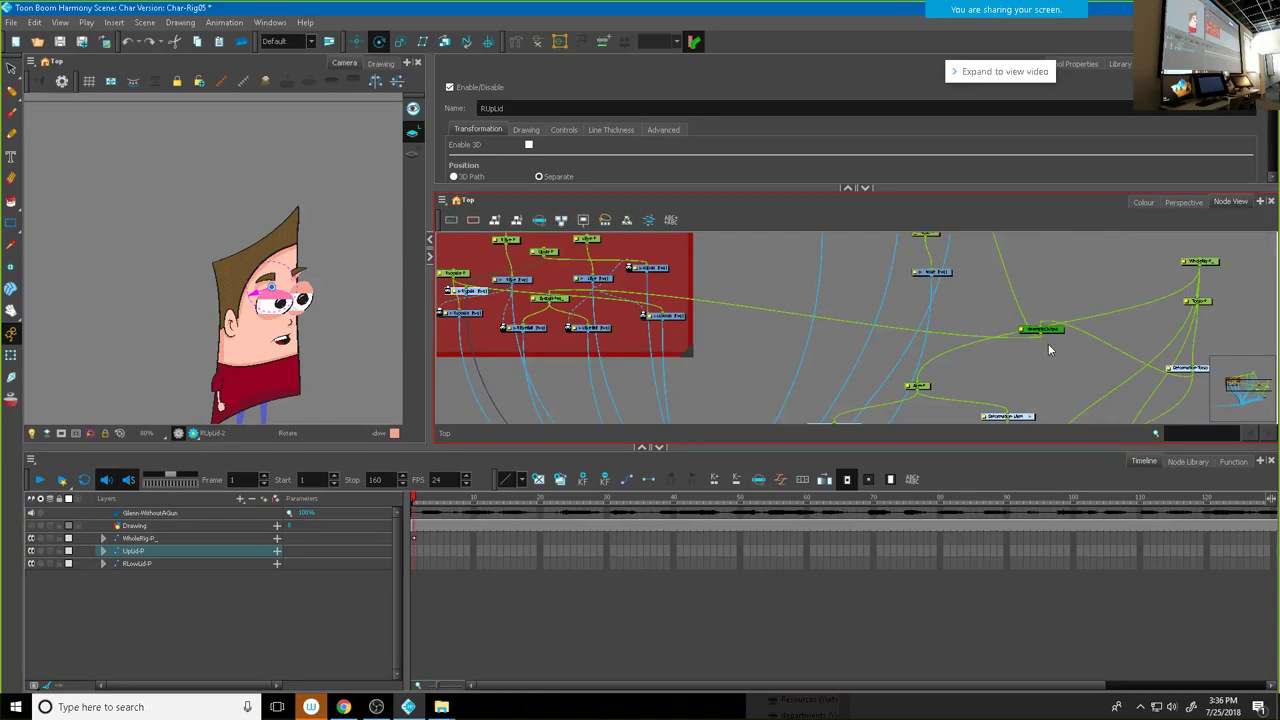
{"action": "left_click_drag", "start_coordinate": [1040, 333], "coordinate": [470, 332]}
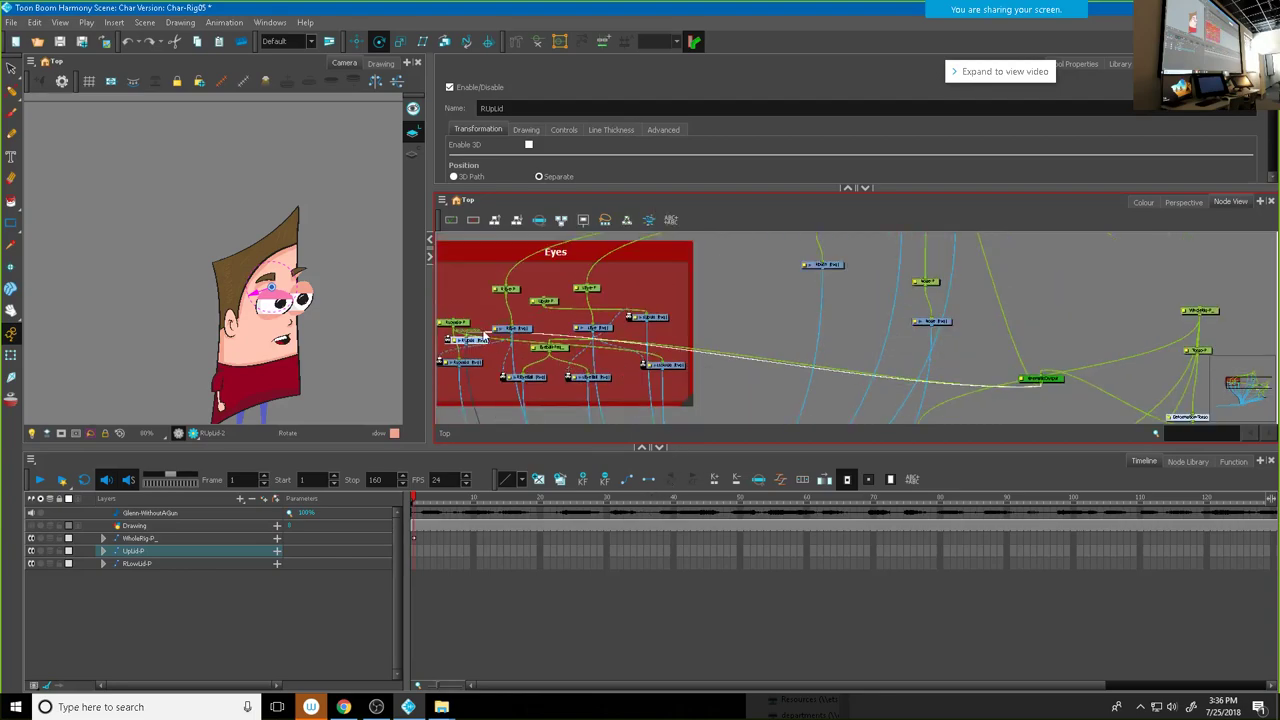
{"action": "left_click_drag", "start_coordinate": [552, 323], "coordinate": [1147, 369]}
{"action": "left_click", "coordinate": [563, 305]}
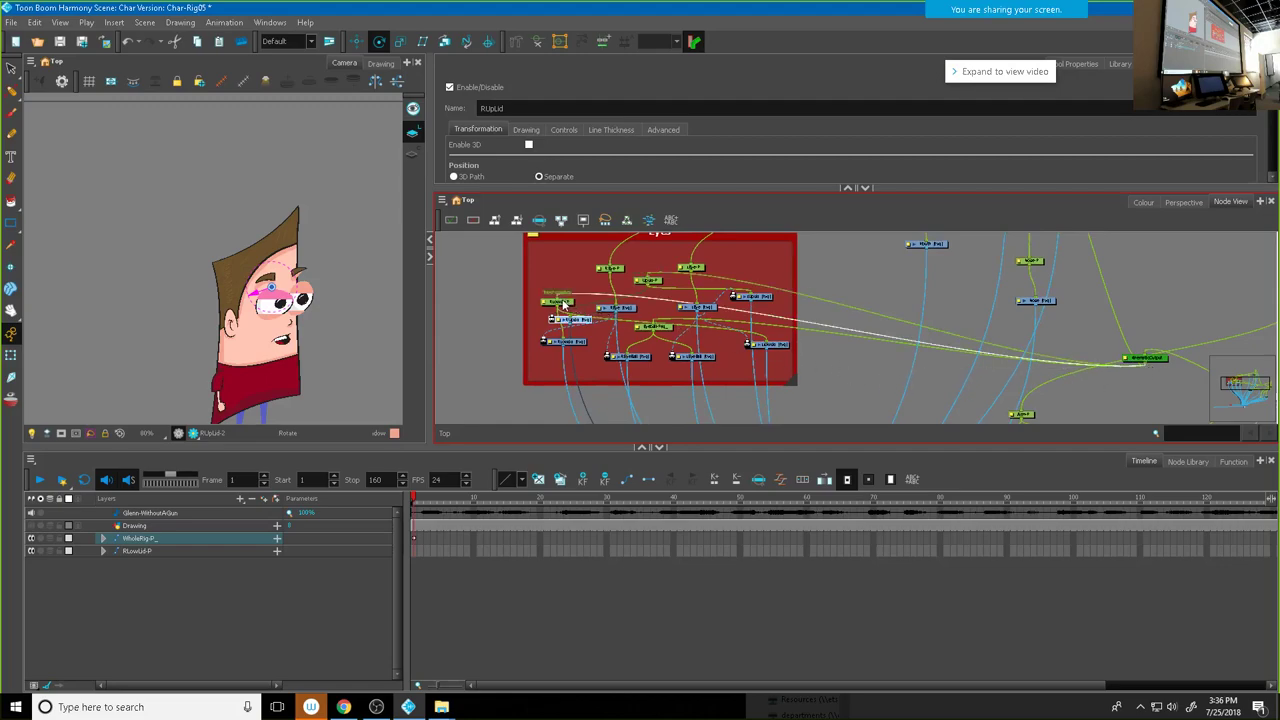
{"action": "left_click_drag", "start_coordinate": [563, 305], "coordinate": [564, 307]}
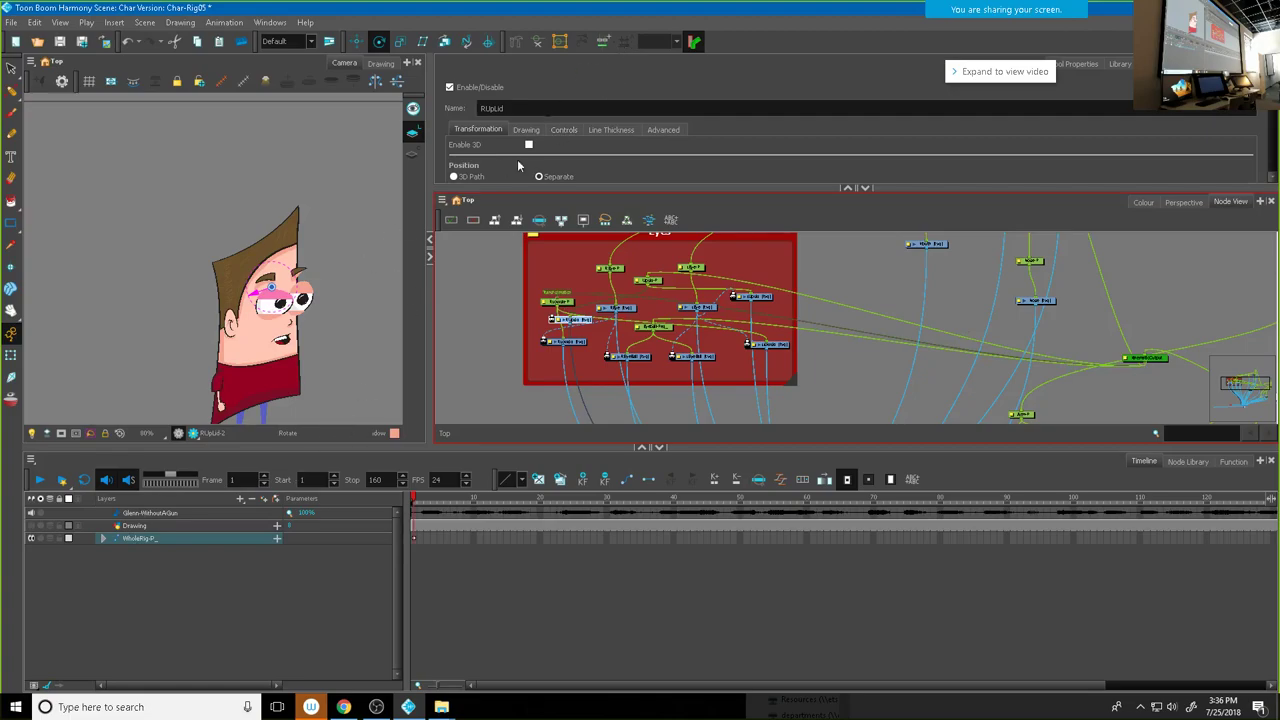
Step: Select the Torso-P peg and try moving the top point of its bone deformation with the Transform tool
{"action": "left_click_drag", "start_coordinate": [969, 329], "coordinate": [663, 325]}
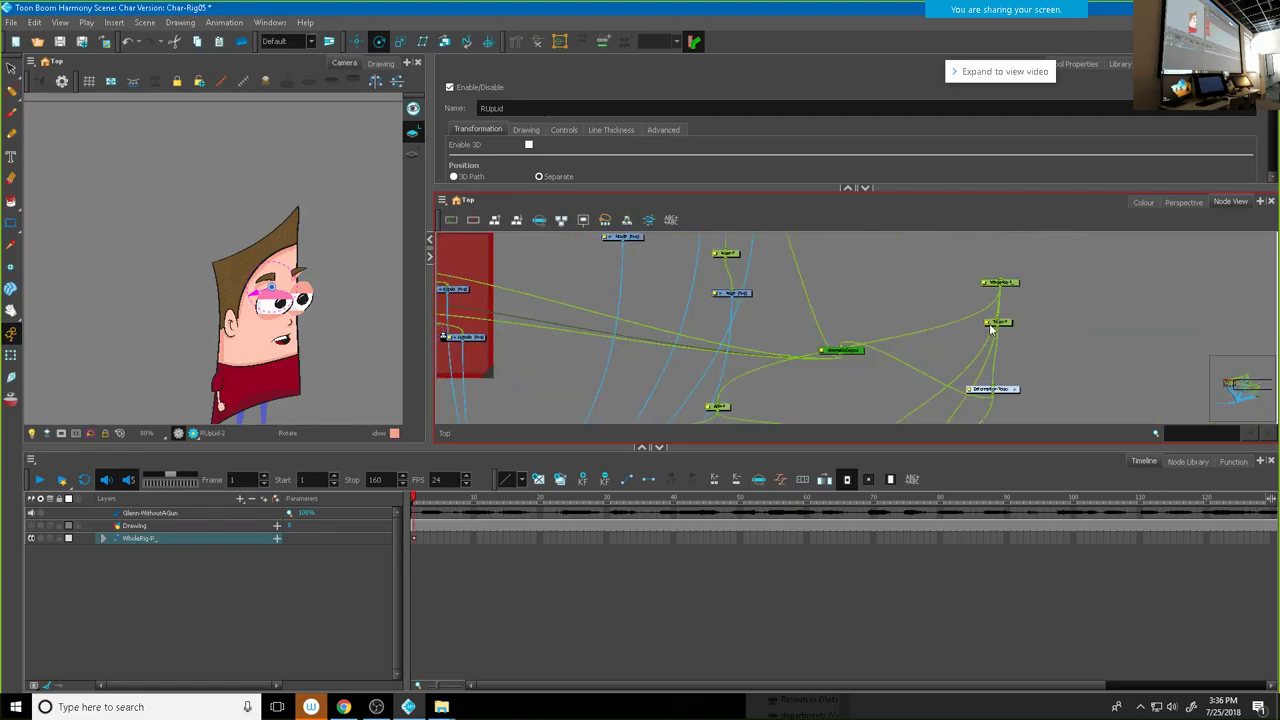
{"action": "left_click", "coordinate": [640, 239]}
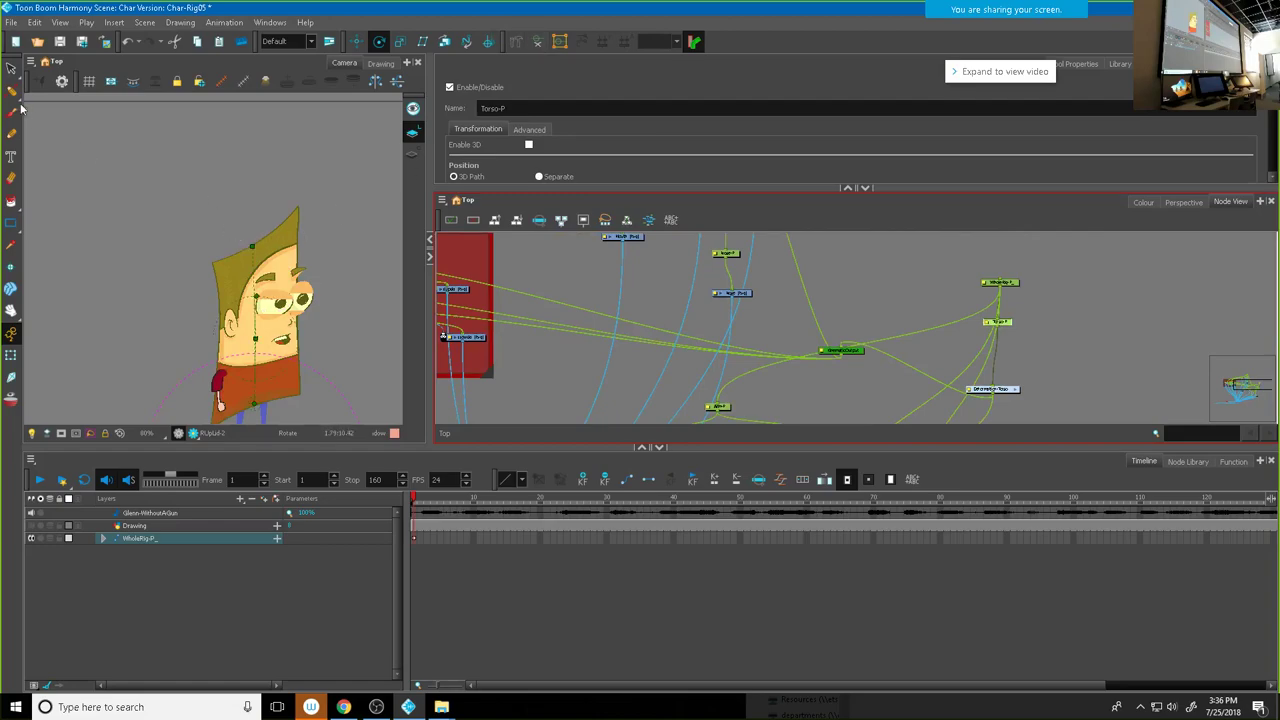
{"action": "left_click", "coordinate": [10, 354]}
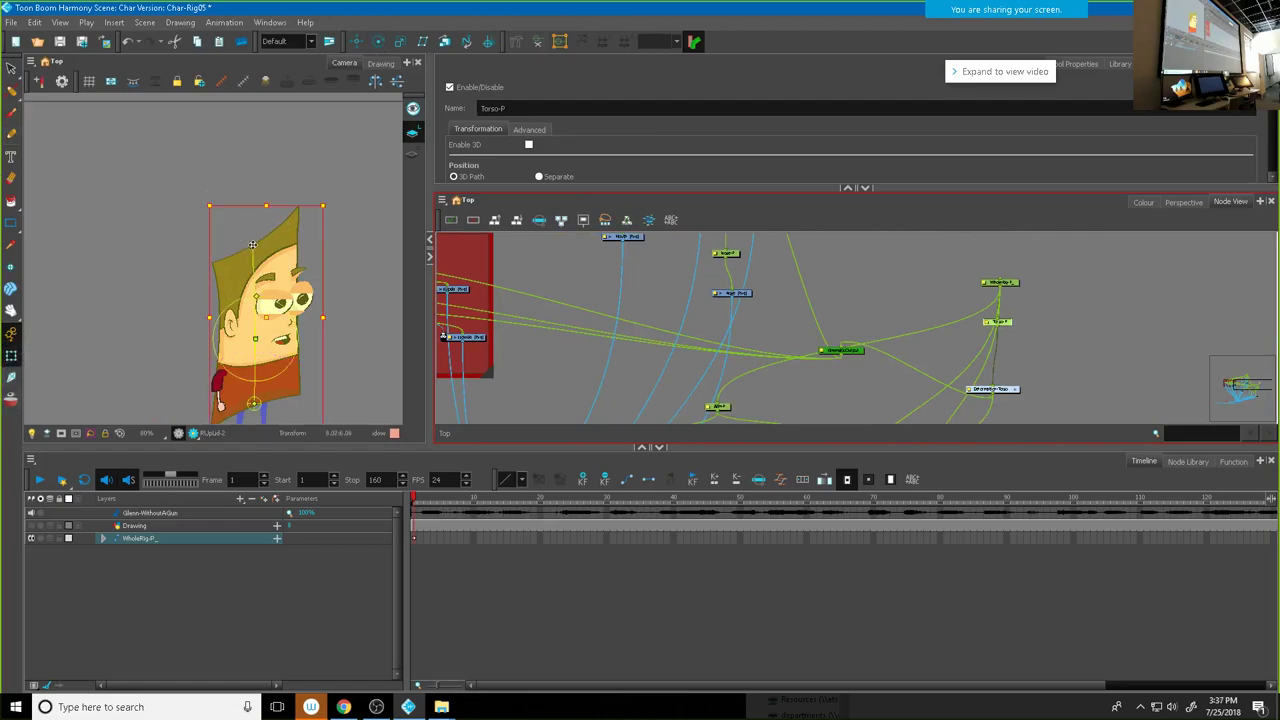
{"action": "left_click_drag", "start_coordinate": [252, 246], "coordinate": [254, 283]}
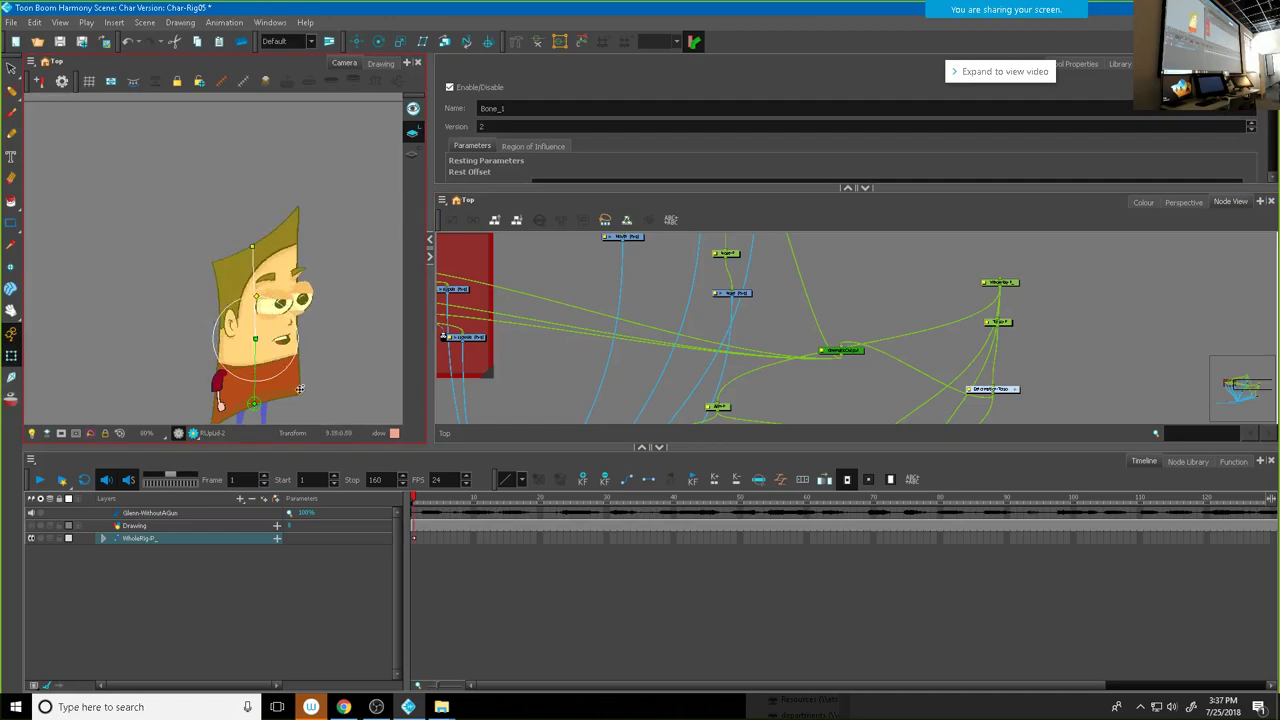
Step: Start saving the scene as a new version
{"action": "left_click", "coordinate": [11, 22]}
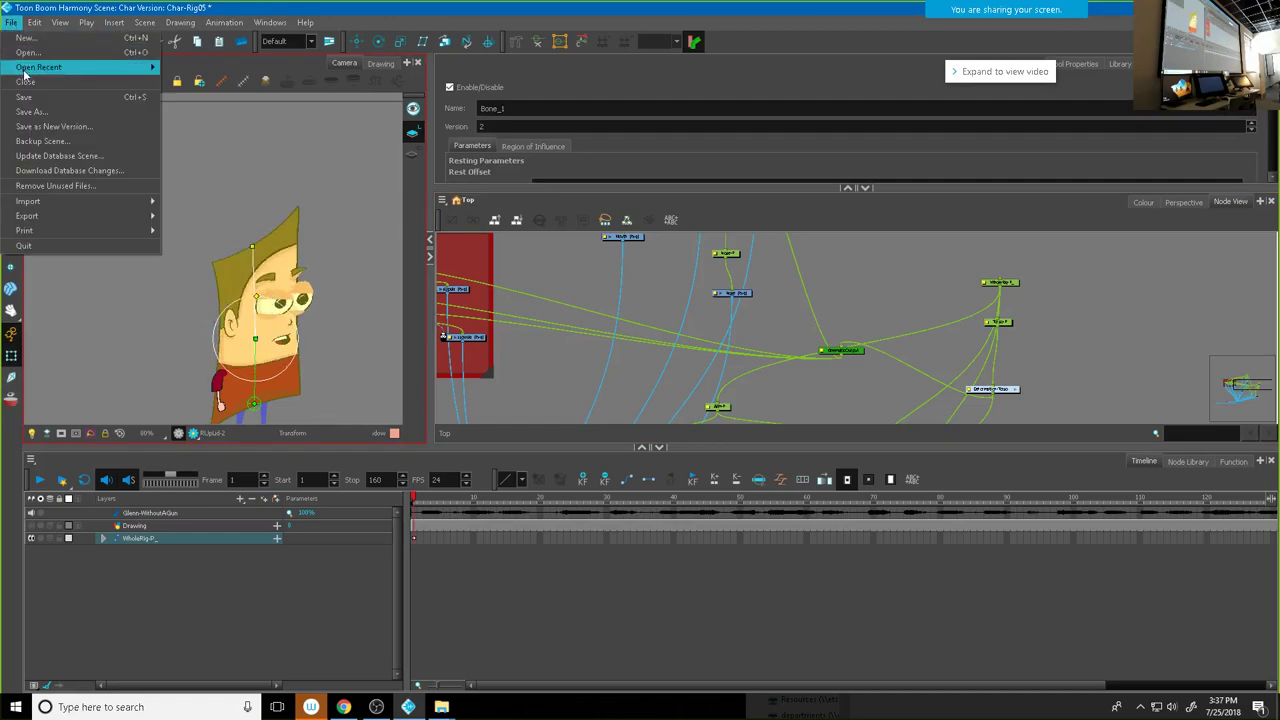
{"action": "left_click", "coordinate": [40, 126]}
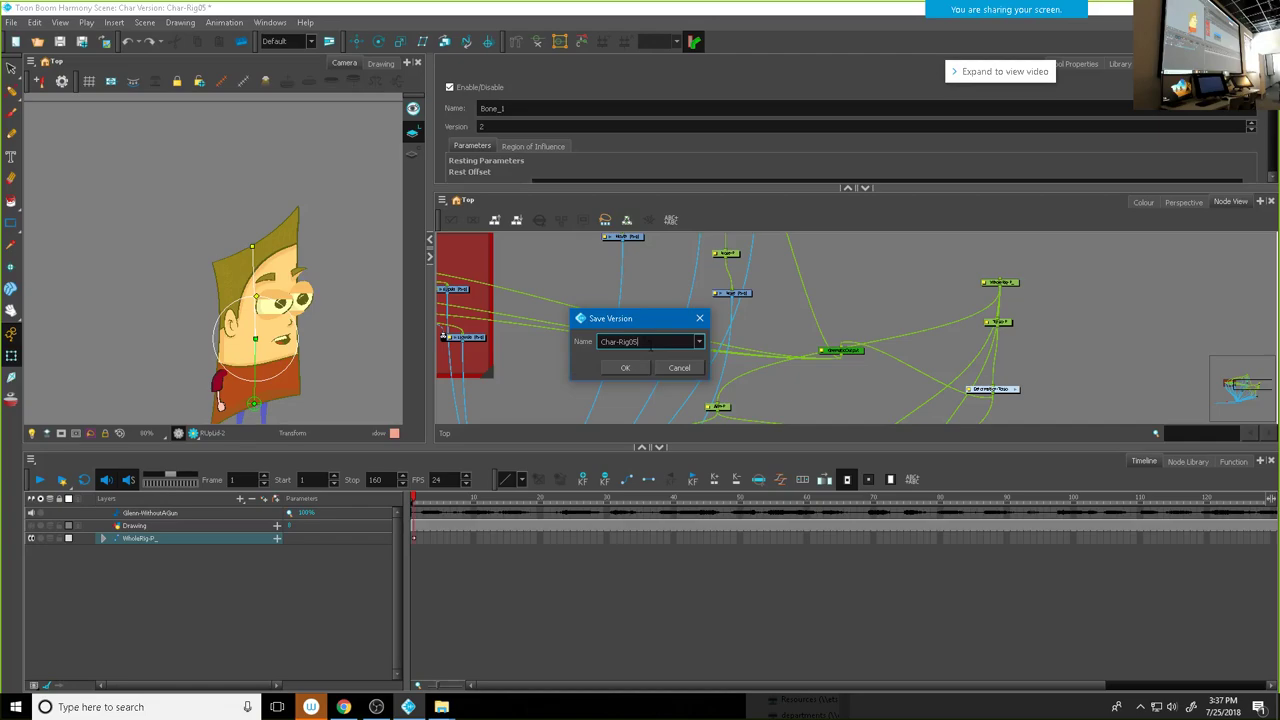
Step: Save the scene as a new version named Char-Rig06
{"action": "key", "text": "Return"}
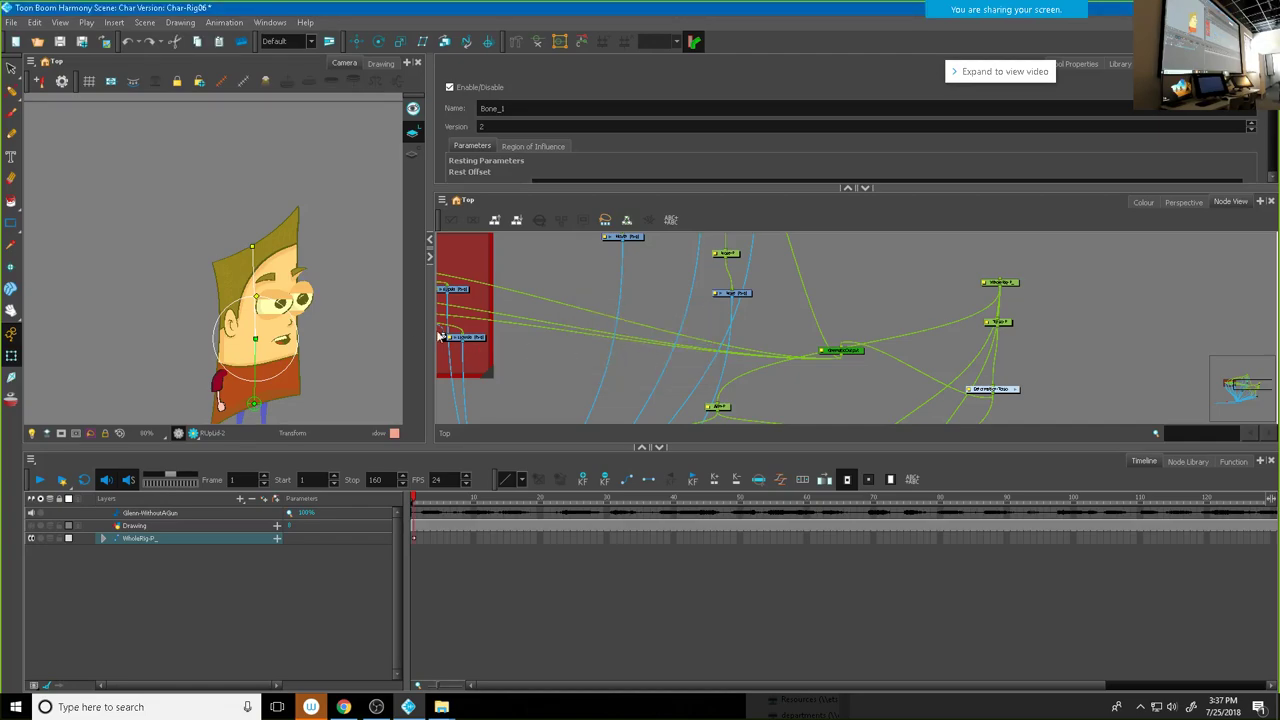
Step: Select the WholeRig-P_ peg and translate the whole character left toward the middle of the camera frame
{"action": "scroll", "coordinate": [278, 362], "scroll_direction": "up", "scroll_amount": 2}
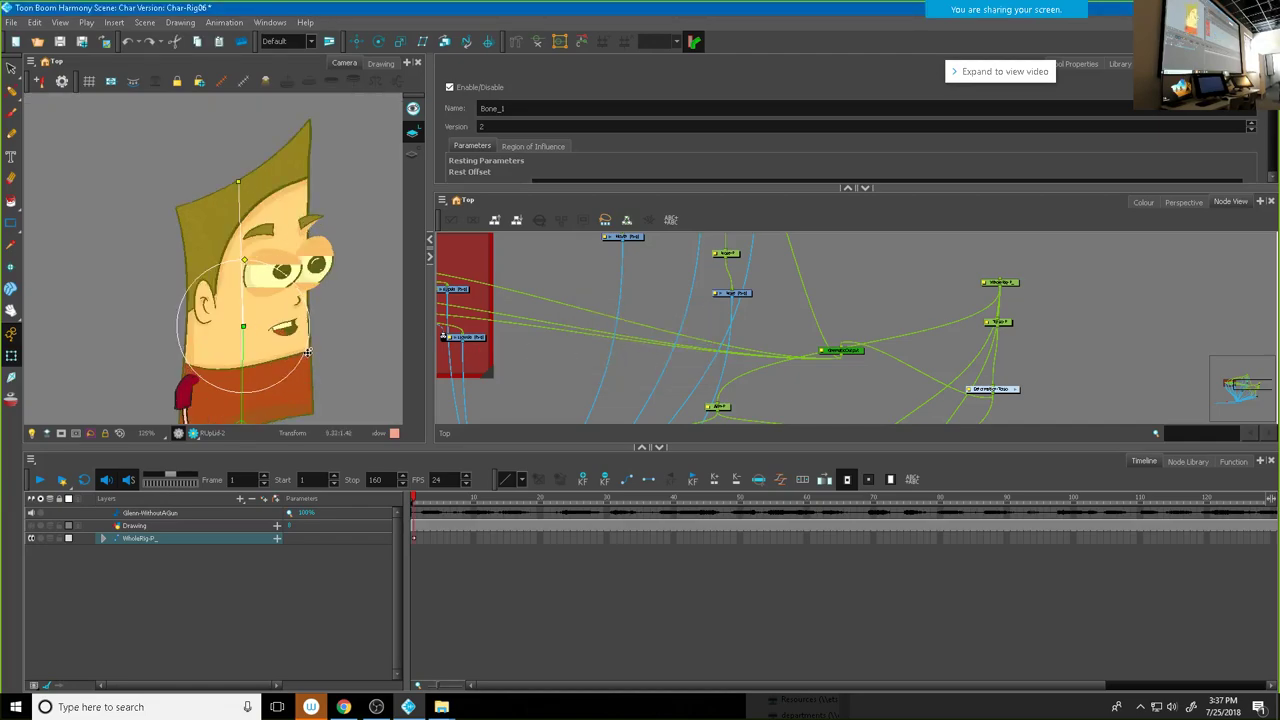
{"action": "scroll", "coordinate": [305, 352], "scroll_direction": "down", "scroll_amount": 5}
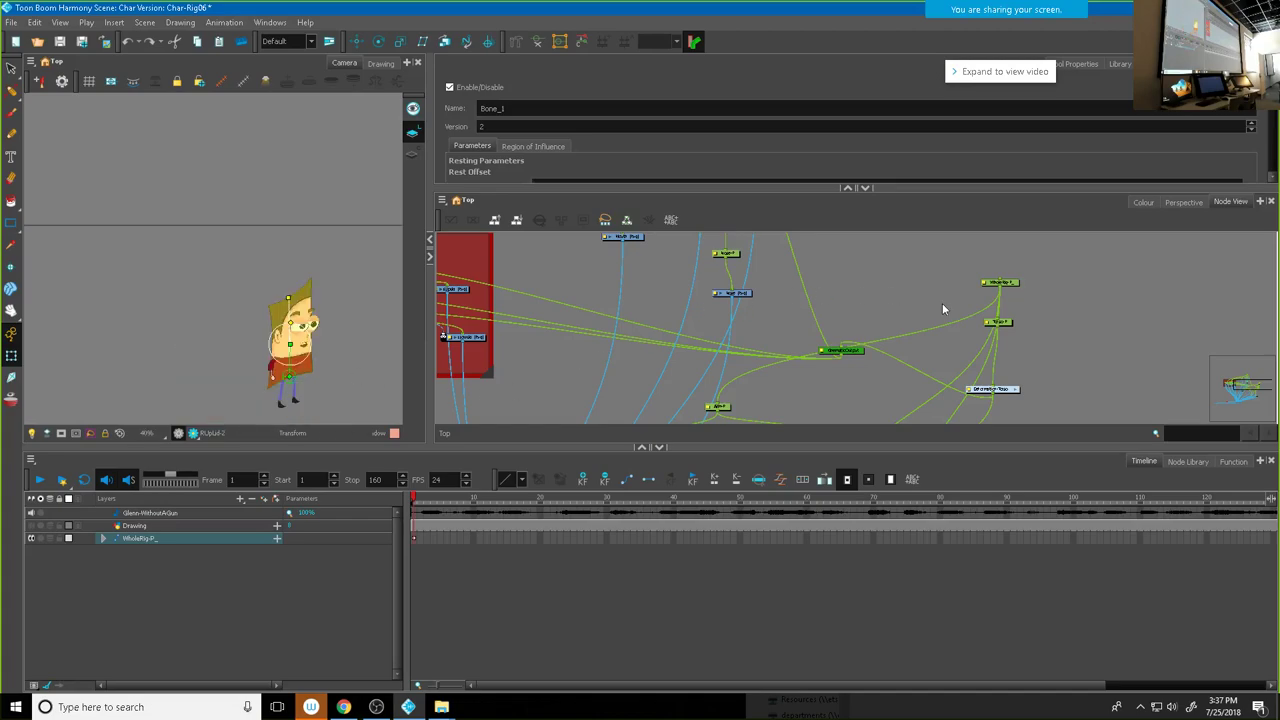
{"action": "scroll", "coordinate": [942, 303], "scroll_direction": "down", "scroll_amount": 1}
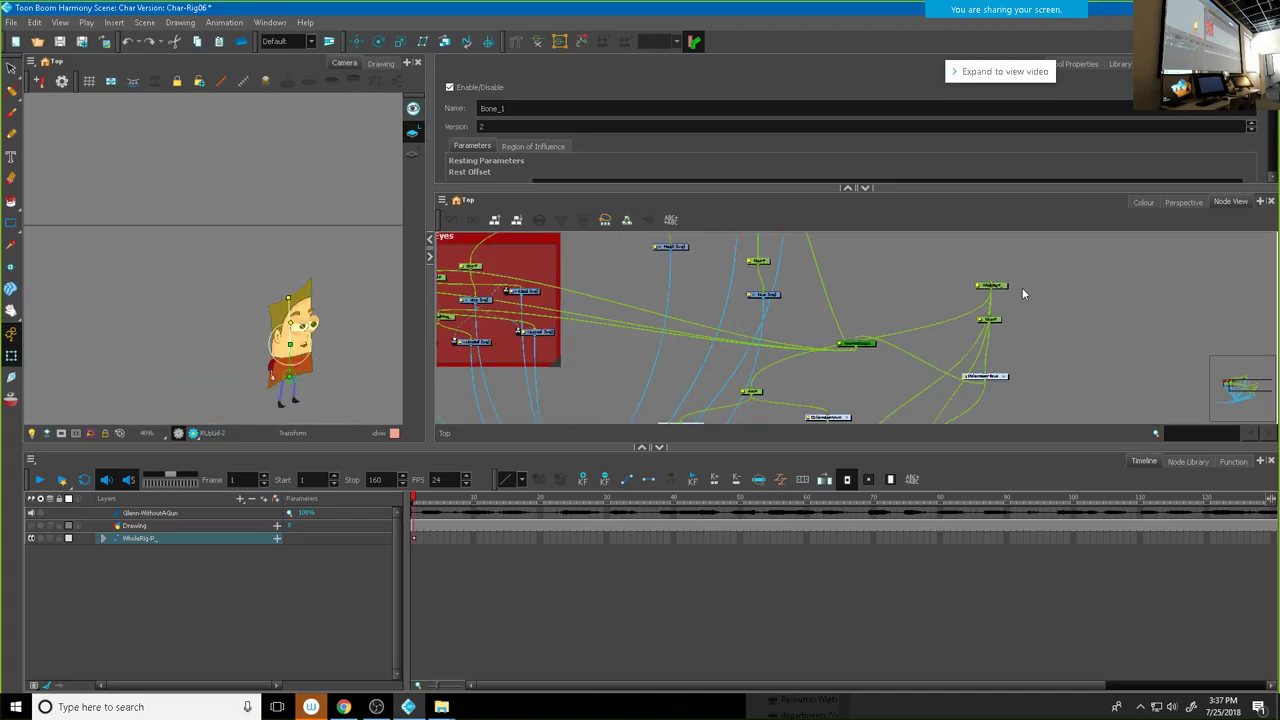
{"action": "left_click", "coordinate": [290, 340]}
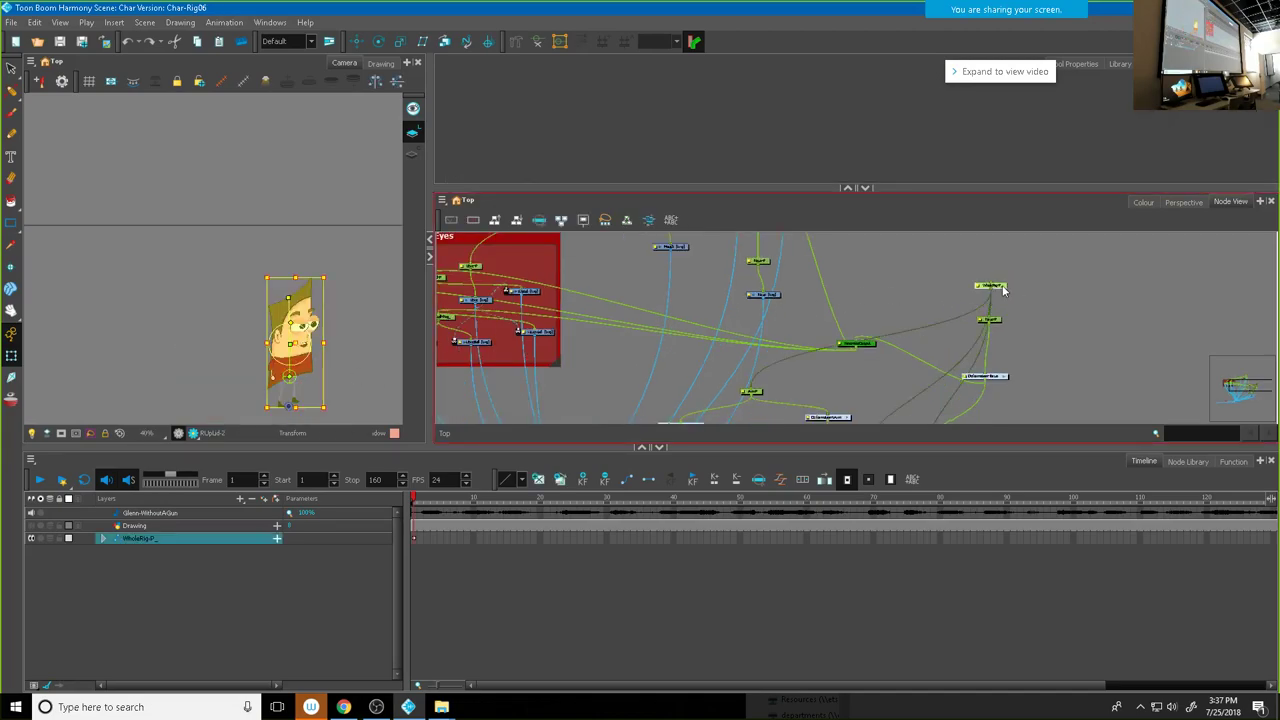
{"action": "left_click", "coordinate": [357, 41]}
{"action": "scroll", "coordinate": [288, 300], "scroll_direction": "down", "scroll_amount": 4}
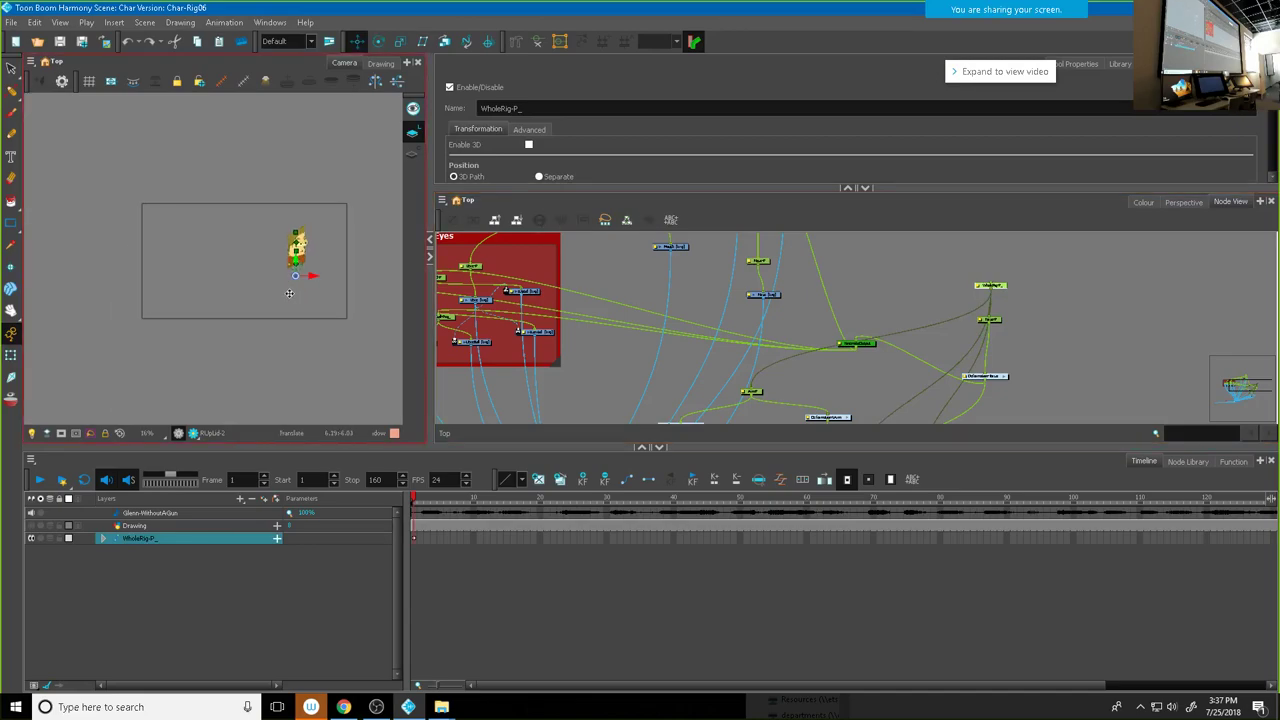
{"action": "scroll", "coordinate": [289, 293], "scroll_direction": "up", "scroll_amount": 2}
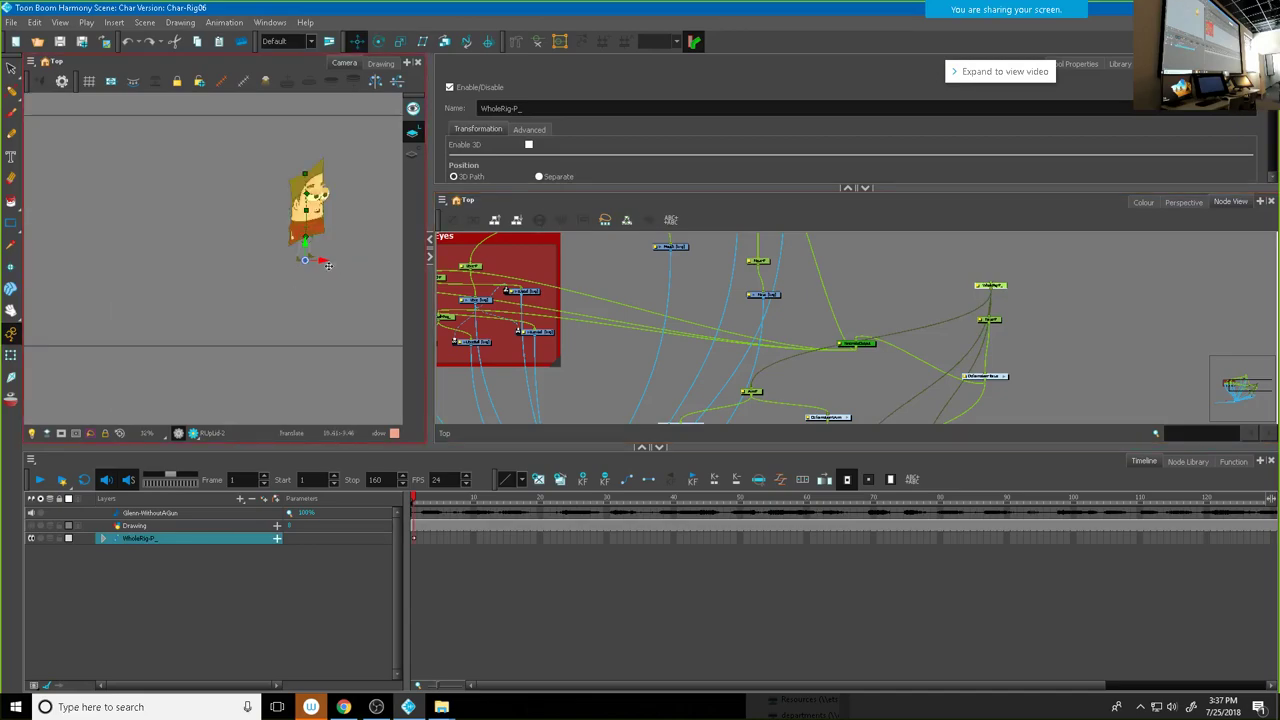
{"action": "left_click_drag", "start_coordinate": [320, 262], "coordinate": [241, 247]}
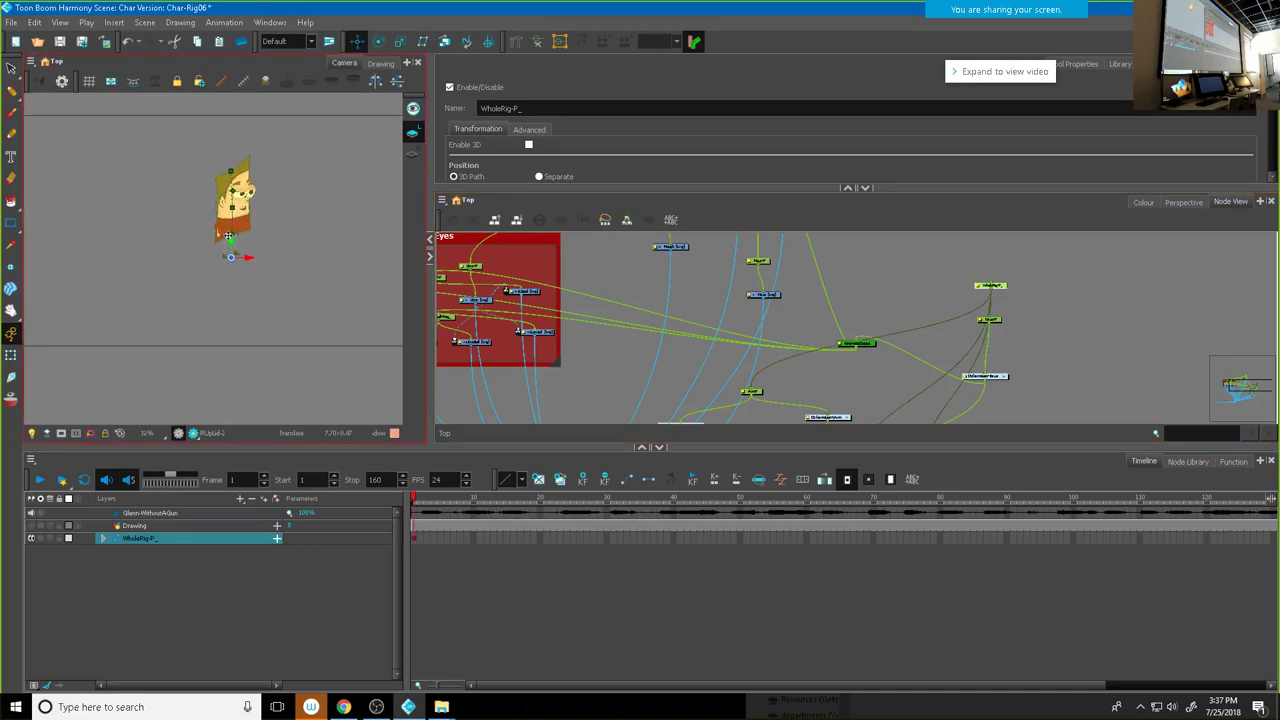
Step: Scale the whole rig up and reposition it so the head and torso fill the camera frame, and widen the camera view
{"action": "key", "text": "alt+4"}
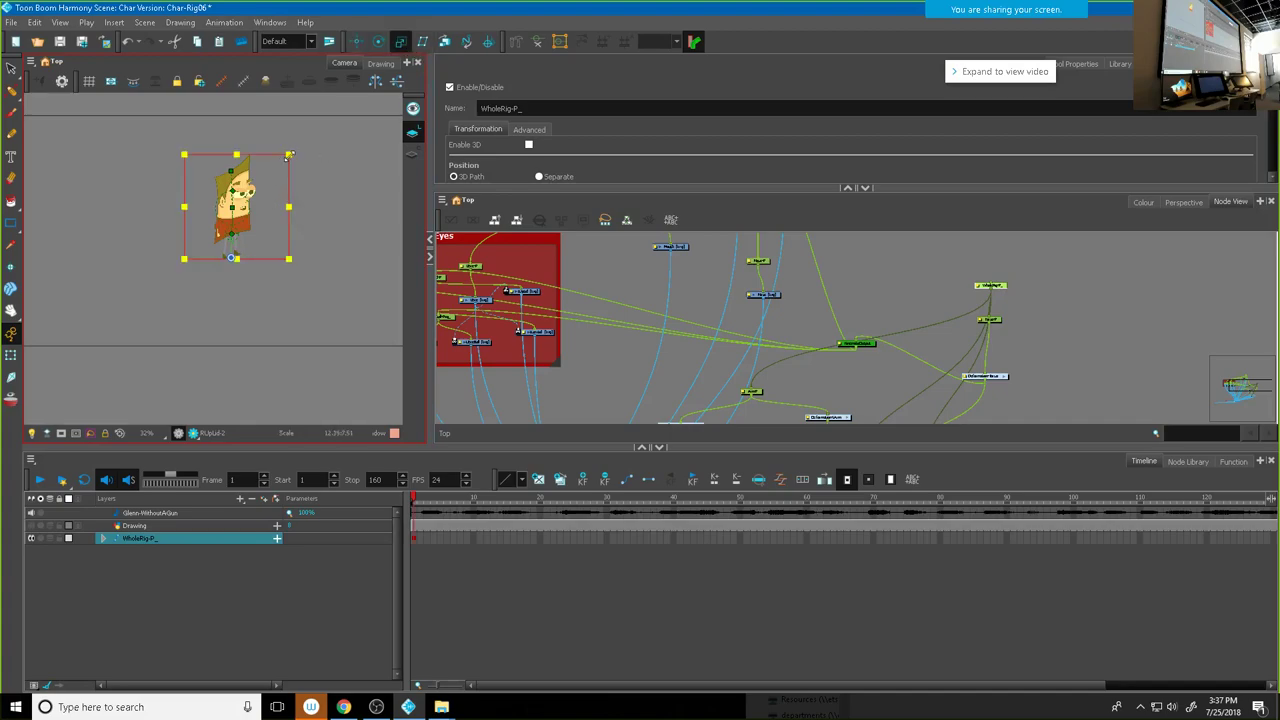
{"action": "left_click_drag", "start_coordinate": [288, 155], "coordinate": [239, 317]}
{"action": "left_click", "coordinate": [356, 41]}
{"action": "scroll", "coordinate": [222, 309], "scroll_direction": "up", "scroll_amount": 1}
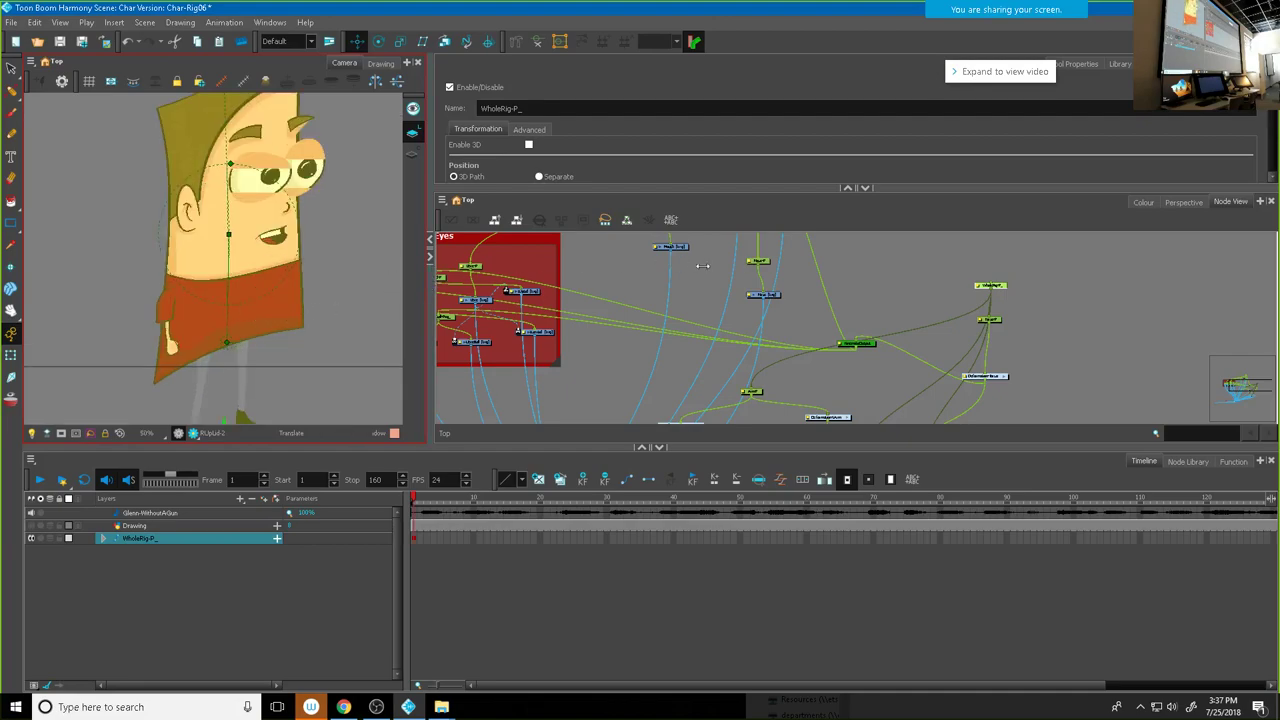
{"action": "left_click_drag", "start_coordinate": [694, 265], "coordinate": [808, 268]}
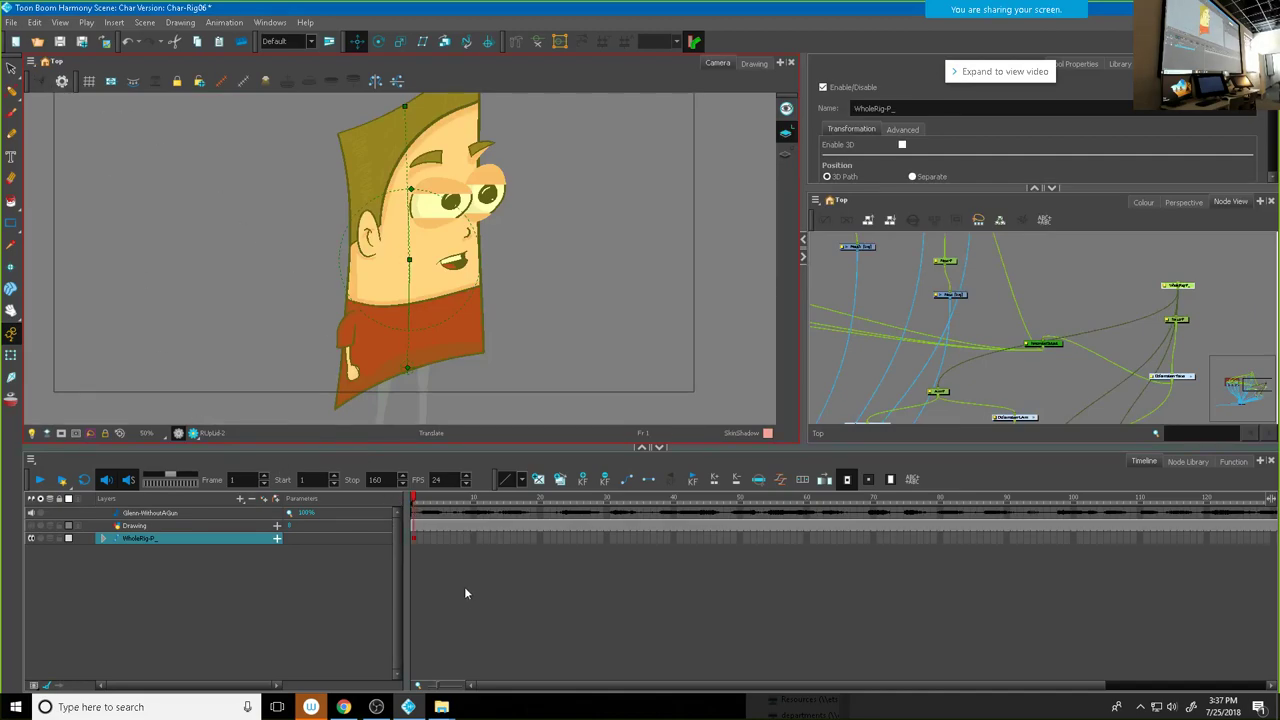
Step: Extend the end of the scene to frame 162 on the timeline
{"action": "left_click", "coordinate": [415, 539]}
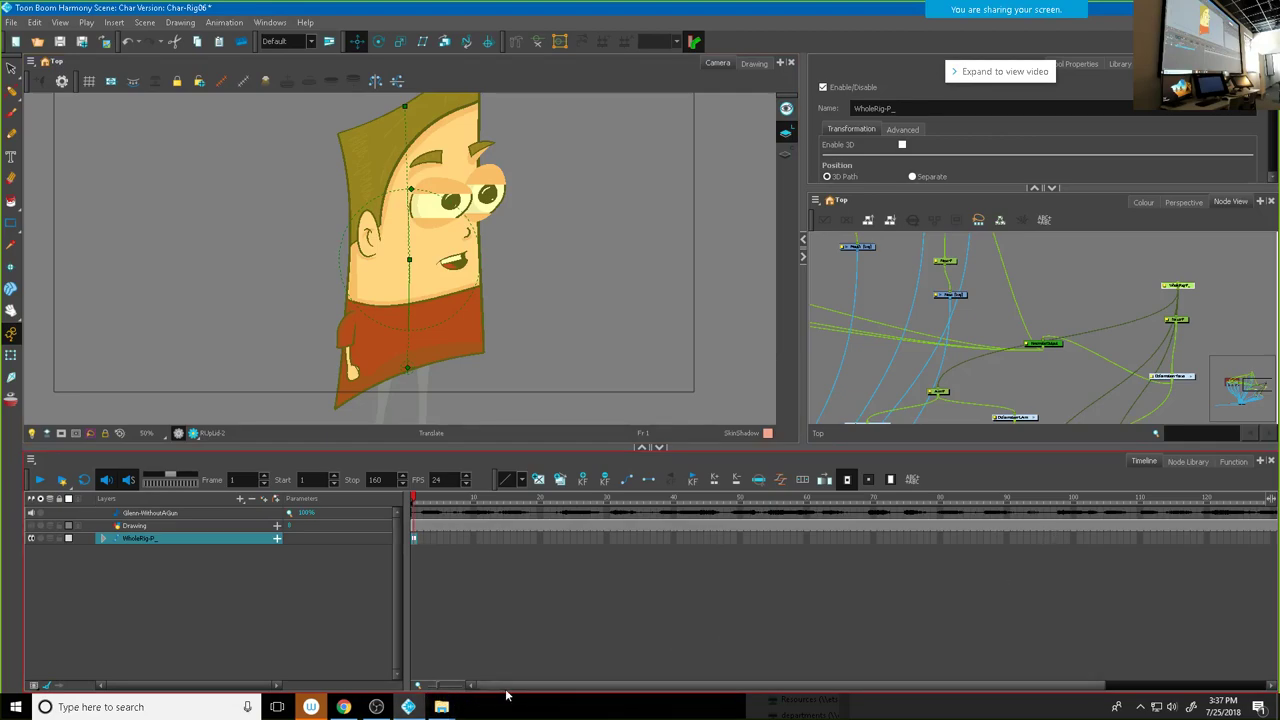
{"action": "left_click_drag", "start_coordinate": [514, 690], "coordinate": [763, 691]}
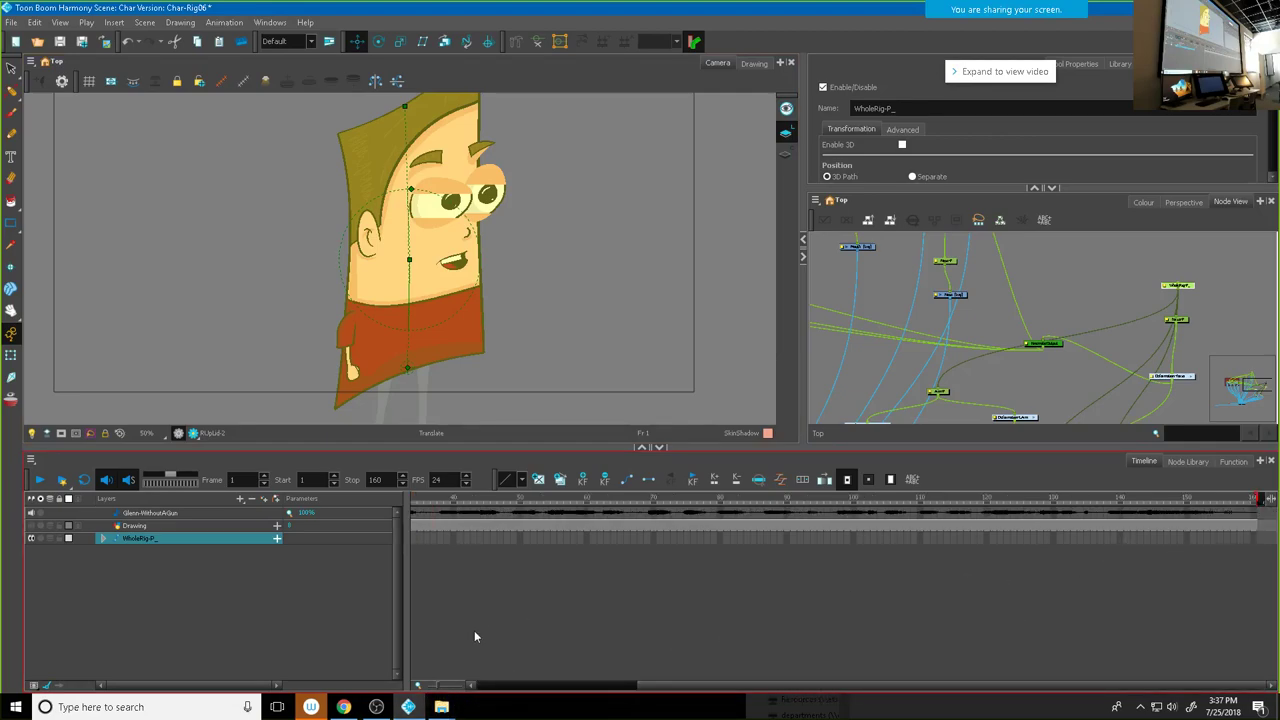
{"action": "left_click", "coordinate": [440, 688]}
{"action": "scroll", "coordinate": [440, 688], "scroll_direction": "down", "scroll_amount": 4}
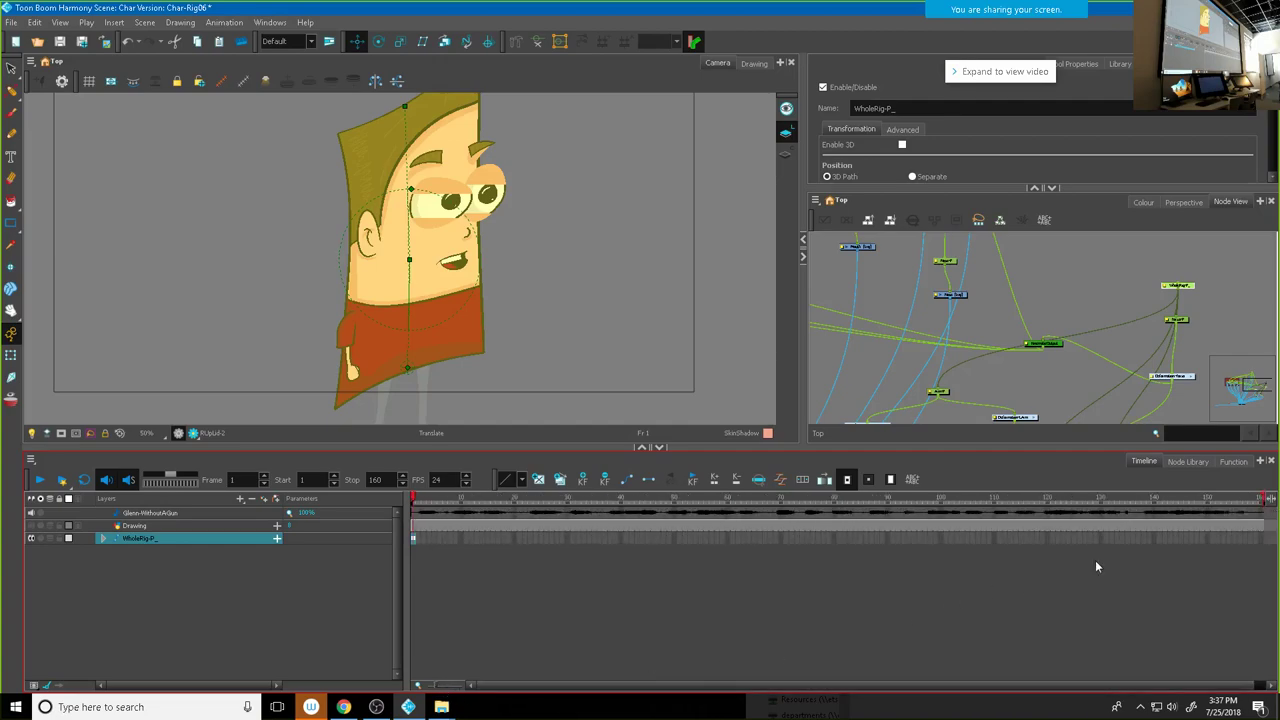
{"action": "left_click", "coordinate": [1256, 545]}
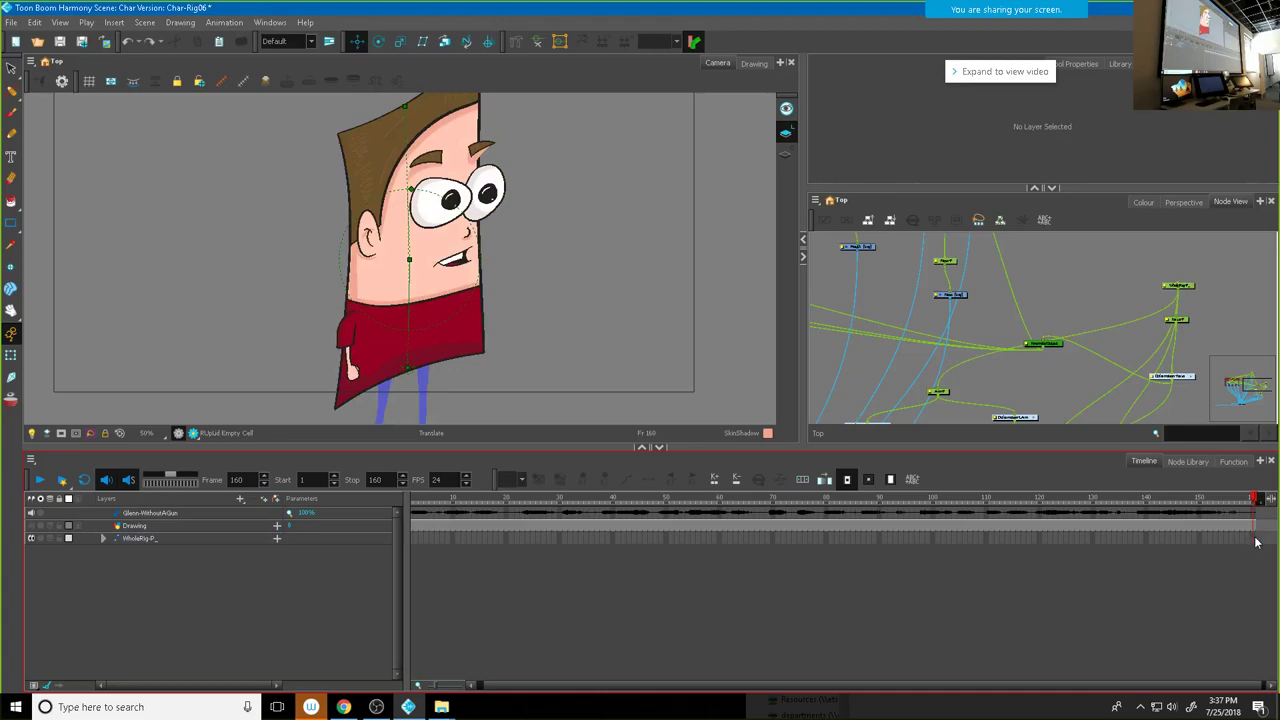
{"action": "left_click", "coordinate": [1255, 539]}
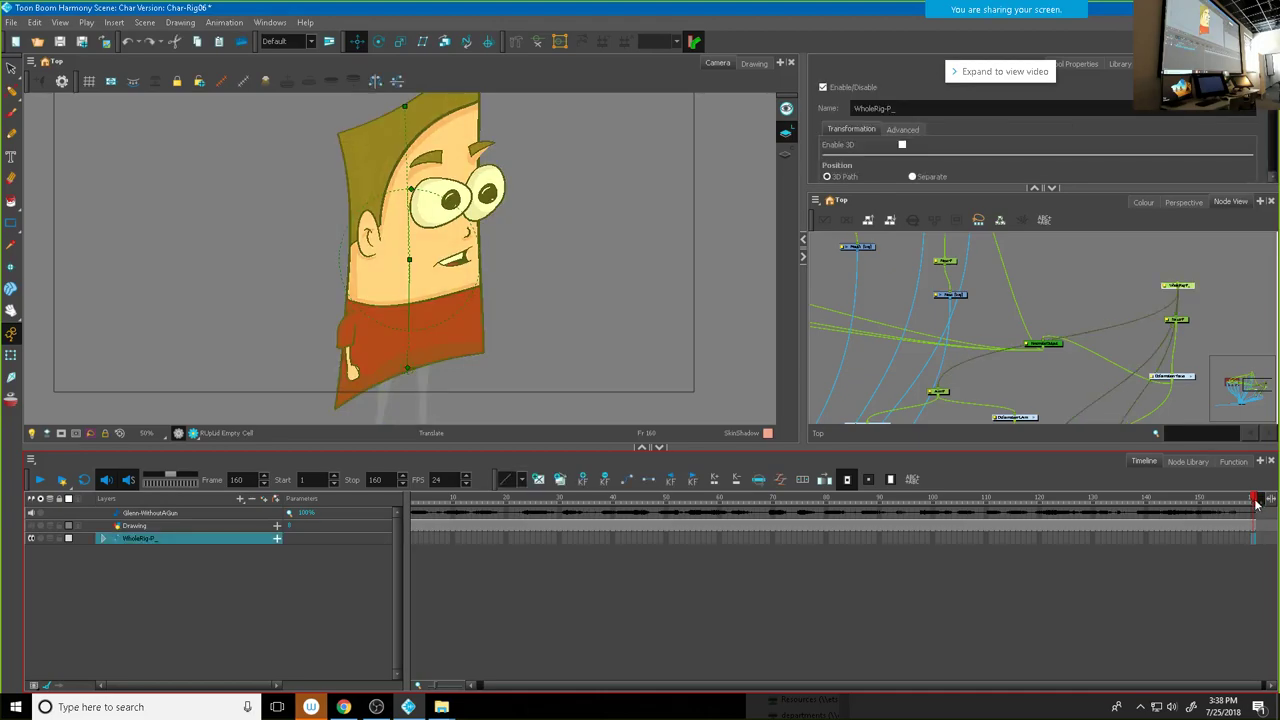
{"action": "left_click", "coordinate": [1256, 508]}
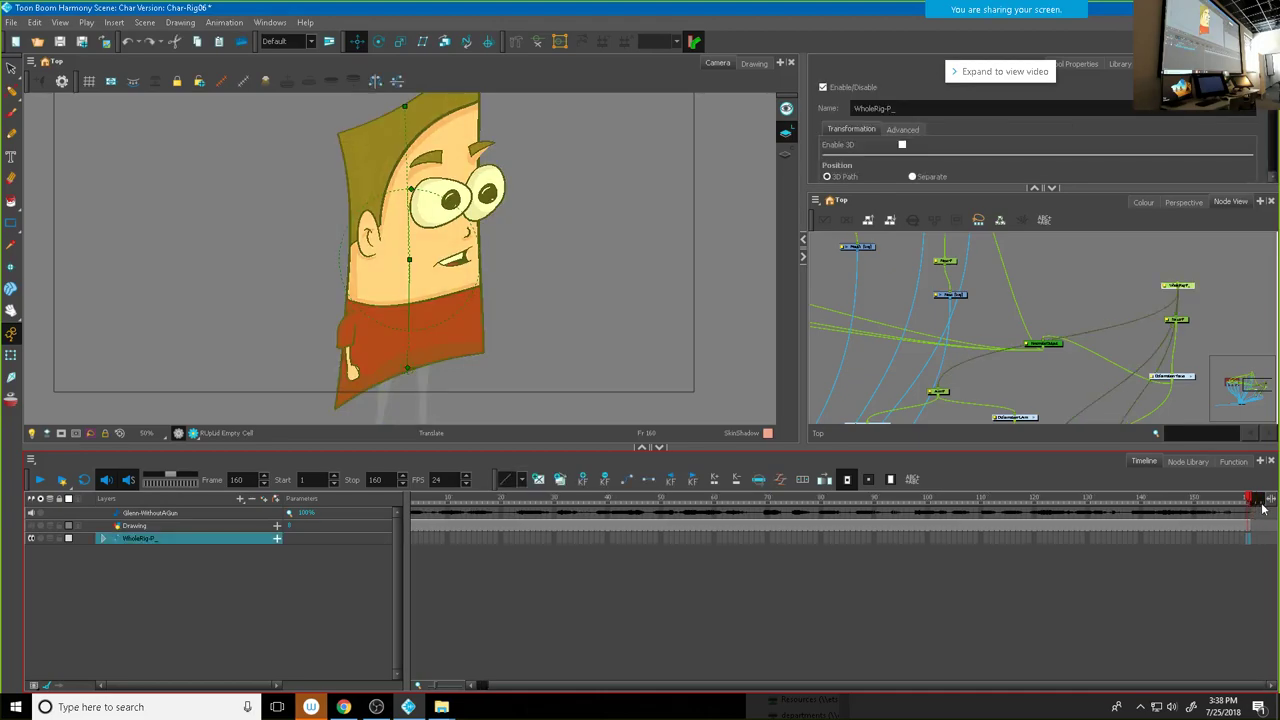
{"action": "left_click", "coordinate": [1108, 500]}
{"action": "left_click", "coordinate": [1270, 500]}
{"action": "left_click_drag", "start_coordinate": [1275, 502], "coordinate": [1268, 504]}
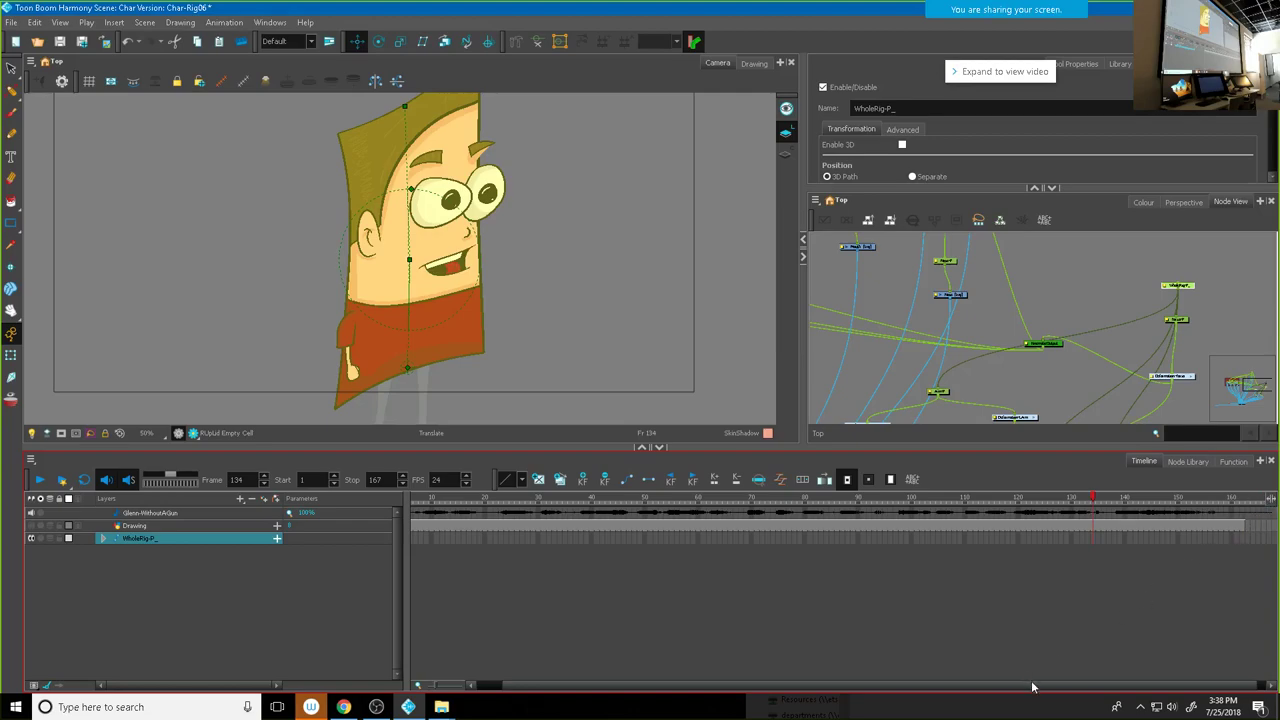
{"action": "left_click_drag", "start_coordinate": [1033, 686], "coordinate": [1042, 686]}
{"action": "left_click_drag", "start_coordinate": [1263, 503], "coordinate": [1244, 509]}
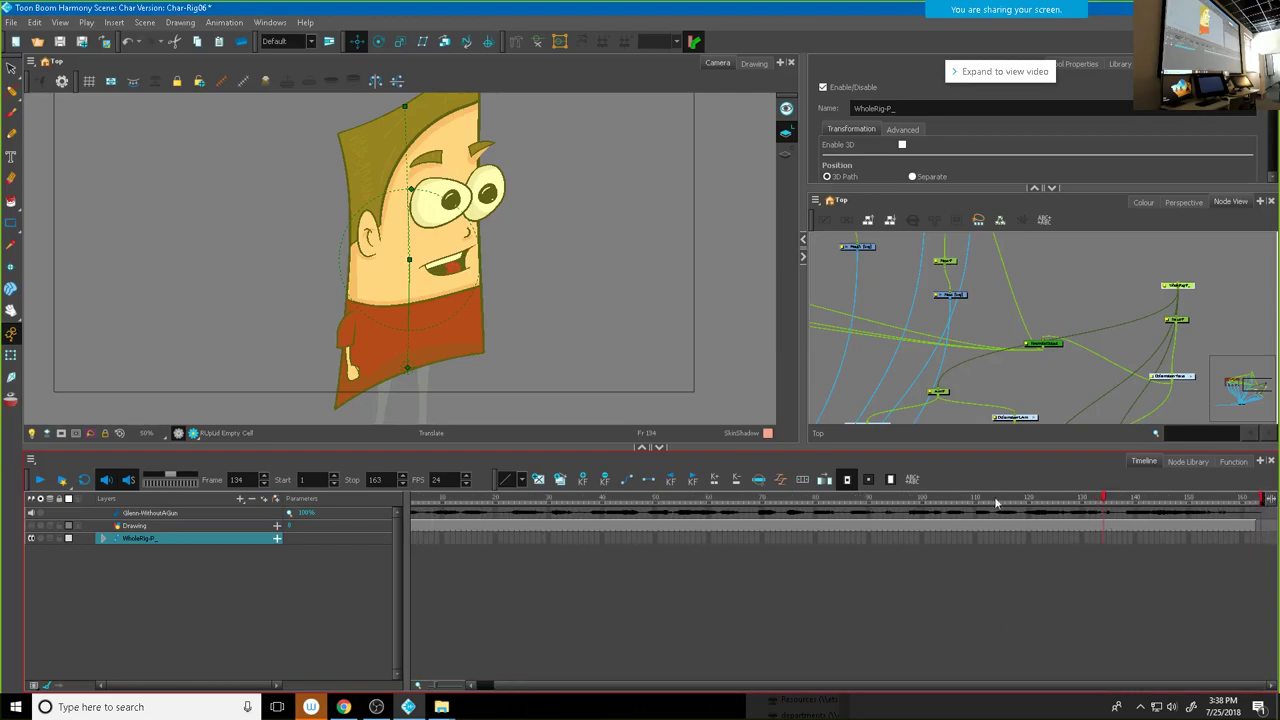
{"action": "left_click_drag", "start_coordinate": [1265, 500], "coordinate": [1260, 501]}
Step: Set a closing keyframe for the WholeRig-P_ layer at frame 162
{"action": "left_click", "coordinate": [1254, 541]}
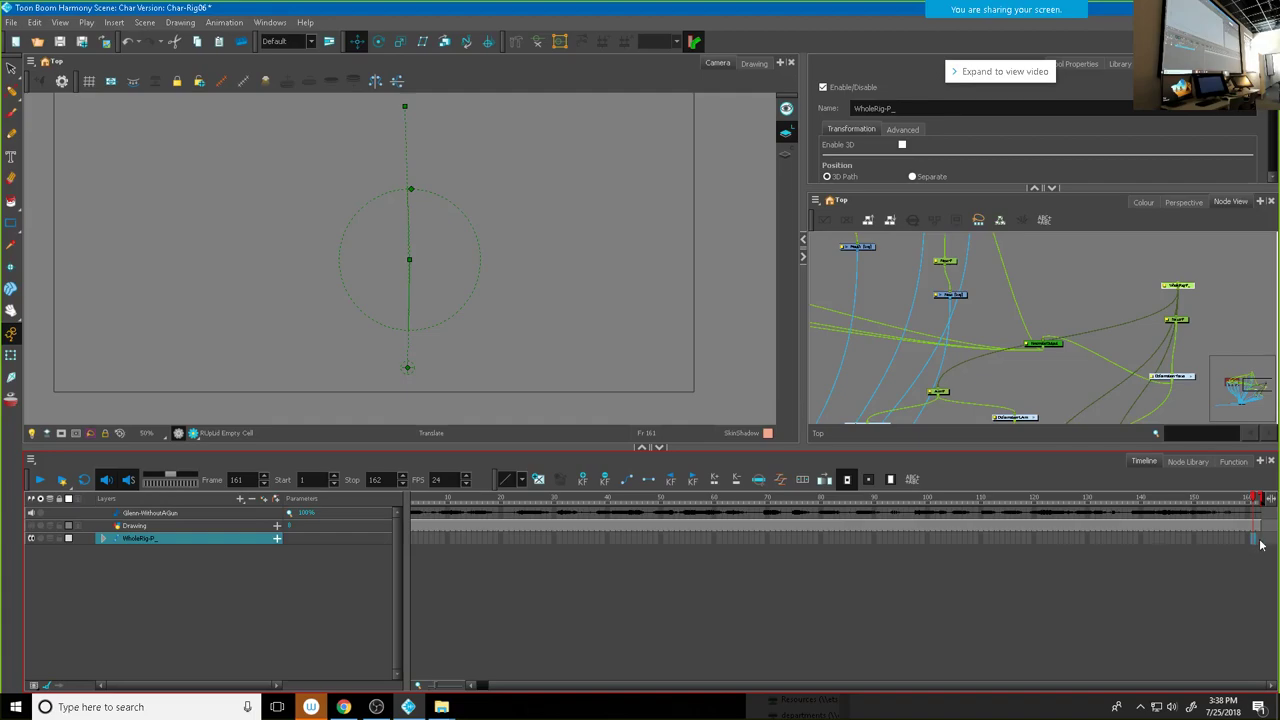
{"action": "left_click", "coordinate": [1258, 541]}
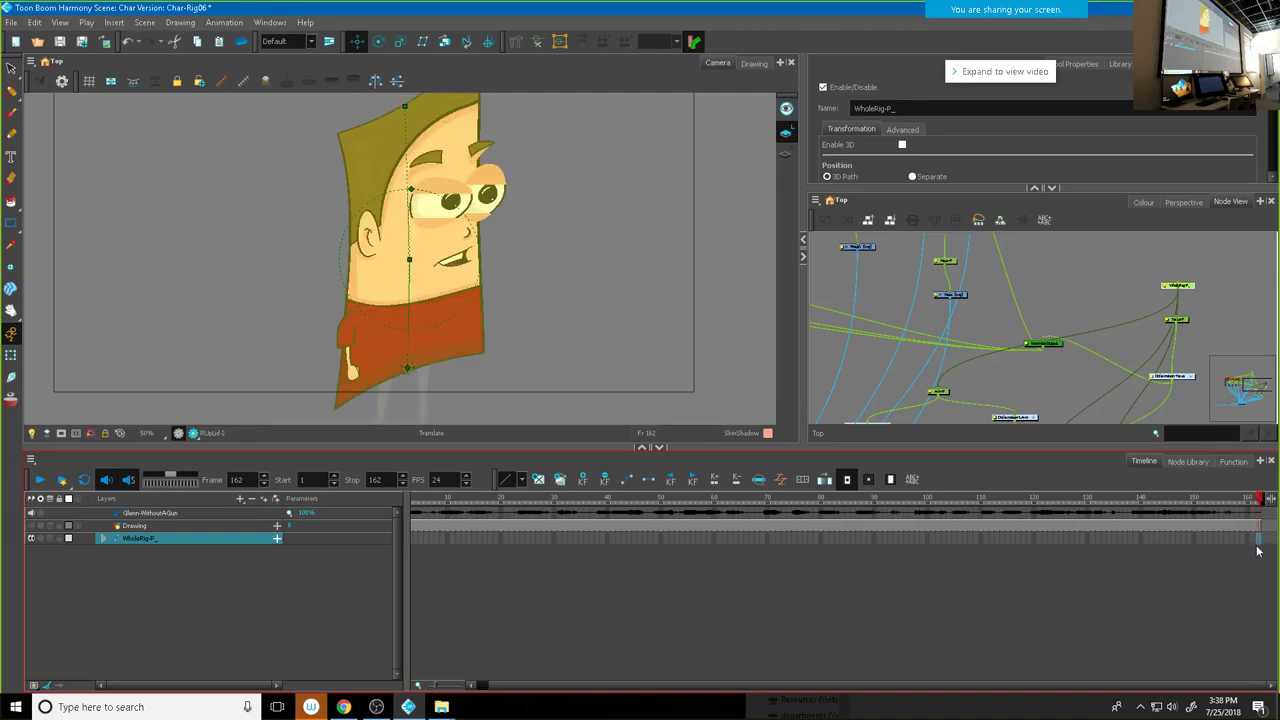
{"action": "left_click", "coordinate": [1257, 540]}
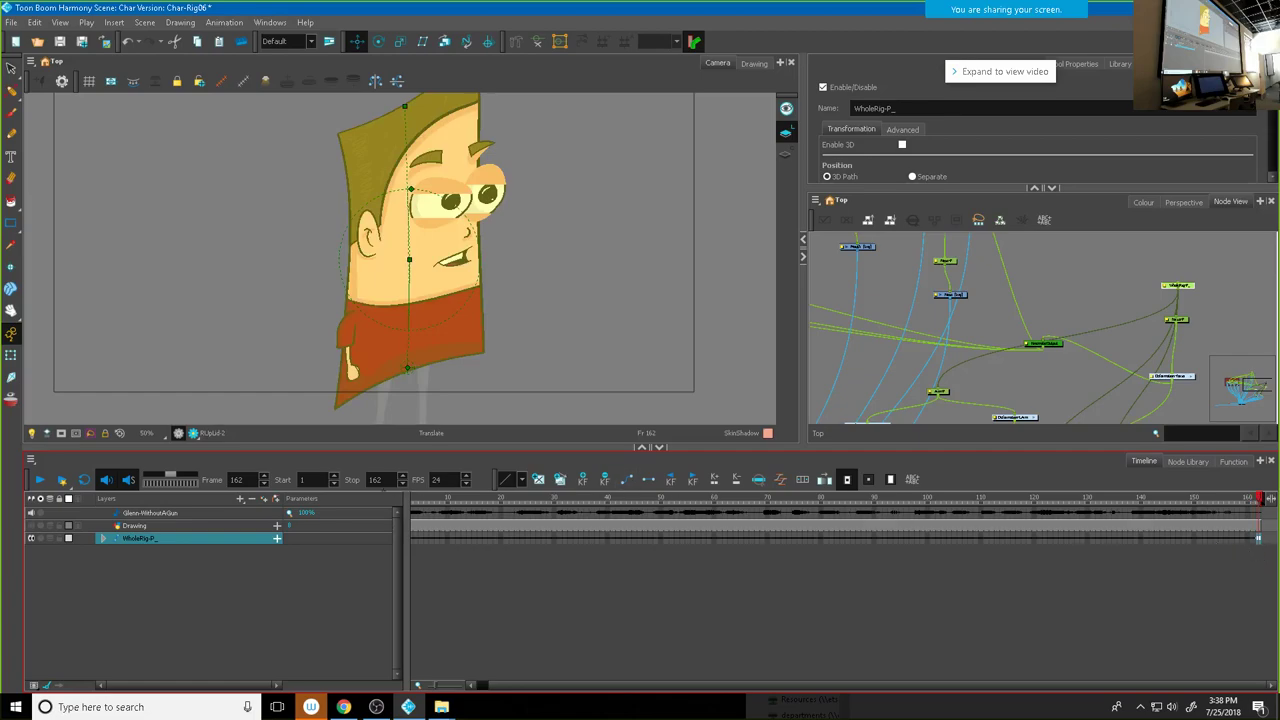
Step: At frame 11, tilt the head backward by rotating the top deformer bone with the Transform tool
{"action": "left_click", "coordinate": [418, 496]}
{"action": "left_click_drag", "start_coordinate": [418, 498], "coordinate": [469, 514]}
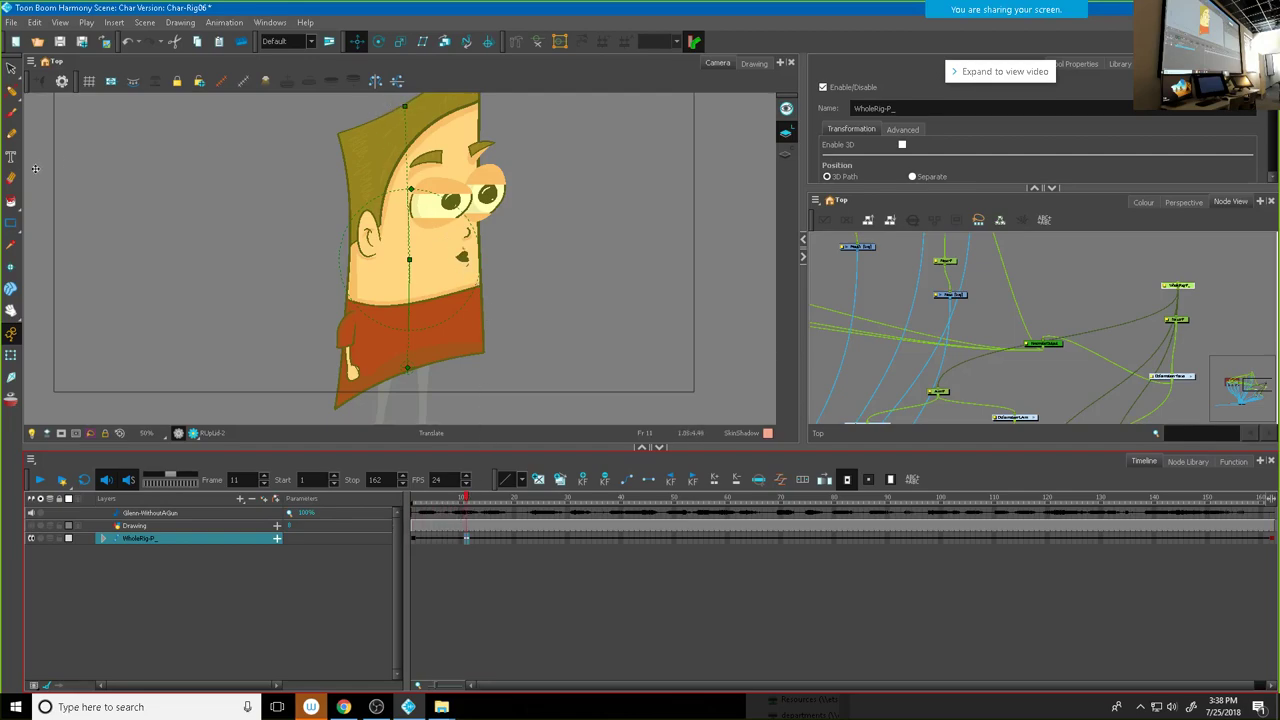
{"action": "left_click", "coordinate": [11, 356]}
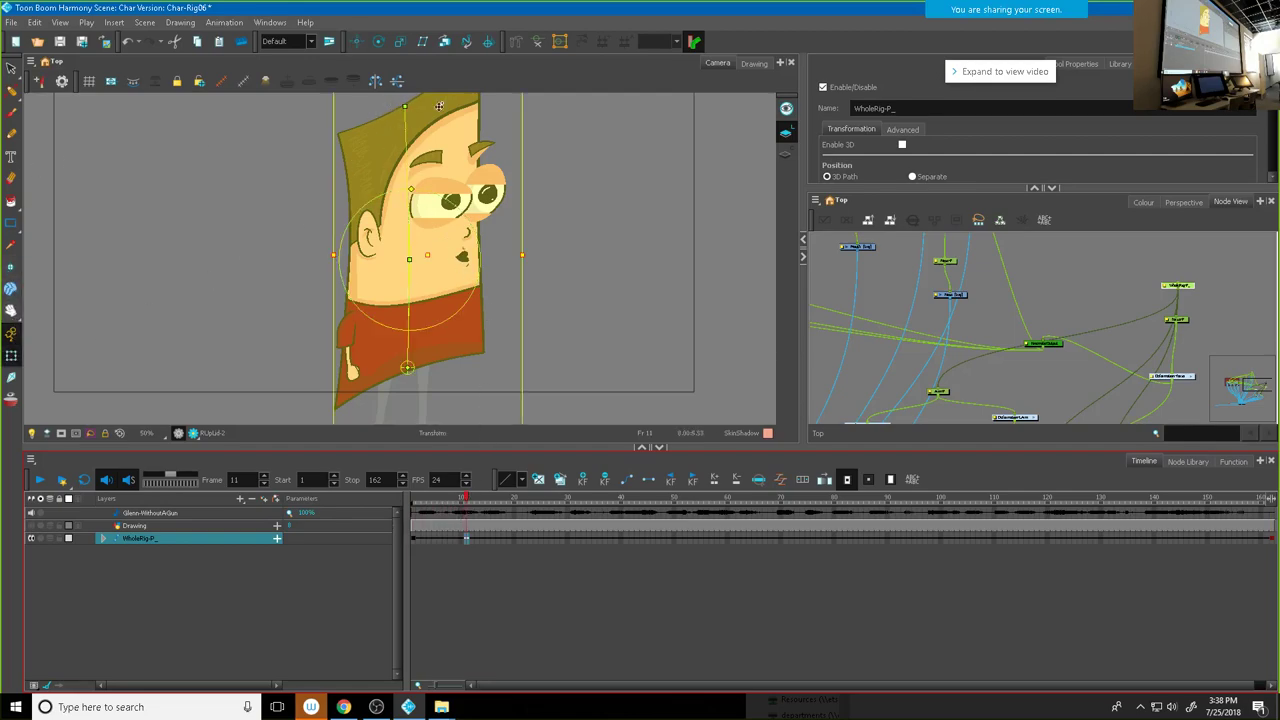
{"action": "left_click_drag", "start_coordinate": [403, 108], "coordinate": [369, 118]}
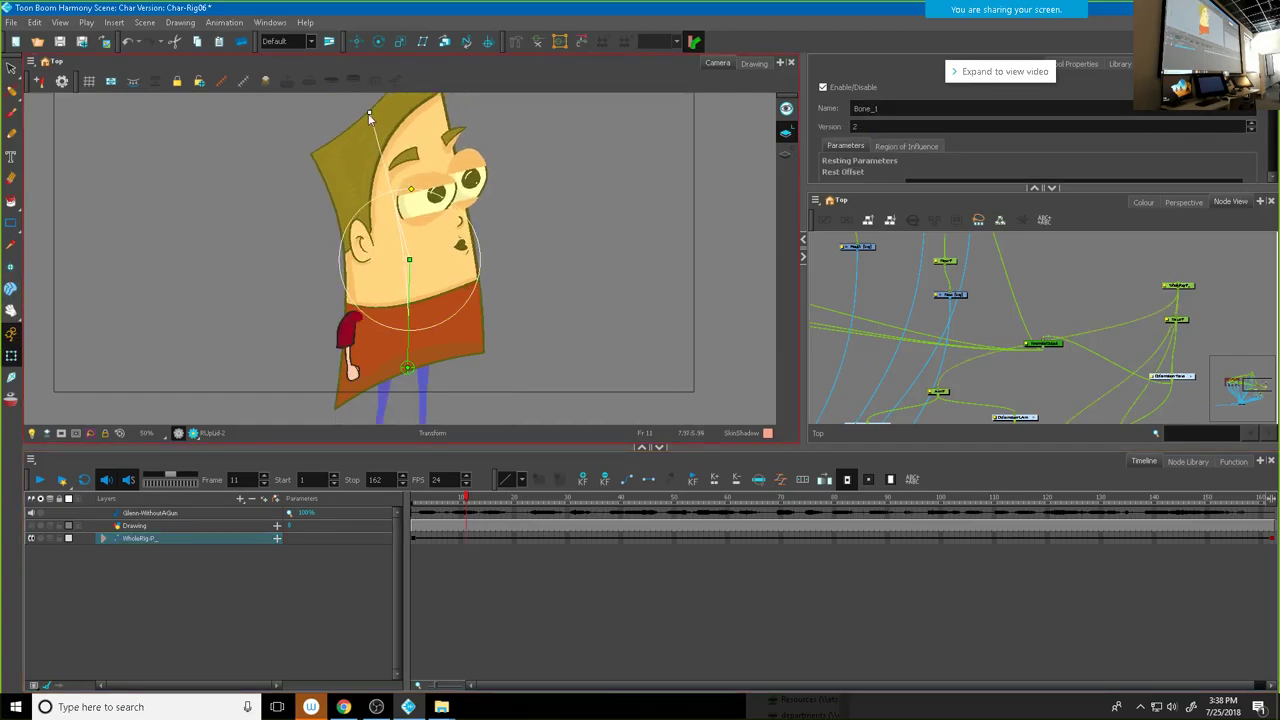
Step: At frame 1, rotate the top deformer bone forward, then readjust it to a slight backward head lean
{"action": "left_click", "coordinate": [430, 502]}
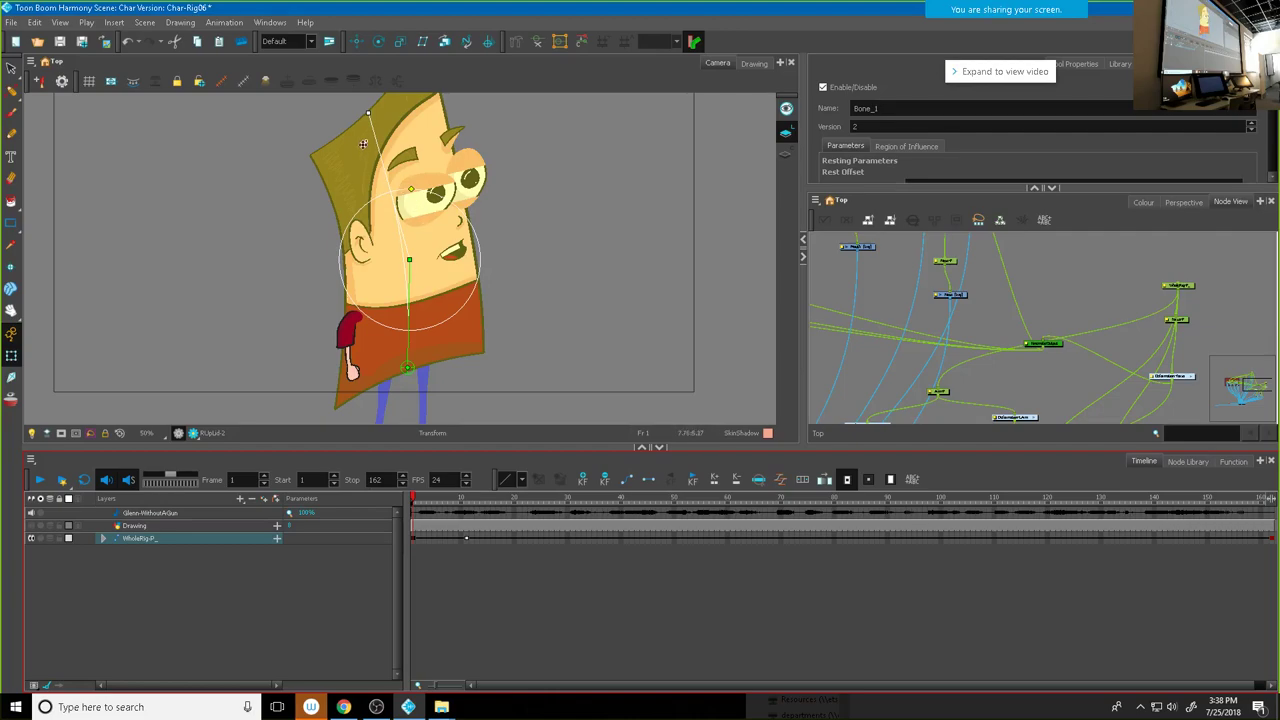
{"action": "left_click_drag", "start_coordinate": [369, 115], "coordinate": [428, 117]}
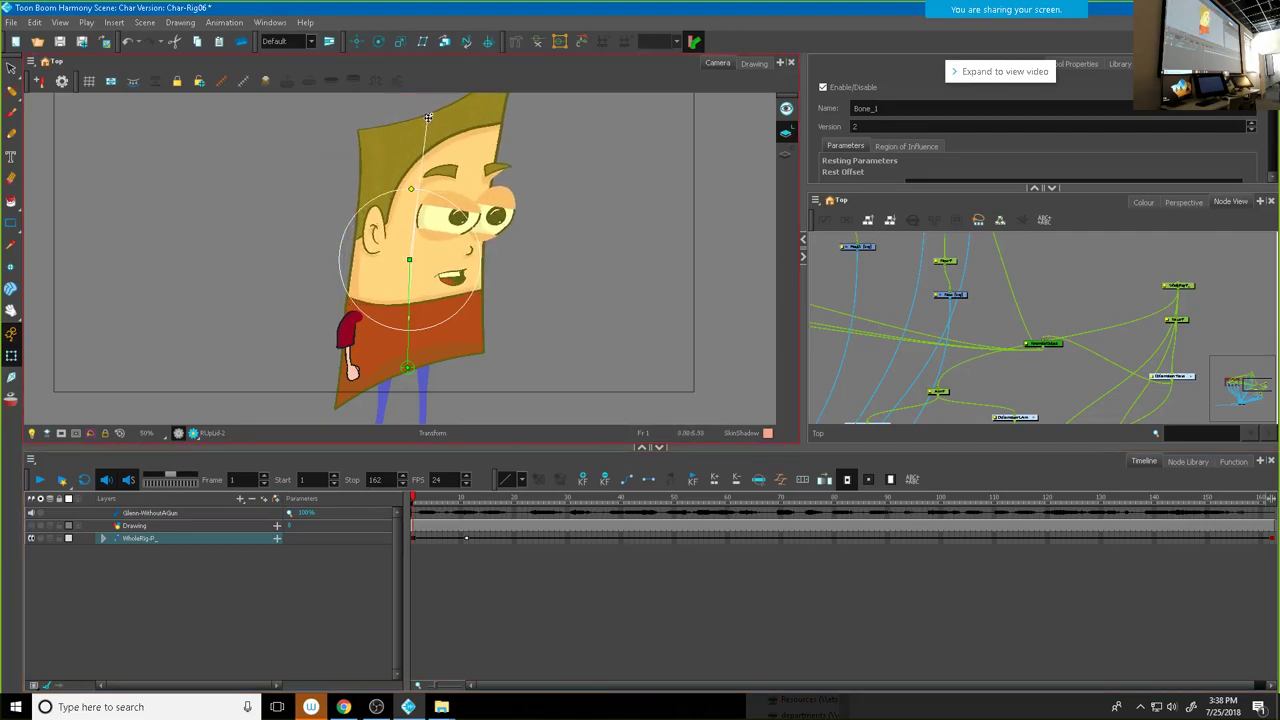
{"action": "left_click", "coordinate": [428, 500]}
{"action": "left_click_drag", "start_coordinate": [456, 509], "coordinate": [345, 505]}
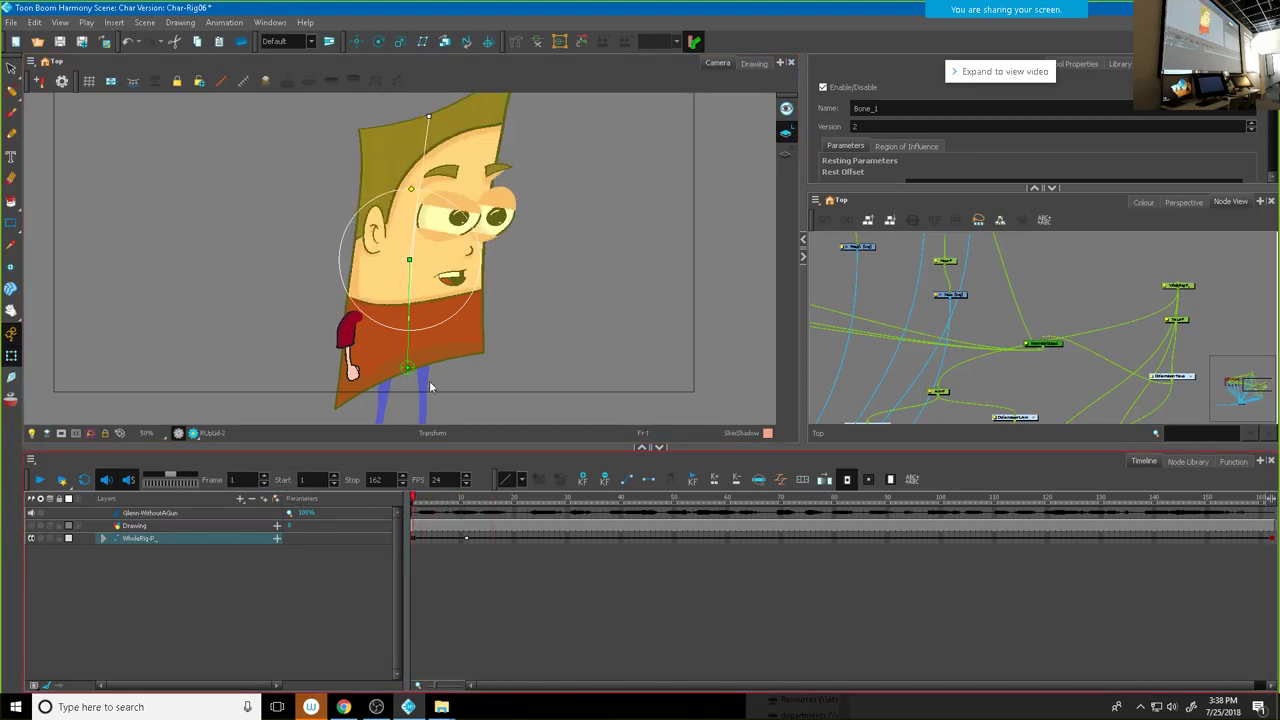
{"action": "left_click_drag", "start_coordinate": [428, 117], "coordinate": [390, 114]}
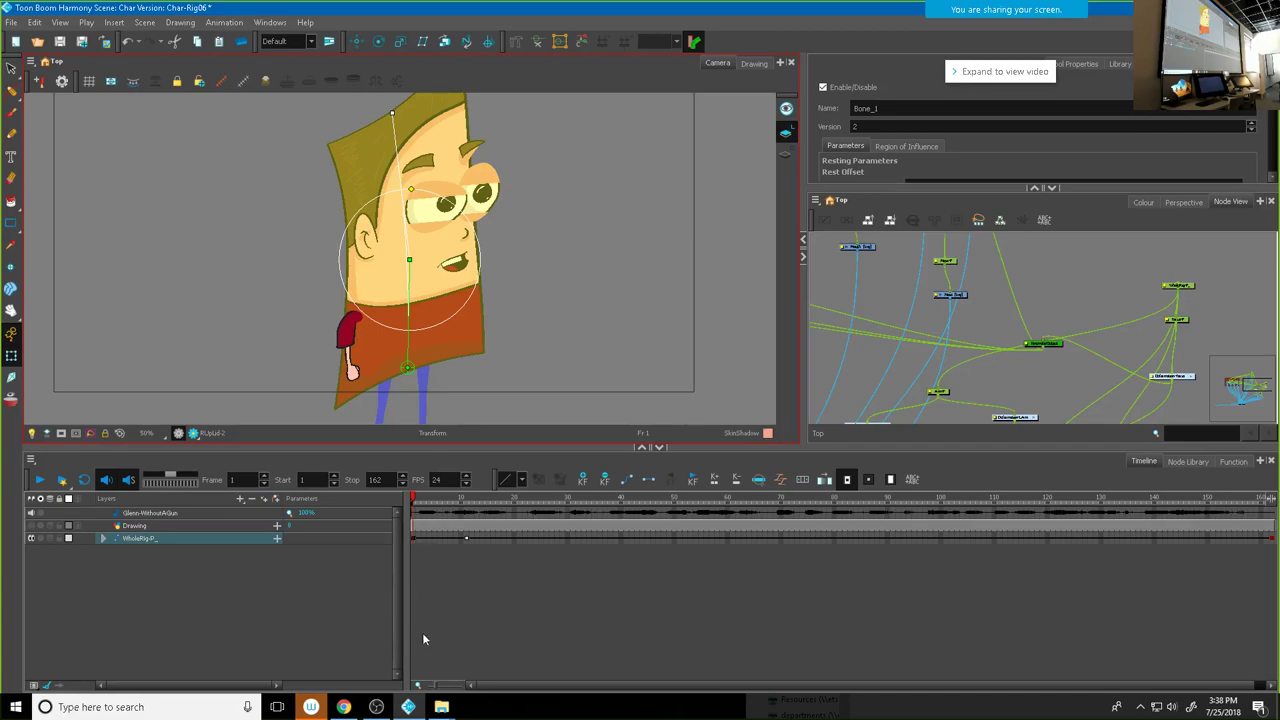
Step: Set keyframes on the WholeRig-P_ layer at frames 1 and 11
{"action": "left_click", "coordinate": [412, 537]}
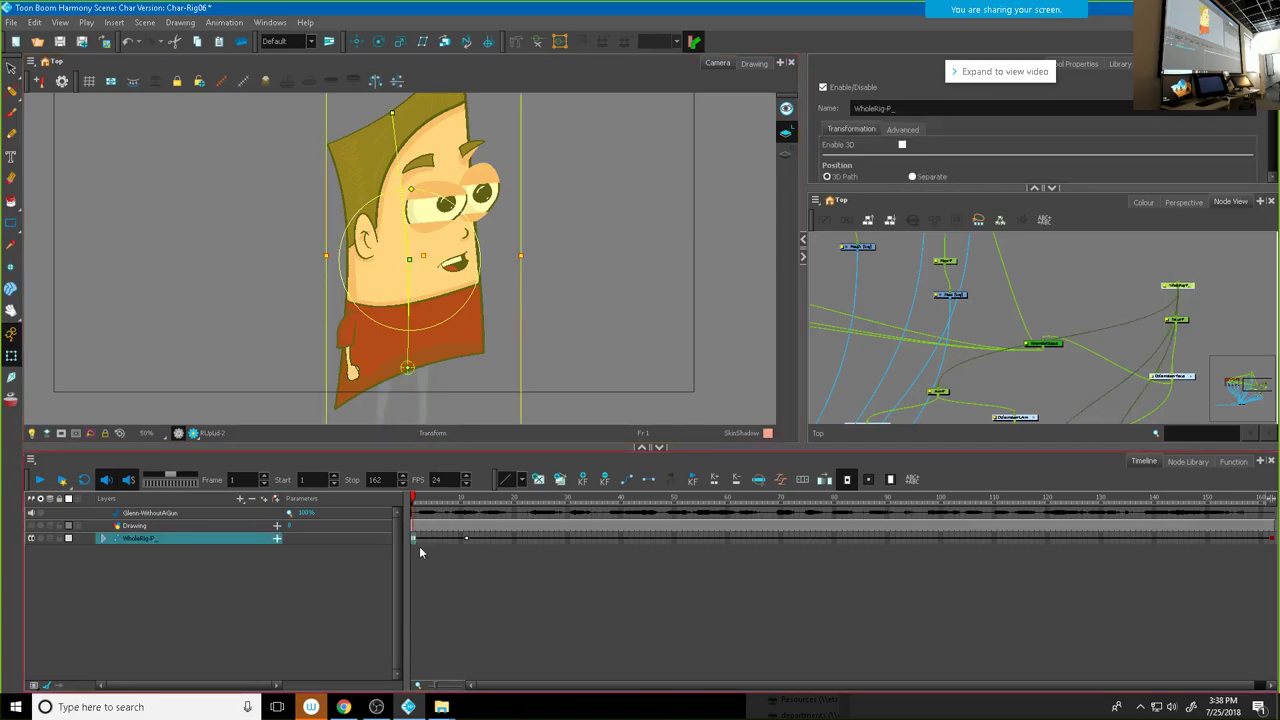
{"action": "left_click", "coordinate": [466, 539]}
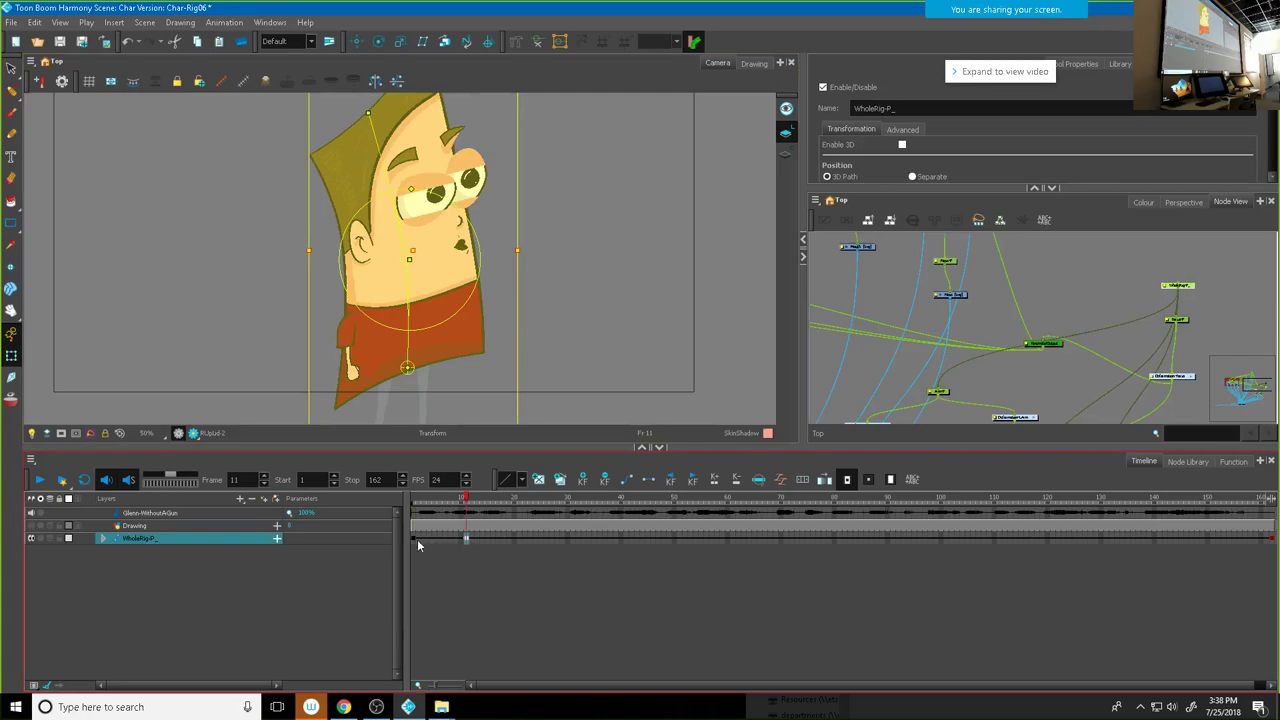
{"action": "left_click", "coordinate": [412, 540]}
Step: At frame 5, lean the head forward with the top bone and tilt the body forward with the base bone
{"action": "left_click", "coordinate": [434, 540]}
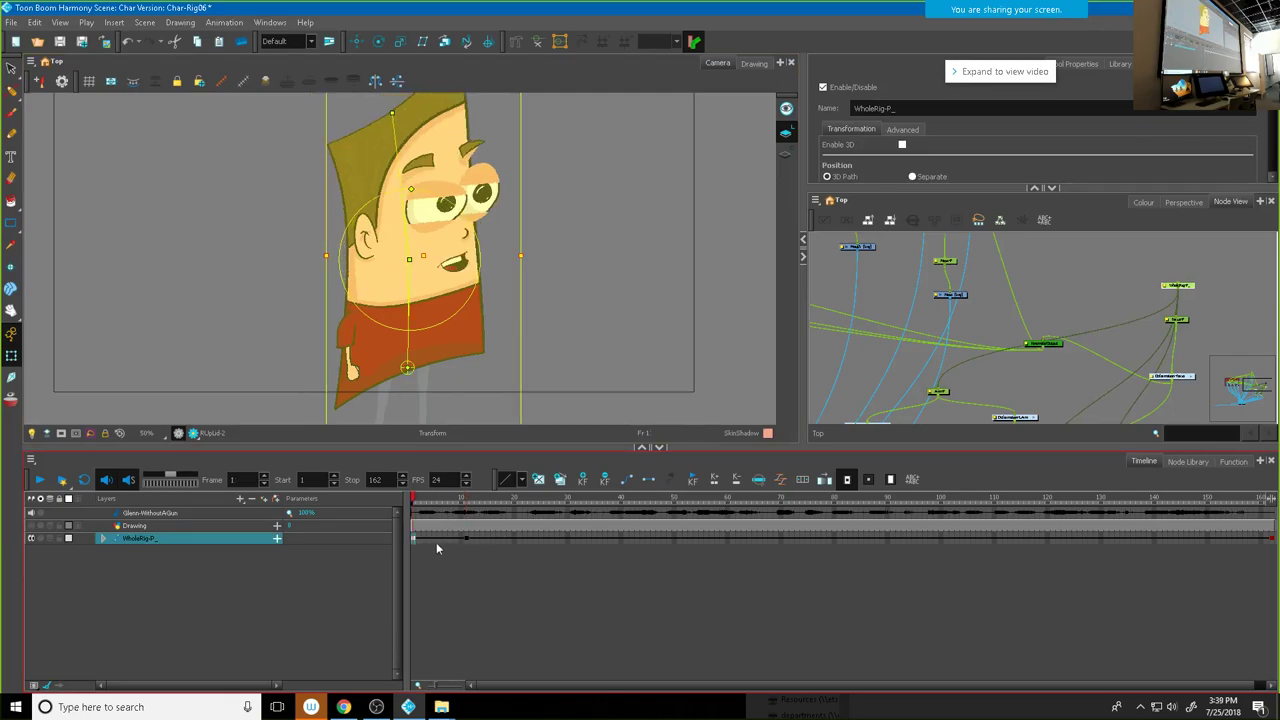
{"action": "left_click_drag", "start_coordinate": [383, 113], "coordinate": [428, 121]}
{"action": "left_click_drag", "start_coordinate": [408, 312], "coordinate": [414, 317]}
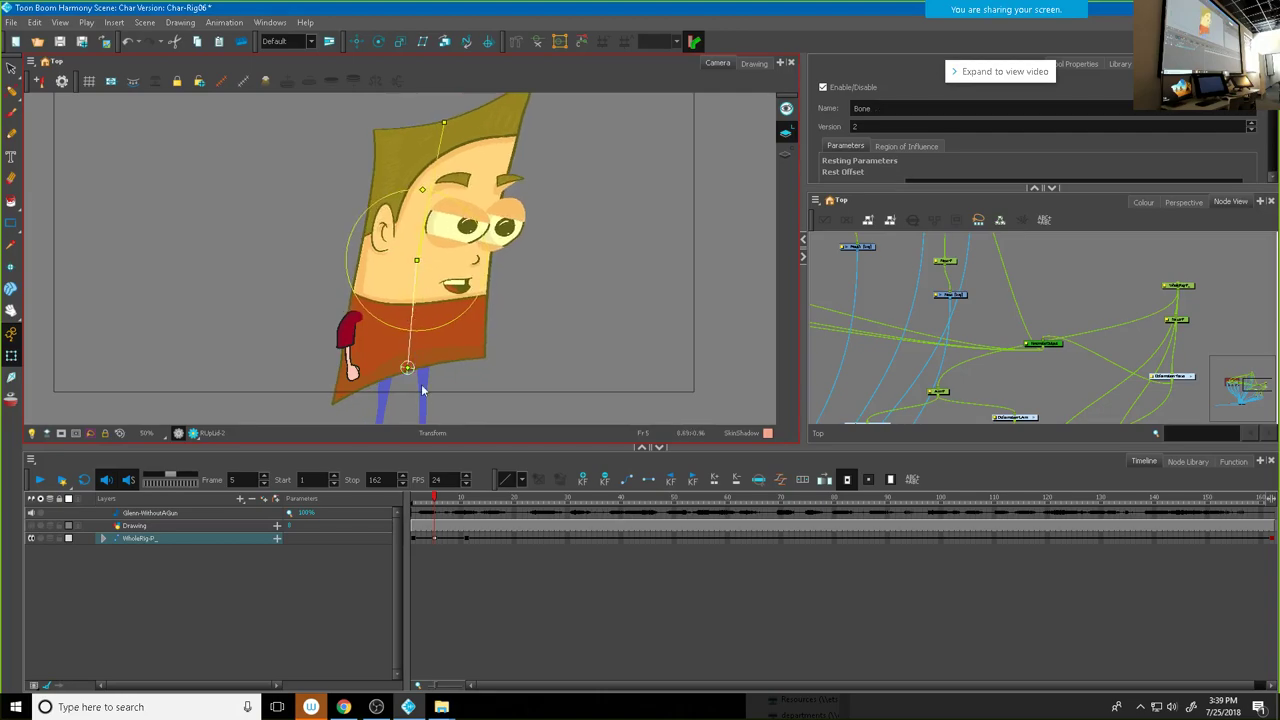
Step: At frame 11, lean the body slightly backward by rotating the base deformer bone
{"action": "left_click_drag", "start_coordinate": [437, 503], "coordinate": [474, 514]}
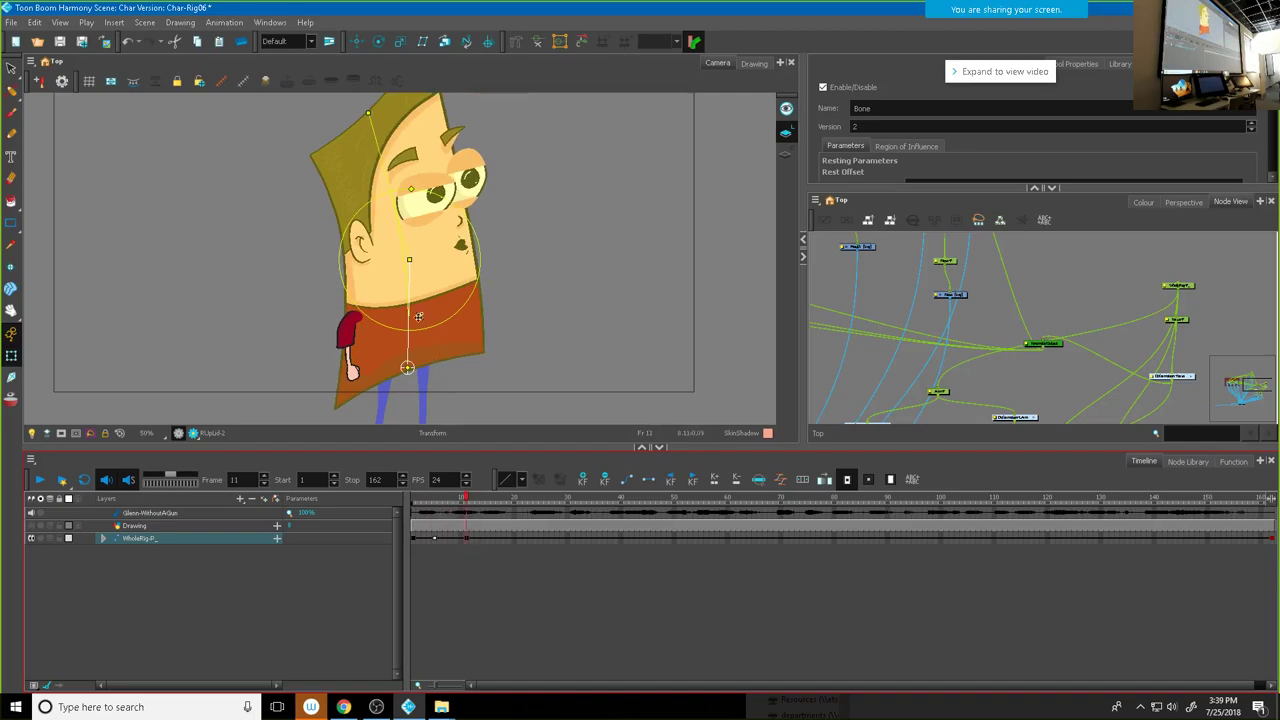
{"action": "left_click_drag", "start_coordinate": [408, 297], "coordinate": [406, 297]}
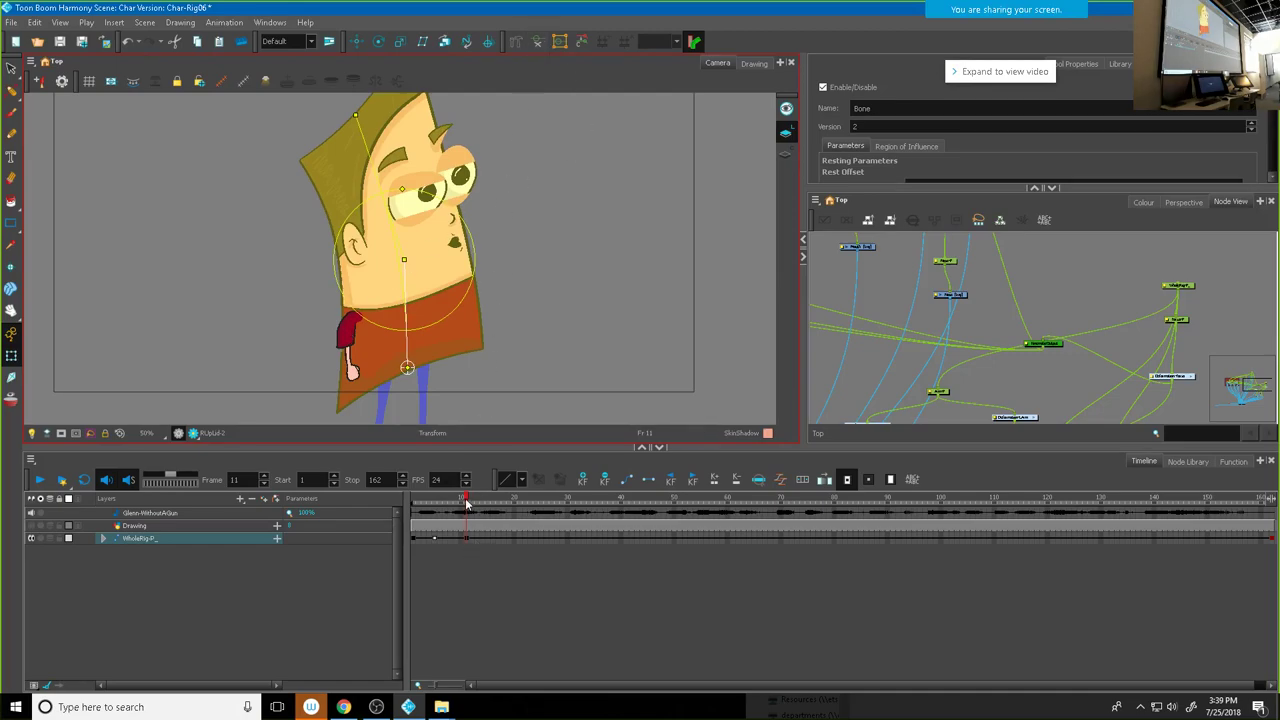
Step: Preview the animation from frame 1, and at frame 25 slightly adjust the top bone and rotate the base bone slightly backward
{"action": "left_click_drag", "start_coordinate": [466, 503], "coordinate": [413, 500]}
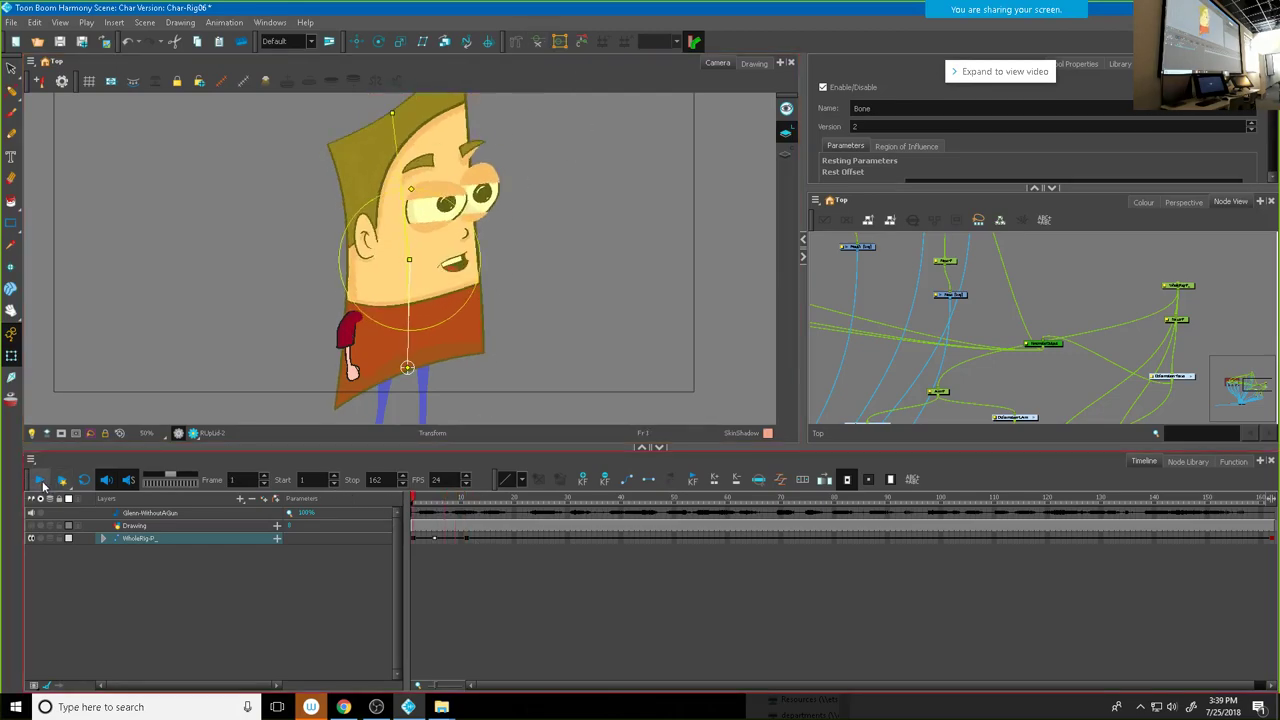
{"action": "left_click", "coordinate": [41, 482]}
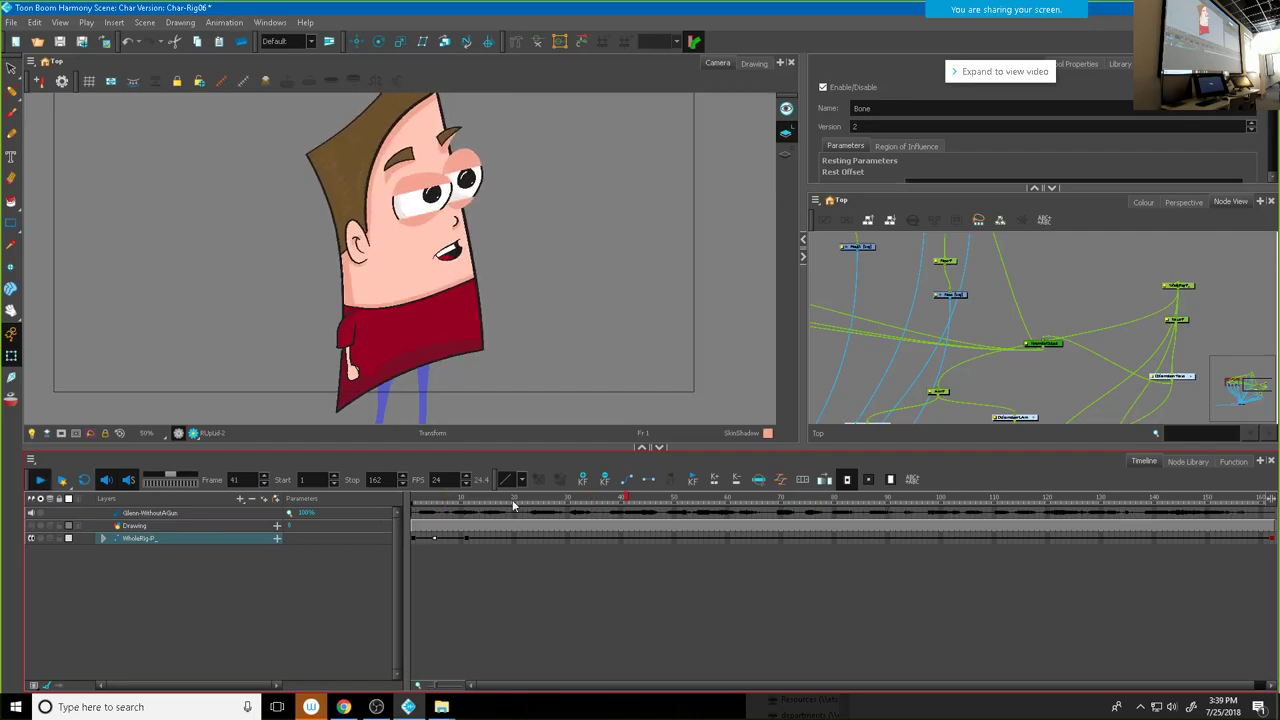
{"action": "left_click_drag", "start_coordinate": [515, 503], "coordinate": [541, 505]}
{"action": "left_click", "coordinate": [358, 115]}
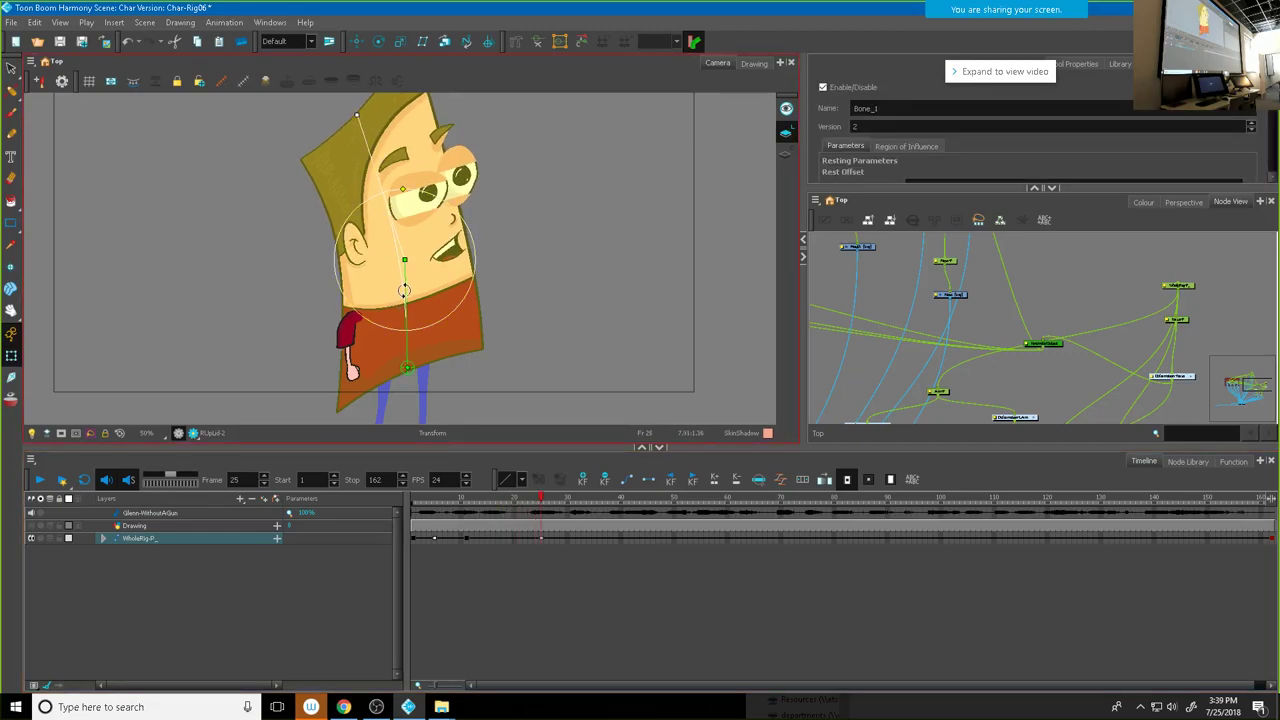
{"action": "left_click", "coordinate": [403, 290]}
{"action": "left_click_drag", "start_coordinate": [402, 292], "coordinate": [399, 292]}
Step: At frame 38, lean the head well forward with the top bone and tilt the body slightly forward with the base bone
{"action": "left_click_drag", "start_coordinate": [540, 500], "coordinate": [610, 500]}
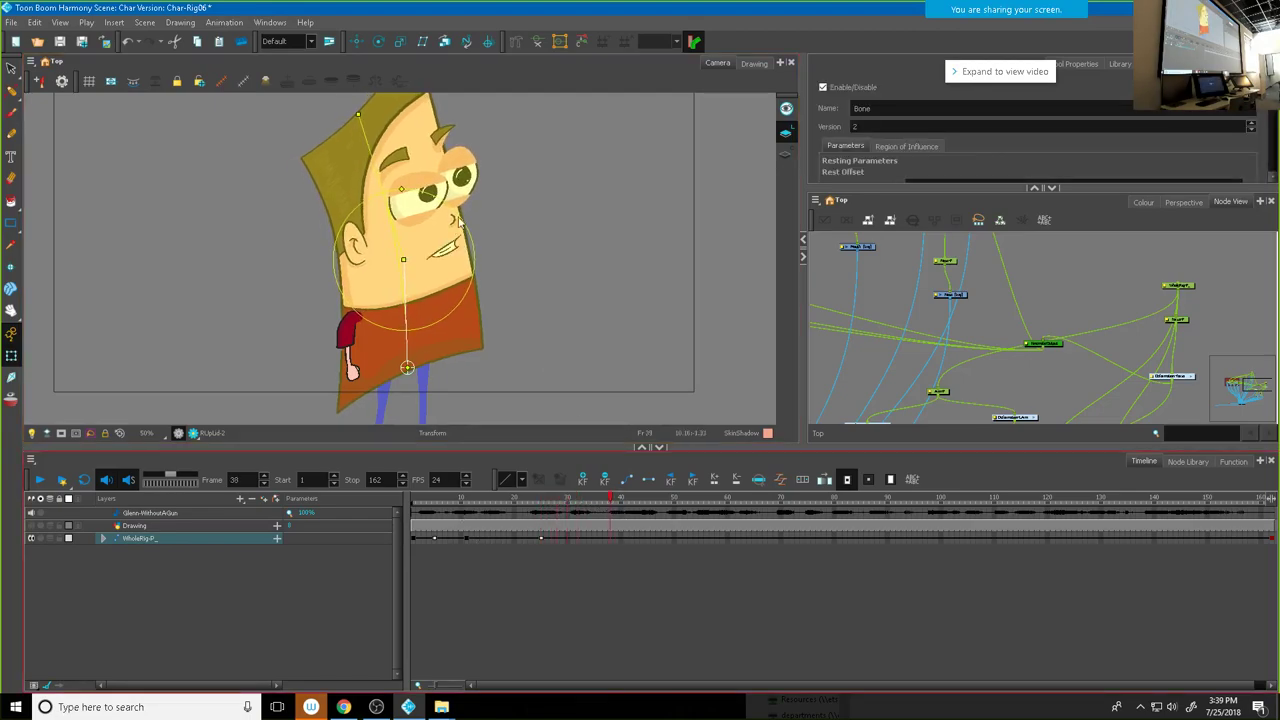
{"action": "left_click_drag", "start_coordinate": [359, 112], "coordinate": [455, 111]}
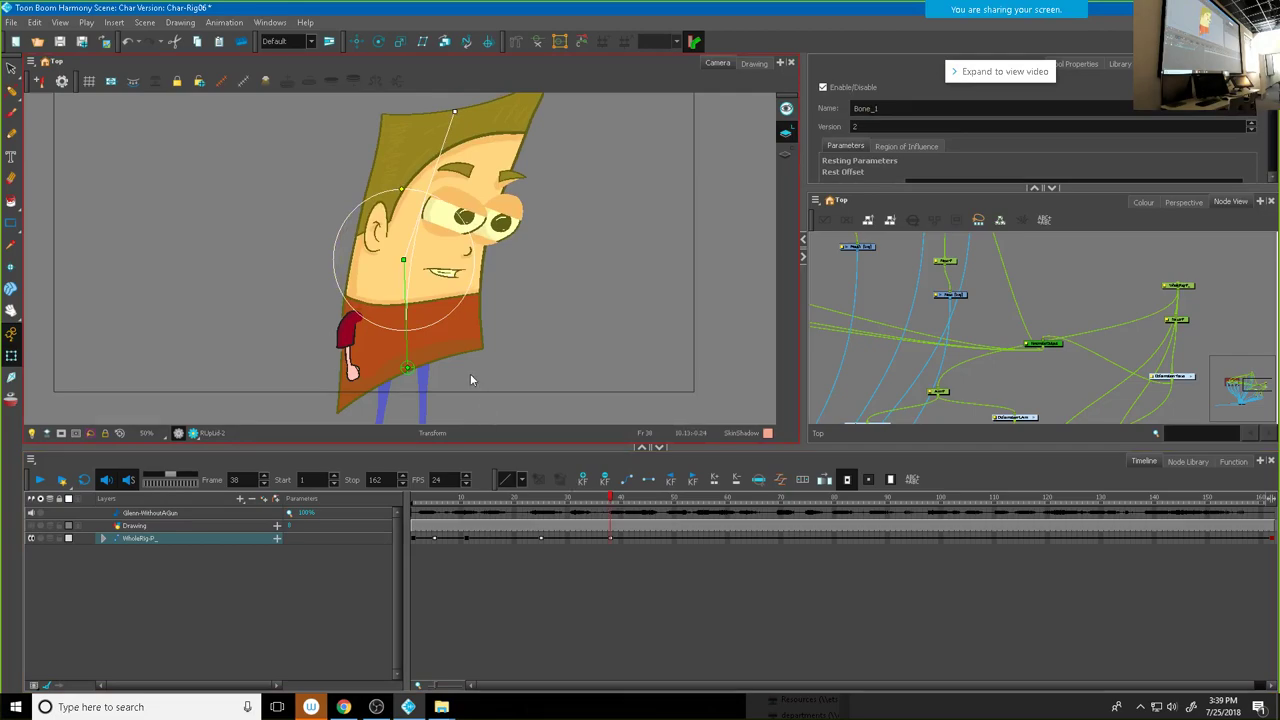
{"action": "left_click", "coordinate": [407, 297]}
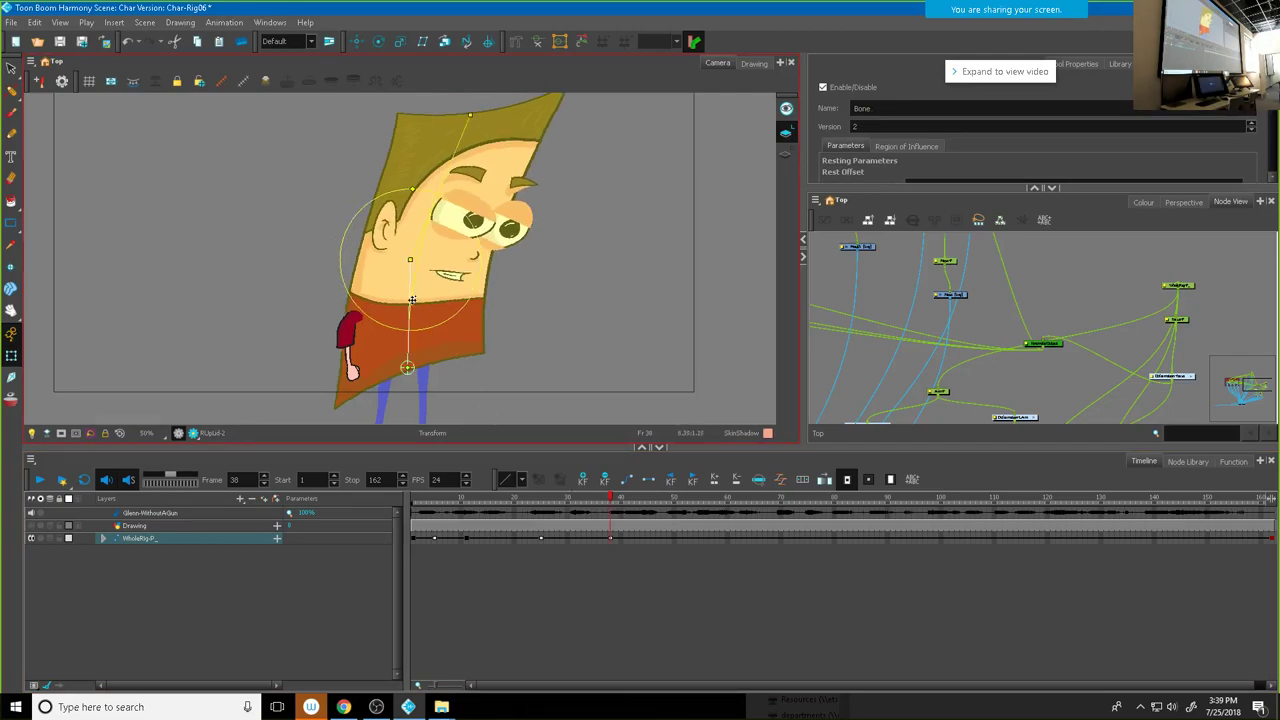
Step: Play the animation from frame 1 to review the head and body motion against the dialogue
{"action": "left_click", "coordinate": [610, 500]}
{"action": "left_click", "coordinate": [414, 505]}
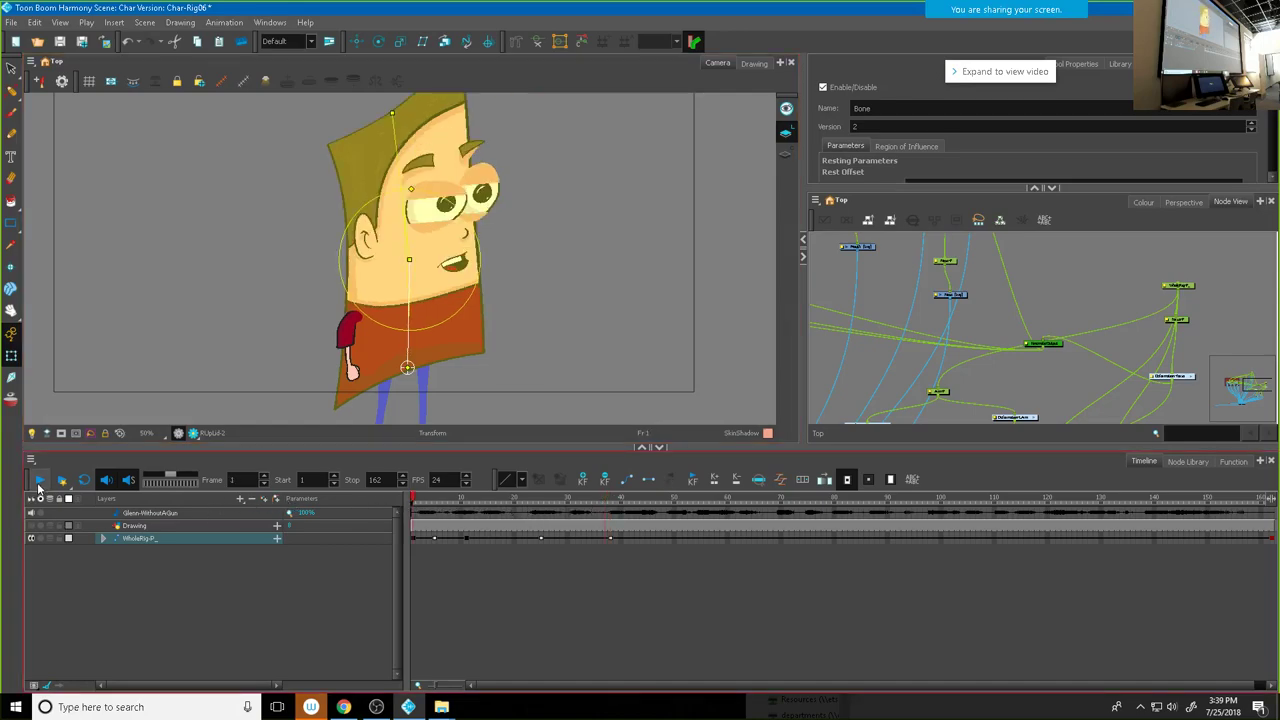
{"action": "left_click", "coordinate": [40, 481]}
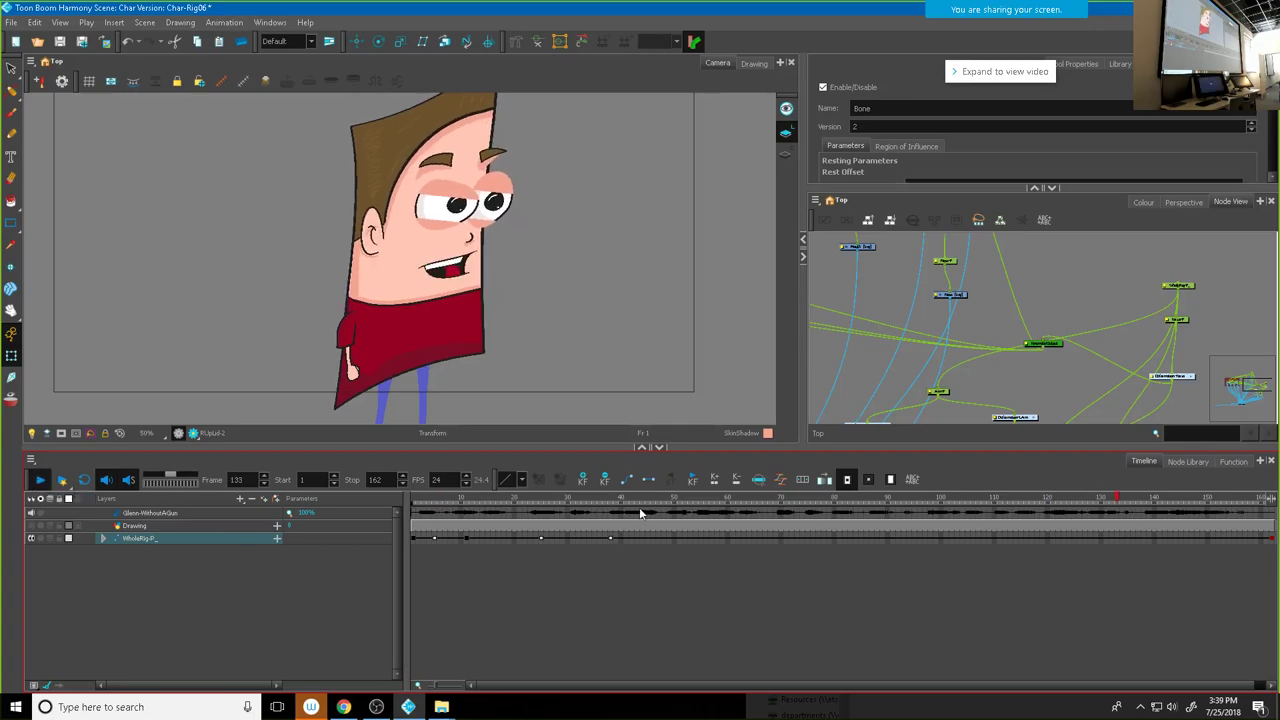
Step: Set a keyframe on the WholeRig-P_ layer at frame 61
{"action": "left_click_drag", "start_coordinate": [636, 513], "coordinate": [734, 526]}
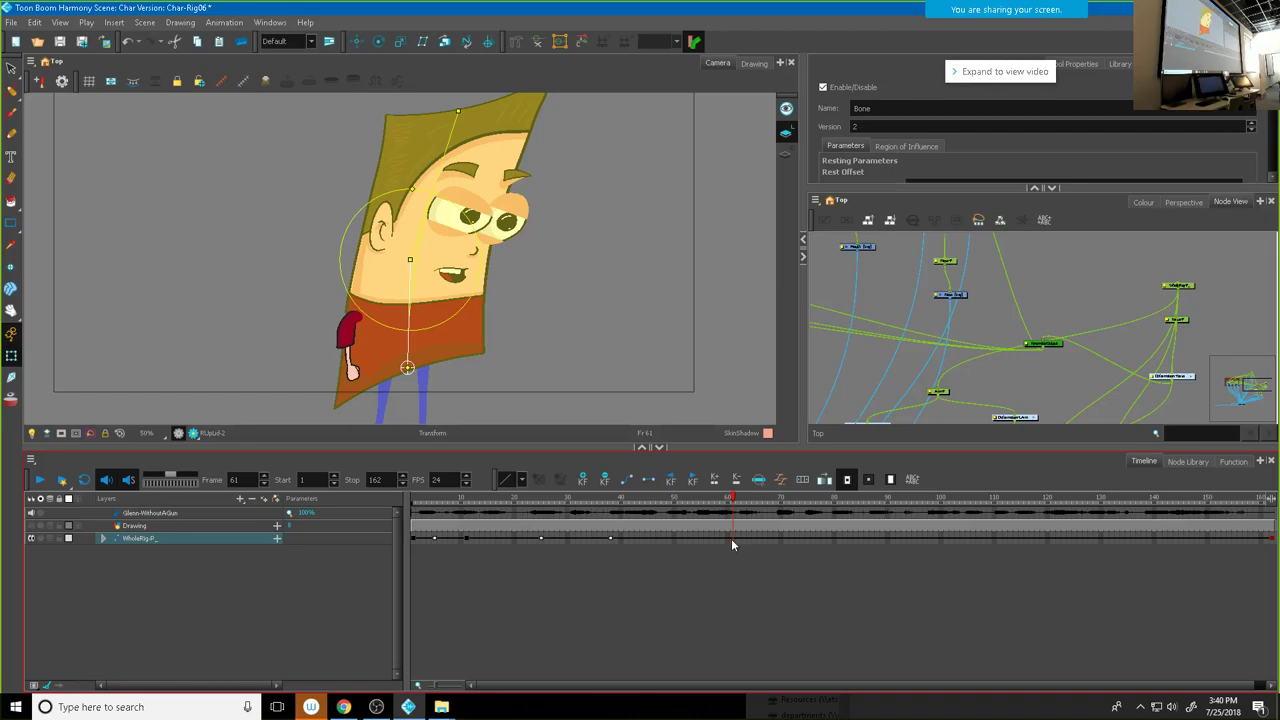
{"action": "left_click", "coordinate": [731, 538]}
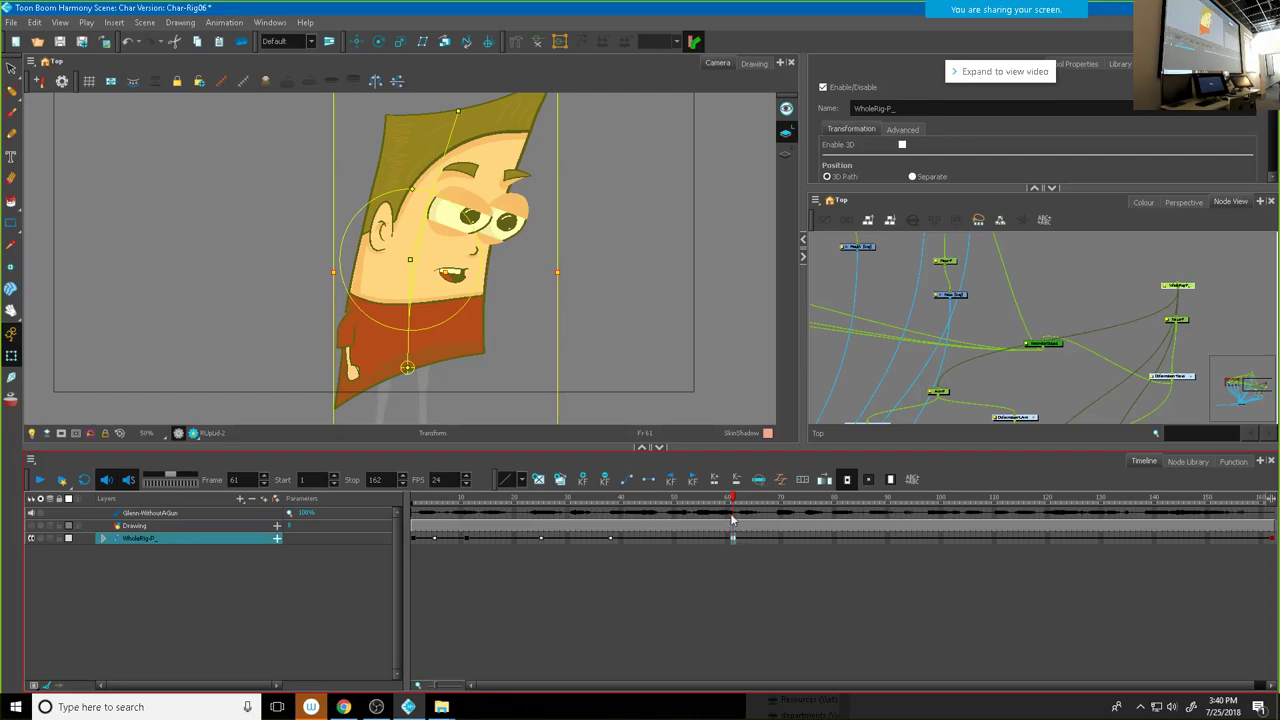
Step: At frame 75, lean the head backward with the top bone and ease the body slightly backward with the base bone
{"action": "left_click_drag", "start_coordinate": [528, 497], "coordinate": [760, 524]}
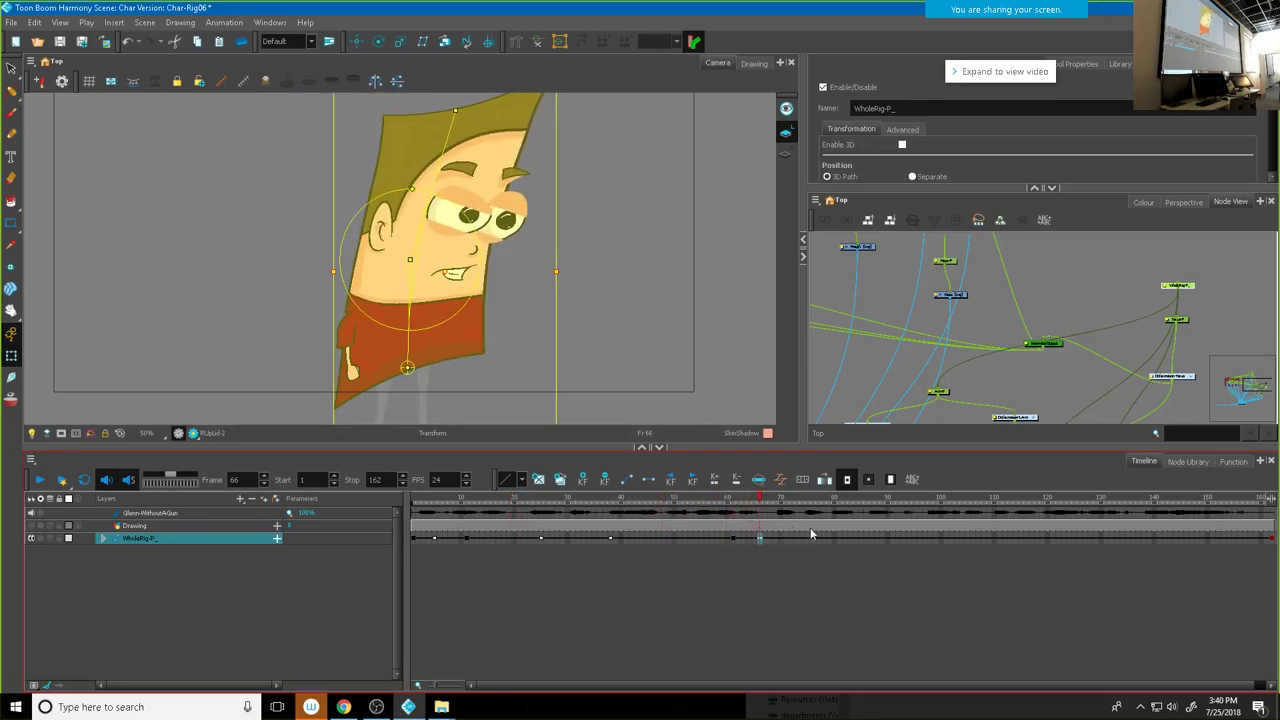
{"action": "left_click", "coordinate": [809, 529]}
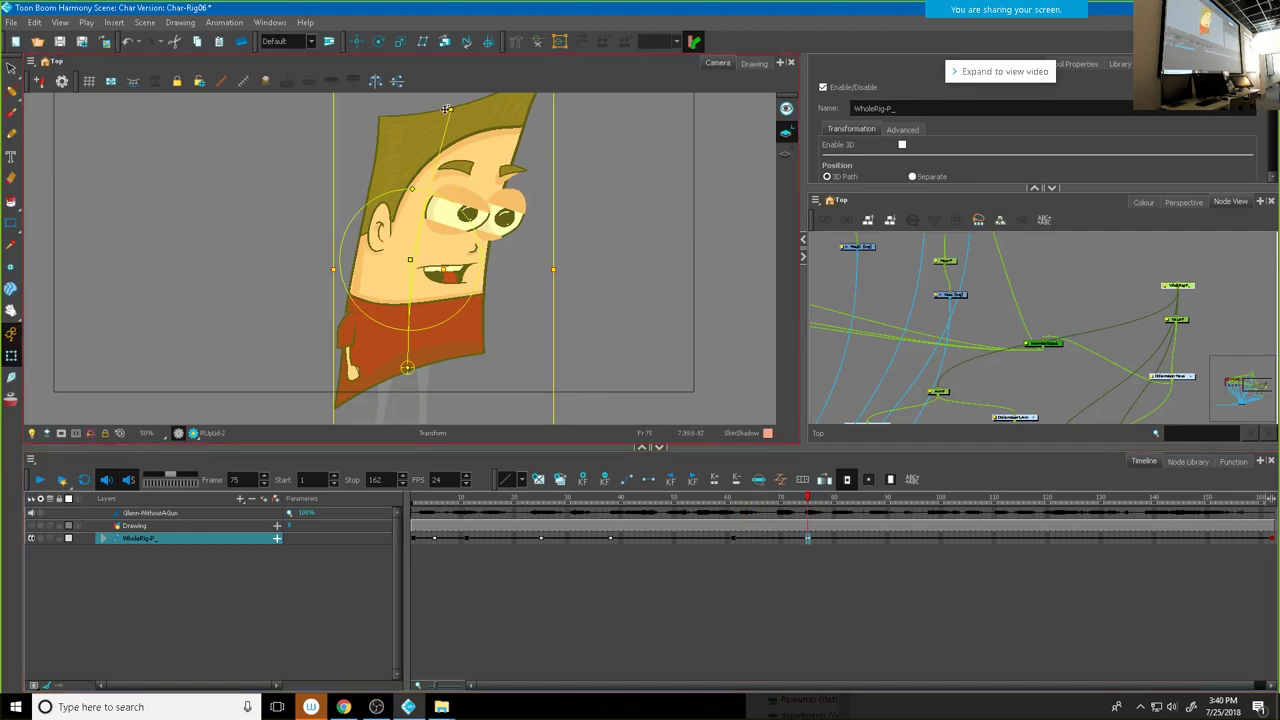
{"action": "left_click_drag", "start_coordinate": [451, 108], "coordinate": [426, 105]}
{"action": "left_click", "coordinate": [408, 291]}
{"action": "left_click_drag", "start_coordinate": [408, 291], "coordinate": [411, 291]}
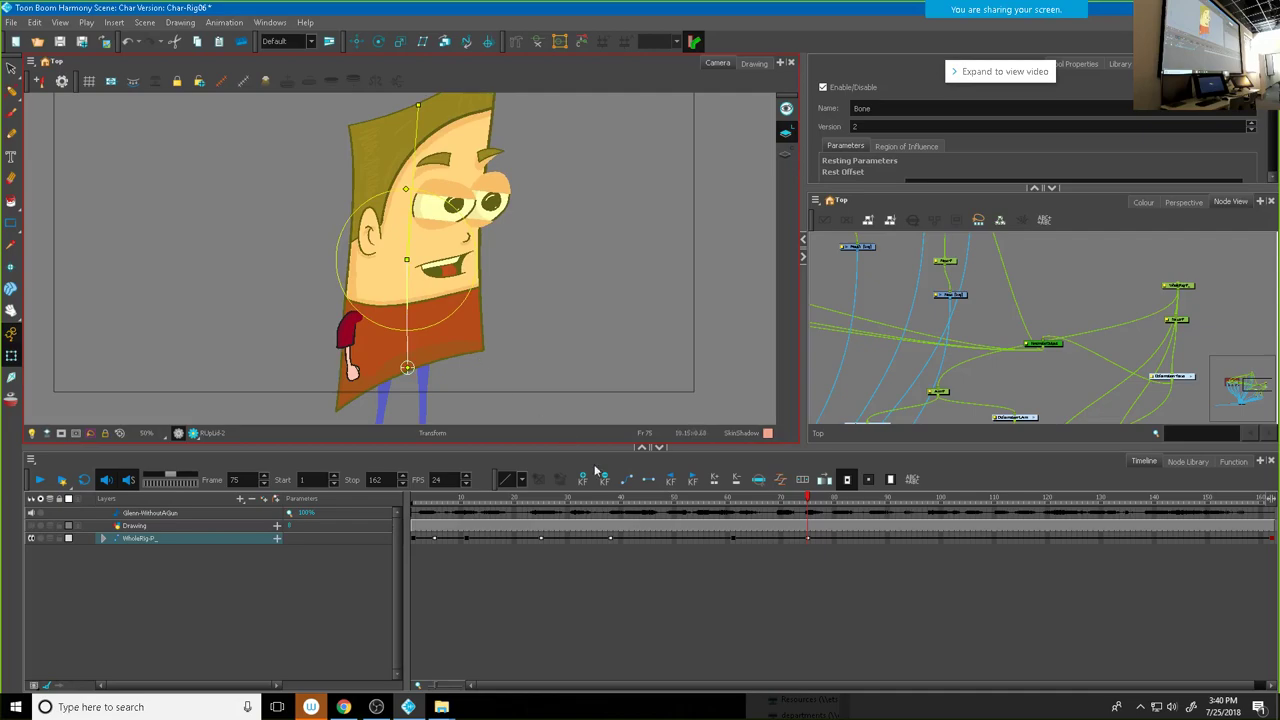
Step: At frame 89, tilt the body forward with the base bone and lean the head backward with the top bone
{"action": "left_click_drag", "start_coordinate": [808, 507], "coordinate": [413, 507]}
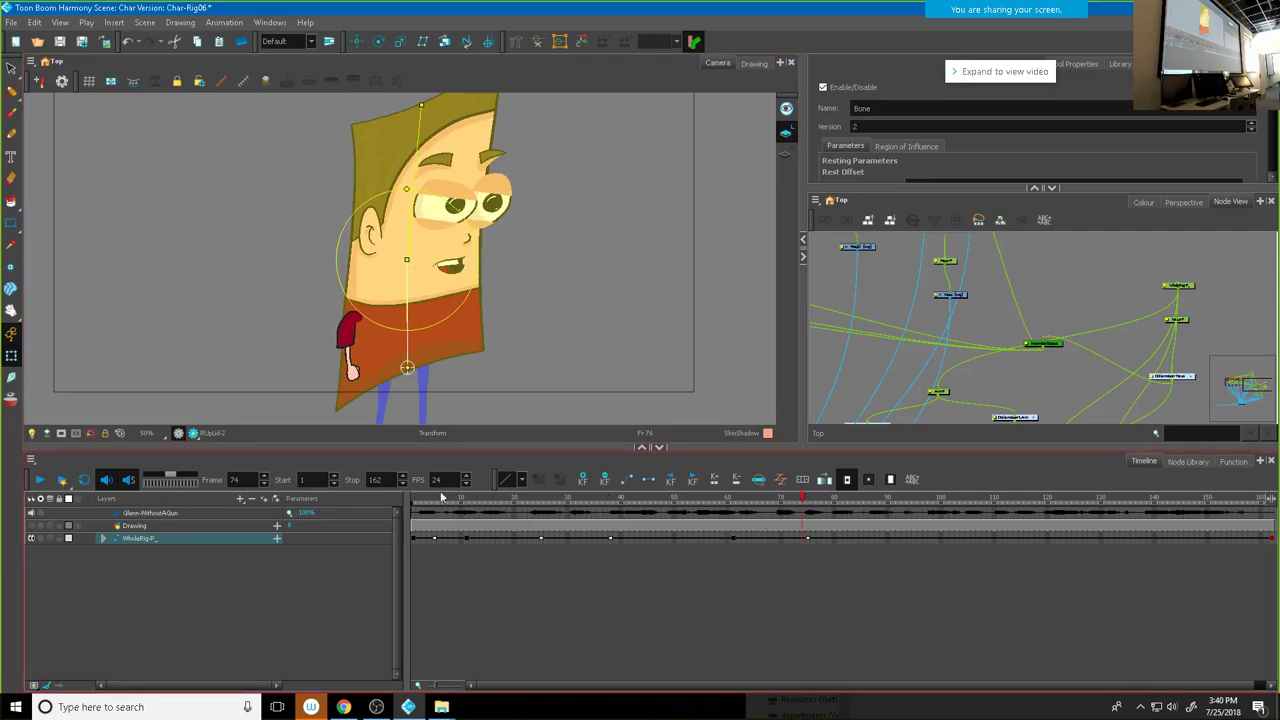
{"action": "left_click_drag", "start_coordinate": [616, 516], "coordinate": [883, 557]}
{"action": "left_click_drag", "start_coordinate": [405, 285], "coordinate": [420, 285]}
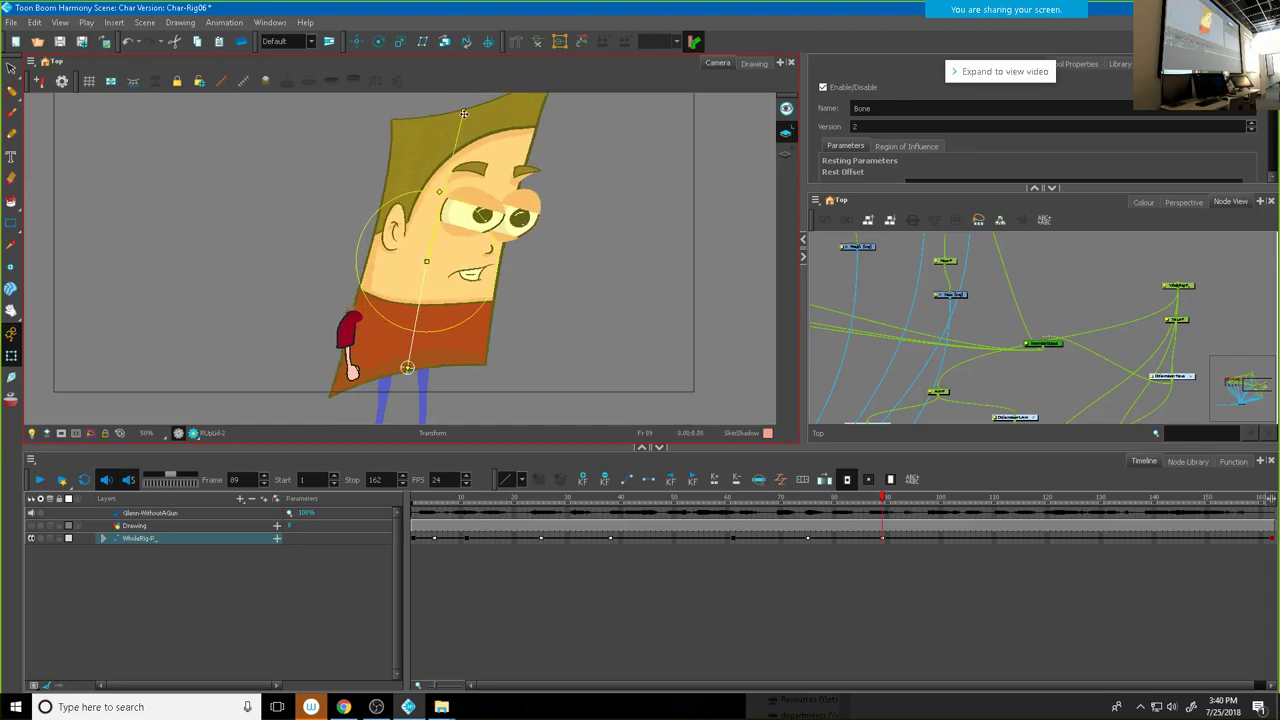
{"action": "left_click_drag", "start_coordinate": [459, 112], "coordinate": [410, 114]}
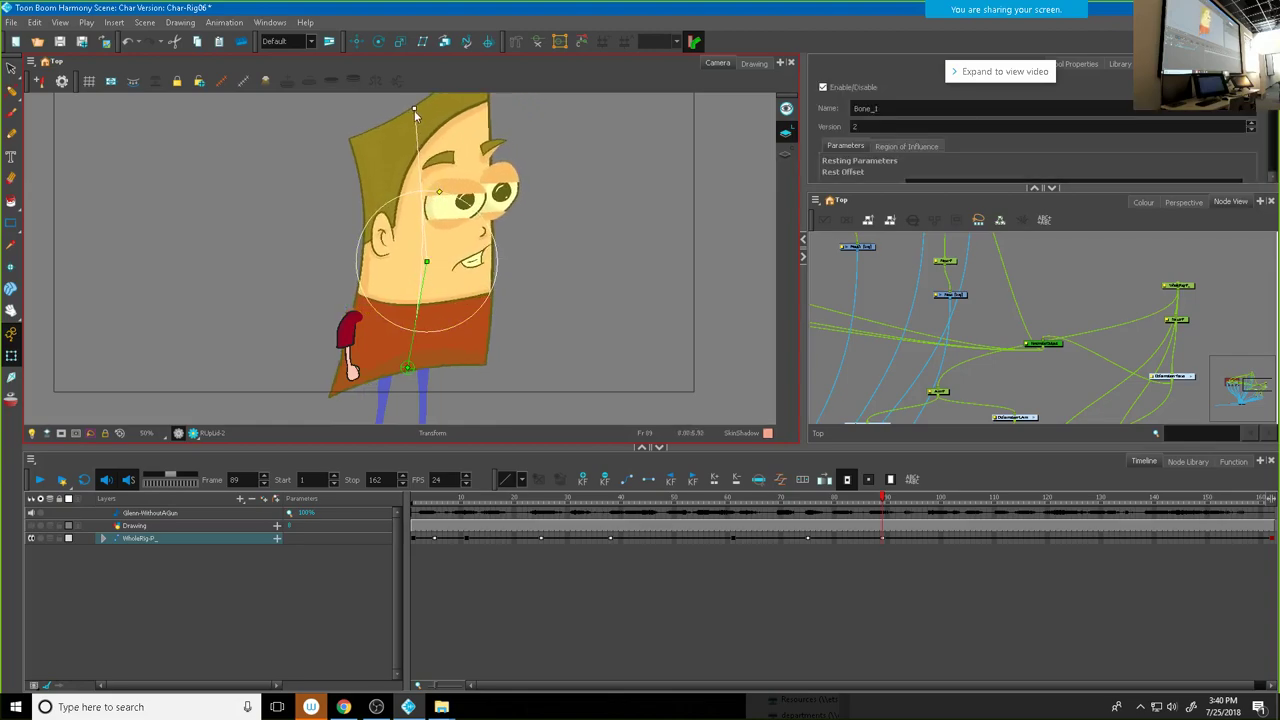
Step: At frame 83, lower the base bone slightly, rotate it backward, and lean the head forward with the top bone
{"action": "left_click_drag", "start_coordinate": [836, 498], "coordinate": [849, 524]}
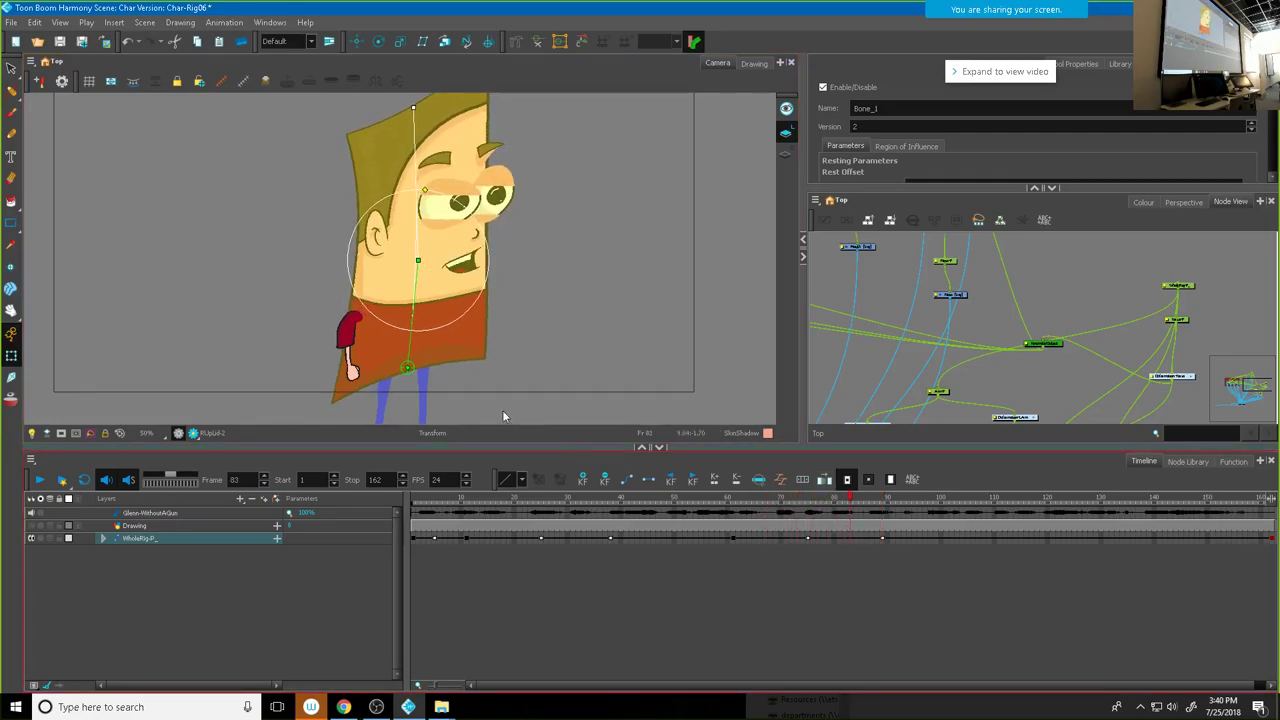
{"action": "left_click", "coordinate": [409, 370]}
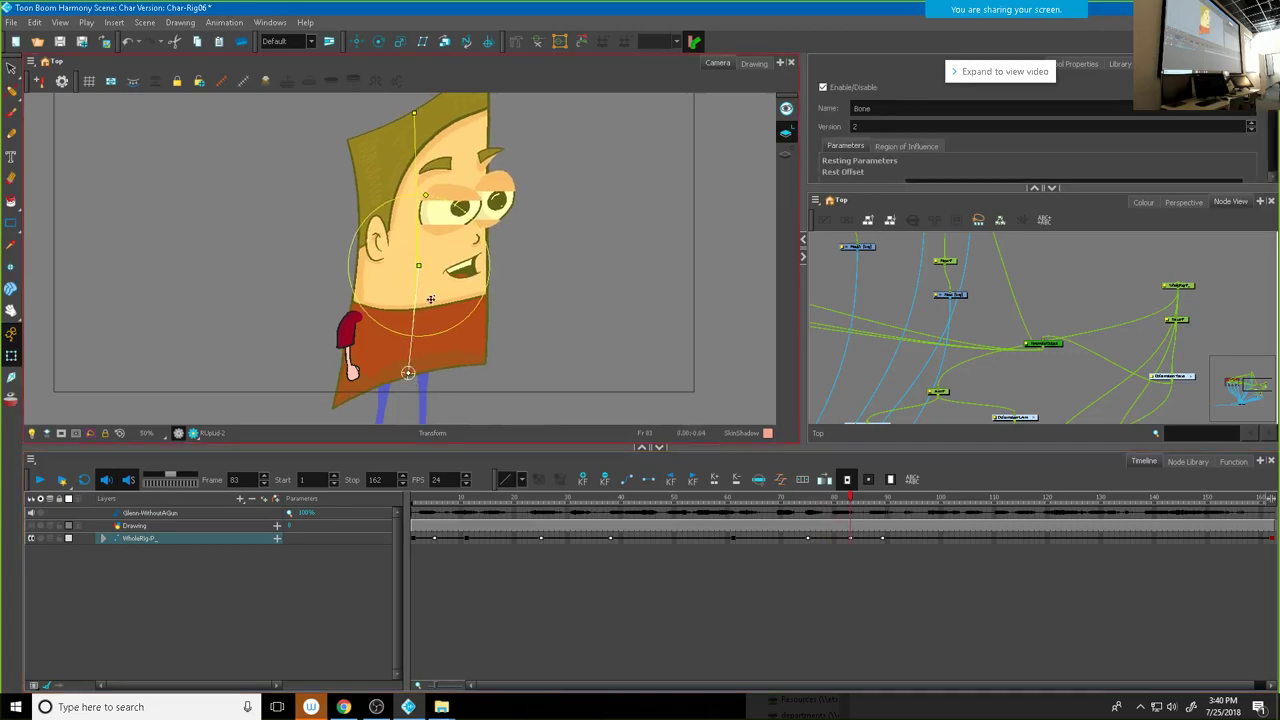
{"action": "left_click_drag", "start_coordinate": [418, 280], "coordinate": [409, 281]}
{"action": "left_click_drag", "start_coordinate": [395, 113], "coordinate": [434, 127]}
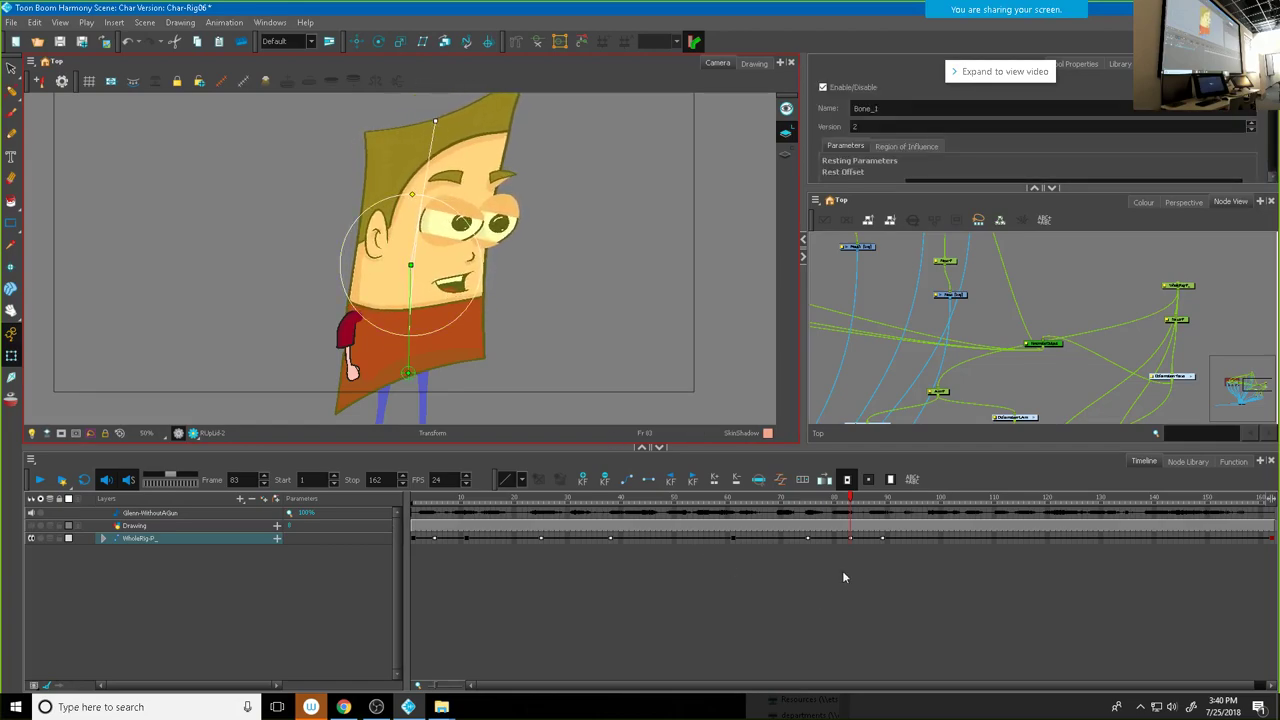
Step: Step forward and backward frame by frame from frame 82 to examine the movement between the surrounding poses
{"action": "left_click", "coordinate": [845, 503]}
{"action": "key", "text": "period"}
{"action": "key", "text": "period"}
{"action": "key", "text": "period"}
{"action": "key", "text": "period"}
{"action": "key", "text": "period"}
{"action": "key", "text": "period"}
{"action": "key", "text": "period"}
{"action": "key", "text": "period"}
{"action": "key", "text": "period"}
{"action": "key", "text": "period"}
{"action": "key", "text": "period"}
{"action": "key", "text": "period"}
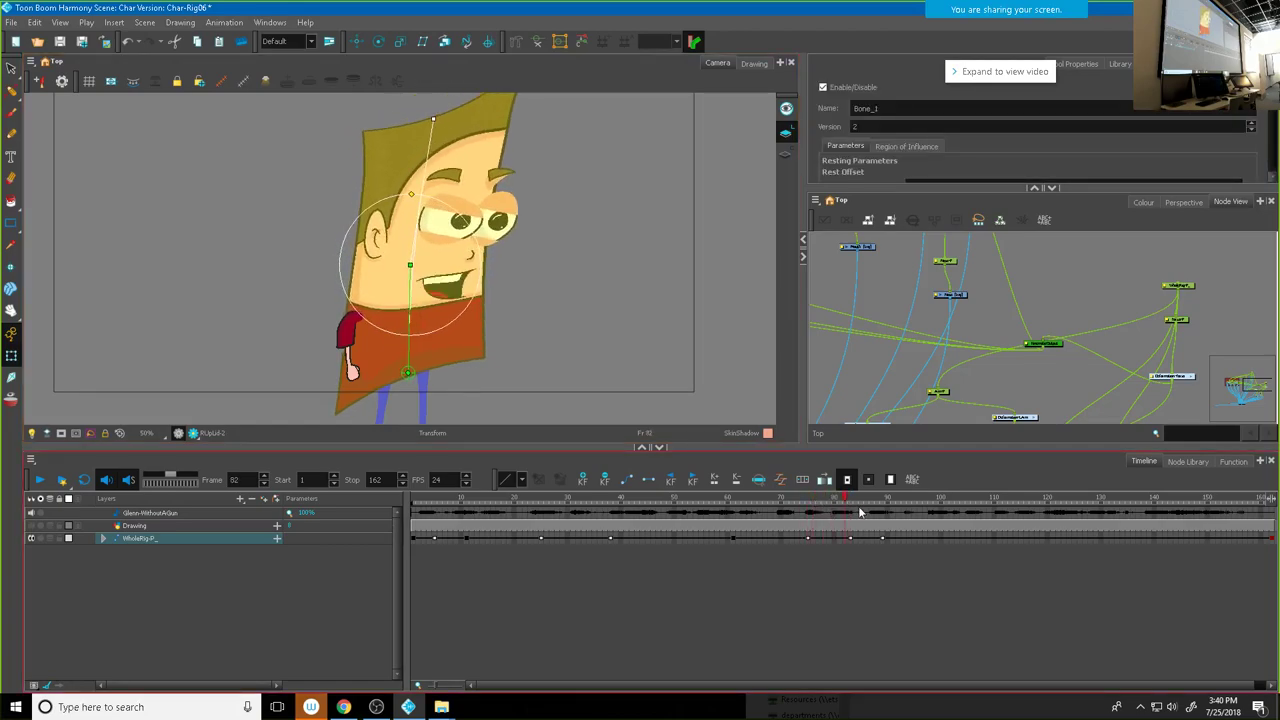
{"action": "key", "text": "comma"}
{"action": "key", "text": "comma"}
{"action": "key", "text": "comma"}
{"action": "key", "text": "comma"}
{"action": "key", "text": "comma"}
{"action": "key", "text": "comma"}
{"action": "key", "text": "period"}
{"action": "key", "text": "comma"}
{"action": "key", "text": "period"}
{"action": "key", "text": "comma"}
Step: At frame 92, lean the head slightly farther backward with the top bone and deselect the rig
{"action": "left_click", "coordinate": [881, 540]}
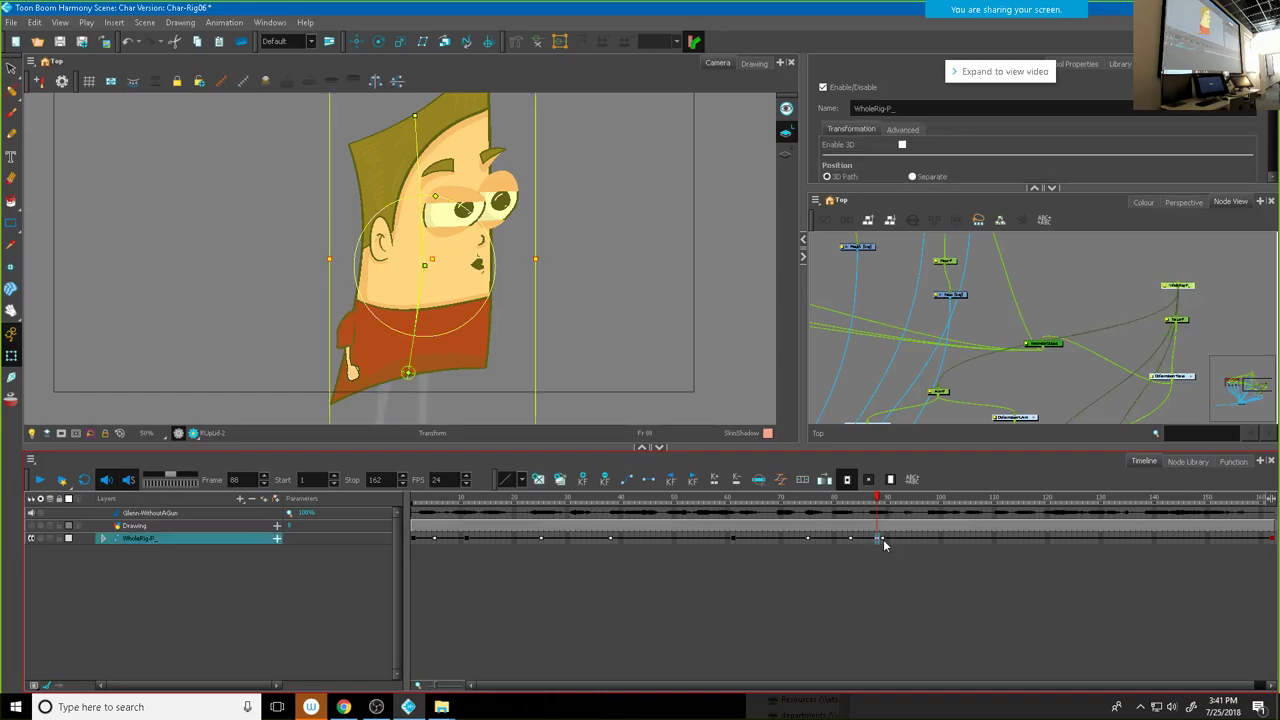
{"action": "key", "text": "period"}
{"action": "left_click", "coordinate": [900, 541]}
{"action": "left_click_drag", "start_coordinate": [571, 247], "coordinate": [616, 287]}
{"action": "key", "text": "space"}
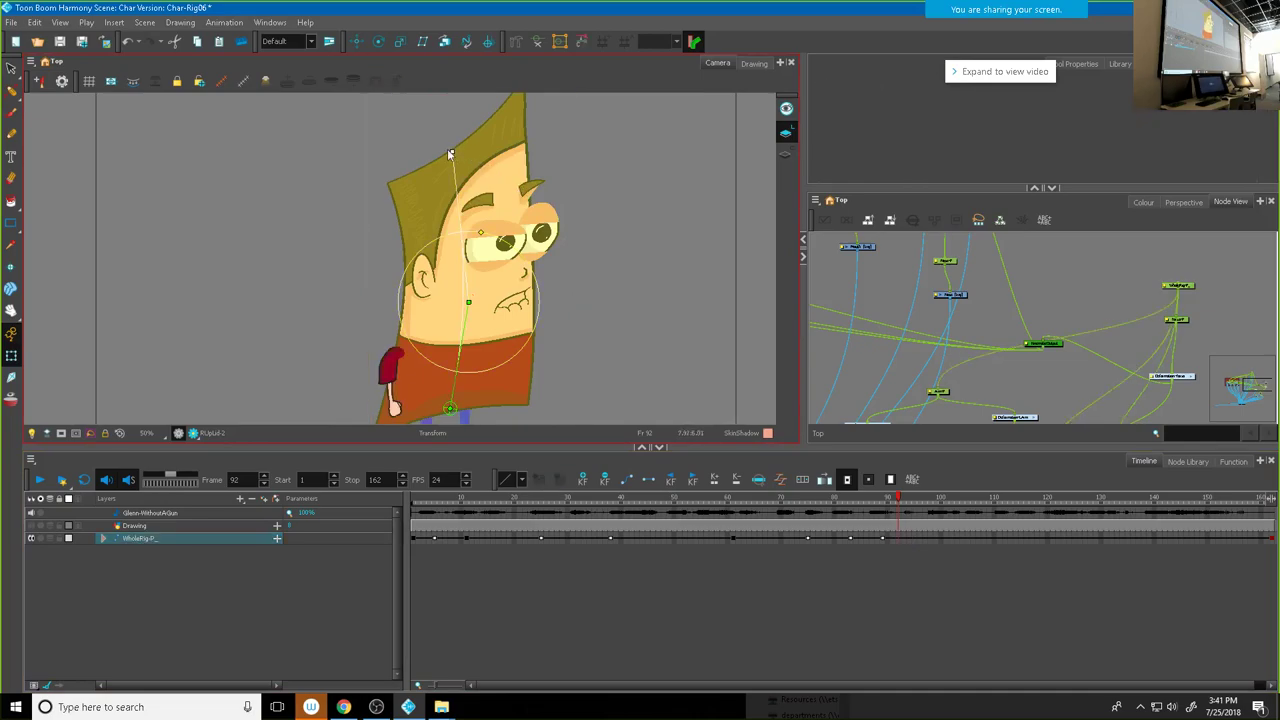
{"action": "left_click", "coordinate": [651, 300]}
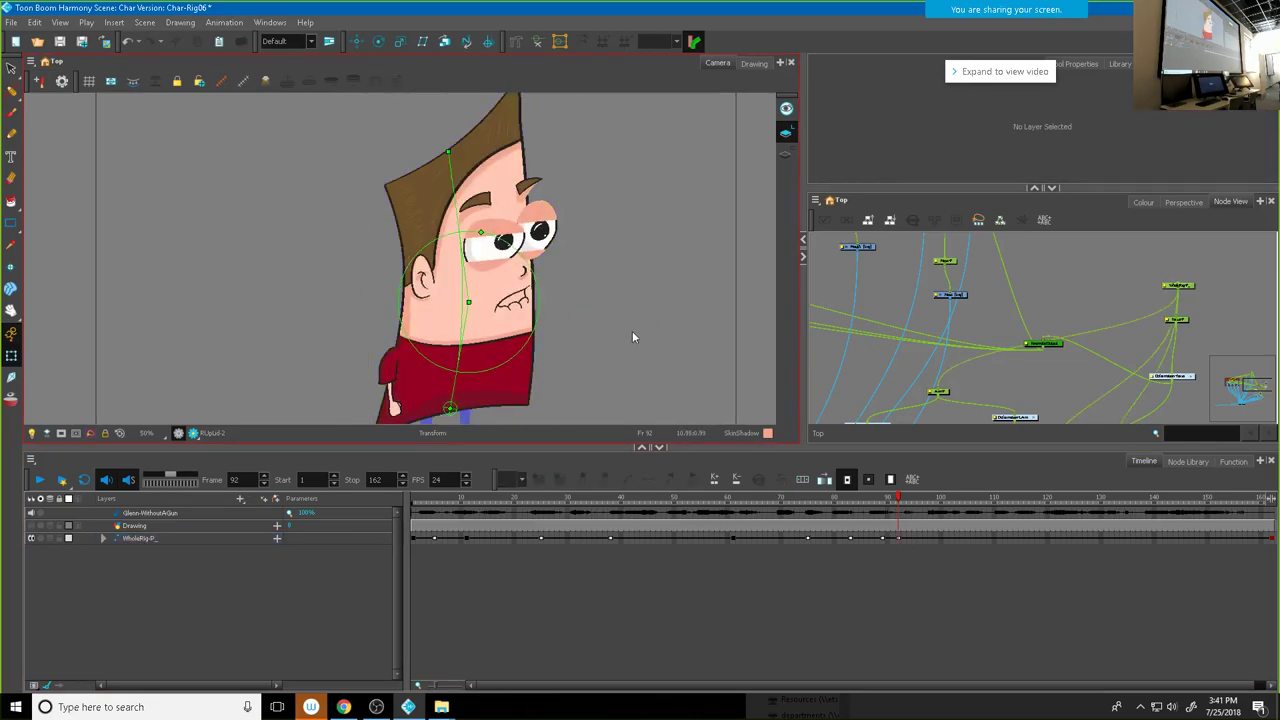
Step: Expand the WholeRig-P_ layer and paint the teeth of the Mouth drawing at frame 92 with the White swatch
{"action": "left_click", "coordinate": [102, 538]}
{"action": "scroll", "coordinate": [290, 630], "scroll_direction": "down", "scroll_amount": 2}
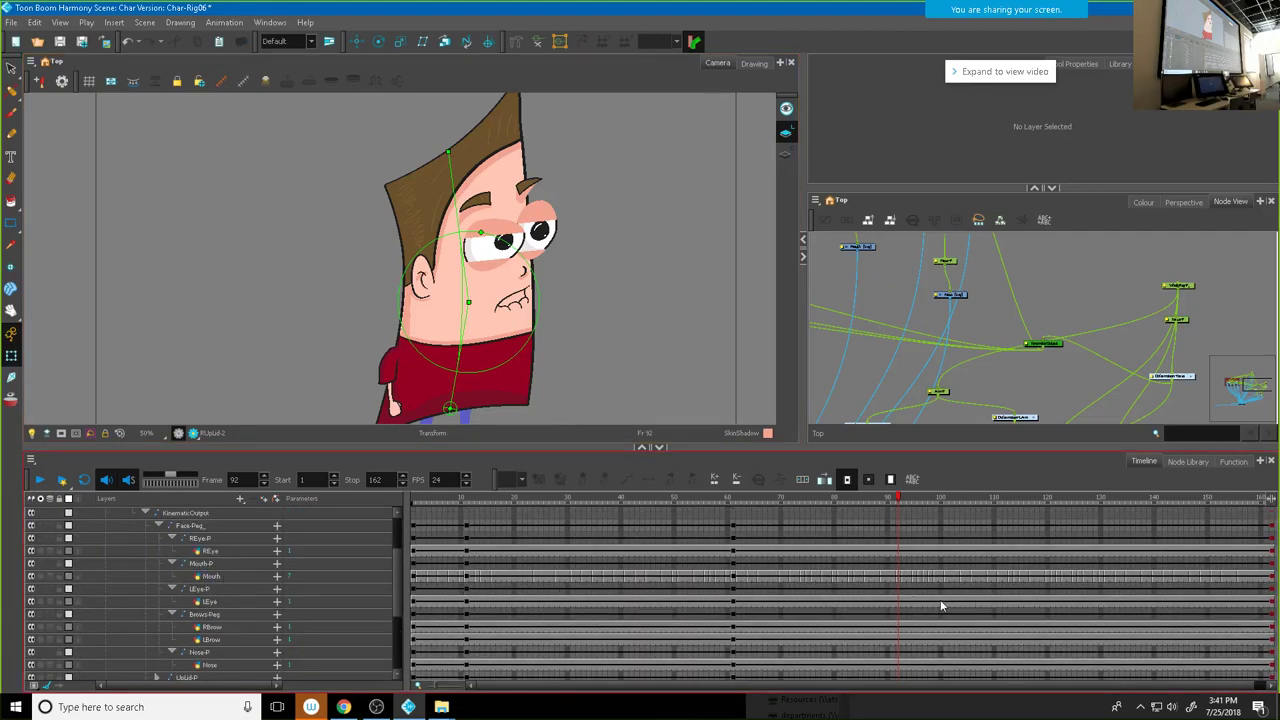
{"action": "left_click", "coordinate": [899, 580]}
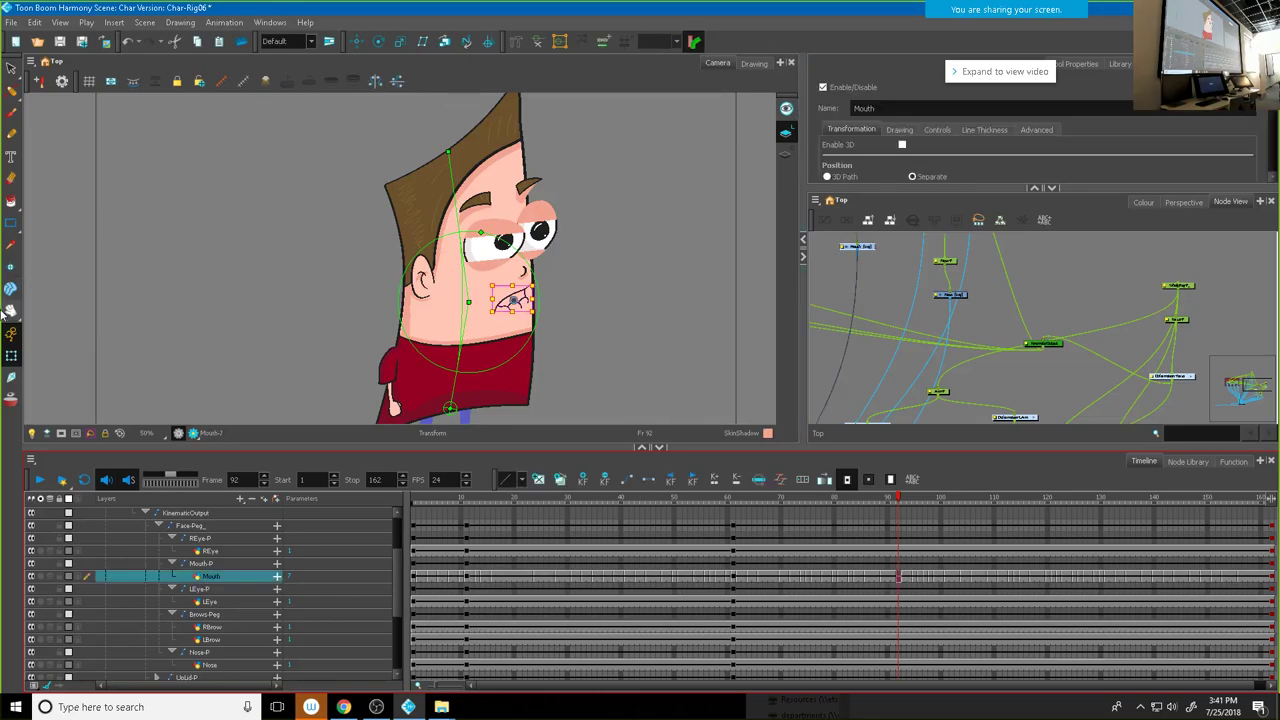
{"action": "left_click", "coordinate": [11, 200]}
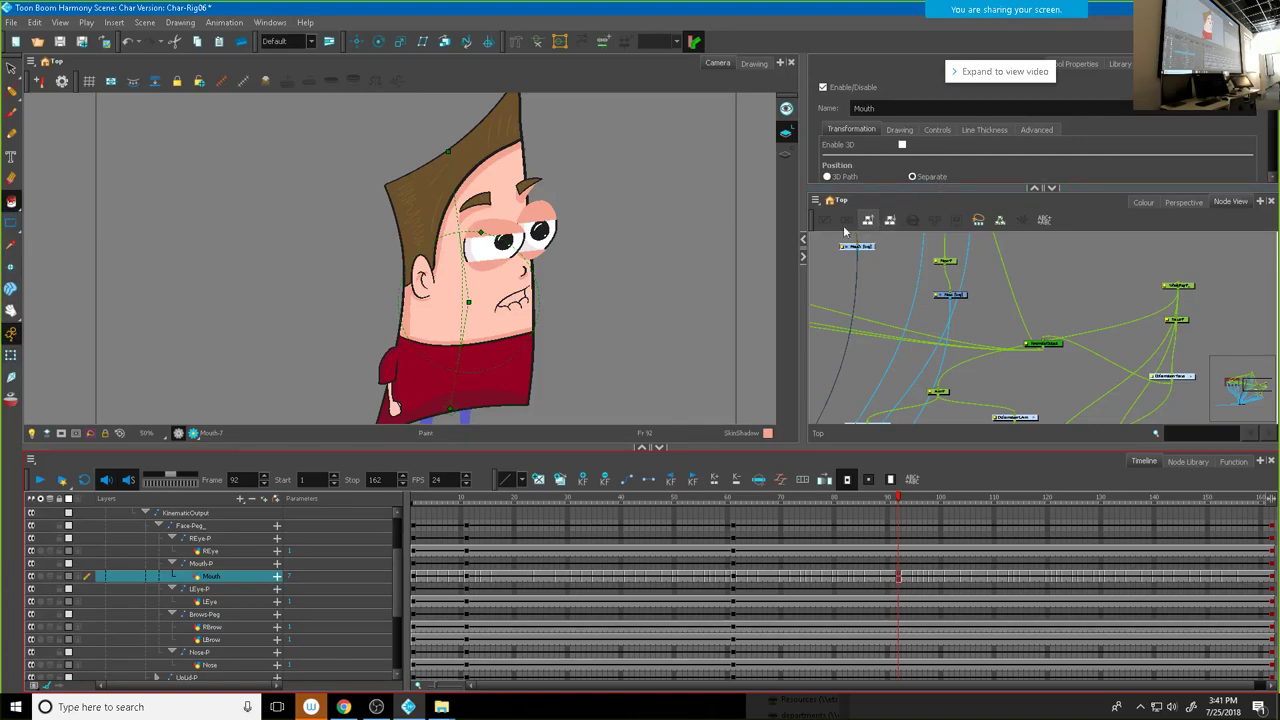
{"action": "left_click", "coordinate": [1145, 202]}
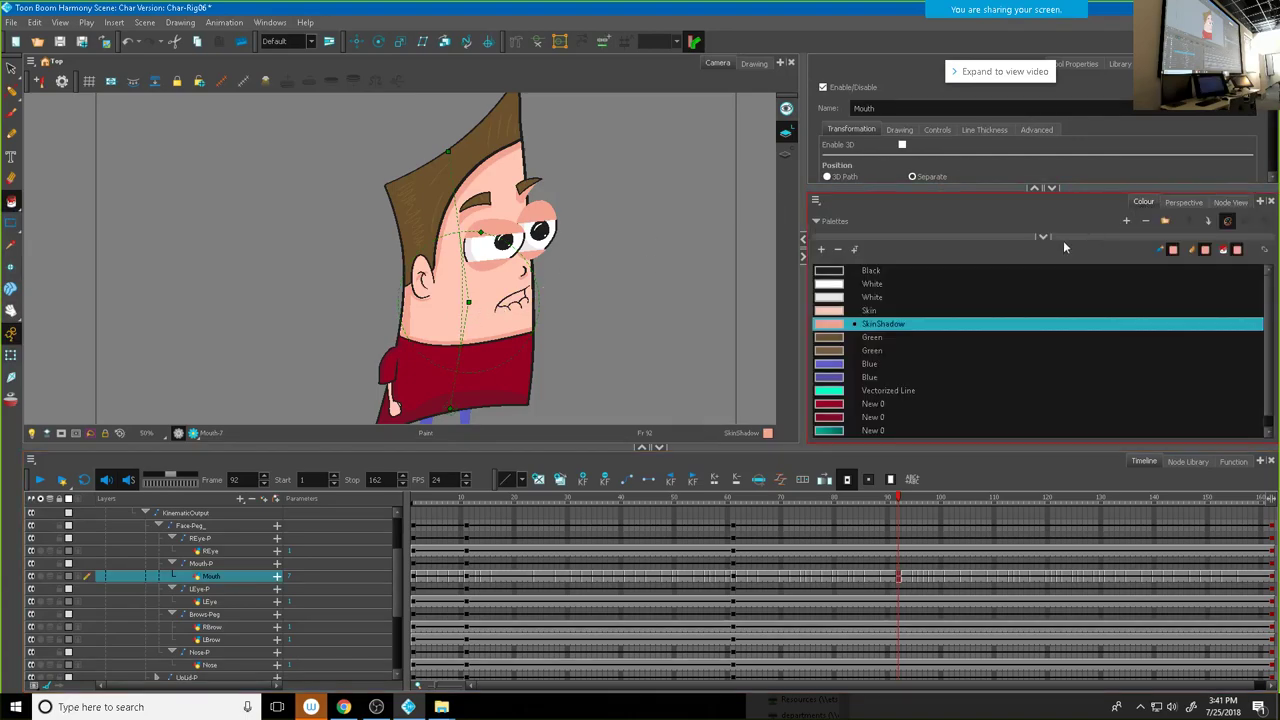
{"action": "left_click", "coordinate": [838, 285]}
{"action": "left_click", "coordinate": [520, 300]}
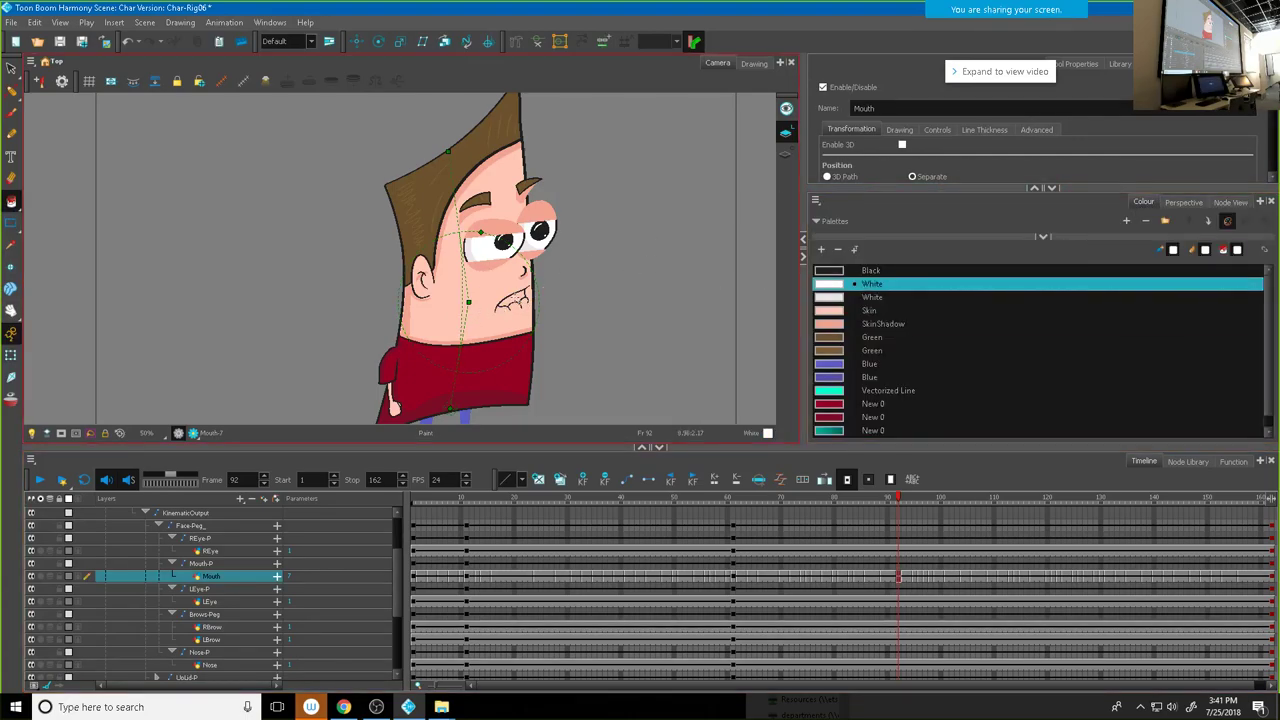
Step: Scrub past frame 92 and play the animation from frame 1 to review the posed head and body movement
{"action": "left_click_drag", "start_coordinate": [896, 504], "coordinate": [967, 504]}
{"action": "left_click", "coordinate": [670, 479]}
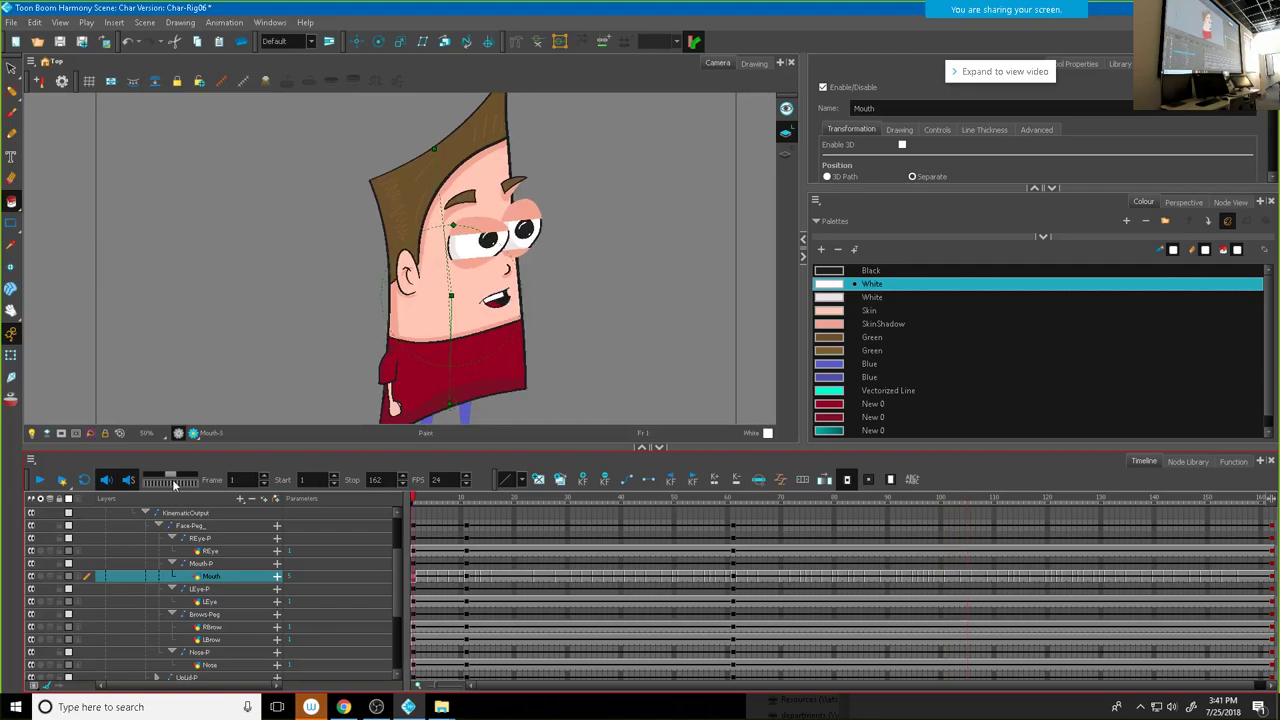
{"action": "left_click", "coordinate": [39, 479]}
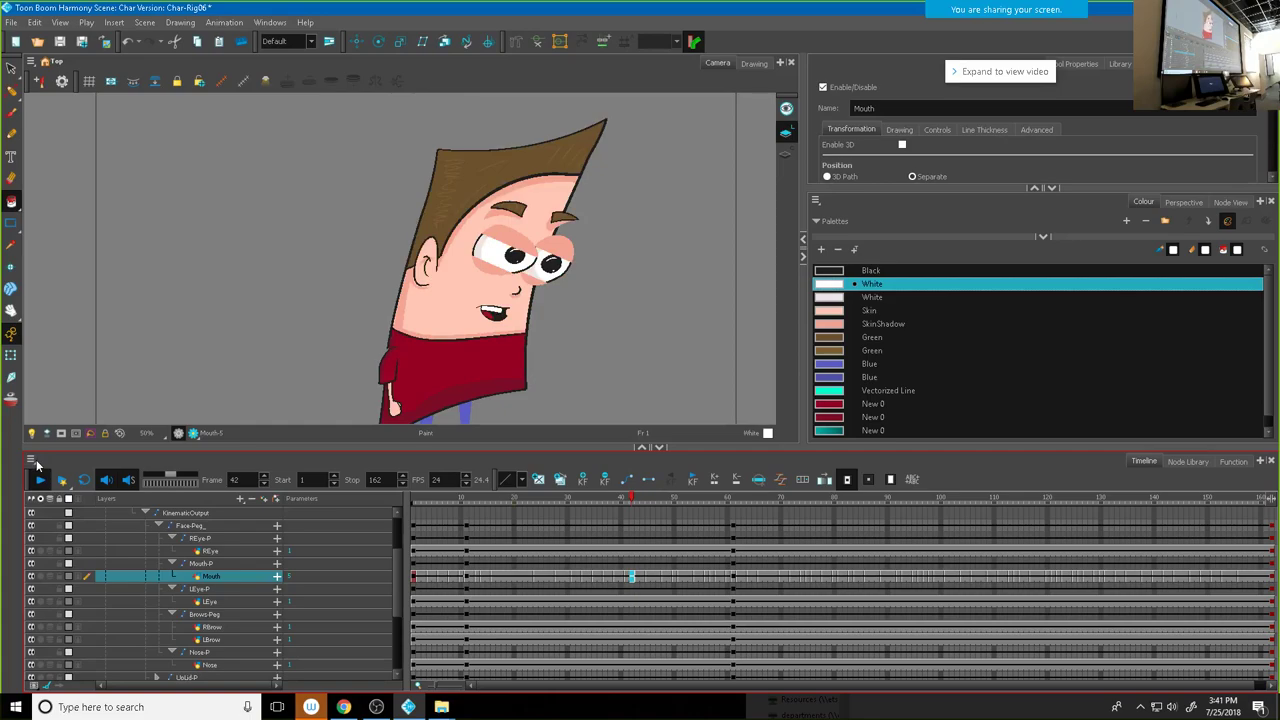
{"action": "left_click", "coordinate": [38, 479]}
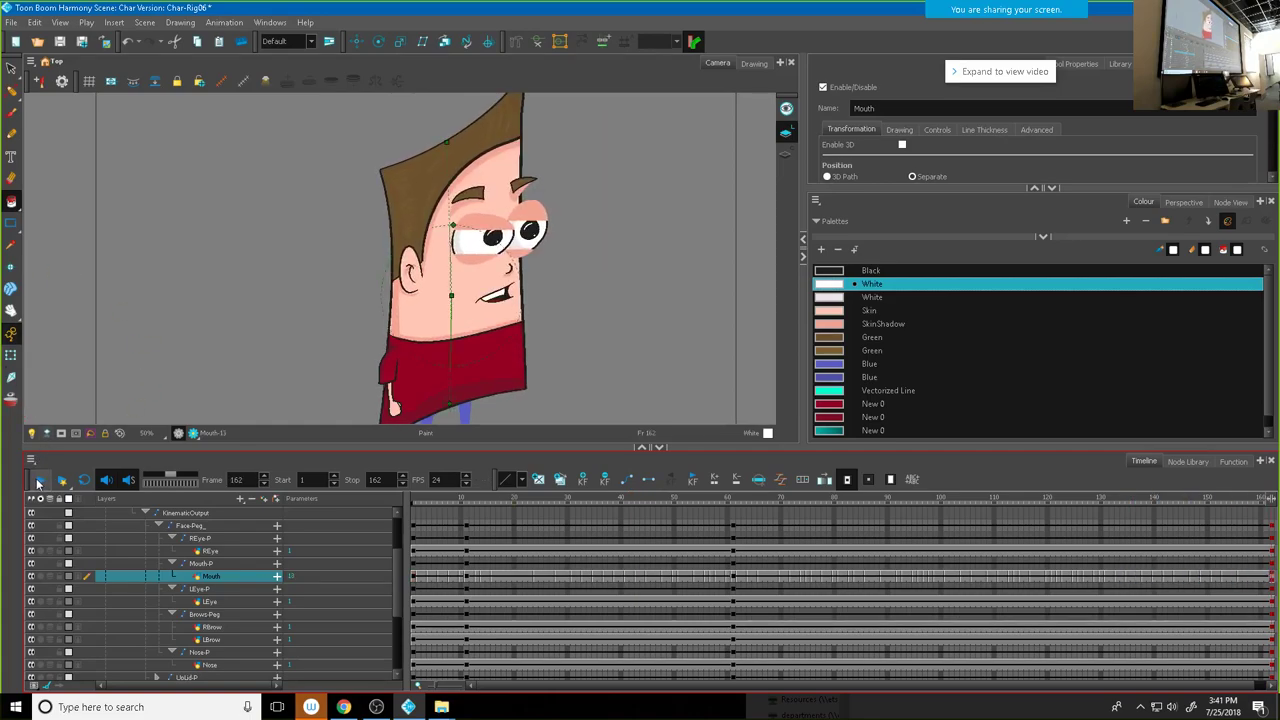
{"action": "left_click", "coordinate": [38, 479]}
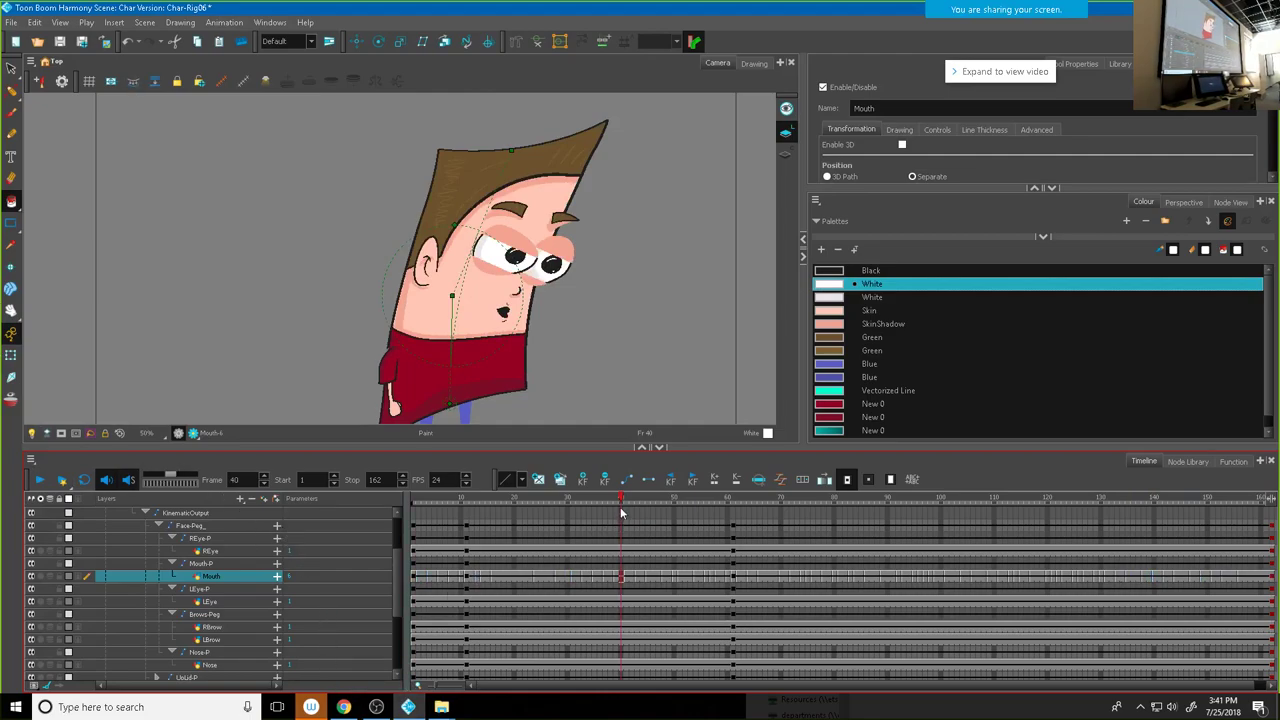
Step: Go to frame 50 and collapse the KinematicOutput and WholeRig-P_ layer hierarchies in the timeline
{"action": "left_click", "coordinate": [674, 497]}
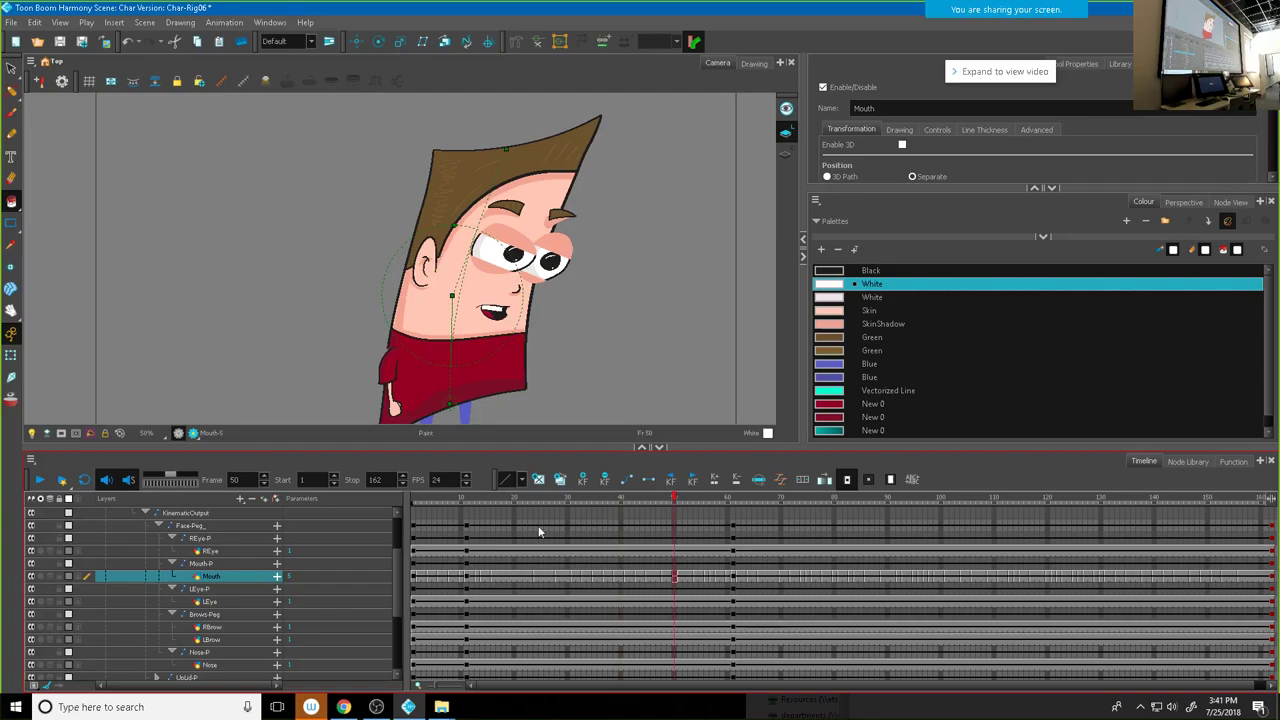
{"action": "left_click", "coordinate": [146, 514]}
{"action": "left_click", "coordinate": [110, 539]}
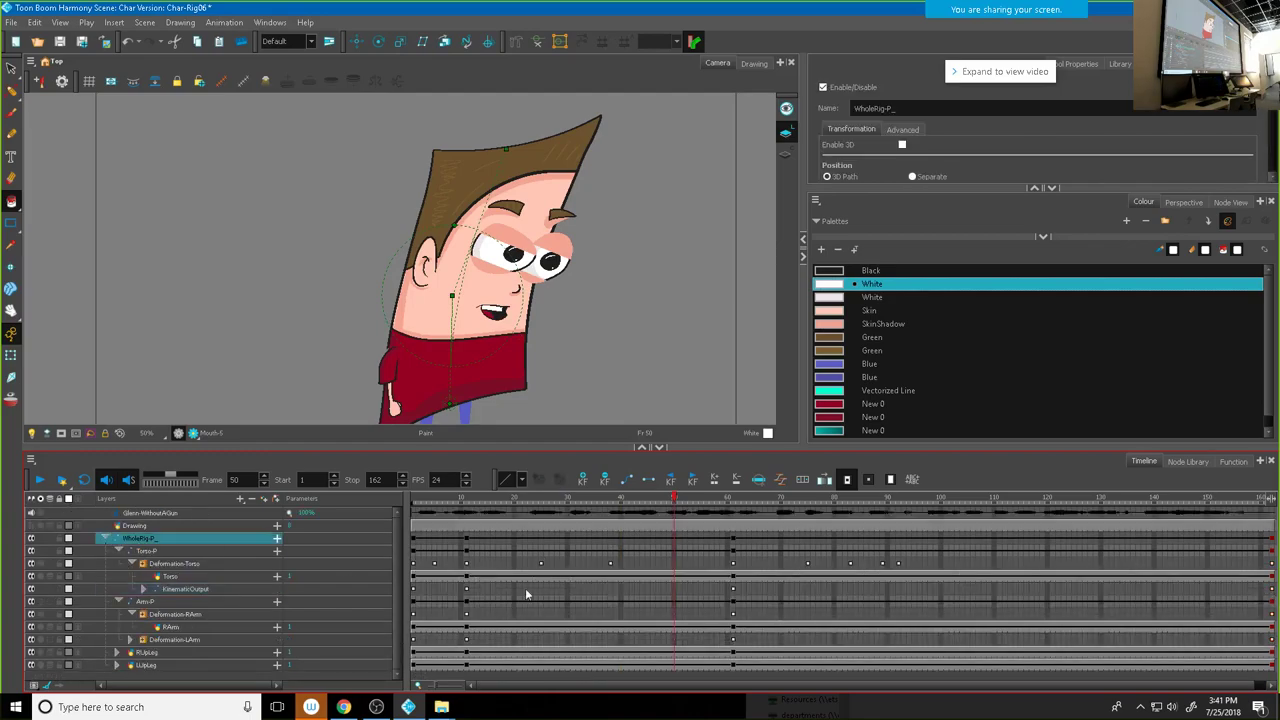
{"action": "left_click", "coordinate": [105, 539]}
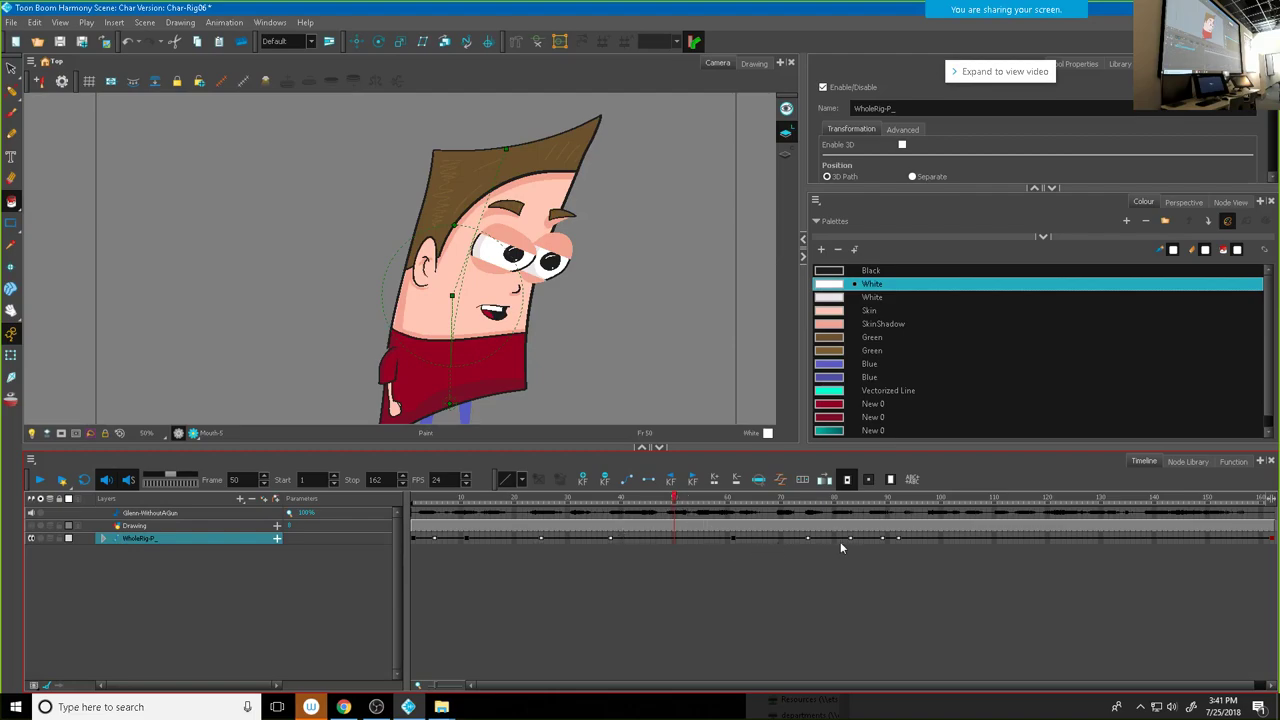
Step: Move the WholeRig-P_ keyframes at frames 92, 89 and 75 to frames 105, 86 and 79 respectively
{"action": "left_click_drag", "start_coordinate": [826, 498], "coordinate": [887, 502]}
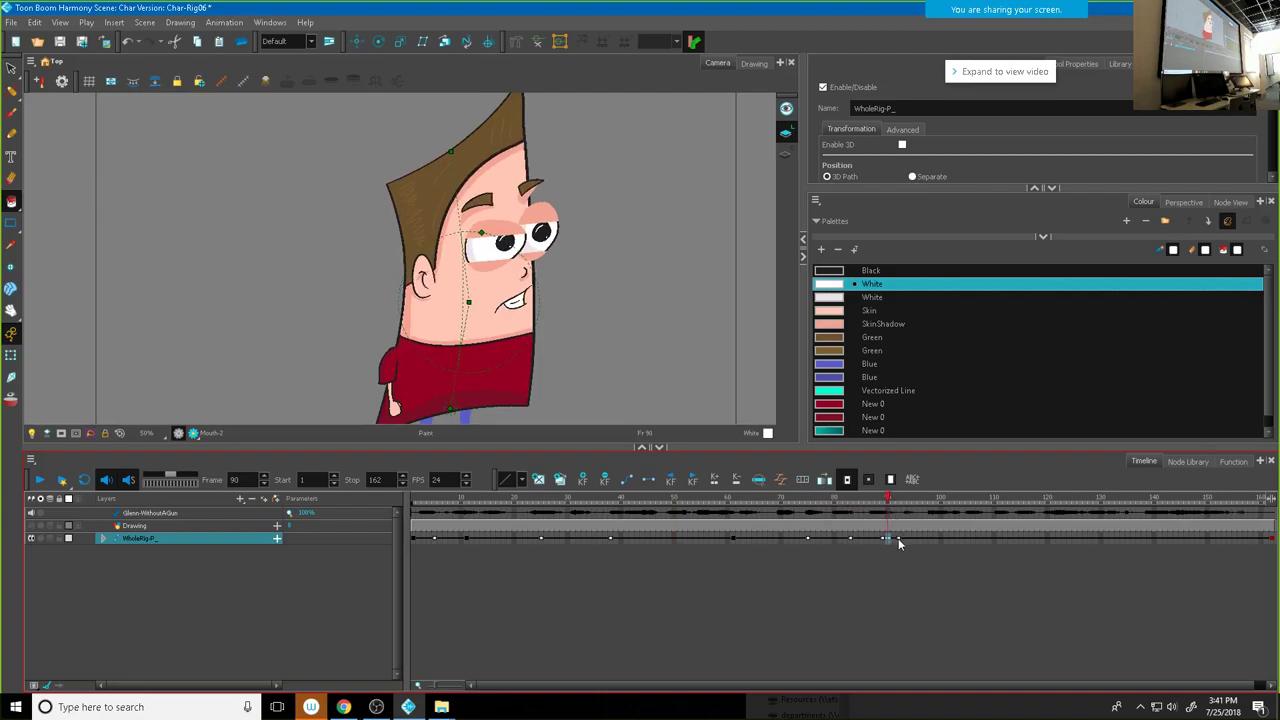
{"action": "left_click", "coordinate": [899, 541]}
{"action": "left_click_drag", "start_coordinate": [899, 541], "coordinate": [968, 538]}
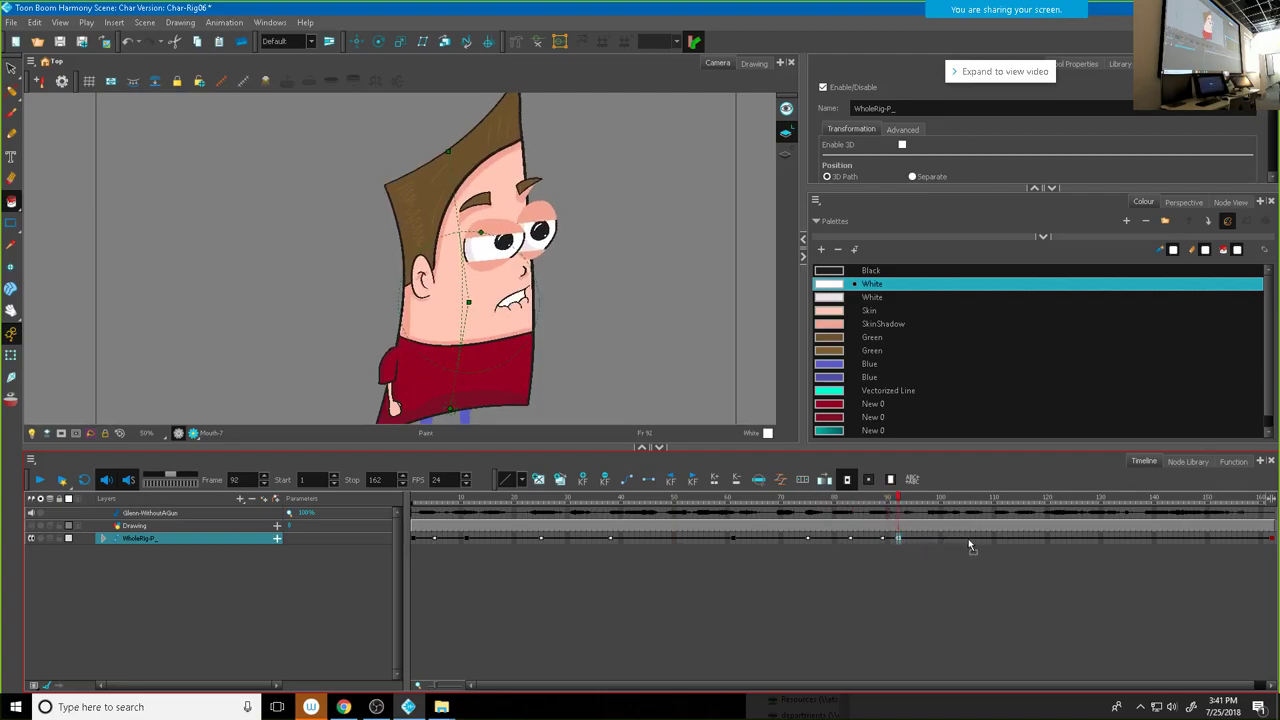
{"action": "left_click", "coordinate": [882, 539]}
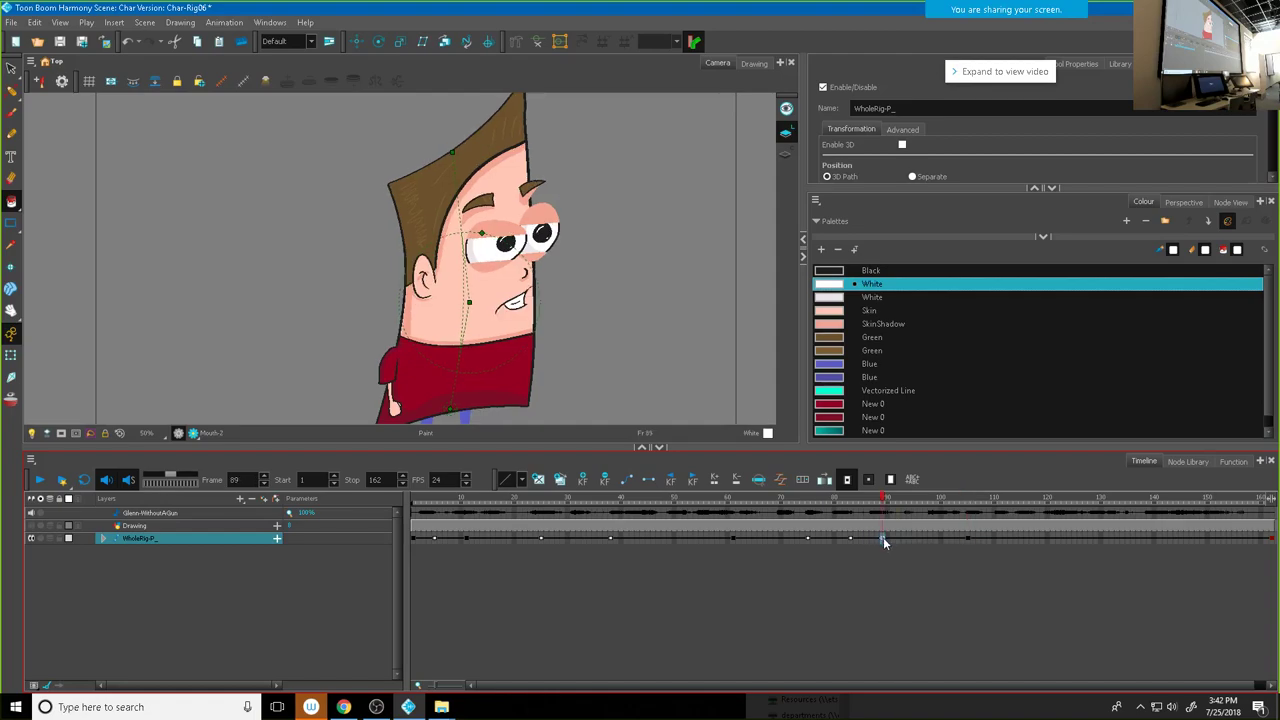
{"action": "left_click_drag", "start_coordinate": [882, 541], "coordinate": [818, 504]}
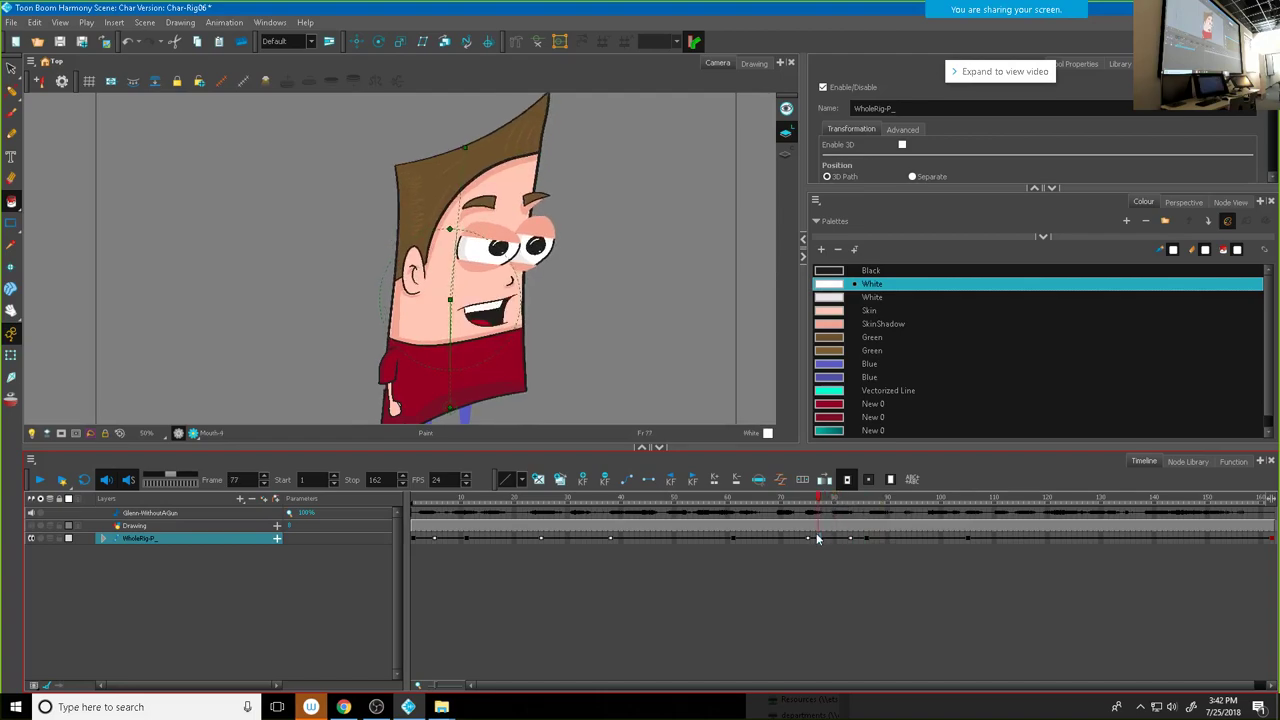
{"action": "left_click", "coordinate": [828, 538]}
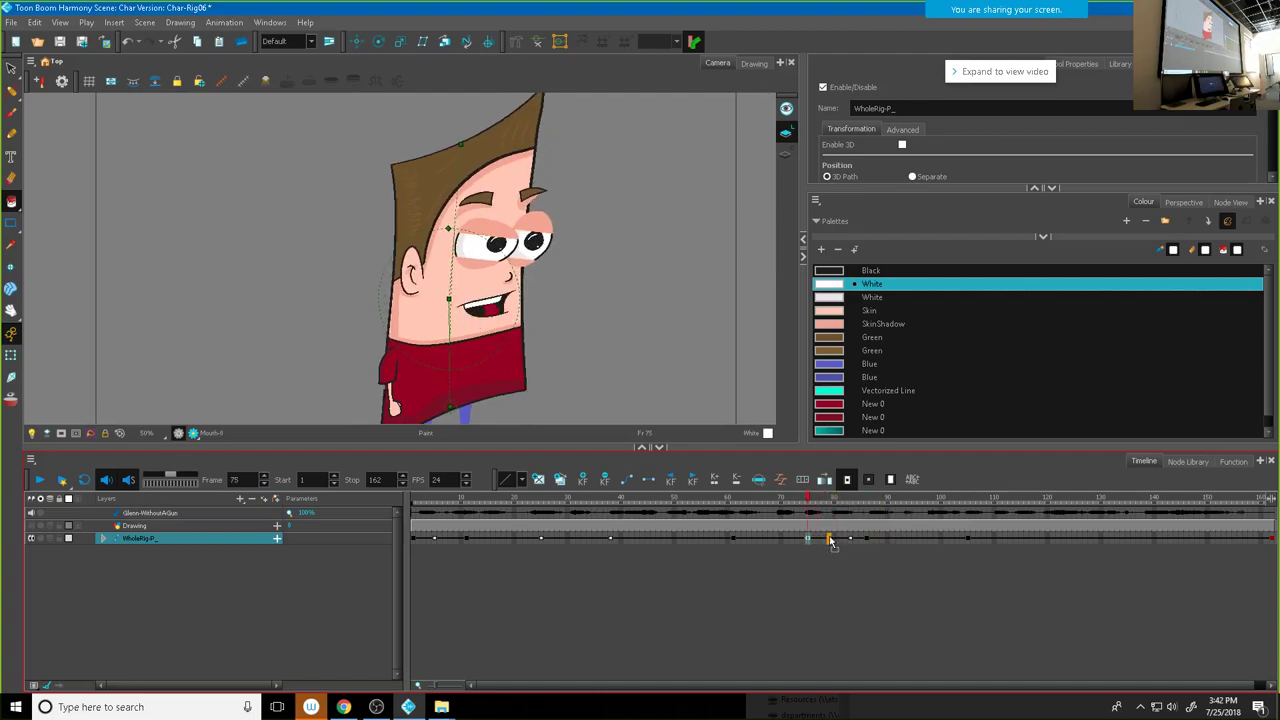
Step: At frame 125, lean the character's head farther backward with the top deformer bone using the Transform tool
{"action": "left_click_drag", "start_coordinate": [828, 499], "coordinate": [984, 535]}
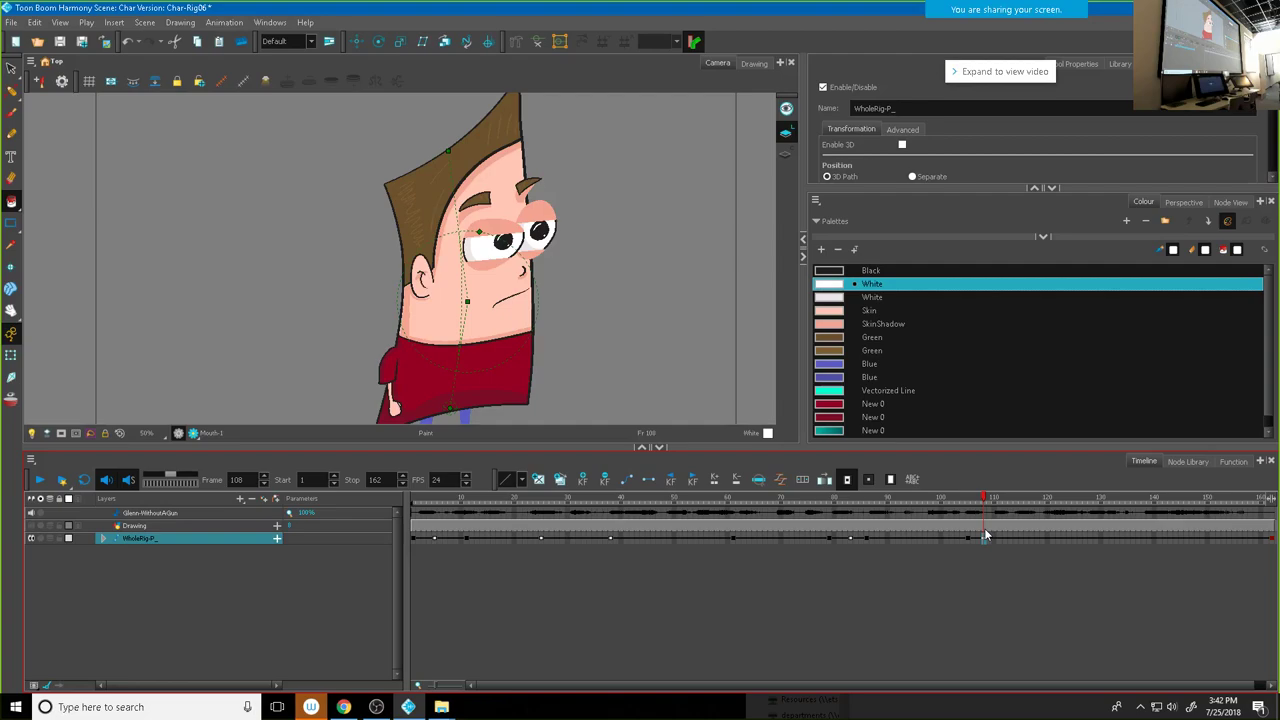
{"action": "left_click_drag", "start_coordinate": [985, 535], "coordinate": [1042, 543]}
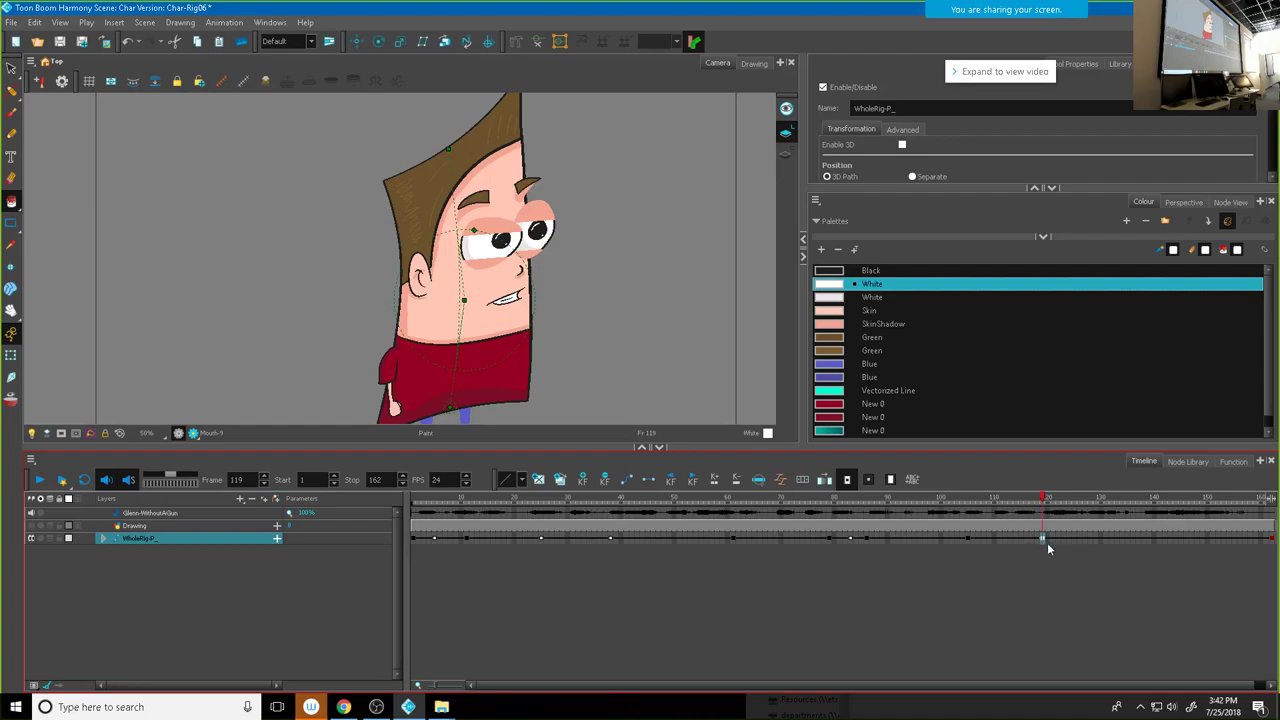
{"action": "left_click_drag", "start_coordinate": [1045, 503], "coordinate": [1074, 498]}
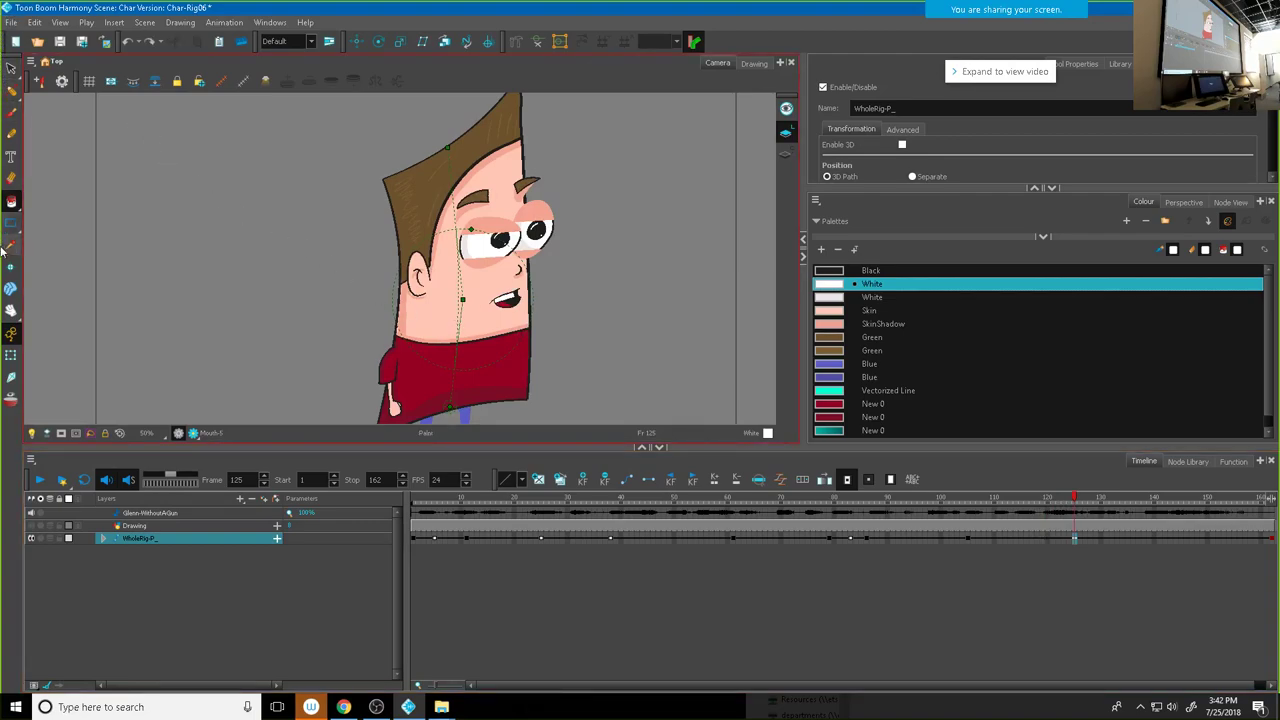
{"action": "left_click", "coordinate": [11, 356]}
{"action": "left_click_drag", "start_coordinate": [455, 329], "coordinate": [401, 148]}
Step: Repeat the WholeRig-P_ pose from frame 107 as a keyframe at frame 120 to hold the pose
{"action": "left_click_drag", "start_coordinate": [1080, 515], "coordinate": [979, 527]}
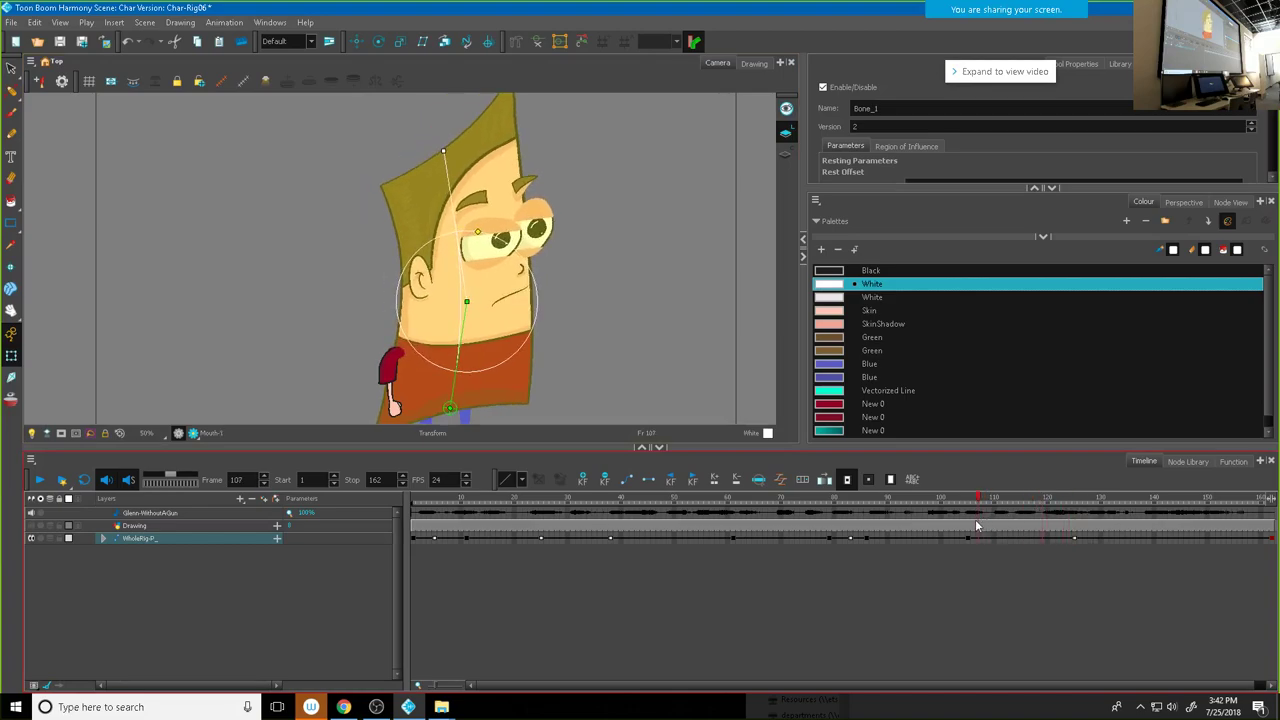
{"action": "left_click", "coordinate": [978, 538]}
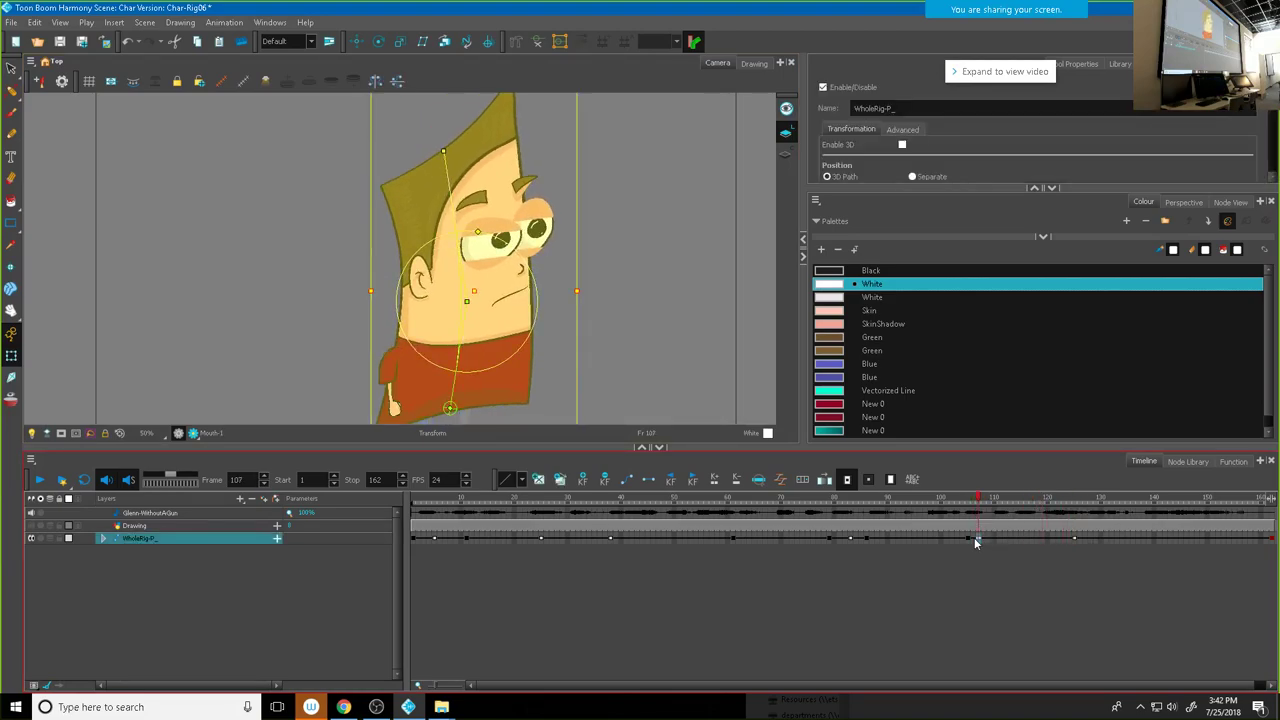
{"action": "left_click_drag", "start_coordinate": [981, 543], "coordinate": [1048, 543]}
{"action": "left_click", "coordinate": [1049, 498]}
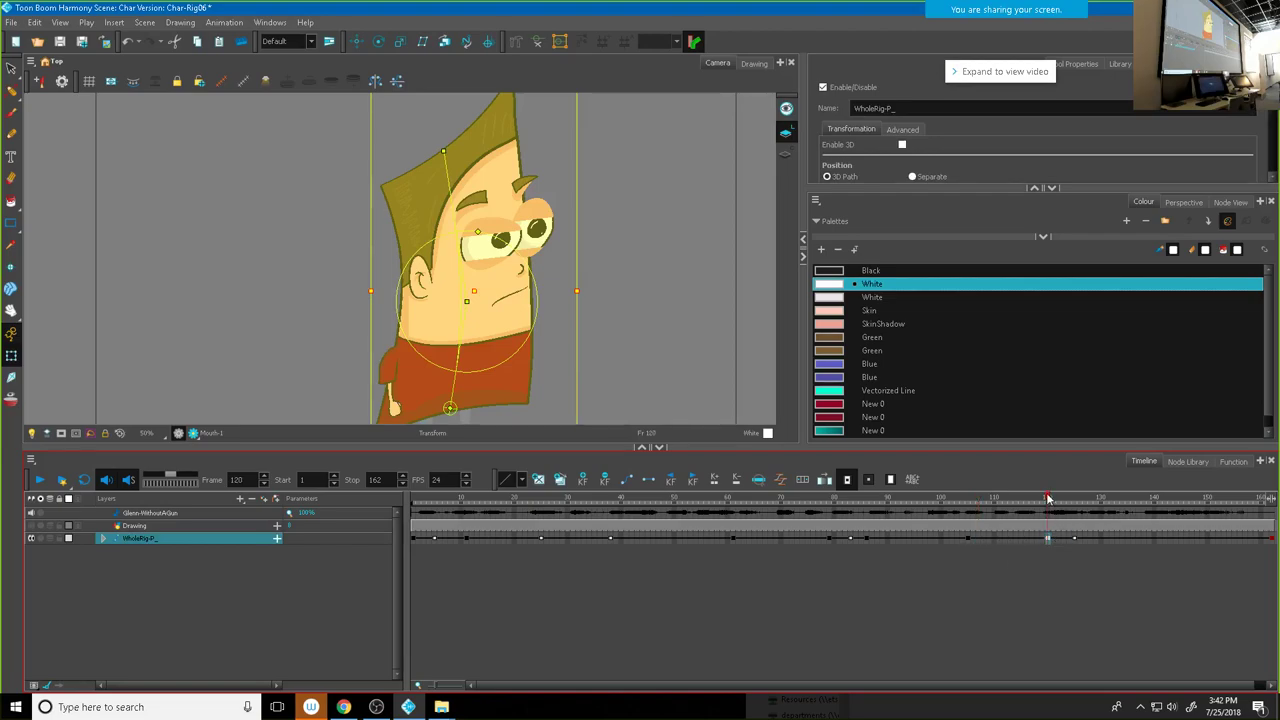
Step: Tilt the head forward with the top bone at frame 122
{"action": "left_click_drag", "start_coordinate": [1049, 498], "coordinate": [1059, 507]}
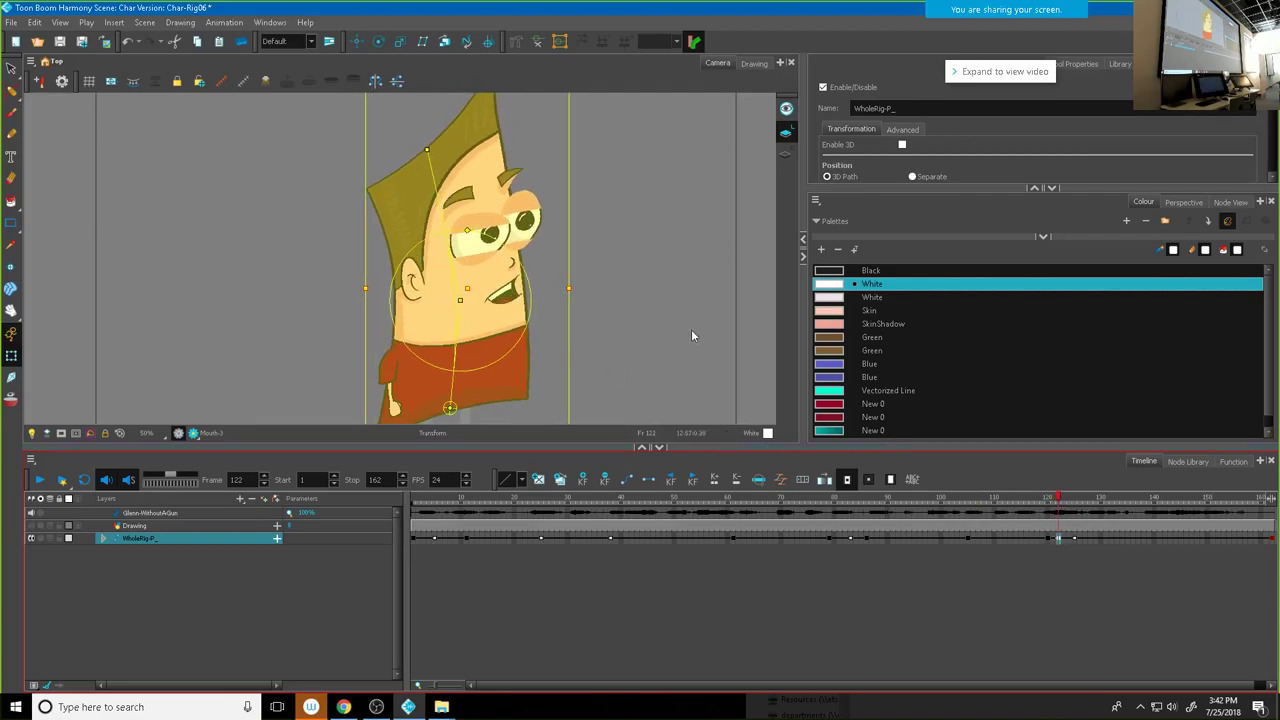
{"action": "left_click", "coordinate": [638, 322]}
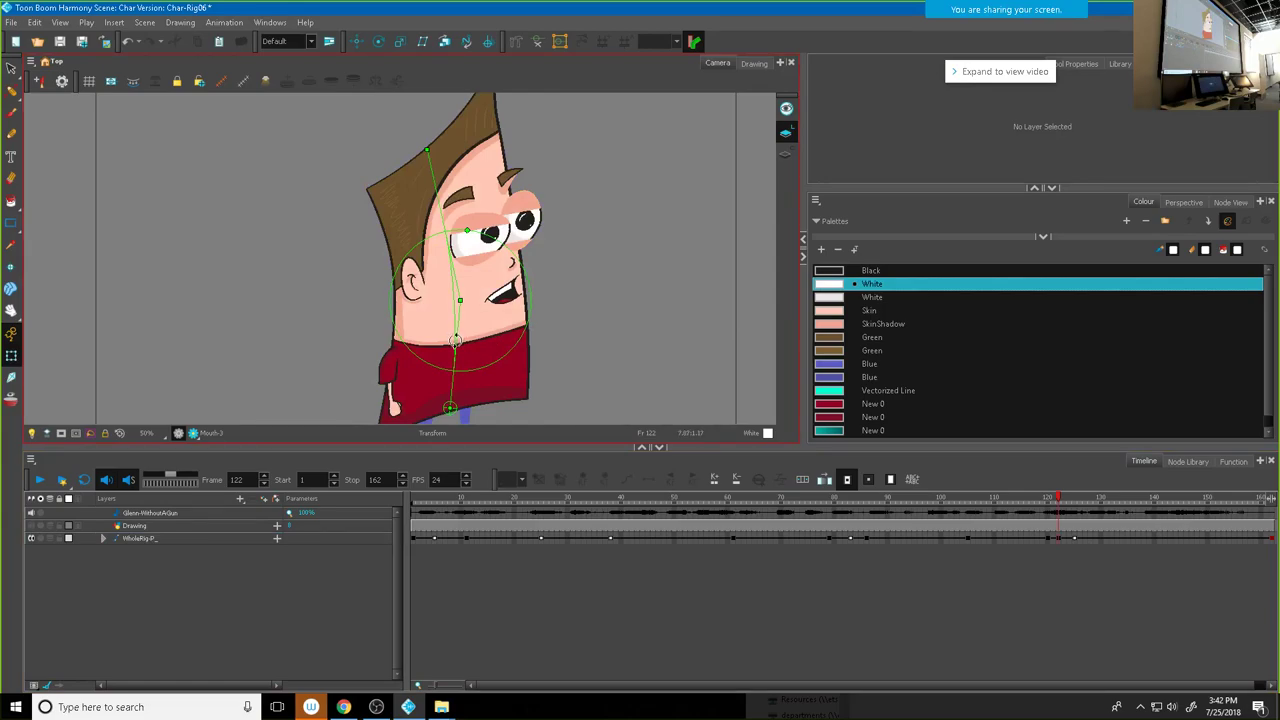
{"action": "left_click", "coordinate": [456, 338]}
{"action": "left_click_drag", "start_coordinate": [427, 150], "coordinate": [477, 153]}
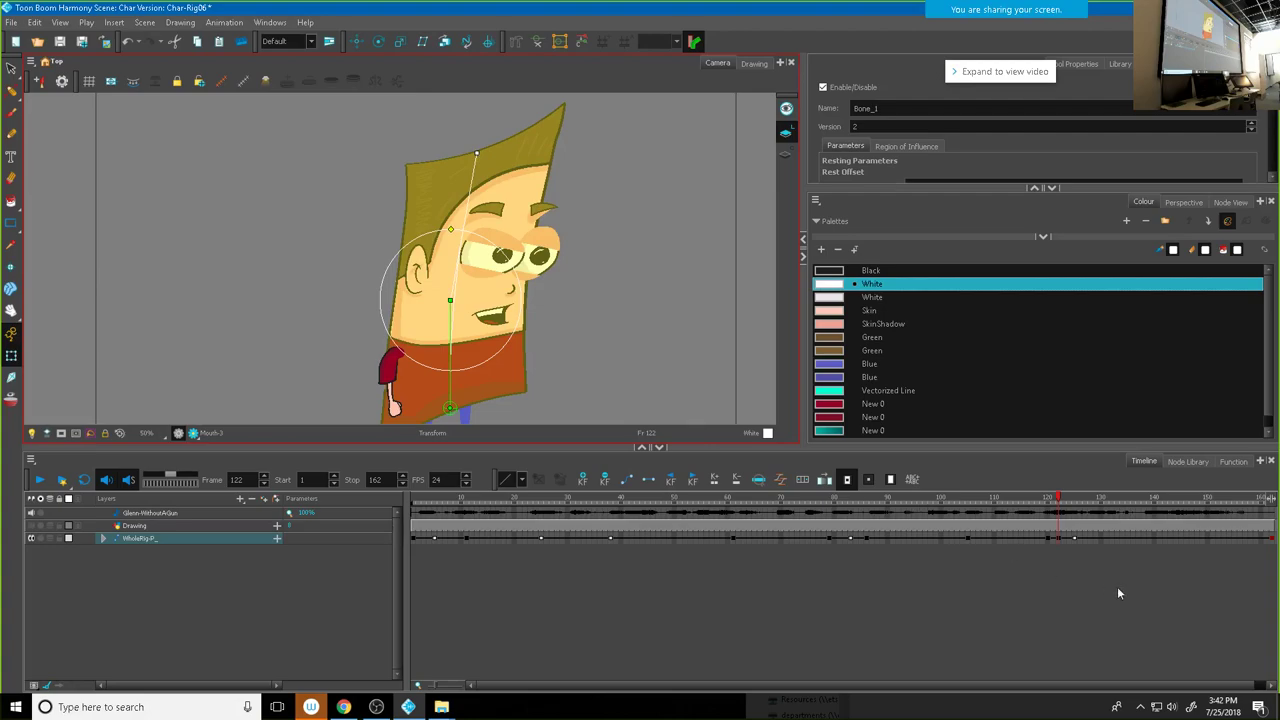
Step: Lean the head and body farther backward with the top and lower bones, keyframing frames 134 and 142
{"action": "left_click_drag", "start_coordinate": [1060, 502], "coordinate": [1163, 524]}
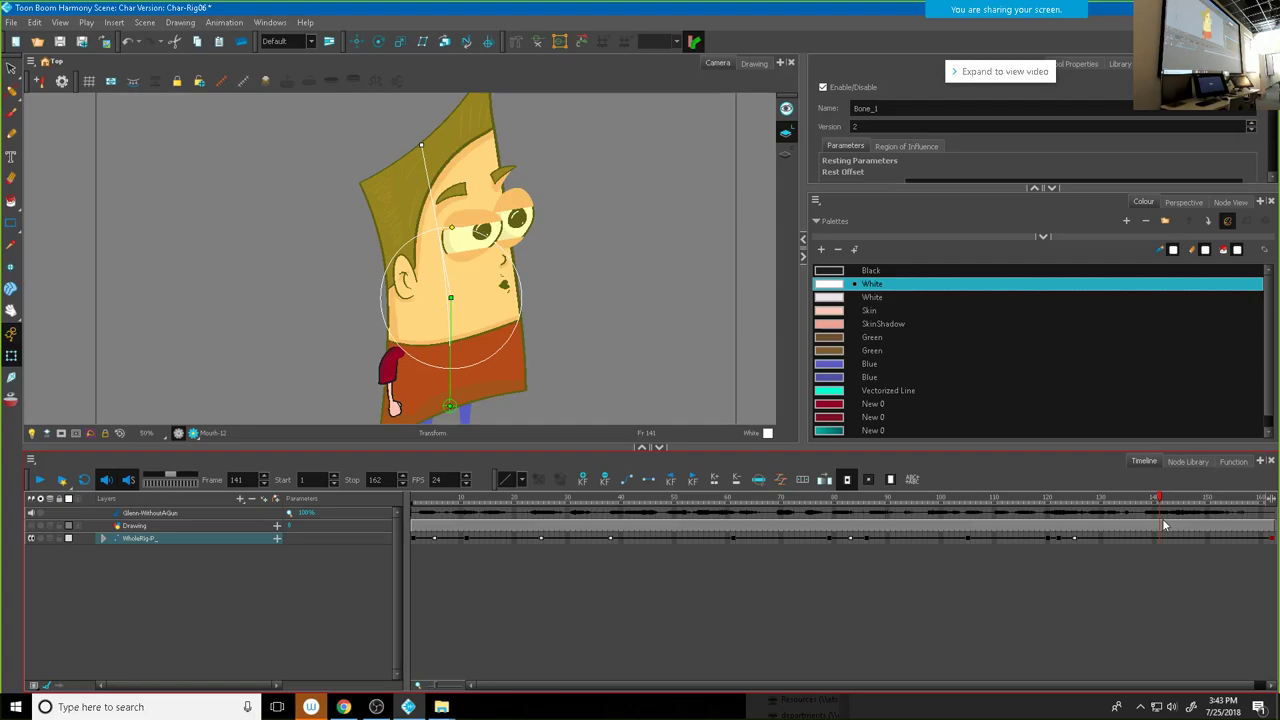
{"action": "left_click_drag", "start_coordinate": [1160, 525], "coordinate": [1124, 523]}
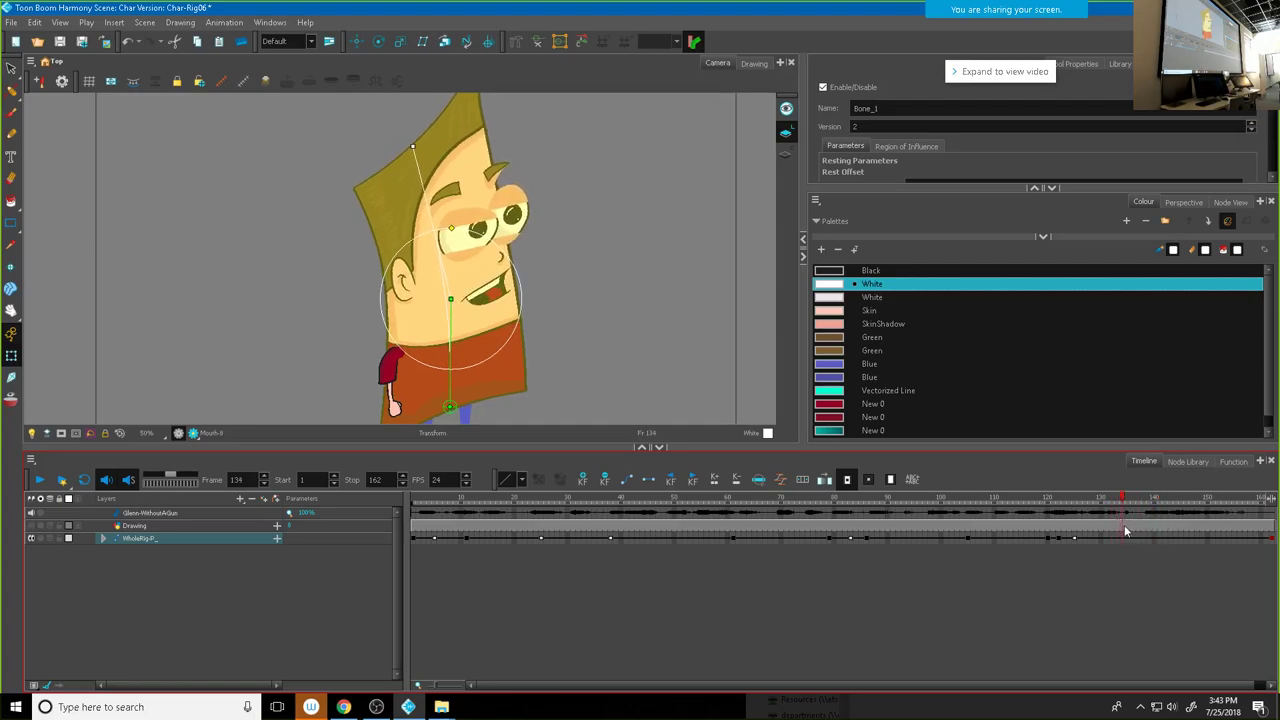
{"action": "left_click_drag", "start_coordinate": [1125, 503], "coordinate": [1165, 511]}
{"action": "left_click_drag", "start_coordinate": [422, 148], "coordinate": [412, 143]}
{"action": "left_click_drag", "start_coordinate": [445, 328], "coordinate": [443, 349]}
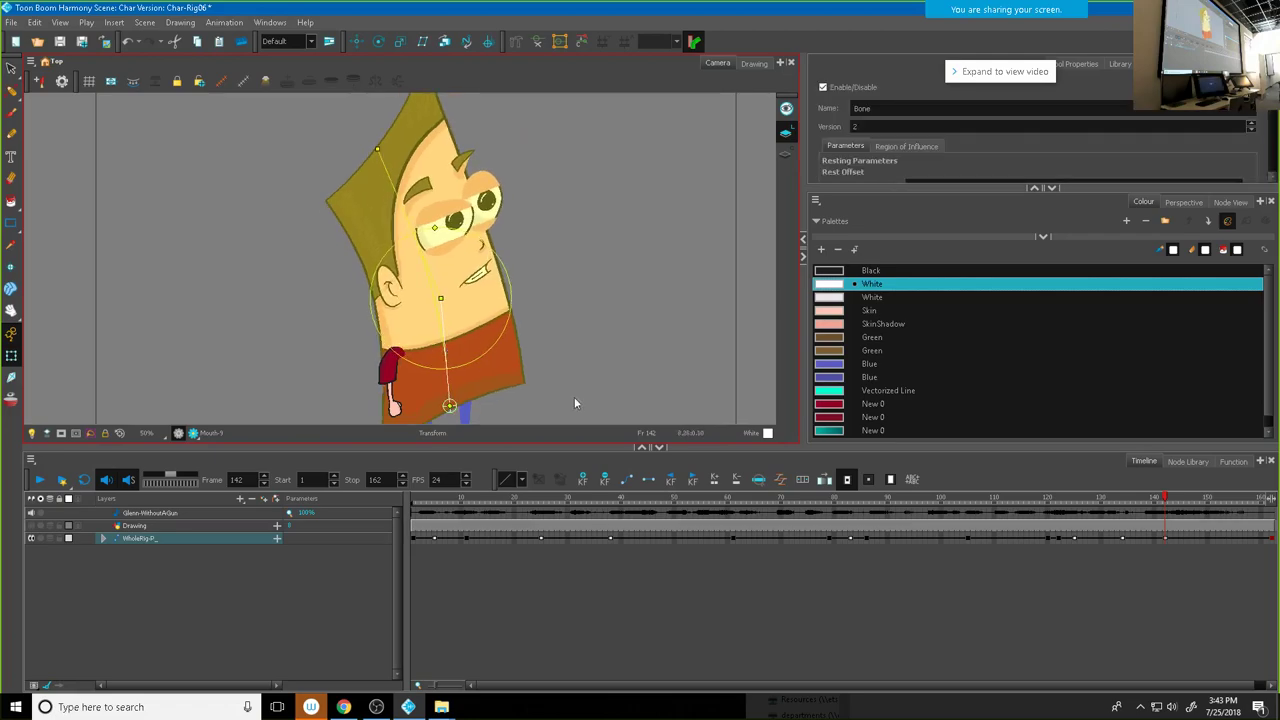
Step: At frame 149, bring the body and head forward with both bones and play the animation from frame 1
{"action": "left_click_drag", "start_coordinate": [1164, 497], "coordinate": [1186, 499]}
{"action": "left_click", "coordinate": [1206, 512]}
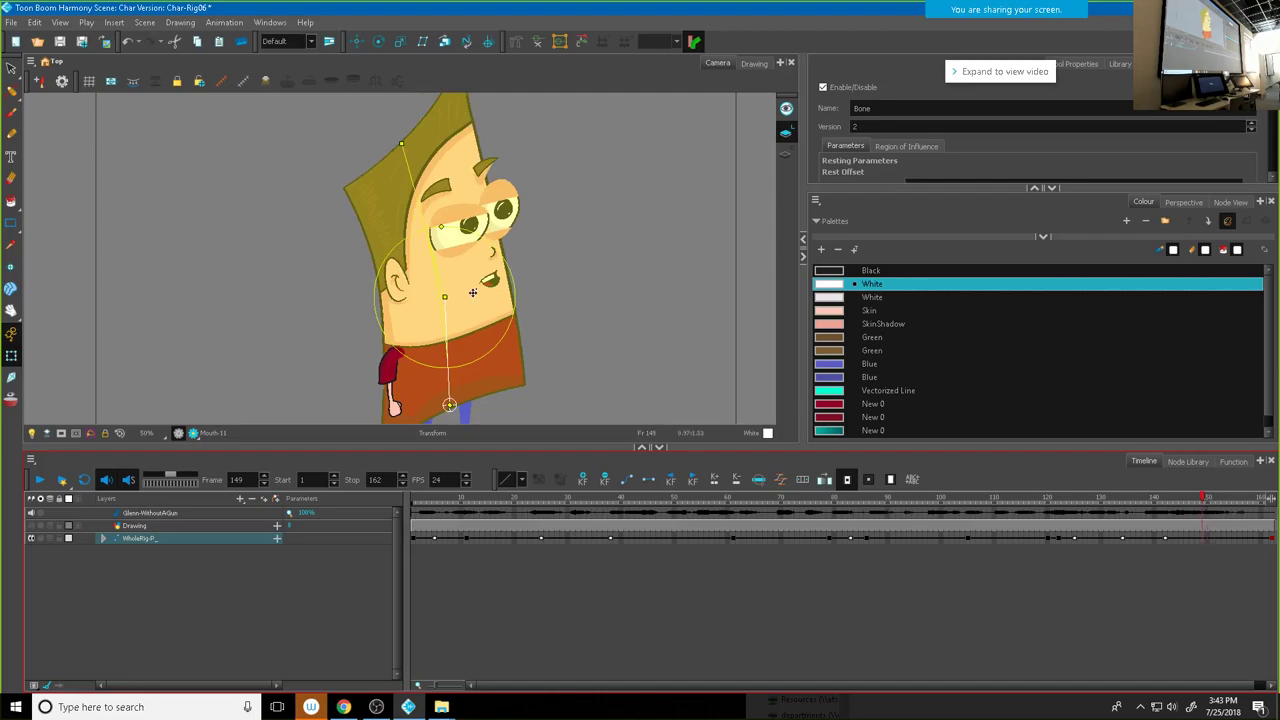
{"action": "left_click_drag", "start_coordinate": [447, 325], "coordinate": [452, 300]}
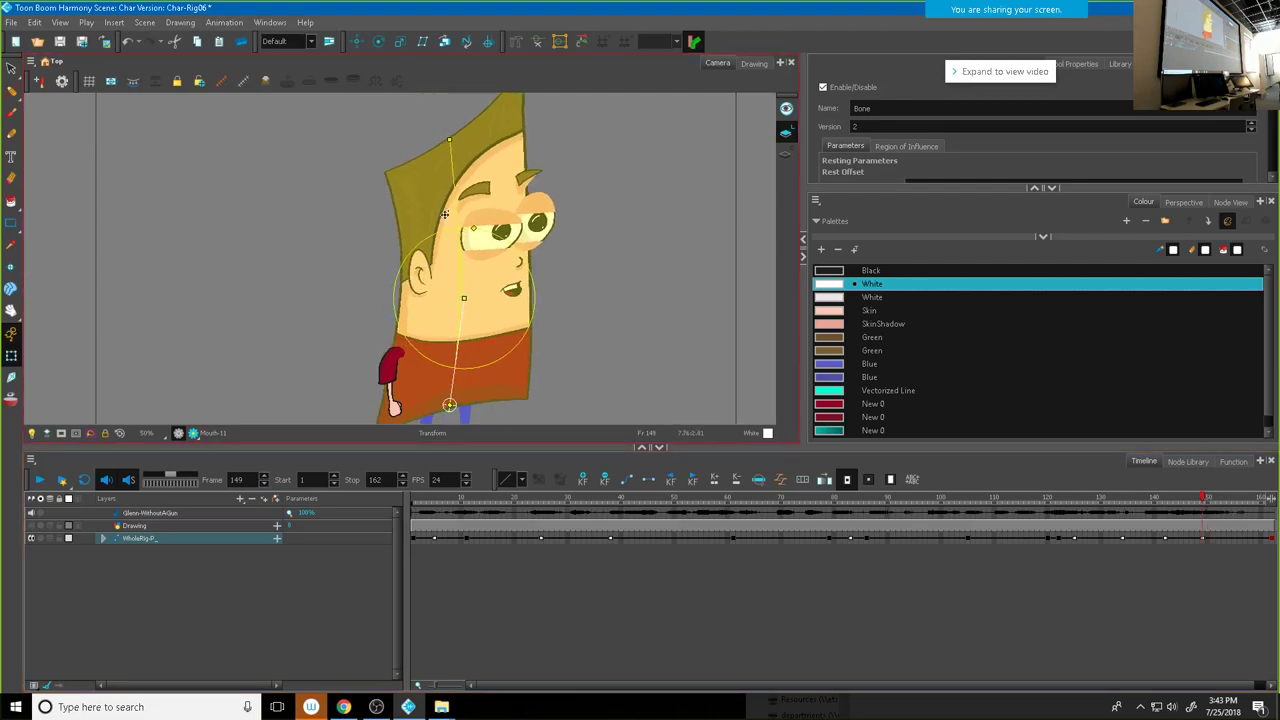
{"action": "left_click_drag", "start_coordinate": [447, 140], "coordinate": [458, 139]}
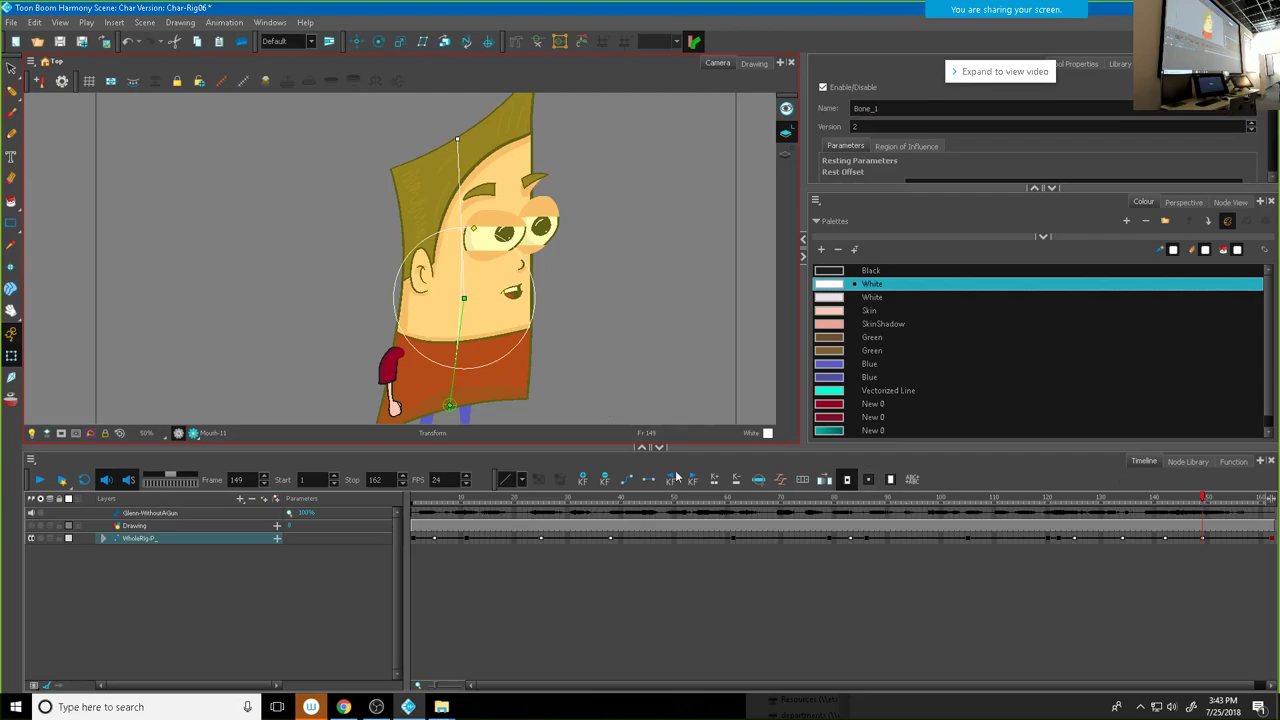
{"action": "key", "text": "shift+comma"}
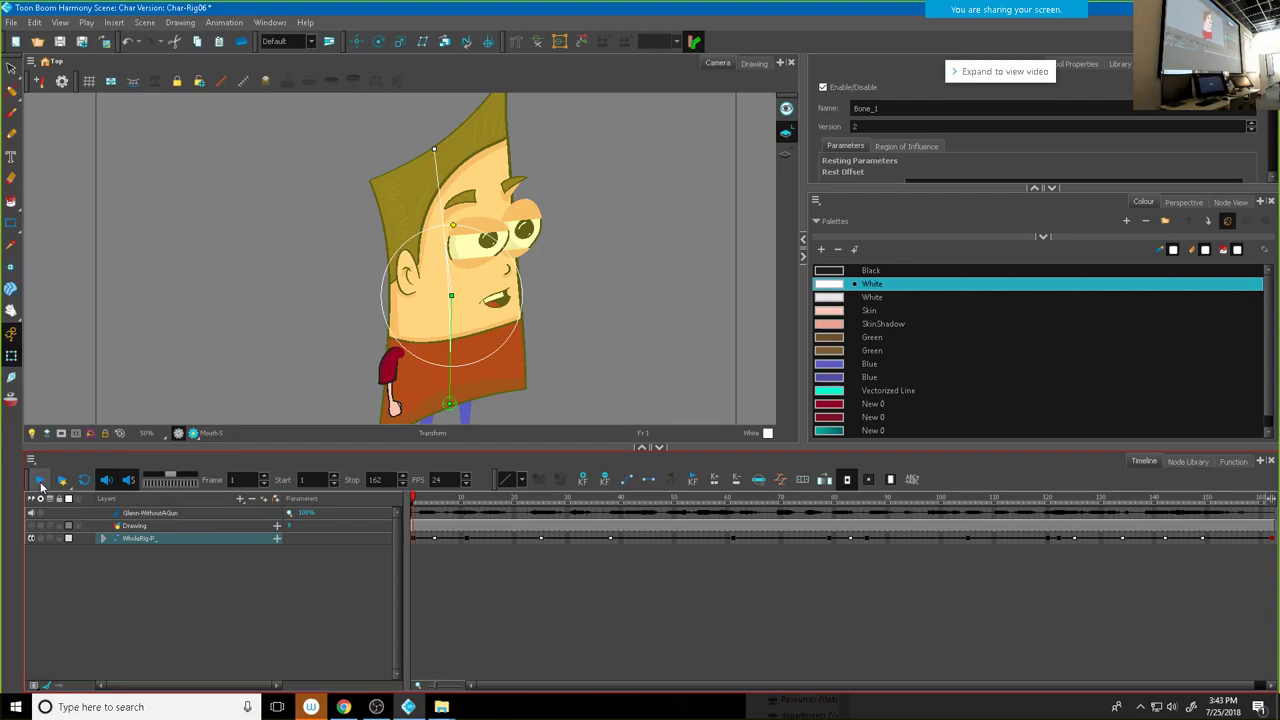
{"action": "left_click", "coordinate": [40, 482]}
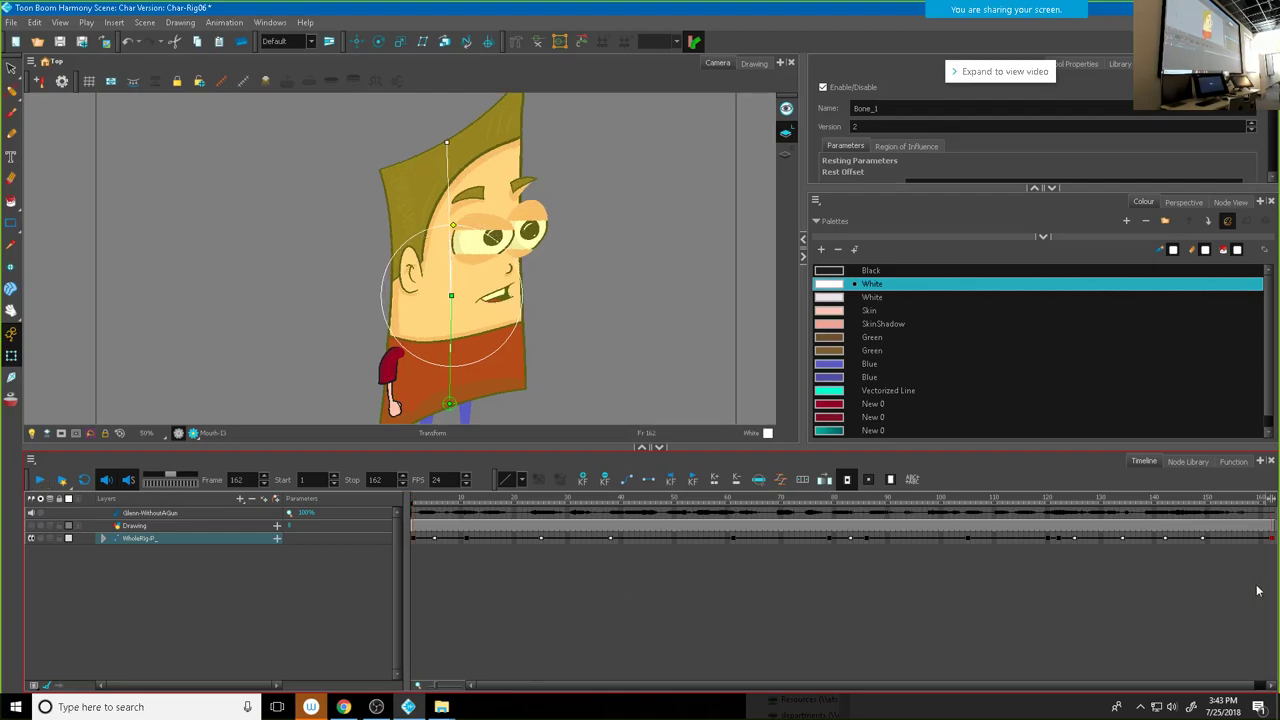
Step: Try to move the WholeRig-P_ pose at frame 152 to frame 157
{"action": "left_click", "coordinate": [1218, 540]}
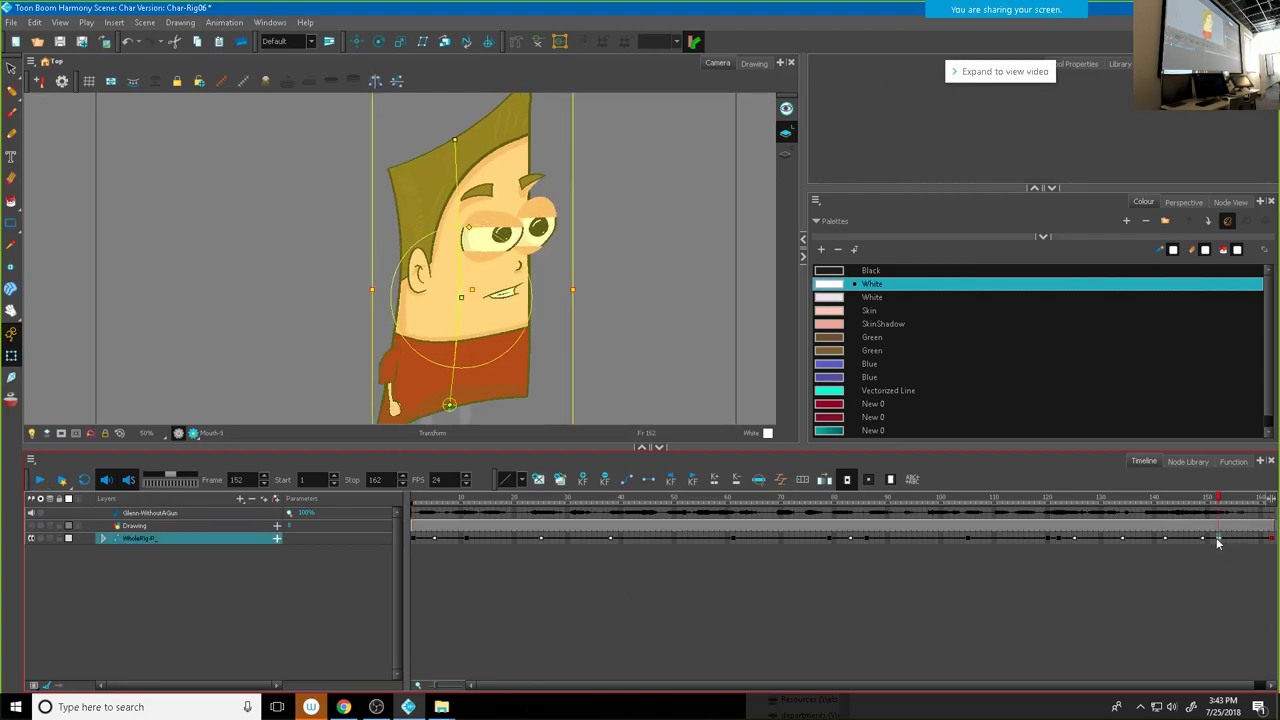
{"action": "left_click", "coordinate": [1216, 537]}
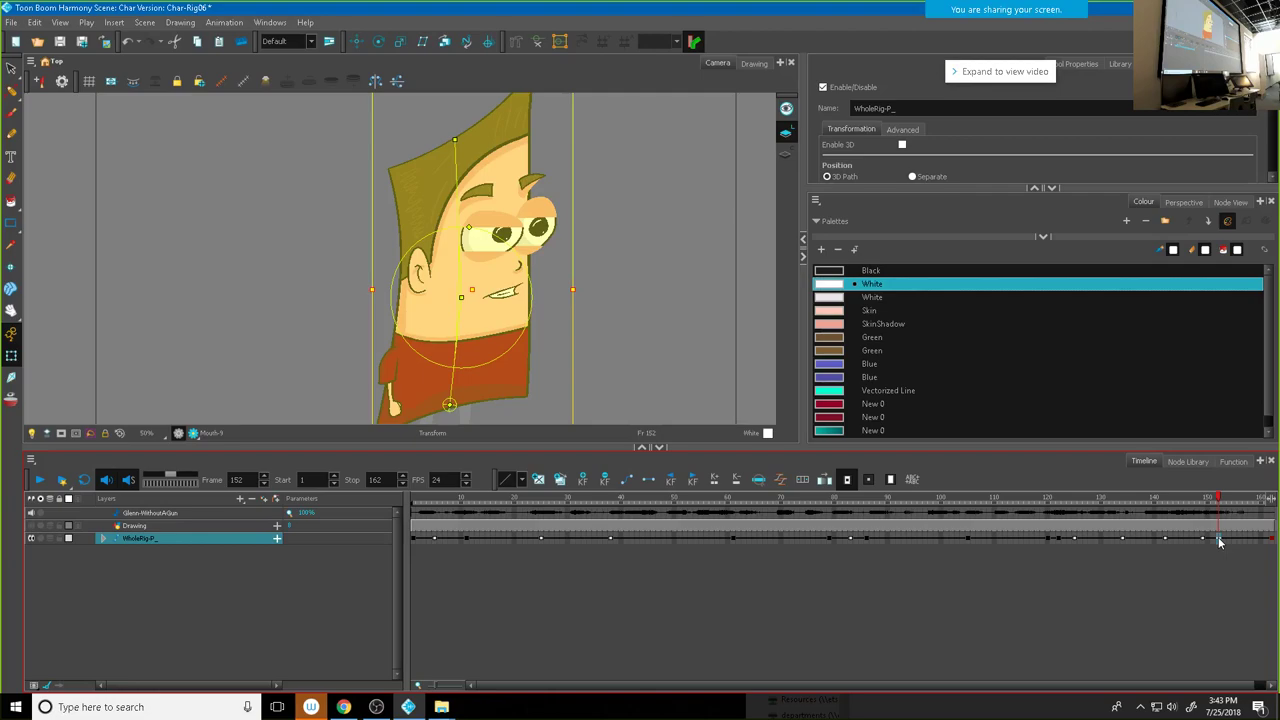
{"action": "mouse_move", "coordinate": [1218, 541]}
{"action": "left_mouse_down"}
{"action": "mouse_move", "coordinate": [1268, 541]}
{"action": "mouse_move", "coordinate": [1243, 541]}
{"action": "left_mouse_up"}
{"action": "left_click", "coordinate": [1243, 500]}
Step: Play the animation again from frame 1 to review the movement
{"action": "key", "text": "shift+comma"}
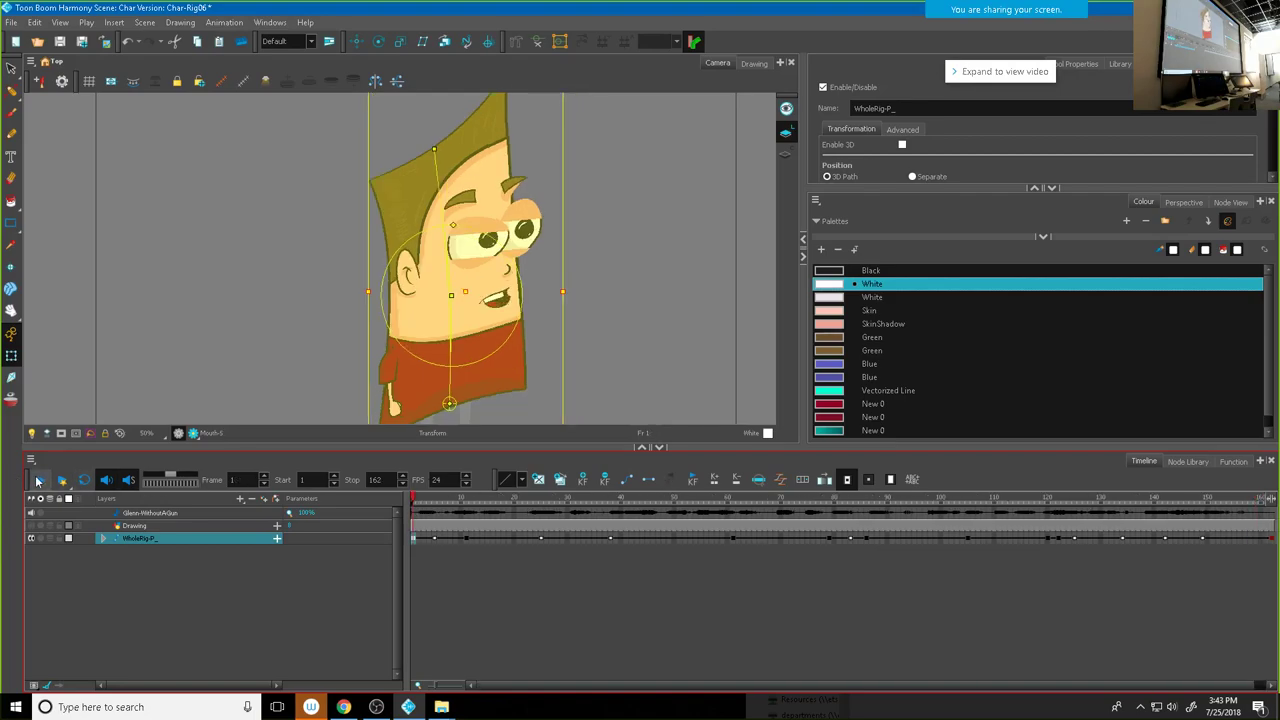
{"action": "left_click", "coordinate": [38, 480]}
{"action": "left_click", "coordinate": [38, 480]}
Step: At frame 16, bring the body forward with the lower bone and adjust the head's tilt with the top bone
{"action": "left_click_drag", "start_coordinate": [418, 505], "coordinate": [493, 508]}
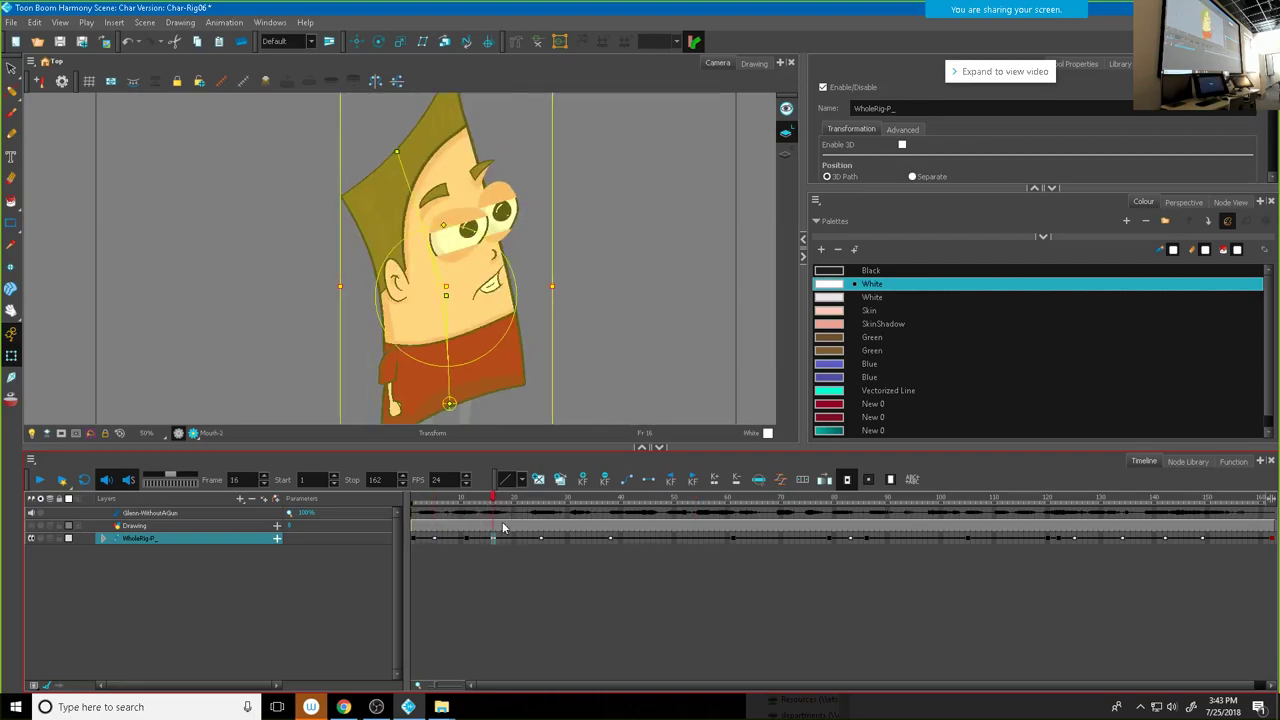
{"action": "left_click_drag", "start_coordinate": [446, 346], "coordinate": [447, 300]}
{"action": "left_click_drag", "start_coordinate": [427, 149], "coordinate": [425, 152]}
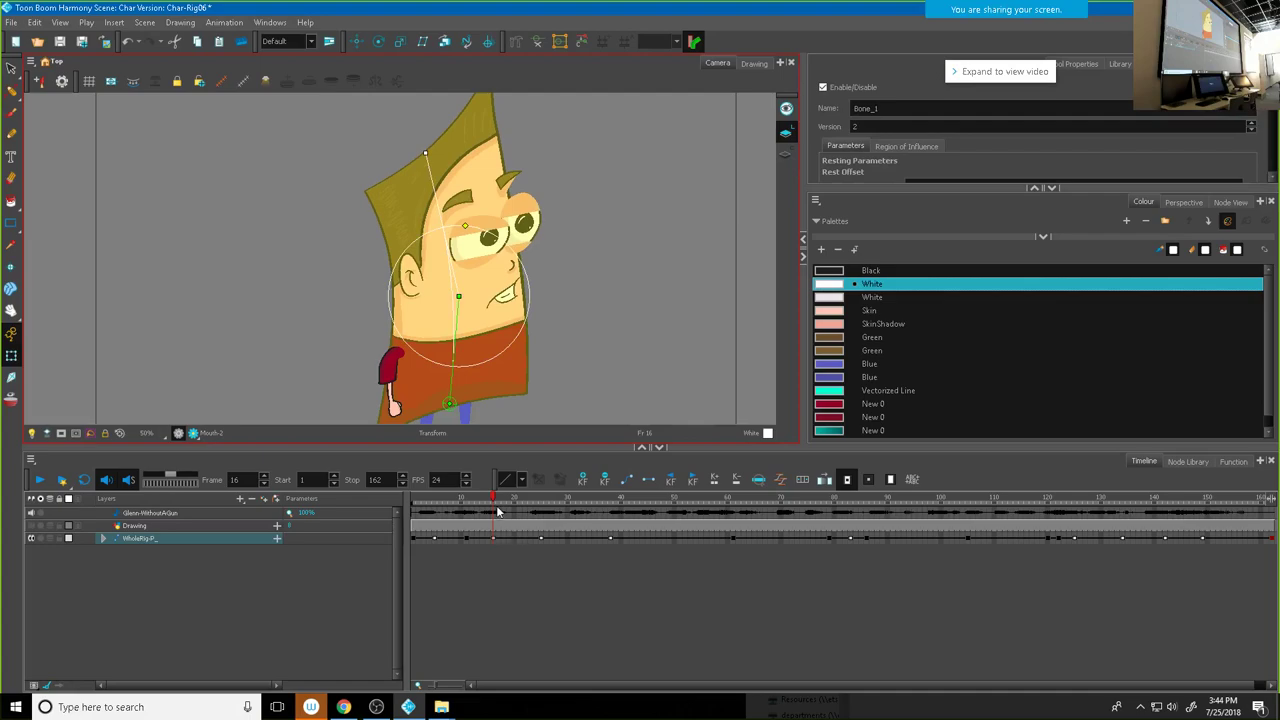
Step: Reuse the frame 25 pose at frame 18 and lean the head slightly farther backward with the top bone
{"action": "left_click_drag", "start_coordinate": [498, 512], "coordinate": [541, 533]}
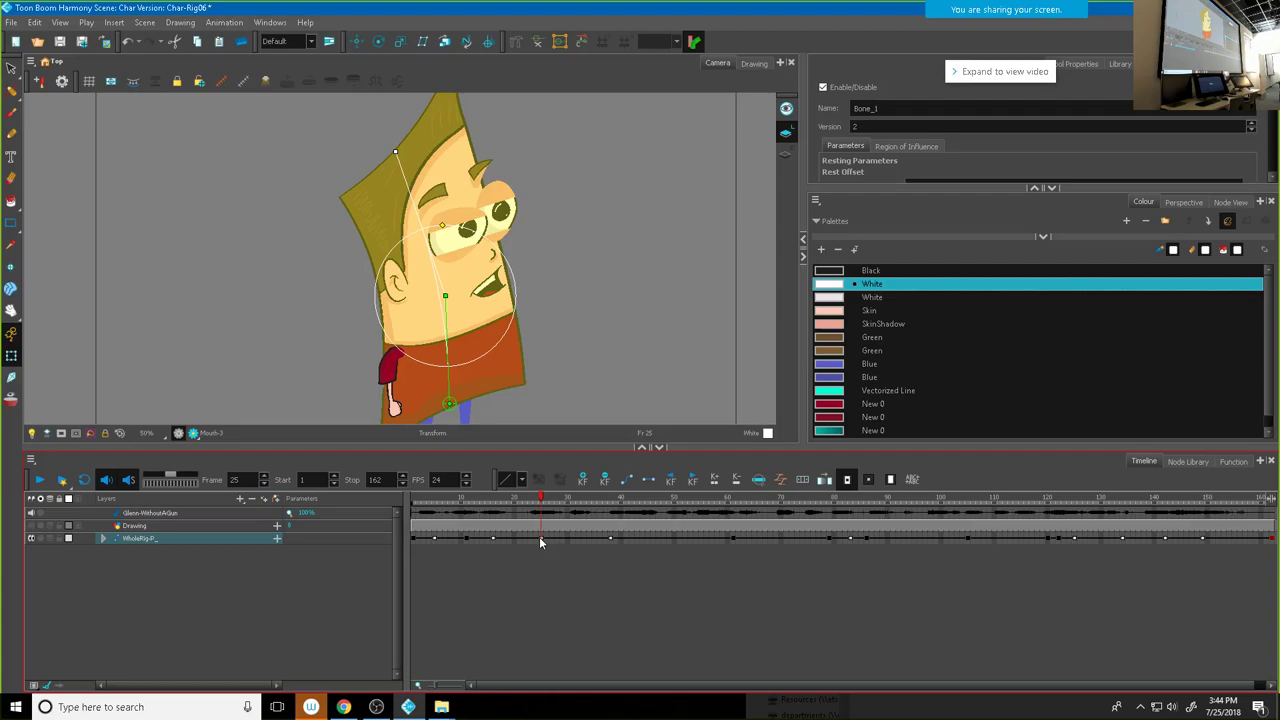
{"action": "left_click", "coordinate": [540, 539]}
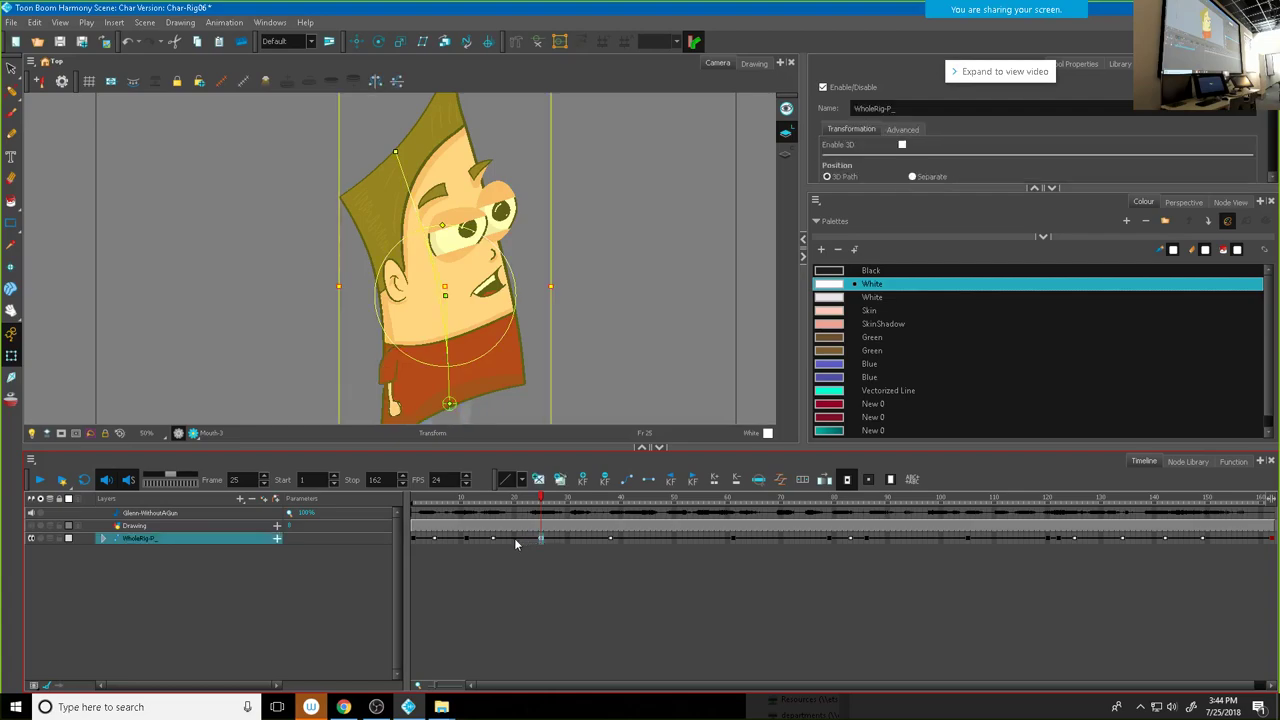
{"action": "left_click", "coordinate": [507, 541]}
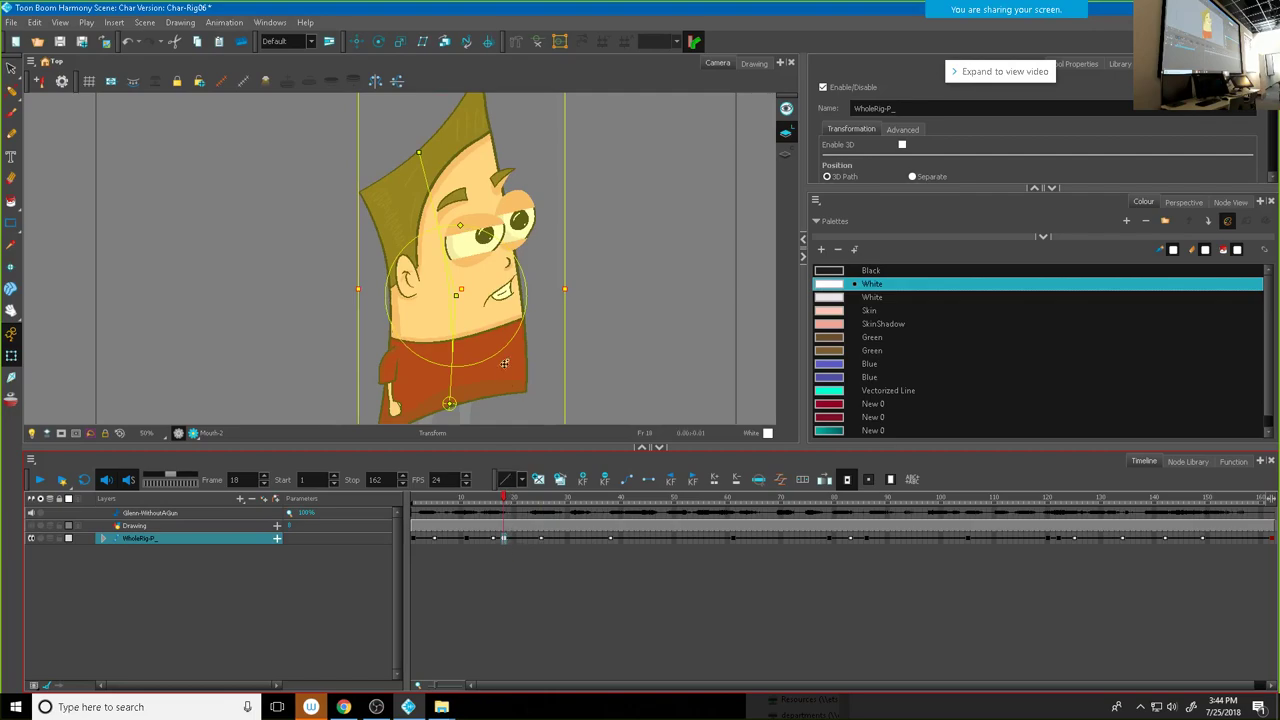
{"action": "left_click_drag", "start_coordinate": [513, 509], "coordinate": [543, 512]}
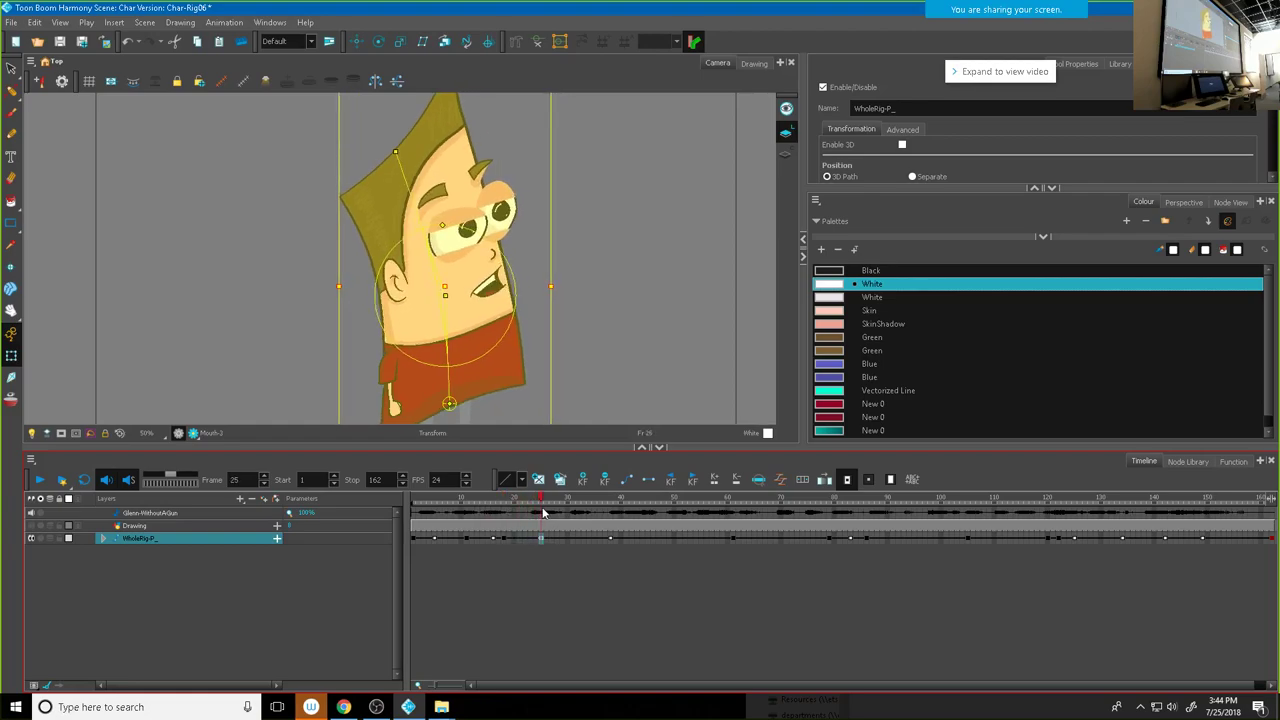
{"action": "left_click", "coordinate": [504, 541]}
{"action": "left_click", "coordinate": [393, 148]}
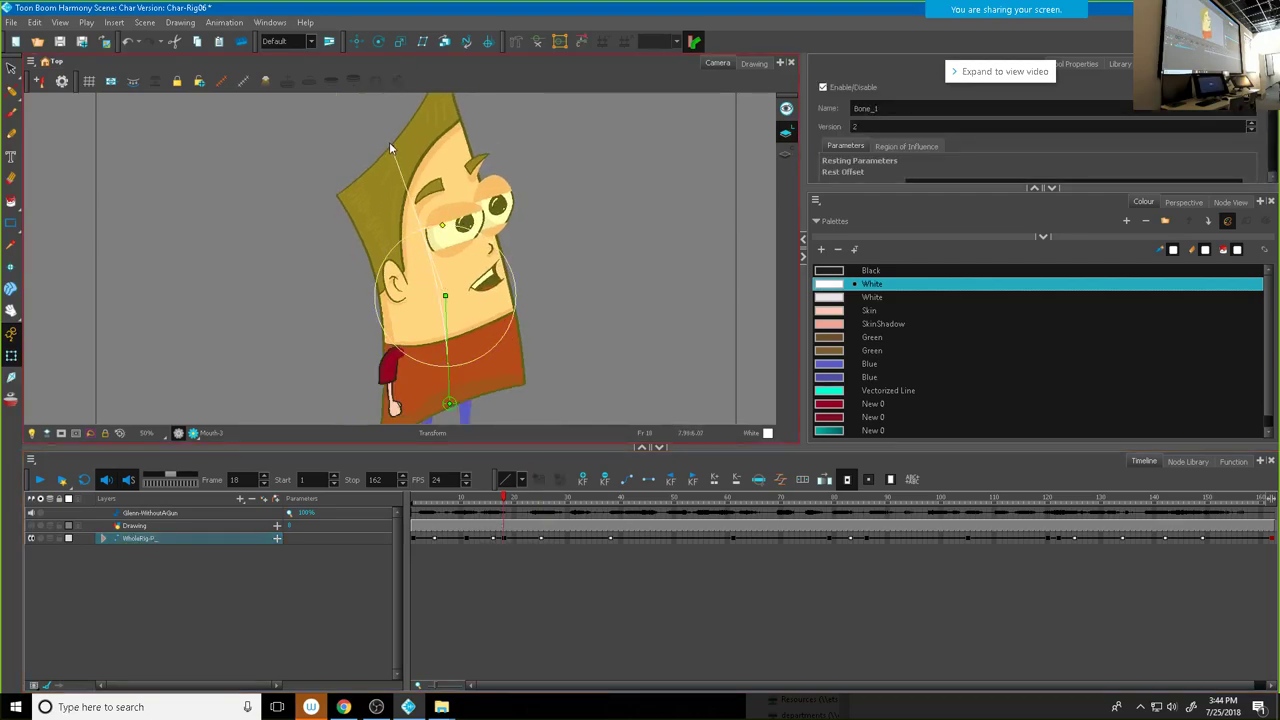
Step: Tilt the head slightly forward with the top bone at frame 21 and scrub back to frame 17
{"action": "left_click", "coordinate": [520, 541]}
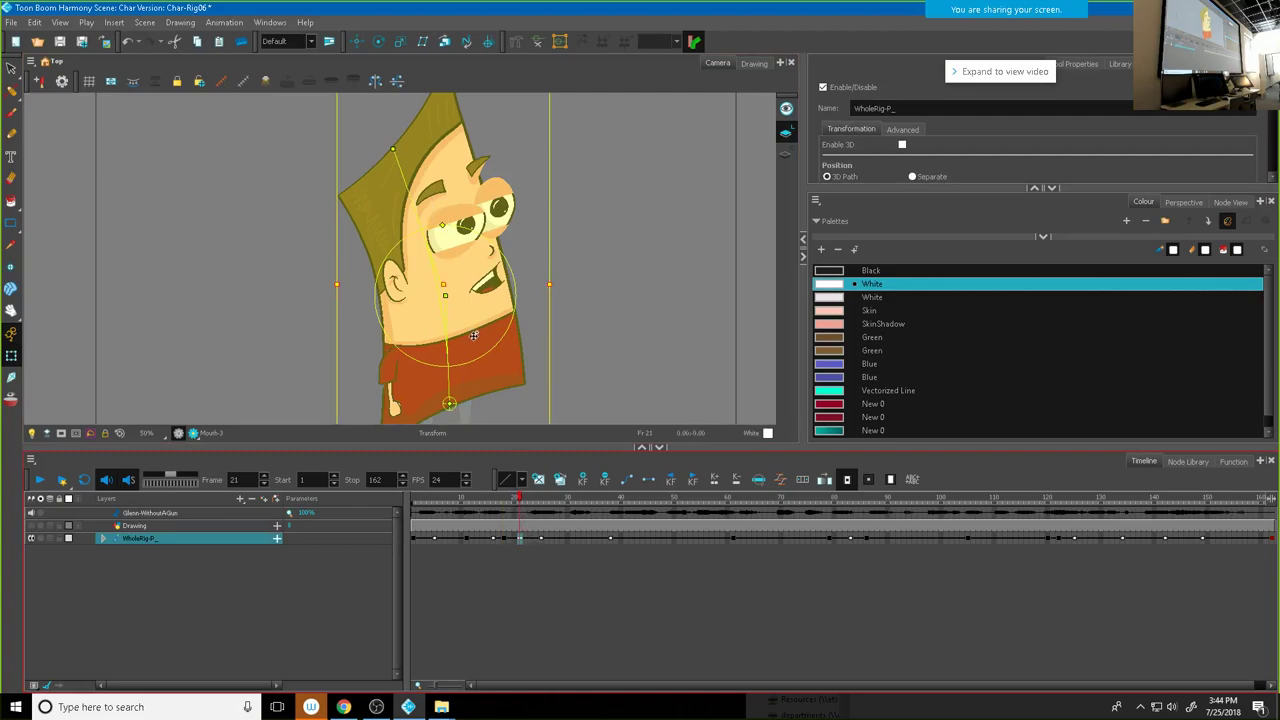
{"action": "left_click", "coordinate": [397, 152]}
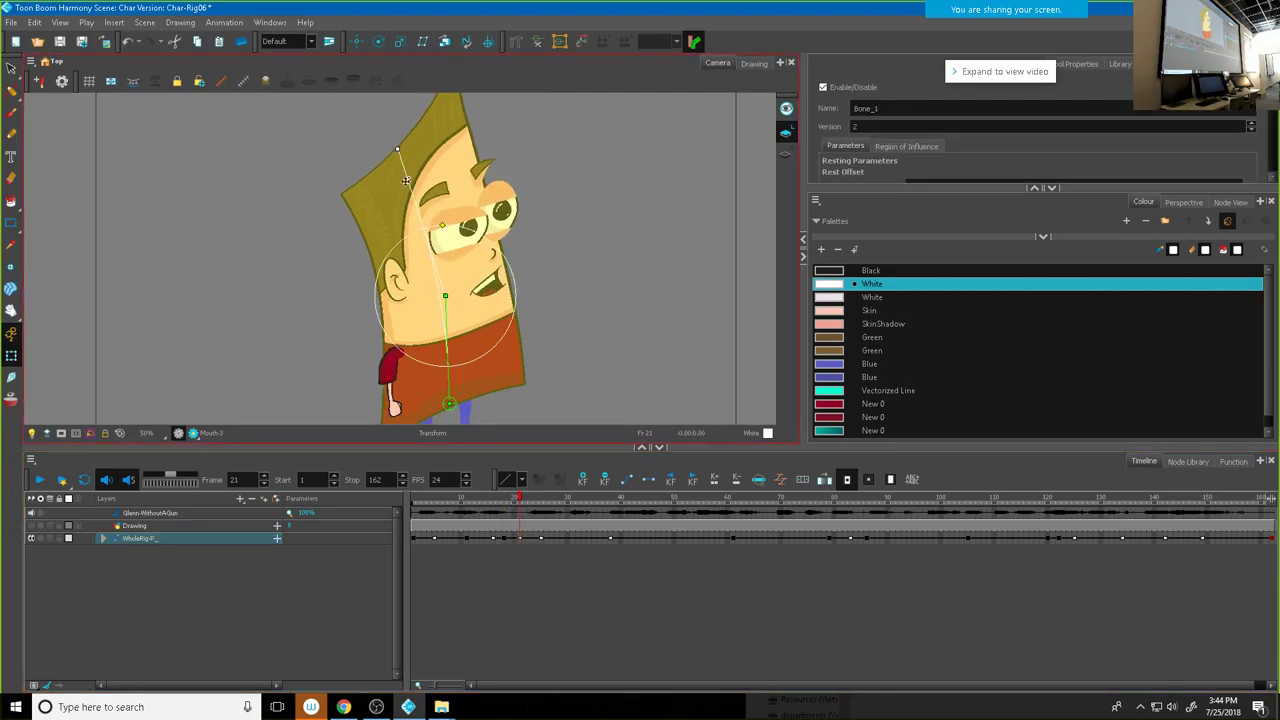
{"action": "left_click", "coordinate": [506, 500]}
{"action": "mouse_move", "coordinate": [506, 500]}
{"action": "left_mouse_down"}
{"action": "mouse_move", "coordinate": [457, 500]}
{"action": "mouse_move", "coordinate": [546, 516]}
{"action": "mouse_move", "coordinate": [465, 517]}
{"action": "mouse_move", "coordinate": [499, 520]}
{"action": "left_mouse_up"}
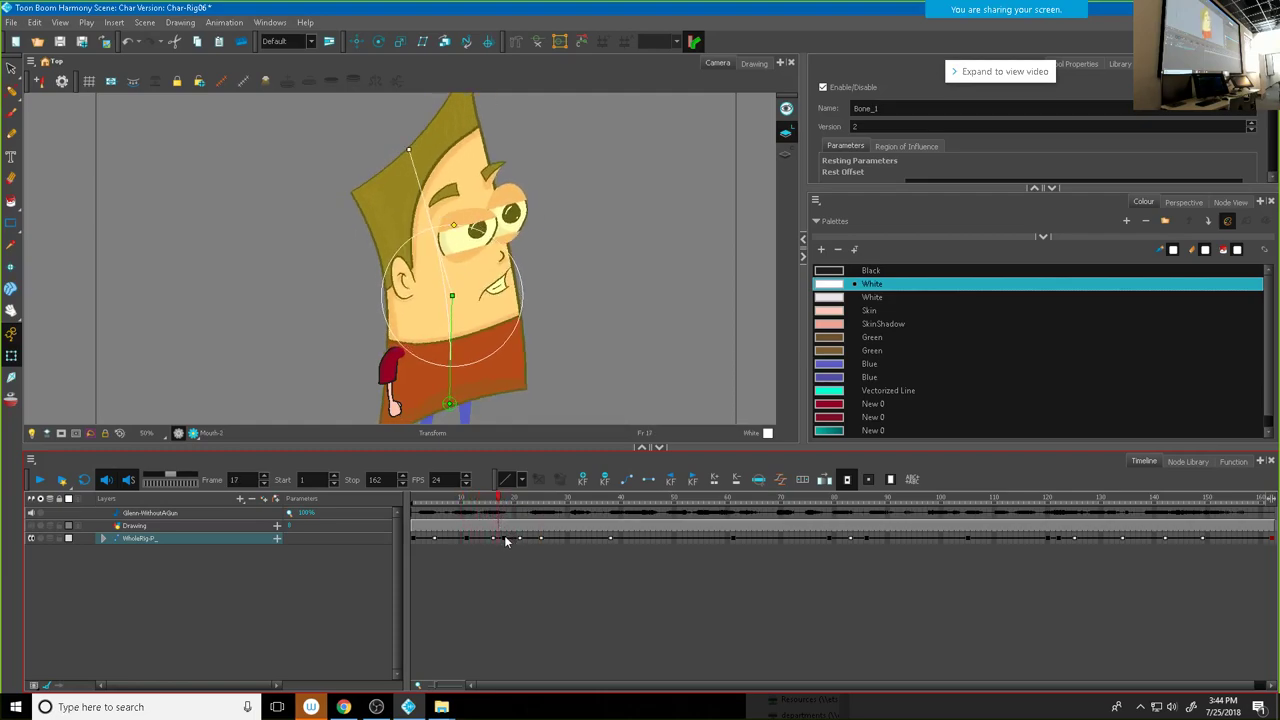
Step: Move the frame 18 keyframe to frame 23 and delete the keyframe at frame 21
{"action": "left_click", "coordinate": [530, 540]}
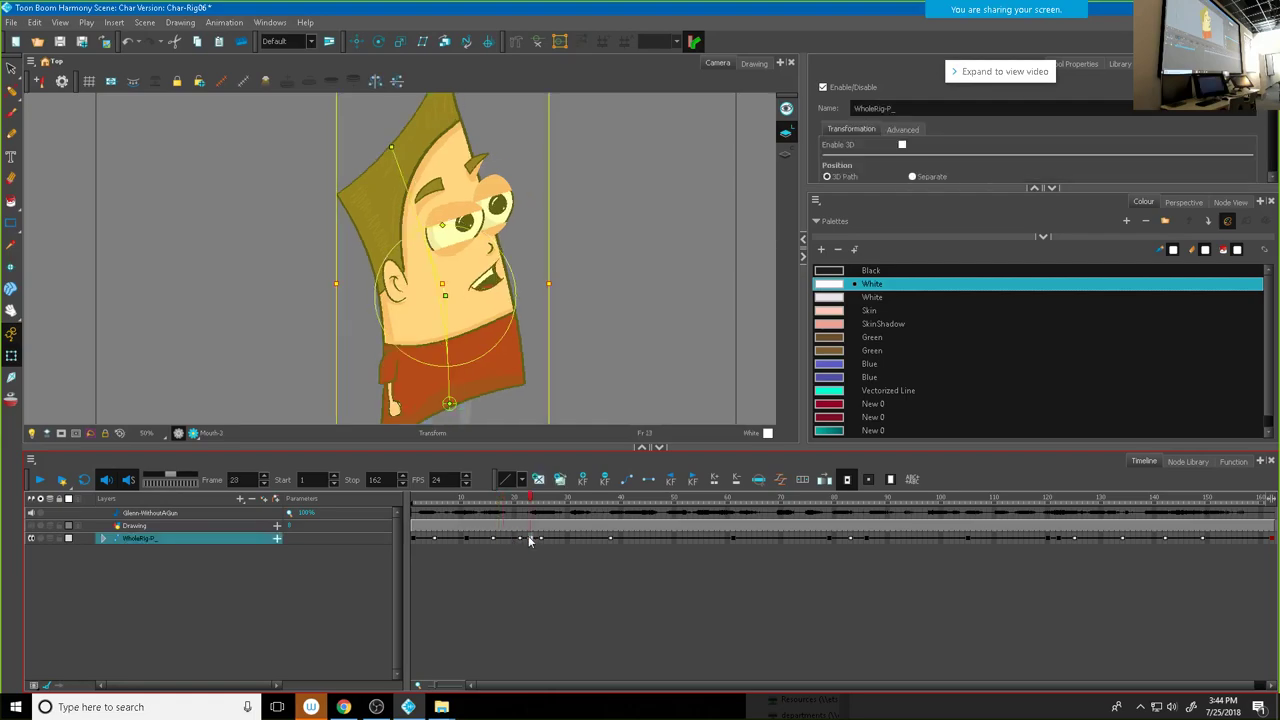
{"action": "right_click", "coordinate": [521, 539]}
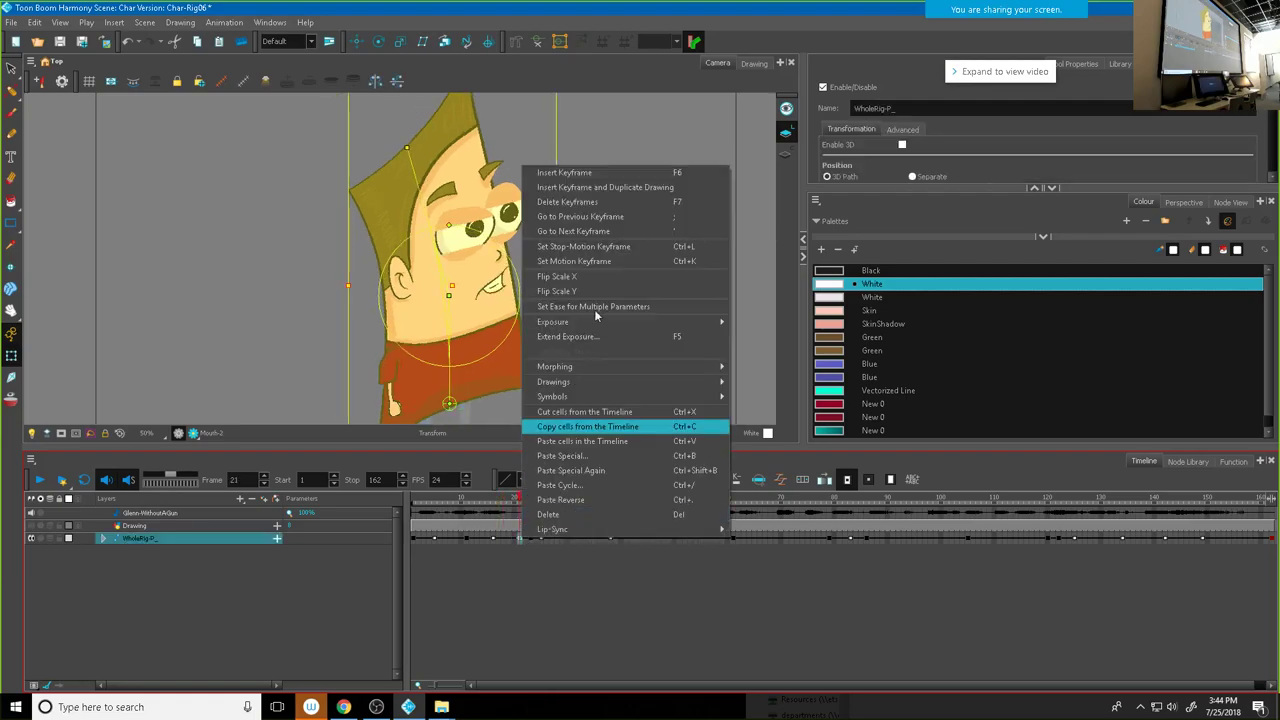
{"action": "left_click", "coordinate": [567, 202]}
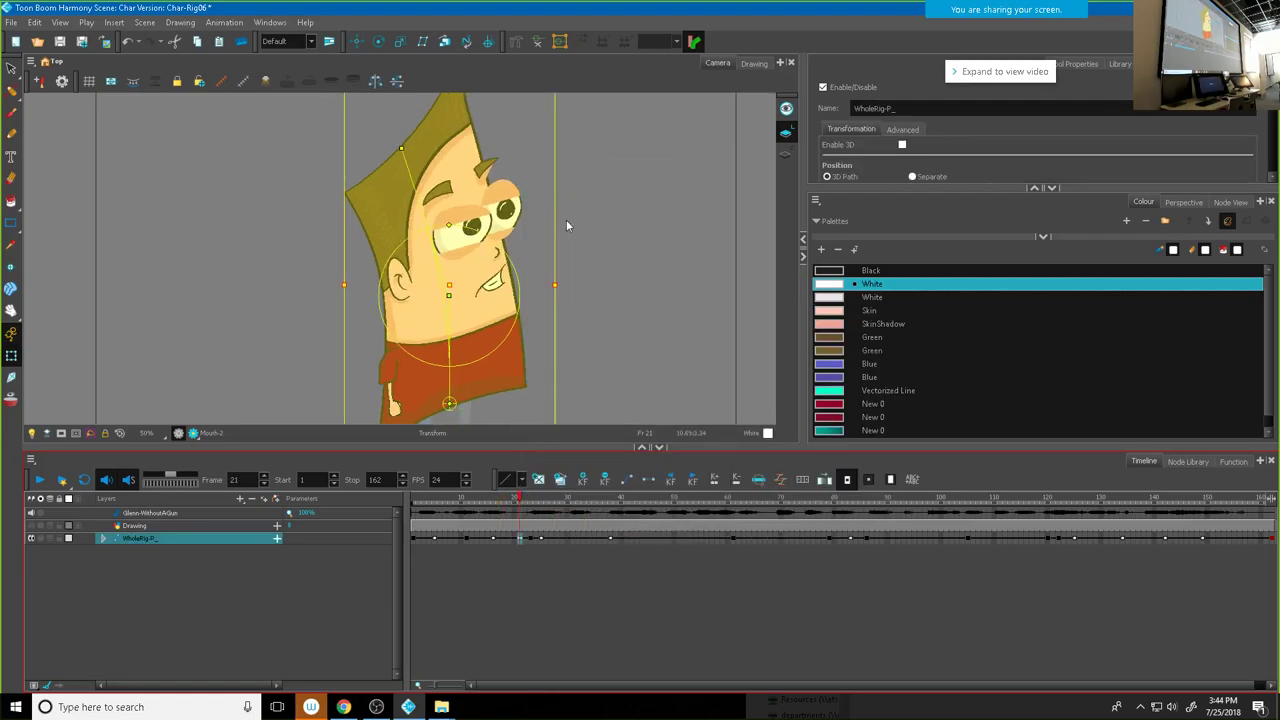
Step: Keep a keyframe at frame 15 and move the frame 16 keyframe to frame 21, playing the result from frame 1
{"action": "left_click", "coordinate": [494, 539]}
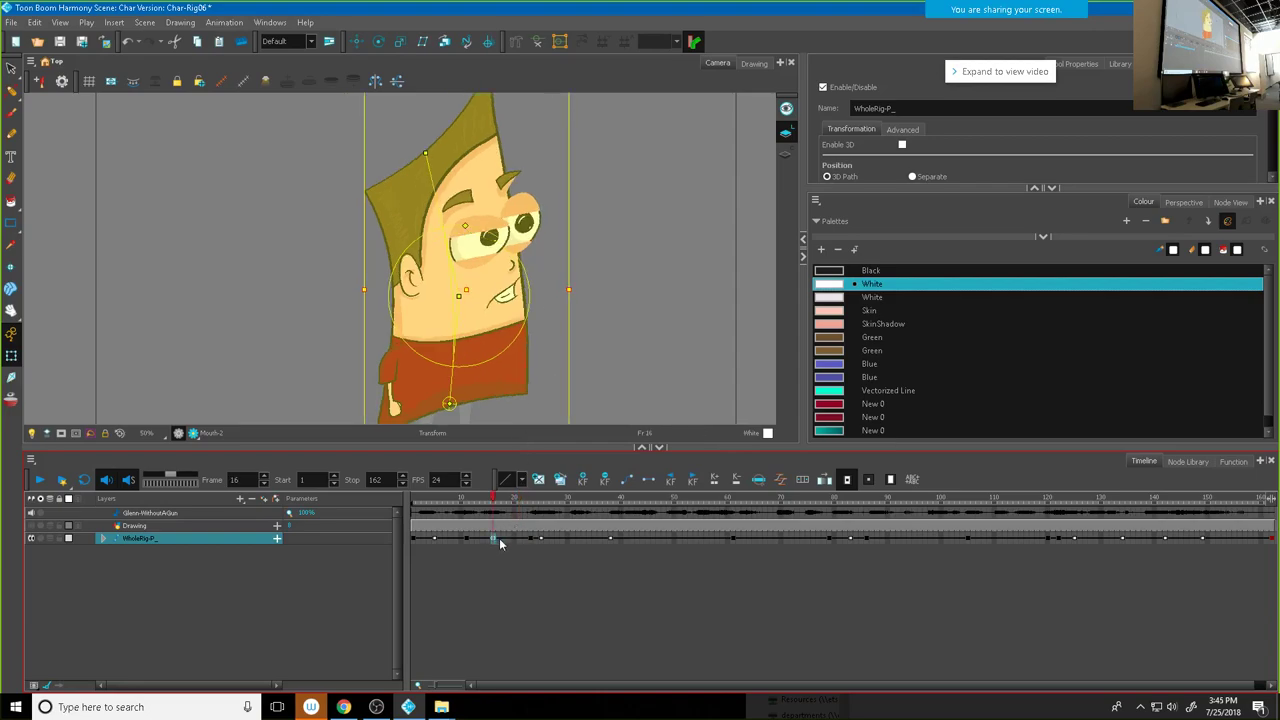
{"action": "left_click", "coordinate": [499, 538]}
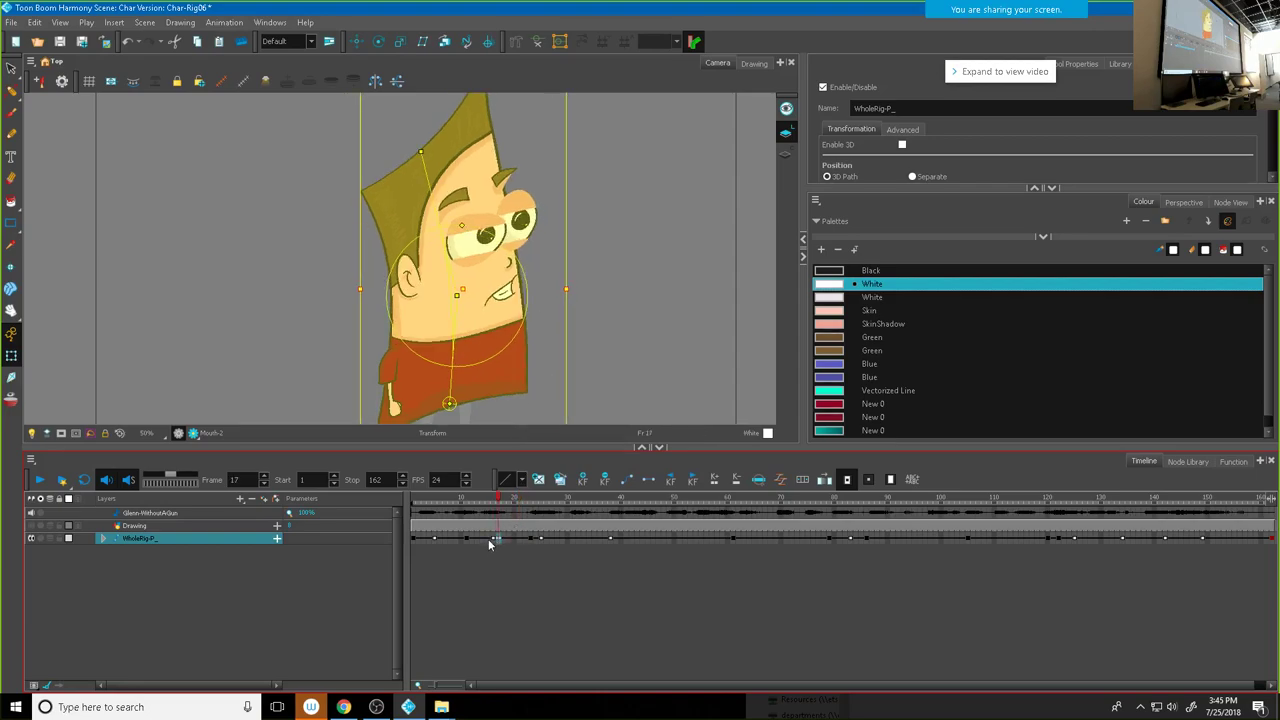
{"action": "left_click", "coordinate": [489, 539]}
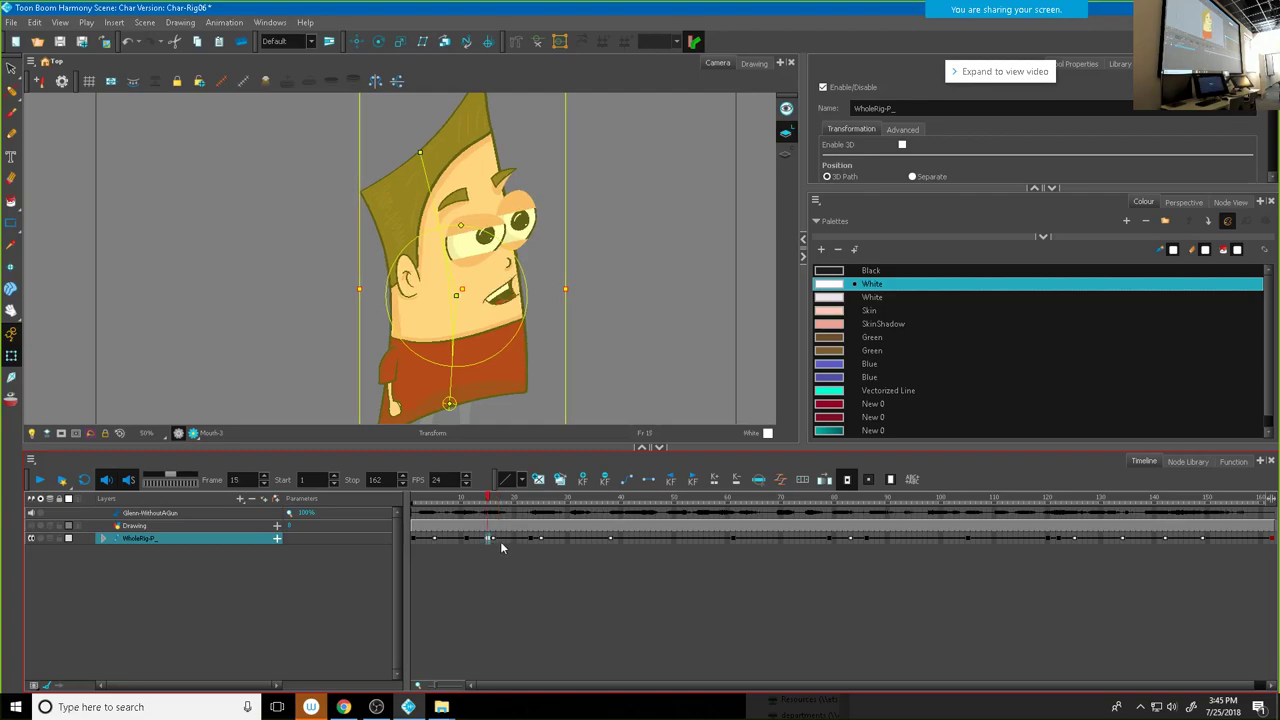
{"action": "mouse_move", "coordinate": [492, 540]}
{"action": "left_mouse_down"}
{"action": "mouse_move", "coordinate": [517, 542]}
{"action": "mouse_move", "coordinate": [450, 496]}
{"action": "mouse_move", "coordinate": [18, 481]}
{"action": "left_mouse_up"}
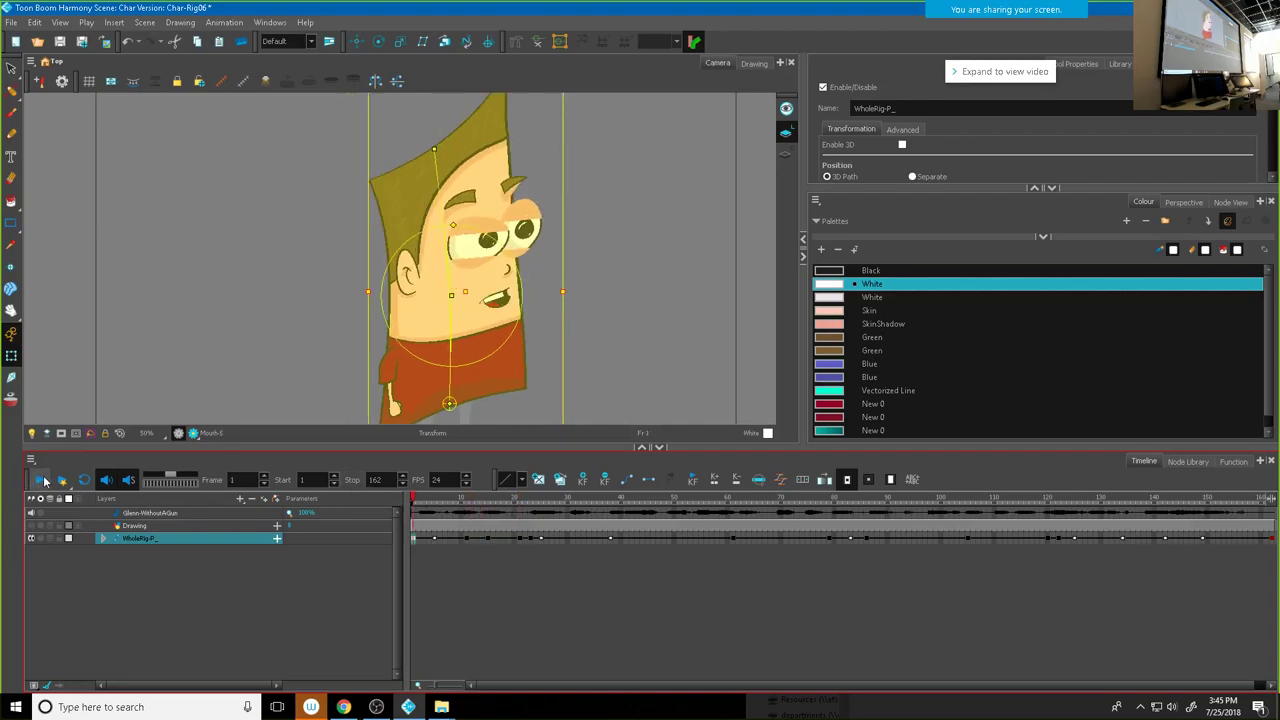
{"action": "left_click", "coordinate": [44, 481]}
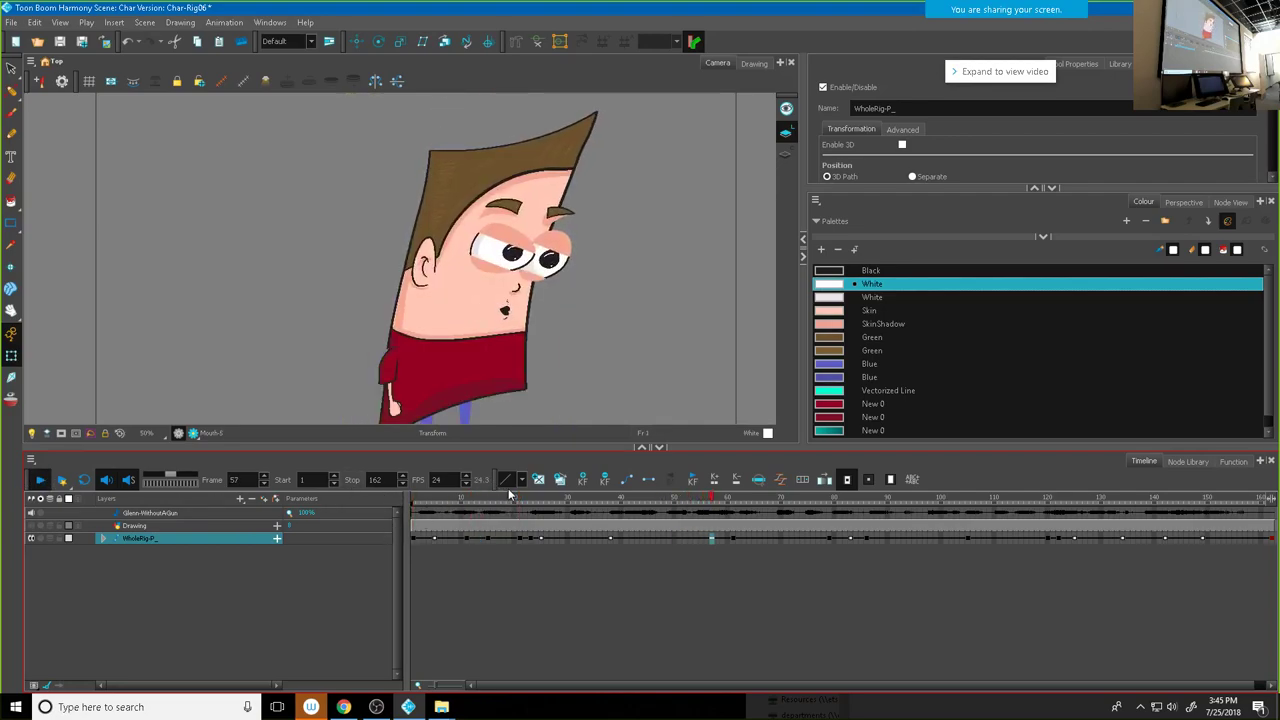
Step: Delete the keyframe at frame 23 and move the frame 24 keyframe into its place
{"action": "left_click_drag", "start_coordinate": [527, 502], "coordinate": [535, 501]}
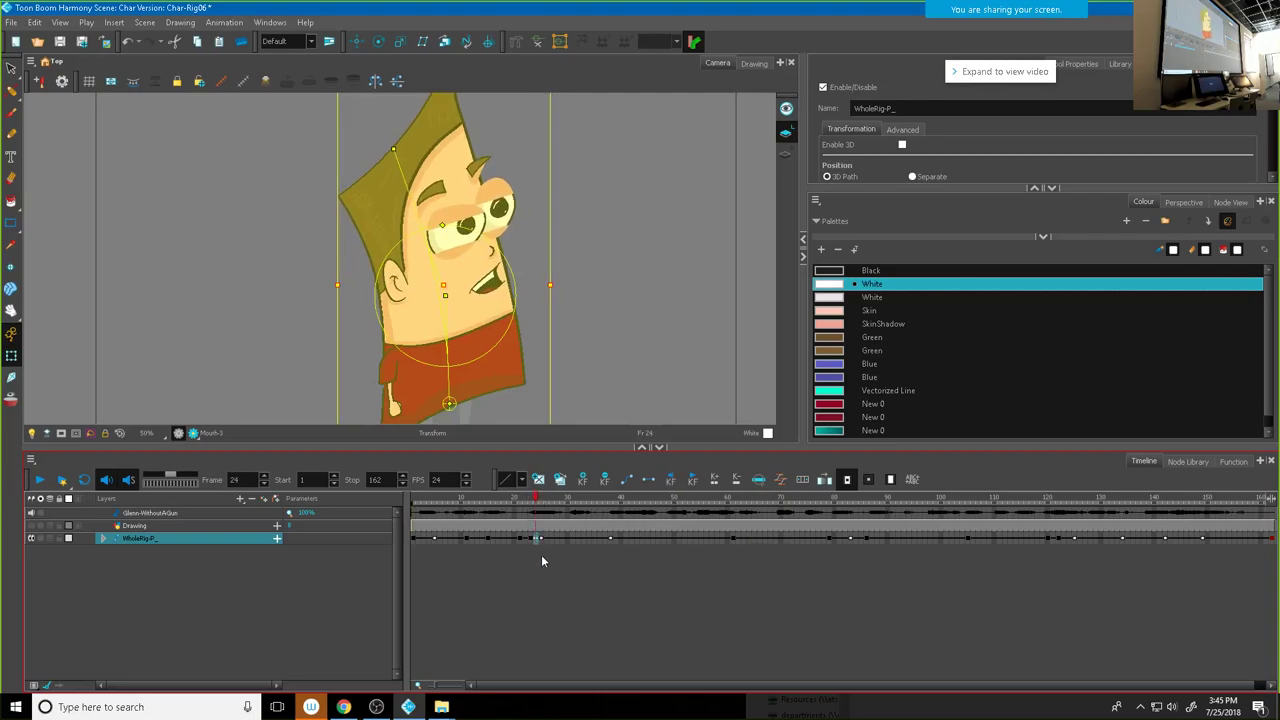
{"action": "right_click", "coordinate": [530, 541]}
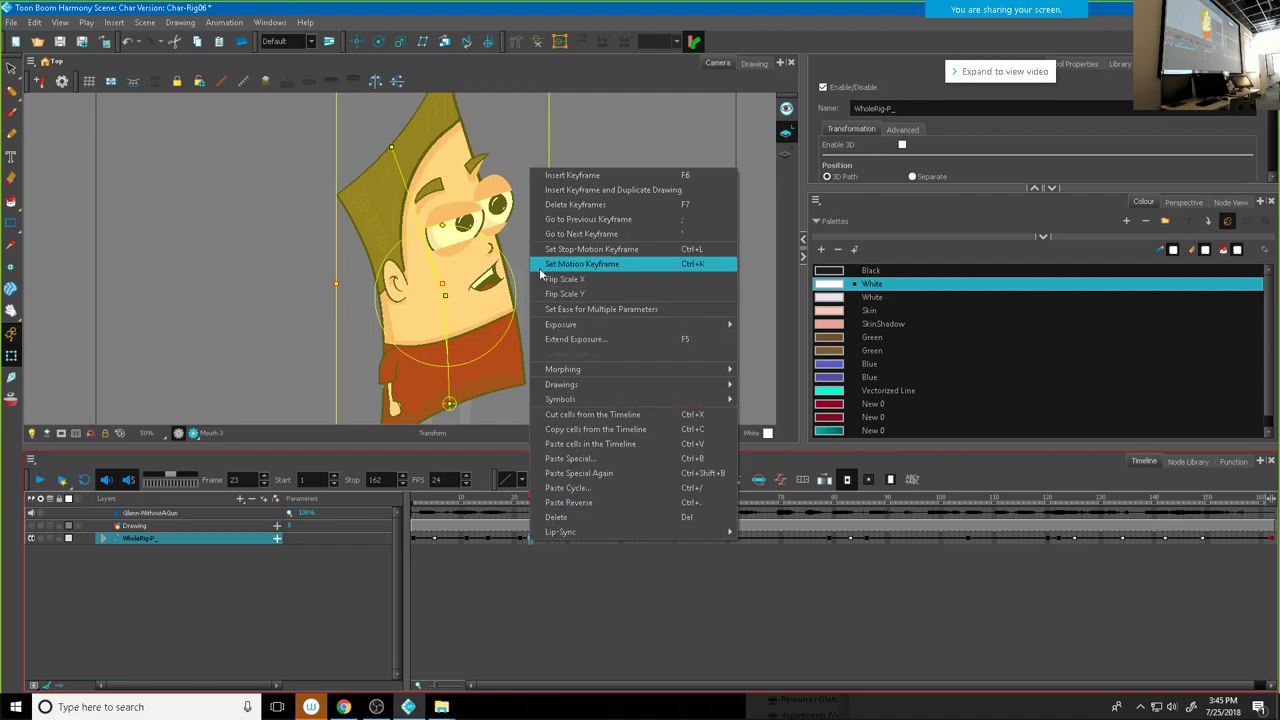
{"action": "left_click", "coordinate": [559, 205]}
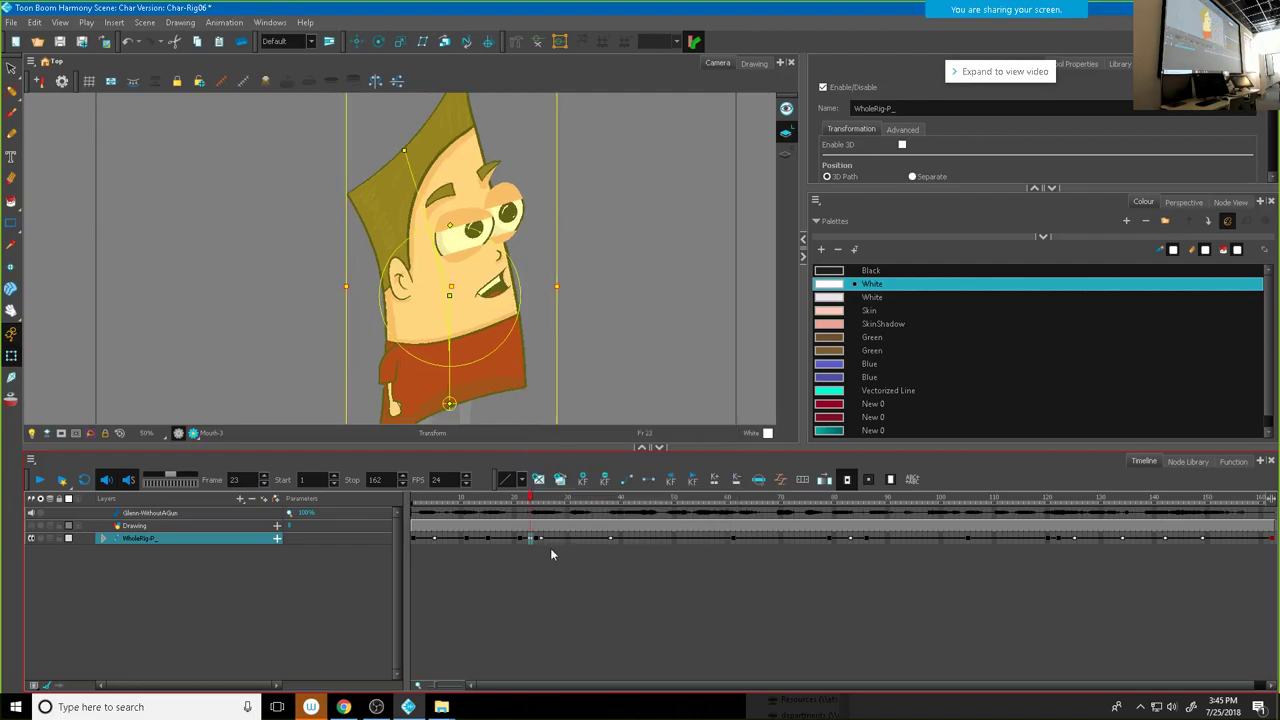
{"action": "left_click", "coordinate": [535, 541]}
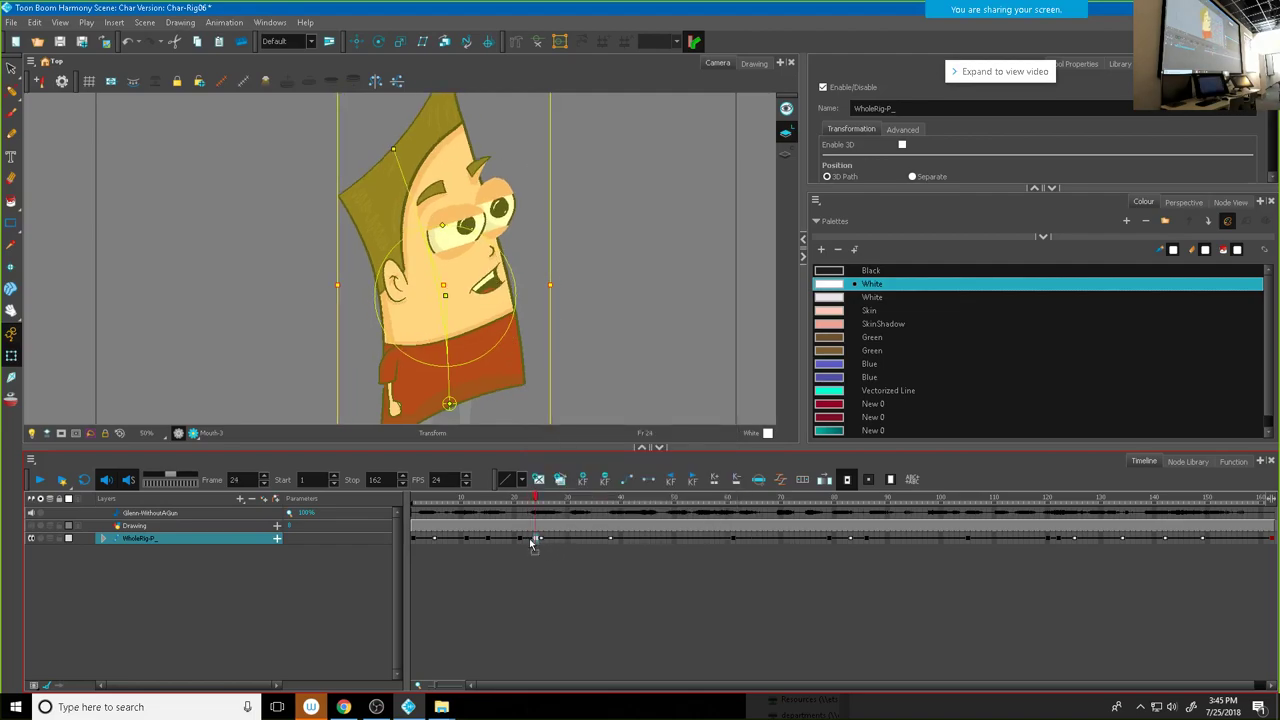
Step: Replay the animation from frame 1 to check the adjusted keyframe timing
{"action": "left_click_drag", "start_coordinate": [530, 499], "coordinate": [413, 498]}
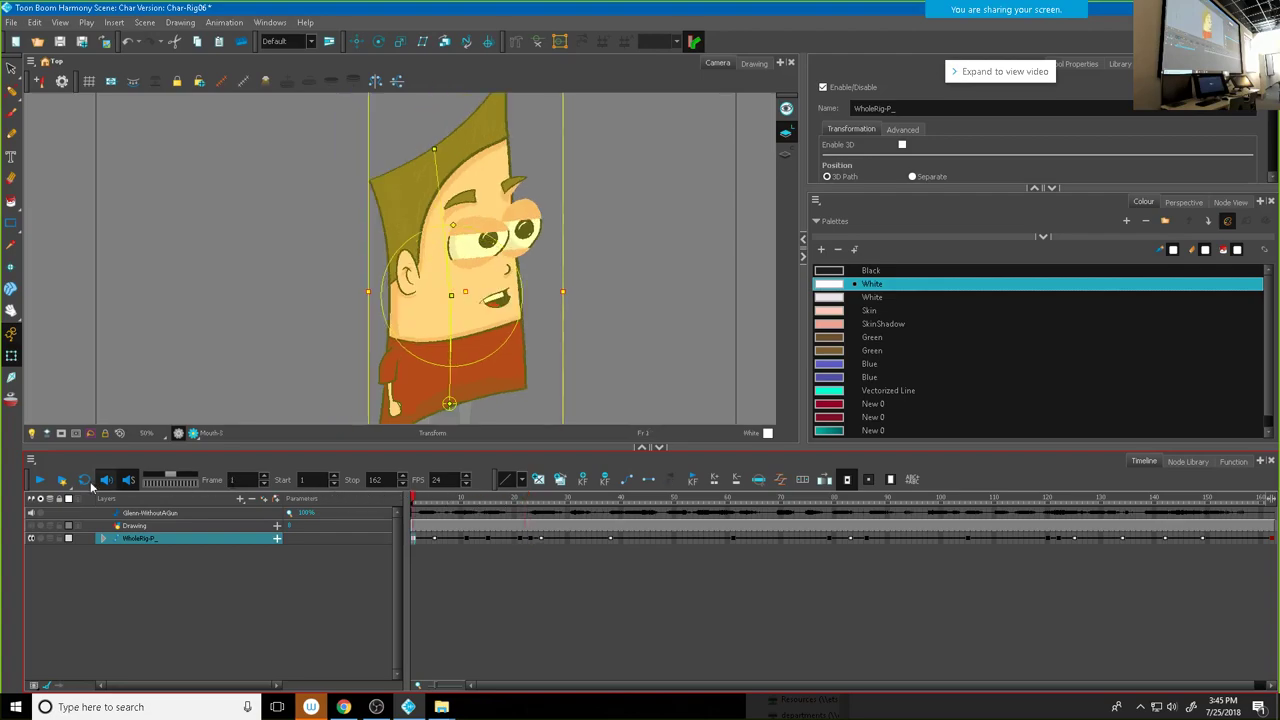
{"action": "left_click", "coordinate": [42, 484]}
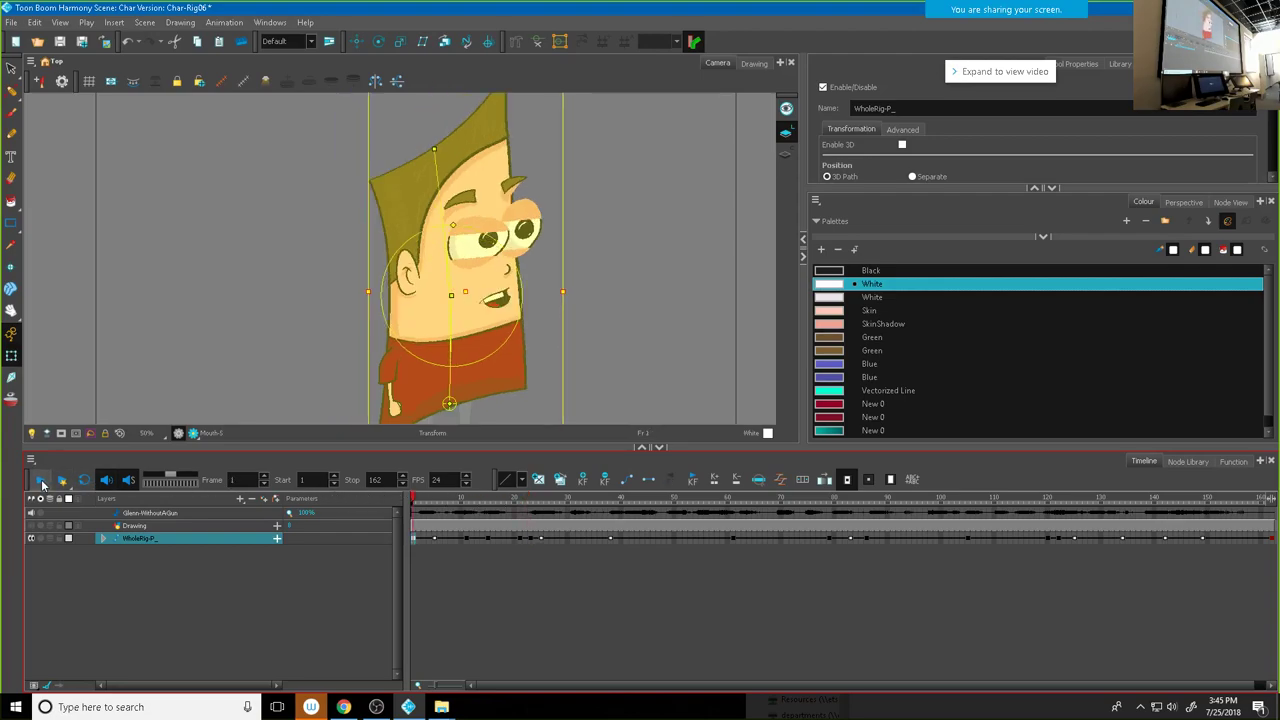
{"action": "left_click", "coordinate": [42, 484]}
{"action": "left_click", "coordinate": [42, 484]}
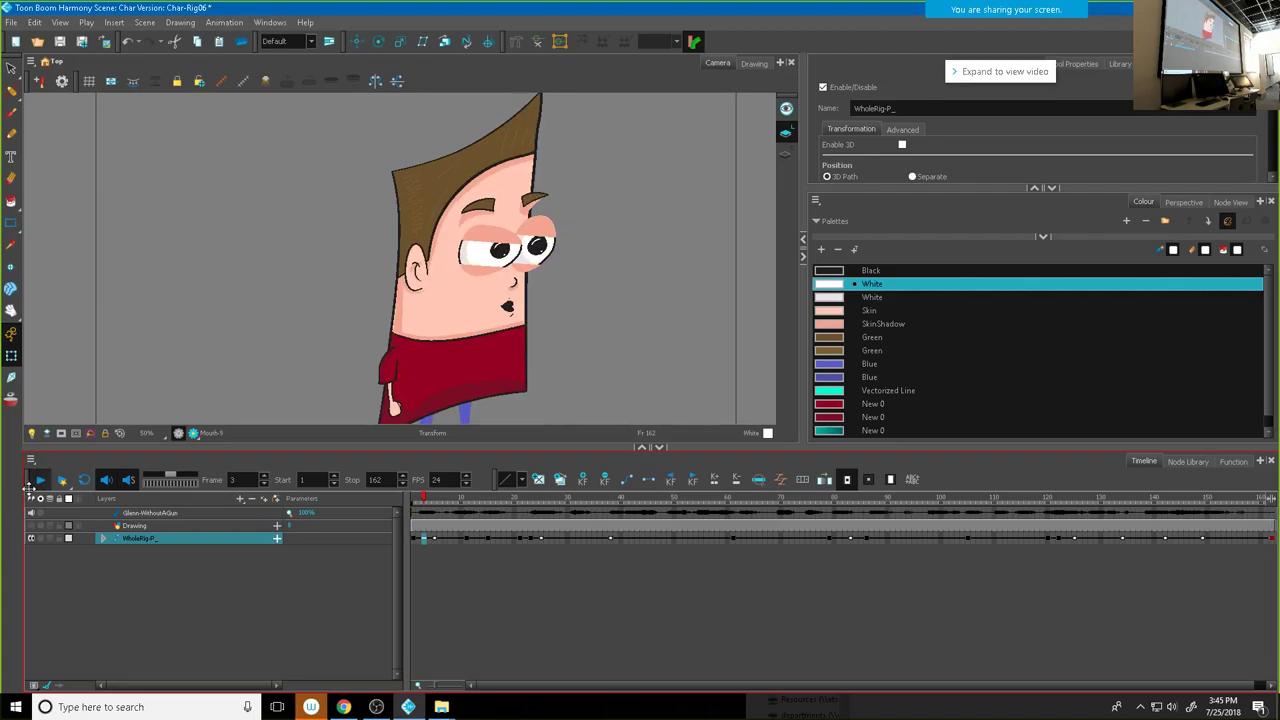
{"action": "key", "text": "Return"}
Step: Bring the body farther forward with the lower bone at frames 21 and 23, adjusting the head with the top bone at frame 21
{"action": "left_click_drag", "start_coordinate": [497, 493], "coordinate": [515, 433]}
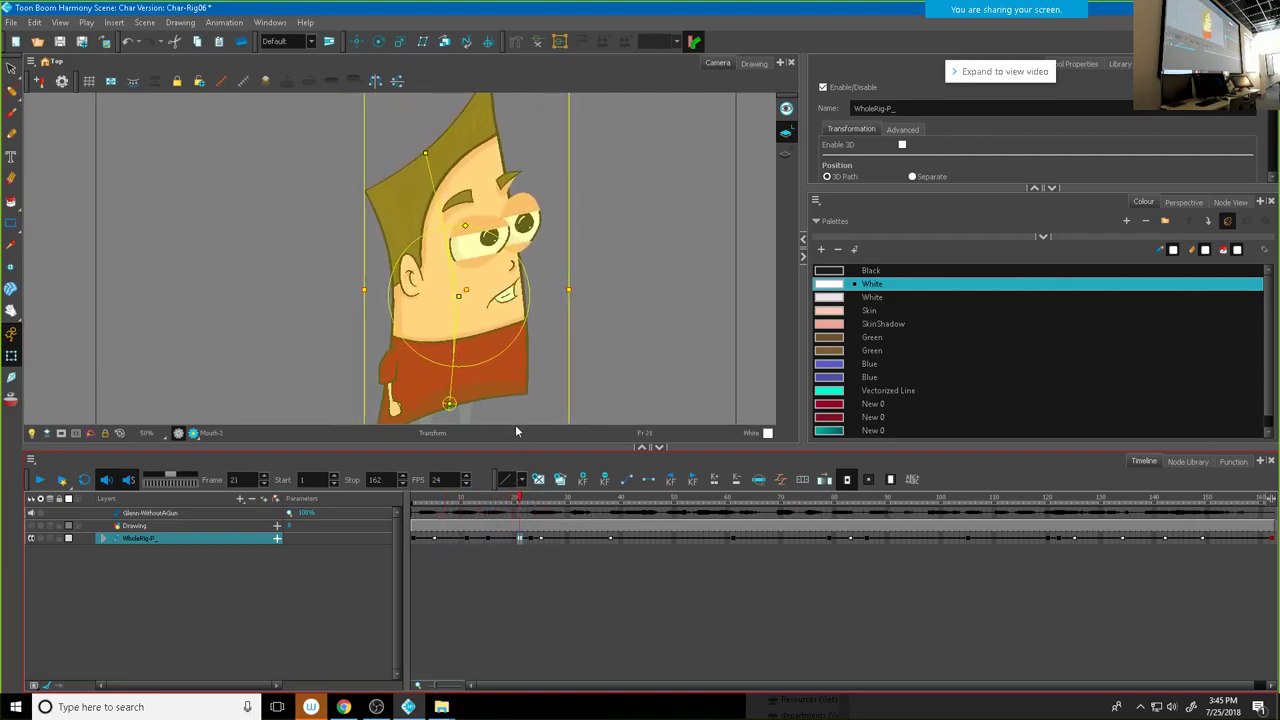
{"action": "left_click_drag", "start_coordinate": [452, 347], "coordinate": [530, 348]}
{"action": "key", "text": "ctrl+z"}
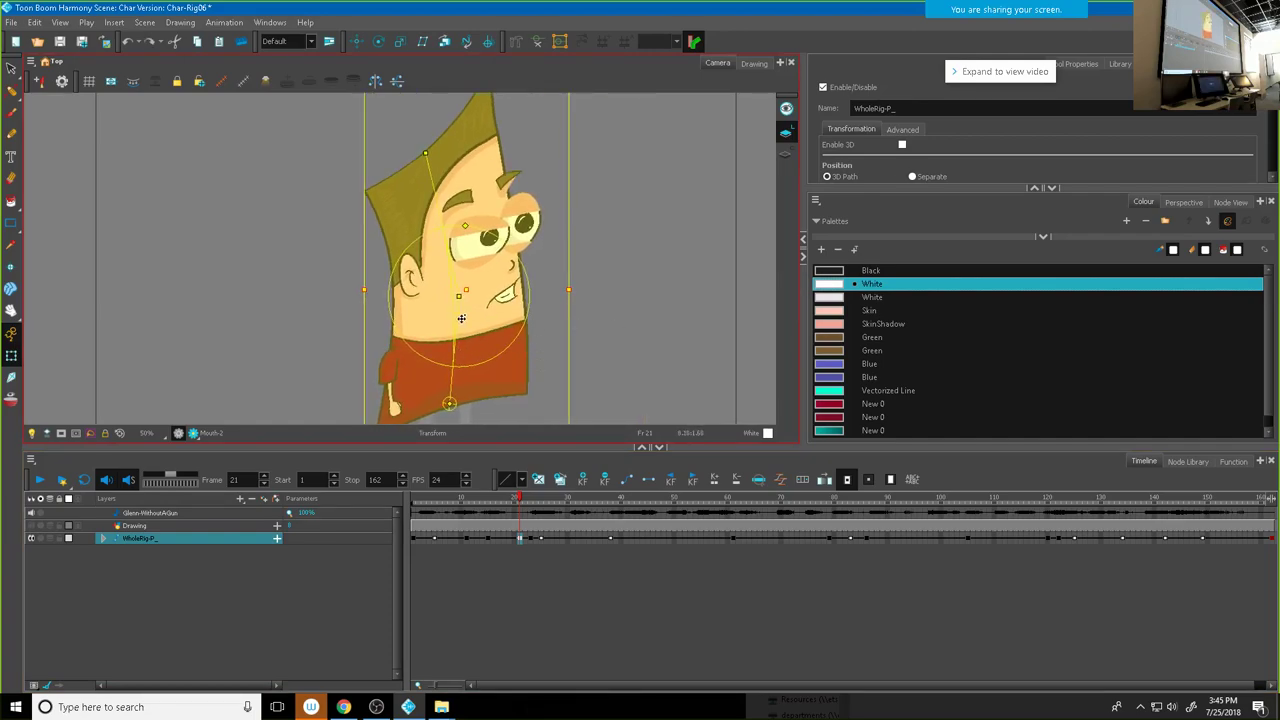
{"action": "left_click_drag", "start_coordinate": [457, 316], "coordinate": [464, 320]}
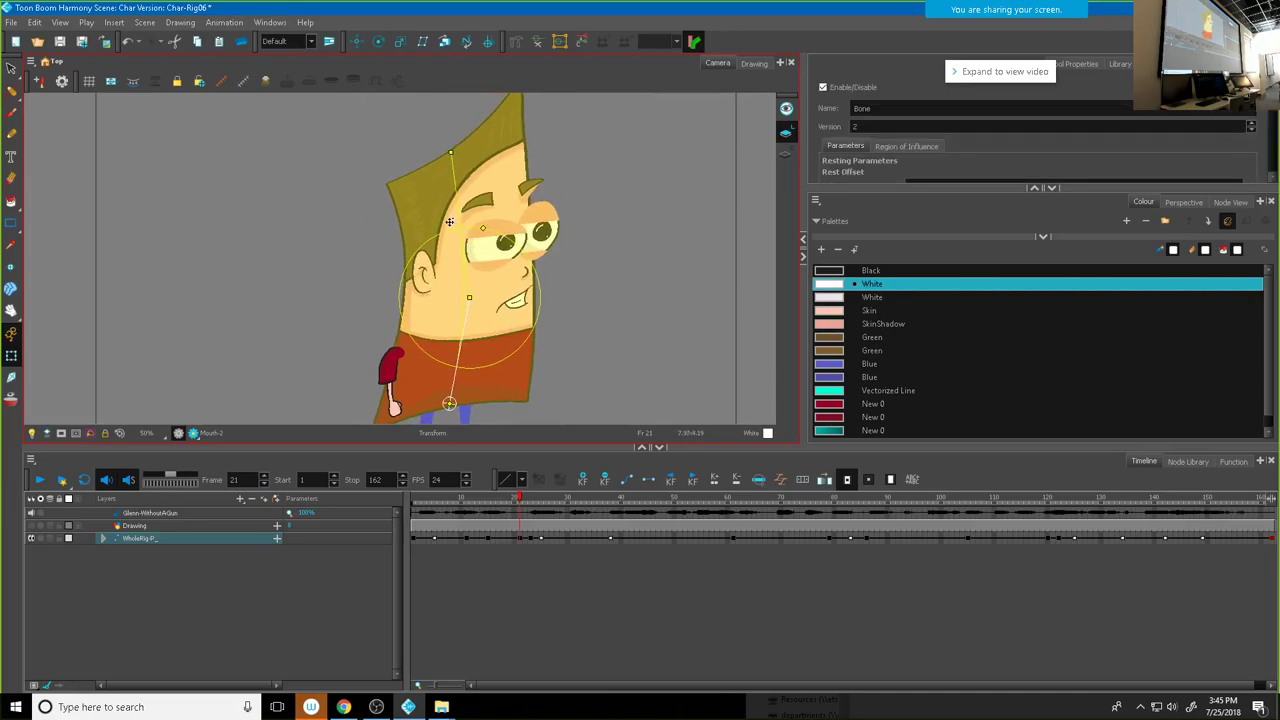
{"action": "left_click_drag", "start_coordinate": [450, 153], "coordinate": [449, 157]}
{"action": "left_click_drag", "start_coordinate": [519, 503], "coordinate": [531, 500]}
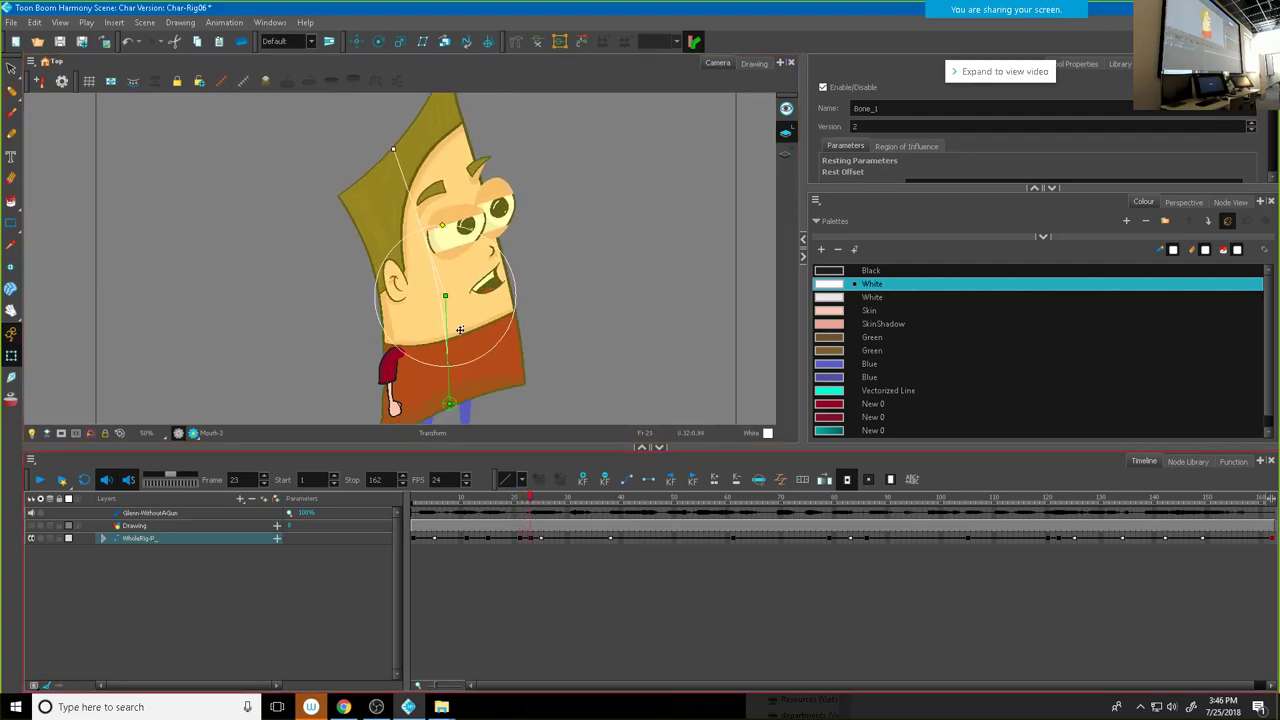
{"action": "left_click_drag", "start_coordinate": [446, 328], "coordinate": [450, 330]}
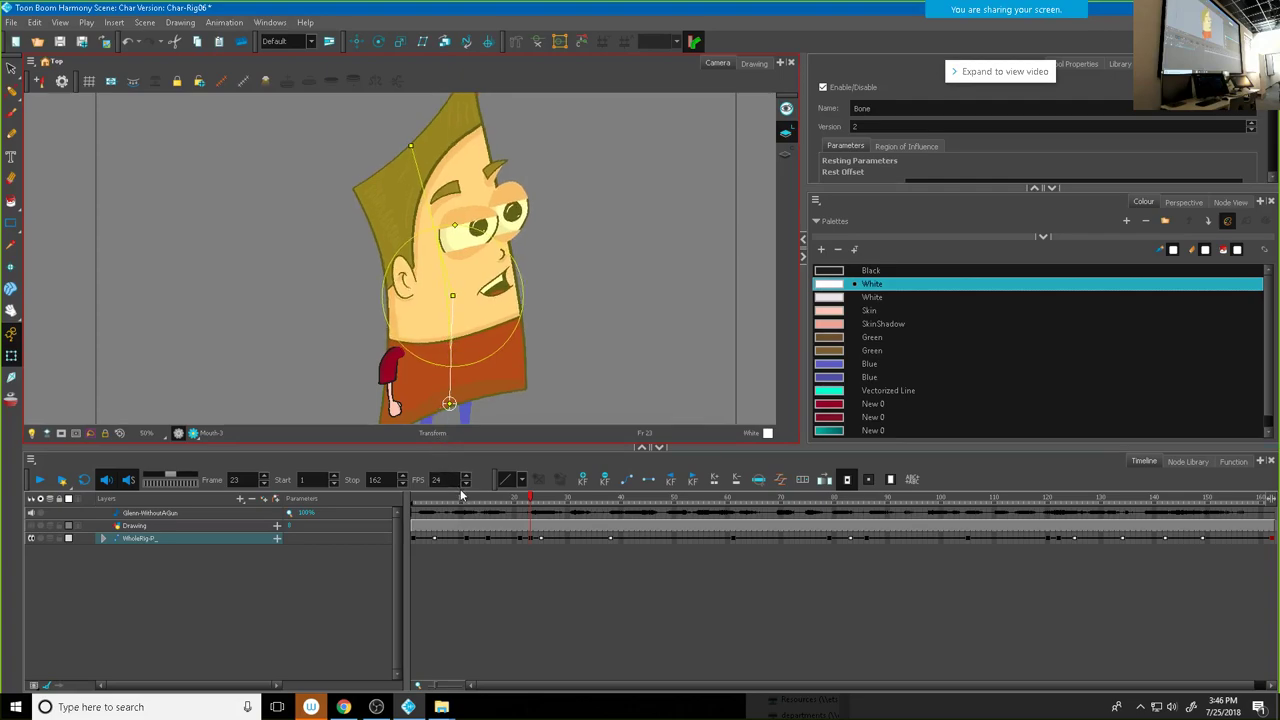
Step: Play the animation from frame 7 to review the reworked forward and backward movement
{"action": "left_click_drag", "start_coordinate": [525, 500], "coordinate": [444, 500]}
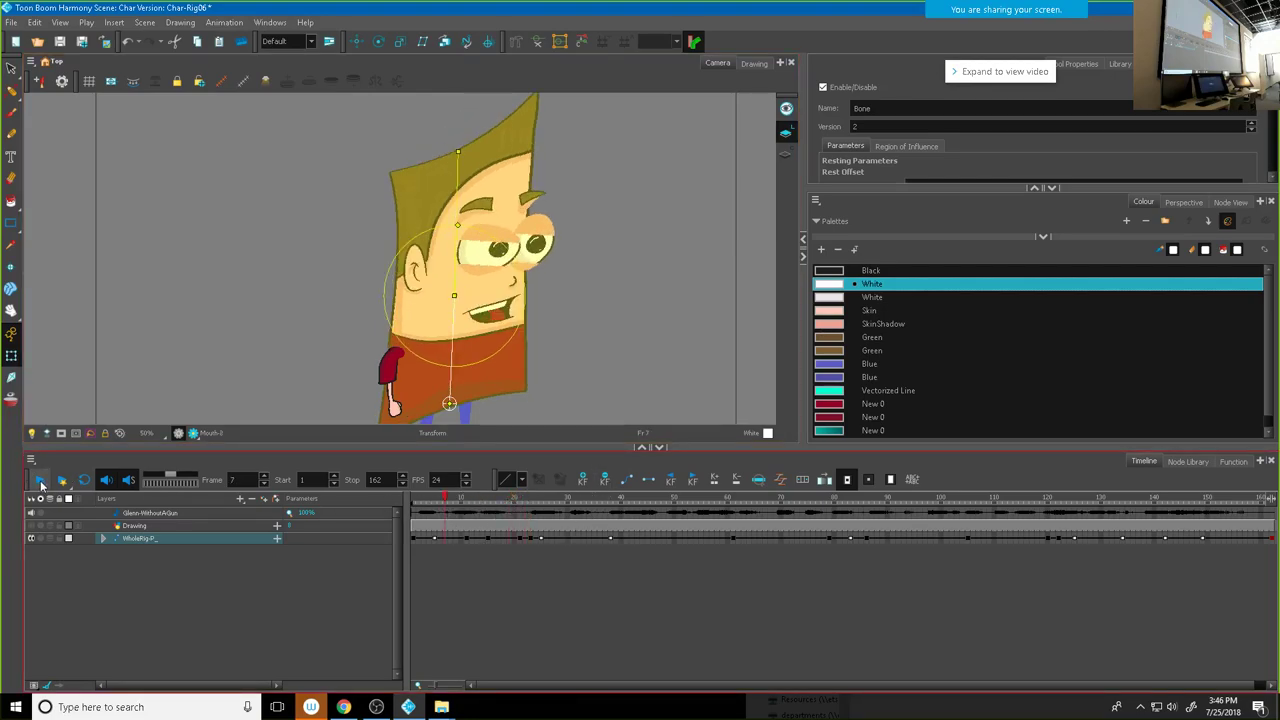
{"action": "left_click", "coordinate": [41, 484]}
{"action": "left_click", "coordinate": [44, 484]}
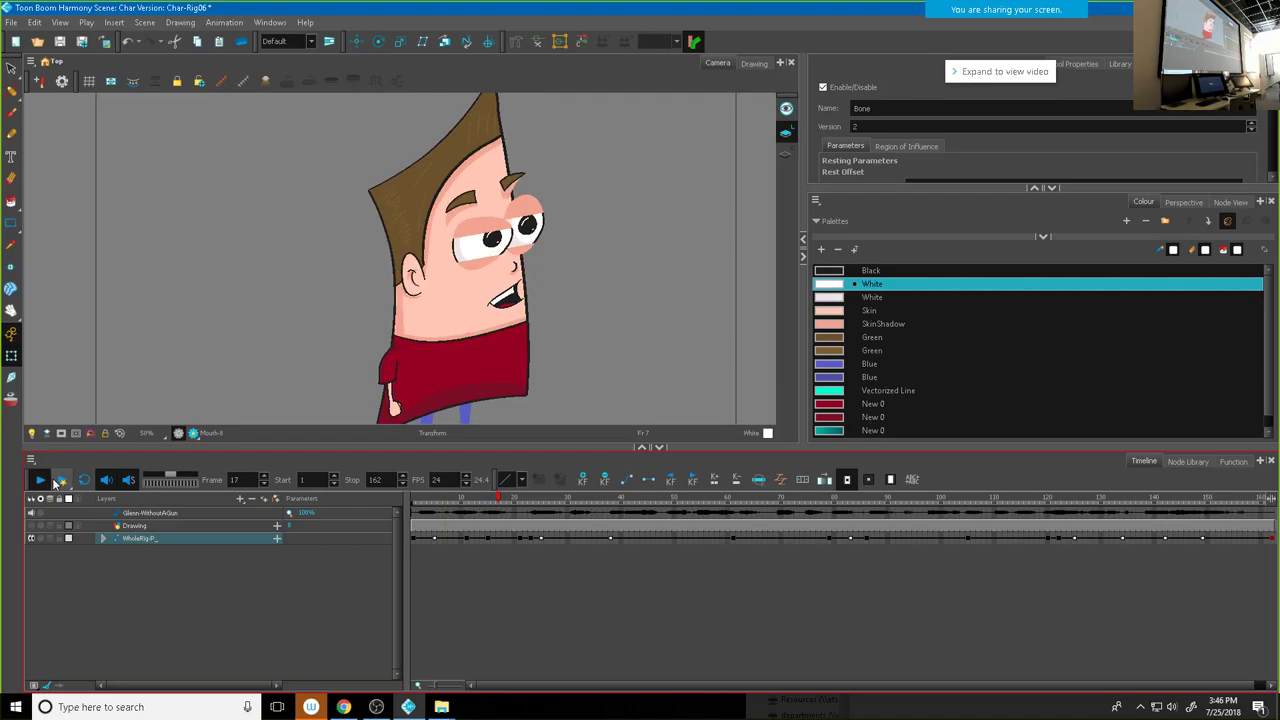
{"action": "left_click", "coordinate": [55, 484]}
{"action": "left_click", "coordinate": [56, 485]}
Step: Add keyframes at frames 31 and 41 to hold the poses, and lower the head slightly with the top bone at frame 38
{"action": "left_click_drag", "start_coordinate": [575, 503], "coordinate": [550, 513]}
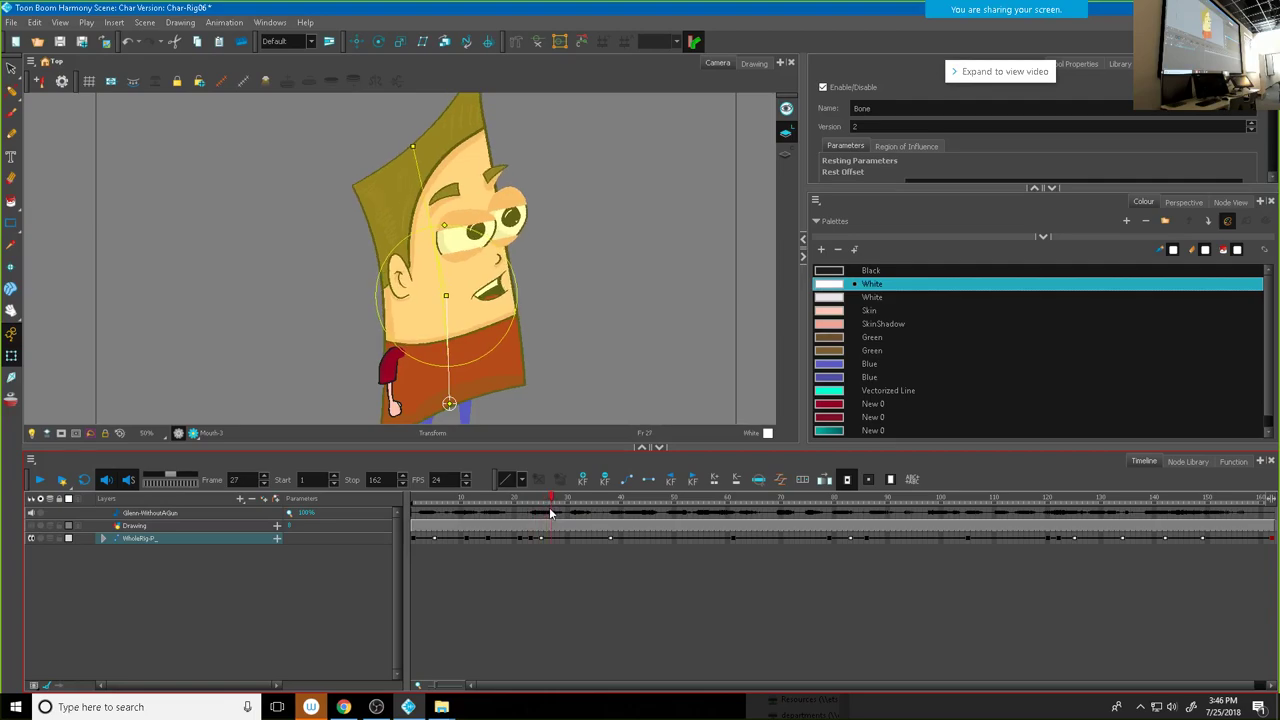
{"action": "left_click_drag", "start_coordinate": [552, 538], "coordinate": [575, 540]}
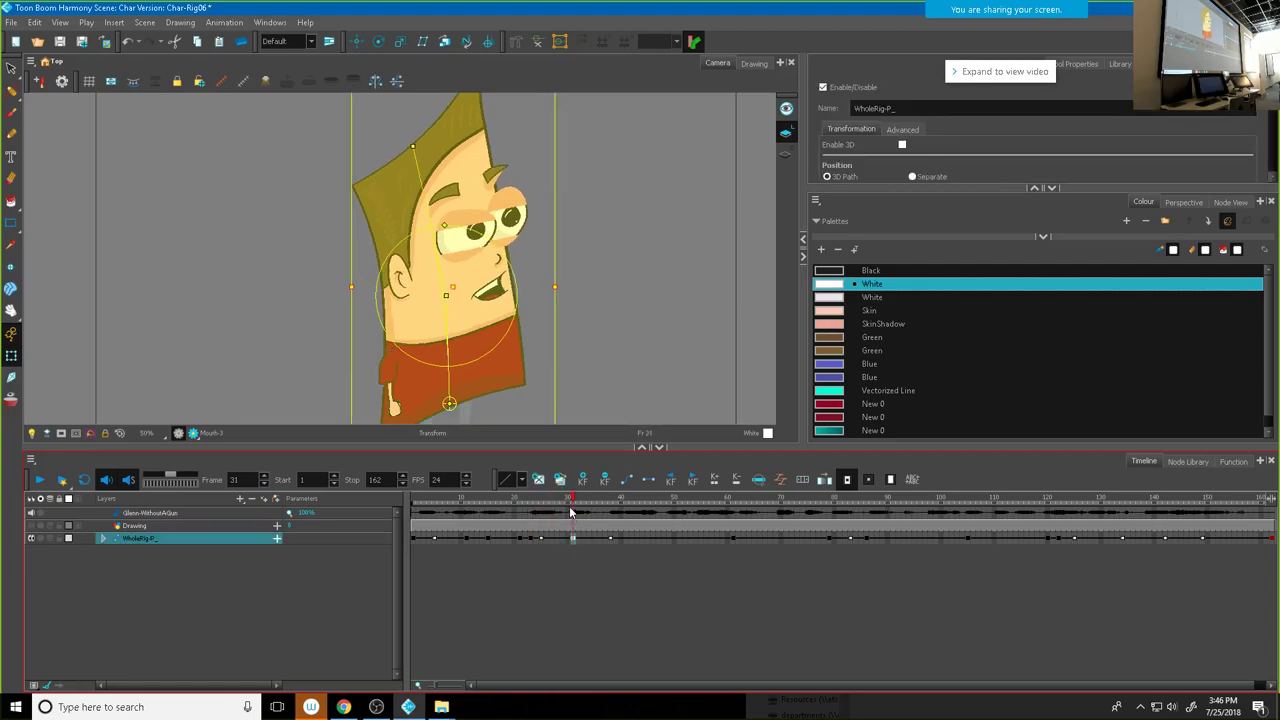
{"action": "left_click_drag", "start_coordinate": [573, 494], "coordinate": [613, 511]}
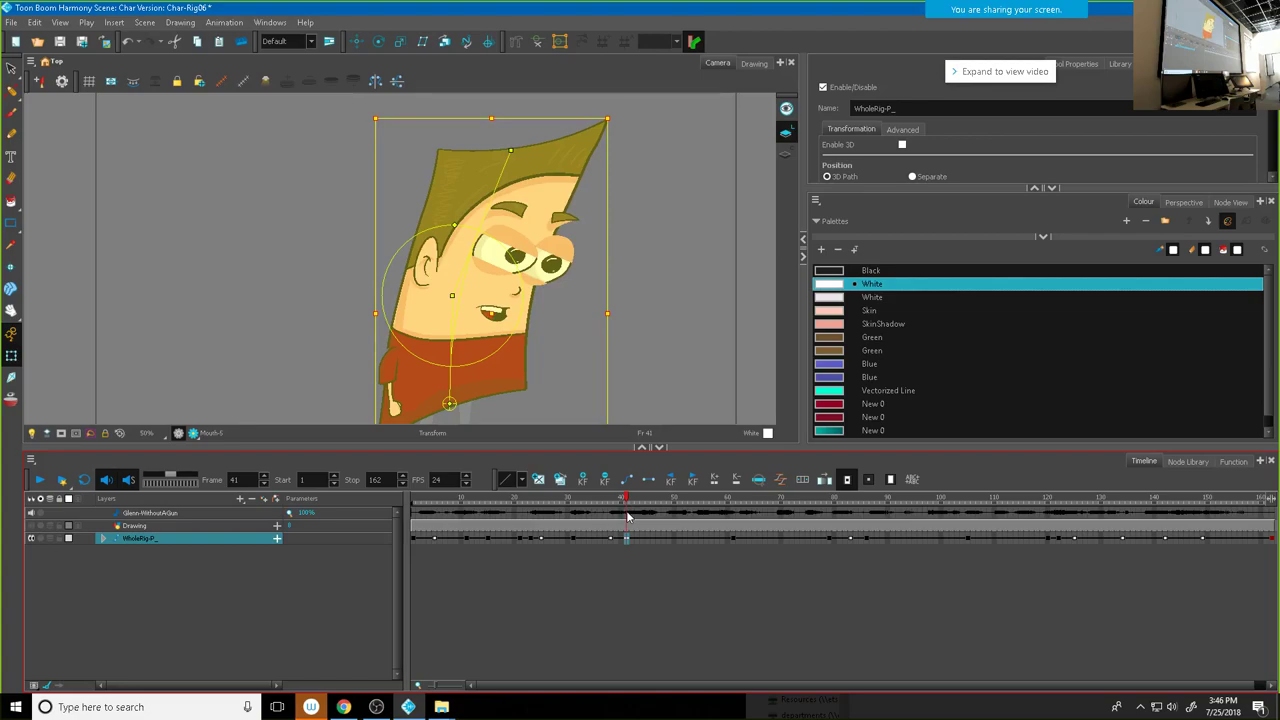
{"action": "left_click", "coordinate": [611, 539]}
{"action": "left_click", "coordinate": [511, 150]}
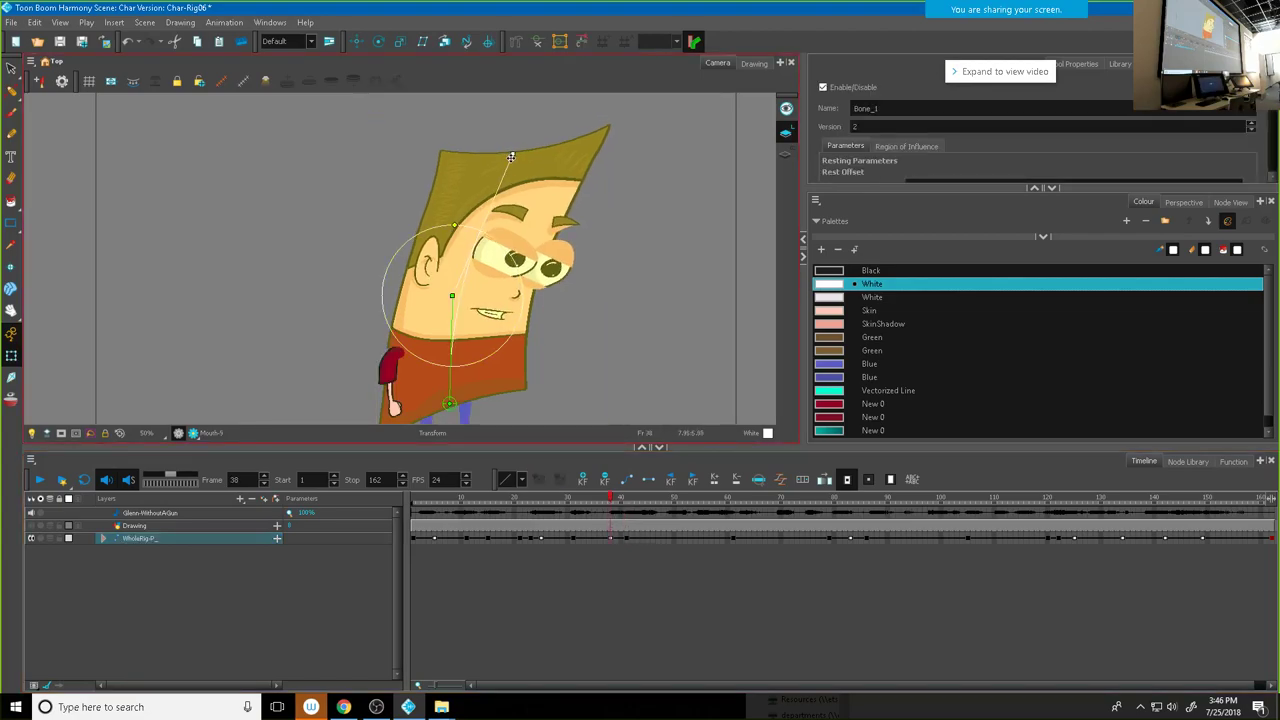
Step: Tilt the head slightly backward with the top bone at frame 48 and adjust its tilt at frame 72
{"action": "left_click_drag", "start_coordinate": [611, 497], "coordinate": [663, 504]}
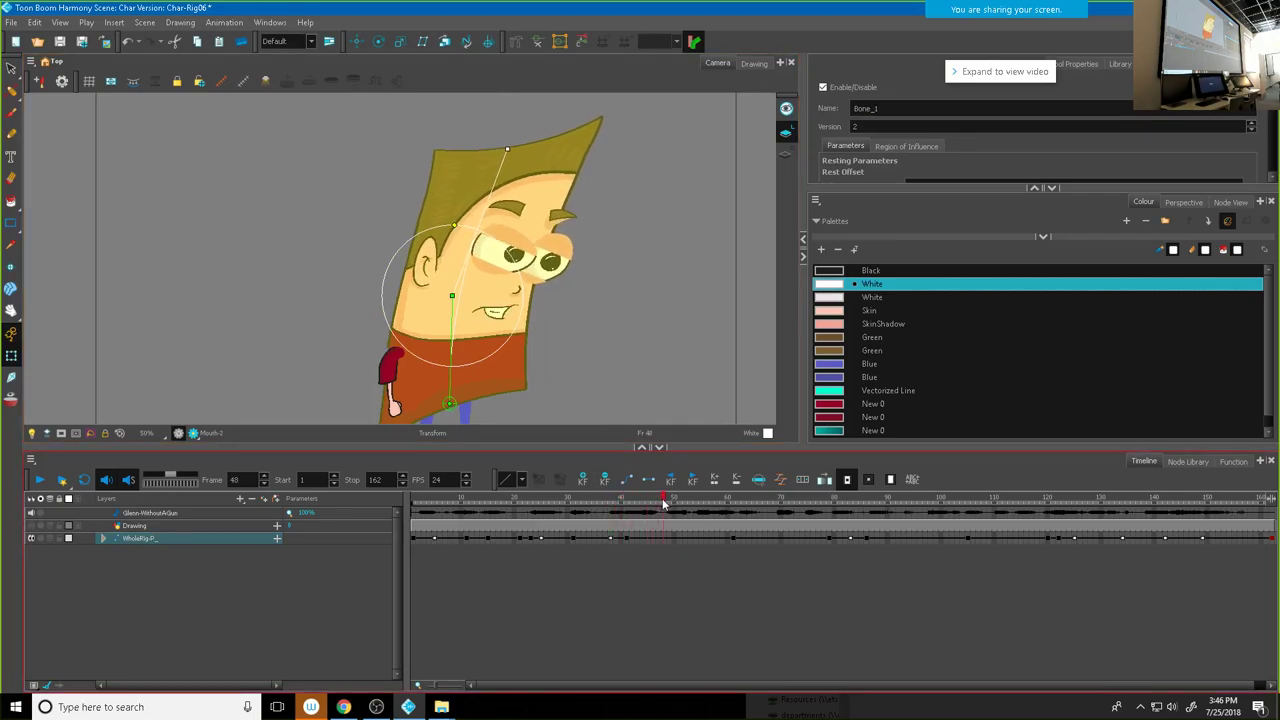
{"action": "left_click_drag", "start_coordinate": [507, 150], "coordinate": [500, 149]}
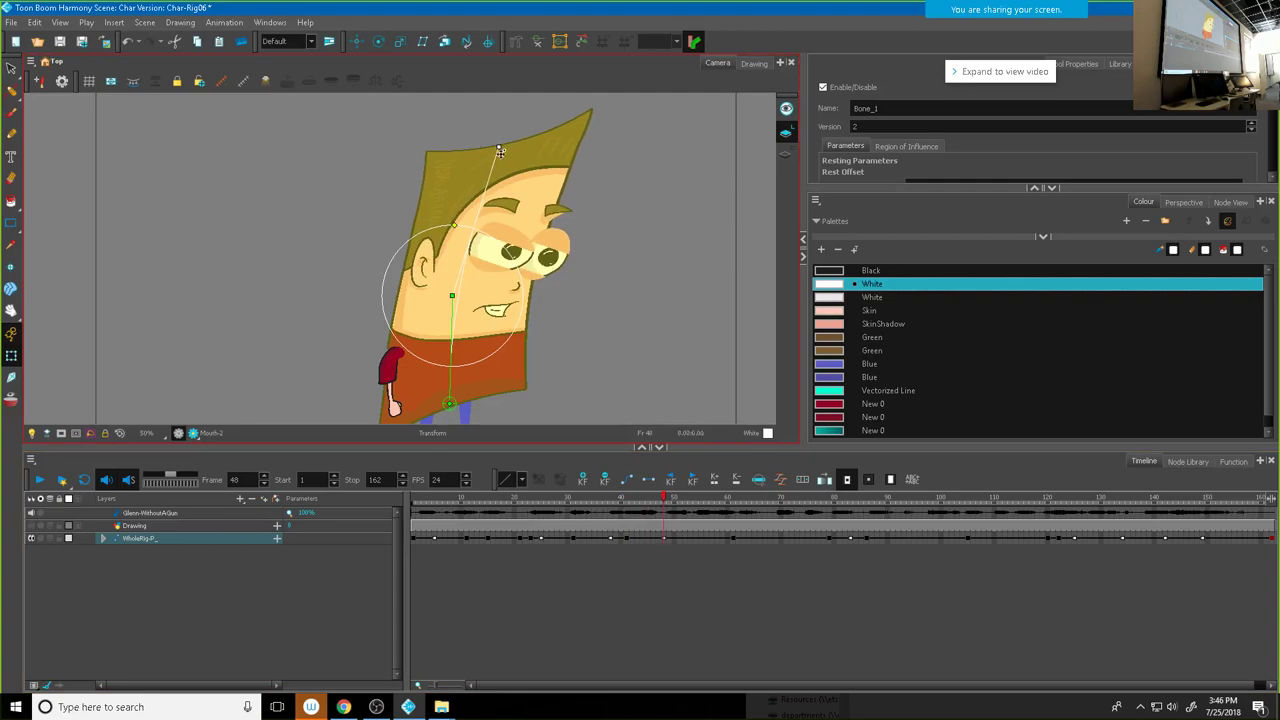
{"action": "left_click_drag", "start_coordinate": [665, 500], "coordinate": [716, 508]}
{"action": "left_click_drag", "start_coordinate": [815, 515], "coordinate": [790, 522]}
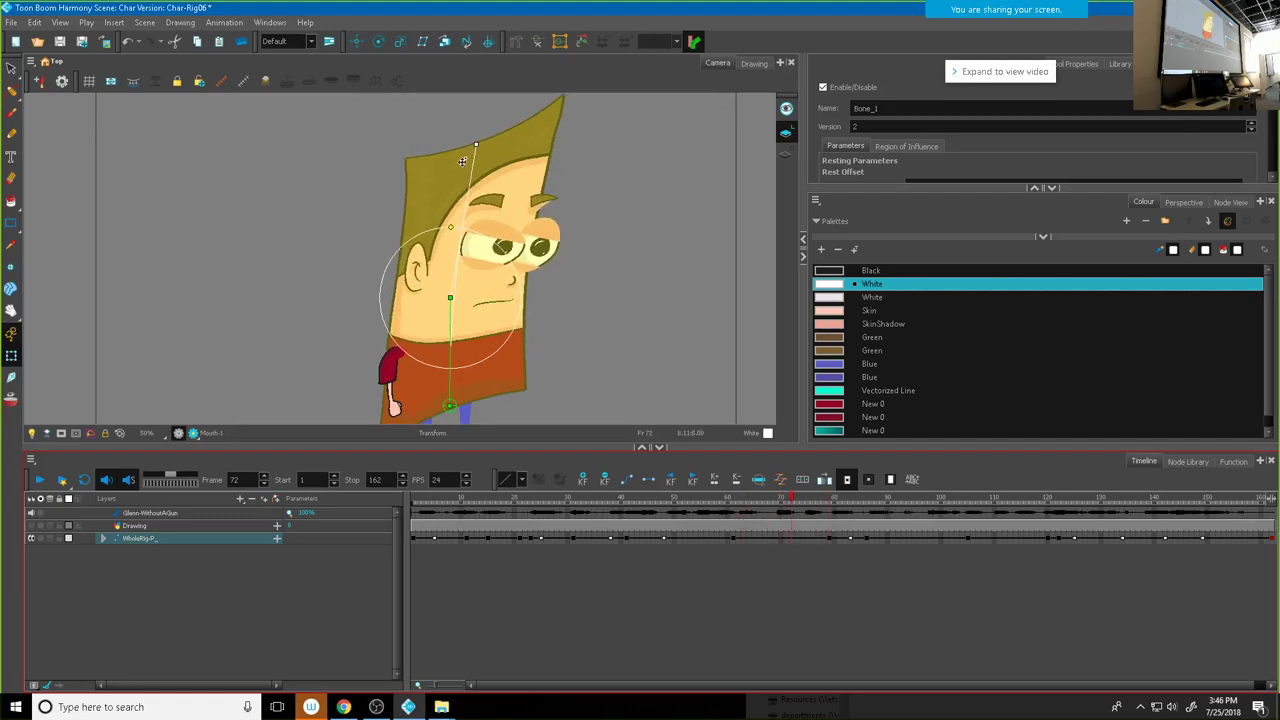
{"action": "left_click_drag", "start_coordinate": [473, 145], "coordinate": [492, 148]}
Step: At frame 122, pull the body slightly back with the lower bone, adjust the head with the top bone, and scrub on to frame 129
{"action": "left_click_drag", "start_coordinate": [800, 505], "coordinate": [924, 508]}
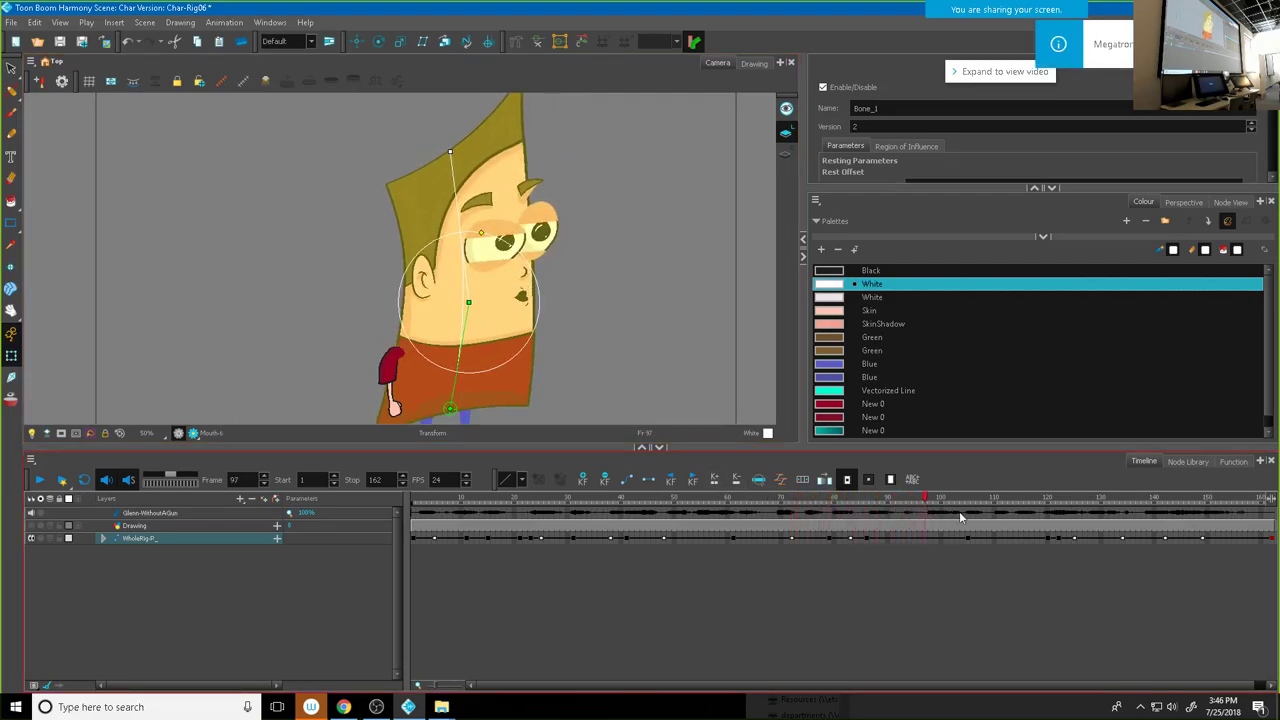
{"action": "left_click", "coordinate": [1058, 515]}
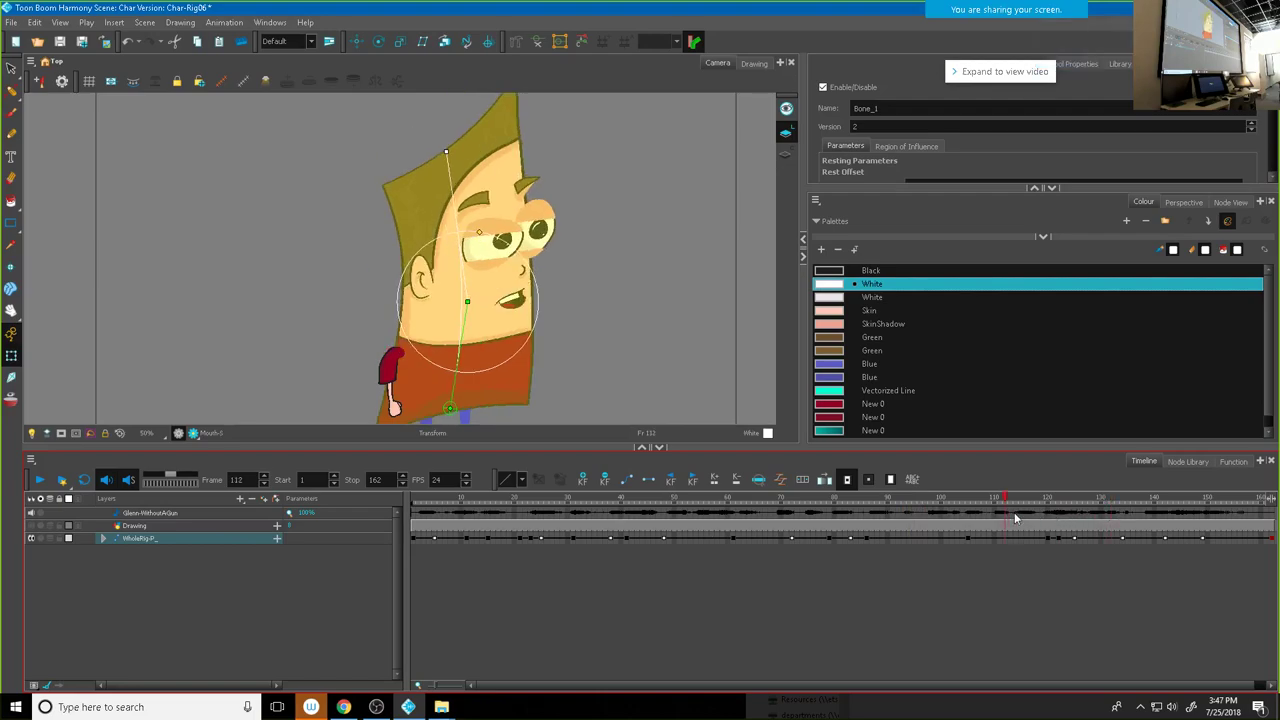
{"action": "left_click_drag", "start_coordinate": [1056, 515], "coordinate": [1062, 513]}
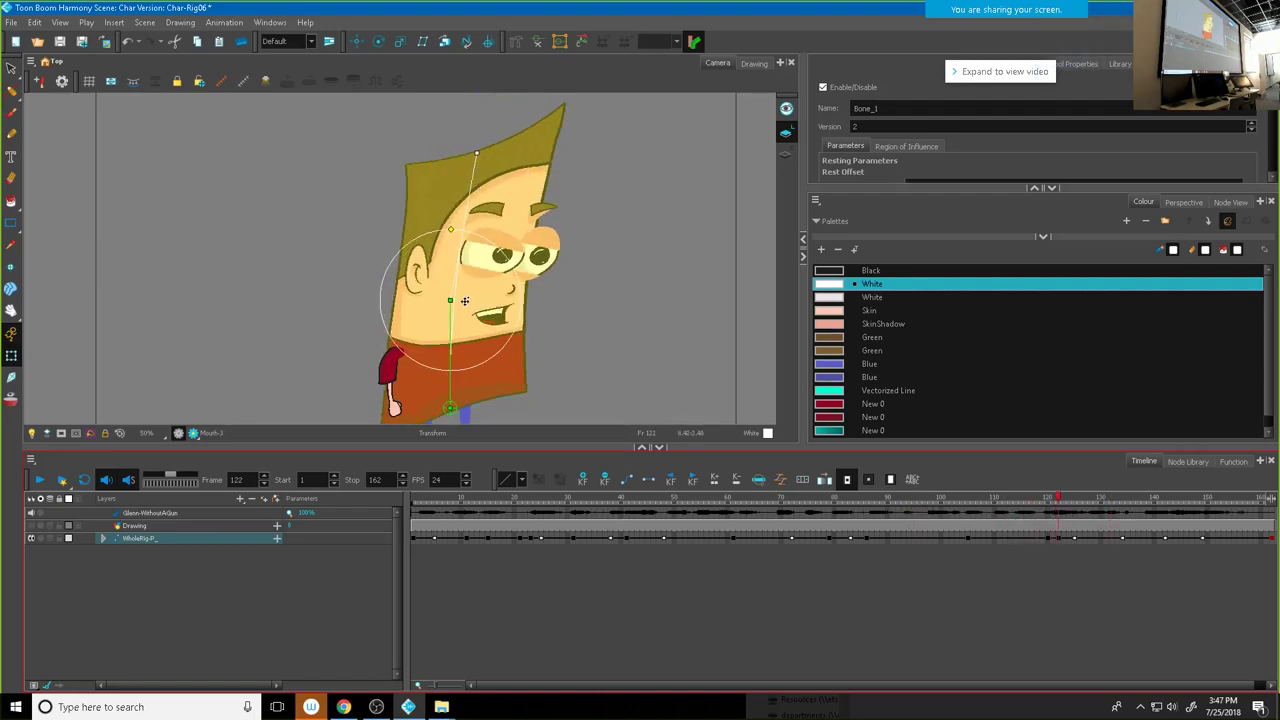
{"action": "left_click_drag", "start_coordinate": [451, 325], "coordinate": [448, 320]}
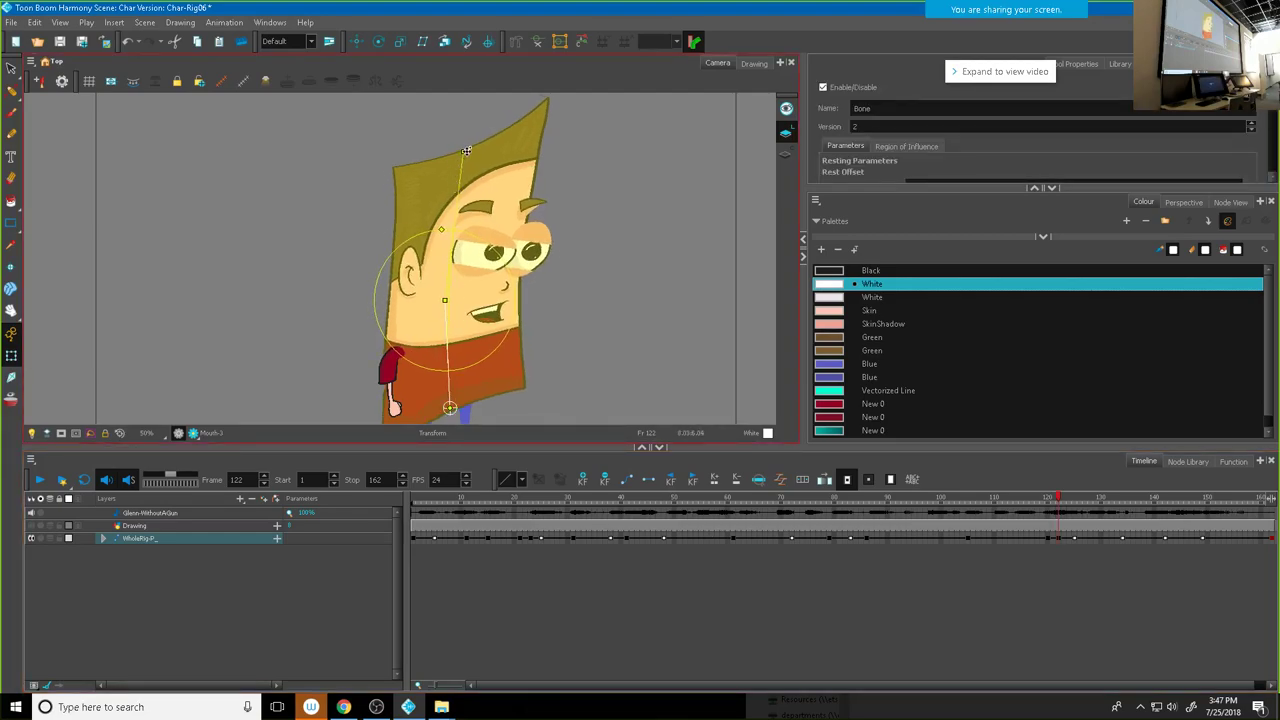
{"action": "left_click", "coordinate": [465, 152]}
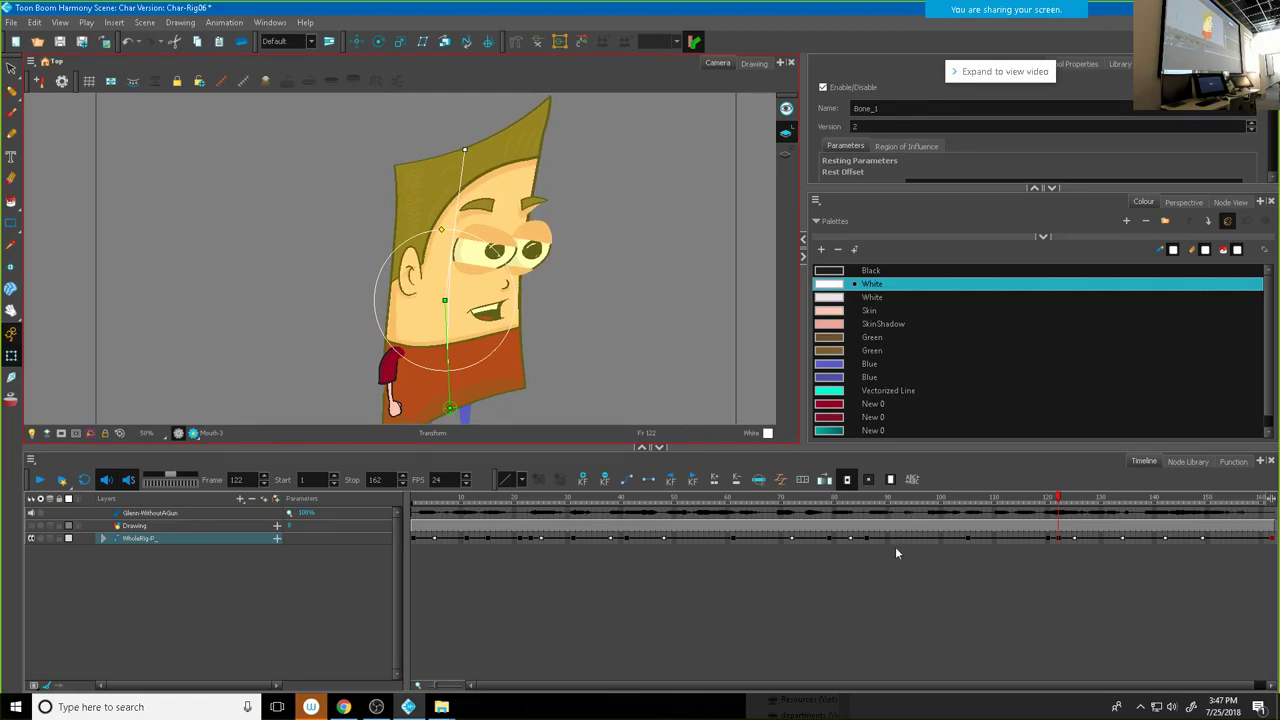
{"action": "left_click_drag", "start_coordinate": [1058, 510], "coordinate": [1097, 500]}
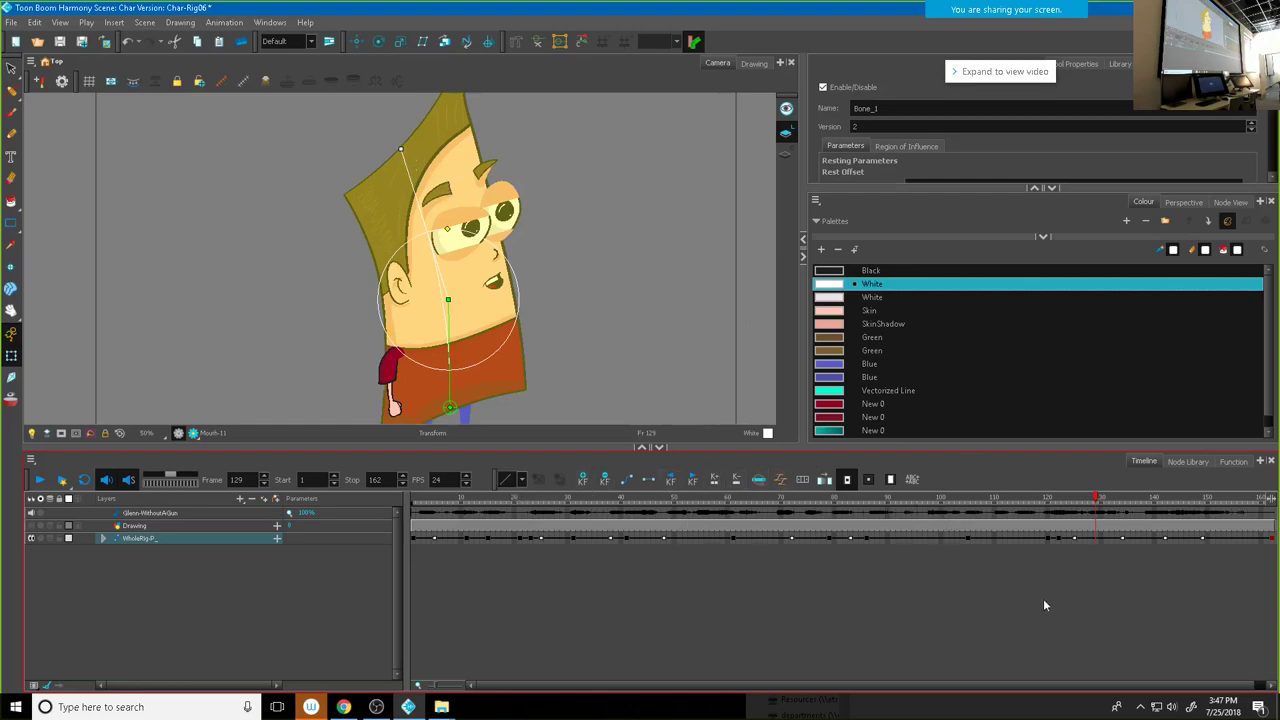
Step: Tilt the head slightly backward with the top bone at frame 125, and tilt it forward at frame 145
{"action": "left_click", "coordinate": [1072, 539]}
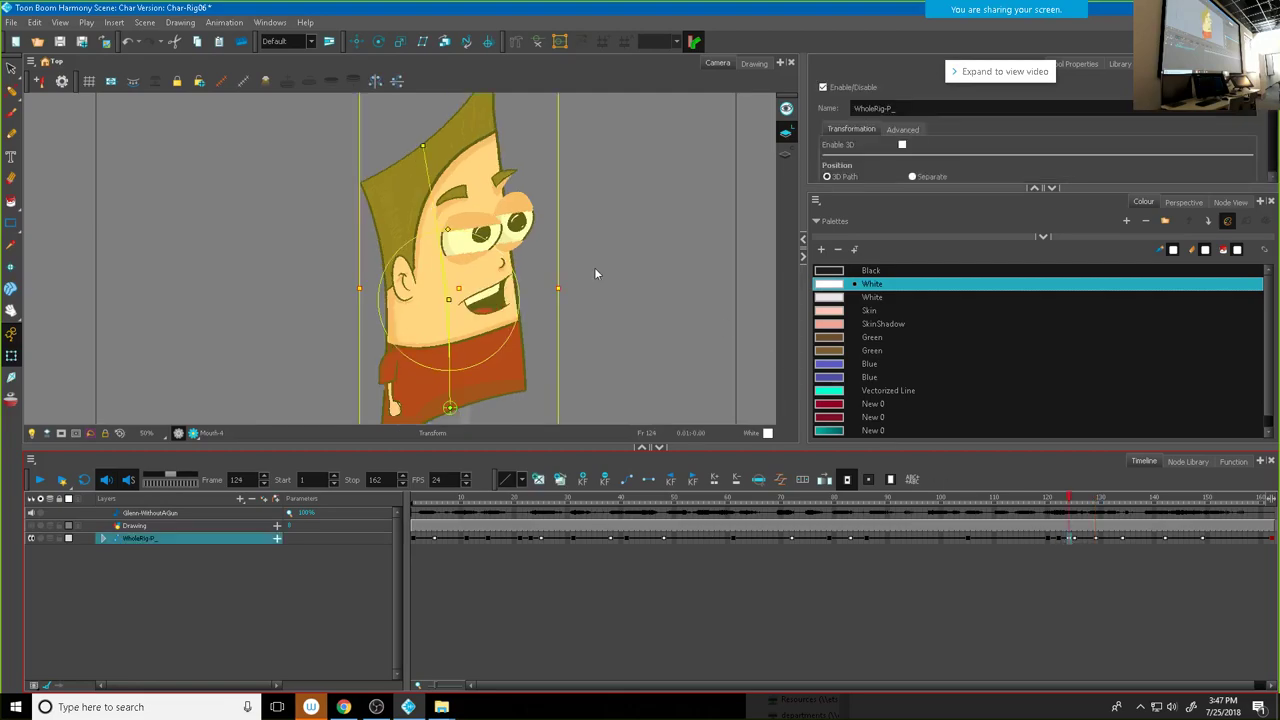
{"action": "left_click", "coordinate": [1073, 502]}
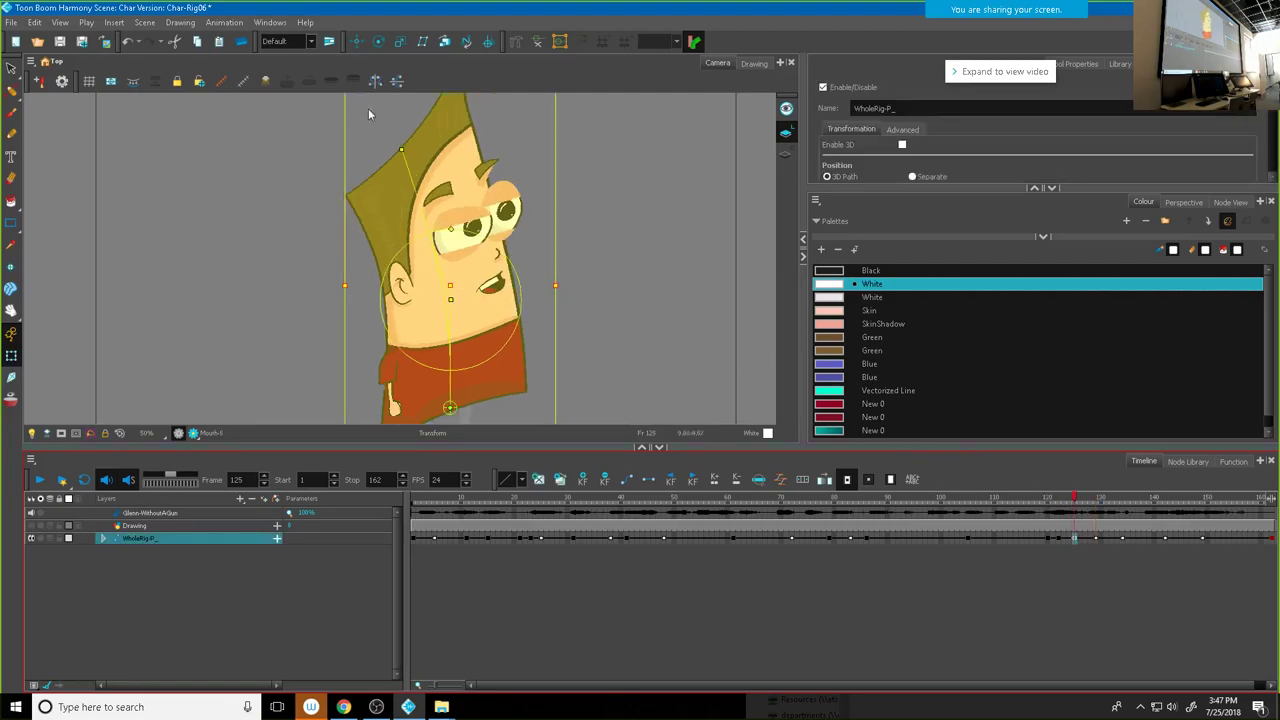
{"action": "left_click", "coordinate": [400, 150]}
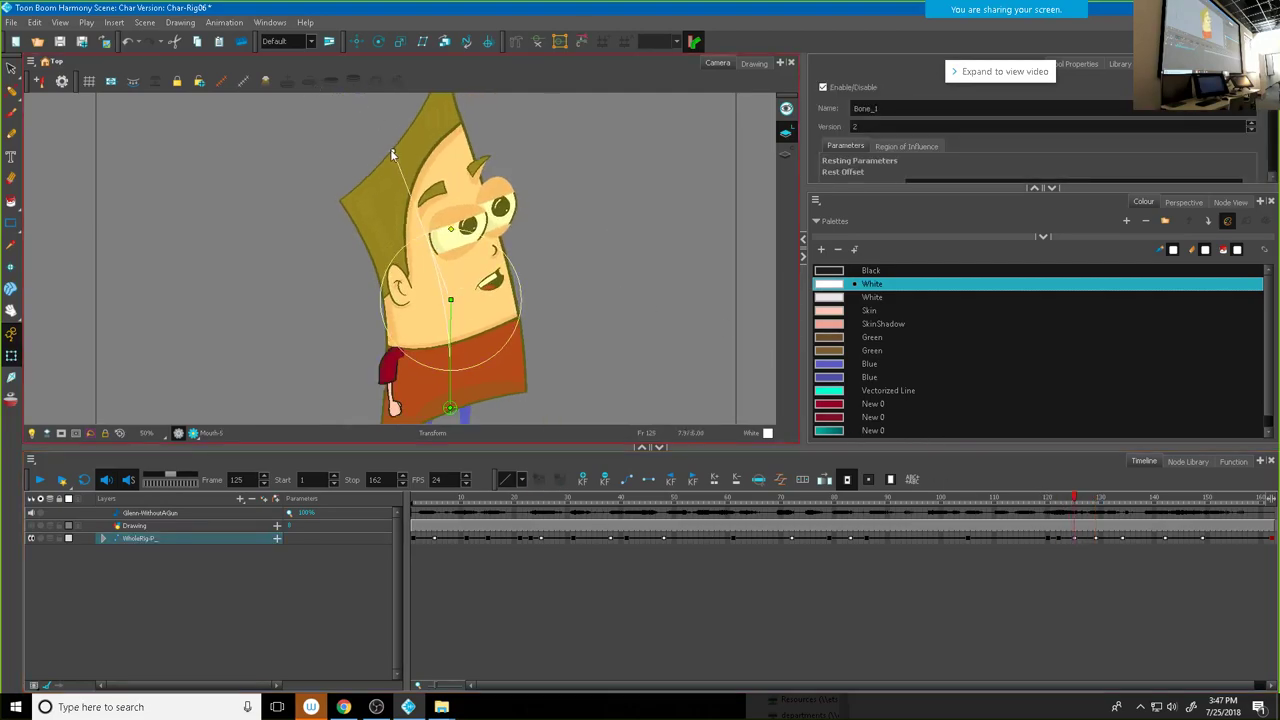
{"action": "left_click_drag", "start_coordinate": [1078, 501], "coordinate": [1181, 505]}
{"action": "left_click_drag", "start_coordinate": [409, 143], "coordinate": [471, 149]}
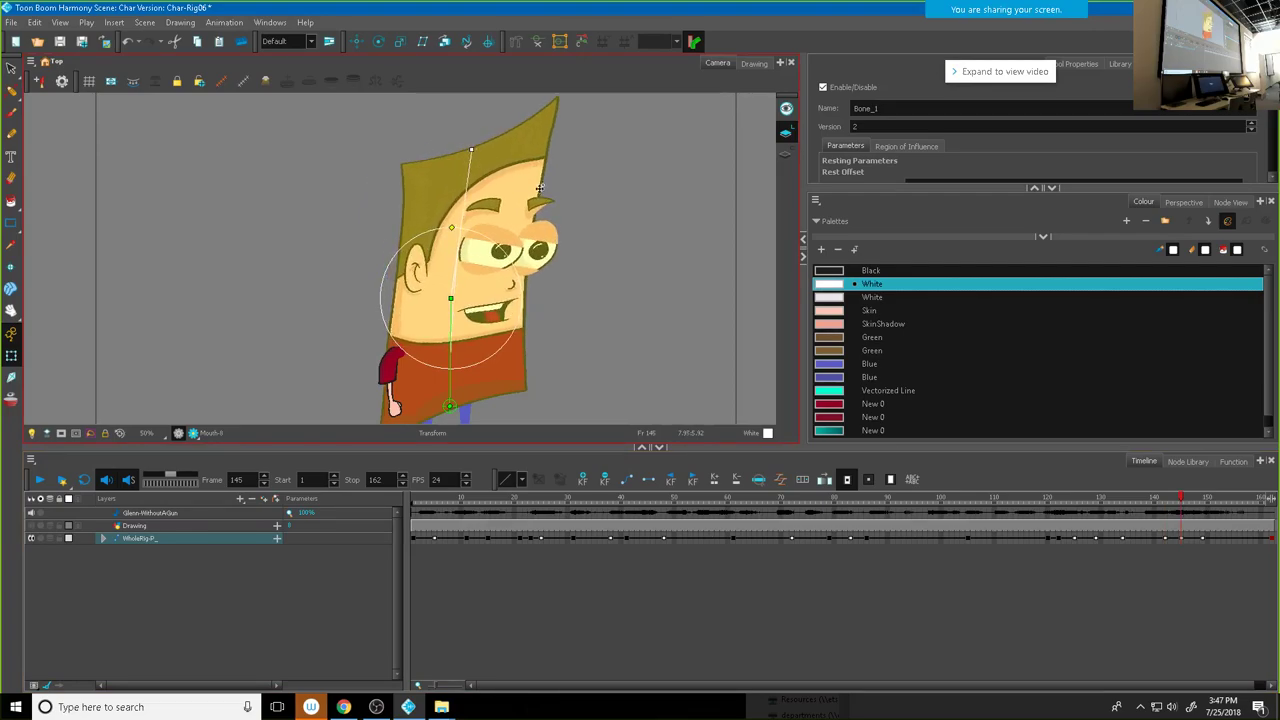
Step: Play the animation from frame 1 to review the adjusted head tilts near the end of the dialogue
{"action": "left_click_drag", "start_coordinate": [1175, 499], "coordinate": [1240, 511]}
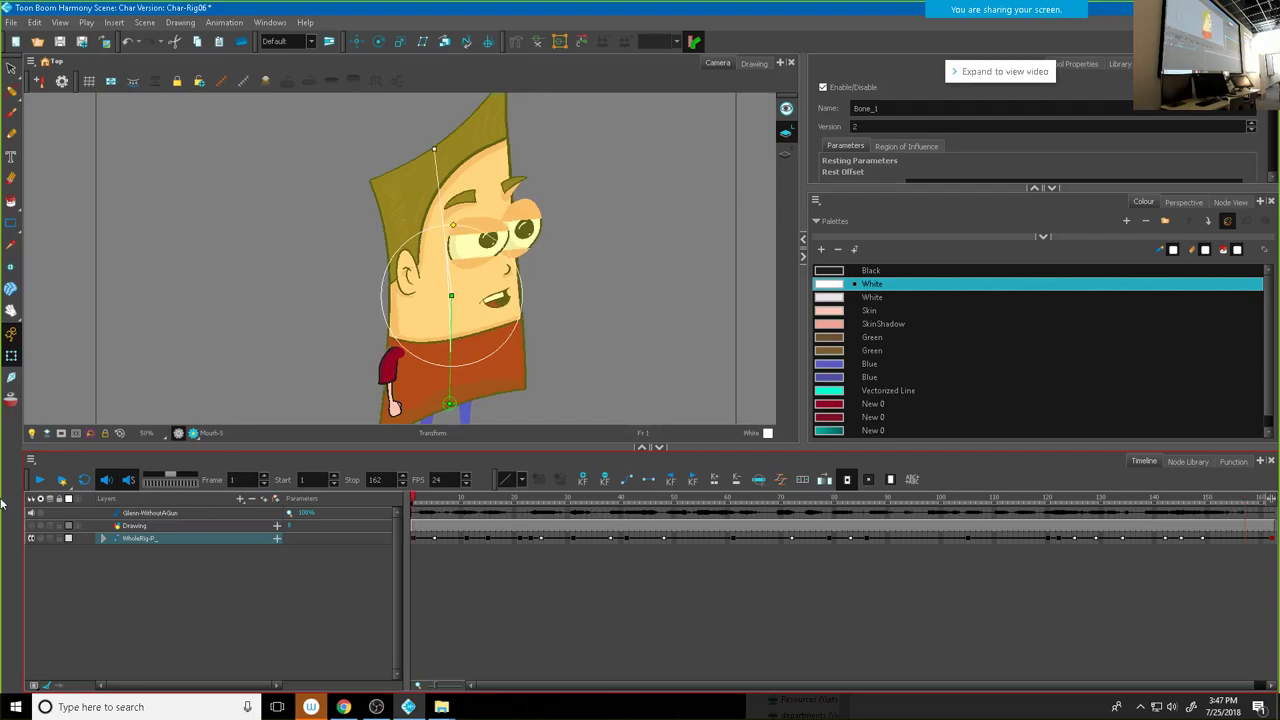
{"action": "left_click", "coordinate": [40, 481]}
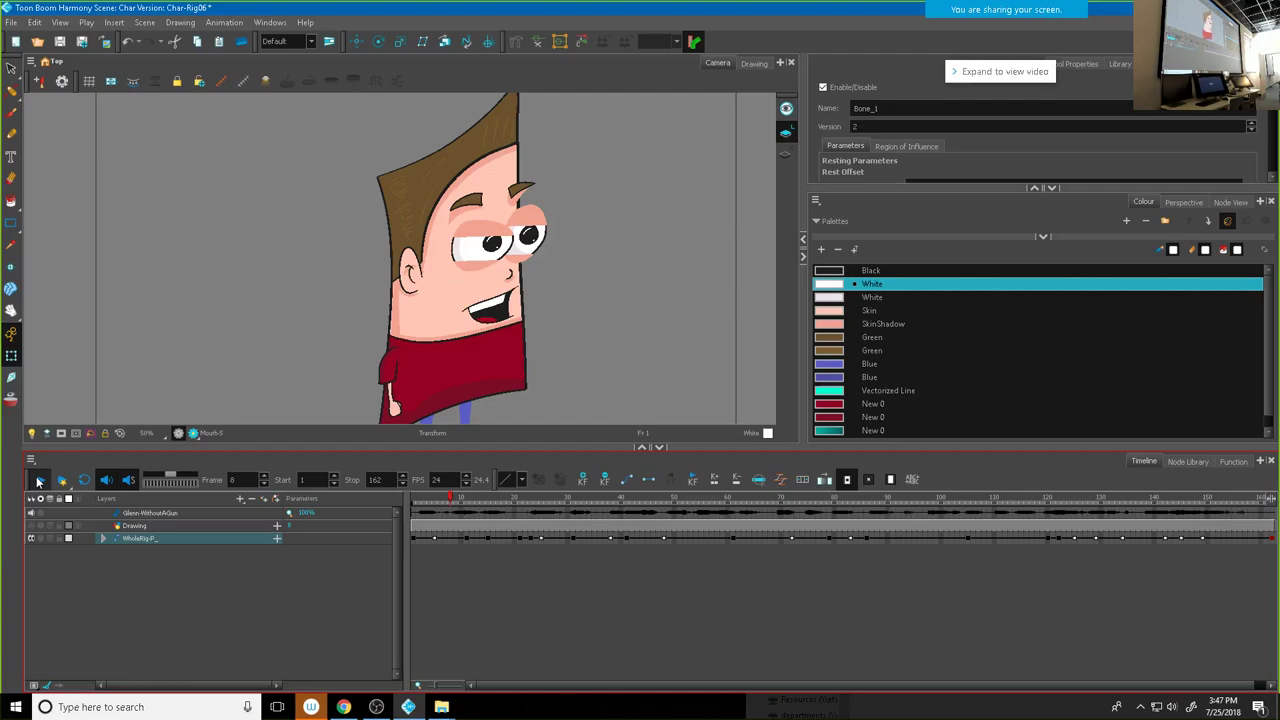
{"action": "left_click", "coordinate": [38, 481]}
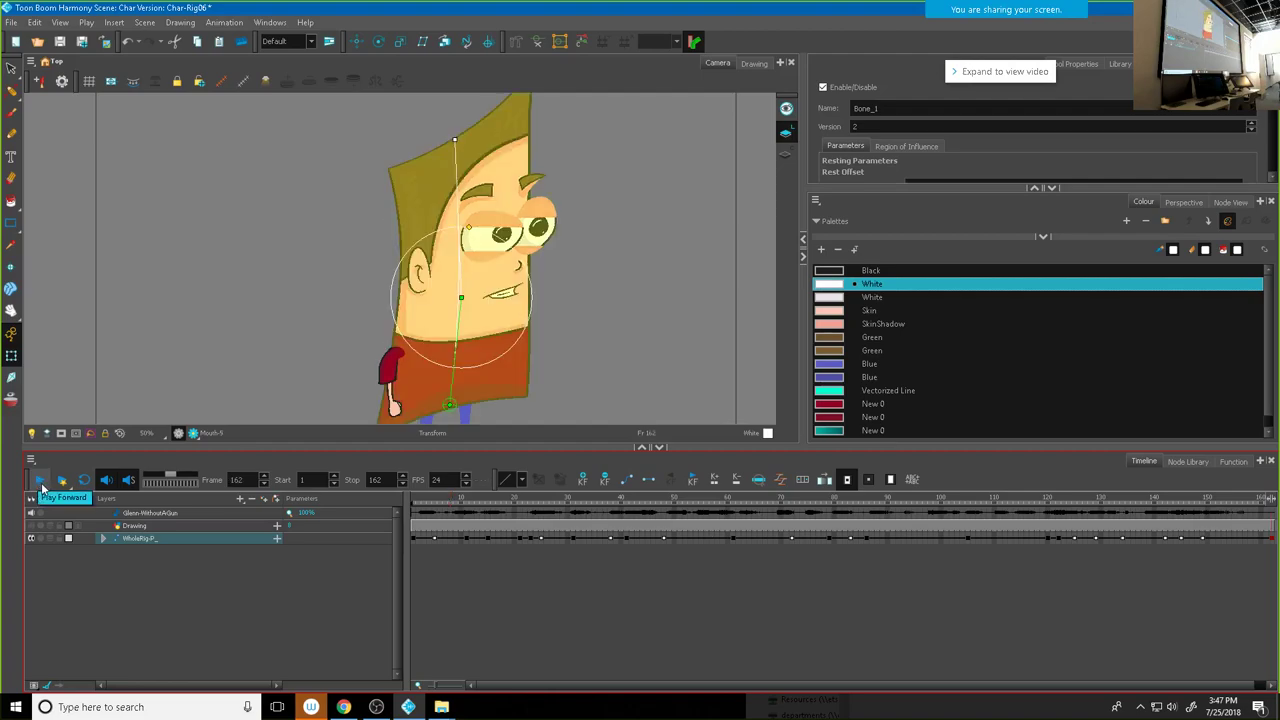
Step: On WholeRig-P_, move the keyframe at frame 142 to frame 140 and the one at frame 149 to frame 151
{"action": "left_click_drag", "start_coordinate": [1085, 498], "coordinate": [1180, 520]}
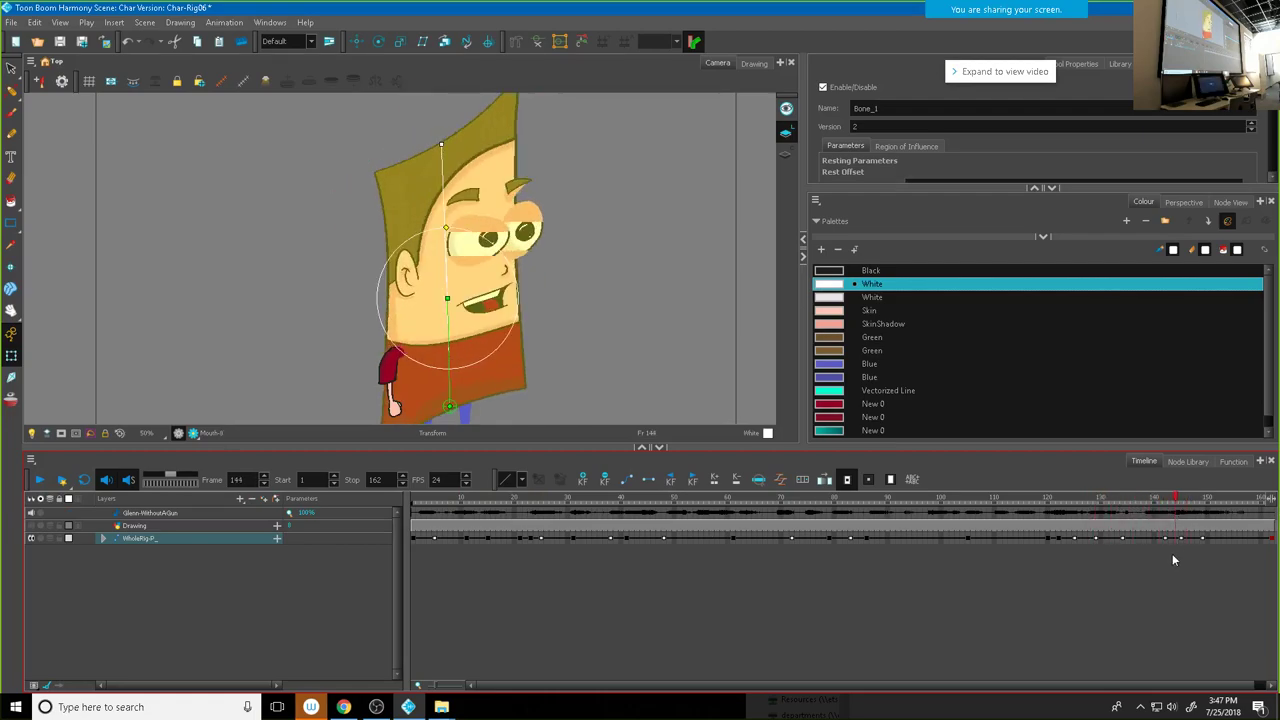
{"action": "left_click", "coordinate": [1154, 538]}
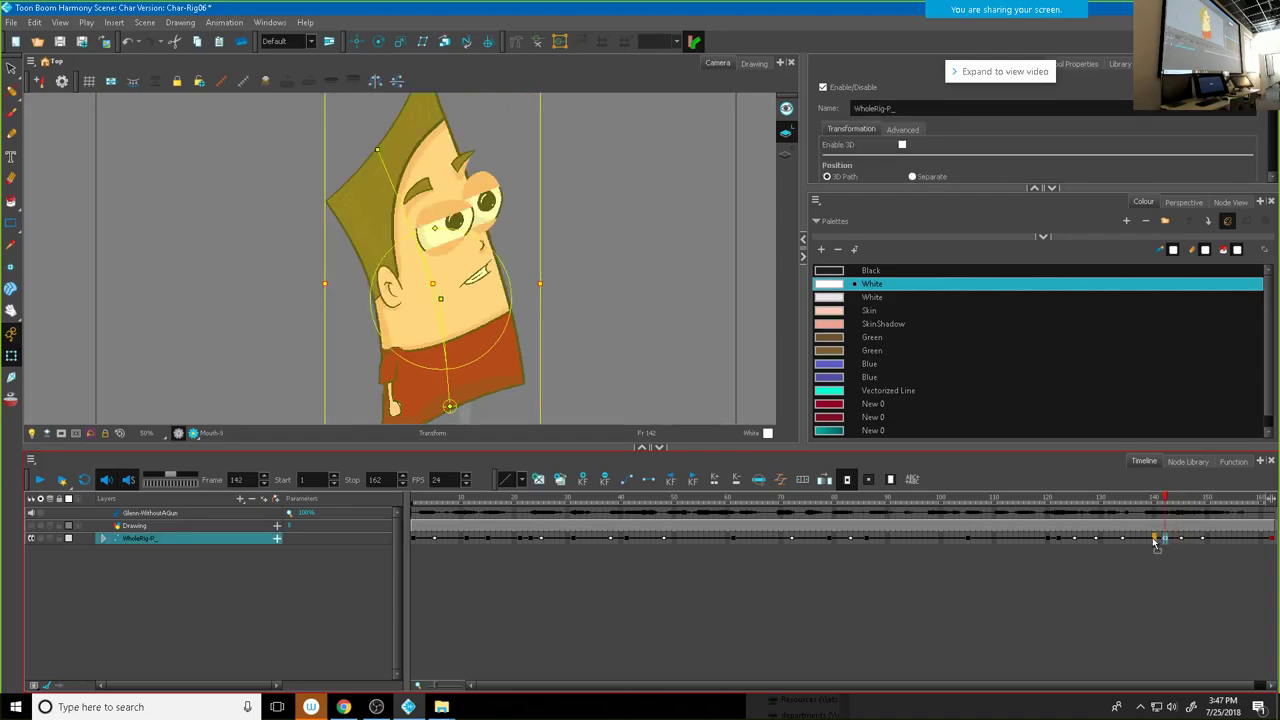
{"action": "left_click_drag", "start_coordinate": [1135, 507], "coordinate": [1203, 509]}
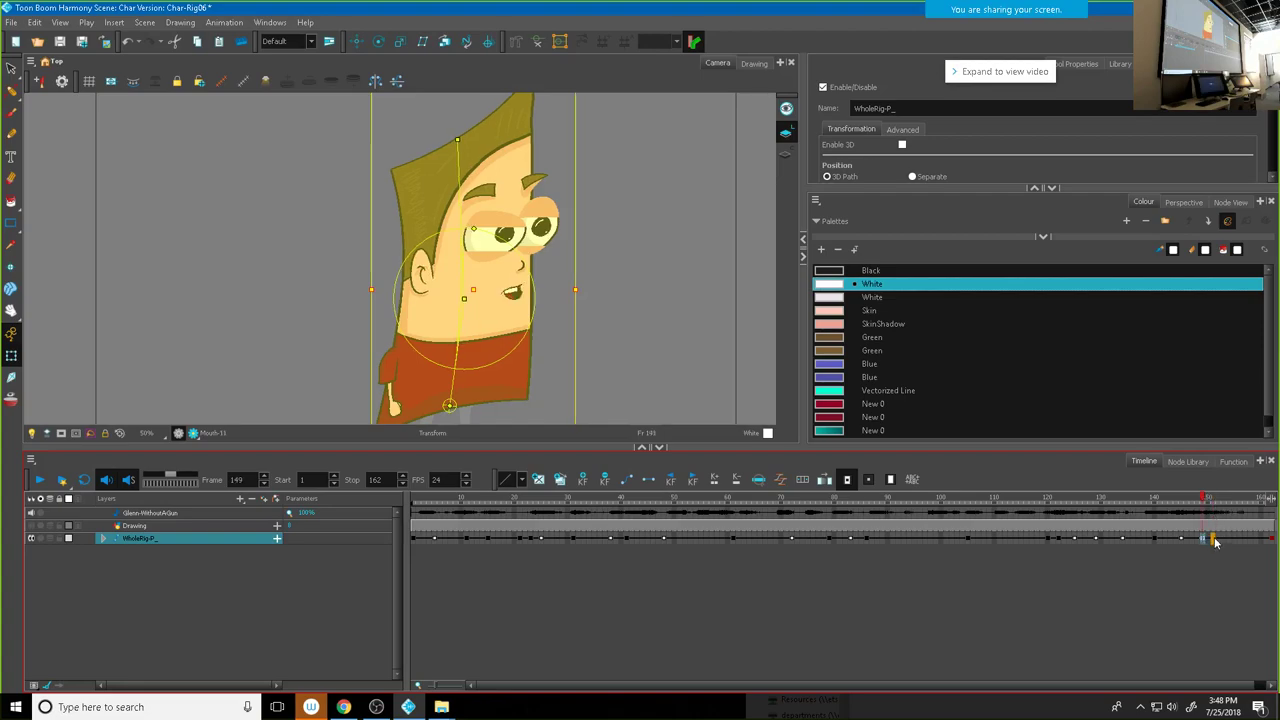
Step: Tilt the head slightly backward with the top bone at frame 154
{"action": "left_click", "coordinate": [1200, 503]}
{"action": "left_click_drag", "start_coordinate": [1200, 503], "coordinate": [1229, 512]}
{"action": "left_click_drag", "start_coordinate": [456, 141], "coordinate": [442, 140]}
Step: Play the whole animation from the first frame to check the retimed ending
{"action": "left_click", "coordinate": [53, 463]}
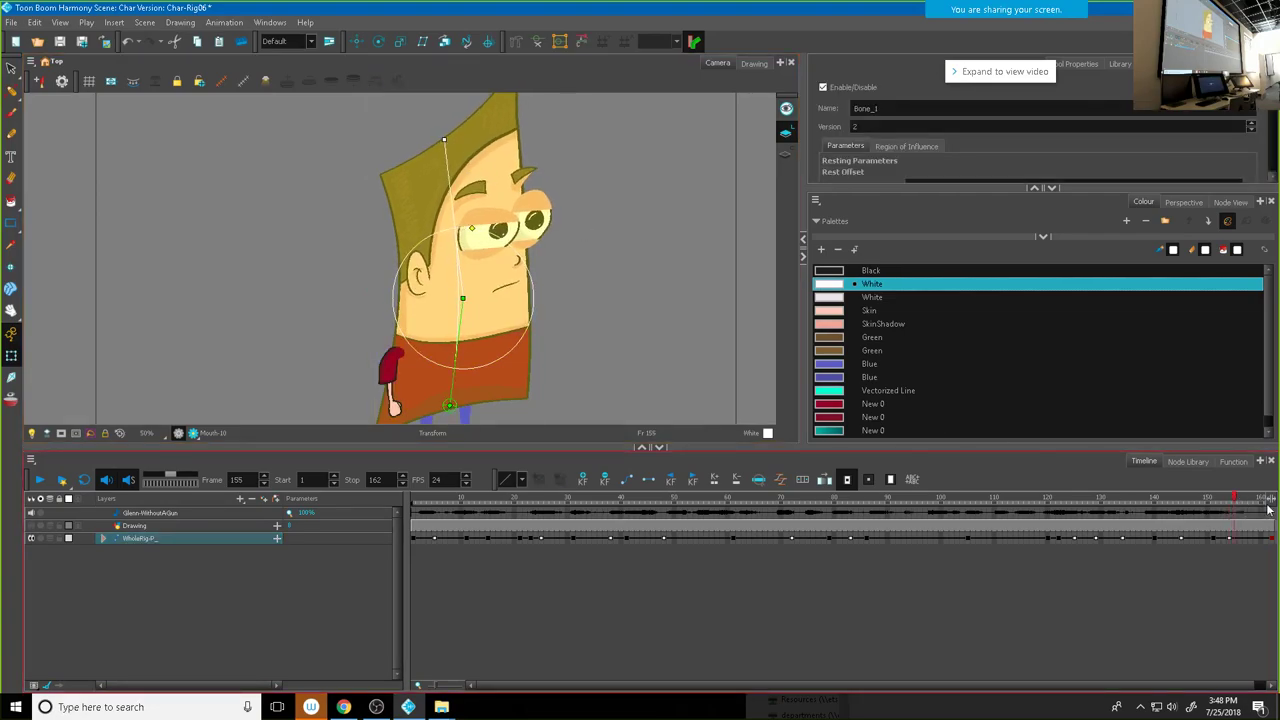
{"action": "key", "text": "shift+comma"}
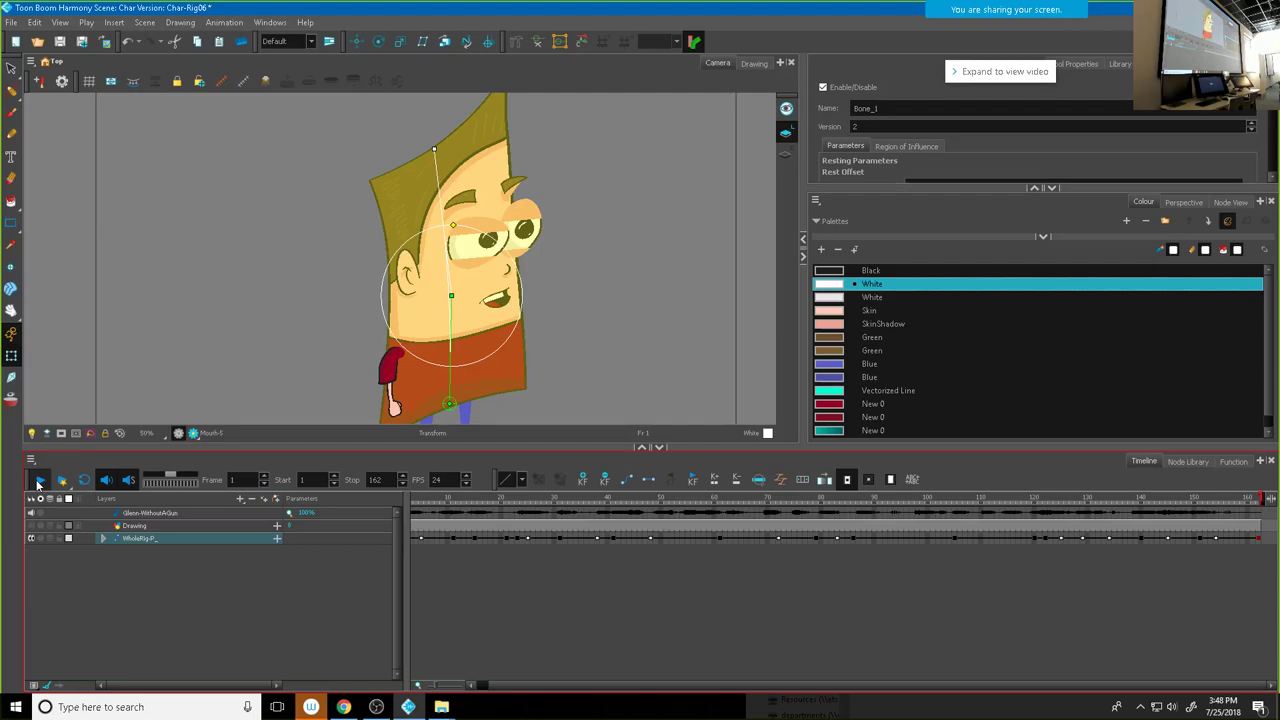
{"action": "left_click", "coordinate": [38, 482]}
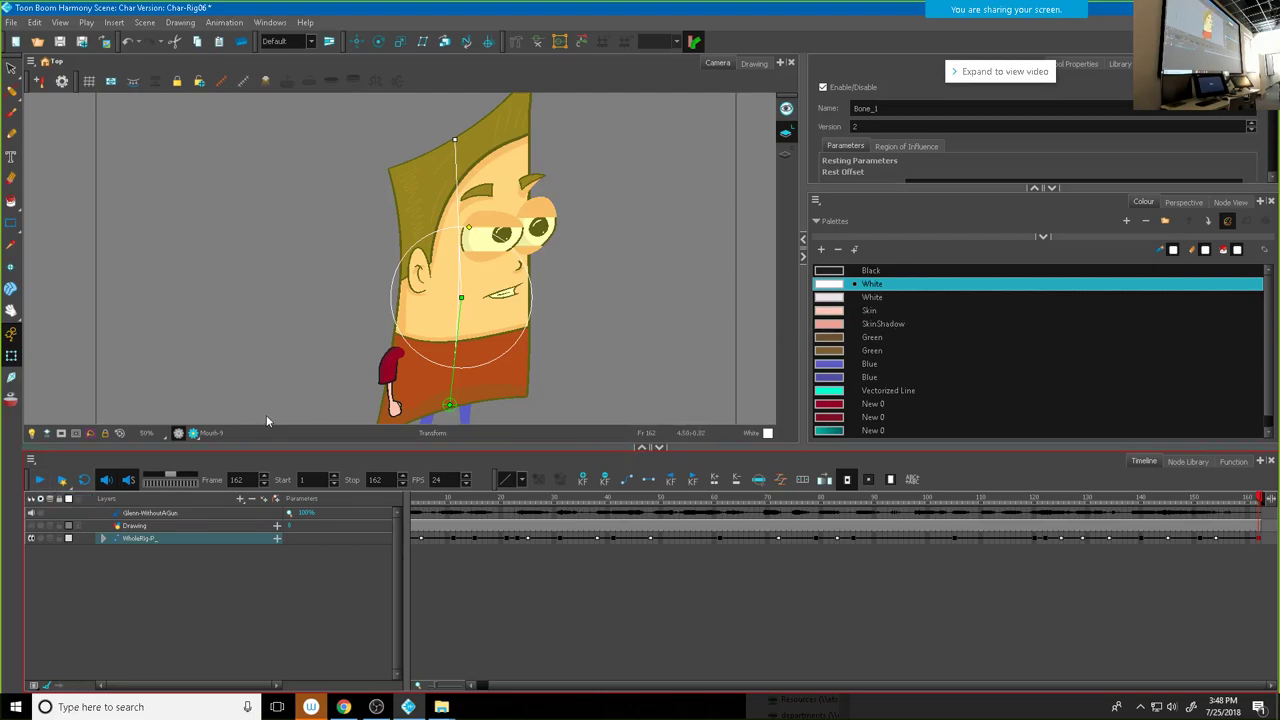
Step: Expand the WholeRig-P_ hierarchy, display the deformation controls of the RArm layer, and collapse the Torso-P group
{"action": "left_click", "coordinate": [99, 537]}
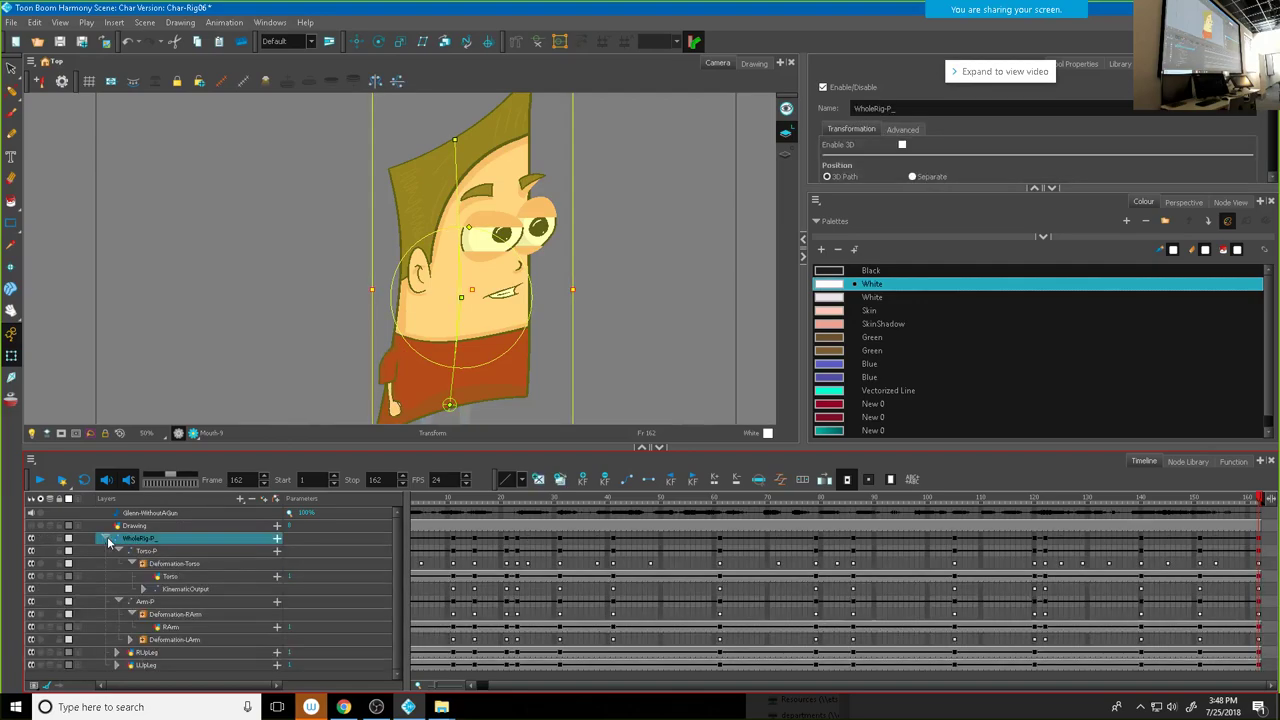
{"action": "left_click", "coordinate": [170, 614]}
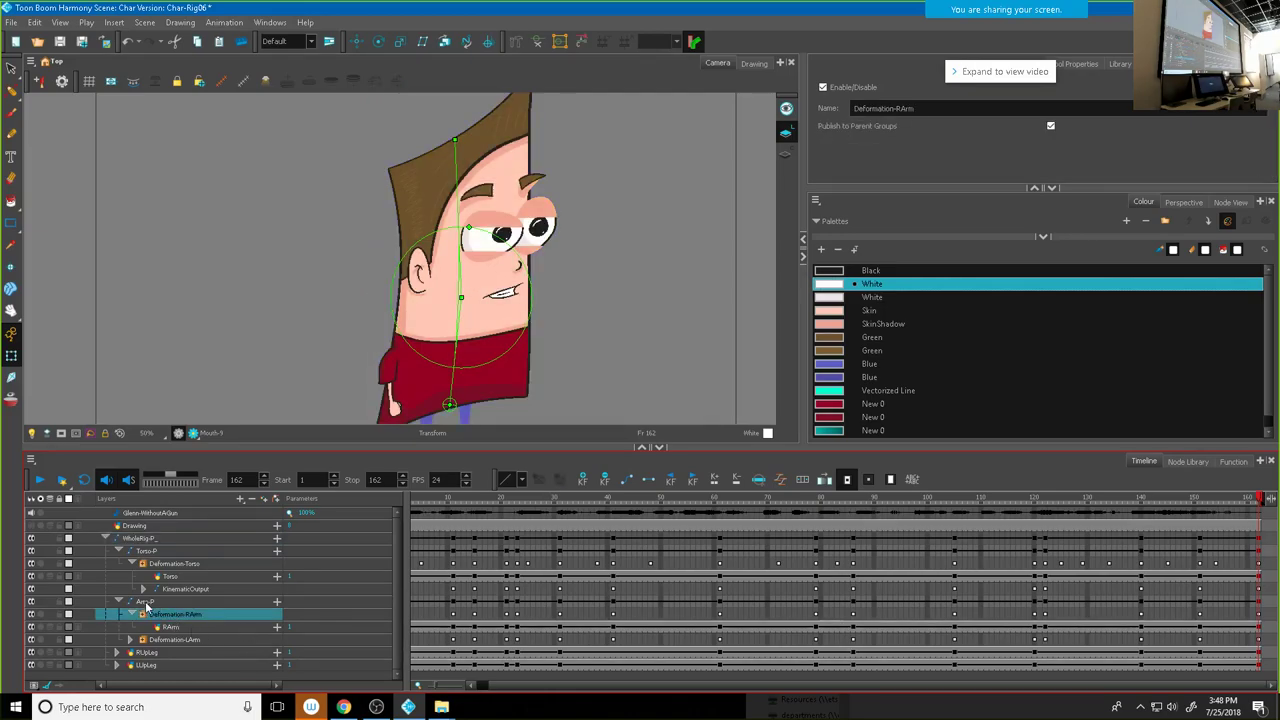
{"action": "left_click", "coordinate": [172, 627]}
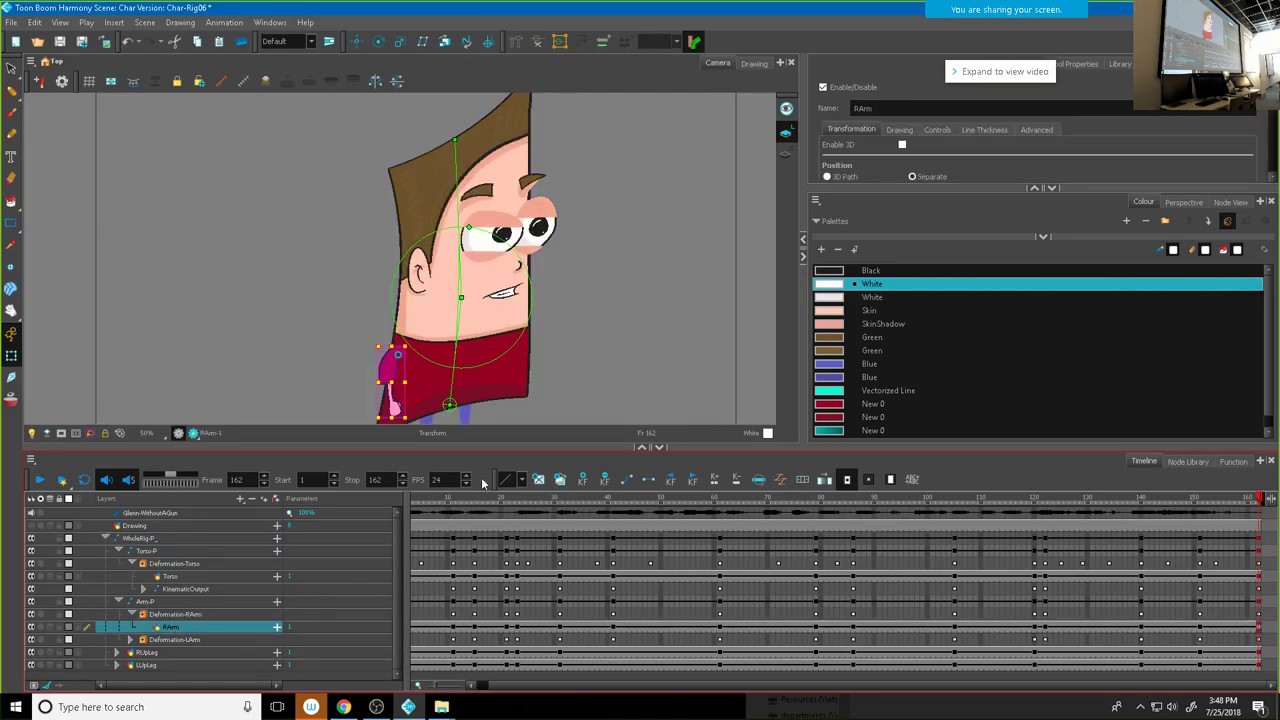
{"action": "left_click", "coordinate": [538, 42]}
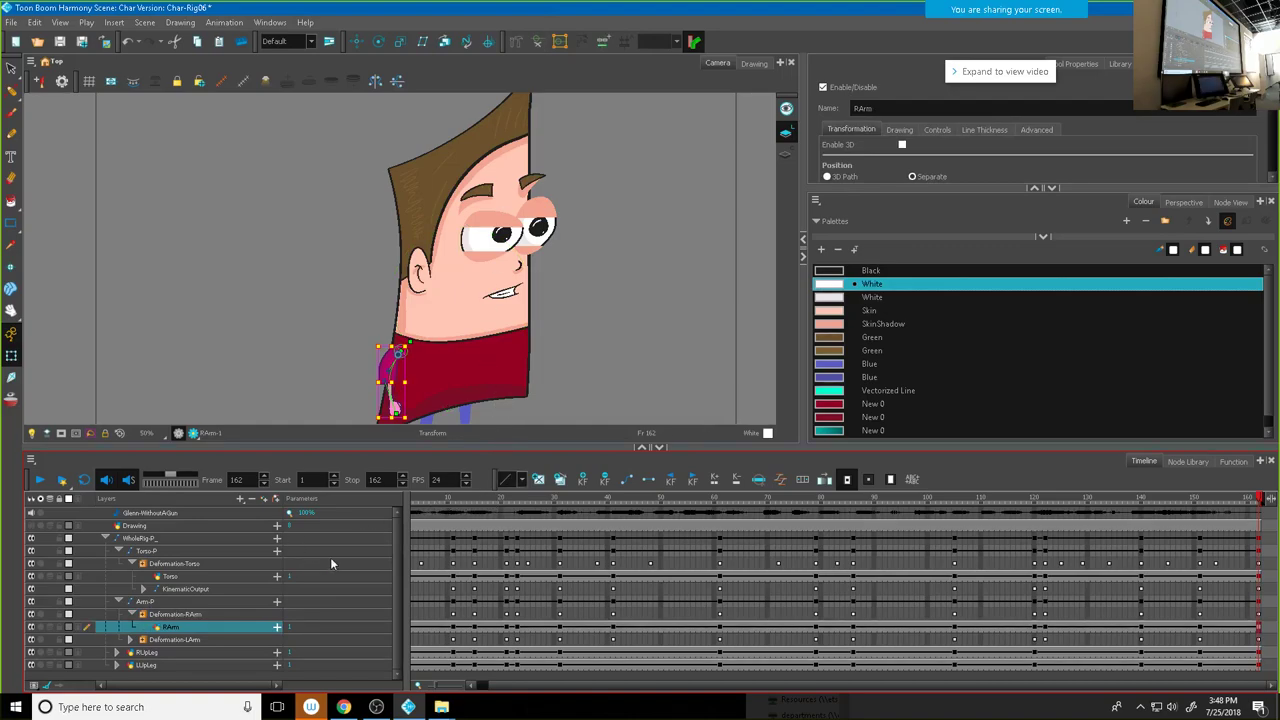
{"action": "left_click", "coordinate": [138, 565]}
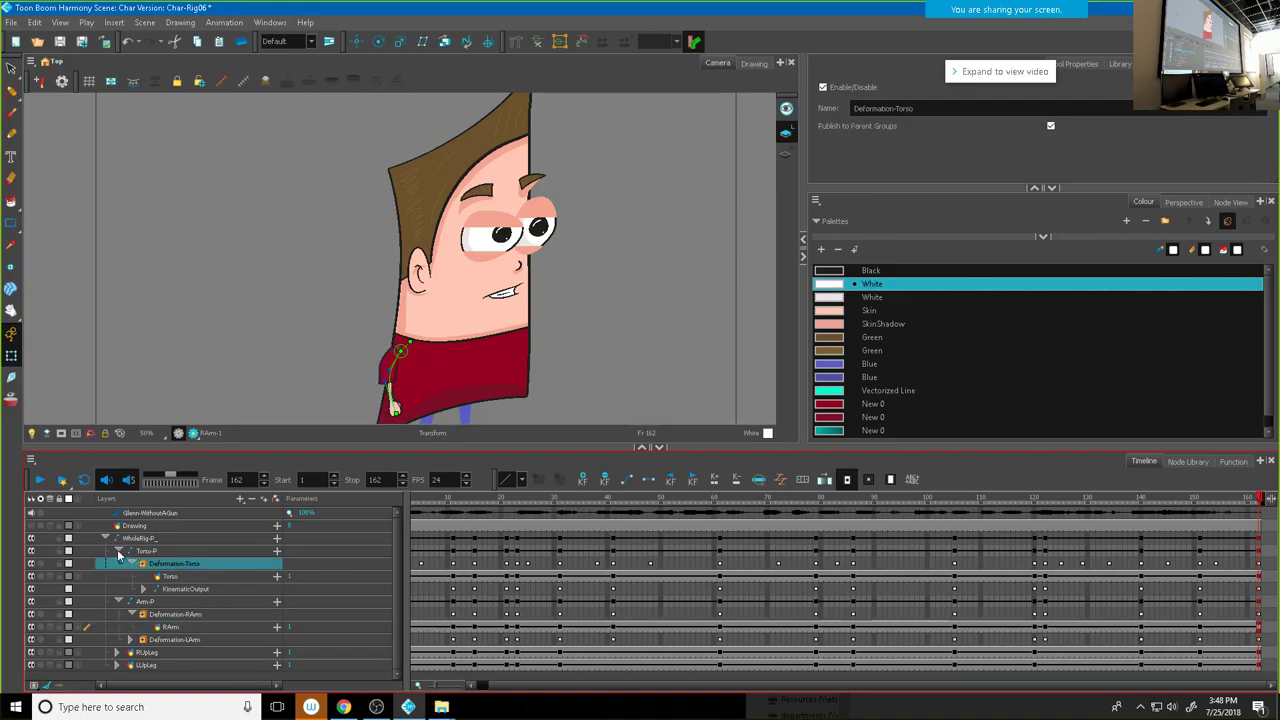
{"action": "left_click", "coordinate": [118, 552]}
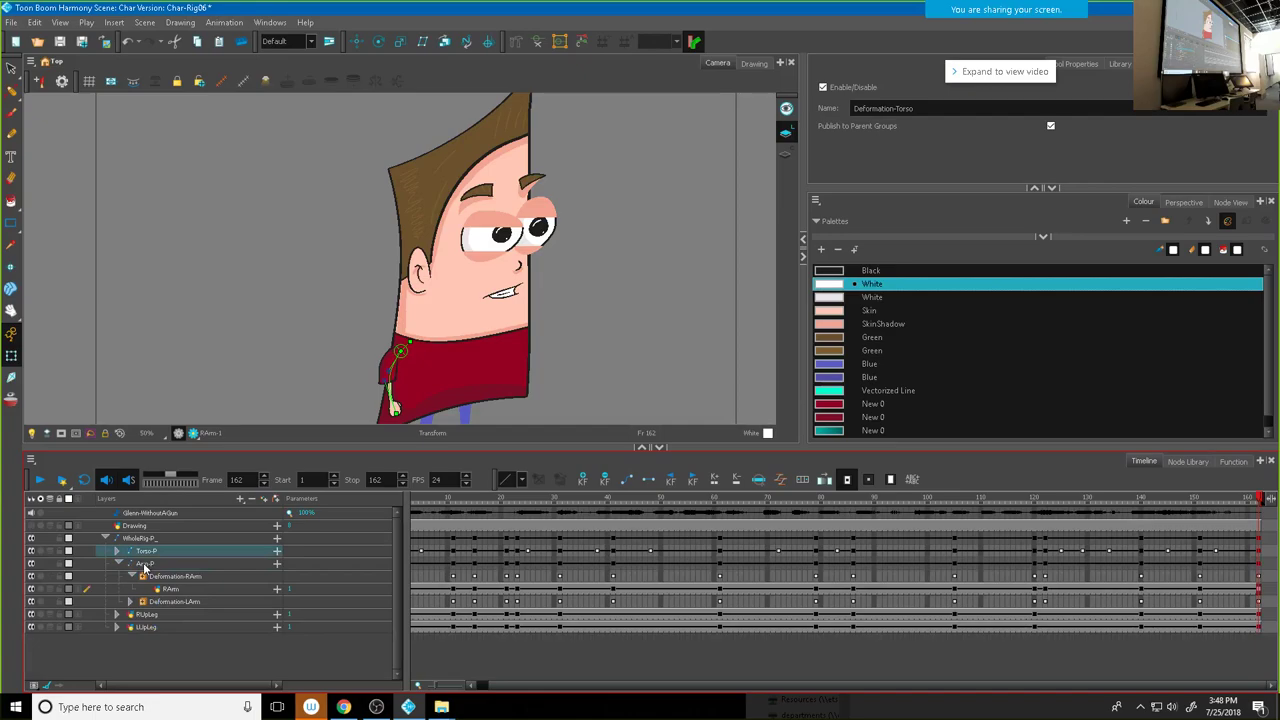
Step: Delete the Arm-P keyframes from frame 11 through frame 151
{"action": "left_click", "coordinate": [143, 565]}
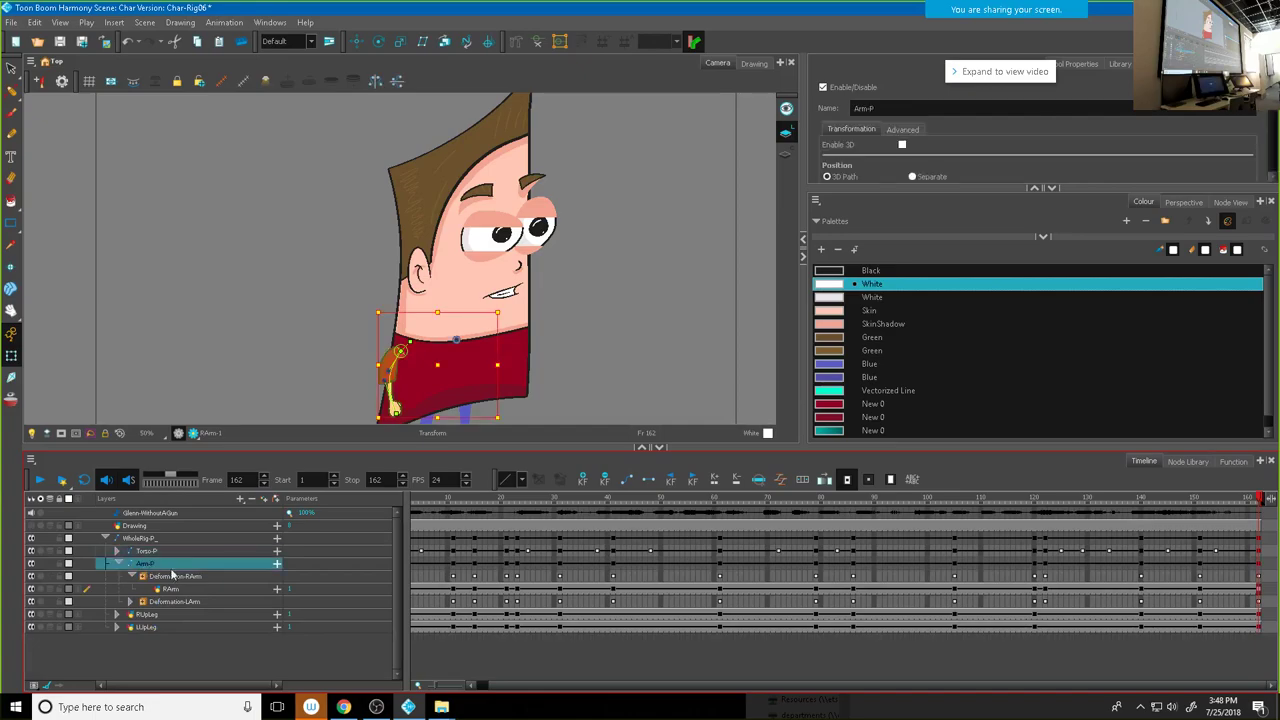
{"action": "left_click", "coordinate": [533, 498]}
{"action": "key", "text": "shift+comma"}
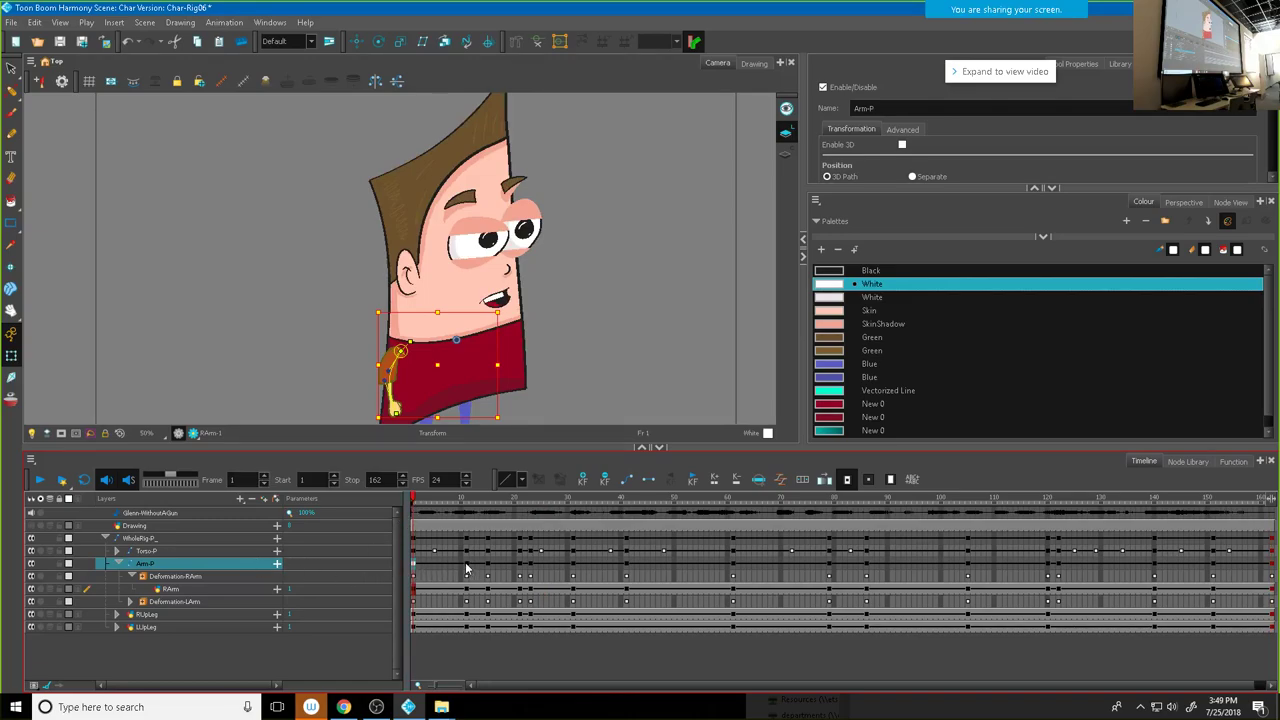
{"action": "left_click_drag", "start_coordinate": [465, 569], "coordinate": [1200, 568]}
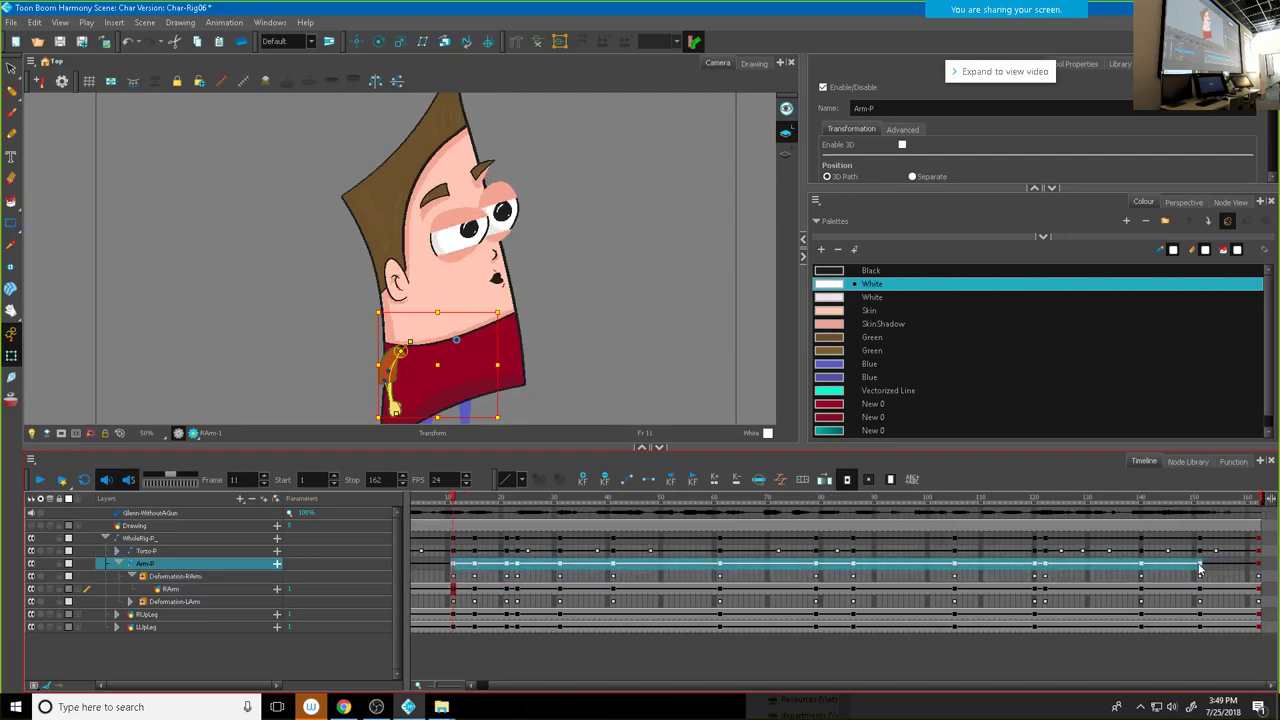
{"action": "right_click", "coordinate": [1201, 568]}
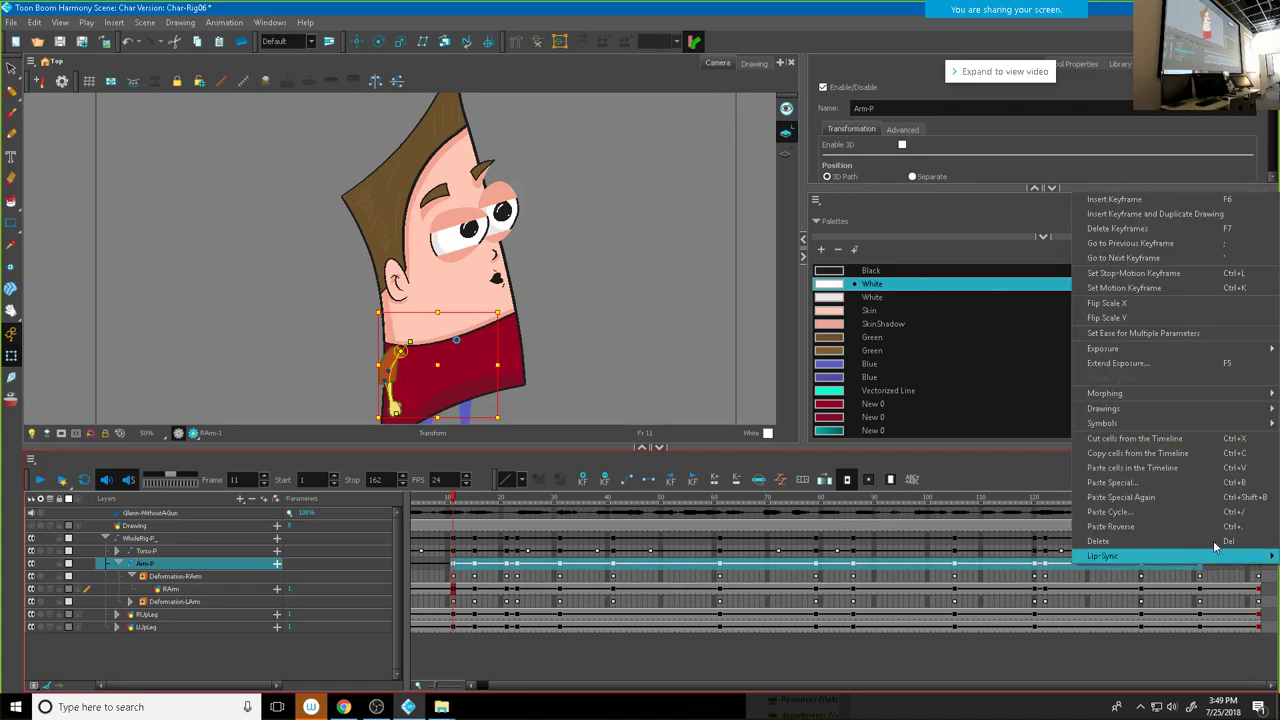
{"action": "left_click", "coordinate": [1118, 229]}
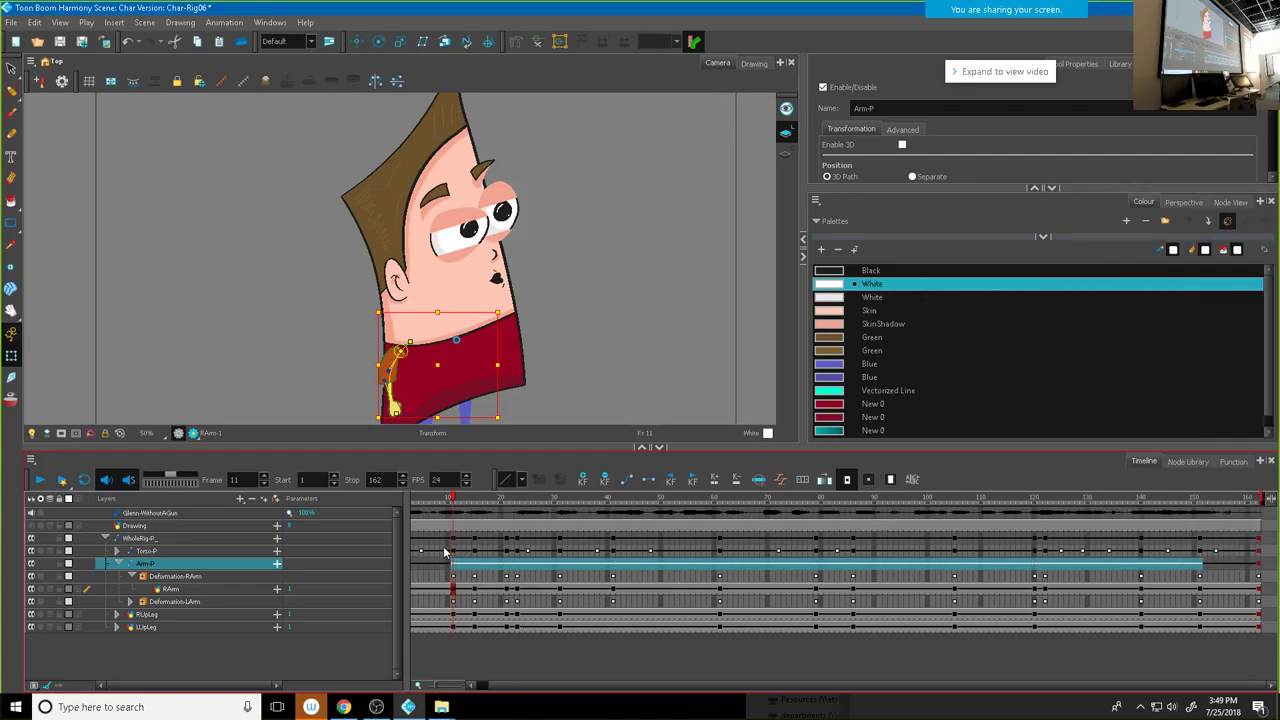
Step: Delete the Deformation-RArm keyframes from frame 11 through frame 151
{"action": "left_click_drag", "start_coordinate": [452, 580], "coordinate": [1202, 580]}
{"action": "right_click", "coordinate": [1202, 580]}
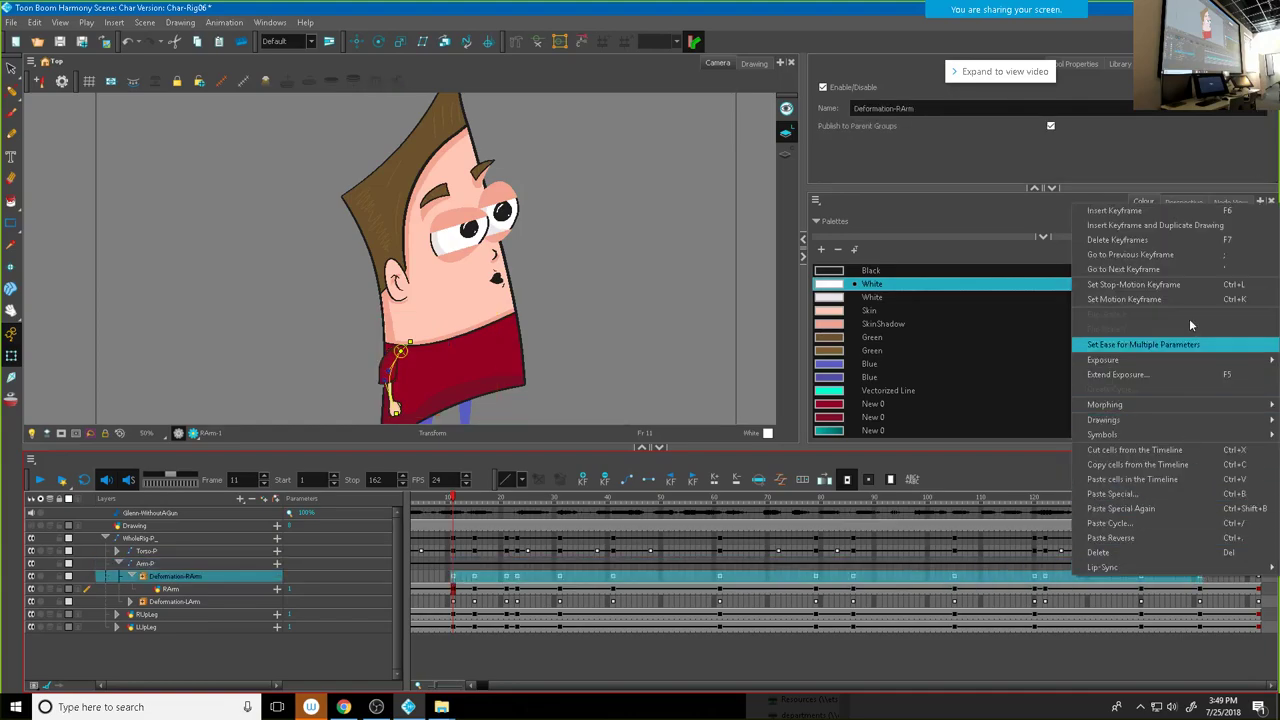
{"action": "left_click", "coordinate": [1133, 240]}
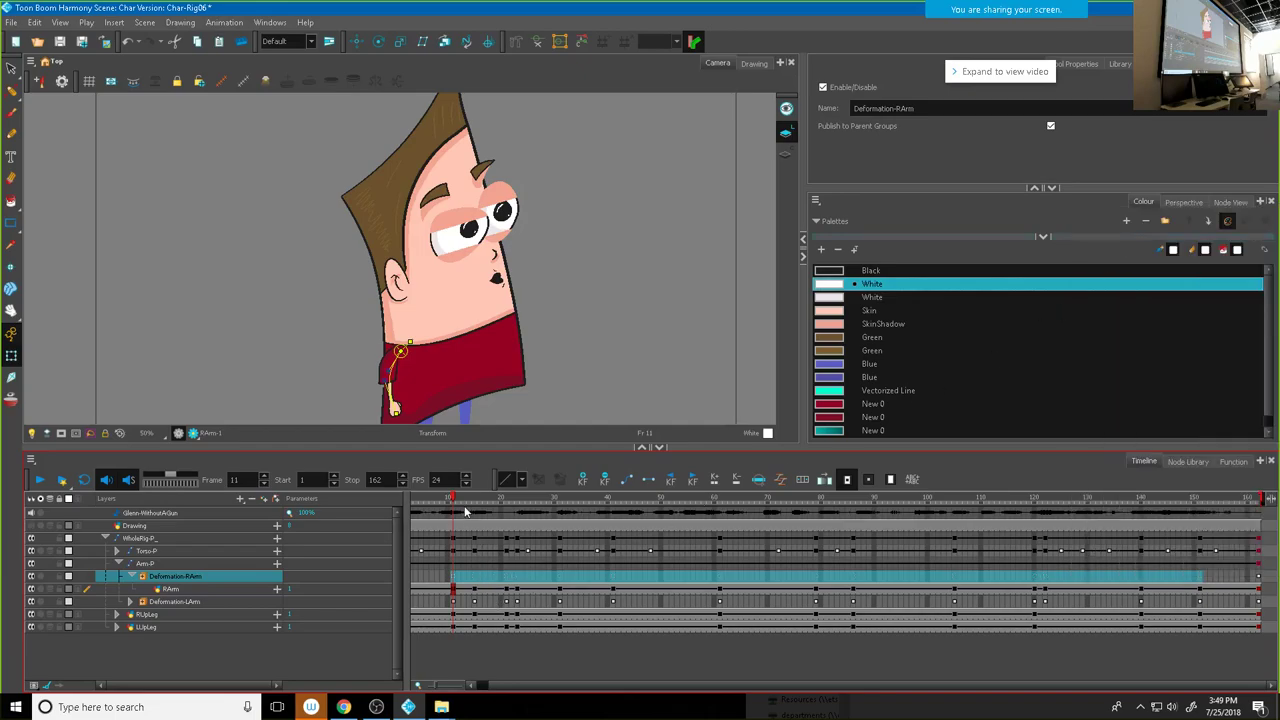
Step: At frame 5, shift the right arm's shoulder slightly forward and bend the arm backward with its curve points
{"action": "mouse_move", "coordinate": [451, 500]}
{"action": "left_mouse_down"}
{"action": "mouse_move", "coordinate": [404, 500]}
{"action": "mouse_move", "coordinate": [447, 501]}
{"action": "mouse_move", "coordinate": [434, 503]}
{"action": "left_mouse_up"}
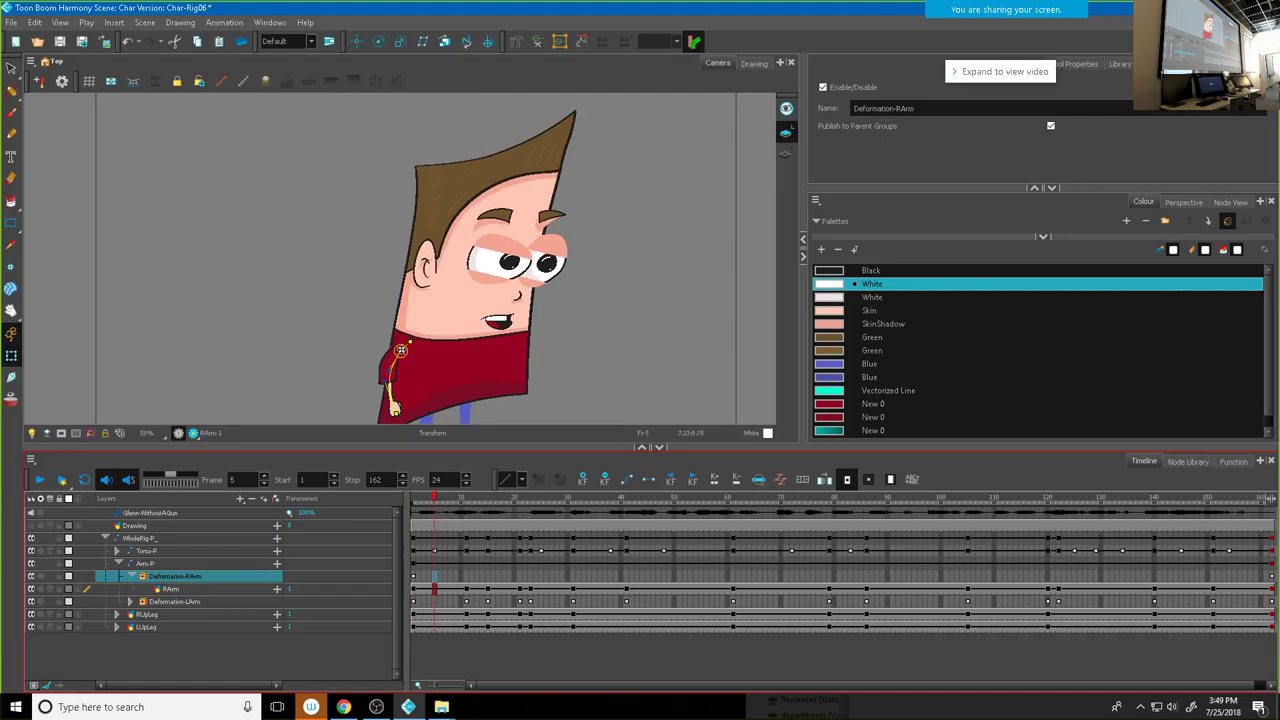
{"action": "left_click", "coordinate": [400, 350]}
{"action": "left_click_drag", "start_coordinate": [419, 355], "coordinate": [422, 352]}
{"action": "left_click_drag", "start_coordinate": [393, 405], "coordinate": [372, 381]}
{"action": "left_click", "coordinate": [395, 378]}
Step: At frame 11, move the right shoulder up and back, and raise the upper arm behind the body
{"action": "left_click_drag", "start_coordinate": [433, 495], "coordinate": [467, 503]}
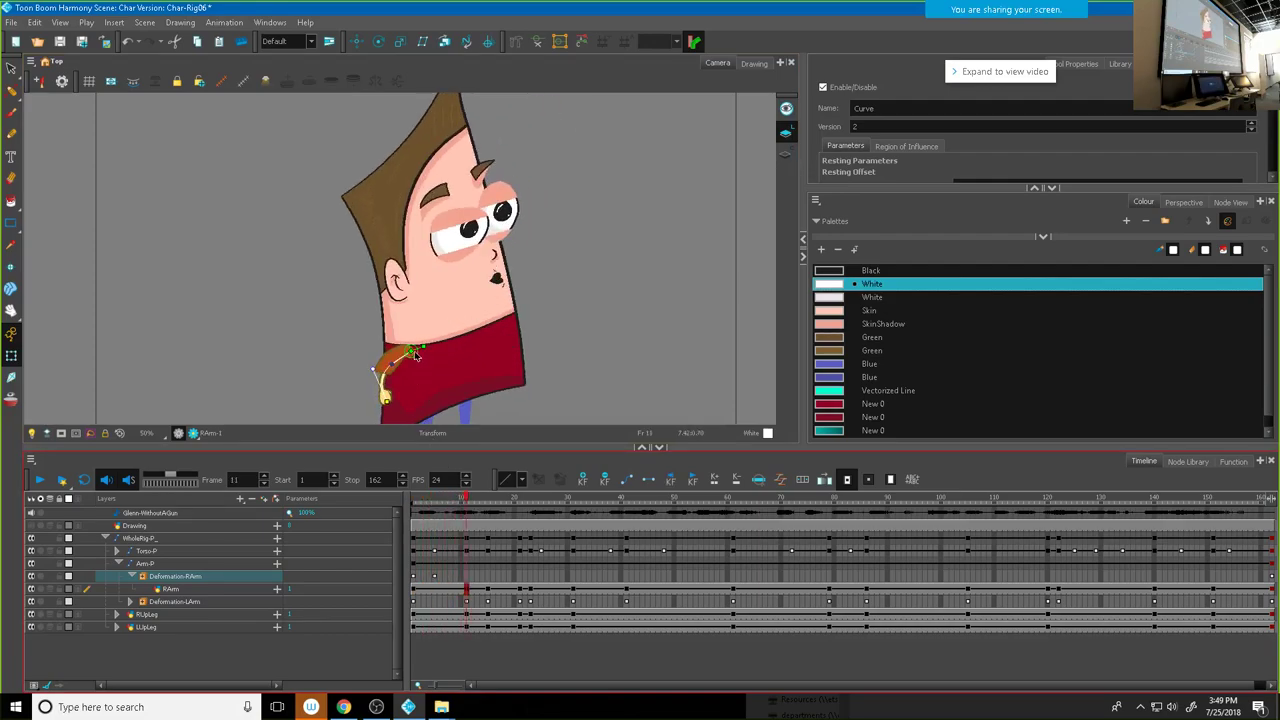
{"action": "left_click_drag", "start_coordinate": [412, 351], "coordinate": [397, 341]}
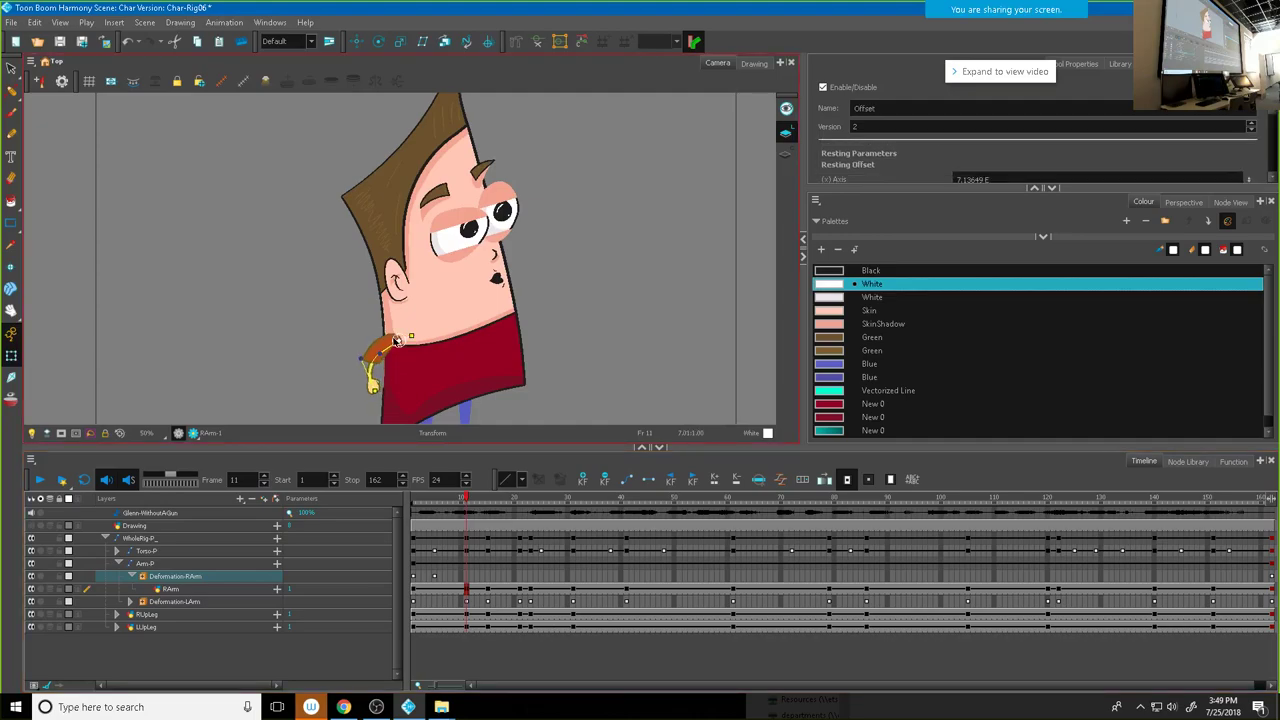
{"action": "left_click_drag", "start_coordinate": [376, 392], "coordinate": [376, 345]}
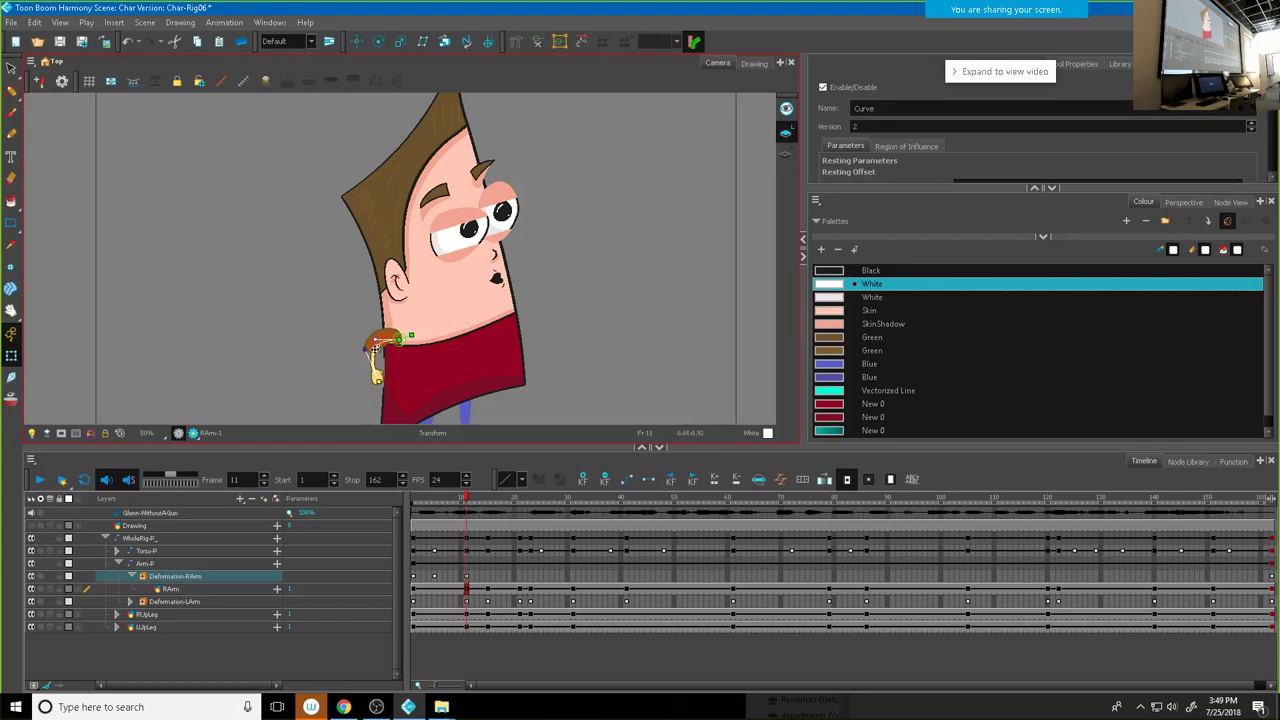
Step: At frame 21, shift the right shoulder slightly forward and adjust the bent arm to follow the torso
{"action": "left_click", "coordinate": [478, 500]}
{"action": "left_click_drag", "start_coordinate": [478, 500], "coordinate": [519, 513]}
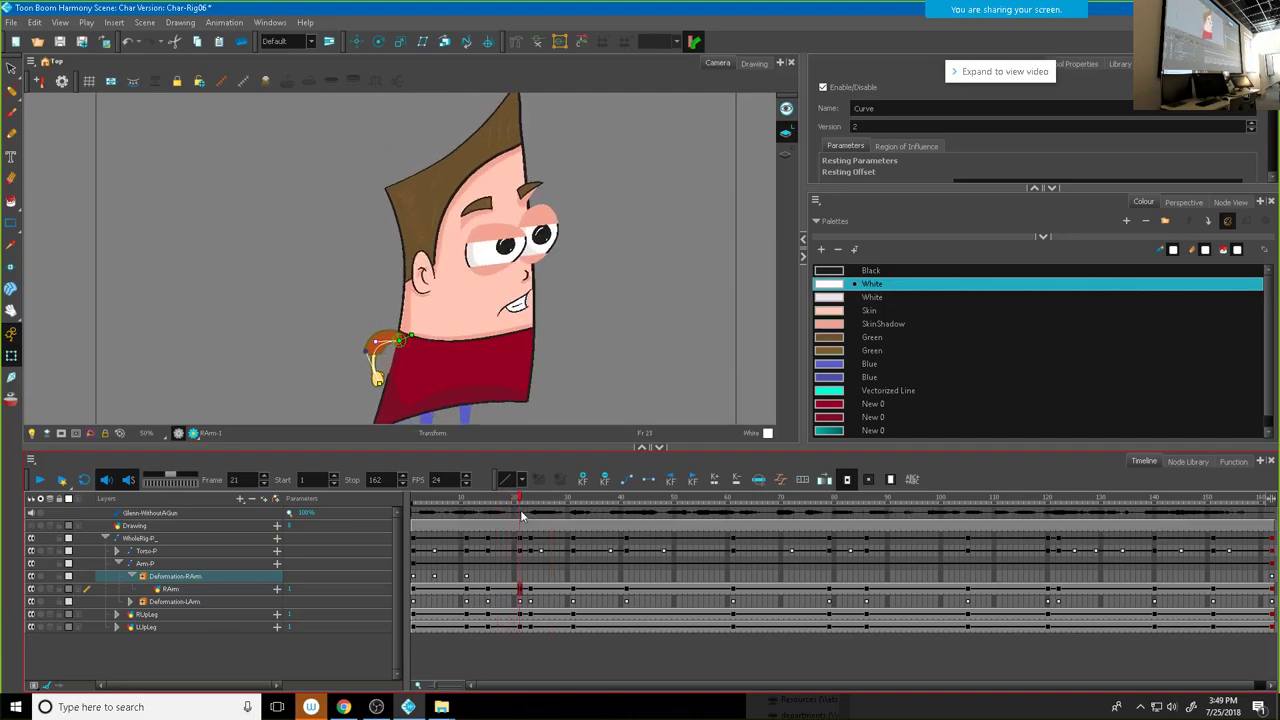
{"action": "left_click_drag", "start_coordinate": [401, 343], "coordinate": [381, 373]}
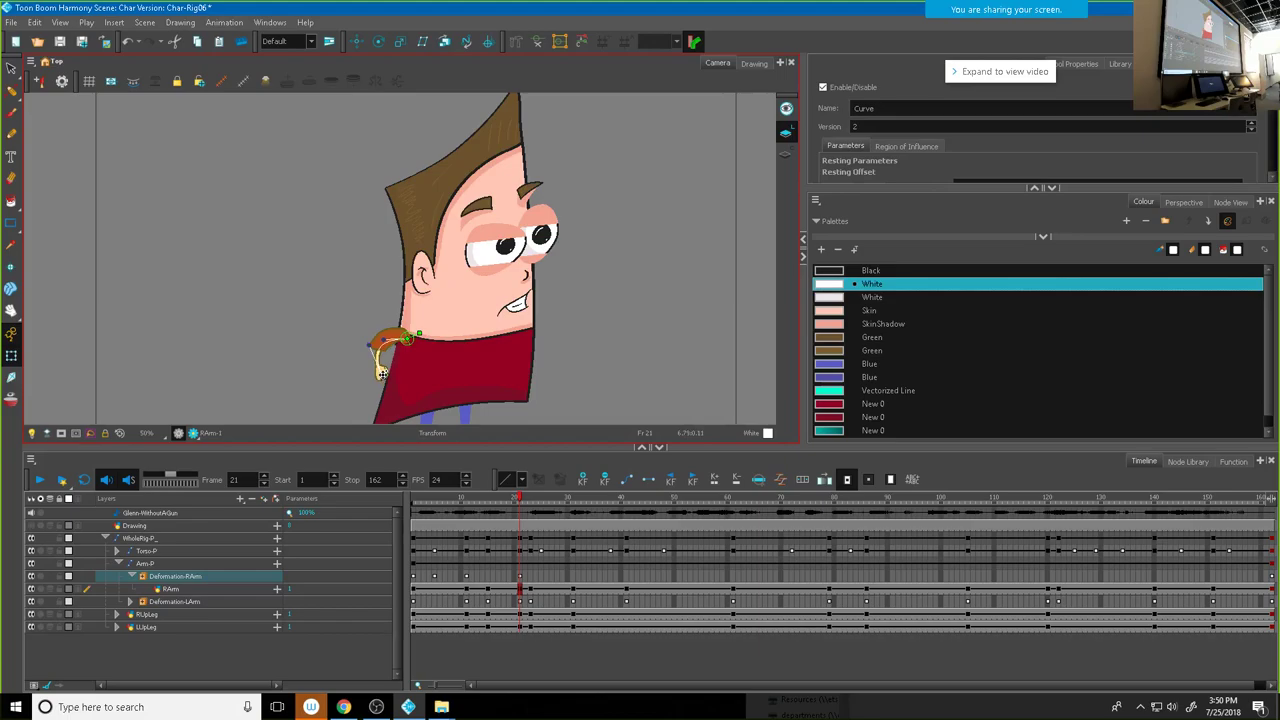
Step: At frame 25, lower the right shoulder and swing the arm down in front of the torso, straightening the forearm
{"action": "left_click_drag", "start_coordinate": [522, 505], "coordinate": [542, 508]}
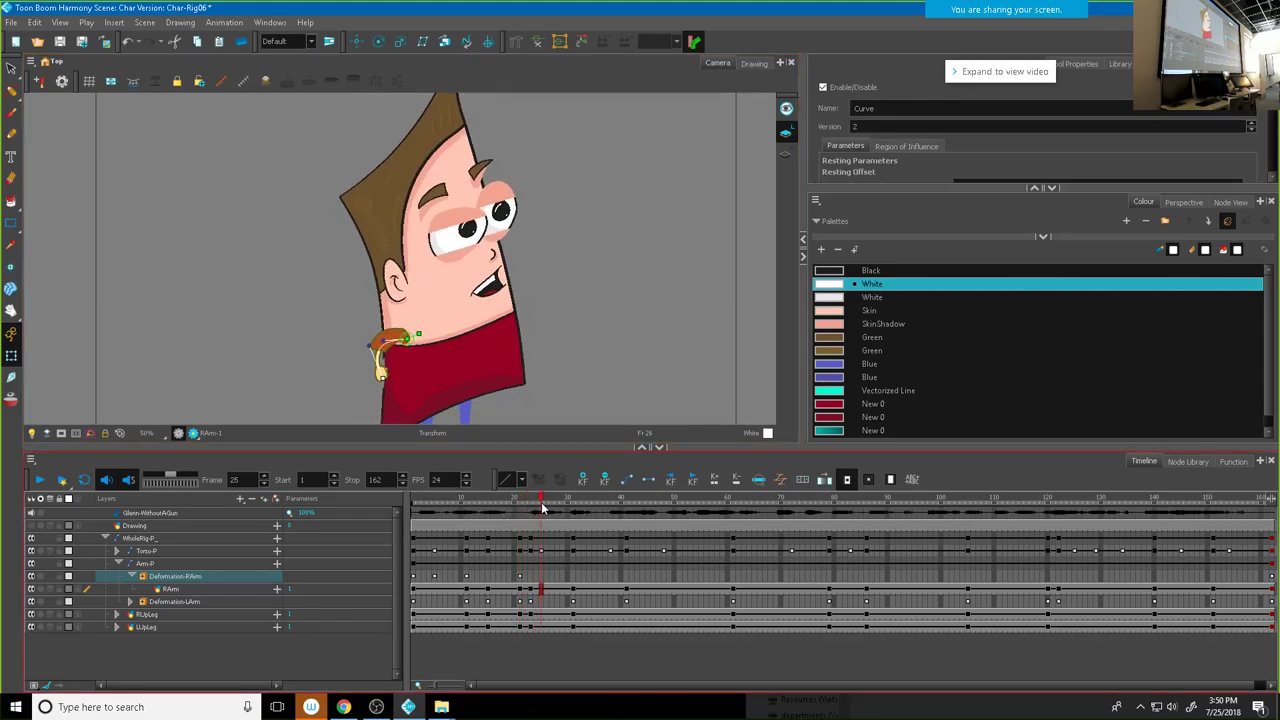
{"action": "left_click", "coordinate": [407, 343]}
{"action": "left_click_drag", "start_coordinate": [408, 345], "coordinate": [403, 372]}
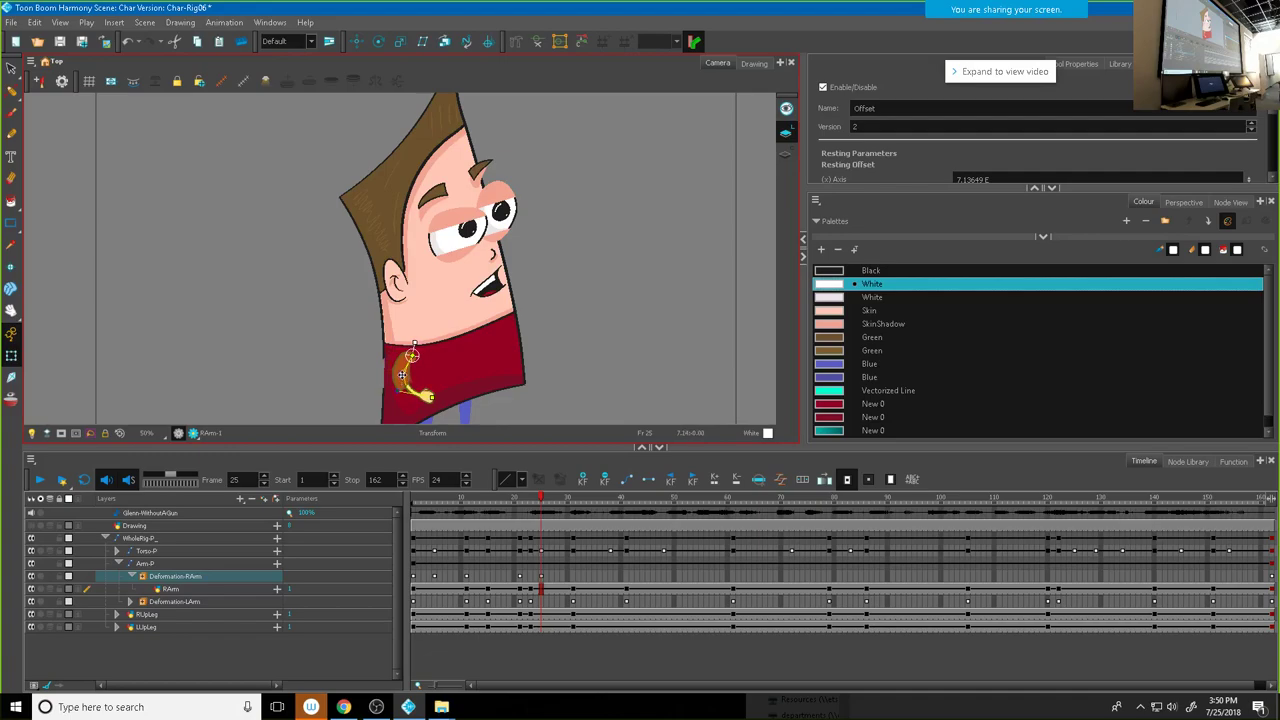
{"action": "left_click", "coordinate": [403, 374]}
{"action": "left_click_drag", "start_coordinate": [402, 390], "coordinate": [428, 400]}
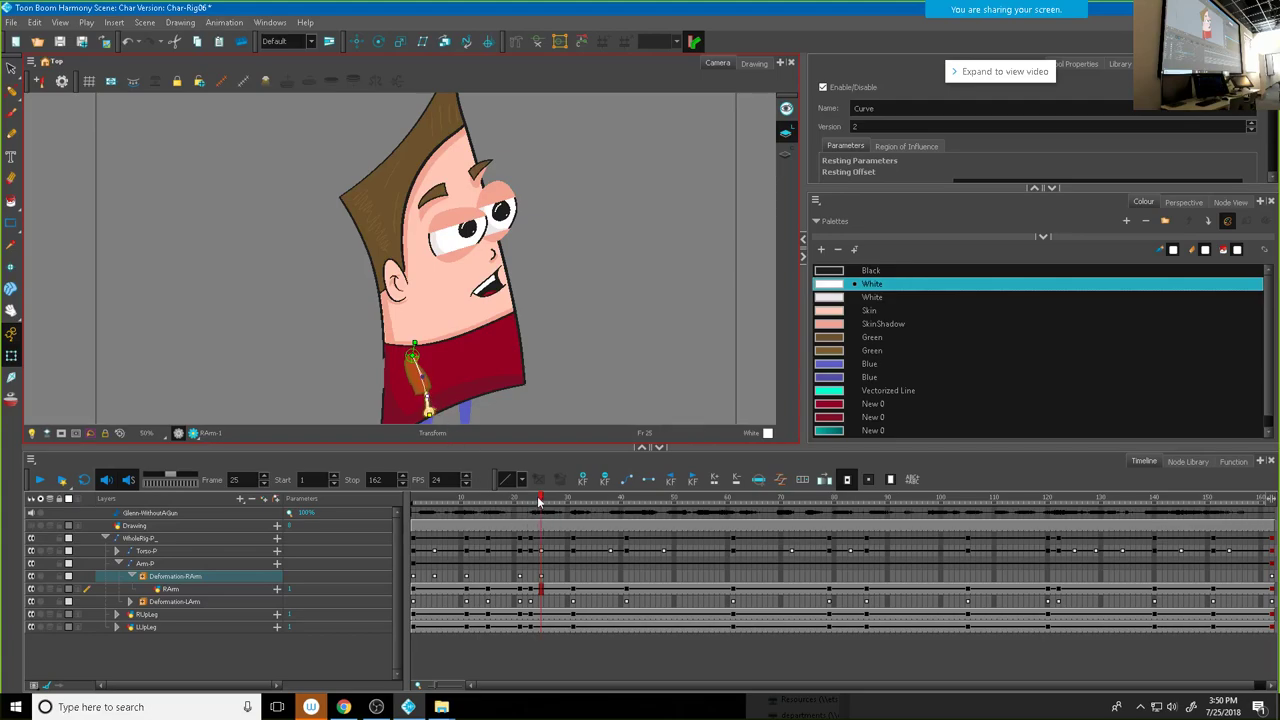
Step: Play the animation back from frame 1 to review the right arm's motion
{"action": "left_click_drag", "start_coordinate": [540, 500], "coordinate": [376, 494]}
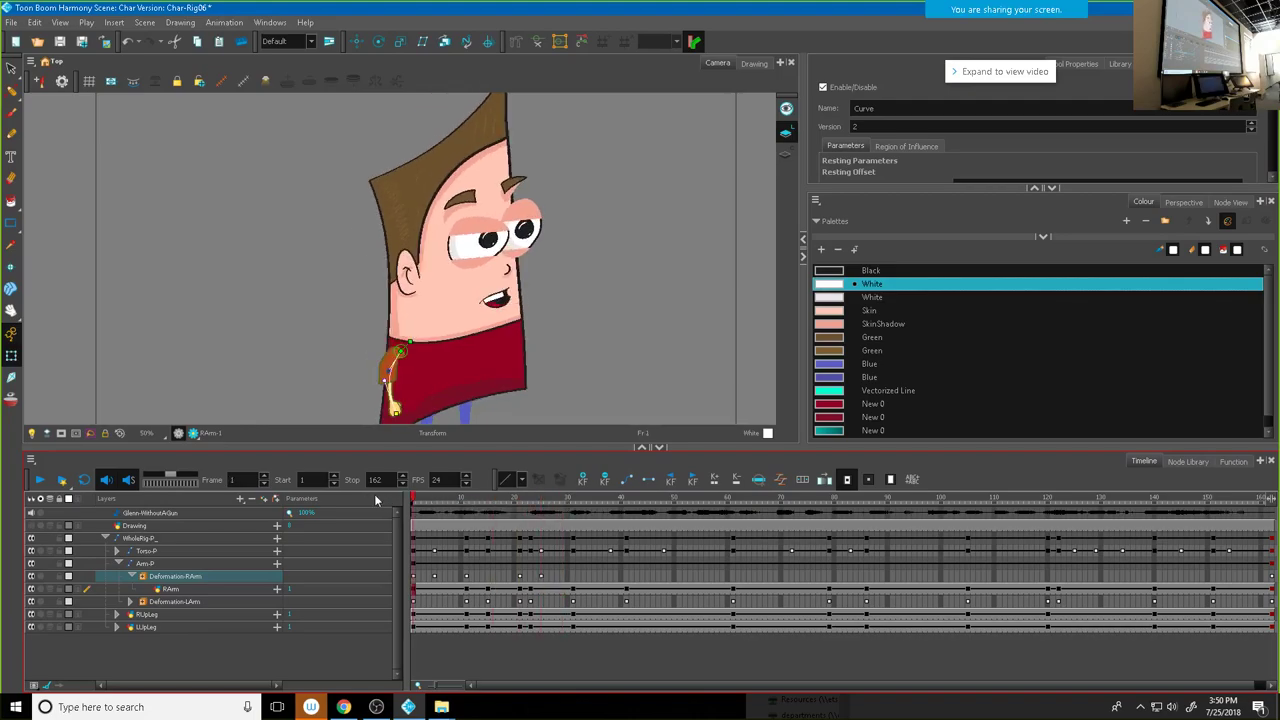
{"action": "left_click", "coordinate": [55, 480]}
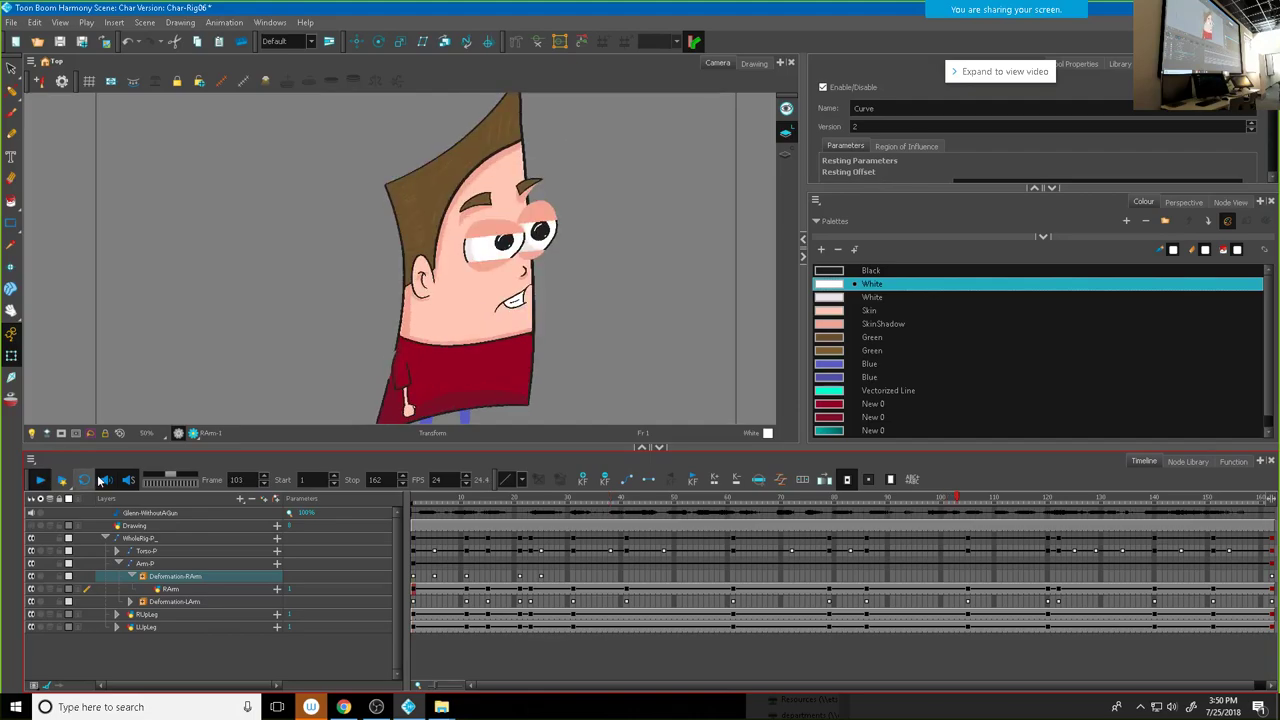
{"action": "left_click", "coordinate": [37, 481]}
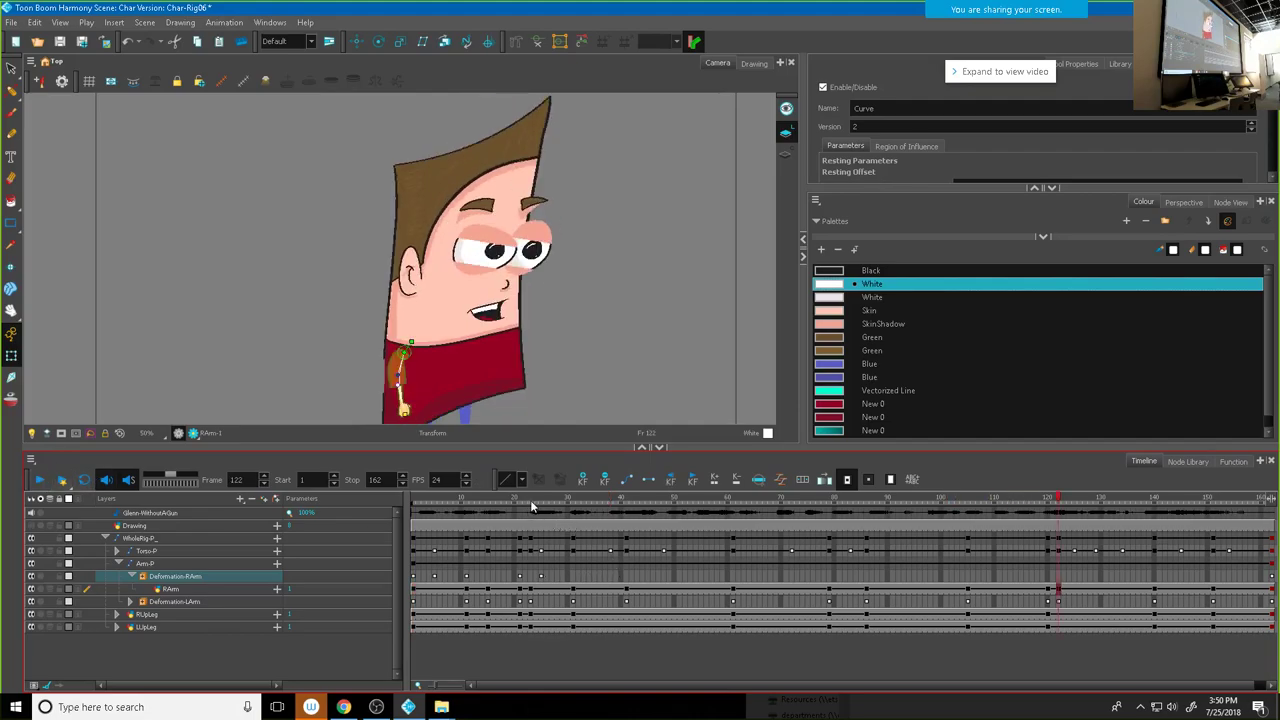
Step: At frame 30, pull the curve point near the right elbow slightly downward
{"action": "left_click", "coordinate": [670, 509]}
{"action": "left_click_drag", "start_coordinate": [670, 509], "coordinate": [570, 526]}
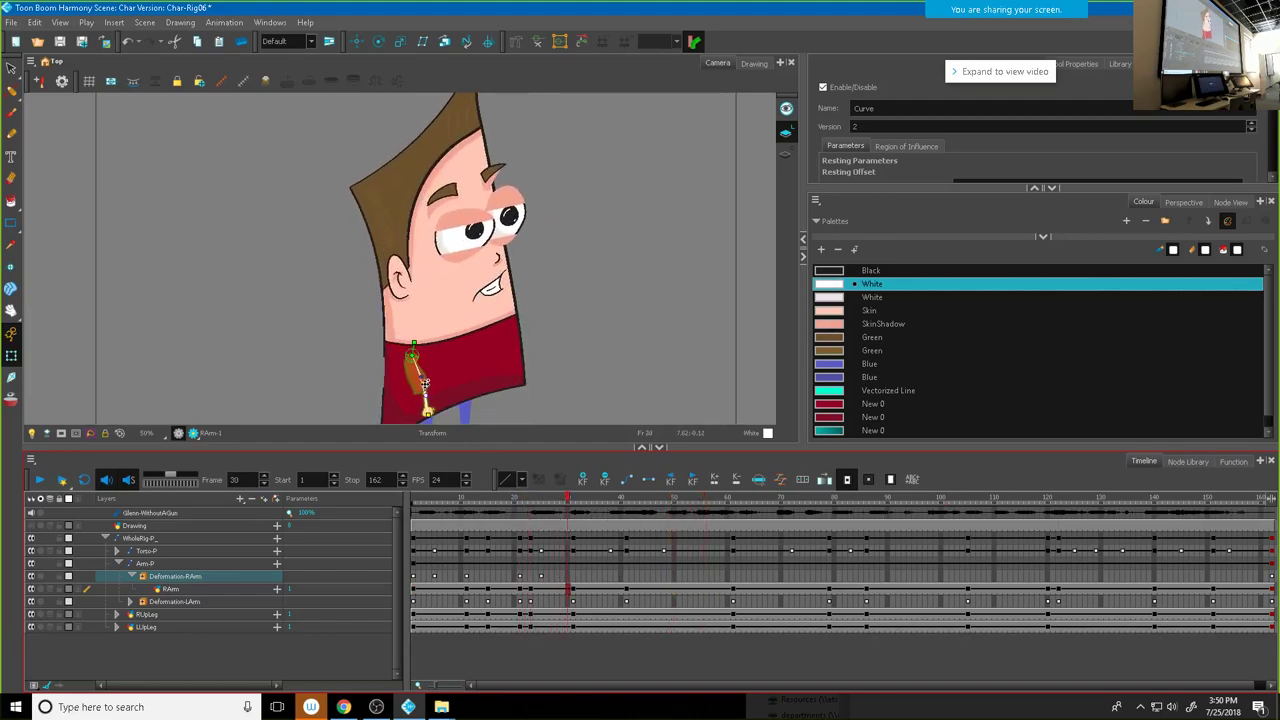
{"action": "mouse_move", "coordinate": [421, 378]}
{"action": "left_mouse_down"}
{"action": "mouse_move", "coordinate": [411, 357]}
{"action": "mouse_move", "coordinate": [422, 398]}
{"action": "left_mouse_up"}
Step: At frame 39, open the Torso drawing in the Drawing view around the gap in the shirt's back outline
{"action": "left_click_drag", "start_coordinate": [569, 502], "coordinate": [618, 516]}
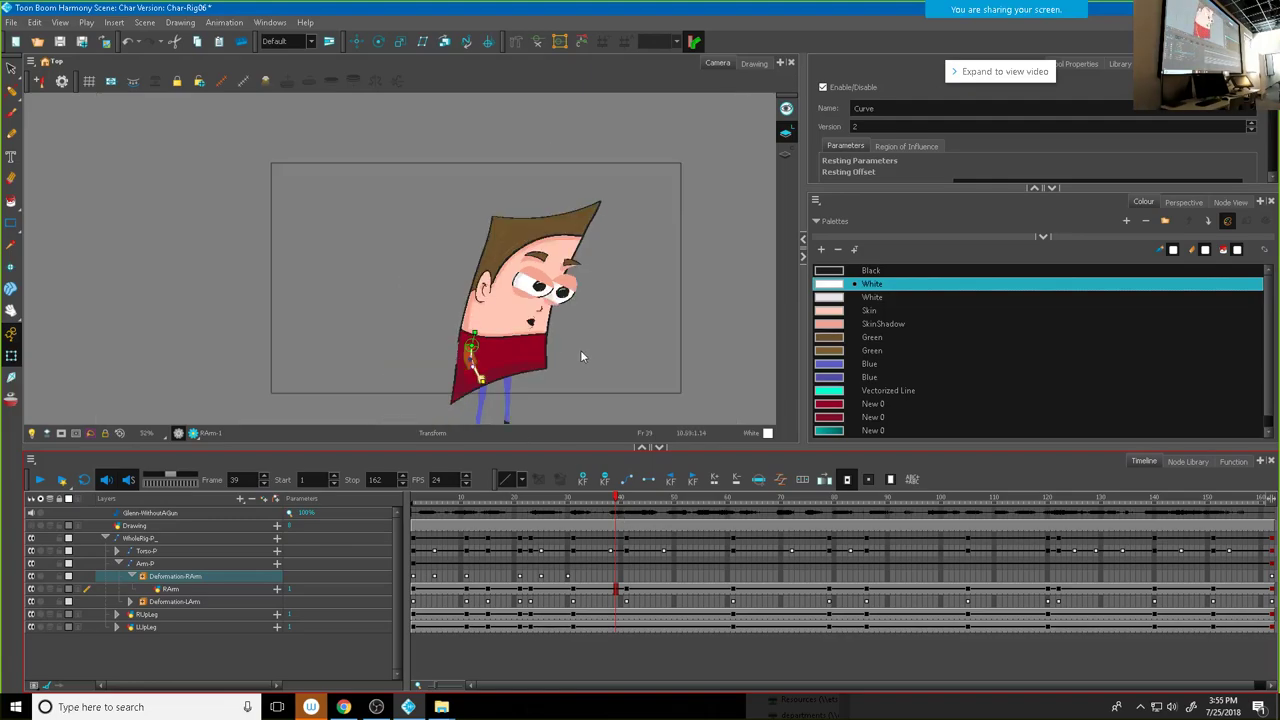
{"action": "scroll", "coordinate": [580, 356], "scroll_direction": "up", "scroll_amount": 4}
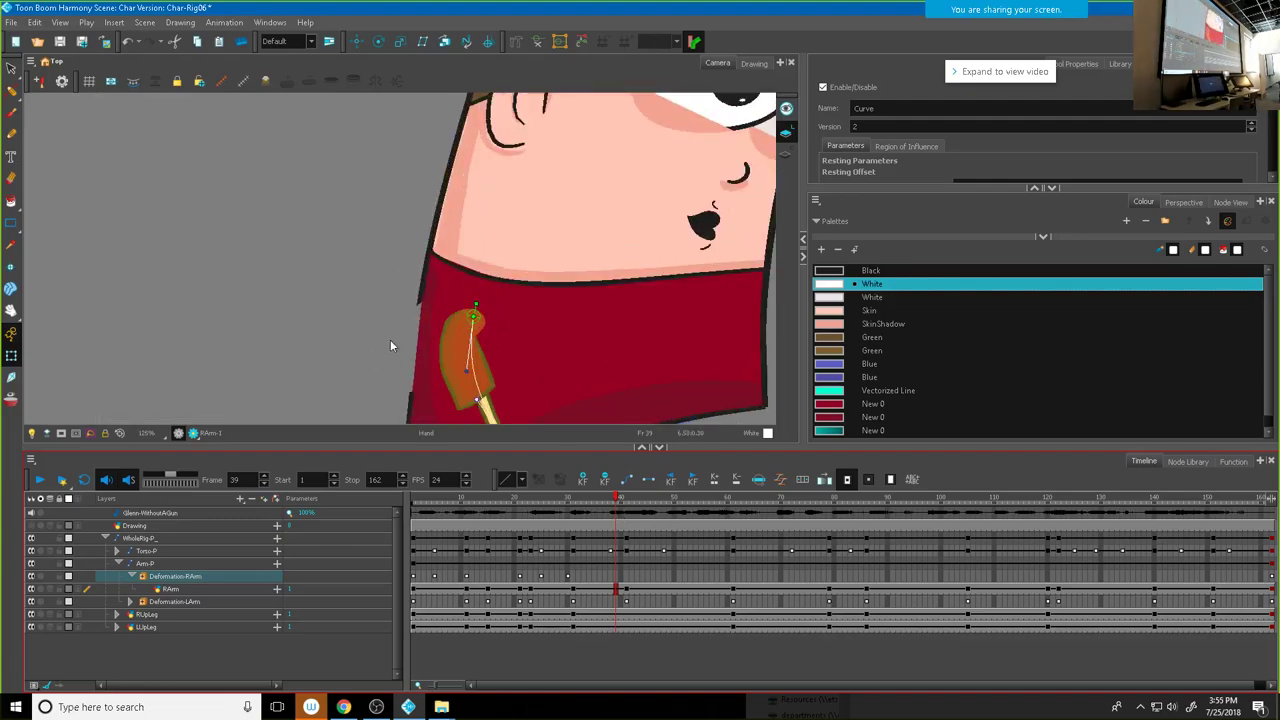
{"action": "left_click", "coordinate": [117, 550]}
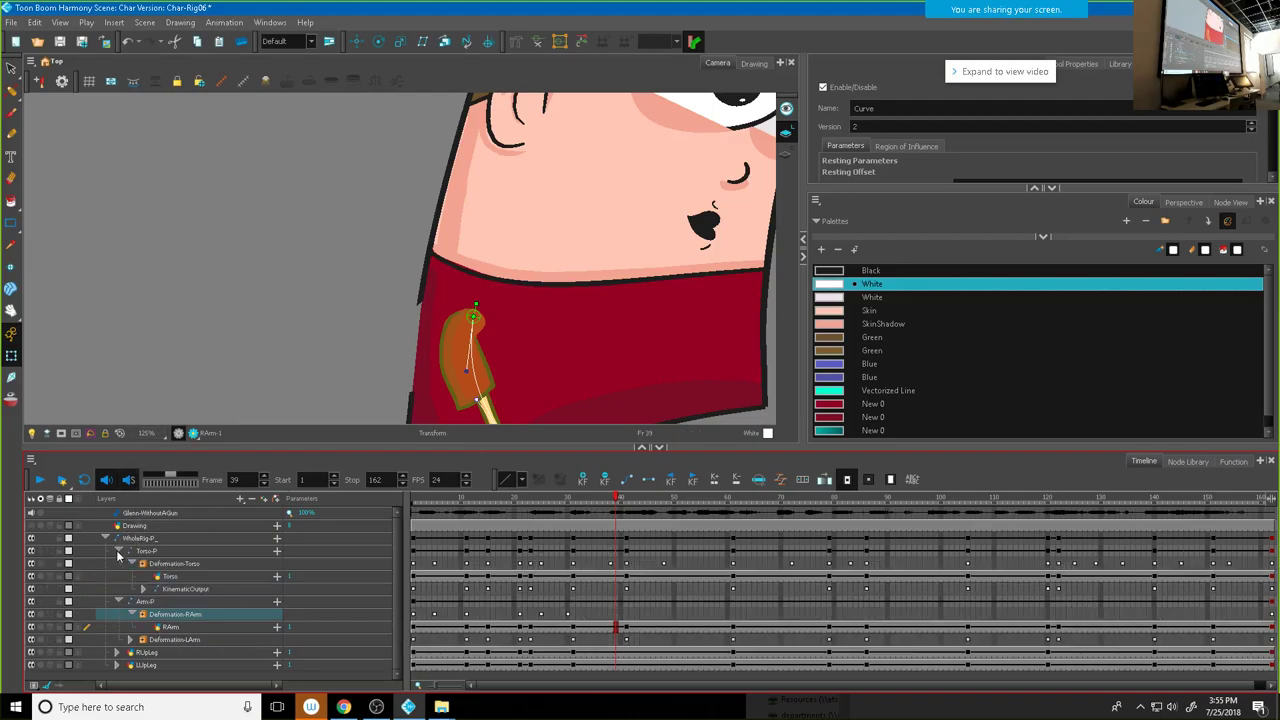
{"action": "left_click", "coordinate": [168, 577]}
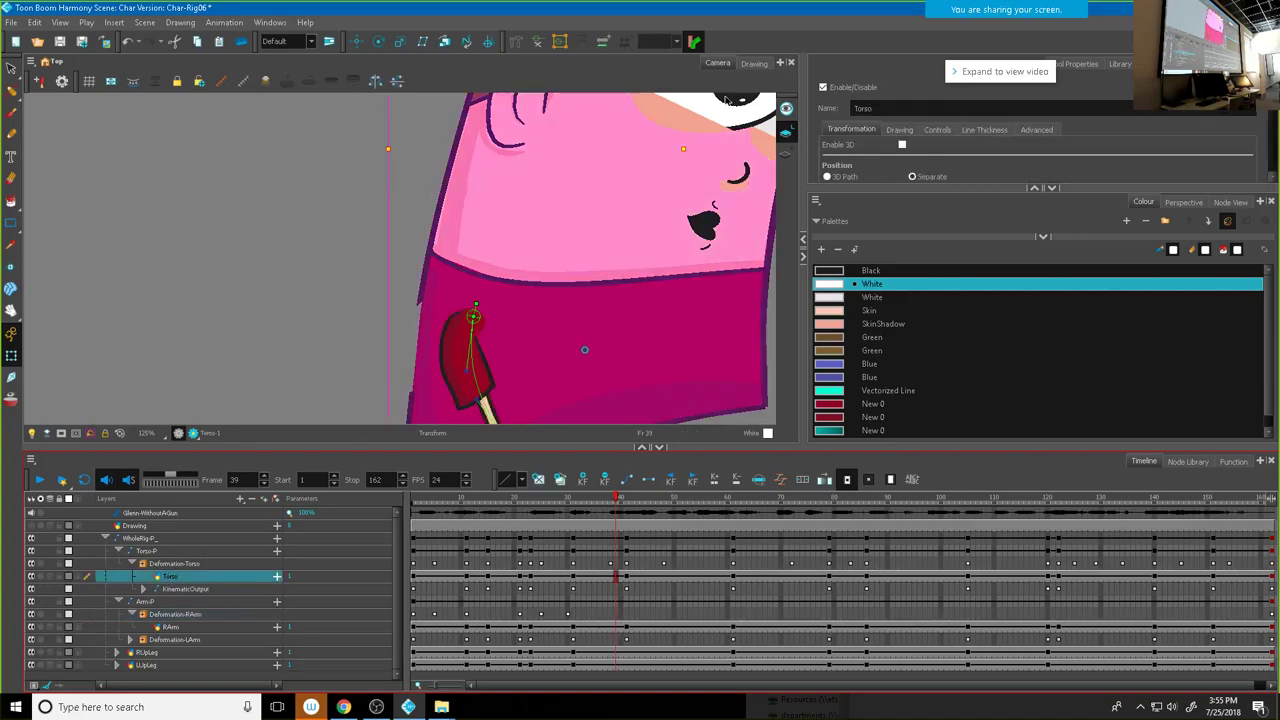
{"action": "left_click", "coordinate": [754, 64]}
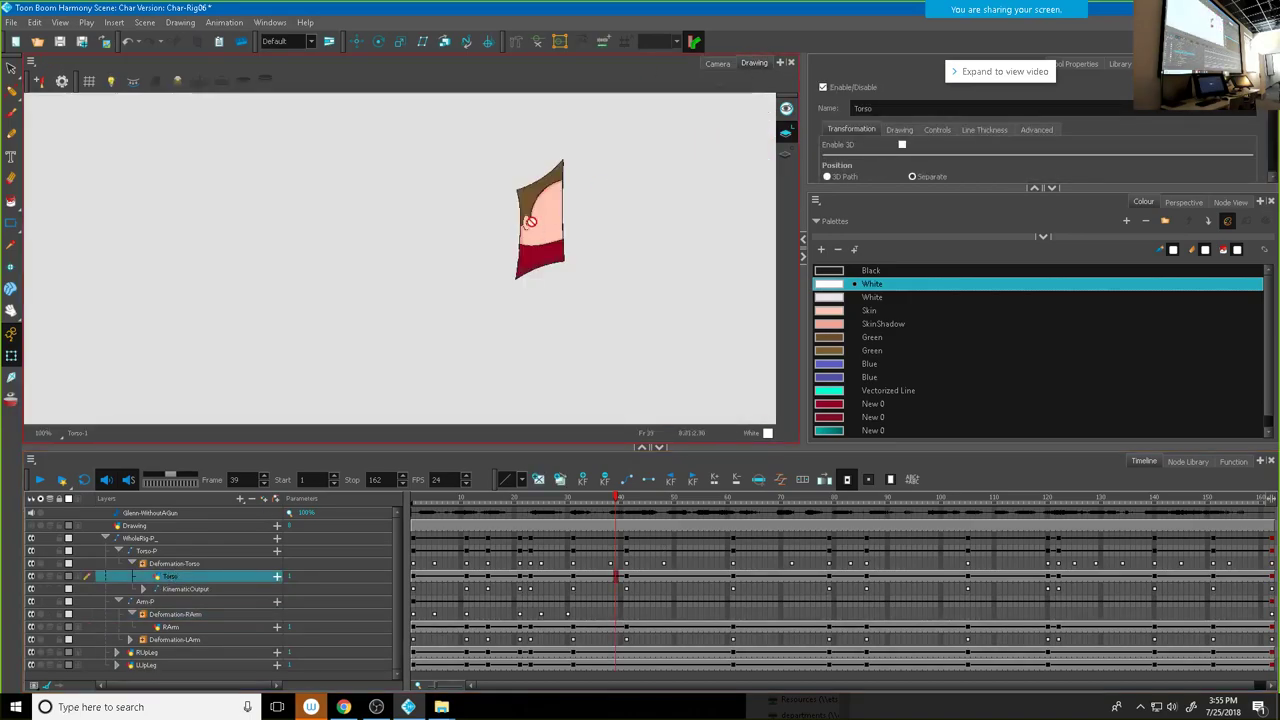
{"action": "scroll", "coordinate": [502, 273], "scroll_direction": "up", "scroll_amount": 4}
{"action": "scroll", "coordinate": [515, 270], "scroll_direction": "up", "scroll_amount": 3}
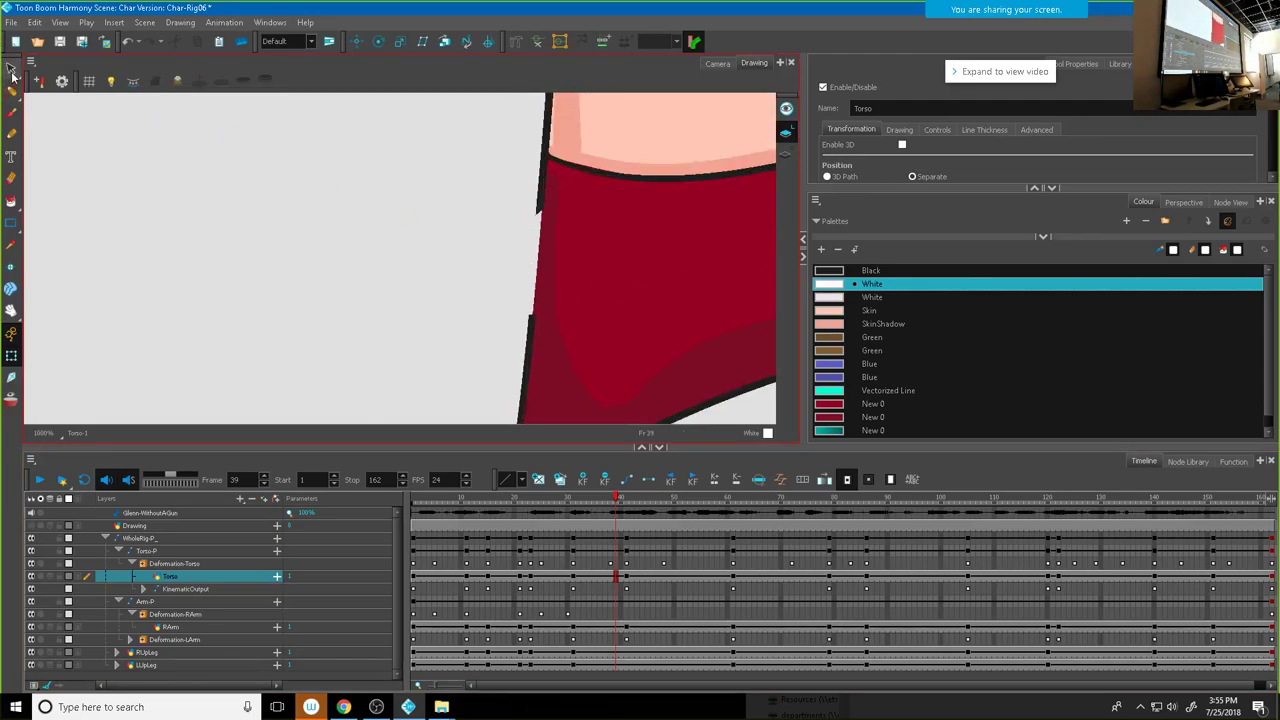
Step: Close the gap in the torso's black back outline with the Contour Editor, and return to the Camera view
{"action": "mouse_move", "coordinate": [10, 70]}
{"action": "left_mouse_down"}
{"action": "mouse_move", "coordinate": [43, 82]}
{"action": "mouse_move", "coordinate": [40, 96]}
{"action": "left_mouse_up"}
{"action": "left_click", "coordinate": [541, 214]}
{"action": "left_click_drag", "start_coordinate": [540, 220], "coordinate": [531, 320]}
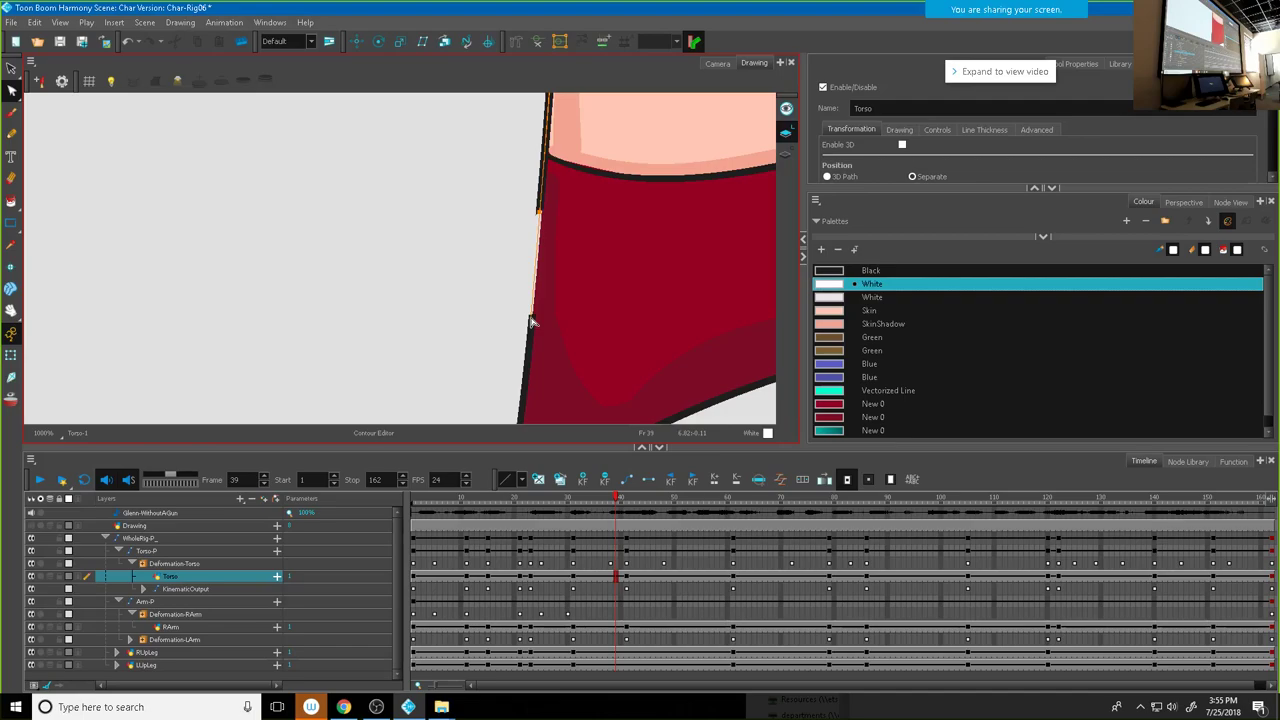
{"action": "key", "text": "space"}
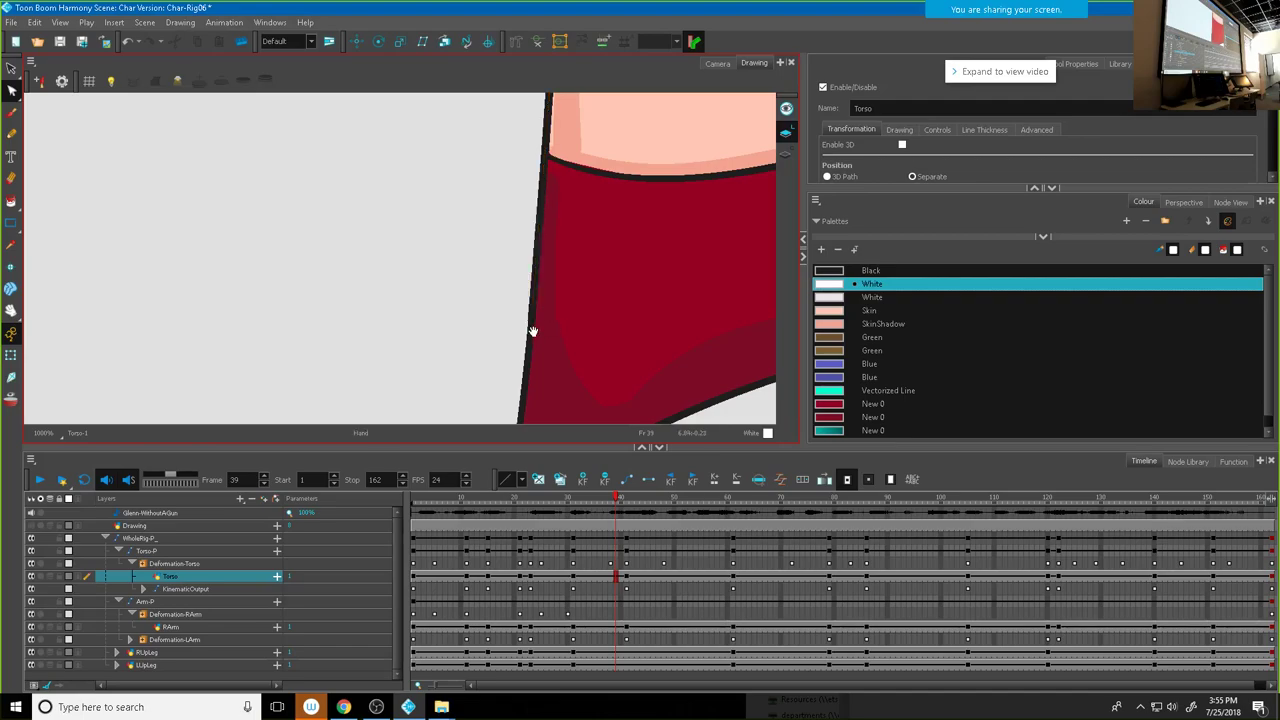
{"action": "scroll", "coordinate": [530, 325], "scroll_direction": "up", "scroll_amount": 1}
{"action": "scroll", "coordinate": [530, 325], "scroll_direction": "down", "scroll_amount": 2}
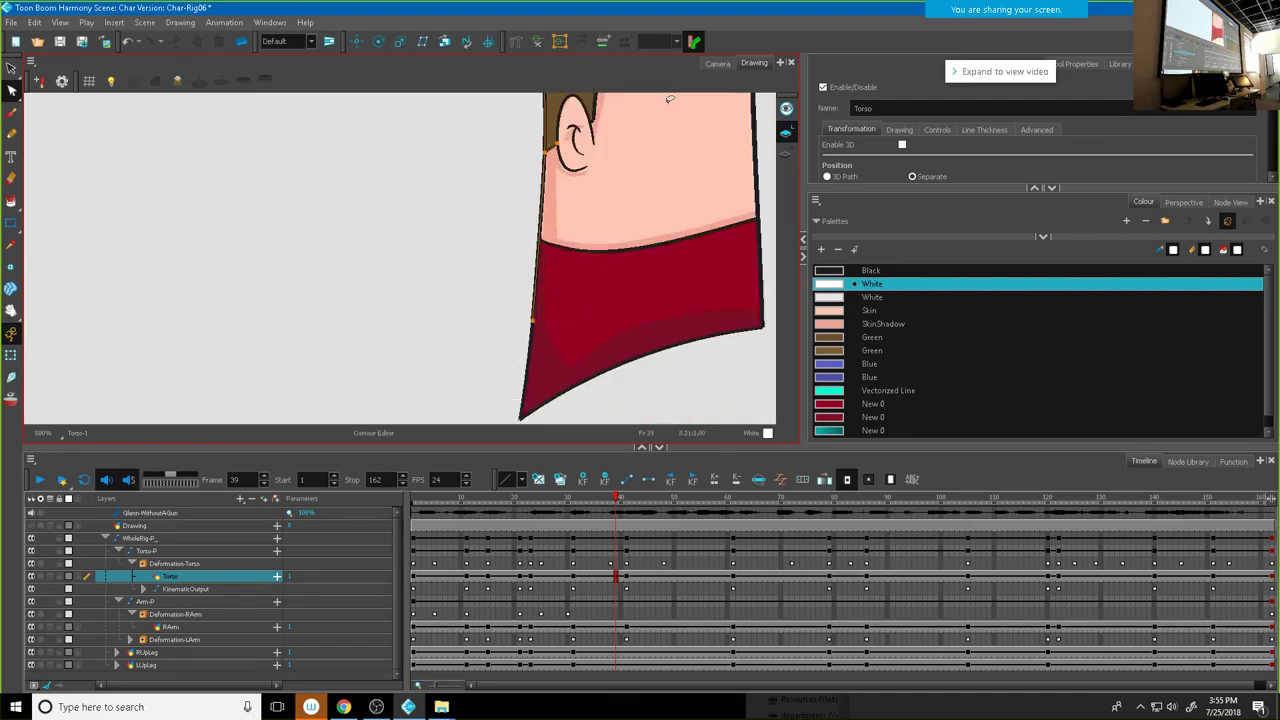
{"action": "left_click", "coordinate": [717, 63]}
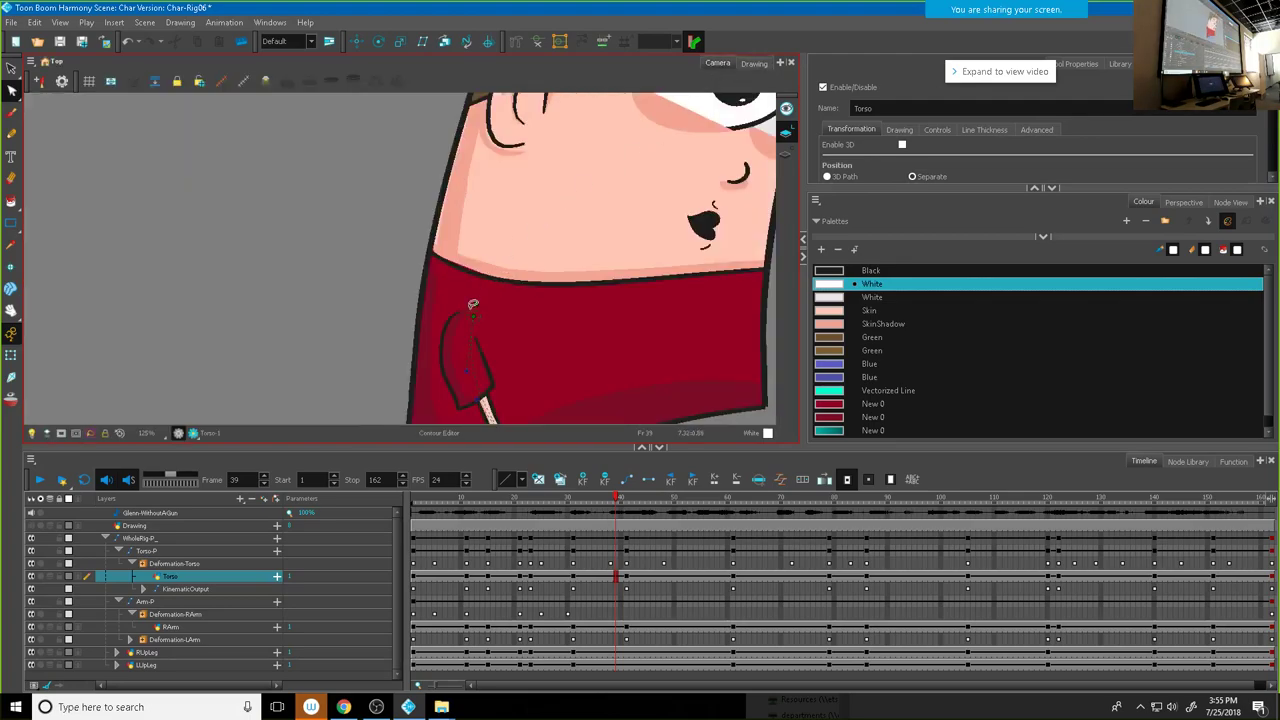
Step: Play and scrub through the animation up to frame 77 to examine the repaired outline and the right arm's movement
{"action": "scroll", "coordinate": [508, 310], "scroll_direction": "down", "scroll_amount": 1}
{"action": "scroll", "coordinate": [506, 350], "scroll_direction": "up", "scroll_amount": 2}
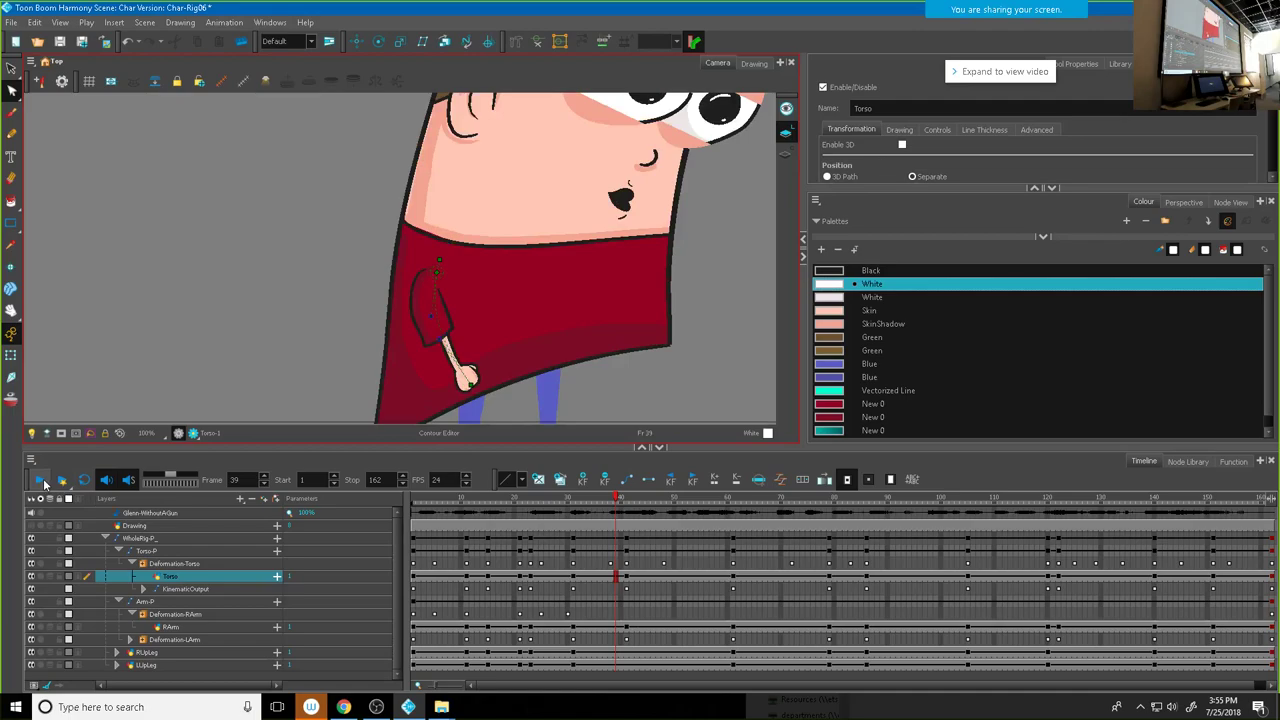
{"action": "left_click", "coordinate": [41, 482]}
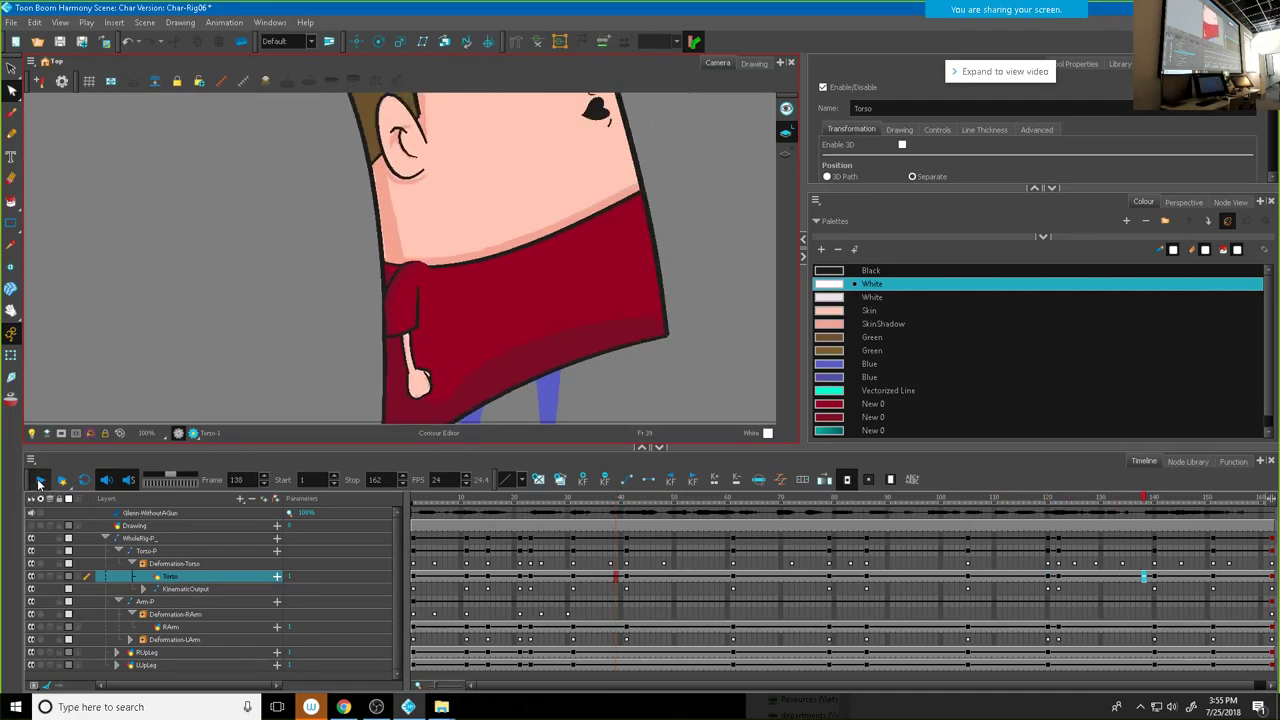
{"action": "left_click", "coordinate": [41, 482]}
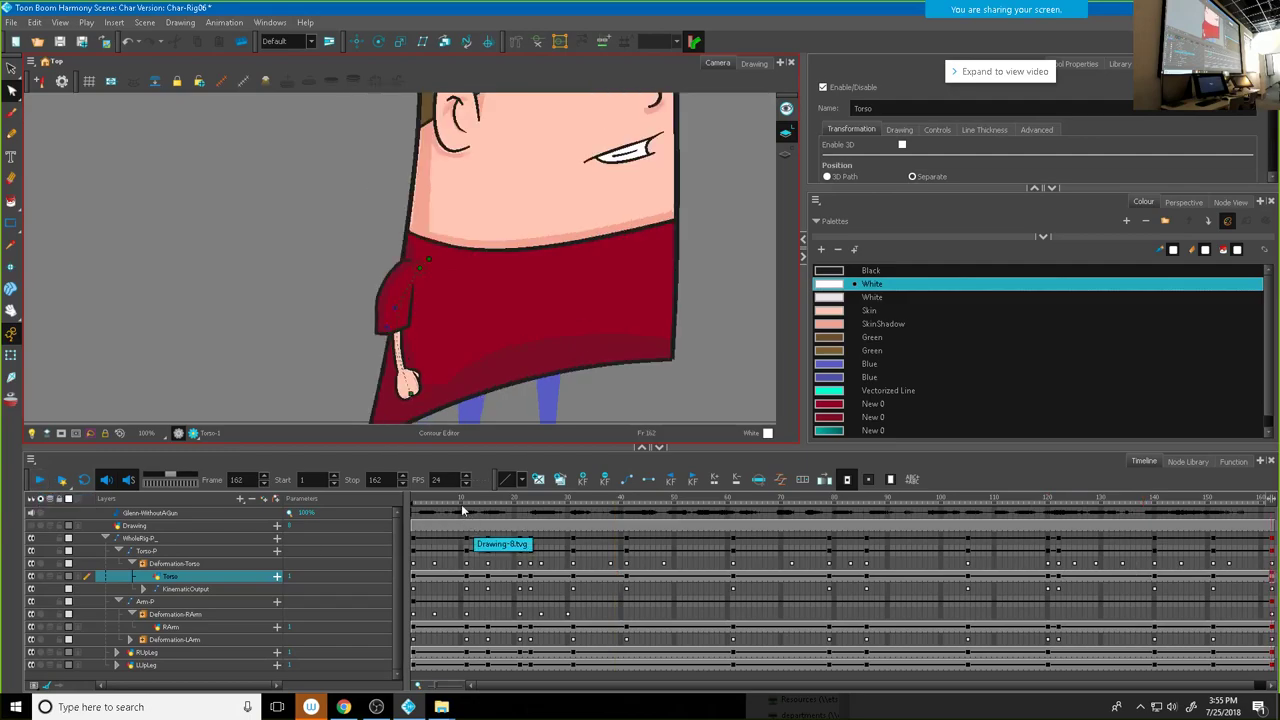
{"action": "left_click", "coordinate": [511, 499]}
{"action": "left_click_drag", "start_coordinate": [511, 499], "coordinate": [672, 513]}
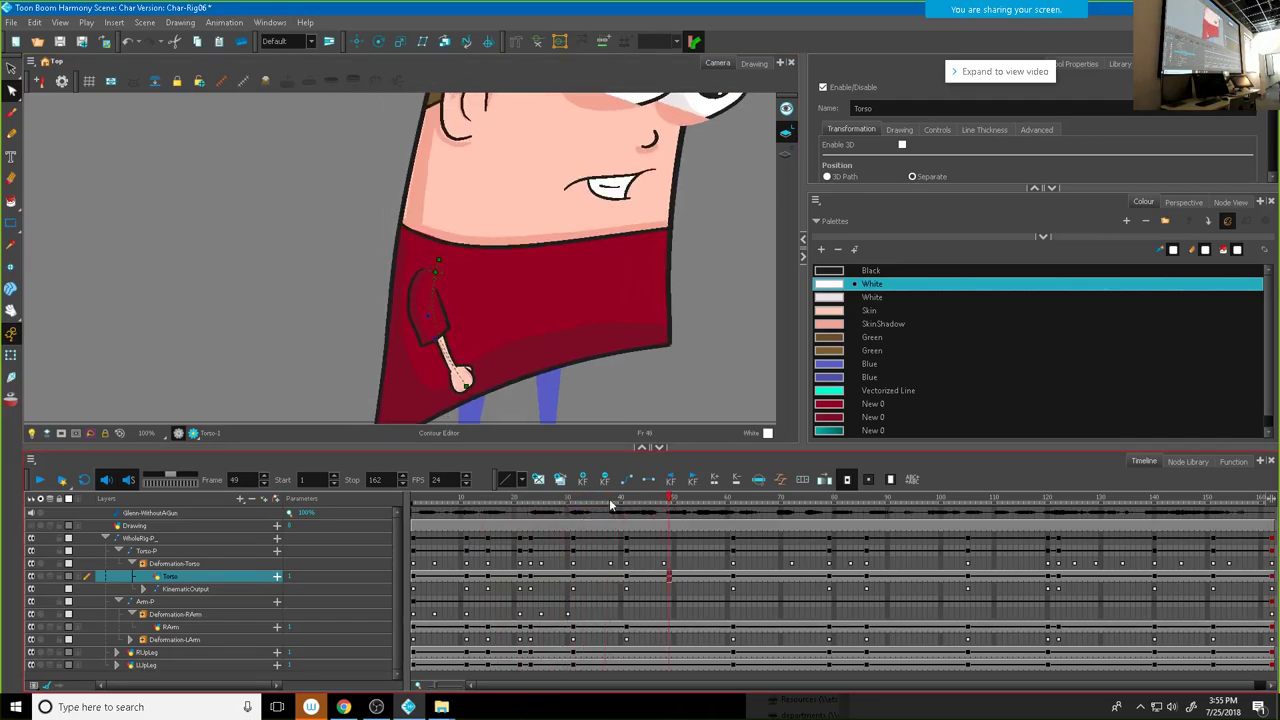
{"action": "left_click", "coordinate": [474, 507]}
{"action": "left_click_drag", "start_coordinate": [474, 507], "coordinate": [825, 508]}
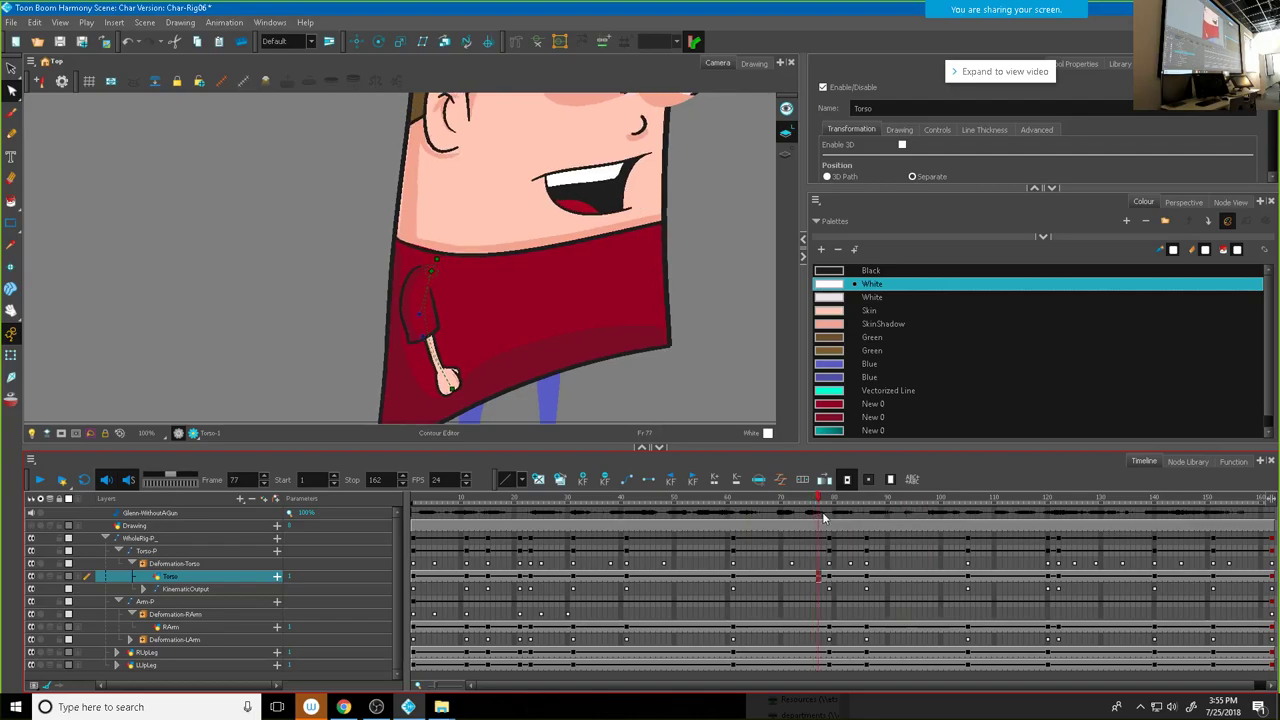
Step: At frame 71, shift the right arm's shoulder forward and down, and pull its lower curve handle backward with the Transform tool
{"action": "left_click", "coordinate": [130, 640]}
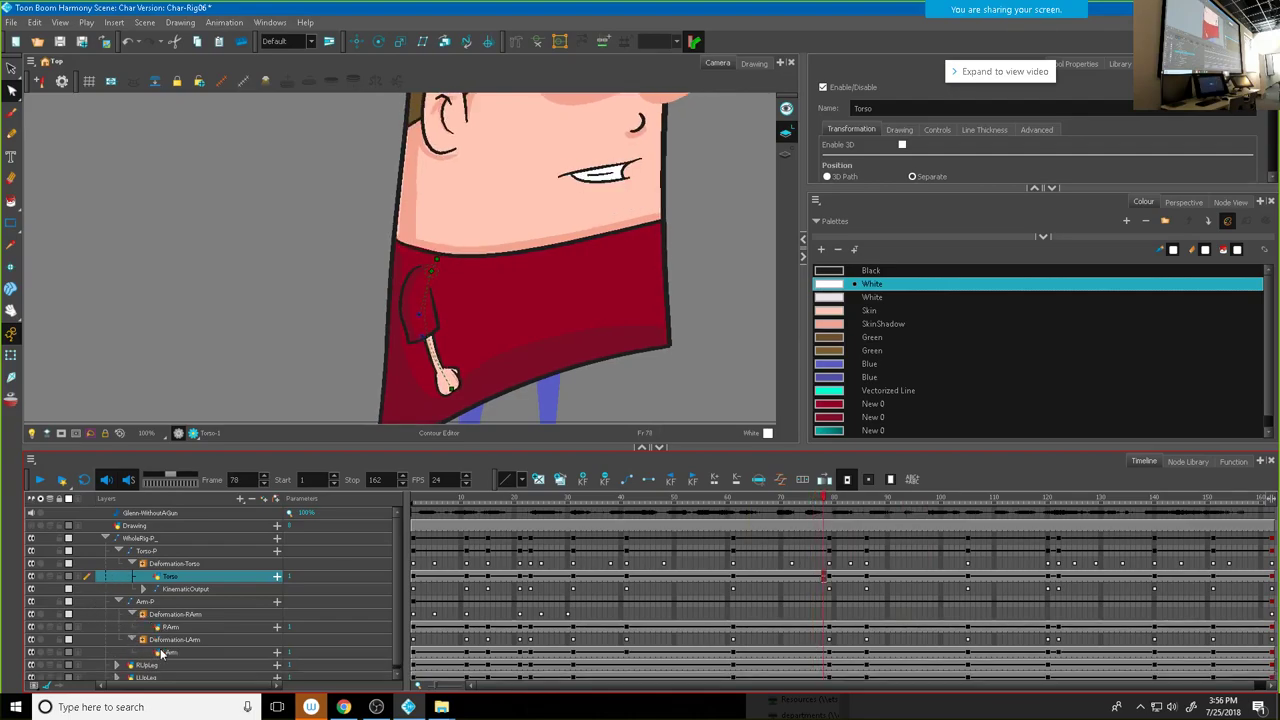
{"action": "left_click", "coordinate": [171, 654]}
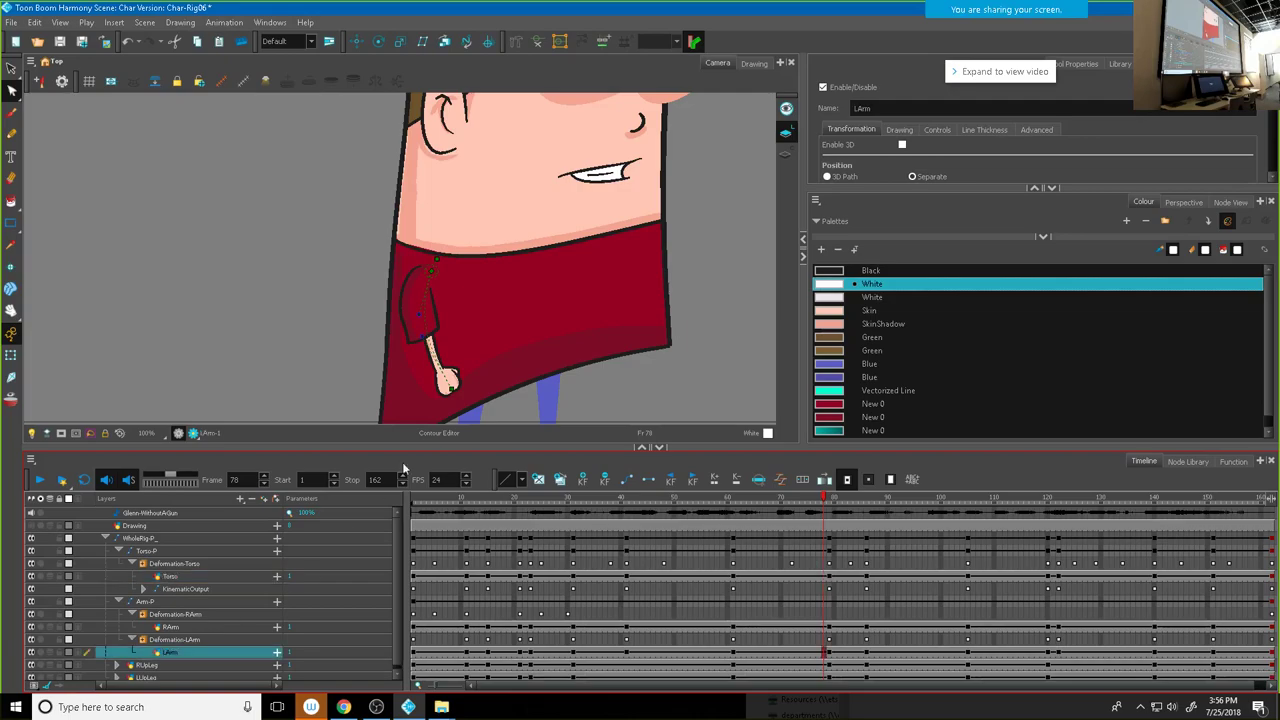
{"action": "left_click", "coordinate": [166, 627]}
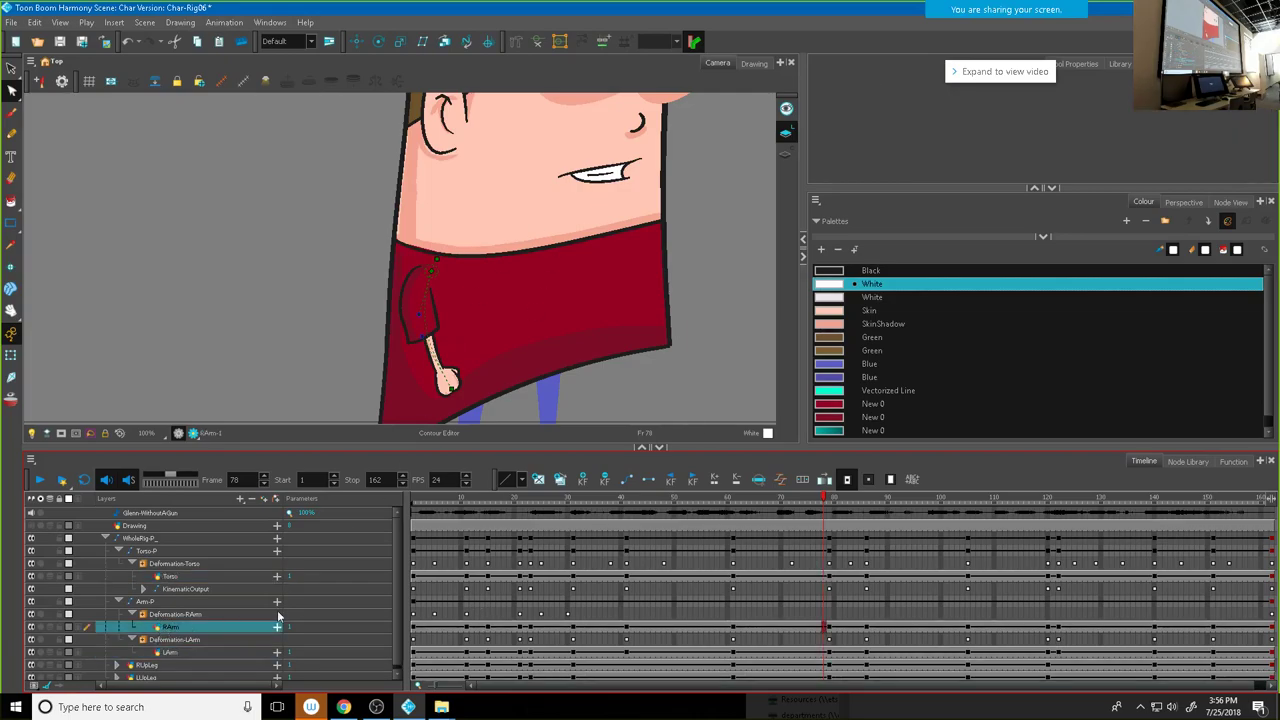
{"action": "left_click_drag", "start_coordinate": [667, 504], "coordinate": [786, 524]}
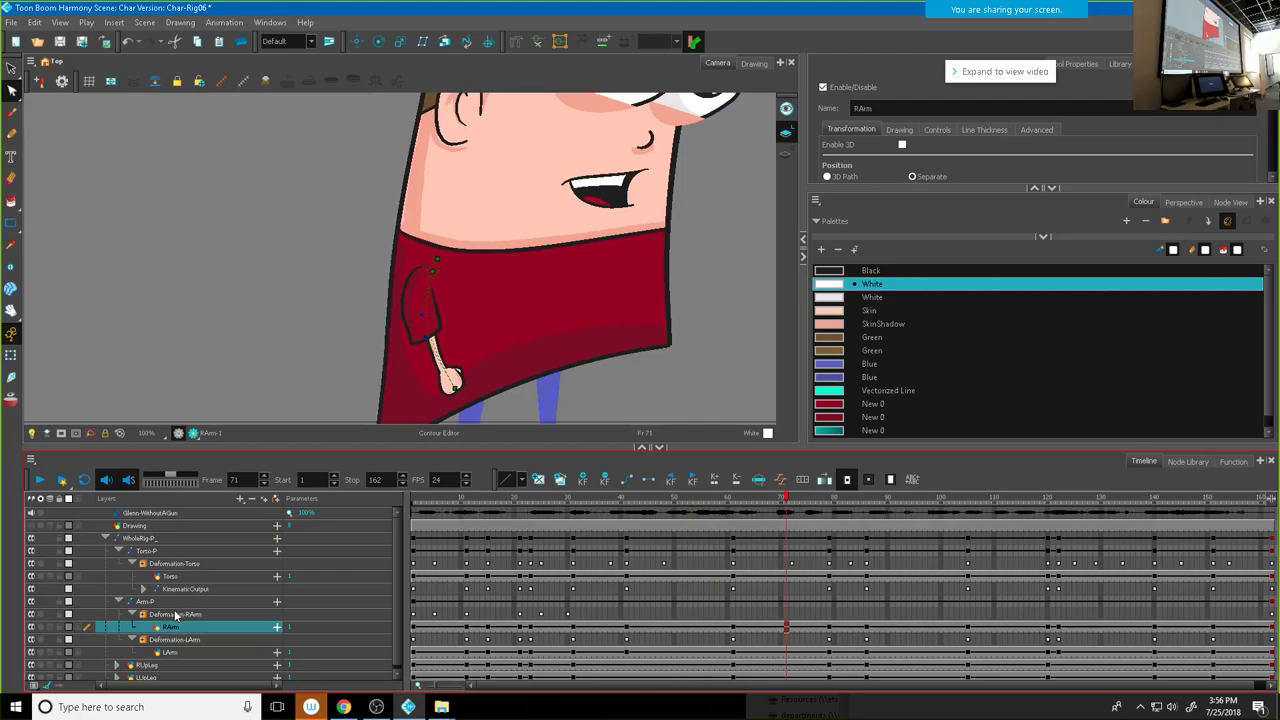
{"action": "left_click", "coordinate": [176, 613]}
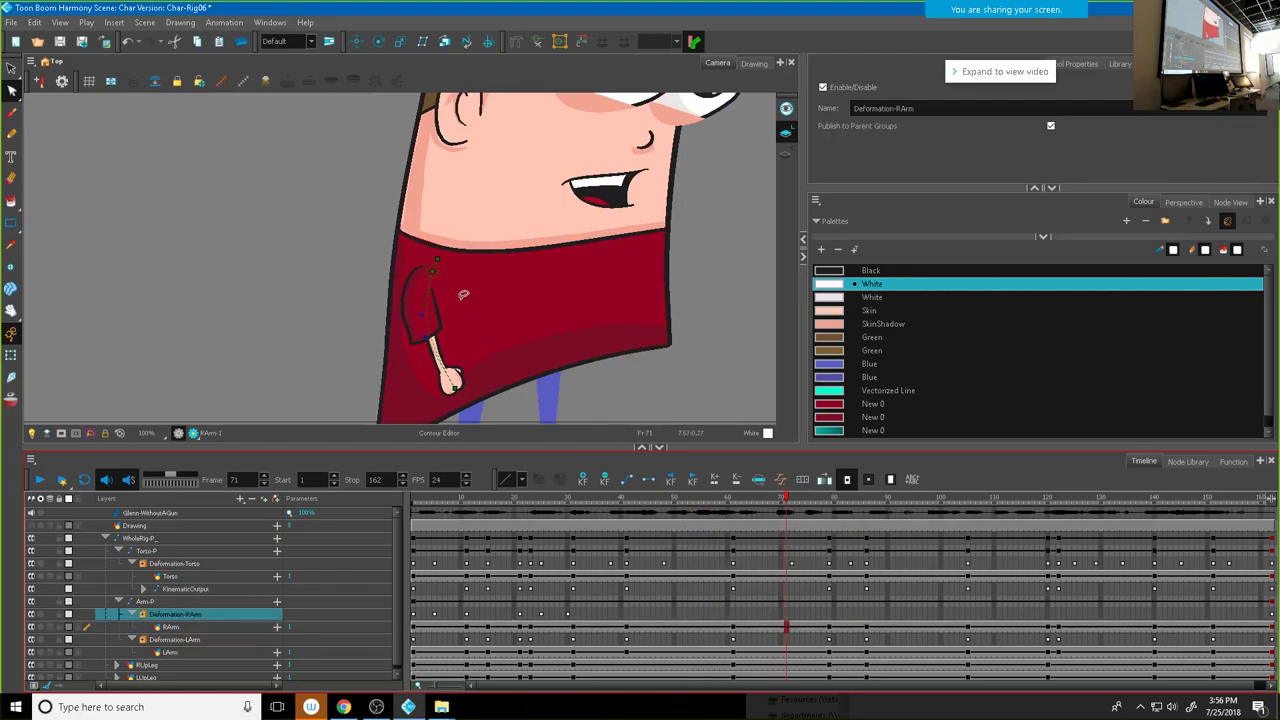
{"action": "left_click", "coordinate": [434, 278]}
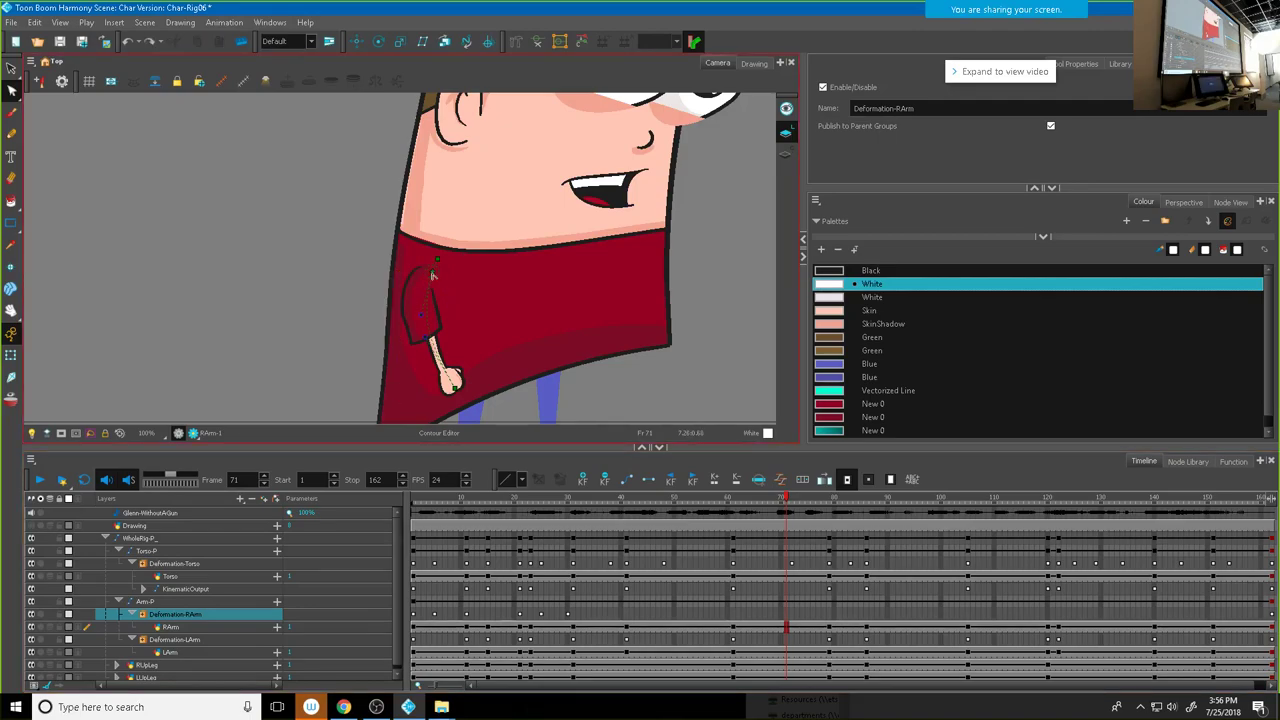
{"action": "left_click", "coordinate": [10, 357]}
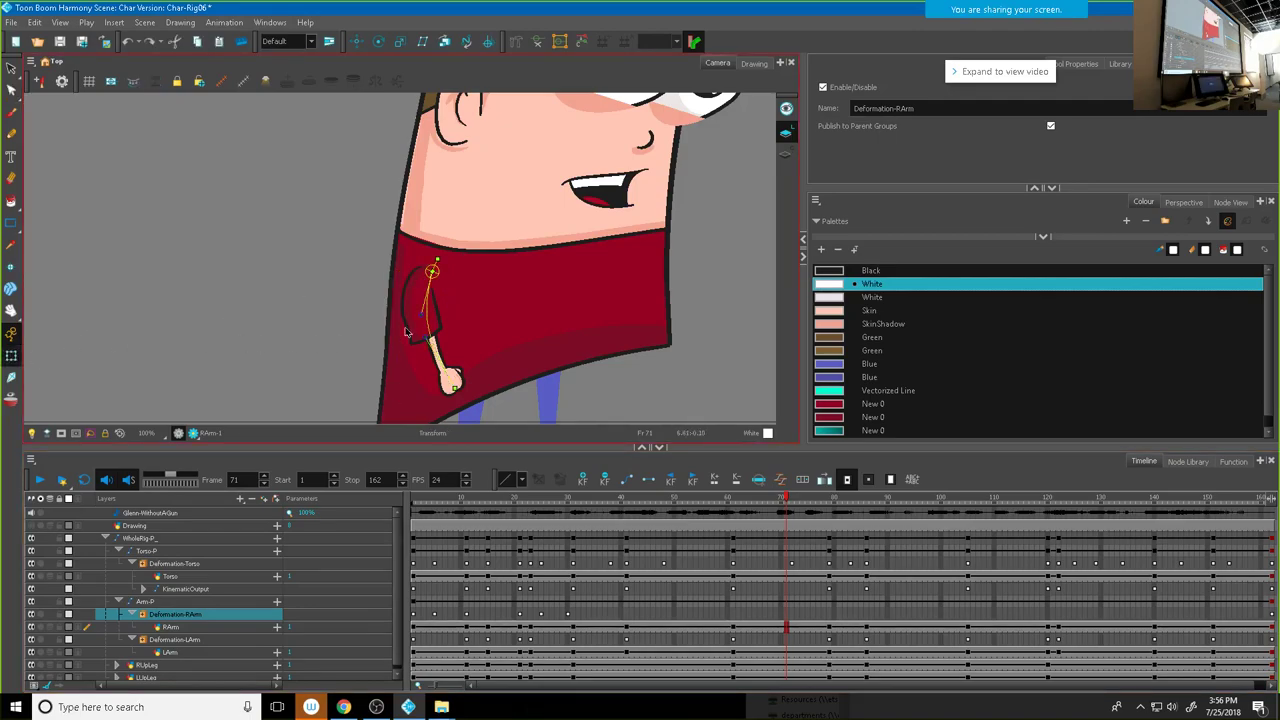
{"action": "left_click", "coordinate": [446, 278]}
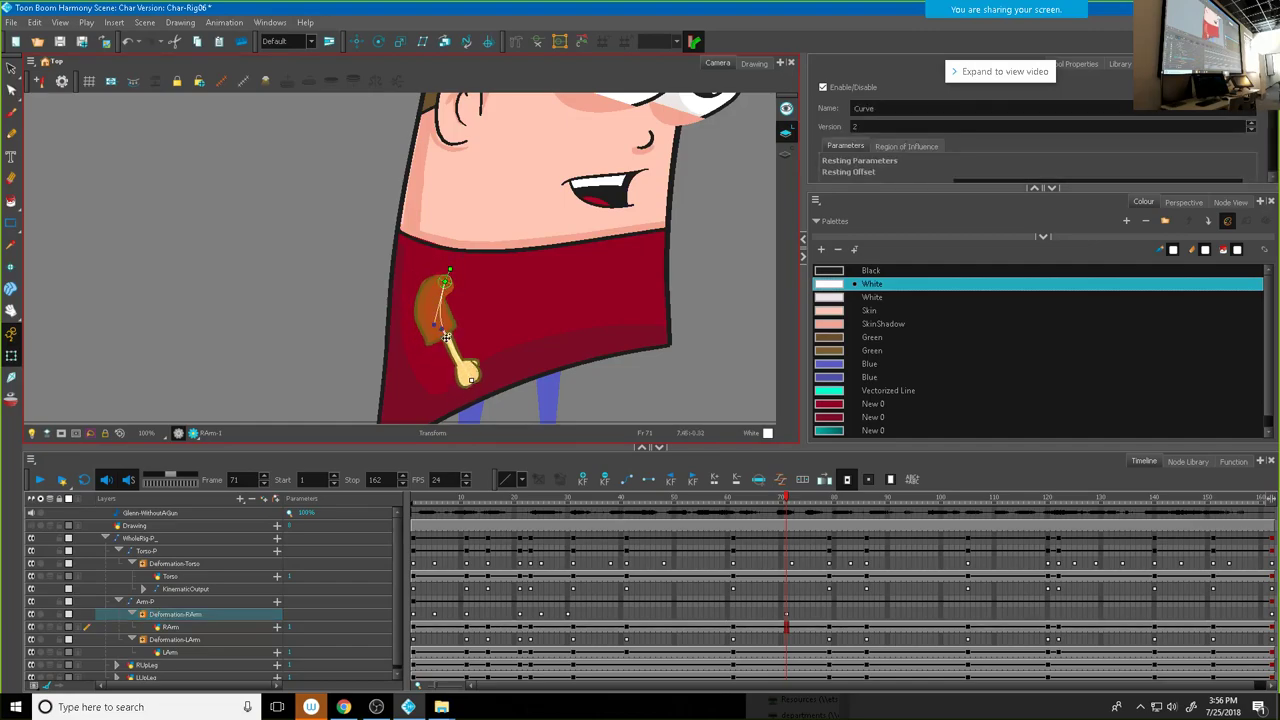
{"action": "left_click_drag", "start_coordinate": [469, 377], "coordinate": [427, 370]}
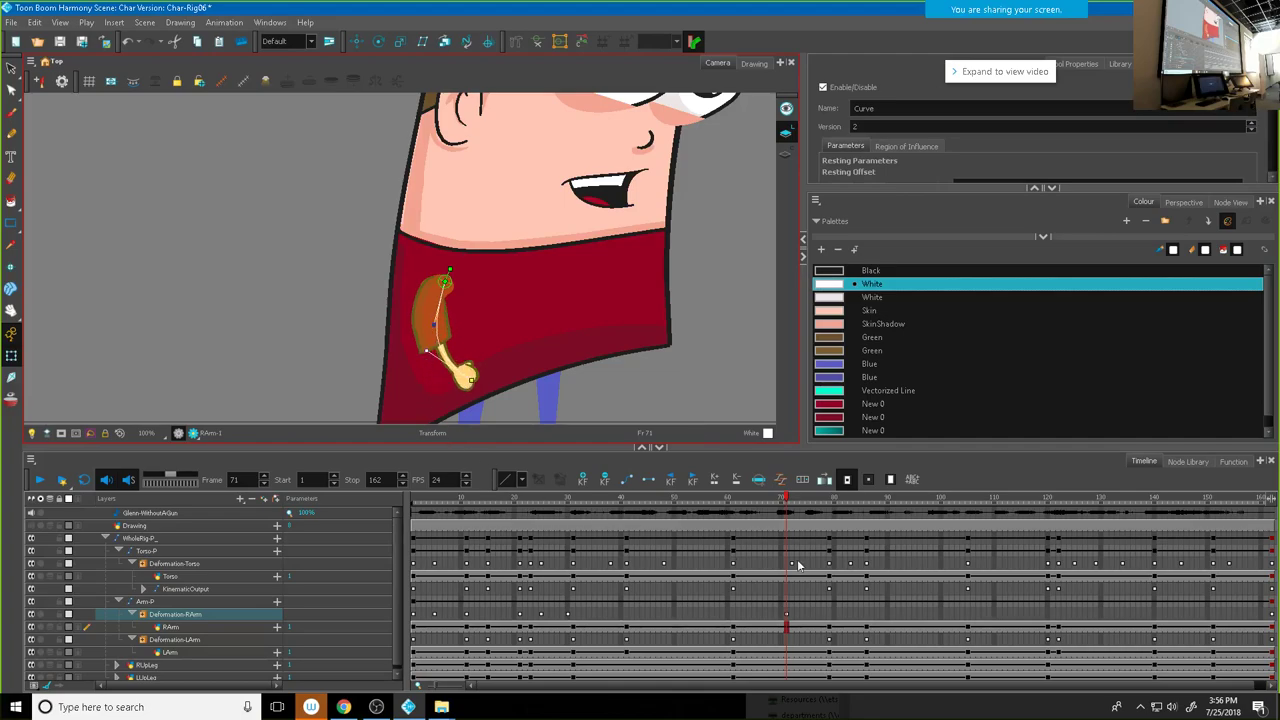
Step: Add a keyframe to the right arm's deformation at frame 79, holding its current pose
{"action": "left_click_drag", "start_coordinate": [788, 500], "coordinate": [749, 500]}
{"action": "left_click_drag", "start_coordinate": [644, 514], "coordinate": [829, 544]}
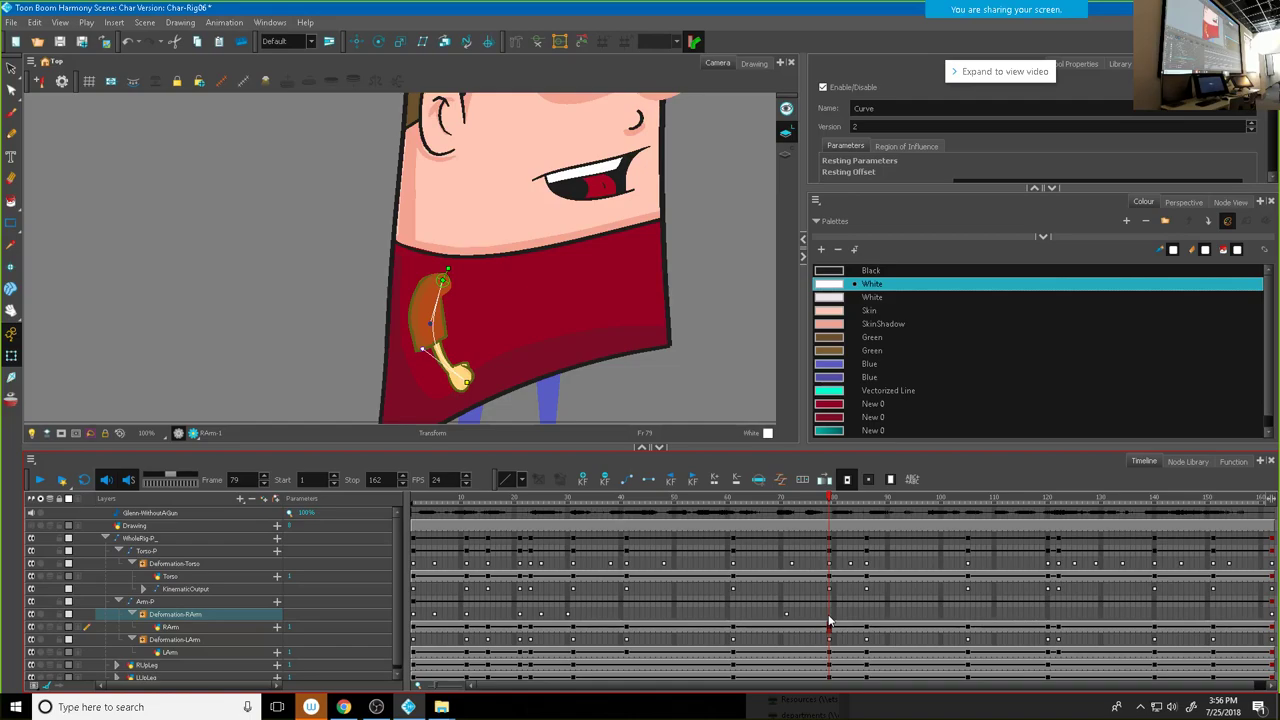
Step: At frame 88, move the right shoulder forward, swing the forearm backward, and round the upper arm with its curve handles
{"action": "left_click_drag", "start_coordinate": [830, 508], "coordinate": [878, 515]}
{"action": "left_click_drag", "start_coordinate": [441, 279], "coordinate": [489, 281]}
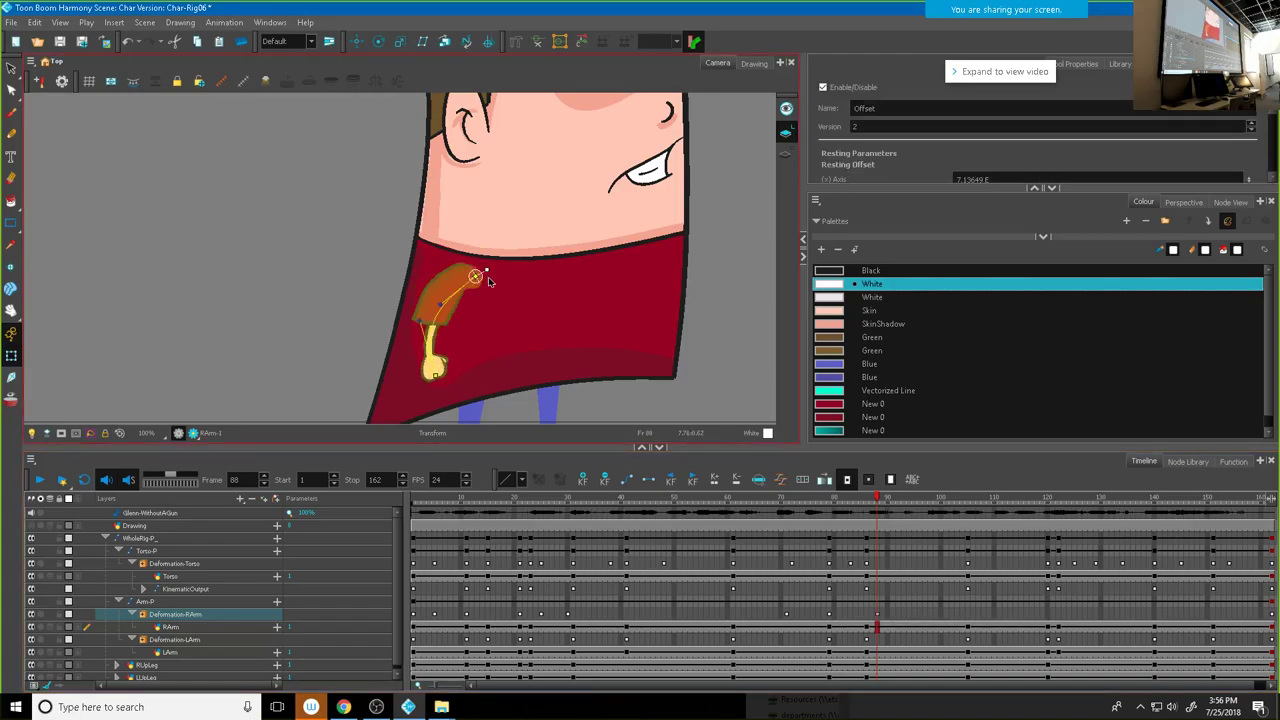
{"action": "left_click", "coordinate": [445, 366]}
{"action": "left_click", "coordinate": [426, 308]}
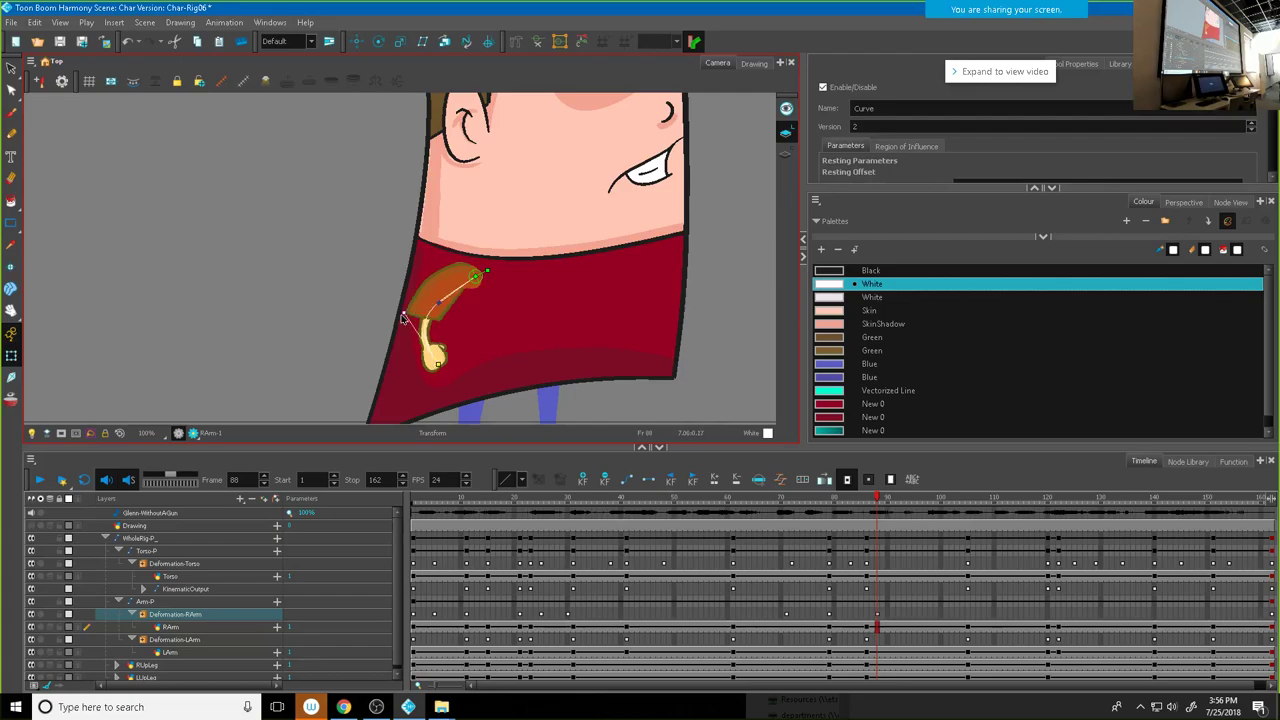
{"action": "left_click_drag", "start_coordinate": [426, 308], "coordinate": [437, 289]}
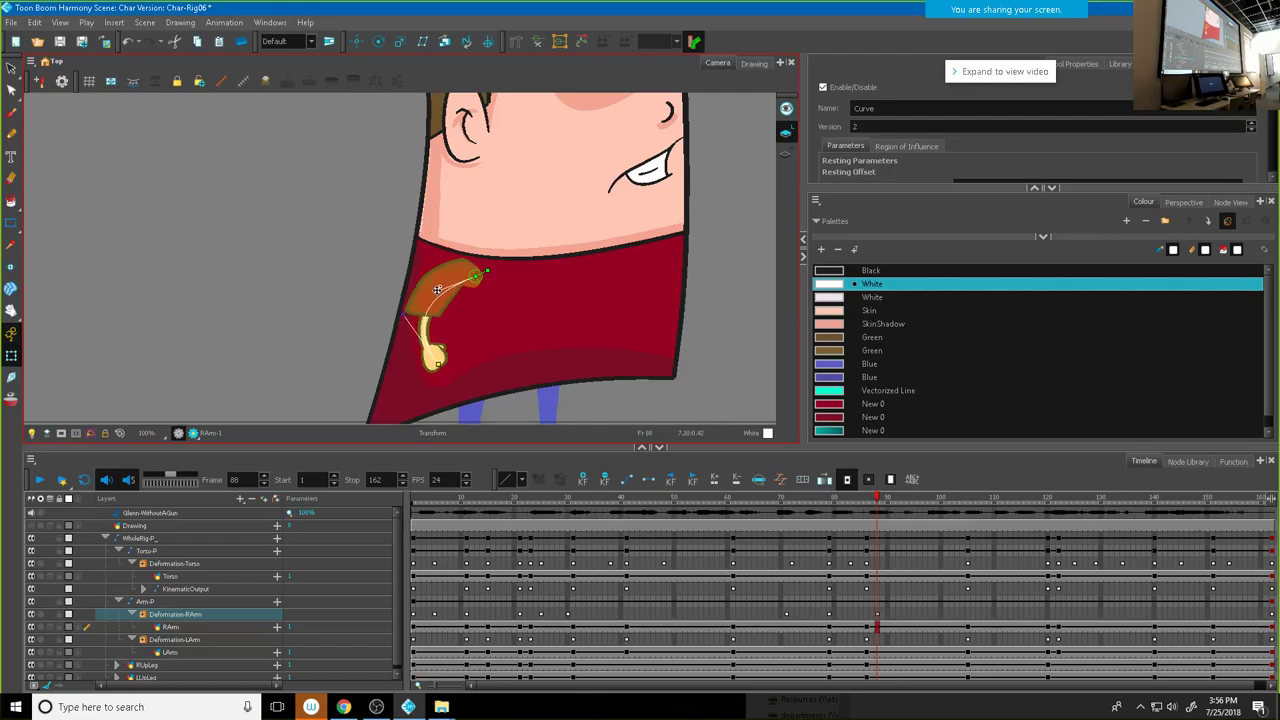
Step: Add a right arm deformation keyframe at frame 86, and swing the hand further back at frame 88
{"action": "mouse_move", "coordinate": [877, 496]}
{"action": "left_mouse_down"}
{"action": "mouse_move", "coordinate": [803, 510]}
{"action": "mouse_move", "coordinate": [902, 512]}
{"action": "mouse_move", "coordinate": [852, 513]}
{"action": "mouse_move", "coordinate": [866, 517]}
{"action": "left_mouse_up"}
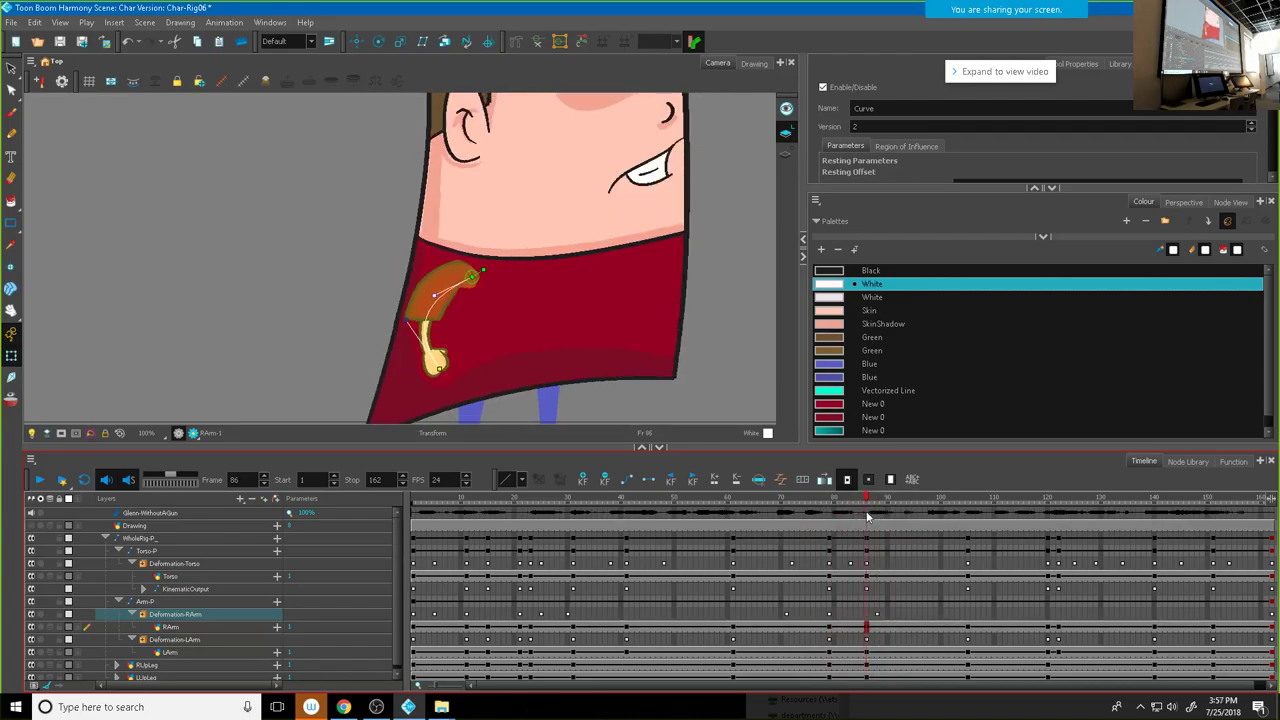
{"action": "left_click", "coordinate": [877, 614]}
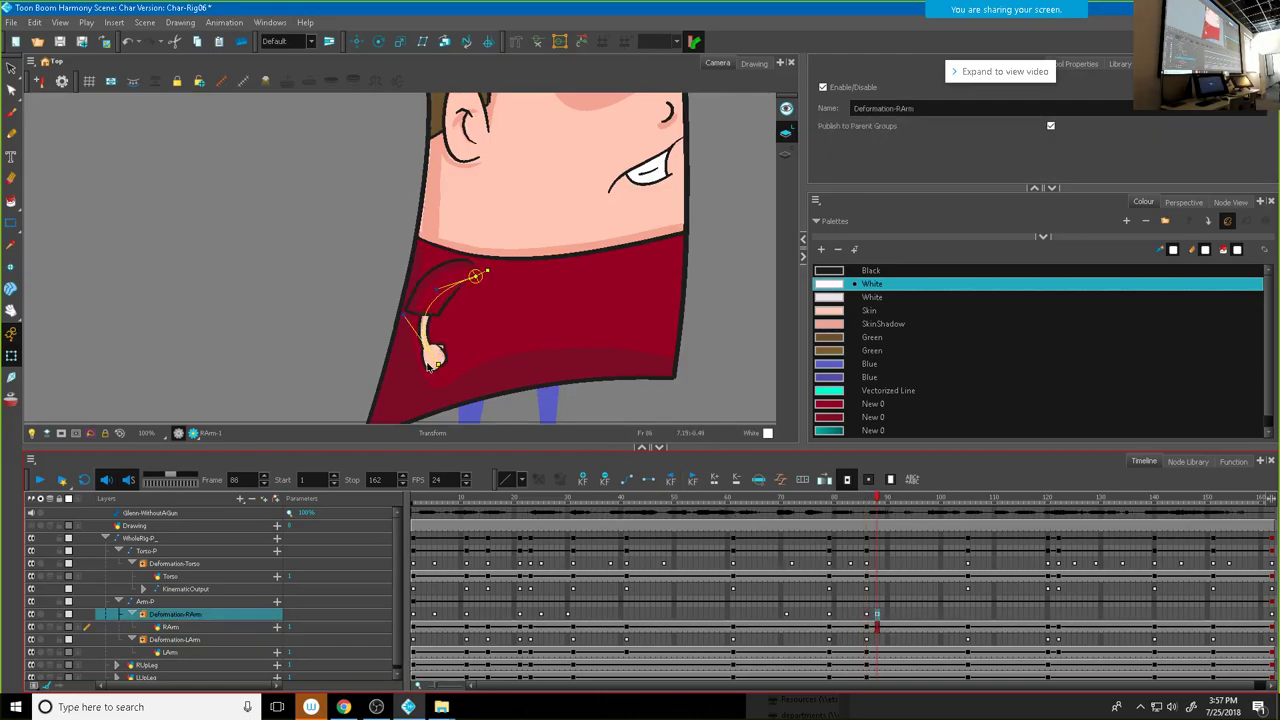
{"action": "left_click_drag", "start_coordinate": [429, 370], "coordinate": [413, 375]}
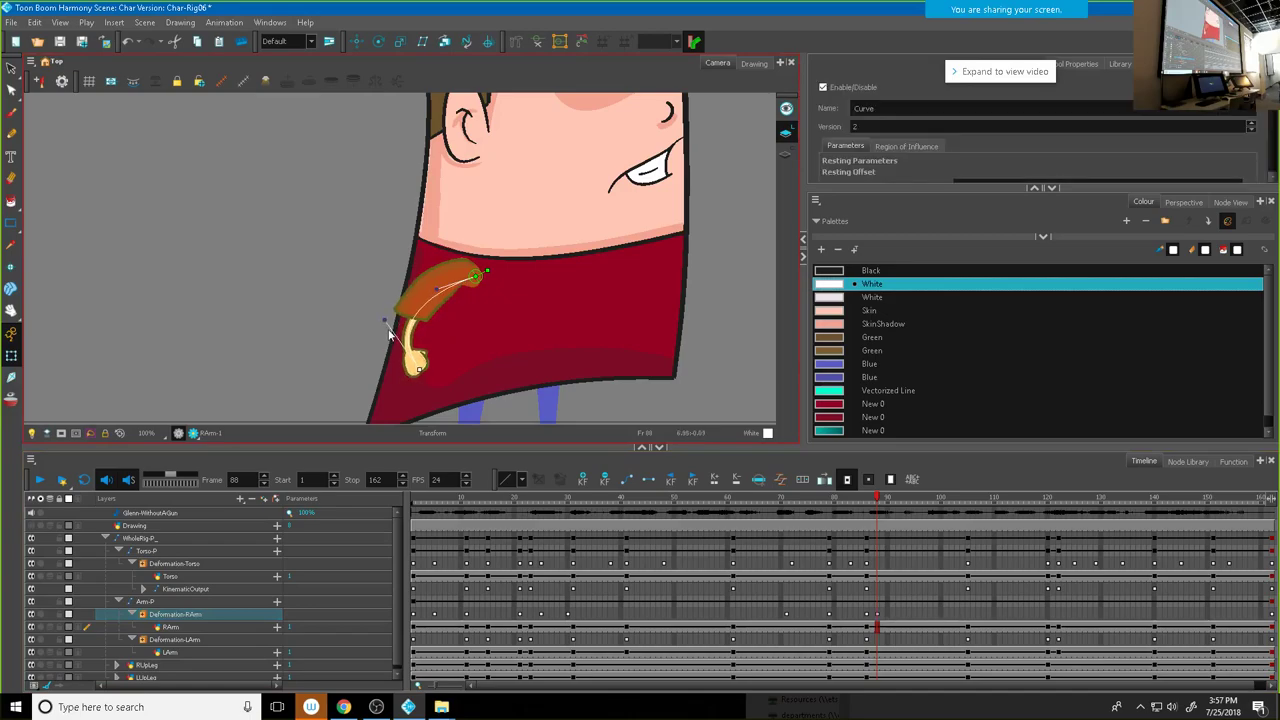
Step: At frame 88, swing the right hand further back and up, and nudge the right shoulder backward
{"action": "left_click", "coordinate": [455, 316]}
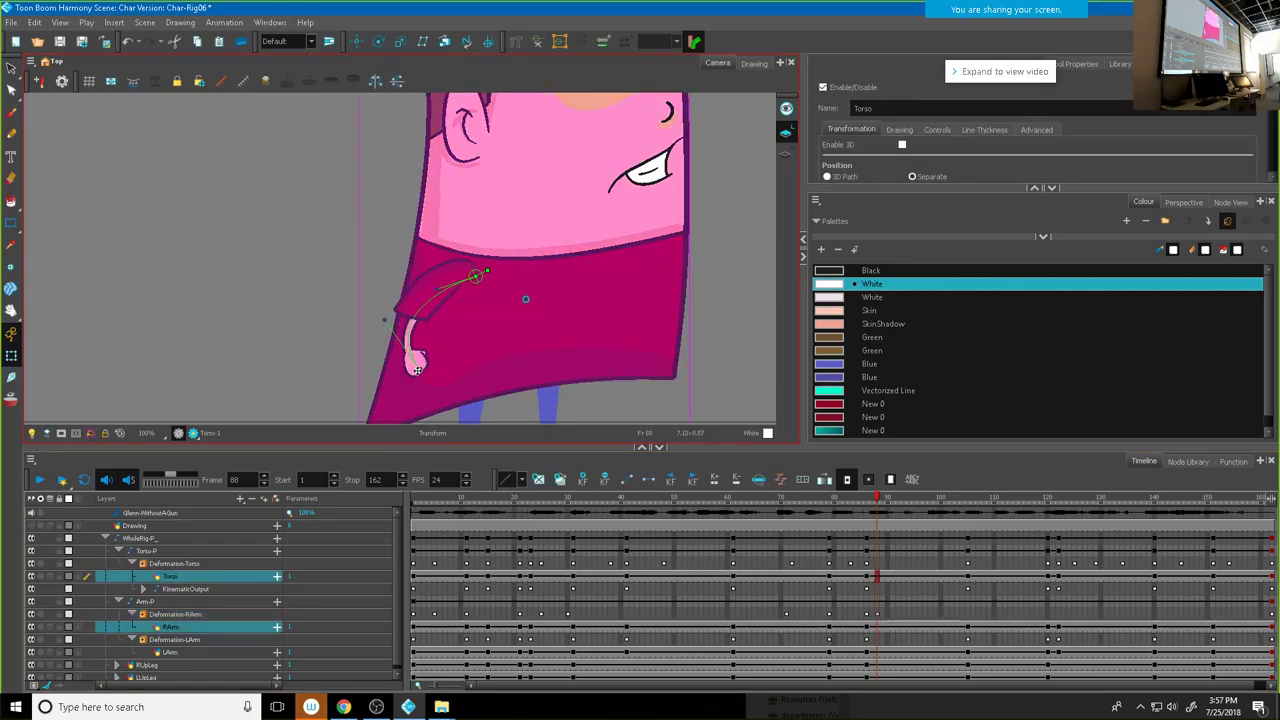
{"action": "left_click", "coordinate": [417, 370]}
{"action": "left_click_drag", "start_coordinate": [385, 320], "coordinate": [373, 354]}
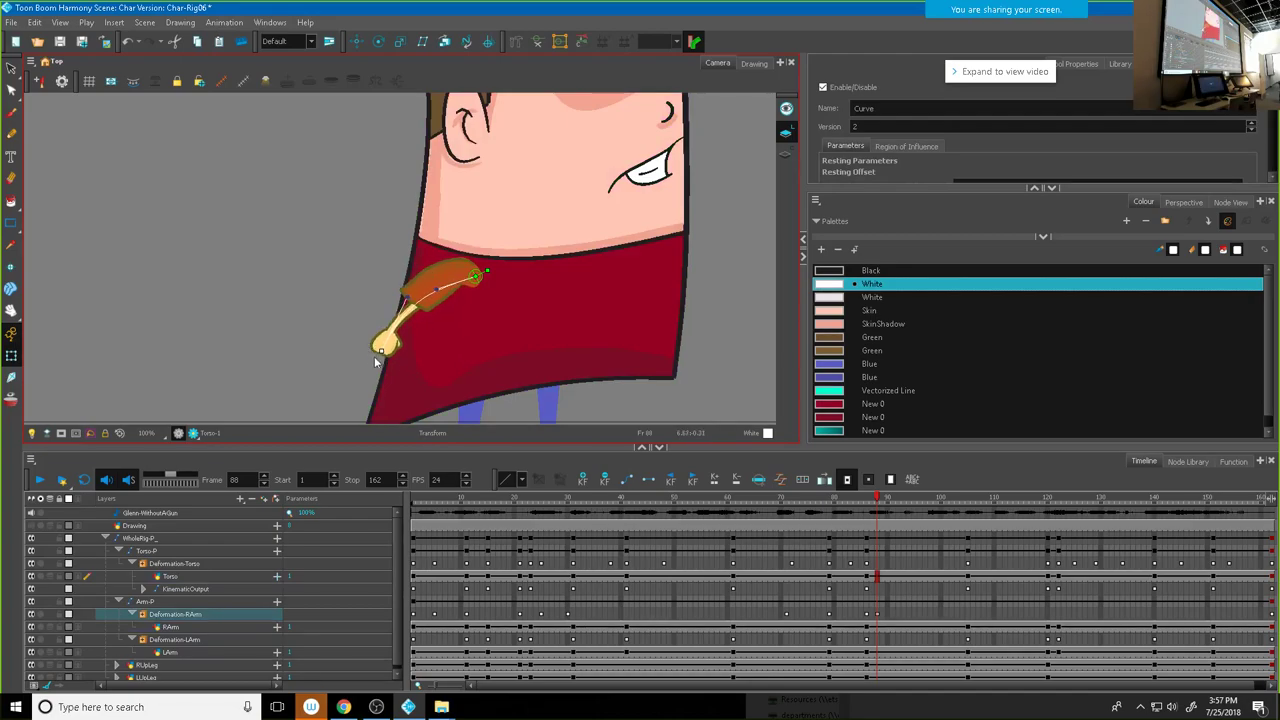
{"action": "left_click", "coordinate": [455, 277]}
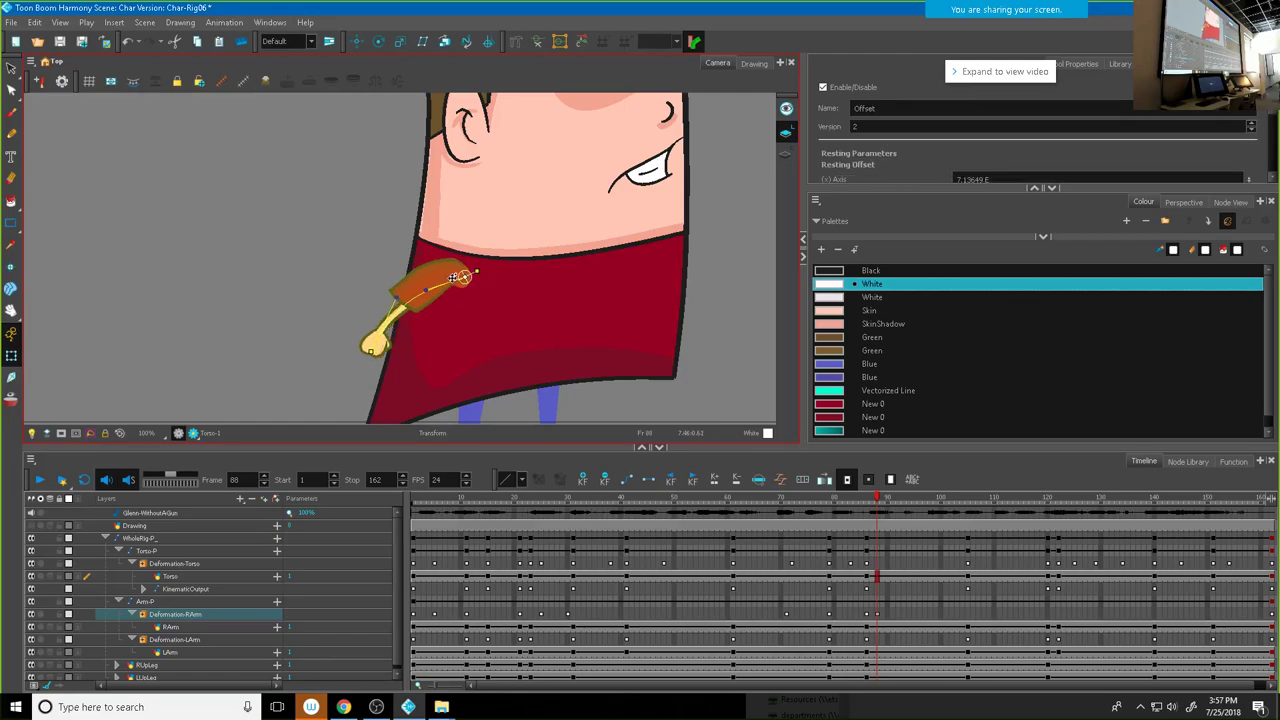
Step: Make the right arm's deformation interpolate from its keyframe at frame 86 to the one at frame 88
{"action": "mouse_move", "coordinate": [876, 502]}
{"action": "left_mouse_down"}
{"action": "mouse_move", "coordinate": [831, 500]}
{"action": "mouse_move", "coordinate": [888, 500]}
{"action": "mouse_move", "coordinate": [874, 503]}
{"action": "left_mouse_up"}
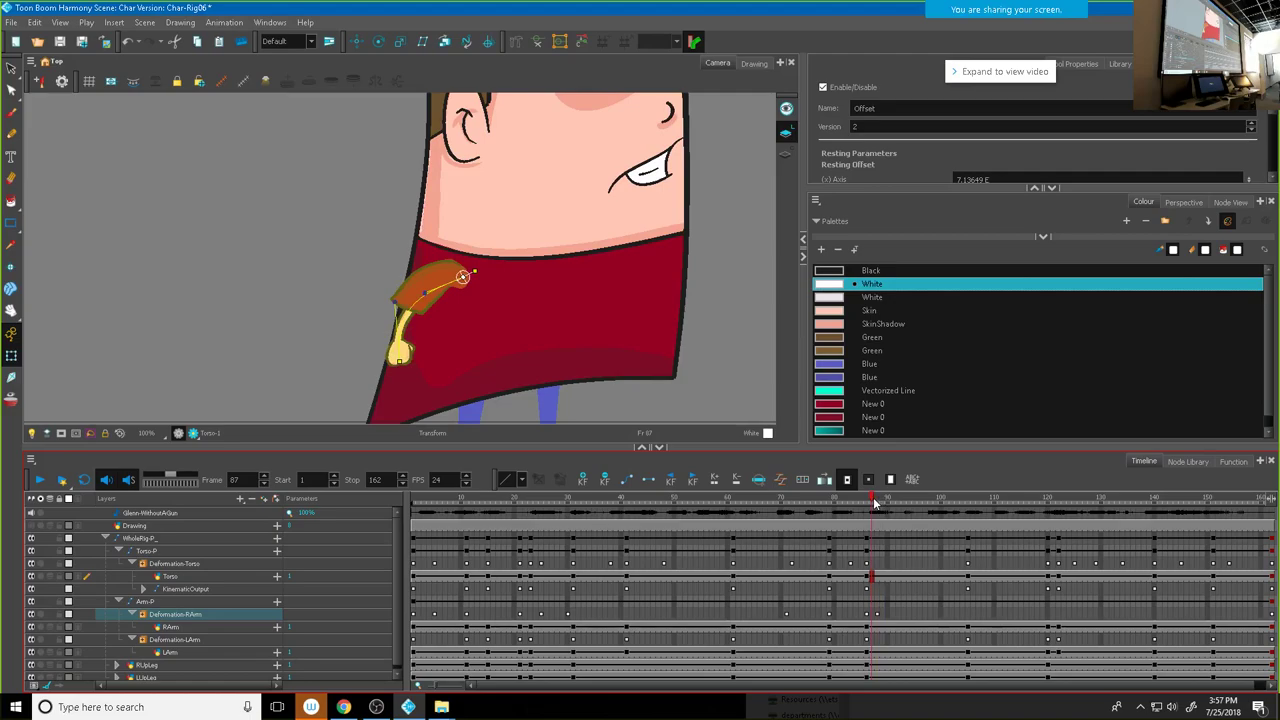
{"action": "left_click", "coordinate": [872, 615]}
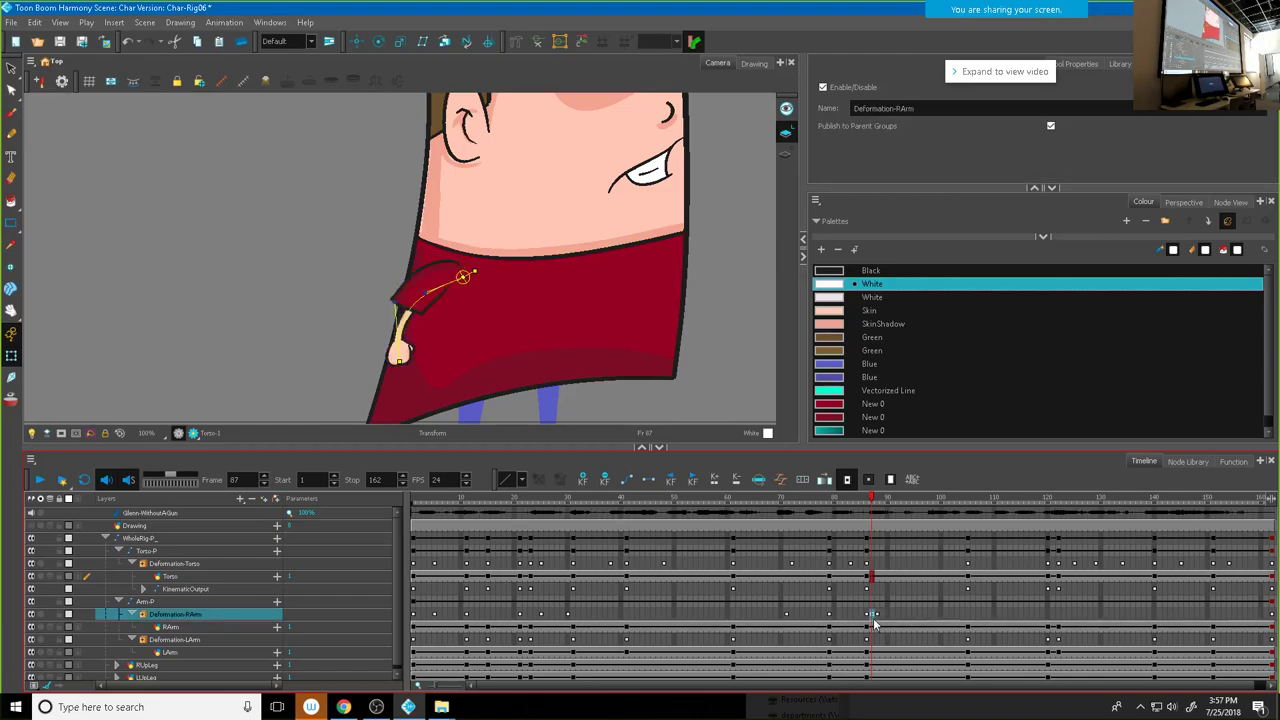
{"action": "left_click", "coordinate": [867, 614]}
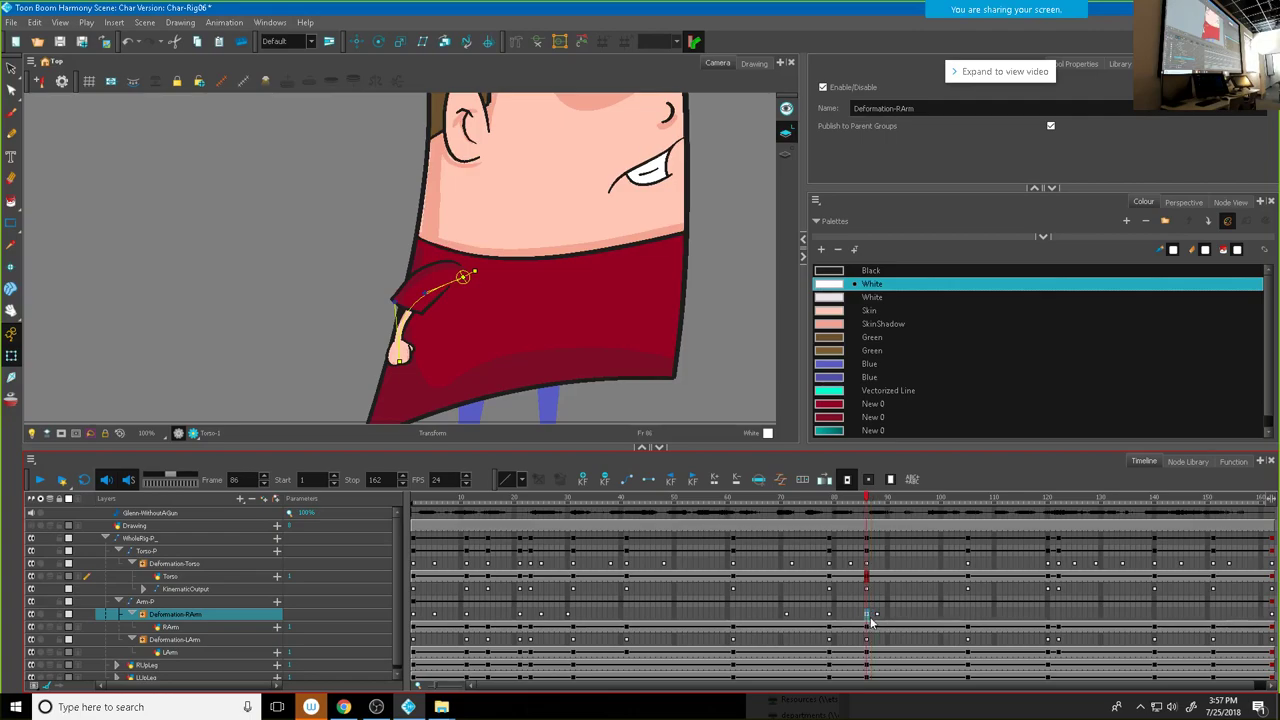
{"action": "mouse_move", "coordinate": [867, 507]}
{"action": "left_mouse_down"}
{"action": "mouse_move", "coordinate": [838, 507]}
{"action": "mouse_move", "coordinate": [890, 507]}
{"action": "mouse_move", "coordinate": [877, 509]}
{"action": "left_mouse_up"}
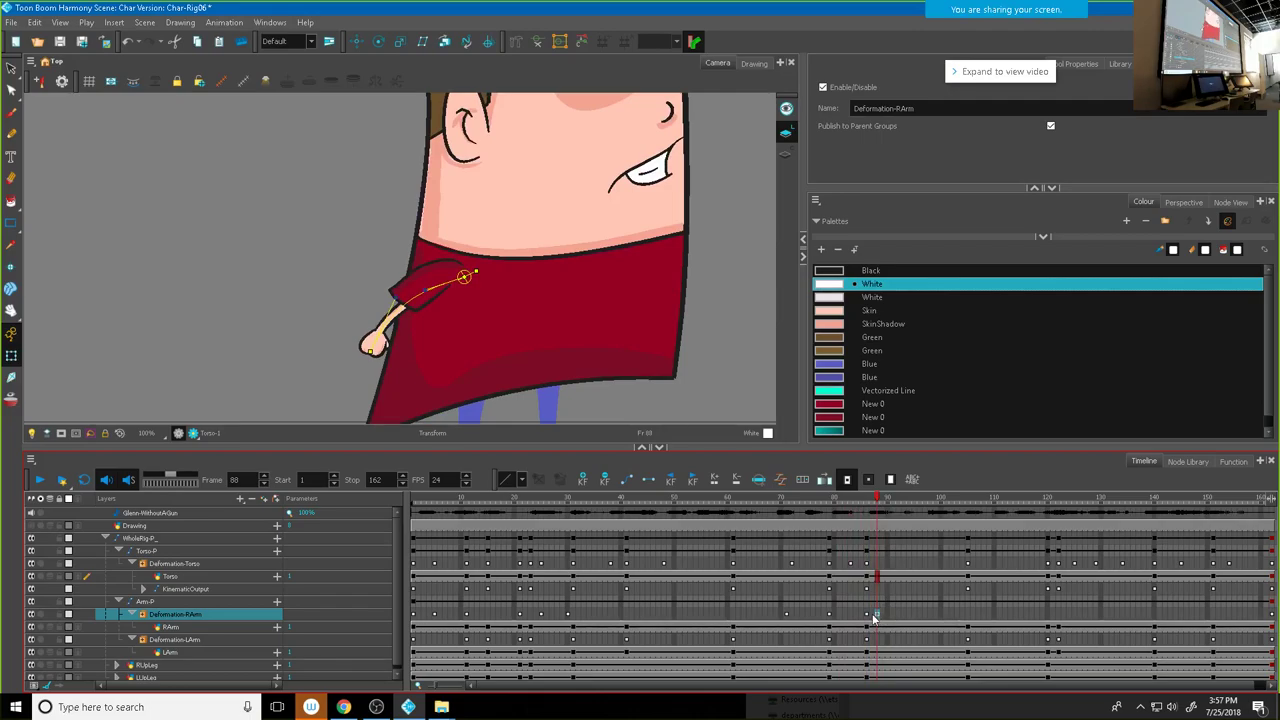
{"action": "key", "text": "comma"}
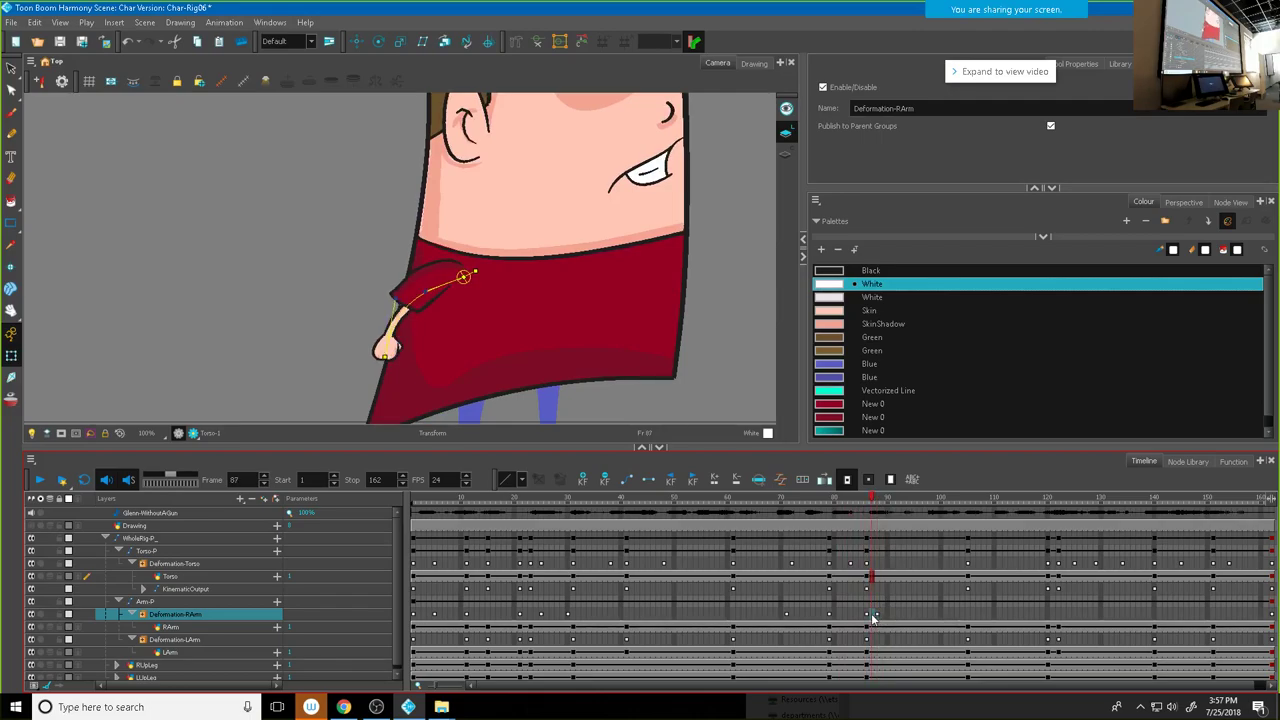
Step: At the frame 88 deformation keyframe, shift the right shoulder slightly backward and down
{"action": "left_click", "coordinate": [877, 614]}
{"action": "mouse_move", "coordinate": [877, 500]}
{"action": "left_mouse_down"}
{"action": "mouse_move", "coordinate": [834, 500]}
{"action": "mouse_move", "coordinate": [897, 516]}
{"action": "mouse_move", "coordinate": [879, 518]}
{"action": "left_mouse_up"}
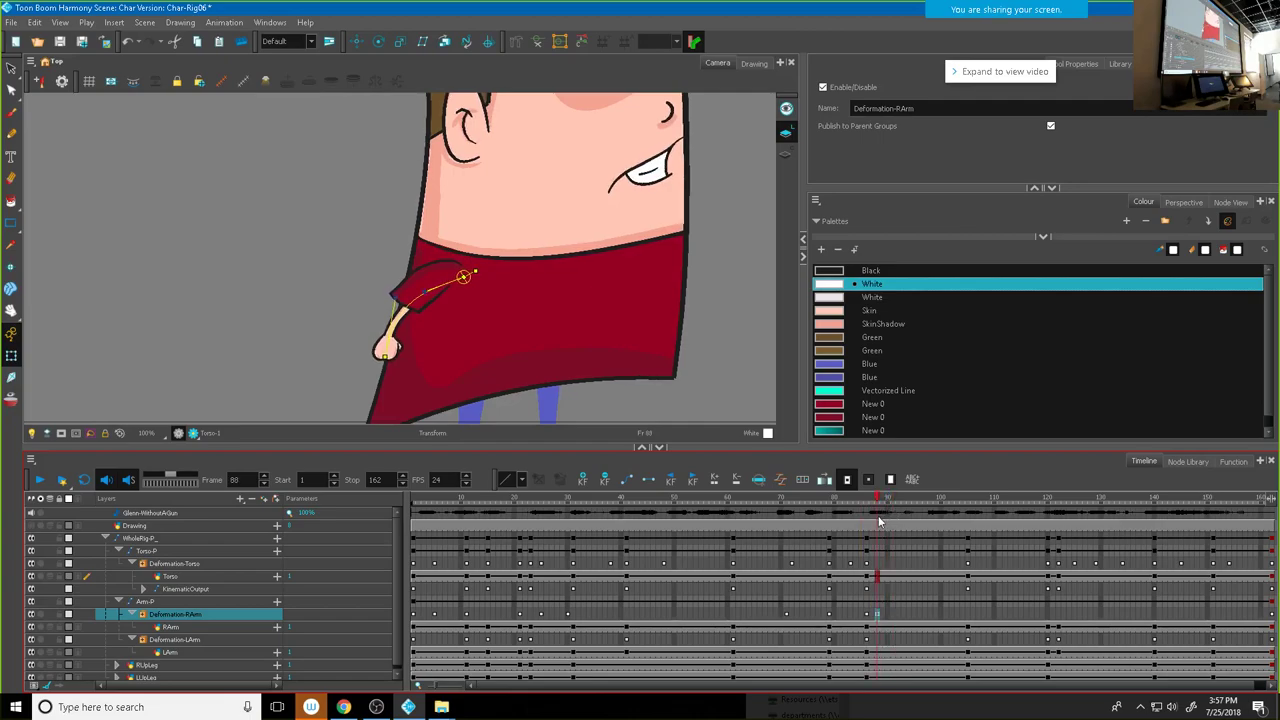
{"action": "left_click", "coordinate": [463, 277]}
{"action": "left_click_drag", "start_coordinate": [463, 277], "coordinate": [452, 282]}
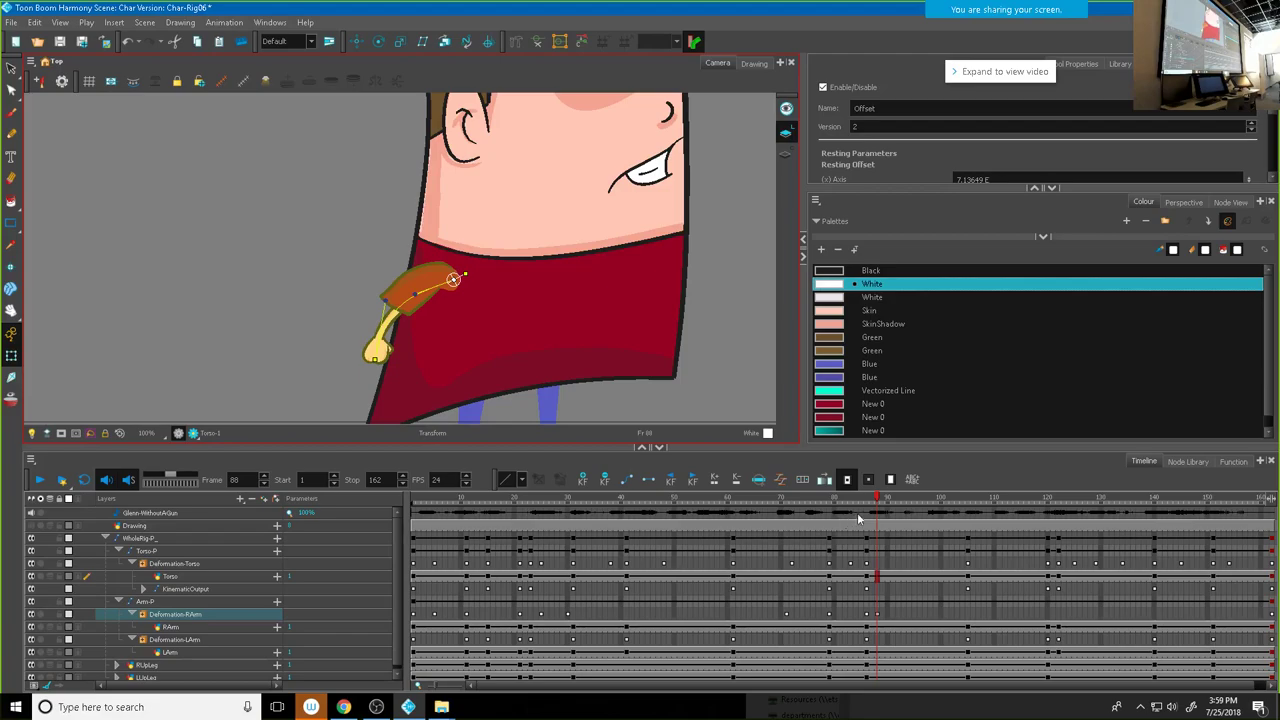
Step: At frame 86, lower the right shoulder and rotate the arm so the hand swings down and forward over the torso
{"action": "left_click_drag", "start_coordinate": [879, 497], "coordinate": [867, 521]}
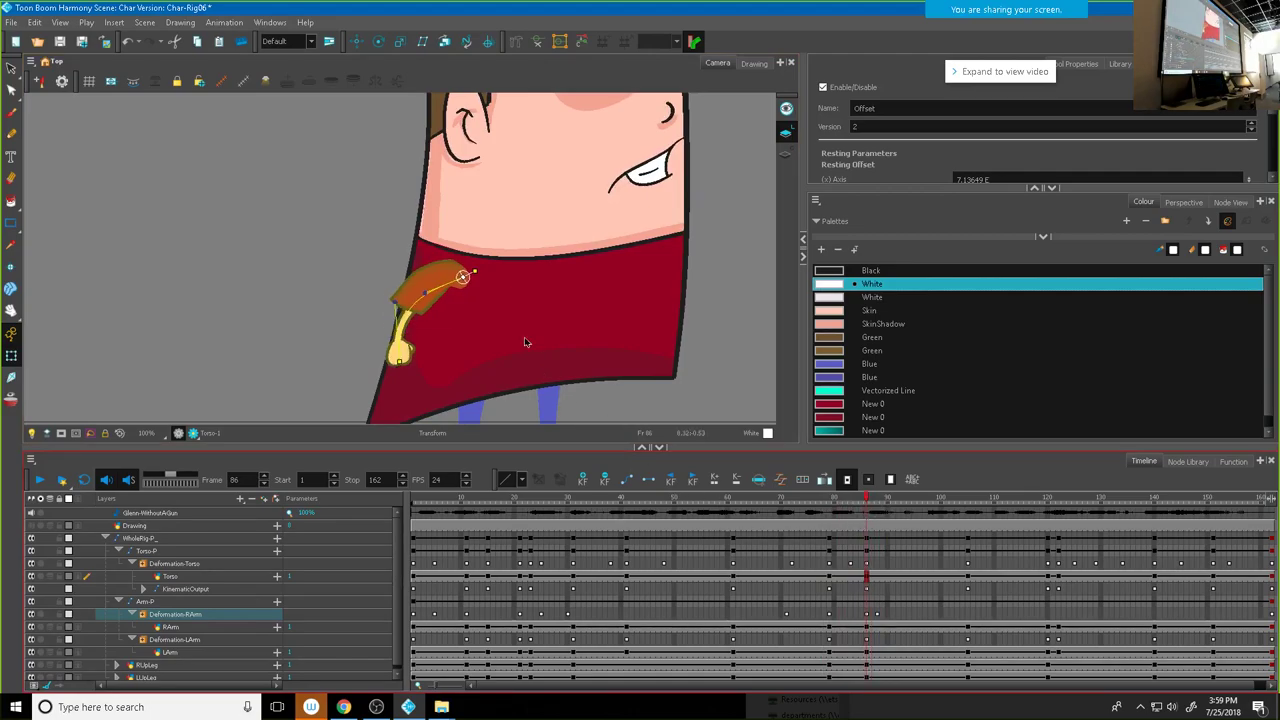
{"action": "left_click_drag", "start_coordinate": [462, 278], "coordinate": [462, 296]}
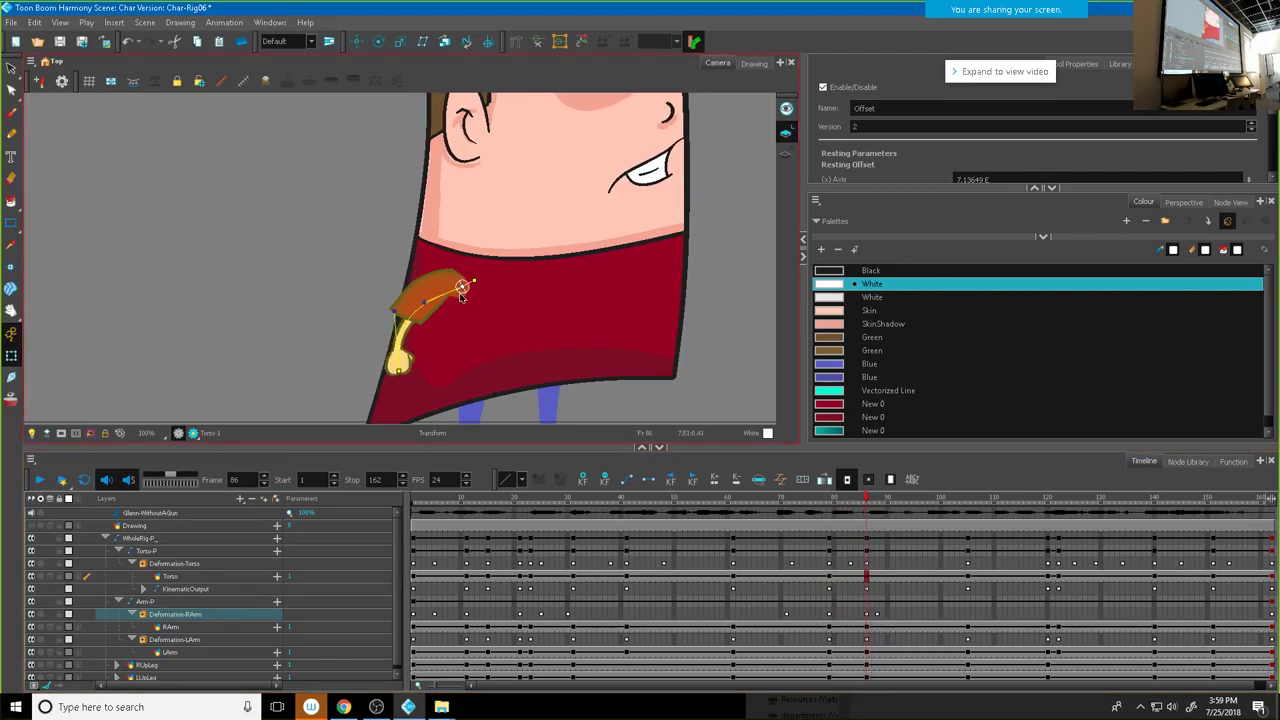
{"action": "left_click_drag", "start_coordinate": [470, 285], "coordinate": [469, 284]}
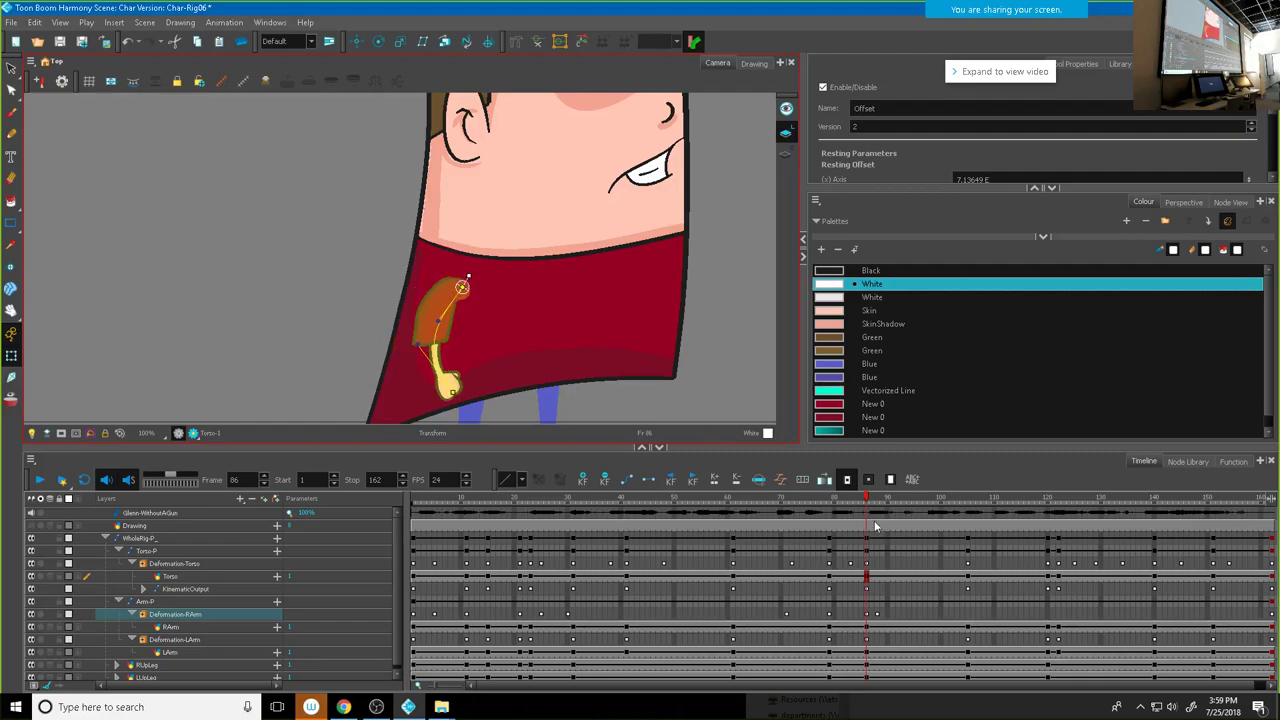
{"action": "mouse_move", "coordinate": [866, 503]}
{"action": "left_mouse_down"}
{"action": "mouse_move", "coordinate": [897, 503]}
{"action": "mouse_move", "coordinate": [849, 504]}
{"action": "mouse_move", "coordinate": [887, 504]}
{"action": "mouse_move", "coordinate": [866, 519]}
{"action": "left_mouse_up"}
{"action": "left_click", "coordinate": [797, 503]}
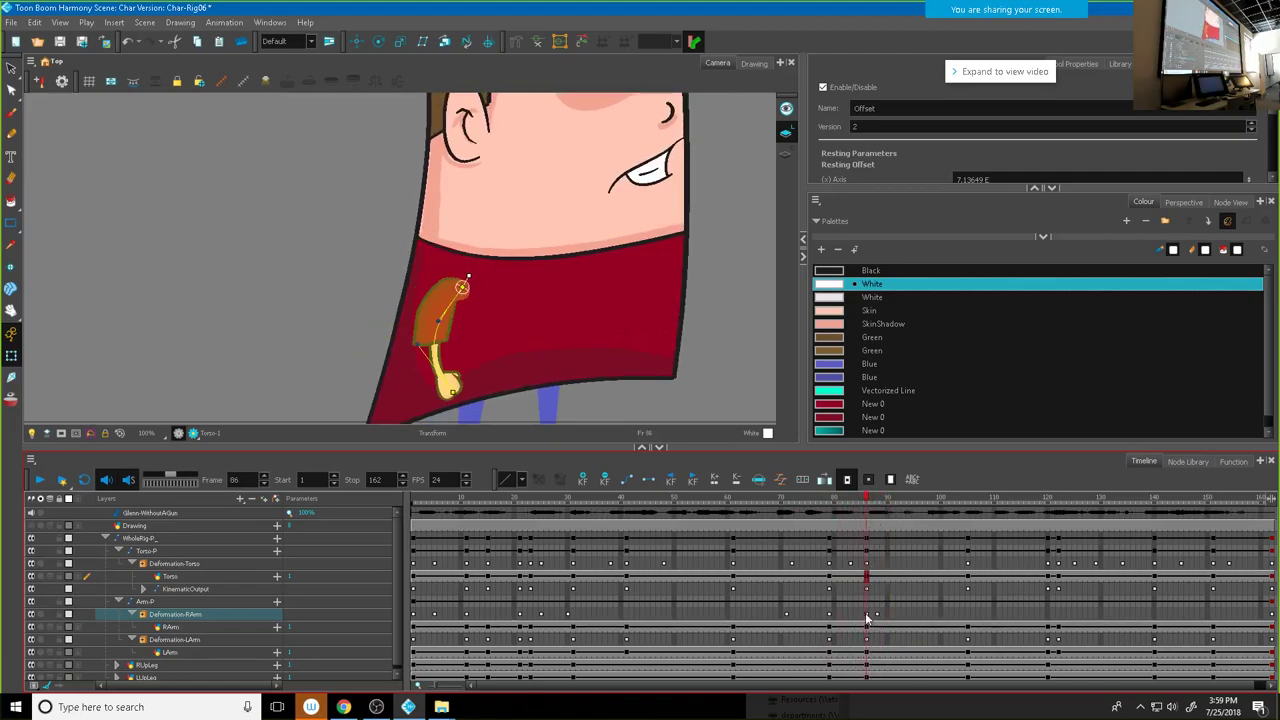
Step: Move the right arm's deformation keyframe from frame 86 to frame 85
{"action": "left_click", "coordinate": [862, 615]}
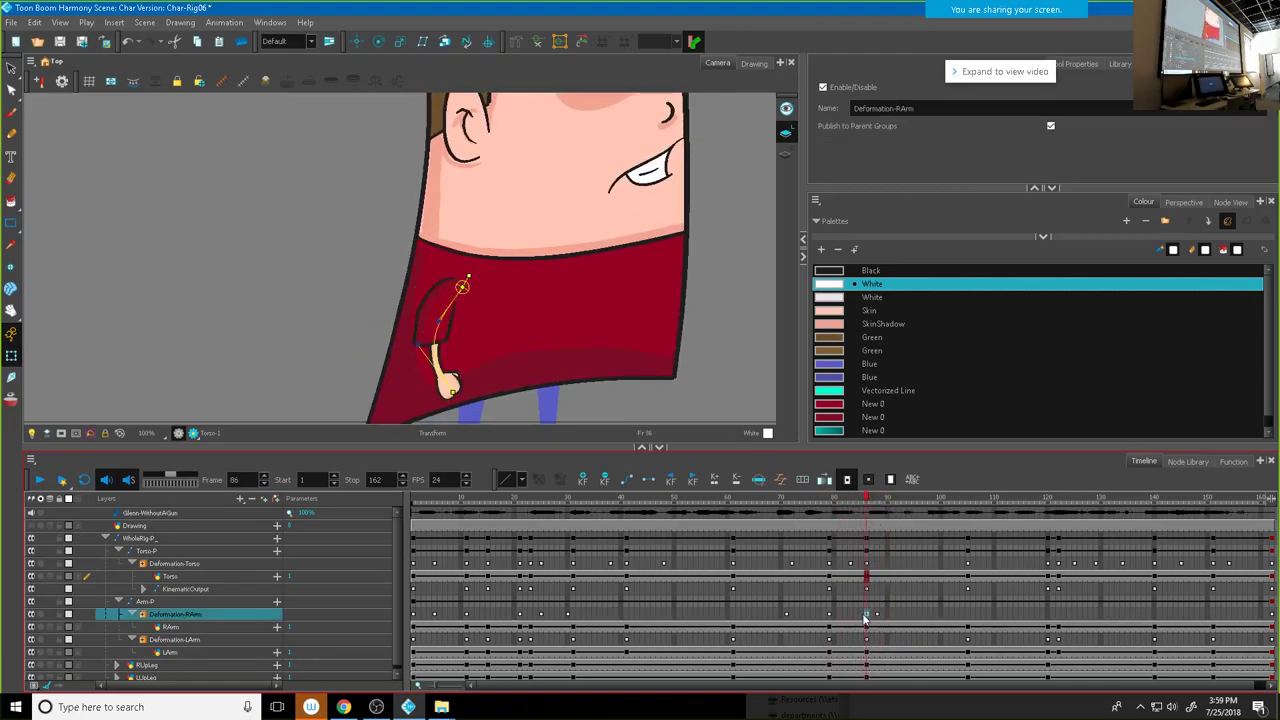
{"action": "key", "text": "comma"}
{"action": "left_click", "coordinate": [853, 497]}
{"action": "left_click_drag", "start_coordinate": [853, 497], "coordinate": [873, 525]}
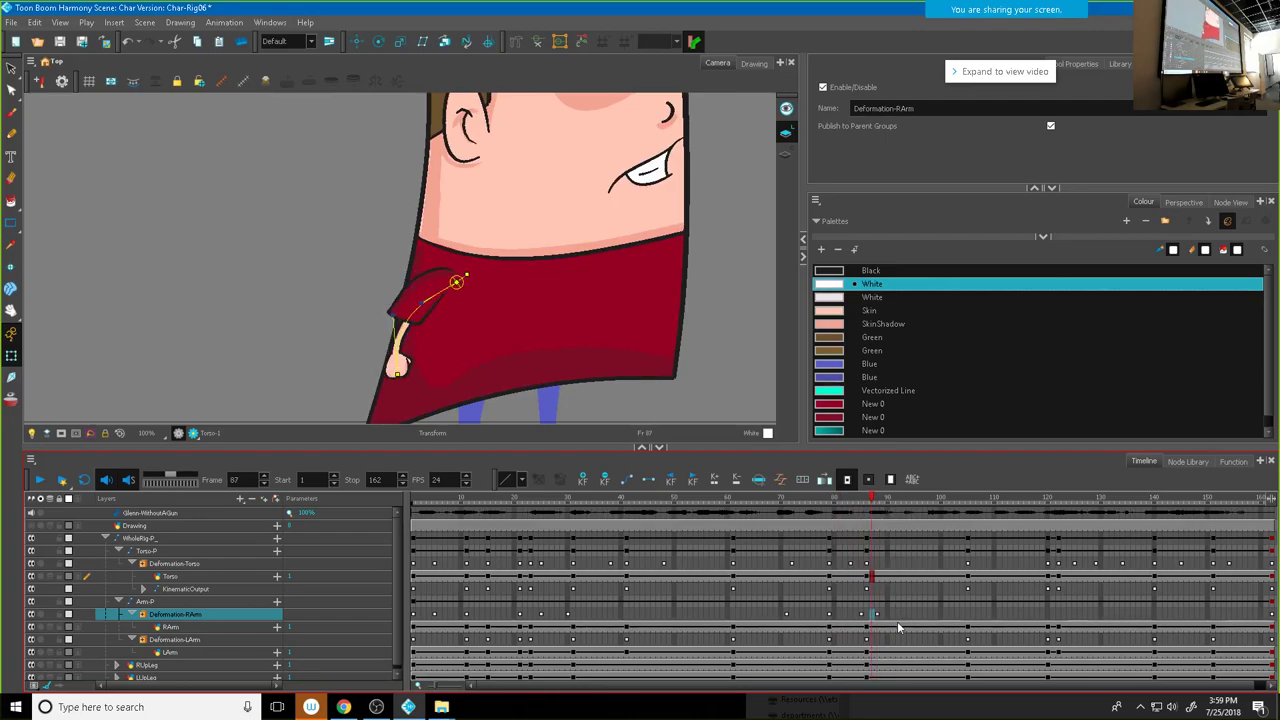
Step: At frame 88, rotate the right arm slightly from the shoulder so the hand hangs lower and further forward
{"action": "left_click", "coordinate": [880, 501]}
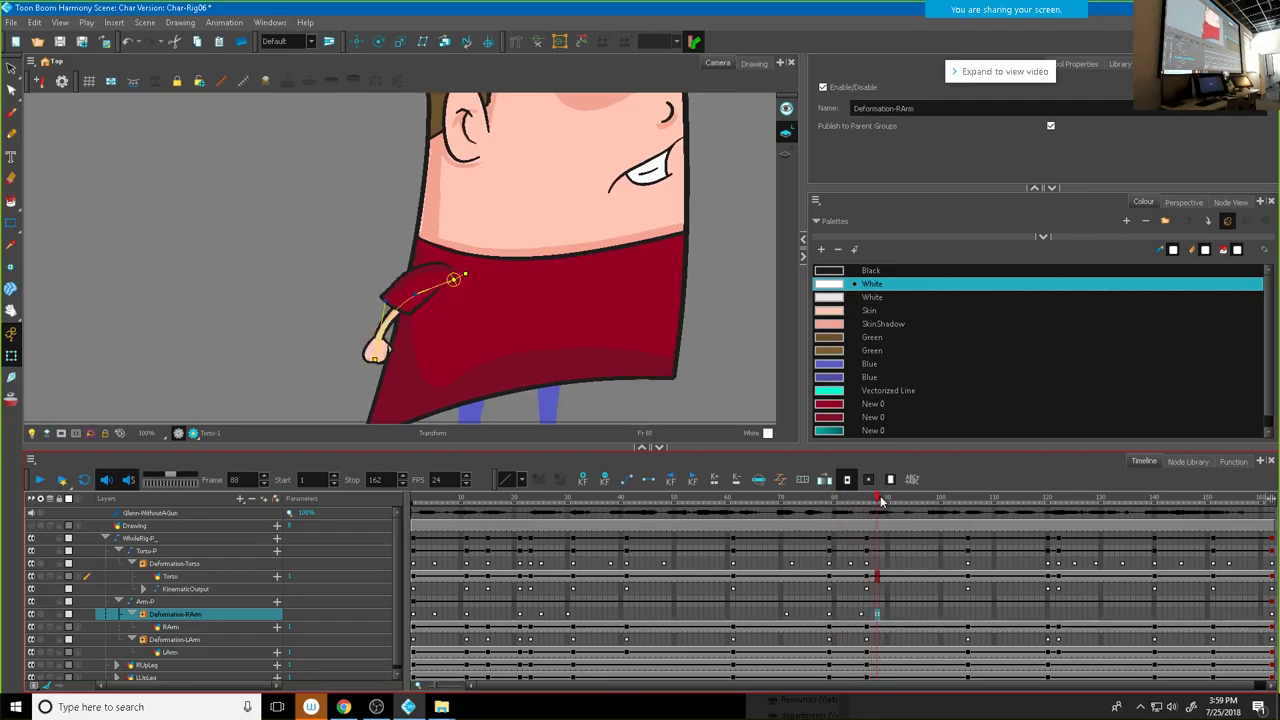
{"action": "left_click", "coordinate": [881, 614]}
{"action": "left_click", "coordinate": [876, 615]}
{"action": "left_click", "coordinate": [453, 283]}
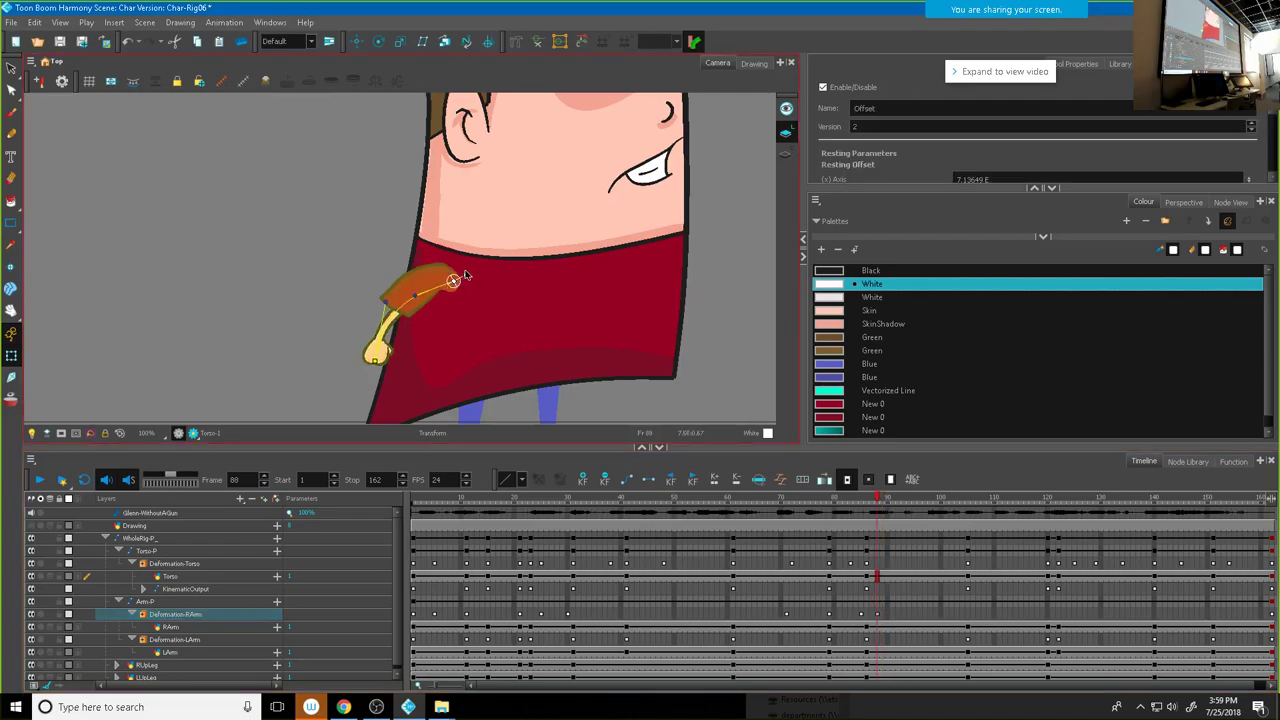
{"action": "left_click", "coordinate": [464, 276]}
{"action": "left_click", "coordinate": [462, 277]}
{"action": "left_click_drag", "start_coordinate": [464, 276], "coordinate": [463, 274]}
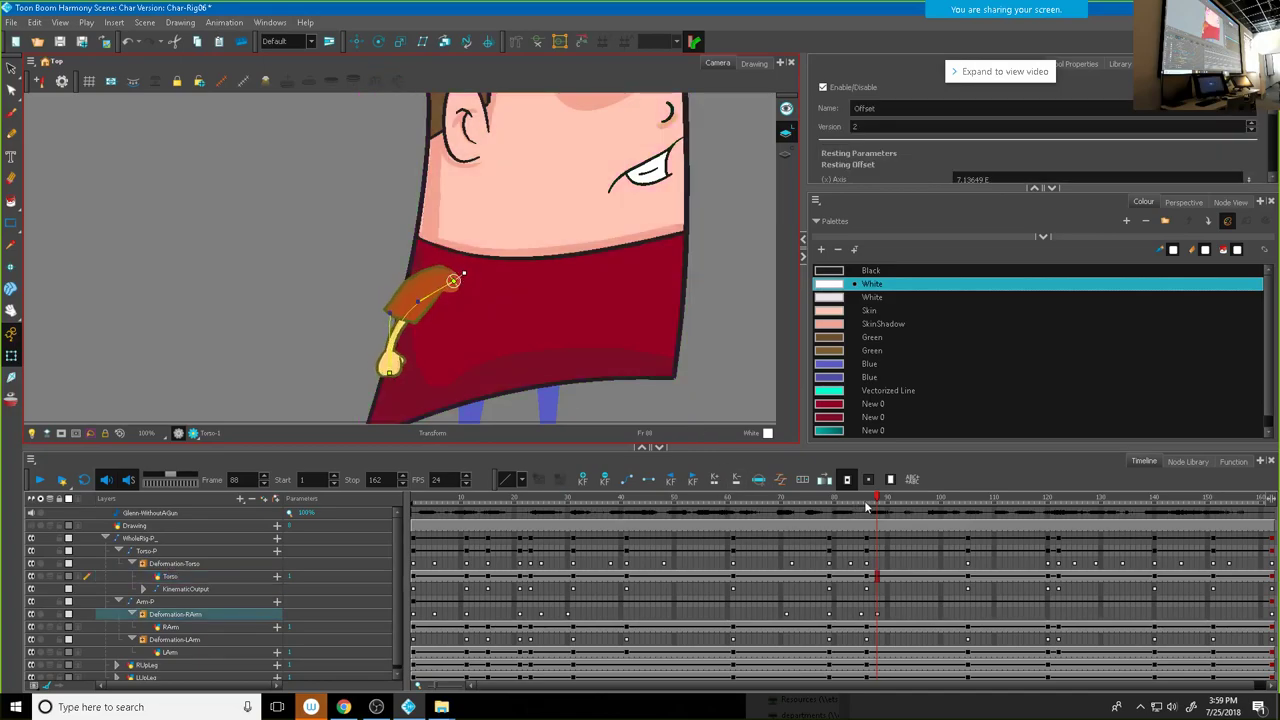
Step: Keyframe the right arm at frame 120 with the shoulder nudged backward, and at frame 125 shift the shoulder further back and down
{"action": "left_click_drag", "start_coordinate": [880, 502], "coordinate": [1045, 553]}
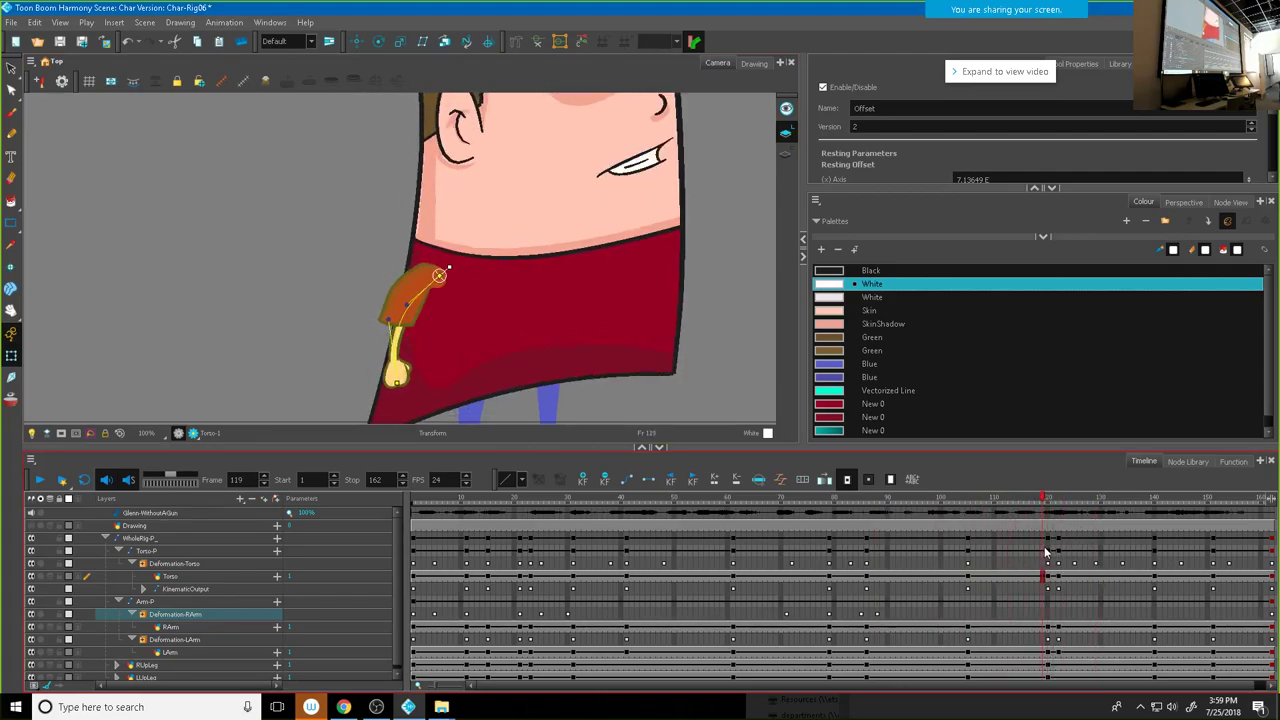
{"action": "left_click", "coordinate": [1050, 614]}
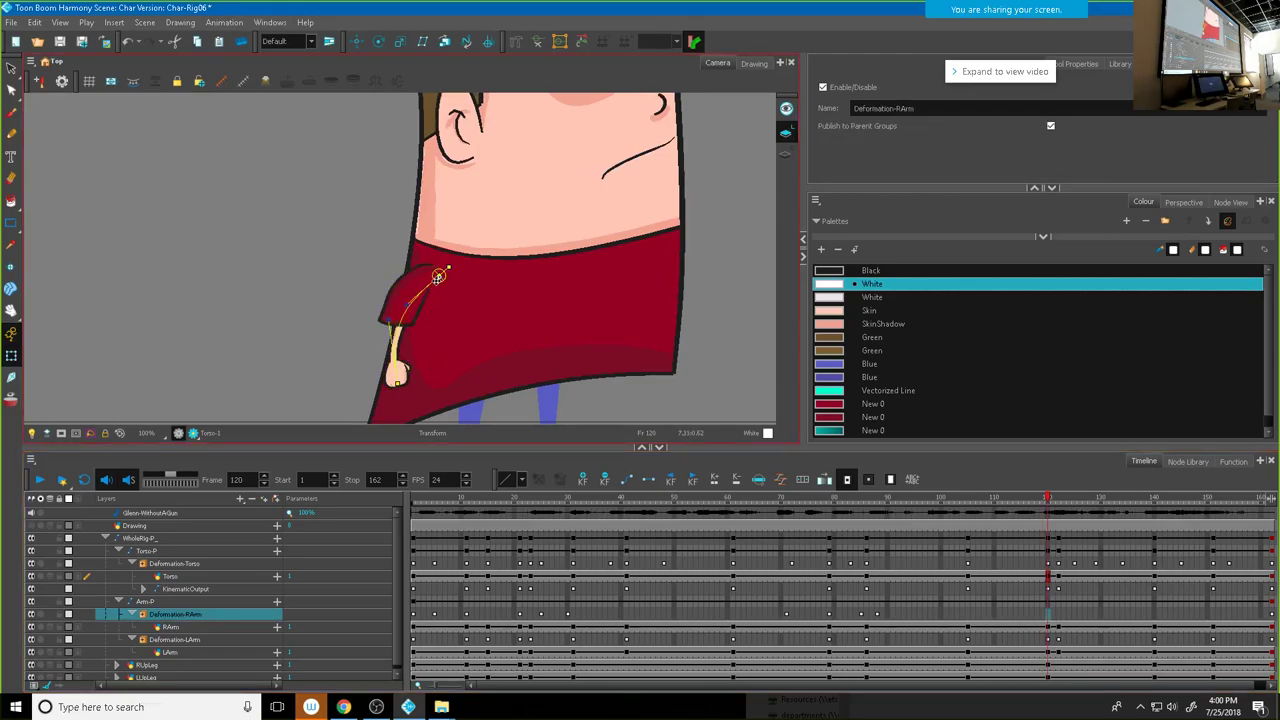
{"action": "left_click", "coordinate": [437, 277]}
{"action": "left_click_drag", "start_coordinate": [1047, 503], "coordinate": [1074, 504]}
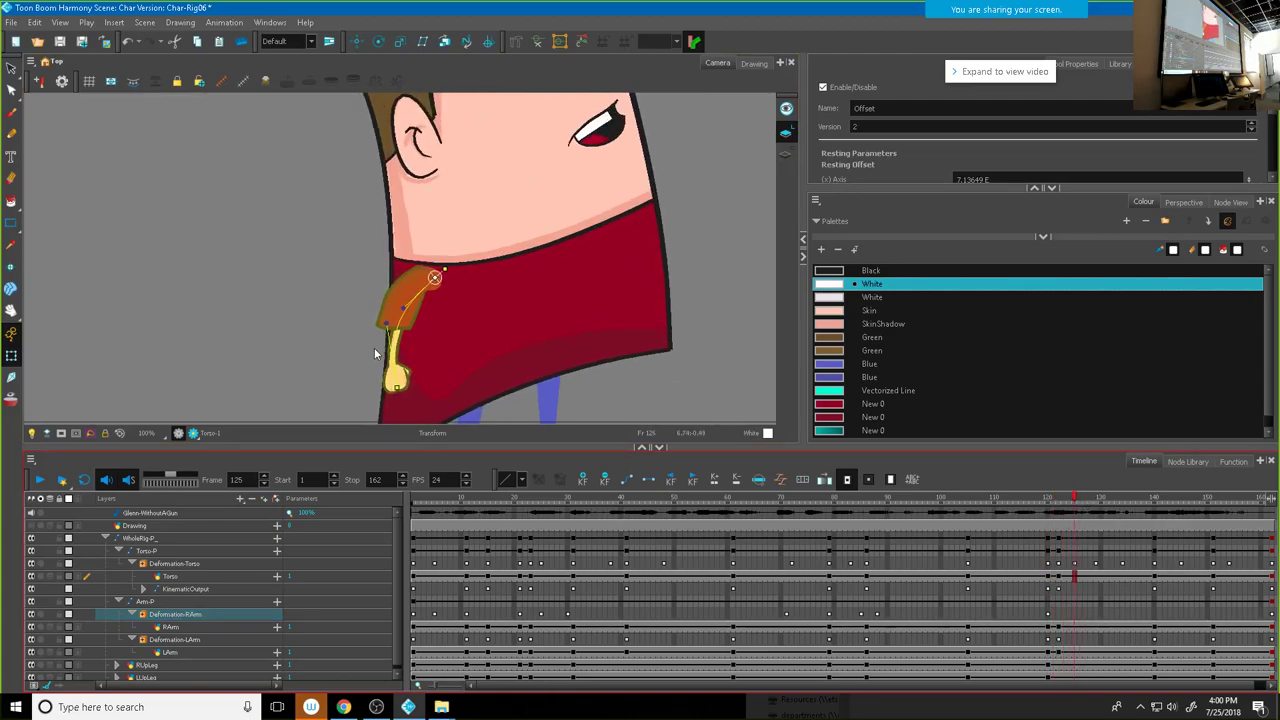
{"action": "left_click_drag", "start_coordinate": [433, 277], "coordinate": [406, 292]}
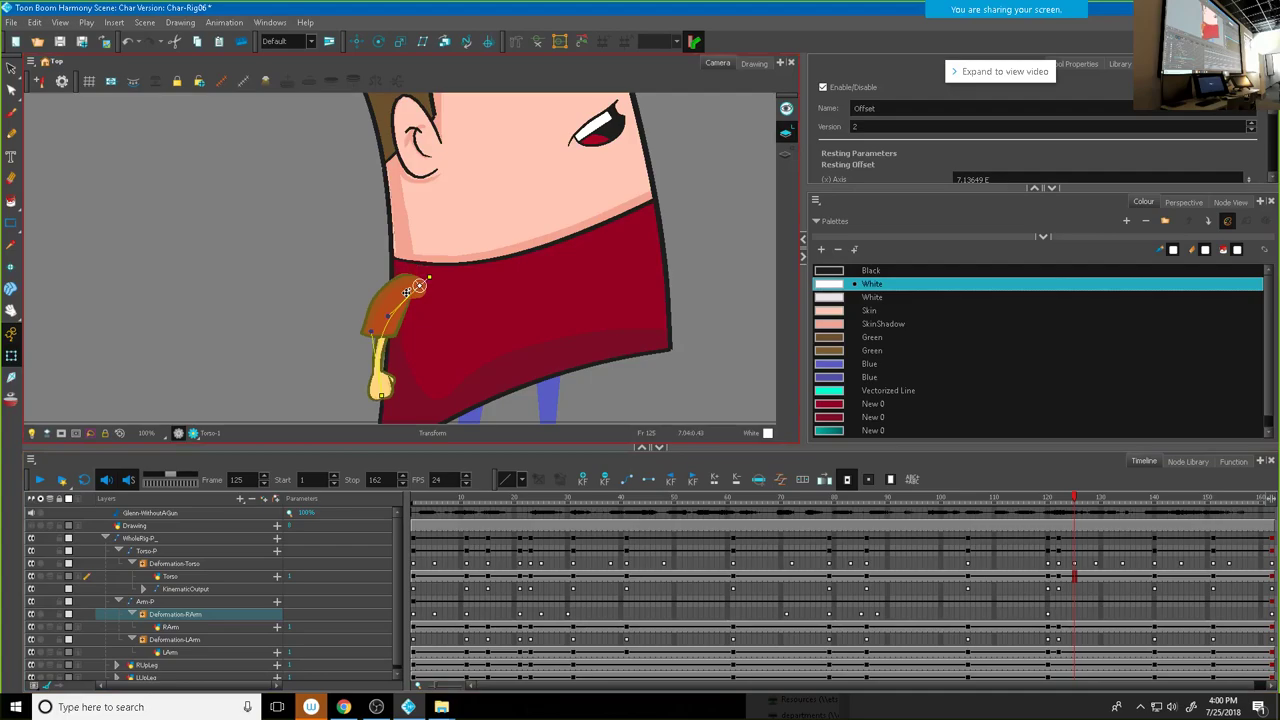
Step: At frame 122, lower the right shoulder, swing the arm backward, and bend the forearm forward with the hand point and curve handles
{"action": "left_click", "coordinate": [1068, 503]}
{"action": "mouse_move", "coordinate": [1068, 505]}
{"action": "left_mouse_down"}
{"action": "mouse_move", "coordinate": [1031, 505]}
{"action": "mouse_move", "coordinate": [1058, 508]}
{"action": "left_mouse_up"}
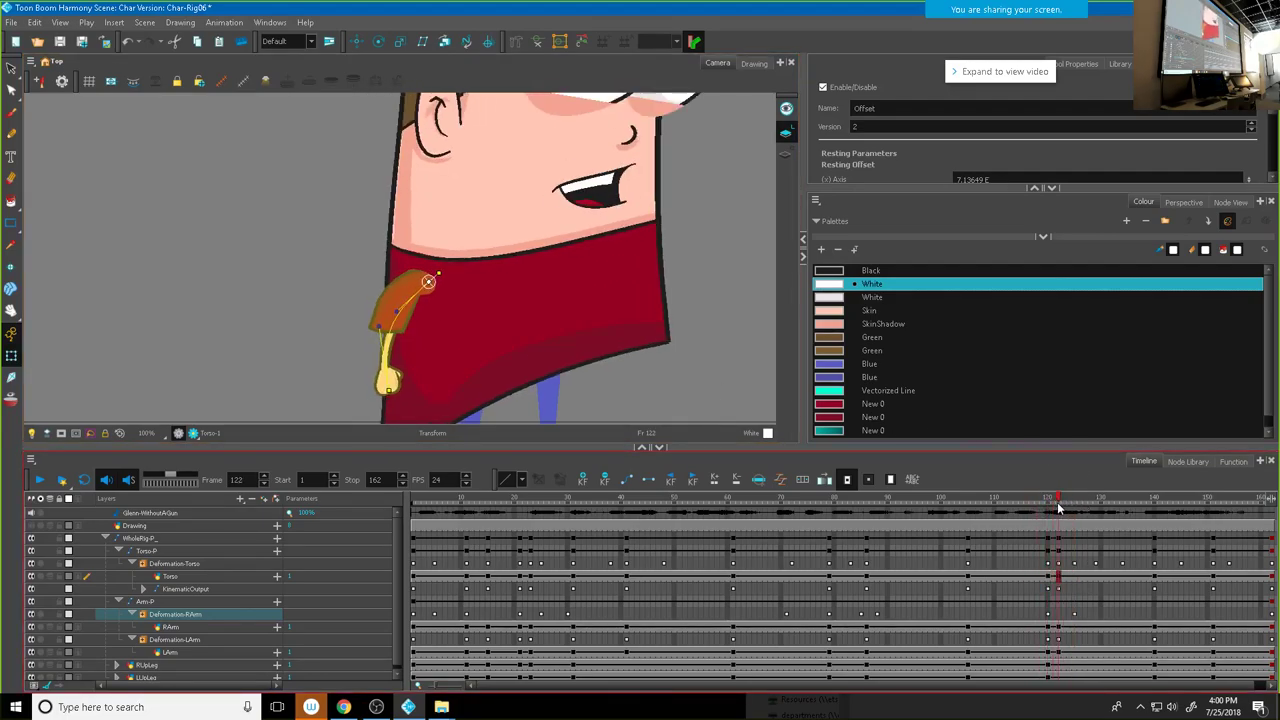
{"action": "left_click", "coordinate": [428, 287]}
{"action": "left_click_drag", "start_coordinate": [427, 287], "coordinate": [445, 293]}
{"action": "left_click", "coordinate": [366, 325]}
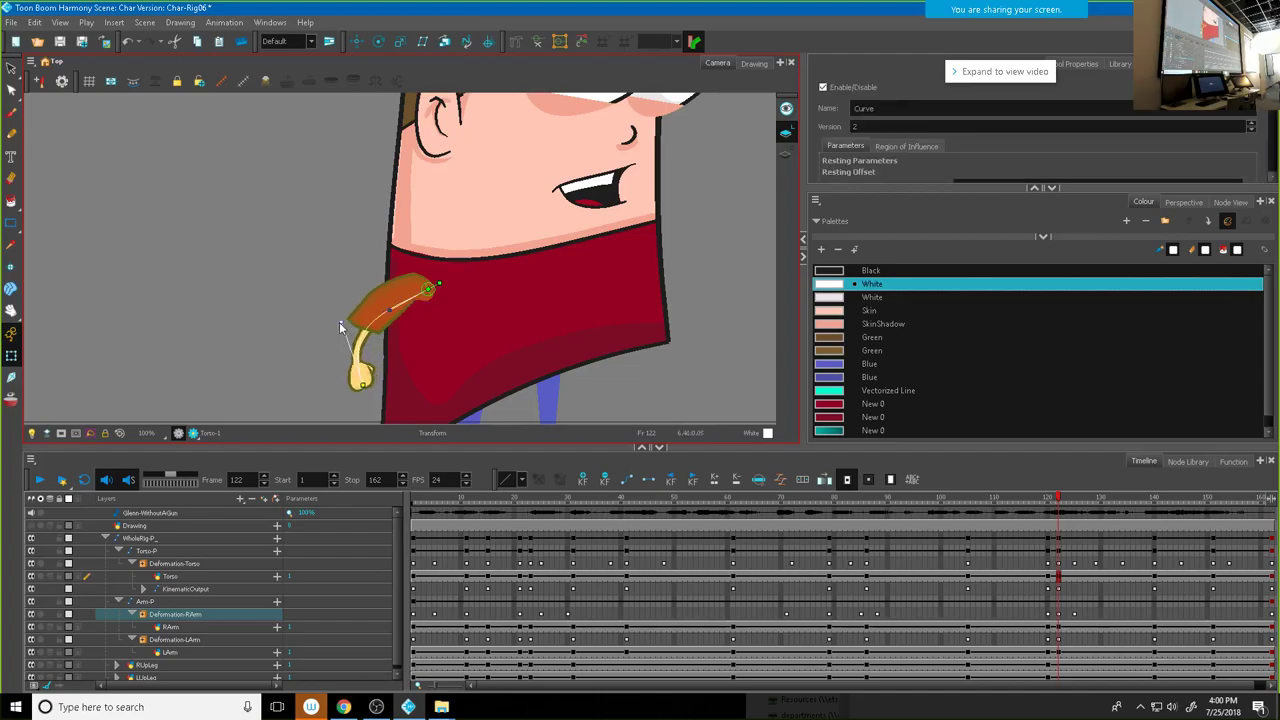
{"action": "left_click_drag", "start_coordinate": [364, 385], "coordinate": [385, 380]}
{"action": "left_click_drag", "start_coordinate": [357, 318], "coordinate": [352, 327]}
Step: At frame 125, swing the right hand backward and round the upper arm with its curve handle, and lower the hand slightly at frame 122
{"action": "mouse_move", "coordinate": [1058, 498]}
{"action": "left_mouse_down"}
{"action": "mouse_move", "coordinate": [1040, 499]}
{"action": "mouse_move", "coordinate": [1074, 499]}
{"action": "left_mouse_up"}
{"action": "left_click_drag", "start_coordinate": [396, 385], "coordinate": [362, 387]}
{"action": "mouse_move", "coordinate": [385, 318]}
{"action": "left_mouse_down"}
{"action": "mouse_move", "coordinate": [378, 330]}
{"action": "mouse_move", "coordinate": [381, 302]}
{"action": "left_mouse_up"}
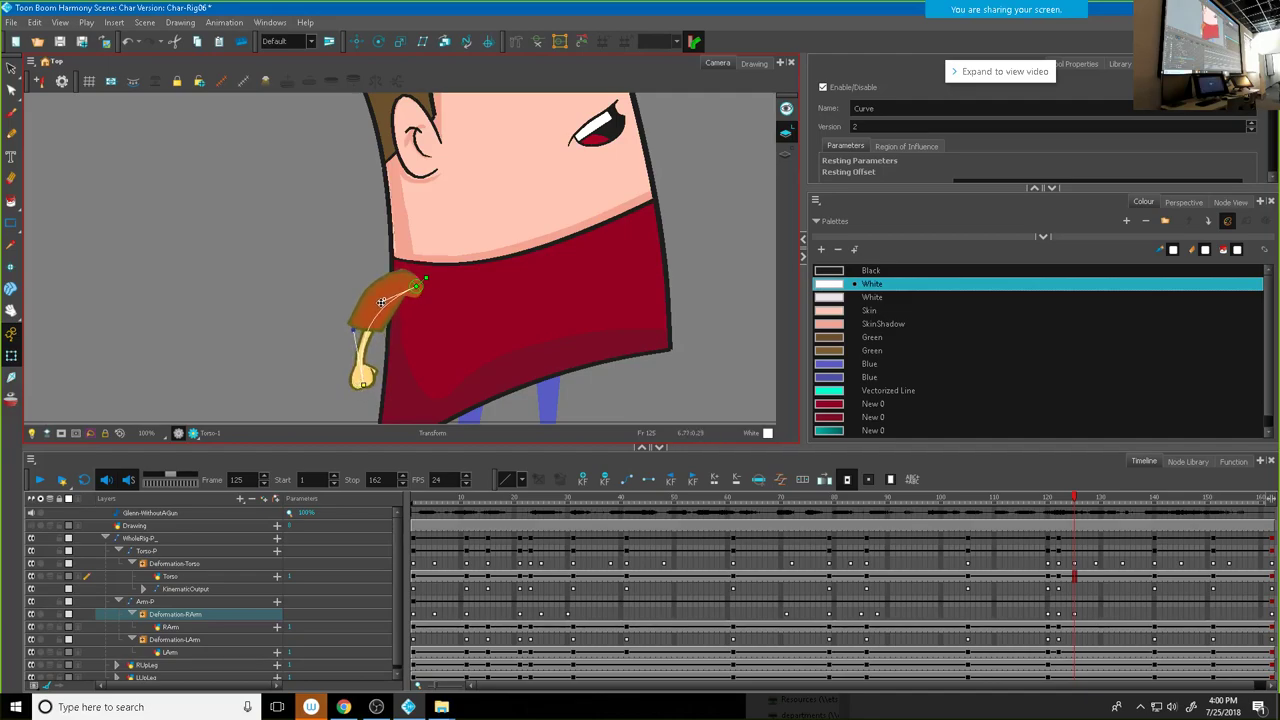
{"action": "mouse_move", "coordinate": [1075, 500]}
{"action": "left_mouse_down"}
{"action": "mouse_move", "coordinate": [1012, 503]}
{"action": "mouse_move", "coordinate": [1080, 502]}
{"action": "mouse_move", "coordinate": [1058, 502]}
{"action": "left_mouse_up"}
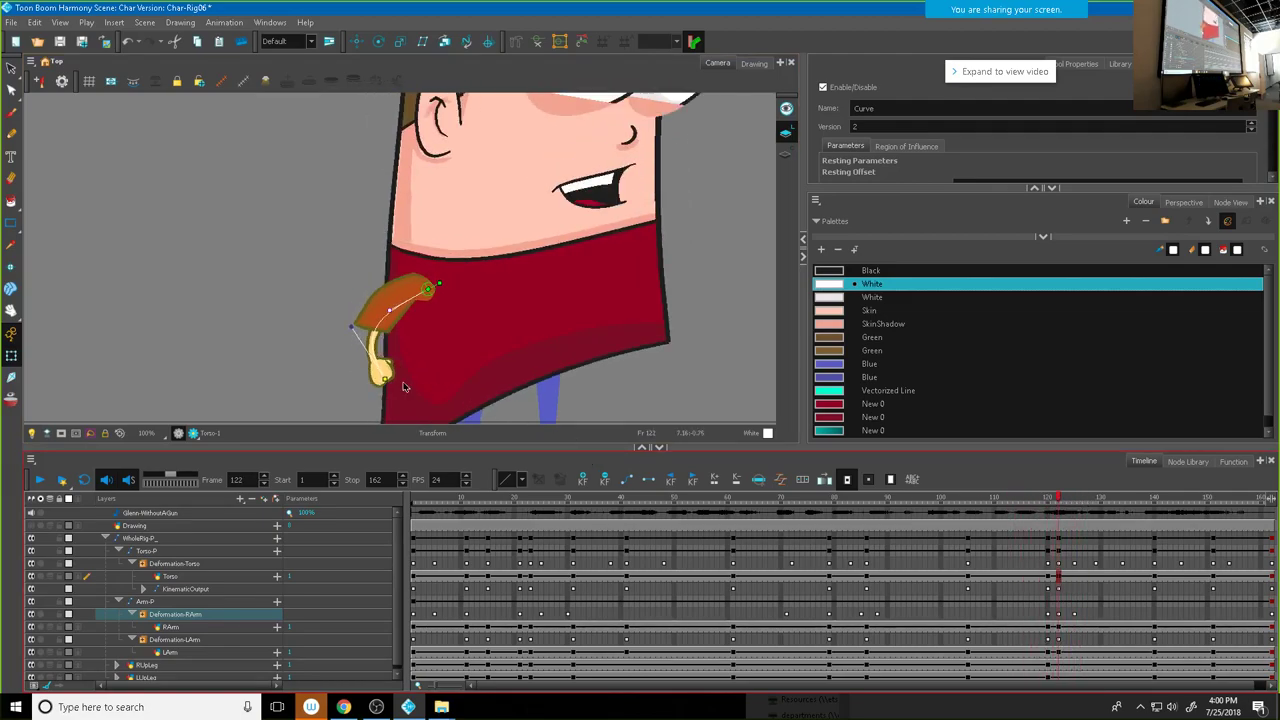
{"action": "left_click_drag", "start_coordinate": [406, 387], "coordinate": [611, 397]}
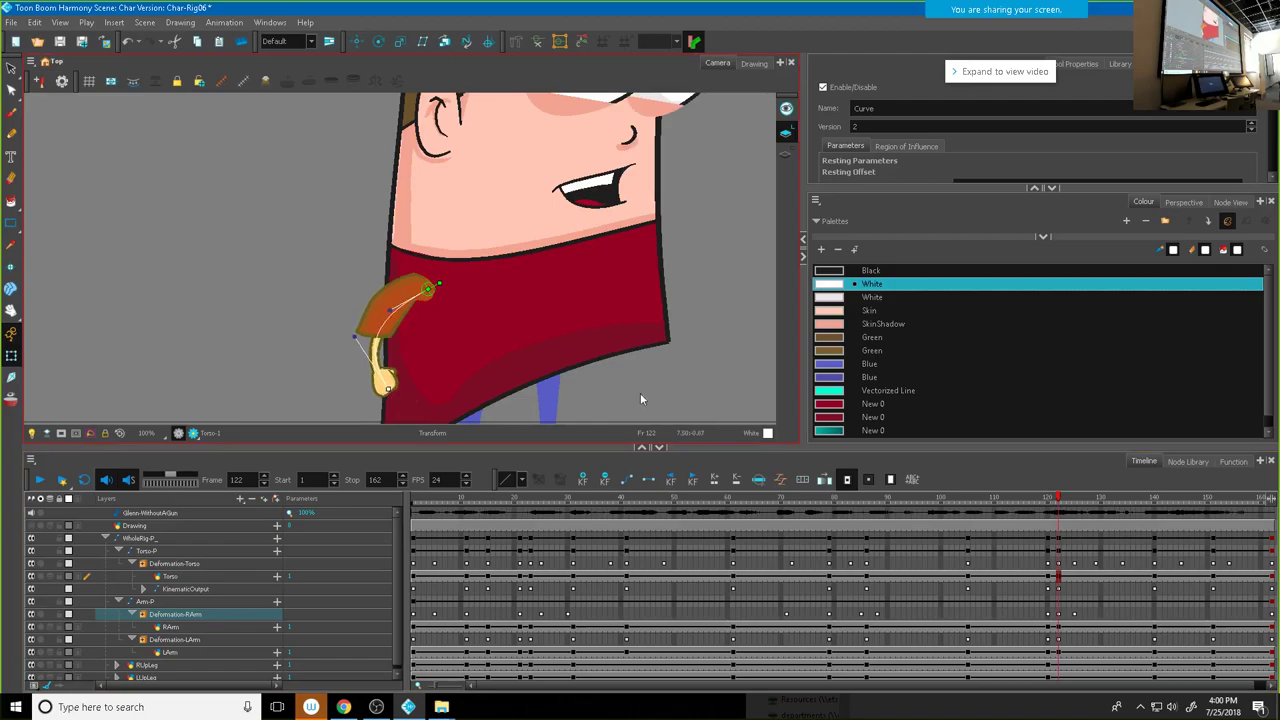
Step: Lower the right shoulder at frame 140, and at frame 151 move it forward and rotate the arm so the hand swings forward
{"action": "left_click_drag", "start_coordinate": [1055, 500], "coordinate": [1154, 532]}
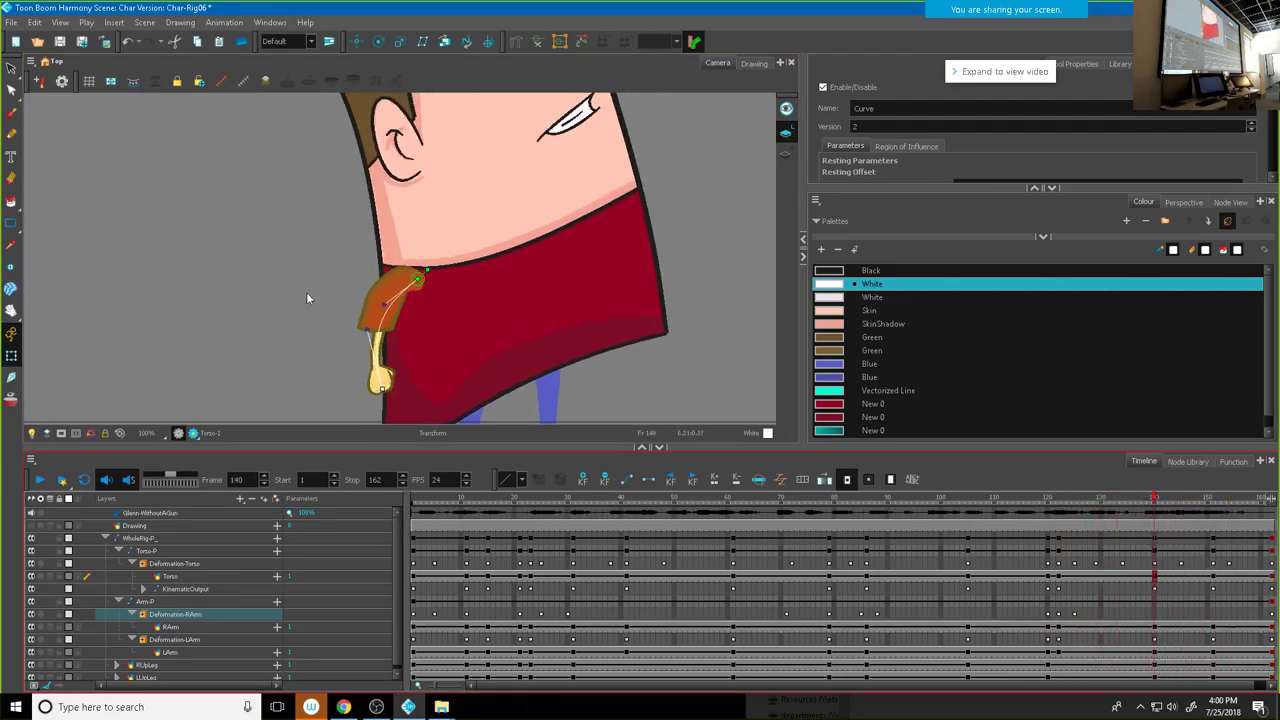
{"action": "left_click", "coordinate": [414, 288]}
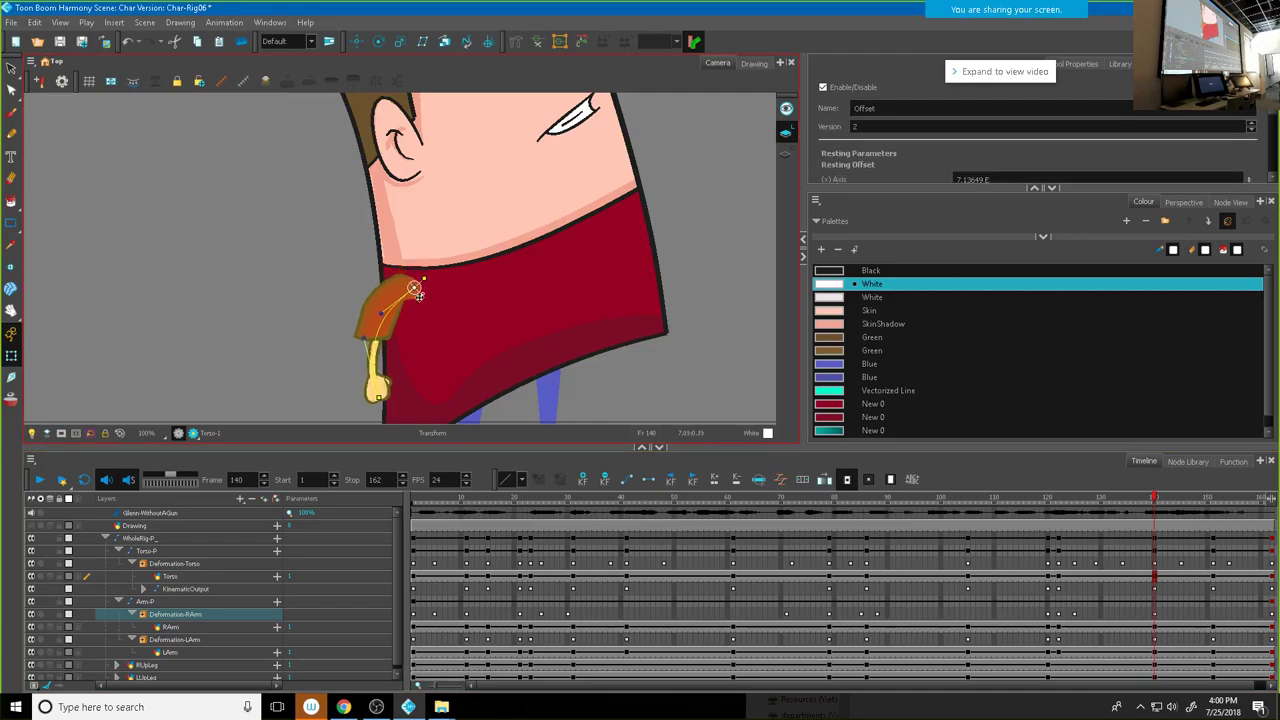
{"action": "left_click", "coordinate": [1158, 500]}
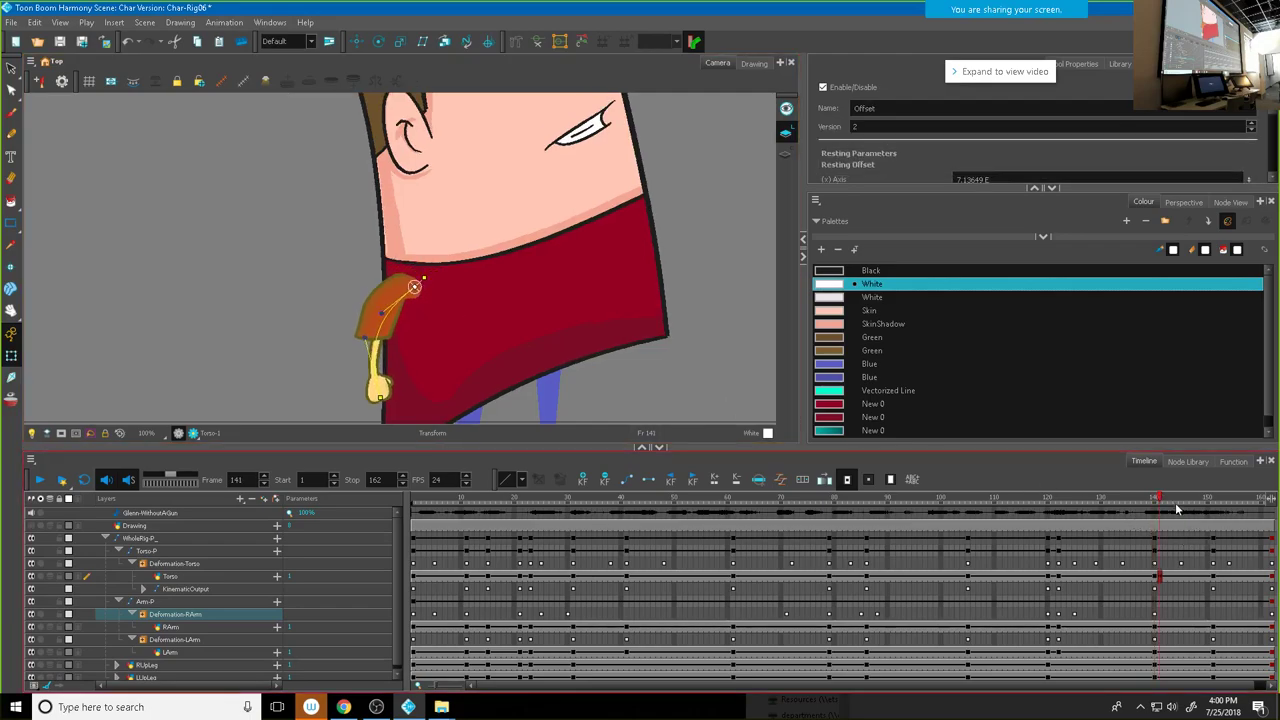
{"action": "left_click", "coordinate": [1213, 500]}
{"action": "left_click_drag", "start_coordinate": [419, 282], "coordinate": [452, 265]}
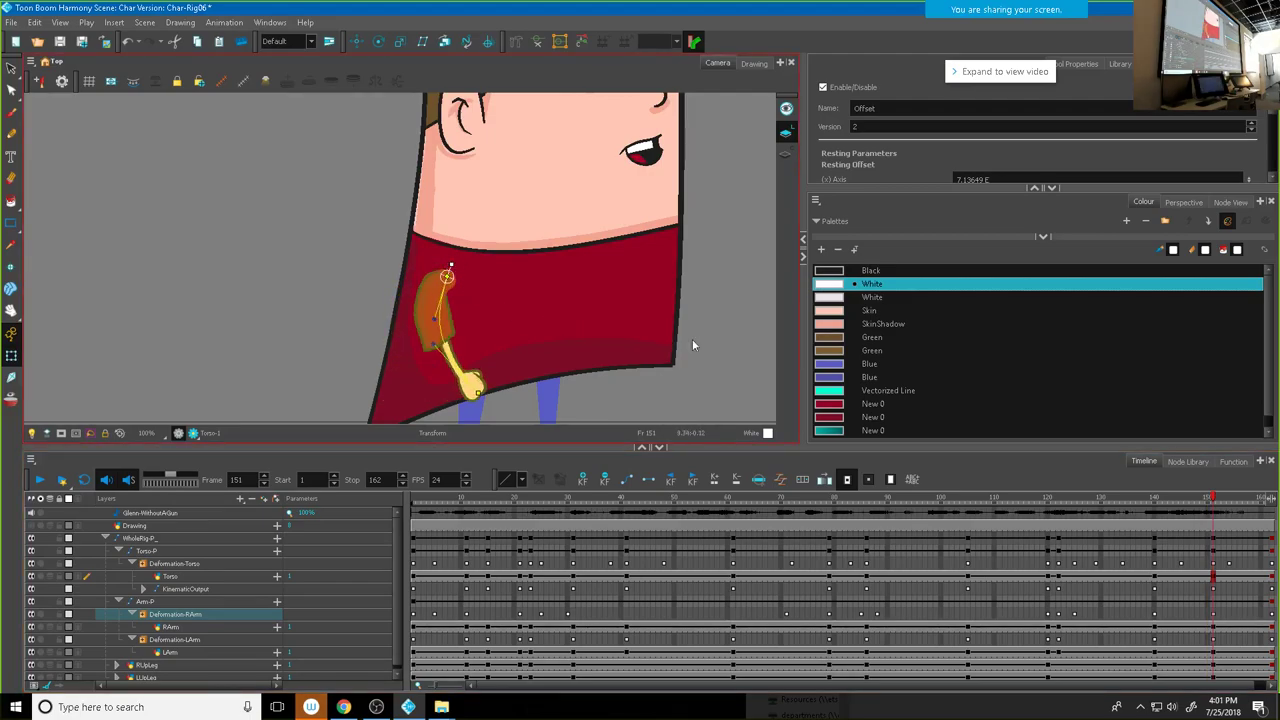
Step: Copy the right arm's Deformation-RArm pose from frame 152 to frame 162
{"action": "left_click", "coordinate": [1268, 498]}
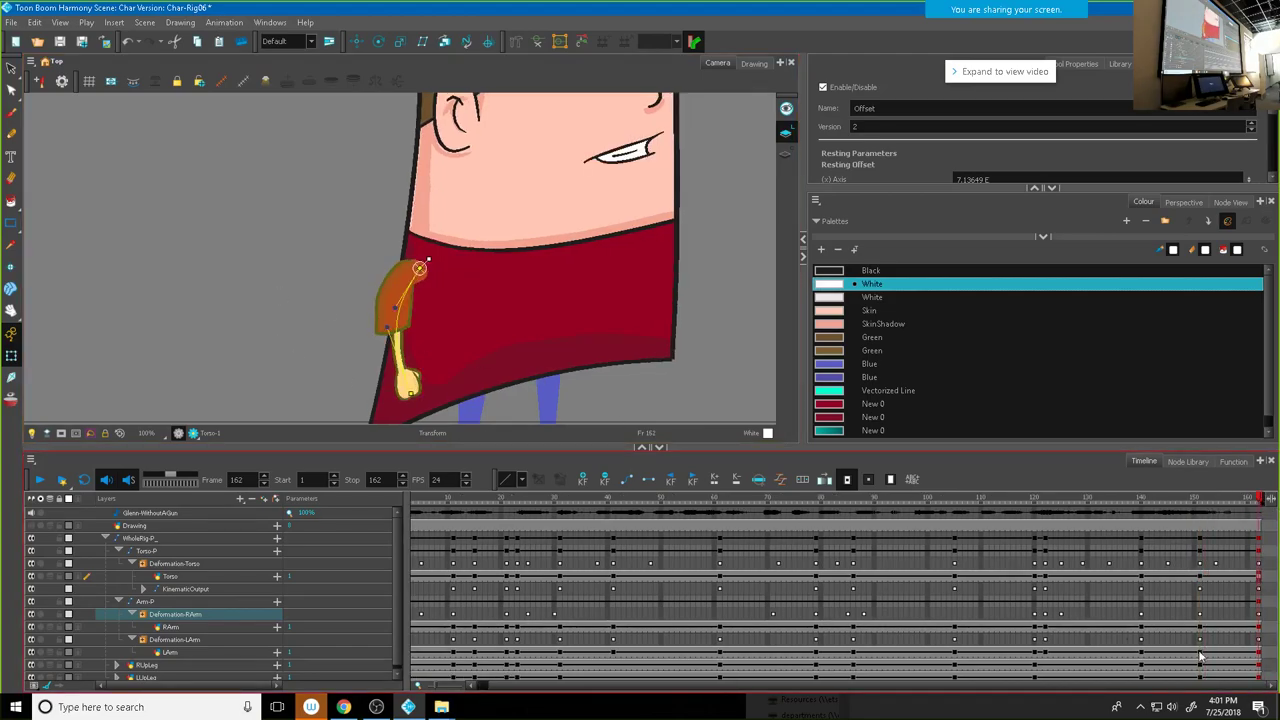
{"action": "left_click", "coordinate": [1199, 614]}
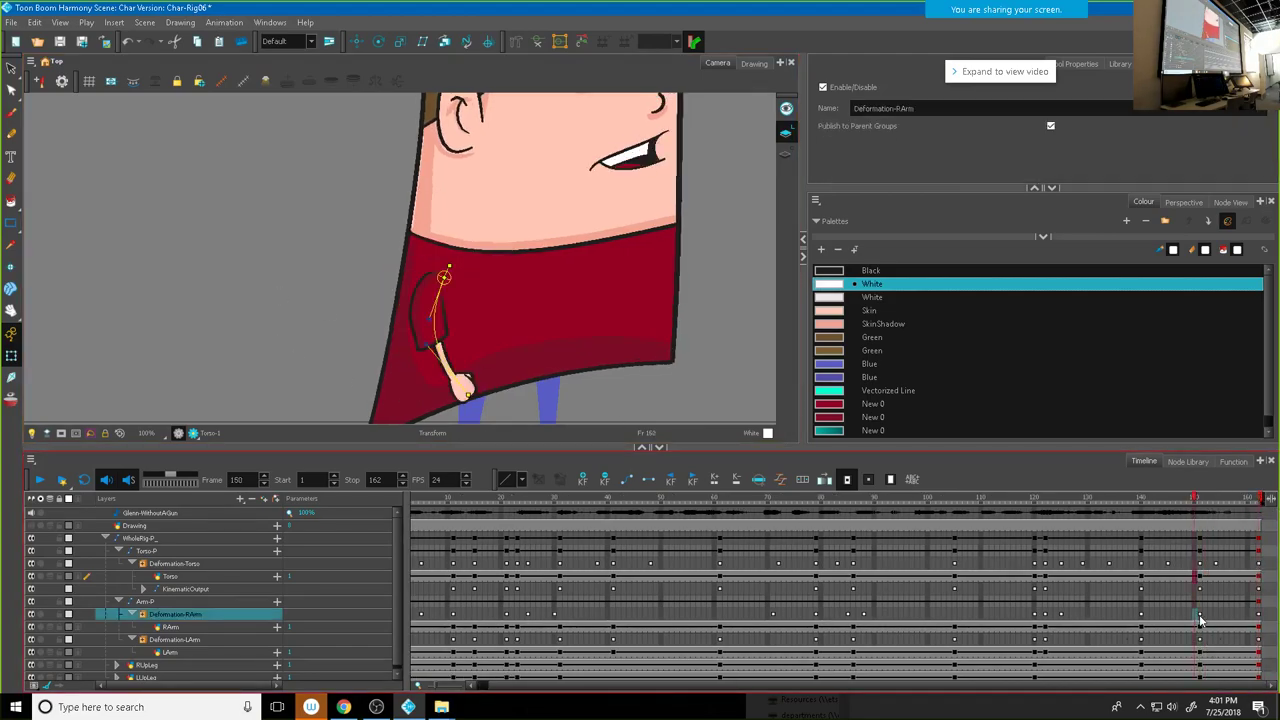
{"action": "left_click", "coordinate": [1209, 618]}
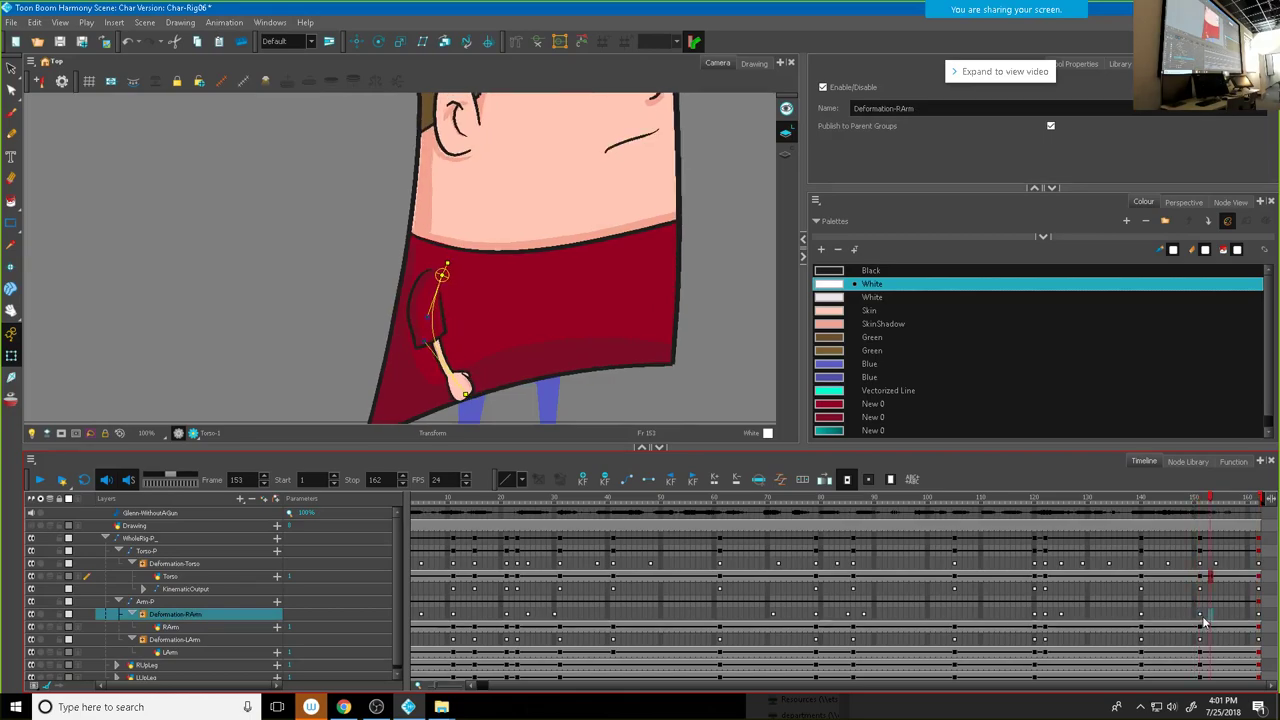
{"action": "left_click", "coordinate": [1204, 621]}
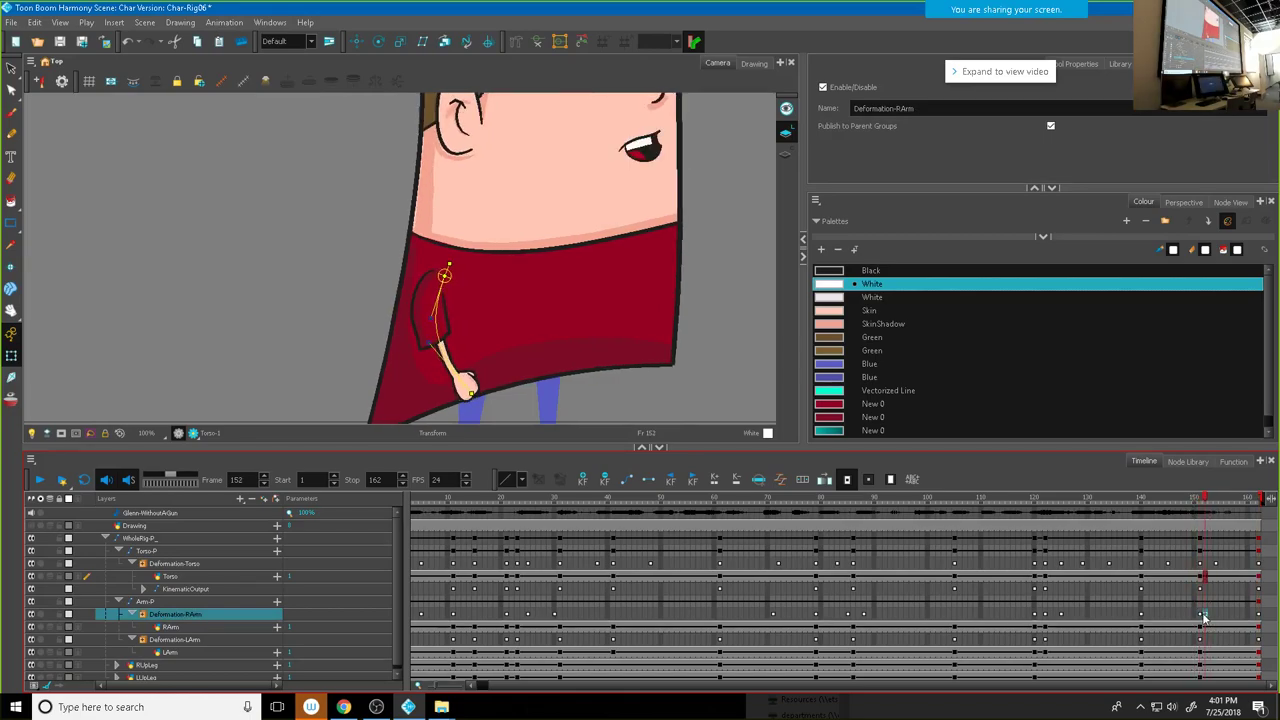
{"action": "left_click_drag", "start_coordinate": [1204, 621], "coordinate": [1258, 621]}
Step: Play the animation from frame 1 to review the arm motion, first in the OpenGL view and again in the render view
{"action": "key", "text": "shift+comma"}
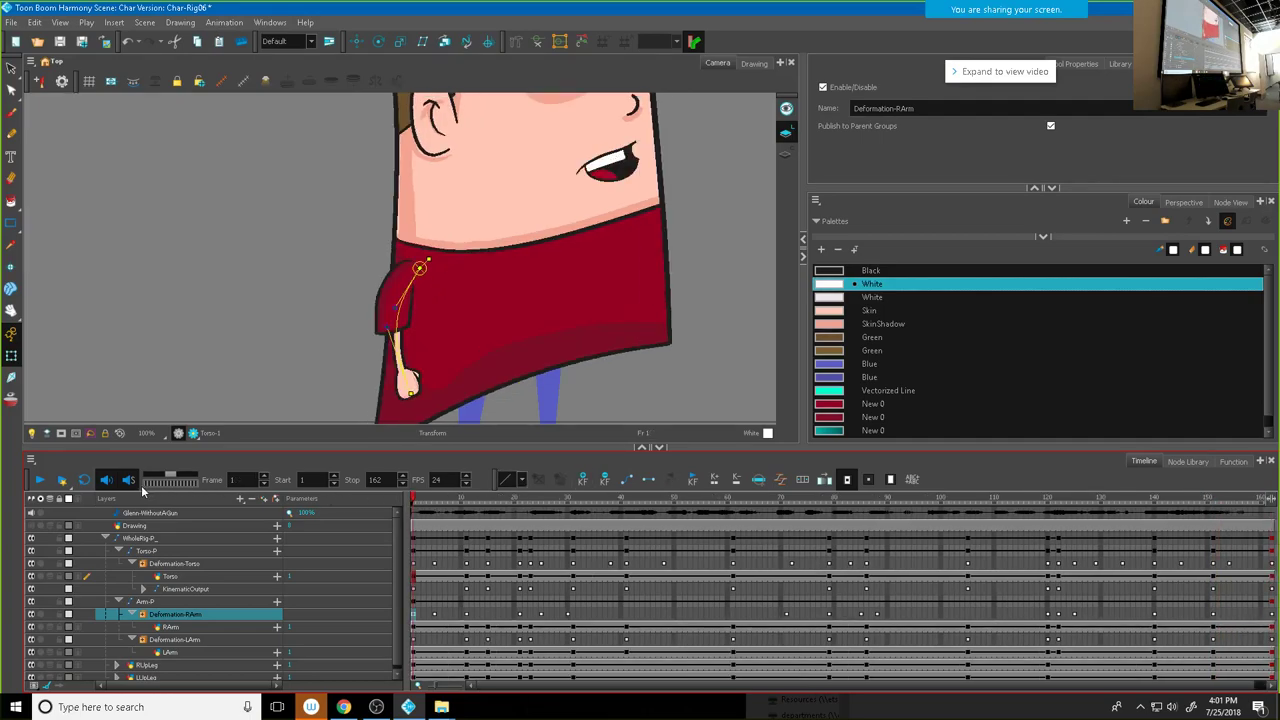
{"action": "left_click", "coordinate": [42, 481]}
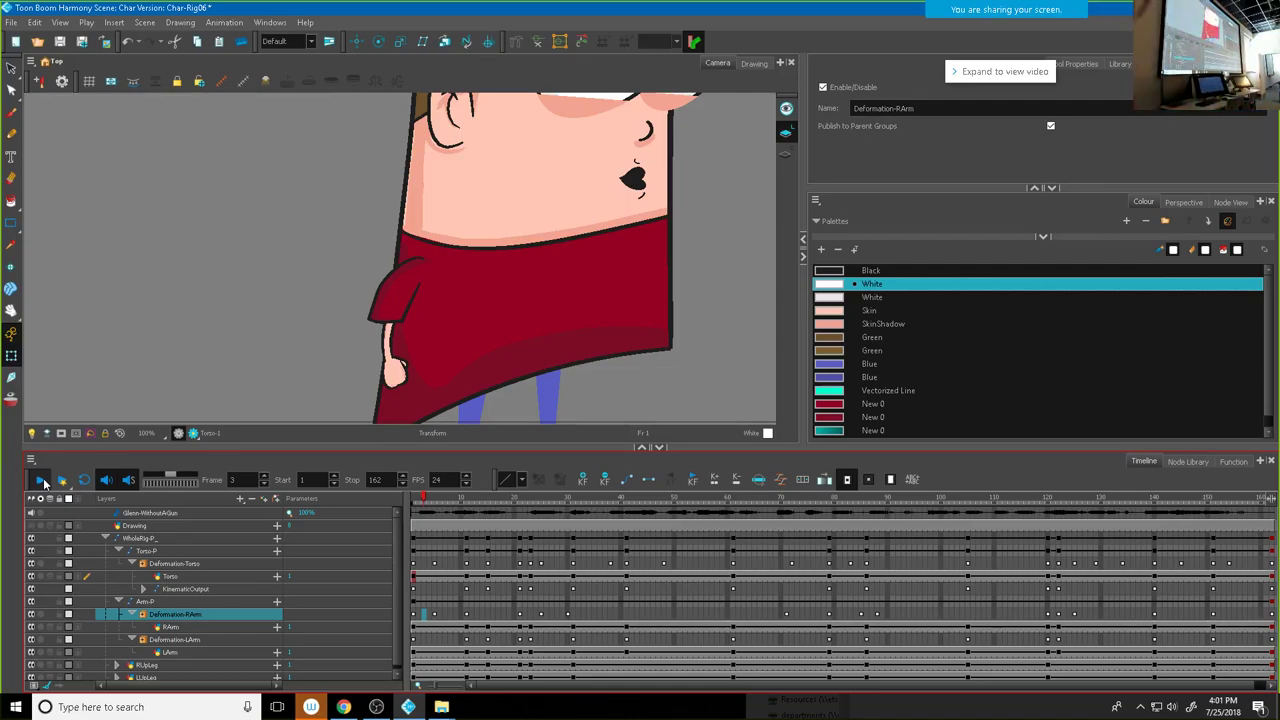
{"action": "left_click", "coordinate": [44, 483]}
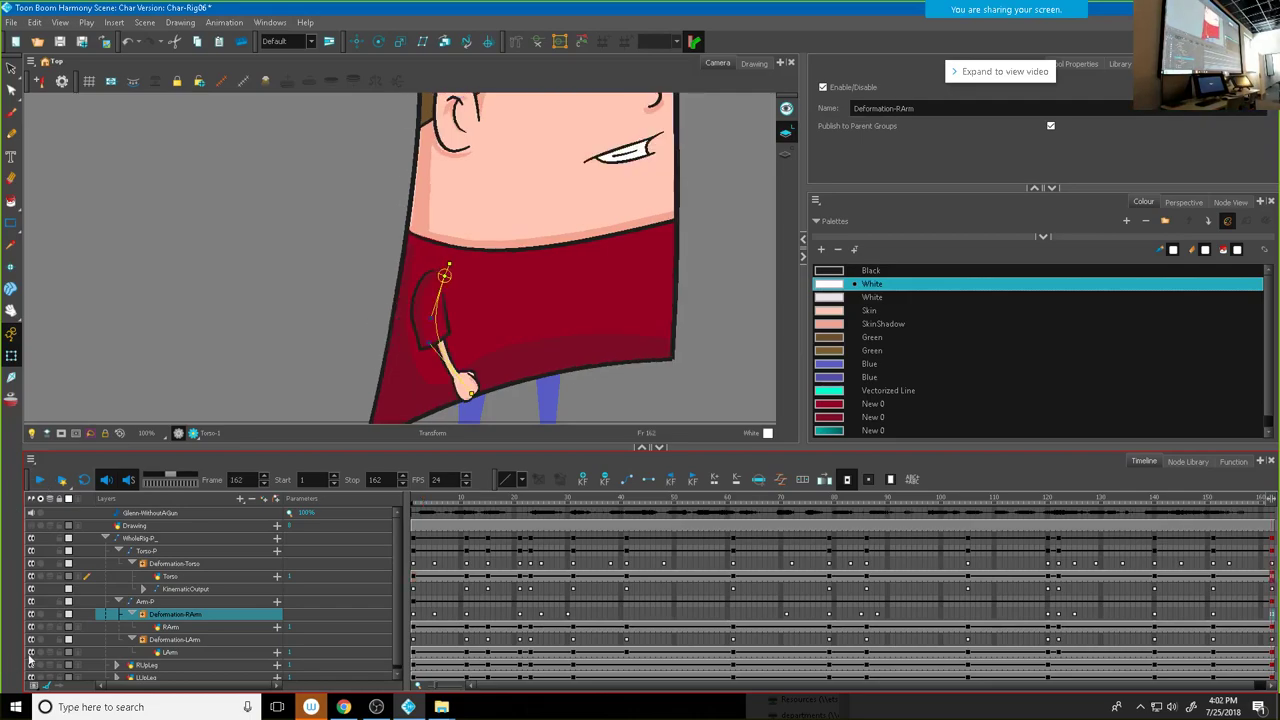
{"action": "left_click", "coordinate": [39, 479]}
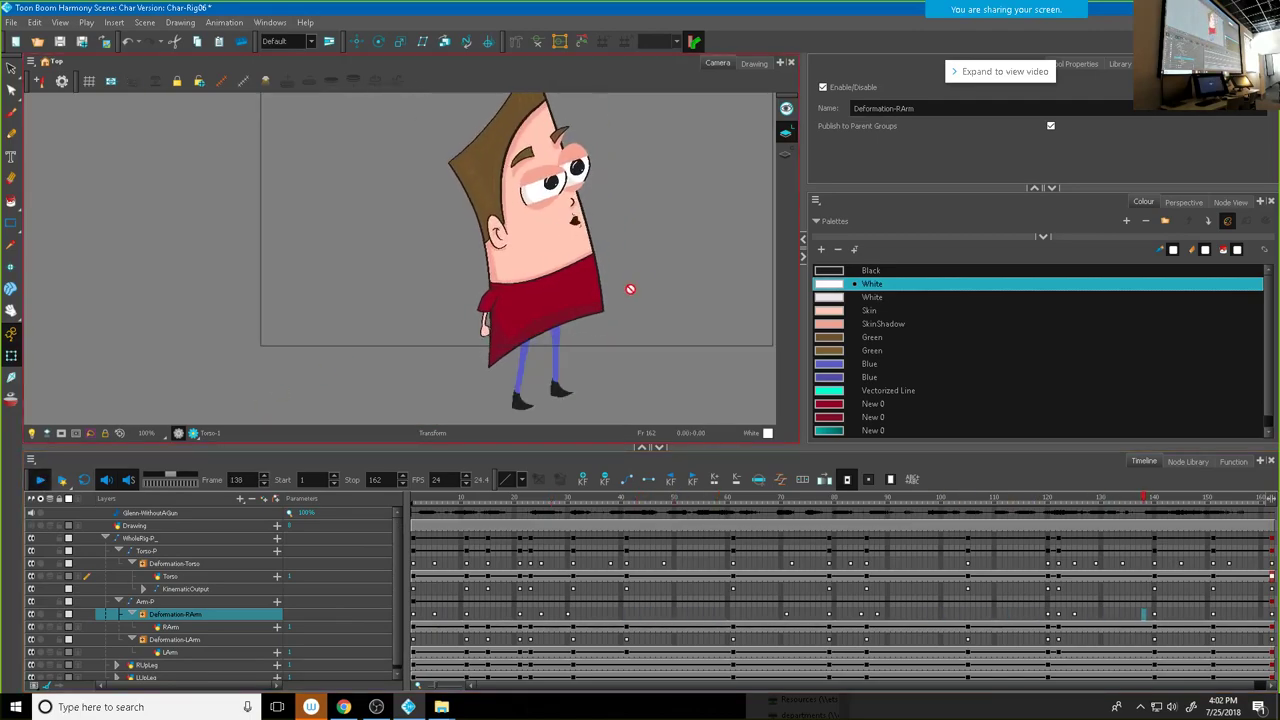
{"action": "left_click_drag", "start_coordinate": [656, 272], "coordinate": [583, 322]}
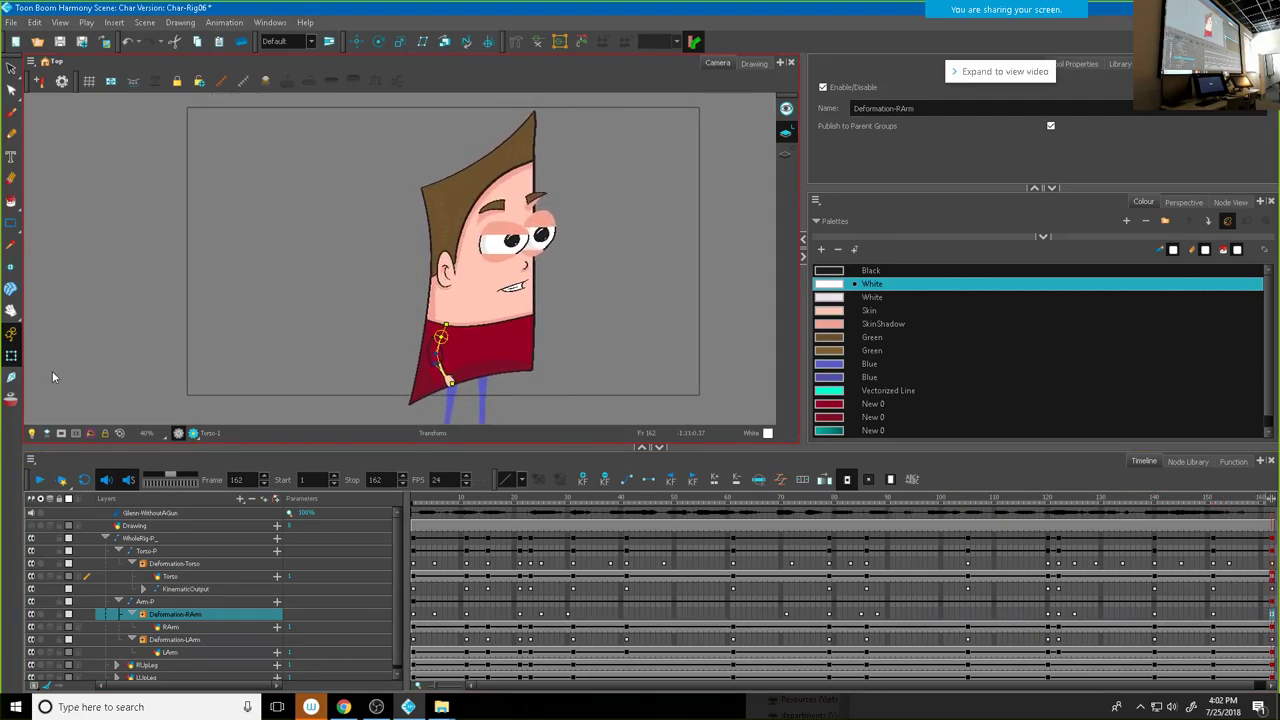
{"action": "left_click", "coordinate": [40, 479]}
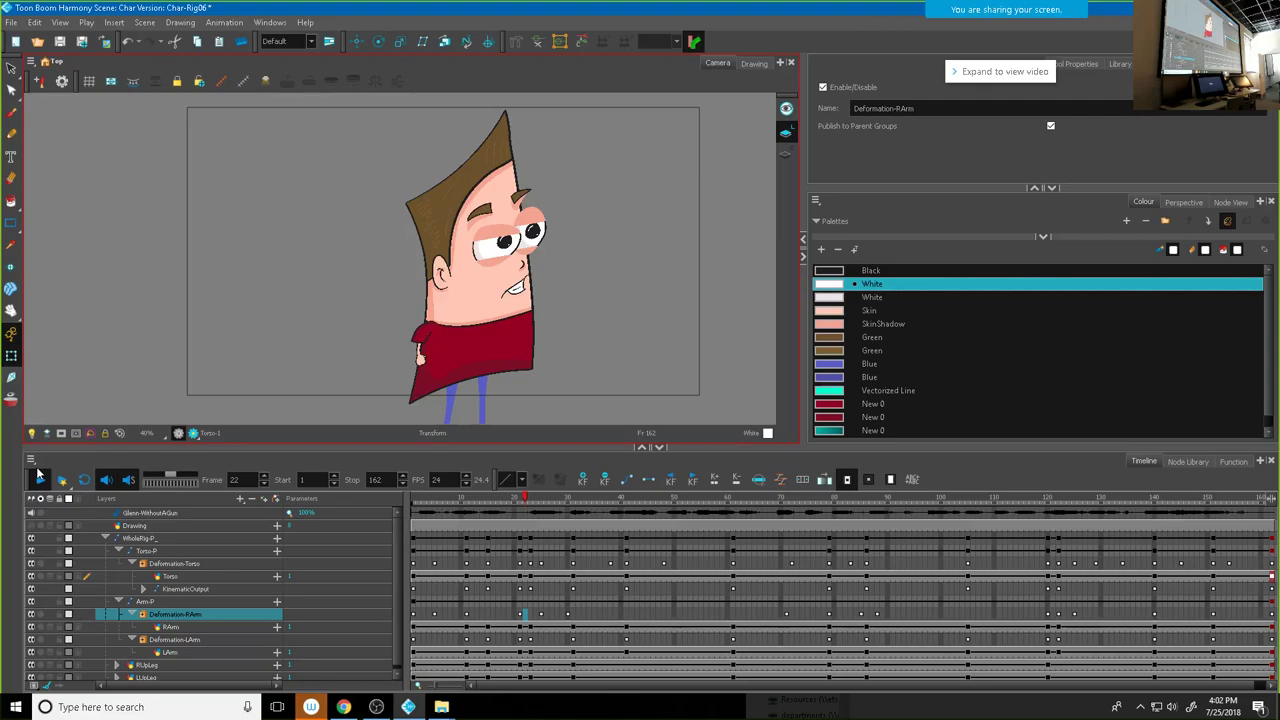
{"action": "left_click", "coordinate": [38, 474]}
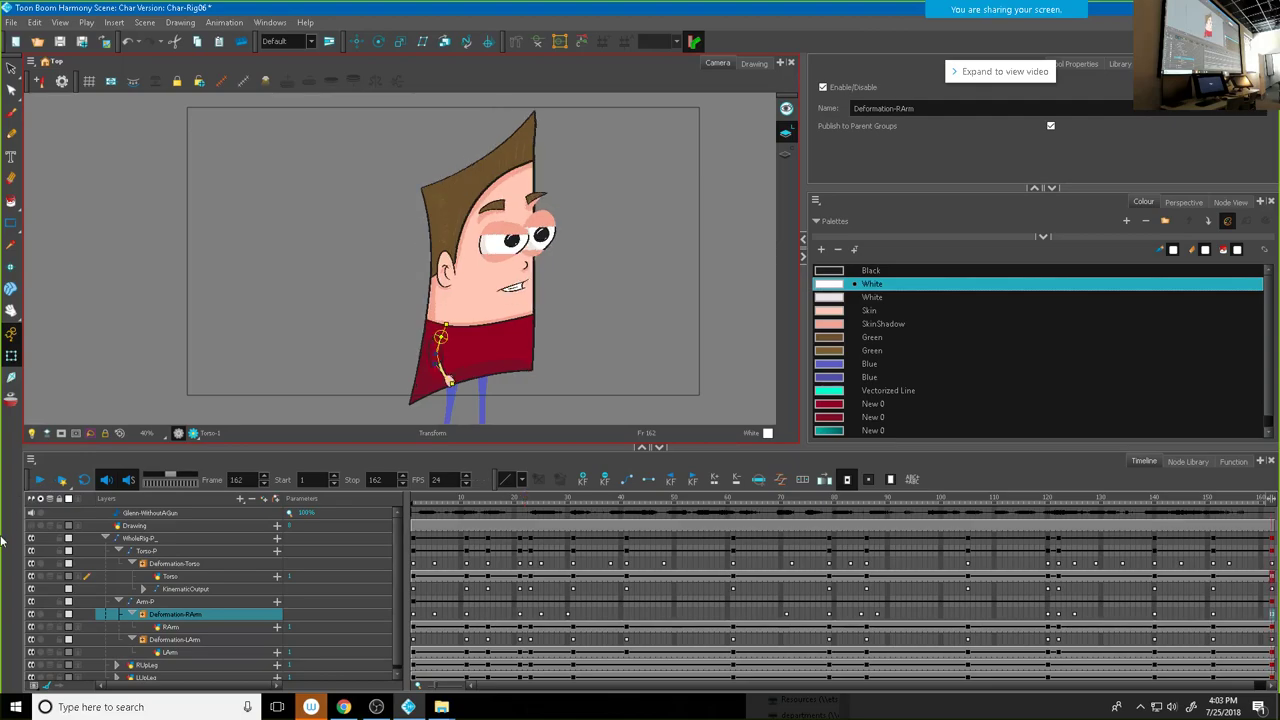
{"action": "left_click", "coordinate": [194, 434]}
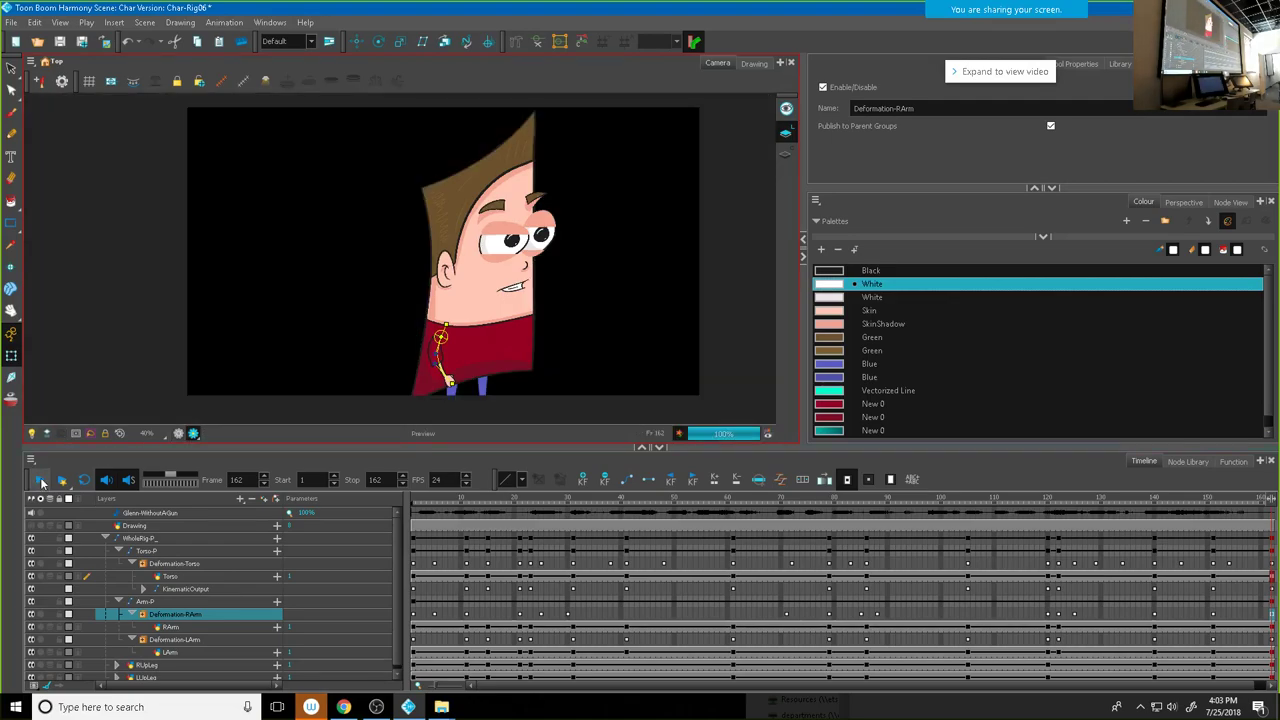
{"action": "left_click", "coordinate": [41, 482]}
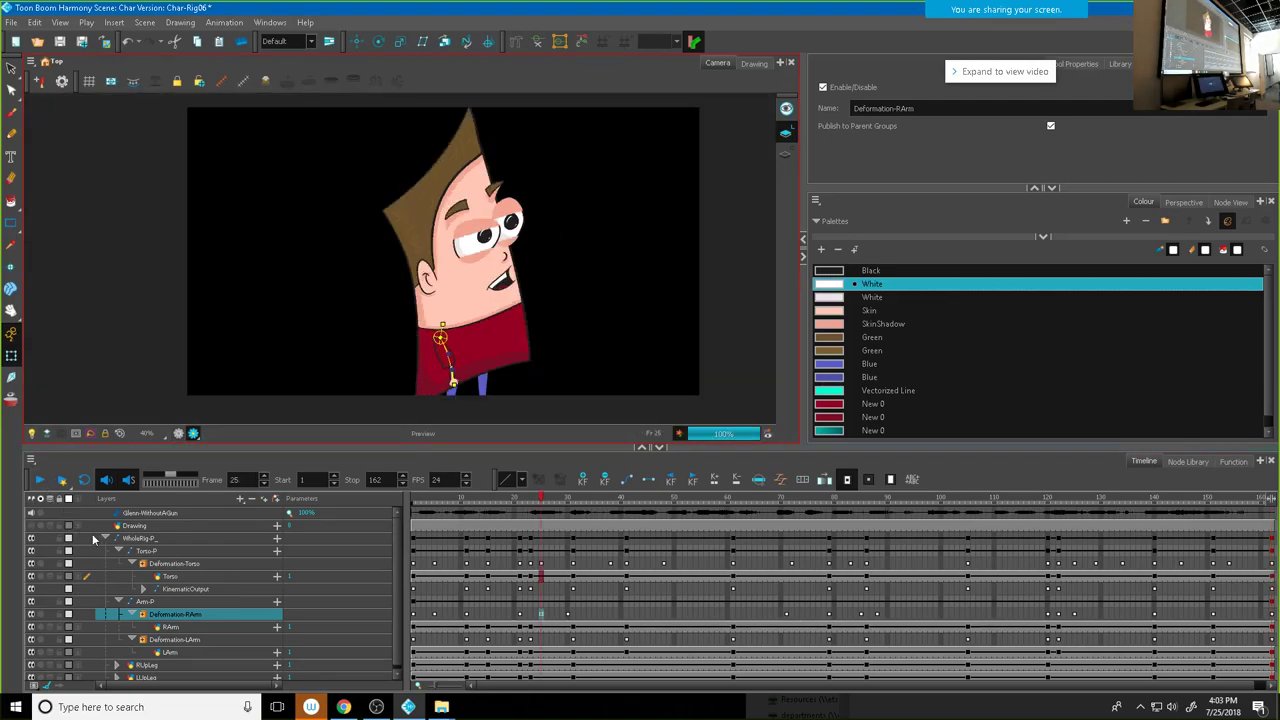
Step: Collapse the WholeRig-P_ hierarchy and add a Colour-Card layer beneath the rig
{"action": "left_click", "coordinate": [105, 539]}
{"action": "left_click", "coordinate": [105, 539]}
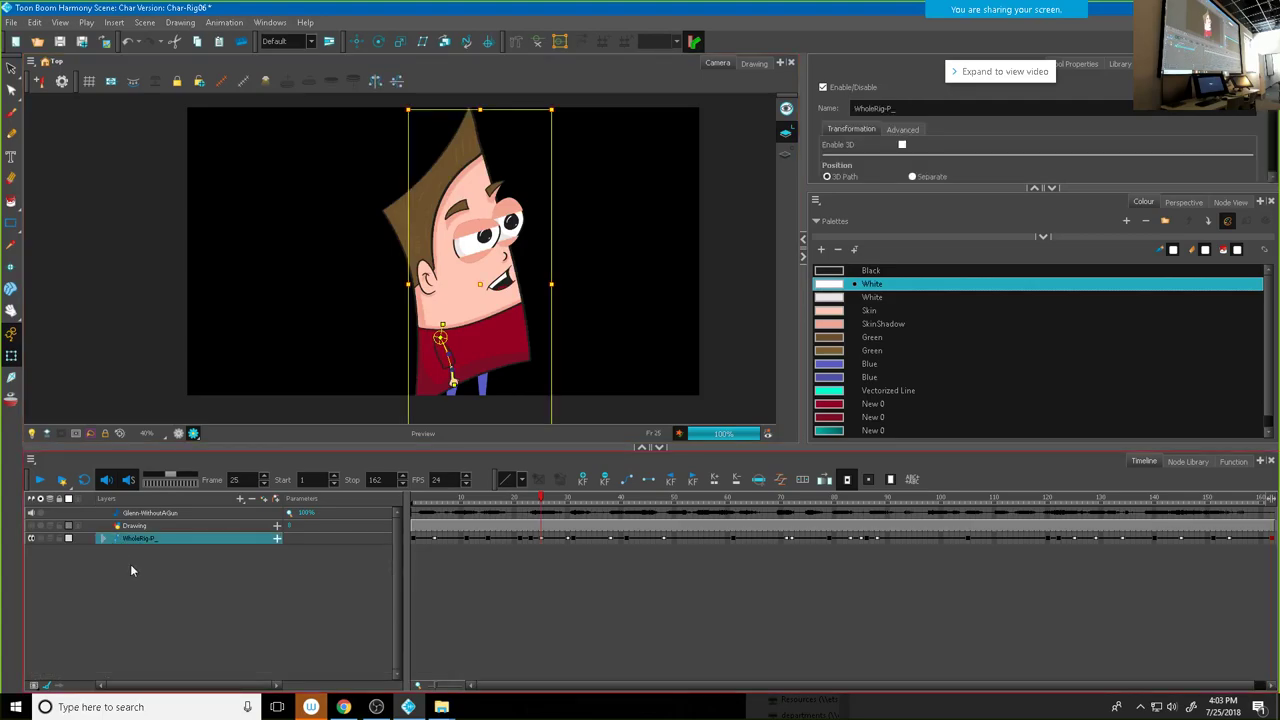
{"action": "right_click", "coordinate": [130, 564]}
{"action": "left_click", "coordinate": [108, 592]}
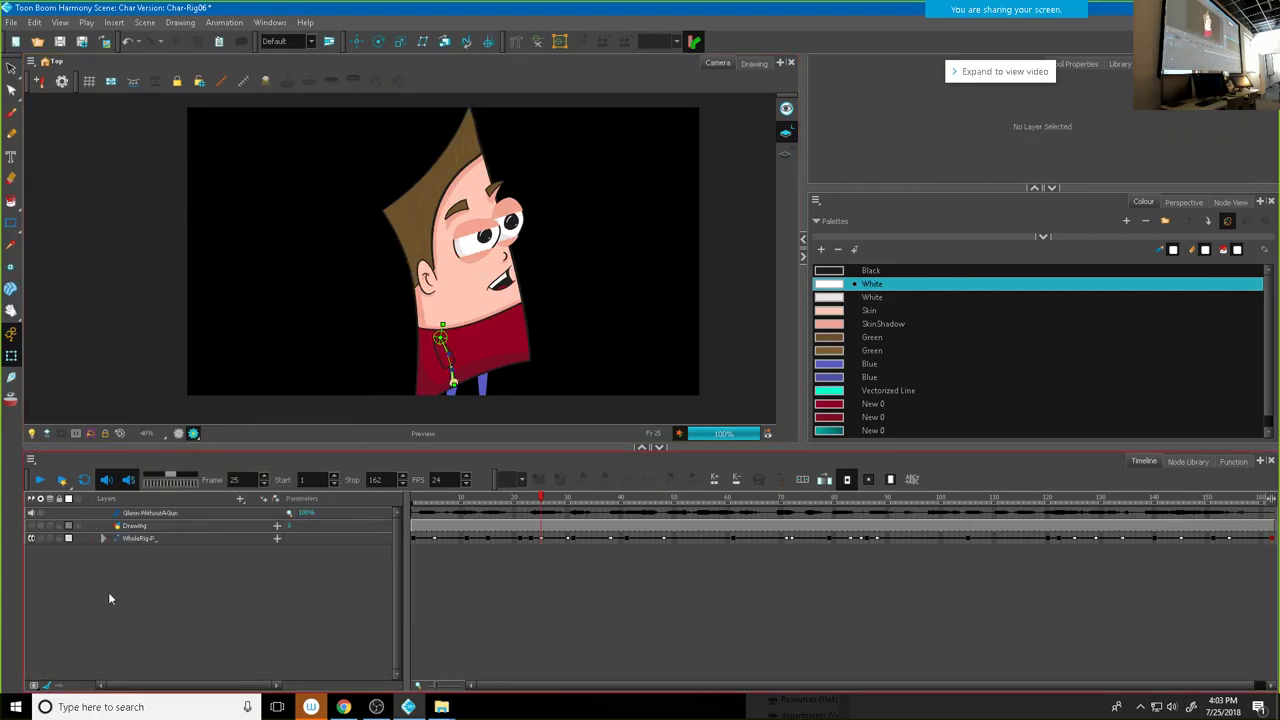
{"action": "left_click", "coordinate": [240, 499]}
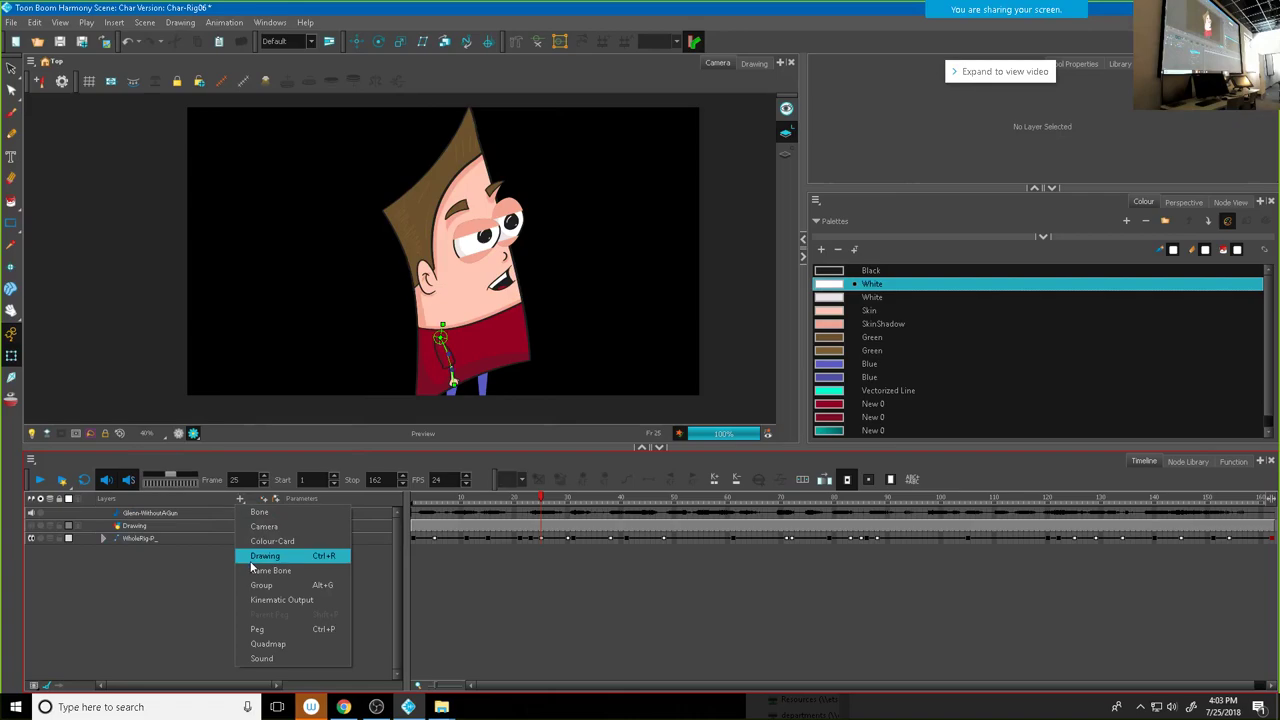
{"action": "left_click", "coordinate": [267, 543]}
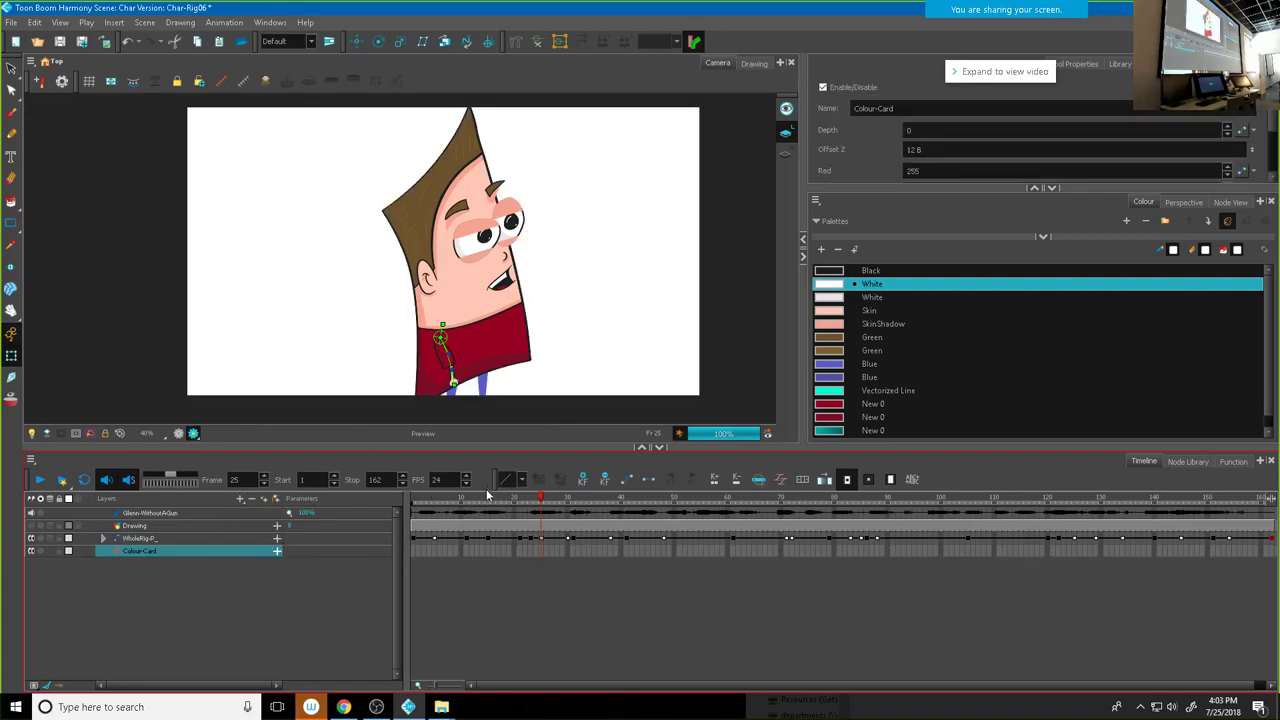
Step: Set the Colour-Card's colour to a light orange with red 255, green 212 and blue 135
{"action": "double_click", "coordinate": [116, 551]}
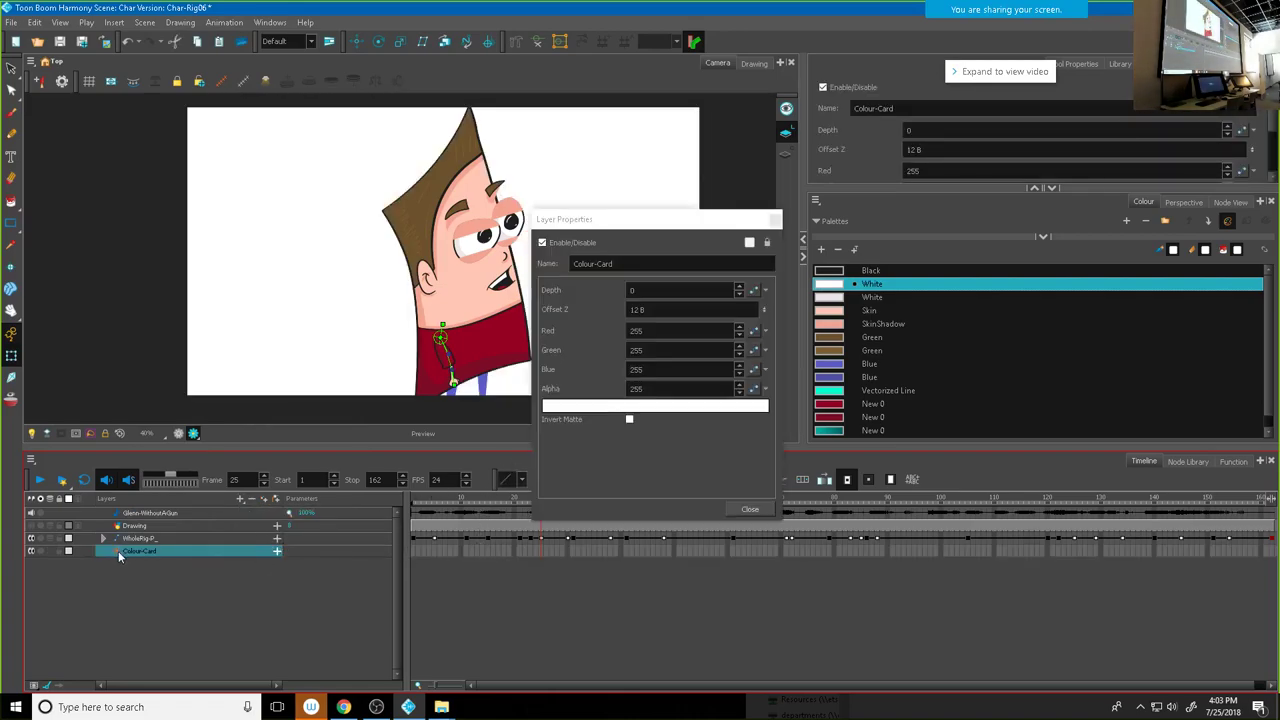
{"action": "left_click", "coordinate": [668, 406]}
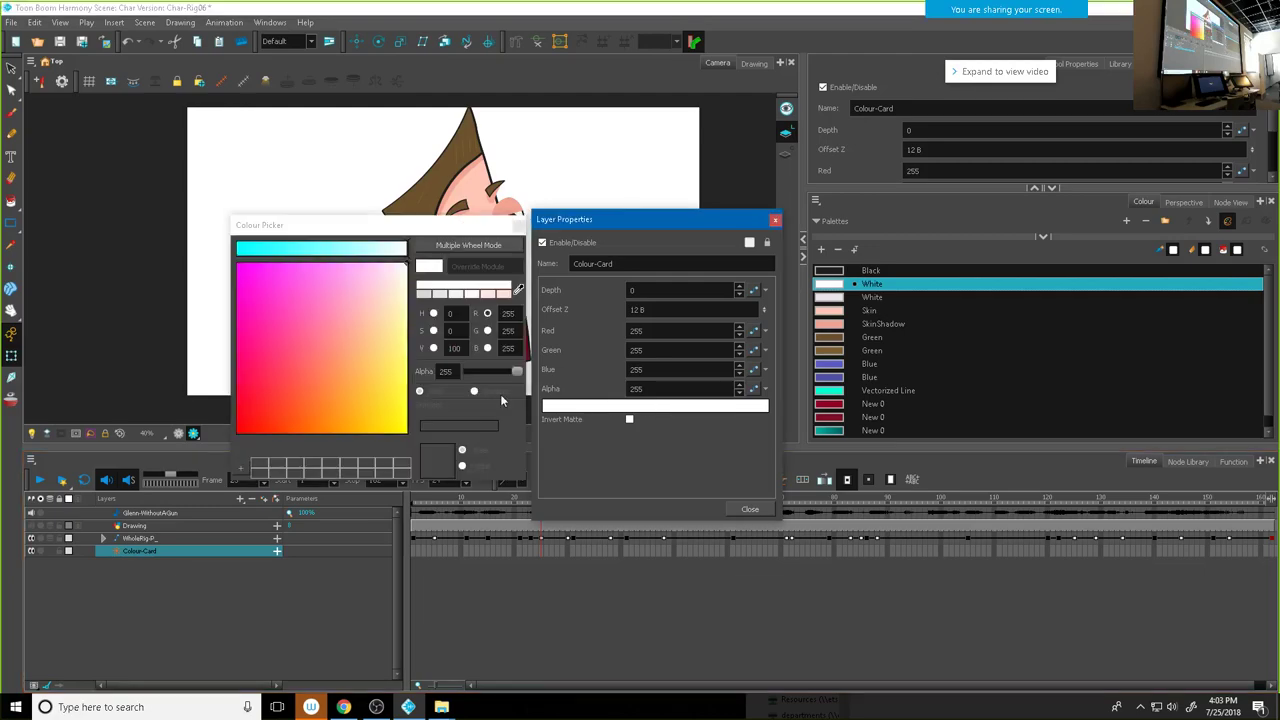
{"action": "left_click", "coordinate": [368, 348]}
{"action": "left_click", "coordinate": [363, 363]}
{"action": "left_click", "coordinate": [384, 340]}
{"action": "left_click", "coordinate": [378, 342]}
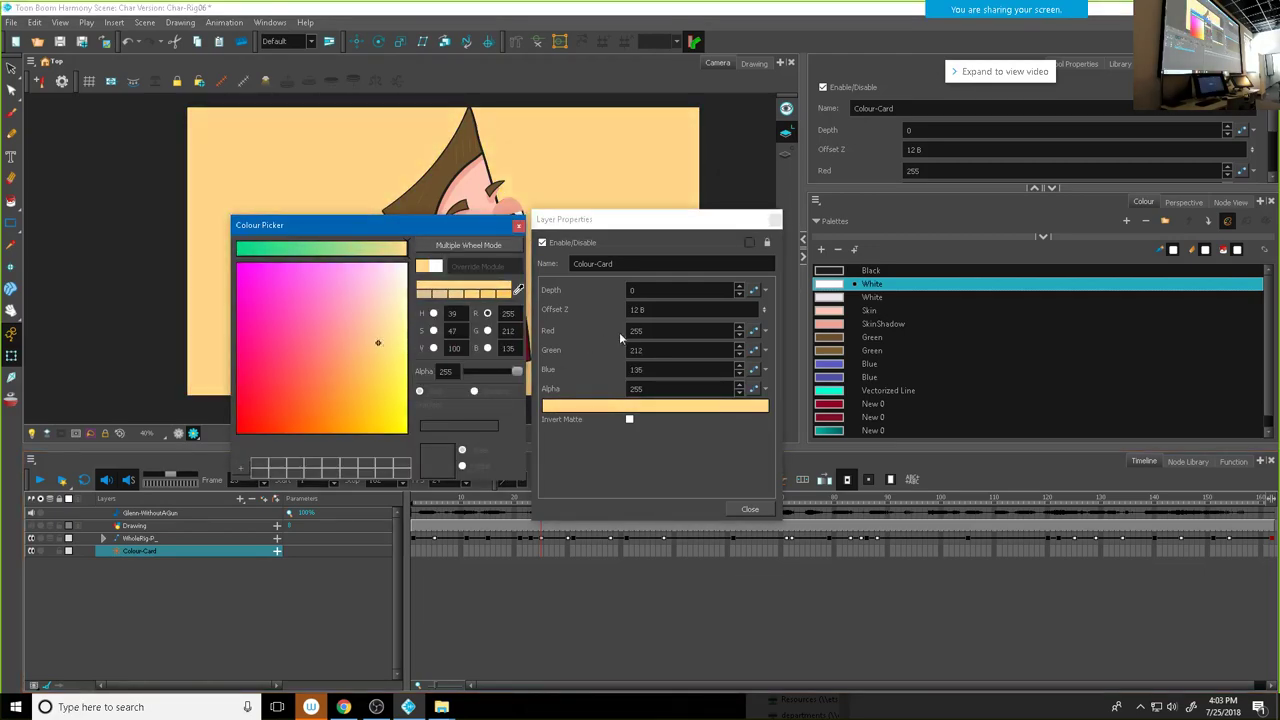
{"action": "left_click", "coordinate": [776, 219]}
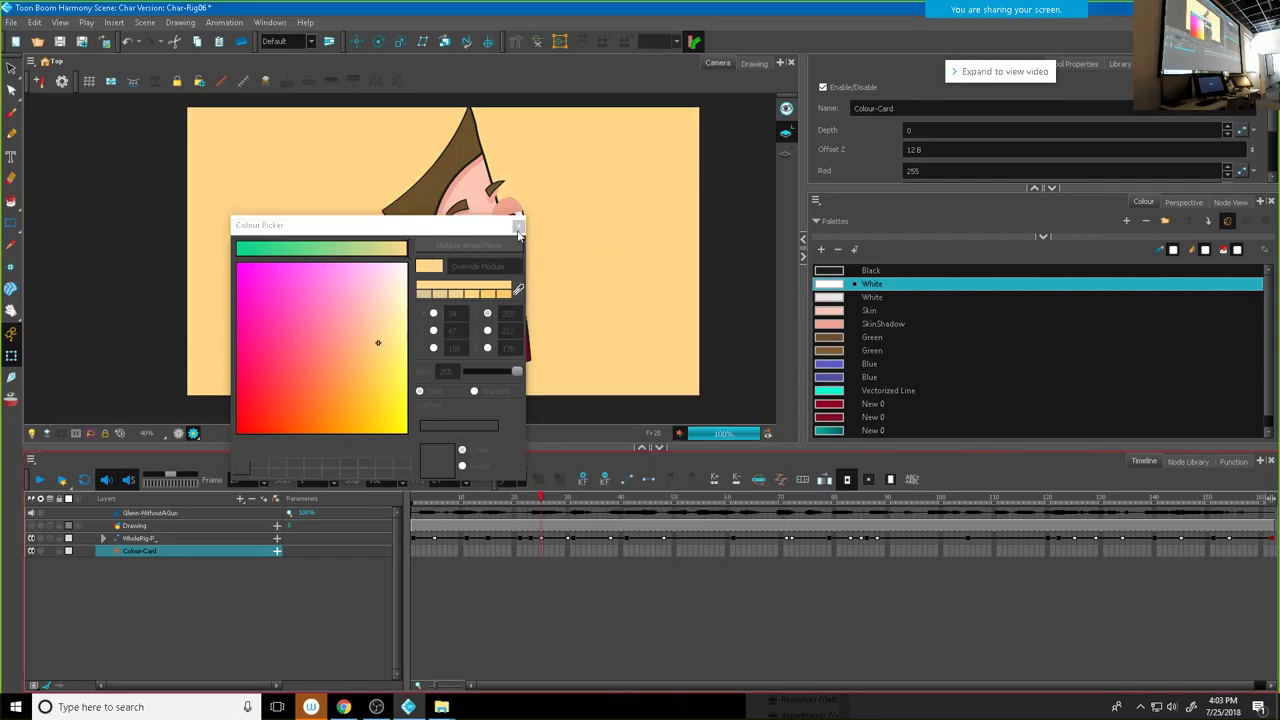
{"action": "left_click", "coordinate": [518, 227]}
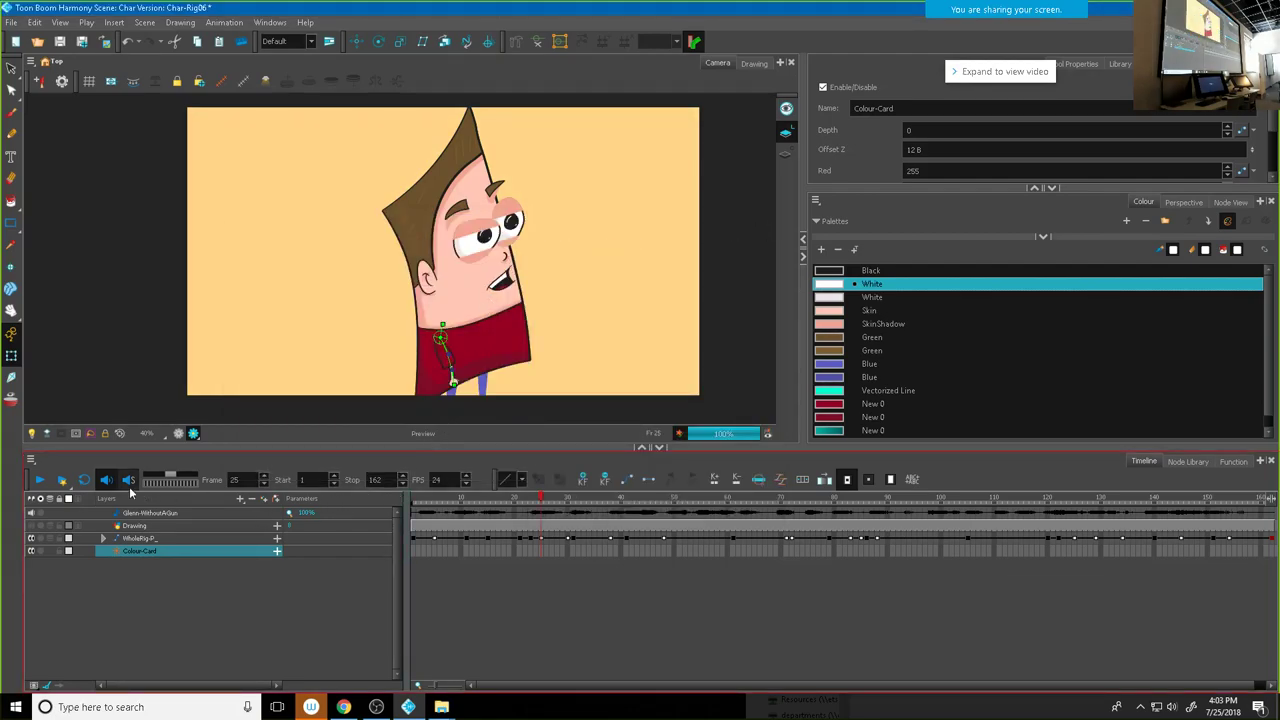
Step: Play the animation against the new background in the OpenGL view and scrub the timeline up to frame 98
{"action": "left_click", "coordinate": [40, 482]}
{"action": "left_click", "coordinate": [177, 432]}
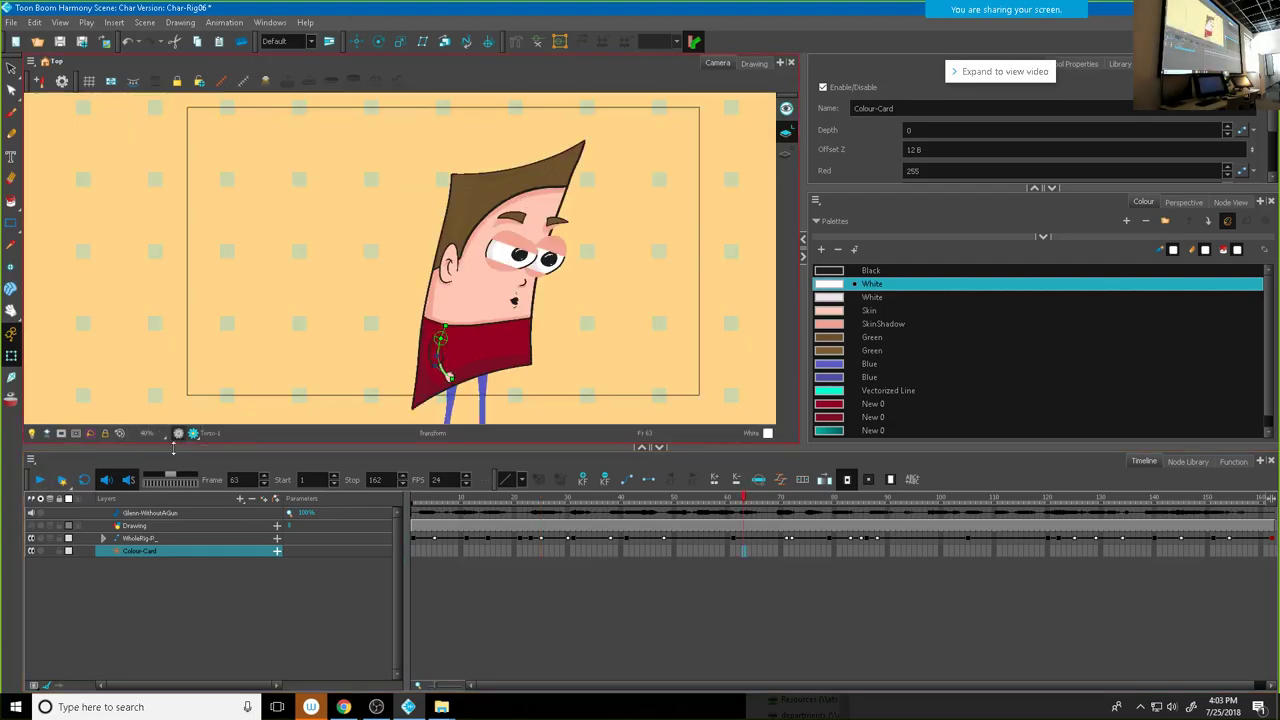
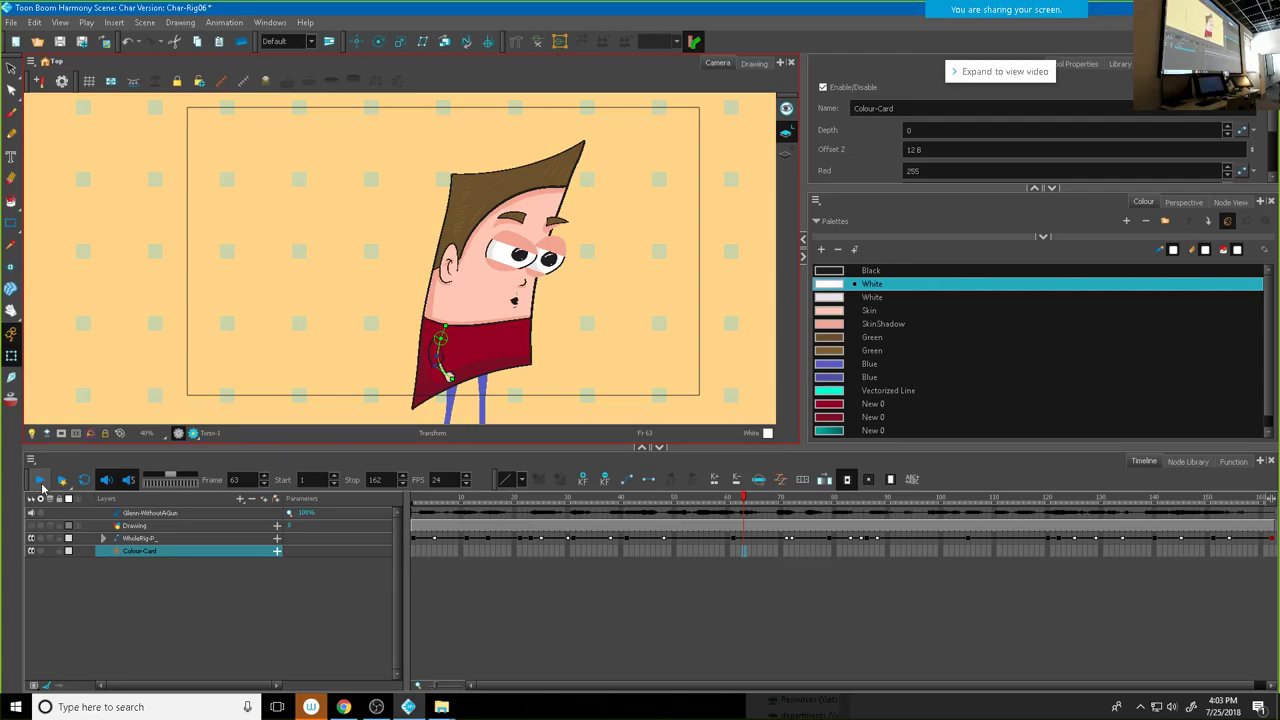
{"action": "left_click", "coordinate": [41, 482]}
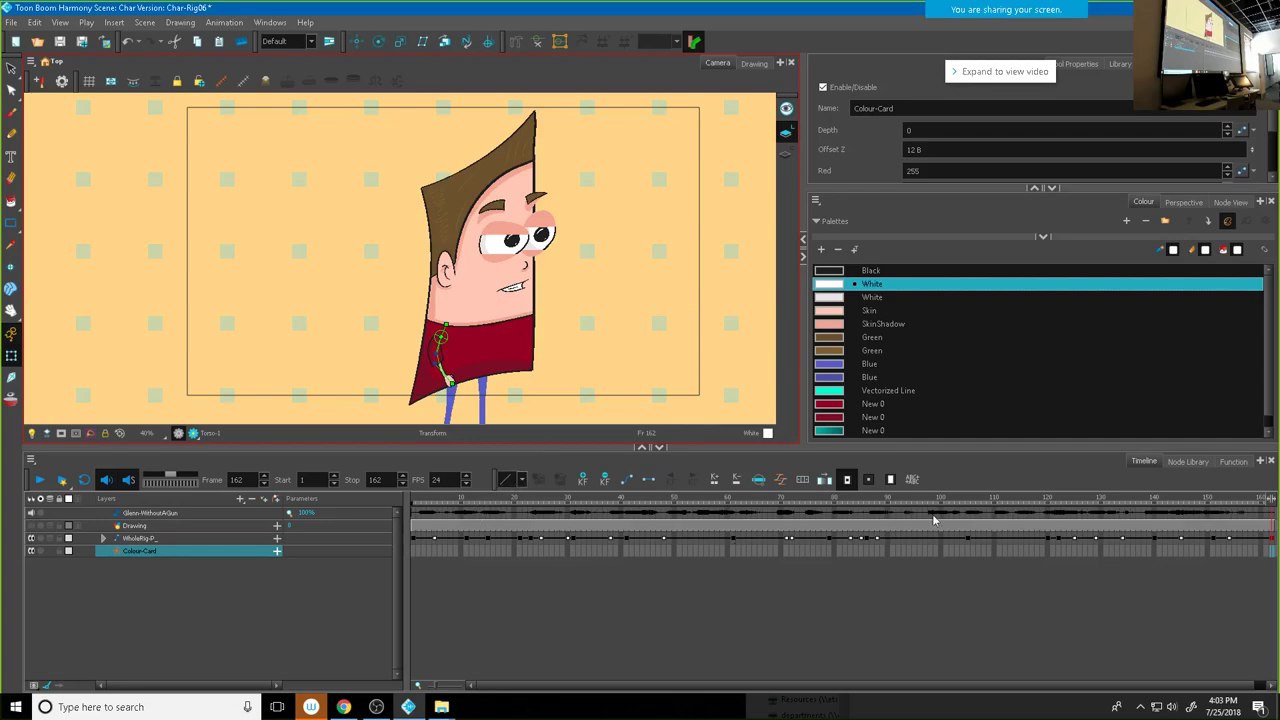
{"action": "key", "text": "Return"}
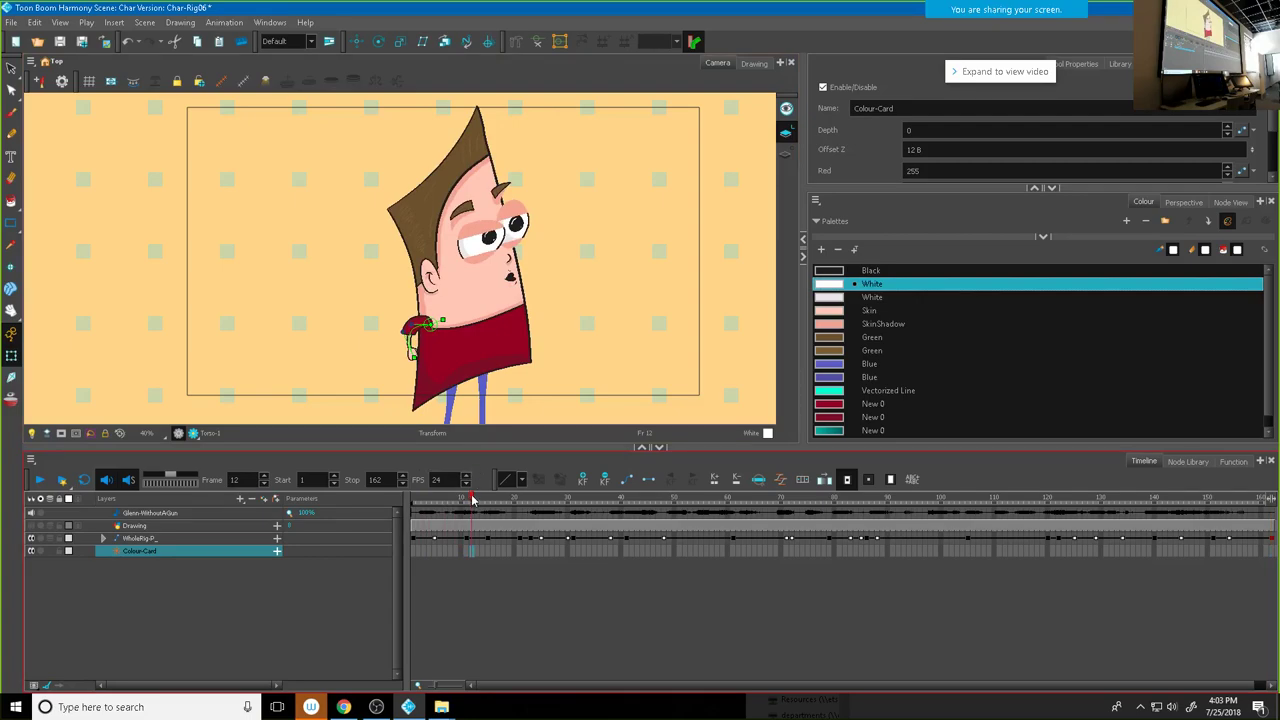
{"action": "left_click", "coordinate": [621, 497]}
{"action": "left_click_drag", "start_coordinate": [728, 497], "coordinate": [931, 497]}
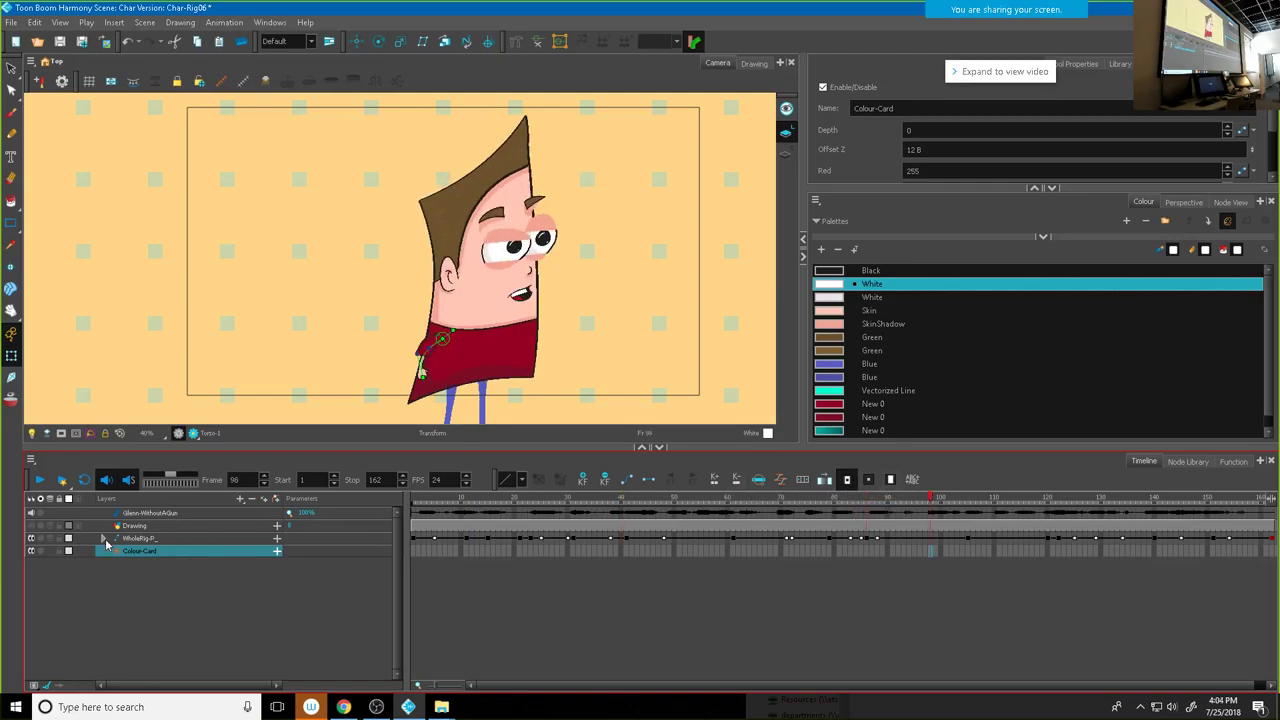
Step: Display all Bone and Bone_1 function curves of Deformation-Torso in the function editor
{"action": "left_click", "coordinate": [103, 539]}
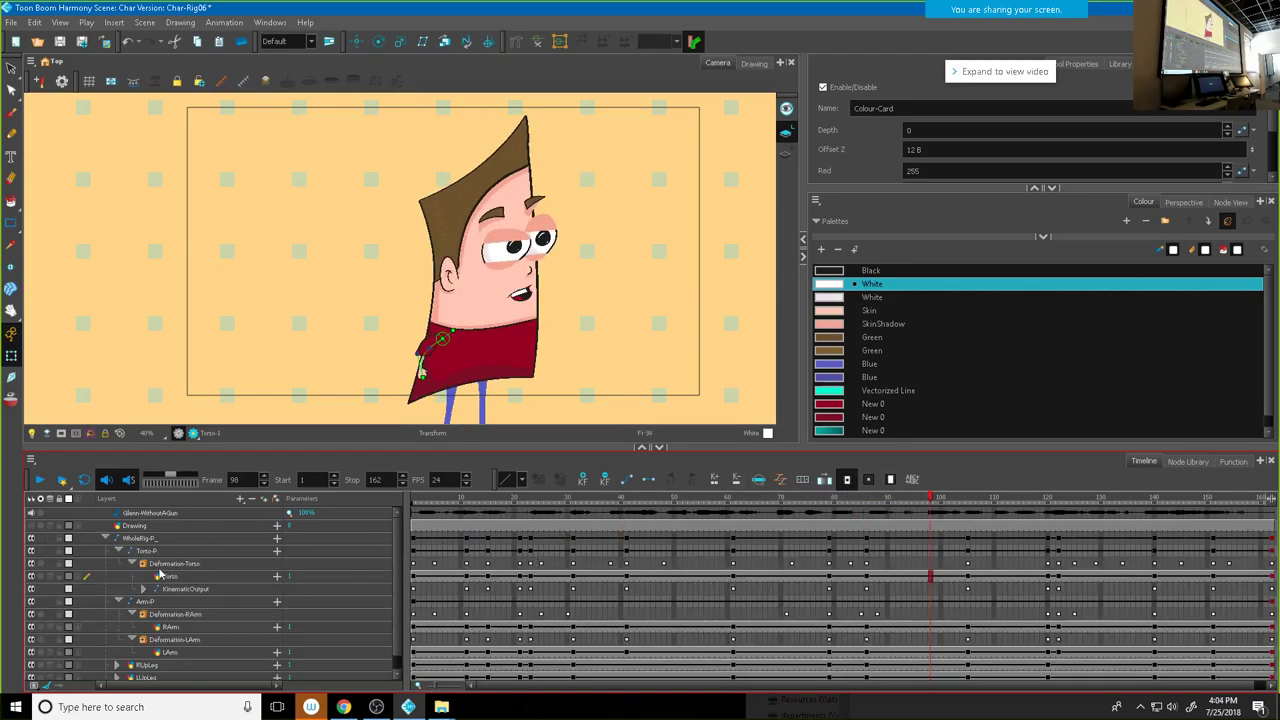
{"action": "left_click", "coordinate": [190, 566]}
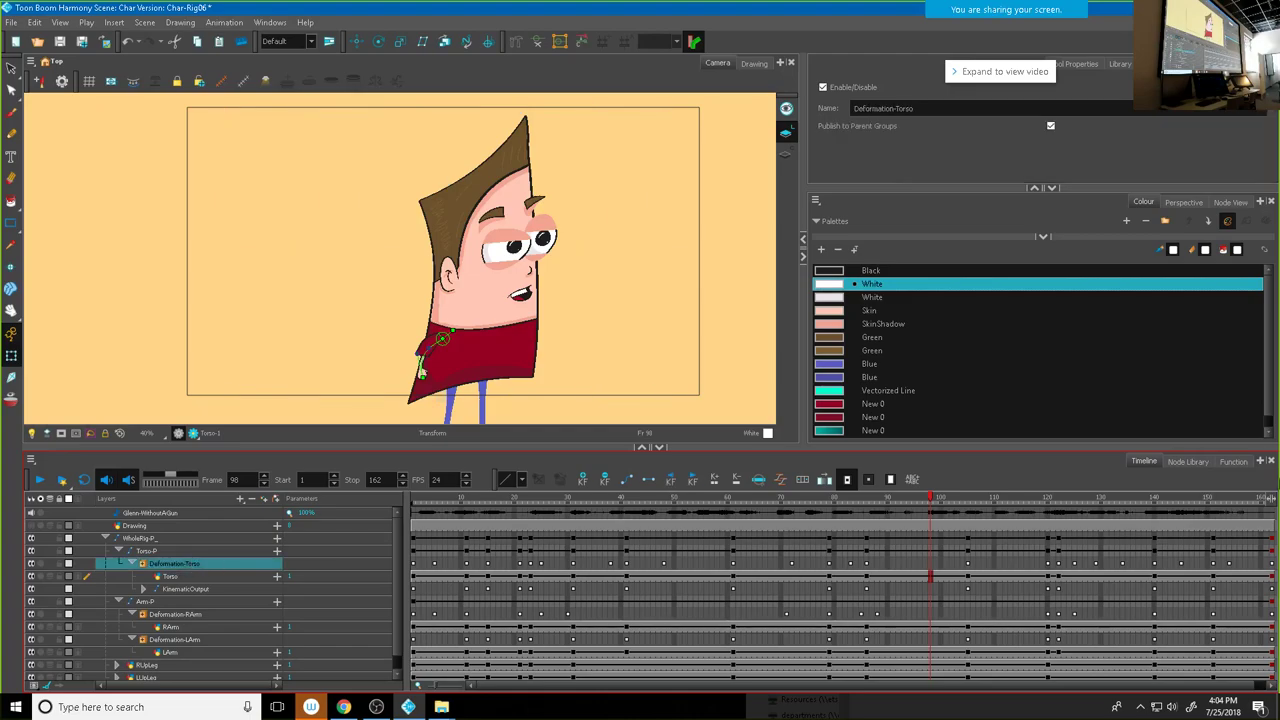
{"action": "left_click", "coordinate": [1233, 461]}
{"action": "left_click", "coordinate": [80, 538]}
{"action": "left_click", "coordinate": [66, 527]}
{"action": "left_click", "coordinate": [55, 516]}
{"action": "left_click", "coordinate": [70, 549]}
{"action": "left_click", "coordinate": [66, 527]}
{"action": "left_click", "coordinate": [50, 518]}
{"action": "left_click", "coordinate": [48, 517]}
{"action": "left_click", "coordinate": [48, 596]}
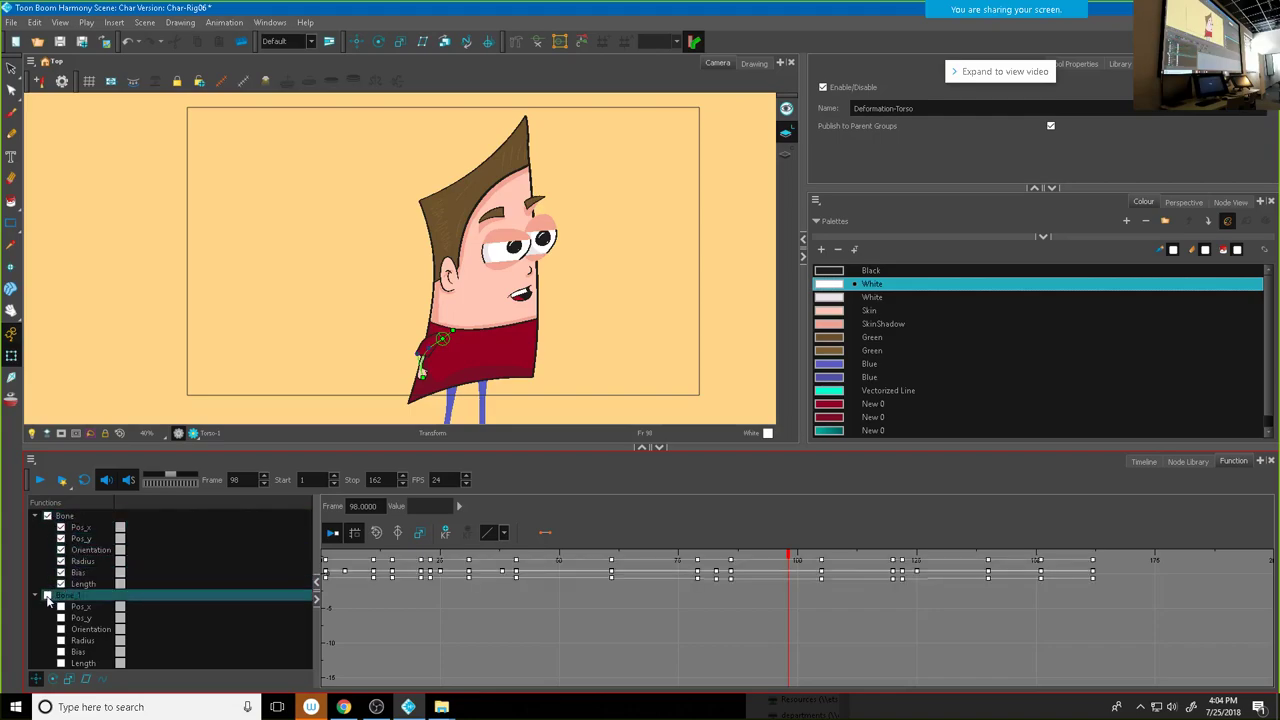
{"action": "left_click", "coordinate": [47, 596]}
{"action": "scroll", "coordinate": [590, 576], "scroll_direction": "down", "scroll_amount": 5}
{"action": "left_click_drag", "start_coordinate": [690, 596], "coordinate": [691, 628]}
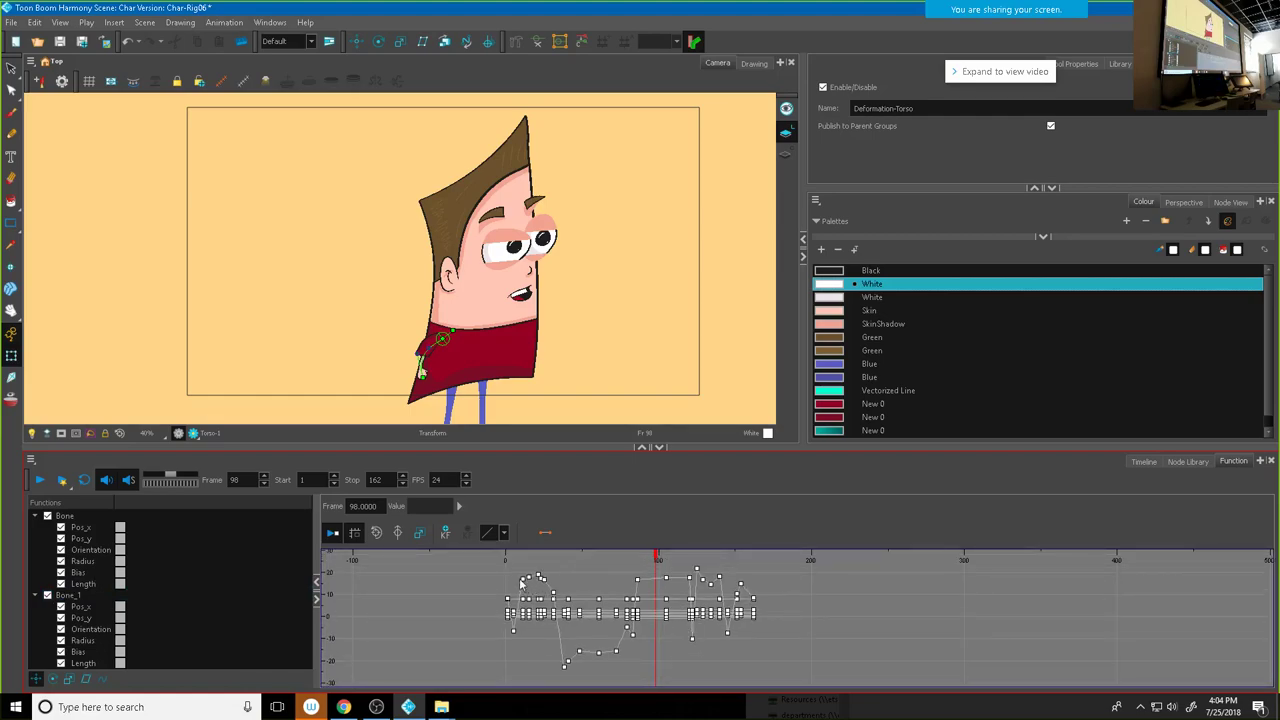
Step: Select all keyframes on the Deformation-Torso curves and apply the S-shaped ease preset to them
{"action": "left_click", "coordinate": [118, 539]}
{"action": "scroll", "coordinate": [797, 690], "scroll_direction": "down", "scroll_amount": 3}
{"action": "scroll", "coordinate": [786, 637], "scroll_direction": "down", "scroll_amount": 2}
{"action": "key", "text": "ctrl+a"}
{"action": "scroll", "coordinate": [689, 634], "scroll_direction": "up", "scroll_amount": 8}
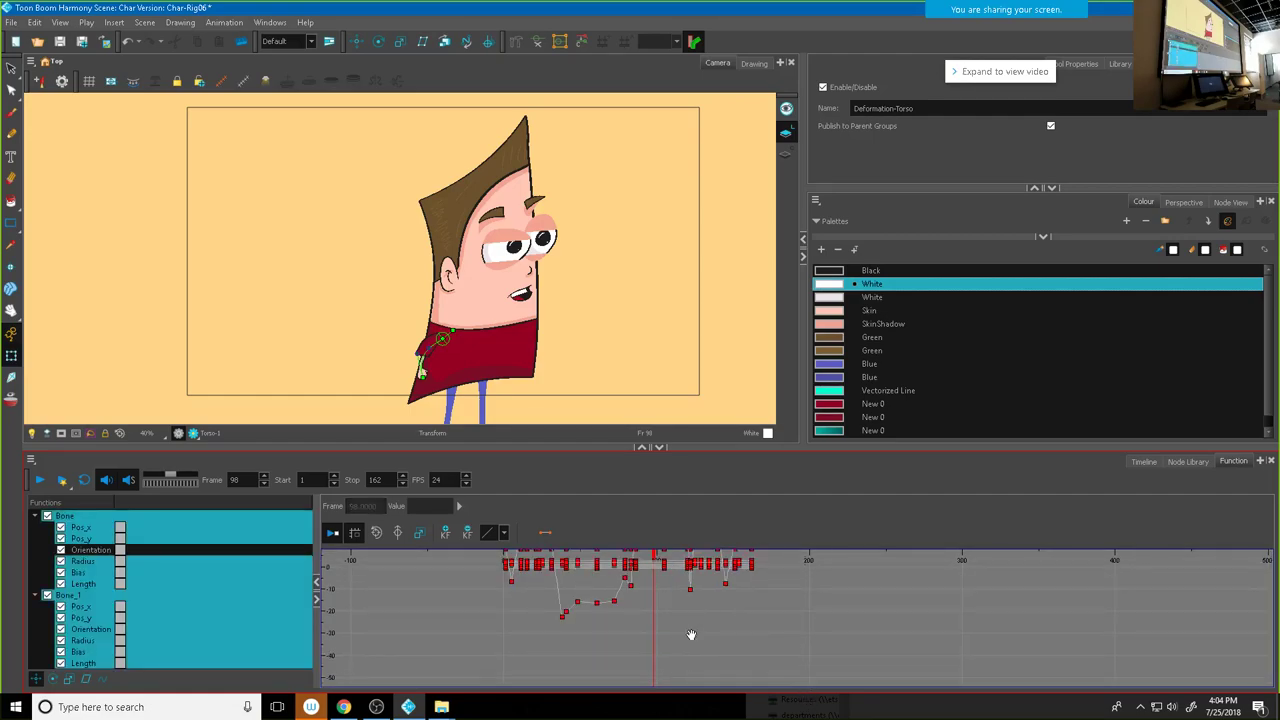
{"action": "left_click", "coordinate": [505, 534]}
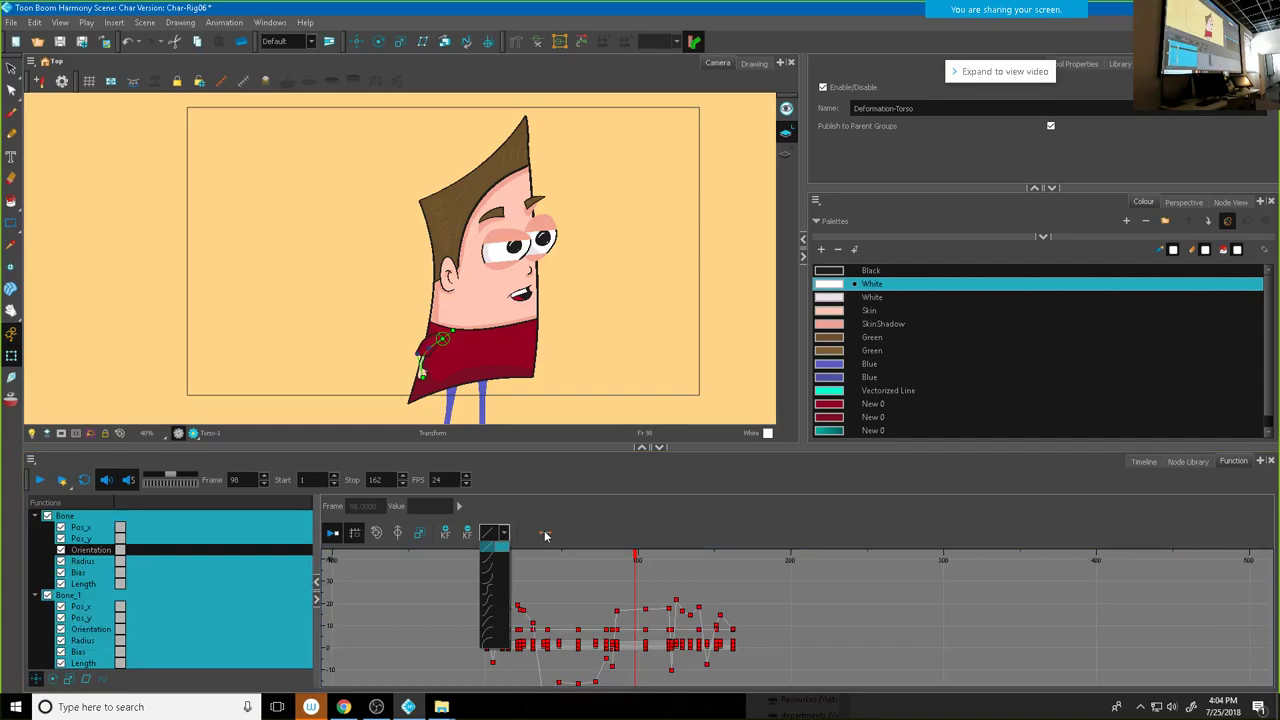
{"action": "left_click", "coordinate": [492, 605]}
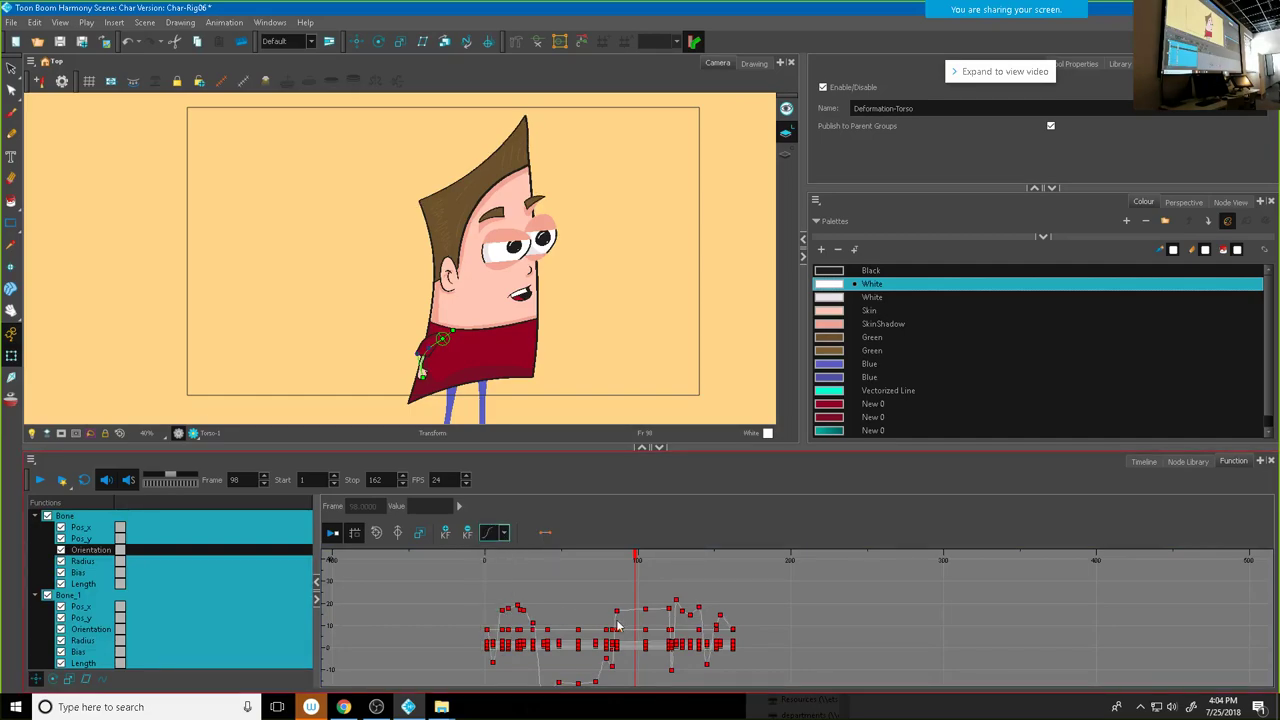
{"action": "scroll", "coordinate": [729, 632], "scroll_direction": "up", "scroll_amount": 3}
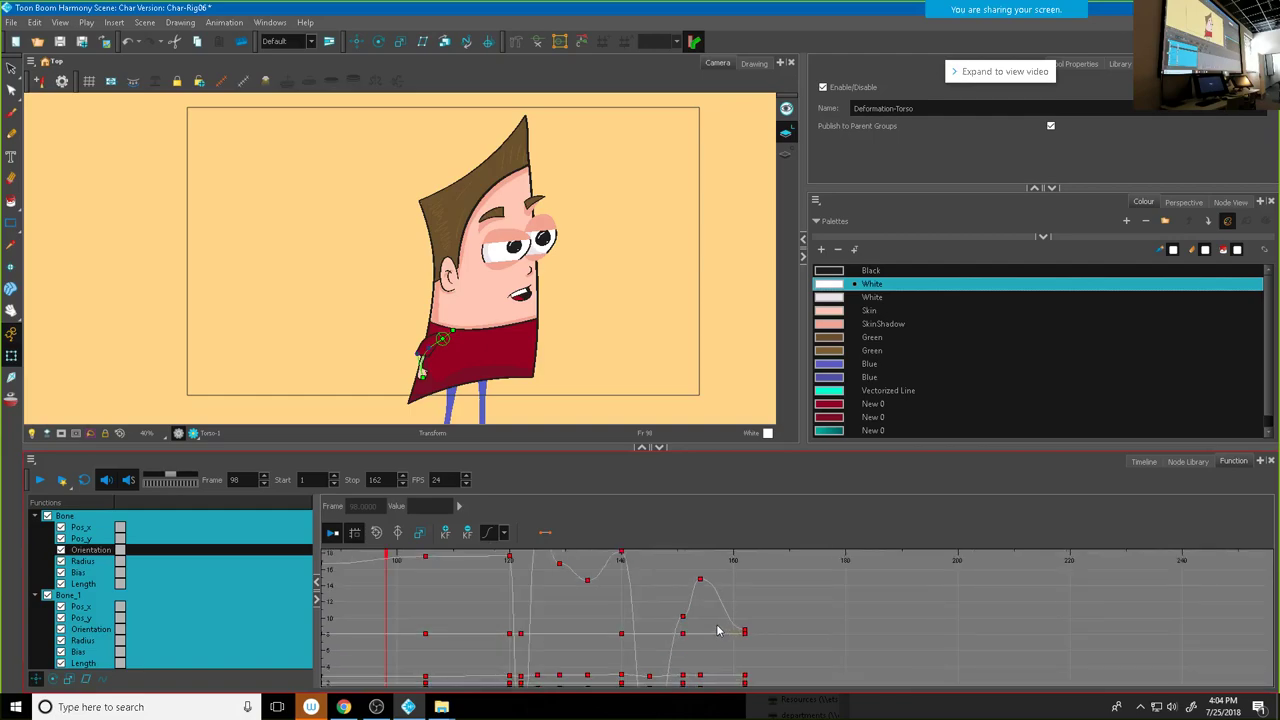
Step: Adjust the easing handles of the Bone_1 Orientation keyframes at frames 151, 129 and 86 to smooth the curve through them
{"action": "left_click", "coordinate": [683, 619]}
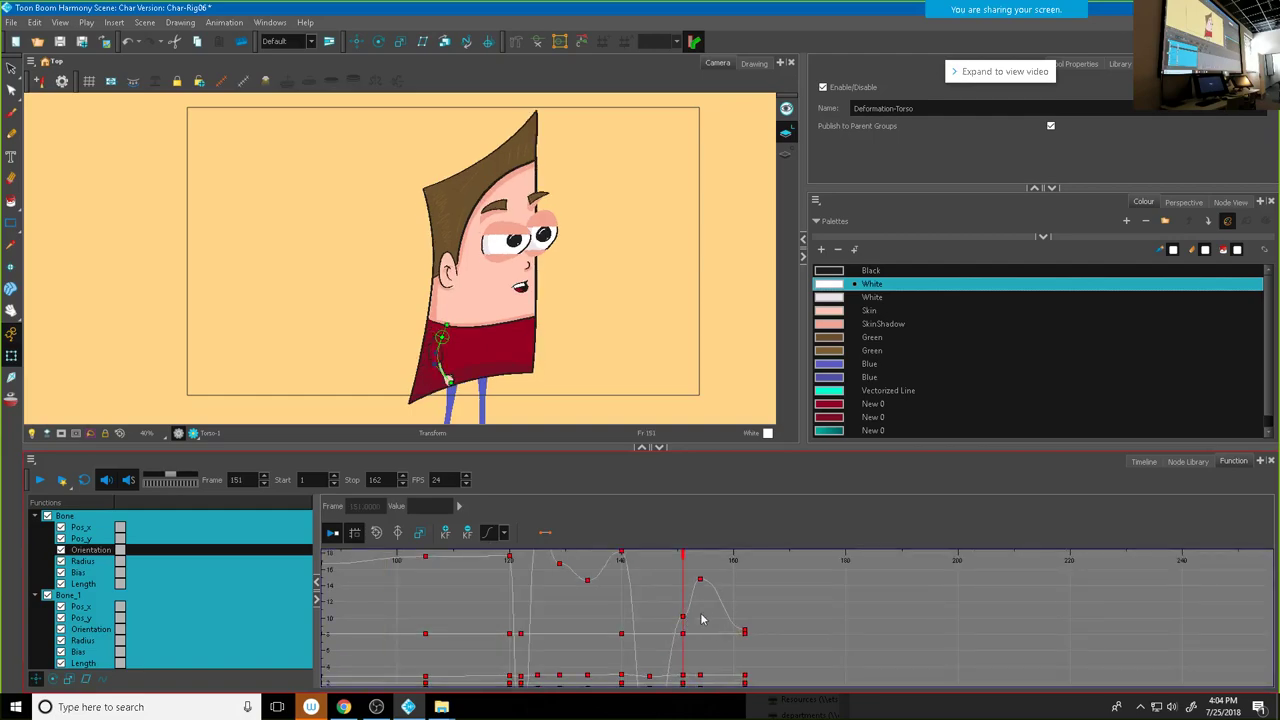
{"action": "left_click", "coordinate": [687, 616]}
{"action": "left_click", "coordinate": [684, 617]}
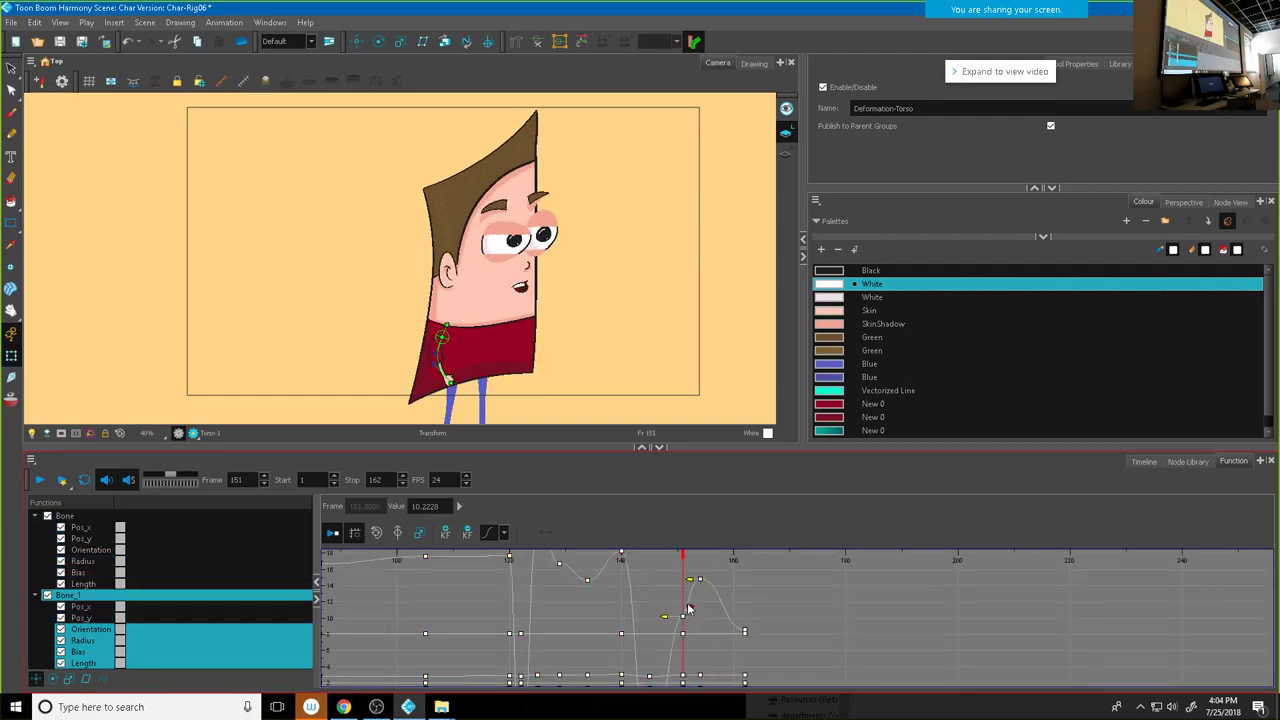
{"action": "left_click_drag", "start_coordinate": [665, 619], "coordinate": [673, 642]}
{"action": "left_click", "coordinate": [560, 564]}
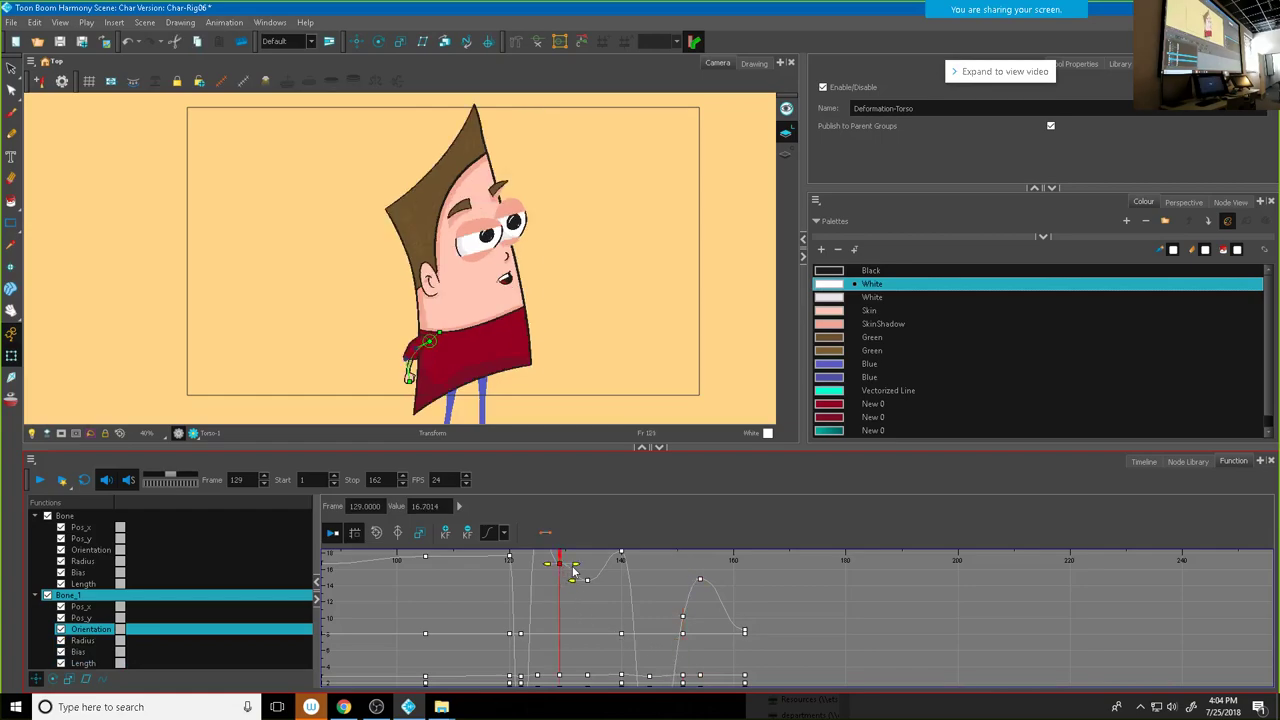
{"action": "left_click_drag", "start_coordinate": [566, 582], "coordinate": [583, 619]}
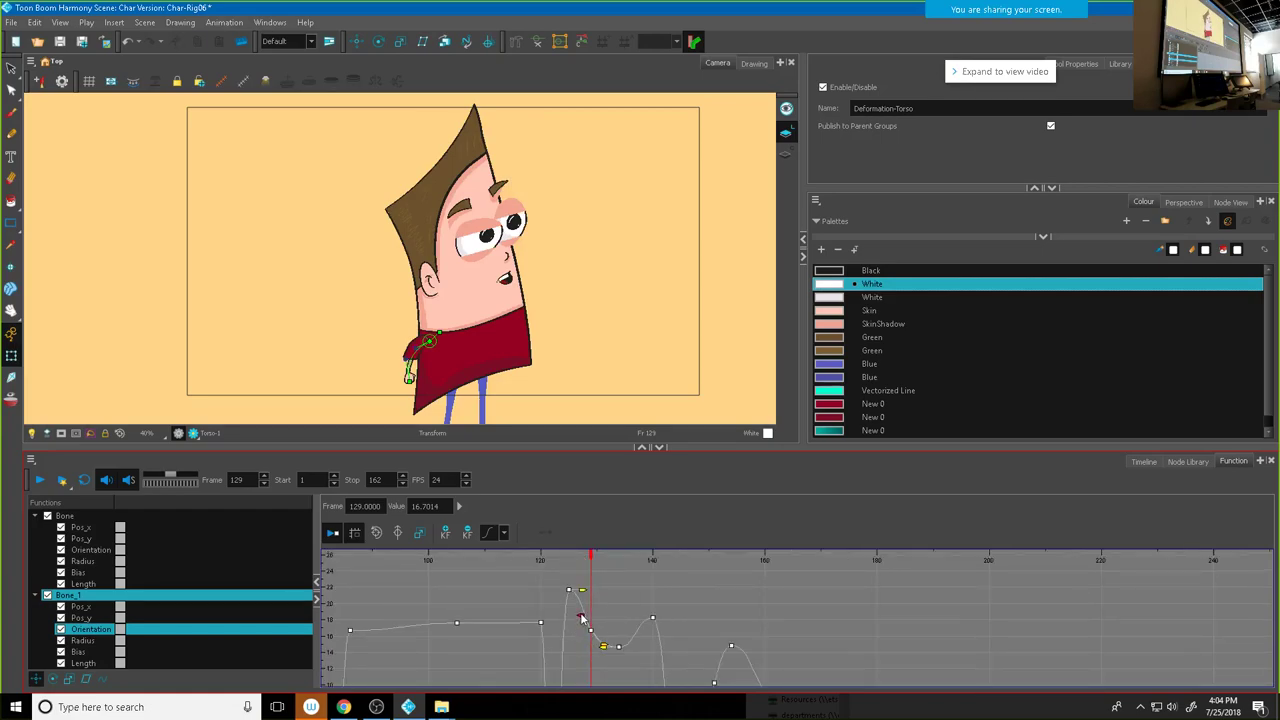
{"action": "left_click", "coordinate": [352, 629]}
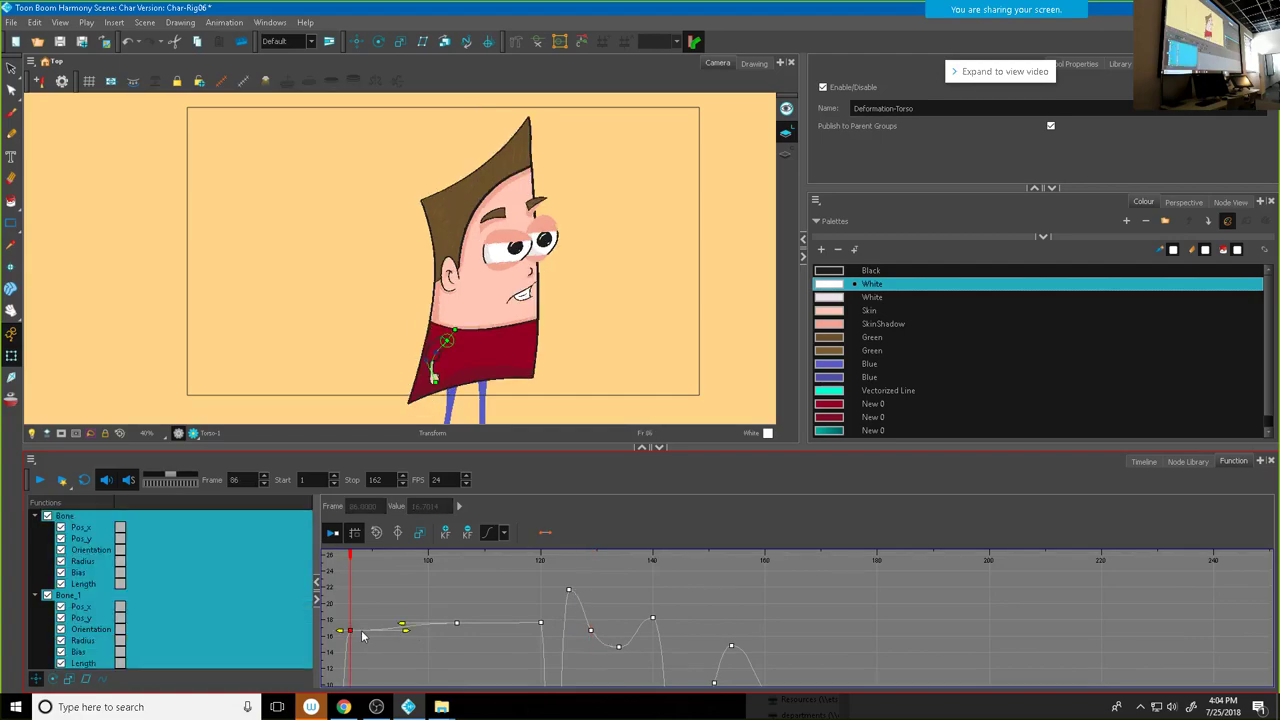
{"action": "left_click_drag", "start_coordinate": [405, 632], "coordinate": [340, 632]}
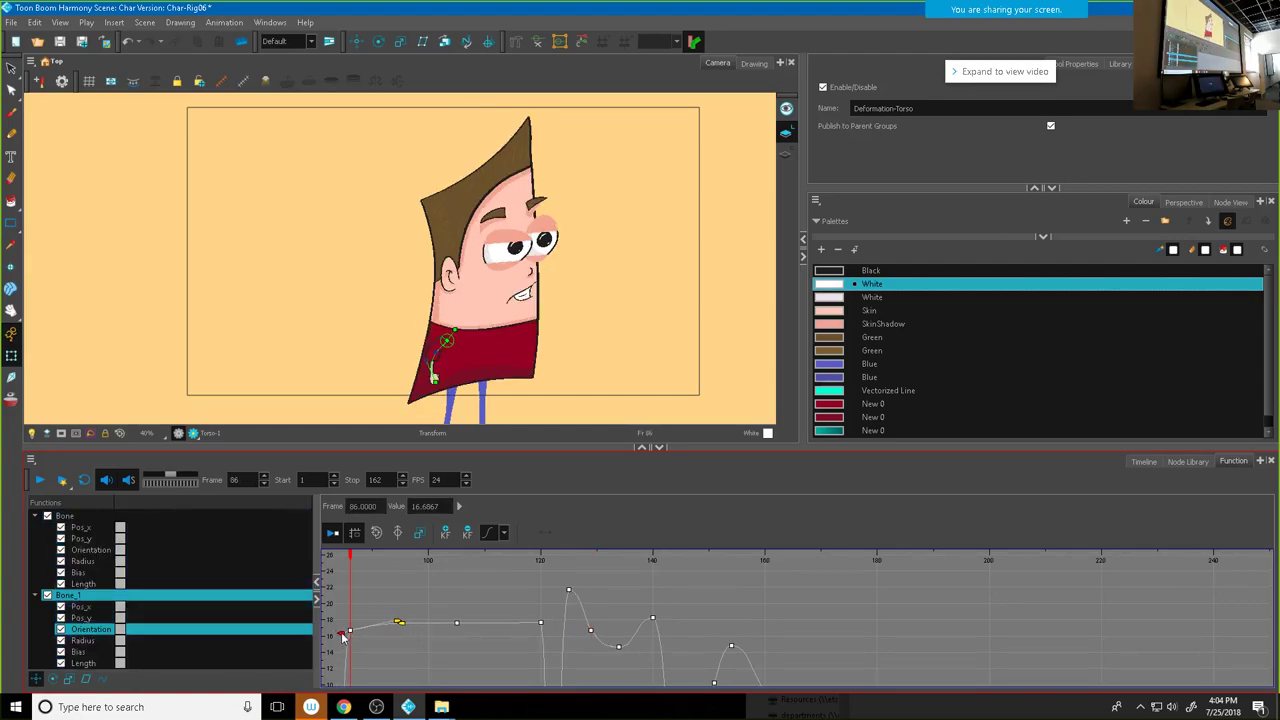
Step: Angle the easing handles of the Bone_1 Orientation keyframes at frames 41 and 72 so the curve passes through them smoothly
{"action": "scroll", "coordinate": [420, 627], "scroll_direction": "down", "scroll_amount": 3}
{"action": "left_click_drag", "start_coordinate": [526, 620], "coordinate": [603, 620]}
{"action": "left_click_drag", "start_coordinate": [700, 637], "coordinate": [916, 565]}
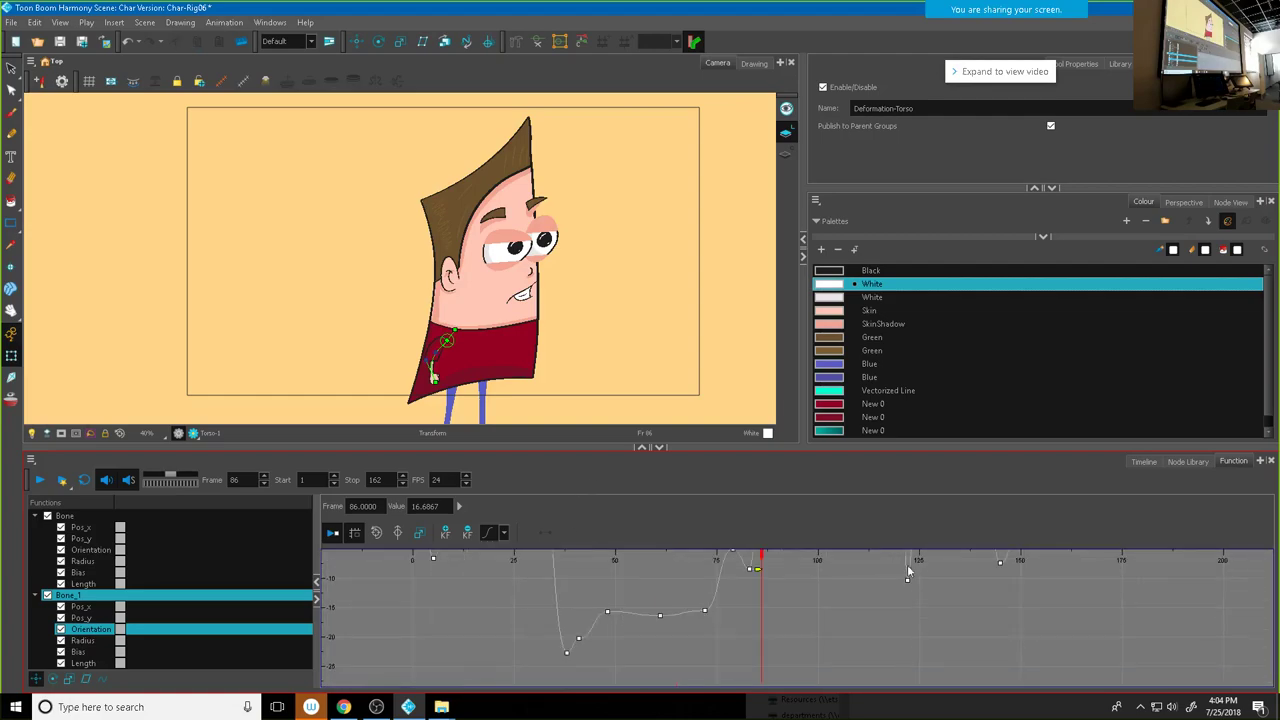
{"action": "left_click", "coordinate": [578, 638]}
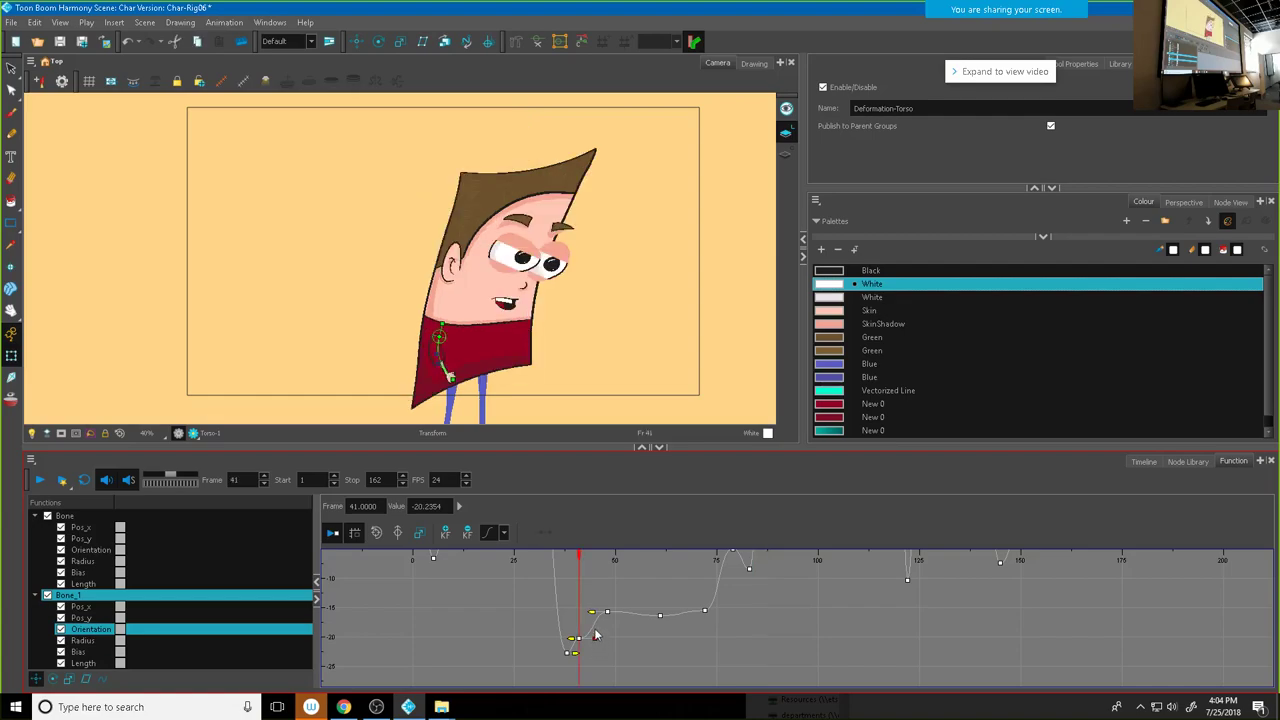
{"action": "left_click", "coordinate": [568, 645]}
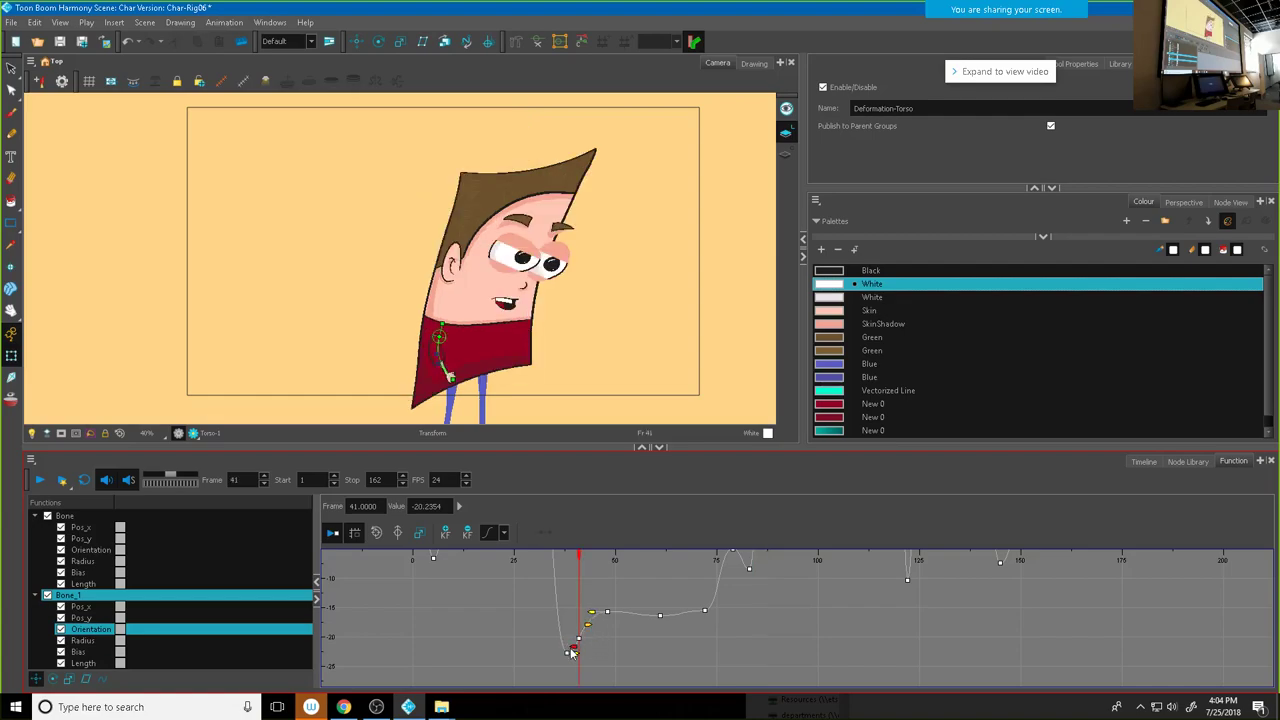
{"action": "left_click", "coordinate": [704, 611]}
{"action": "scroll", "coordinate": [702, 615], "scroll_direction": "up", "scroll_amount": 2}
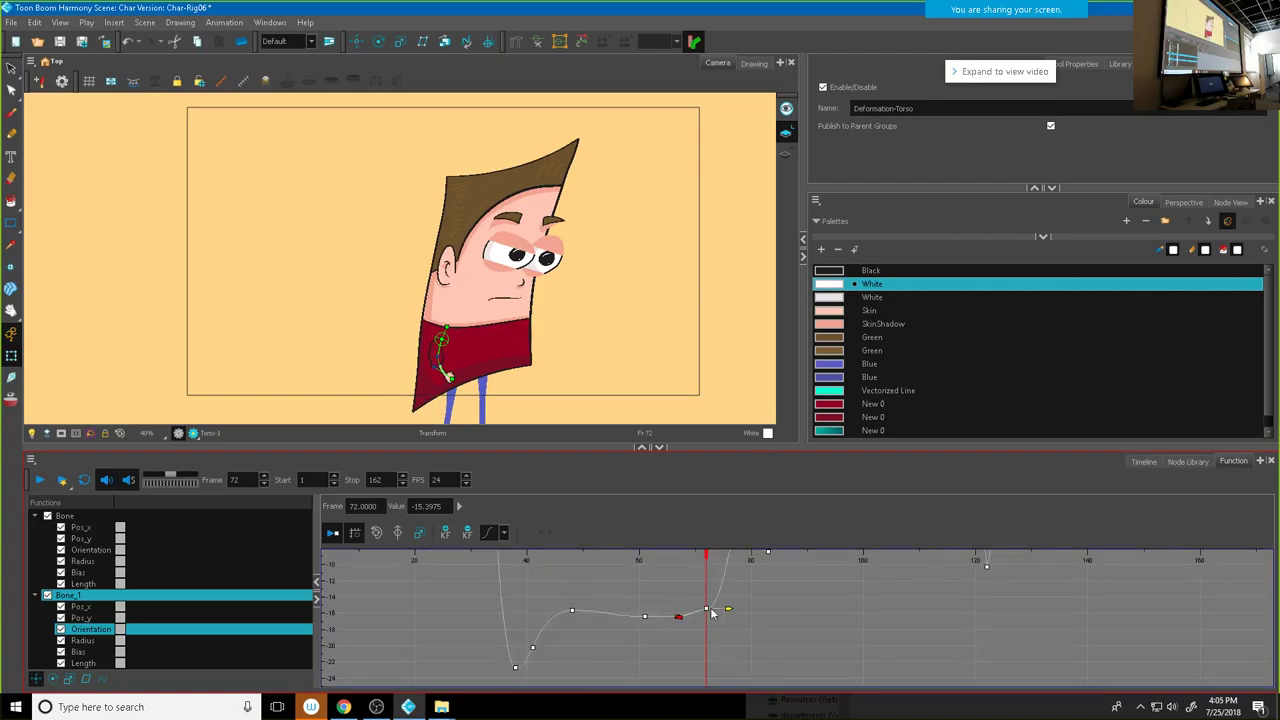
{"action": "left_click_drag", "start_coordinate": [728, 608], "coordinate": [726, 604]}
Step: Try a curved ease preset on the Bone_1 Orientation keyframe at frame 11, then apply the straight-line preset instead
{"action": "key", "text": "f"}
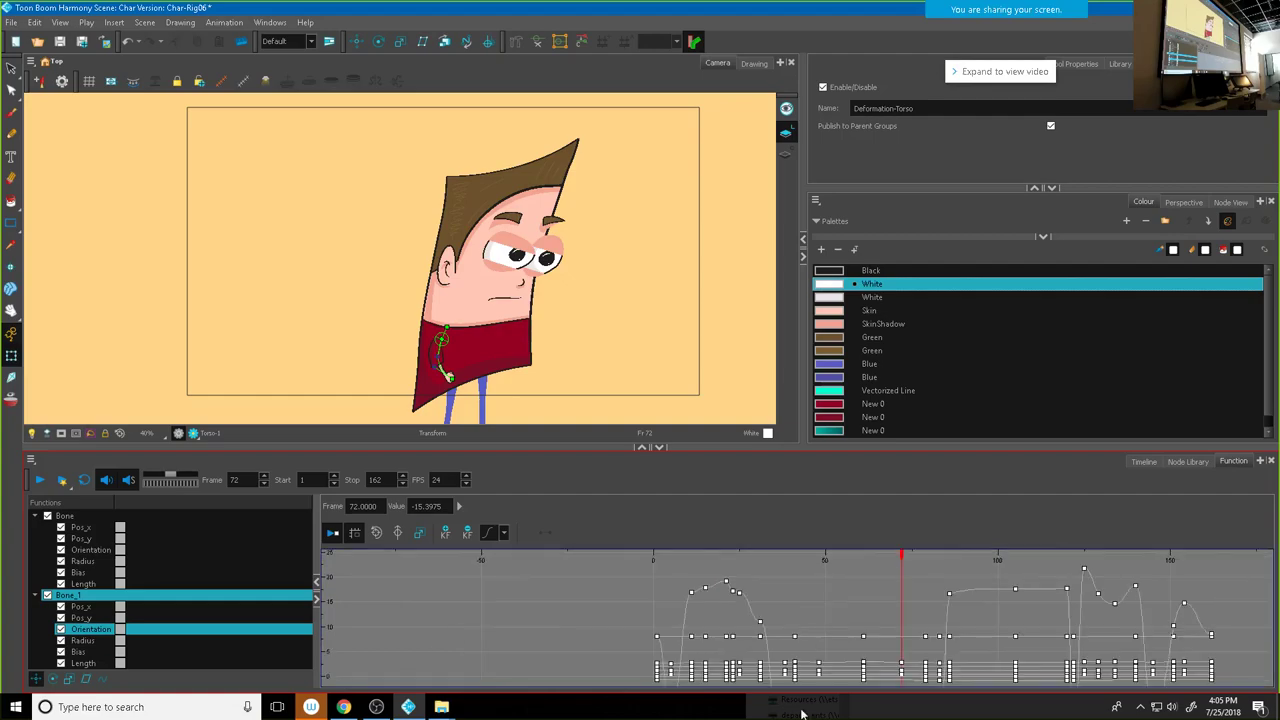
{"action": "scroll", "coordinate": [714, 592], "scroll_direction": "up", "scroll_amount": 3}
{"action": "left_click_drag", "start_coordinate": [668, 590], "coordinate": [689, 614]}
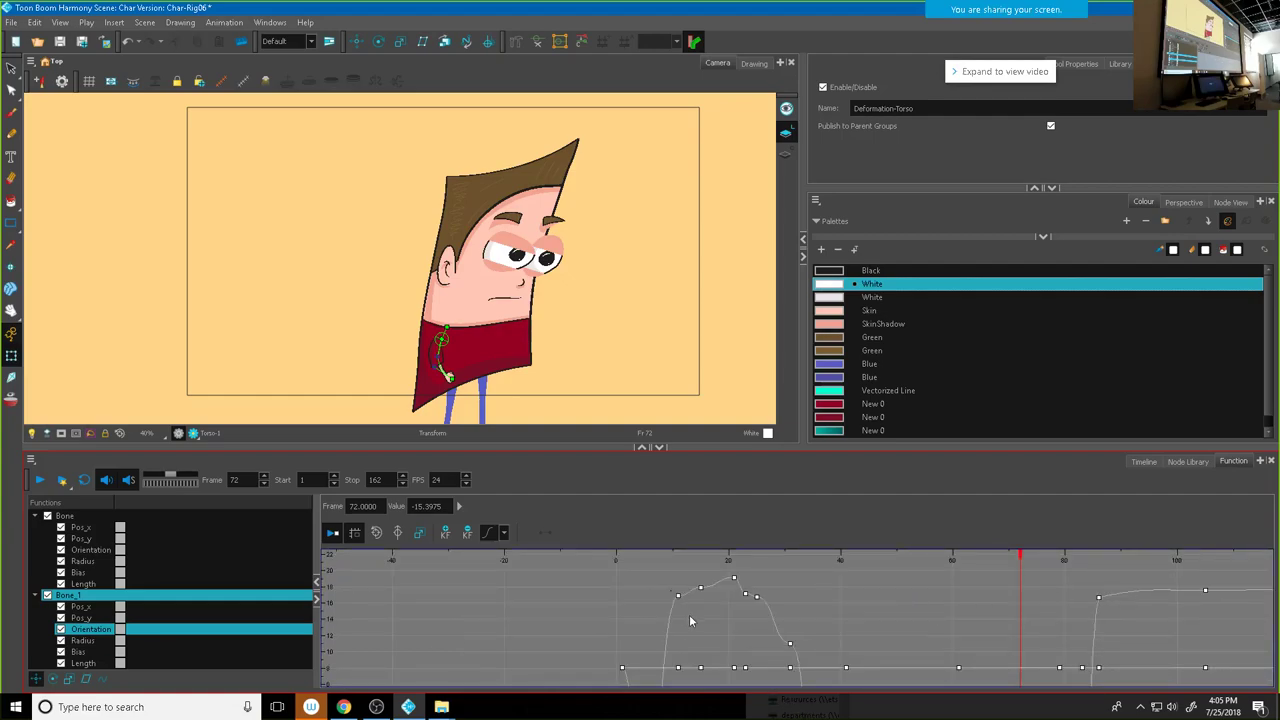
{"action": "left_click", "coordinate": [503, 532]}
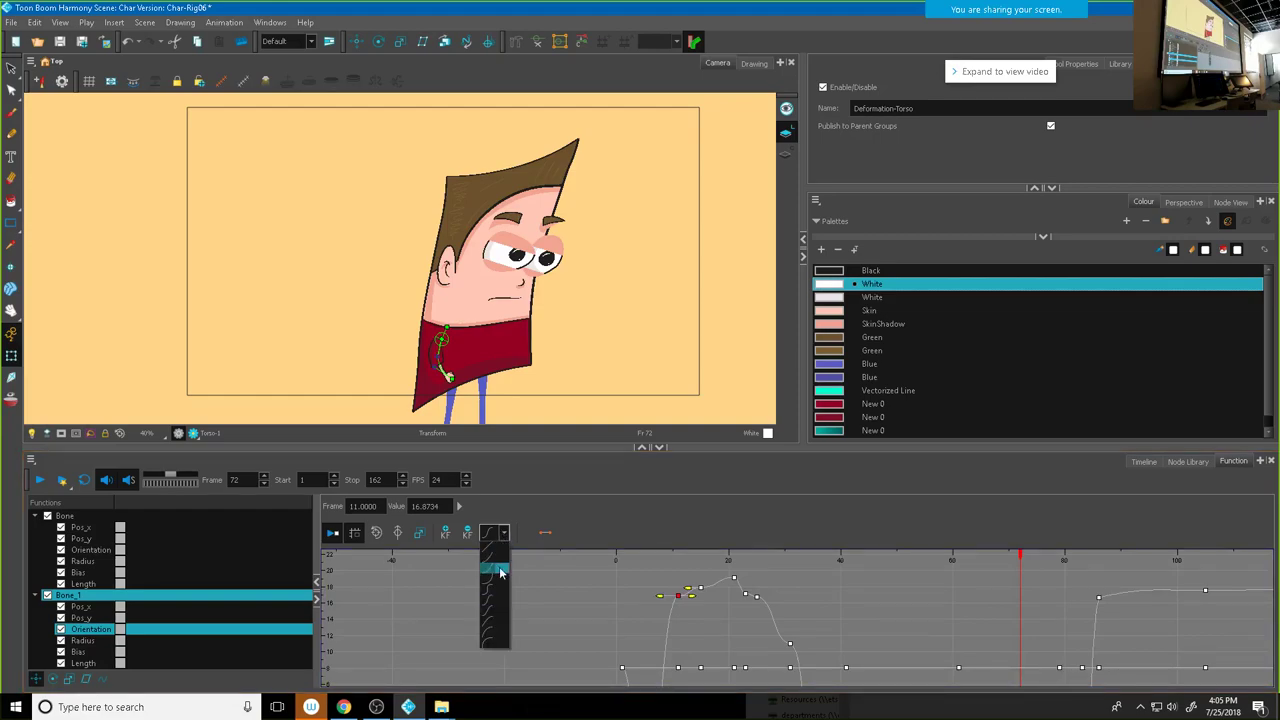
{"action": "left_click", "coordinate": [495, 627]}
{"action": "scroll", "coordinate": [705, 600], "scroll_direction": "up", "scroll_amount": 2}
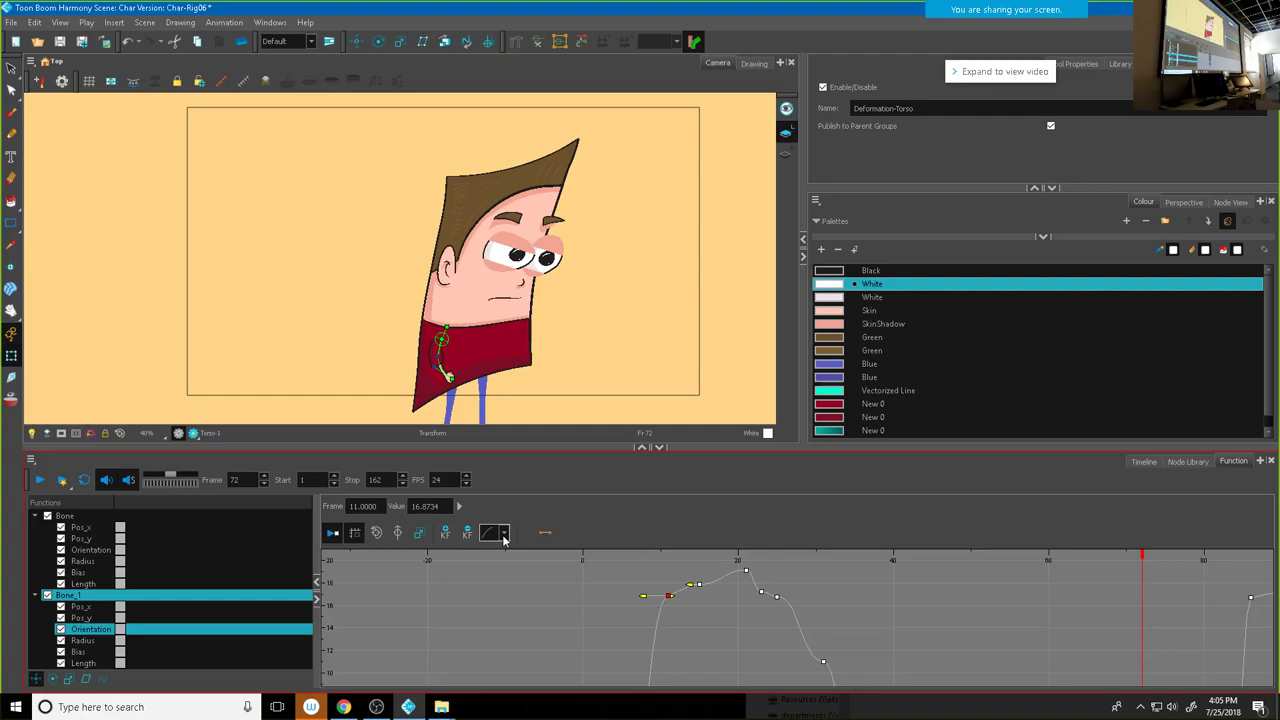
{"action": "left_click", "coordinate": [504, 535]}
{"action": "left_click", "coordinate": [497, 549]}
Step: Apply a curved ease preset to the Bone_1 Orientation keyframe at frame 15
{"action": "left_click", "coordinate": [698, 584]}
{"action": "left_click", "coordinate": [504, 533]}
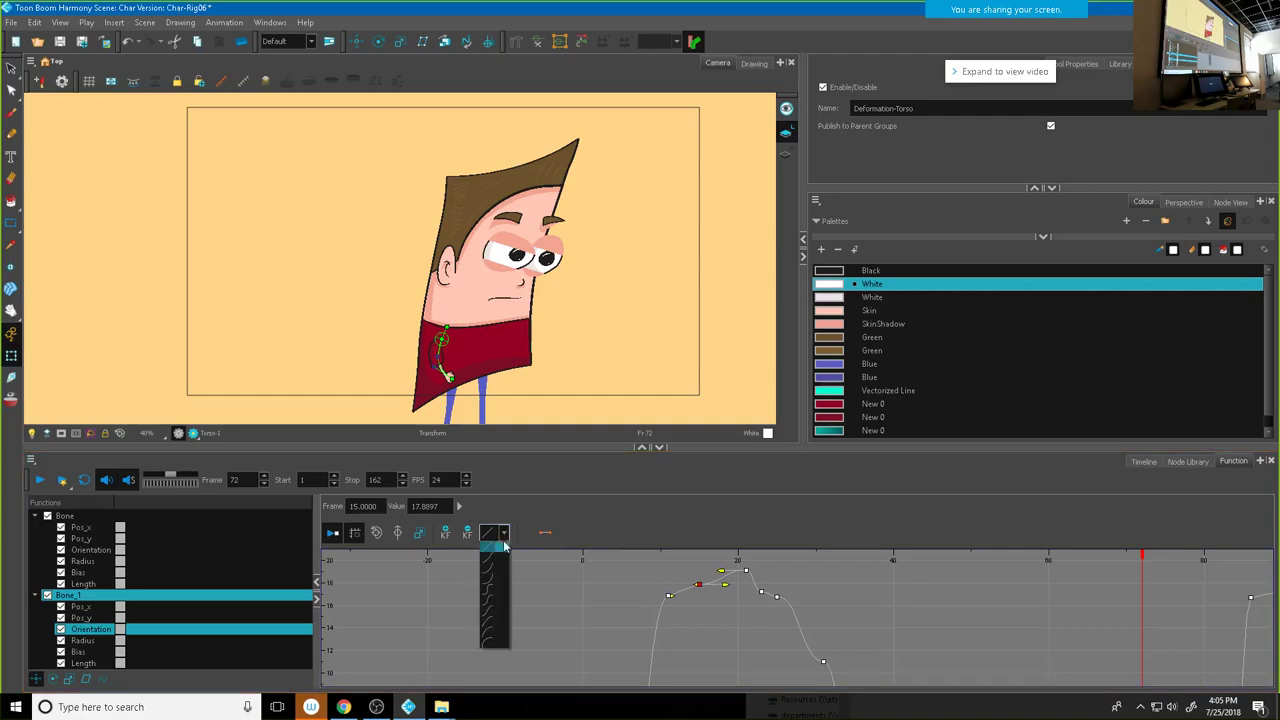
{"action": "left_click", "coordinate": [495, 614]}
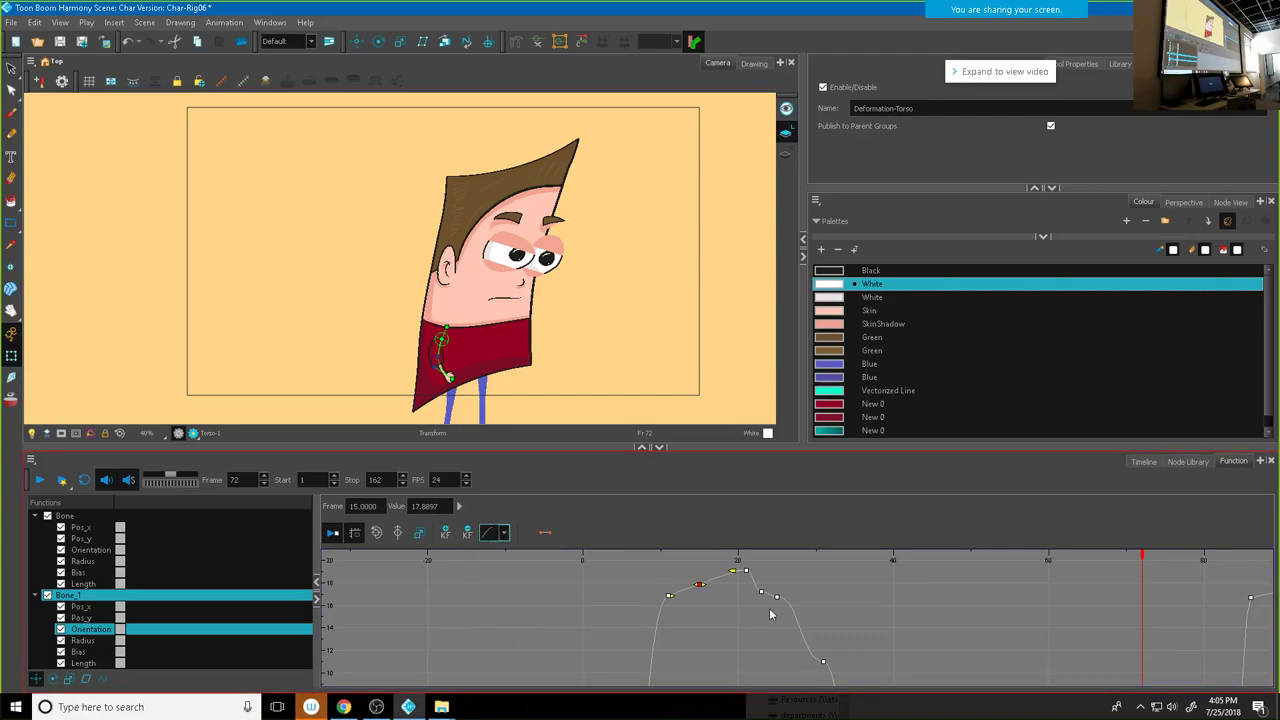
{"action": "left_click", "coordinate": [505, 534]}
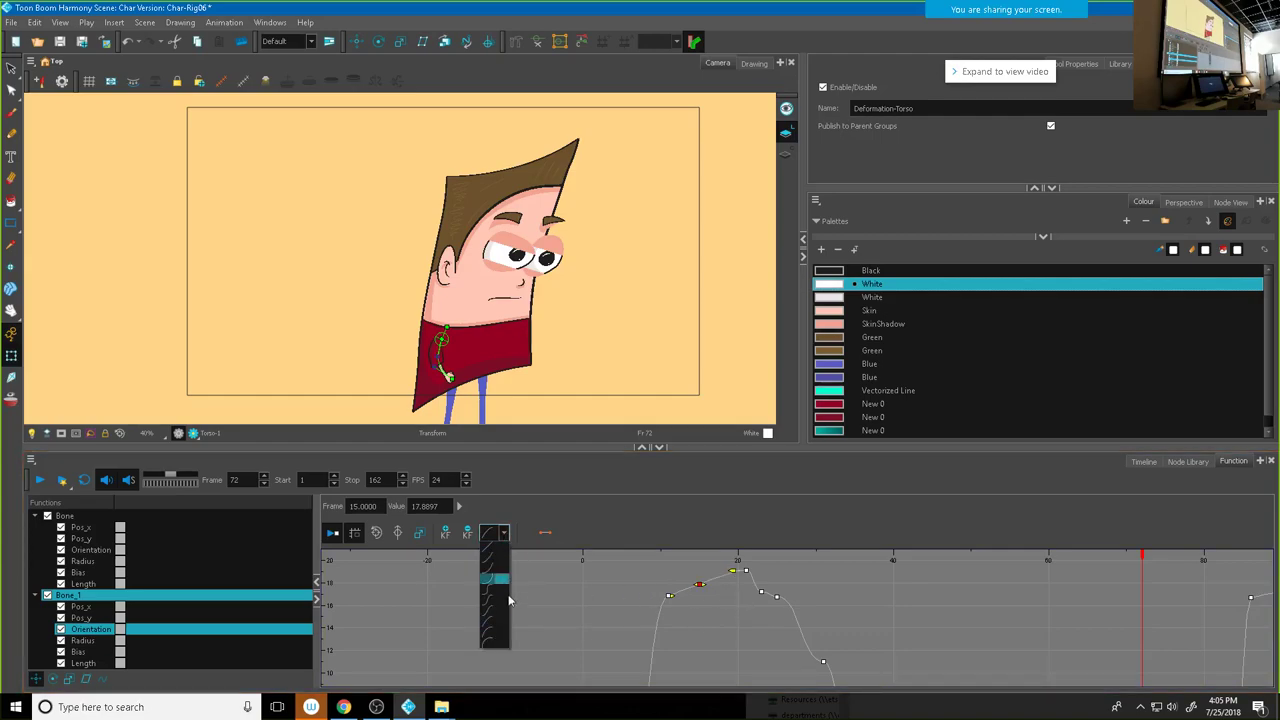
{"action": "left_click", "coordinate": [498, 633]}
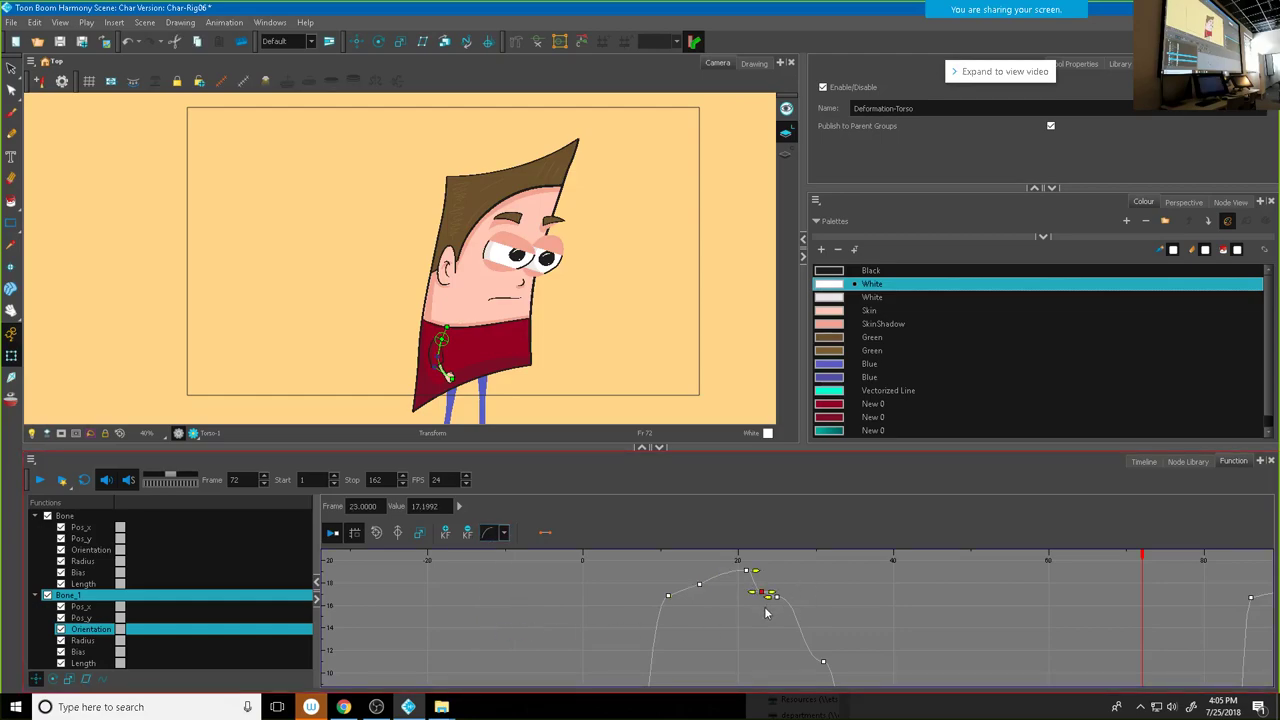
Step: Raise the Bone_1 Orientation keyframe at frame 23 to about 17.85 and tilt its handles along the descending curve
{"action": "left_click", "coordinate": [764, 597]}
{"action": "left_click", "coordinate": [763, 590]}
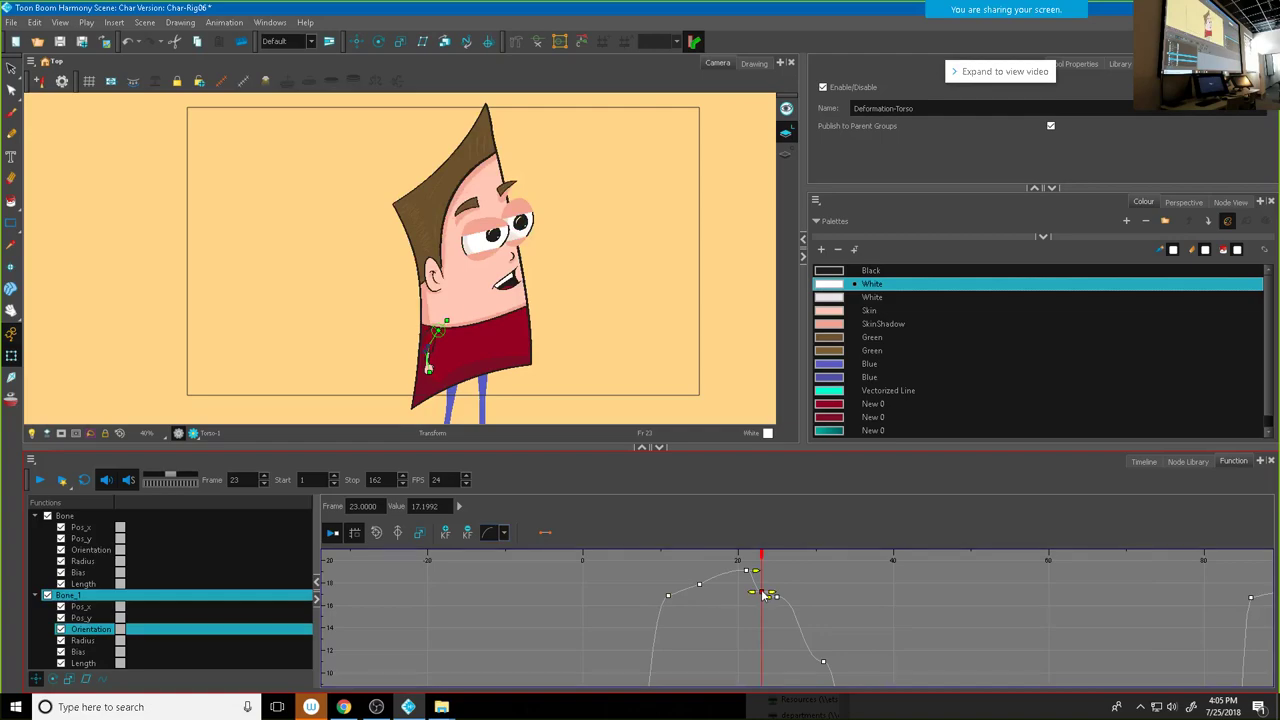
{"action": "left_click_drag", "start_coordinate": [764, 590], "coordinate": [771, 597]}
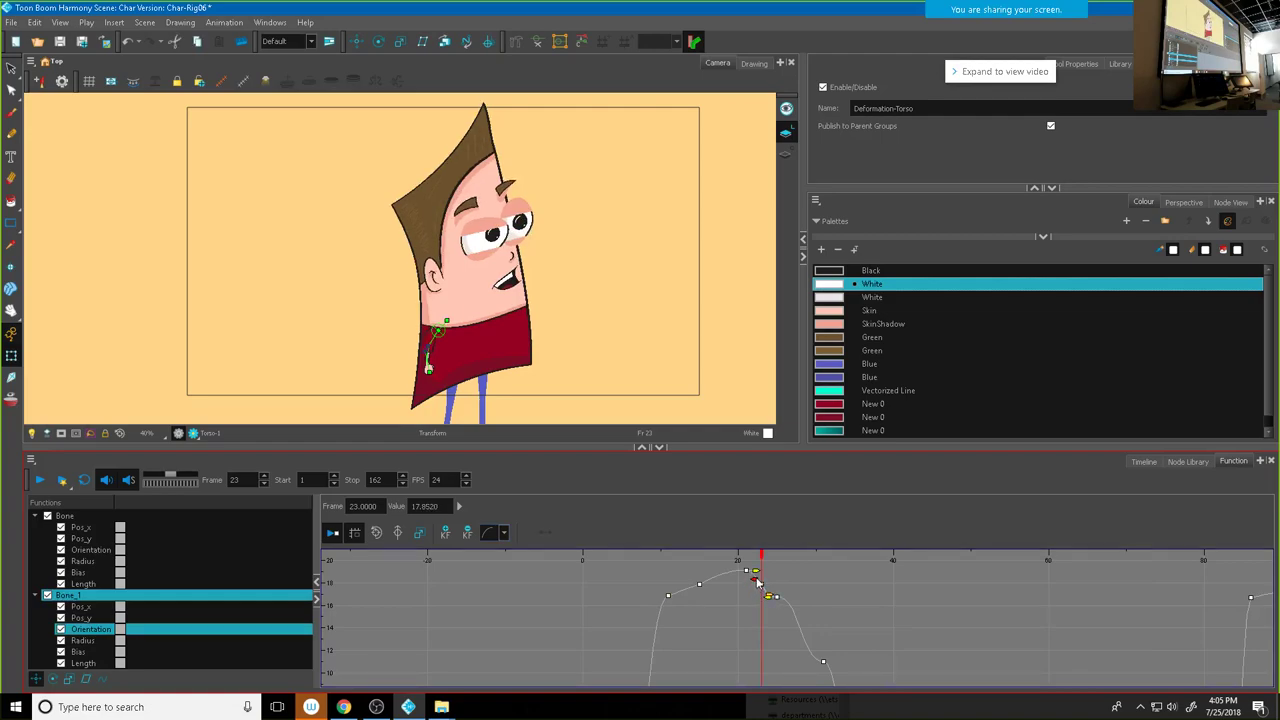
Step: Lower the Bone_1 Orientation keyframe at frame 25 to about 15.41 and angle the easing handles at frame 31
{"action": "left_click", "coordinate": [777, 603]}
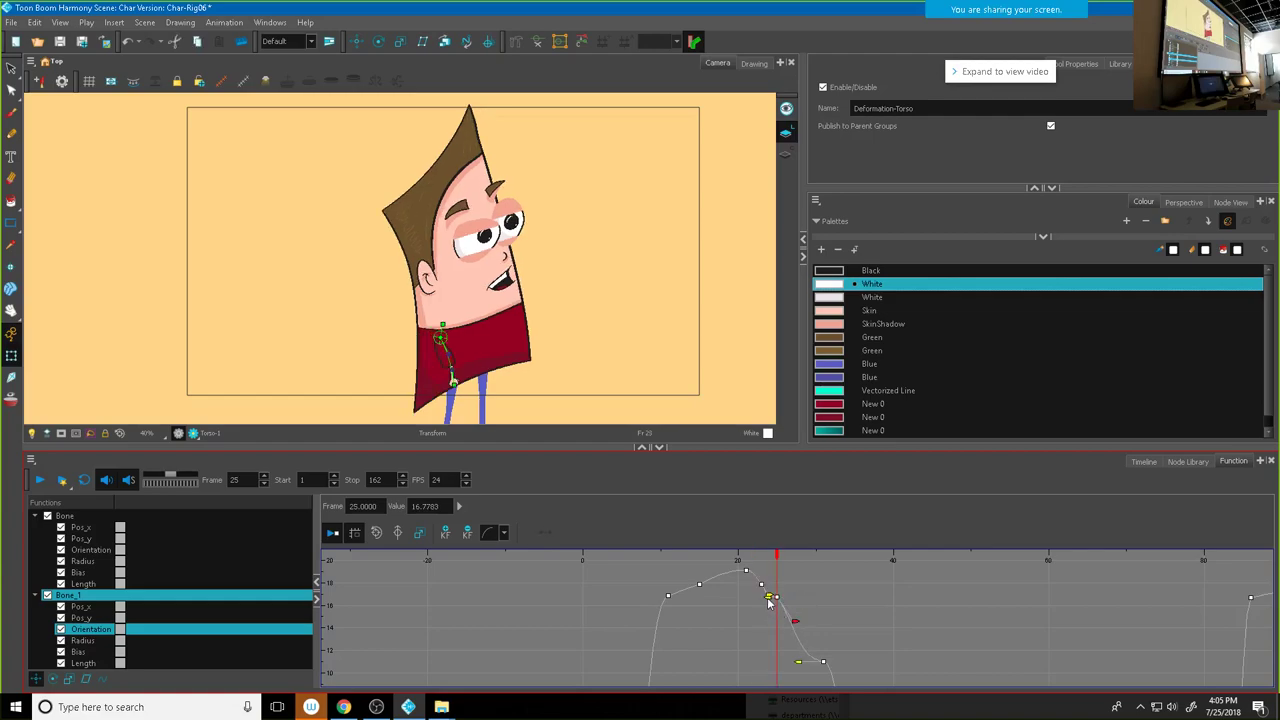
{"action": "left_click_drag", "start_coordinate": [776, 597], "coordinate": [771, 609]}
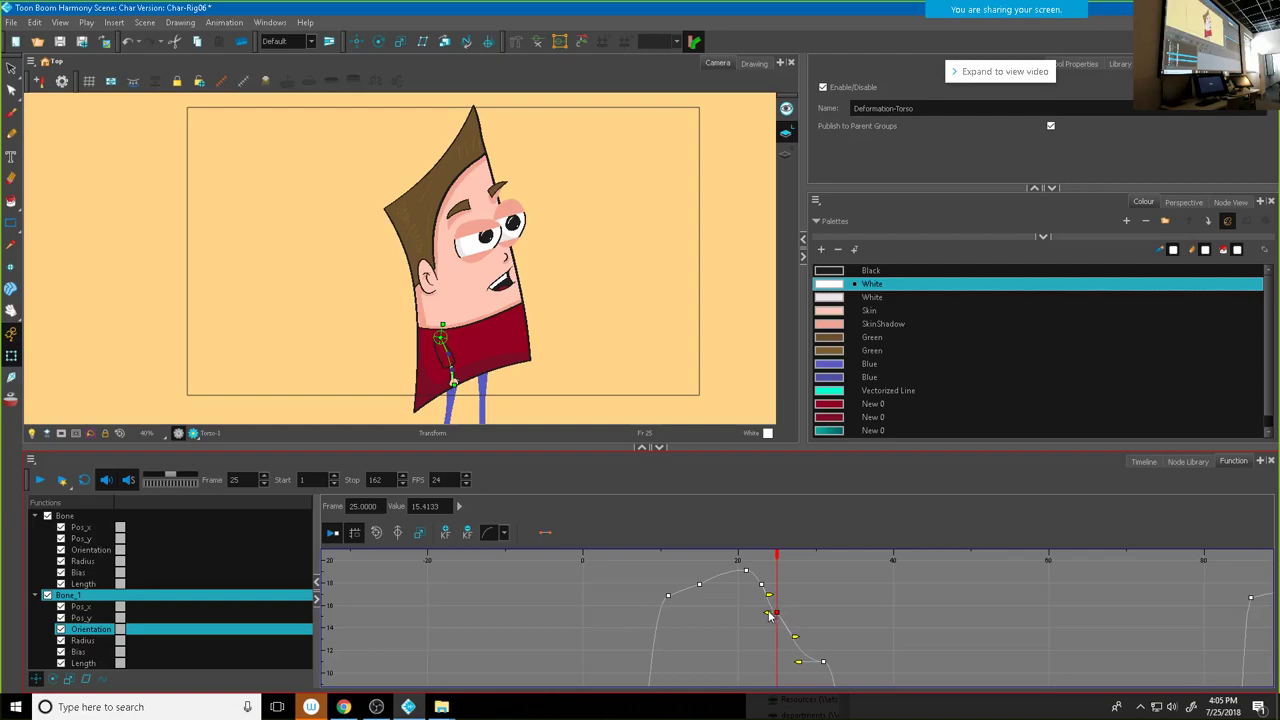
{"action": "left_click", "coordinate": [771, 603]}
{"action": "left_click_drag", "start_coordinate": [799, 661], "coordinate": [845, 678]}
Step: Lower the Bone_1 Orientation keyframe at frame 11 to about 15.97 and align the handles at frames 11 and 15 with the rise
{"action": "scroll", "coordinate": [830, 650], "scroll_direction": "down", "scroll_amount": 2}
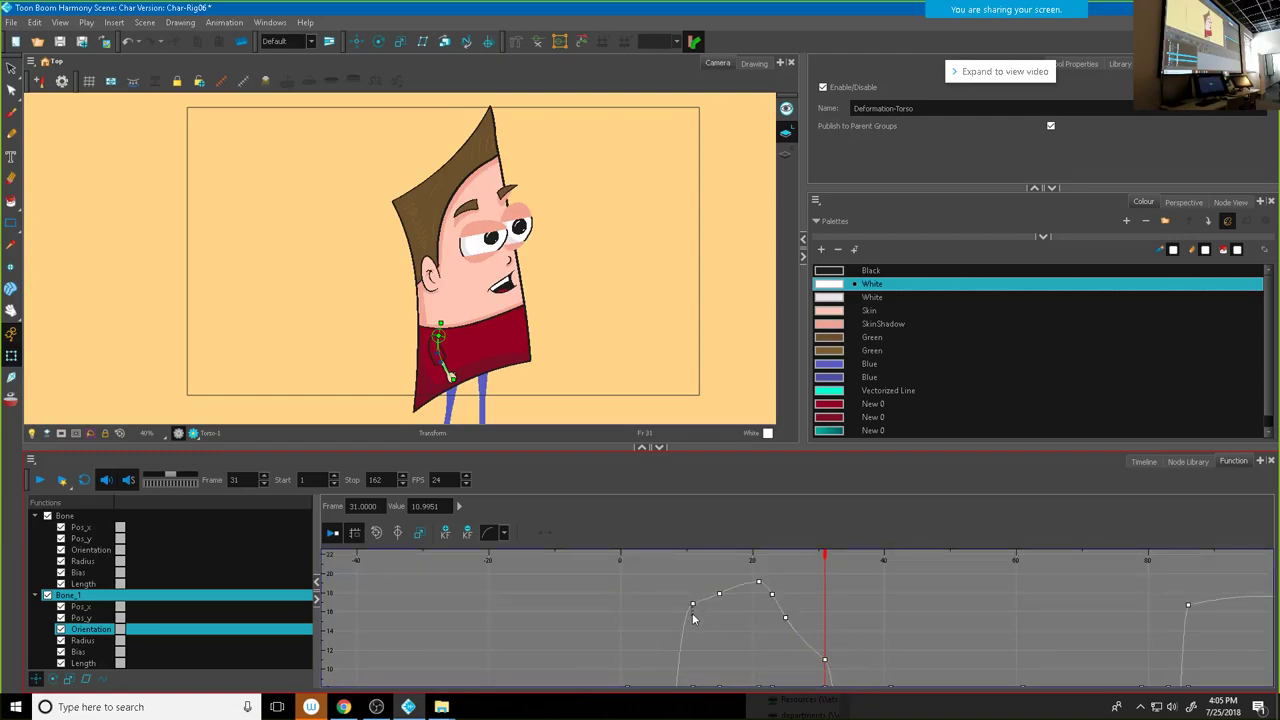
{"action": "left_click", "coordinate": [692, 607]}
{"action": "mouse_move", "coordinate": [694, 608]}
{"action": "left_mouse_down"}
{"action": "mouse_move", "coordinate": [676, 628]}
{"action": "mouse_move", "coordinate": [719, 604]}
{"action": "left_mouse_up"}
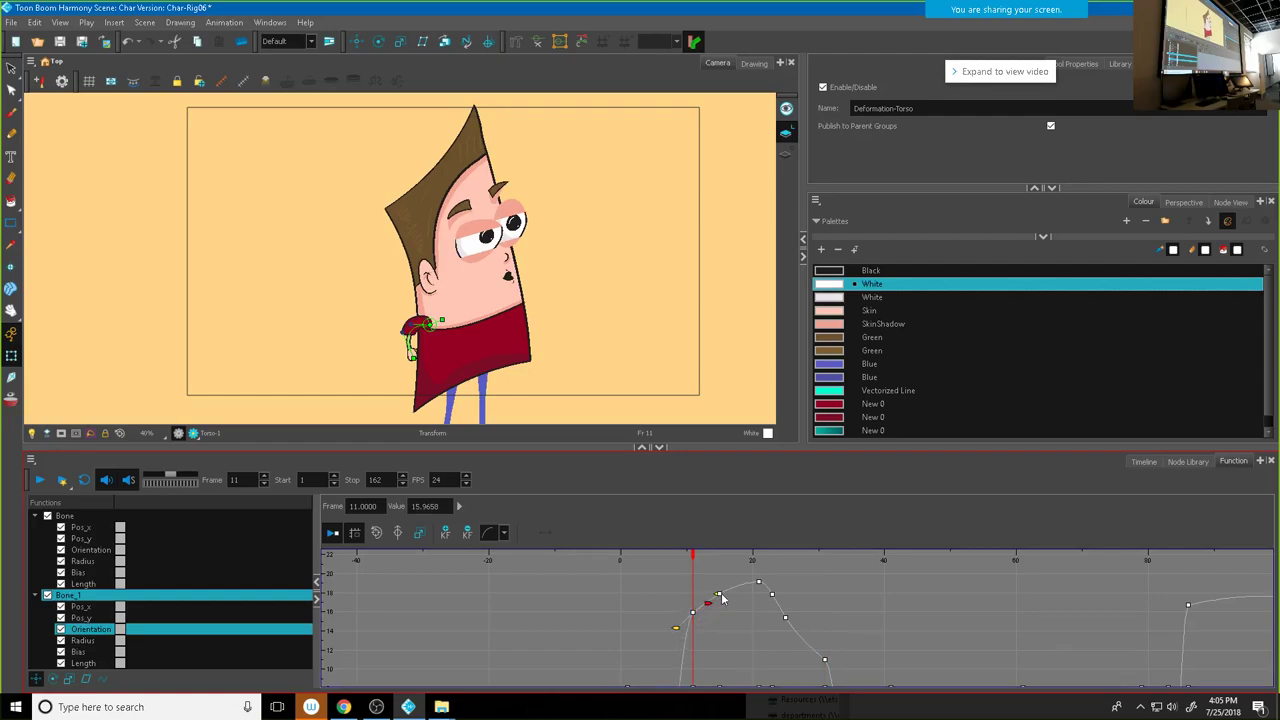
{"action": "left_click", "coordinate": [719, 596]}
{"action": "scroll", "coordinate": [726, 595], "scroll_direction": "up", "scroll_amount": 3}
{"action": "left_click_drag", "start_coordinate": [719, 589], "coordinate": [704, 599]}
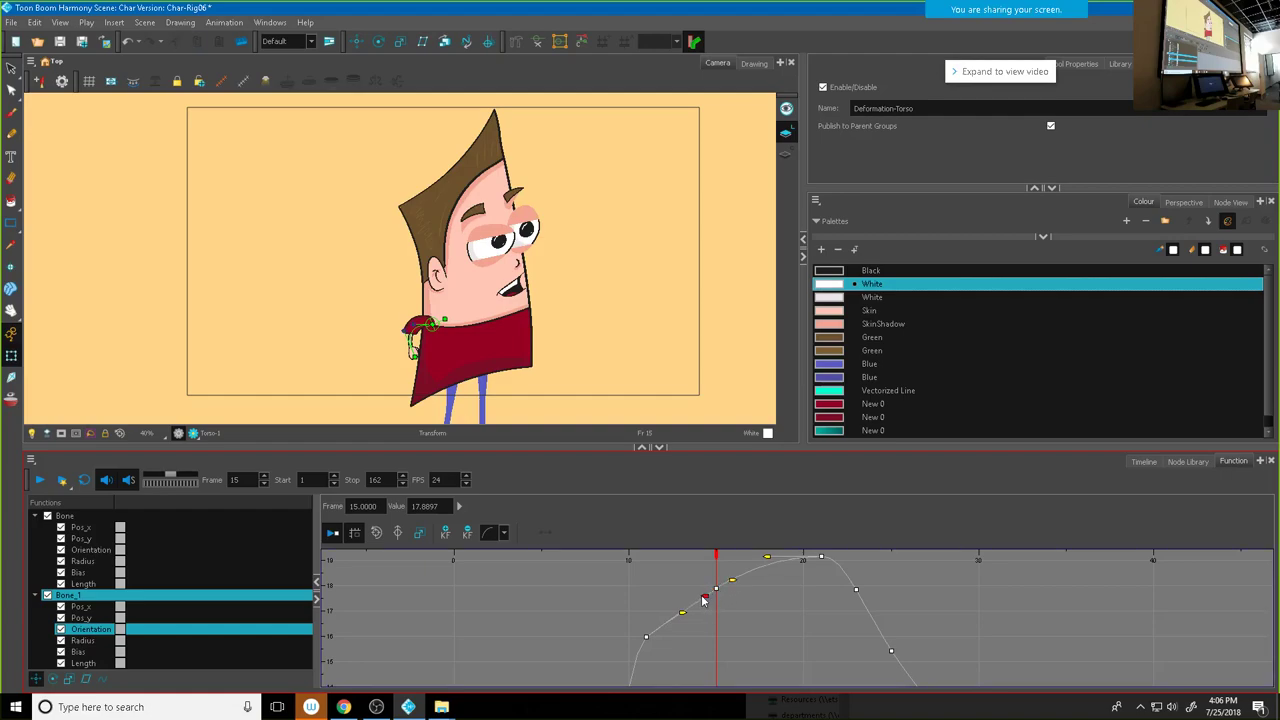
Step: Play the animation through to frame 162 to check the smoothed torso motion
{"action": "left_click", "coordinate": [41, 481]}
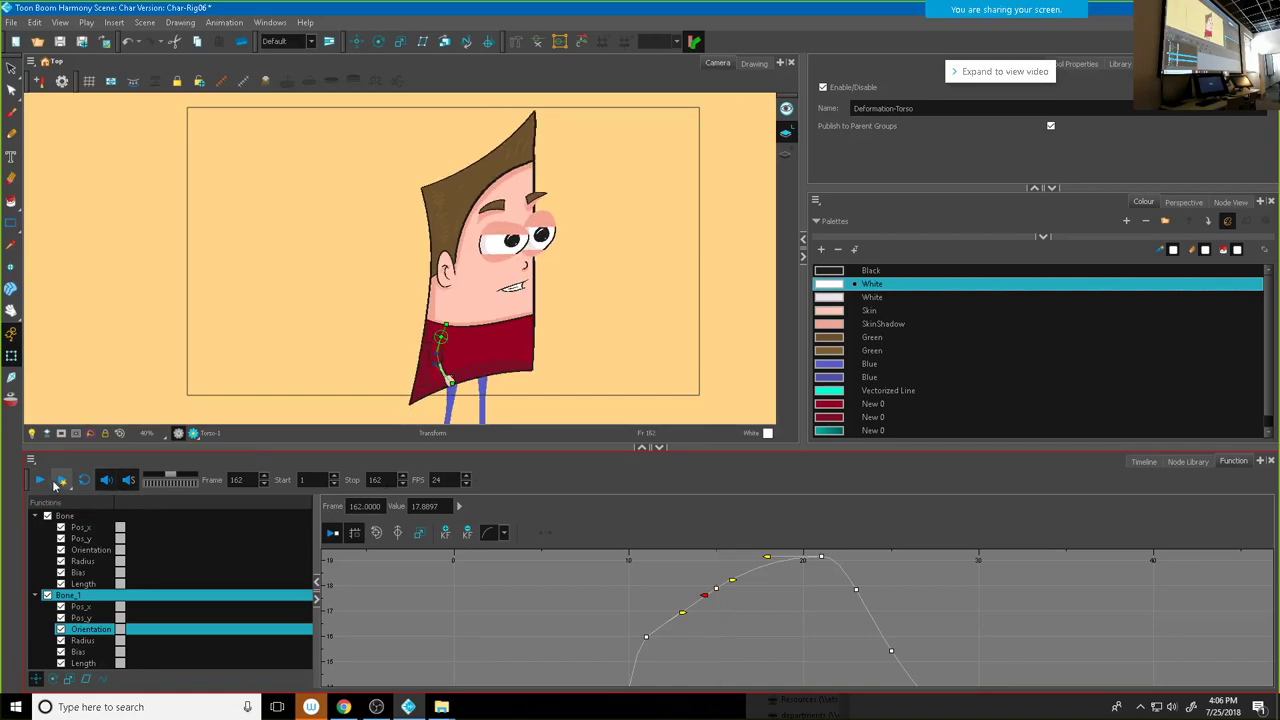
{"action": "left_click", "coordinate": [41, 481]}
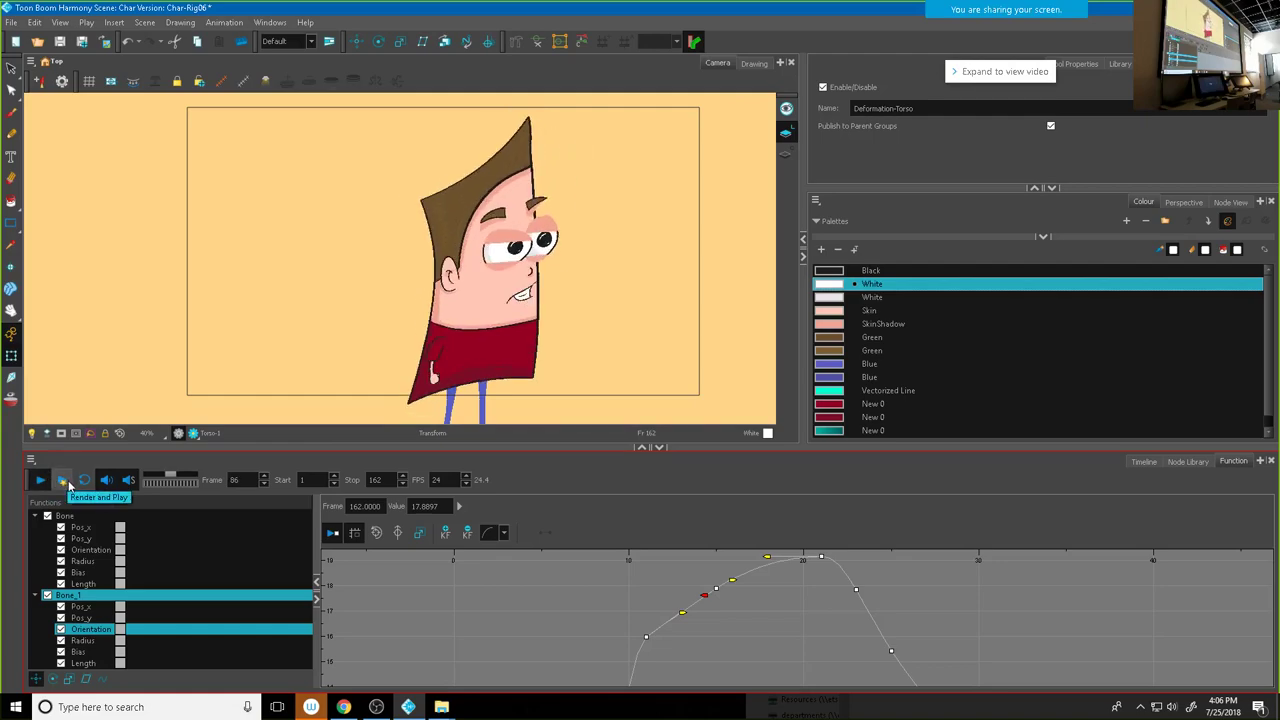
{"action": "left_click", "coordinate": [63, 481]}
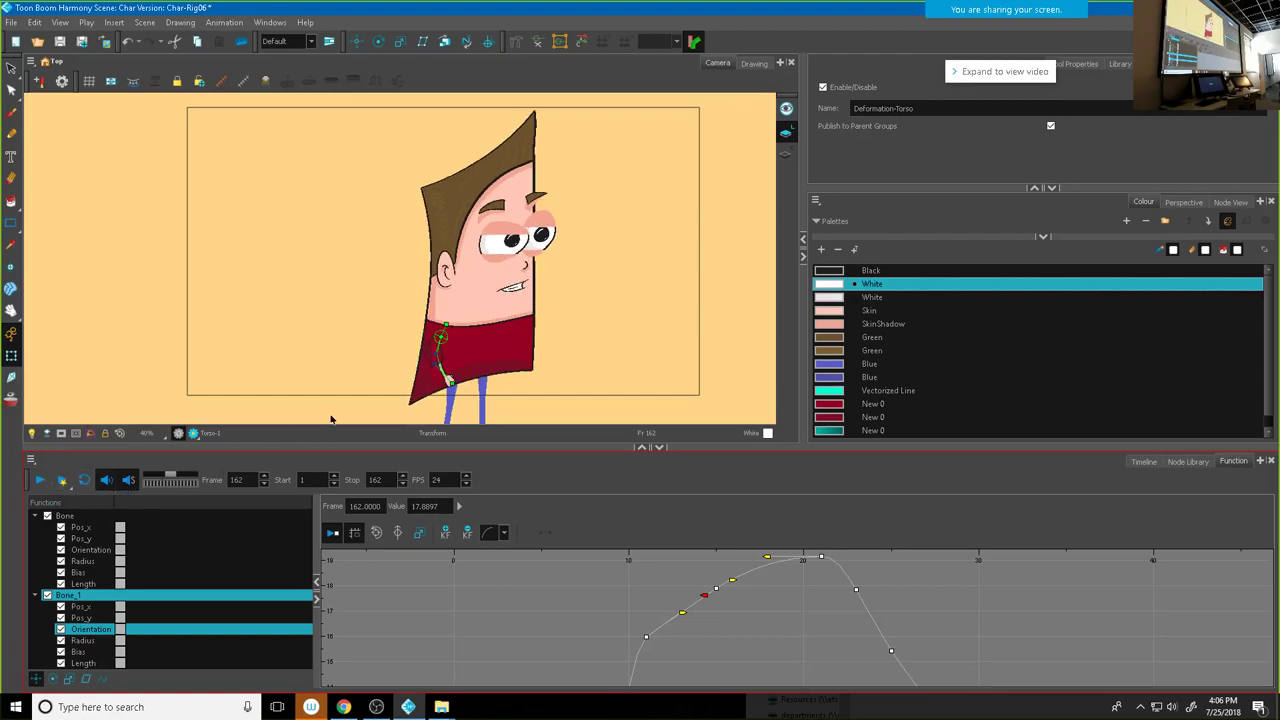
Step: Lower the Bone_1 Orientation keyframe at frame 11 to about 15.02 and steepen its handles
{"action": "scroll", "coordinate": [747, 612], "scroll_direction": "down", "scroll_amount": 2}
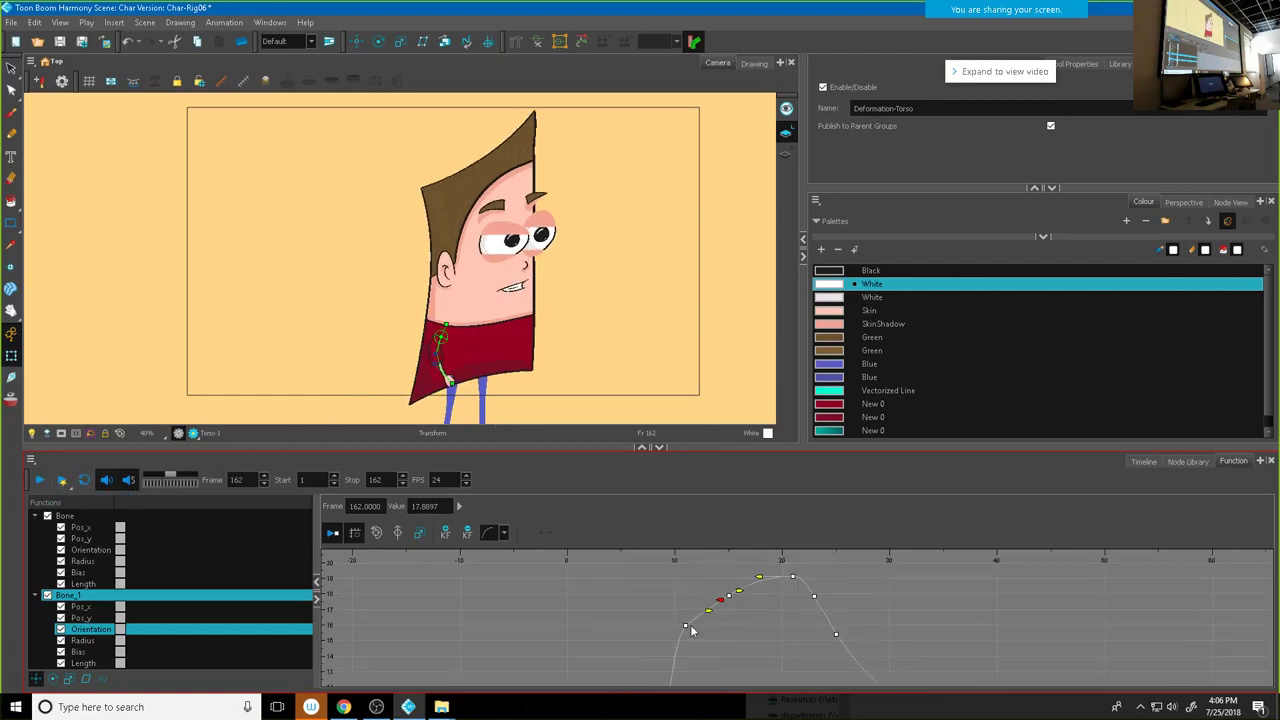
{"action": "left_click", "coordinate": [685, 627]}
{"action": "left_click_drag", "start_coordinate": [685, 629], "coordinate": [685, 640]}
{"action": "left_click", "coordinate": [708, 630]}
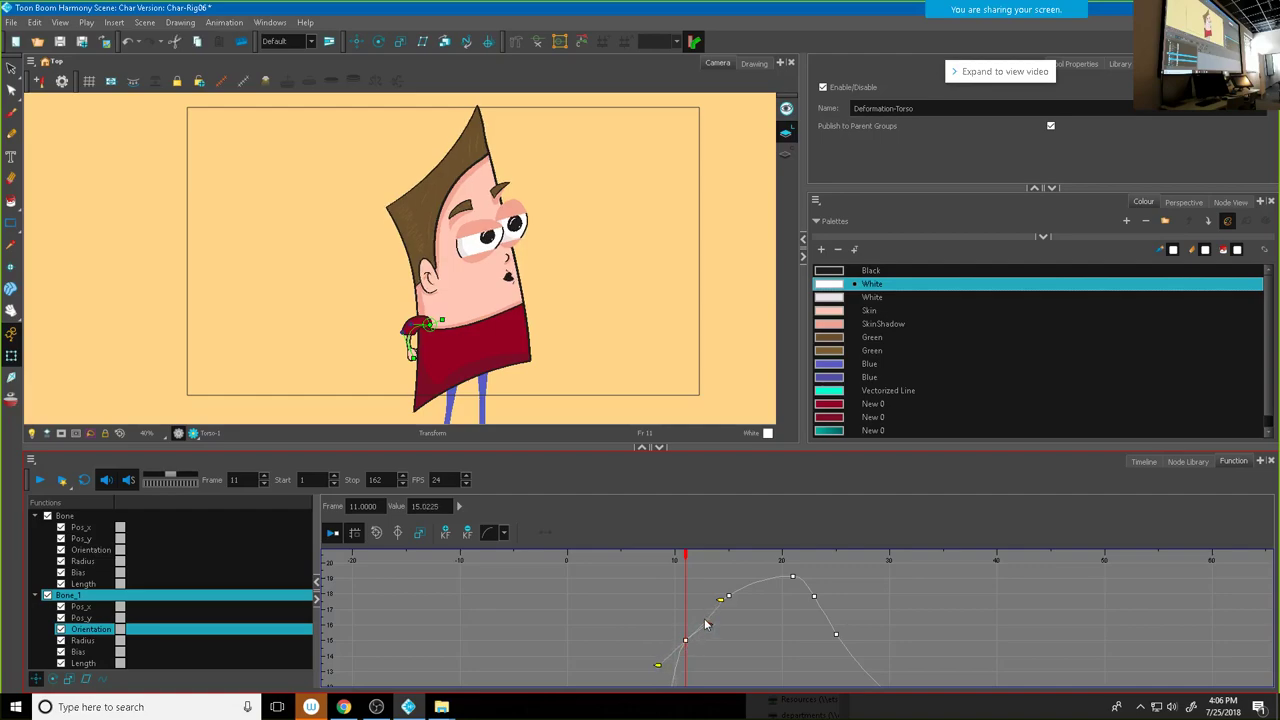
Step: Examine the torso deformer's Bone_1 Orientation curve across the whole animation, up to the keyframes around frame 153
{"action": "scroll", "coordinate": [708, 630], "scroll_direction": "down", "scroll_amount": 2}
{"action": "scroll", "coordinate": [740, 635], "scroll_direction": "down", "scroll_amount": 2}
{"action": "scroll", "coordinate": [690, 625], "scroll_direction": "up", "scroll_amount": 2}
{"action": "scroll", "coordinate": [687, 625], "scroll_direction": "down", "scroll_amount": 3}
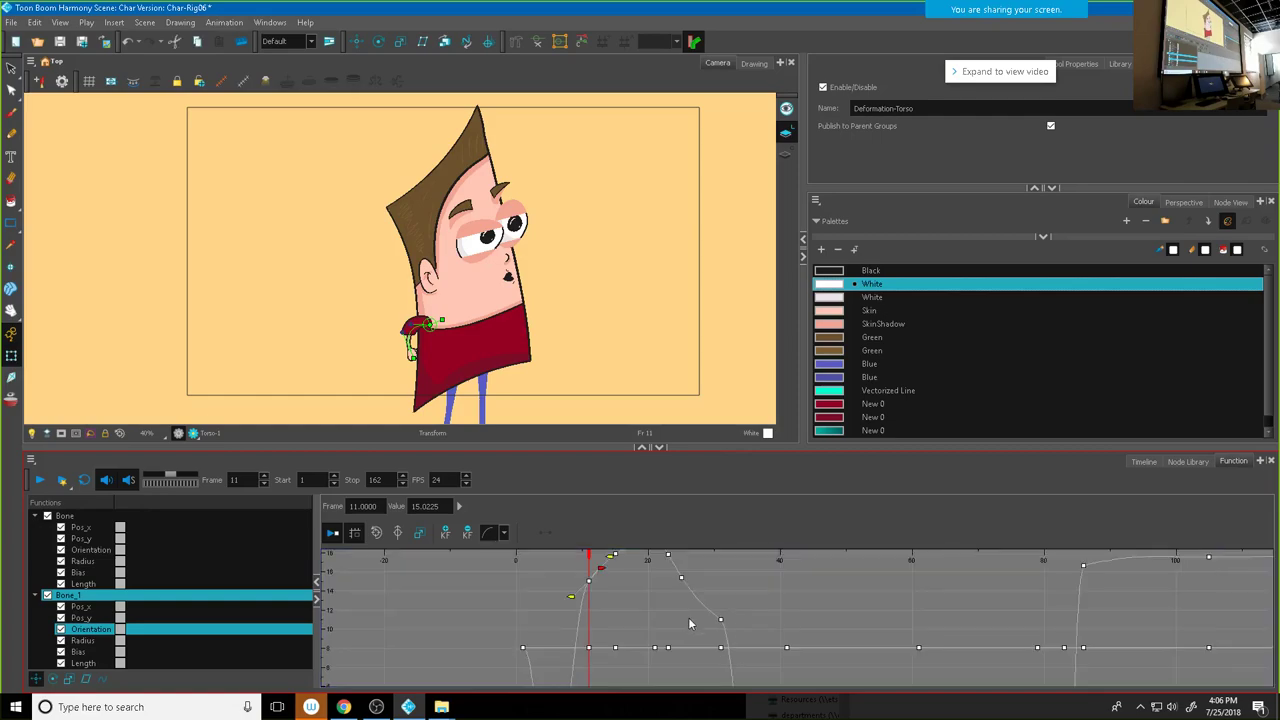
{"action": "left_click_drag", "start_coordinate": [885, 652], "coordinate": [800, 520]}
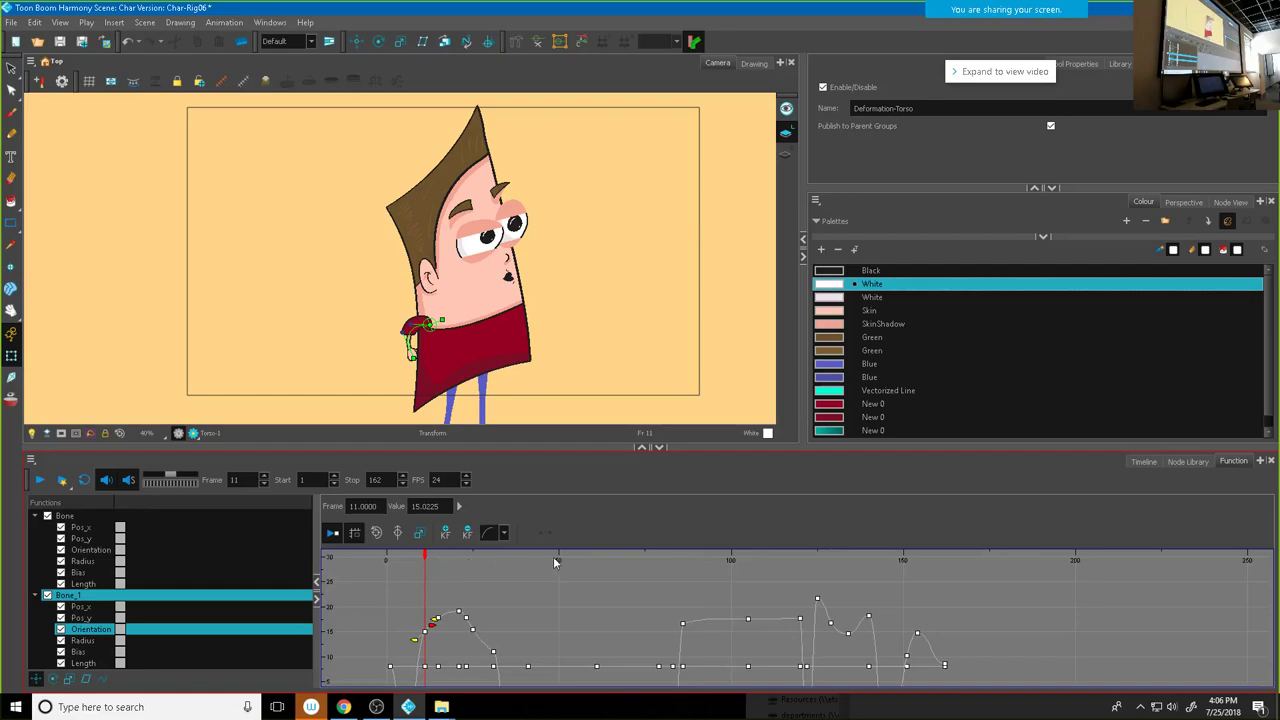
{"action": "left_click_drag", "start_coordinate": [773, 580], "coordinate": [935, 675]}
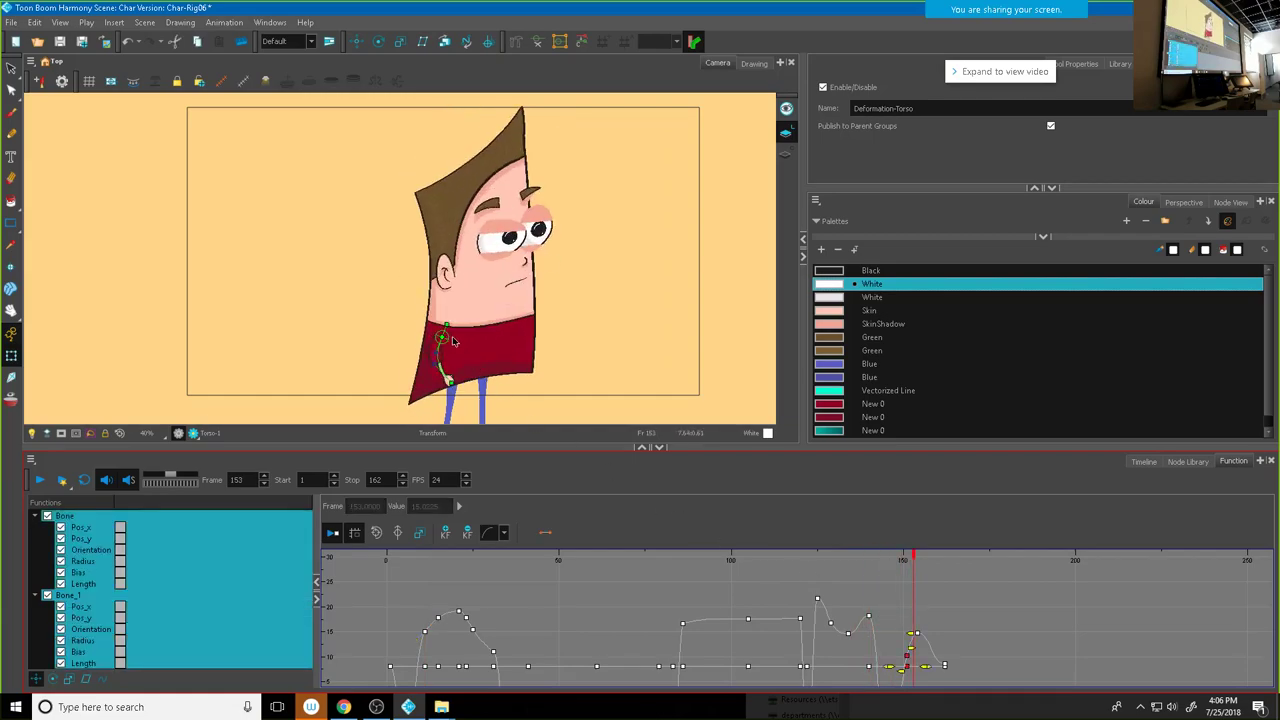
Step: Pose the right arm deformer at frame 149 so the shoulder shifts slightly and the hand swings forward
{"action": "left_click", "coordinate": [442, 338]}
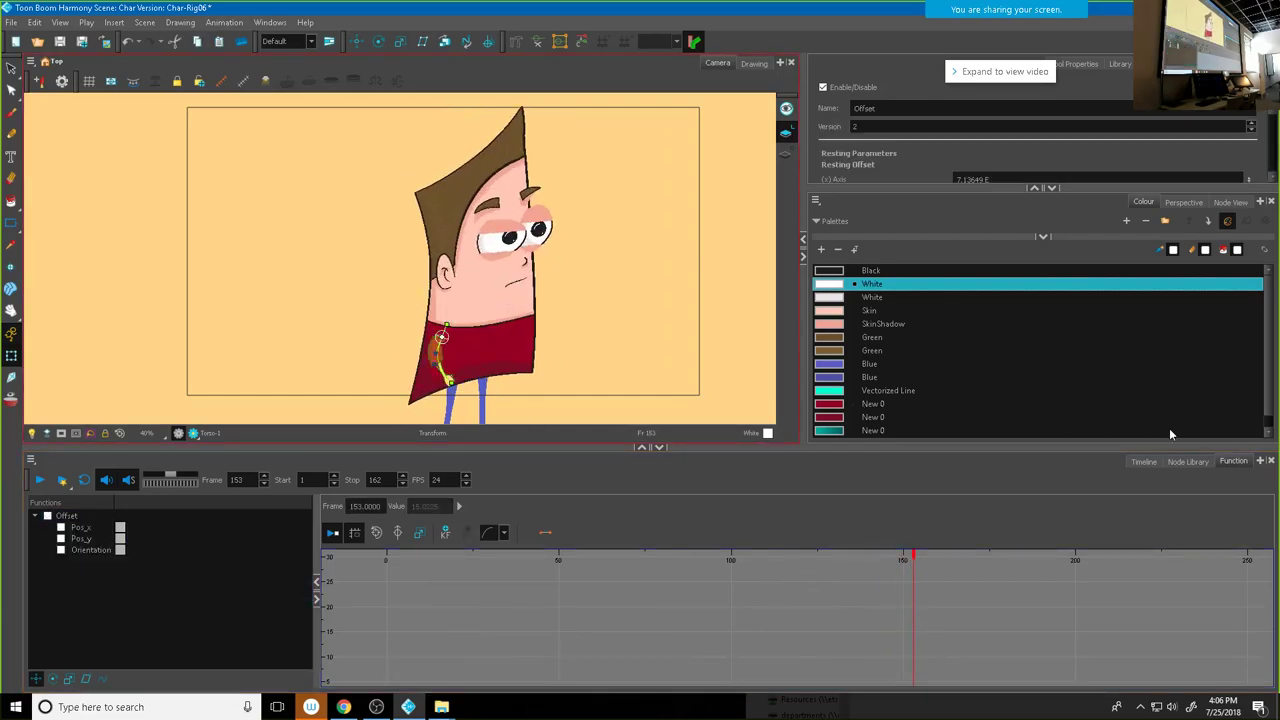
{"action": "left_click", "coordinate": [1146, 463]}
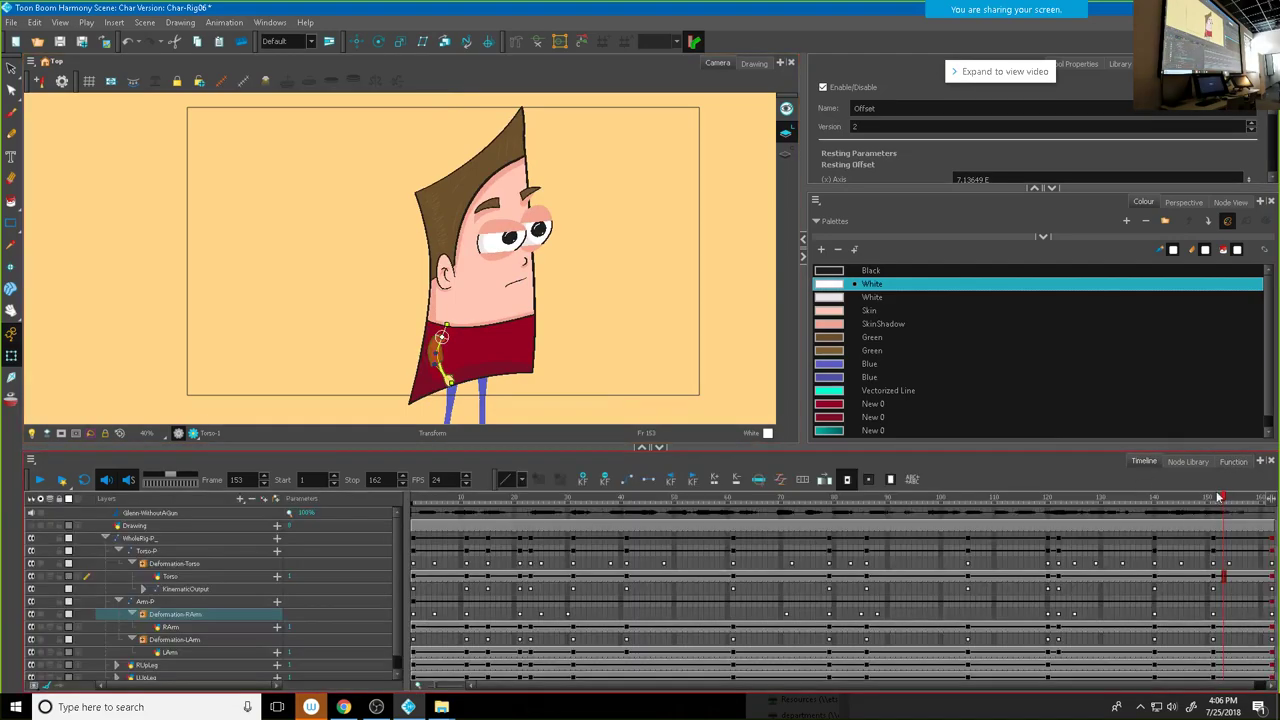
{"action": "left_click_drag", "start_coordinate": [1222, 502], "coordinate": [1197, 527]}
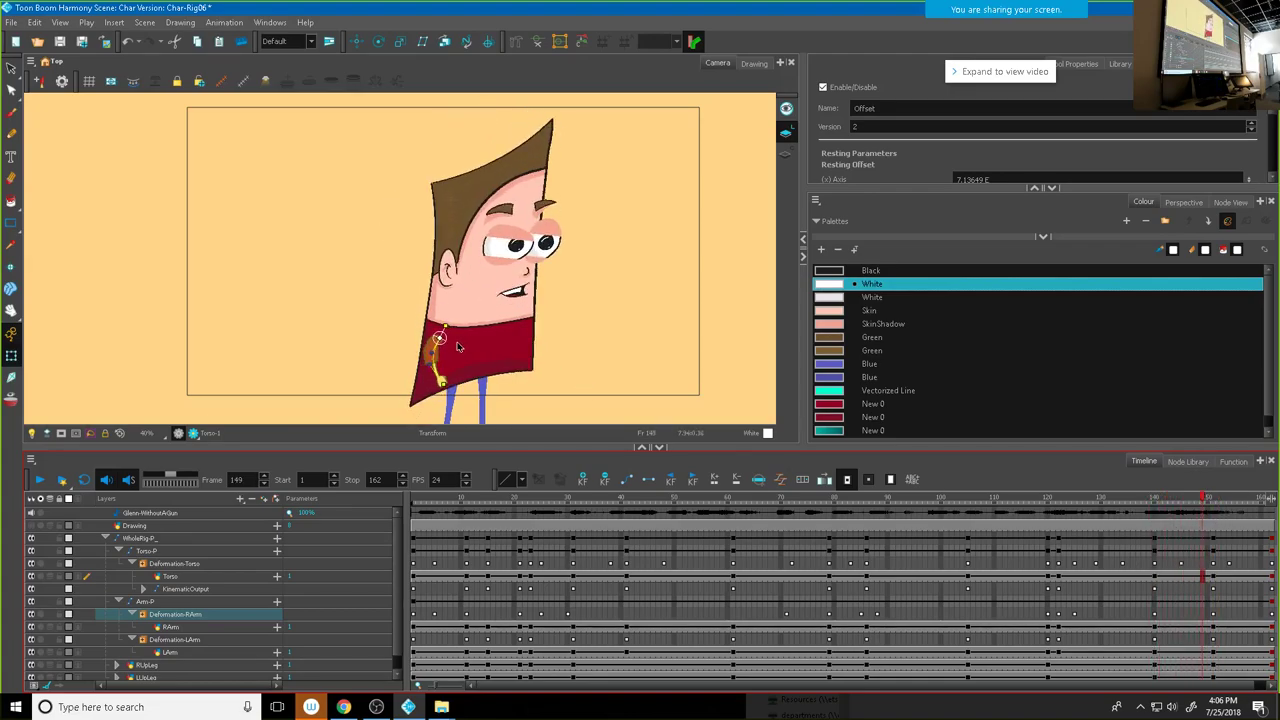
{"action": "left_click_drag", "start_coordinate": [440, 338], "coordinate": [448, 333]}
{"action": "left_click", "coordinate": [455, 372]}
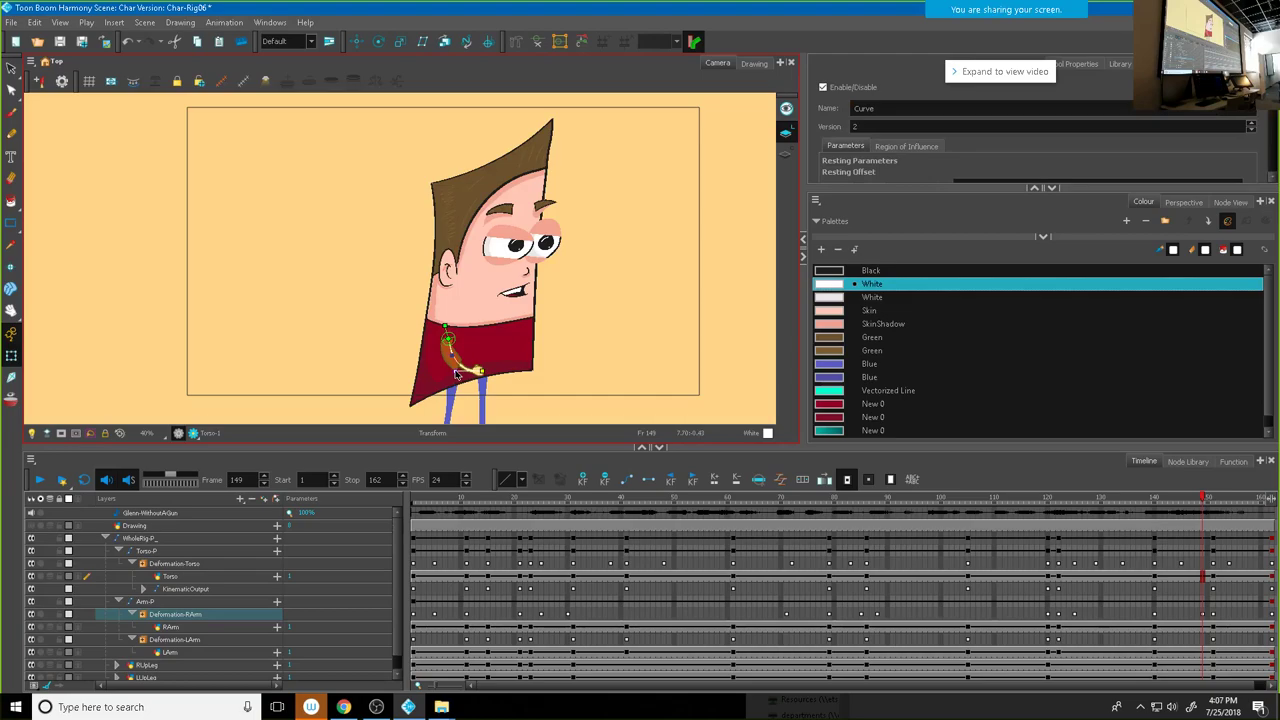
Step: Move the Deformation-RArm keyframe at frame 151 to frame 156
{"action": "left_click", "coordinate": [1172, 503]}
{"action": "left_click_drag", "start_coordinate": [1172, 503], "coordinate": [1213, 524]}
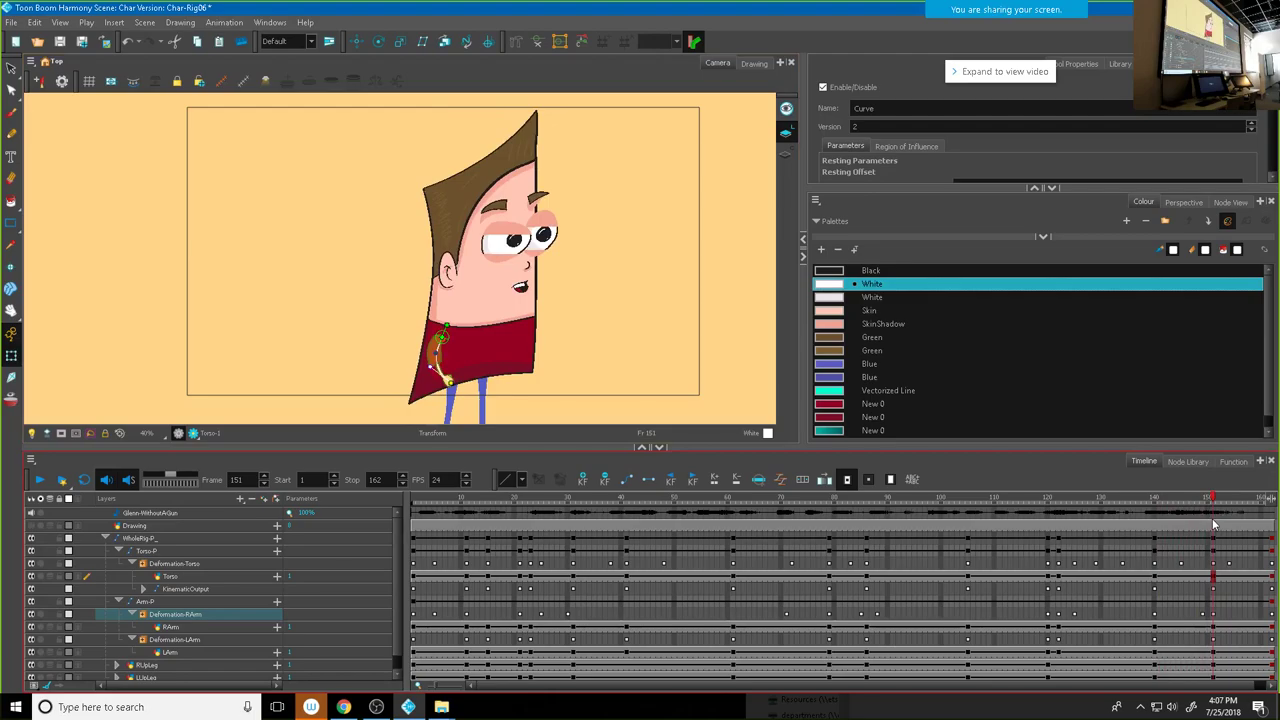
{"action": "left_click", "coordinate": [1213, 614]}
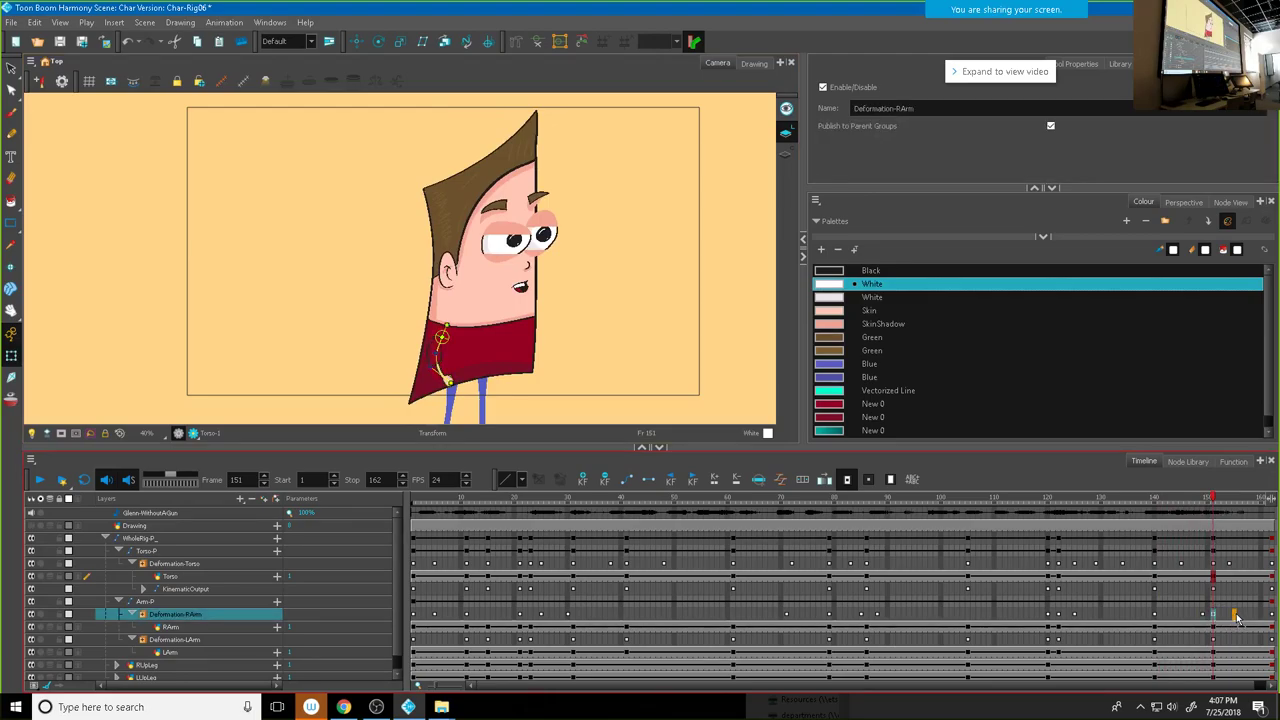
{"action": "left_click", "coordinate": [1238, 615]}
{"action": "left_click", "coordinate": [1233, 503]}
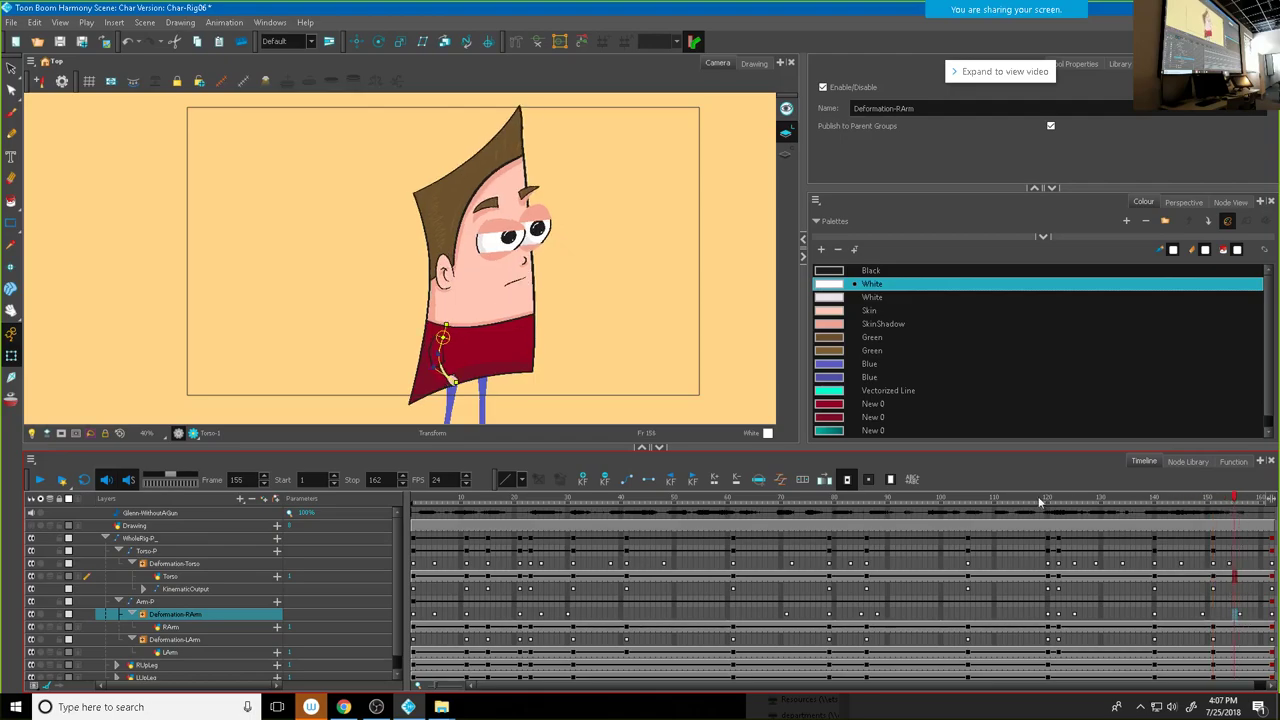
Step: Play the ending through to frame 162 and rotate the right arm slightly back towards the body at frame 149
{"action": "left_click", "coordinate": [1100, 497]}
{"action": "left_click", "coordinate": [40, 481]}
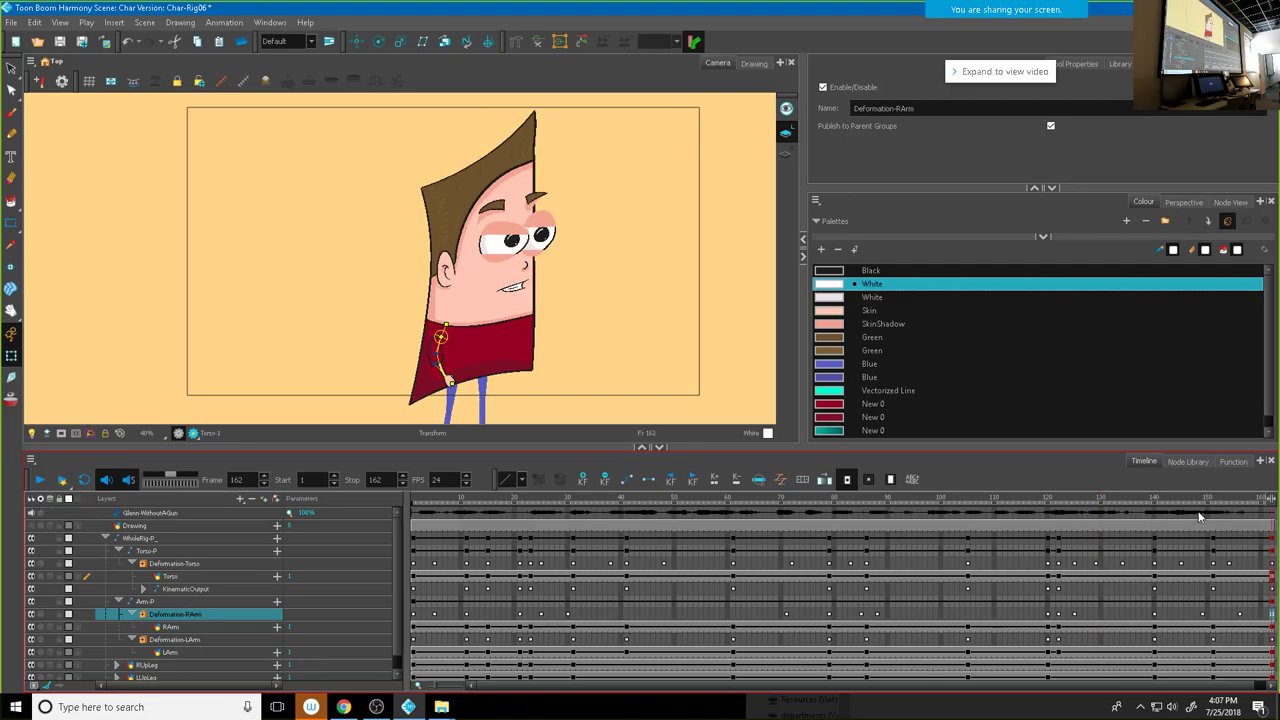
{"action": "mouse_move", "coordinate": [1203, 505]}
{"action": "left_mouse_down"}
{"action": "mouse_move", "coordinate": [1172, 507]}
{"action": "mouse_move", "coordinate": [1146, 616]}
{"action": "mouse_move", "coordinate": [1204, 523]}
{"action": "left_mouse_up"}
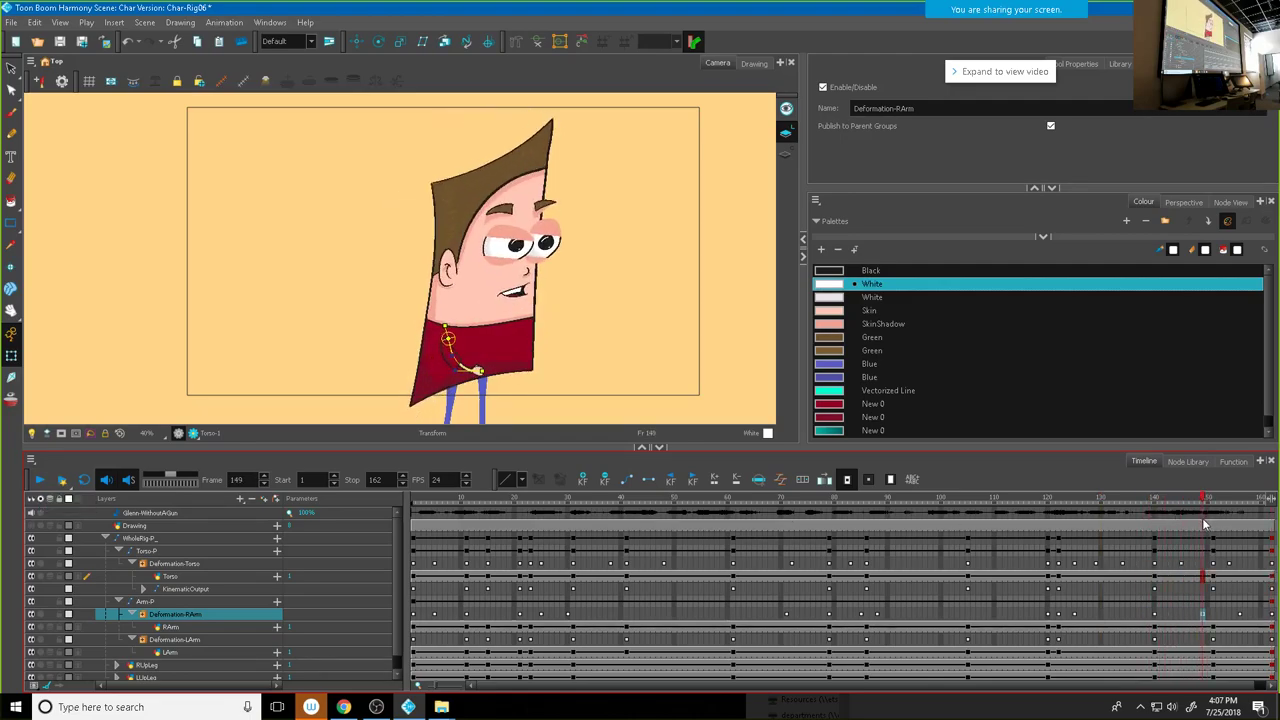
{"action": "left_click", "coordinate": [448, 330]}
{"action": "left_click_drag", "start_coordinate": [449, 330], "coordinate": [447, 334]}
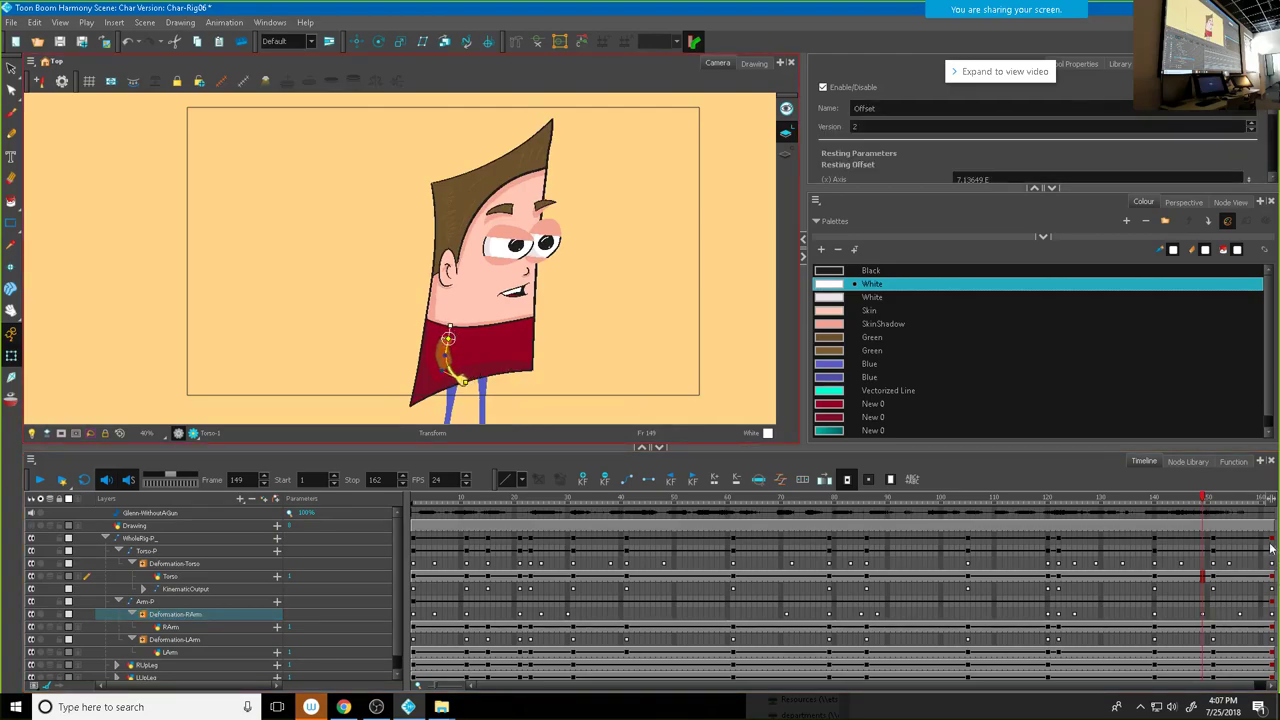
Step: Display all the Offset and Curve function curves of Deformation-RArm
{"action": "left_click_drag", "start_coordinate": [1205, 502], "coordinate": [1068, 508]}
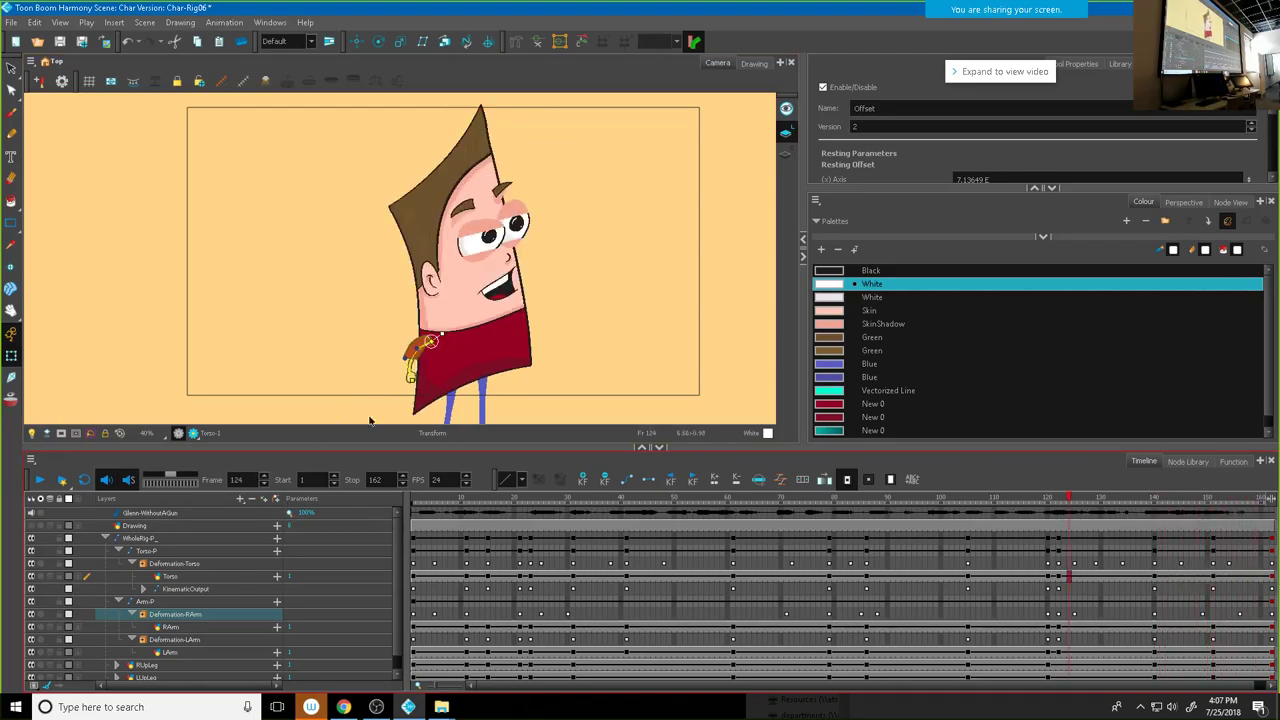
{"action": "left_click", "coordinate": [180, 614]}
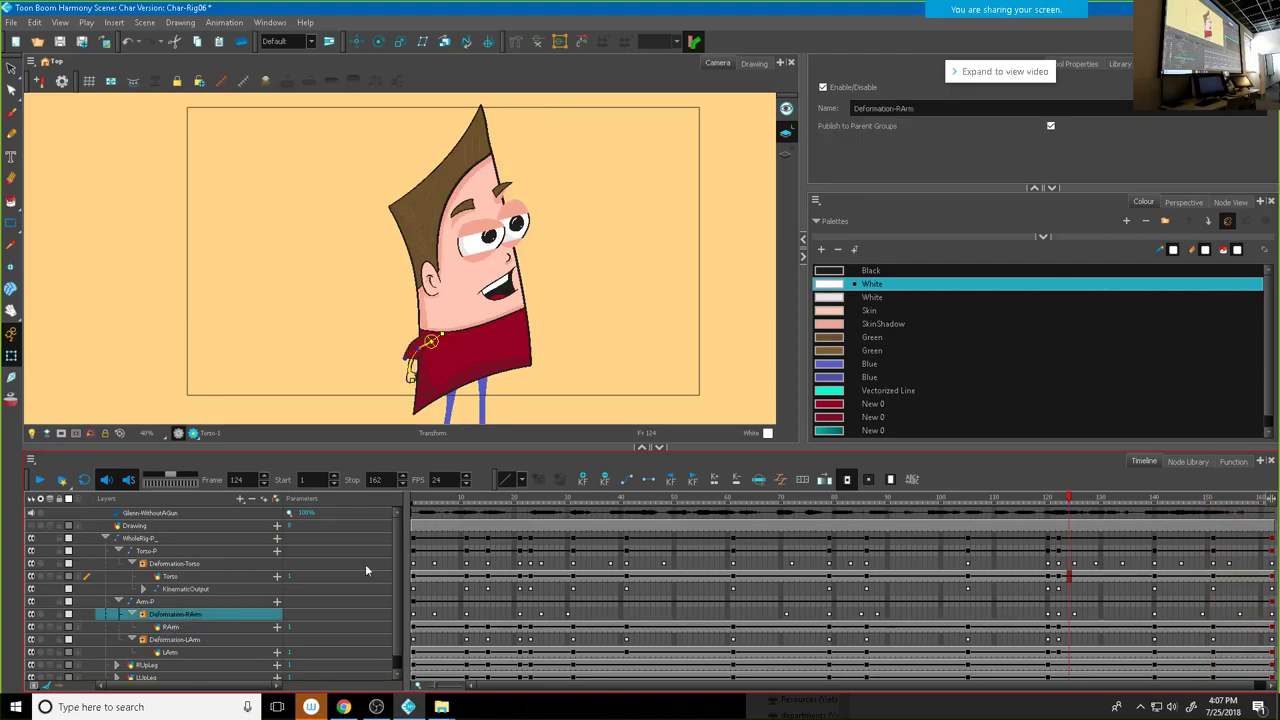
{"action": "left_click", "coordinate": [1233, 461]}
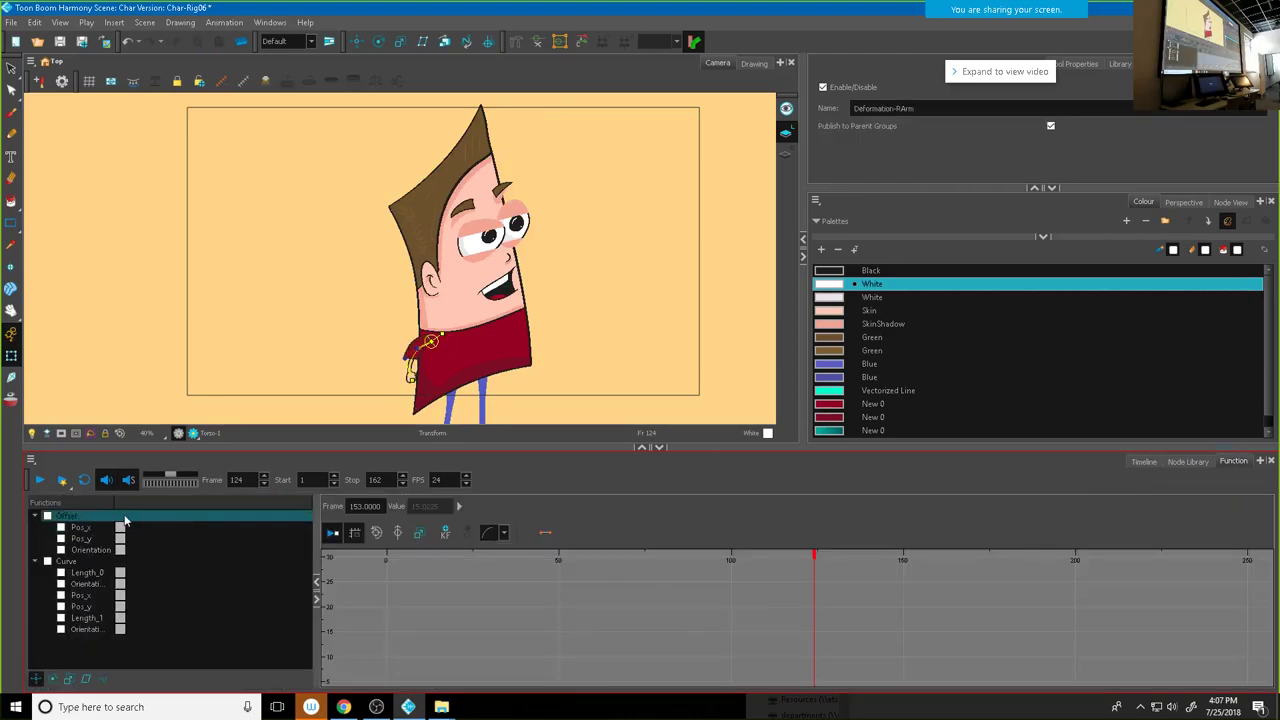
{"action": "left_click", "coordinate": [48, 517]}
{"action": "left_click", "coordinate": [47, 561]}
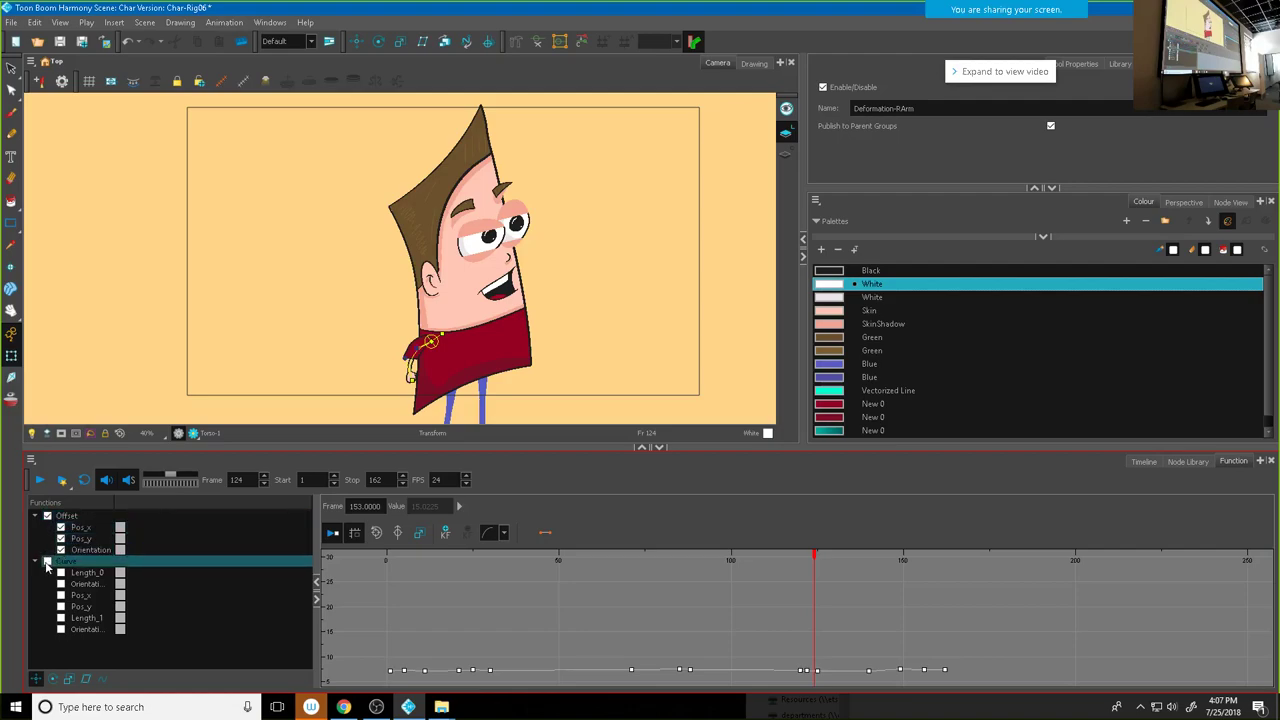
Step: Select all the right arm deformer keyframes, normalise the curve view and apply a smooth easing preset to them
{"action": "scroll", "coordinate": [500, 606], "scroll_direction": "down", "scroll_amount": 2}
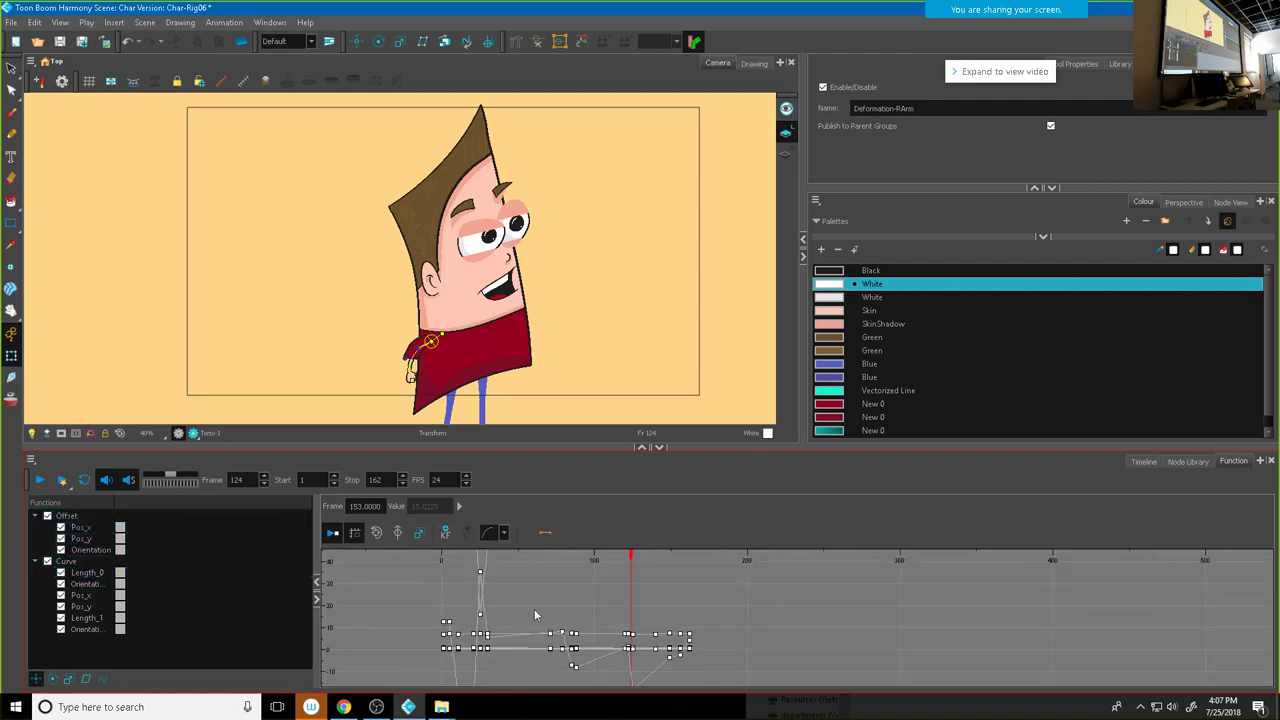
{"action": "scroll", "coordinate": [530, 612], "scroll_direction": "down", "scroll_amount": 2}
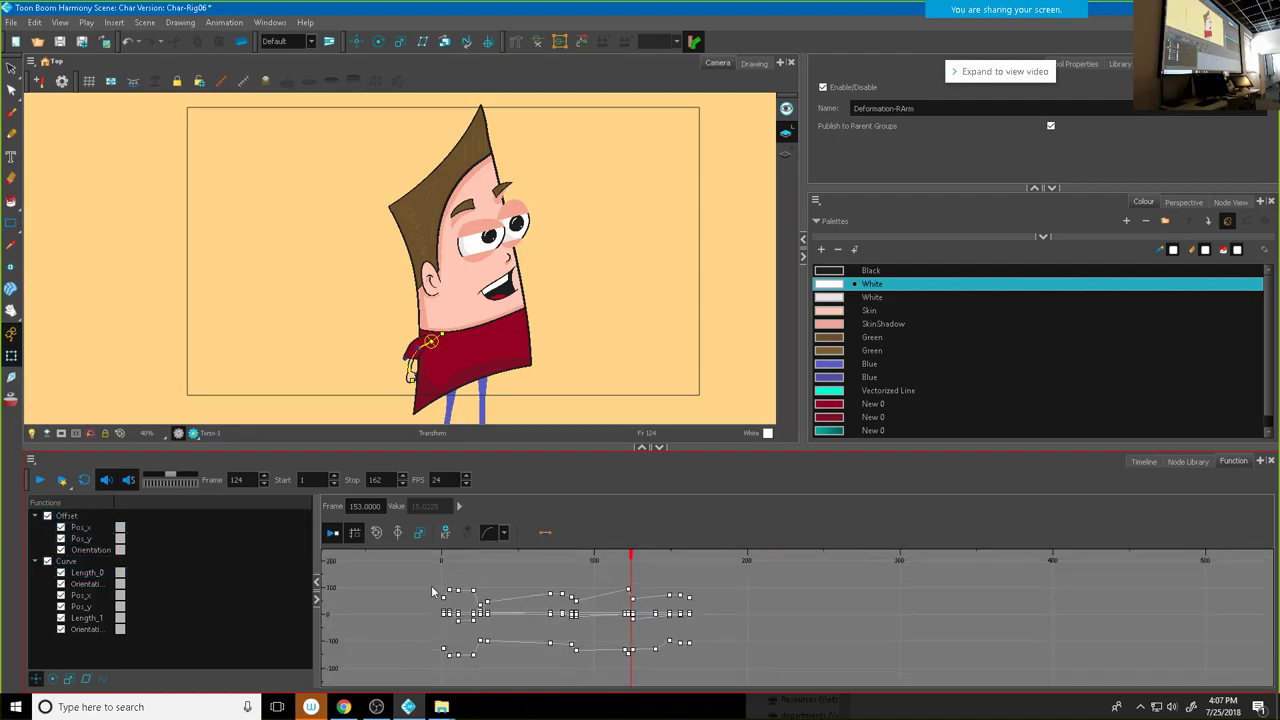
{"action": "key", "text": "ctrl+a"}
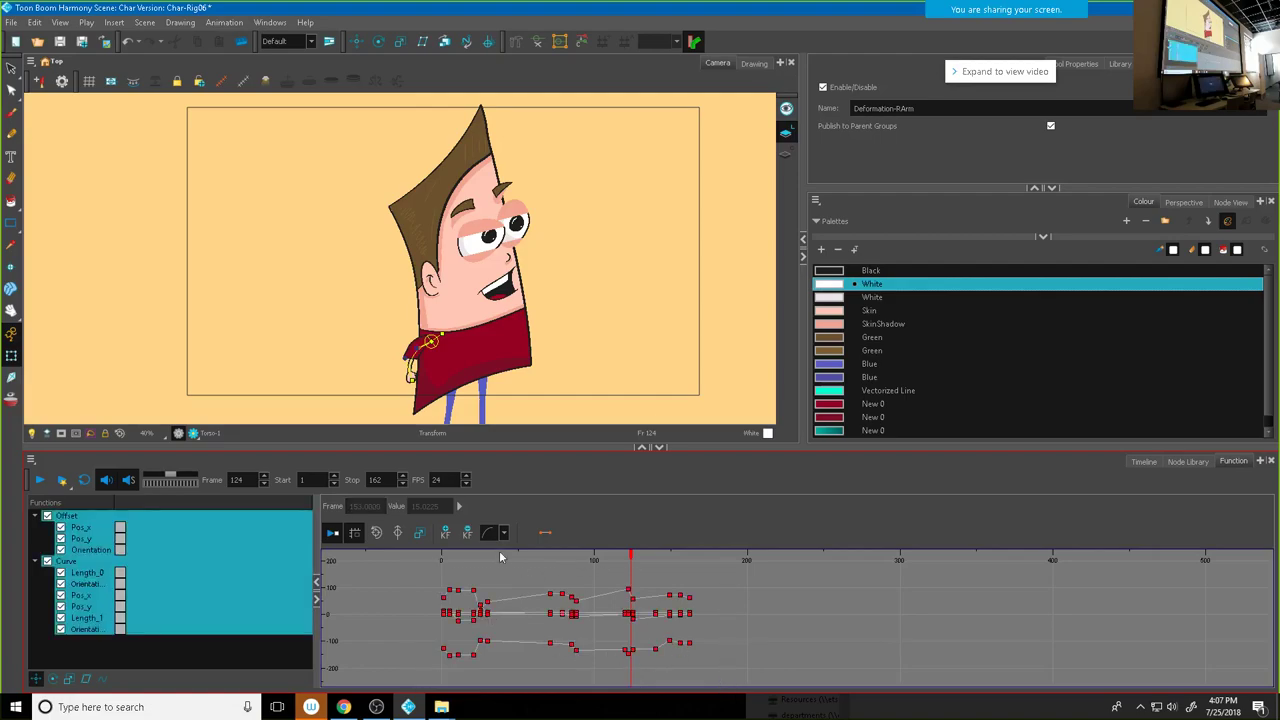
{"action": "left_click", "coordinate": [398, 534]}
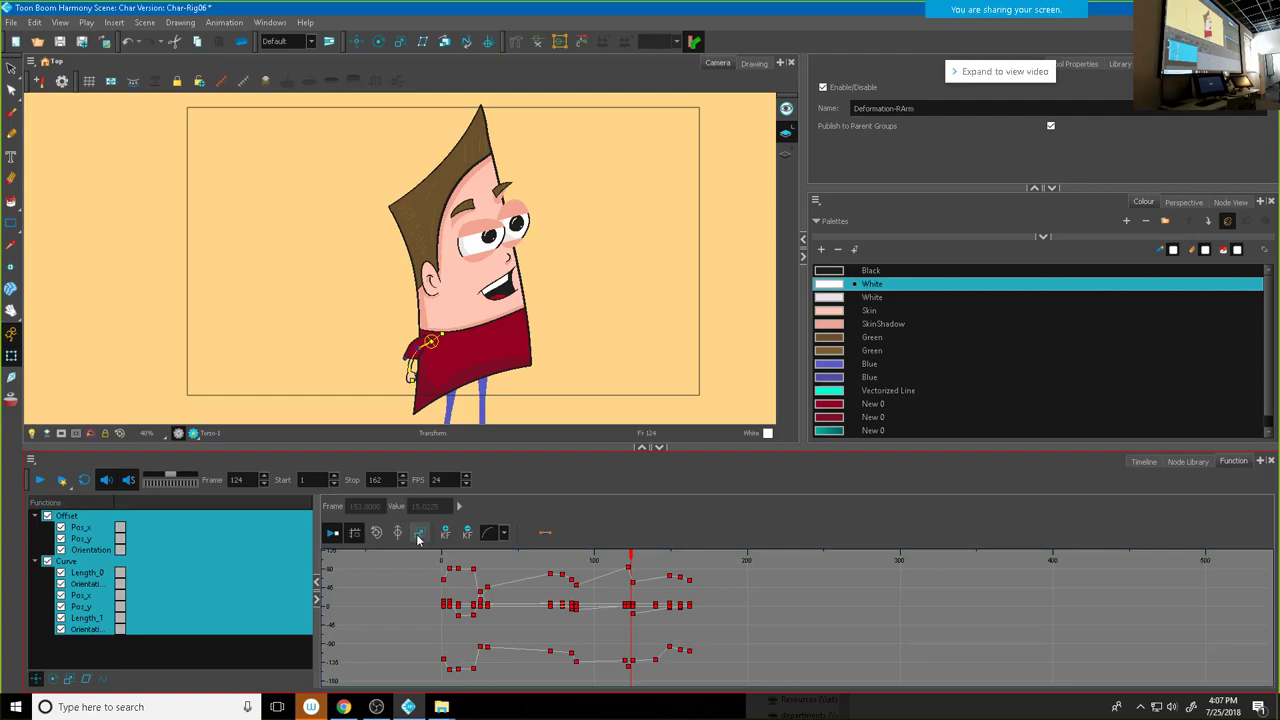
{"action": "left_click", "coordinate": [420, 535]}
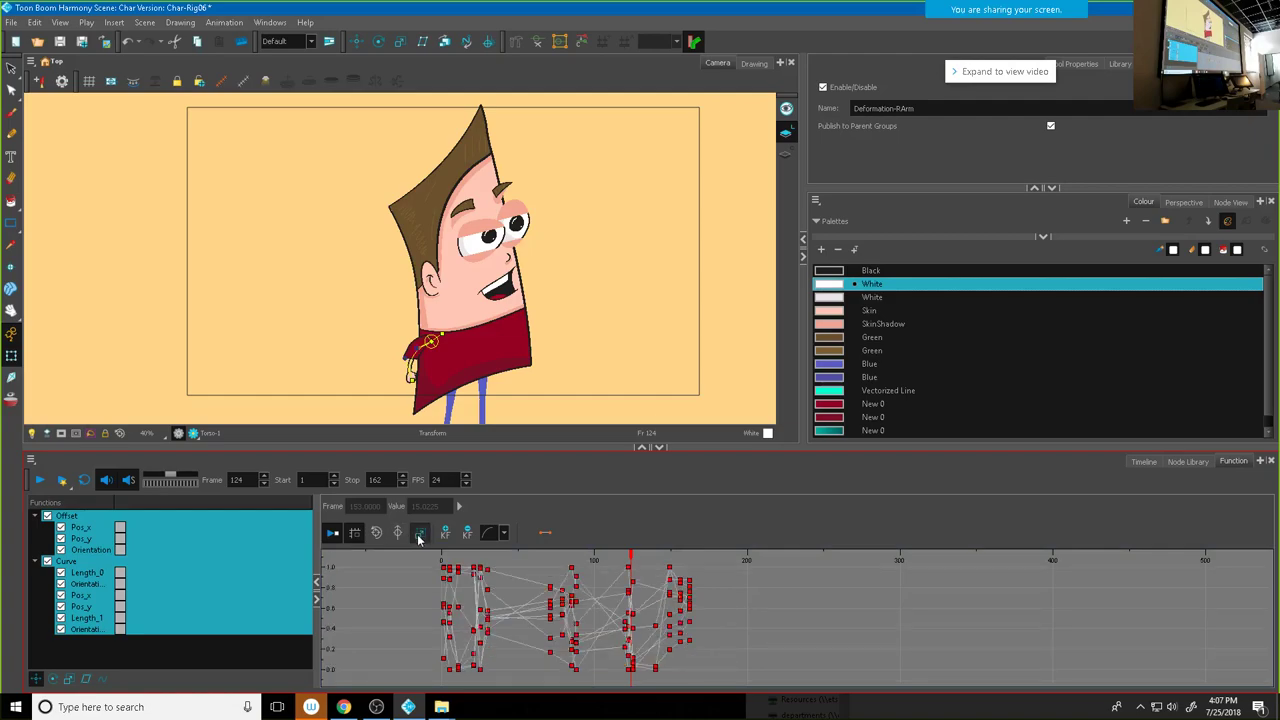
{"action": "left_click", "coordinate": [504, 537]}
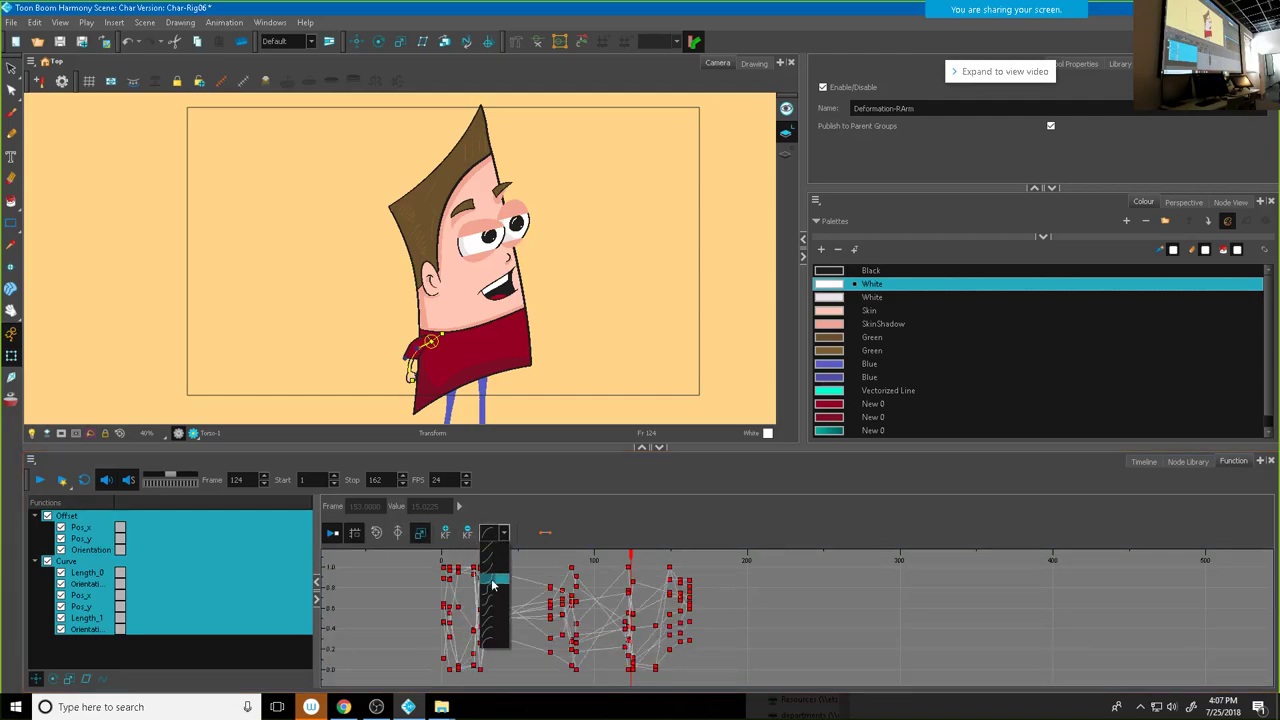
{"action": "left_click", "coordinate": [493, 614]}
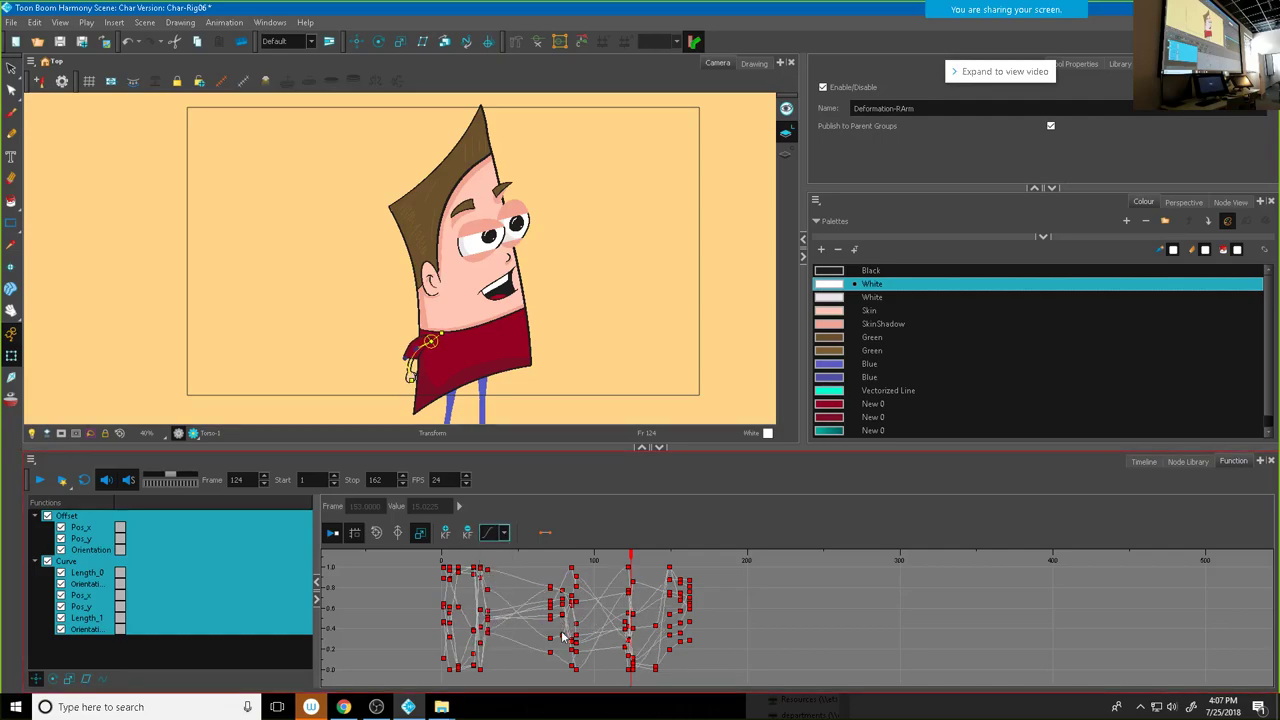
Step: Try different easing presets on the Curve Pos_x keyframe at frame 79 and keep a rounded ease with handles
{"action": "scroll", "coordinate": [563, 637], "scroll_direction": "up", "scroll_amount": 3}
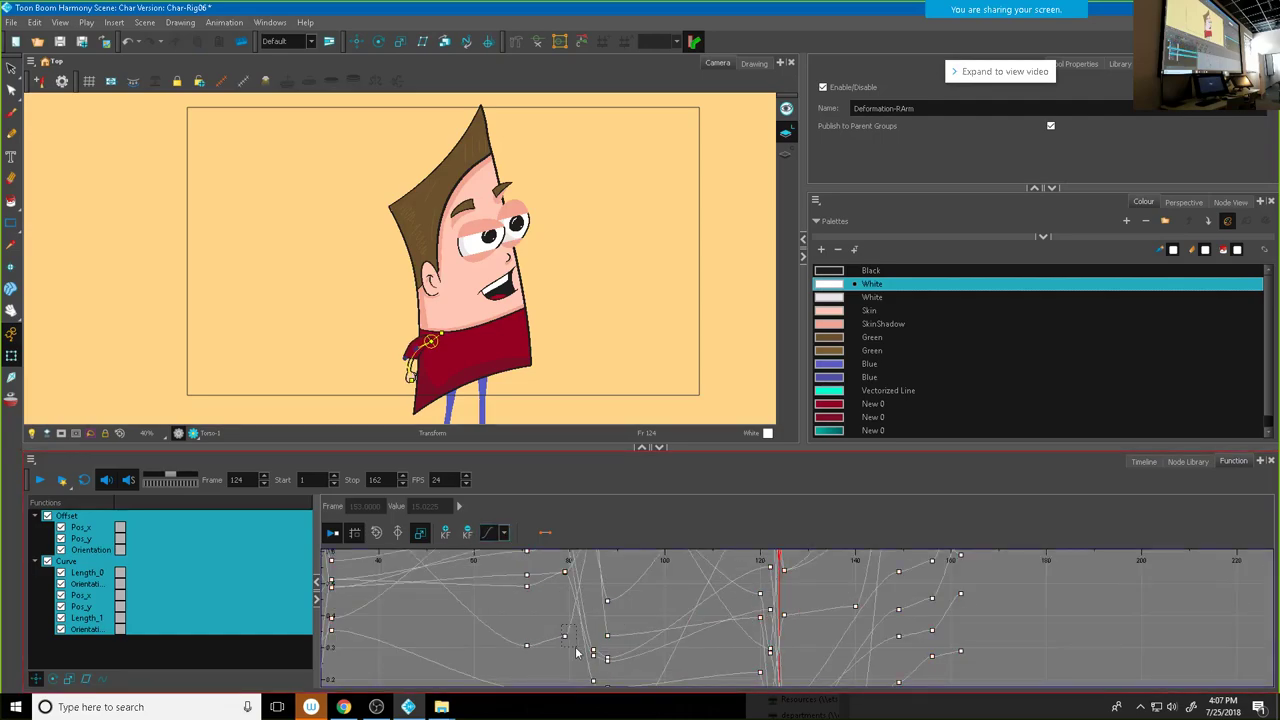
{"action": "left_click", "coordinate": [565, 636]}
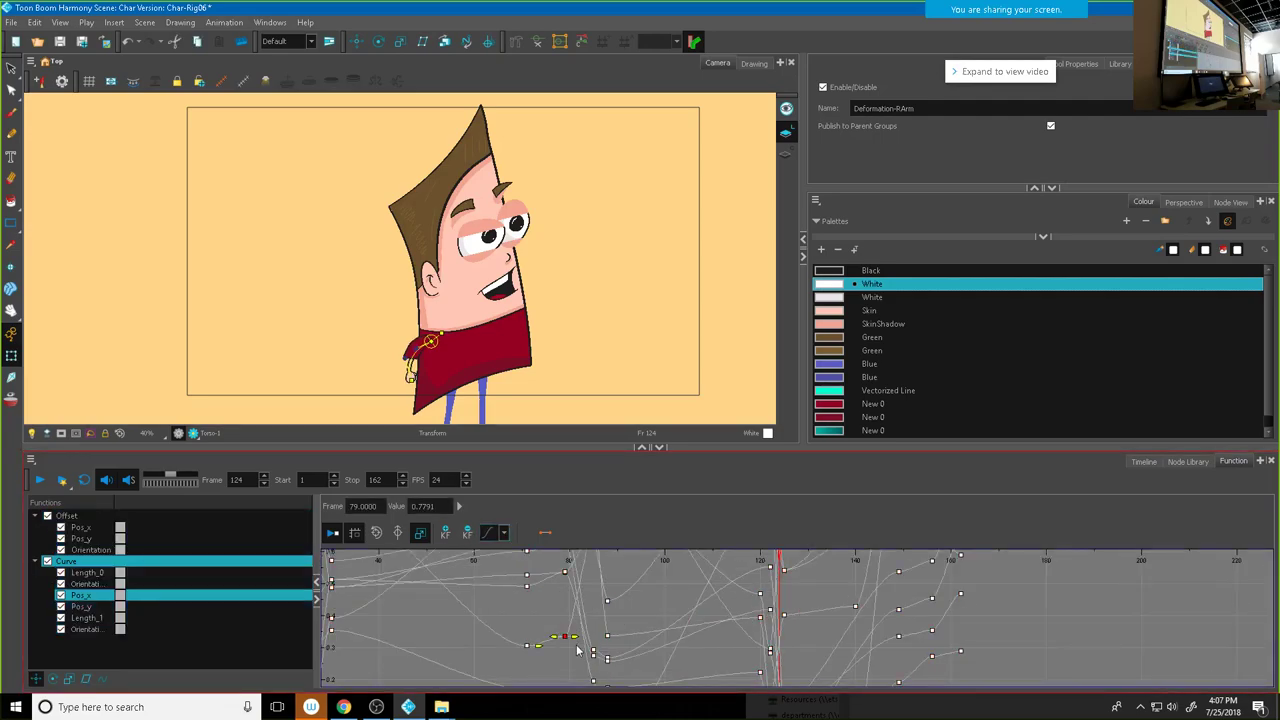
{"action": "left_click", "coordinate": [505, 534]}
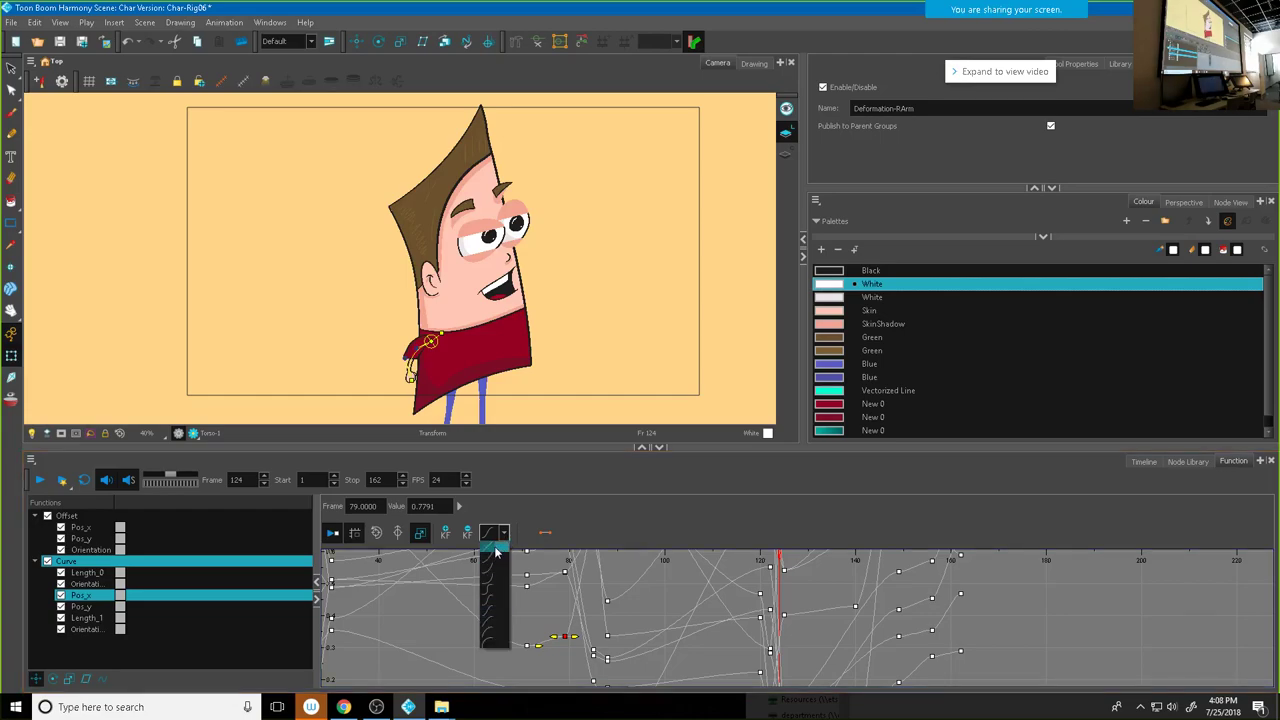
{"action": "left_click", "coordinate": [496, 550]}
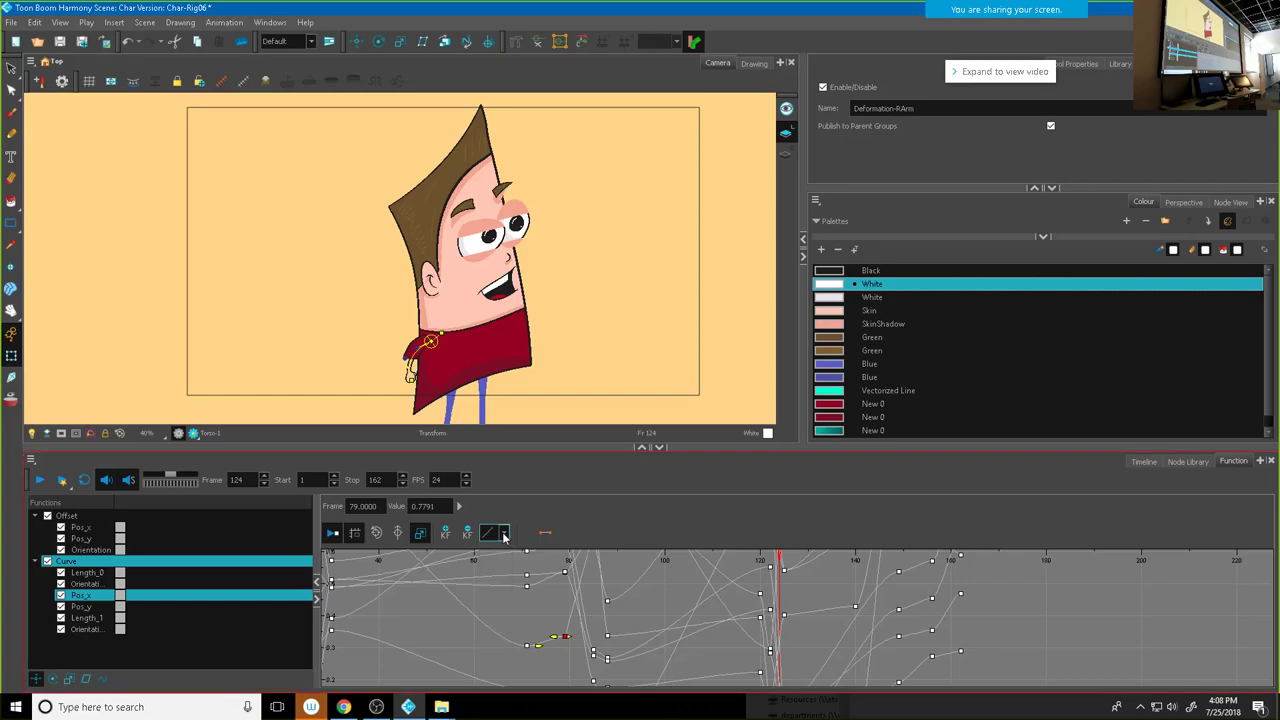
{"action": "left_click", "coordinate": [504, 533]}
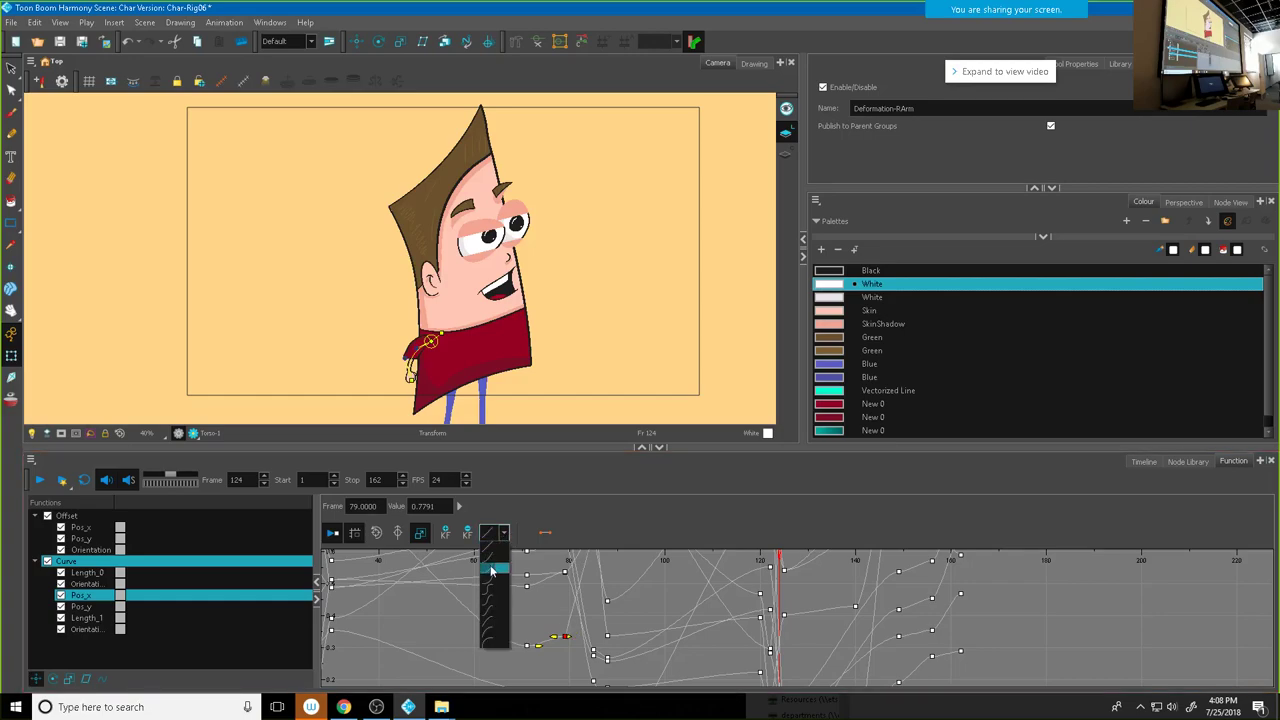
{"action": "left_click", "coordinate": [491, 570]}
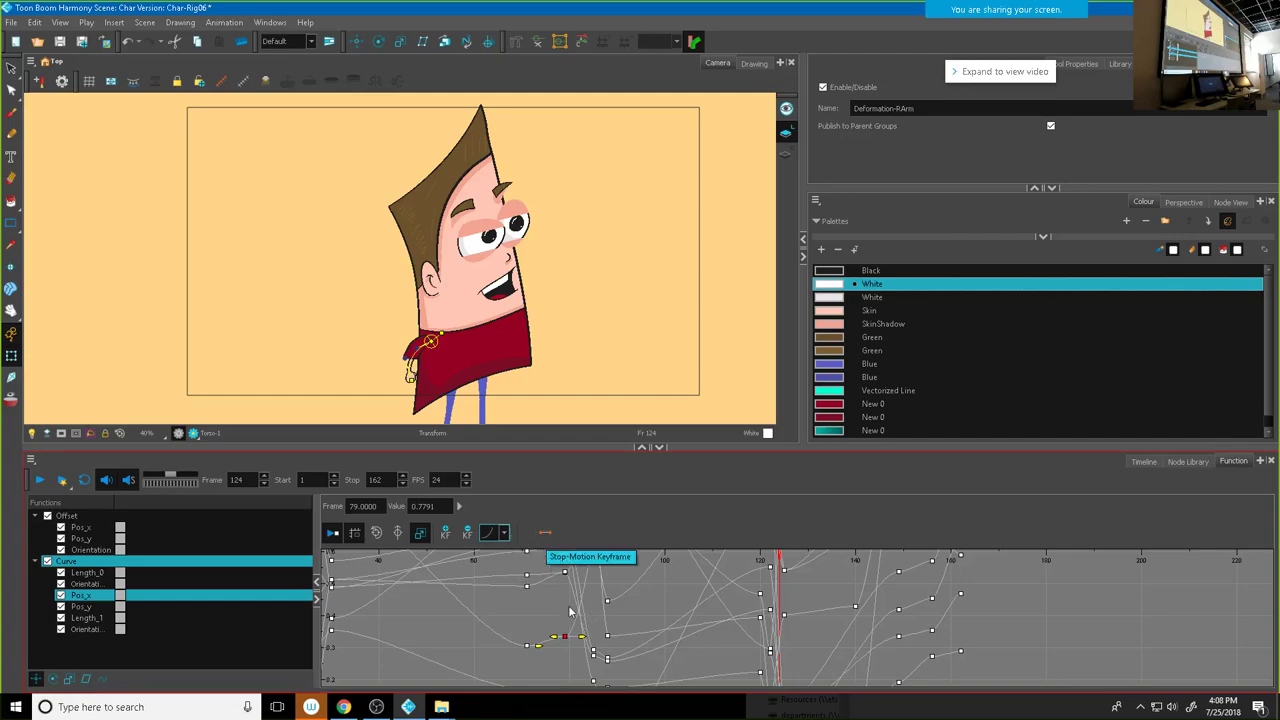
{"action": "left_click", "coordinate": [503, 532]}
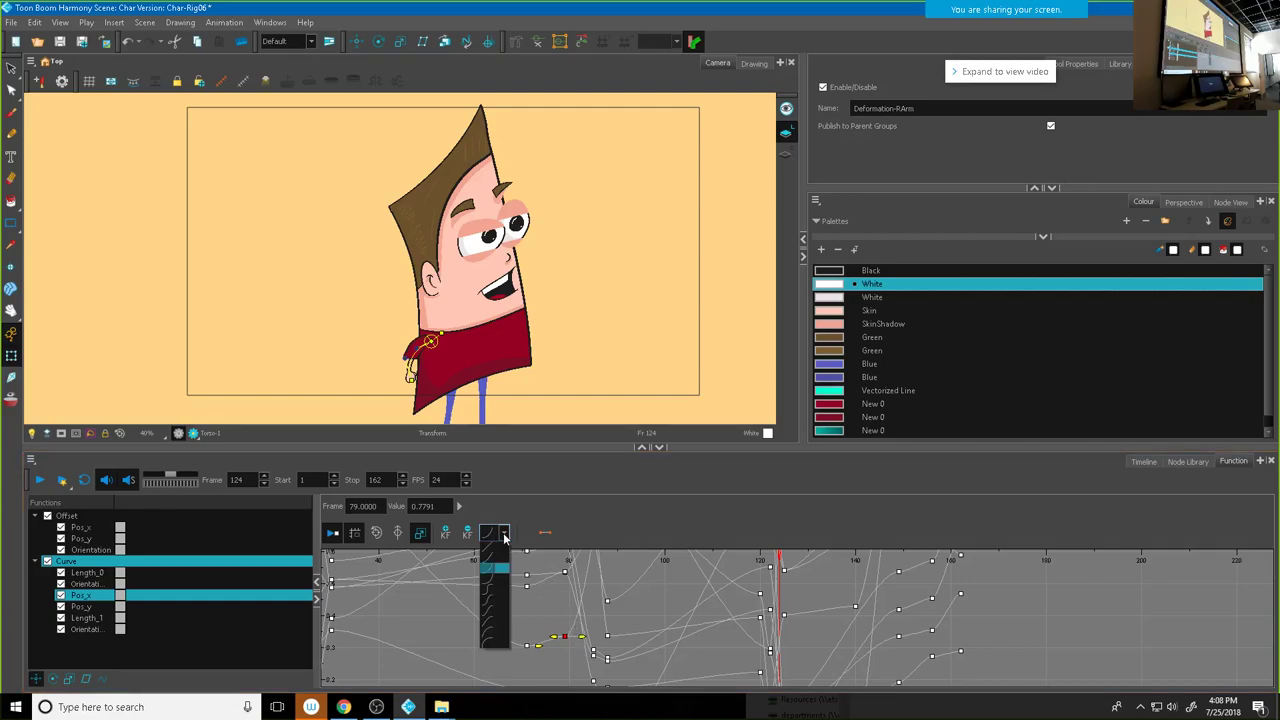
{"action": "left_click", "coordinate": [491, 628]}
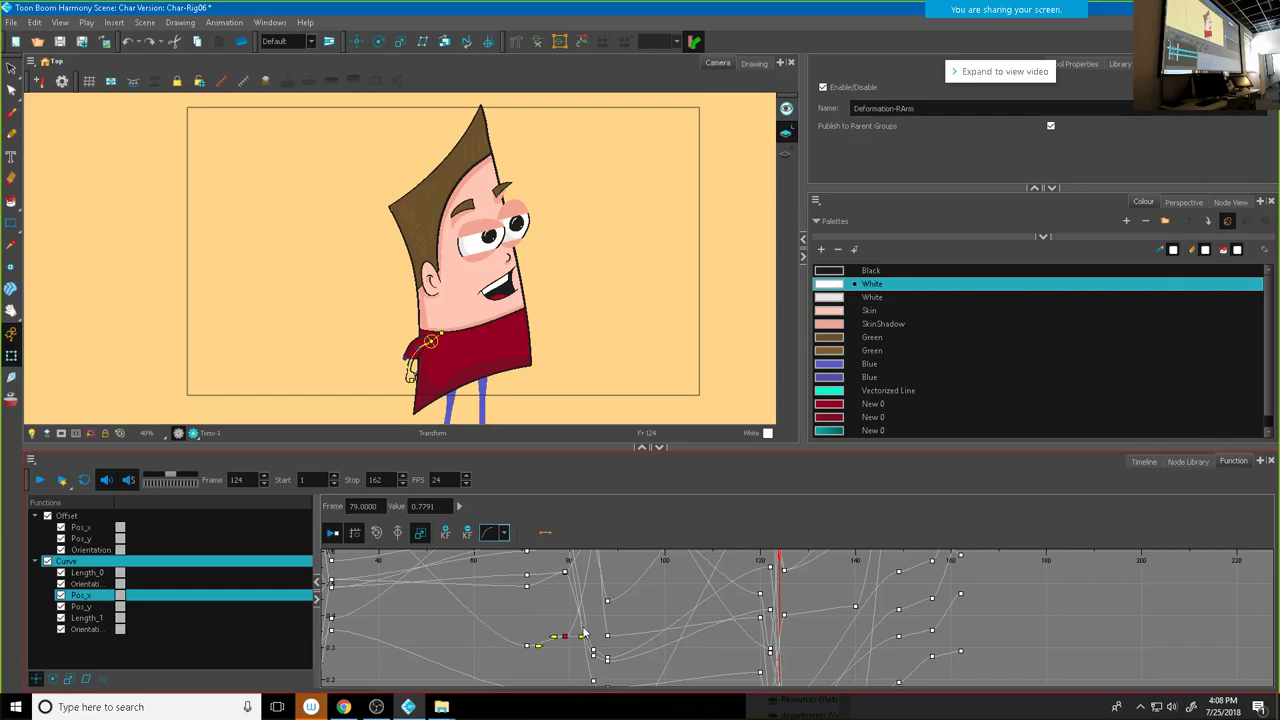
Step: Tilt the easing handles of the Curve Pos_x keyframe at frame 79 to follow the rising curve
{"action": "left_click", "coordinate": [566, 636]}
{"action": "left_click", "coordinate": [556, 643]}
{"action": "scroll", "coordinate": [565, 650], "scroll_direction": "down", "scroll_amount": 3}
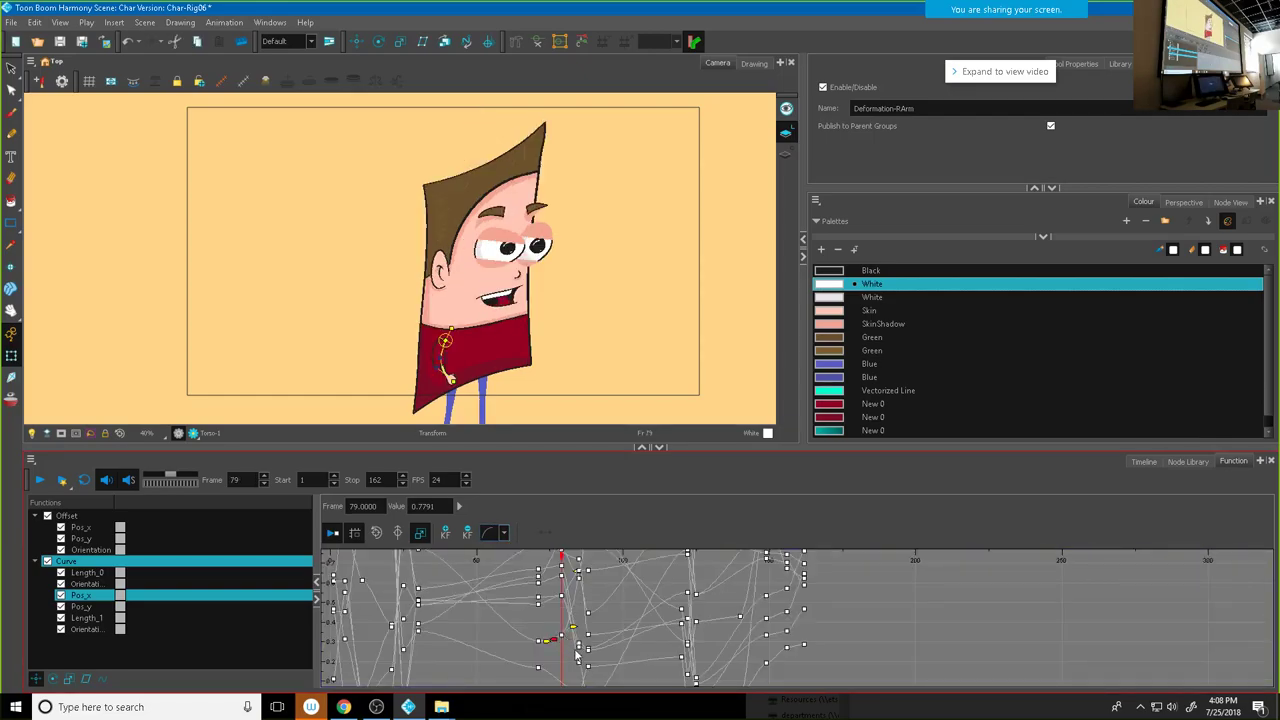
Step: Select the overlapping Curve length and orientation keyframes at frame 85 and angle the outgoing orientation handle slightly downward
{"action": "scroll", "coordinate": [578, 657], "scroll_direction": "up", "scroll_amount": 3}
{"action": "left_click", "coordinate": [592, 640]}
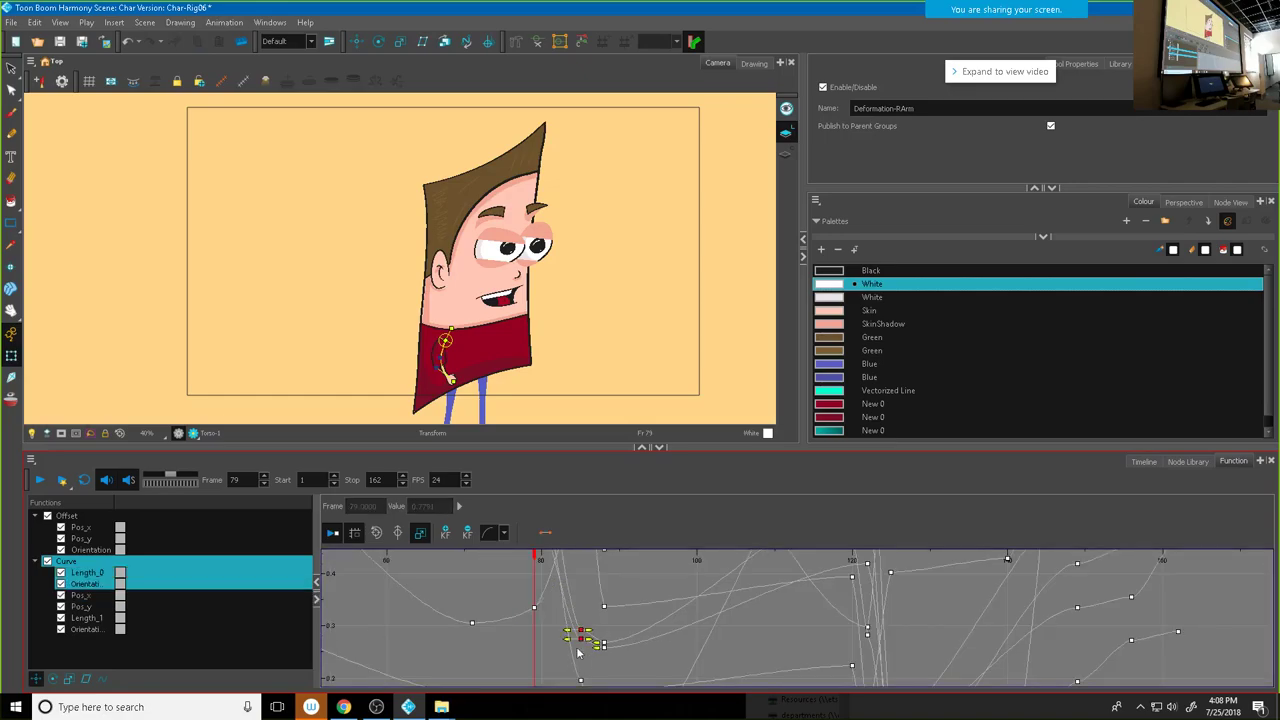
{"action": "left_click", "coordinate": [591, 646]}
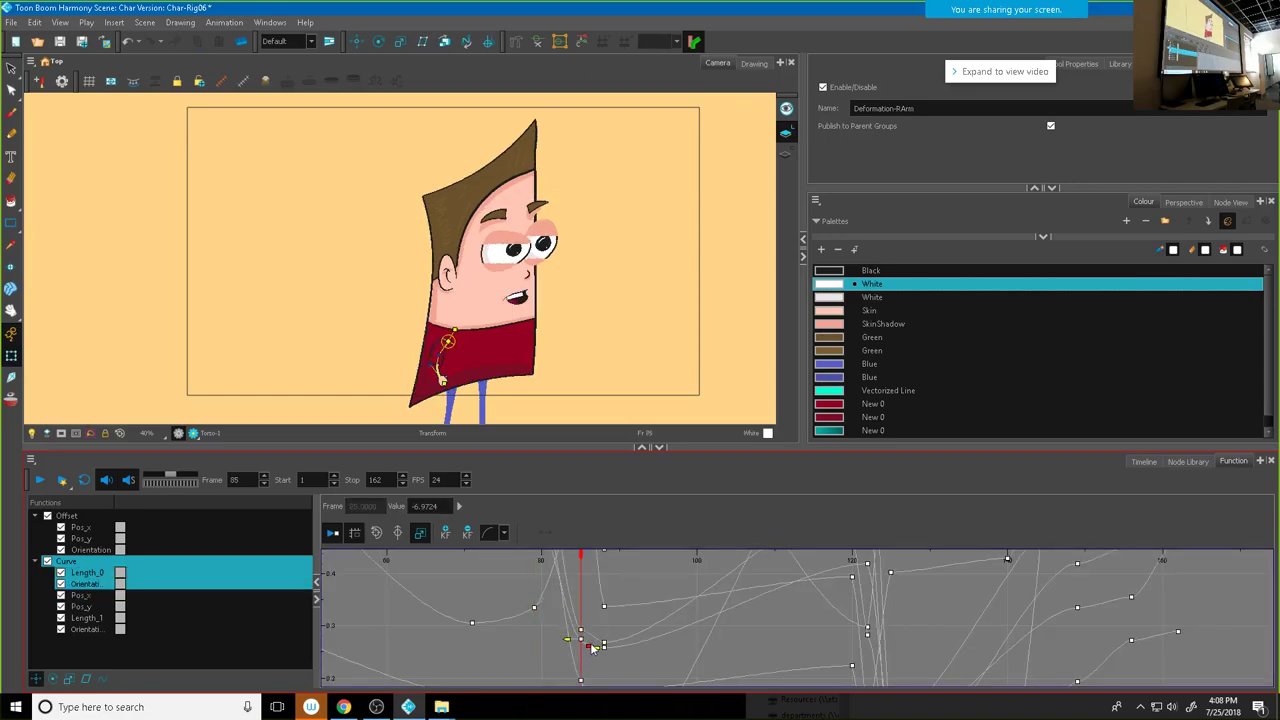
Step: Tilt the incoming easing handle of the Curve Length_0 keyframe at frame 85 upward to follow the falling curve
{"action": "left_click", "coordinate": [591, 646]}
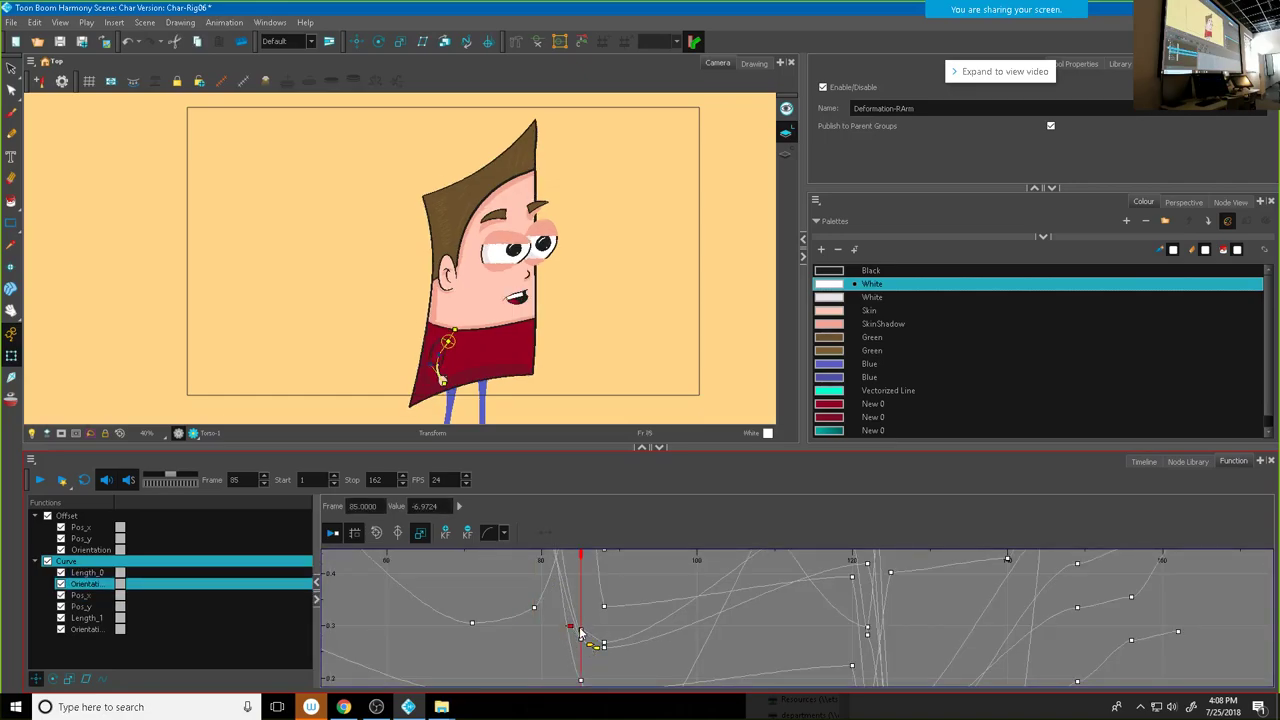
{"action": "left_click", "coordinate": [582, 634]}
{"action": "left_click_drag", "start_coordinate": [567, 630], "coordinate": [570, 620]}
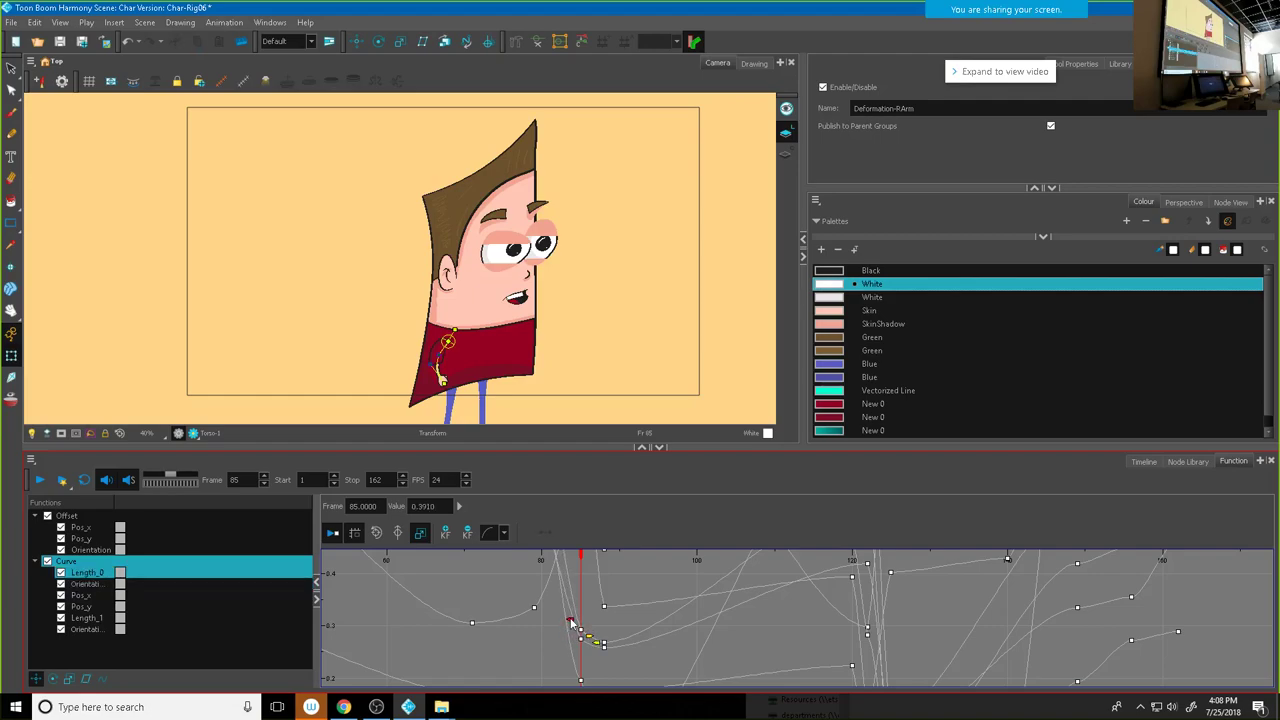
{"action": "scroll", "coordinate": [578, 649], "scroll_direction": "down", "scroll_amount": 2}
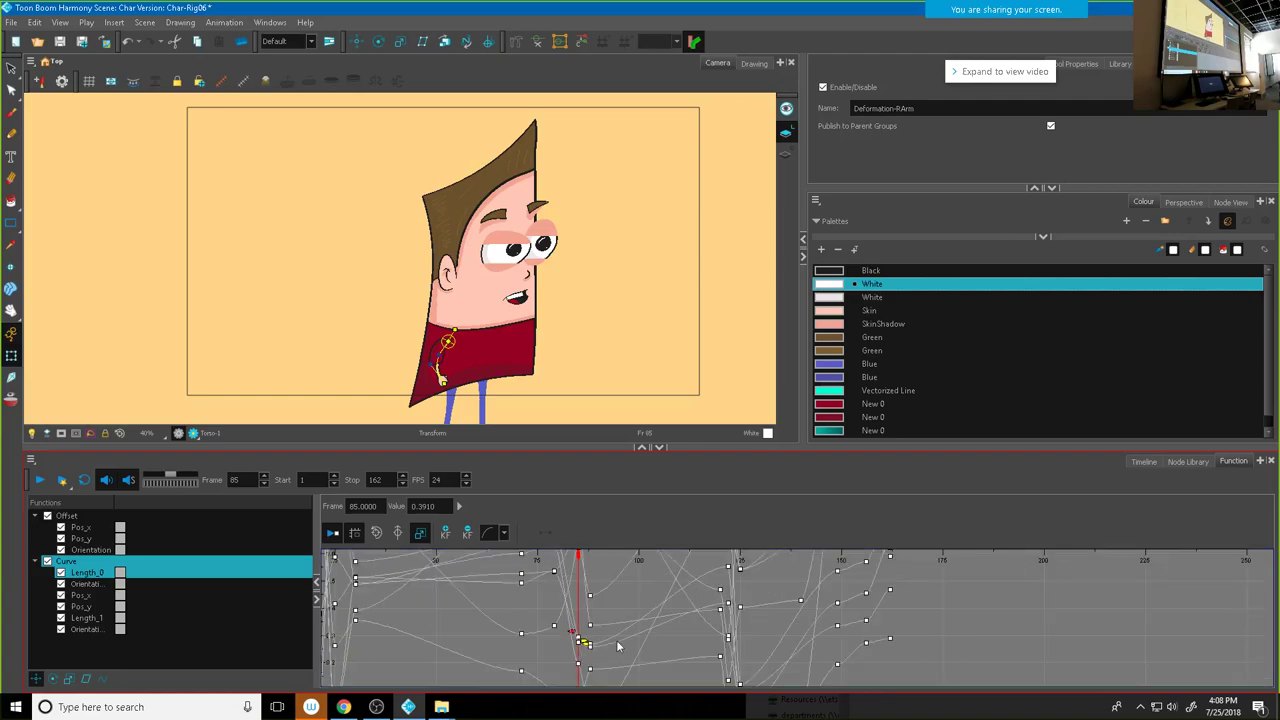
{"action": "scroll", "coordinate": [618, 647], "scroll_direction": "down", "scroll_amount": 2}
Step: Tilt the easing handles of the Offset Pos_y keyframe at frame 71 along the descending curve
{"action": "left_click", "coordinate": [572, 670]}
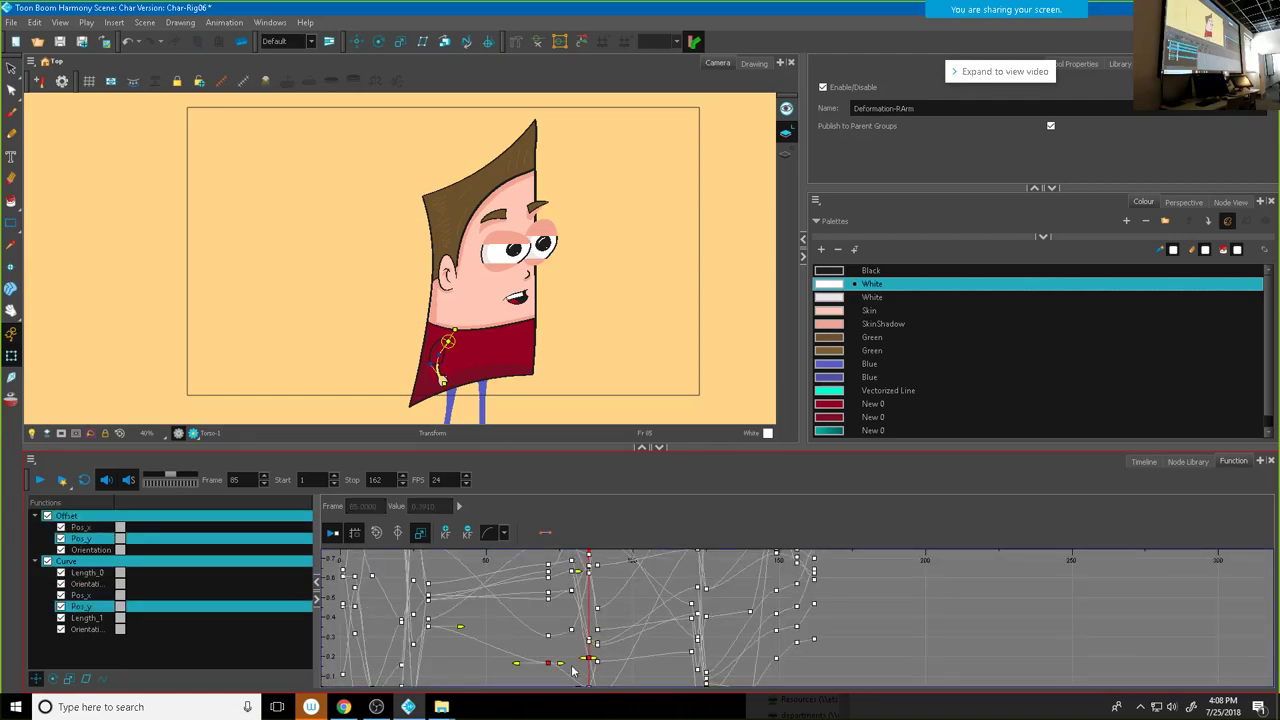
{"action": "left_click", "coordinate": [549, 663]}
{"action": "mouse_move", "coordinate": [517, 668]}
{"action": "left_mouse_down"}
{"action": "mouse_move", "coordinate": [505, 650]}
{"action": "mouse_move", "coordinate": [517, 645]}
{"action": "left_mouse_up"}
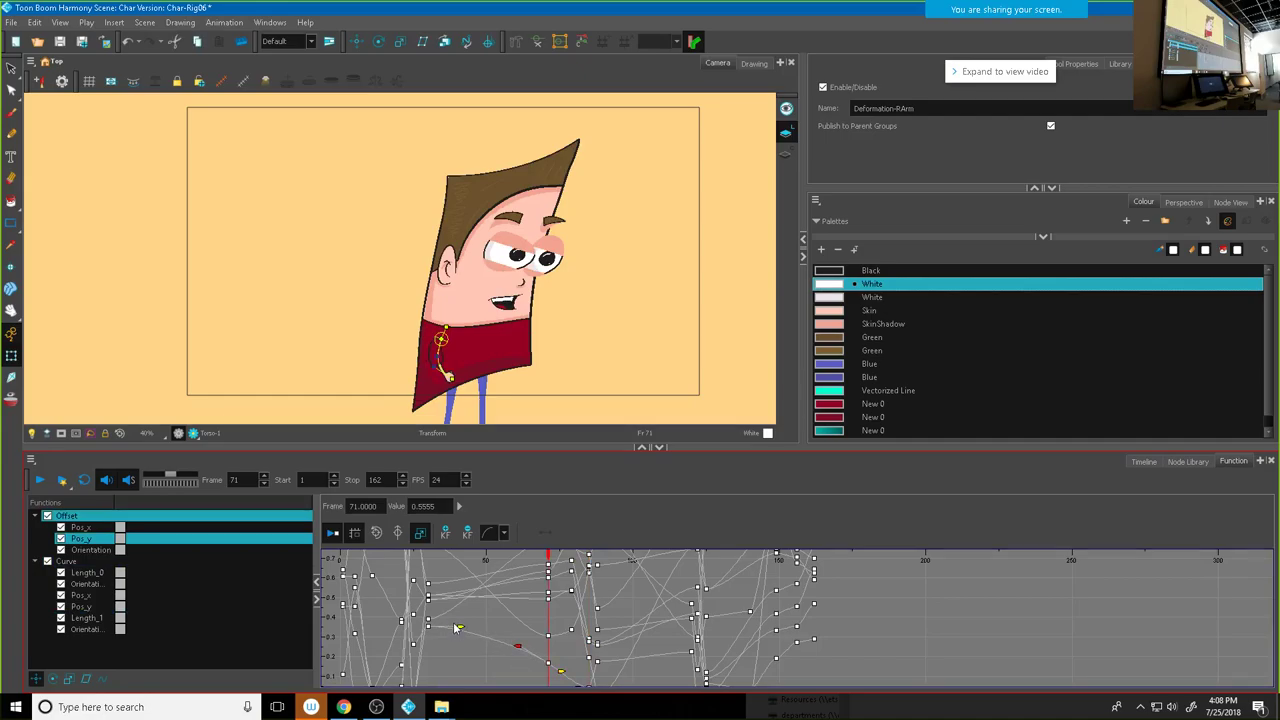
Step: Angle the easing handles of the Offset Pos_y keyframes at frames 149 and 156 to follow the rising curve
{"action": "key", "text": "f"}
{"action": "scroll", "coordinate": [573, 632], "scroll_direction": "down", "scroll_amount": 5}
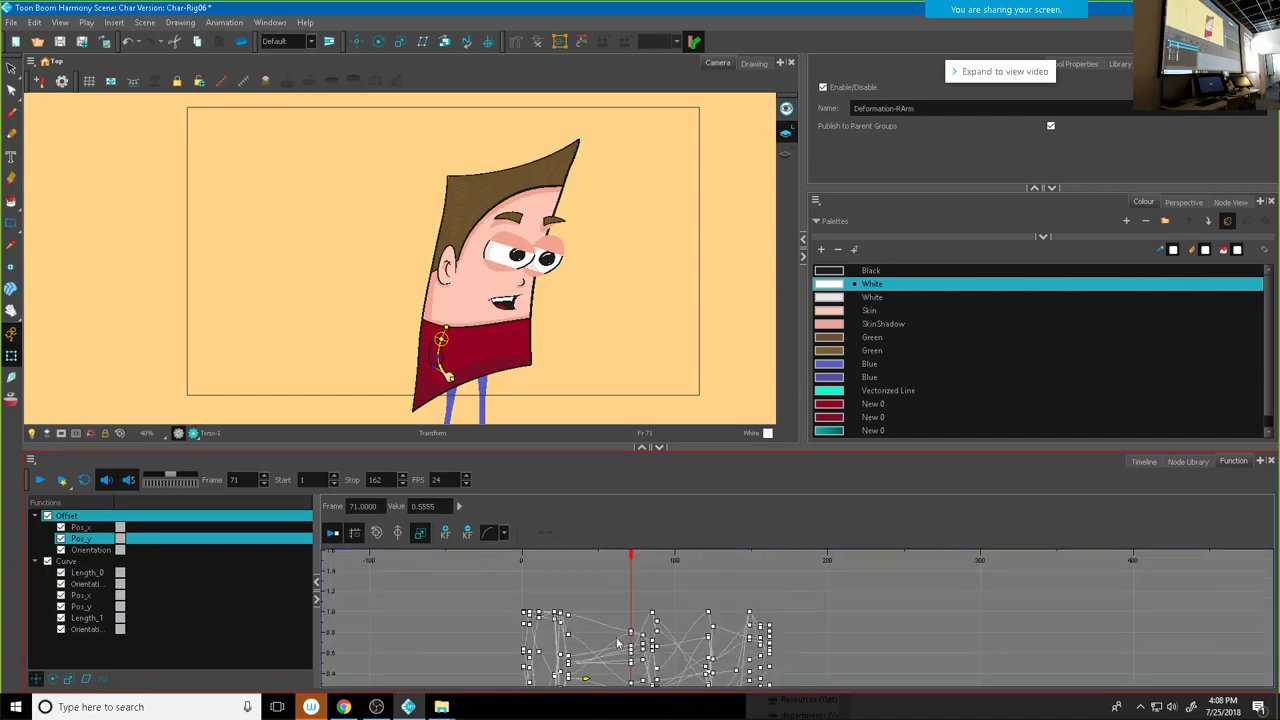
{"action": "scroll", "coordinate": [605, 612], "scroll_direction": "up", "scroll_amount": 3}
{"action": "scroll", "coordinate": [608, 615], "scroll_direction": "up", "scroll_amount": 2}
{"action": "scroll", "coordinate": [610, 620], "scroll_direction": "up", "scroll_amount": 2}
{"action": "left_click", "coordinate": [597, 655]}
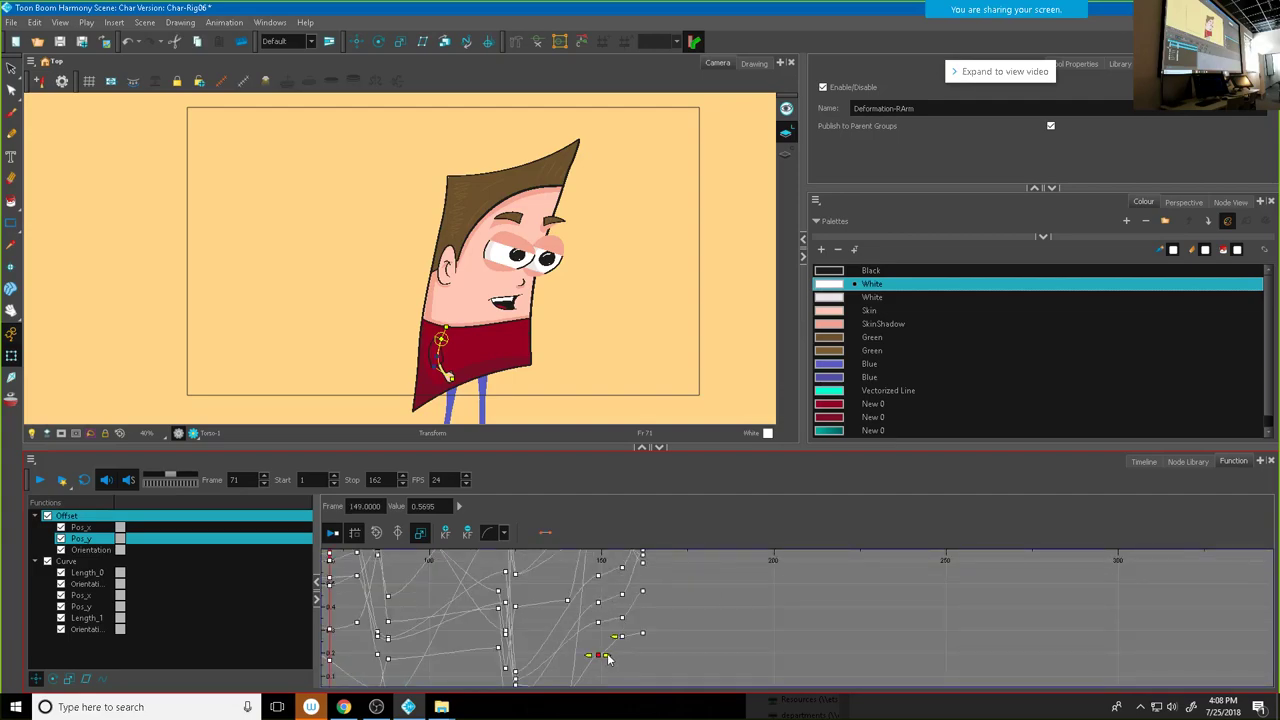
{"action": "left_click", "coordinate": [607, 656]}
{"action": "left_click_drag", "start_coordinate": [590, 658], "coordinate": [612, 657]}
{"action": "left_click", "coordinate": [621, 638]}
{"action": "scroll", "coordinate": [630, 641], "scroll_direction": "up", "scroll_amount": 2}
{"action": "left_click_drag", "start_coordinate": [605, 630], "coordinate": [606, 645]}
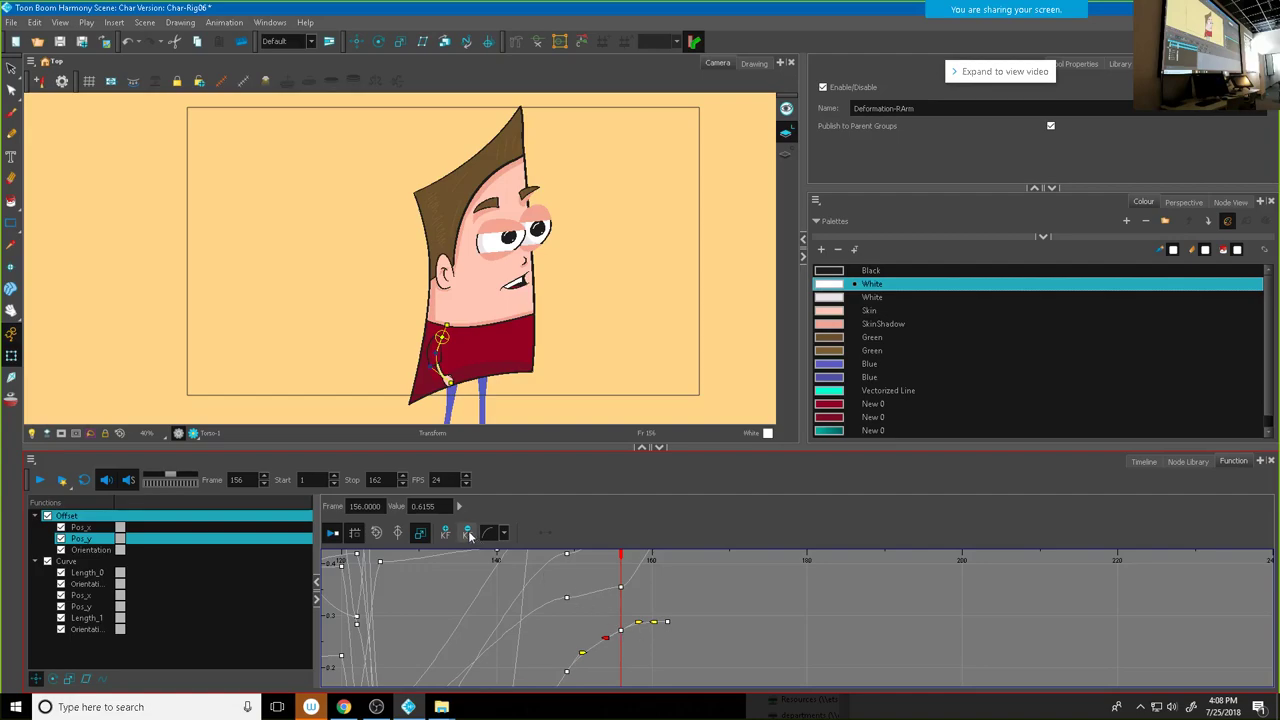
Step: Play back the animation to check the right arm's smoothed motion
{"action": "scroll", "coordinate": [585, 598], "scroll_direction": "down", "scroll_amount": 1}
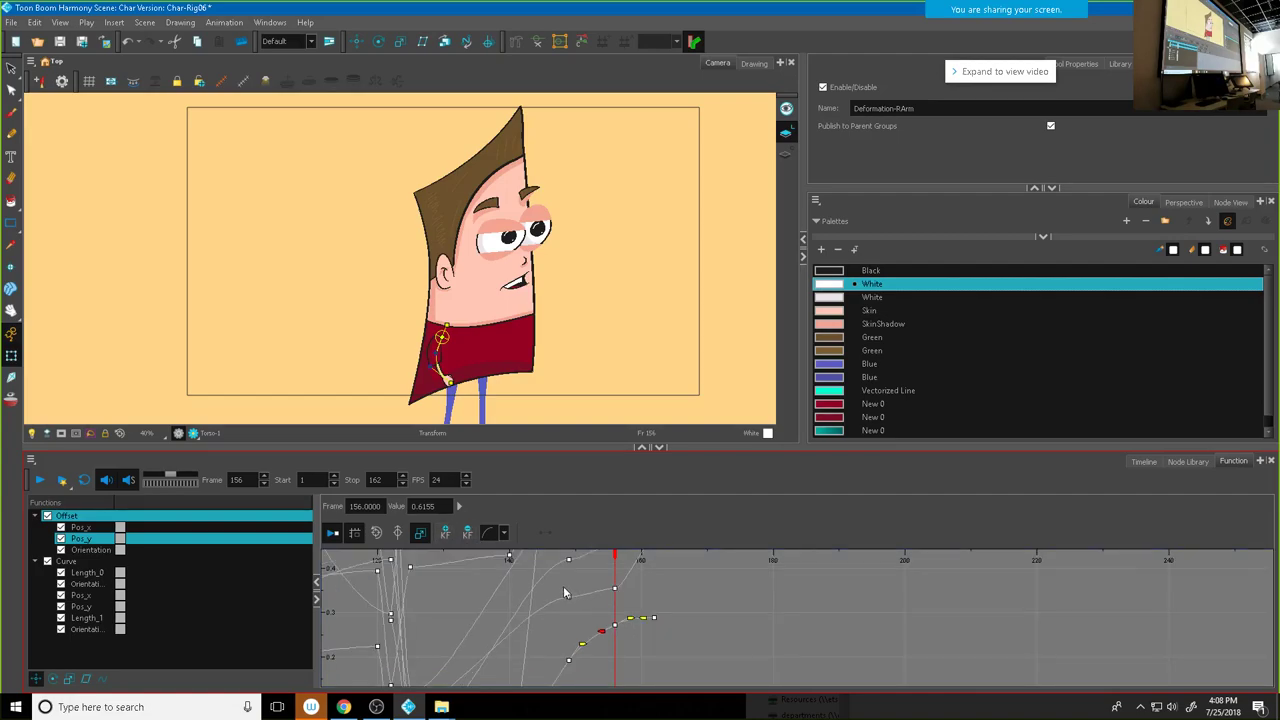
{"action": "scroll", "coordinate": [585, 586], "scroll_direction": "down", "scroll_amount": 3}
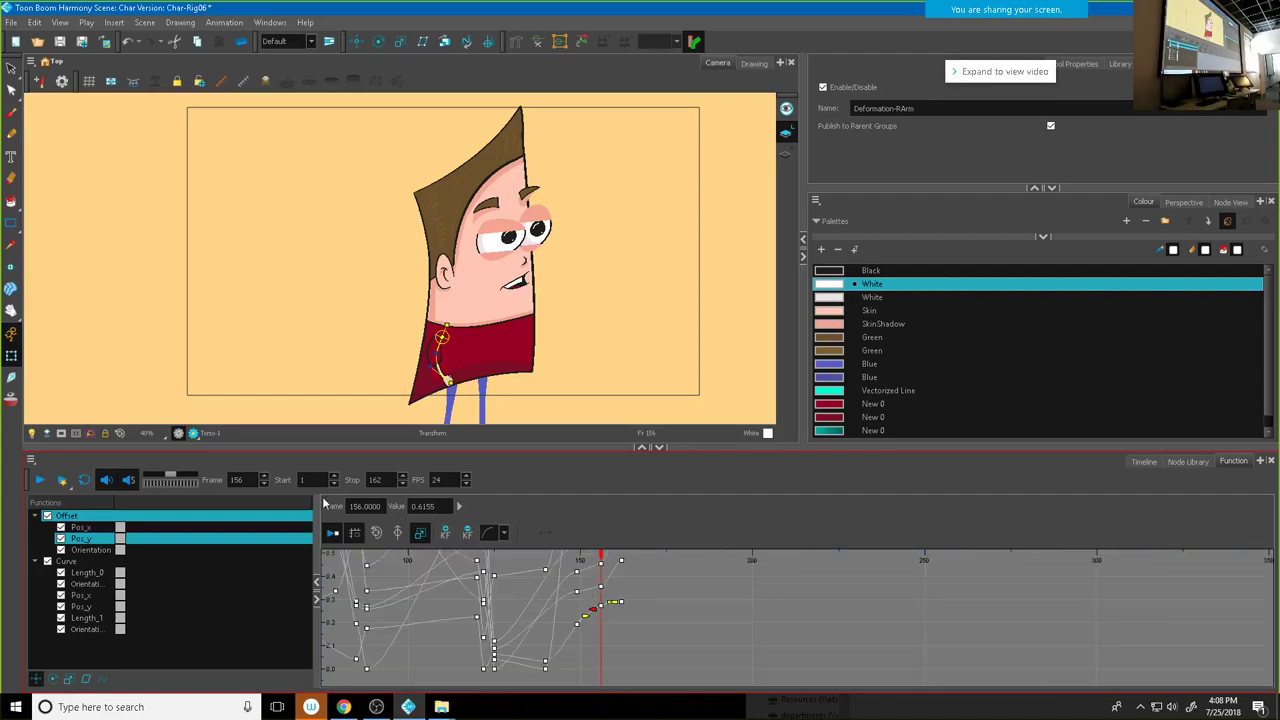
{"action": "left_click", "coordinate": [40, 481]}
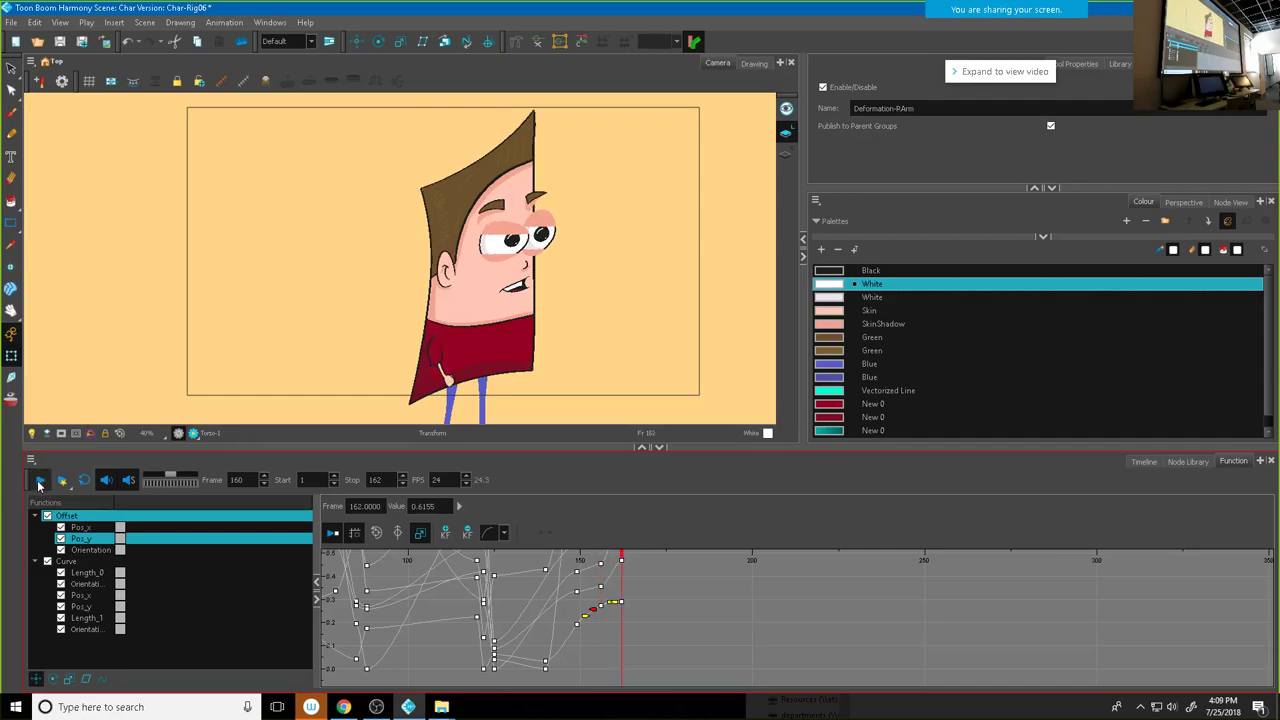
{"action": "left_click", "coordinate": [40, 481]}
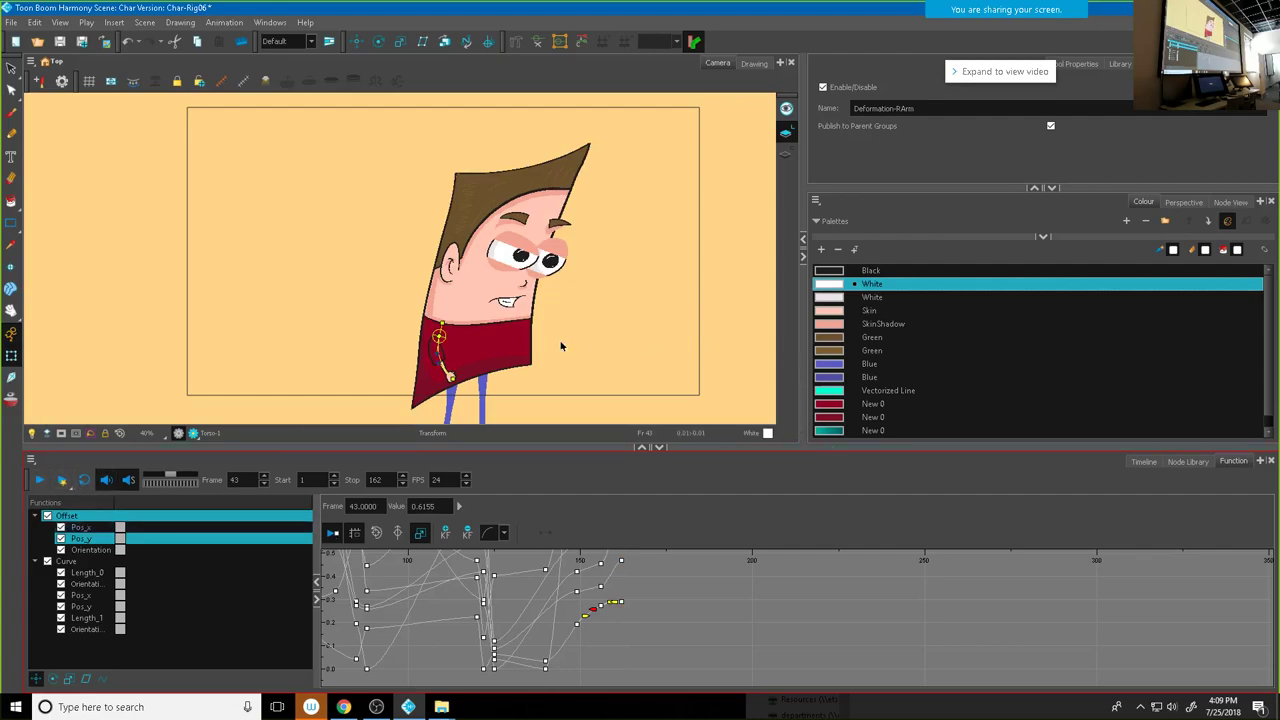
Step: Display only the Bone_1 curves of Deformation-Torso, switch off normalised view and fit the curves in the graph
{"action": "left_click", "coordinate": [1143, 462]}
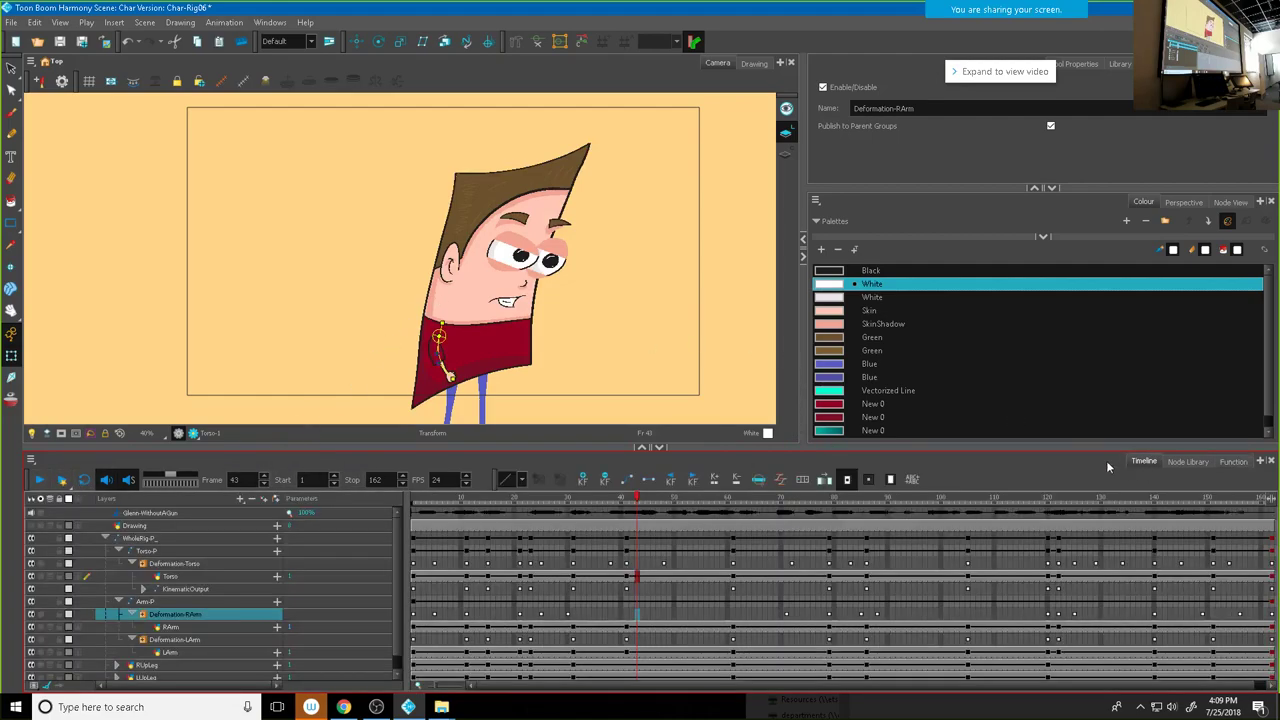
{"action": "left_click", "coordinate": [165, 565]}
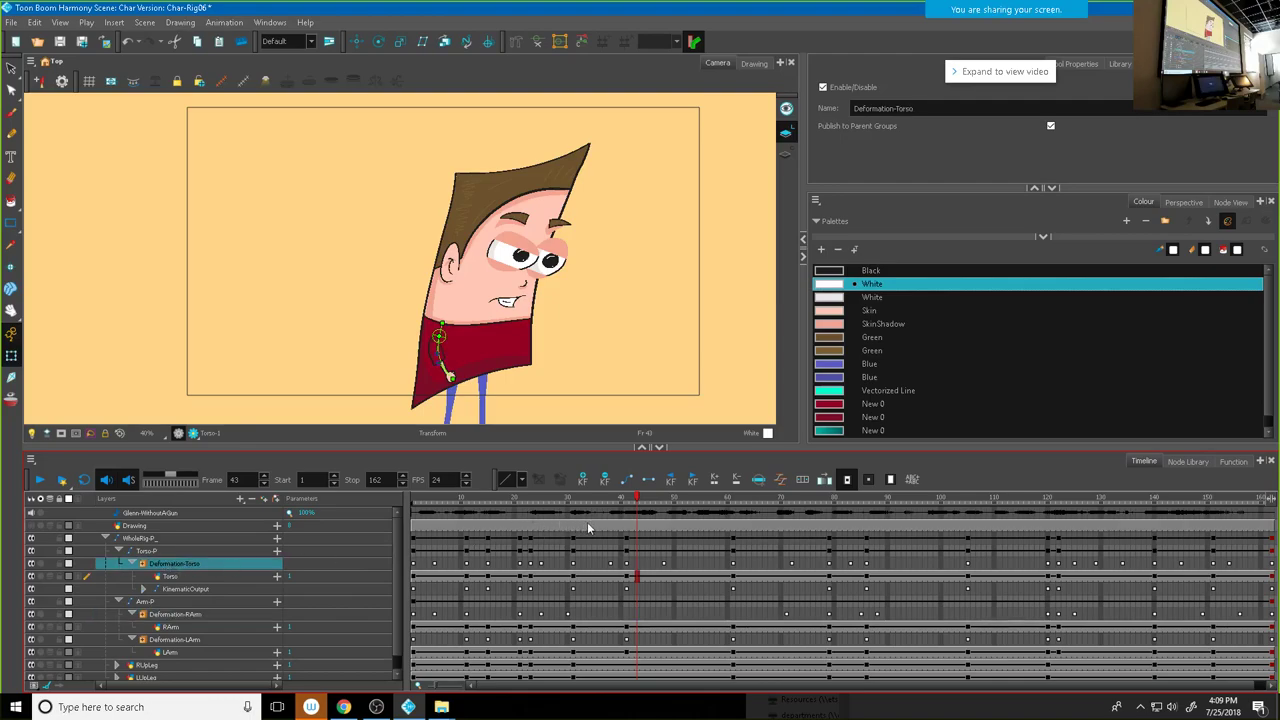
{"action": "left_click", "coordinate": [1233, 461]}
{"action": "left_click", "coordinate": [108, 551]}
{"action": "left_click", "coordinate": [72, 528]}
{"action": "left_click", "coordinate": [55, 516]}
{"action": "left_click", "coordinate": [76, 539]}
{"action": "left_click", "coordinate": [55, 596]}
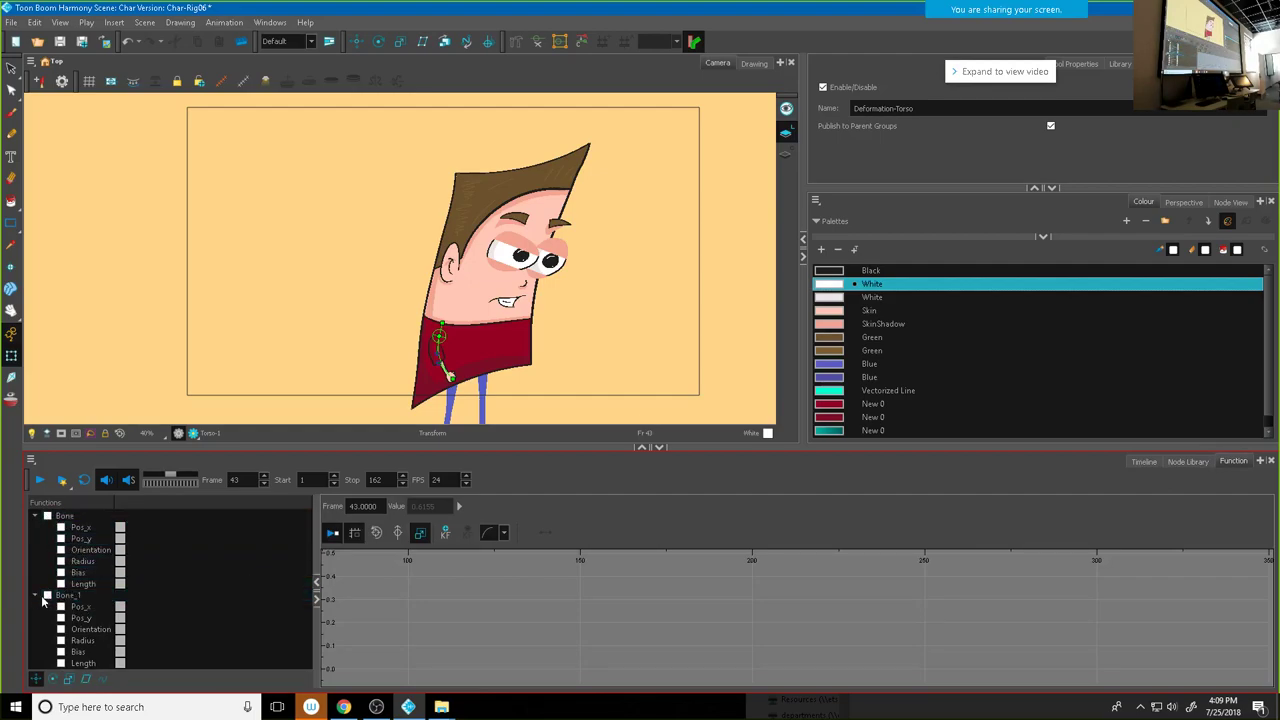
{"action": "left_click", "coordinate": [48, 596]}
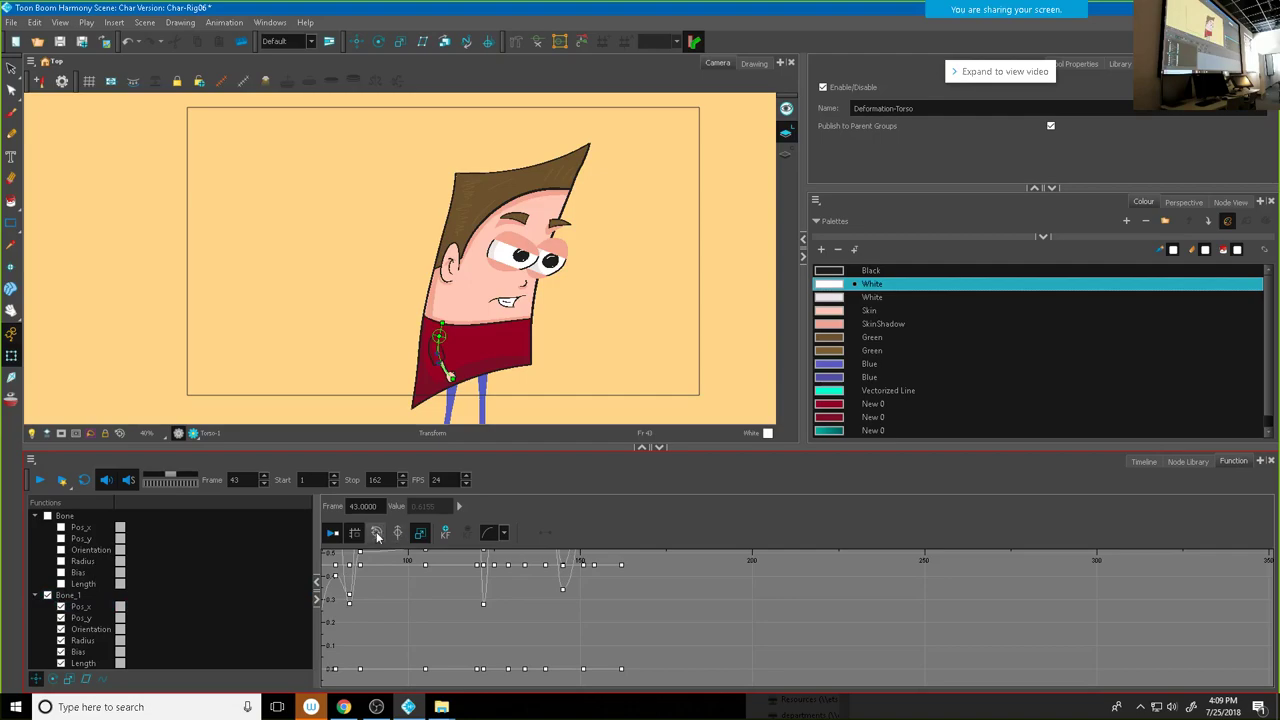
{"action": "left_click", "coordinate": [421, 535]}
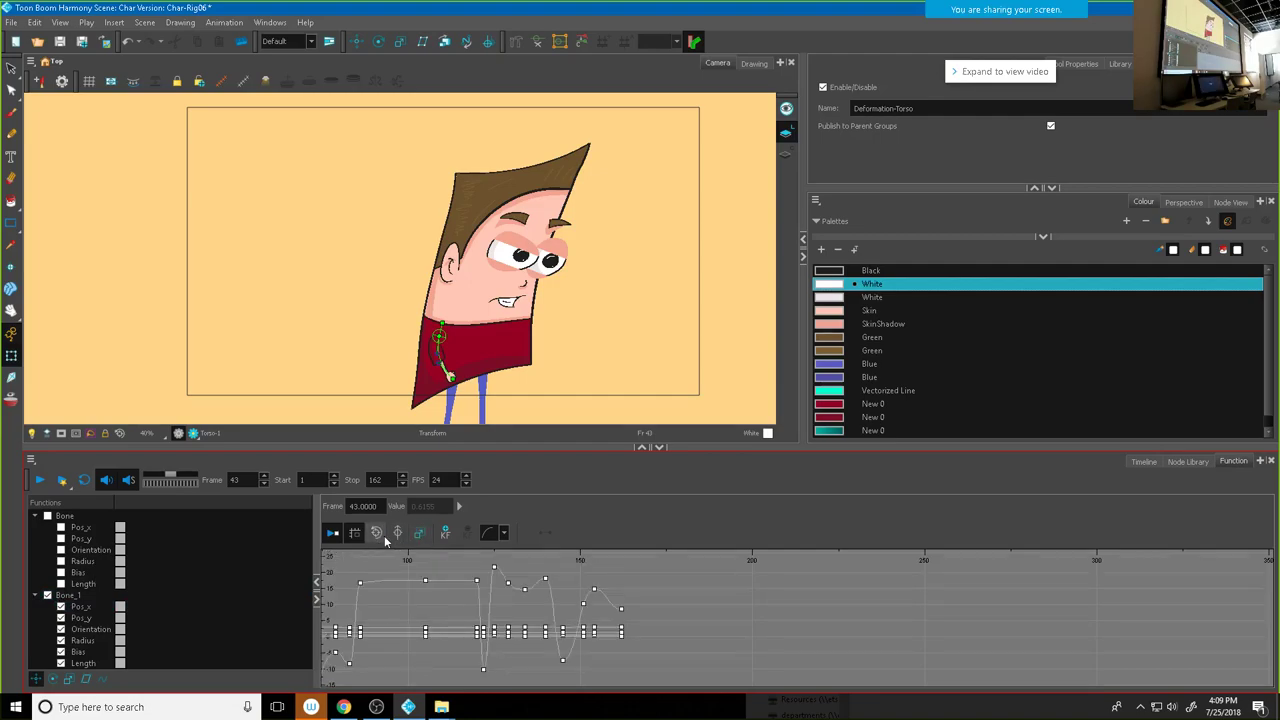
{"action": "left_click", "coordinate": [381, 535]}
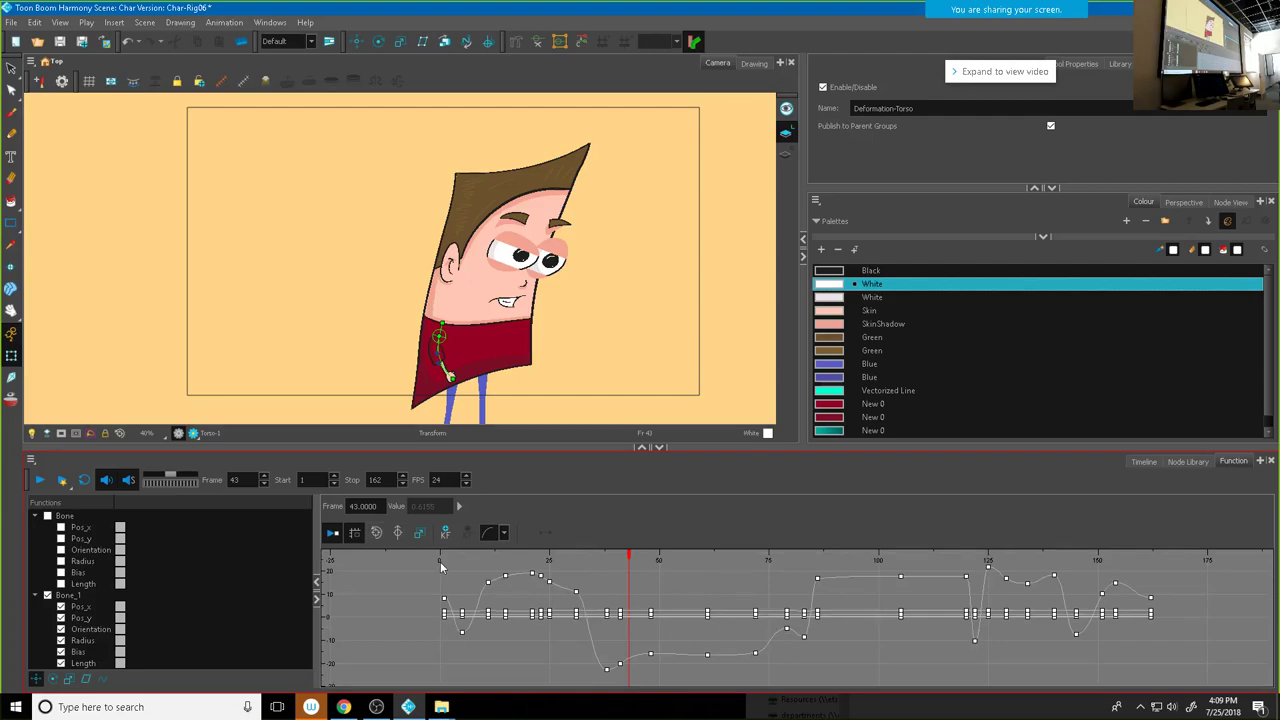
Step: Try to select the Bone_1 keyframes following the first frame in the curve graph
{"action": "left_click_drag", "start_coordinate": [442, 560], "coordinate": [740, 681]}
{"action": "left_click_drag", "start_coordinate": [921, 693], "coordinate": [1195, 656]}
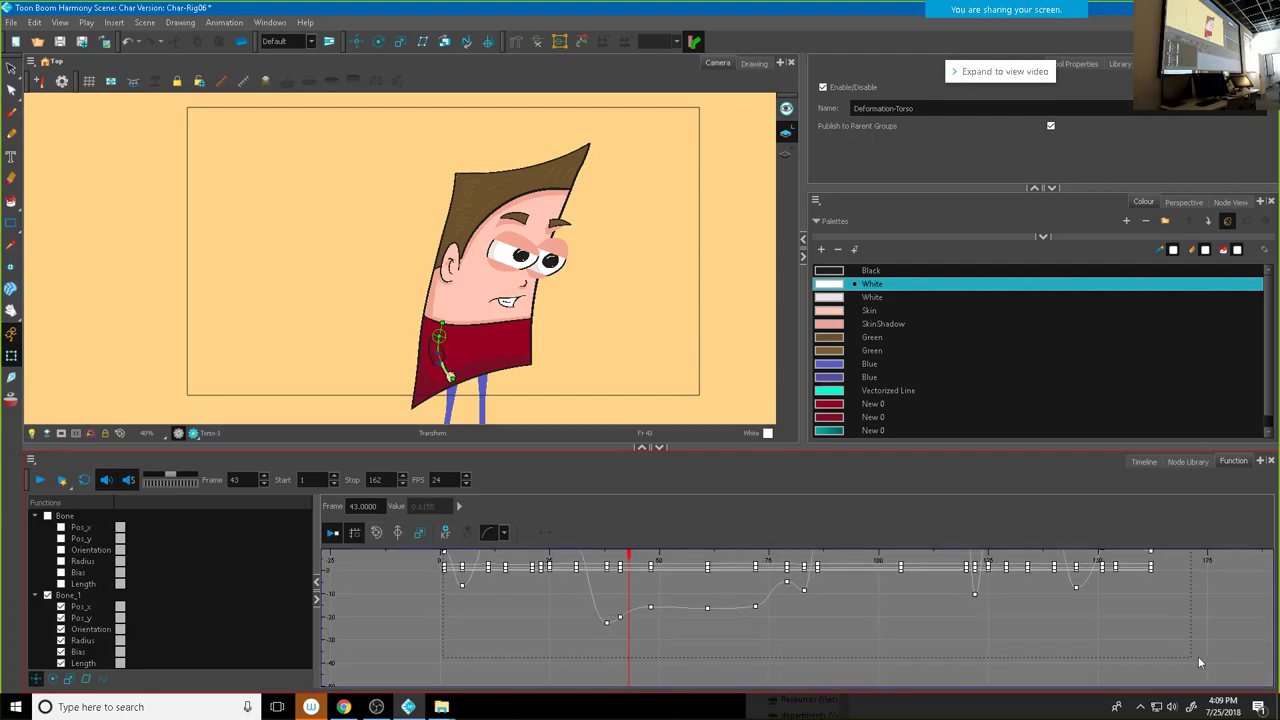
{"action": "scroll", "coordinate": [882, 684], "scroll_direction": "up", "scroll_amount": 3}
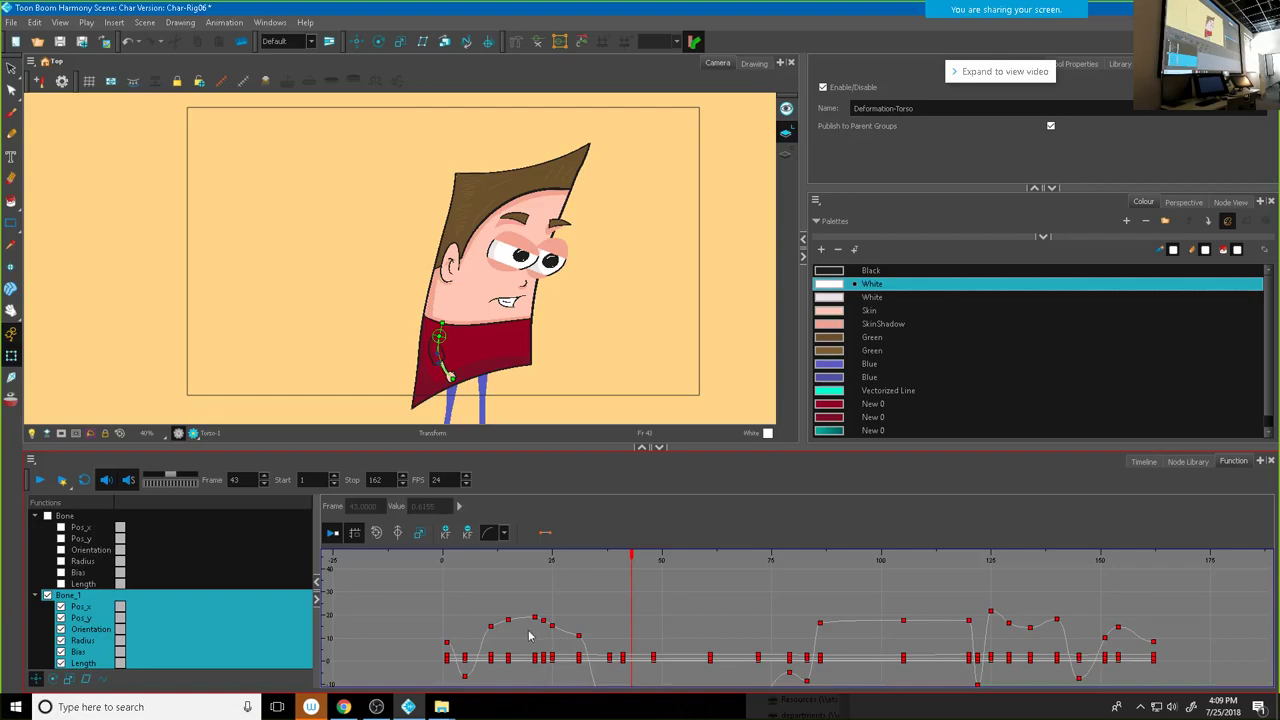
{"action": "scroll", "coordinate": [537, 597], "scroll_direction": "down", "scroll_amount": 1}
{"action": "left_click", "coordinate": [456, 580]}
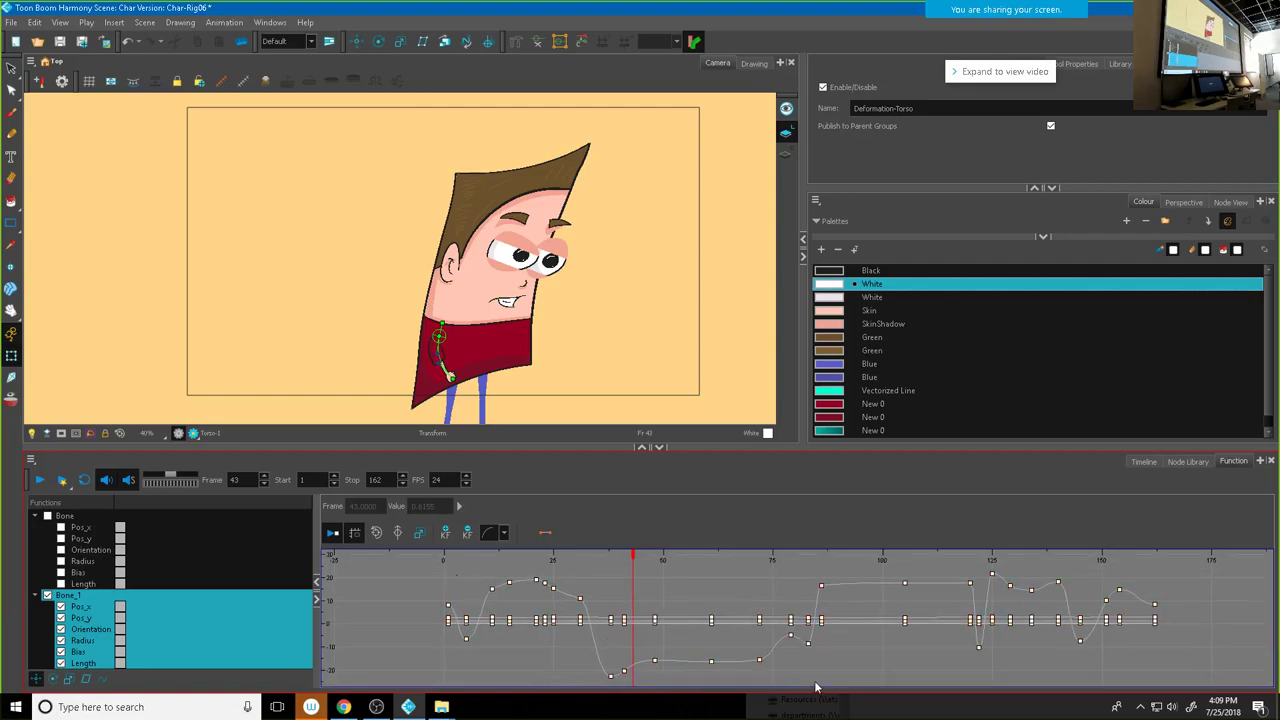
{"action": "scroll", "coordinate": [1088, 628], "scroll_direction": "down", "scroll_amount": 3}
{"action": "key", "text": "f"}
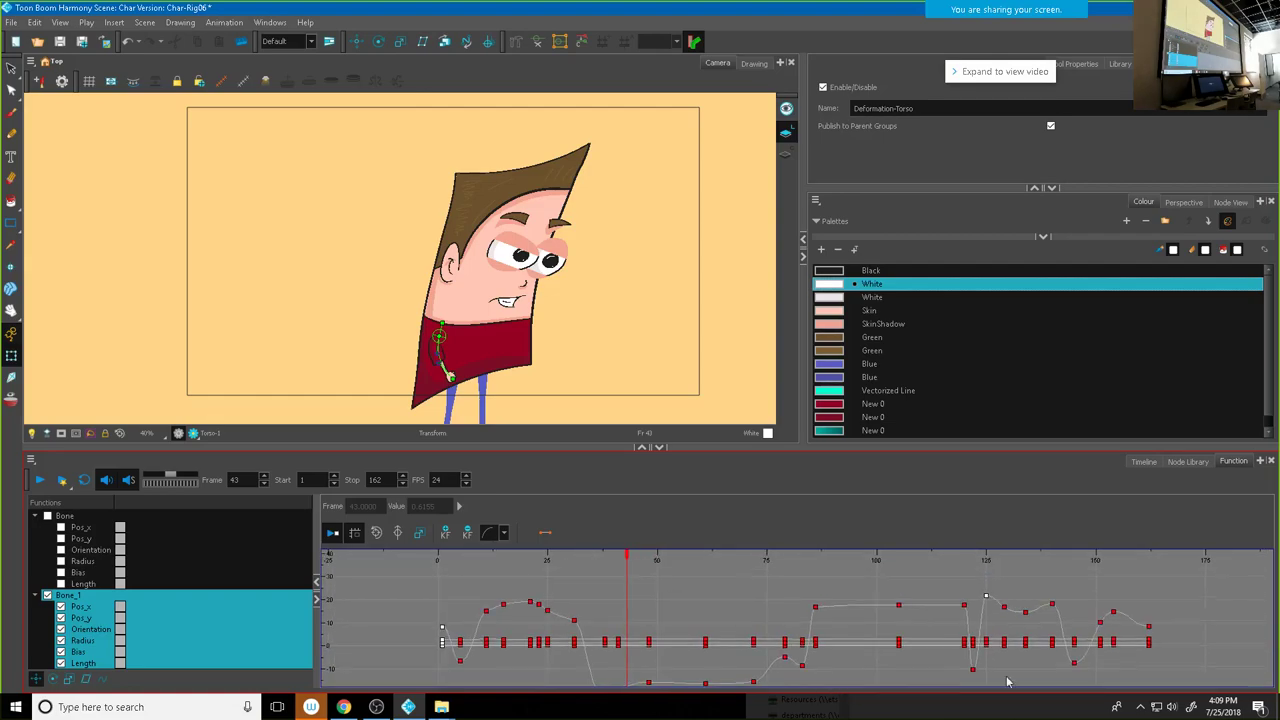
Step: Show the torso deformation's bones in the timeline and shift the Bone_1 keyframes from frames 5 to 154 one frame later
{"action": "left_click", "coordinate": [1142, 462]}
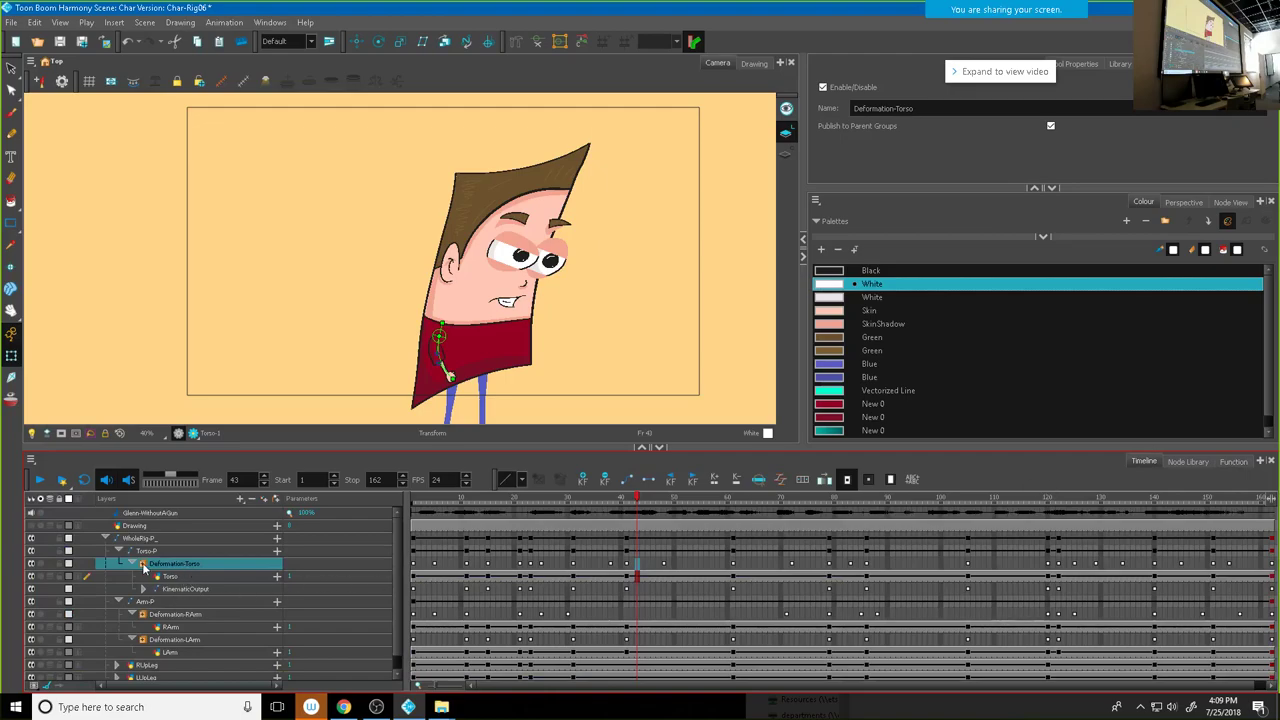
{"action": "left_click", "coordinate": [143, 564]}
{"action": "left_click_drag", "start_coordinate": [434, 597], "coordinate": [736, 600]}
{"action": "left_click", "coordinate": [734, 589]}
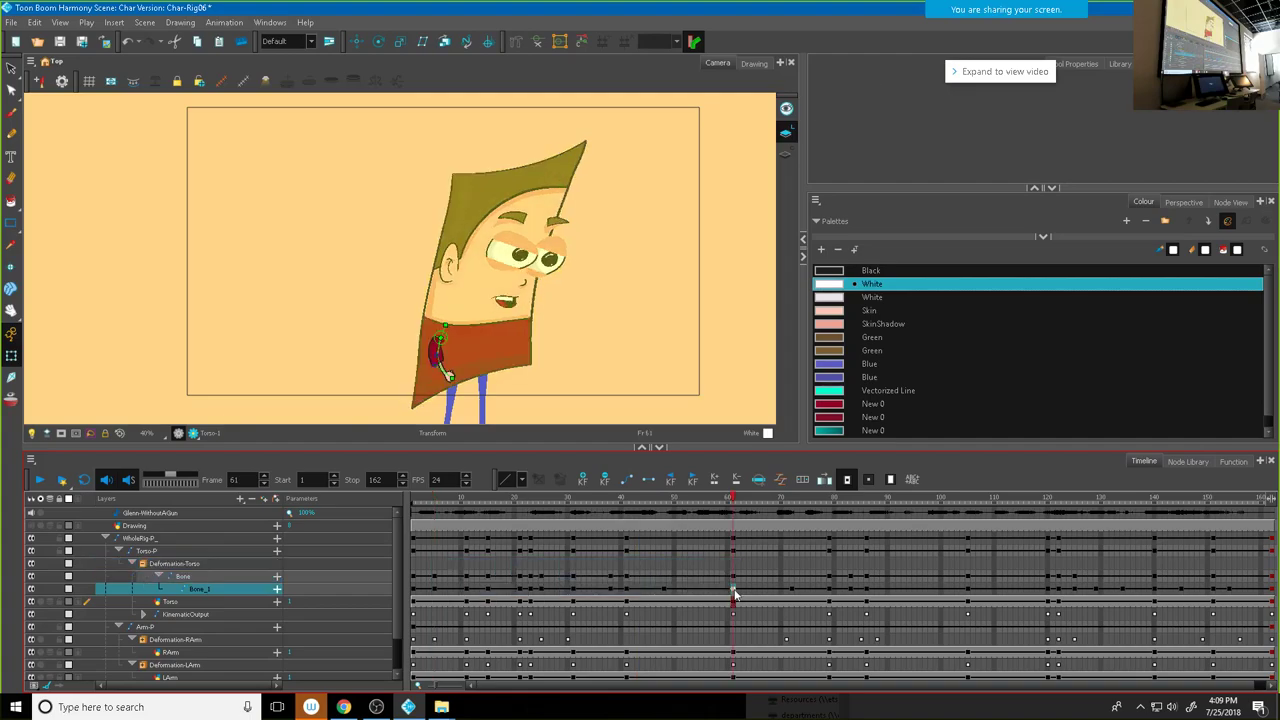
{"action": "left_click", "coordinate": [435, 590]}
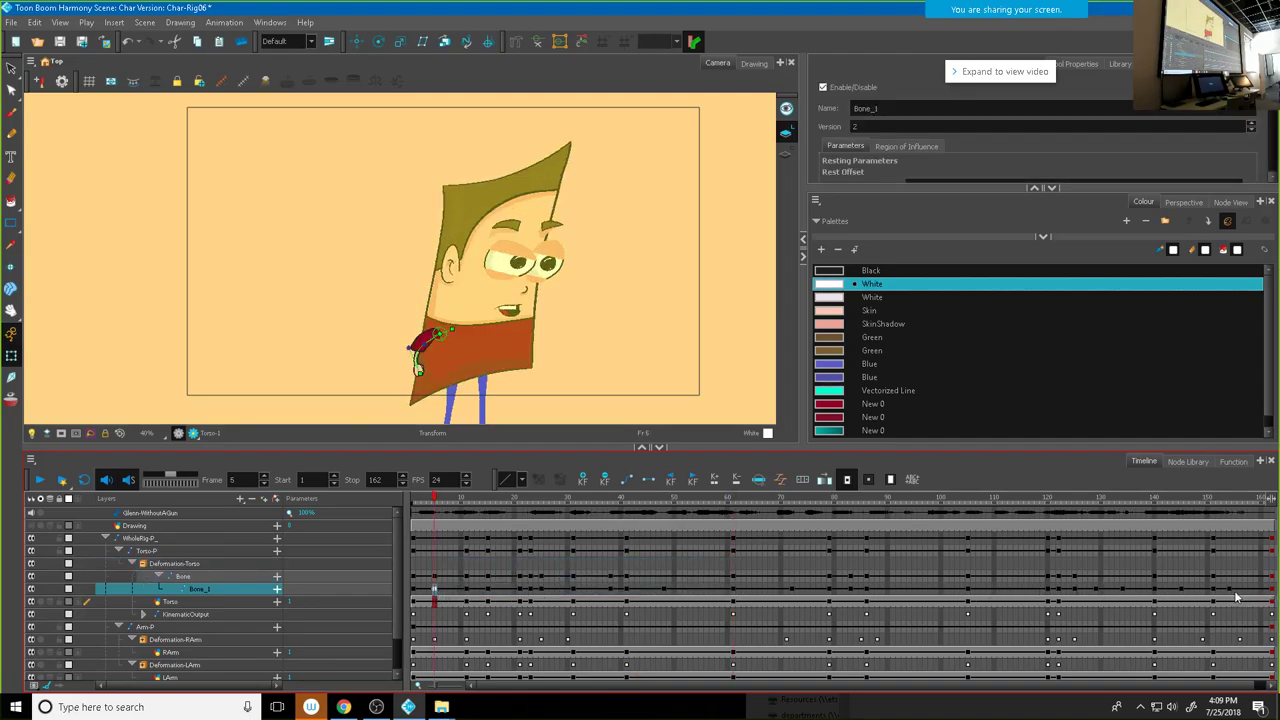
{"action": "left_click", "coordinate": [1230, 592], "text": "shift"}
{"action": "left_click", "coordinate": [1234, 594]}
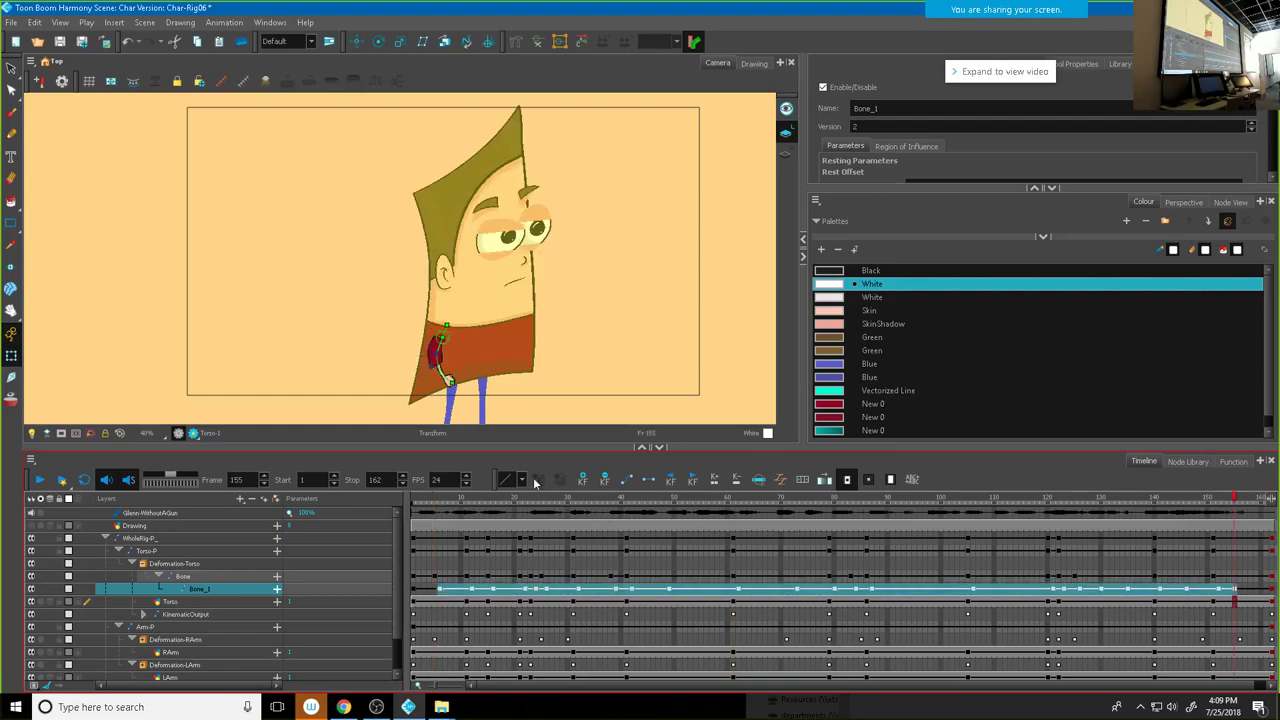
Step: Play back the animation to check the delayed torso bone motion
{"action": "left_click", "coordinate": [42, 482]}
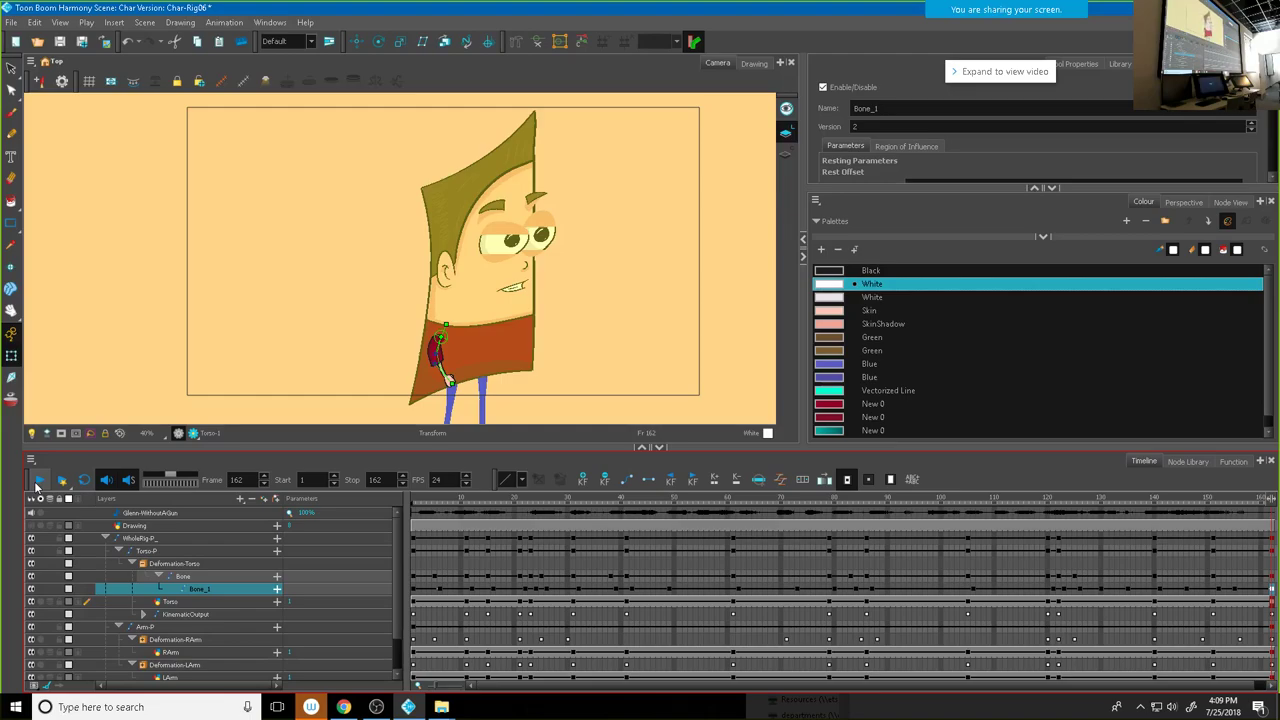
{"action": "left_click", "coordinate": [38, 482]}
{"action": "left_click", "coordinate": [38, 482]}
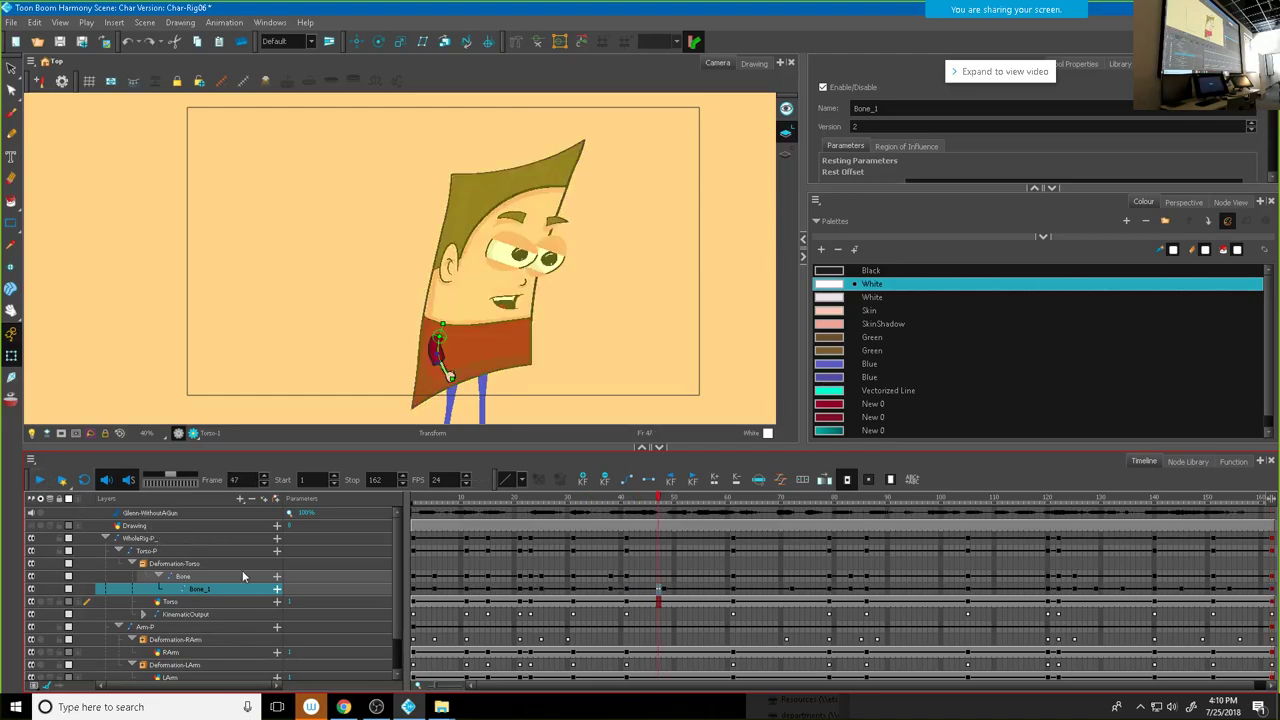
Step: Shift the Bone_1 keyframes at frames 5 and 11 individually one frame later
{"action": "mouse_move", "coordinate": [452, 497]}
{"action": "left_mouse_down"}
{"action": "mouse_move", "coordinate": [486, 497]}
{"action": "mouse_move", "coordinate": [408, 497]}
{"action": "mouse_move", "coordinate": [441, 499]}
{"action": "mouse_move", "coordinate": [435, 510]}
{"action": "left_mouse_up"}
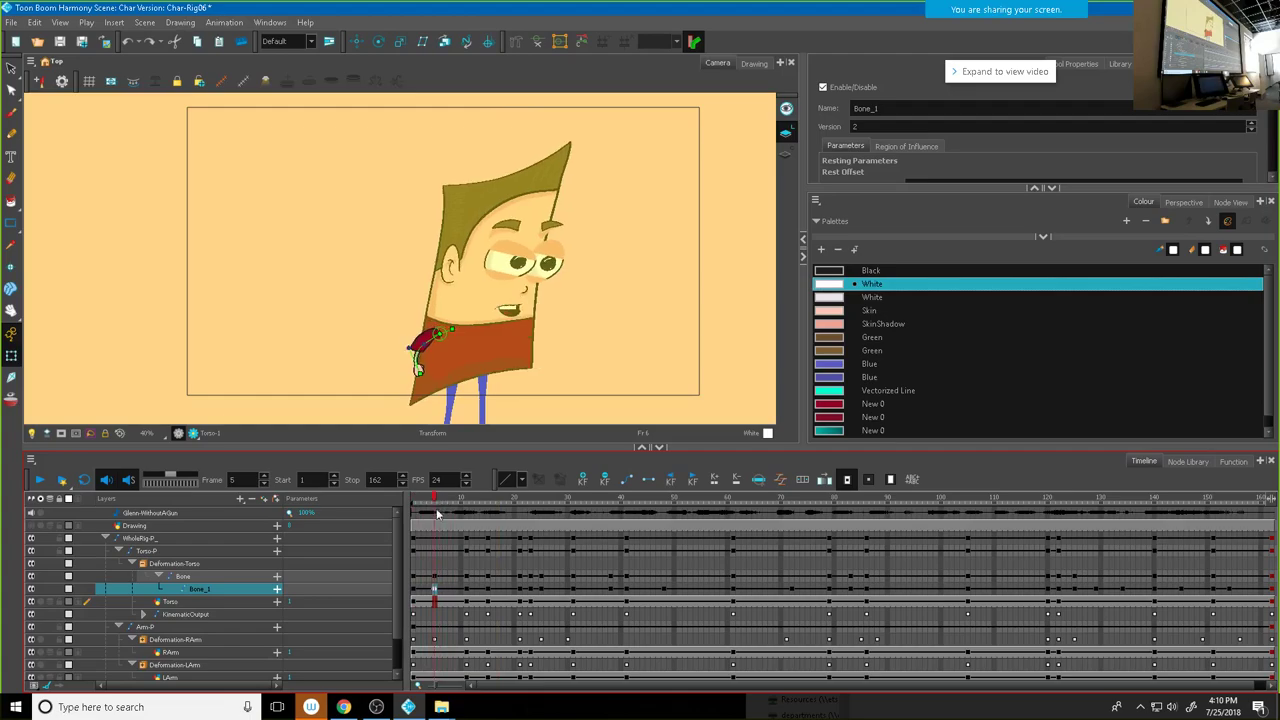
{"action": "left_click", "coordinate": [434, 592]}
{"action": "left_click", "coordinate": [440, 592]}
{"action": "left_click_drag", "start_coordinate": [440, 503], "coordinate": [467, 513]}
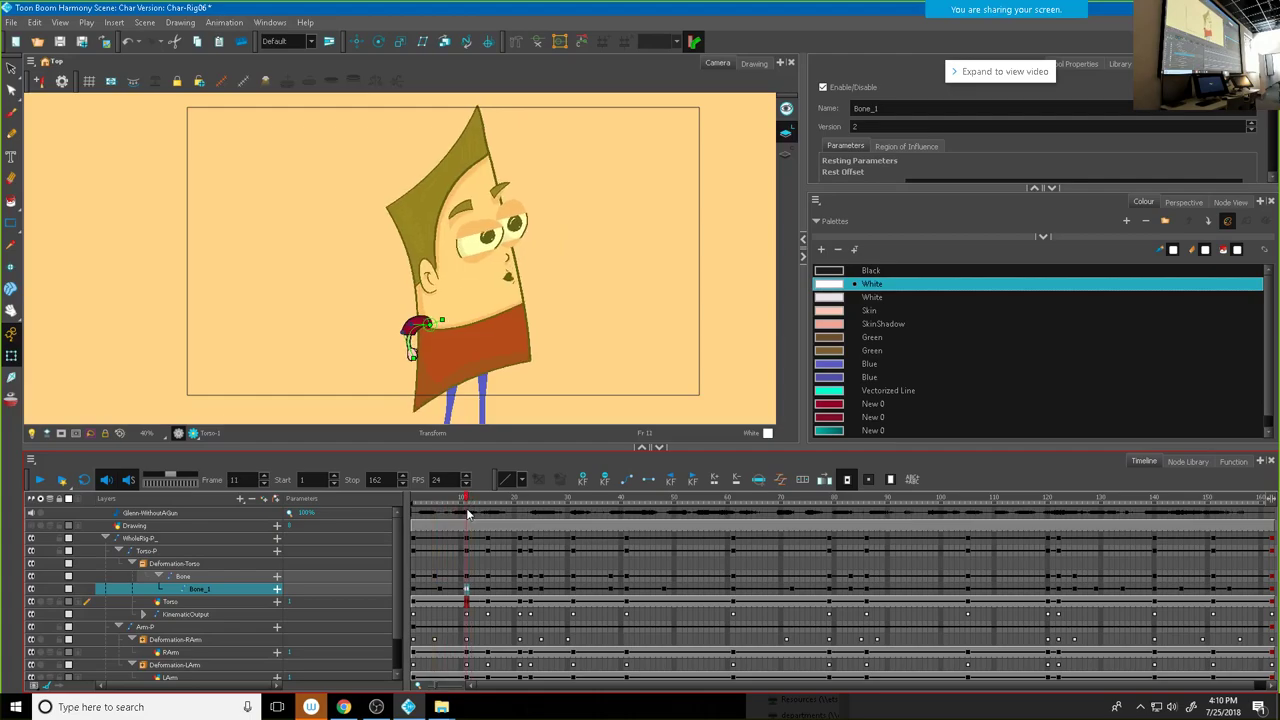
{"action": "left_click", "coordinate": [470, 591]}
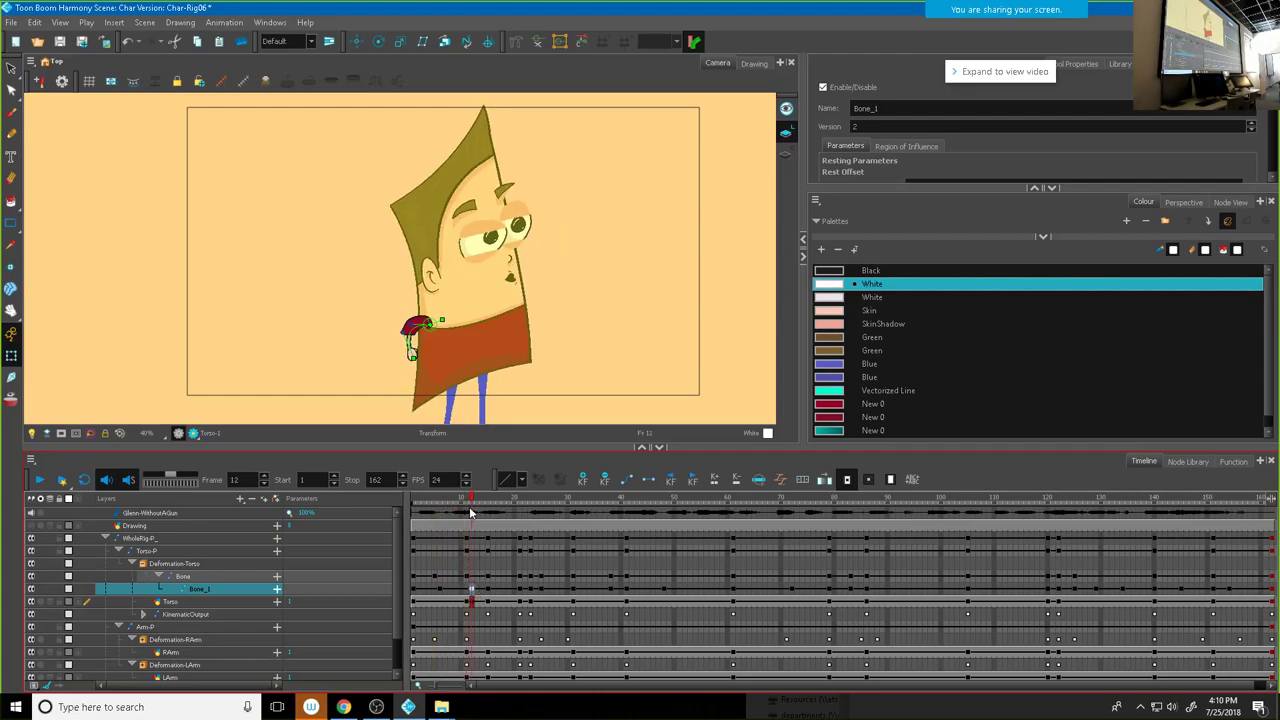
Step: Scrub through the next torso poses and offset the Bone_1 keyframe at frame 23 slightly later
{"action": "left_click", "coordinate": [454, 500]}
{"action": "left_click_drag", "start_coordinate": [454, 500], "coordinate": [516, 556]}
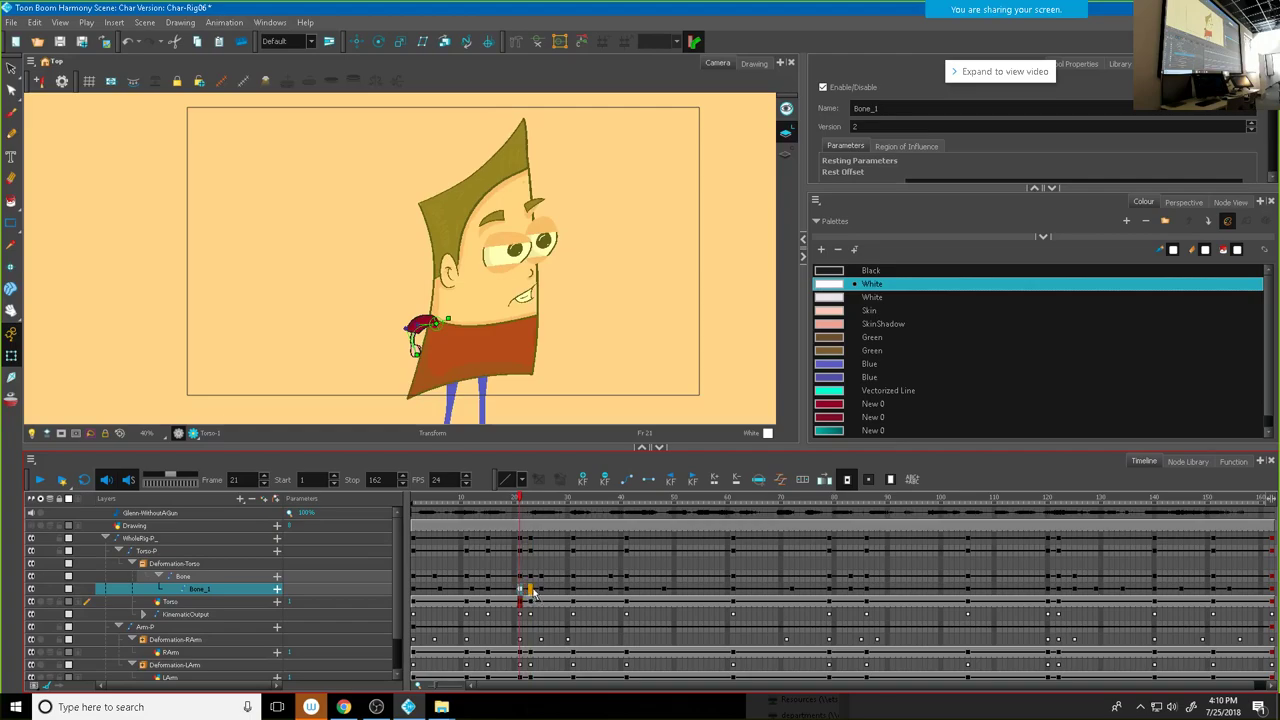
{"action": "left_click", "coordinate": [514, 591]}
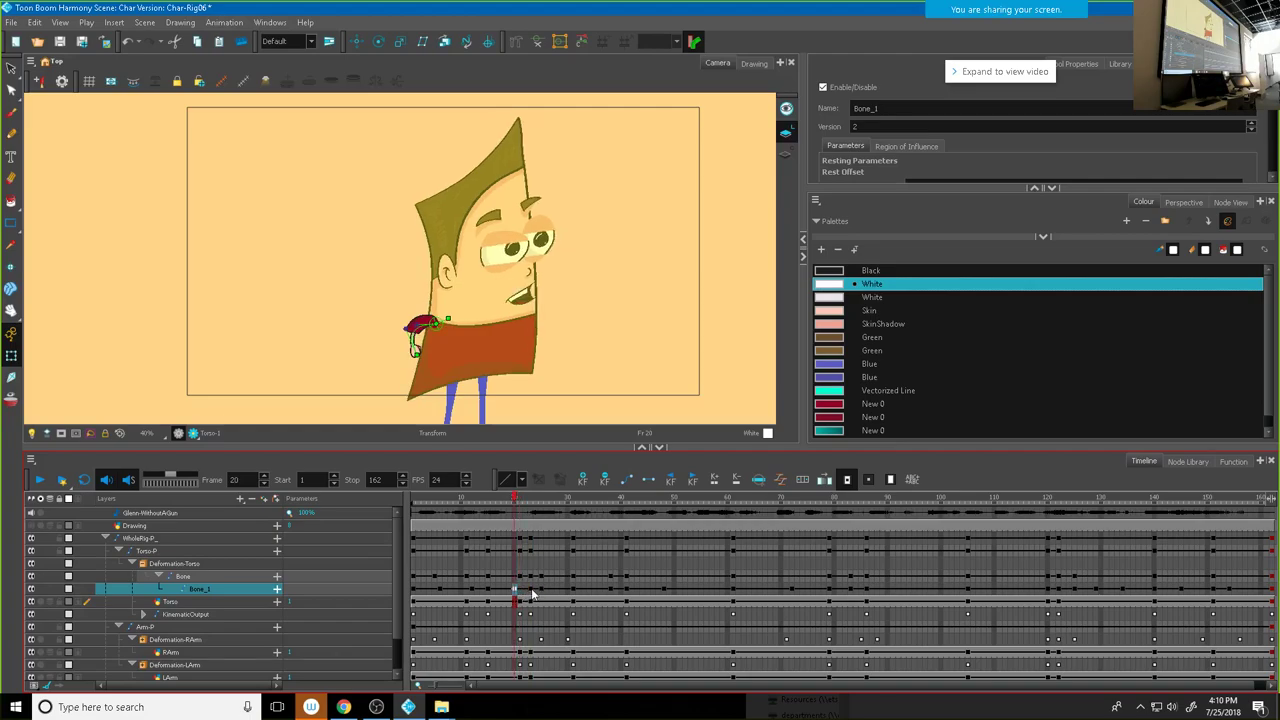
{"action": "left_click", "coordinate": [530, 592]}
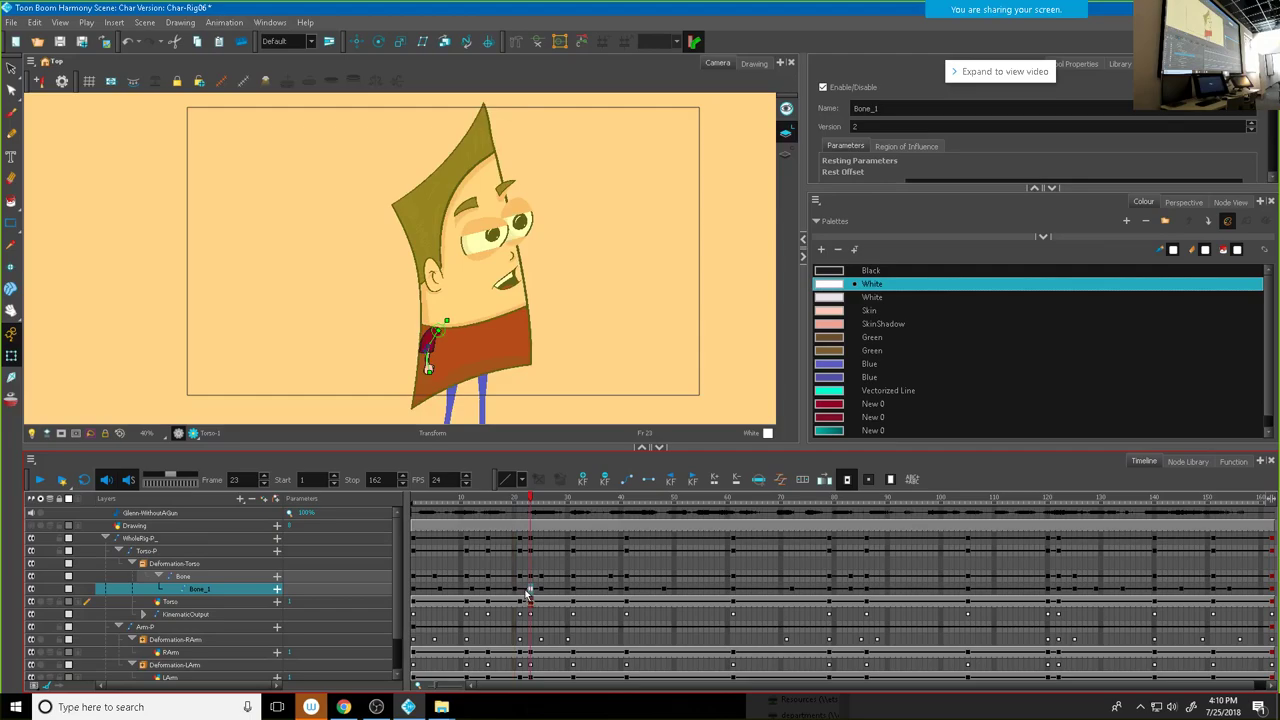
{"action": "left_click", "coordinate": [534, 593]}
{"action": "left_click", "coordinate": [538, 594]}
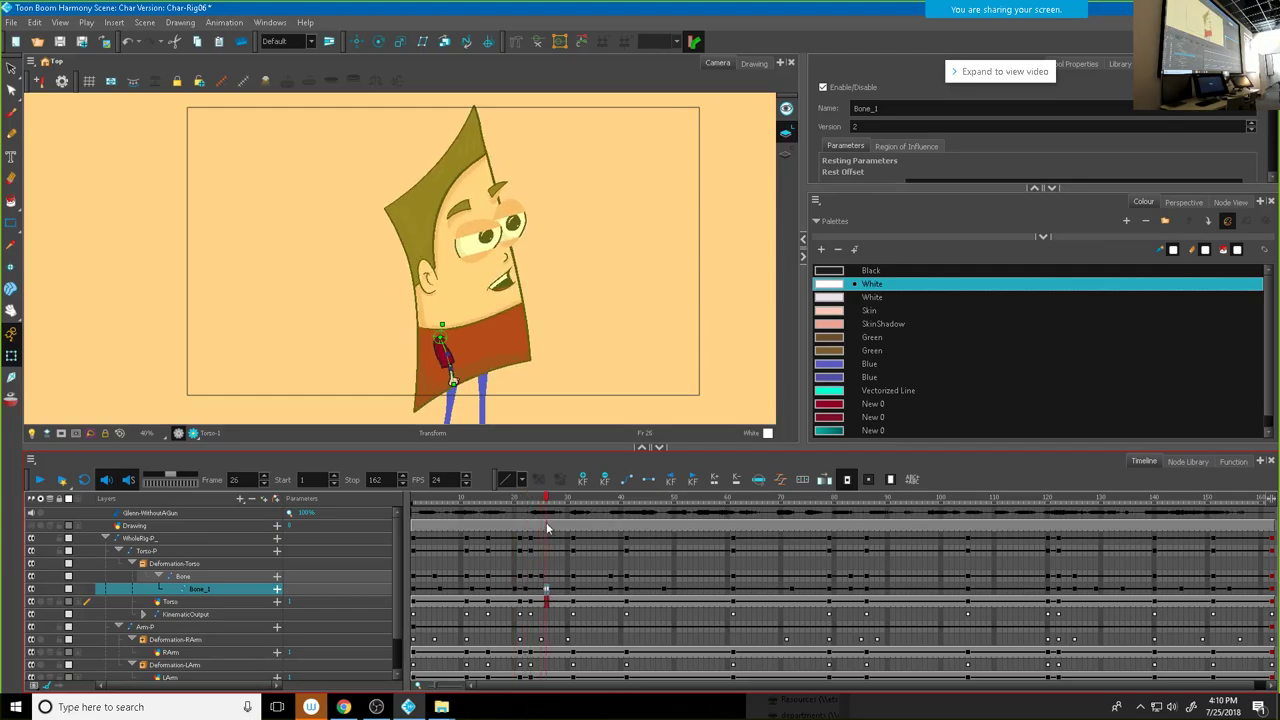
Step: Offset the Bone_1 keyframes near frames 31 and 38 individually so they fall slightly later
{"action": "left_click_drag", "start_coordinate": [546, 503], "coordinate": [573, 512]}
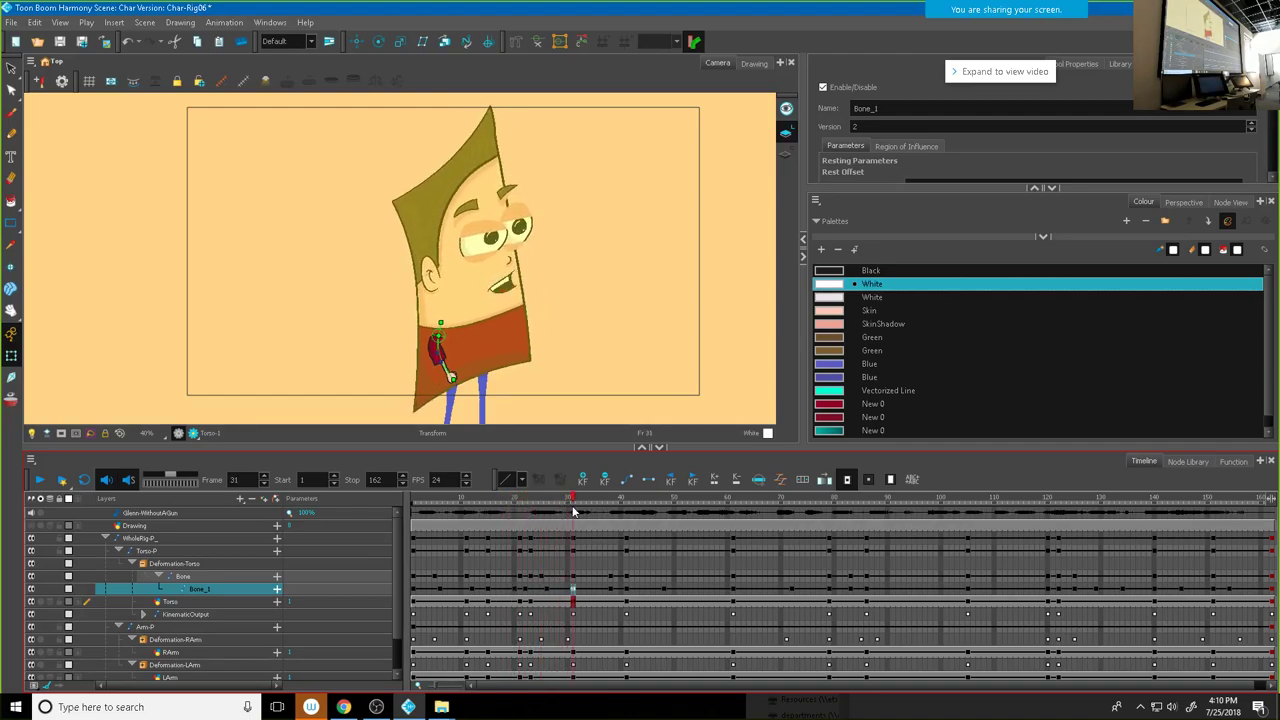
{"action": "left_click", "coordinate": [574, 598]}
{"action": "left_click", "coordinate": [578, 598]}
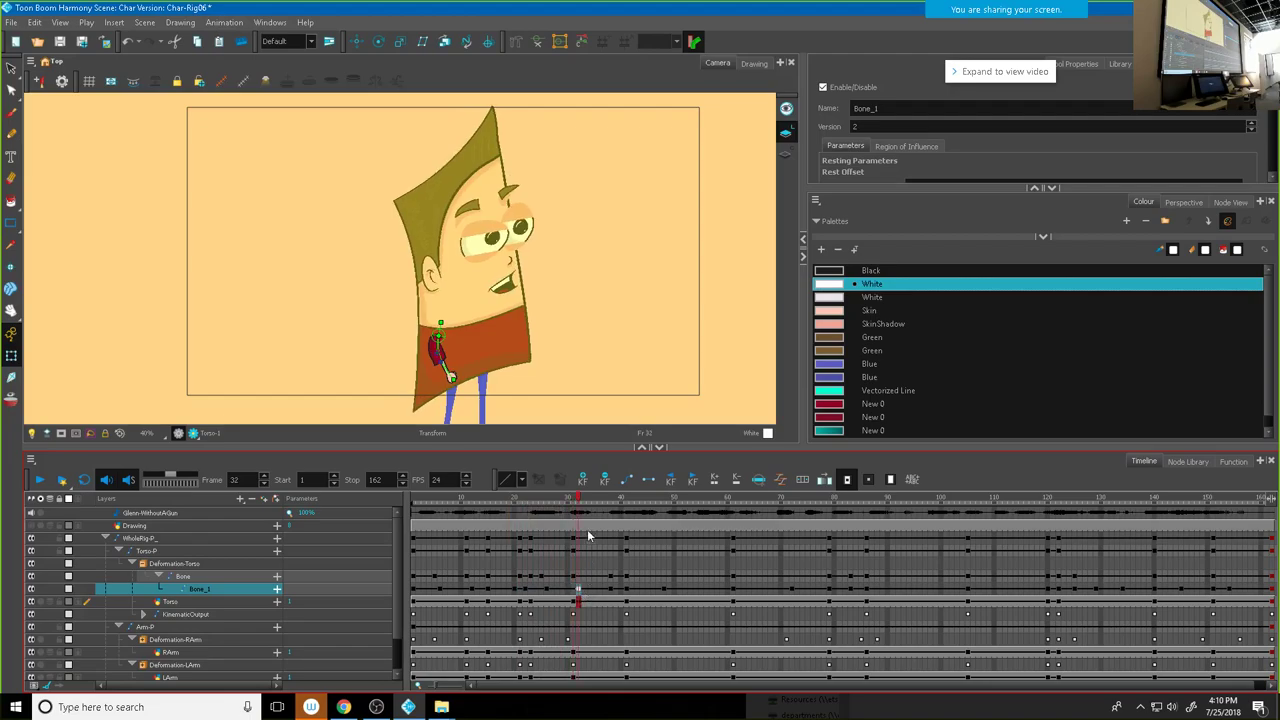
{"action": "mouse_move", "coordinate": [582, 505]}
{"action": "left_mouse_down"}
{"action": "mouse_move", "coordinate": [626, 511]}
{"action": "mouse_move", "coordinate": [589, 515]}
{"action": "mouse_move", "coordinate": [604, 511]}
{"action": "left_mouse_up"}
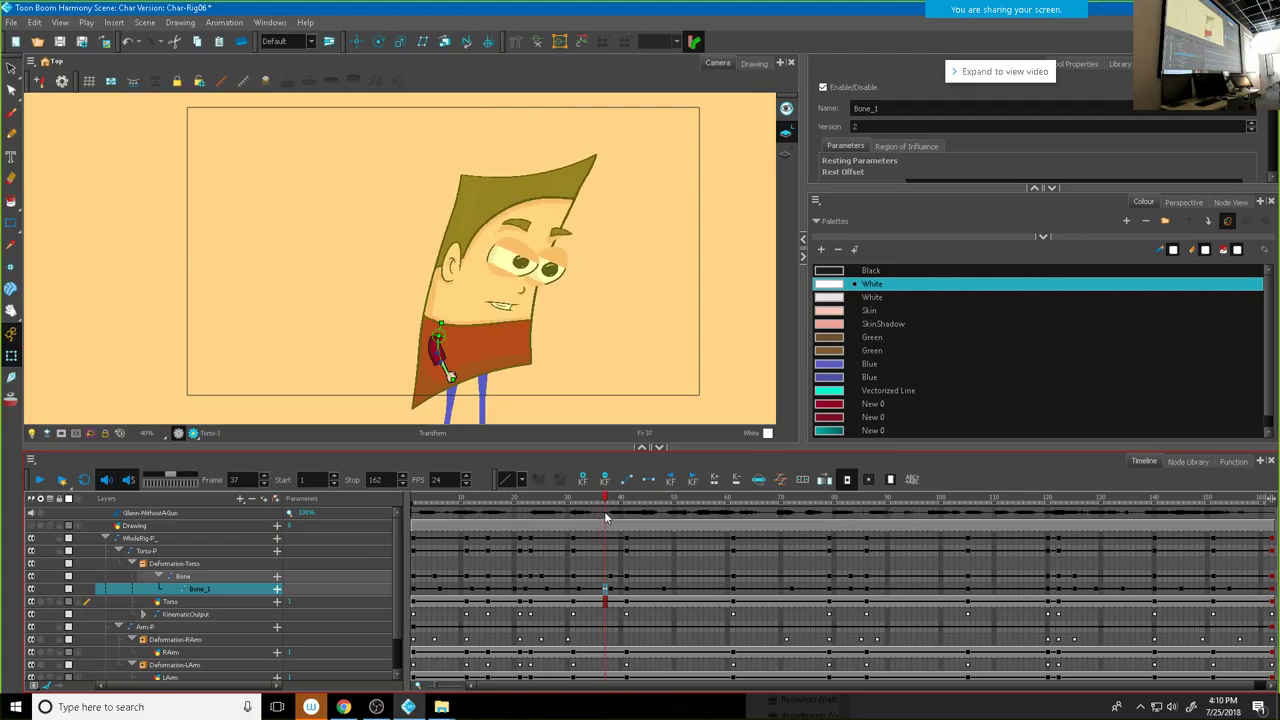
{"action": "left_click", "coordinate": [611, 593]}
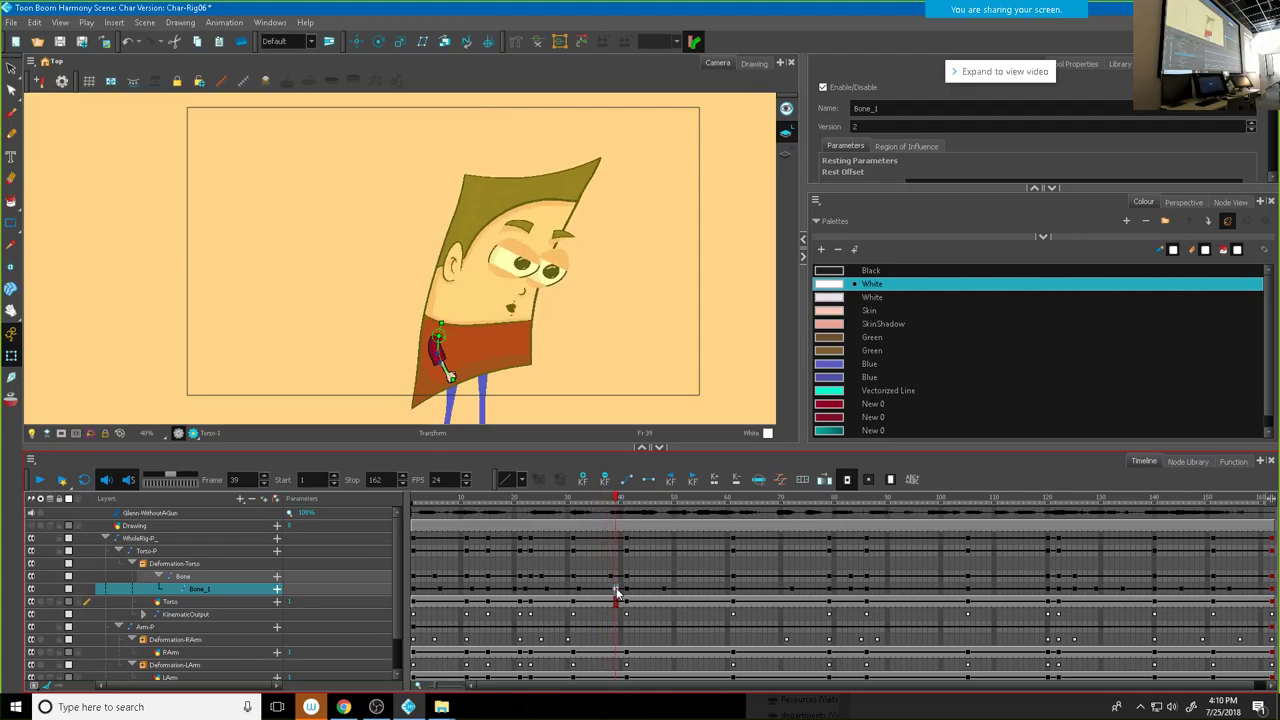
Step: Shift the Bone_1 keyframes from frames 79 to 86 one frame earlier
{"action": "left_click_drag", "start_coordinate": [618, 507], "coordinate": [835, 565]}
{"action": "left_click", "coordinate": [829, 591]}
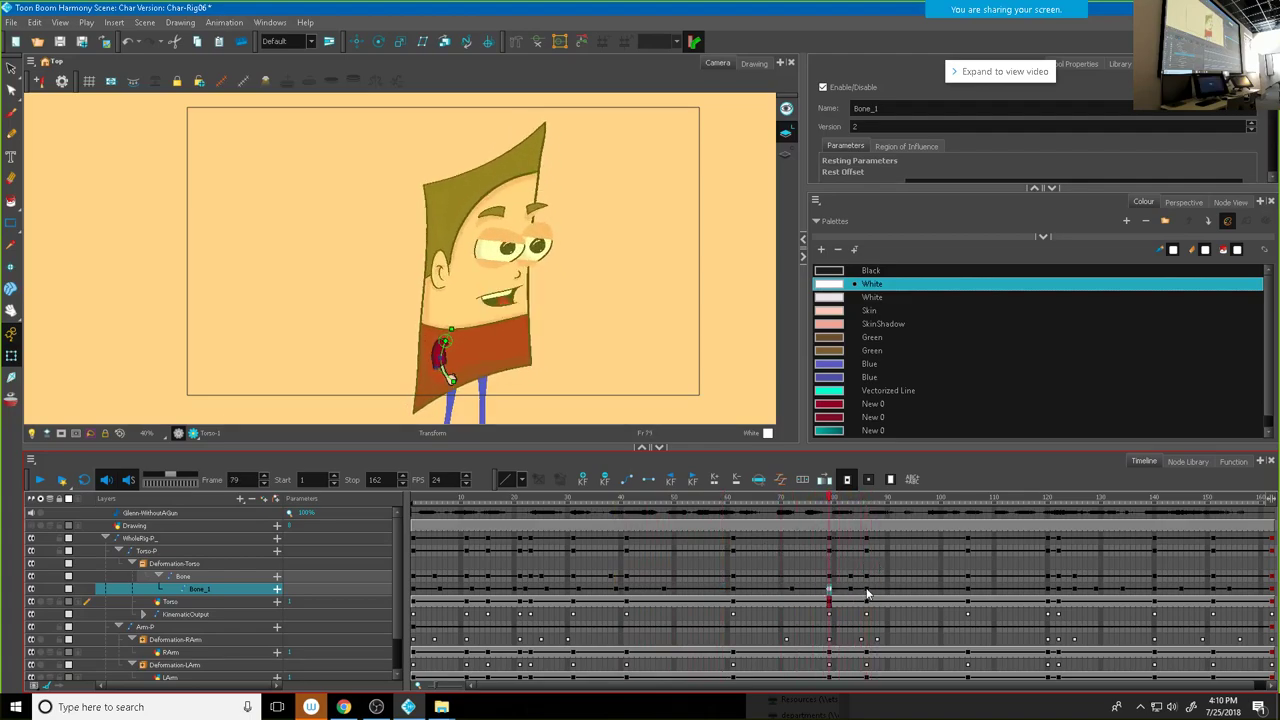
{"action": "left_click", "coordinate": [867, 594], "text": "shift"}
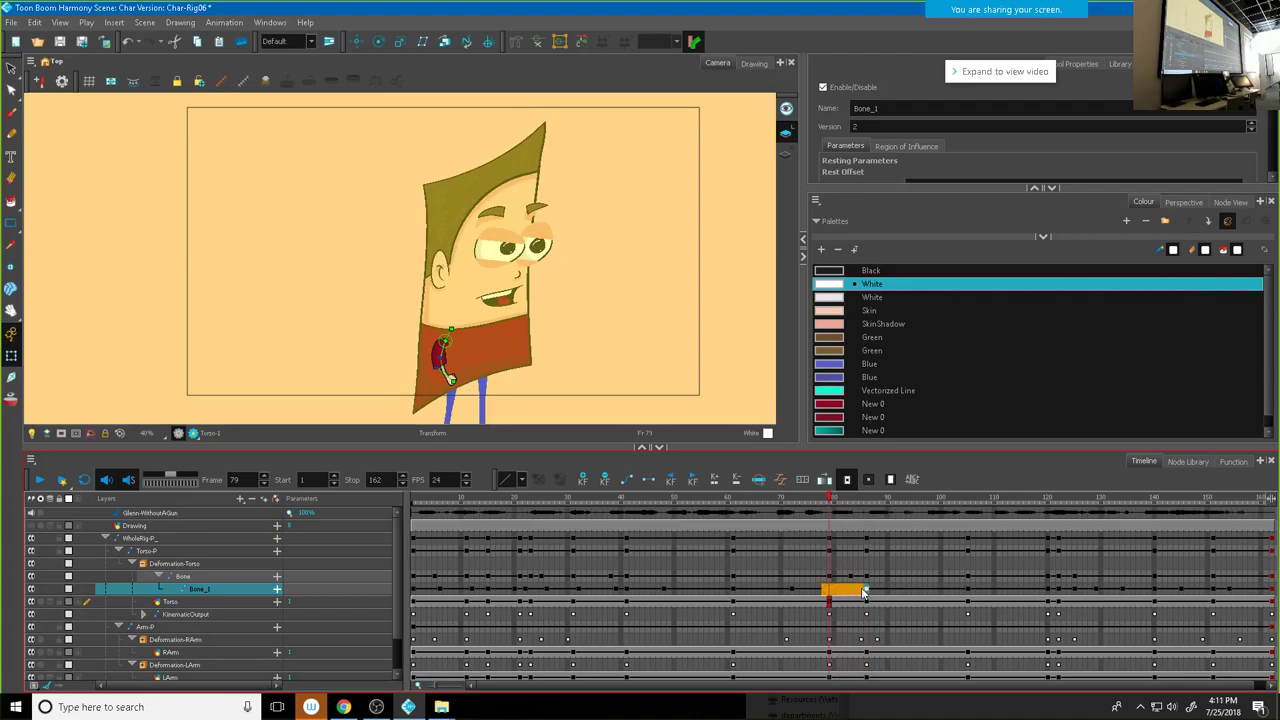
Step: Check the pose around frame 85 and offset the parent Bone keyframes at frames 86 and 83 slightly earlier
{"action": "left_click_drag", "start_coordinate": [829, 505], "coordinate": [865, 524]}
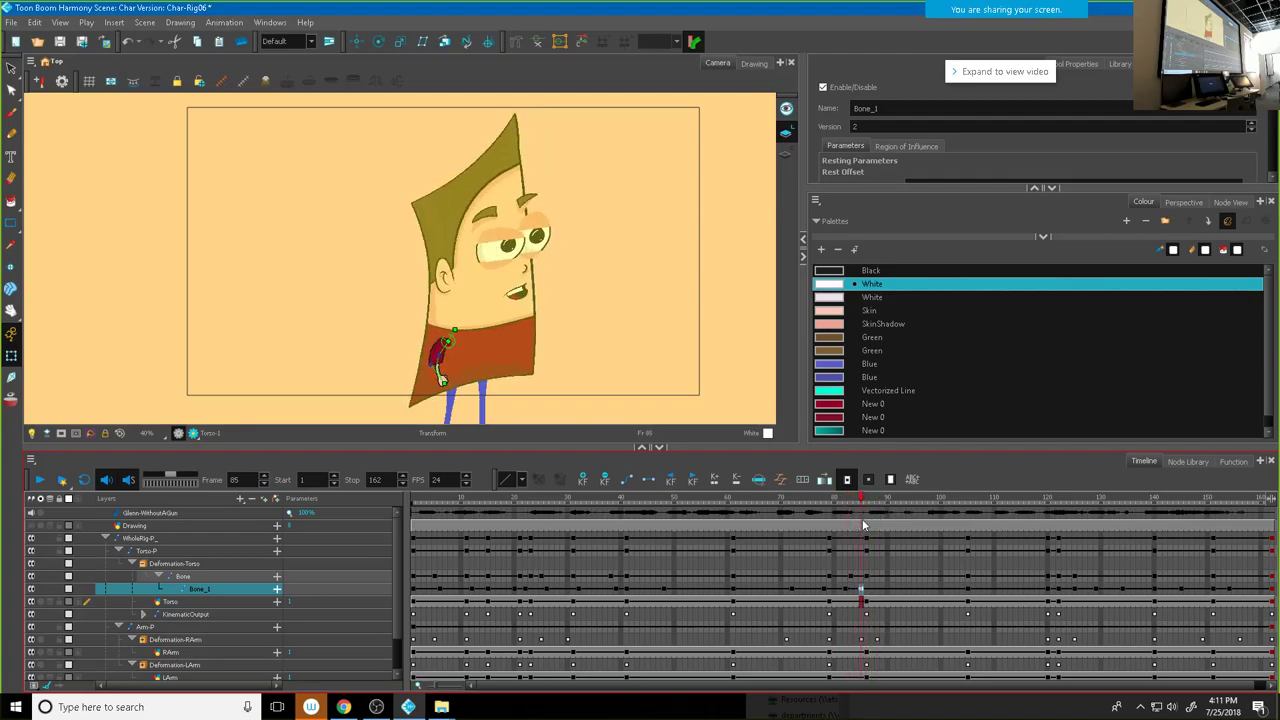
{"action": "left_click", "coordinate": [865, 576]}
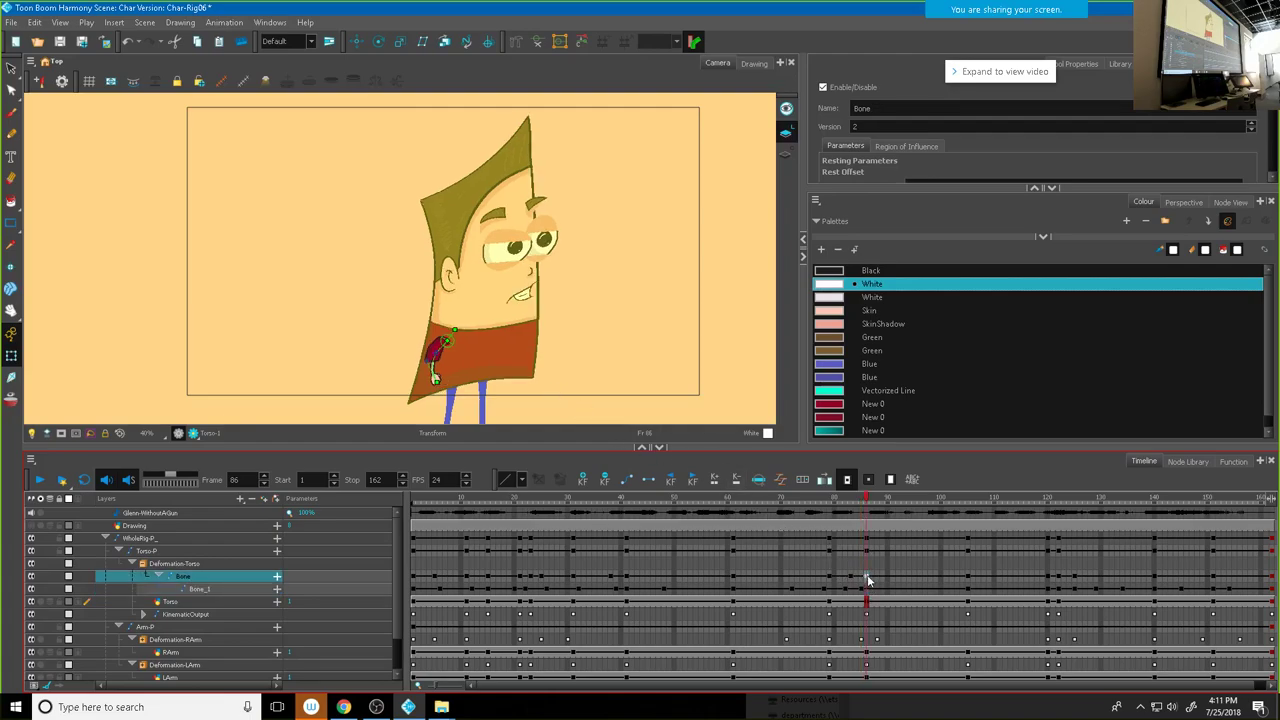
{"action": "left_click", "coordinate": [855, 578]}
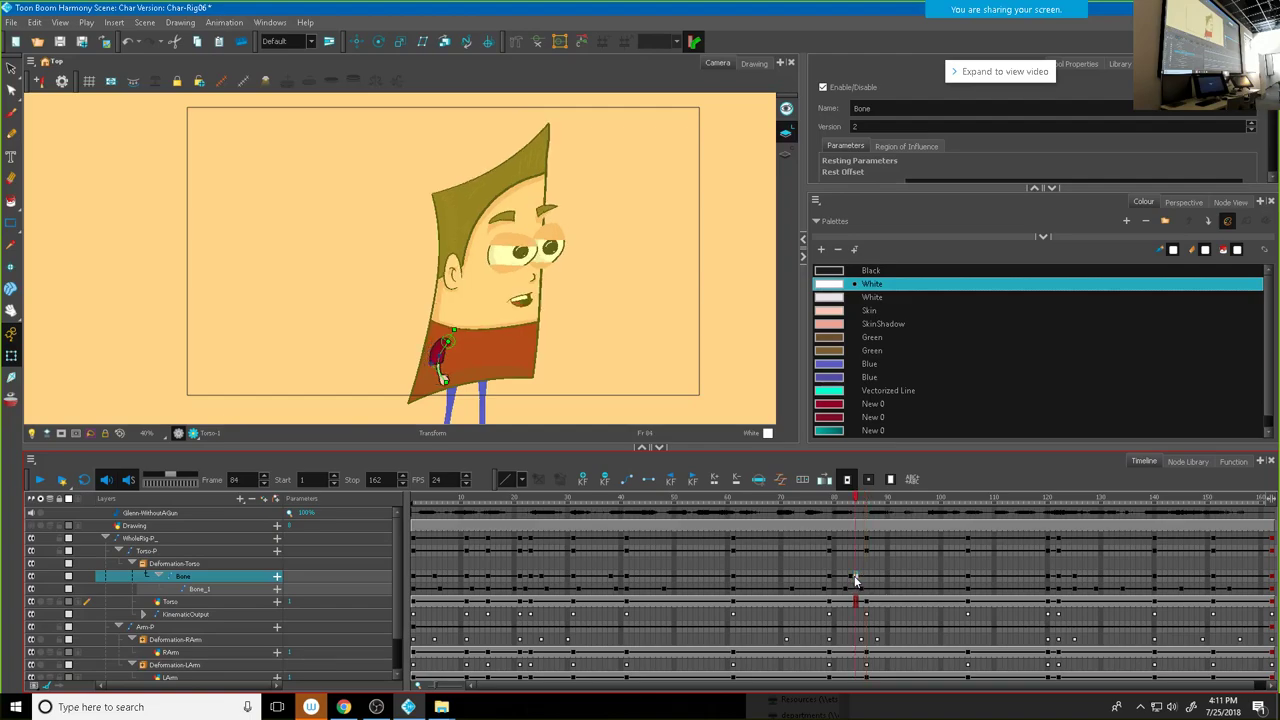
{"action": "left_click", "coordinate": [850, 578]}
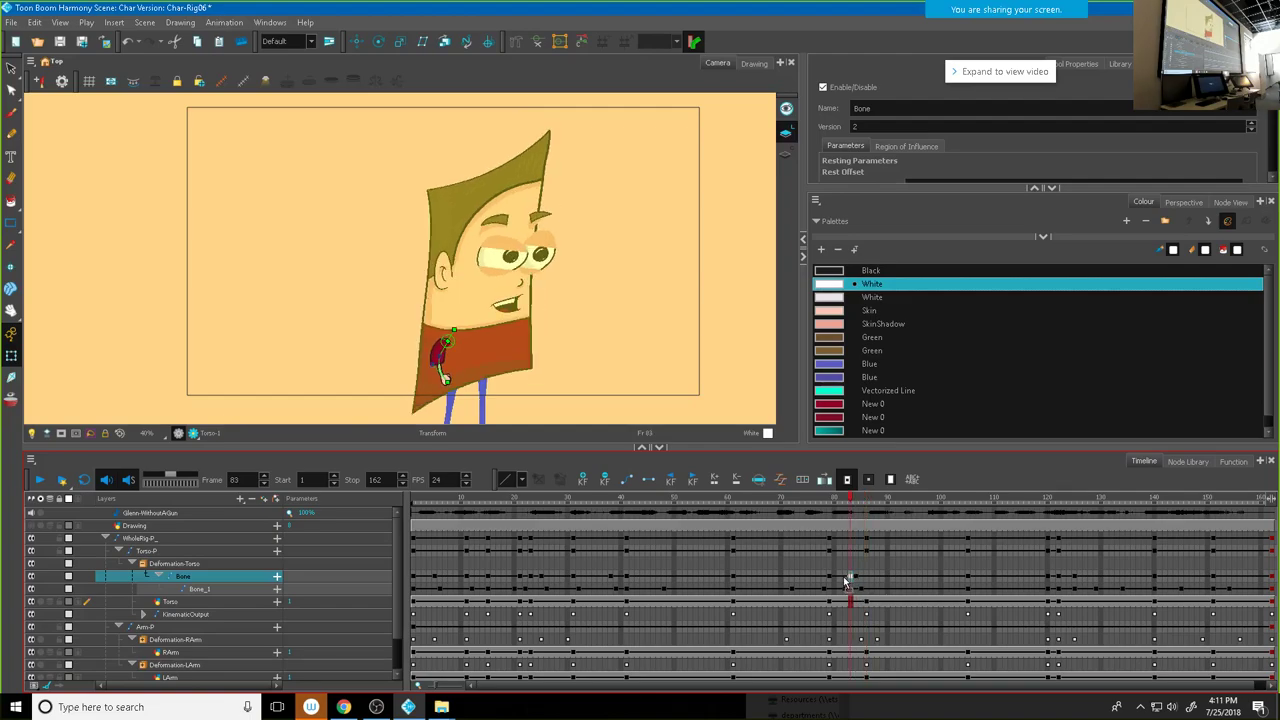
Step: Offset the Bone_1 keyframe at frame 125 slightly later and scrub back over the pose to frame 122
{"action": "left_click_drag", "start_coordinate": [845, 500], "coordinate": [1072, 554]}
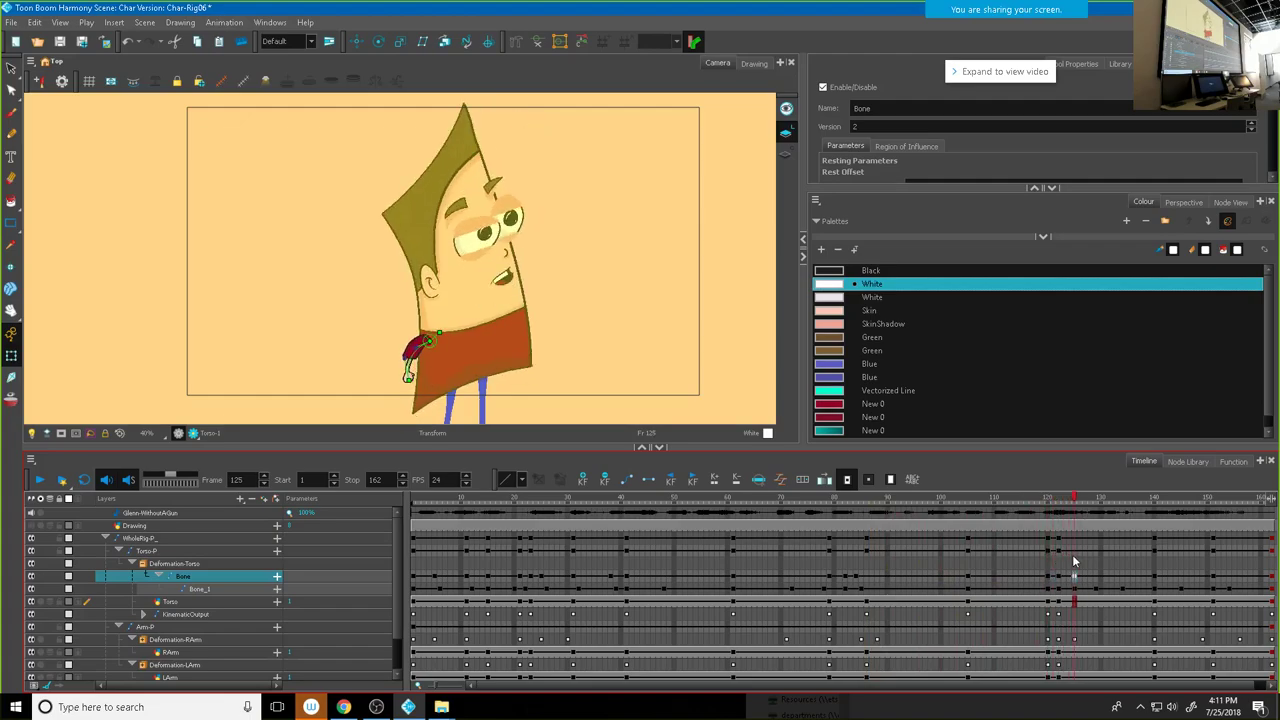
{"action": "left_click", "coordinate": [1074, 577]}
{"action": "left_click", "coordinate": [1078, 589]}
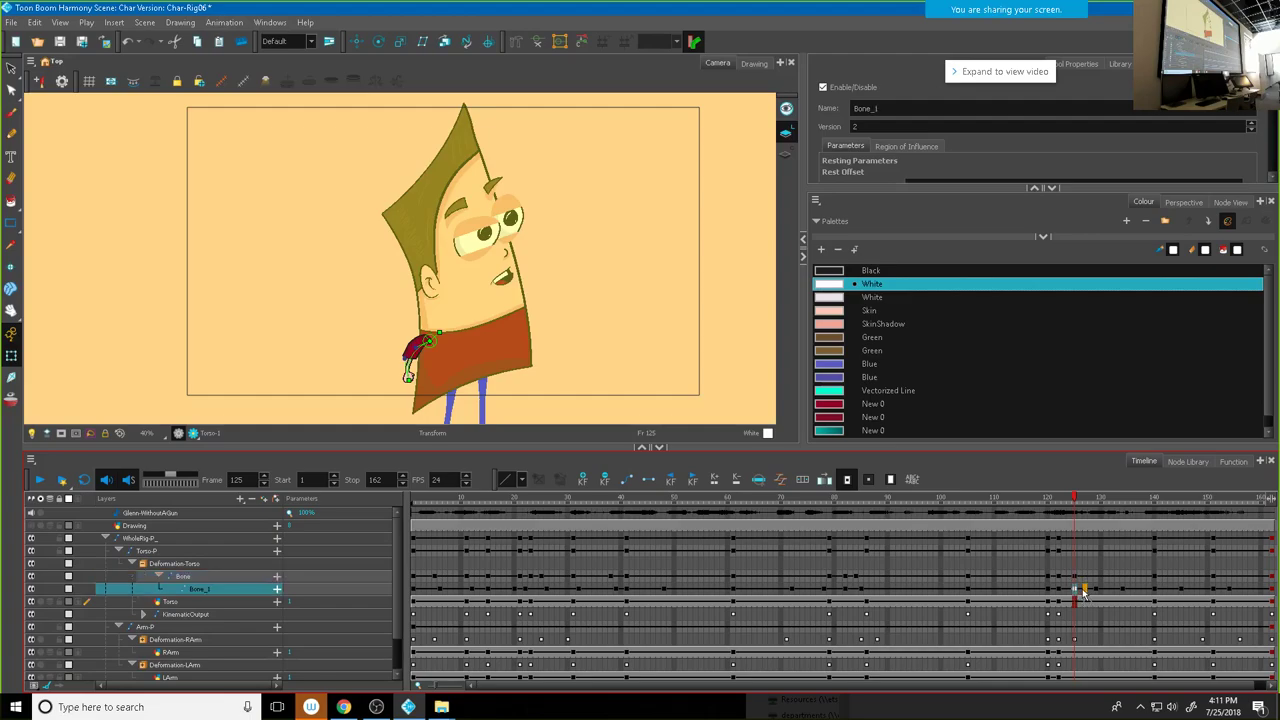
{"action": "mouse_move", "coordinate": [1080, 508]}
{"action": "left_mouse_down"}
{"action": "mouse_move", "coordinate": [1040, 507]}
{"action": "mouse_move", "coordinate": [1079, 512]}
{"action": "mouse_move", "coordinate": [1046, 516]}
{"action": "mouse_move", "coordinate": [1078, 517]}
{"action": "mouse_move", "coordinate": [1060, 517]}
{"action": "left_mouse_up"}
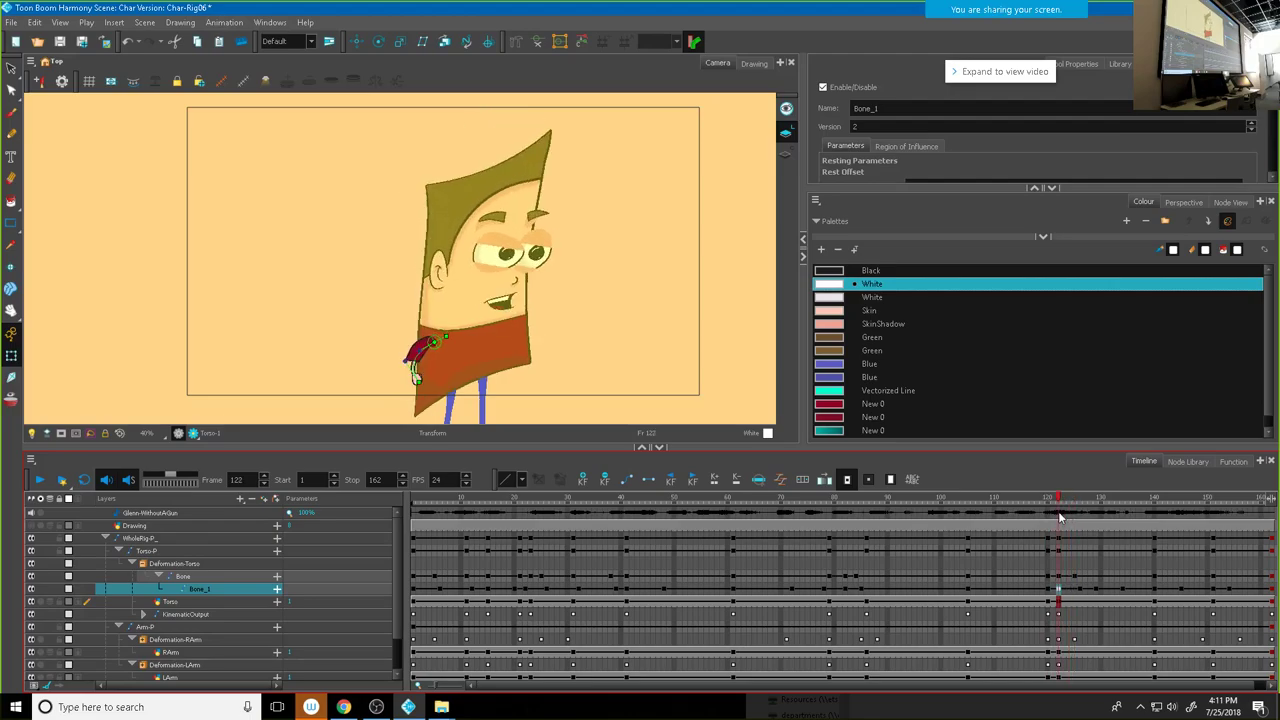
Step: Delete the Bone deformer's keyframe at frame 122
{"action": "left_click", "coordinate": [1060, 578]}
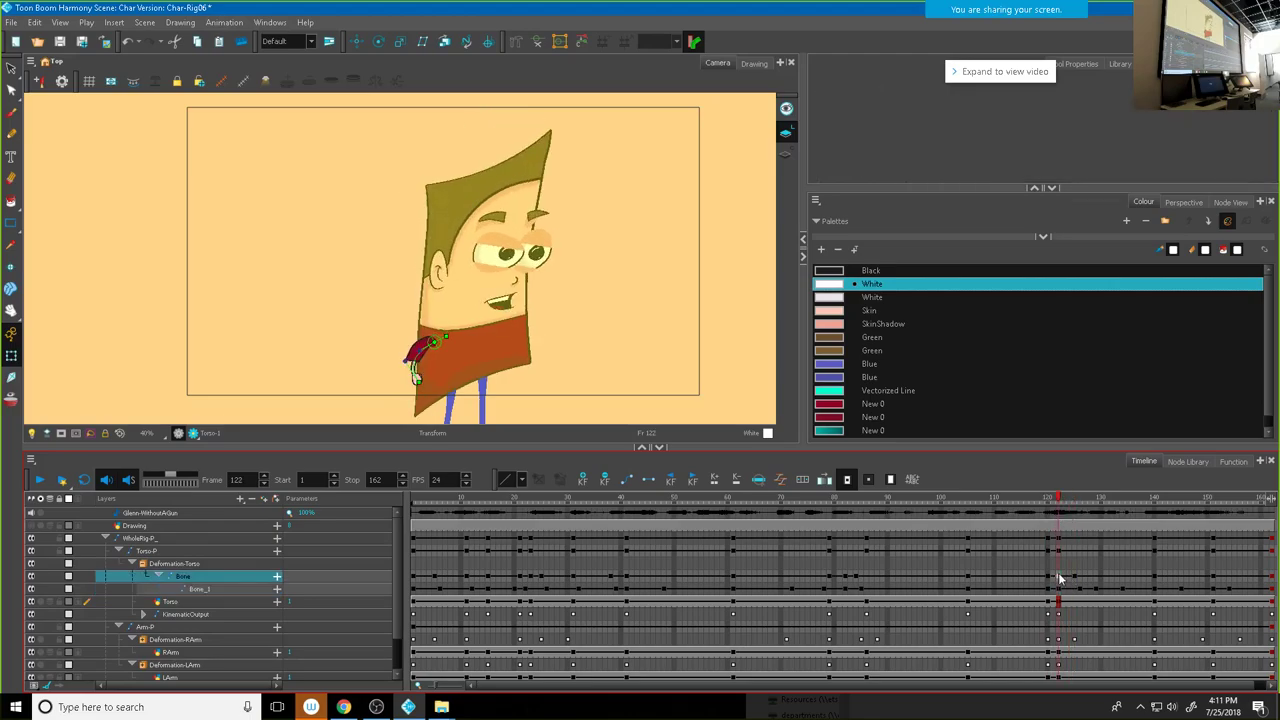
{"action": "right_click", "coordinate": [1060, 578]}
{"action": "left_click", "coordinate": [1105, 376]}
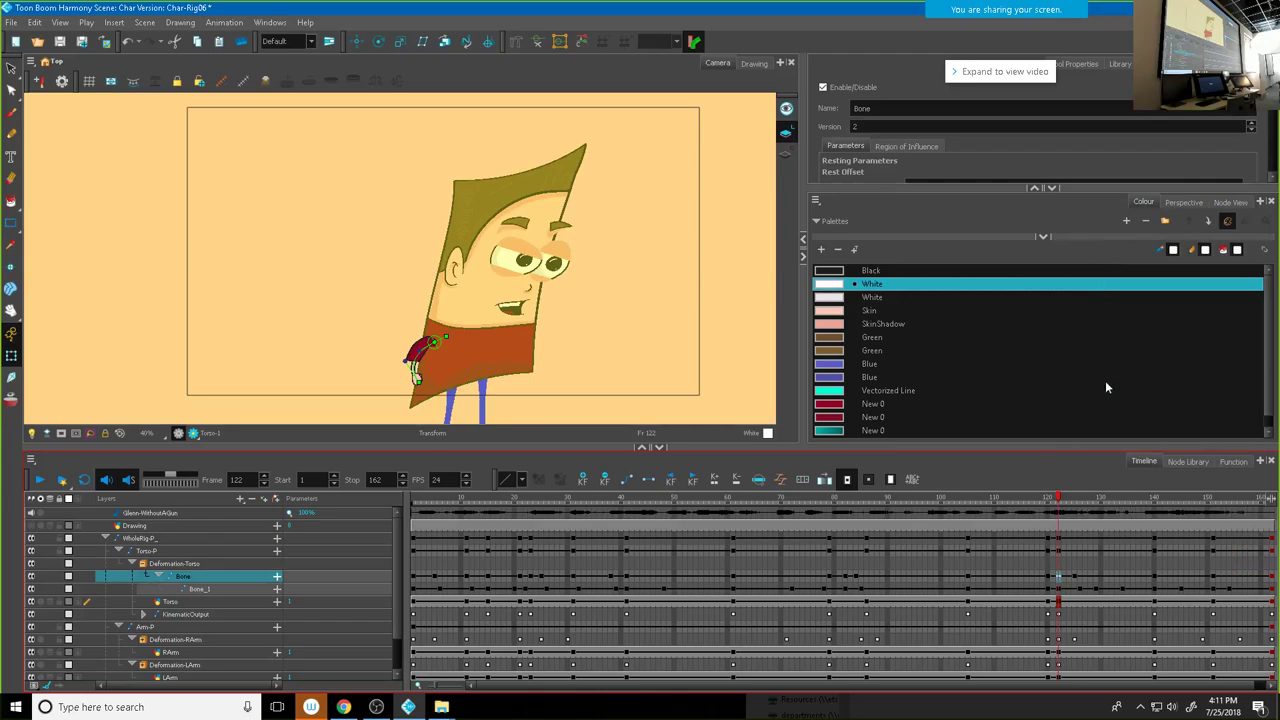
Step: Shift the Bone_1 keyframes from frame 140 through 154 one frame later and play back the animation
{"action": "left_click_drag", "start_coordinate": [1057, 505], "coordinate": [1160, 516]}
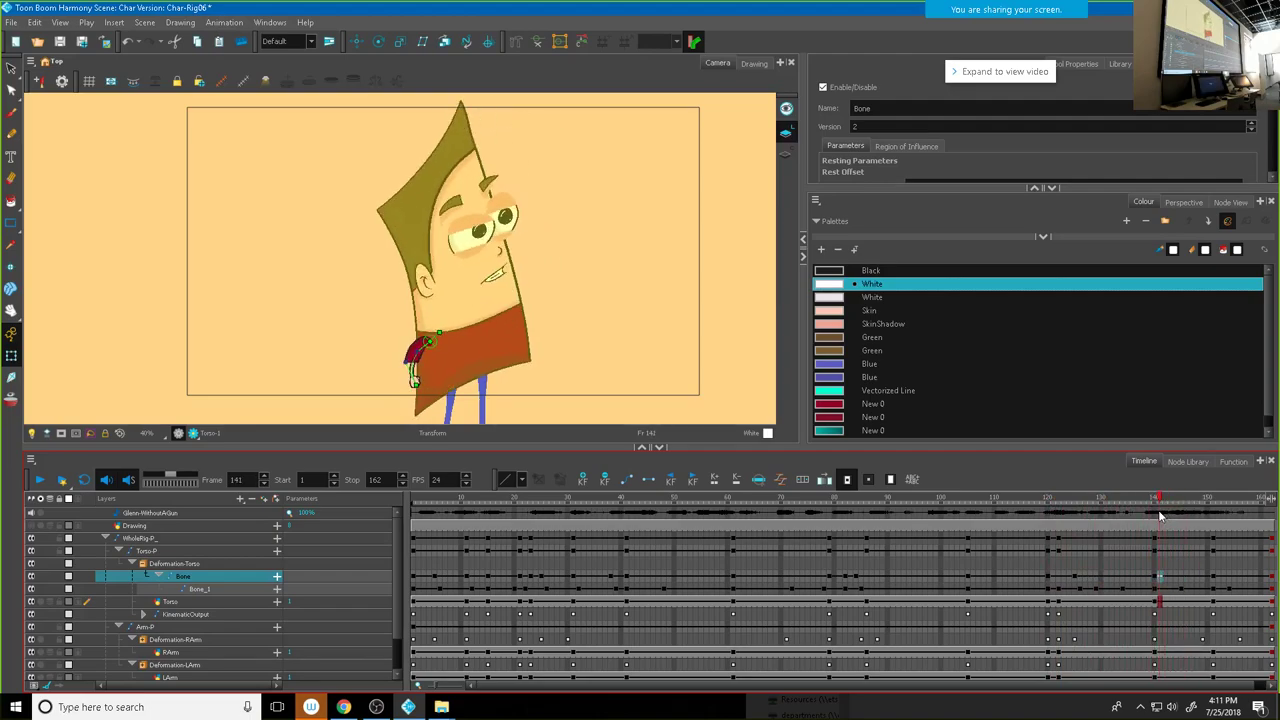
{"action": "left_click", "coordinate": [1155, 589]}
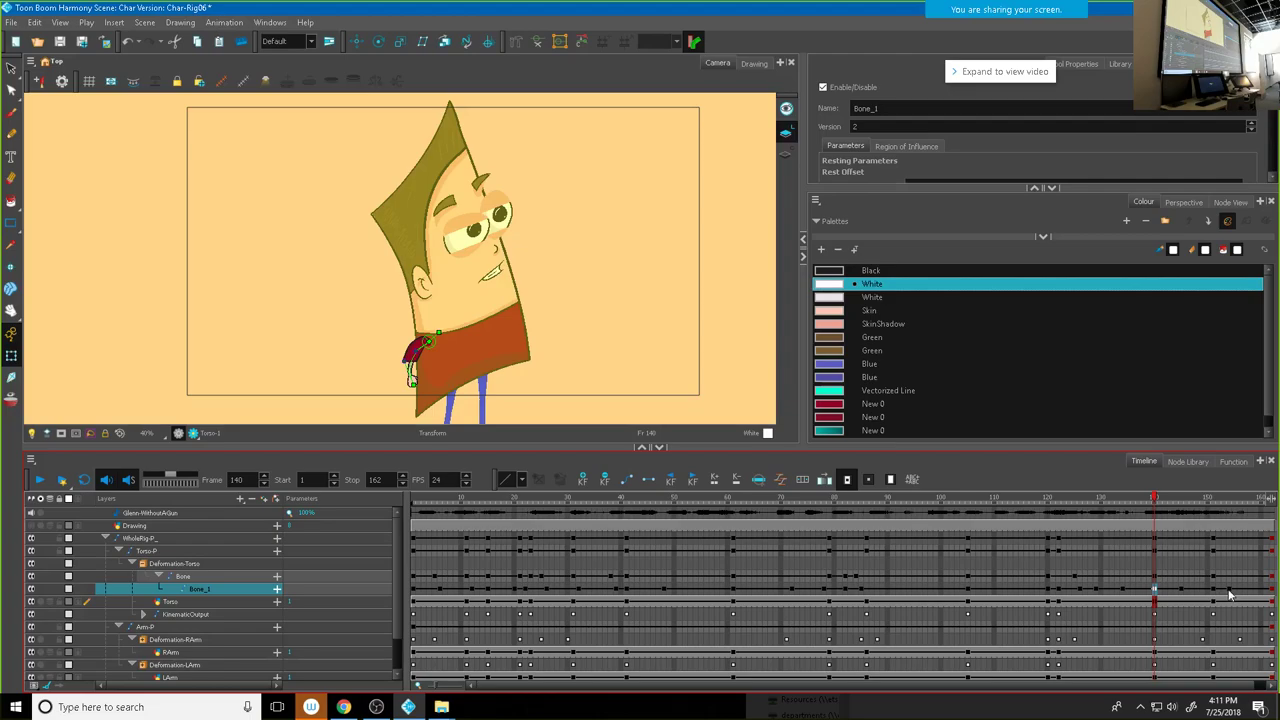
{"action": "left_click", "coordinate": [1233, 590], "text": "shift"}
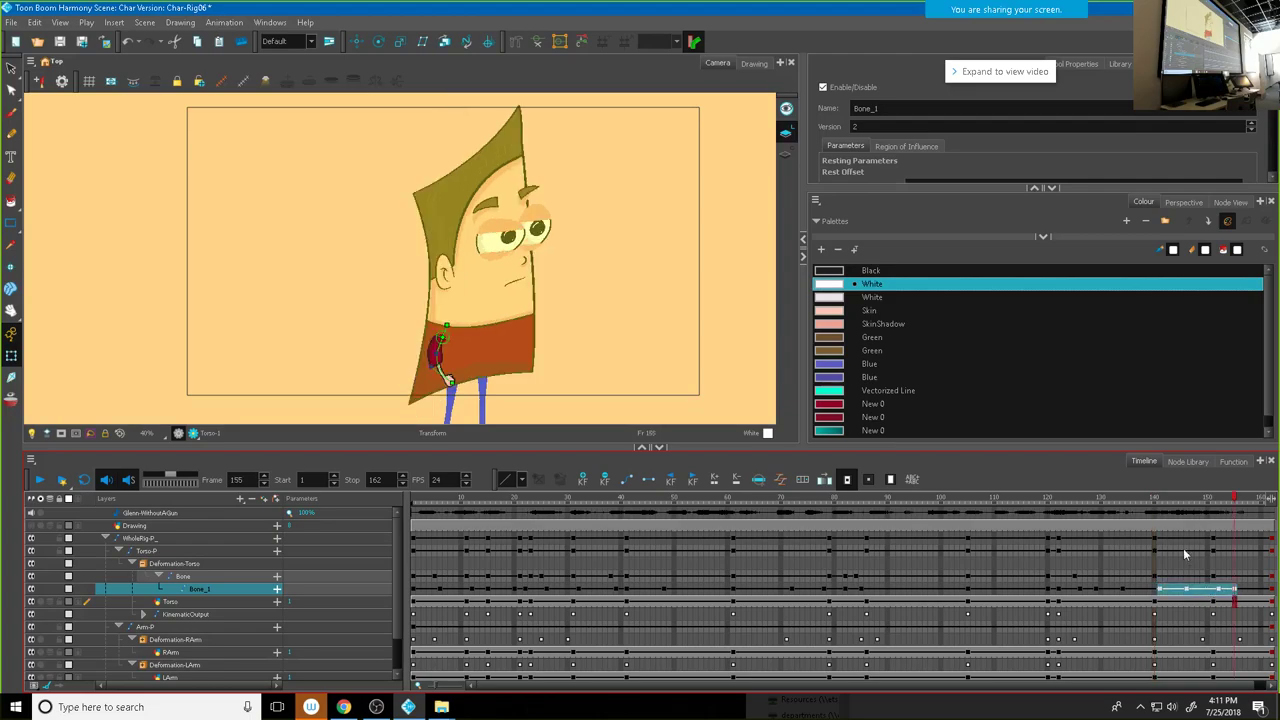
{"action": "left_click", "coordinate": [908, 500]}
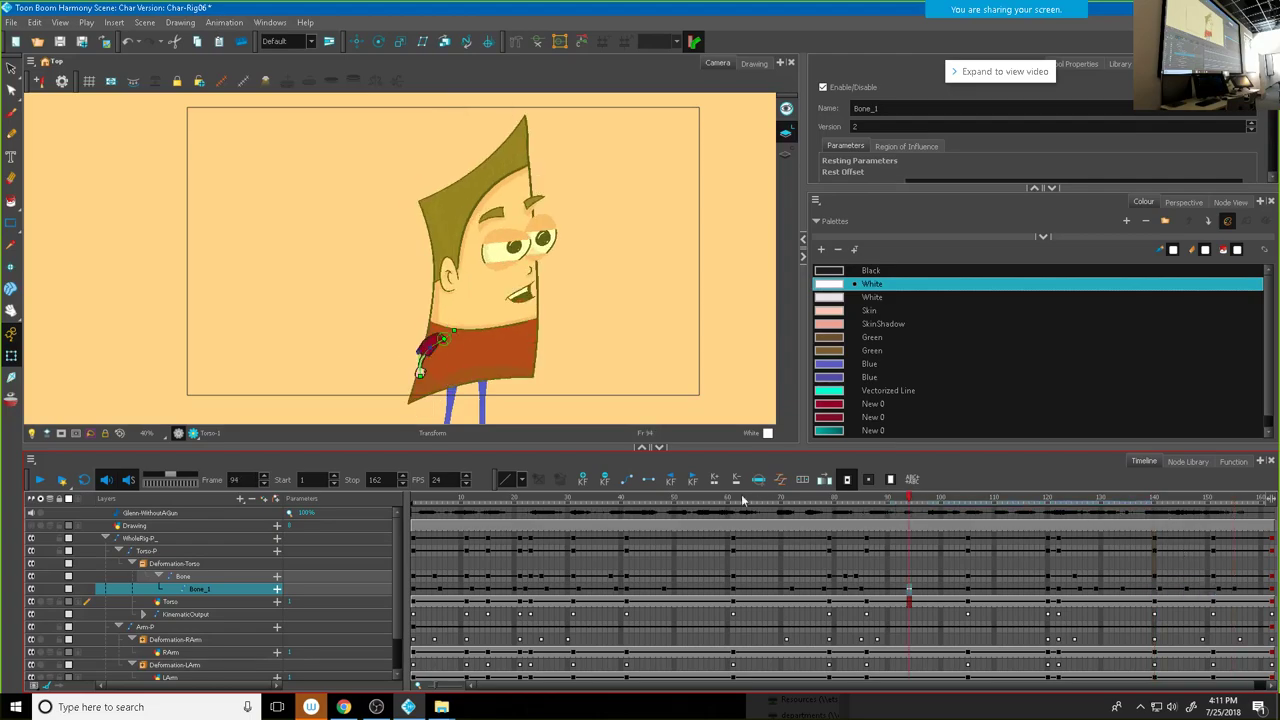
{"action": "left_click", "coordinate": [712, 500]}
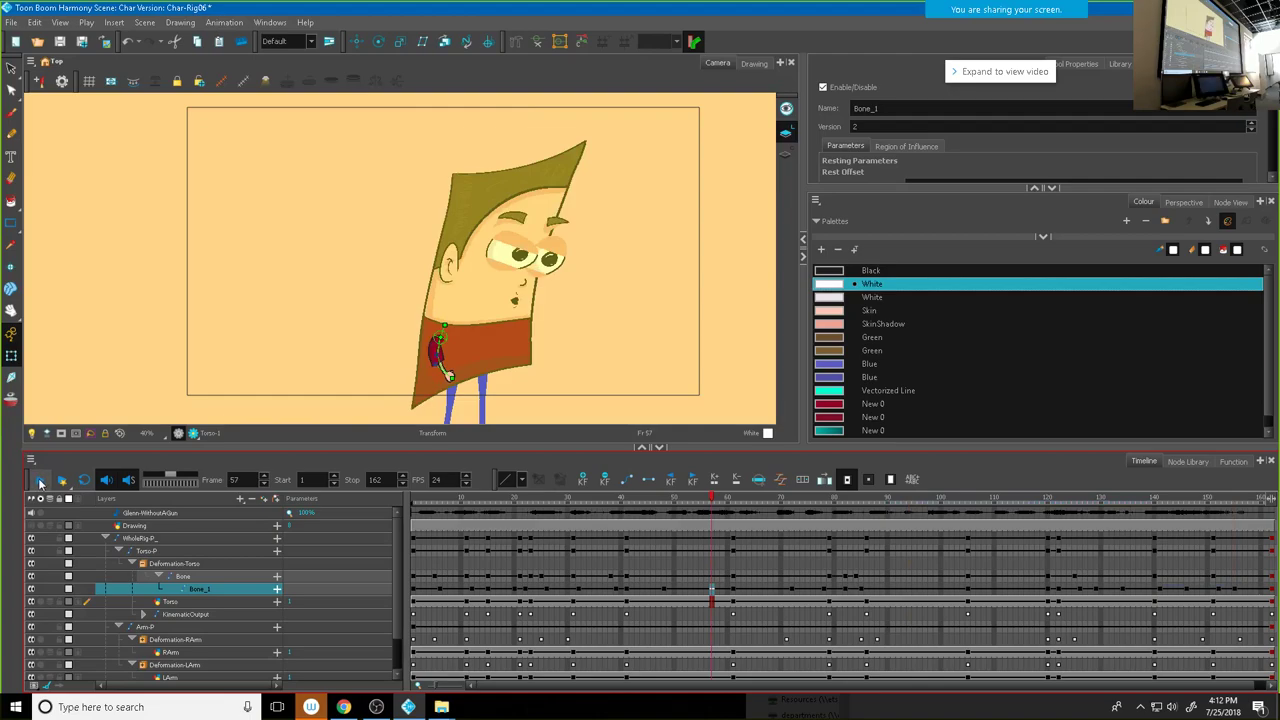
{"action": "left_click", "coordinate": [40, 482]}
{"action": "left_click", "coordinate": [40, 482]}
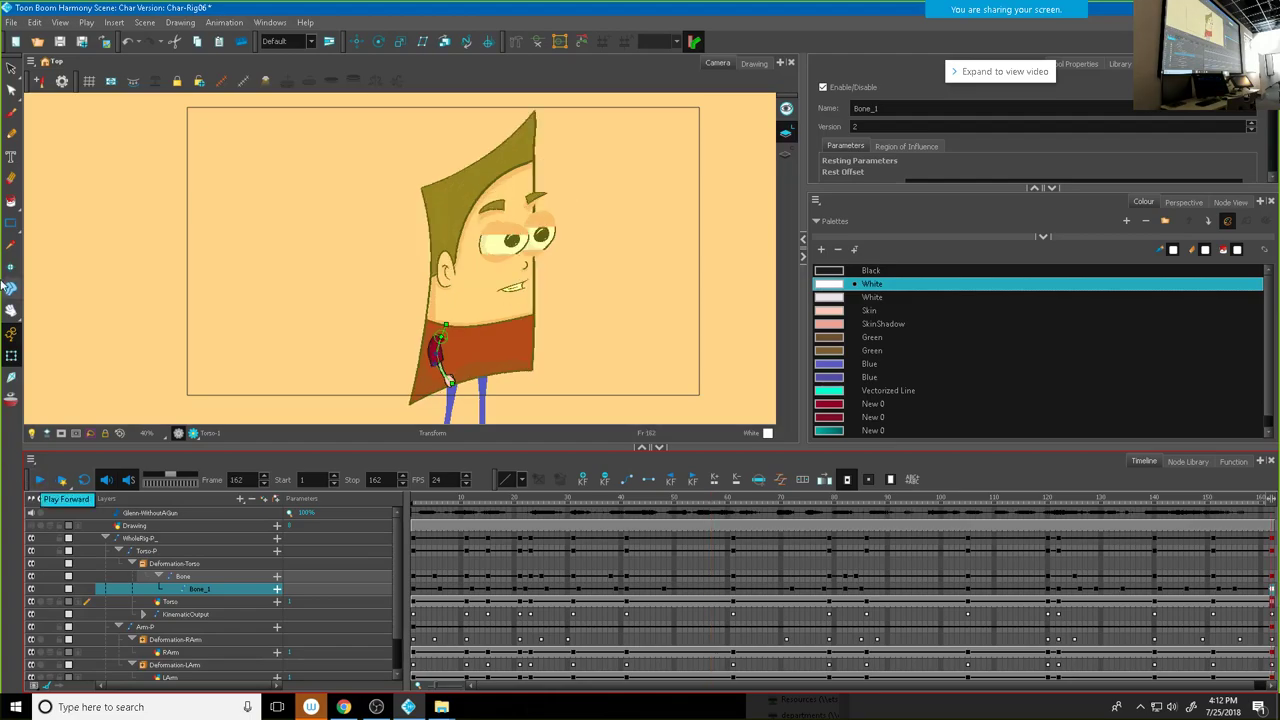
Step: Expand Deformation-RArm and shift its Curve keyframes, from frame 5 to near the scene's end, one frame later
{"action": "left_click", "coordinate": [133, 639]}
{"action": "left_click", "coordinate": [229, 666]}
{"action": "left_click", "coordinate": [418, 668]}
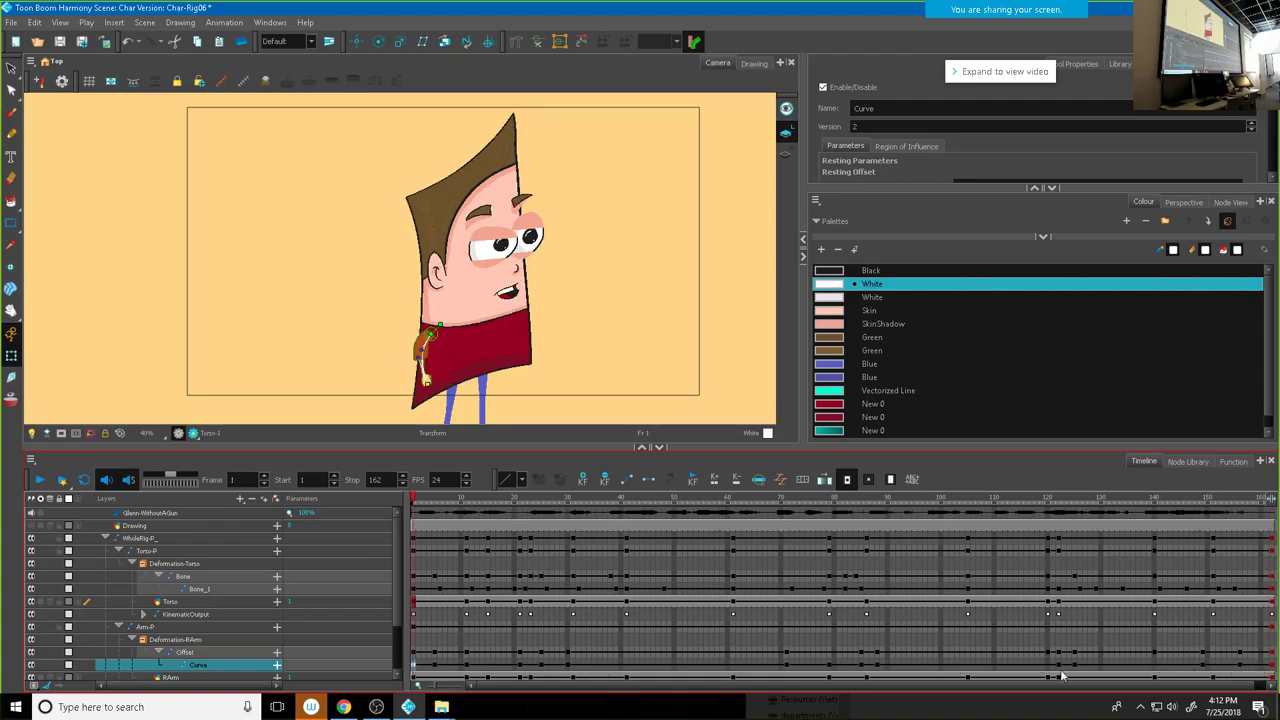
{"action": "left_click", "coordinate": [435, 666]}
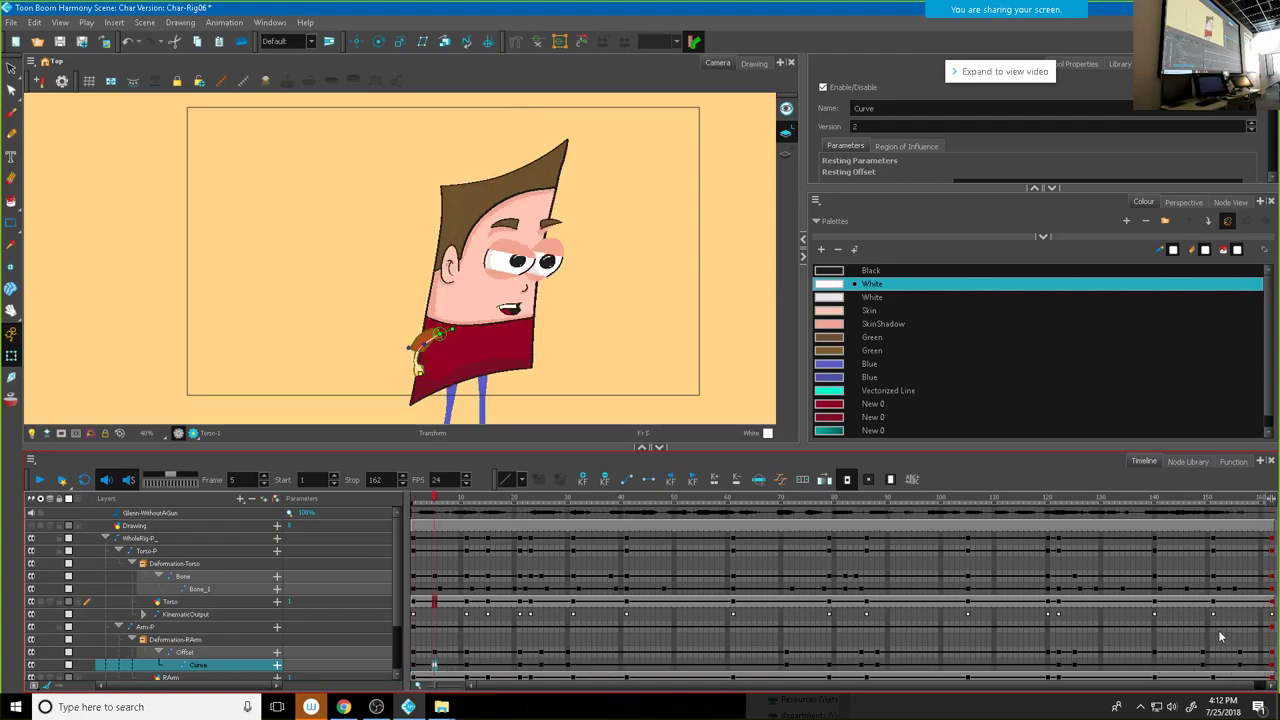
{"action": "left_click", "coordinate": [1239, 666], "text": "shift"}
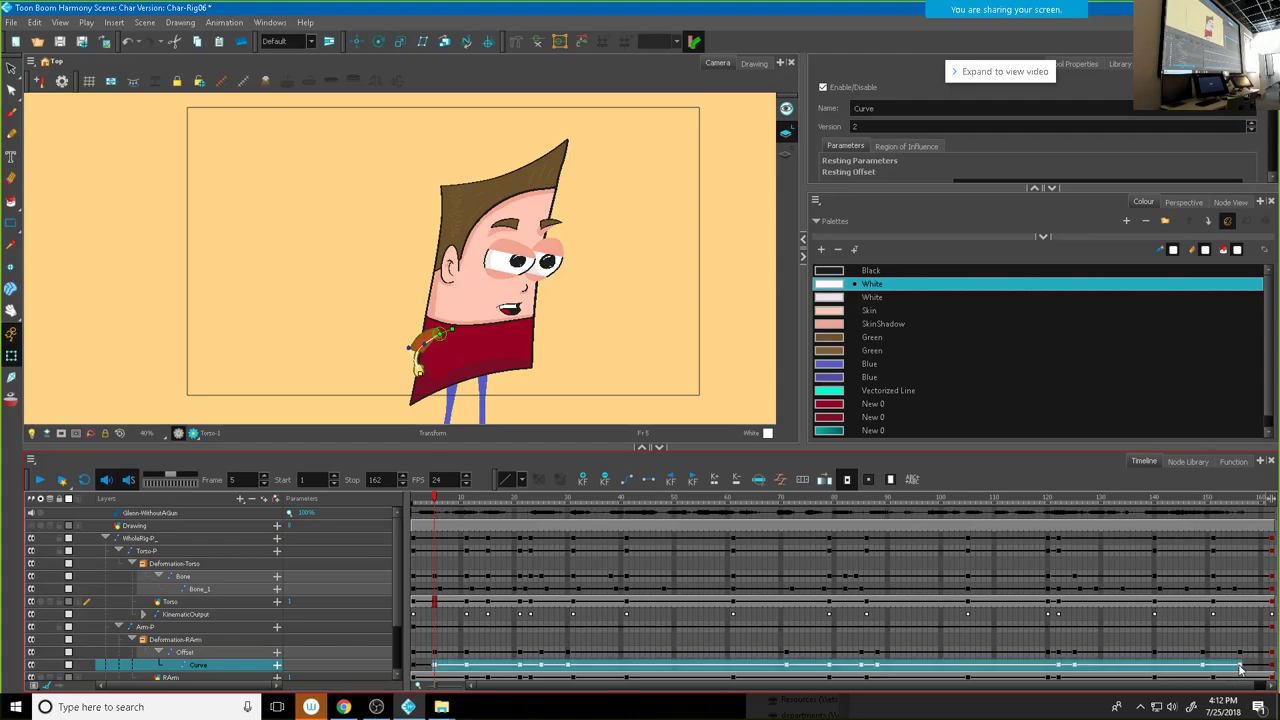
{"action": "left_click_drag", "start_coordinate": [1245, 670], "coordinate": [1250, 672]}
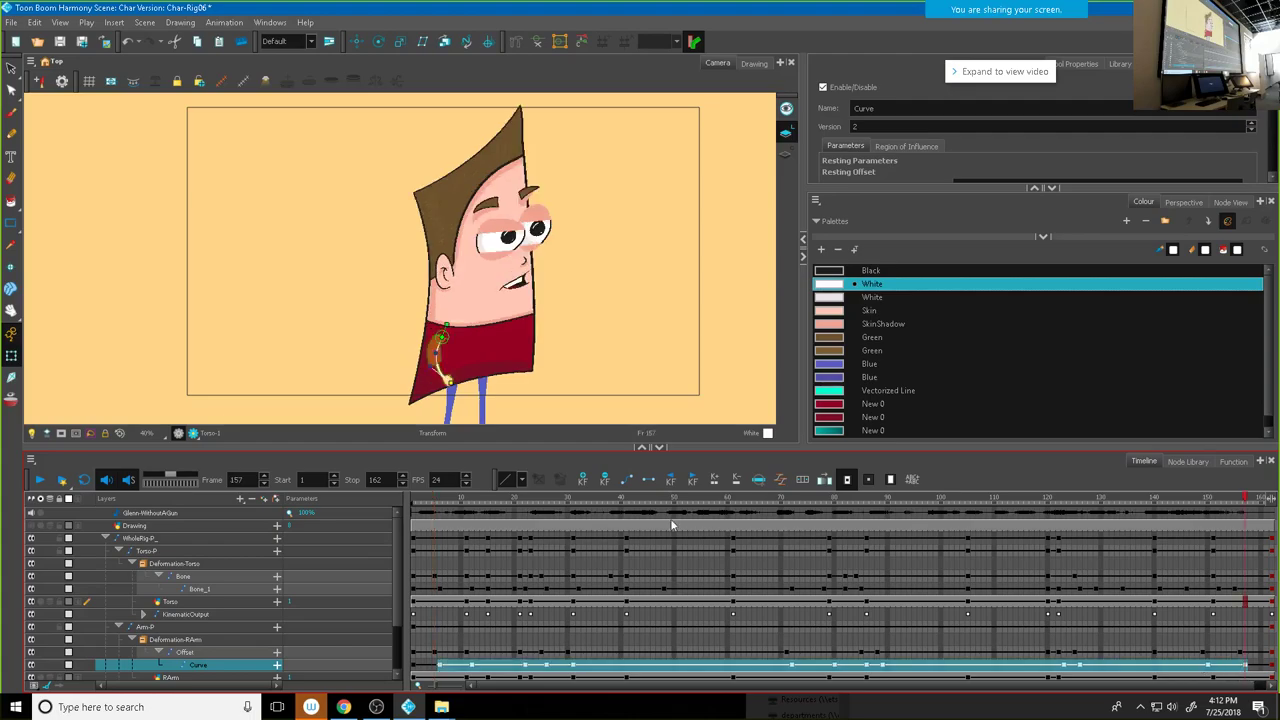
Step: Play back the scene and scrub through the frames to check the right arm's delayed motion
{"action": "left_click", "coordinate": [40, 481]}
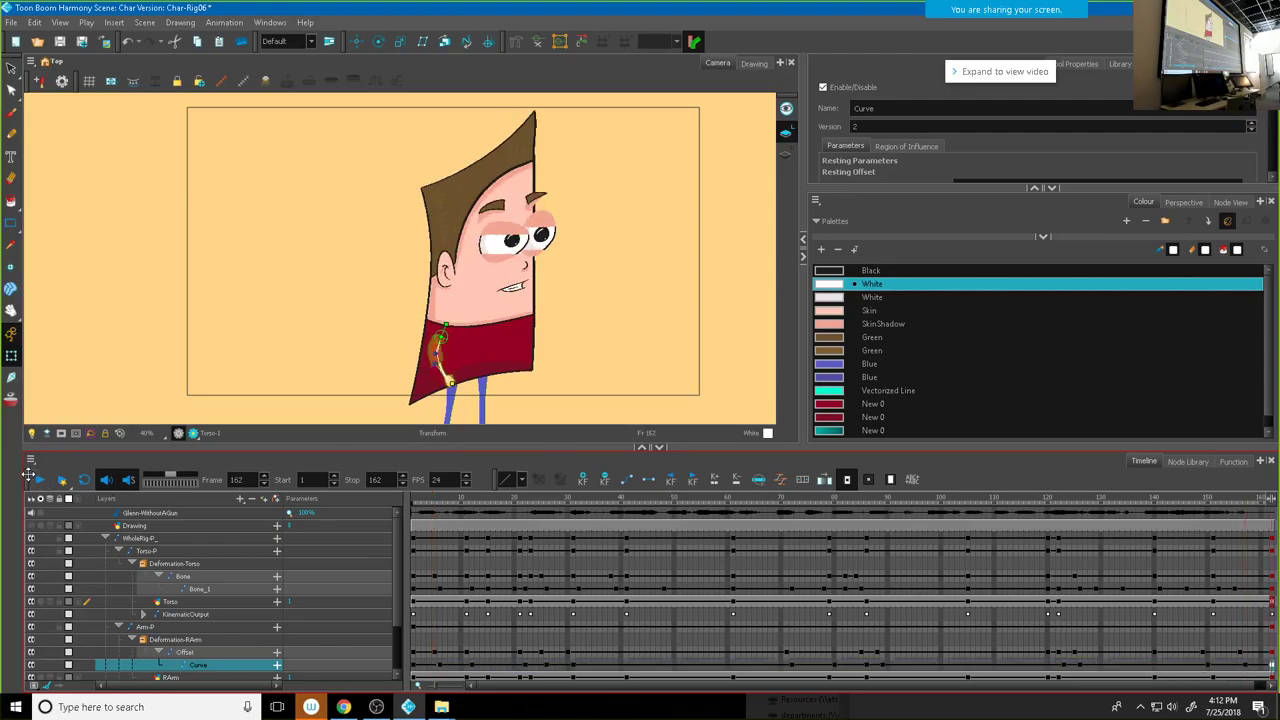
{"action": "left_click", "coordinate": [42, 483]}
{"action": "left_click_drag", "start_coordinate": [437, 498], "coordinate": [879, 512]}
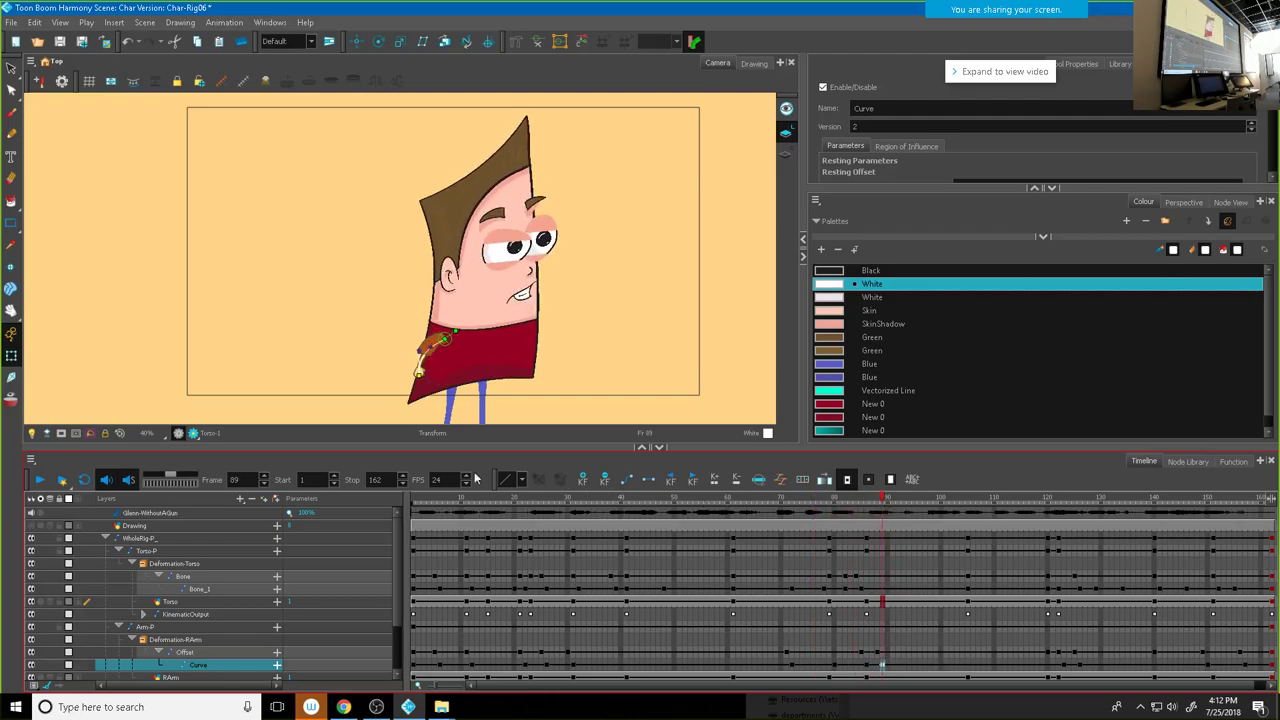
{"action": "left_click", "coordinate": [45, 478]}
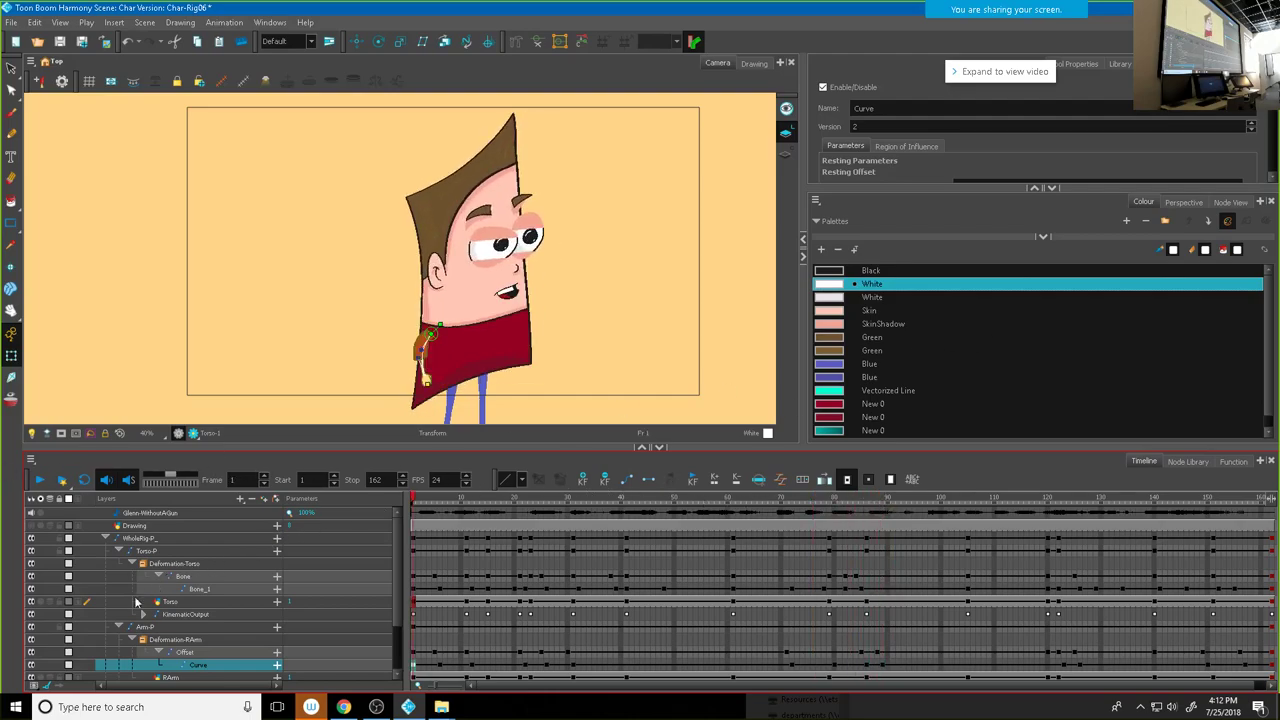
Step: Expand KinematicOutput, select the REye-P peg, and play the animation to check the facial motion
{"action": "scroll", "coordinate": [145, 630], "scroll_direction": "down", "scroll_amount": 2}
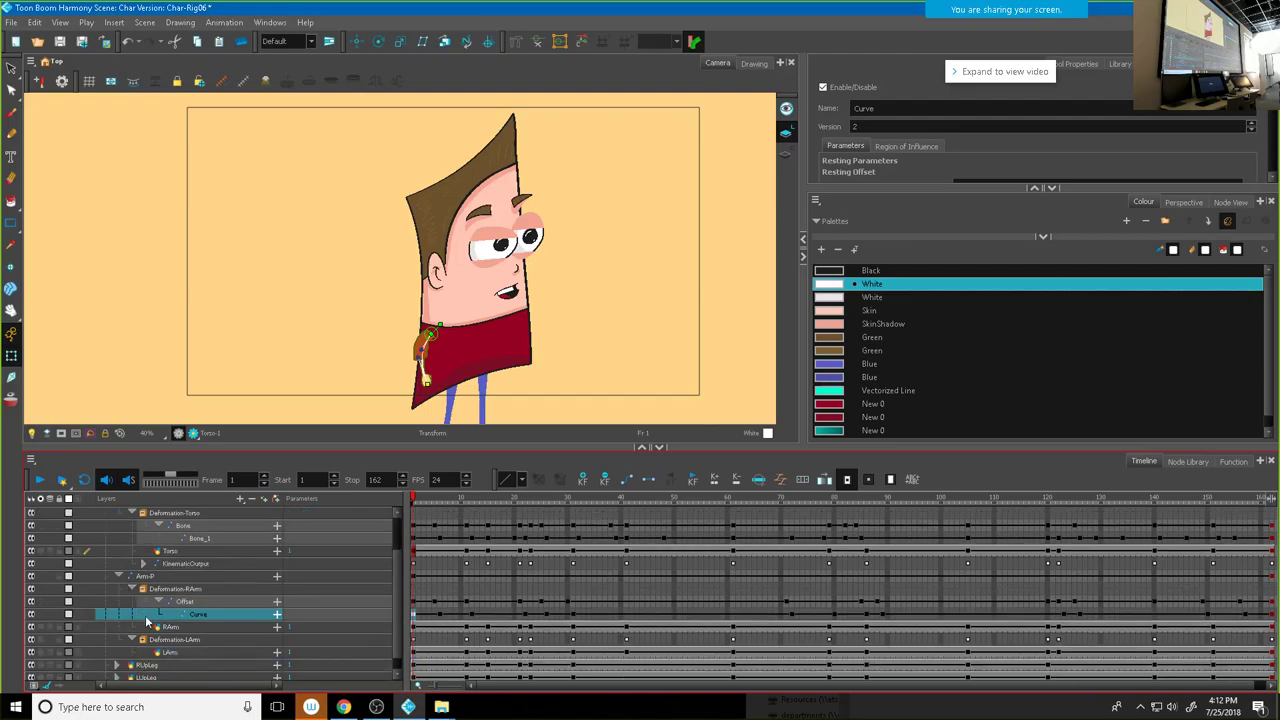
{"action": "scroll", "coordinate": [152, 630], "scroll_direction": "up", "scroll_amount": 2}
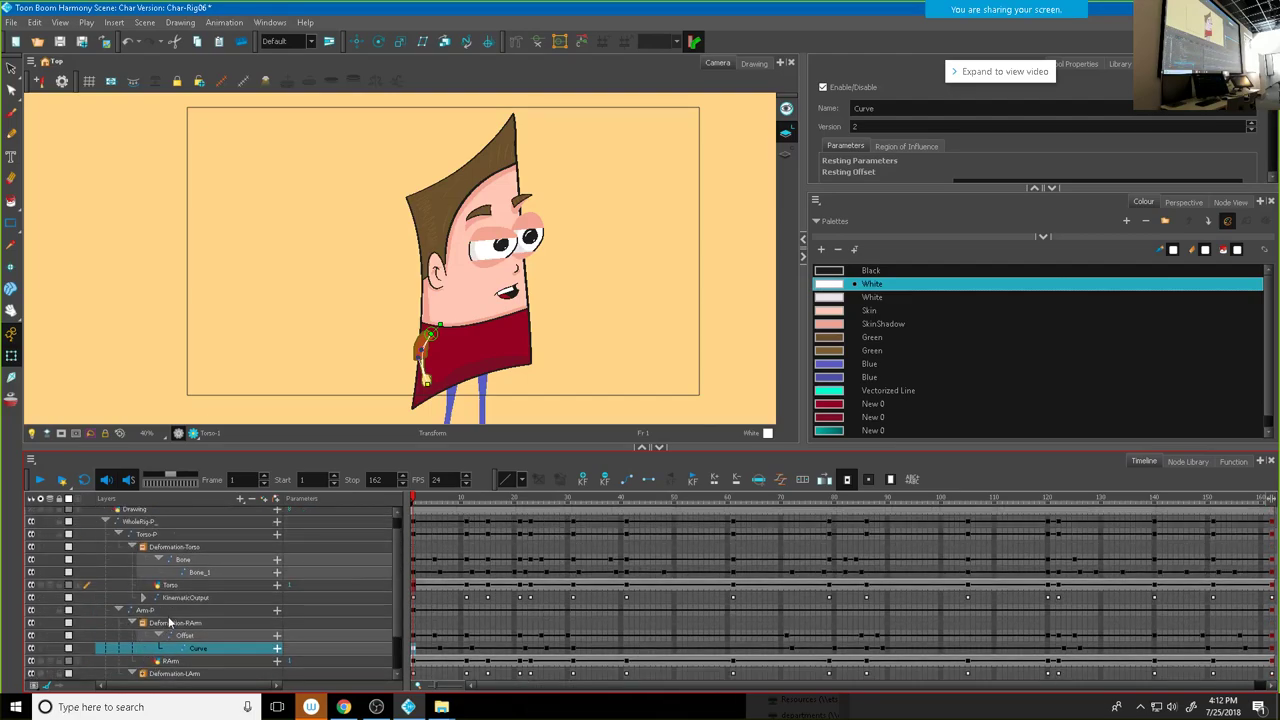
{"action": "left_click", "coordinate": [143, 600]}
{"action": "scroll", "coordinate": [160, 600], "scroll_direction": "down", "scroll_amount": 2}
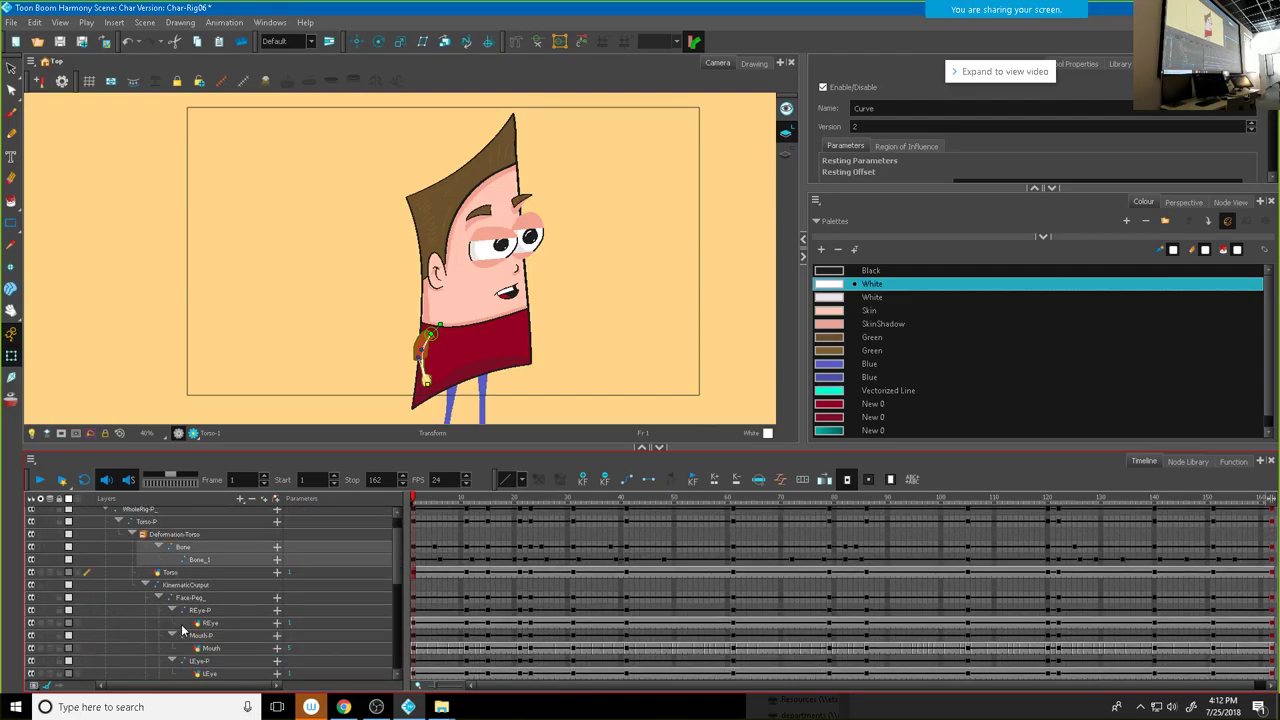
{"action": "left_click", "coordinate": [198, 588]}
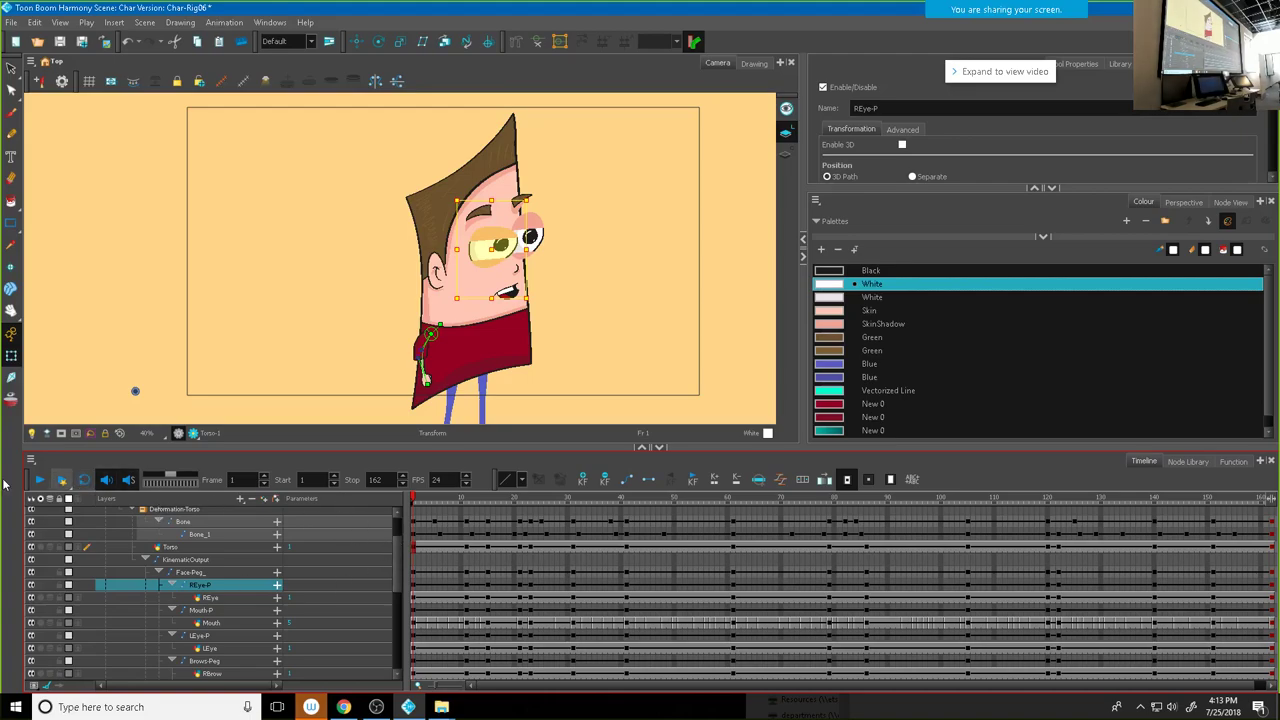
{"action": "left_click", "coordinate": [39, 479]}
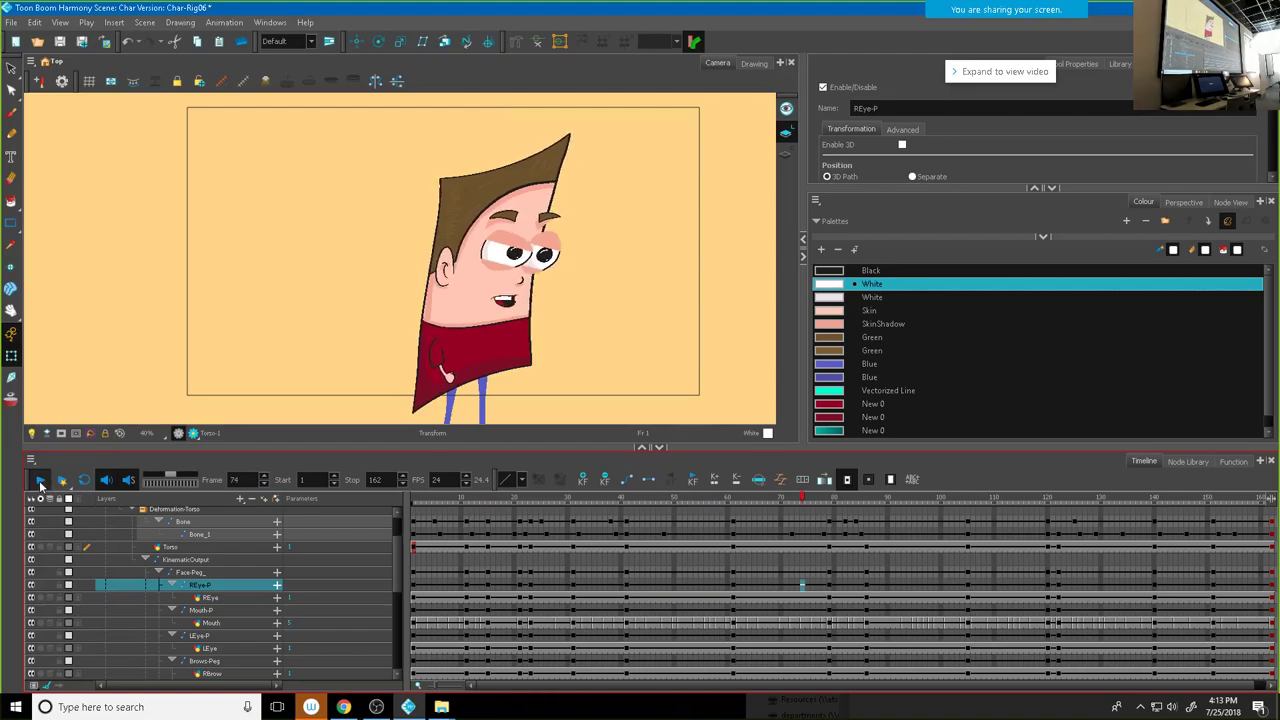
{"action": "left_click", "coordinate": [39, 480]}
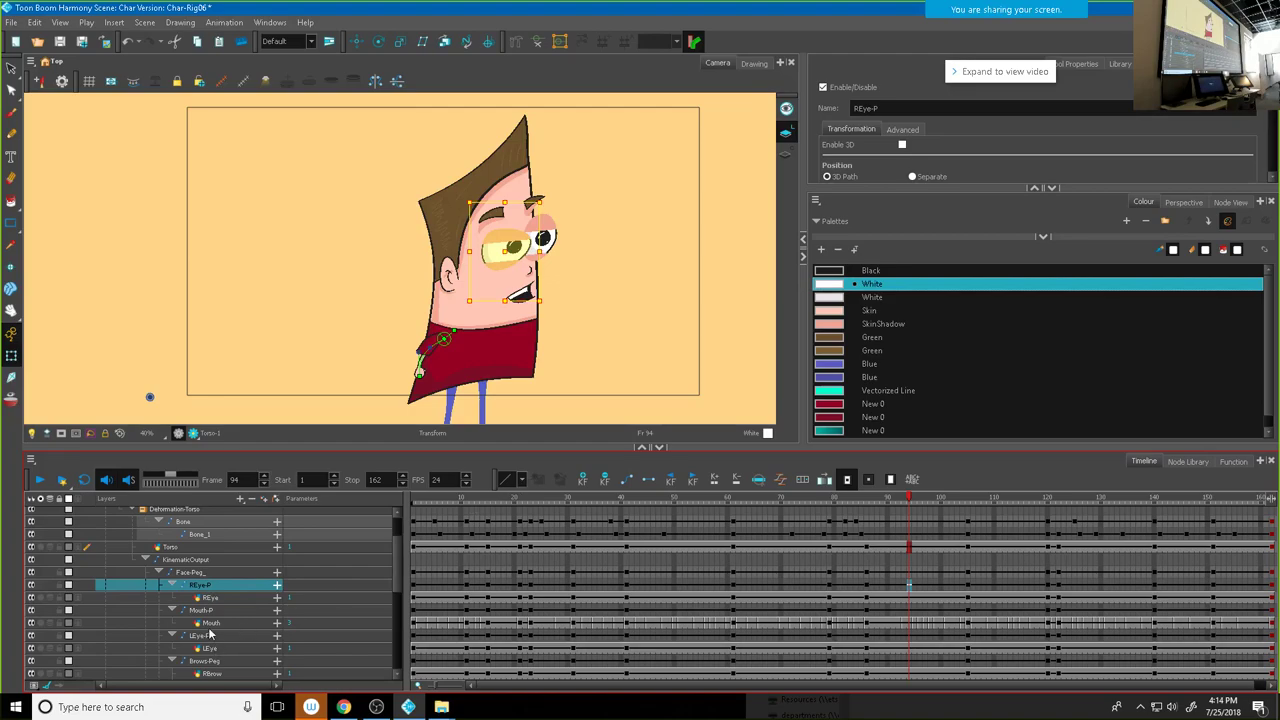
Step: Look through the remaining facial layers under KinematicOutput and collapse that group
{"action": "scroll", "coordinate": [214, 648], "scroll_direction": "down", "scroll_amount": 1}
{"action": "scroll", "coordinate": [214, 648], "scroll_direction": "down", "scroll_amount": 1}
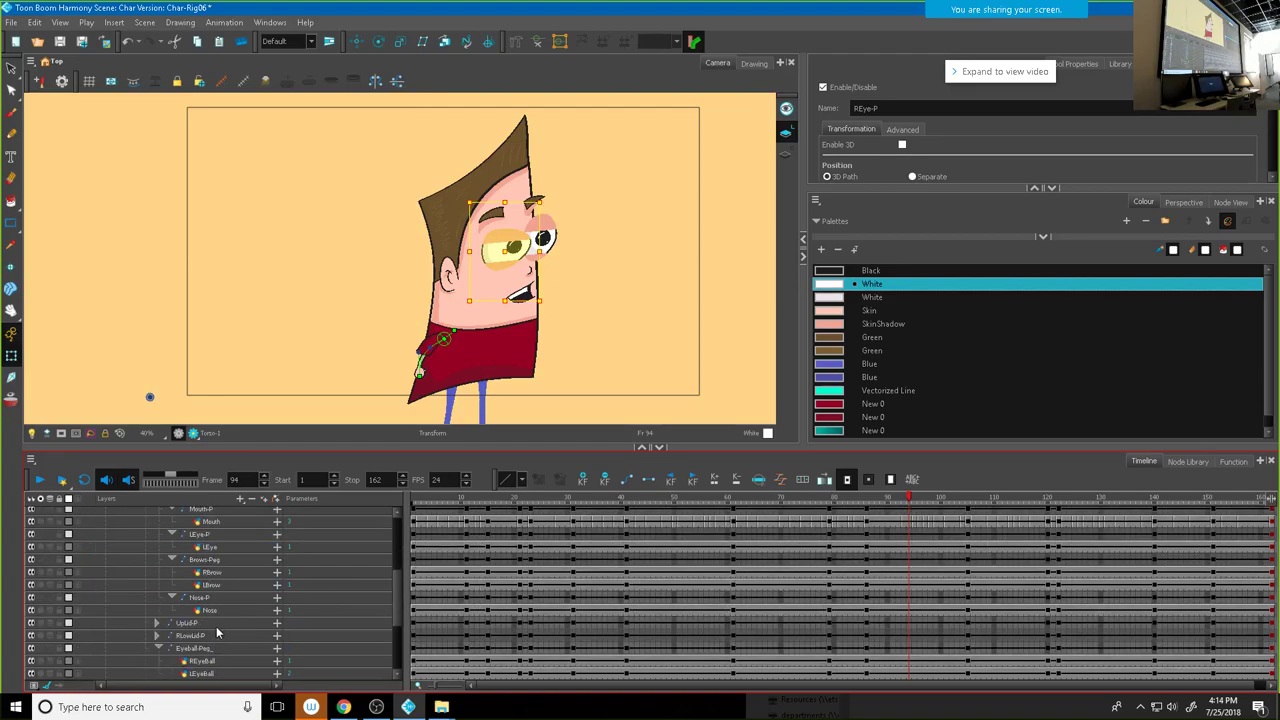
{"action": "scroll", "coordinate": [218, 640], "scroll_direction": "down", "scroll_amount": 1}
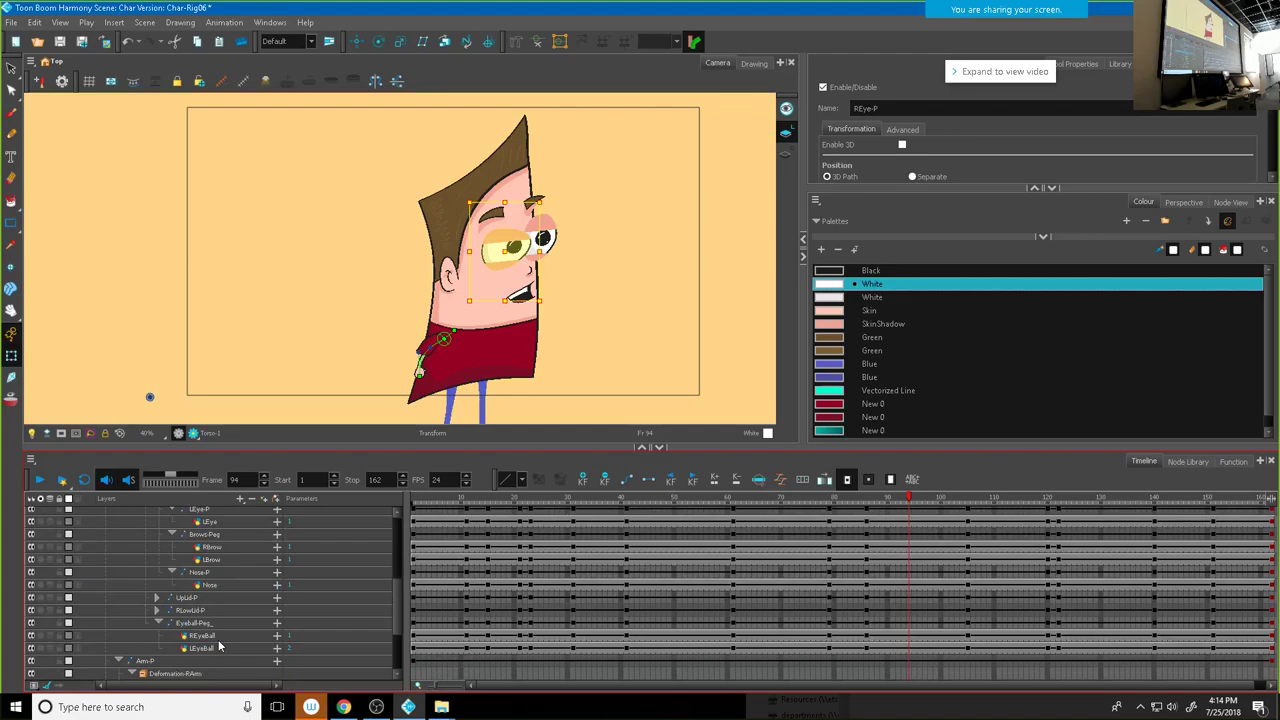
{"action": "scroll", "coordinate": [172, 625], "scroll_direction": "up", "scroll_amount": 5}
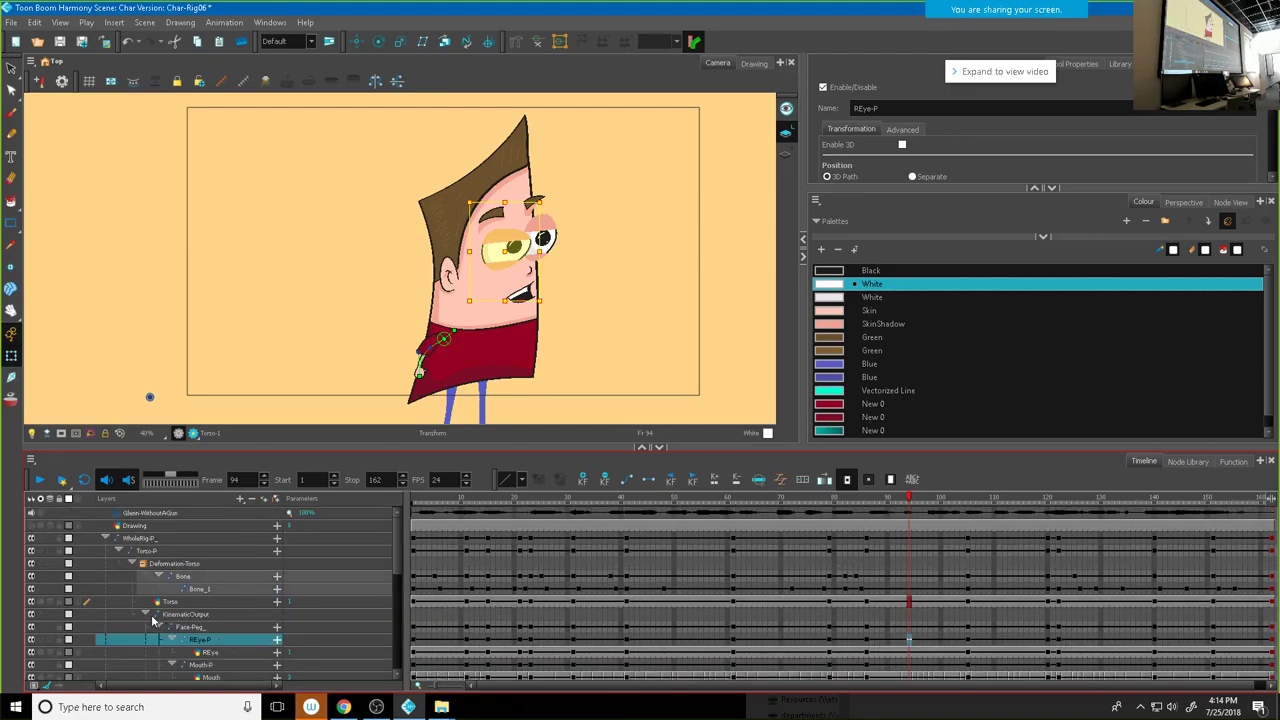
{"action": "left_click", "coordinate": [148, 615]}
{"action": "scroll", "coordinate": [193, 665], "scroll_direction": "down", "scroll_amount": 1}
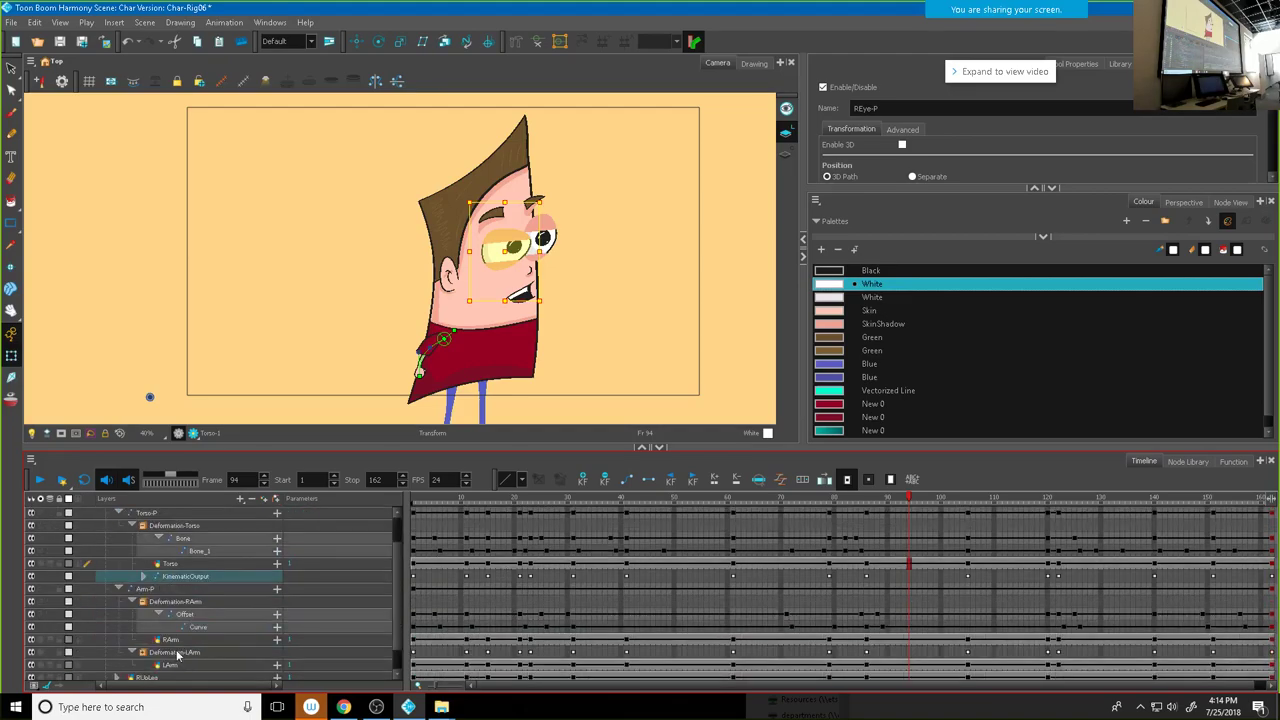
Step: Select the LArm drawing layer and hide the Torso layer to expose both arms
{"action": "left_click", "coordinate": [170, 667]}
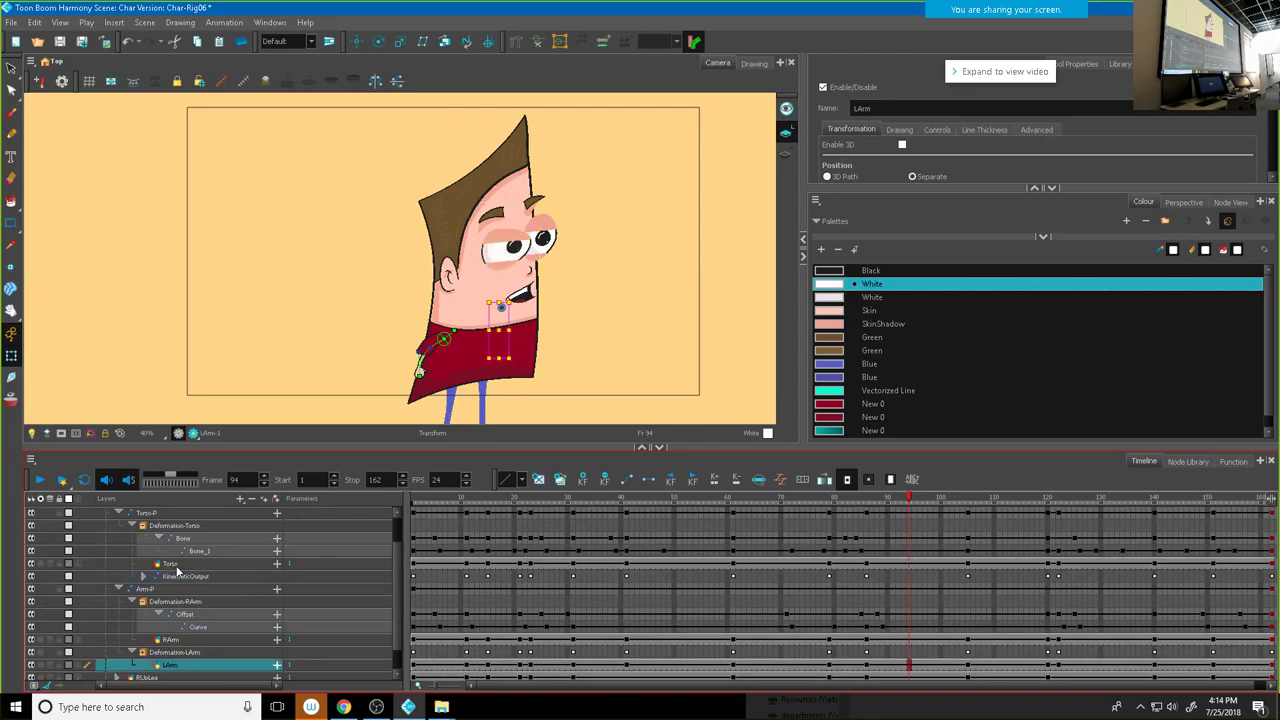
{"action": "scroll", "coordinate": [178, 570], "scroll_direction": "up", "scroll_amount": 1}
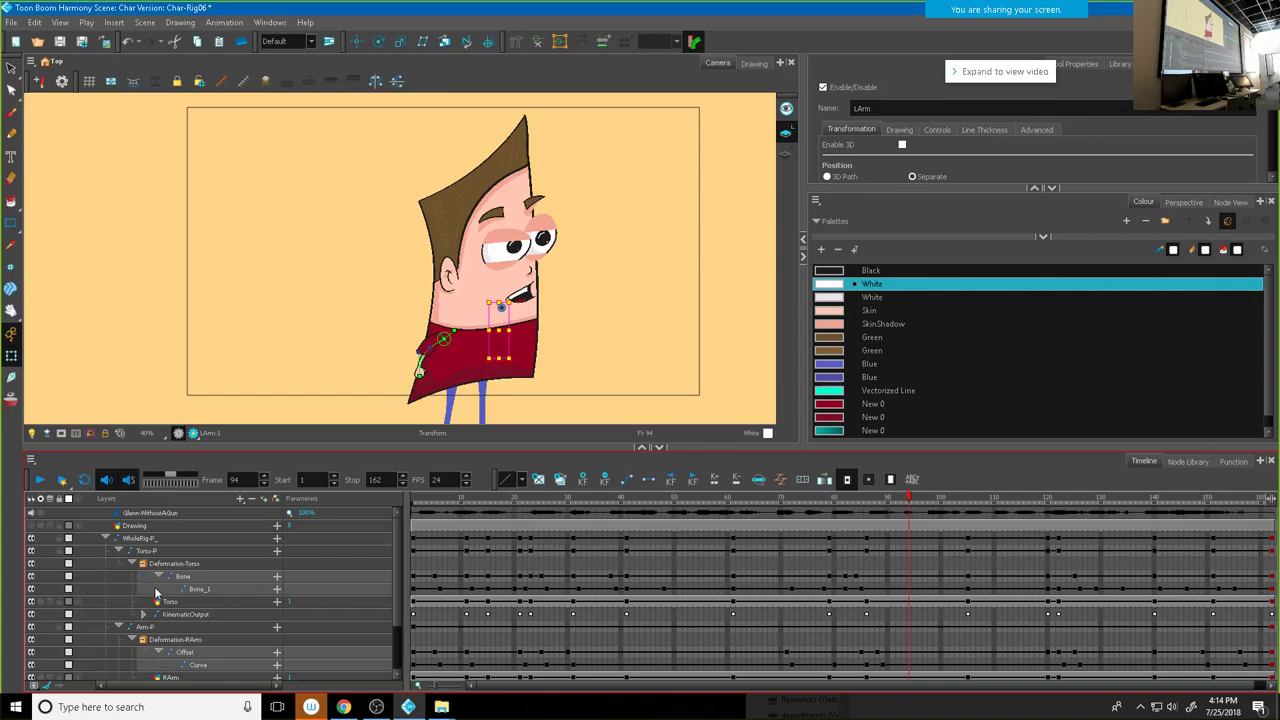
{"action": "left_click", "coordinate": [31, 603]}
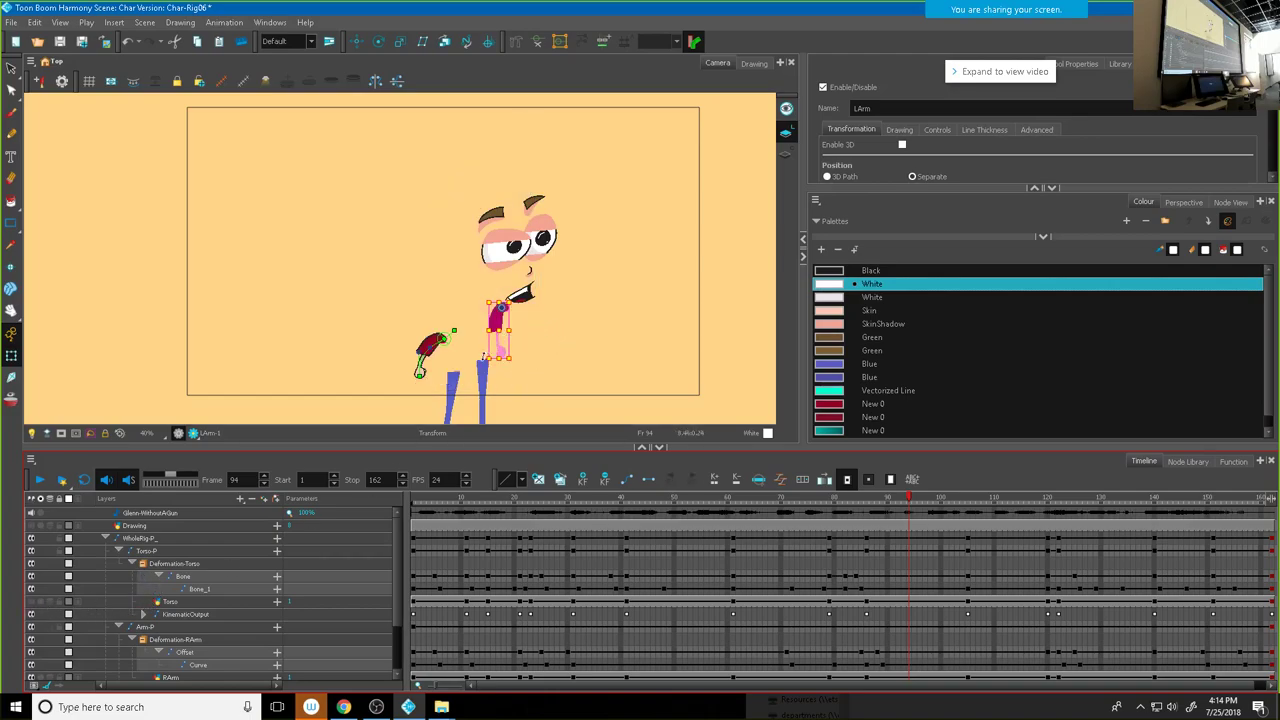
Step: Open the RArm drawing for editing and select and copy the whole outlined arm
{"action": "scroll", "coordinate": [190, 596], "scroll_direction": "down", "scroll_amount": 3}
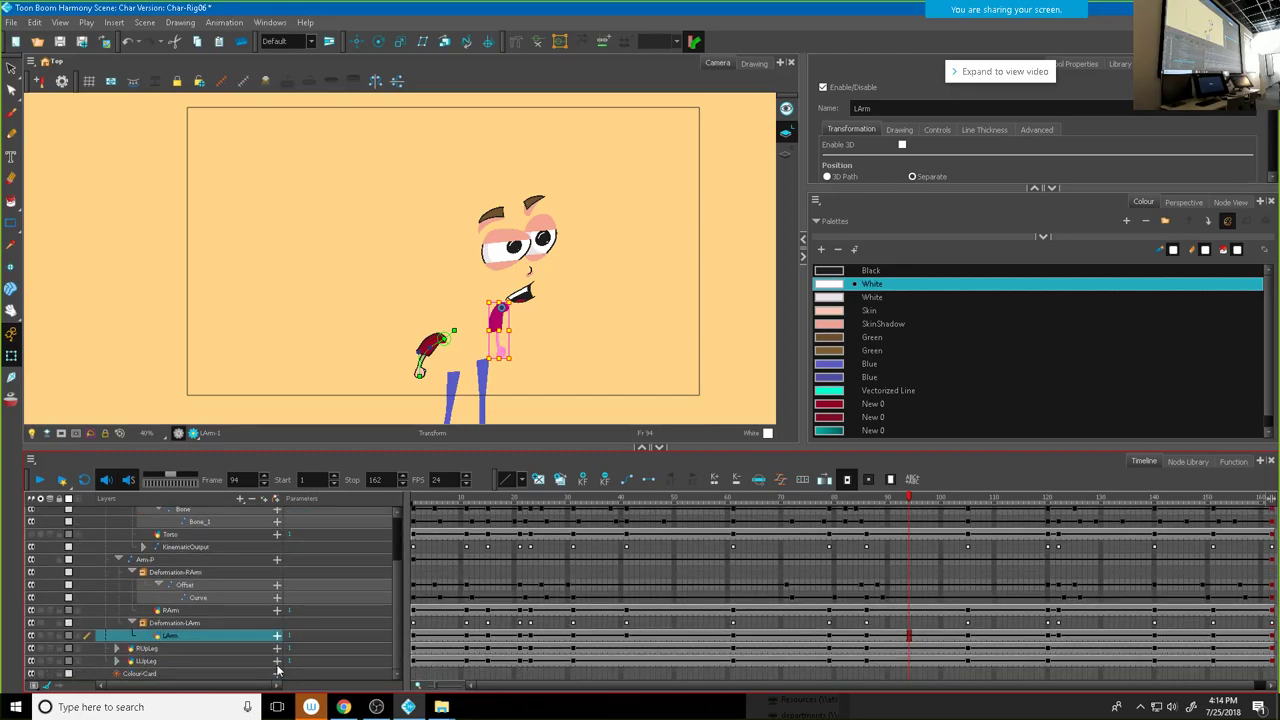
{"action": "left_click", "coordinate": [171, 612]}
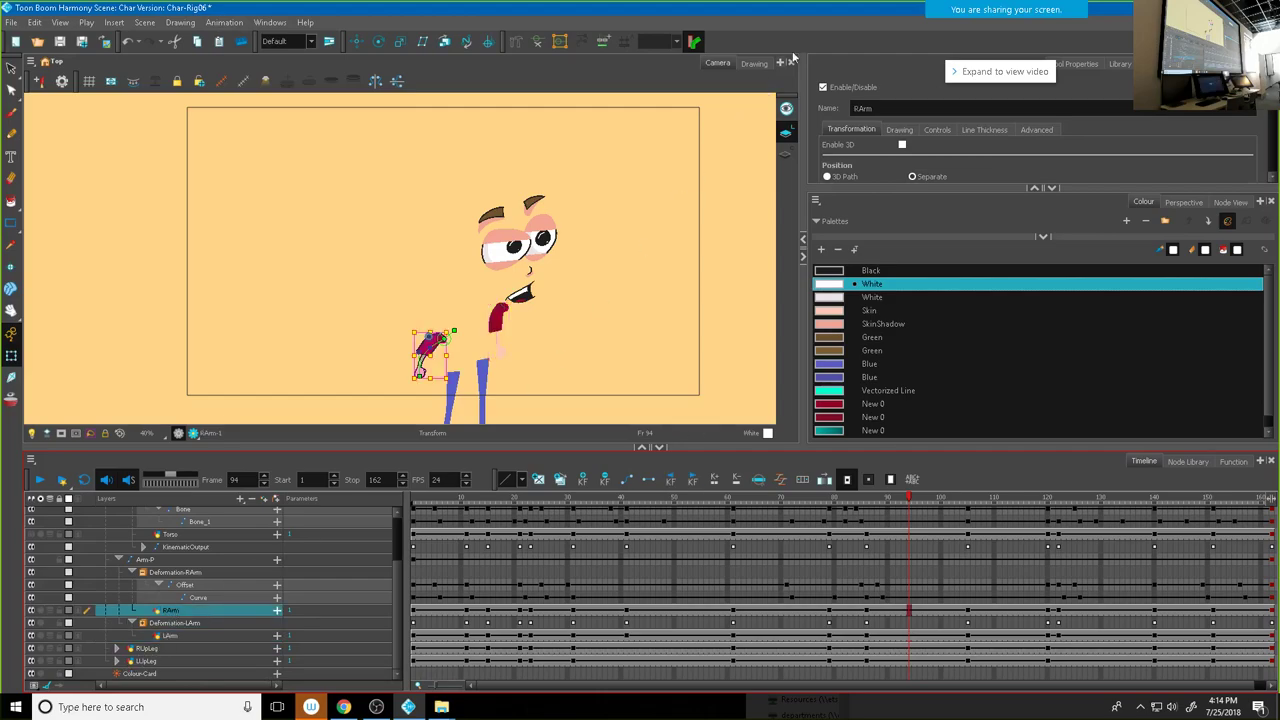
{"action": "left_click", "coordinate": [755, 64]}
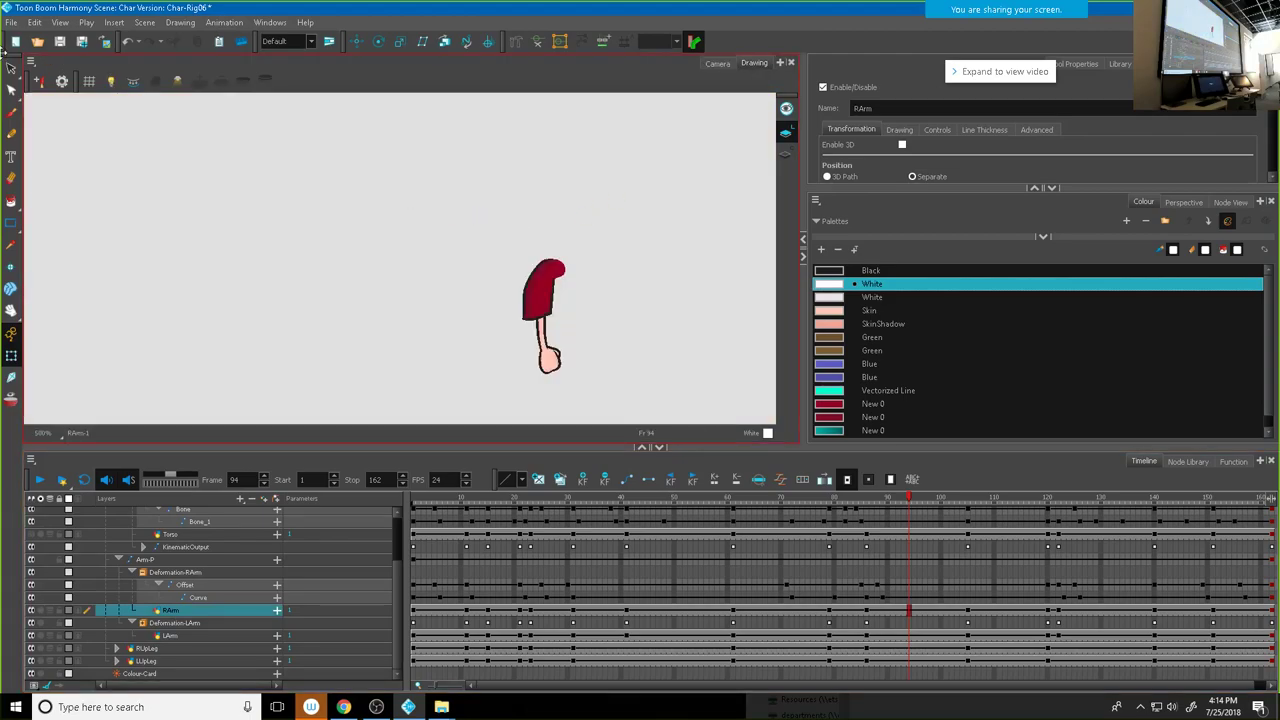
{"action": "key", "text": "alt+4"}
{"action": "mouse_move", "coordinate": [611, 239]}
{"action": "left_mouse_down"}
{"action": "mouse_move", "coordinate": [477, 341]}
{"action": "mouse_move", "coordinate": [554, 358]}
{"action": "mouse_move", "coordinate": [632, 280]}
{"action": "left_mouse_up"}
{"action": "mouse_move", "coordinate": [606, 188]}
{"action": "left_mouse_down"}
{"action": "mouse_move", "coordinate": [509, 414]}
{"action": "mouse_move", "coordinate": [531, 151]}
{"action": "mouse_move", "coordinate": [503, 189]}
{"action": "left_mouse_up"}
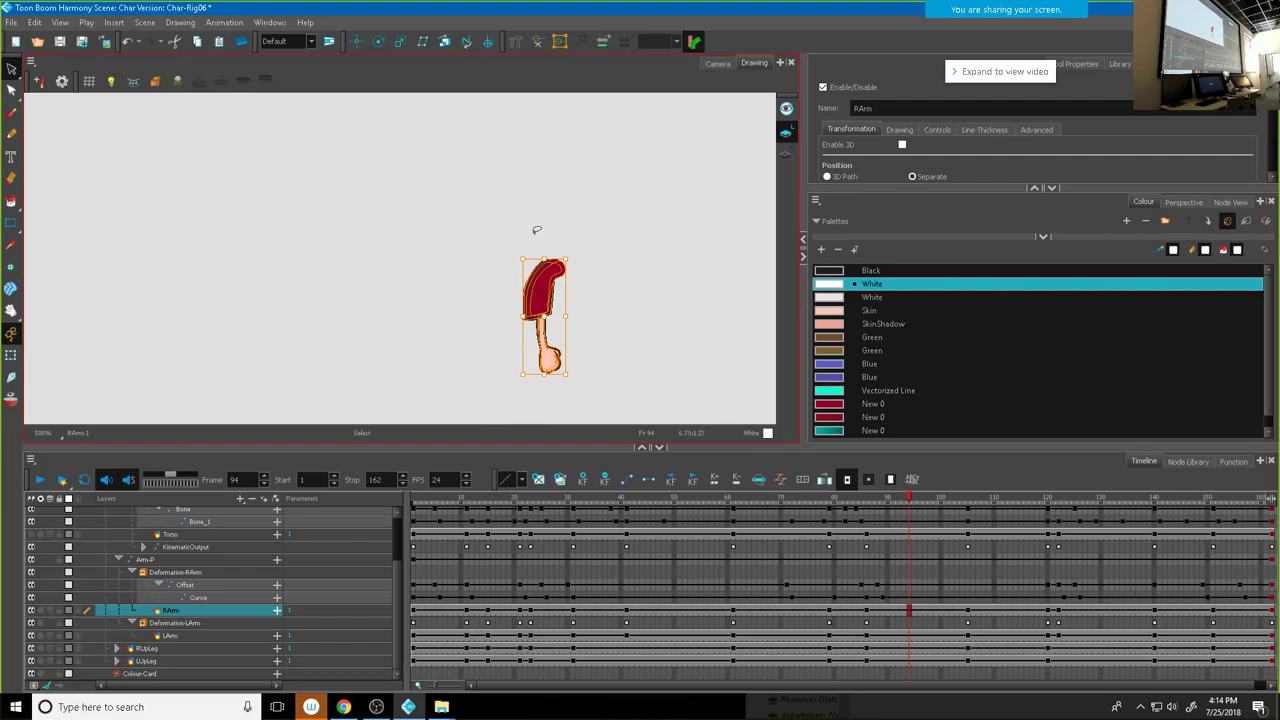
Step: Paste the outlined right-arm artwork into the LArm drawing and move it directly beside the existing left arm
{"action": "left_click", "coordinate": [172, 636]}
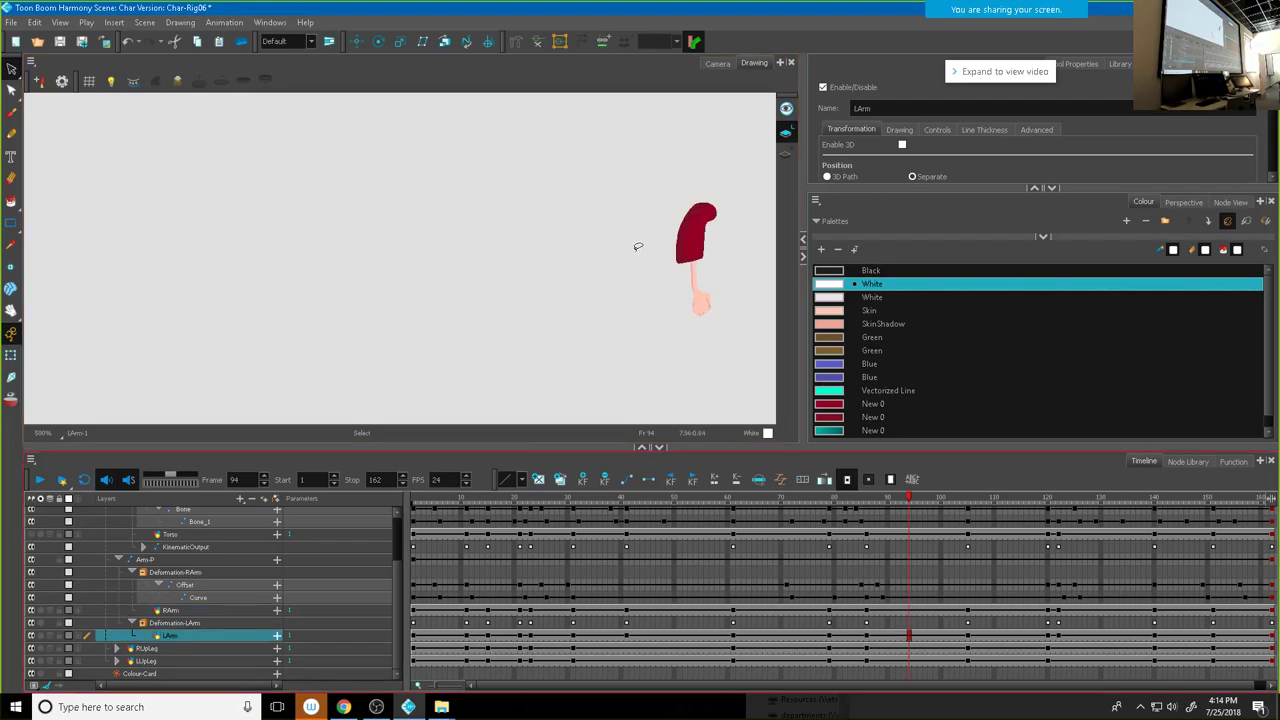
{"action": "mouse_move", "coordinate": [545, 232]}
{"action": "left_mouse_down"}
{"action": "mouse_move", "coordinate": [469, 334]}
{"action": "mouse_move", "coordinate": [541, 404]}
{"action": "mouse_move", "coordinate": [623, 316]}
{"action": "left_mouse_up"}
{"action": "mouse_move", "coordinate": [550, 296]}
{"action": "left_mouse_down"}
{"action": "mouse_move", "coordinate": [643, 243]}
{"action": "mouse_move", "coordinate": [703, 241]}
{"action": "mouse_move", "coordinate": [669, 246]}
{"action": "left_mouse_up"}
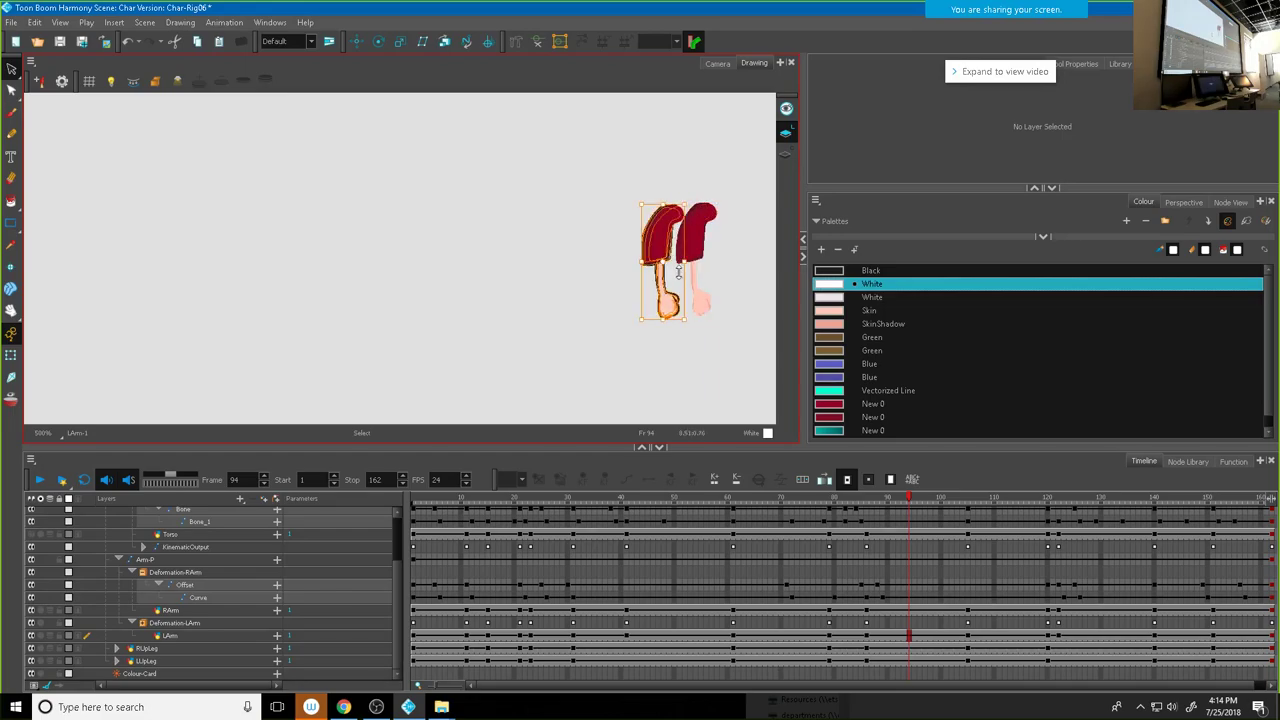
{"action": "scroll", "coordinate": [684, 272], "scroll_direction": "up", "scroll_amount": 3}
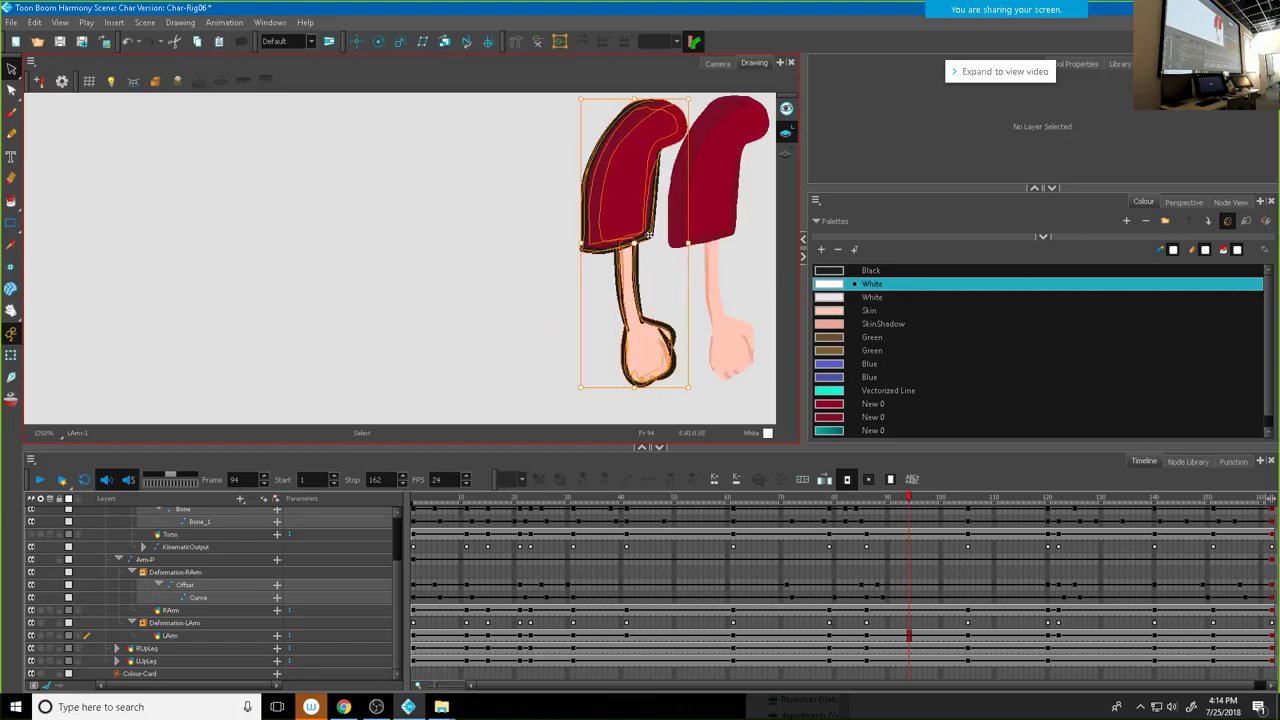
Step: Undo the sideways move of the pasted outlined arm so it covers the existing left arm, and deselect it
{"action": "key", "text": "ctrl+z"}
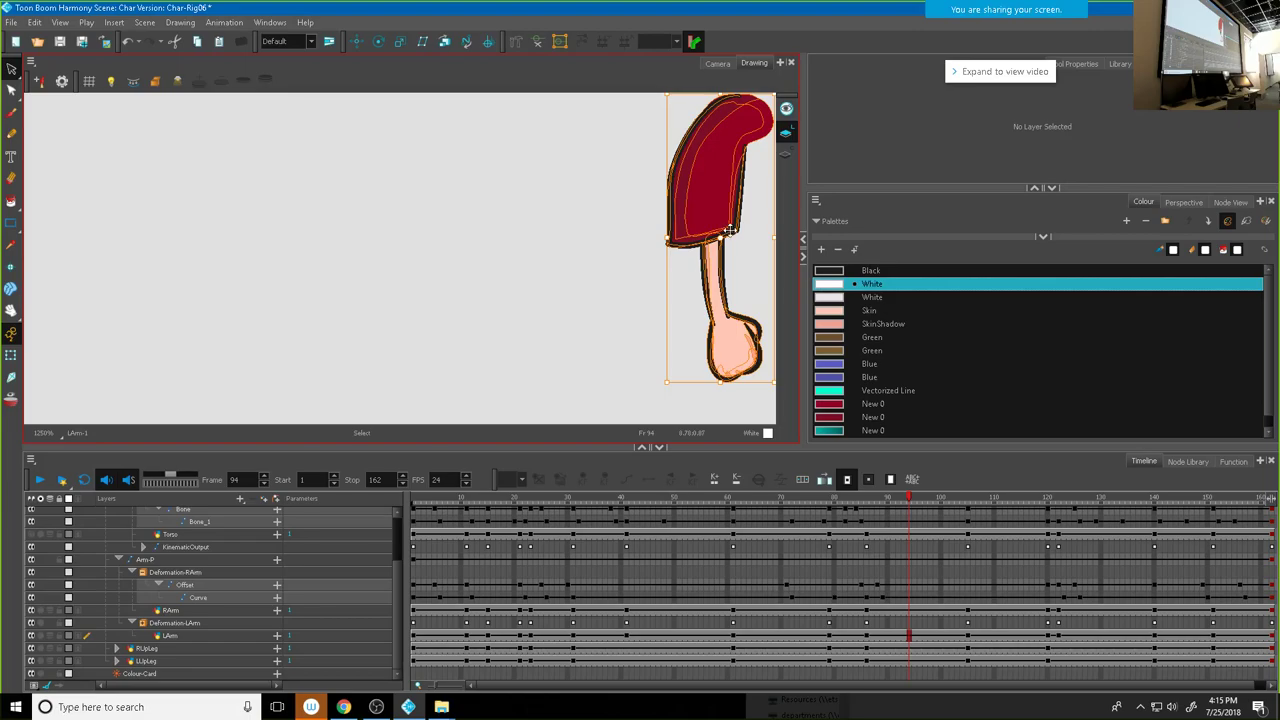
{"action": "left_click", "coordinate": [580, 257]}
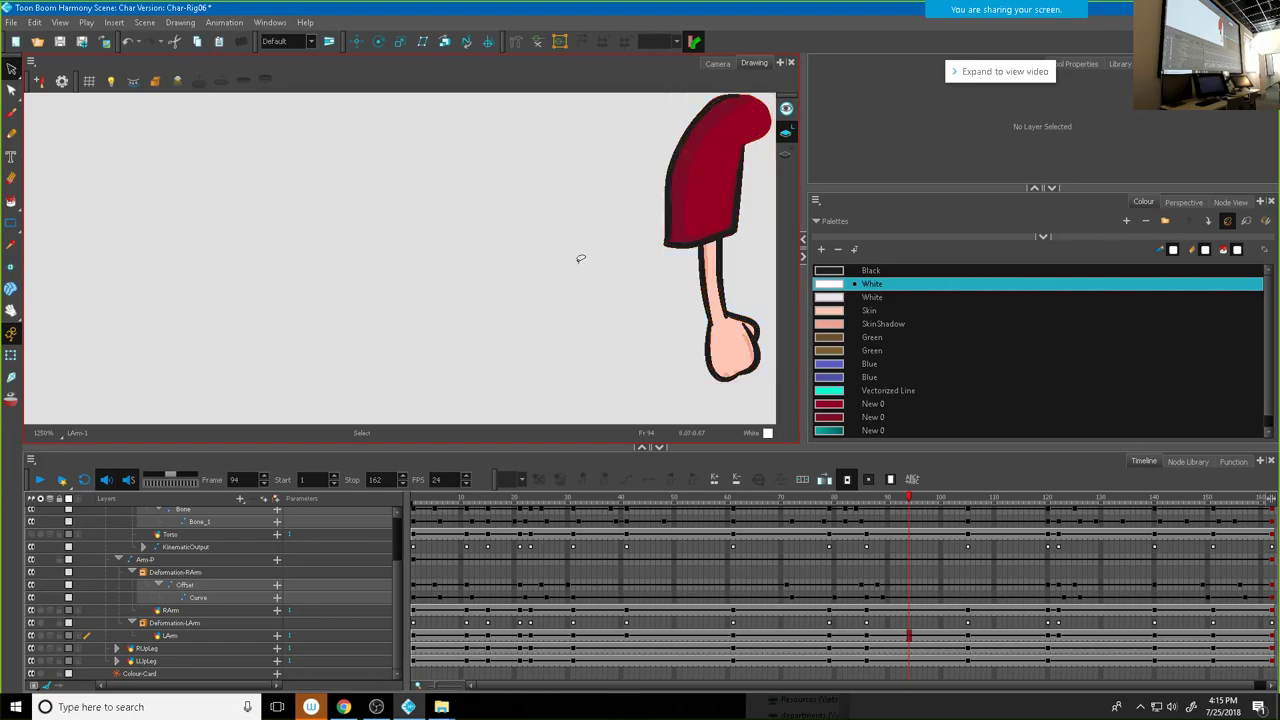
{"action": "scroll", "coordinate": [584, 276], "scroll_direction": "down", "scroll_amount": 4}
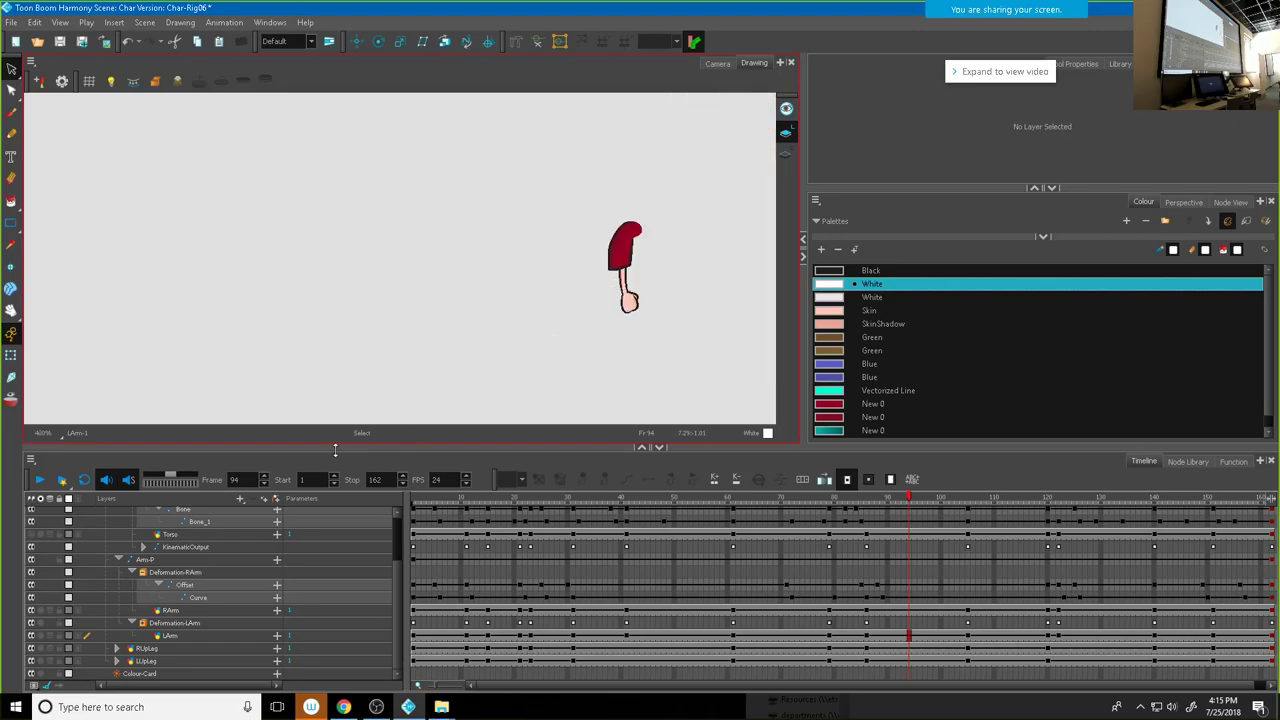
{"action": "scroll", "coordinate": [546, 337], "scroll_direction": "up", "scroll_amount": 3}
{"action": "mouse_move", "coordinate": [671, 323]}
{"action": "left_mouse_down"}
{"action": "mouse_move", "coordinate": [451, 363]}
{"action": "mouse_move", "coordinate": [428, 351]}
{"action": "left_mouse_up"}
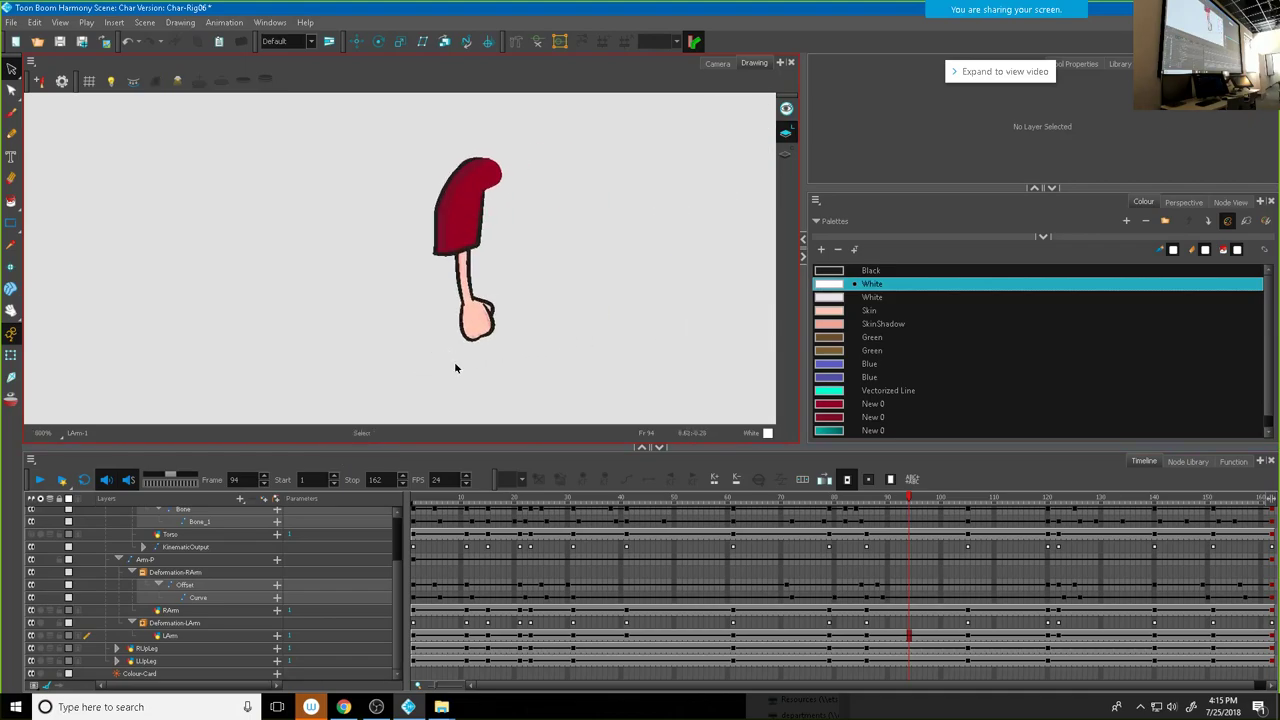
Step: Draw the curled finger lines and the inner thumb line on the left fist with the Pencil in Black
{"action": "scroll", "coordinate": [455, 366], "scroll_direction": "up", "scroll_amount": 2}
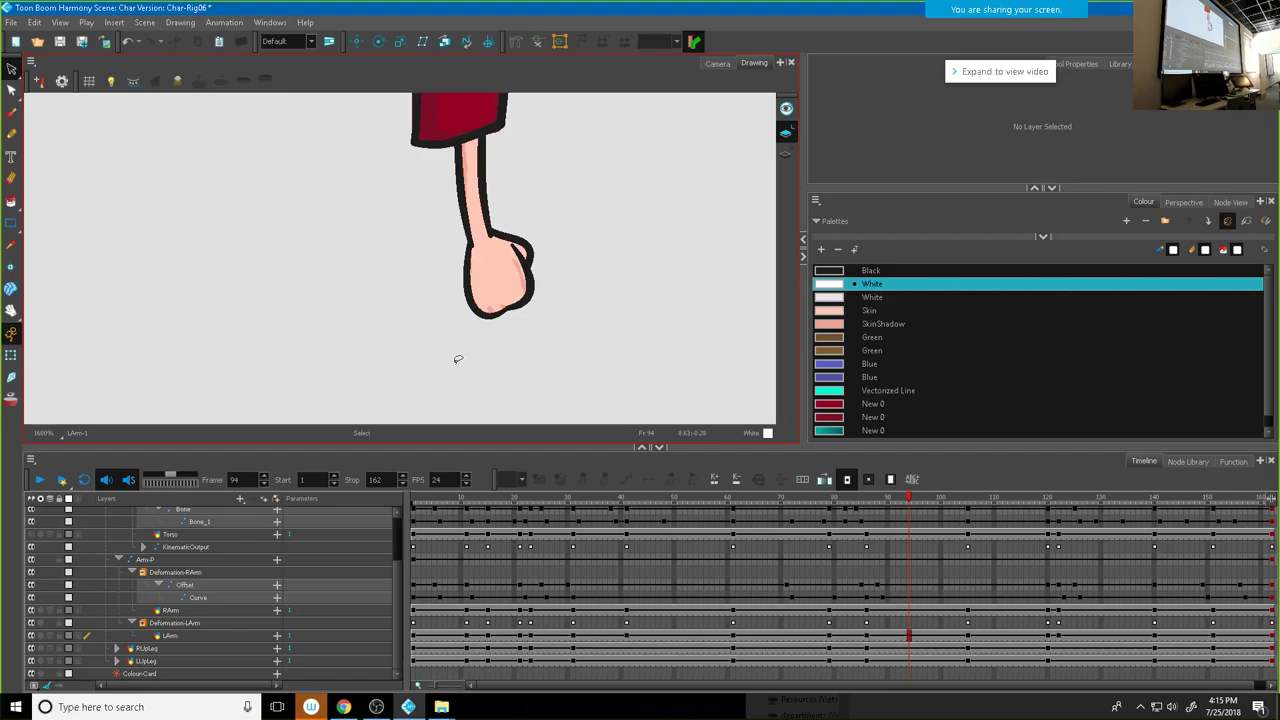
{"action": "left_click", "coordinate": [11, 133]}
{"action": "left_click_drag", "start_coordinate": [505, 288], "coordinate": [512, 307]}
{"action": "key", "text": "ctrl+z"}
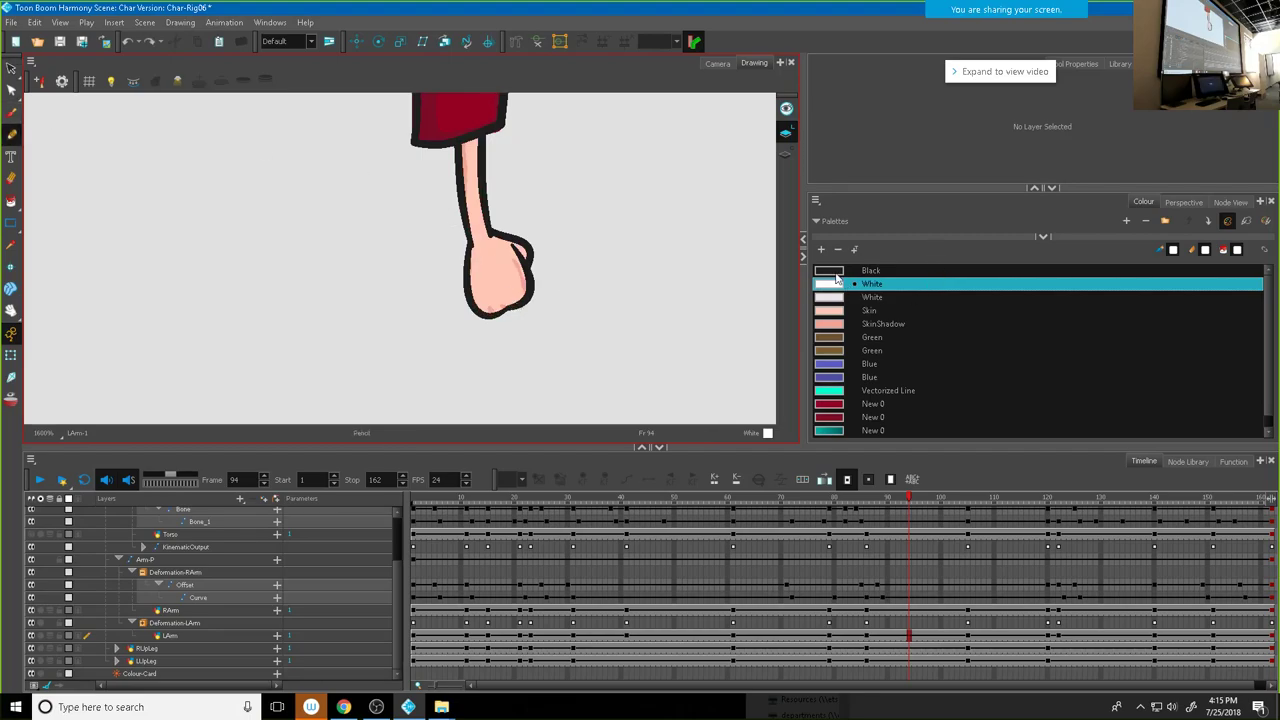
{"action": "left_click", "coordinate": [840, 271]}
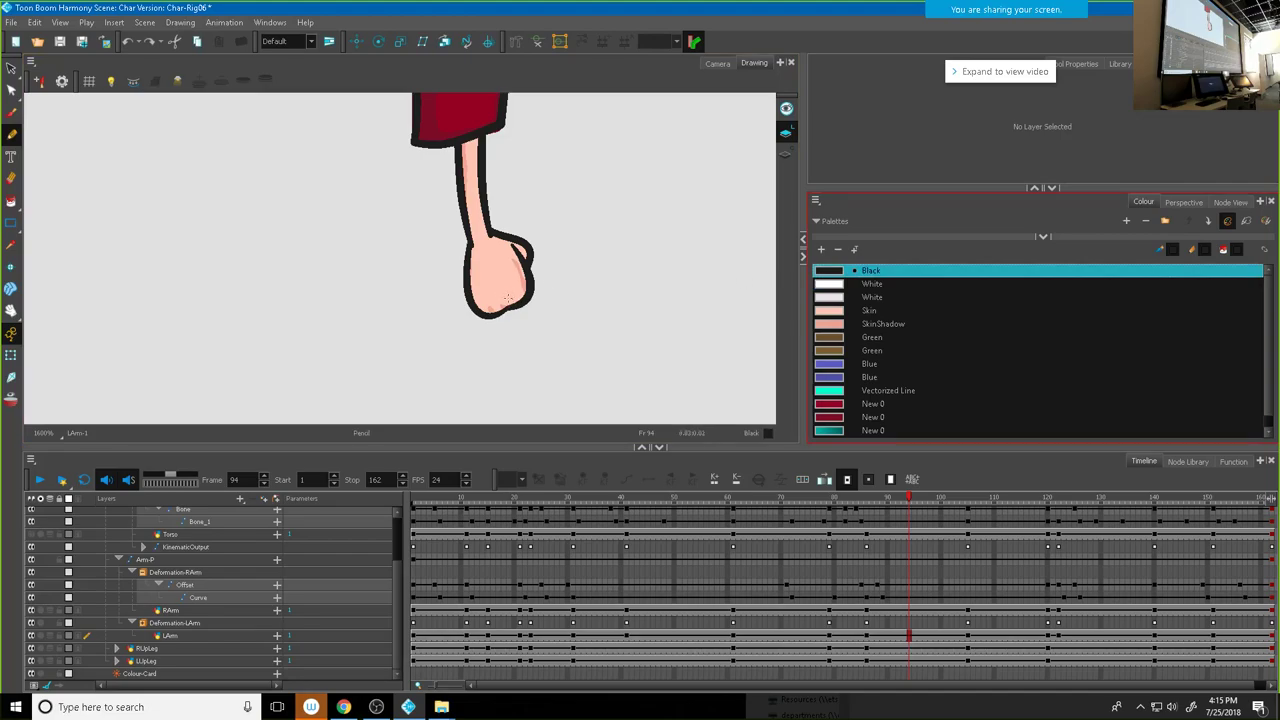
{"action": "mouse_move", "coordinate": [505, 269]}
{"action": "left_mouse_down"}
{"action": "mouse_move", "coordinate": [500, 303]}
{"action": "mouse_move", "coordinate": [511, 287]}
{"action": "mouse_move", "coordinate": [513, 305]}
{"action": "mouse_move", "coordinate": [468, 287]}
{"action": "mouse_move", "coordinate": [488, 309]}
{"action": "left_mouse_up"}
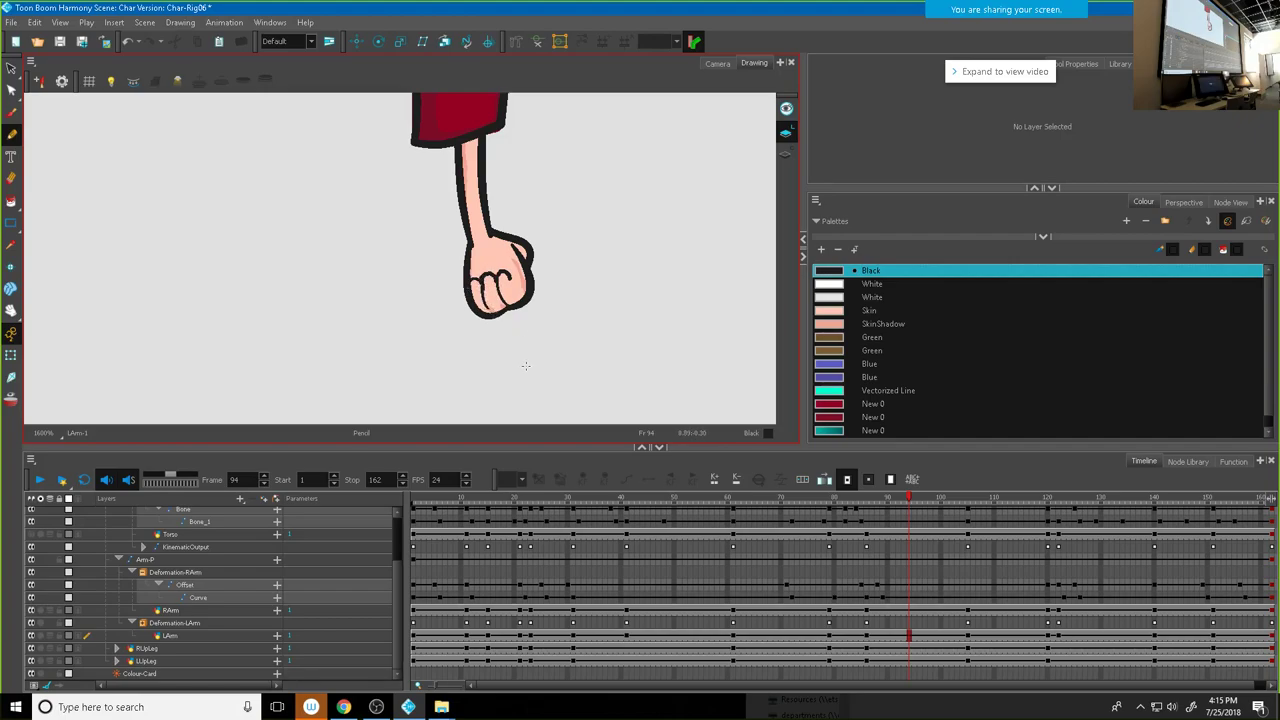
{"action": "left_click_drag", "start_coordinate": [501, 247], "coordinate": [526, 262]}
Step: Paint over the excess thumb line on the fist in Skin using the Brush 2 preset instead of the textured brush
{"action": "left_click", "coordinate": [11, 112]}
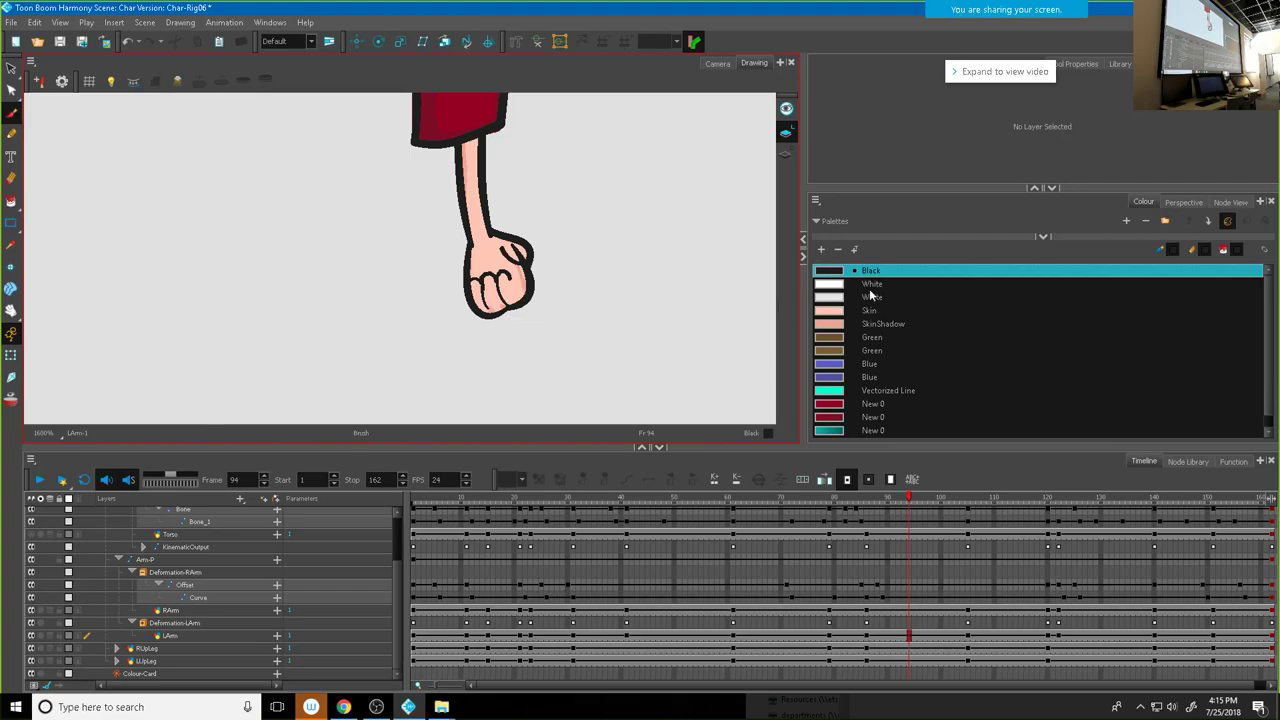
{"action": "left_click", "coordinate": [838, 313]}
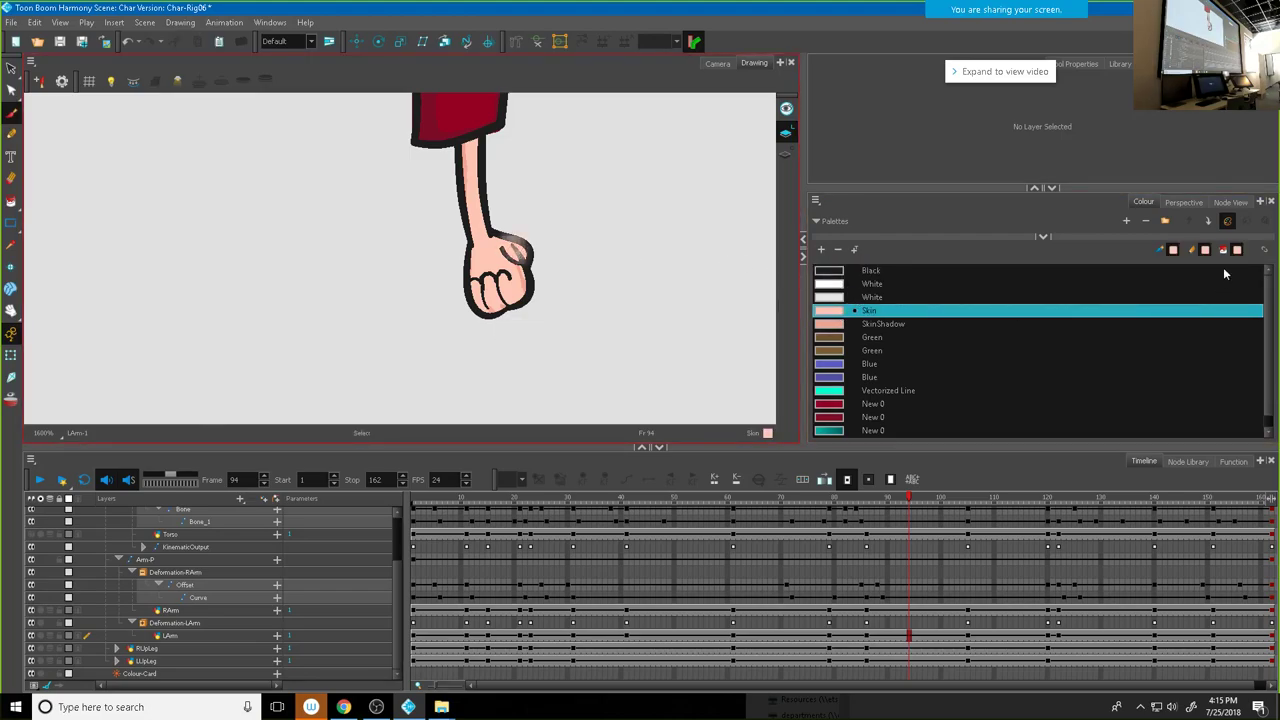
{"action": "left_click", "coordinate": [1085, 64]}
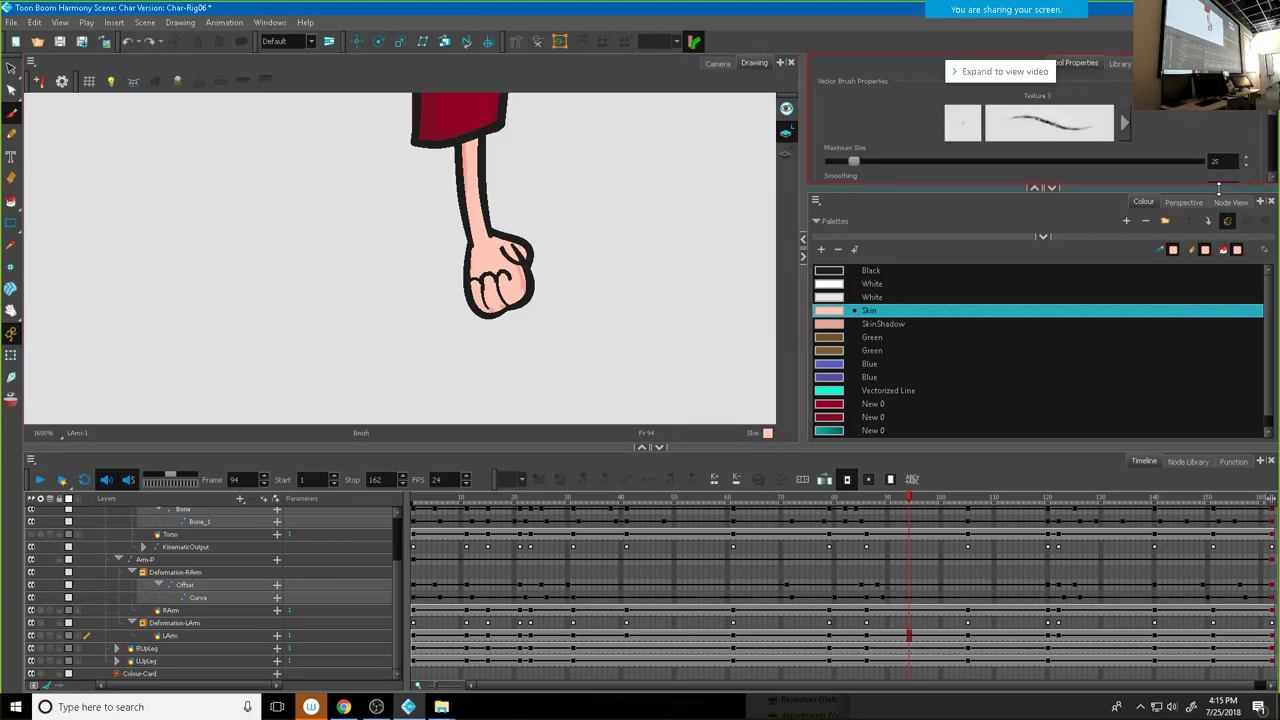
{"action": "left_click_drag", "start_coordinate": [1211, 270], "coordinate": [1215, 273]}
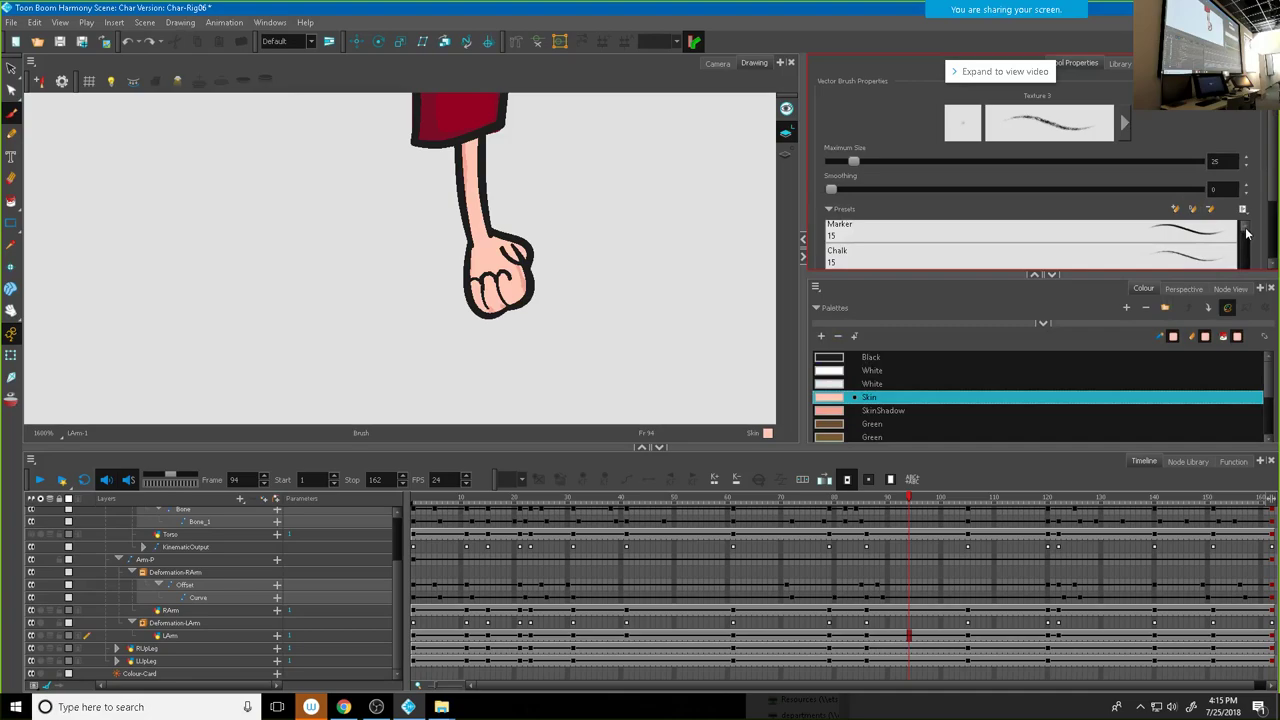
{"action": "scroll", "coordinate": [1246, 233], "scroll_direction": "up", "scroll_amount": 3}
{"action": "left_click", "coordinate": [877, 252]}
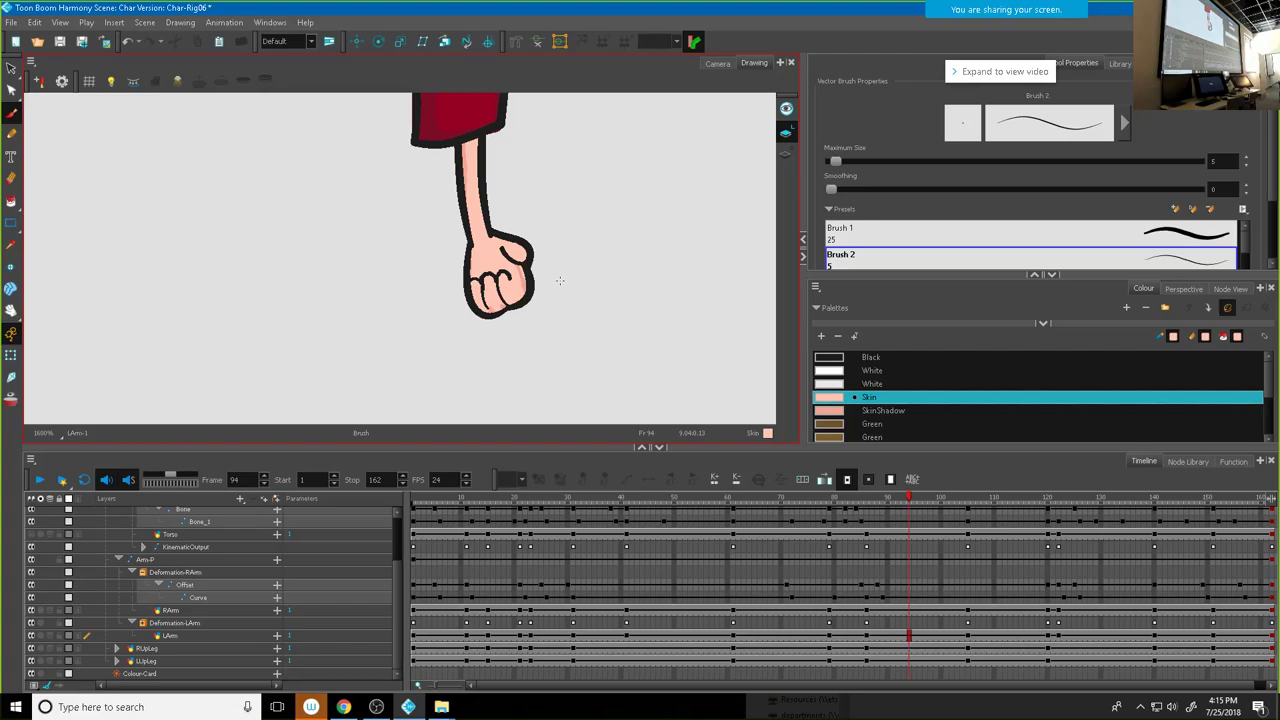
Step: Duplicate the LArm drawing at frame 2 and open the copy for editing in the Drawing view
{"action": "left_click", "coordinate": [717, 63]}
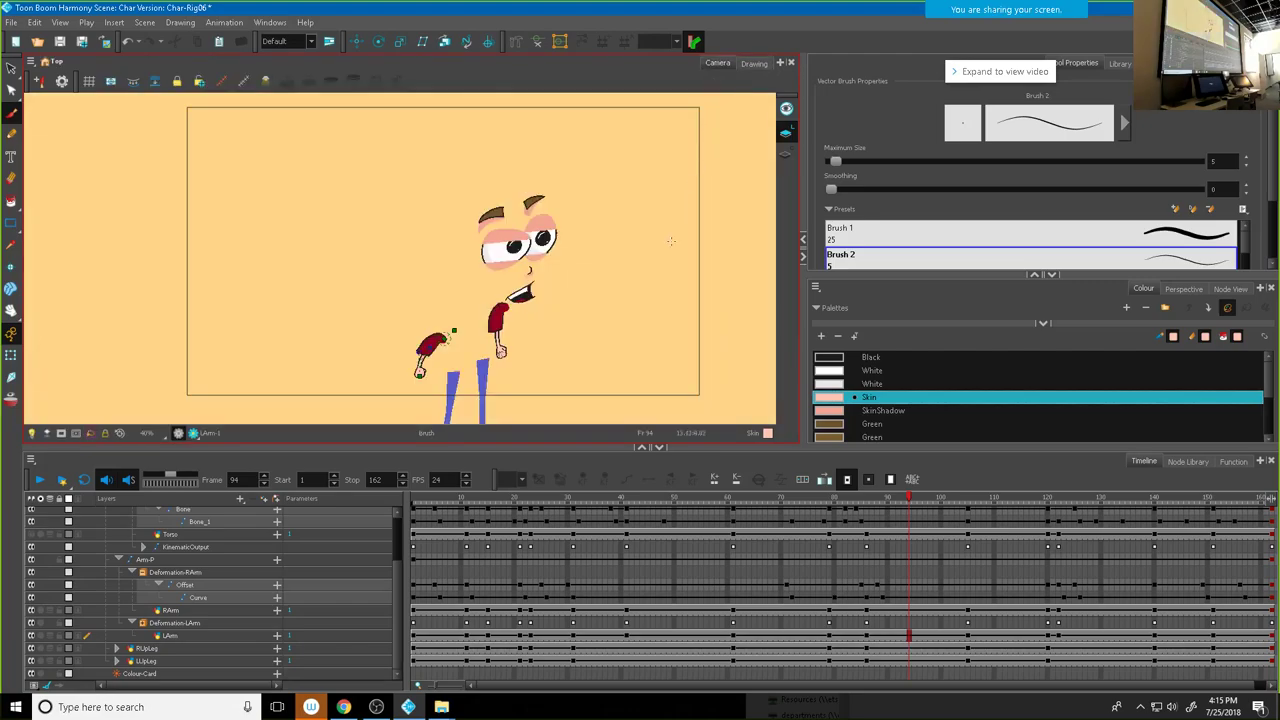
{"action": "left_click", "coordinate": [414, 636]}
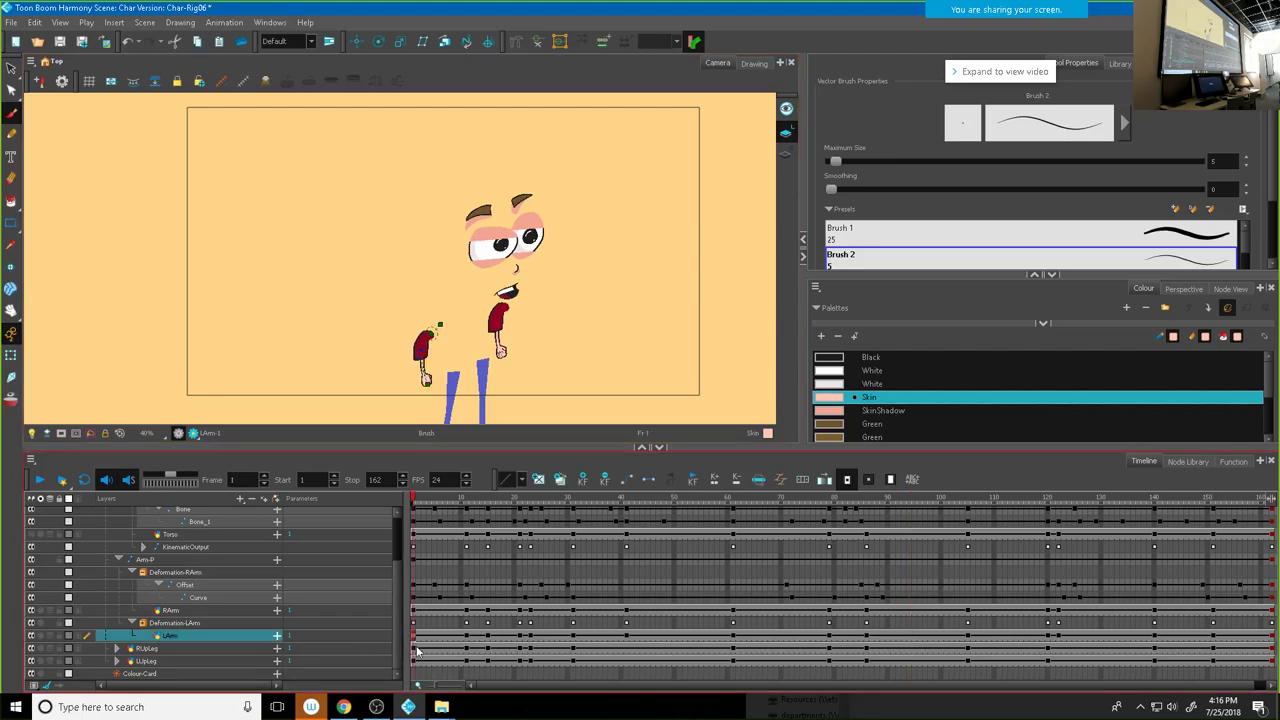
{"action": "left_click", "coordinate": [1118, 64]}
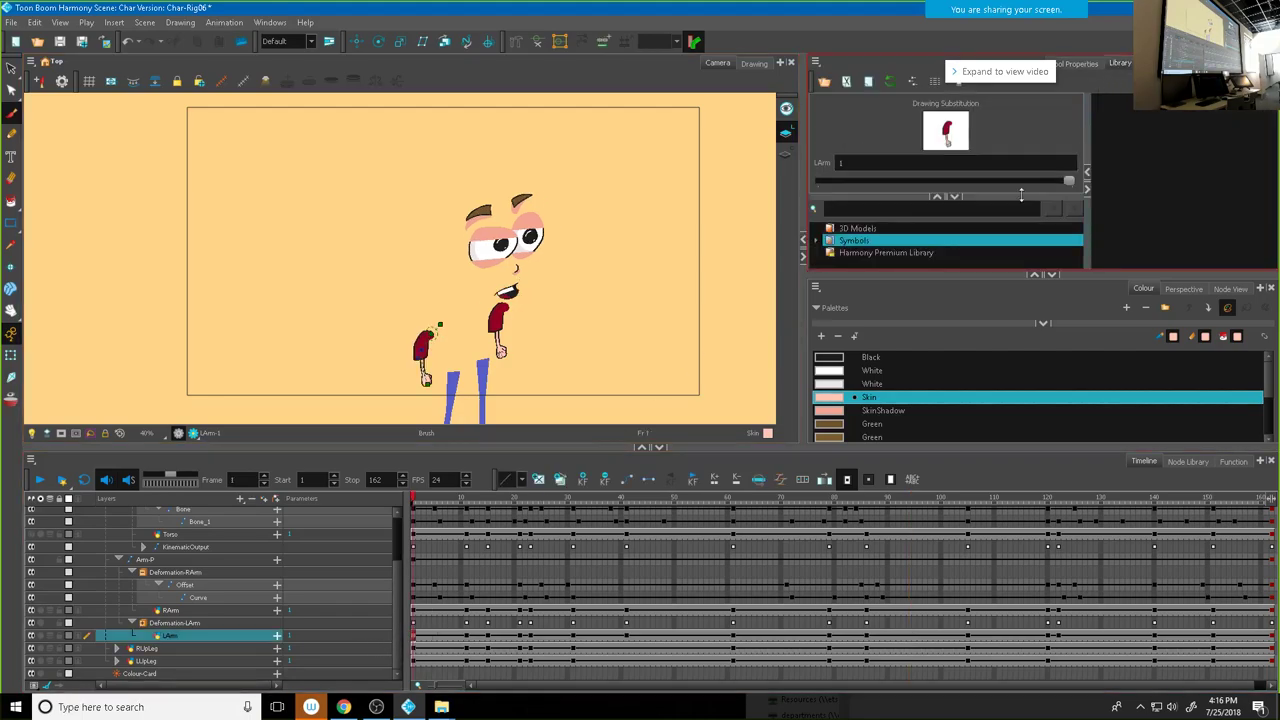
{"action": "left_click", "coordinate": [419, 643]}
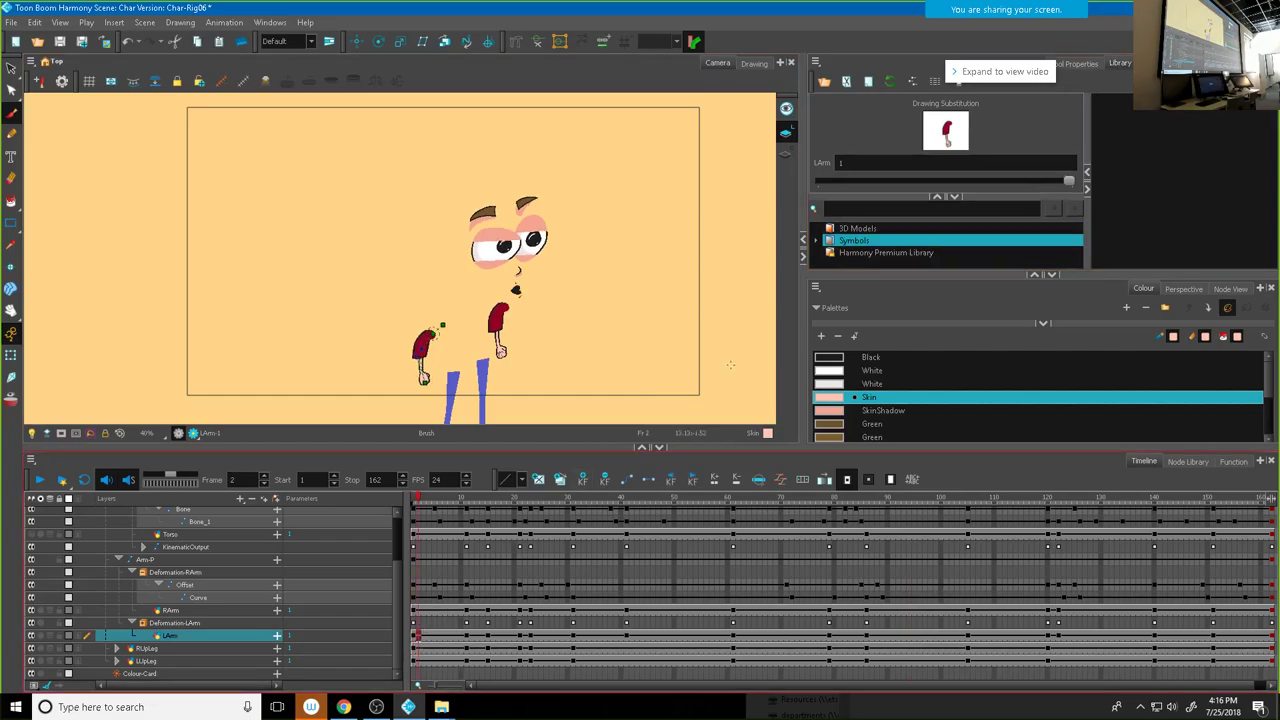
{"action": "left_click", "coordinate": [560, 479]}
{"action": "left_click", "coordinate": [754, 64]}
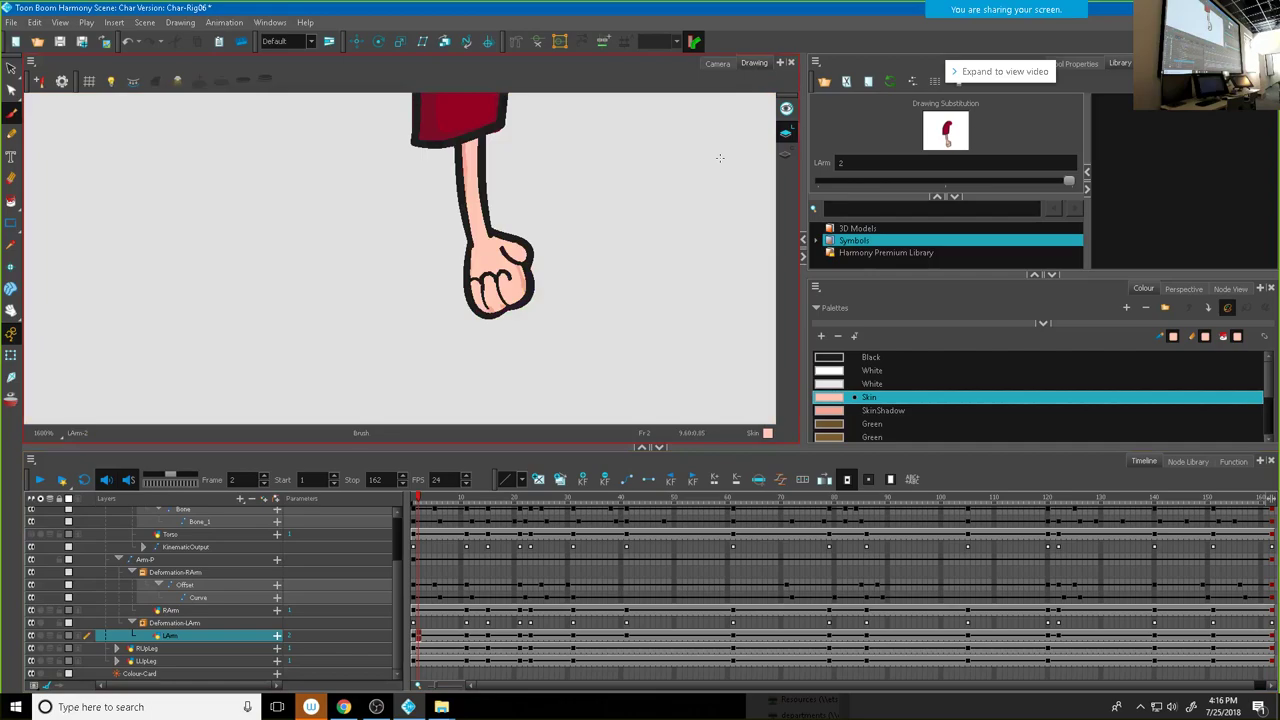
Step: Paint an extended pointing finger in Skin on the duplicated hand and outline it with the Pencil in Black
{"action": "left_click_drag", "start_coordinate": [524, 290], "coordinate": [544, 338]}
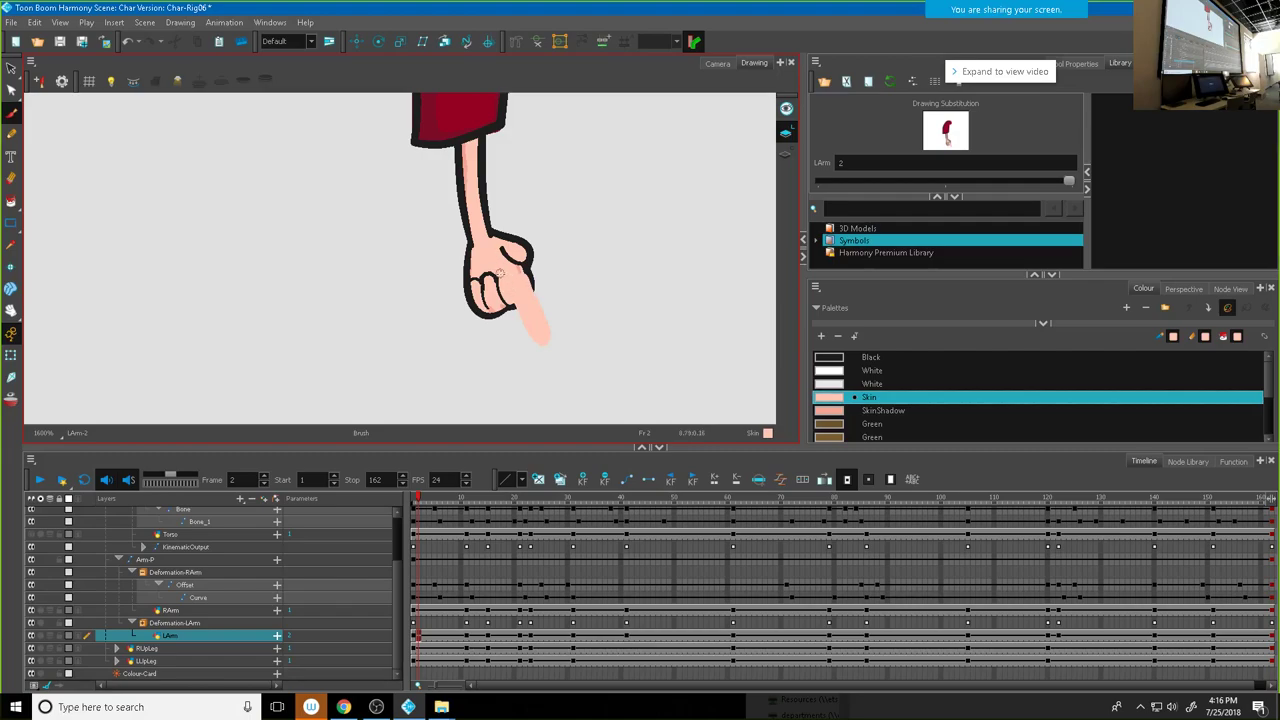
{"action": "left_click", "coordinate": [11, 133]}
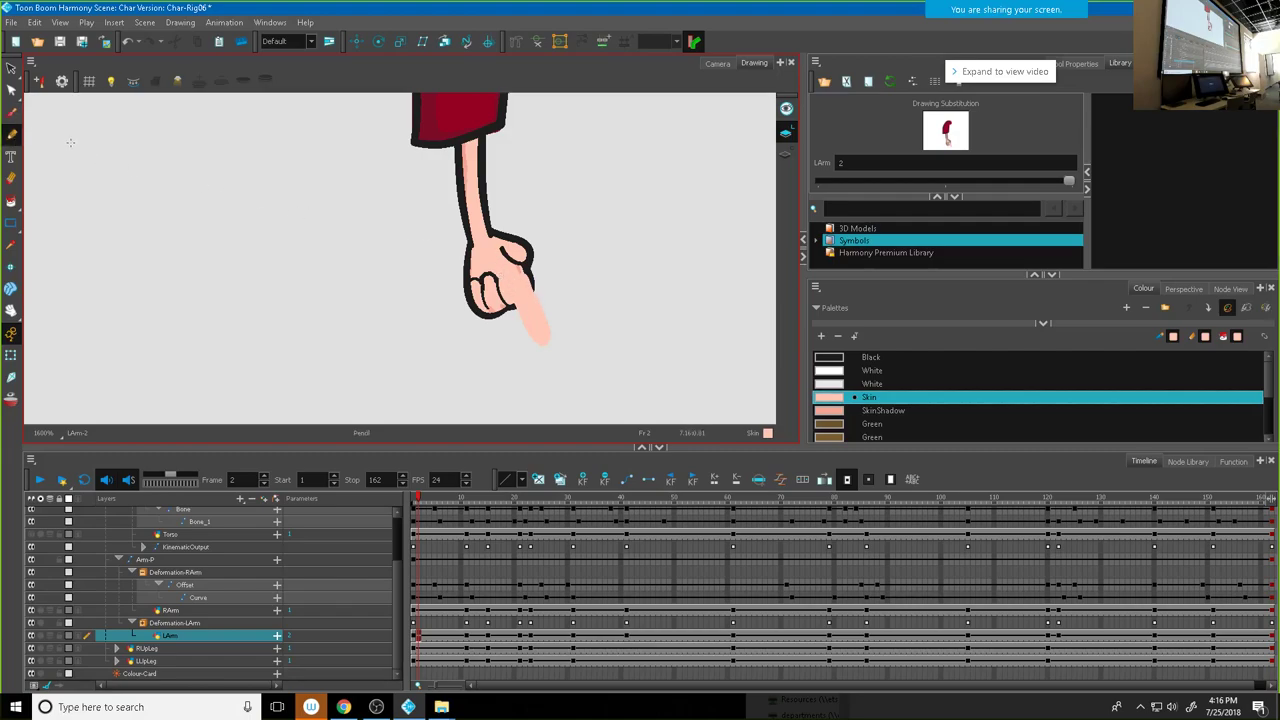
{"action": "left_click", "coordinate": [843, 358]}
{"action": "mouse_move", "coordinate": [514, 304]}
{"action": "left_mouse_down"}
{"action": "mouse_move", "coordinate": [538, 344]}
{"action": "mouse_move", "coordinate": [550, 337]}
{"action": "mouse_move", "coordinate": [524, 264]}
{"action": "left_mouse_up"}
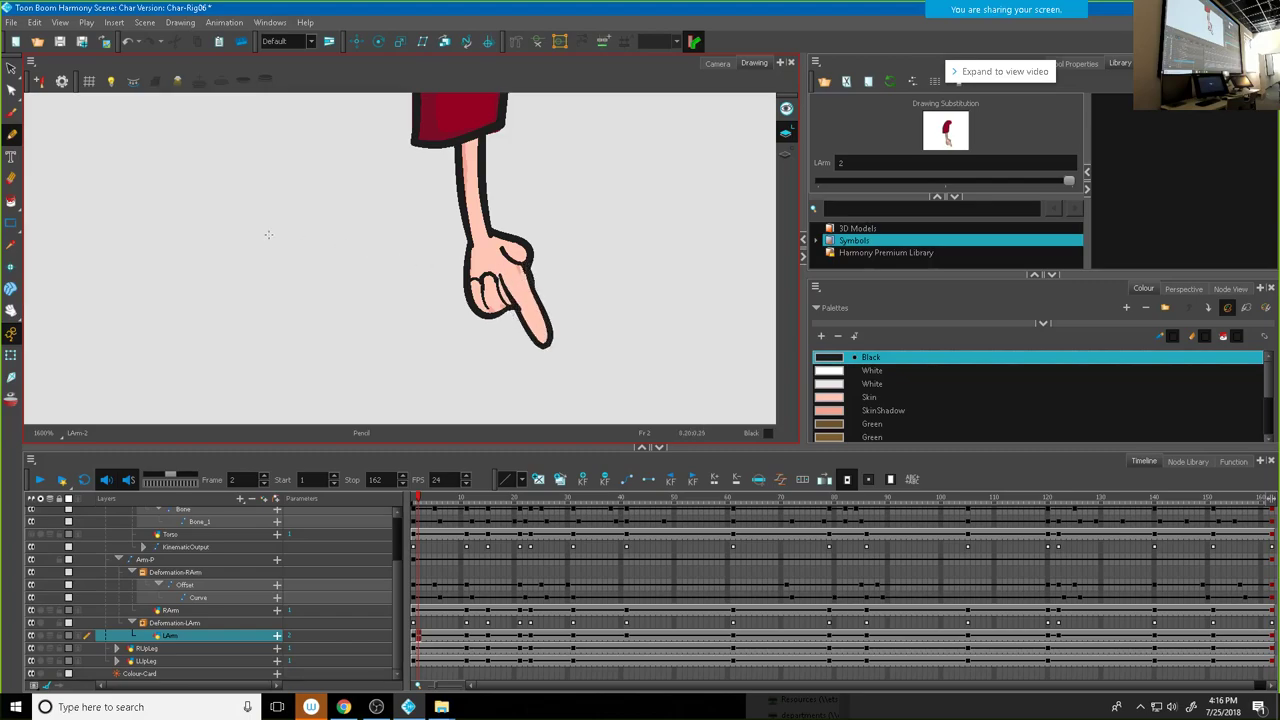
Step: Cover the old curled-finger lines with Skin and redraw the folded fingers beside the pointing finger in Black
{"action": "key", "text": "ctrl+z"}
{"action": "key", "text": "ctrl+z"}
{"action": "key", "text": "ctrl+shift+z"}
{"action": "left_click", "coordinate": [11, 112]}
{"action": "left_click", "coordinate": [836, 398]}
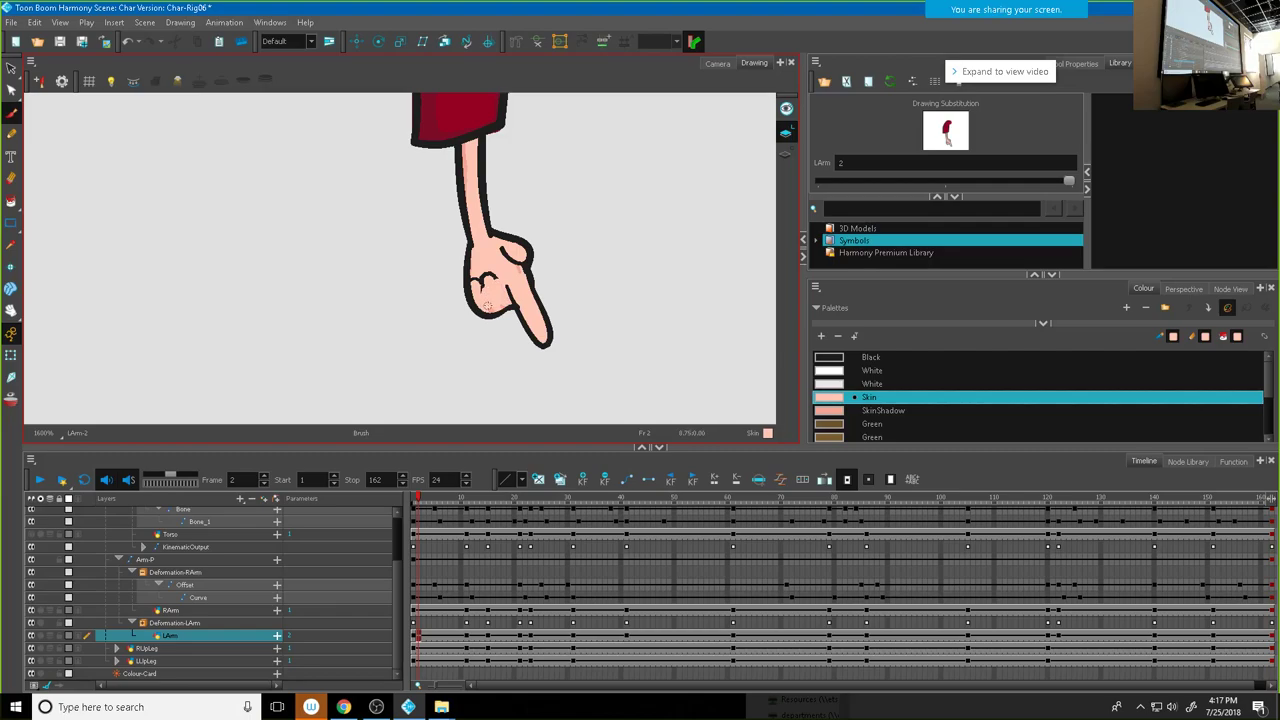
{"action": "mouse_move", "coordinate": [487, 304]}
{"action": "left_mouse_down"}
{"action": "mouse_move", "coordinate": [483, 286]}
{"action": "mouse_move", "coordinate": [497, 279]}
{"action": "left_mouse_up"}
{"action": "left_click", "coordinate": [838, 357]}
{"action": "mouse_move", "coordinate": [489, 290]}
{"action": "left_mouse_down"}
{"action": "mouse_move", "coordinate": [515, 313]}
{"action": "mouse_move", "coordinate": [491, 287]}
{"action": "mouse_move", "coordinate": [539, 340]}
{"action": "mouse_move", "coordinate": [504, 282]}
{"action": "mouse_move", "coordinate": [518, 322]}
{"action": "mouse_move", "coordinate": [490, 296]}
{"action": "left_mouse_up"}
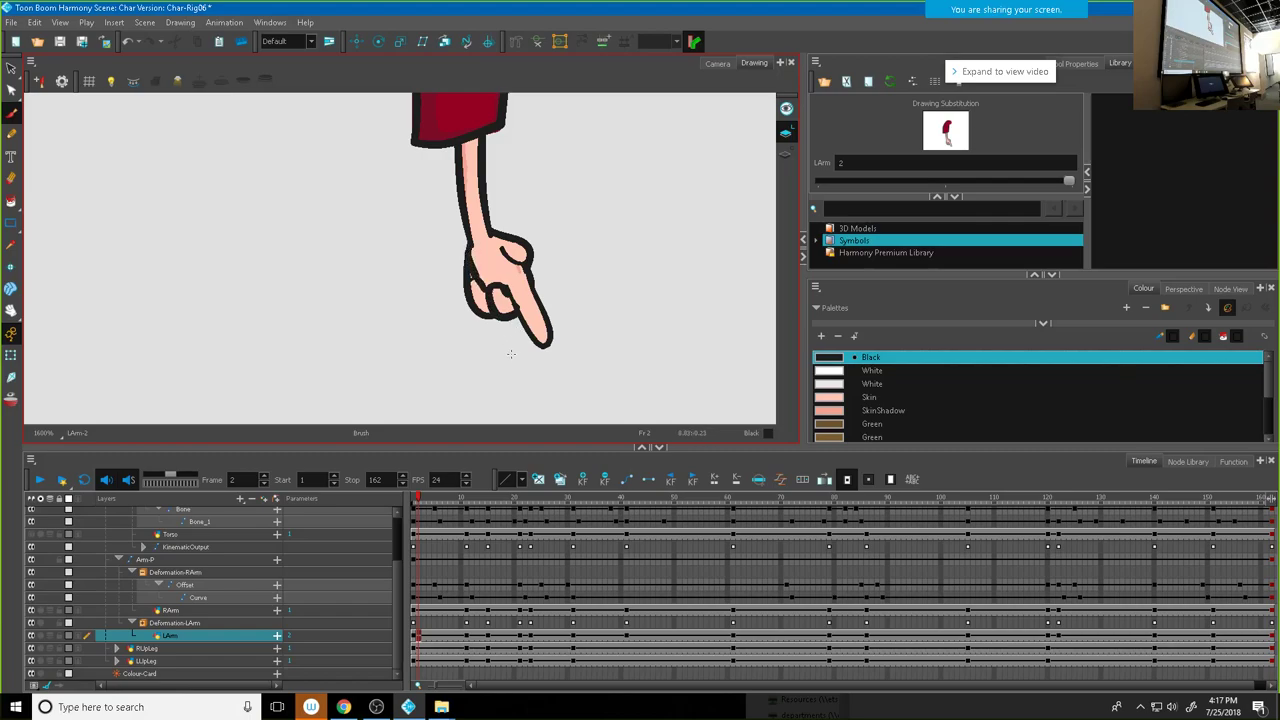
Step: Redraw the thumb extended outward from the hand with a Black outline and a Skin fill
{"action": "mouse_move", "coordinate": [503, 250]}
{"action": "left_mouse_down"}
{"action": "mouse_move", "coordinate": [548, 262]}
{"action": "mouse_move", "coordinate": [544, 242]}
{"action": "mouse_move", "coordinate": [516, 236]}
{"action": "left_mouse_up"}
{"action": "key", "text": "semicolon"}
{"action": "key", "text": "semicolon"}
{"action": "key", "text": "semicolon"}
{"action": "left_click_drag", "start_coordinate": [529, 251], "coordinate": [536, 249]}
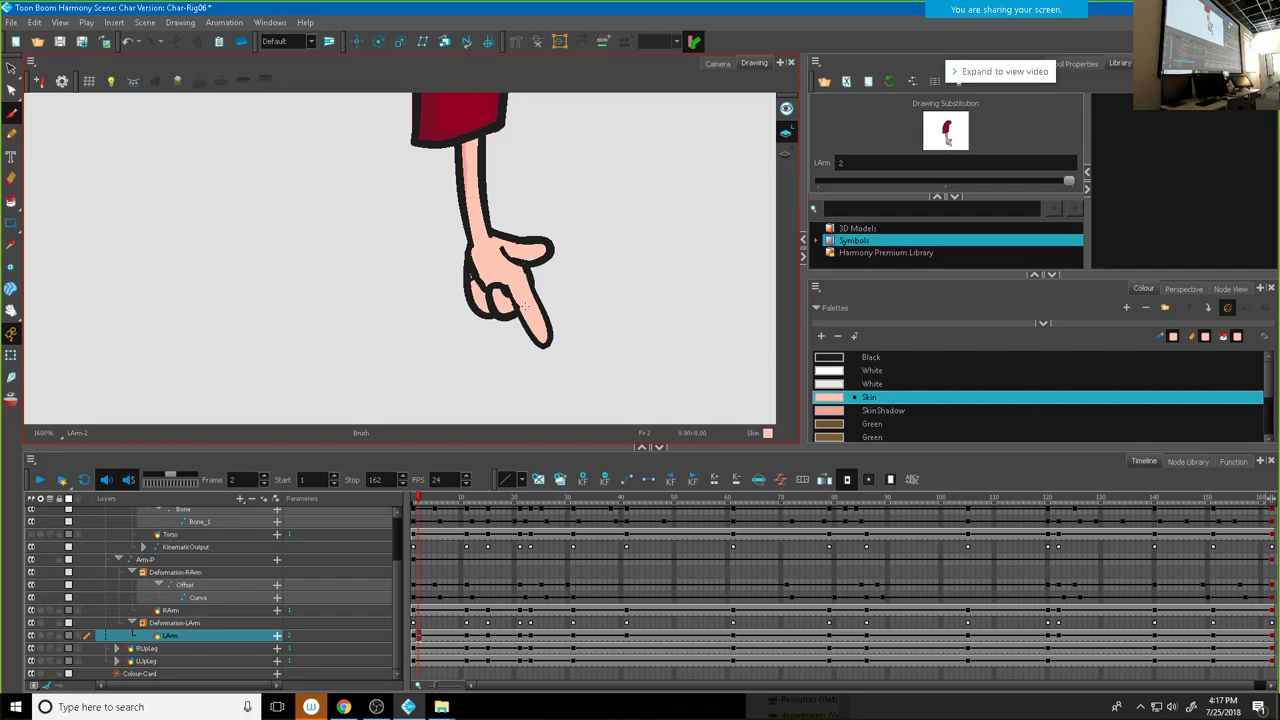
{"action": "left_click", "coordinate": [16, 199]}
{"action": "left_click", "coordinate": [11, 178]}
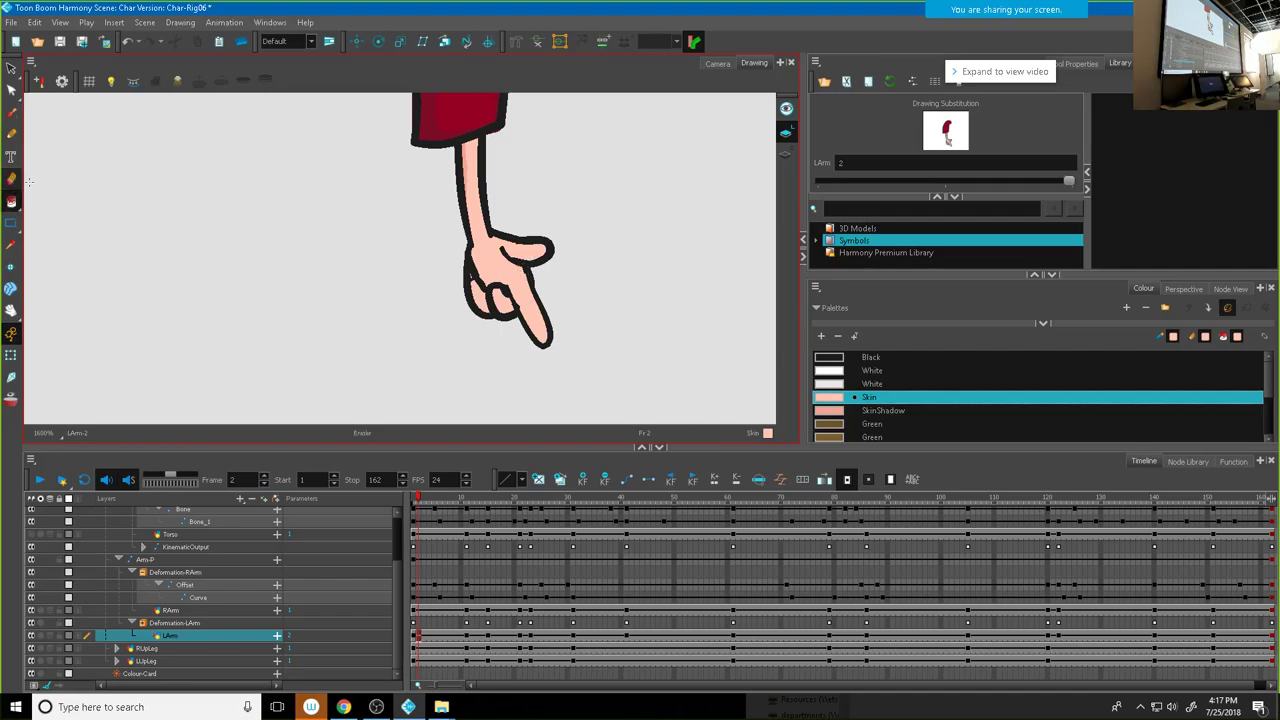
{"action": "left_click_drag", "start_coordinate": [530, 271], "coordinate": [548, 293]}
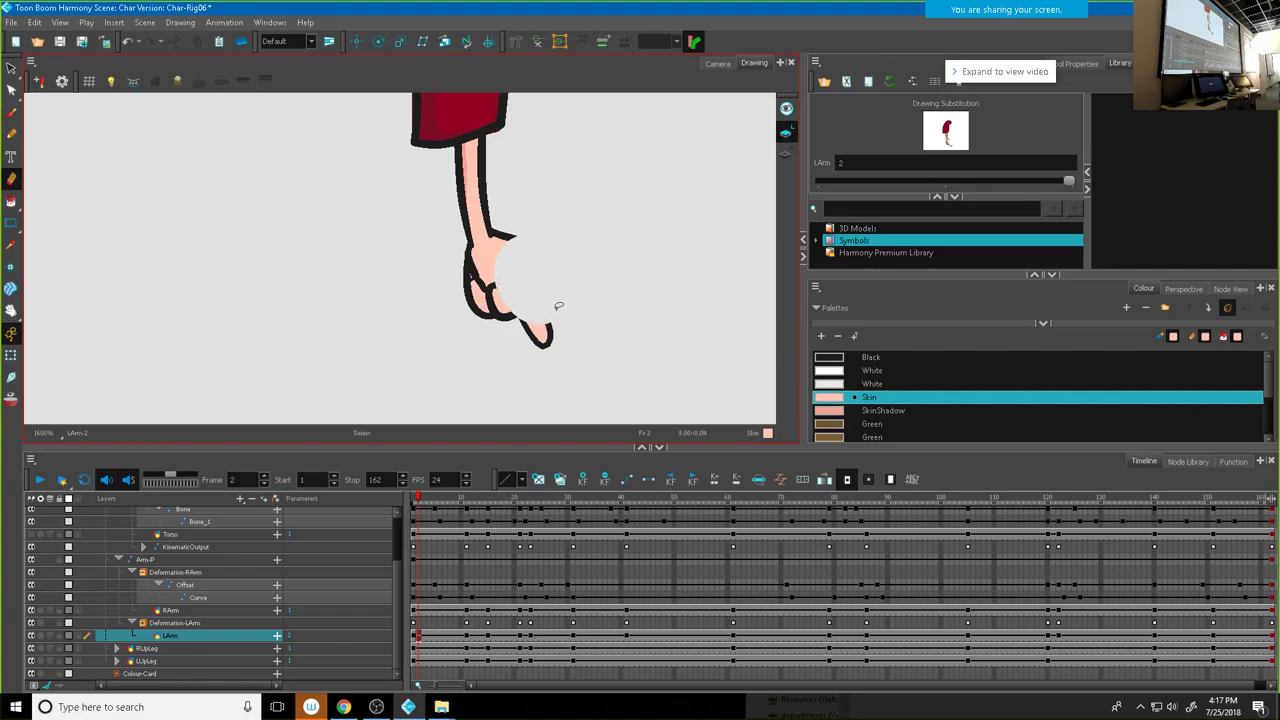
{"action": "key", "text": "ctrl+z"}
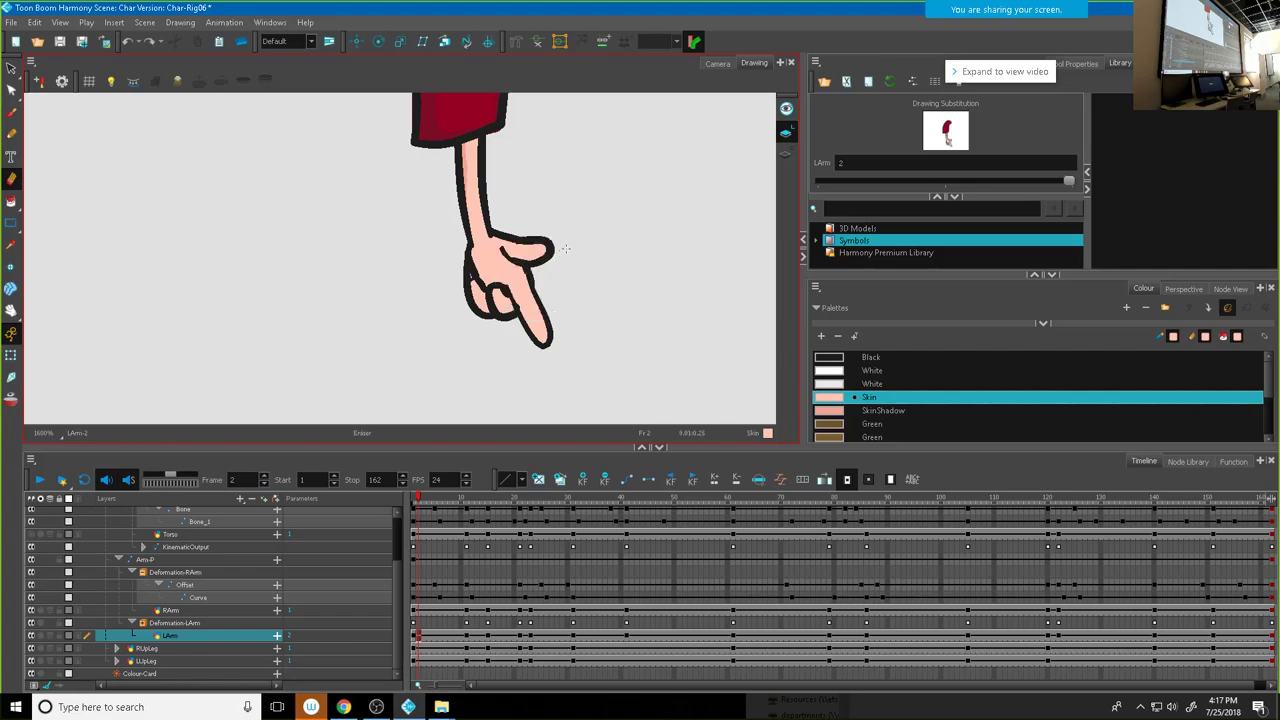
Step: Reduce the Eraser's maximum size to 1.6 and clean up the hand's outline near the folded fingers, undoing the last stray erasure
{"action": "left_click", "coordinate": [1088, 63]}
{"action": "left_click_drag", "start_coordinate": [856, 165], "coordinate": [837, 163]}
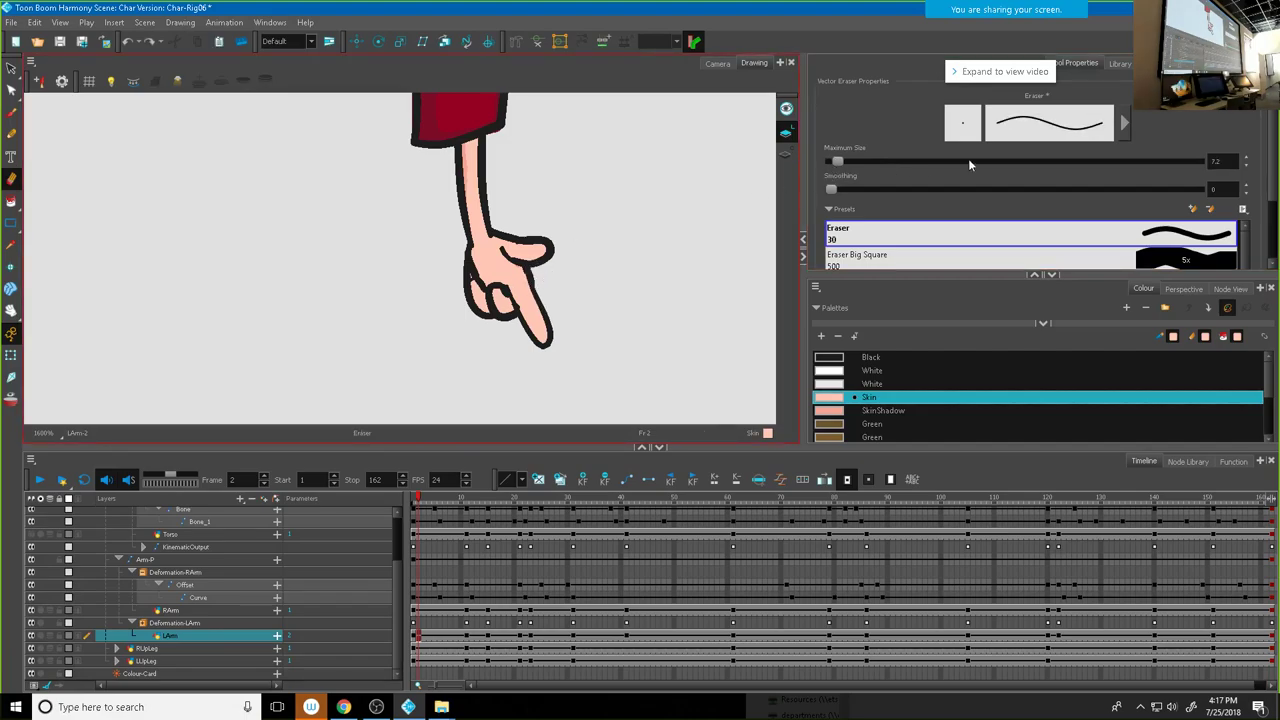
{"action": "left_click_drag", "start_coordinate": [838, 163], "coordinate": [831, 163]}
{"action": "left_click", "coordinate": [11, 112]}
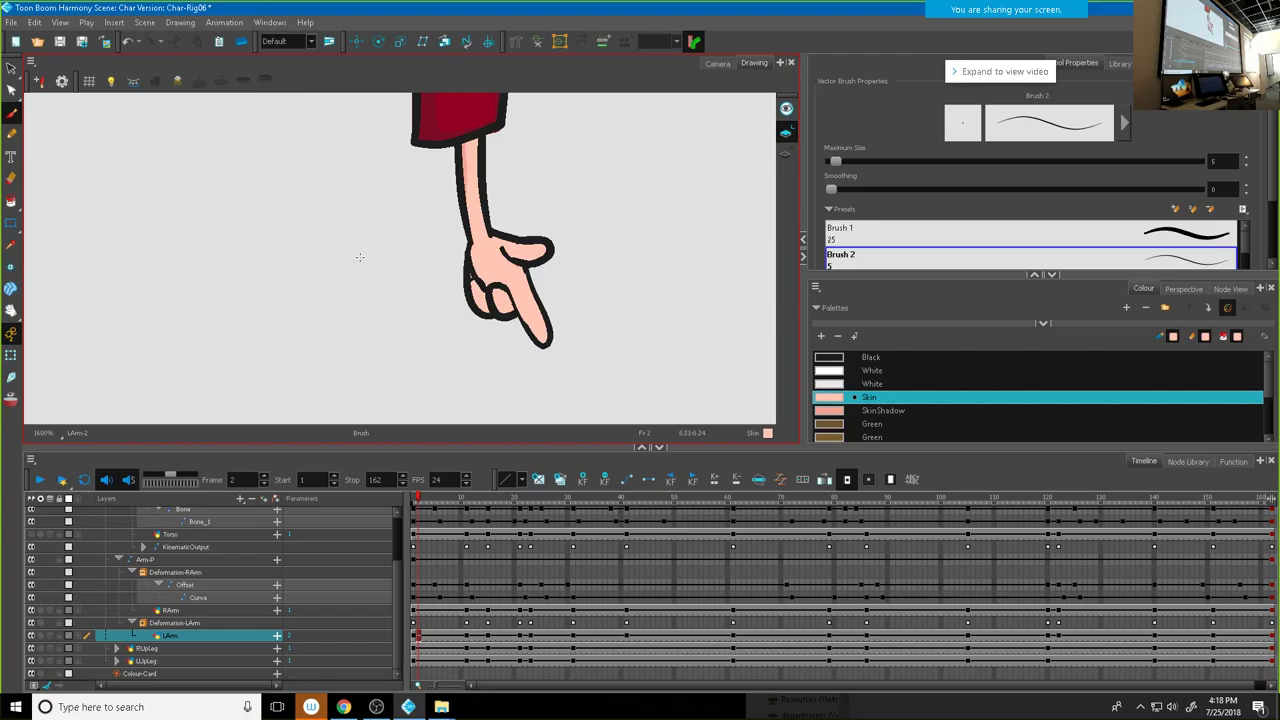
{"action": "left_click", "coordinate": [11, 178]}
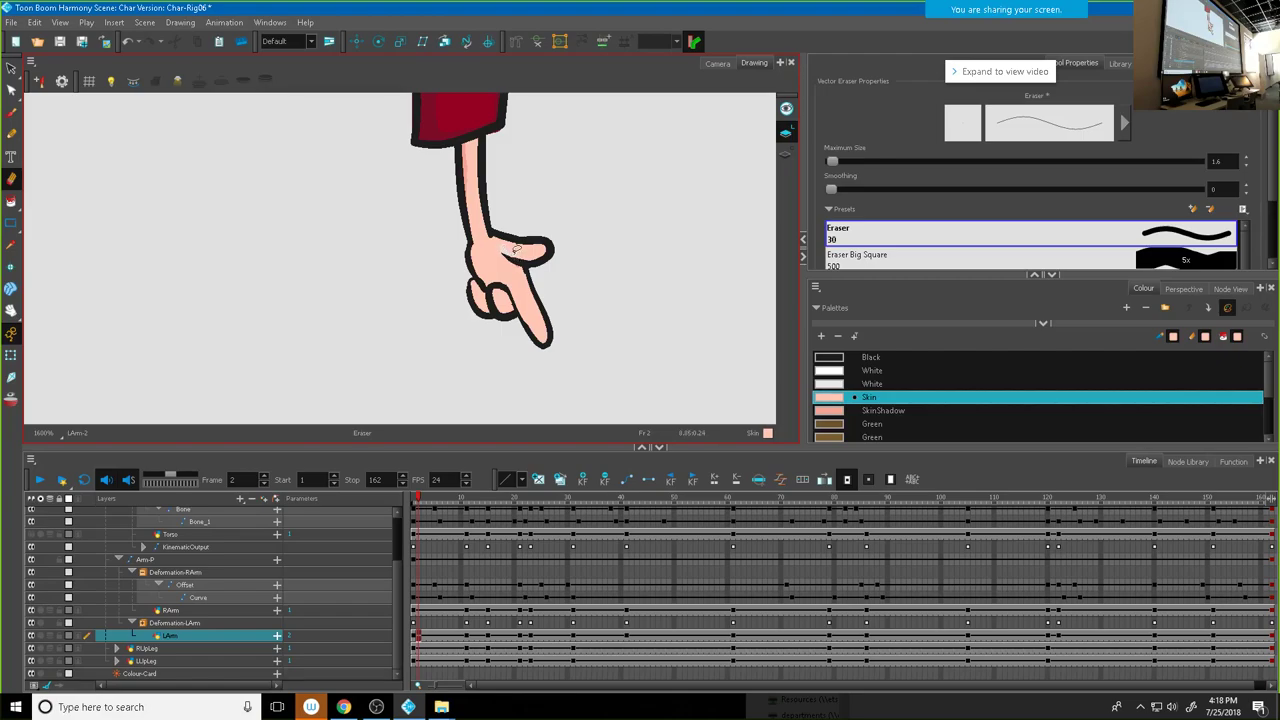
{"action": "key", "text": "ctrl+z"}
Step: Touch up the palm in Skin and add a small Black crease above the folded fingers, reducing the brush's maximum size to 2
{"action": "left_click", "coordinate": [12, 118]}
{"action": "left_click", "coordinate": [840, 400]}
{"action": "left_click_drag", "start_coordinate": [496, 241], "coordinate": [514, 262]}
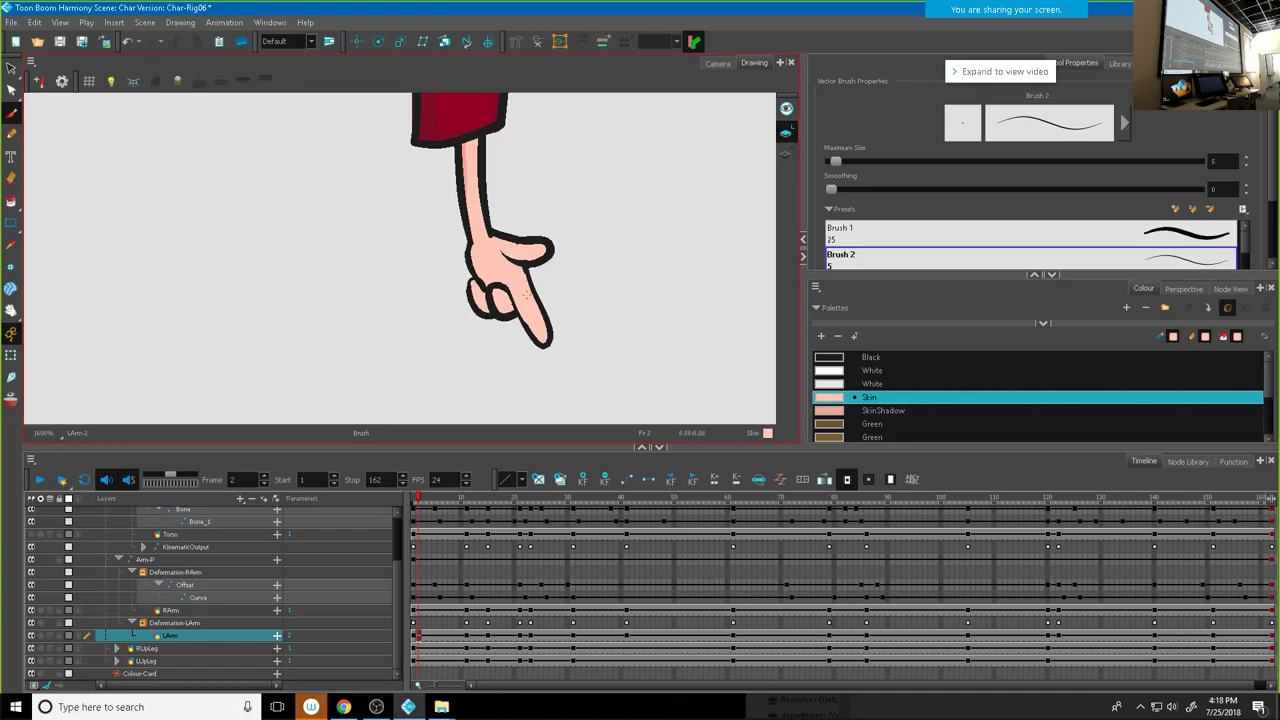
{"action": "left_click", "coordinate": [837, 360]}
{"action": "left_click_drag", "start_coordinate": [507, 289], "coordinate": [537, 348]}
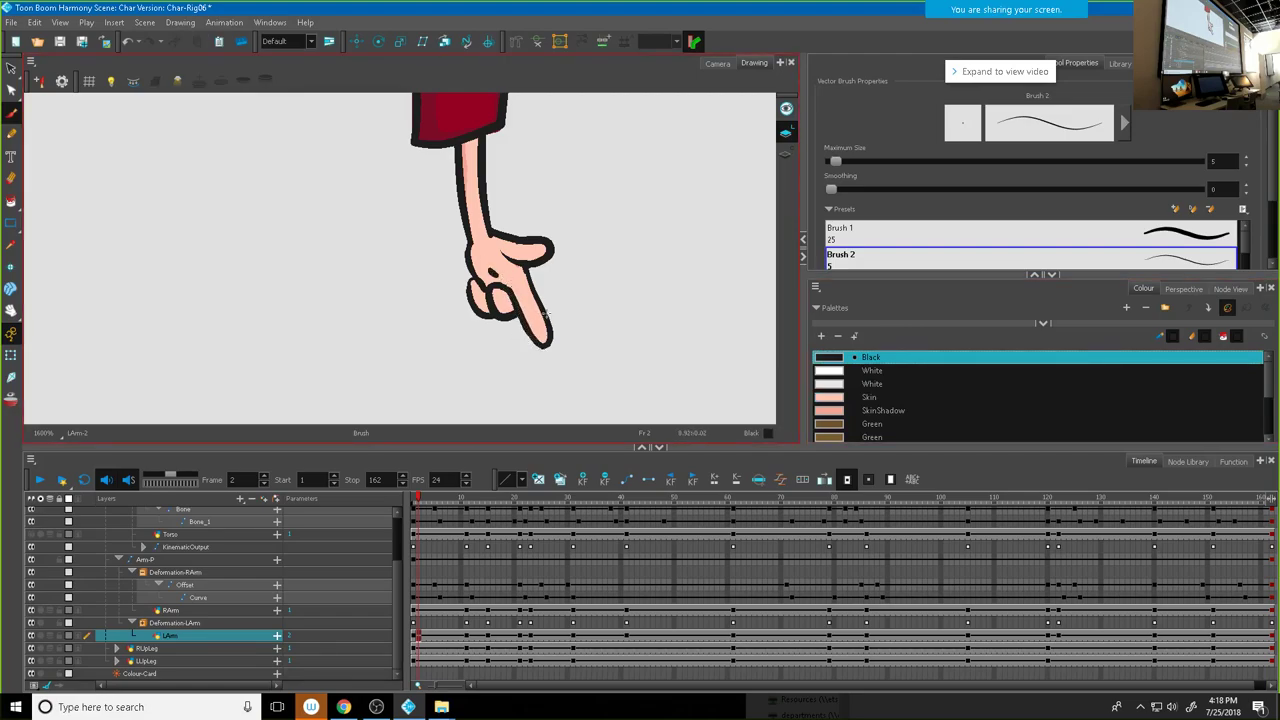
{"action": "left_click_drag", "start_coordinate": [836, 162], "coordinate": [831, 162]}
Step: Return to the Camera view and set the LArm drawing substitution at frame 2 back to drawing 1
{"action": "left_click", "coordinate": [112, 83]}
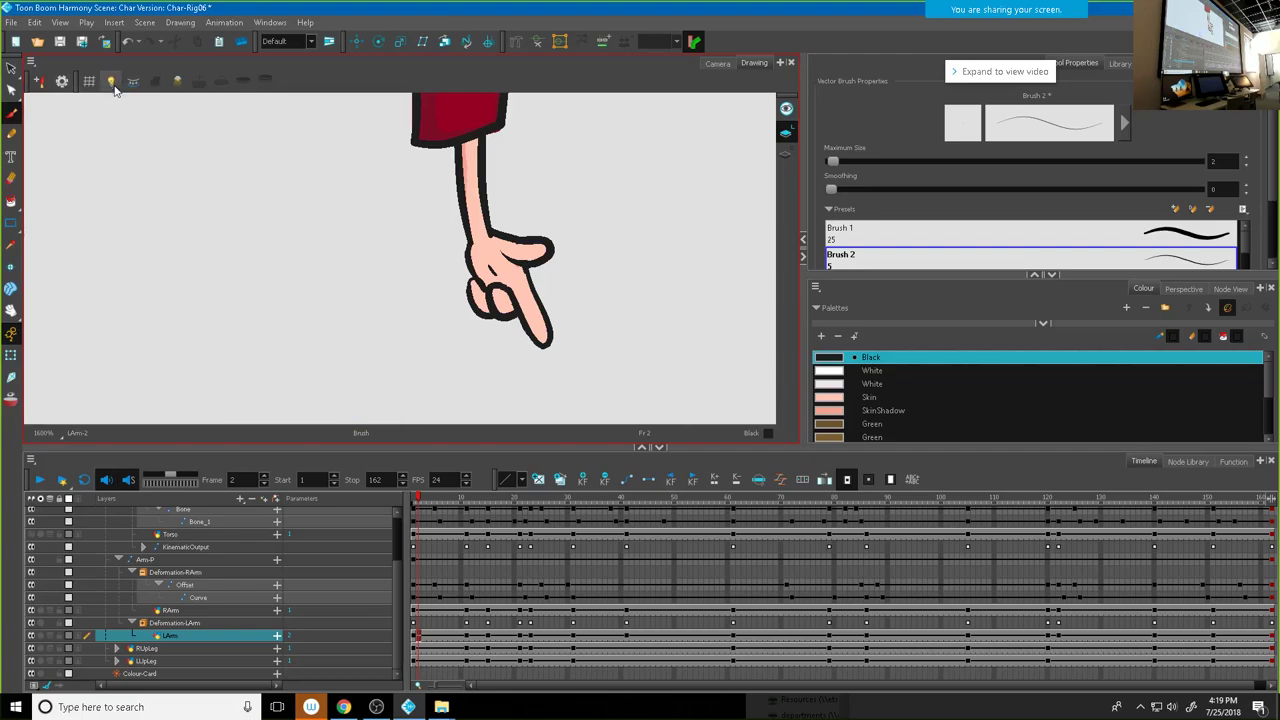
{"action": "left_click", "coordinate": [711, 60]}
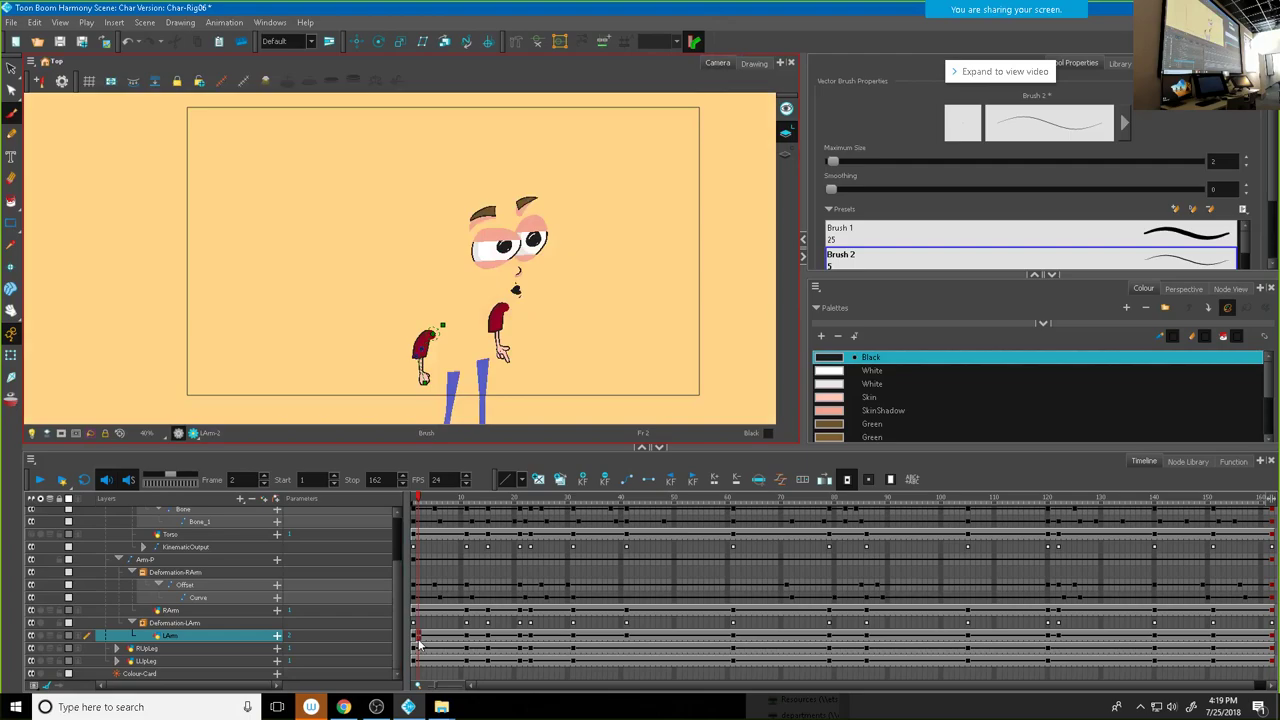
{"action": "left_click", "coordinate": [1120, 64]}
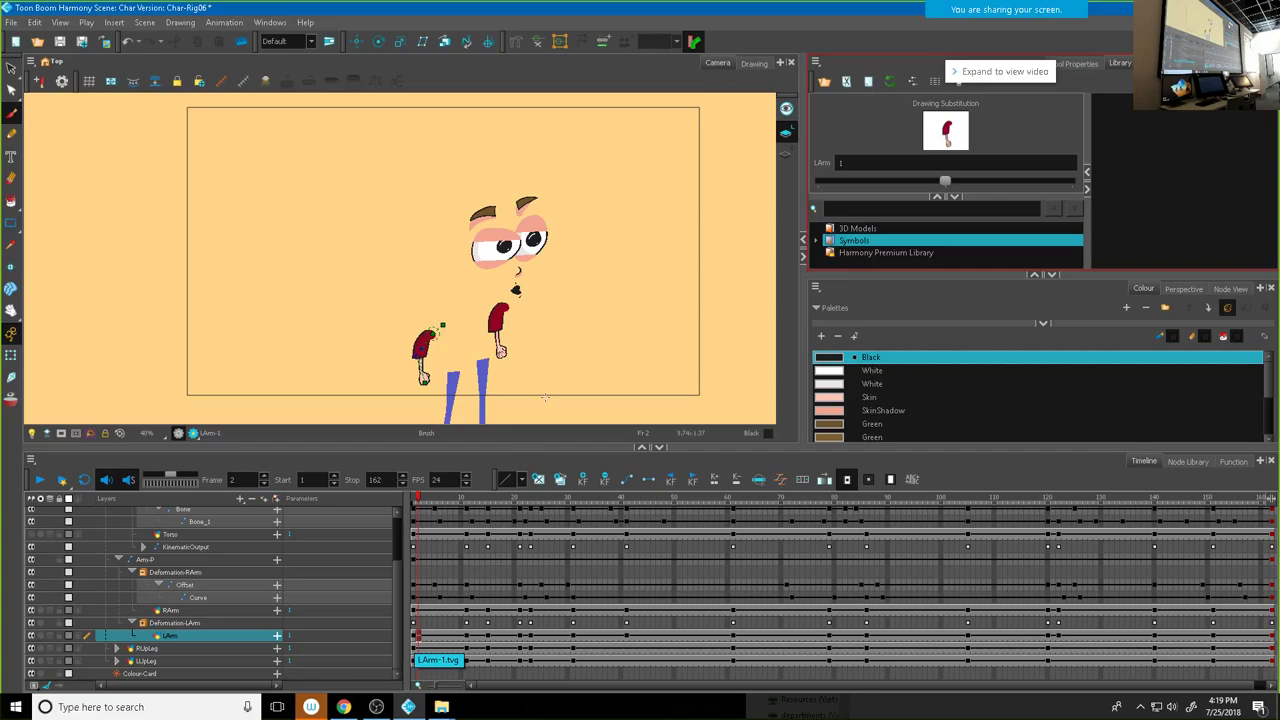
Step: Turn the Torso layer's visibility back on and scrub the animation through to frame 79
{"action": "left_click_drag", "start_coordinate": [422, 503], "coordinate": [647, 500]}
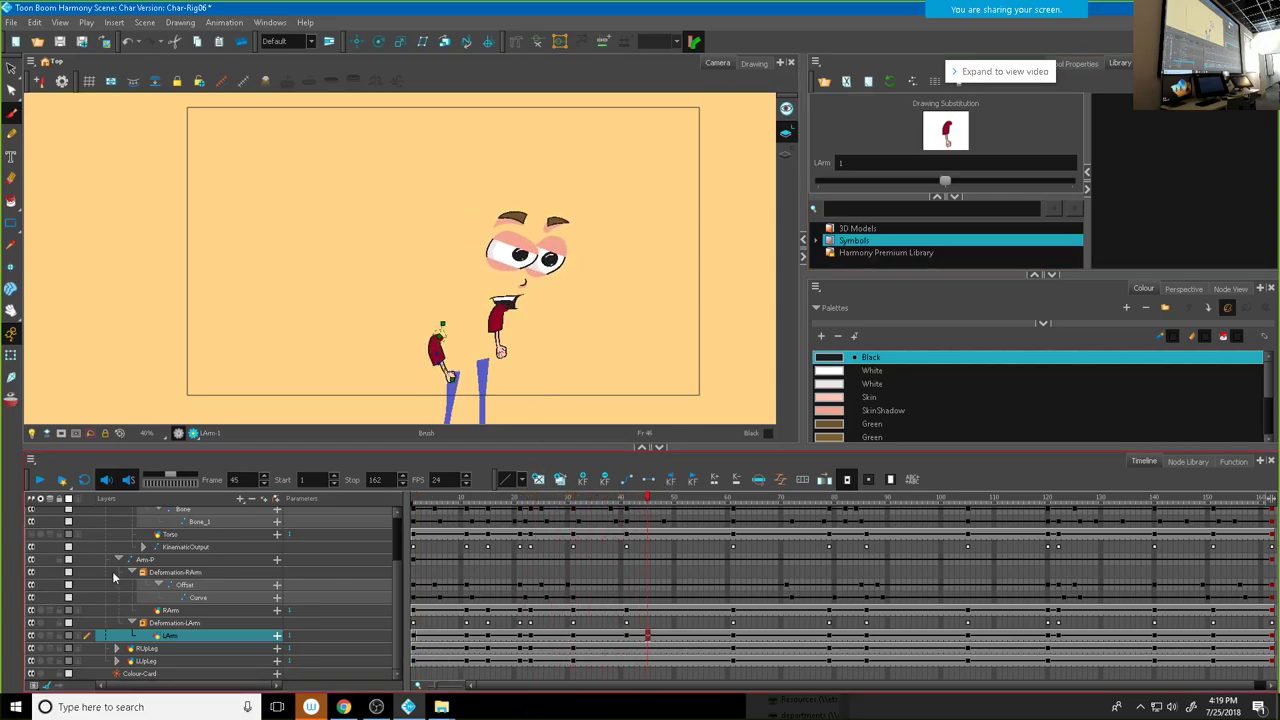
{"action": "scroll", "coordinate": [399, 526], "scroll_direction": "up", "scroll_amount": 3}
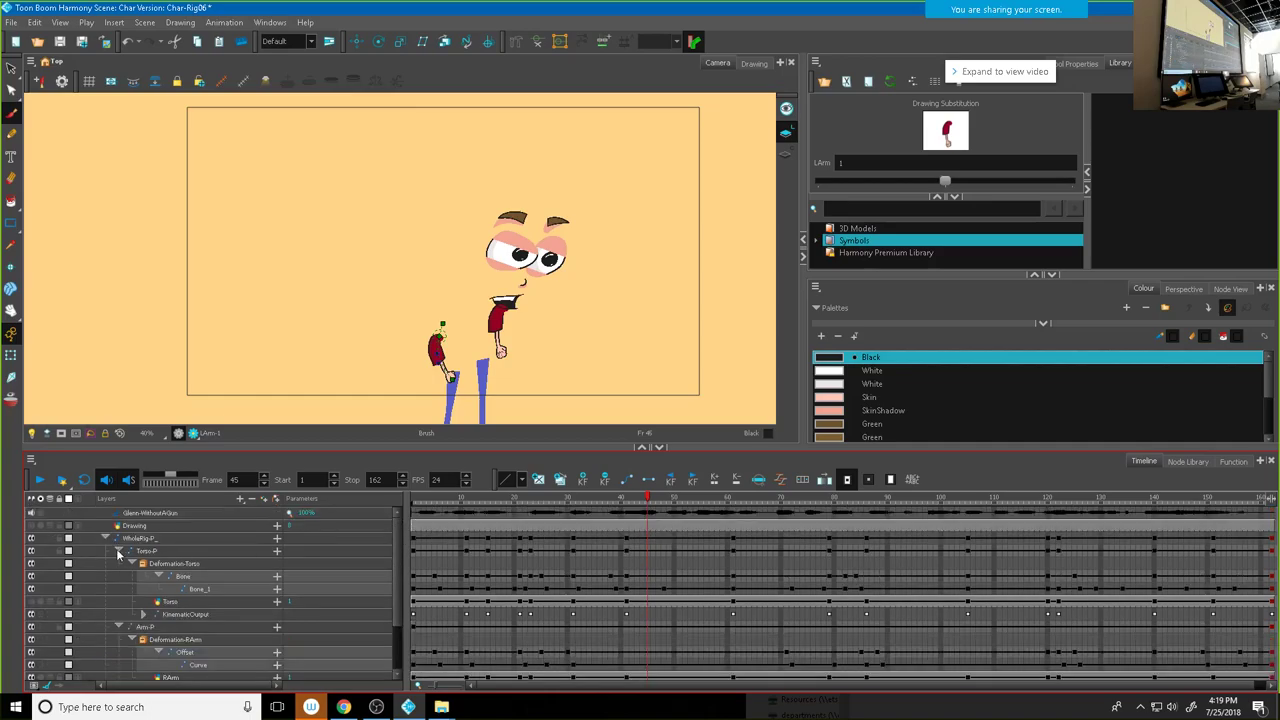
{"action": "left_click", "coordinate": [34, 603]}
{"action": "left_click", "coordinate": [530, 566]}
{"action": "left_click_drag", "start_coordinate": [660, 490], "coordinate": [830, 543]}
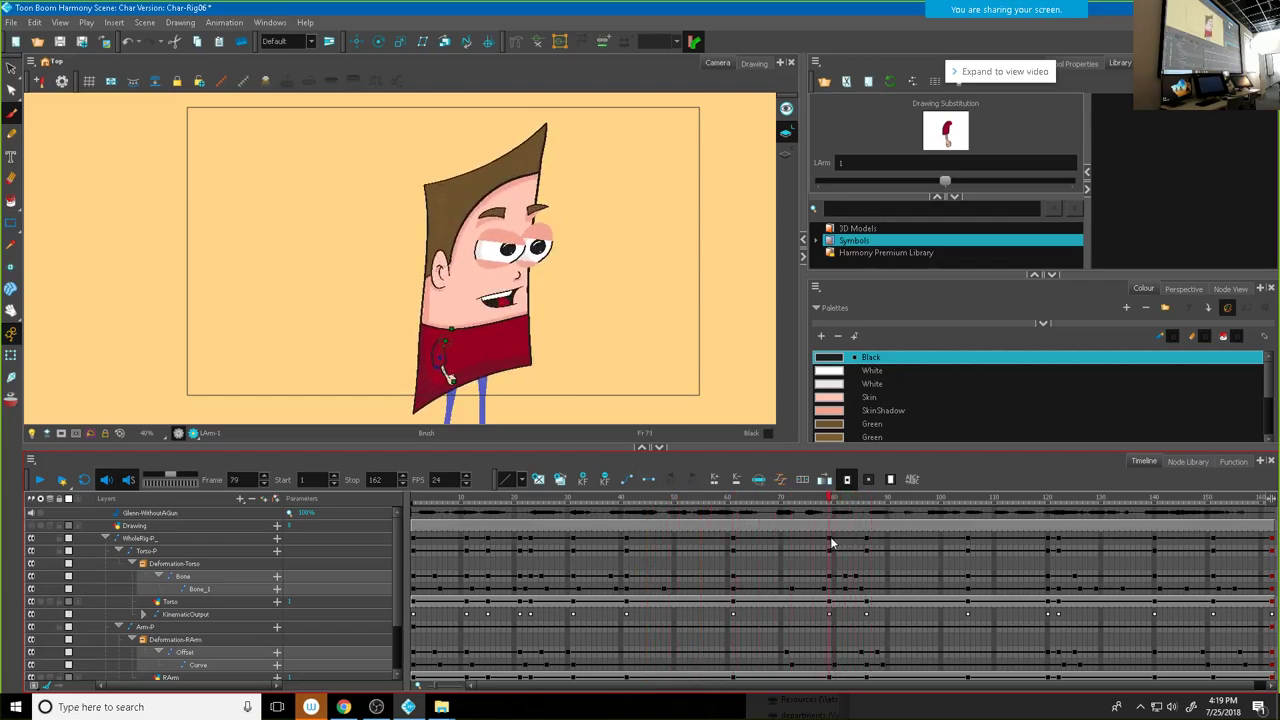
Step: At frame 86, pose Deformation-LArm with the Transform tool so the forearm extends beyond the torso's front edge with the hand raised
{"action": "scroll", "coordinate": [181, 632], "scroll_direction": "down", "scroll_amount": 2}
{"action": "left_click", "coordinate": [205, 622]}
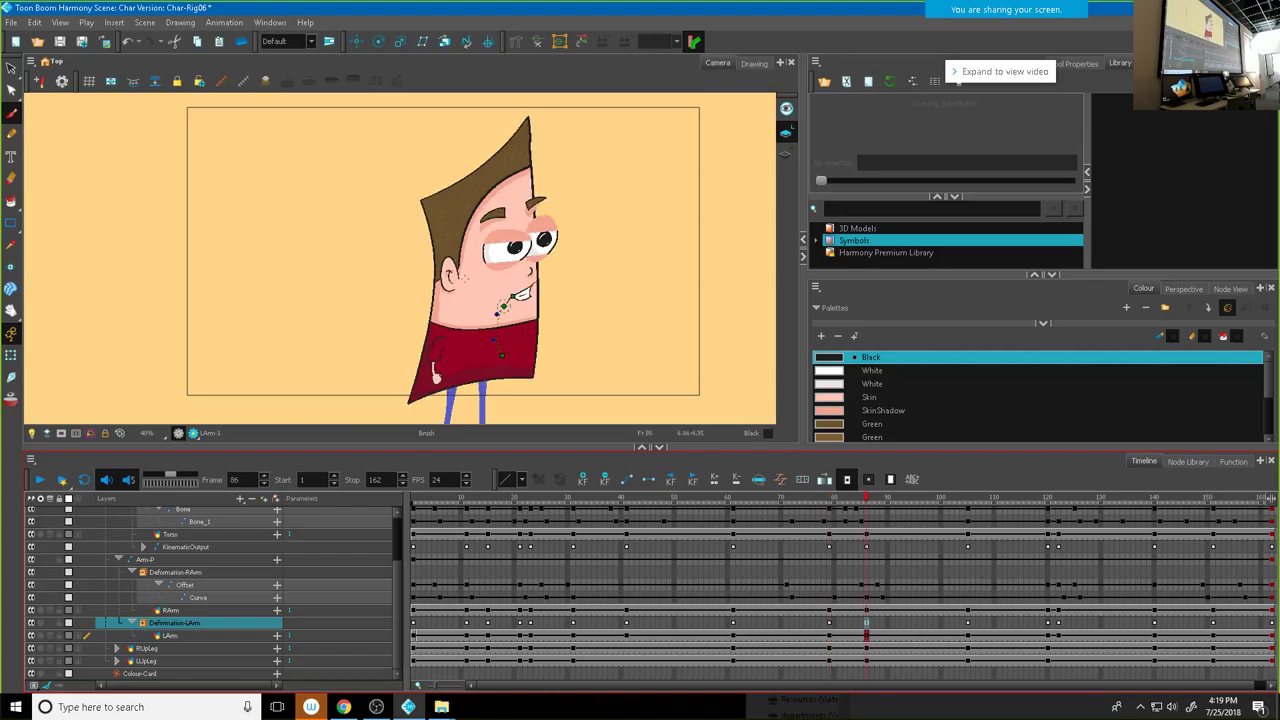
{"action": "left_click", "coordinate": [503, 304]}
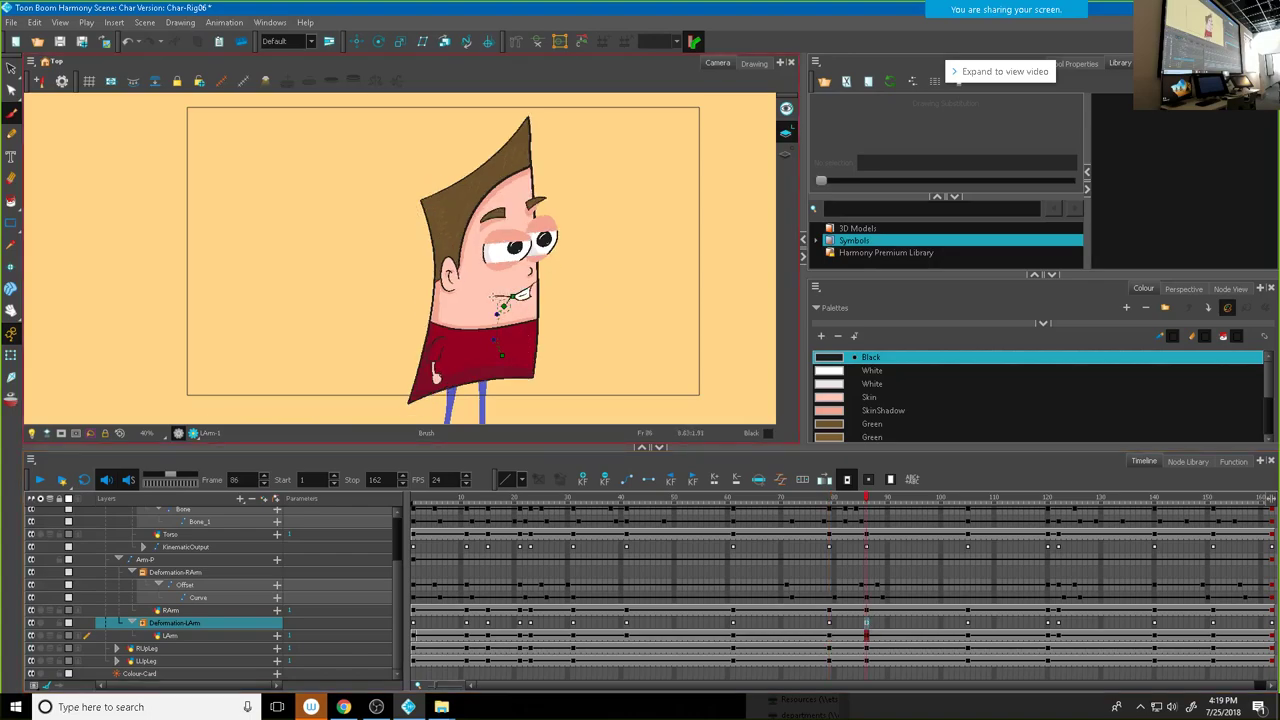
{"action": "left_click", "coordinate": [12, 357]}
{"action": "left_click", "coordinate": [512, 308]}
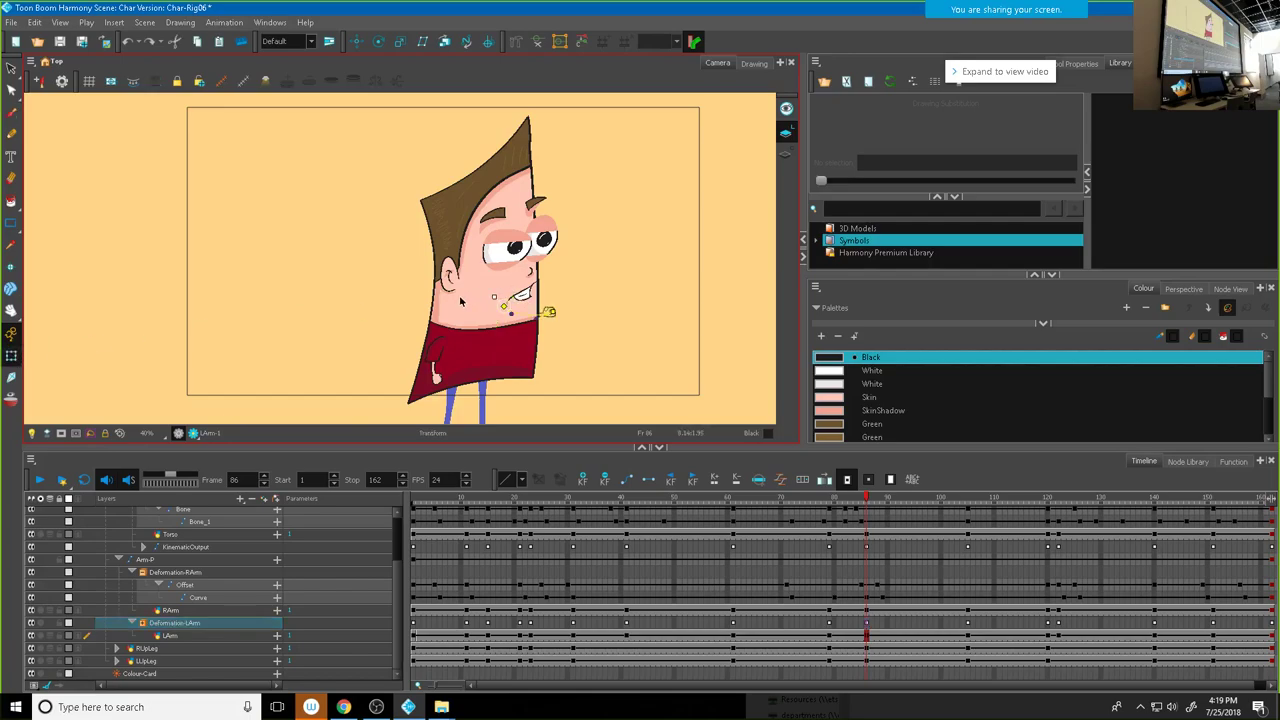
{"action": "left_click_drag", "start_coordinate": [503, 306], "coordinate": [459, 318]}
{"action": "scroll", "coordinate": [557, 314], "scroll_direction": "up", "scroll_amount": 2}
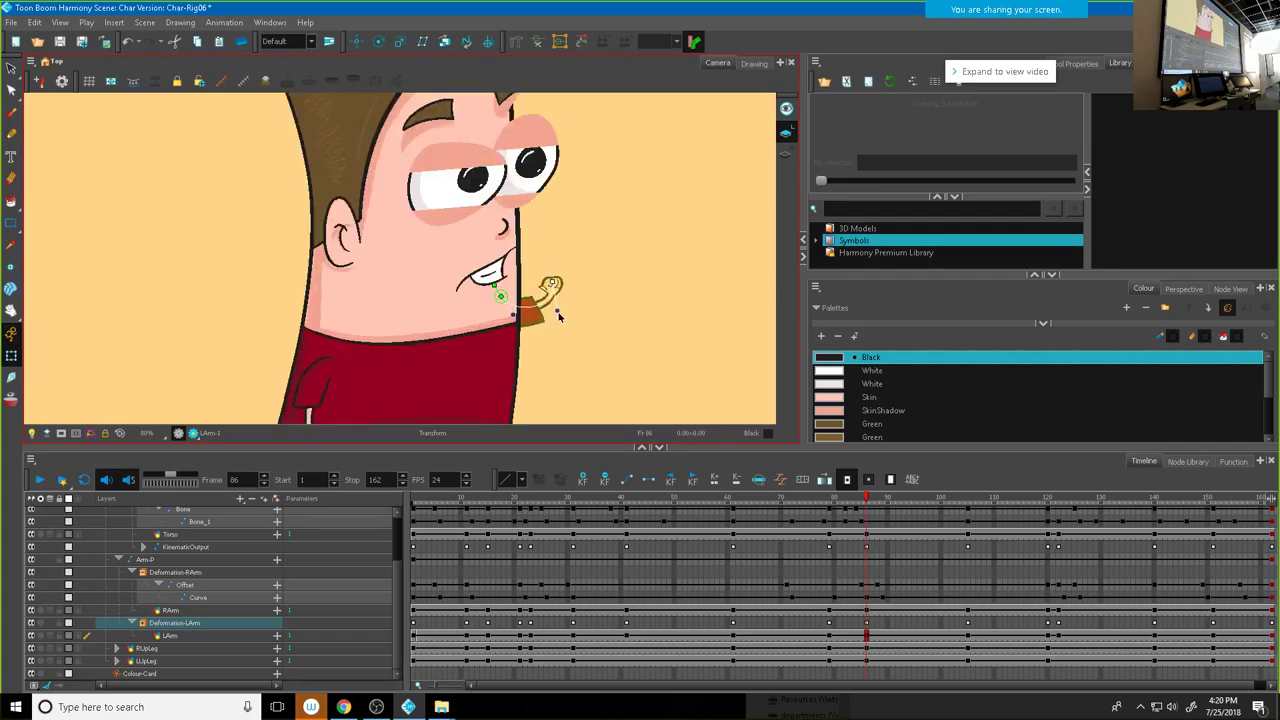
{"action": "scroll", "coordinate": [558, 316], "scroll_direction": "up", "scroll_amount": 2}
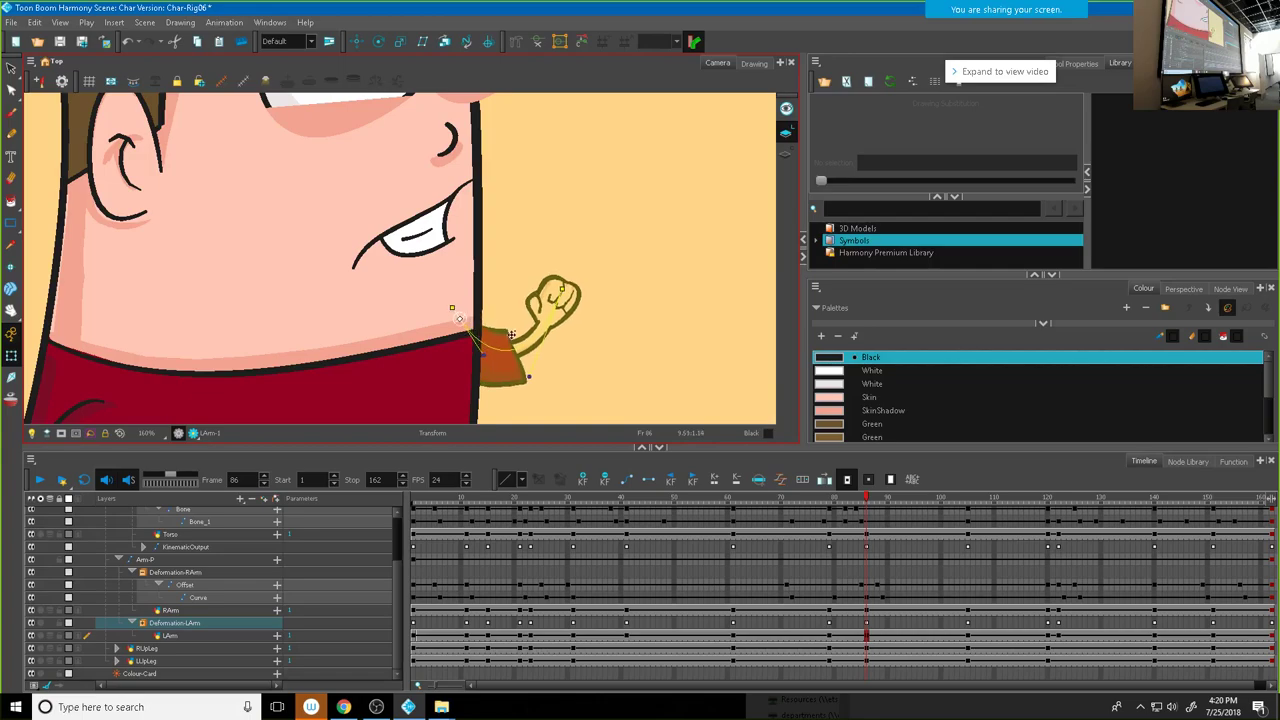
{"action": "left_click_drag", "start_coordinate": [562, 289], "coordinate": [569, 284]}
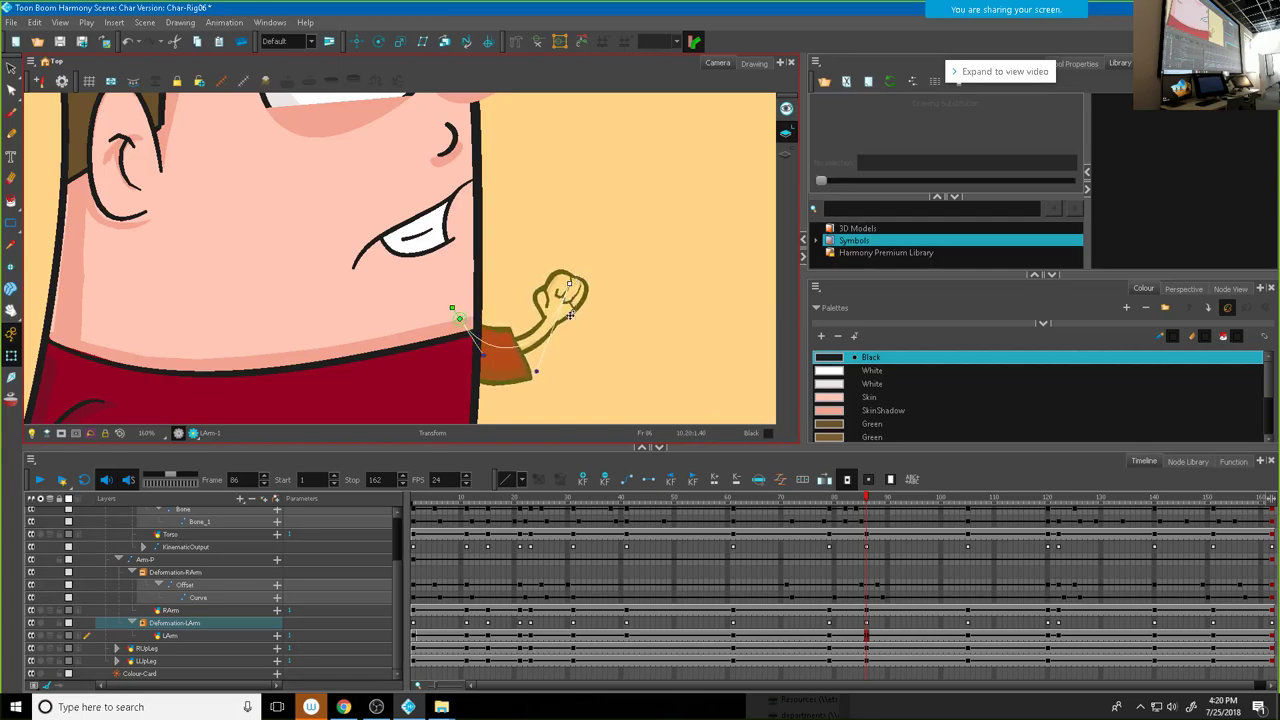
Step: Set the LArm drawing substitution at frame 86 to drawing 2, the pointing hand
{"action": "left_click", "coordinate": [855, 636]}
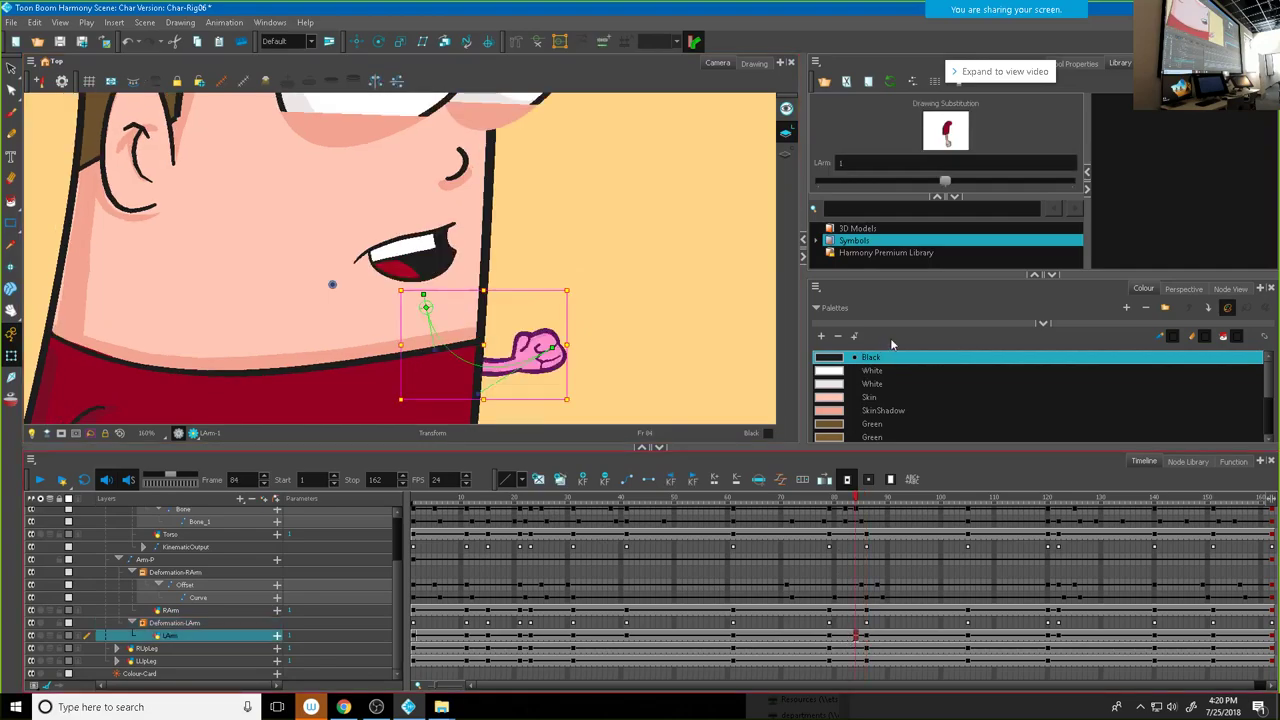
{"action": "left_click", "coordinate": [866, 636]}
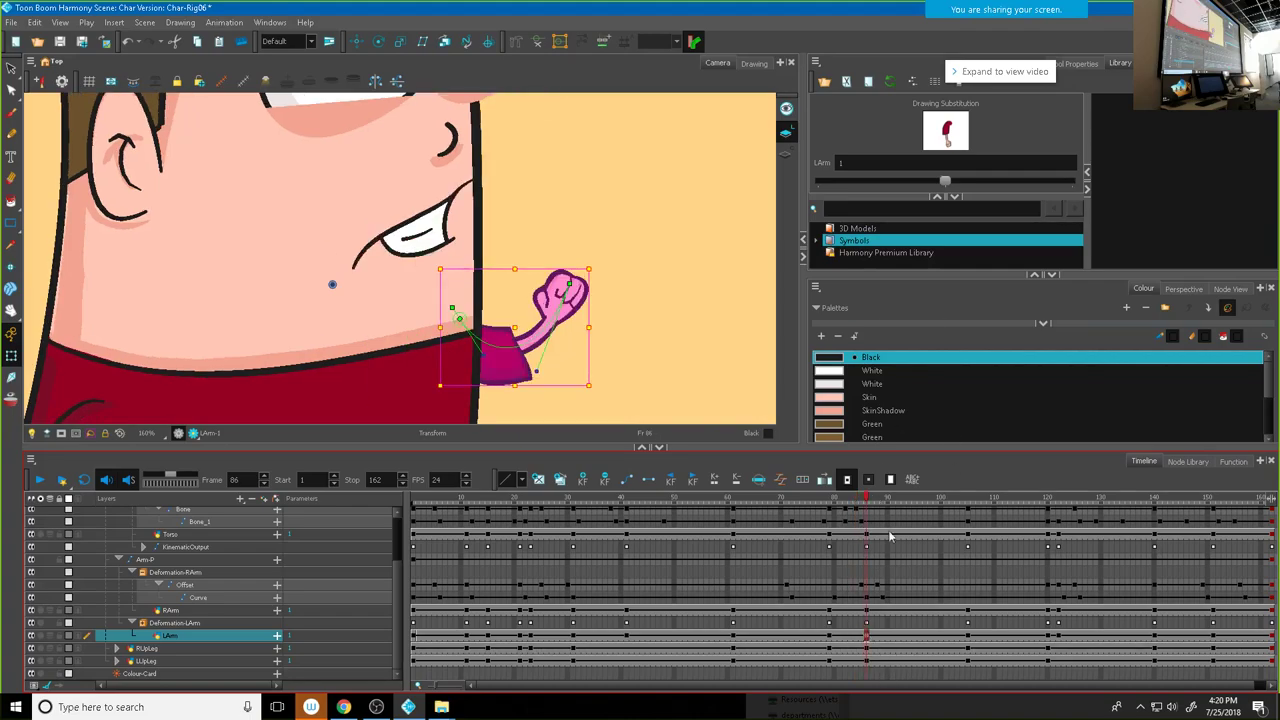
{"action": "left_click_drag", "start_coordinate": [947, 188], "coordinate": [1027, 193]}
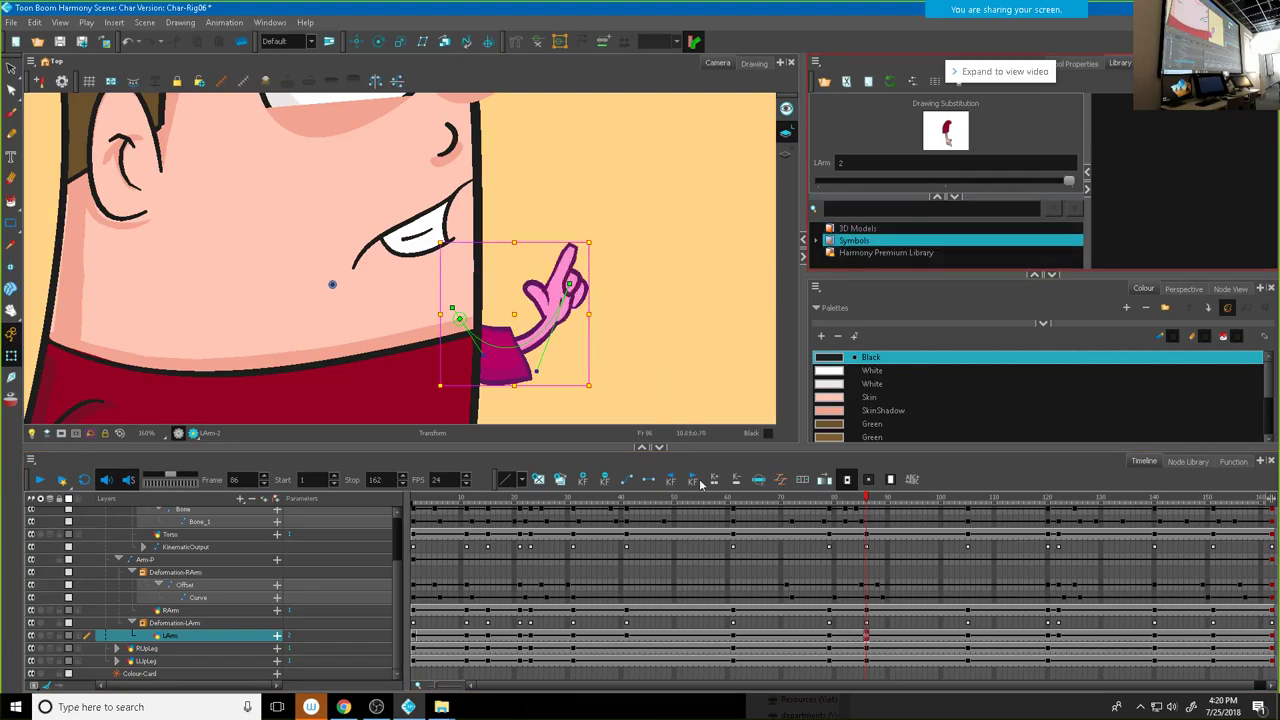
{"action": "left_click", "coordinate": [922, 501]}
{"action": "left_click_drag", "start_coordinate": [924, 507], "coordinate": [868, 512]}
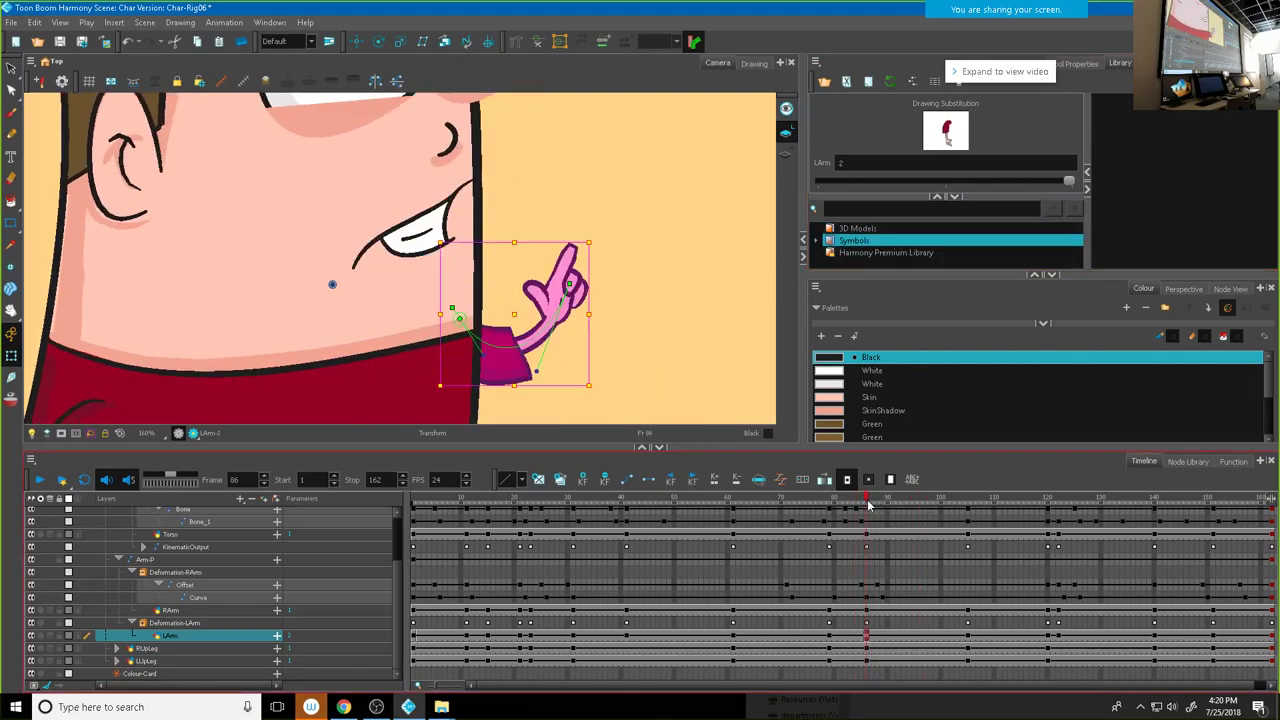
Step: Copy the frame 86 Deformation-LArm pose to frame 140 and delete the deformation keyframes at frames 105, 120 and 122
{"action": "left_click", "coordinate": [867, 624]}
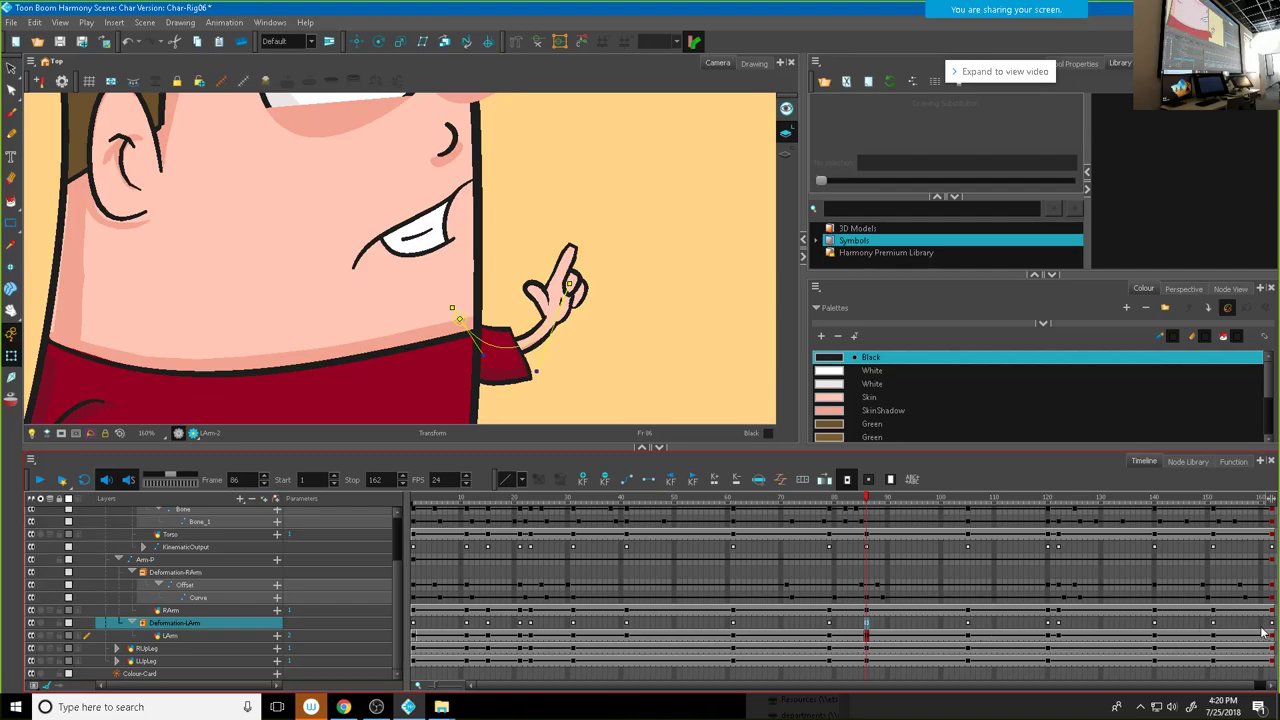
{"action": "left_click", "coordinate": [1155, 626]}
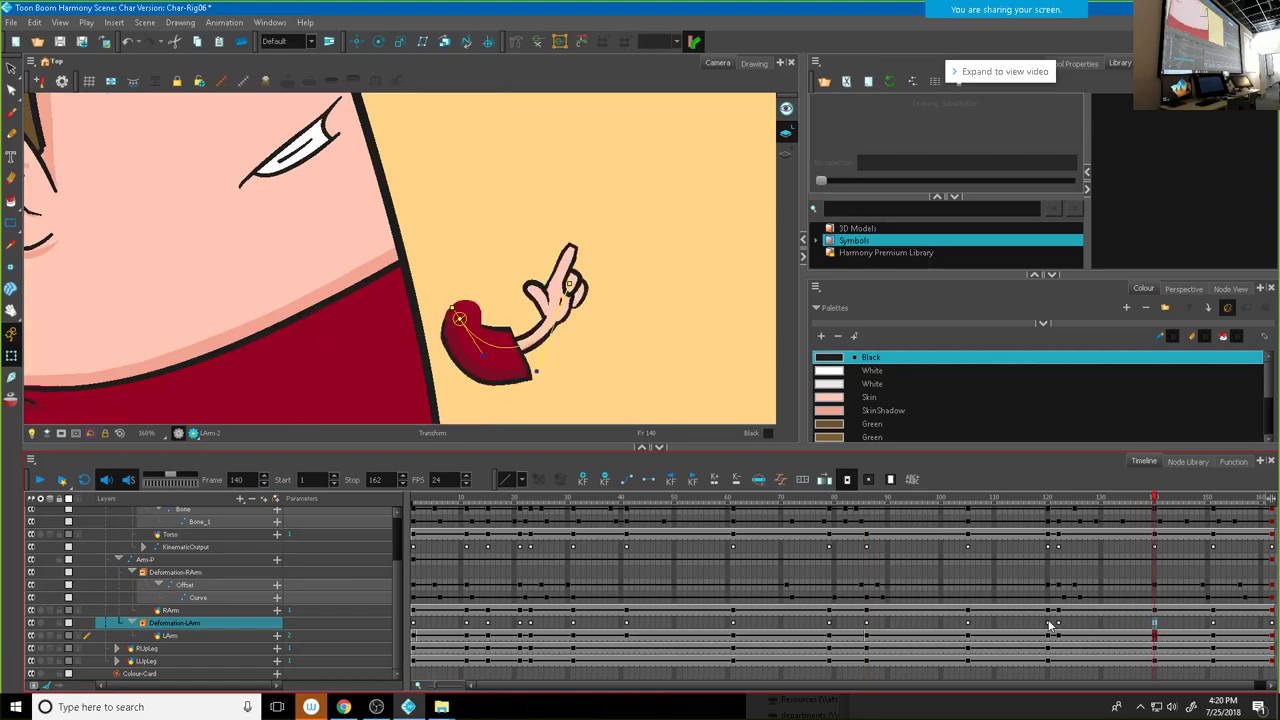
{"action": "left_click", "coordinate": [968, 625]}
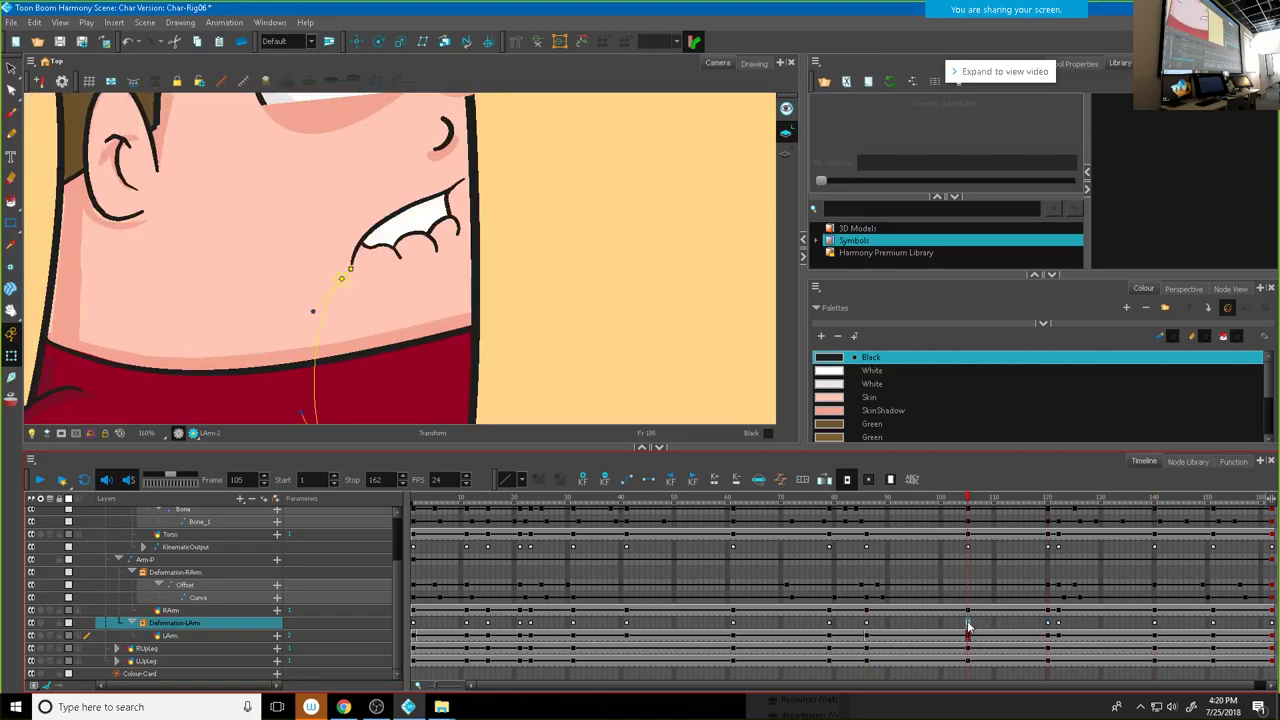
{"action": "right_click", "coordinate": [967, 625]}
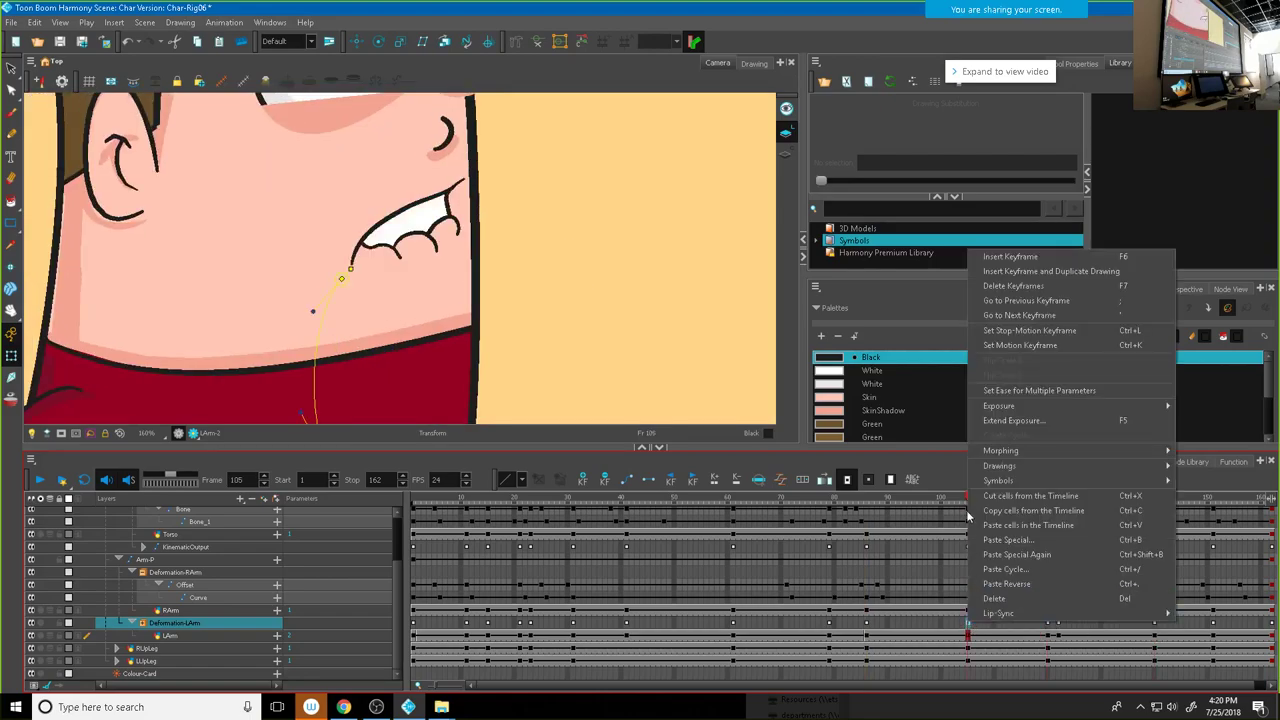
{"action": "left_click", "coordinate": [1012, 287]}
{"action": "left_click", "coordinate": [1050, 625]}
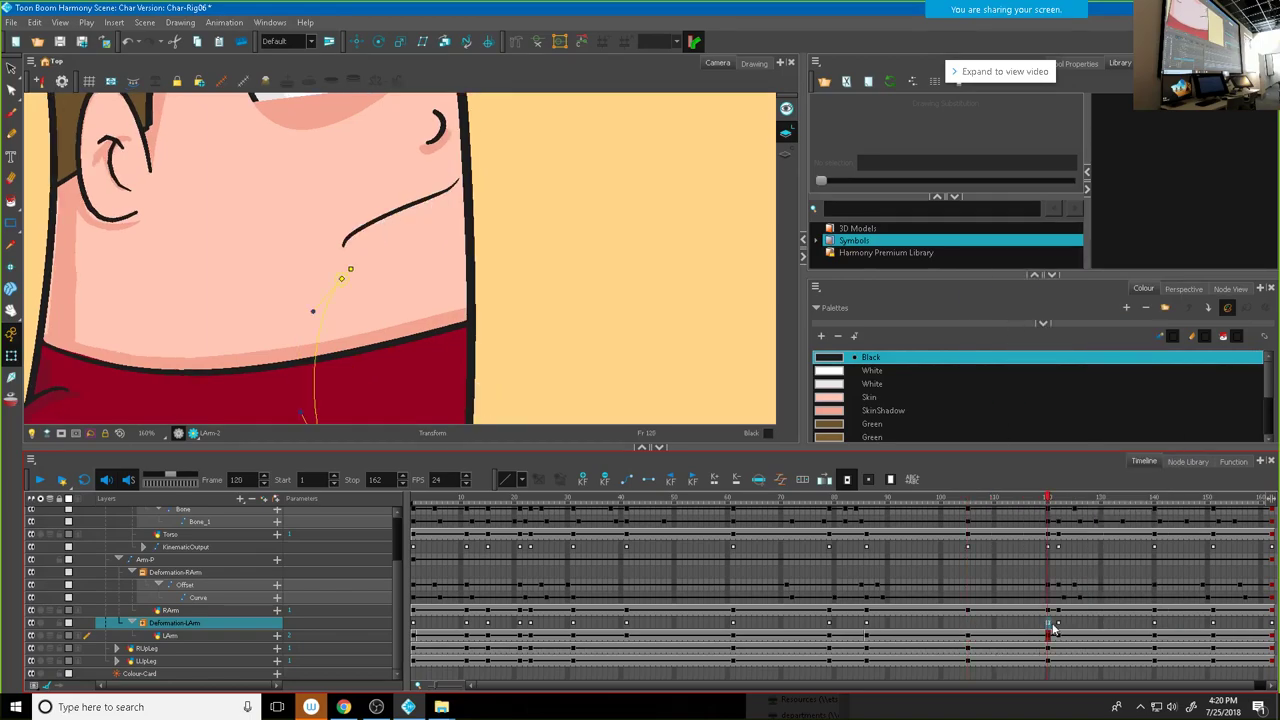
{"action": "right_click", "coordinate": [1052, 628]}
{"action": "left_click", "coordinate": [1065, 287]}
{"action": "right_click", "coordinate": [1058, 628]}
{"action": "mouse_move", "coordinate": [1090, 450]}
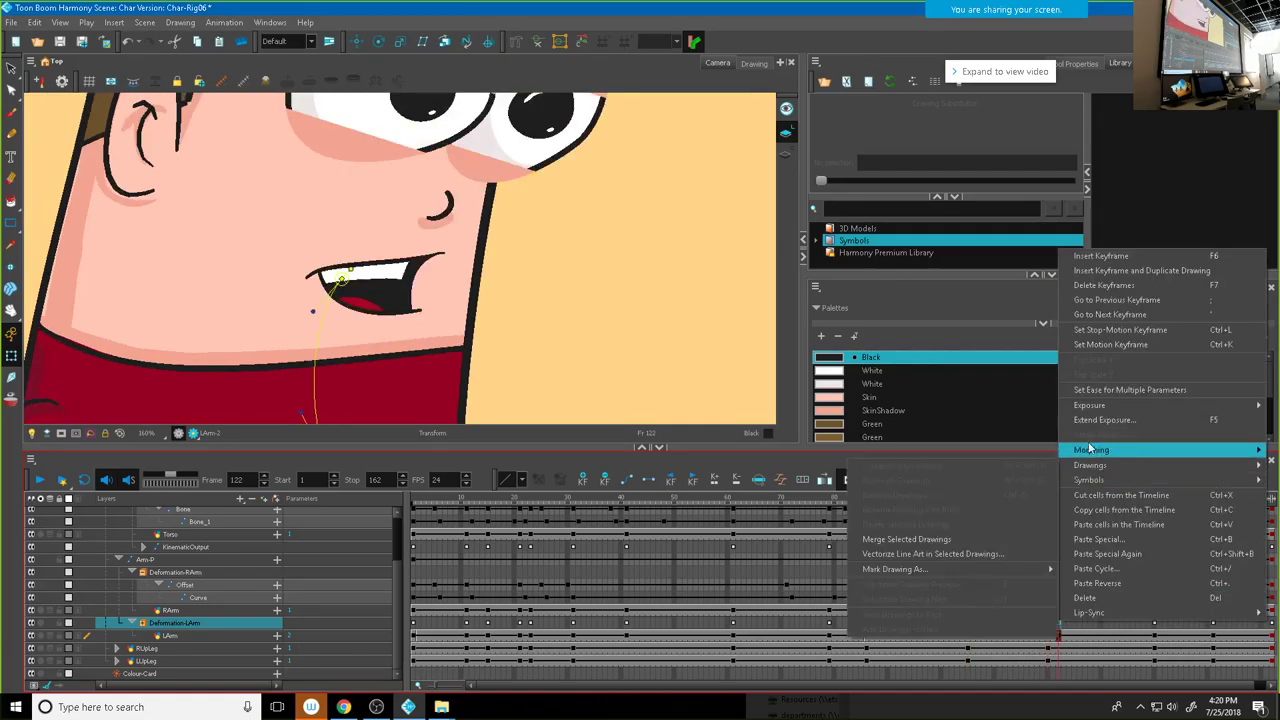
{"action": "left_click", "coordinate": [1095, 285]}
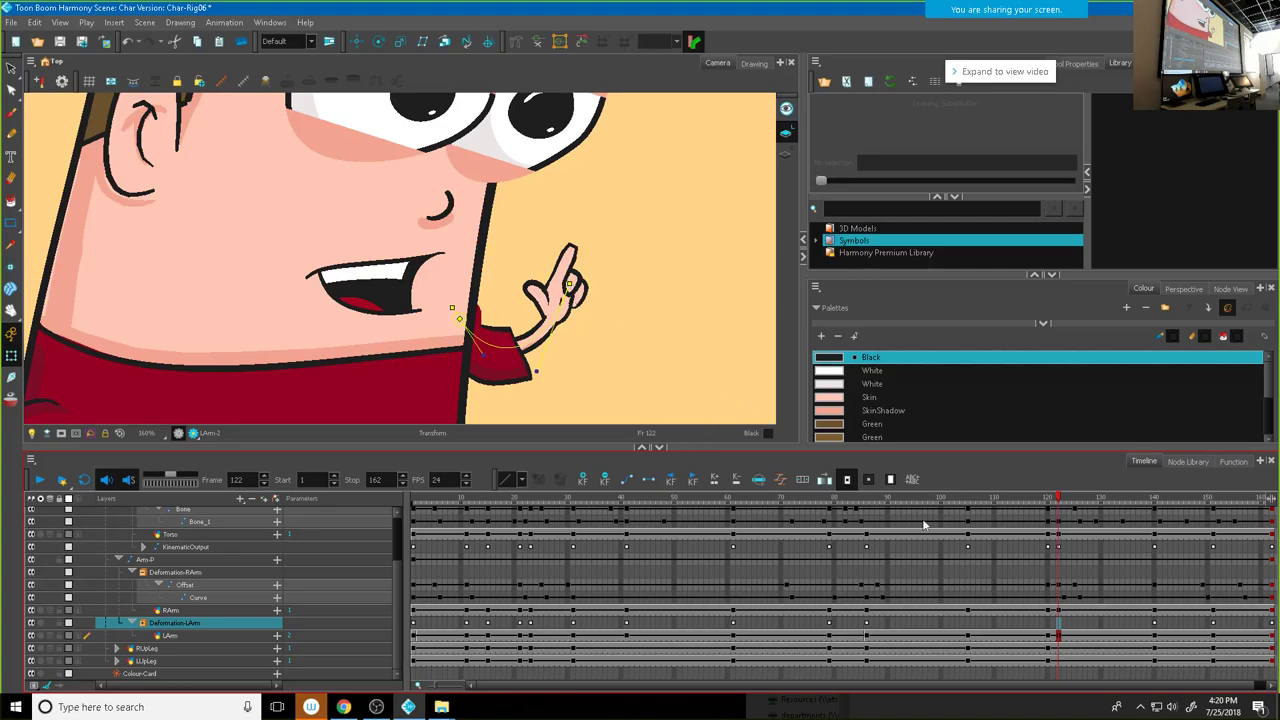
Step: Lower the LArm deformation slightly at frame 109, adjust its forearm curve, and move that keyframe to frame 107
{"action": "mouse_move", "coordinate": [1012, 499]}
{"action": "left_mouse_down"}
{"action": "mouse_move", "coordinate": [874, 492]}
{"action": "mouse_move", "coordinate": [990, 500]}
{"action": "left_mouse_up"}
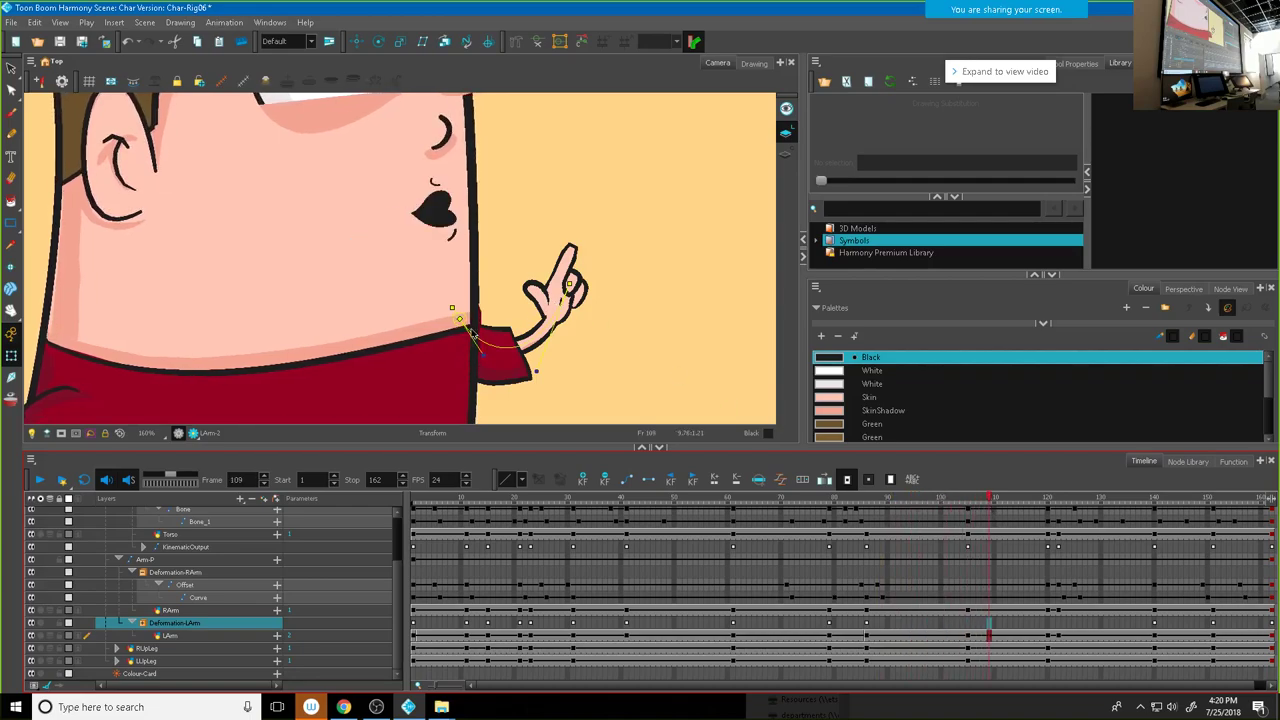
{"action": "left_click_drag", "start_coordinate": [460, 318], "coordinate": [460, 336]}
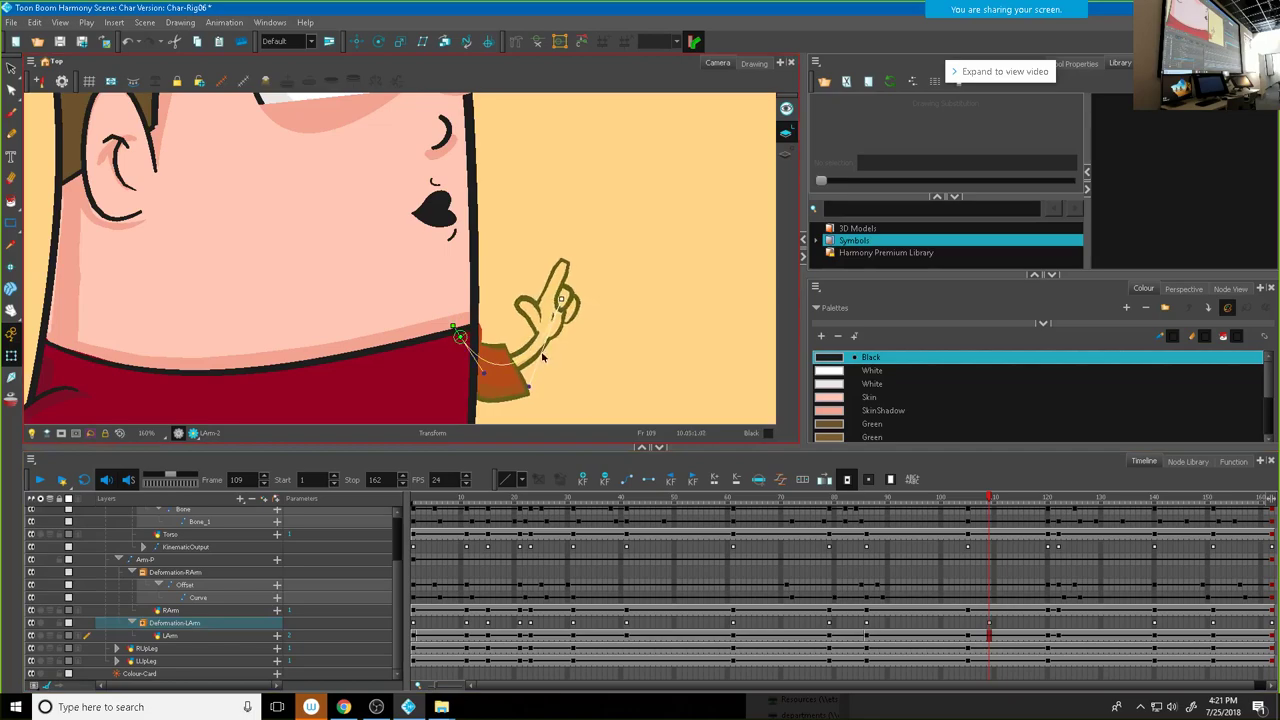
{"action": "left_click_drag", "start_coordinate": [529, 387], "coordinate": [539, 379]}
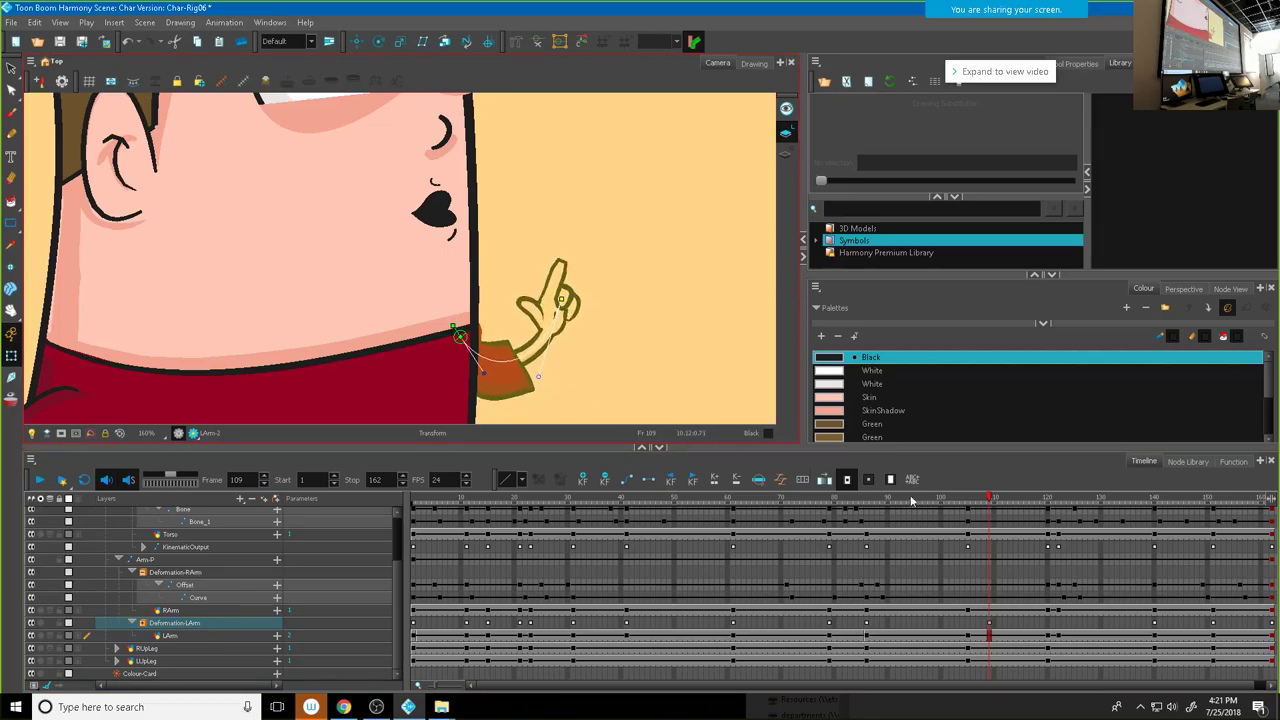
{"action": "mouse_move", "coordinate": [990, 500]}
{"action": "left_mouse_down"}
{"action": "mouse_move", "coordinate": [1057, 506]}
{"action": "mouse_move", "coordinate": [920, 506]}
{"action": "mouse_move", "coordinate": [994, 514]}
{"action": "left_mouse_up"}
{"action": "left_click", "coordinate": [989, 622]}
{"action": "left_click", "coordinate": [979, 623]}
Step: At frame 111, swing the LArm deformation down so the finger points forward, with the forearm arching upward and the shoulder adjusted
{"action": "left_click_drag", "start_coordinate": [979, 499], "coordinate": [999, 500]}
{"action": "left_click_drag", "start_coordinate": [562, 298], "coordinate": [594, 352]}
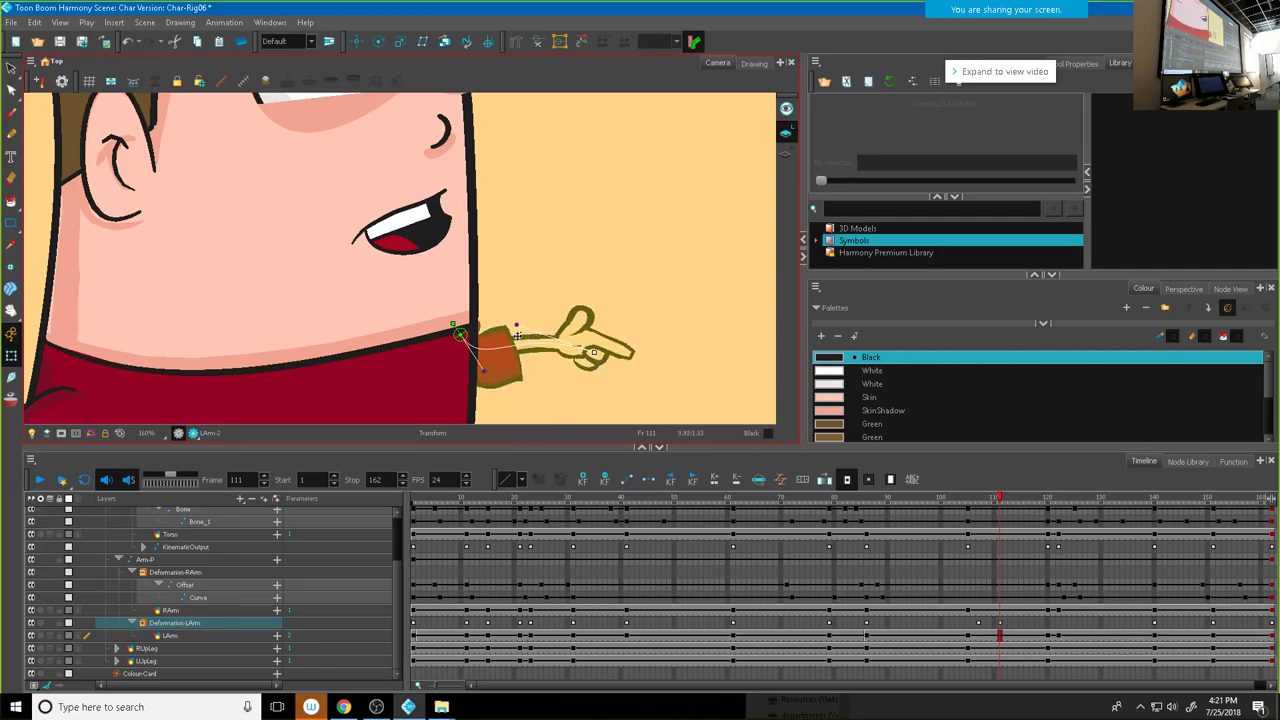
{"action": "left_click_drag", "start_coordinate": [517, 325], "coordinate": [537, 302]}
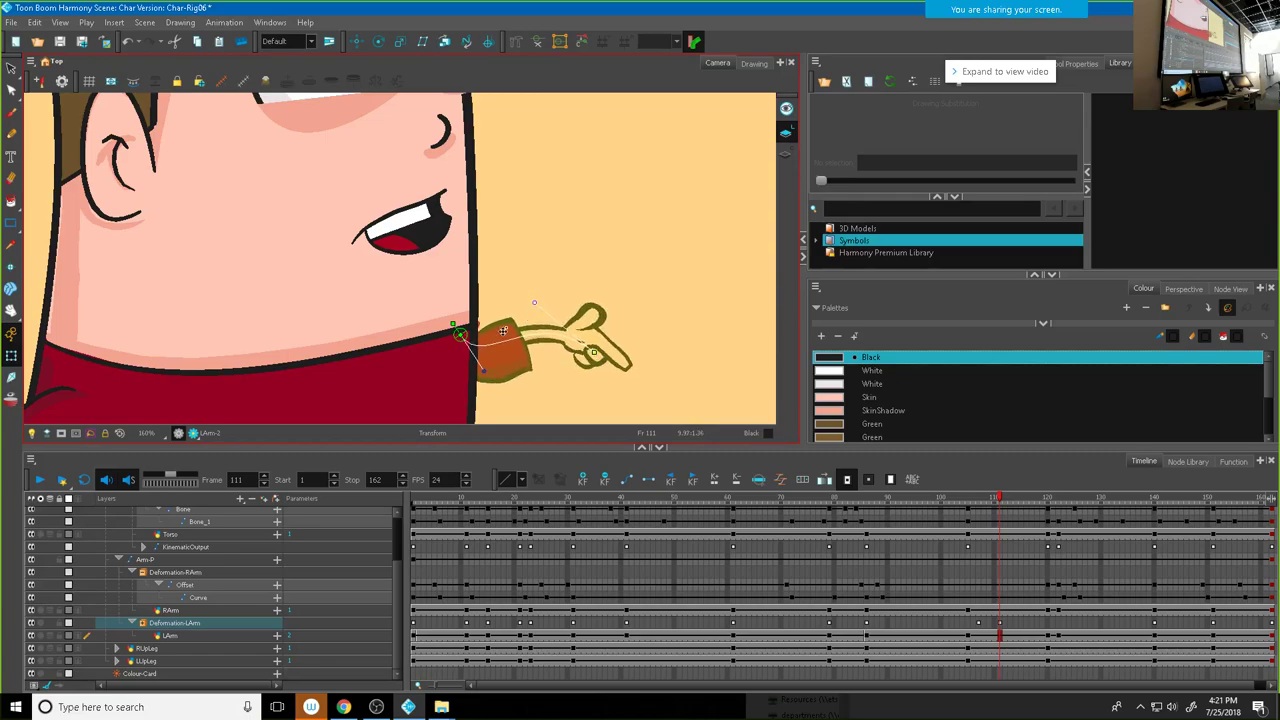
{"action": "left_click_drag", "start_coordinate": [455, 325], "coordinate": [464, 334]}
Step: Add an in-between LArm deformation keyframe at frame 109 with the forearm arched upward and the finger pointing forward
{"action": "mouse_move", "coordinate": [996, 502]}
{"action": "left_mouse_down"}
{"action": "mouse_move", "coordinate": [977, 504]}
{"action": "mouse_move", "coordinate": [990, 510]}
{"action": "left_mouse_up"}
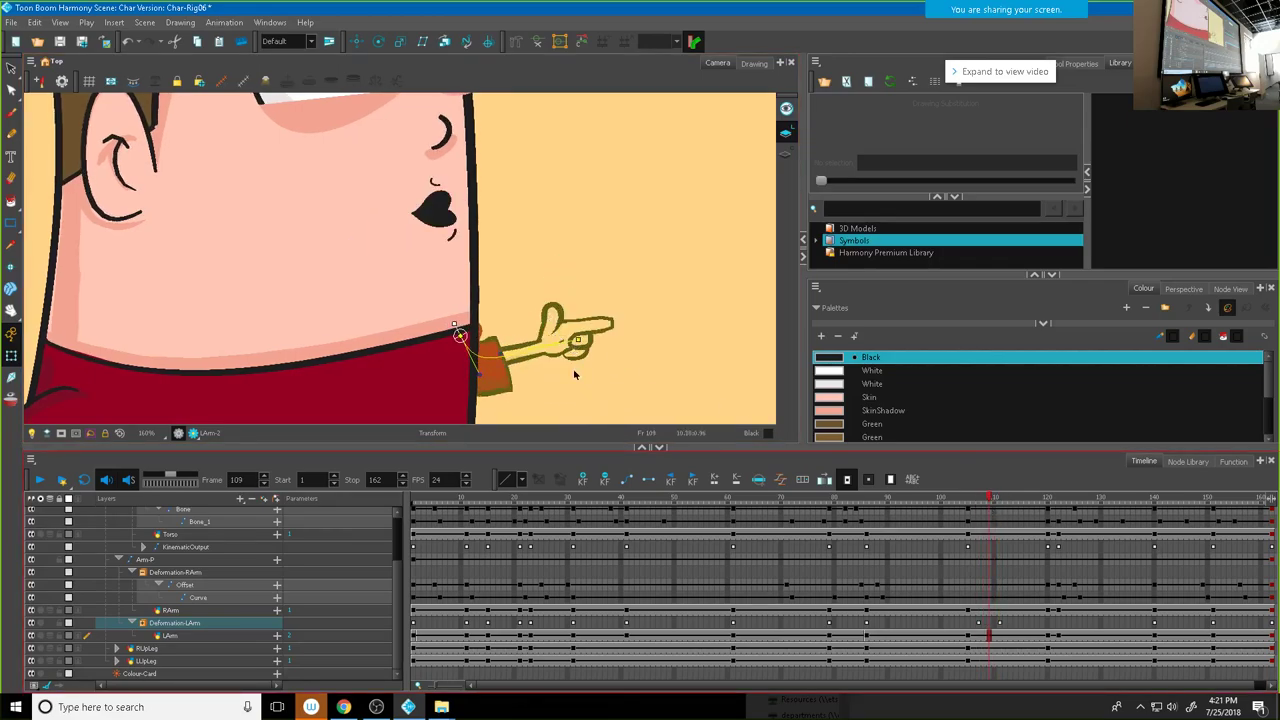
{"action": "left_click", "coordinate": [988, 628]}
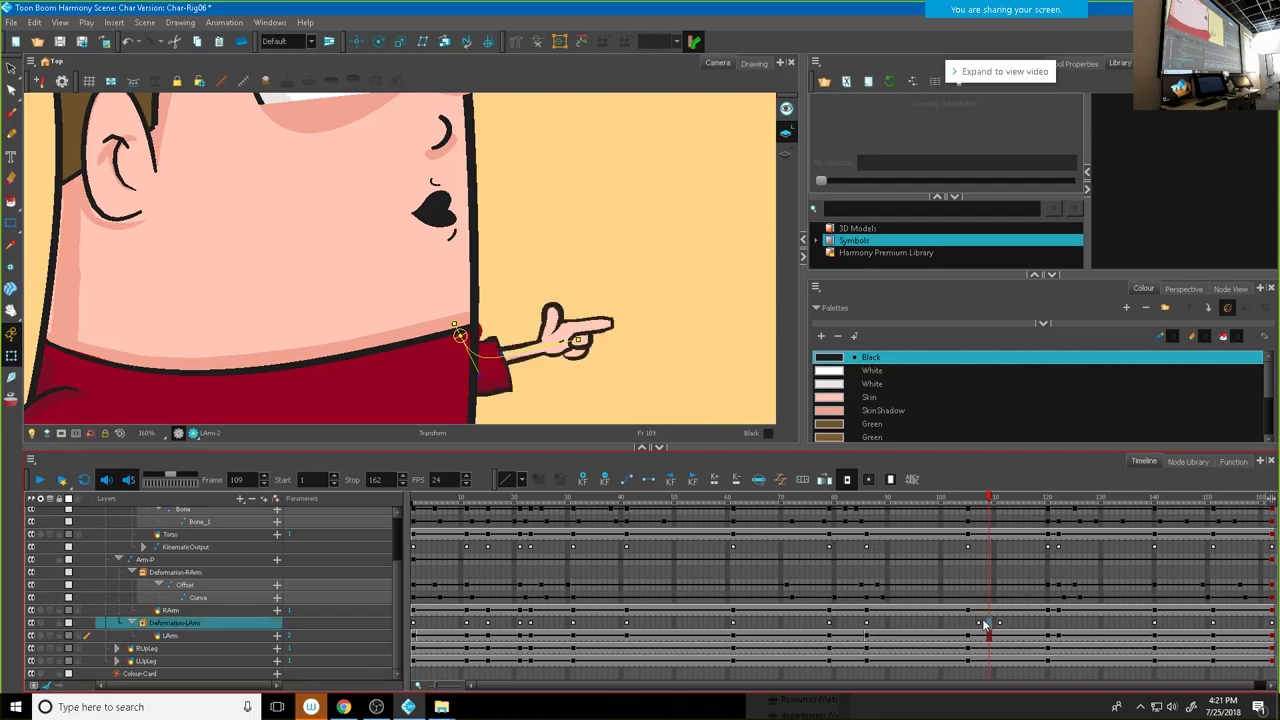
{"action": "left_click_drag", "start_coordinate": [500, 351], "coordinate": [458, 331]}
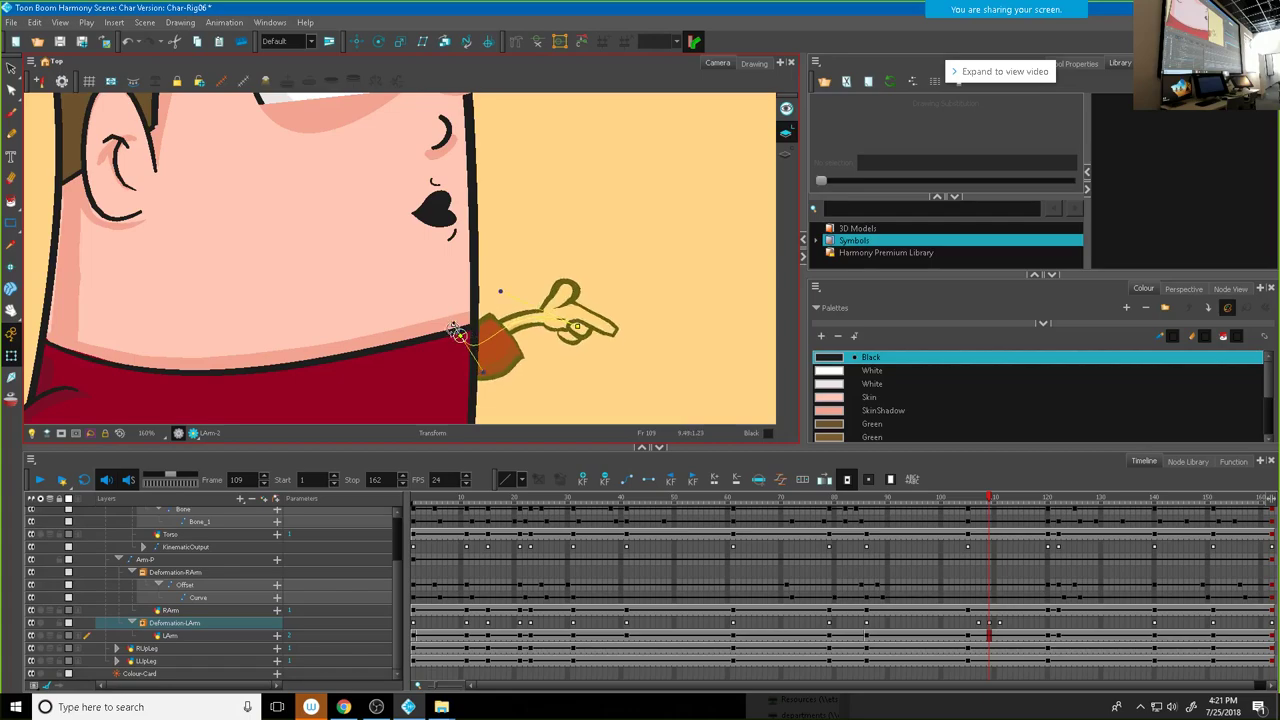
Step: Pose the LArm deformation at frame 127 closer to the torso with the finger pointing up, and adjust the forward-pointing pose at frame 114
{"action": "left_click_drag", "start_coordinate": [986, 502], "coordinate": [1108, 555]}
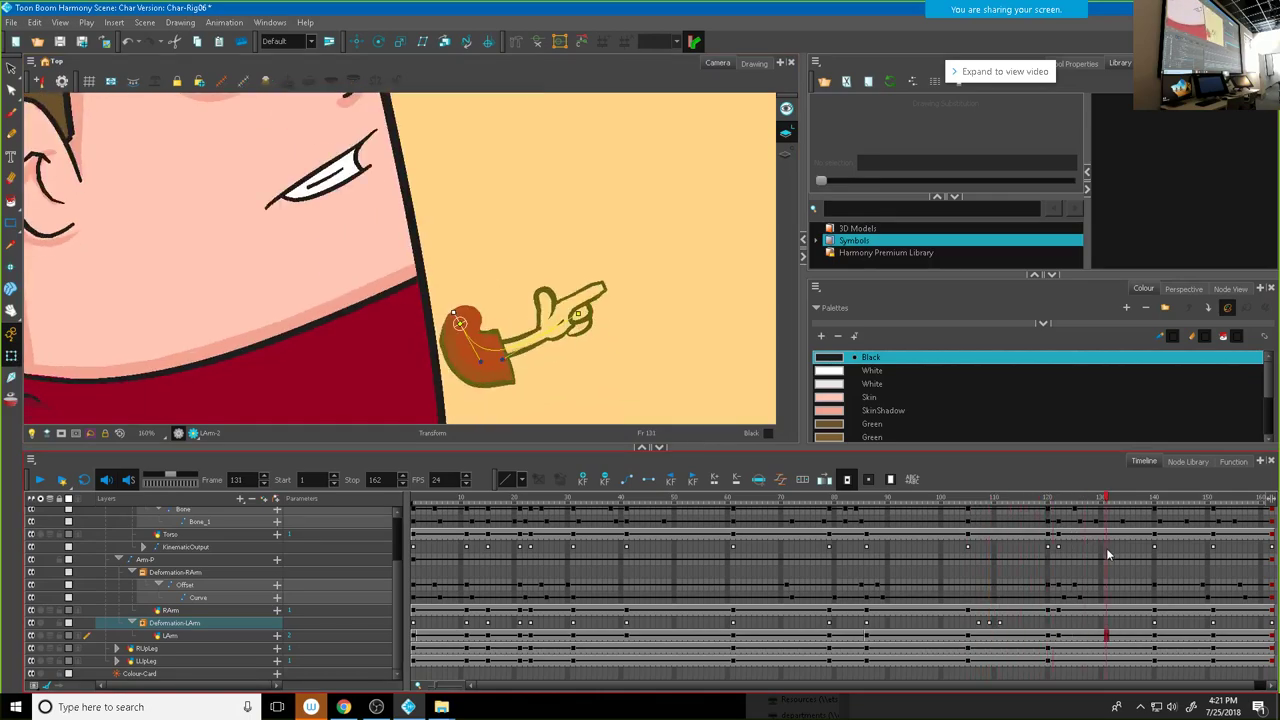
{"action": "left_click_drag", "start_coordinate": [1023, 550], "coordinate": [1085, 556]}
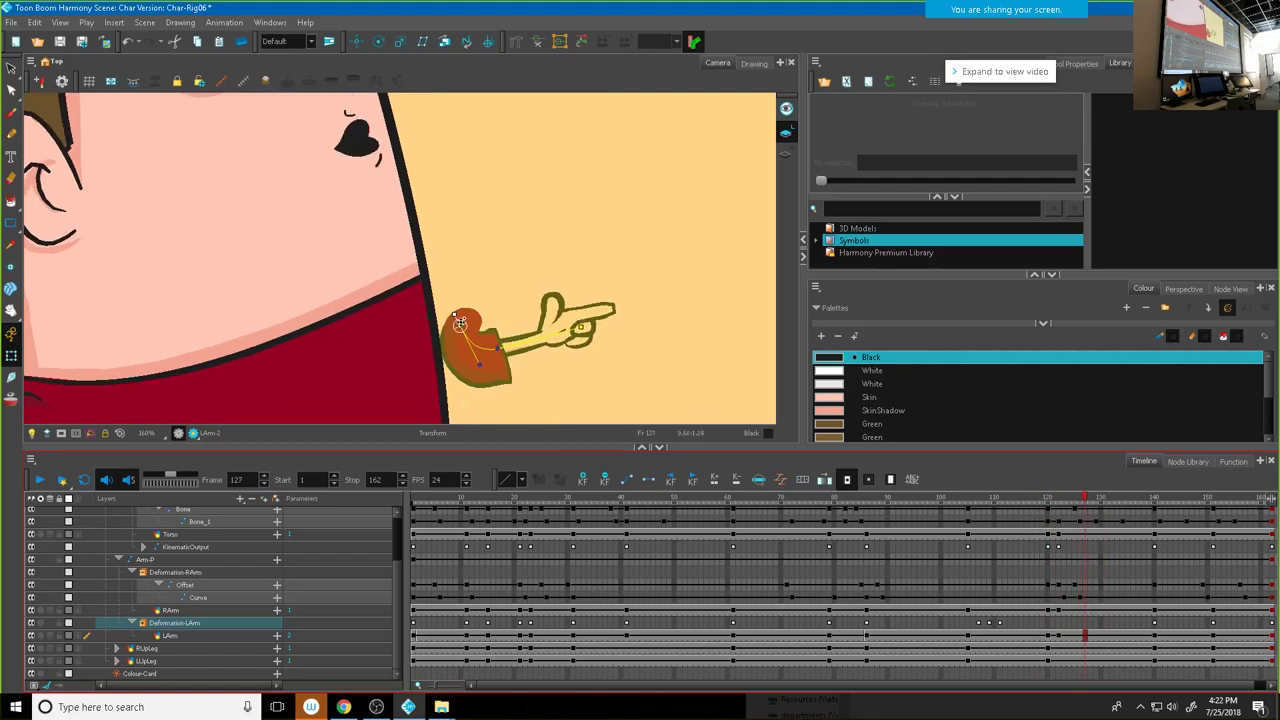
{"action": "left_click_drag", "start_coordinate": [456, 316], "coordinate": [417, 317]}
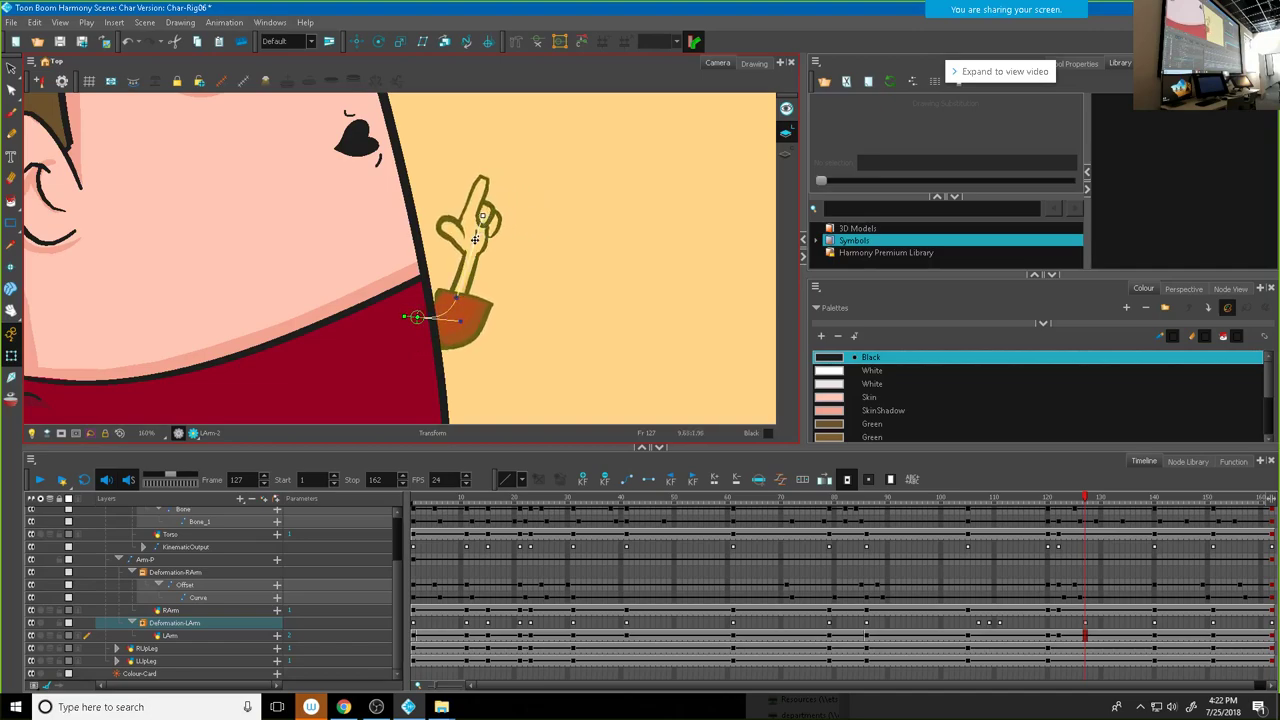
{"action": "left_click_drag", "start_coordinate": [490, 285], "coordinate": [490, 296]}
{"action": "left_click_drag", "start_coordinate": [1085, 508], "coordinate": [1016, 547]}
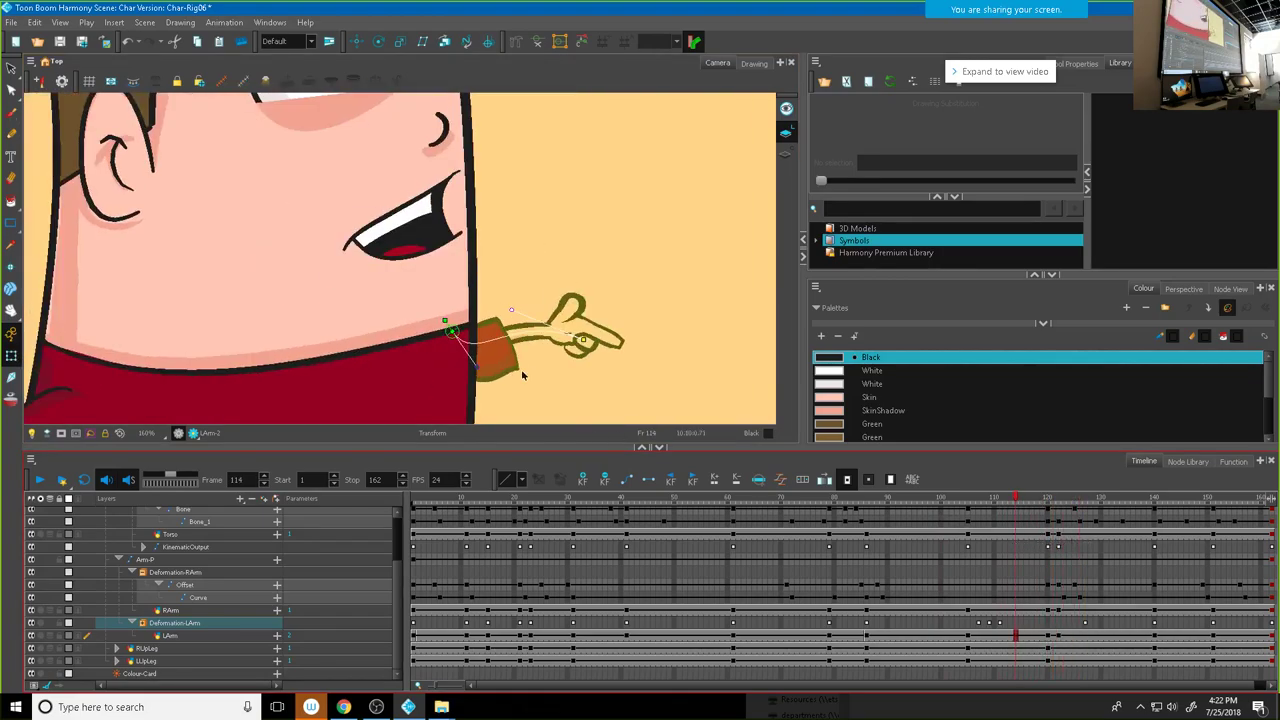
{"action": "left_click_drag", "start_coordinate": [454, 332], "coordinate": [510, 316]}
Step: Copy the raised-finger LArm deformation pose from frame 126 to frame 120 and check the motion through frame 124
{"action": "left_click_drag", "start_coordinate": [1012, 500], "coordinate": [1080, 505]}
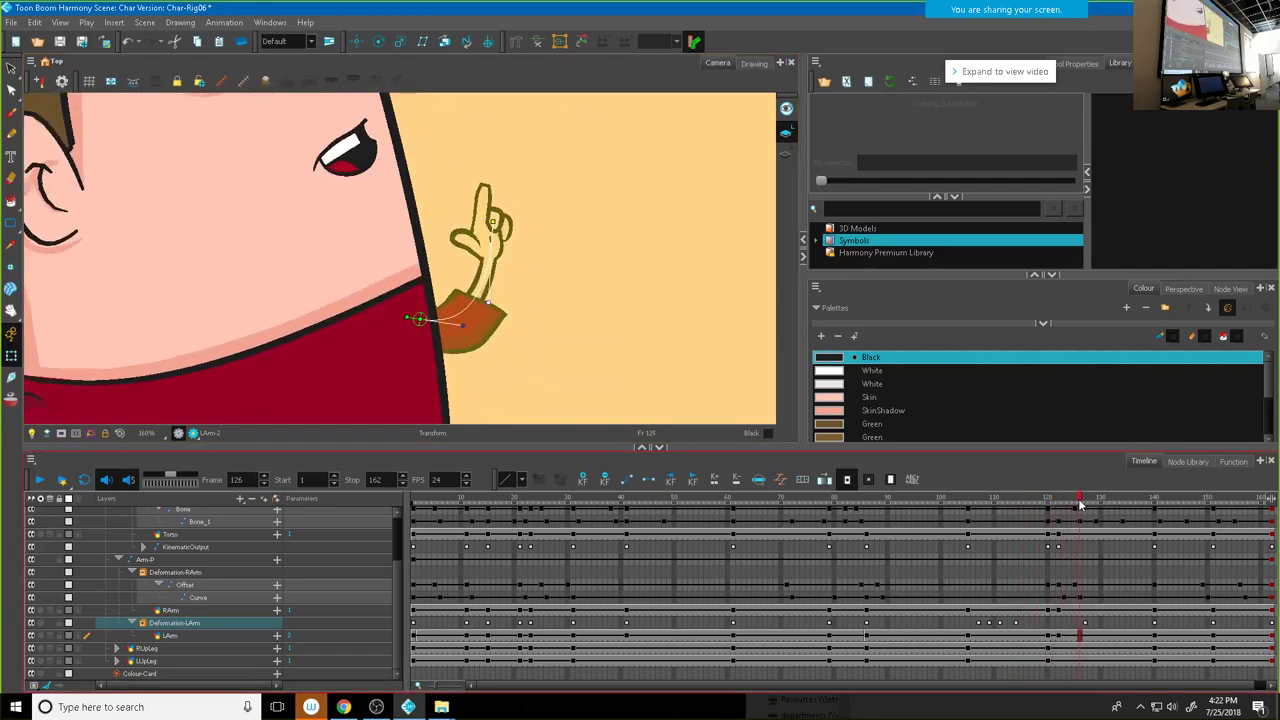
{"action": "left_click", "coordinate": [1080, 630]}
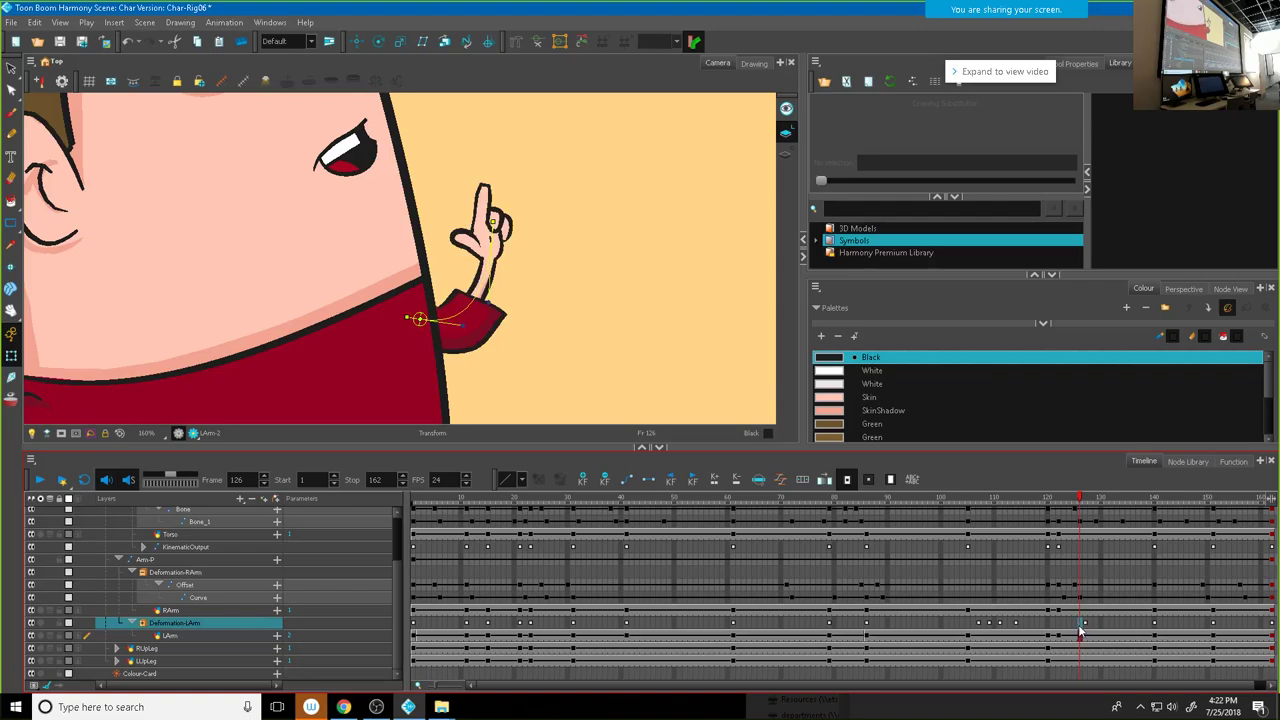
{"action": "left_click_drag", "start_coordinate": [1079, 622], "coordinate": [1048, 622]}
{"action": "left_click_drag", "start_coordinate": [1046, 498], "coordinate": [1072, 497]}
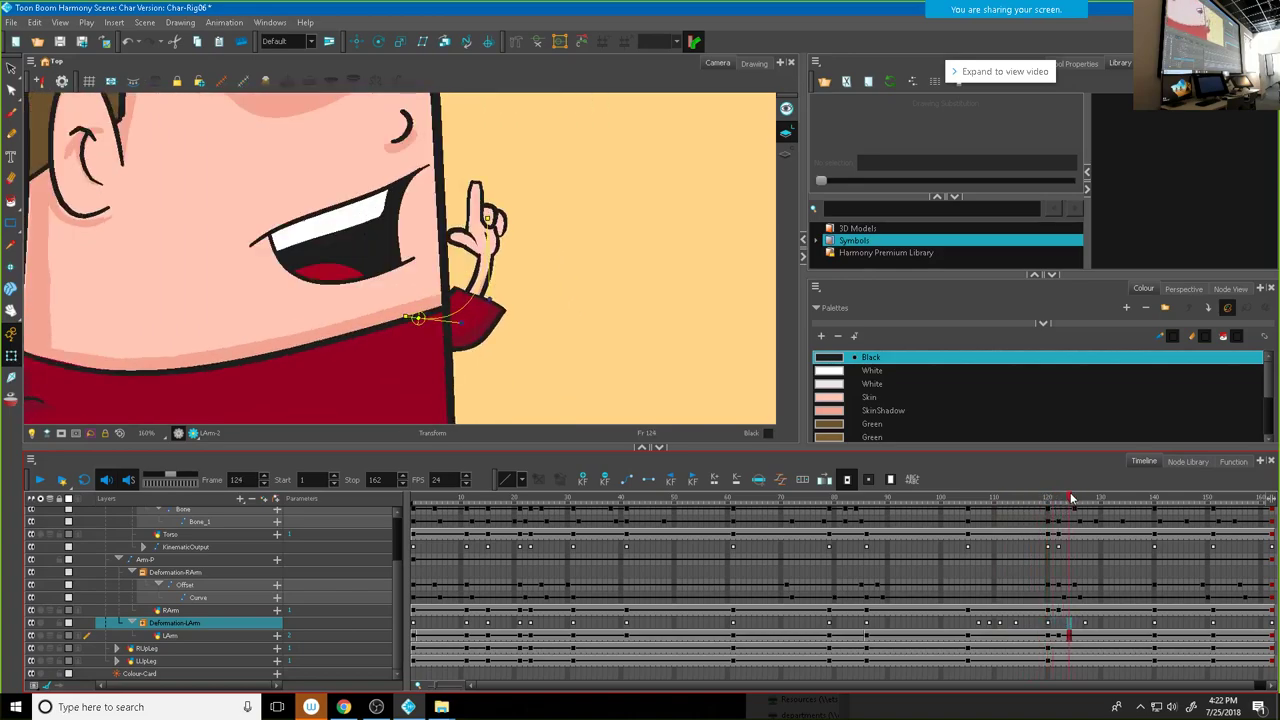
Step: Retime the LArm deformation keyframes, moving the raised-finger pose to frame 123 and the preceding forward-pointing pose to frame 118
{"action": "left_click", "coordinate": [1048, 628]}
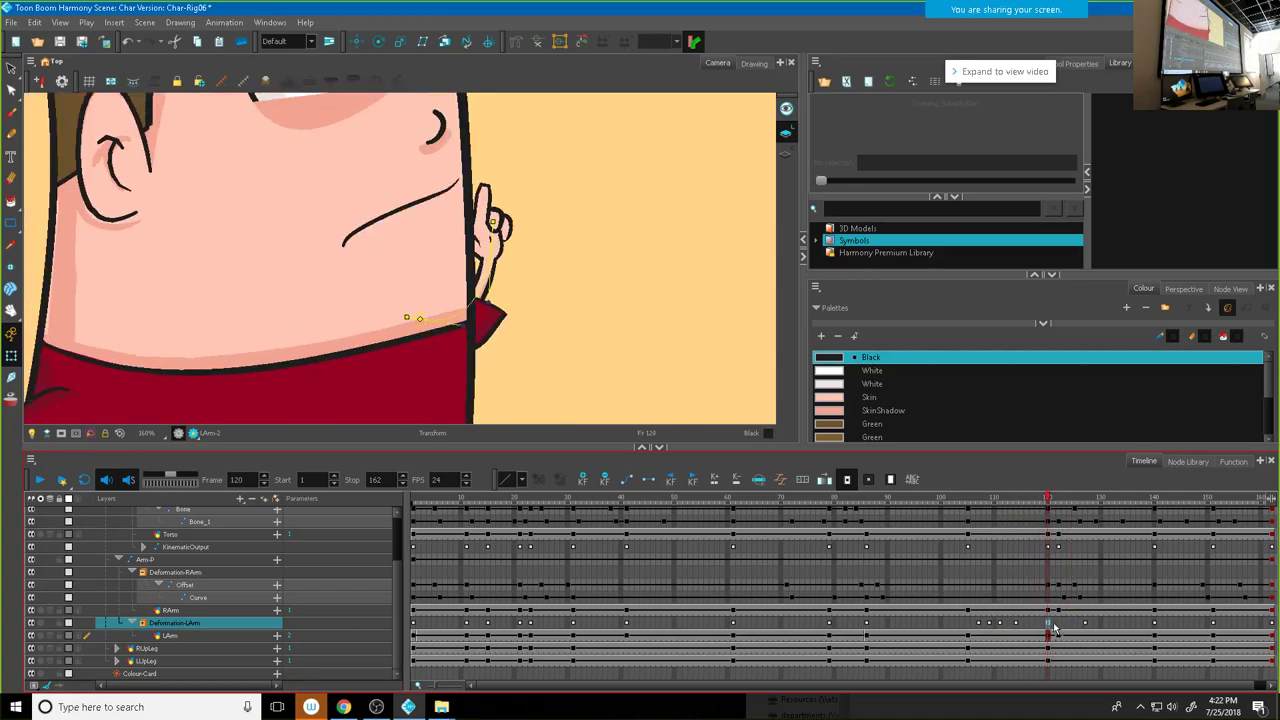
{"action": "left_click", "coordinate": [1063, 628]}
{"action": "left_click", "coordinate": [1037, 628]}
Step: Add an in-between LArm deformation pose at frame 121 with the elbow dipped low, the hand closer to the torso and the finger angled upward
{"action": "mouse_move", "coordinate": [1040, 497]}
{"action": "left_mouse_down"}
{"action": "mouse_move", "coordinate": [935, 497]}
{"action": "mouse_move", "coordinate": [1050, 500]}
{"action": "mouse_move", "coordinate": [1053, 517]}
{"action": "left_mouse_up"}
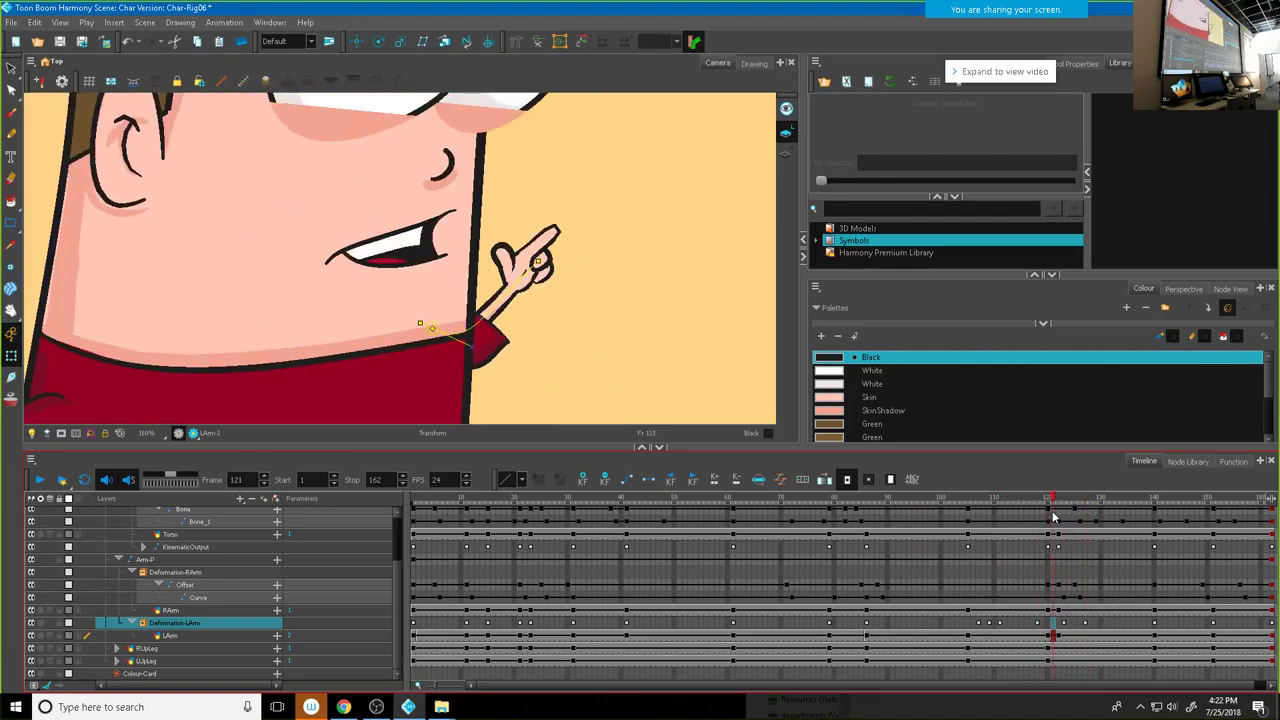
{"action": "left_click", "coordinate": [538, 262]}
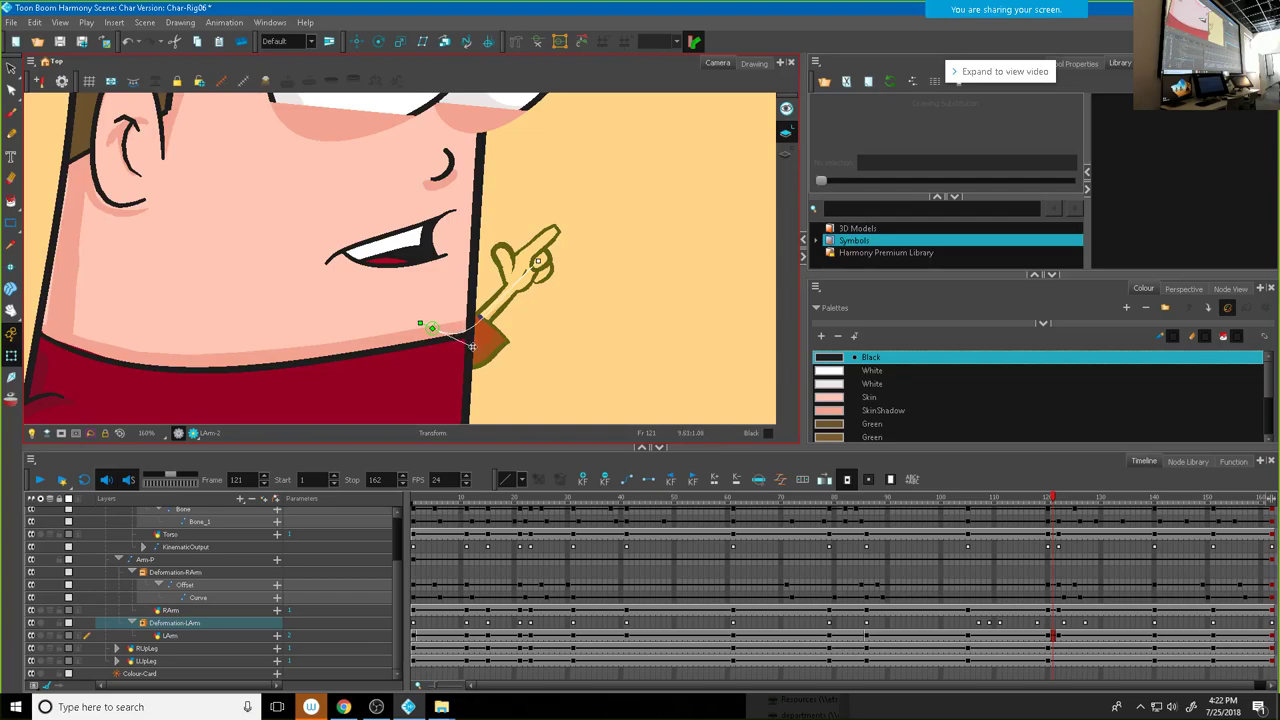
{"action": "left_click_drag", "start_coordinate": [420, 322], "coordinate": [435, 328]}
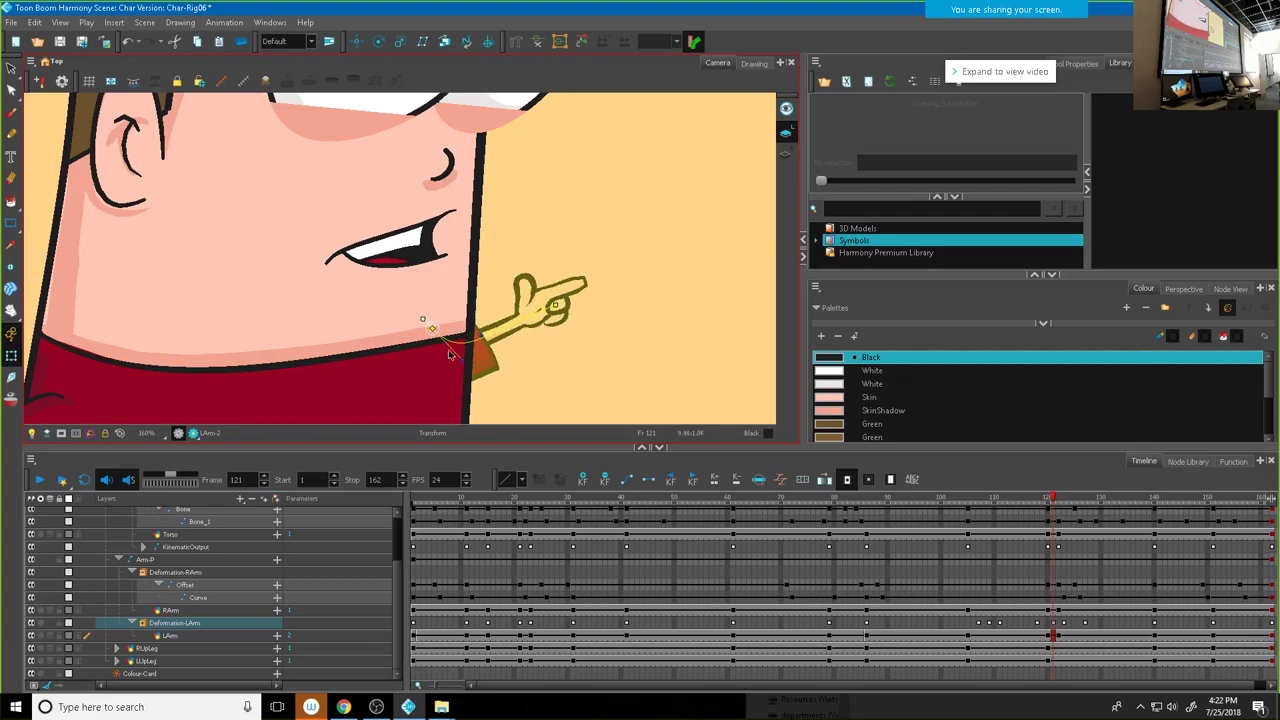
{"action": "left_click_drag", "start_coordinate": [469, 369], "coordinate": [543, 390]}
{"action": "left_click_drag", "start_coordinate": [552, 318], "coordinate": [543, 342]}
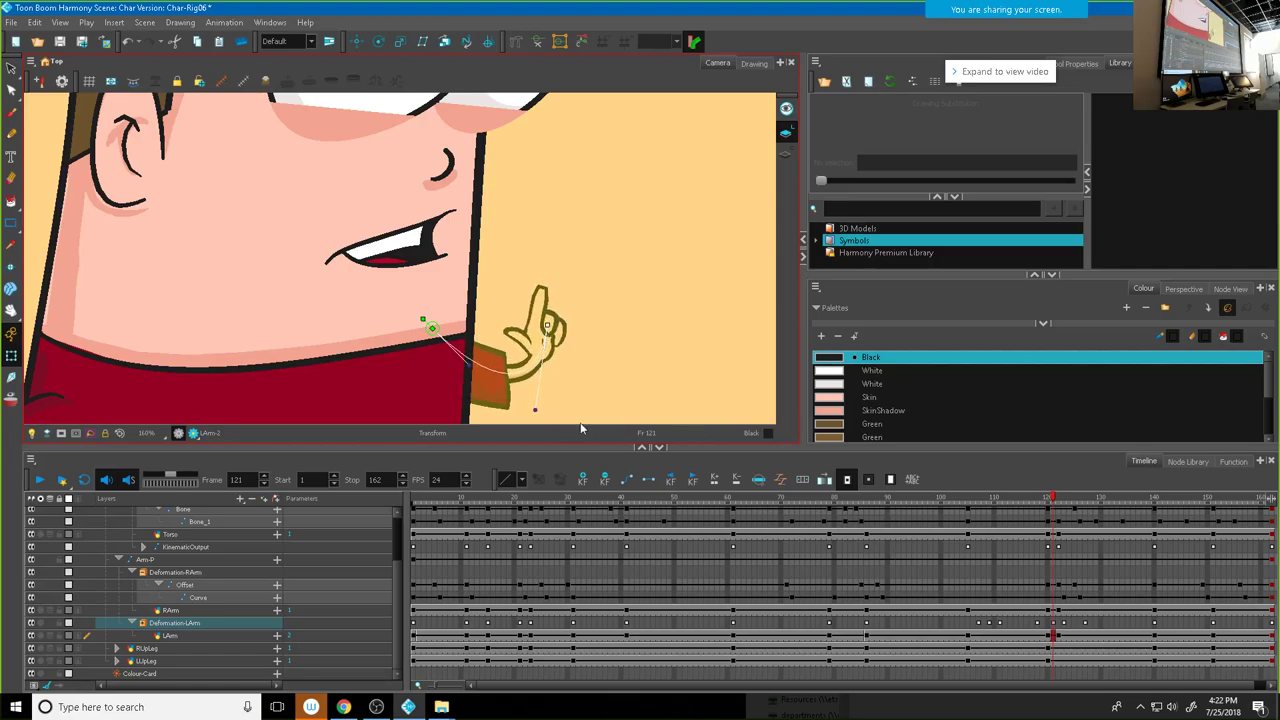
{"action": "left_click_drag", "start_coordinate": [534, 410], "coordinate": [505, 410]}
{"action": "left_click_drag", "start_coordinate": [546, 326], "coordinate": [524, 358]}
{"action": "left_click_drag", "start_coordinate": [487, 416], "coordinate": [502, 416]}
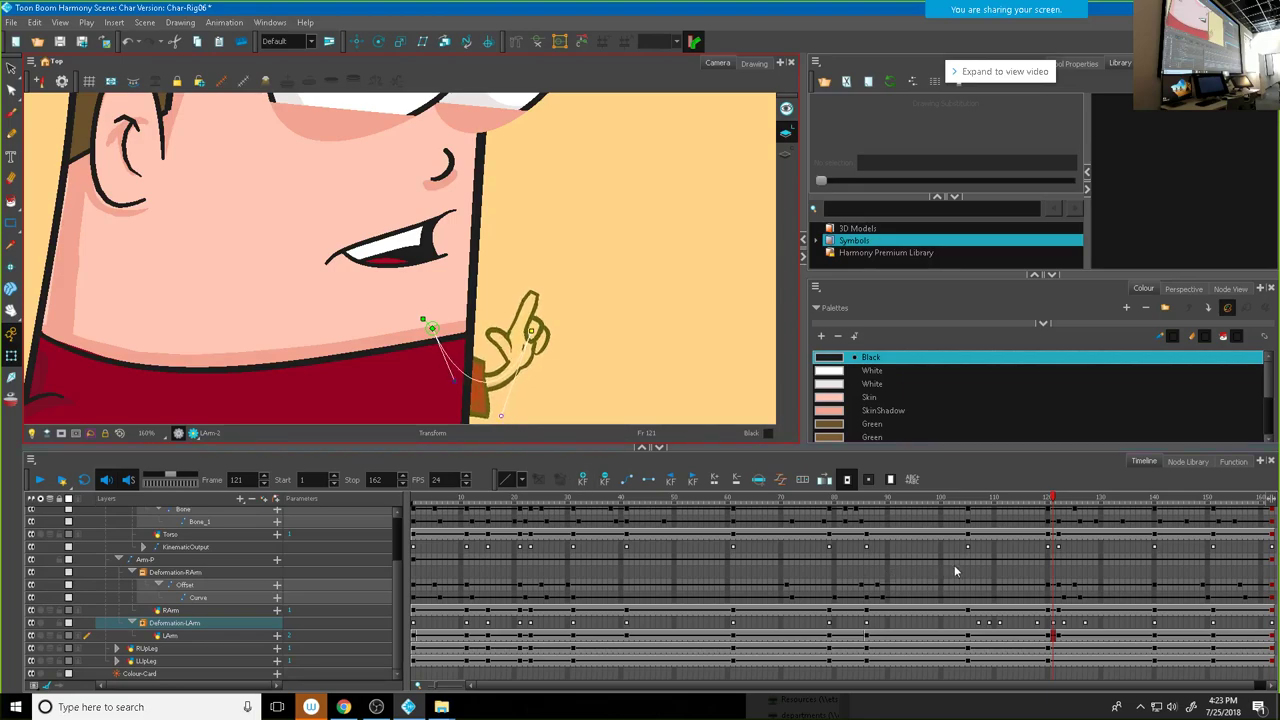
Step: At frame 127, shift the raised LArm deformation slightly inward and down so the shoulder sits deeper in the torso
{"action": "left_click_drag", "start_coordinate": [1053, 503], "coordinate": [1091, 505]}
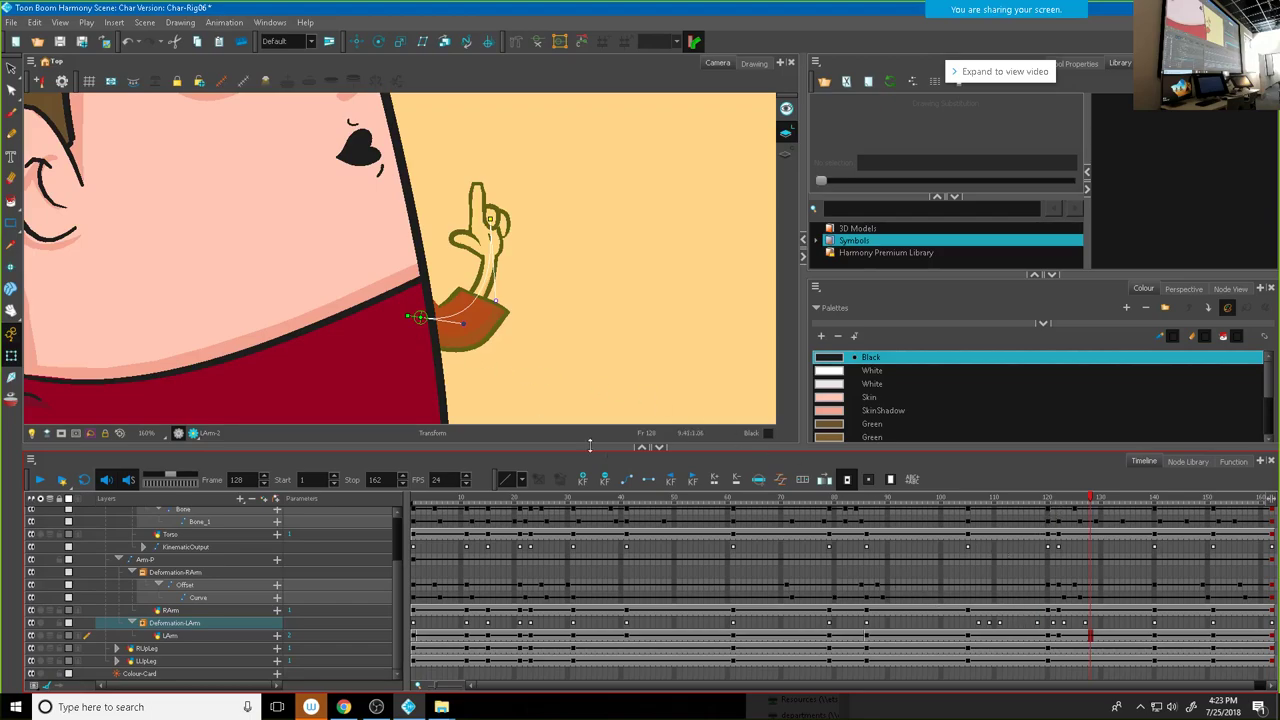
{"action": "left_click", "coordinate": [1082, 503]}
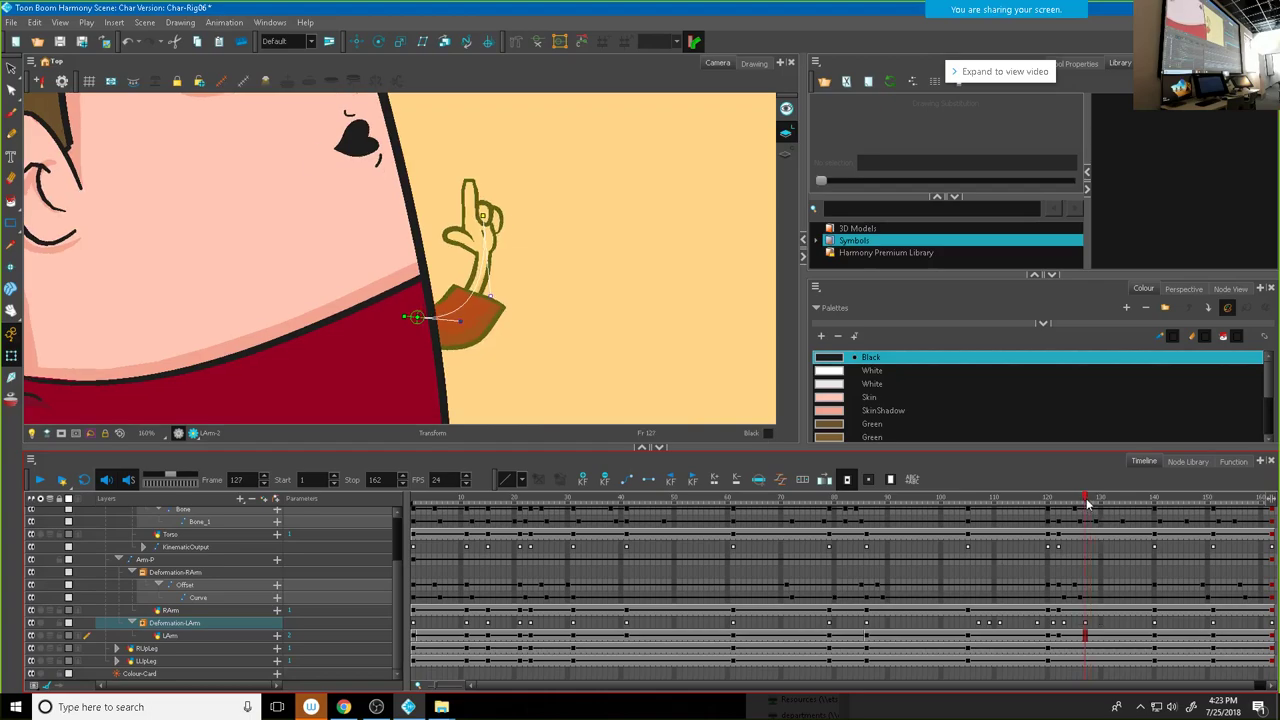
{"action": "mouse_move", "coordinate": [1082, 498]}
{"action": "left_mouse_down"}
{"action": "mouse_move", "coordinate": [1034, 500]}
{"action": "mouse_move", "coordinate": [1085, 500]}
{"action": "left_mouse_up"}
{"action": "left_click_drag", "start_coordinate": [416, 316], "coordinate": [405, 323]}
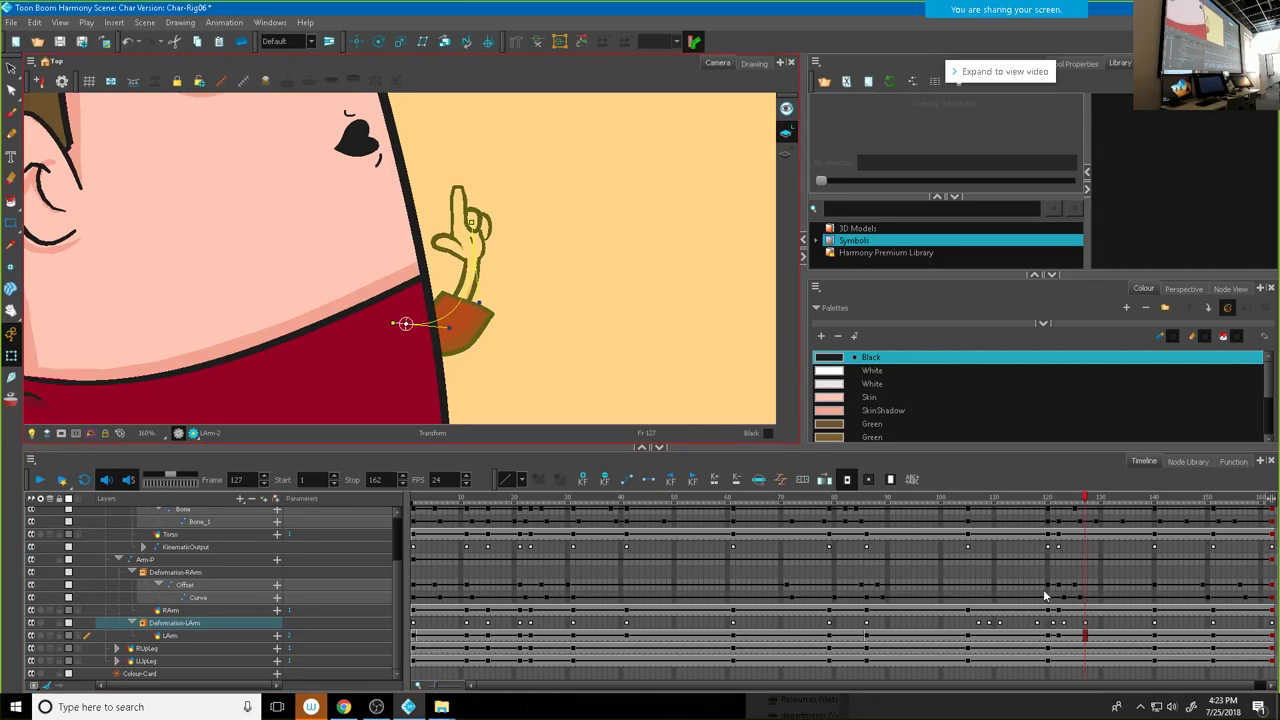
Step: At frame 140, move the LArm deformation inward so its shoulder is hidden inside the torso
{"action": "left_click", "coordinate": [1079, 502]}
{"action": "left_click_drag", "start_coordinate": [1068, 505], "coordinate": [1153, 515]}
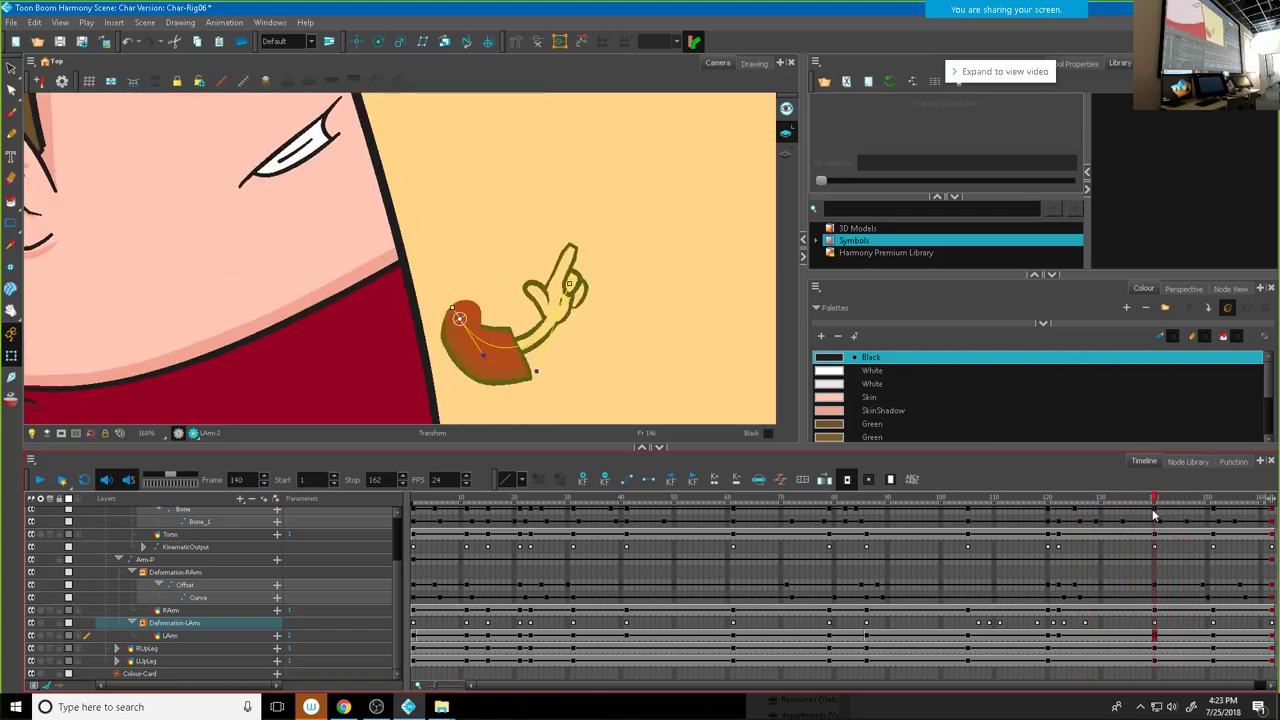
{"action": "left_click_drag", "start_coordinate": [459, 318], "coordinate": [391, 314]}
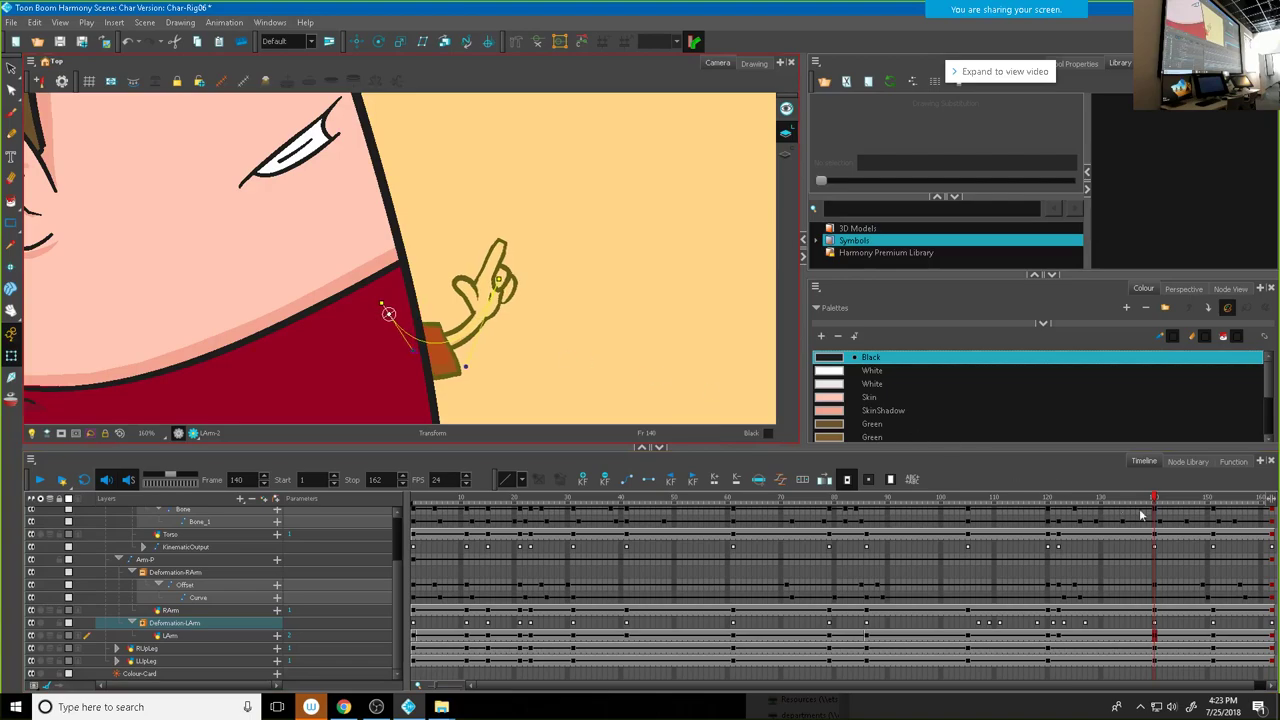
Step: Play the animation from frame 1 with the whole character in view to review the arm gesture
{"action": "left_click", "coordinate": [1210, 522]}
{"action": "left_click_drag", "start_coordinate": [1220, 522], "coordinate": [20, 365]}
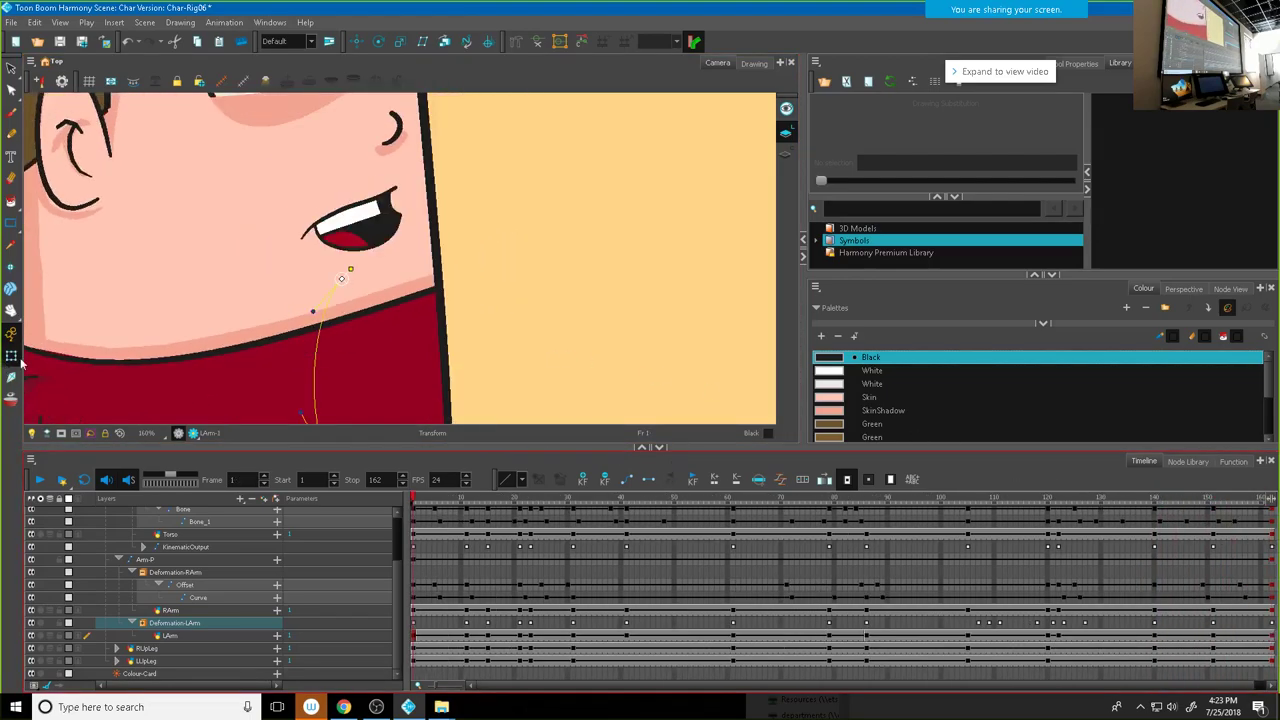
{"action": "scroll", "coordinate": [527, 263], "scroll_direction": "down", "scroll_amount": 5}
{"action": "left_click", "coordinate": [530, 278]}
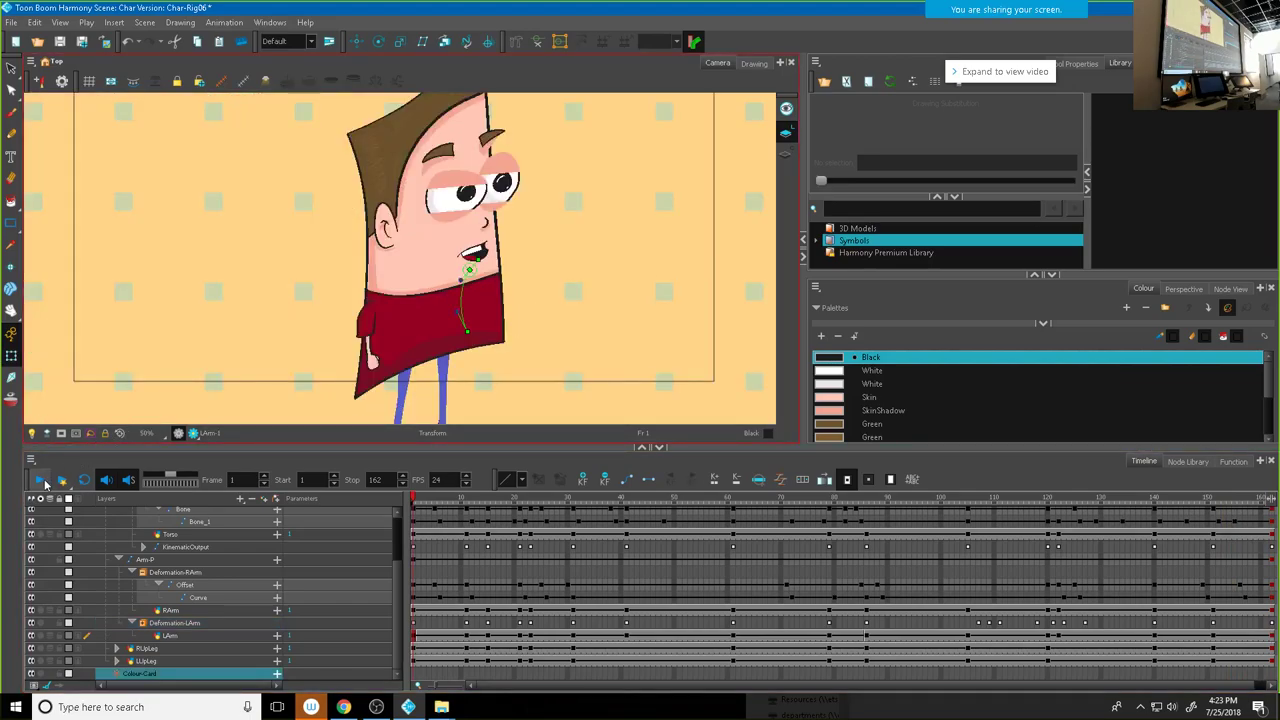
{"action": "left_click", "coordinate": [41, 484]}
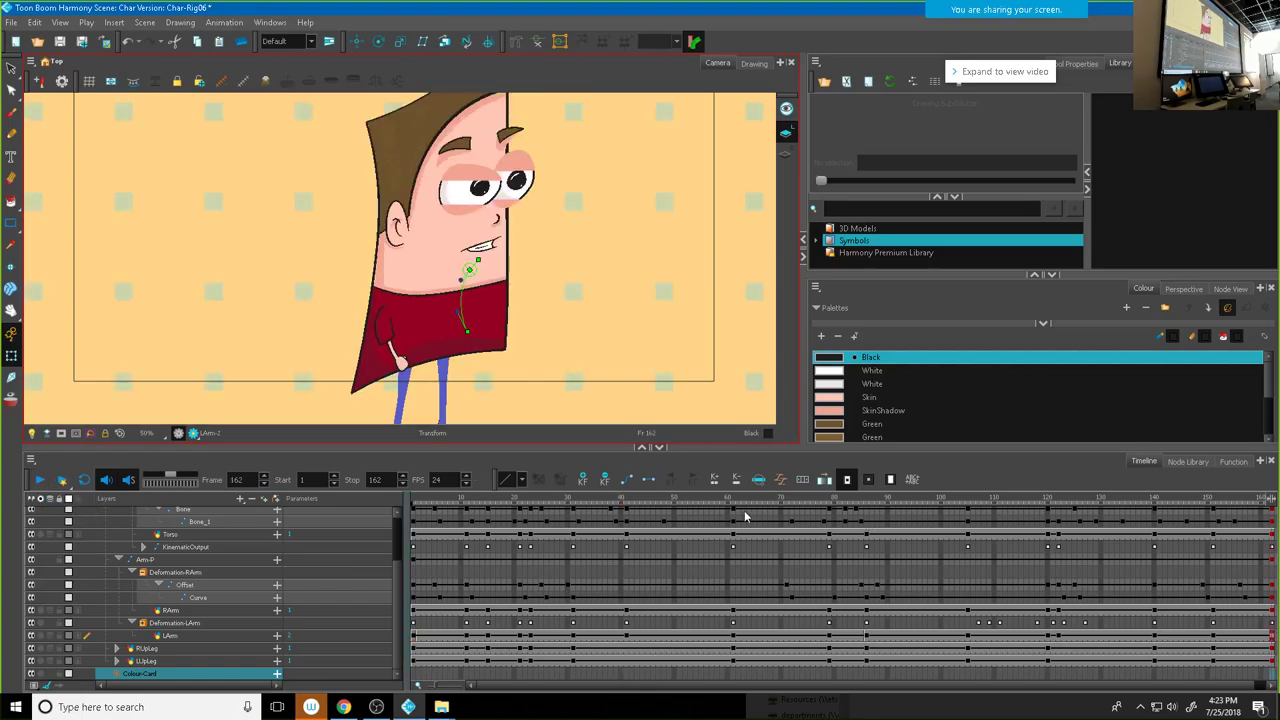
Step: Delete the LArm deformation keyframes from frame 121 through frame 127
{"action": "left_click_drag", "start_coordinate": [950, 505], "coordinate": [1036, 532]}
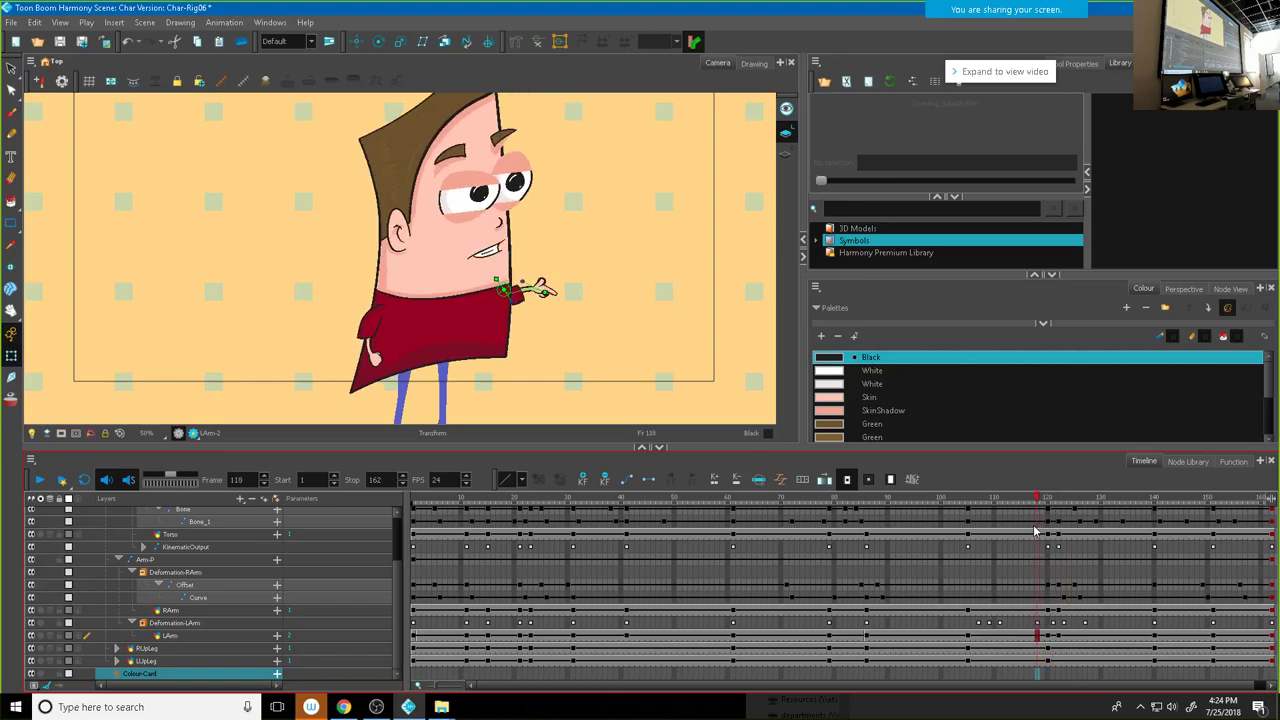
{"action": "left_click", "coordinate": [1046, 627]}
{"action": "left_click", "coordinate": [1053, 626]}
{"action": "left_click_drag", "start_coordinate": [1058, 626], "coordinate": [1085, 628]}
{"action": "right_click", "coordinate": [1085, 628]}
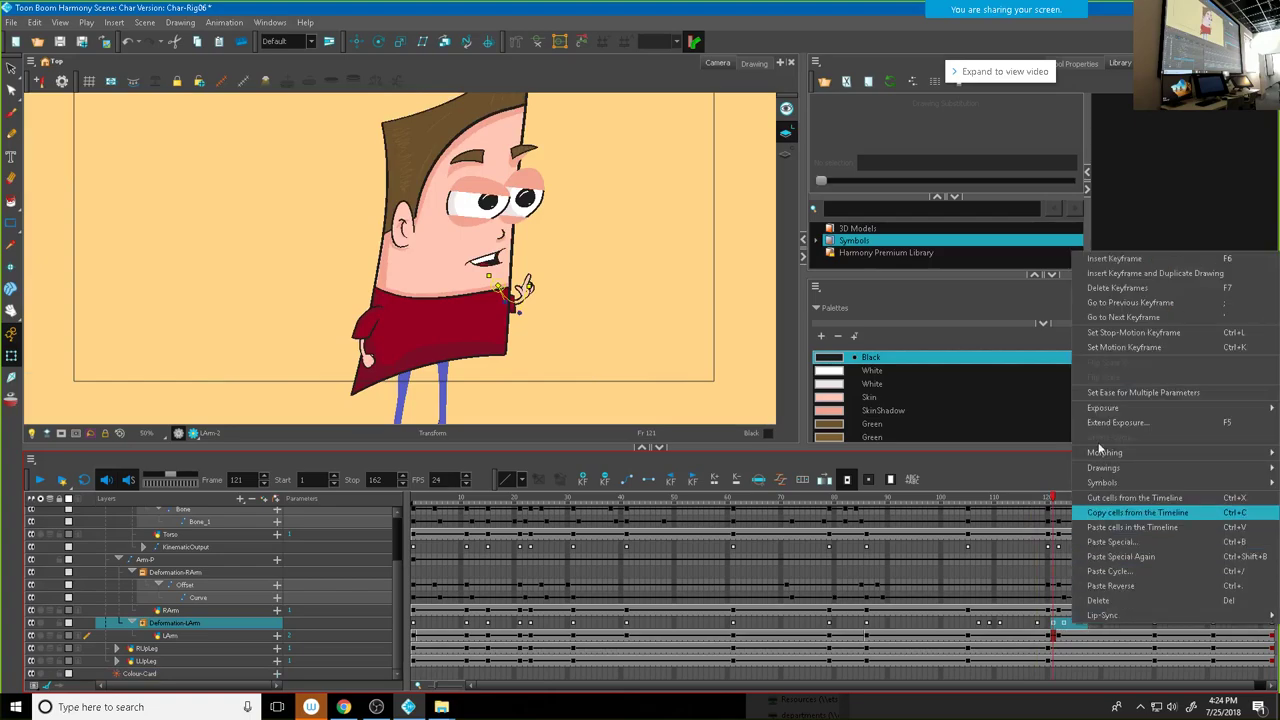
{"action": "left_click", "coordinate": [1105, 287]}
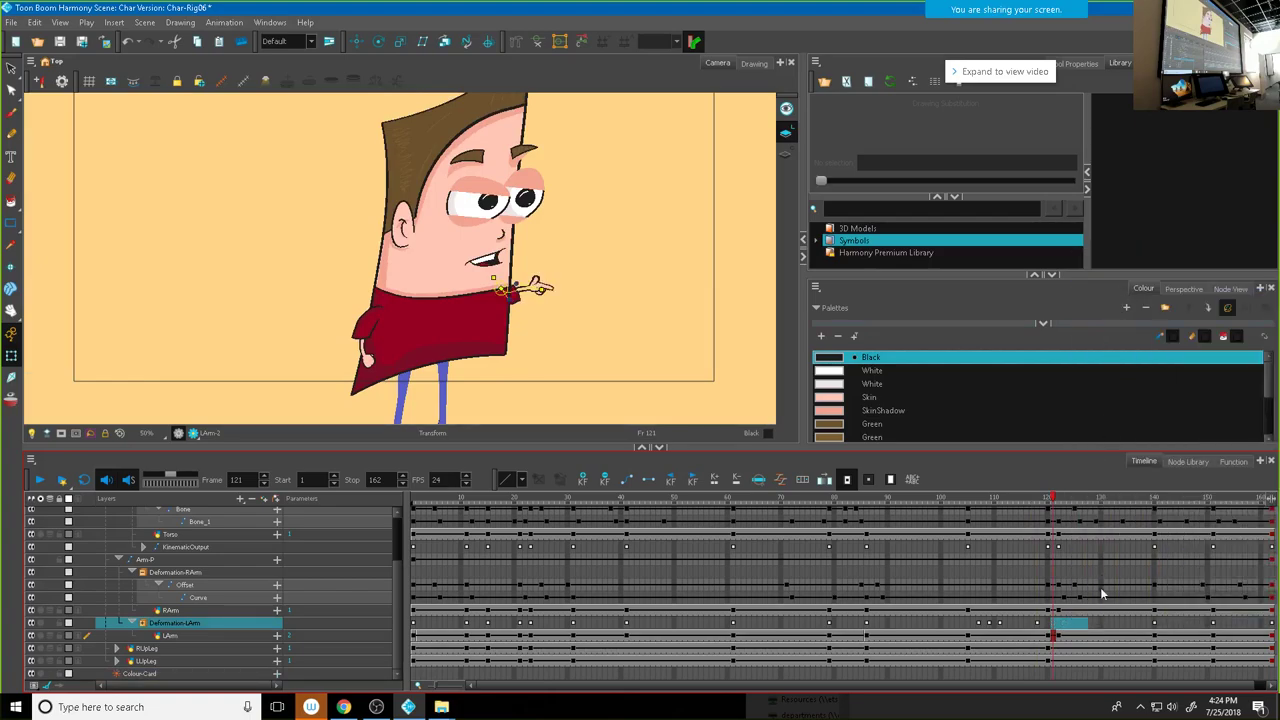
Step: Add an LArm deformation keyframe at frame 128 with the shoulder tucked inside the torso, and adjust the forearm's curve
{"action": "left_click", "coordinate": [1037, 623]}
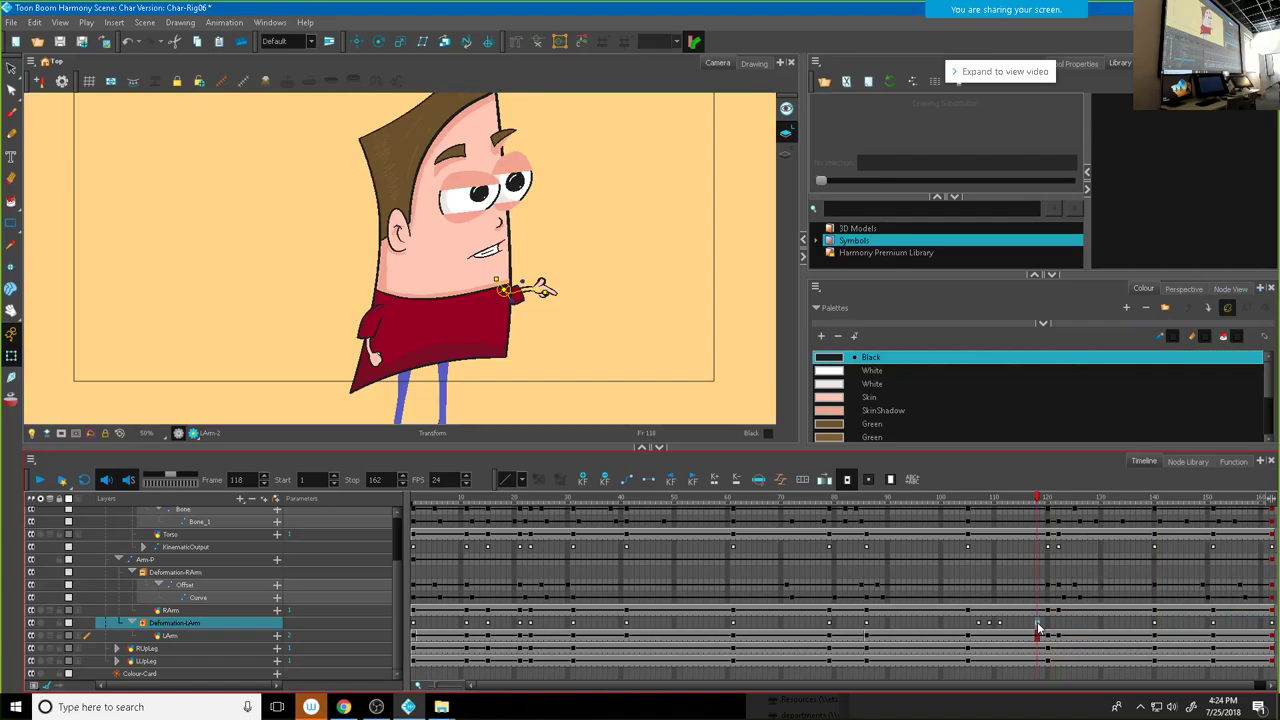
{"action": "left_click_drag", "start_coordinate": [1040, 505], "coordinate": [1092, 513]}
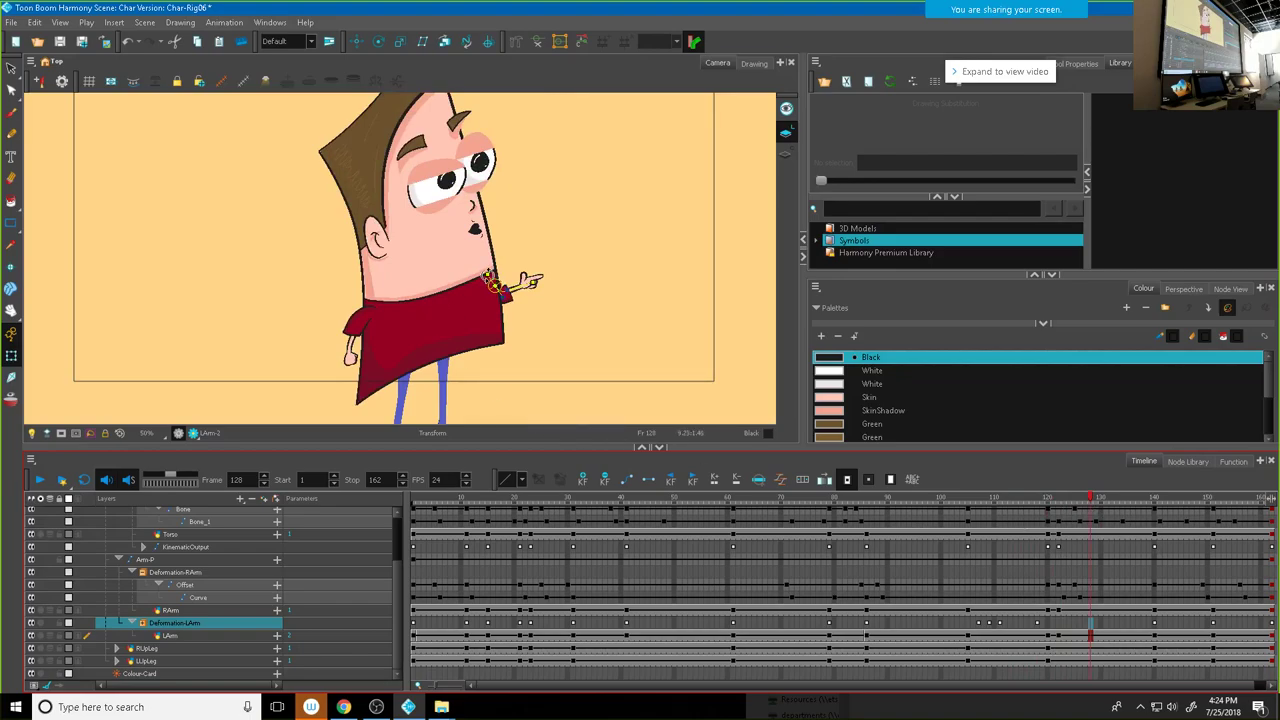
{"action": "left_click", "coordinate": [490, 276]}
{"action": "left_click_drag", "start_coordinate": [492, 282], "coordinate": [496, 290]}
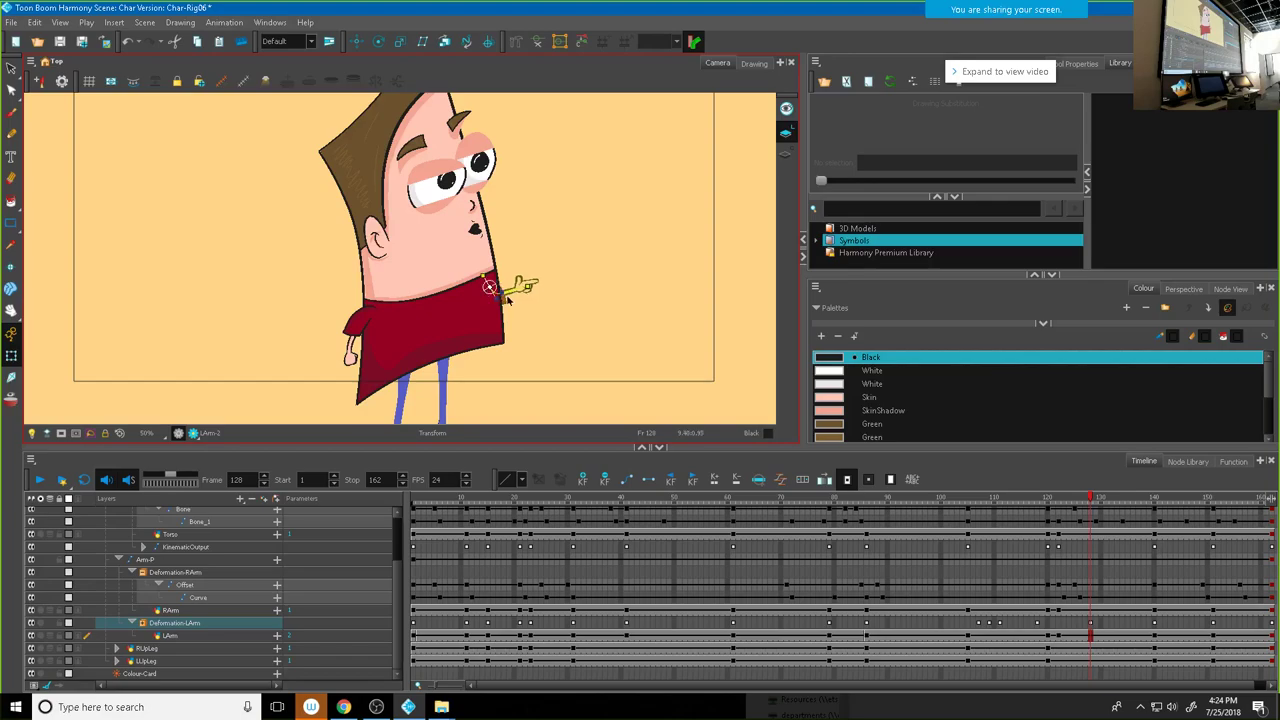
{"action": "scroll", "coordinate": [515, 296], "scroll_direction": "up", "scroll_amount": 5}
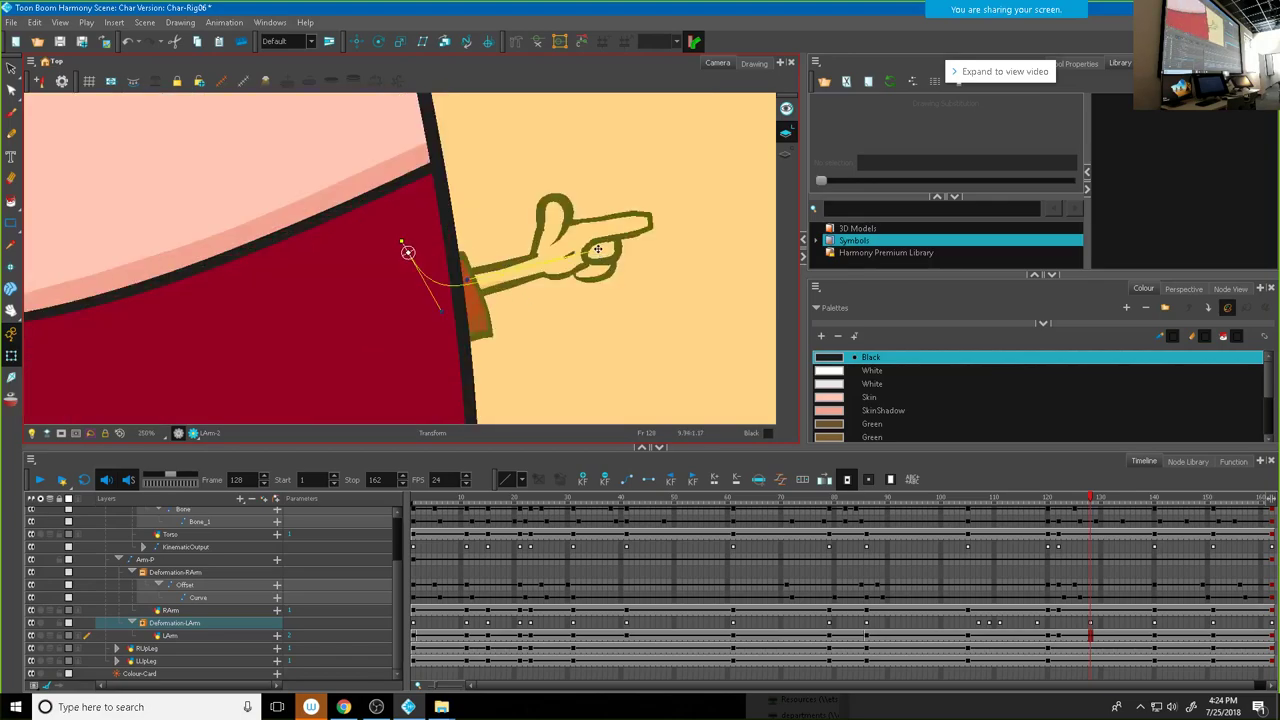
{"action": "left_click", "coordinate": [601, 272]}
{"action": "left_click", "coordinate": [471, 273]}
{"action": "left_click_drag", "start_coordinate": [474, 276], "coordinate": [513, 320]}
Step: Add an LArm deformation keyframe at frame 144 with the pointing hand lowered and extended farther from the torso
{"action": "left_click_drag", "start_coordinate": [1090, 500], "coordinate": [1176, 542]}
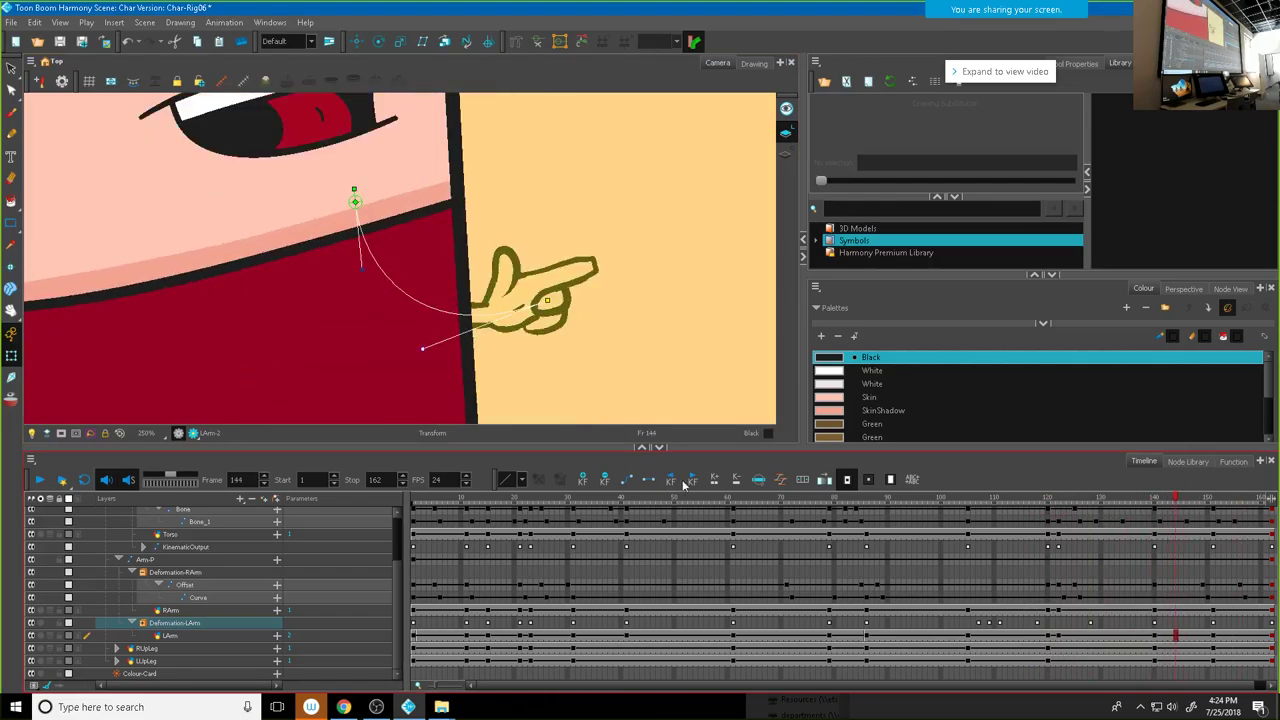
{"action": "left_click_drag", "start_coordinate": [549, 301], "coordinate": [588, 357]}
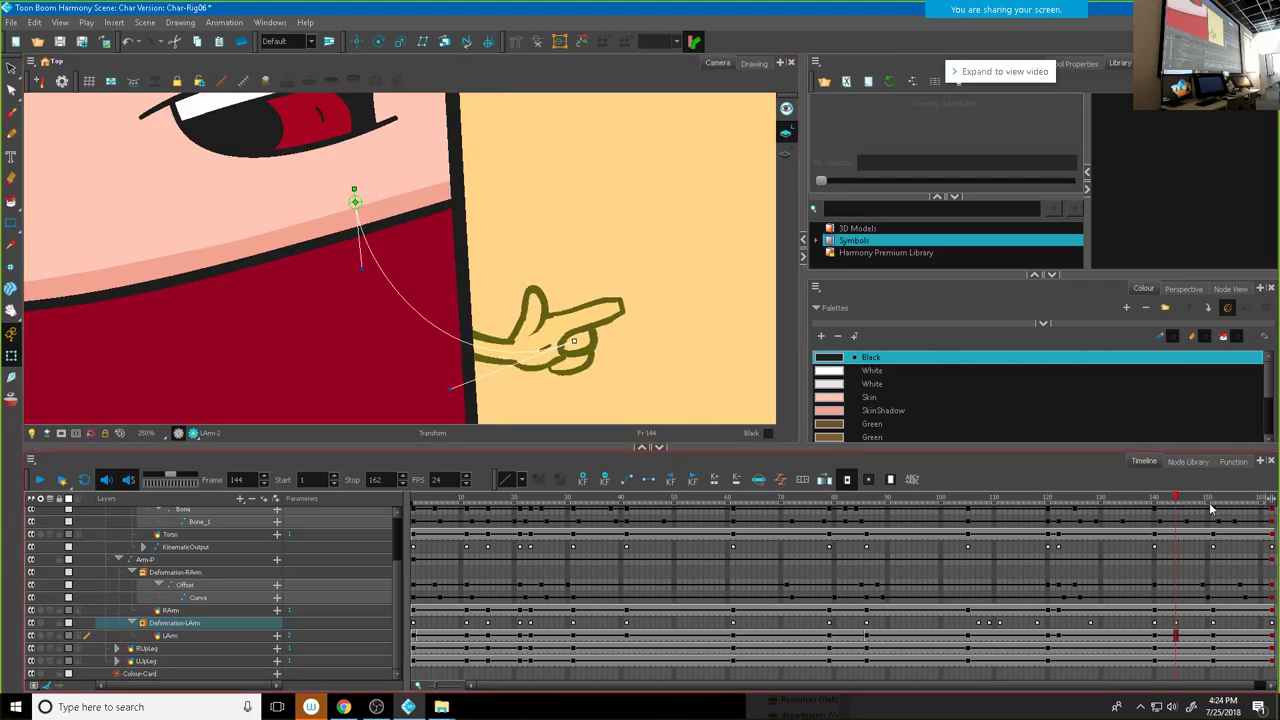
{"action": "left_click", "coordinate": [1248, 511]}
Step: Play the whole animation from frame 1 with the full character in view to check the revised arm motion
{"action": "key", "text": "shift+comma"}
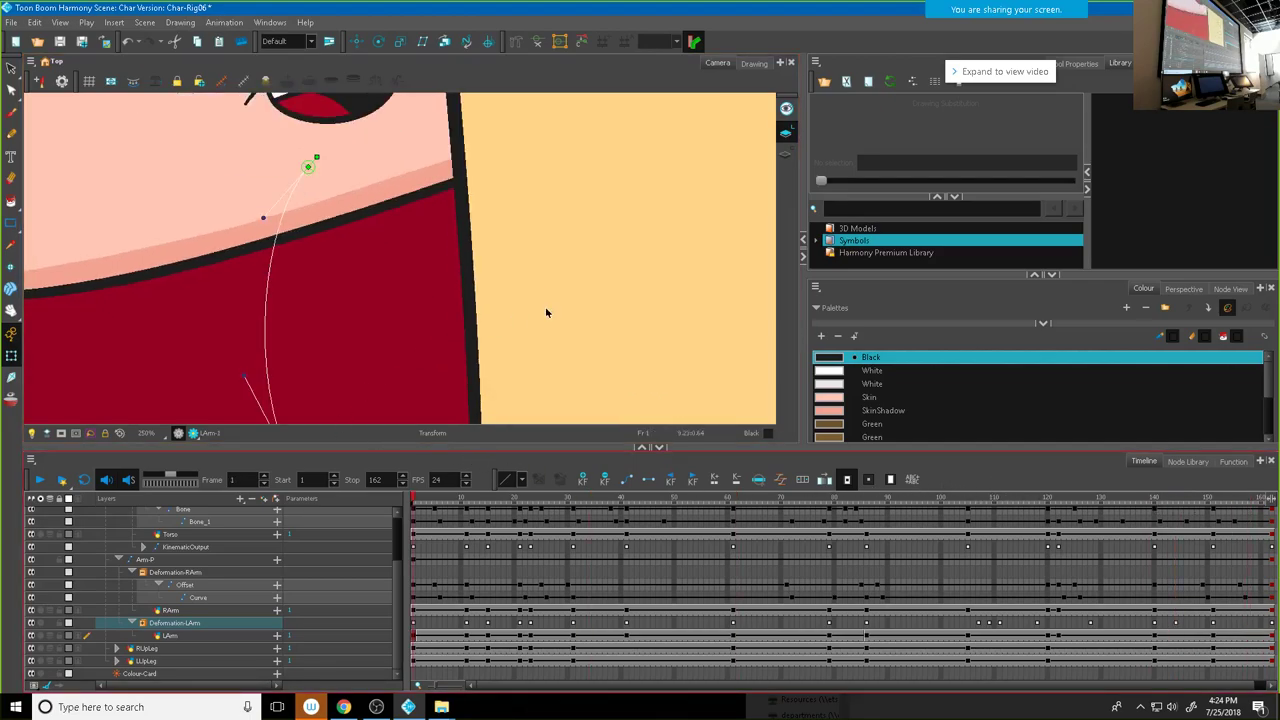
{"action": "left_click", "coordinate": [546, 309]}
{"action": "scroll", "coordinate": [547, 312], "scroll_direction": "down", "scroll_amount": 3}
{"action": "scroll", "coordinate": [547, 312], "scroll_direction": "down", "scroll_amount": 2}
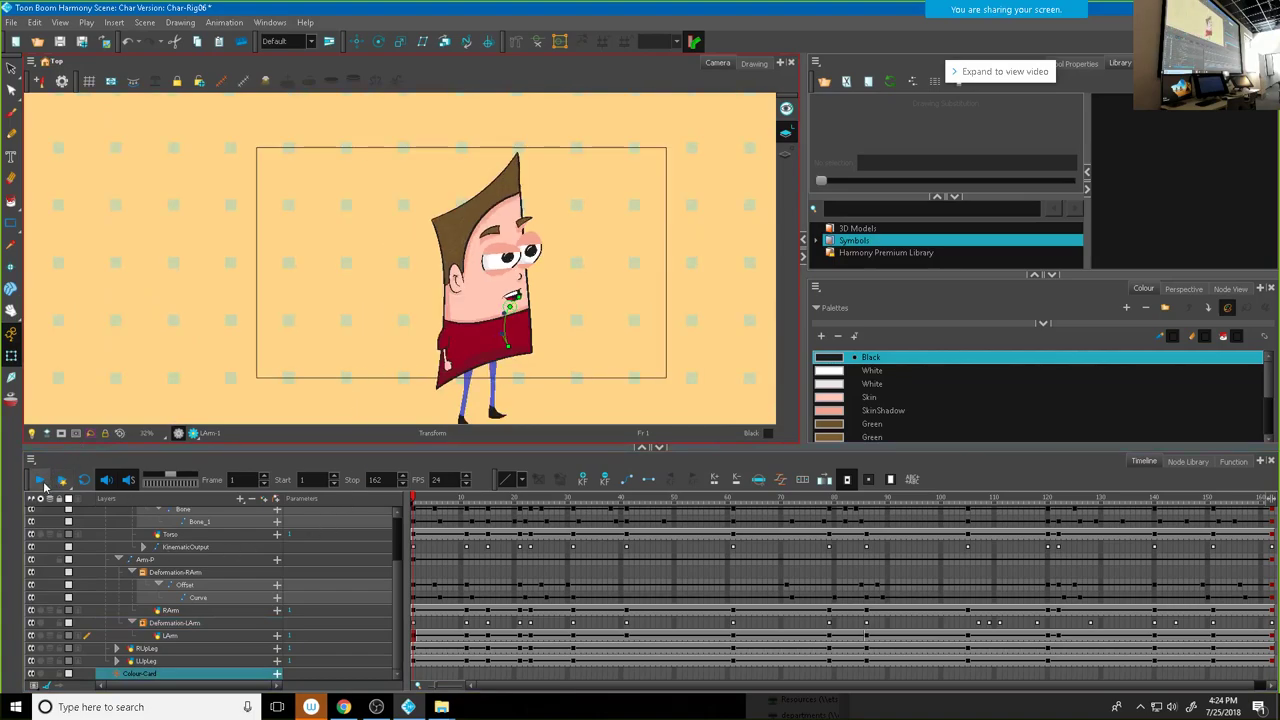
{"action": "left_click", "coordinate": [41, 482]}
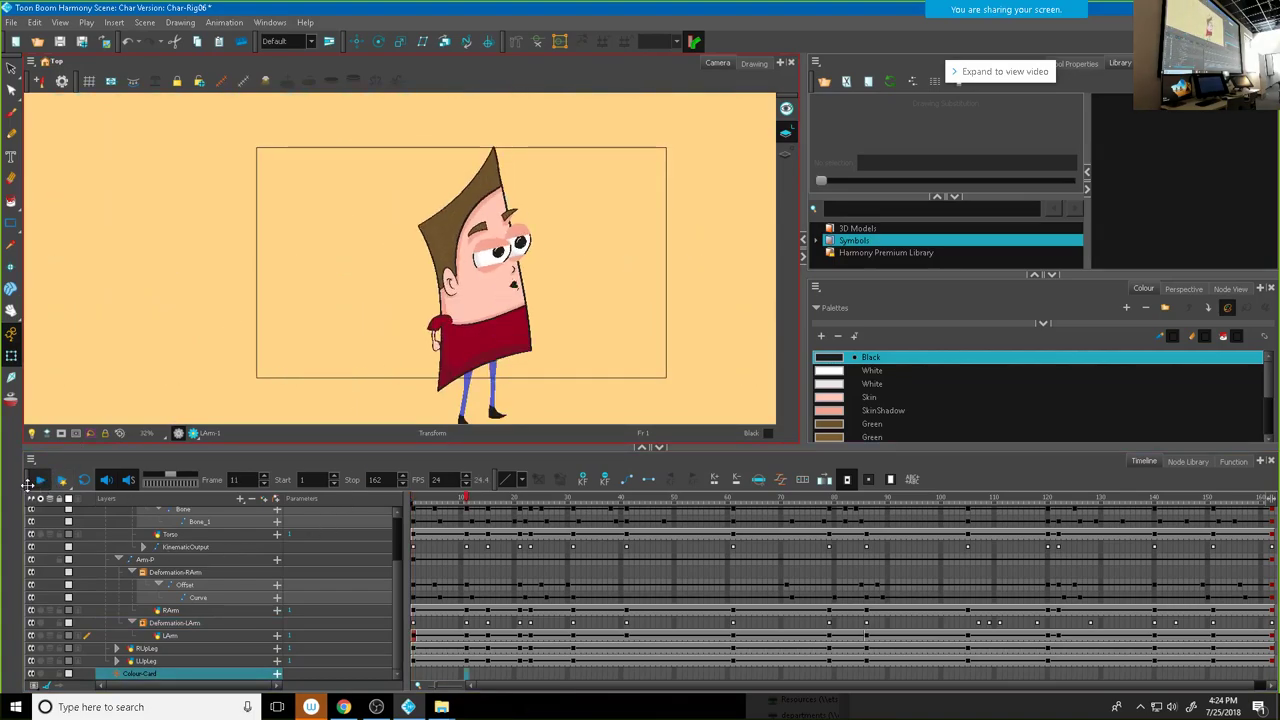
{"action": "left_click", "coordinate": [38, 481]}
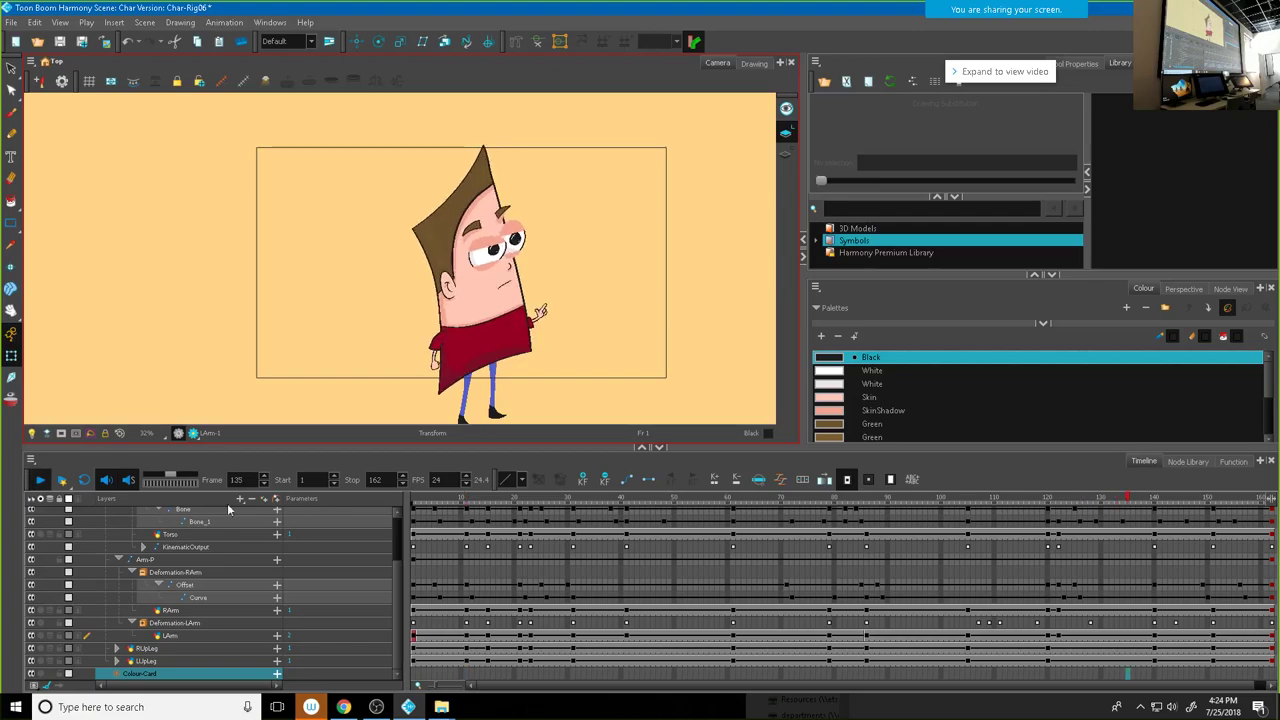
Step: Retime the three LArm deformation keyframes of the downward pointing swing to frames 103, 107 and 110, and play back the motion
{"action": "mouse_move", "coordinate": [965, 503]}
{"action": "left_mouse_down"}
{"action": "mouse_move", "coordinate": [997, 503]}
{"action": "mouse_move", "coordinate": [968, 504]}
{"action": "left_mouse_up"}
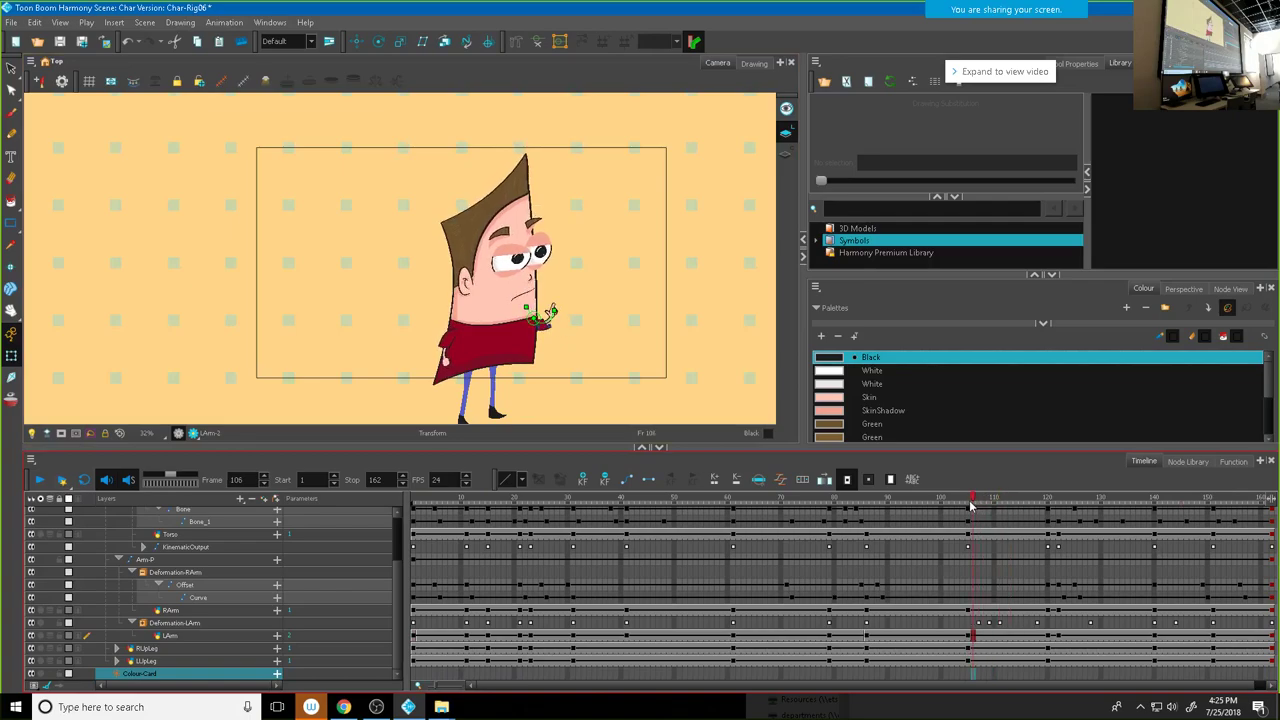
{"action": "left_click", "coordinate": [978, 624]}
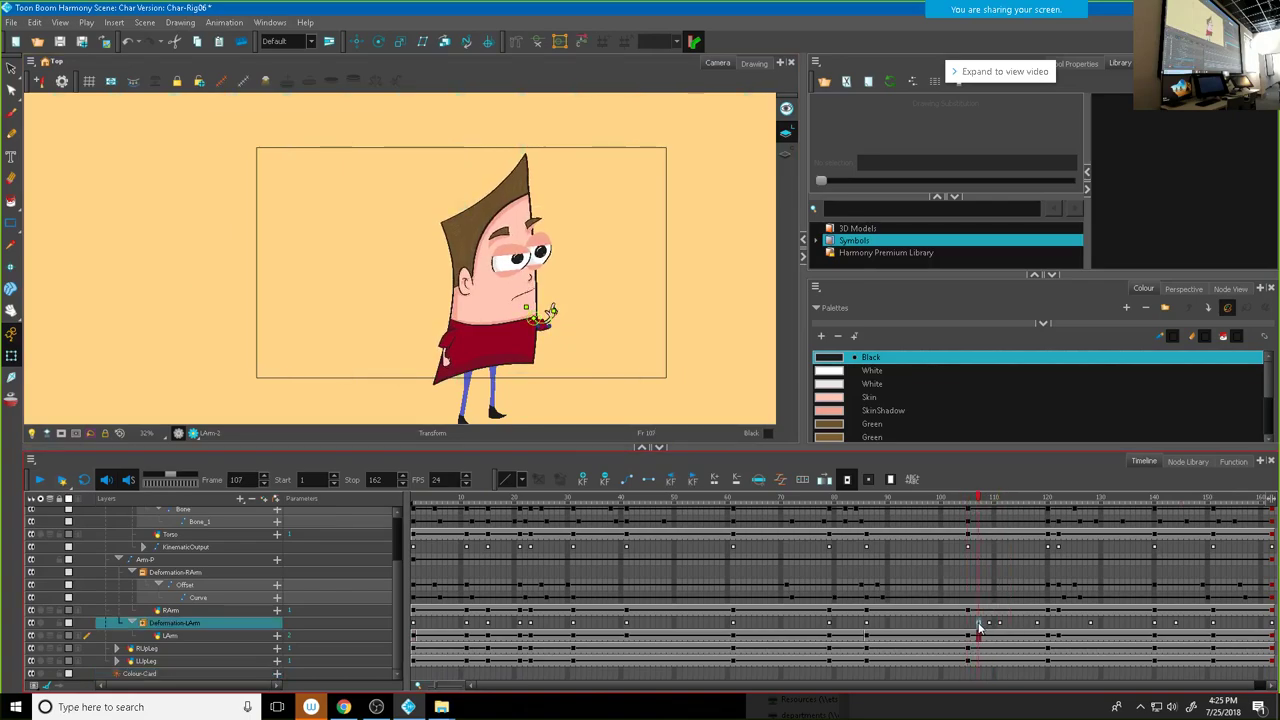
{"action": "left_click", "coordinate": [990, 624]}
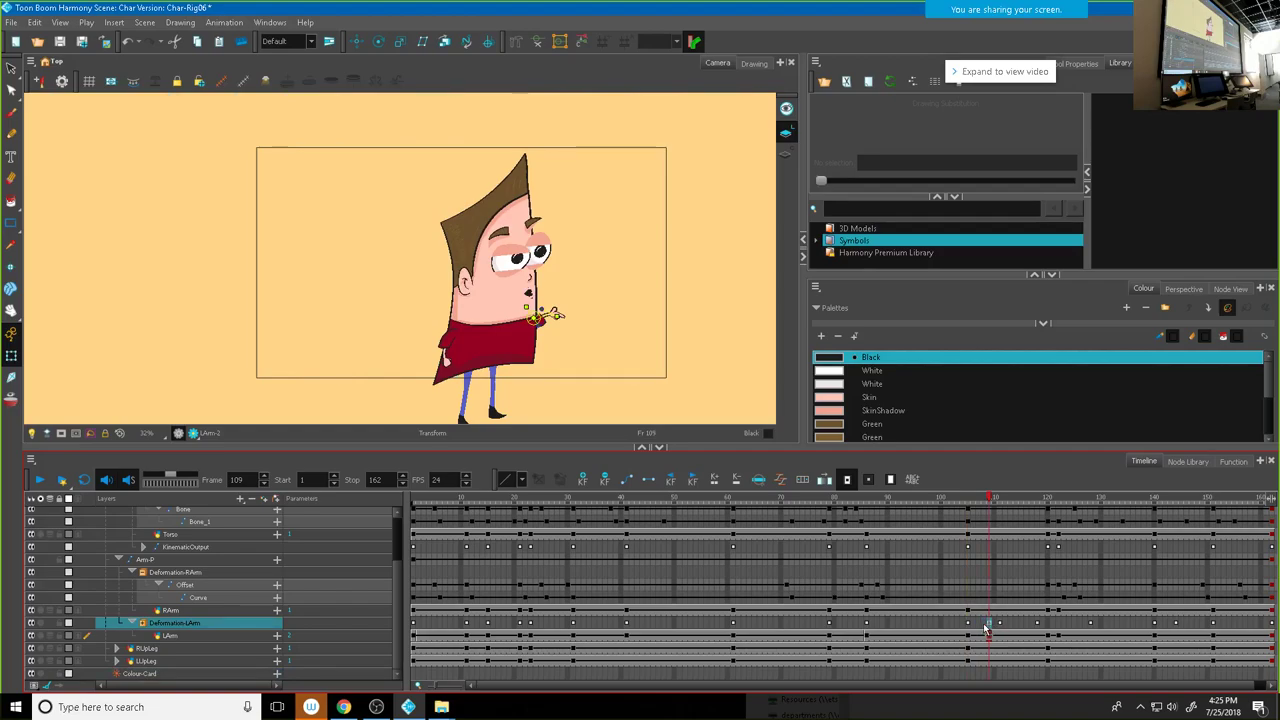
{"action": "left_click", "coordinate": [979, 625]}
{"action": "left_click", "coordinate": [957, 625]}
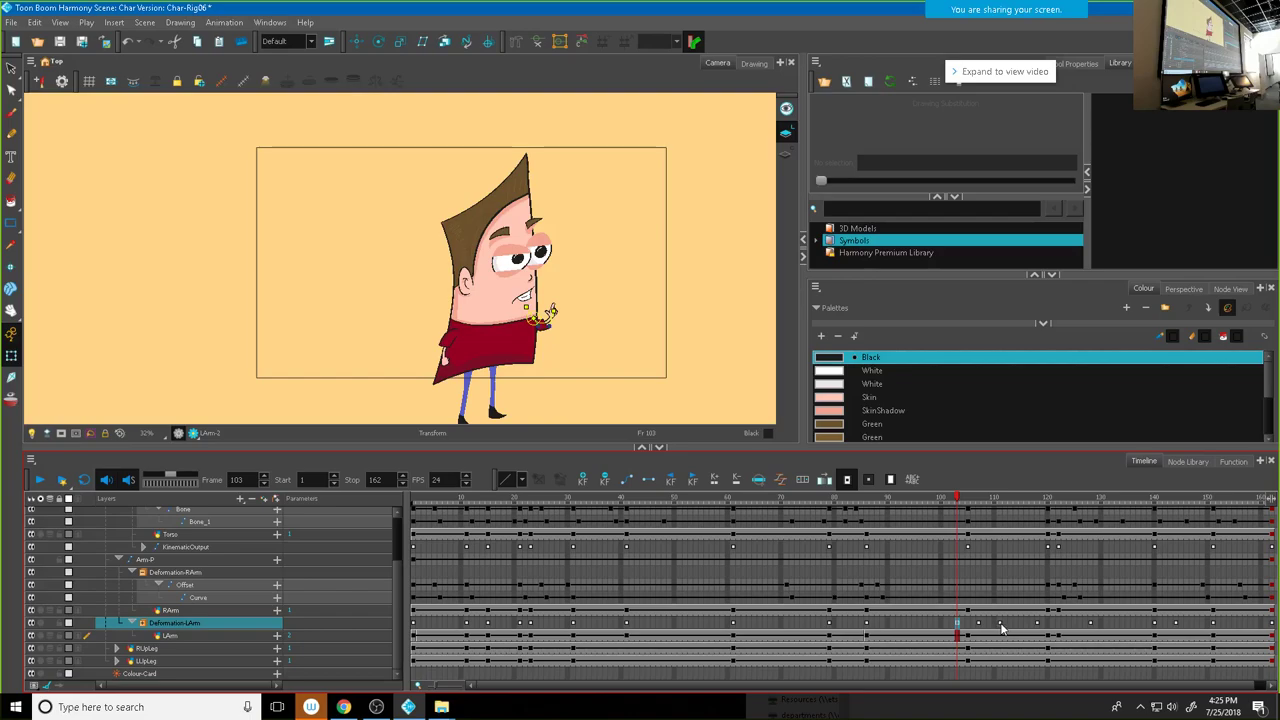
{"action": "left_click", "coordinate": [997, 625]}
{"action": "left_click", "coordinate": [994, 635]}
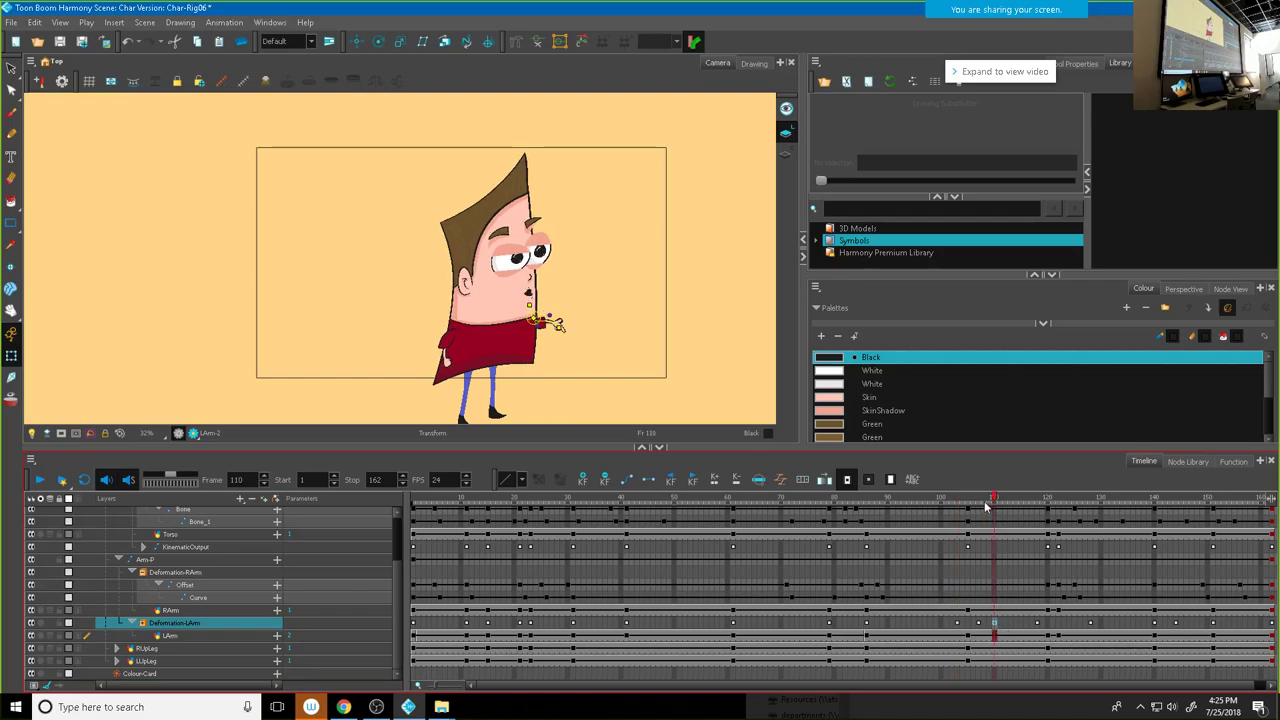
{"action": "left_click", "coordinate": [945, 623]}
{"action": "left_click", "coordinate": [47, 481]}
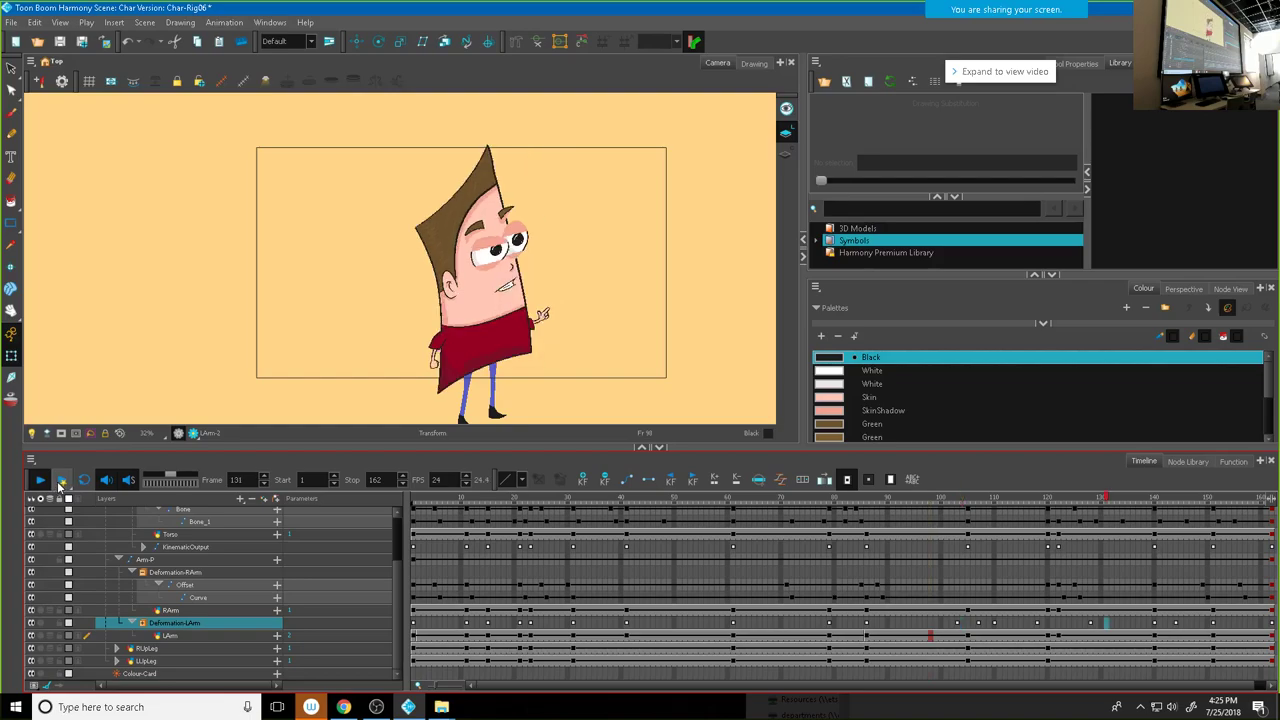
Step: Try switching the LArm drawing substitution to 1 at frame 135, and check the hand on the neighbouring frames
{"action": "left_click_drag", "start_coordinate": [1038, 494], "coordinate": [1127, 516]}
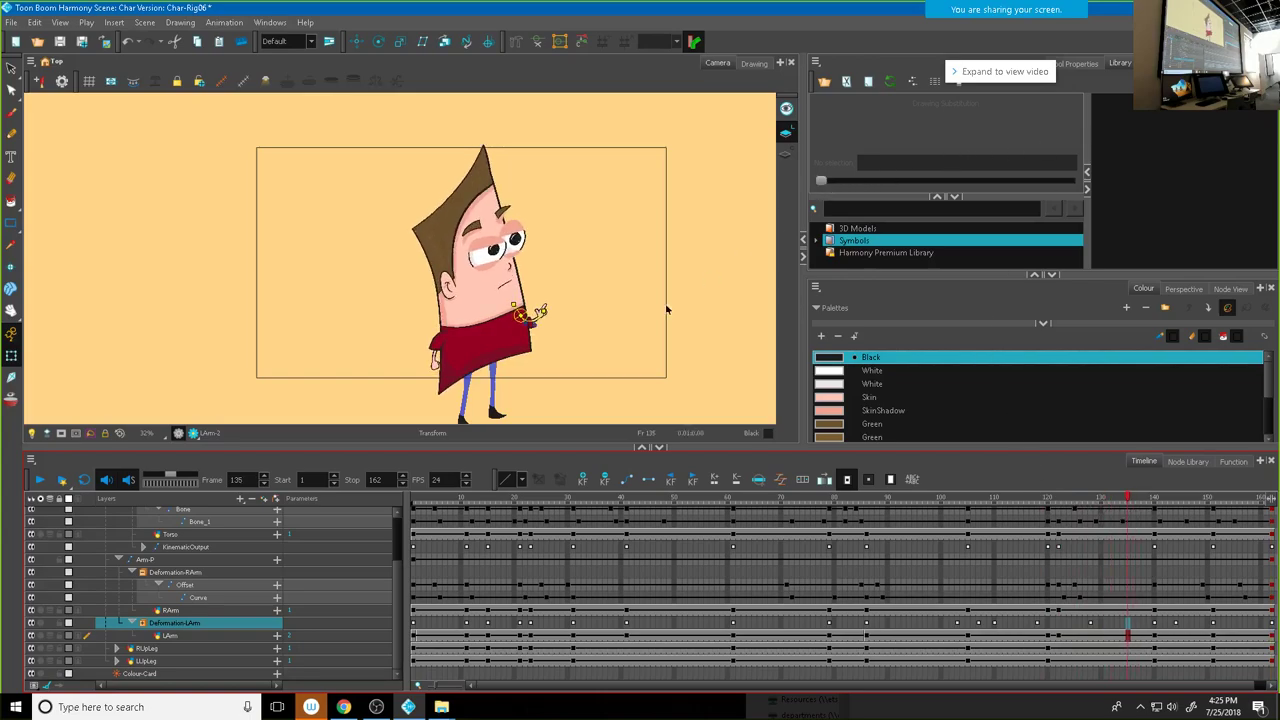
{"action": "left_click", "coordinate": [175, 636]}
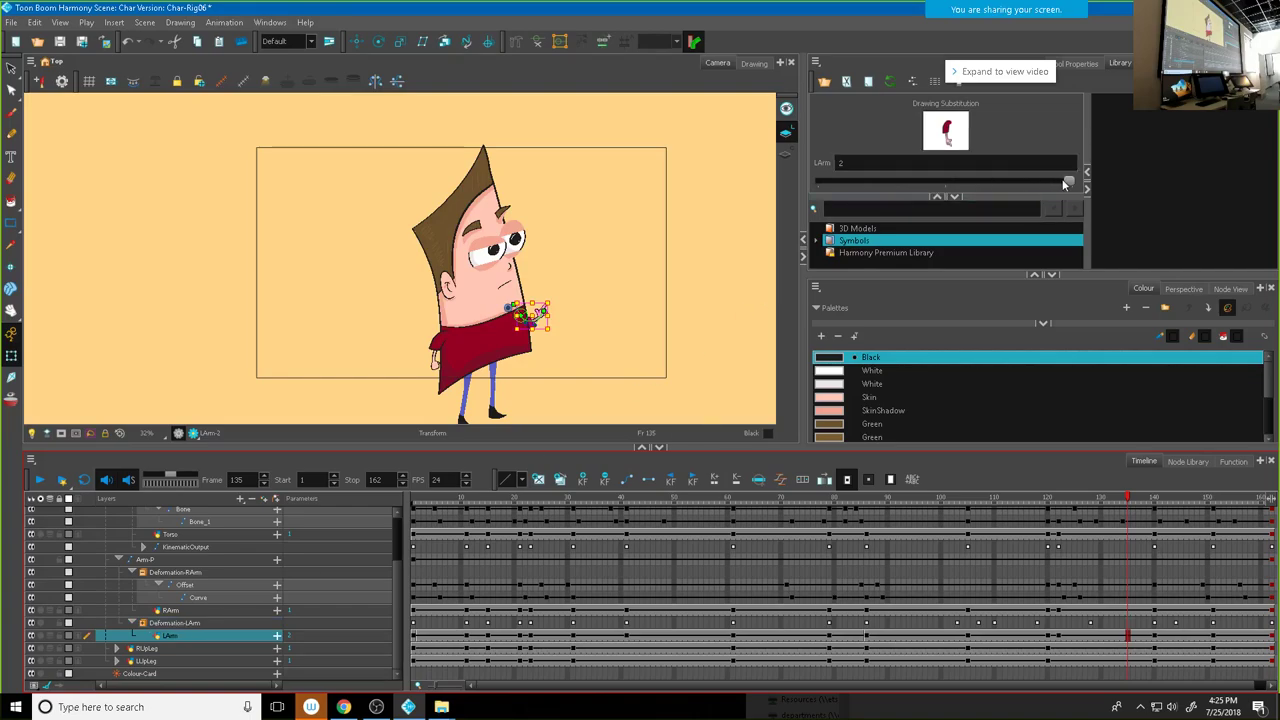
{"action": "left_click_drag", "start_coordinate": [1064, 183], "coordinate": [926, 181]}
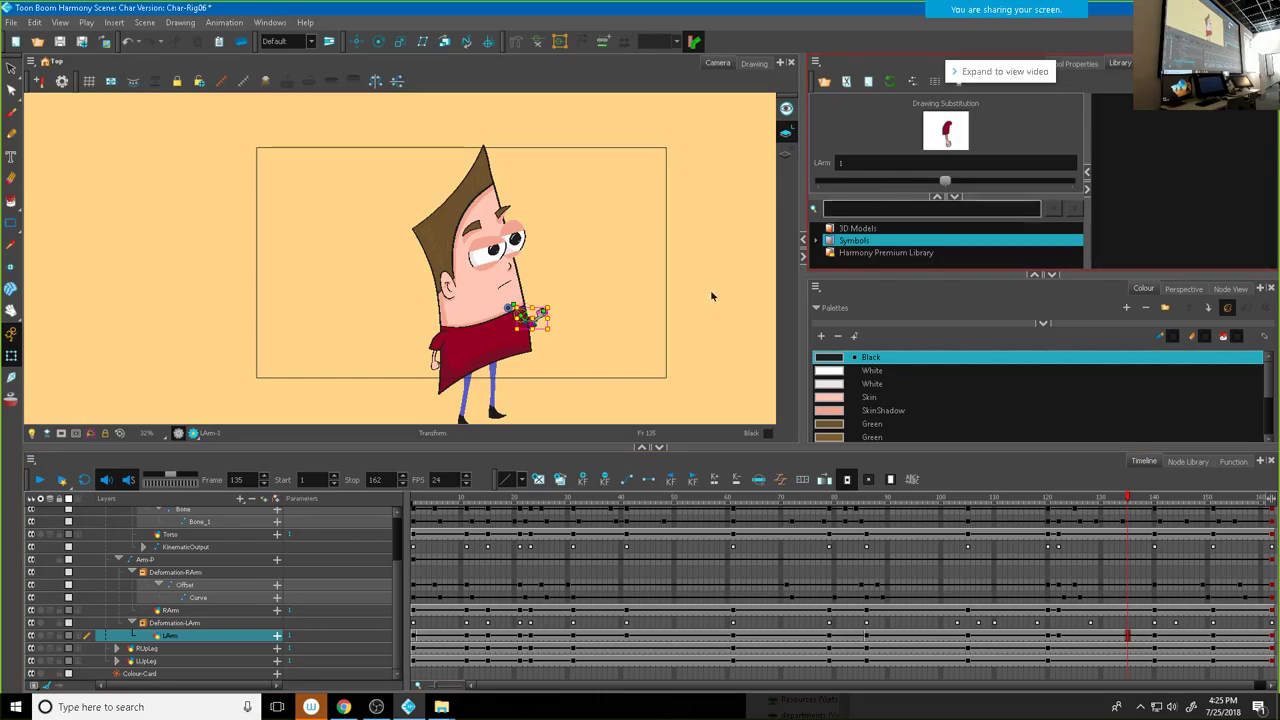
{"action": "left_click", "coordinate": [567, 378]}
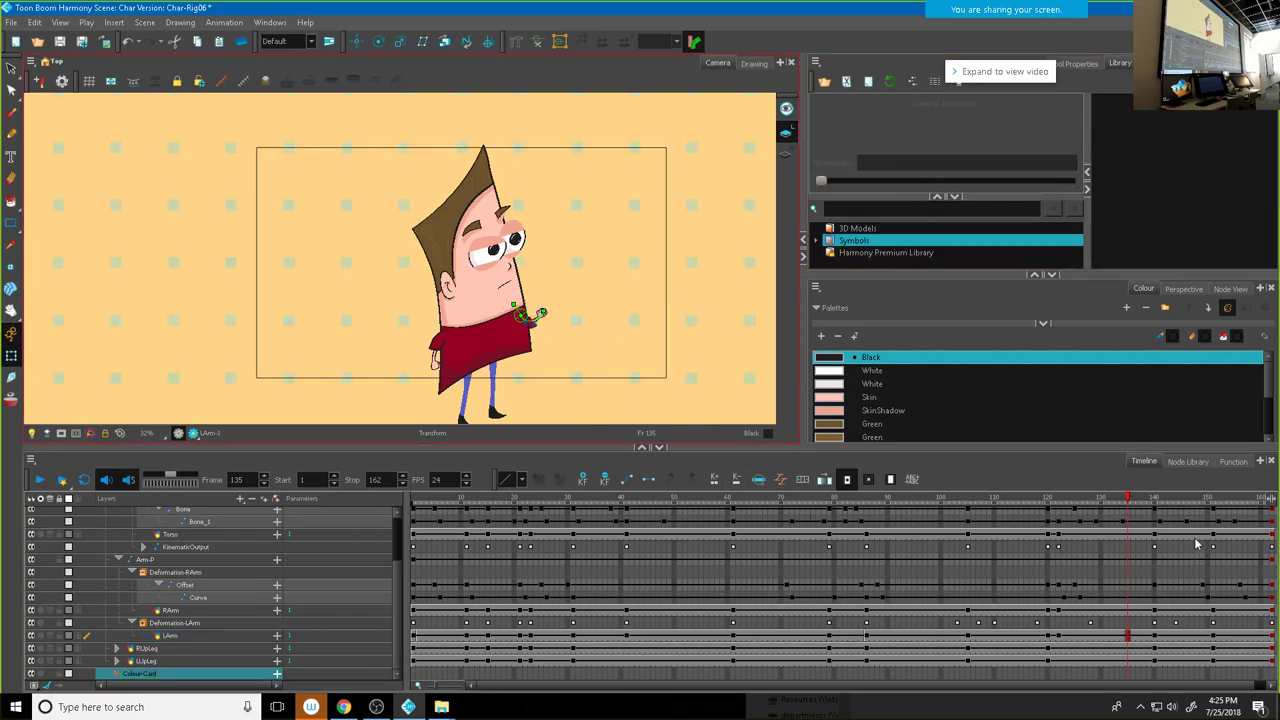
{"action": "left_click", "coordinate": [1068, 513]}
{"action": "mouse_move", "coordinate": [1068, 513]}
{"action": "left_mouse_down"}
{"action": "mouse_move", "coordinate": [1138, 520]}
{"action": "mouse_move", "coordinate": [1127, 527]}
{"action": "left_mouse_up"}
{"action": "left_click", "coordinate": [1128, 638]}
{"action": "left_click", "coordinate": [1118, 639]}
{"action": "left_click", "coordinate": [1111, 637]}
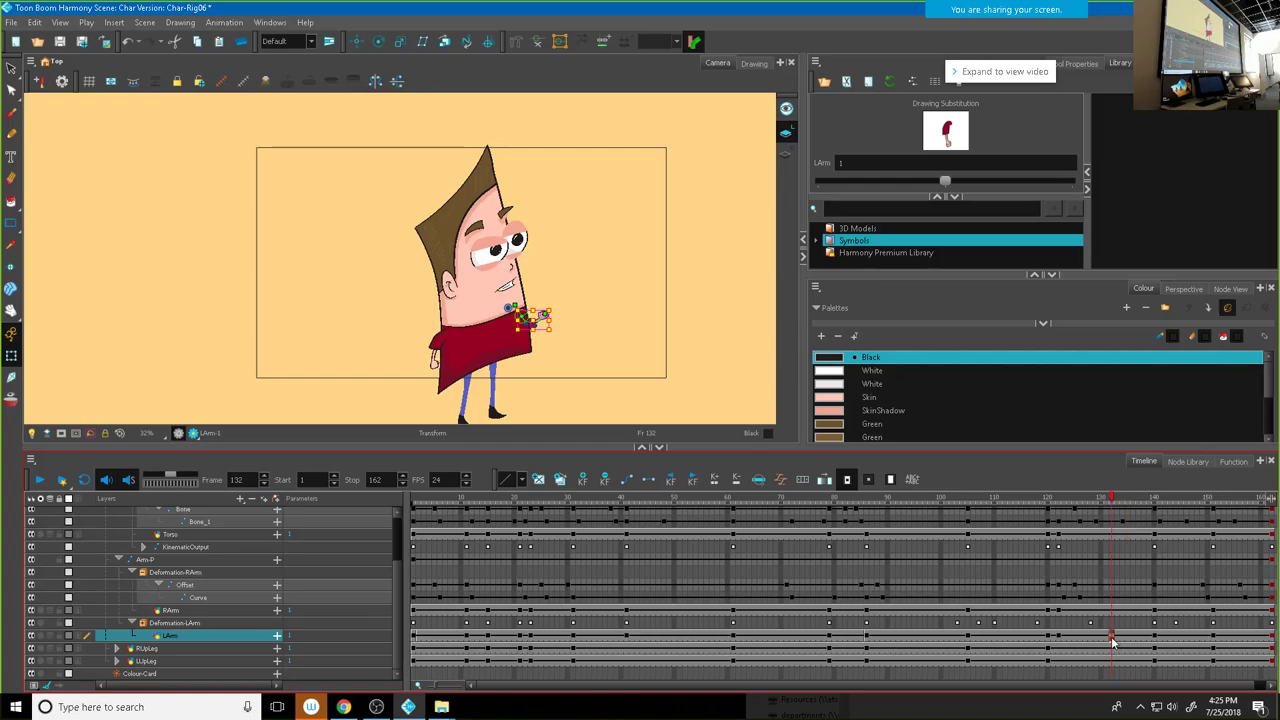
{"action": "mouse_move", "coordinate": [1111, 500]}
{"action": "left_mouse_down"}
{"action": "mouse_move", "coordinate": [1090, 500]}
{"action": "mouse_move", "coordinate": [1126, 501]}
{"action": "mouse_move", "coordinate": [1111, 503]}
{"action": "left_mouse_up"}
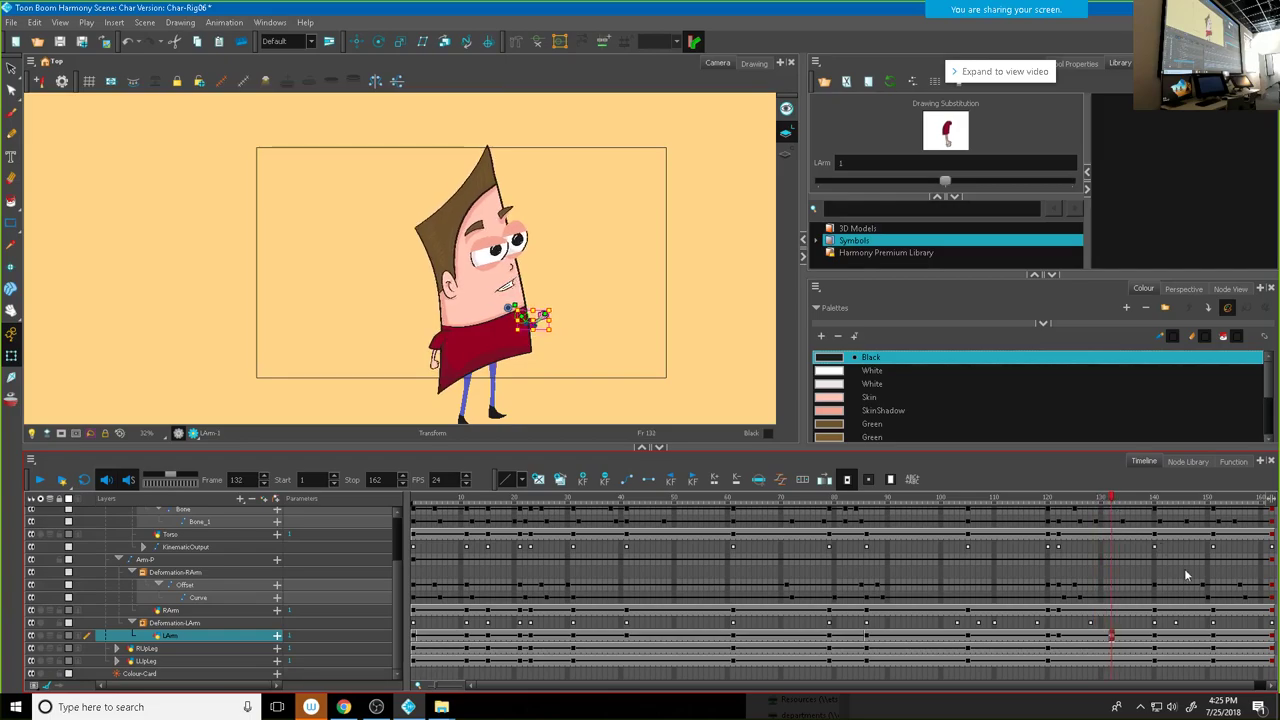
{"action": "right_click", "coordinate": [1112, 638]}
{"action": "left_click", "coordinate": [1114, 306]}
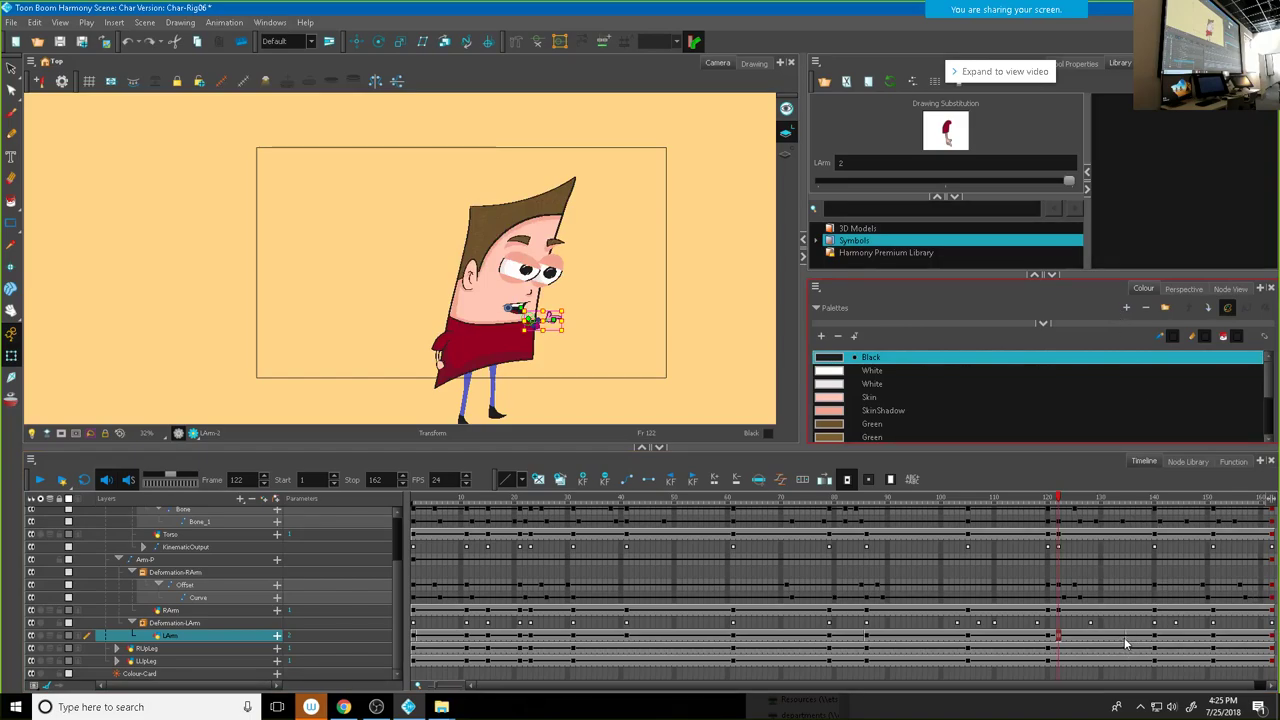
Step: Set the LArm drawing substitution to 2 at frame 135 and to 1 at frame 143
{"action": "left_click_drag", "start_coordinate": [1063, 505], "coordinate": [1128, 515]}
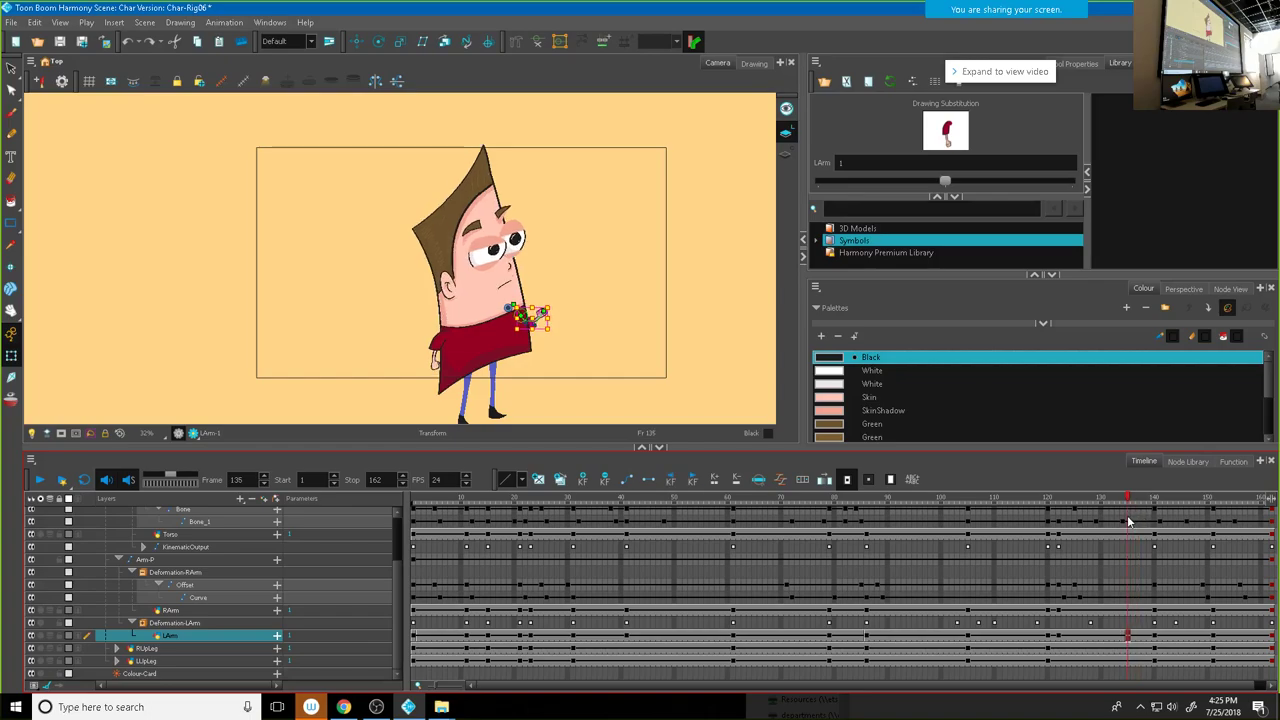
{"action": "left_click_drag", "start_coordinate": [948, 181], "coordinate": [1026, 187]}
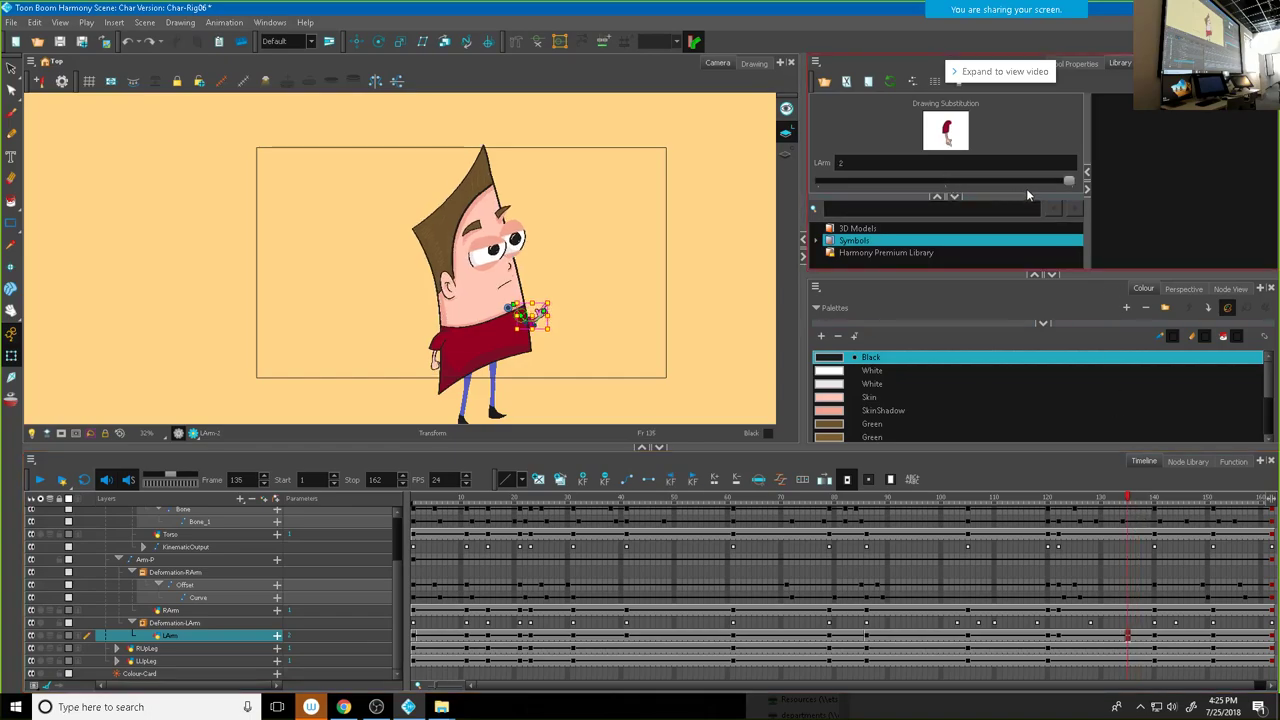
{"action": "left_click", "coordinate": [1152, 638]}
{"action": "left_click", "coordinate": [1167, 638]}
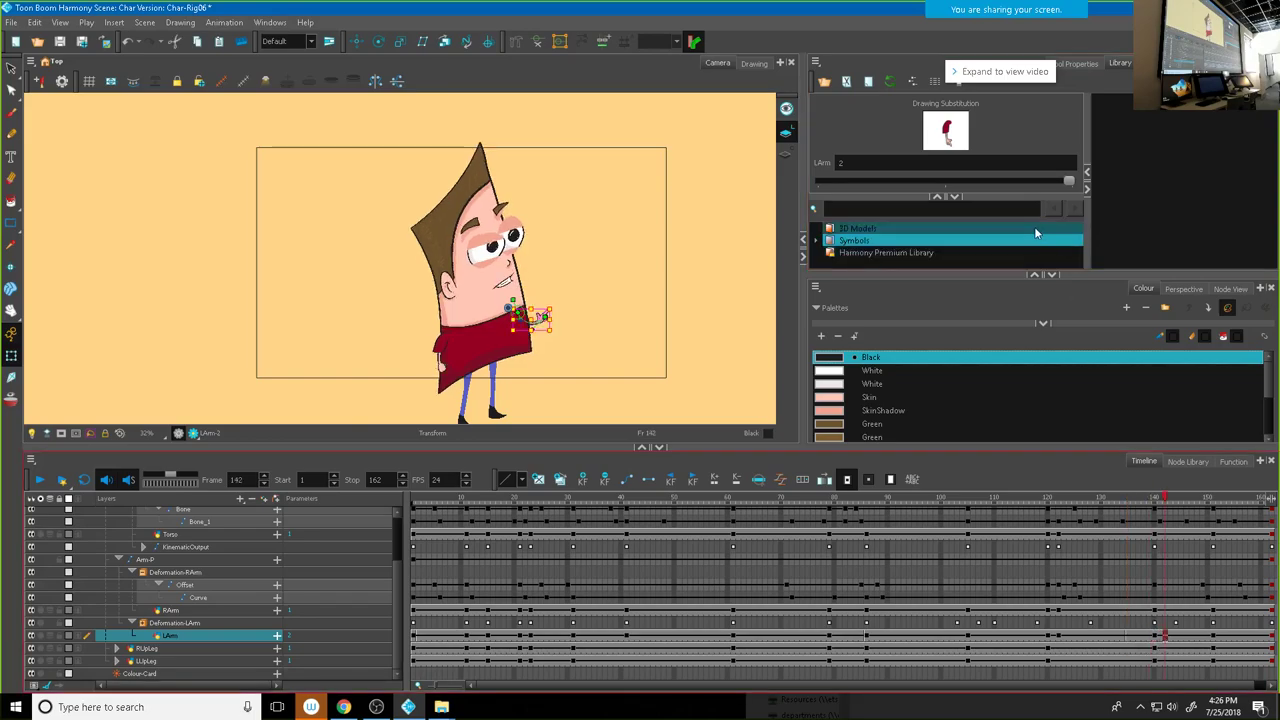
{"action": "left_click", "coordinate": [1170, 637]}
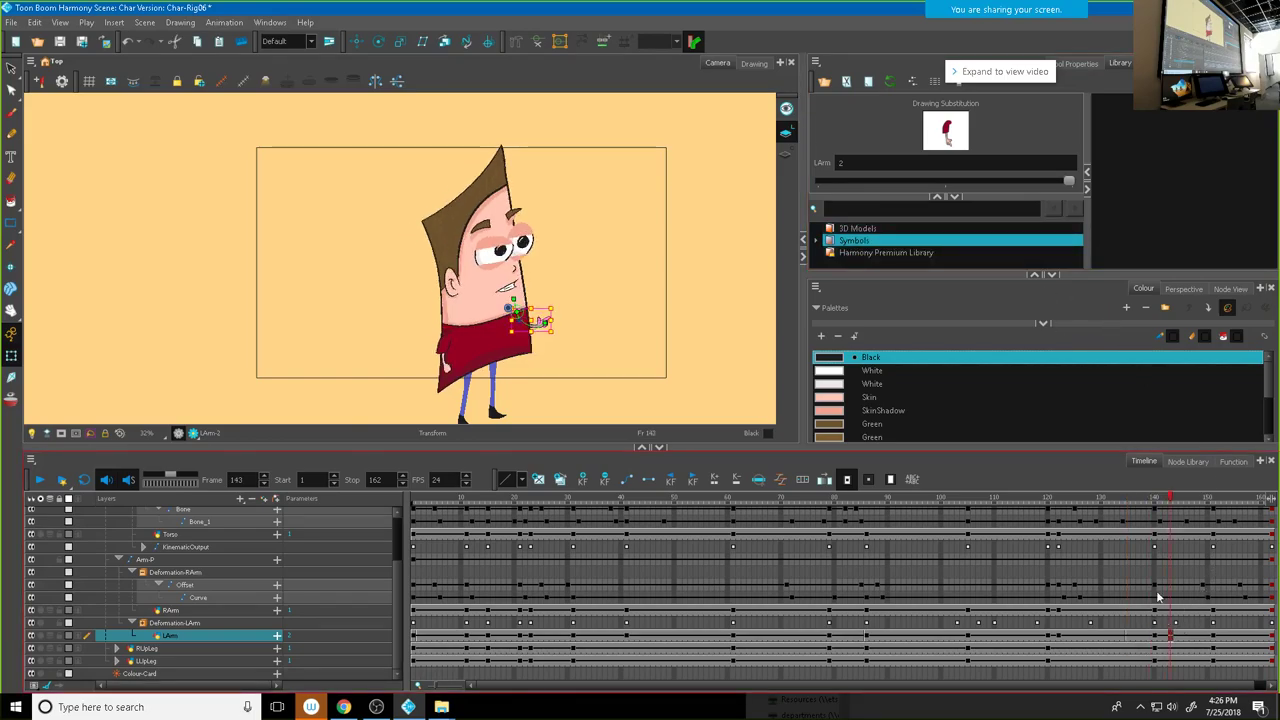
{"action": "left_click_drag", "start_coordinate": [1068, 183], "coordinate": [997, 180]}
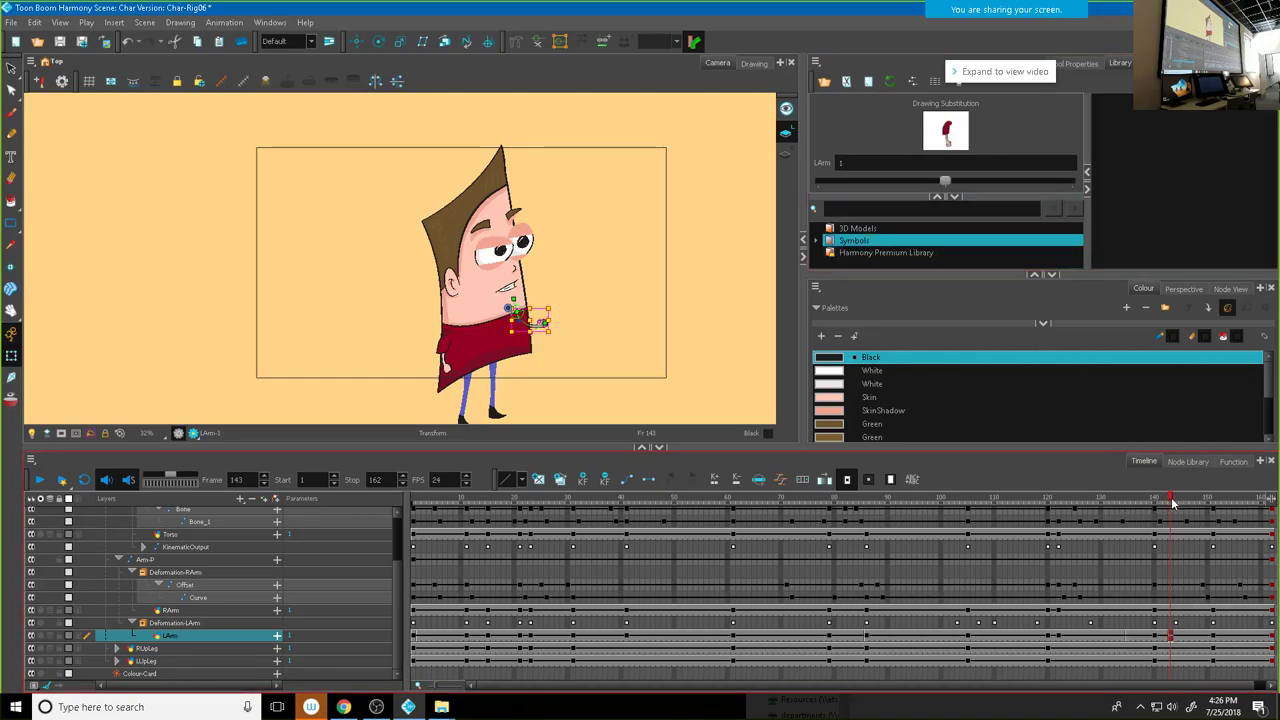
Step: Play the animation from frame 1 and scrub through it to review the revised left-arm gesture and hand swaps
{"action": "key", "text": "Return"}
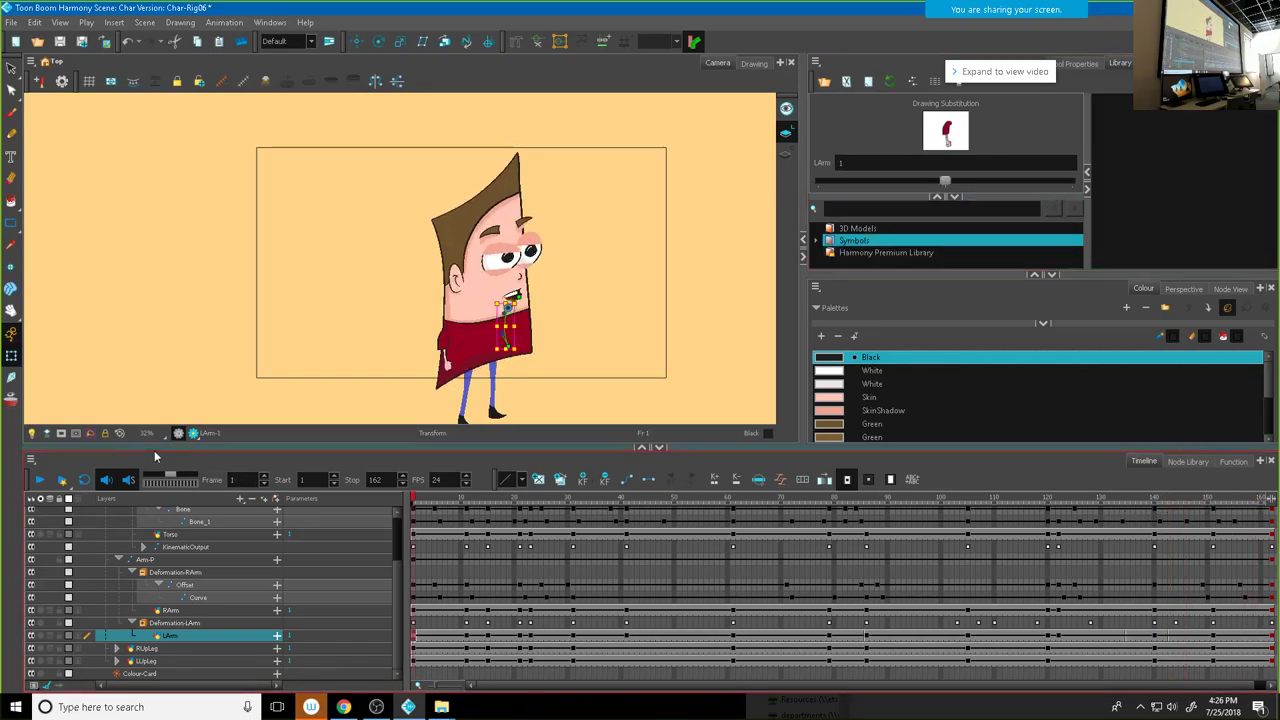
{"action": "left_click", "coordinate": [40, 480]}
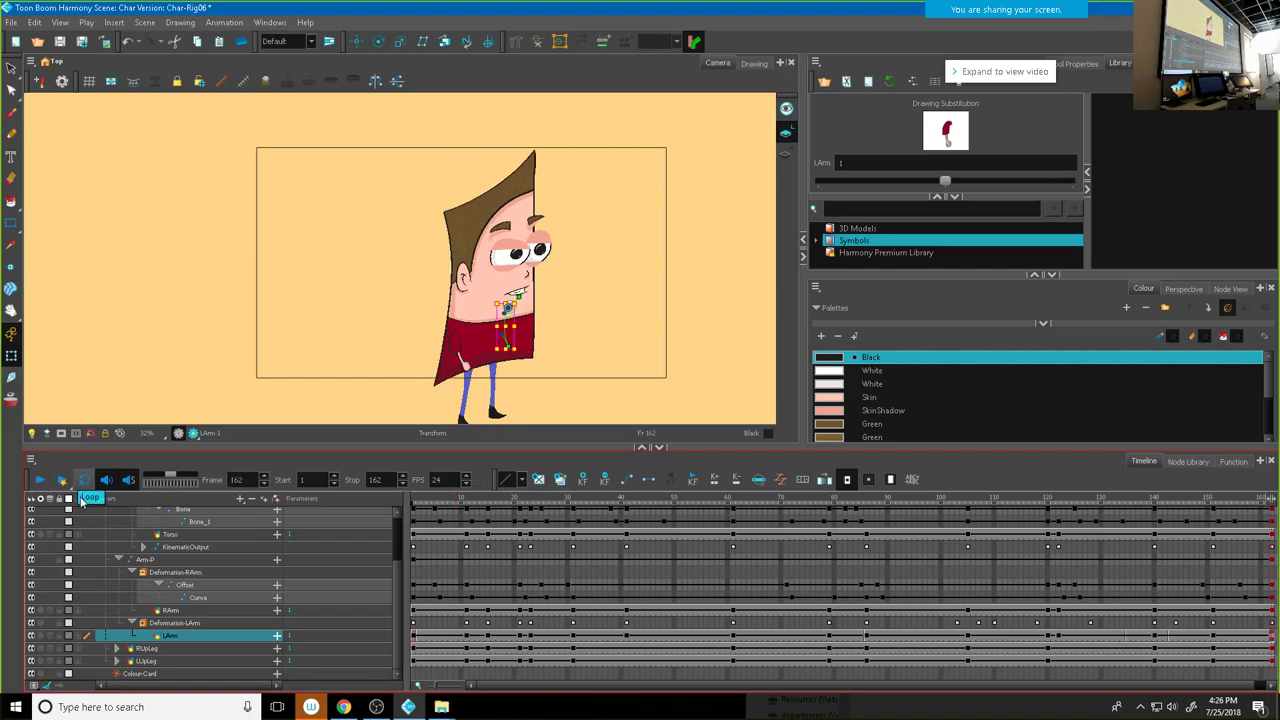
{"action": "left_click", "coordinate": [41, 484]}
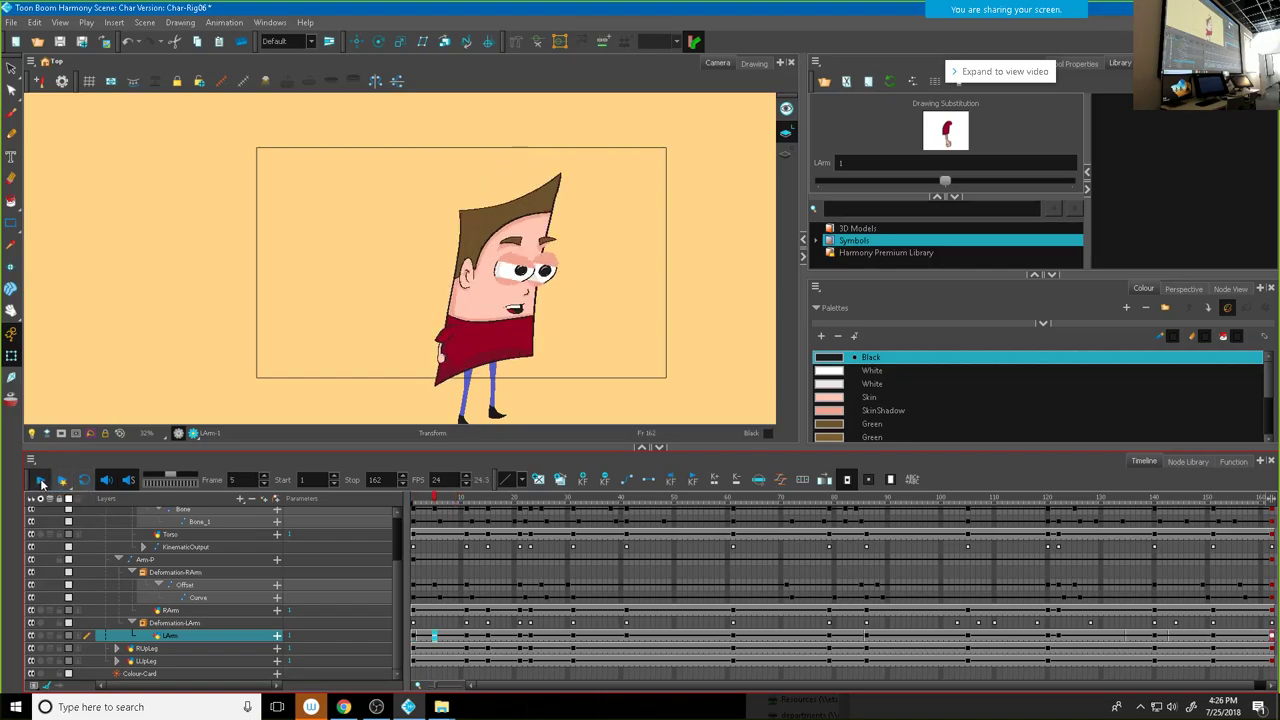
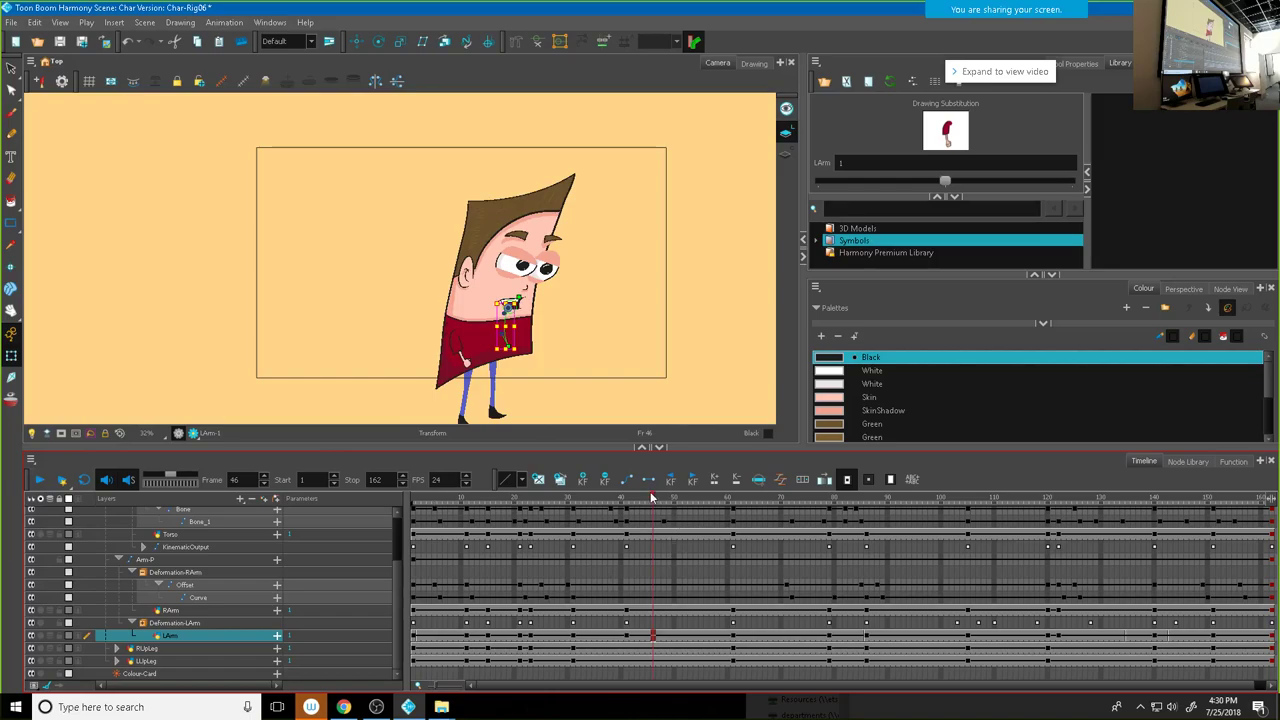
{"action": "left_click_drag", "start_coordinate": [650, 495], "coordinate": [377, 493]}
{"action": "left_click_drag", "start_coordinate": [600, 512], "coordinate": [926, 531]}
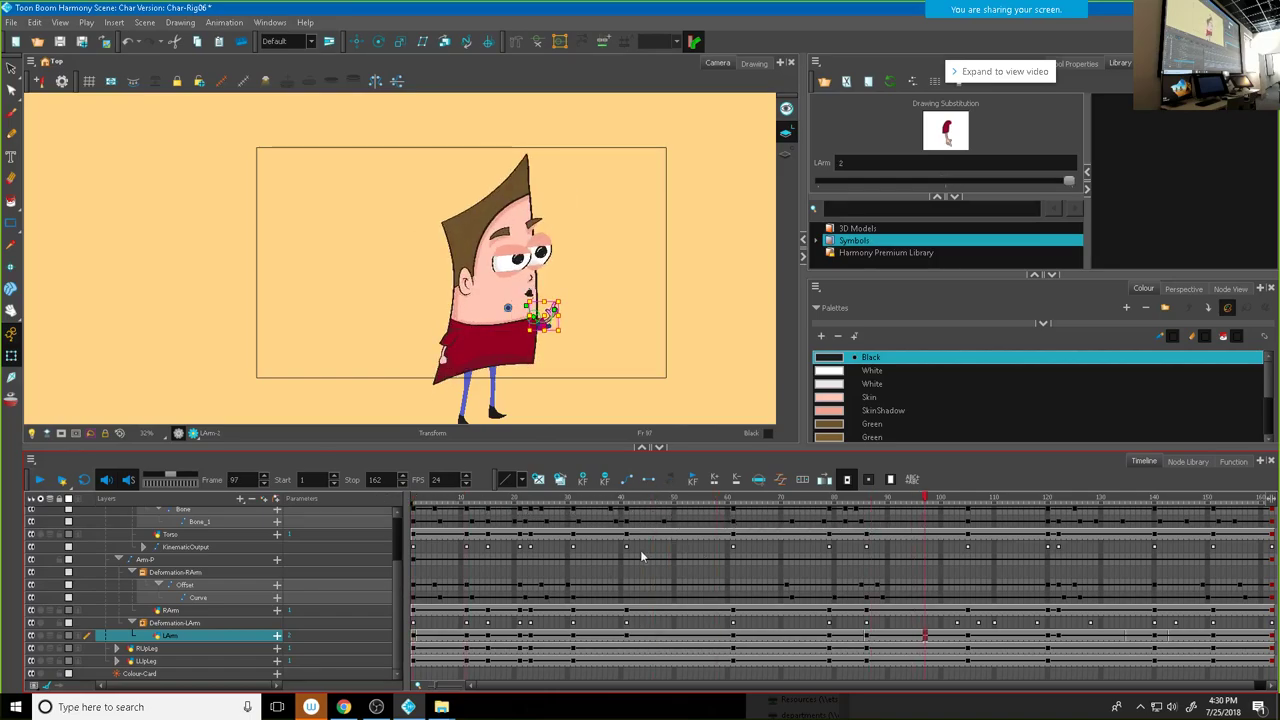
{"action": "key", "text": "shift+comma"}
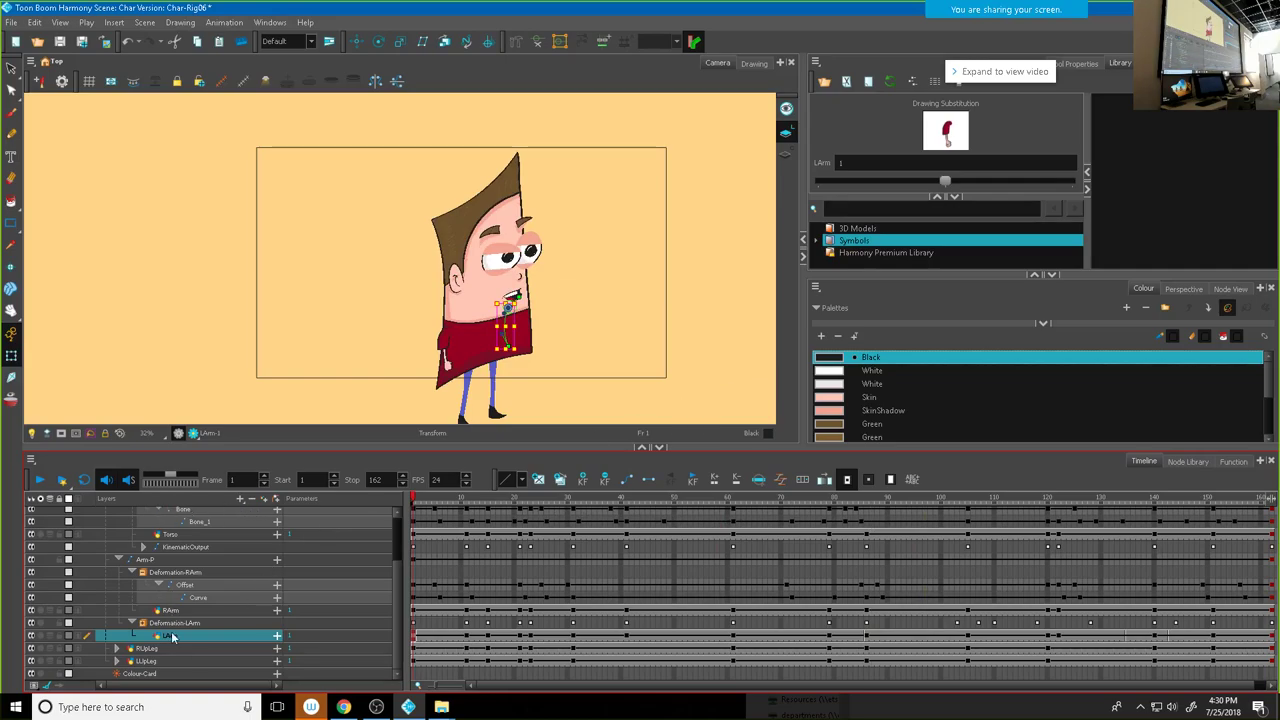
Step: Expand the KinematicOutput group under the torso deformation to reach the face and brow layers
{"action": "scroll", "coordinate": [150, 600], "scroll_direction": "up", "scroll_amount": 2}
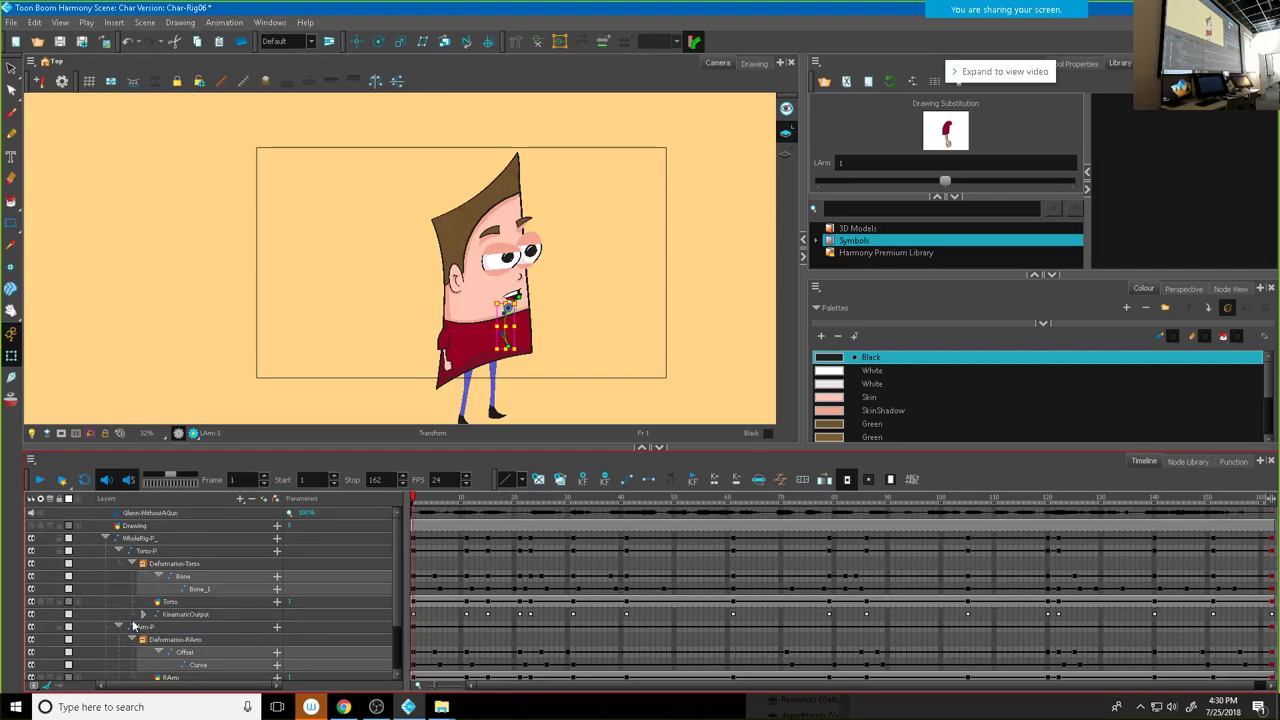
{"action": "scroll", "coordinate": [130, 630], "scroll_direction": "down", "scroll_amount": 2}
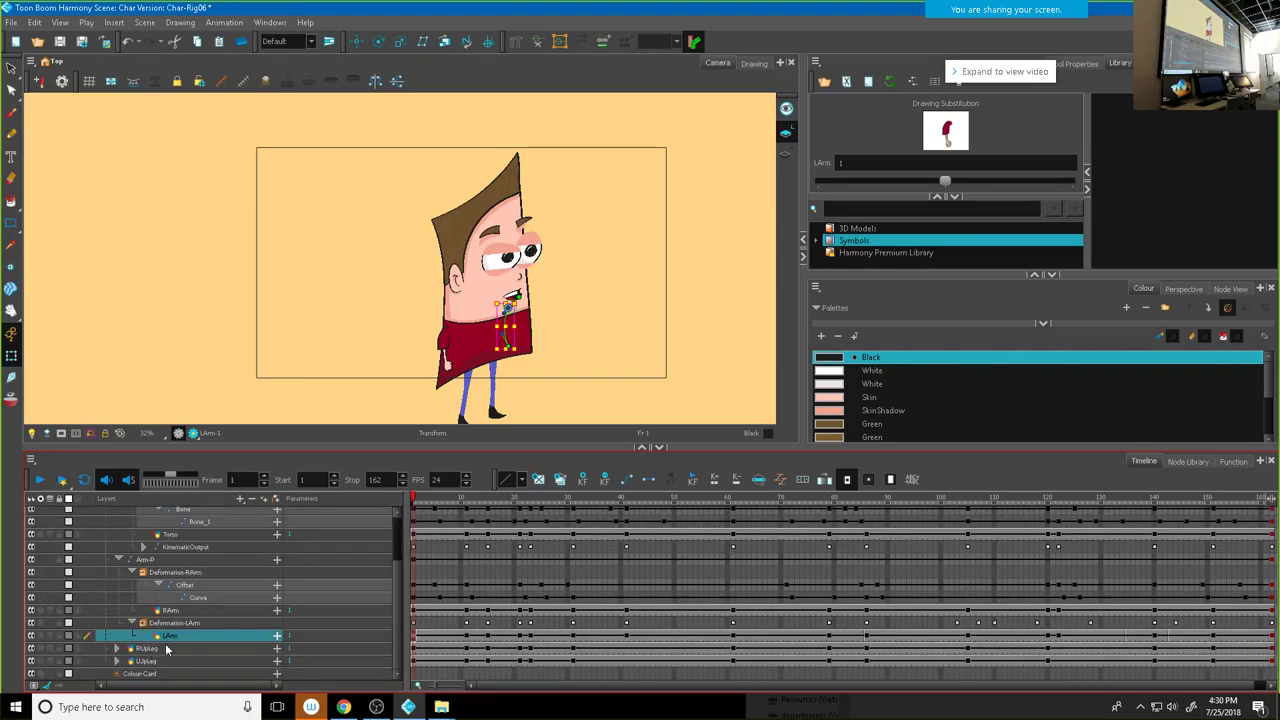
{"action": "scroll", "coordinate": [146, 630], "scroll_direction": "up", "scroll_amount": 2}
{"action": "left_click", "coordinate": [143, 611]}
{"action": "scroll", "coordinate": [200, 620], "scroll_direction": "down", "scroll_amount": 1}
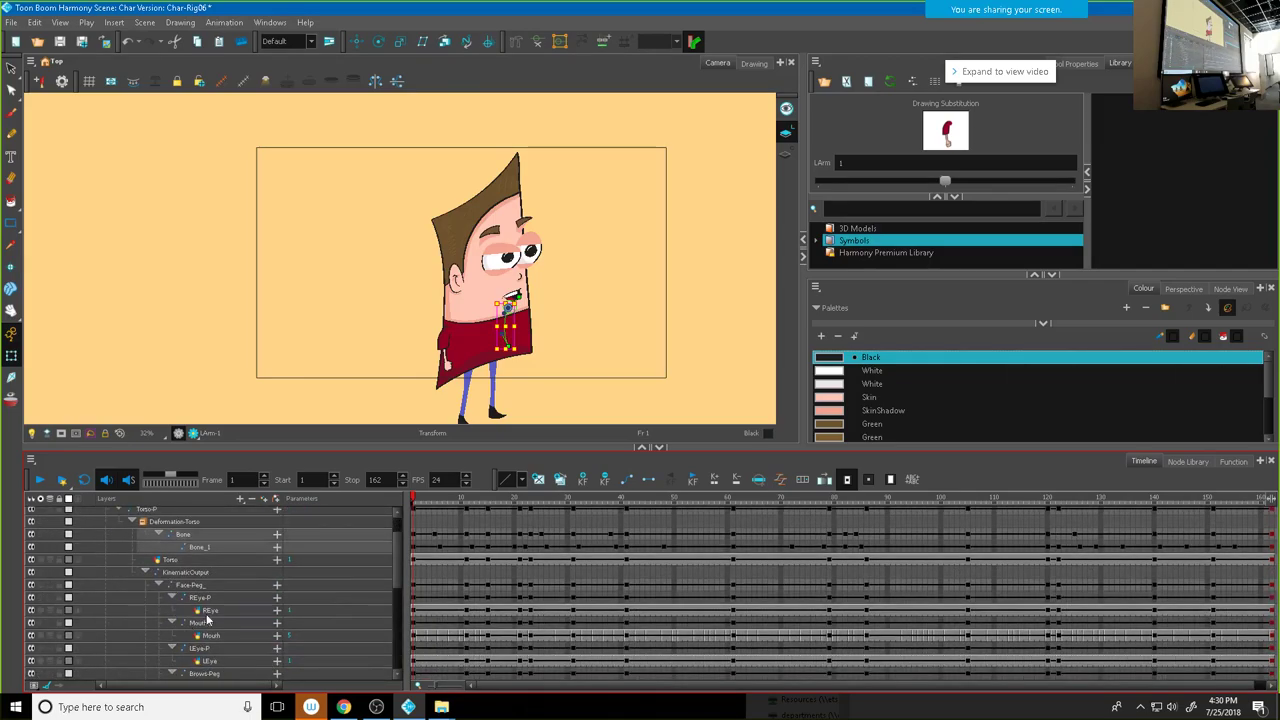
{"action": "scroll", "coordinate": [223, 627], "scroll_direction": "down", "scroll_amount": 2}
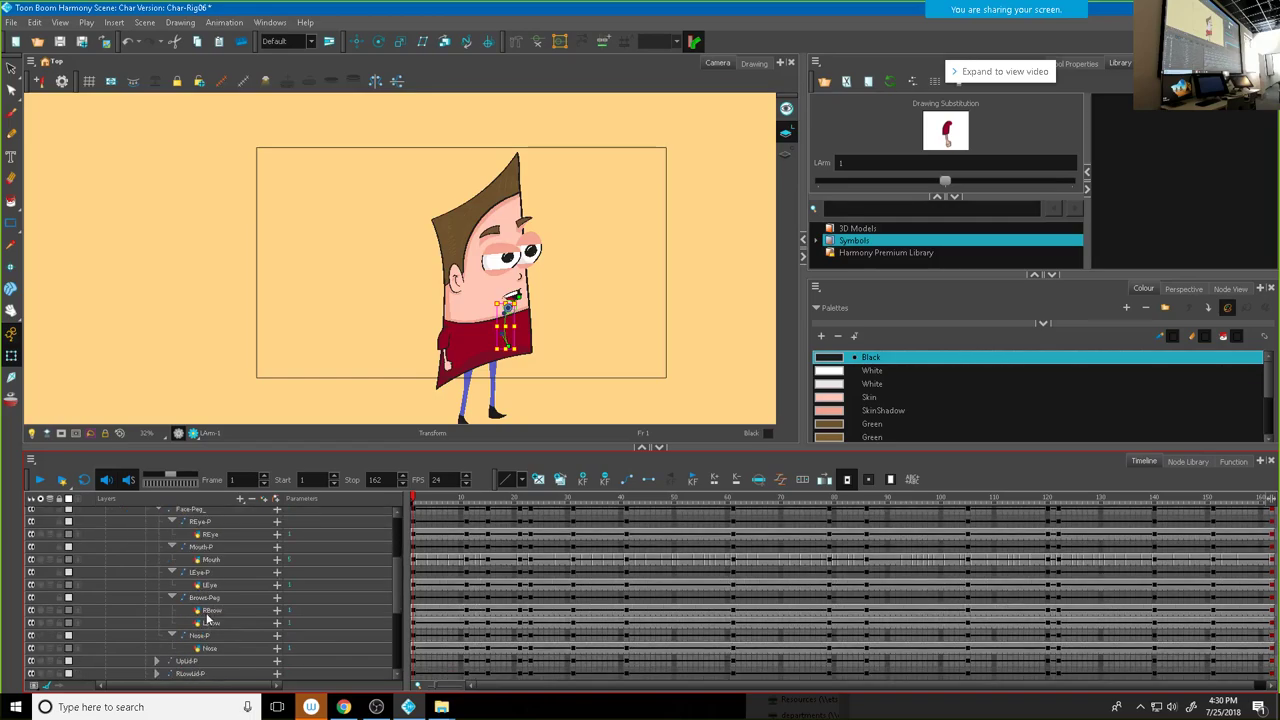
Step: Delete the keyframes from frame 11 to 151 on the Brows-Peg, RBrow and LBrow layers
{"action": "left_click", "coordinate": [204, 598]}
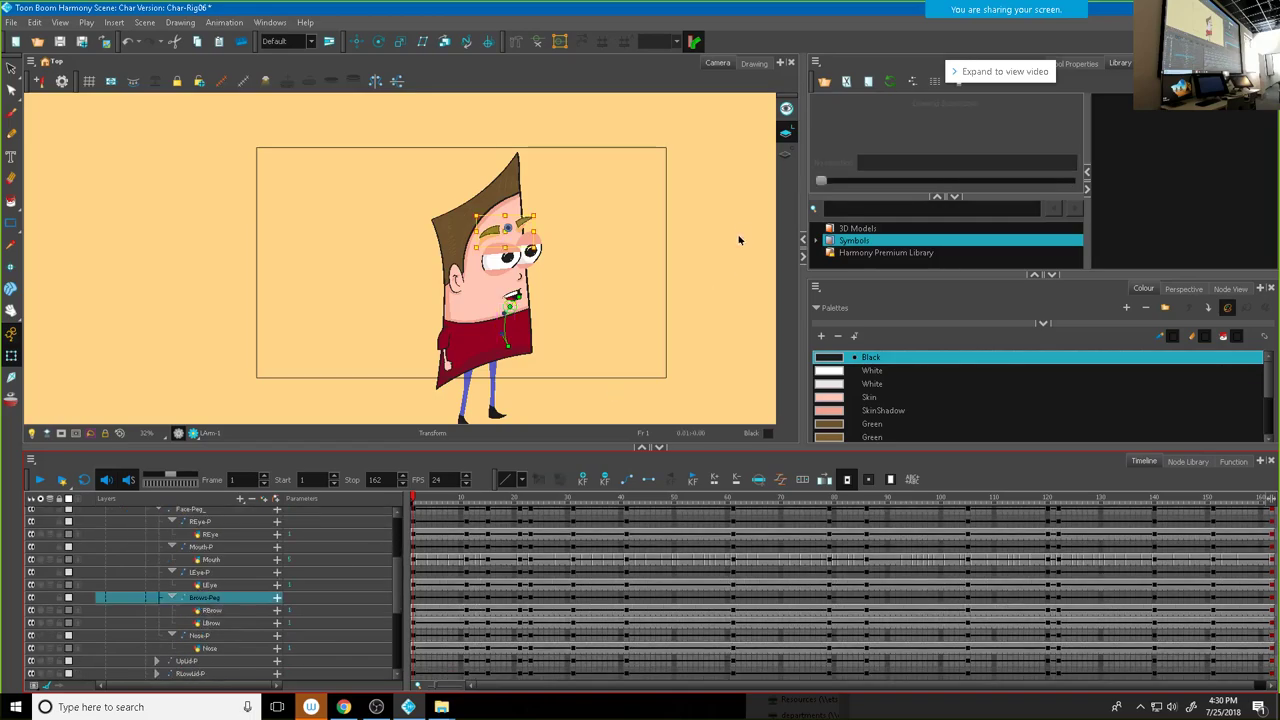
{"action": "left_click", "coordinate": [357, 42]}
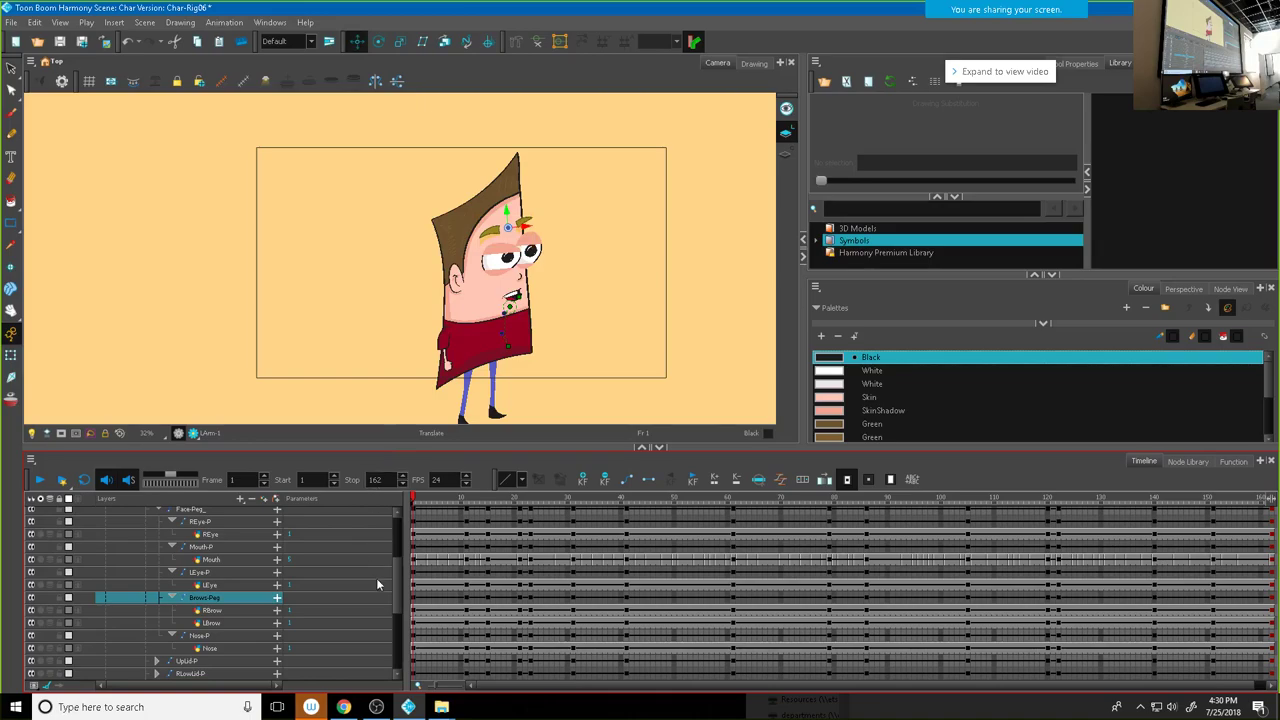
{"action": "left_click_drag", "start_coordinate": [466, 600], "coordinate": [1212, 600]}
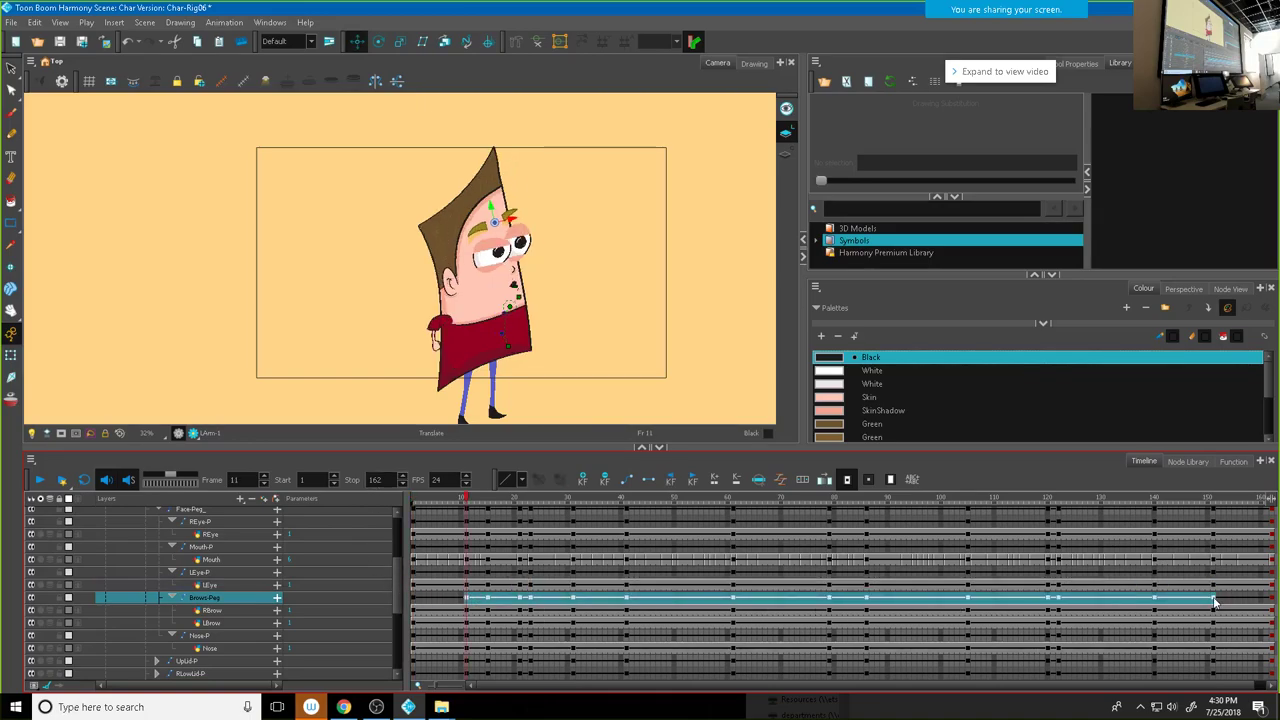
{"action": "right_click", "coordinate": [1212, 600]}
{"action": "left_click", "coordinate": [1115, 265]}
{"action": "mouse_move", "coordinate": [445, 493]}
{"action": "left_mouse_down"}
{"action": "mouse_move", "coordinate": [478, 498]}
{"action": "mouse_move", "coordinate": [466, 506]}
{"action": "left_mouse_up"}
{"action": "left_click", "coordinate": [468, 611]}
{"action": "left_click_drag", "start_coordinate": [512, 624], "coordinate": [1216, 626]}
{"action": "right_click", "coordinate": [1216, 626]}
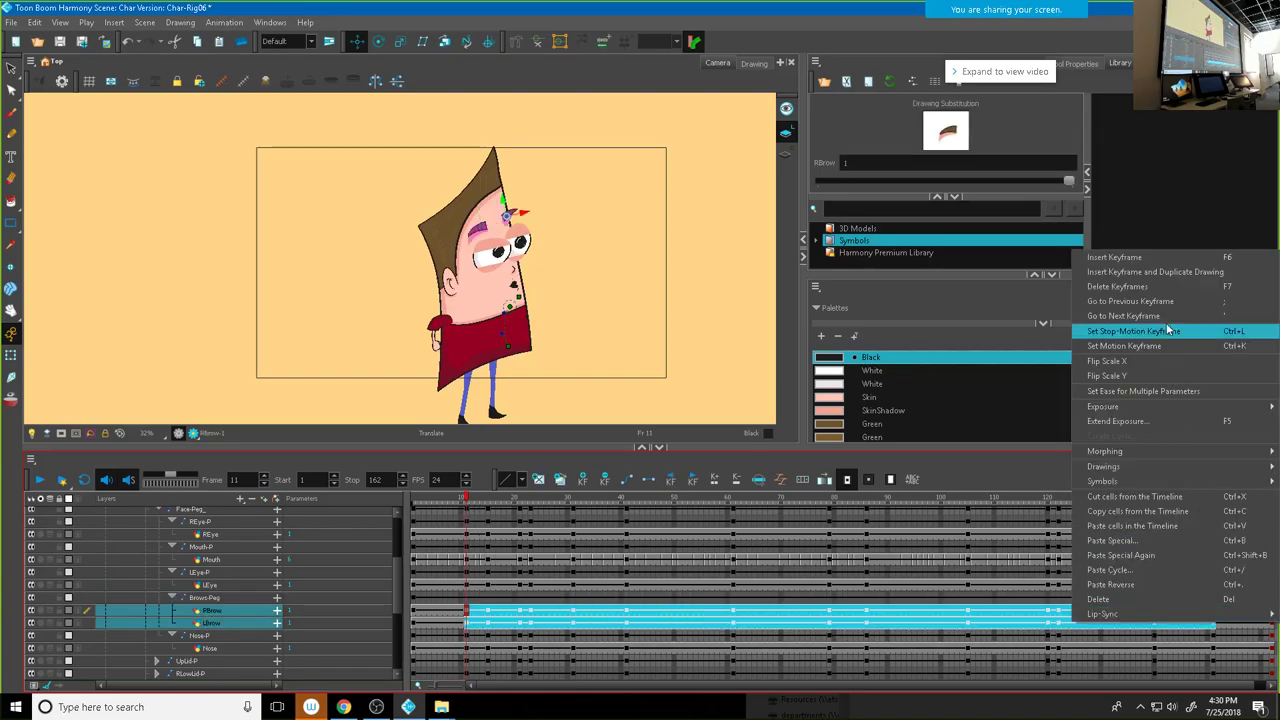
{"action": "left_click", "coordinate": [1100, 283]}
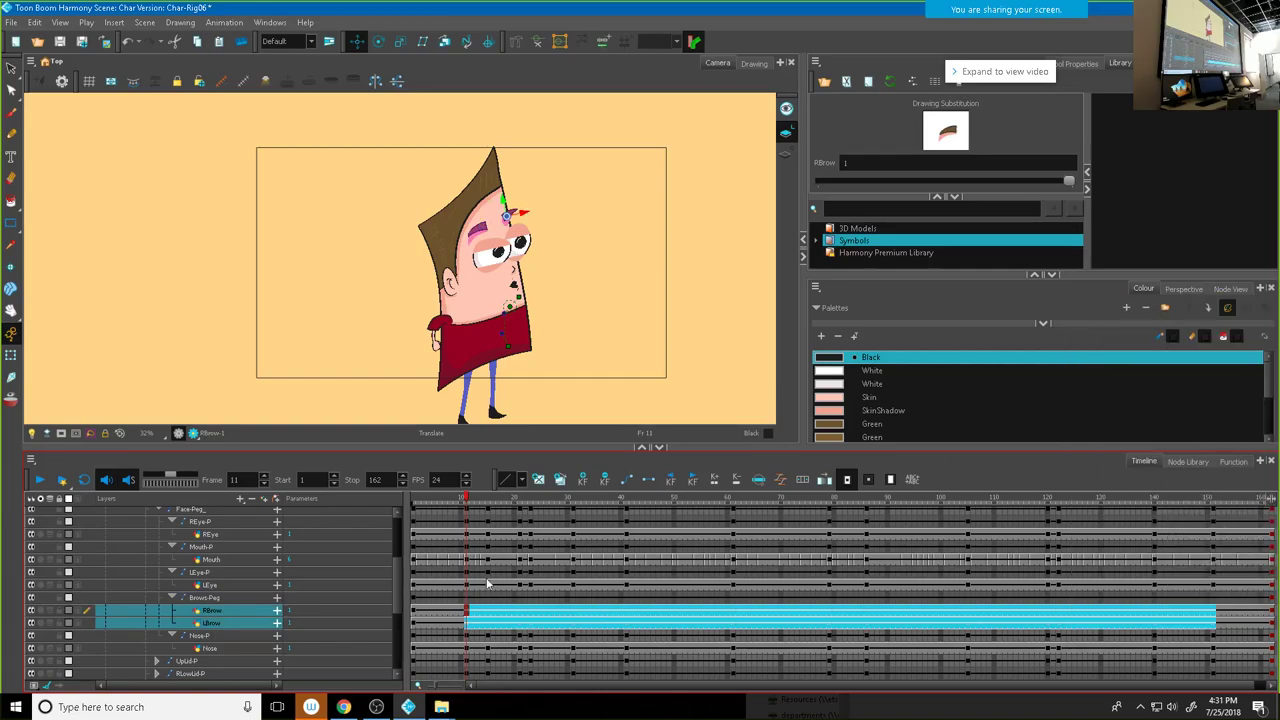
Step: With Brows-Peg, RBrow and LBrow selected together, raise the eyebrows slightly at frame 15 using the Translate tool
{"action": "left_click", "coordinate": [472, 502]}
{"action": "left_click", "coordinate": [462, 502]}
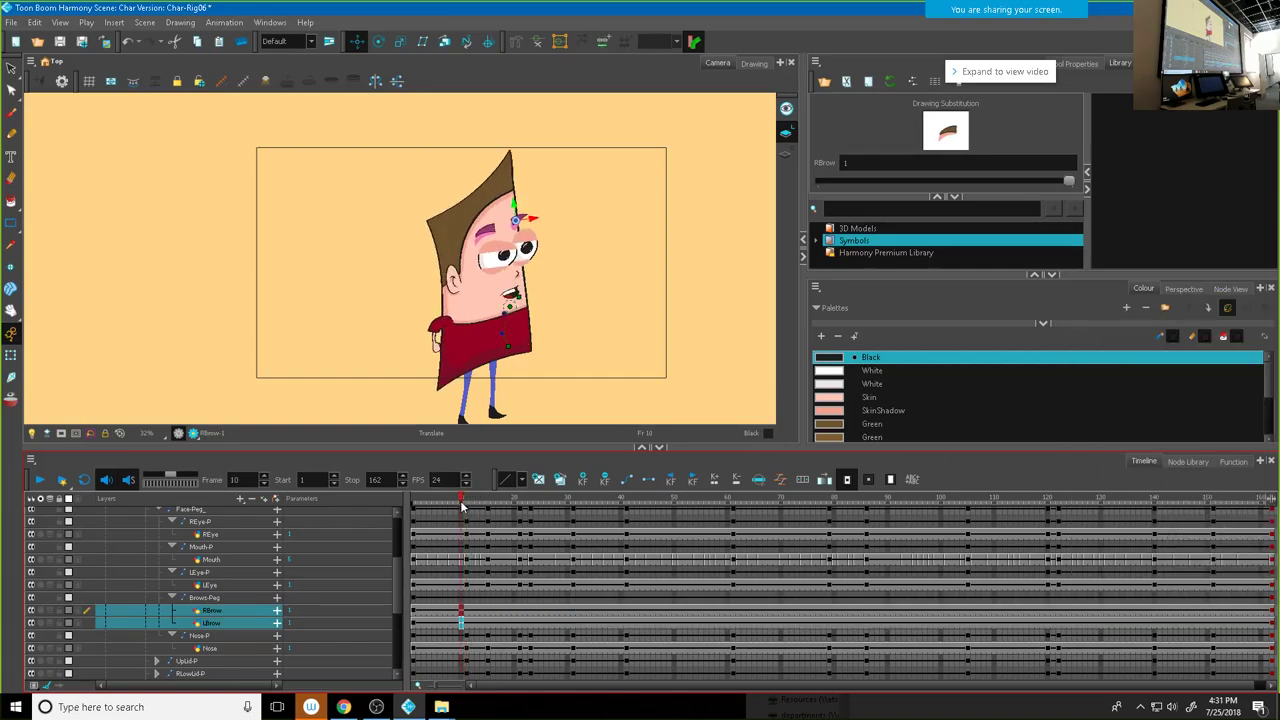
{"action": "left_click", "coordinate": [461, 600]}
{"action": "left_click_drag", "start_coordinate": [461, 607], "coordinate": [461, 623]}
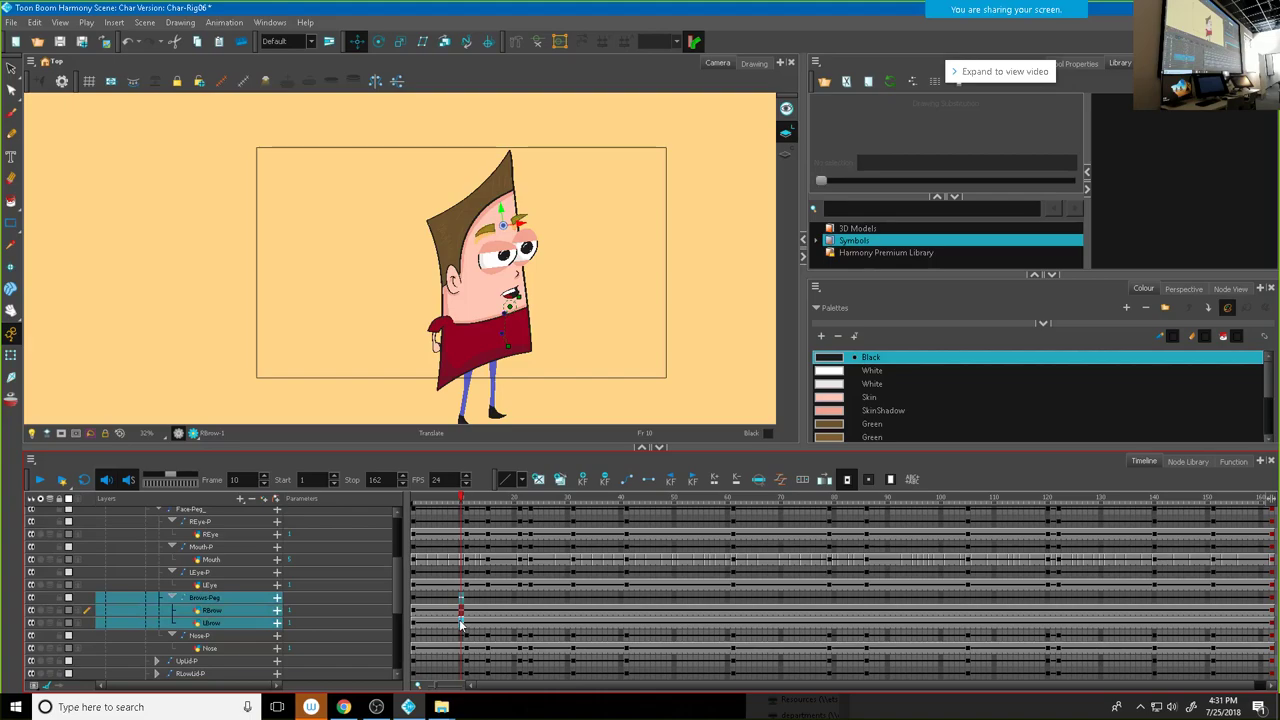
{"action": "left_click", "coordinate": [467, 502]}
{"action": "left_click_drag", "start_coordinate": [467, 502], "coordinate": [488, 508]}
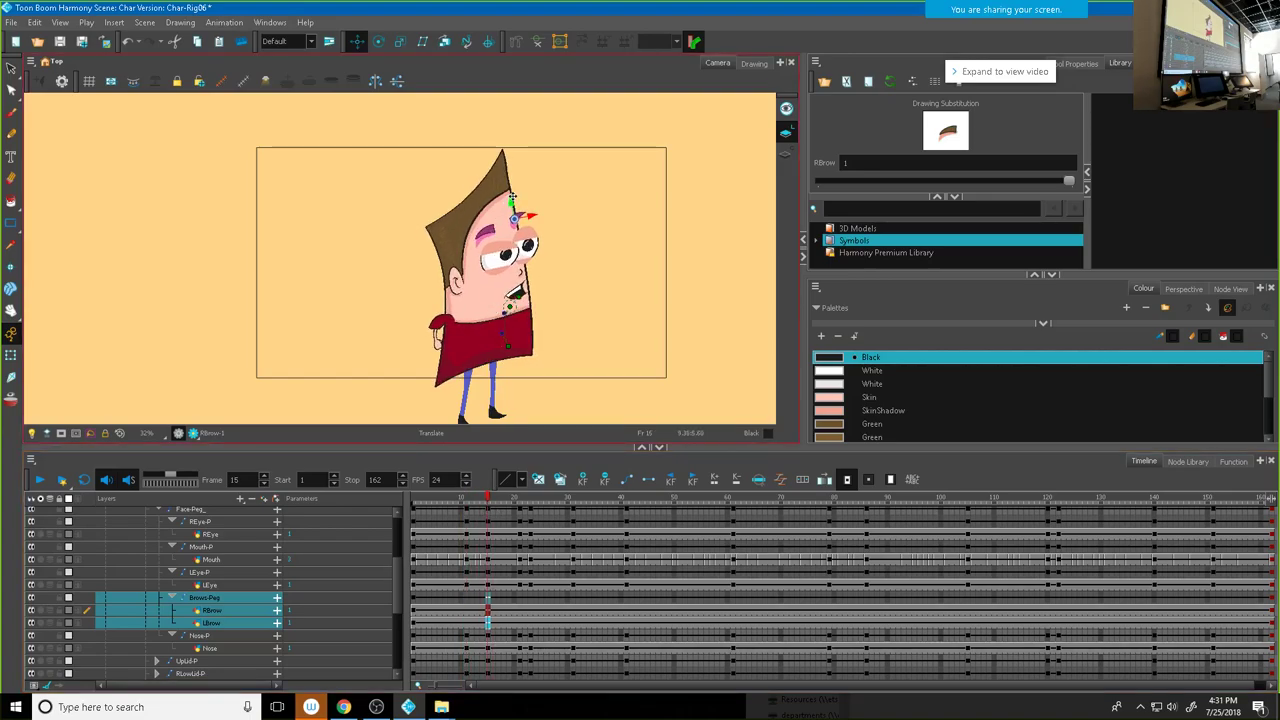
{"action": "left_click_drag", "start_coordinate": [511, 203], "coordinate": [510, 198]}
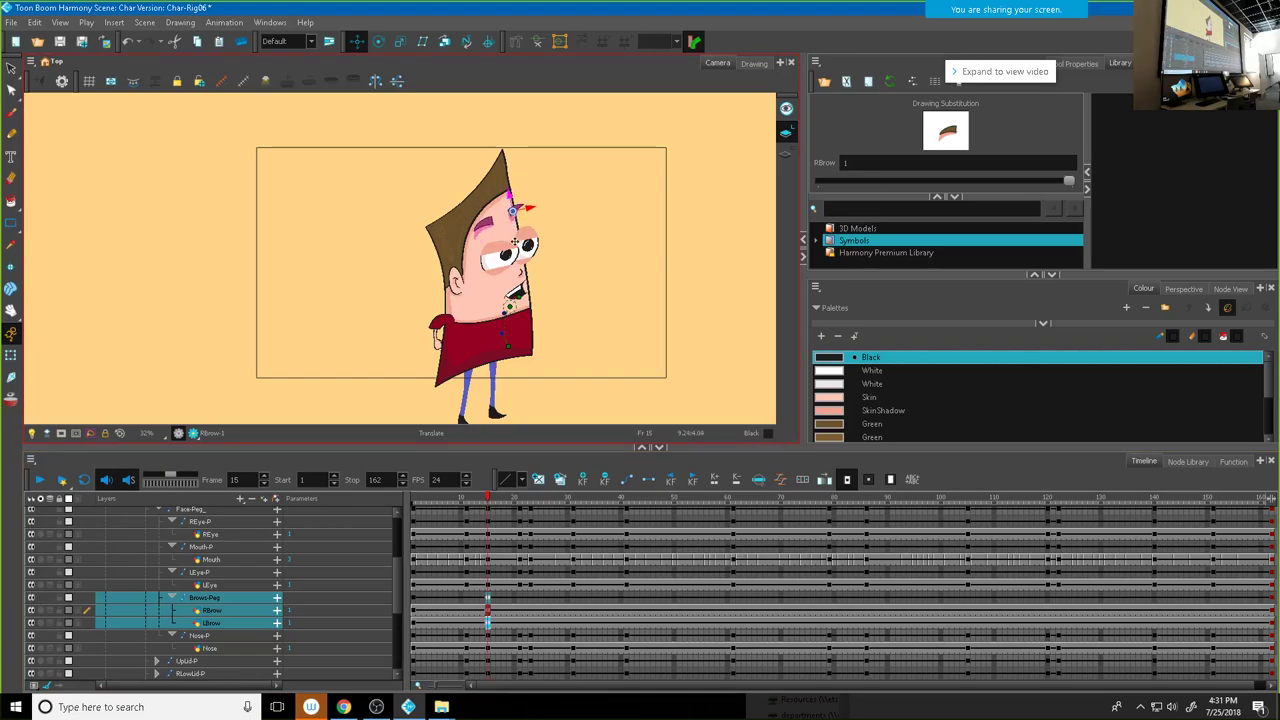
Step: Rotate the RBrow drawing at frame 15 and the LBrow drawing at frame 14 to tilt each eyebrow
{"action": "left_click", "coordinate": [488, 612]}
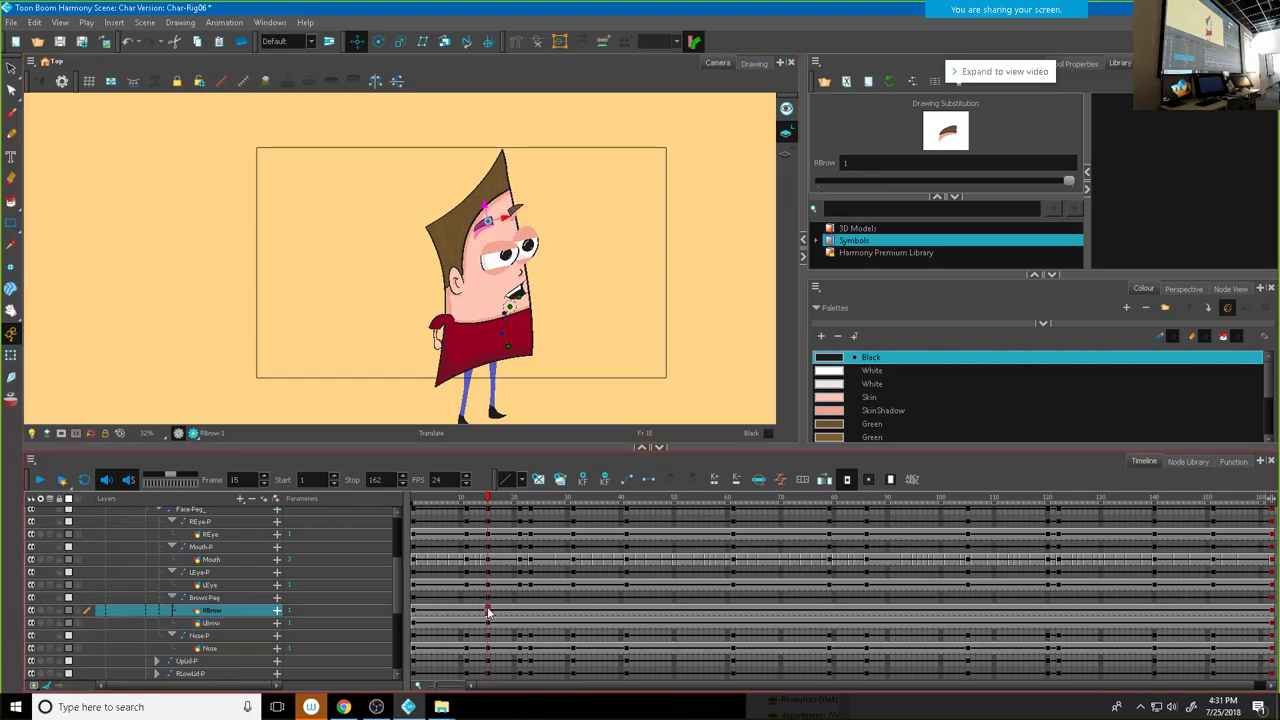
{"action": "left_click", "coordinate": [378, 41]}
{"action": "left_click", "coordinate": [497, 224]}
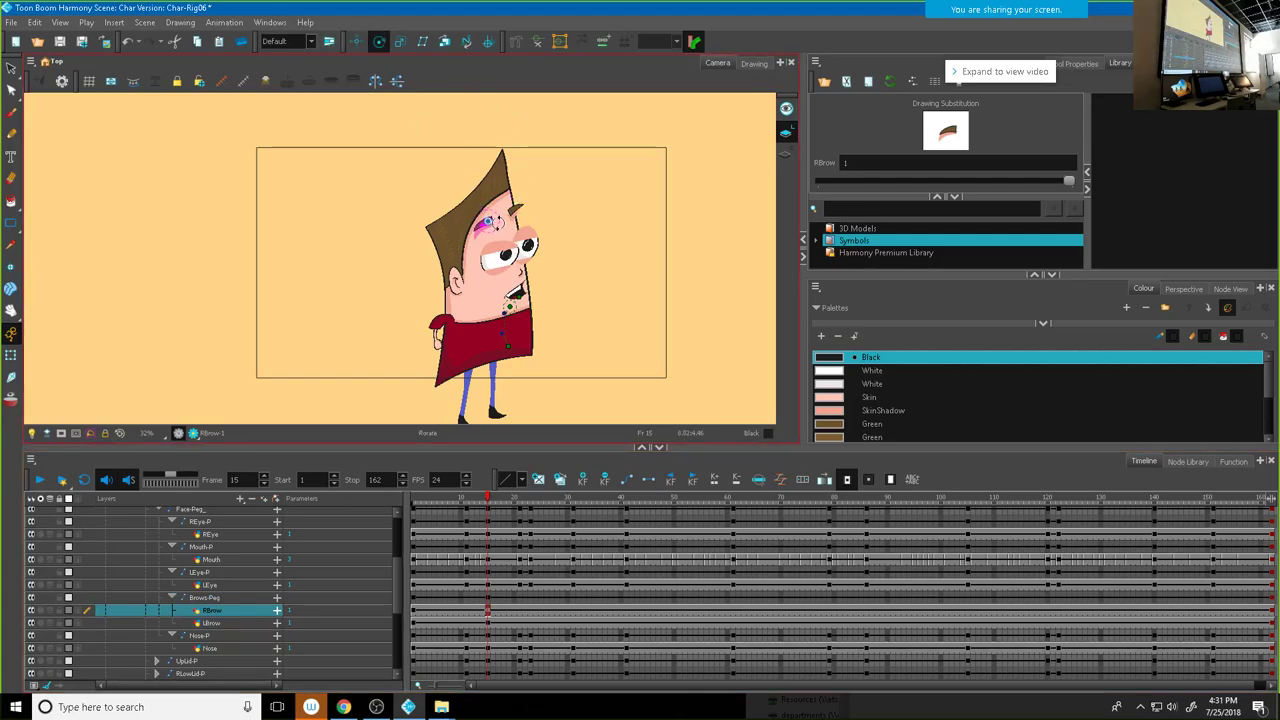
{"action": "left_click", "coordinate": [484, 623]}
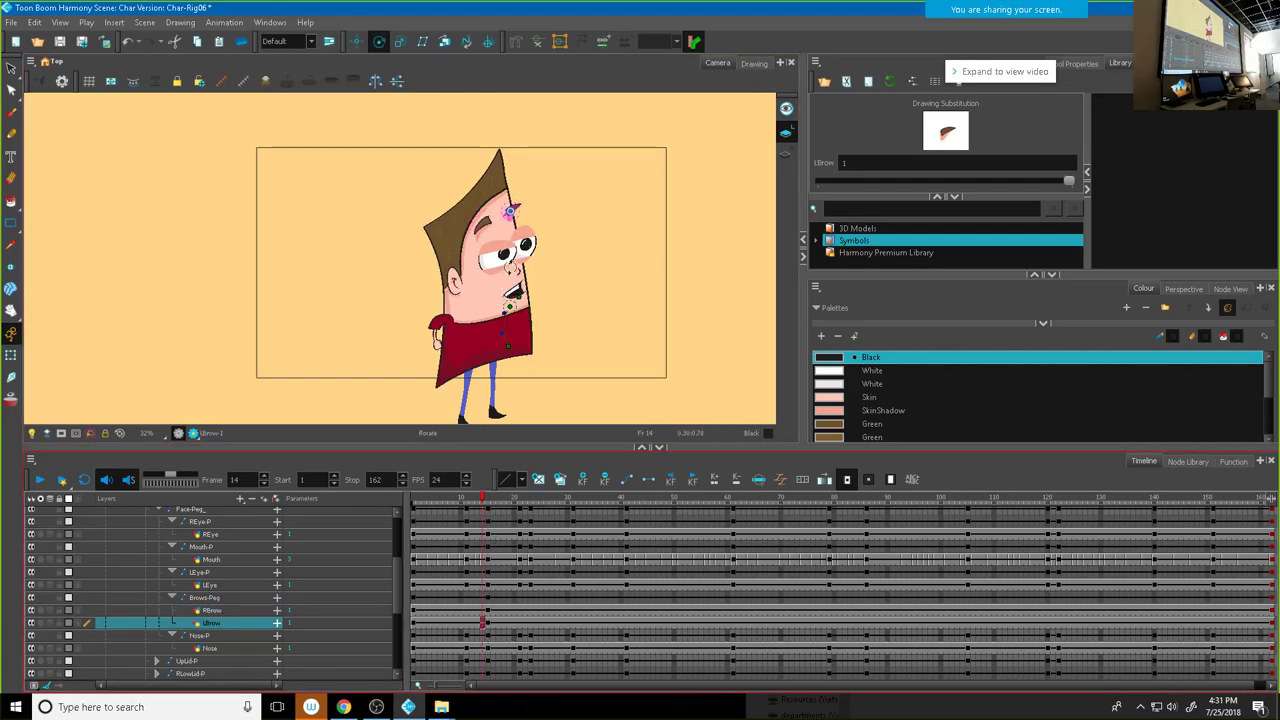
{"action": "left_click", "coordinate": [510, 213]}
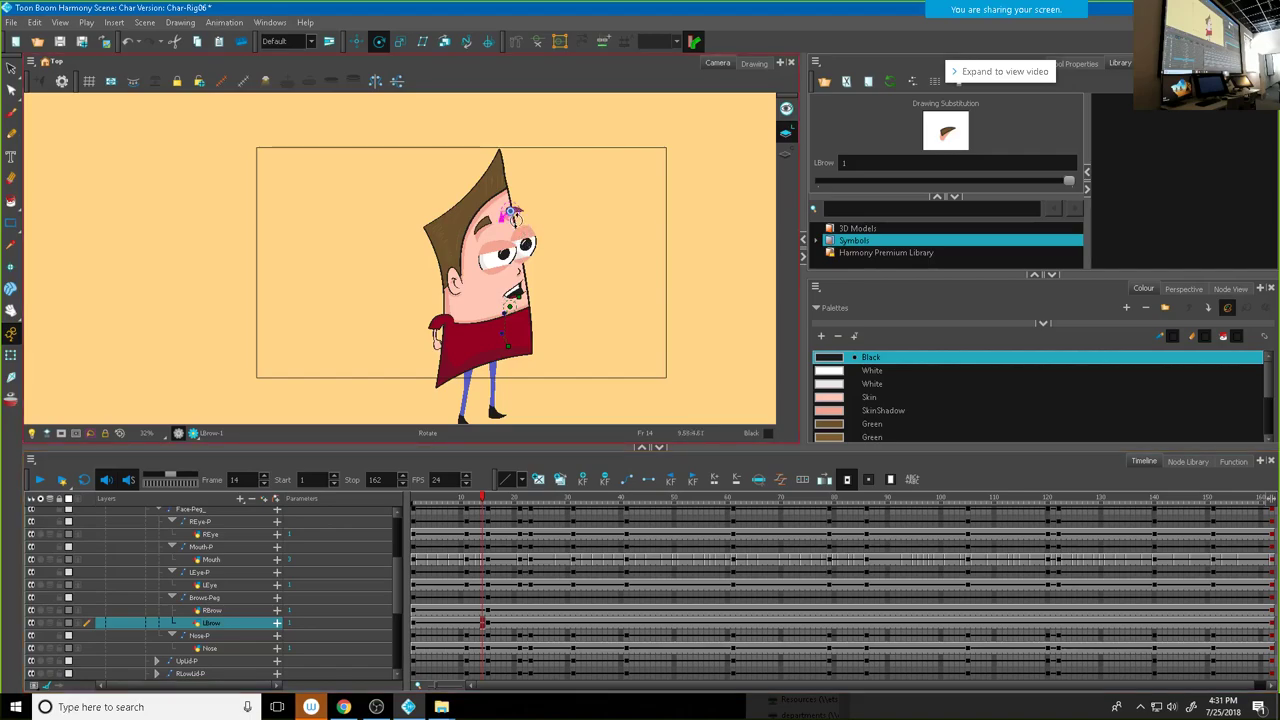
Step: Lower both eyebrows slightly at frame 10 by translating Brows-Peg downward
{"action": "scroll", "coordinate": [505, 266], "scroll_direction": "up", "scroll_amount": 2}
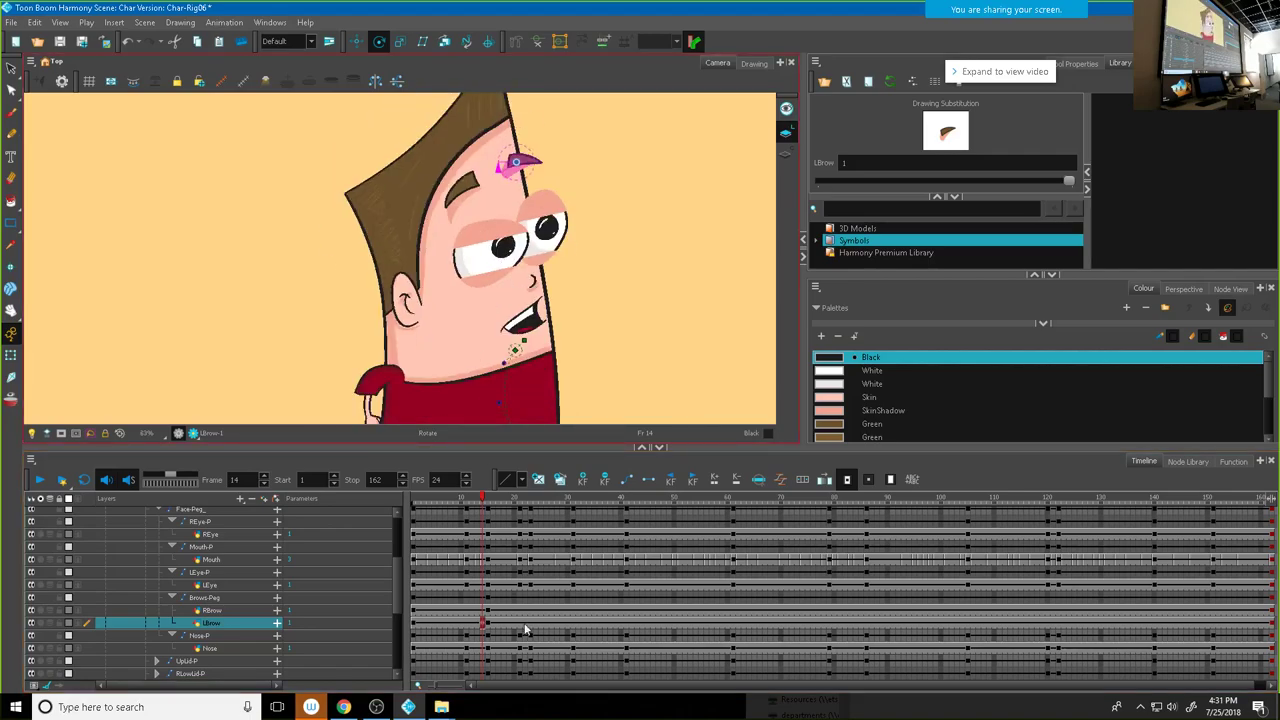
{"action": "mouse_move", "coordinate": [481, 500]}
{"action": "left_mouse_down"}
{"action": "mouse_move", "coordinate": [462, 497]}
{"action": "mouse_move", "coordinate": [493, 505]}
{"action": "mouse_move", "coordinate": [440, 512]}
{"action": "mouse_move", "coordinate": [464, 512]}
{"action": "left_mouse_up"}
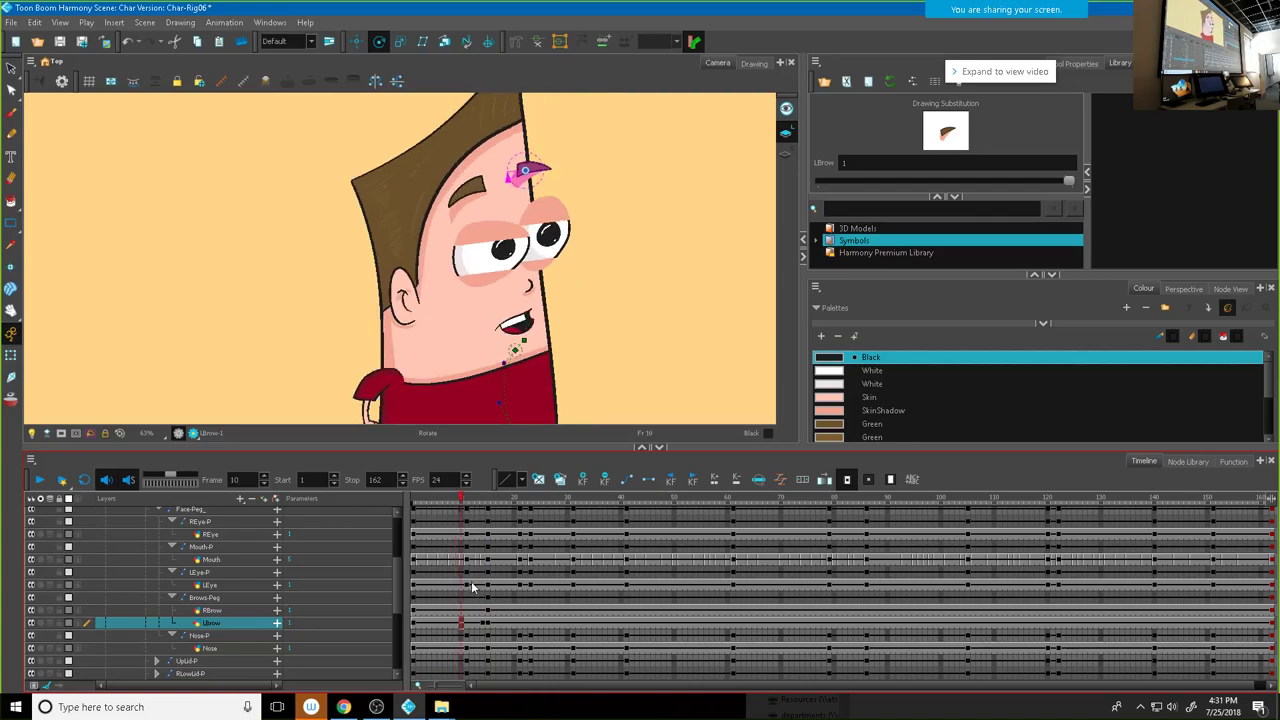
{"action": "left_click", "coordinate": [461, 598]}
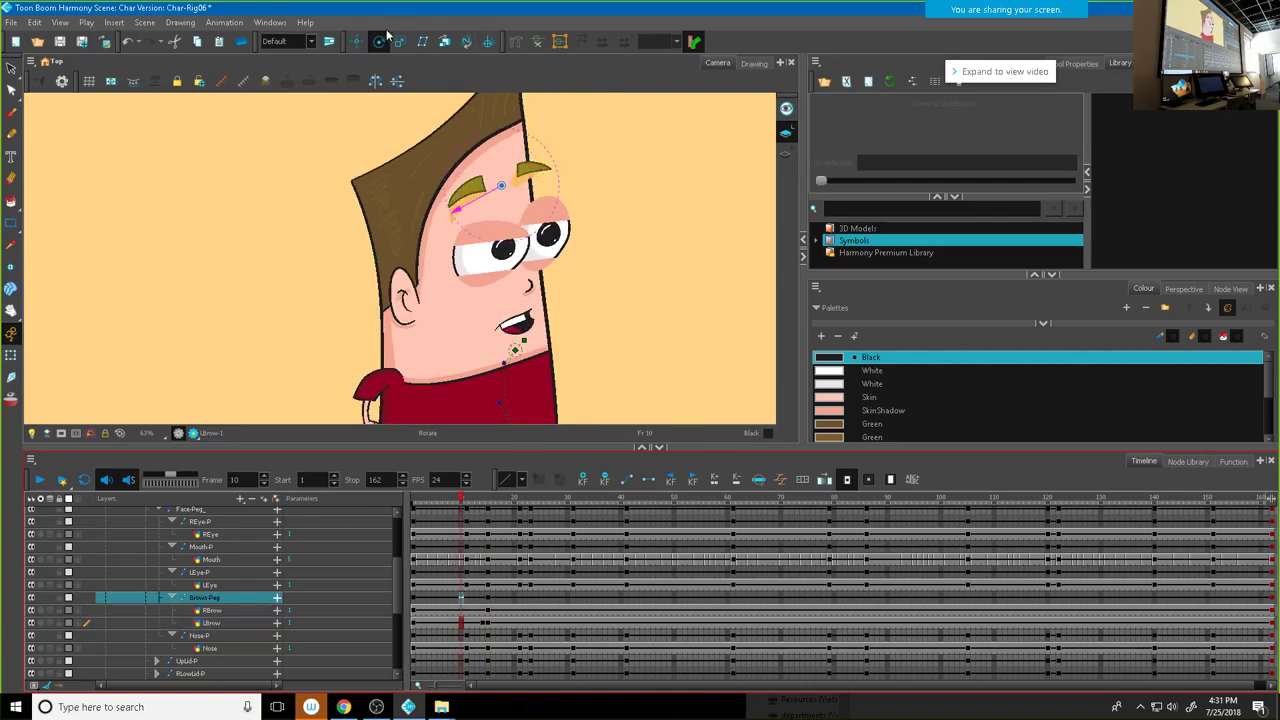
{"action": "left_click", "coordinate": [357, 43]}
{"action": "left_click_drag", "start_coordinate": [499, 169], "coordinate": [502, 189]}
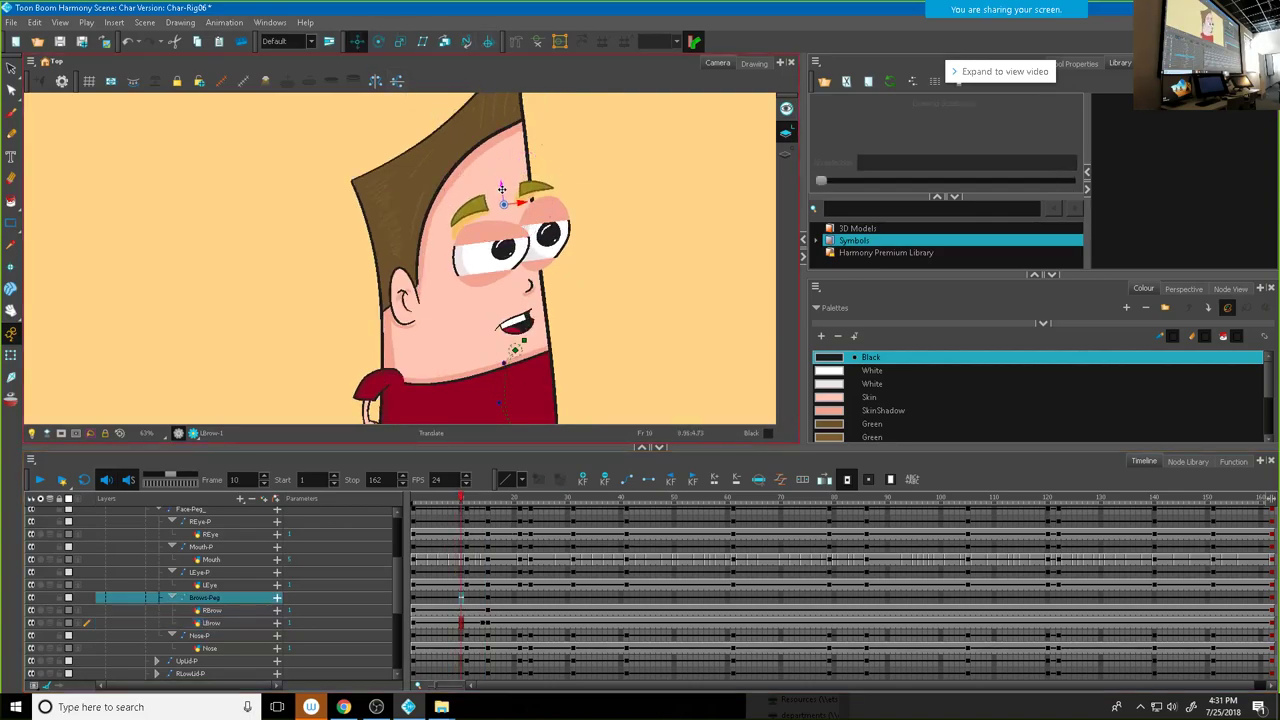
Step: Add keyframes at frame 30 on the Brows-Peg, RBrow and LBrow layers together
{"action": "left_click_drag", "start_coordinate": [465, 503], "coordinate": [553, 521]}
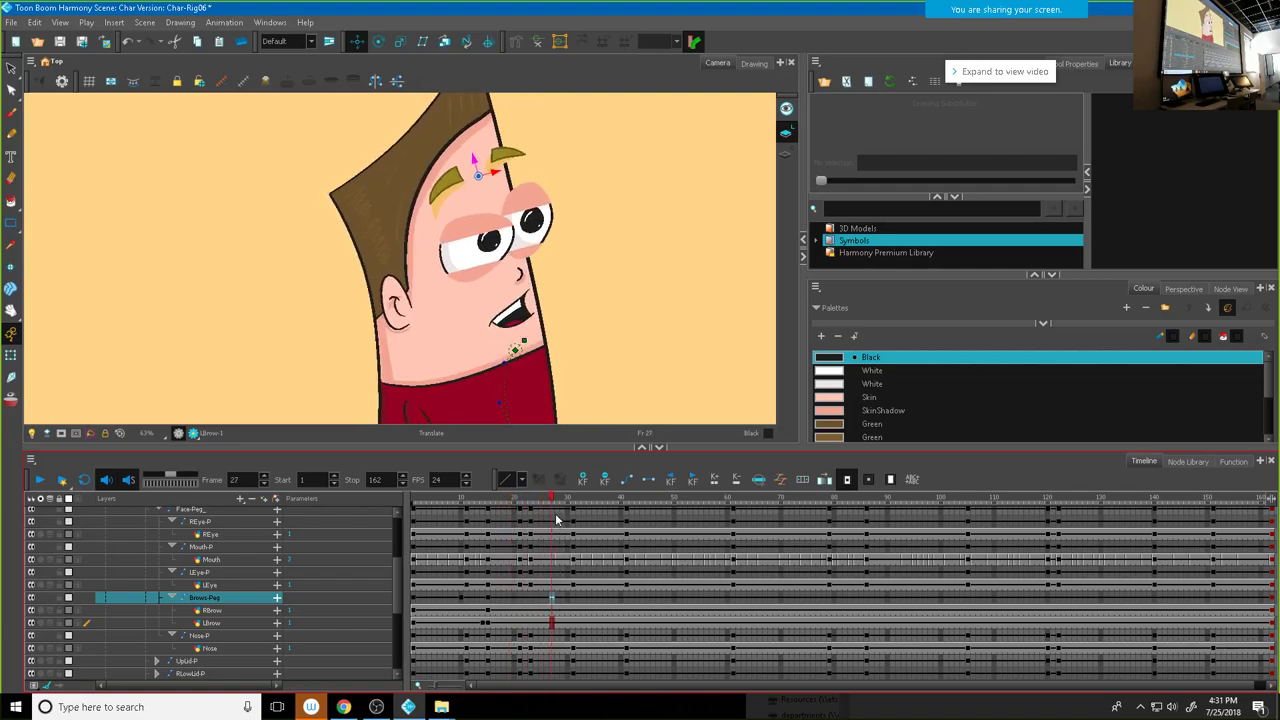
{"action": "left_click", "coordinate": [581, 504]}
{"action": "left_click_drag", "start_coordinate": [581, 504], "coordinate": [569, 513]}
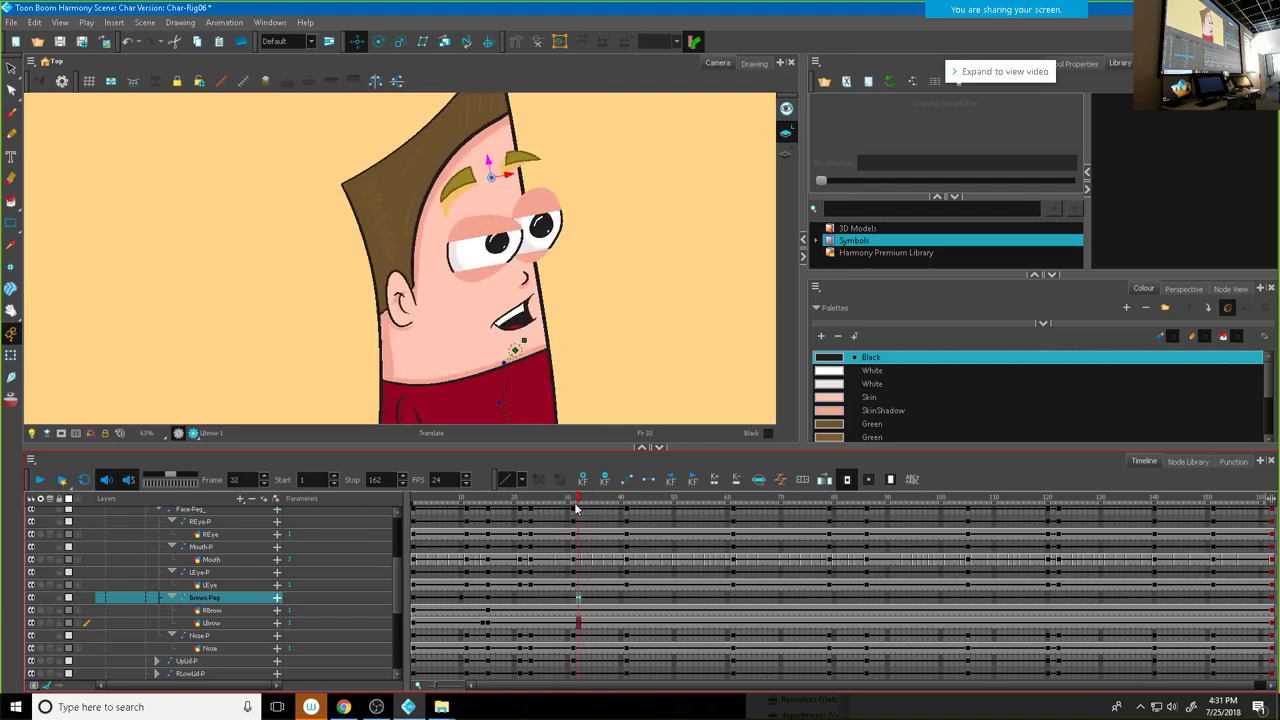
{"action": "left_click", "coordinate": [568, 599]}
{"action": "left_click_drag", "start_coordinate": [569, 624], "coordinate": [568, 601]}
{"action": "left_click", "coordinate": [568, 610]}
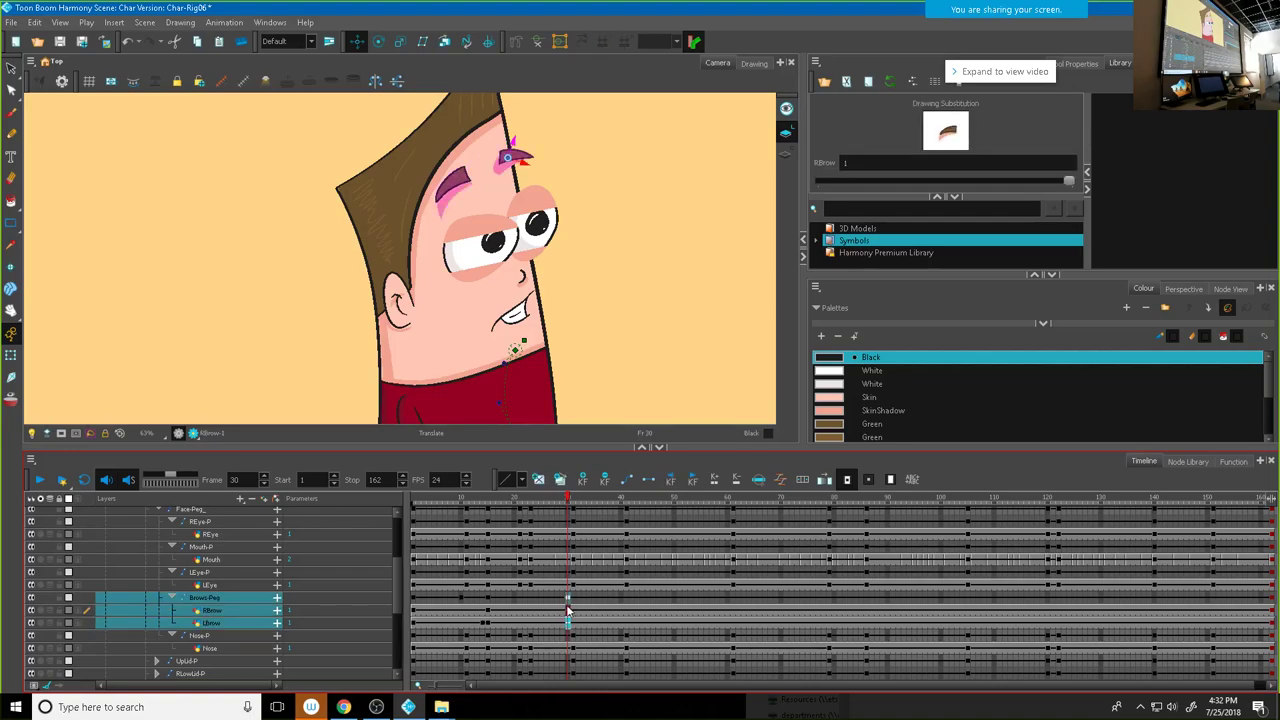
Step: At frame 47, translate Brows-Peg down toward the eyes and adjust its sideways position slightly
{"action": "left_click_drag", "start_coordinate": [570, 497], "coordinate": [657, 498]}
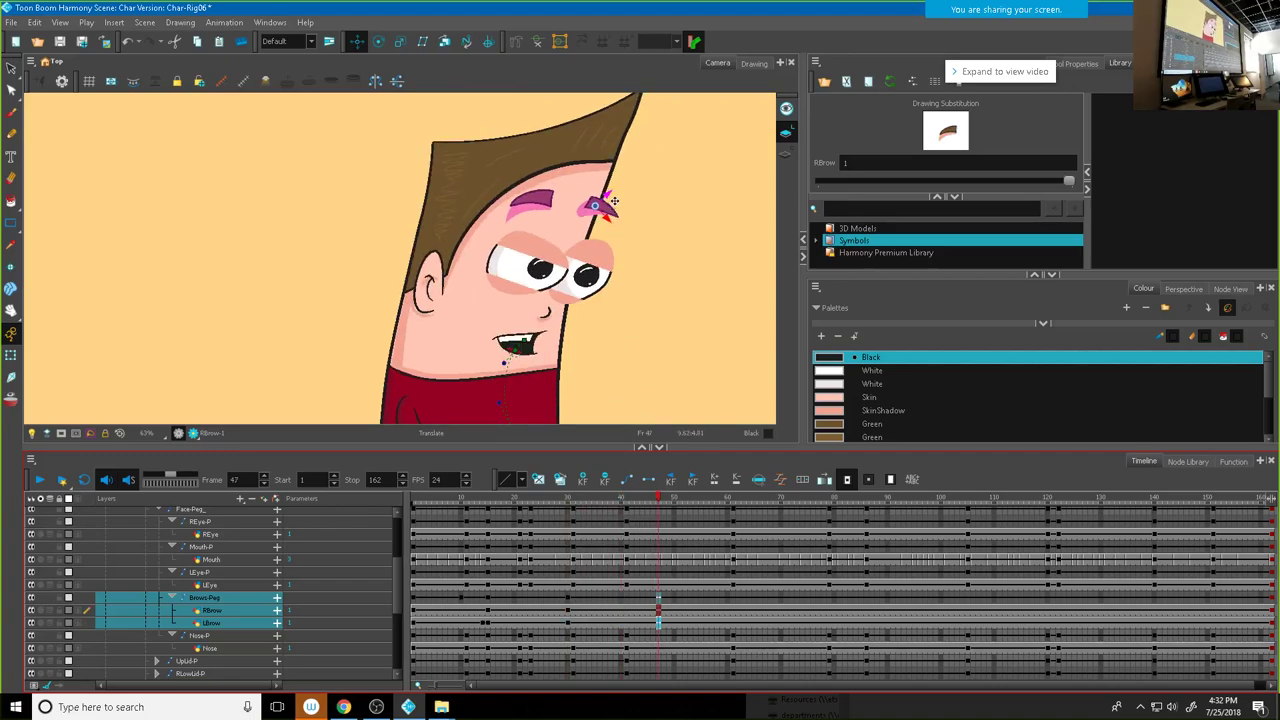
{"action": "left_click", "coordinate": [659, 600]}
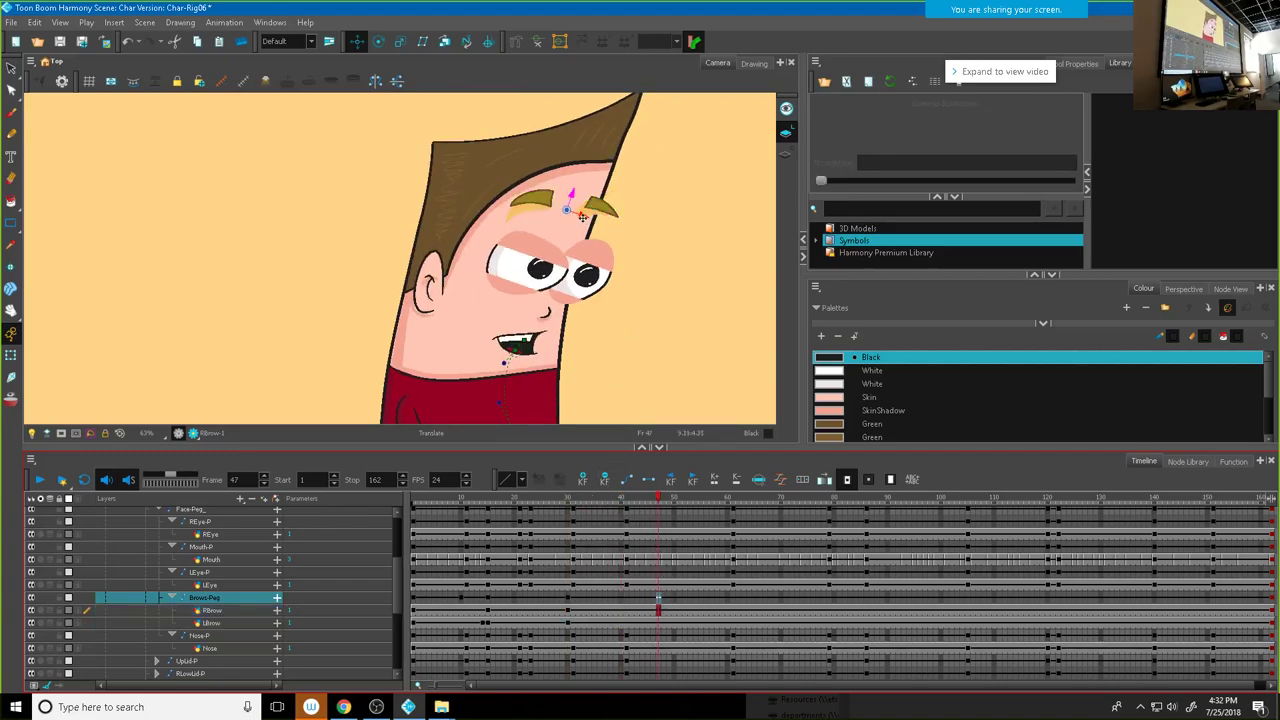
{"action": "left_click_drag", "start_coordinate": [570, 195], "coordinate": [563, 212]}
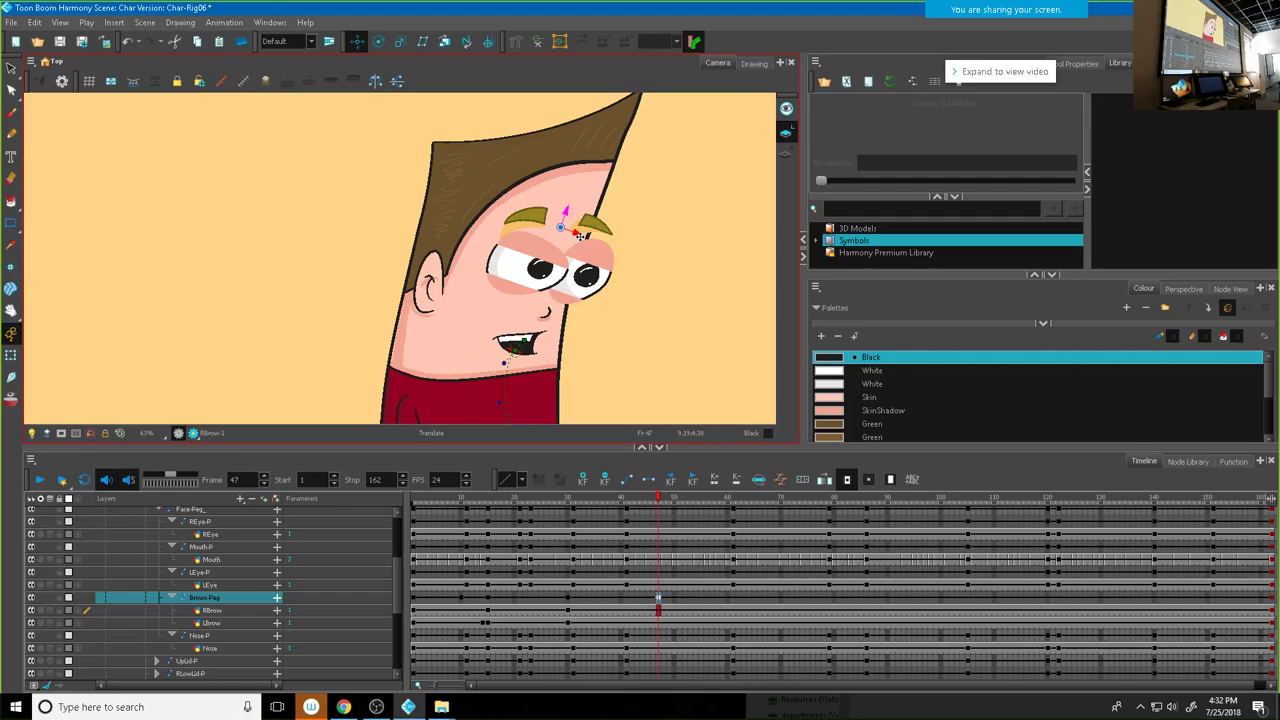
{"action": "left_click_drag", "start_coordinate": [581, 236], "coordinate": [585, 237]}
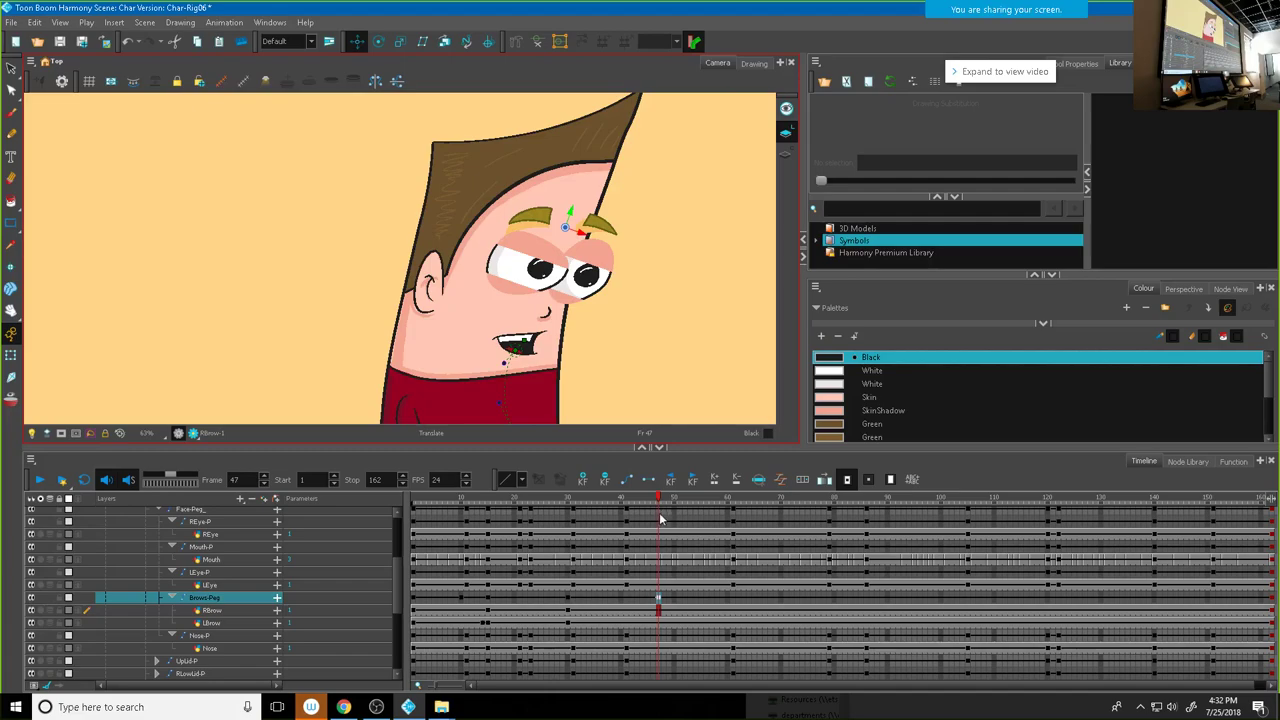
Step: Rotate the RBrow drawing slightly at frame 47 and shift it toward the middle of the face
{"action": "left_click", "coordinate": [657, 610]}
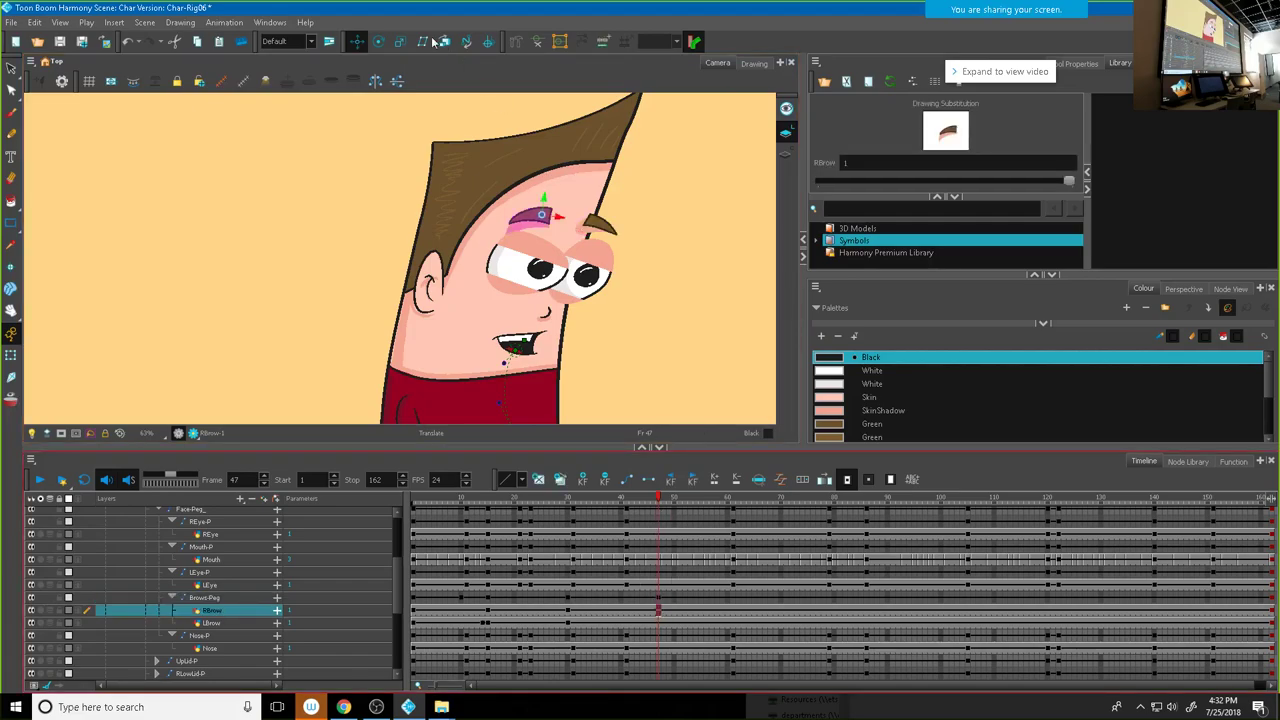
{"action": "left_click", "coordinate": [381, 43]}
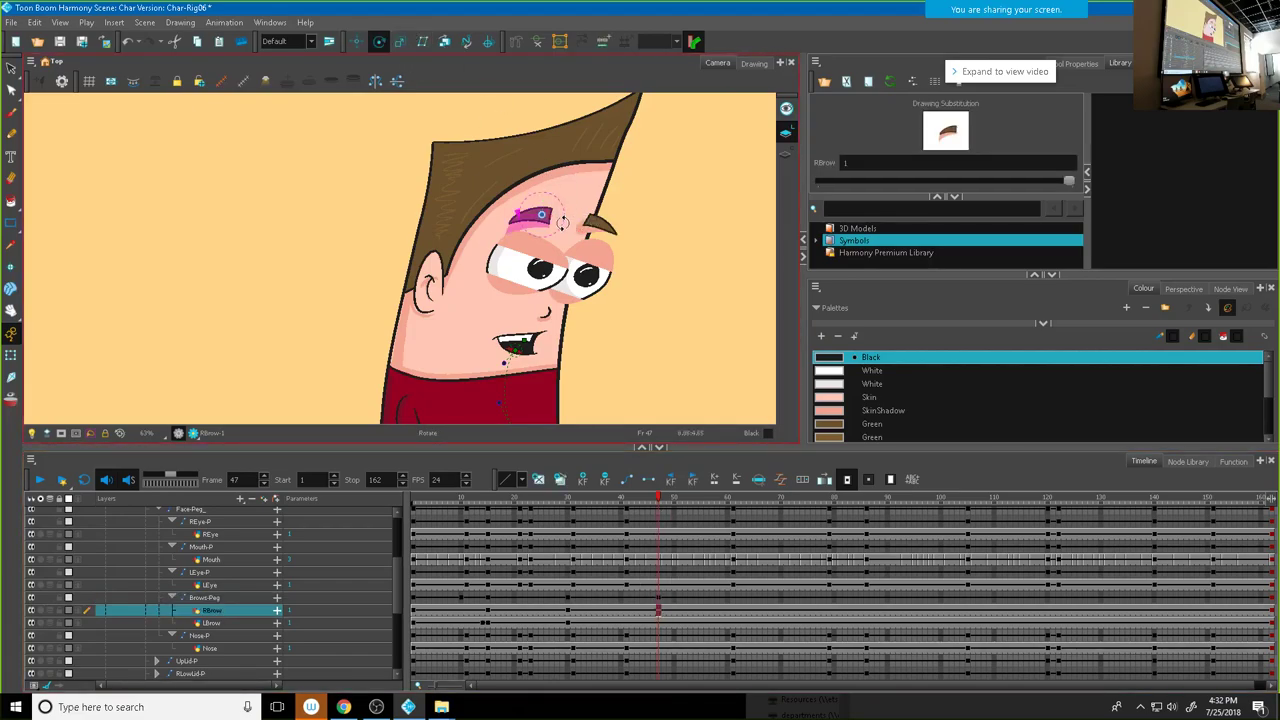
{"action": "left_click", "coordinate": [357, 41]}
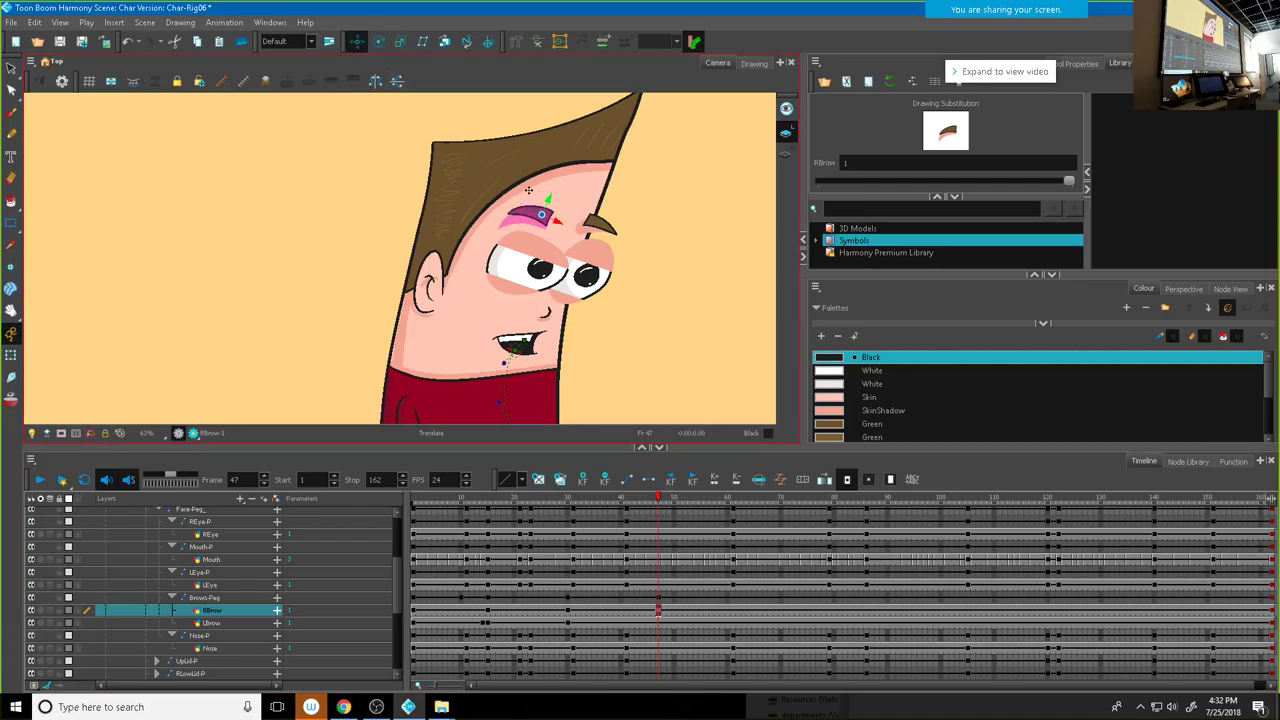
{"action": "left_click_drag", "start_coordinate": [566, 228], "coordinate": [576, 234]}
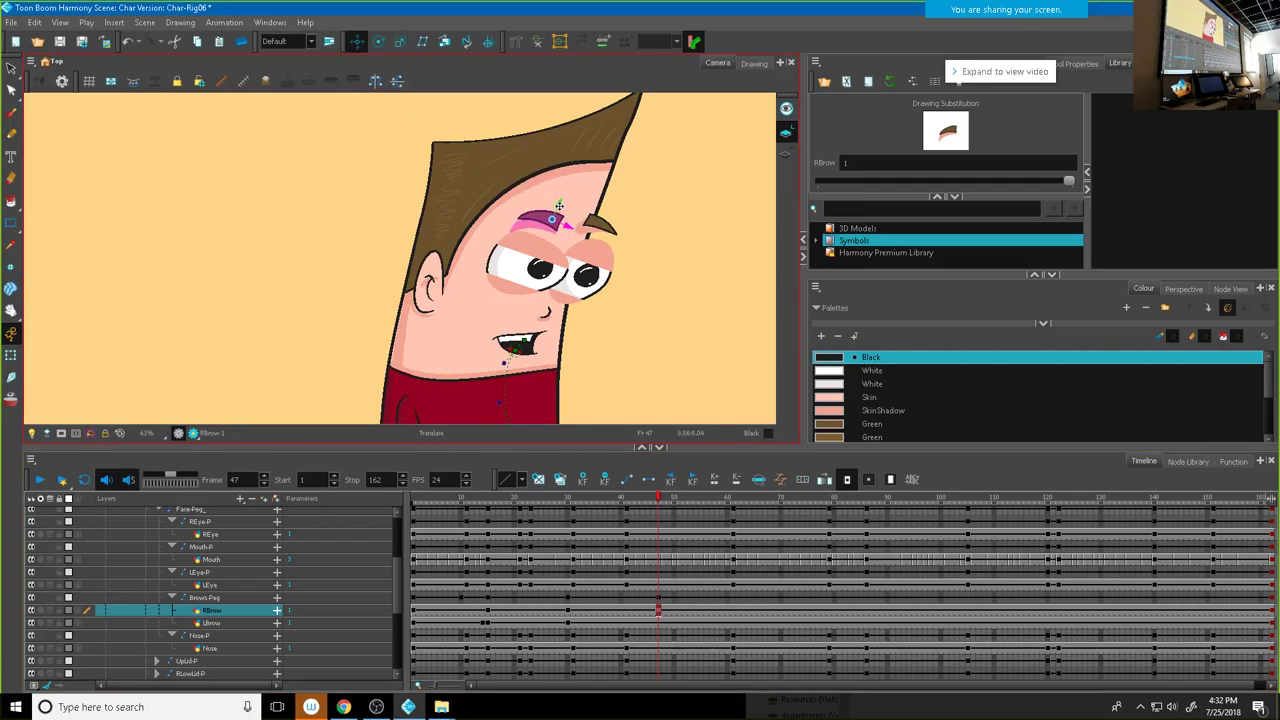
Step: Rotate the LBrow drawing at frame 47 and move it slightly toward the other eyebrow
{"action": "left_click", "coordinate": [658, 624]}
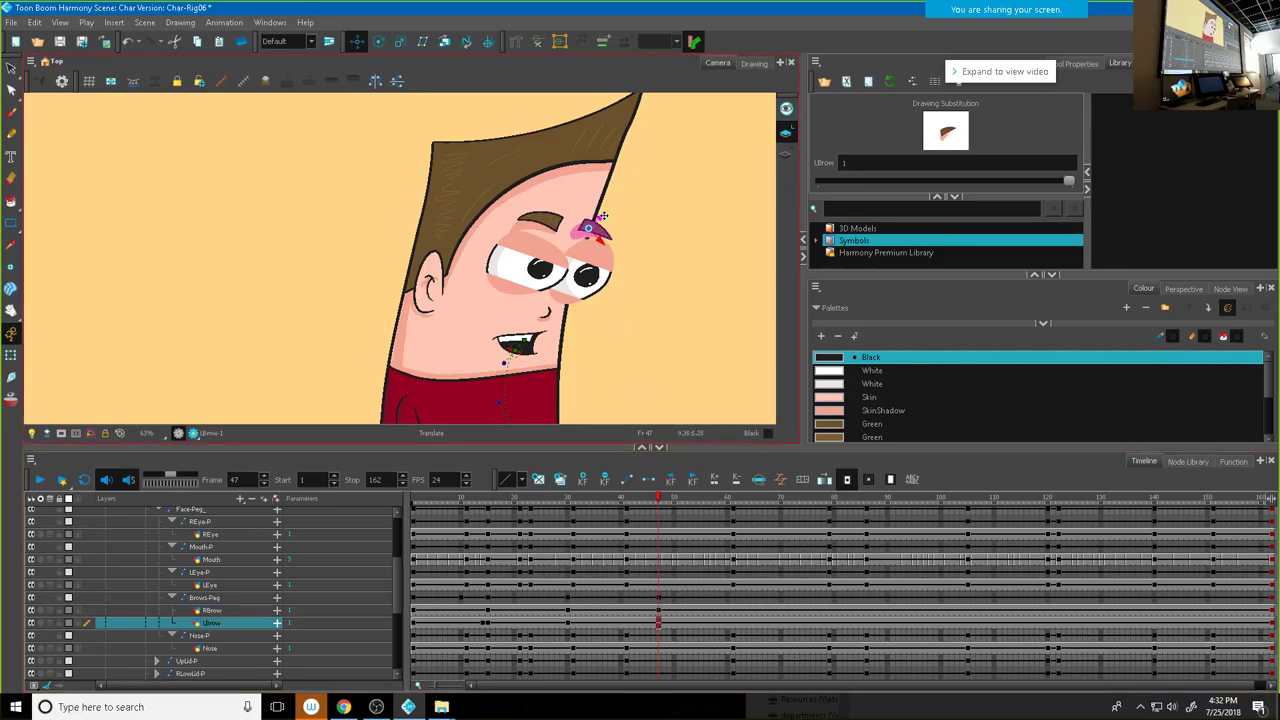
{"action": "left_click", "coordinate": [378, 41]}
{"action": "left_click_drag", "start_coordinate": [600, 214], "coordinate": [597, 210]}
{"action": "left_click", "coordinate": [356, 41]}
{"action": "left_click_drag", "start_coordinate": [602, 229], "coordinate": [588, 212]}
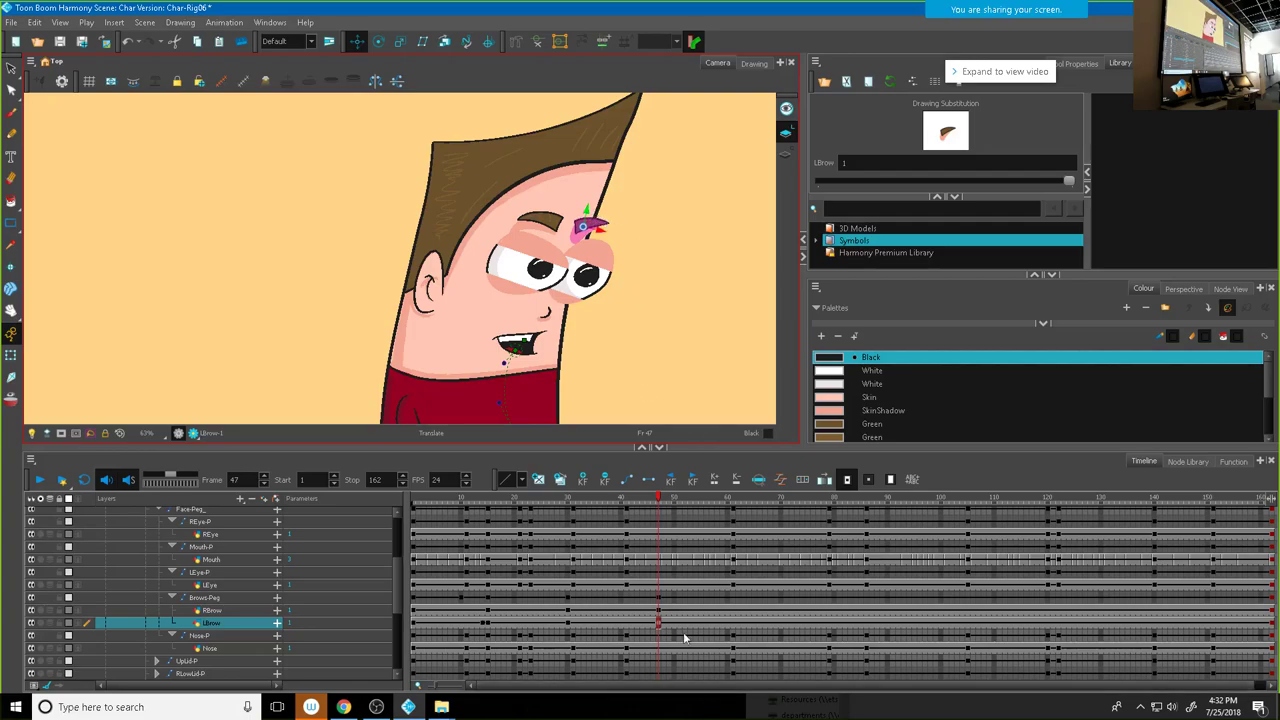
Step: Add keyframes at frame 41 on Brows-Peg, RBrow and LBrow ahead of the frame 47 brow pose
{"action": "mouse_move", "coordinate": [660, 498]}
{"action": "left_mouse_down"}
{"action": "mouse_move", "coordinate": [587, 505]}
{"action": "mouse_move", "coordinate": [654, 516]}
{"action": "mouse_move", "coordinate": [640, 513]}
{"action": "left_mouse_up"}
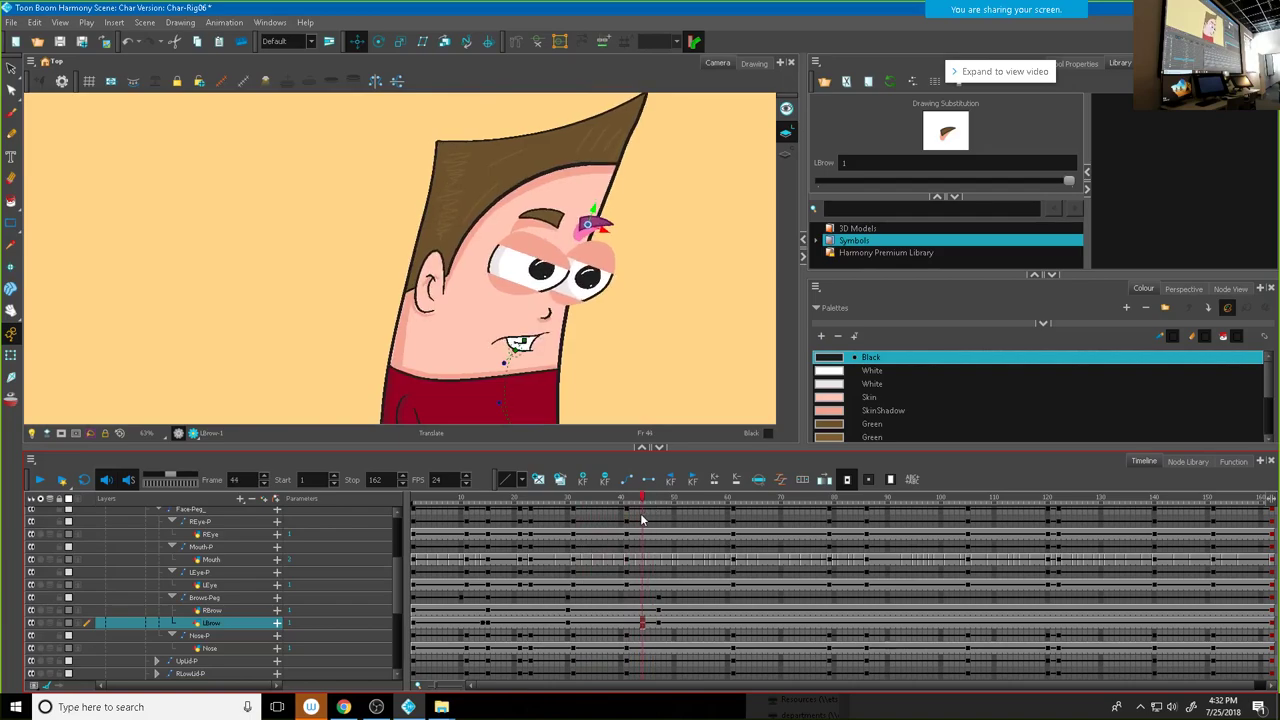
{"action": "left_click_drag", "start_coordinate": [659, 604], "coordinate": [658, 624]}
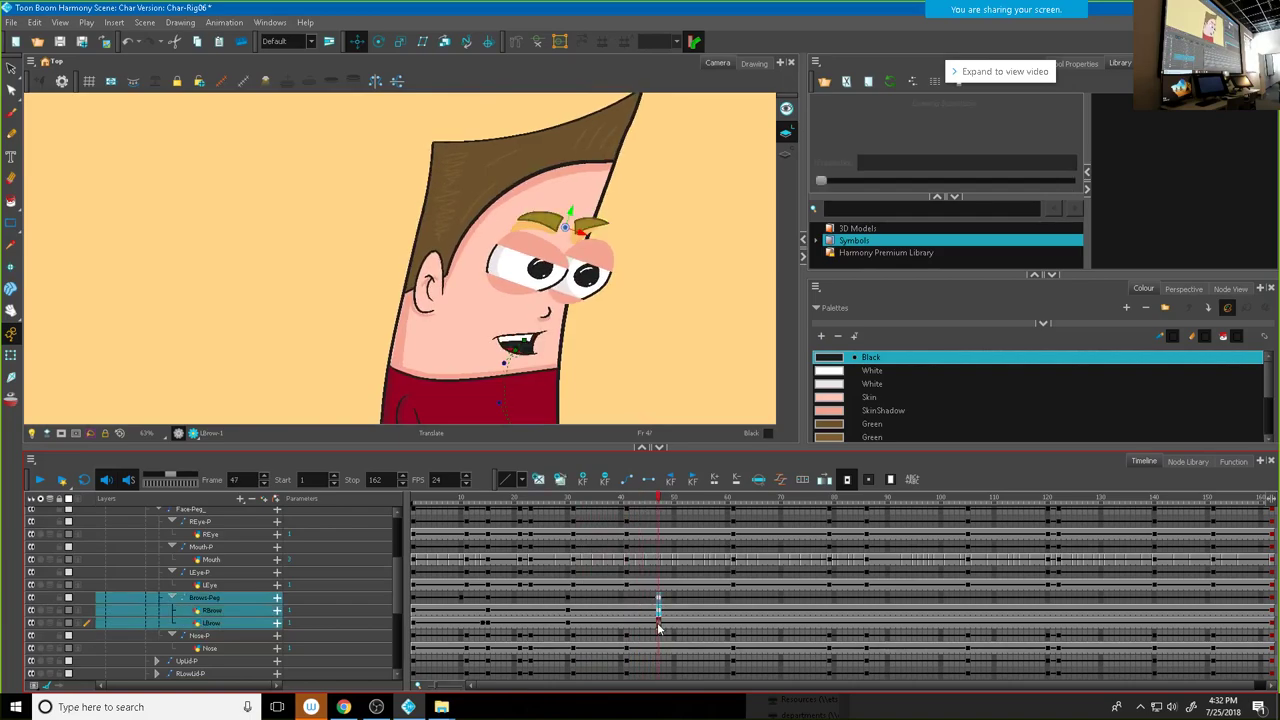
{"action": "left_click", "coordinate": [621, 497]}
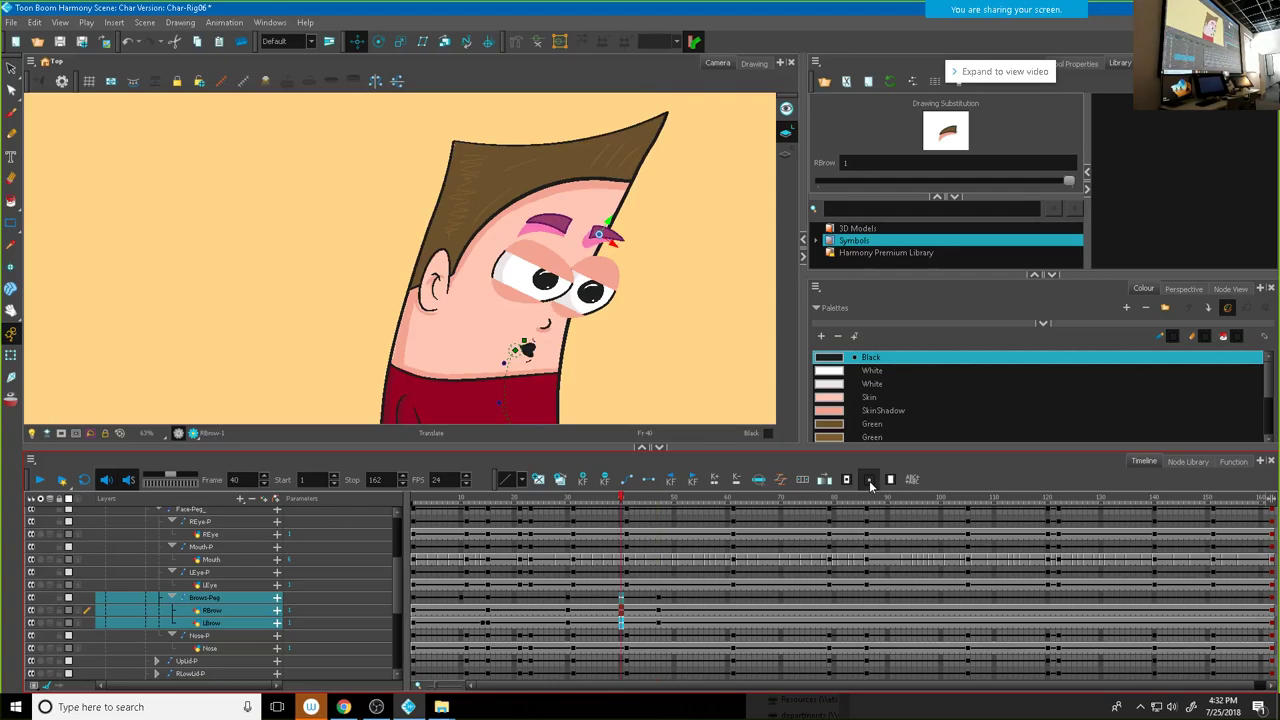
{"action": "left_click", "coordinate": [658, 627]}
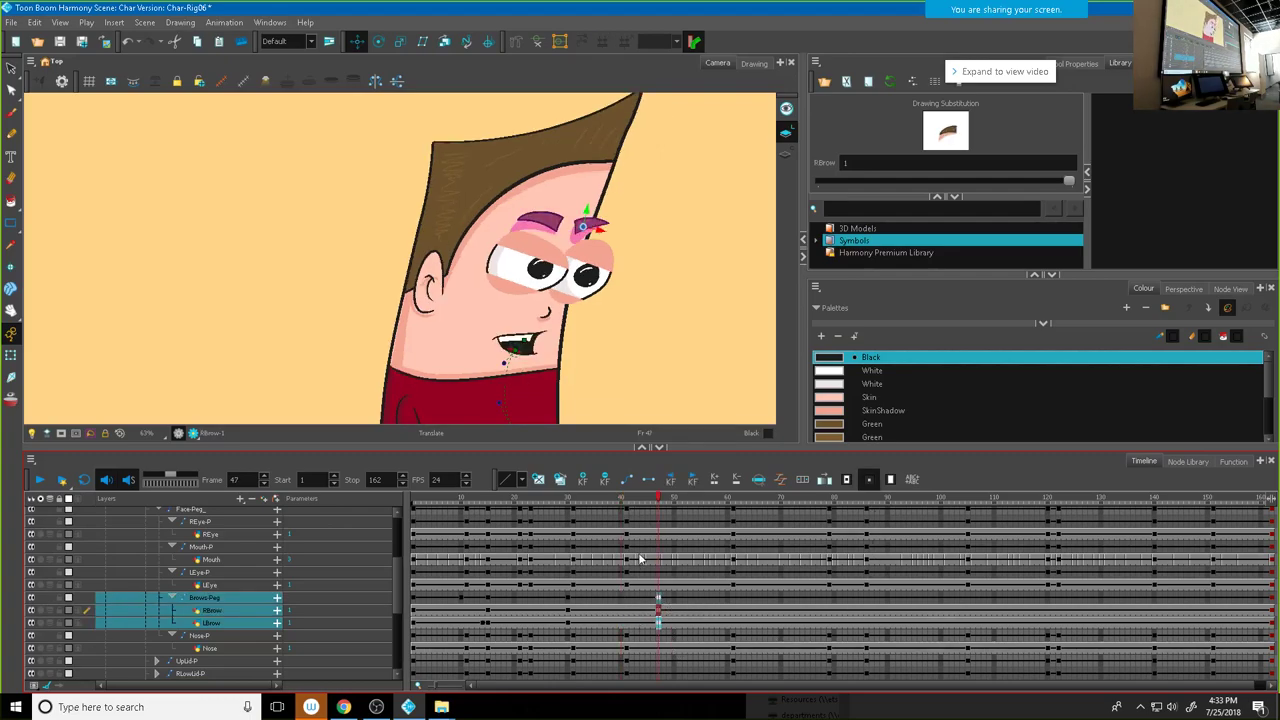
{"action": "left_click_drag", "start_coordinate": [627, 600], "coordinate": [626, 630]}
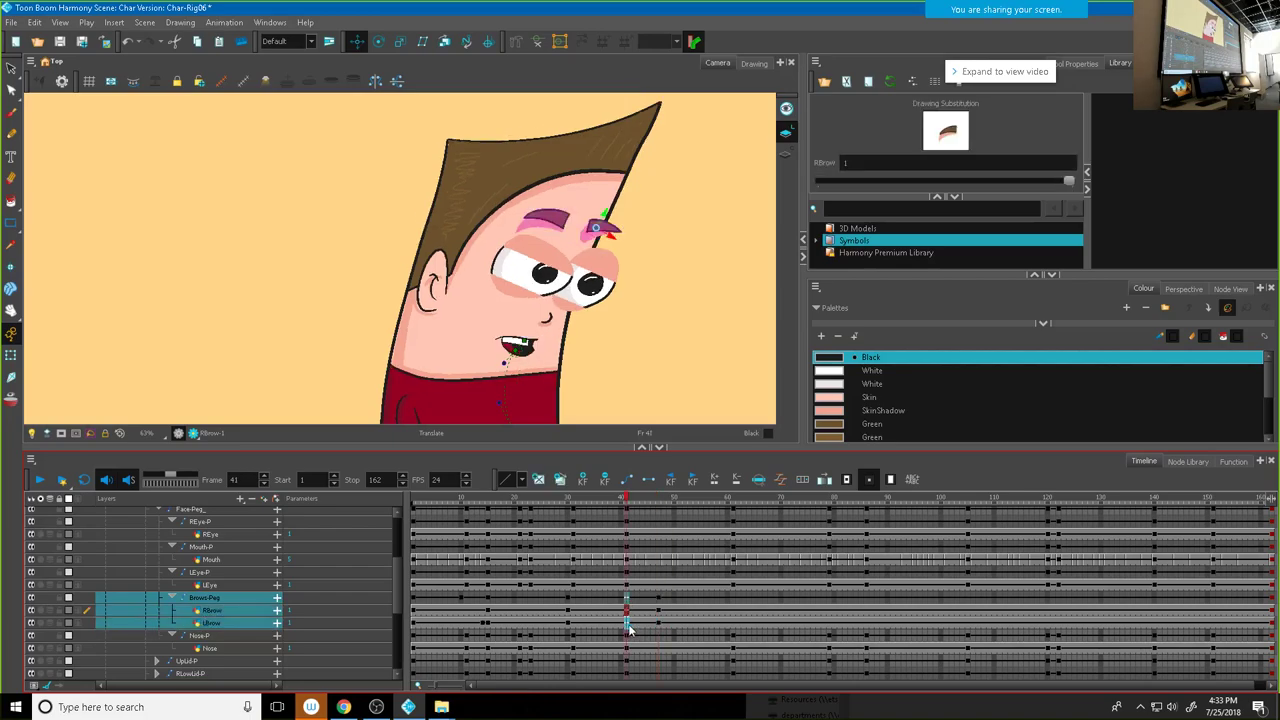
{"action": "mouse_move", "coordinate": [630, 500]}
{"action": "left_mouse_down"}
{"action": "mouse_move", "coordinate": [576, 503]}
{"action": "mouse_move", "coordinate": [643, 511]}
{"action": "left_mouse_up"}
Step: Keyframe Brows-Peg, RBrow and LBrow at frames 106 and 111, raising Brows-Peg slightly at frame 111
{"action": "left_click_drag", "start_coordinate": [685, 520], "coordinate": [975, 566]}
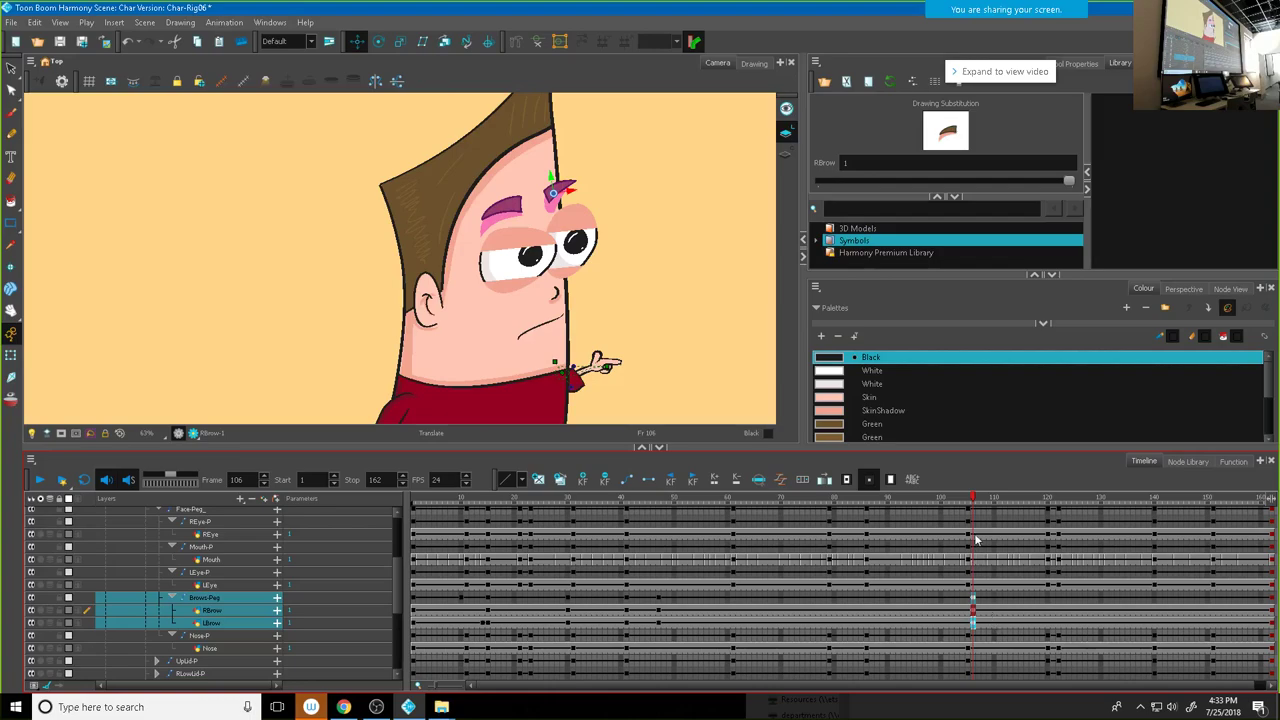
{"action": "left_click_drag", "start_coordinate": [975, 499], "coordinate": [998, 502]}
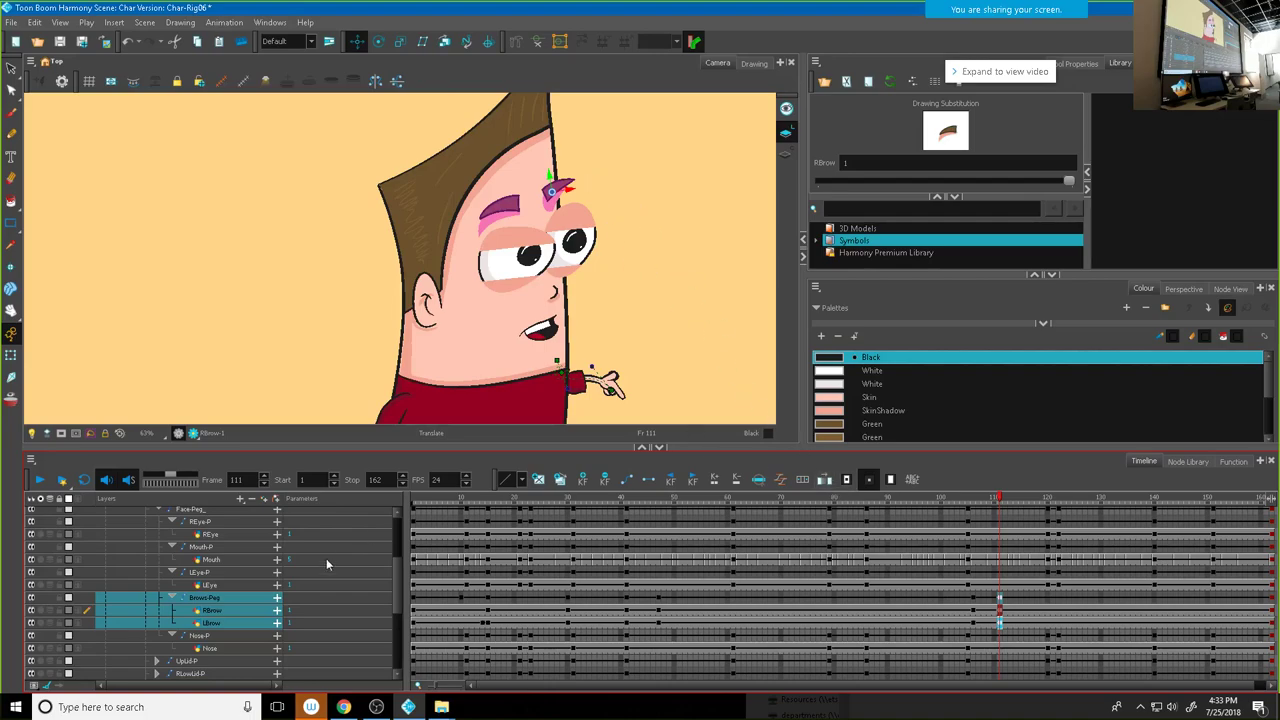
{"action": "double_click", "coordinate": [218, 597]}
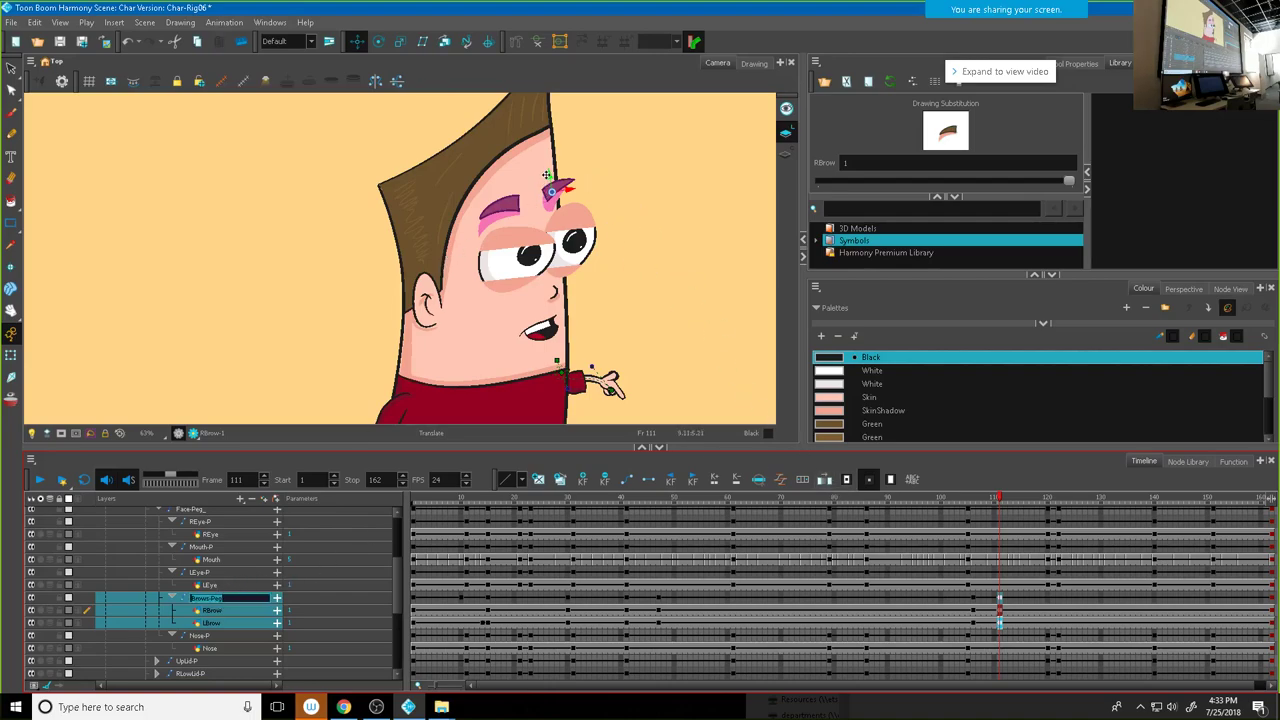
{"action": "left_click", "coordinate": [1000, 600]}
{"action": "left_click", "coordinate": [529, 172]}
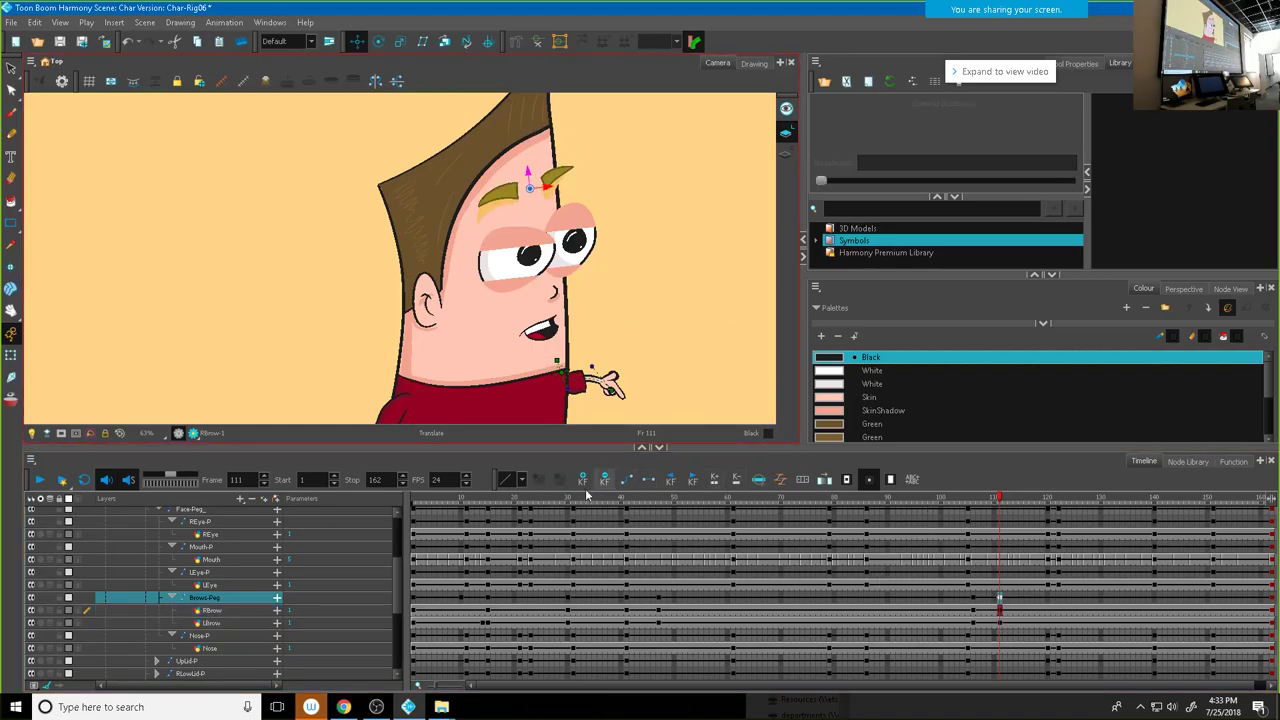
Step: Keyframe Brows-Peg at frame 121 and translate it slightly downward at frame 126
{"action": "left_click_drag", "start_coordinate": [1000, 497], "coordinate": [1056, 527]}
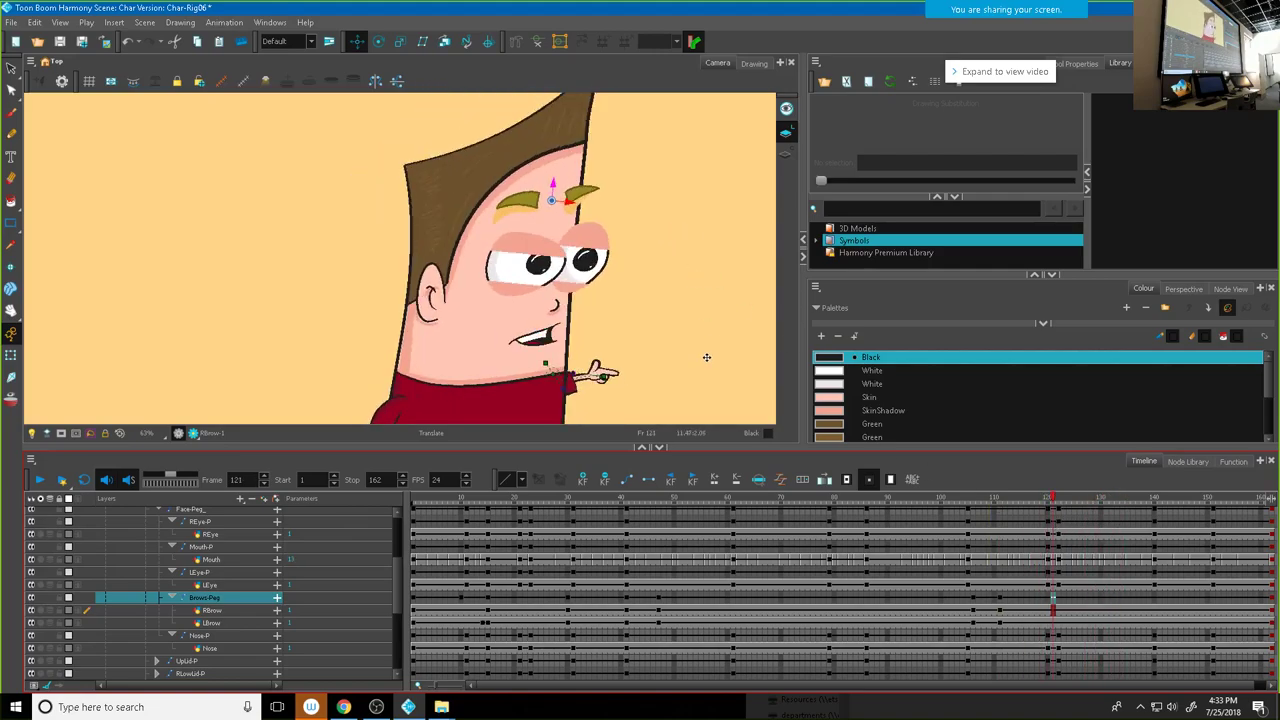
{"action": "left_click_drag", "start_coordinate": [1052, 500], "coordinate": [1080, 500]}
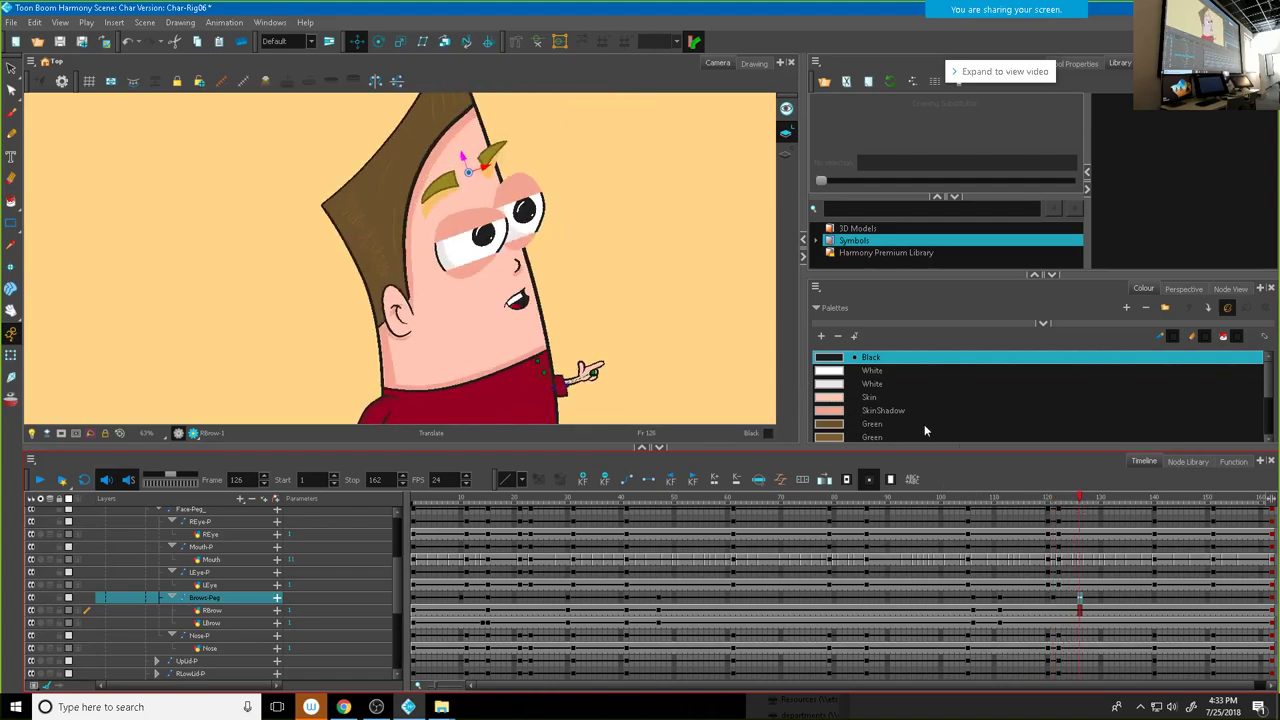
{"action": "left_click_drag", "start_coordinate": [465, 157], "coordinate": [472, 172]}
Step: Keyframe Brows-Peg at frame 142 and lower the eyebrows toward the eyes at frame 147
{"action": "left_click_drag", "start_coordinate": [1082, 502], "coordinate": [1166, 520]}
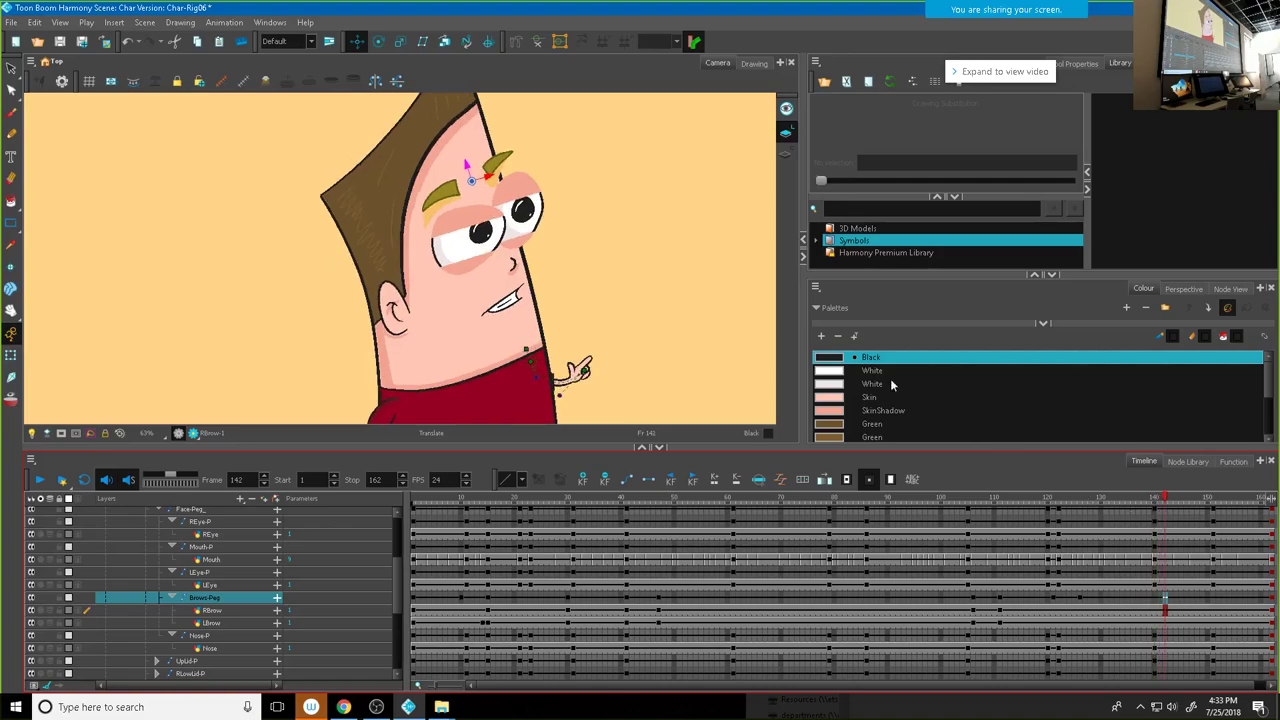
{"action": "left_click", "coordinate": [470, 168]}
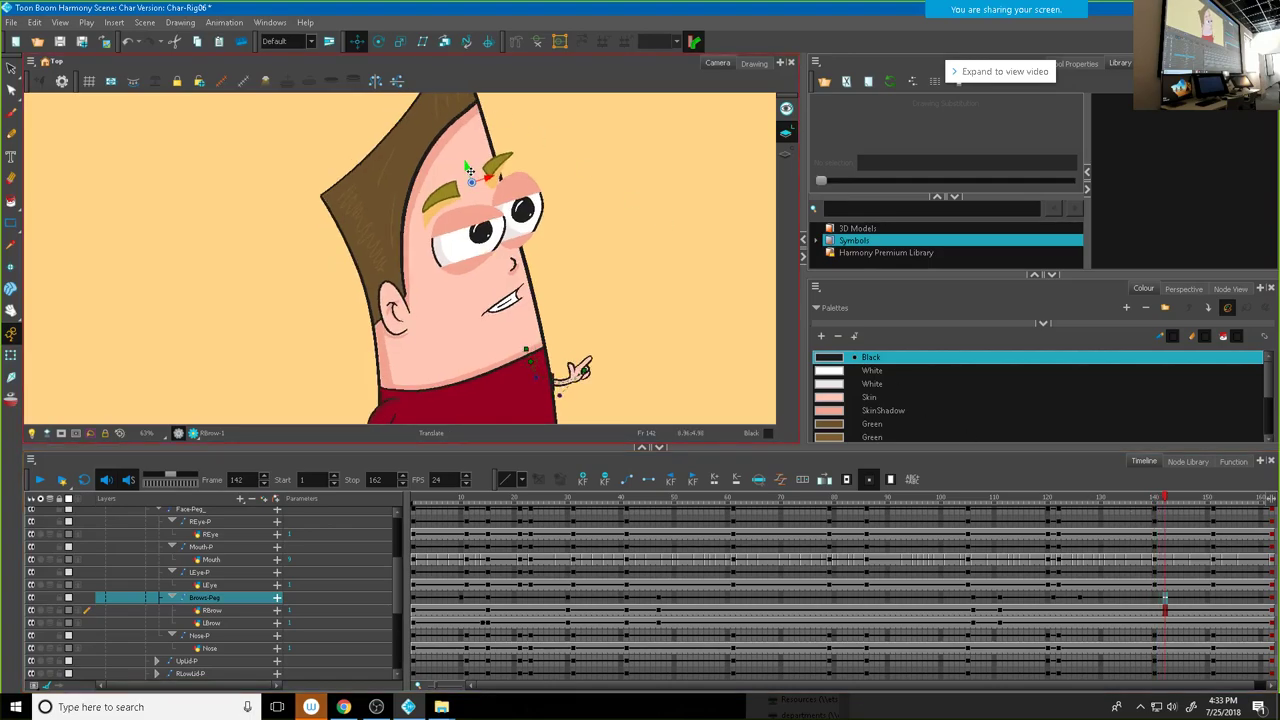
{"action": "left_click_drag", "start_coordinate": [1165, 505], "coordinate": [1196, 510]}
{"action": "left_click_drag", "start_coordinate": [554, 202], "coordinate": [554, 214]}
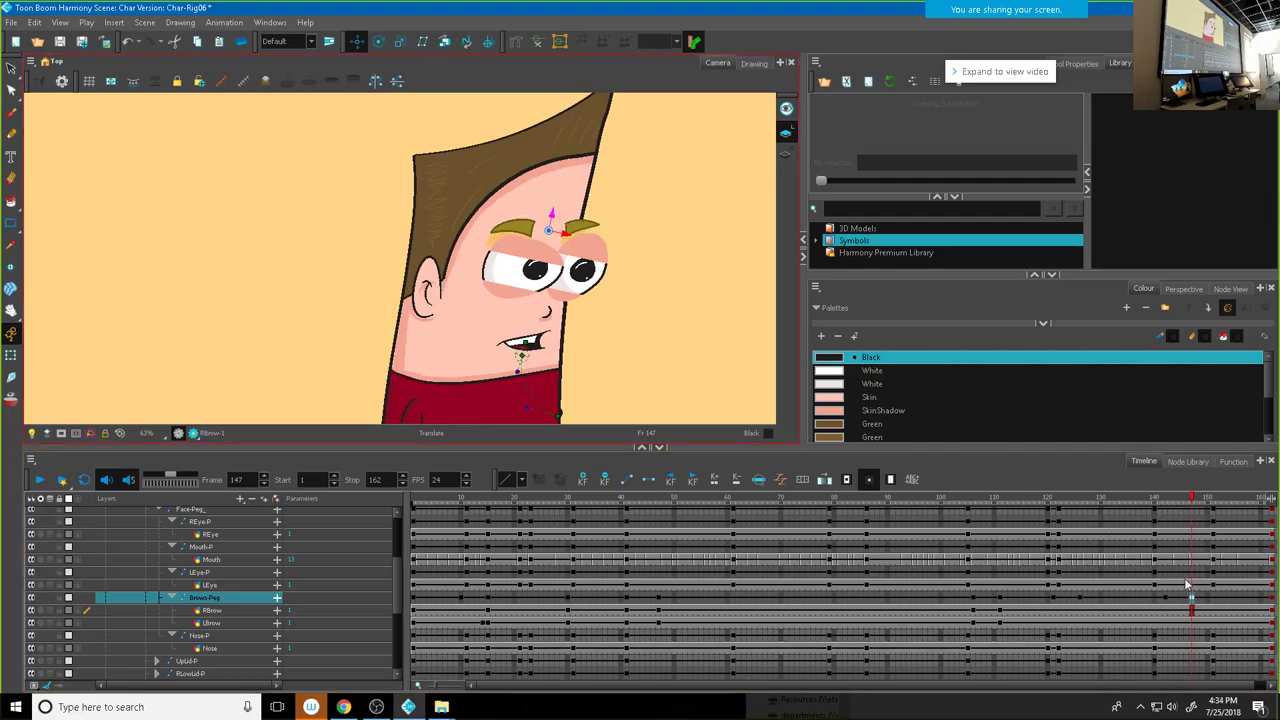
Step: Raise Brows-Peg at frame 153 and lower it slightly at frame 162
{"action": "left_click_drag", "start_coordinate": [1192, 500], "coordinate": [1226, 500]}
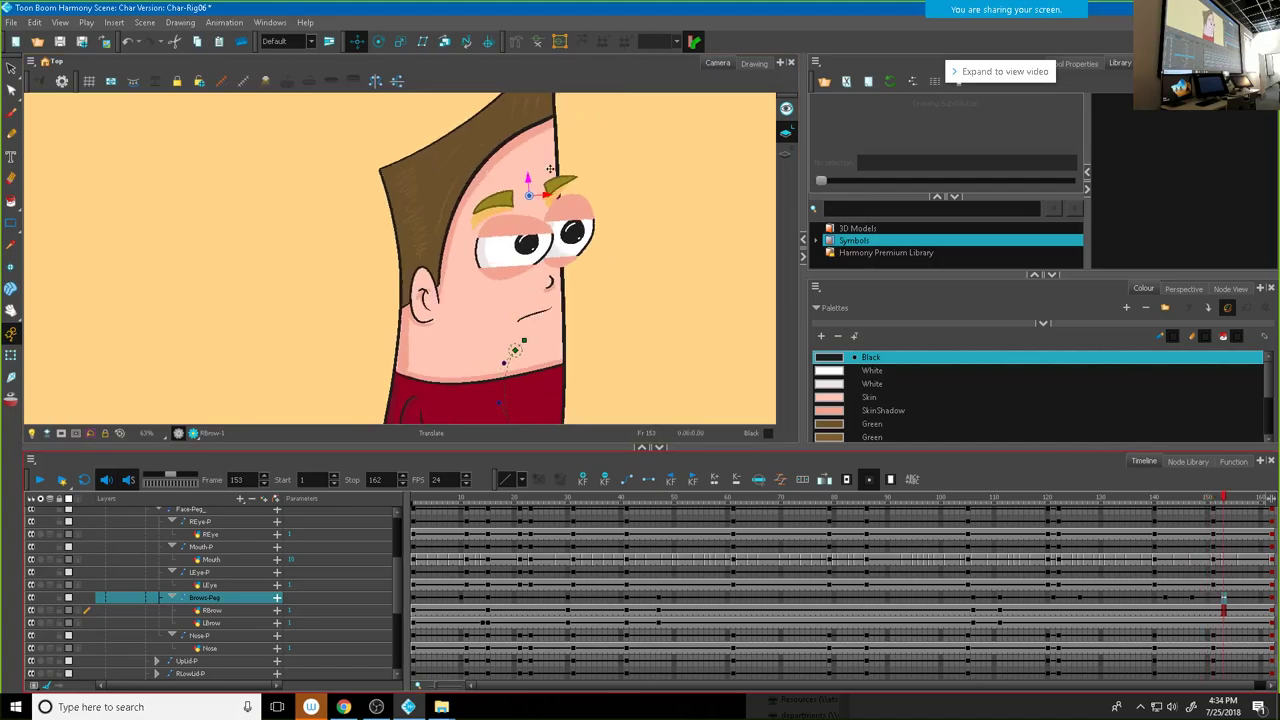
{"action": "left_click_drag", "start_coordinate": [530, 184], "coordinate": [535, 174]}
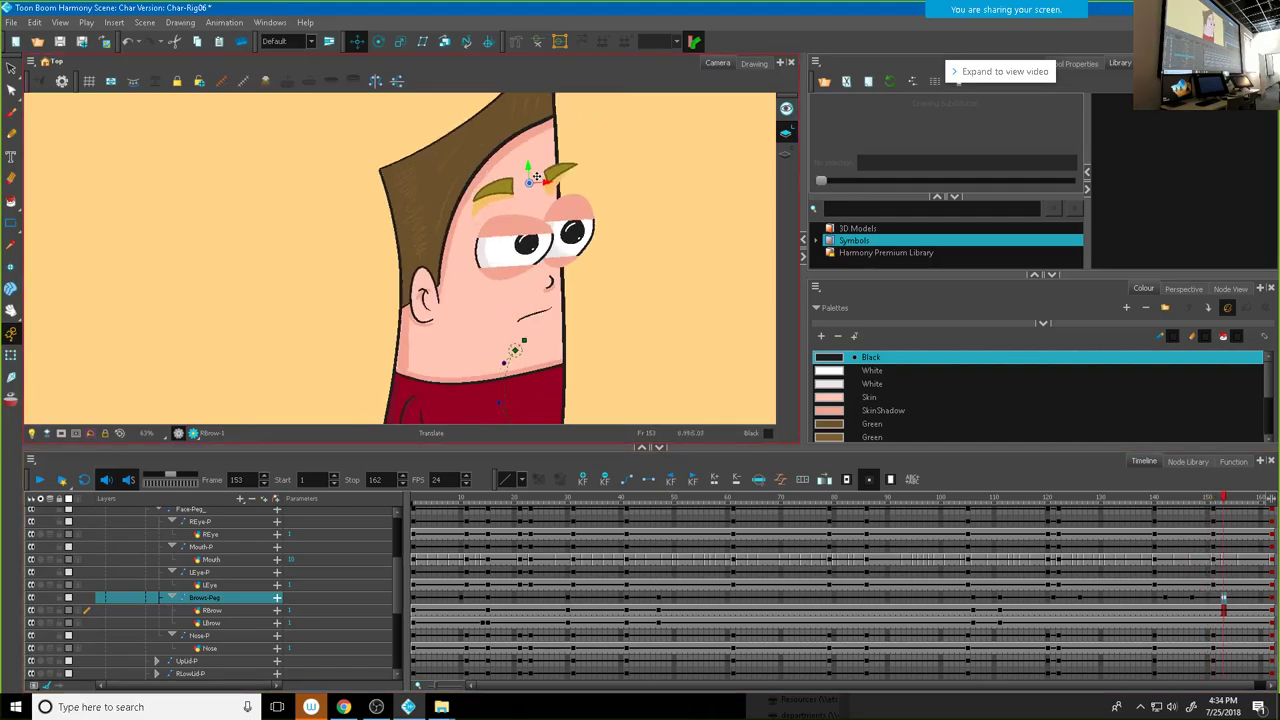
{"action": "left_click_drag", "start_coordinate": [1226, 500], "coordinate": [1272, 512]}
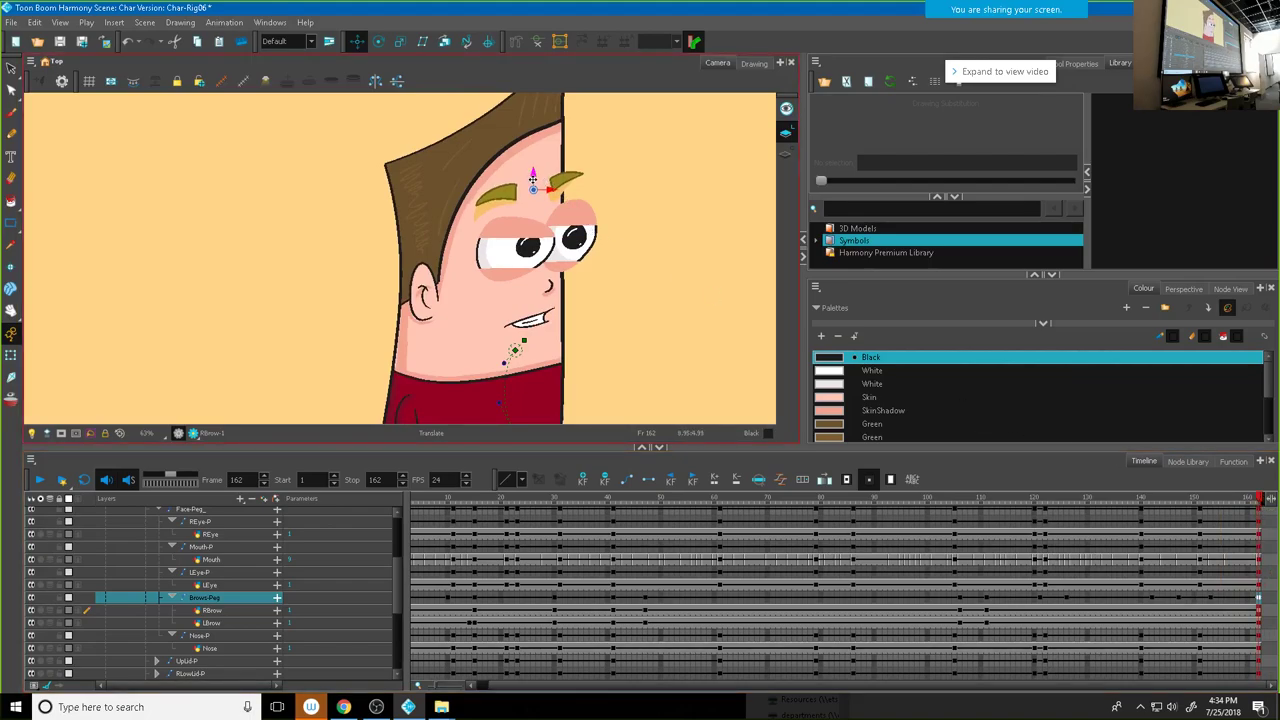
{"action": "left_click_drag", "start_coordinate": [532, 178], "coordinate": [532, 184]}
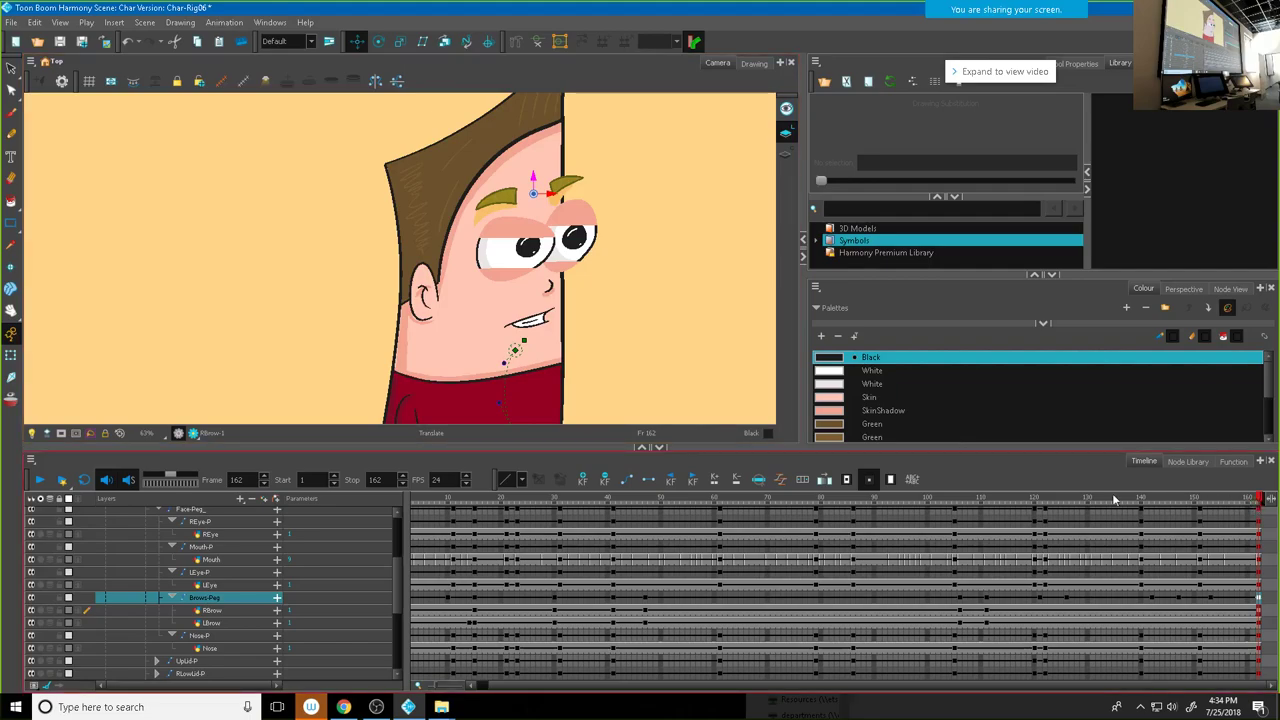
Step: Play the animation from frame 1 to review the reworked eyebrow motion
{"action": "left_click", "coordinate": [414, 499]}
{"action": "left_click", "coordinate": [43, 481]}
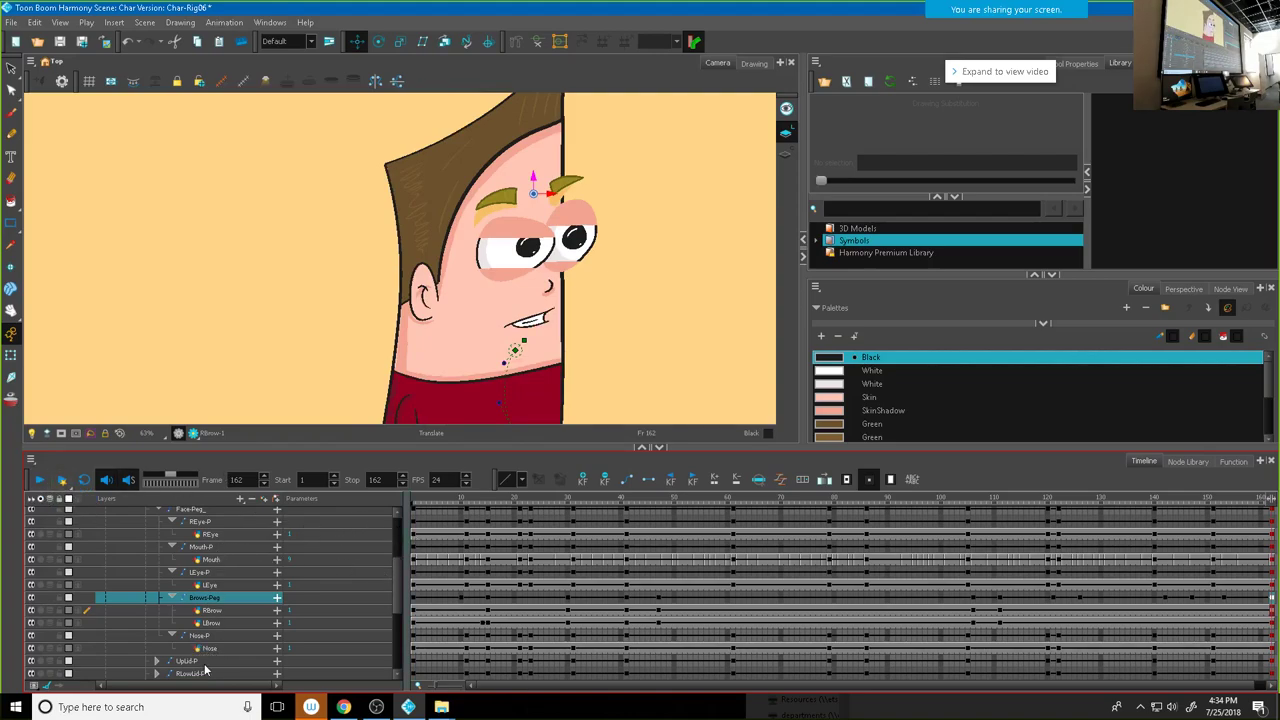
Step: Expand the UpLid-P and RLowLid-P groups, select both eyelid pegs and advance from frame 79 to frame 81
{"action": "scroll", "coordinate": [203, 620], "scroll_direction": "down", "scroll_amount": 2}
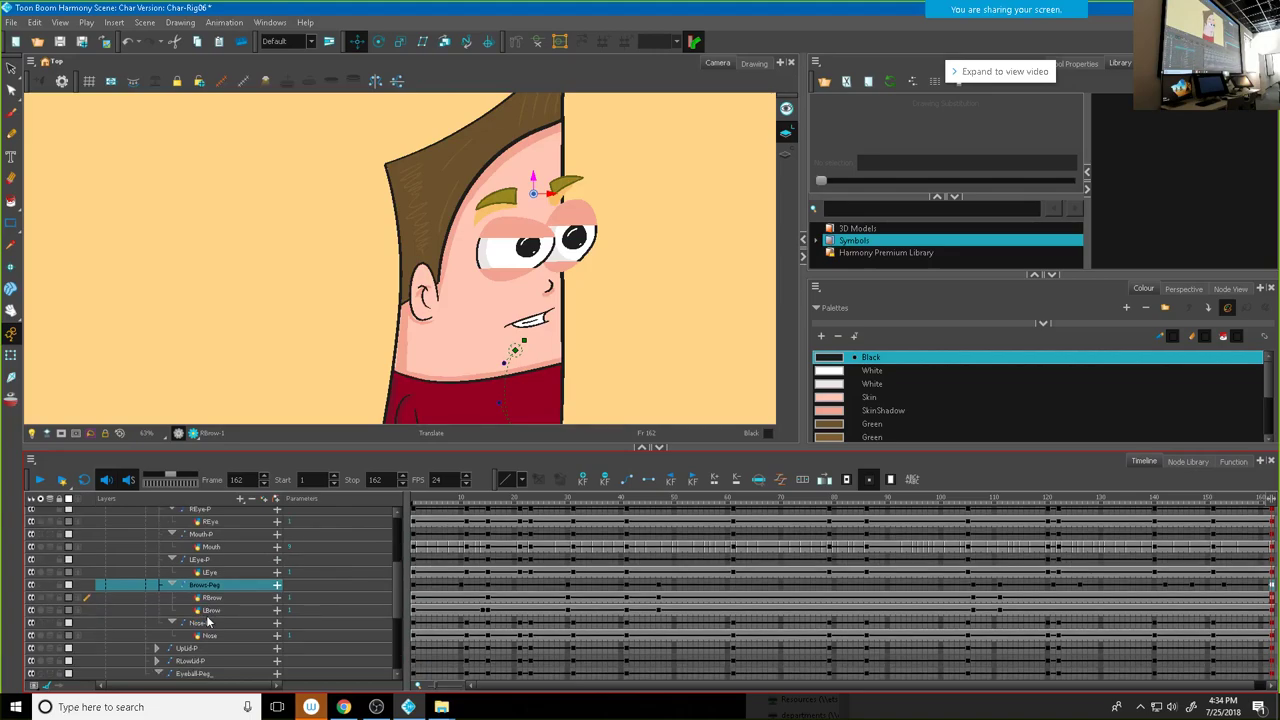
{"action": "left_click", "coordinate": [158, 612]}
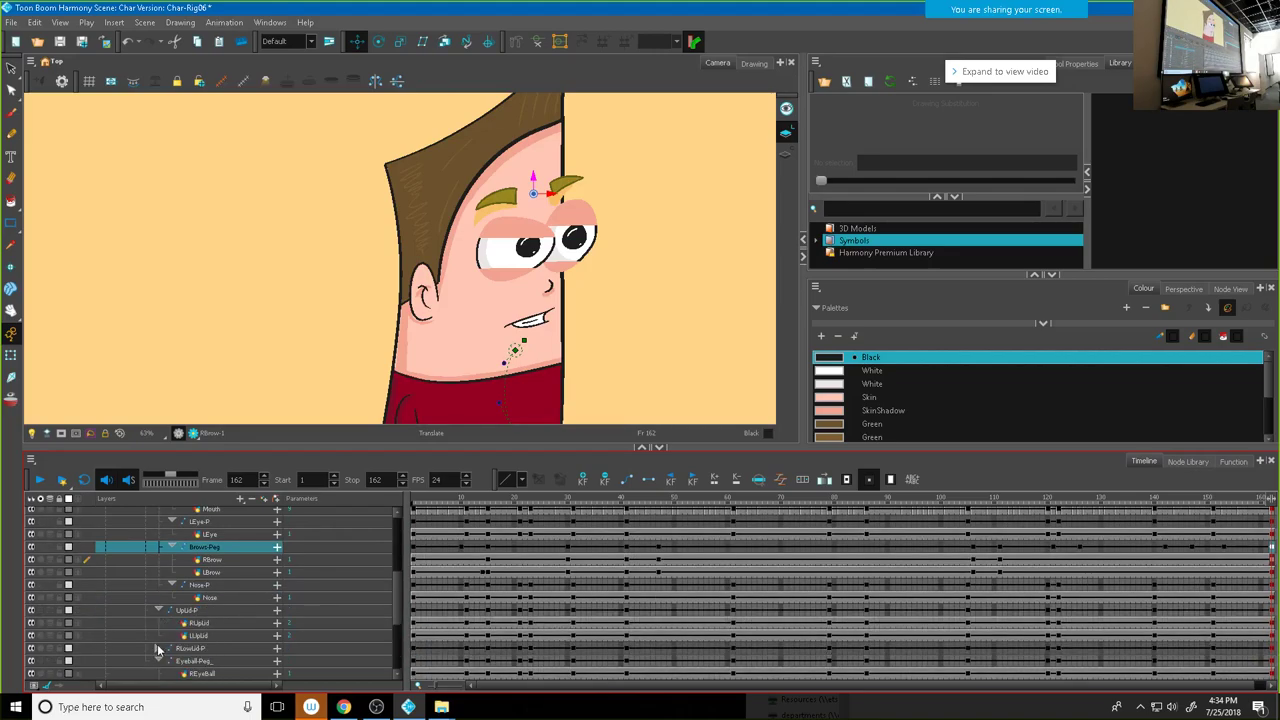
{"action": "left_click", "coordinate": [157, 649]}
{"action": "left_click", "coordinate": [191, 611]}
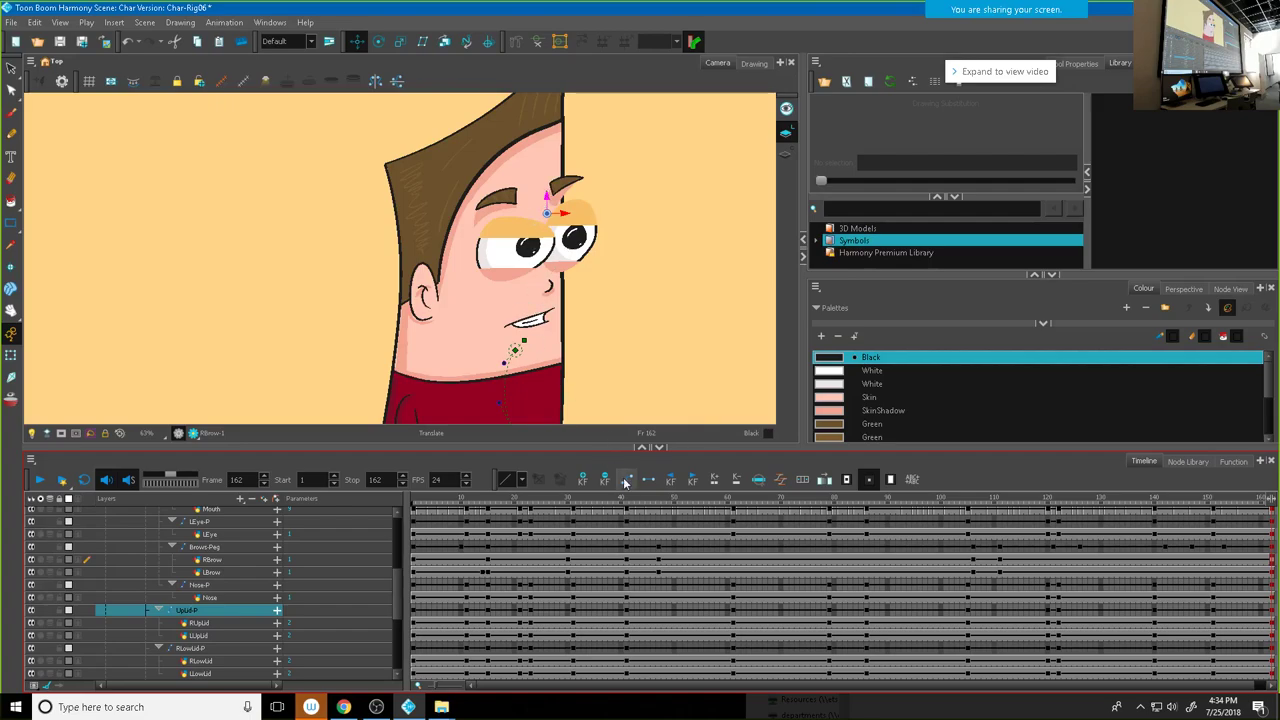
{"action": "left_click_drag", "start_coordinate": [620, 502], "coordinate": [831, 512]}
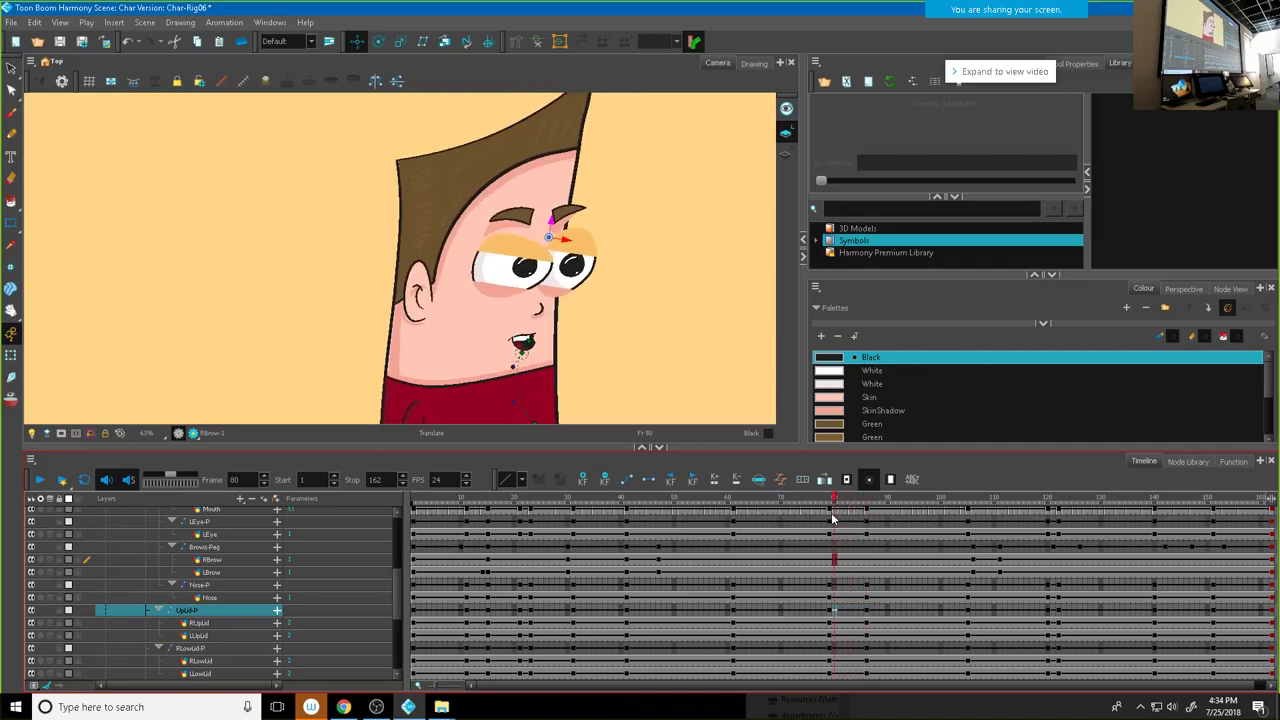
{"action": "left_click", "coordinate": [831, 605]}
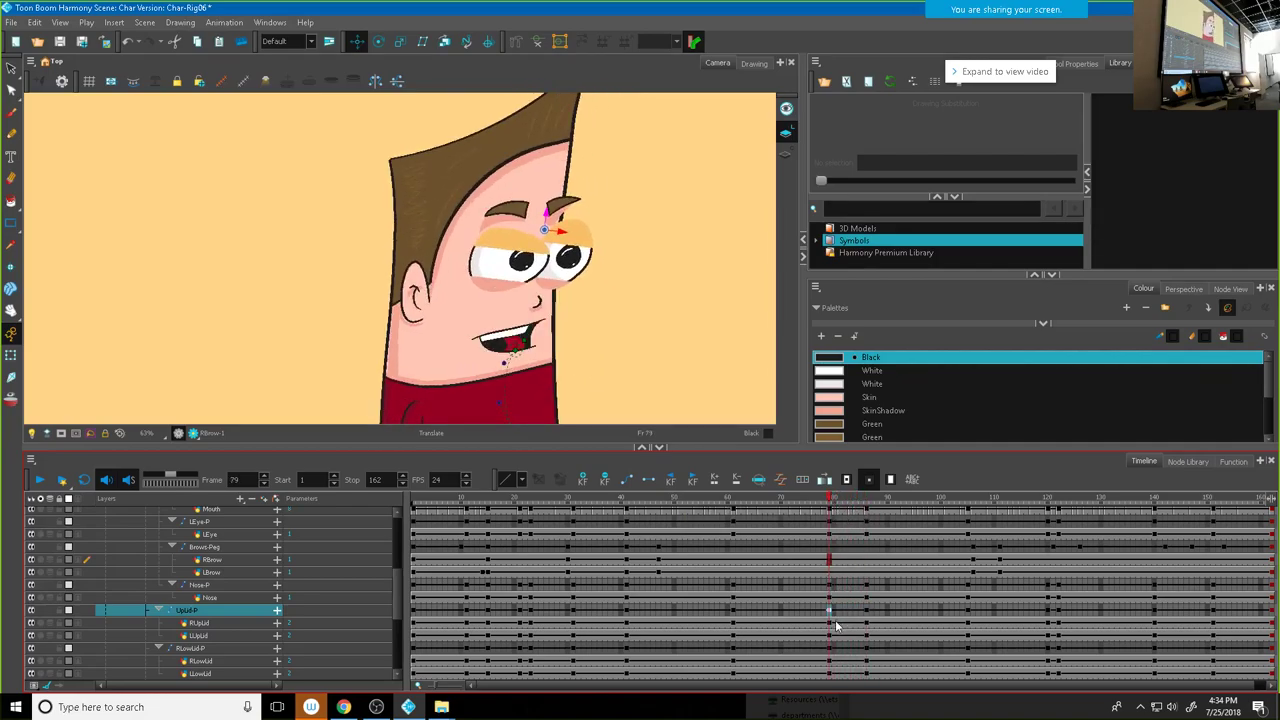
{"action": "left_click", "coordinate": [201, 649], "text": "ctrl"}
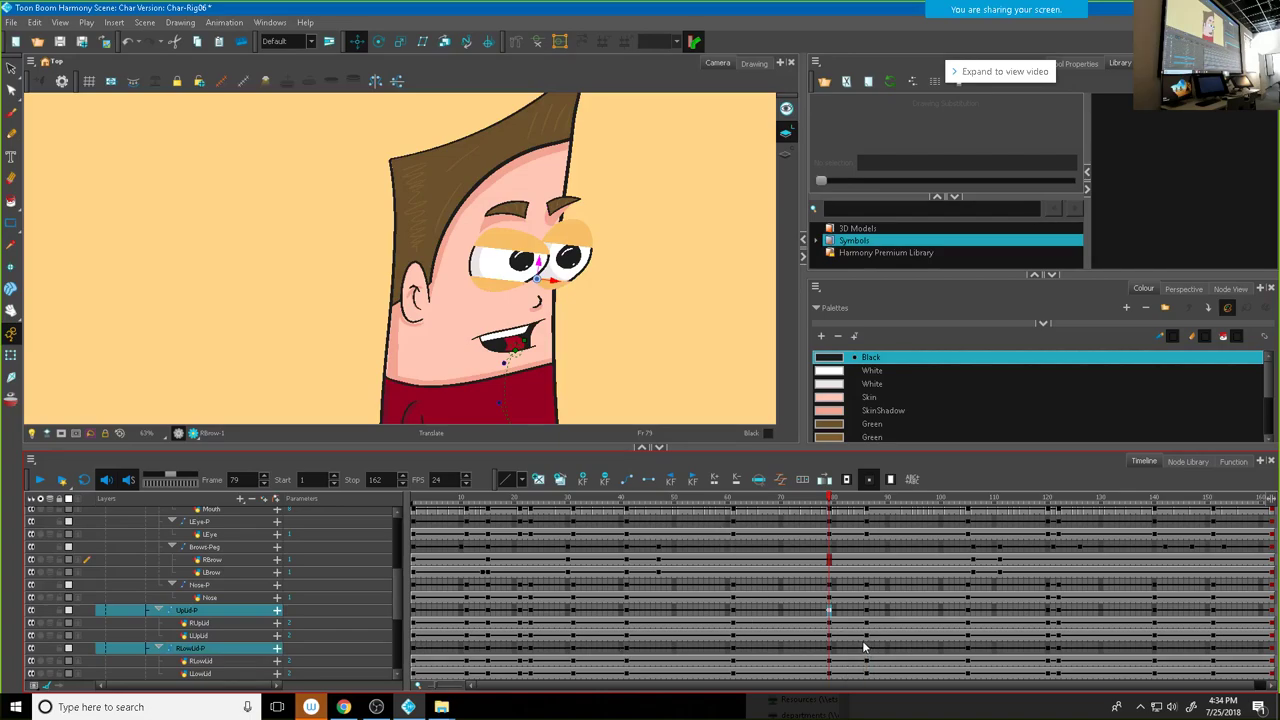
{"action": "key", "text": "period"}
{"action": "key", "text": "period"}
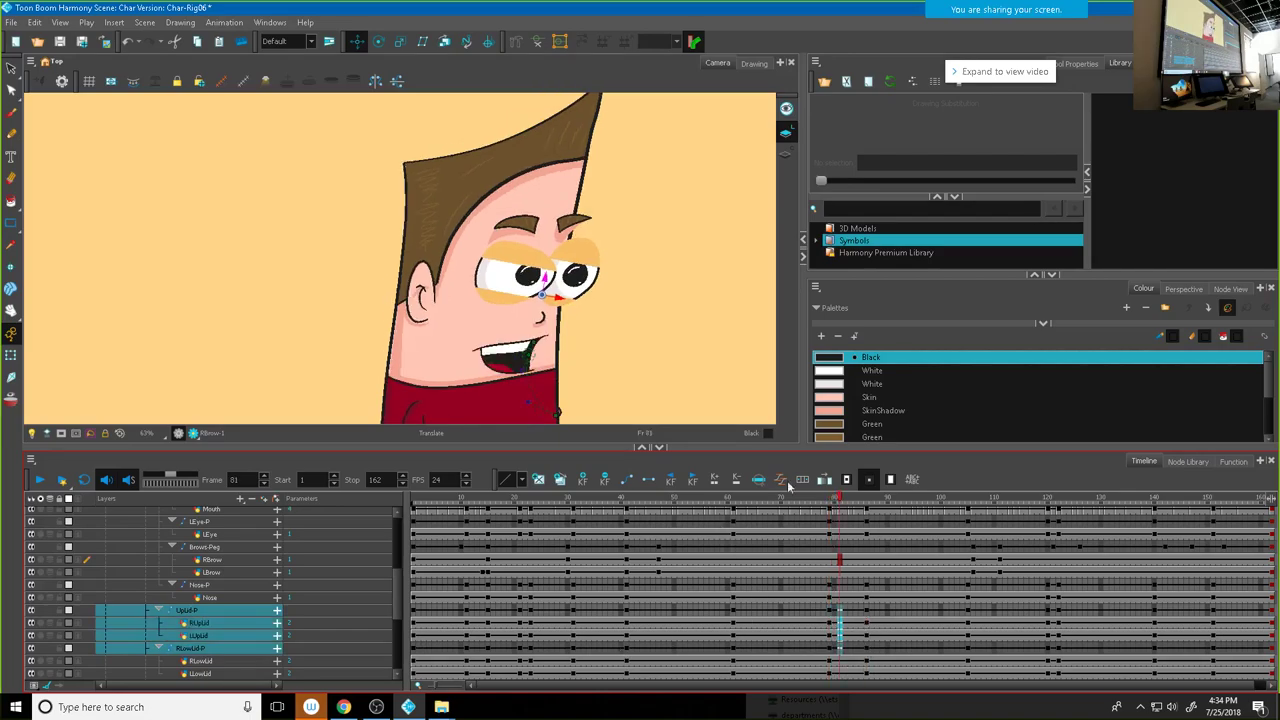
{"action": "left_click_drag", "start_coordinate": [542, 290], "coordinate": [544, 284]}
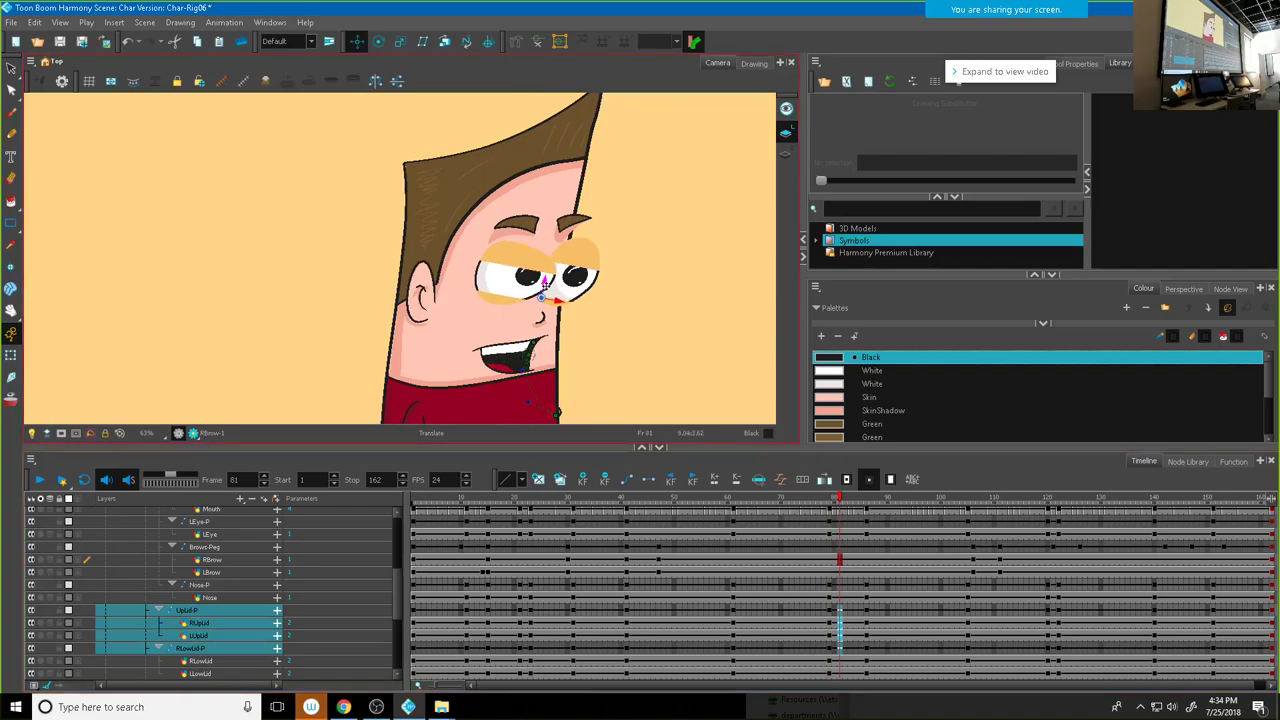
{"action": "left_click", "coordinate": [200, 612]}
{"action": "left_click", "coordinate": [200, 610]}
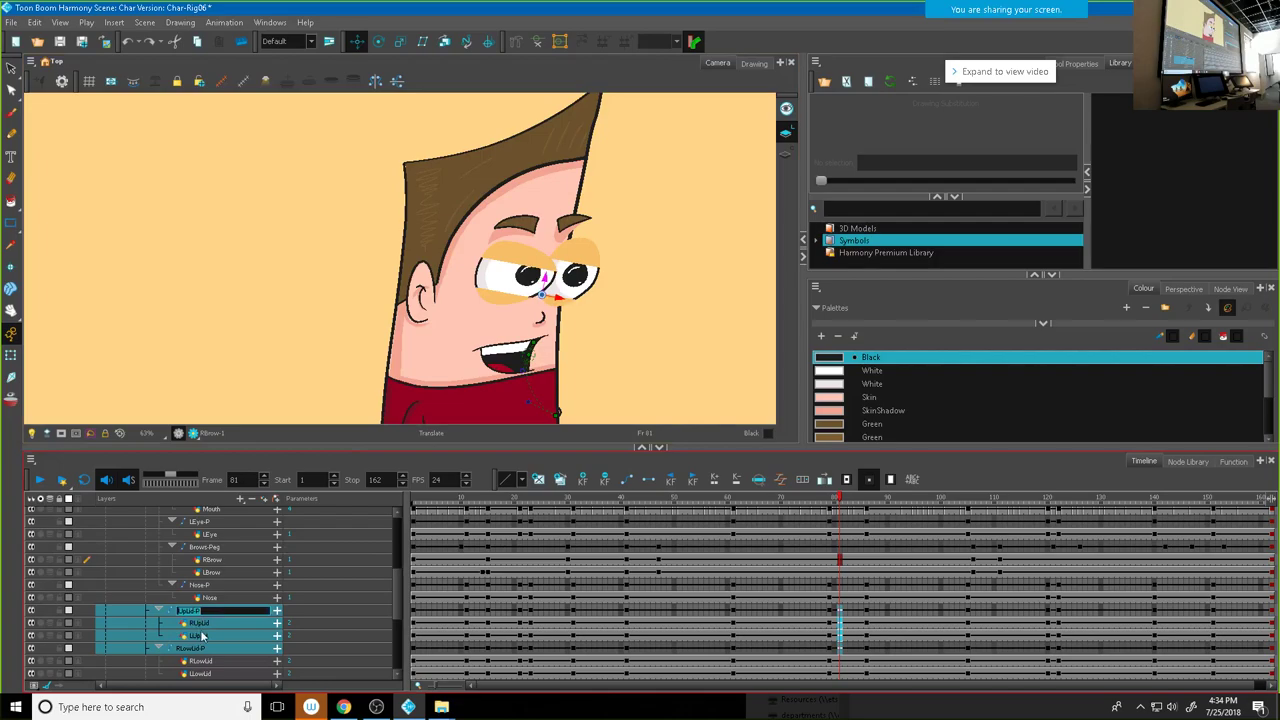
Step: Close the eyes at frame 81 by lowering UpLid-P and raising RLowLid-P until the lids meet
{"action": "left_click", "coordinate": [172, 612]}
{"action": "left_click", "coordinate": [555, 235]}
{"action": "mouse_move", "coordinate": [555, 231]}
{"action": "left_mouse_down"}
{"action": "mouse_move", "coordinate": [548, 265]}
{"action": "mouse_move", "coordinate": [551, 253]}
{"action": "left_mouse_up"}
{"action": "left_click", "coordinate": [195, 650]}
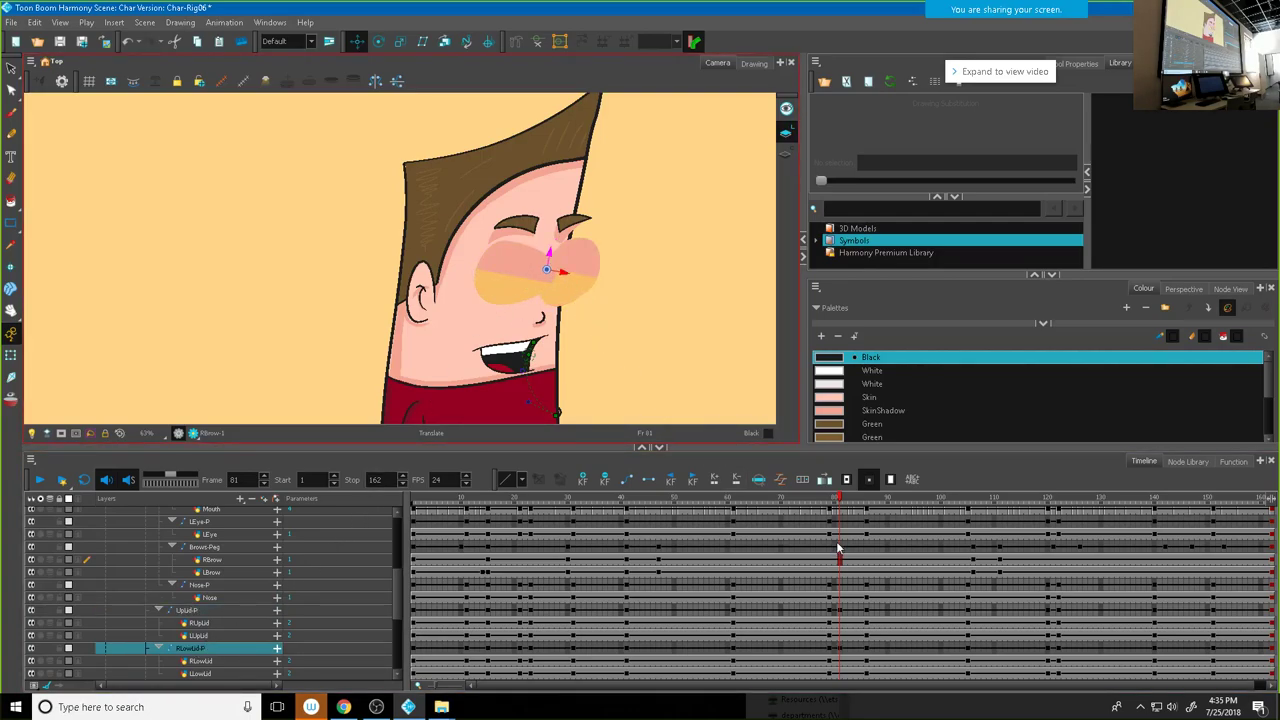
Step: Select the UpLid-P and RLowLid-P cells at frame 81 and add eyelid keyframes at frame 82
{"action": "mouse_move", "coordinate": [838, 500]}
{"action": "left_mouse_down"}
{"action": "mouse_move", "coordinate": [871, 500]}
{"action": "mouse_move", "coordinate": [839, 510]}
{"action": "left_mouse_up"}
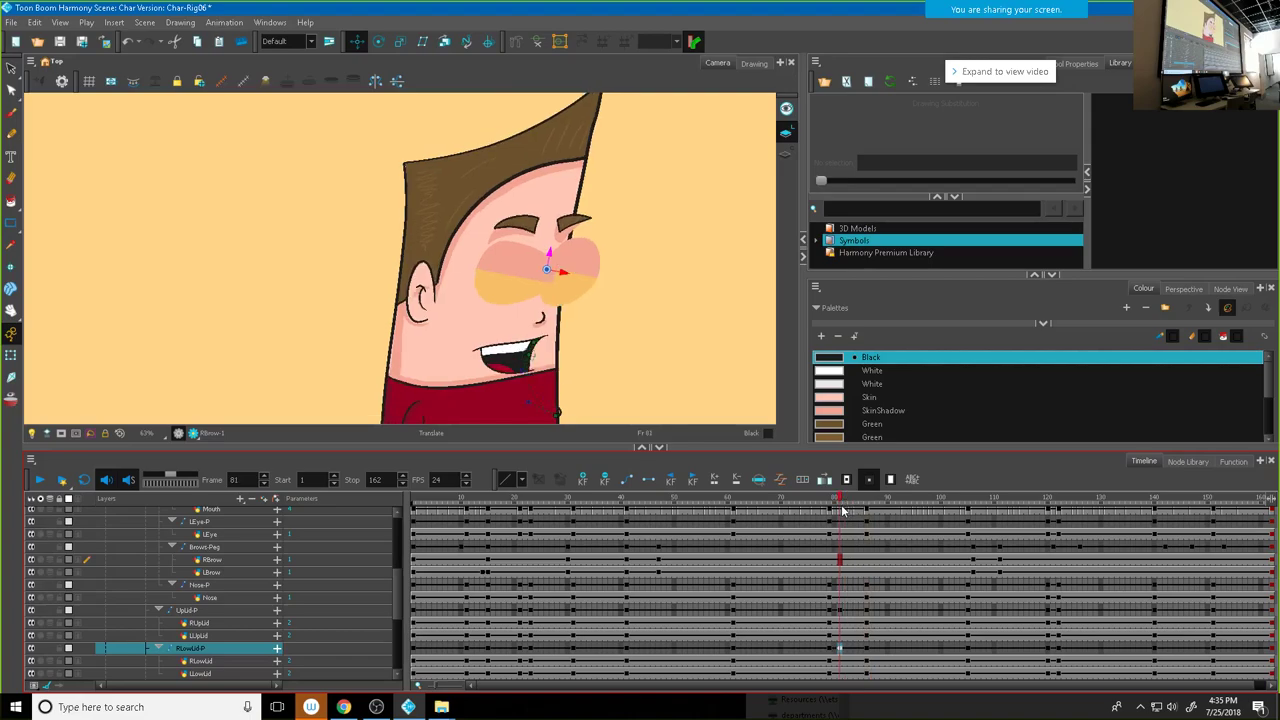
{"action": "left_click", "coordinate": [840, 612]}
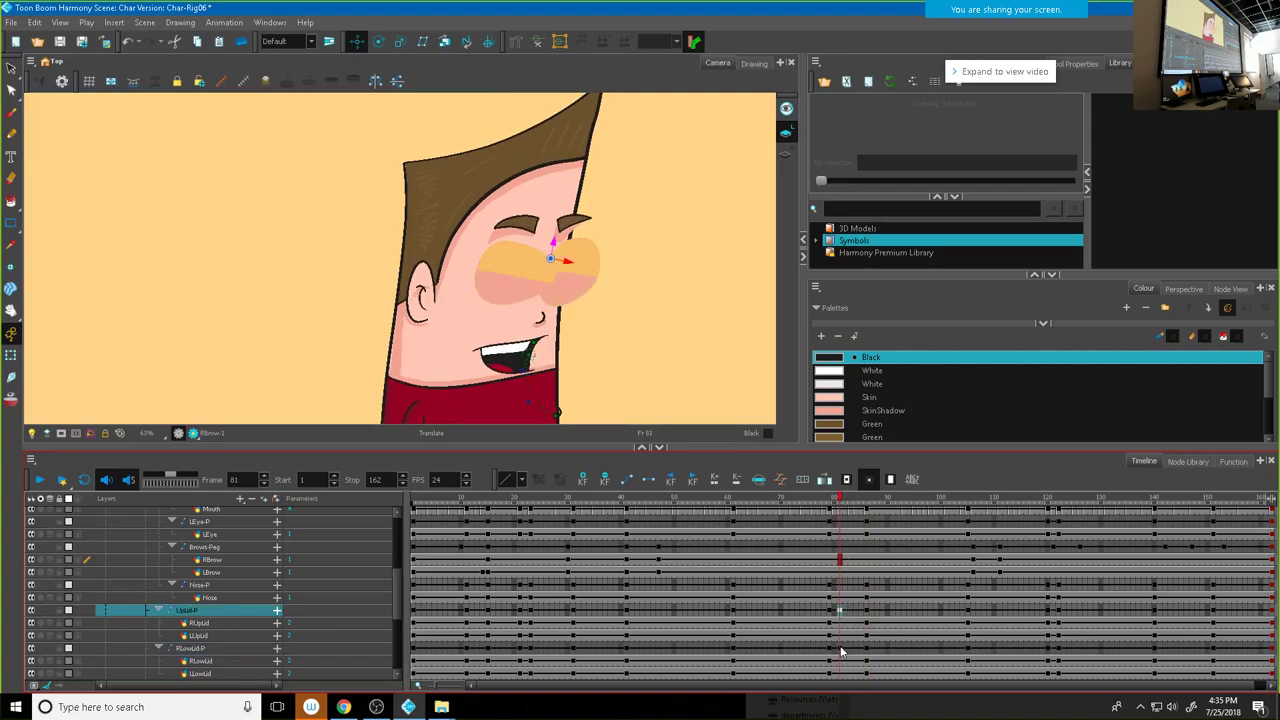
{"action": "left_click", "coordinate": [840, 649]}
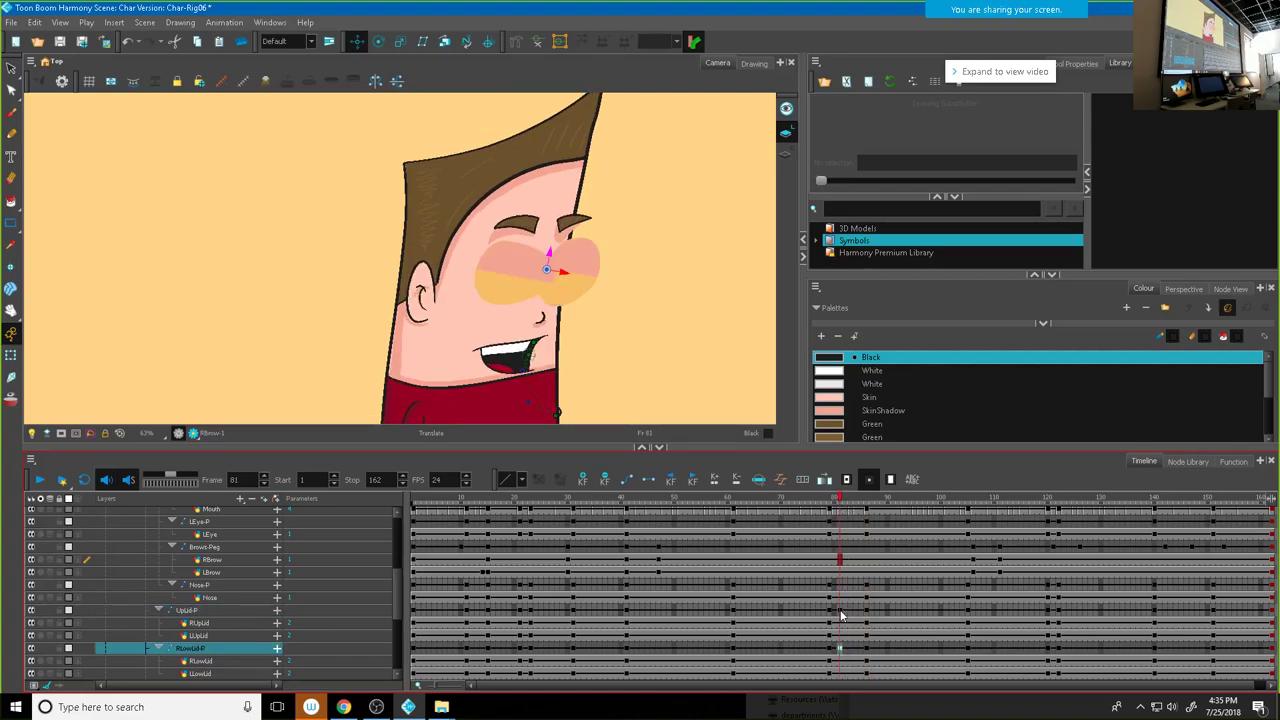
{"action": "left_click", "coordinate": [840, 612], "text": "shift"}
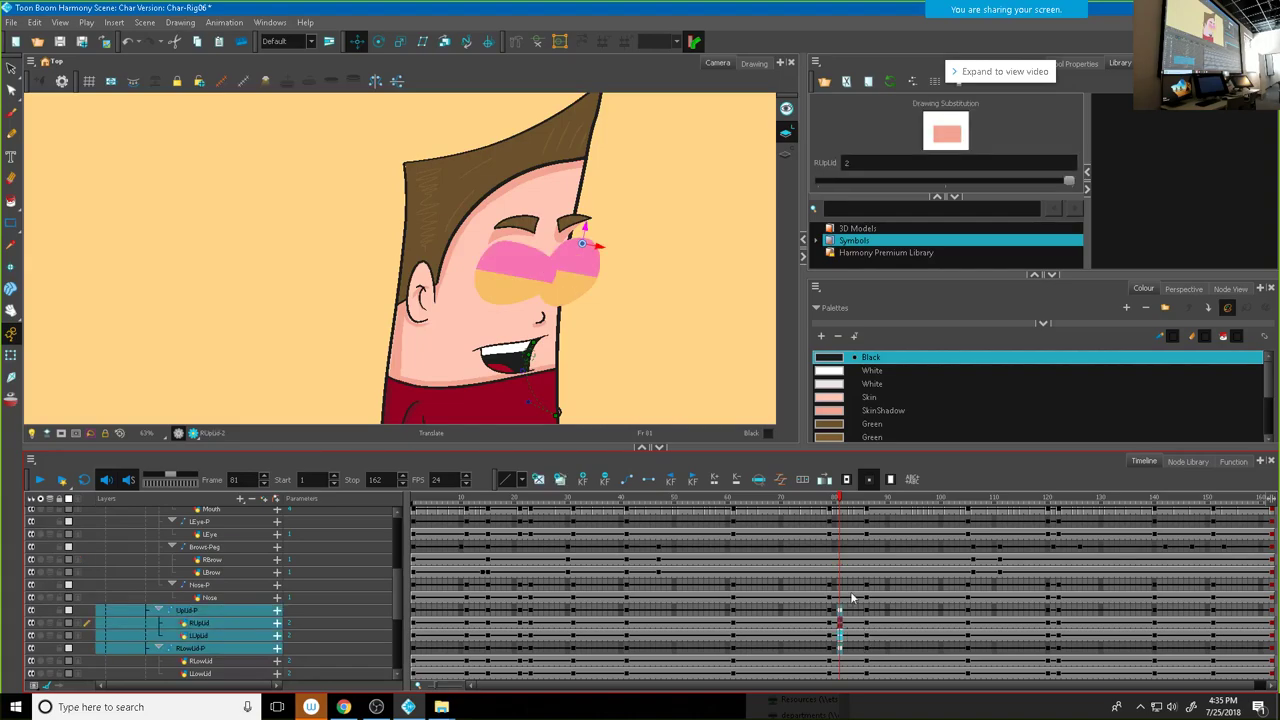
{"action": "left_click_drag", "start_coordinate": [842, 507], "coordinate": [848, 505]}
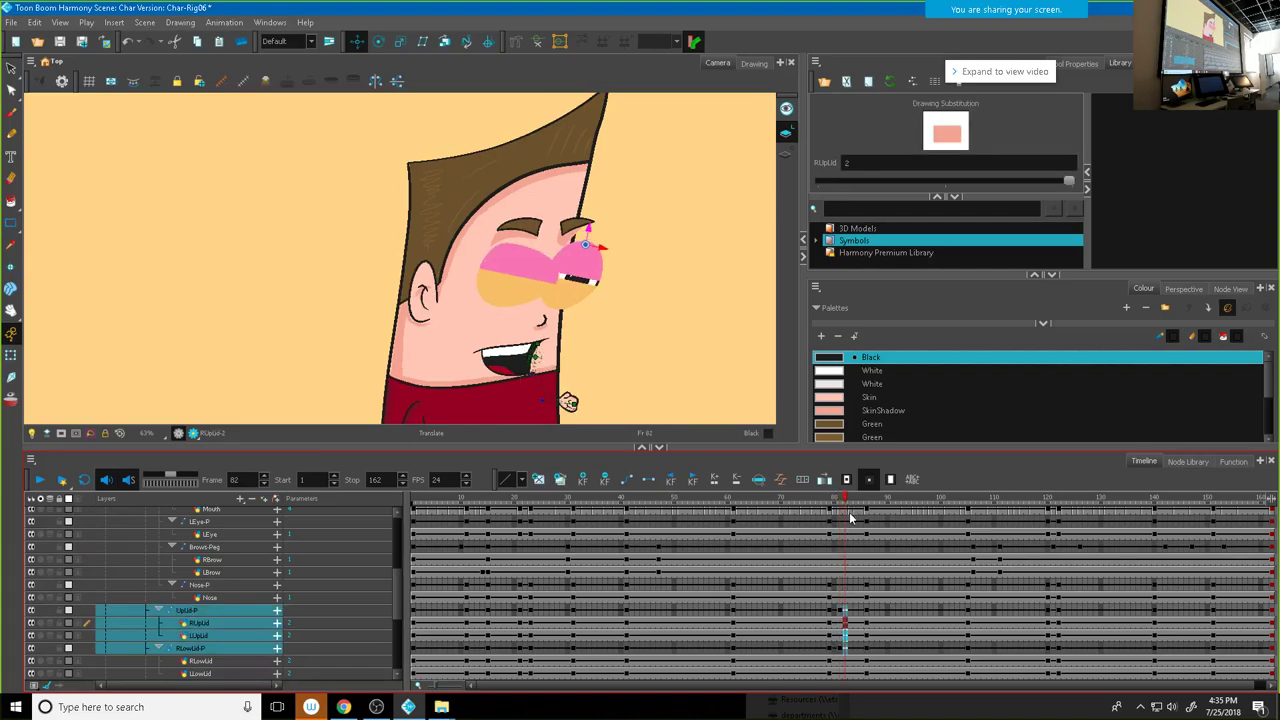
Step: Keyframe UpLid-P and RLowLid-P with the eyes open at frame 85 and return to frame 81
{"action": "left_click", "coordinate": [861, 611]}
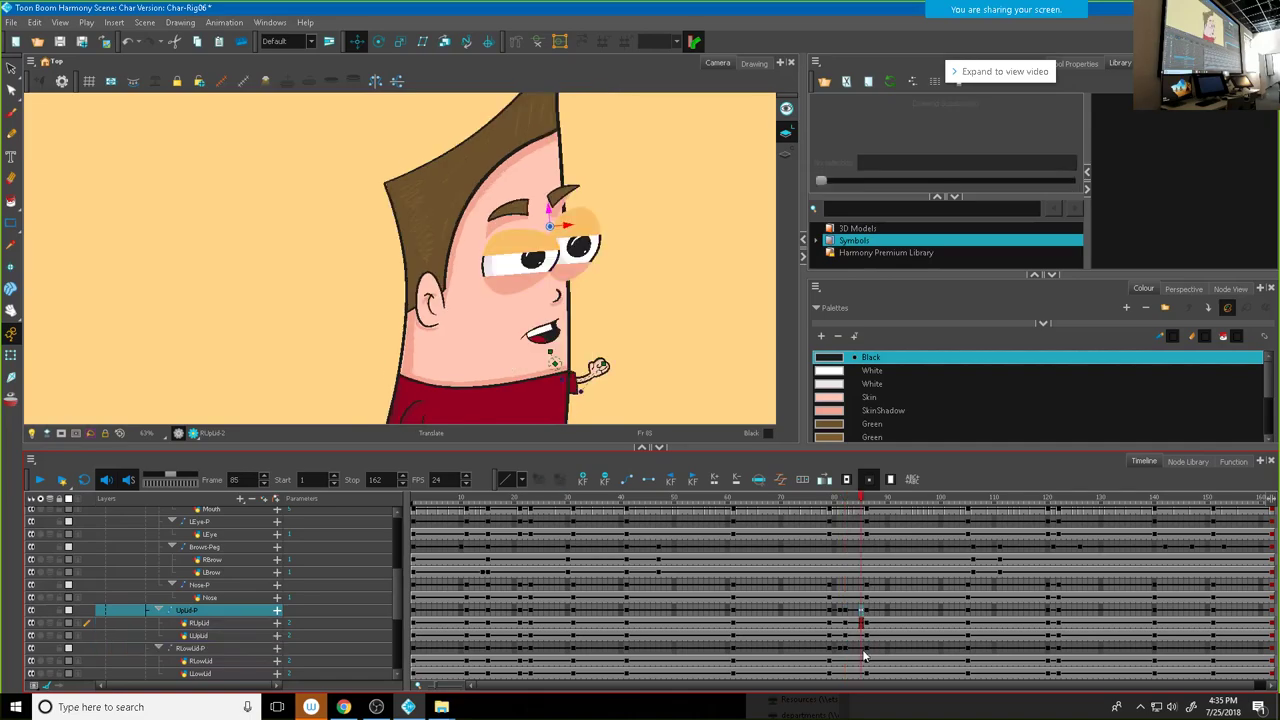
{"action": "left_click", "coordinate": [862, 652], "text": "shift"}
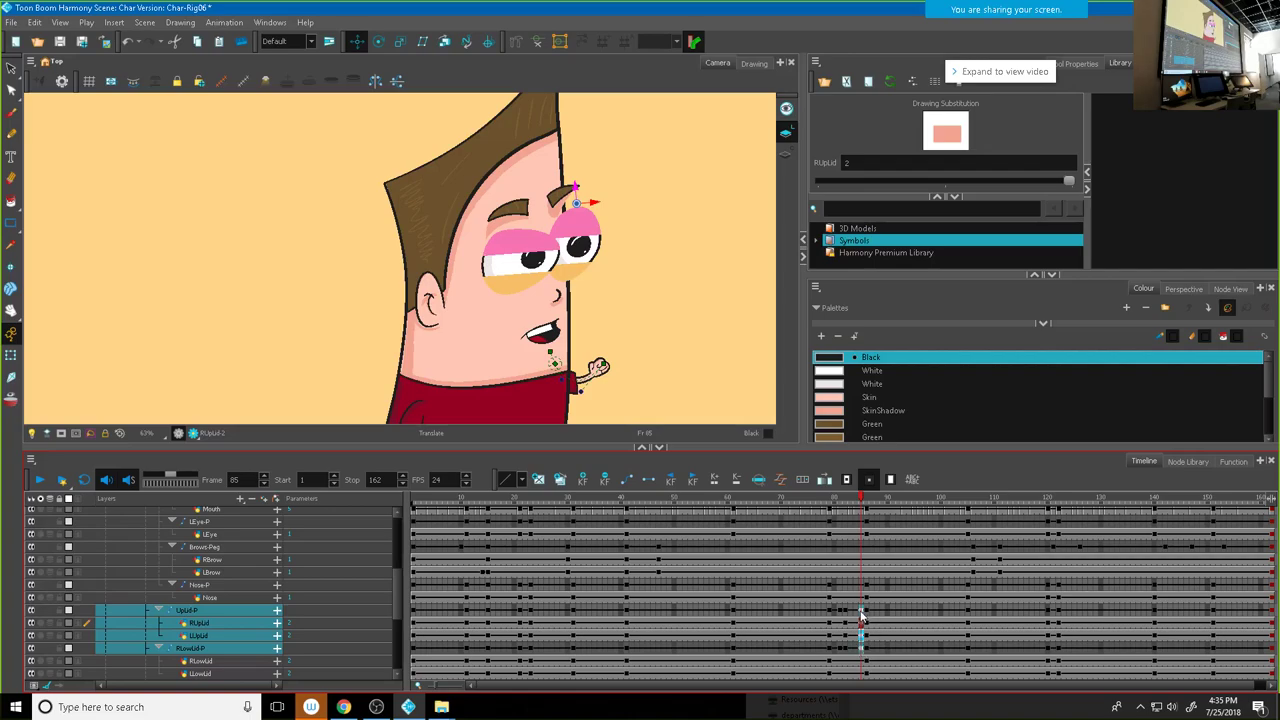
{"action": "key", "text": "comma"}
{"action": "key", "text": "comma"}
{"action": "key", "text": "comma"}
{"action": "key", "text": "comma"}
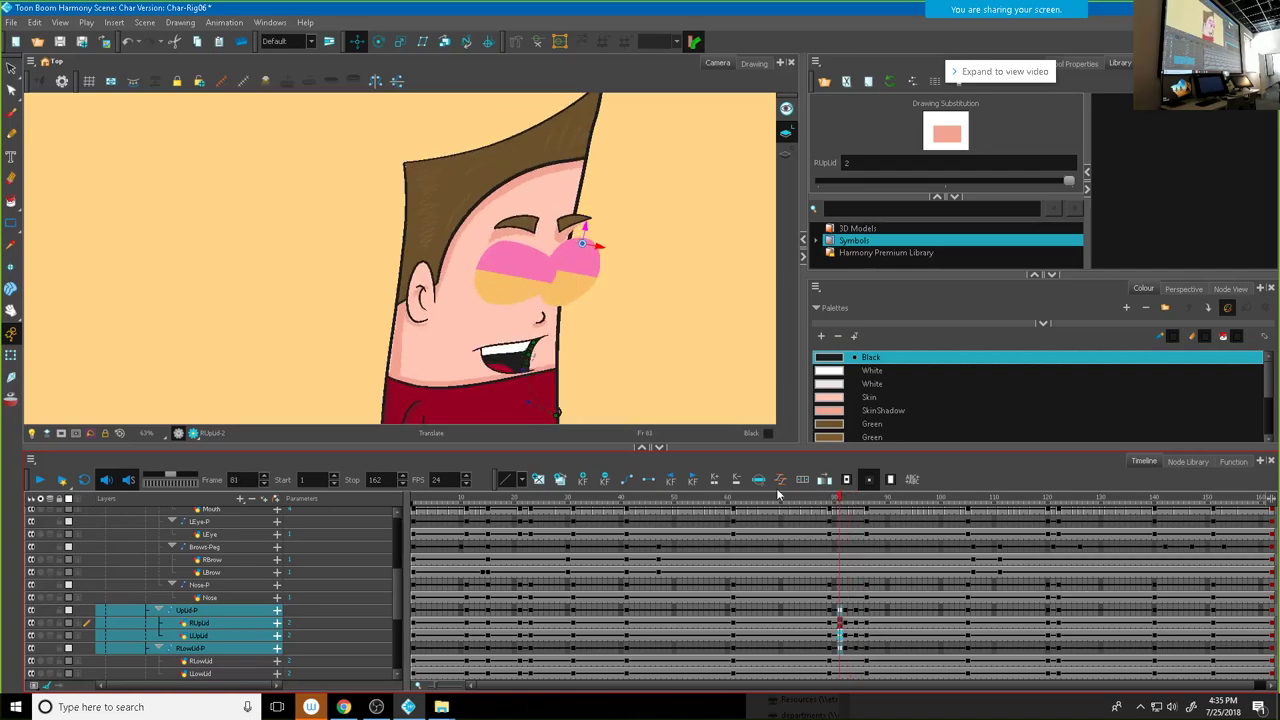
Step: Step through the frames around the blink and play back the animation to check its timing
{"action": "key", "text": "comma"}
{"action": "key", "text": "comma"}
{"action": "key", "text": "comma"}
{"action": "key", "text": "period"}
{"action": "key", "text": "period"}
{"action": "left_click", "coordinate": [62, 481]}
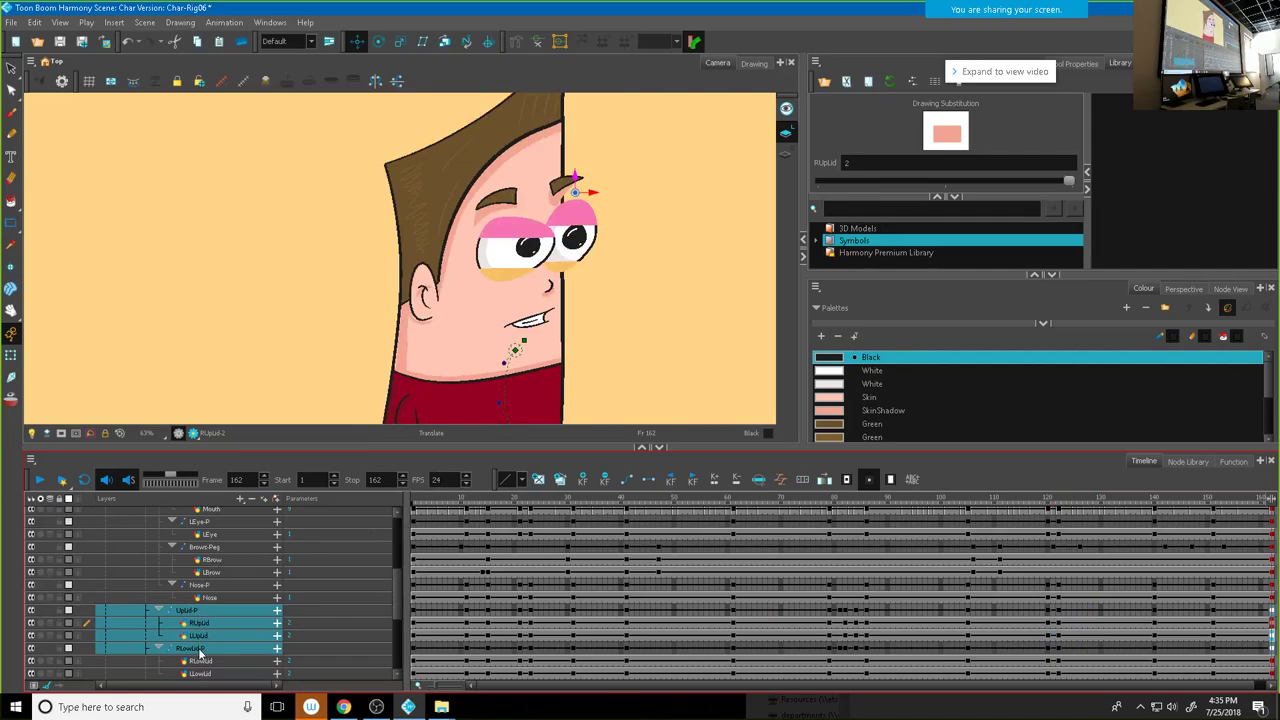
Step: Select Eyeball-Peg_, check the pupils at frame 11, and shift them toward the front of the eyes at frame 15
{"action": "scroll", "coordinate": [200, 655], "scroll_direction": "up", "scroll_amount": 2}
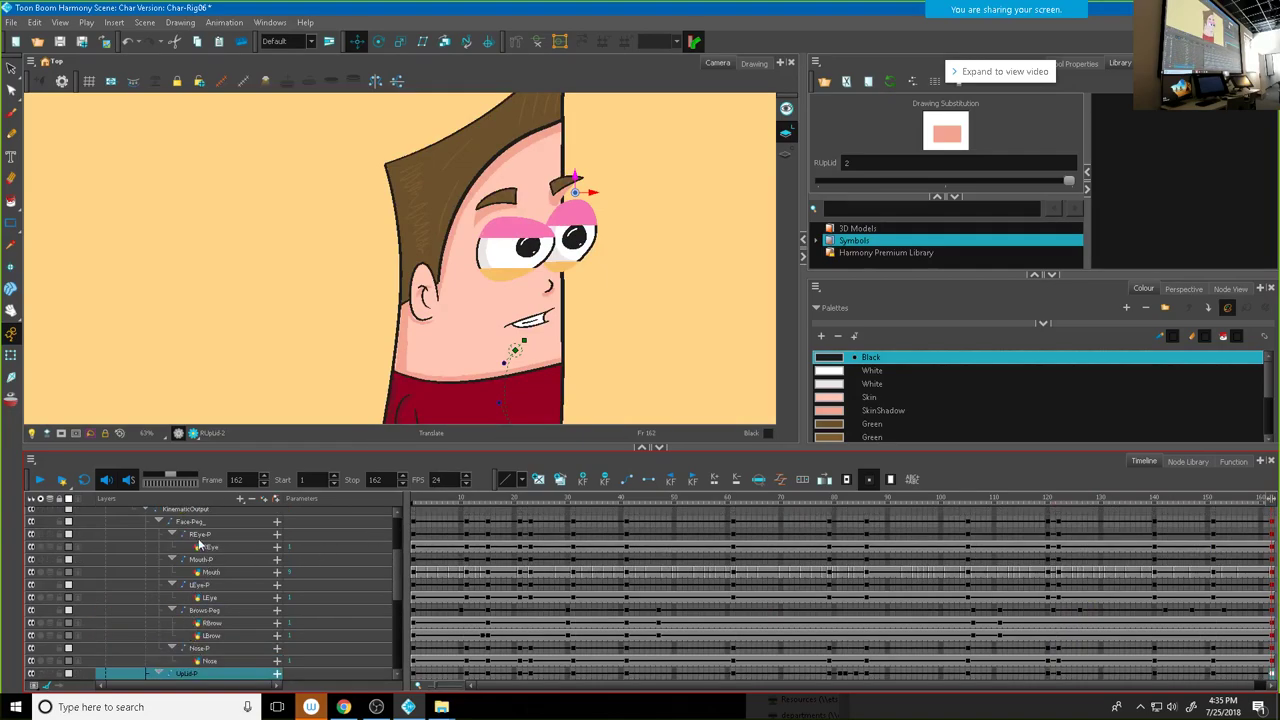
{"action": "left_click", "coordinate": [200, 648]}
{"action": "scroll", "coordinate": [205, 652], "scroll_direction": "down", "scroll_amount": 3}
{"action": "left_click", "coordinate": [207, 649]}
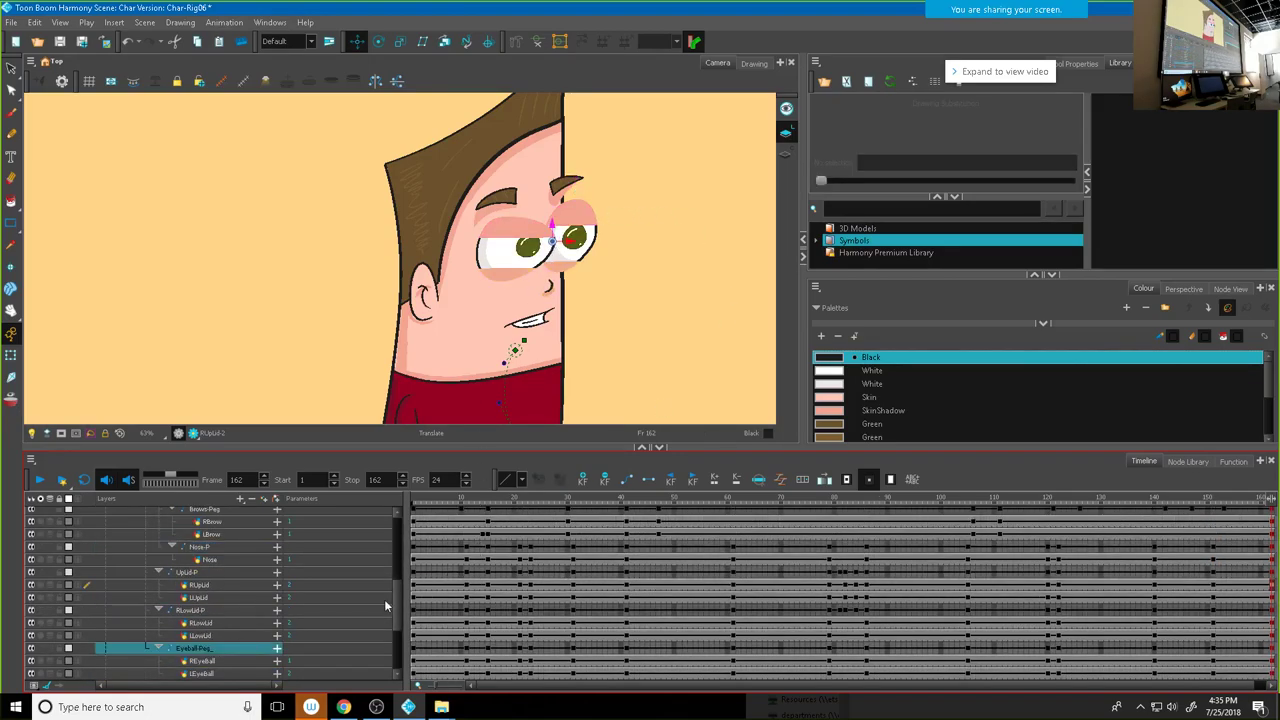
{"action": "left_click", "coordinate": [467, 652]}
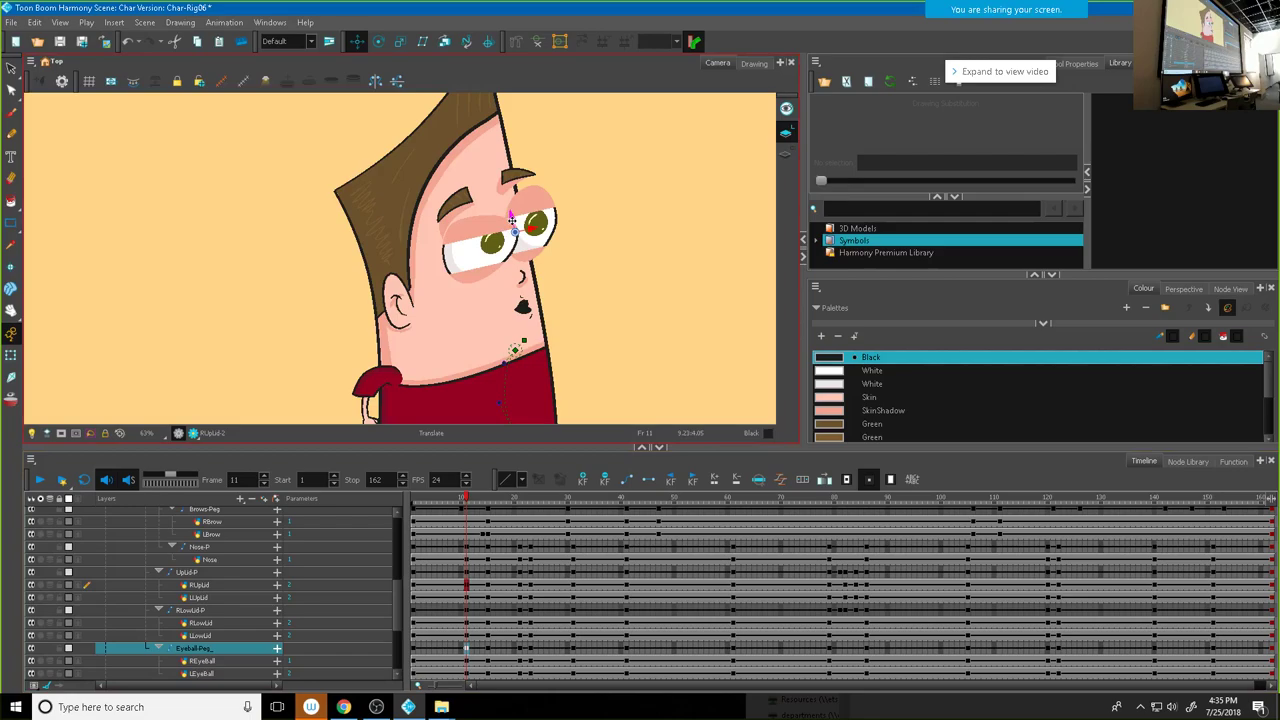
{"action": "mouse_move", "coordinate": [465, 502]}
{"action": "left_mouse_down"}
{"action": "mouse_move", "coordinate": [433, 505]}
{"action": "mouse_move", "coordinate": [490, 507]}
{"action": "left_mouse_up"}
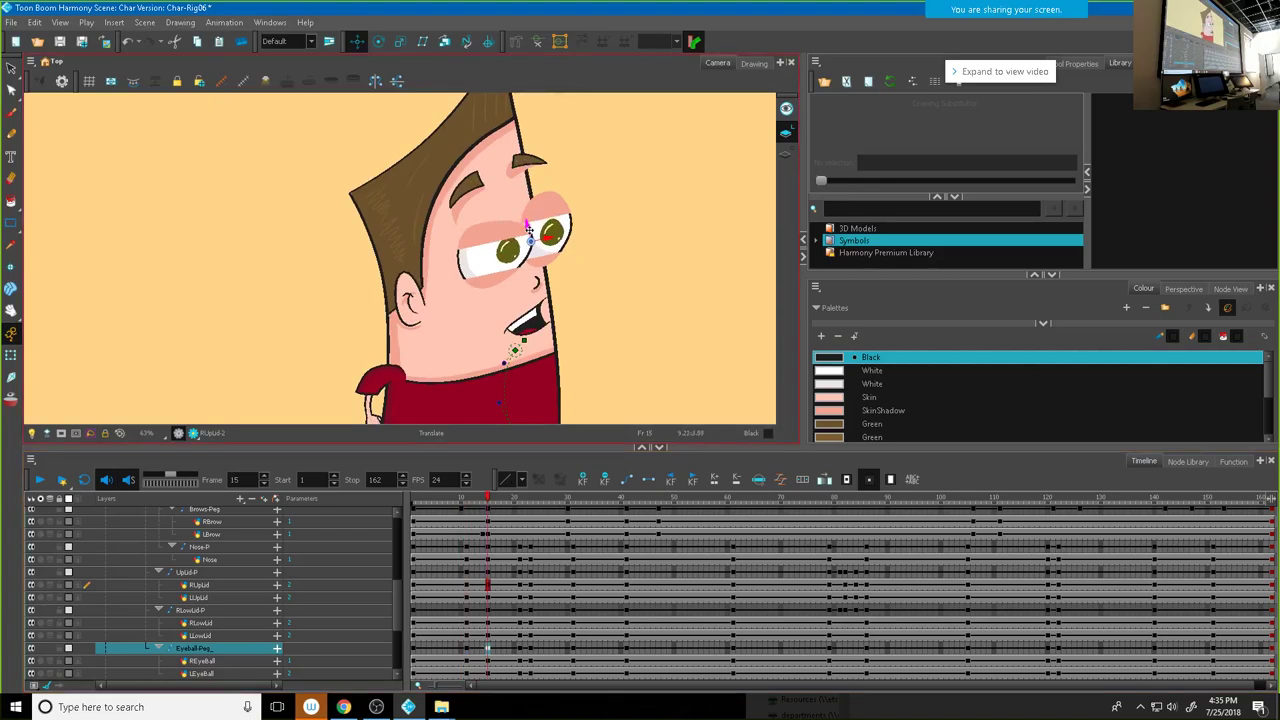
{"action": "mouse_move", "coordinate": [550, 238]}
{"action": "left_mouse_down"}
{"action": "mouse_move", "coordinate": [563, 236]}
{"action": "mouse_move", "coordinate": [551, 241]}
{"action": "left_mouse_up"}
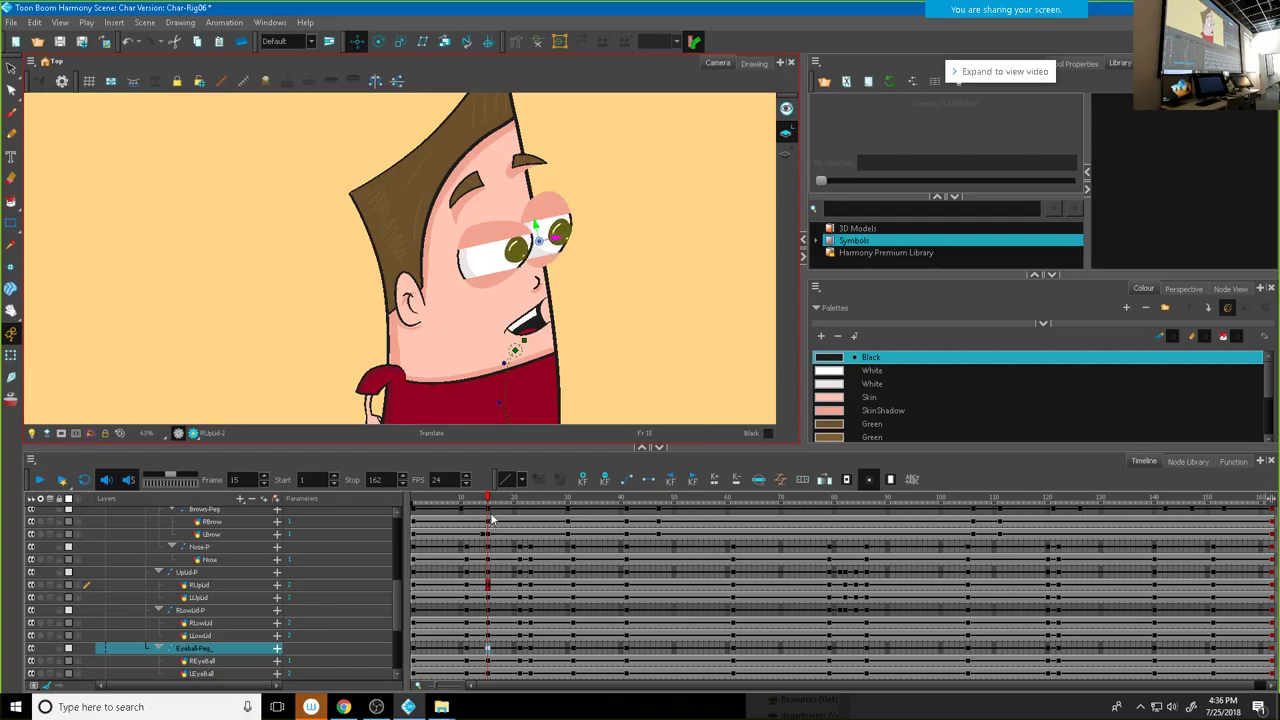
Step: Reposition the pupils on Eyeball-Peg_ at frame 26 and delete its keyframe at frame 31
{"action": "left_click_drag", "start_coordinate": [488, 500], "coordinate": [545, 527]}
{"action": "left_click_drag", "start_coordinate": [499, 210], "coordinate": [514, 218]}
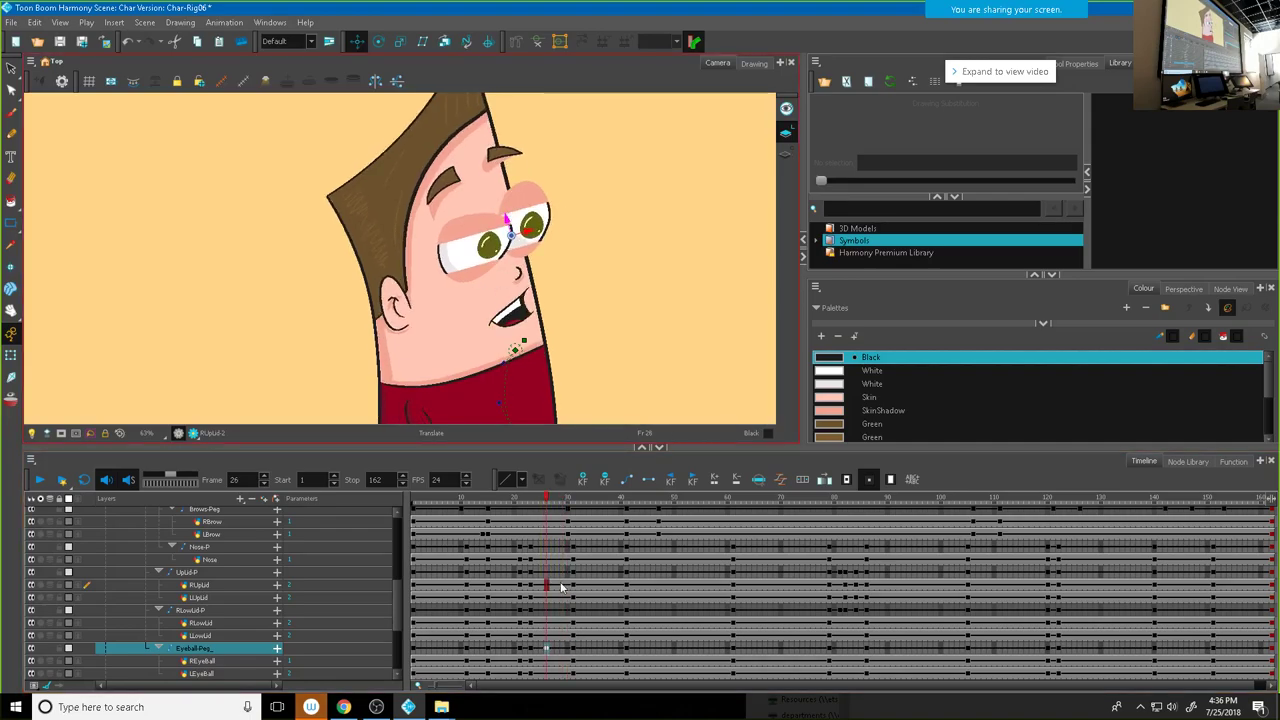
{"action": "right_click", "coordinate": [574, 652]}
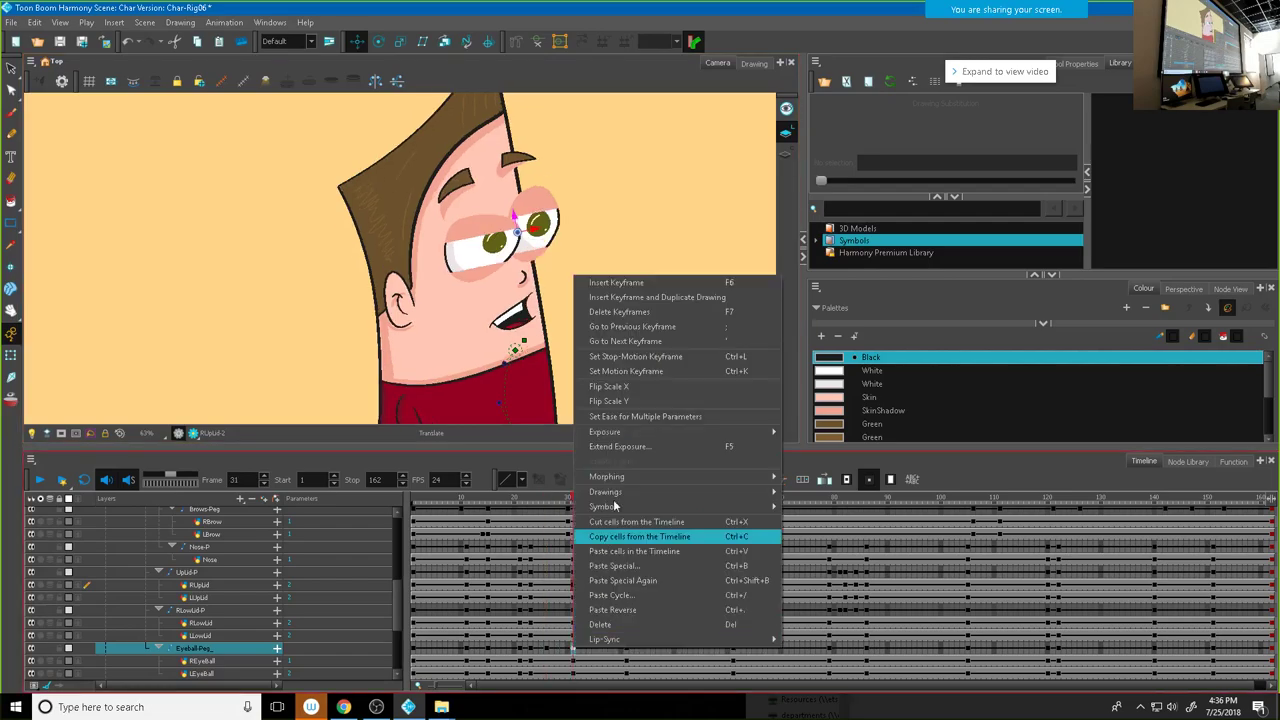
{"action": "left_click", "coordinate": [624, 318]}
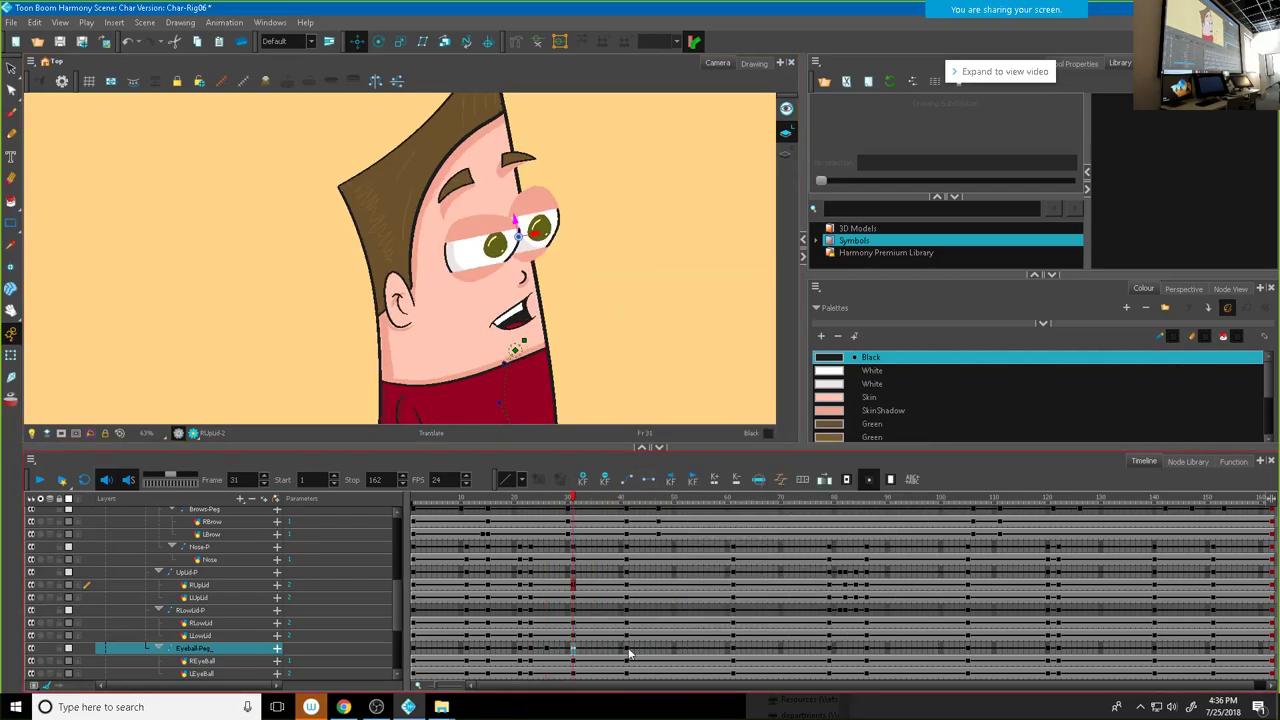
{"action": "left_click", "coordinate": [547, 651]}
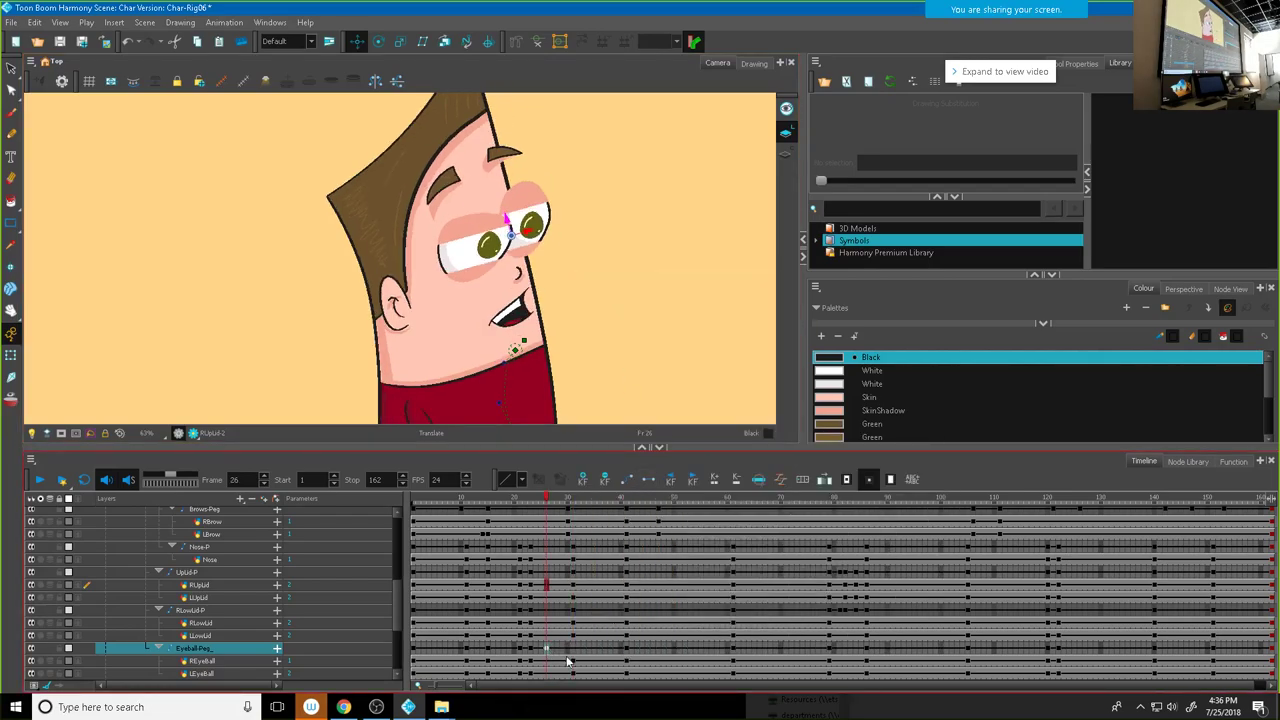
Step: Move Eyeball-Peg_ at frame 41 so the pupils look downward and slightly back toward the ear
{"action": "left_click", "coordinate": [627, 652]}
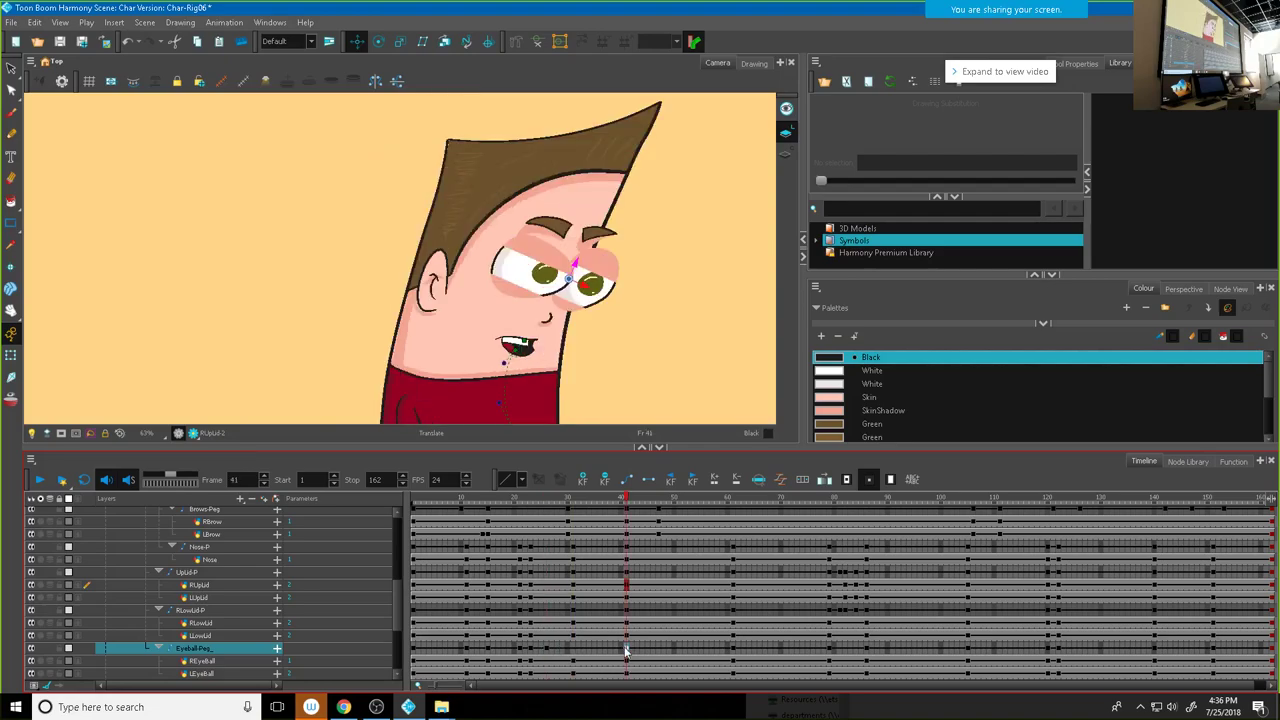
{"action": "left_click_drag", "start_coordinate": [577, 264], "coordinate": [601, 292]}
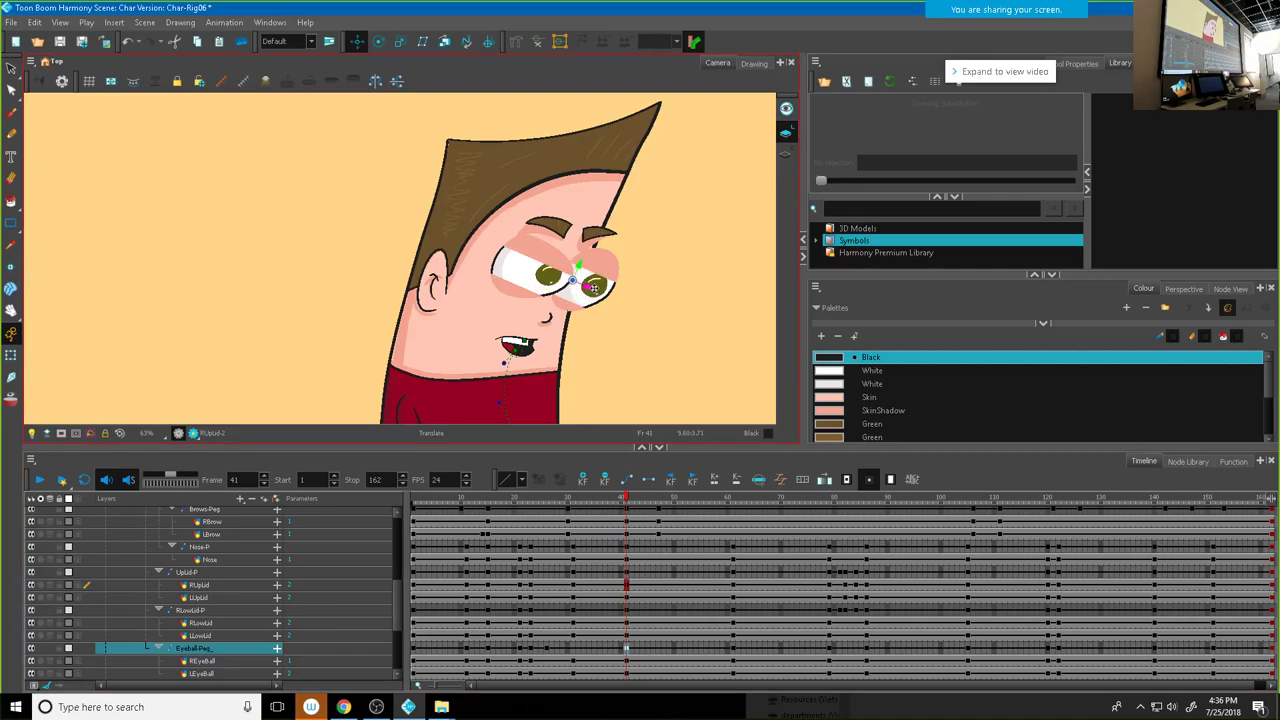
{"action": "left_click_drag", "start_coordinate": [581, 263], "coordinate": [549, 279]}
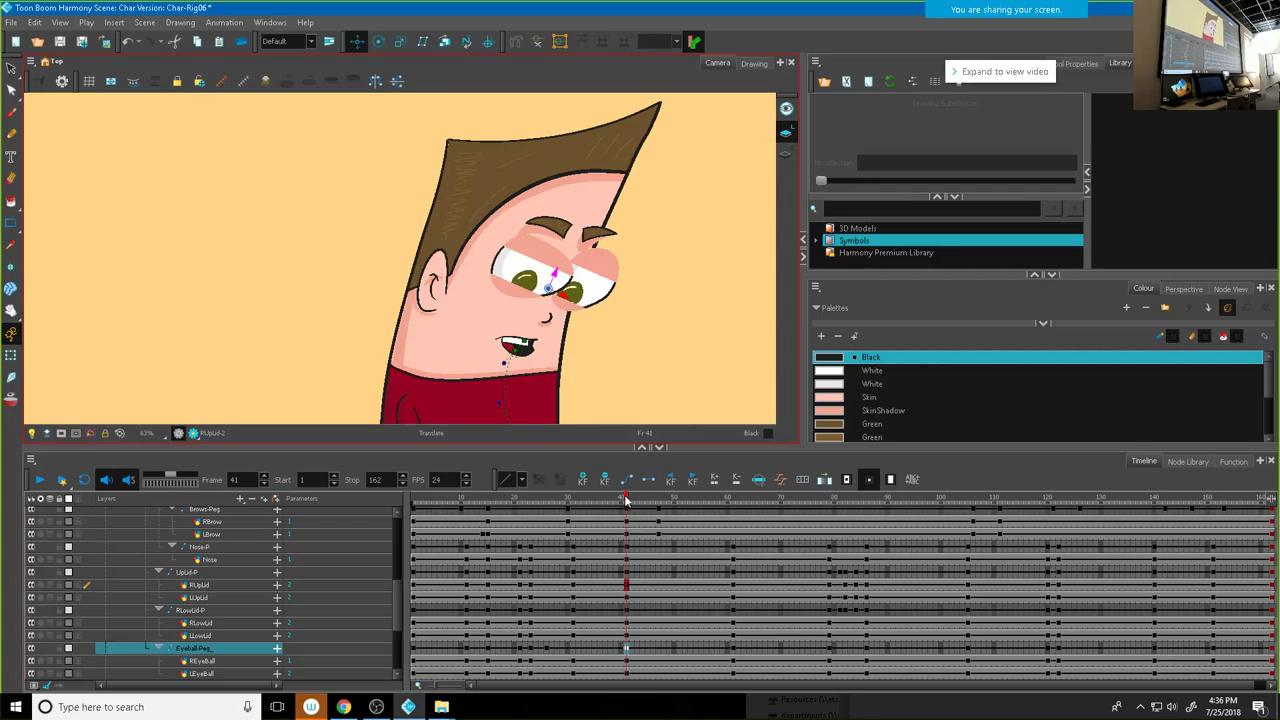
Step: Shift the pupils toward the front of the eyes at frame 39 and check the move into frame 41
{"action": "left_click_drag", "start_coordinate": [626, 500], "coordinate": [617, 500]}
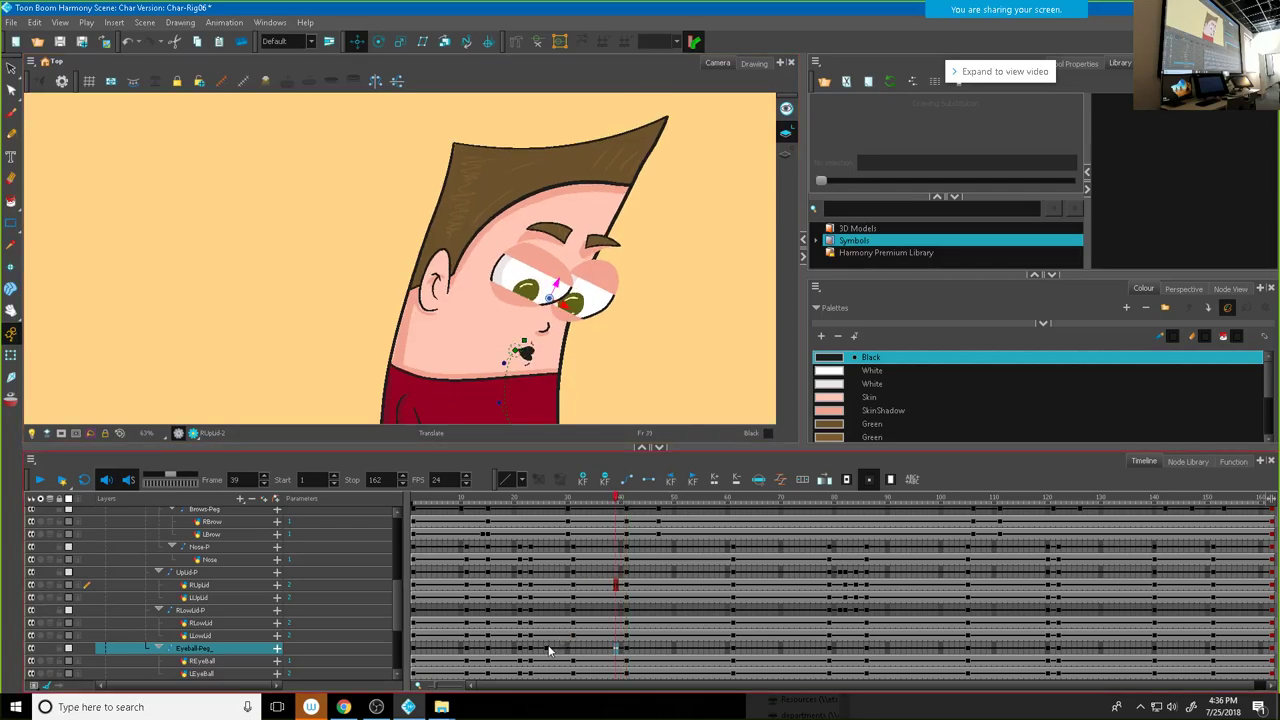
{"action": "left_click_drag", "start_coordinate": [565, 287], "coordinate": [591, 302]}
{"action": "mouse_move", "coordinate": [614, 501]}
{"action": "left_mouse_down"}
{"action": "mouse_move", "coordinate": [573, 502]}
{"action": "mouse_move", "coordinate": [646, 506]}
{"action": "mouse_move", "coordinate": [627, 507]}
{"action": "left_mouse_up"}
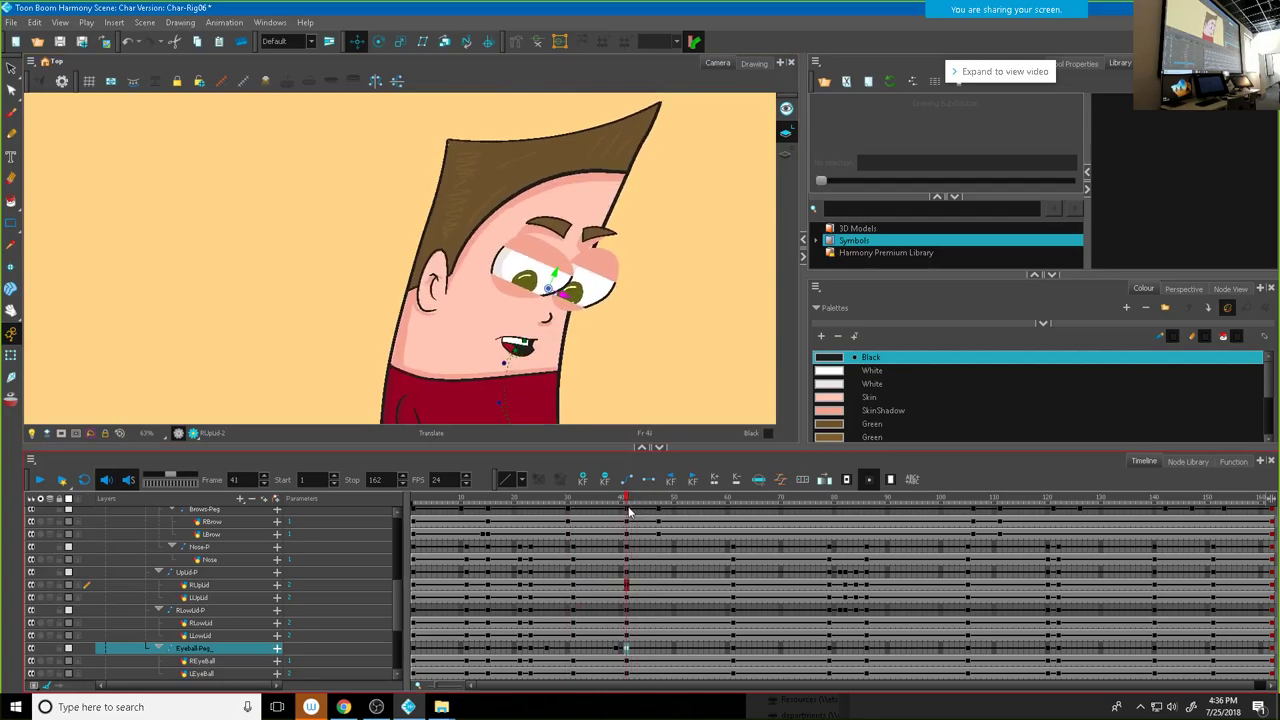
Step: Nudge the pupils on Eyeball-Peg_ at frame 49 and shift them toward the front of the eyes at frame 52
{"action": "left_click", "coordinate": [669, 651]}
{"action": "left_click", "coordinate": [556, 267]}
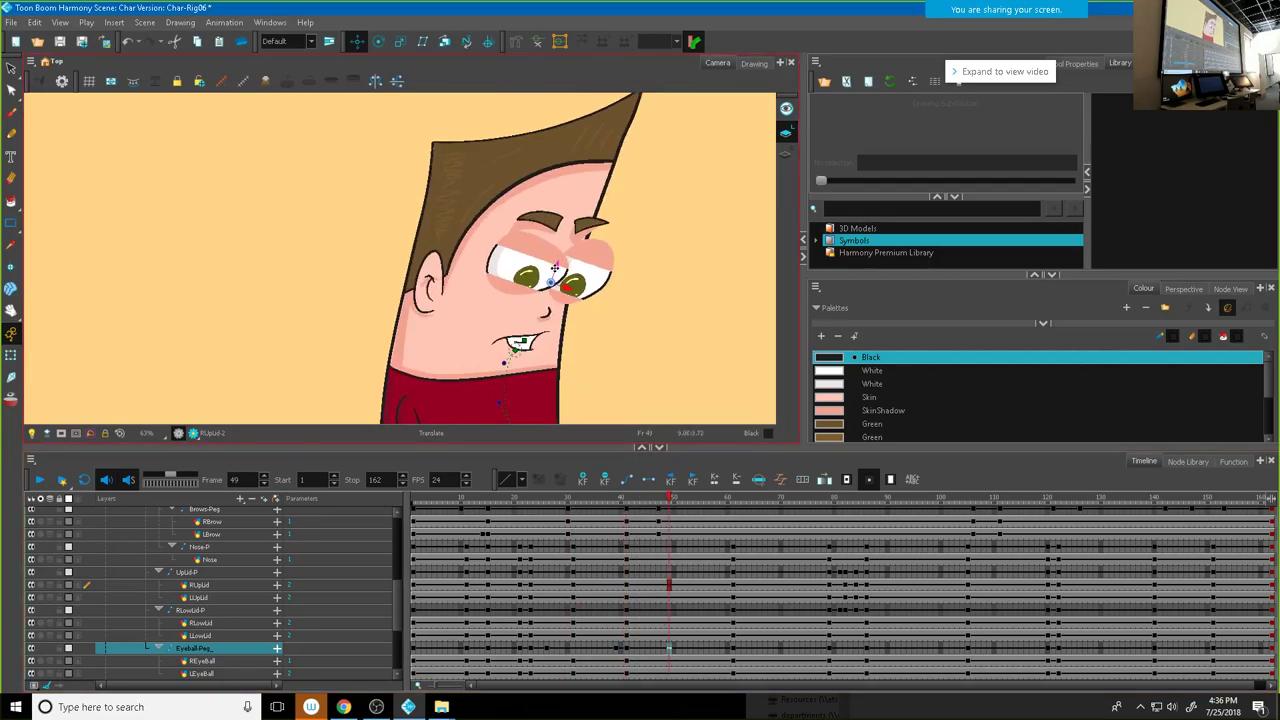
{"action": "left_click", "coordinate": [645, 497]}
{"action": "left_click_drag", "start_coordinate": [645, 497], "coordinate": [685, 521]}
{"action": "left_click", "coordinate": [575, 289]}
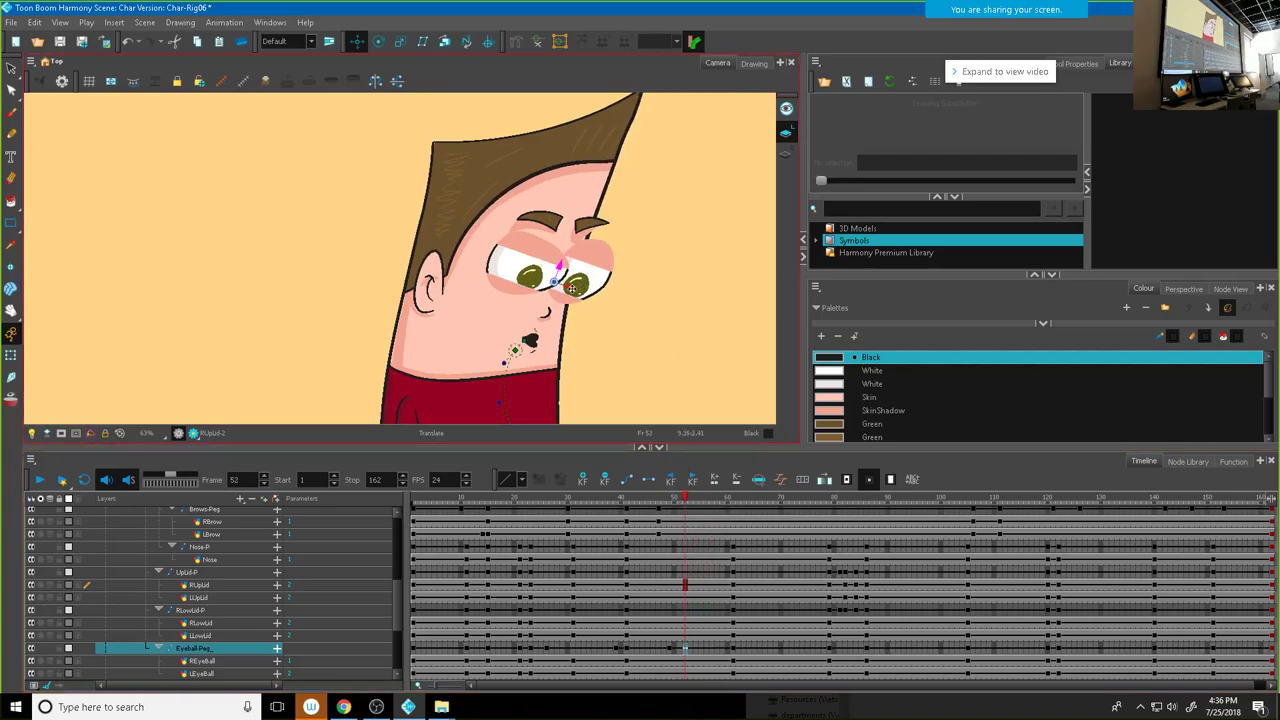
{"action": "left_click_drag", "start_coordinate": [557, 271], "coordinate": [596, 280]}
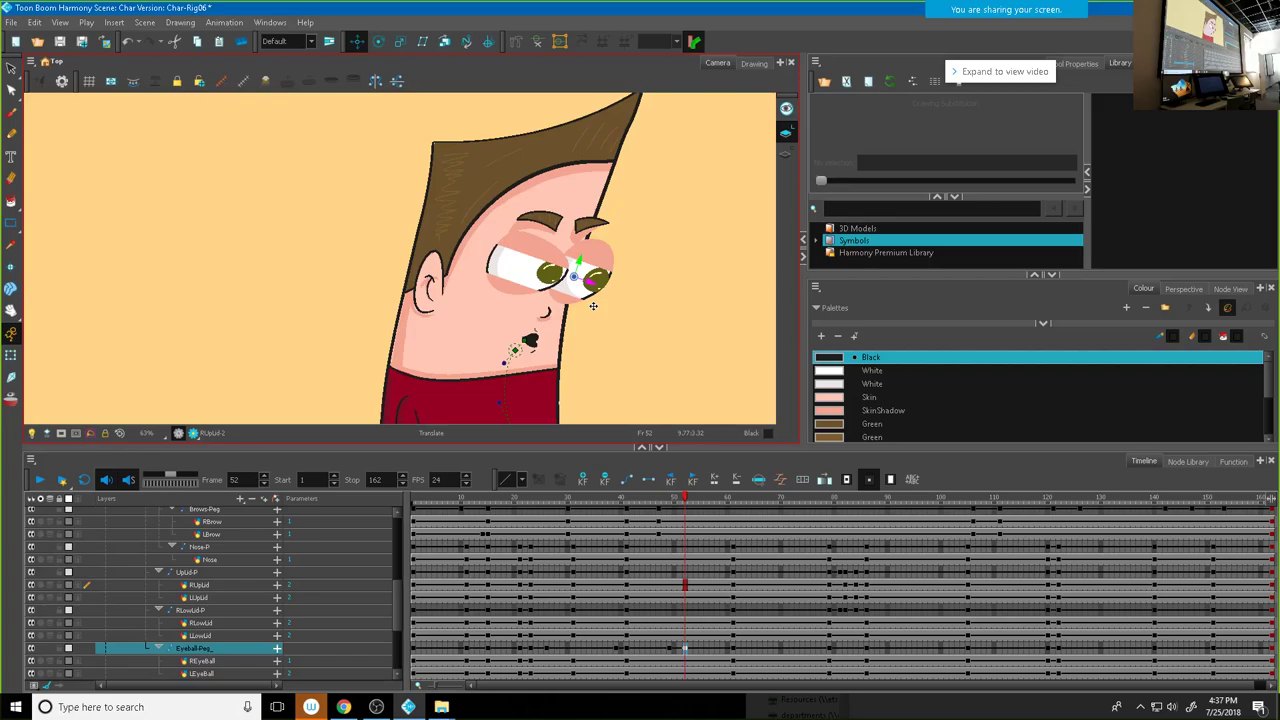
Step: Review the pupil movement after frame 41 and move the Eyeball-Peg_ keyframes at frames 49 and 52 to frames 58 and 61
{"action": "left_click", "coordinate": [41, 480]}
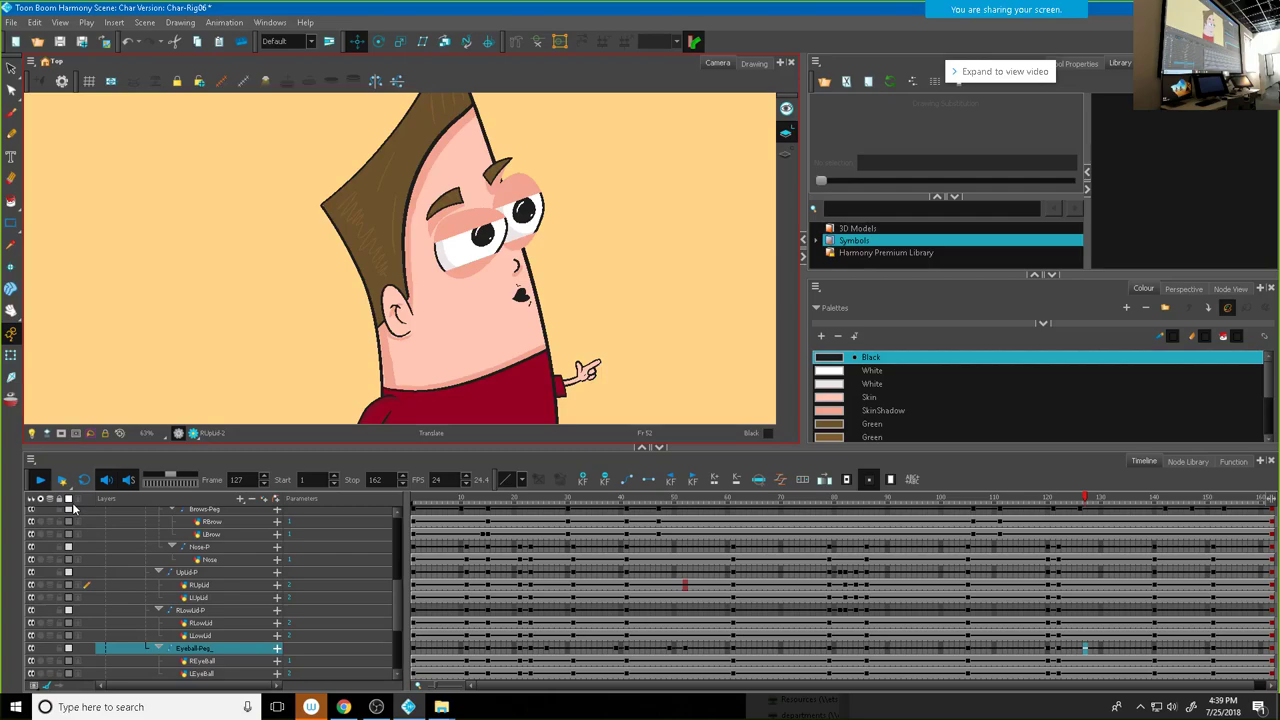
{"action": "left_click_drag", "start_coordinate": [540, 494], "coordinate": [688, 546]}
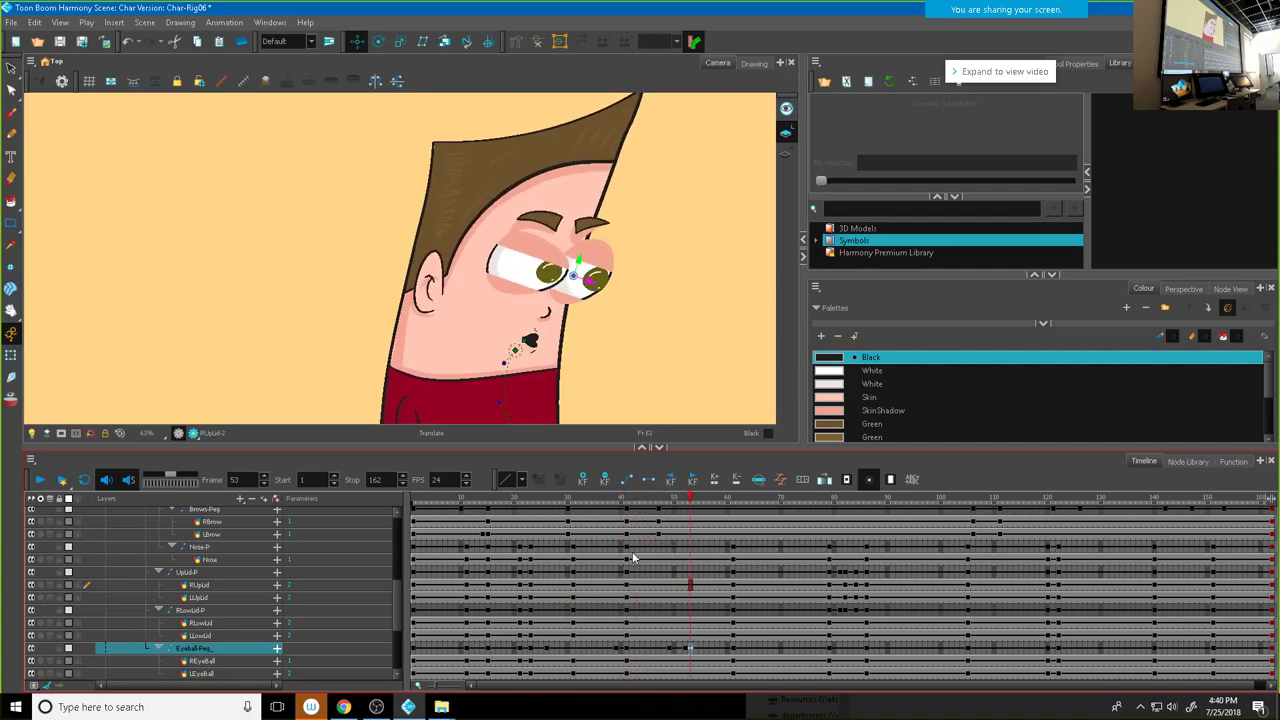
{"action": "left_click", "coordinate": [626, 560]}
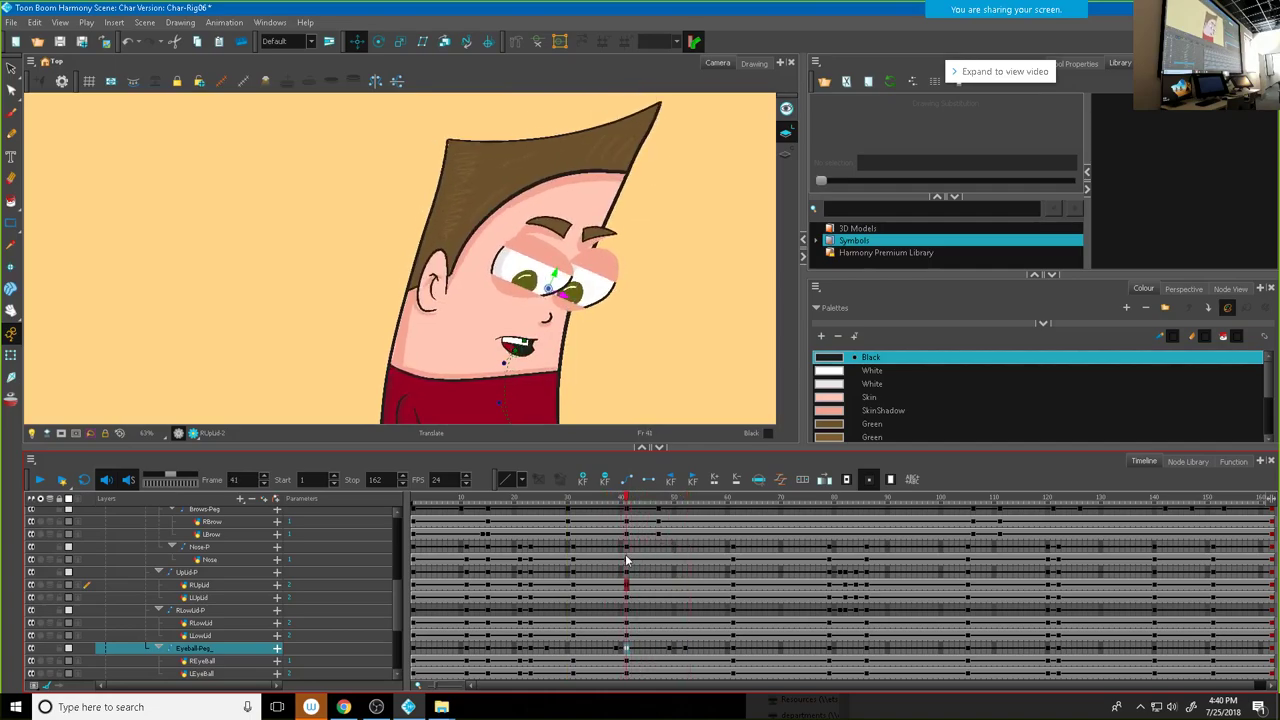
{"action": "left_click", "coordinate": [670, 651]}
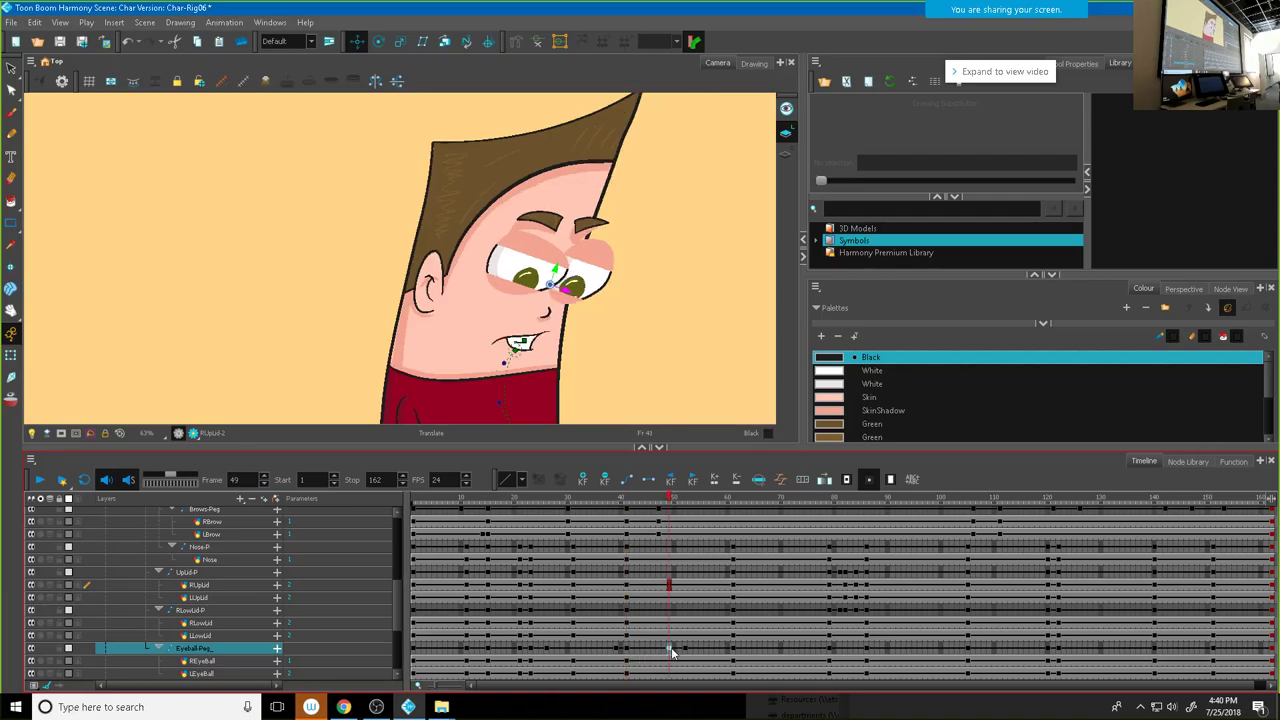
{"action": "left_click_drag", "start_coordinate": [670, 500], "coordinate": [689, 505]}
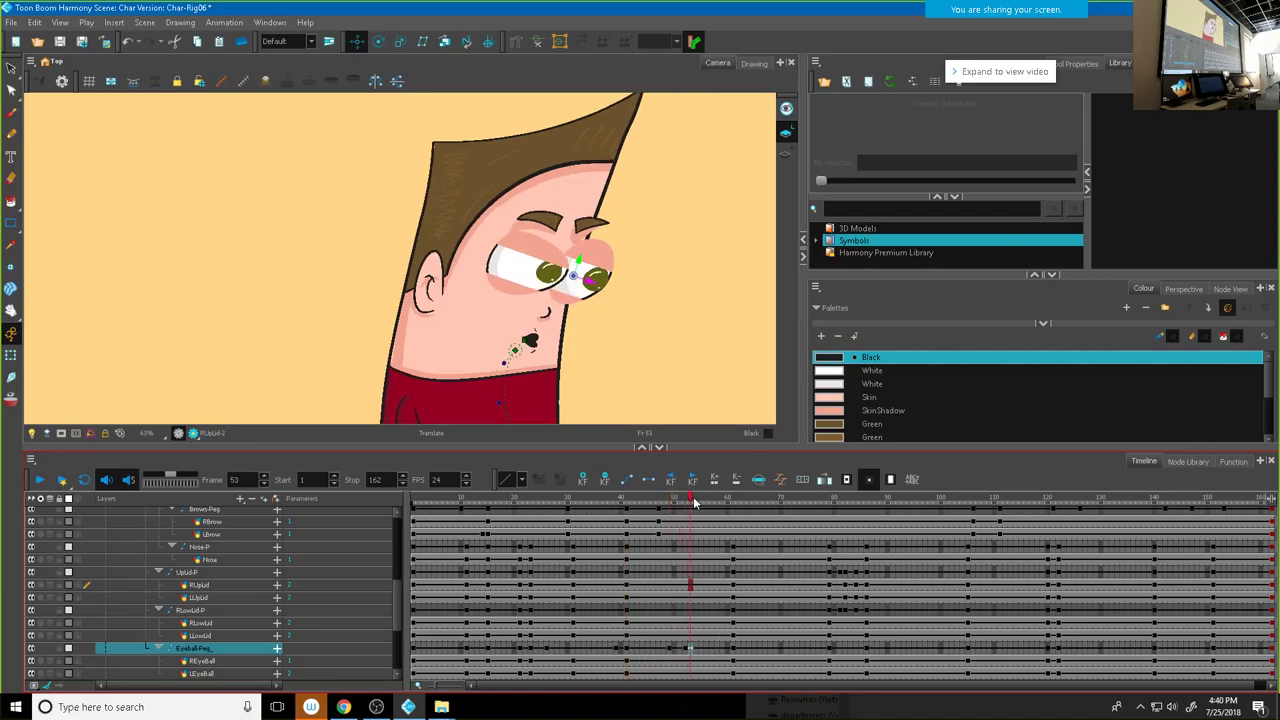
{"action": "left_click", "coordinate": [670, 651]}
{"action": "left_click_drag", "start_coordinate": [686, 654], "coordinate": [736, 650]}
Step: Adjust the pupils on Eyeball-Peg_ at frame 79 and shift them toward the front of the eyes at frame 86
{"action": "left_click_drag", "start_coordinate": [728, 498], "coordinate": [830, 512]}
{"action": "left_click", "coordinate": [578, 262]}
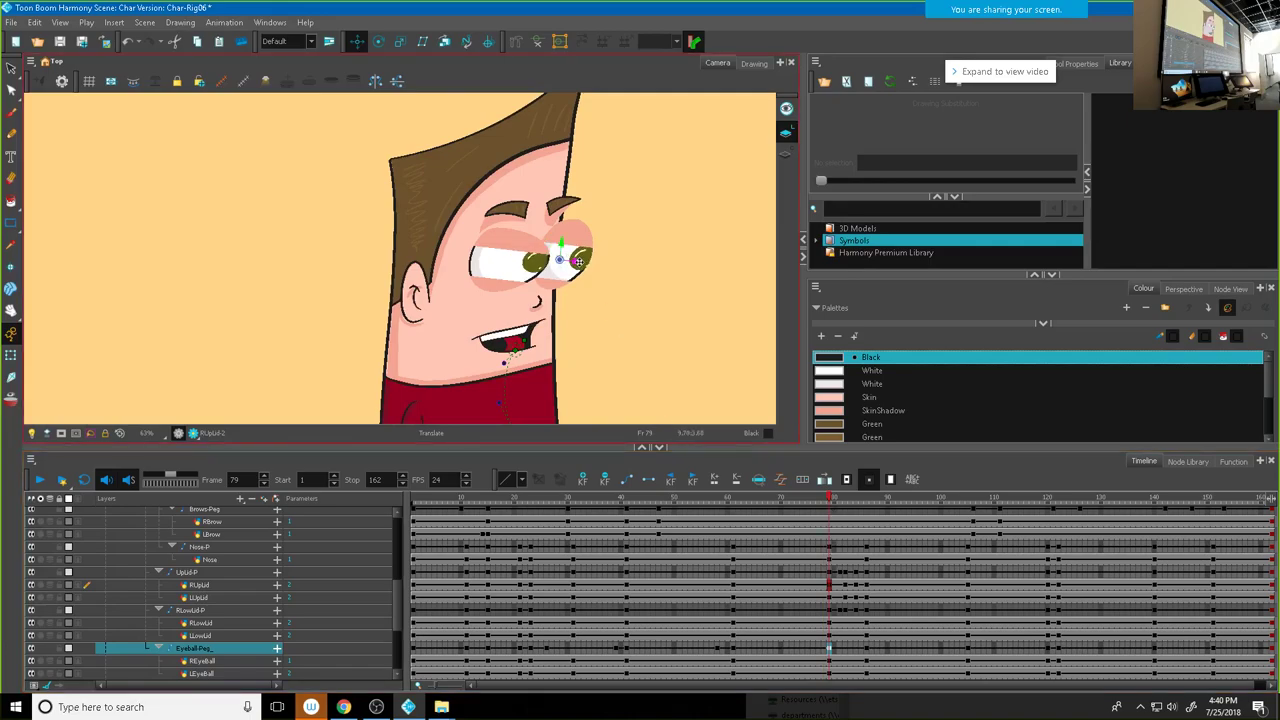
{"action": "left_click_drag", "start_coordinate": [828, 512], "coordinate": [866, 503]}
{"action": "left_click", "coordinate": [586, 246]}
{"action": "mouse_move", "coordinate": [586, 246]}
{"action": "left_mouse_down"}
{"action": "mouse_move", "coordinate": [545, 248]}
{"action": "mouse_move", "coordinate": [592, 246]}
{"action": "left_mouse_up"}
Step: Check the pupils between frames 86 and 140 and nudge them slightly downward at frame 122
{"action": "left_click_drag", "start_coordinate": [866, 498], "coordinate": [963, 500]}
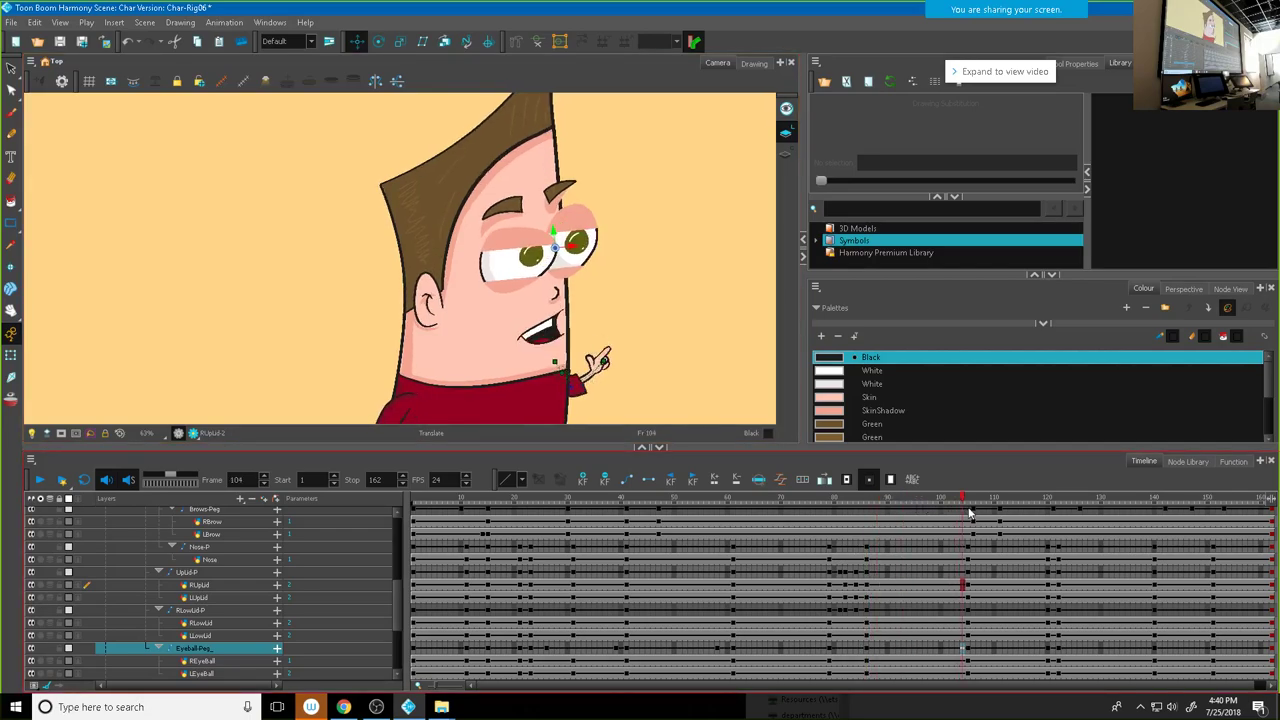
{"action": "left_click", "coordinate": [866, 648]}
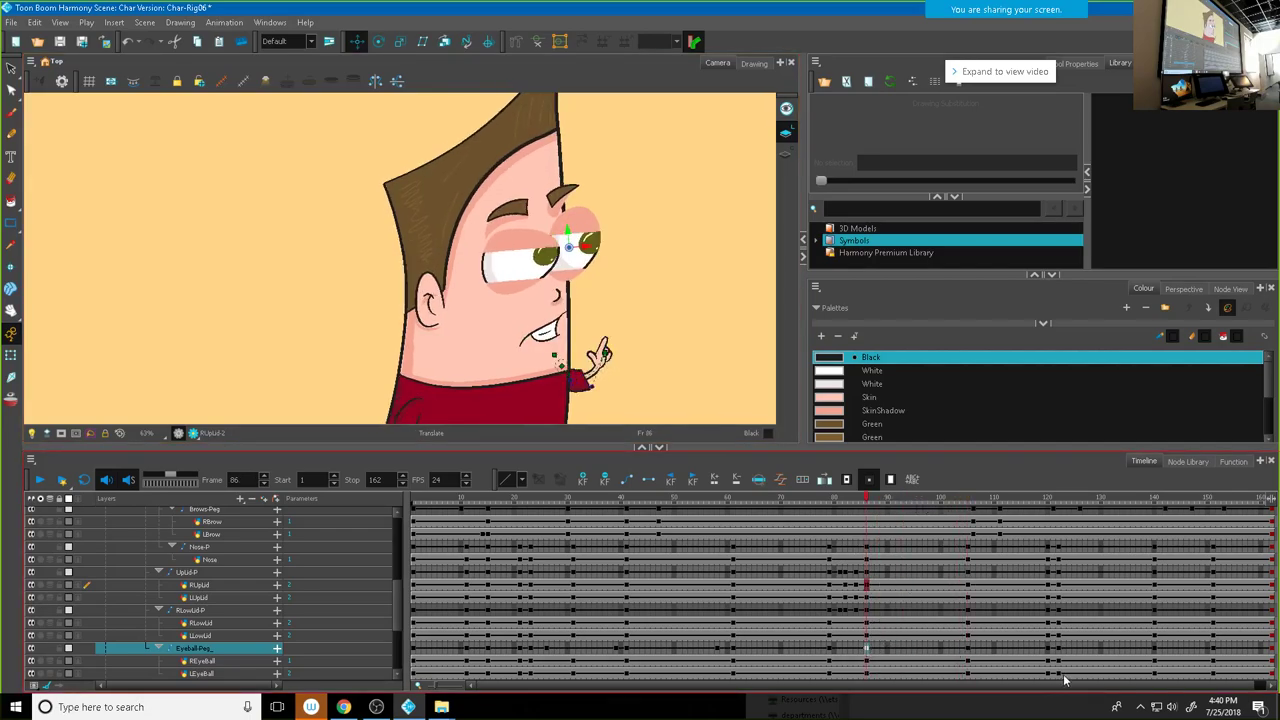
{"action": "left_click", "coordinate": [967, 648]}
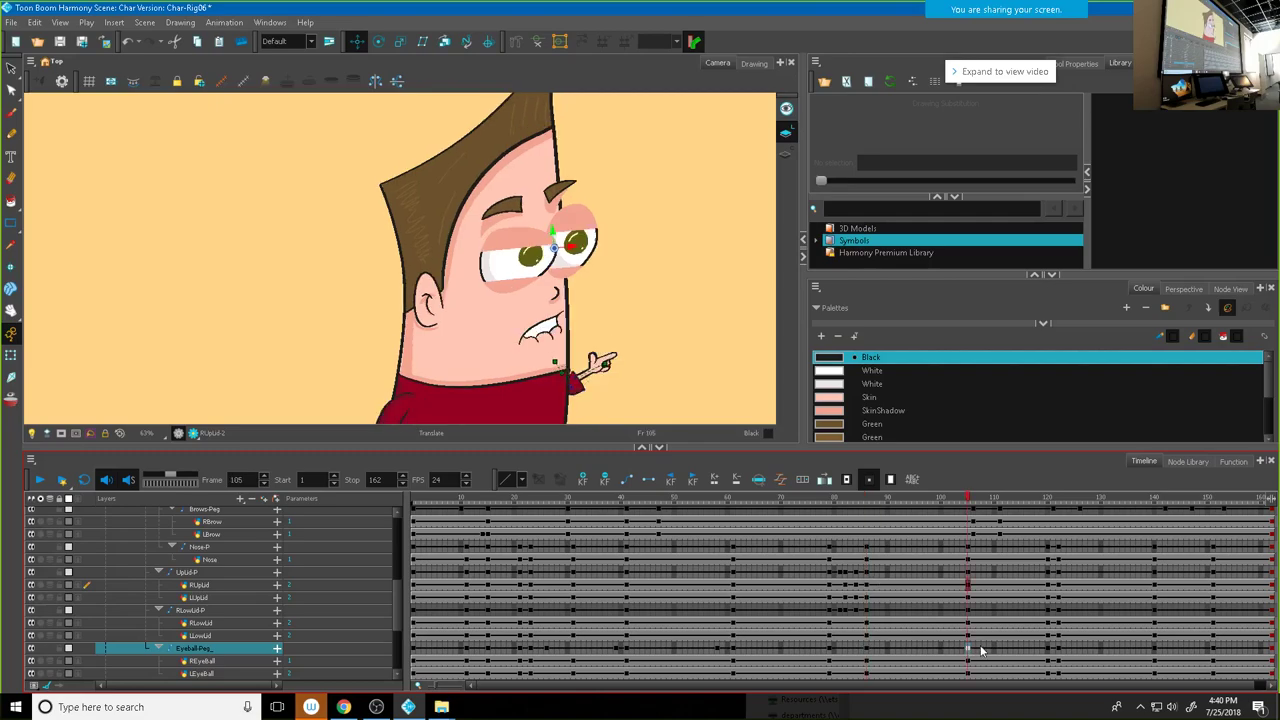
{"action": "left_click_drag", "start_coordinate": [969, 503], "coordinate": [1048, 540]}
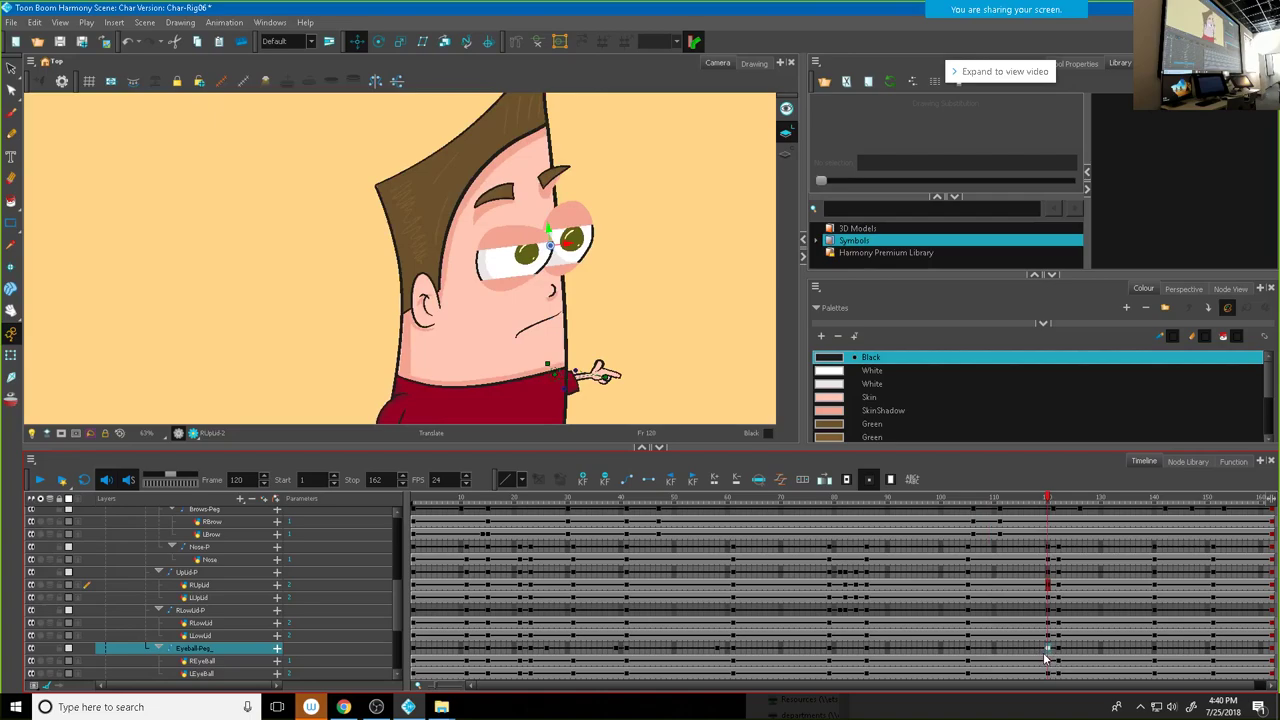
{"action": "left_click", "coordinate": [1060, 504]}
{"action": "left_click_drag", "start_coordinate": [1062, 505], "coordinate": [1155, 521]}
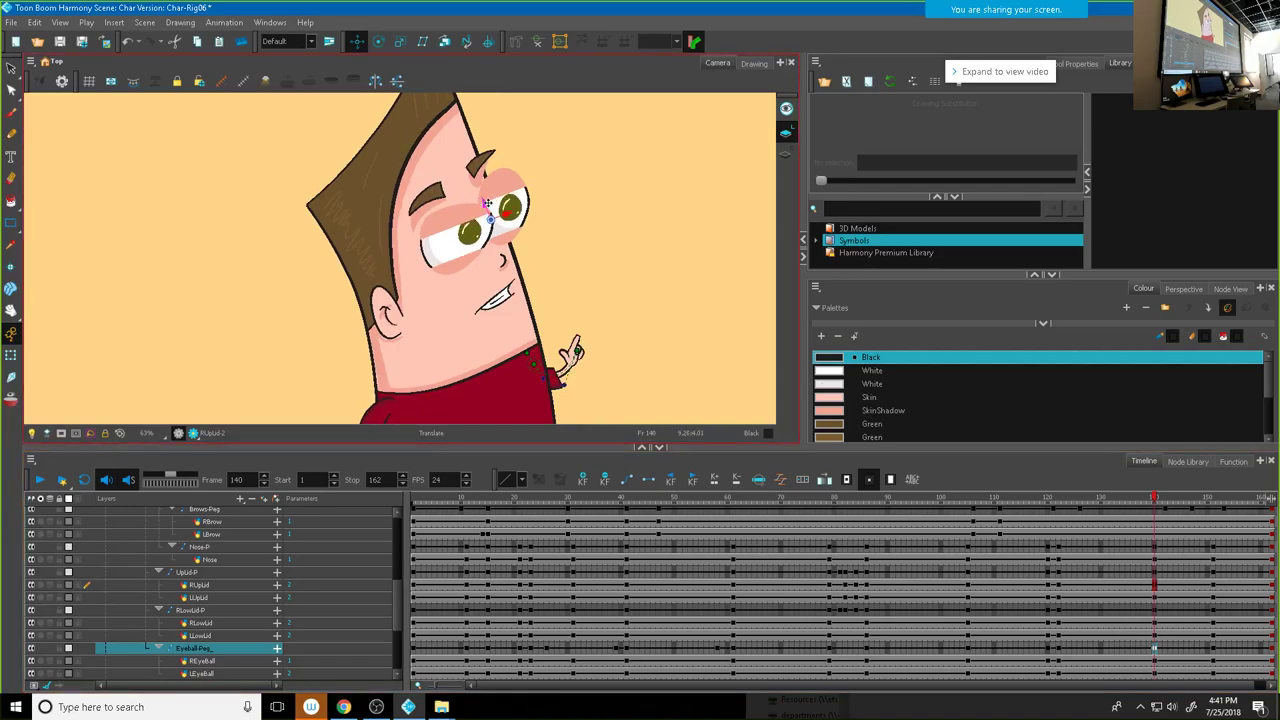
{"action": "left_click", "coordinate": [1058, 651]}
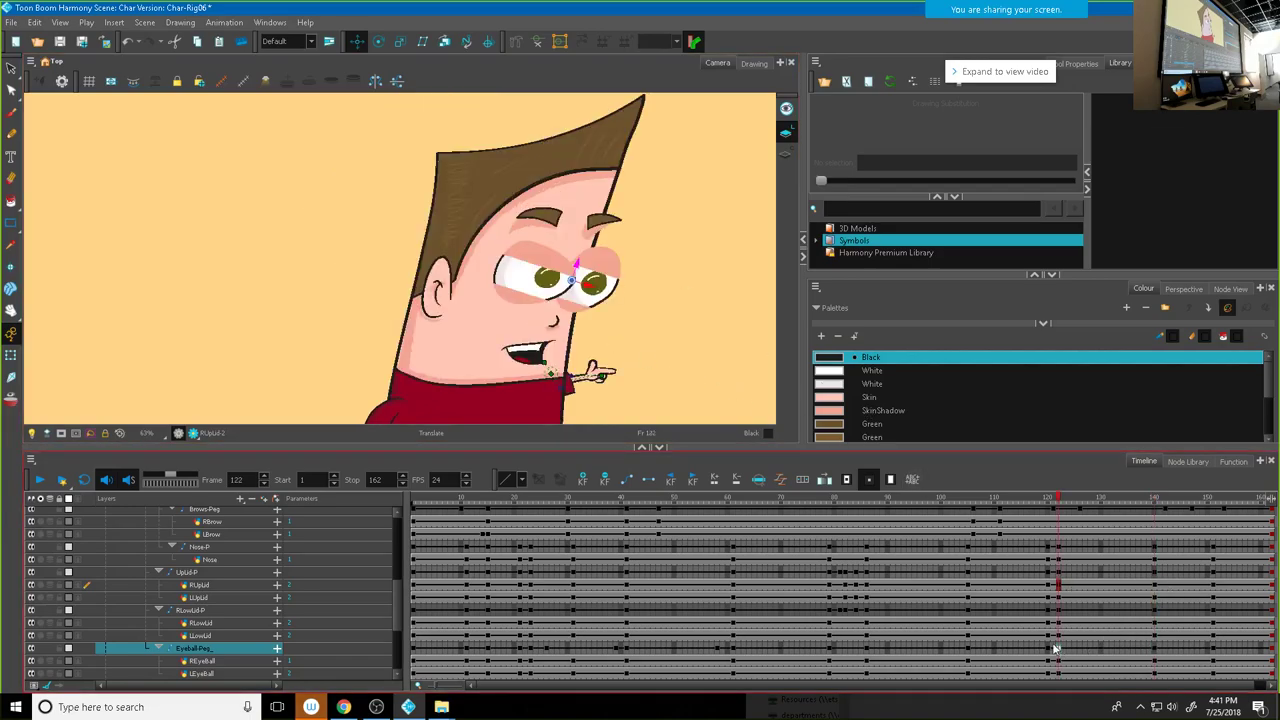
{"action": "left_click_drag", "start_coordinate": [576, 262], "coordinate": [584, 272]}
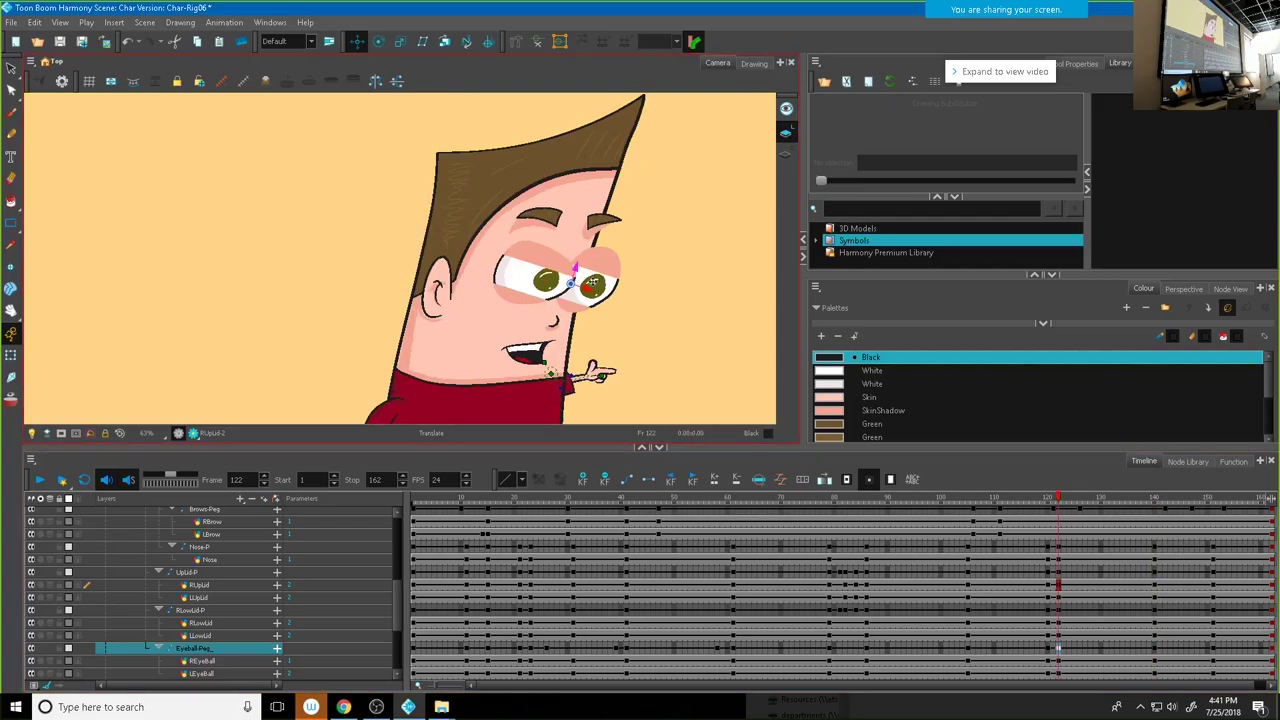
Step: Shift the pupils on Eyeball-Peg_ toward the front of the eyes at frames 153 and 162
{"action": "left_click_drag", "start_coordinate": [1063, 502], "coordinate": [1278, 535]}
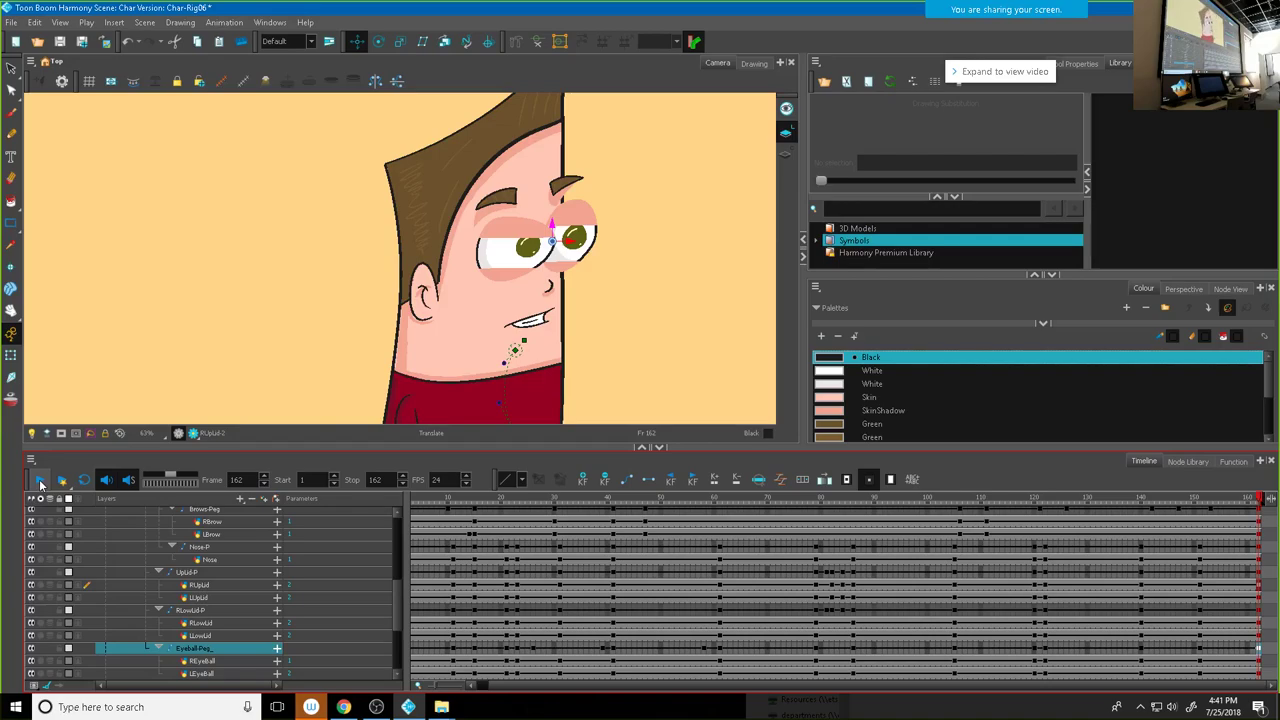
{"action": "left_click", "coordinate": [40, 481]}
{"action": "left_click_drag", "start_coordinate": [1147, 503], "coordinate": [1213, 513]}
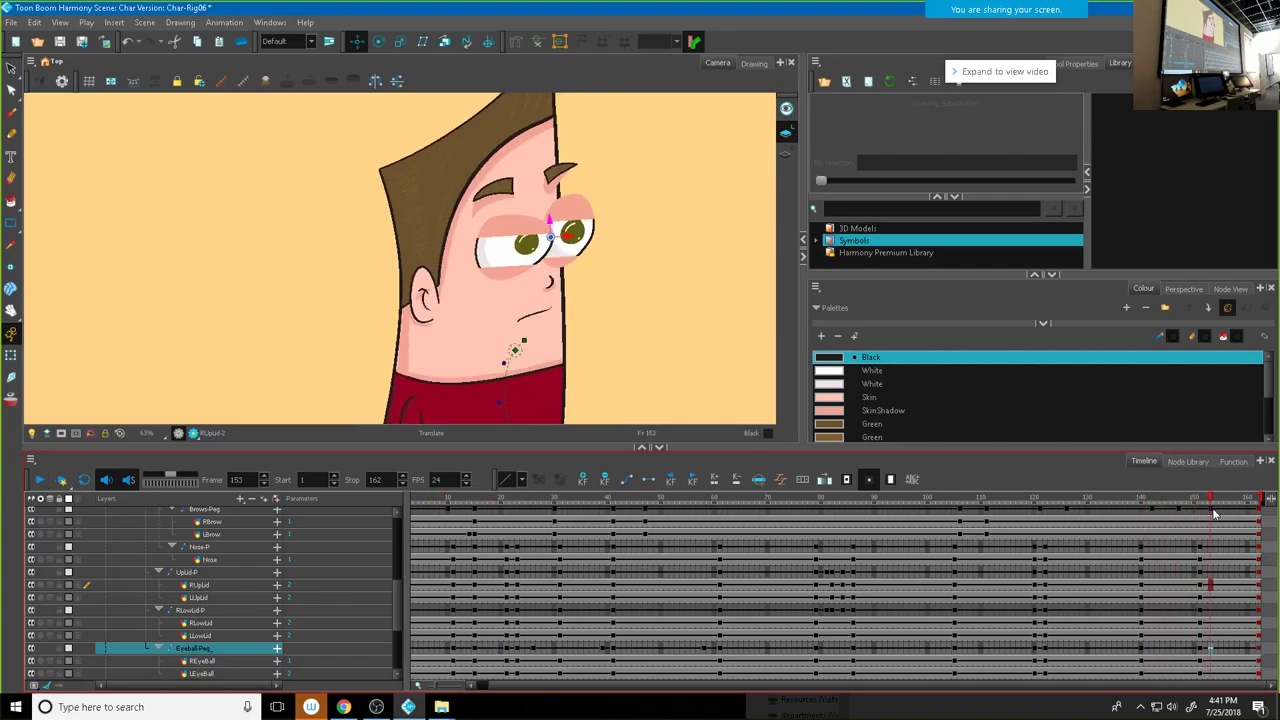
{"action": "left_click_drag", "start_coordinate": [572, 233], "coordinate": [581, 233]}
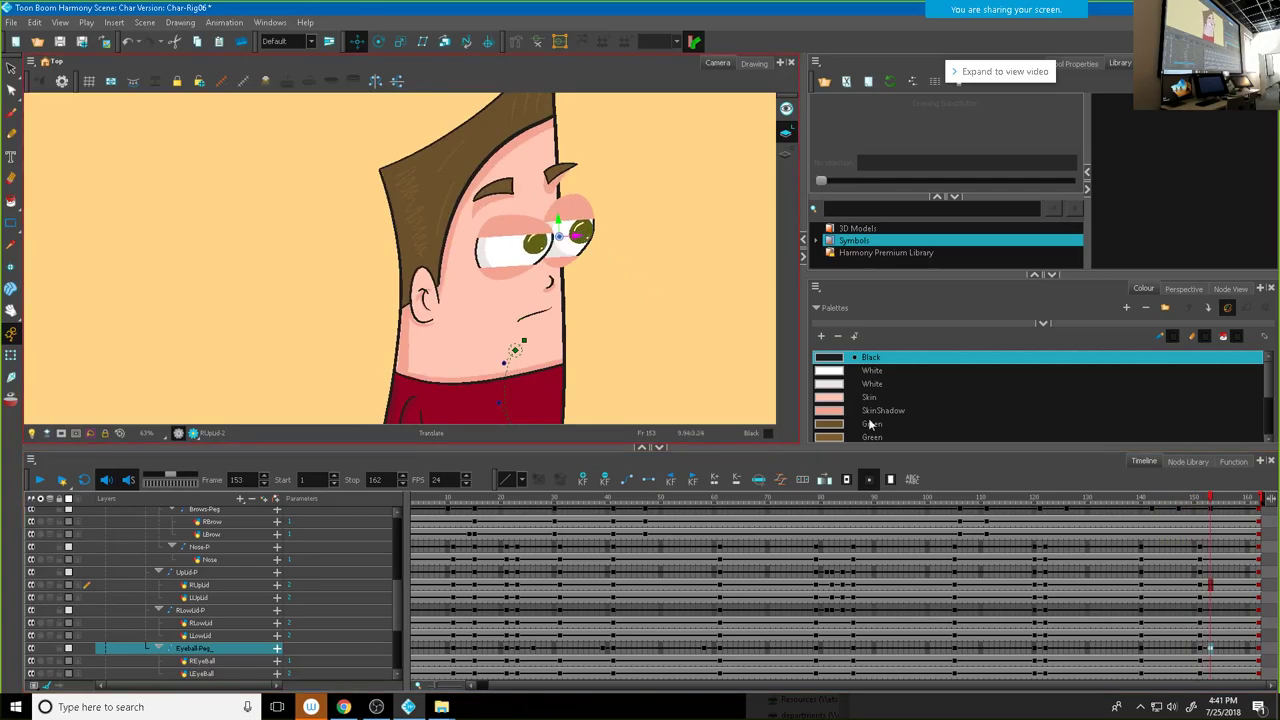
{"action": "left_click", "coordinate": [1258, 649]}
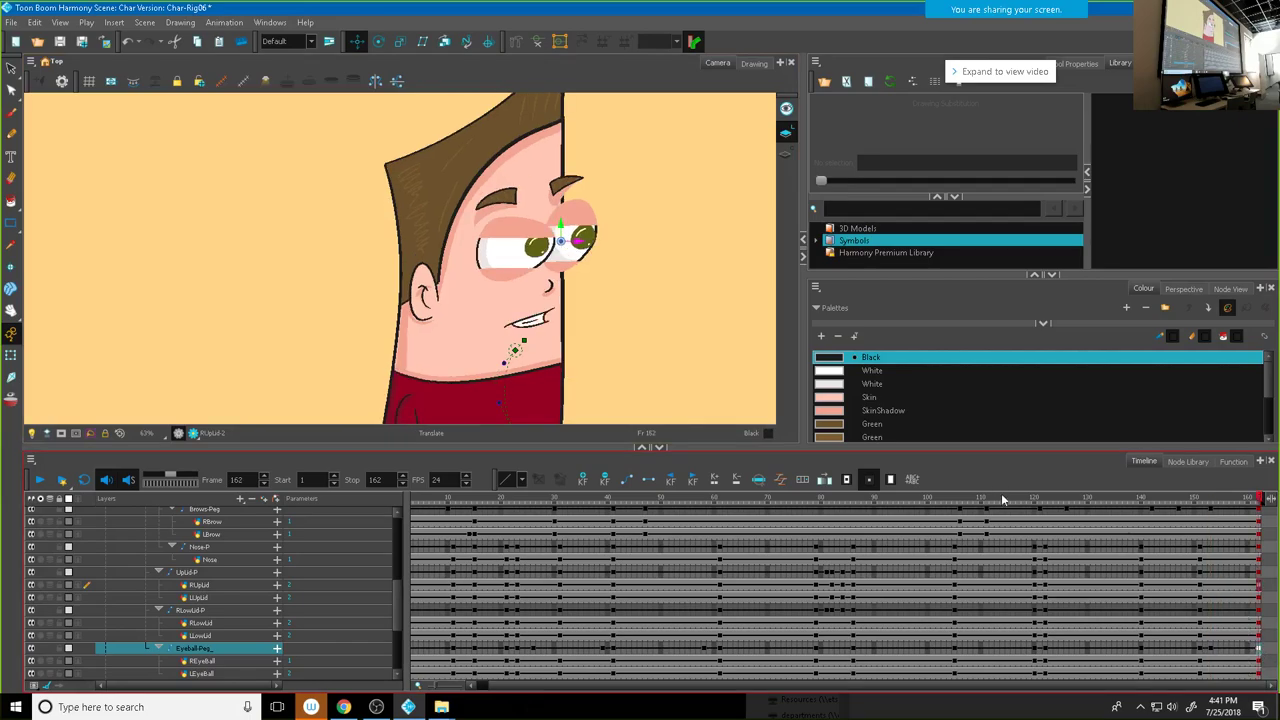
Step: Review the pupils between frames 11 and 21 and delete the Eyeball-Peg_ keyframe at frame 23
{"action": "left_click_drag", "start_coordinate": [422, 500], "coordinate": [489, 510]}
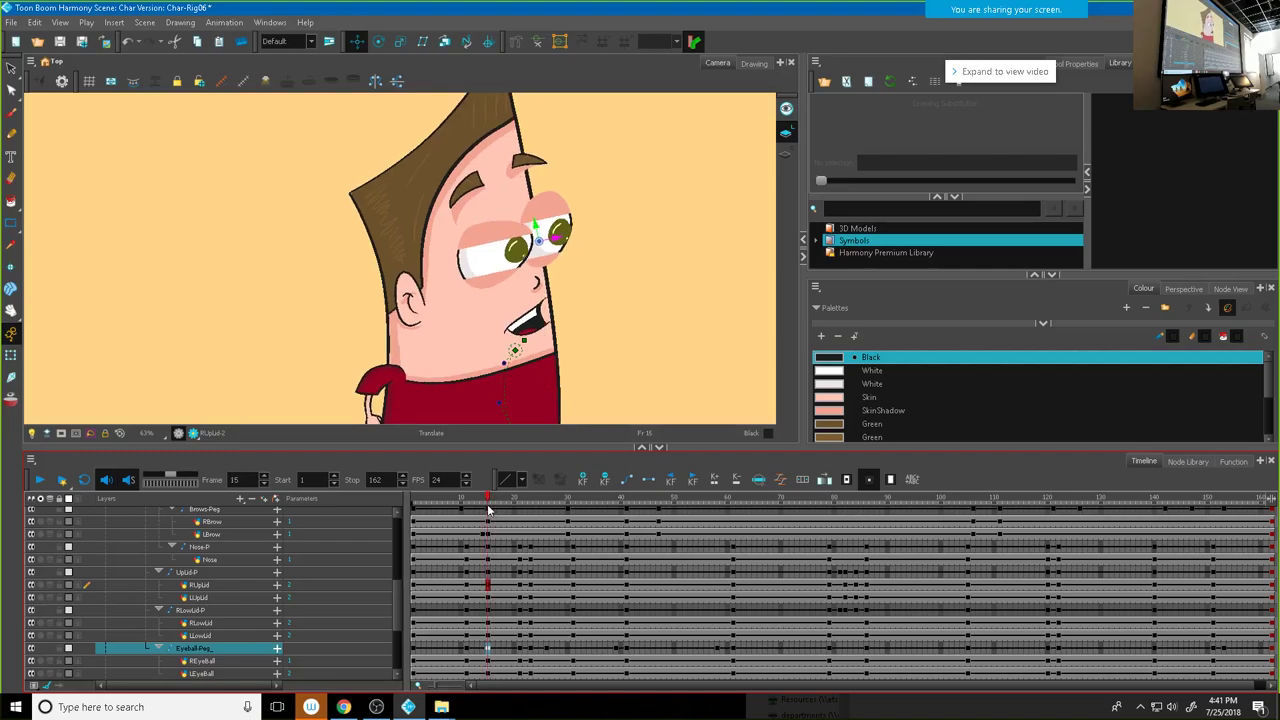
{"action": "left_click", "coordinate": [469, 650]}
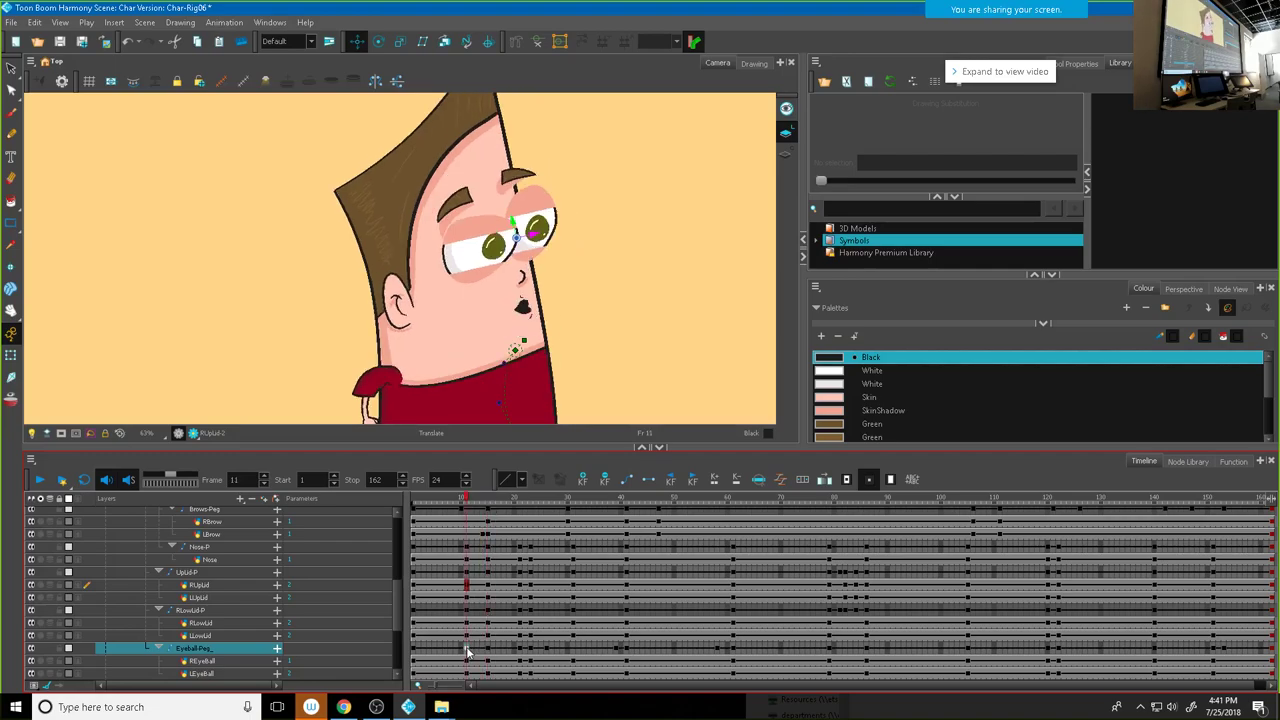
{"action": "left_click_drag", "start_coordinate": [477, 503], "coordinate": [520, 517]}
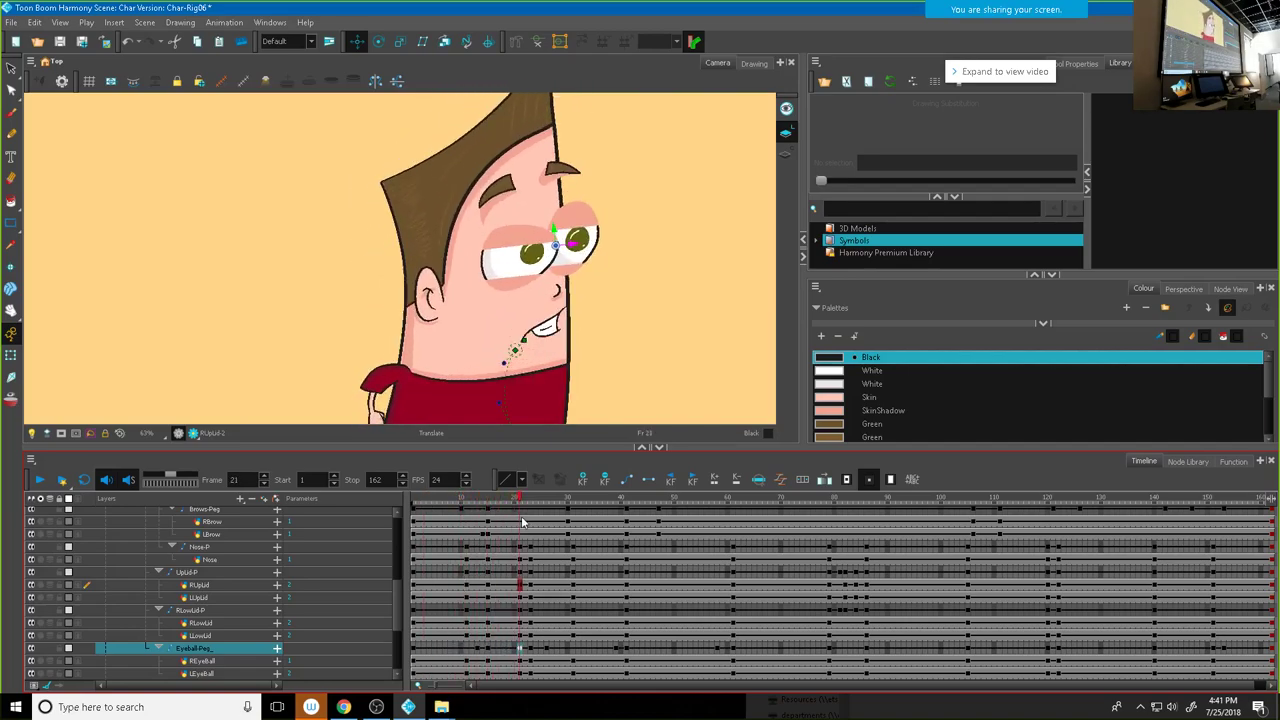
{"action": "left_click", "coordinate": [487, 652]}
{"action": "left_click", "coordinate": [518, 650]}
{"action": "mouse_move", "coordinate": [524, 505]}
{"action": "left_mouse_down"}
{"action": "mouse_move", "coordinate": [549, 507]}
{"action": "mouse_move", "coordinate": [533, 507]}
{"action": "left_mouse_up"}
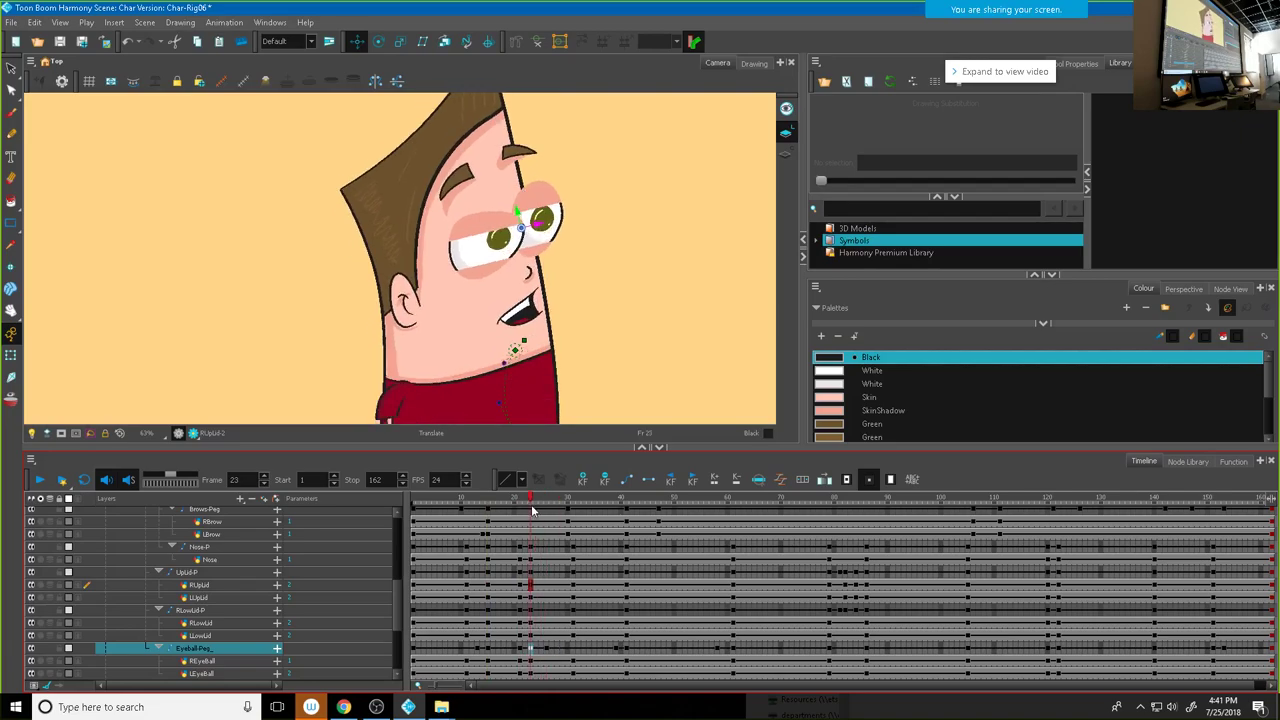
{"action": "right_click", "coordinate": [532, 650]}
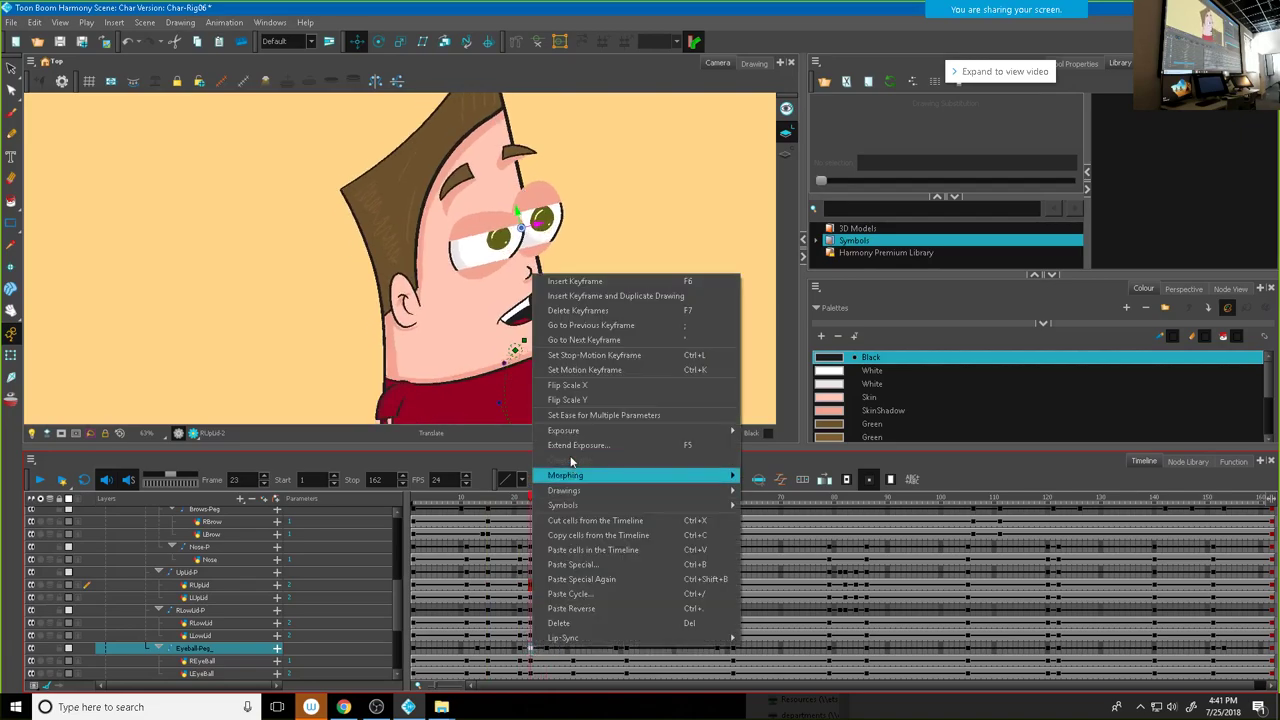
{"action": "left_click", "coordinate": [580, 311]}
Step: Shift the pupils toward the front of the eyes at frame 26, comparing them with the pose at frame 39
{"action": "left_click_drag", "start_coordinate": [529, 502], "coordinate": [545, 528]}
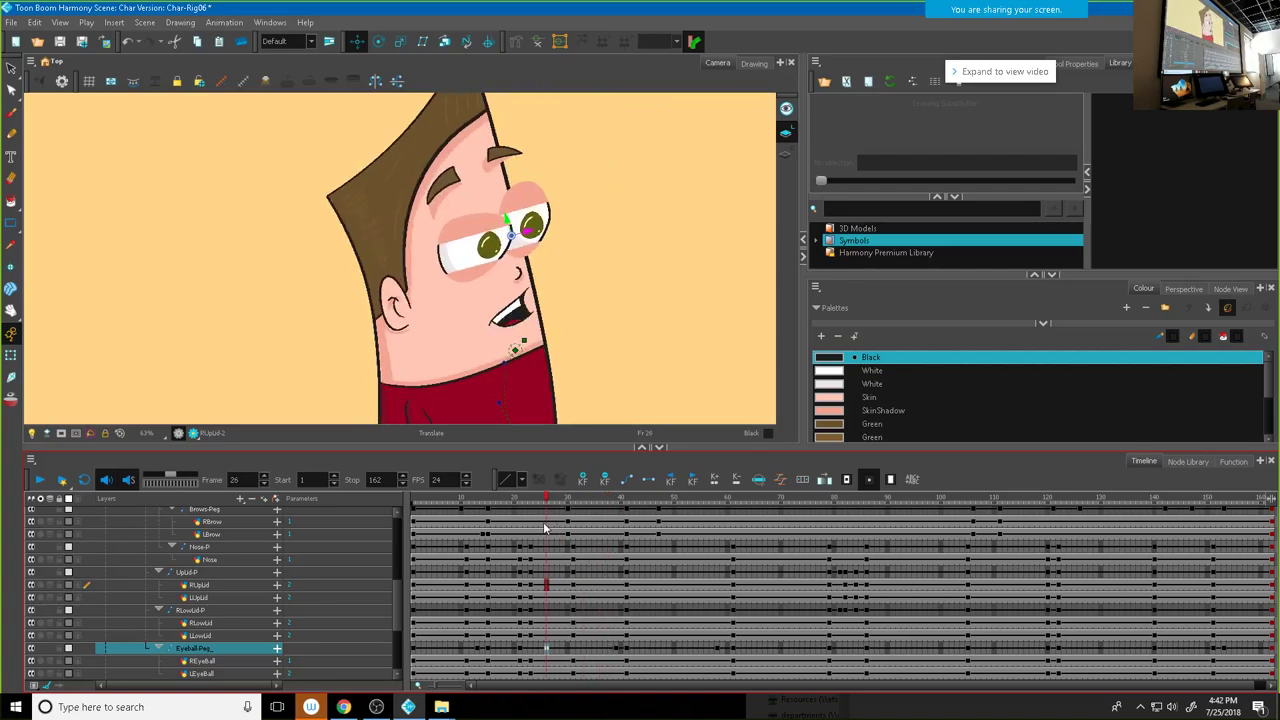
{"action": "left_click", "coordinate": [617, 651]}
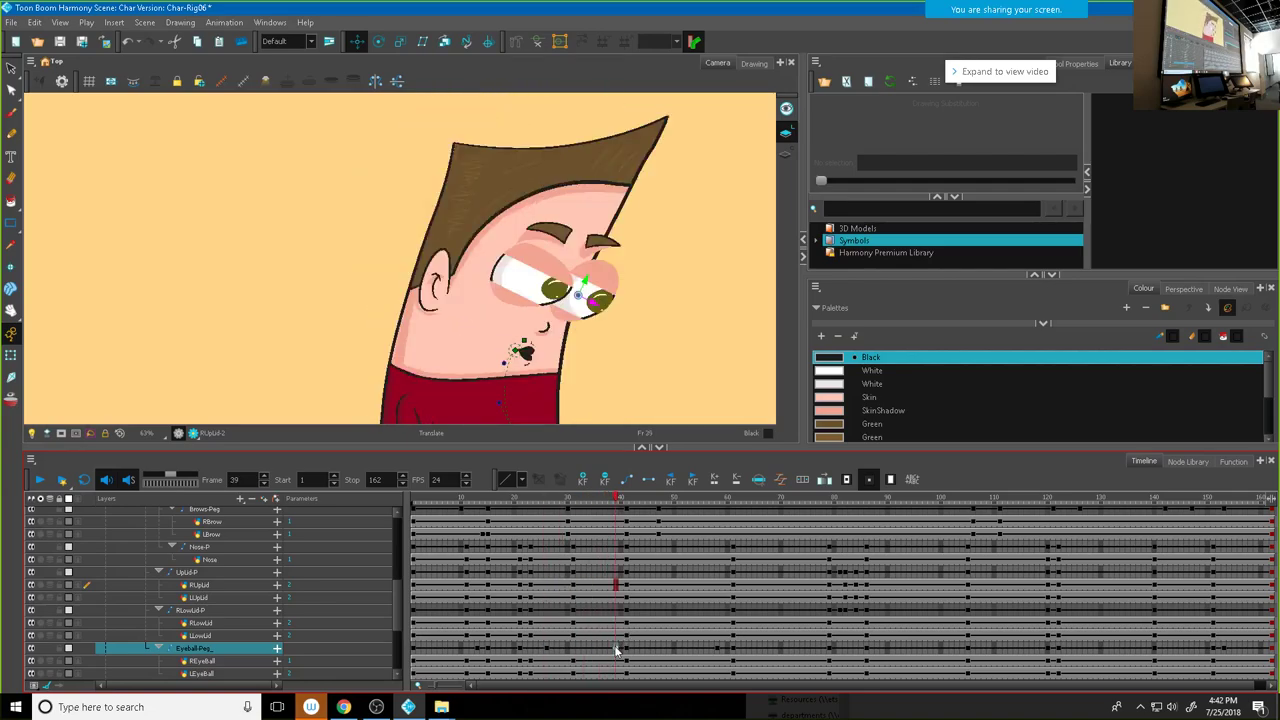
{"action": "left_click", "coordinate": [546, 651]}
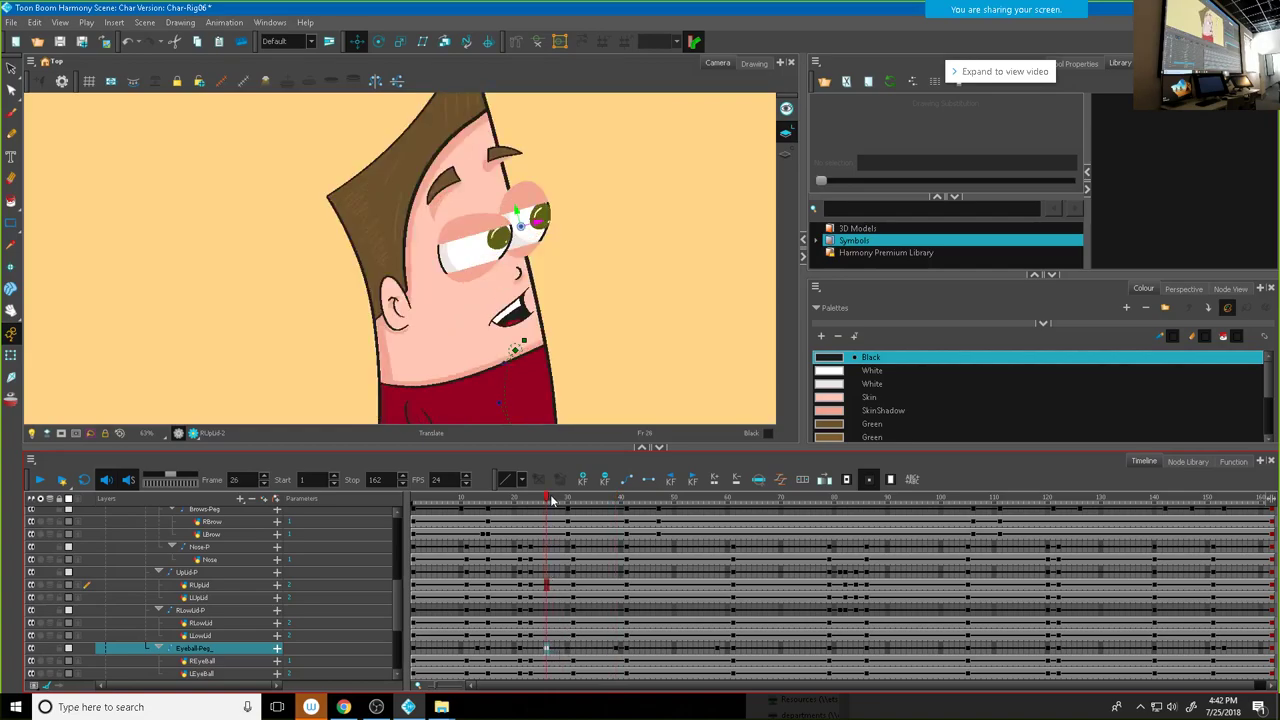
Step: Play the scene from frame 1 several times to check the eye animation both close up and with the whole character in view
{"action": "left_click_drag", "start_coordinate": [548, 503], "coordinate": [414, 514]}
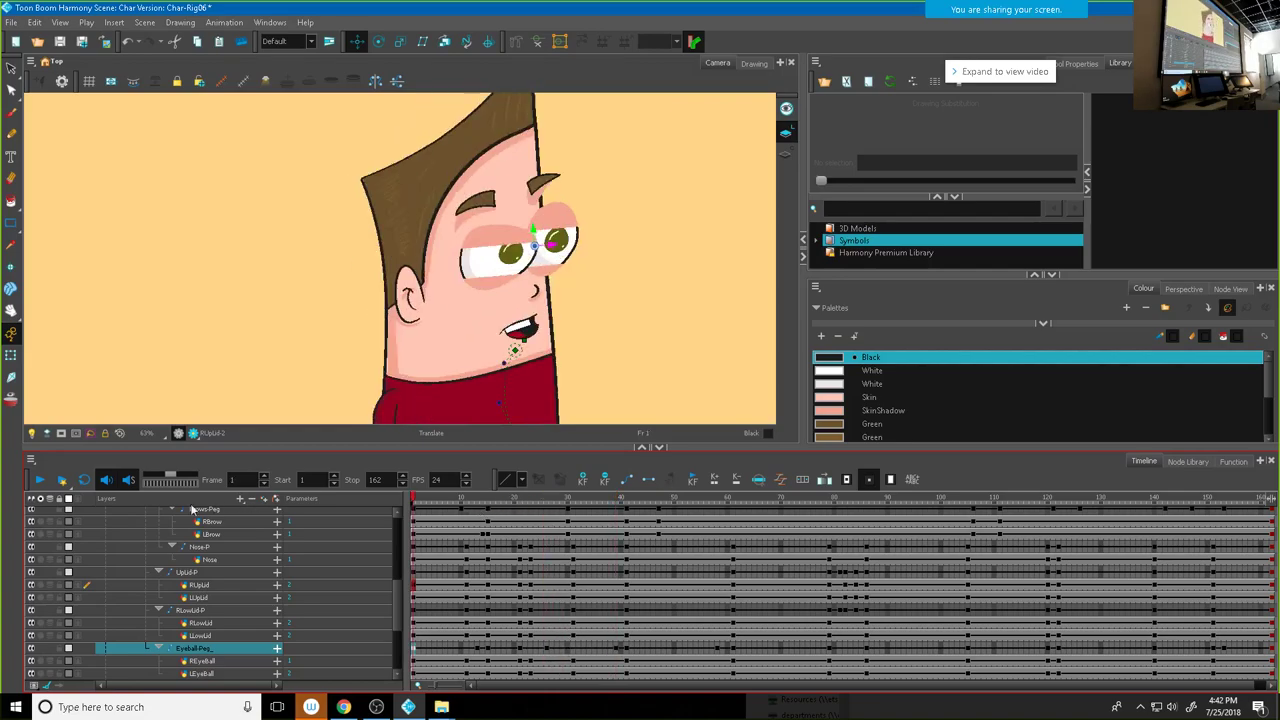
{"action": "left_click", "coordinate": [42, 482]}
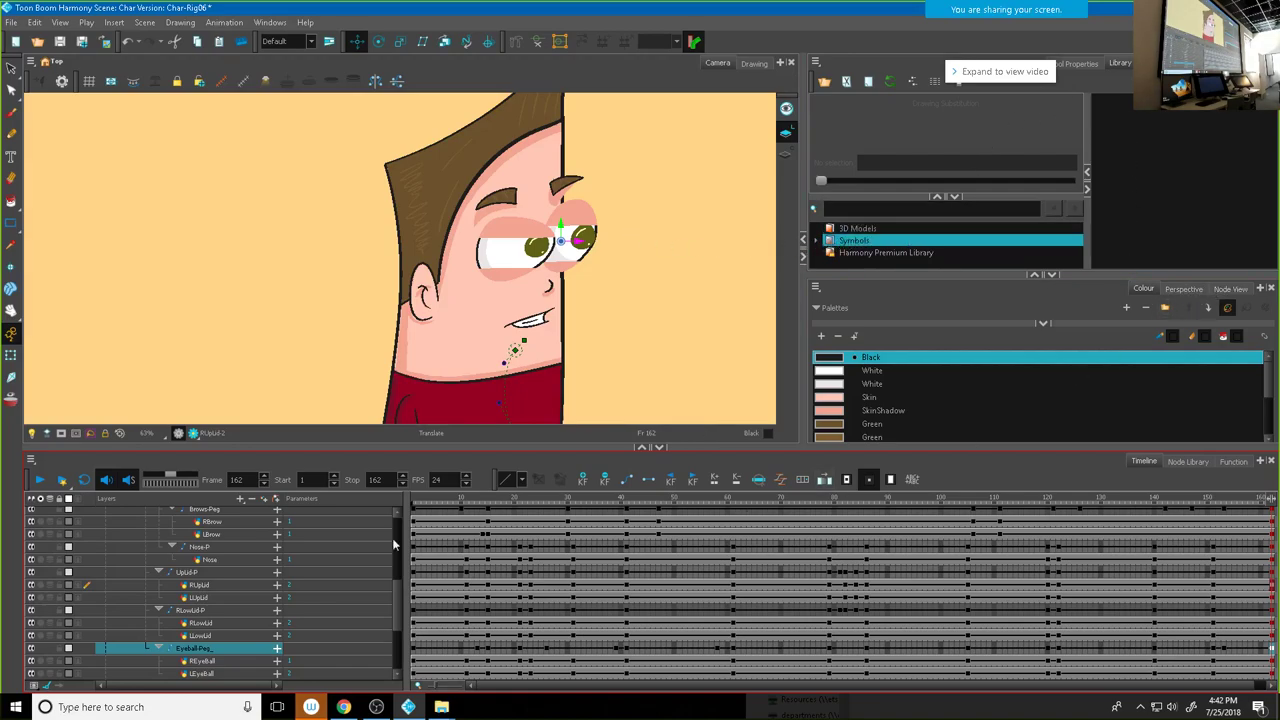
{"action": "left_click", "coordinate": [40, 480]}
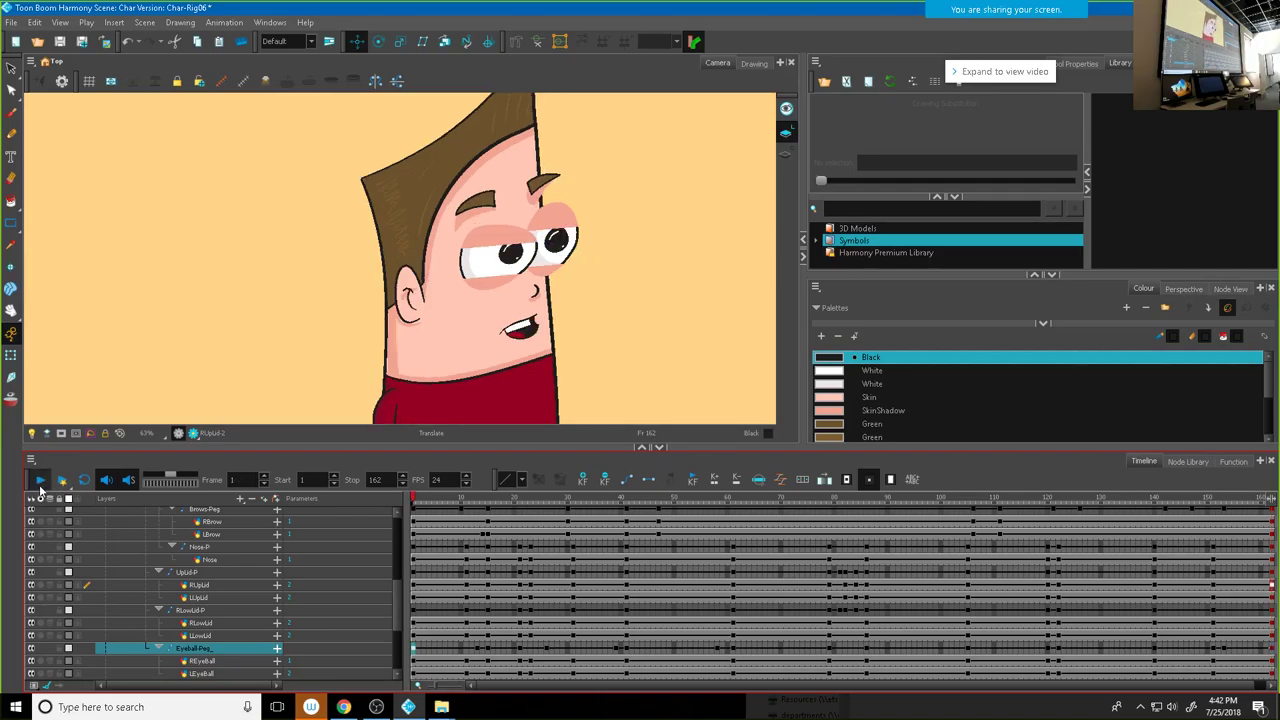
{"action": "left_click", "coordinate": [40, 480]}
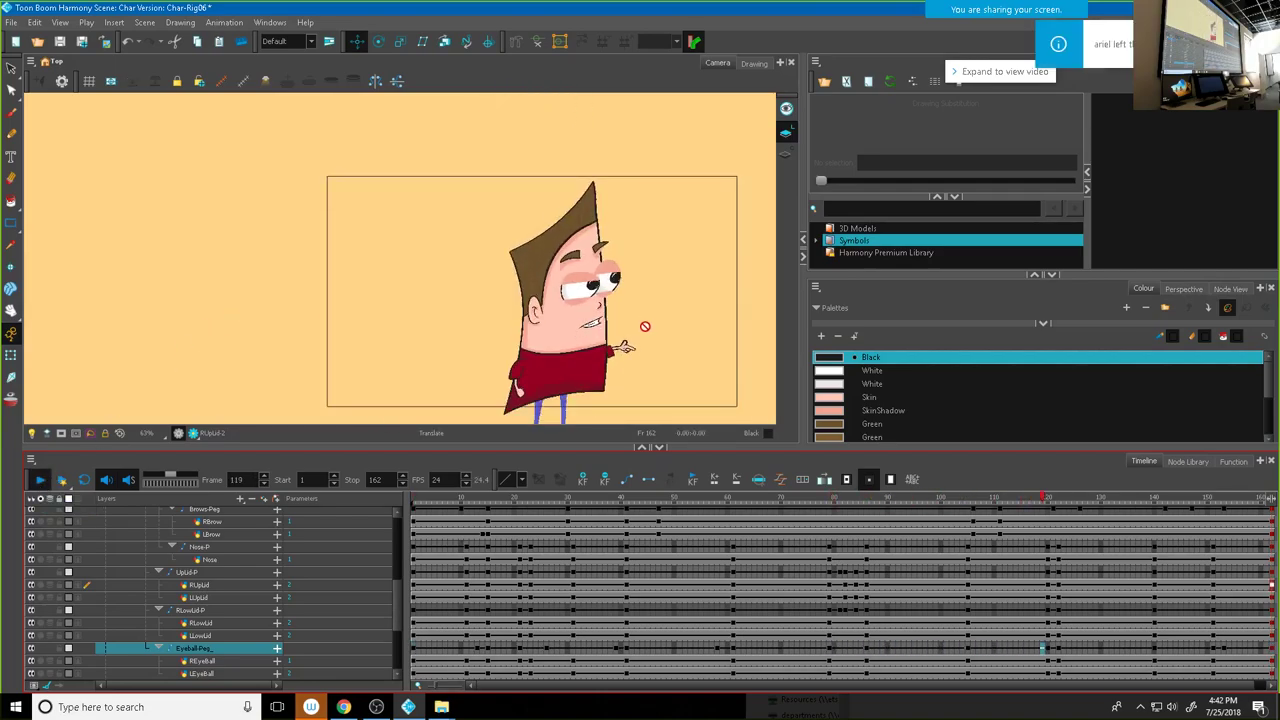
{"action": "scroll", "coordinate": [640, 330], "scroll_direction": "up", "scroll_amount": 1}
{"action": "left_click_drag", "start_coordinate": [631, 337], "coordinate": [545, 316]}
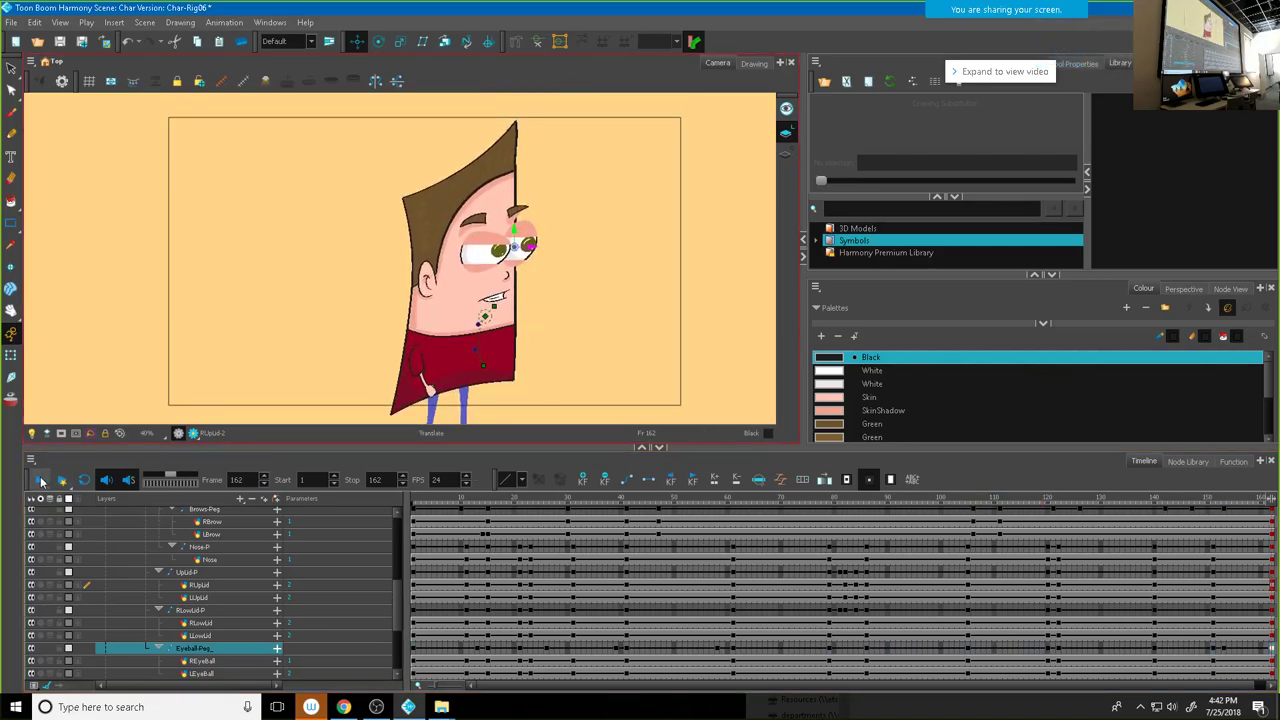
{"action": "left_click", "coordinate": [40, 480]}
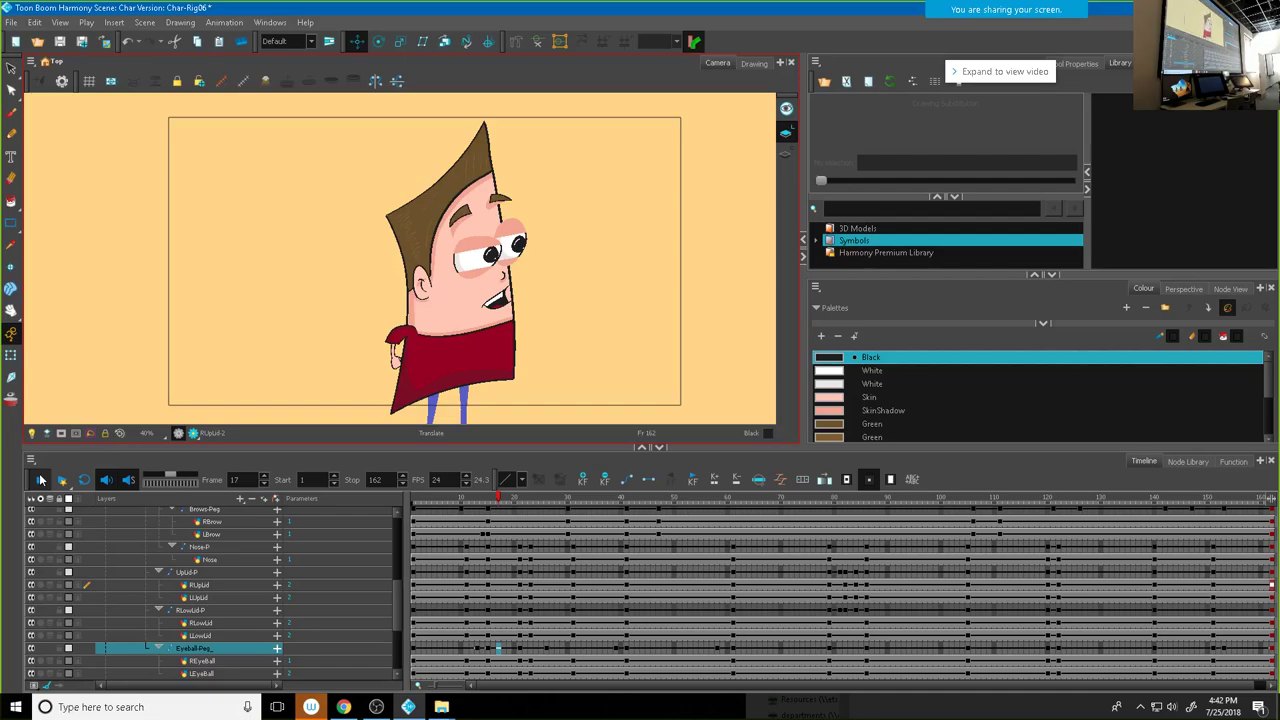
Step: Save the scene with the finished eye animation
{"action": "left_click", "coordinate": [12, 22]}
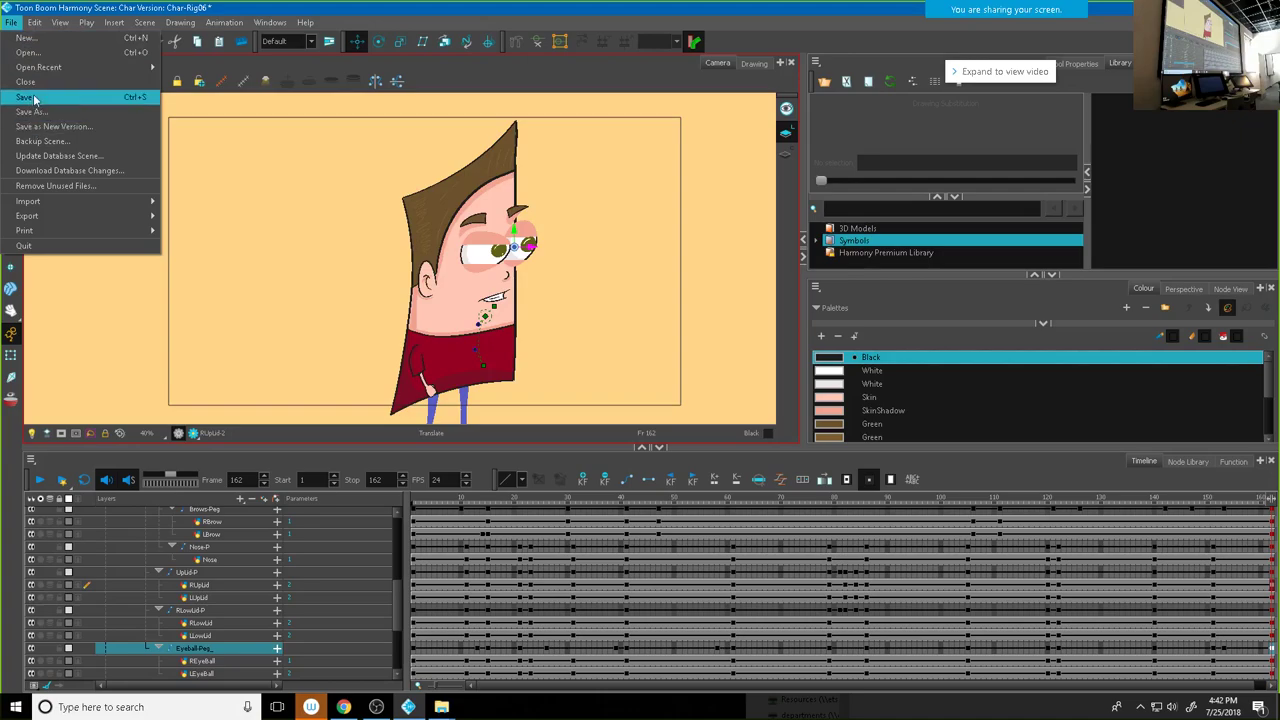
{"action": "left_click", "coordinate": [32, 97]}
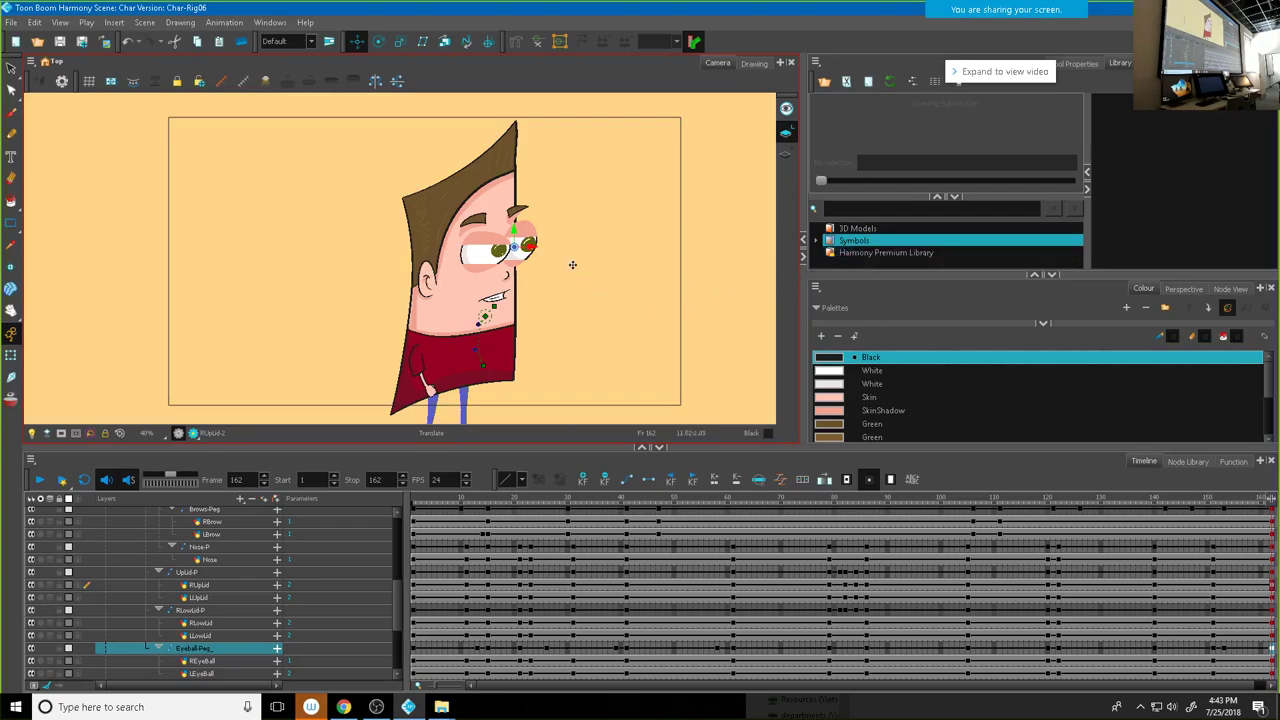
Step: Try recolouring the outline of the LEye drawing to White at frame 5 and check it on the character in the camera view
{"action": "scroll", "coordinate": [528, 244], "scroll_direction": "up", "scroll_amount": 10}
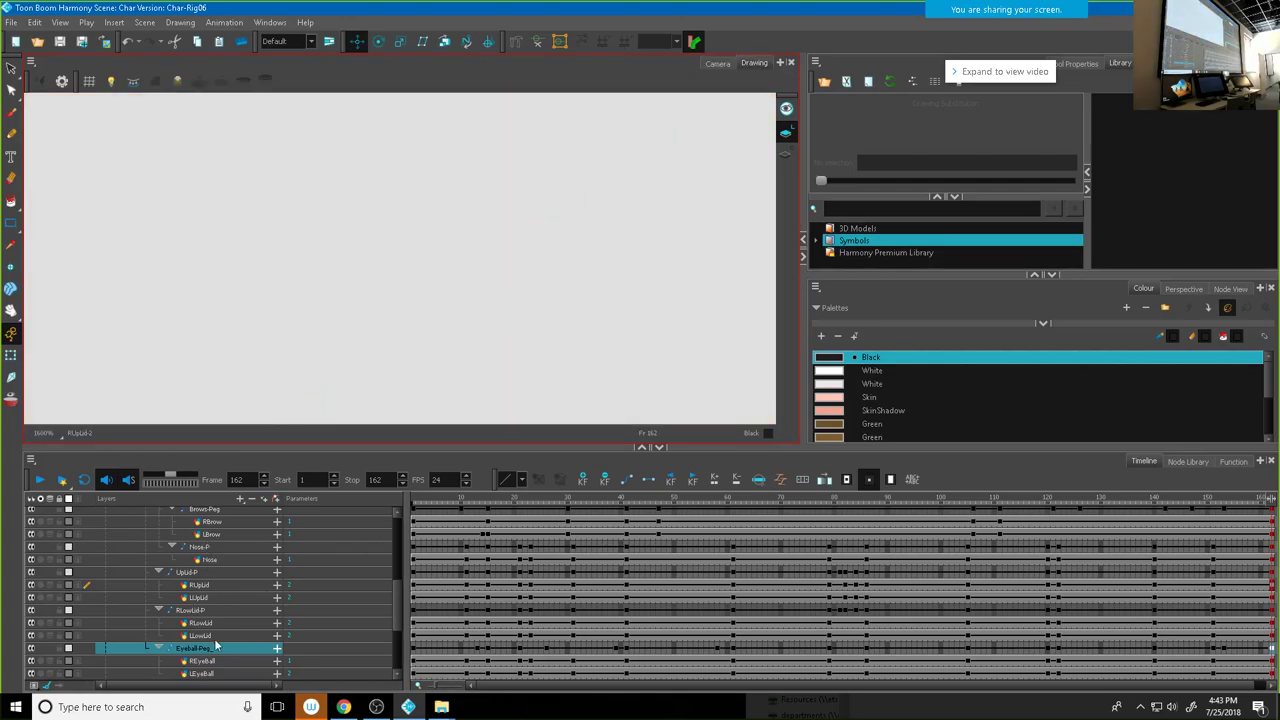
{"action": "scroll", "coordinate": [203, 630], "scroll_direction": "up", "scroll_amount": 3}
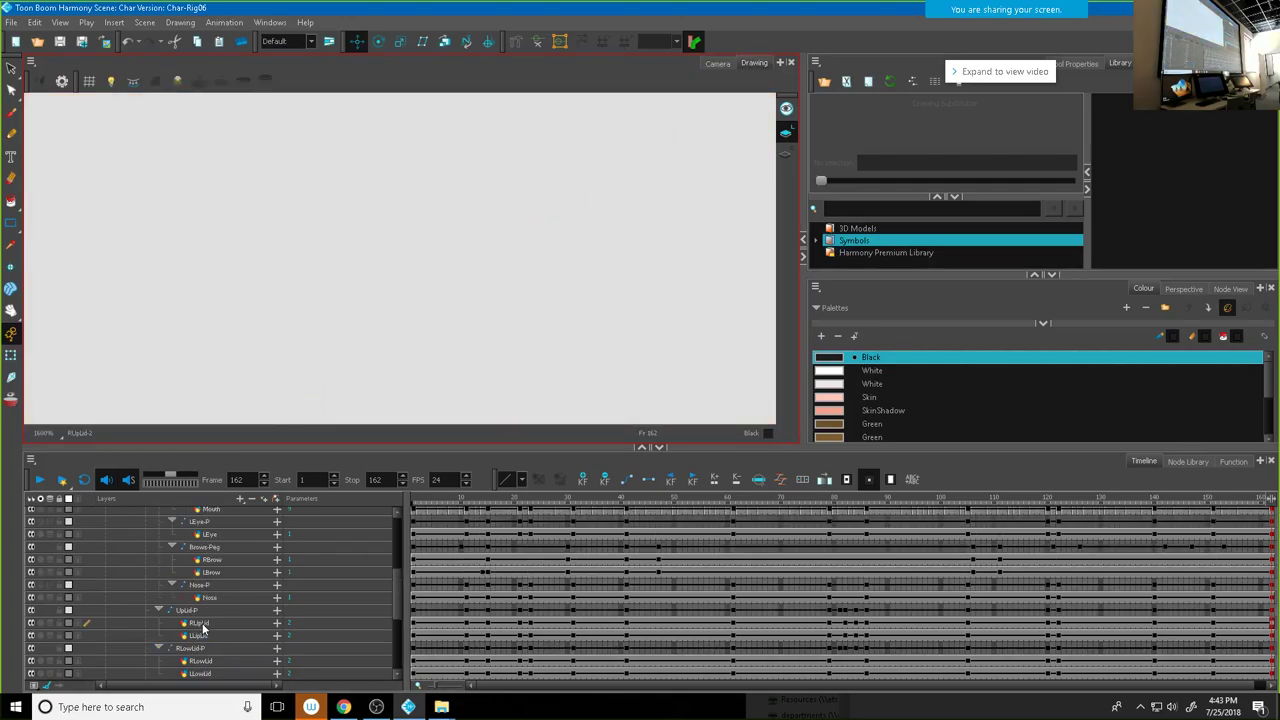
{"action": "left_click", "coordinate": [212, 562]}
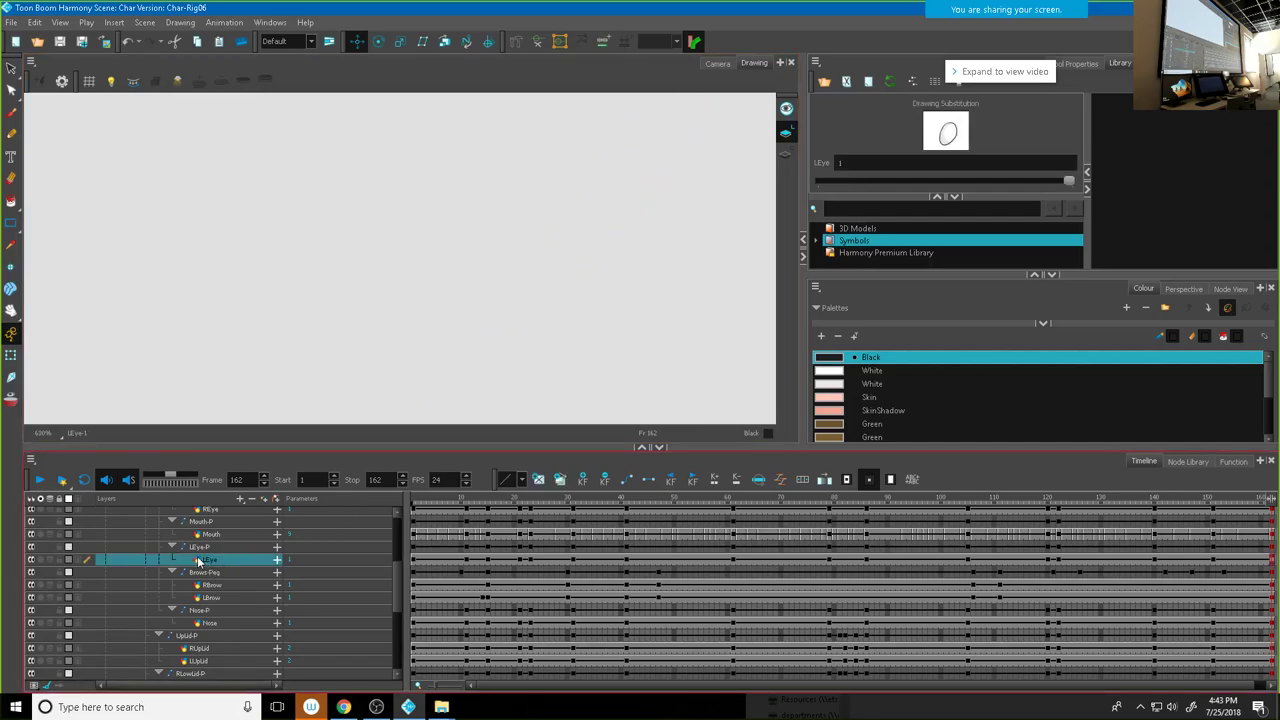
{"action": "left_click", "coordinate": [434, 562]}
{"action": "left_click", "coordinate": [755, 65]}
{"action": "scroll", "coordinate": [665, 140], "scroll_direction": "up", "scroll_amount": 2}
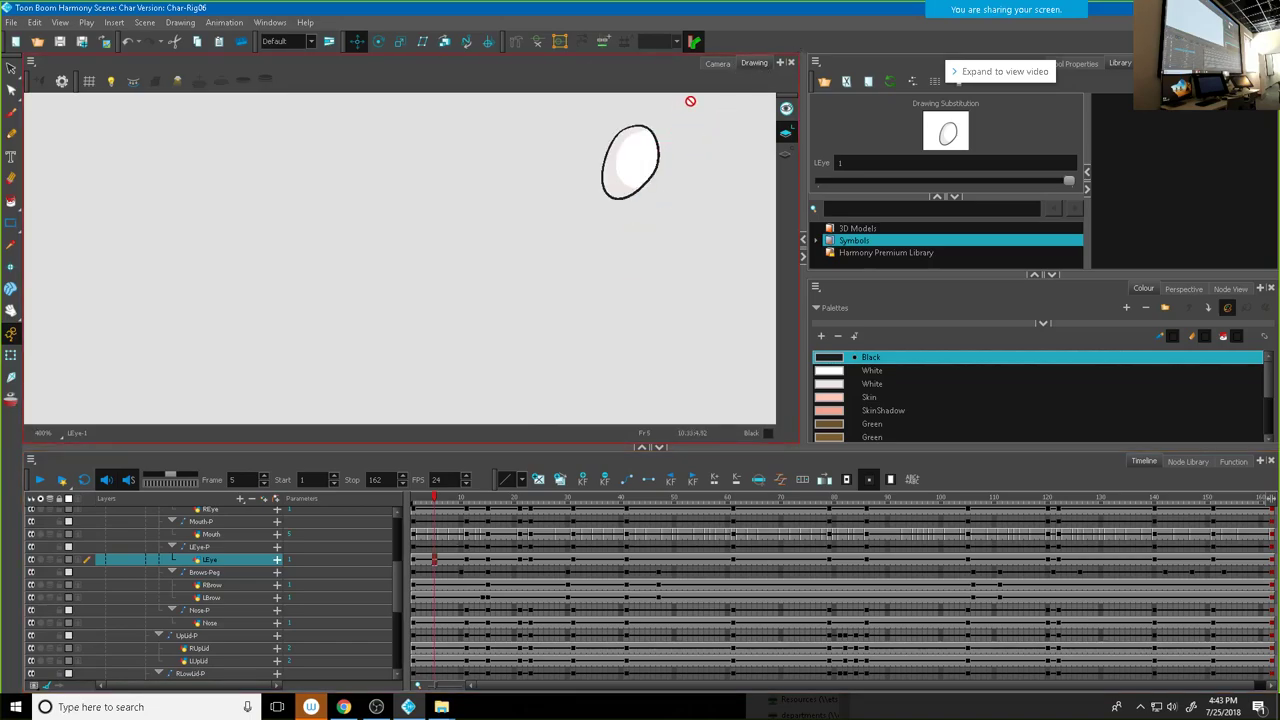
{"action": "left_click", "coordinate": [12, 68]}
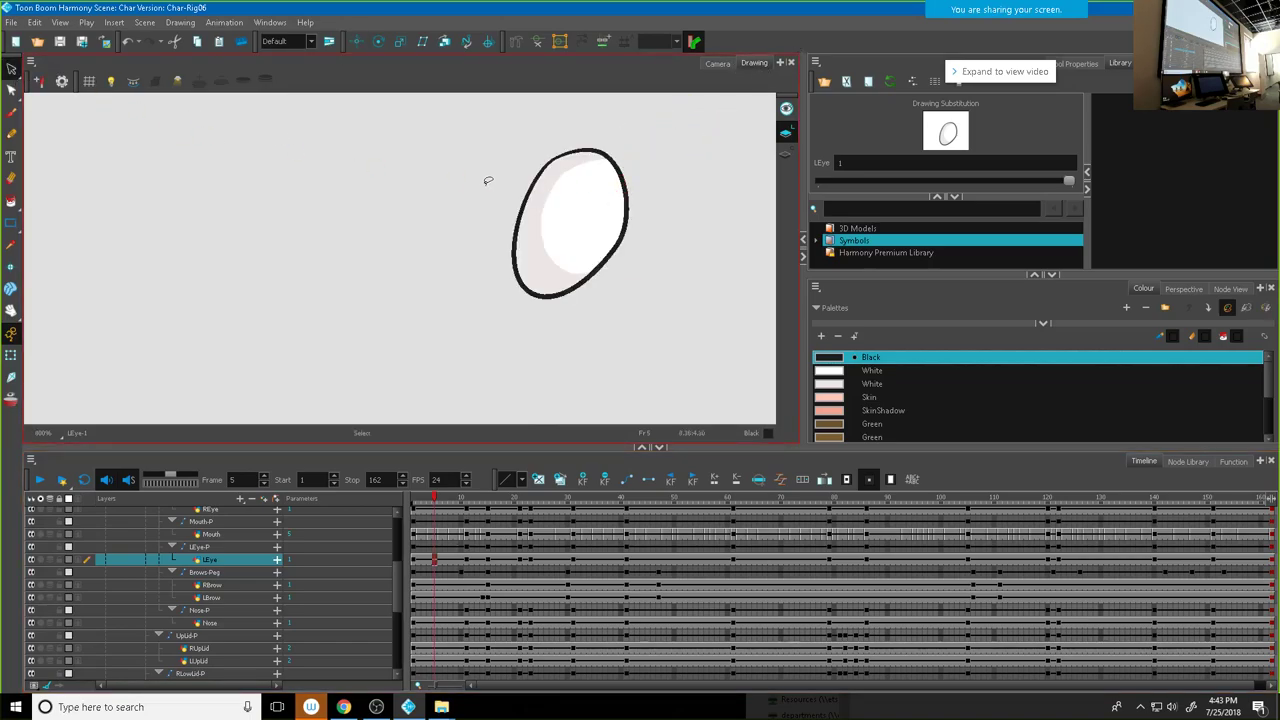
{"action": "left_click", "coordinate": [630, 211]}
{"action": "left_click", "coordinate": [840, 372]}
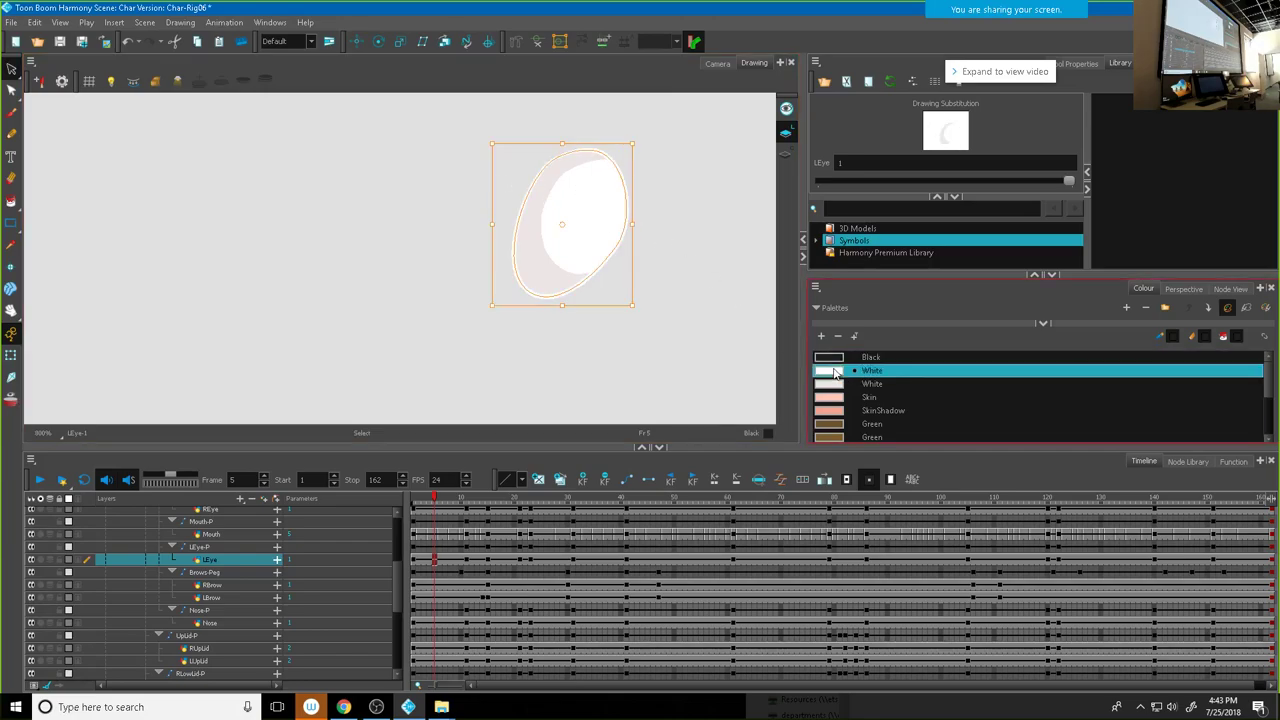
{"action": "left_click", "coordinate": [662, 329]}
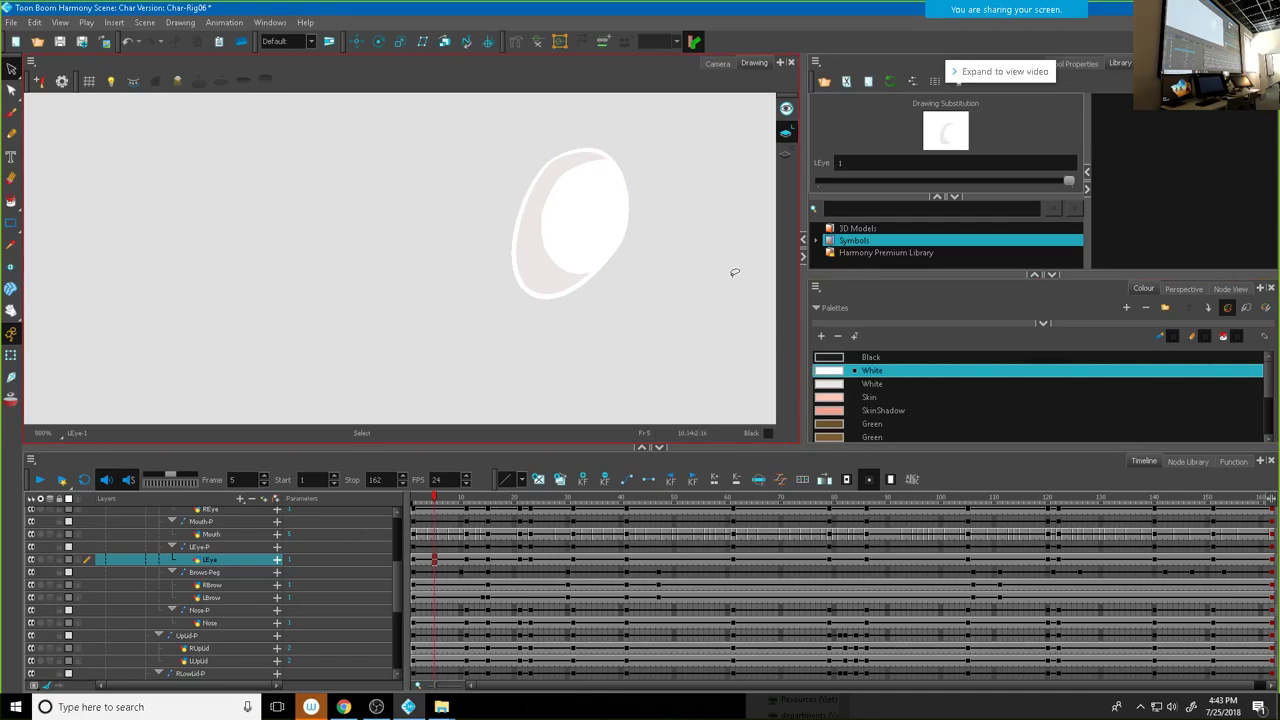
{"action": "left_click", "coordinate": [716, 63]}
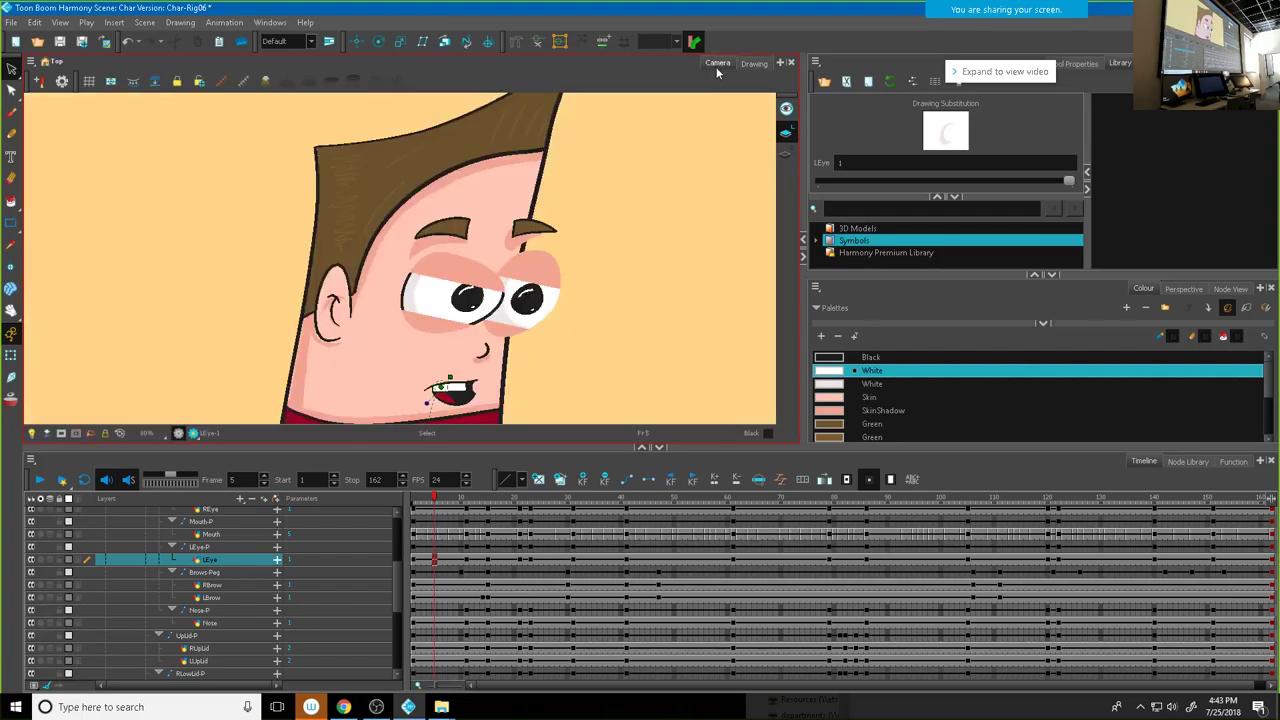
Step: Locate the eye and eyelid nodes in the node network and select the RLowLid drawing node
{"action": "left_click", "coordinate": [1230, 289]}
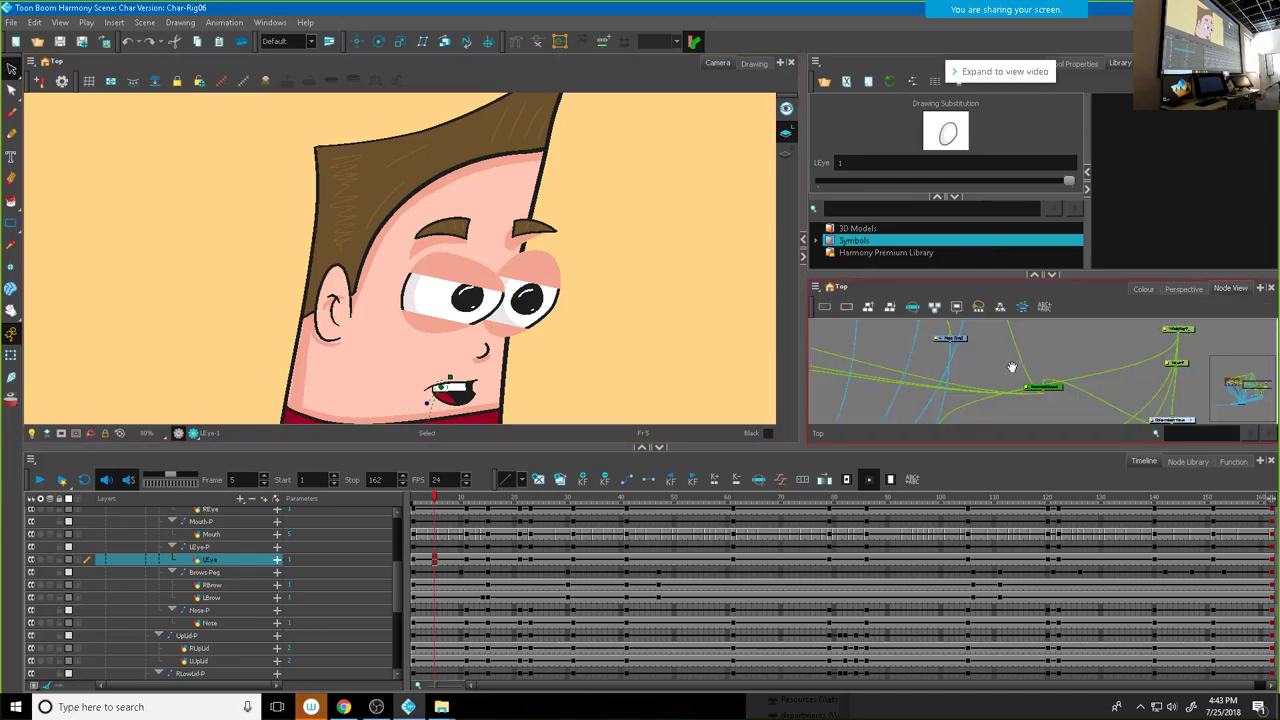
{"action": "left_click_drag", "start_coordinate": [825, 366], "coordinate": [880, 361]}
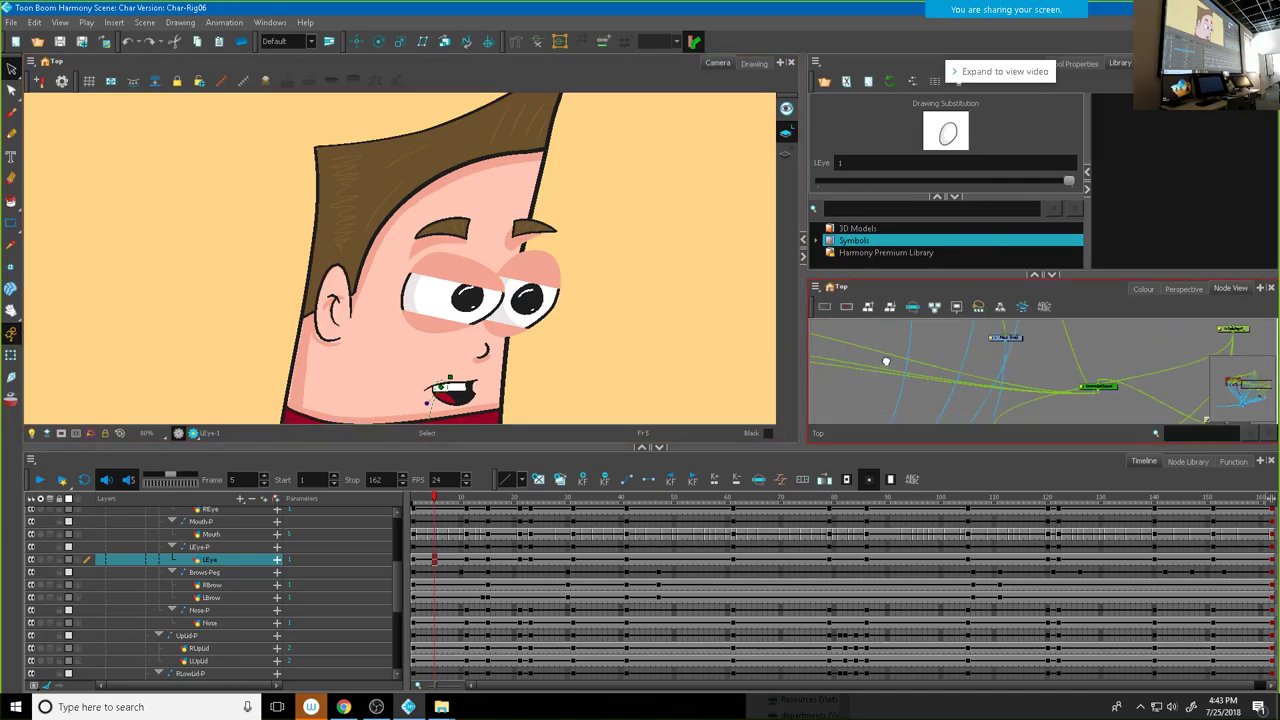
{"action": "scroll", "coordinate": [880, 361], "scroll_direction": "up", "scroll_amount": 8}
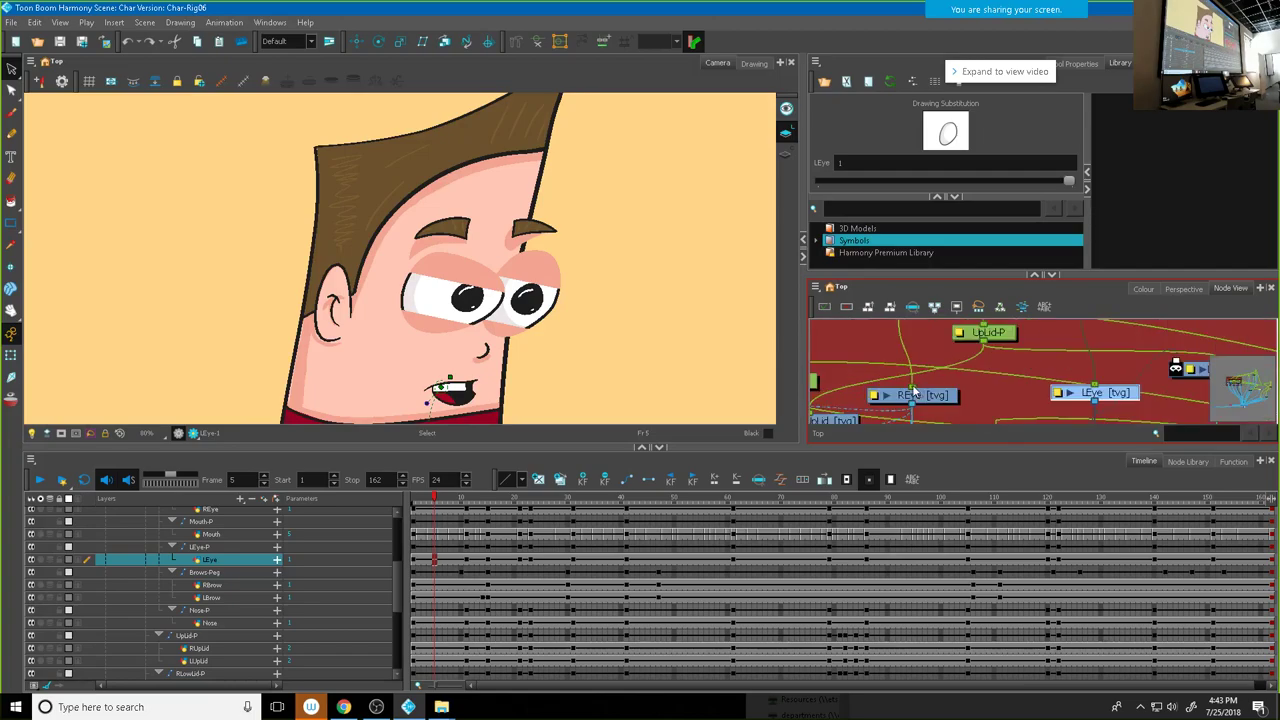
{"action": "scroll", "coordinate": [915, 392], "scroll_direction": "down", "scroll_amount": 4}
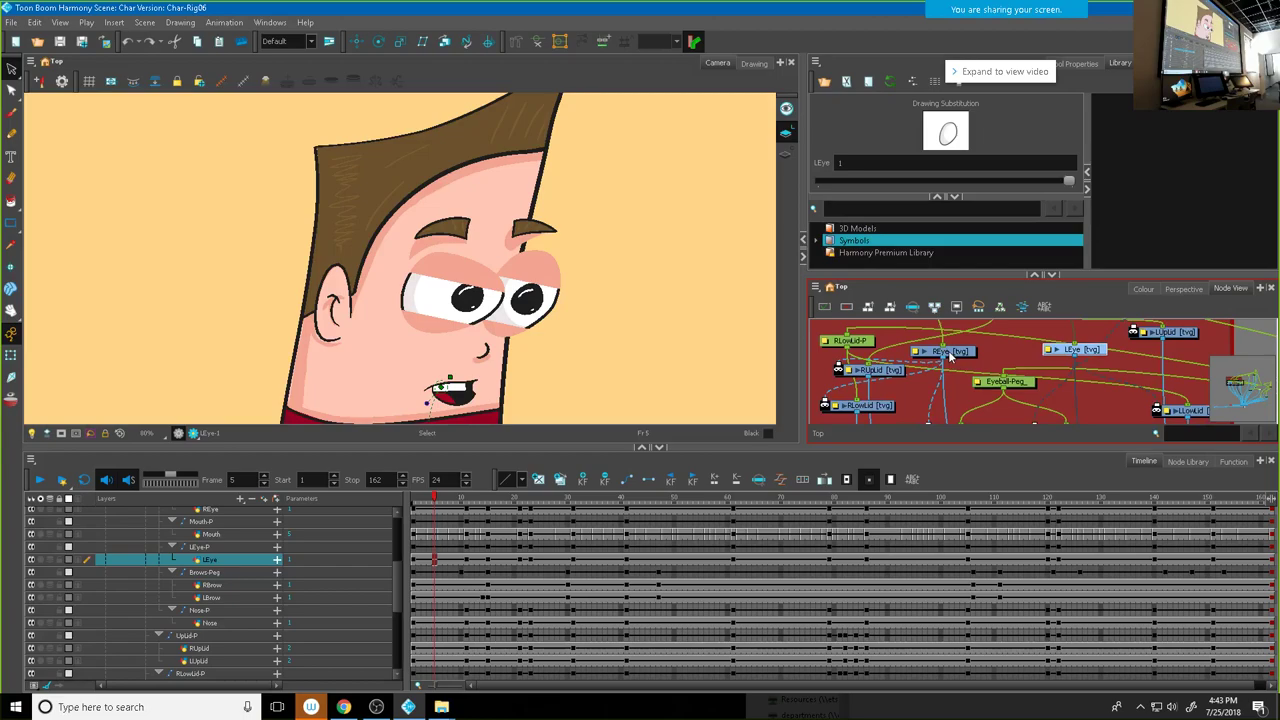
{"action": "left_click", "coordinate": [846, 383]}
{"action": "mouse_move", "coordinate": [846, 383]}
{"action": "left_mouse_down"}
{"action": "mouse_move", "coordinate": [838, 376]}
{"action": "mouse_move", "coordinate": [834, 409]}
{"action": "mouse_move", "coordinate": [963, 390]}
{"action": "left_mouse_up"}
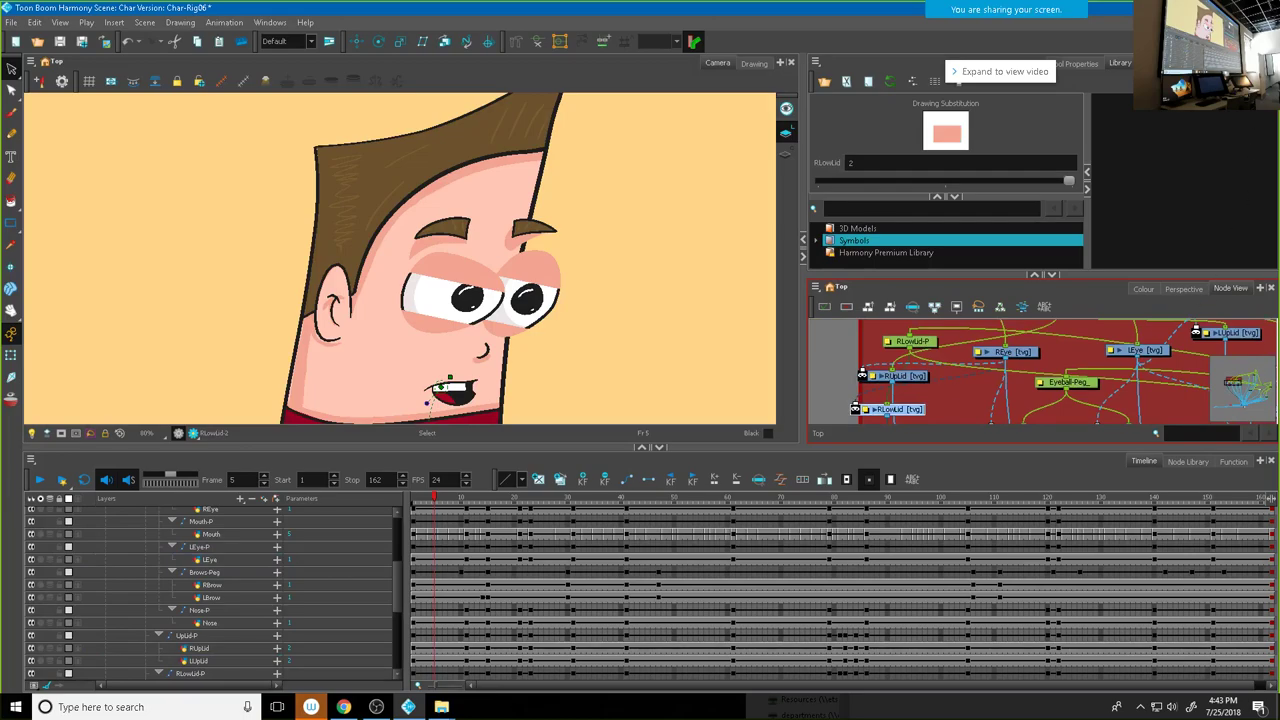
Step: Try adding a Colour-Override node beside the RLowLid-P peg, and undo the addition
{"action": "left_click", "coordinate": [1165, 63]}
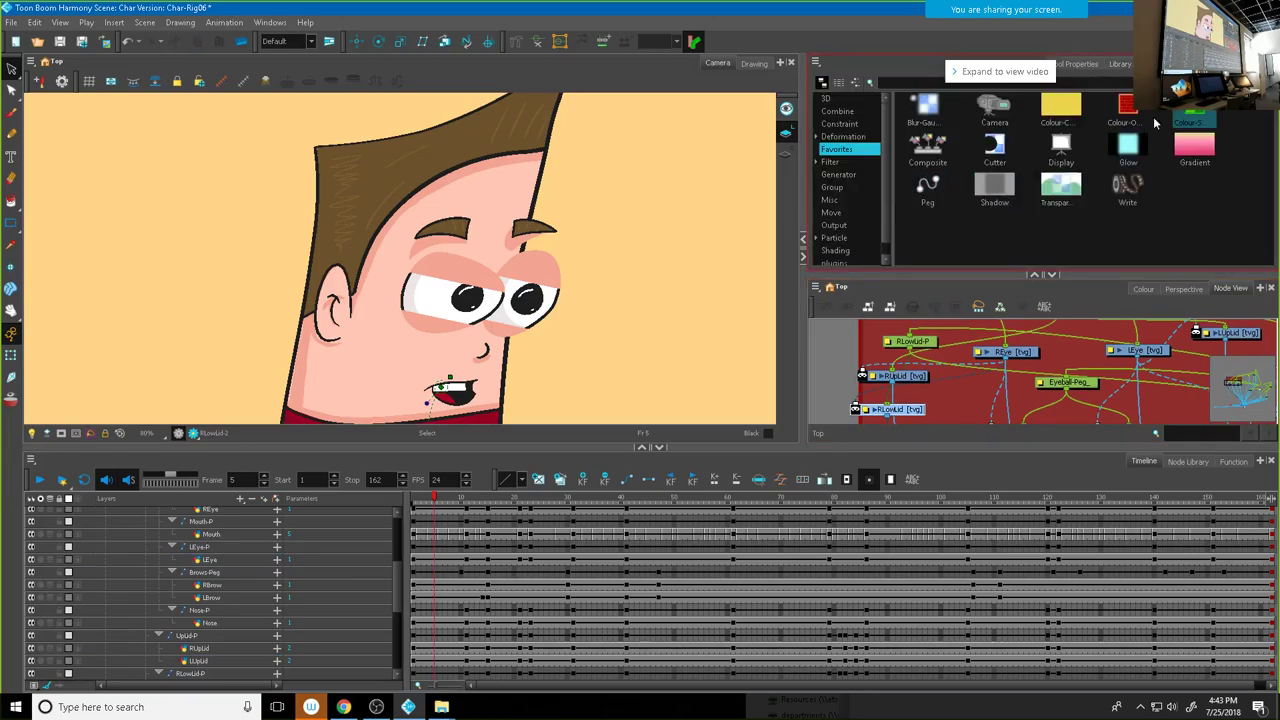
{"action": "left_click_drag", "start_coordinate": [1133, 118], "coordinate": [845, 358]}
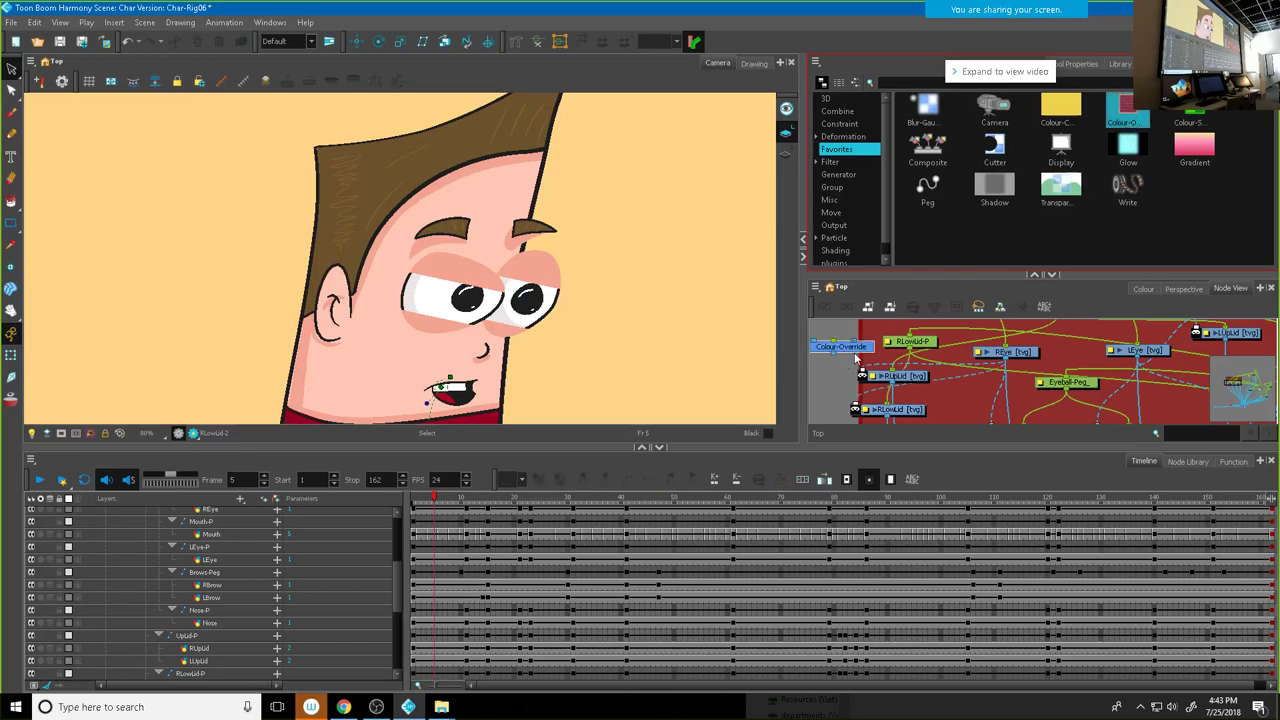
{"action": "key", "text": "ctrl+z"}
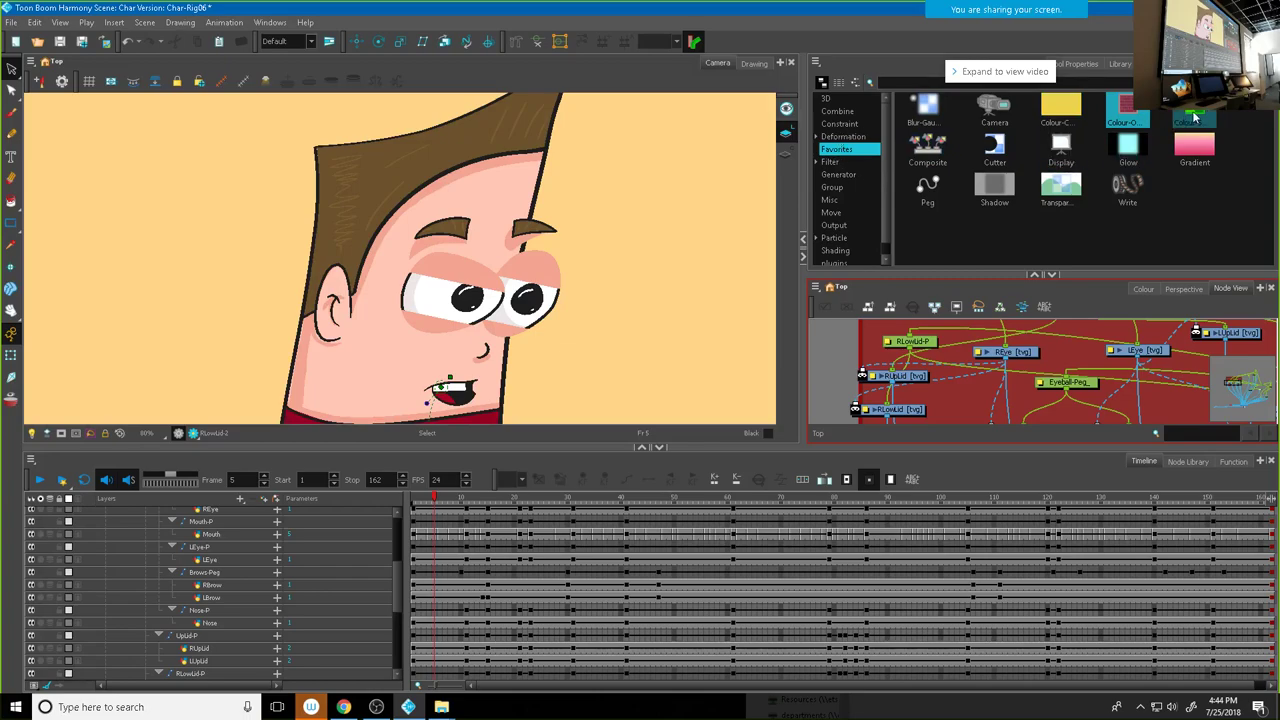
Step: Look through the node library's categories, including Combine, Constraint, Filter, Move, Particle, Shading and Deformation, for a suitable colour node
{"action": "left_click", "coordinate": [841, 122]}
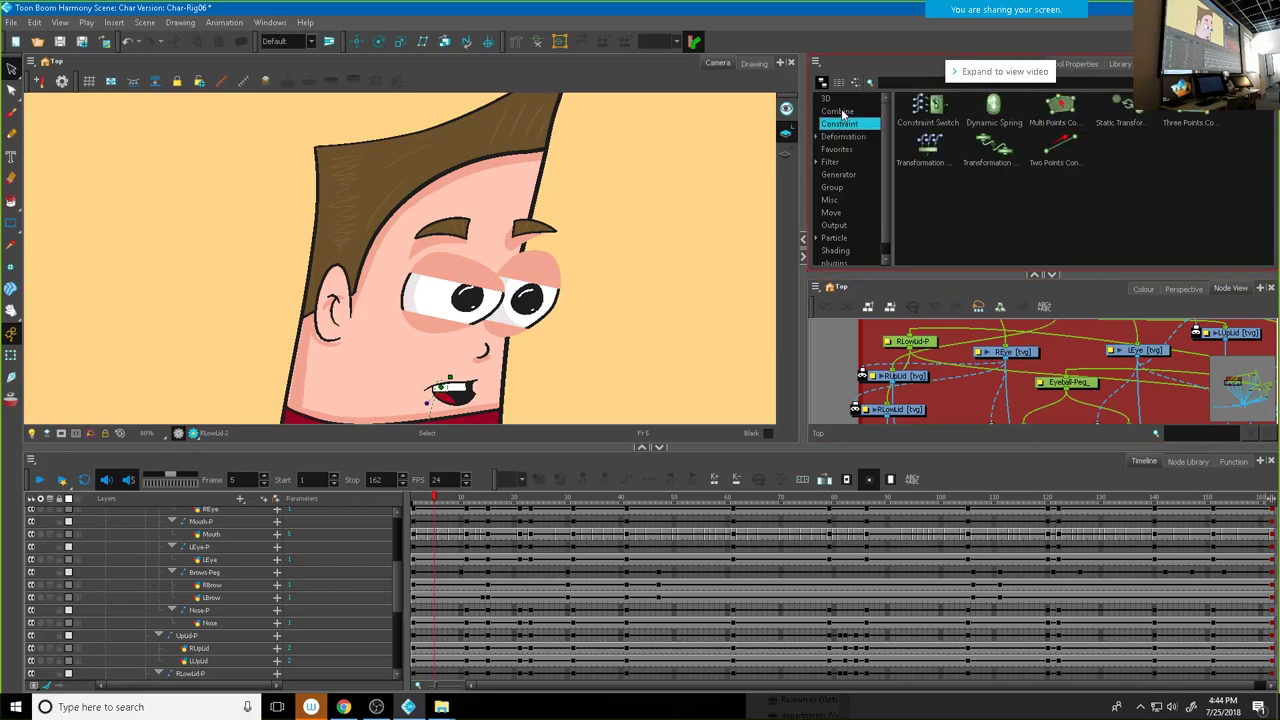
{"action": "left_click", "coordinate": [843, 112]}
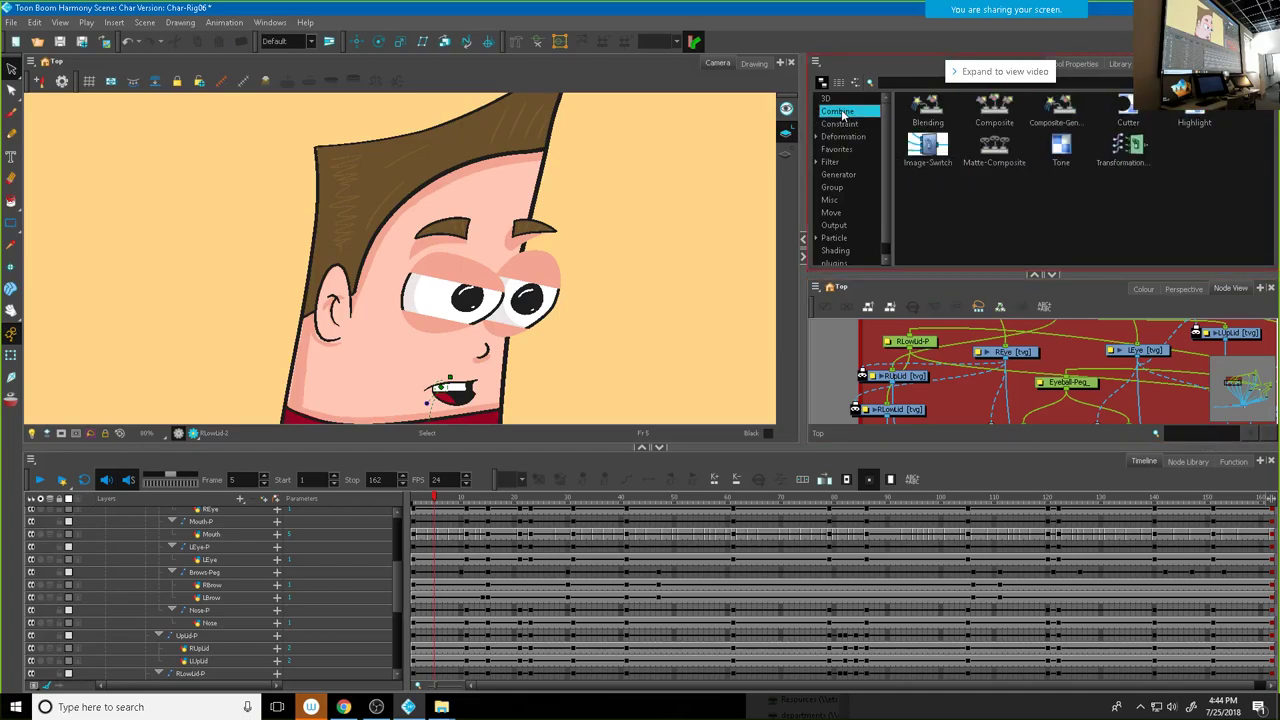
{"action": "left_click", "coordinate": [834, 190]}
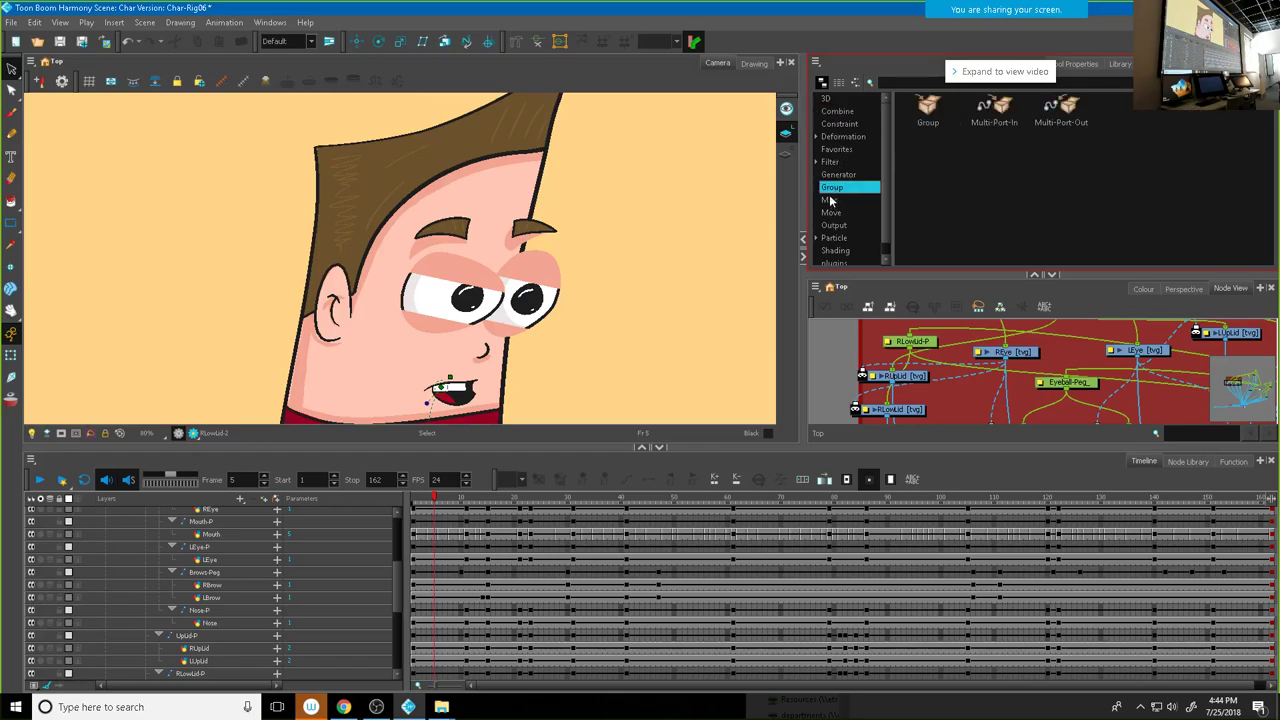
{"action": "left_click", "coordinate": [830, 201]}
{"action": "left_click", "coordinate": [832, 239]}
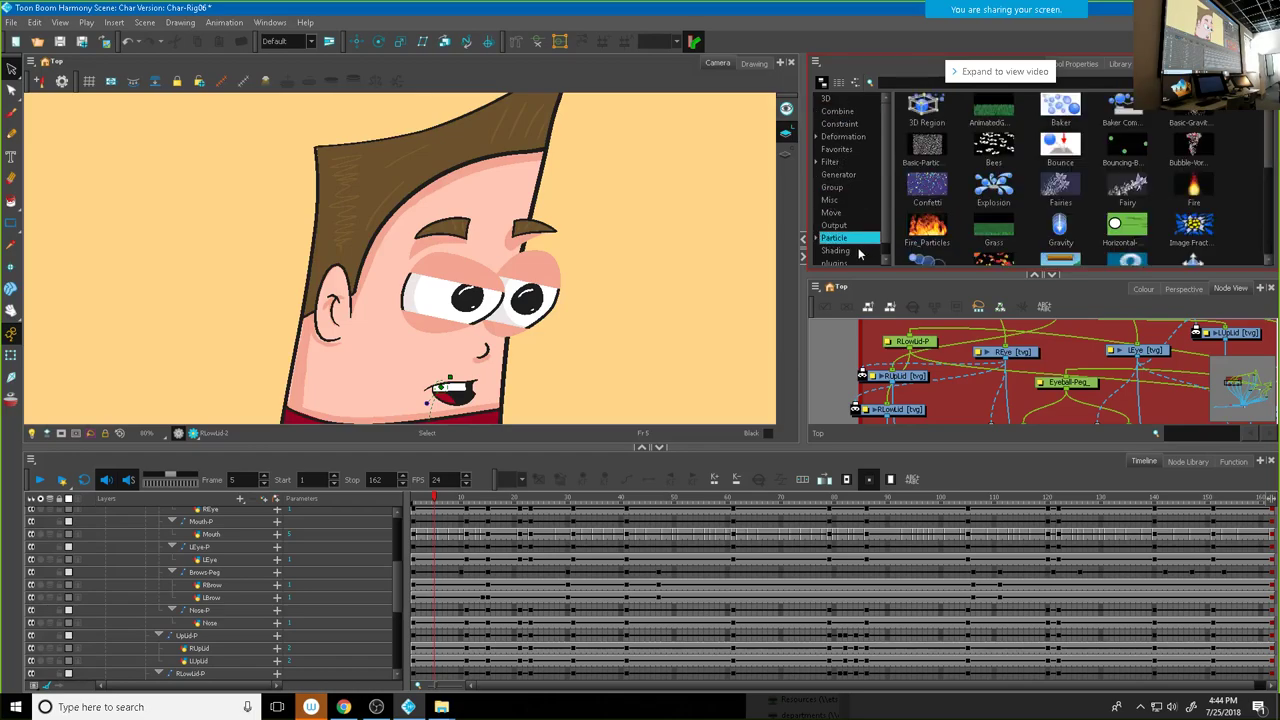
{"action": "left_click", "coordinate": [836, 251]}
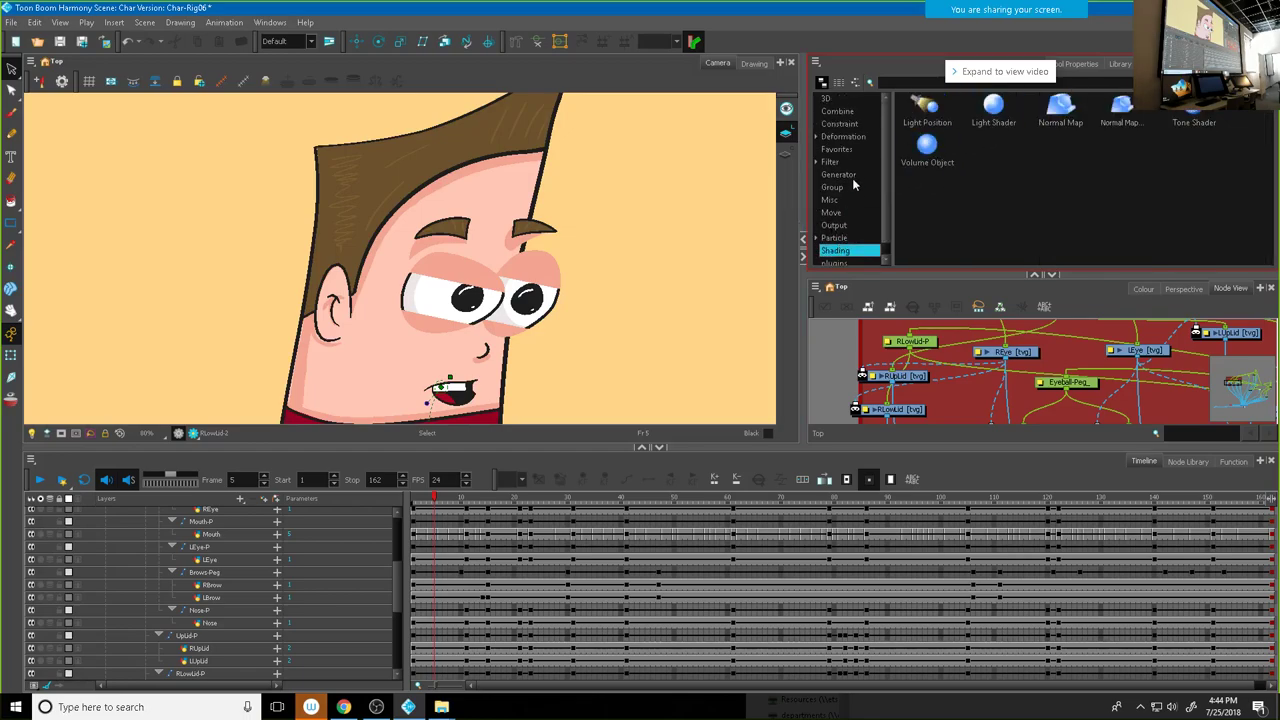
{"action": "left_click", "coordinate": [840, 111]}
{"action": "left_click", "coordinate": [837, 149]}
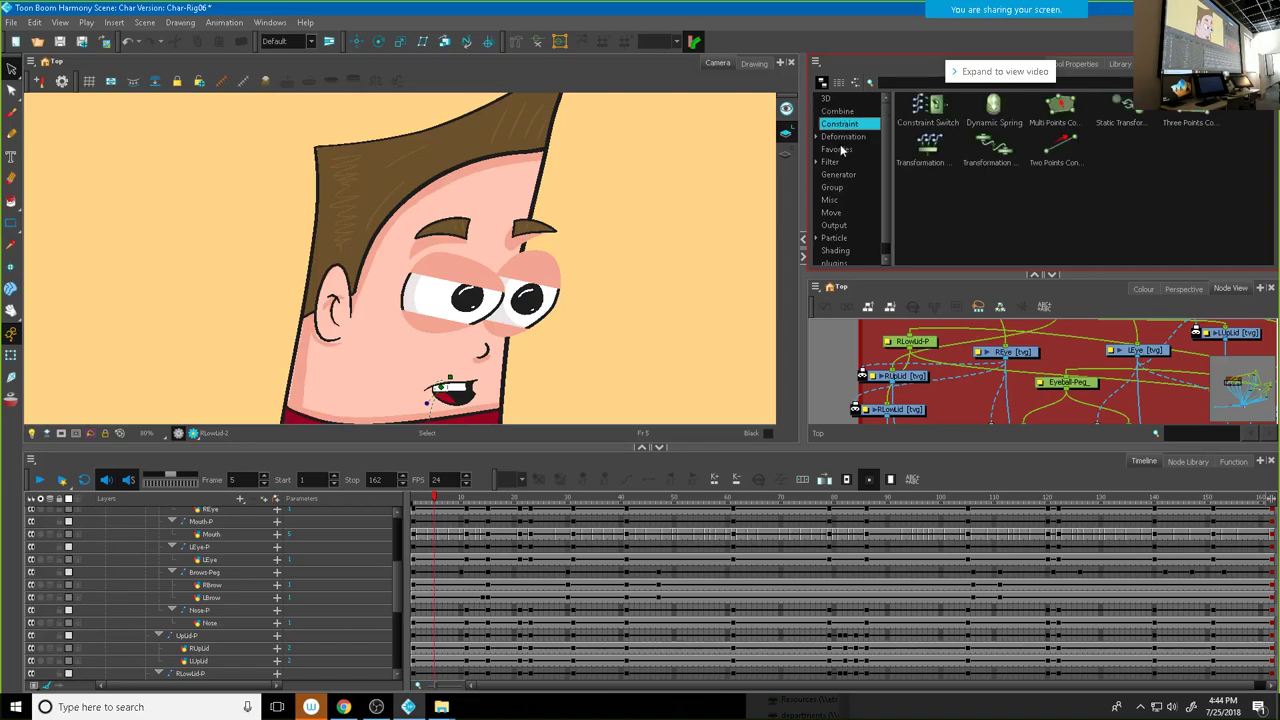
{"action": "left_click", "coordinate": [831, 162]}
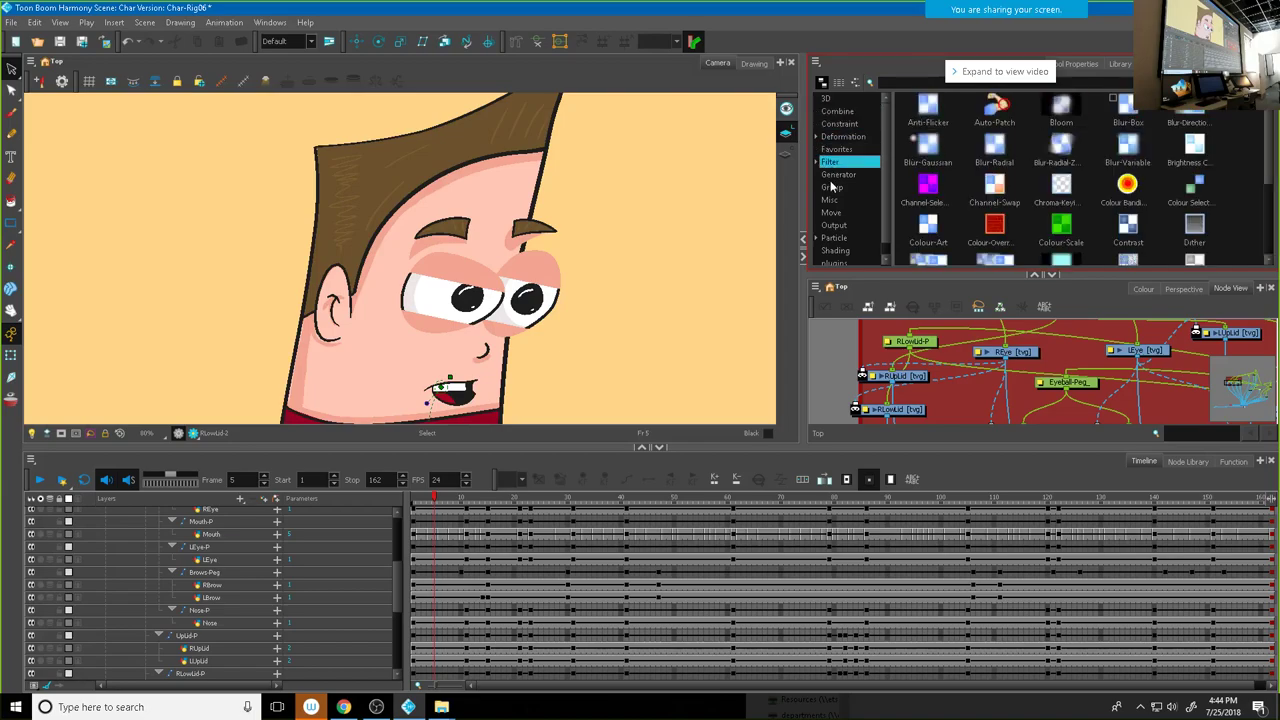
{"action": "left_click", "coordinate": [836, 175]}
{"action": "left_click", "coordinate": [832, 188]}
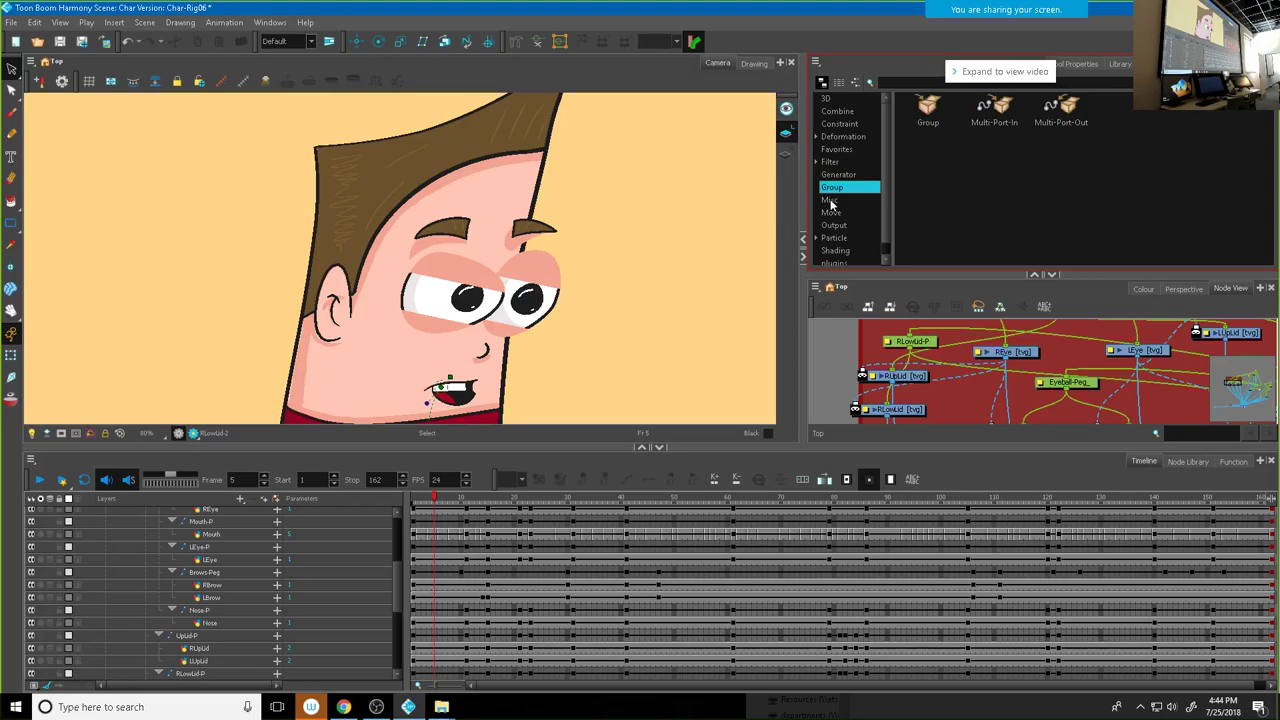
{"action": "left_click", "coordinate": [830, 202]}
{"action": "left_click", "coordinate": [831, 213]}
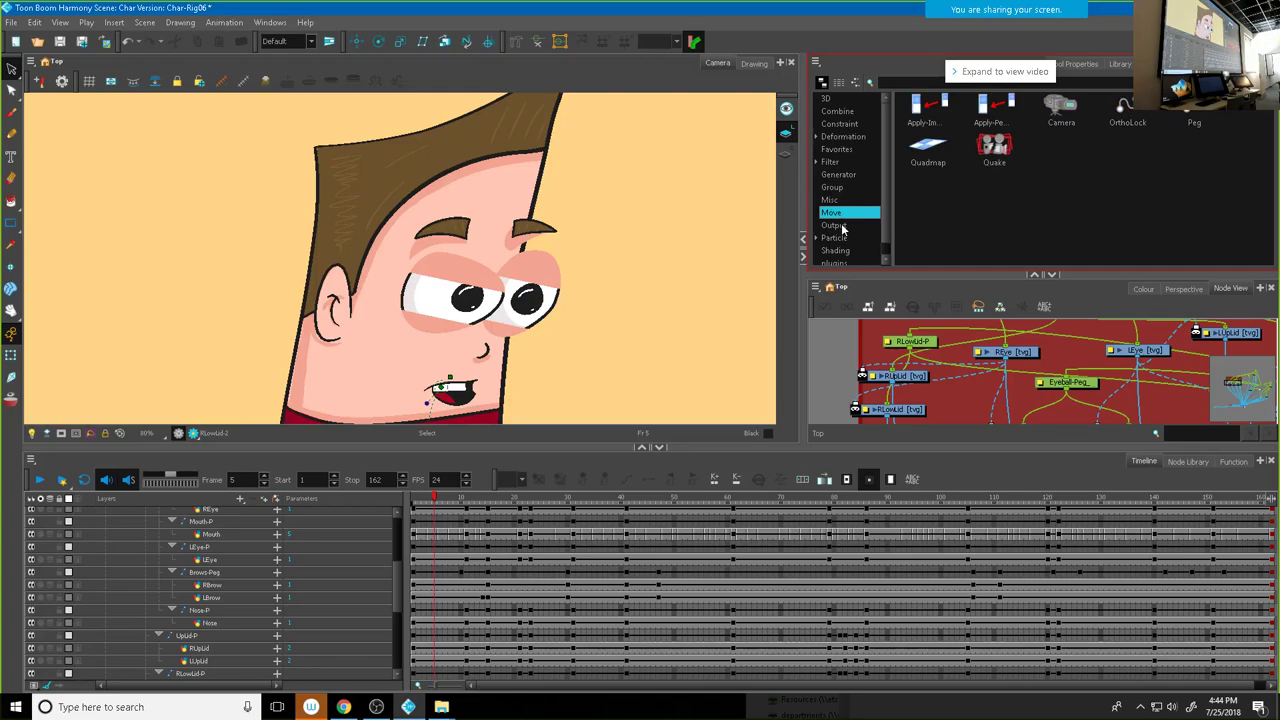
{"action": "left_click", "coordinate": [842, 226]}
{"action": "left_click", "coordinate": [842, 238]}
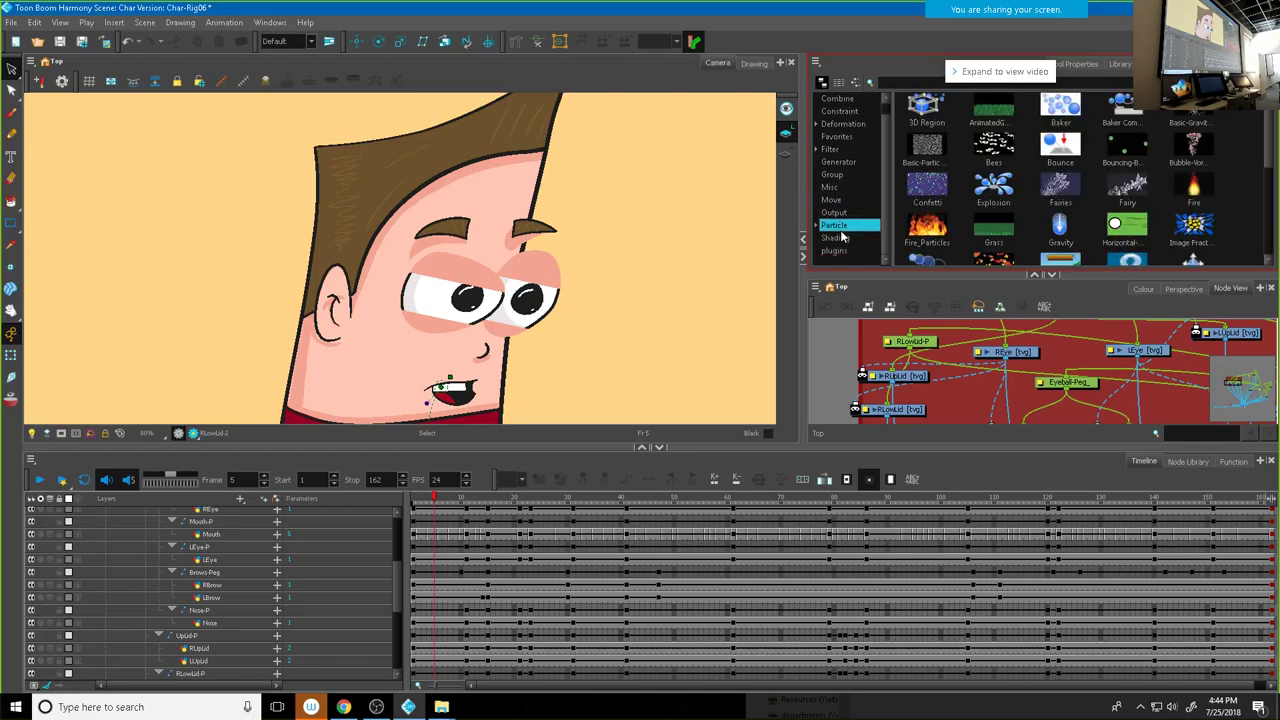
{"action": "left_click", "coordinate": [842, 240]}
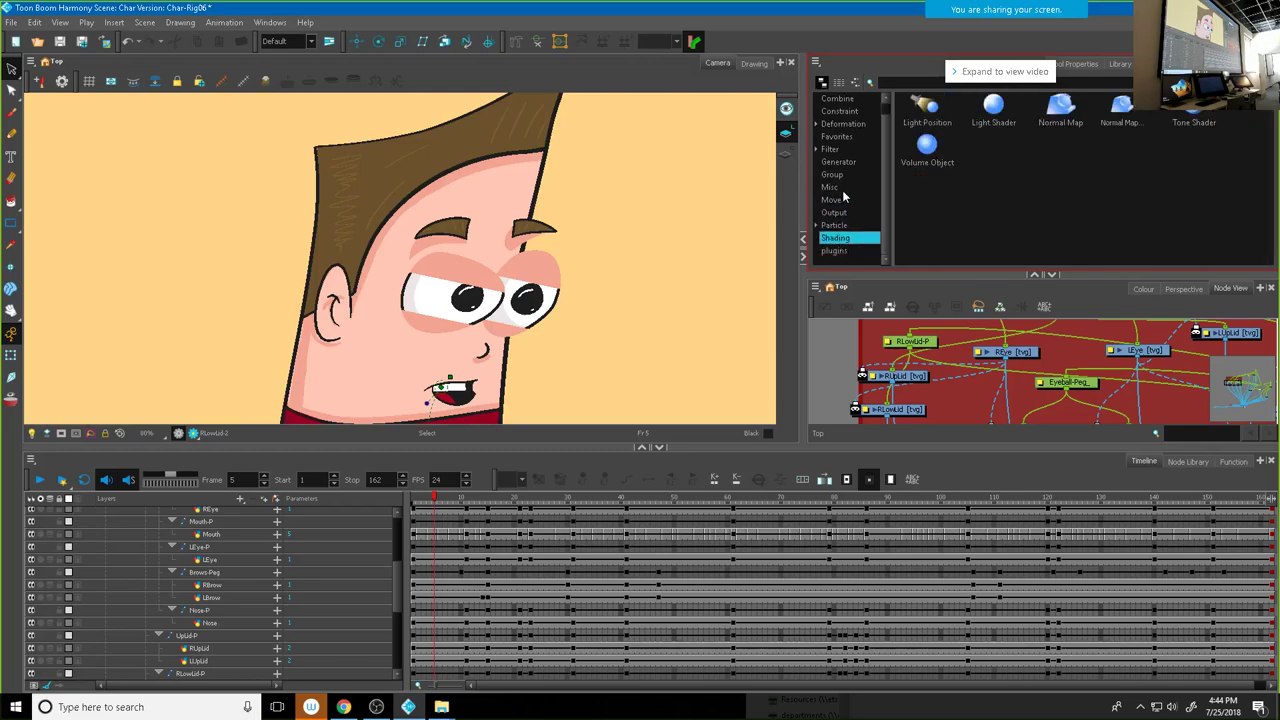
{"action": "scroll", "coordinate": [839, 192], "scroll_direction": "up", "scroll_amount": 1}
{"action": "left_click", "coordinate": [837, 123]}
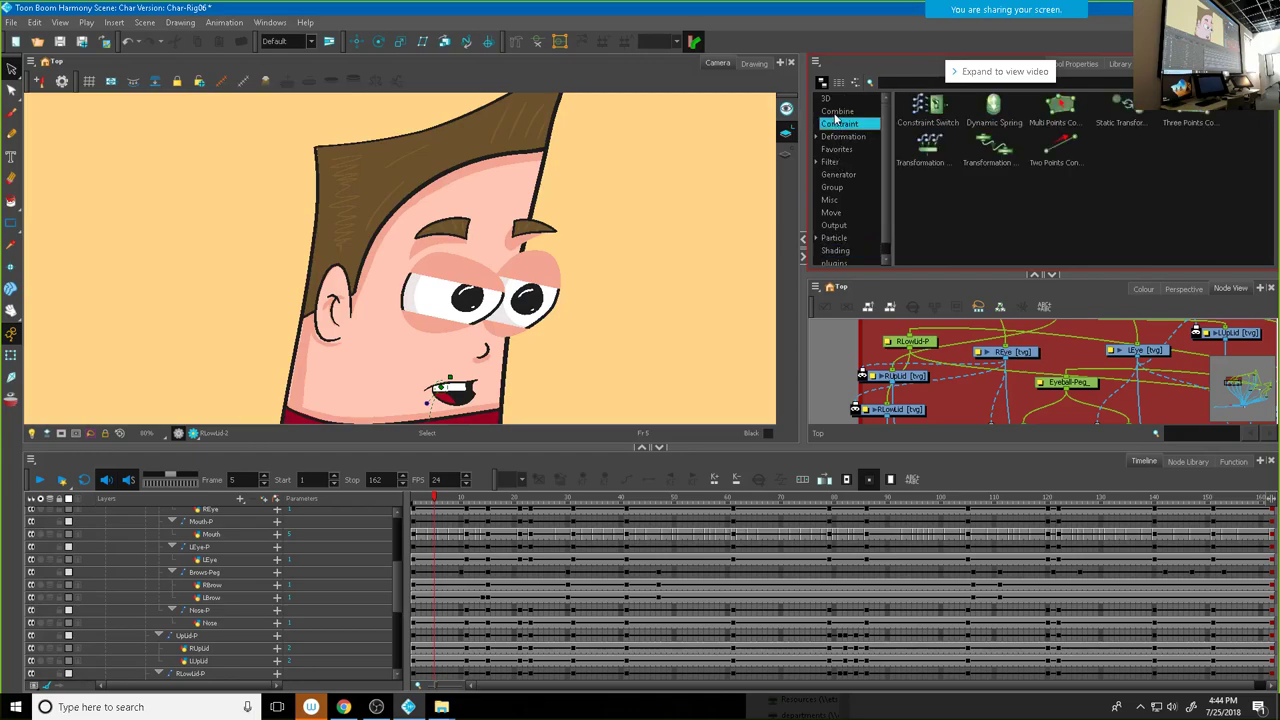
{"action": "left_click", "coordinate": [837, 111]}
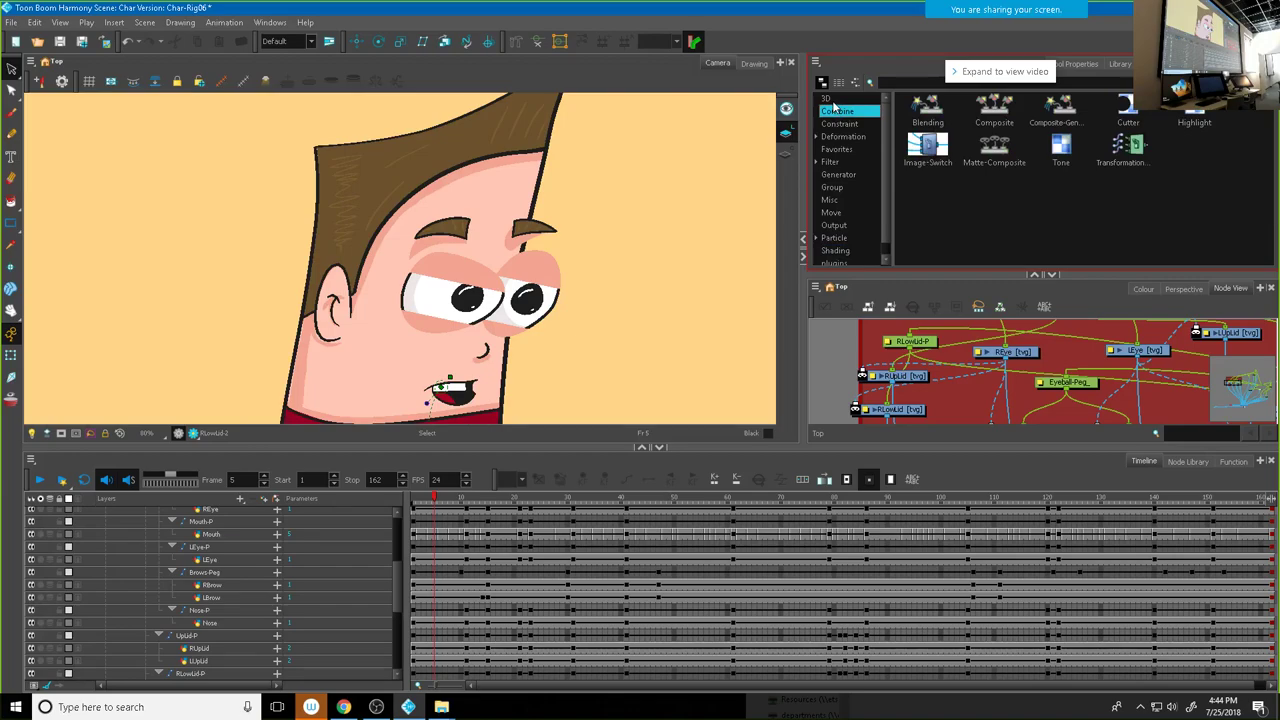
{"action": "left_click", "coordinate": [832, 99]}
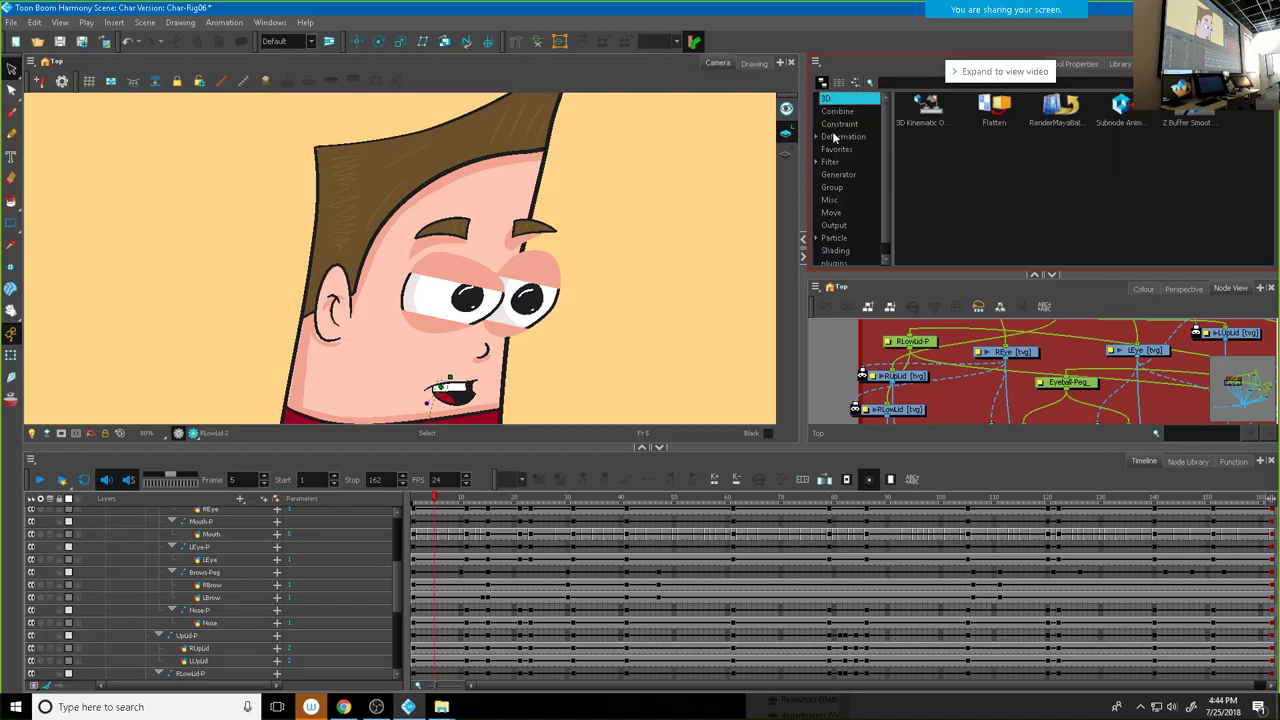
{"action": "left_click", "coordinate": [836, 137]}
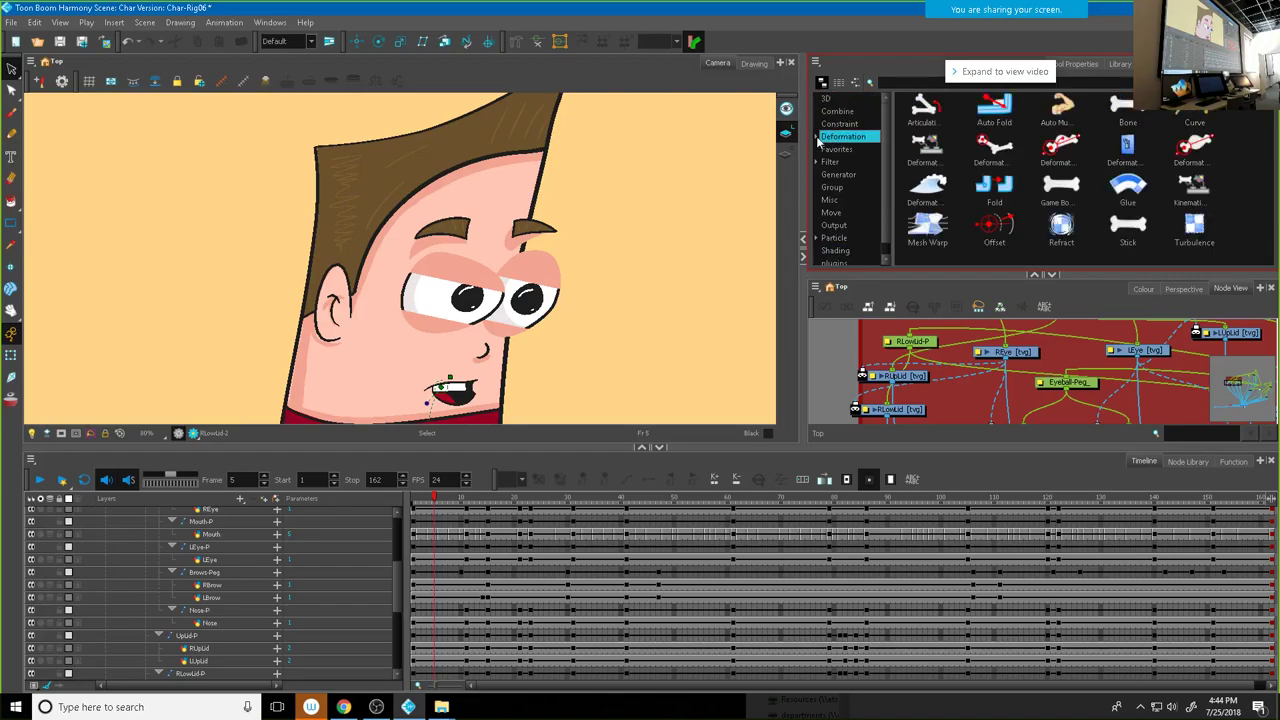
Step: Add two Colour-Art nodes from the Filter category's Isolate group to the node network beside the eyelid nodes
{"action": "left_click", "coordinate": [818, 162]}
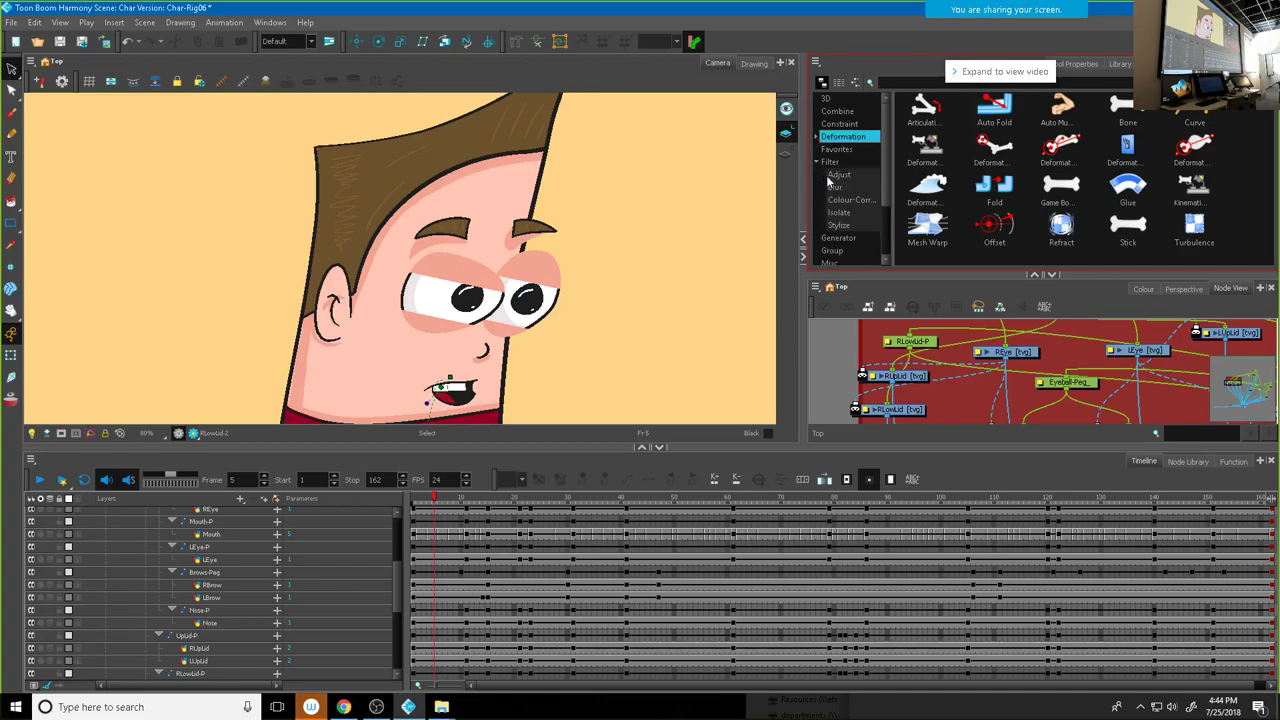
{"action": "left_click", "coordinate": [846, 201]}
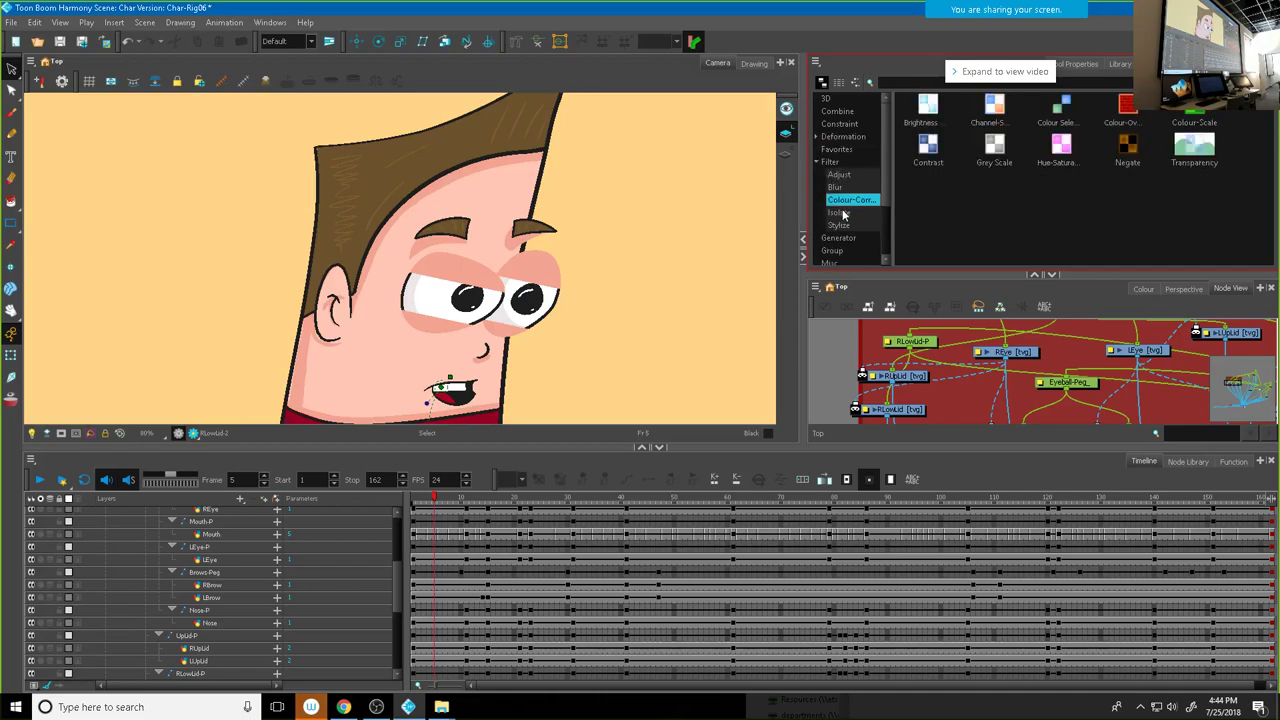
{"action": "left_click", "coordinate": [841, 213]}
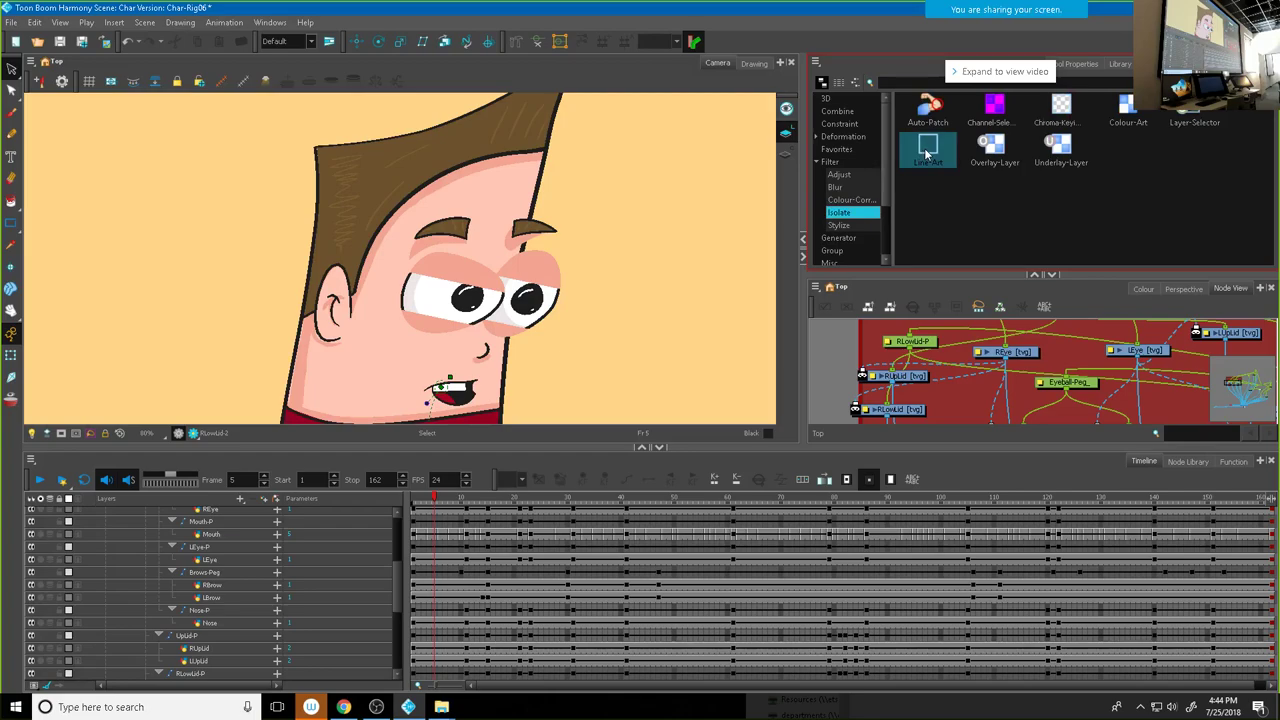
{"action": "left_click_drag", "start_coordinate": [1123, 118], "coordinate": [835, 344]}
{"action": "left_click_drag", "start_coordinate": [1132, 125], "coordinate": [1040, 348]}
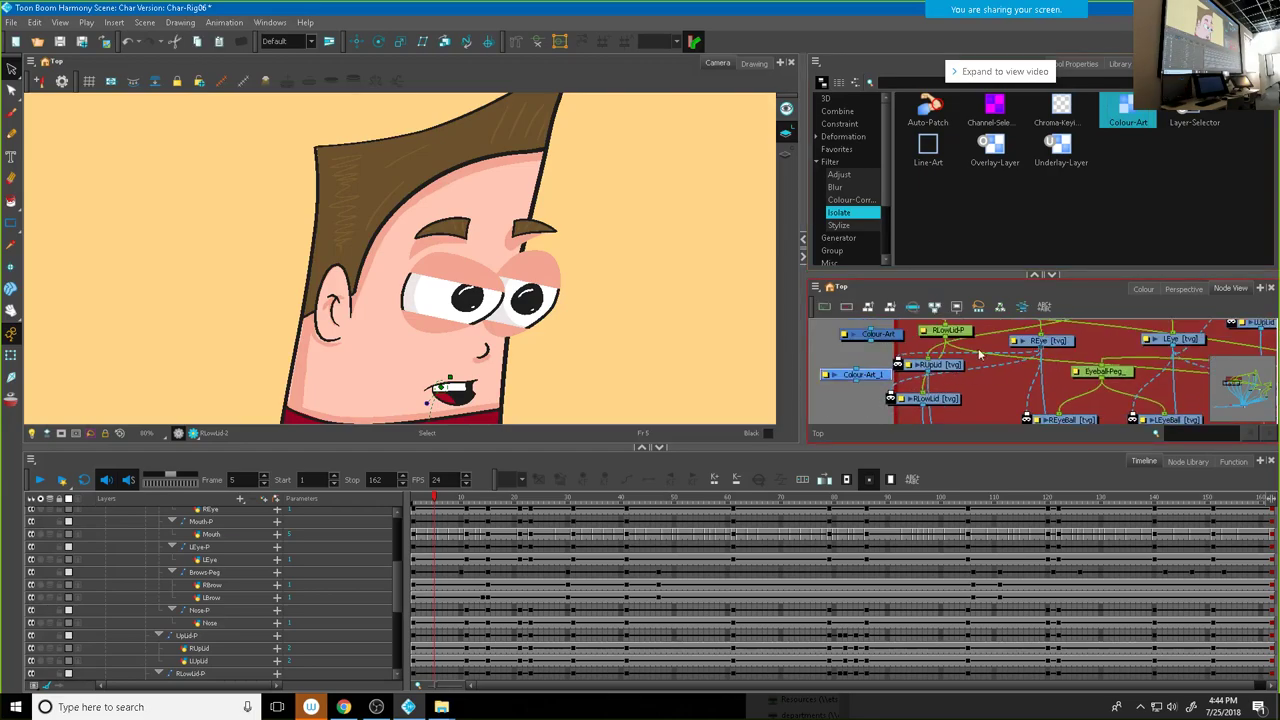
Step: Try routing the REye drawing through the first Colour-Art node into the matte port of the RUpLid cutter
{"action": "left_click_drag", "start_coordinate": [875, 344], "coordinate": [899, 364]}
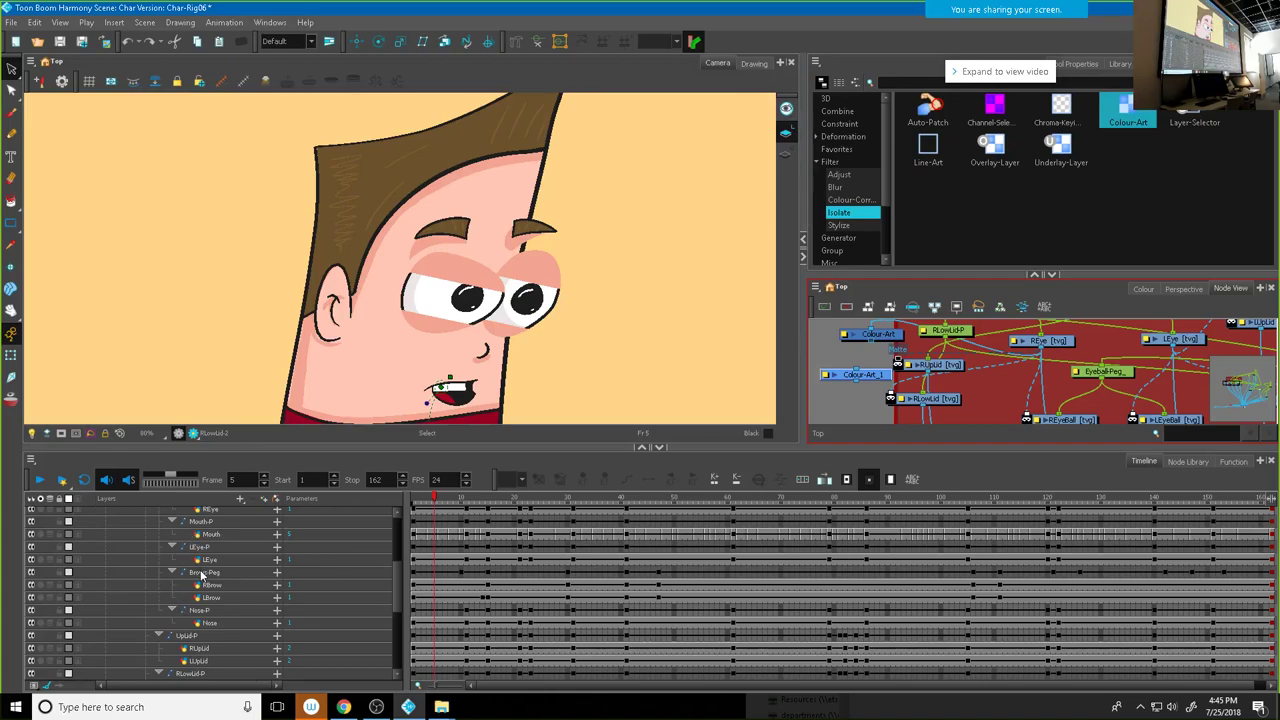
{"action": "scroll", "coordinate": [201, 576], "scroll_direction": "up", "scroll_amount": 2}
{"action": "left_click_drag", "start_coordinate": [873, 344], "coordinate": [897, 365]}
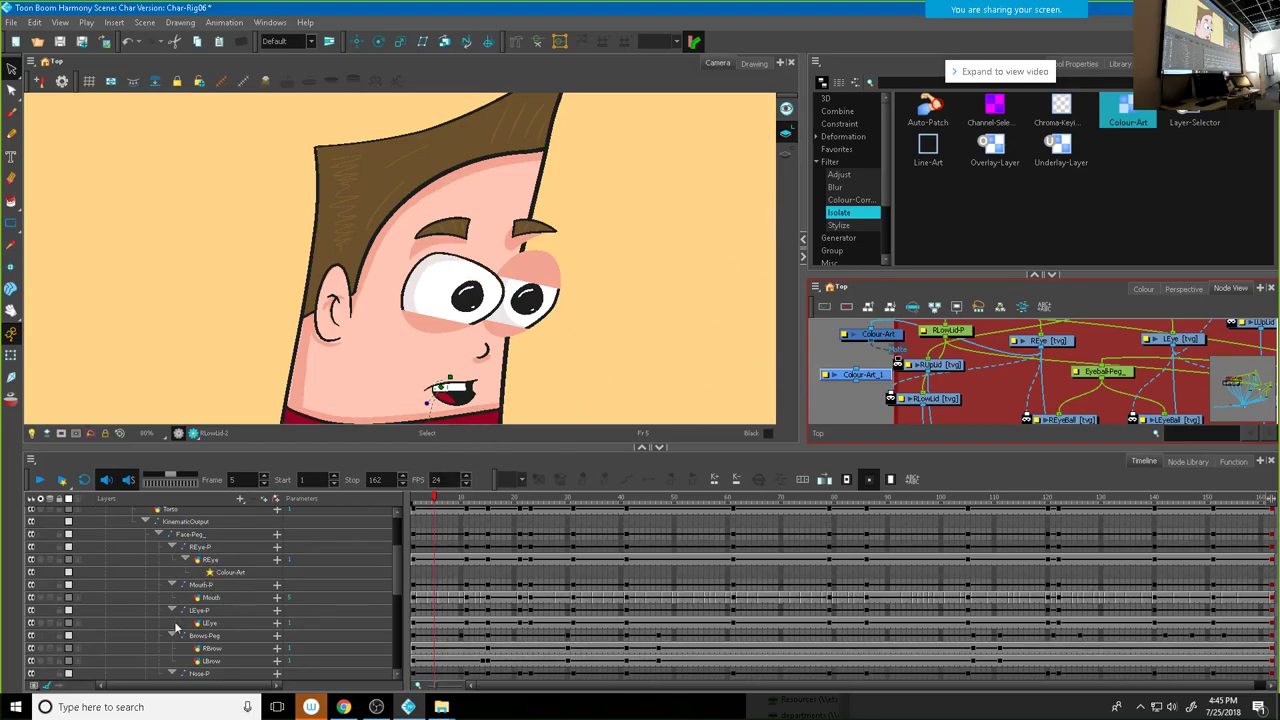
Step: Try moving the white and shaded fills of the REye drawing to its Colour Art layer and check them in the camera view
{"action": "left_click", "coordinate": [209, 562]}
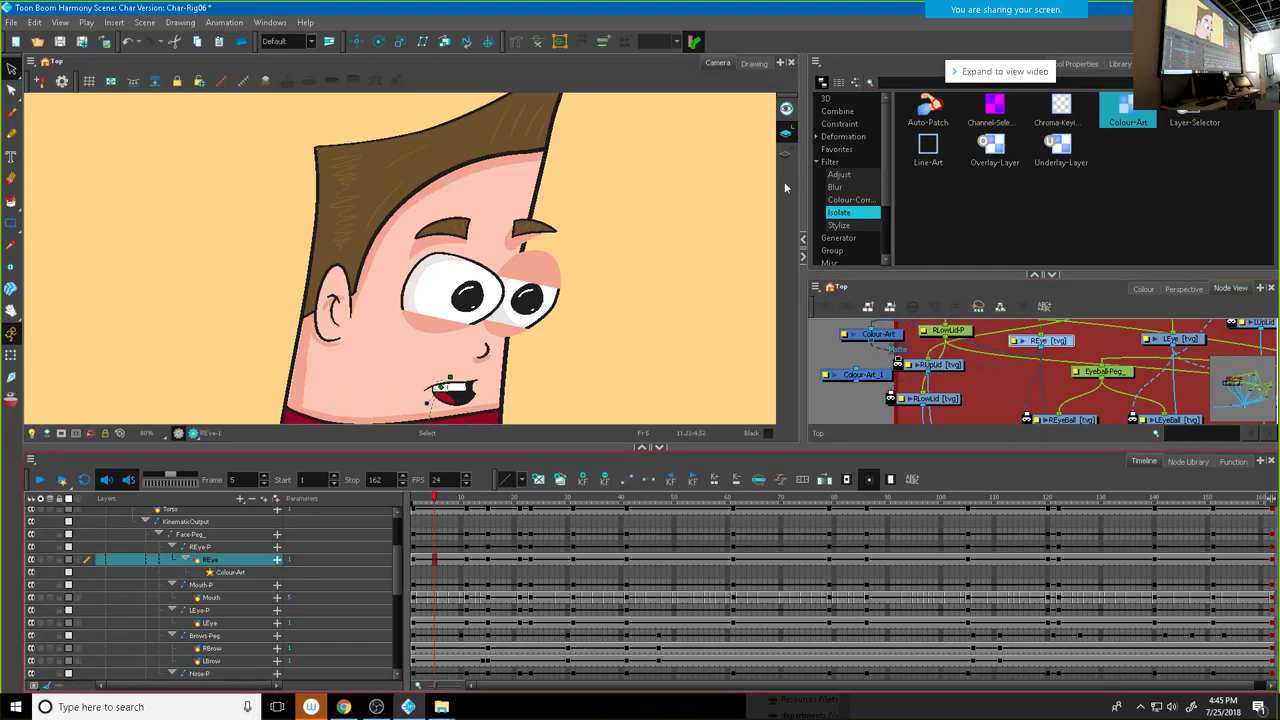
{"action": "left_click", "coordinate": [754, 63]}
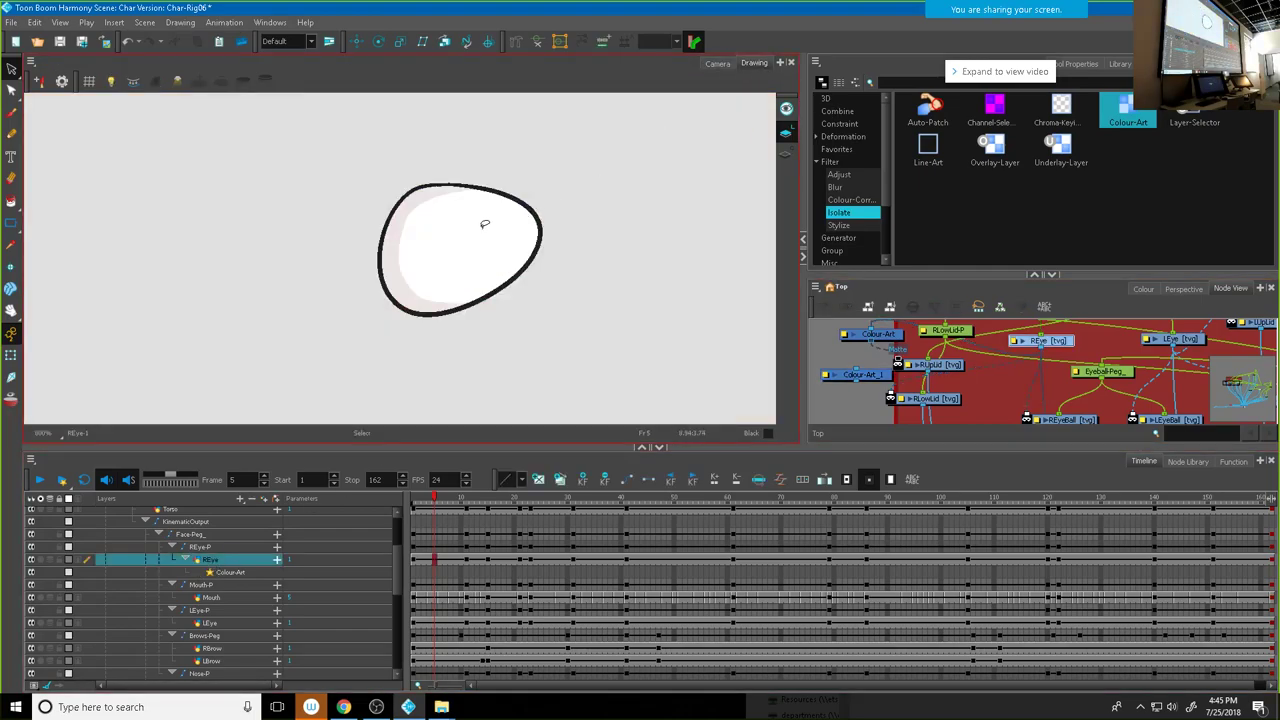
{"action": "left_click", "coordinate": [486, 226]}
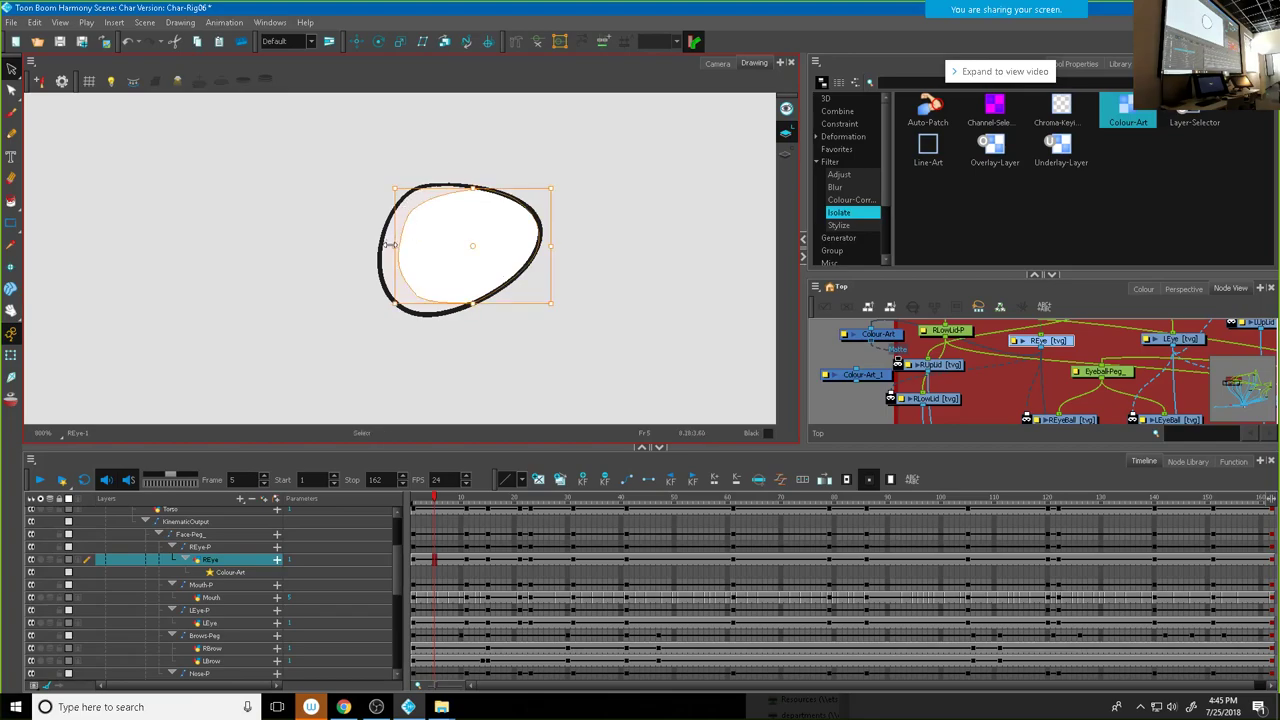
{"action": "left_click", "coordinate": [386, 246]}
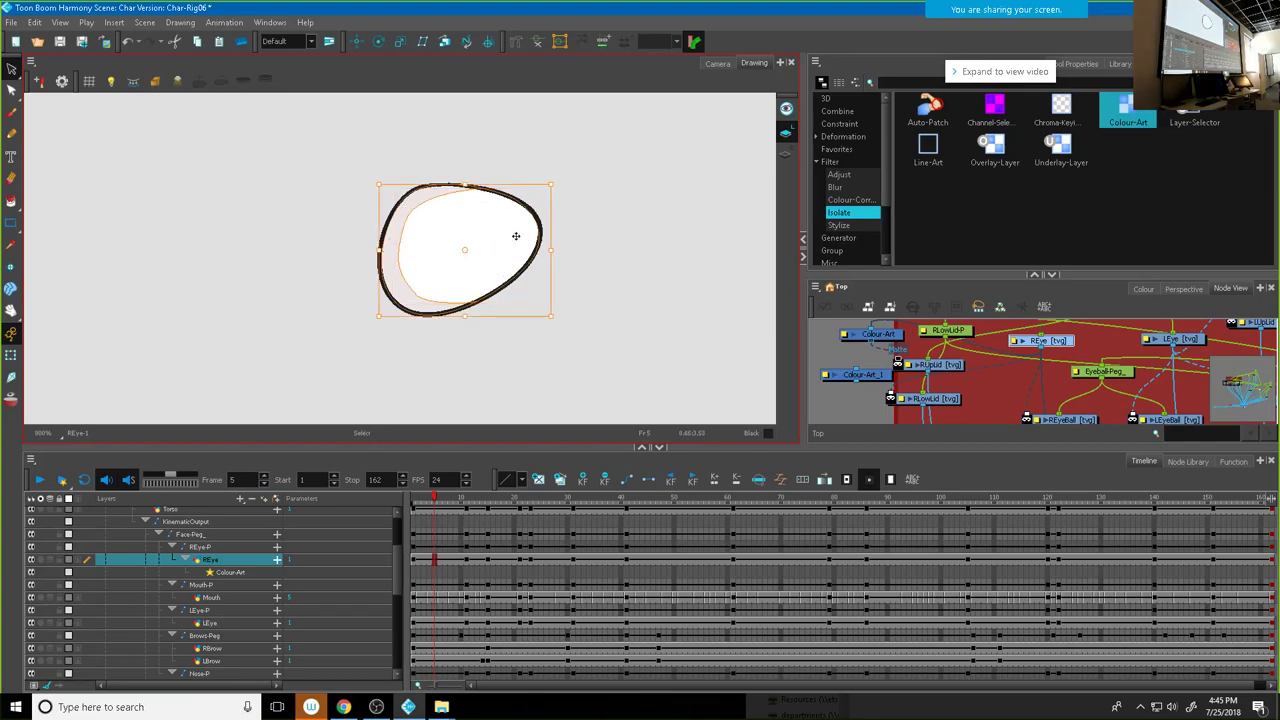
{"action": "key", "text": "Delete"}
{"action": "key", "text": "Delete"}
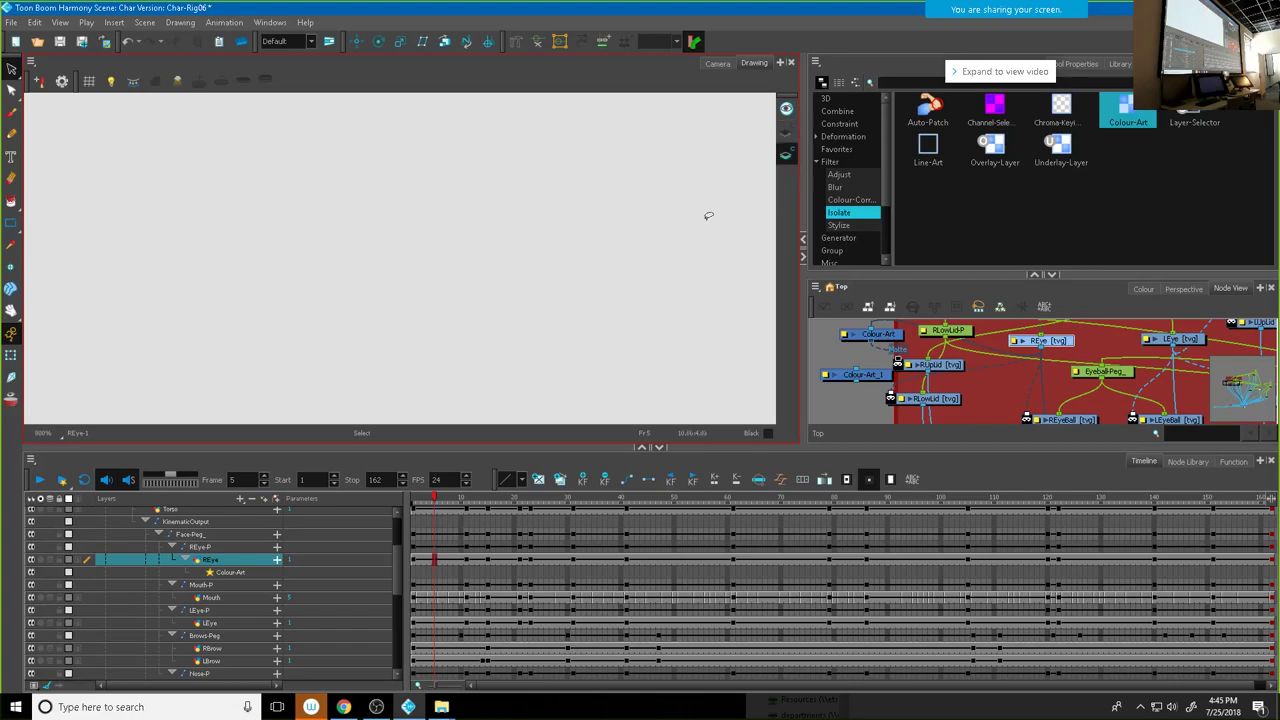
{"action": "key", "text": "ctrl+z"}
{"action": "key", "text": "ctrl+z"}
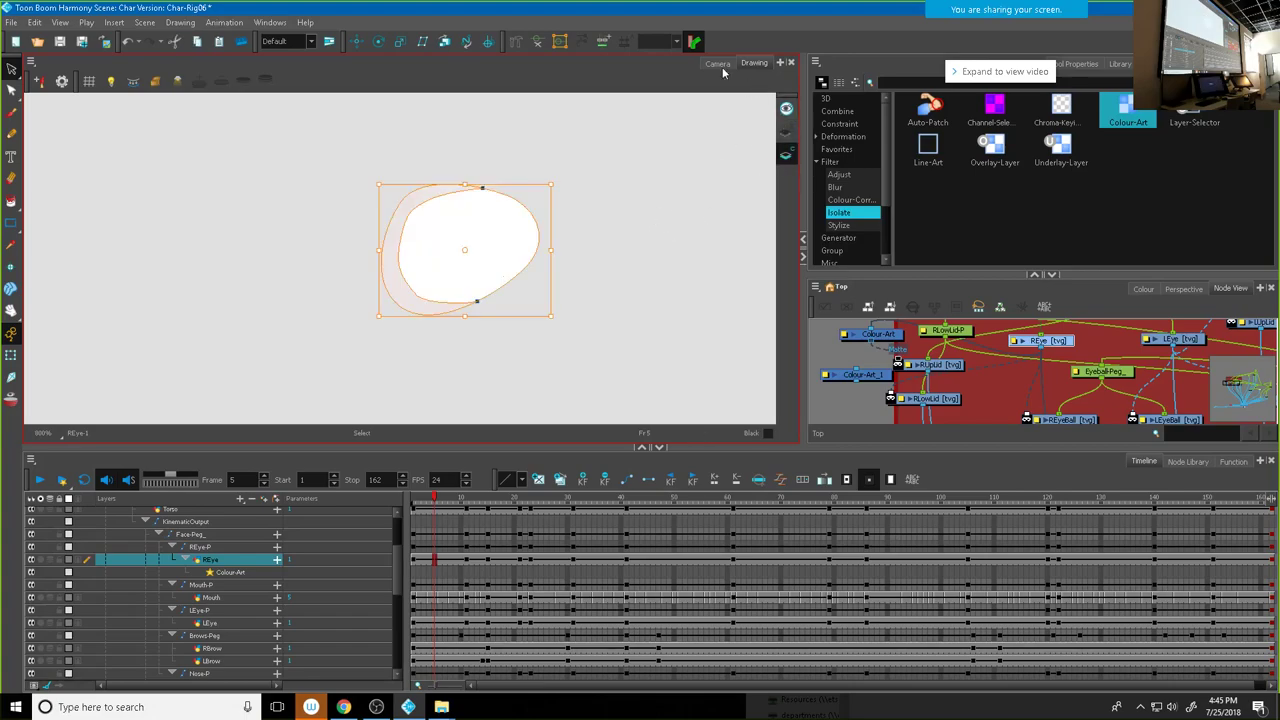
{"action": "left_click", "coordinate": [717, 63]}
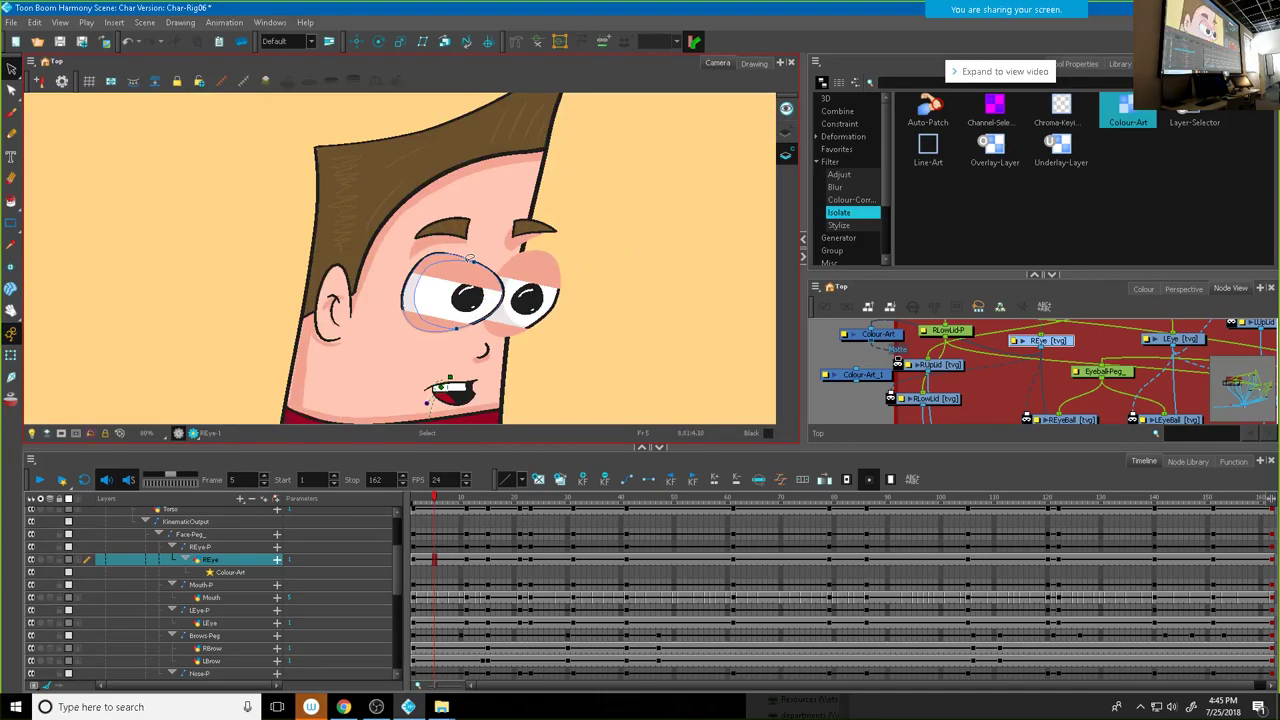
Step: Inspect the right eye's outline up close, and undo the fill move and the Colour-Art node connection
{"action": "scroll", "coordinate": [468, 258], "scroll_direction": "up", "scroll_amount": 3}
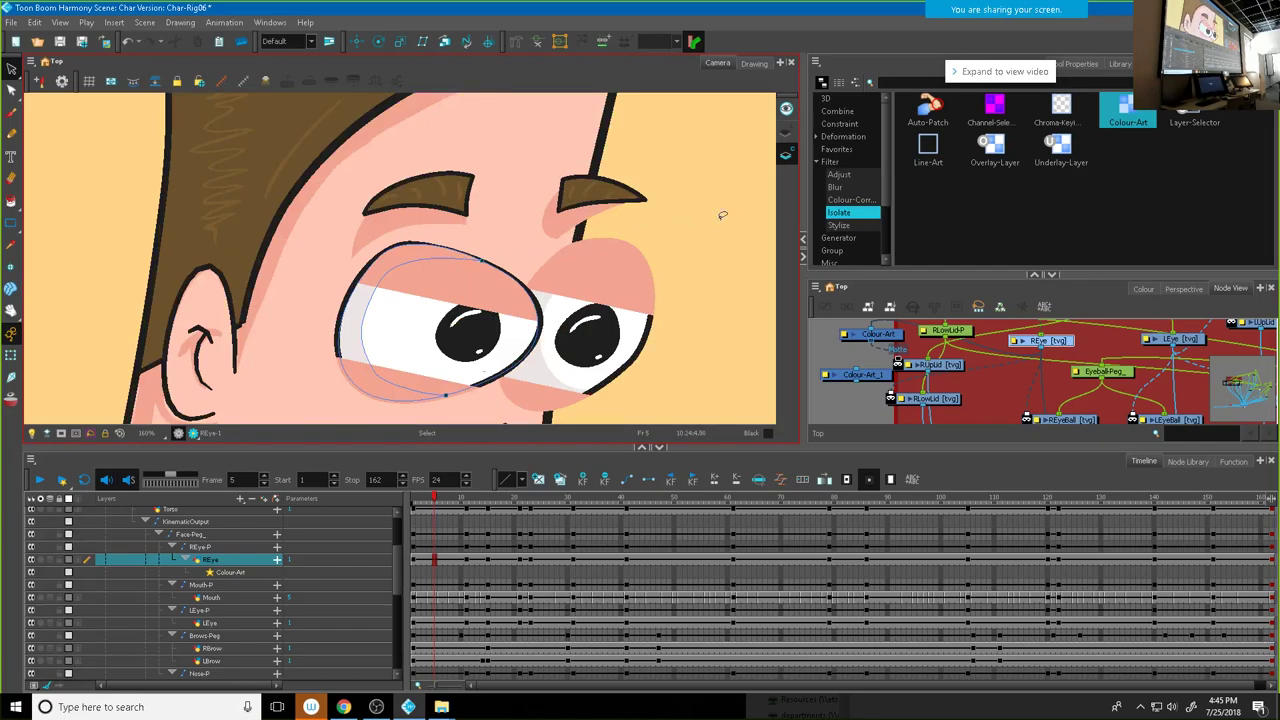
{"action": "left_click", "coordinate": [11, 68]}
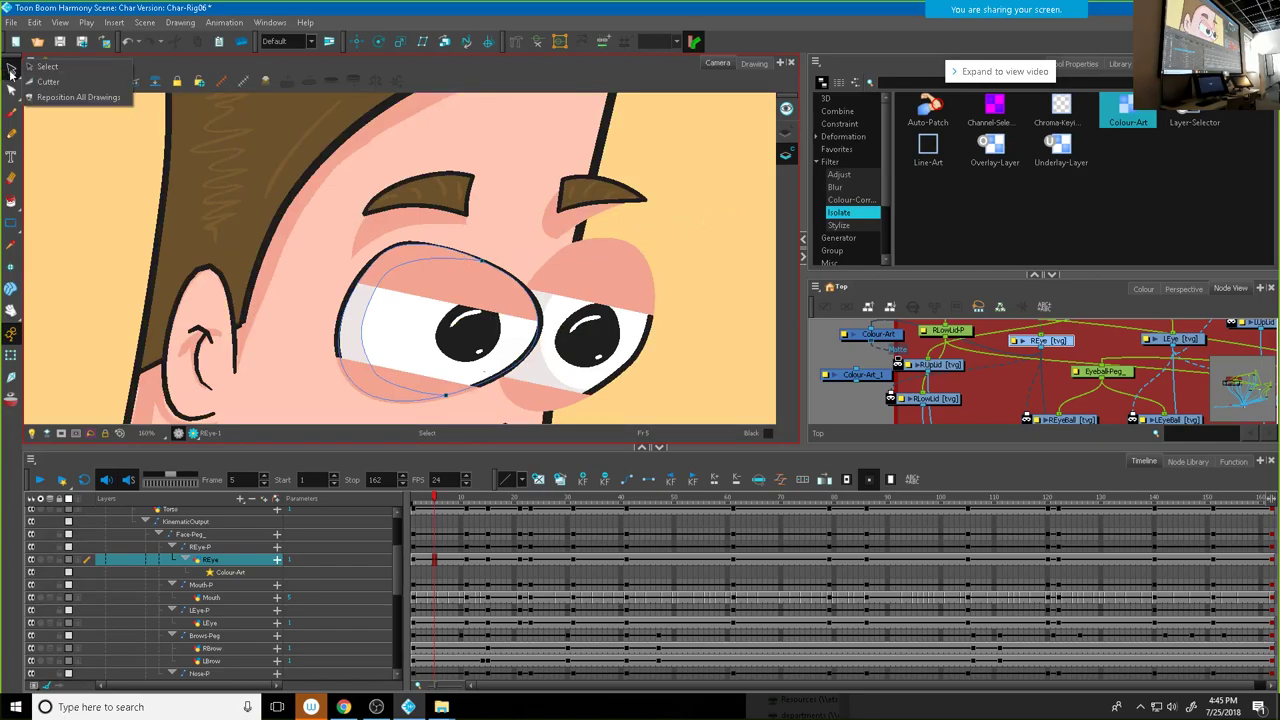
{"action": "left_click", "coordinate": [715, 220]}
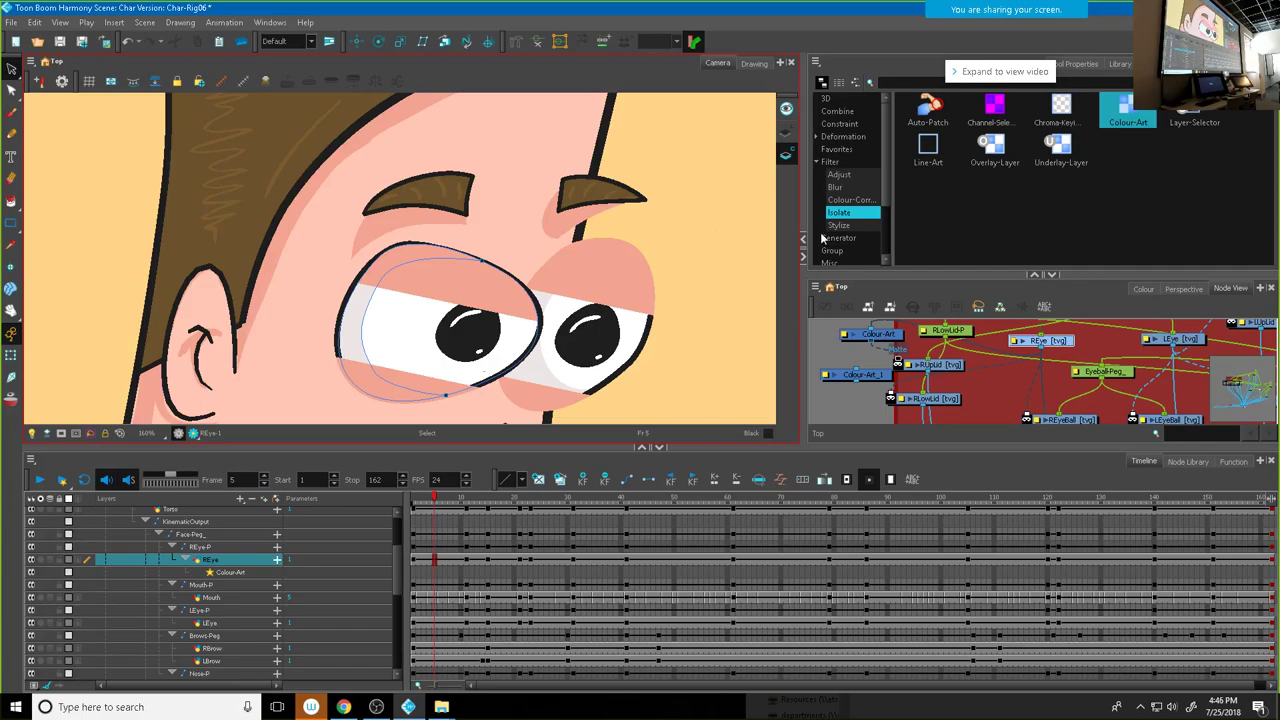
{"action": "key", "text": "Delete"}
{"action": "key", "text": "ctrl+z"}
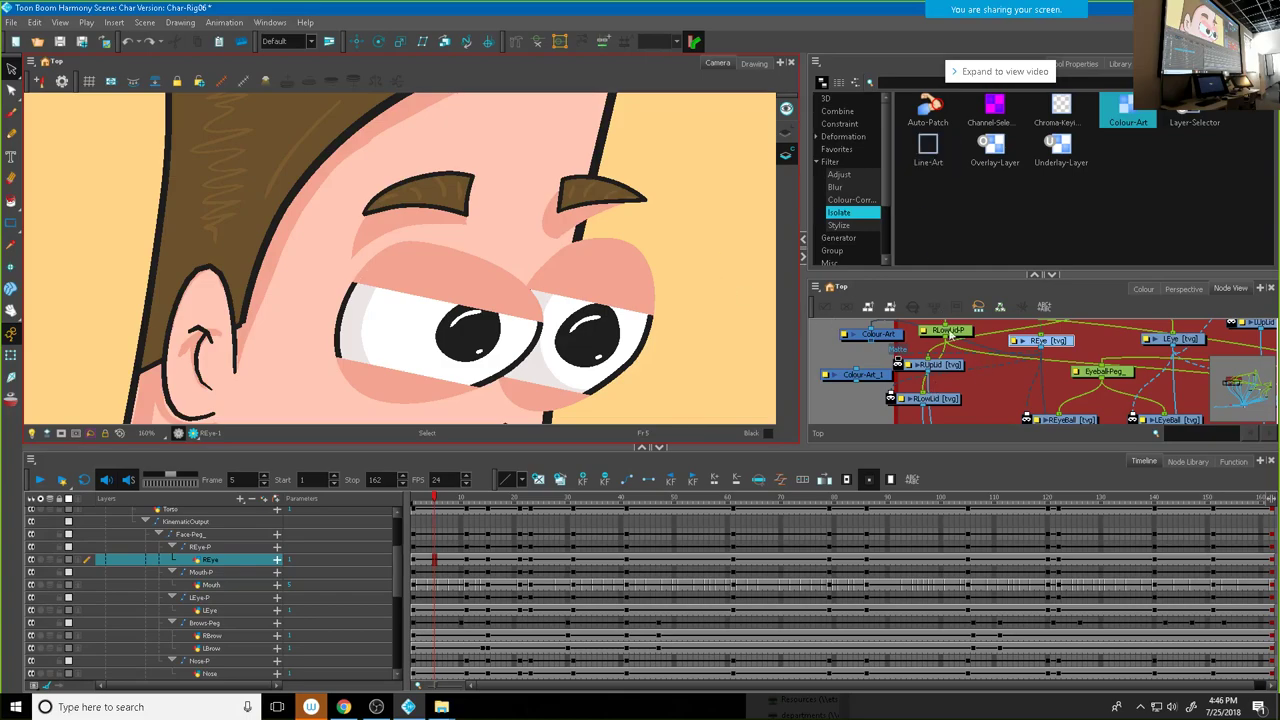
Step: Open the REye drawing's Line Art layer in the drawing view and remove the black outline around the eye
{"action": "left_click", "coordinate": [943, 370]}
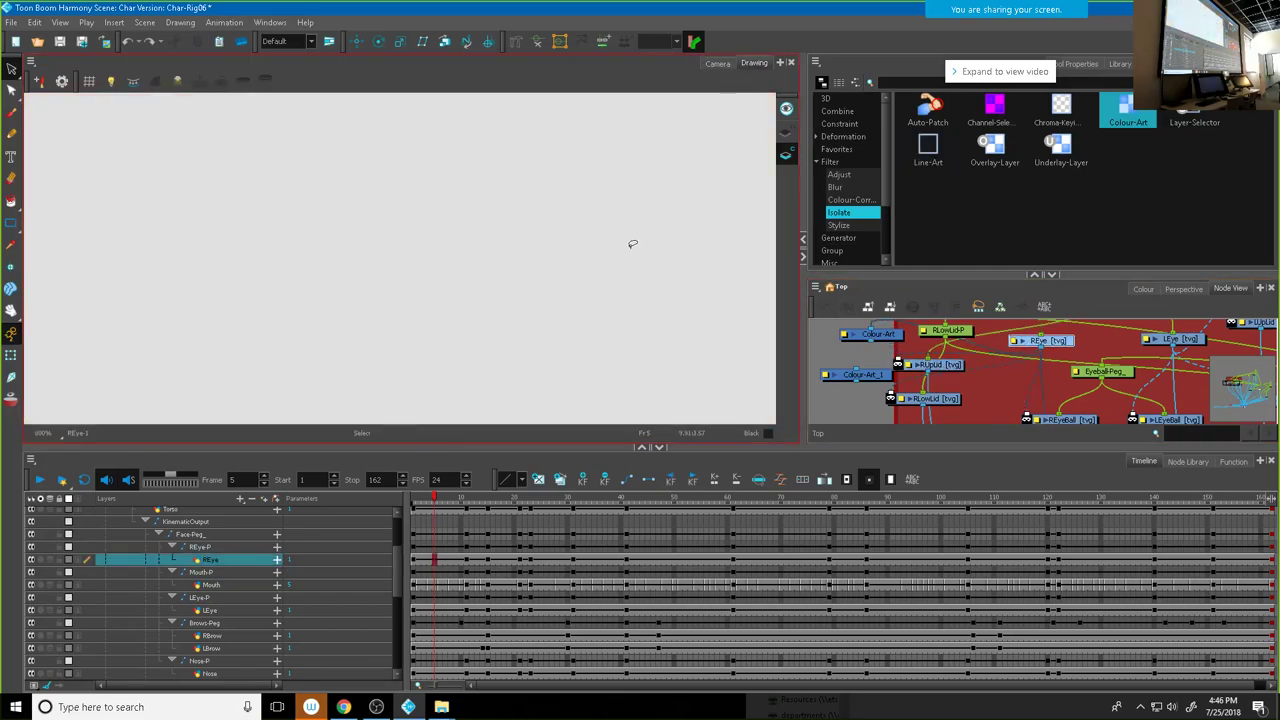
{"action": "left_click", "coordinate": [786, 131]}
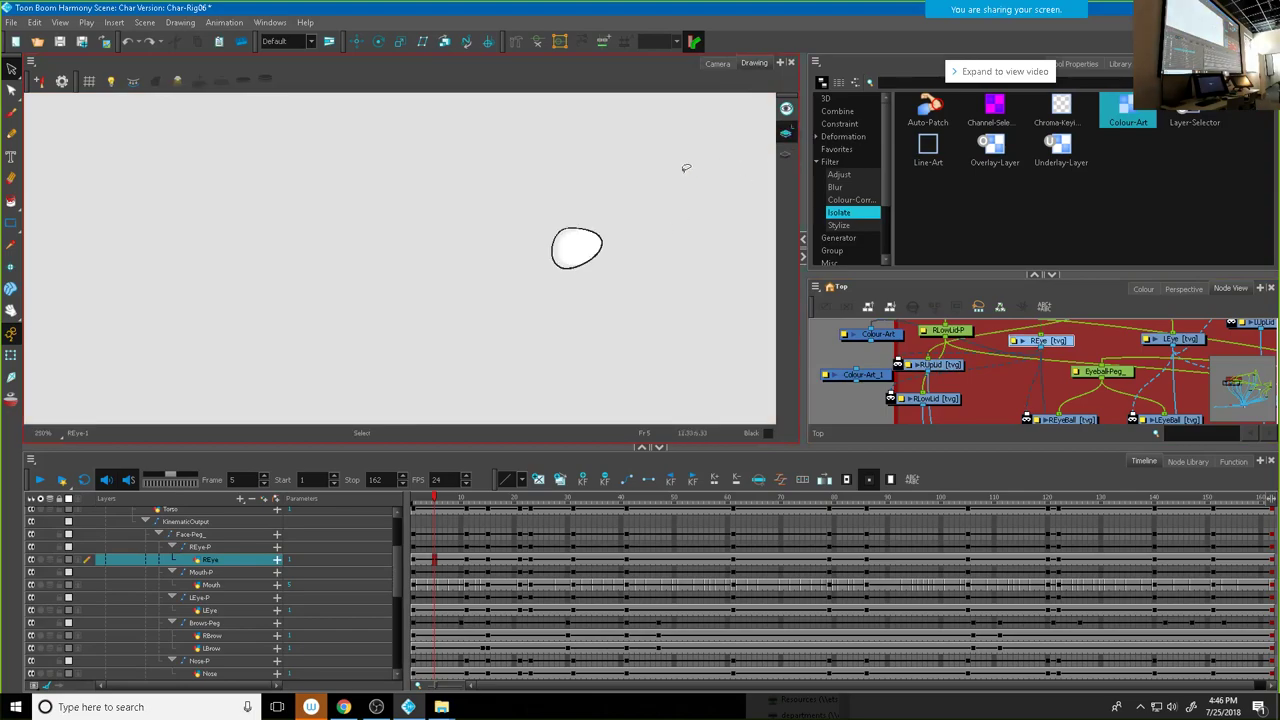
{"action": "left_click", "coordinate": [600, 233]}
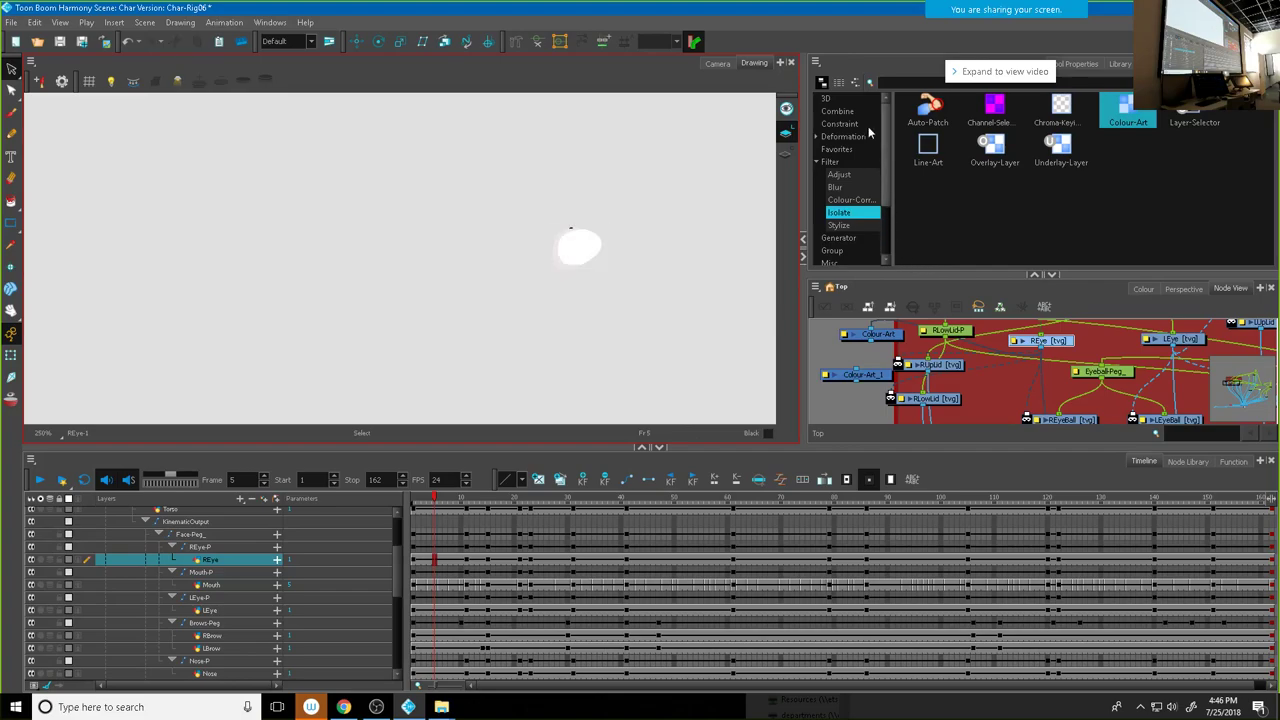
Step: Try removing the LEye drawing's black outline, check both eyes in the camera view, and undo the outline removals on REye and LEye
{"action": "scroll", "coordinate": [593, 201], "scroll_direction": "up", "scroll_amount": 3}
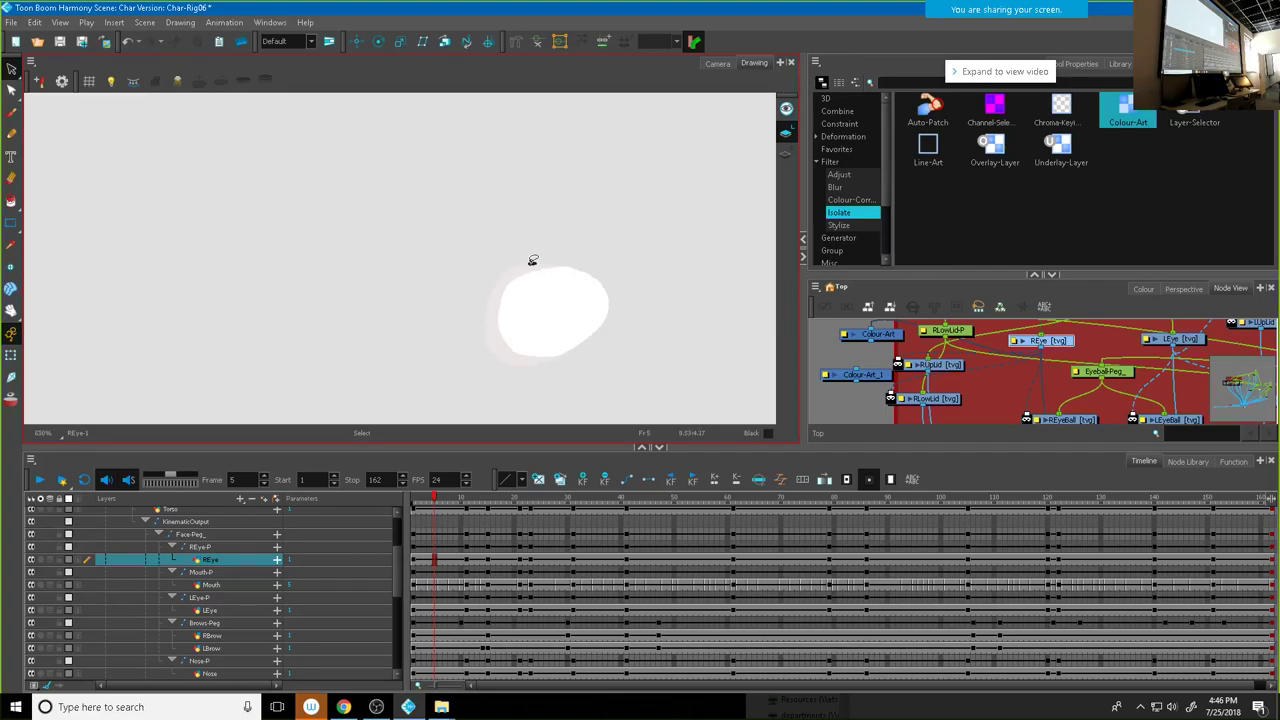
{"action": "left_click", "coordinate": [717, 64]}
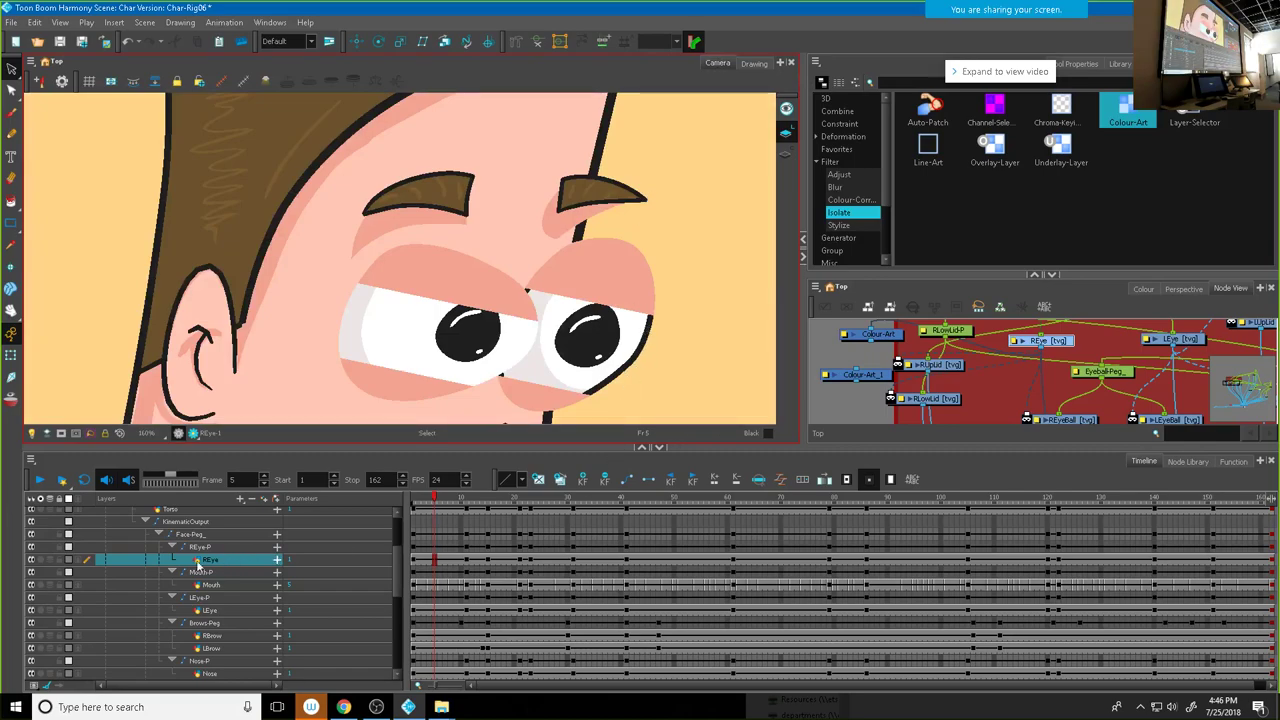
{"action": "left_click", "coordinate": [212, 611]}
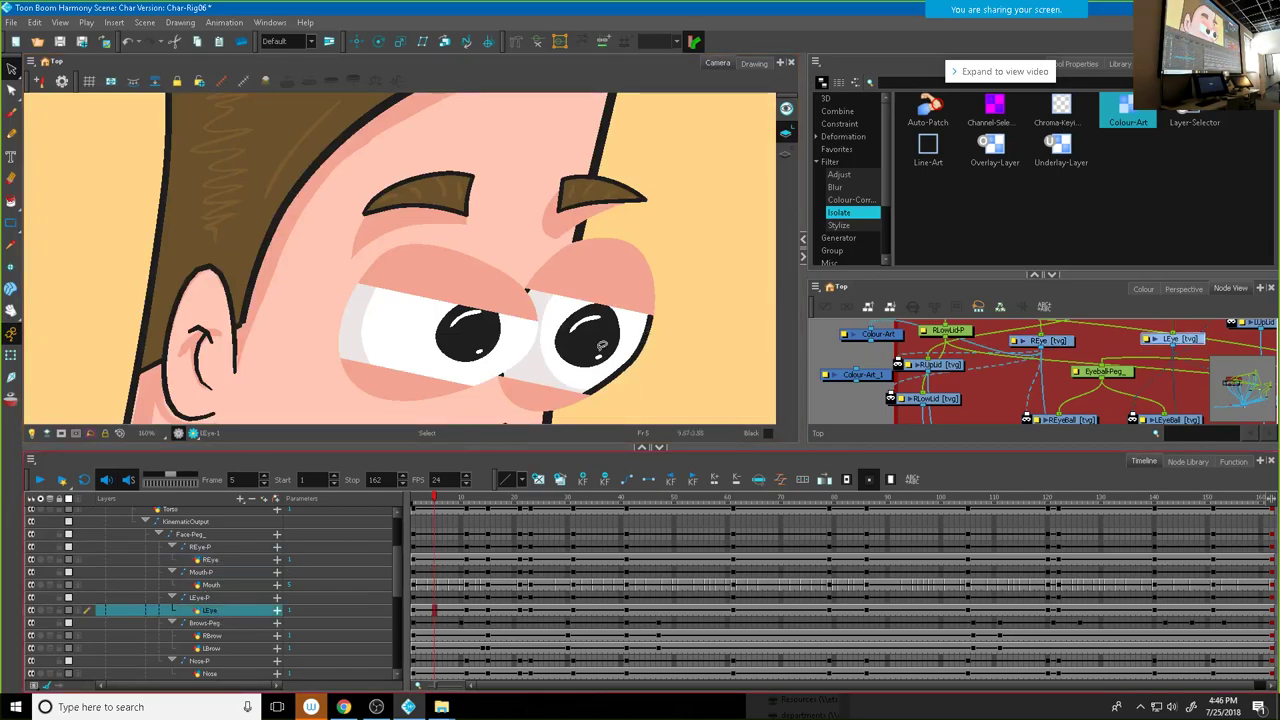
{"action": "left_click", "coordinate": [754, 64]}
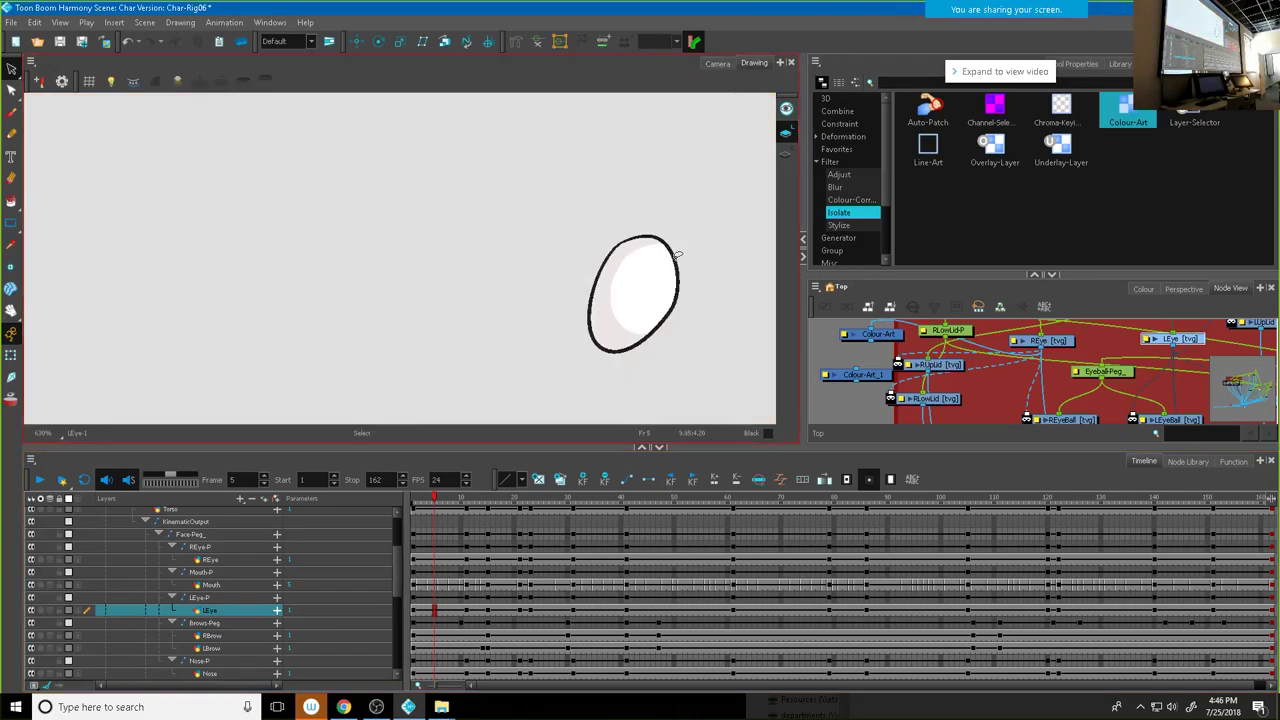
{"action": "key", "text": "ctrl+z"}
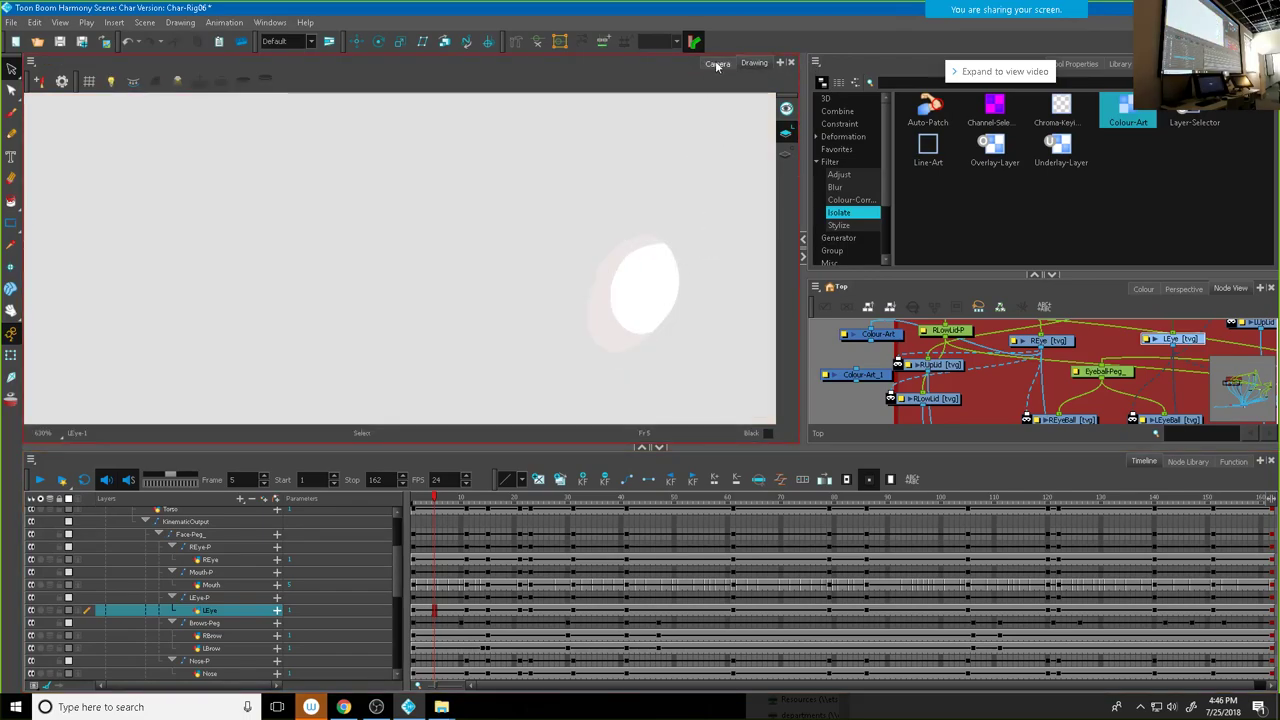
{"action": "left_click", "coordinate": [716, 64]}
{"action": "scroll", "coordinate": [680, 326], "scroll_direction": "down", "scroll_amount": 5}
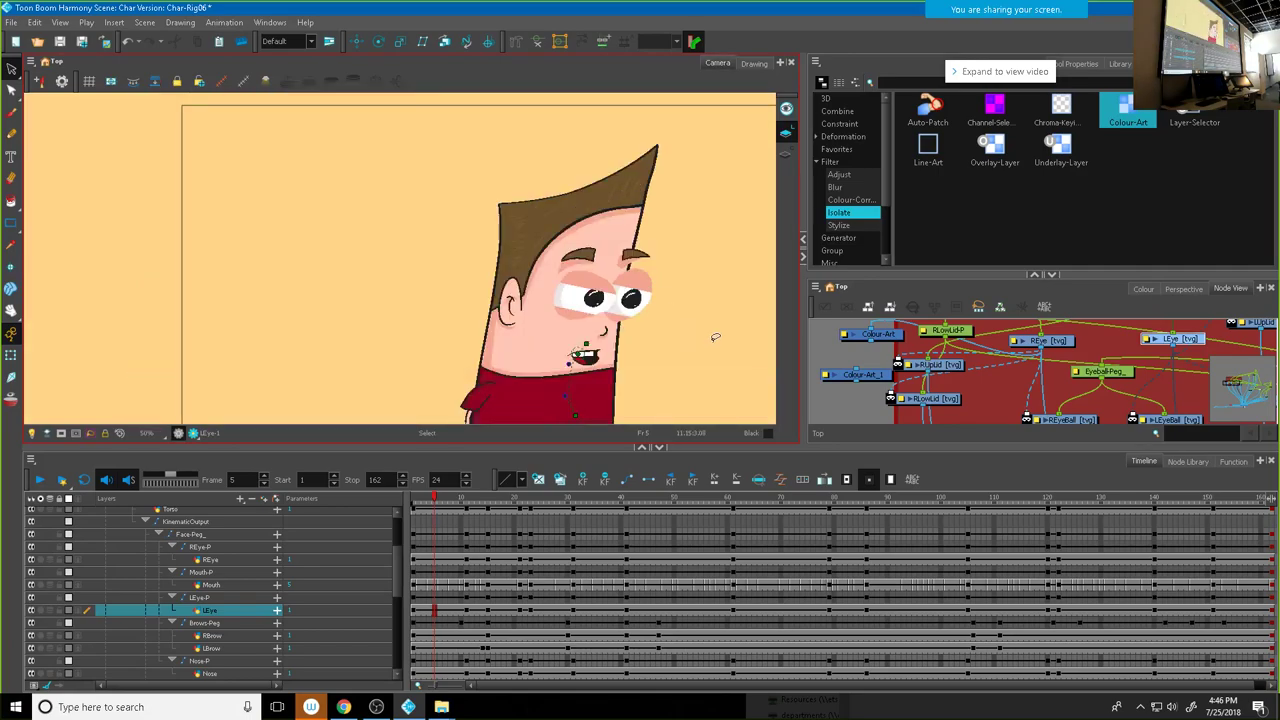
{"action": "scroll", "coordinate": [652, 330], "scroll_direction": "up", "scroll_amount": 2}
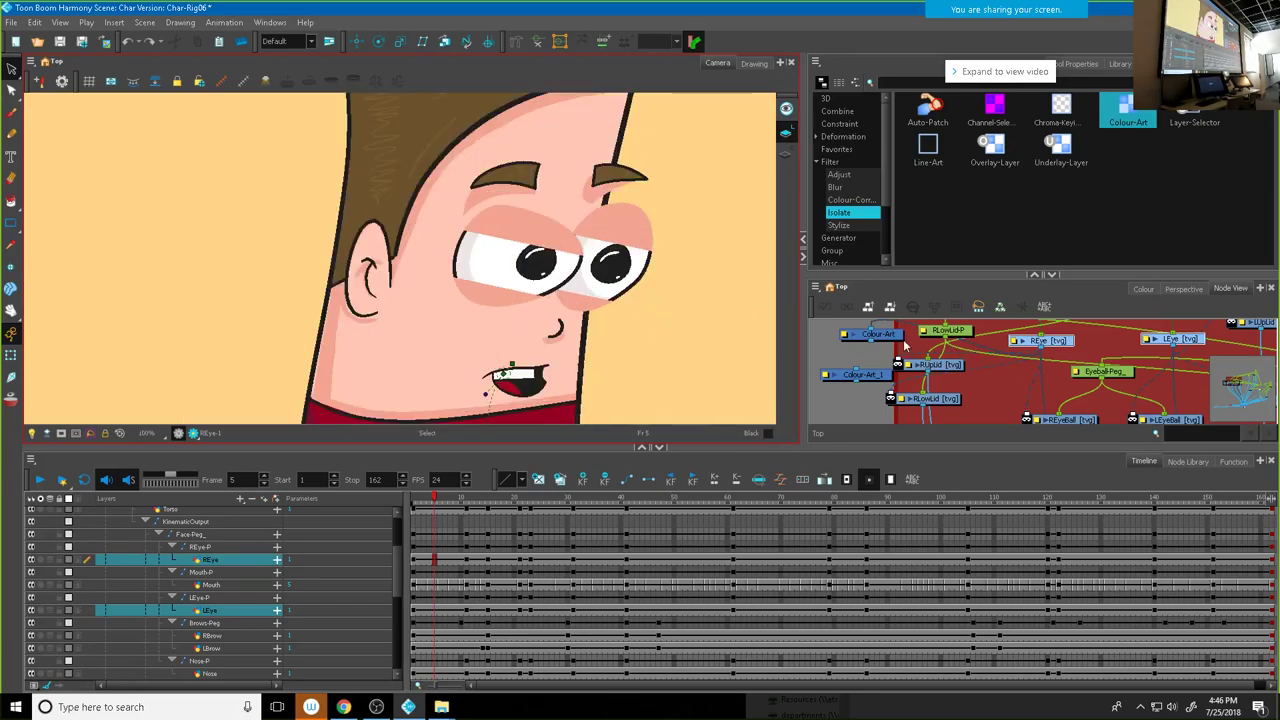
Step: Route REye through the first Colour-Art node into the RUpLid cutter's matte, and open the REye drawing in the drawing view
{"action": "left_click_drag", "start_coordinate": [874, 344], "coordinate": [898, 360]}
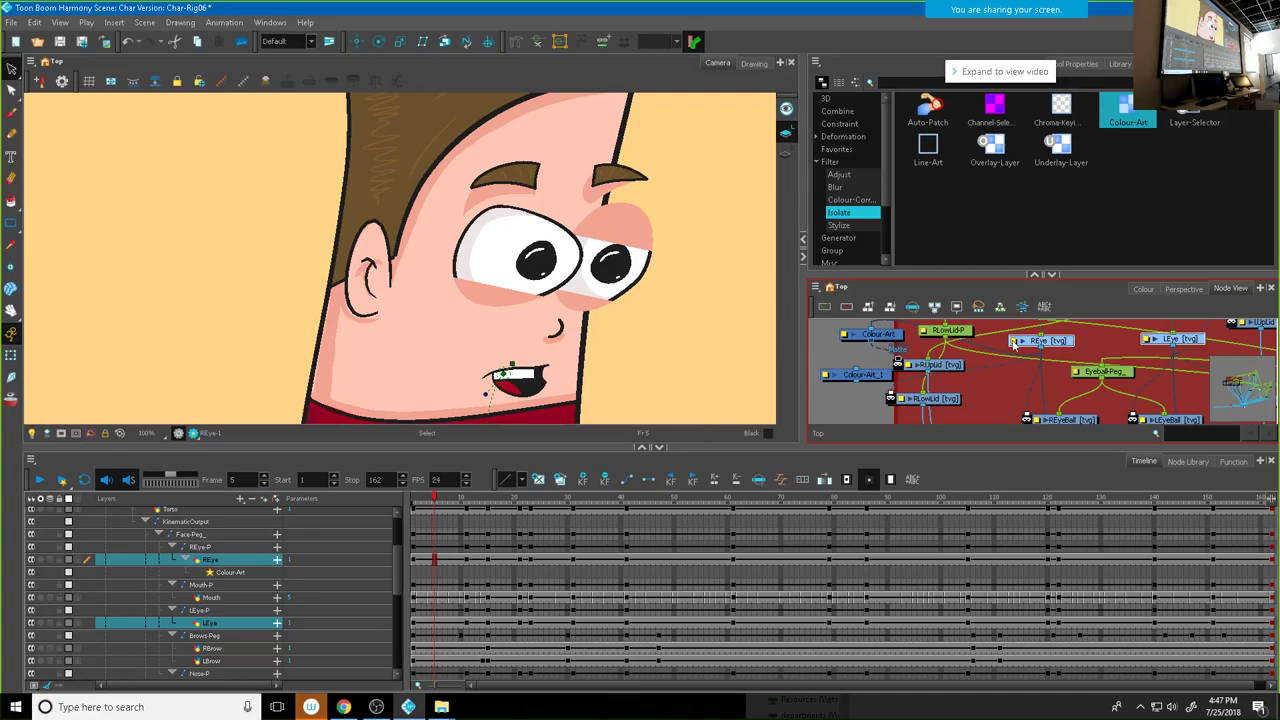
{"action": "left_click", "coordinate": [787, 155]}
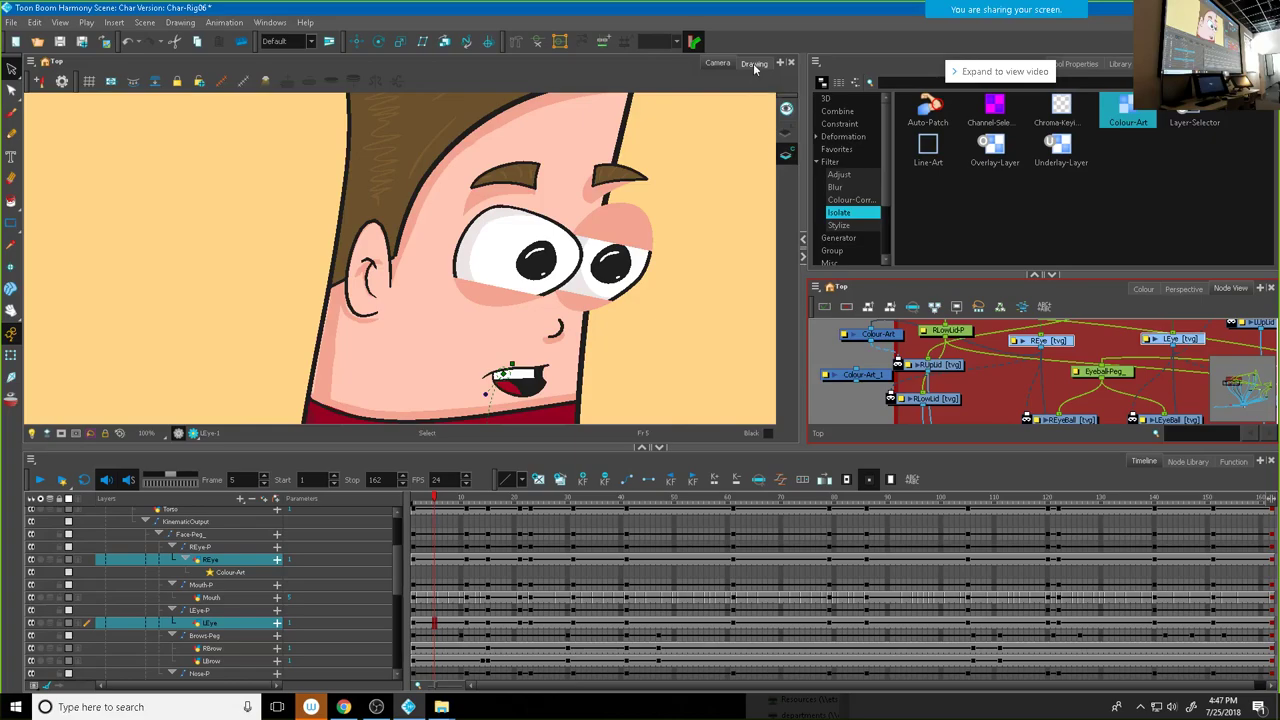
{"action": "left_click", "coordinate": [753, 64]}
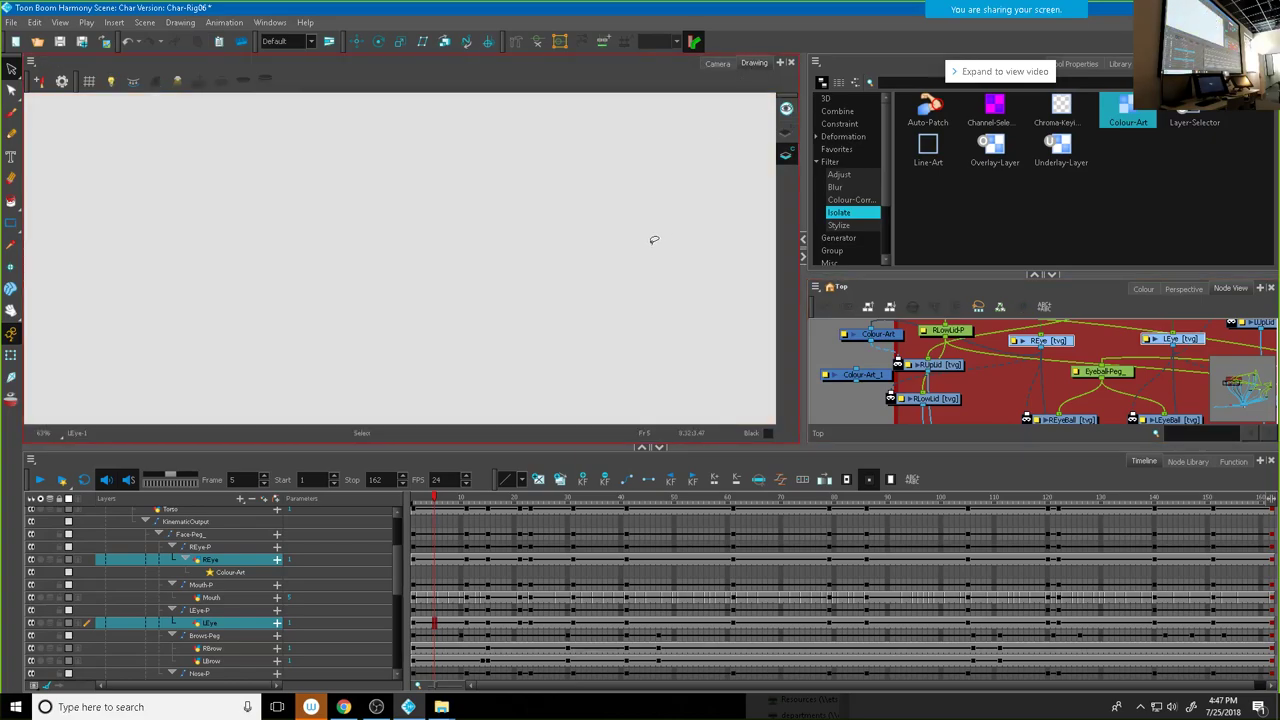
{"action": "double_click", "coordinate": [210, 560]}
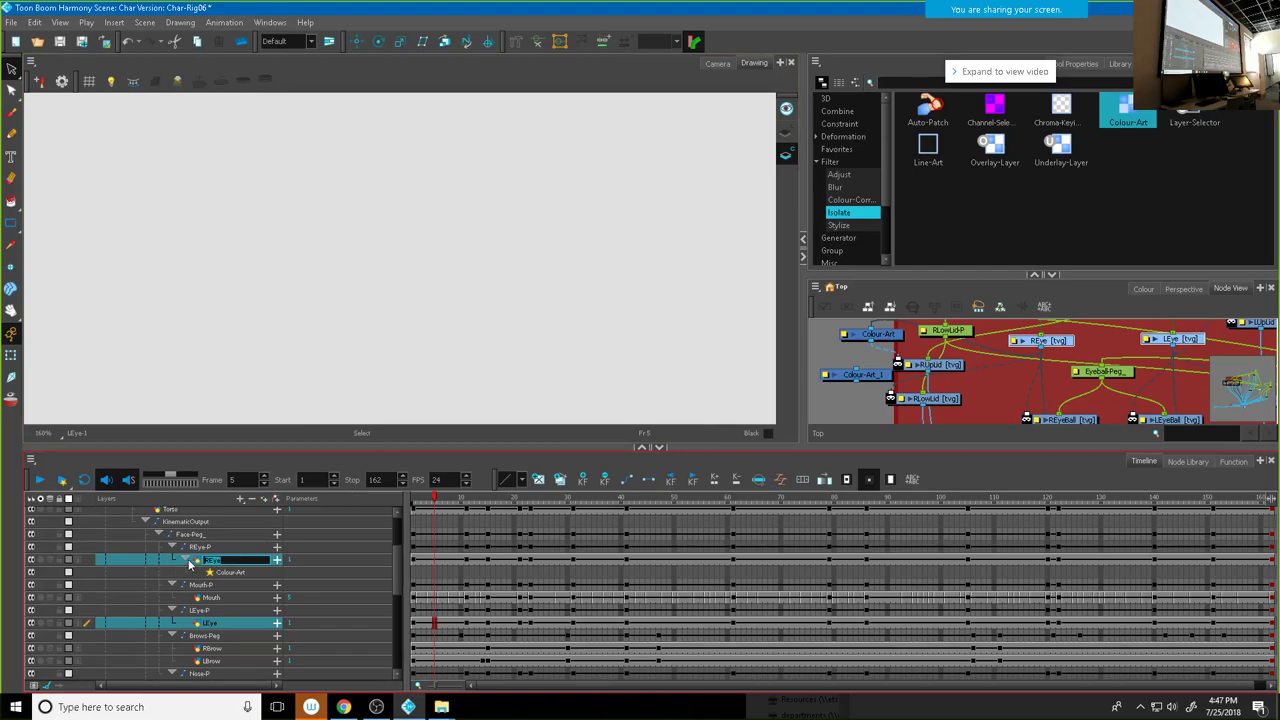
{"action": "left_click", "coordinate": [189, 563]}
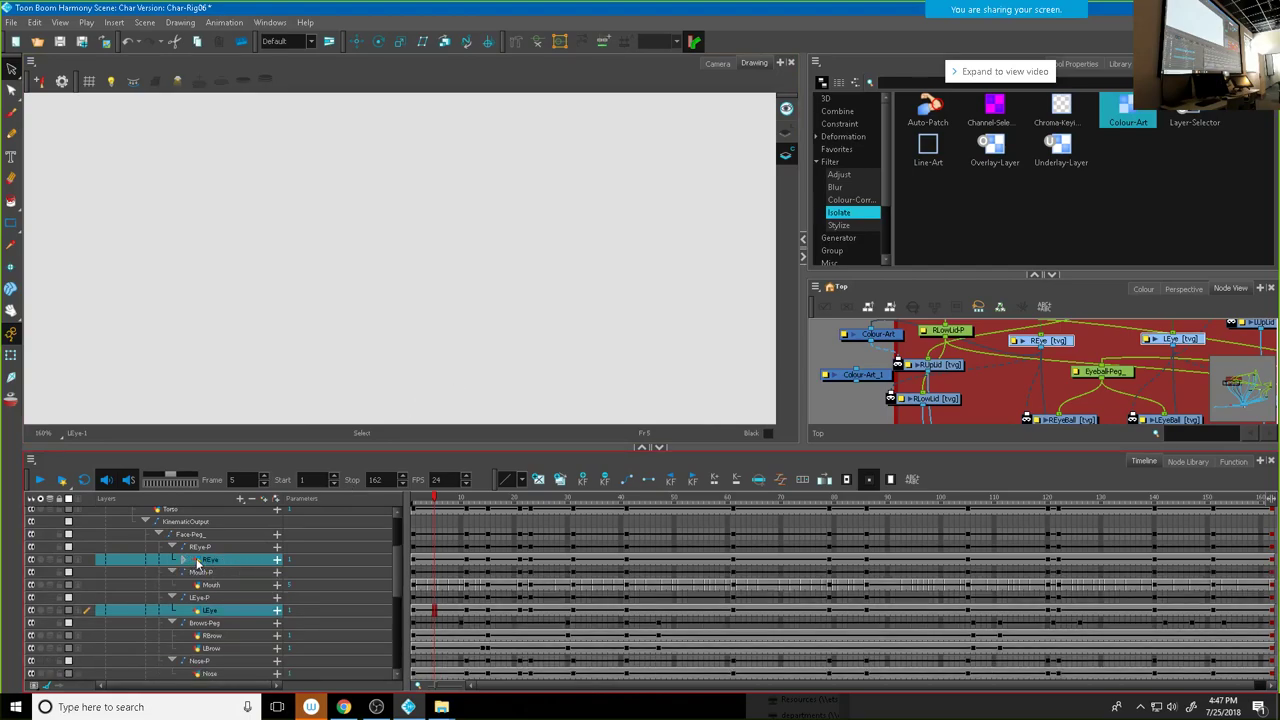
Step: Move the white and shaded fills of the REye drawing from its Line Art layer to its Colour Art layer
{"action": "left_click", "coordinate": [786, 133]}
{"action": "scroll", "coordinate": [481, 339], "scroll_direction": "up", "scroll_amount": 8}
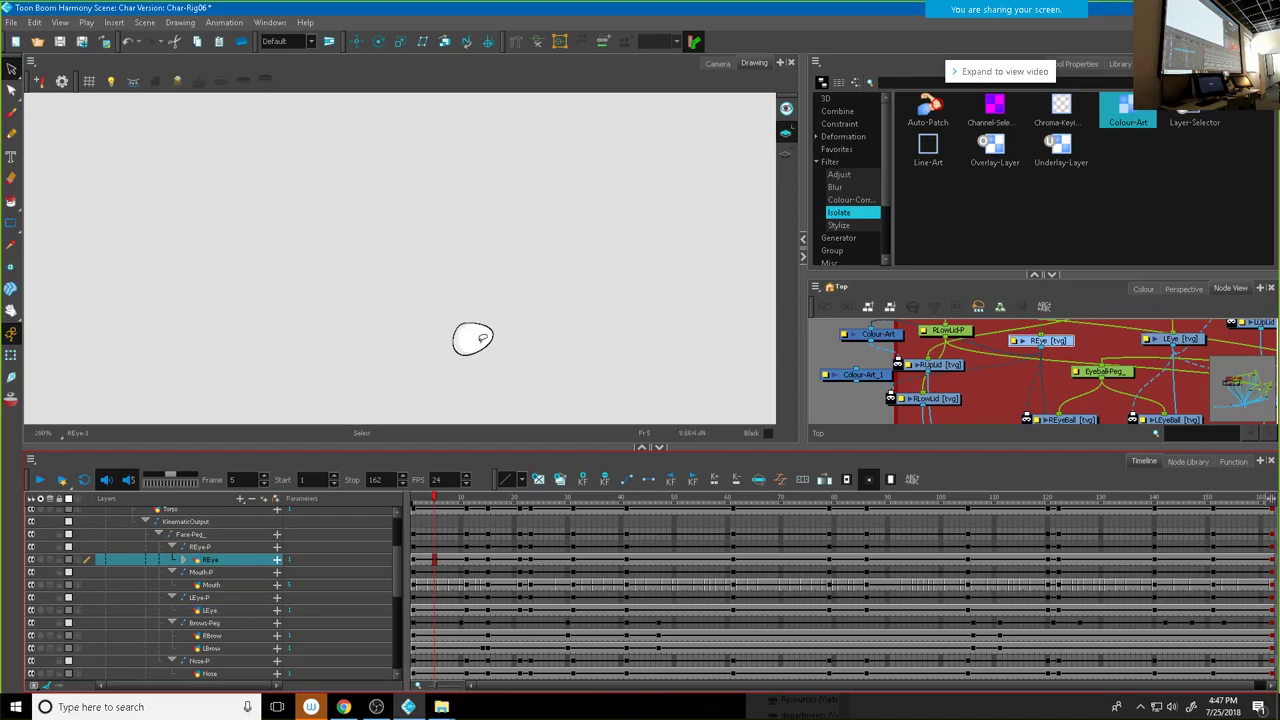
{"action": "scroll", "coordinate": [481, 339], "scroll_direction": "up", "scroll_amount": 2}
{"action": "left_click", "coordinate": [418, 335]}
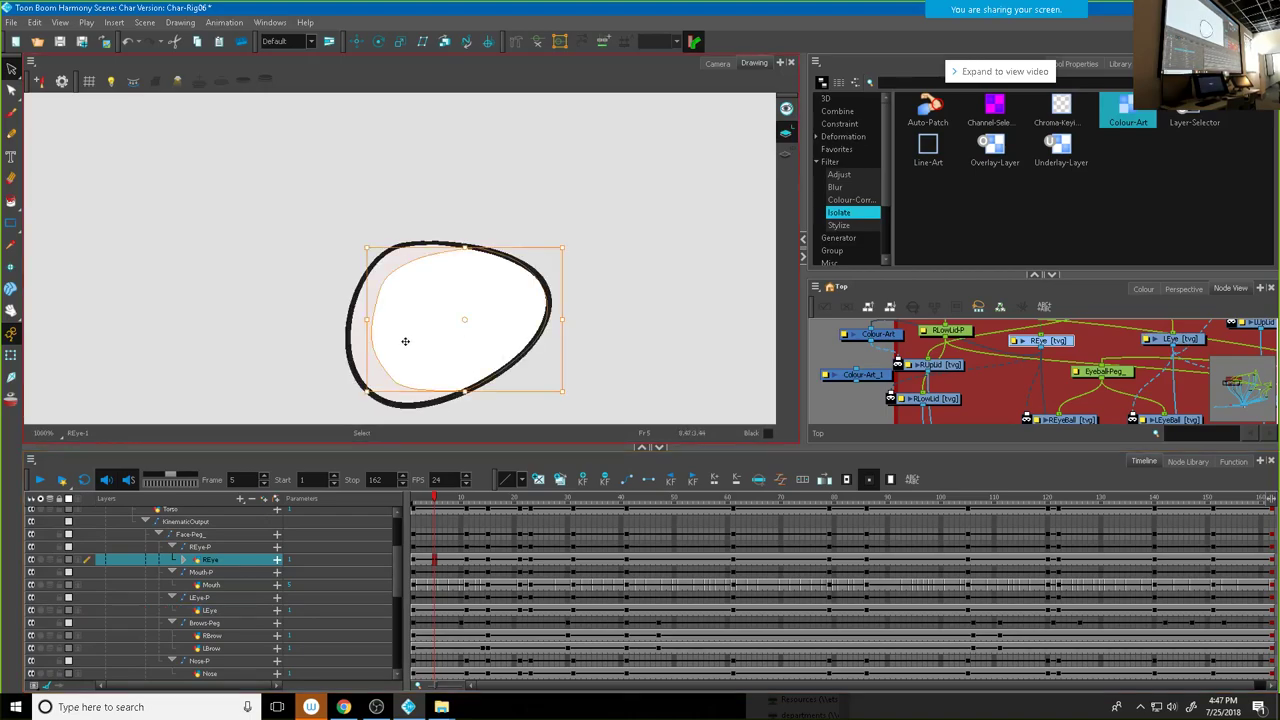
{"action": "left_click", "coordinate": [361, 341]}
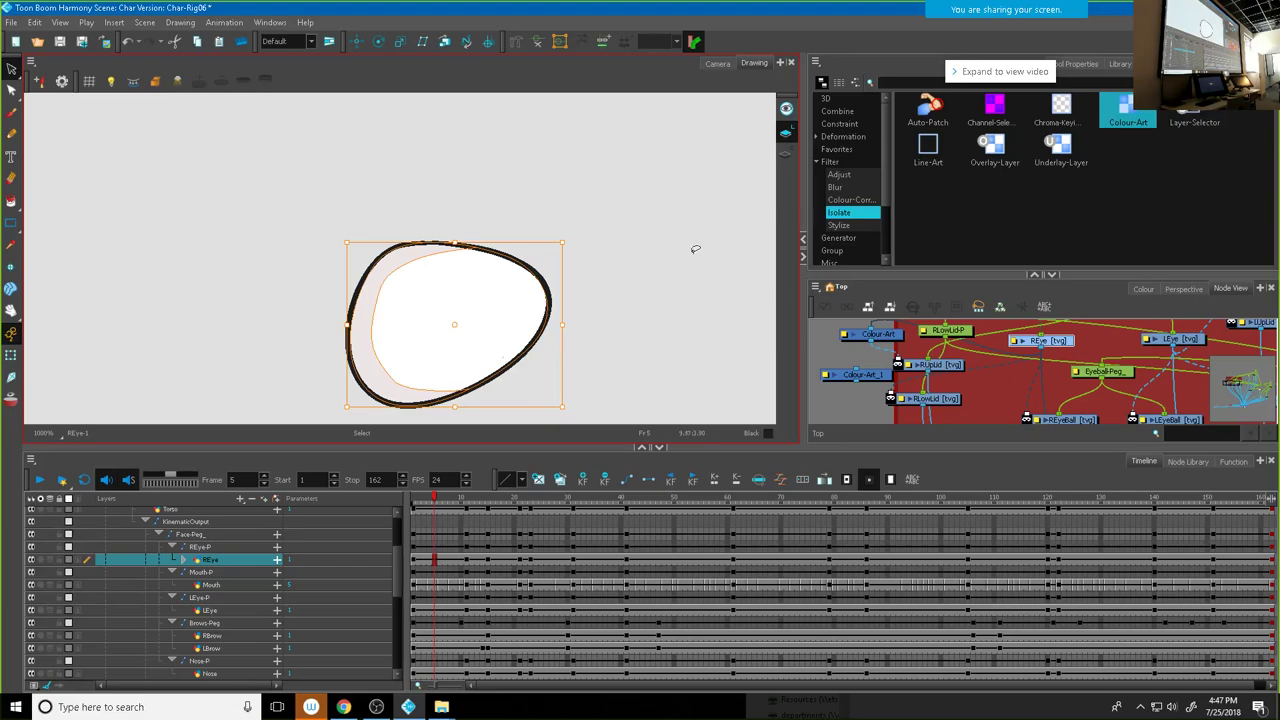
{"action": "key", "text": "Delete"}
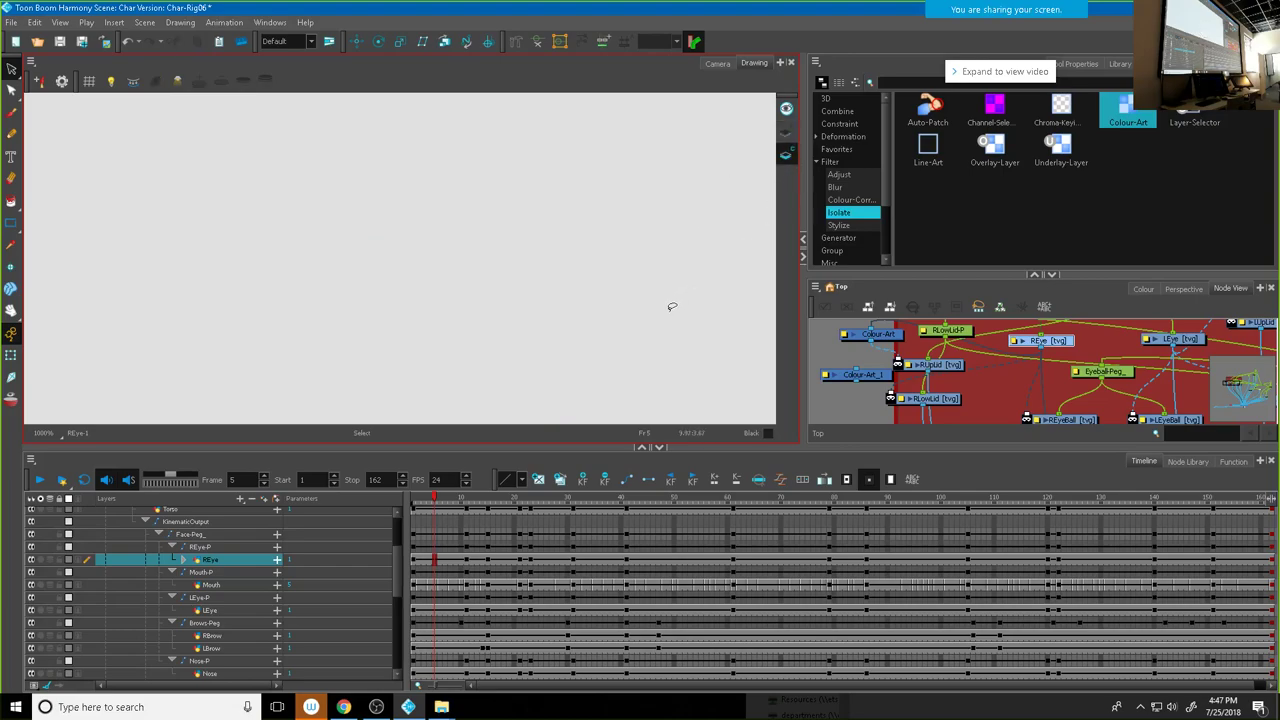
{"action": "key", "text": "ctrl+z"}
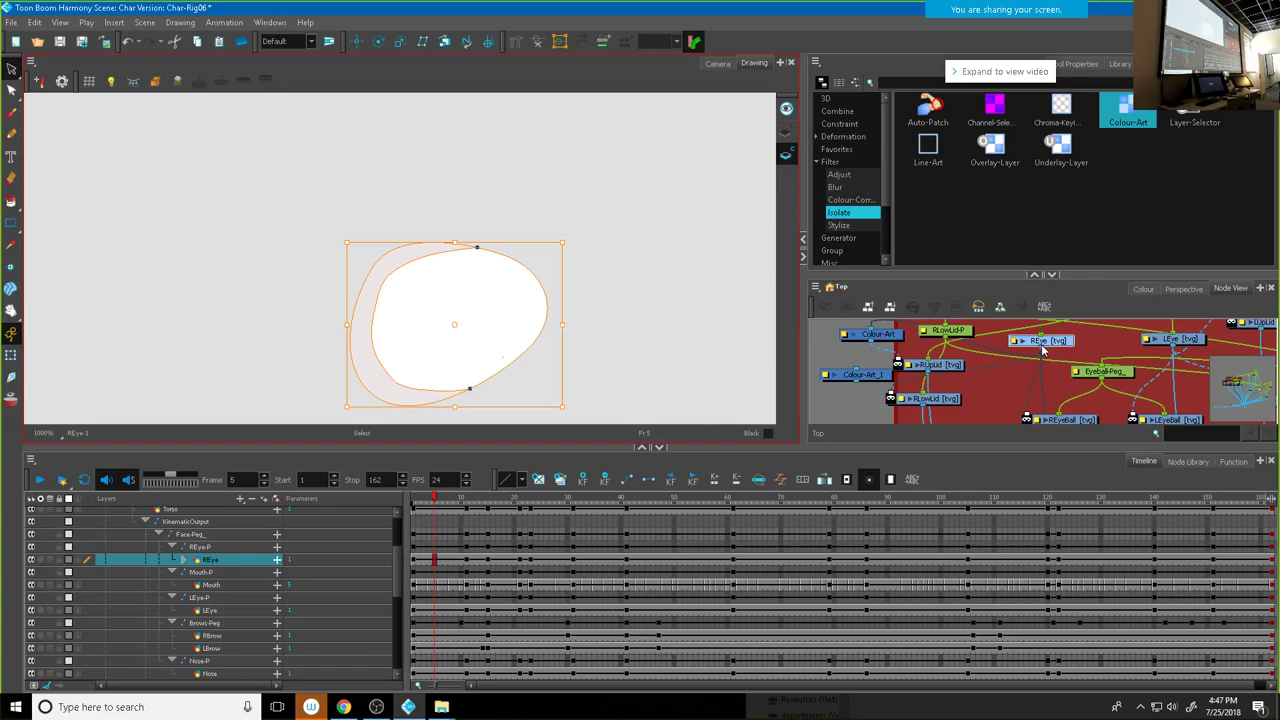
Step: Route REye through the second Colour-Art node into the RLowLid cutter's matte, and check the eye in the camera view at frame 41
{"action": "left_click", "coordinate": [1001, 368]}
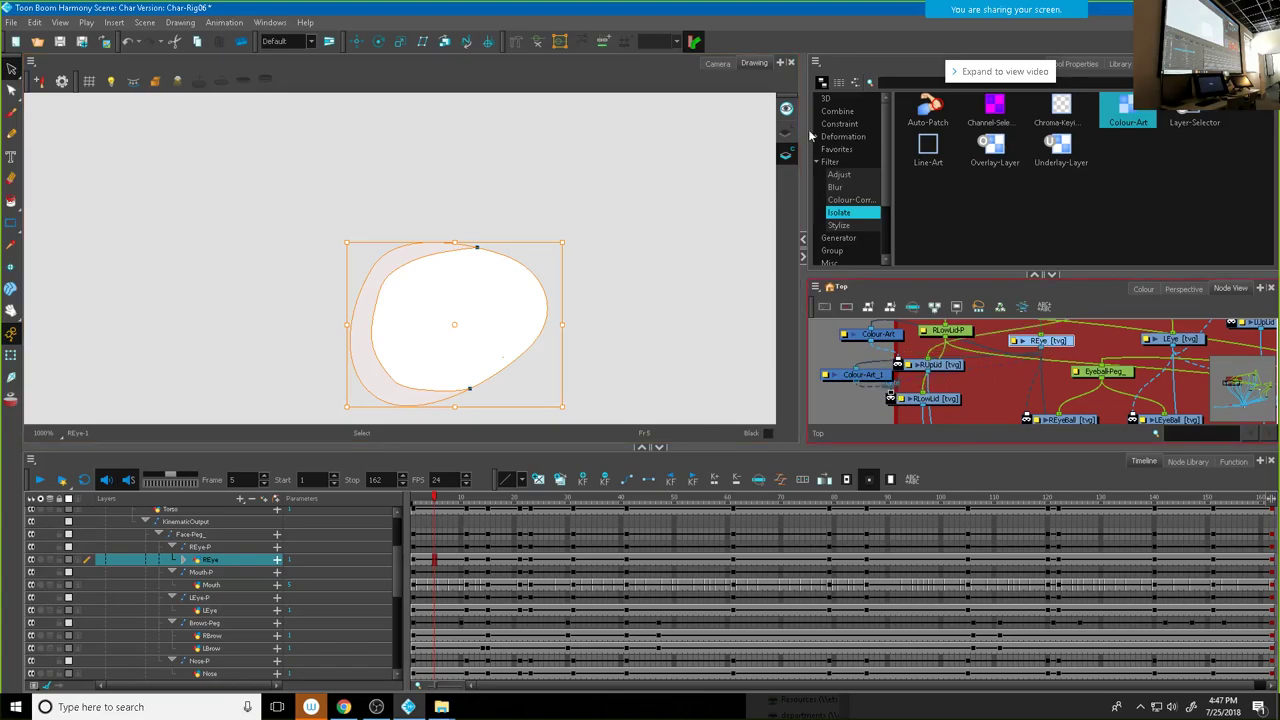
{"action": "left_click", "coordinate": [717, 63]}
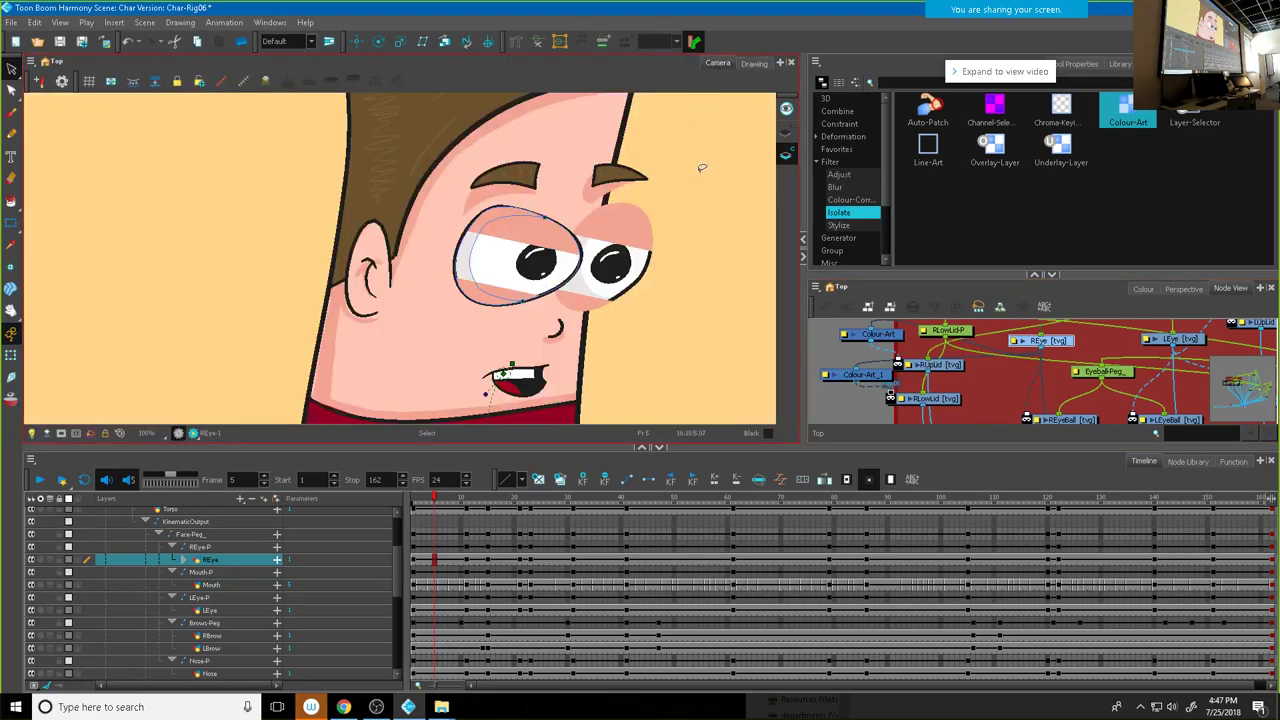
{"action": "left_click_drag", "start_coordinate": [440, 503], "coordinate": [630, 509]}
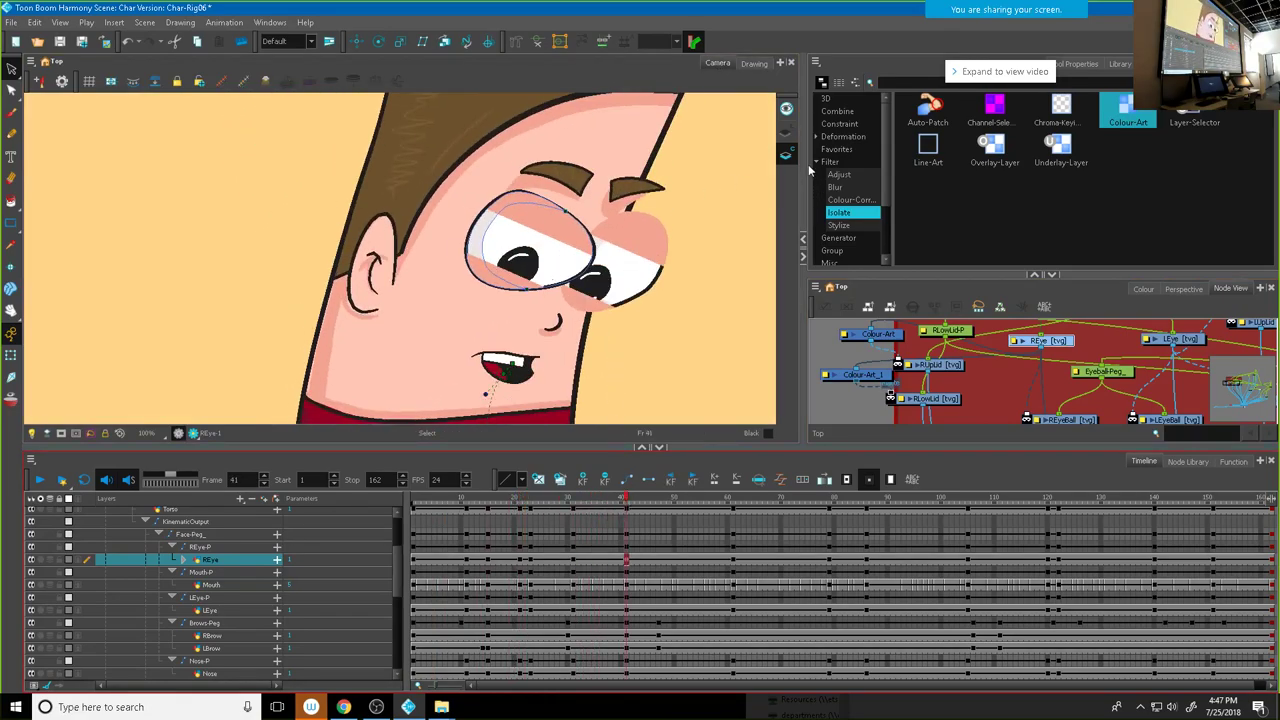
{"action": "left_click", "coordinate": [786, 133]}
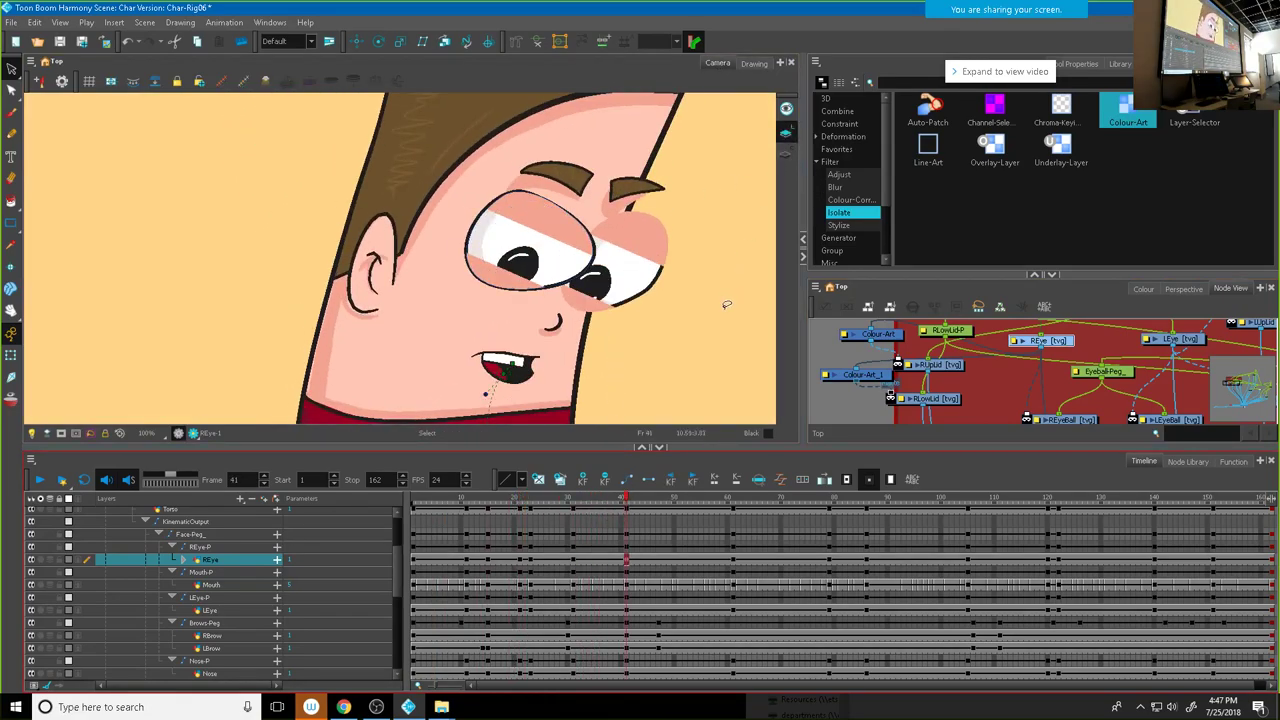
{"action": "scroll", "coordinate": [566, 286], "scroll_direction": "up", "scroll_amount": 1}
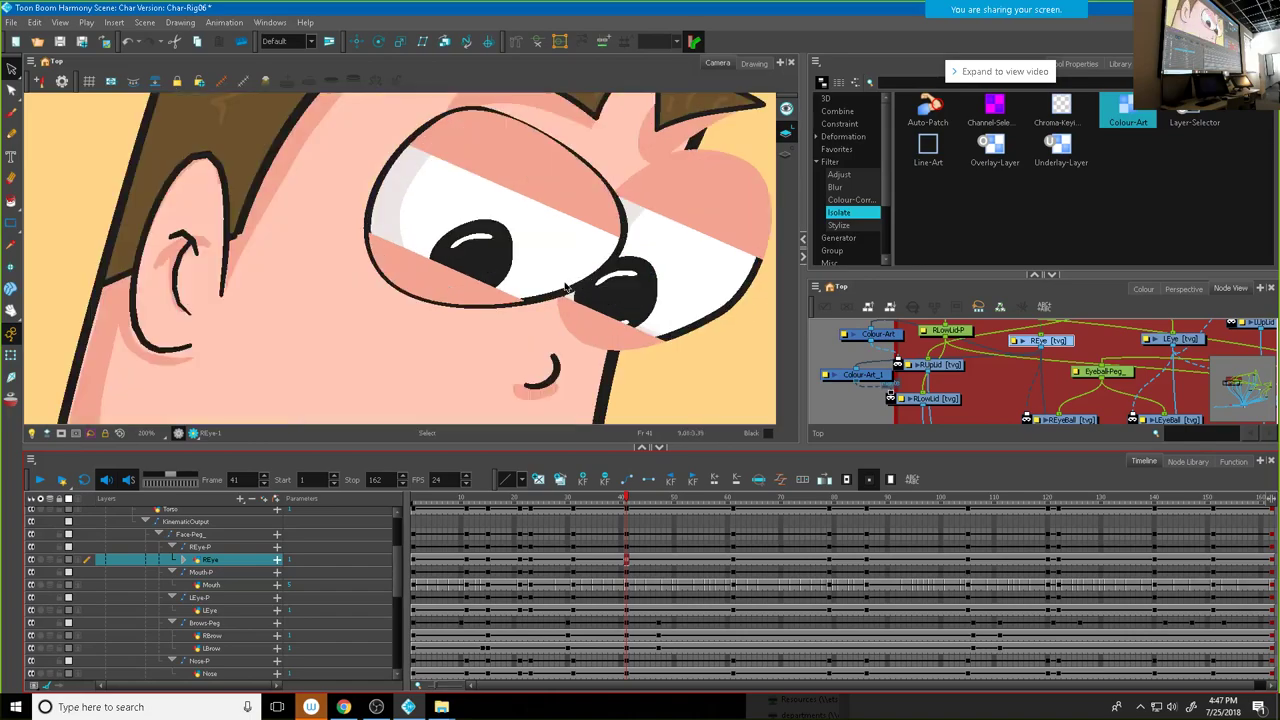
{"action": "scroll", "coordinate": [566, 292], "scroll_direction": "down", "scroll_amount": 2}
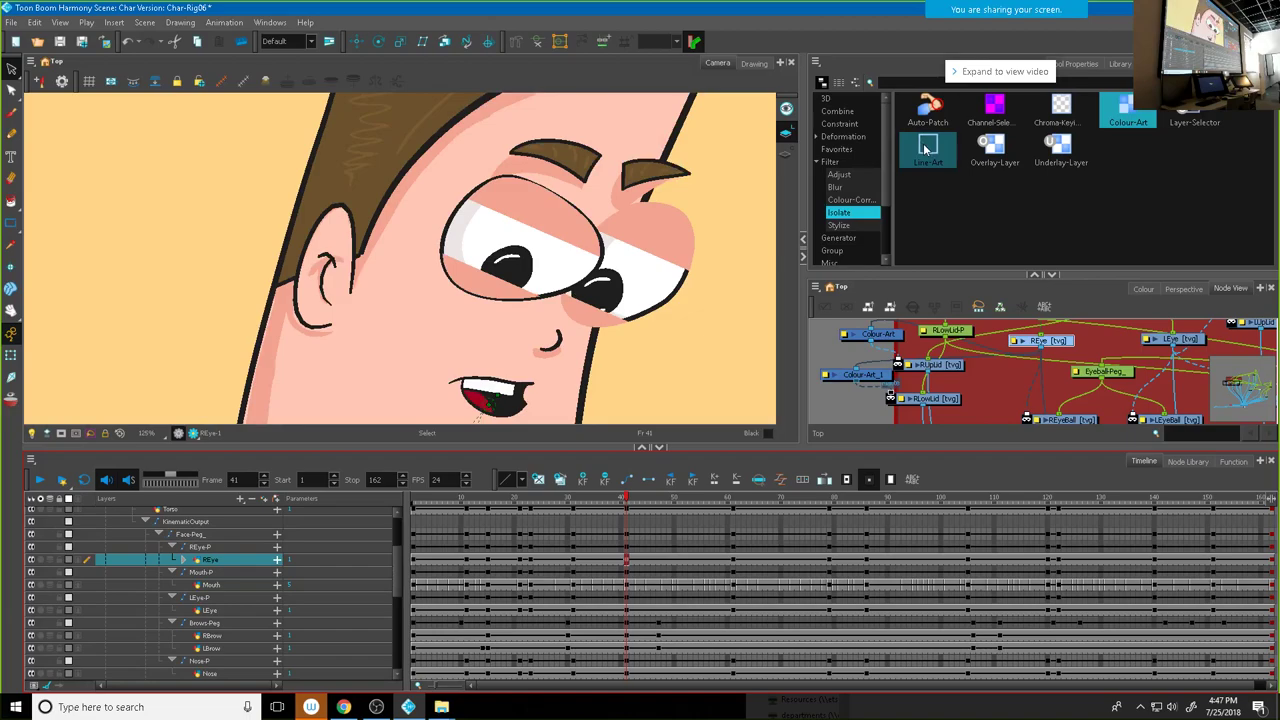
Step: Add a Line-Art node fed by the REye drawing and place it inside the Eyes backdrop
{"action": "left_click", "coordinate": [925, 148]}
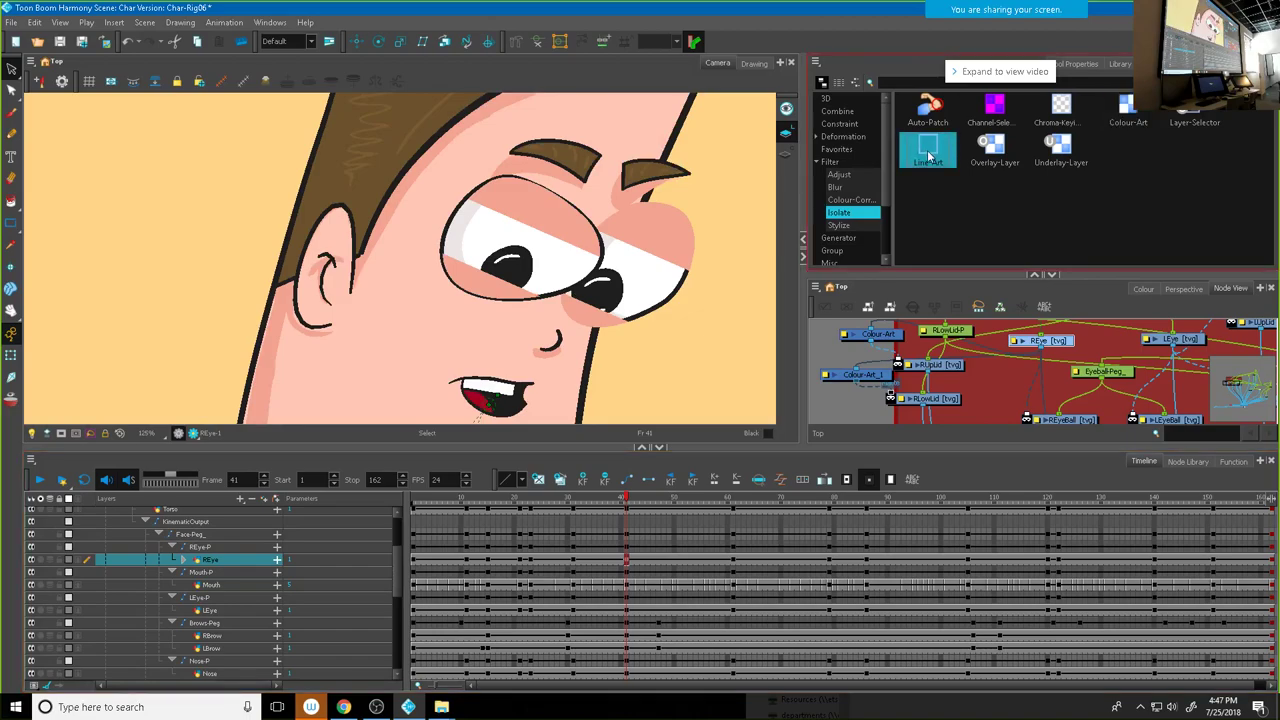
{"action": "left_click_drag", "start_coordinate": [826, 347], "coordinate": [830, 345]}
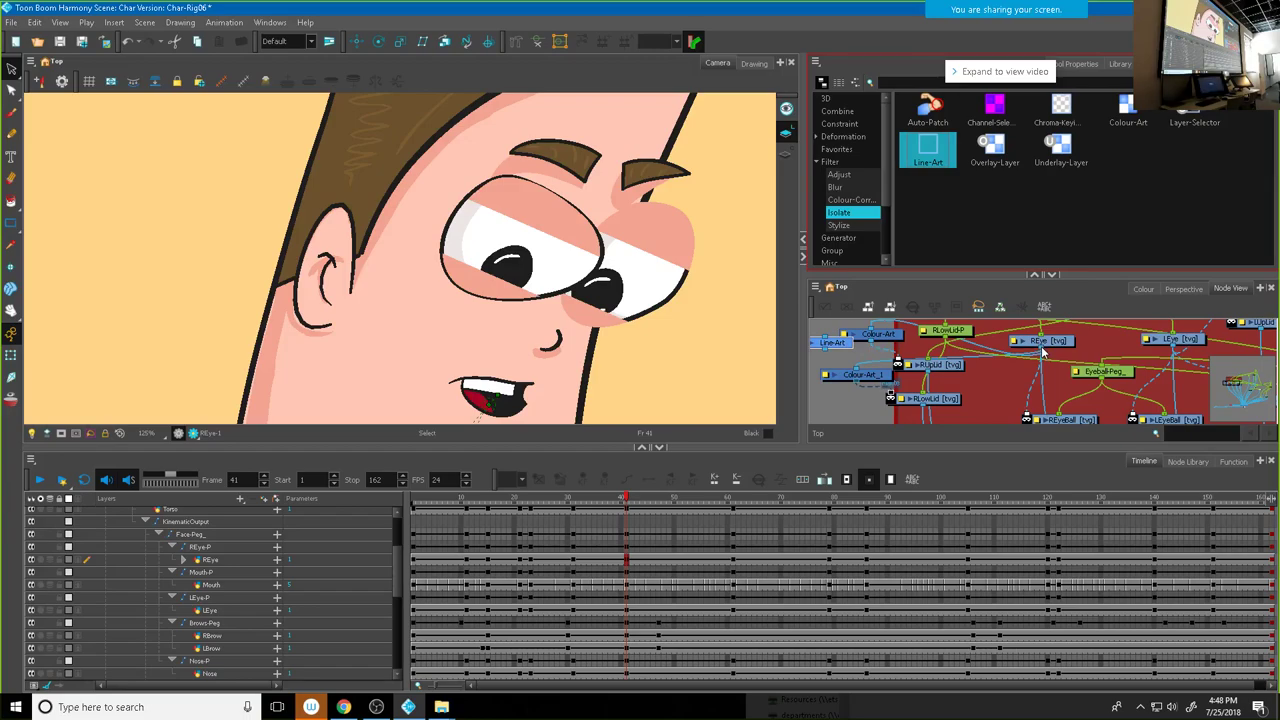
{"action": "left_click", "coordinate": [838, 358]}
{"action": "scroll", "coordinate": [842, 360], "scroll_direction": "down", "scroll_amount": 3}
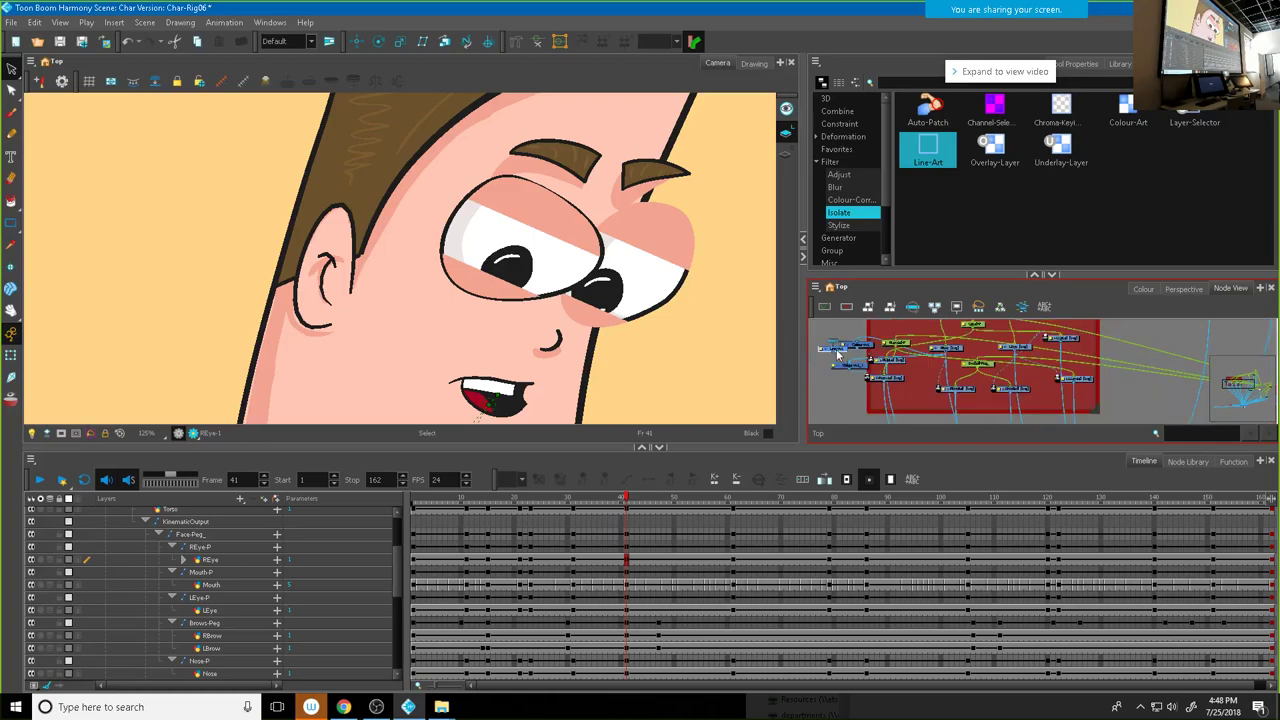
{"action": "left_click_drag", "start_coordinate": [945, 420], "coordinate": [915, 389]}
{"action": "scroll", "coordinate": [937, 412], "scroll_direction": "up", "scroll_amount": 3}
{"action": "scroll", "coordinate": [903, 391], "scroll_direction": "up", "scroll_amount": 2}
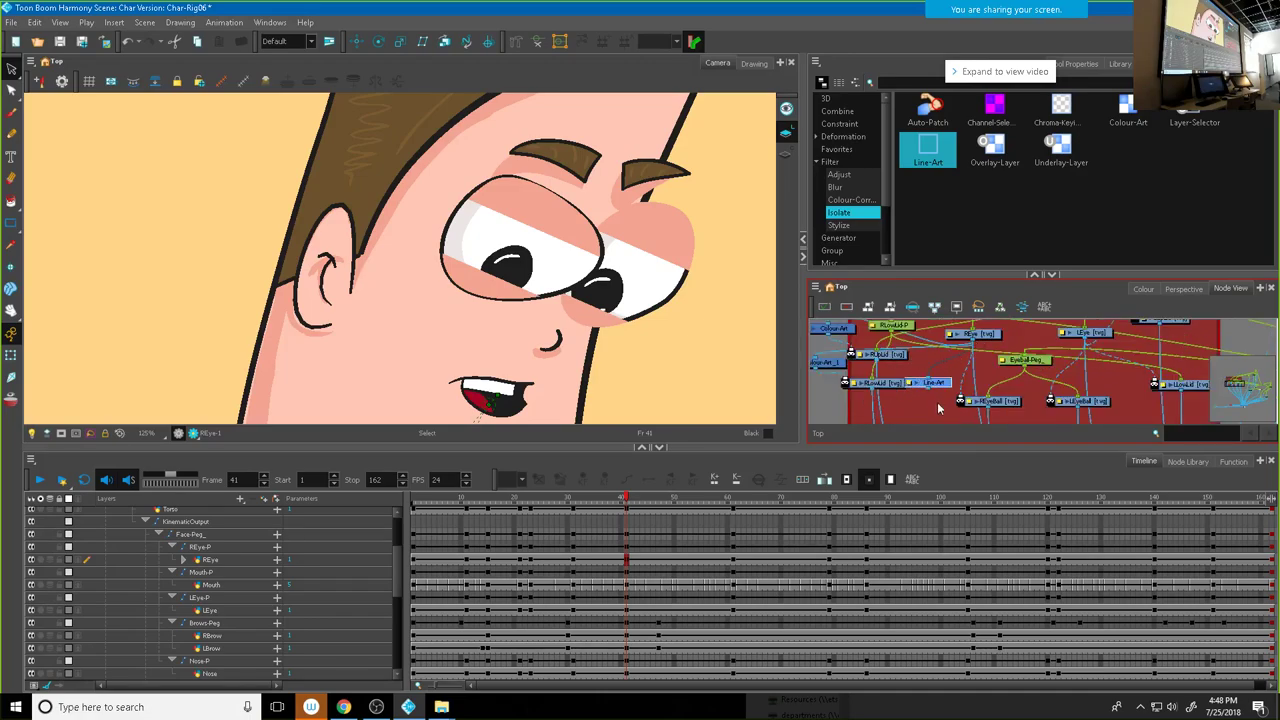
Step: Try to connect the Line-Art node's output to the Composite, and move the Eyes backdrop with its nodes lower
{"action": "scroll", "coordinate": [968, 430], "scroll_direction": "up", "scroll_amount": 5}
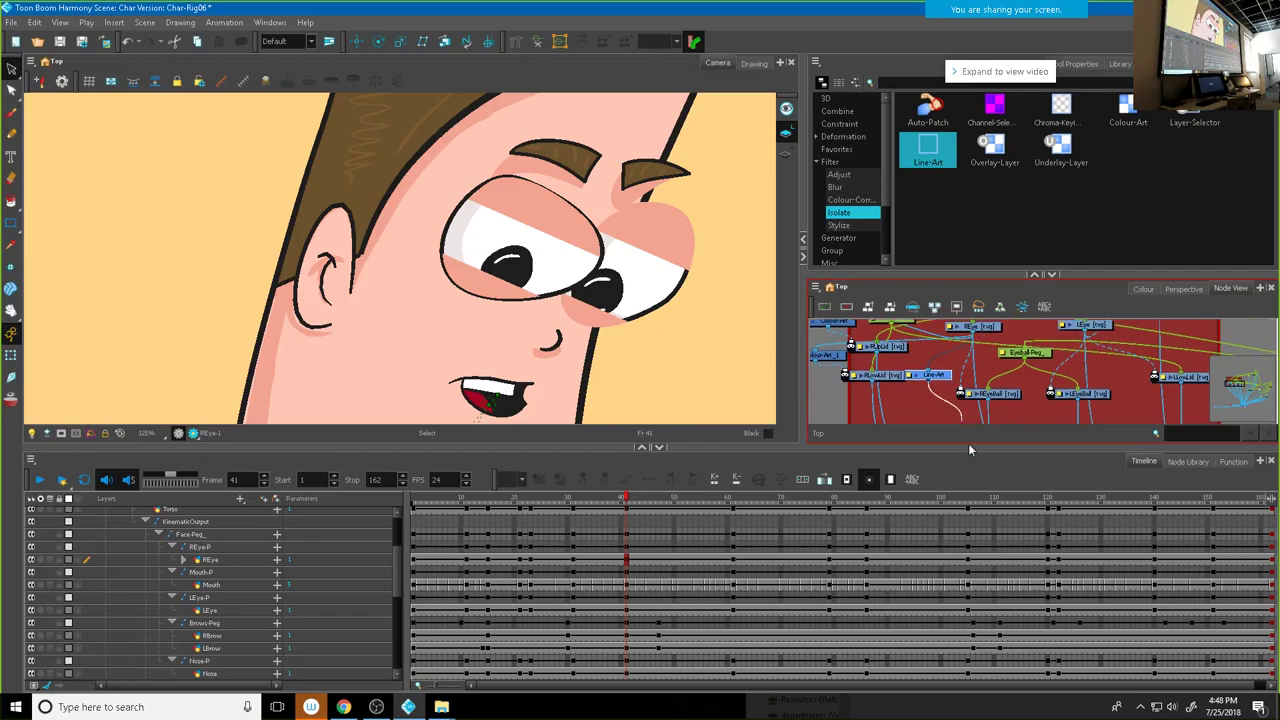
{"action": "scroll", "coordinate": [990, 360], "scroll_direction": "up", "scroll_amount": 2}
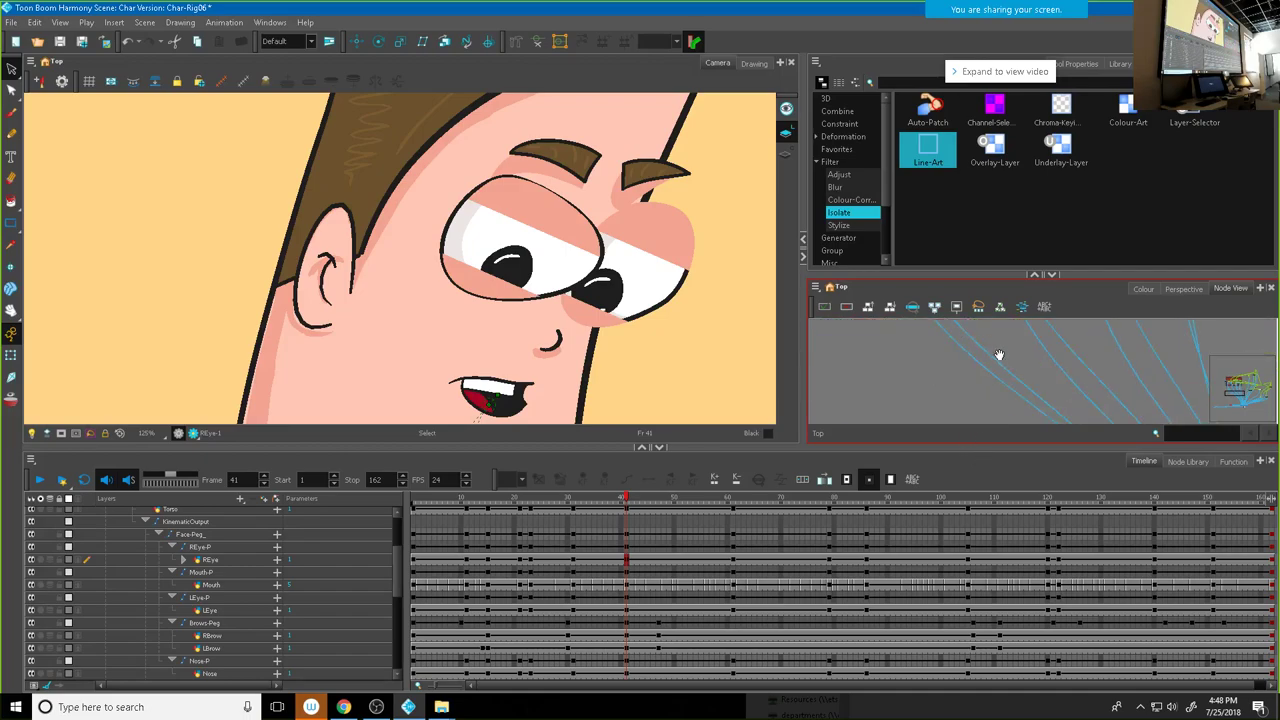
{"action": "scroll", "coordinate": [996, 358], "scroll_direction": "down", "scroll_amount": 5}
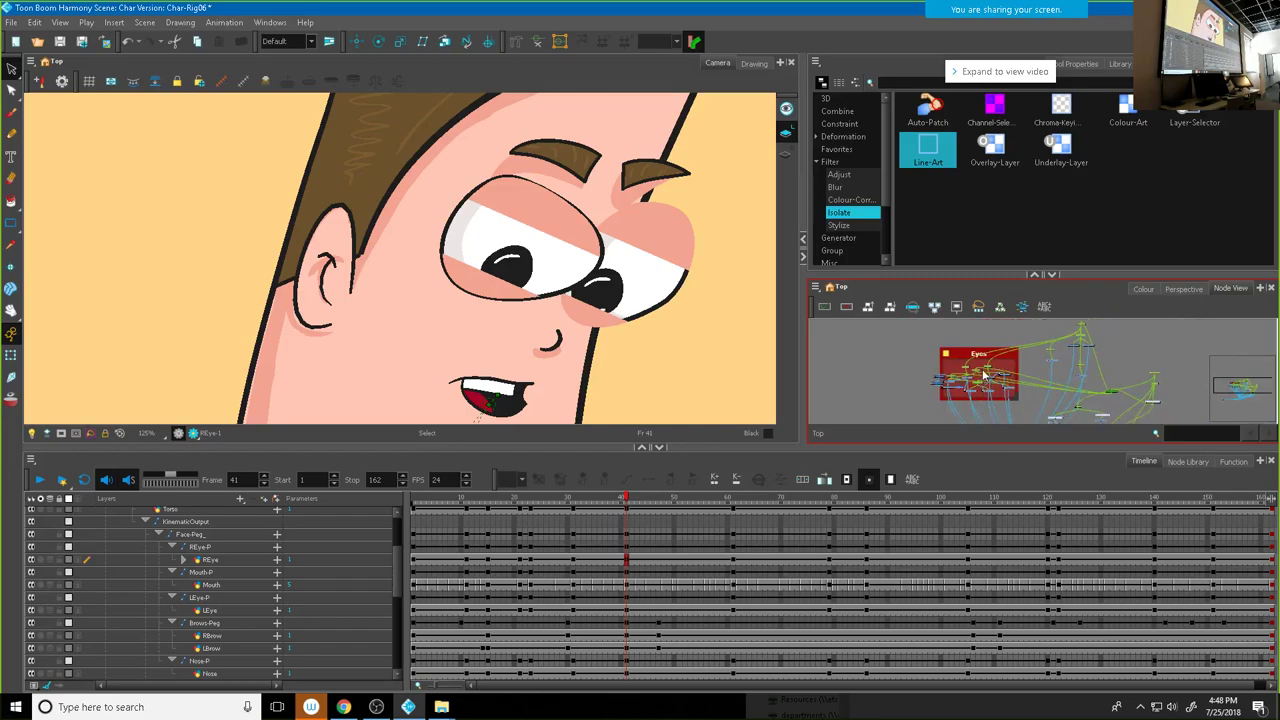
{"action": "left_click_drag", "start_coordinate": [985, 377], "coordinate": [997, 416]}
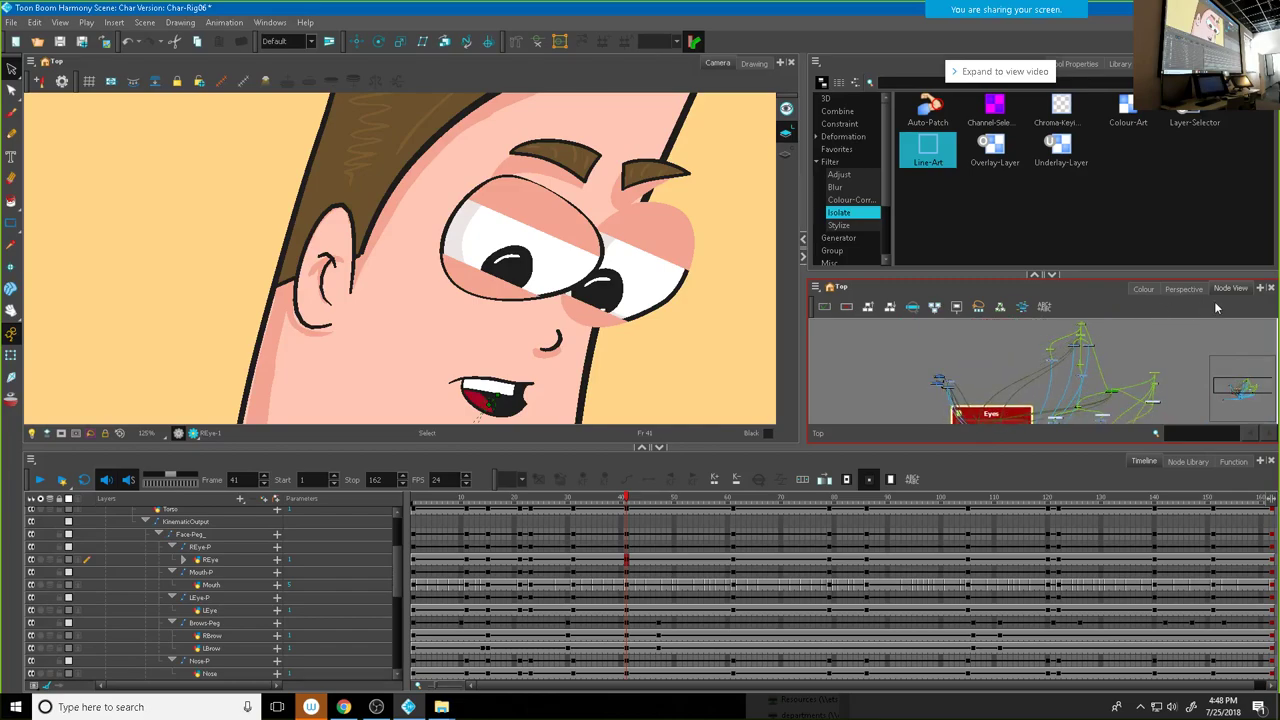
Step: Detach the Node View into its own maximized window and frame the Eyes backdrop with the eyelid and Colour-Art nodes
{"action": "left_click_drag", "start_coordinate": [1235, 289], "coordinate": [633, 299]}
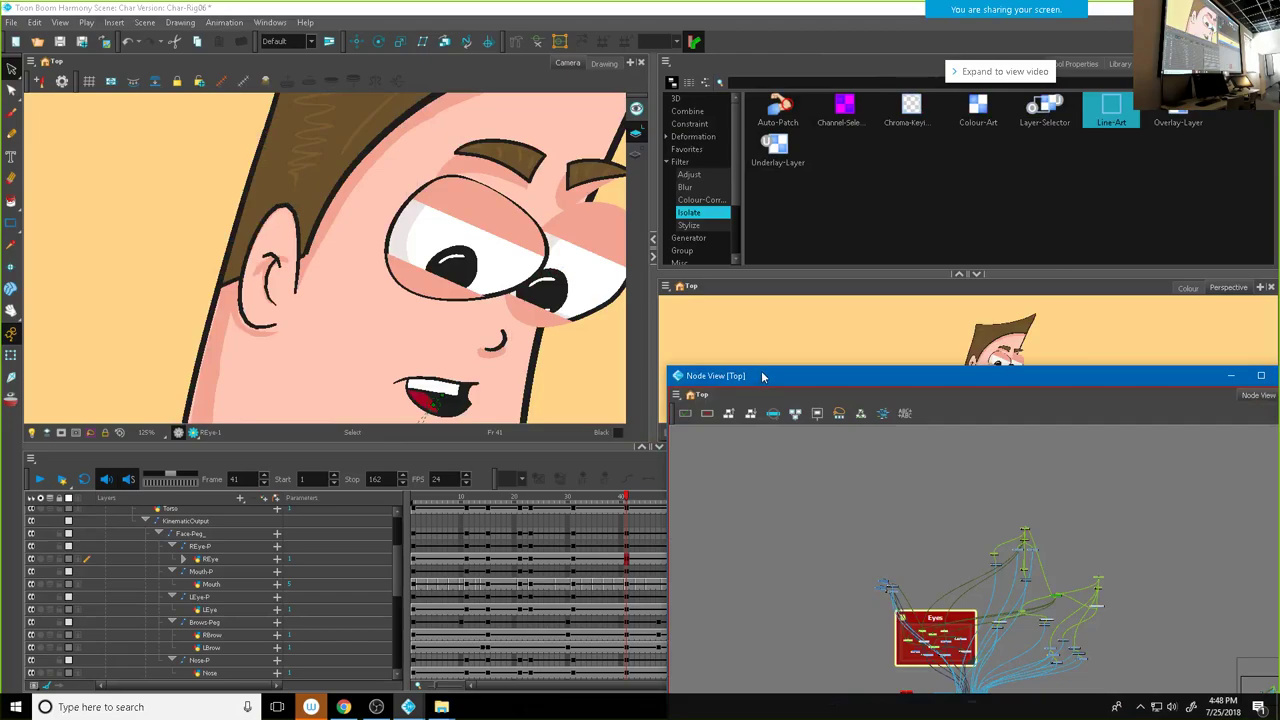
{"action": "double_click", "coordinate": [762, 373]}
{"action": "scroll", "coordinate": [597, 447], "scroll_direction": "up", "scroll_amount": 5}
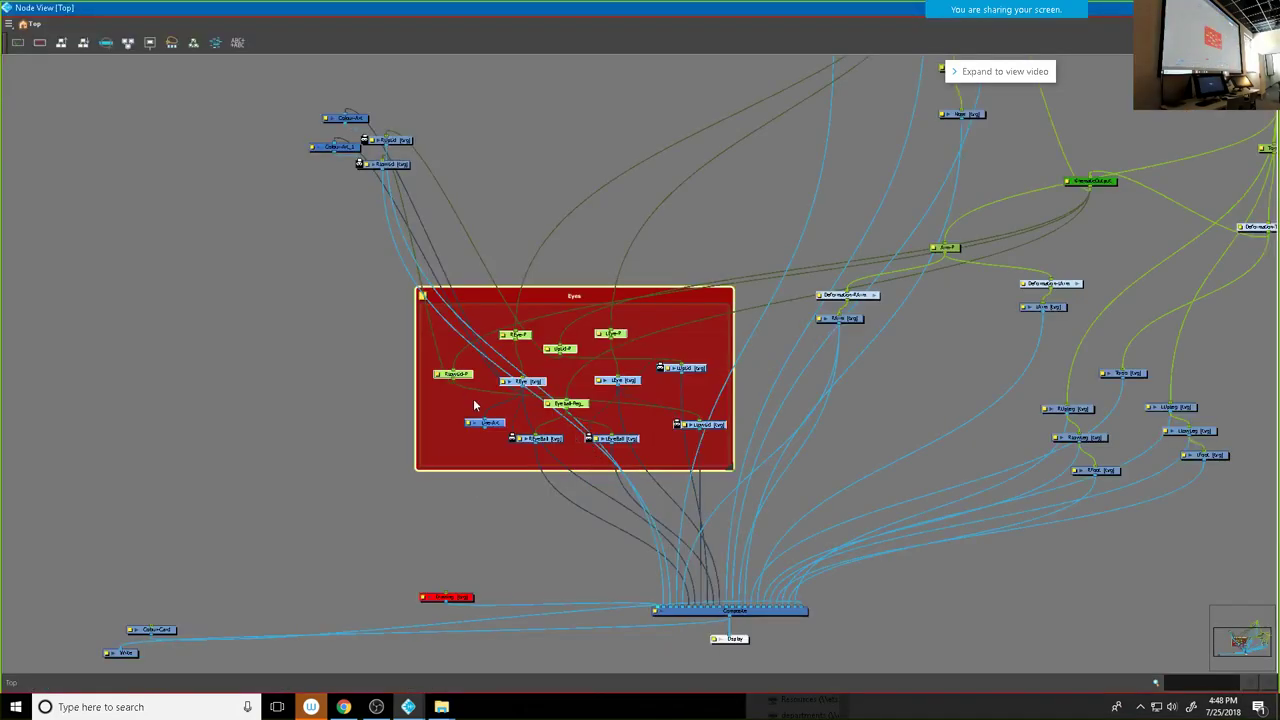
{"action": "scroll", "coordinate": [478, 408], "scroll_direction": "up", "scroll_amount": 3}
{"action": "left_click_drag", "start_coordinate": [686, 417], "coordinate": [623, 323]}
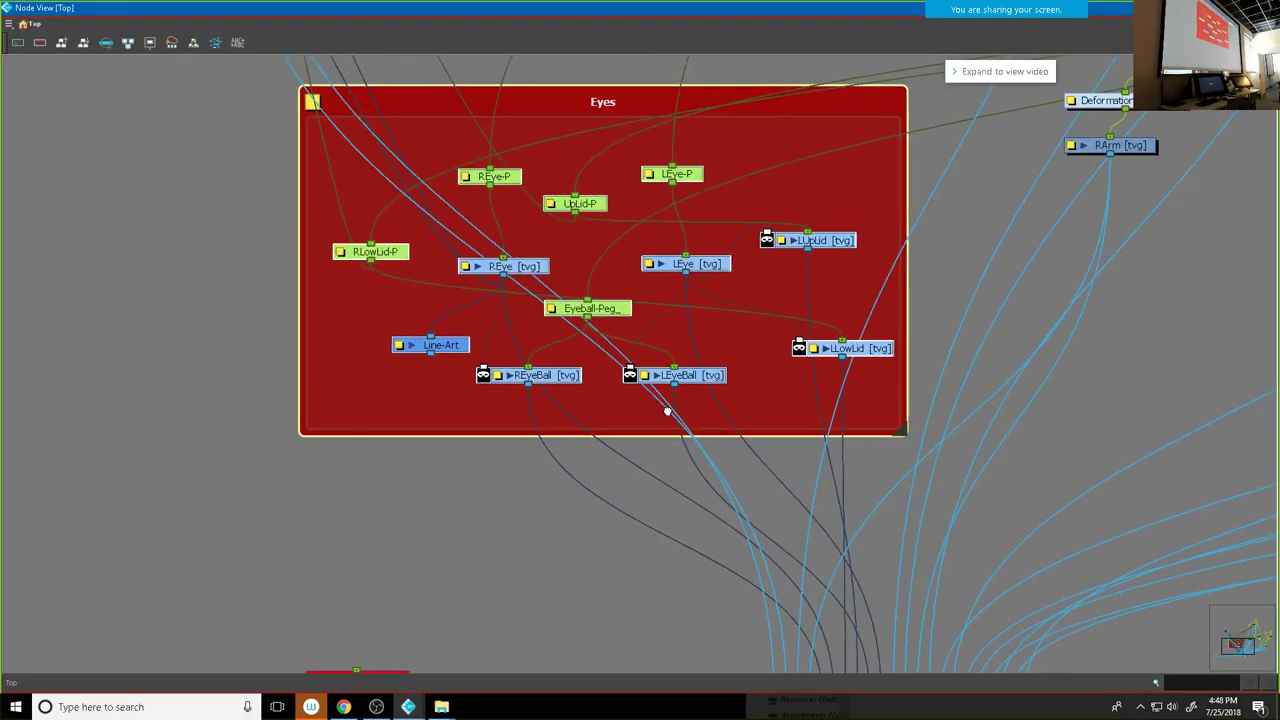
{"action": "scroll", "coordinate": [606, 449], "scroll_direction": "down", "scroll_amount": 4}
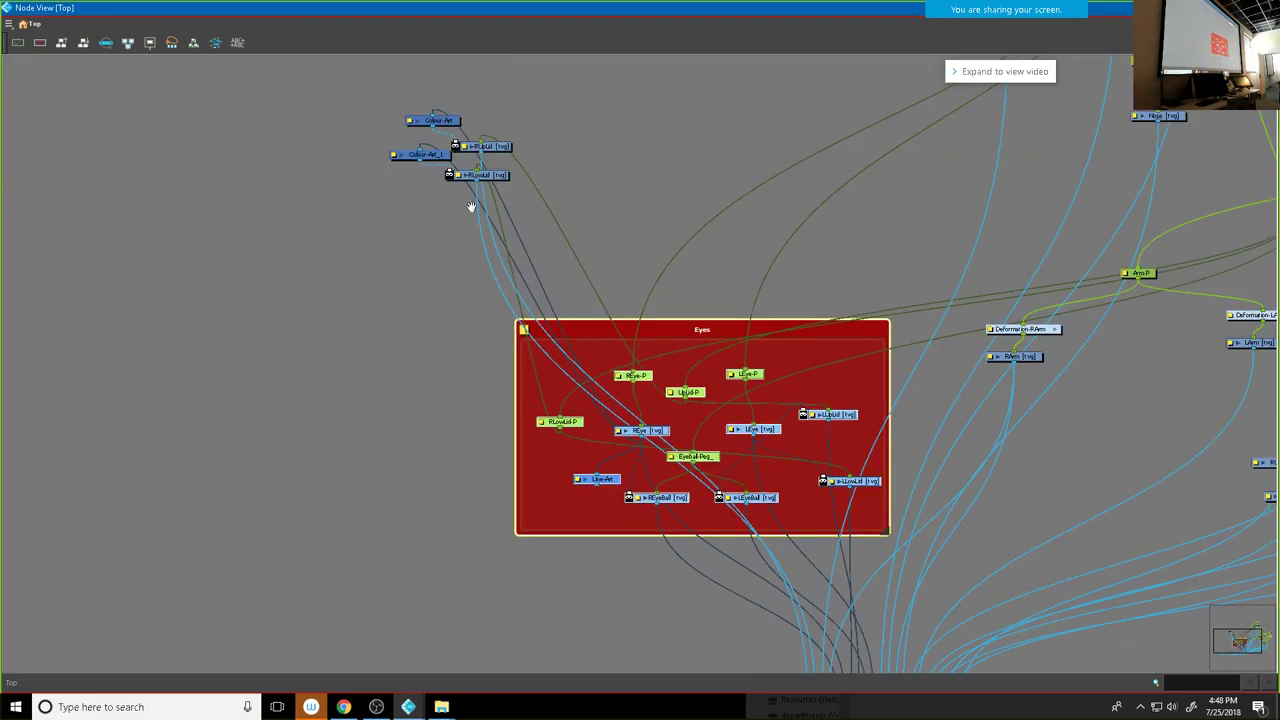
Step: Move the two Colour-Art nodes and the RUpLid and RLowLid drawings down beside the lower part of the Eyes backdrop
{"action": "left_click_drag", "start_coordinate": [396, 124], "coordinate": [523, 214]}
{"action": "left_click_drag", "start_coordinate": [485, 176], "coordinate": [502, 520]}
{"action": "left_click_drag", "start_coordinate": [646, 537], "coordinate": [600, 351]}
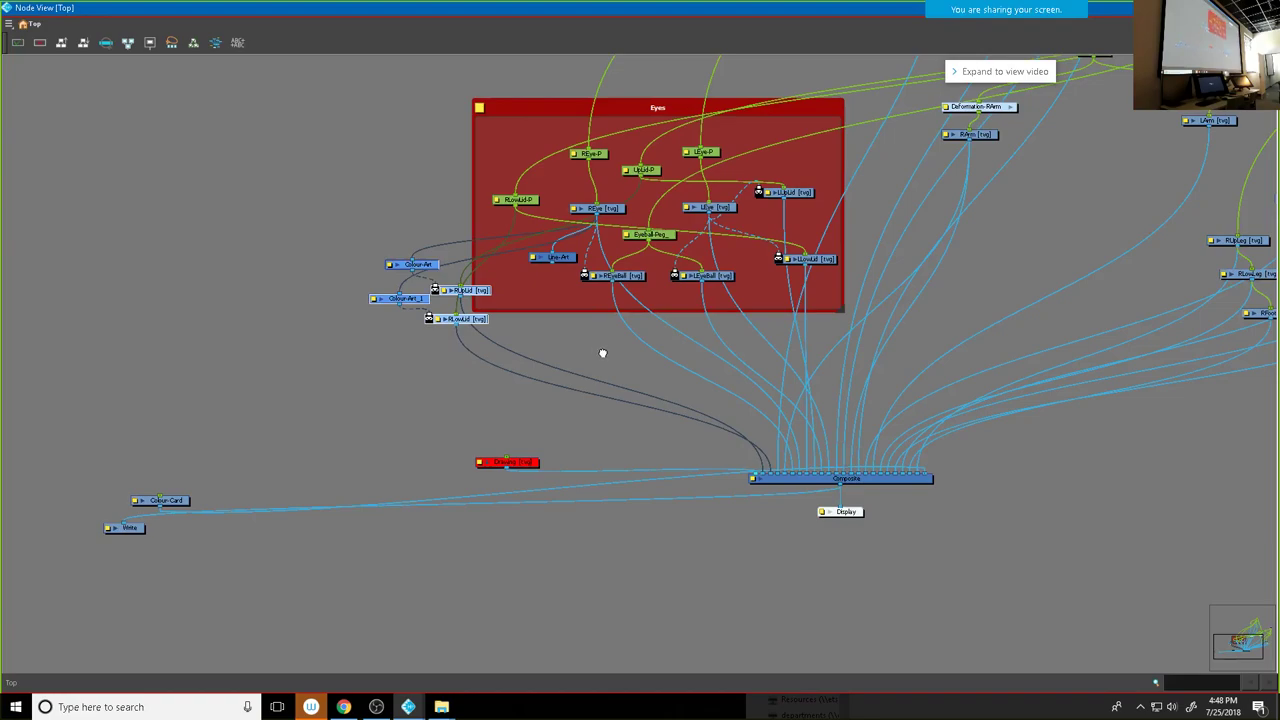
Step: Connect the Line-Art node's output to the Composite and reorder it ahead of the RUpLid and RLowLid connections
{"action": "scroll", "coordinate": [528, 362], "scroll_direction": "up", "scroll_amount": 1}
{"action": "scroll", "coordinate": [528, 362], "scroll_direction": "up", "scroll_amount": 1}
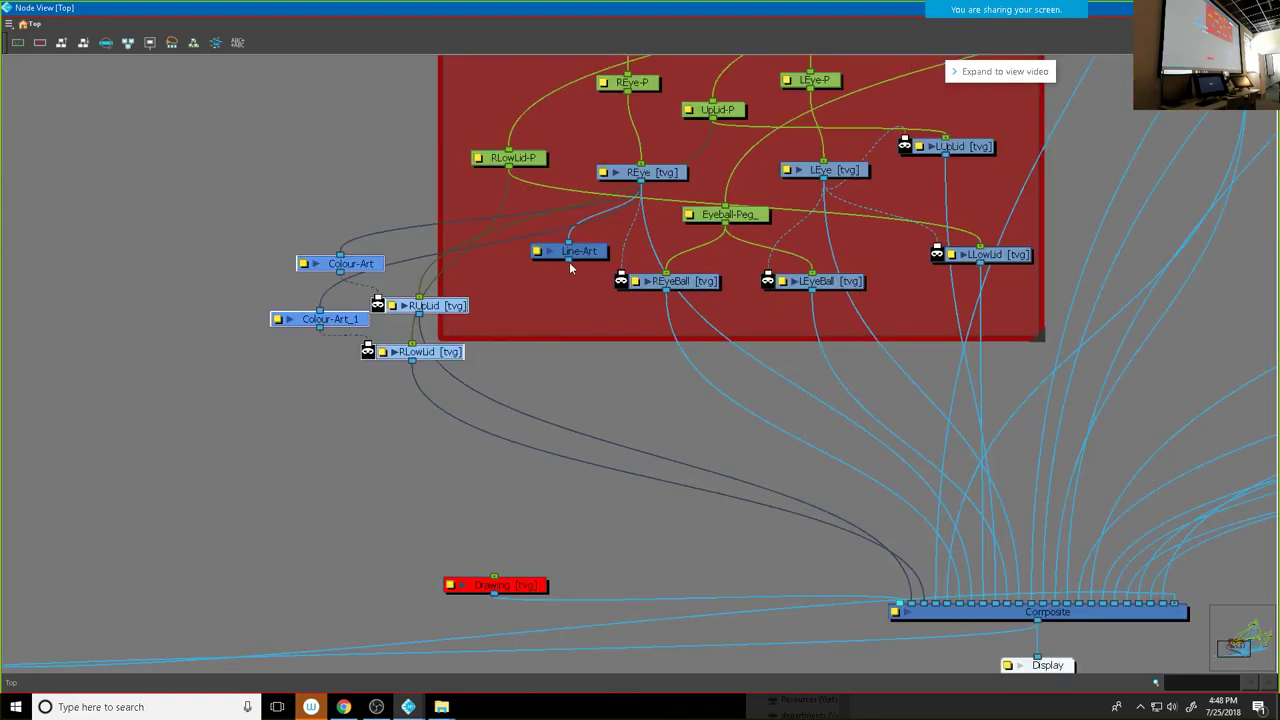
{"action": "left_click_drag", "start_coordinate": [873, 445], "coordinate": [968, 600]}
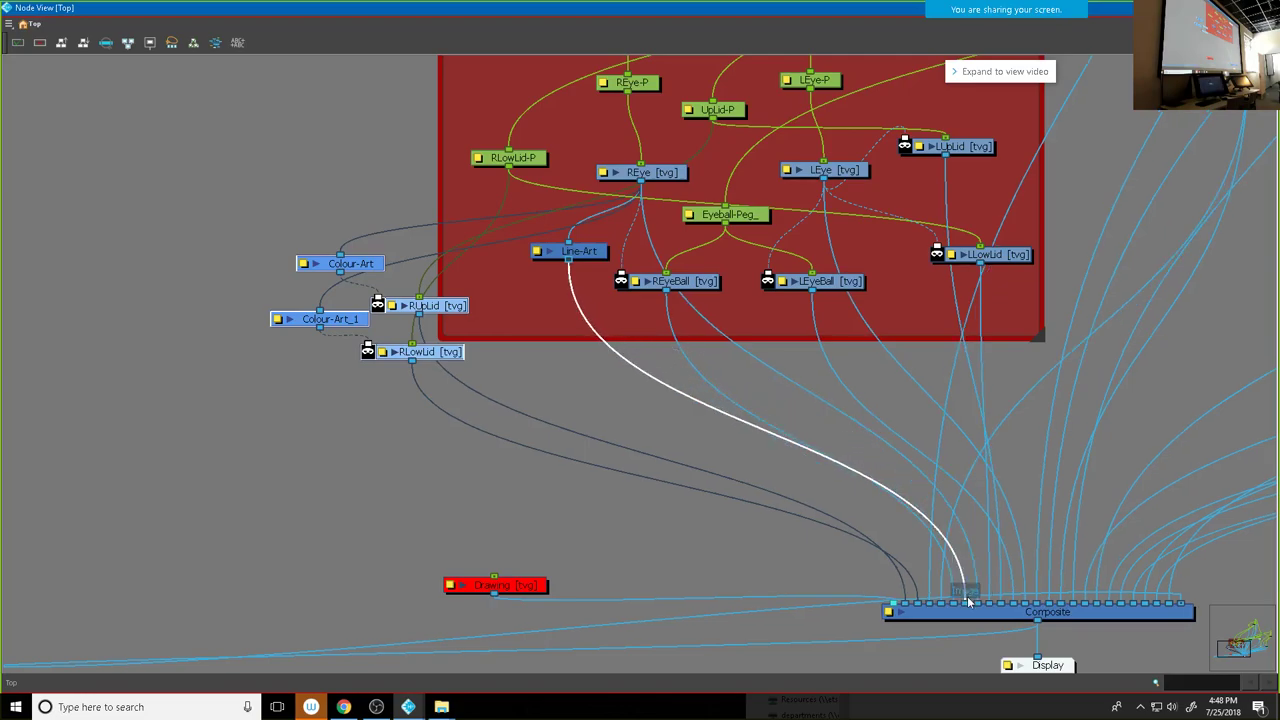
{"action": "left_click_drag", "start_coordinate": [963, 601], "coordinate": [906, 601]}
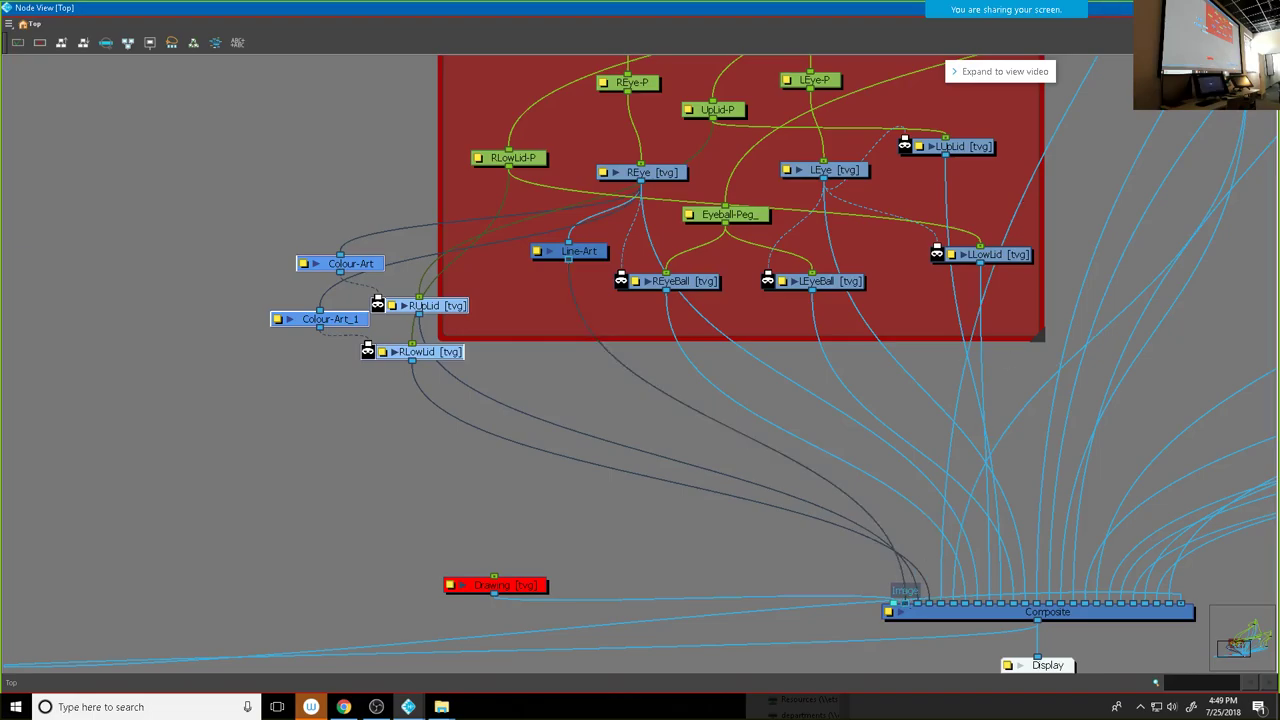
Step: Check the right eye in the camera view, and move the Line-Art connection on the Composite behind the two right eyelid connections
{"action": "key", "text": "alt+Tab"}
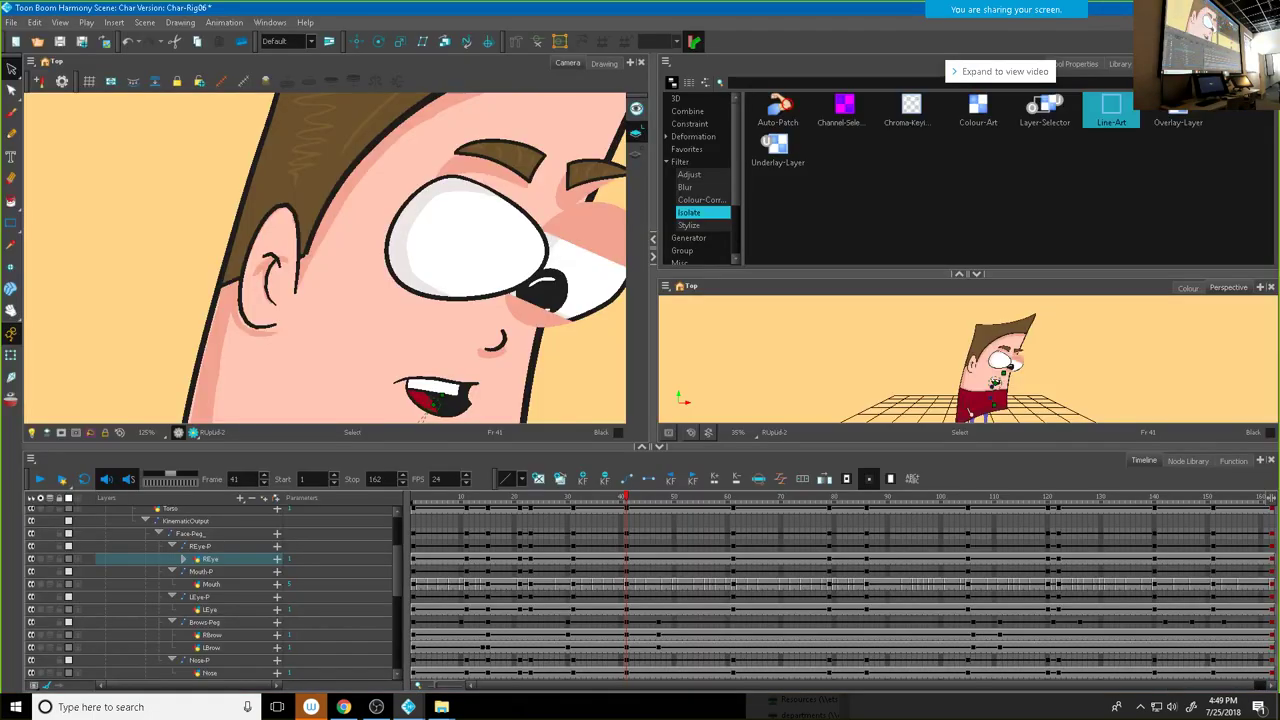
{"action": "key", "text": "alt+Tab"}
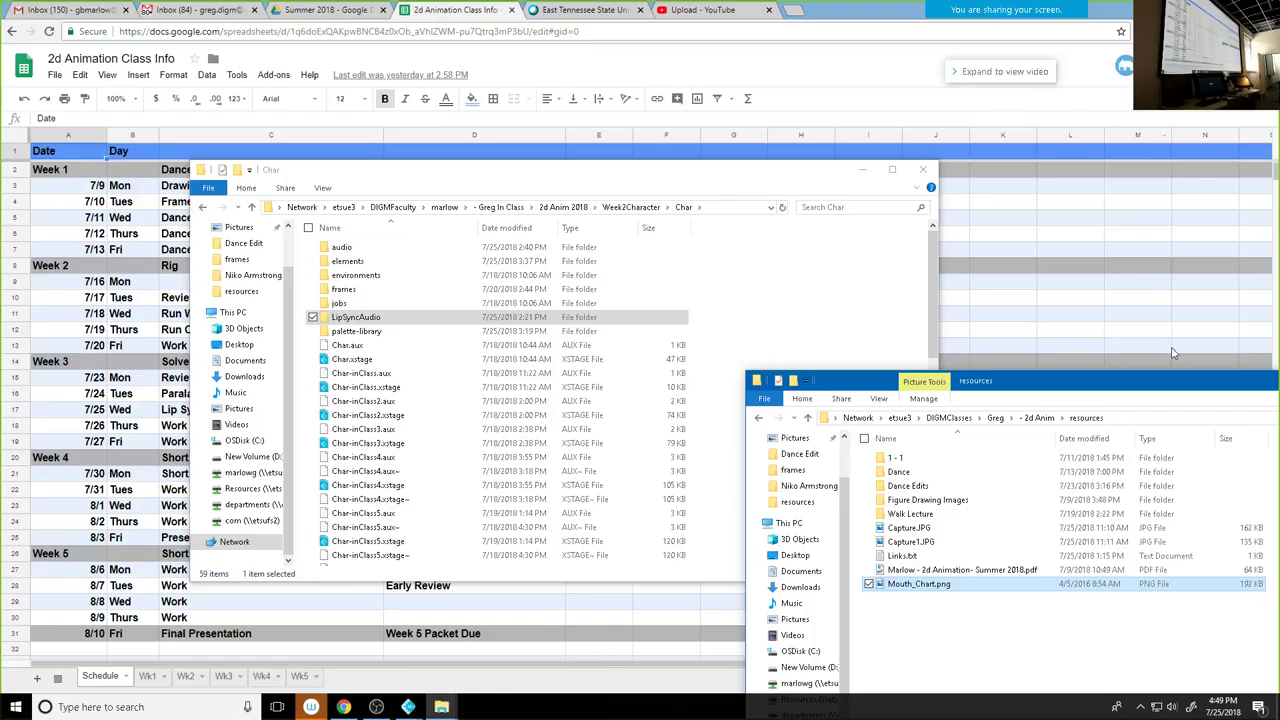
{"action": "left_click", "coordinate": [343, 707]}
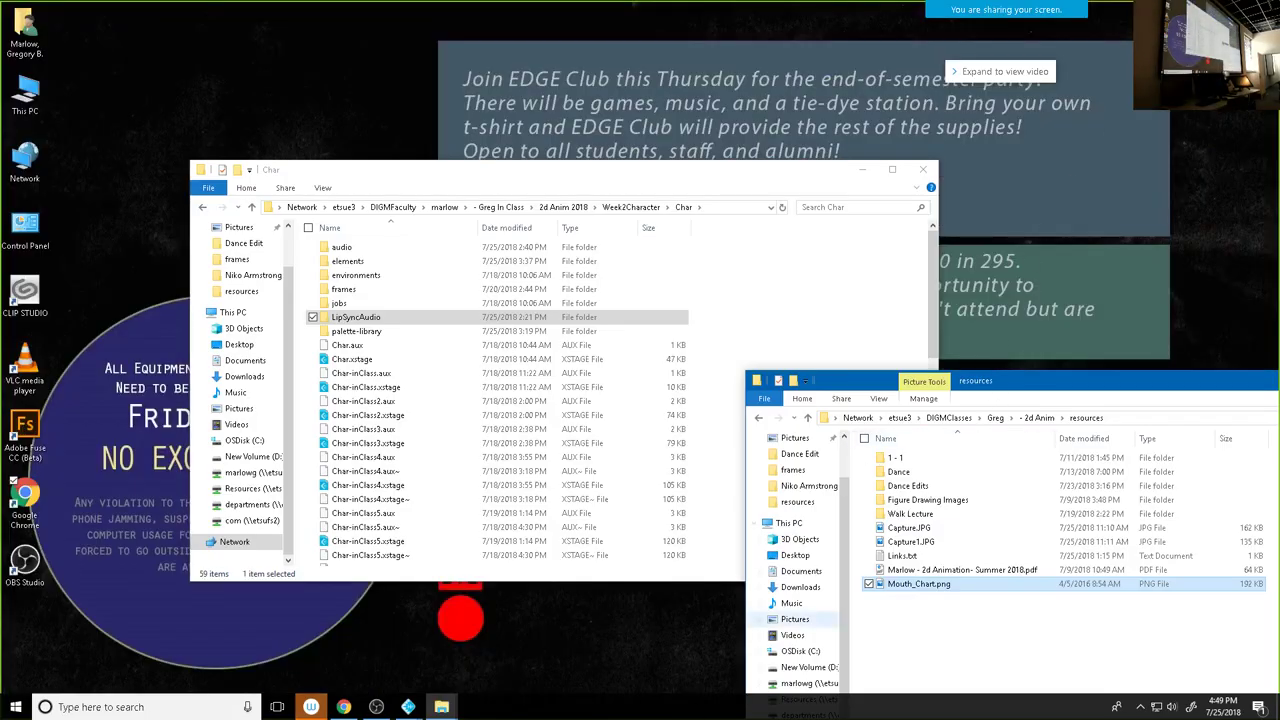
{"action": "mouse_move", "coordinate": [411, 703]}
{"action": "left_click", "coordinate": [486, 650]}
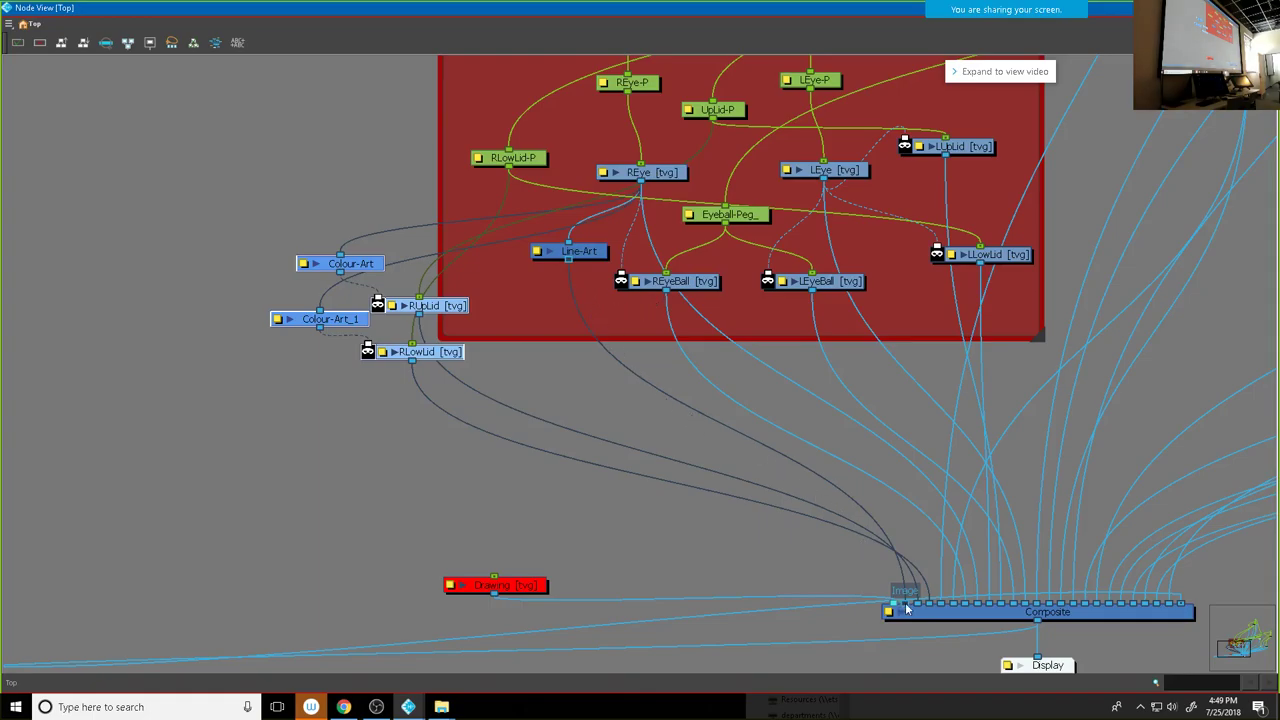
{"action": "left_click_drag", "start_coordinate": [908, 607], "coordinate": [929, 607]}
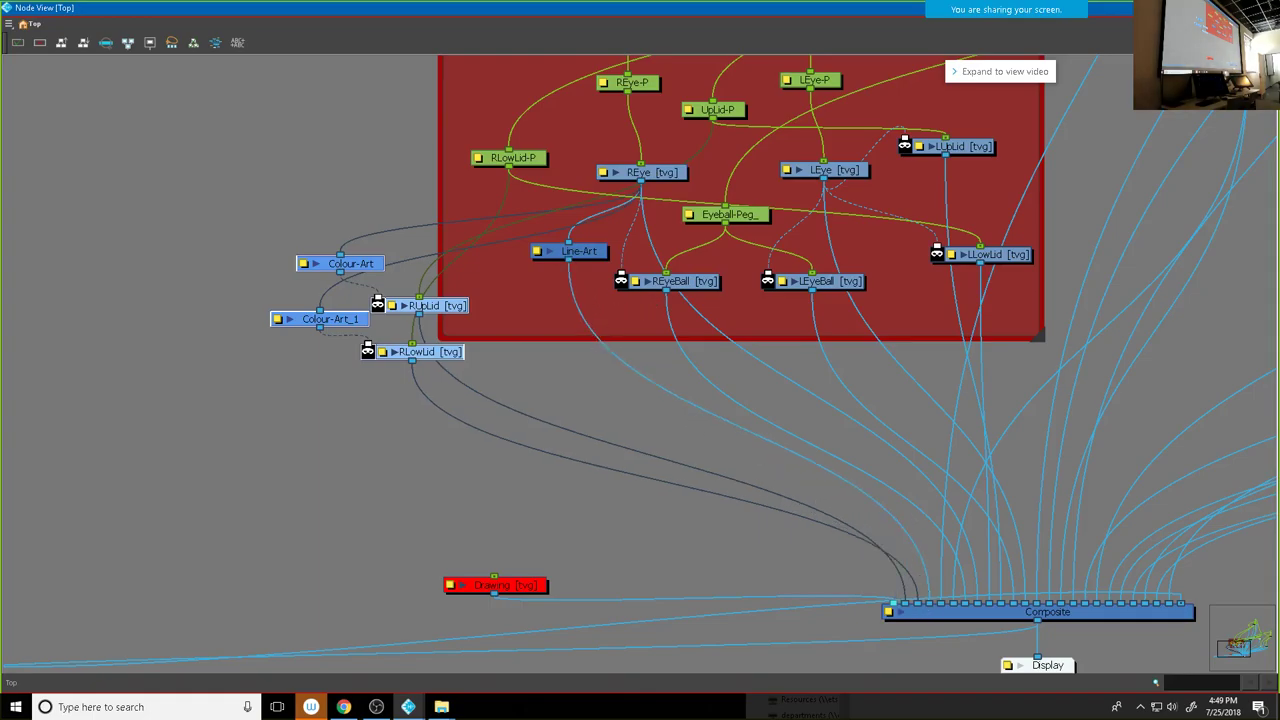
Step: Shrink the Node View to a smaller floating window and check the right eye in the camera view
{"action": "left_click", "coordinate": [1216, 8]}
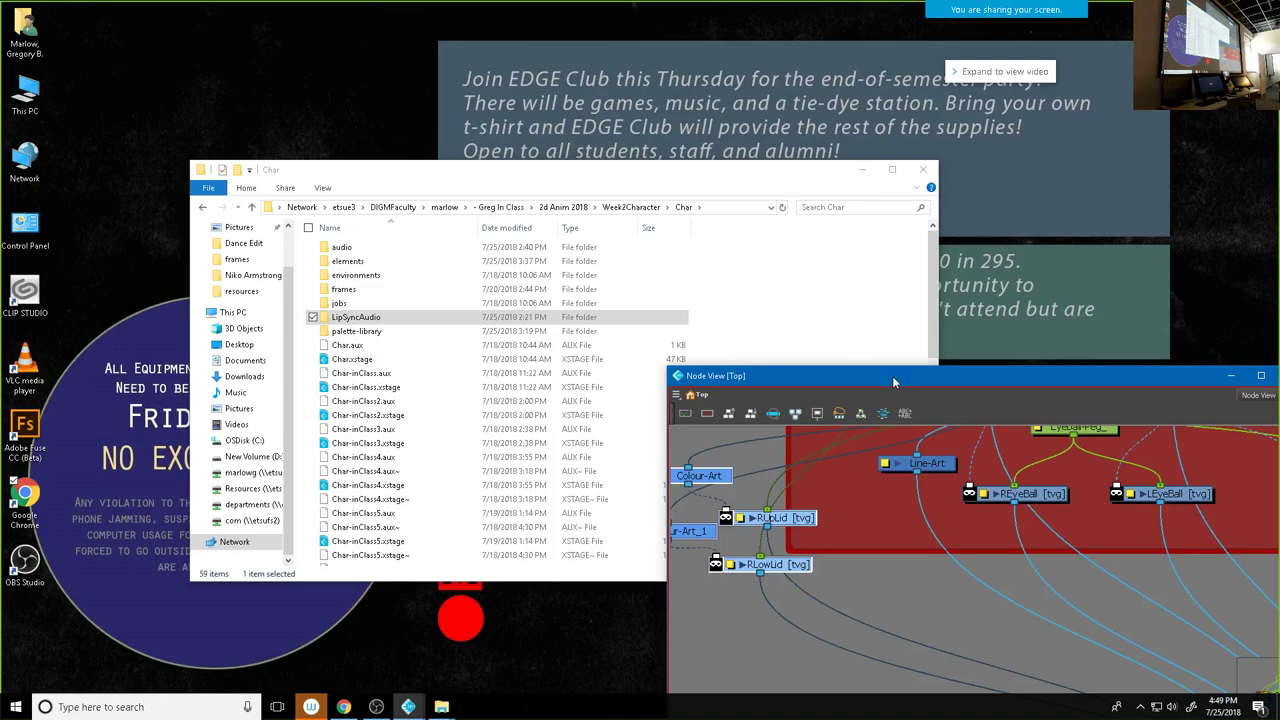
{"action": "left_click_drag", "start_coordinate": [893, 376], "coordinate": [335, 192]}
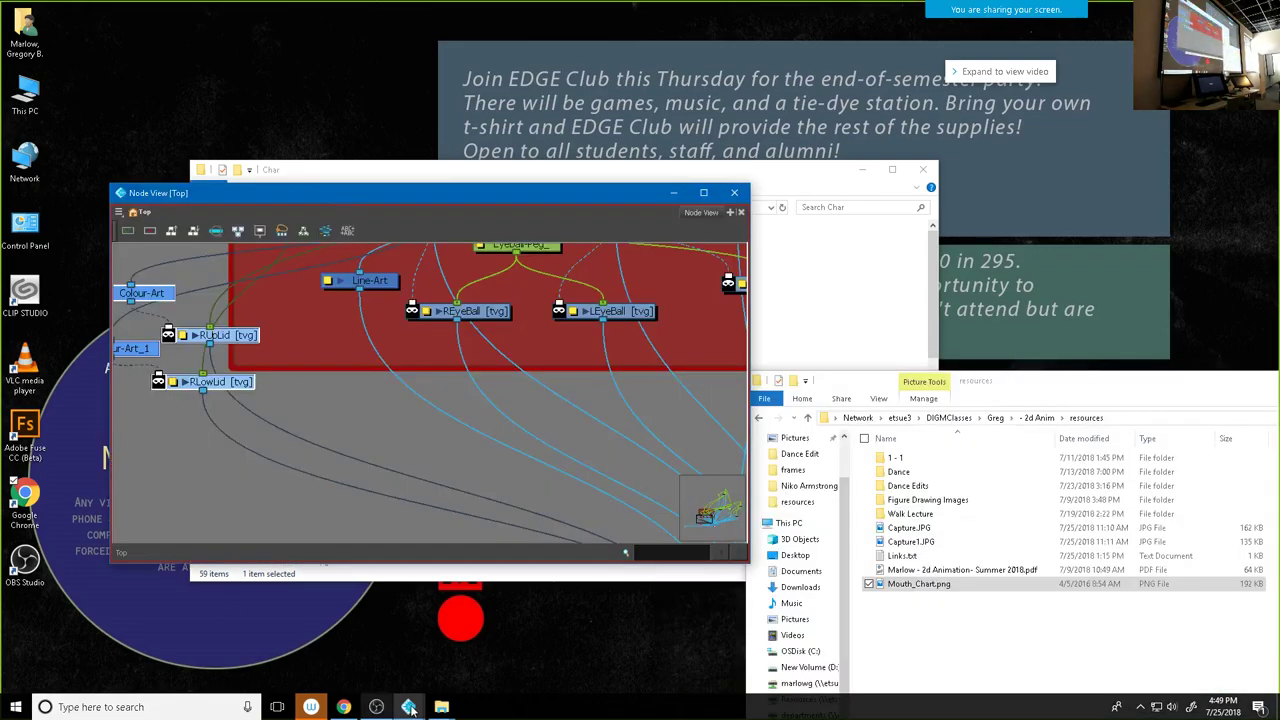
{"action": "mouse_move", "coordinate": [409, 707]}
{"action": "left_click", "coordinate": [343, 643]}
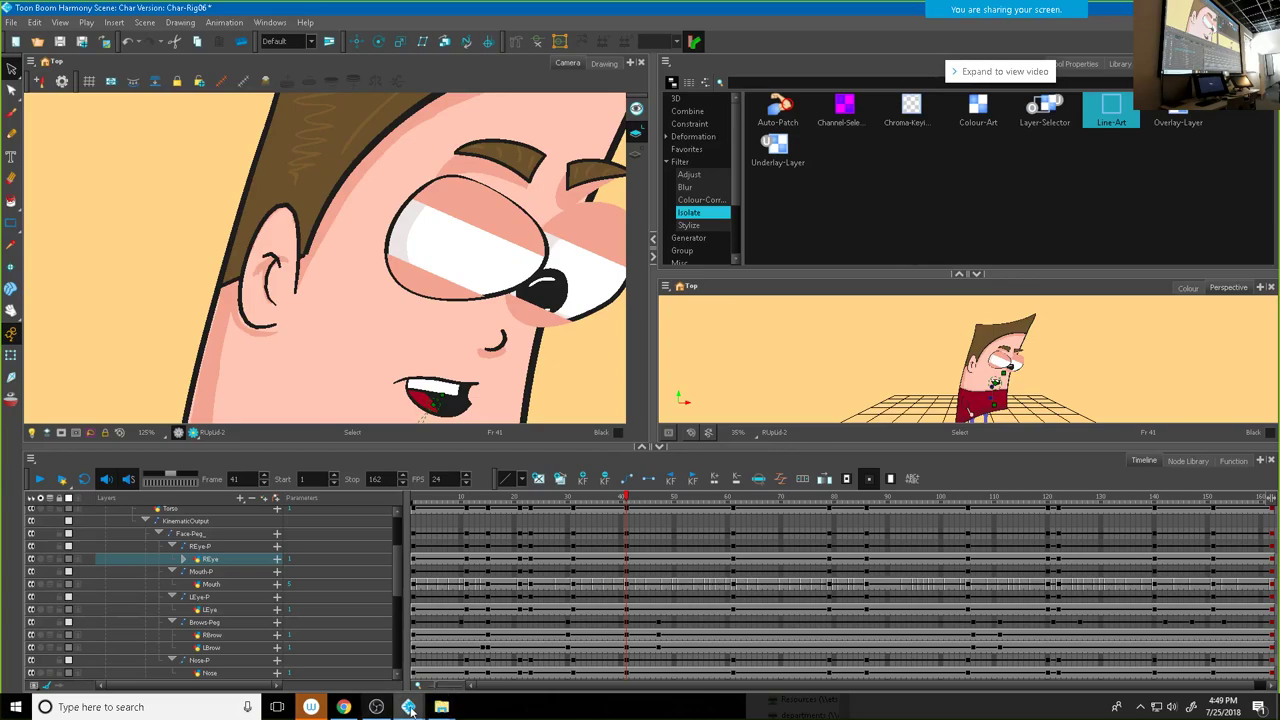
Step: Select the Line-Art node and examine its layer properties beside the camera view
{"action": "mouse_move", "coordinate": [409, 707]}
{"action": "left_click", "coordinate": [460, 673]}
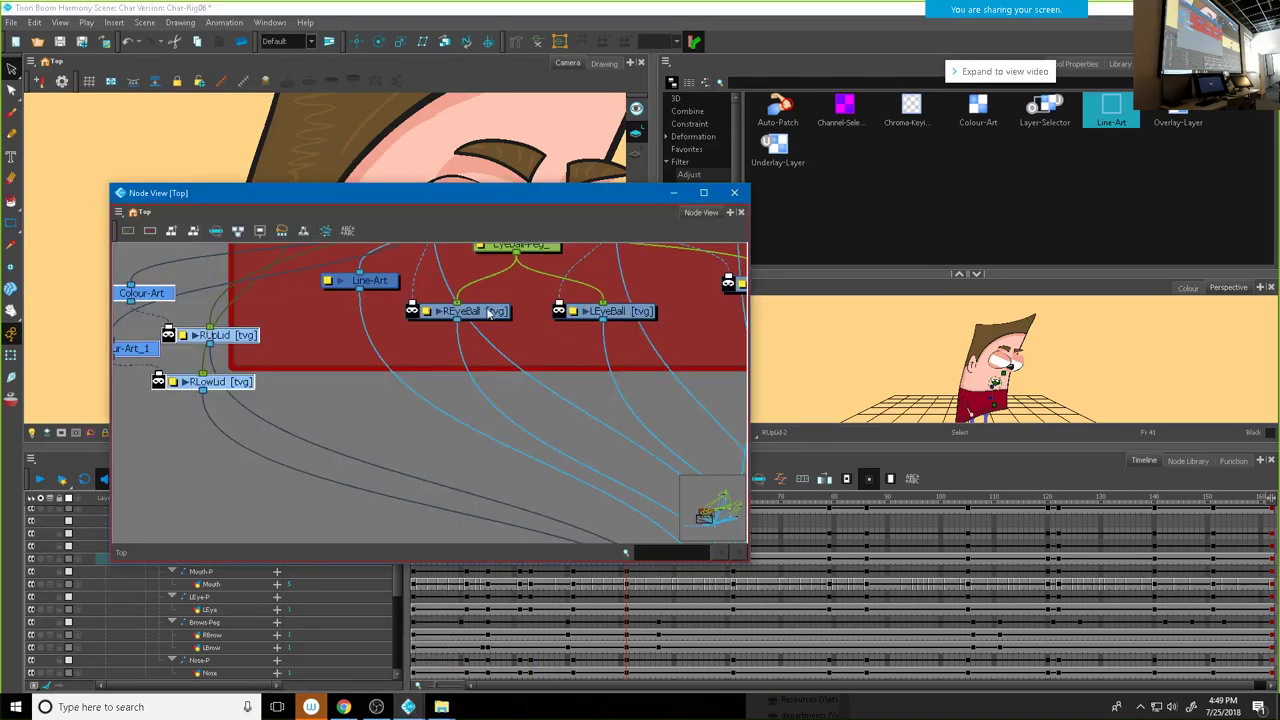
{"action": "left_click", "coordinate": [381, 285]}
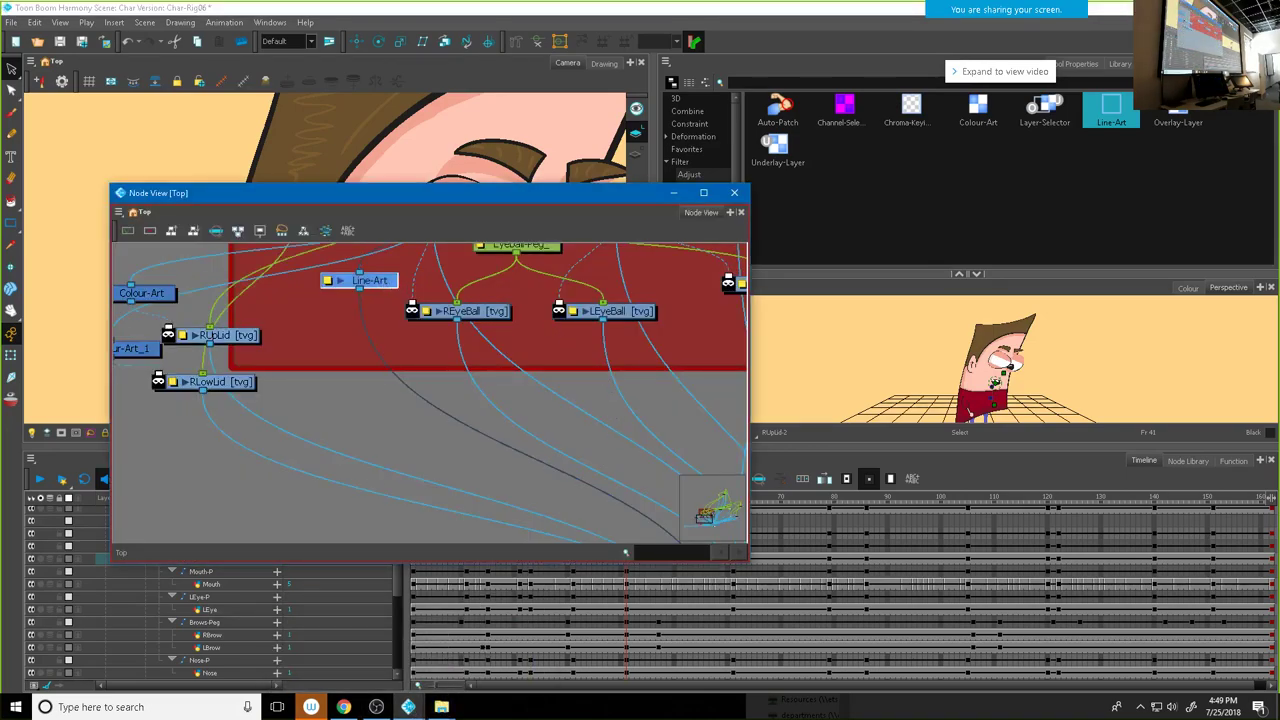
{"action": "left_click", "coordinate": [928, 131]}
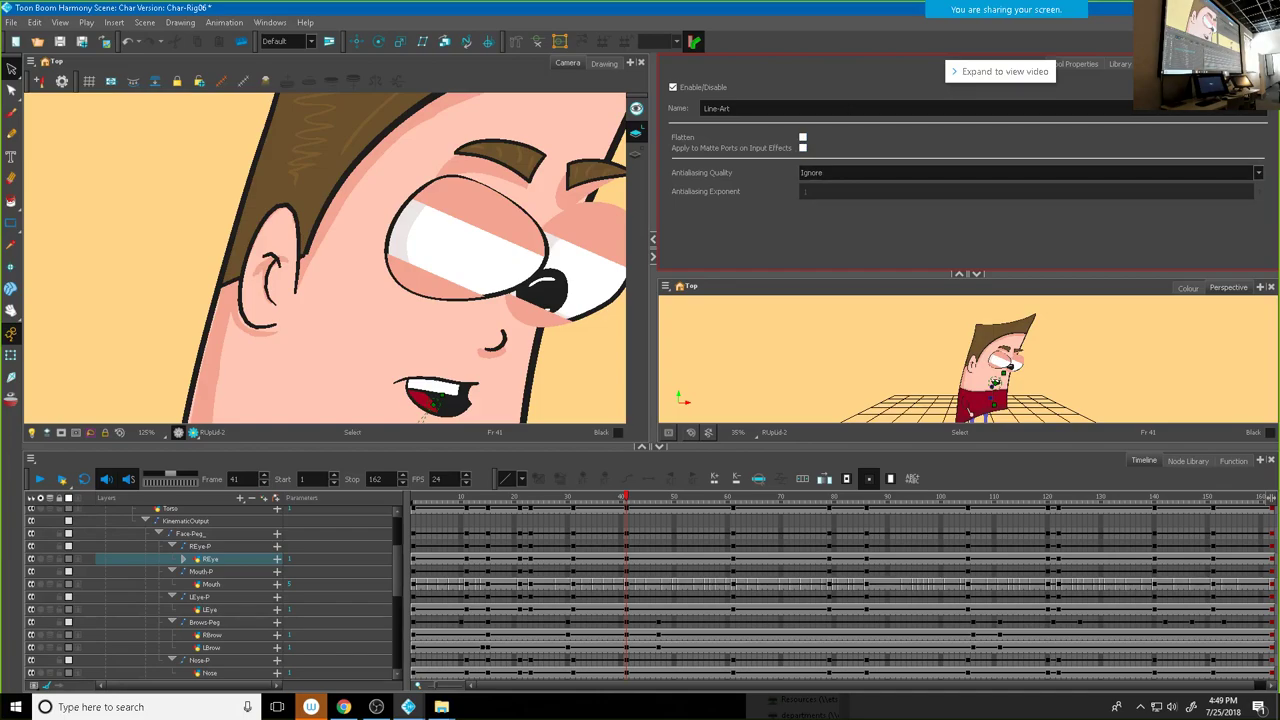
Step: Delete the Line-Art node and both Colour-Art nodes from the right eye's network, and close the floating Node View
{"action": "mouse_move", "coordinate": [408, 707]}
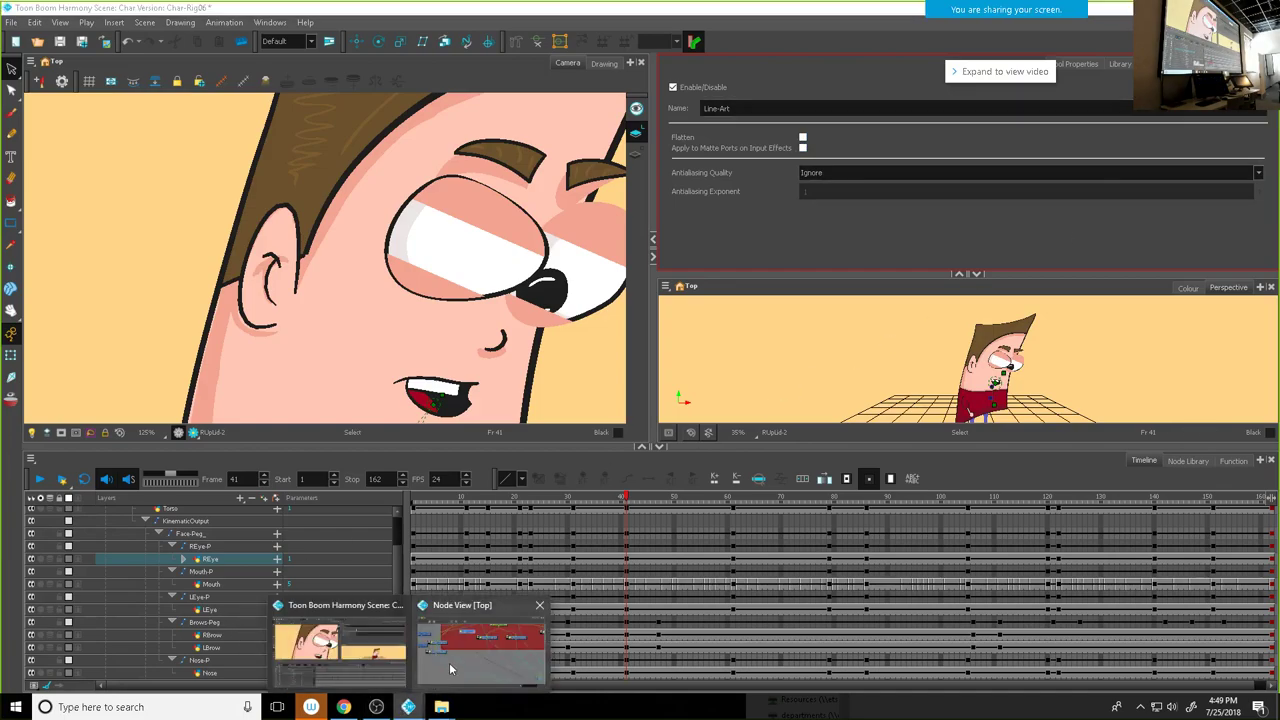
{"action": "left_click", "coordinate": [470, 650]}
{"action": "scroll", "coordinate": [233, 375], "scroll_direction": "down", "scroll_amount": 3}
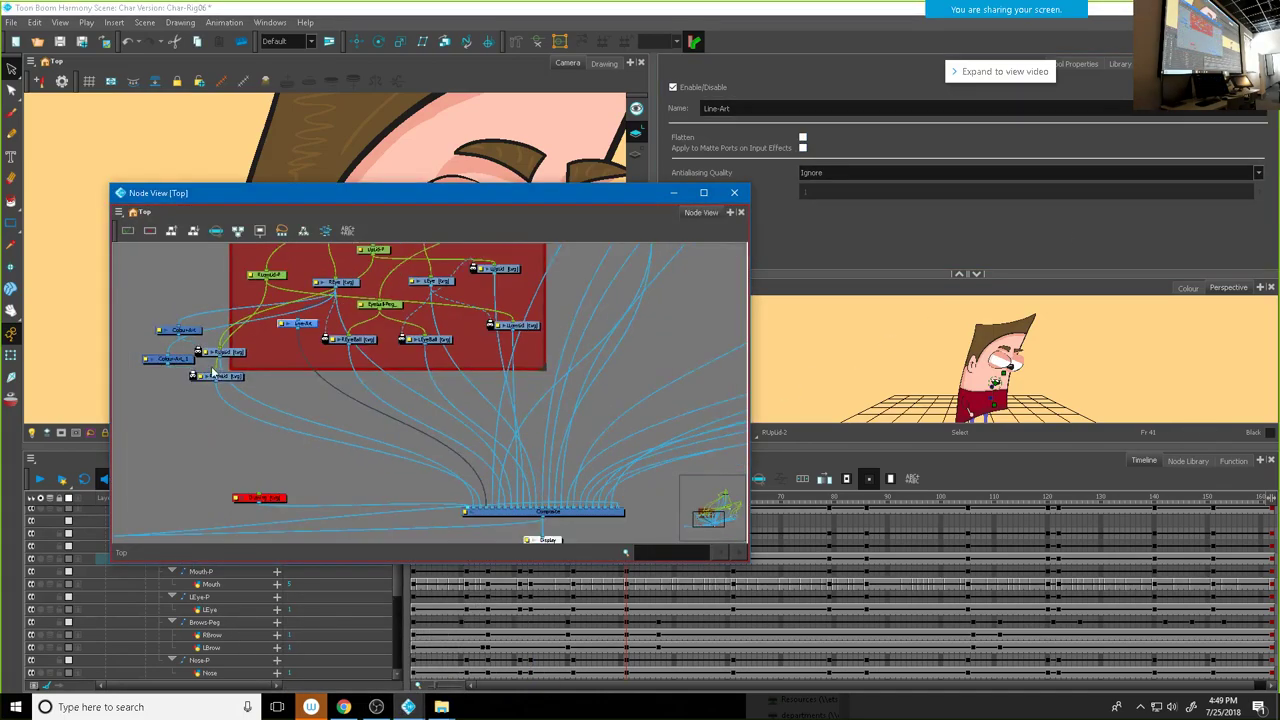
{"action": "left_click_drag", "start_coordinate": [133, 303], "coordinate": [345, 355]}
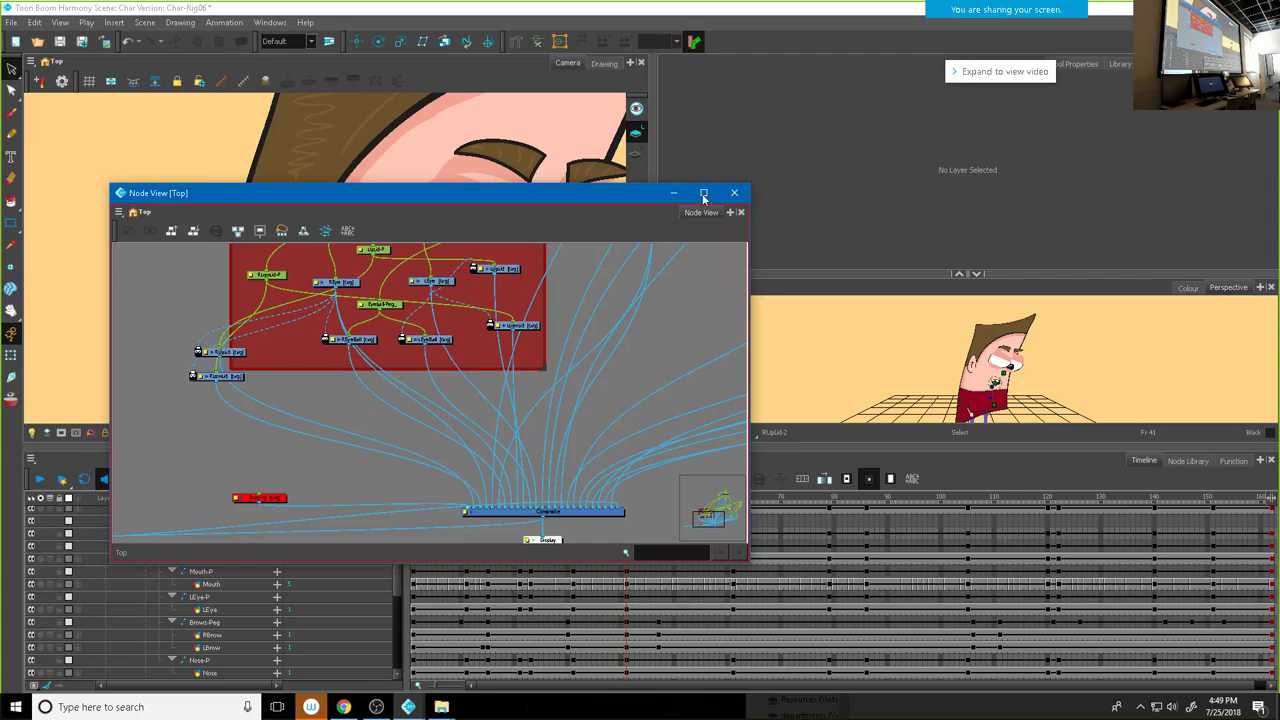
{"action": "left_click", "coordinate": [734, 192]}
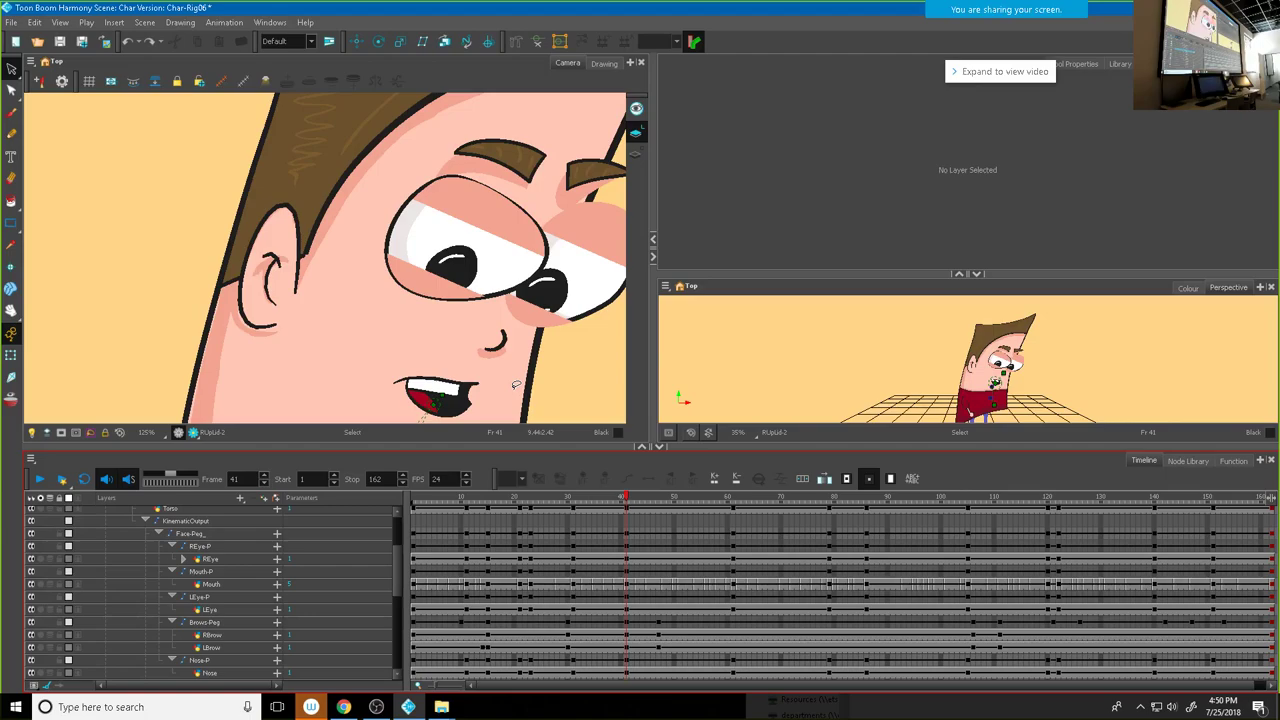
Step: Play the animation from frame 5 with the whole head framed in the camera view
{"action": "left_click", "coordinate": [434, 558]}
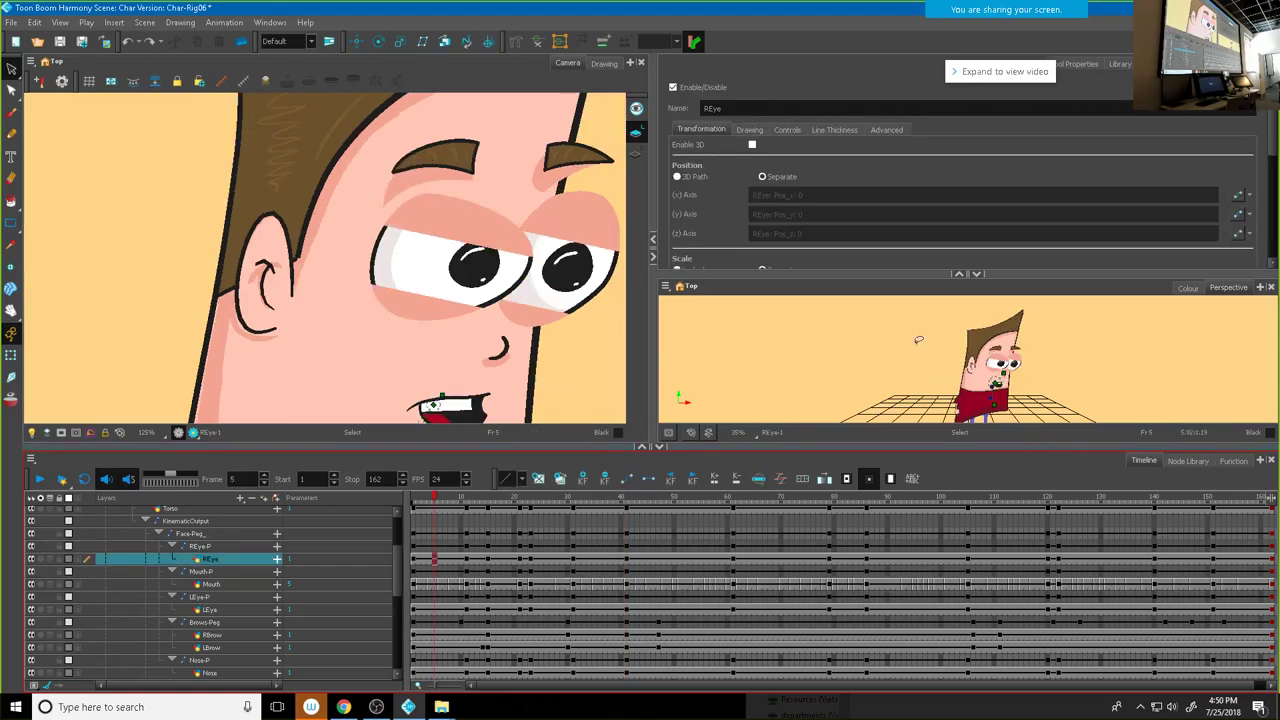
{"action": "scroll", "coordinate": [390, 275], "scroll_direction": "down", "scroll_amount": 5}
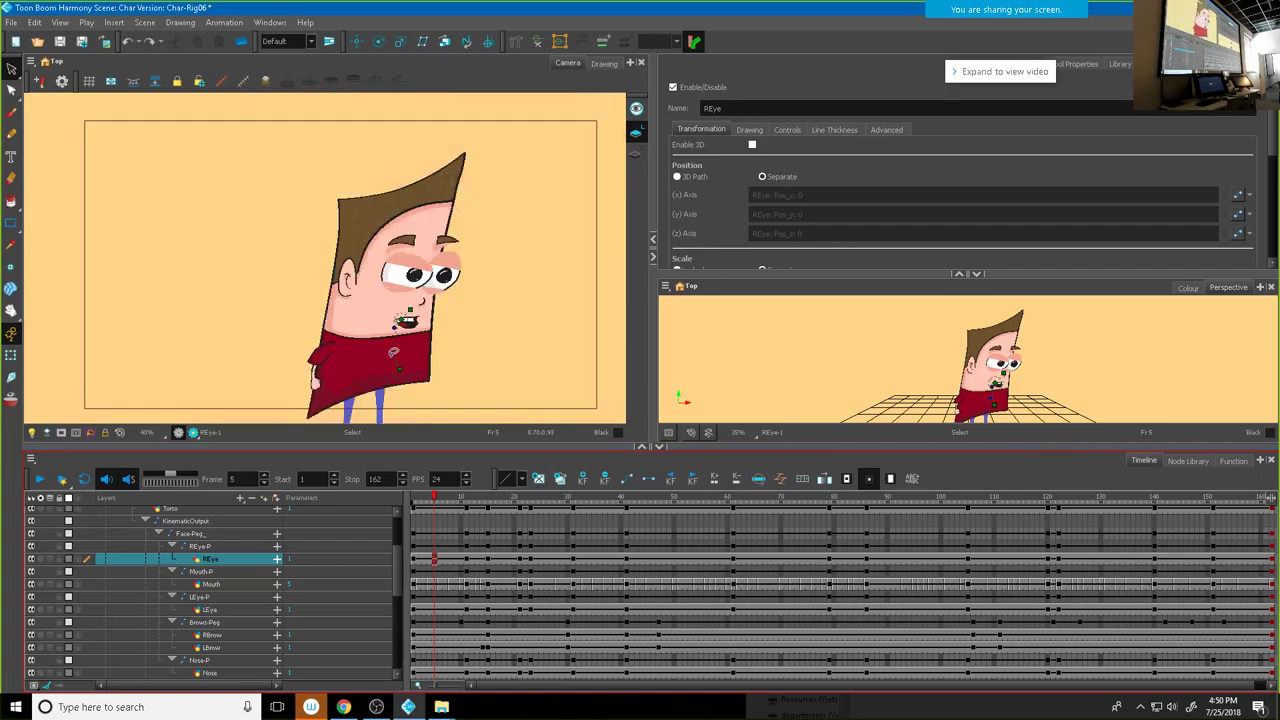
{"action": "scroll", "coordinate": [393, 351], "scroll_direction": "up", "scroll_amount": 2}
{"action": "left_click", "coordinate": [40, 480]}
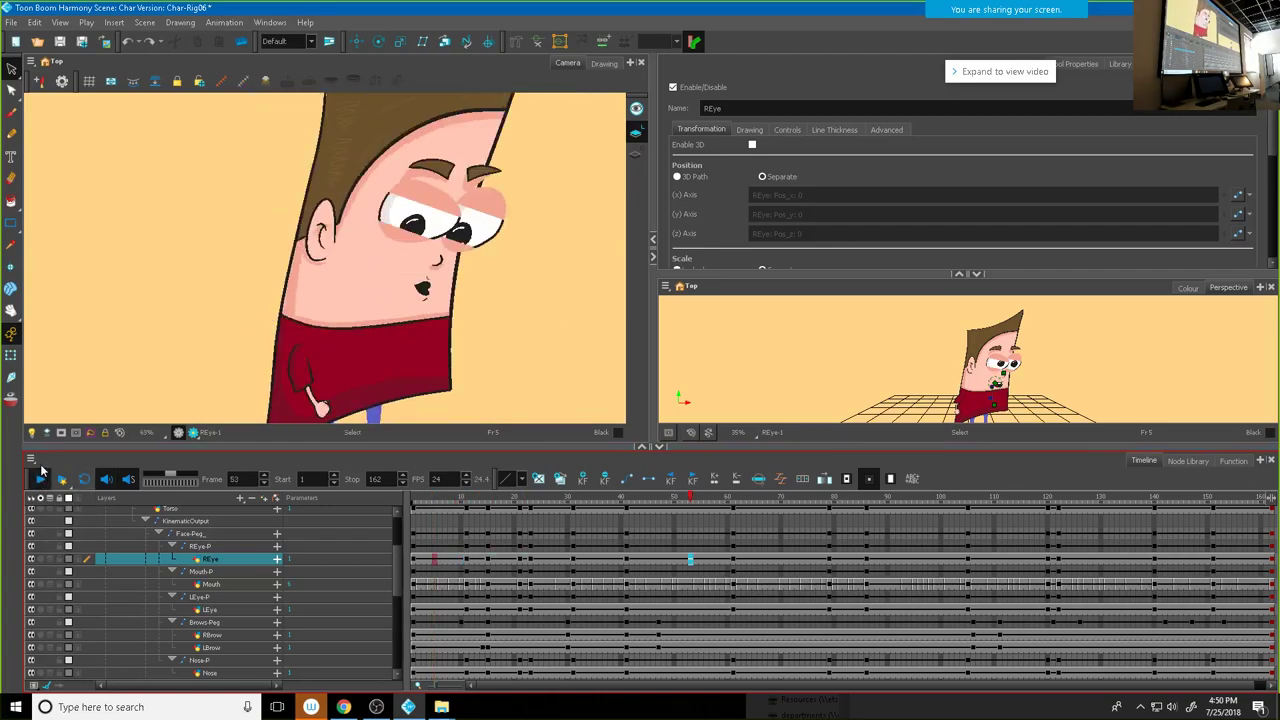
Step: Close the character rig scene and its application
{"action": "left_click", "coordinate": [129, 44]}
{"action": "left_click", "coordinate": [11, 22]}
{"action": "left_click", "coordinate": [20, 97]}
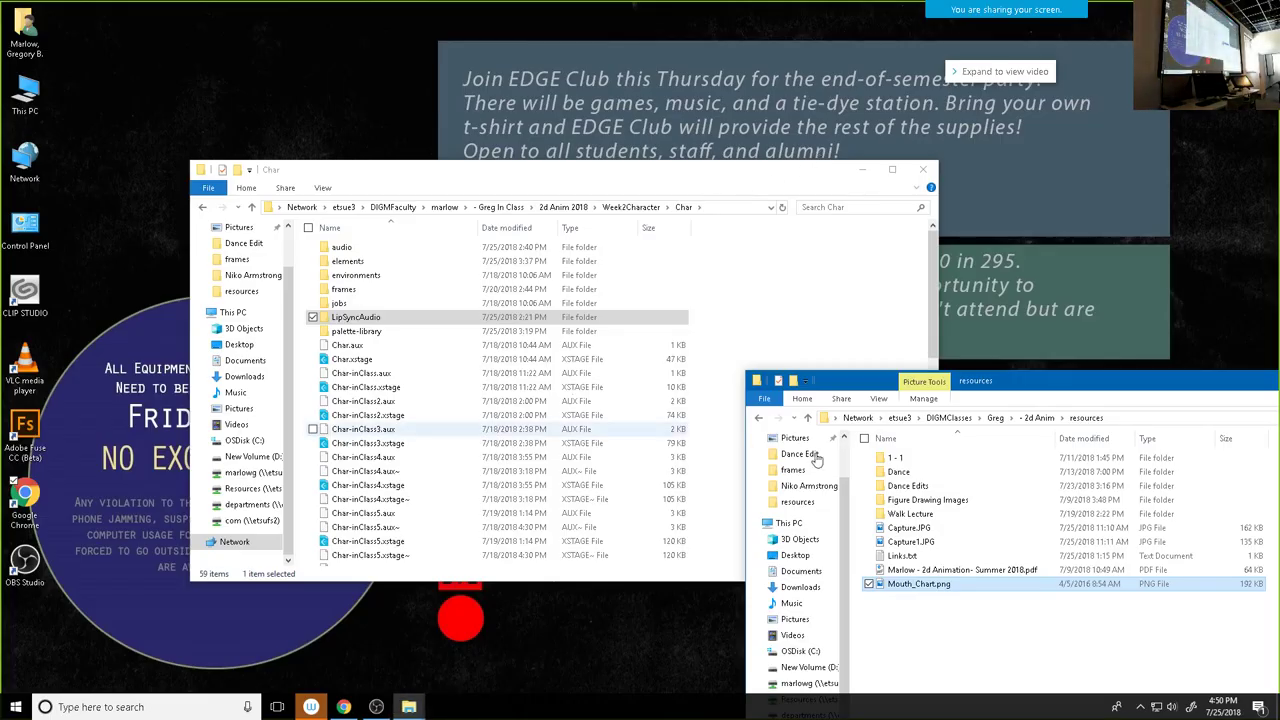
Step: Close the resources folder window and stop sharing the screen in the Webex meeting
{"action": "left_click_drag", "start_coordinate": [1055, 370], "coordinate": [615, 210]}
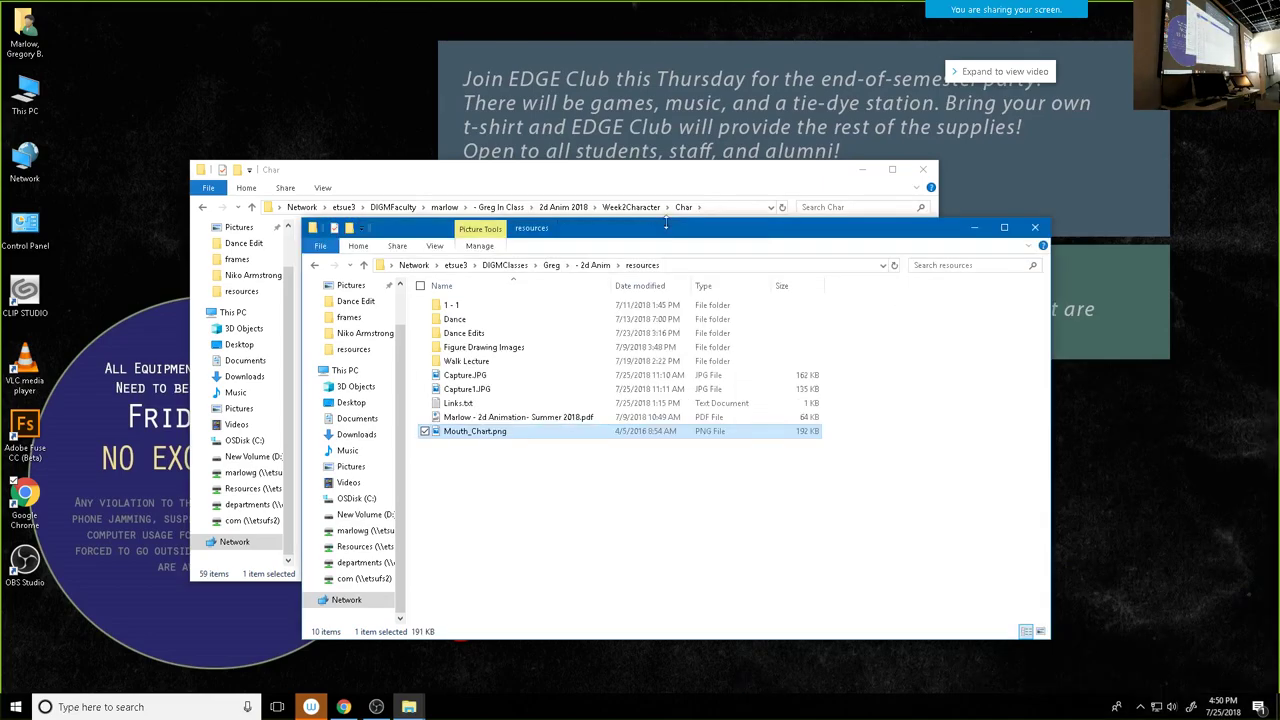
{"action": "left_click", "coordinate": [1040, 224]}
{"action": "mouse_move", "coordinate": [880, 7]}
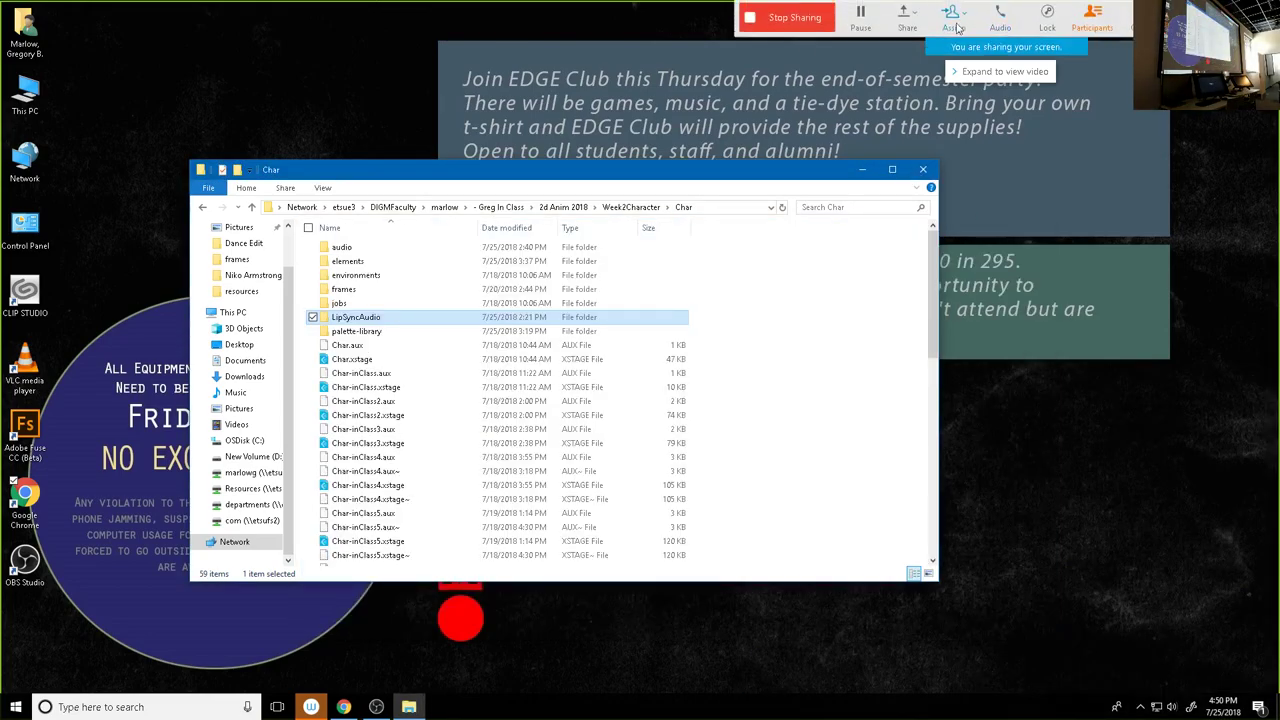
{"action": "left_click", "coordinate": [797, 30]}
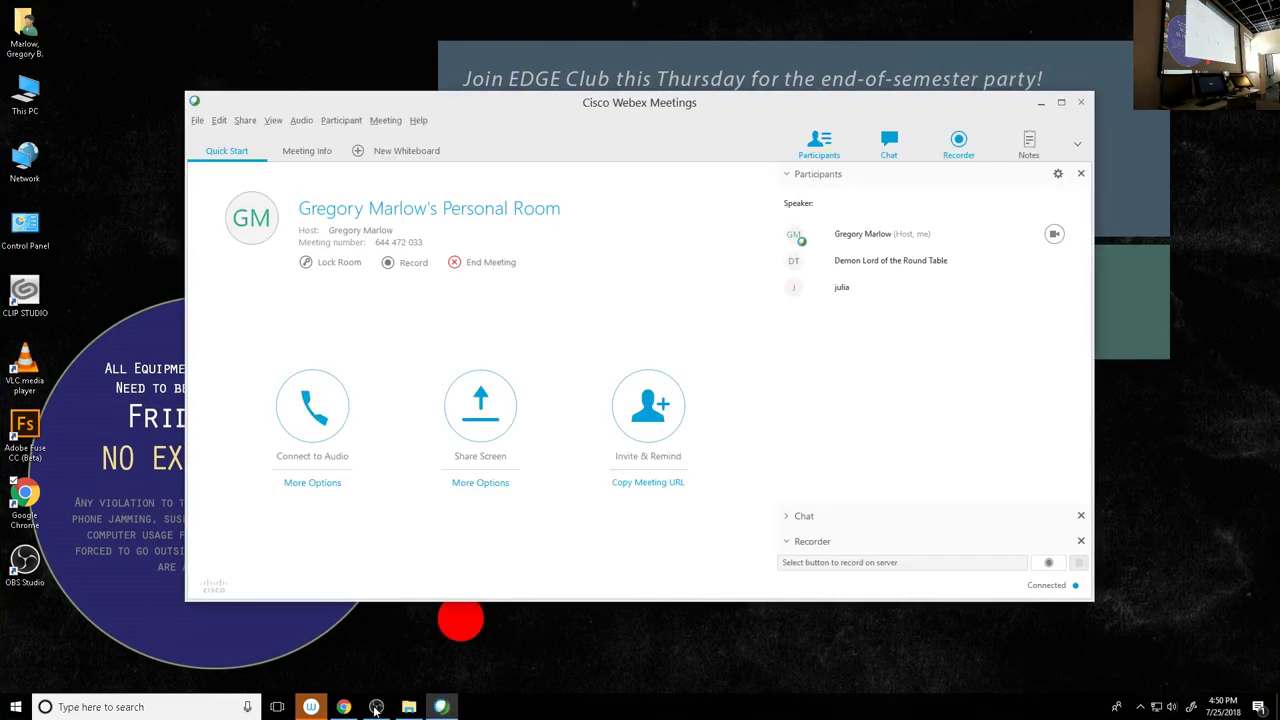